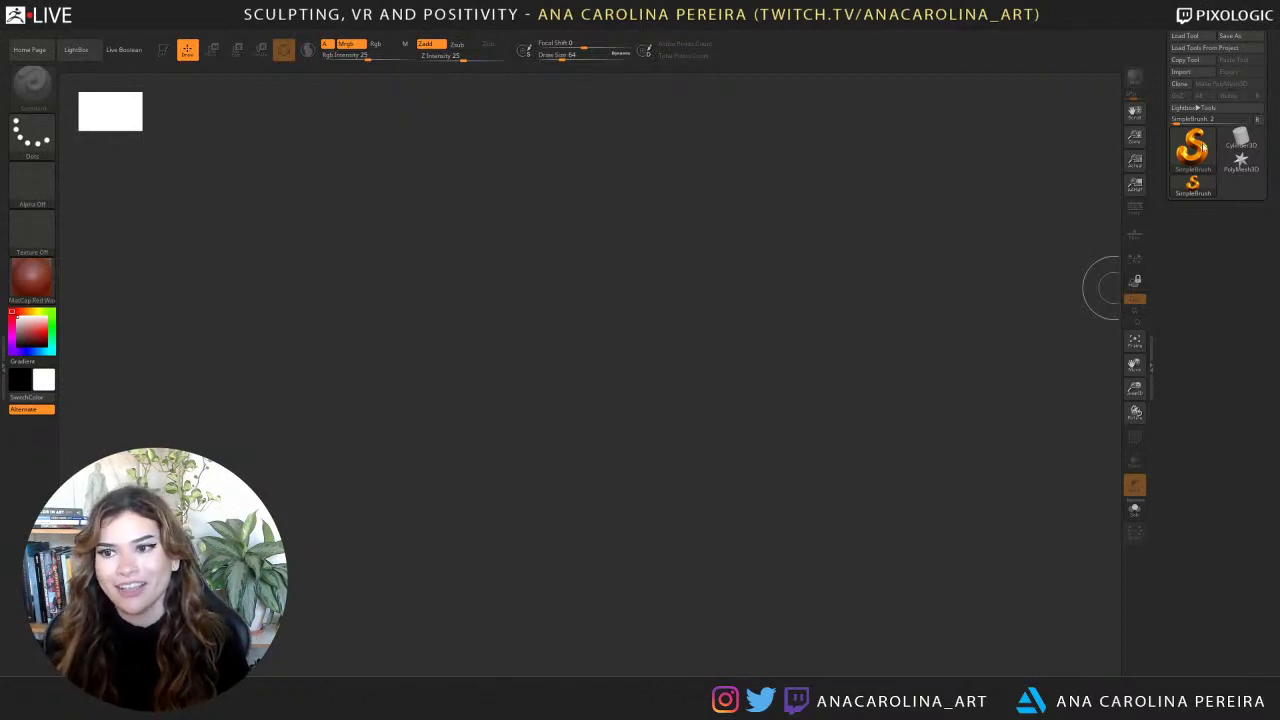
Start loading a tool and browse to the PersonalProjects folder on Storage (D:).
click(1185, 36)
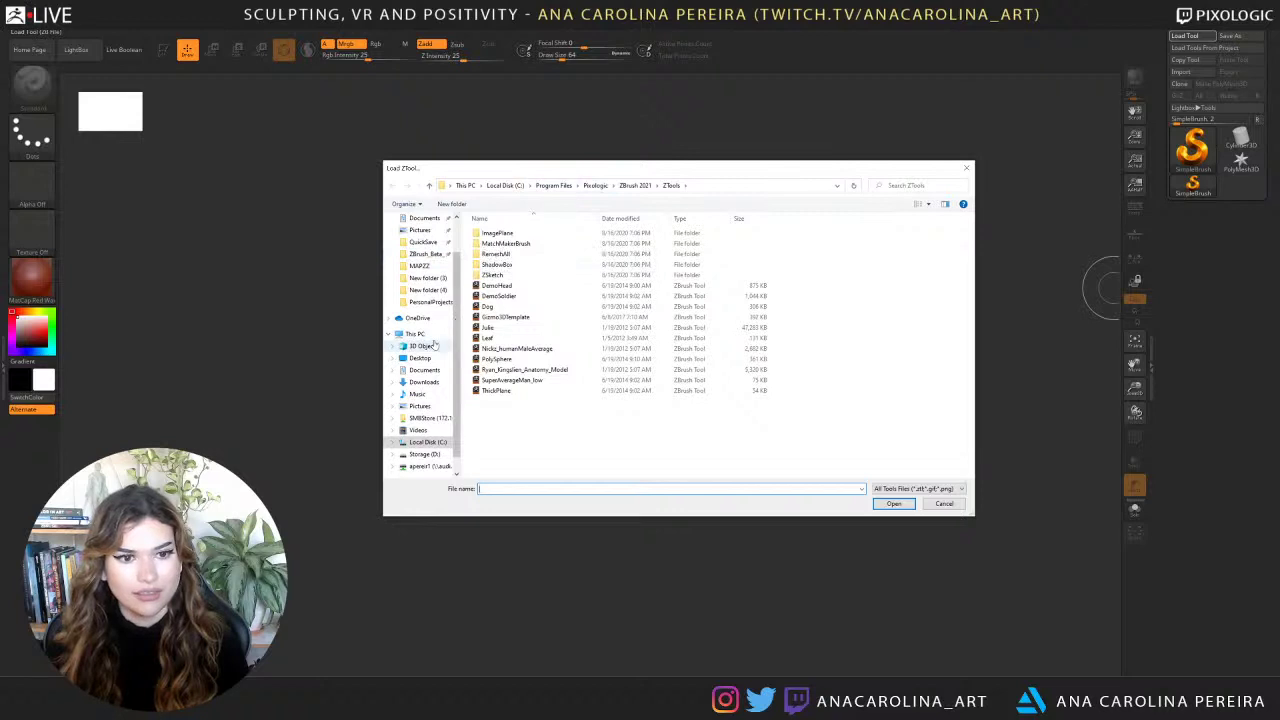
click(430, 303)
scroll(514, 306, down, 5)
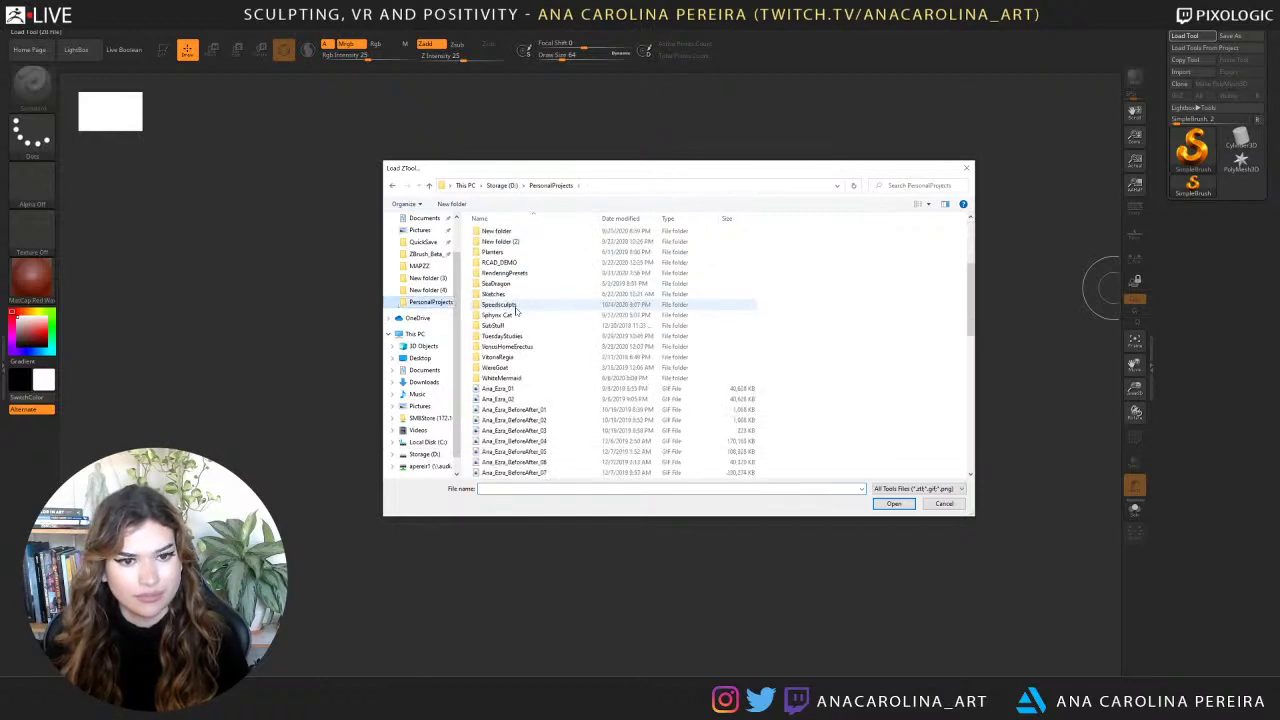
click(512, 306)
scroll(512, 306, up, 5)
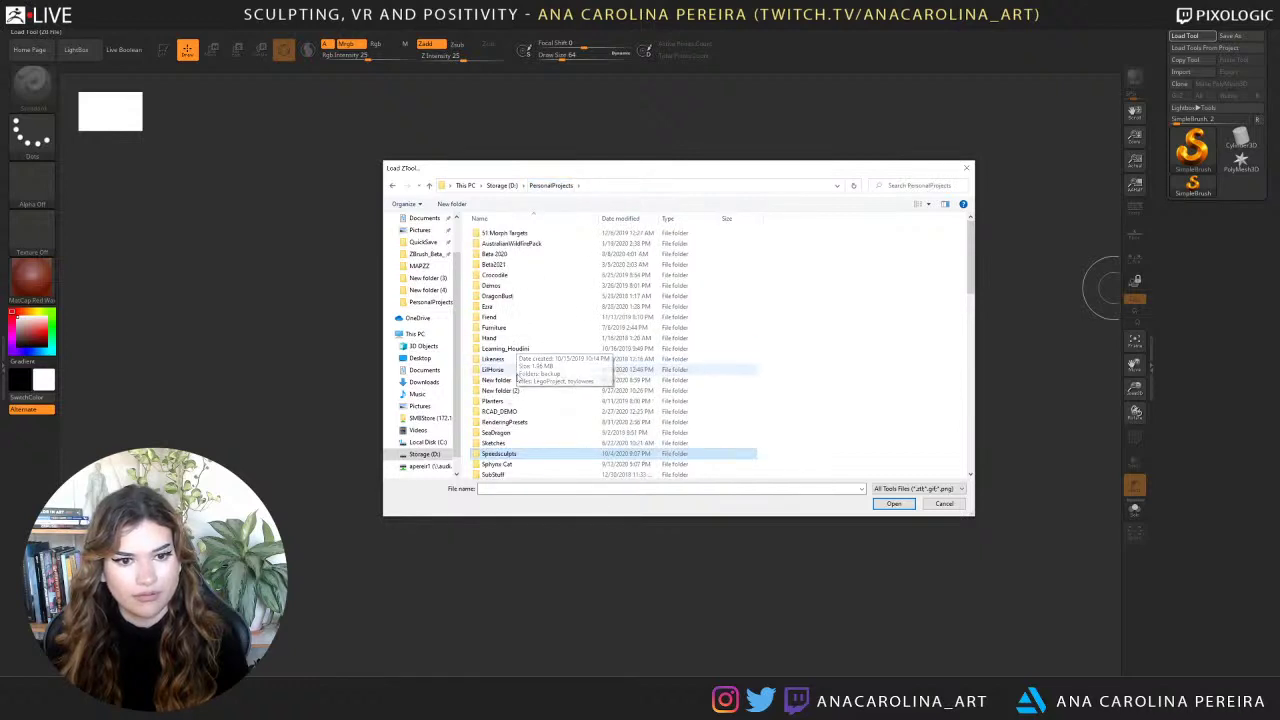
Look through New folder (2) and New folder inside PersonalProjects for the sculpt file.
double_click(505, 391)
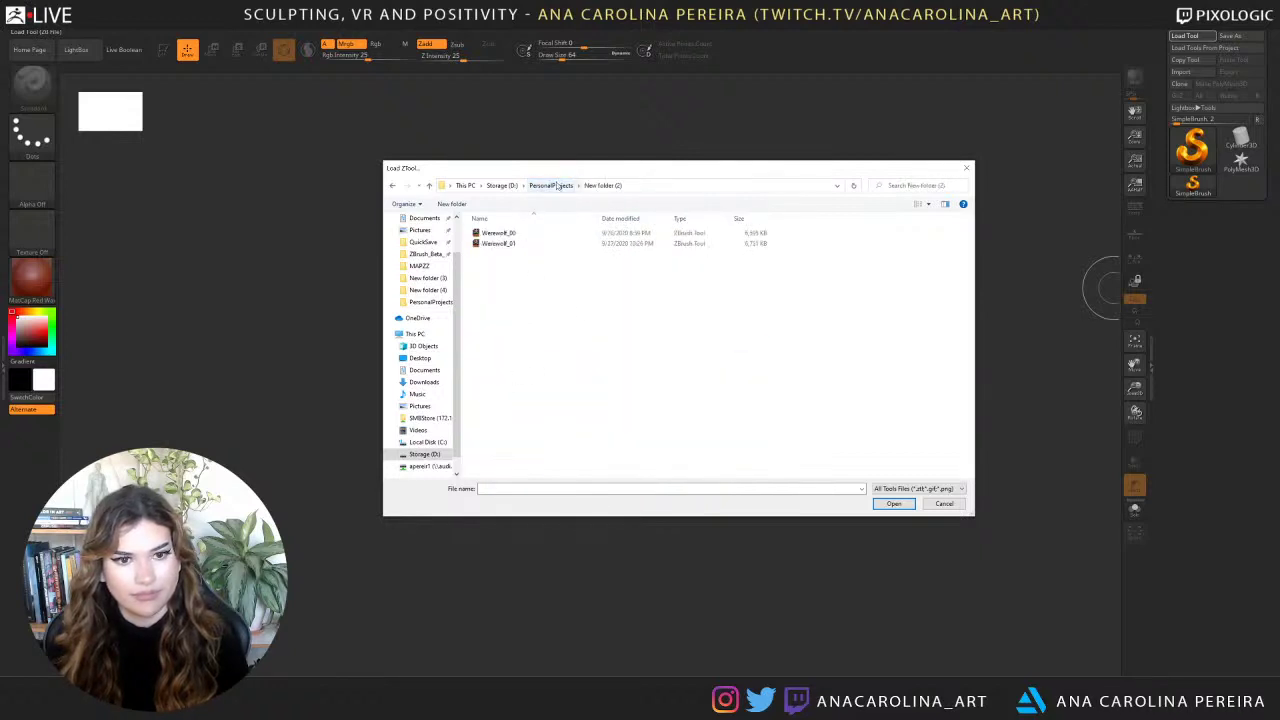
click(557, 186)
double_click(502, 382)
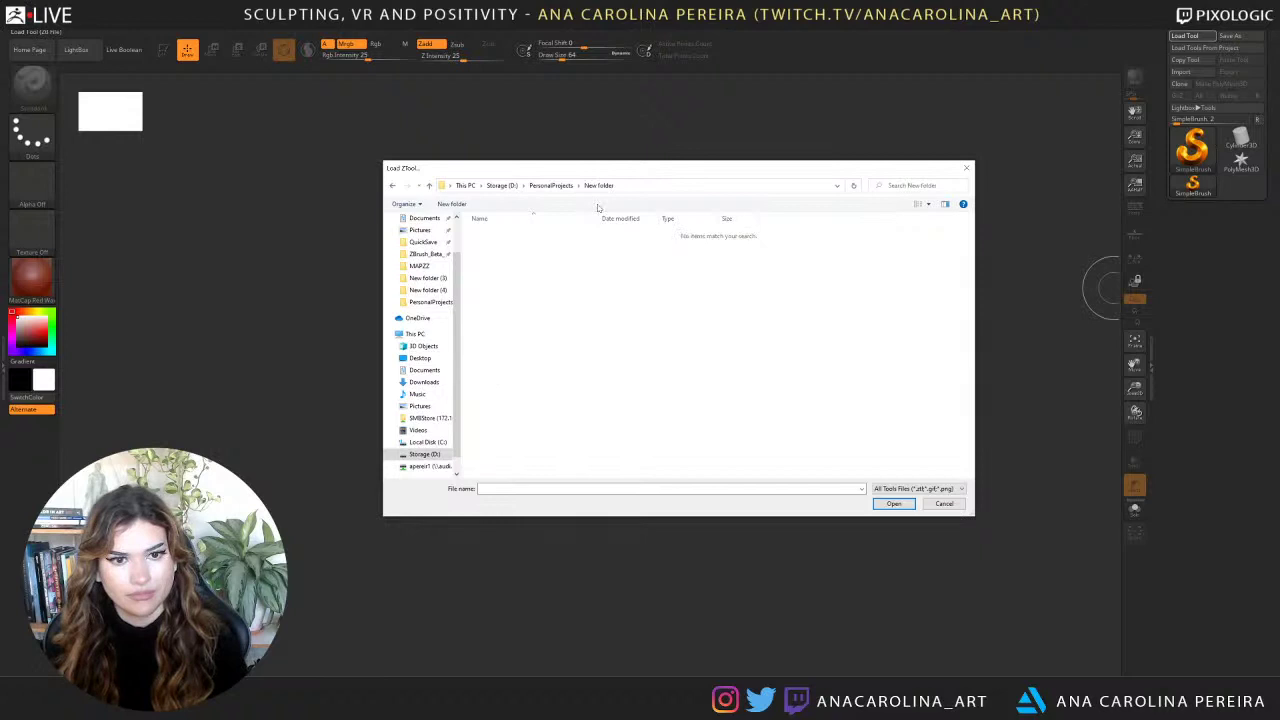
click(551, 186)
Load the PumpkinDoggo_02 tool from New folder (3) inside the Speedsculpts folder.
scroll(543, 397, down, 4)
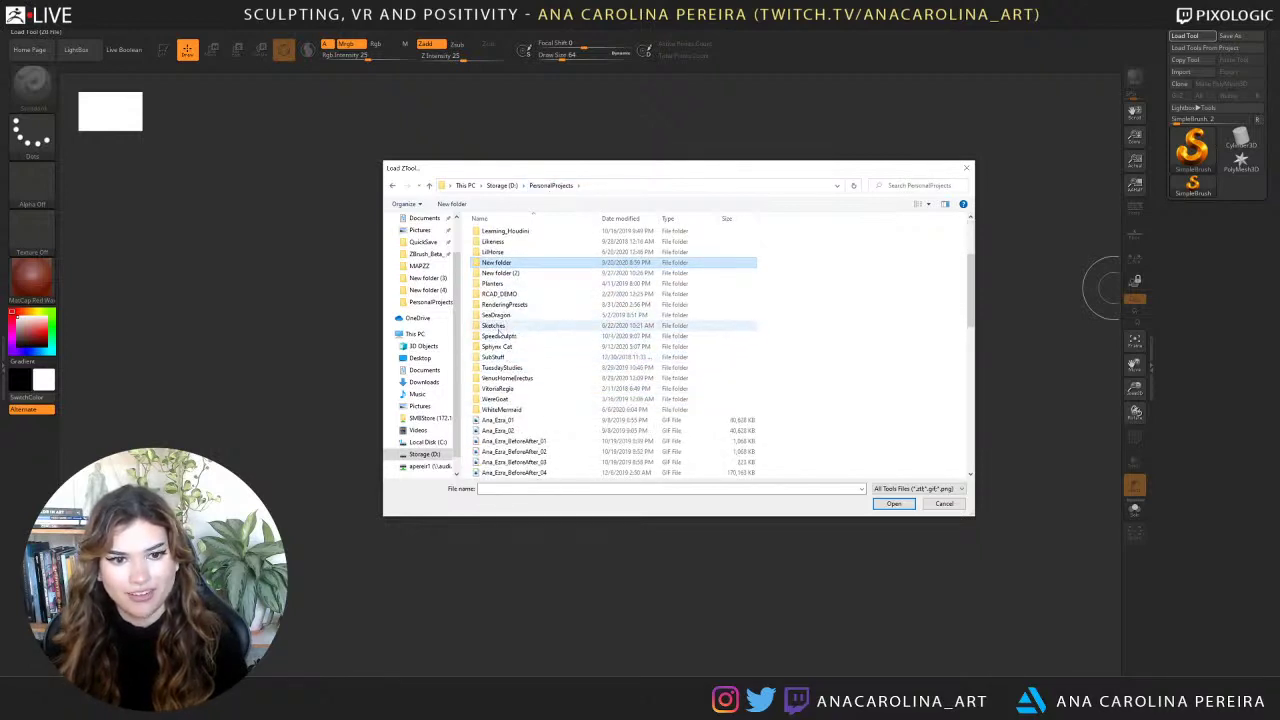
double_click(500, 336)
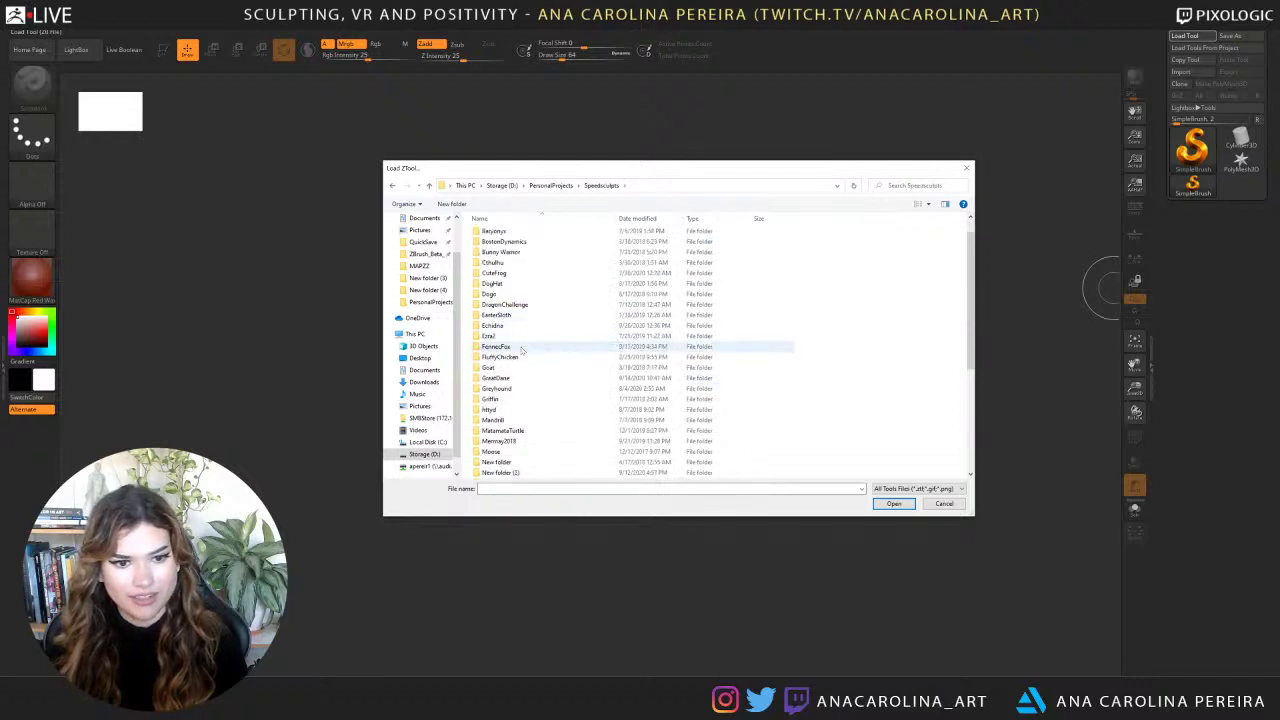
scroll(524, 447, down, 2)
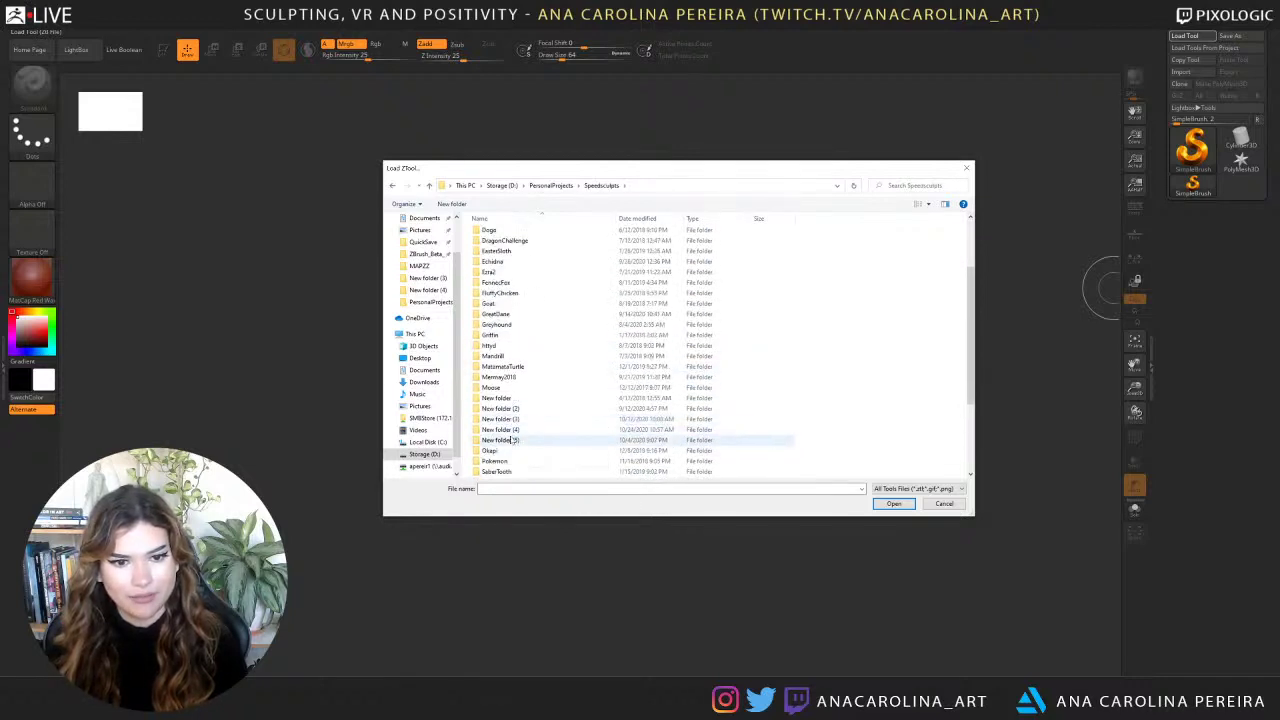
double_click(505, 440)
click(601, 185)
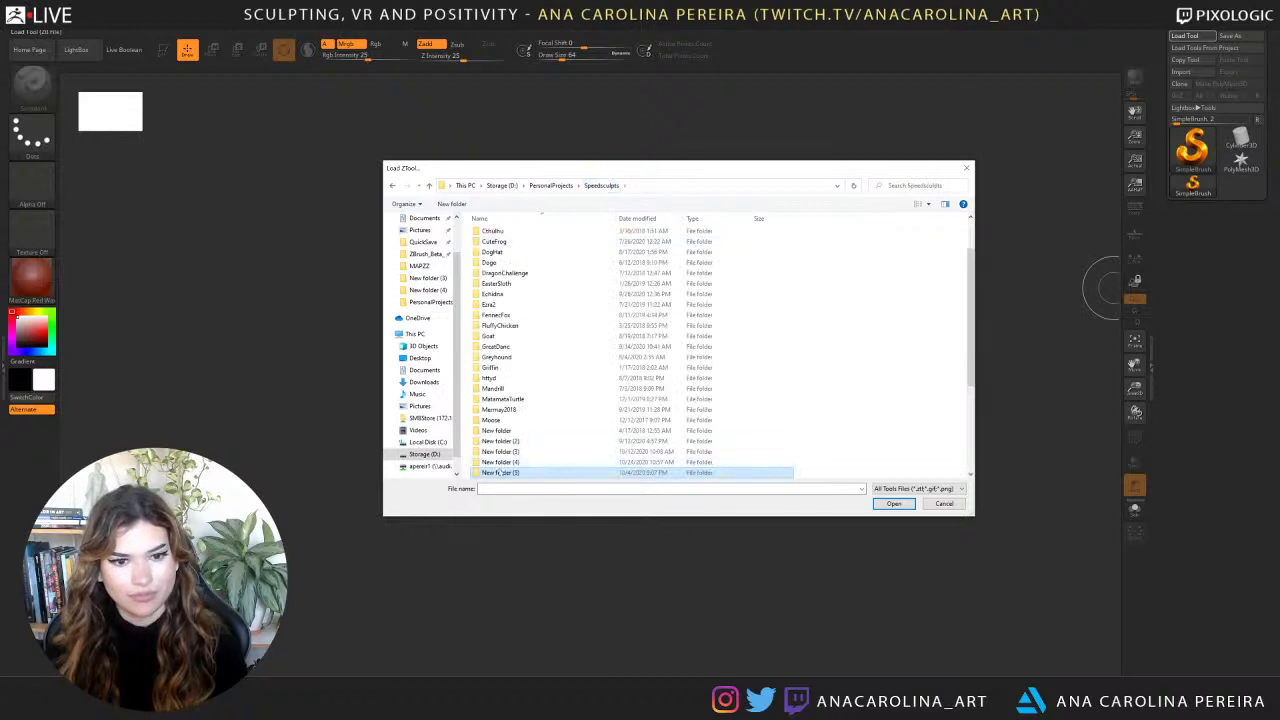
double_click(495, 452)
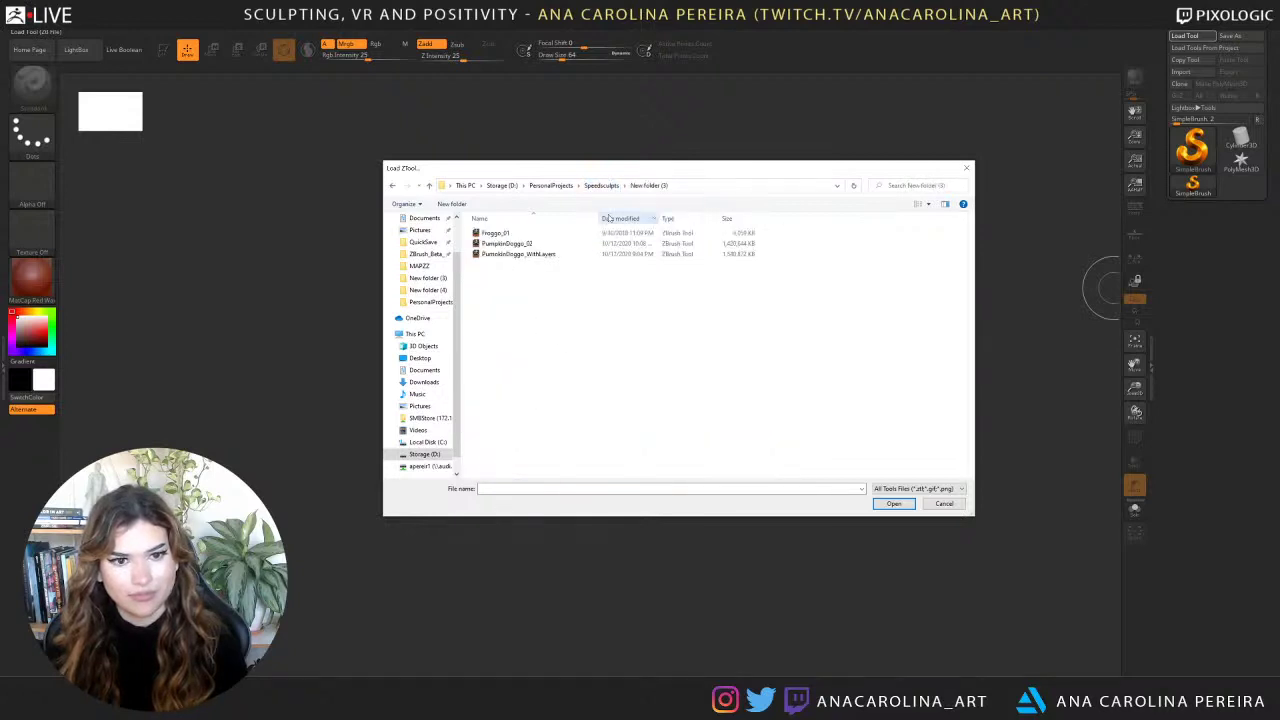
double_click(524, 245)
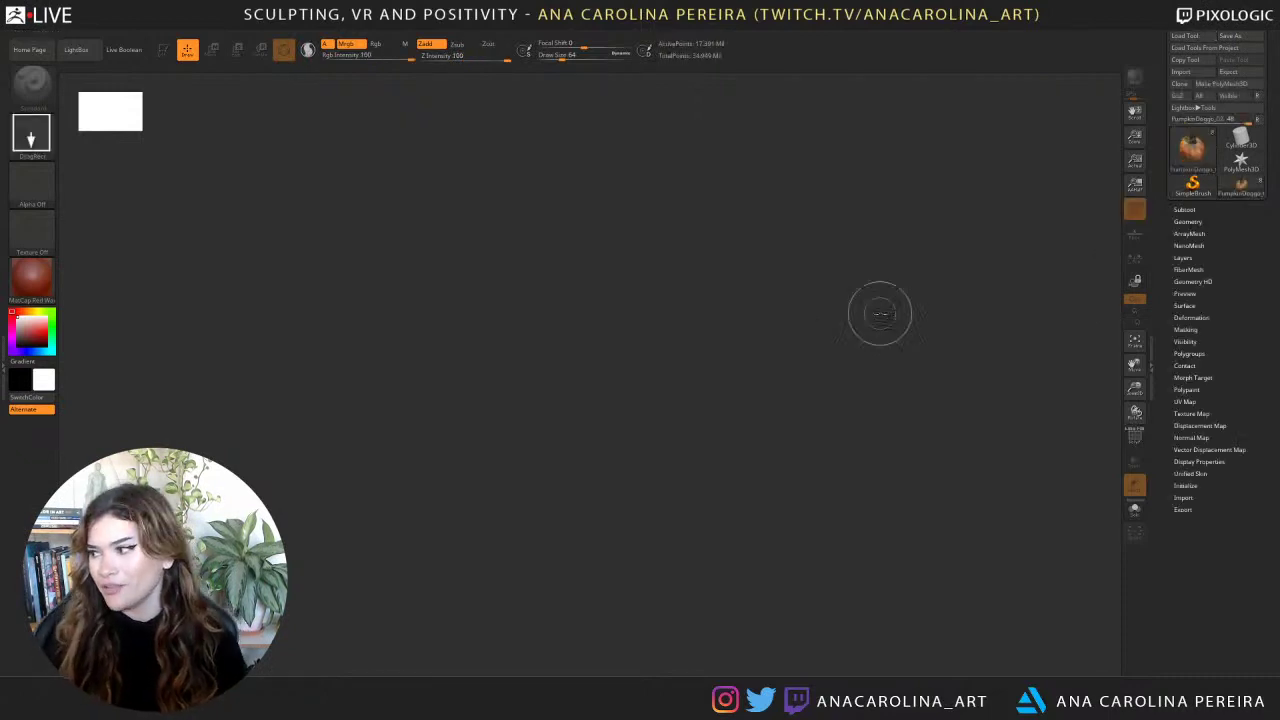
Draw the loaded pumpkin dog on the canvas in Edit mode and set its material to BasicMaterial.
drag(616, 245, 611, 584)
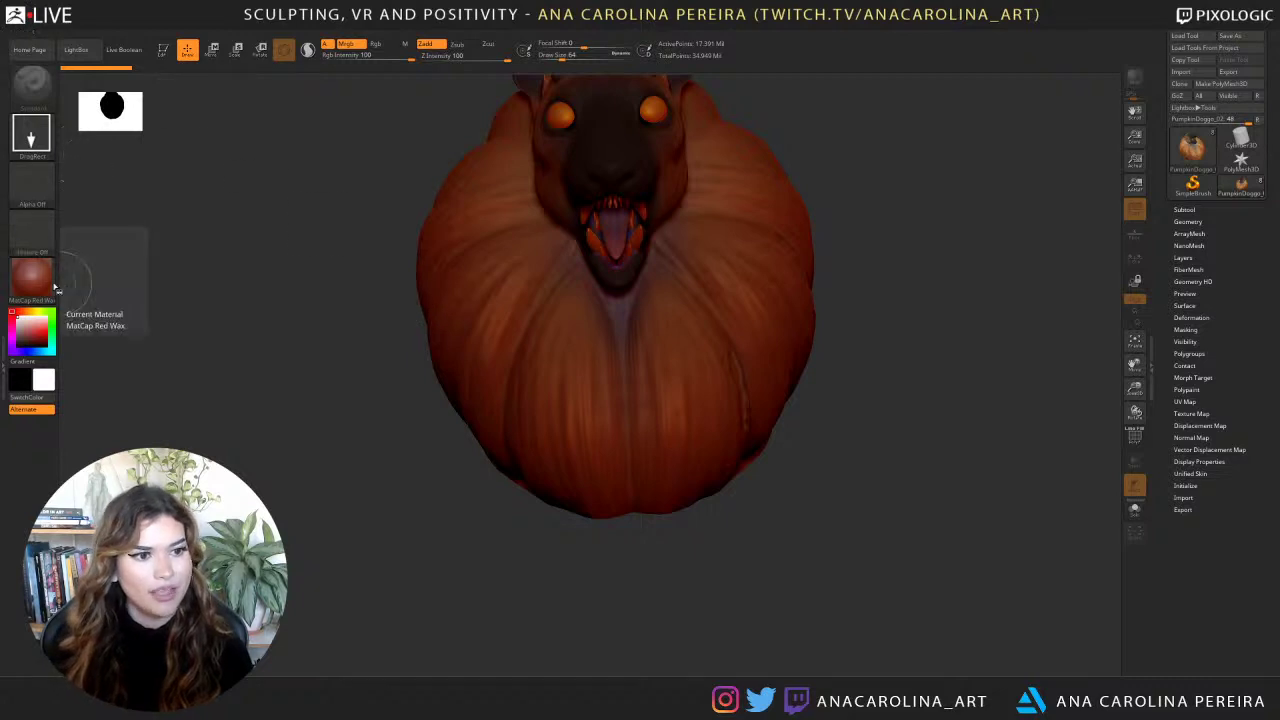
click(3, 288)
click(156, 280)
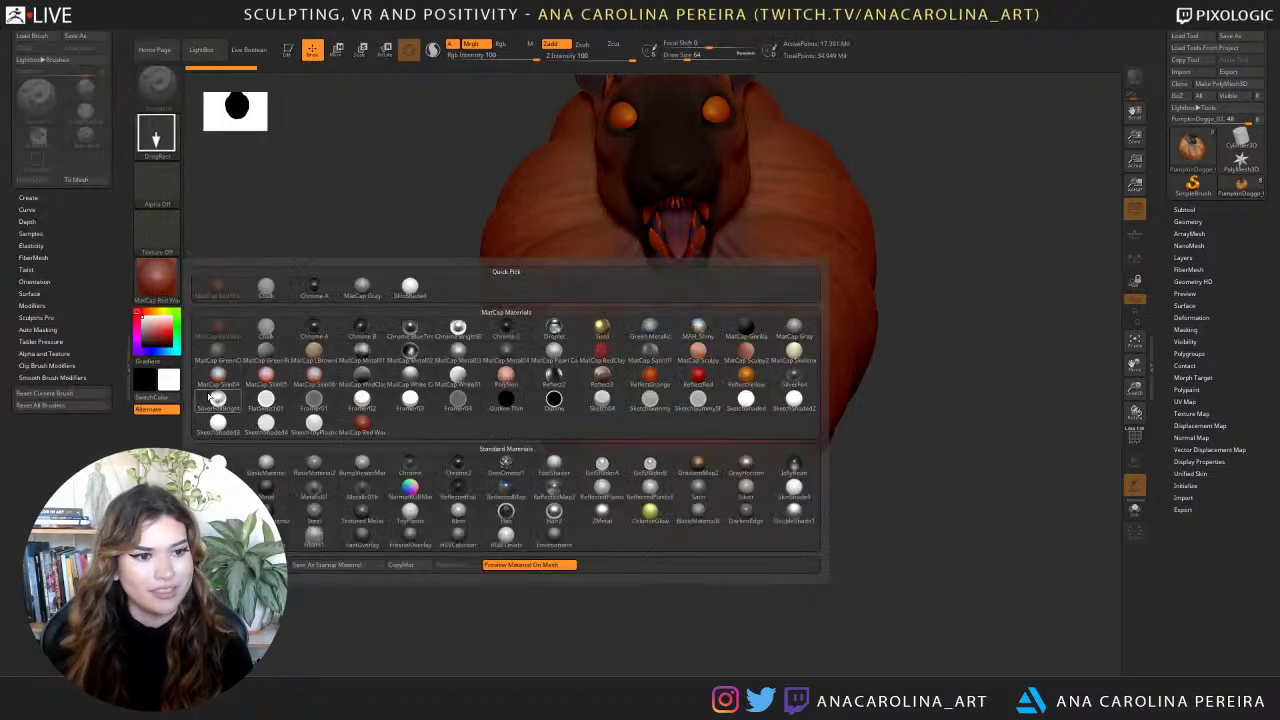
click(268, 465)
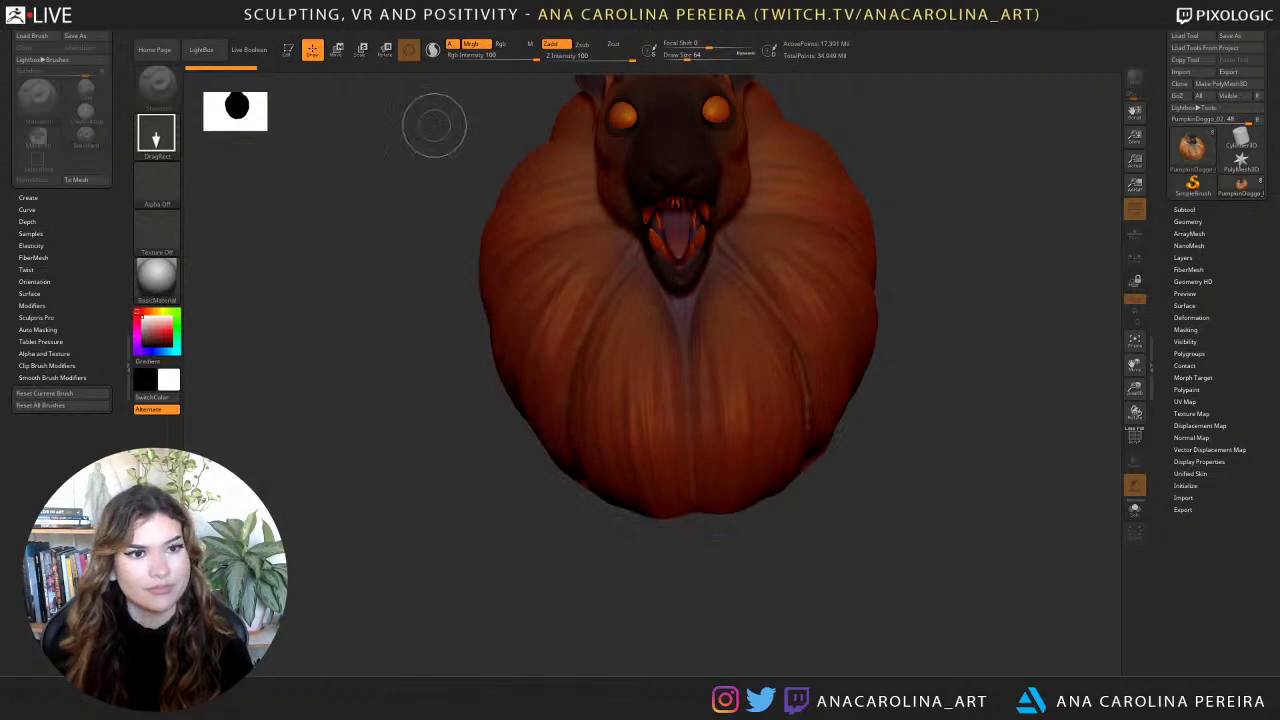
key(t)
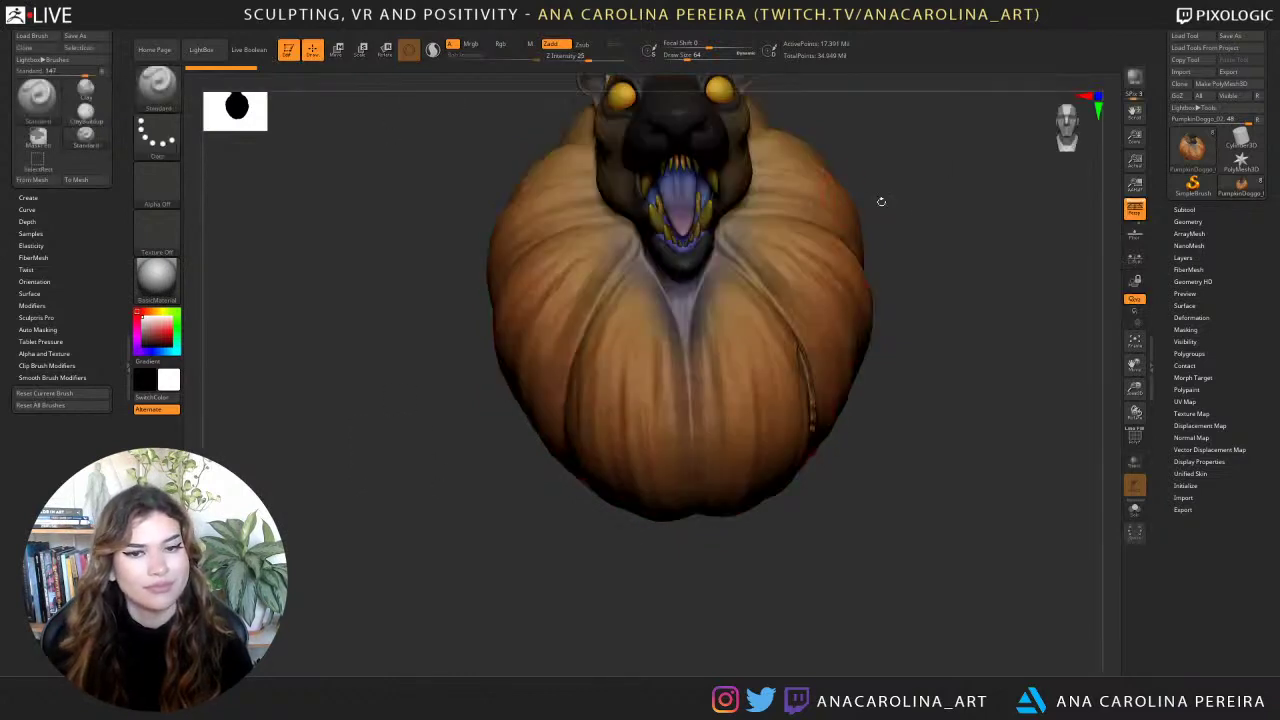
Examine the pumpkin dog sculpt from the side, three-quarter and front views.
mouse_move(880, 200)
mouse_down()
mouse_move(909, 229)
mouse_move(880, 306)
mouse_move(912, 281)
mouse_up()
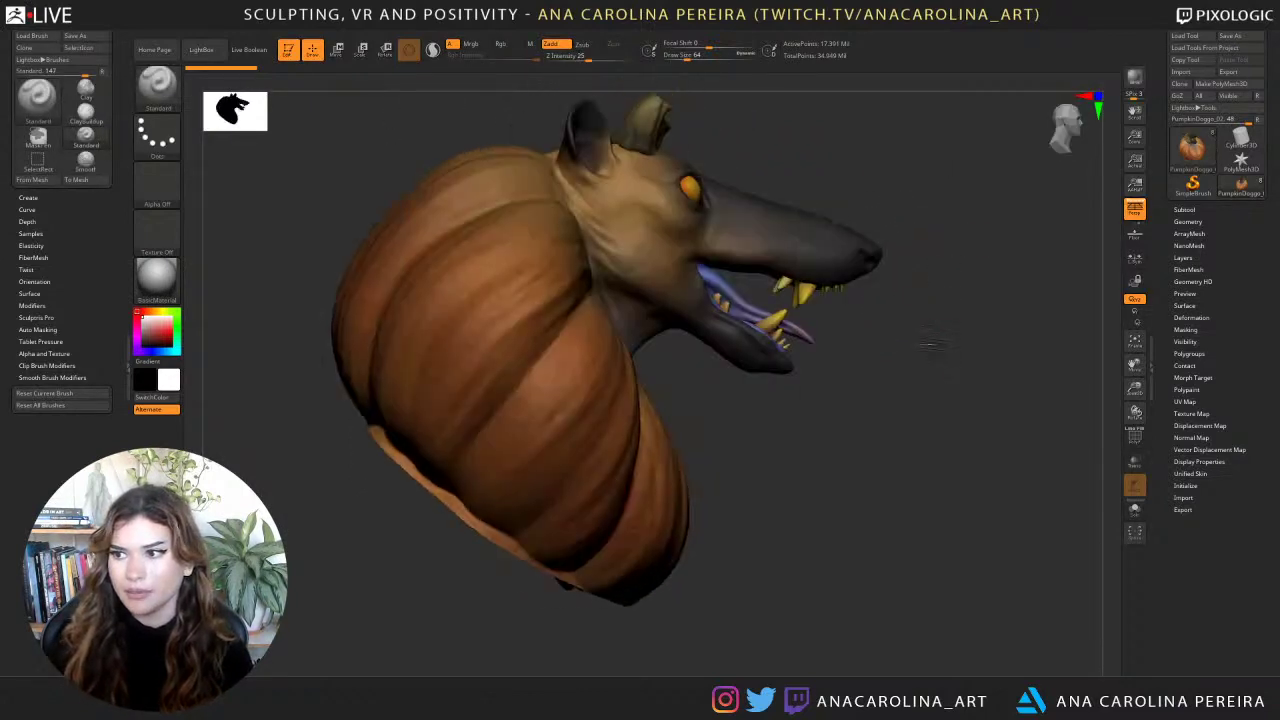
drag(925, 345, 968, 366)
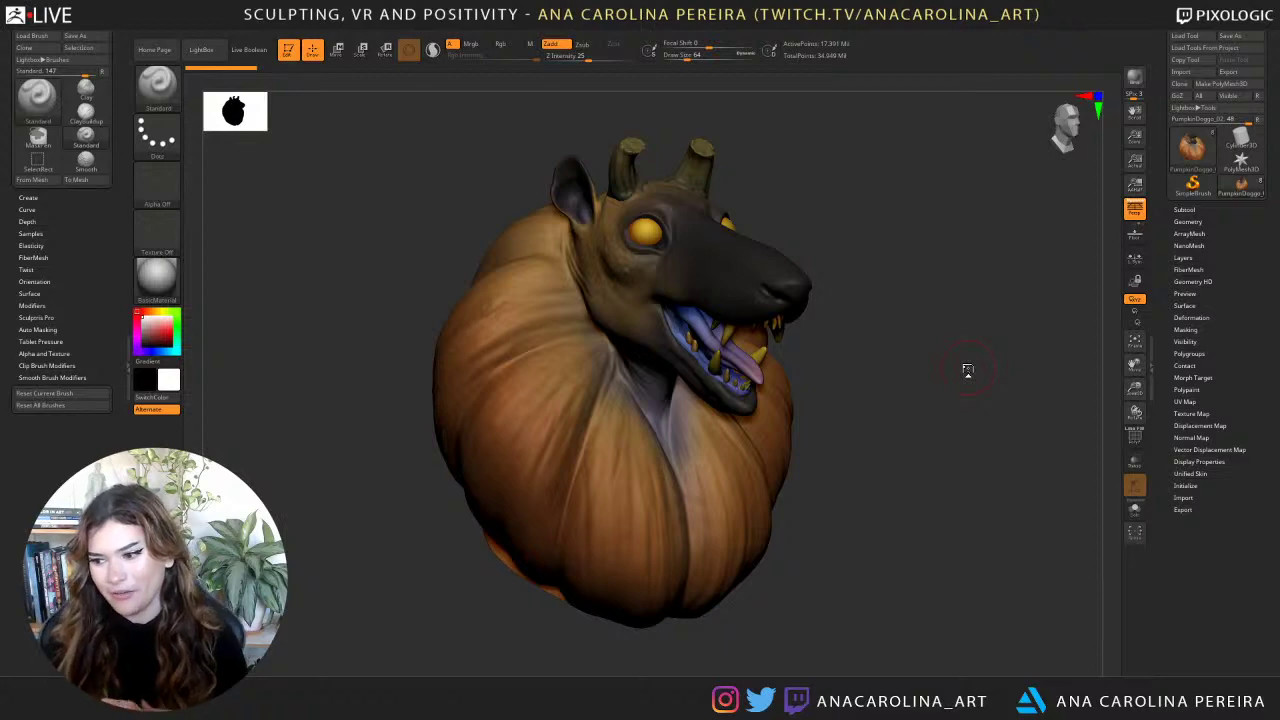
drag(925, 329, 1085, 410)
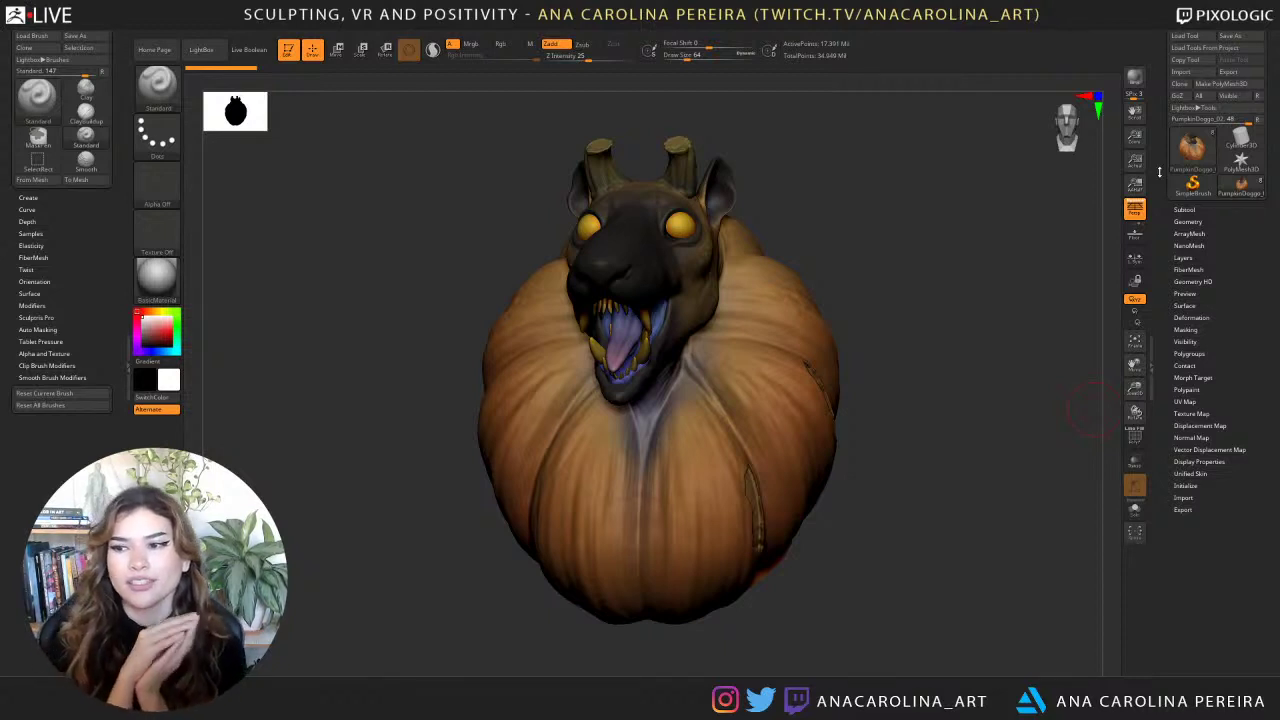
drag(1049, 203, 1062, 212)
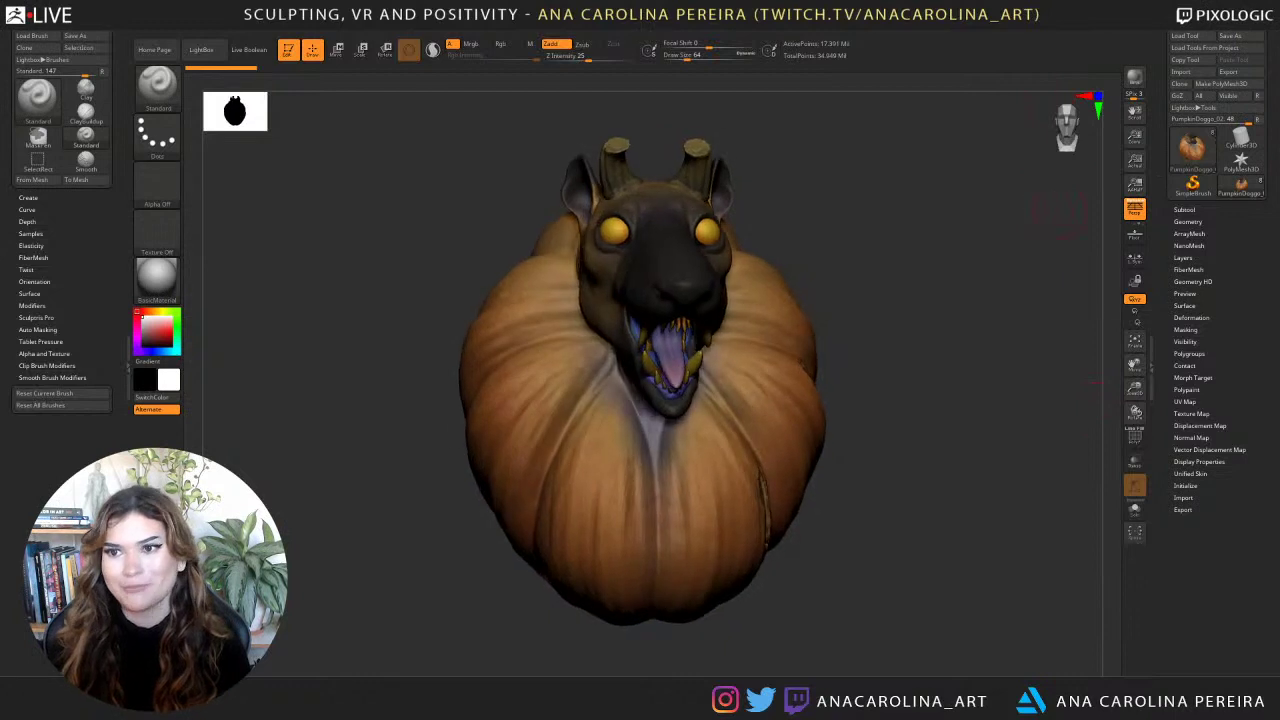
Switch to a Sphere3D primitive and convert it to a PolyMesh3D.
click(1239, 141)
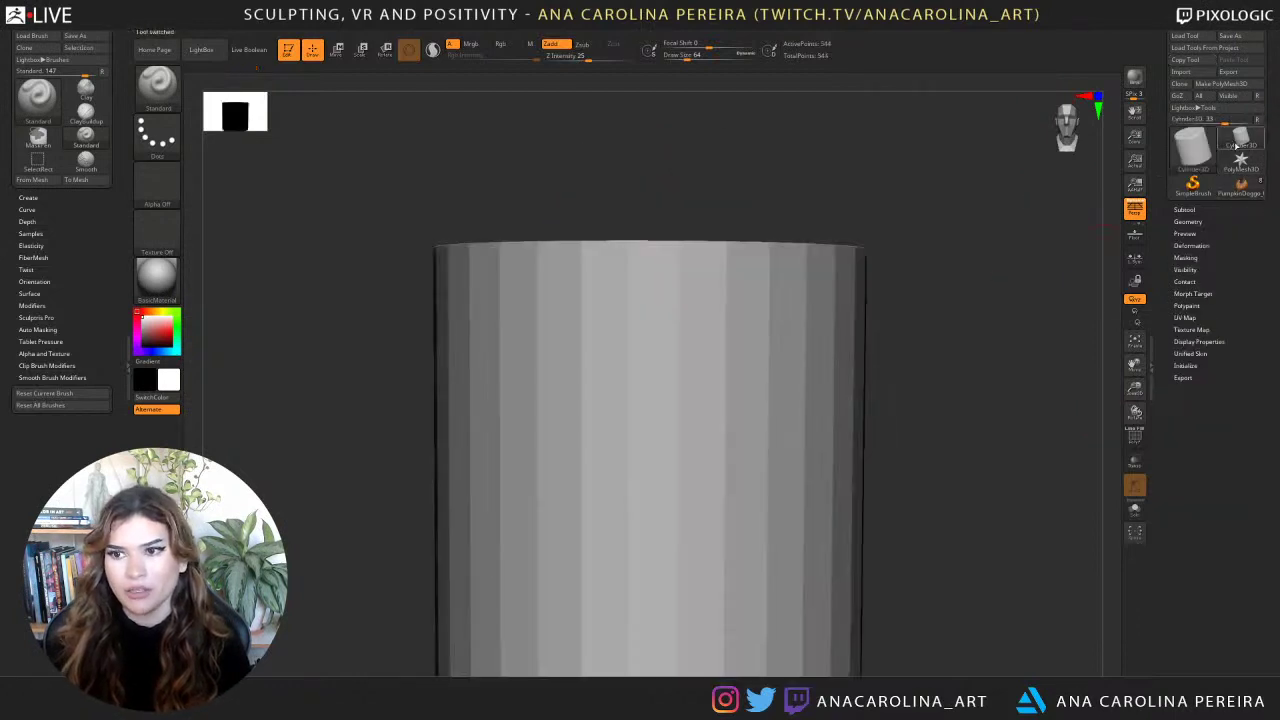
click(1192, 147)
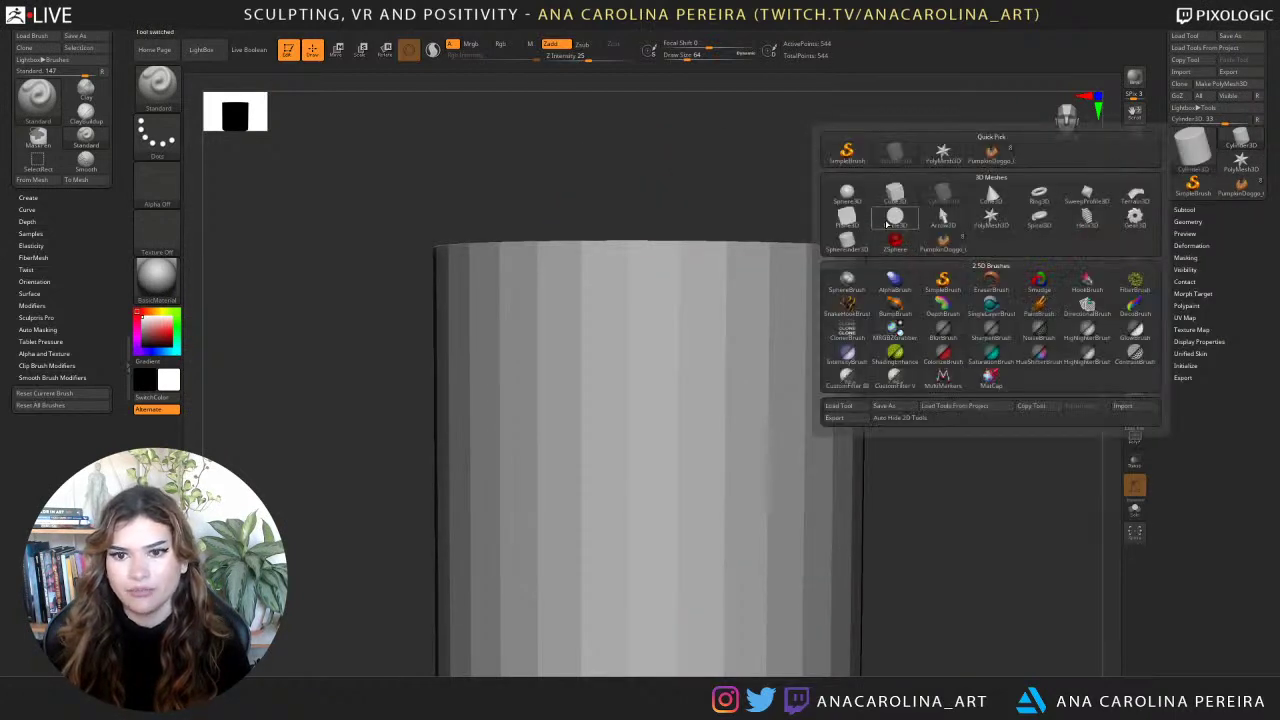
click(855, 195)
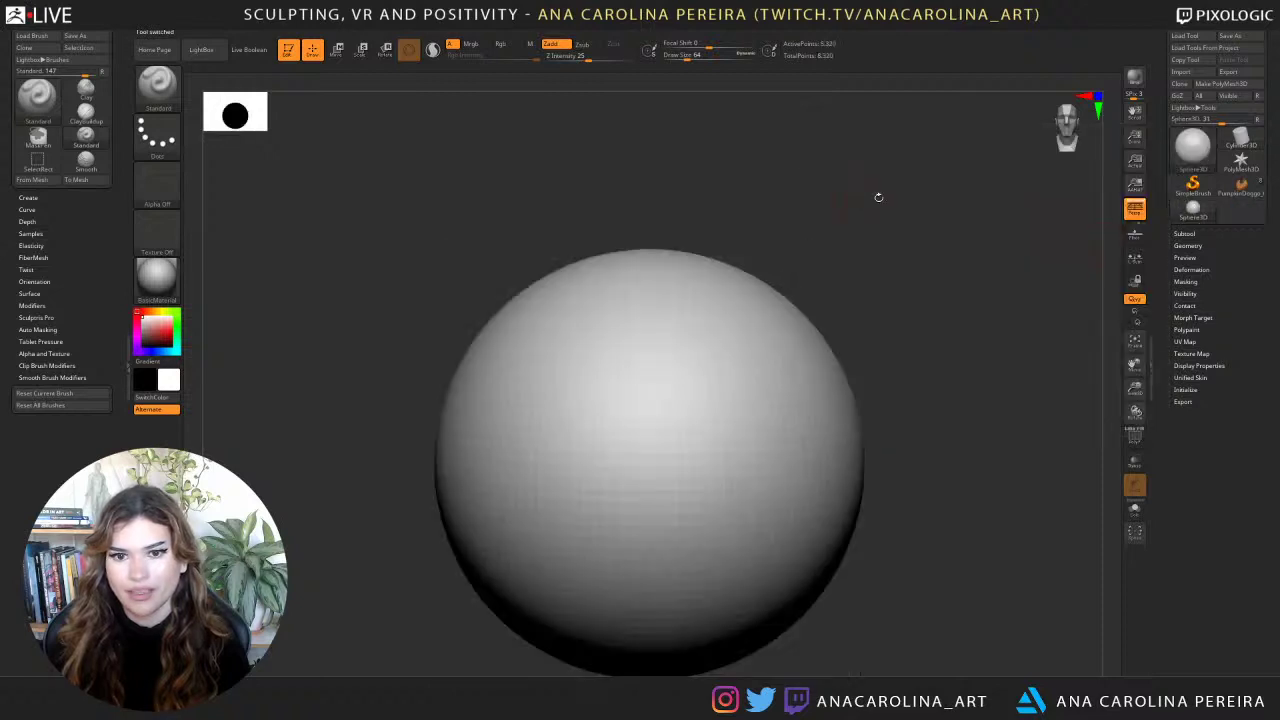
click(1226, 85)
drag(1040, 214, 1035, 233)
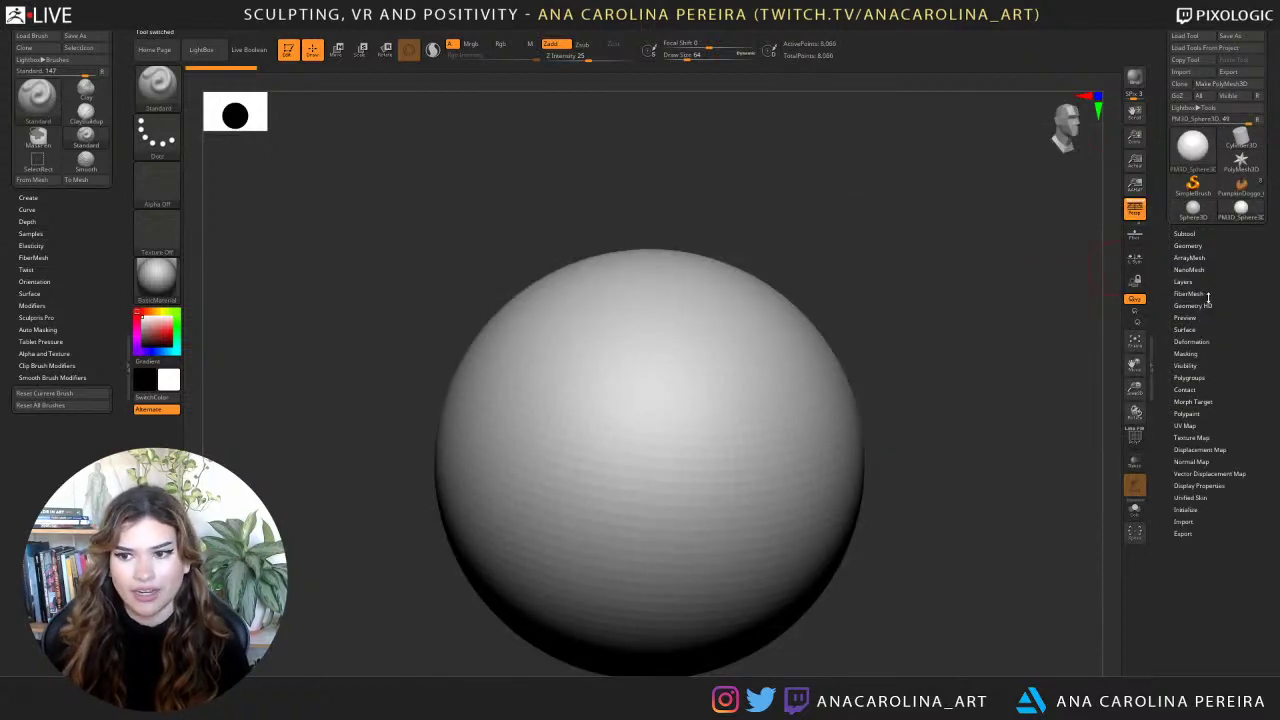
alt+drag(844, 344, 846, 258)
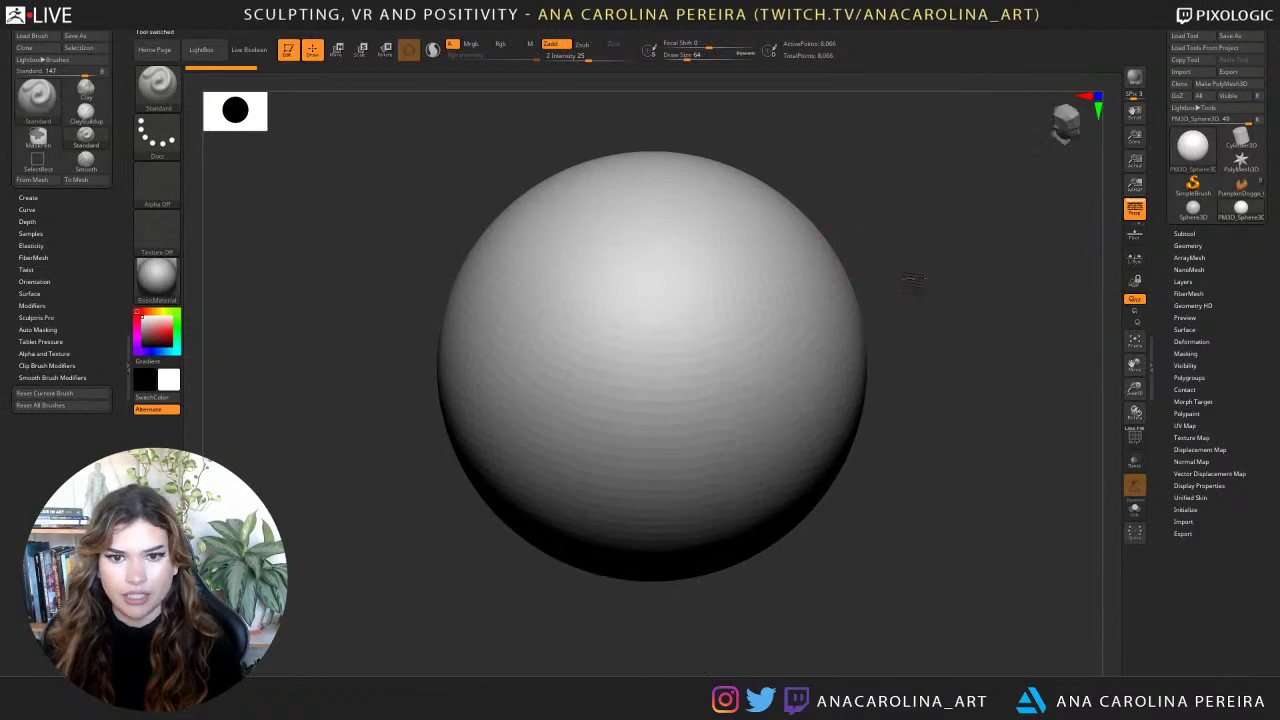
Set the brush draw size to 268 and turn on radial symmetry for sculpting the sphere.
key(space)
drag(715, 249, 734, 254)
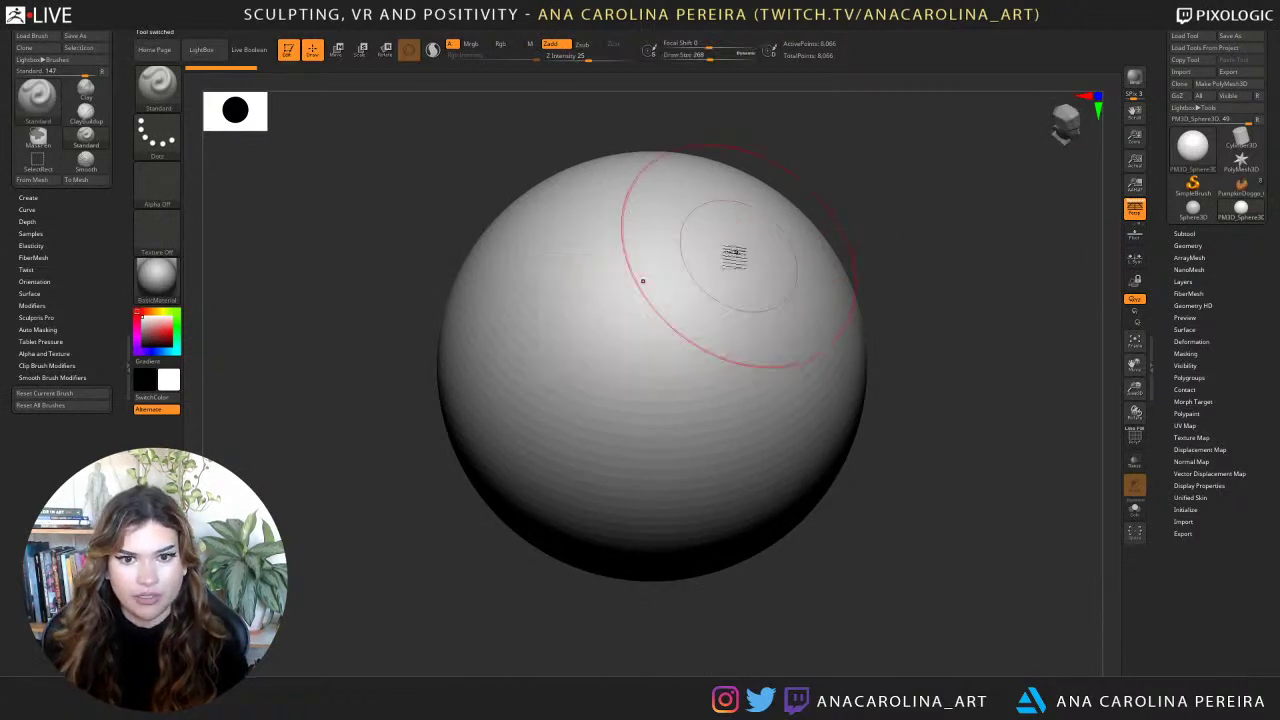
alt+drag(866, 251, 870, 291)
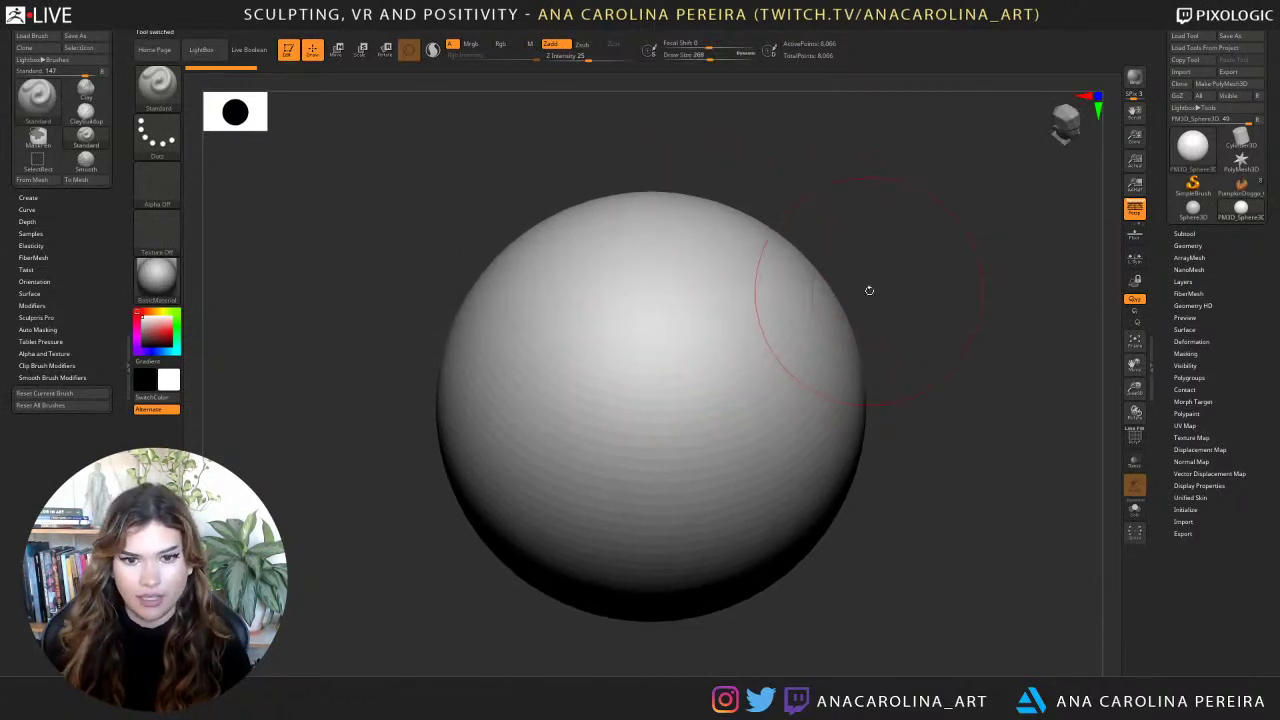
drag(823, 241, 729, 287)
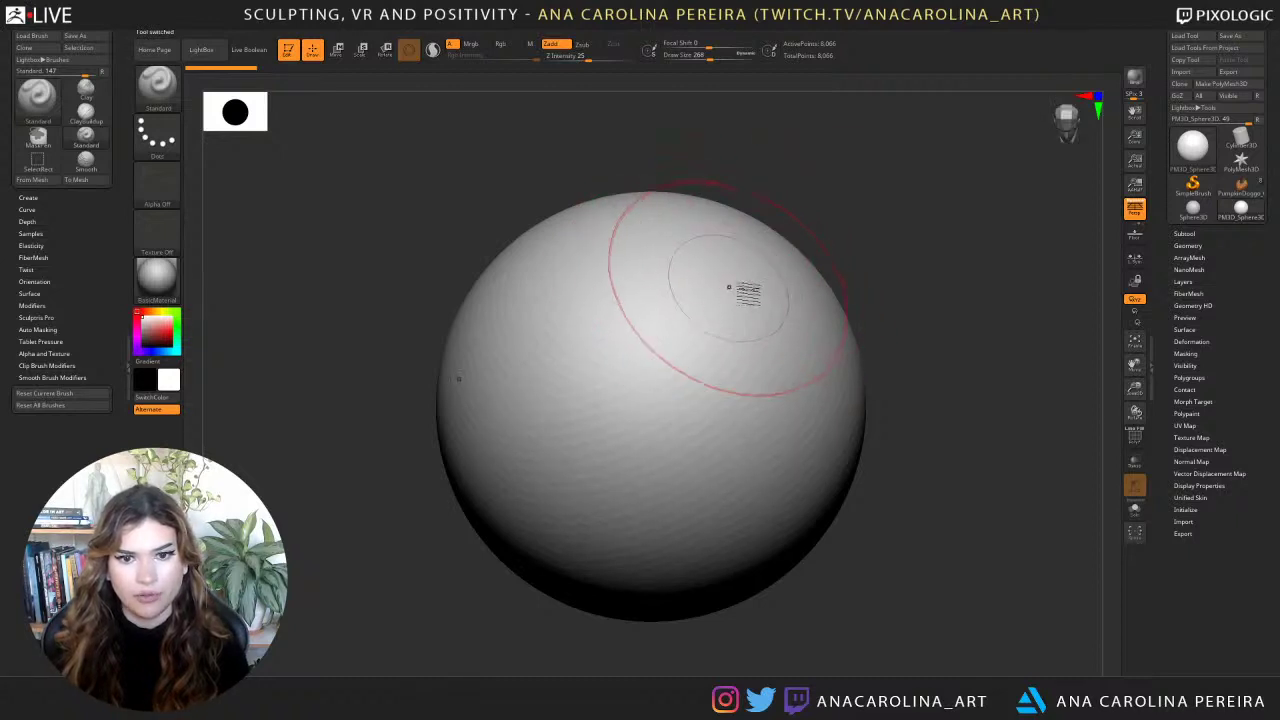
mouse_move(789, 220)
mouse_down()
mouse_move(814, 174)
mouse_move(756, 158)
mouse_up()
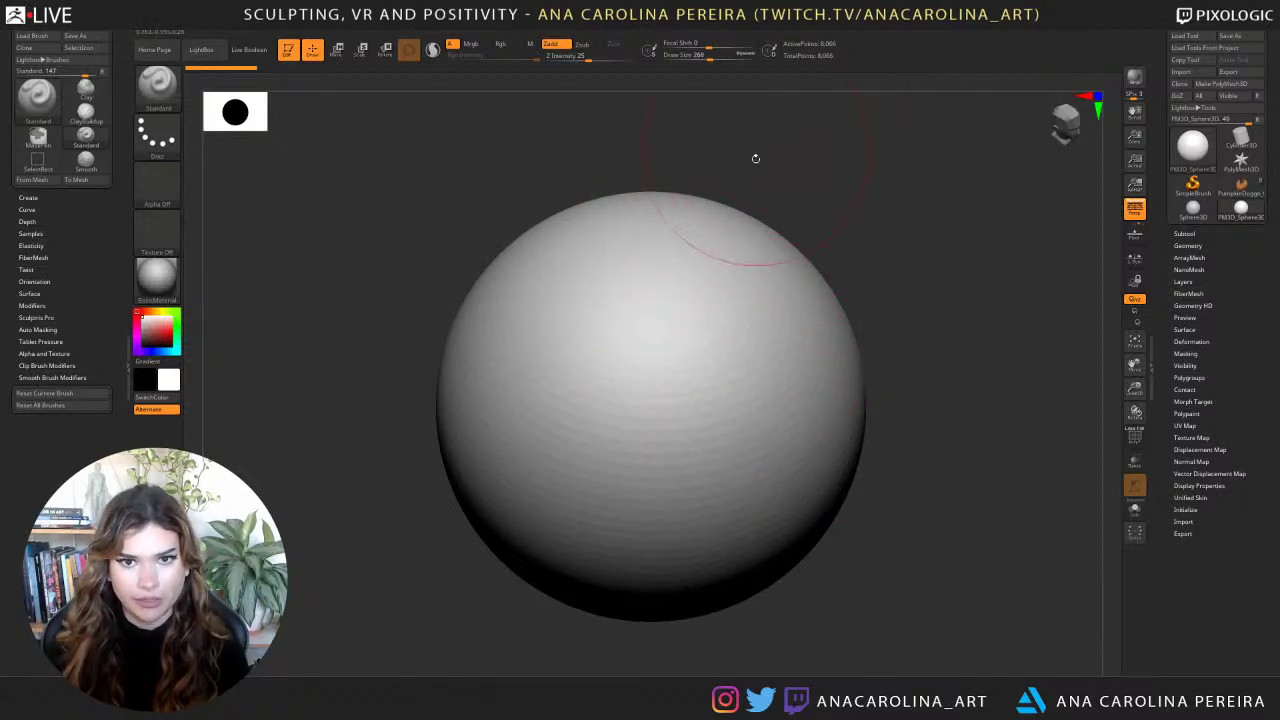
click(714, 33)
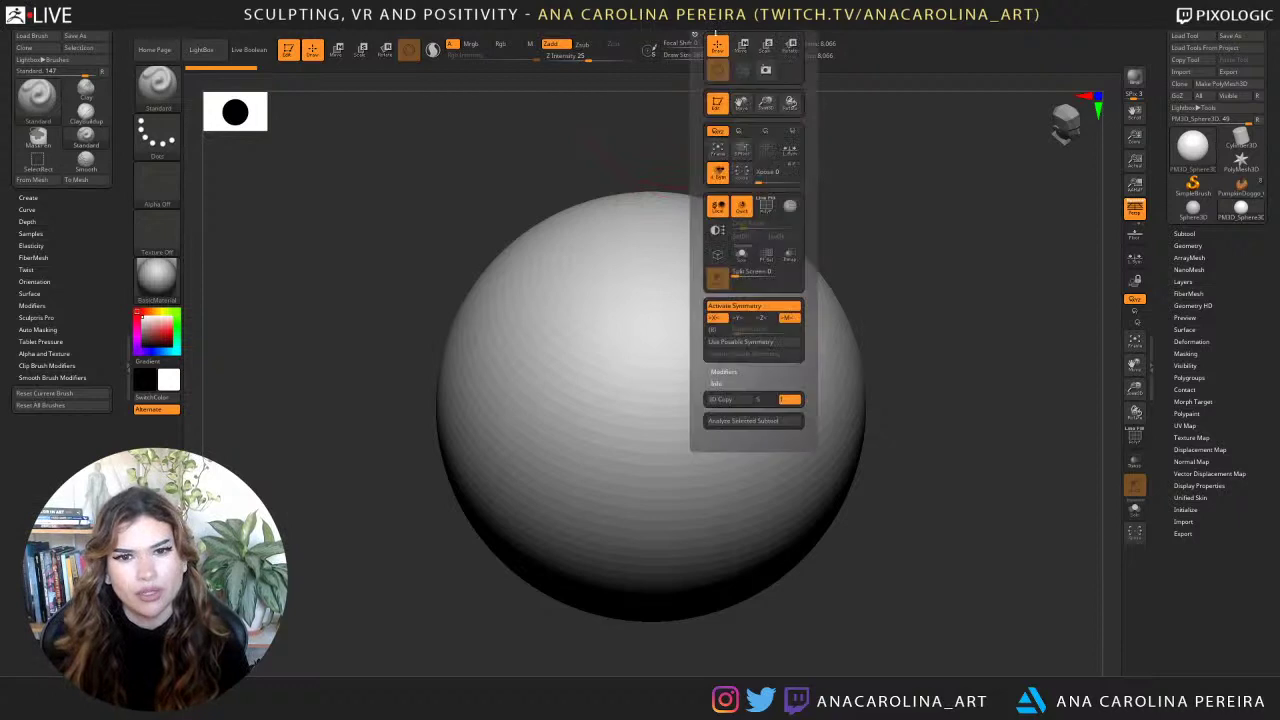
click(720, 332)
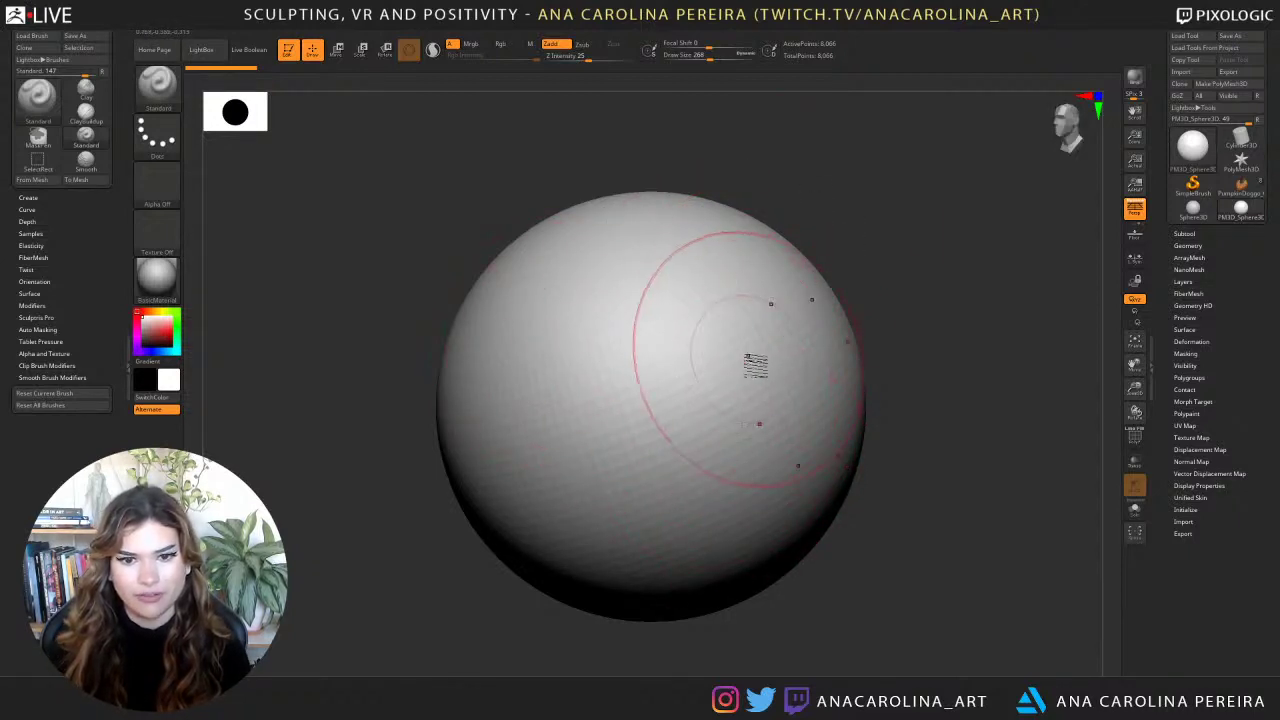
Try radially symmetric Standard brush strokes on the sphere and undo them.
mouse_move(751, 363)
mouse_down()
mouse_move(485, 345)
mouse_move(683, 354)
mouse_move(786, 380)
mouse_move(664, 340)
mouse_up()
key(ctrl+z)
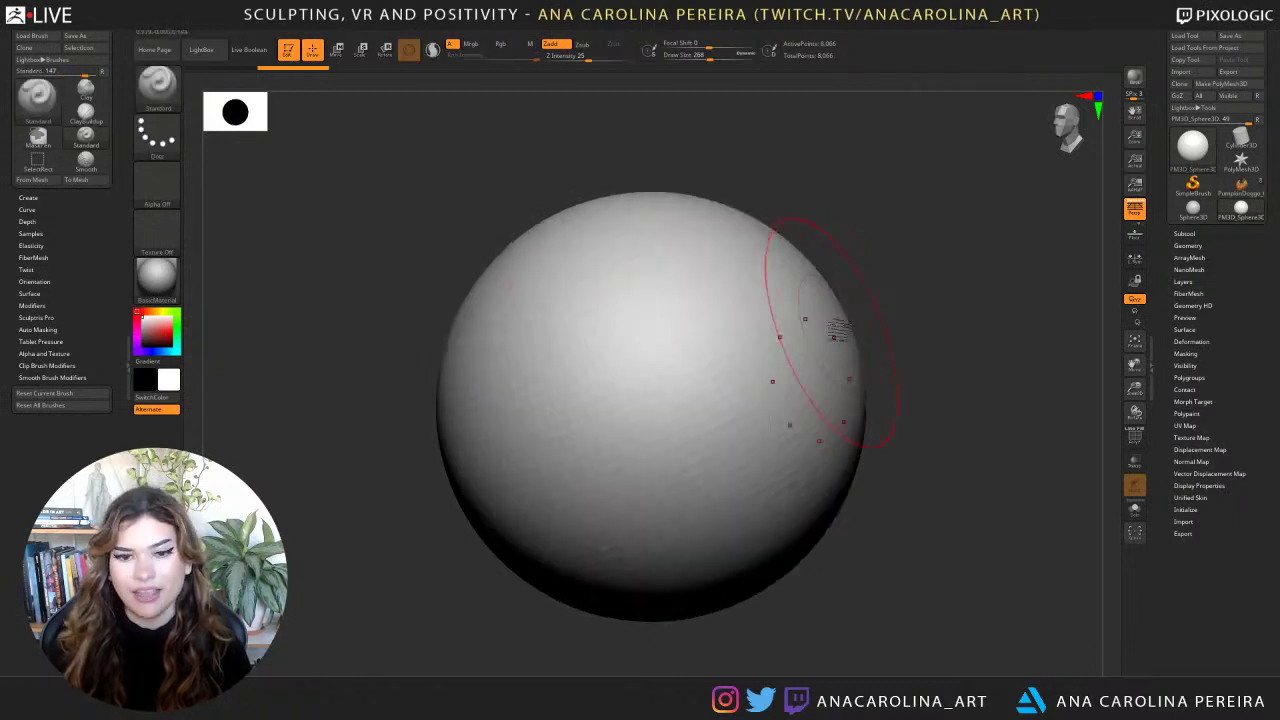
mouse_move(882, 302)
mouse_down()
mouse_move(912, 307)
mouse_move(892, 305)
mouse_move(931, 357)
mouse_move(907, 331)
mouse_up()
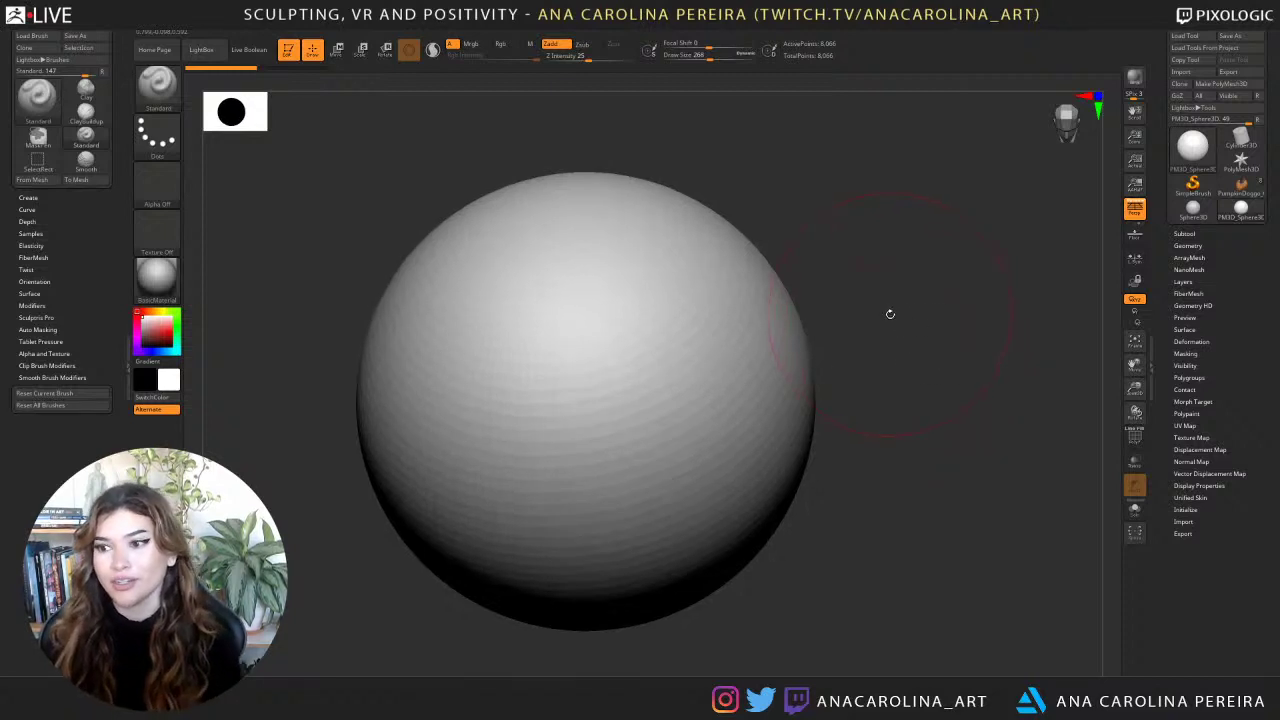
drag(849, 261, 863, 223)
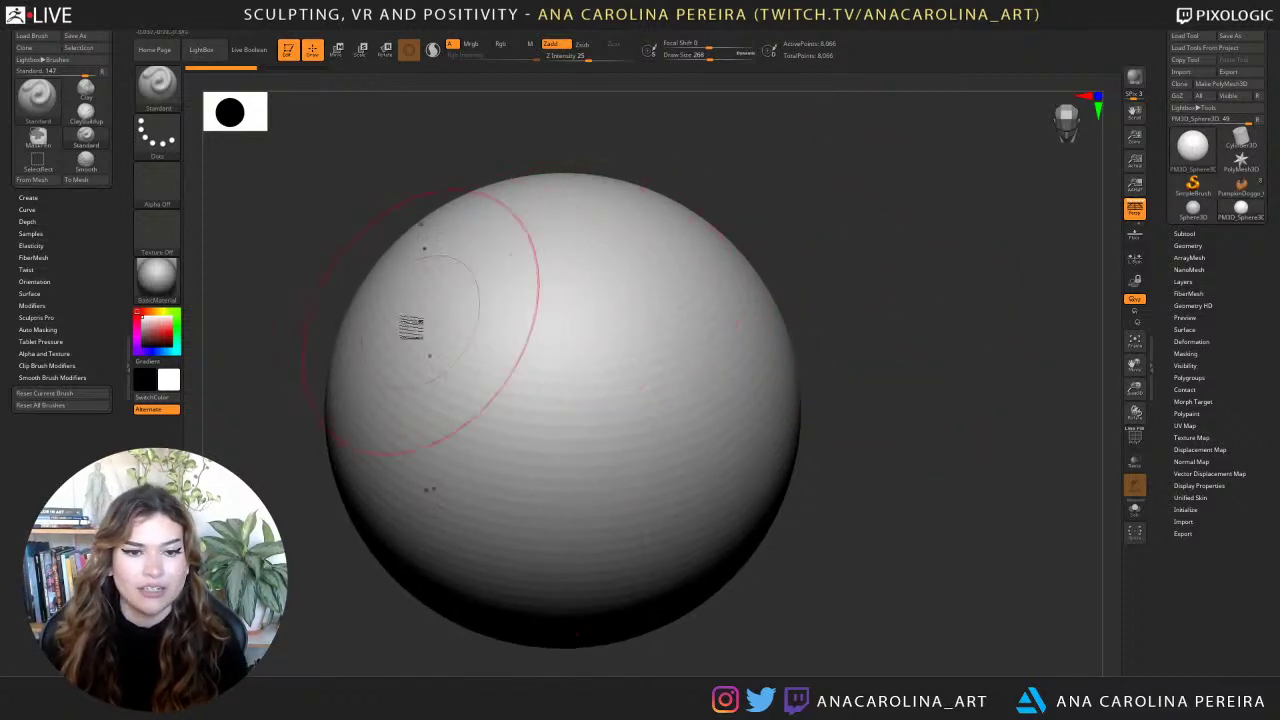
drag(388, 332, 580, 337)
key(ctrl+z)
key(ctrl+z)
key(ctrl+z)
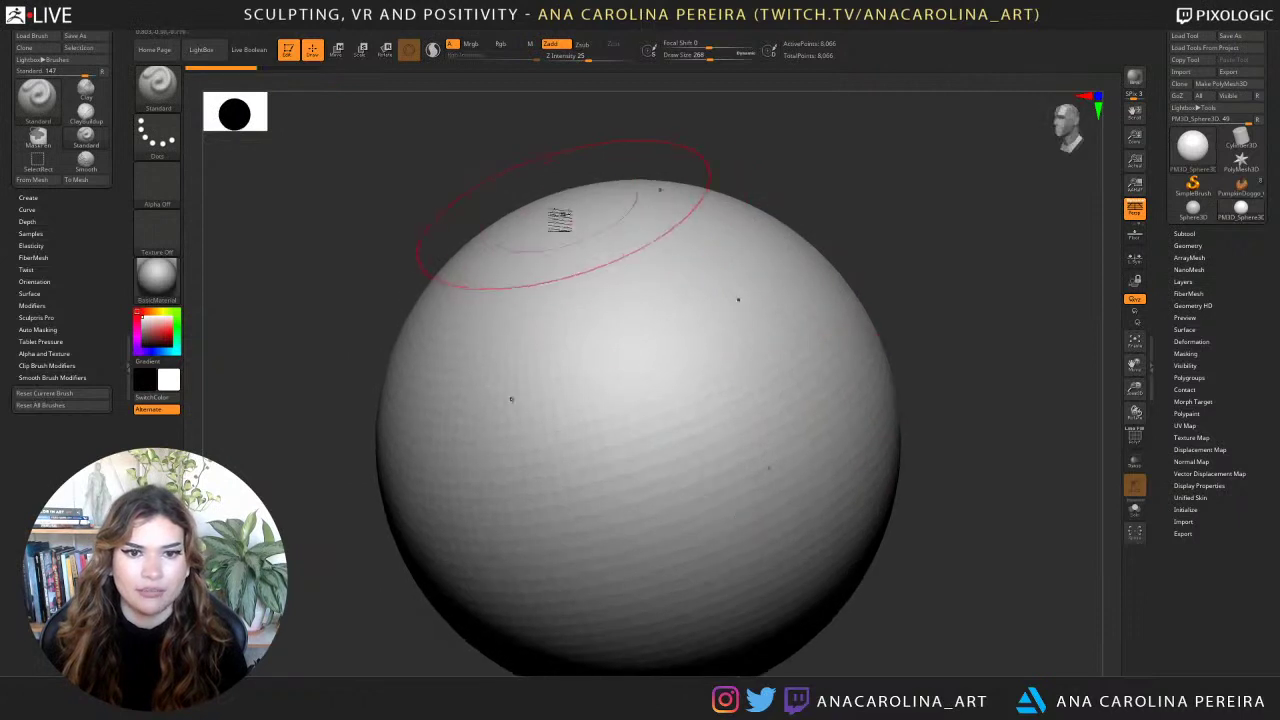
key(ctrl+z)
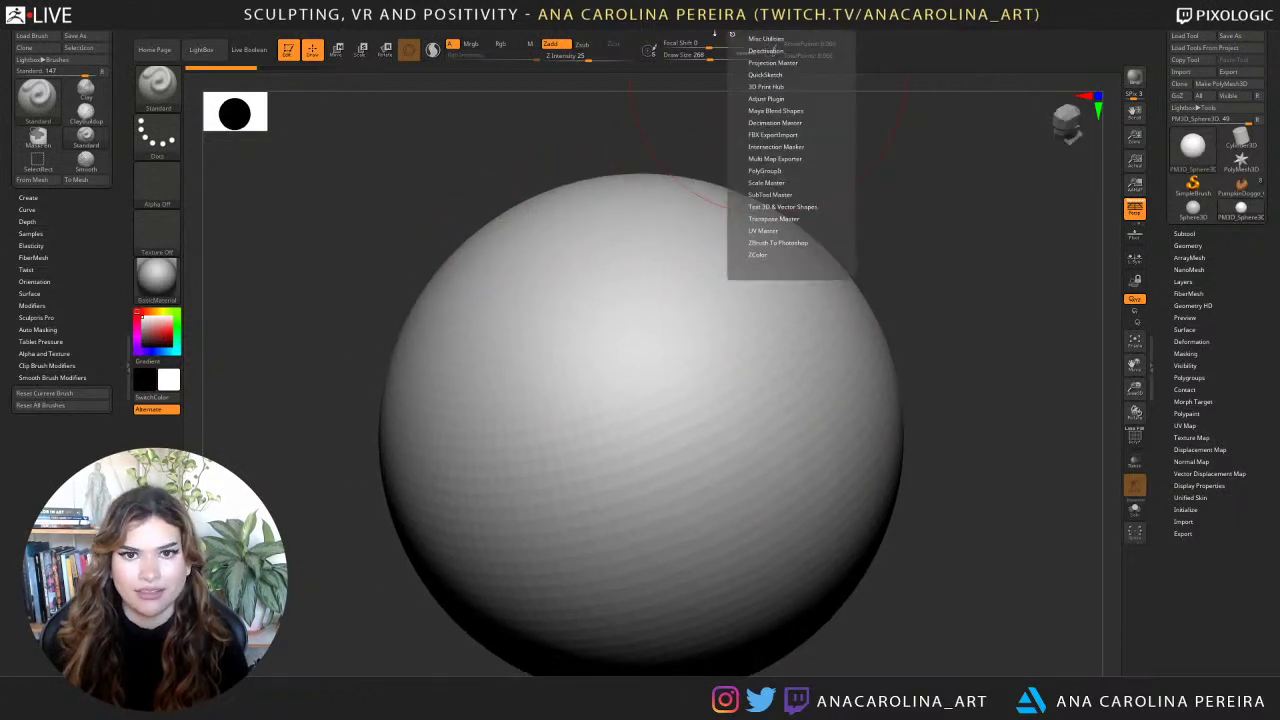
Try radial symmetry around the Z axis instead of X with a test stroke on the sphere, and undo the stroke.
mouse_move(709, 26)
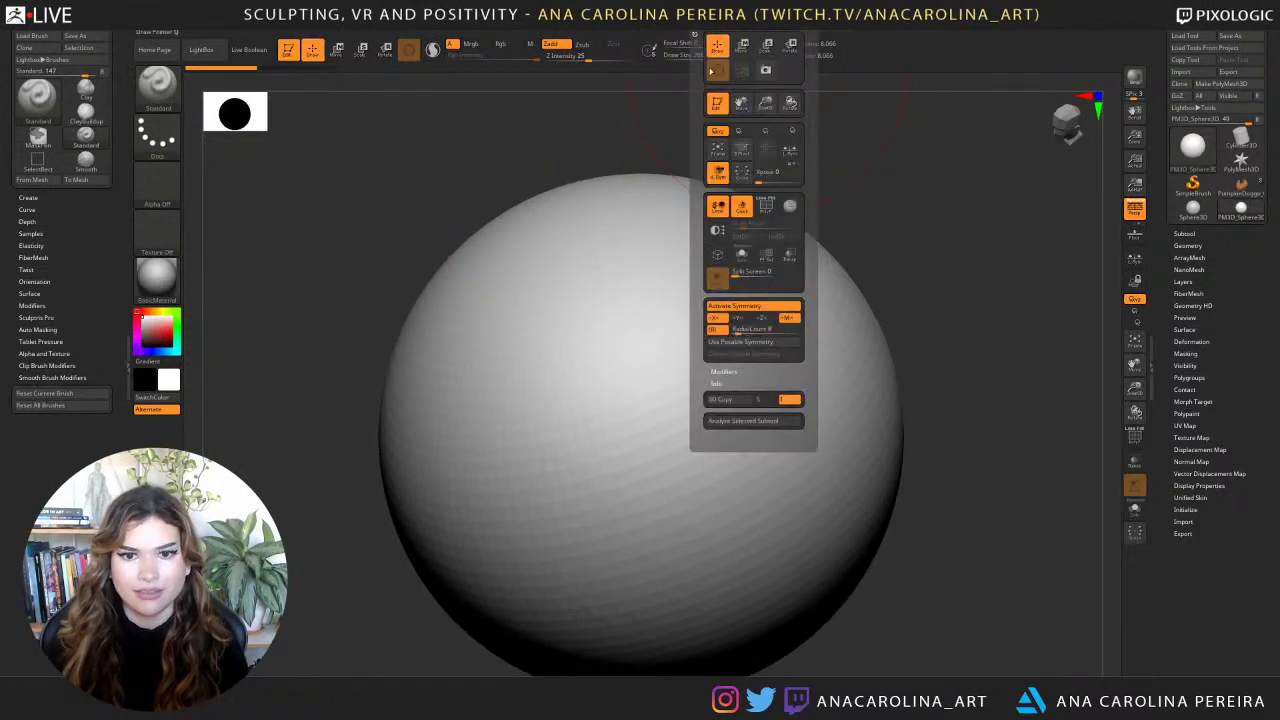
click(727, 320)
click(761, 319)
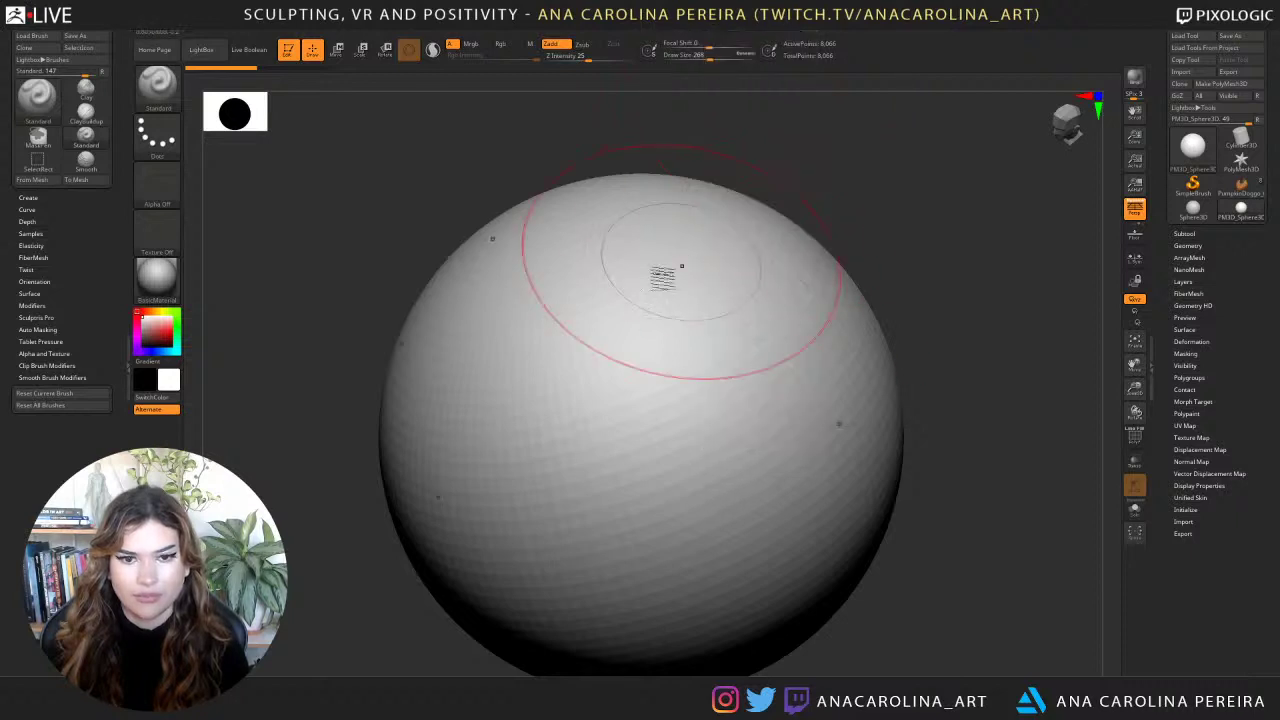
drag(663, 278, 712, 310)
key(ctrl+z)
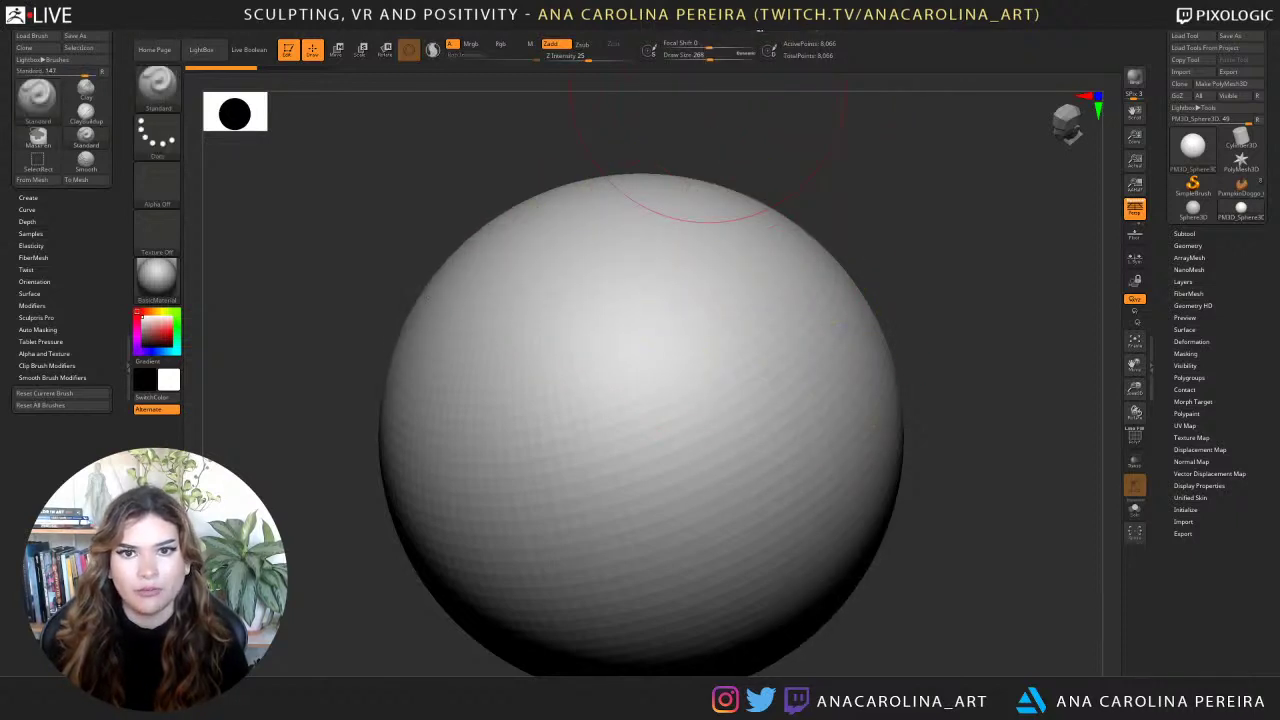
Set the radial symmetry to the Y axis, test it with a stroke on the sphere and undo the stroke.
mouse_move(708, 27)
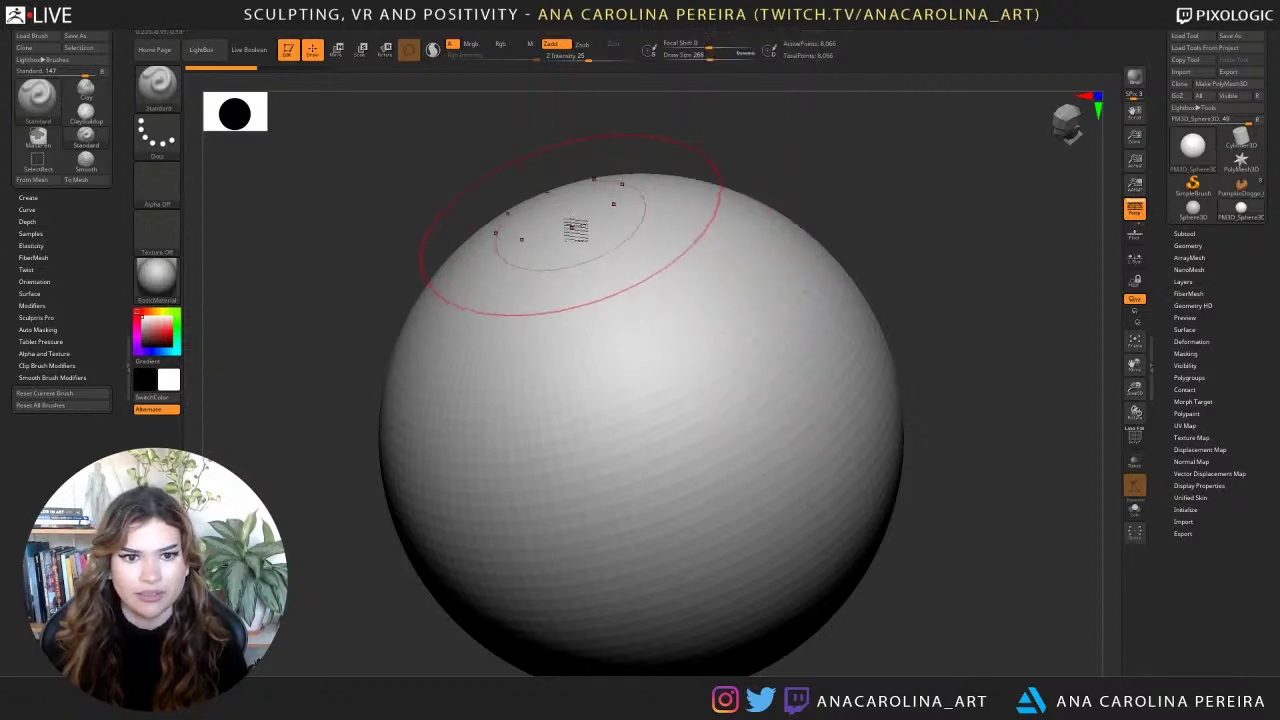
drag(575, 230, 800, 445)
key(ctrl+z)
Switch to the Move brush with a draw size of 525 and frame the whole sphere from the front.
key(b)
key(m)
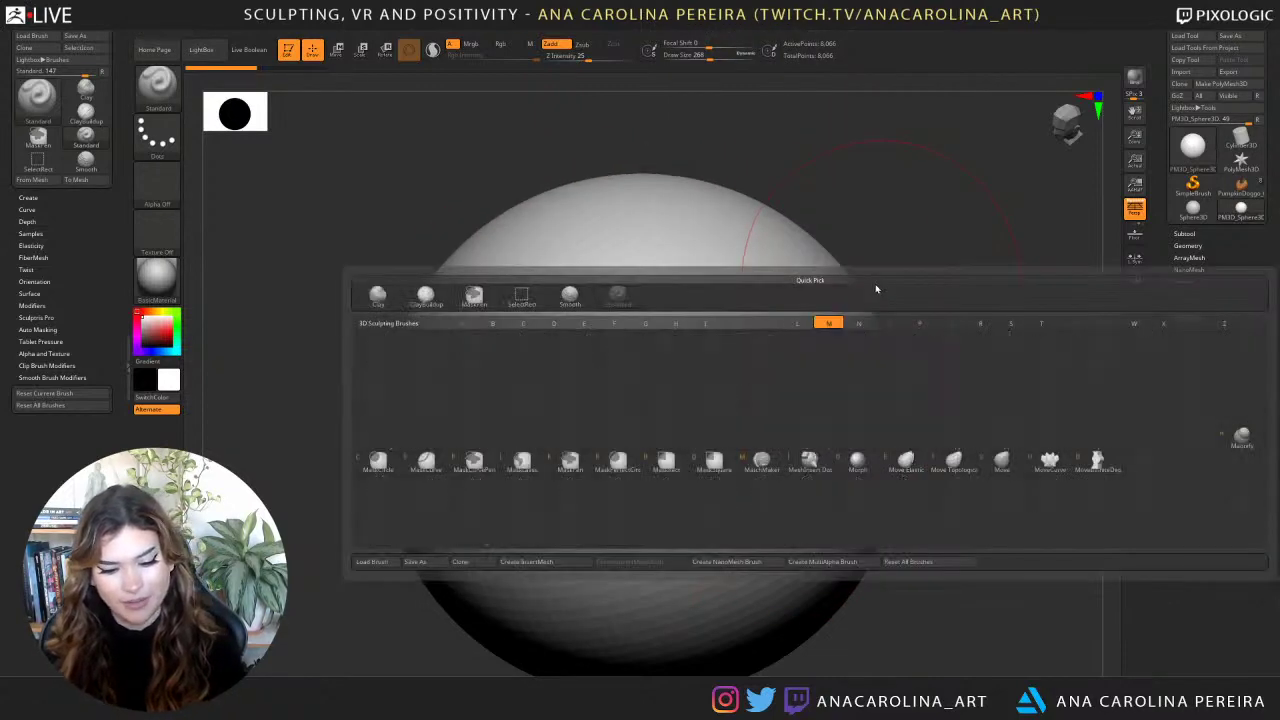
key(v)
right_click(834, 294)
mouse_move(893, 224)
right_down()
mouse_move(834, 294)
mouse_move(884, 248)
mouse_move(846, 286)
right_up()
right_click(798, 315)
right_click(768, 322)
drag(757, 281, 780, 277)
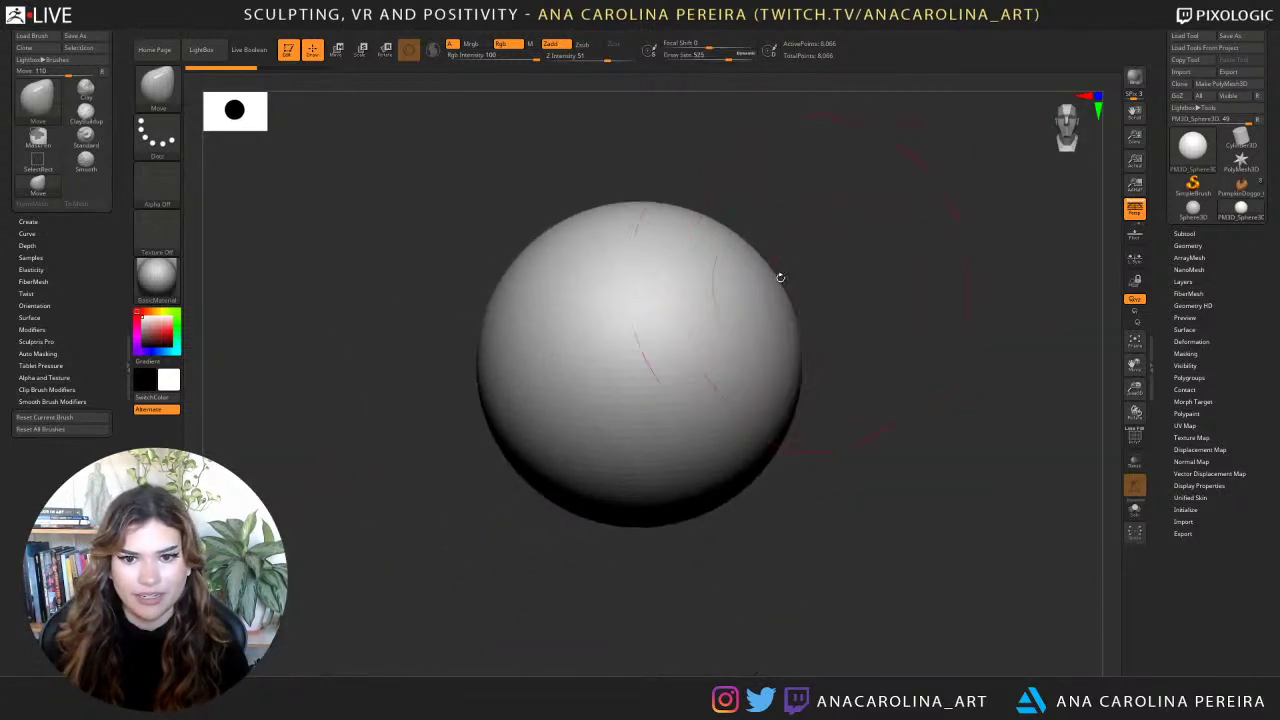
Flatten the sphere into a wider, squashed form with the Move brush, reducing its draw size to 406.
mouse_move(678, 232)
mouse_down()
mouse_move(679, 254)
mouse_move(654, 254)
mouse_move(714, 249)
mouse_move(747, 279)
mouse_up()
right_click(676, 268)
right_click(708, 262)
mouse_move(735, 270)
shift+mouse_down()
mouse_move(754, 280)
mouse_move(775, 377)
shift+mouse_up()
alt+right_drag(782, 346, 806, 384)
right_click(804, 382)
drag(804, 371, 863, 401)
right_click(850, 412)
alt+right_drag(870, 404, 849, 346)
drag(743, 516, 741, 504)
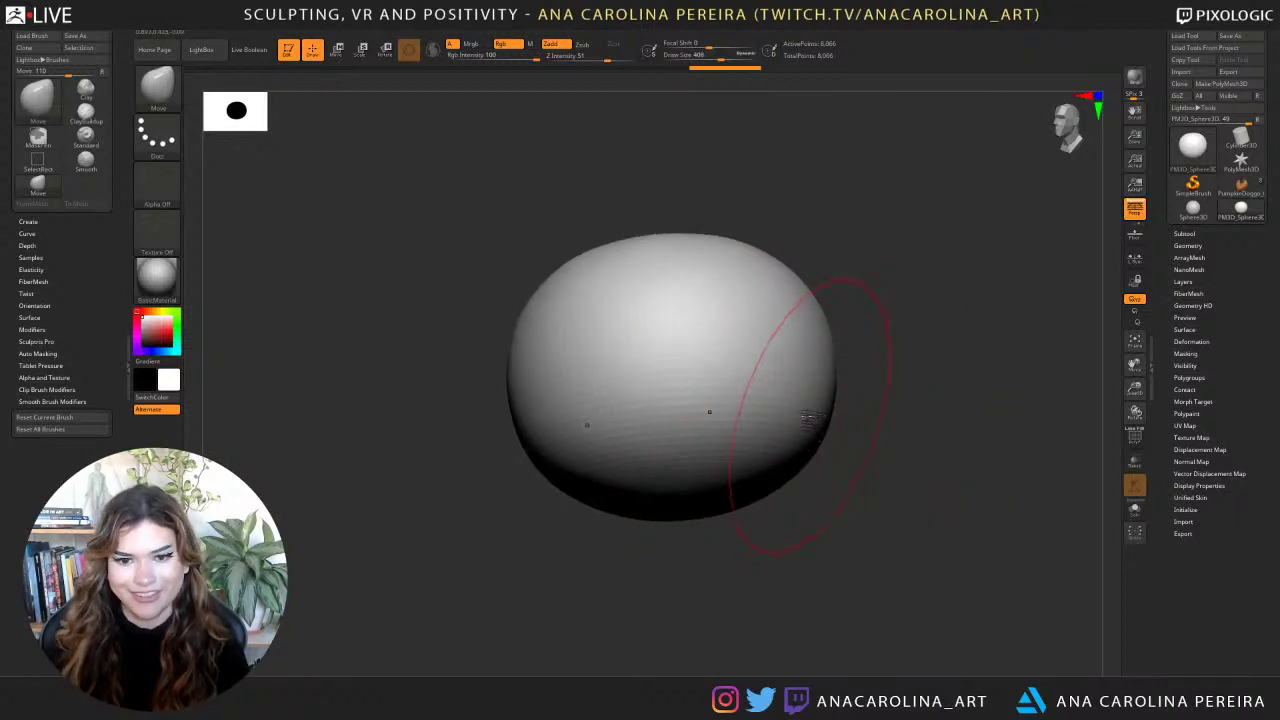
Reshape the lower sides and base of the squashed sphere with Move brush strokes.
right_click(814, 421)
drag(818, 411, 808, 411)
drag(722, 513, 722, 502)
mouse_move(778, 541)
mouse_down()
mouse_move(814, 531)
mouse_move(731, 514)
mouse_move(717, 489)
mouse_up()
drag(709, 438, 712, 431)
drag(804, 452, 806, 423)
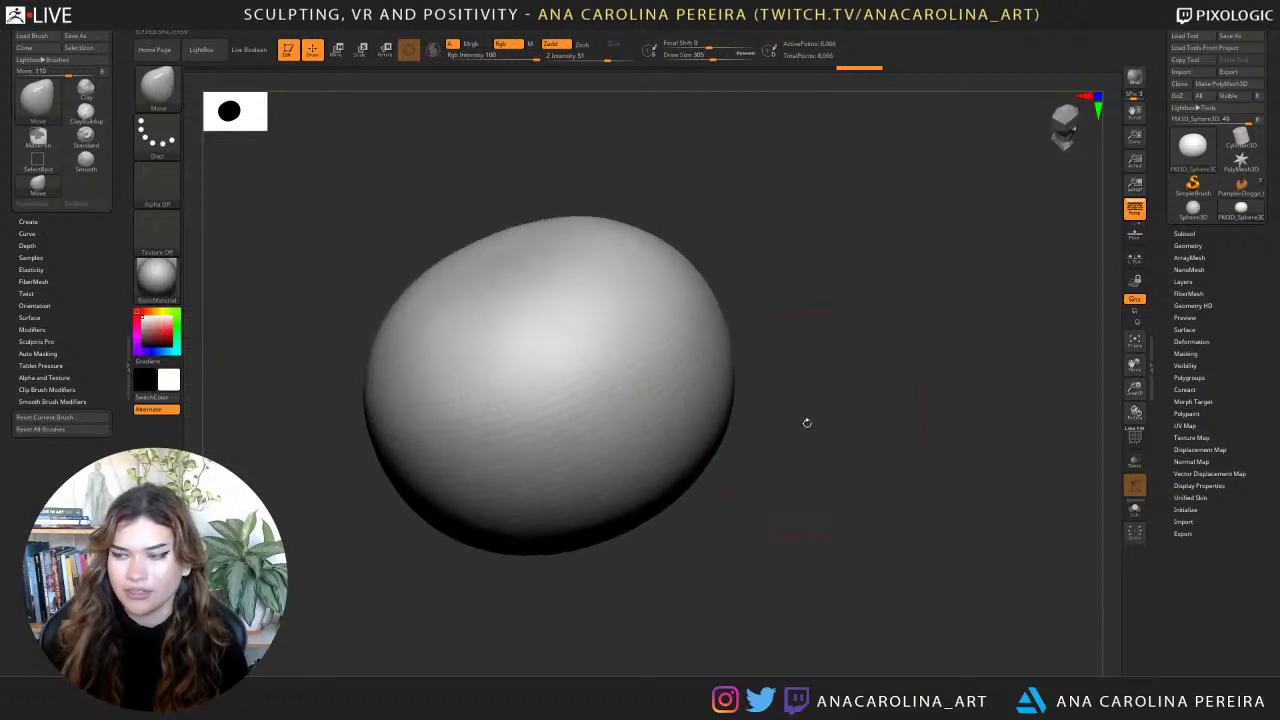
Reduce the Move brush draw size to 239 and push a dimple into the top centre of the form.
drag(403, 321, 418, 312)
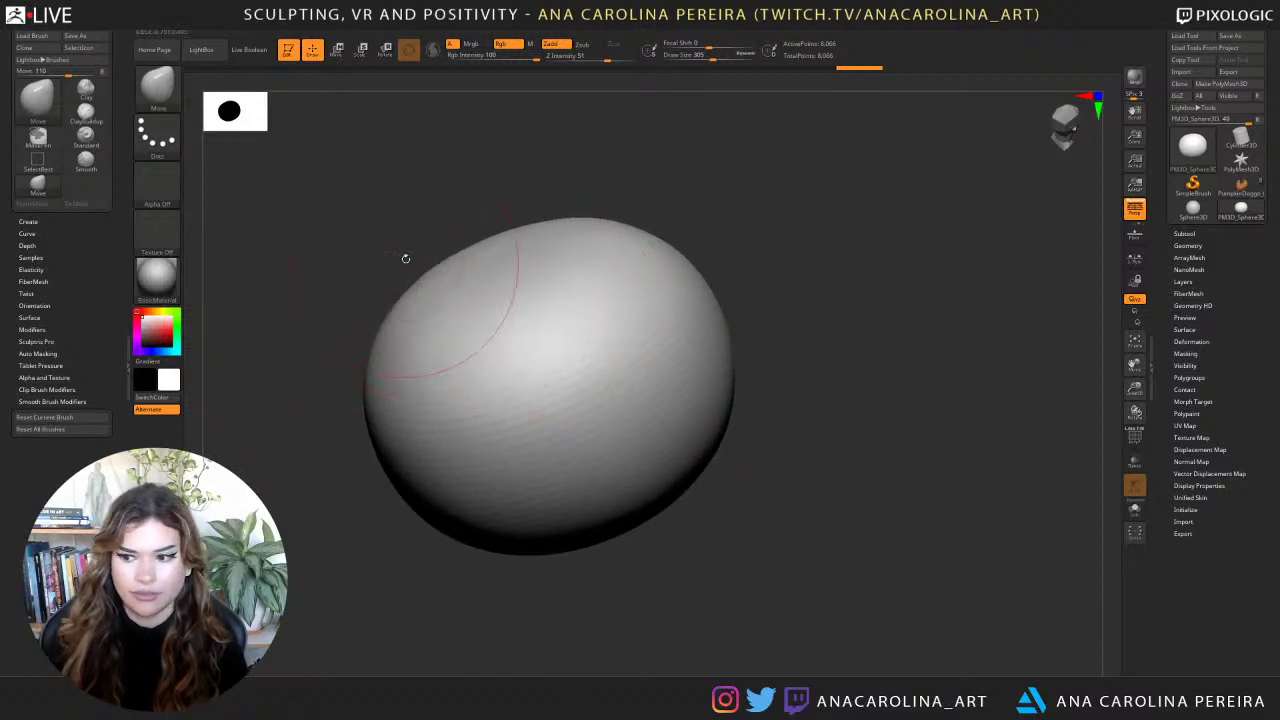
key(space)
mouse_move(527, 247)
mouse_down()
mouse_move(506, 251)
mouse_move(514, 265)
mouse_move(502, 270)
mouse_move(571, 266)
mouse_move(560, 264)
mouse_up()
mouse_move(646, 203)
mouse_down()
mouse_move(720, 243)
mouse_move(820, 196)
mouse_up()
drag(637, 234, 628, 243)
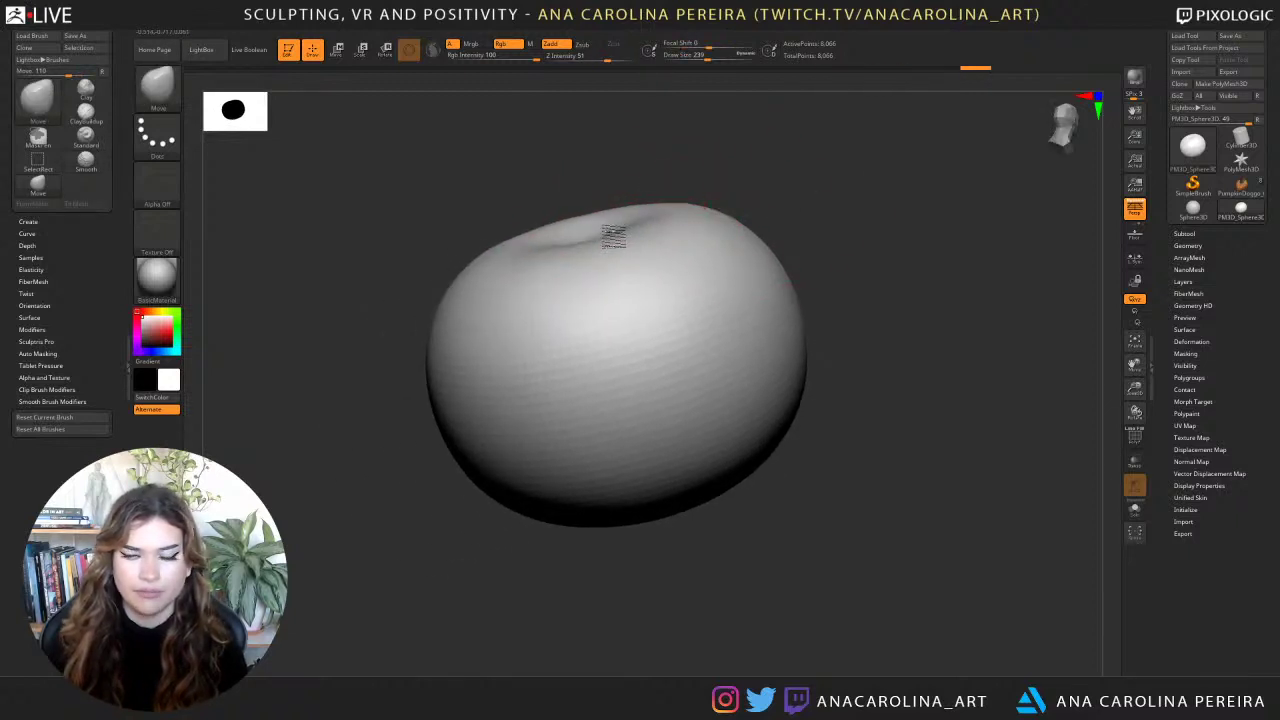
drag(711, 163, 711, 158)
Push a dimple into the centre of the underside and reshape the lower sides with the Move brush.
mouse_move(855, 245)
mouse_down()
mouse_move(869, 263)
mouse_move(843, 223)
mouse_up()
drag(652, 439, 649, 440)
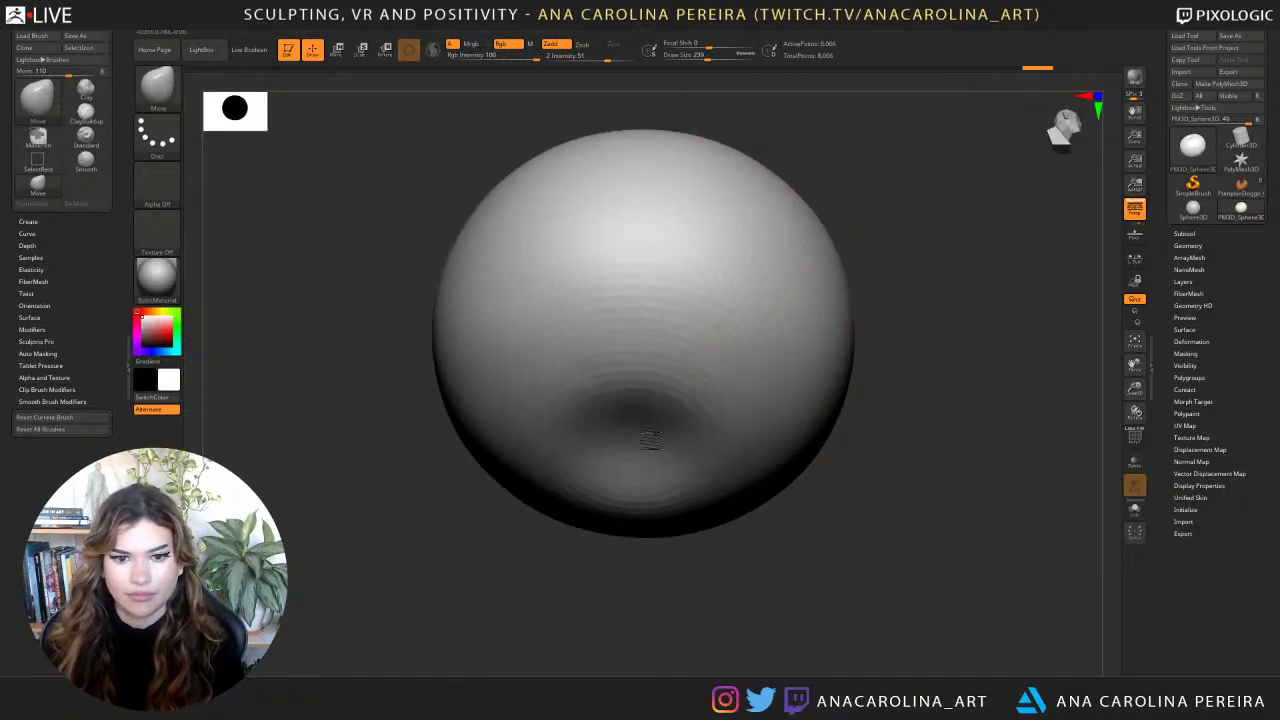
mouse_move(729, 443)
mouse_down()
mouse_move(718, 450)
mouse_move(766, 435)
mouse_up()
mouse_move(856, 372)
mouse_down()
mouse_move(868, 388)
mouse_move(882, 377)
mouse_move(886, 394)
mouse_move(871, 371)
mouse_move(775, 402)
mouse_move(798, 361)
mouse_move(841, 376)
mouse_move(823, 400)
mouse_move(854, 349)
mouse_move(868, 352)
mouse_move(846, 343)
mouse_up()
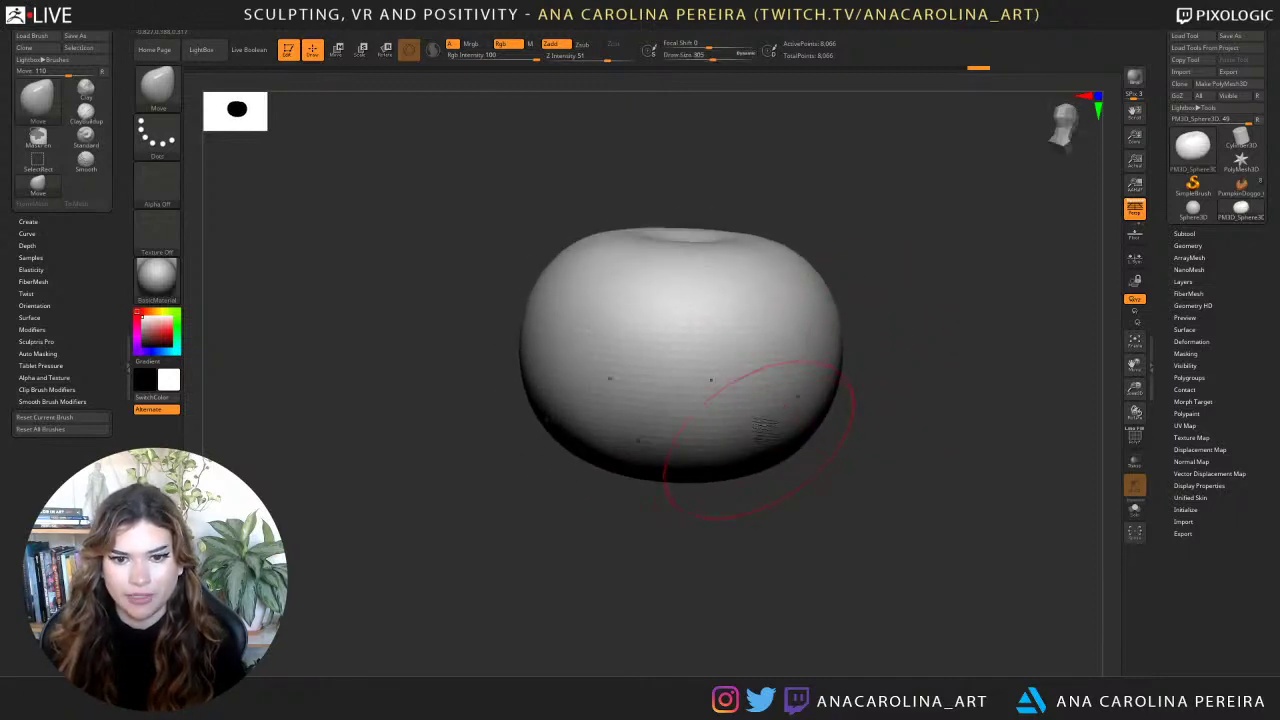
key(shift)
drag(806, 488, 822, 384)
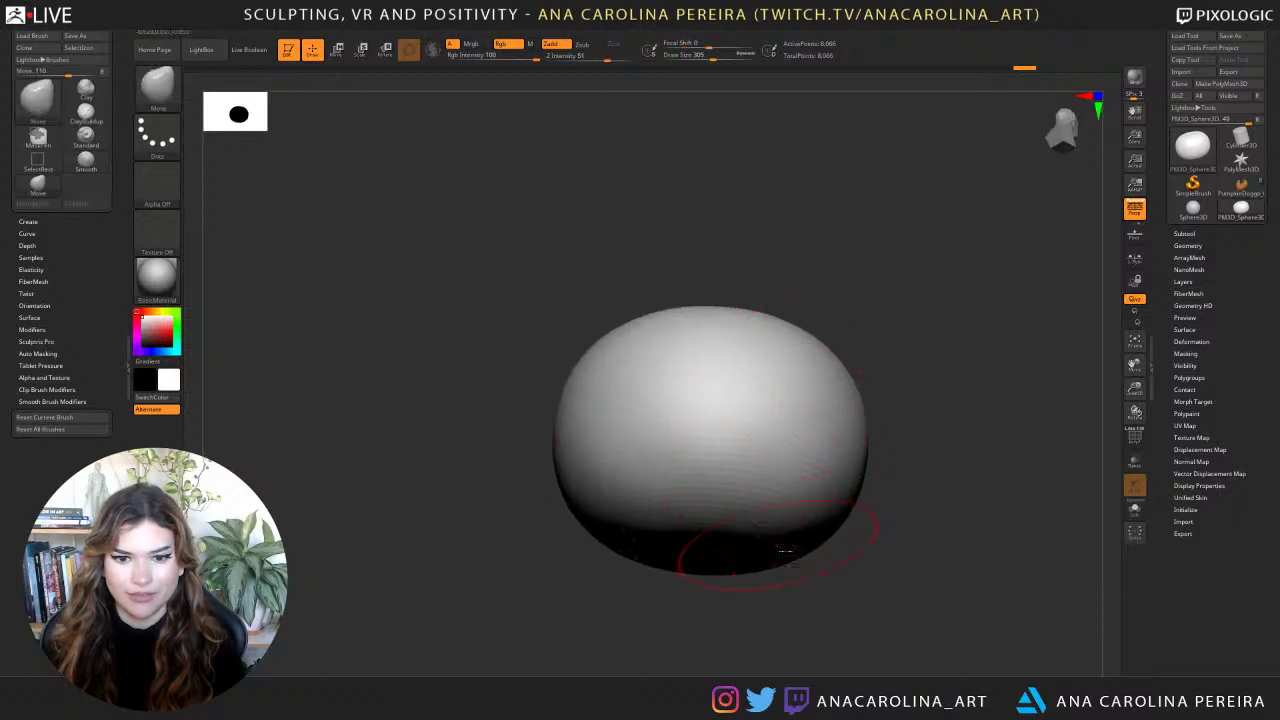
mouse_move(812, 580)
alt+mouse_down()
mouse_move(776, 486)
mouse_move(891, 486)
alt+mouse_up()
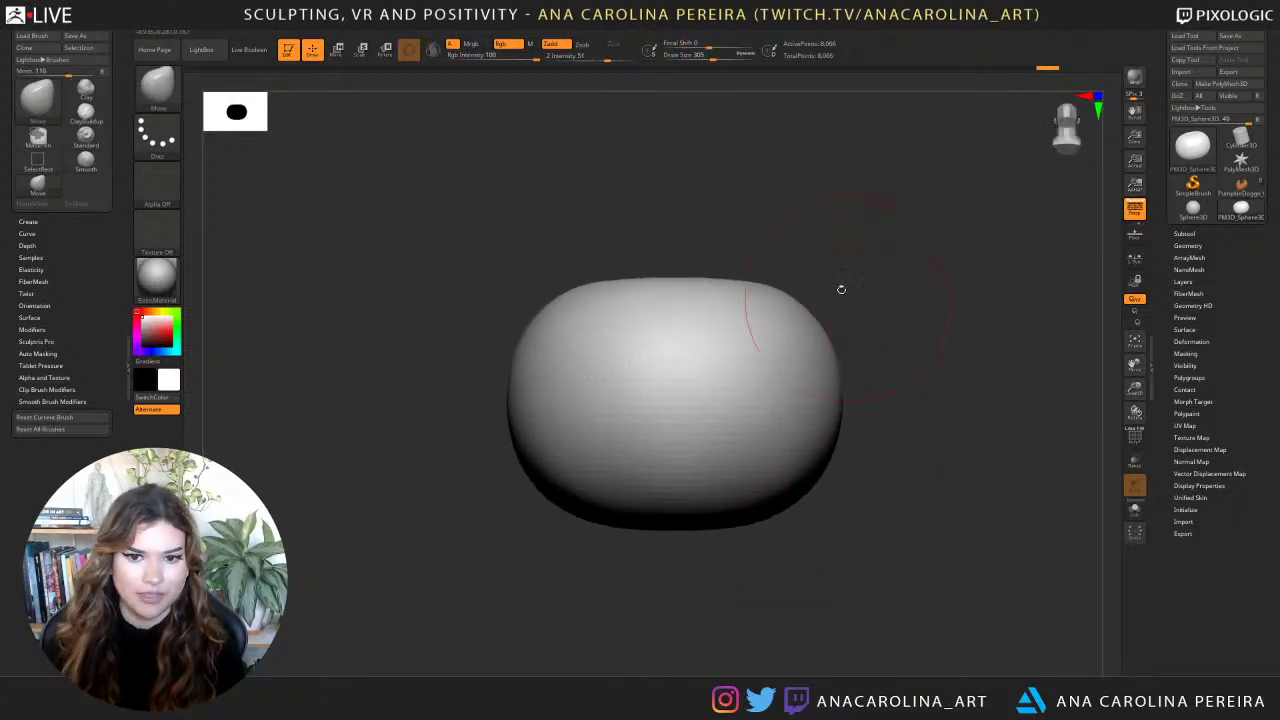
Round the shoulders around the top dimple with the Move brush.
drag(840, 289, 782, 292)
mouse_move(697, 283)
mouse_down()
mouse_move(697, 300)
mouse_move(738, 287)
mouse_up()
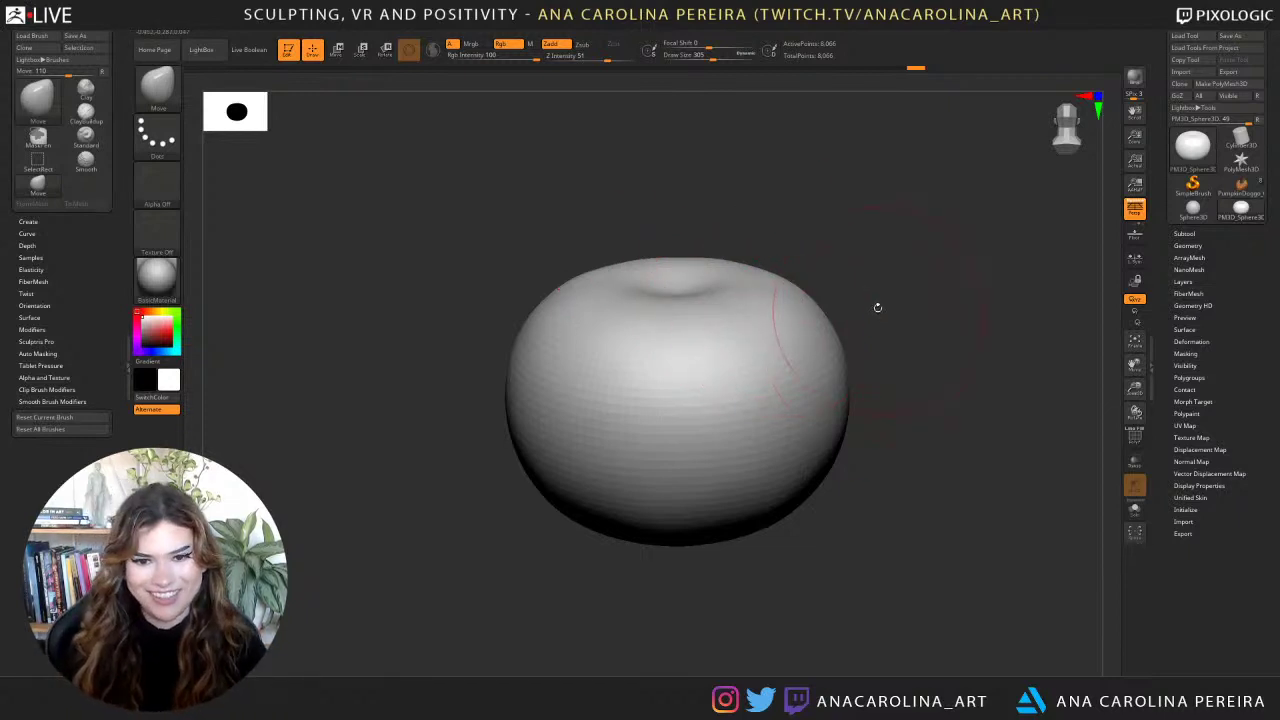
mouse_move(877, 307)
mouse_down()
mouse_move(815, 295)
mouse_move(788, 270)
mouse_up()
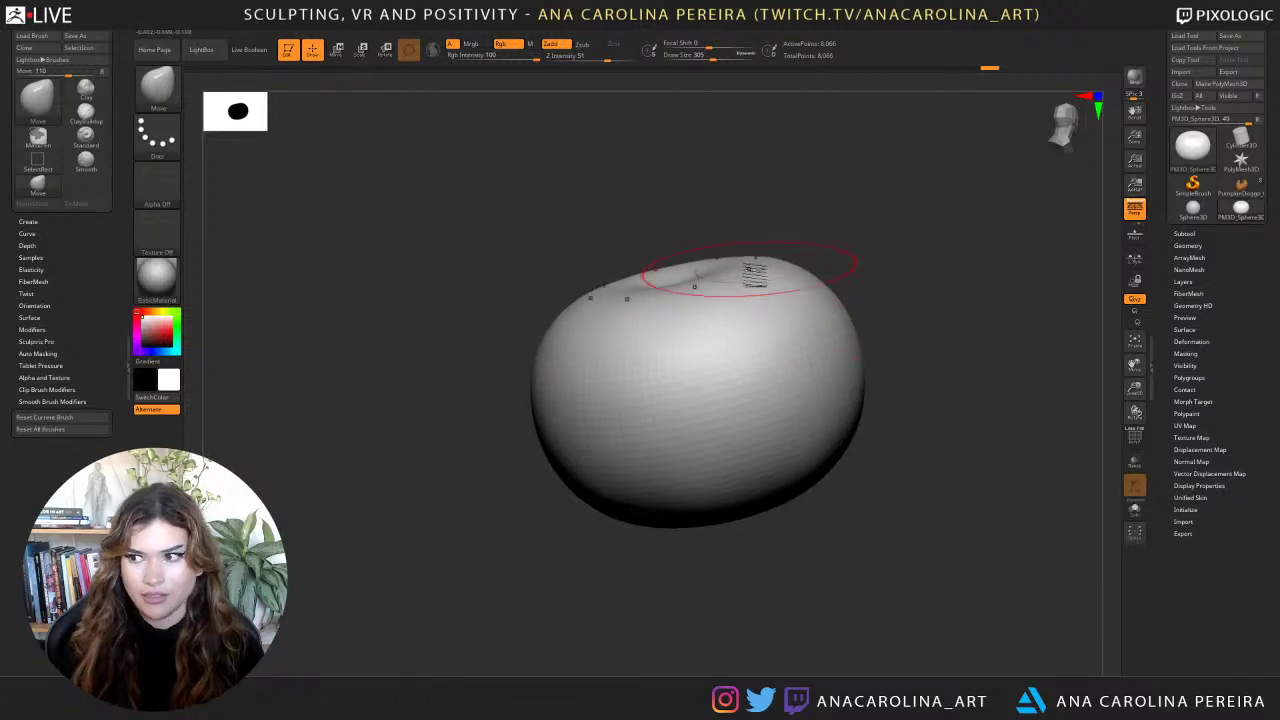
mouse_move(837, 217)
mouse_down()
mouse_move(813, 275)
mouse_move(860, 380)
mouse_move(860, 440)
mouse_move(820, 520)
mouse_move(845, 545)
mouse_move(860, 334)
mouse_move(903, 303)
mouse_up()
Increase the Move brush draw size to 620 and pull the upper part of the form into a fuller shape.
key(space)
key(space)
mouse_move(903, 305)
mouse_down()
mouse_move(814, 311)
mouse_move(809, 294)
mouse_up()
drag(748, 258, 741, 234)
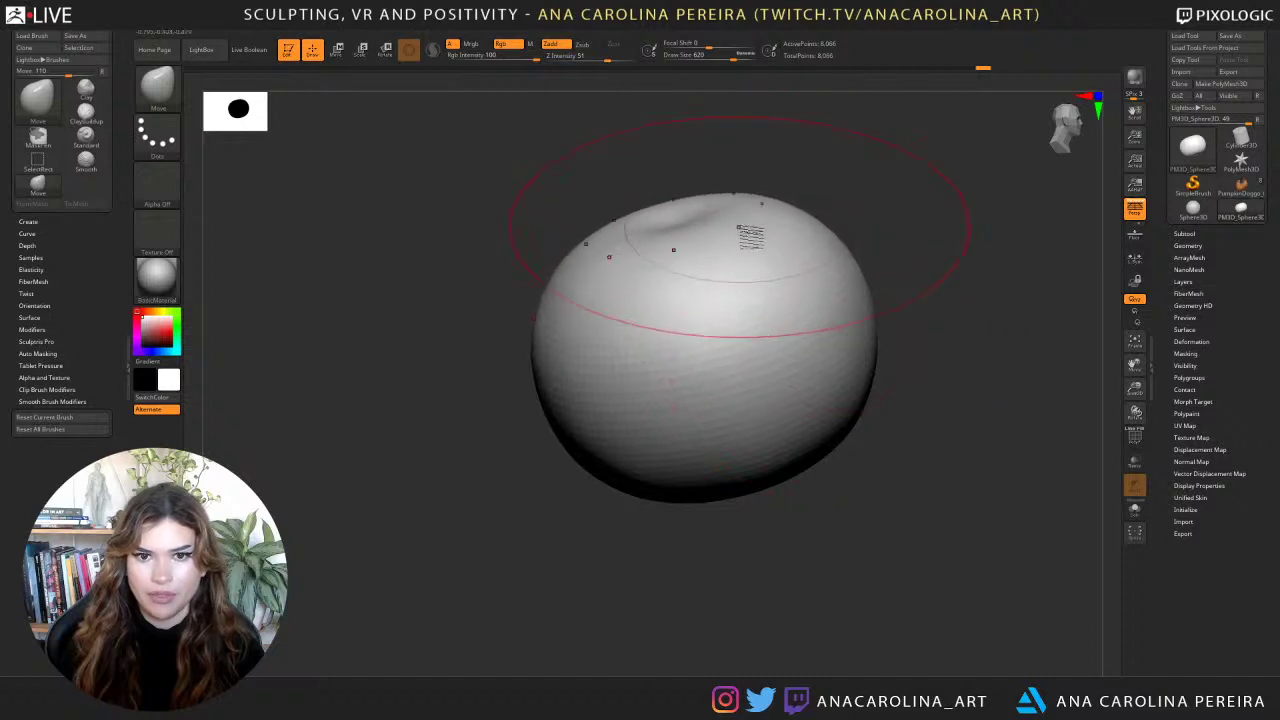
drag(834, 277, 908, 315)
mouse_move(829, 466)
mouse_down()
mouse_move(858, 480)
mouse_move(803, 483)
mouse_move(880, 453)
mouse_move(900, 417)
mouse_move(881, 401)
mouse_move(920, 404)
mouse_move(899, 408)
mouse_move(909, 382)
mouse_up()
Reduce the Move brush draw size to 274 and refine the rim and depth of the top dimple.
key(space)
key(space)
drag(948, 386, 900, 383)
alt+drag(738, 460, 570, 475)
key(space)
drag(710, 238, 701, 238)
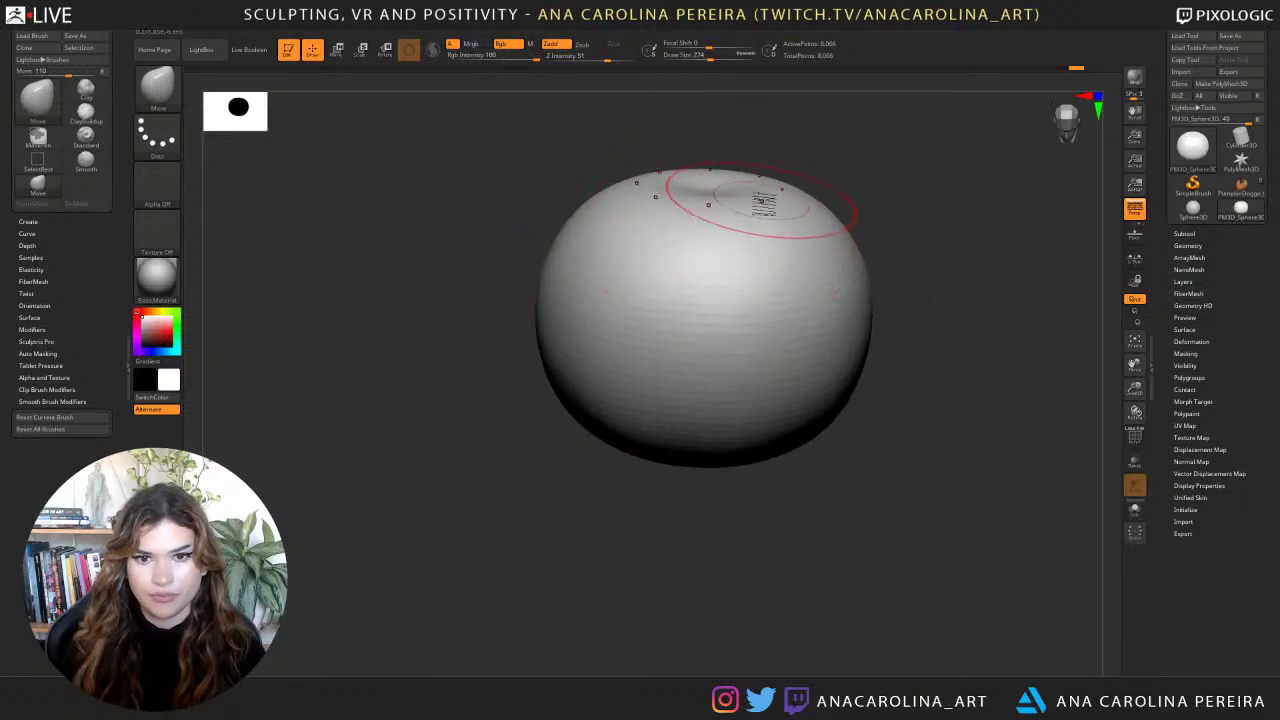
drag(727, 183, 731, 194)
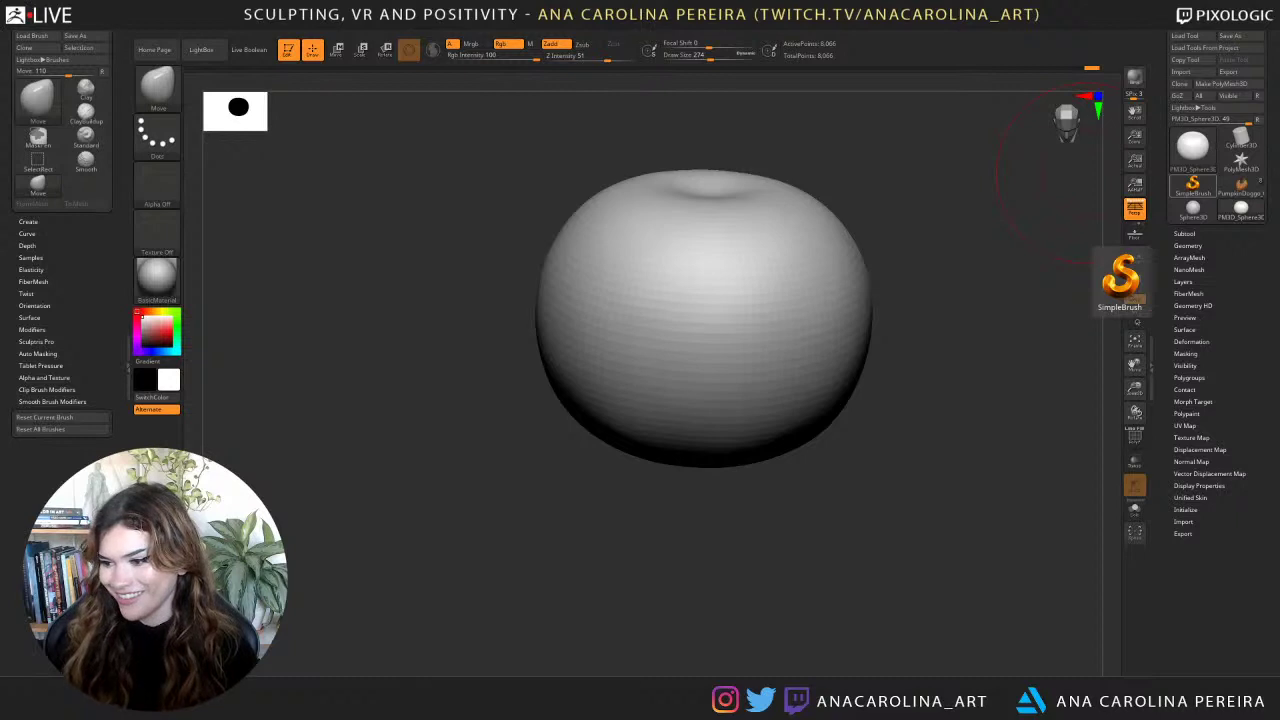
drag(966, 608, 971, 606)
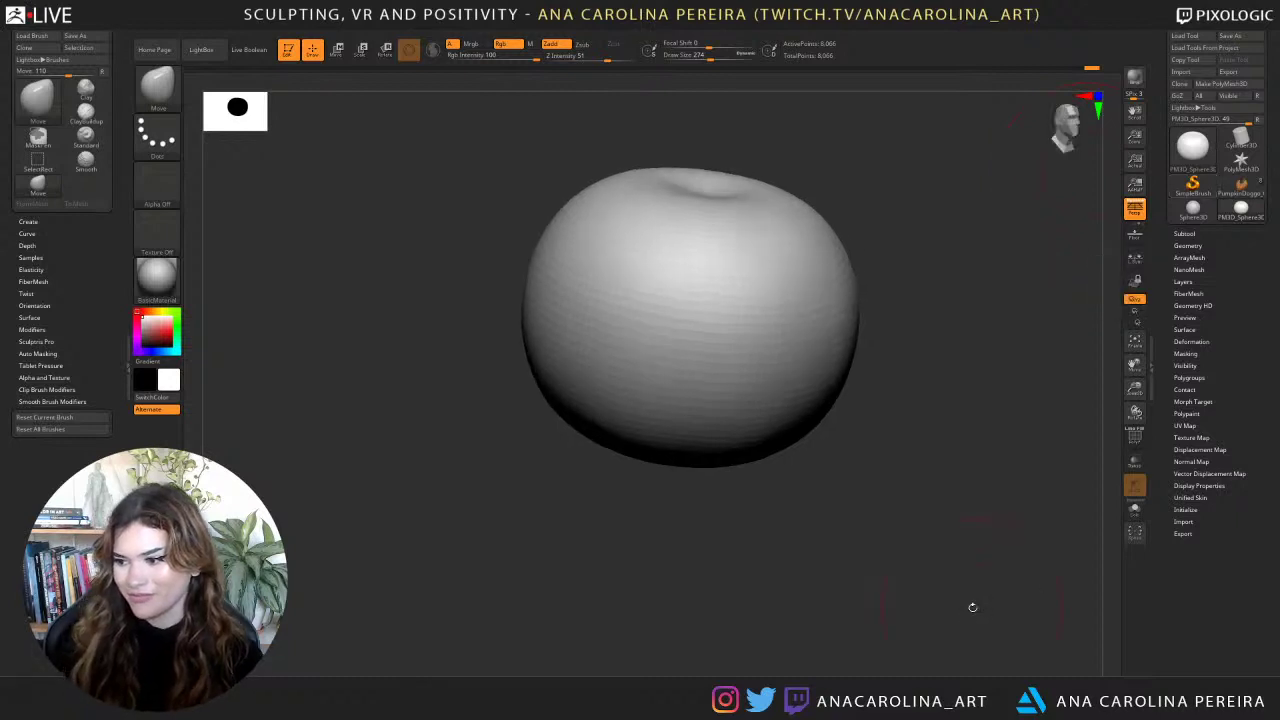
alt+drag(871, 186, 834, 234)
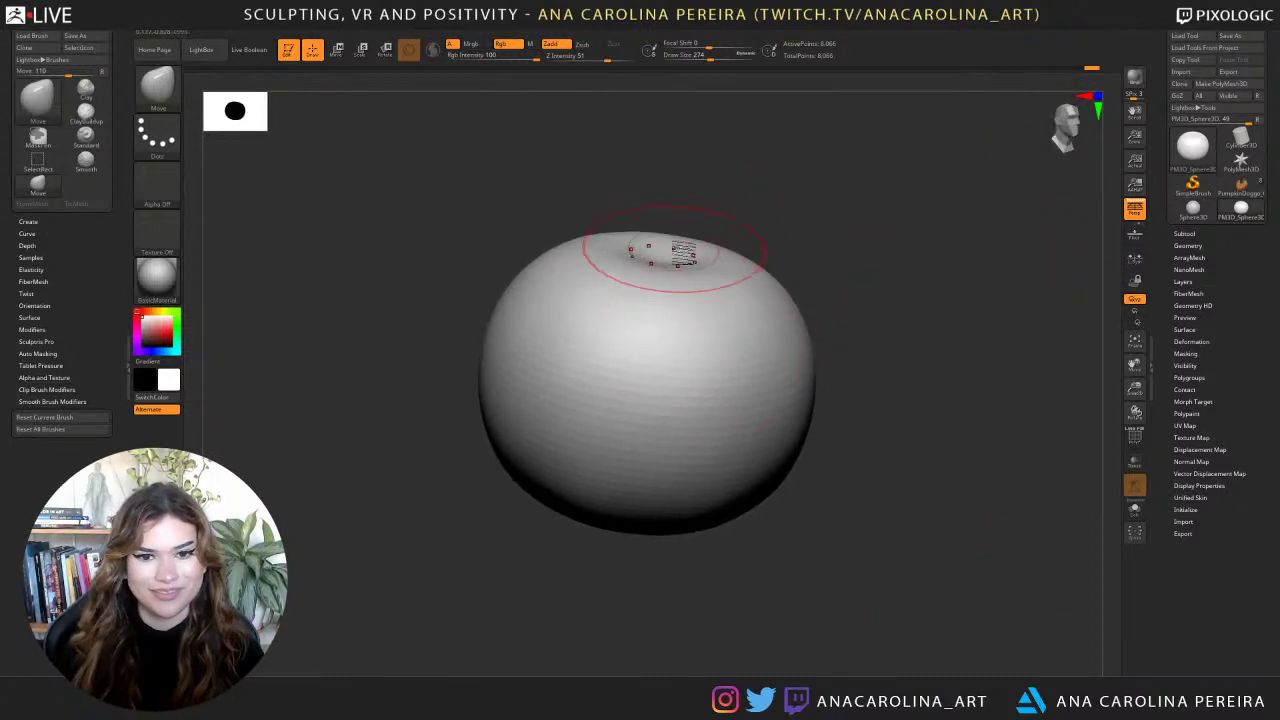
drag(694, 270, 694, 278)
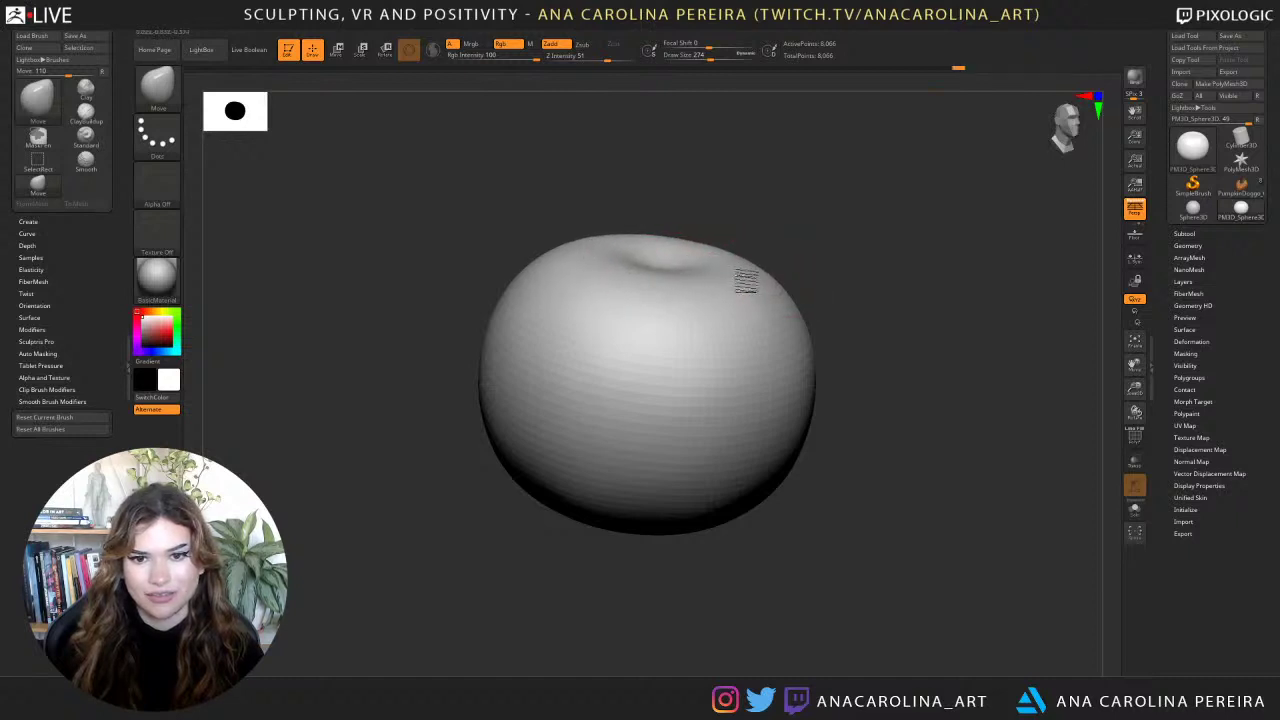
Divide the pumpkin mesh twice to reach subdivision level 3.
mouse_move(792, 240)
mouse_down()
mouse_move(766, 400)
mouse_move(820, 560)
mouse_move(866, 566)
mouse_move(843, 600)
mouse_move(858, 517)
mouse_move(843, 480)
mouse_move(837, 511)
mouse_move(843, 463)
mouse_move(1059, 345)
mouse_up()
click(1187, 245)
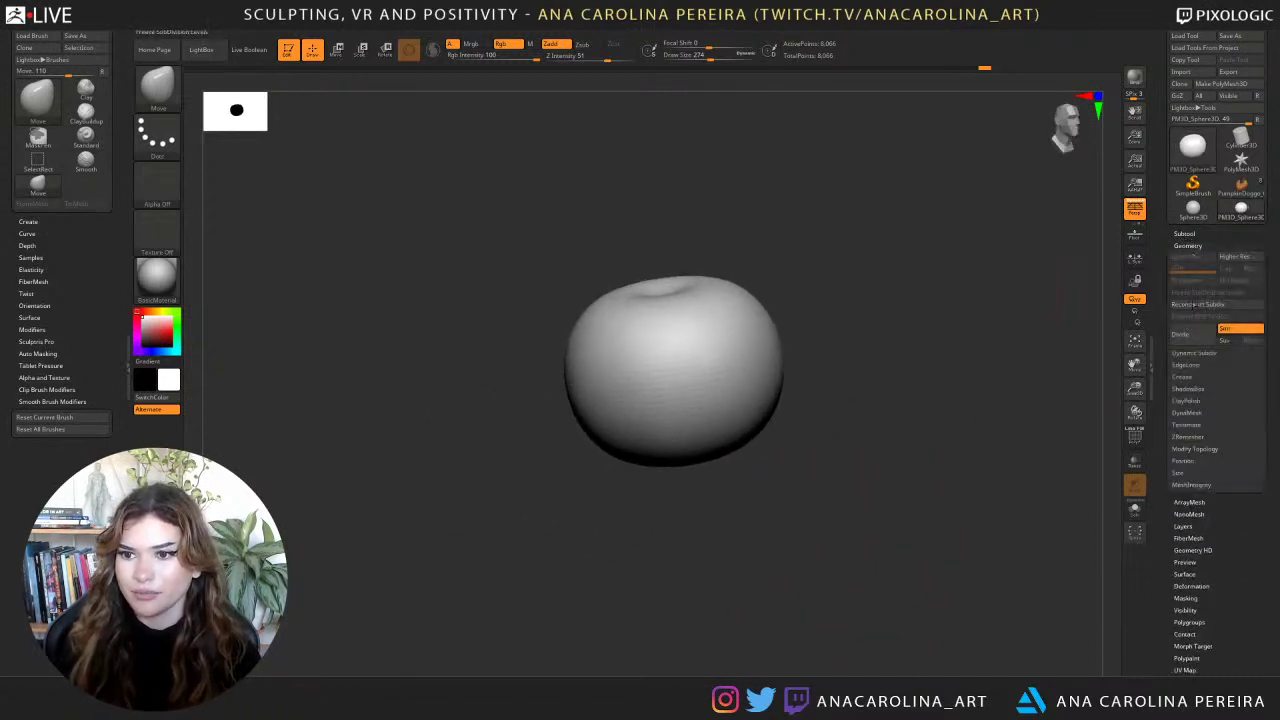
click(1202, 334)
click(1199, 336)
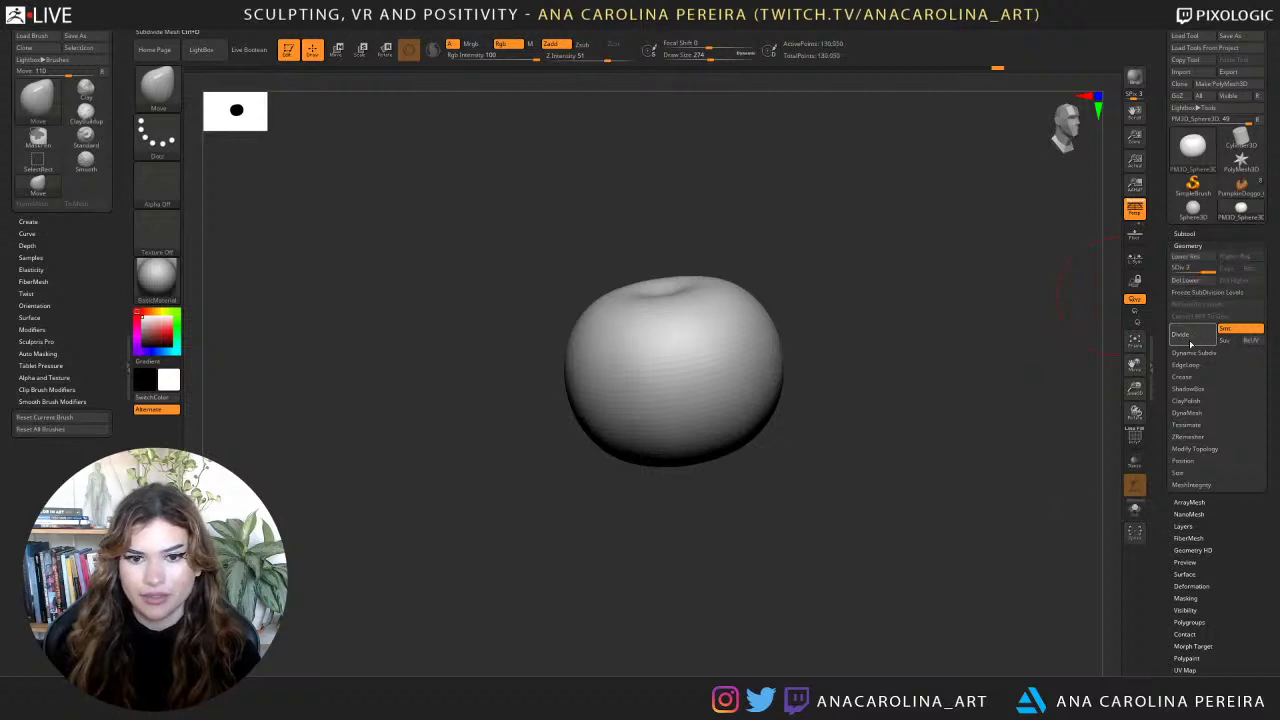
mouse_move(1046, 422)
mouse_down()
mouse_move(1034, 434)
mouse_move(1023, 411)
mouse_up()
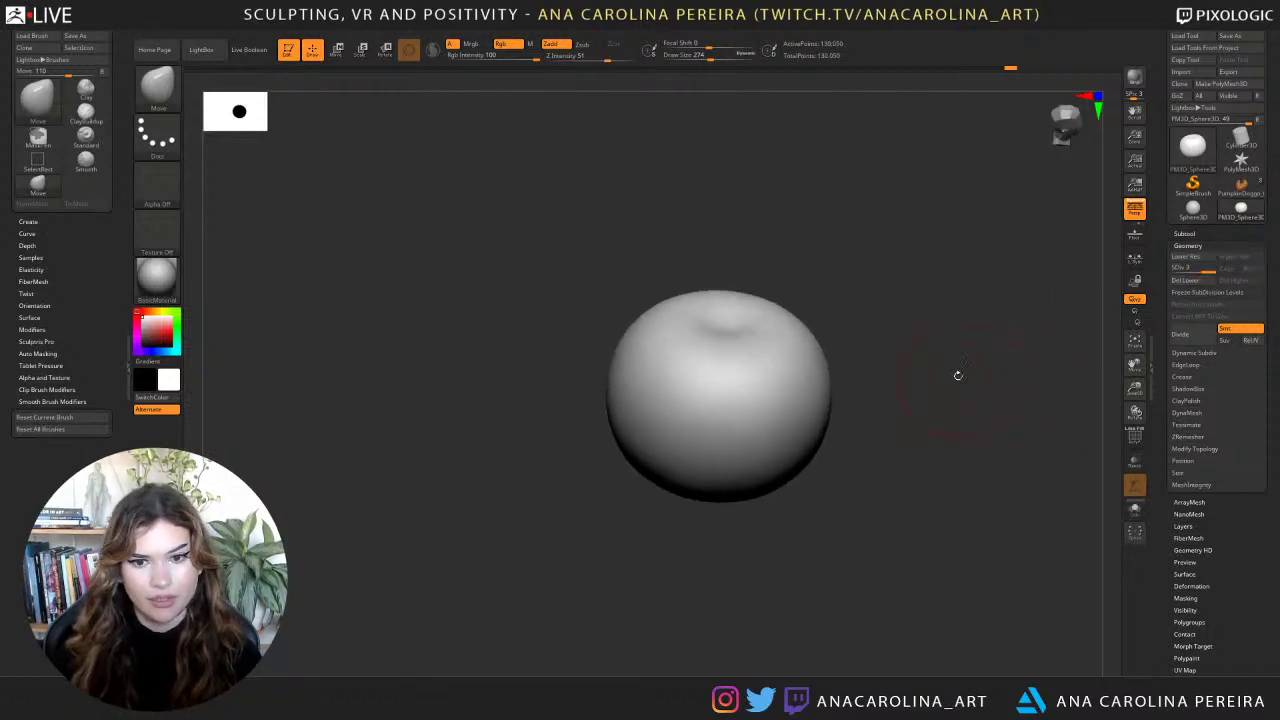
Switch to the DamStandard brush at draw size 311, trying groove strokes down the pumpkin and undoing them.
key(b)
key(d)
key(s)
drag(733, 333, 783, 438)
drag(803, 514, 806, 462)
key(ctrl+z)
key(space)
drag(764, 366, 770, 363)
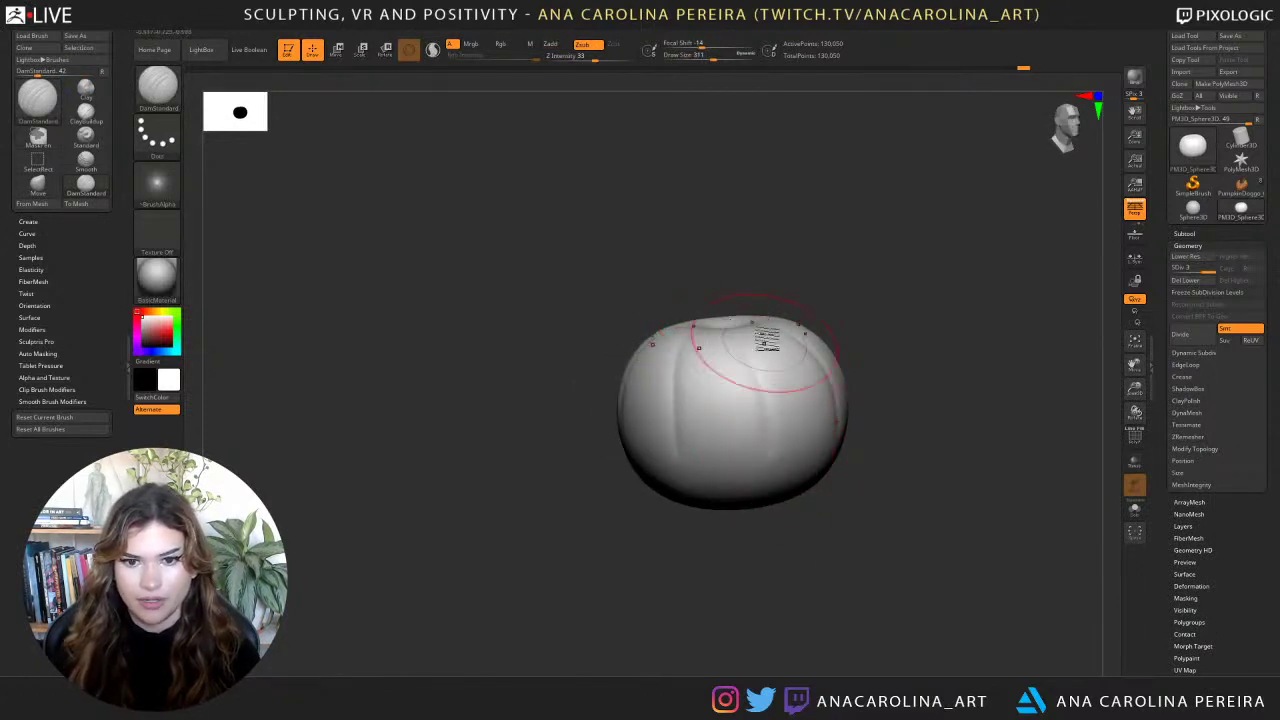
key(ctrl+z)
Carve radial grooves from the top dimple down to the centre of the underside and smooth them.
mouse_move(731, 340)
mouse_down()
mouse_move(713, 575)
mouse_move(693, 537)
mouse_move(727, 530)
mouse_move(714, 561)
mouse_move(757, 560)
mouse_move(749, 466)
mouse_up()
key(shift)
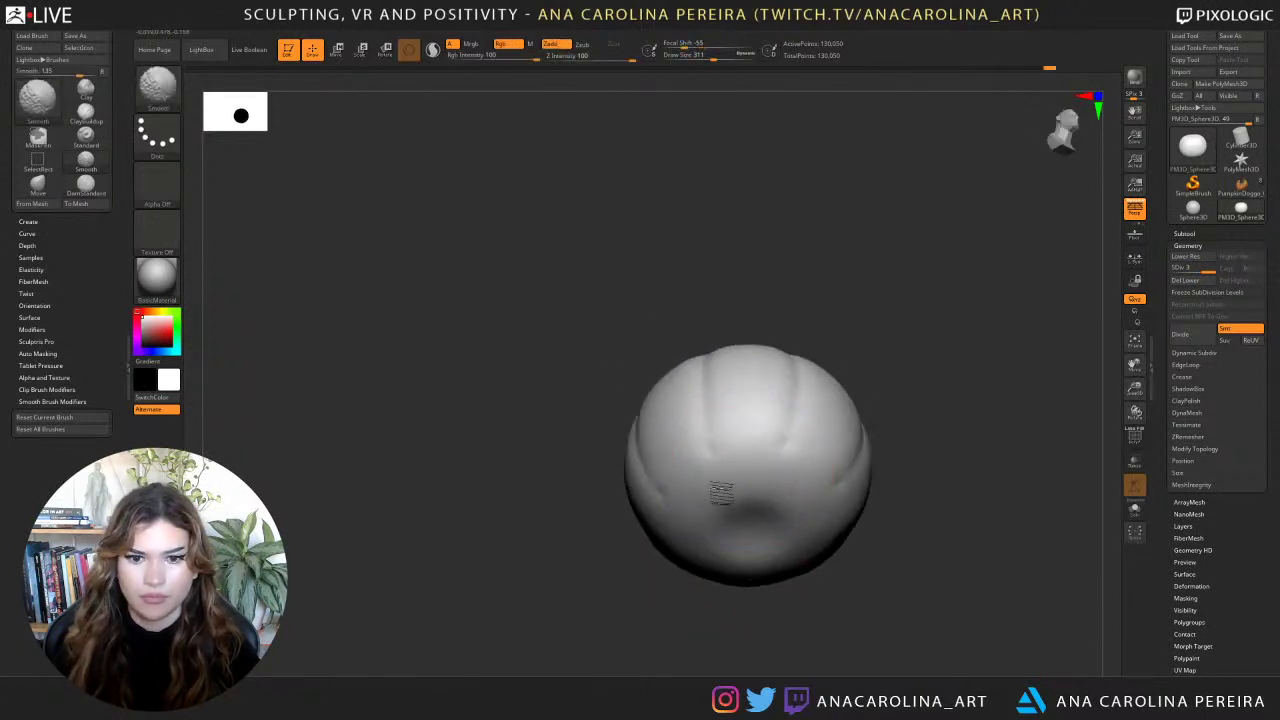
mouse_move(704, 412)
mouse_down()
mouse_move(724, 489)
mouse_move(762, 541)
mouse_up()
shift+drag(715, 446, 728, 462)
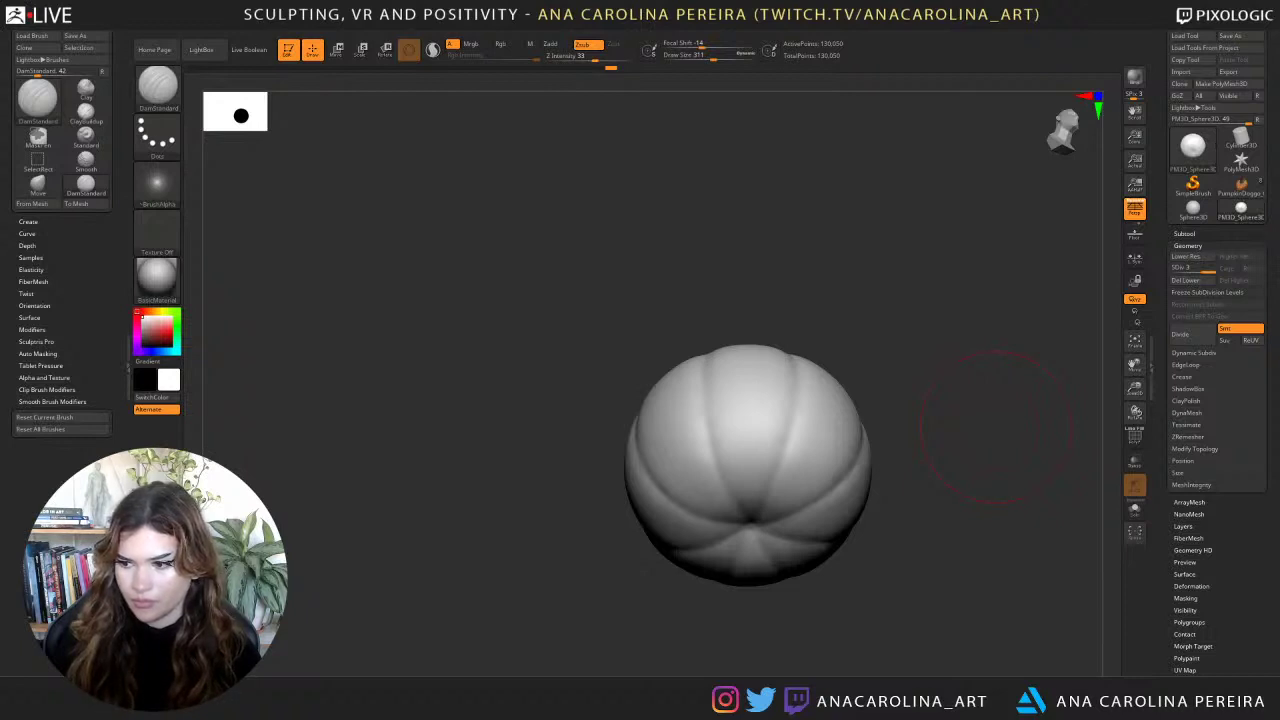
Smooth the grooves along the pumpkin's side and lower half.
drag(995, 531, 997, 558)
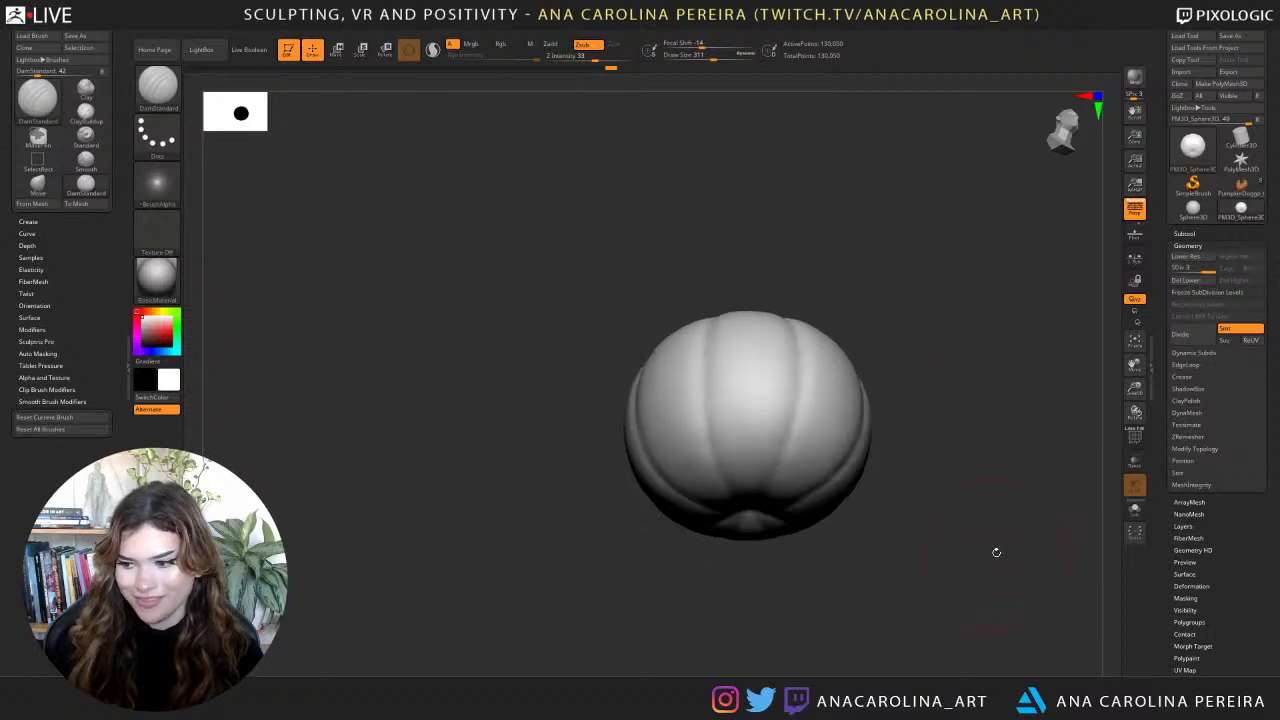
drag(814, 186, 837, 251)
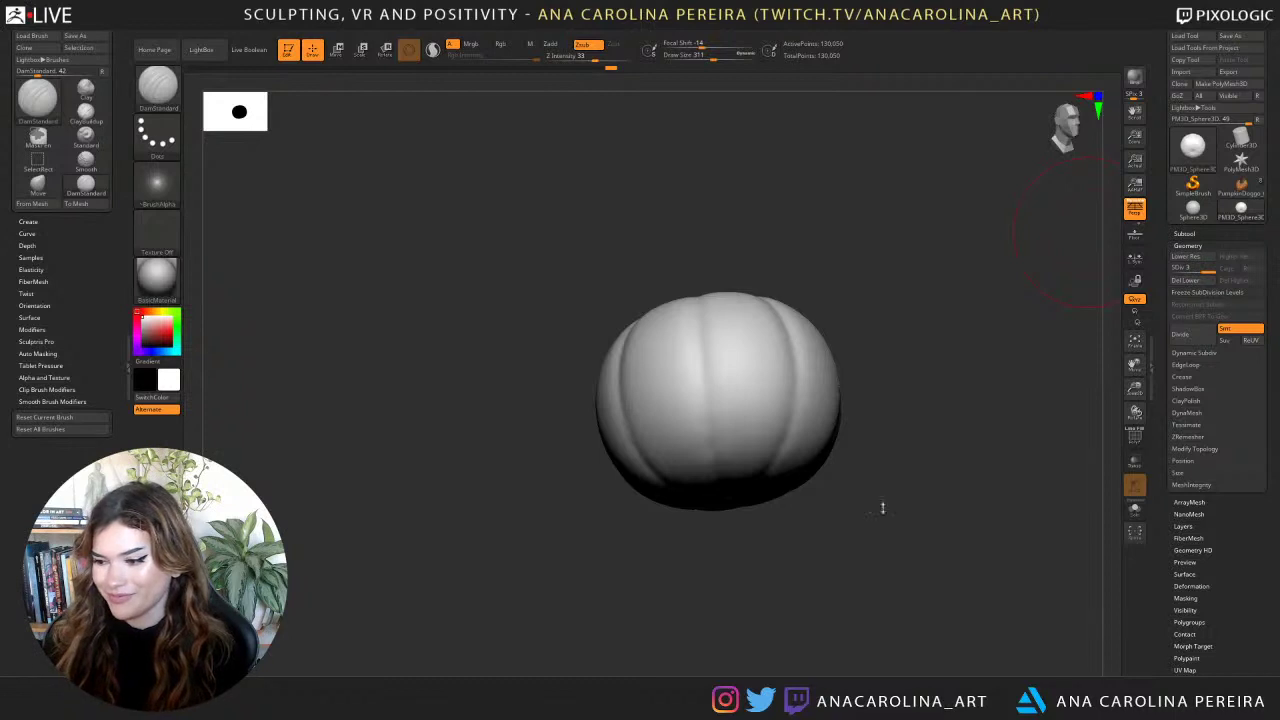
drag(882, 508, 640, 523)
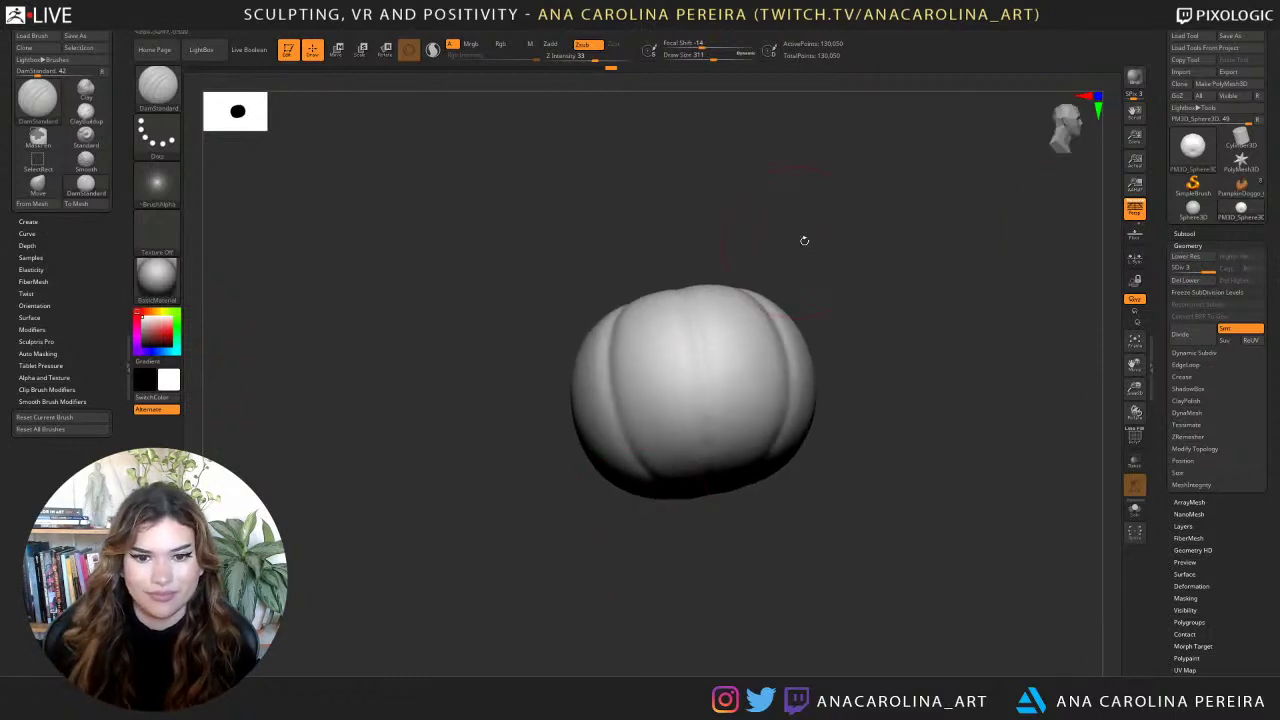
drag(803, 240, 712, 252)
mouse_move(740, 400)
shift+mouse_down()
mouse_move(709, 449)
mouse_move(748, 495)
mouse_move(744, 436)
shift+mouse_up()
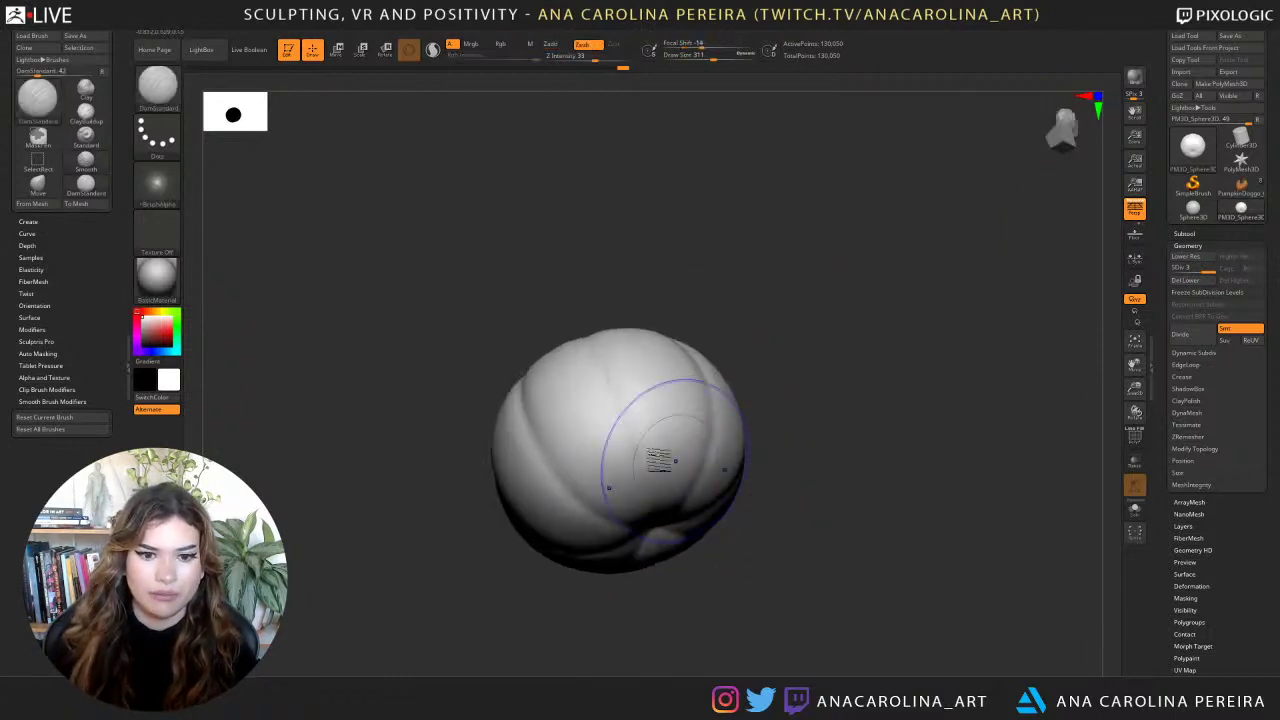
shift+drag(663, 460, 690, 432)
mouse_move(763, 414)
mouse_down()
mouse_move(716, 428)
mouse_move(682, 414)
mouse_move(744, 394)
mouse_up()
Deepen the grooves from the side toward the underside centre with DamStandard and soften them over the pumpkin's surface.
drag(511, 424, 606, 527)
drag(750, 440, 745, 515)
shift+drag(614, 391, 590, 325)
drag(762, 282, 905, 264)
mouse_move(905, 265)
right_down()
mouse_move(891, 240)
mouse_move(906, 286)
mouse_move(851, 331)
mouse_move(850, 408)
mouse_move(806, 351)
right_up()
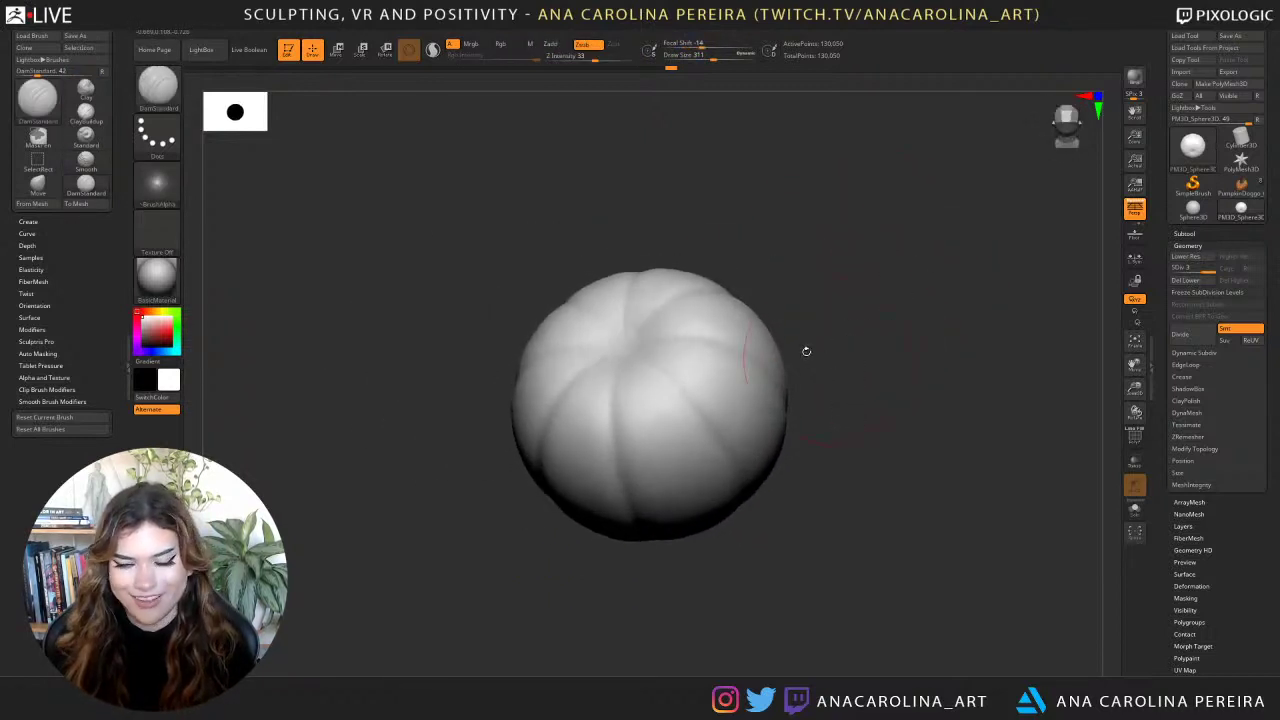
drag(840, 254, 743, 251)
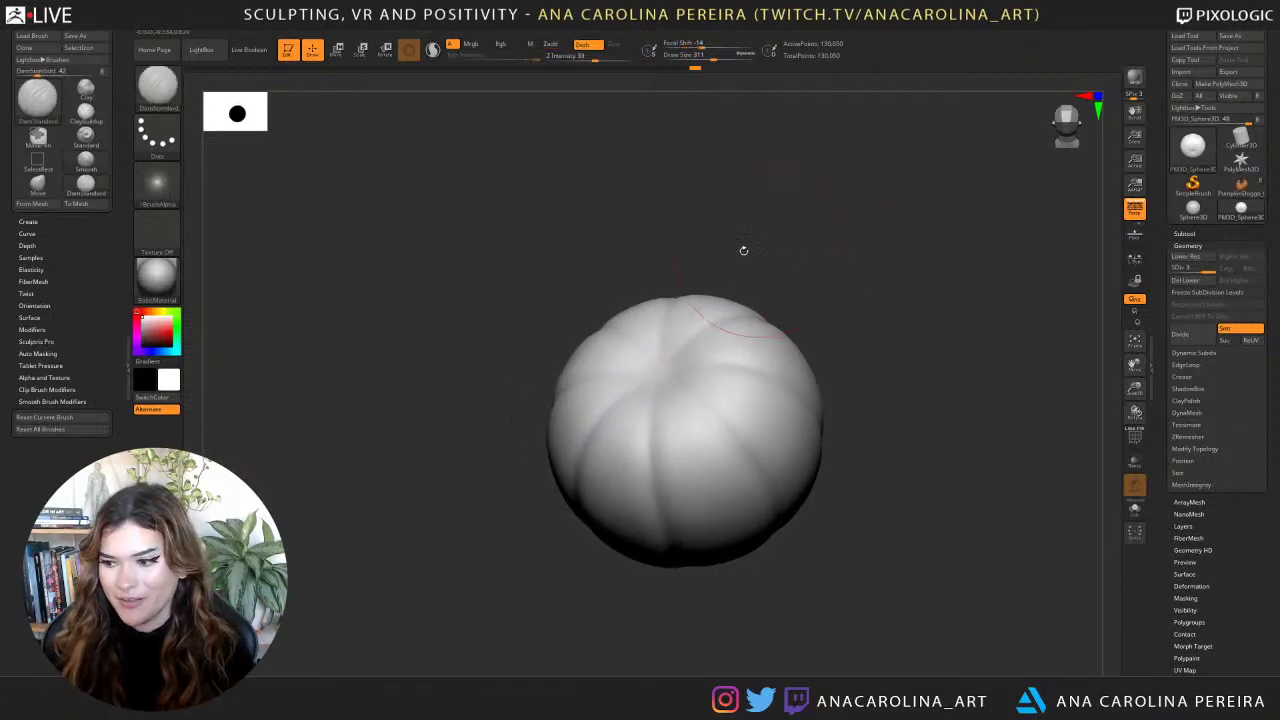
mouse_move(704, 380)
shift+mouse_down()
mouse_move(665, 369)
mouse_move(719, 381)
shift+mouse_up()
drag(832, 543, 788, 416)
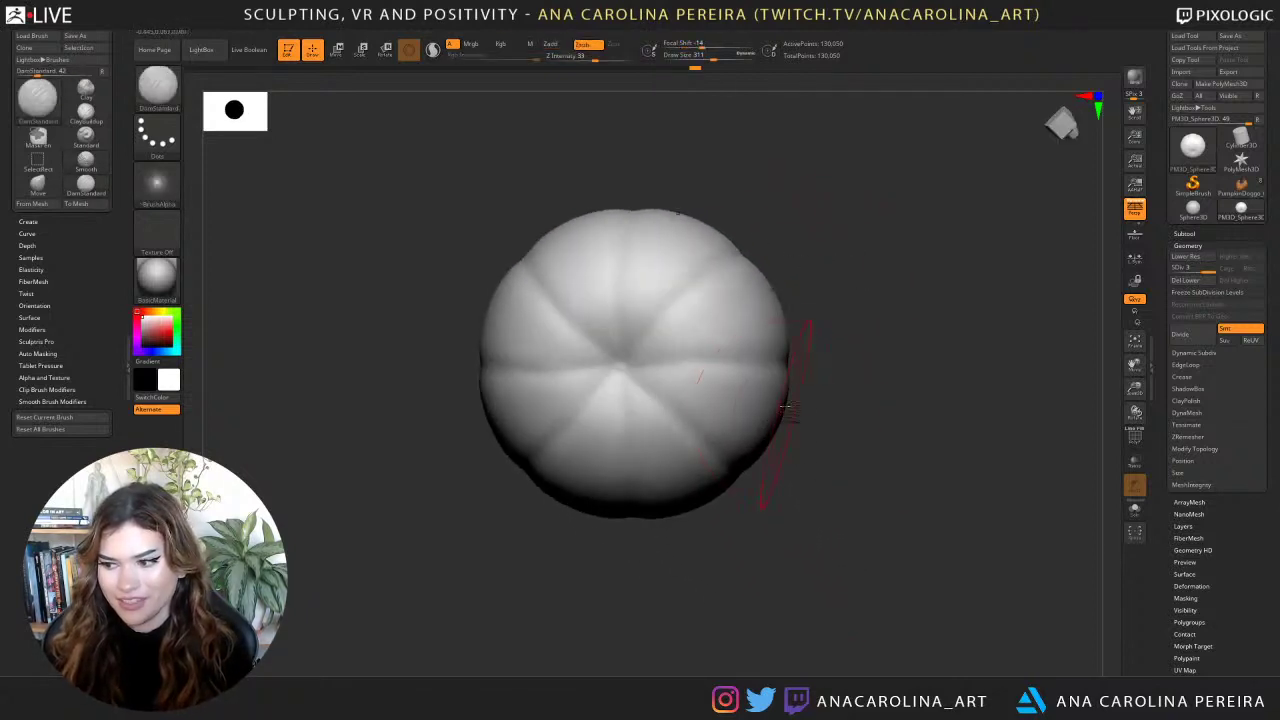
Refine and soften the grooves around the centre of the pumpkin's underside.
shift+drag(645, 368, 630, 371)
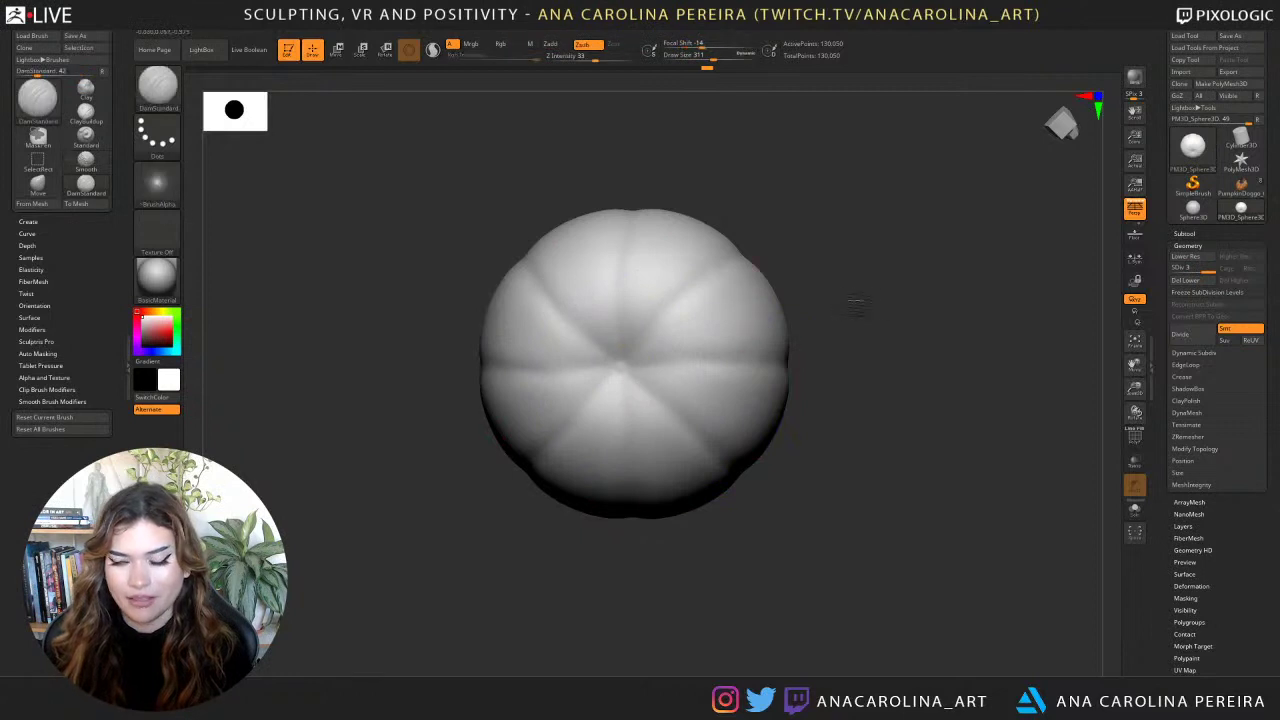
drag(853, 298, 873, 314)
drag(773, 392, 731, 406)
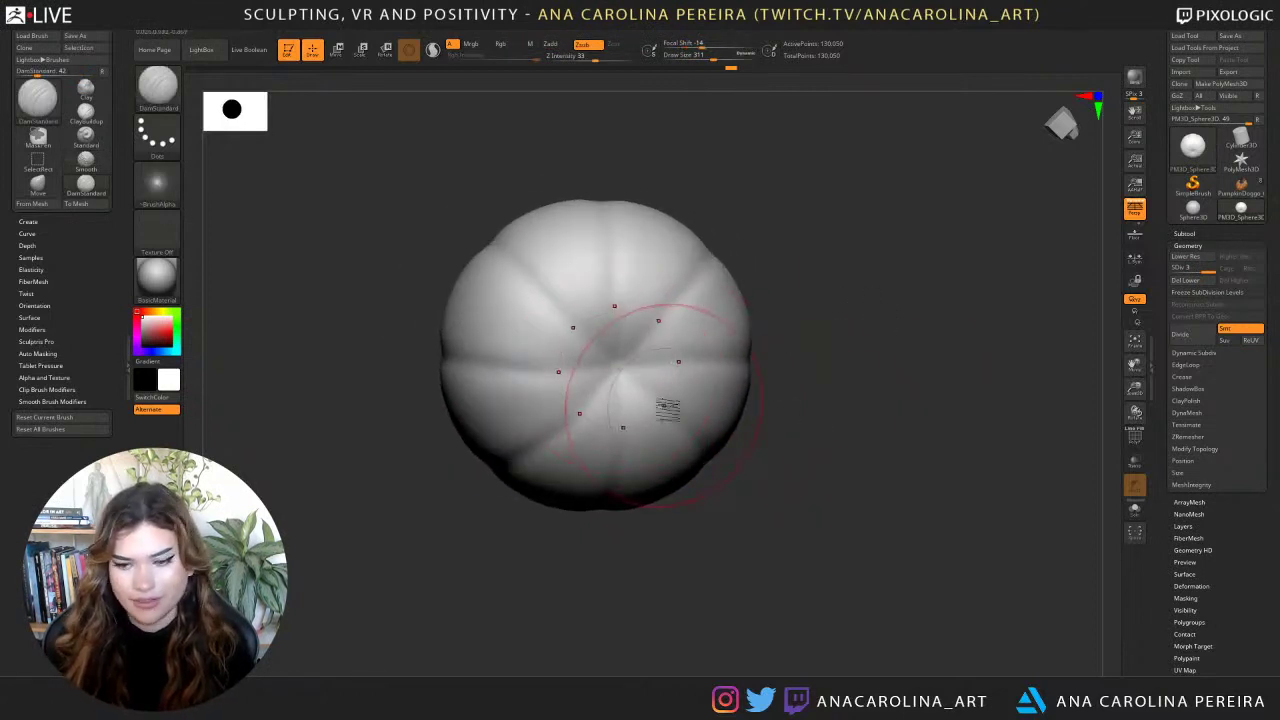
right_drag(759, 441, 759, 516)
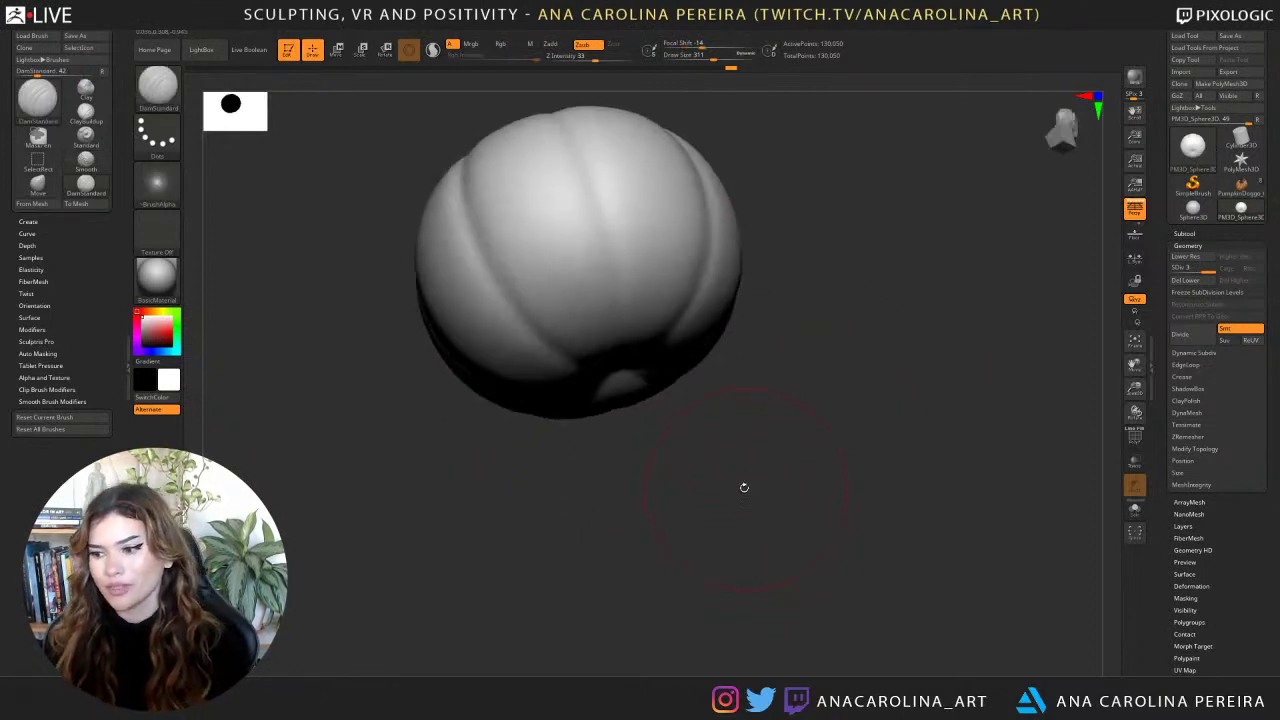
mouse_move(845, 315)
right_down()
mouse_move(877, 383)
mouse_move(851, 337)
mouse_move(866, 323)
mouse_move(860, 298)
mouse_move(749, 300)
right_up()
Build up the rib volume on the pumpkin's side between the grooves with the ClayBuildup brush.
key(b)
key(c)
key(b)
drag(650, 347, 641, 355)
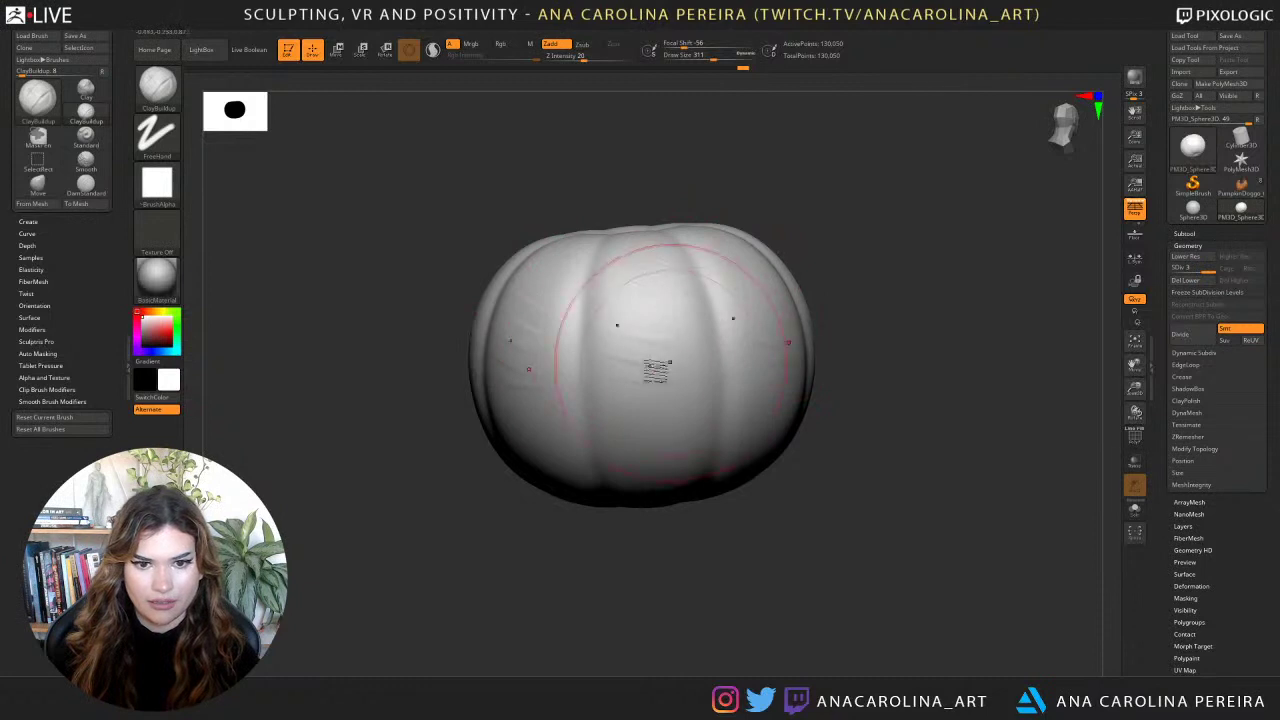
mouse_move(690, 396)
mouse_down()
mouse_move(660, 472)
mouse_move(627, 298)
mouse_move(620, 352)
mouse_move(624, 333)
mouse_up()
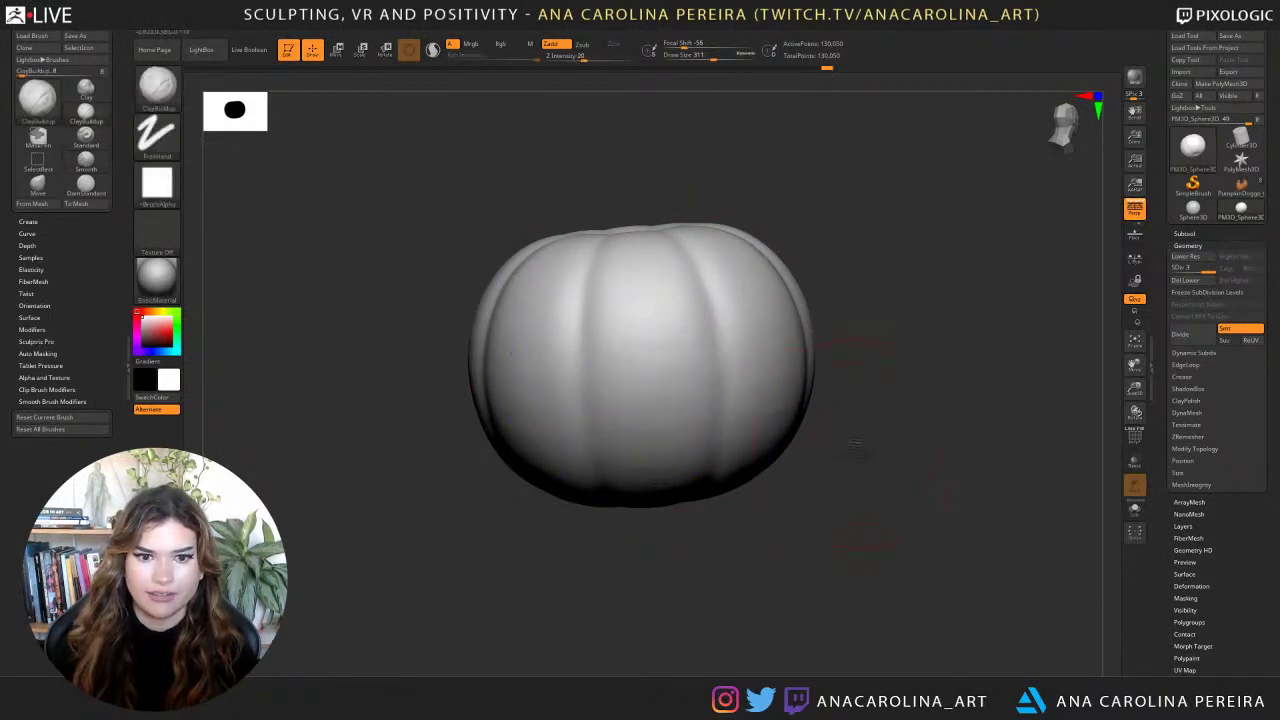
Smooth the built-up ribs along the pumpkin's side and lower edge.
drag(864, 440, 950, 428)
mouse_move(752, 345)
shift+mouse_down()
mouse_move(763, 292)
mouse_move(795, 390)
shift+mouse_up()
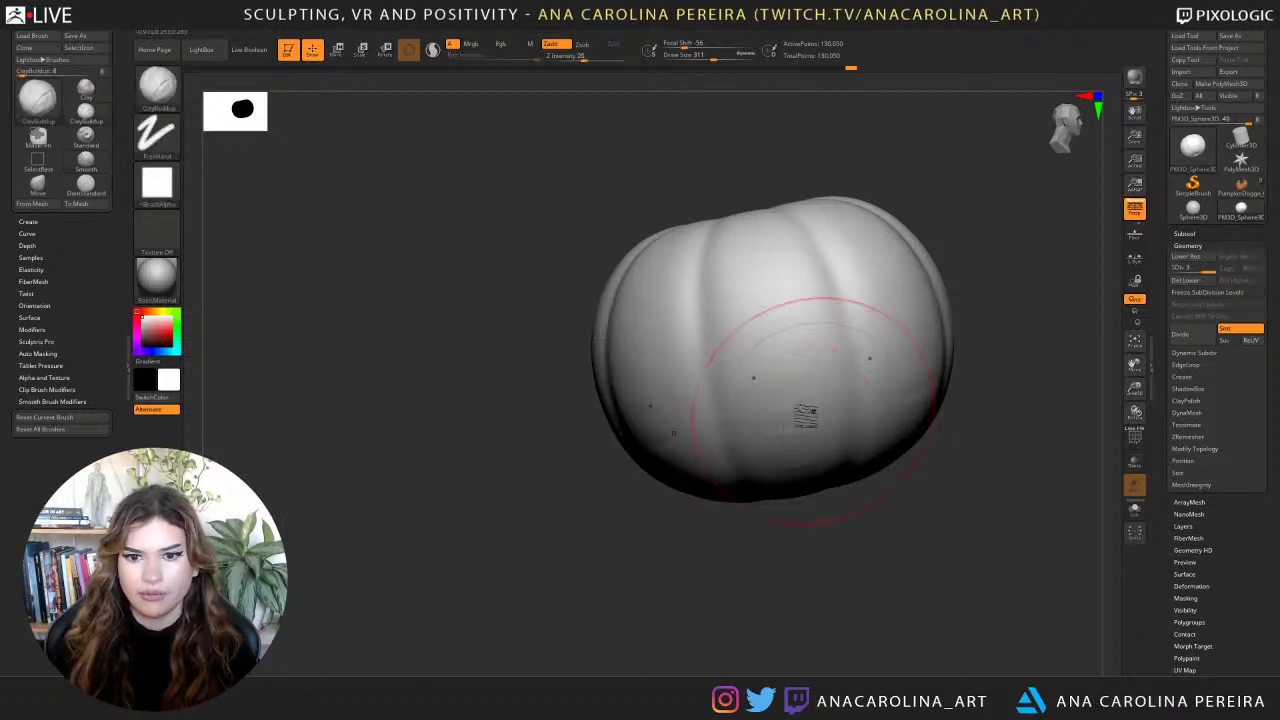
key(shift)
shift+drag(813, 495, 830, 490)
mouse_move(930, 512)
mouse_down()
mouse_move(860, 514)
mouse_move(891, 558)
mouse_up()
alt+drag(914, 488, 849, 530)
alt+drag(844, 358, 881, 373)
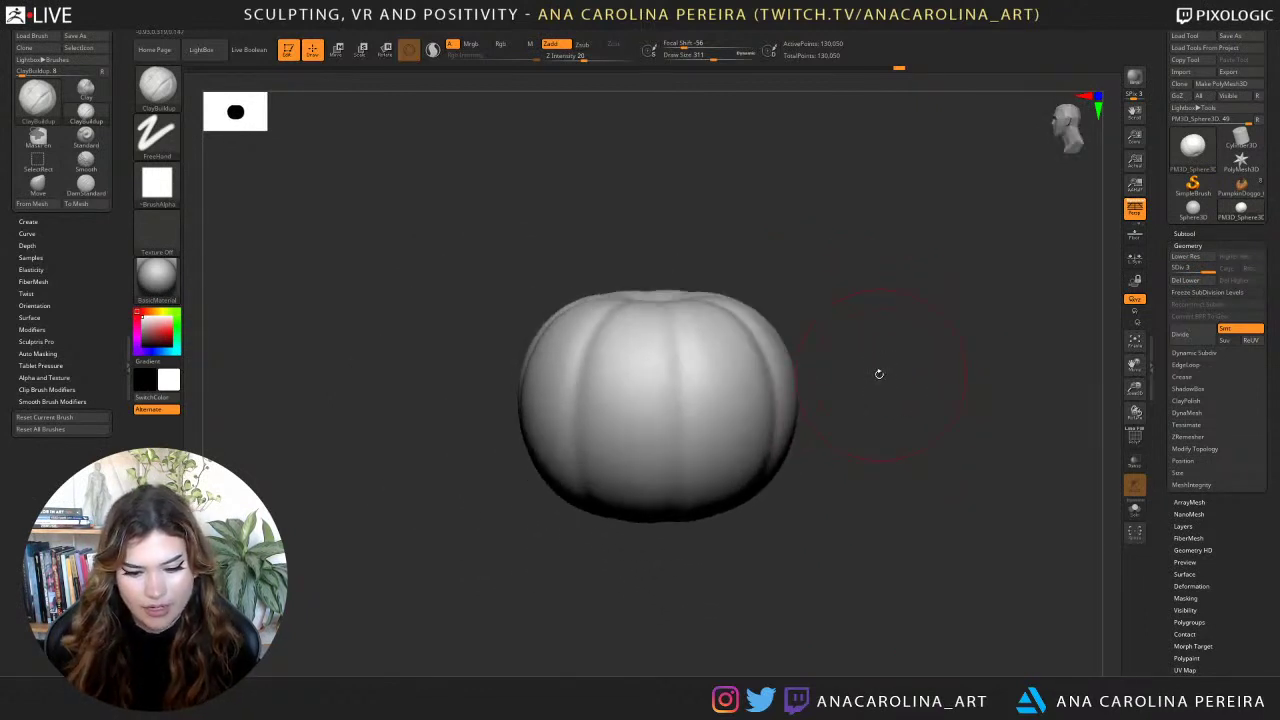
Reshape the pumpkin's upper and lower outline with the Move brush at draw size 533, undoing the last pull.
key(v)
key(v)
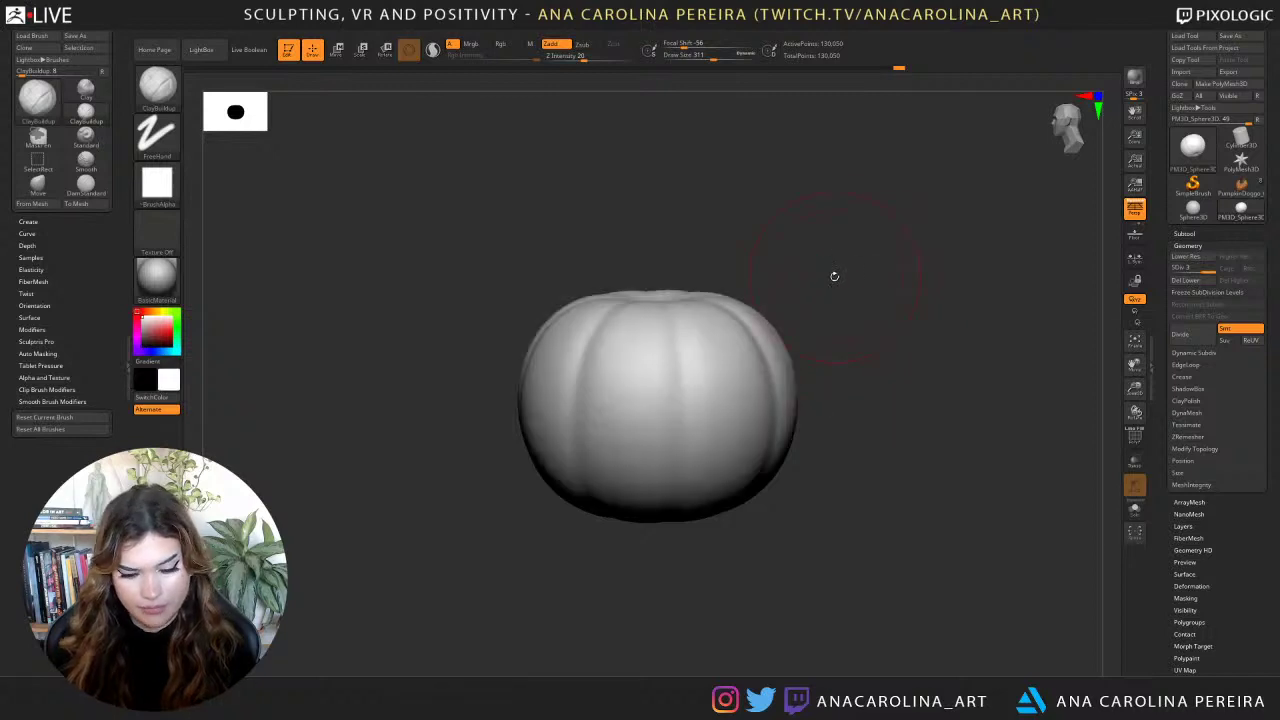
key(b)
key(m)
key(v)
key(space)
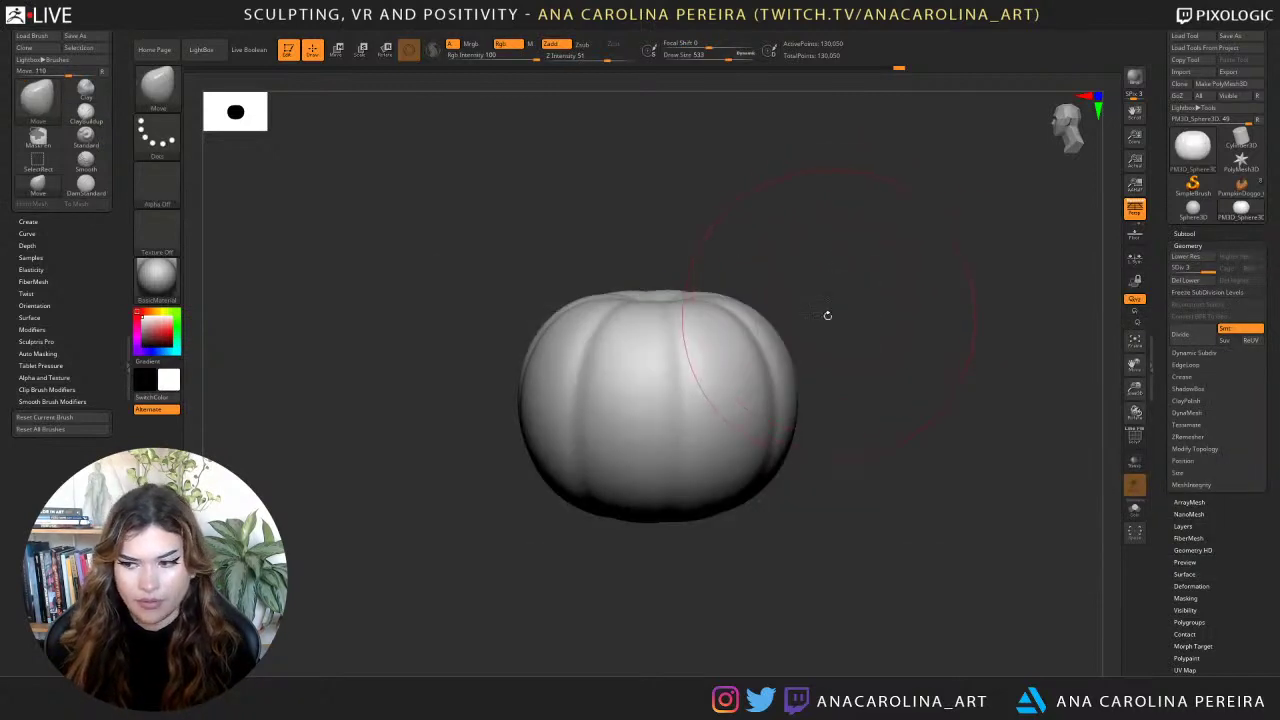
drag(726, 312, 716, 290)
mouse_move(842, 398)
mouse_down()
mouse_move(804, 403)
mouse_move(798, 428)
mouse_up()
mouse_move(812, 508)
mouse_down()
mouse_move(809, 494)
mouse_move(776, 486)
mouse_move(788, 470)
mouse_up()
mouse_move(857, 428)
mouse_down()
mouse_move(828, 438)
mouse_move(875, 425)
mouse_up()
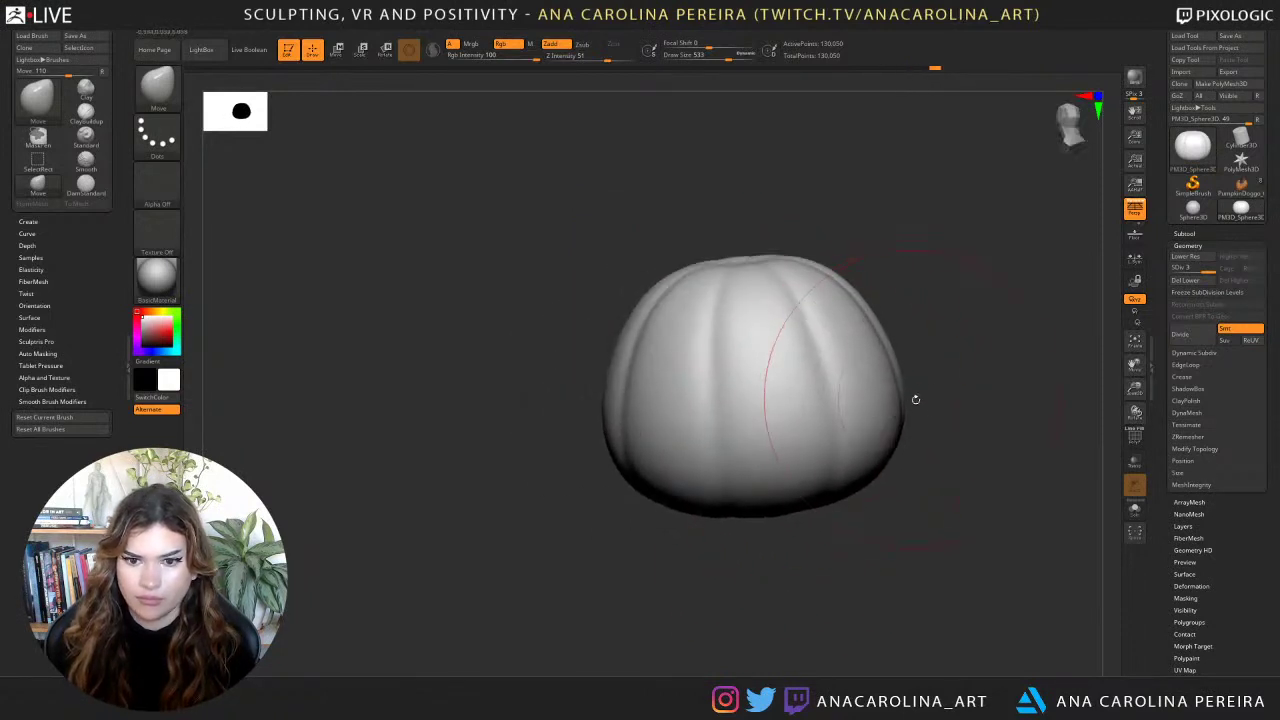
key(ctrl+z)
Form the pumpkin into a dome with a narrower top and a wide, flattened base.
drag(943, 383, 950, 446)
drag(828, 461, 836, 456)
drag(938, 468, 922, 400)
drag(814, 514, 822, 522)
mouse_move(869, 460)
mouse_down()
mouse_move(883, 417)
mouse_move(839, 415)
mouse_up()
Refine the dome's side outline with the Move brush at draw size 262.
key(space)
key(space)
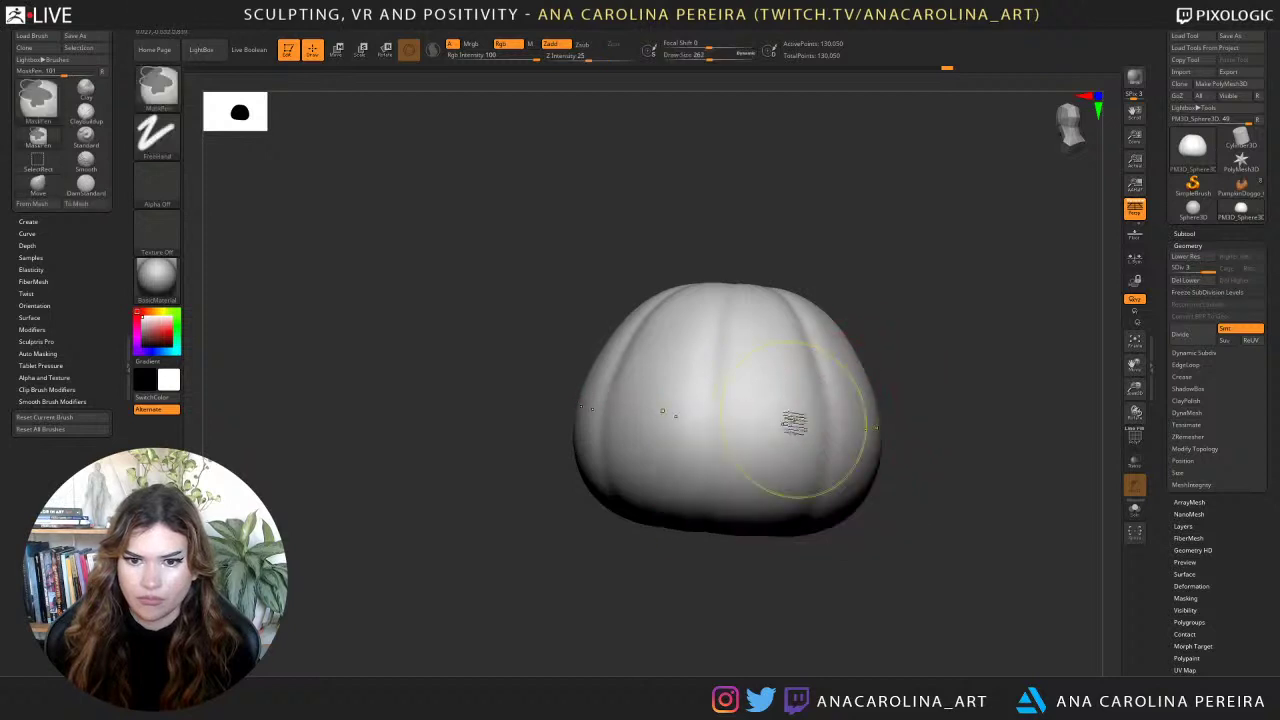
key(ctrl+z)
drag(907, 375, 800, 397)
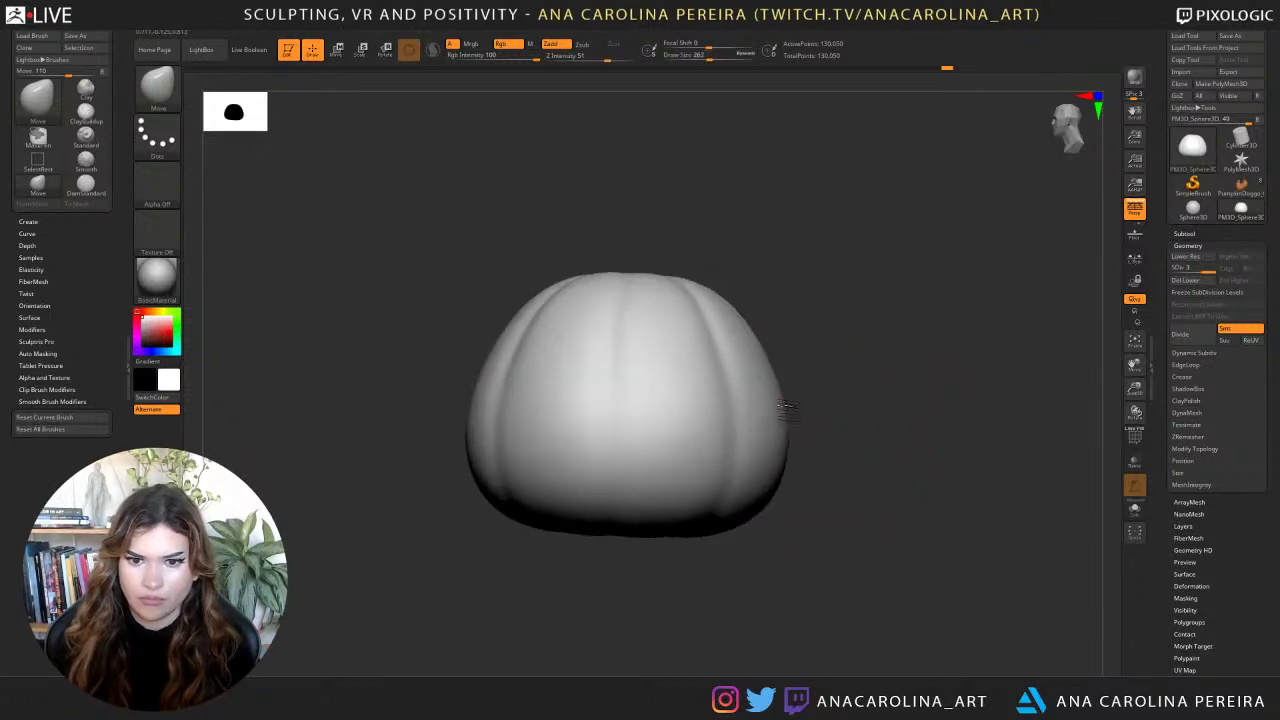
drag(883, 435, 911, 457)
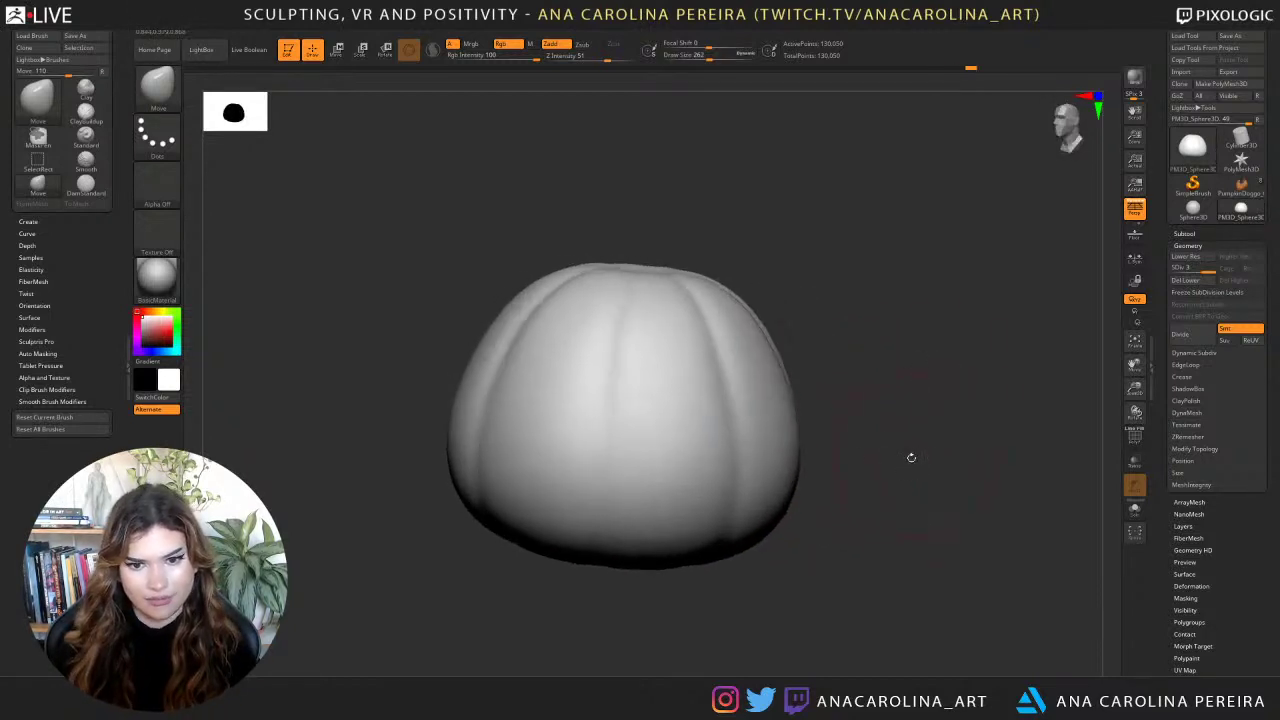
drag(738, 428, 762, 427)
drag(858, 488, 870, 483)
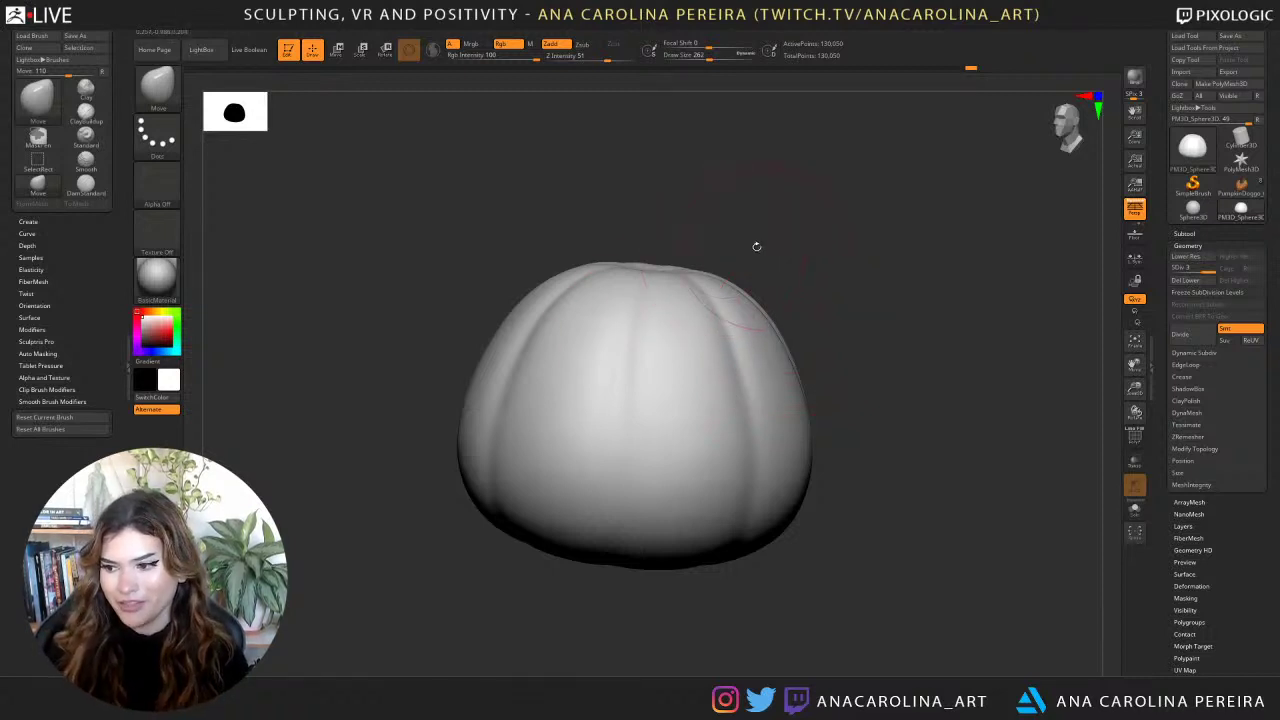
Carve the radial grooves from the pumpkin's top centre down the upper side with DamStandard at draw size 167.
mouse_move(812, 282)
mouse_down()
mouse_move(866, 300)
mouse_move(852, 346)
mouse_move(806, 322)
mouse_move(845, 345)
mouse_up()
key(b)
key(d)
key(s)
key(space)
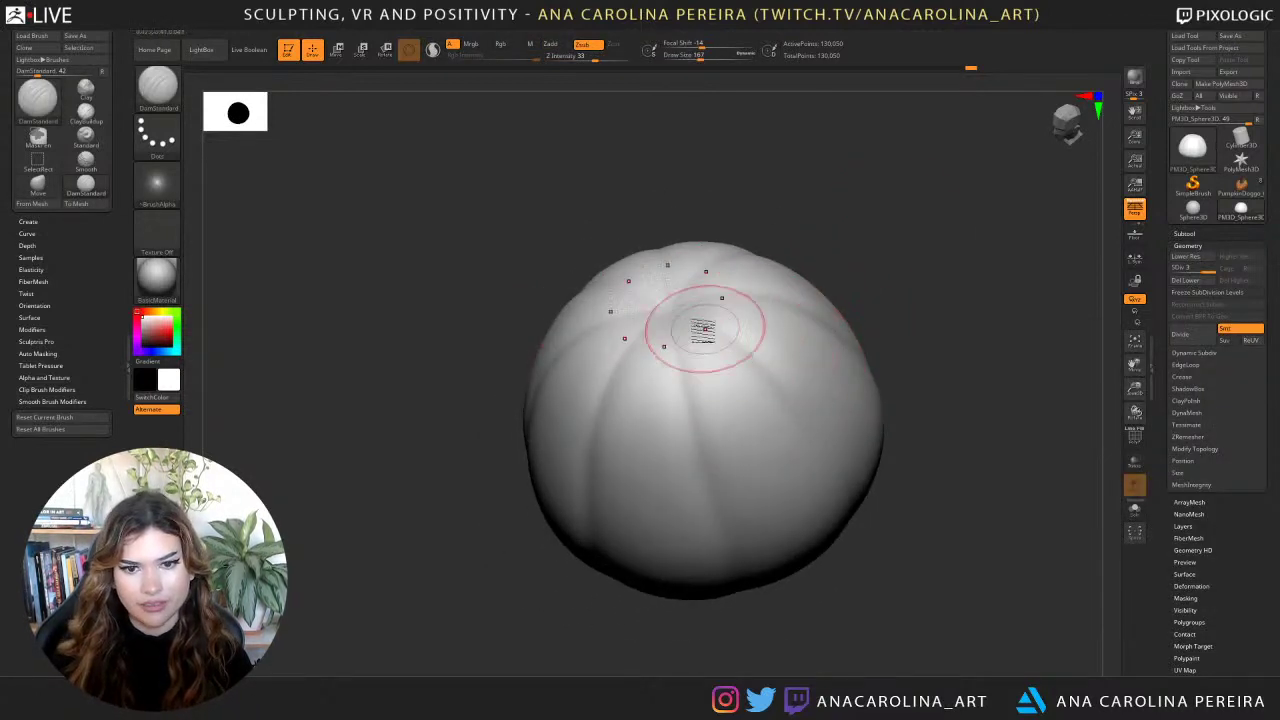
drag(671, 308, 750, 362)
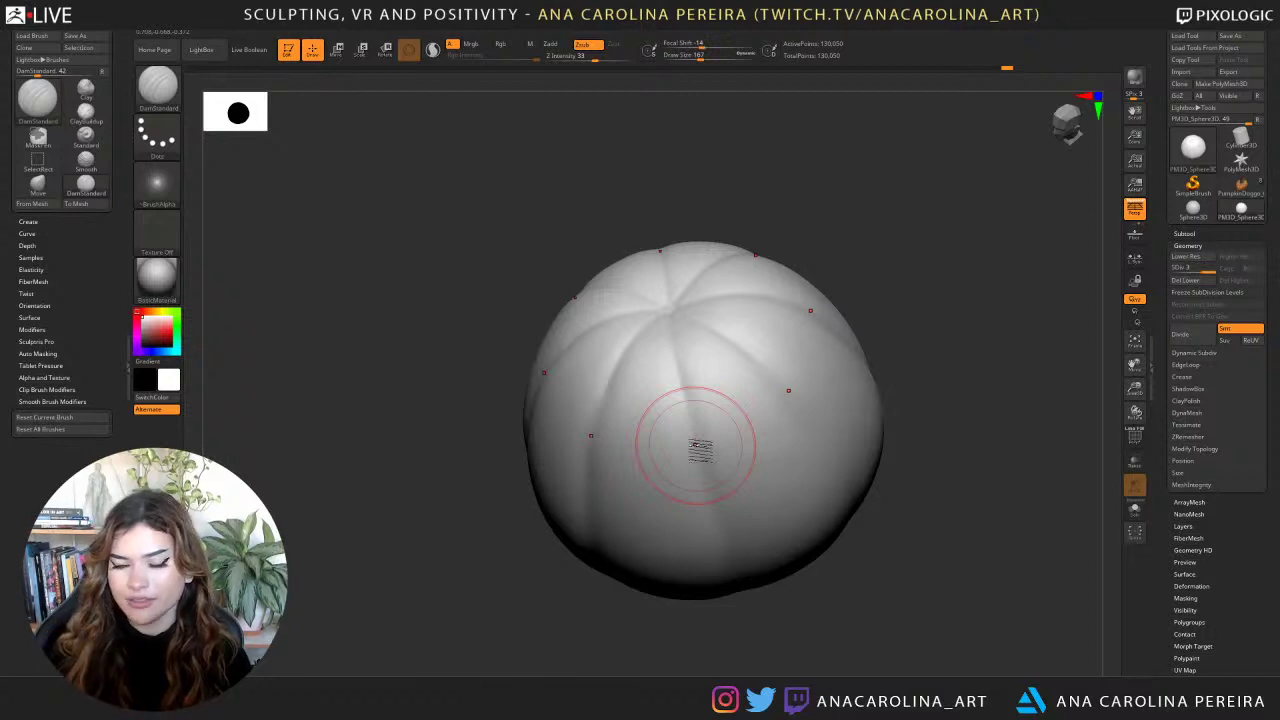
Try carving fine radial wrinkles around the pumpkin's top centre with DamStandard.
drag(825, 226, 855, 325)
mouse_move(660, 298)
mouse_down()
mouse_move(706, 366)
mouse_move(711, 350)
mouse_move(668, 306)
mouse_move(738, 318)
mouse_move(745, 268)
mouse_up()
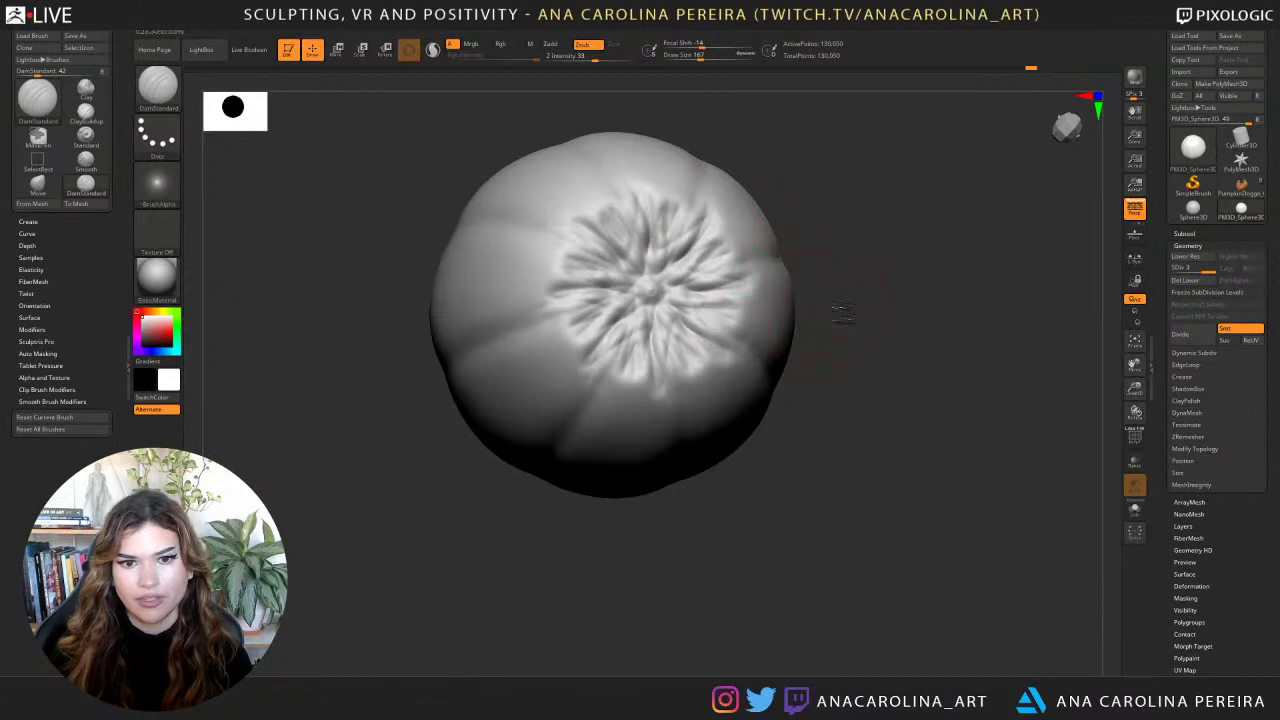
key(ctrl+z)
mouse_move(577, 362)
mouse_down()
mouse_move(648, 294)
mouse_move(612, 296)
mouse_move(640, 282)
mouse_move(586, 257)
mouse_move(702, 263)
mouse_move(712, 318)
mouse_up()
key(ctrl+z)
drag(686, 360, 650, 289)
drag(847, 293, 841, 294)
Undo all the fine wrinkle strokes around the pumpkin's top centre.
key(ctrl+z)
key(ctrl+z)
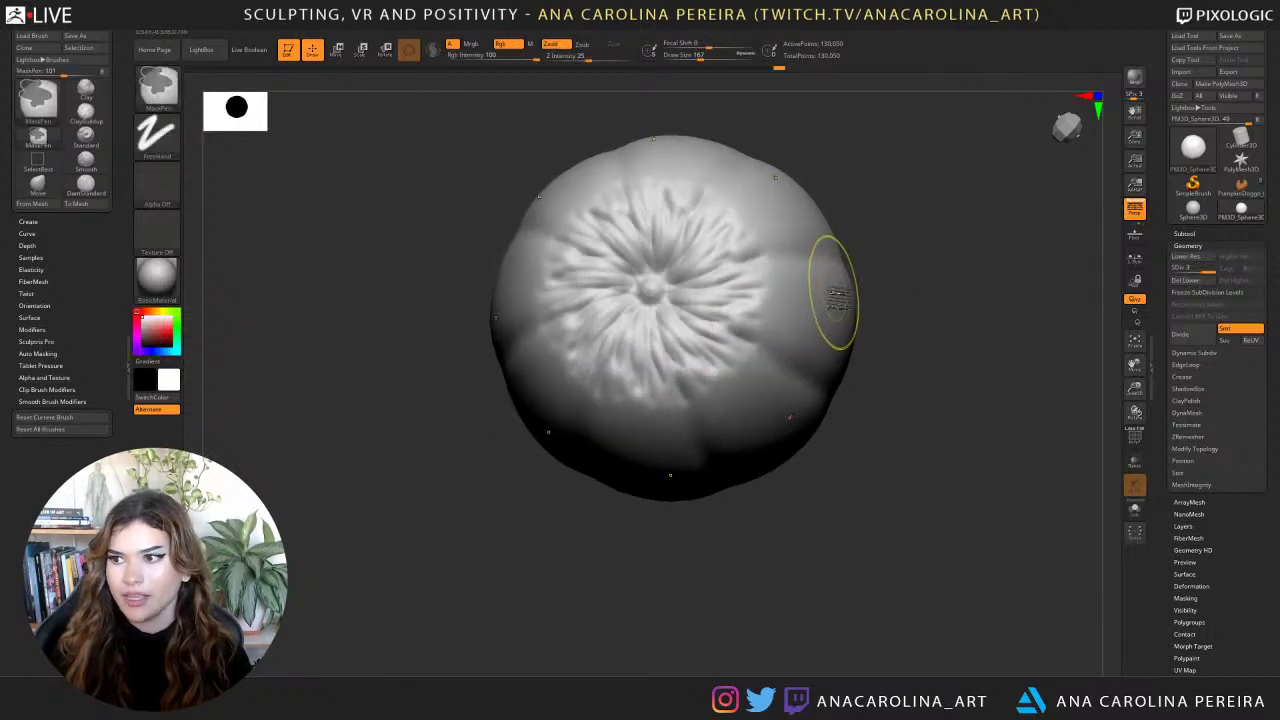
key(ctrl+z)
key(ctrl+z)
key(ctrl+z)
key(ctrl+z)
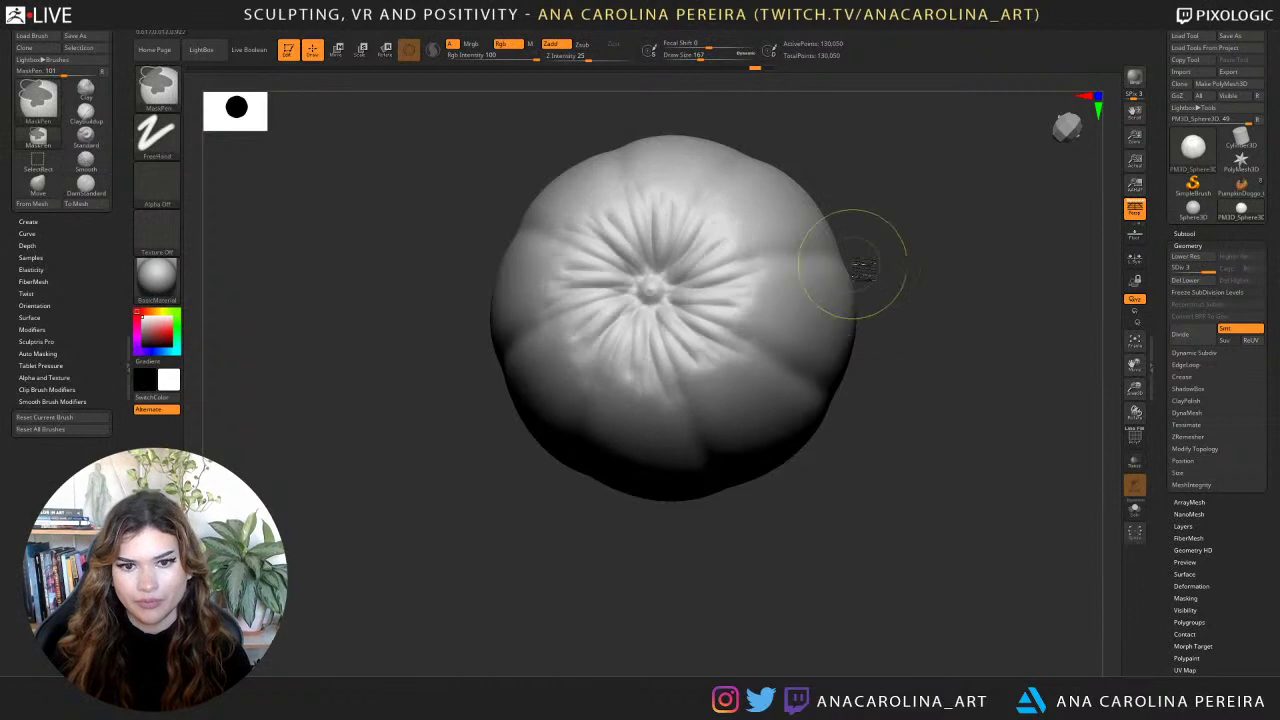
key(ctrl+z)
key(ctrl+z)
key(ctrl+z)
key(ctrl+z)
key(ctrl+z)
key(ctrl+z)
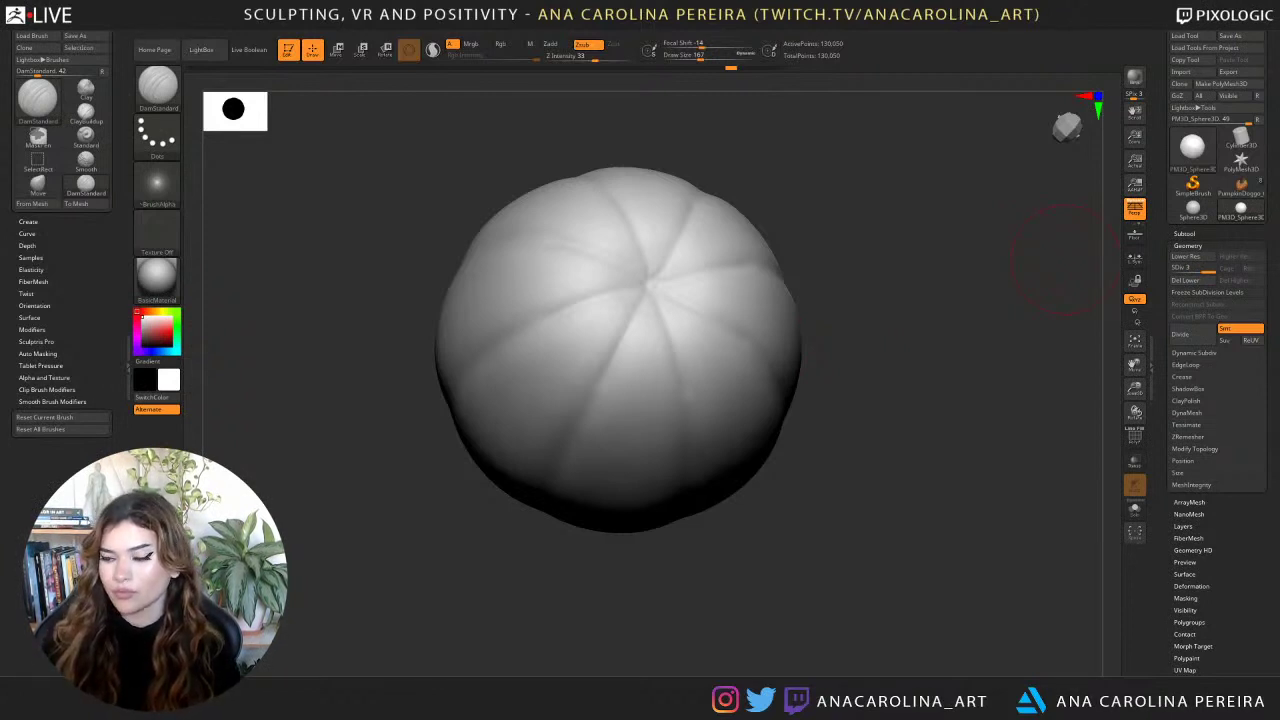
Deepen the grooves from the top centre down the side with DamStandard and smooth them.
drag(715, 507, 818, 533)
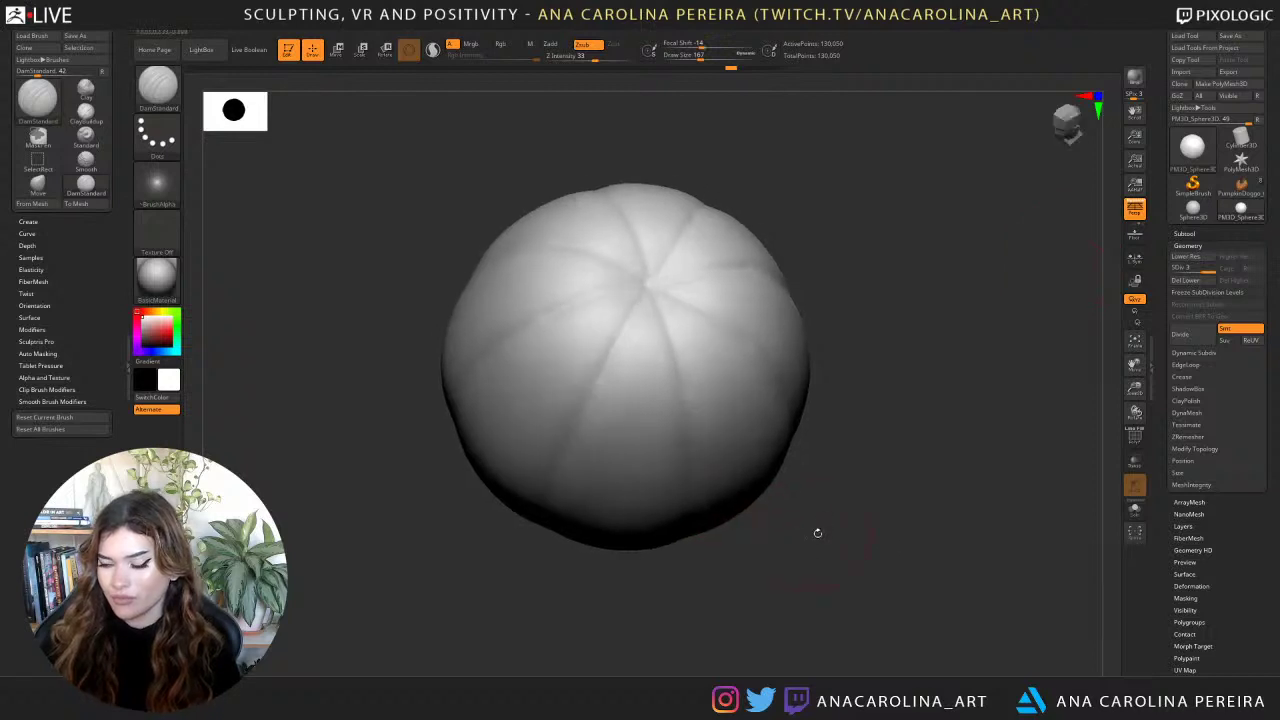
mouse_move(846, 260)
mouse_down()
mouse_move(854, 226)
mouse_move(794, 183)
mouse_move(788, 216)
mouse_up()
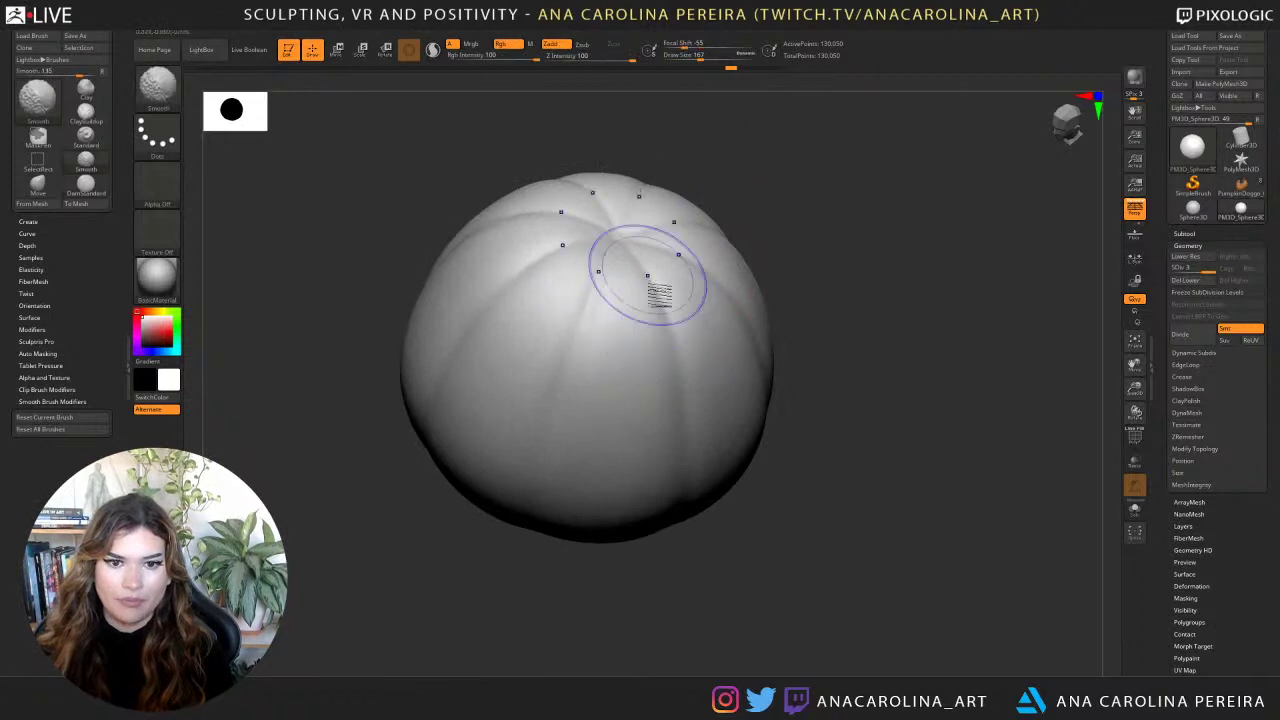
shift+drag(650, 278, 678, 383)
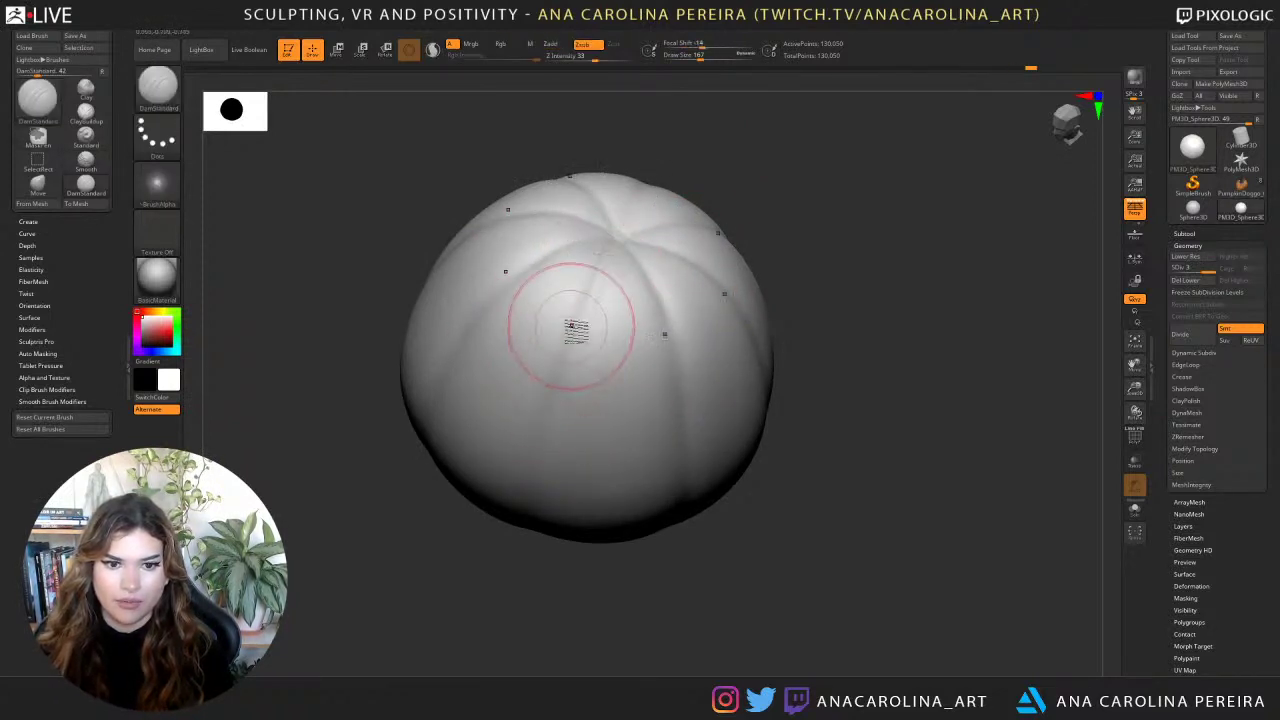
drag(580, 310, 546, 486)
shift+drag(583, 318, 594, 468)
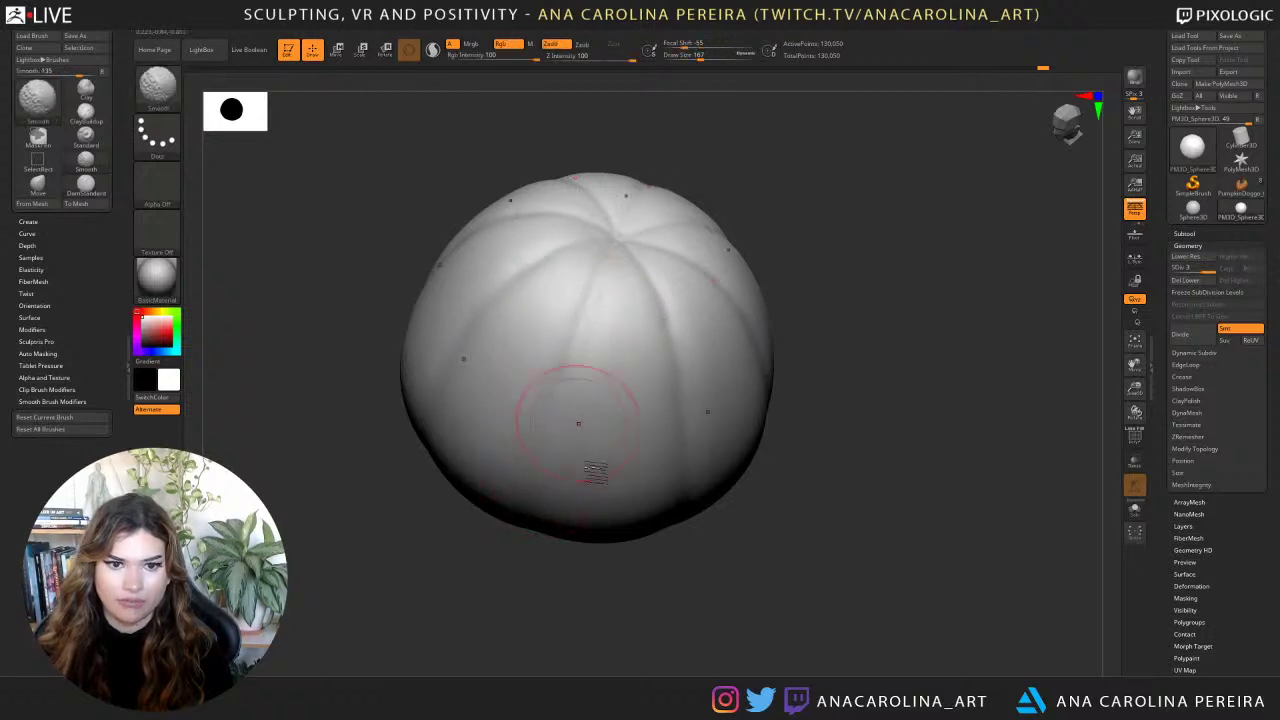
drag(602, 585, 617, 482)
right_drag(691, 434, 799, 271)
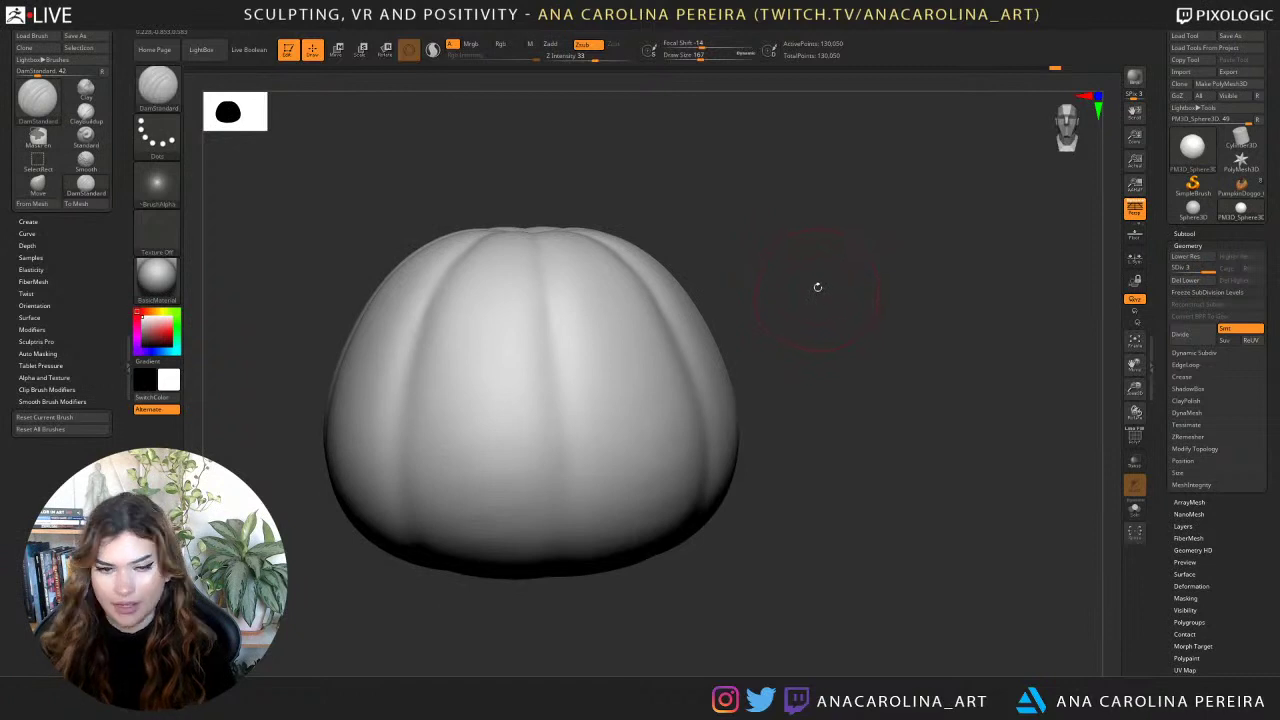
Tighten the grooves along the pumpkin's side with the Pinch brush at draw size 262.
right_click(814, 289)
key(b)
key(p)
key(i)
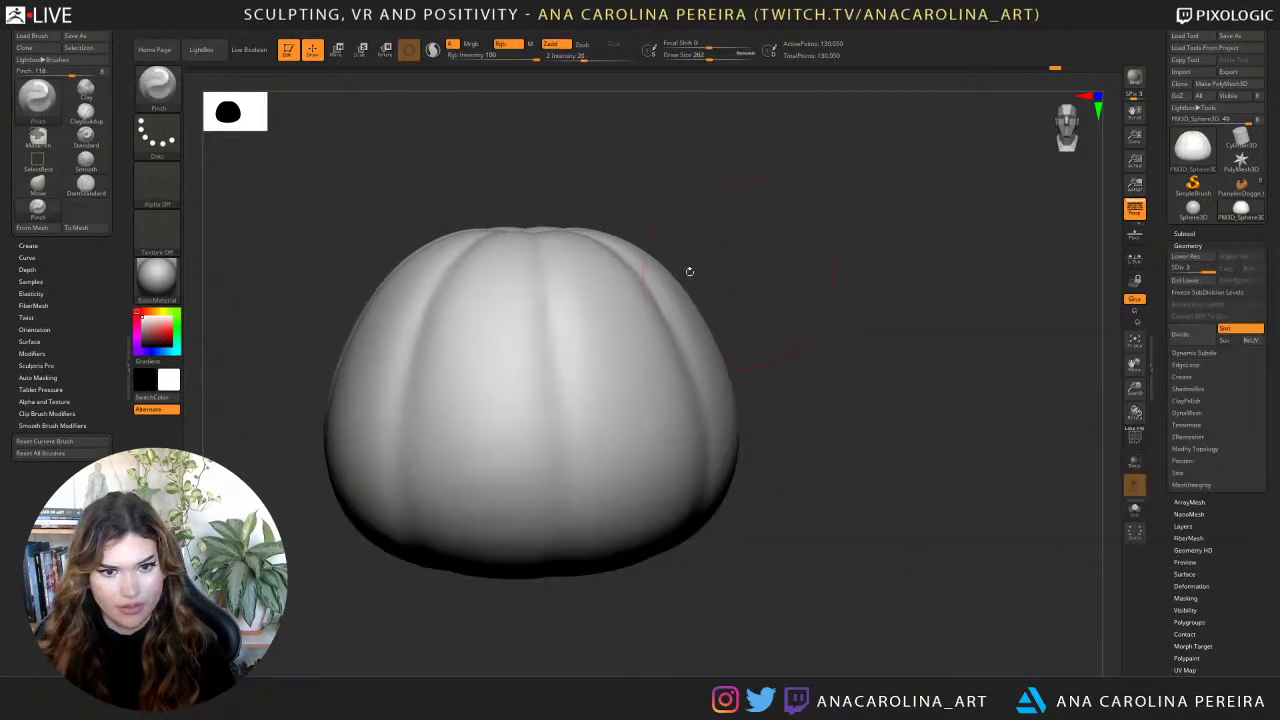
right_drag(540, 250, 563, 457)
right_drag(735, 155, 712, 414)
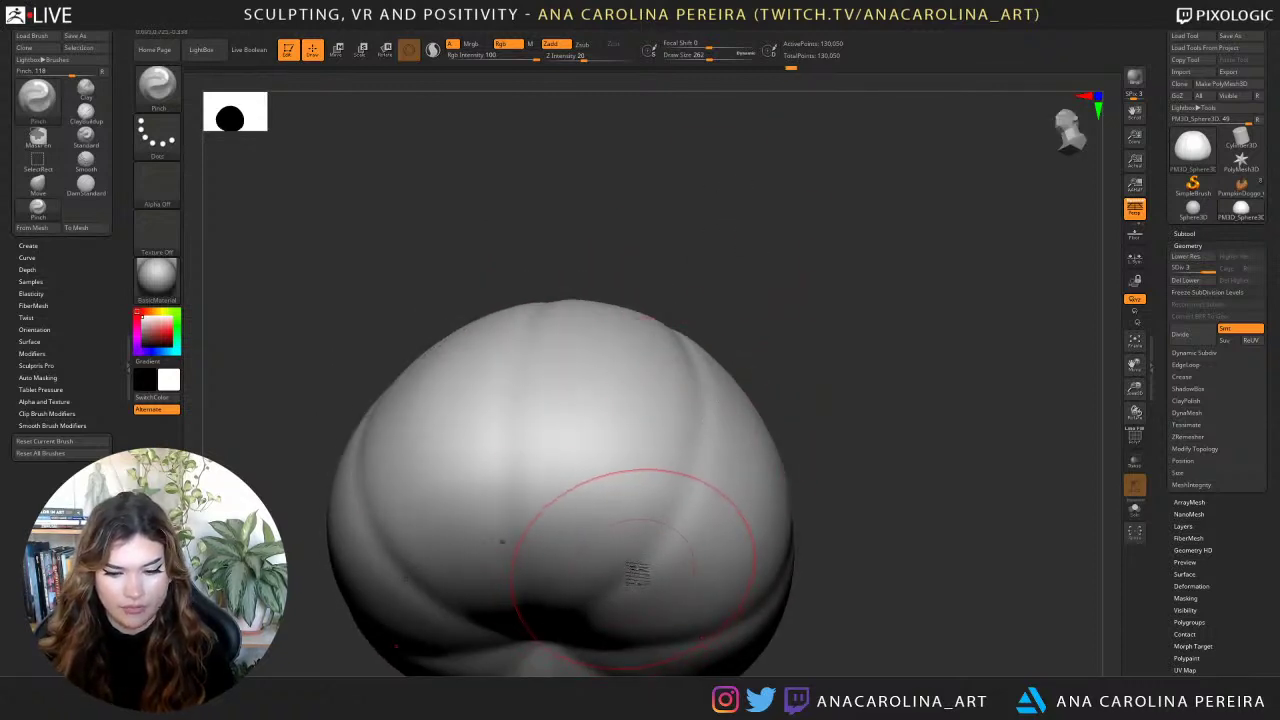
Deepen the grooves over the lower side with DamStandard at draw size 262 and smooth their edges.
key(b)
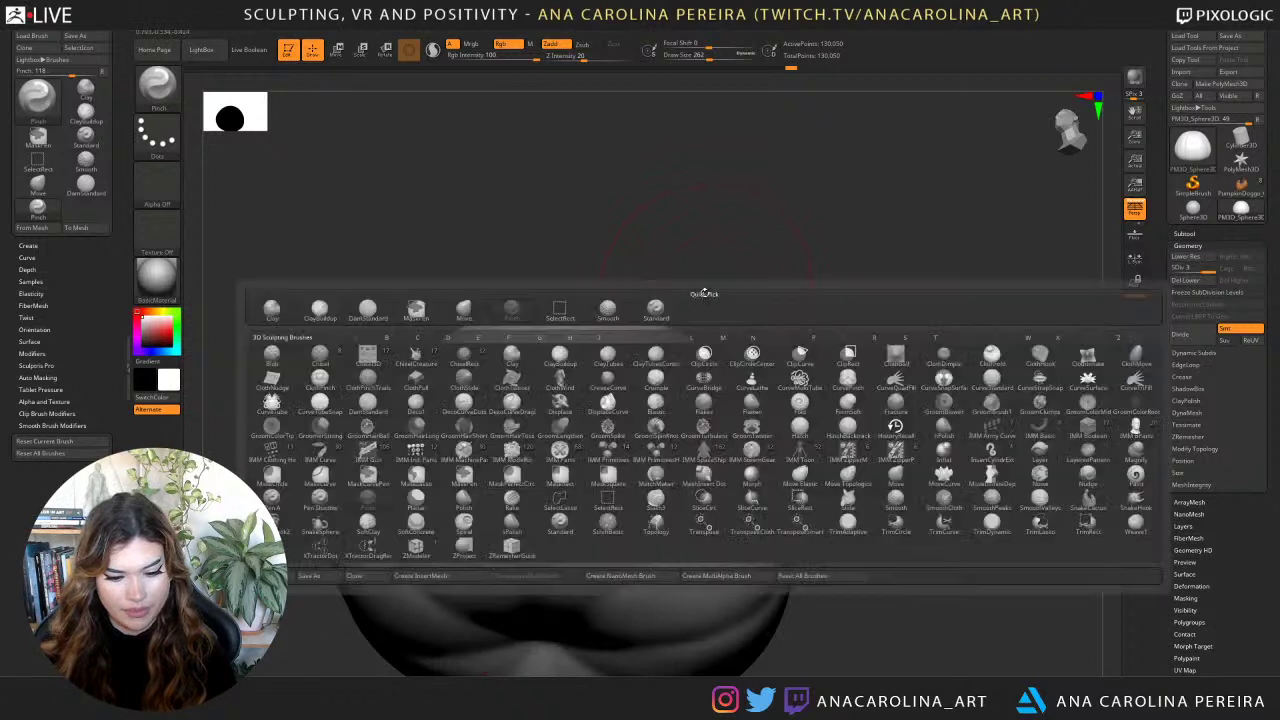
key(d)
key(s)
shift+drag(748, 277, 752, 298)
alt+drag(752, 298, 770, 118)
mouse_move(565, 490)
right_down()
mouse_move(709, 337)
mouse_move(746, 257)
mouse_move(709, 377)
right_up()
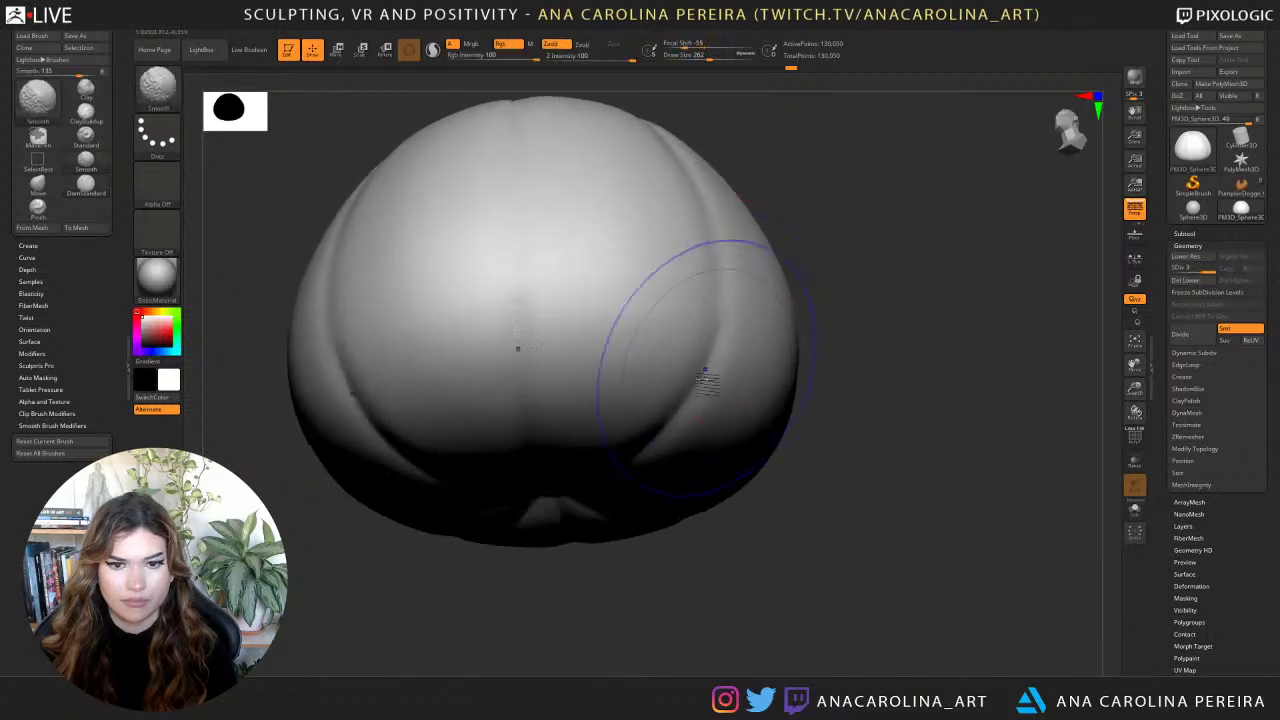
mouse_move(805, 425)
mouse_down()
mouse_move(817, 503)
mouse_move(766, 420)
mouse_up()
mouse_move(765, 418)
right_down()
mouse_move(780, 354)
mouse_move(848, 388)
mouse_move(696, 404)
right_up()
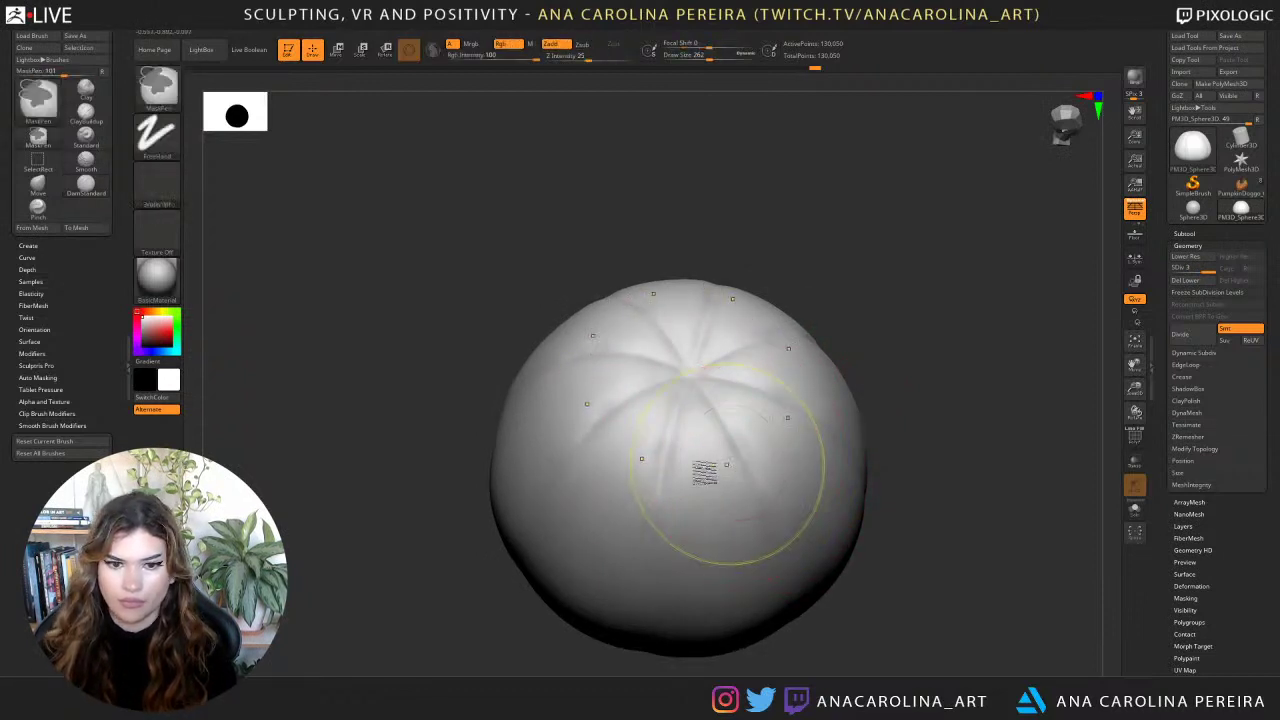
Smooth the grooves and ribs around the top centre and upper side of the pumpkin.
key(shift)
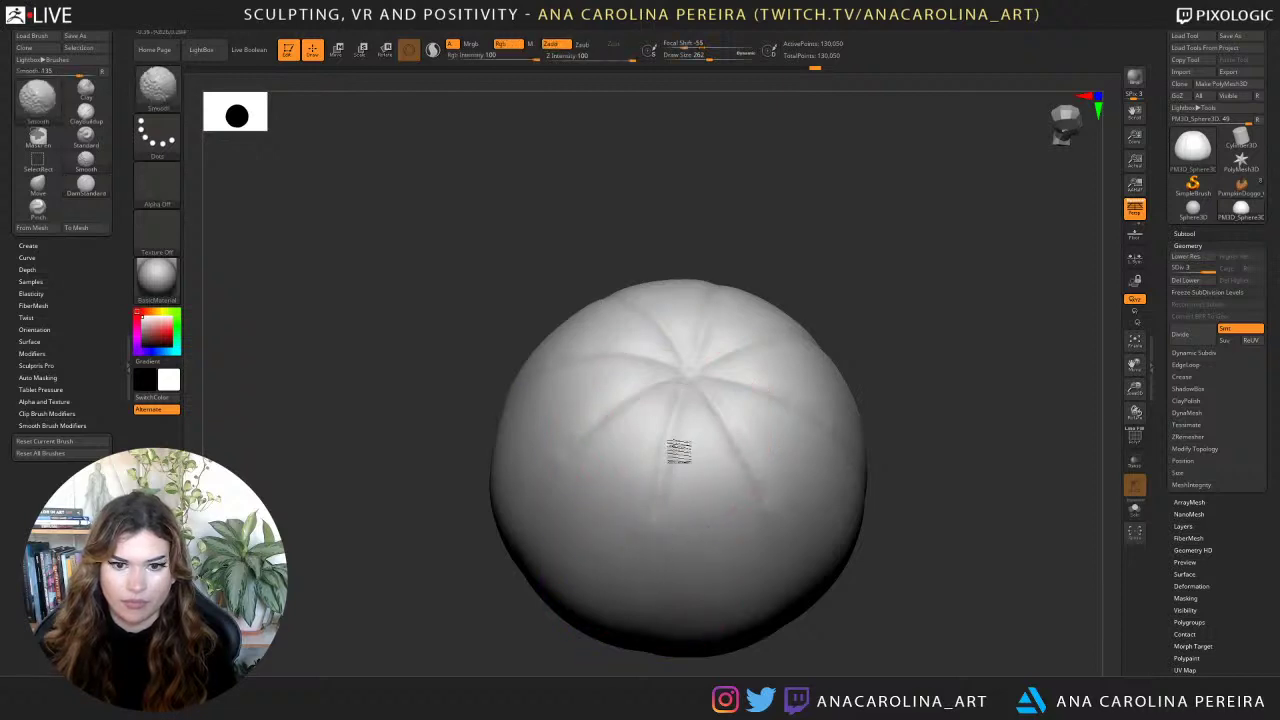
right_drag(874, 446, 818, 398)
key(shift)
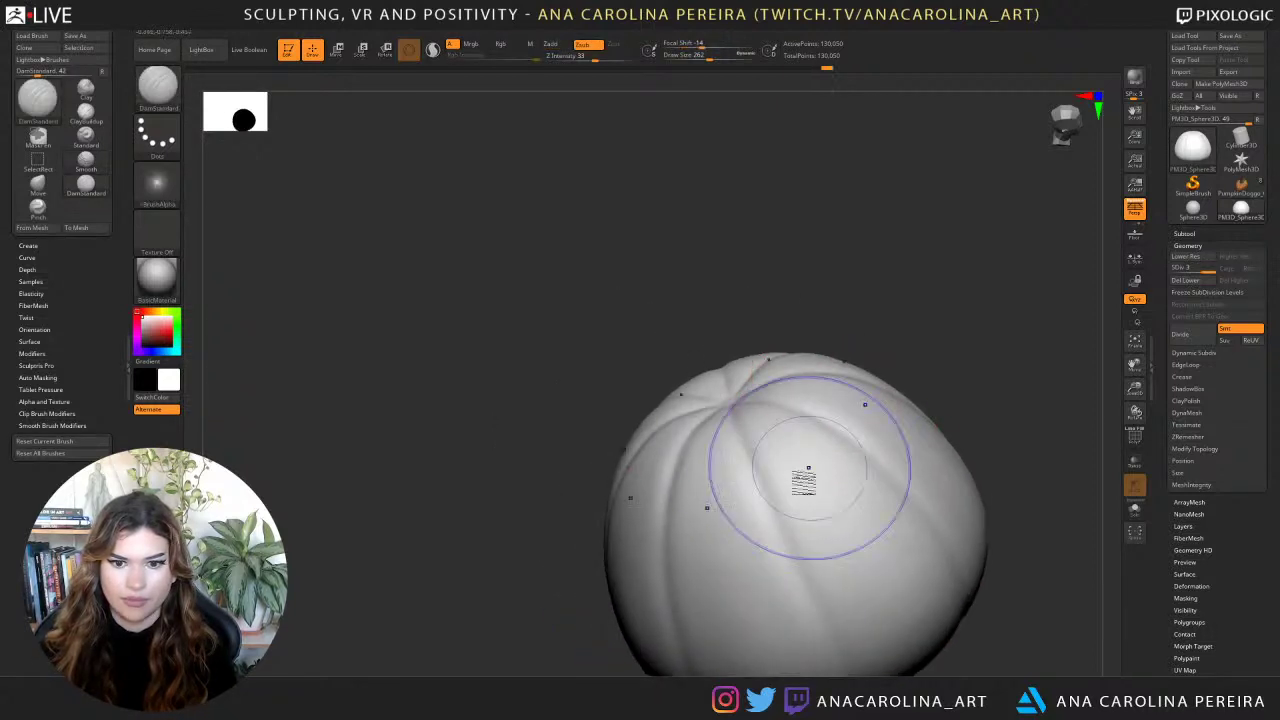
mouse_move(806, 460)
right_down()
mouse_move(861, 352)
mouse_move(835, 190)
right_up()
right_drag(806, 277, 740, 330)
key(shift)
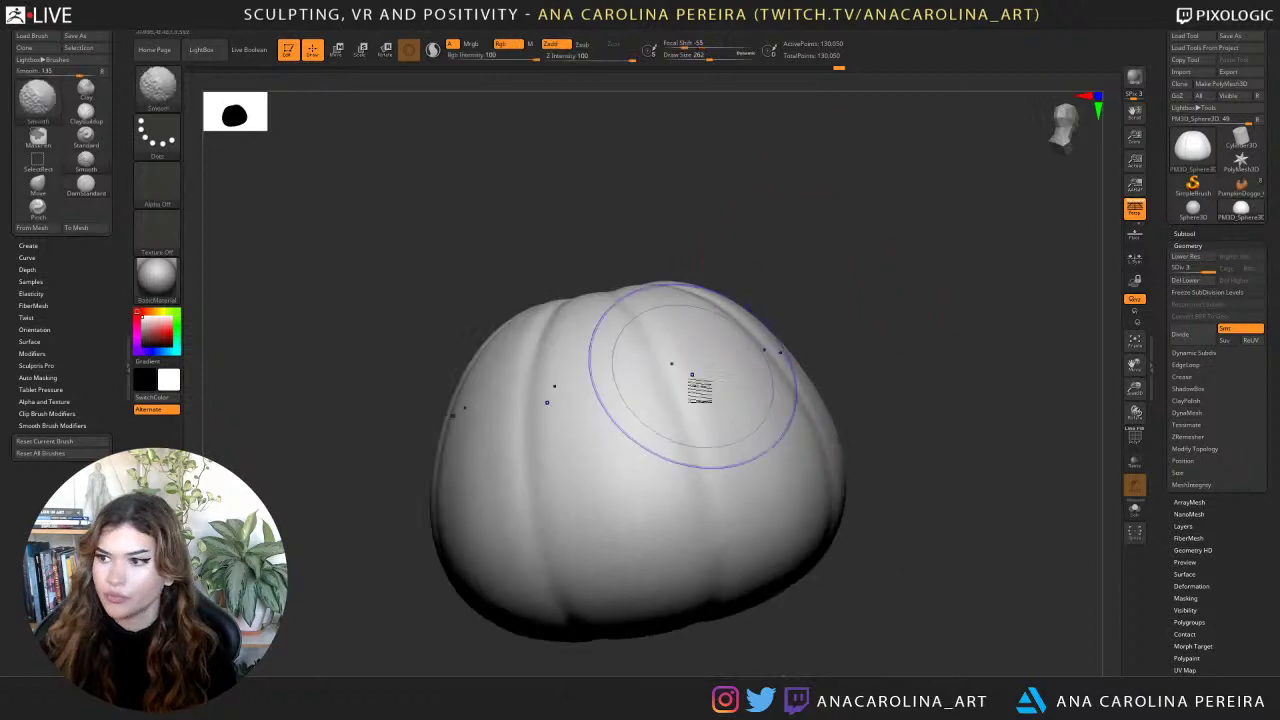
right_drag(820, 351, 832, 348)
drag(833, 350, 809, 354)
Switch to the Inflat brush and set its draw size to 386.
key(b)
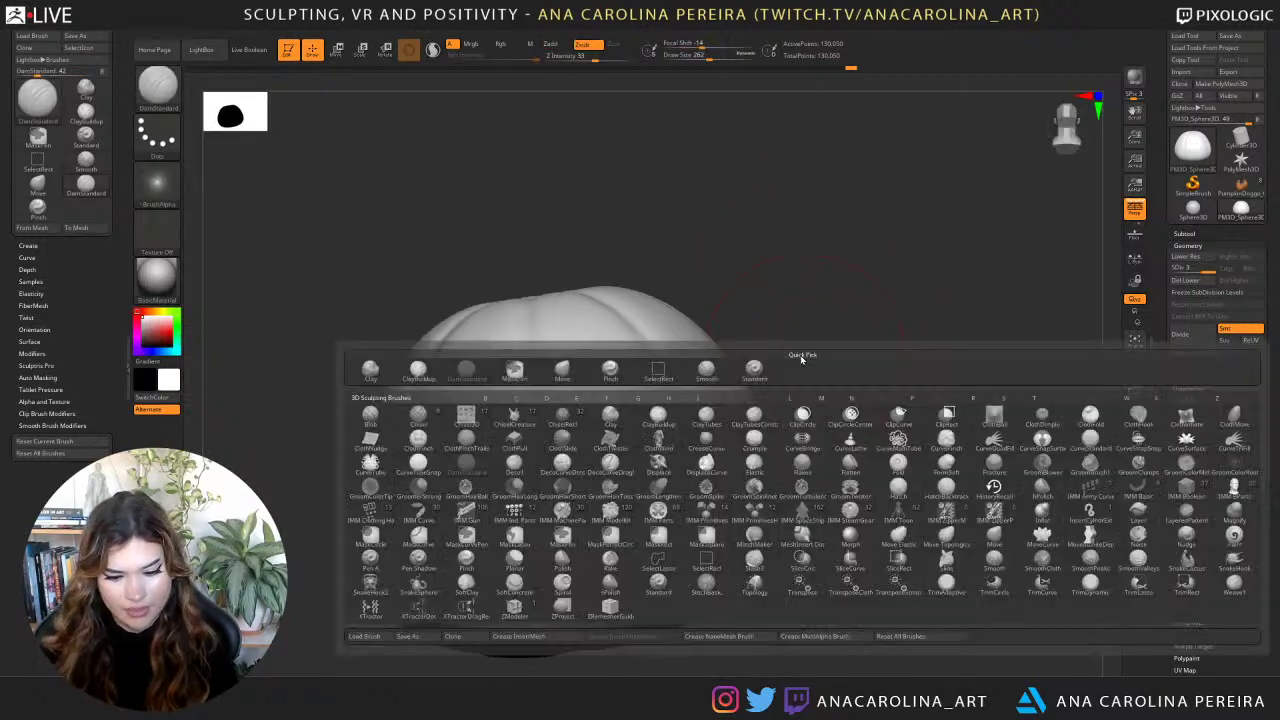
key(i)
key(n)
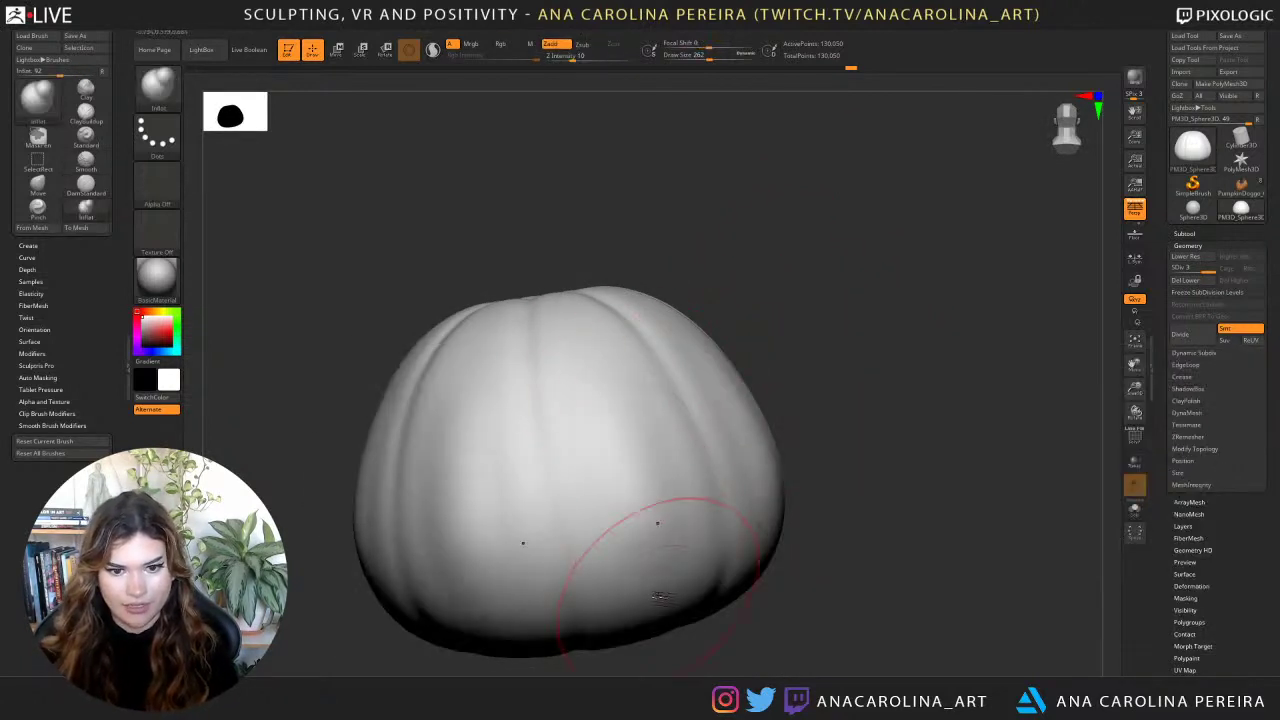
key(space)
drag(660, 446, 674, 449)
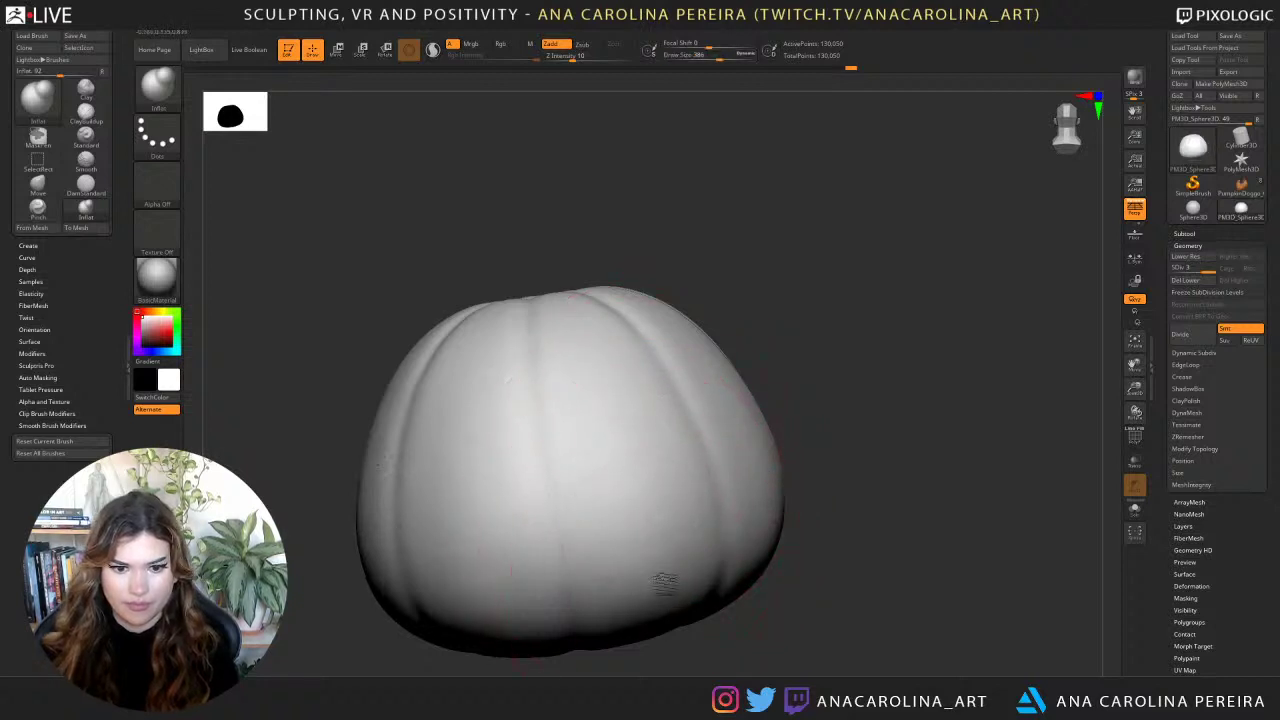
Try inflating the ribs over the pumpkin's side and undo the strokes.
mouse_move(658, 600)
mouse_down()
mouse_move(630, 591)
mouse_move(662, 546)
mouse_move(651, 491)
mouse_up()
alt+drag(771, 384, 817, 302)
key(ctrl+z)
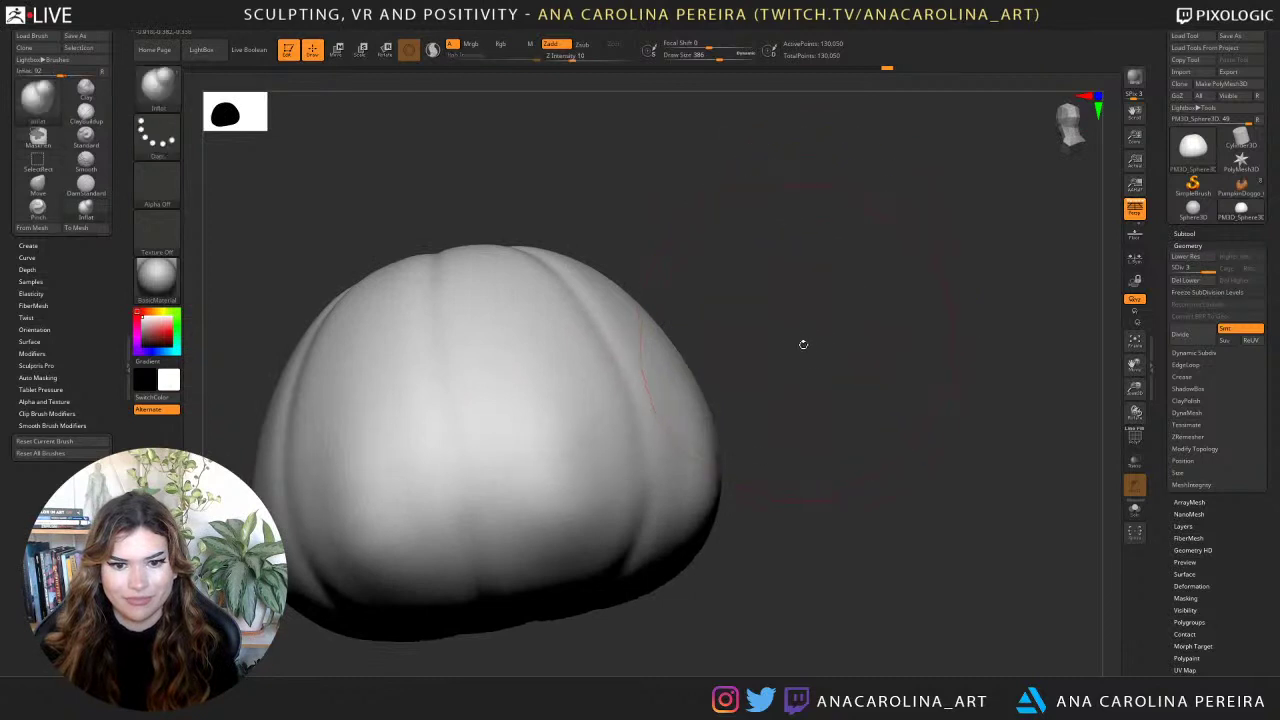
key(ctrl+z)
key(ctrl+z)
mouse_move(757, 369)
alt+mouse_down()
mouse_move(826, 292)
mouse_move(817, 266)
alt+mouse_up()
key(ctrl+z)
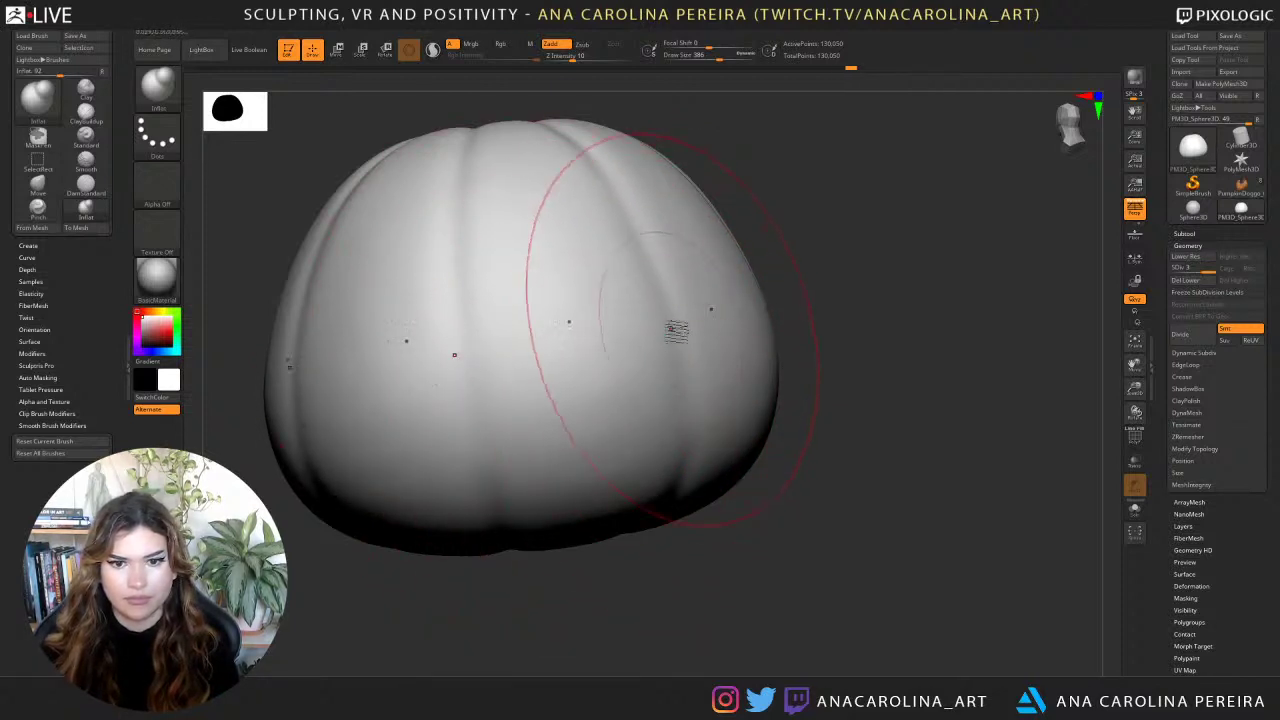
Inflate the ribs along the pumpkin's side with the Inflat brush at draw size 386.
alt+drag(680, 514, 707, 507)
alt+drag(879, 461, 921, 495)
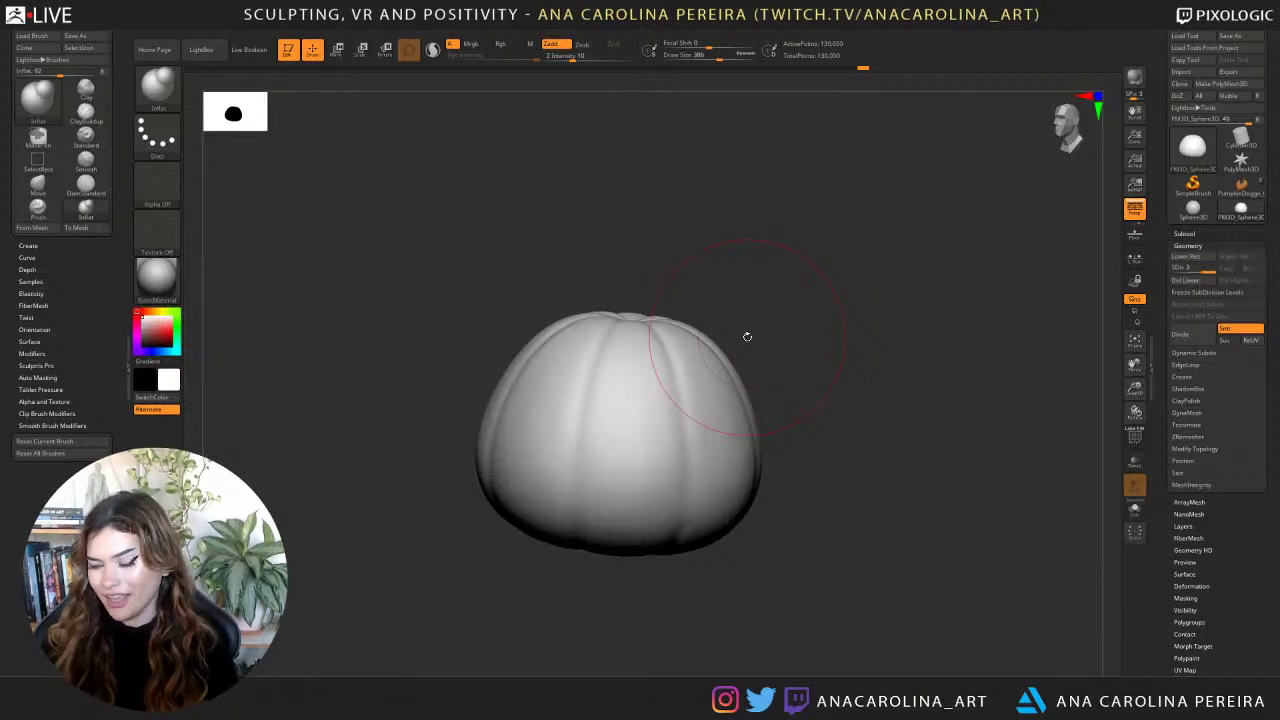
mouse_move(889, 328)
mouse_down()
mouse_move(885, 338)
mouse_move(950, 315)
mouse_up()
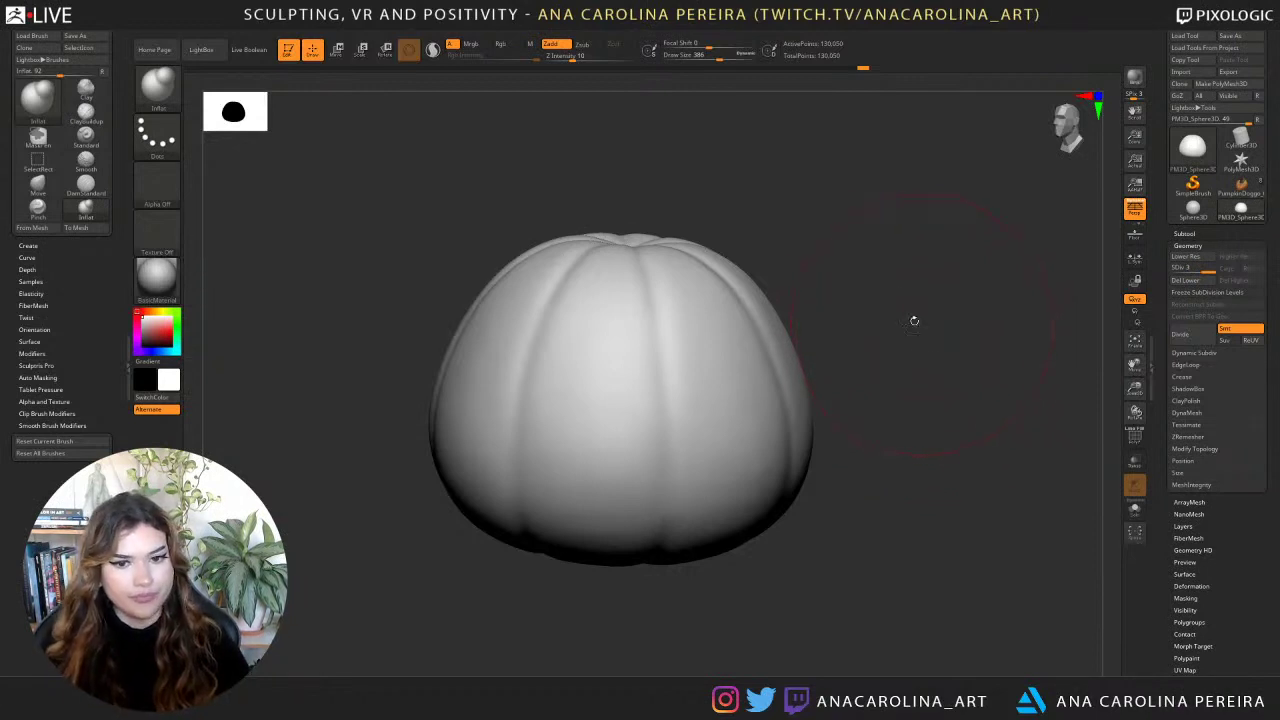
drag(873, 296, 880, 303)
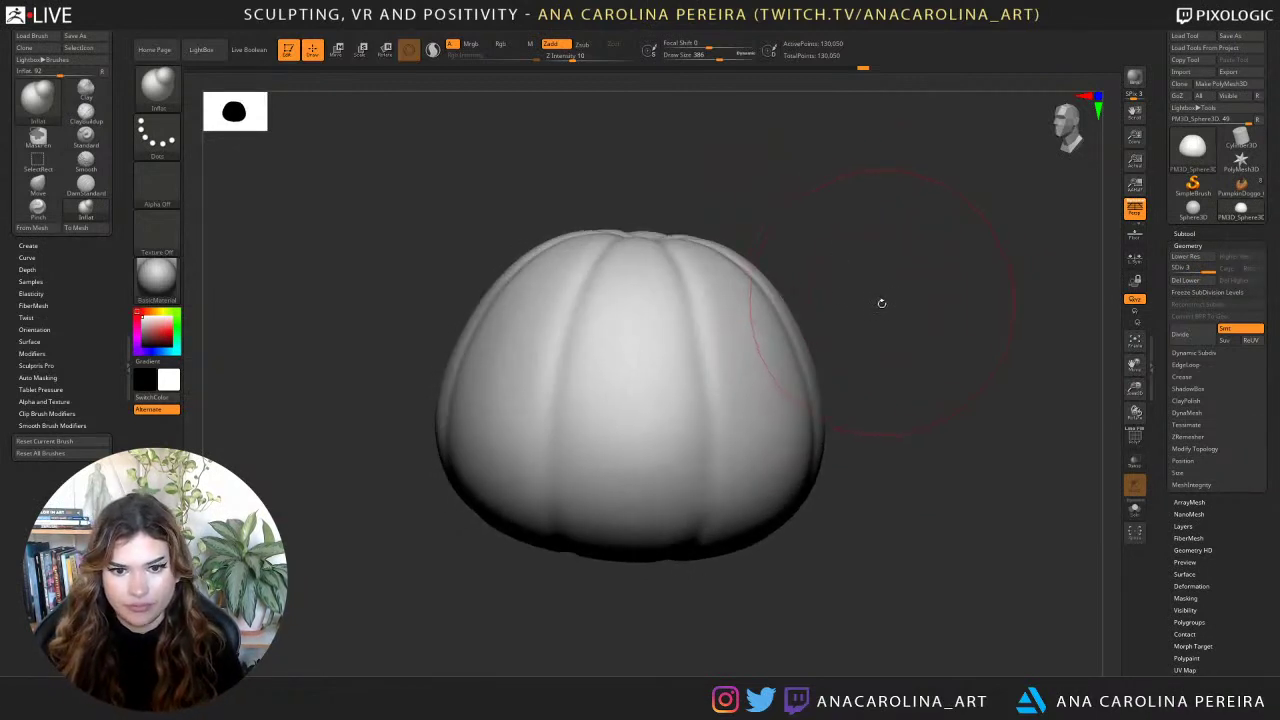
Set up the DamStandard brush with draw size 83 and Z intensity 17 for carving fine lines on the ribs.
key(b)
key(d)
key(s)
key(space)
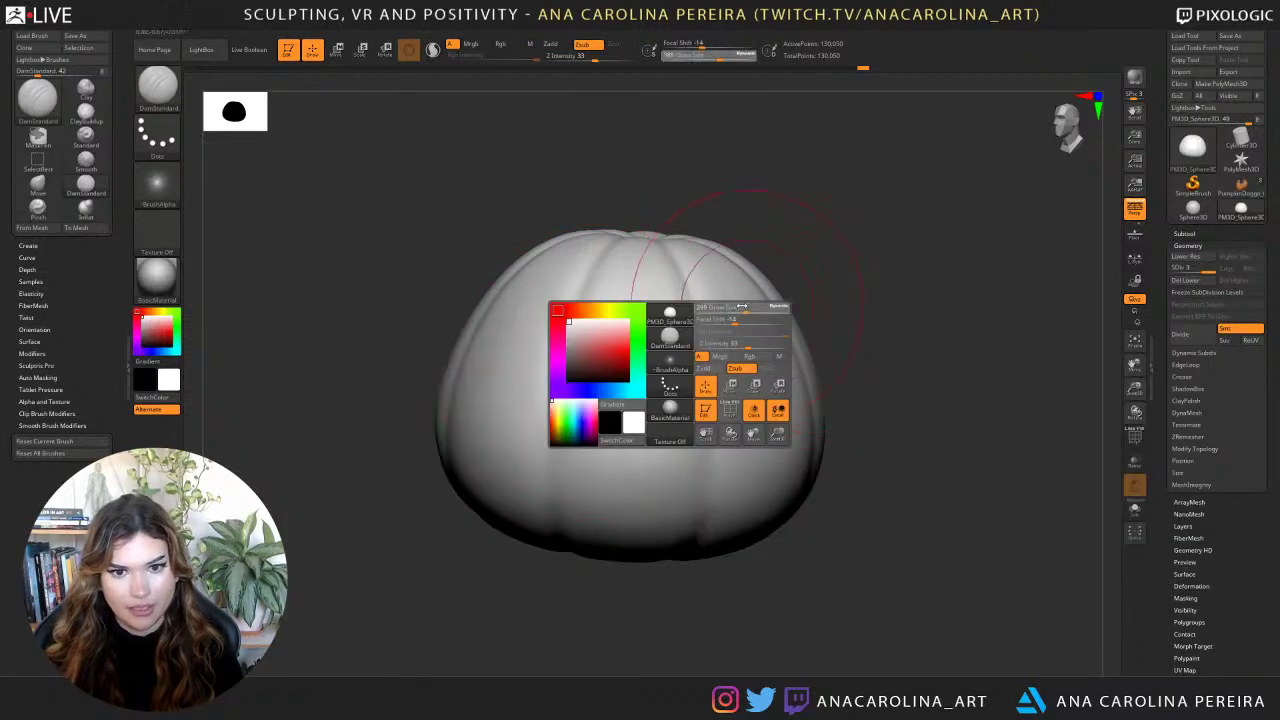
drag(750, 320, 729, 320)
drag(776, 254, 690, 340)
alt+drag(391, 364, 517, 277)
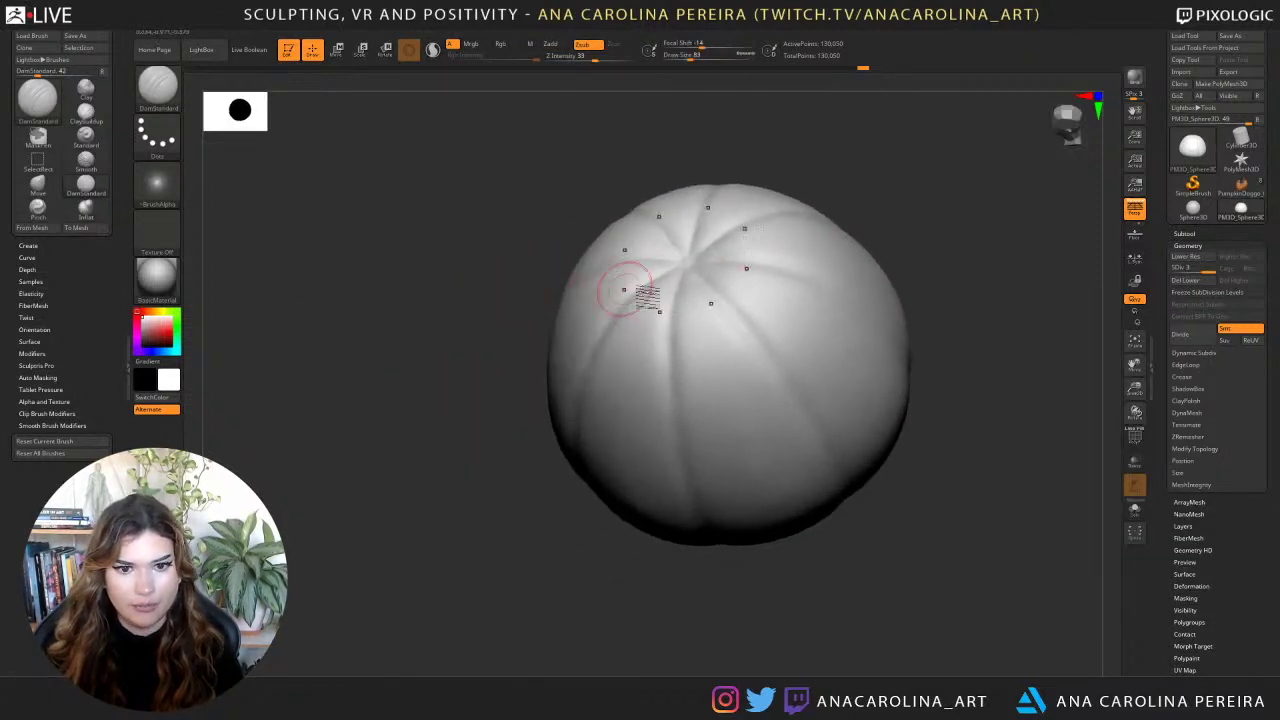
key(space)
drag(668, 337, 652, 338)
drag(520, 246, 567, 274)
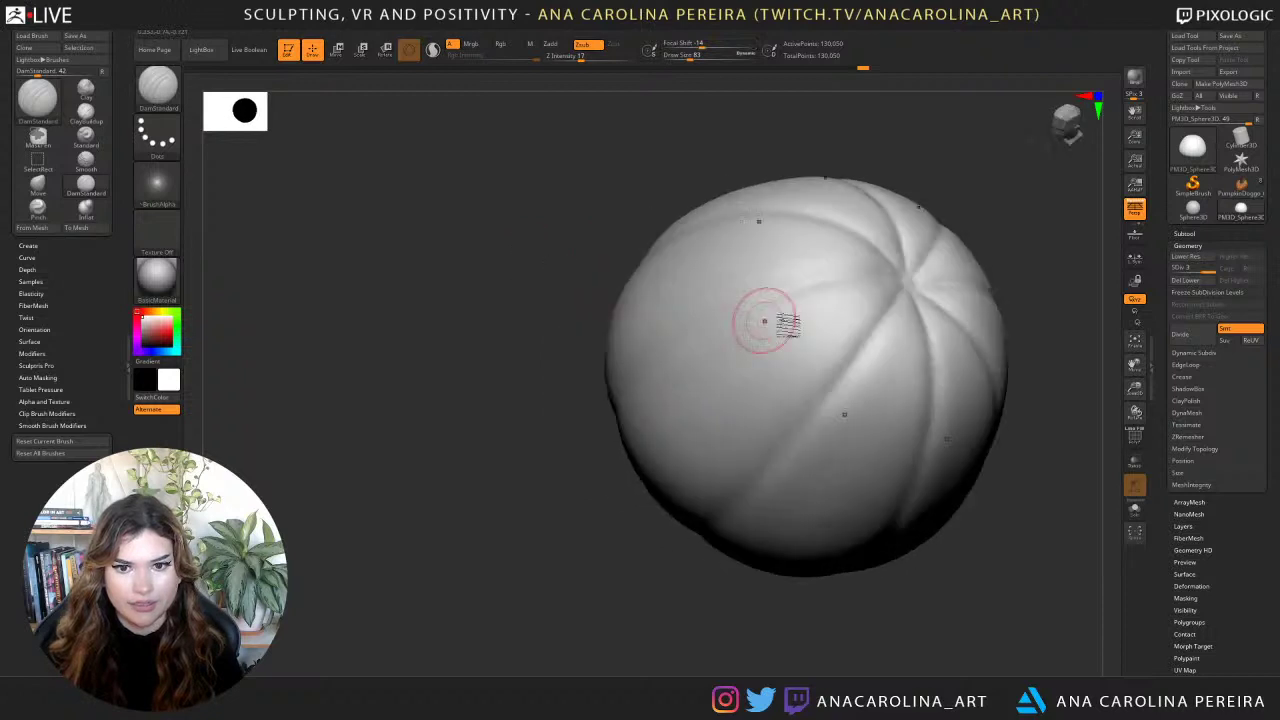
Carve fine lines radiating from the top centre over the upper ribs with DamStandard.
drag(927, 177, 914, 185)
drag(746, 323, 757, 318)
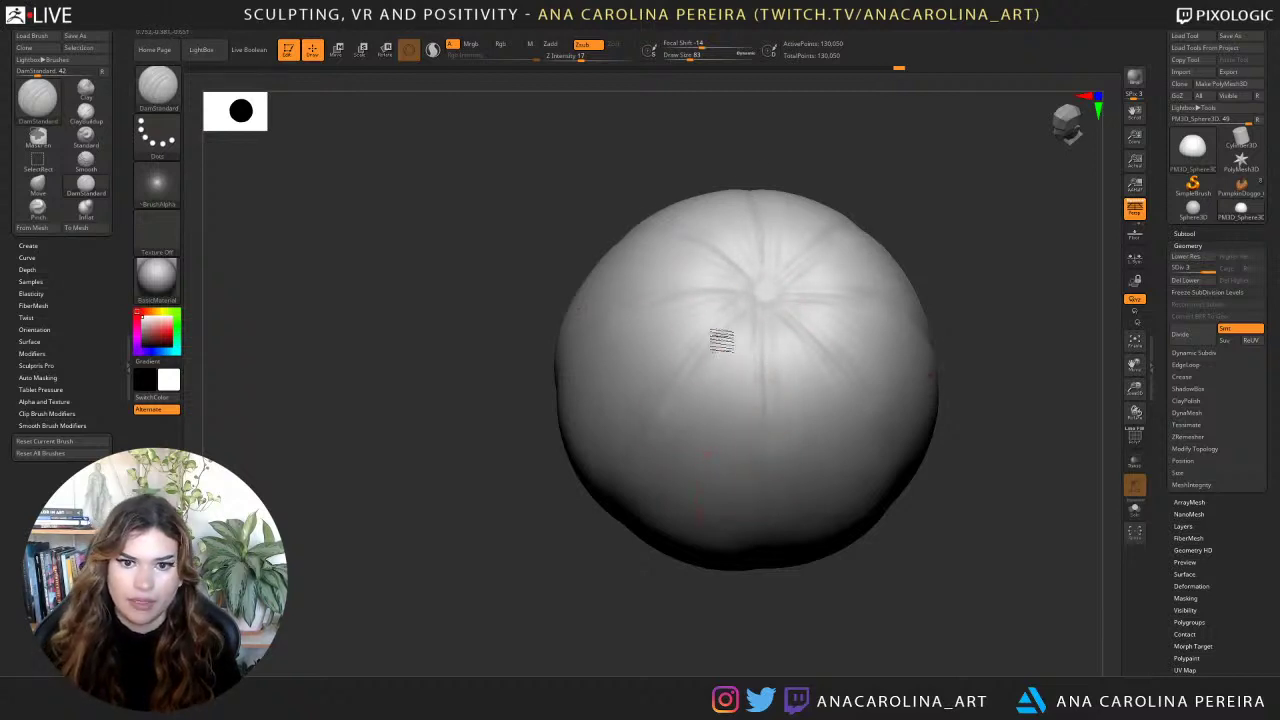
drag(833, 641, 835, 460)
mouse_move(841, 218)
mouse_down()
mouse_move(863, 206)
mouse_move(852, 240)
mouse_move(808, 203)
mouse_move(738, 208)
mouse_up()
key(shift)
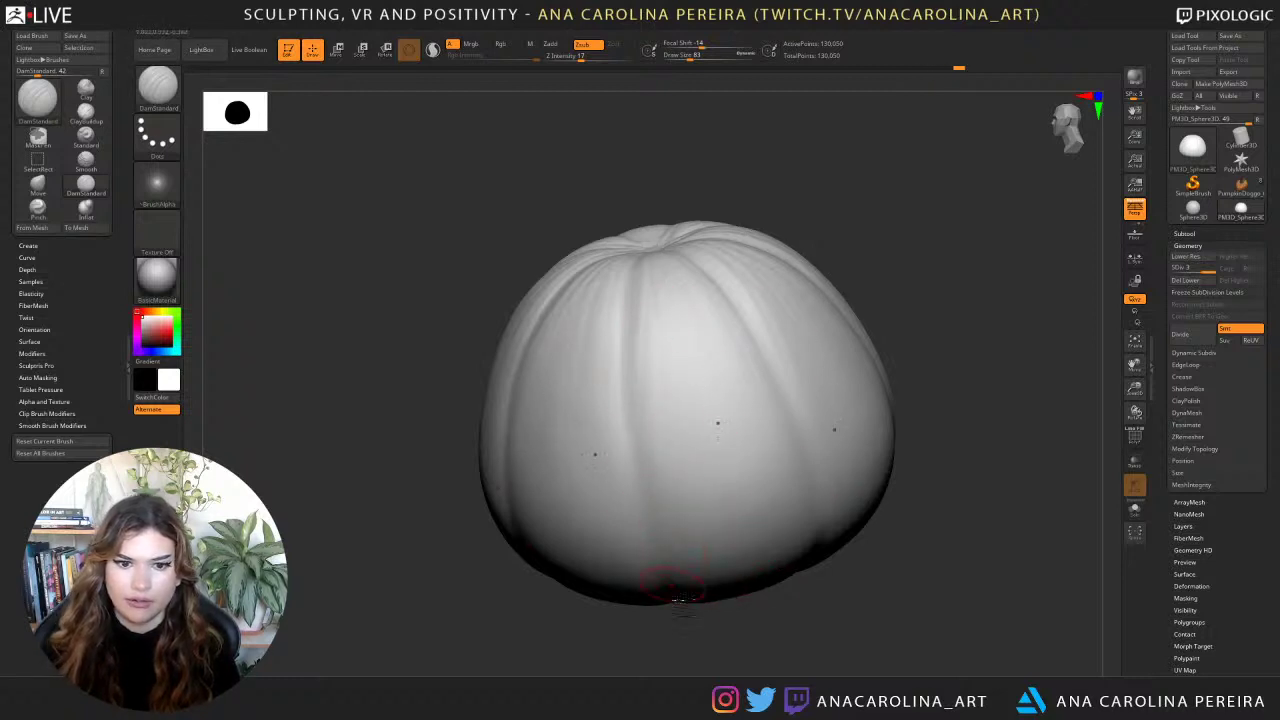
Carve fine lengthwise lines down the ribs on the pumpkin's side, alongside the main grooves.
mouse_move(832, 574)
mouse_down()
mouse_move(872, 558)
mouse_move(850, 525)
mouse_up()
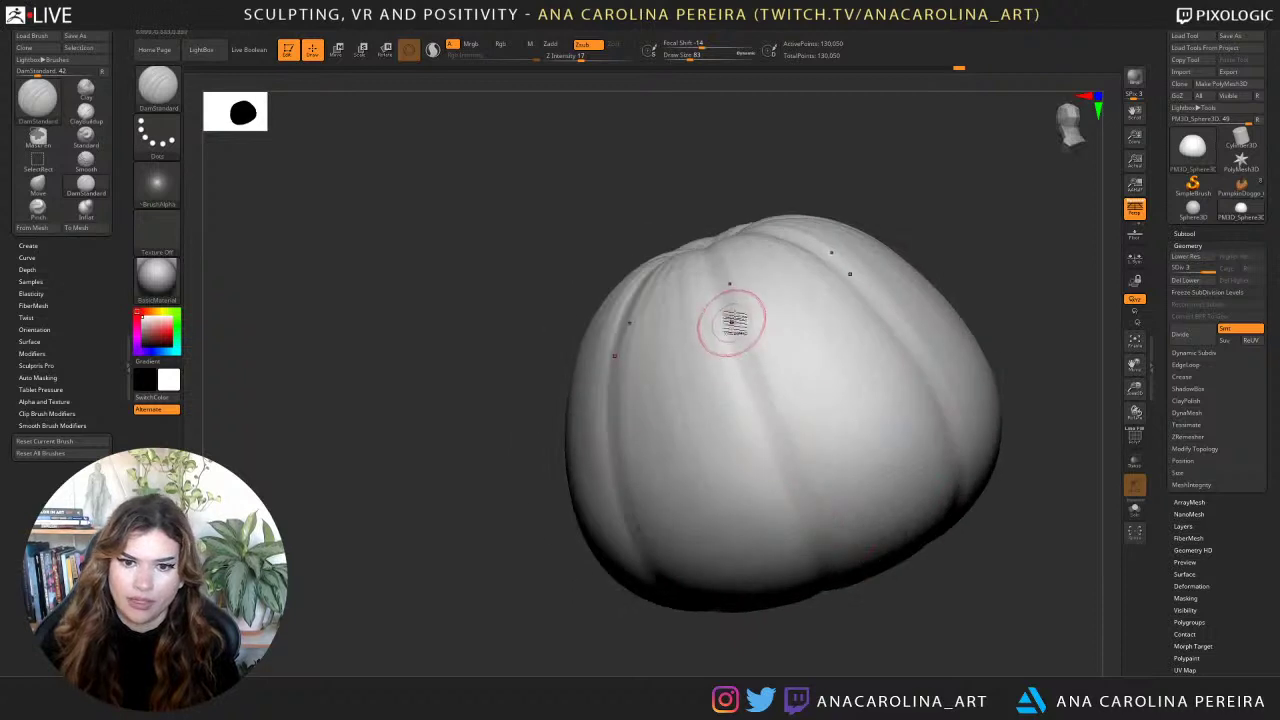
drag(855, 618, 845, 640)
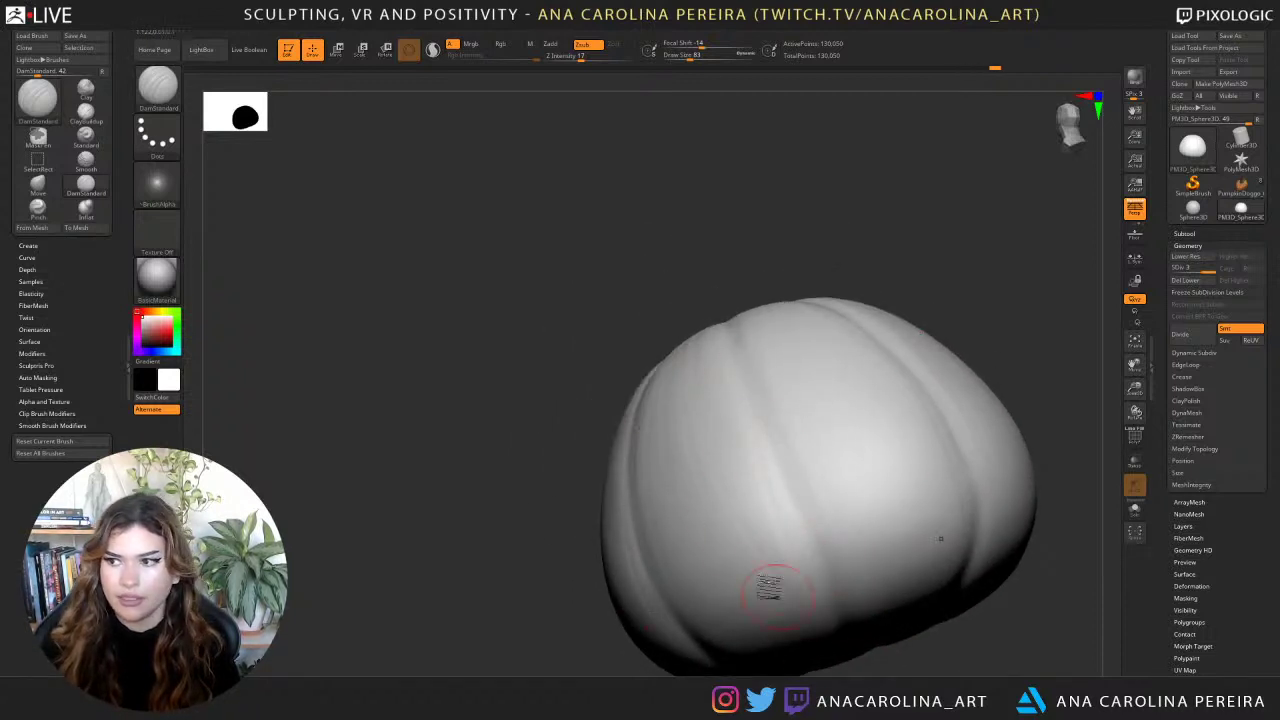
drag(675, 208, 663, 197)
drag(601, 385, 689, 557)
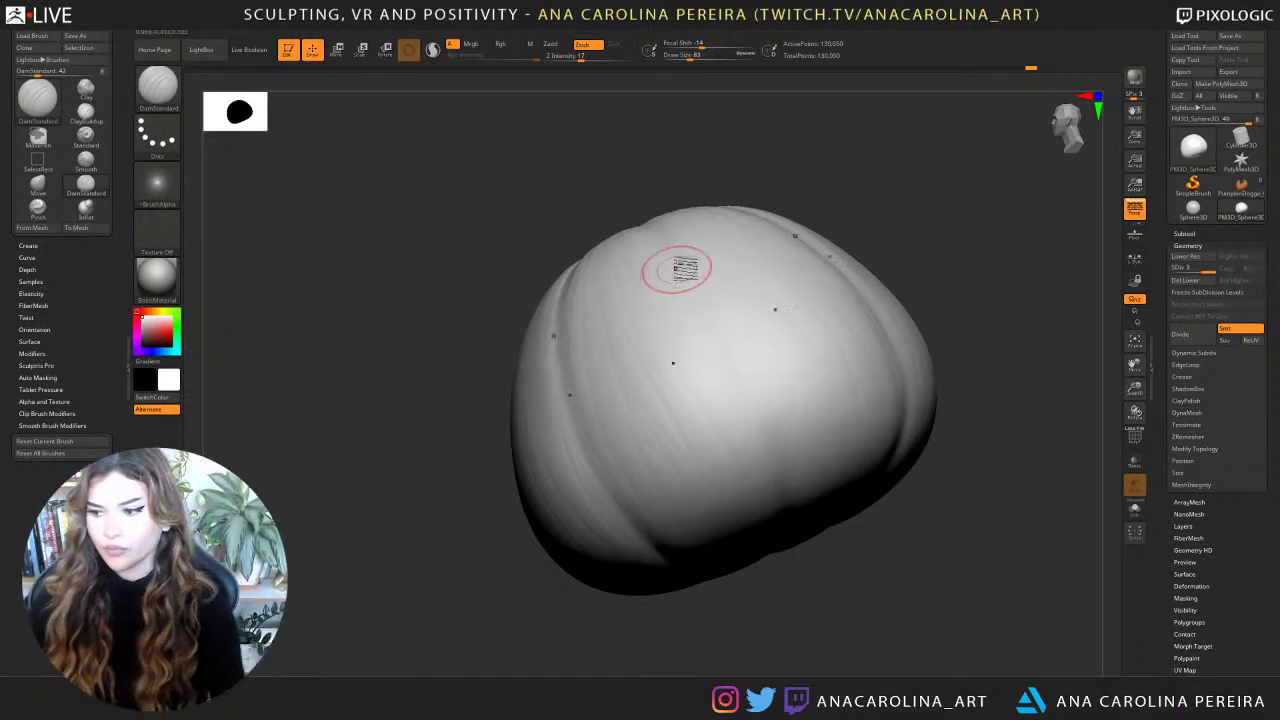
Carve fine lines over the lower ribs and underside, converging on the bottom centre.
drag(866, 651, 674, 449)
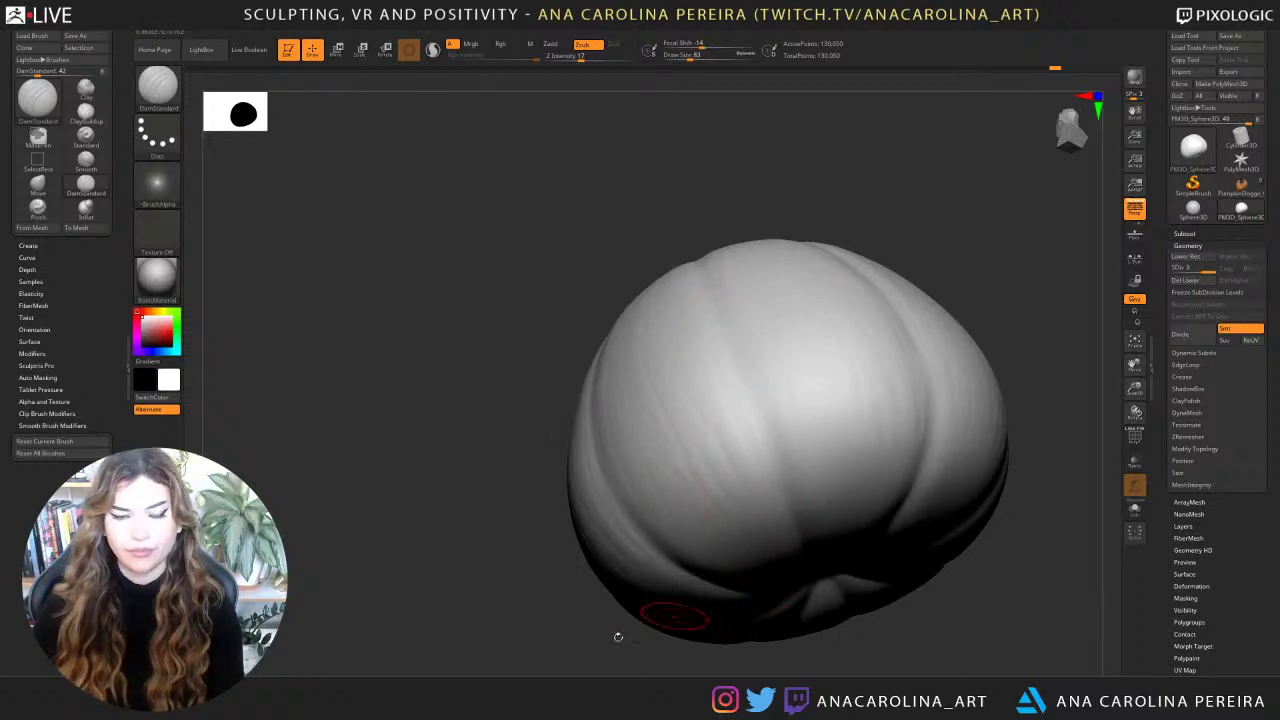
mouse_move(618, 637)
mouse_down()
mouse_move(600, 583)
mouse_move(638, 490)
mouse_up()
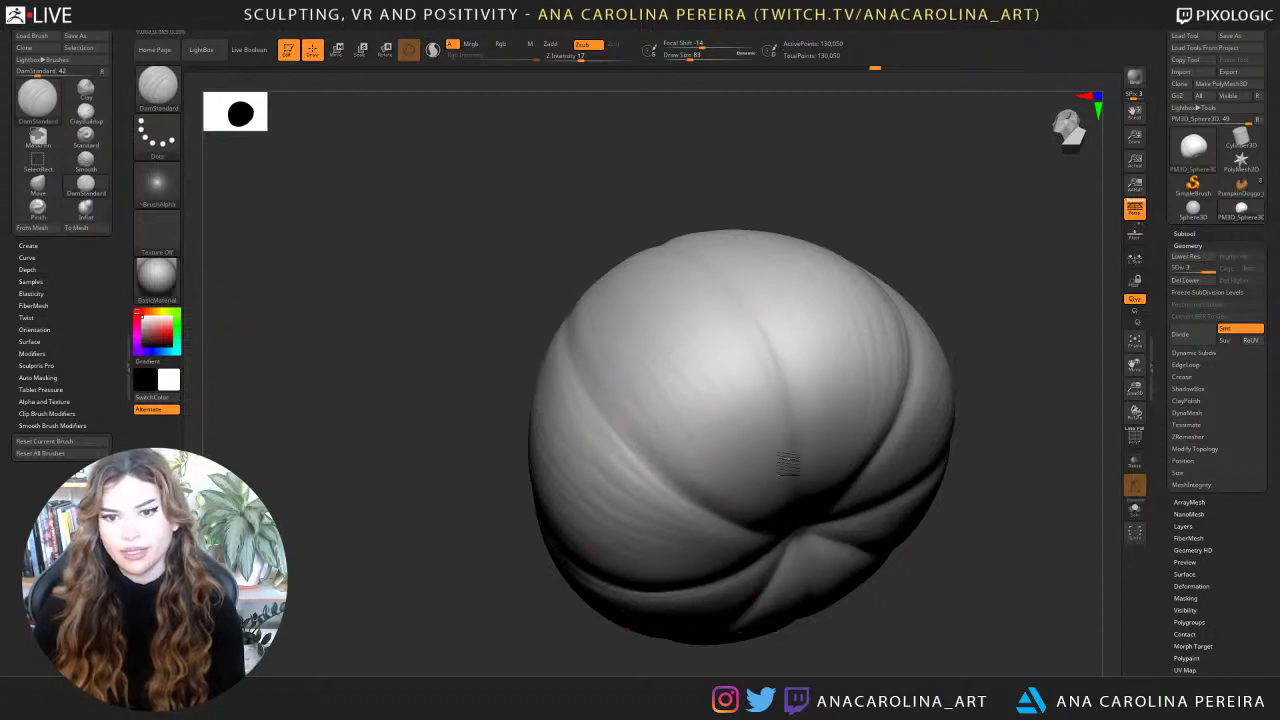
drag(845, 632, 905, 650)
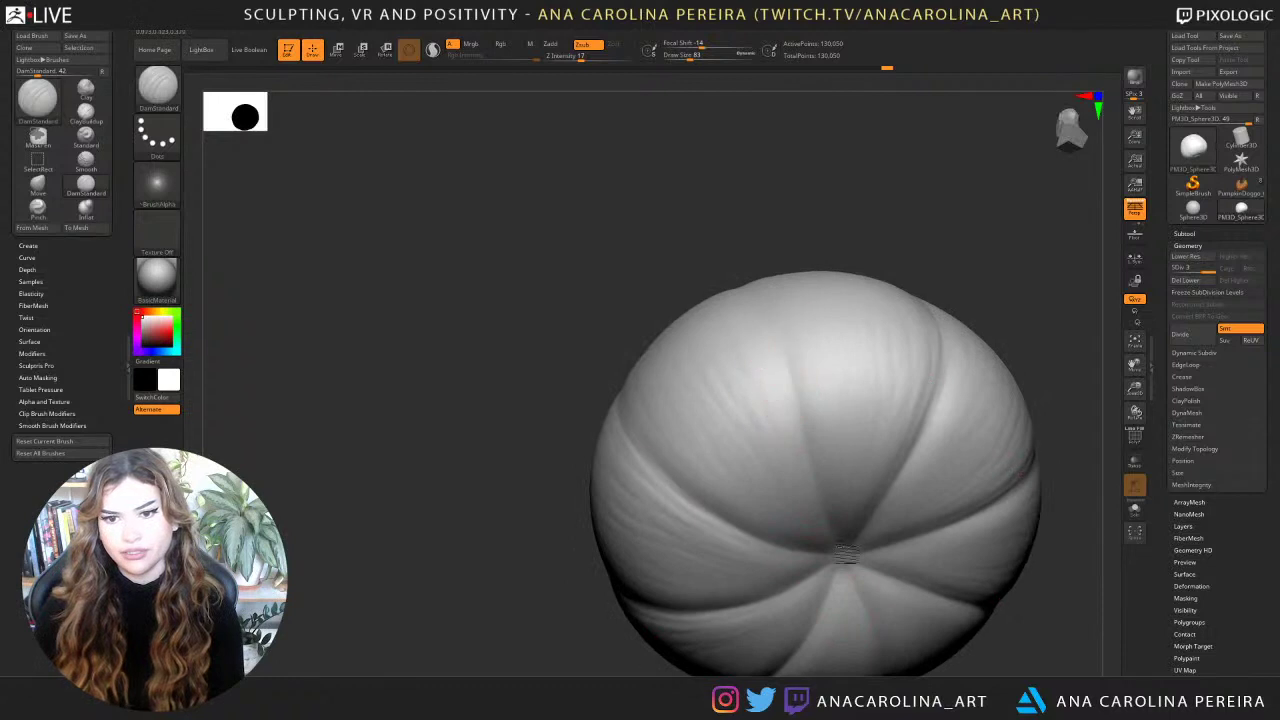
click(743, 31)
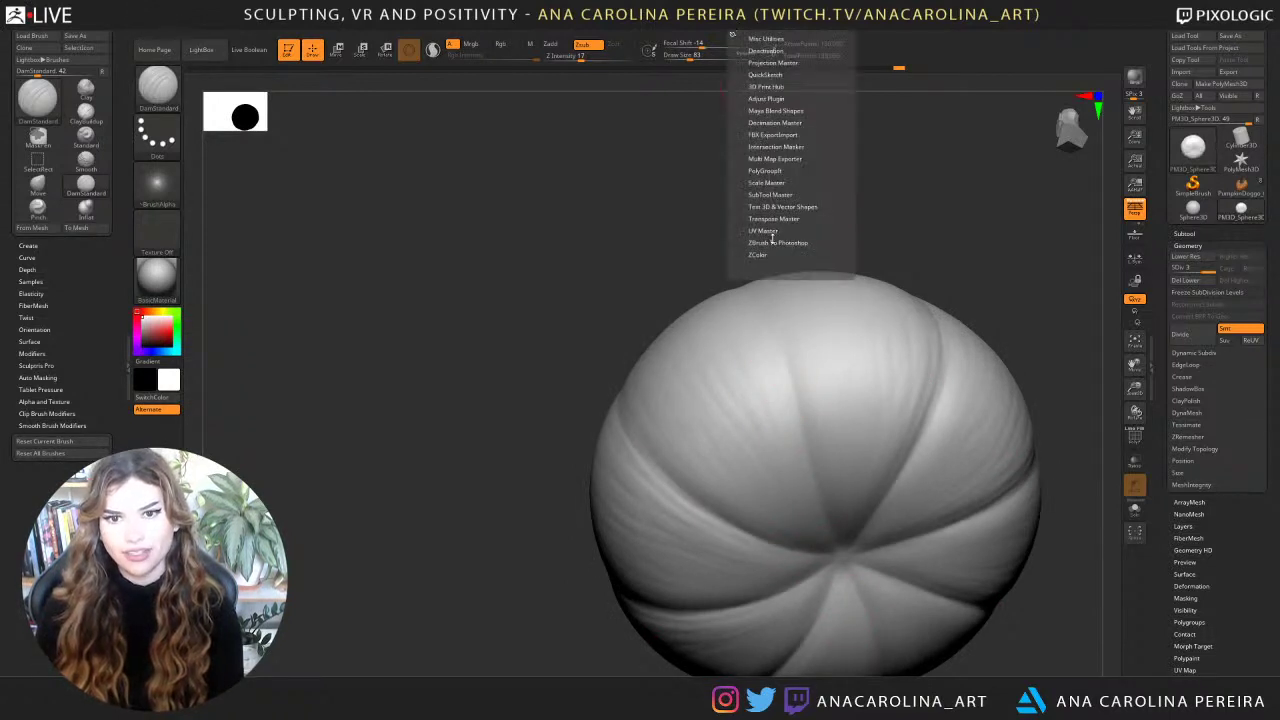
click(776, 243)
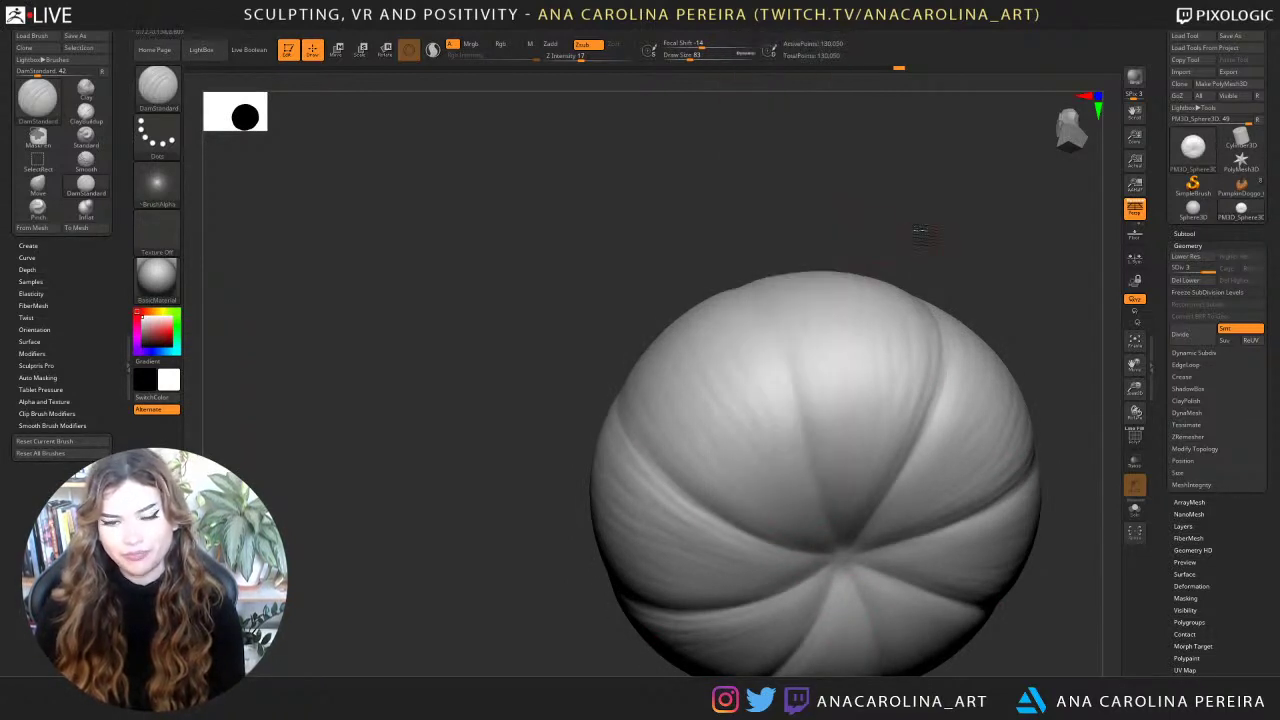
alt+drag(926, 236, 834, 193)
key(shift)
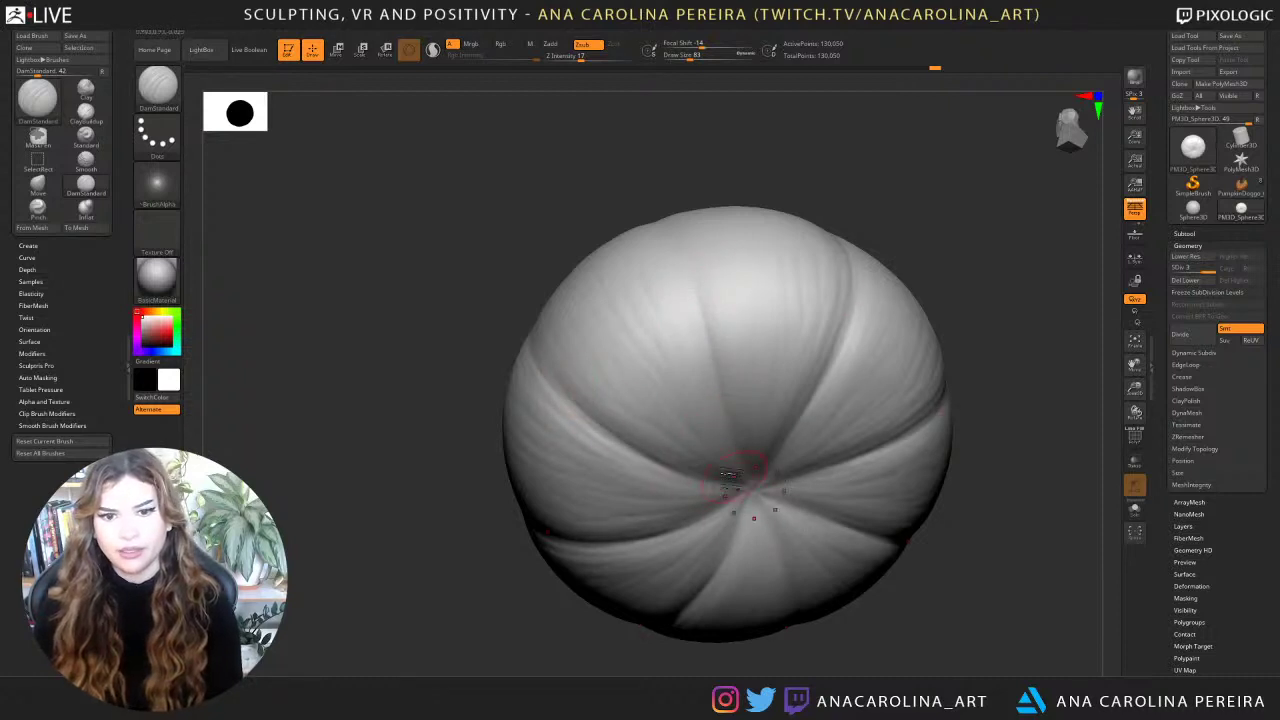
Add fine DamStandard lines to the middle of the side ribs and soften them with Smooth.
mouse_move(741, 465)
right_down()
mouse_move(791, 246)
mouse_move(857, 403)
mouse_move(877, 339)
mouse_move(873, 367)
right_up()
mouse_move(873, 367)
ctrl+right_down()
mouse_move(872, 429)
mouse_move(825, 418)
ctrl+right_up()
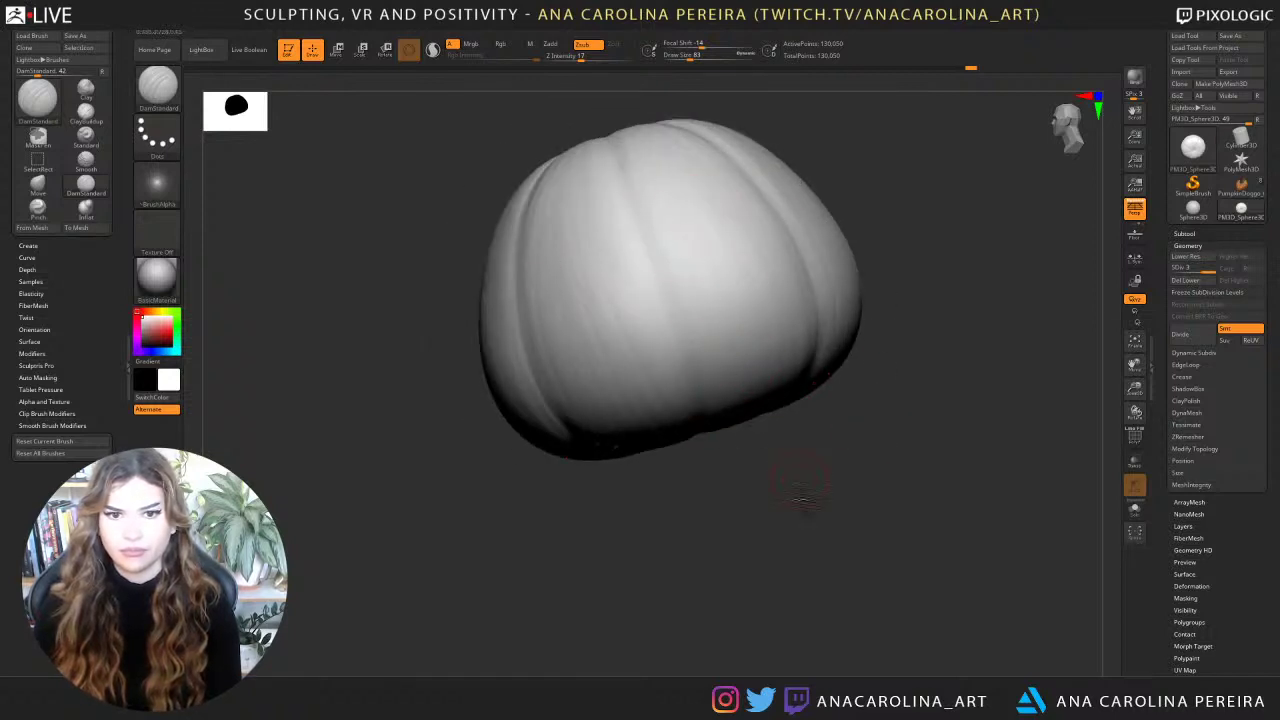
alt+drag(800, 498, 800, 572)
drag(627, 348, 684, 452)
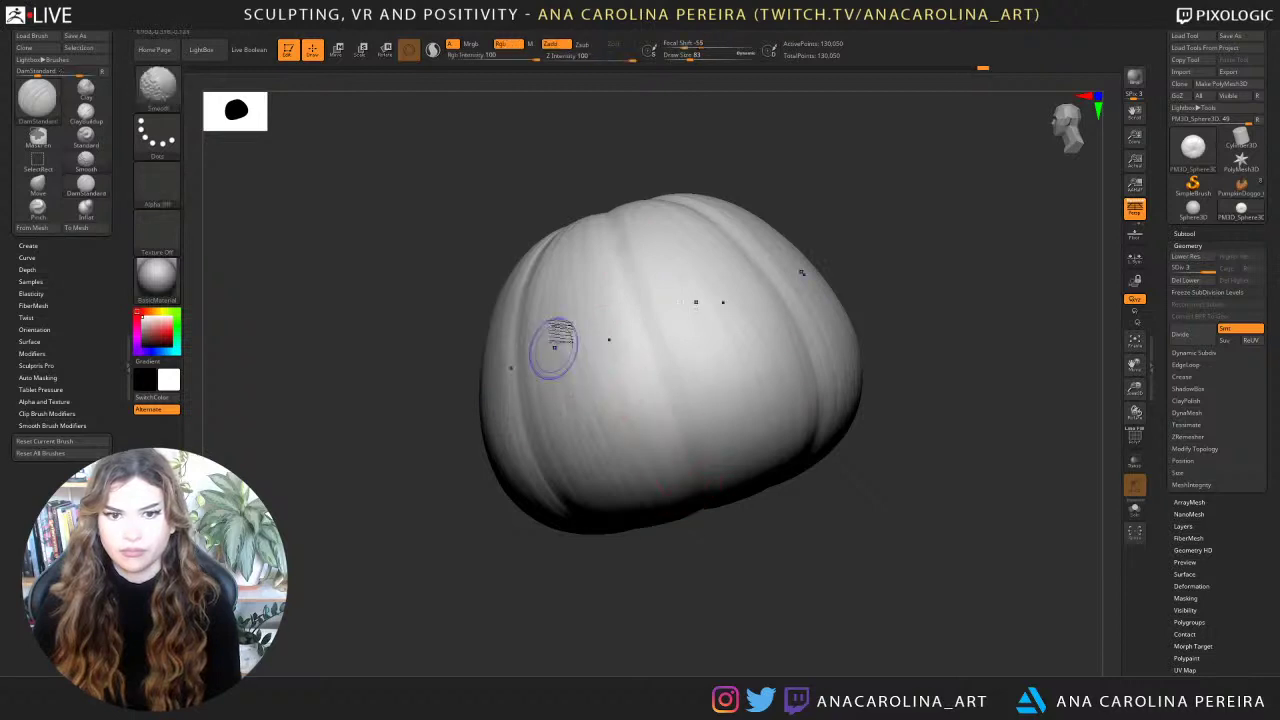
mouse_move(553, 347)
shift+mouse_down()
mouse_move(614, 397)
mouse_move(565, 363)
shift+mouse_up()
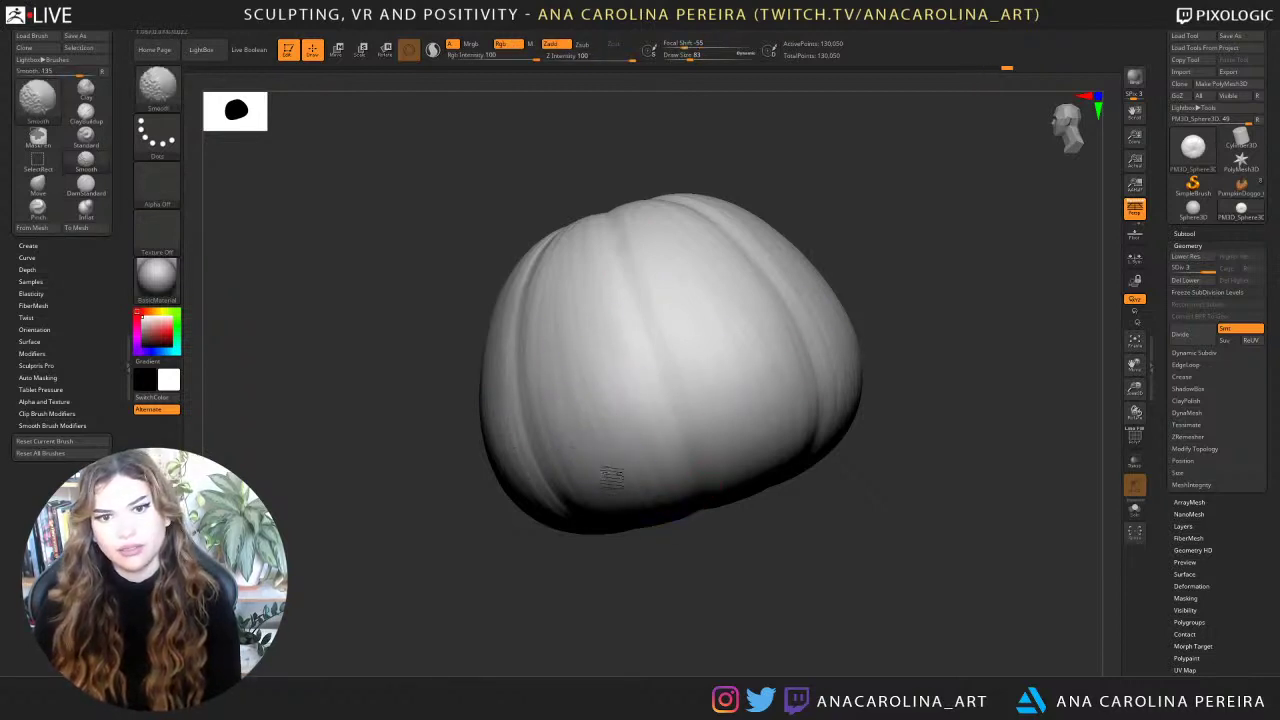
drag(592, 172, 765, 182)
shift+drag(508, 228, 502, 425)
alt+drag(616, 218, 716, 260)
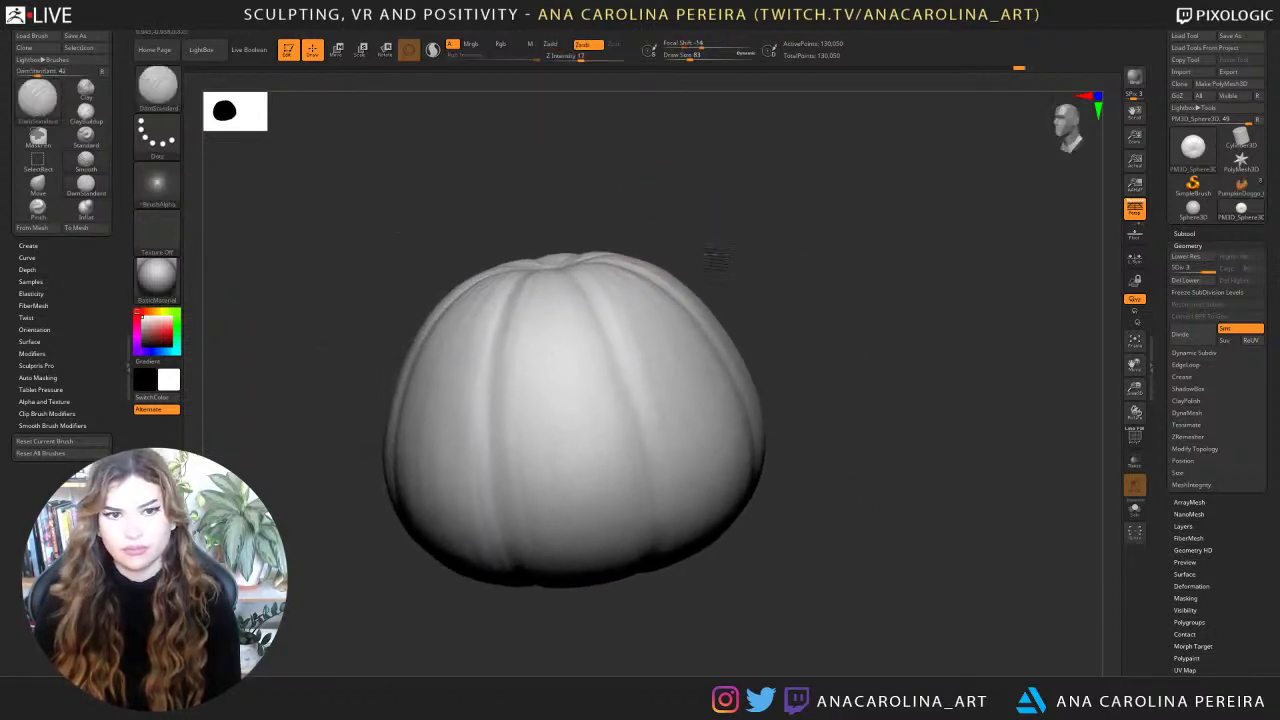
Carve more fine lines beside the grooves from the top centre to the lower side and smooth them.
right_drag(716, 258, 623, 306)
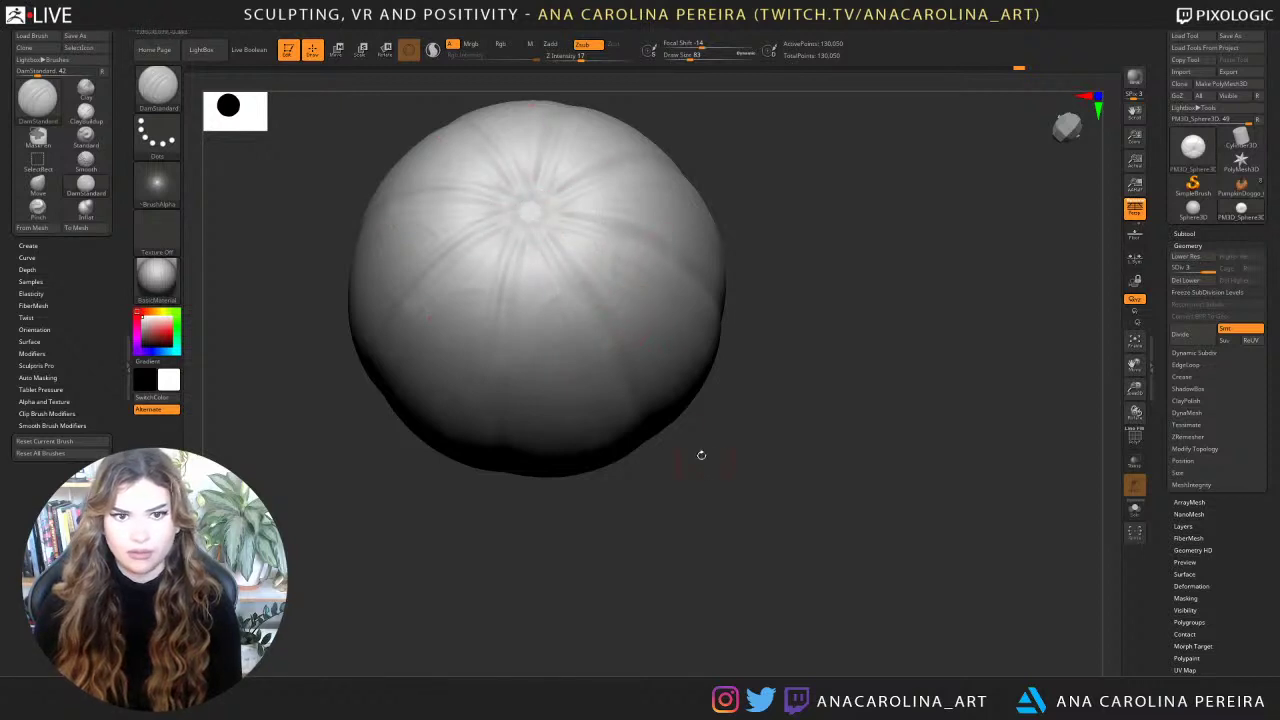
right_drag(701, 455, 549, 243)
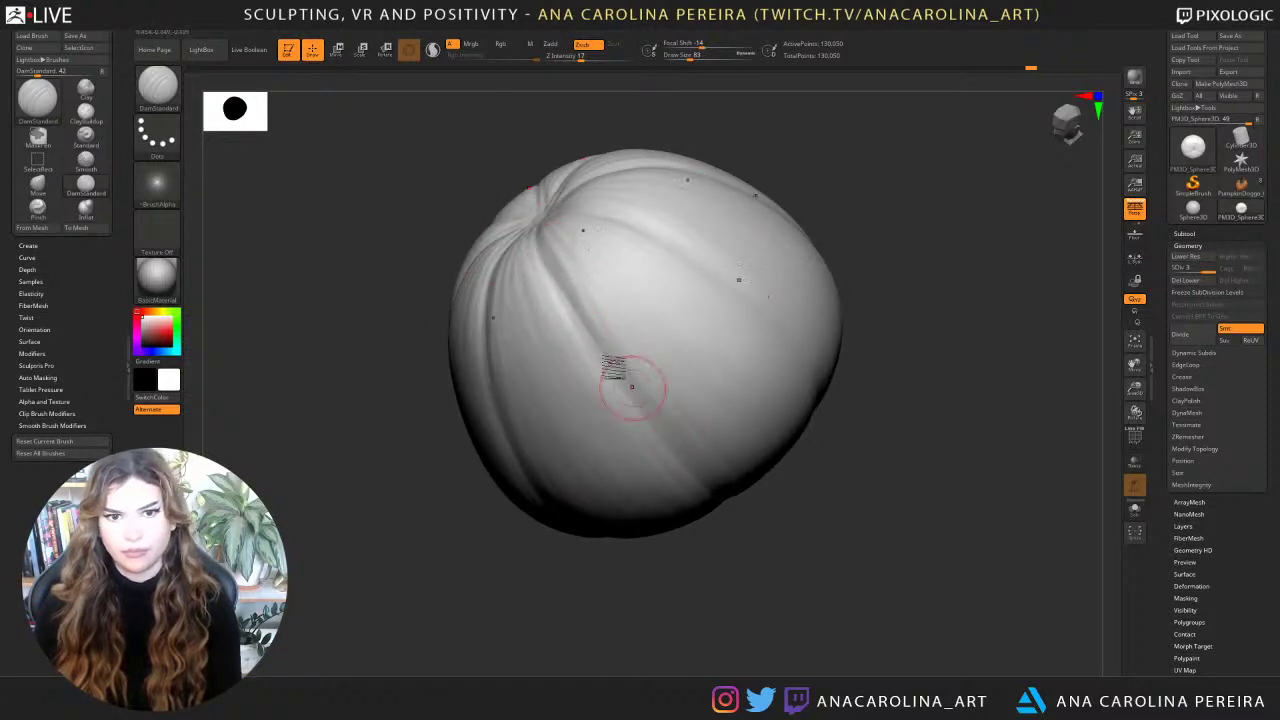
right_drag(736, 514, 649, 414)
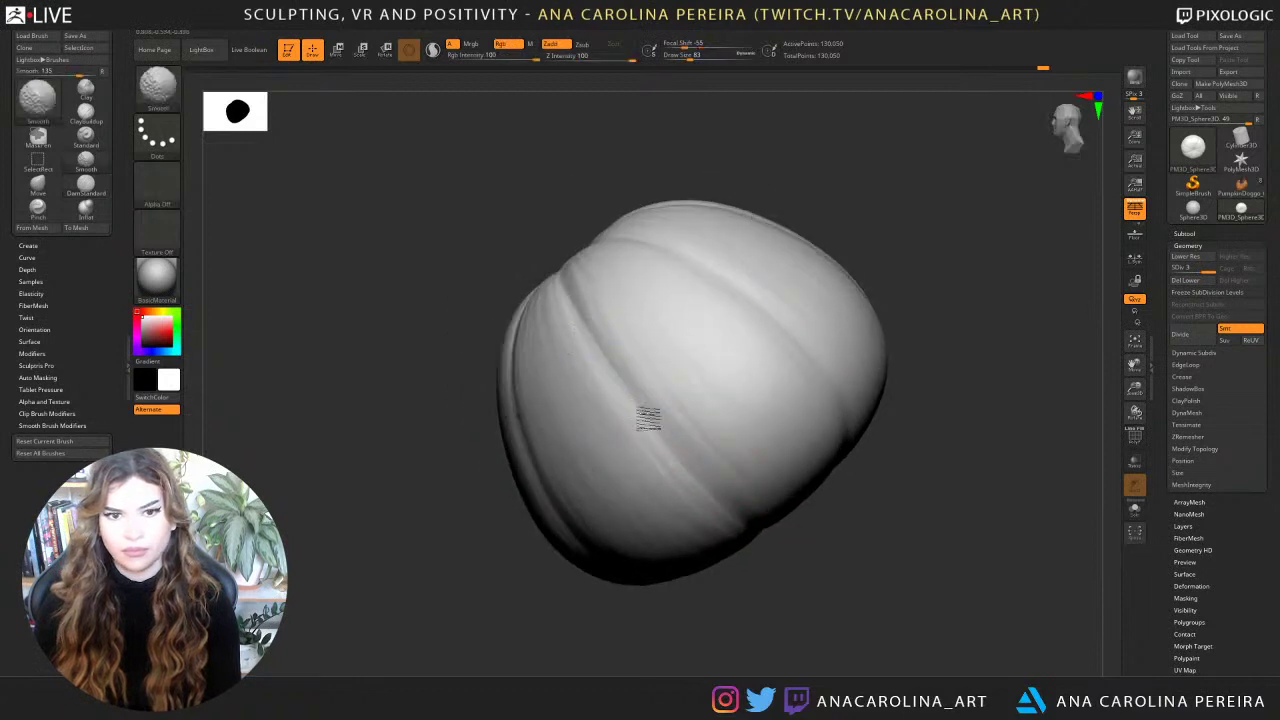
right_drag(813, 216, 700, 443)
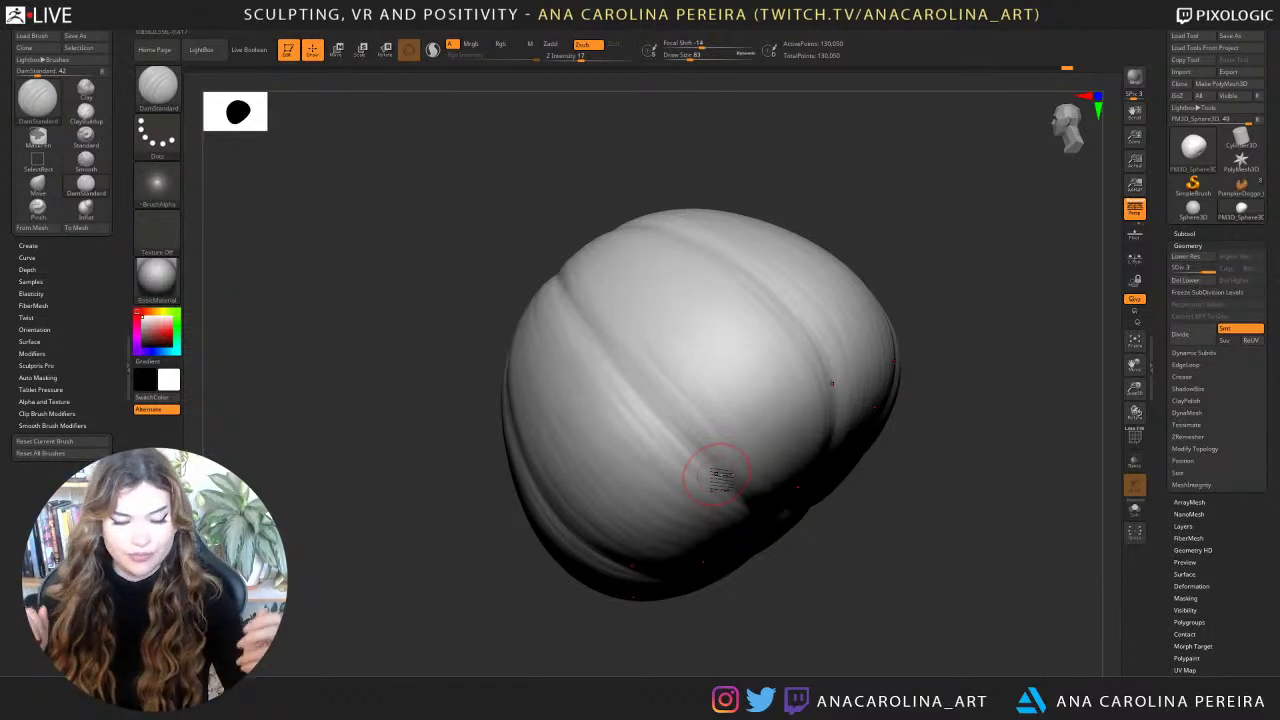
drag(897, 217, 848, 214)
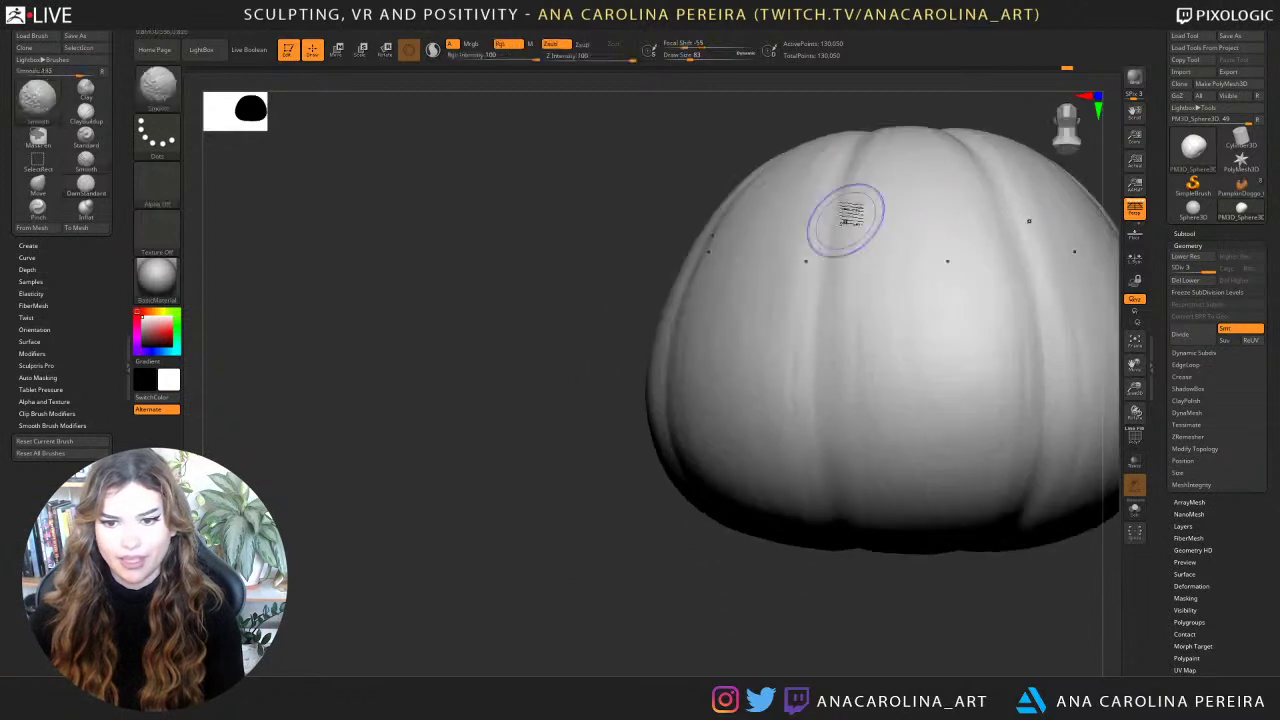
alt+drag(902, 91, 708, 182)
right_drag(708, 181, 741, 127)
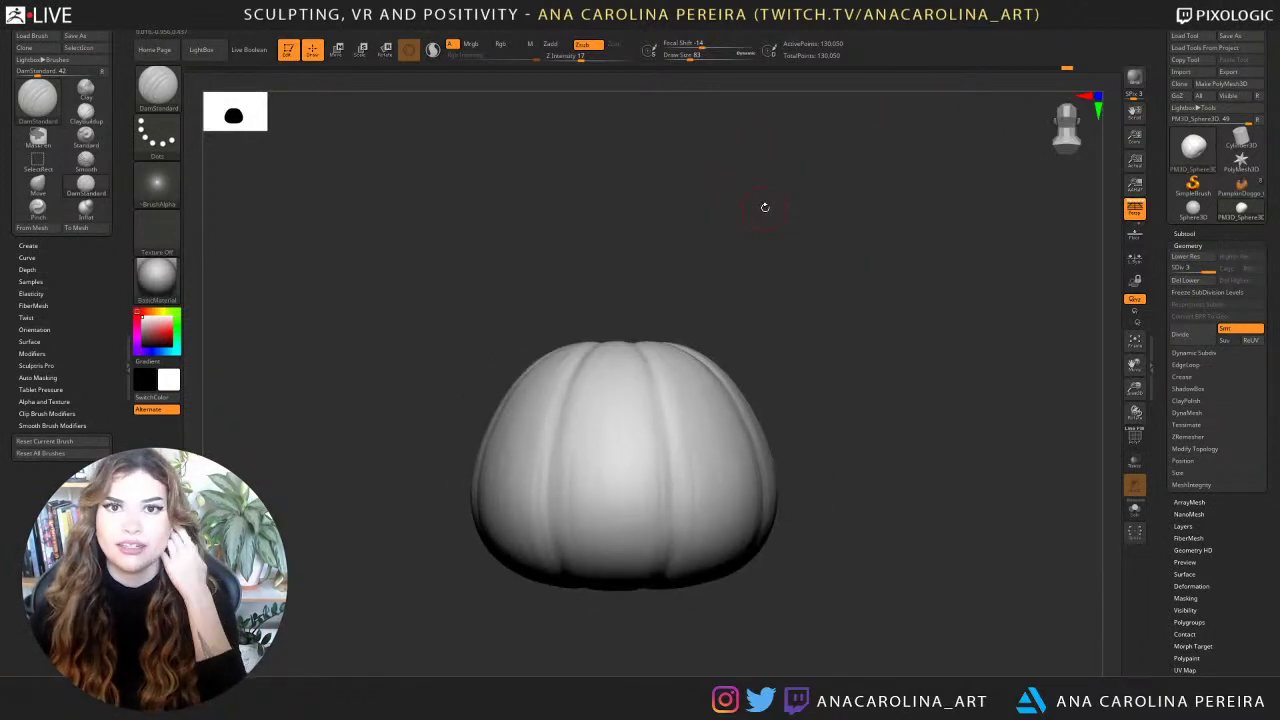
right_drag(818, 310, 843, 369)
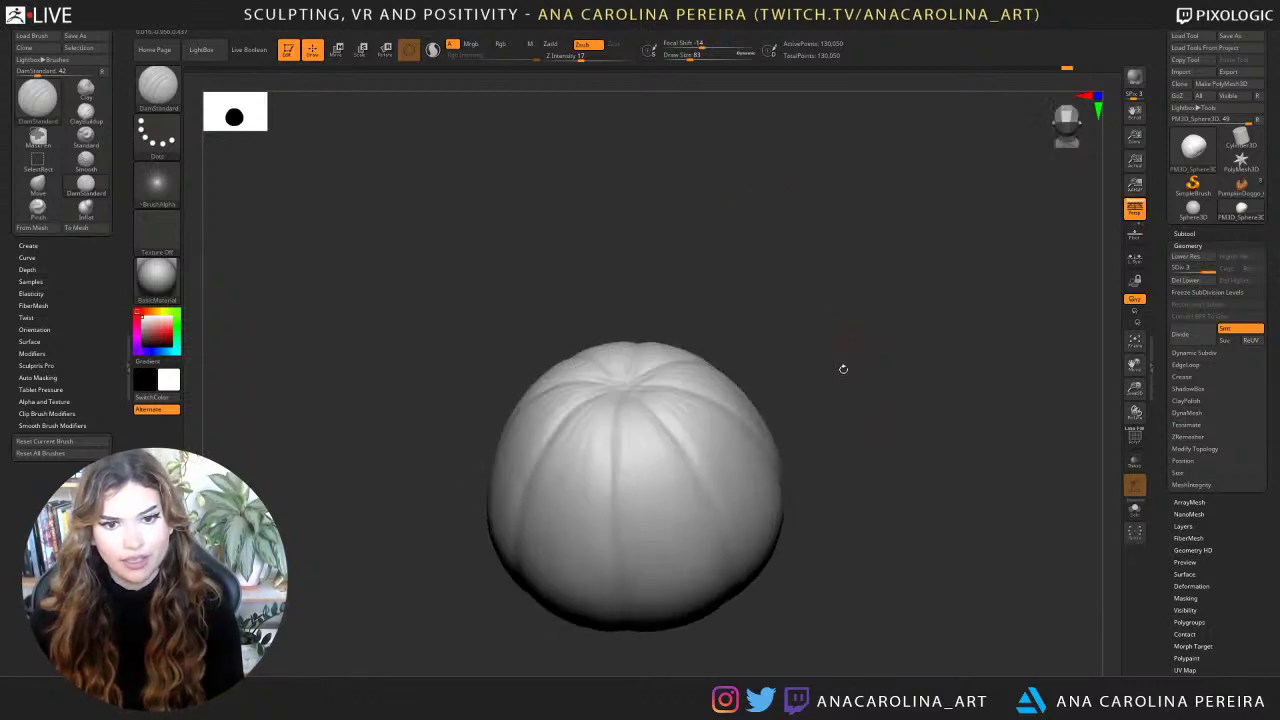
mouse_move(770, 322)
alt+mouse_down()
mouse_move(811, 297)
mouse_move(800, 315)
mouse_move(930, 435)
alt+mouse_up()
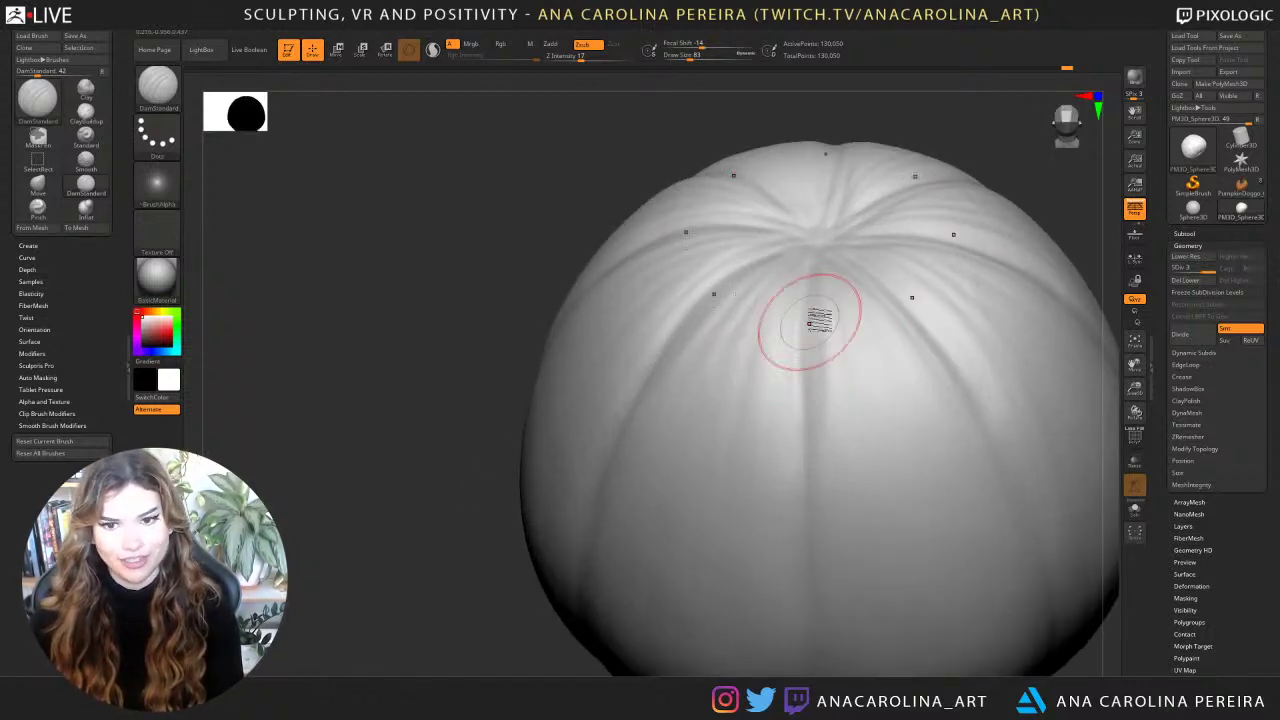
alt+drag(962, 134, 815, 252)
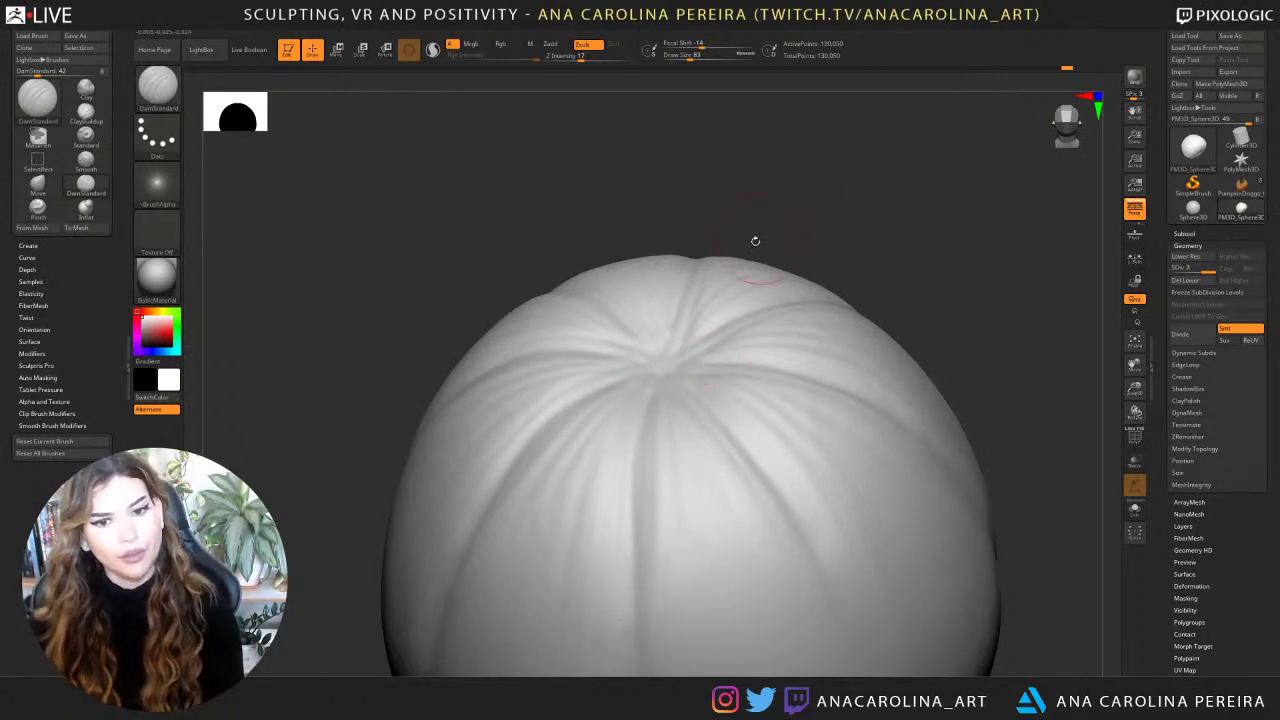
Touch up the points where the grooves converge at the pumpkin's top and underside centres with DamStandard.
alt+drag(797, 245, 762, 215)
drag(772, 250, 803, 267)
mouse_move(797, 314)
alt+mouse_down()
mouse_move(779, 262)
mouse_move(831, 296)
alt+mouse_up()
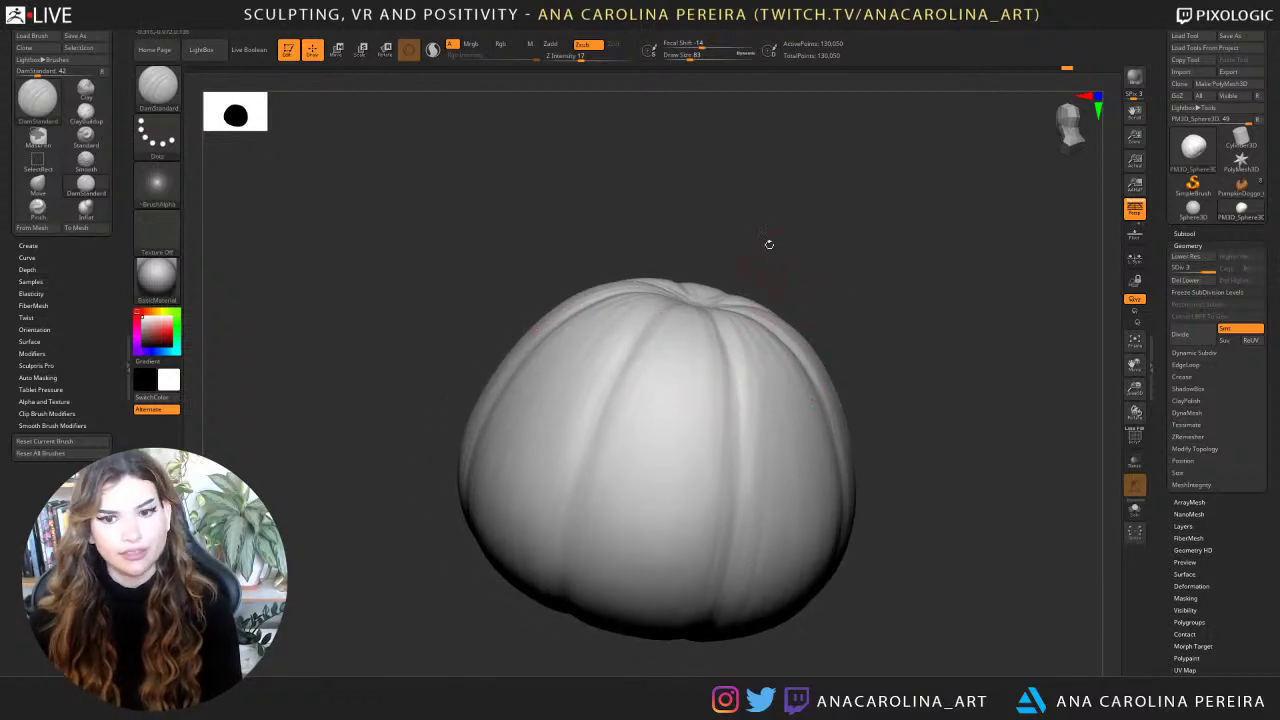
right_drag(769, 244, 745, 254)
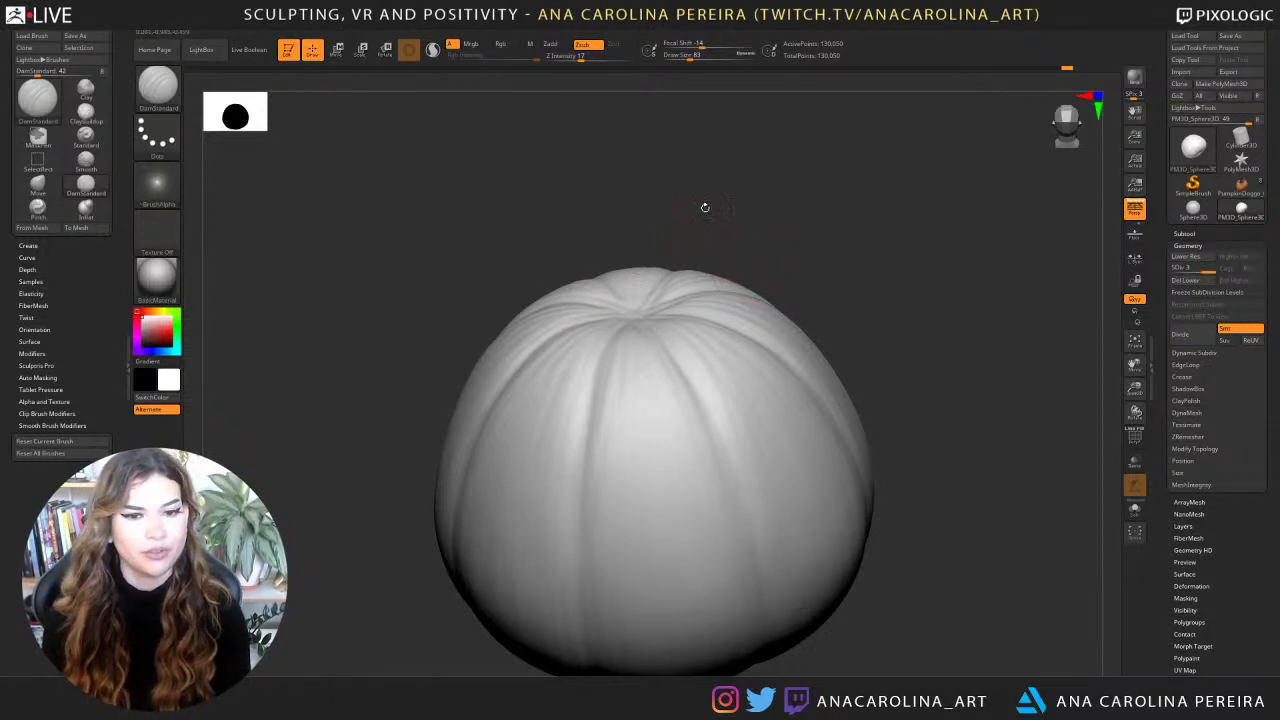
right_drag(664, 254, 626, 283)
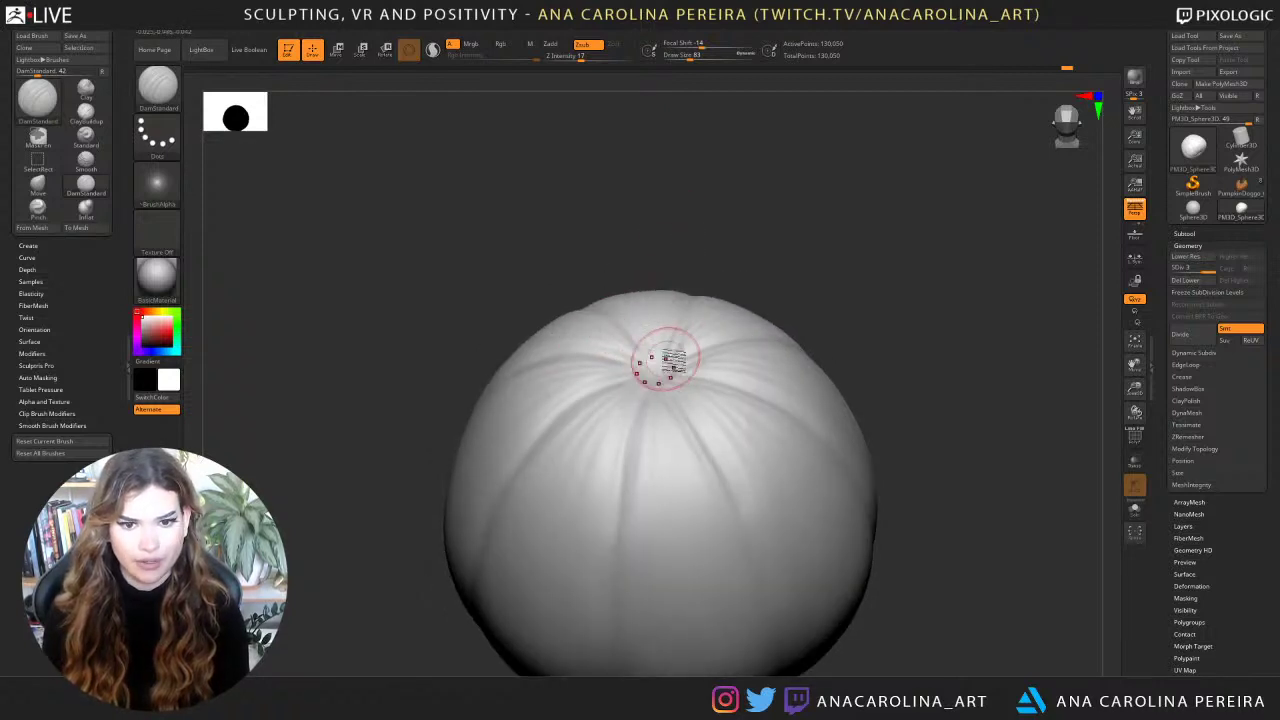
drag(667, 358, 676, 348)
shift+drag(730, 281, 760, 243)
mouse_move(850, 235)
mouse_down()
mouse_move(848, 149)
mouse_move(849, 246)
mouse_up()
drag(889, 342, 887, 250)
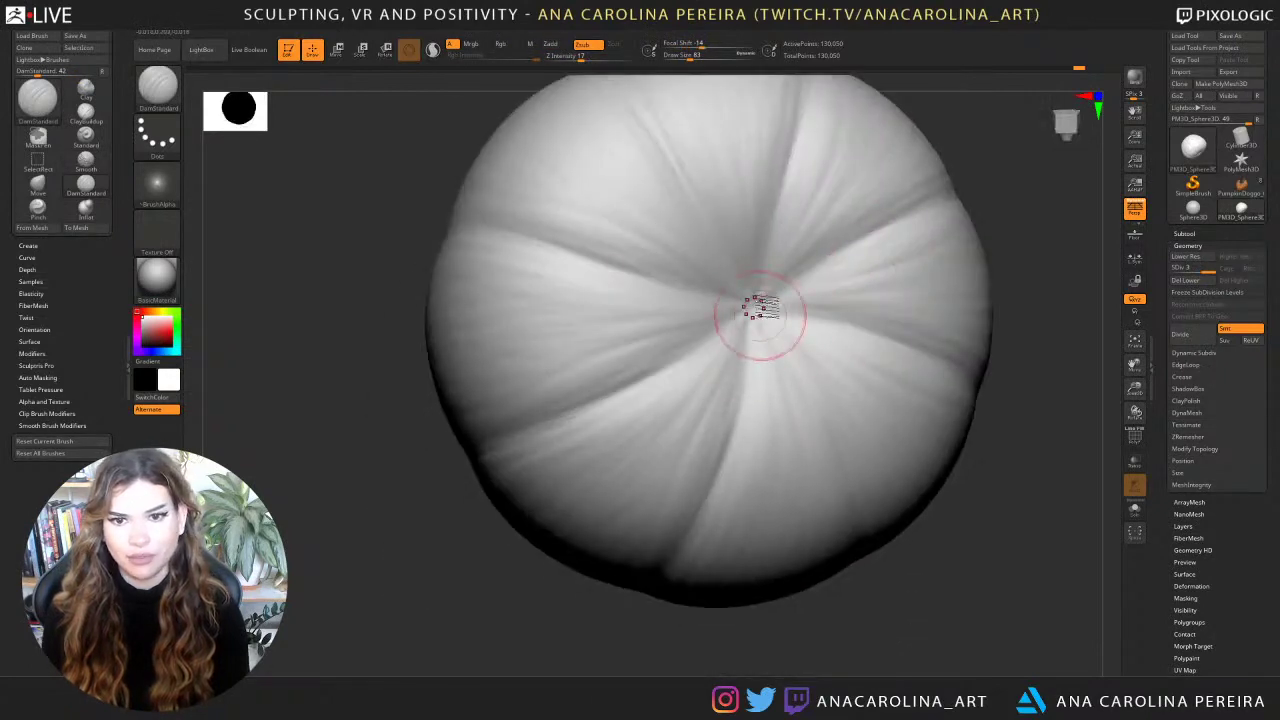
mouse_move(766, 293)
mouse_down()
mouse_move(778, 286)
mouse_move(768, 294)
mouse_up()
drag(977, 190, 968, 292)
Switch to ClayBuildup with a draw size of 212 and build up faint surface texture over the upper ribs.
mouse_move(945, 350)
alt+mouse_down()
mouse_move(891, 423)
mouse_move(904, 463)
alt+mouse_up()
mouse_move(913, 467)
right_down()
mouse_move(880, 380)
mouse_move(911, 500)
mouse_move(871, 500)
mouse_move(934, 412)
mouse_move(952, 450)
mouse_move(910, 403)
mouse_move(909, 380)
right_up()
key(b)
key(c)
key(b)
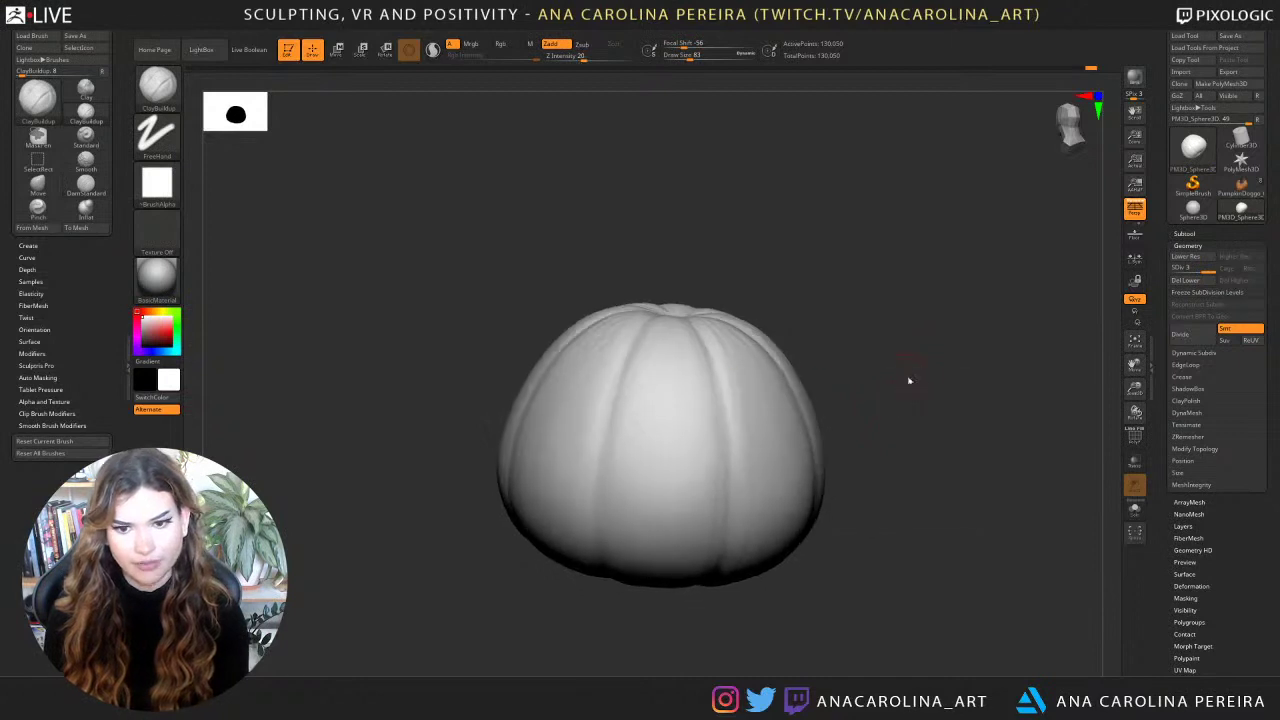
key(space)
drag(909, 379, 921, 377)
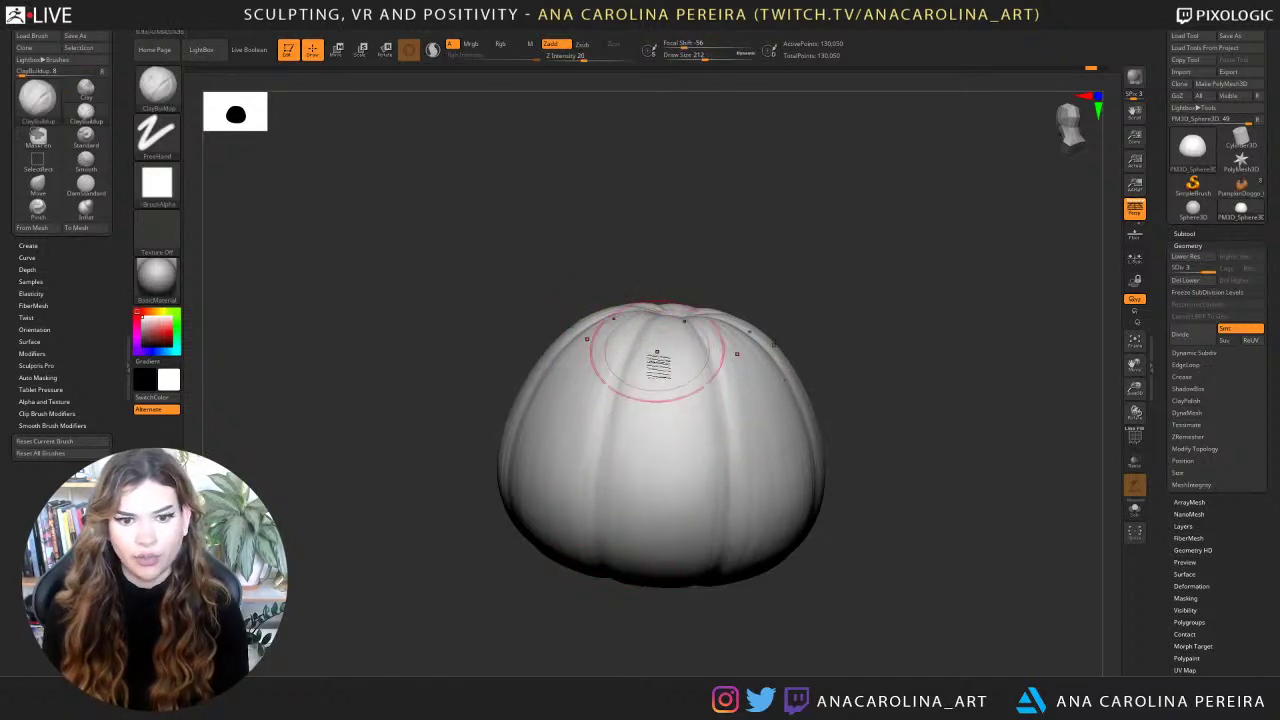
drag(729, 653, 677, 400)
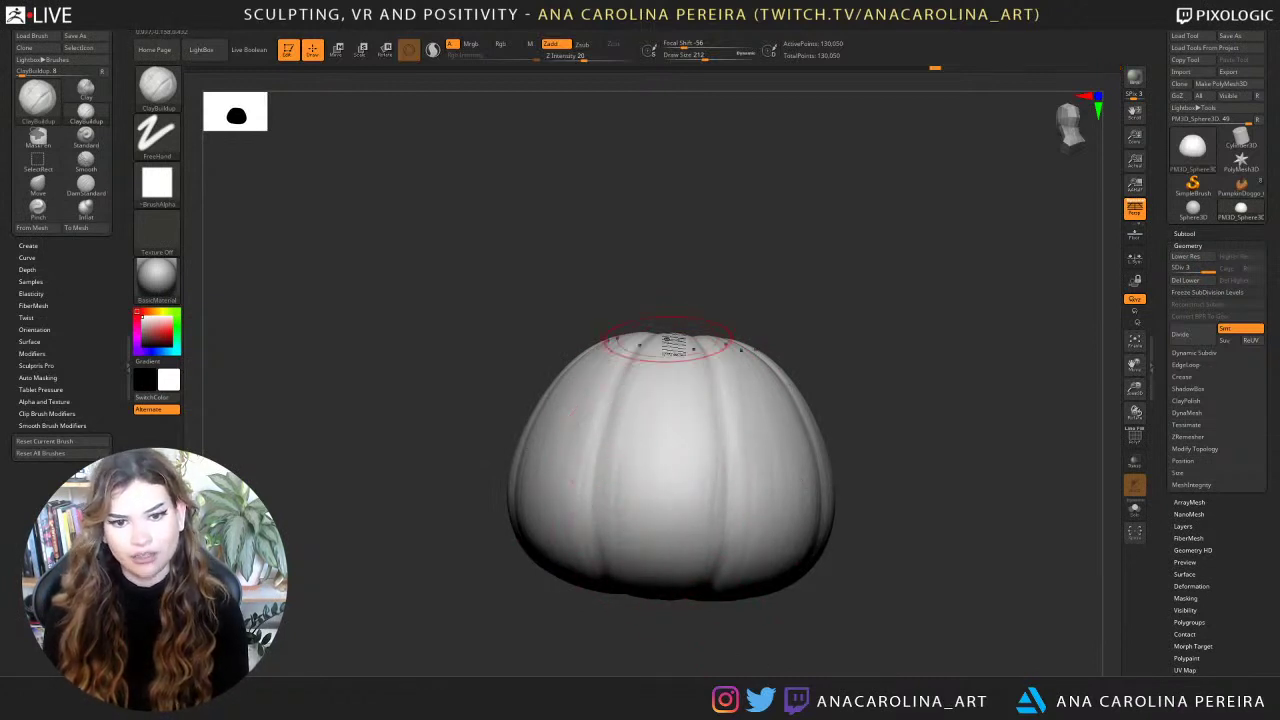
drag(726, 251, 714, 331)
right_drag(657, 386, 642, 396)
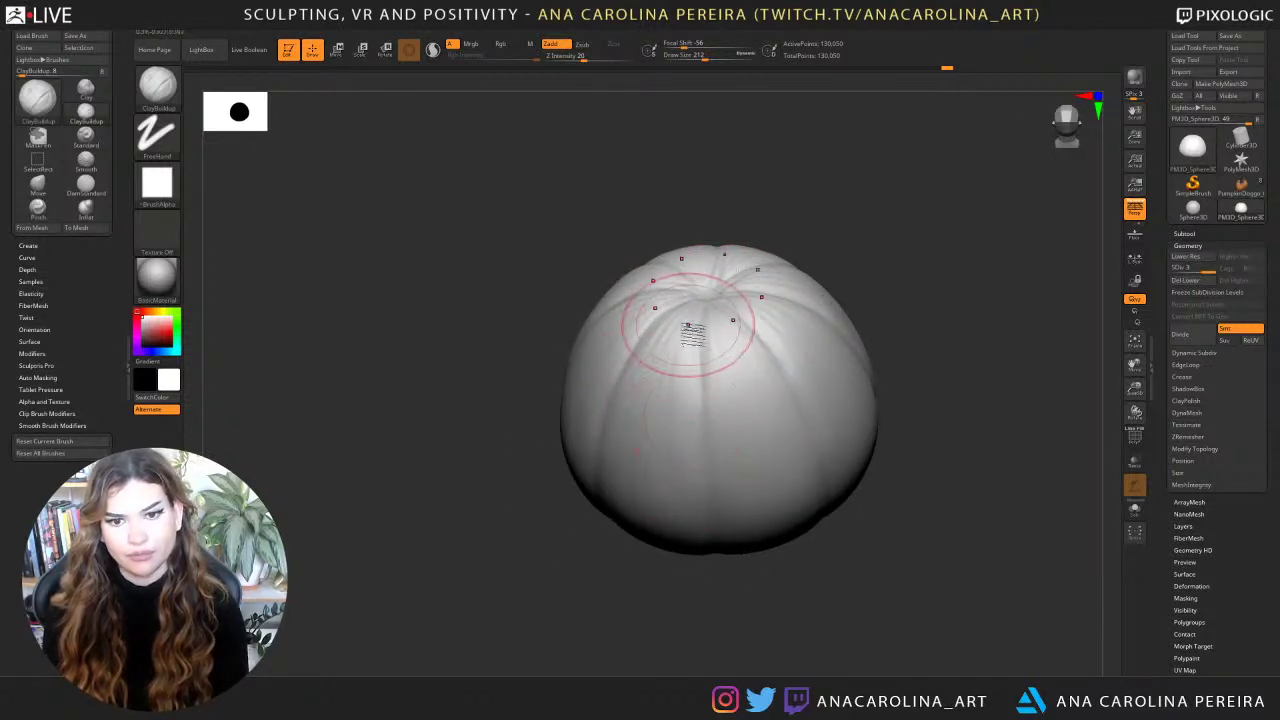
drag(690, 328, 686, 292)
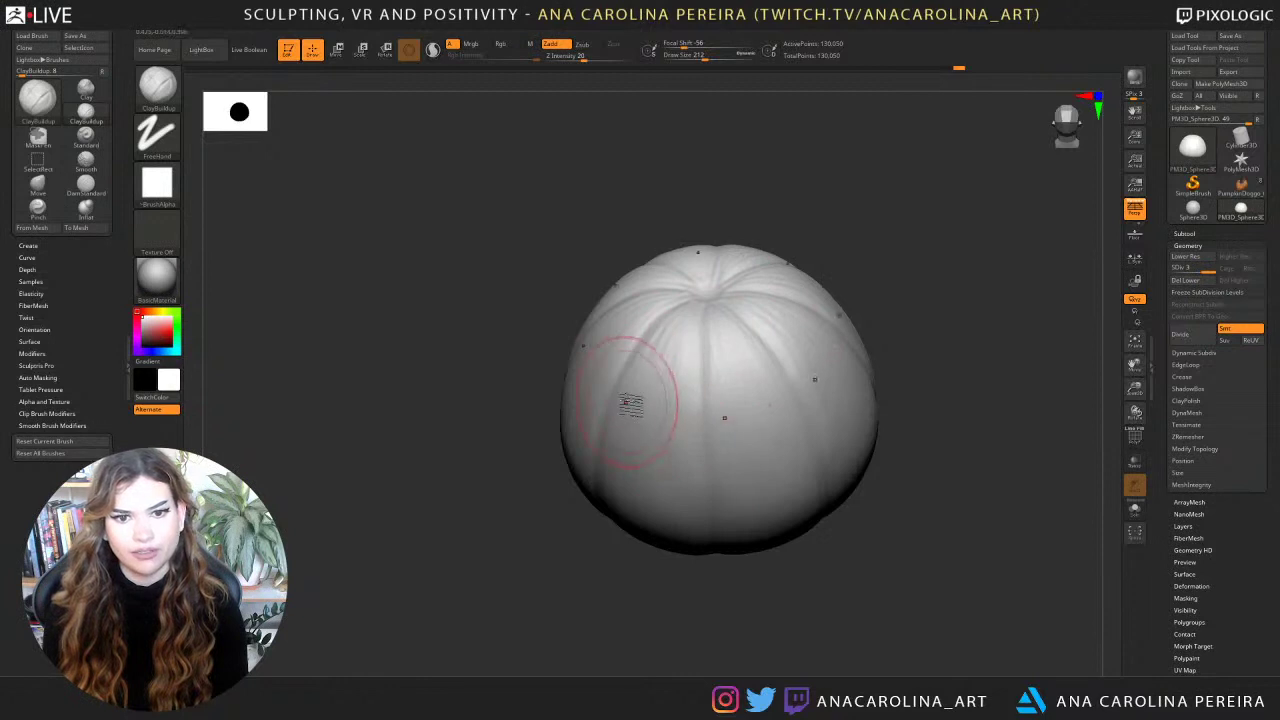
Add broad ClayBuildup strokes across the middle and lower sides of the ribs for a subtle surface texture.
right_drag(630, 403, 720, 317)
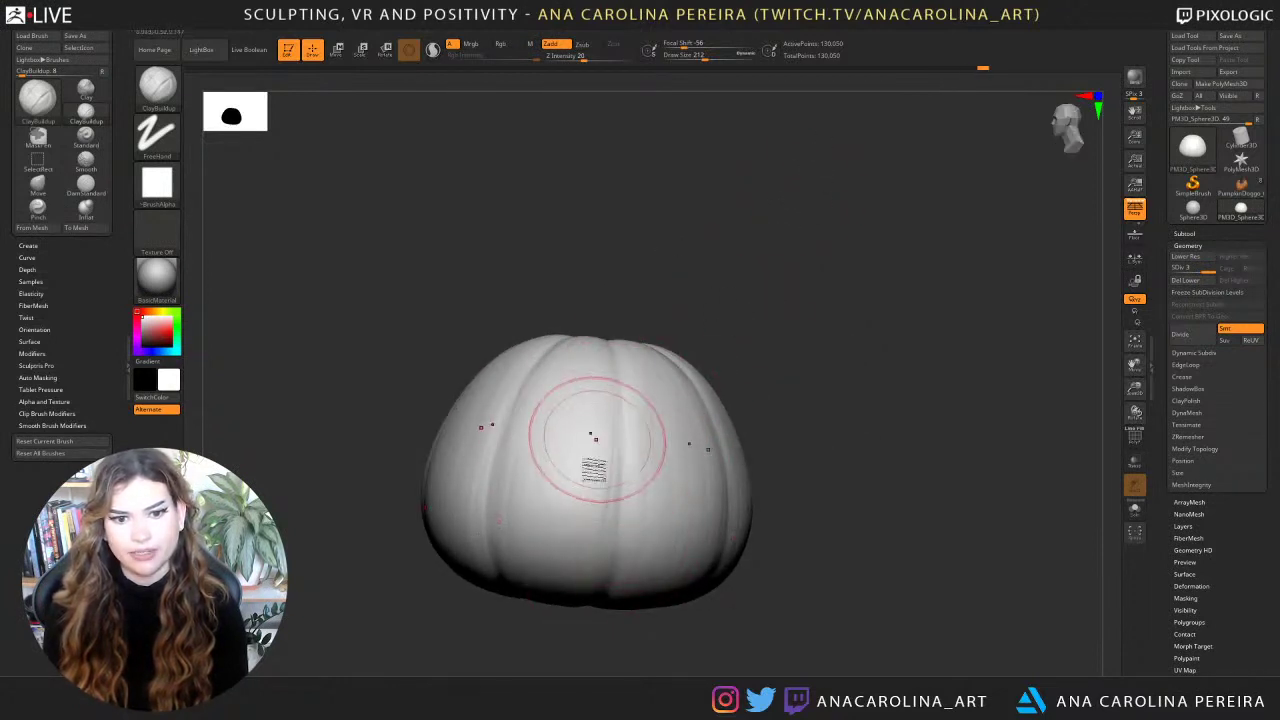
mouse_move(683, 320)
right_down()
mouse_move(680, 426)
mouse_move(752, 384)
right_up()
mouse_move(807, 645)
alt+right_down()
mouse_move(753, 576)
mouse_move(772, 513)
alt+right_up()
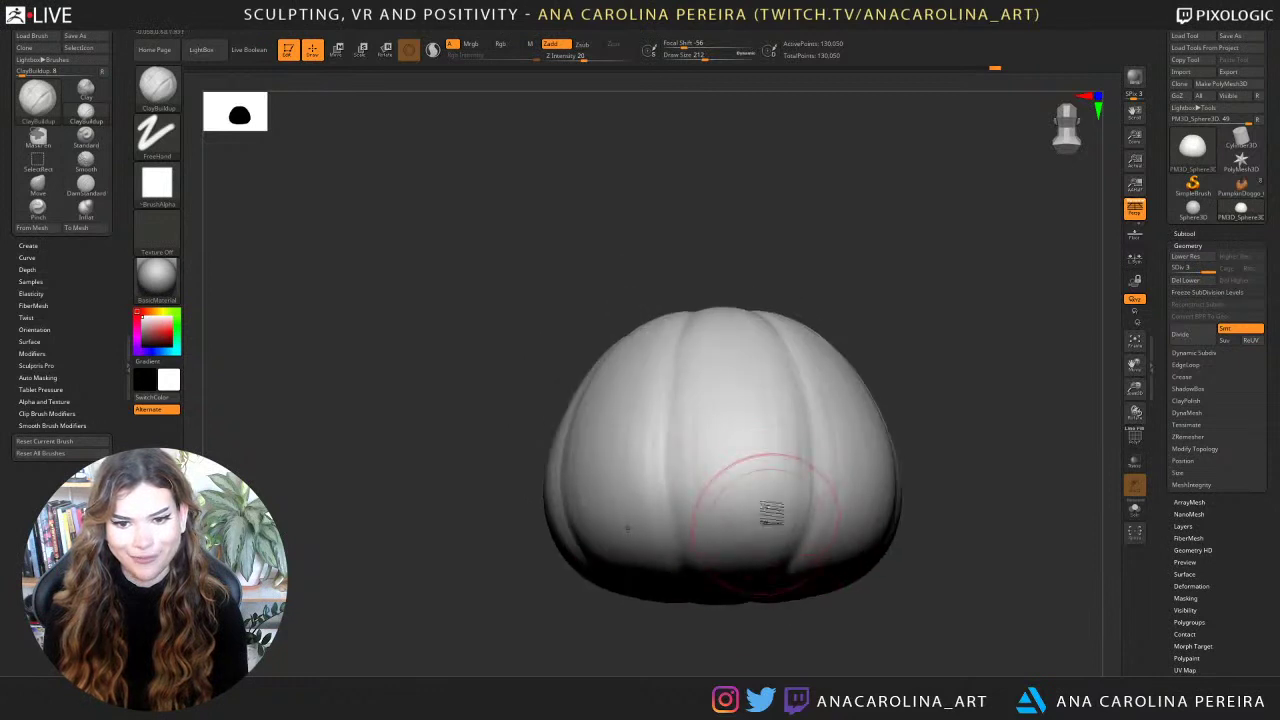
right_drag(826, 614, 821, 587)
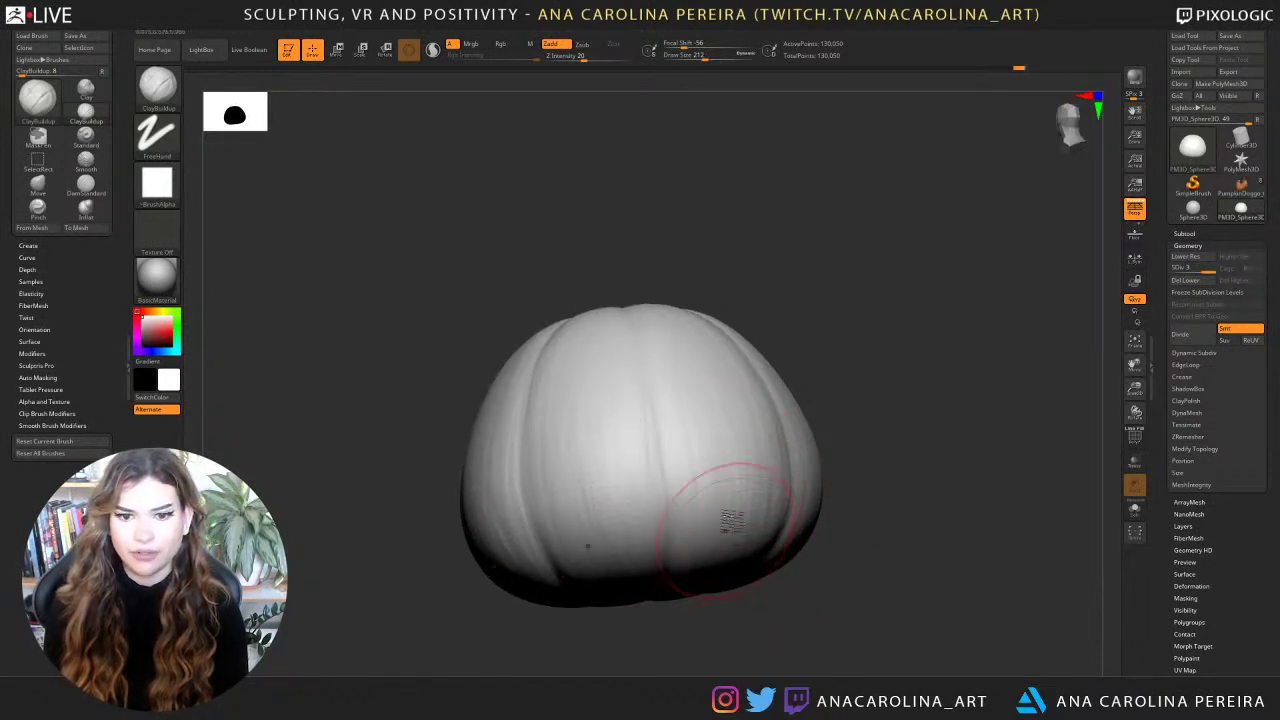
right_drag(759, 637, 702, 526)
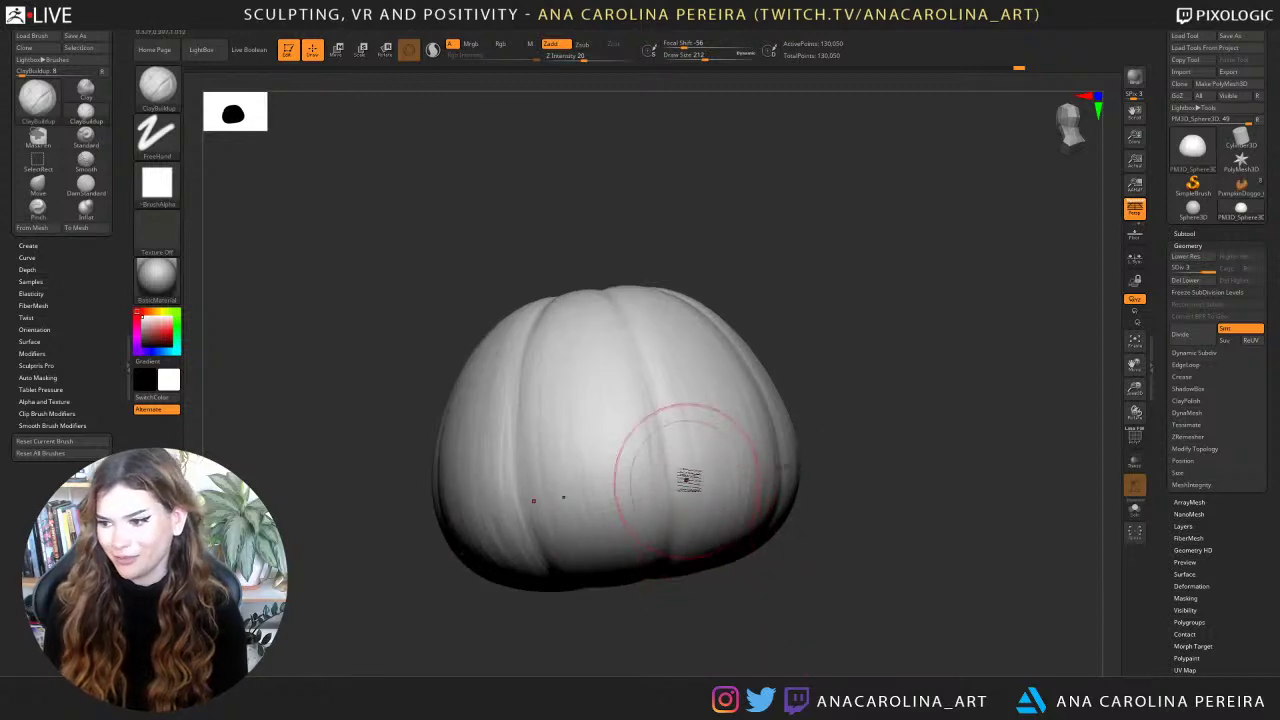
right_drag(790, 614, 853, 601)
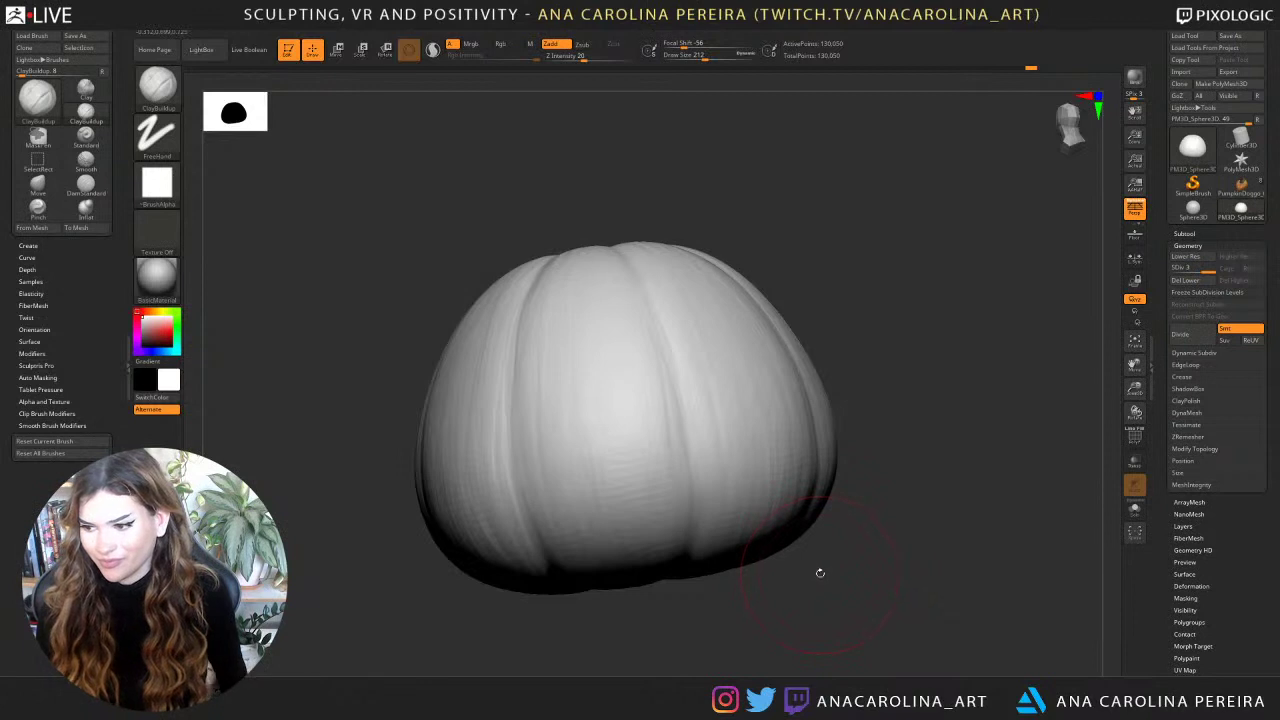
right_drag(831, 608, 844, 606)
Extend the broad ClayBuildup texture over the upper sides of the ribs and down to the pumpkin's lower edge.
right_drag(765, 271, 657, 323)
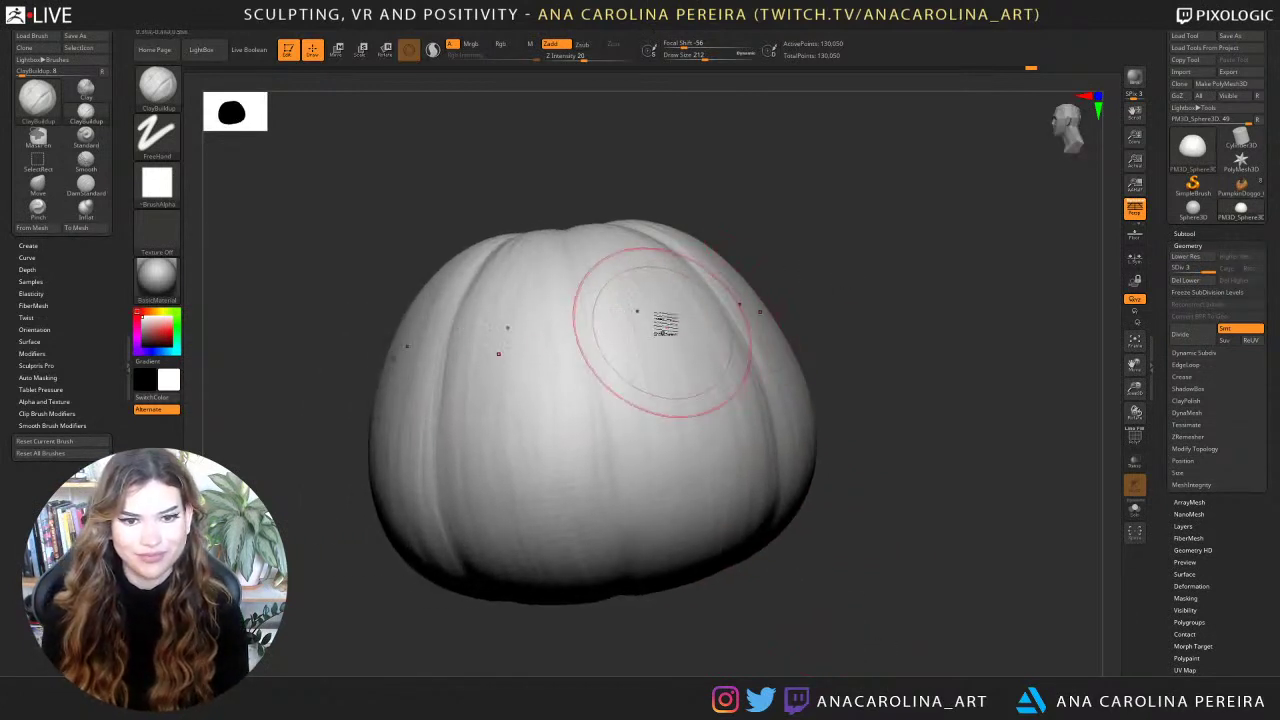
right_drag(746, 171, 571, 251)
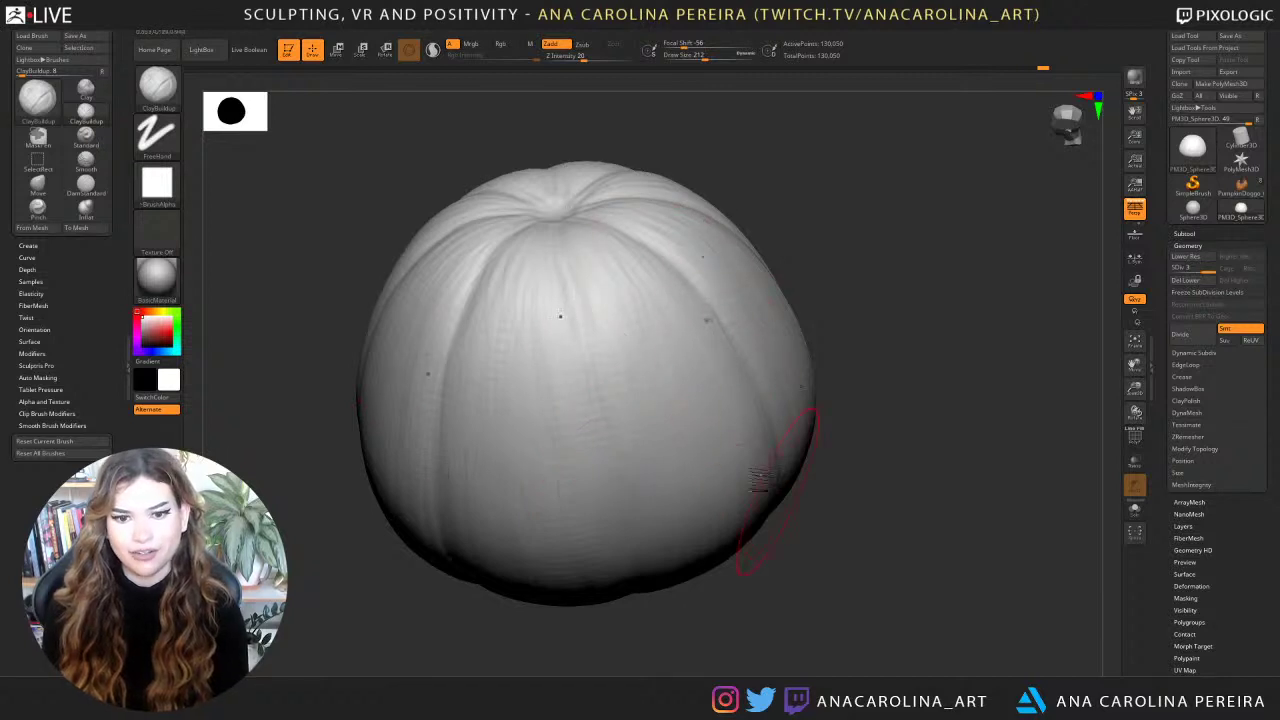
alt+drag(721, 633, 828, 635)
right_drag(828, 634, 806, 568)
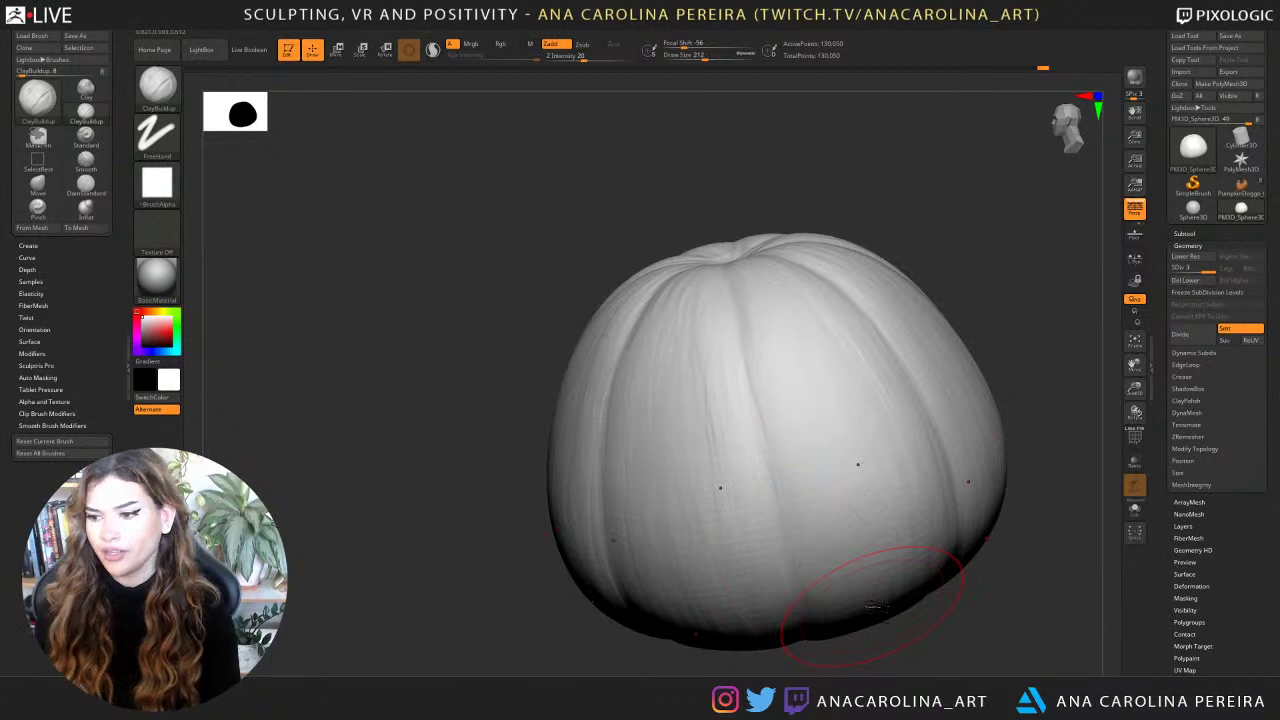
mouse_move(928, 636)
alt+mouse_down()
mouse_move(949, 635)
mouse_move(956, 534)
alt+mouse_up()
right_drag(765, 185, 760, 280)
alt+drag(911, 263, 889, 530)
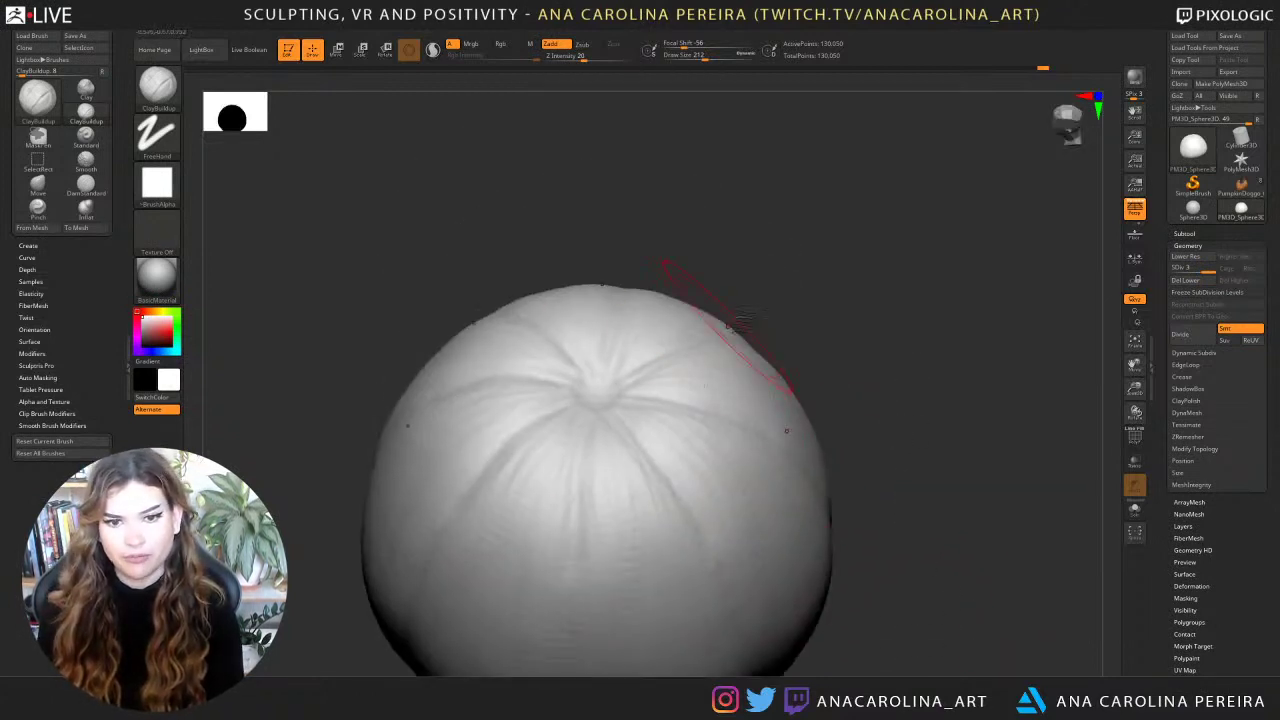
Reduce the ClayBuildup draw size to 71 and add narrower strokes on the ribs radiating from the top centre.
right_drag(728, 325, 690, 430)
key(space)
drag(753, 372, 737, 372)
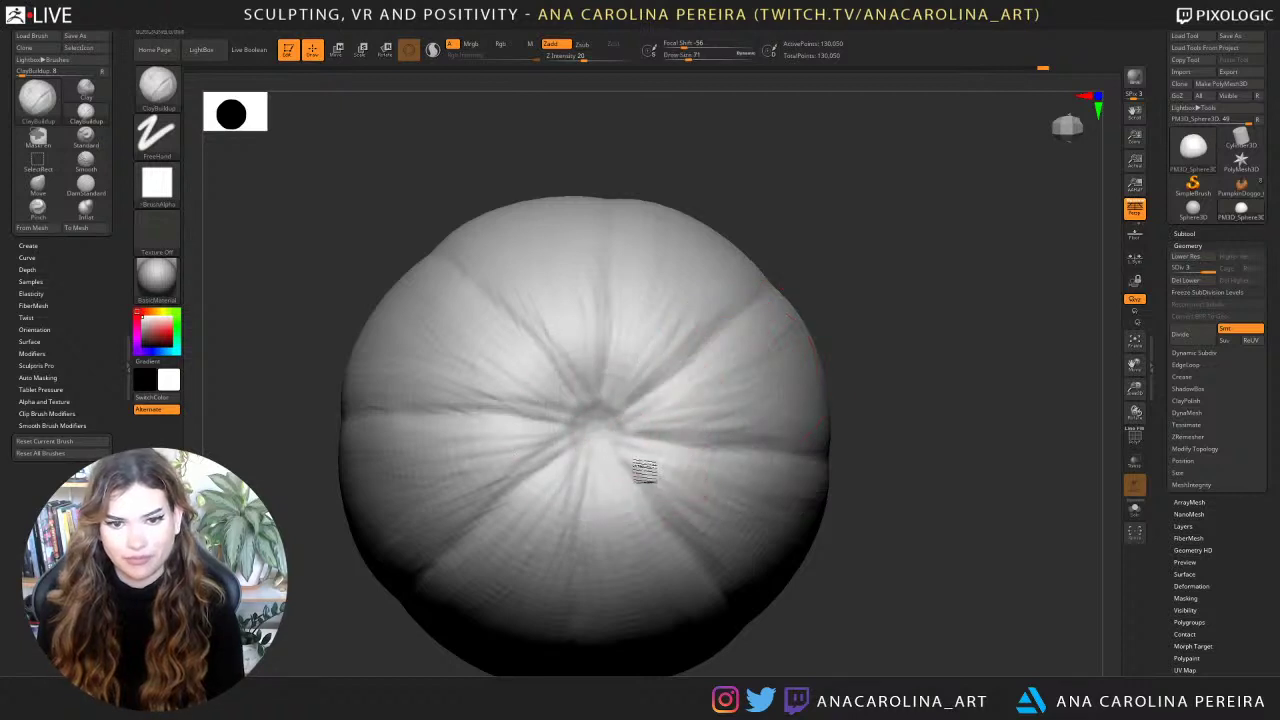
drag(644, 470, 702, 477)
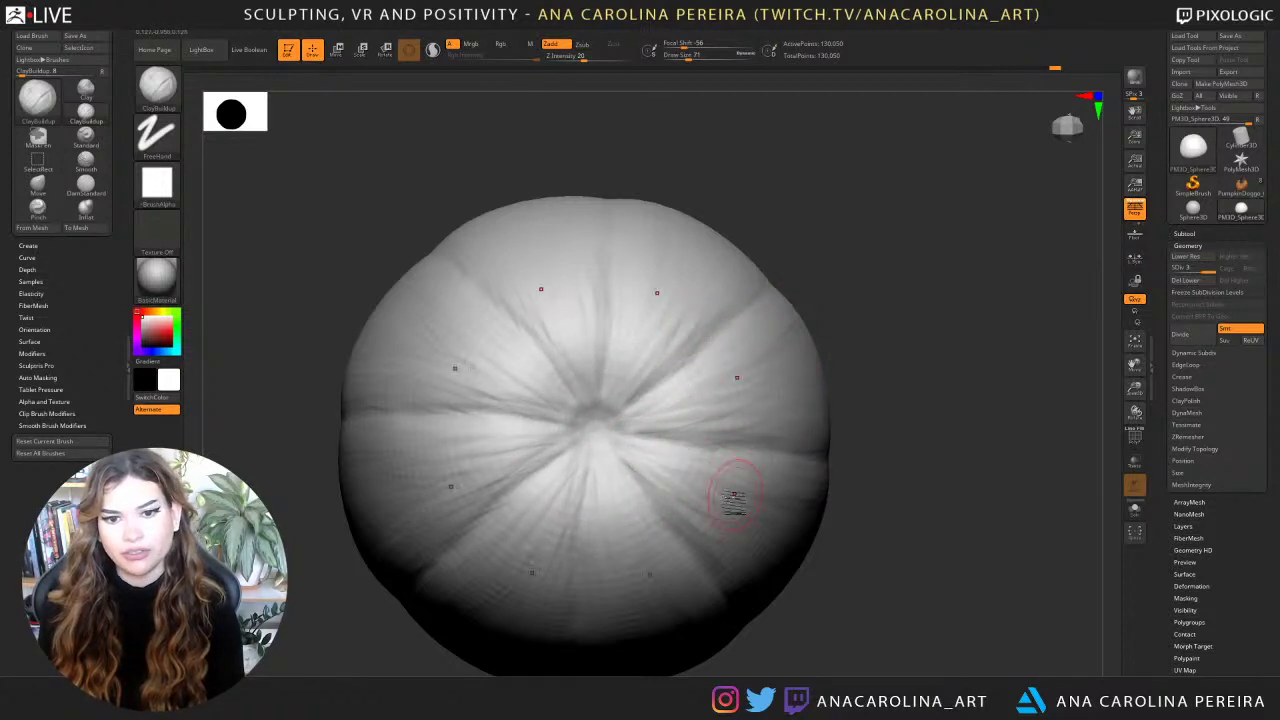
alt+drag(857, 636, 840, 291)
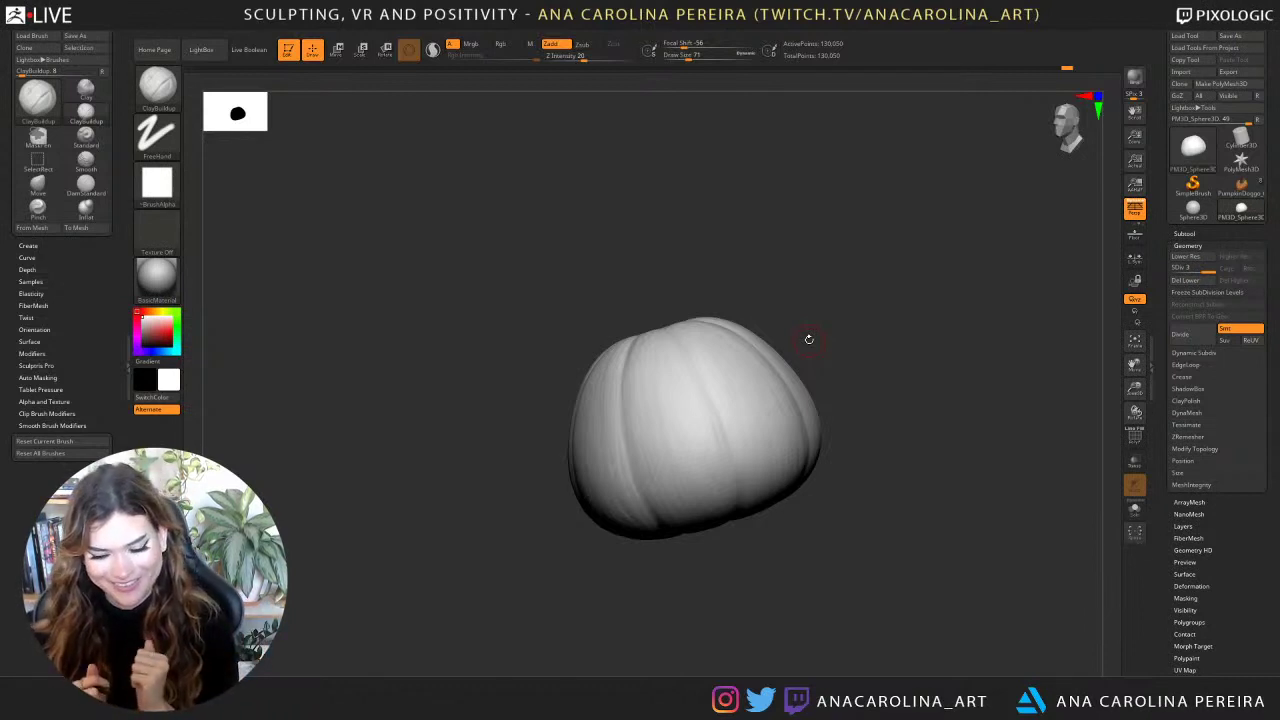
Build up narrow lengthwise ClayBuildup strokes near the lower grooves and down the pumpkin's side from the top.
mouse_move(809, 339)
mouse_down()
mouse_move(942, 343)
mouse_move(912, 410)
mouse_move(890, 258)
mouse_up()
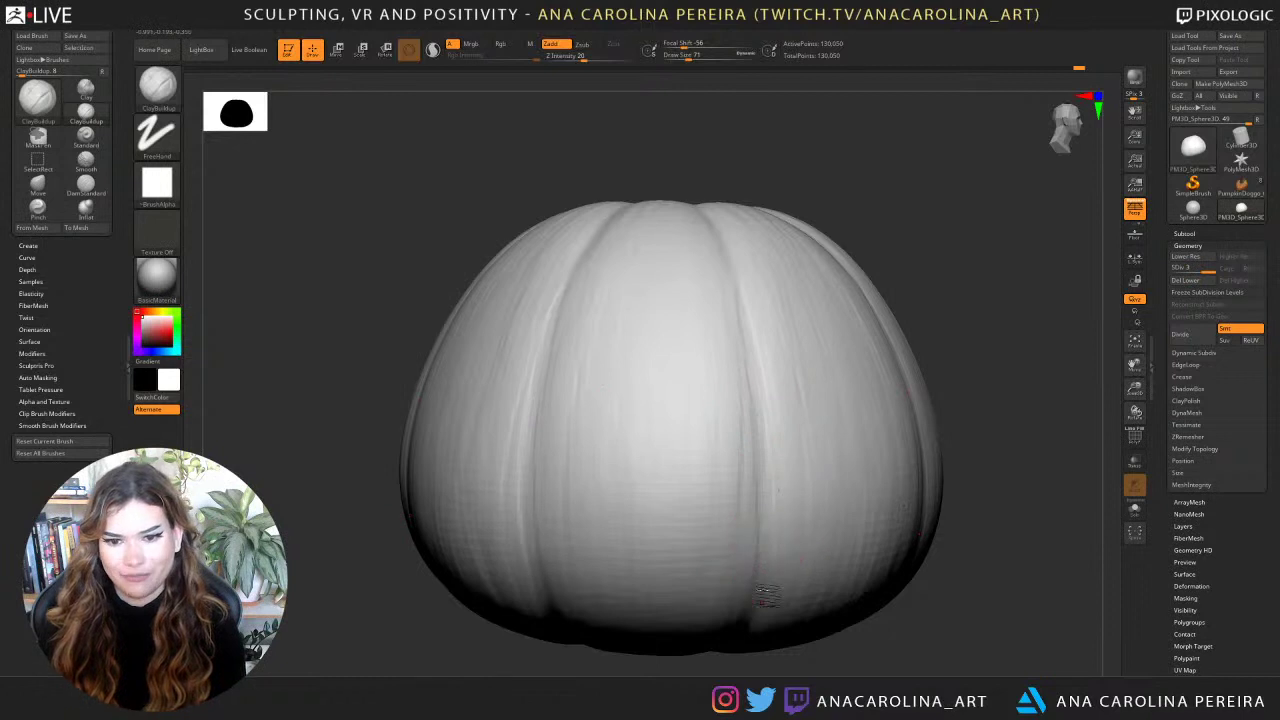
mouse_move(757, 592)
mouse_down()
mouse_move(737, 643)
mouse_move(771, 634)
mouse_up()
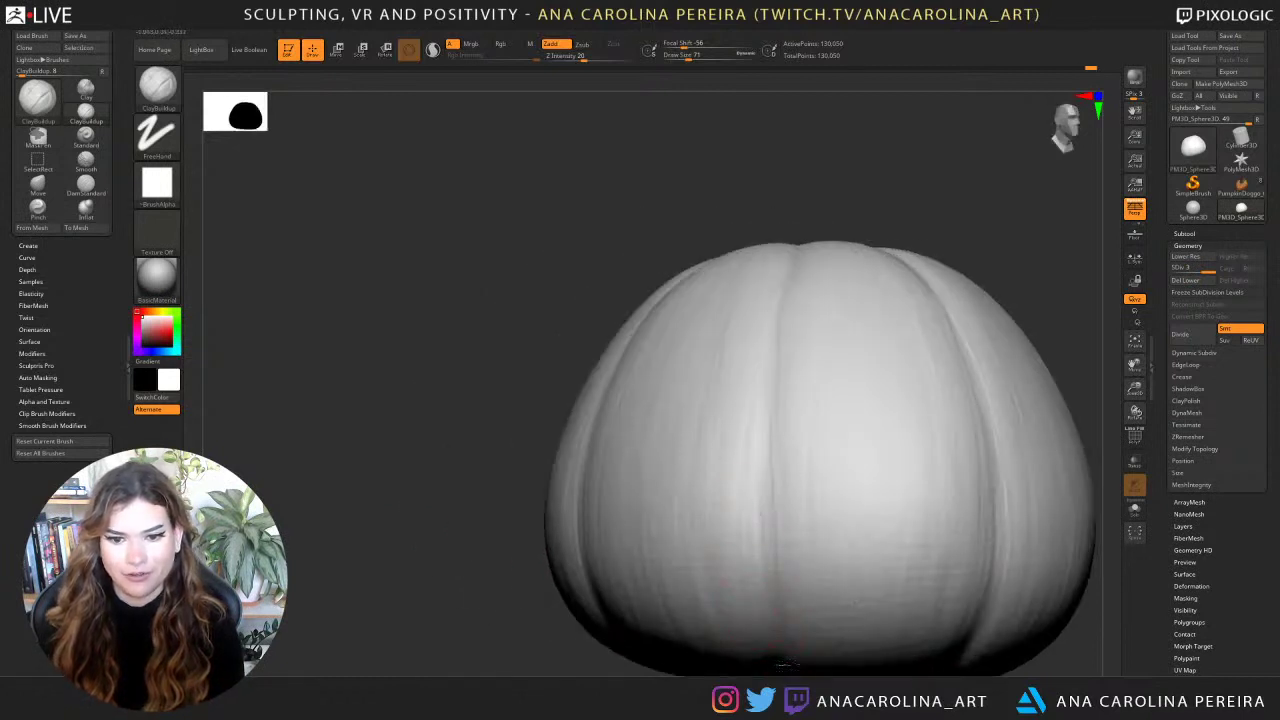
mouse_move(907, 157)
alt+mouse_down()
mouse_move(863, 114)
mouse_move(820, 100)
alt+mouse_up()
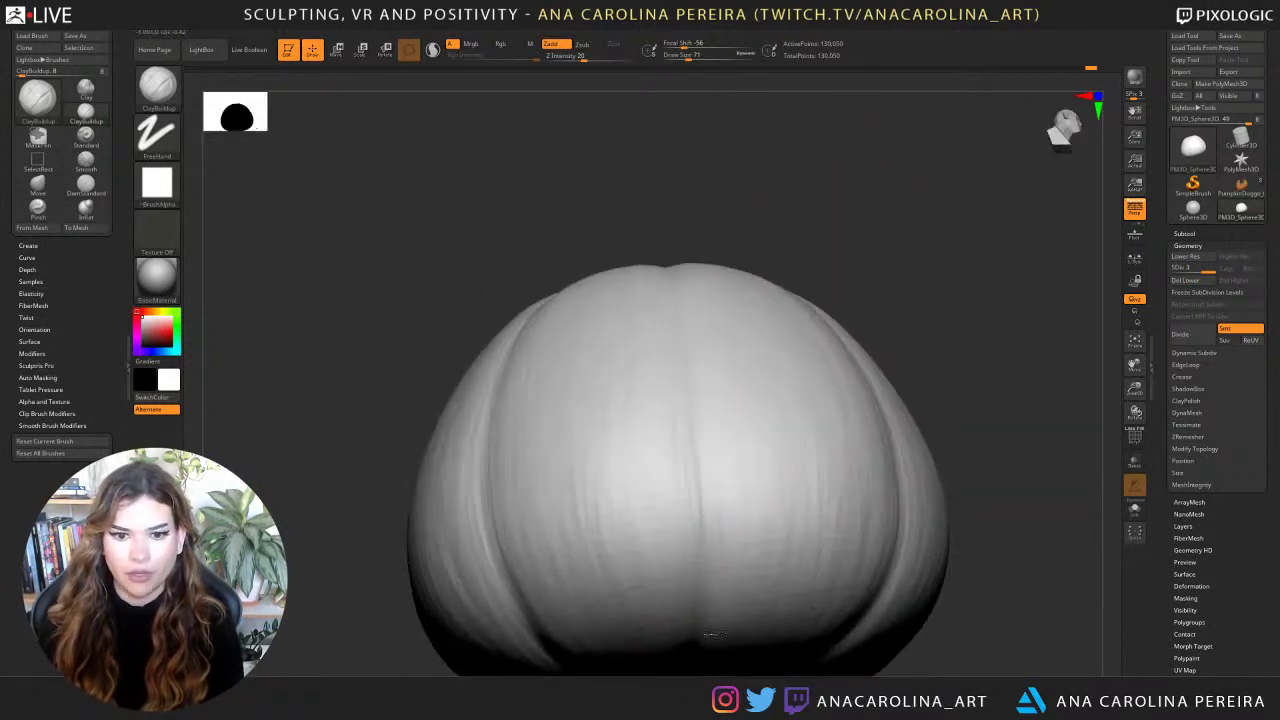
drag(672, 657, 640, 208)
alt+drag(680, 84, 692, 327)
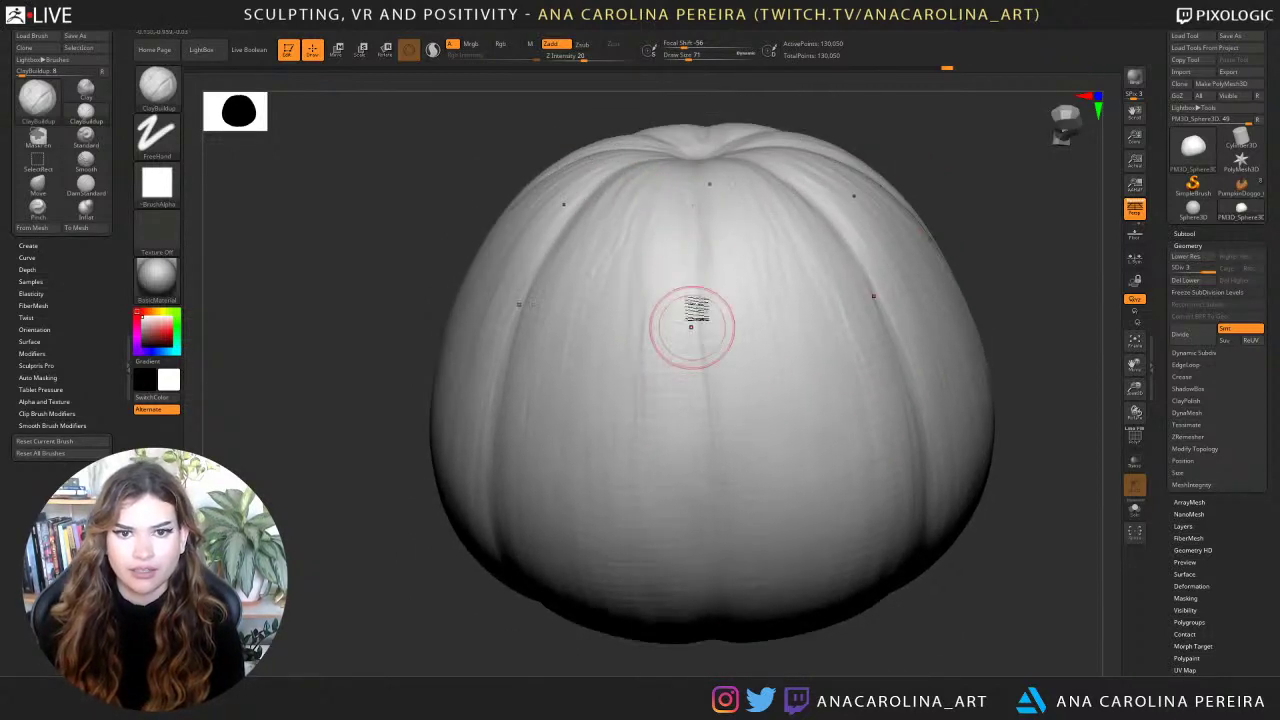
drag(696, 194, 720, 446)
drag(705, 388, 710, 470)
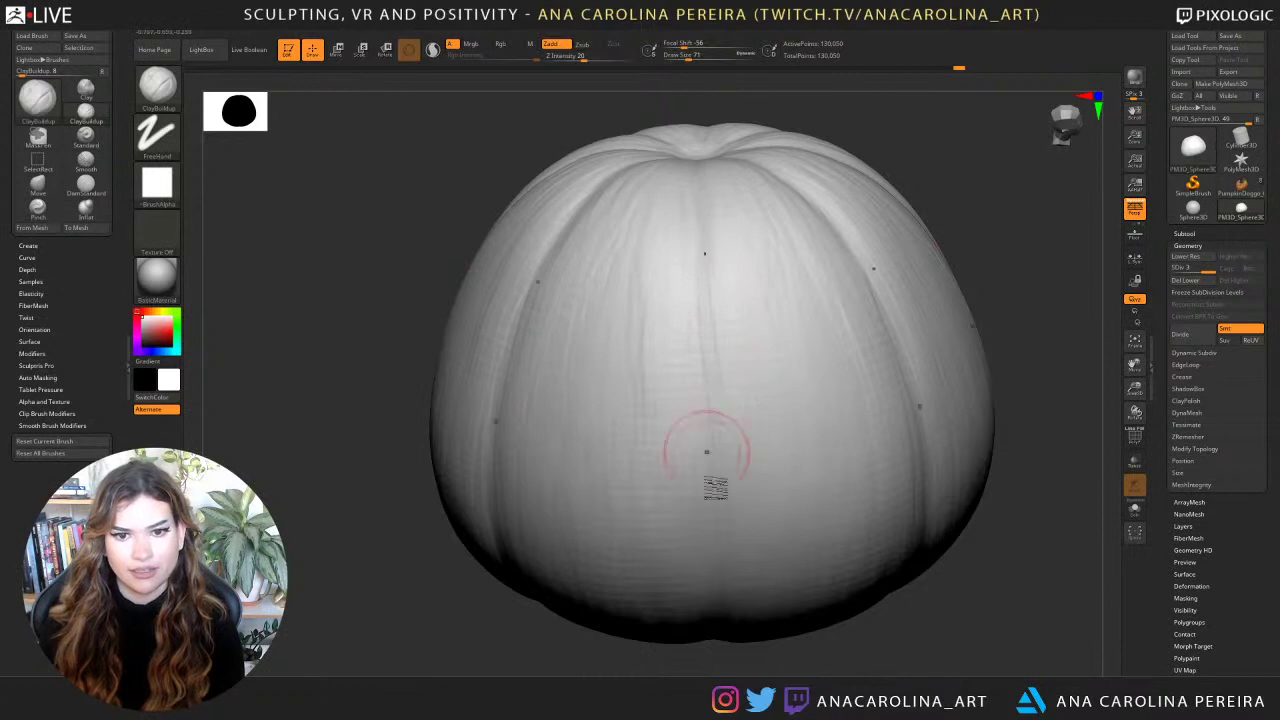
drag(698, 355, 713, 495)
alt+drag(884, 654, 837, 671)
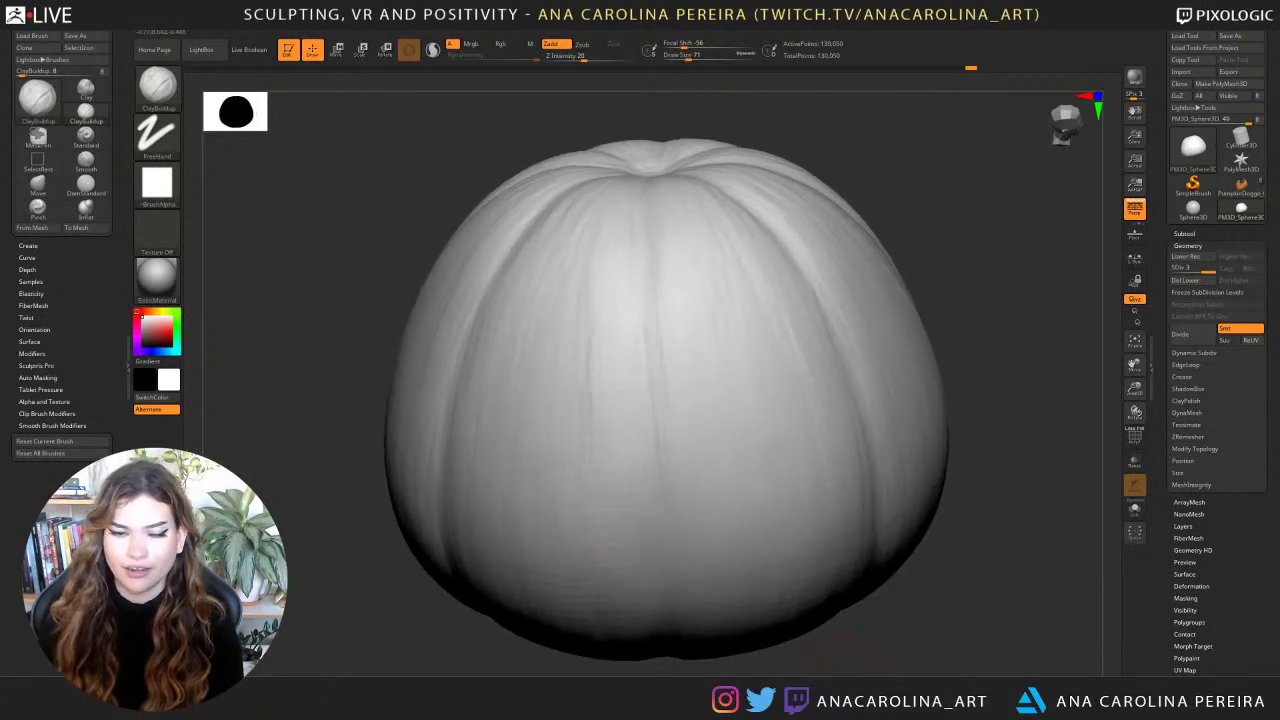
Switch to DamStandard, set the draw size to 101, and carve lines over the ribs around the top centre.
key(b)
key(d)
key(s)
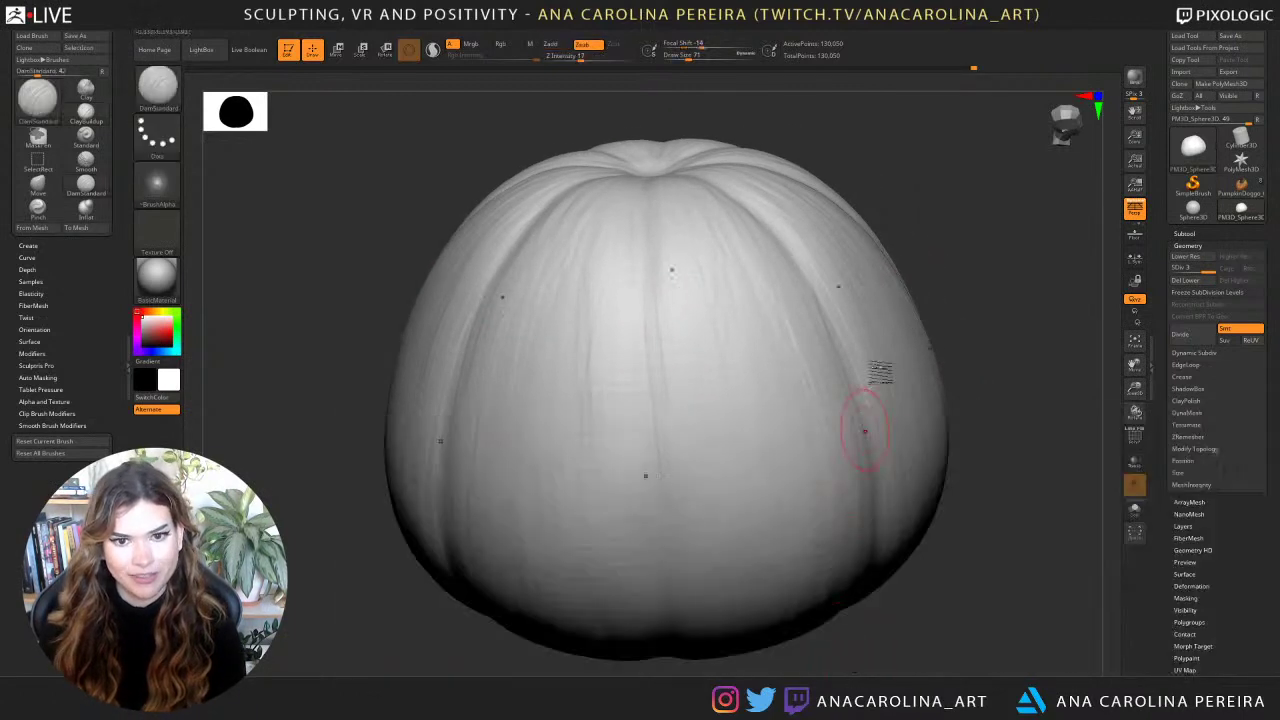
drag(968, 232, 964, 272)
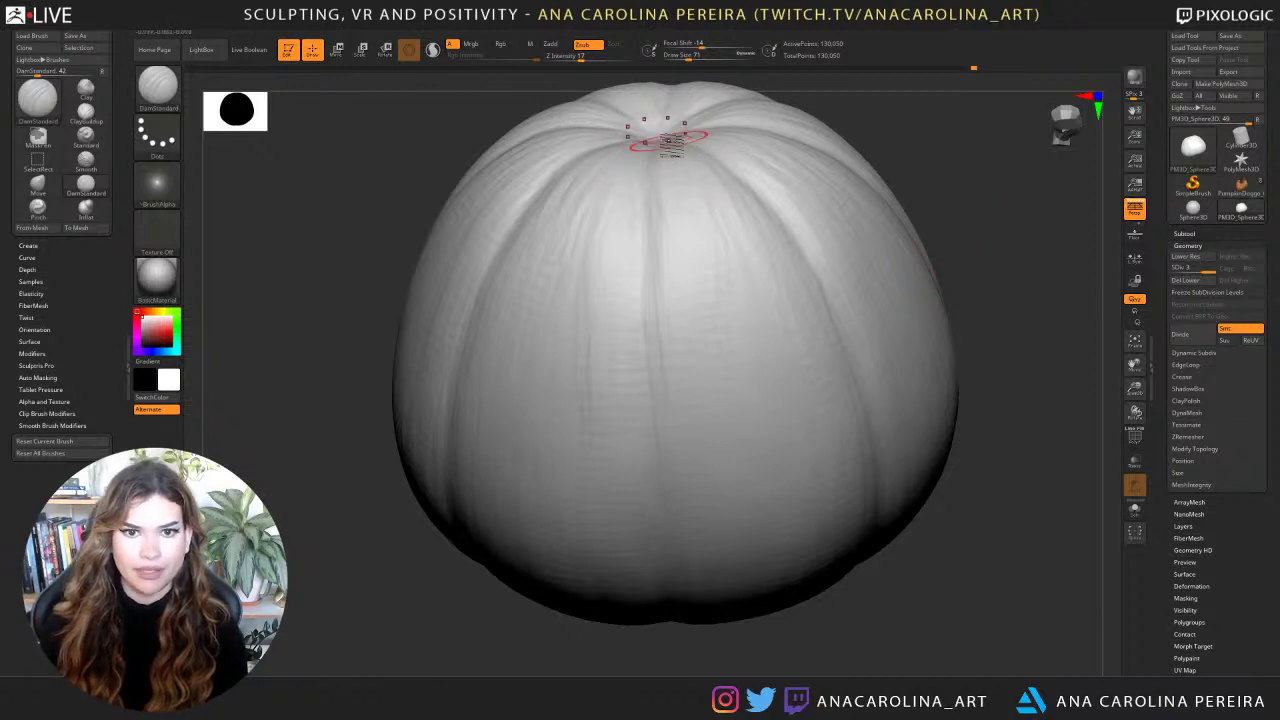
key(space)
drag(667, 146, 674, 146)
alt+drag(874, 134, 838, 215)
right_drag(843, 210, 720, 286)
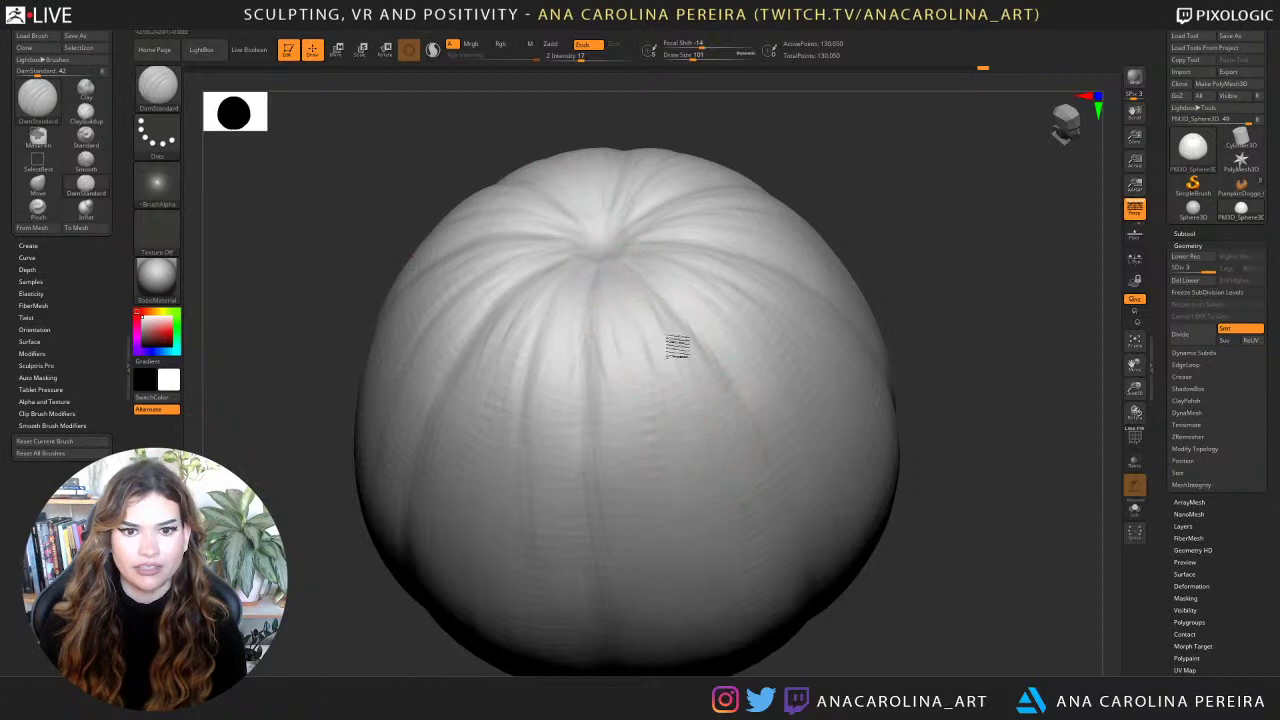
mouse_move(869, 163)
right_down()
mouse_move(846, 177)
mouse_move(860, 316)
mouse_move(874, 200)
right_up()
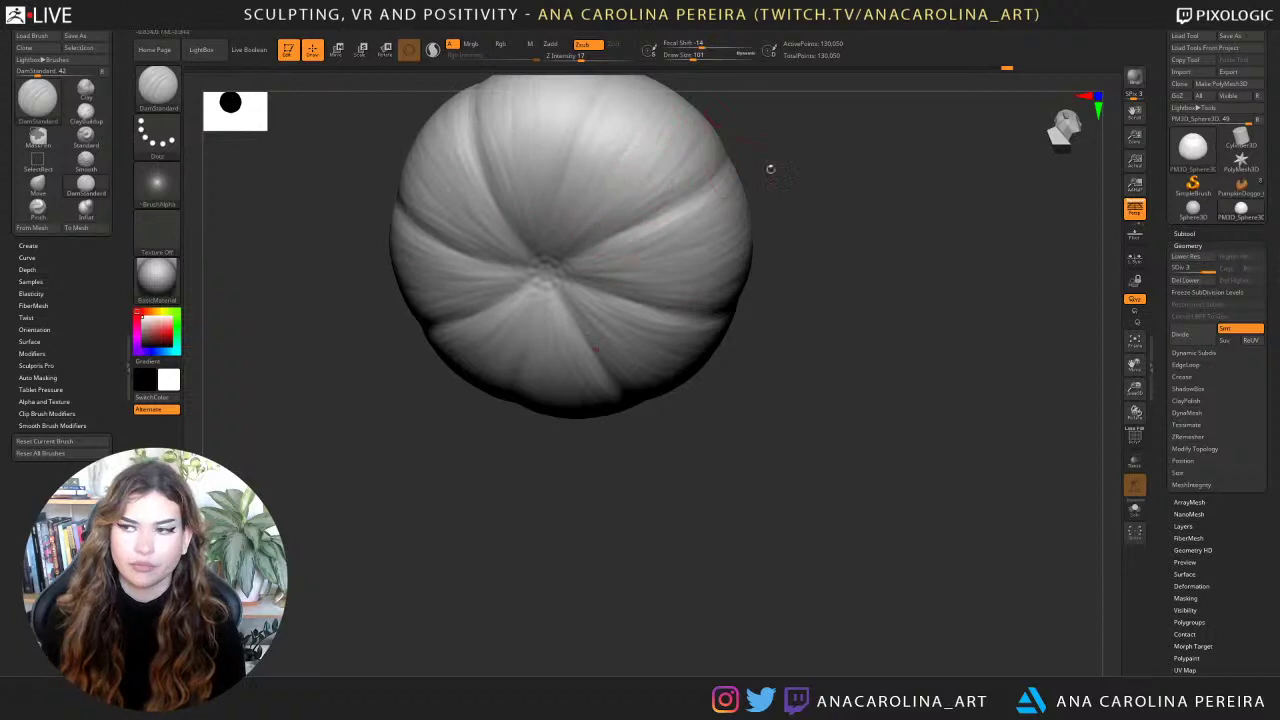
mouse_move(766, 166)
right_down()
mouse_move(837, 251)
mouse_move(925, 502)
mouse_move(709, 429)
right_up()
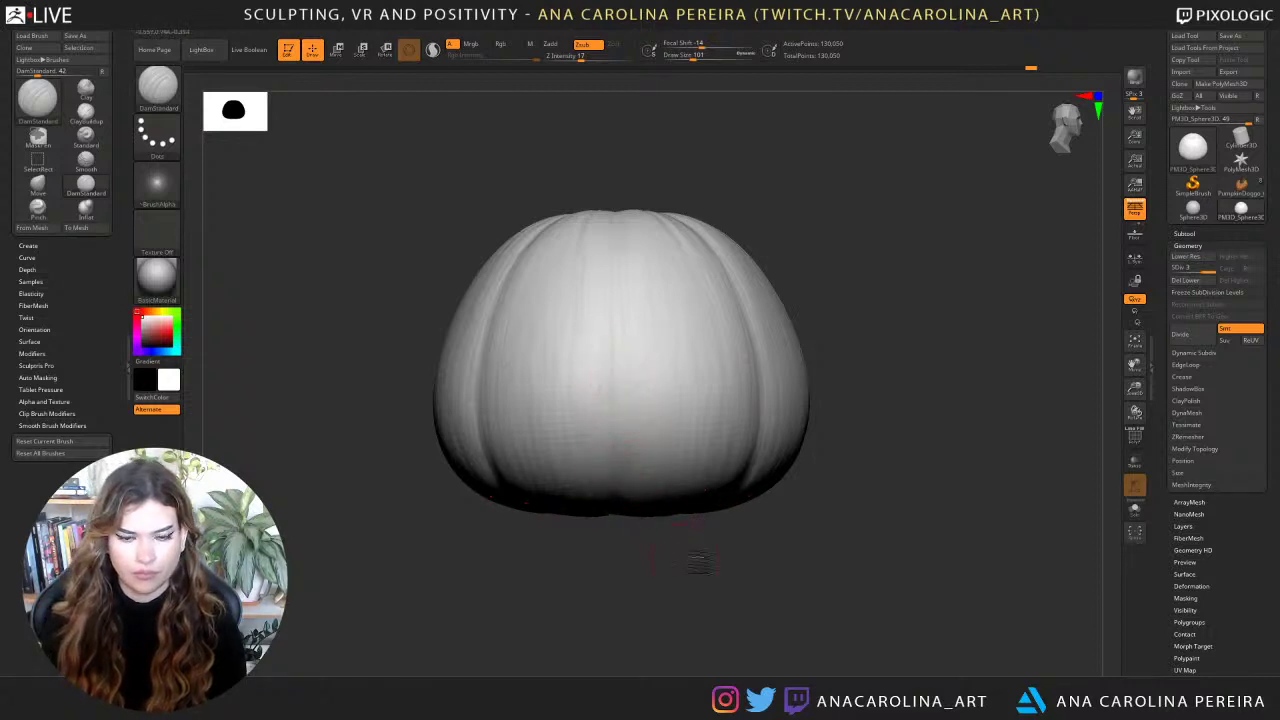
Set the DamStandard draw size to 207 and the focal shift to 74, and carve a soft lengthwise groove down the ribs.
mouse_move(694, 563)
right_down()
mouse_move(778, 511)
mouse_move(961, 553)
mouse_move(931, 543)
right_up()
key(space)
mouse_move(670, 265)
mouse_down()
mouse_move(715, 277)
mouse_move(677, 266)
mouse_up()
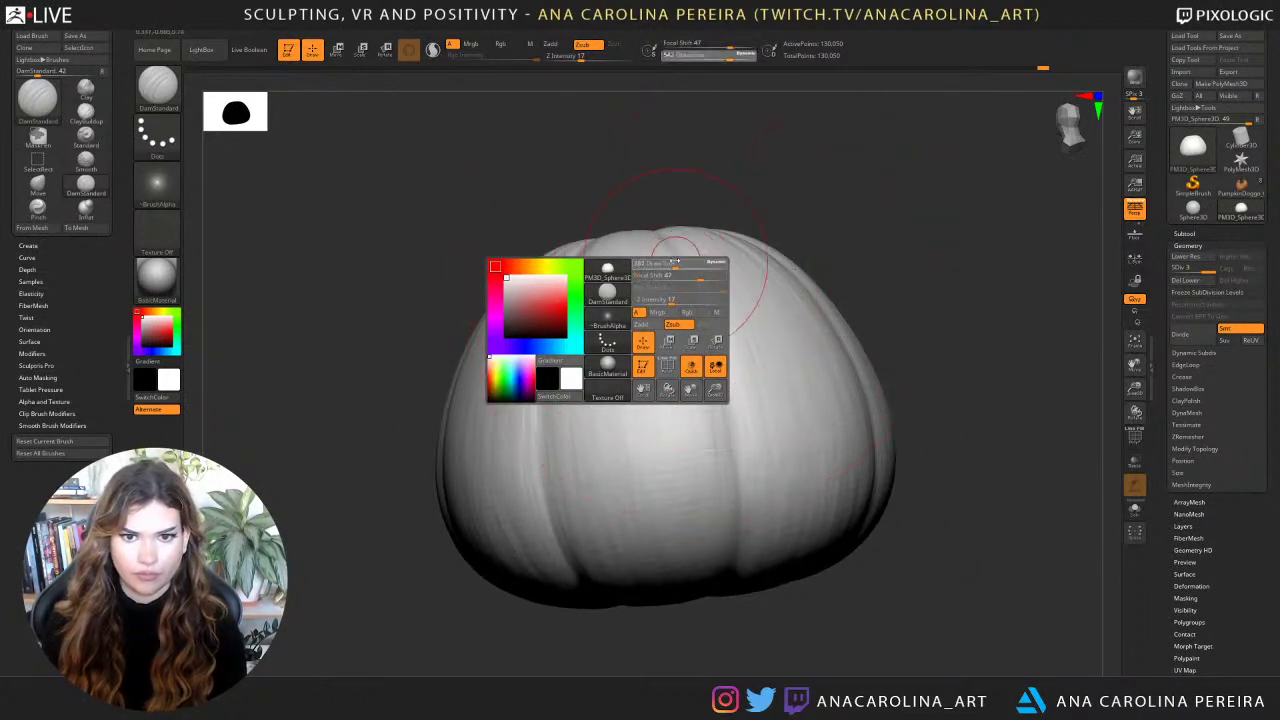
right_drag(745, 240, 671, 286)
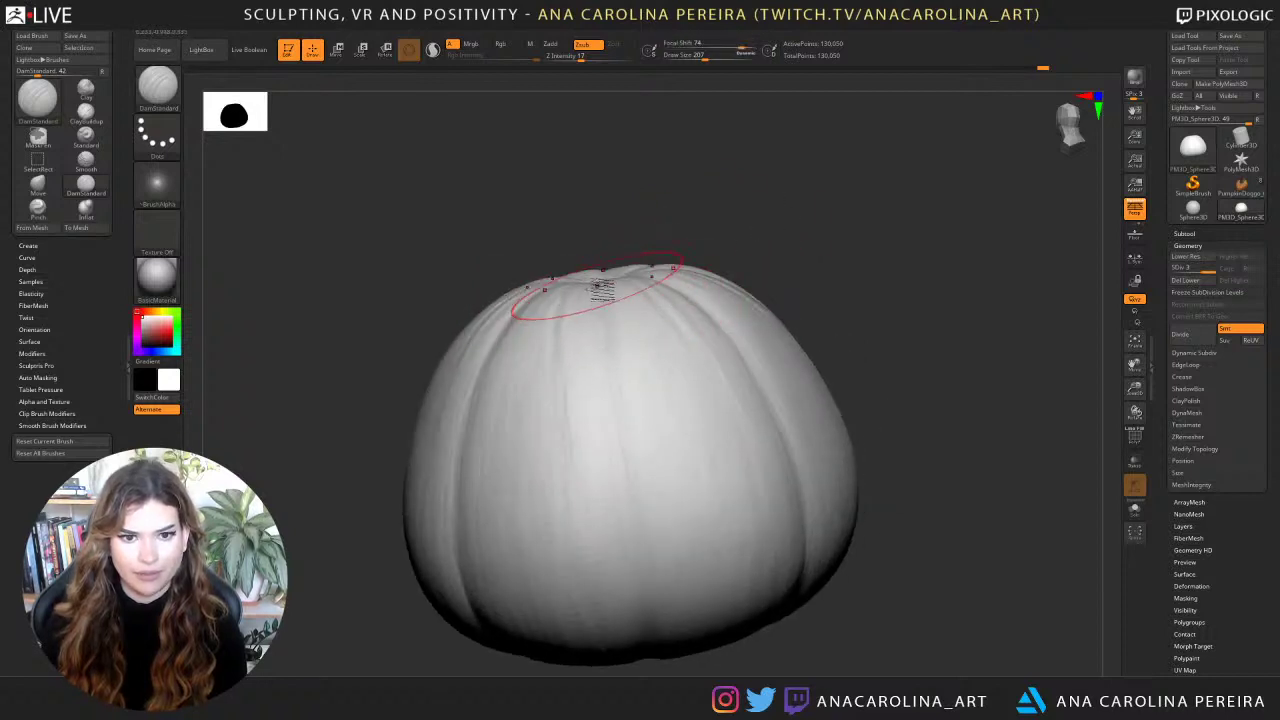
mouse_move(623, 430)
right_down()
mouse_move(843, 183)
mouse_move(677, 274)
right_up()
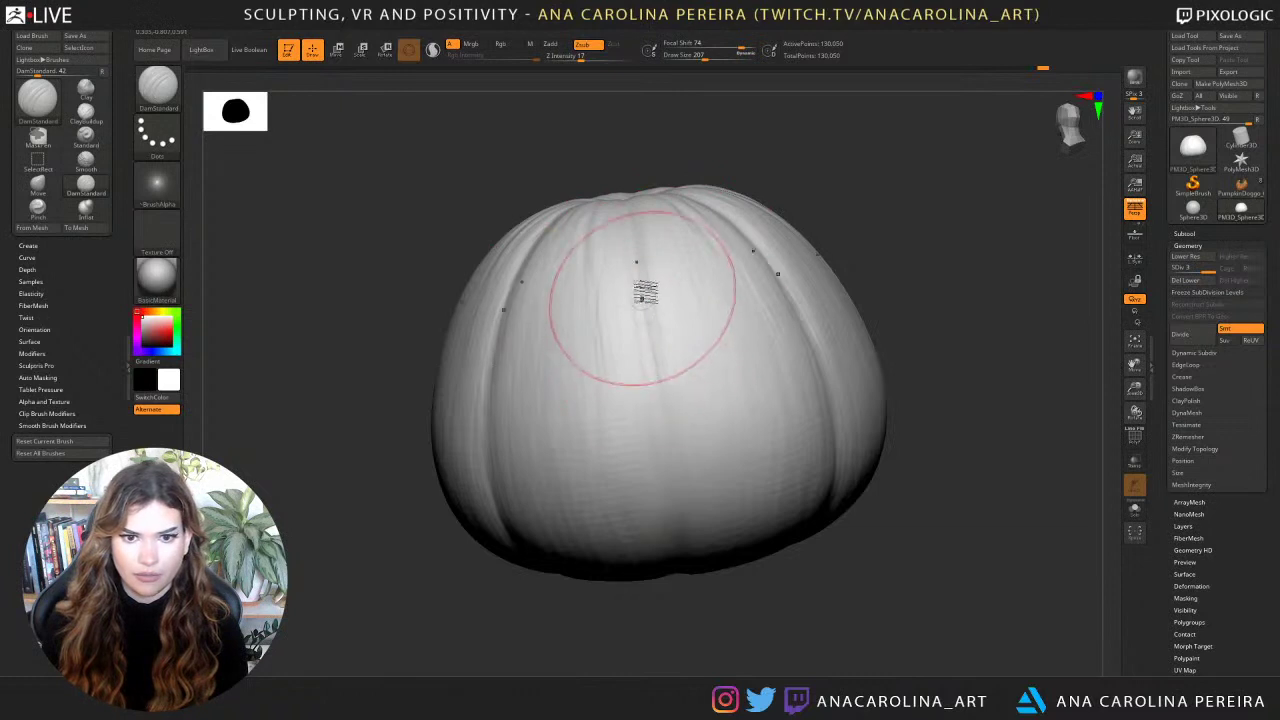
right_drag(715, 605, 686, 543)
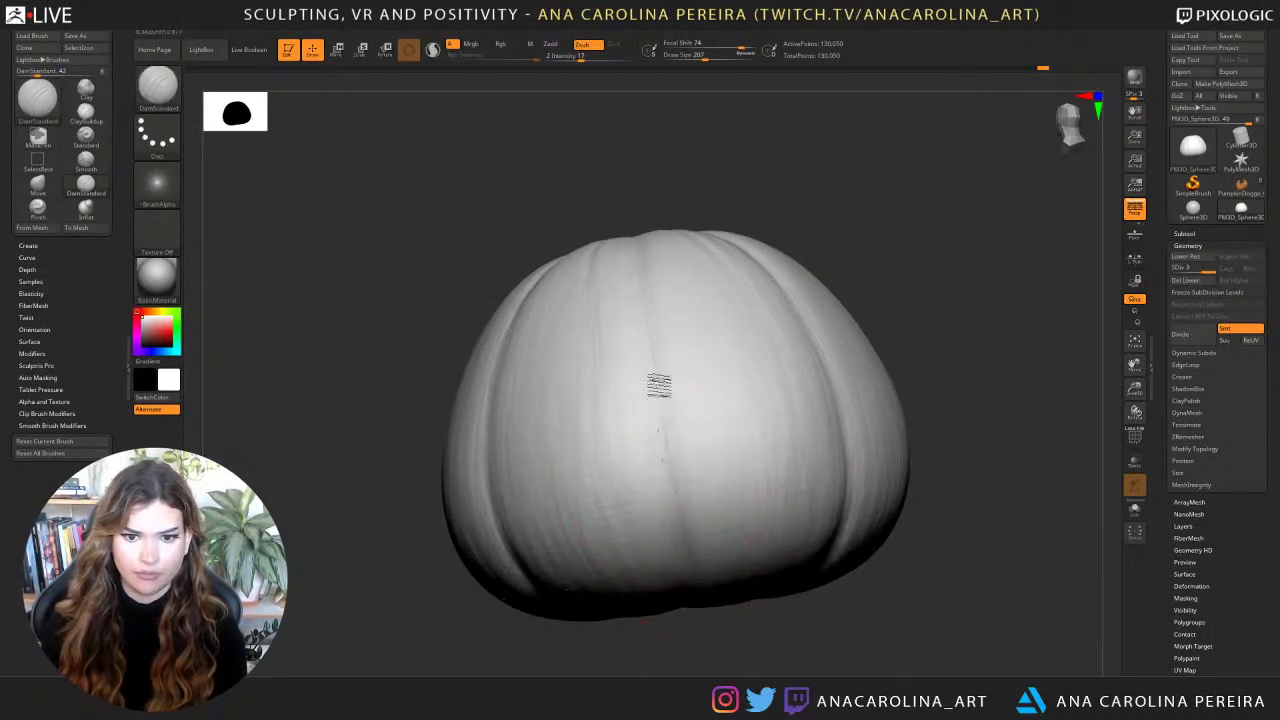
right_drag(806, 229, 659, 266)
drag(638, 125, 670, 445)
mouse_move(774, 566)
ctrl+right_down()
mouse_move(792, 472)
mouse_move(786, 486)
mouse_move(874, 537)
mouse_move(935, 509)
ctrl+right_up()
right_drag(943, 343, 930, 361)
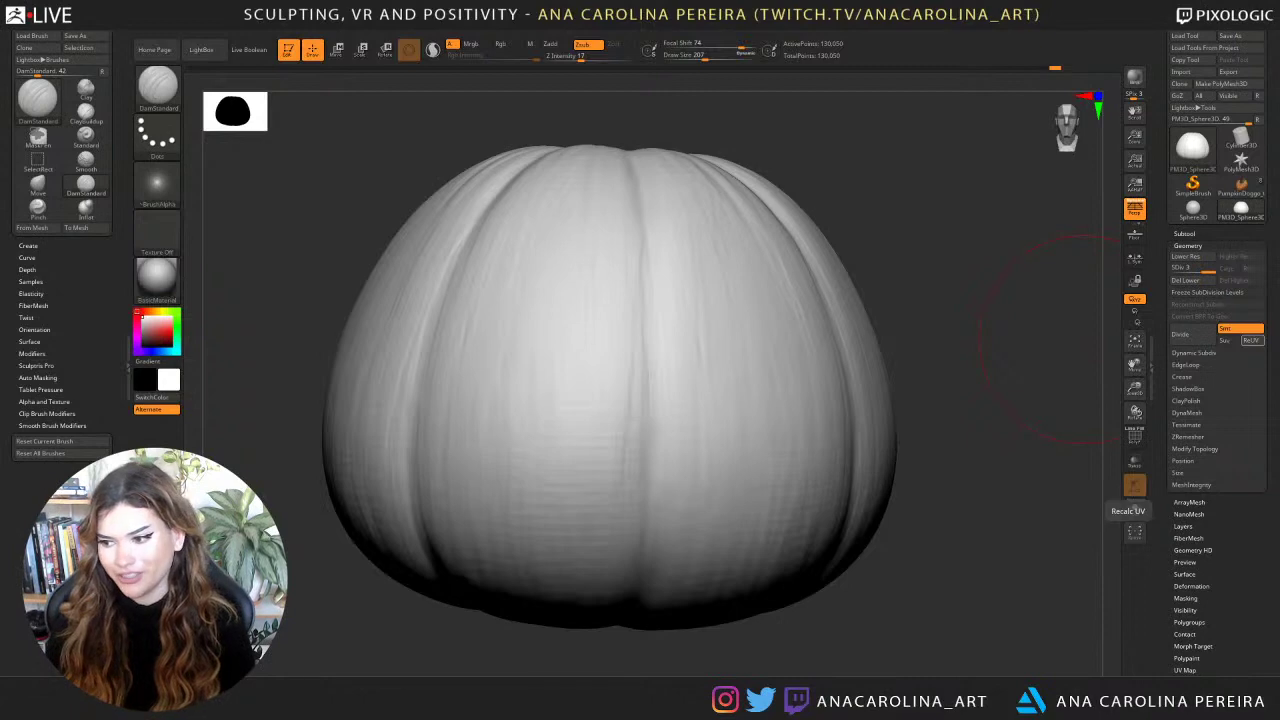
Examine the pumpkin's ribs, grooves and top centre from several angles.
drag(966, 583, 978, 640)
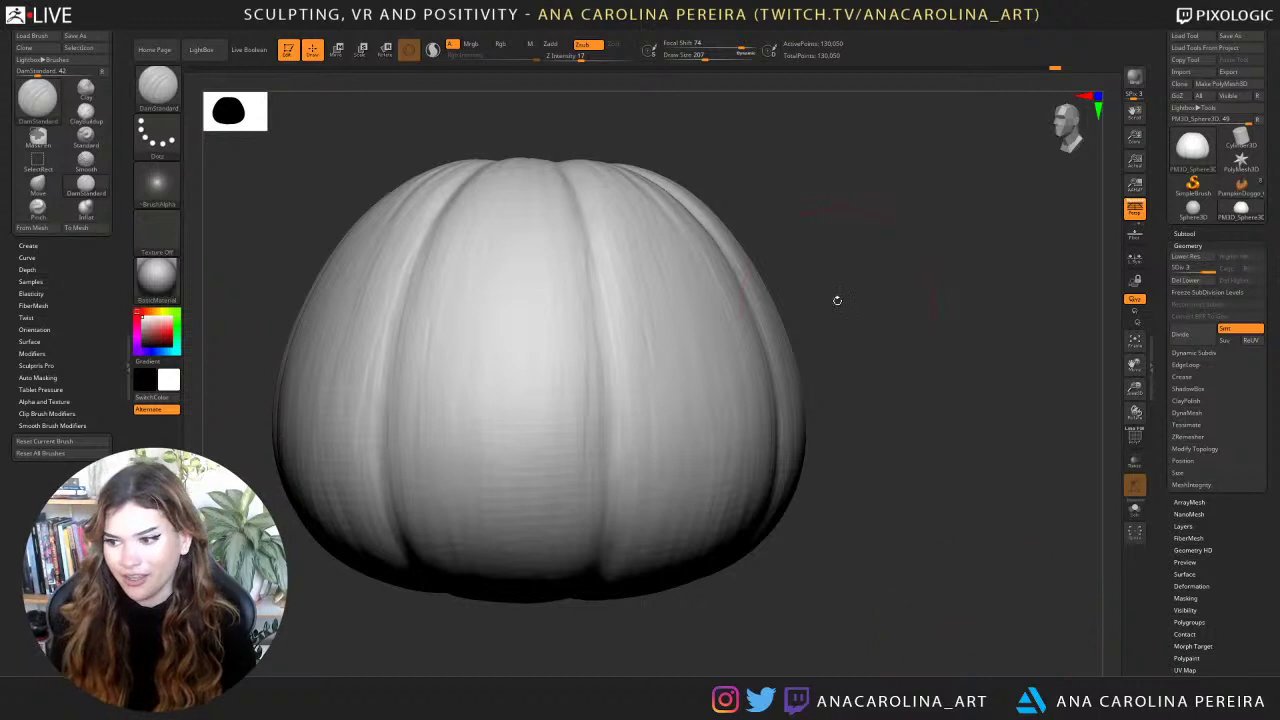
alt+drag(827, 287, 893, 373)
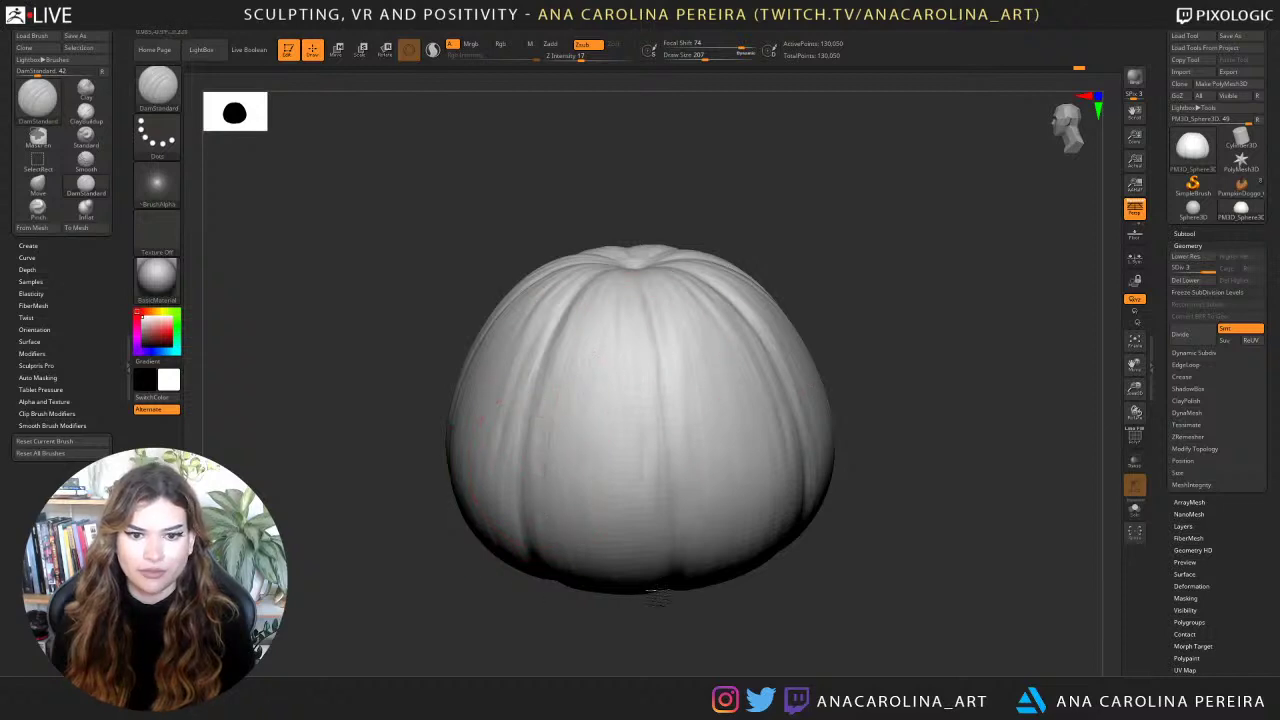
drag(676, 640, 679, 560)
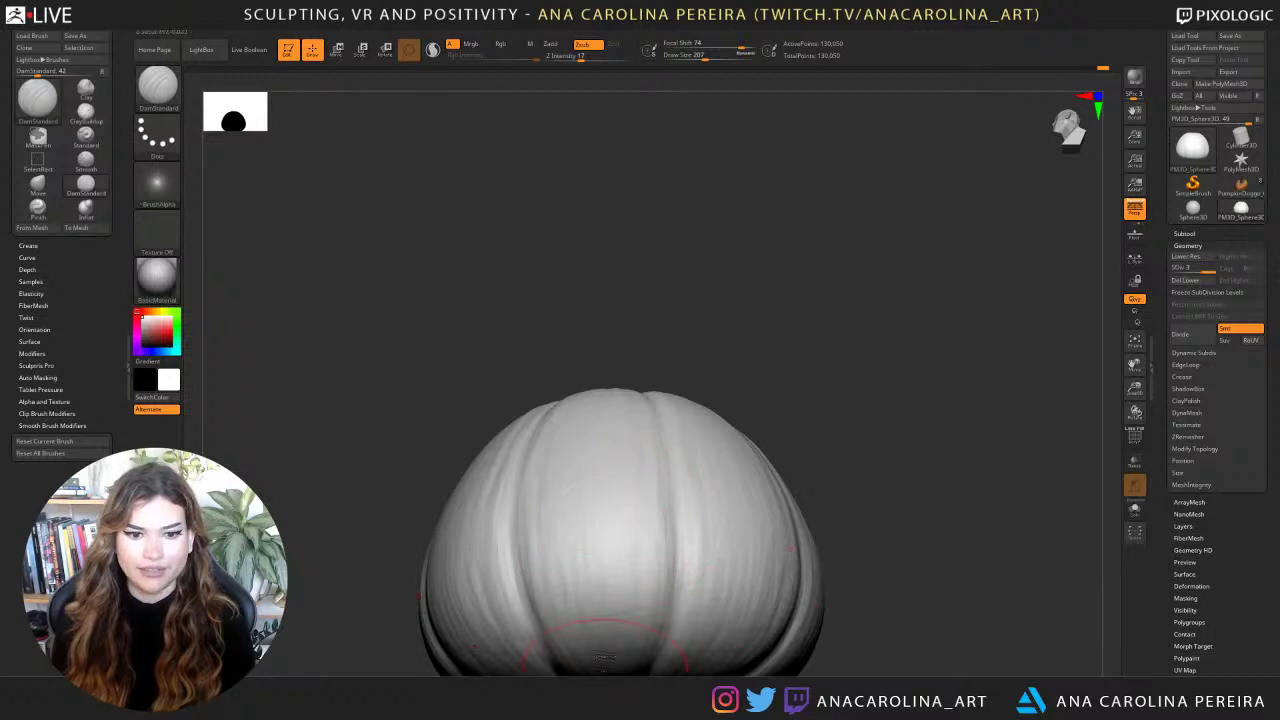
mouse_move(736, 271)
mouse_down()
mouse_move(768, 305)
mouse_move(794, 206)
mouse_move(745, 316)
mouse_move(608, 314)
mouse_up()
key(f)
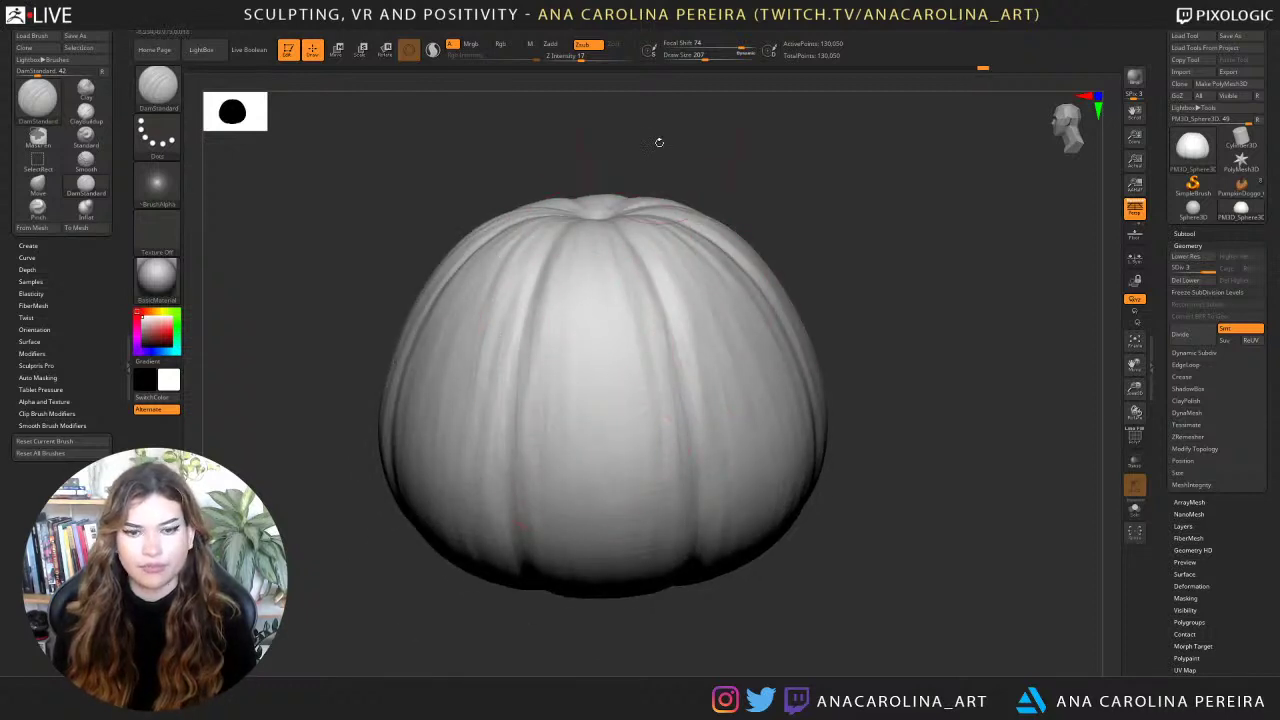
drag(657, 137, 629, 243)
alt+drag(783, 276, 843, 291)
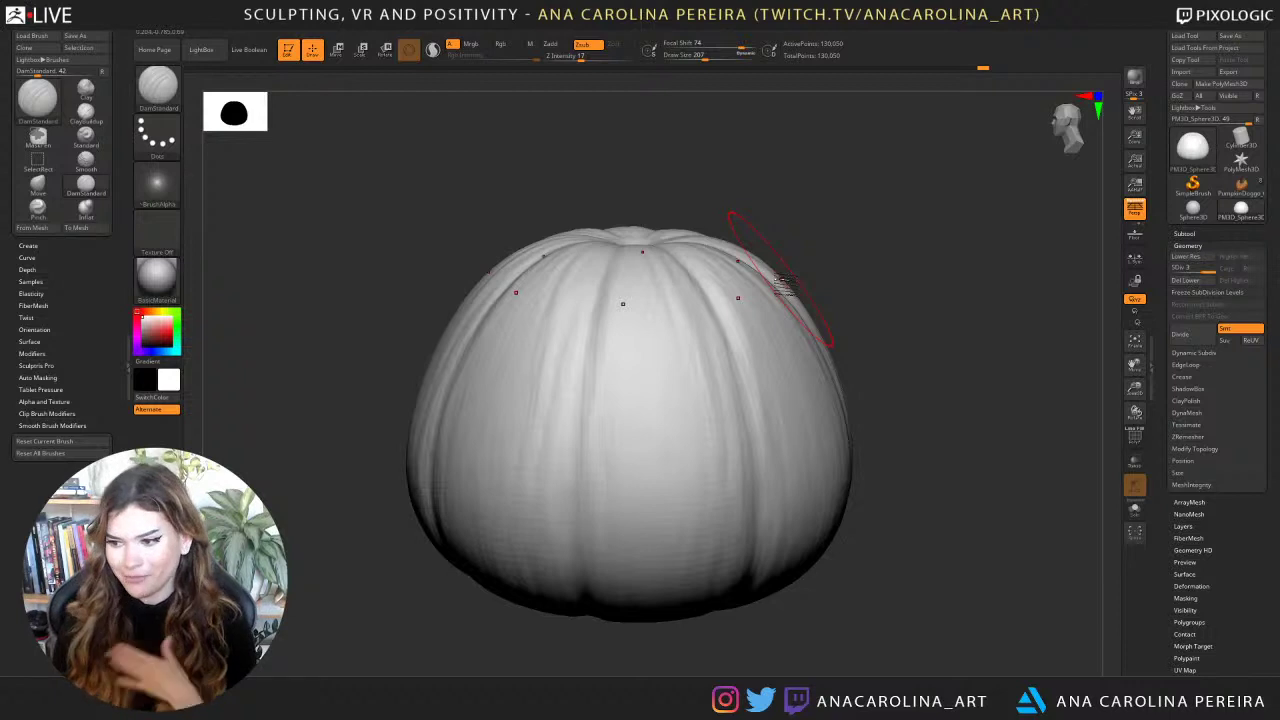
drag(831, 283, 828, 279)
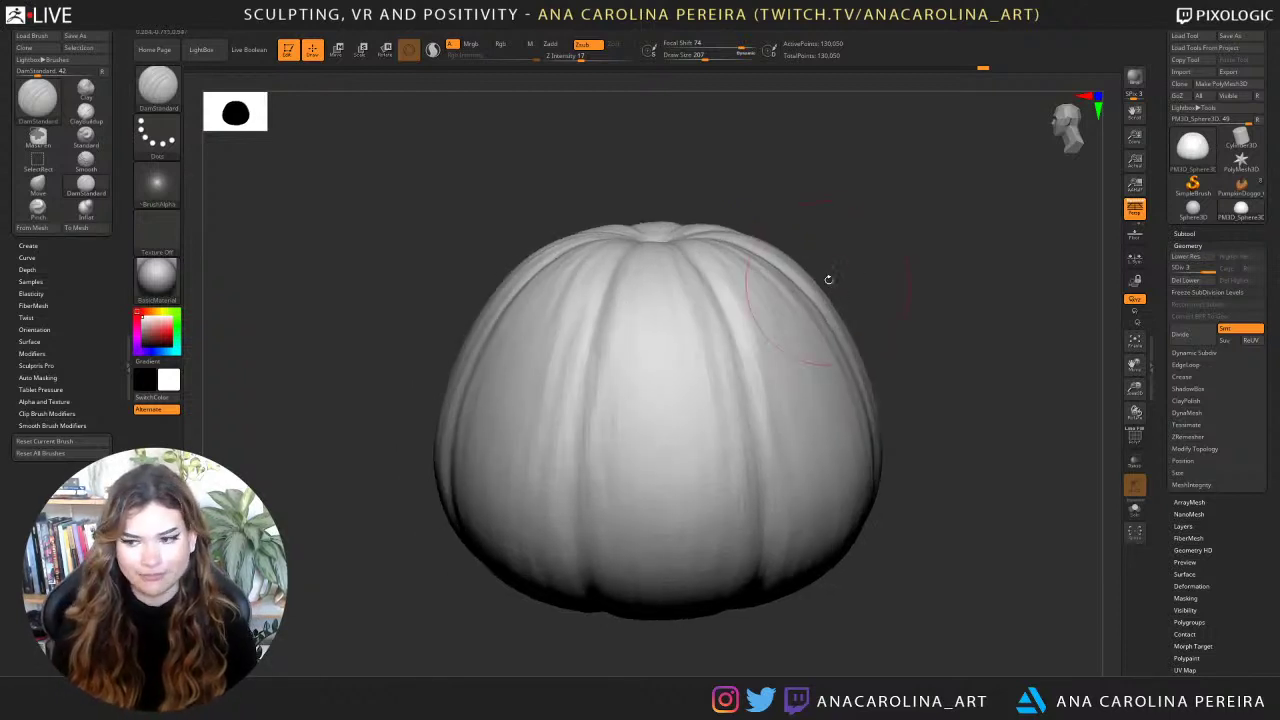
Reduce the draw size to 77, show the subtool list, and switch to the IMM Primitives brush.
key(space)
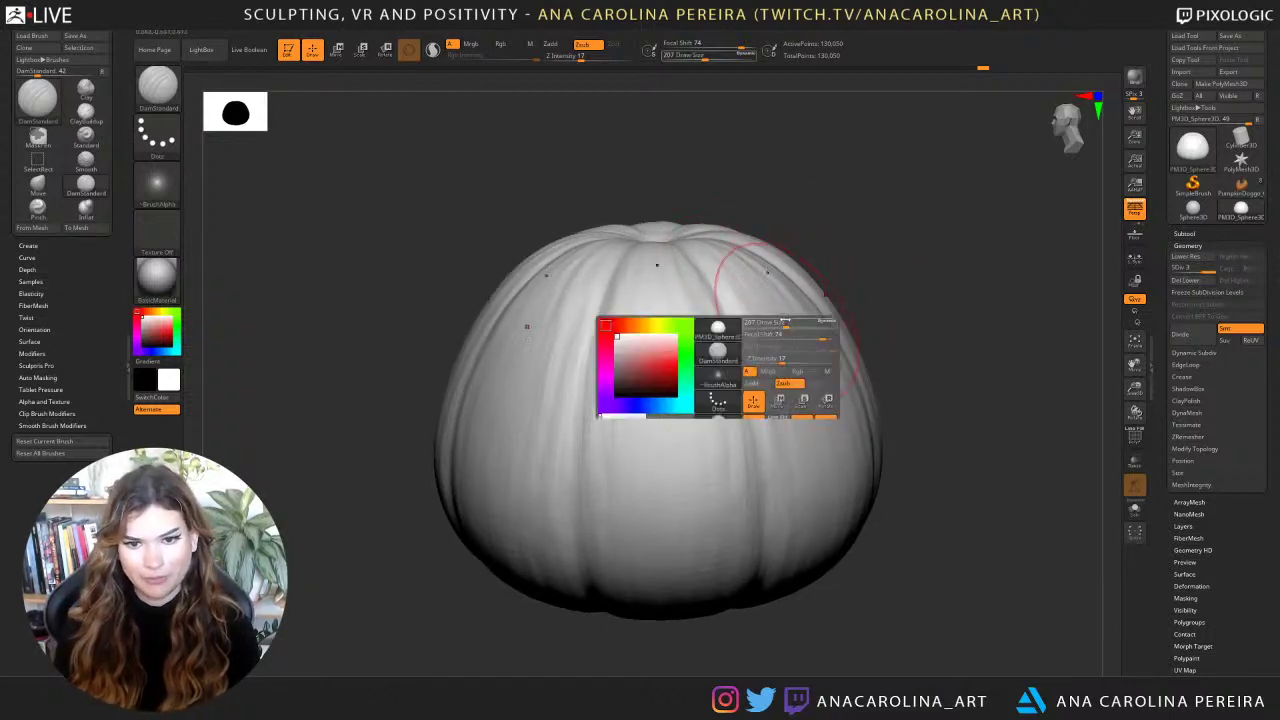
mouse_move(800, 300)
mouse_down()
mouse_move(875, 238)
mouse_move(817, 291)
mouse_up()
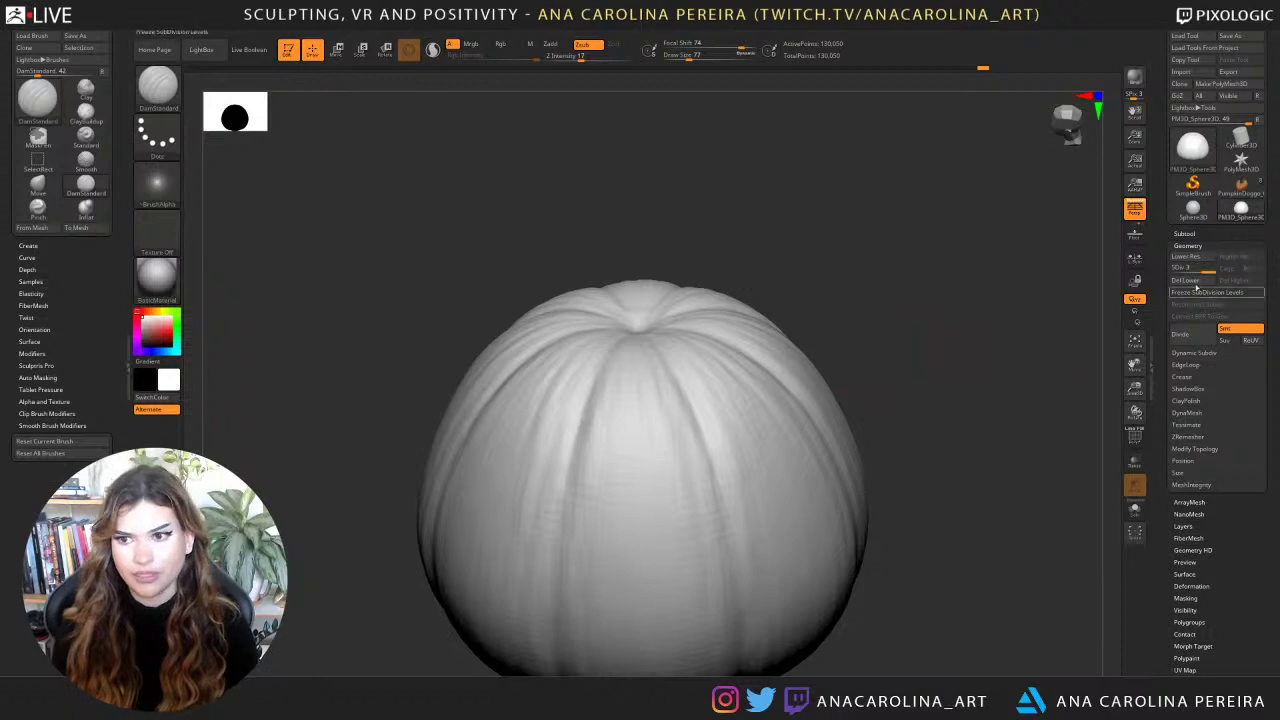
click(1185, 233)
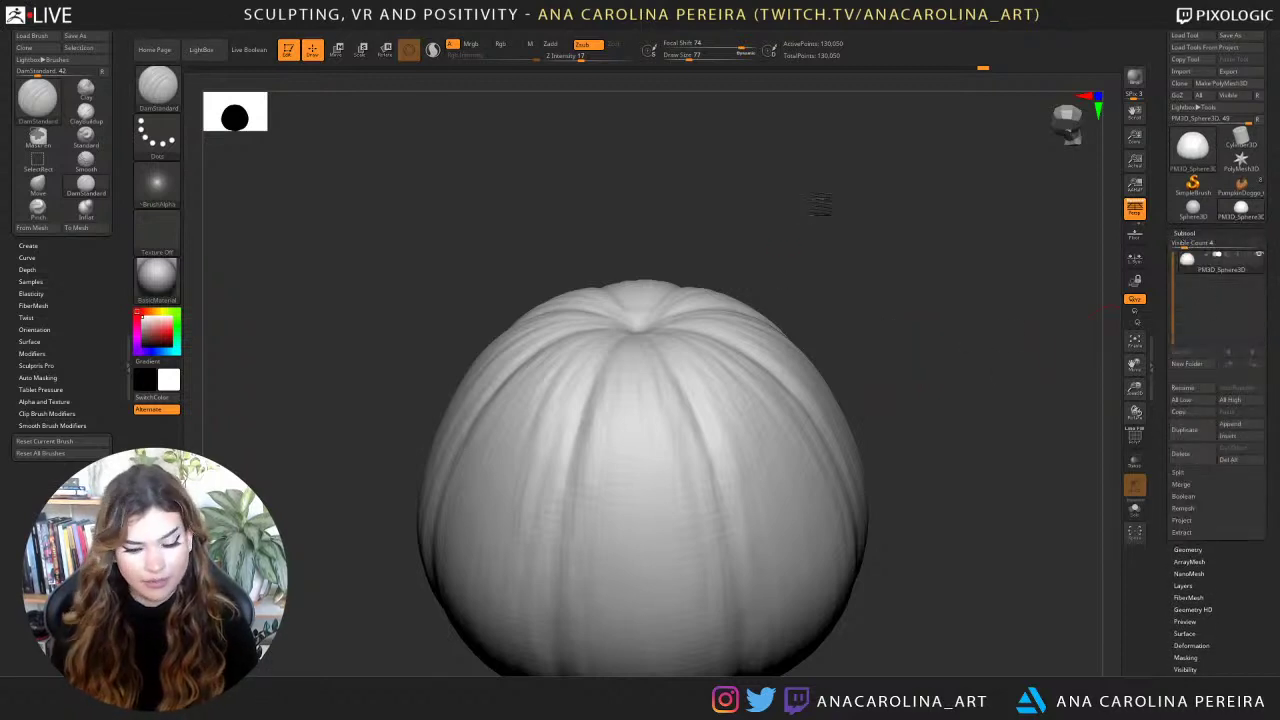
alt+drag(820, 204, 812, 210)
key(b)
key(i)
click(698, 362)
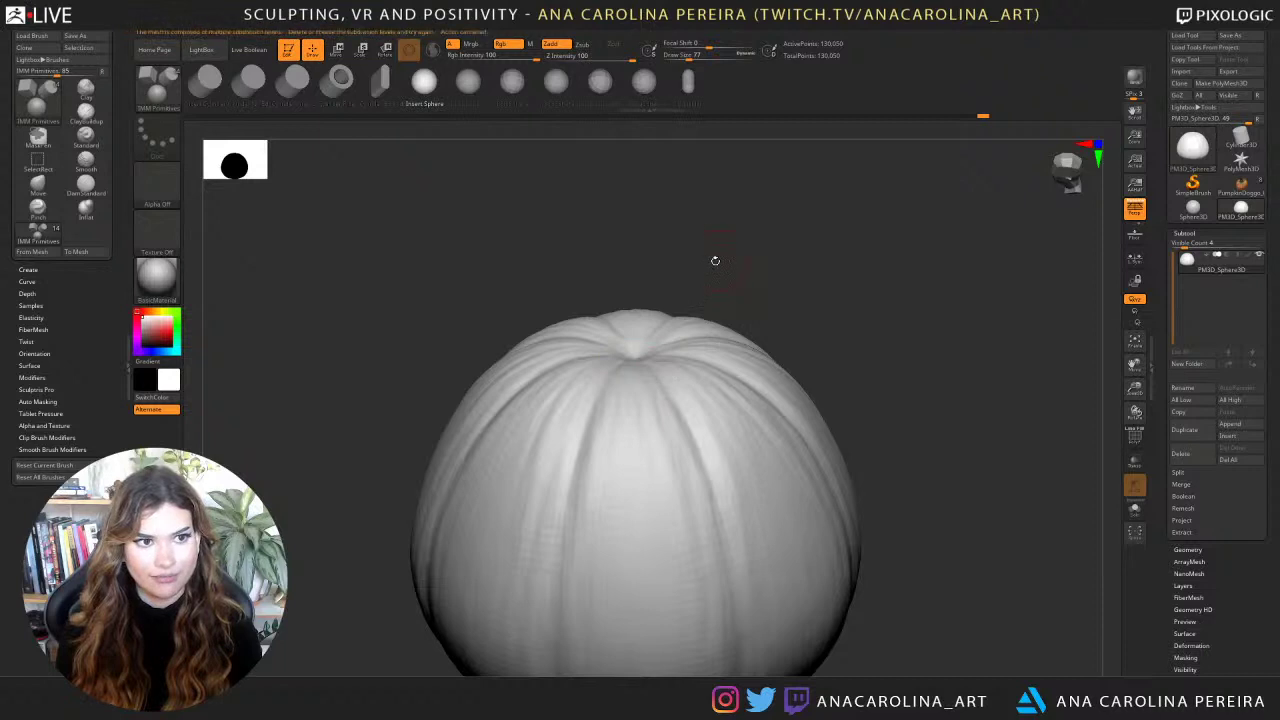
Append a sphere as a new subtool and make it the active one for the pumpkin's stem.
drag(730, 243, 811, 280)
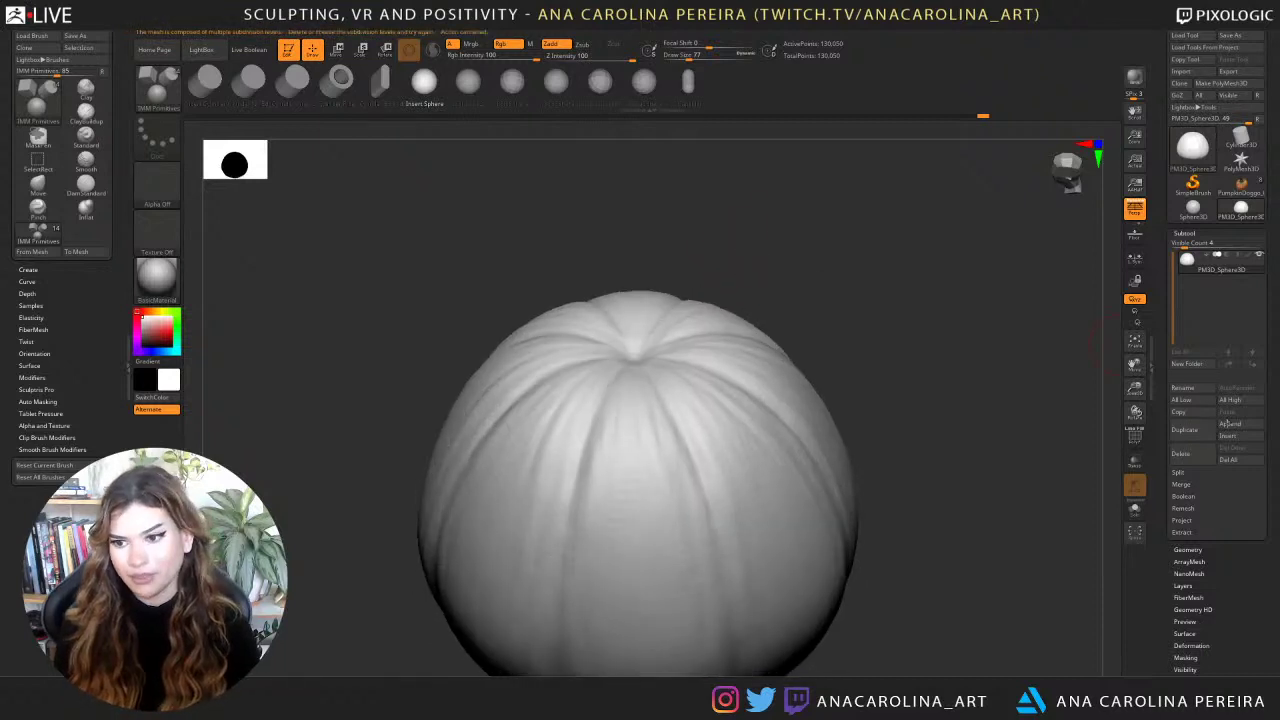
click(1230, 424)
click(798, 485)
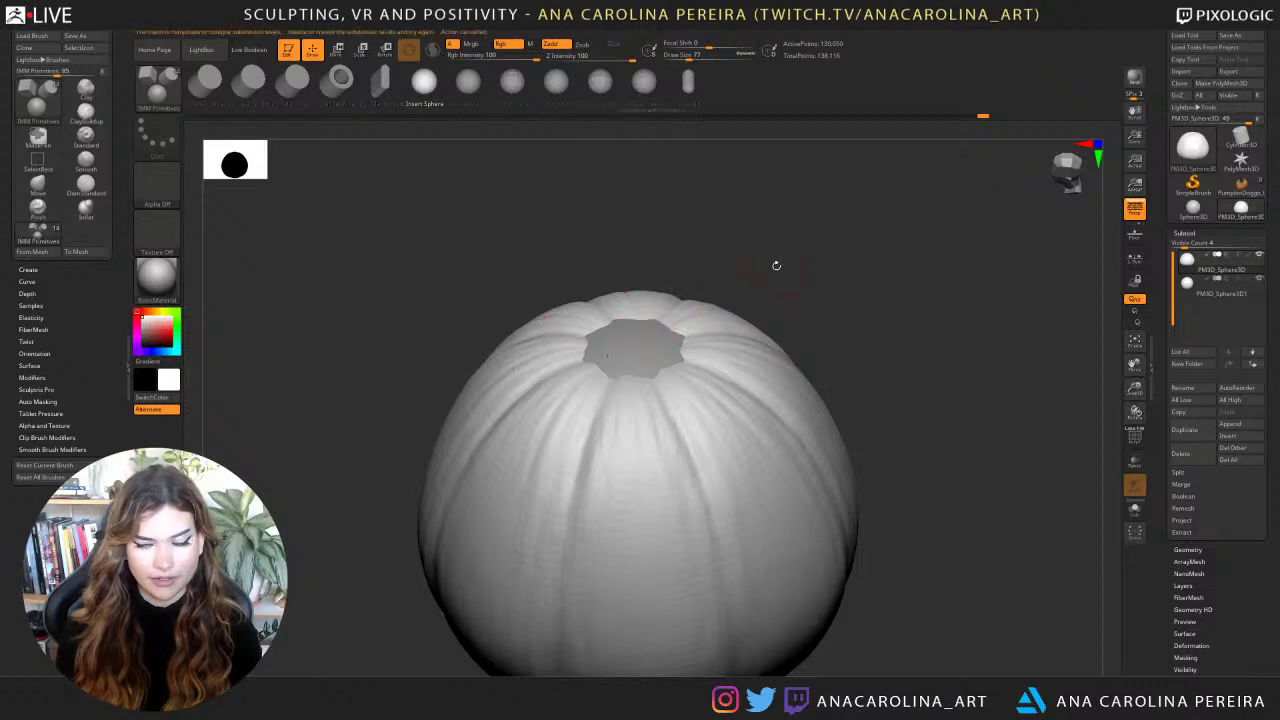
drag(1174, 286, 1179, 291)
key(ctrl+shift+z)
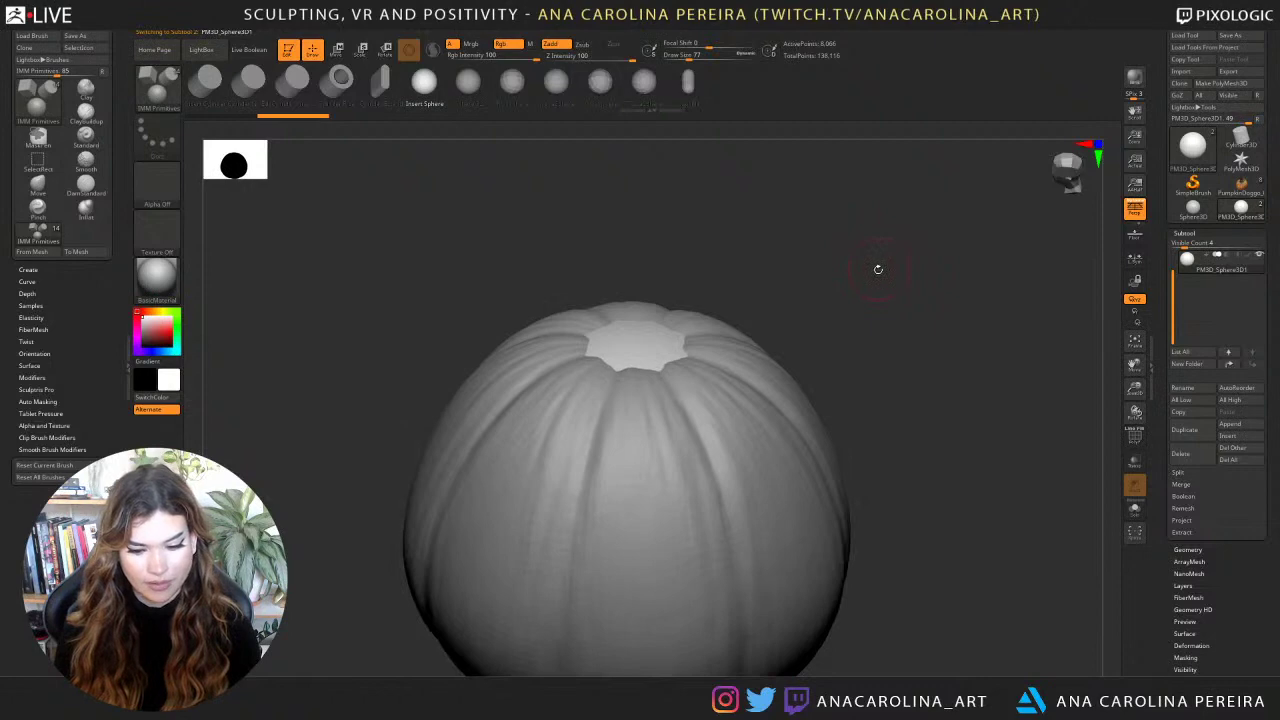
Switch to the SnakeHook brush and set its draw size to 202.
key(b)
key(s)
key(h)
key(space)
drag(620, 296, 637, 296)
mouse_move(709, 266)
mouse_down()
mouse_move(712, 245)
mouse_move(684, 281)
mouse_up()
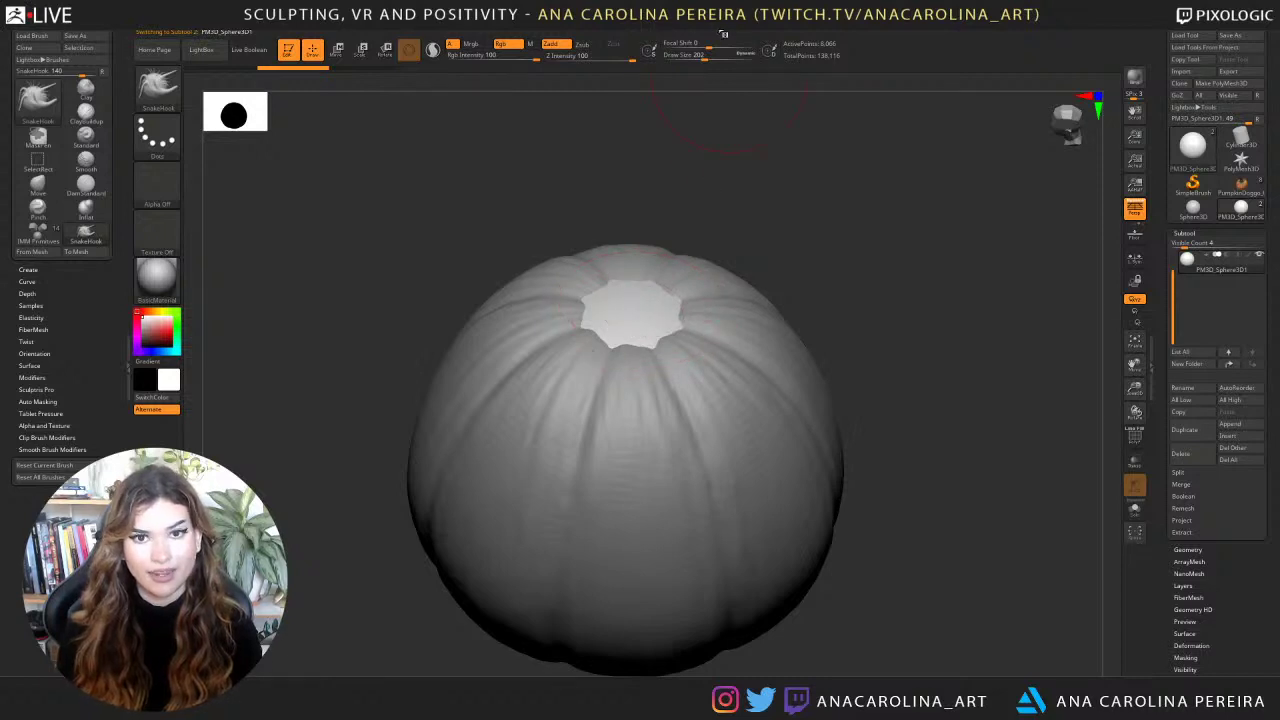
Enable radial symmetry with a count of 8 on the sphere, and undo the test pull made on it.
click(723, 34)
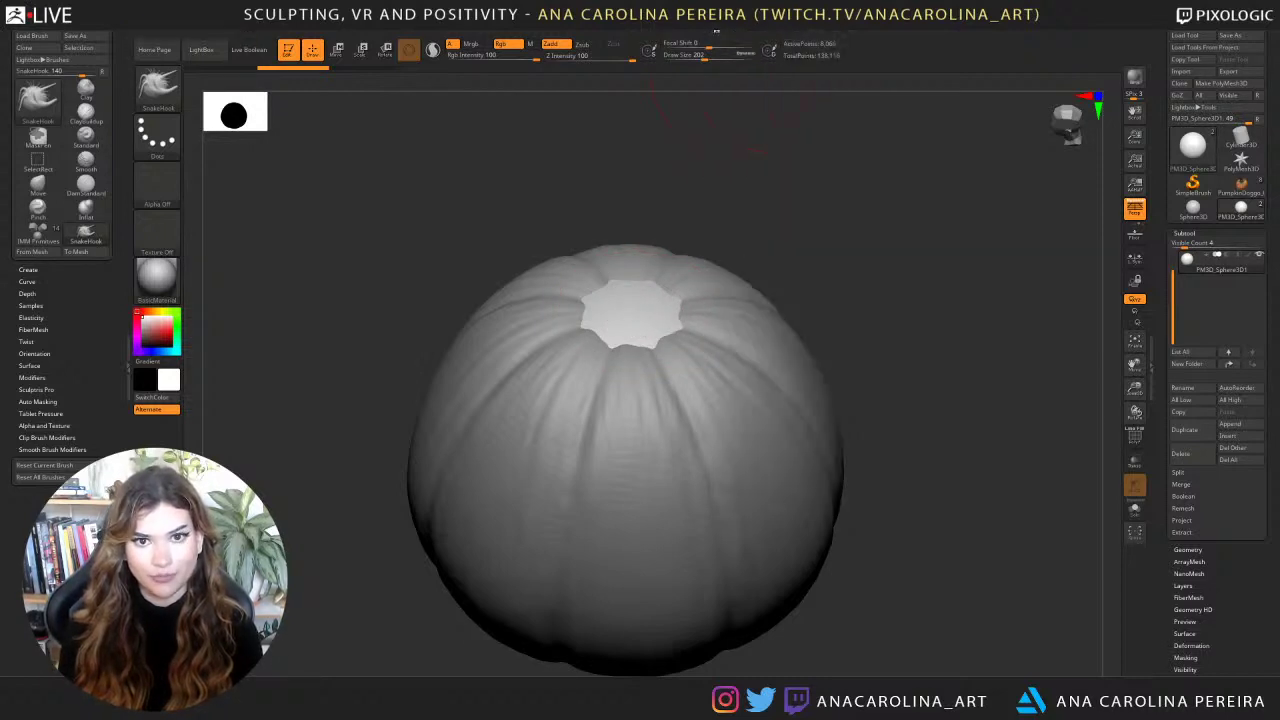
click(717, 33)
click(734, 36)
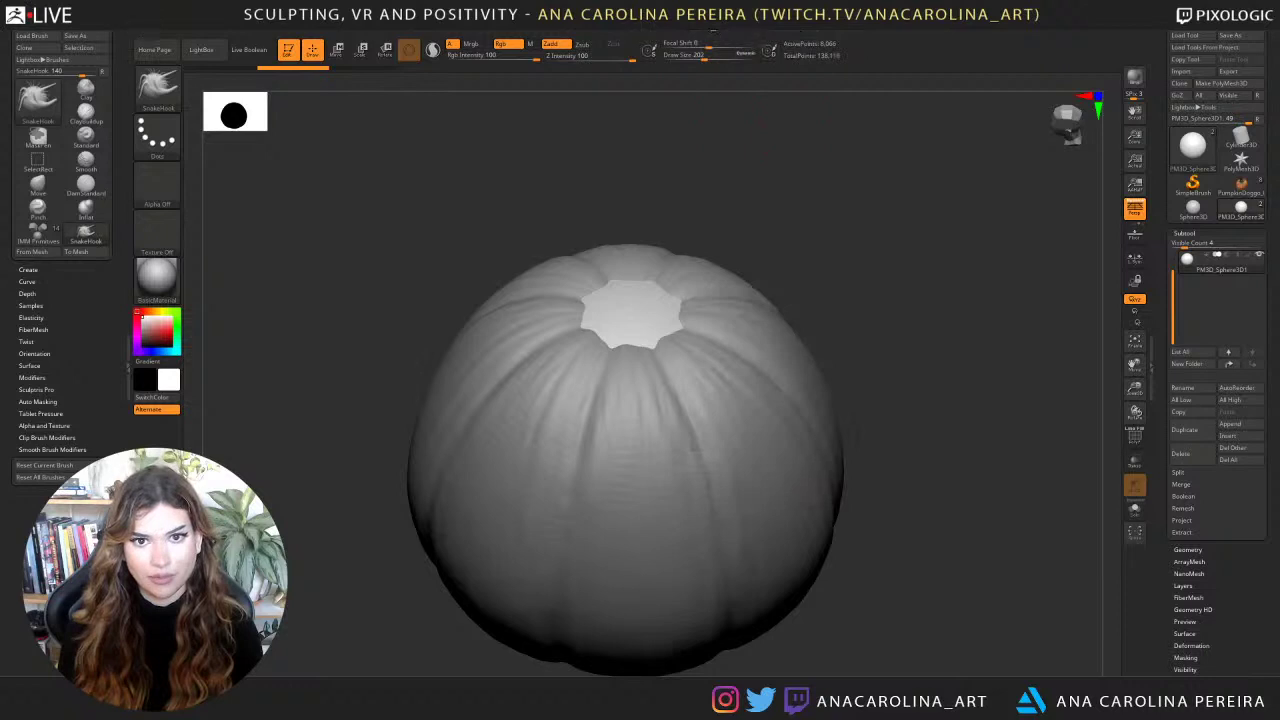
click(713, 33)
click(718, 332)
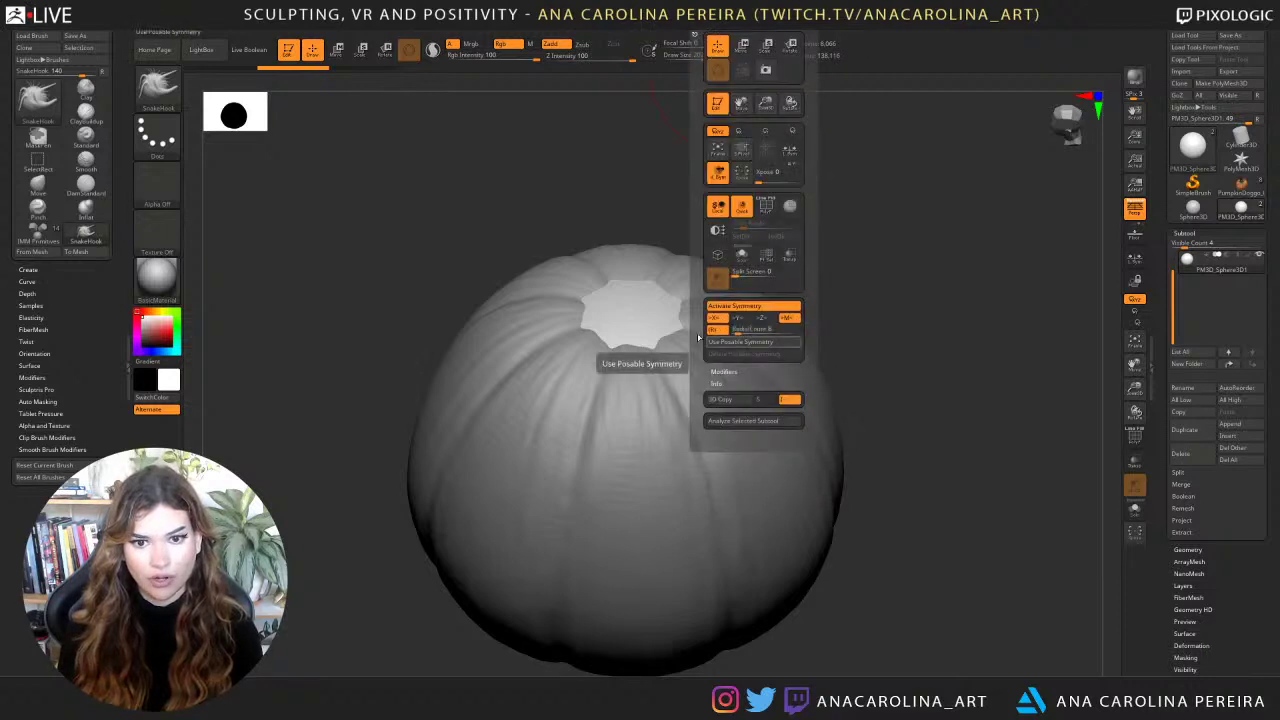
drag(652, 317, 665, 287)
key(ctrl+z)
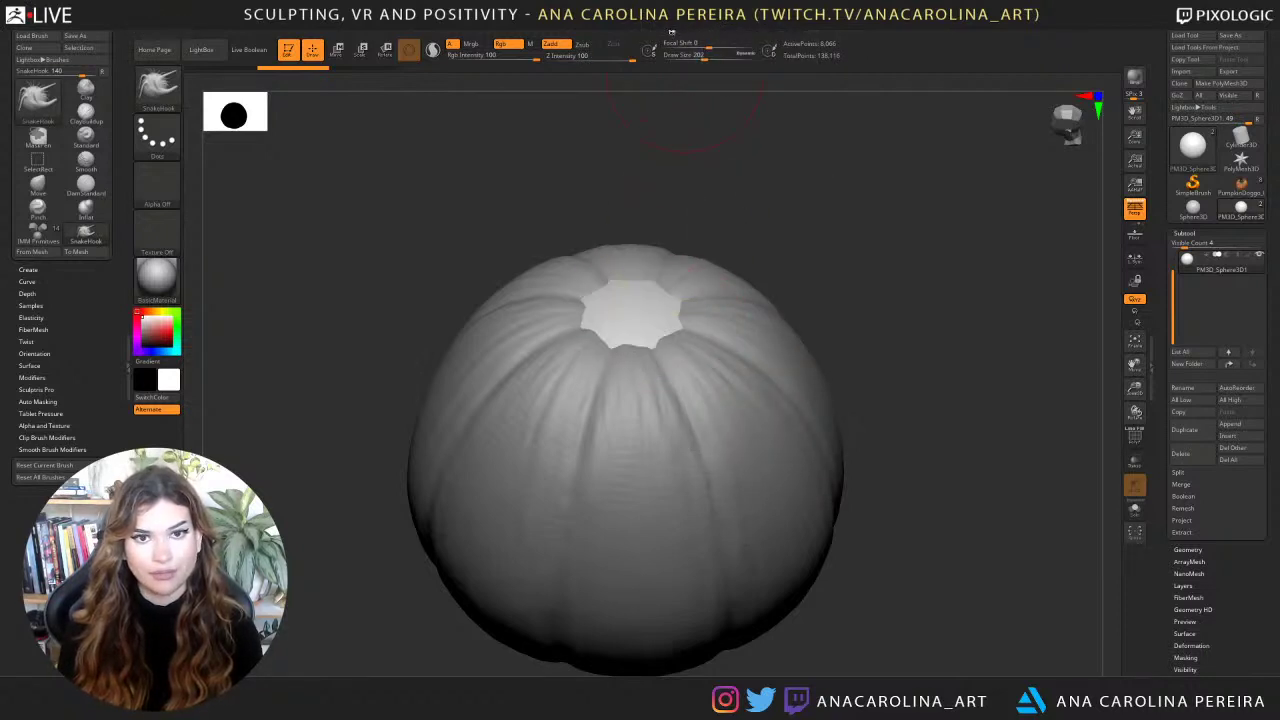
Change the sphere's radial symmetry axis from X to Y.
click(672, 32)
click(675, 34)
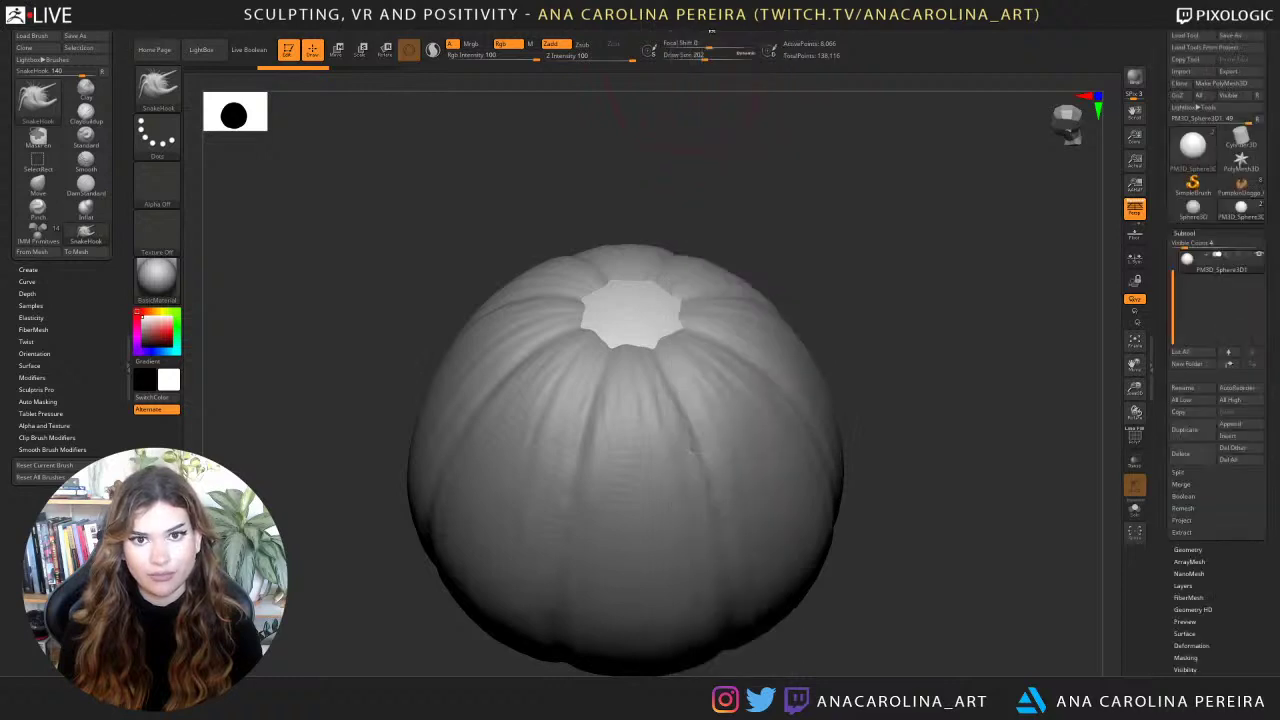
click(711, 31)
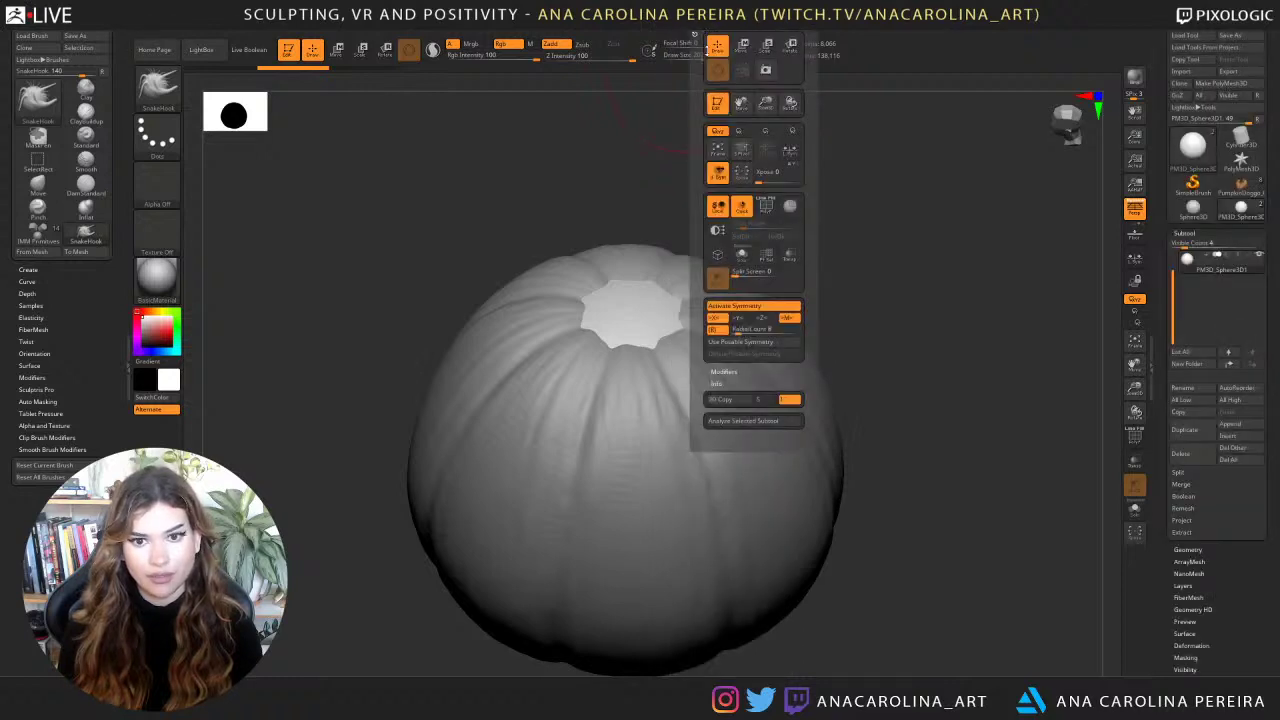
click(740, 318)
click(716, 318)
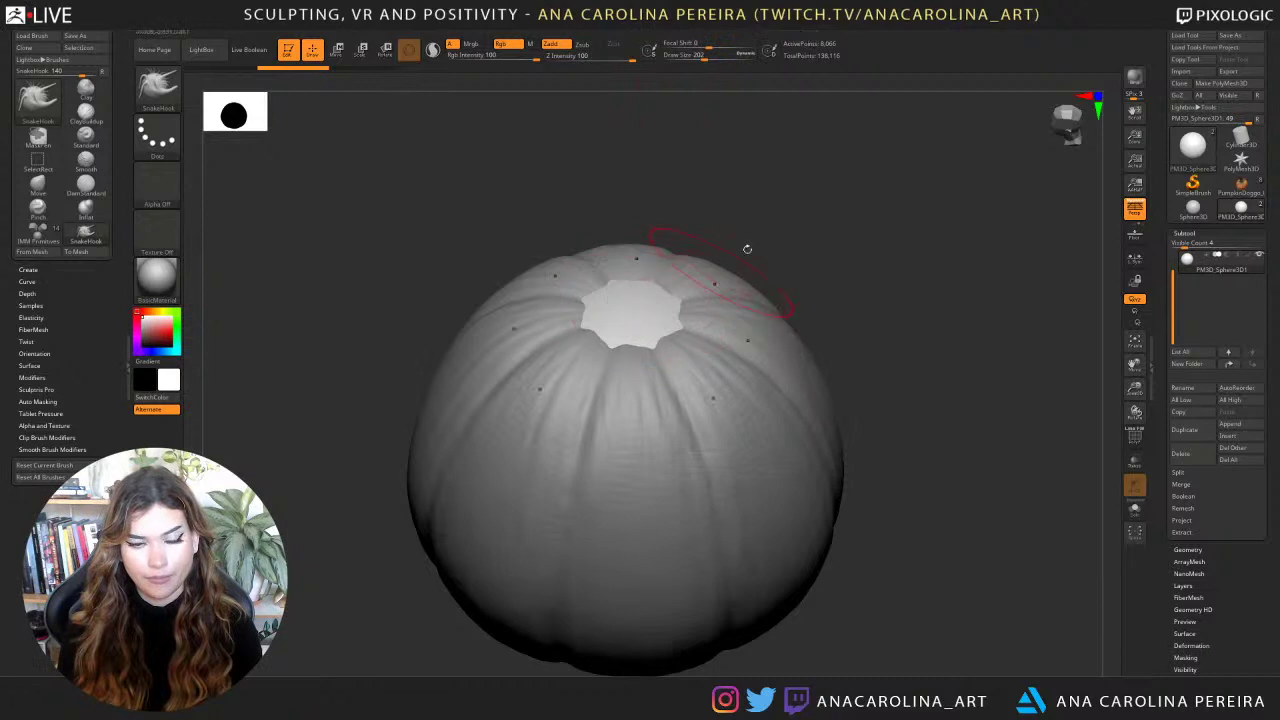
Shape the sphere with SnakeHook into a narrow stem with a flared base at the pumpkin's top centre.
drag(746, 246, 756, 200)
mouse_move(662, 313)
mouse_down()
mouse_move(654, 288)
mouse_move(693, 334)
mouse_up()
drag(660, 266, 654, 281)
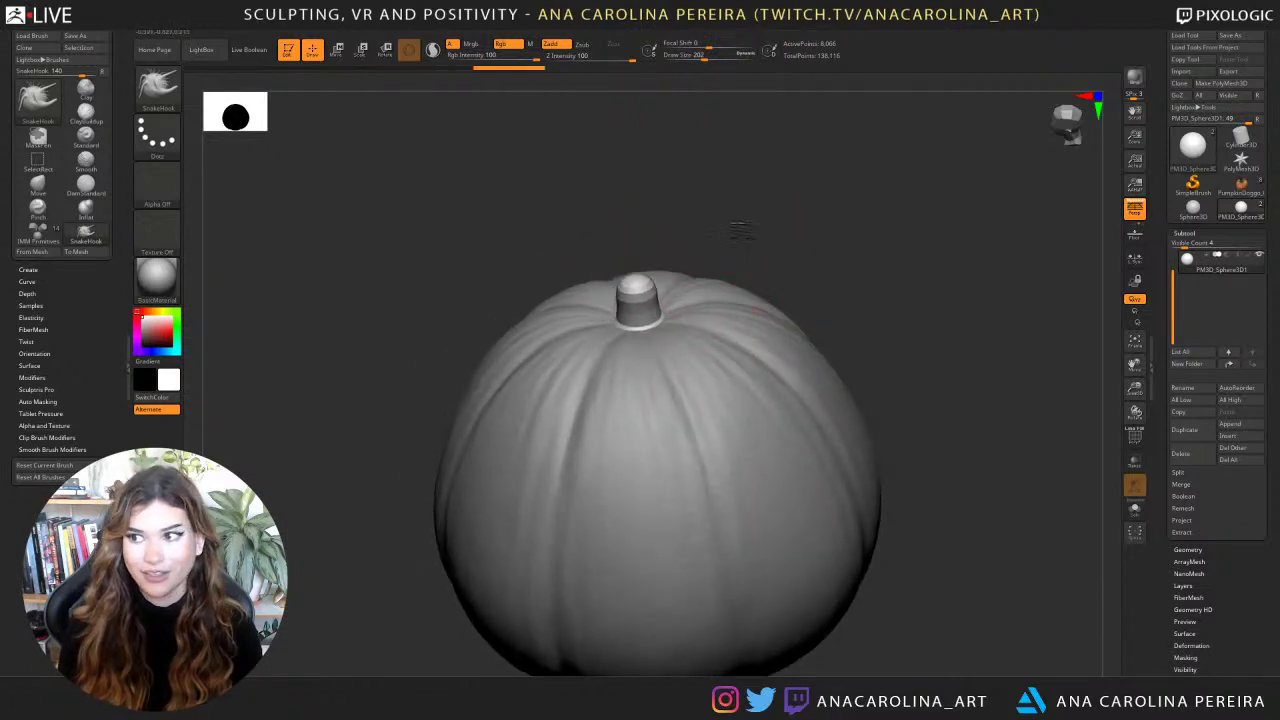
mouse_move(743, 234)
mouse_down()
mouse_move(743, 223)
mouse_move(664, 244)
mouse_move(757, 305)
mouse_move(706, 328)
mouse_move(730, 366)
mouse_up()
drag(702, 310, 720, 346)
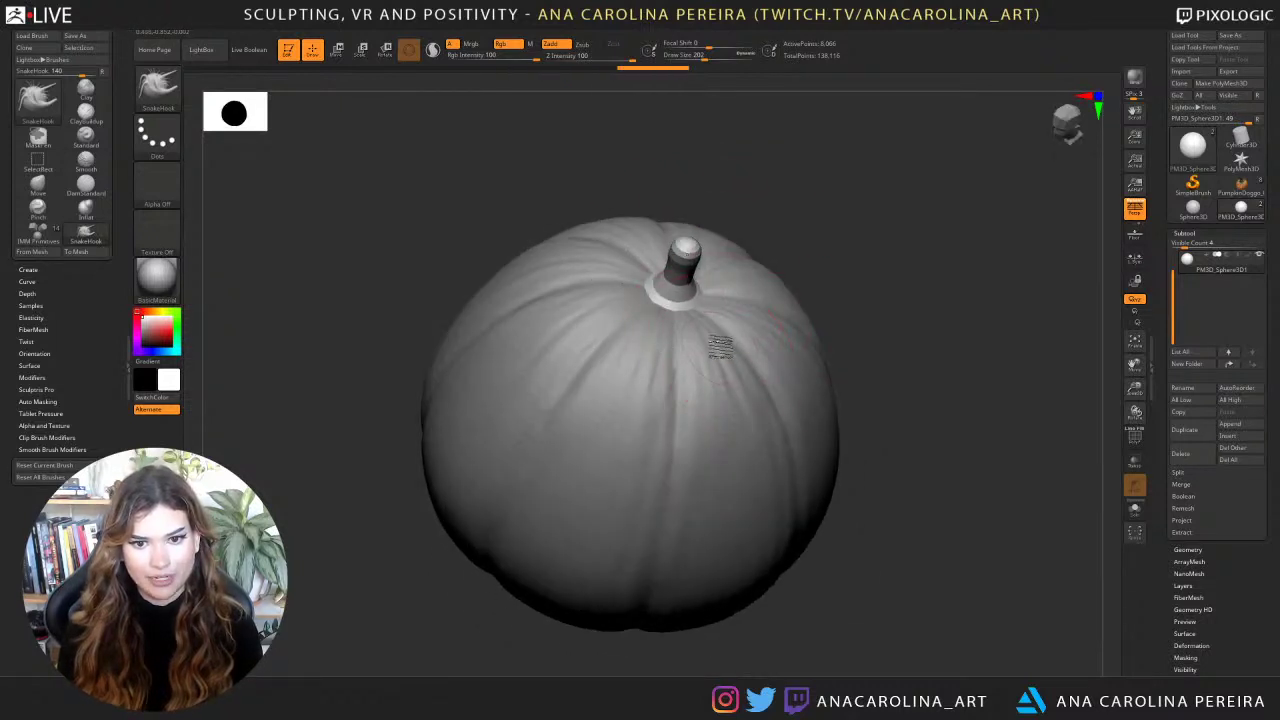
mouse_move(800, 307)
mouse_down()
mouse_move(789, 303)
mouse_move(809, 249)
mouse_up()
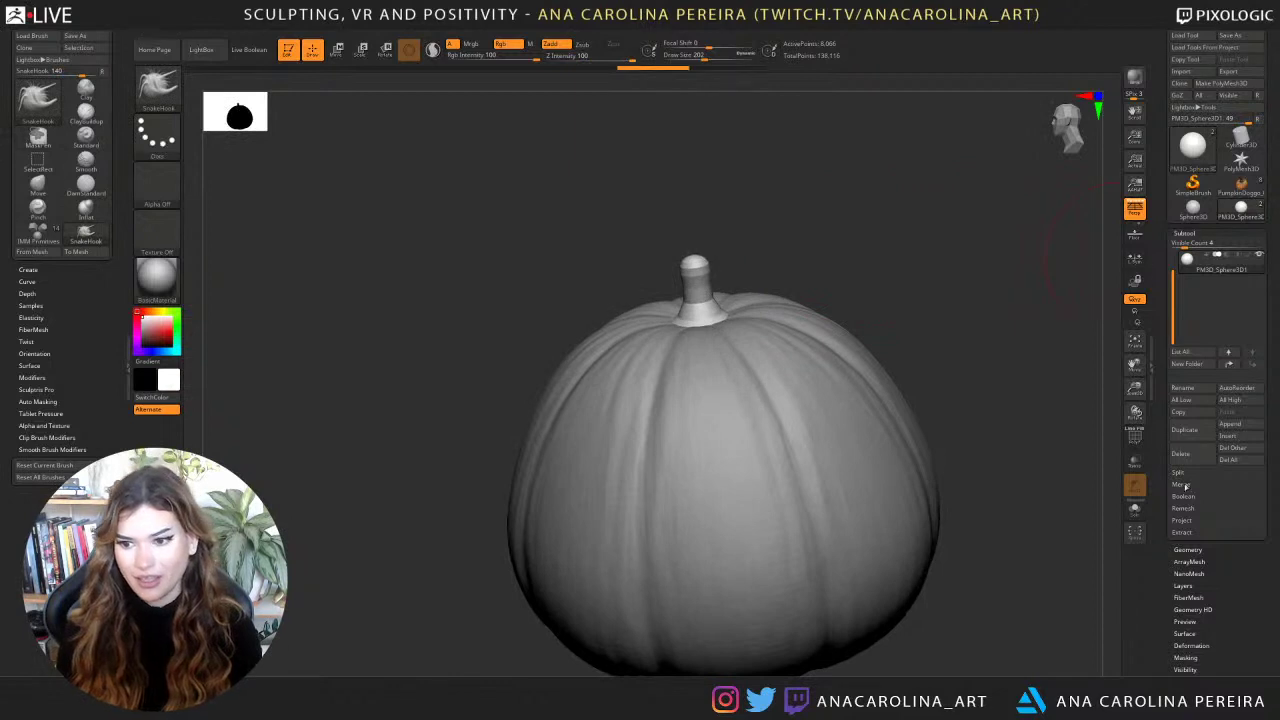
Subdivide the stem up to subdivision level 3 and smooth its flared base.
key(ctrl+shift+d)
click(1188, 550)
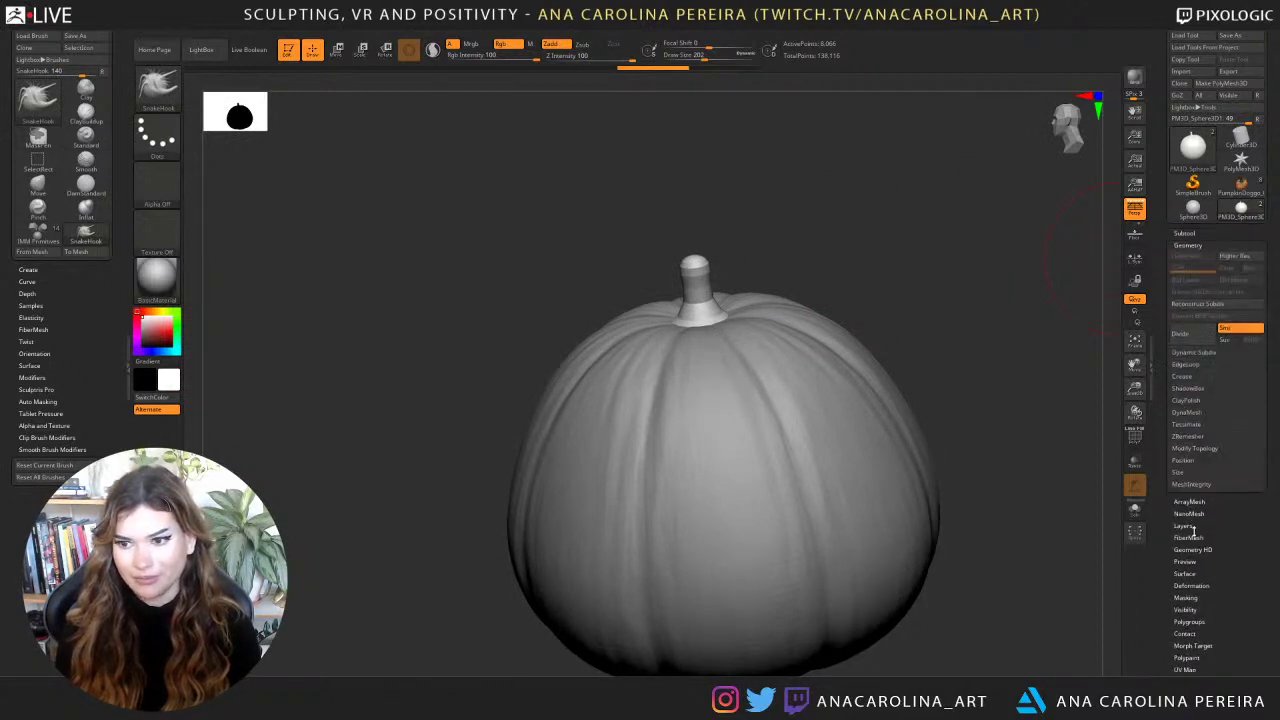
click(1187, 336)
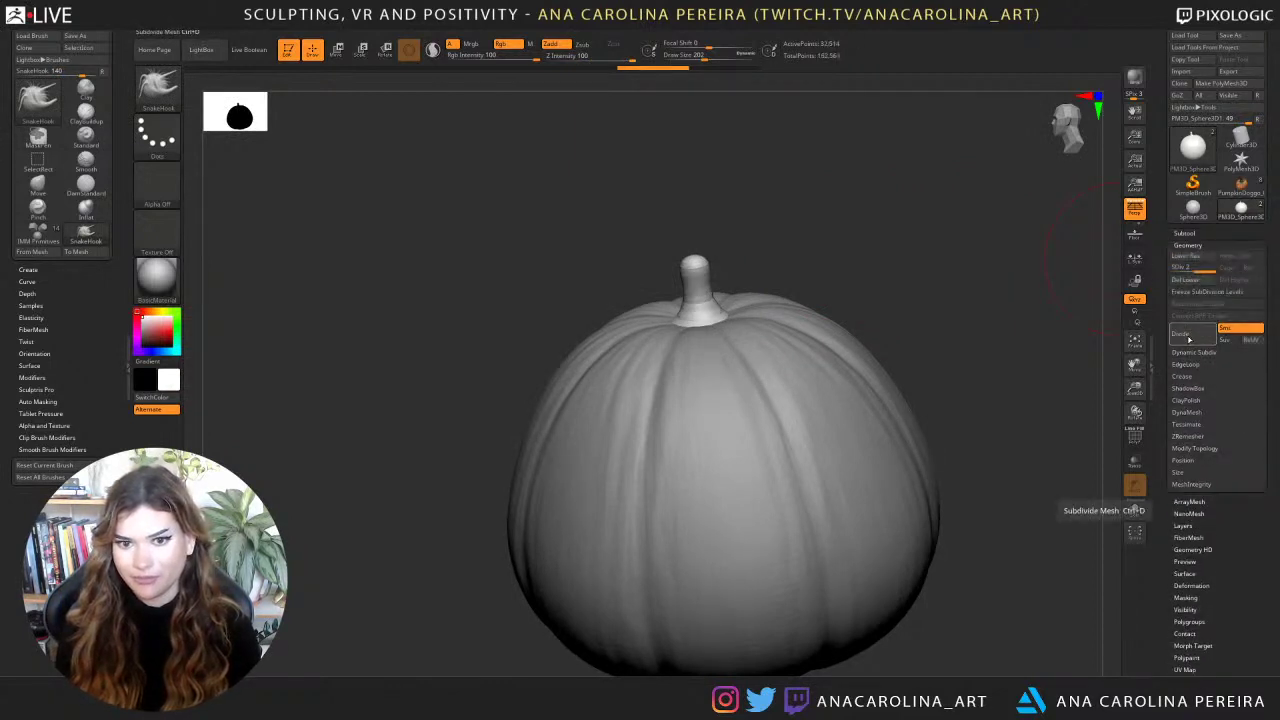
shift+drag(712, 315, 716, 303)
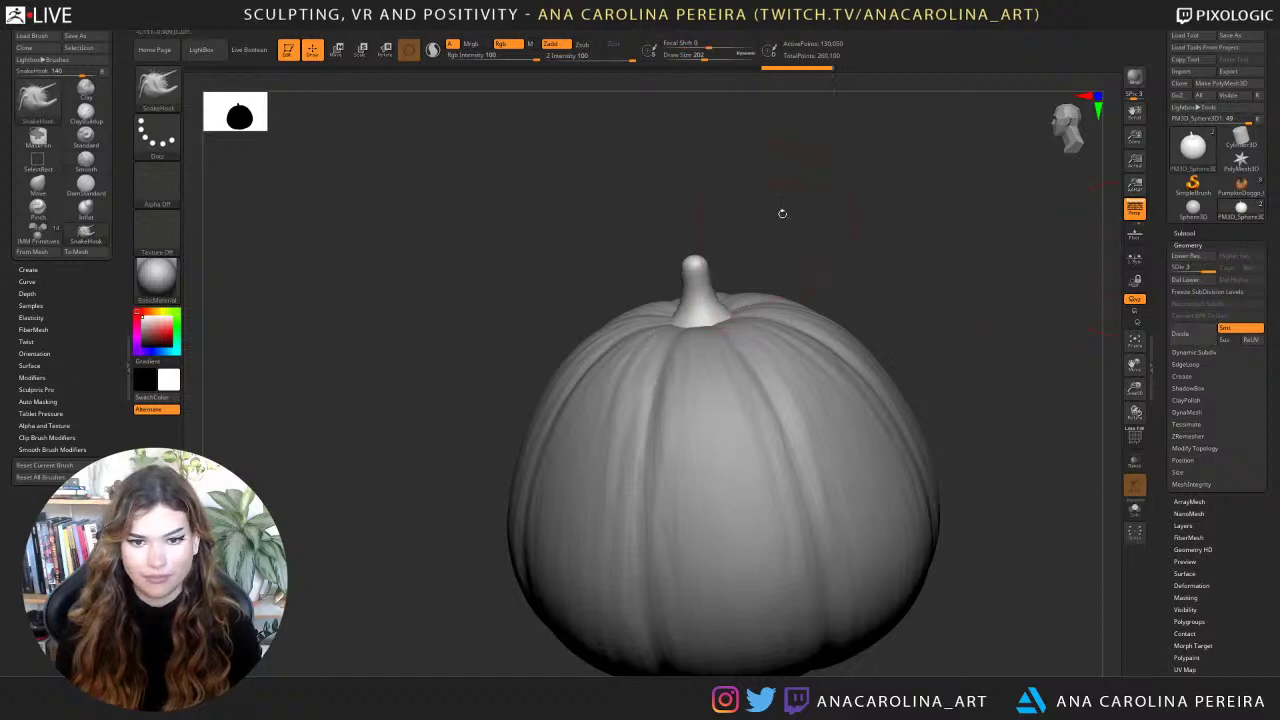
Reduce the SnakeHook draw size to 54, then pull pointed ridges outward around the stem's base and smooth them.
mouse_move(783, 214)
alt+mouse_down()
mouse_move(843, 257)
mouse_move(846, 330)
alt+mouse_up()
key(space)
drag(845, 286, 824, 286)
drag(857, 208, 815, 285)
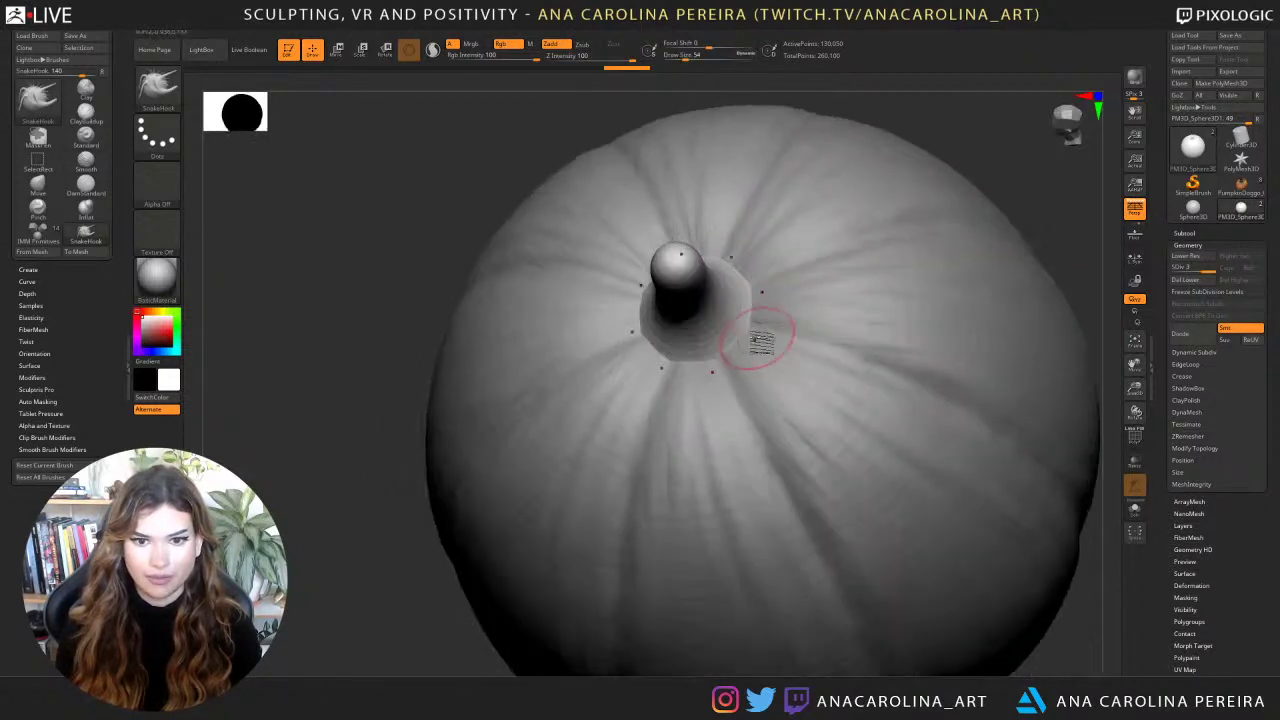
mouse_move(761, 337)
mouse_down()
mouse_move(793, 345)
mouse_move(778, 352)
mouse_up()
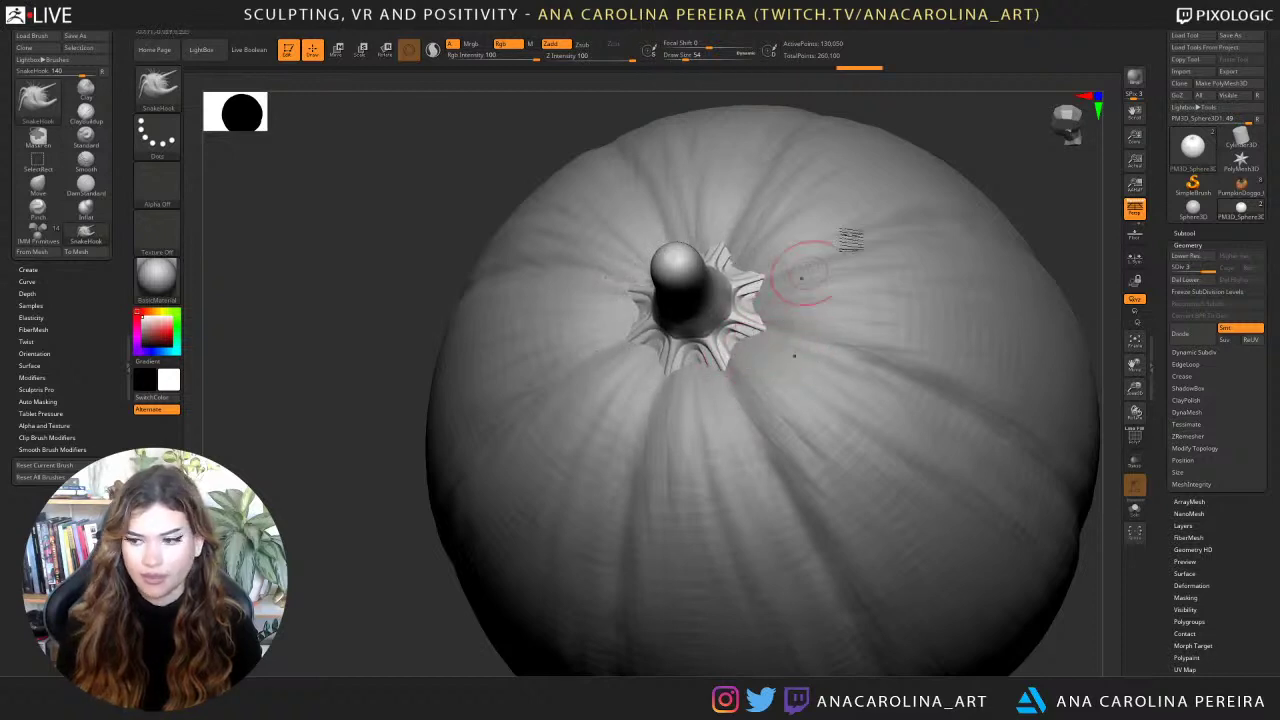
mouse_move(957, 143)
mouse_down()
mouse_move(1005, 100)
mouse_move(918, 258)
mouse_up()
shift+drag(800, 309, 780, 318)
drag(932, 238, 936, 193)
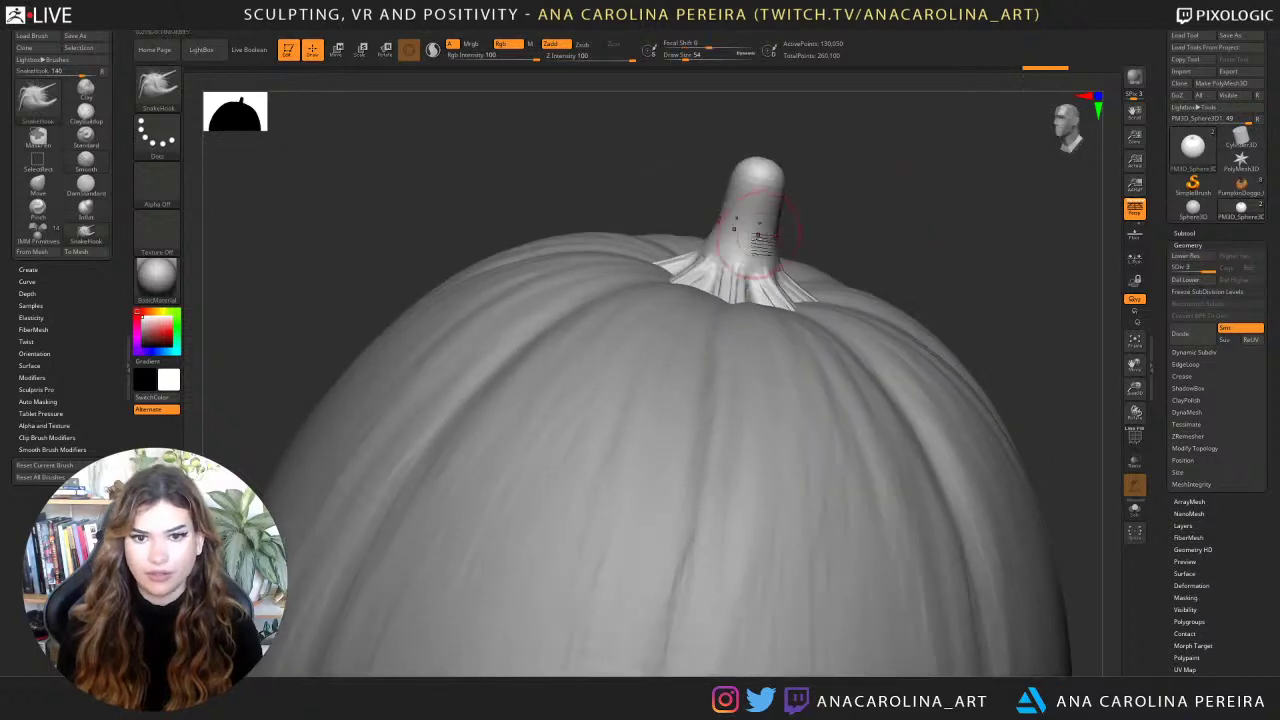
Set the SnakeHook draw size to 68 and pull the stem's upper part outward to thicken it.
key(space)
drag(773, 257, 779, 257)
mouse_move(768, 207)
mouse_down()
mouse_move(790, 207)
mouse_move(777, 180)
mouse_move(760, 190)
mouse_move(782, 262)
mouse_up()
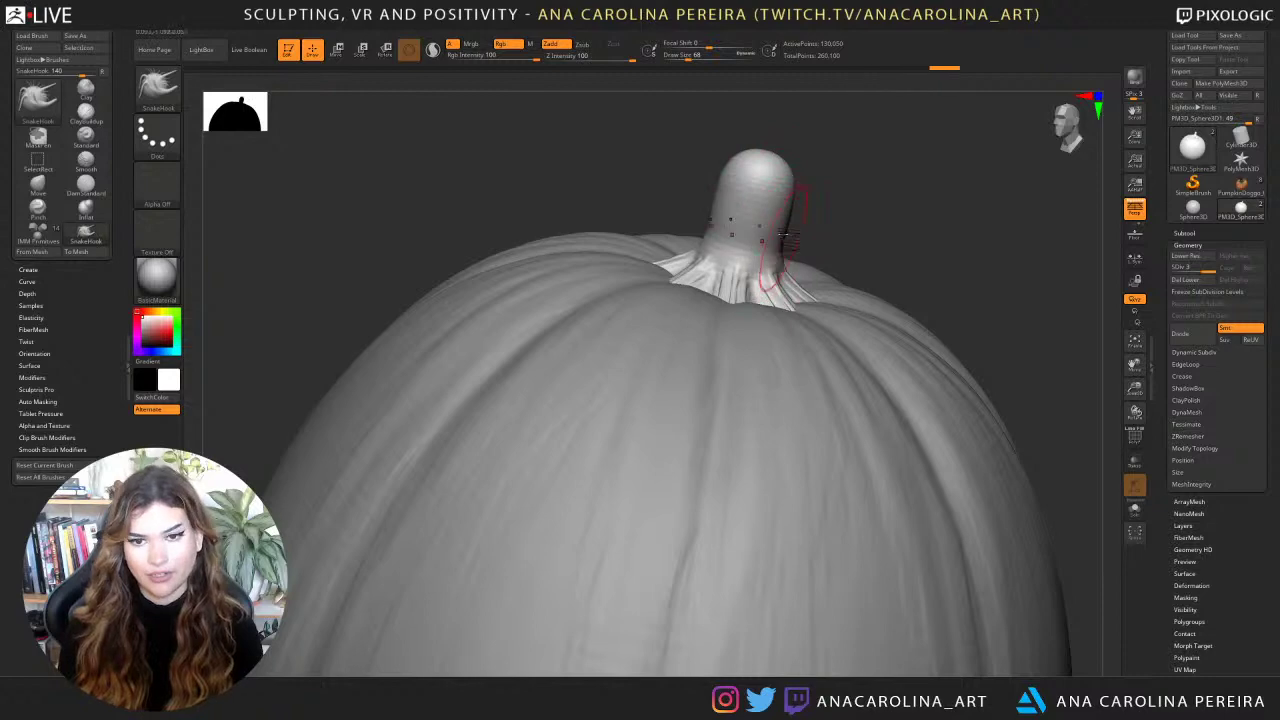
Flatten the rounded tip of the stem into a flat cut surface with the TrimDynamic brush.
mouse_move(800, 200)
right_down()
mouse_move(823, 234)
mouse_move(846, 203)
mouse_move(815, 217)
right_up()
key(b)
key(t)
key(d)
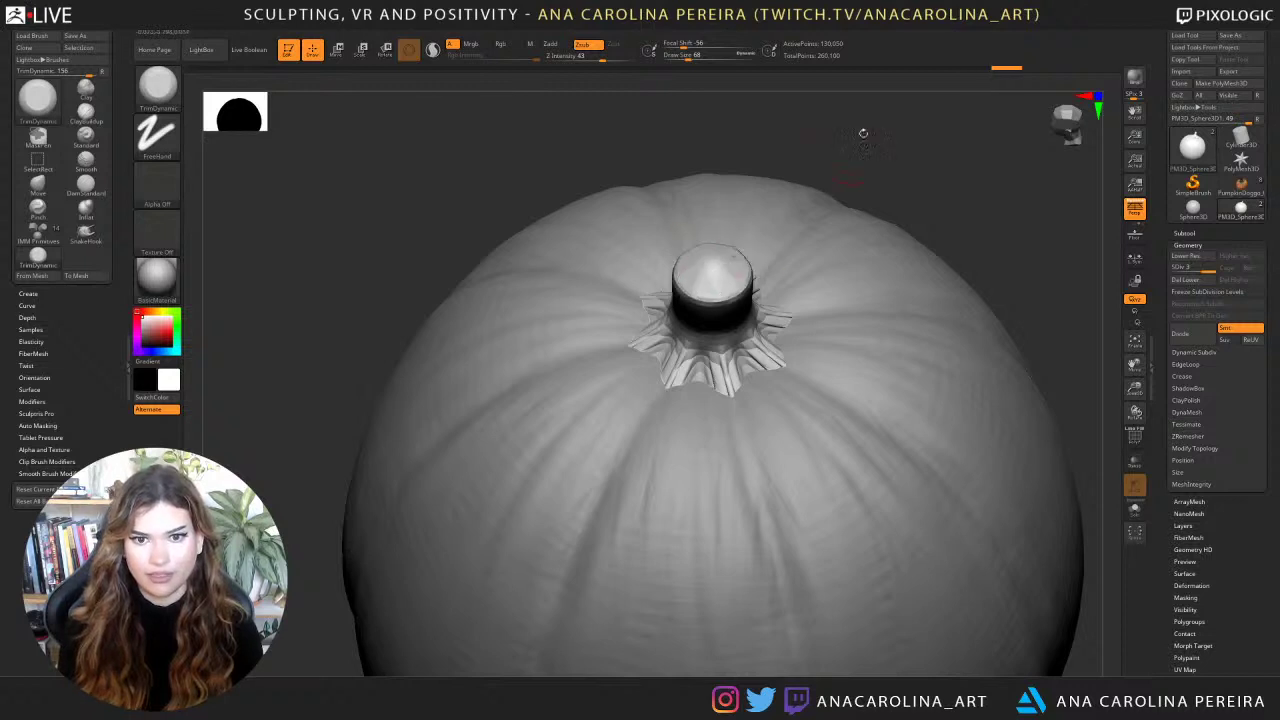
mouse_move(863, 133)
mouse_down()
mouse_move(831, 131)
mouse_move(812, 185)
mouse_up()
key(ctrl+z)
drag(612, 272, 622, 296)
right_drag(790, 142, 803, 125)
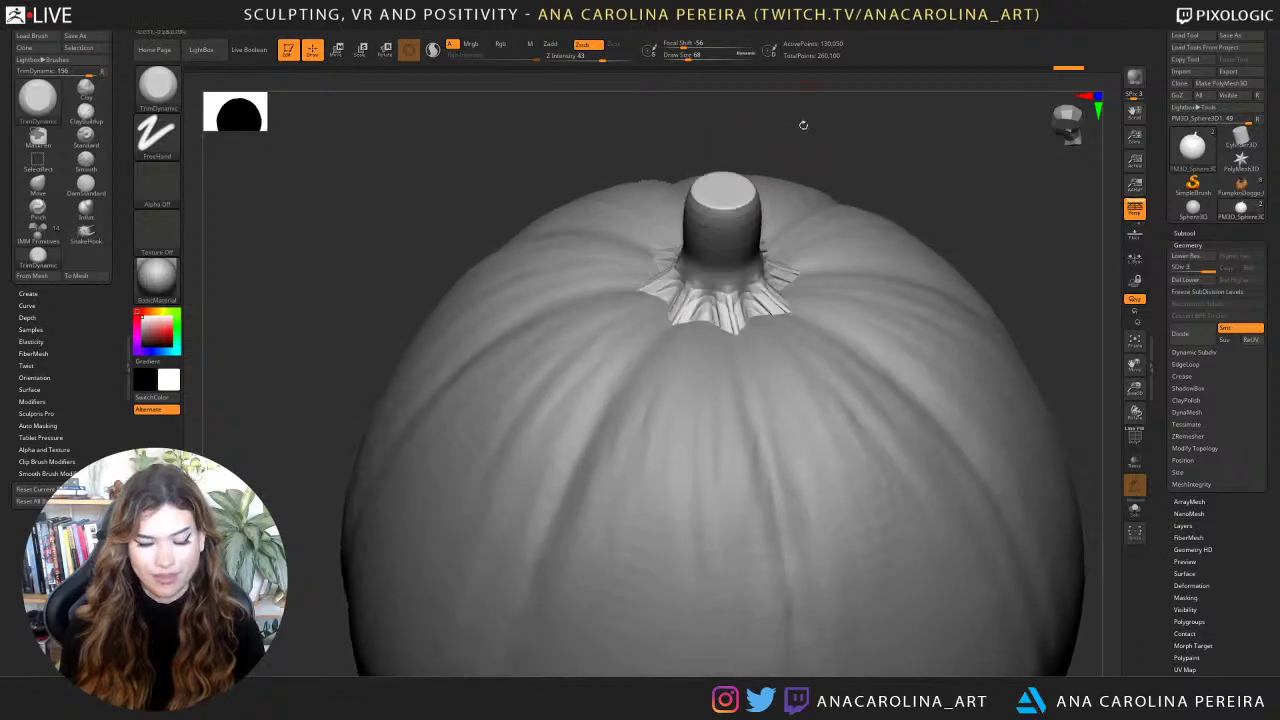
Try to reshape the rim of the stem's flat top with the Move brush at draw size 27.
key(b)
key(m)
key(v)
key(space)
drag(735, 196, 748, 201)
key(space)
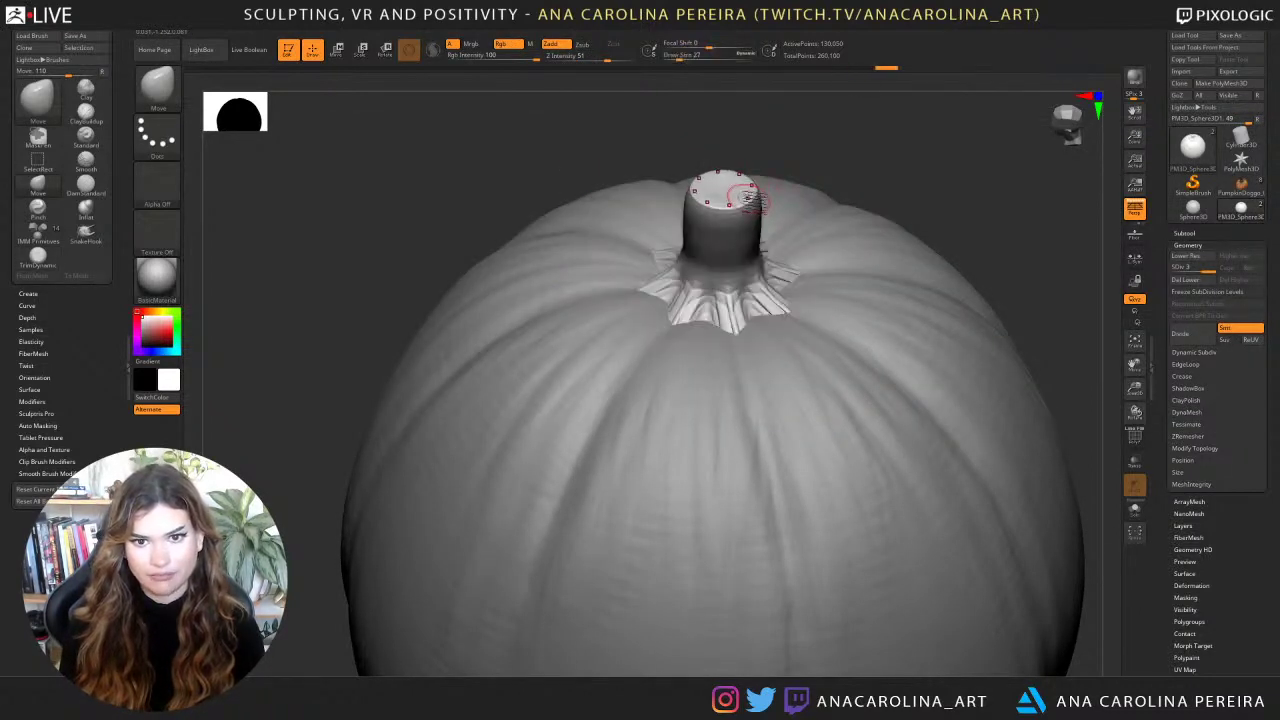
key(ctrl+z)
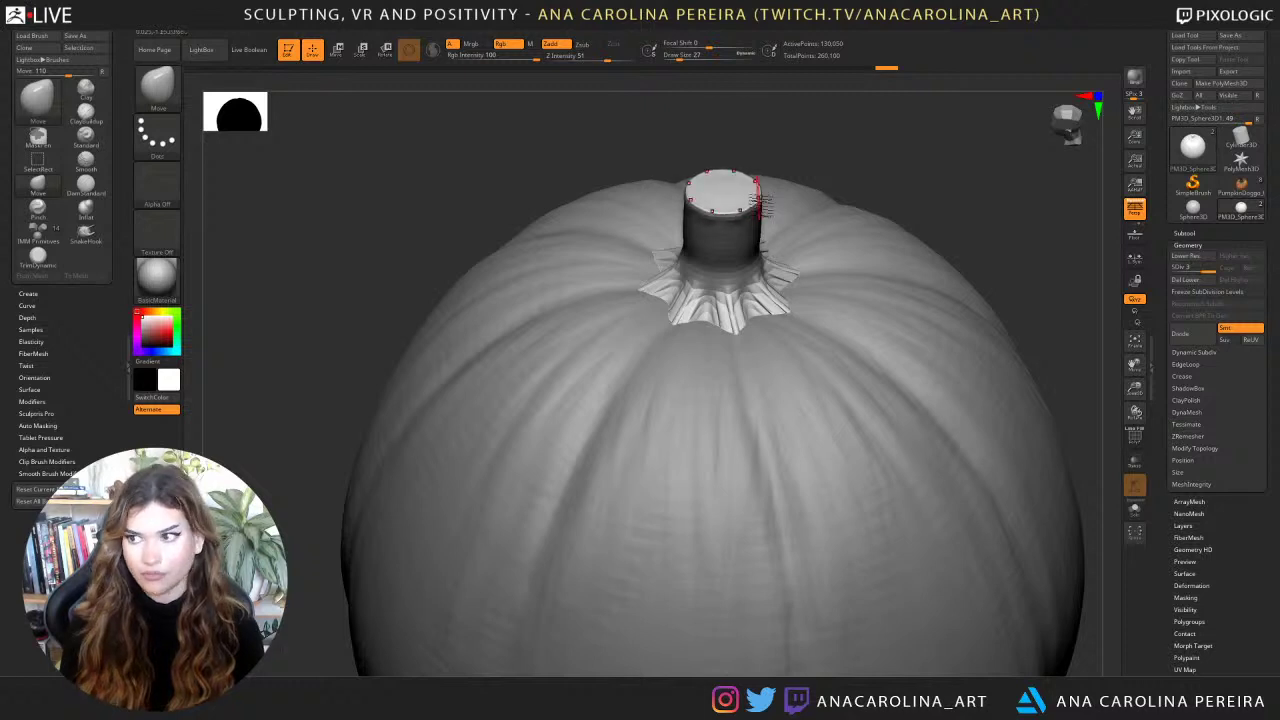
Push the underside of the stem's sphere up inside the pumpkin with the Move brush at draw size 386.
drag(876, 132, 805, 102)
mouse_move(786, 186)
mouse_down()
mouse_move(768, 178)
mouse_move(764, 208)
mouse_move(811, 220)
mouse_move(815, 308)
mouse_up()
mouse_move(871, 214)
mouse_down()
mouse_move(874, 188)
mouse_move(914, 200)
mouse_move(780, 172)
mouse_move(877, 166)
mouse_move(891, 114)
mouse_move(877, 177)
mouse_move(866, 148)
mouse_move(887, 155)
mouse_up()
key(space)
key(space)
key(space)
drag(768, 421, 762, 402)
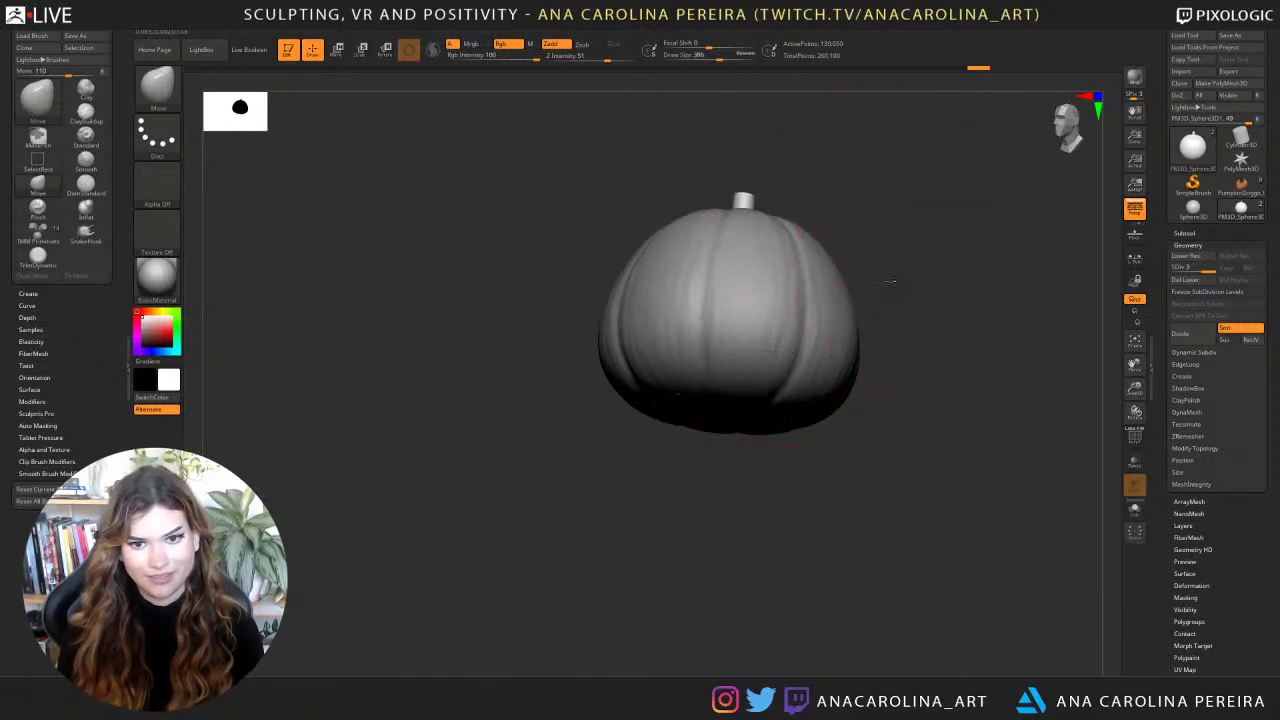
Delete the stem's lower subdivision levels and choose TrimCurve as the active selection brush.
drag(892, 280, 900, 262)
alt+drag(900, 262, 840, 340)
click(1190, 292)
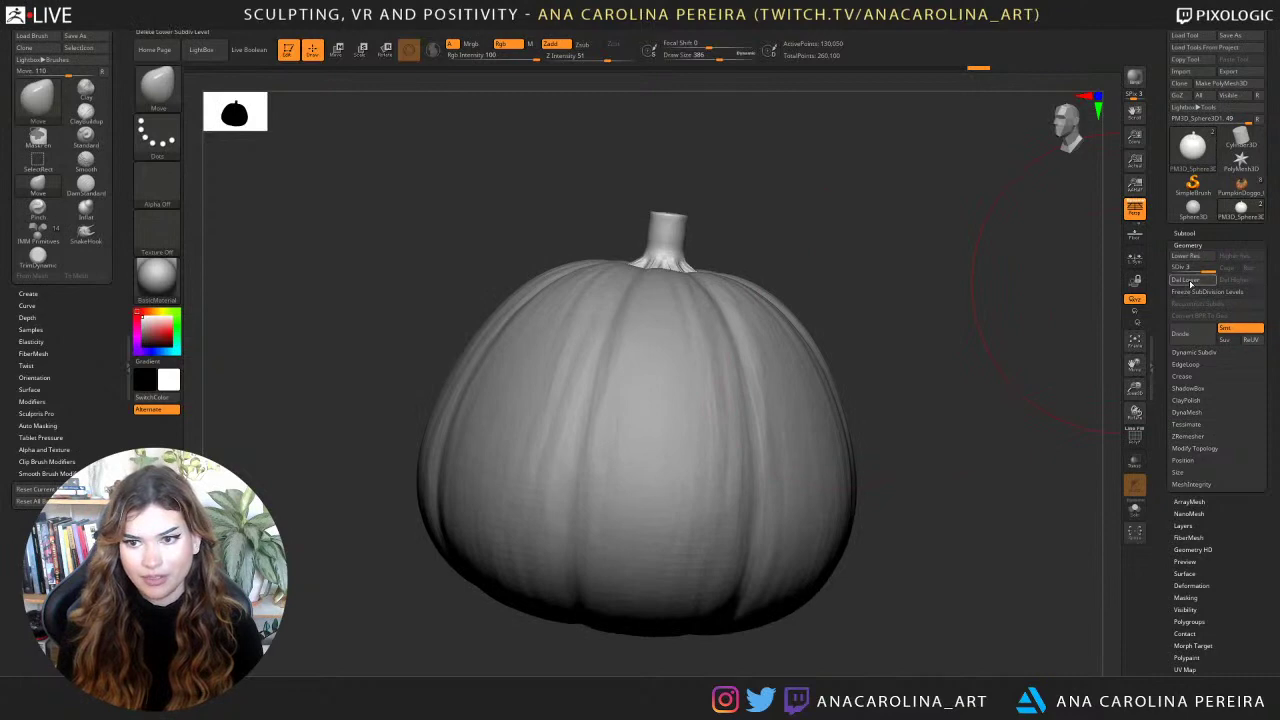
key(b)
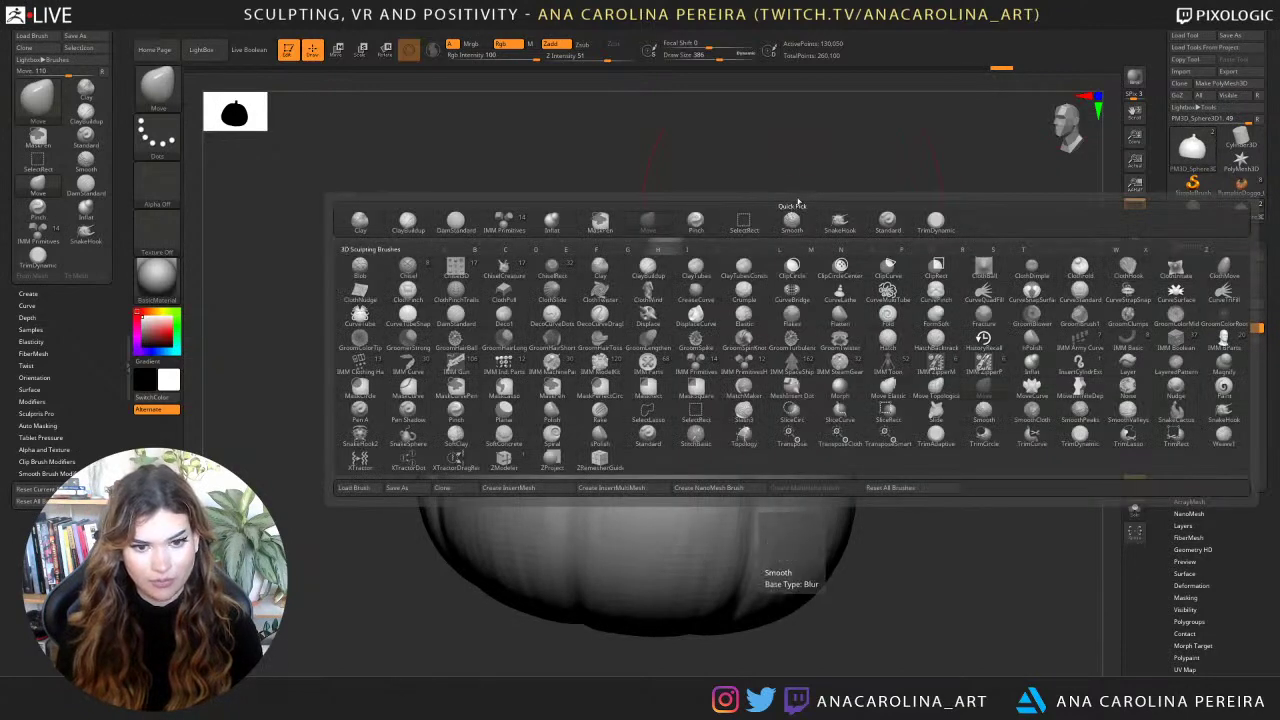
key(Escape)
key(b)
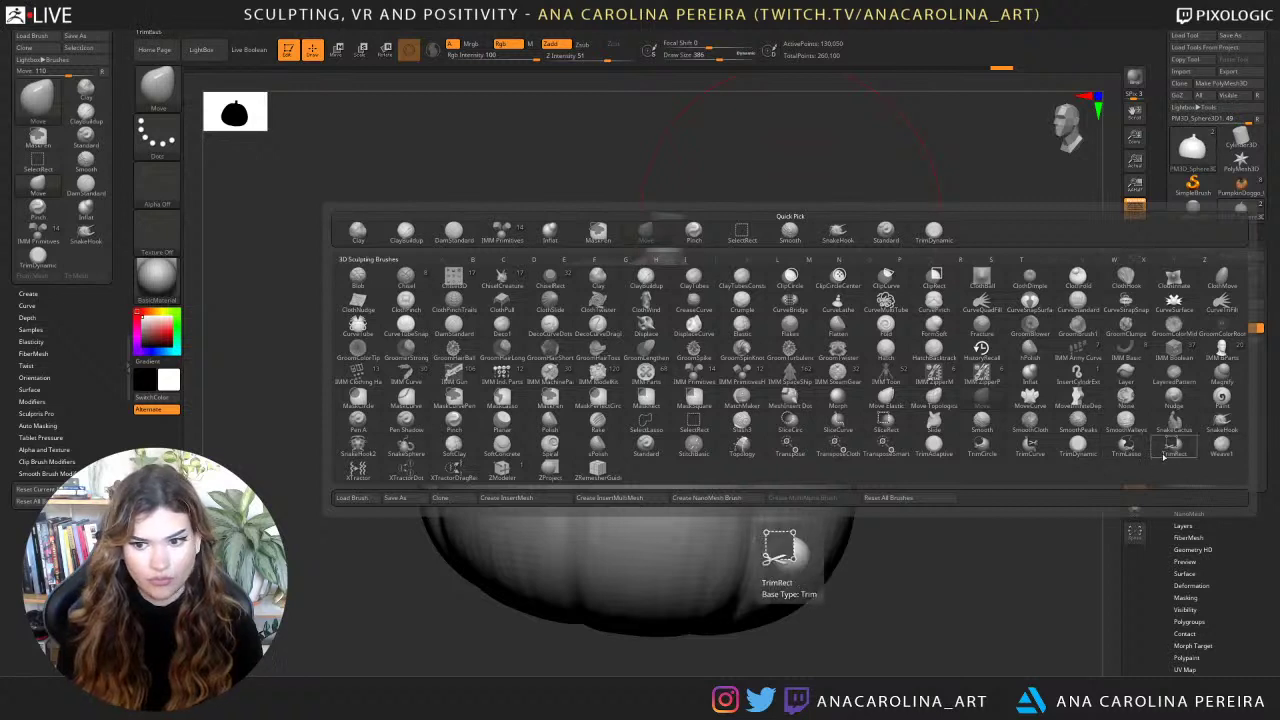
key(t)
click(1034, 450)
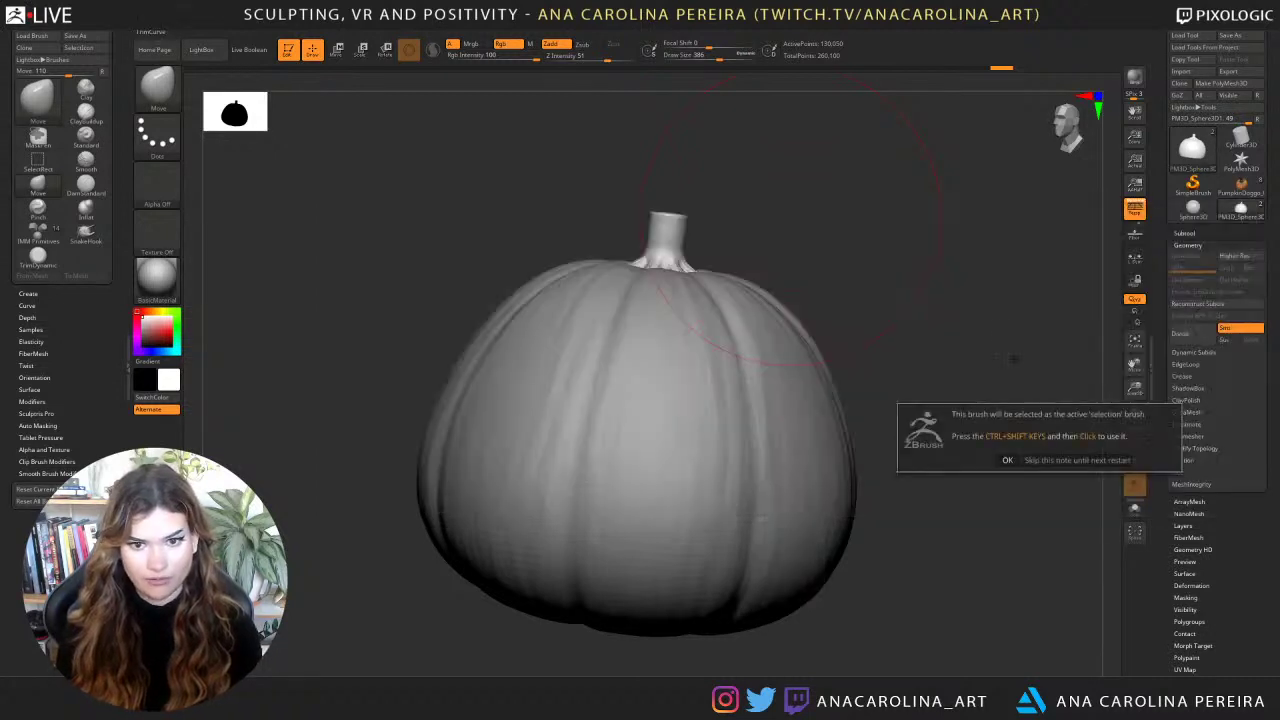
click(1007, 460)
Isolate the stem, trim off the sphere body below its flared base with TrimCurve, and show the pumpkin again.
mouse_move(984, 322)
mouse_down()
mouse_move(945, 338)
mouse_move(450, 345)
mouse_move(409, 284)
mouse_move(397, 288)
mouse_up()
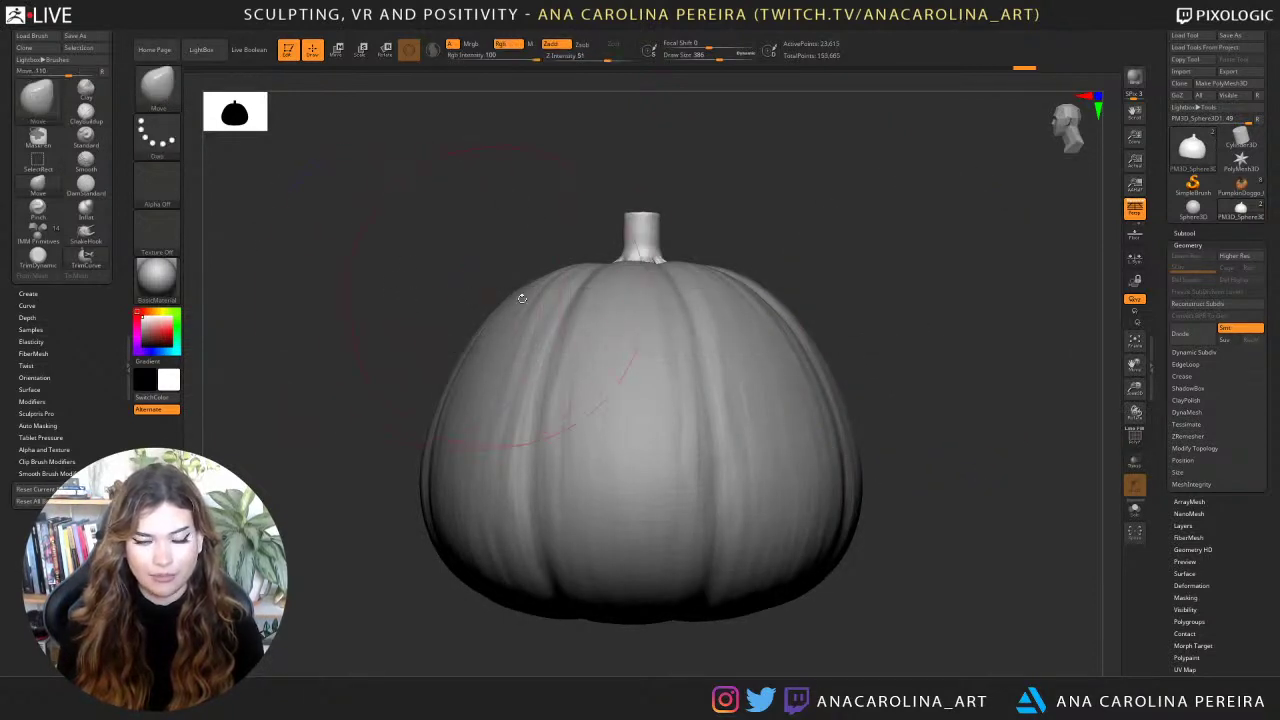
click(1135, 509)
mouse_move(1003, 494)
mouse_down()
mouse_move(995, 426)
mouse_move(1000, 503)
mouse_move(983, 471)
mouse_up()
ctrl+shift+drag(765, 280, 486, 281)
mouse_move(566, 394)
mouse_down()
mouse_move(557, 486)
mouse_move(563, 426)
mouse_move(633, 376)
mouse_move(634, 457)
mouse_move(588, 470)
mouse_move(591, 534)
mouse_move(545, 540)
mouse_move(665, 375)
mouse_up()
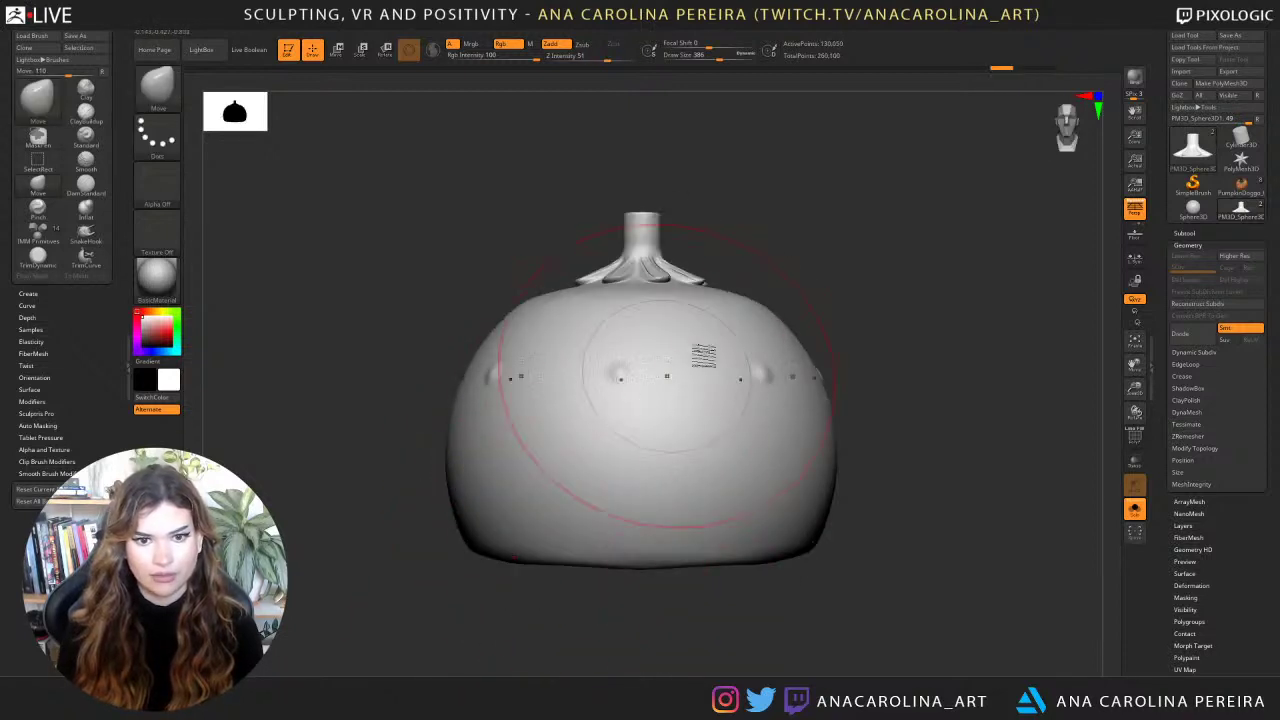
mouse_move(775, 281)
ctrl+shift+mouse_down()
mouse_move(488, 281)
mouse_move(457, 451)
mouse_move(529, 380)
mouse_move(530, 494)
mouse_move(511, 486)
mouse_move(512, 395)
ctrl+shift+mouse_up()
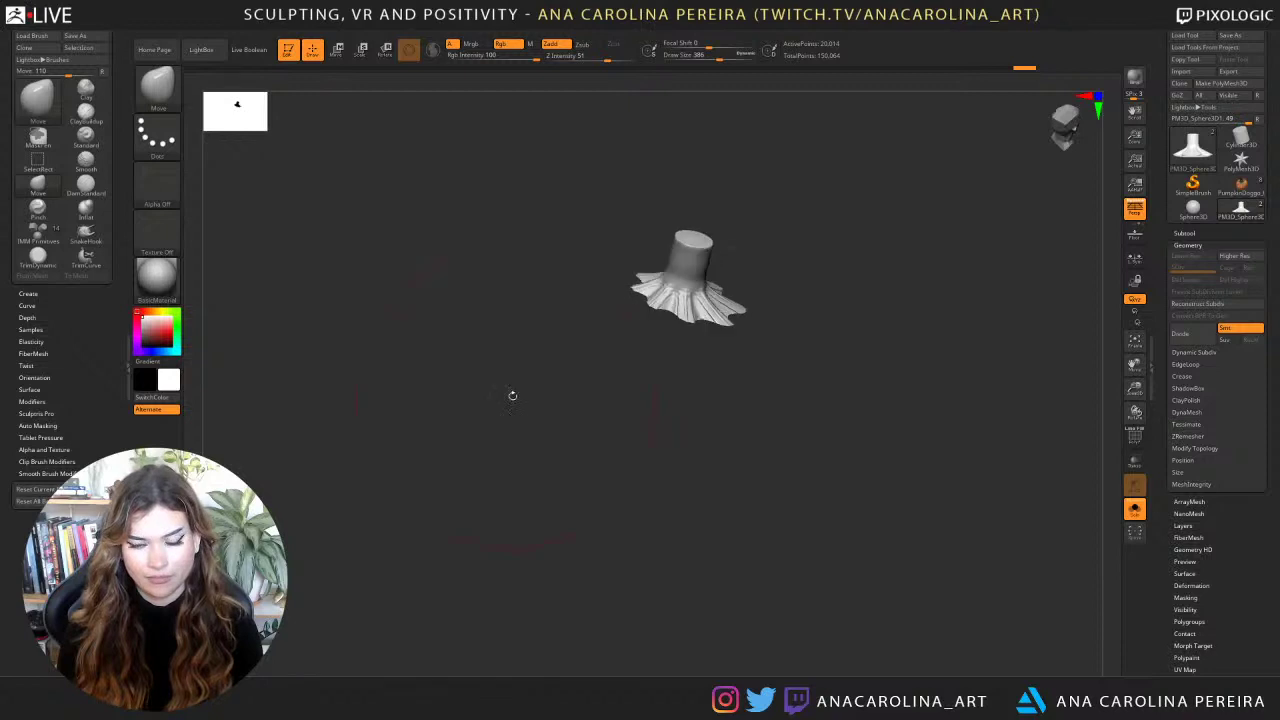
key(ctrl+z)
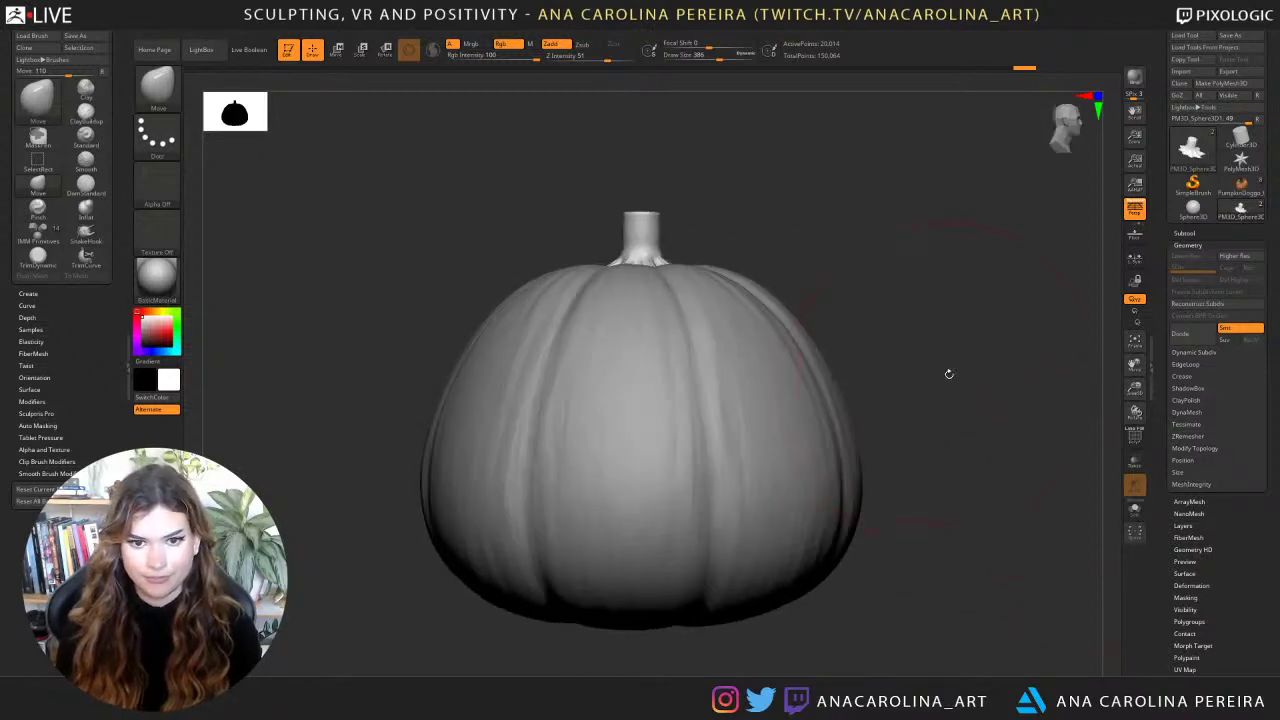
Remesh the stem with DynaMesh at resolution 128, then smooth its flared base with the draw size at 158.
drag(949, 374, 846, 258)
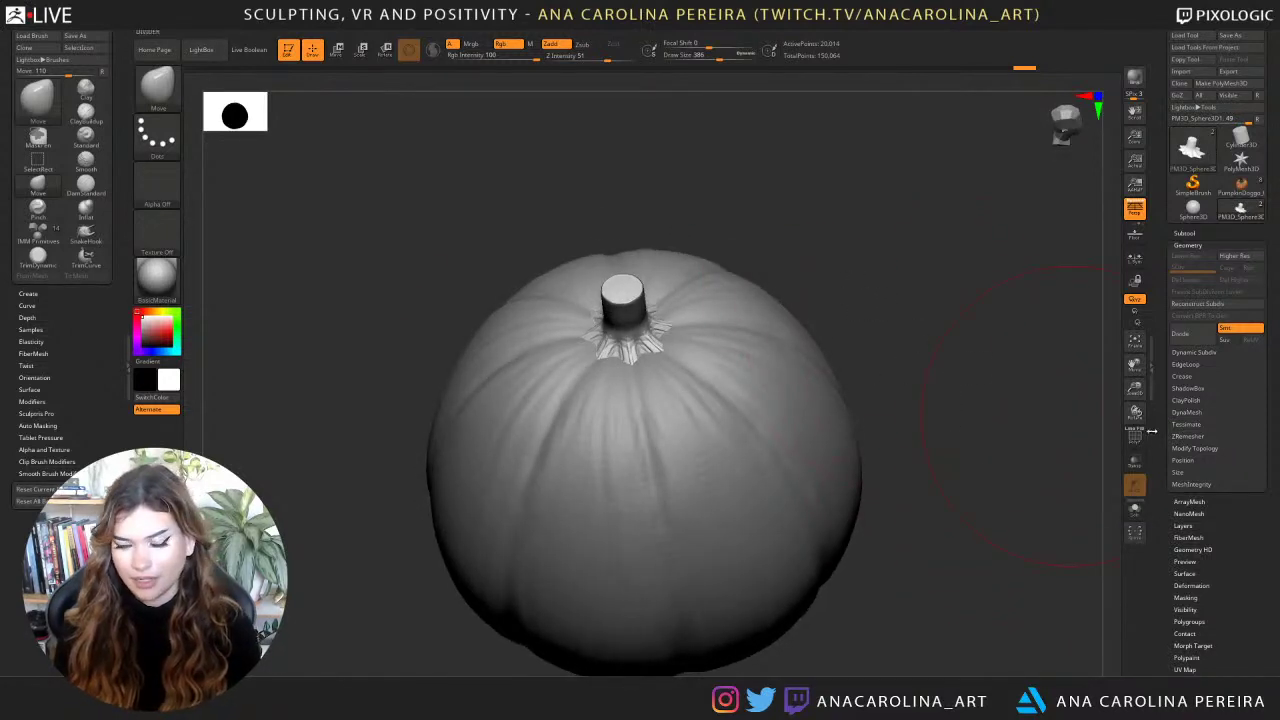
click(1186, 412)
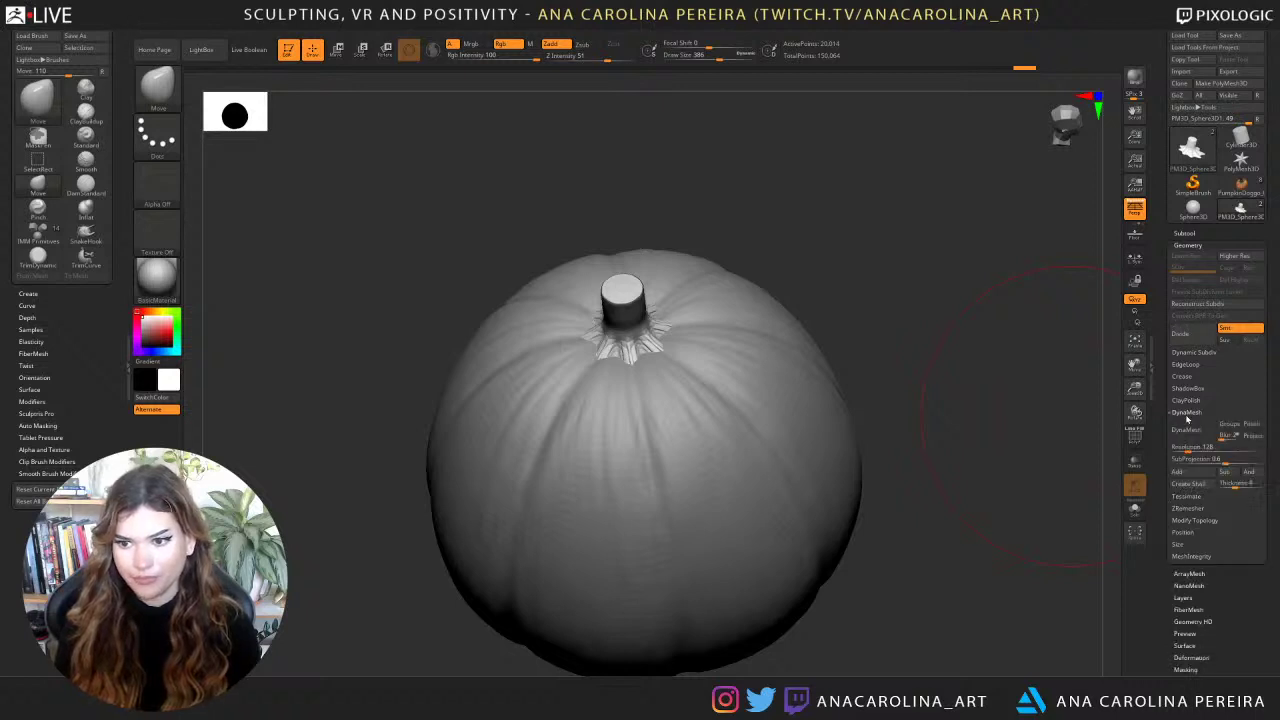
click(1188, 429)
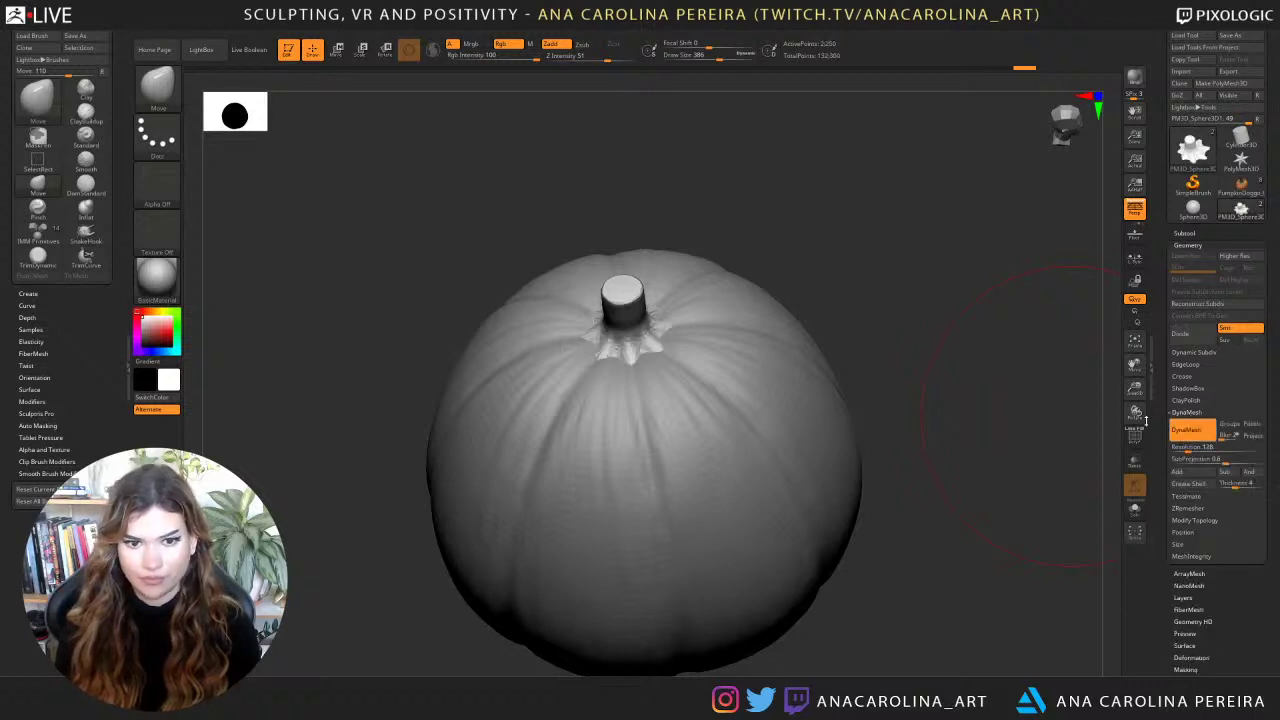
key(s)
drag(862, 304, 780, 306)
shift+drag(677, 417, 656, 341)
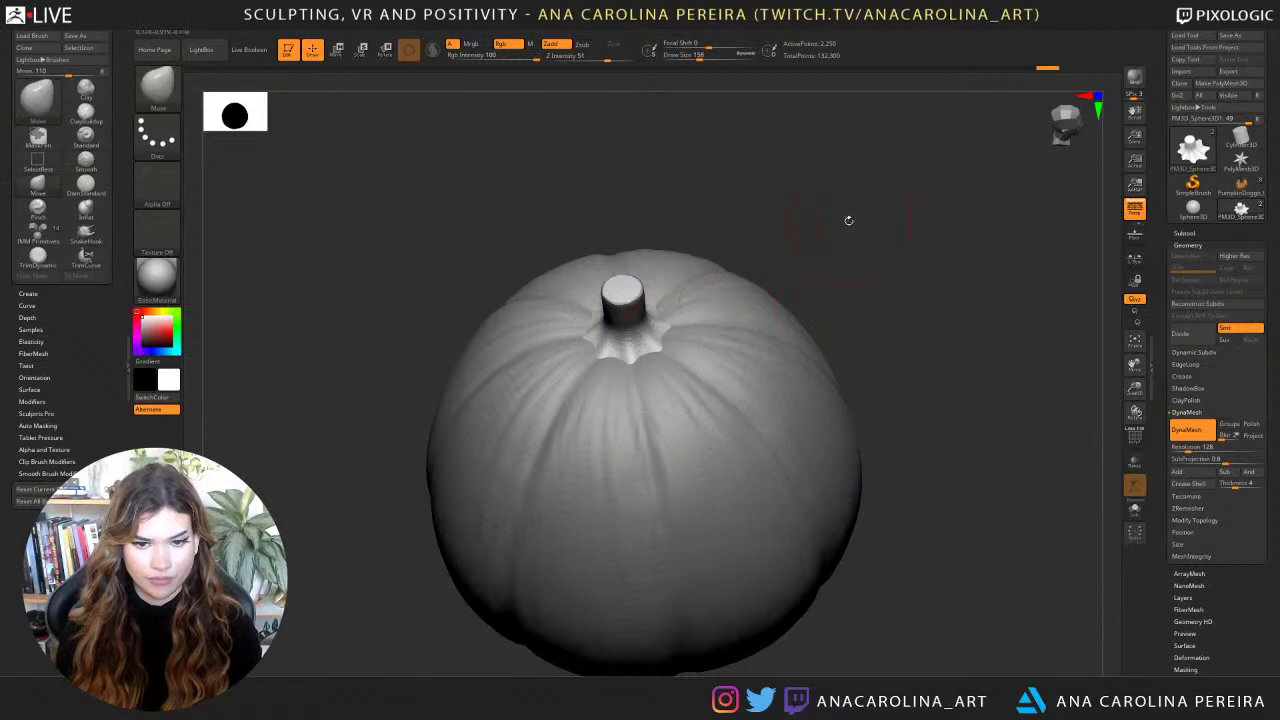
Reduce the Move brush draw size to 68 and reshape the stem's flared base so it fits the pumpkin's top.
alt+drag(849, 220, 852, 287)
key(space)
mouse_move(945, 262)
mouse_down()
mouse_move(858, 300)
mouse_move(863, 261)
mouse_up()
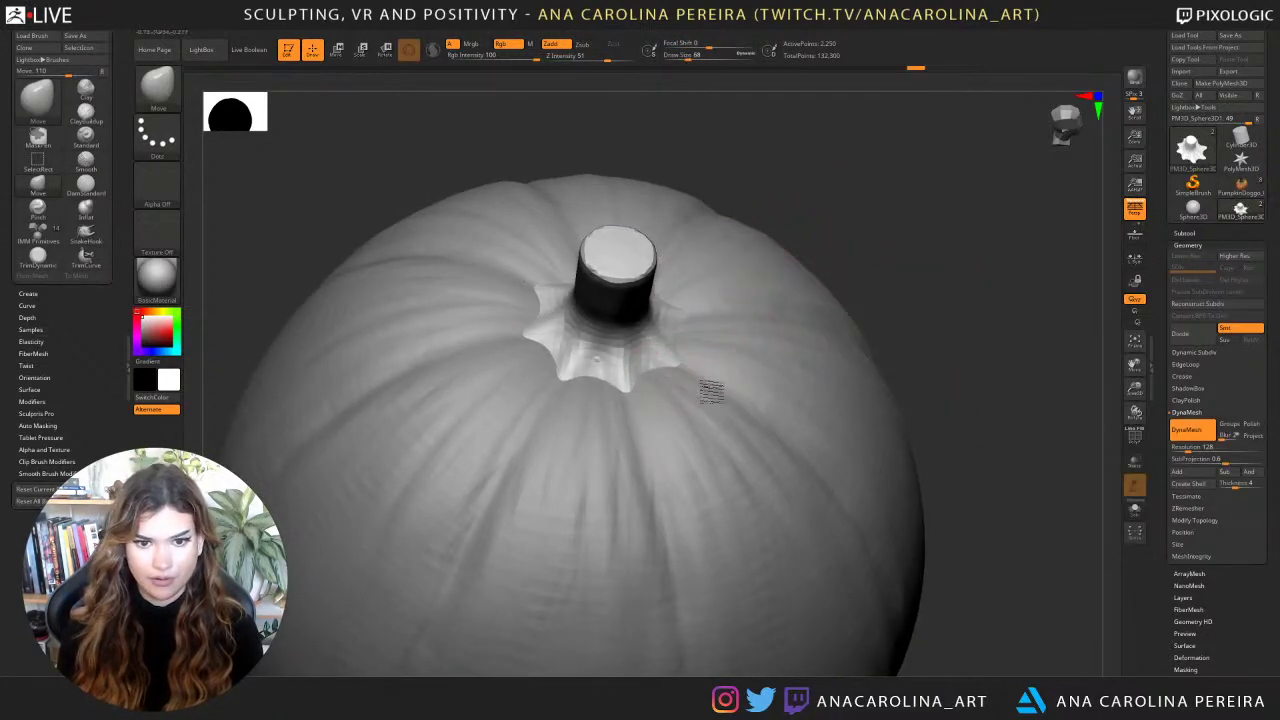
mouse_move(718, 386)
right_down()
mouse_move(673, 365)
mouse_move(766, 271)
mouse_move(671, 357)
right_up()
drag(662, 346, 685, 252)
mouse_move(716, 242)
right_down()
mouse_move(766, 166)
mouse_move(822, 196)
mouse_move(783, 194)
mouse_move(796, 193)
right_up()
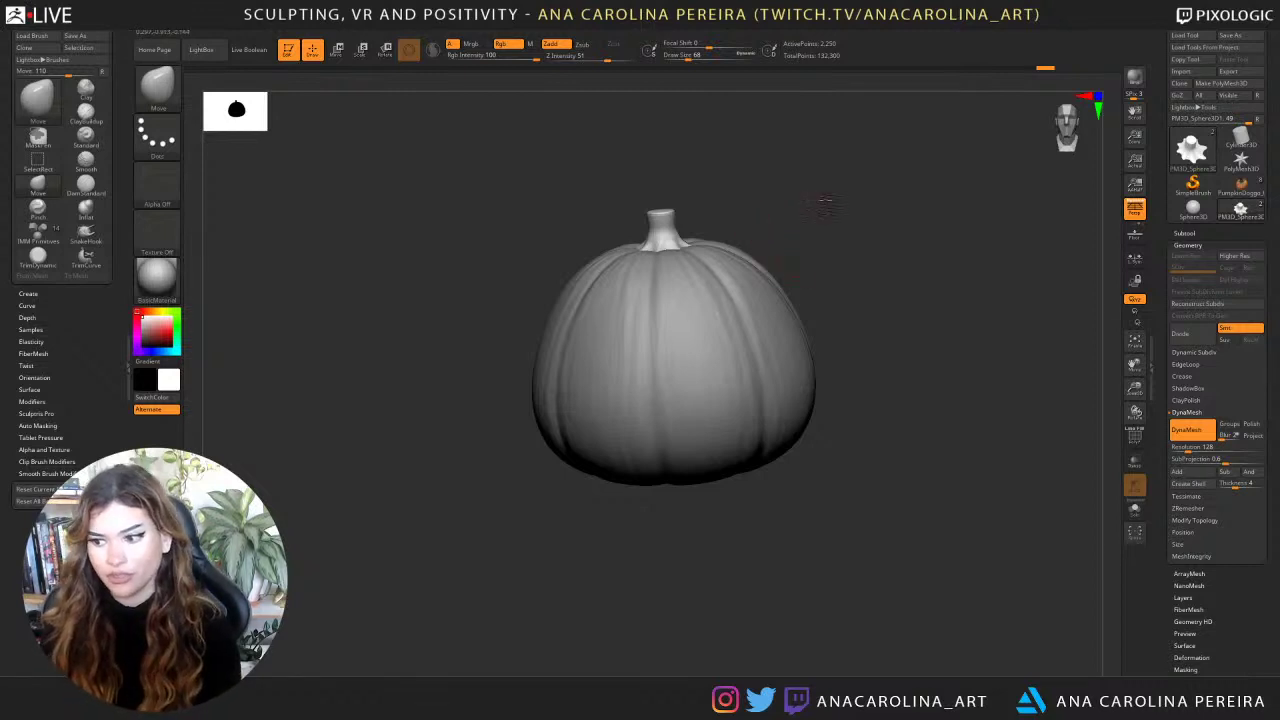
ctrl+right_drag(825, 203, 840, 208)
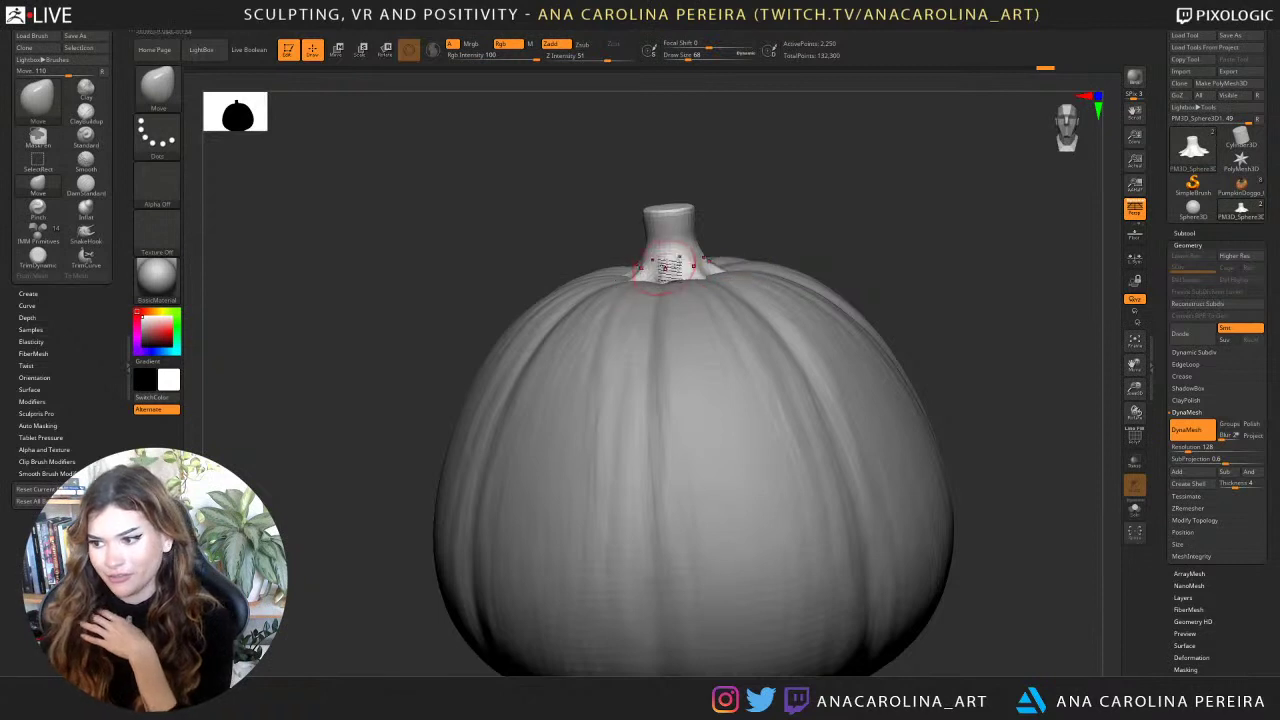
mouse_move(665, 258)
mouse_down()
mouse_move(651, 263)
mouse_move(670, 305)
mouse_up()
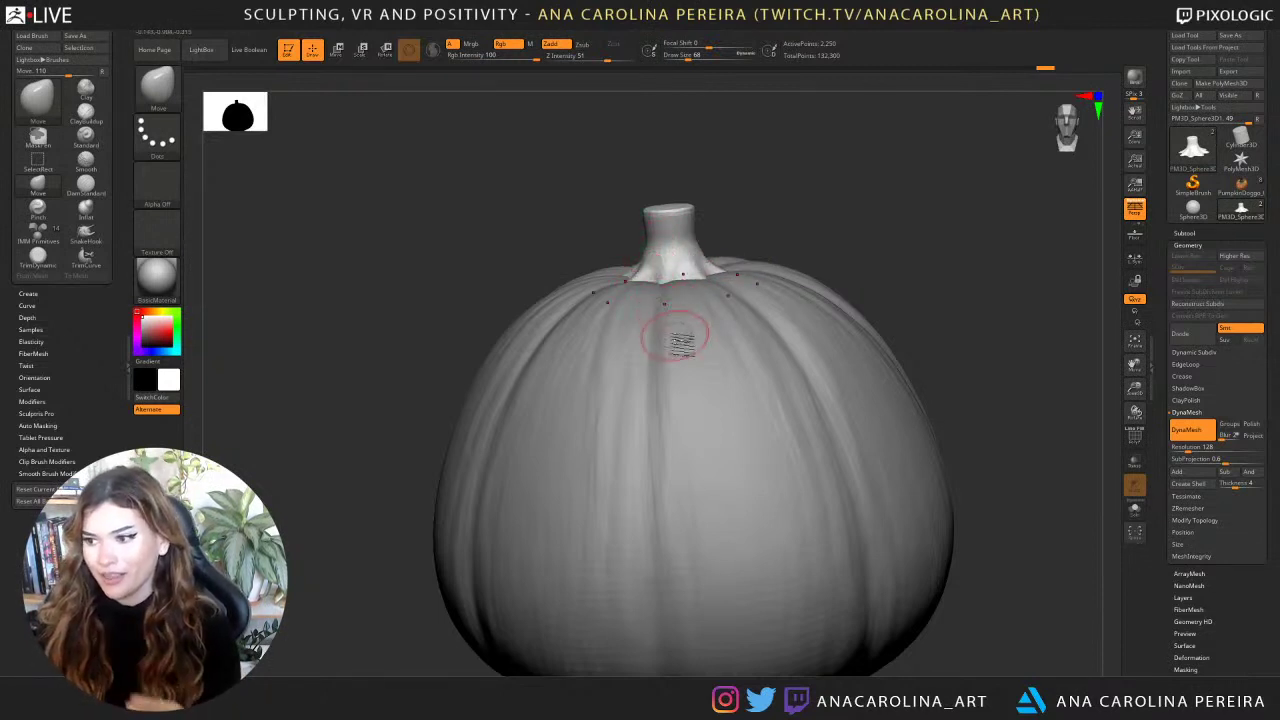
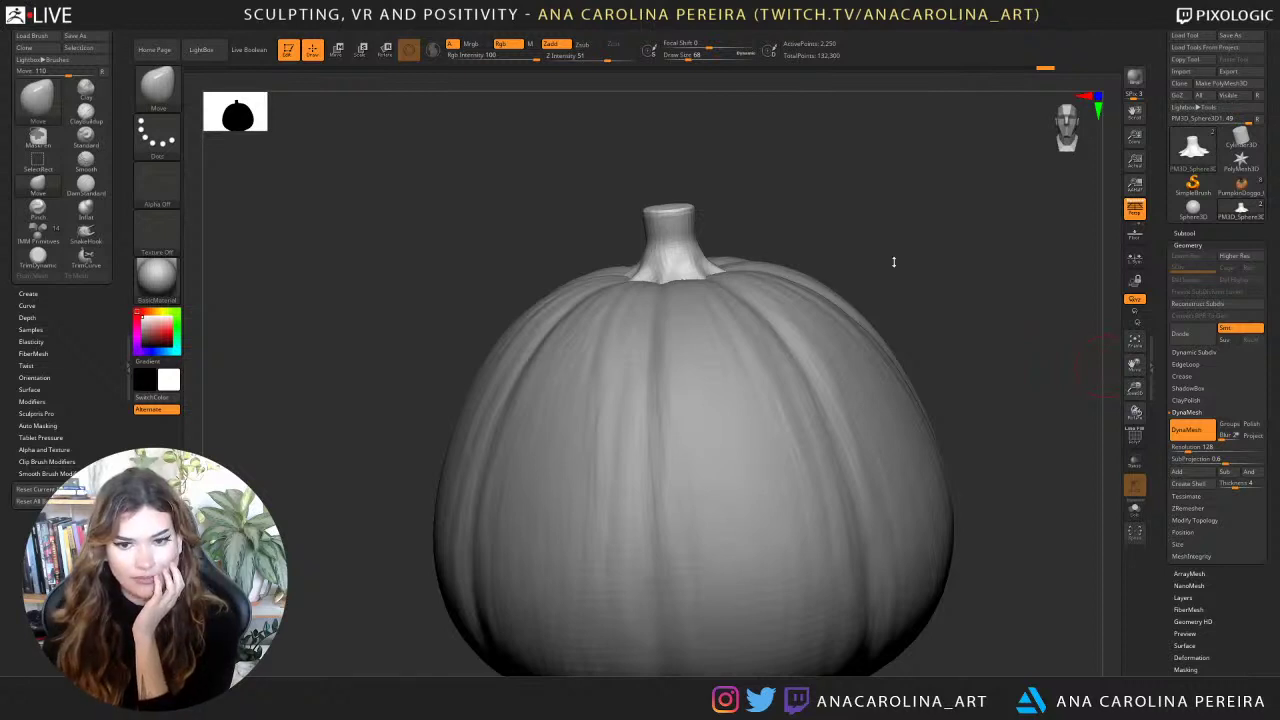
Try the ReflectedMap material on the pumpkin and stem.
drag(894, 262, 976, 220)
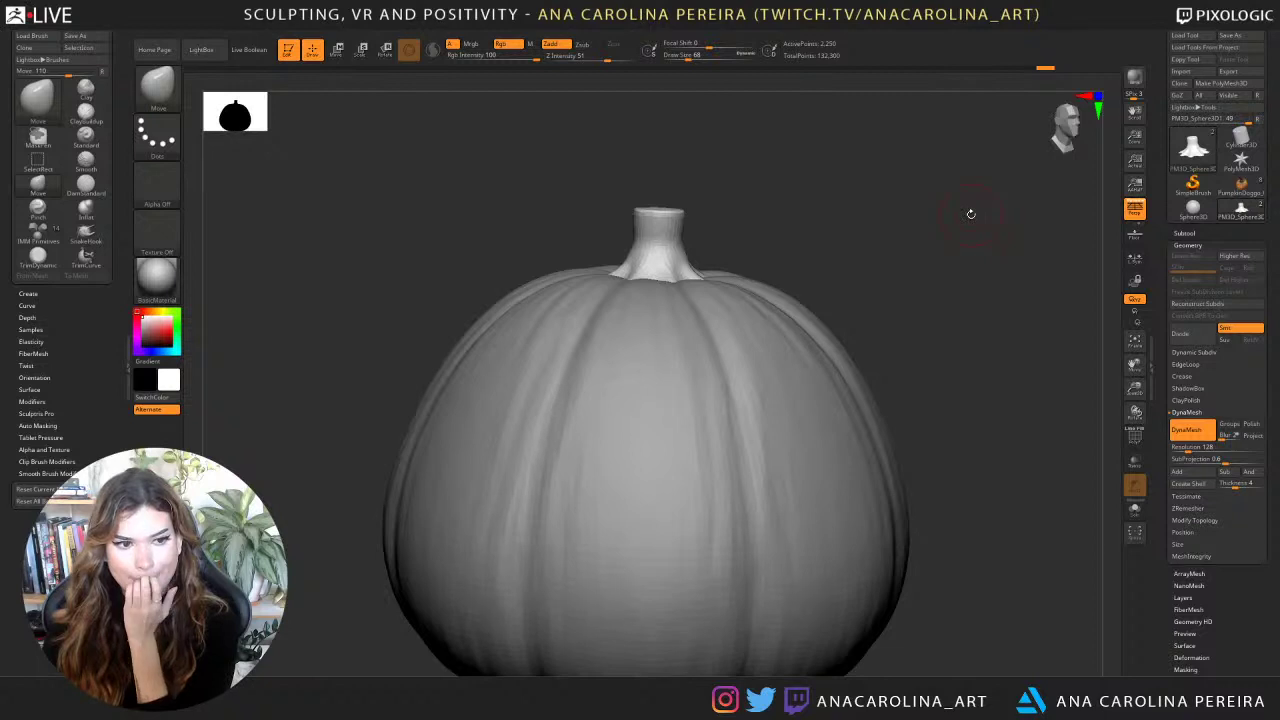
drag(943, 266, 890, 264)
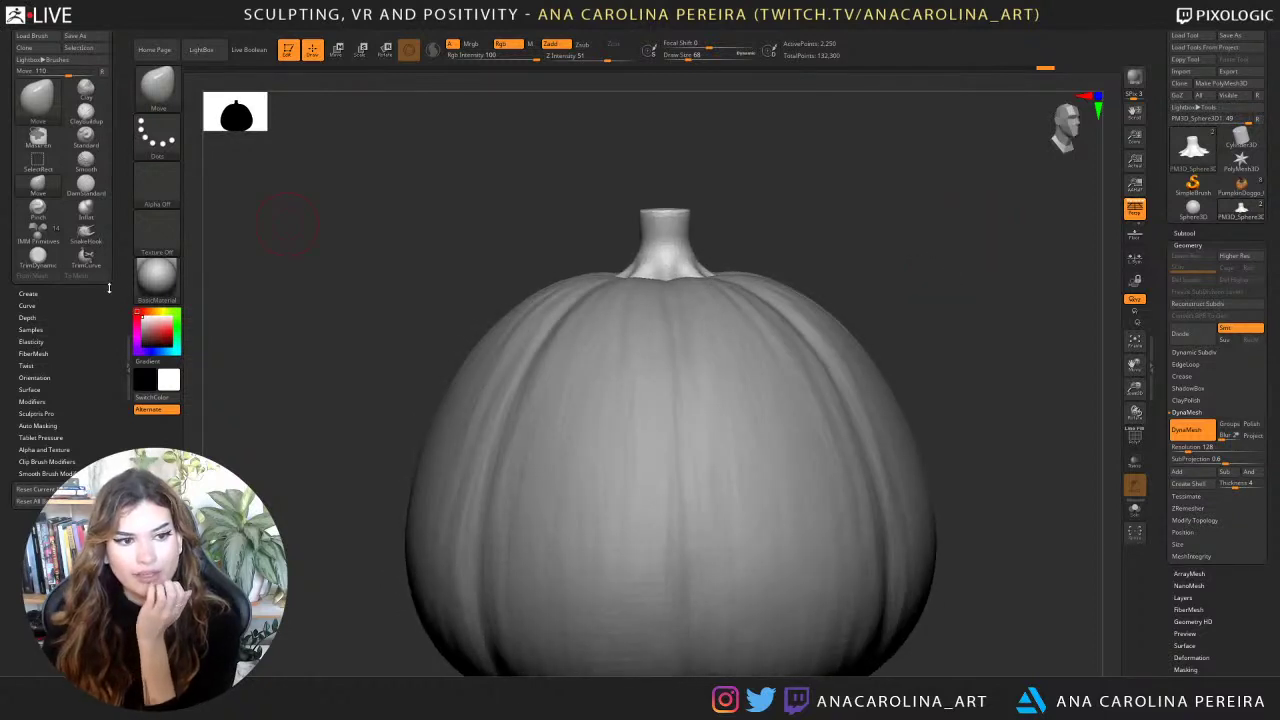
click(153, 281)
click(157, 275)
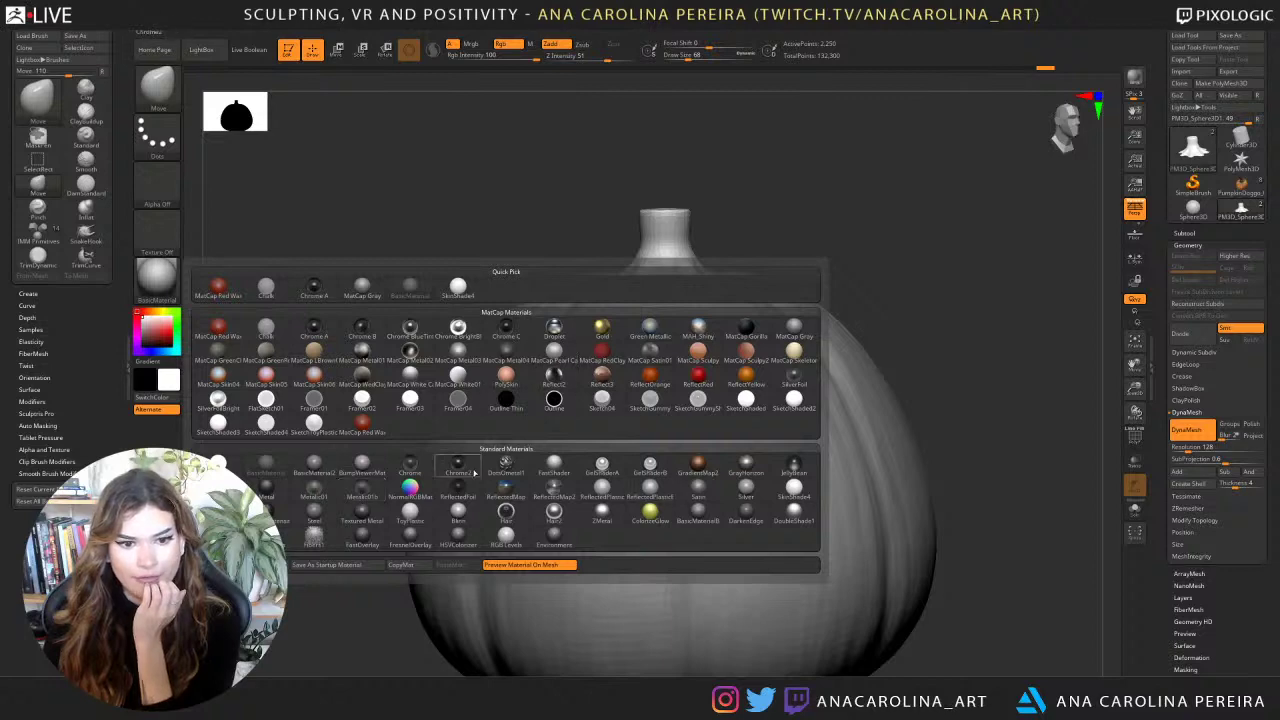
click(500, 496)
mouse_move(898, 358)
mouse_down()
mouse_move(1003, 346)
mouse_move(901, 336)
mouse_up()
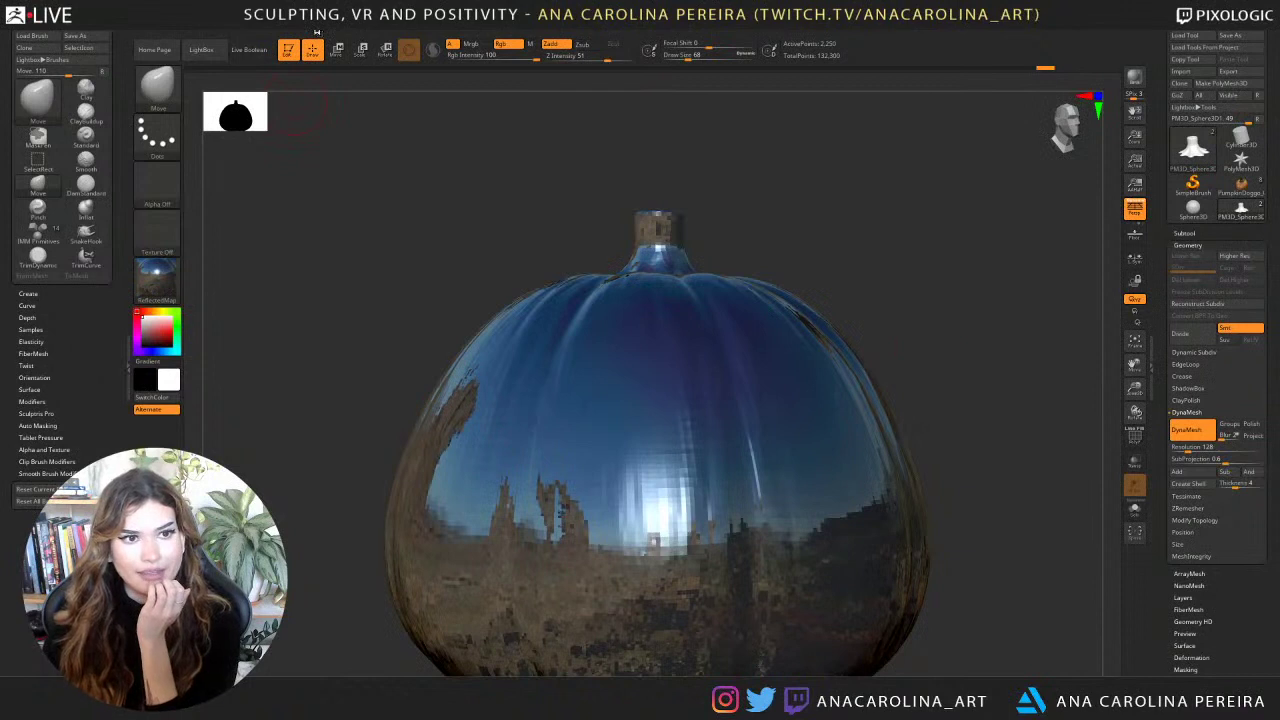
Look through the ReflectedMap wax and shading modifiers, and switch the material back to BasicMaterial.
key(m)
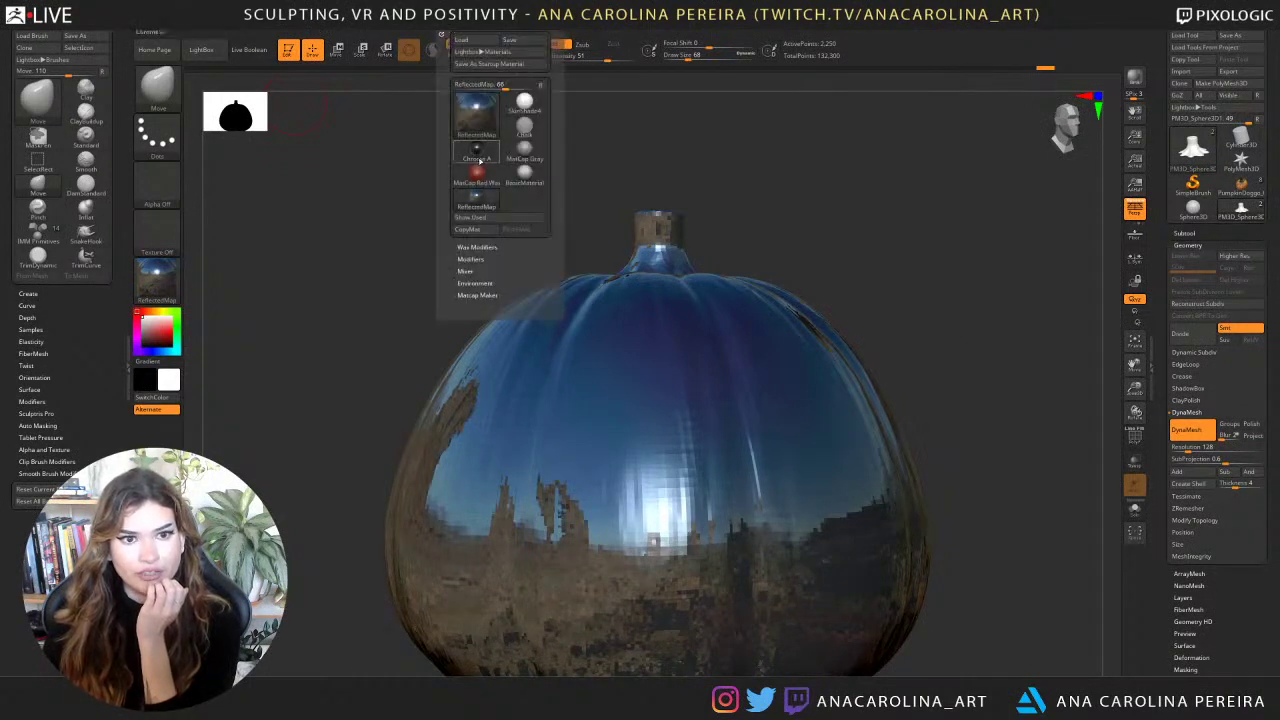
click(477, 247)
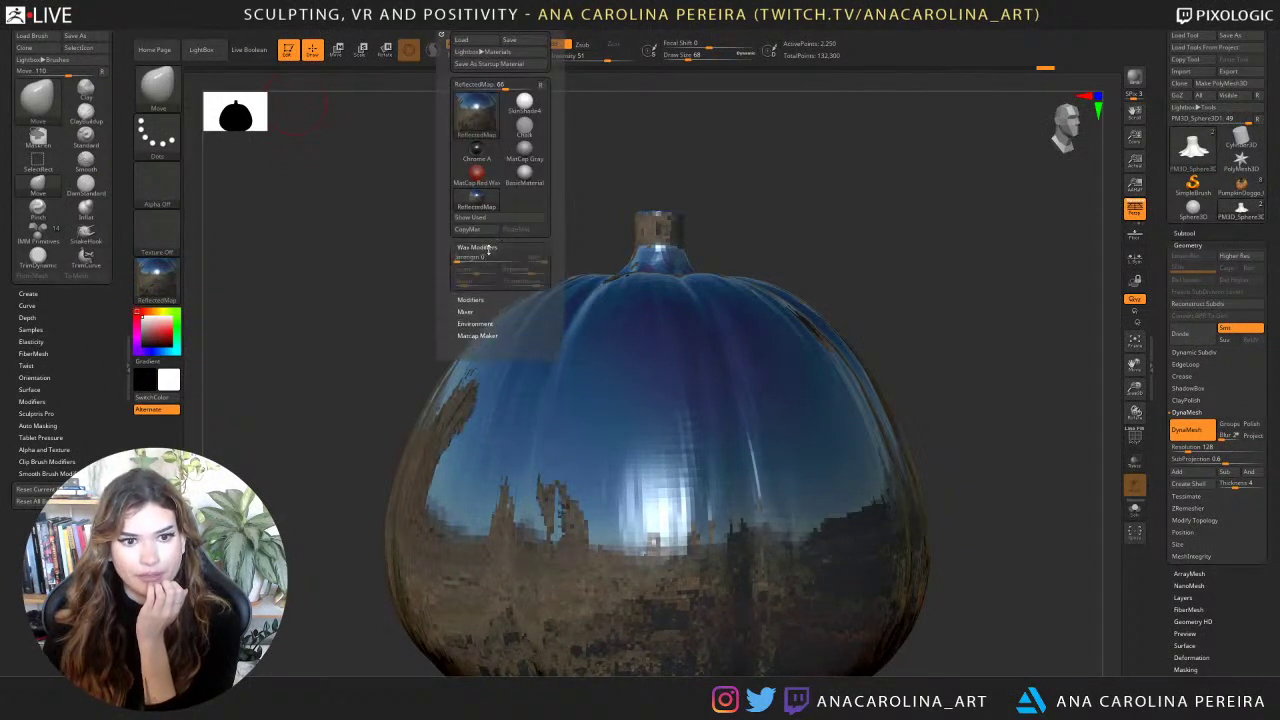
click(470, 300)
scroll(547, 330, down, 5)
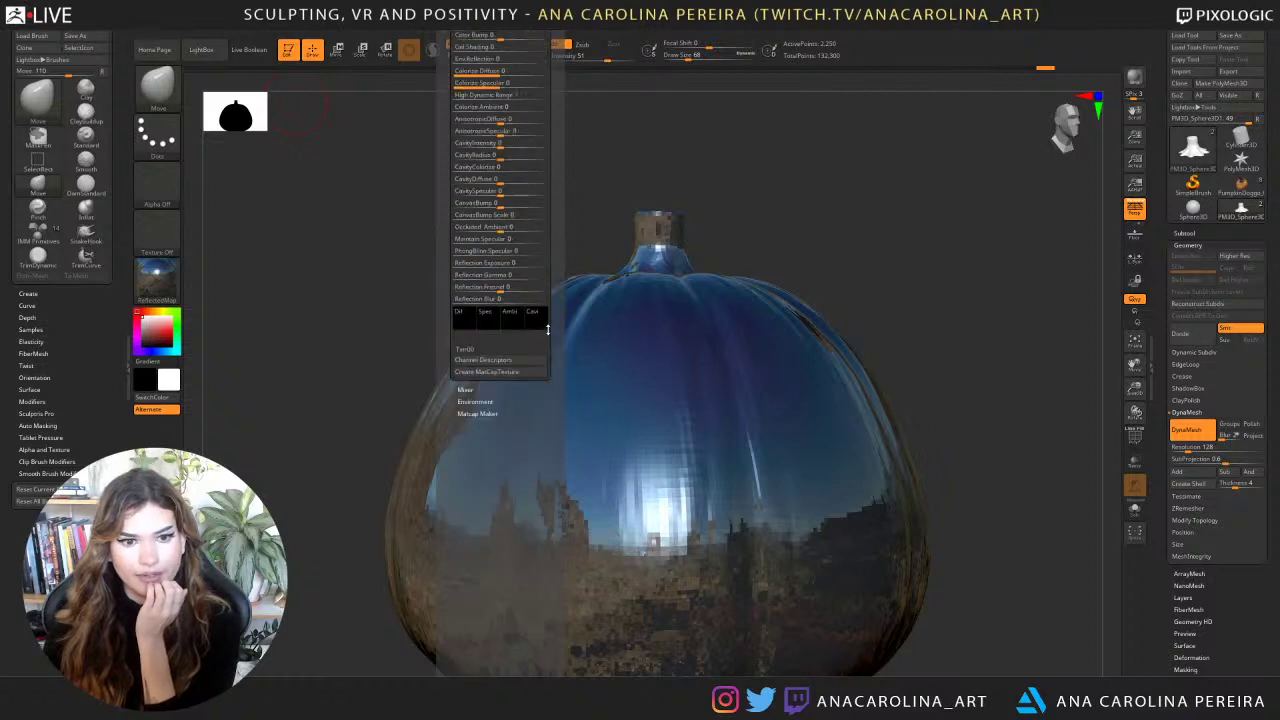
click(469, 391)
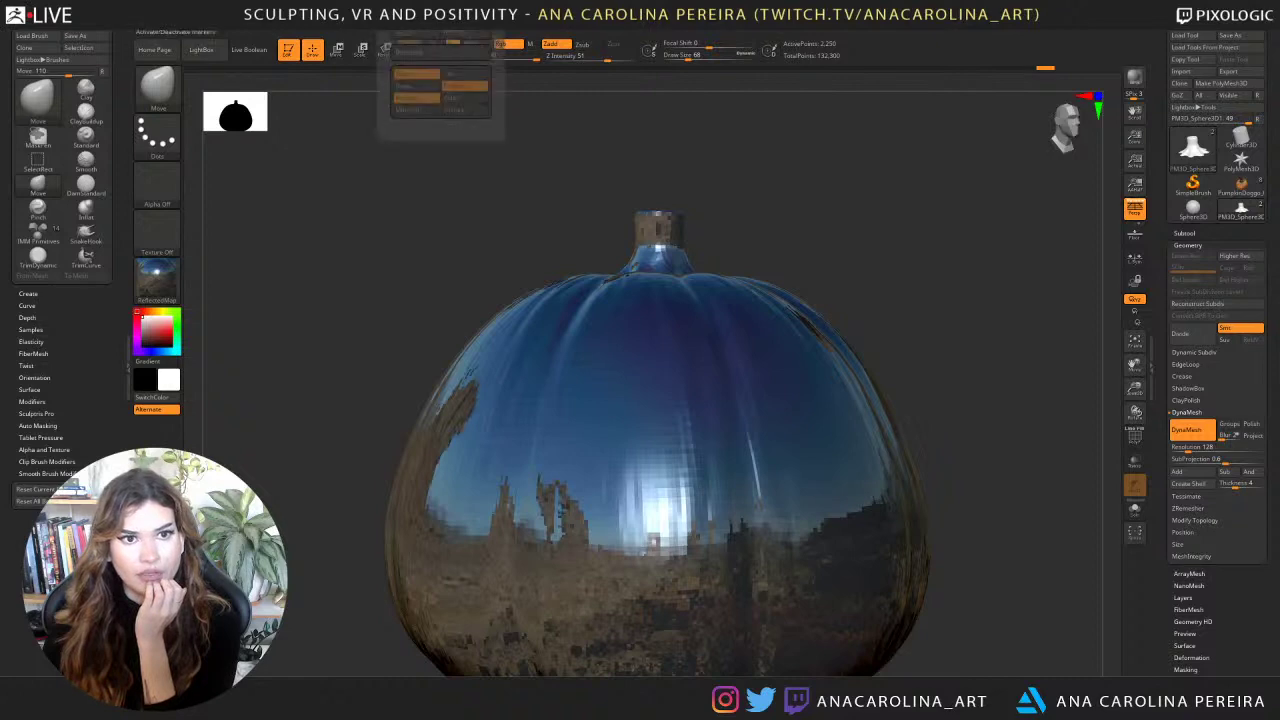
drag(565, 144, 477, 167)
click(152, 279)
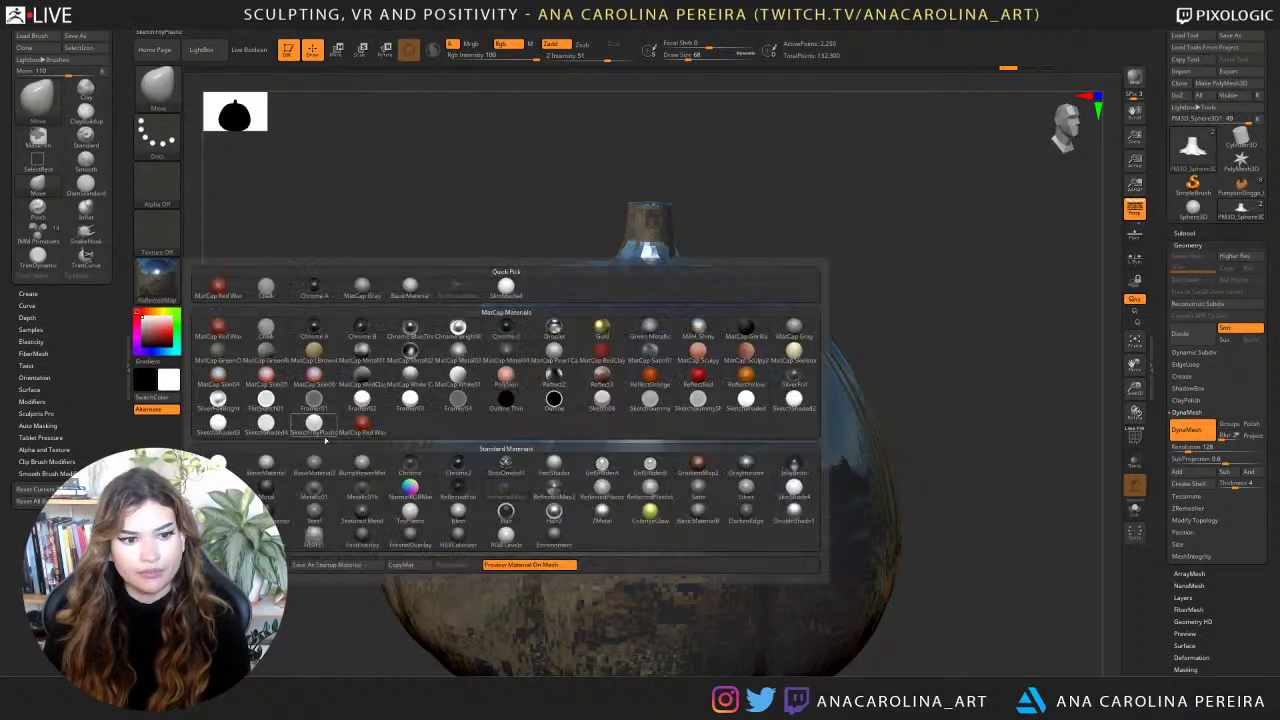
click(265, 460)
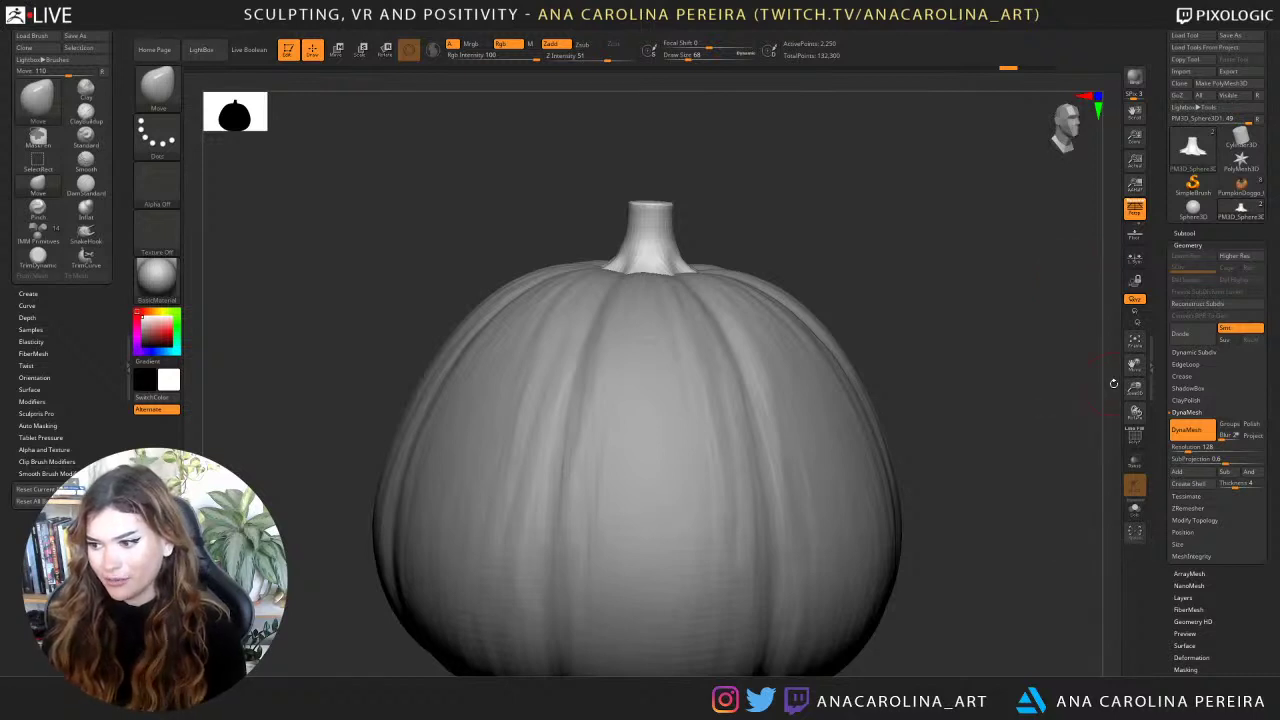
Carve vertical creases into the stem's flared base with the DamStandard brush, undoing the unwanted first strokes.
drag(1090, 295, 1066, 311)
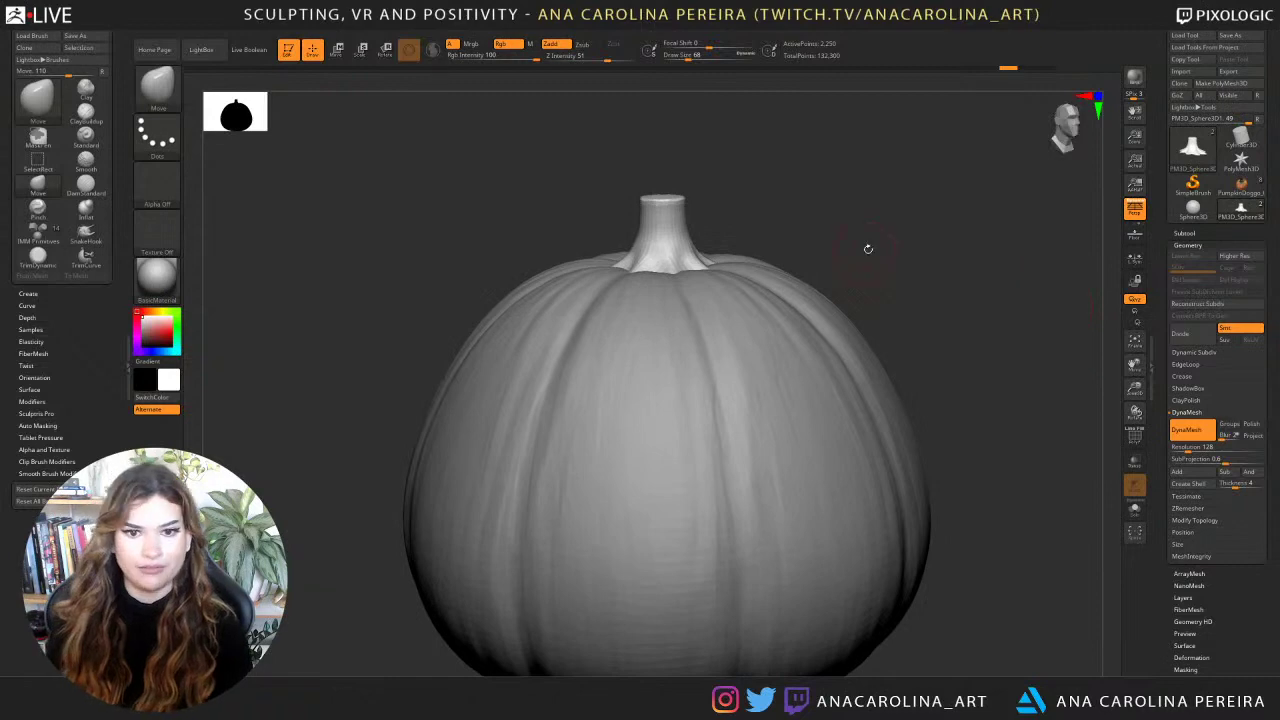
mouse_move(868, 248)
mouse_down()
mouse_move(891, 217)
mouse_move(903, 249)
mouse_up()
key(b)
key(d)
key(s)
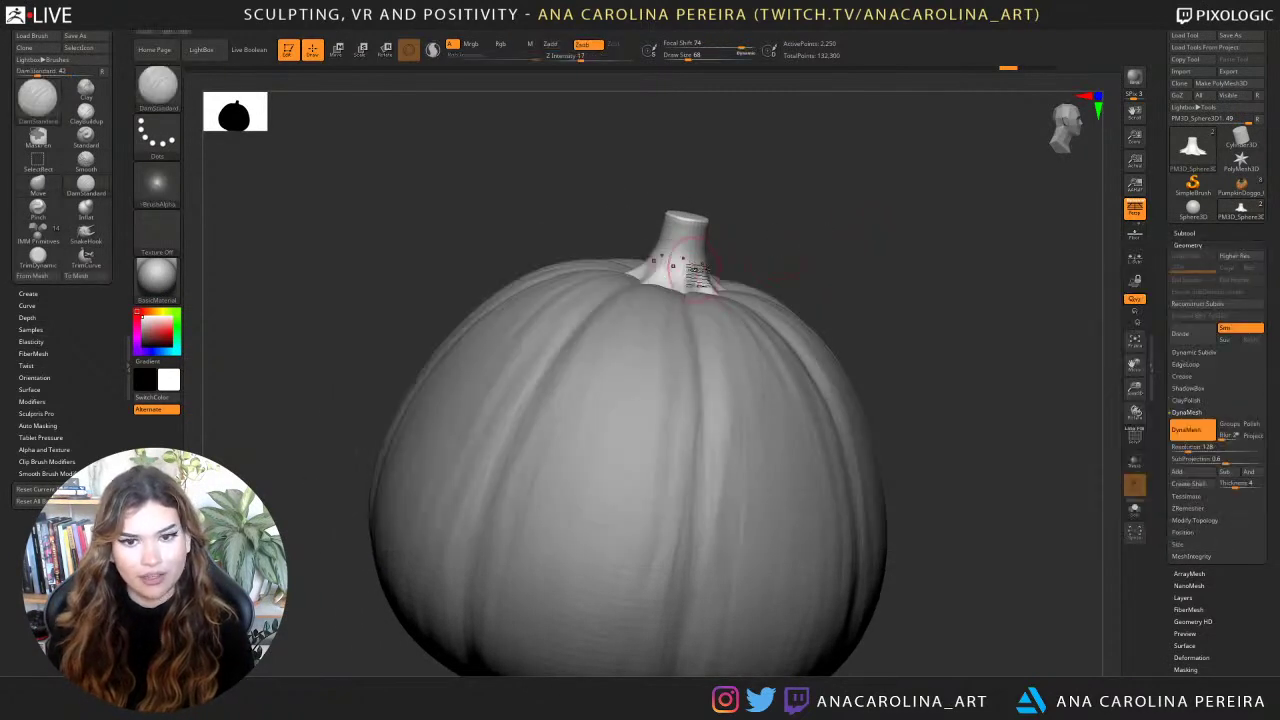
mouse_move(734, 254)
mouse_down()
mouse_move(710, 257)
mouse_move(716, 312)
mouse_up()
key(ctrl+z)
key(ctrl+z)
key(ctrl+z)
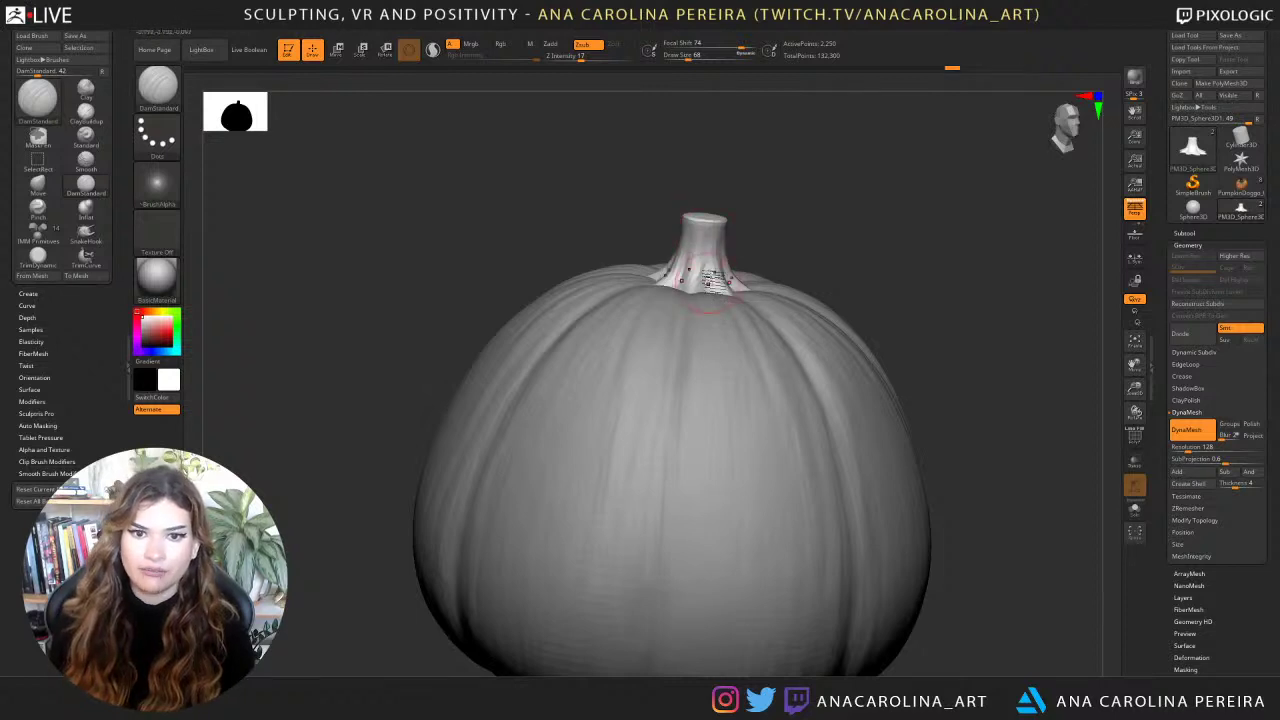
drag(711, 250, 713, 289)
mouse_move(790, 278)
mouse_down()
mouse_move(810, 275)
mouse_move(812, 400)
mouse_up()
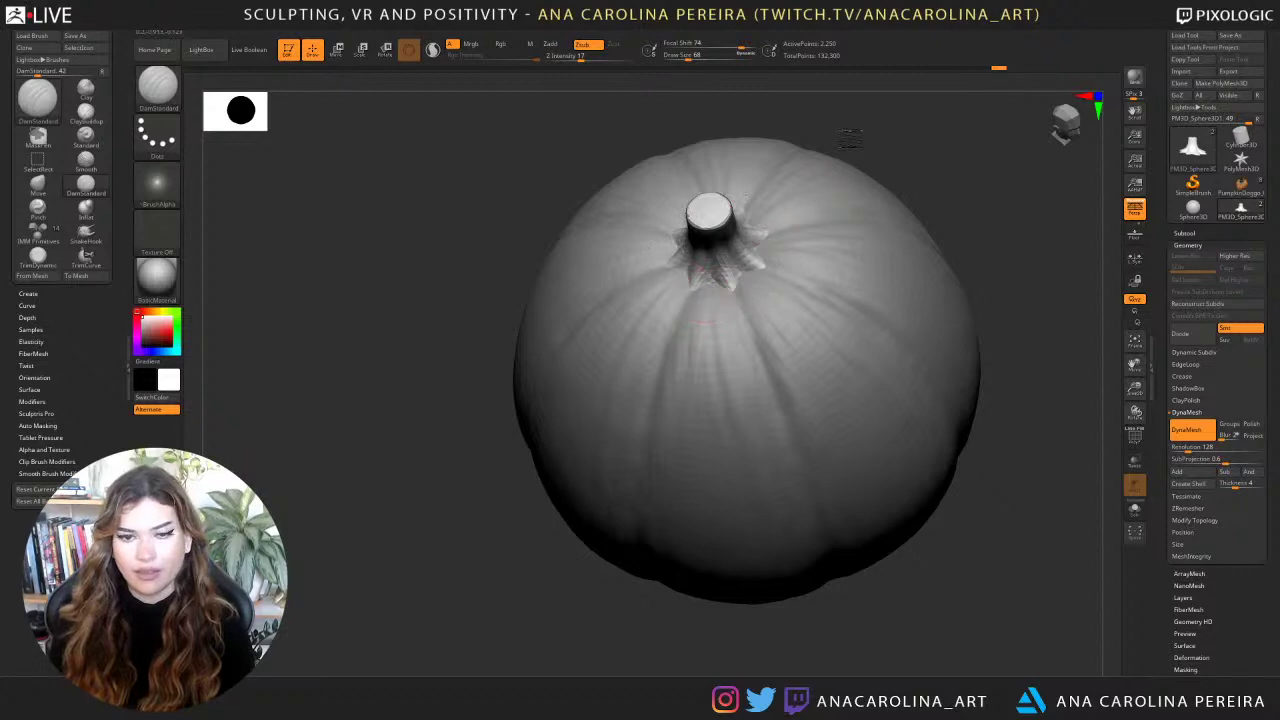
mouse_move(855, 140)
mouse_down()
mouse_move(826, 237)
mouse_move(740, 310)
mouse_move(811, 186)
mouse_move(789, 214)
mouse_move(806, 225)
mouse_up()
Switch to the Move brush, isolate the stem in Solo mode to inspect its base and underside, and show the whole pumpkin again.
key(b)
key(m)
key(v)
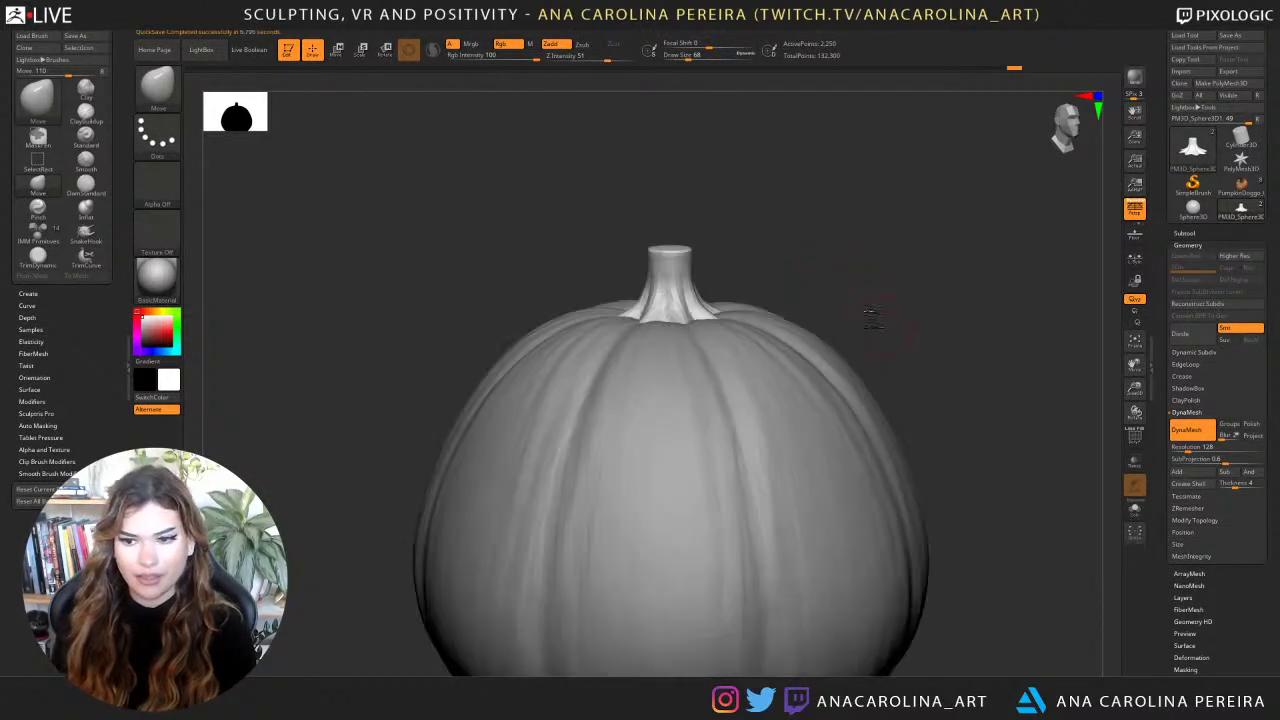
drag(870, 313, 1048, 400)
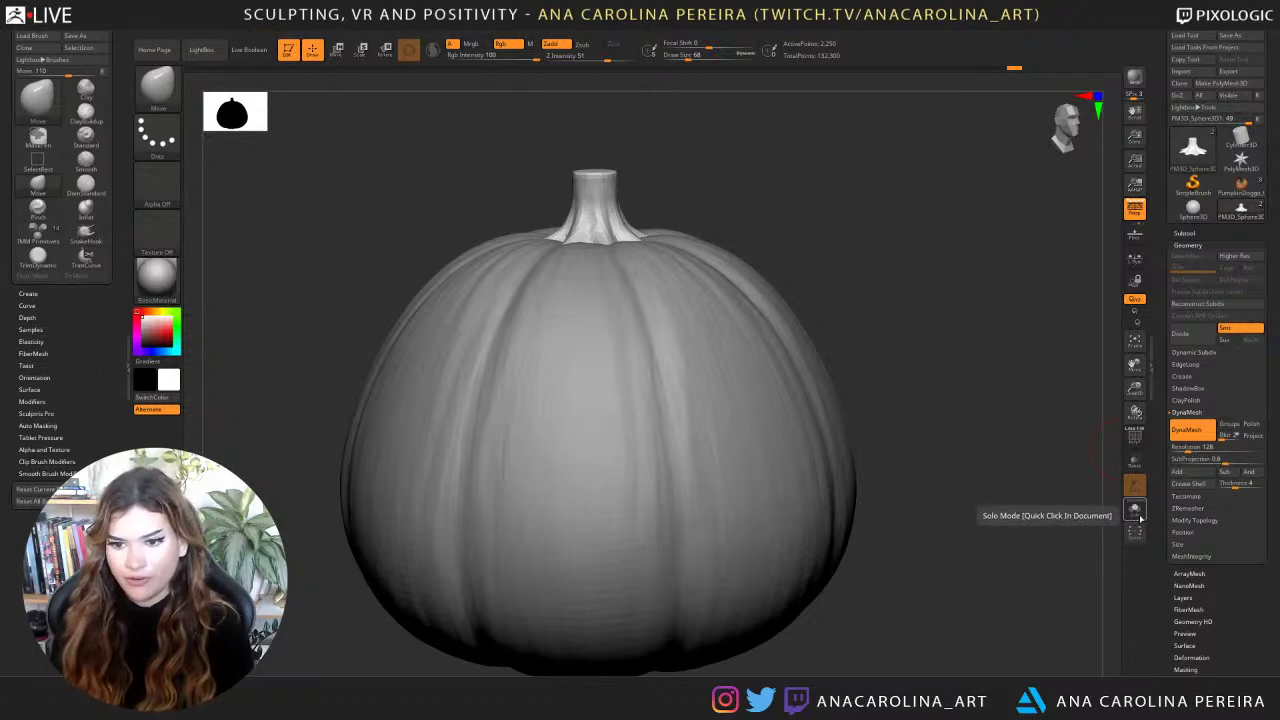
click(1136, 512)
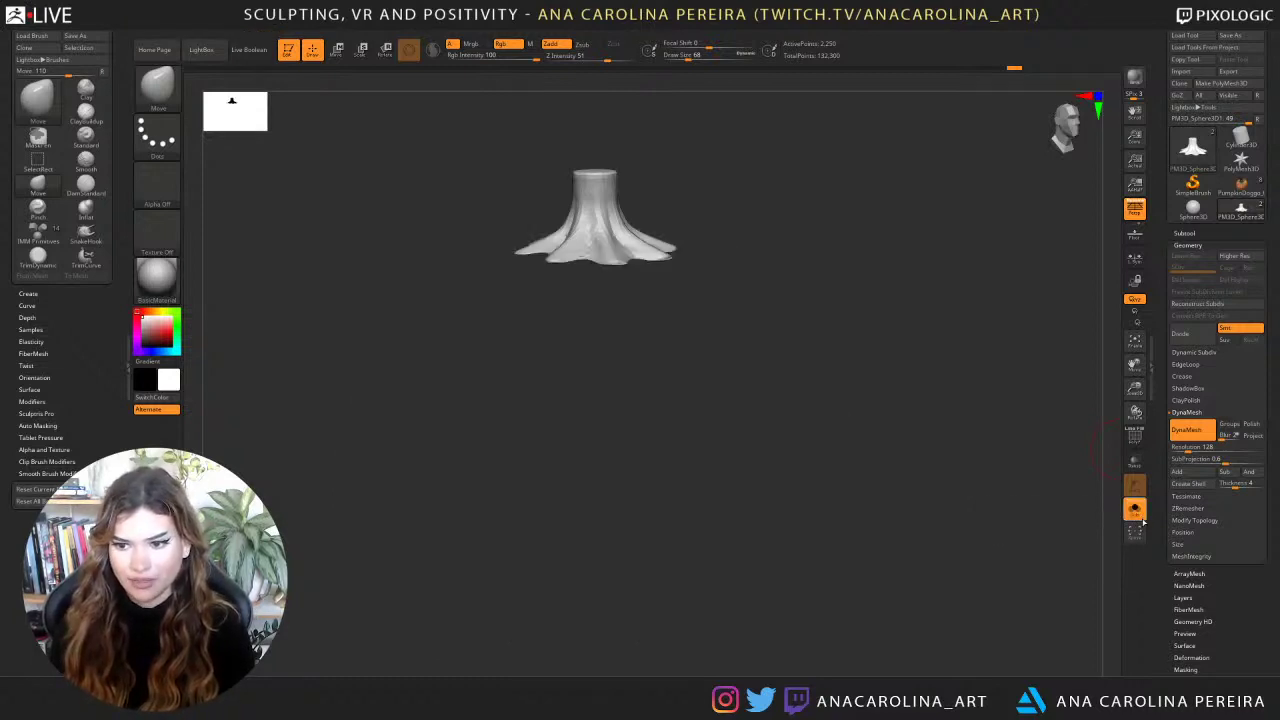
click(1136, 512)
click(1136, 512)
click(1136, 512)
click(1136, 512)
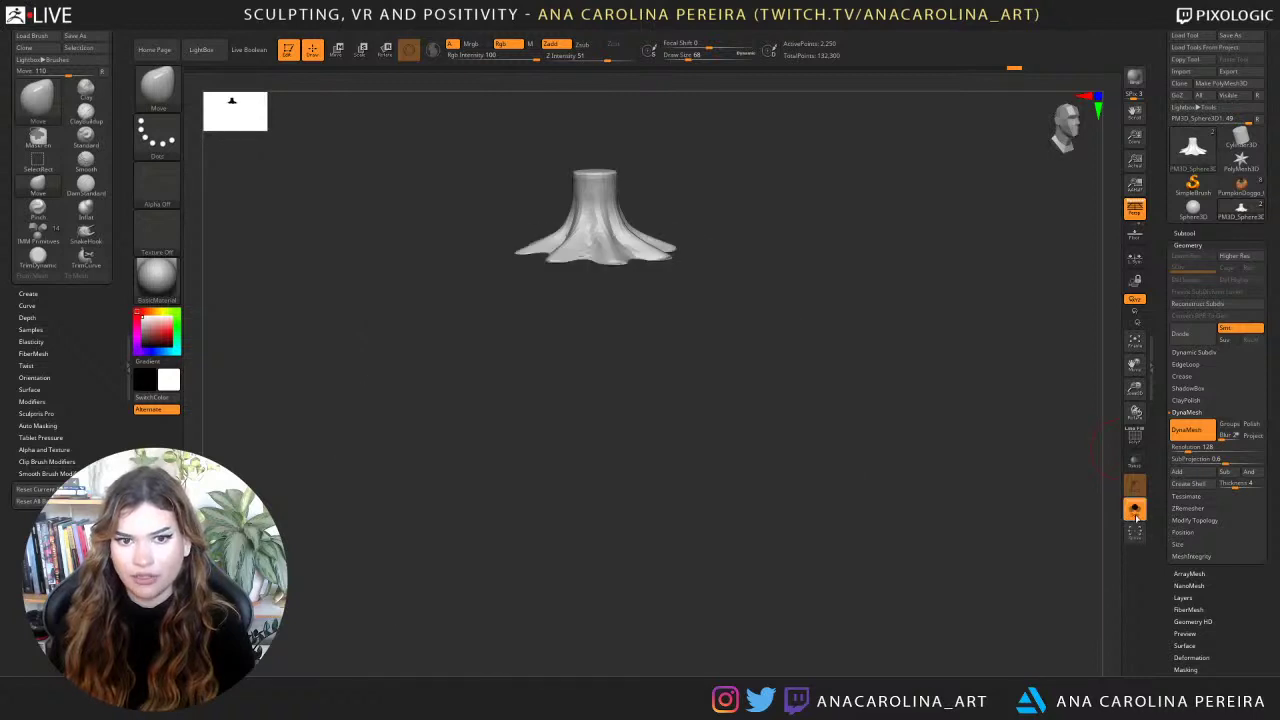
click(1134, 511)
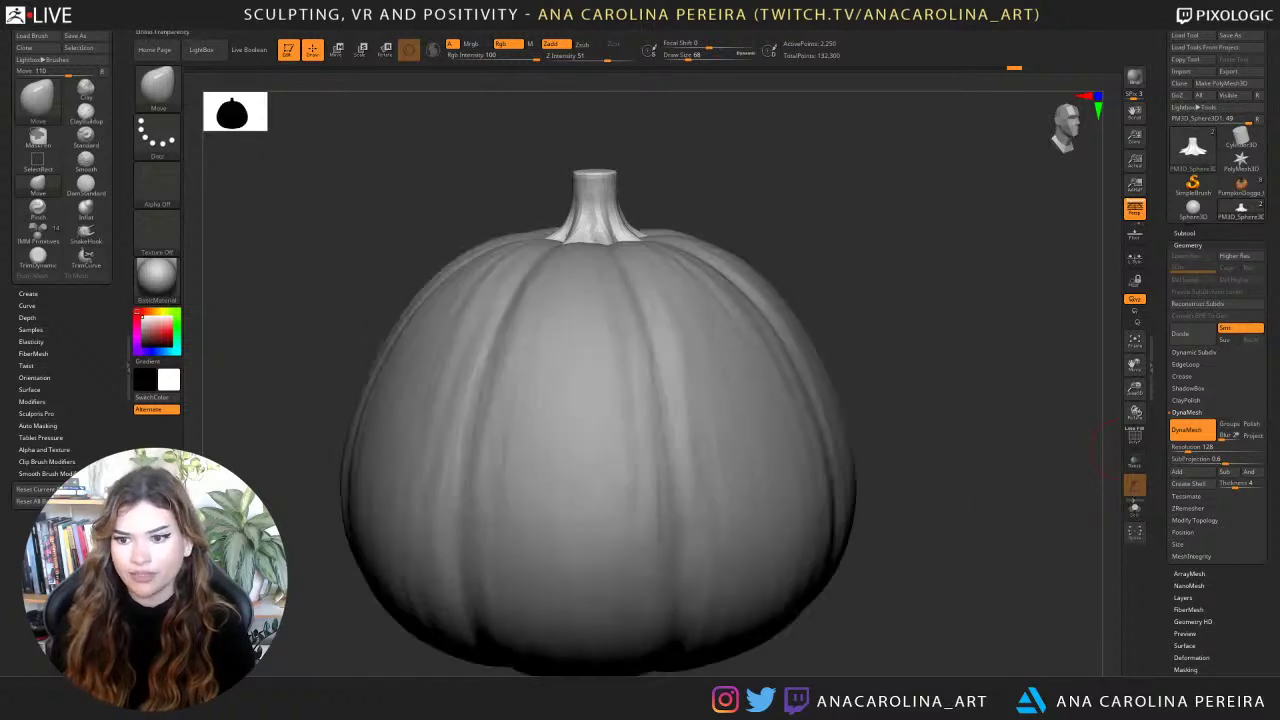
click(1135, 511)
drag(1056, 467, 1037, 434)
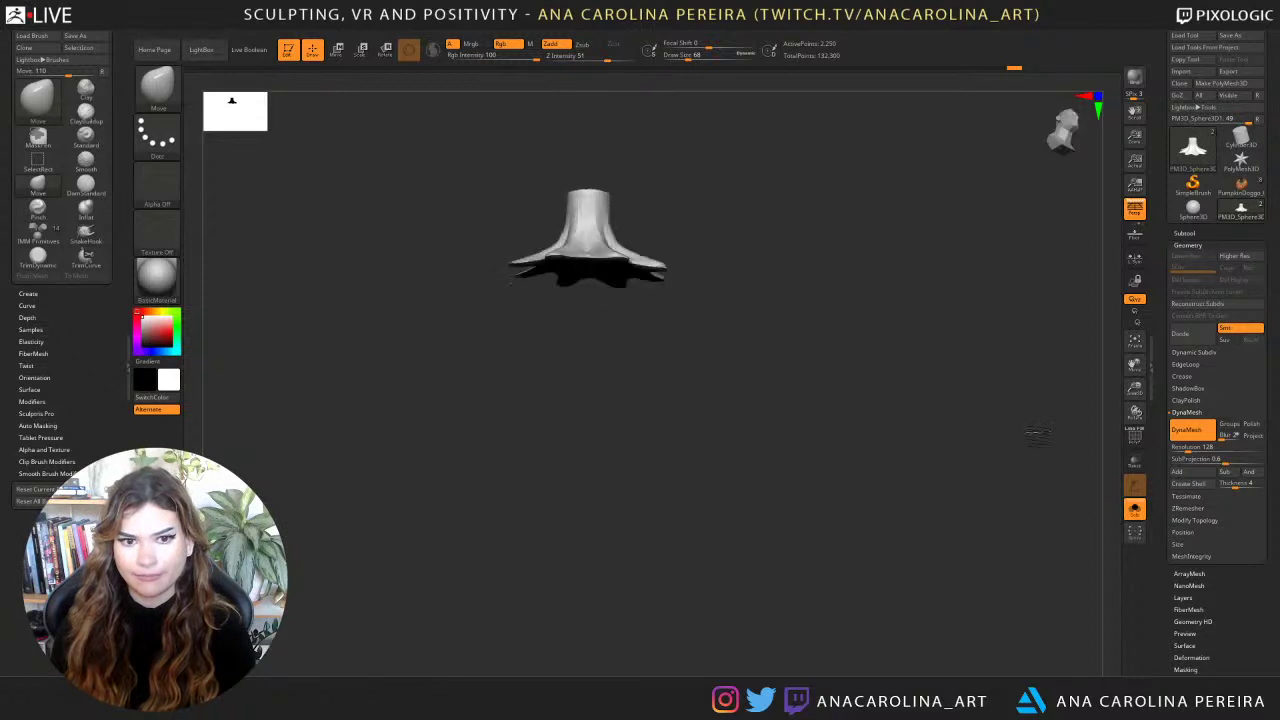
click(1134, 509)
click(1134, 509)
click(1134, 509)
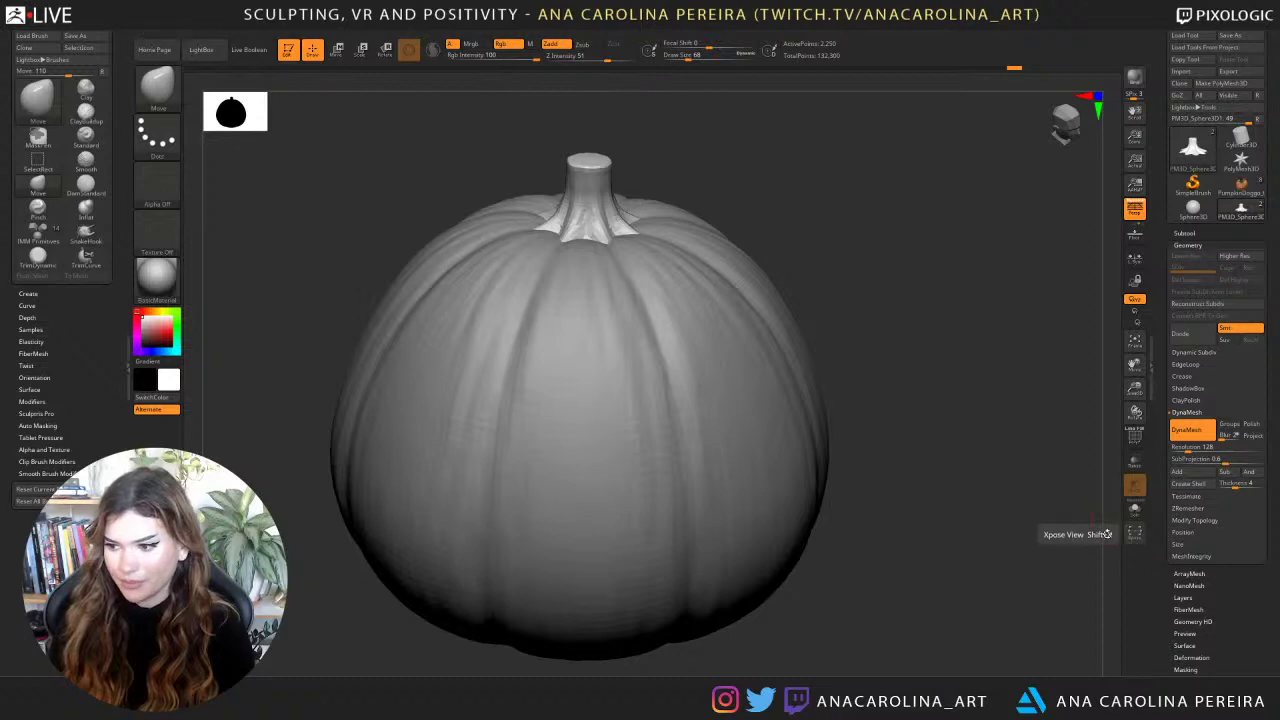
drag(874, 440, 778, 398)
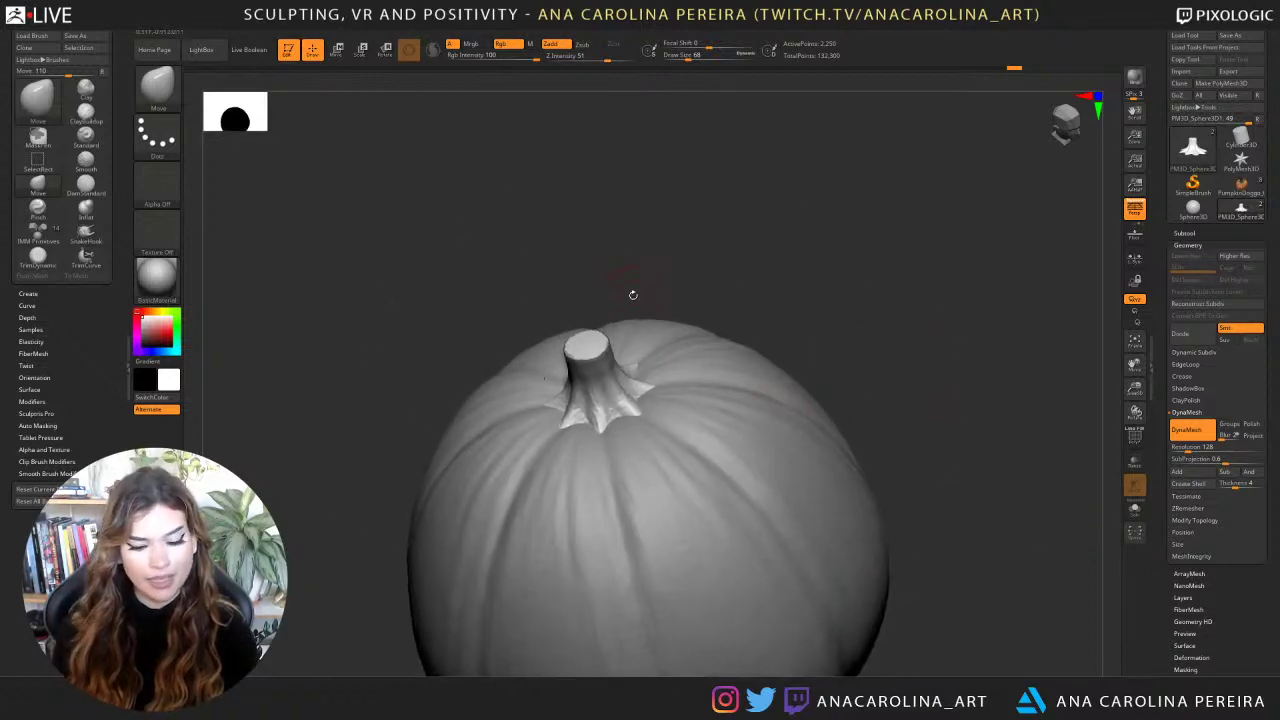
Puff up the stem's cut top with the Inflat brush, using a smaller draw size.
key(b)
key(i)
key(n)
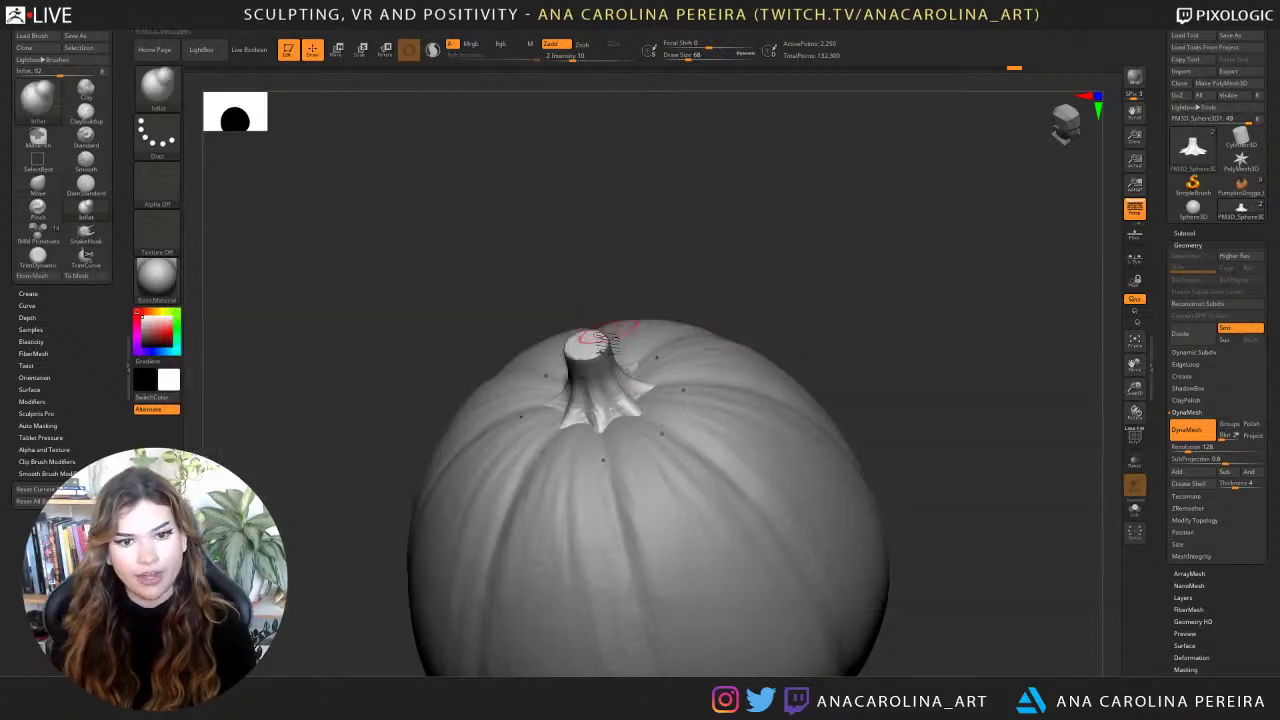
mouse_move(586, 345)
mouse_down()
mouse_move(590, 362)
mouse_move(586, 345)
mouse_move(574, 350)
mouse_move(592, 362)
mouse_move(606, 346)
mouse_up()
key(space)
drag(670, 288, 763, 246)
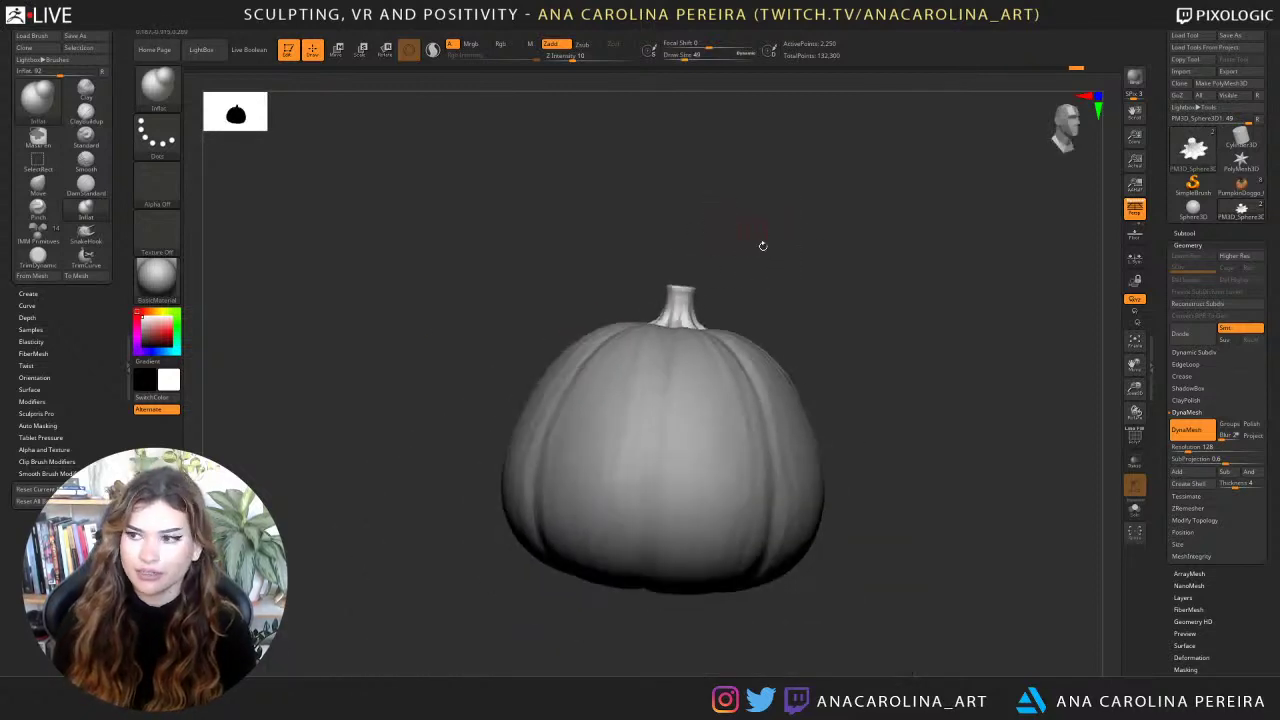
drag(821, 302, 764, 299)
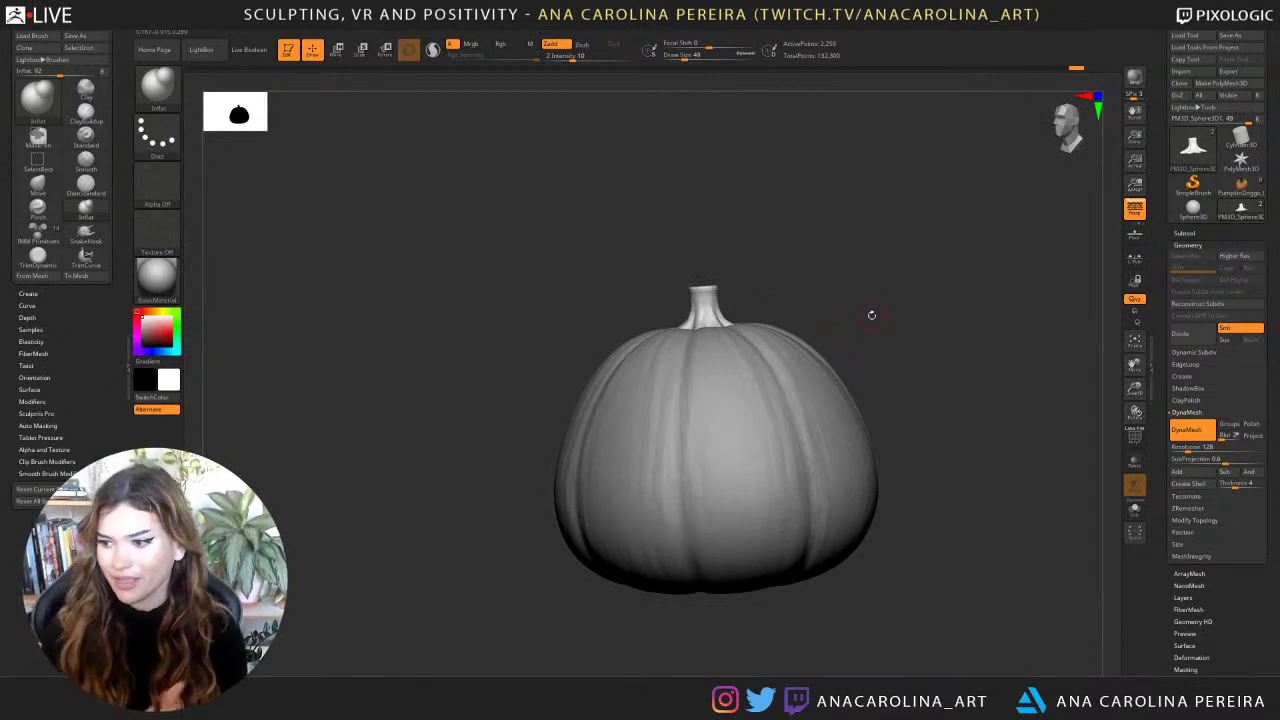
drag(872, 315, 874, 268)
Make the pumpkin body the active subtool and divide its geometry up to subdivision level 5.
alt+click(801, 402)
drag(860, 358, 894, 346)
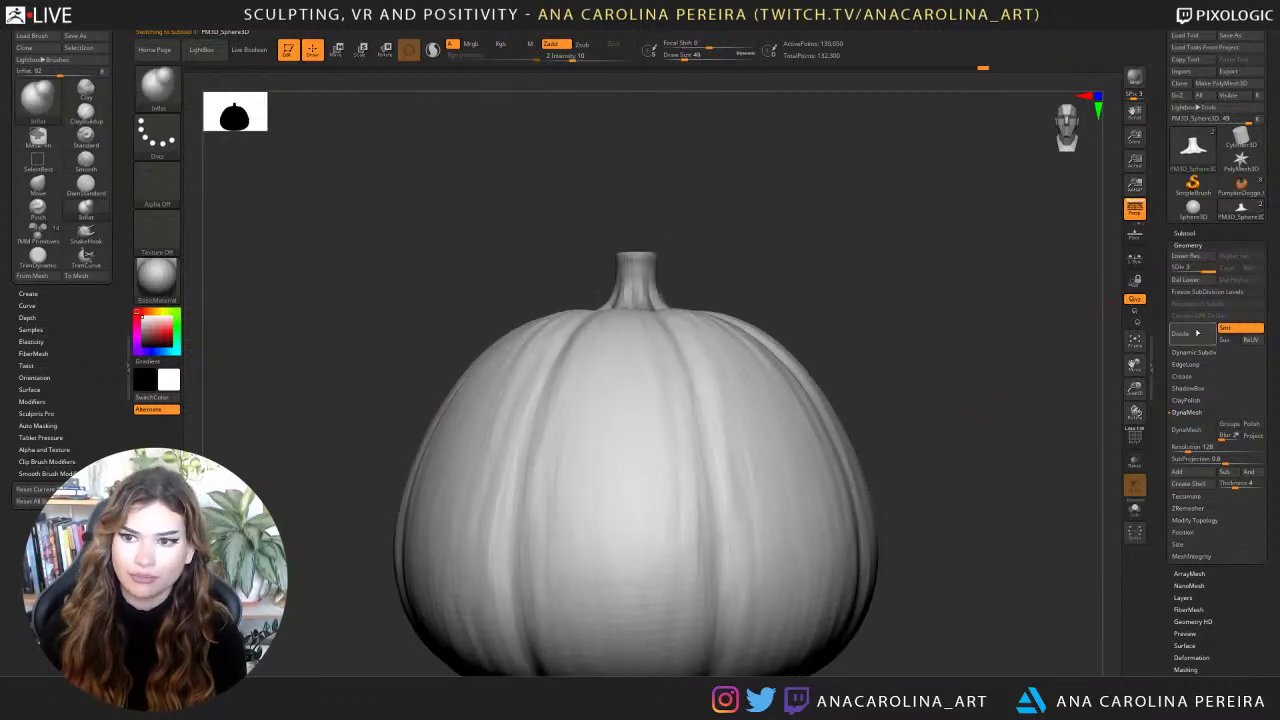
click(1195, 336)
alt+drag(1014, 417, 908, 348)
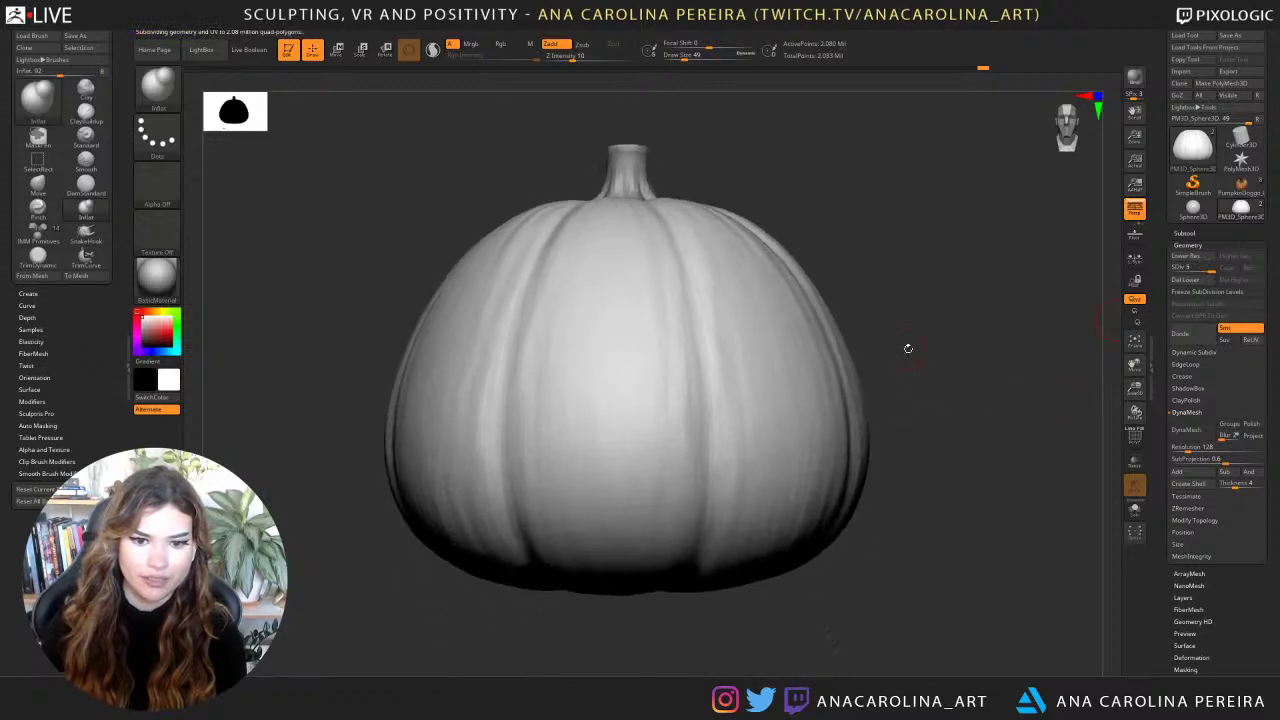
Switch to the DamStandard brush and give it the streaky Alpha 60.
key(space)
key(b)
key(d)
key(s)
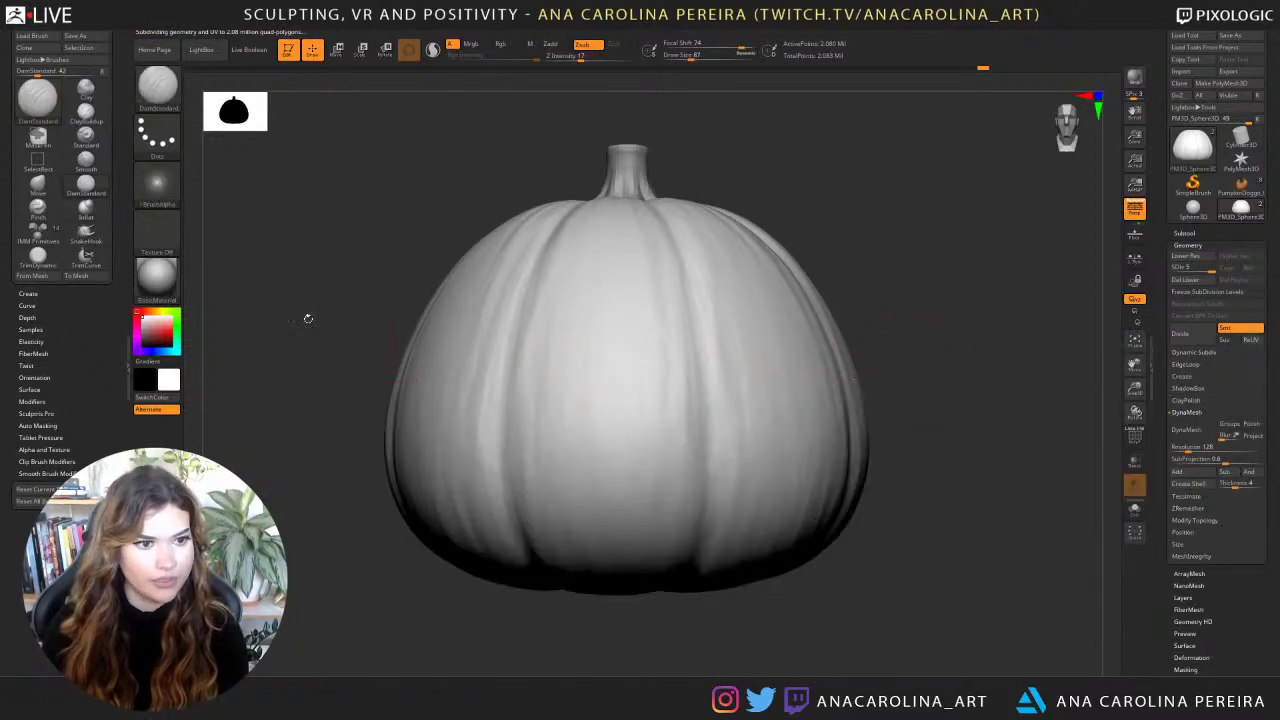
click(160, 200)
click(222, 358)
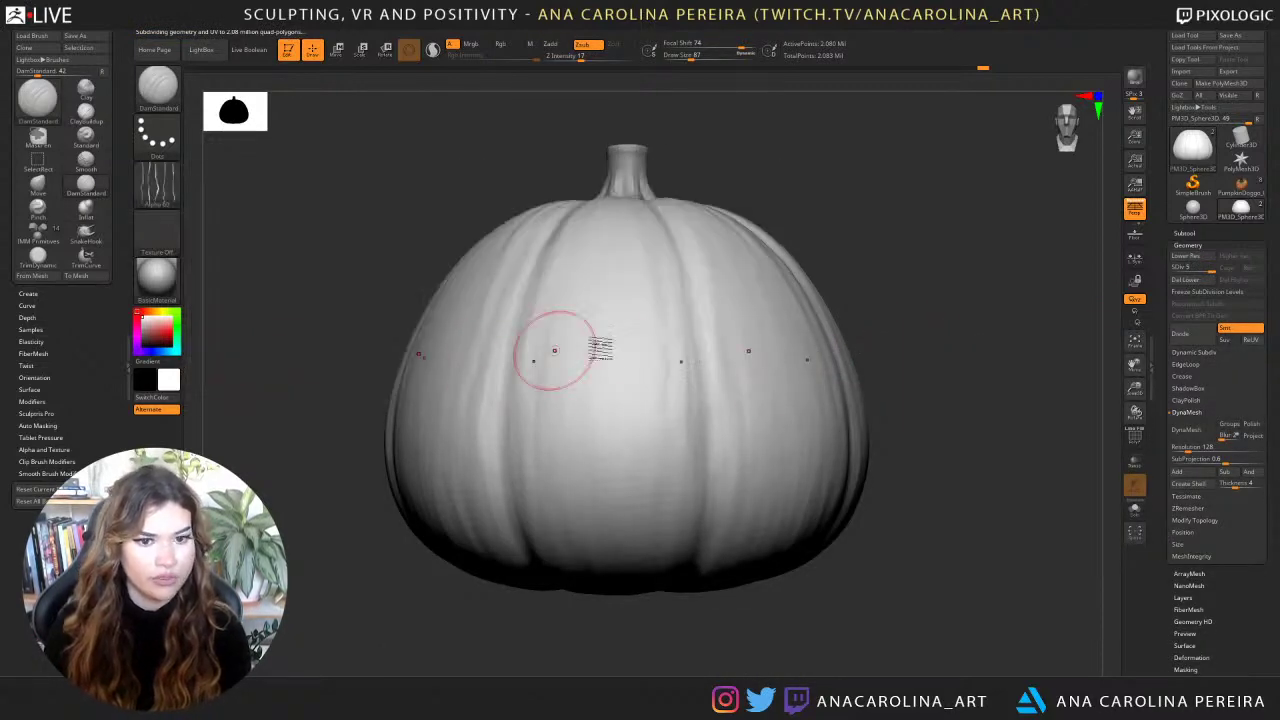
Try a streaked carving stroke down the pumpkin's front with an adjusted draw size.
right_drag(600, 346, 611, 346)
key(space)
drag(611, 346, 618, 346)
drag(608, 254, 557, 545)
key(ctrl+z)
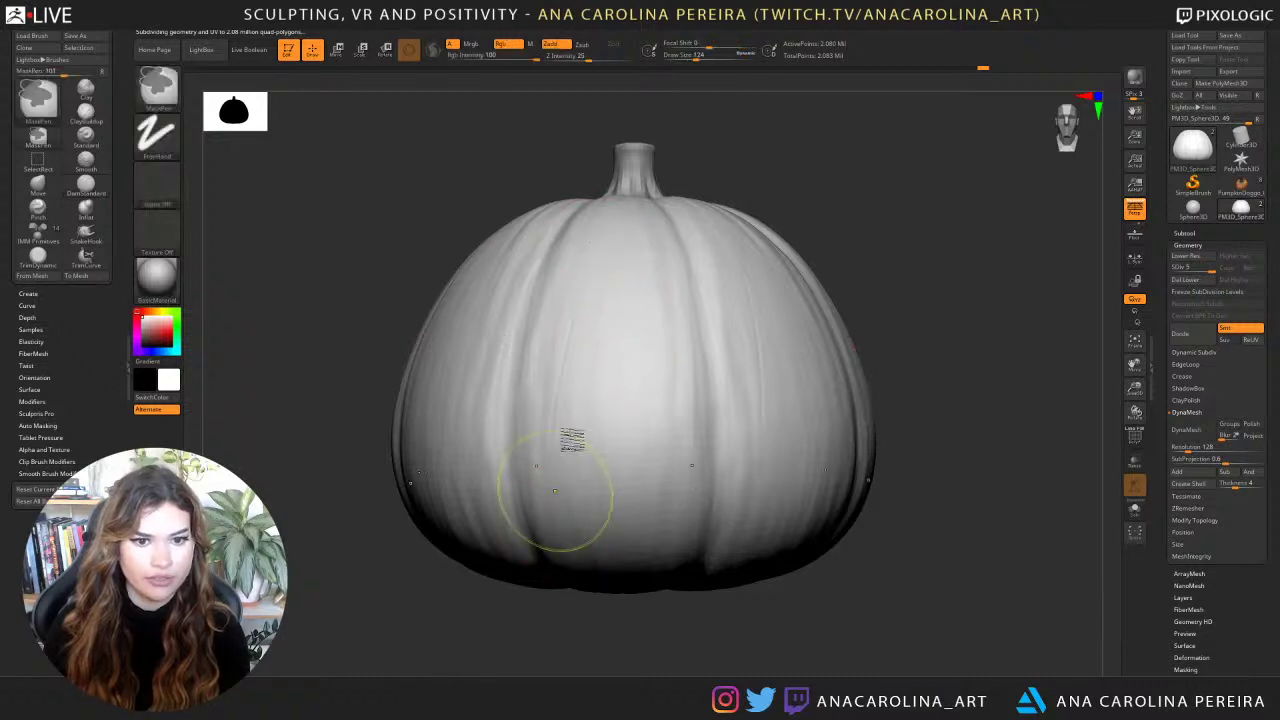
Raise the draw size to 234 and carve streaked texture over the pumpkin's ribs, starting around the stem.
key(space)
drag(571, 394, 584, 392)
mouse_move(604, 211)
right_down()
mouse_move(556, 216)
mouse_move(563, 202)
right_up()
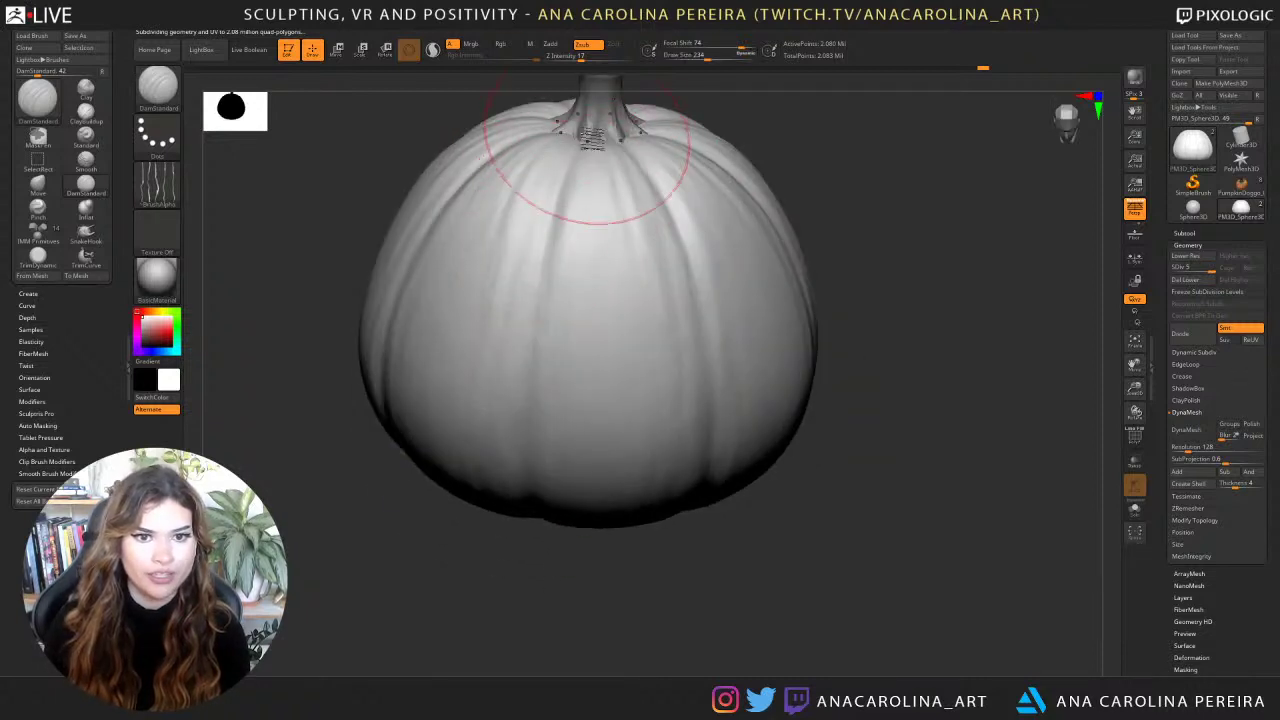
mouse_move(852, 145)
mouse_down()
mouse_move(834, 257)
mouse_move(614, 271)
mouse_move(677, 342)
mouse_up()
mouse_move(838, 240)
mouse_down()
mouse_move(830, 143)
mouse_move(634, 251)
mouse_up()
drag(826, 172, 735, 208)
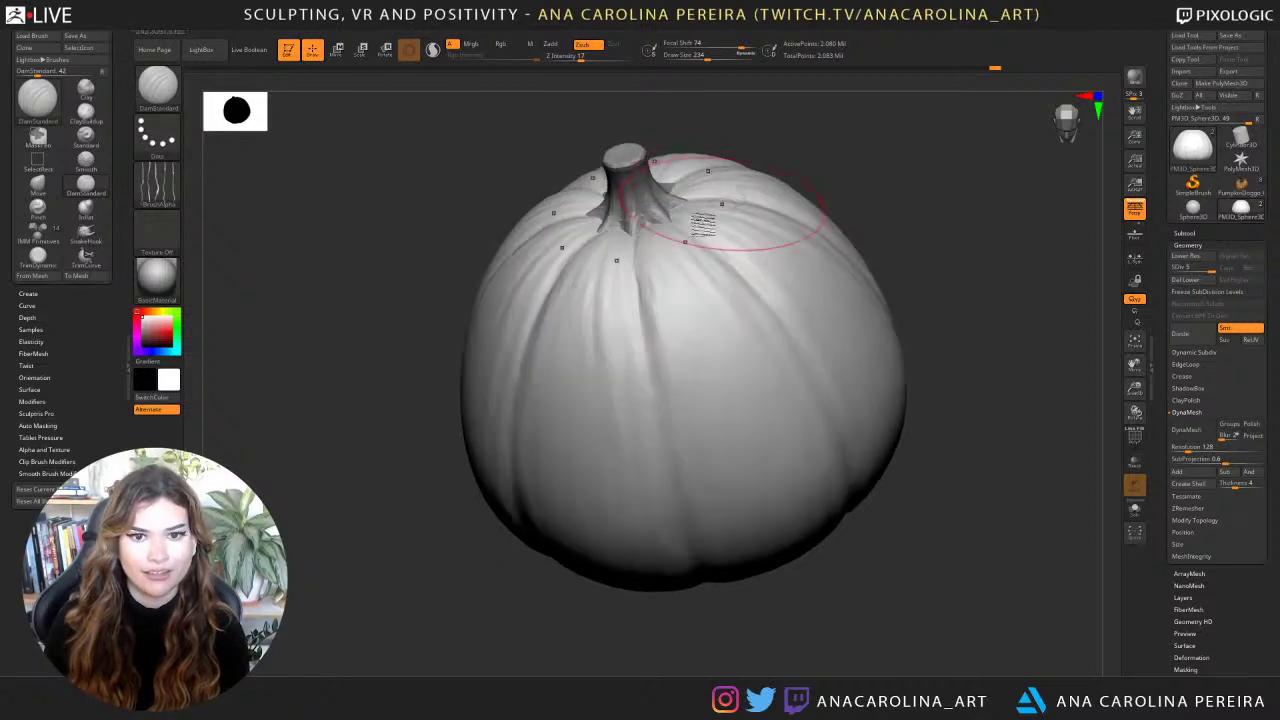
drag(862, 215, 893, 149)
drag(902, 270, 884, 175)
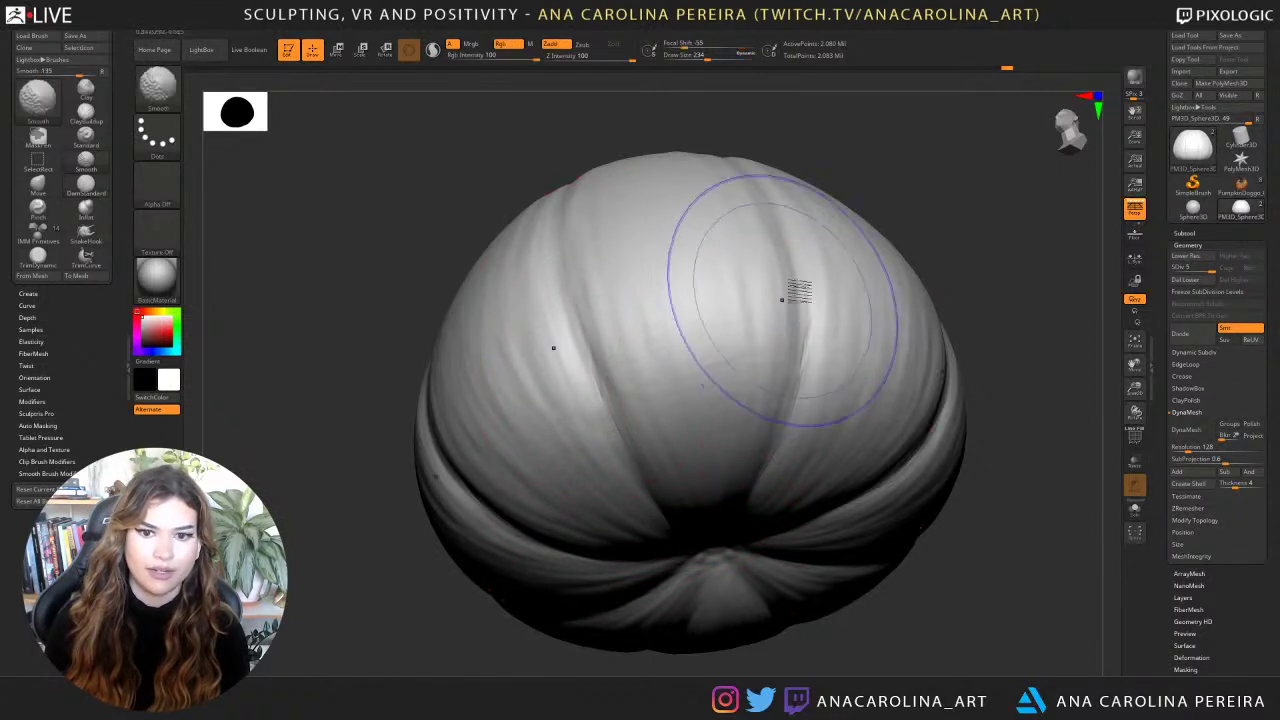
Extend the streaked texture to the pumpkin's underside and smooth the point where the ribs meet.
drag(921, 162, 757, 543)
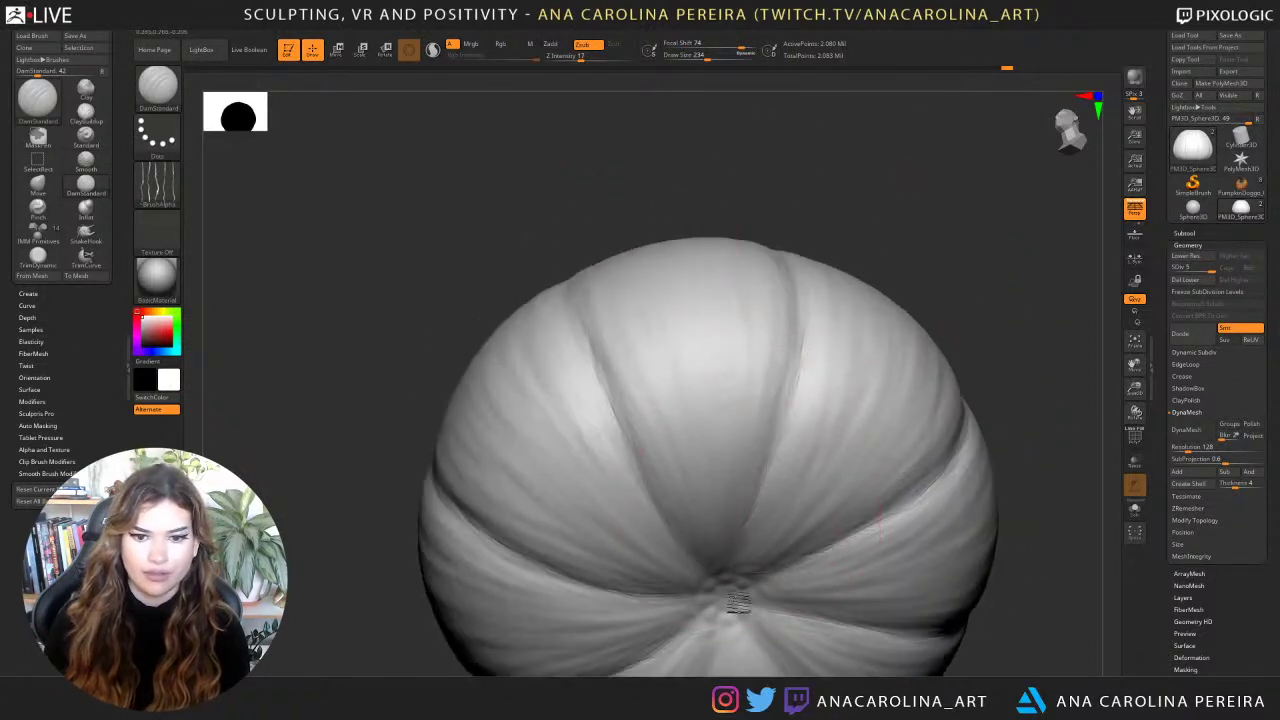
shift+drag(726, 597, 746, 612)
mouse_move(952, 225)
mouse_down()
mouse_move(960, 300)
mouse_move(926, 484)
mouse_up()
ctrl+right_drag(917, 553, 864, 580)
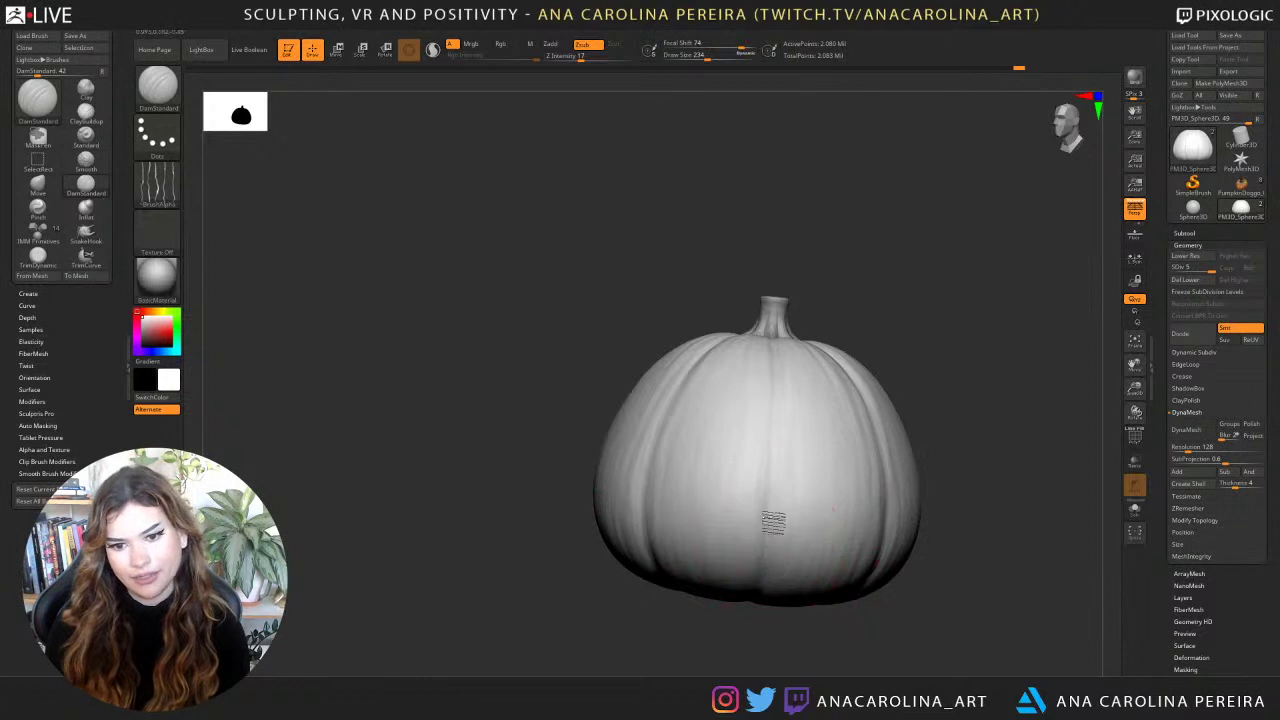
Keep the streaky alpha, lower the brush's Z intensity to 9, and carve lighter streaks down the pumpkin's front.
click(175, 188)
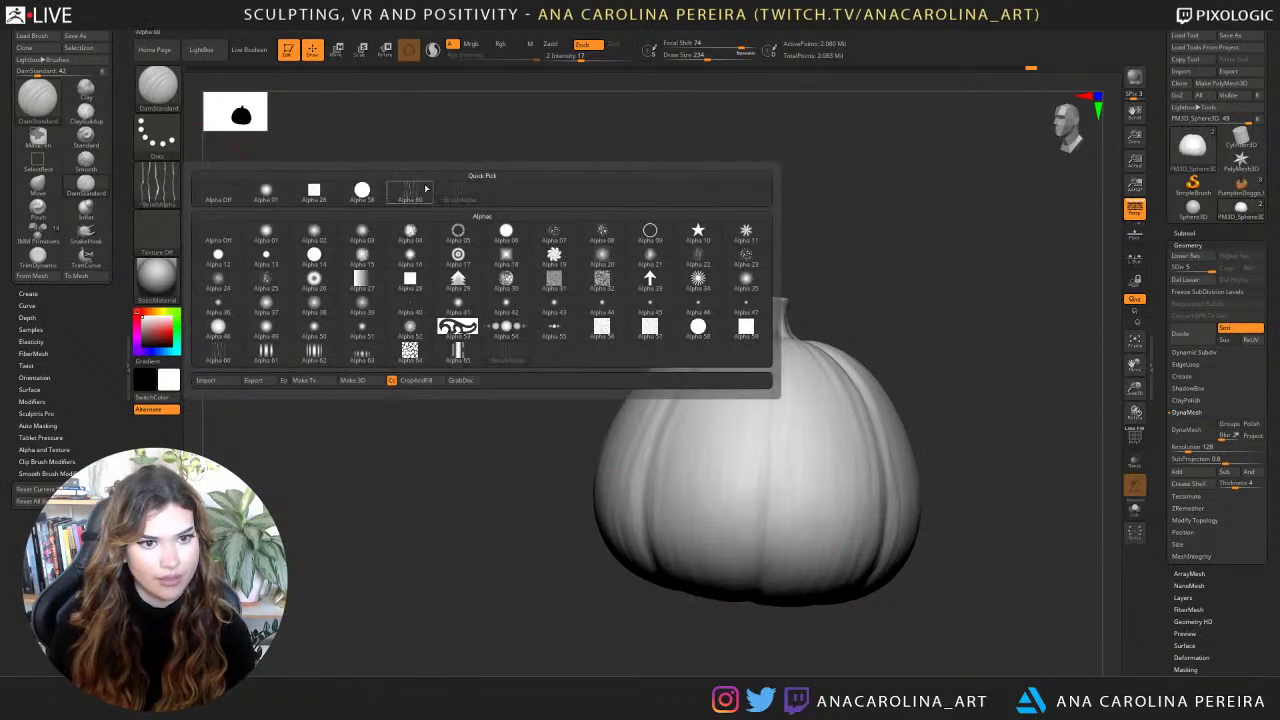
drag(782, 249, 940, 366)
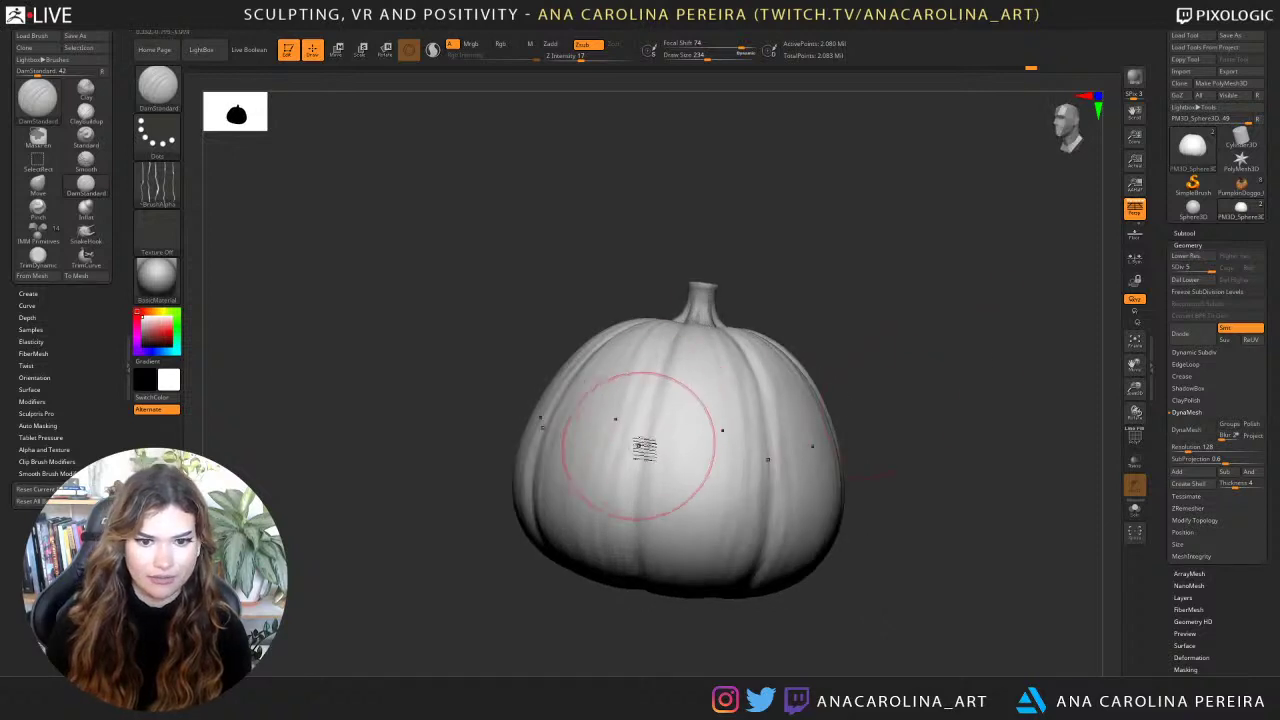
key(space)
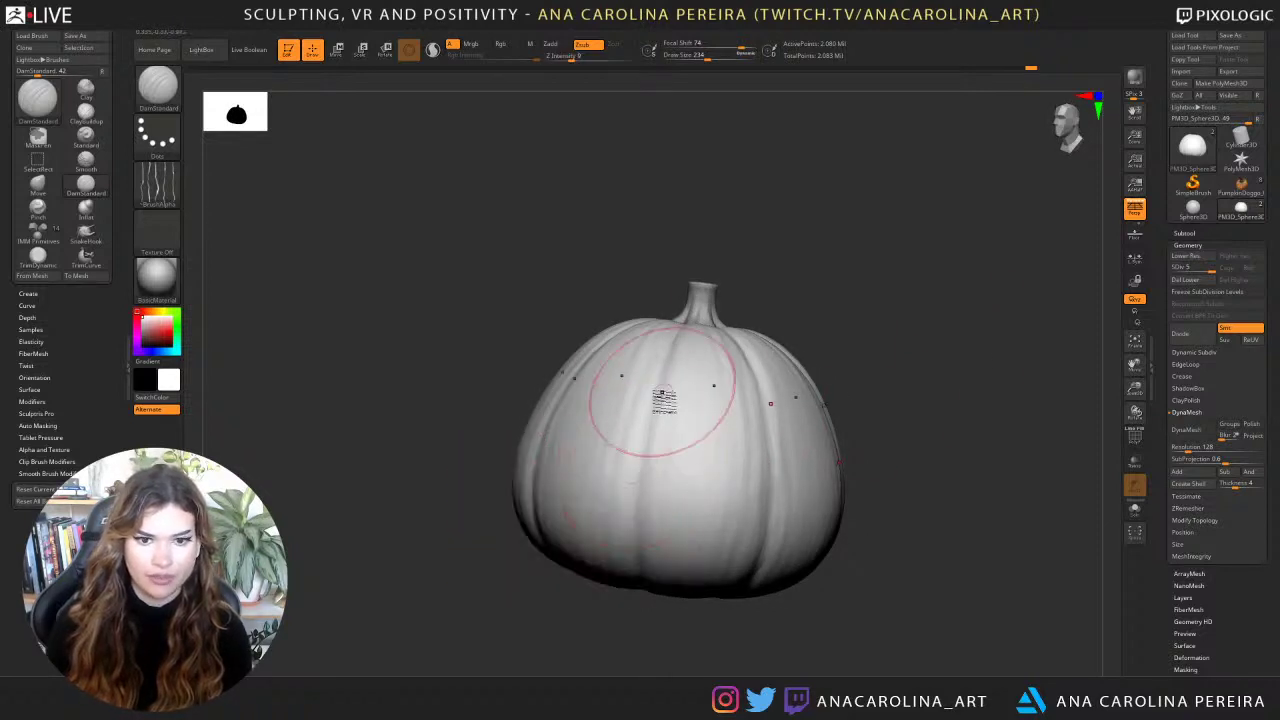
drag(655, 428, 639, 520)
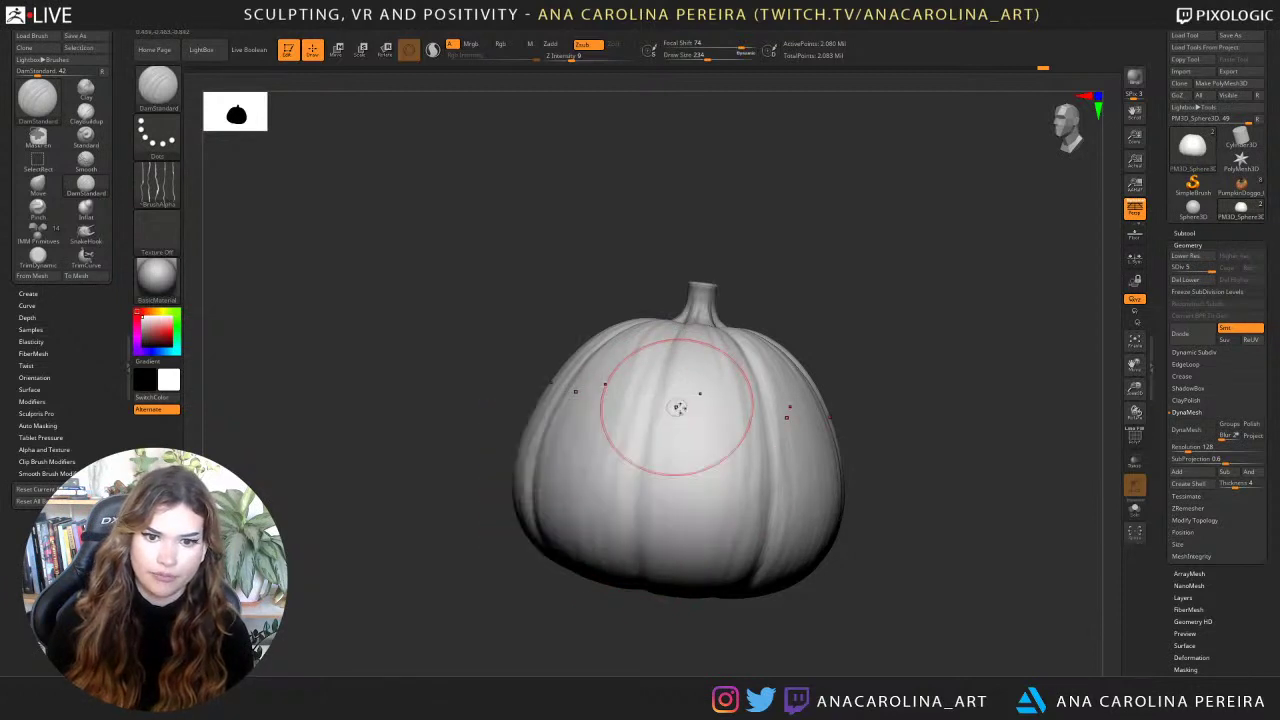
Set the focal shift to 42 and carve vertical streaks along the ribs from the stem down to the lower edge.
key(space)
drag(718, 418, 704, 418)
right_drag(745, 308, 712, 358)
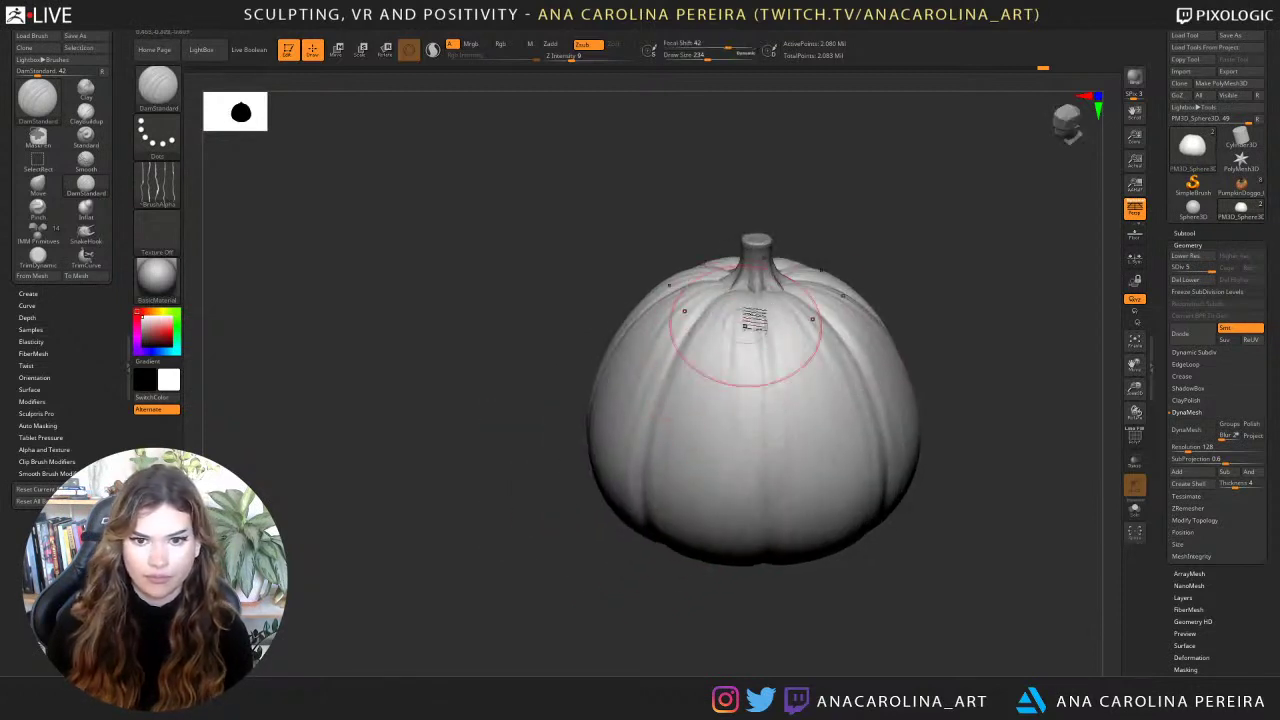
right_drag(757, 460, 760, 582)
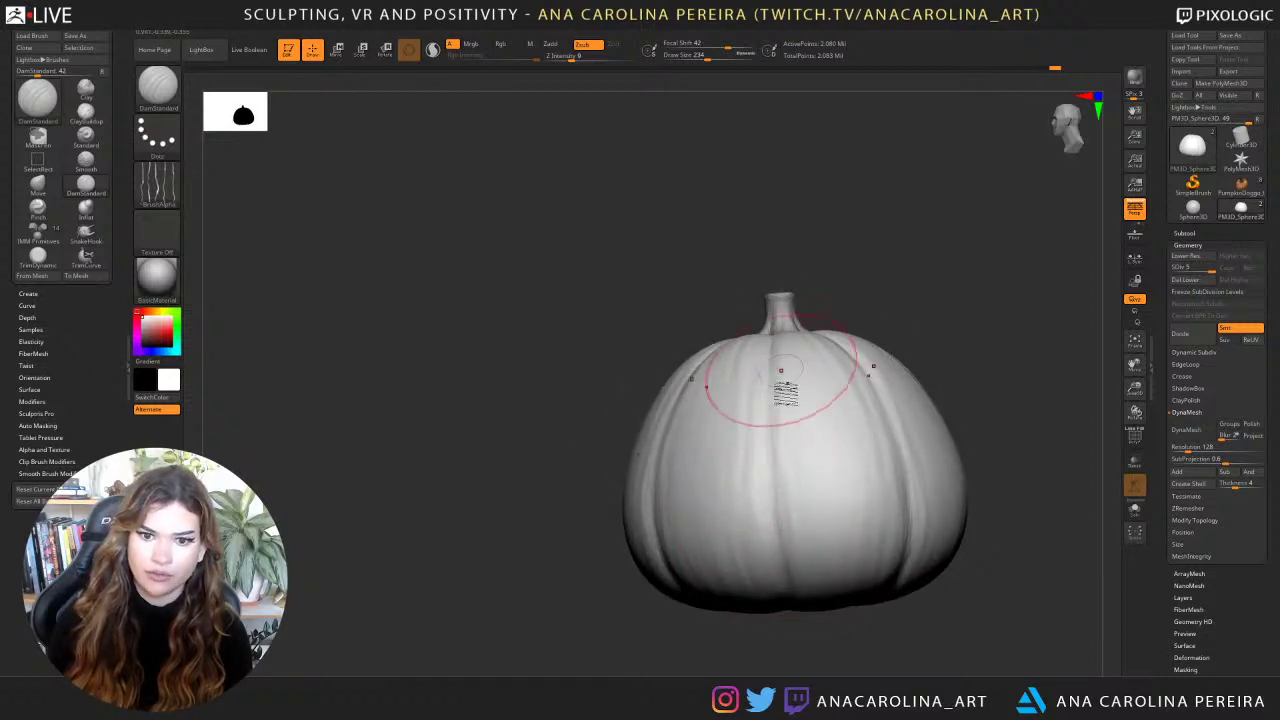
drag(793, 464, 795, 606)
mouse_move(810, 560)
right_down()
mouse_move(820, 612)
mouse_move(823, 554)
right_up()
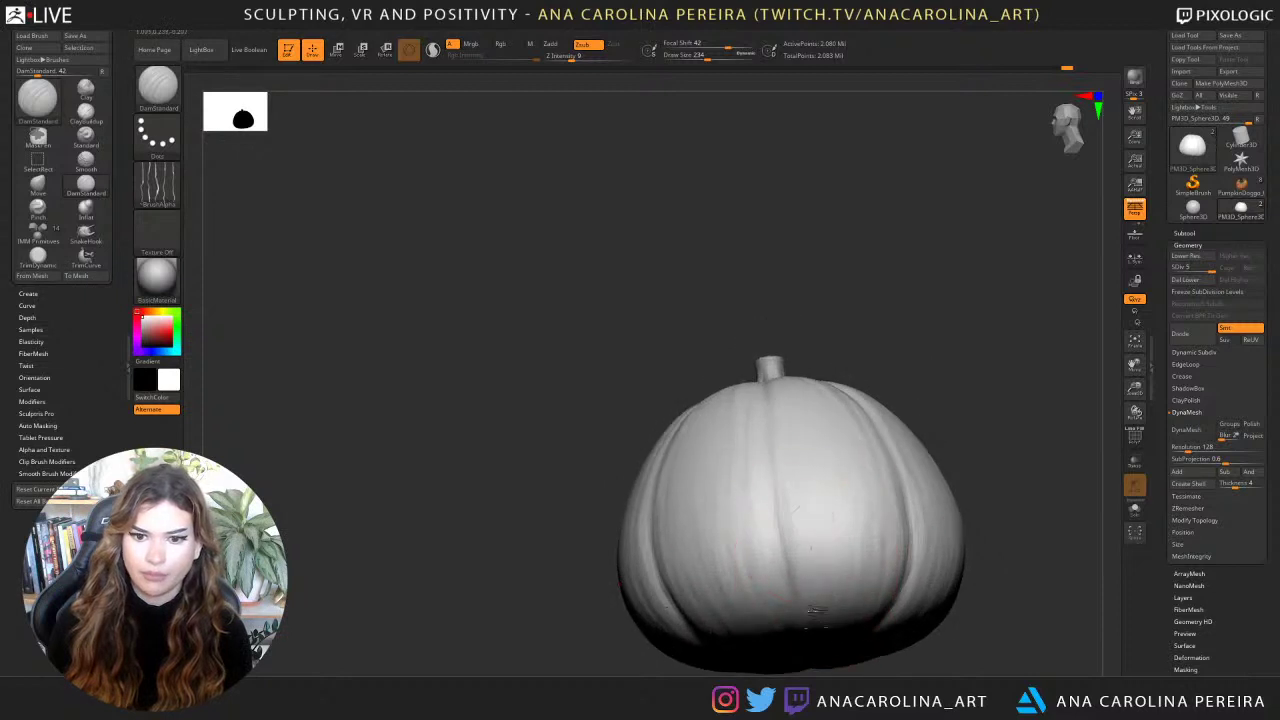
drag(820, 610, 828, 542)
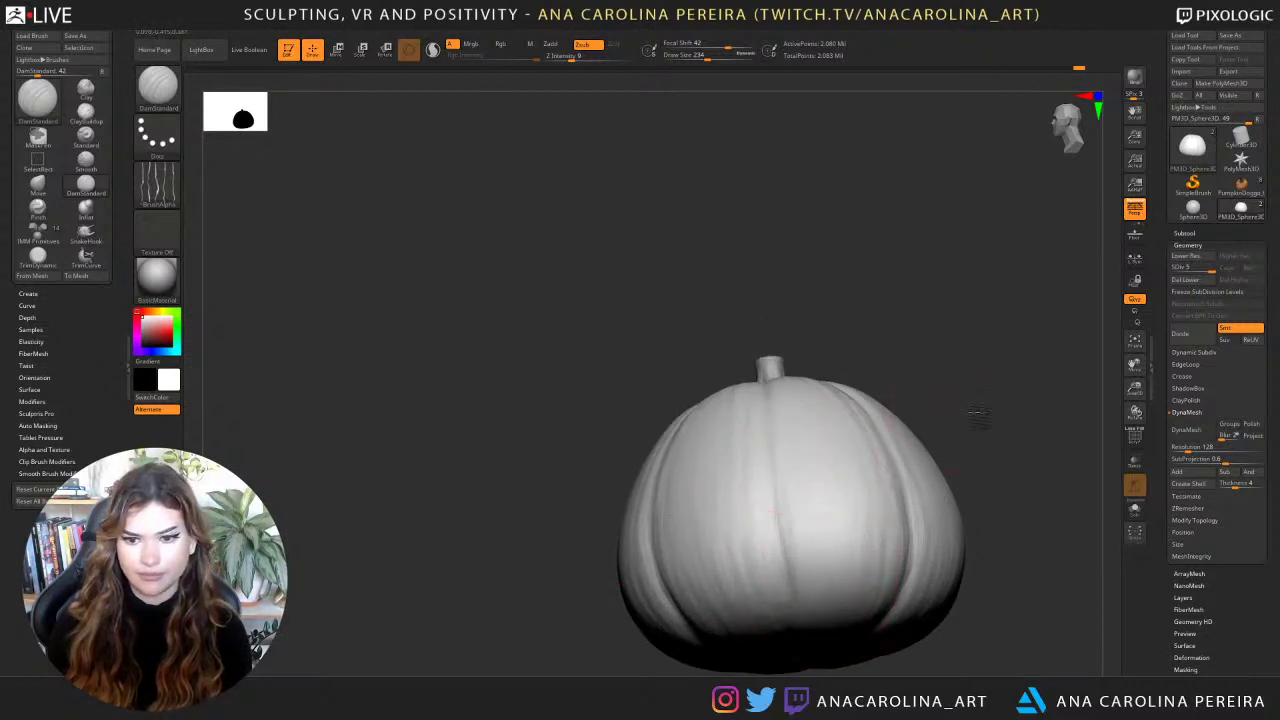
Carve more fine streaks over the lower ribs and in toward the center of the pumpkin's underside.
drag(976, 420, 1006, 428)
alt+drag(868, 300, 849, 260)
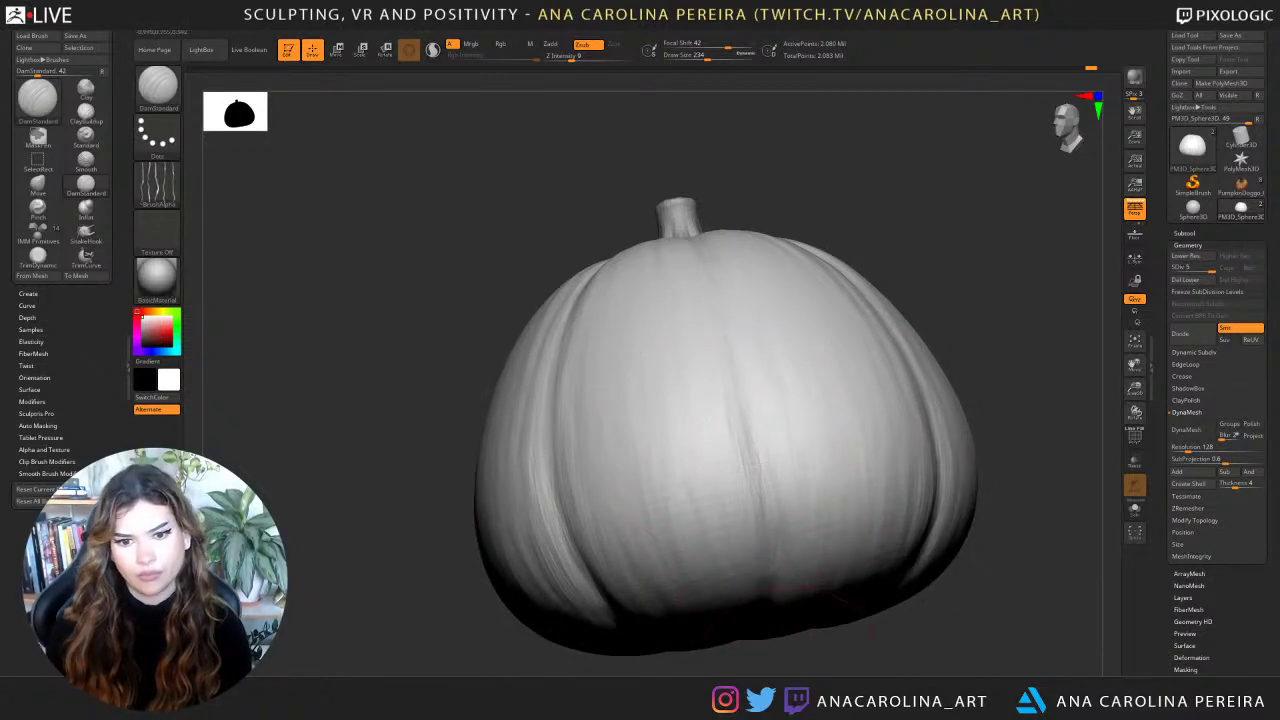
right_drag(765, 565, 748, 423)
drag(766, 323, 804, 596)
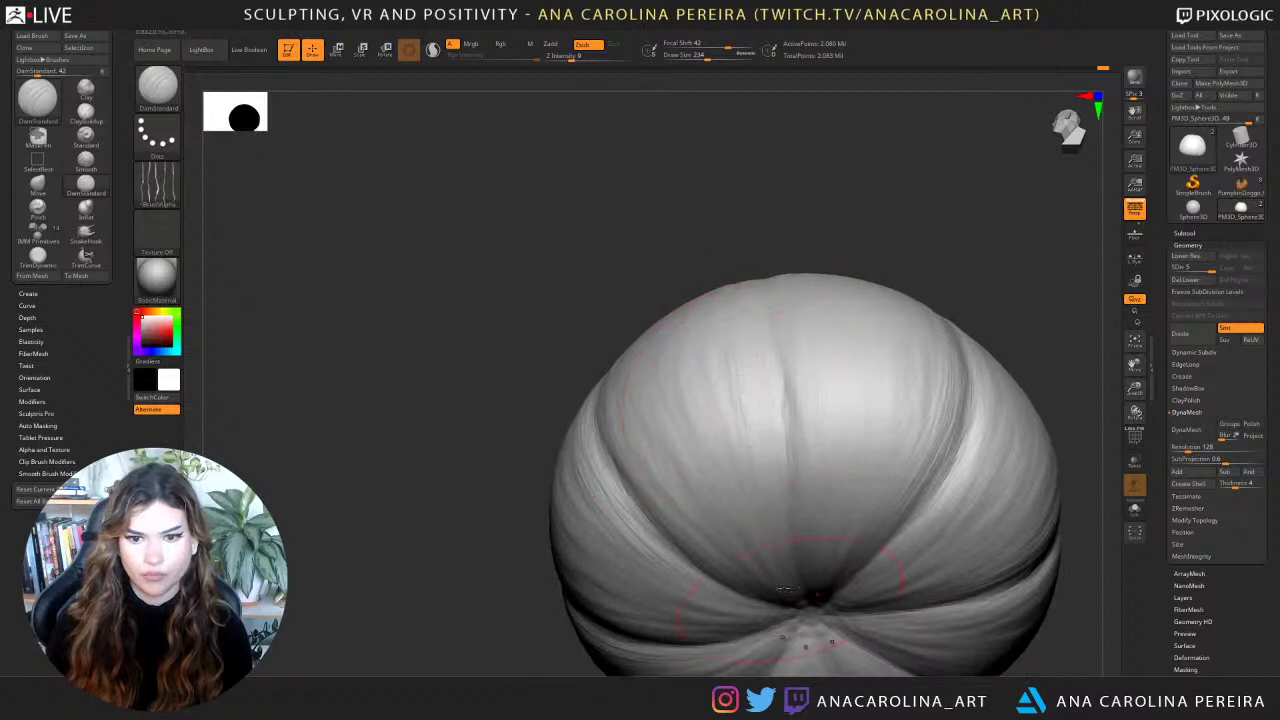
Enlarge the brush's draw size to about 336 for carving broader streaks over the pumpkin's ribs.
mouse_move(744, 262)
right_down()
mouse_move(746, 237)
mouse_move(543, 371)
right_up()
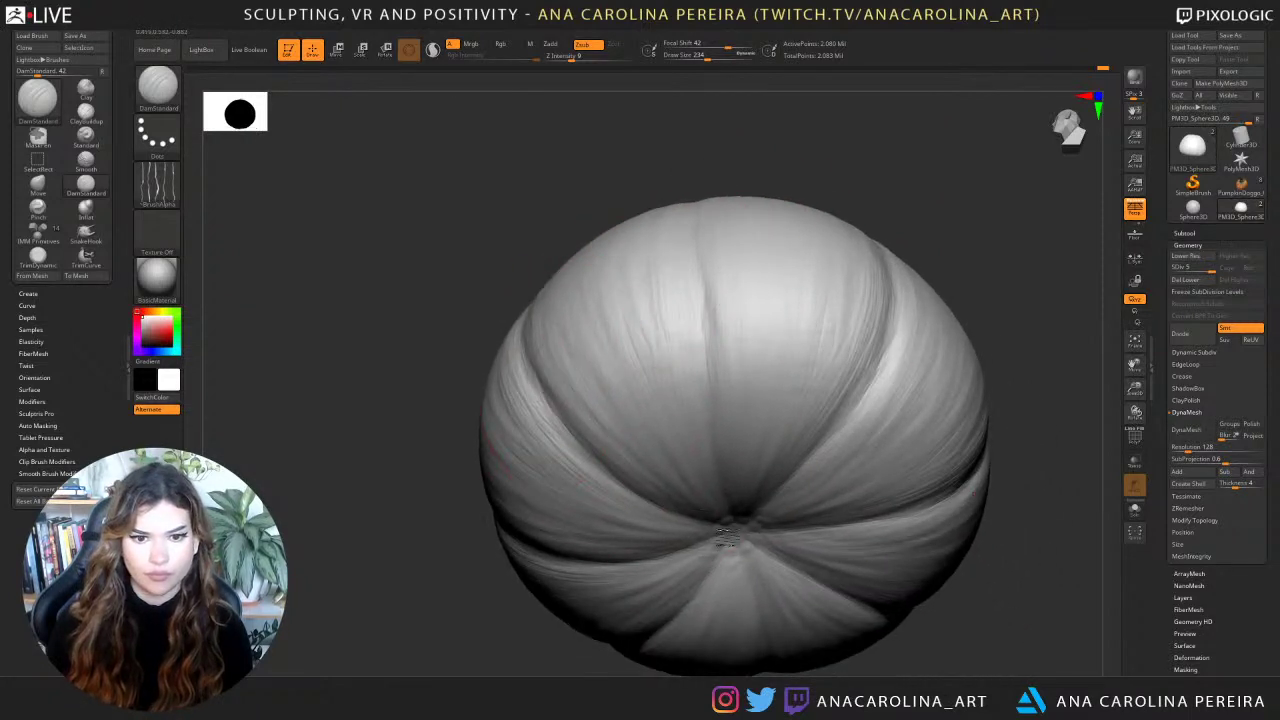
right_drag(678, 379, 863, 234)
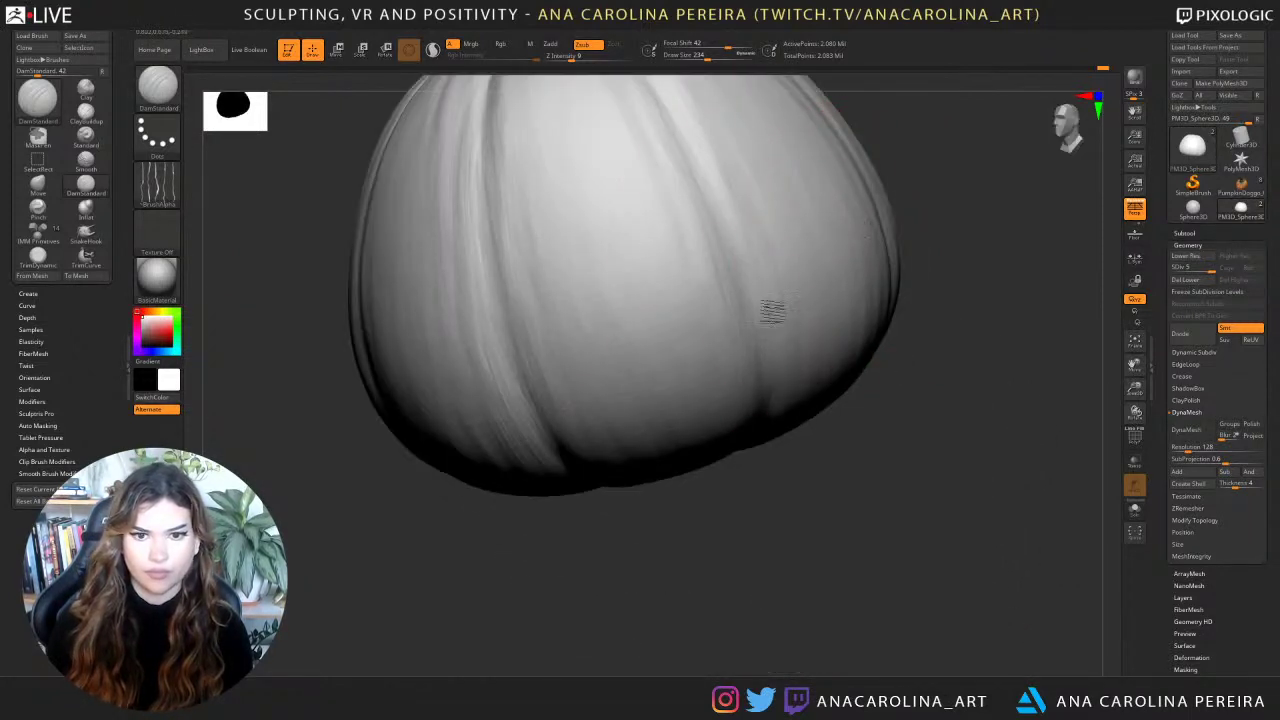
drag(773, 312, 715, 228)
alt+right_drag(846, 508, 806, 636)
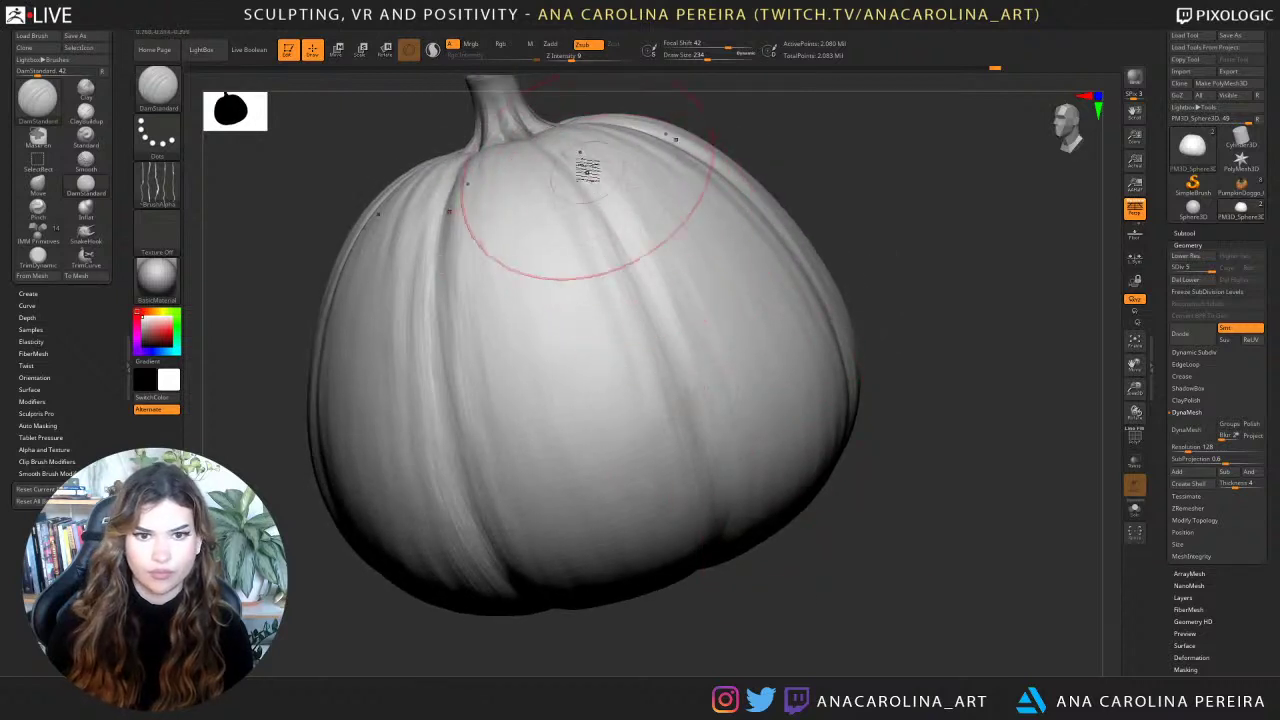
right_drag(714, 243, 737, 357)
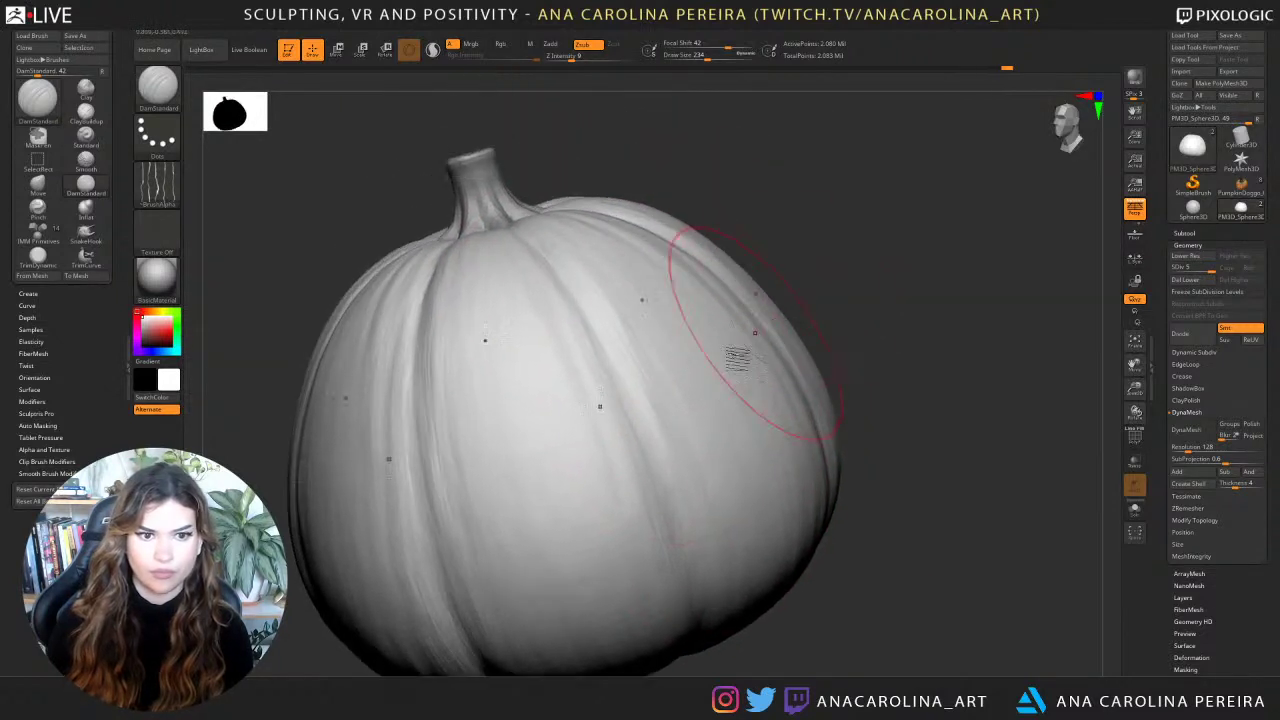
key(space)
drag(647, 512, 656, 511)
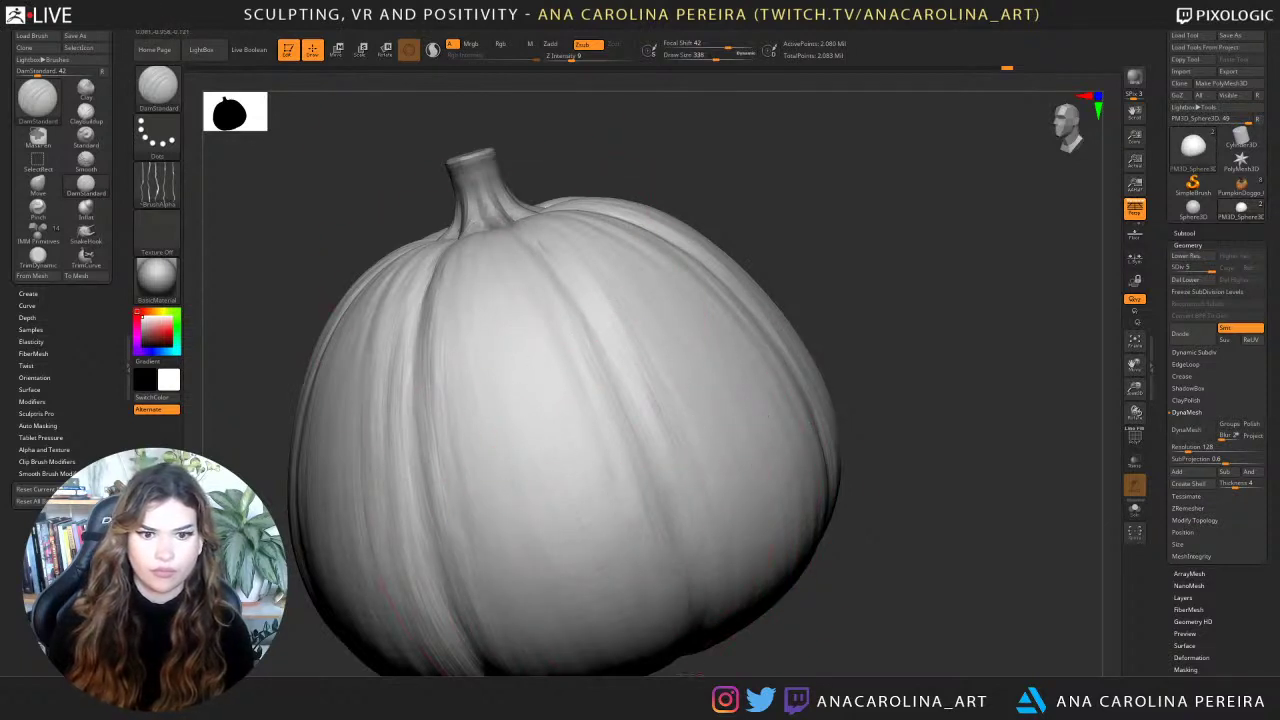
Try carving wide streaks over the pumpkin's side ribs, from below the stem down to the lower edge.
alt+drag(740, 609, 783, 571)
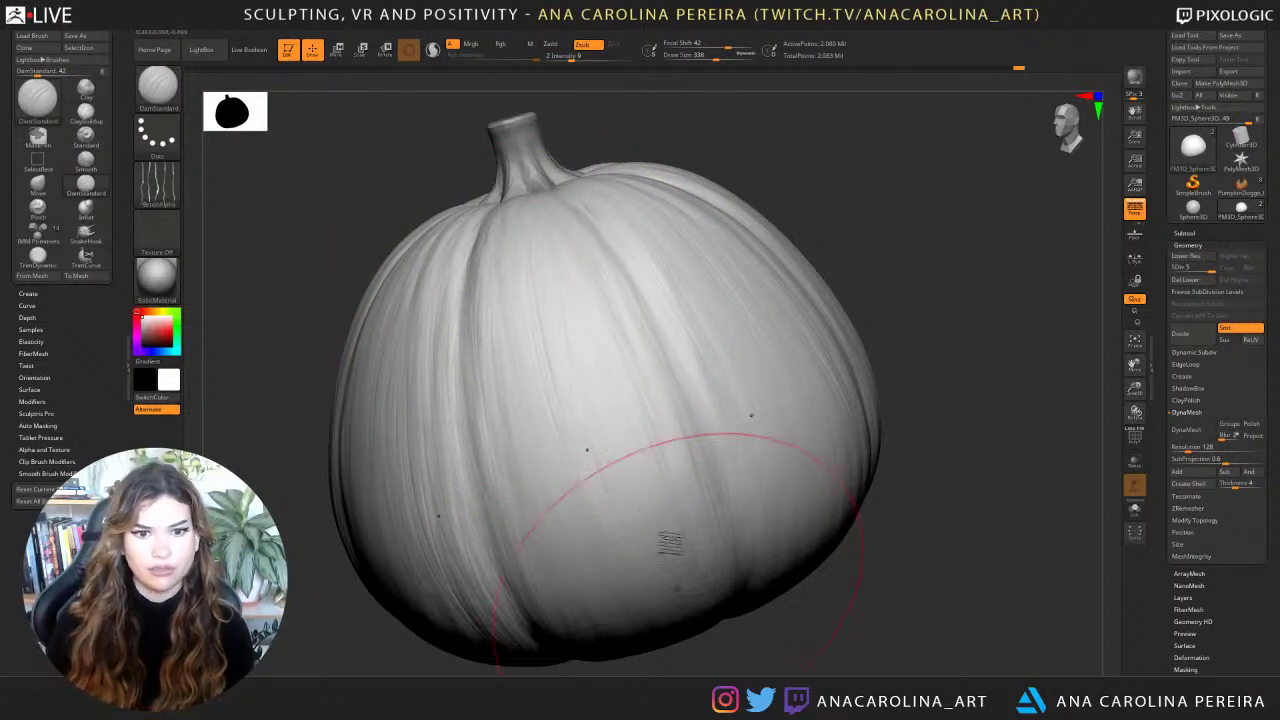
drag(507, 335, 583, 612)
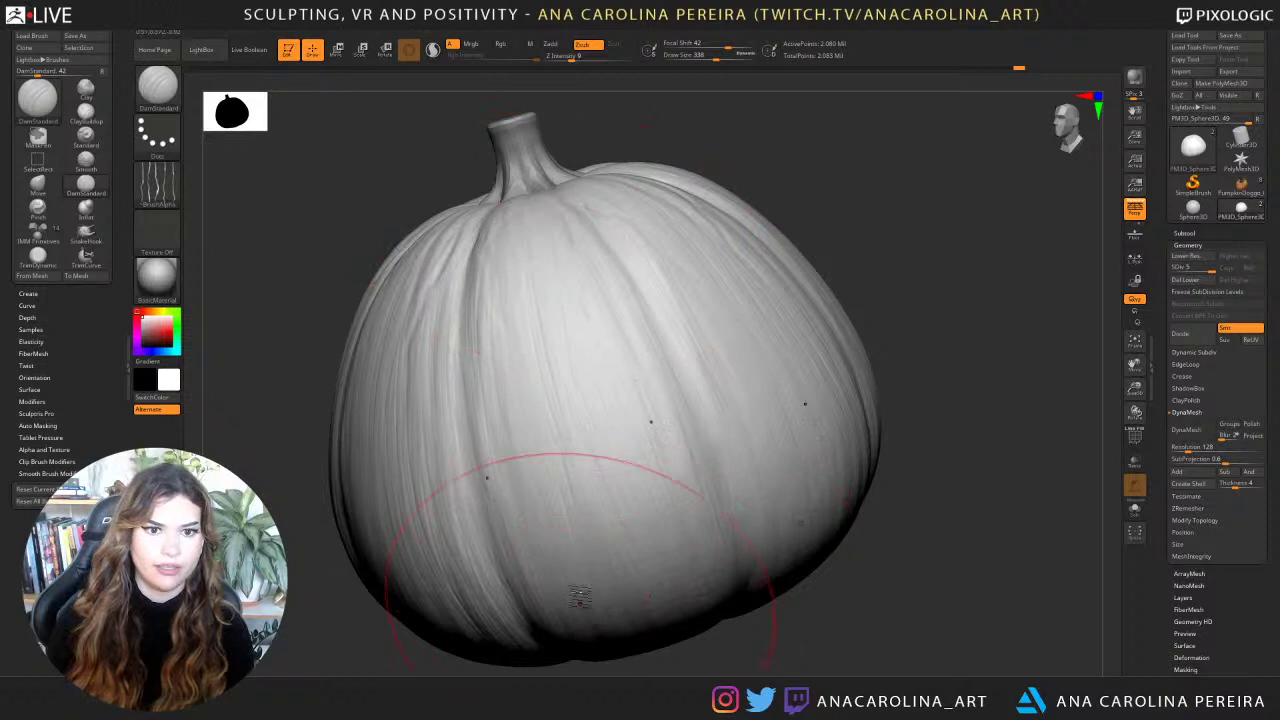
mouse_move(556, 550)
mouse_down()
mouse_move(529, 529)
mouse_move(493, 217)
mouse_up()
ctrl+right_drag(760, 330, 832, 225)
drag(832, 225, 840, 297)
ctrl+right_drag(840, 297, 803, 396)
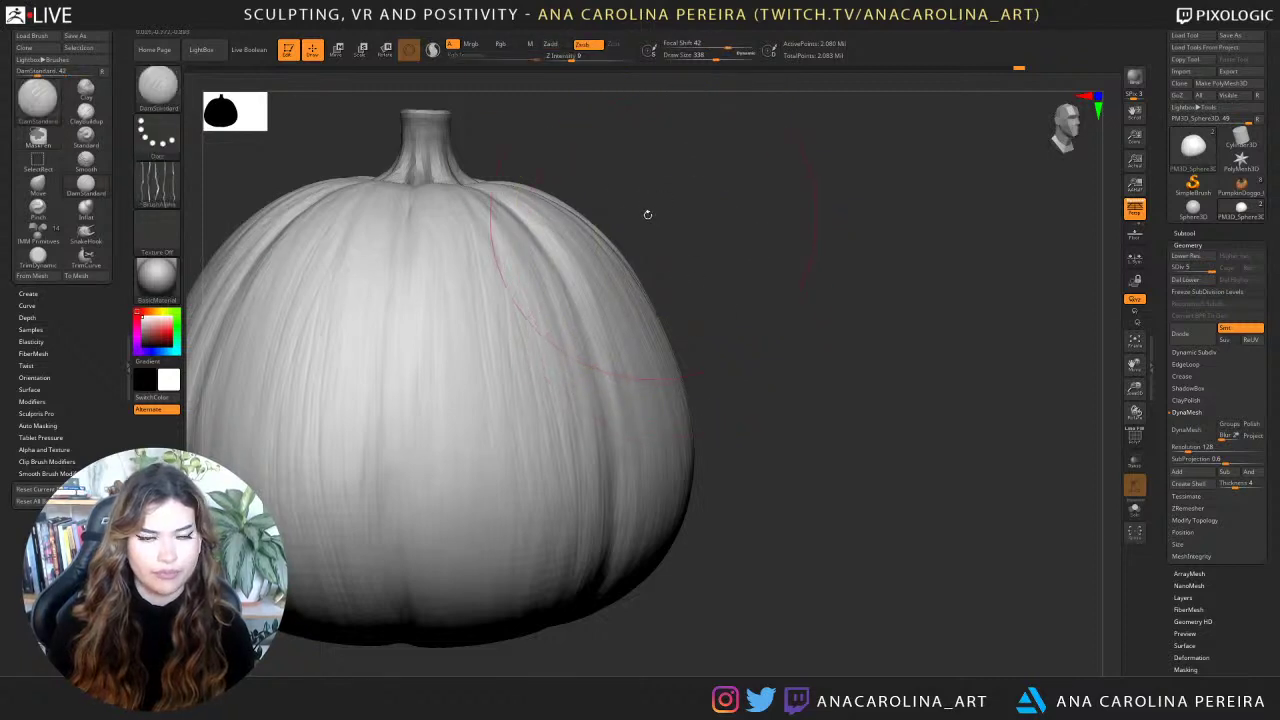
Try smoothing the streaks on the pumpkin's front and carving fresh ones down the central rib.
shift+drag(646, 214, 620, 226)
shift+drag(676, 309, 679, 344)
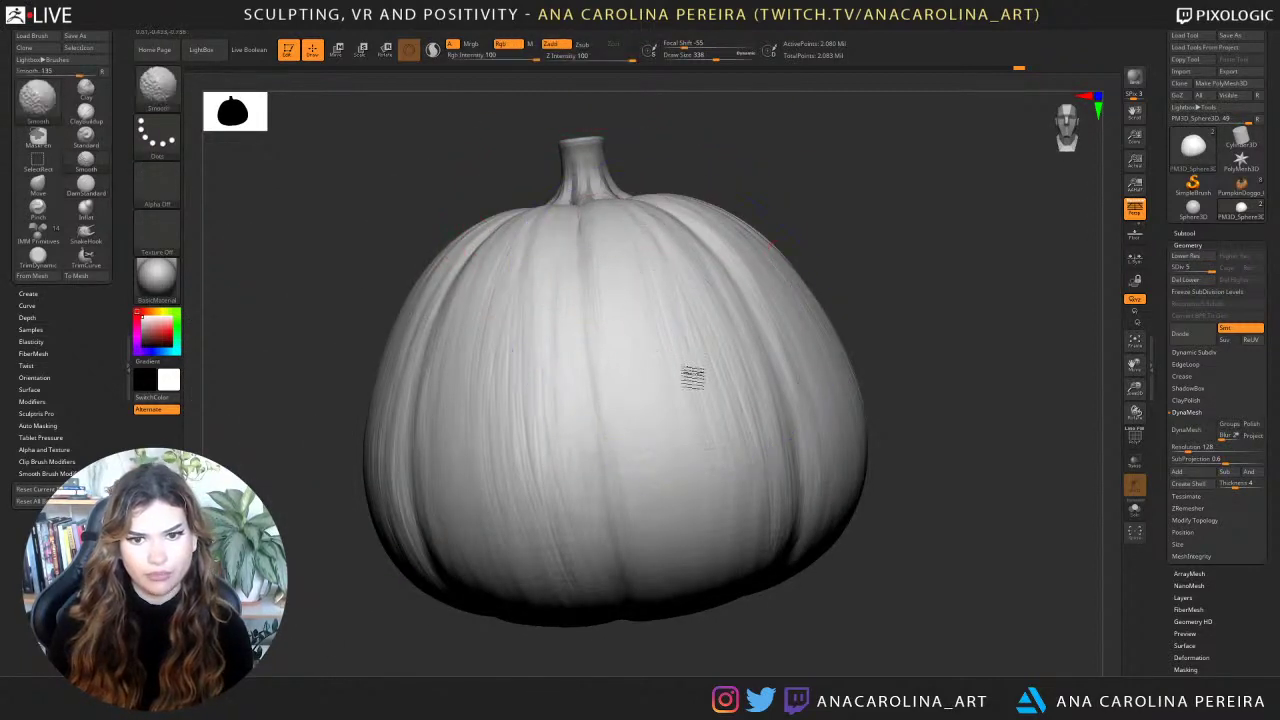
shift+drag(722, 485, 723, 498)
drag(655, 345, 660, 563)
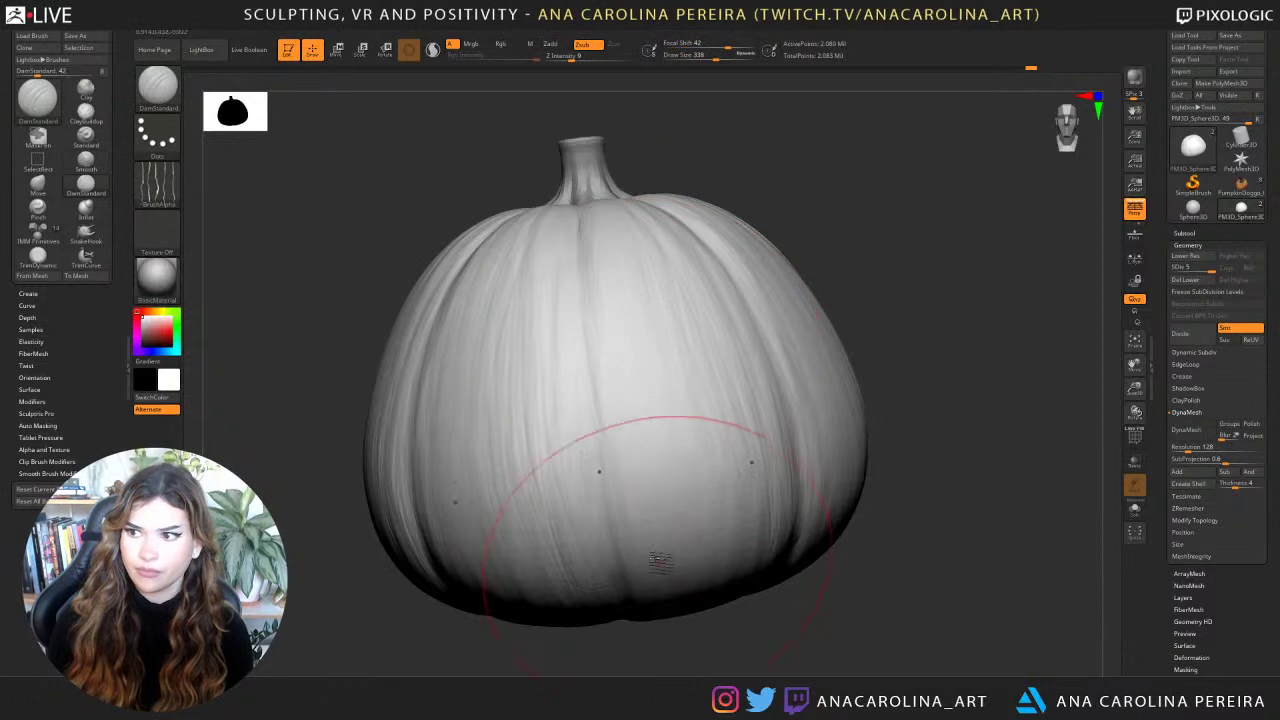
drag(633, 408, 640, 527)
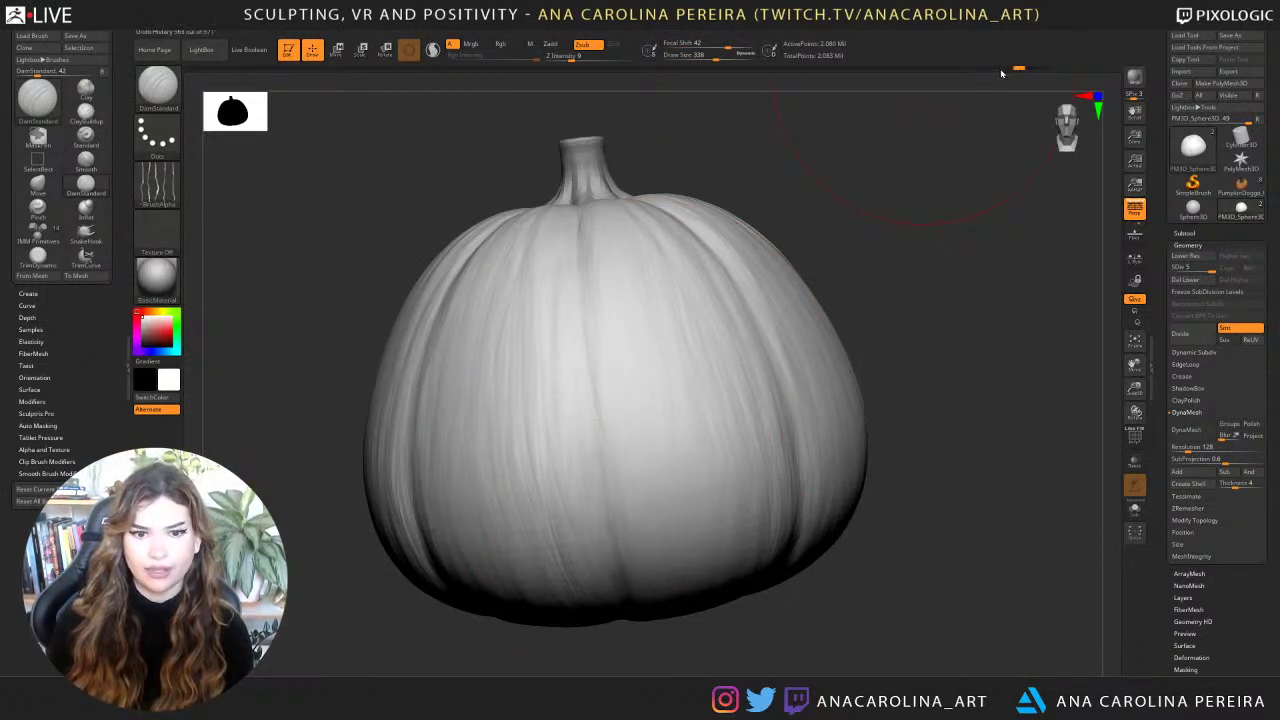
Lower the brush's Z intensity to 3 and resume carving, accepting the removal of newer undo history.
key(space)
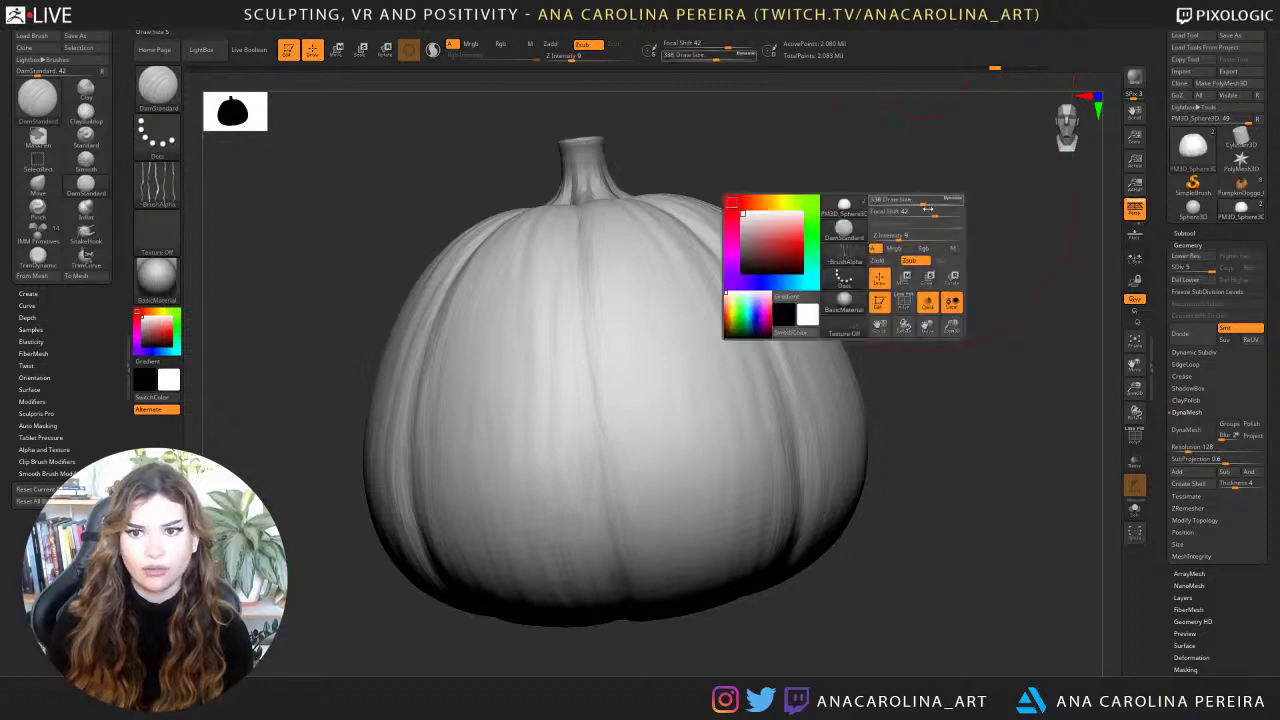
click(890, 236)
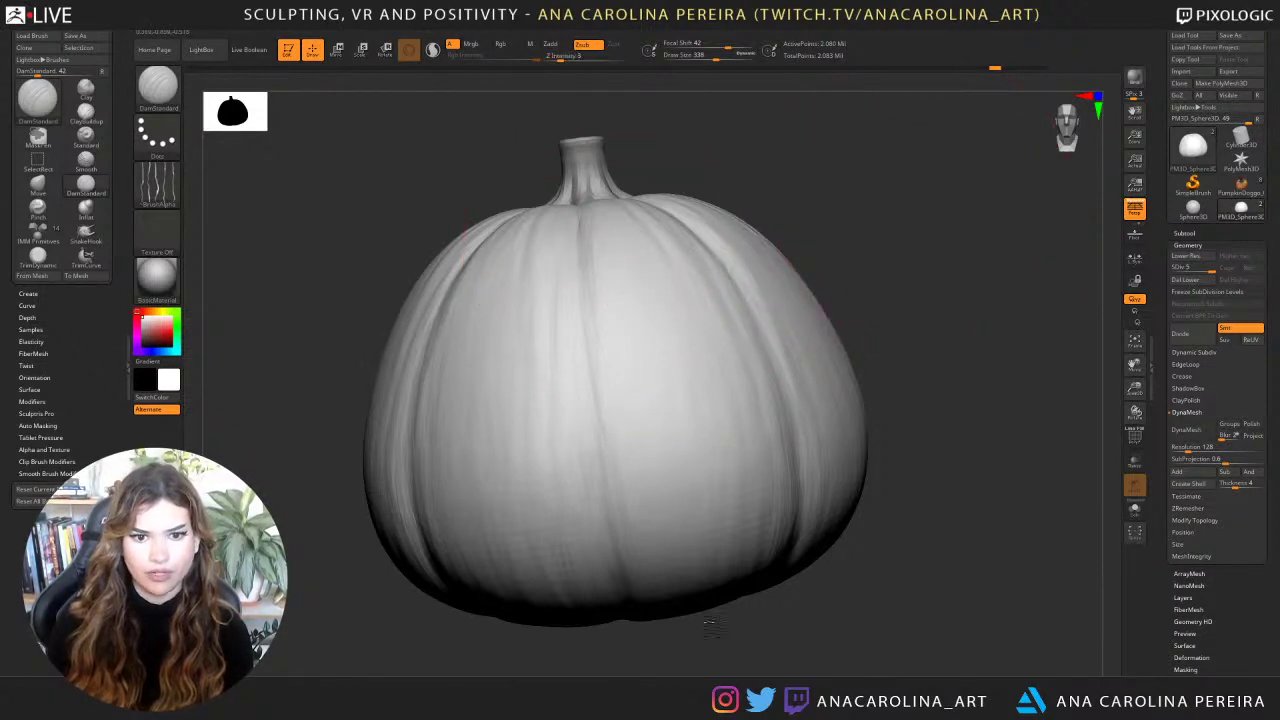
click(684, 397)
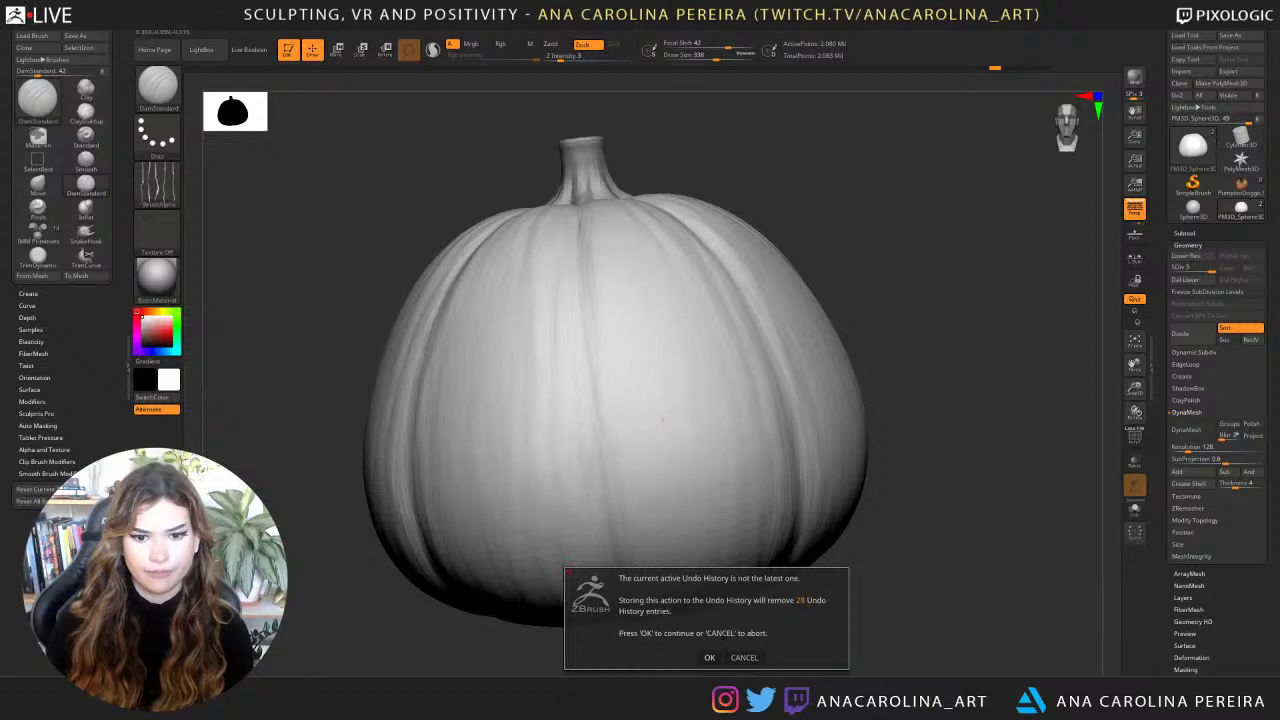
click(709, 657)
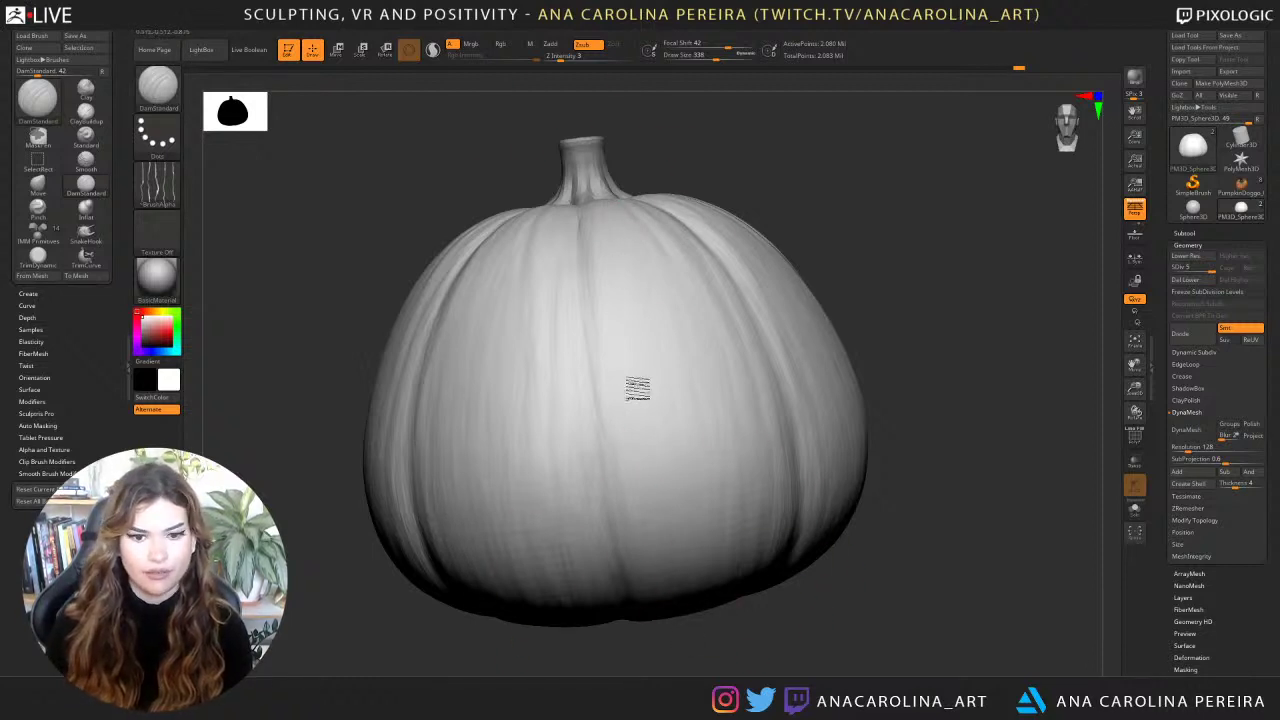
Carve faint vertical streaks over the pumpkin's ribs down to the lower edge.
drag(728, 655, 700, 600)
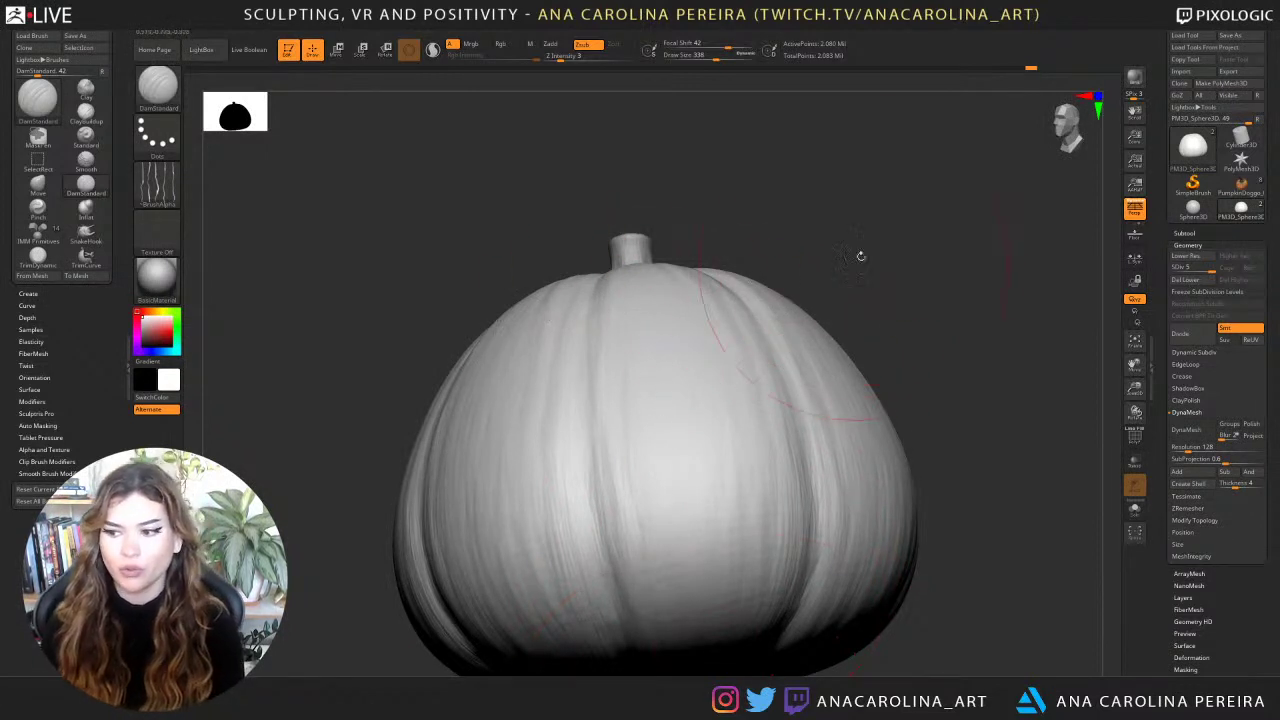
mouse_move(861, 257)
mouse_down()
mouse_move(866, 268)
mouse_move(688, 280)
mouse_move(789, 189)
mouse_up()
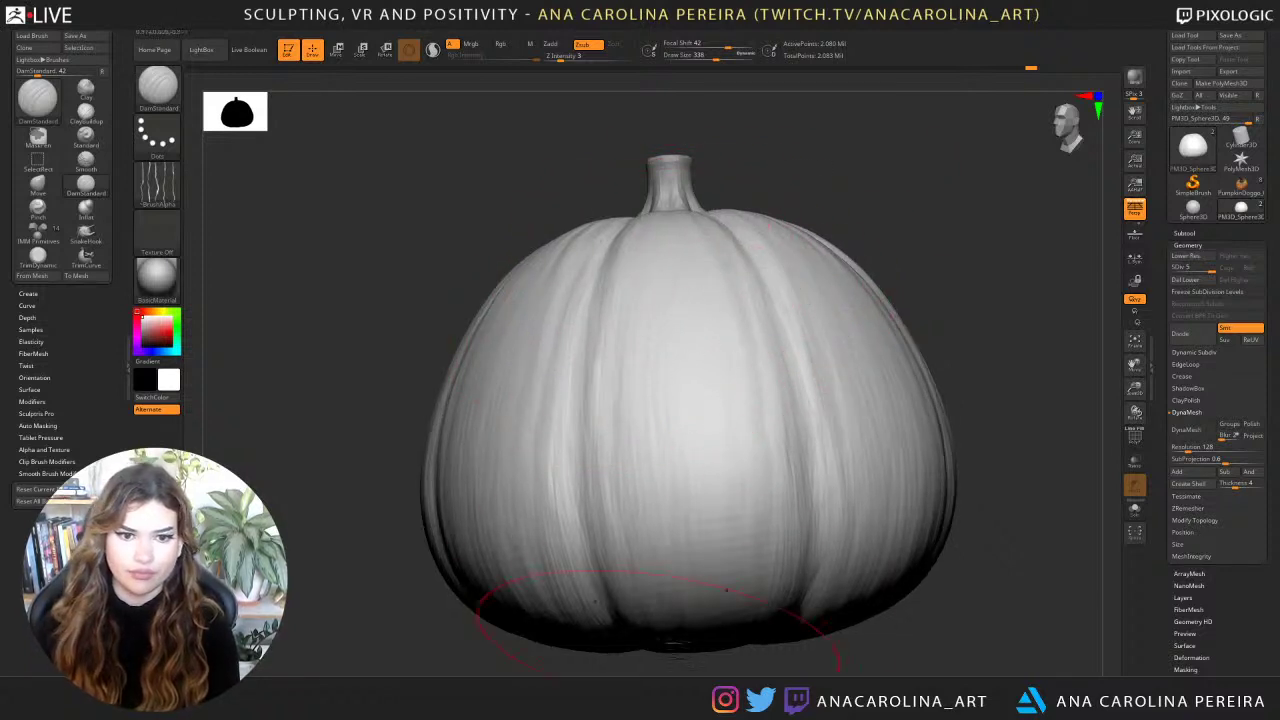
mouse_move(868, 186)
mouse_down()
mouse_move(877, 280)
mouse_move(826, 285)
mouse_up()
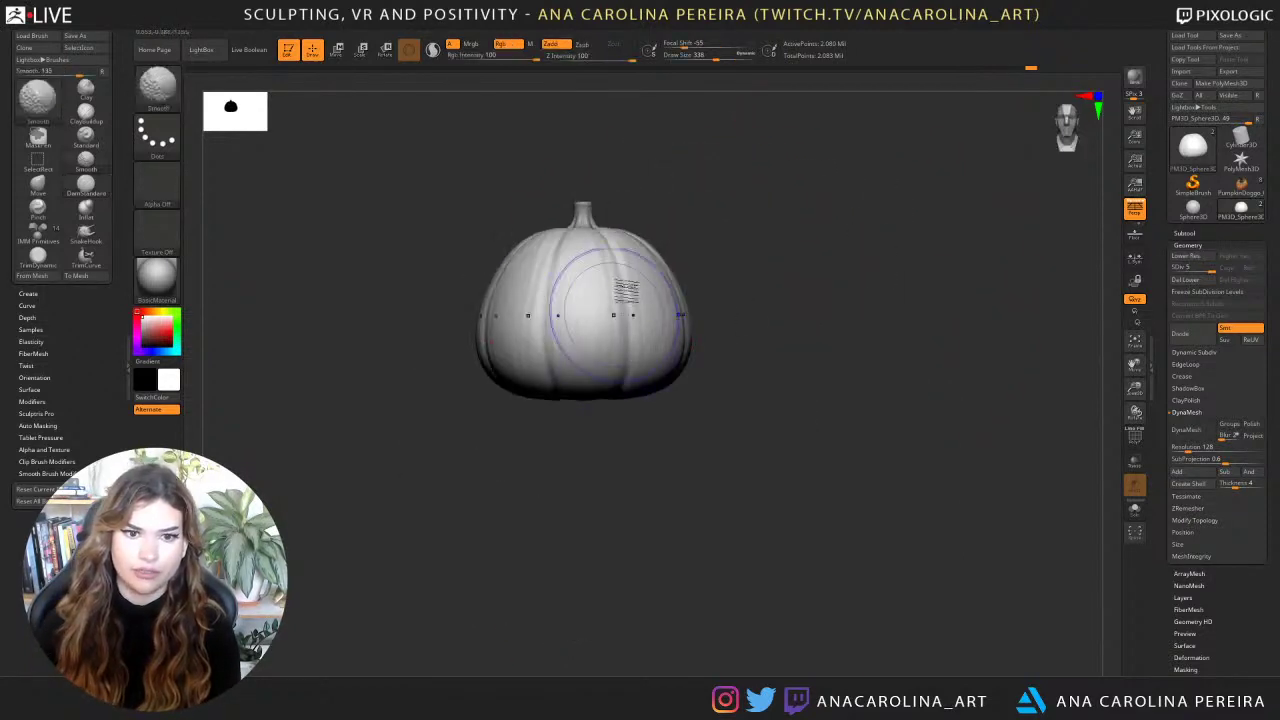
Smooth the streaked ribs on the pumpkin's front and side, with the draw size reduced to 212.
mouse_move(626, 291)
shift+mouse_down()
mouse_move(666, 315)
mouse_move(664, 350)
mouse_move(660, 309)
shift+mouse_up()
key(space)
drag(765, 280, 645, 256)
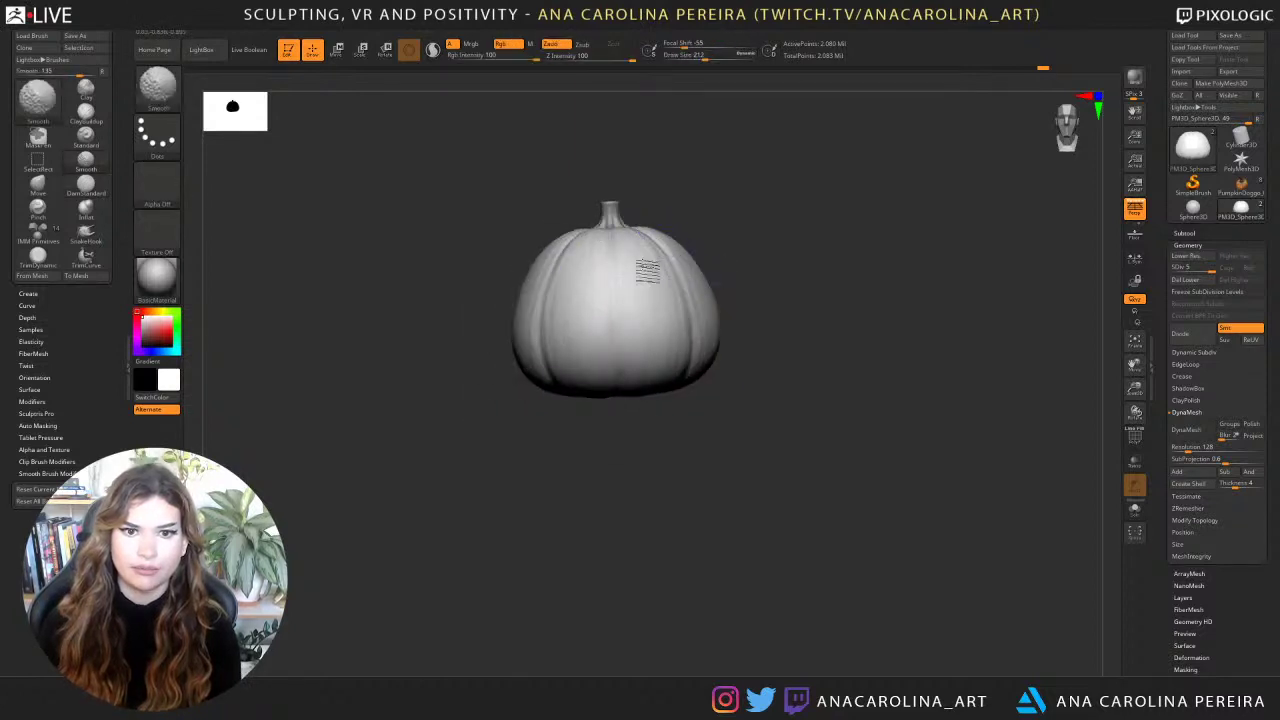
drag(723, 440, 700, 420)
shift+drag(688, 352, 711, 307)
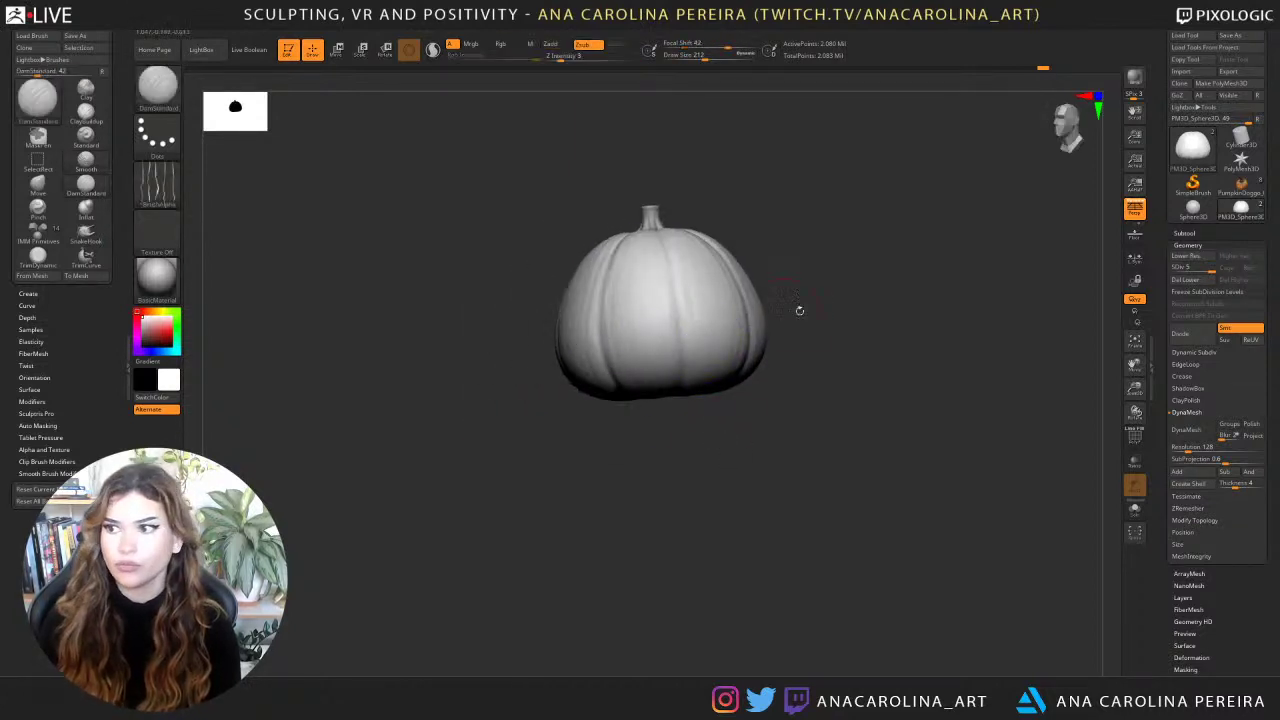
Reduce the brush's draw size to 46 for fine detailing on the ribs.
mouse_move(866, 308)
alt+mouse_down()
mouse_move(834, 299)
mouse_move(900, 366)
mouse_move(848, 348)
mouse_move(800, 254)
mouse_move(845, 280)
mouse_move(838, 262)
mouse_move(866, 263)
mouse_move(846, 265)
mouse_move(914, 414)
mouse_move(917, 474)
mouse_move(883, 366)
mouse_move(887, 321)
mouse_move(926, 354)
mouse_move(917, 328)
mouse_move(911, 341)
alt+mouse_up()
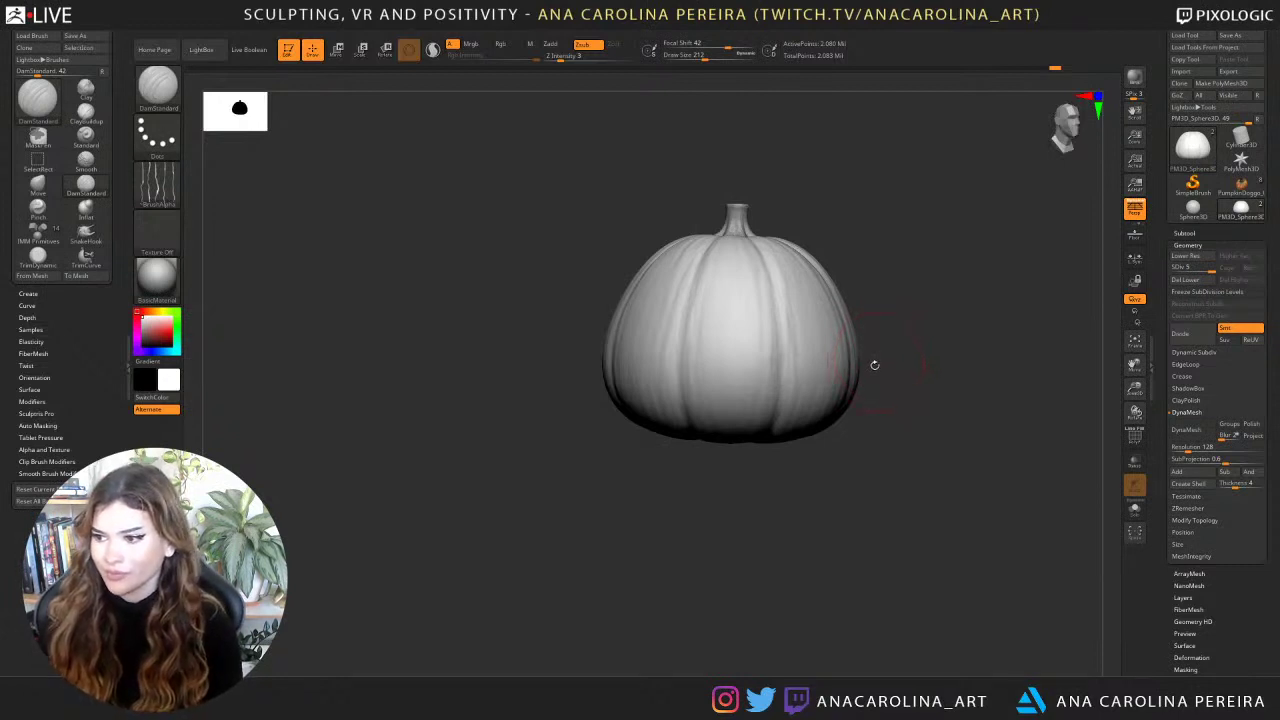
drag(921, 307, 945, 339)
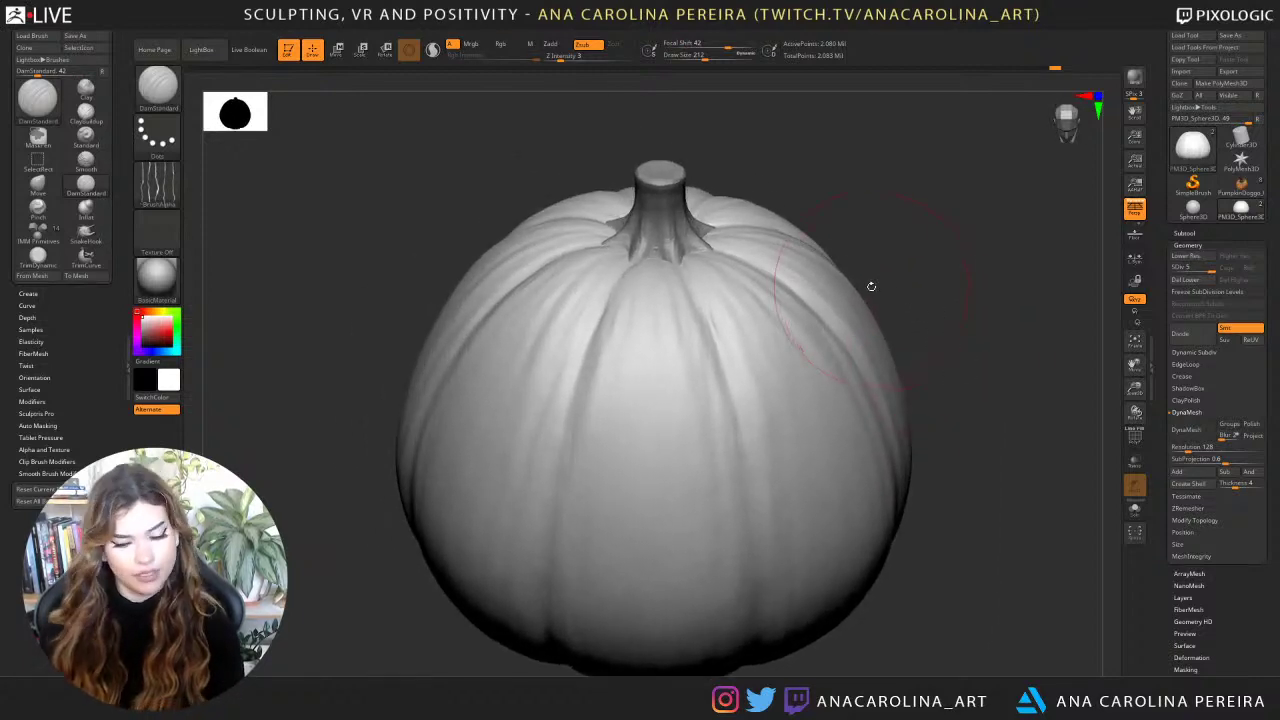
key(b)
drag(872, 241, 853, 222)
key(space)
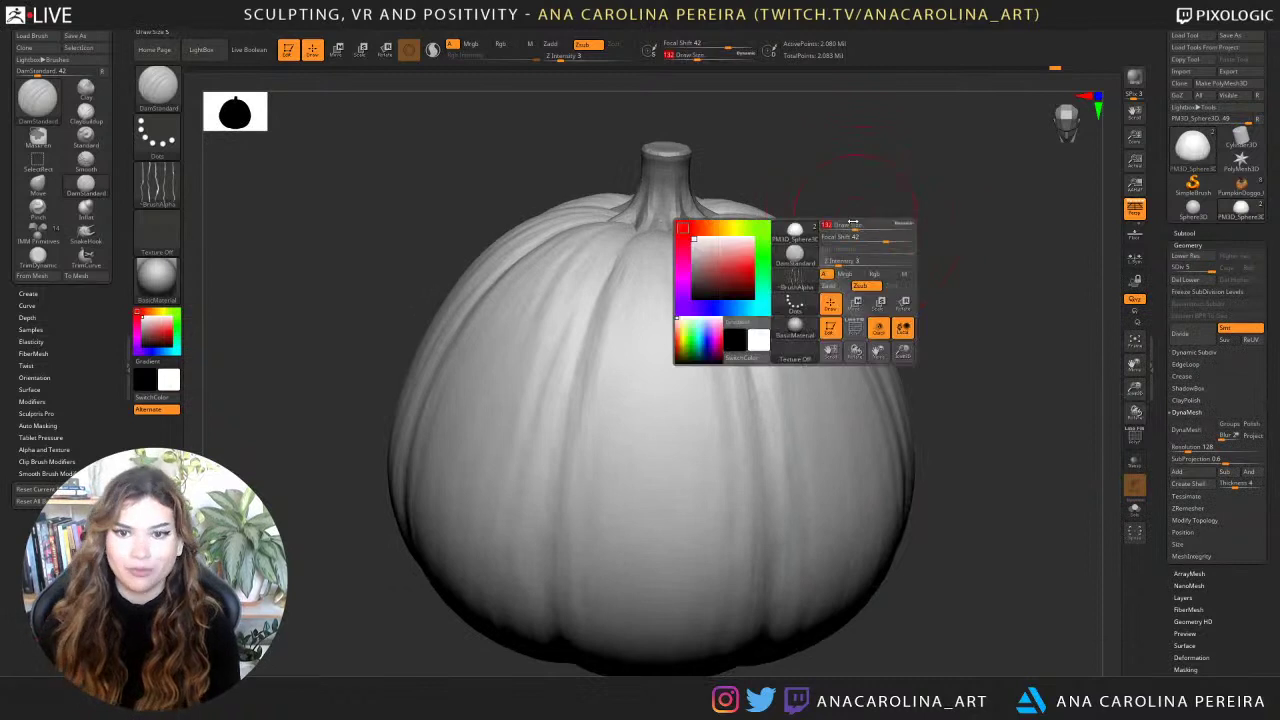
drag(345, 310, 508, 318)
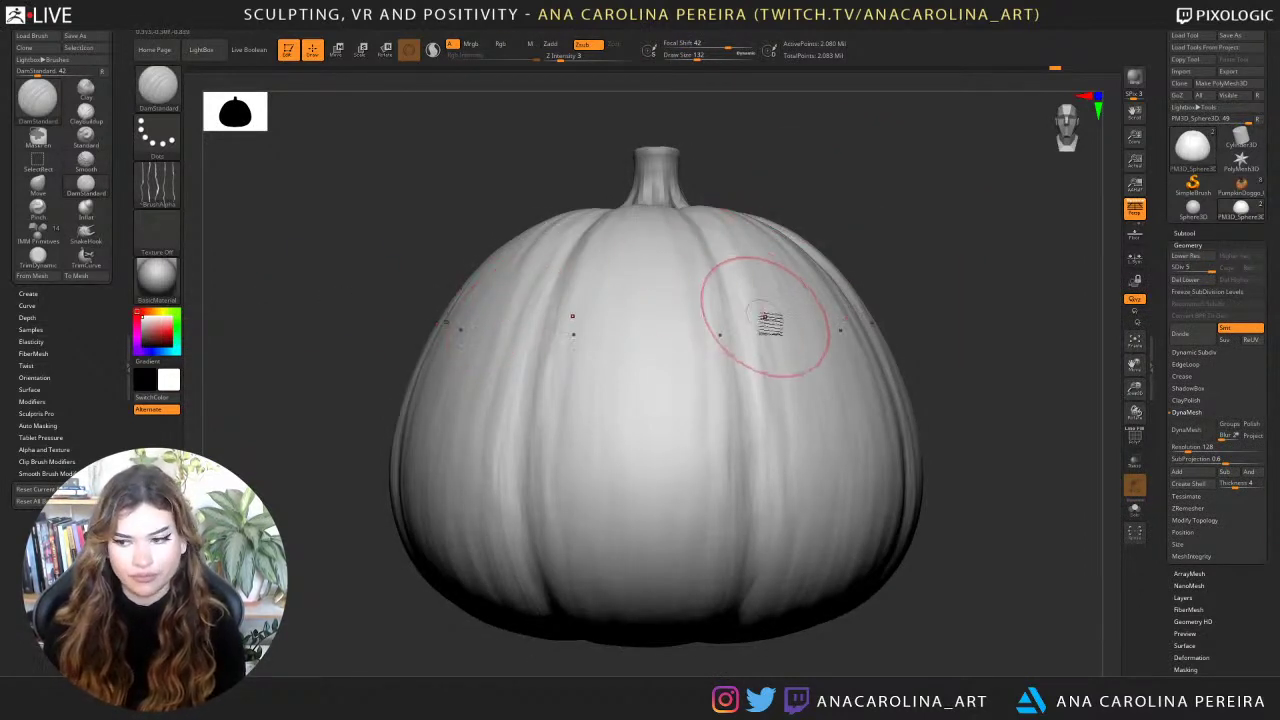
key(space)
drag(747, 333, 732, 334)
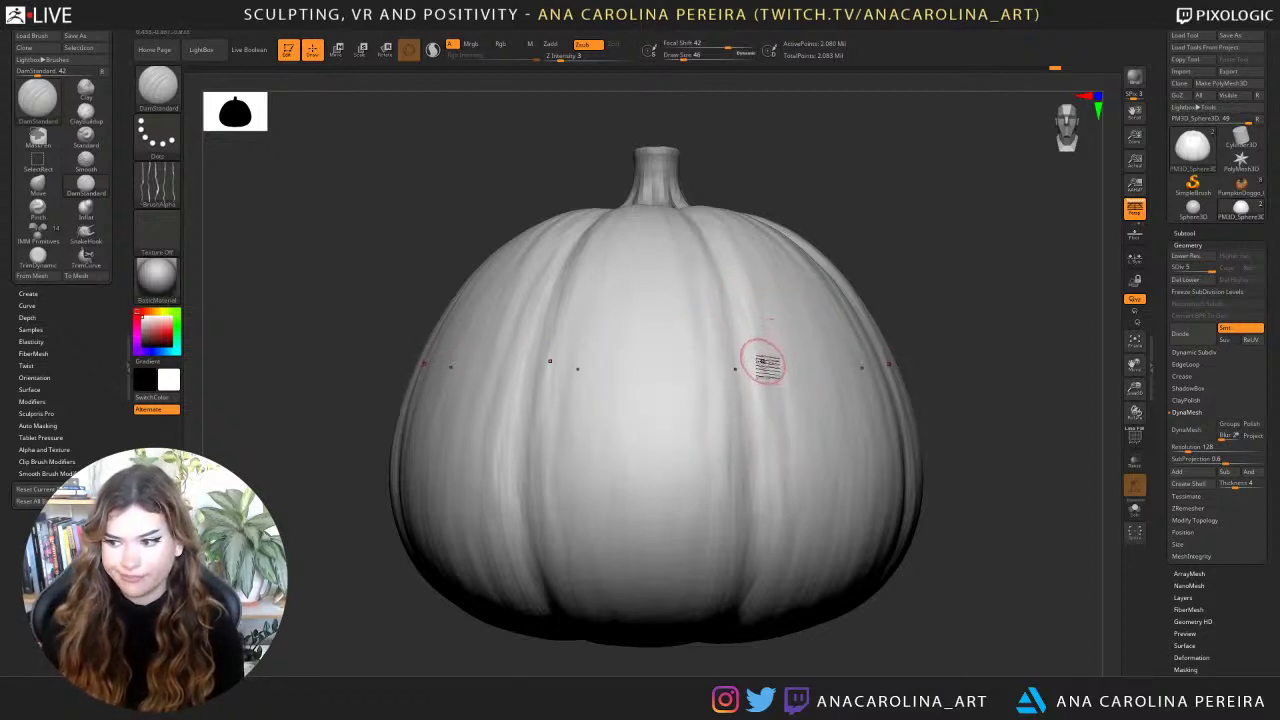
click(763, 367)
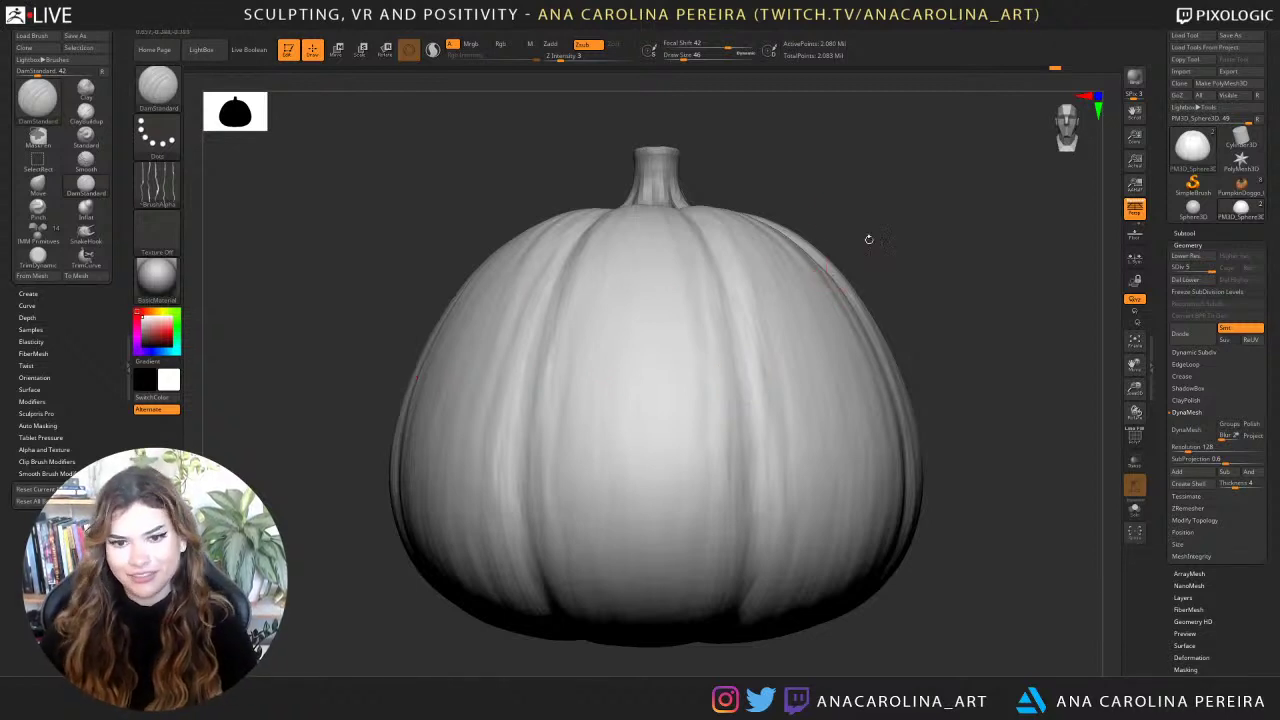
Turn off radial symmetry and switch the mirroring from the Y axis to the X axis.
drag(869, 239, 881, 247)
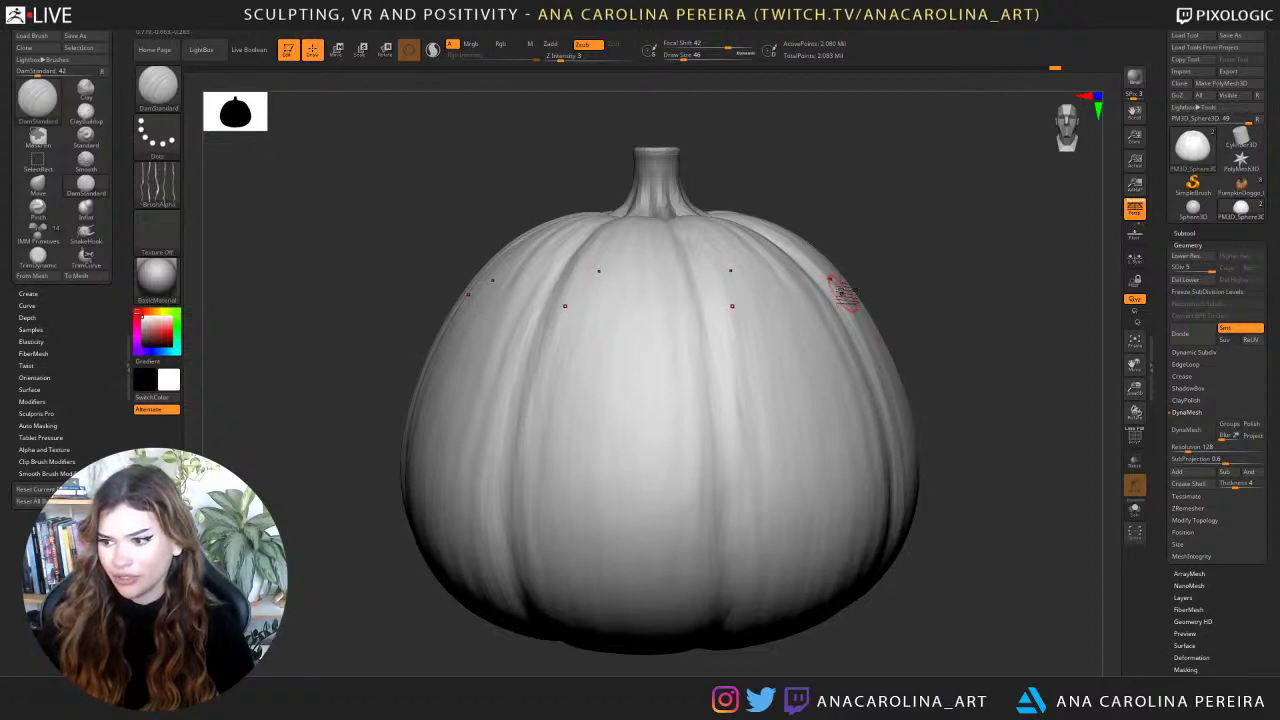
drag(908, 236, 832, 249)
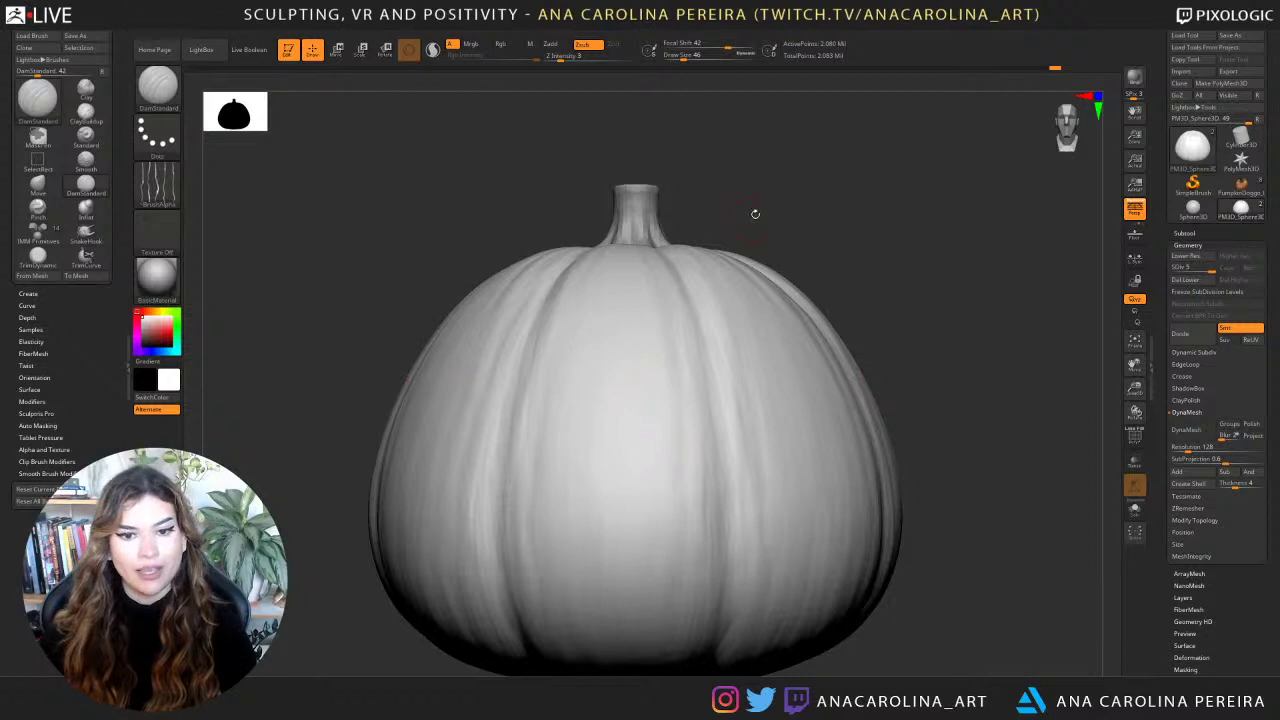
drag(755, 213, 734, 66)
key(space)
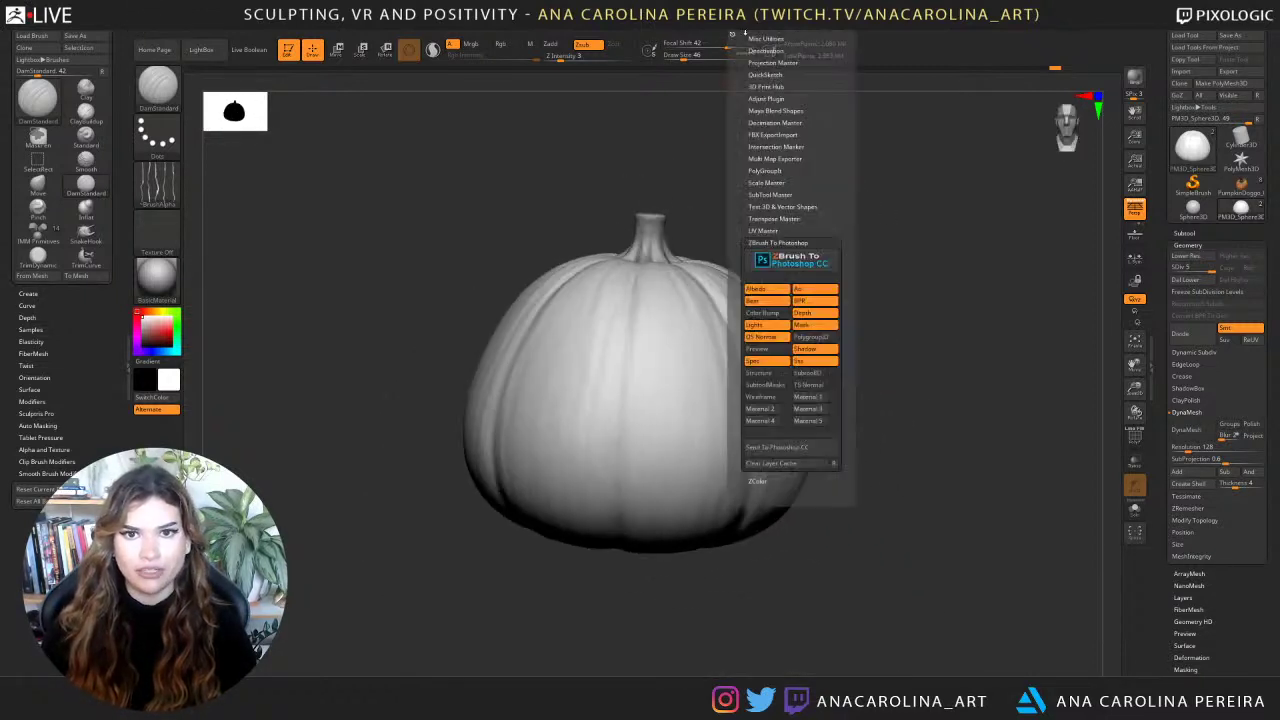
key(space)
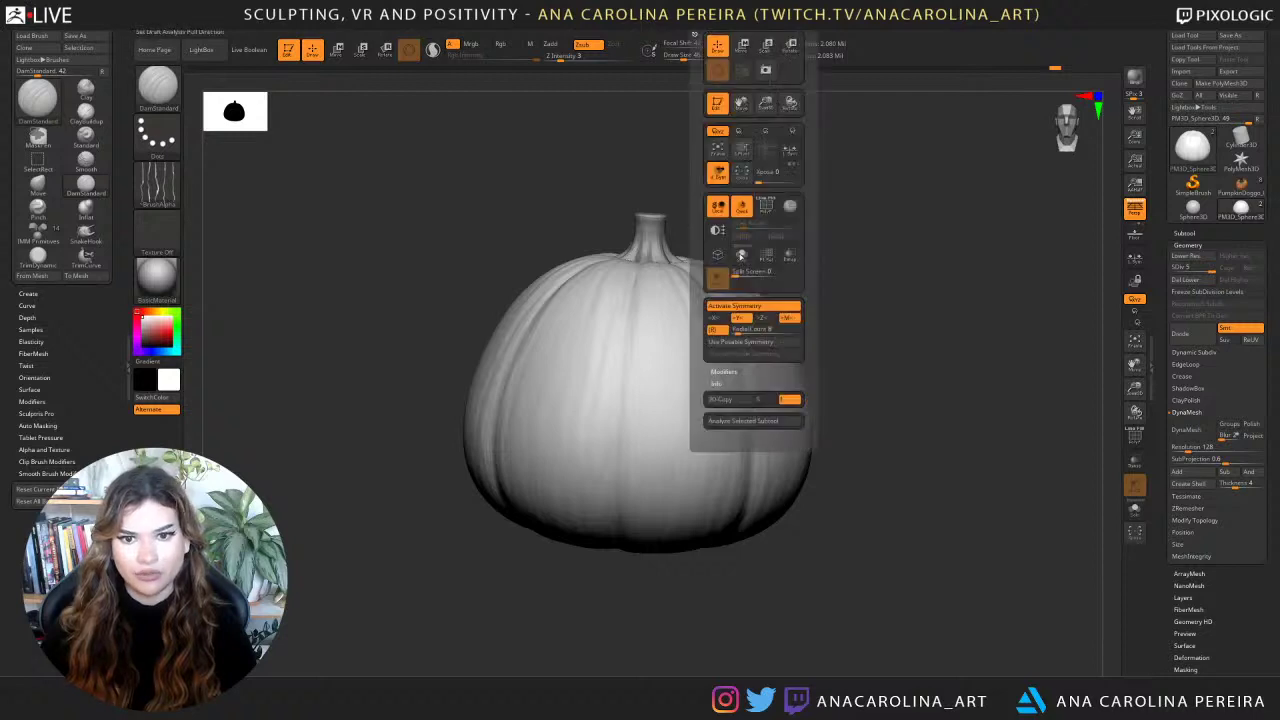
click(715, 331)
click(716, 318)
click(738, 318)
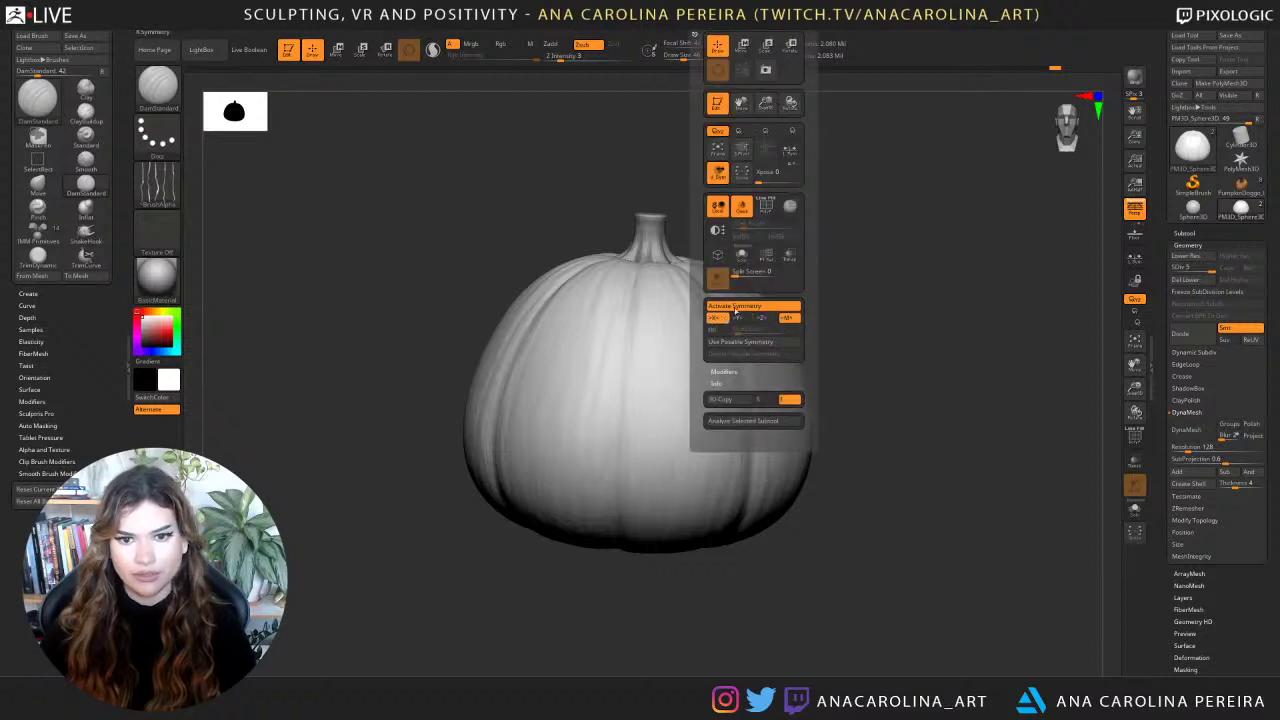
Select the DamStandard brush again for detailing the pumpkin's front with mirrored strokes.
drag(797, 280, 686, 343)
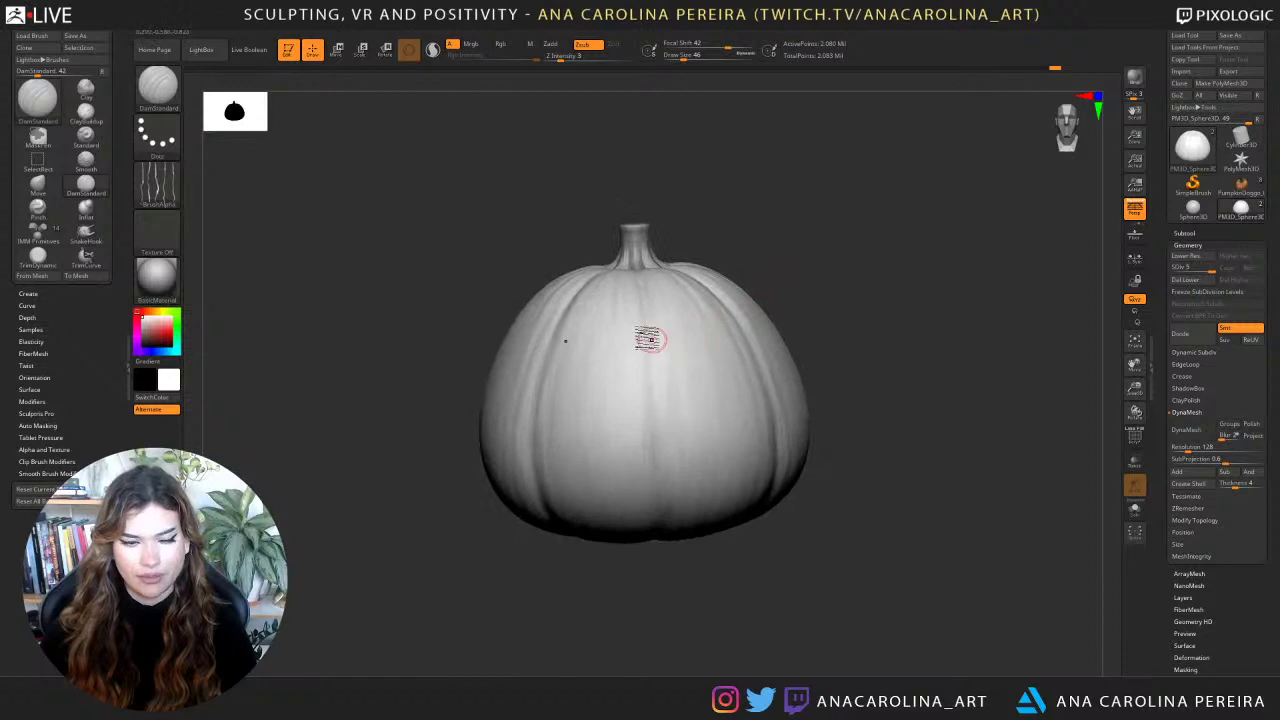
alt+drag(733, 247, 752, 292)
drag(764, 213, 720, 235)
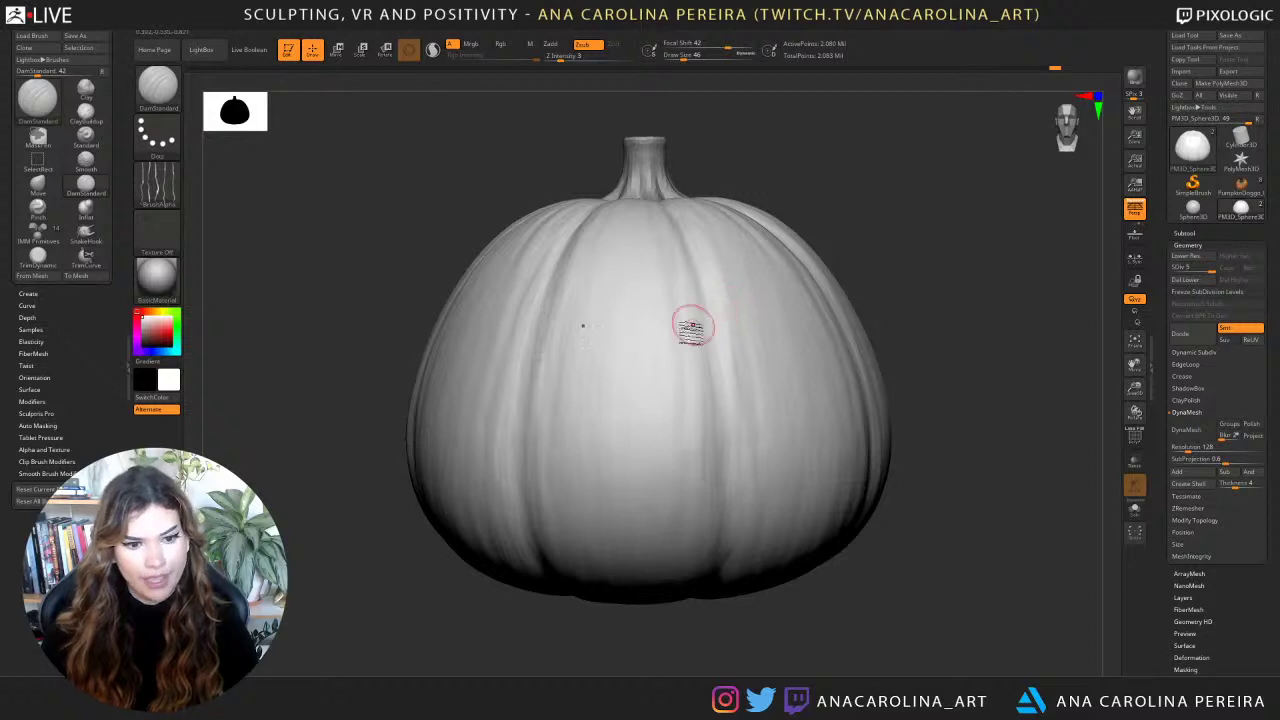
key(b)
key(d)
key(s)
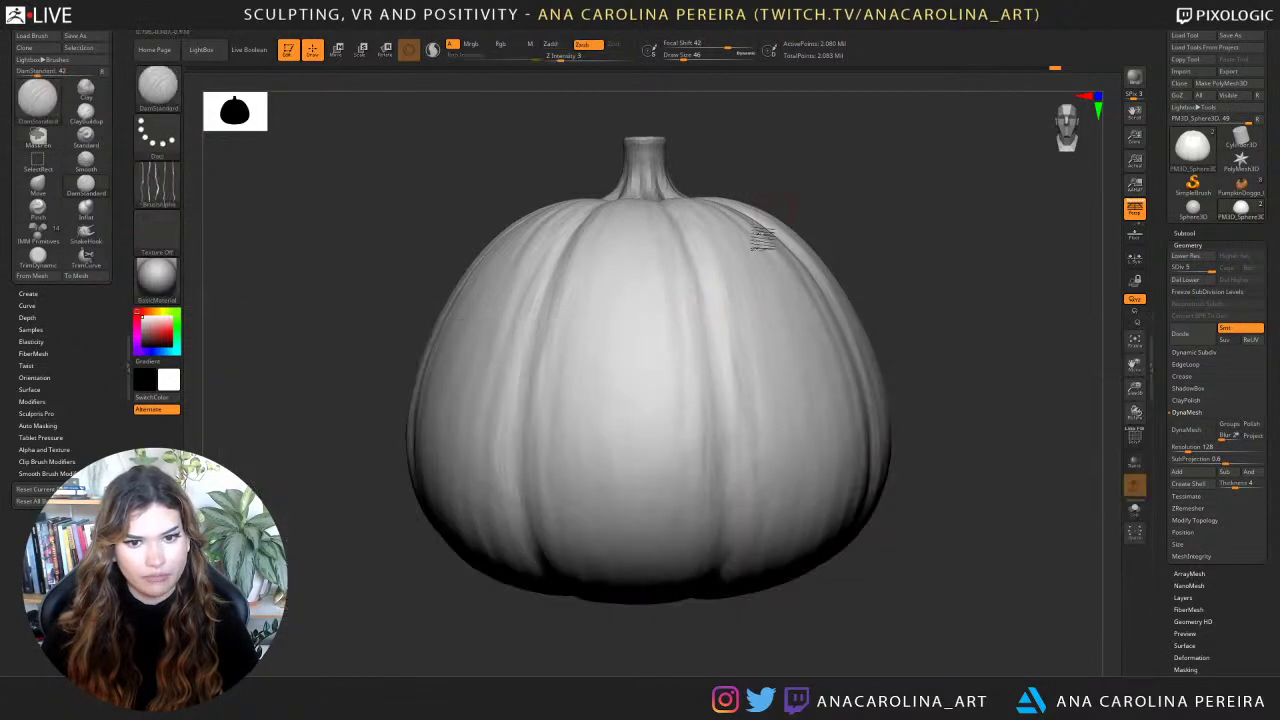
drag(780, 188, 774, 200)
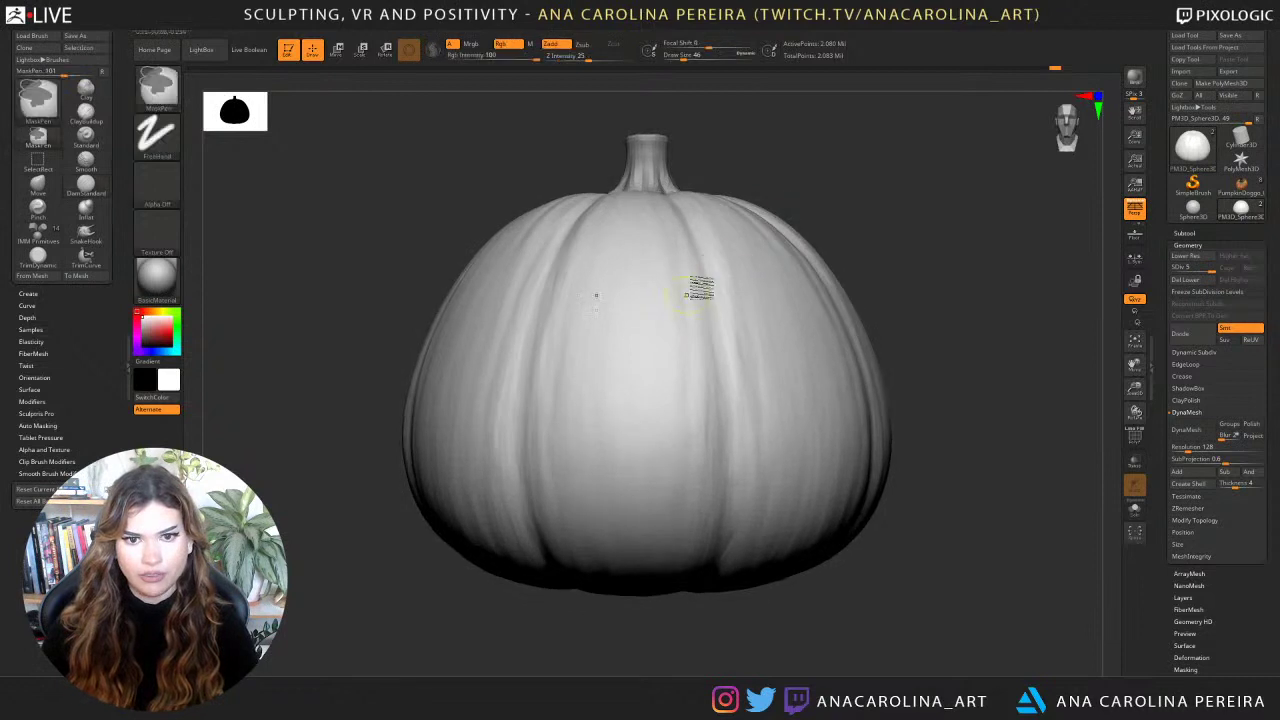
Try masking oval eyes and a thick curved smile on the pumpkin's front, and clear the mask.
ctrl+drag(698, 288, 708, 284)
mouse_move(588, 412)
ctrl+mouse_down()
mouse_move(741, 388)
mouse_move(737, 423)
mouse_move(620, 458)
ctrl+mouse_up()
drag(950, 425, 860, 371)
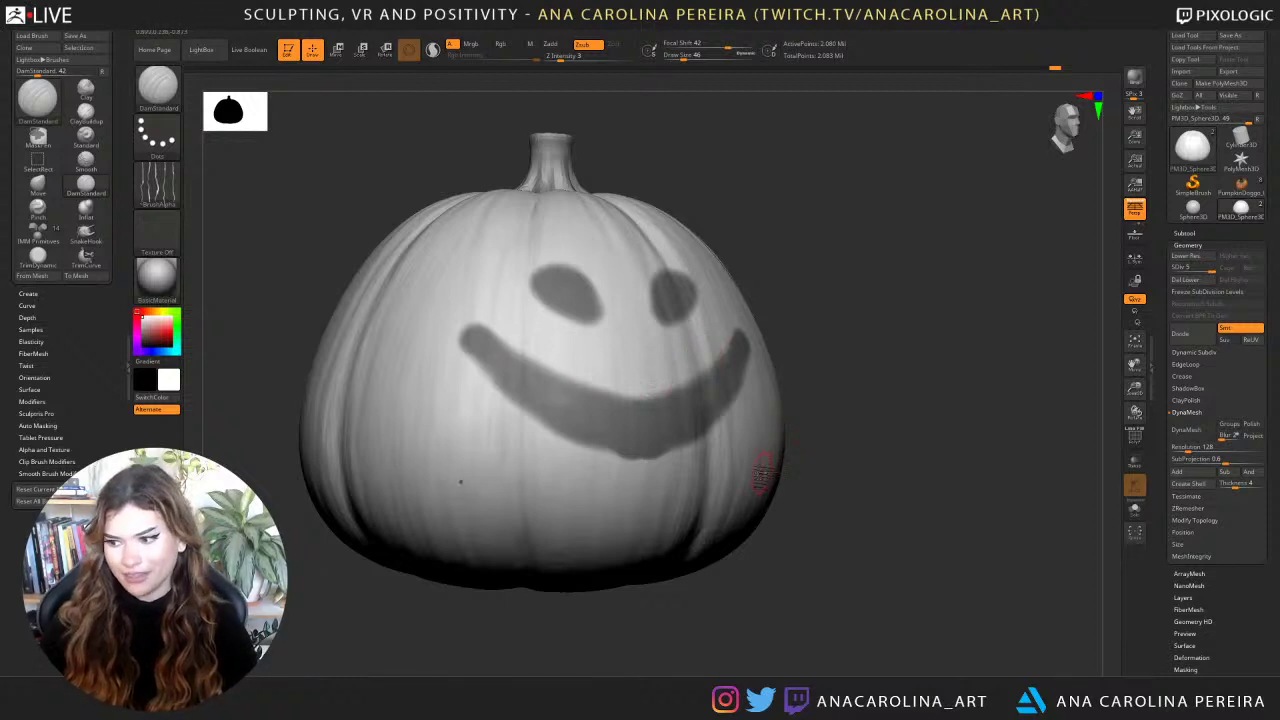
ctrl+drag(812, 386, 838, 384)
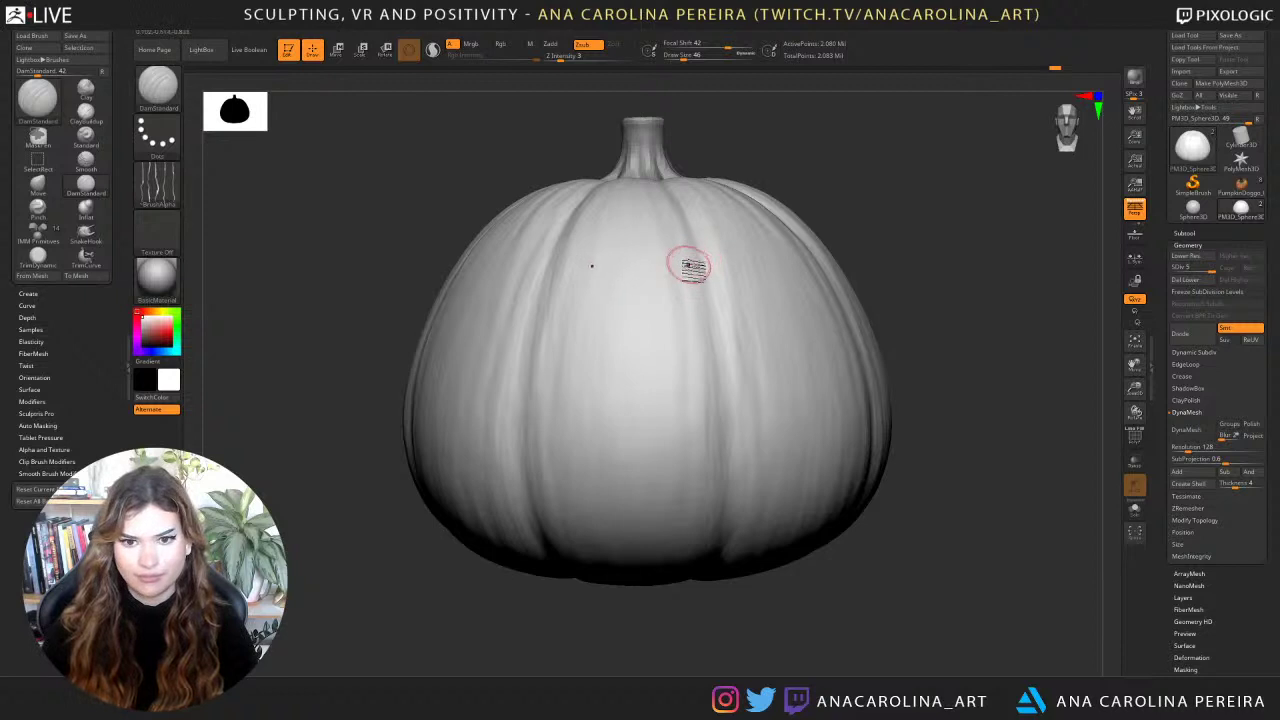
Mask two mirrored, pointed eye shapes on the upper front of the pumpkin, using draw size 23.
key(ctrl)
mouse_move(689, 276)
ctrl+mouse_down()
mouse_move(722, 279)
mouse_move(690, 273)
mouse_move(718, 246)
mouse_move(742, 277)
mouse_move(713, 294)
mouse_move(703, 268)
mouse_move(716, 263)
mouse_move(705, 262)
mouse_move(688, 292)
mouse_move(712, 300)
mouse_move(748, 278)
ctrl+mouse_up()
key(ctrl+z)
key(space)
key(ctrl+z)
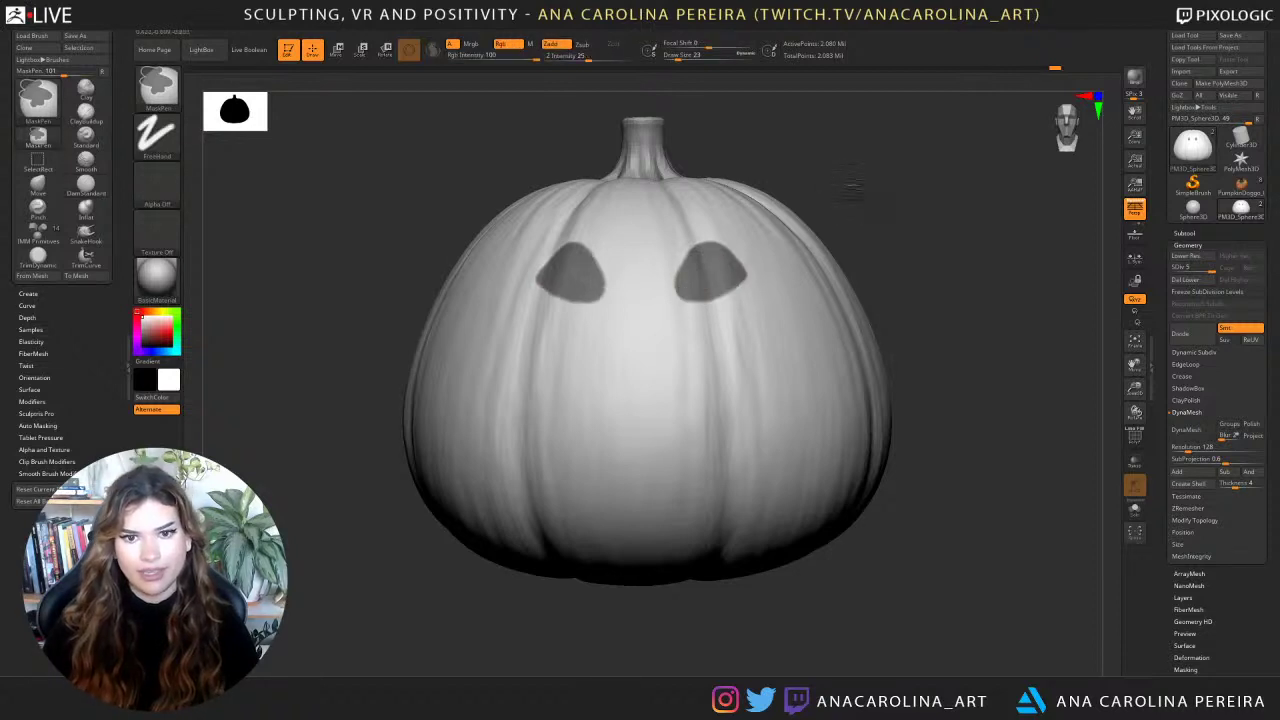
Invert the mask, trim the inner edges of both eyes, and invert it back.
ctrl+click(851, 185)
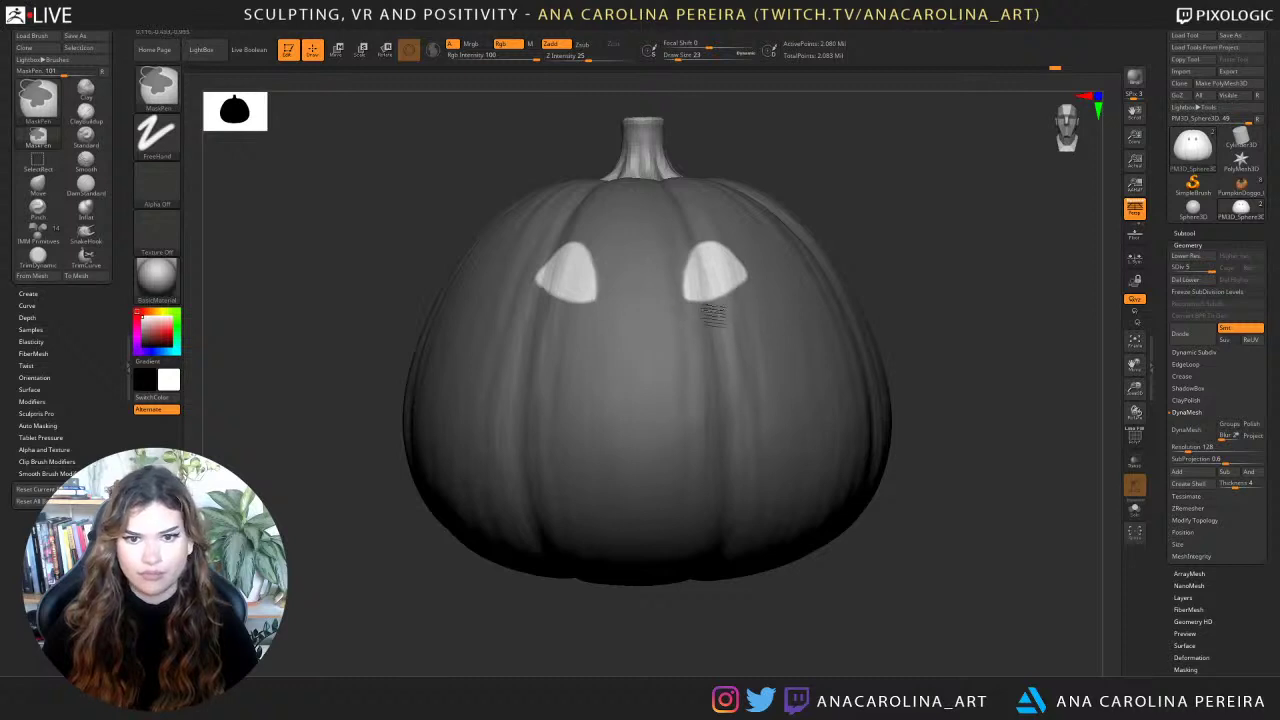
ctrl+click(869, 256)
drag(870, 257, 890, 261)
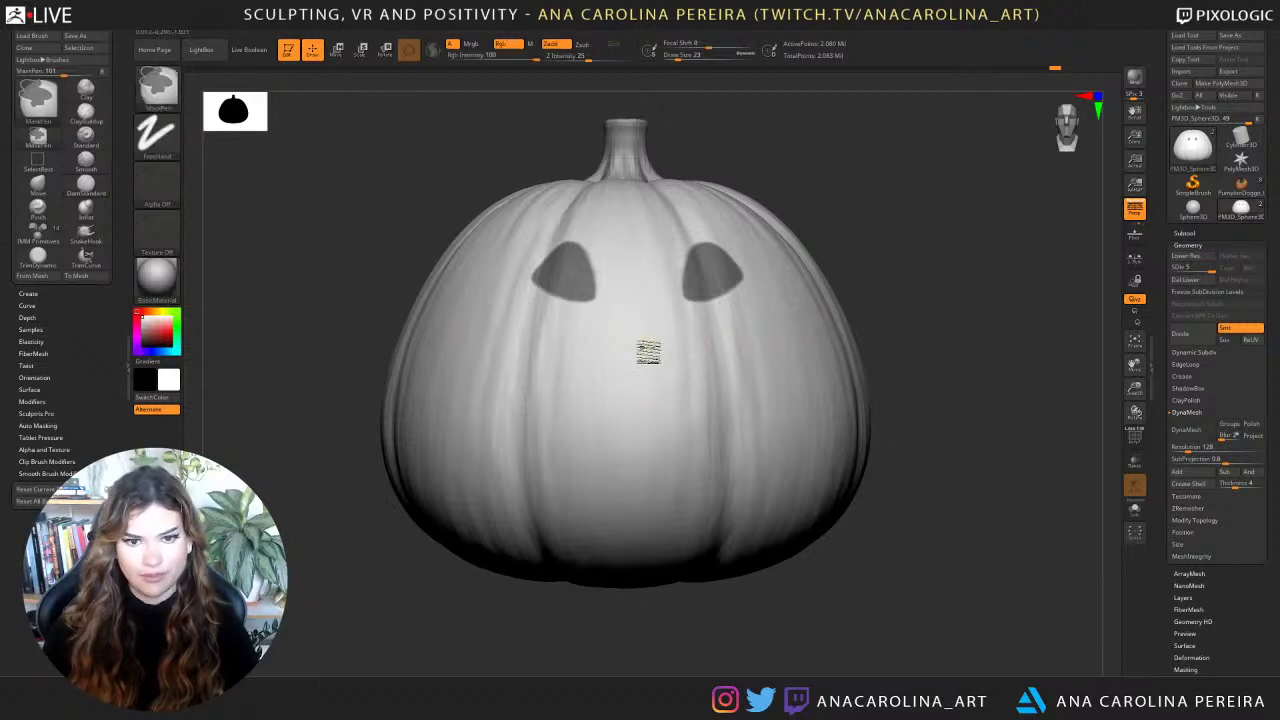
Mask a wide grinning mouth with a small peak in its upper edge, filling it with draw size 54 and its corners with 35.
mouse_move(645, 350)
ctrl+mouse_down()
mouse_move(700, 372)
mouse_move(778, 345)
mouse_move(797, 314)
mouse_move(770, 405)
mouse_move(710, 462)
mouse_move(663, 480)
ctrl+mouse_up()
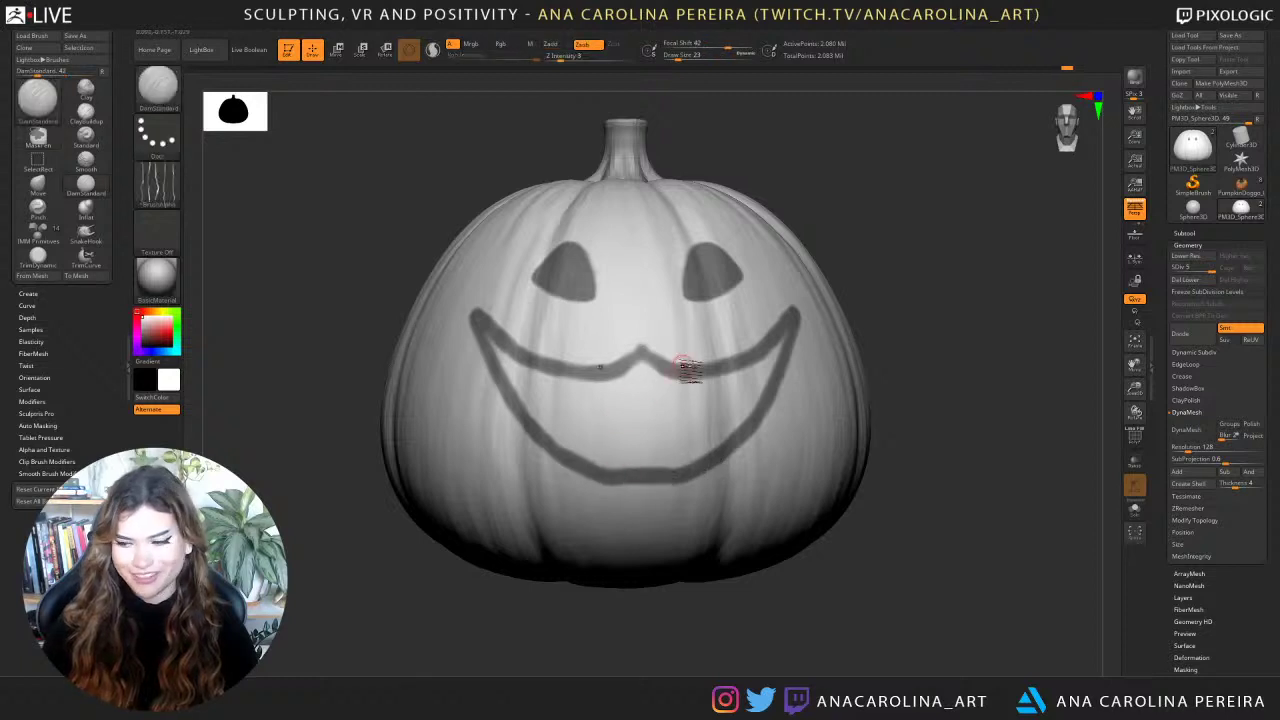
key(space)
mouse_move(658, 350)
ctrl+mouse_down()
mouse_move(666, 391)
mouse_move(640, 385)
mouse_move(705, 395)
mouse_move(620, 440)
mouse_move(700, 450)
mouse_move(765, 378)
mouse_move(749, 404)
ctrl+mouse_up()
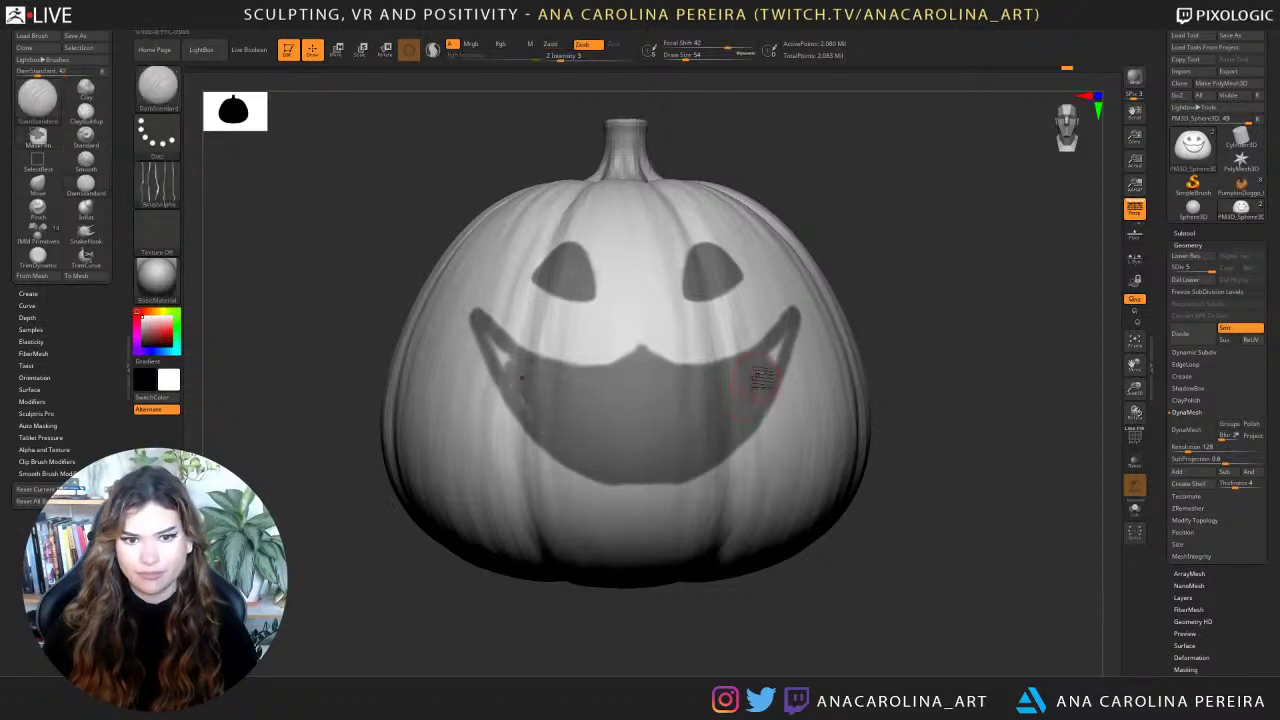
key(space)
drag(776, 363, 785, 351)
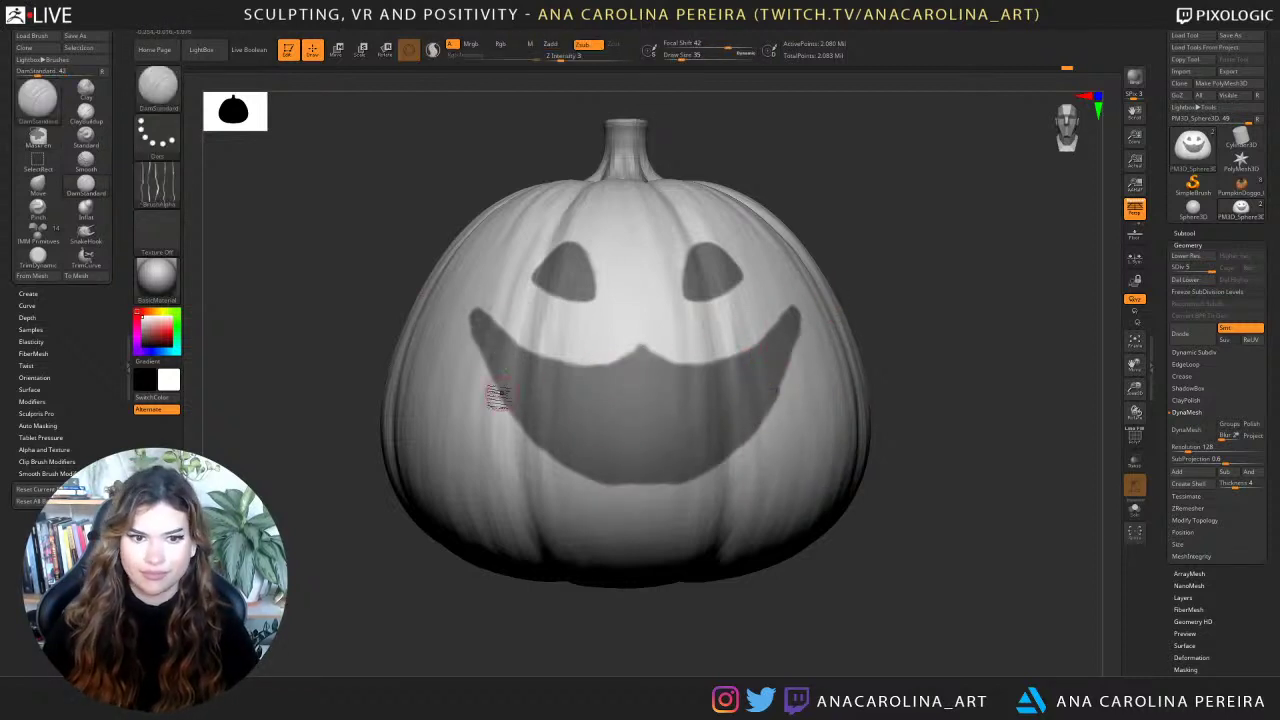
mouse_move(477, 323)
ctrl+mouse_down()
mouse_move(528, 451)
mouse_move(564, 477)
mouse_move(664, 491)
ctrl+mouse_up()
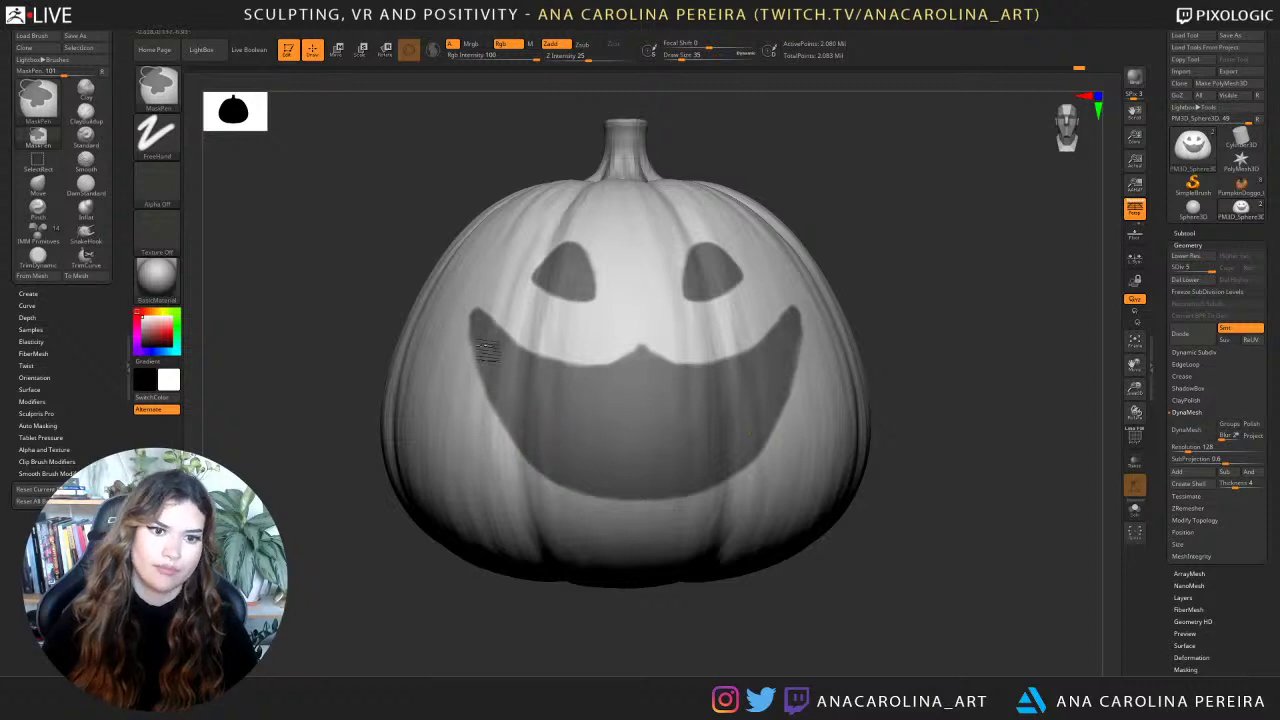
Invert the mask and trim the mouth's outer sides into sharp, narrow corners.
ctrl+click(455, 622)
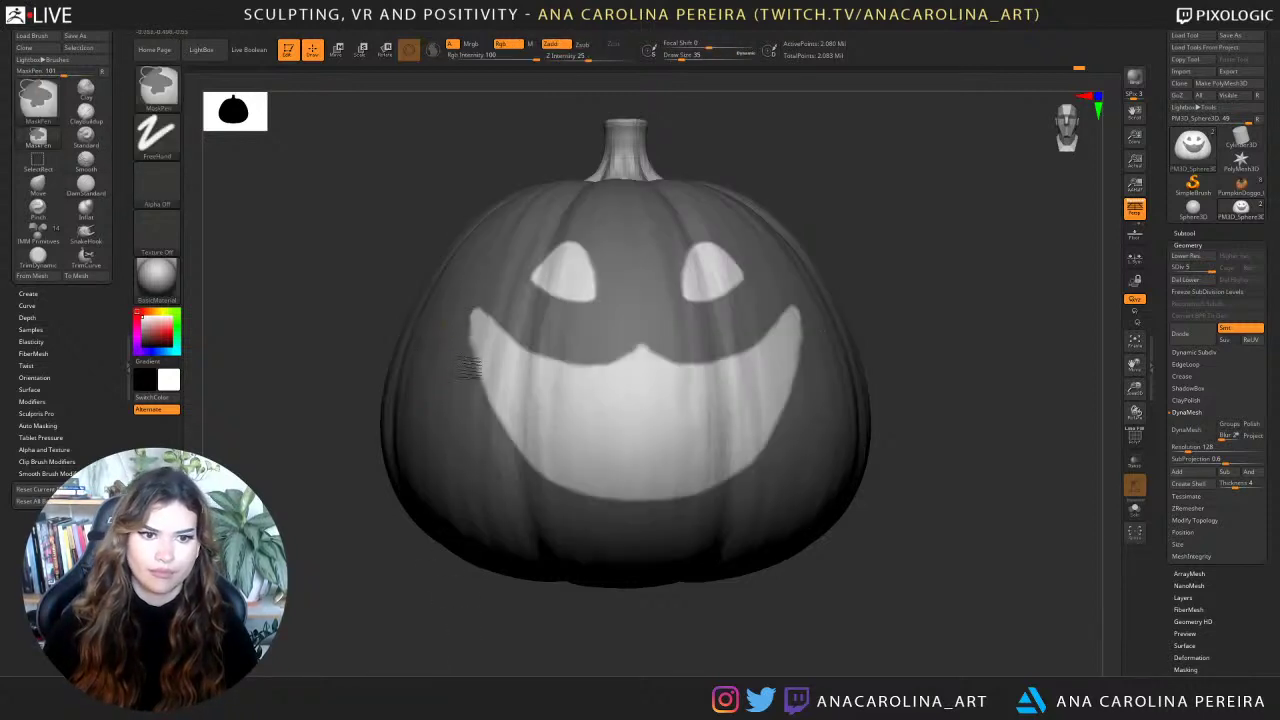
ctrl+drag(466, 313, 486, 404)
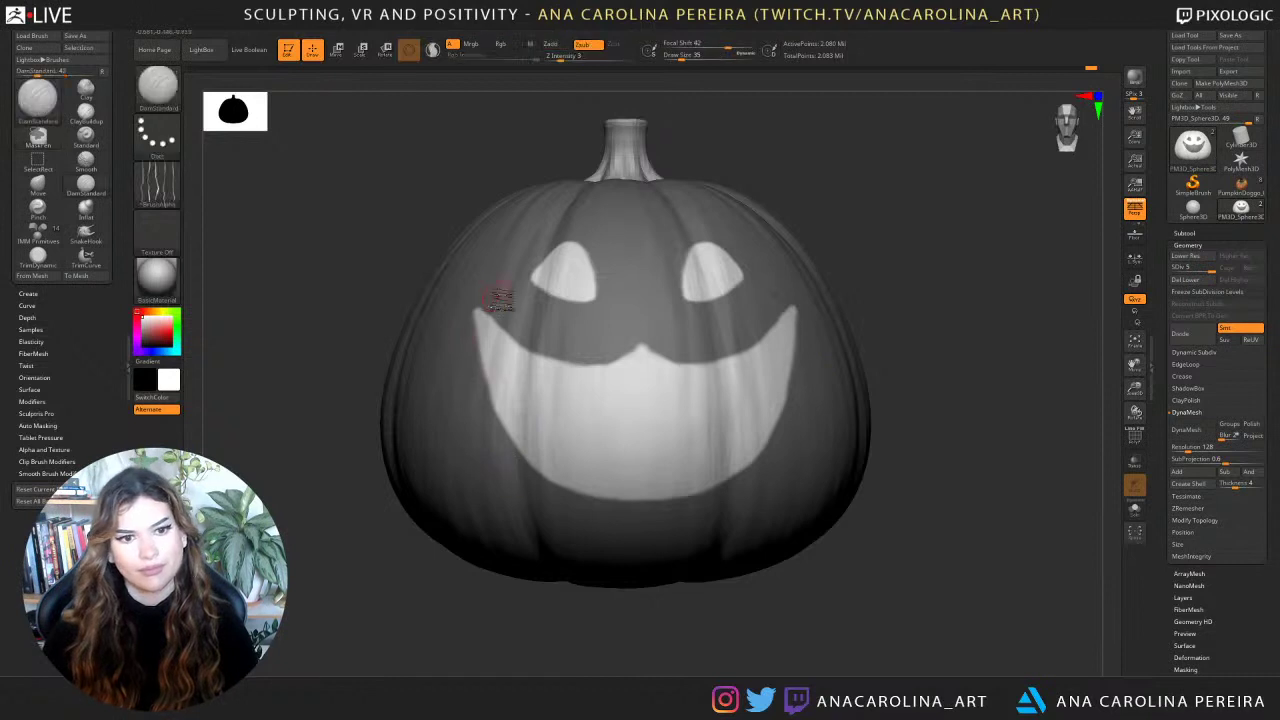
key(ctrl)
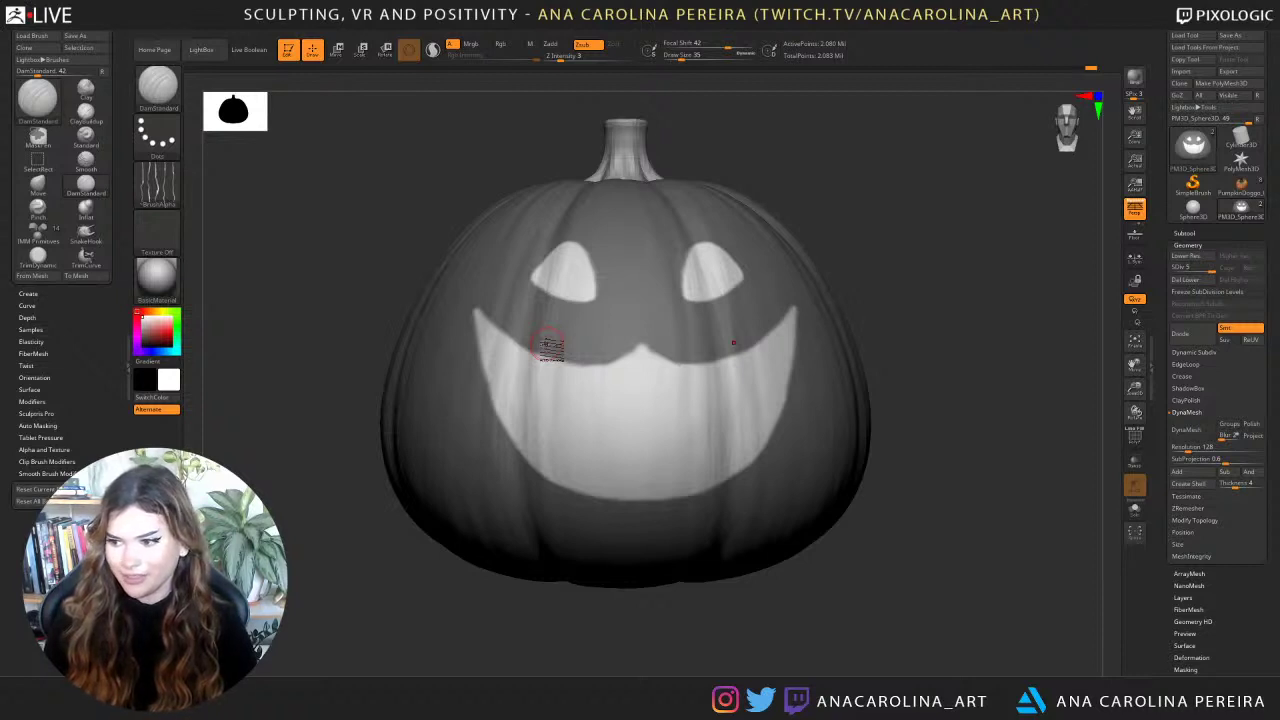
key(ctrl)
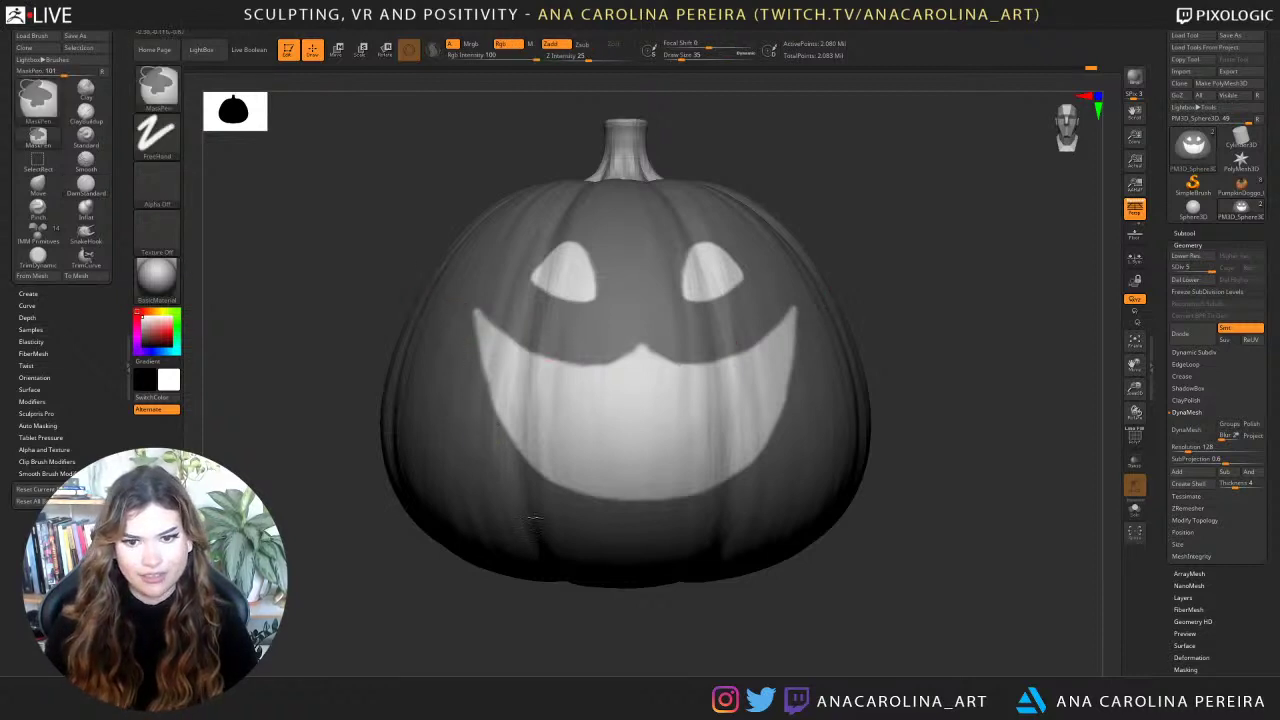
Invert the mask back and forth to examine the shapes of the eyes and mouth.
ctrl+click(842, 284)
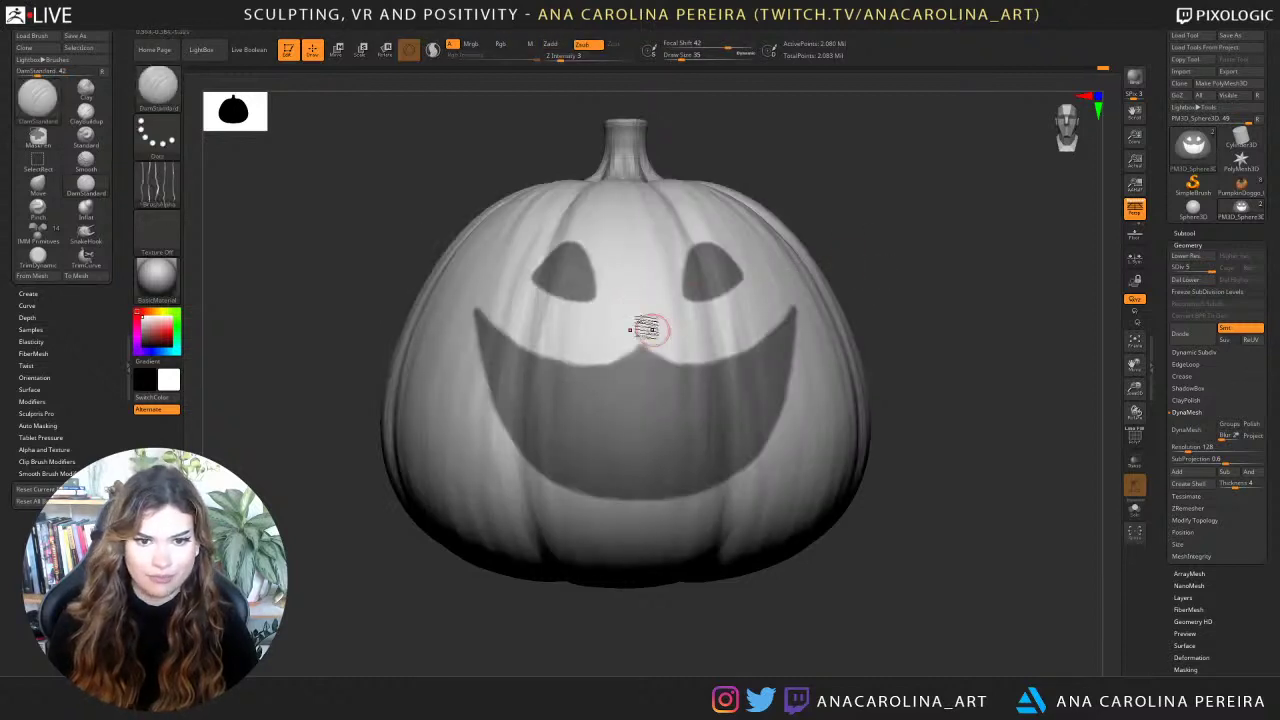
ctrl+click(820, 240)
ctrl+click(815, 226)
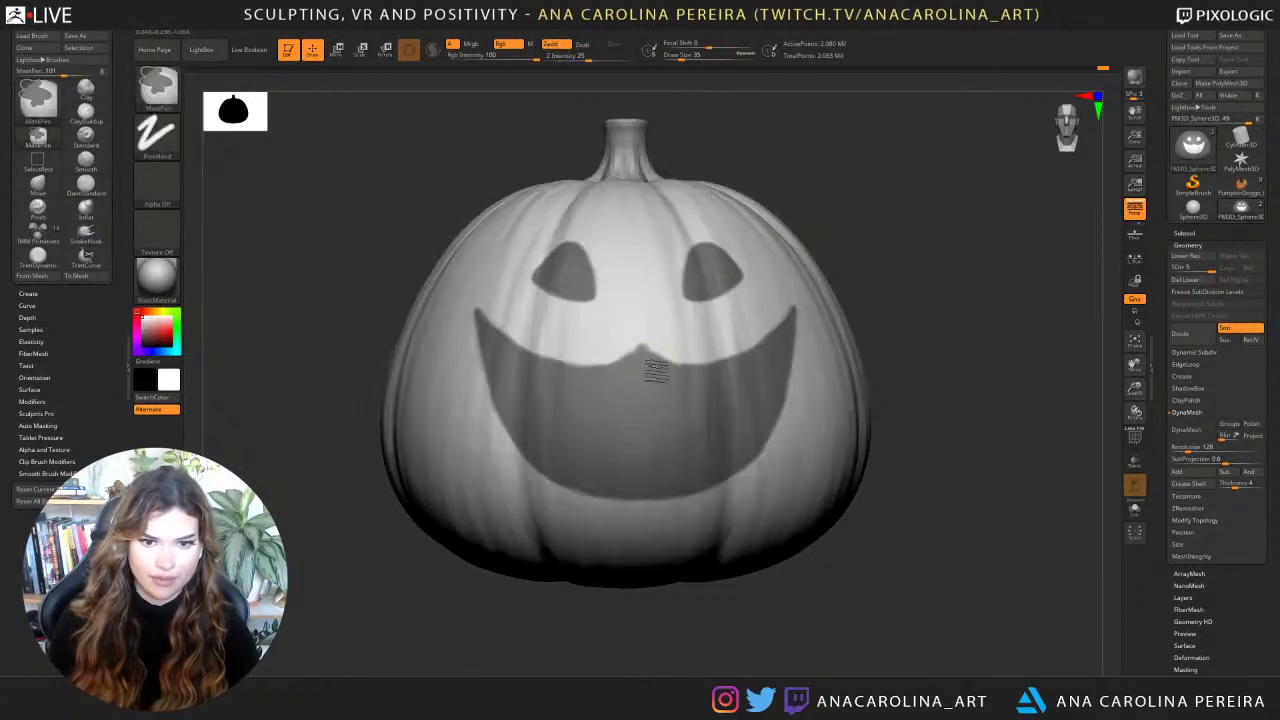
key(ctrl+i)
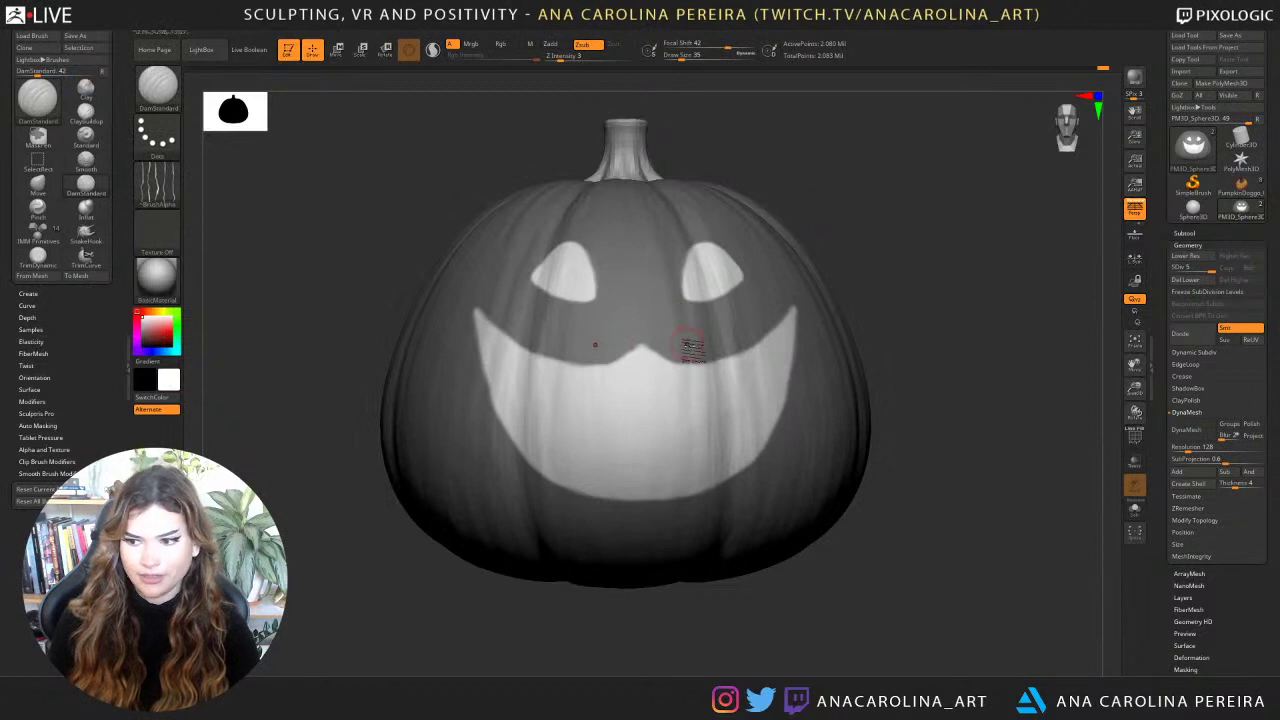
key(ctrl+i)
key(ctrl+i)
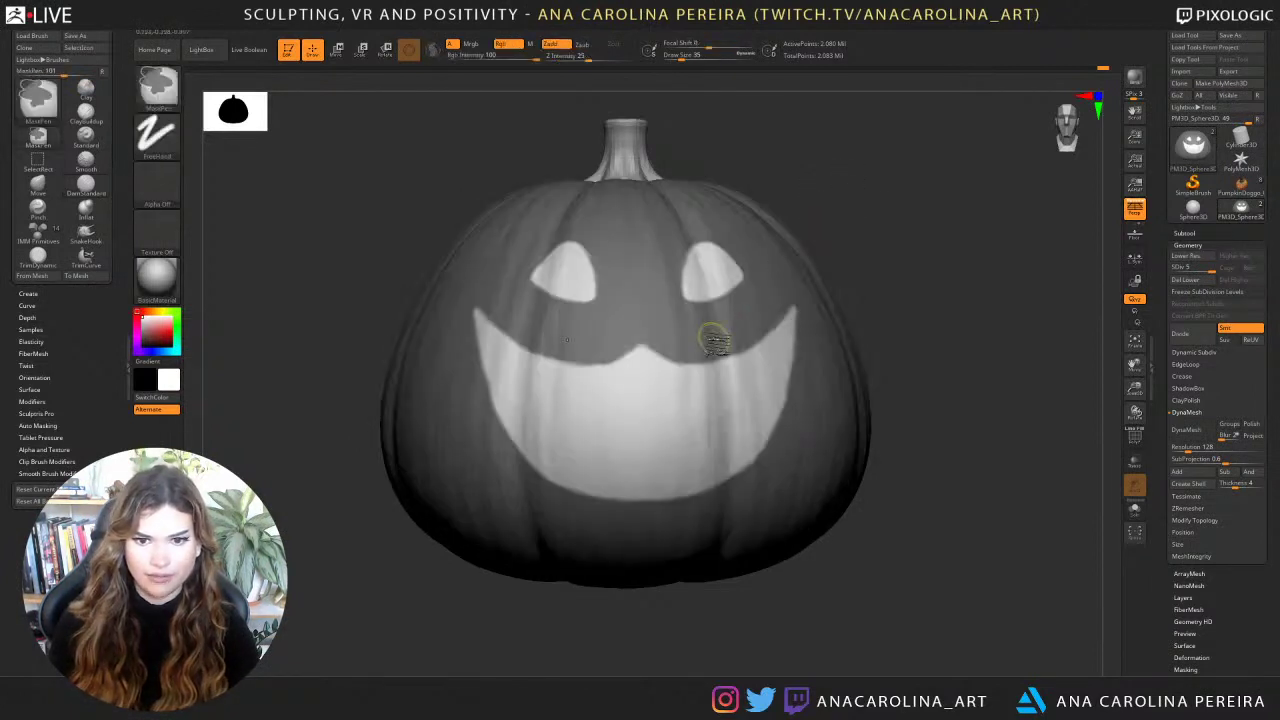
With draw size 23, mask mirrored pointed teeth along the mouth's upper edge and smaller teeth along its lower edge.
mouse_move(714, 340)
ctrl+mouse_down()
mouse_move(726, 392)
mouse_move(766, 336)
mouse_move(711, 381)
mouse_move(728, 375)
mouse_move(708, 365)
ctrl+mouse_up()
key(ctrl+z)
key(space)
click(666, 328)
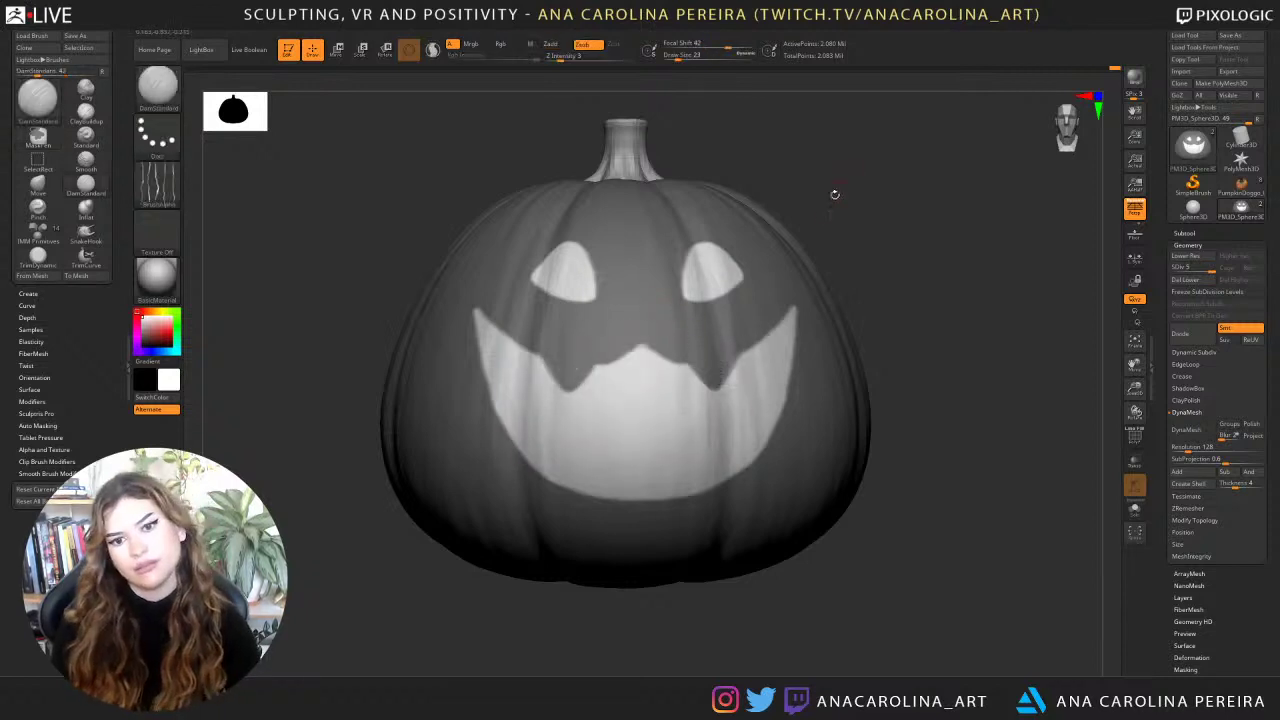
mouse_move(686, 472)
ctrl+mouse_down()
mouse_move(696, 500)
mouse_move(724, 472)
mouse_move(752, 478)
ctrl+mouse_up()
key(ctrl+z)
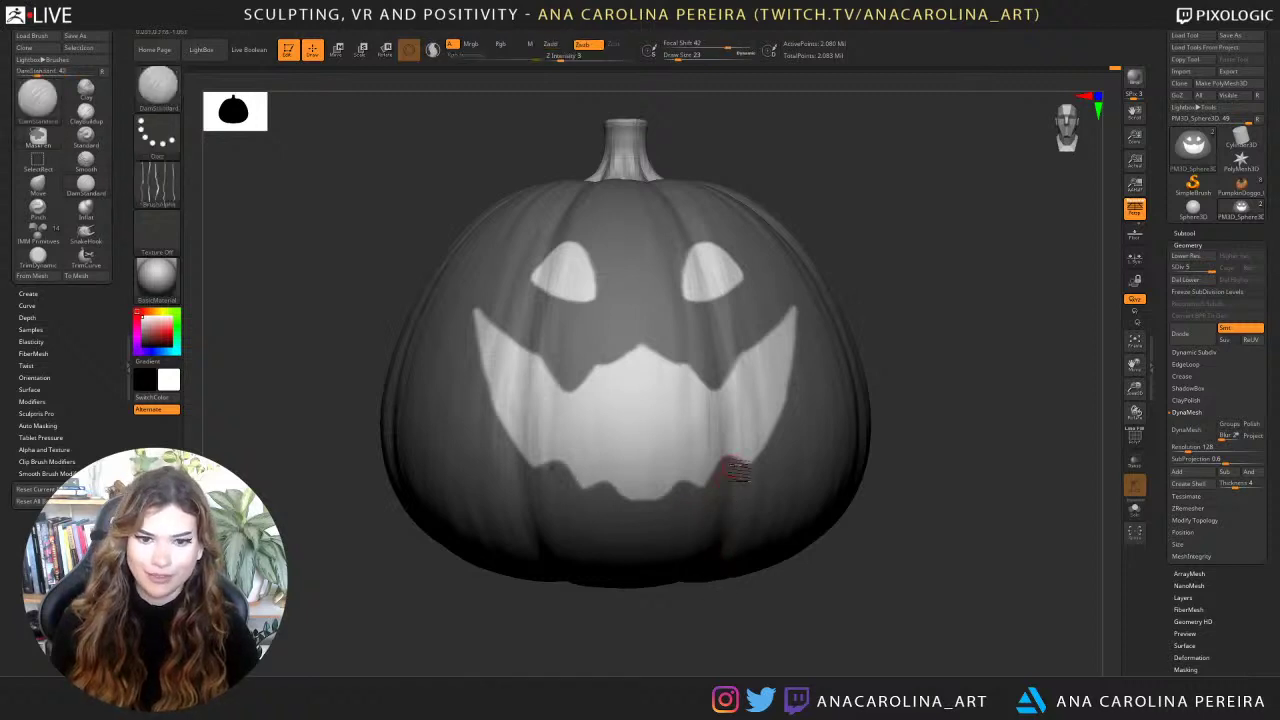
Refine the teeth with draw size 16 and add small notches to the mouth's upper edge near its corners.
key(s)
key(space)
key(ctrl)
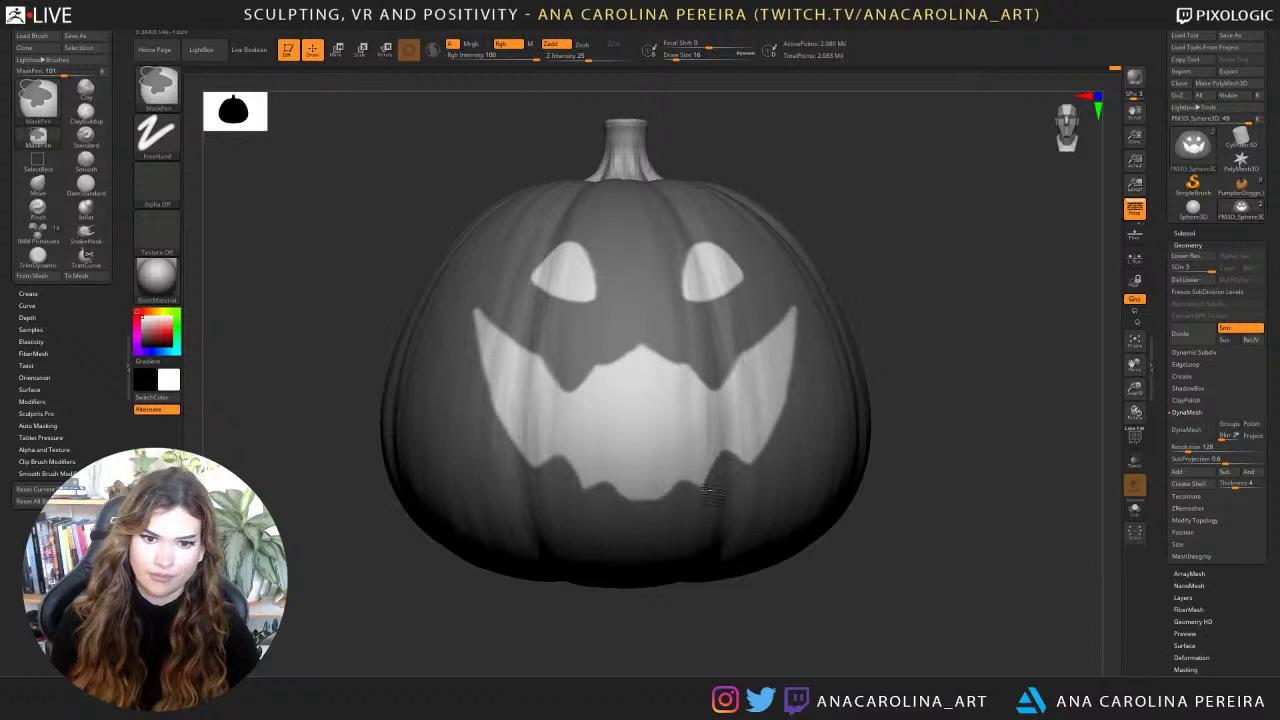
key(ctrl+i)
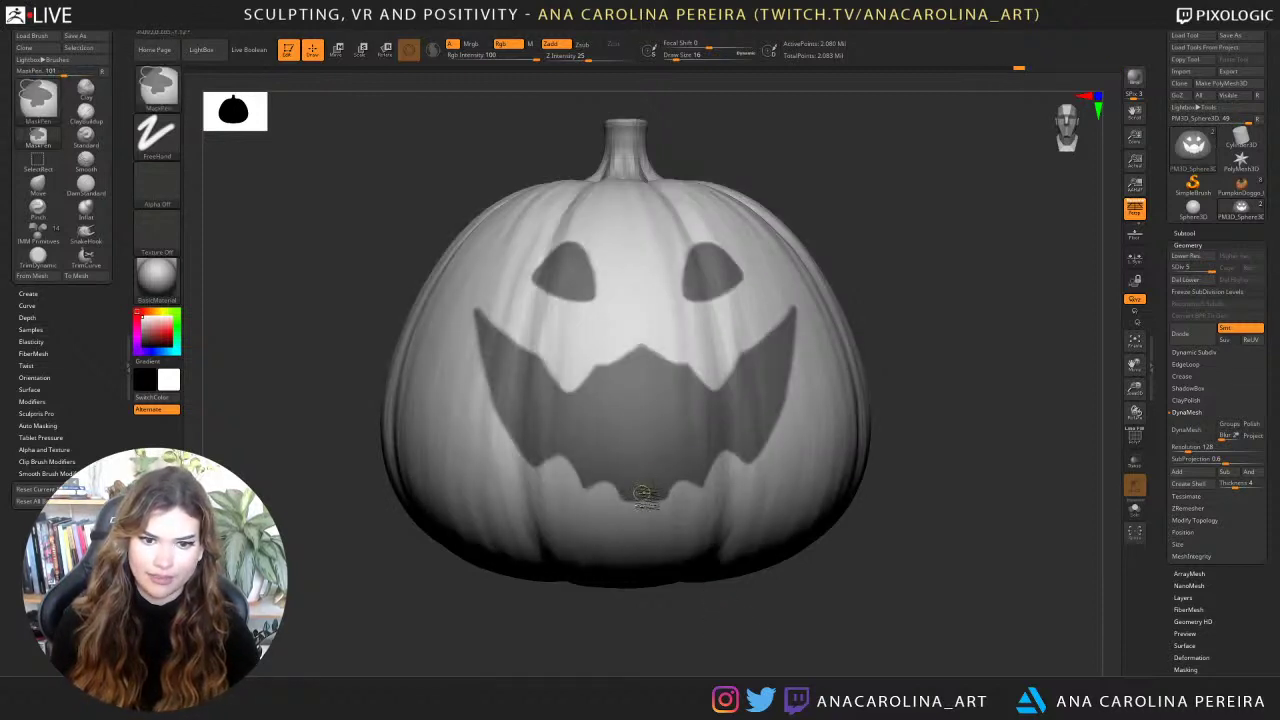
key(ctrl+i)
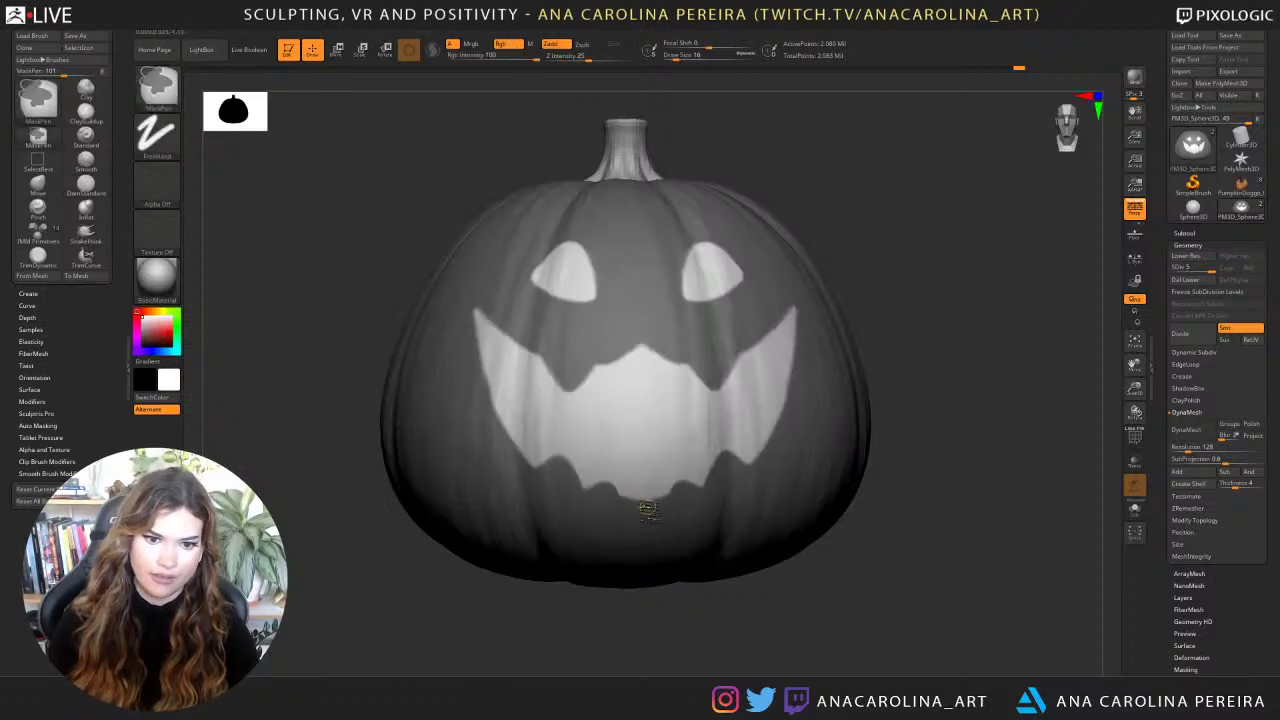
mouse_move(490, 628)
mouse_down()
mouse_move(440, 400)
mouse_move(503, 445)
mouse_up()
key(ctrl)
drag(922, 378, 828, 355)
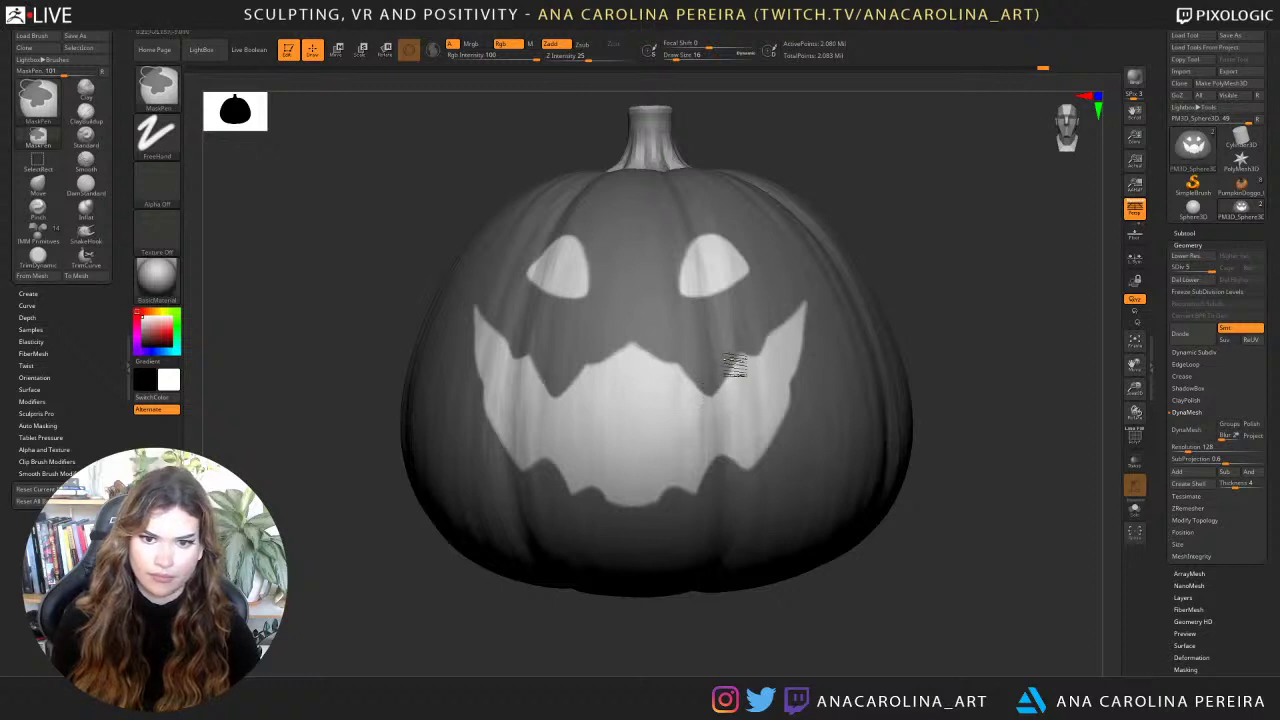
Examine the masked face from the side and front, inverting the mask to compare the shapes.
drag(909, 214, 889, 223)
ctrl+click(883, 232)
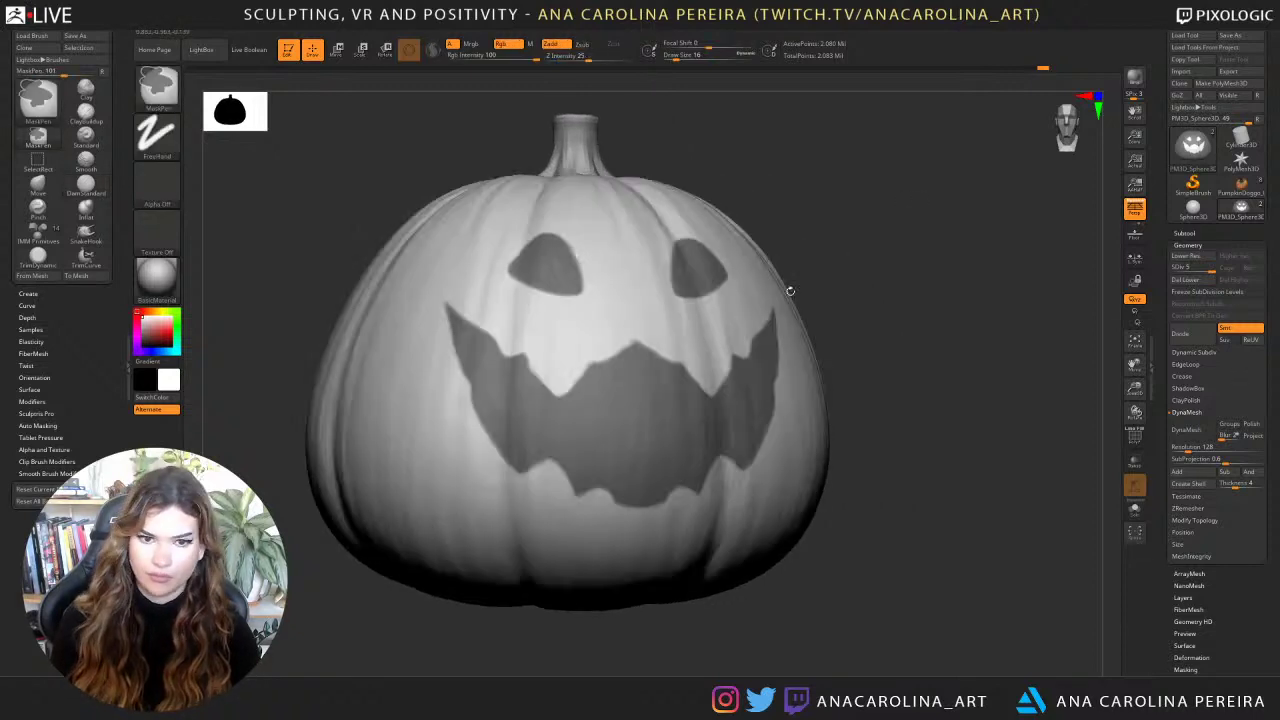
key(ctrl+i)
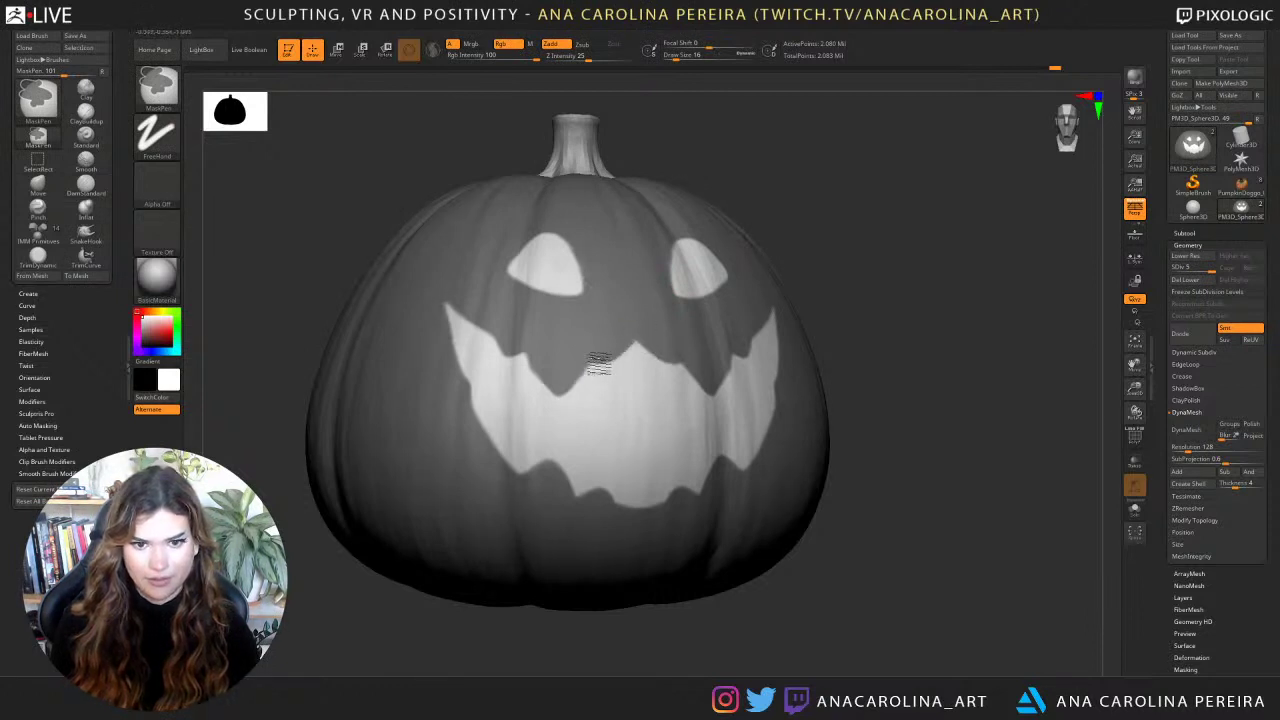
drag(796, 198, 883, 163)
mouse_move(964, 202)
alt+mouse_down()
mouse_move(947, 191)
mouse_move(903, 260)
mouse_move(757, 294)
alt+mouse_up()
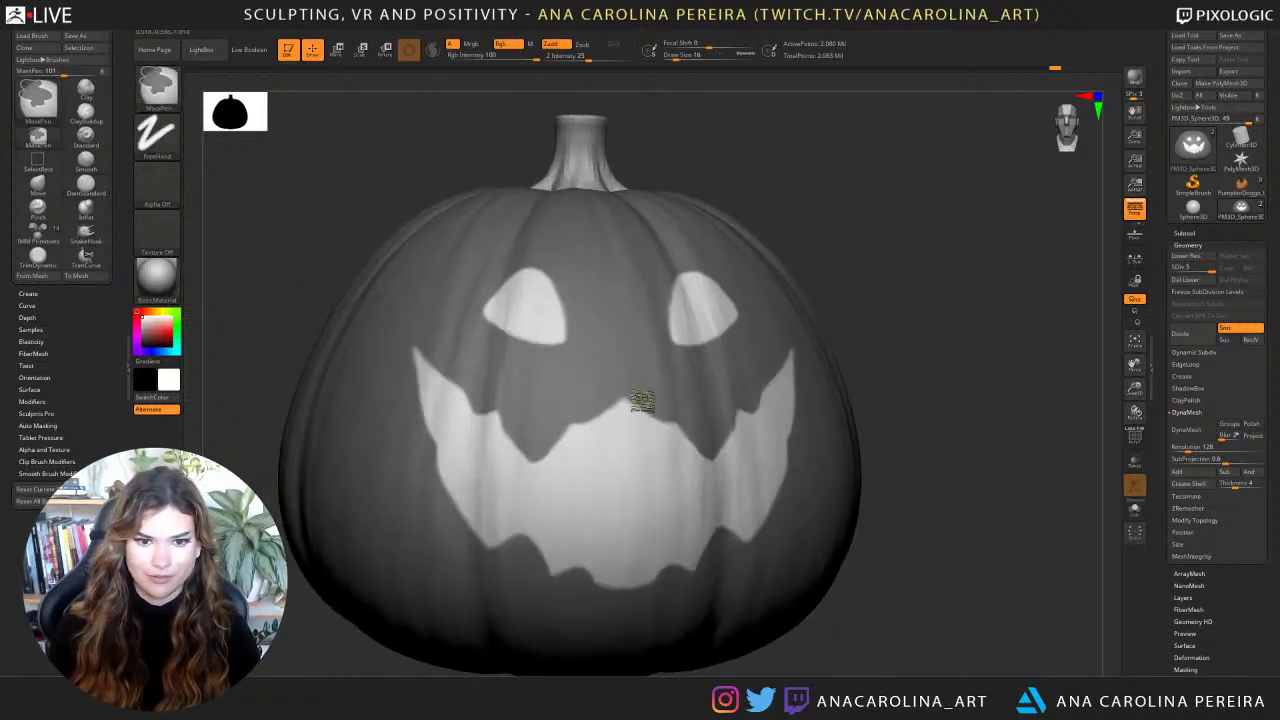
shift+drag(888, 195, 857, 200)
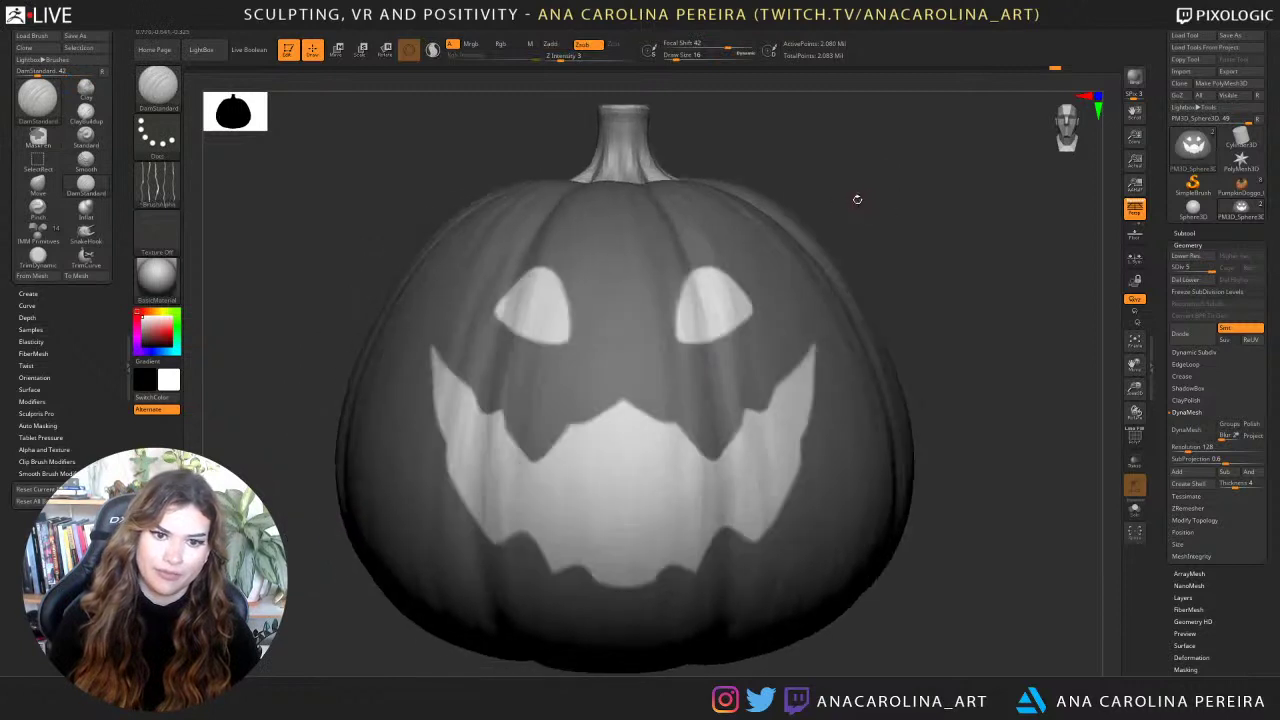
ctrl+click(873, 193)
ctrl+click(846, 246)
Enlarge the mask brush and cut away the lower outer part of both eyes at a slant.
key(s)
click(846, 247)
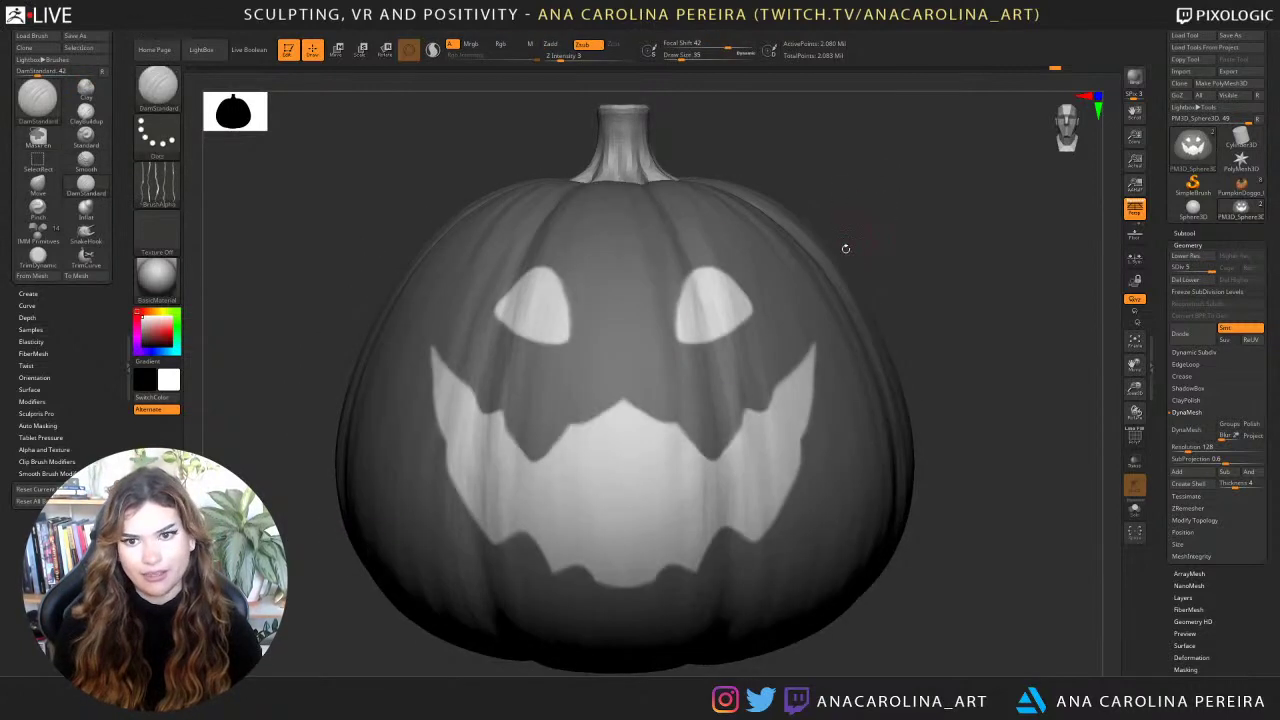
ctrl+drag(768, 325, 691, 372)
mouse_move(842, 218)
alt+mouse_down()
mouse_move(854, 189)
mouse_move(876, 187)
mouse_move(830, 202)
mouse_move(1019, 87)
alt+mouse_up()
key(ctrl+z)
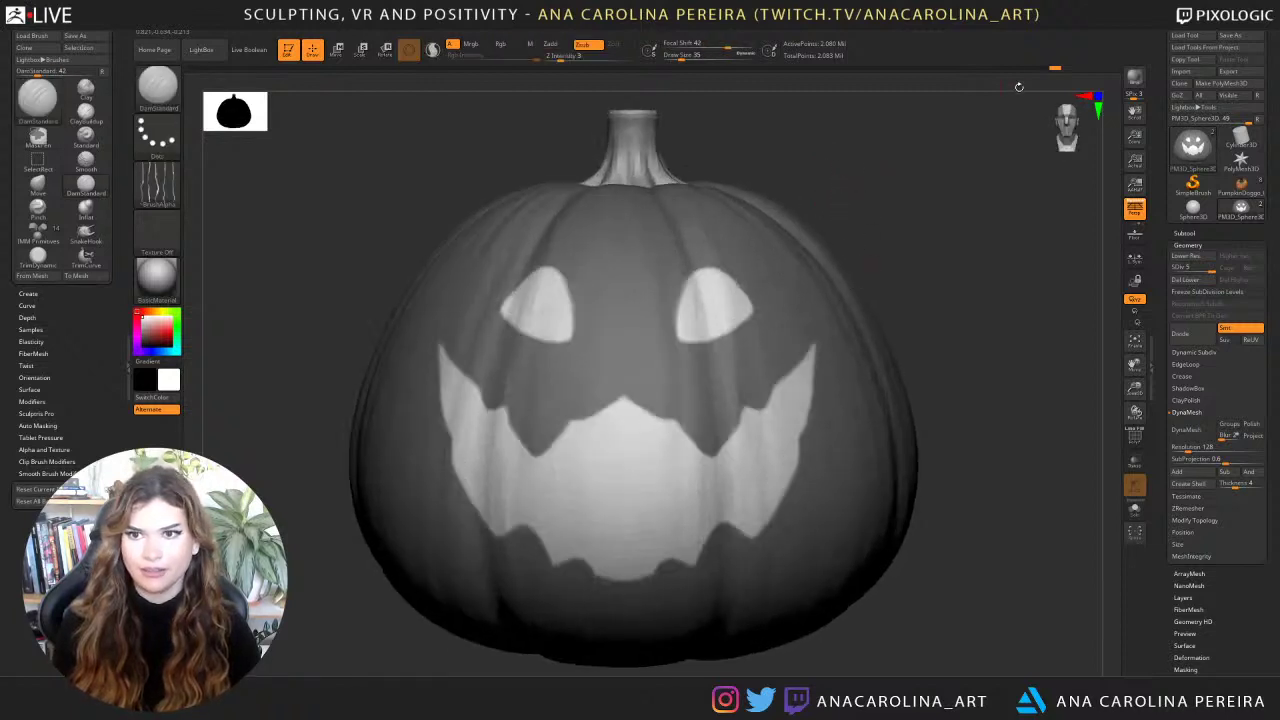
click(1060, 70)
drag(862, 221, 892, 221)
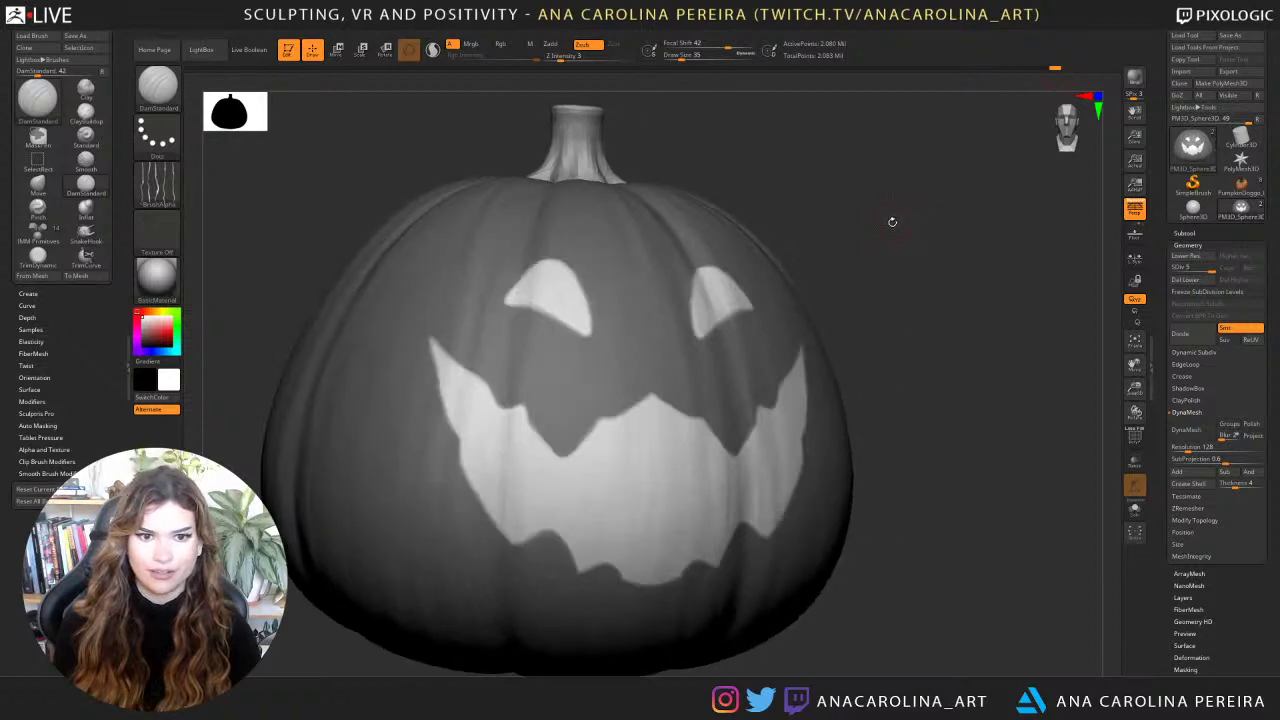
Invert the mask and extend the outer corners of the eyes with draw size 20.
ctrl+click(892, 222)
key(space)
drag(553, 312, 544, 312)
mouse_move(697, 166)
mouse_down()
mouse_move(739, 170)
mouse_move(622, 241)
mouse_up()
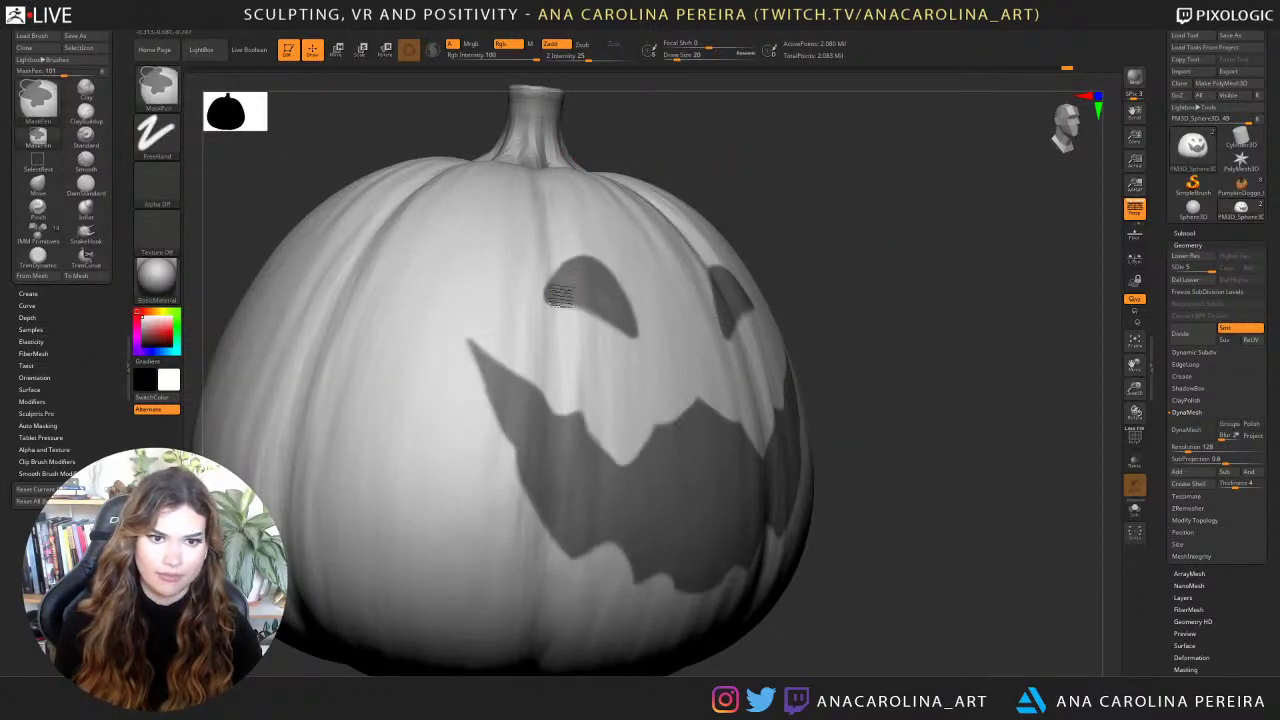
ctrl+drag(546, 303, 574, 280)
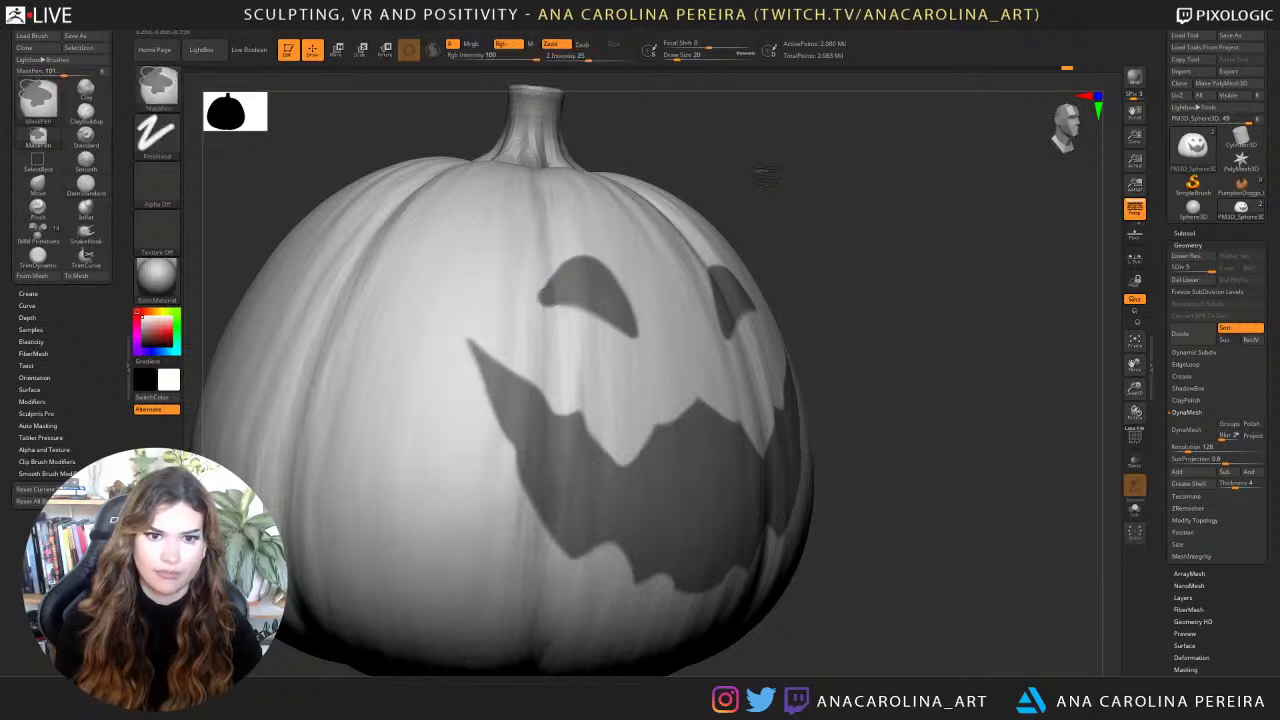
Invert the mask again and sharpen the outer tips of the eyes with draw size 13.
ctrl+click(763, 176)
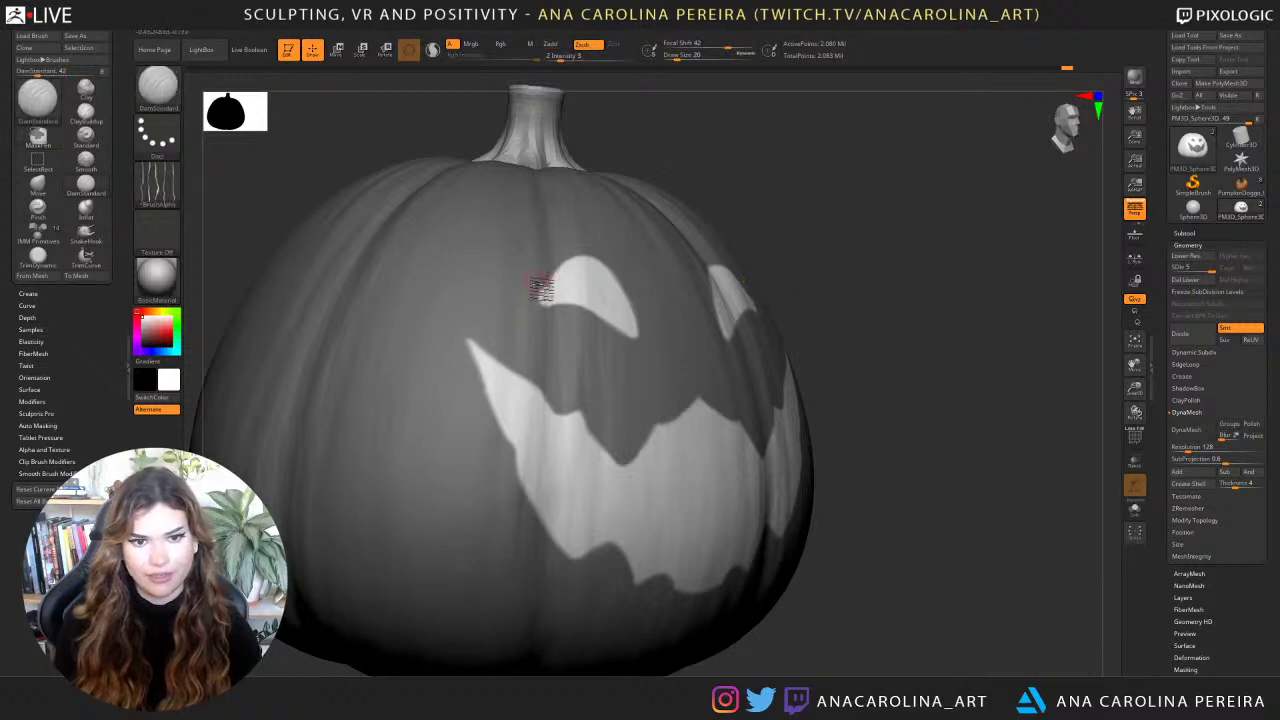
key(space)
drag(548, 286, 543, 286)
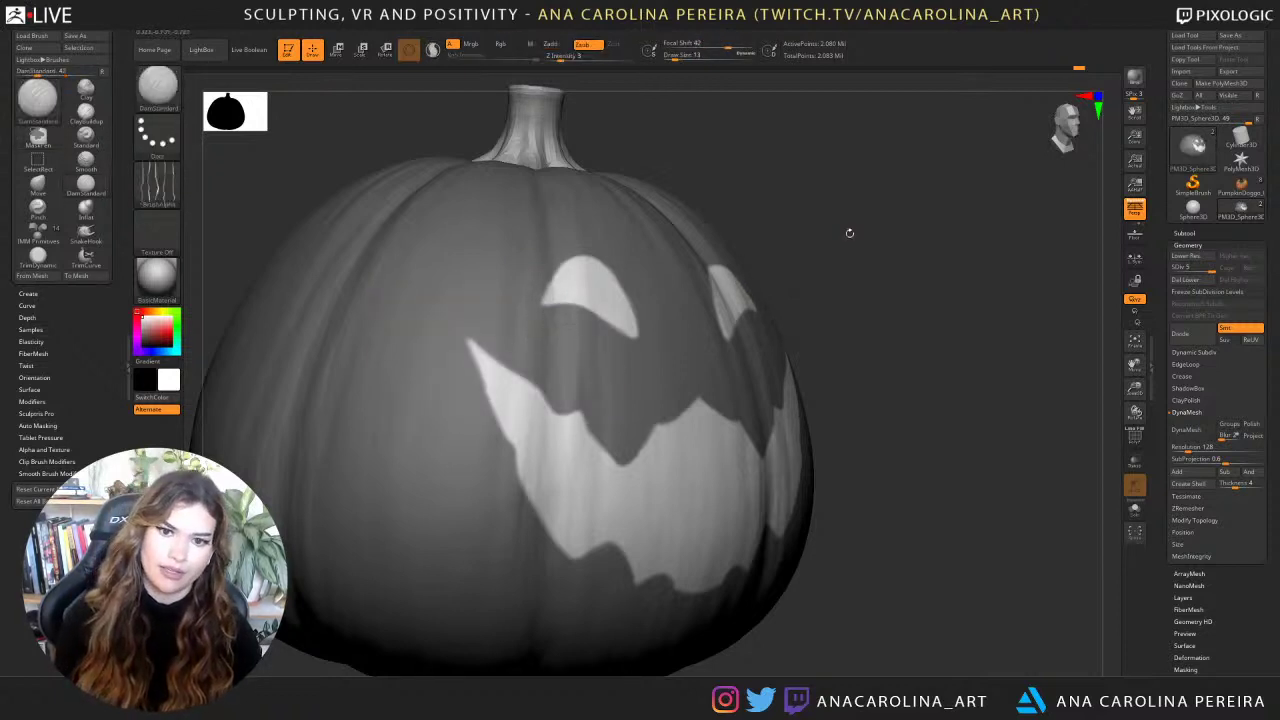
Try cutting a small rounded notch into the lower edge of both eyes with the mask brush.
shift+drag(846, 231, 780, 334)
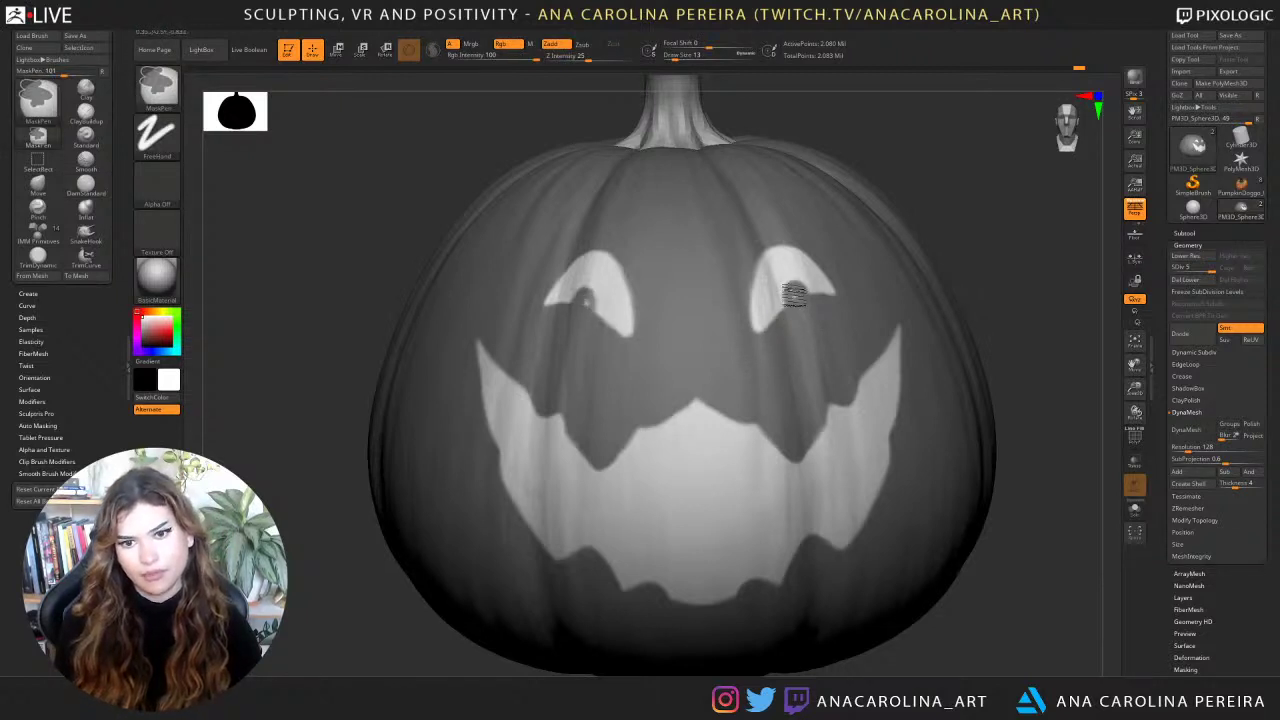
ctrl+drag(786, 308, 800, 303)
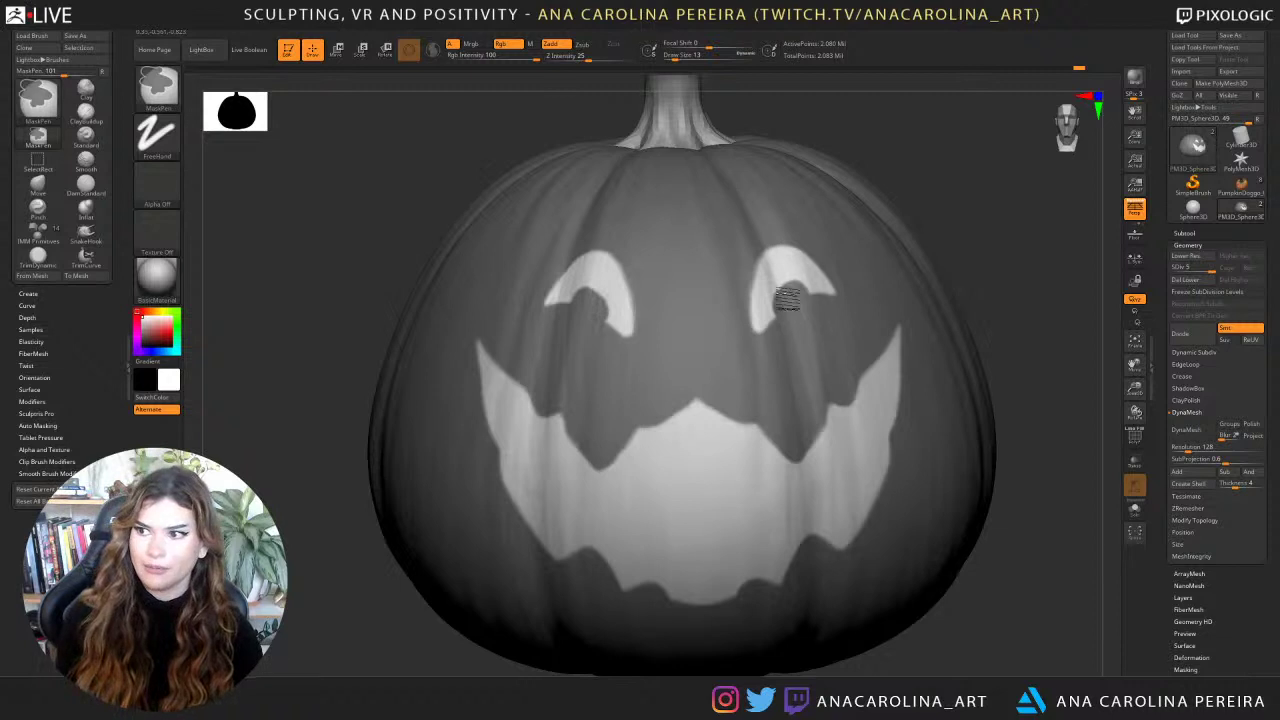
alt+drag(906, 217, 844, 143)
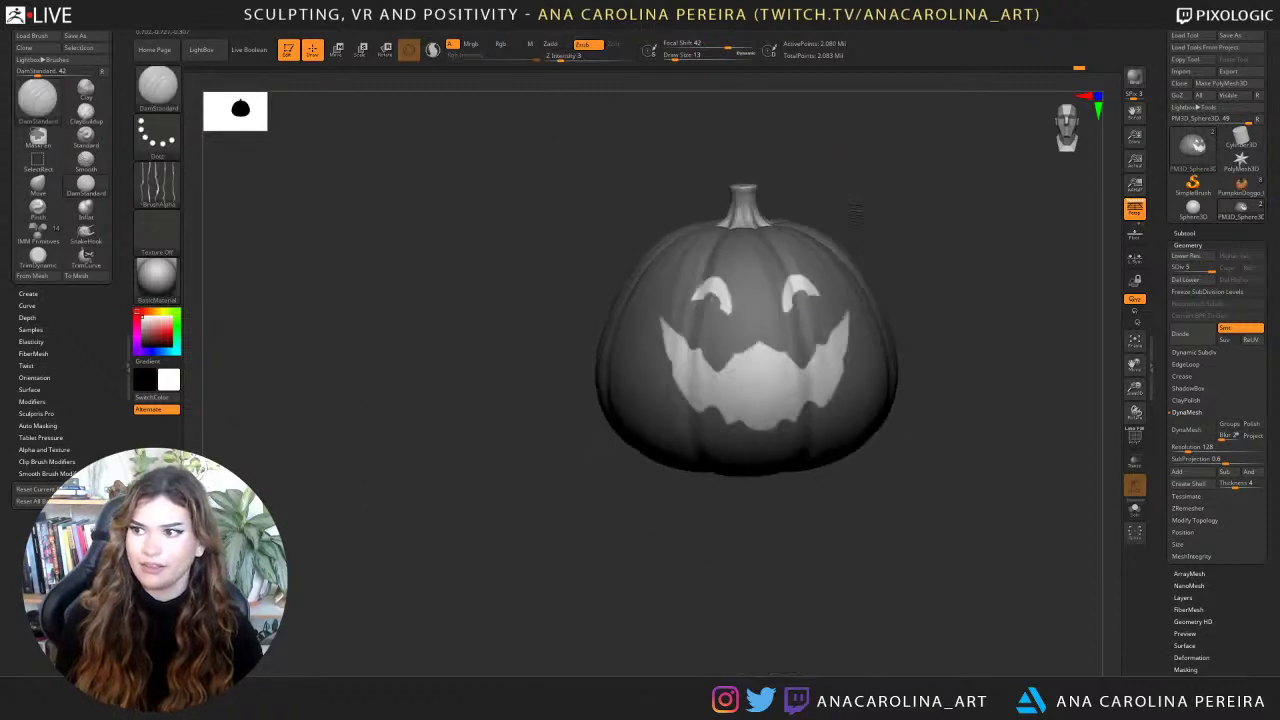
mouse_move(858, 207)
mouse_down()
mouse_move(845, 213)
mouse_move(889, 194)
mouse_move(856, 400)
mouse_up()
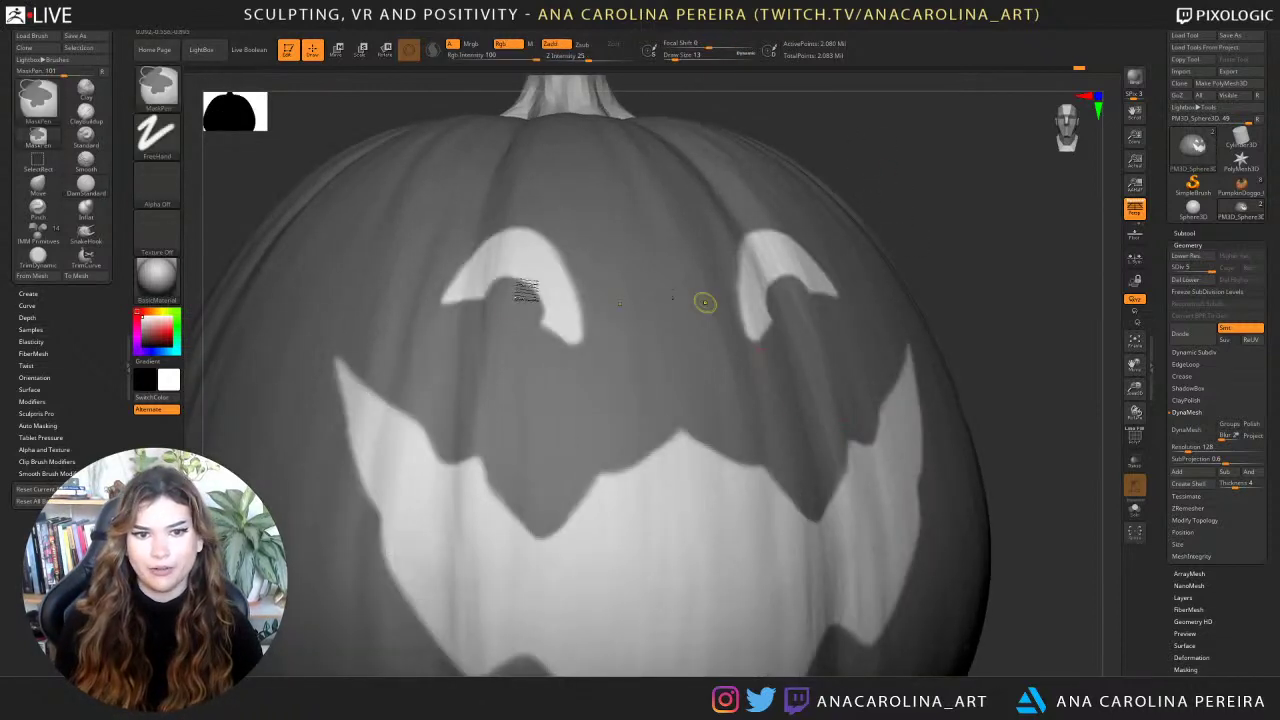
key(ctrl+z)
mouse_move(497, 309)
ctrl+mouse_down()
mouse_move(527, 292)
mouse_move(517, 298)
mouse_move(534, 300)
mouse_move(537, 318)
mouse_move(525, 288)
mouse_move(542, 319)
ctrl+mouse_up()
Compare the notched eyes and the toothed grin in both mask states by repeatedly inverting the mask.
alt+drag(860, 149, 750, 101)
mouse_move(774, 162)
mouse_down()
mouse_move(750, 158)
mouse_move(791, 131)
mouse_move(797, 177)
mouse_up()
ctrl+click(797, 177)
key(ctrl)
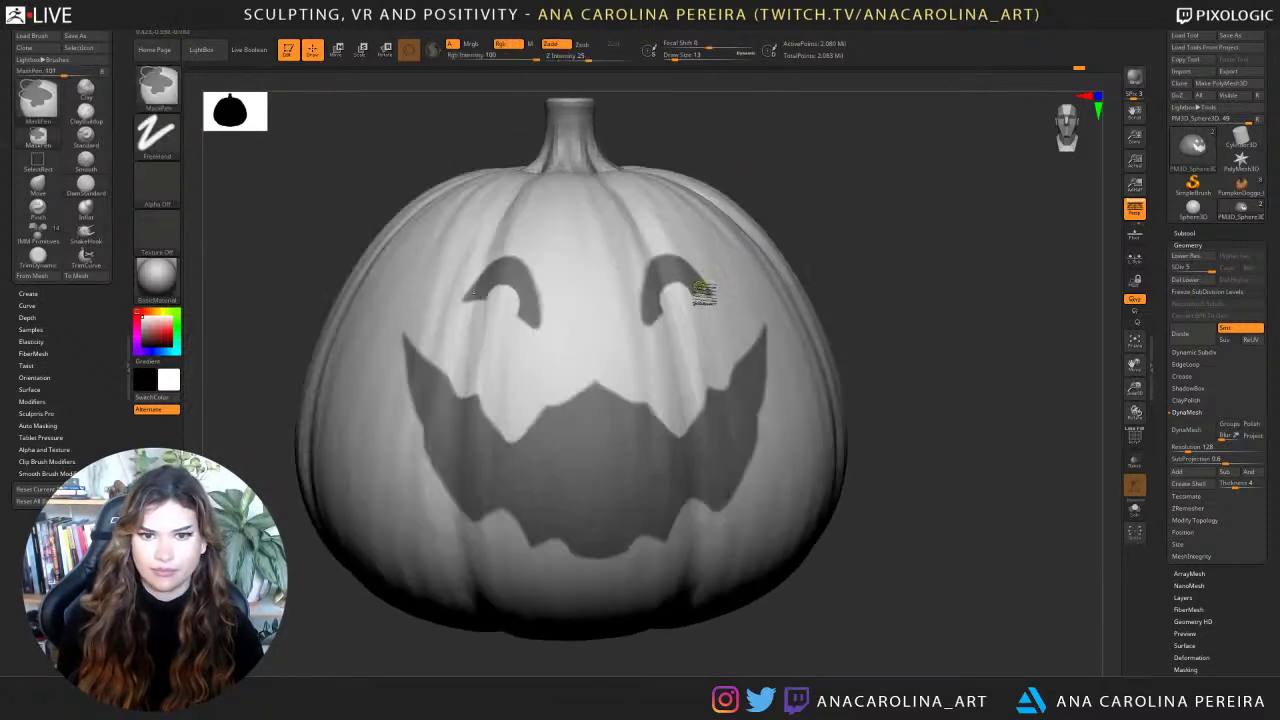
key(ctrl+i)
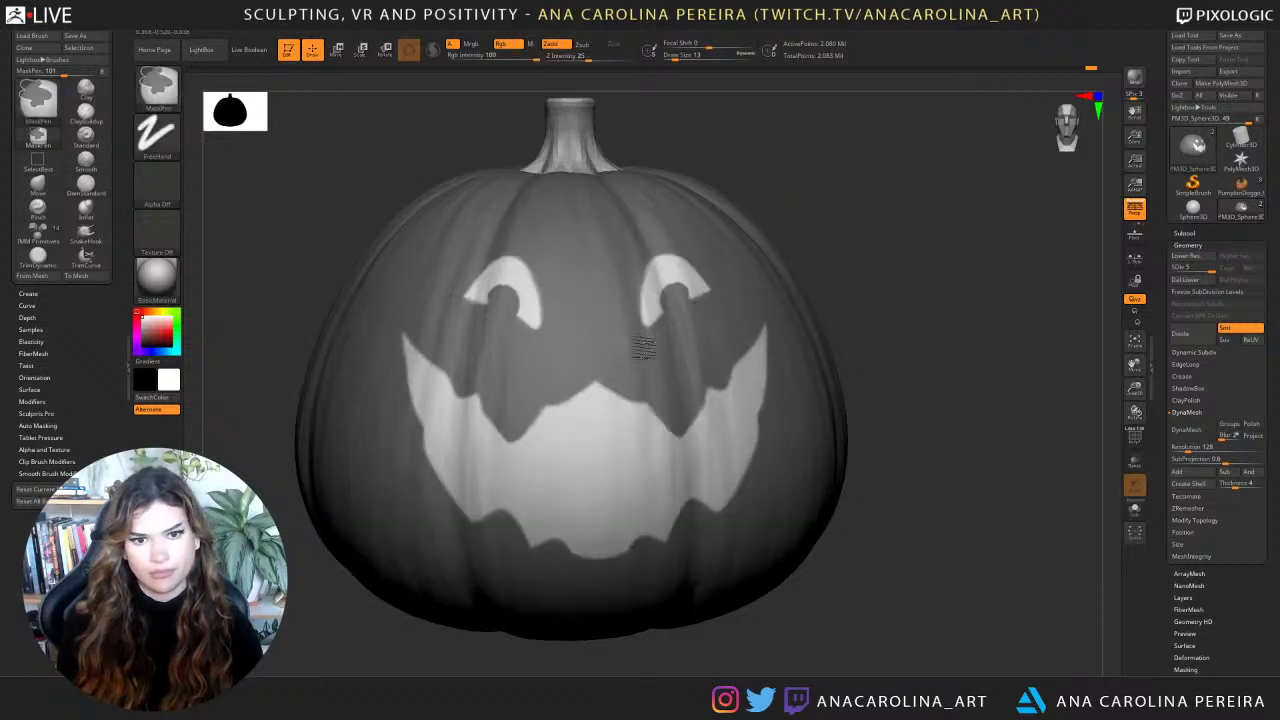
alt+drag(812, 183, 786, 234)
key(ctrl+i)
alt+drag(970, 362, 913, 172)
alt+drag(912, 328, 917, 530)
key(ctrl+i)
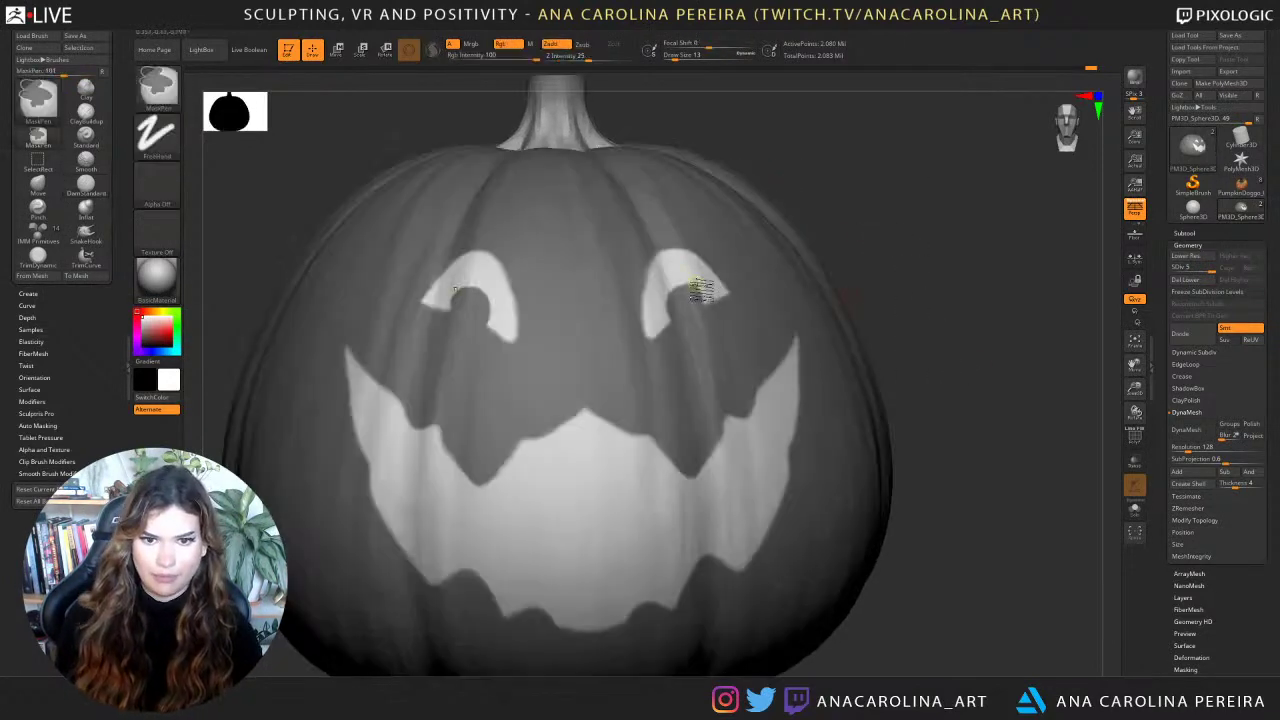
ctrl+click(790, 222)
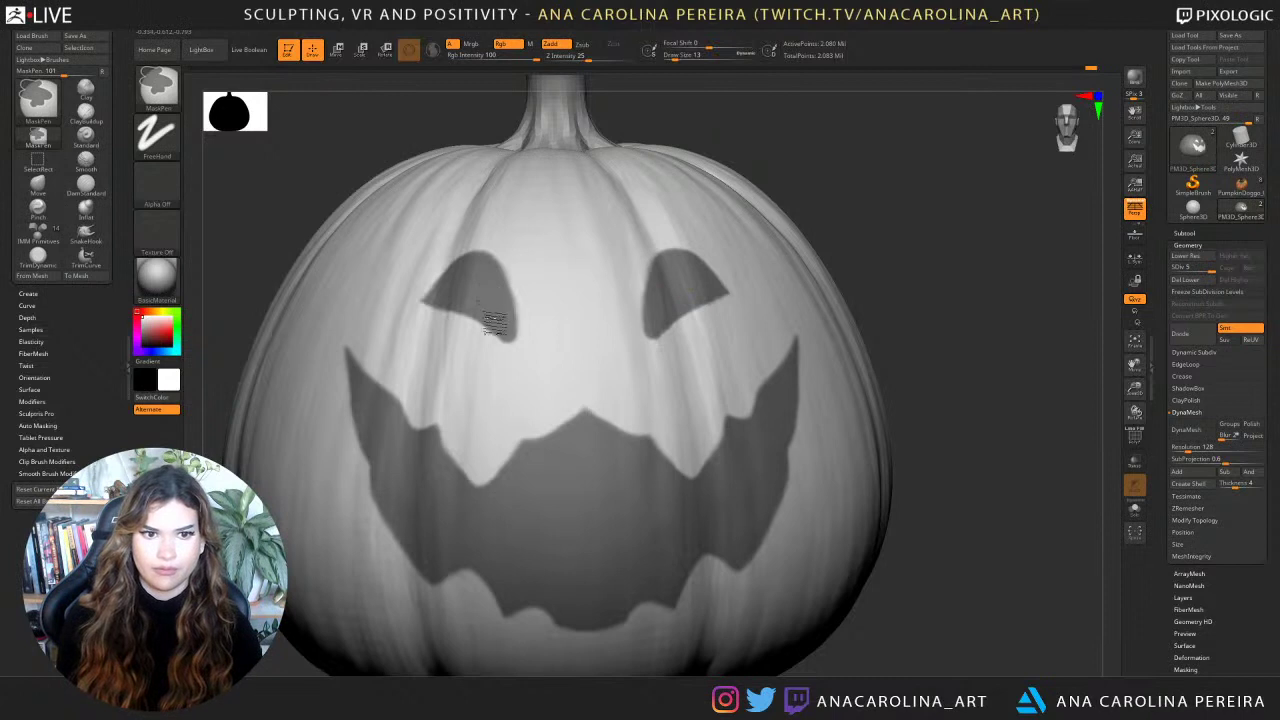
Mask a wider arched notch under both eyes so they curve like crescents, and invert the mask to darken the face.
ctrl+click(817, 166)
mouse_move(705, 304)
ctrl+mouse_down()
mouse_move(692, 312)
mouse_move(710, 313)
mouse_move(677, 316)
mouse_move(707, 306)
mouse_move(676, 332)
ctrl+mouse_up()
key(ctrl+z)
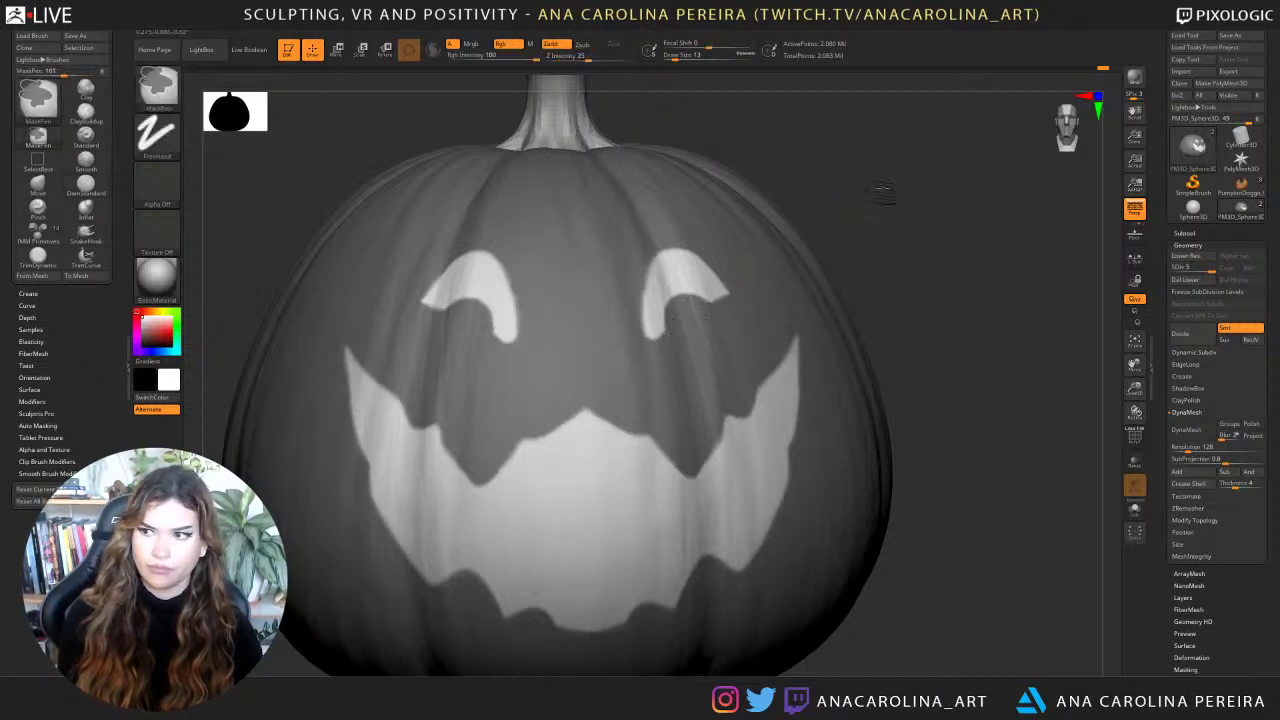
ctrl+click(887, 199)
mouse_move(887, 199)
alt+mouse_down()
mouse_move(836, 195)
mouse_move(844, 266)
alt+mouse_up()
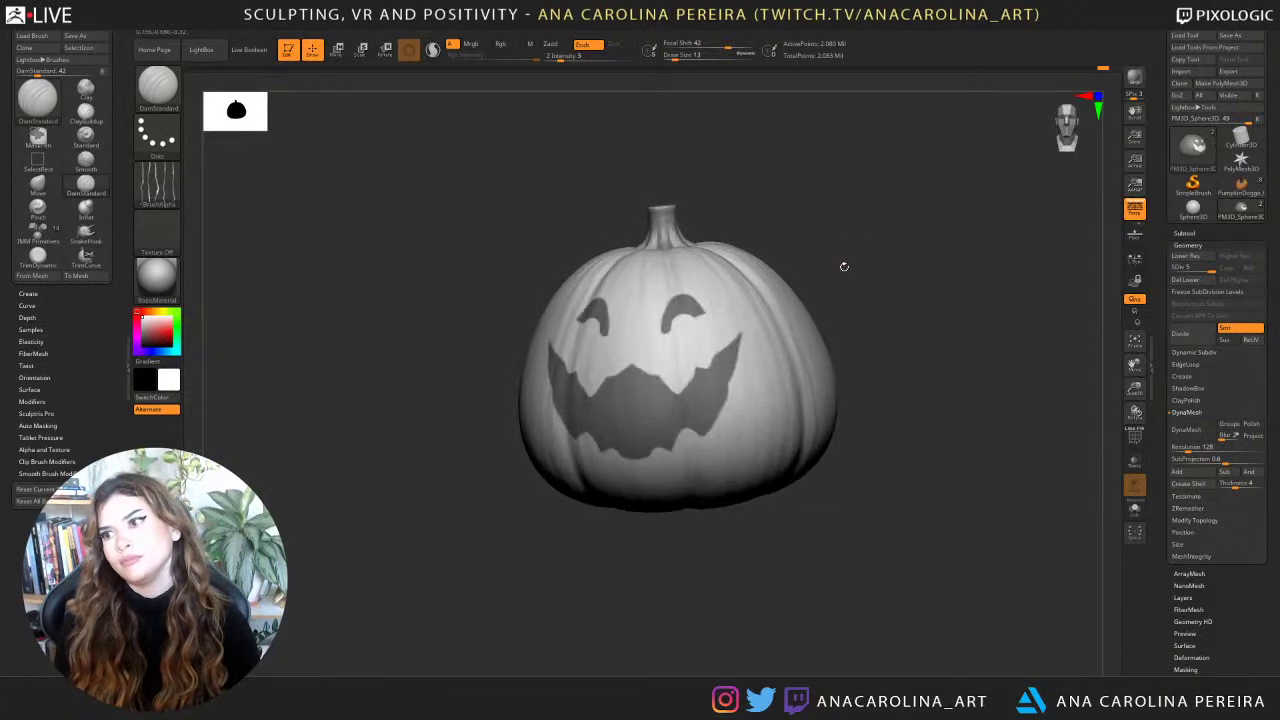
key(f)
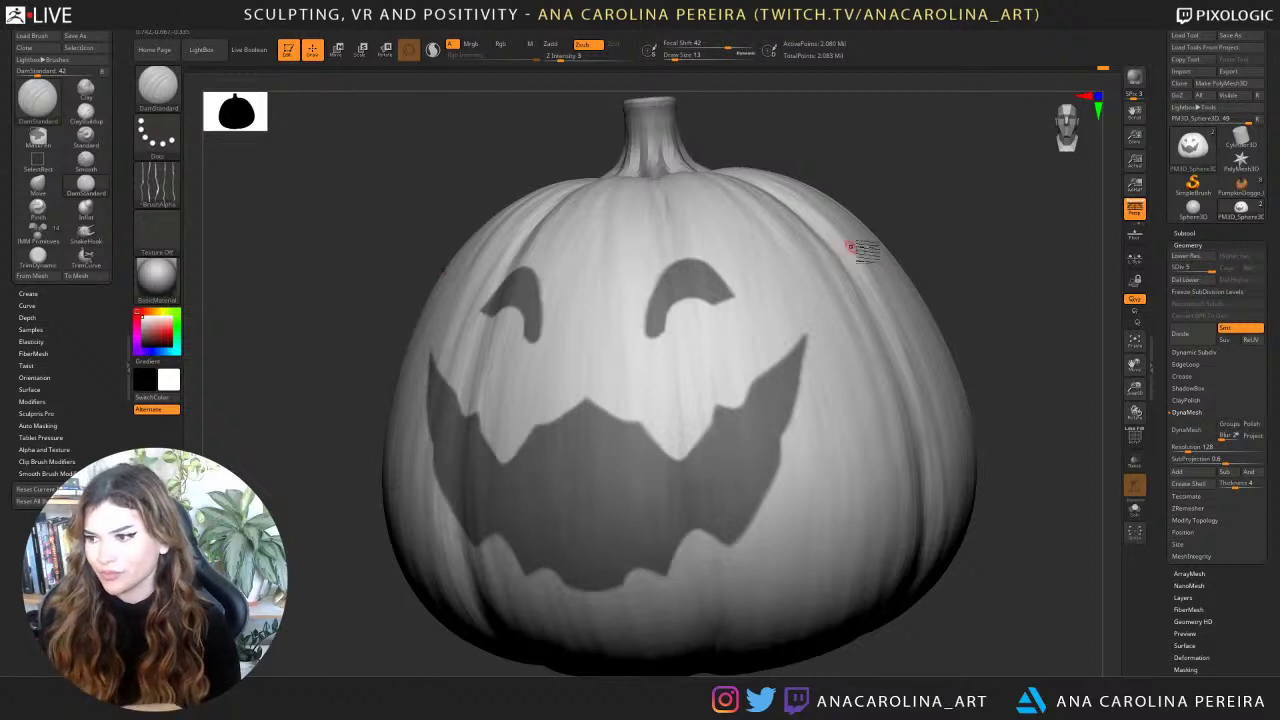
mouse_move(1193, 207)
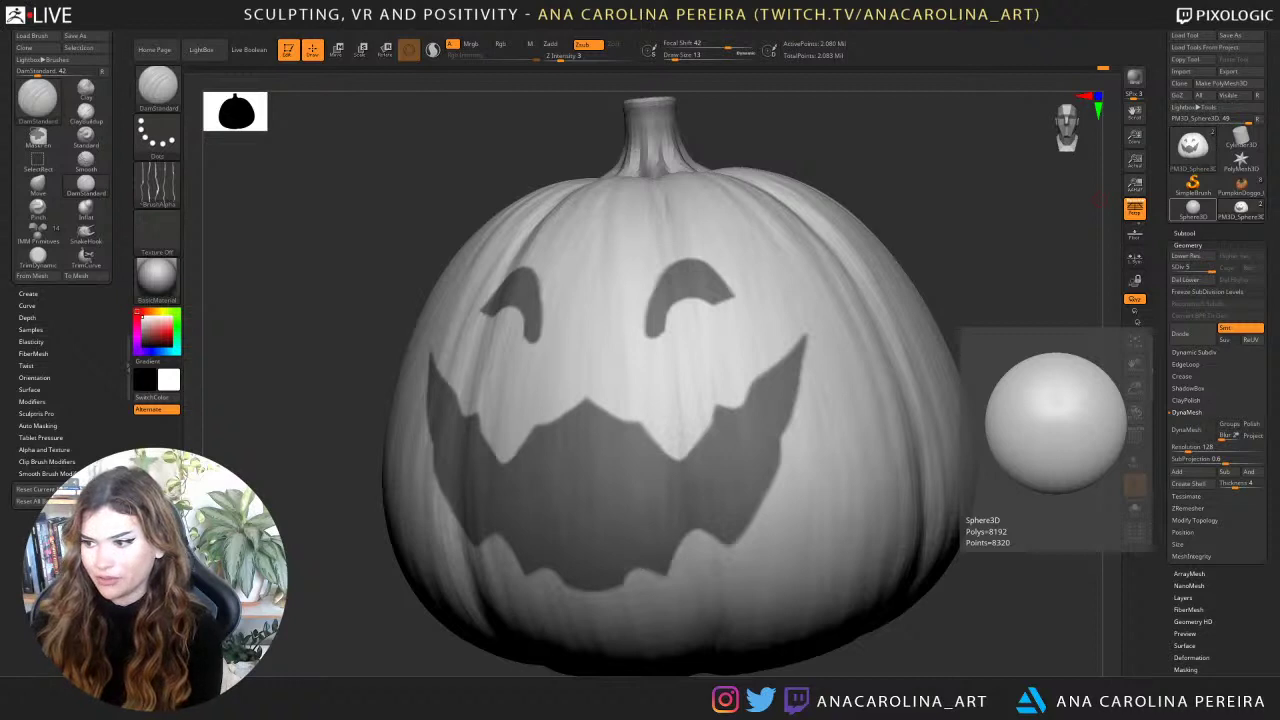
click(723, 31)
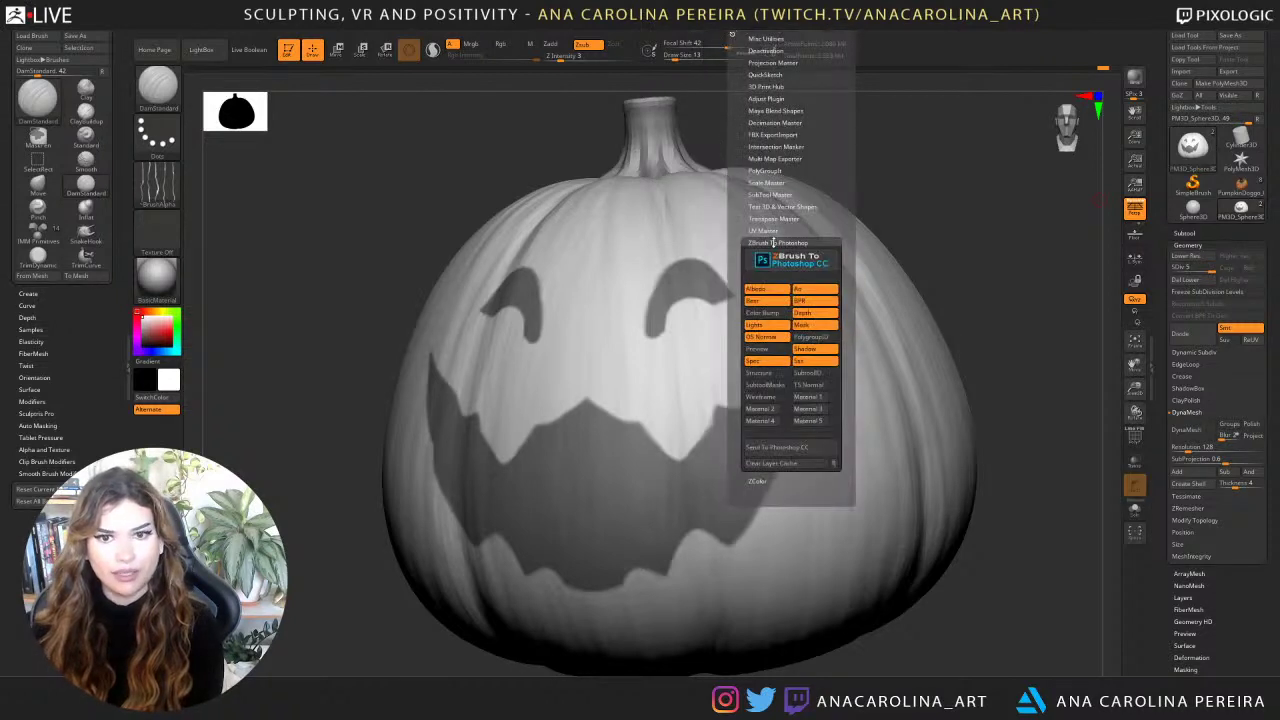
click(771, 242)
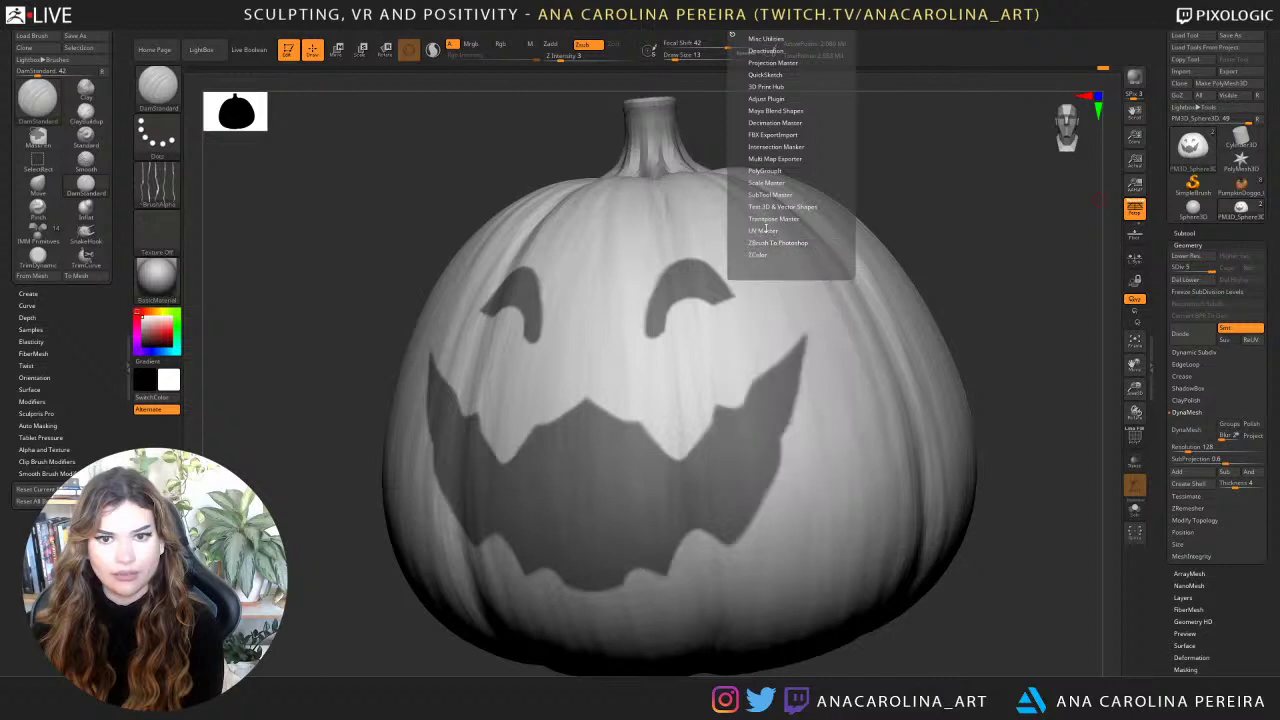
click(764, 182)
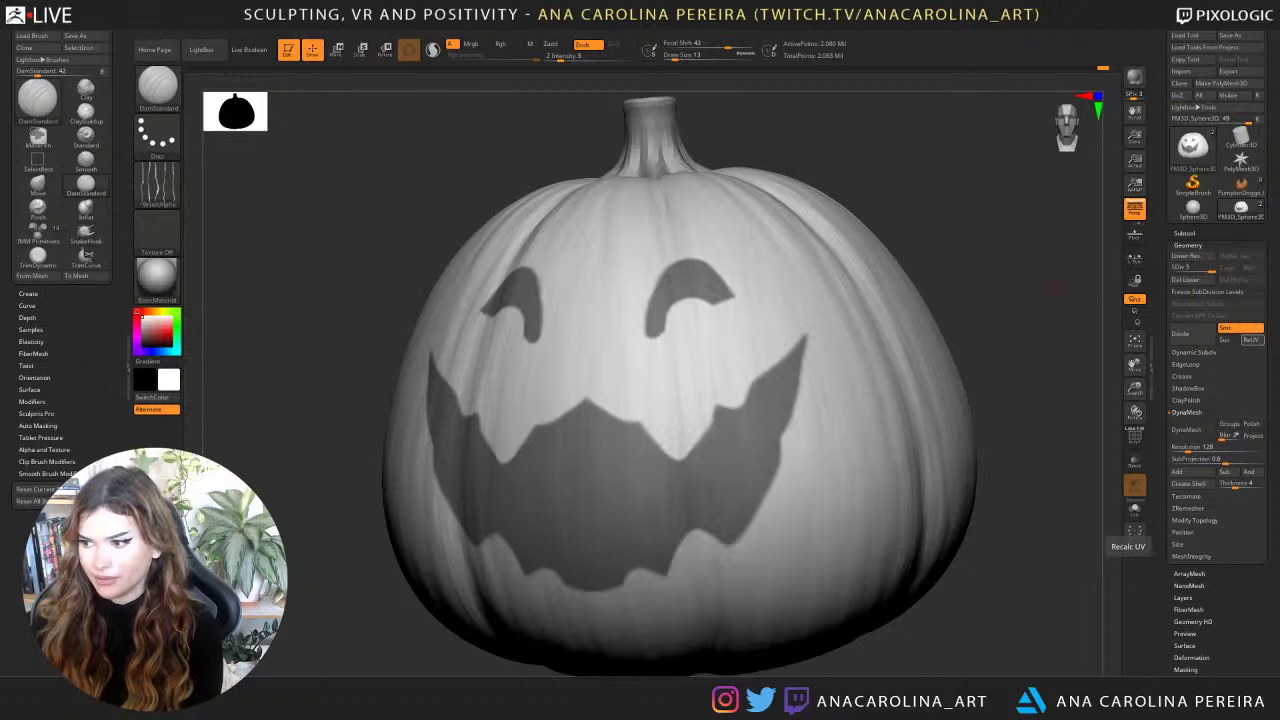
click(750, 29)
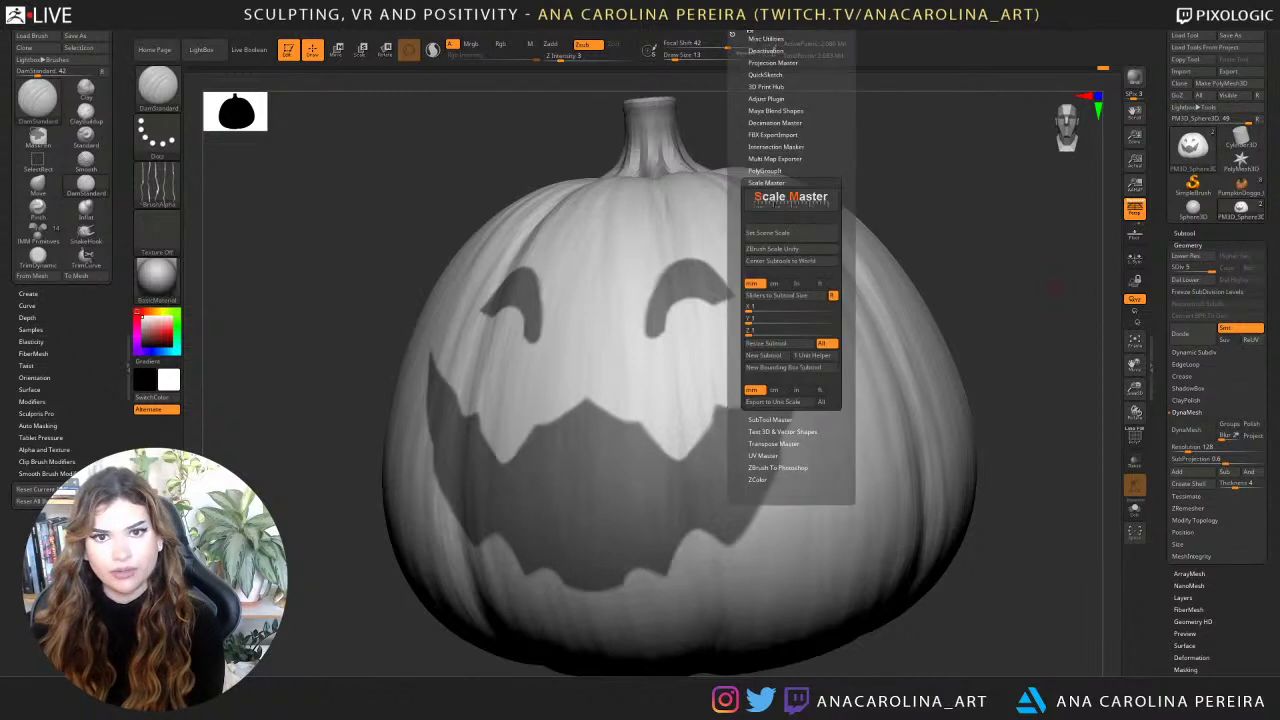
click(708, 33)
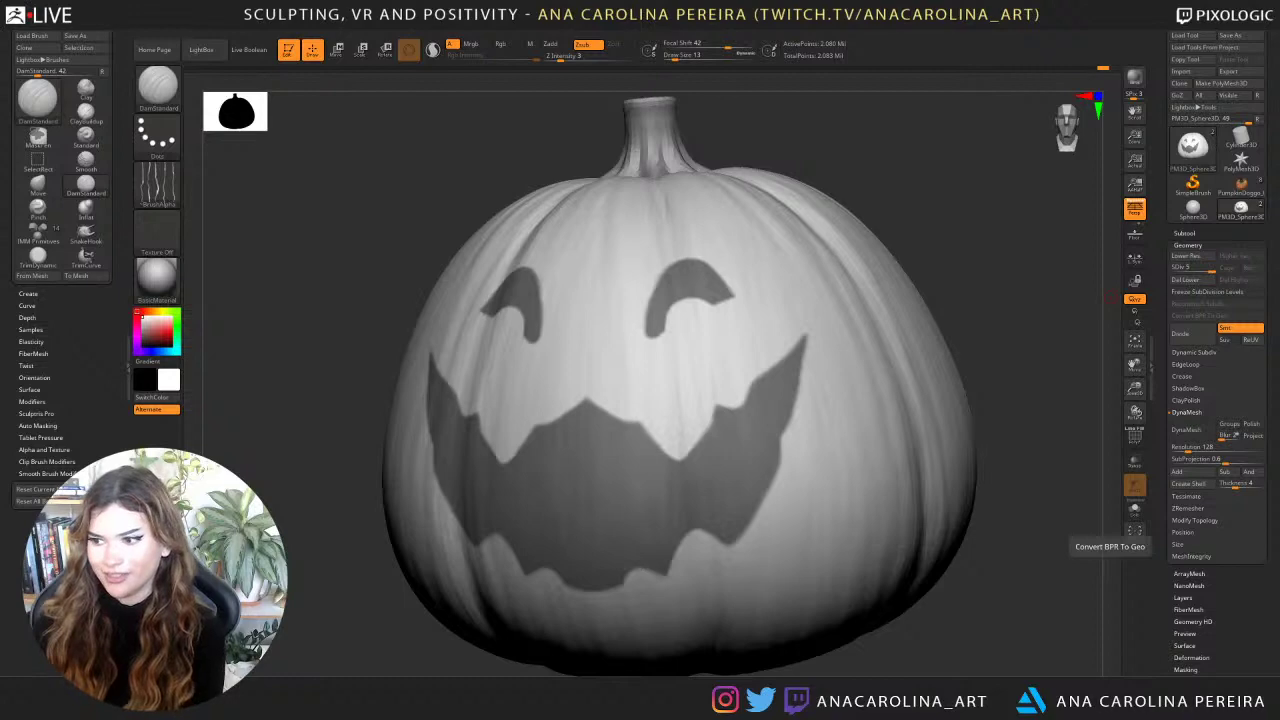
Examine the finished face mask from the side and front, inverting it back and forth to judge the eyes and grin.
drag(919, 361, 919, 237)
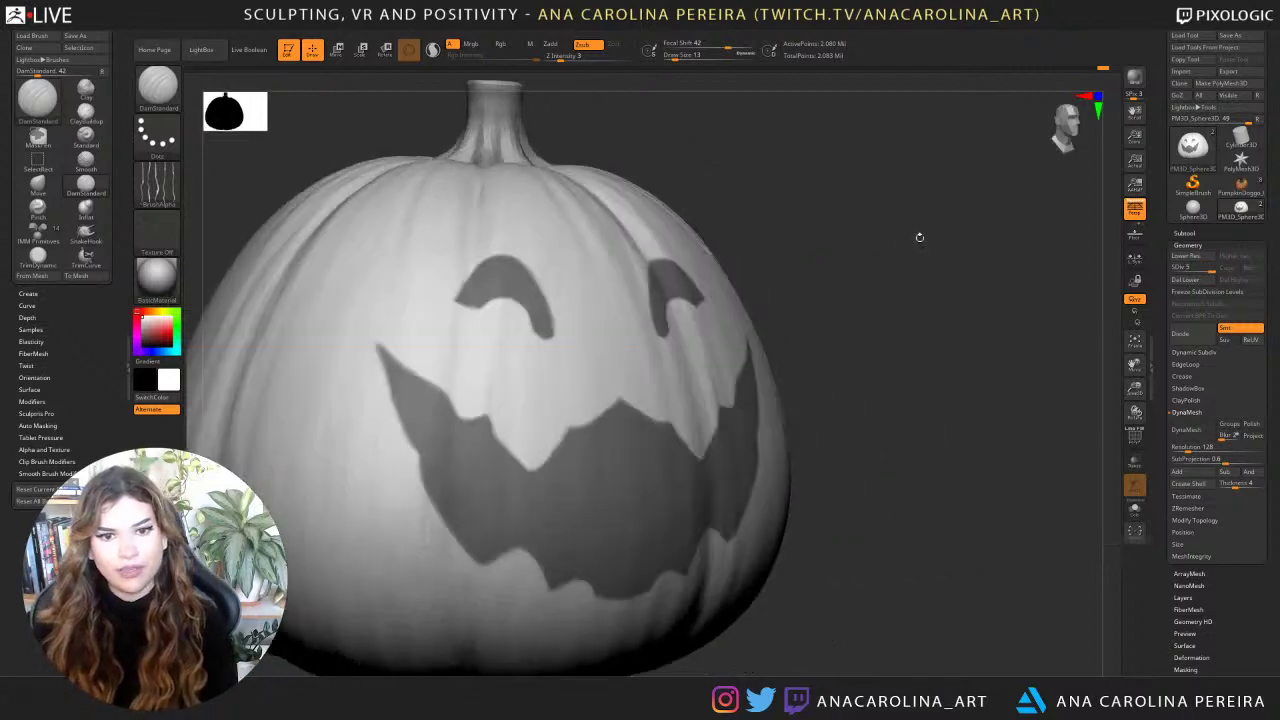
shift+drag(770, 216, 774, 186)
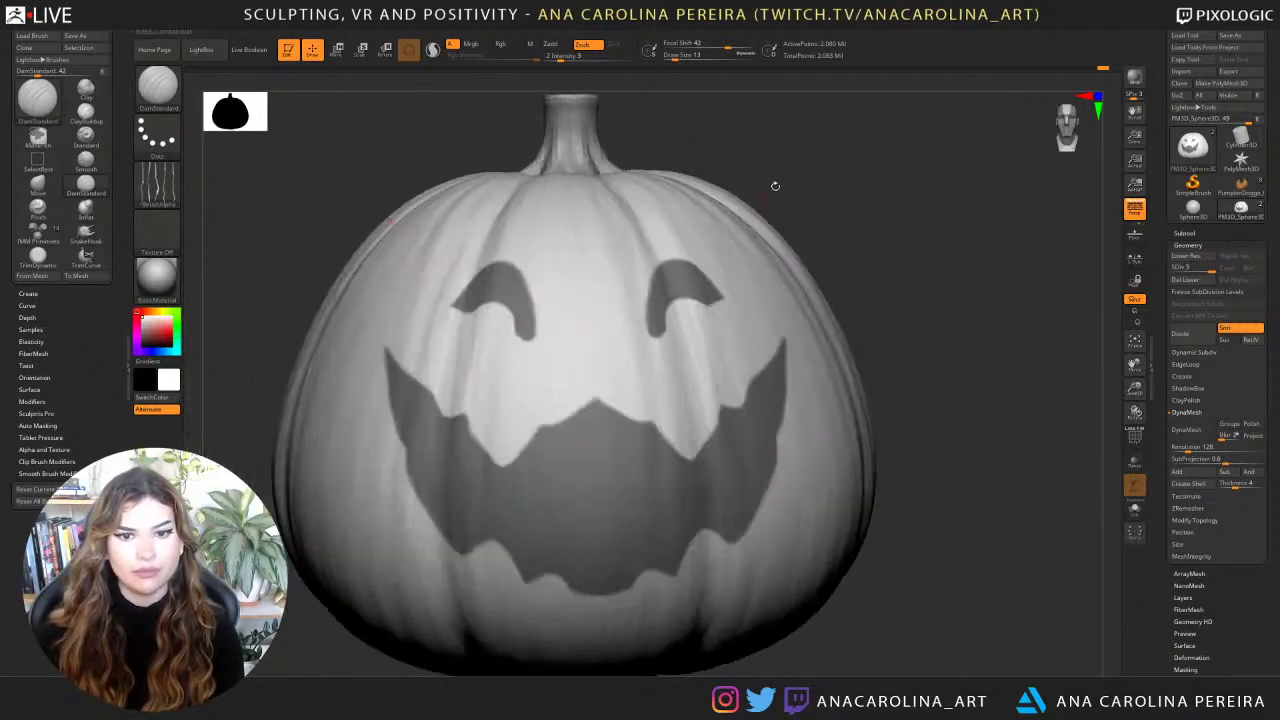
ctrl+click(827, 198)
key(ctrl)
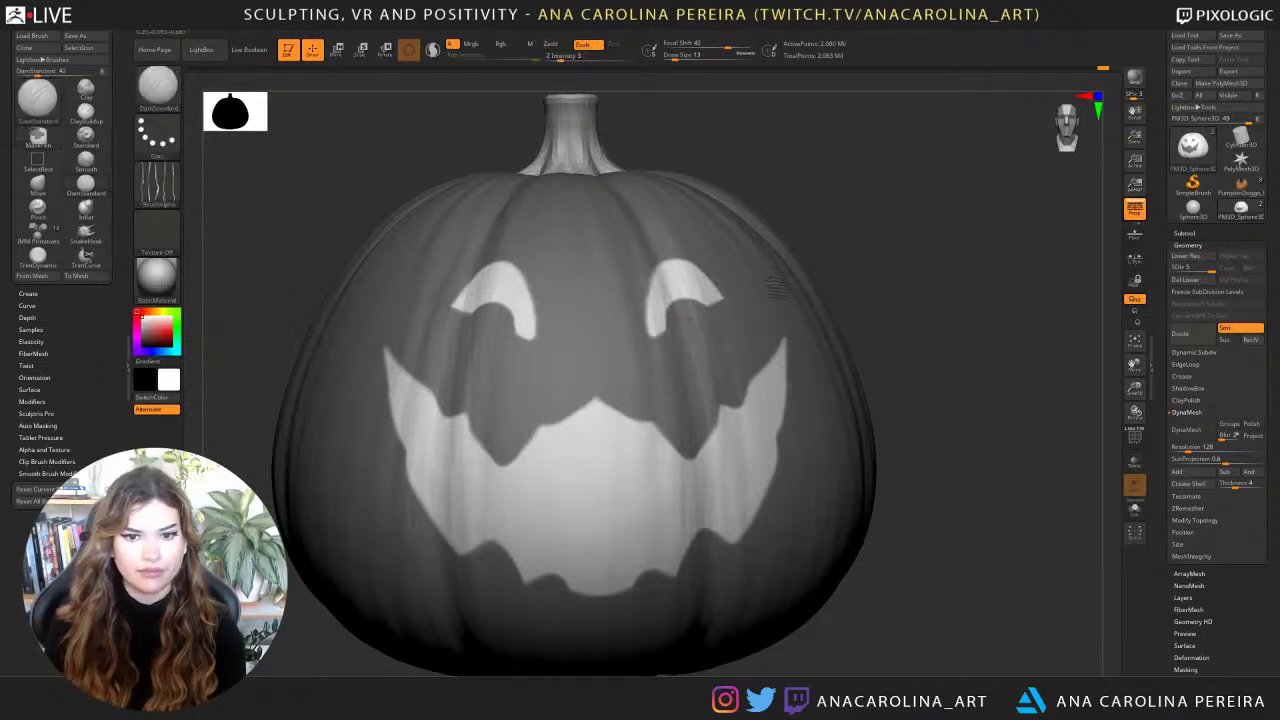
ctrl+click(816, 195)
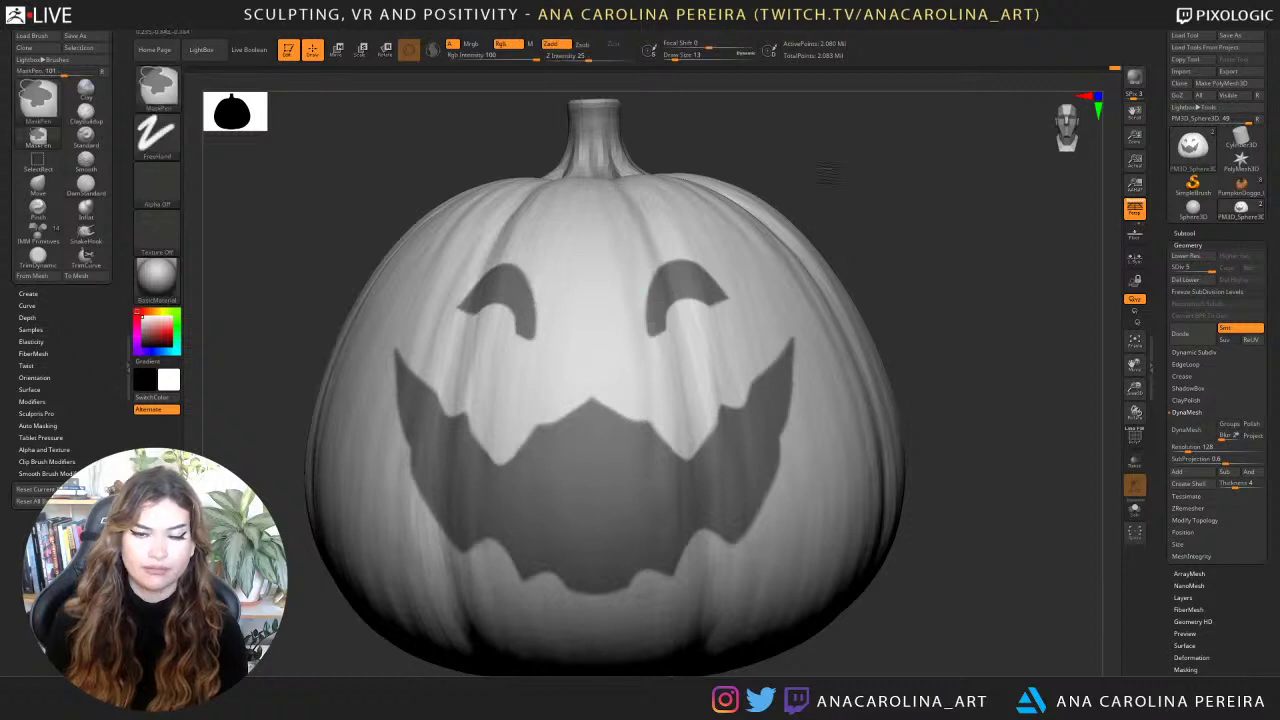
ctrl+click(829, 172)
alt+drag(829, 172, 777, 143)
drag(751, 186, 815, 305)
ctrl+click(820, 202)
Look through the pumpkin's Display Properties, Deformation, DynaMesh and Modify Topology options.
scroll(1220, 500, down, 5)
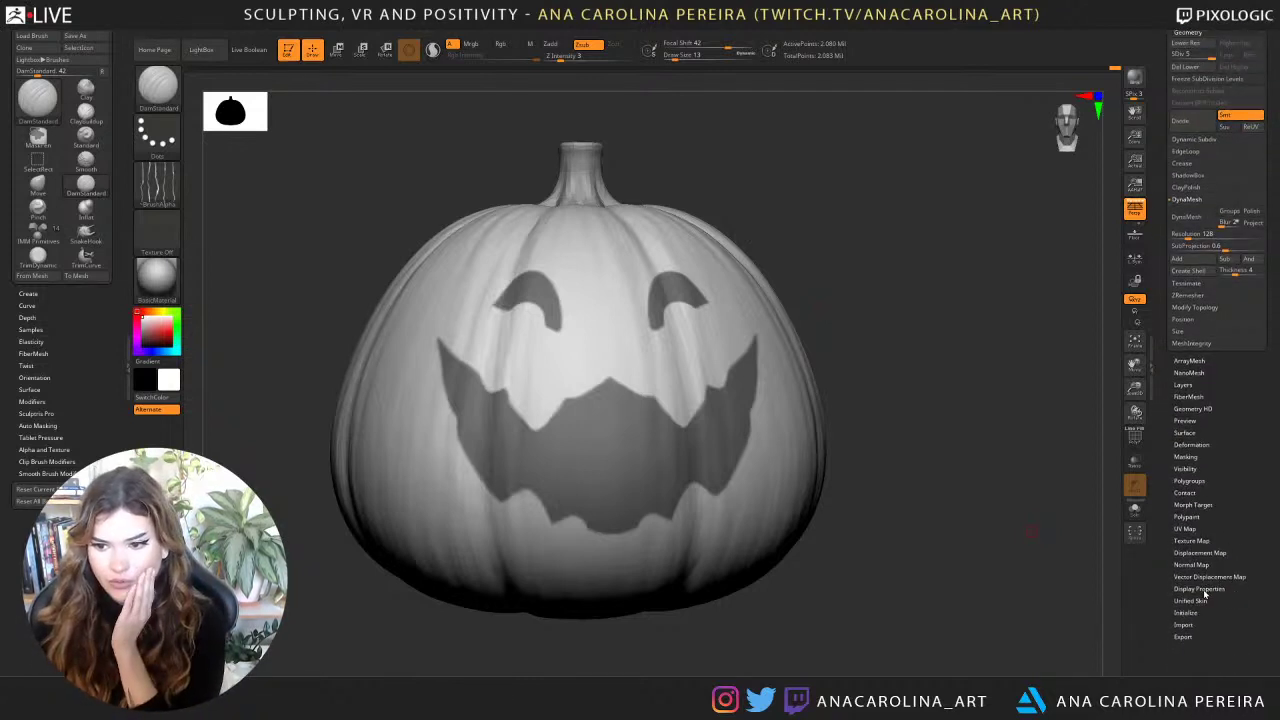
click(1203, 589)
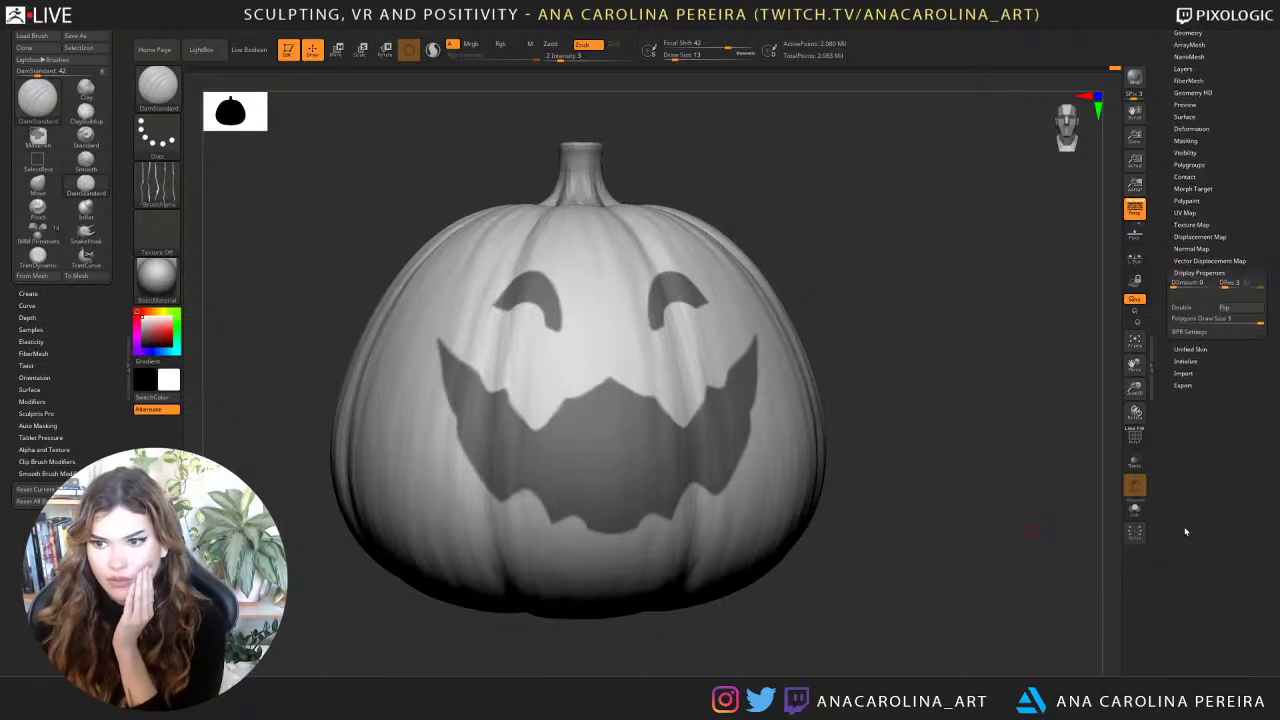
scroll(1205, 490, up, 5)
click(1216, 487)
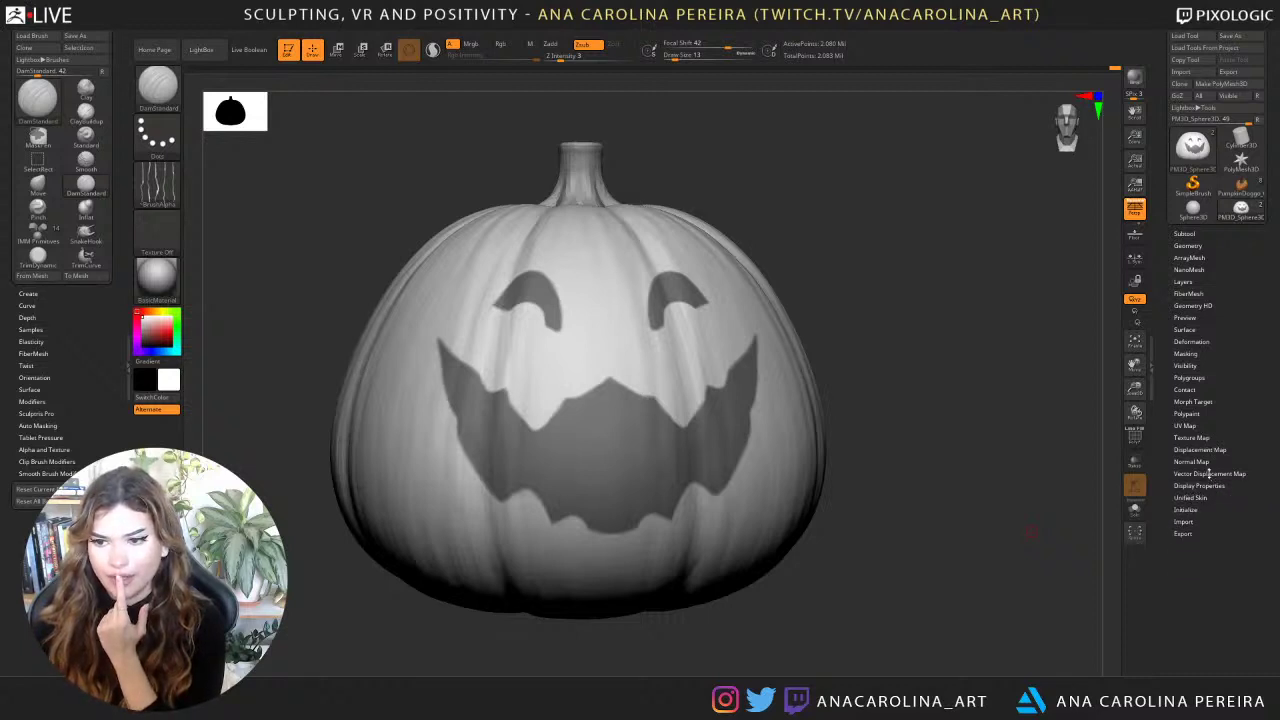
click(1190, 341)
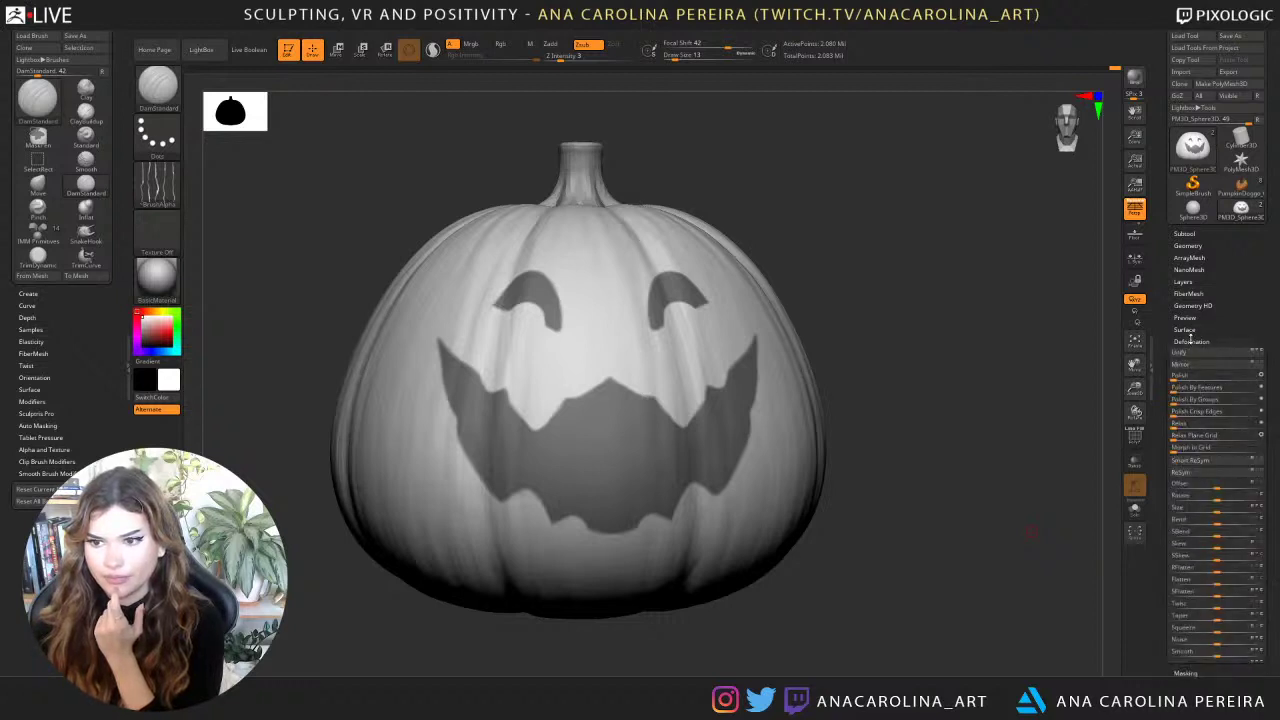
click(1190, 341)
click(1188, 245)
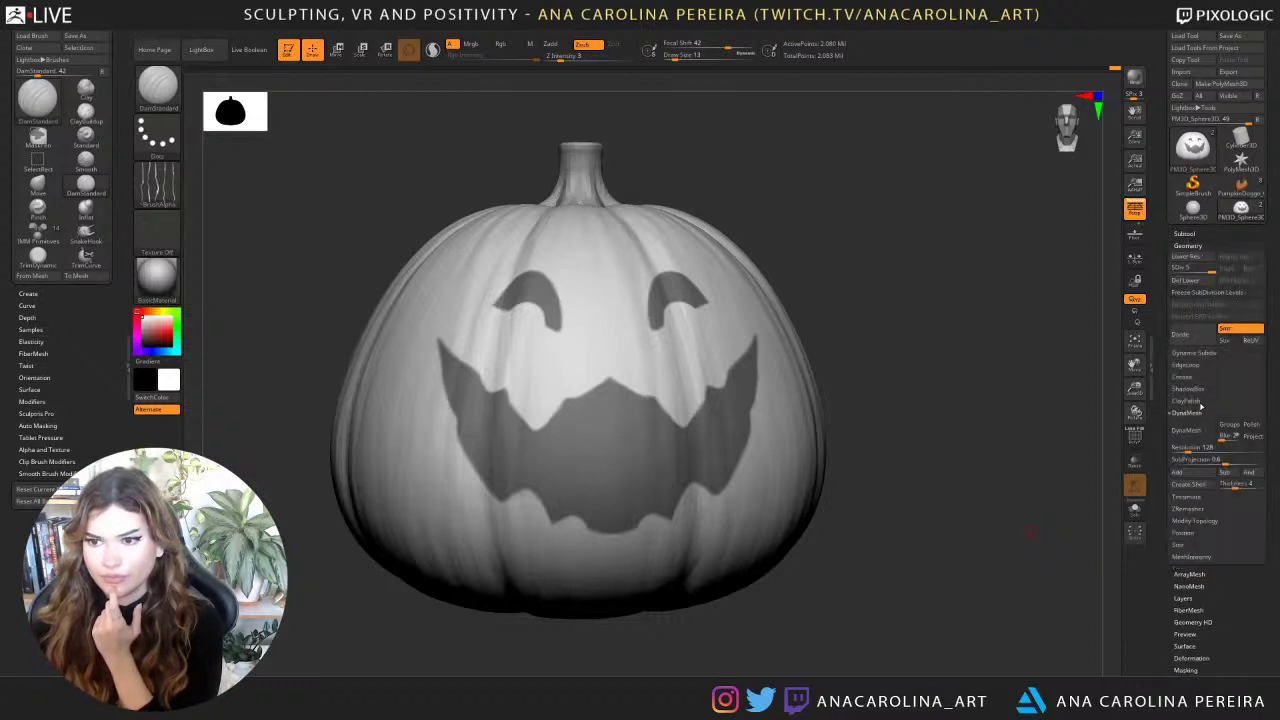
click(1187, 413)
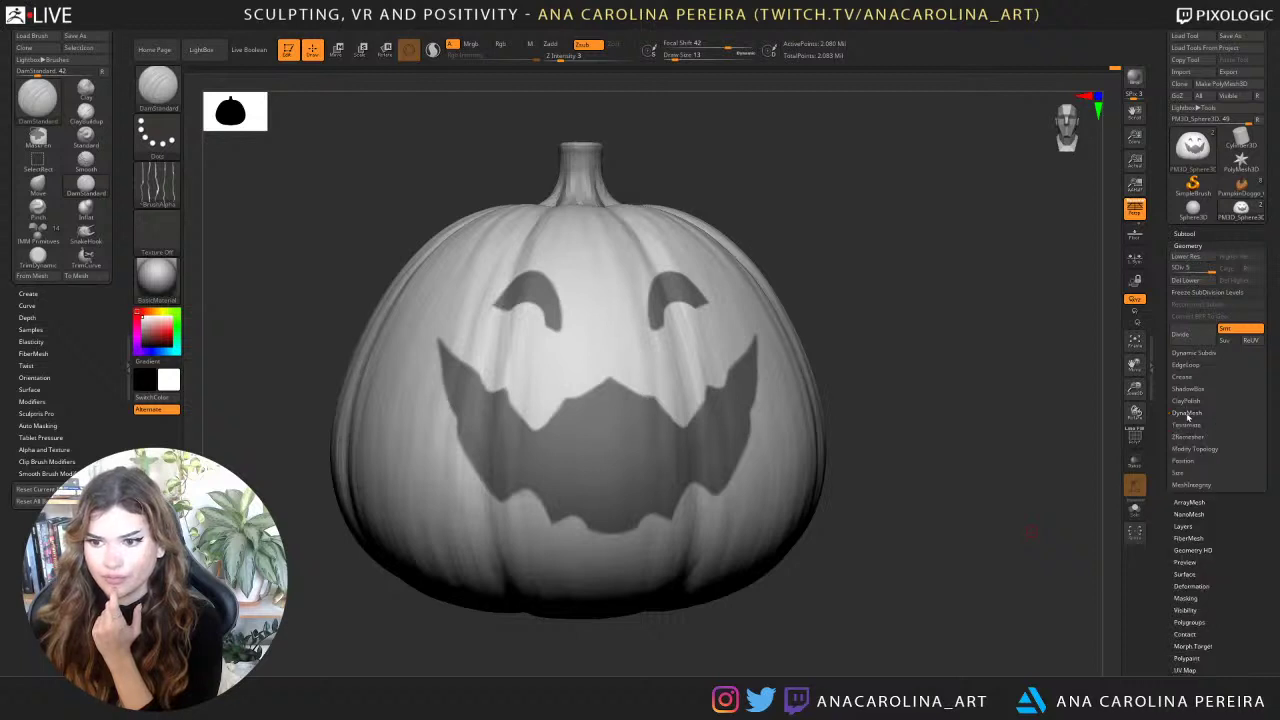
click(1214, 450)
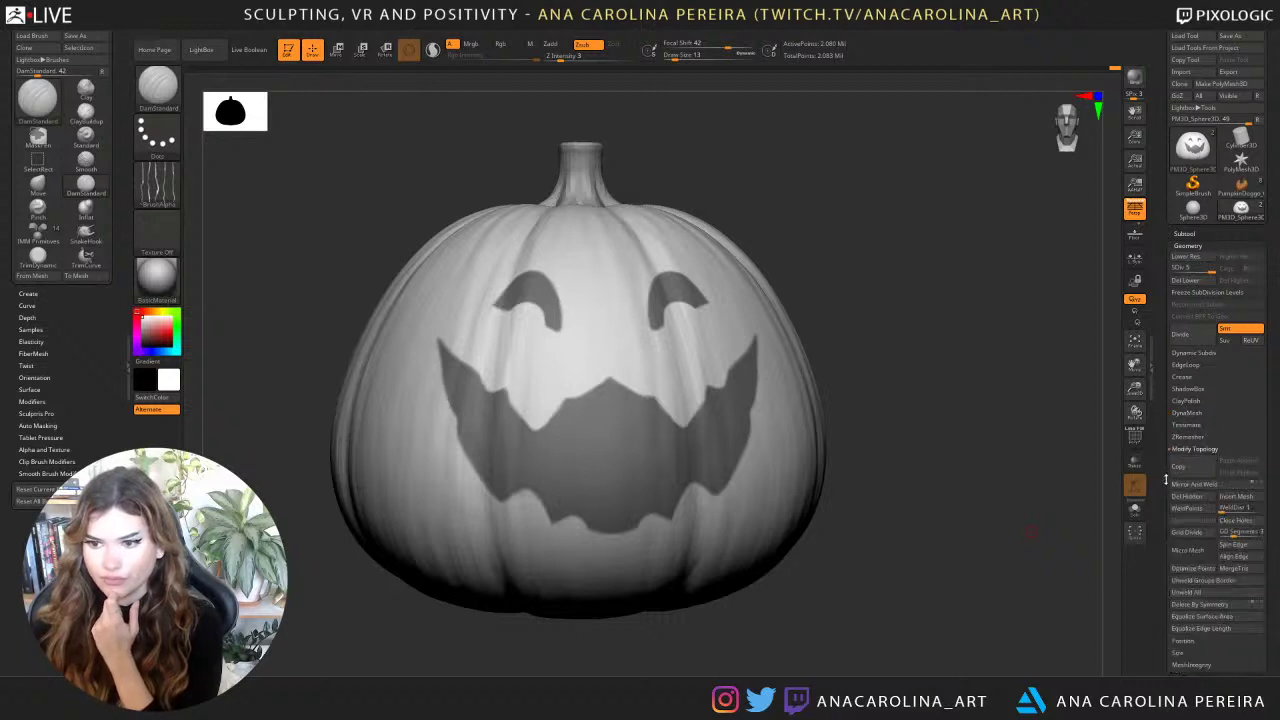
scroll(1195, 470, down, 3)
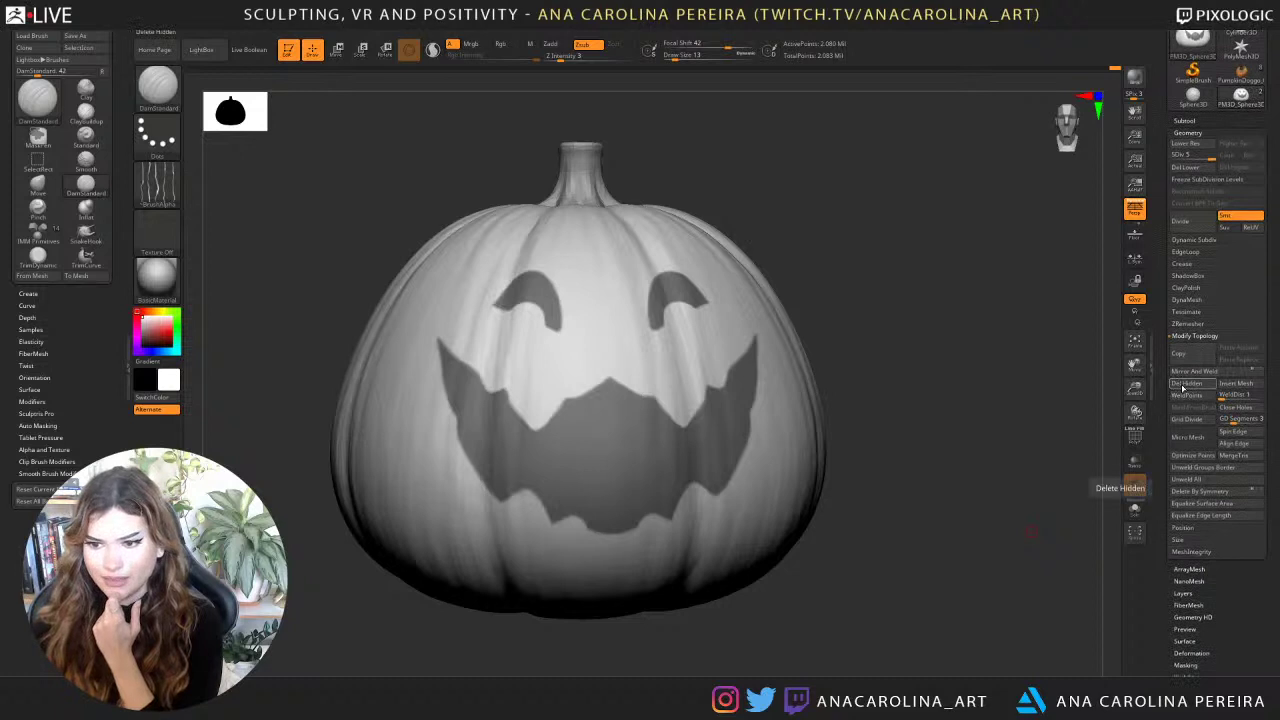
scroll(1210, 516, down, 4)
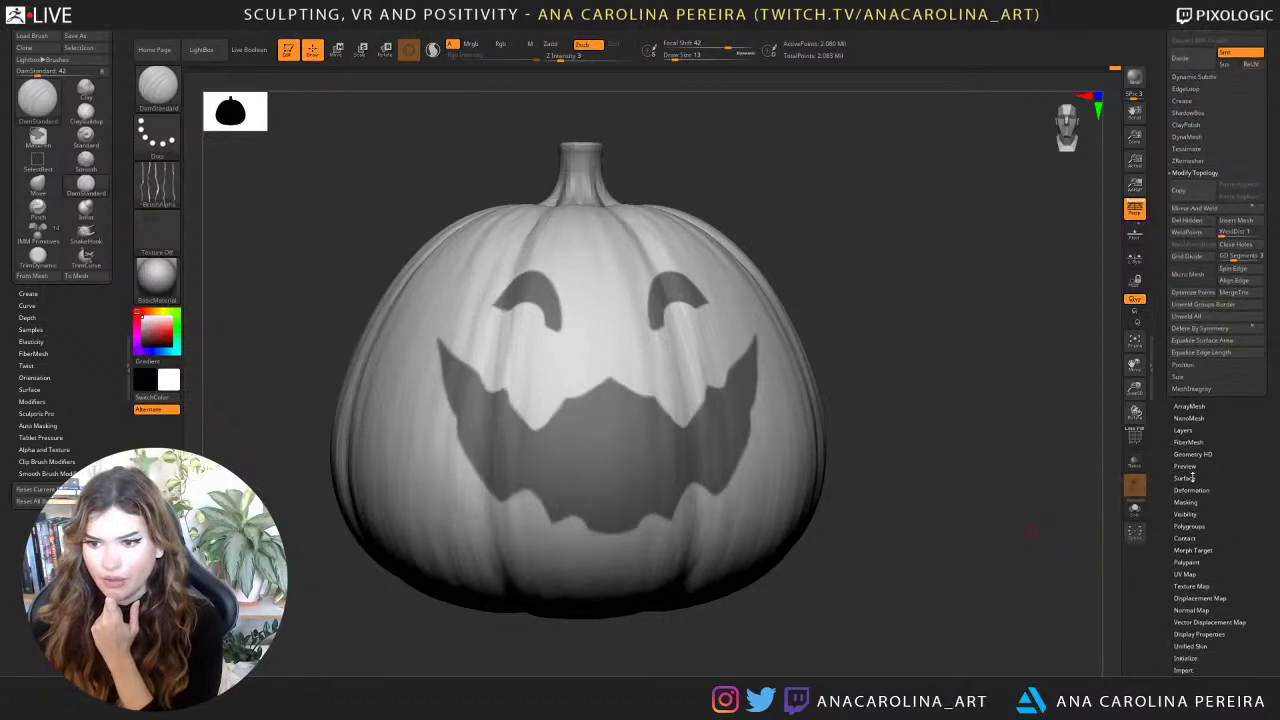
Look through the pumpkin's Surface, Masking, Display Properties, NanoMesh and Geometry settings and invert the face mask.
click(1186, 478)
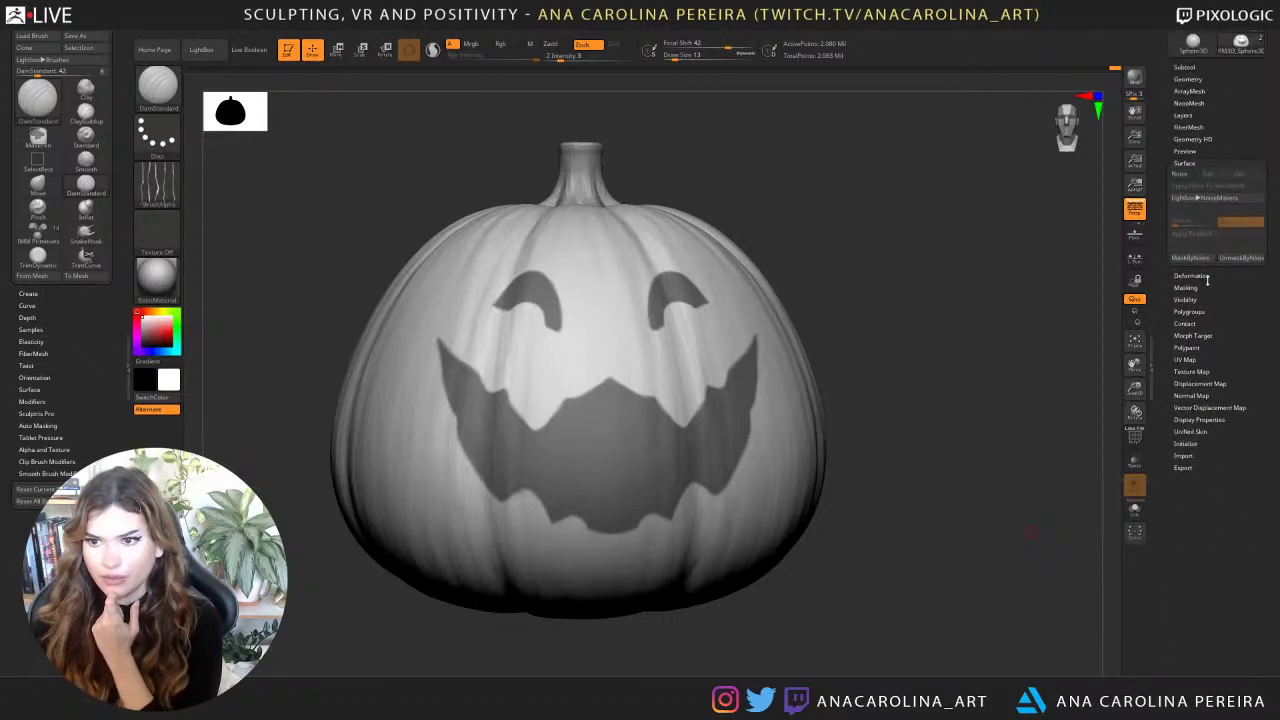
click(1186, 288)
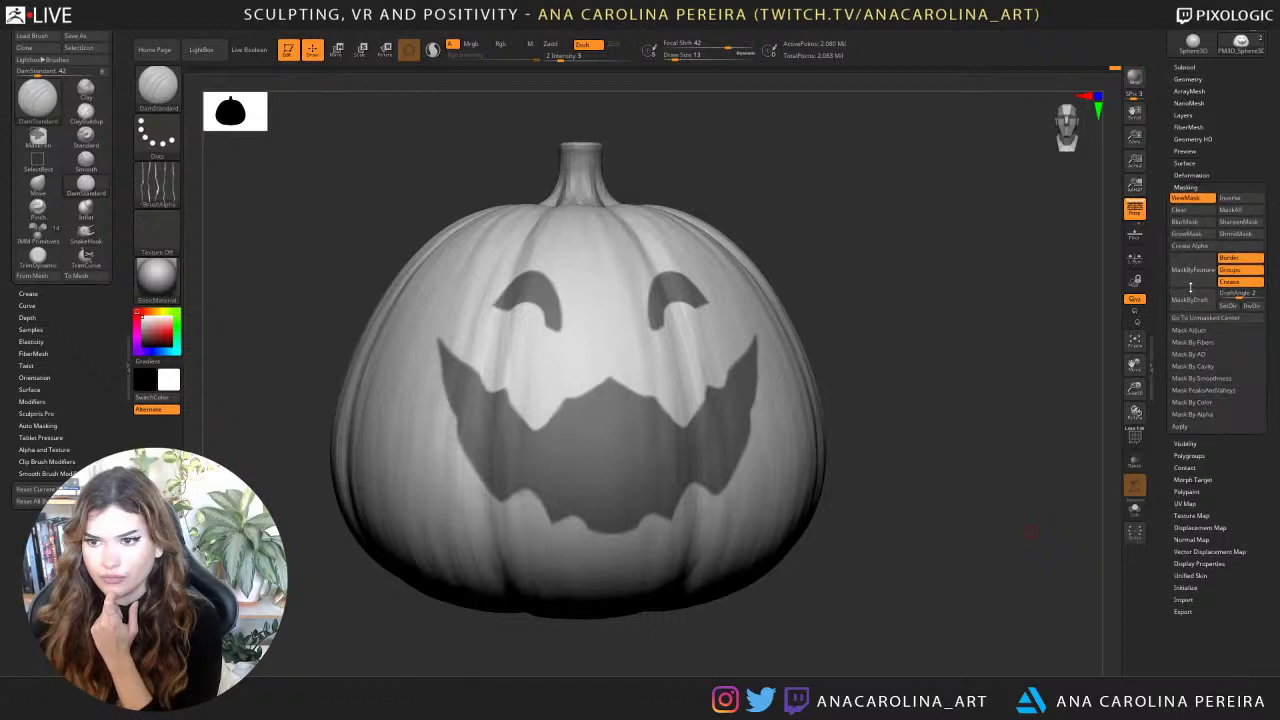
click(1196, 564)
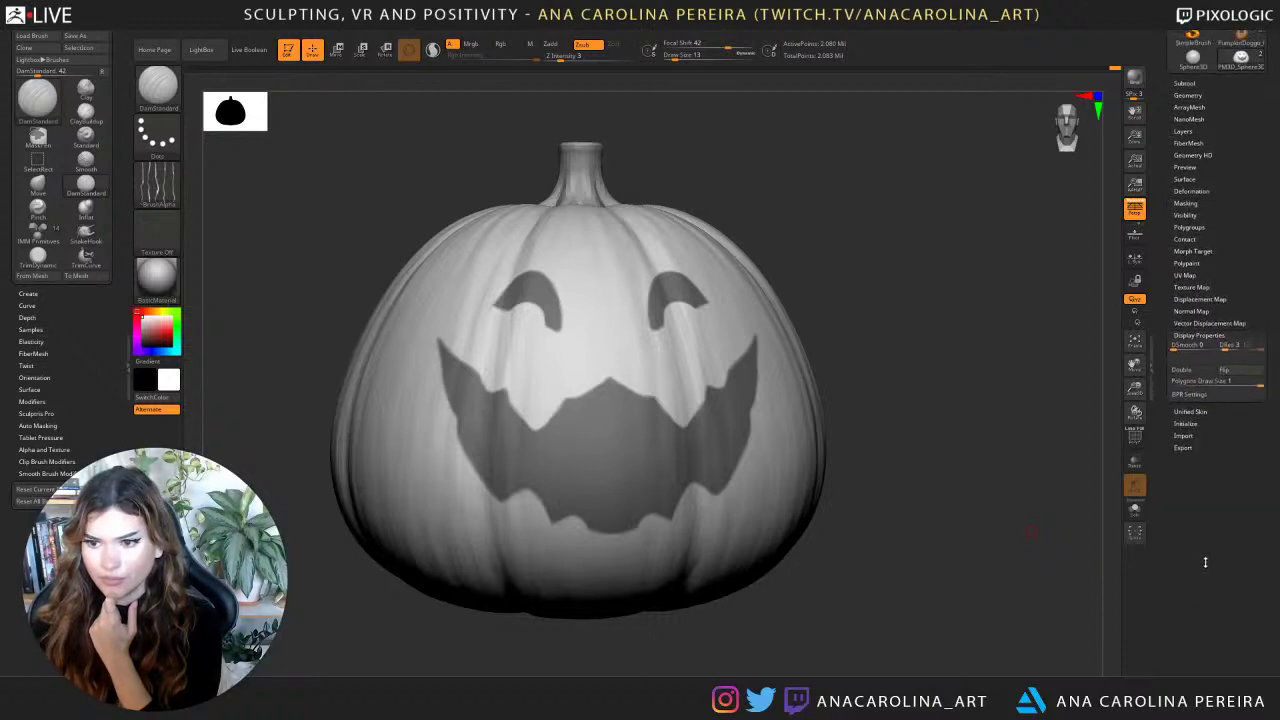
ctrl+click(877, 526)
scroll(1200, 420, up, 3)
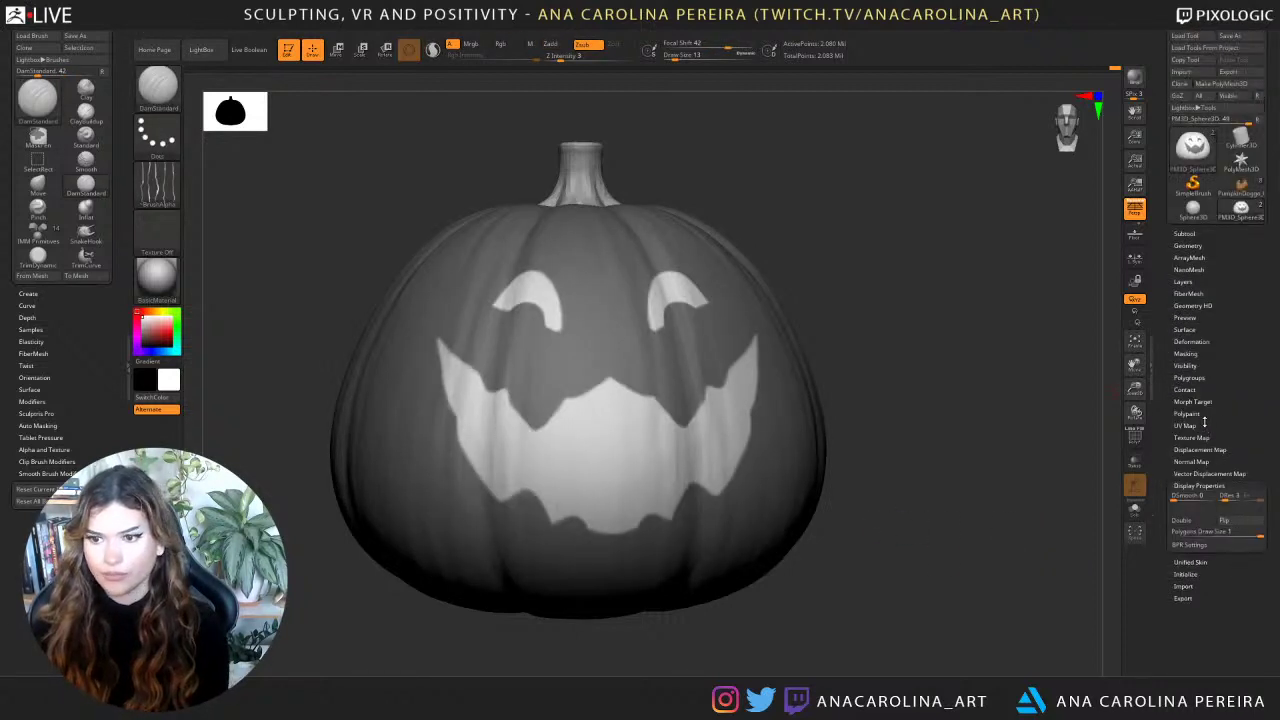
click(1185, 353)
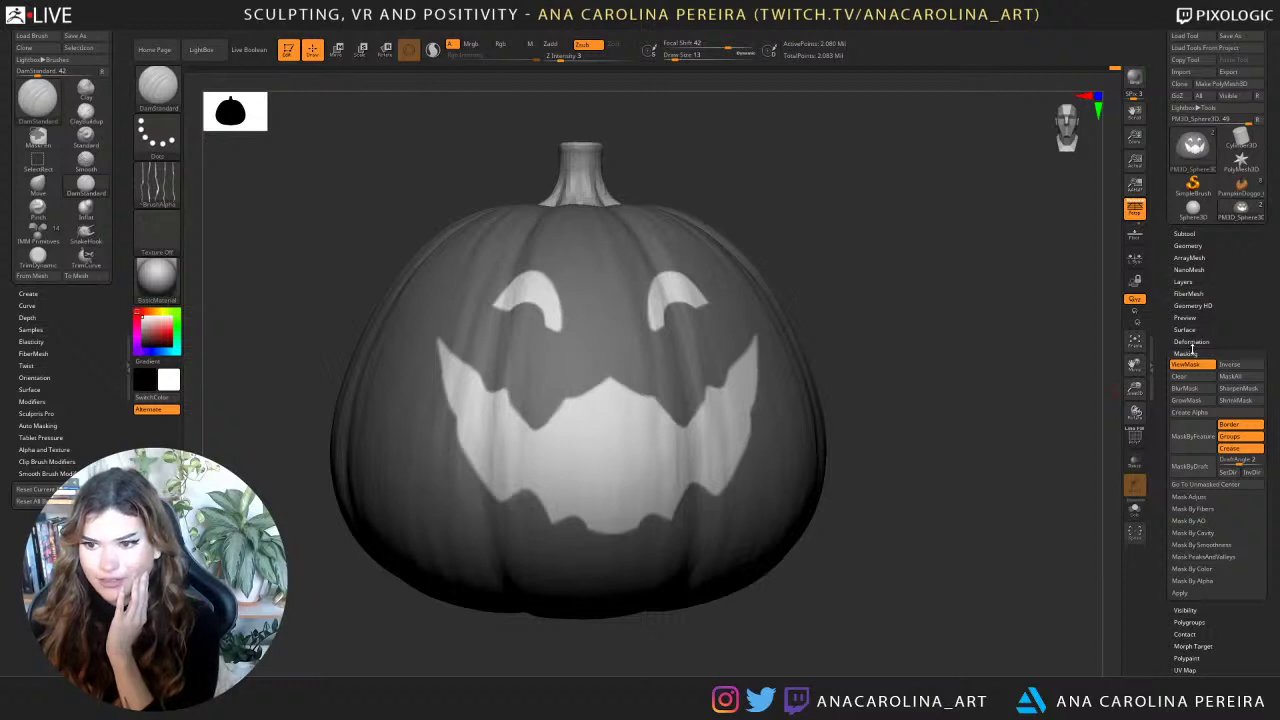
click(1186, 352)
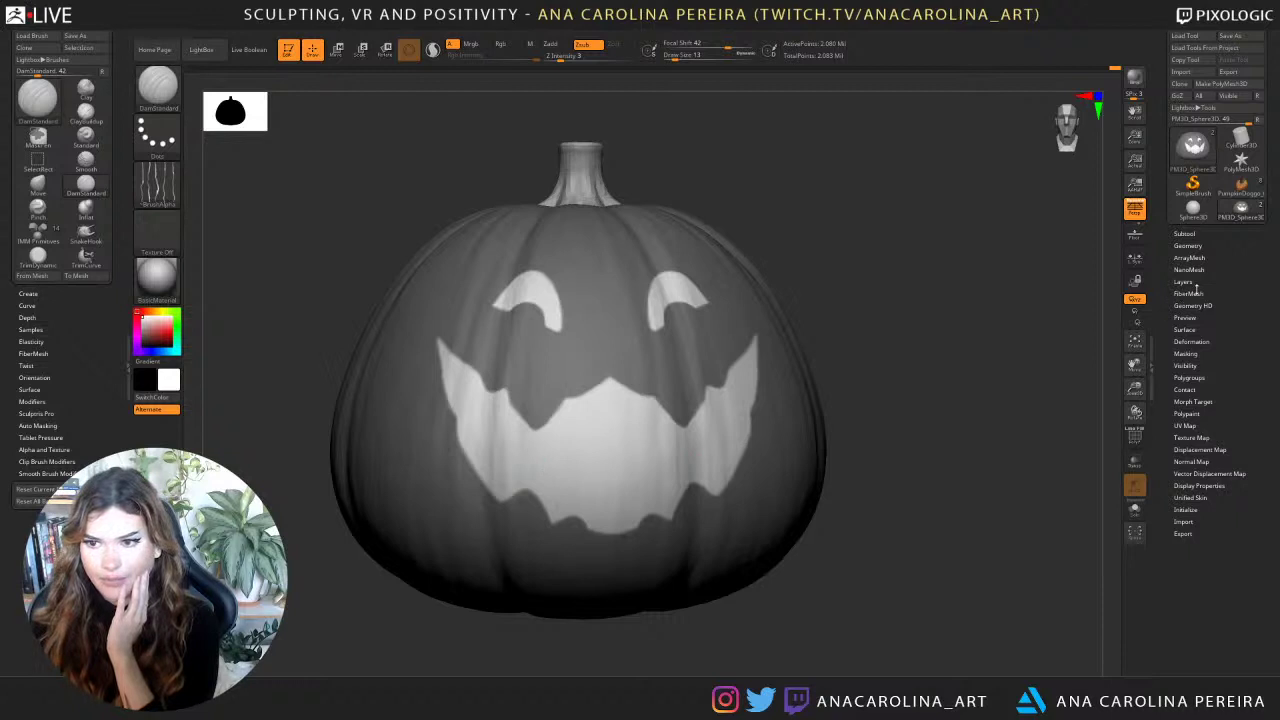
click(1183, 282)
click(1185, 258)
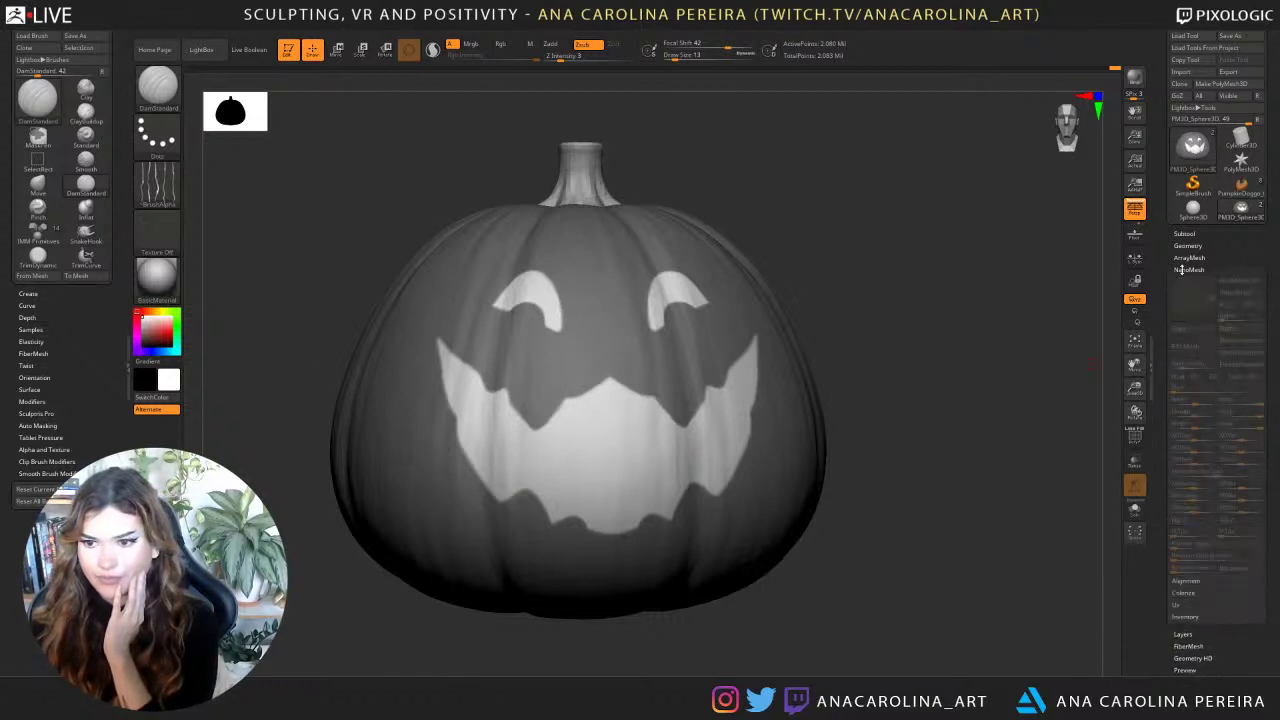
click(1183, 245)
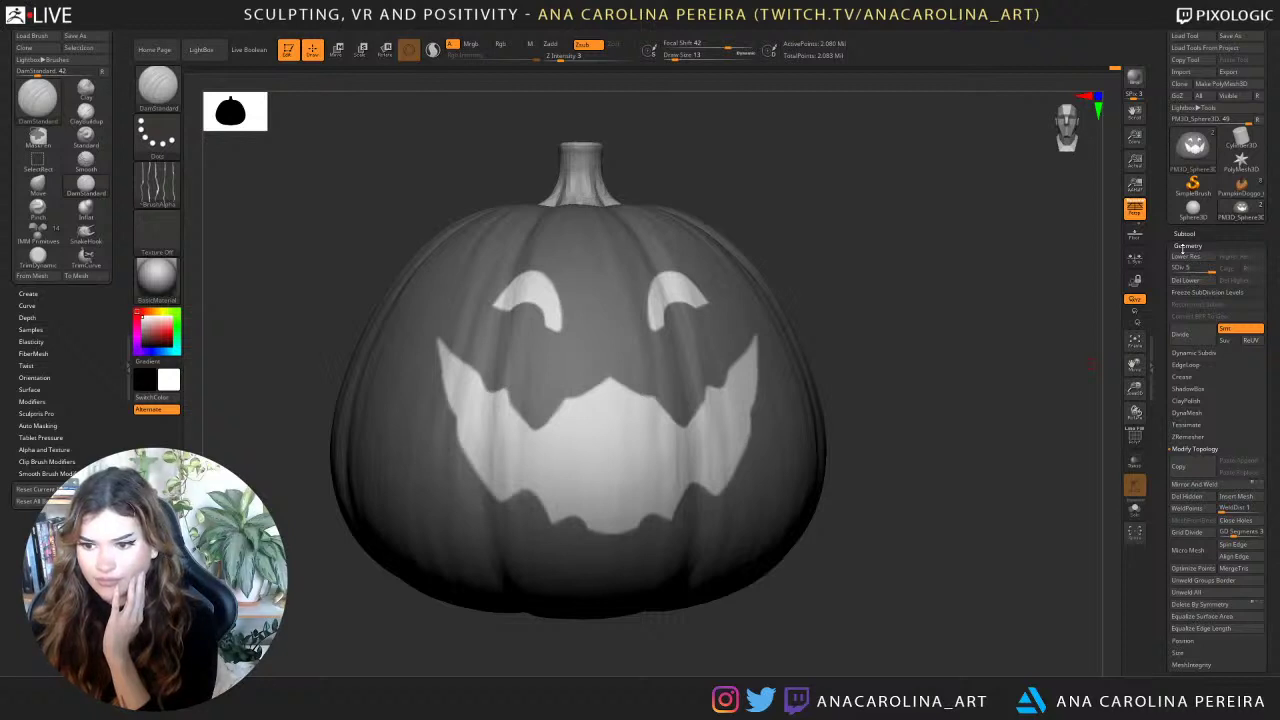
Invert the mask back onto the eyes and mouth and check the pumpkin body's wireframe.
drag(1035, 432, 997, 434)
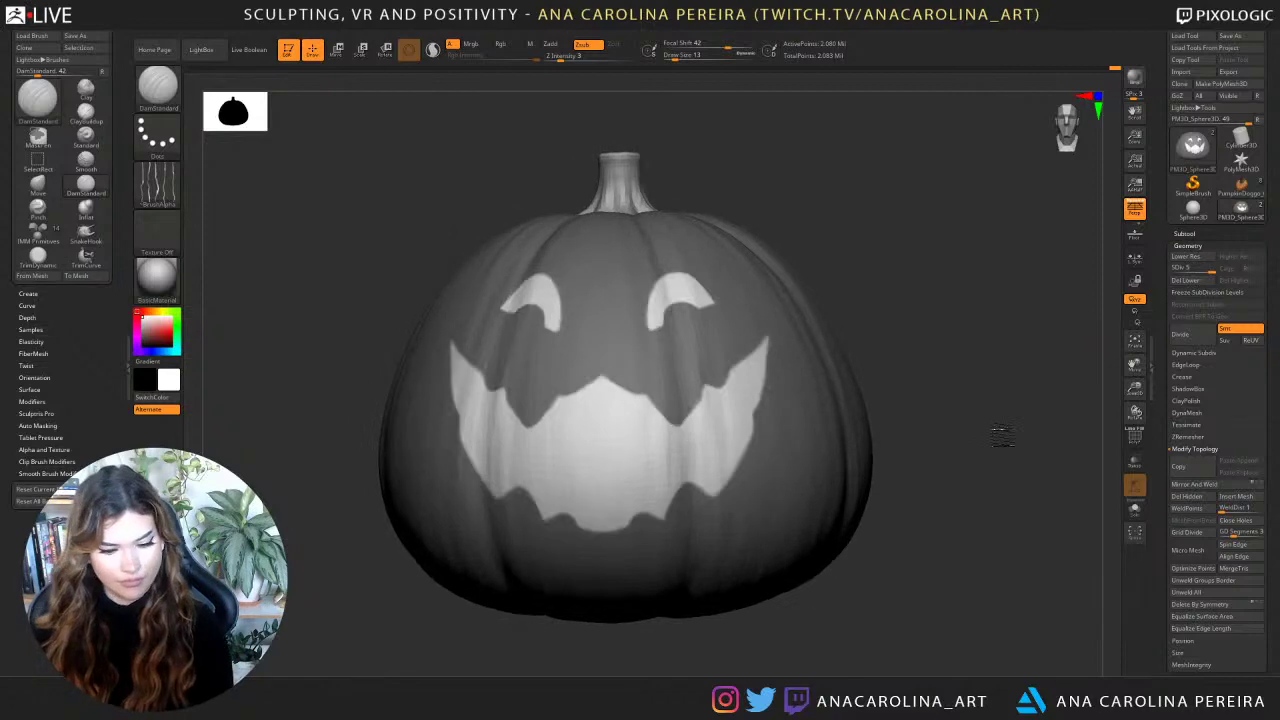
key(ctrl)
ctrl+click(996, 428)
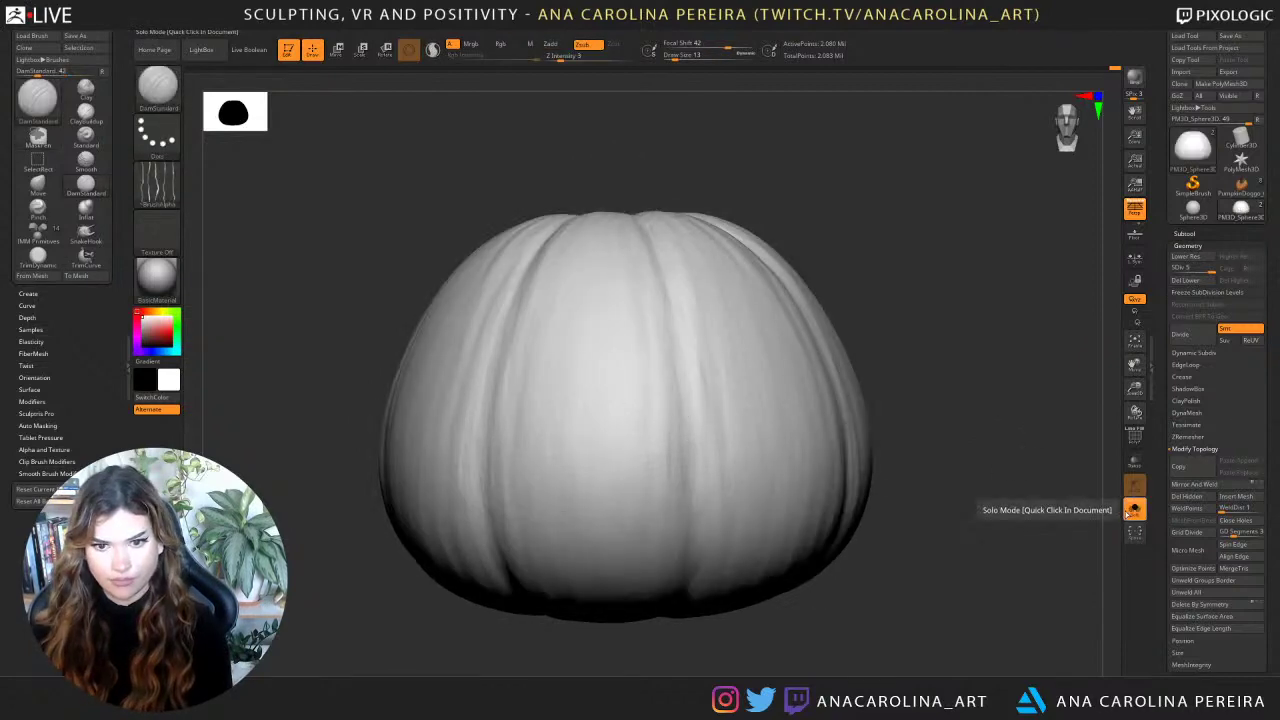
click(1133, 439)
mouse_move(1044, 464)
mouse_down()
mouse_move(1072, 469)
mouse_move(1063, 477)
mouse_up()
ctrl+click(1062, 470)
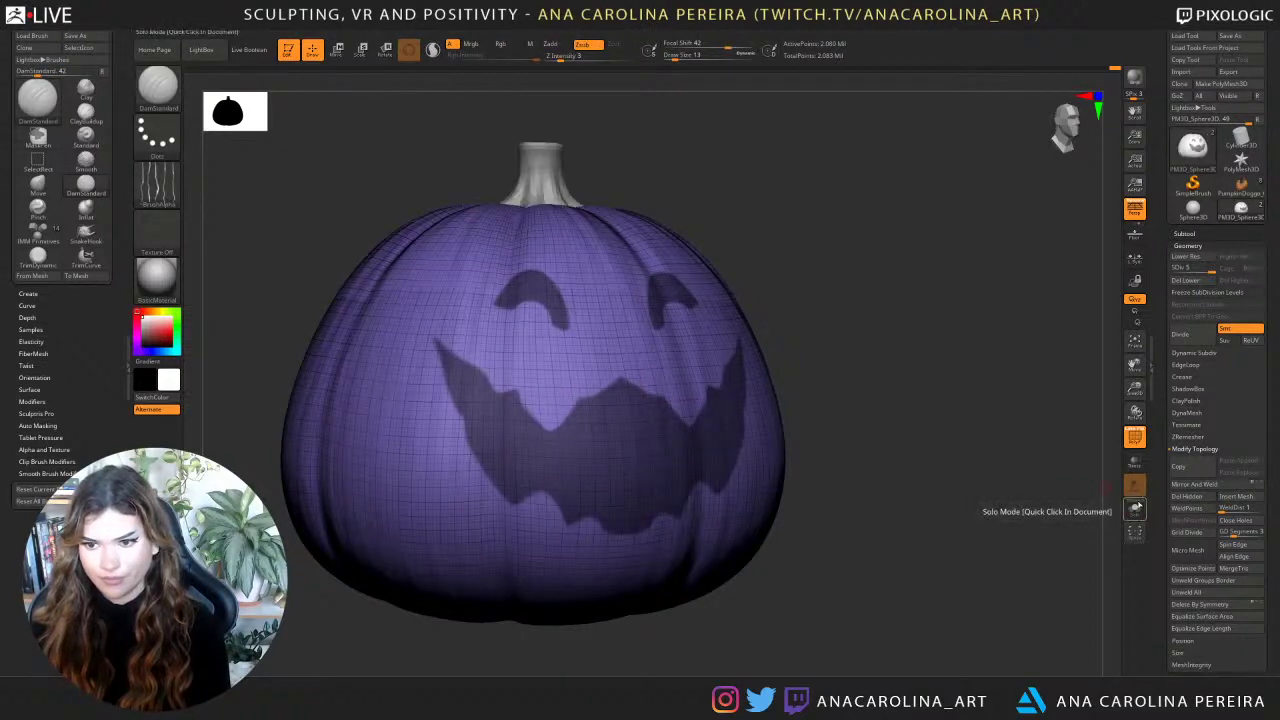
click(1135, 440)
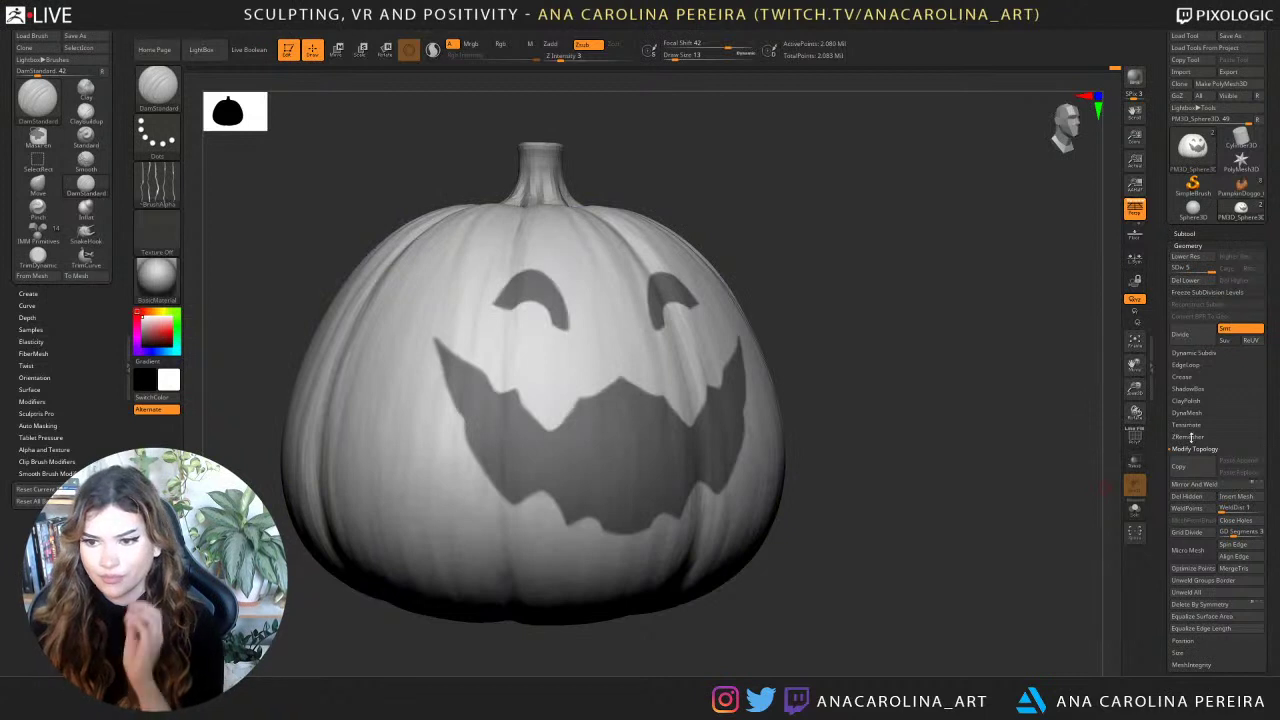
Turn the masked eyes and mouth into their own polygroup and display the wireframe.
scroll(1193, 449, down, 1)
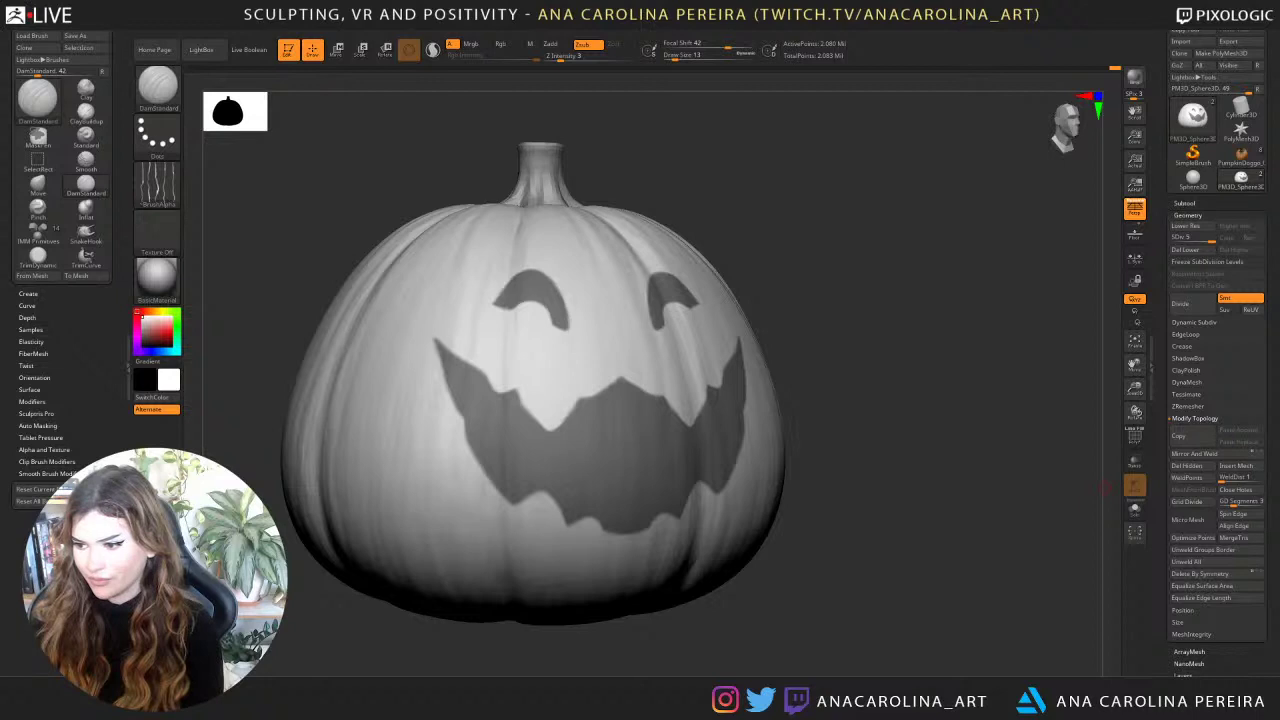
mouse_move(999, 488)
mouse_down()
mouse_move(986, 491)
mouse_move(1000, 482)
mouse_up()
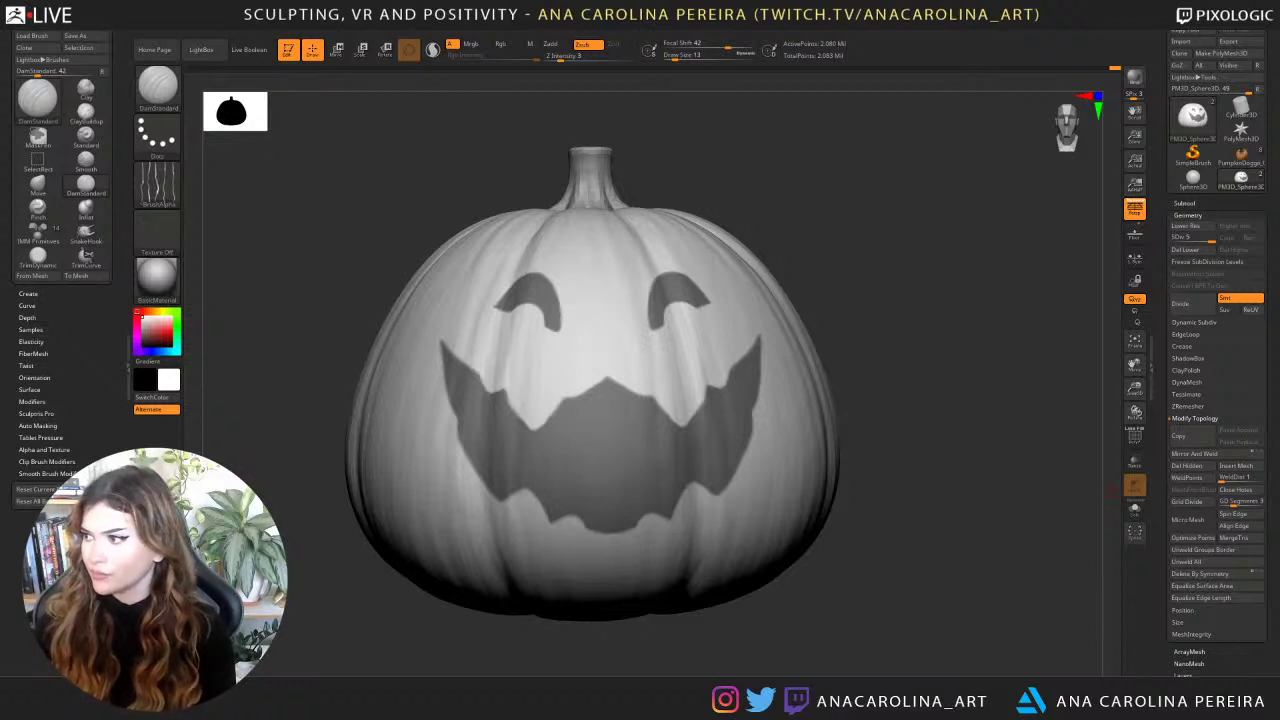
drag(938, 314, 977, 317)
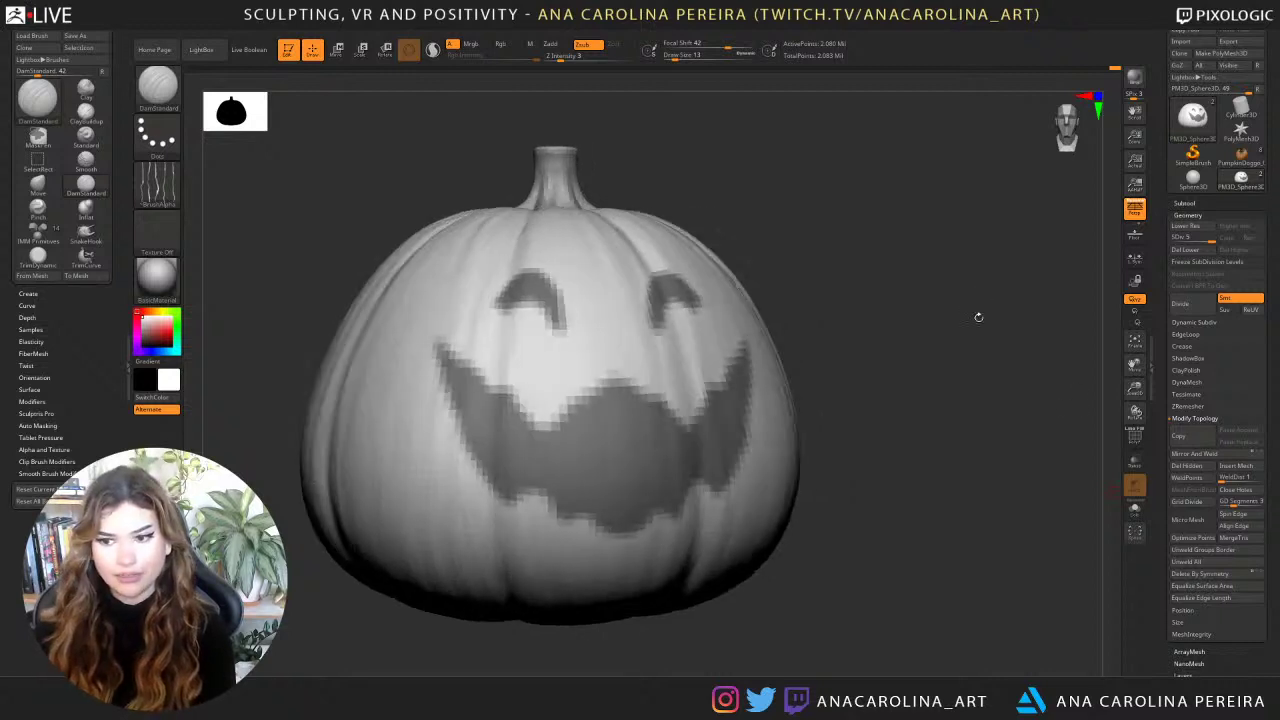
key(ctrl+w)
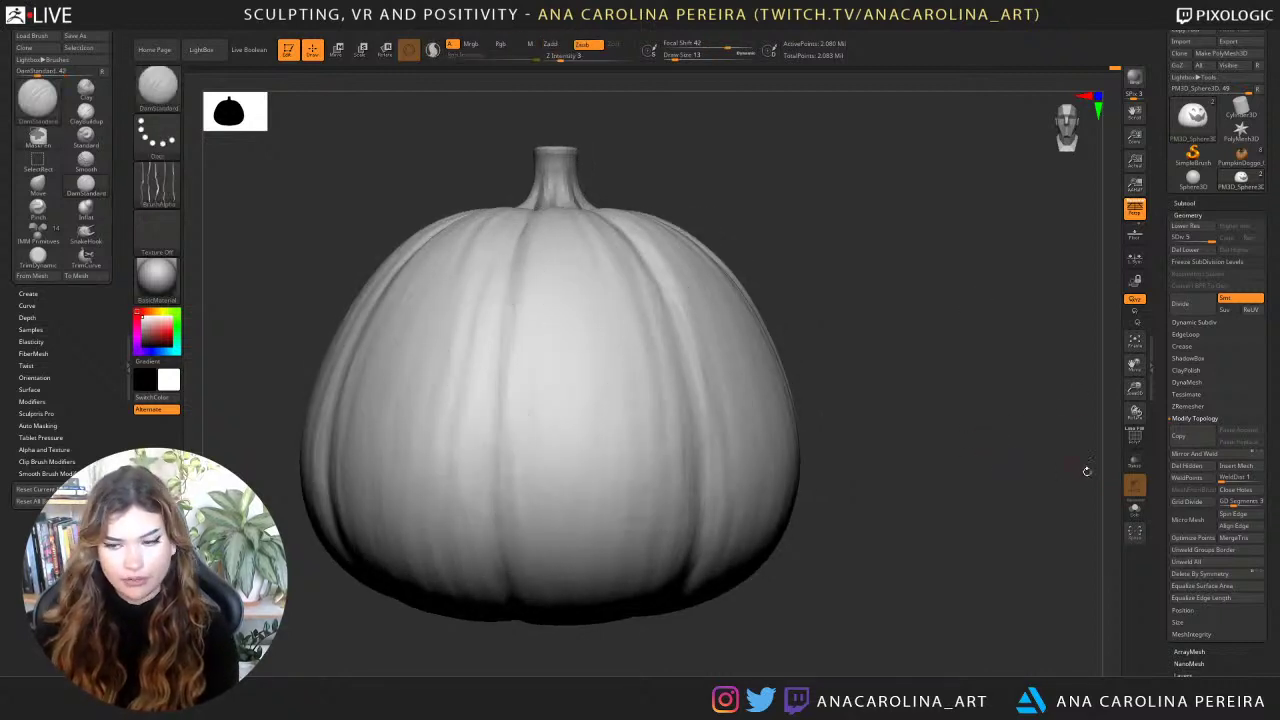
click(1135, 438)
mouse_move(957, 411)
mouse_down()
mouse_move(967, 420)
mouse_move(955, 418)
mouse_up()
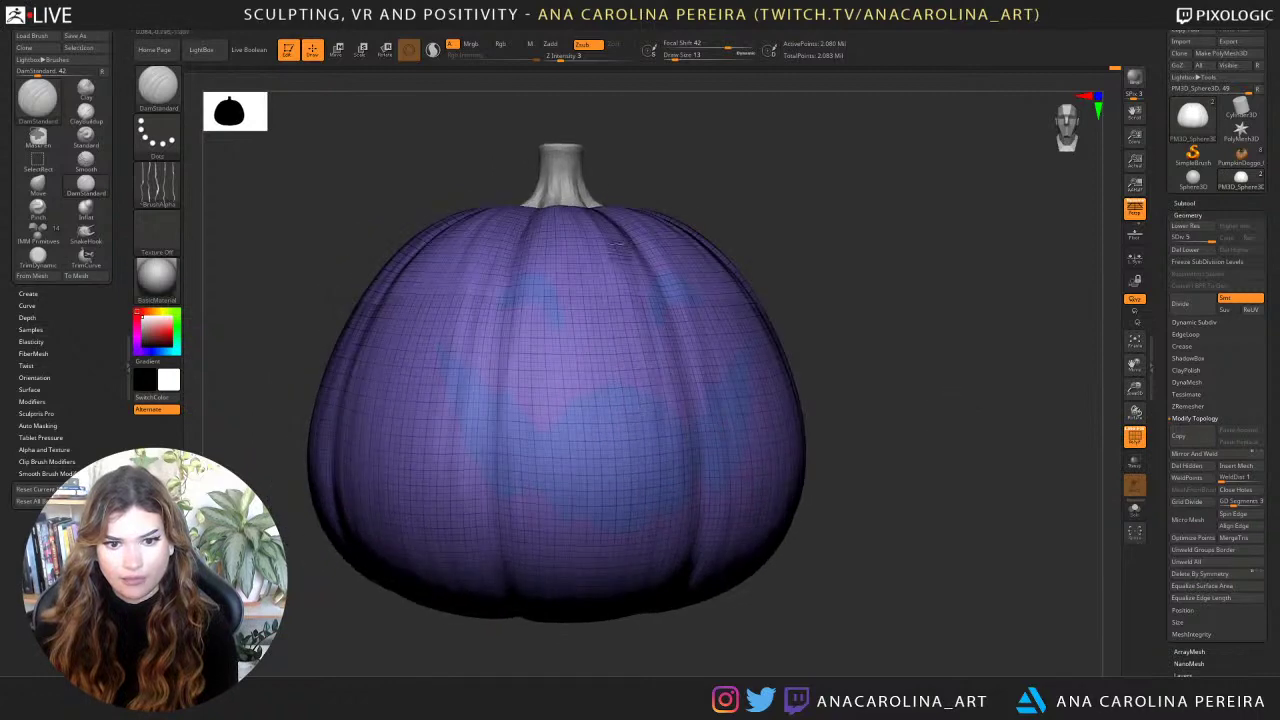
Hide the eyes and mouth polygroup while keeping the rest of the pumpkin body displayed.
alt+drag(843, 337, 586, 471)
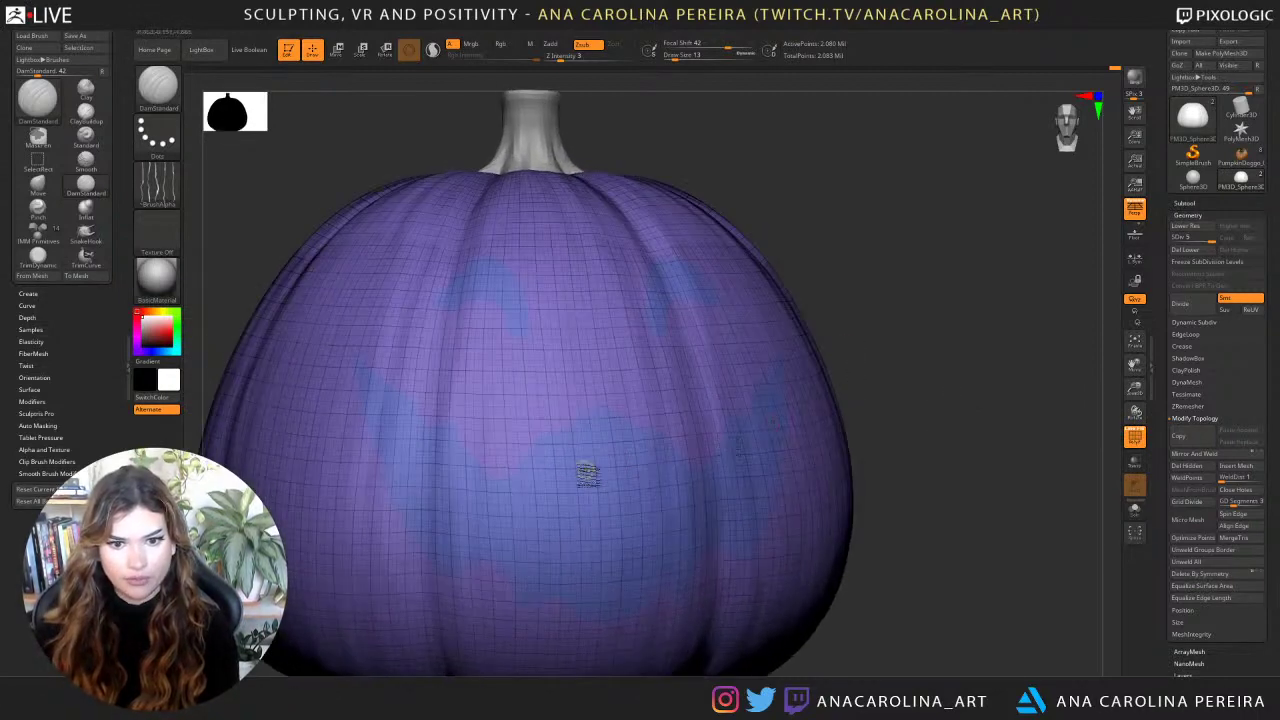
ctrl+shift+click(586, 471)
ctrl+shift+click(968, 358)
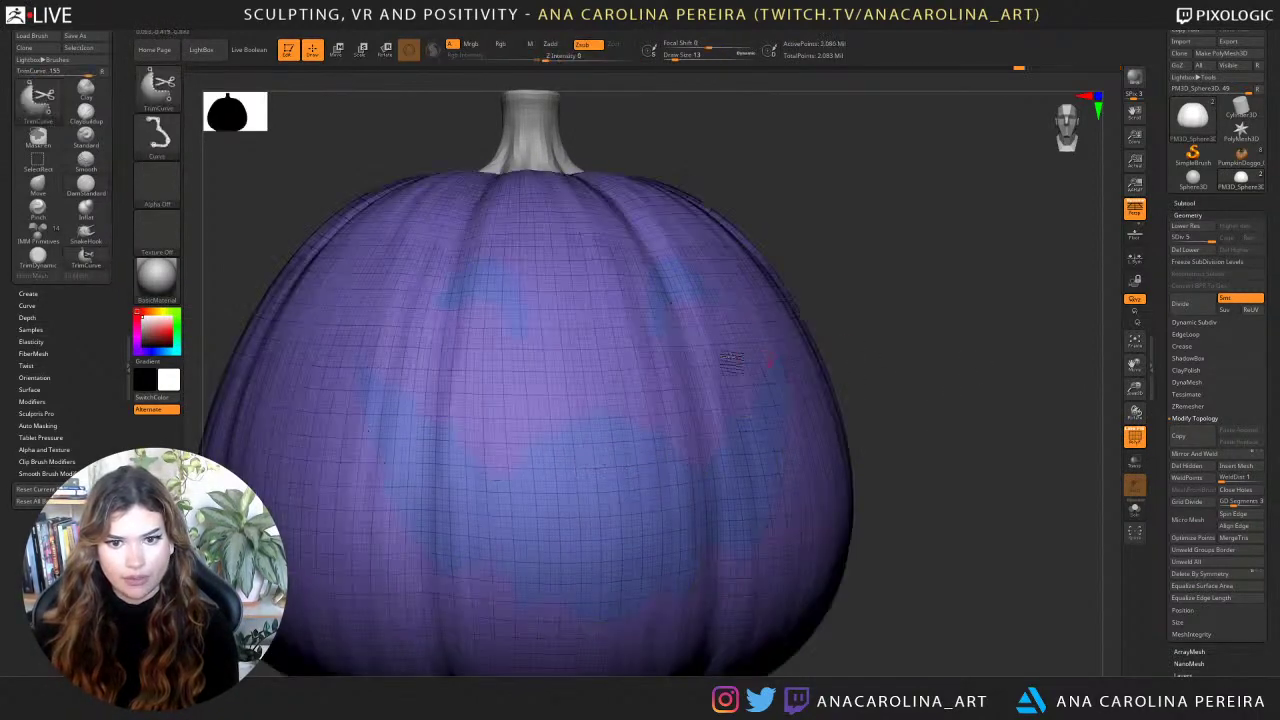
ctrl+alt+shift+click(738, 360)
key(f)
shift+drag(903, 344, 885, 348)
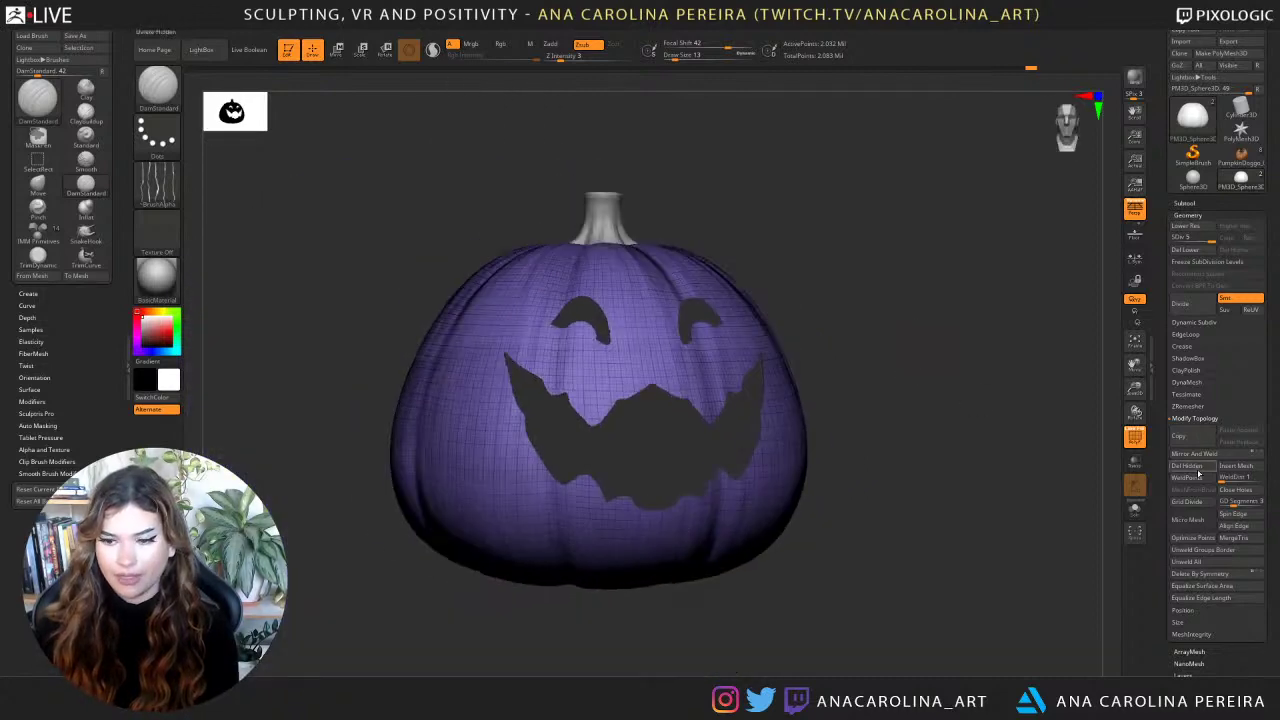
Try to delete the hidden eye and mouth geometry with Del Hidden and turn off the wireframe.
click(1198, 468)
click(1135, 437)
mouse_move(916, 432)
mouse_down()
mouse_move(883, 417)
mouse_move(905, 470)
mouse_move(926, 423)
mouse_up()
drag(924, 434, 884, 430)
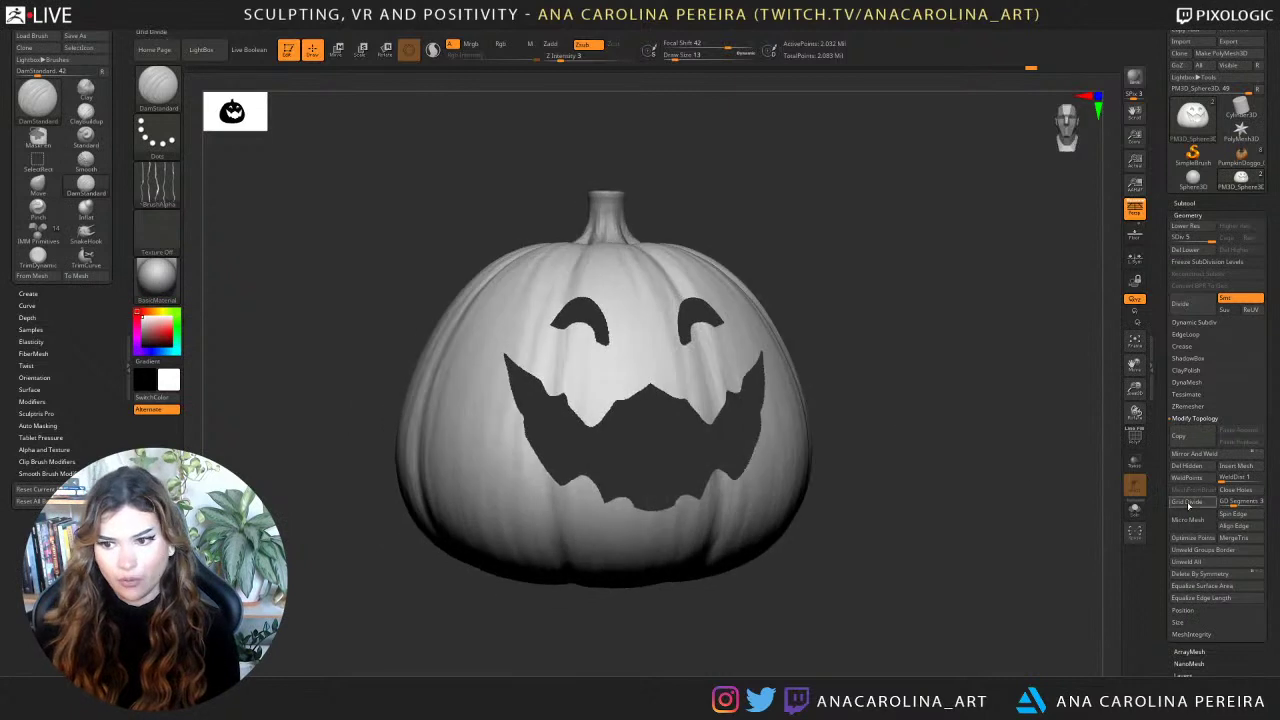
click(1186, 466)
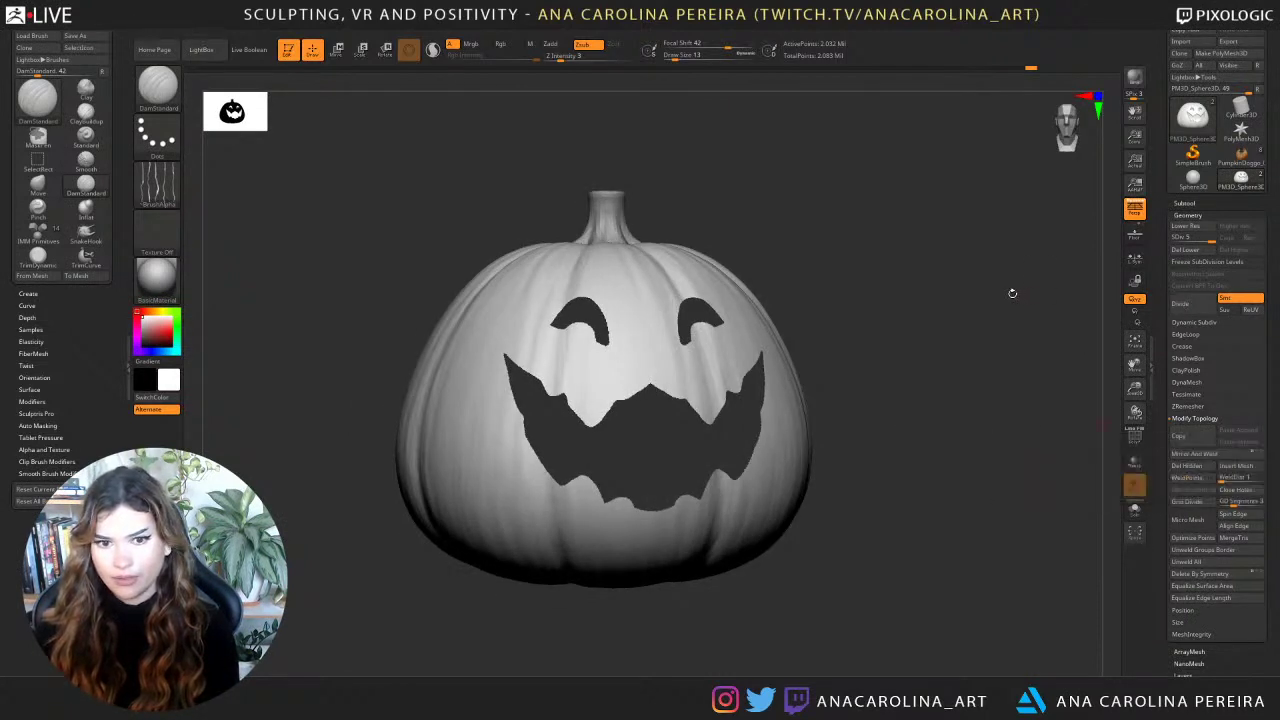
Delete the pumpkin's lower subdivision levels and its hidden eye and mouth geometry.
drag(1008, 289, 997, 298)
click(1204, 251)
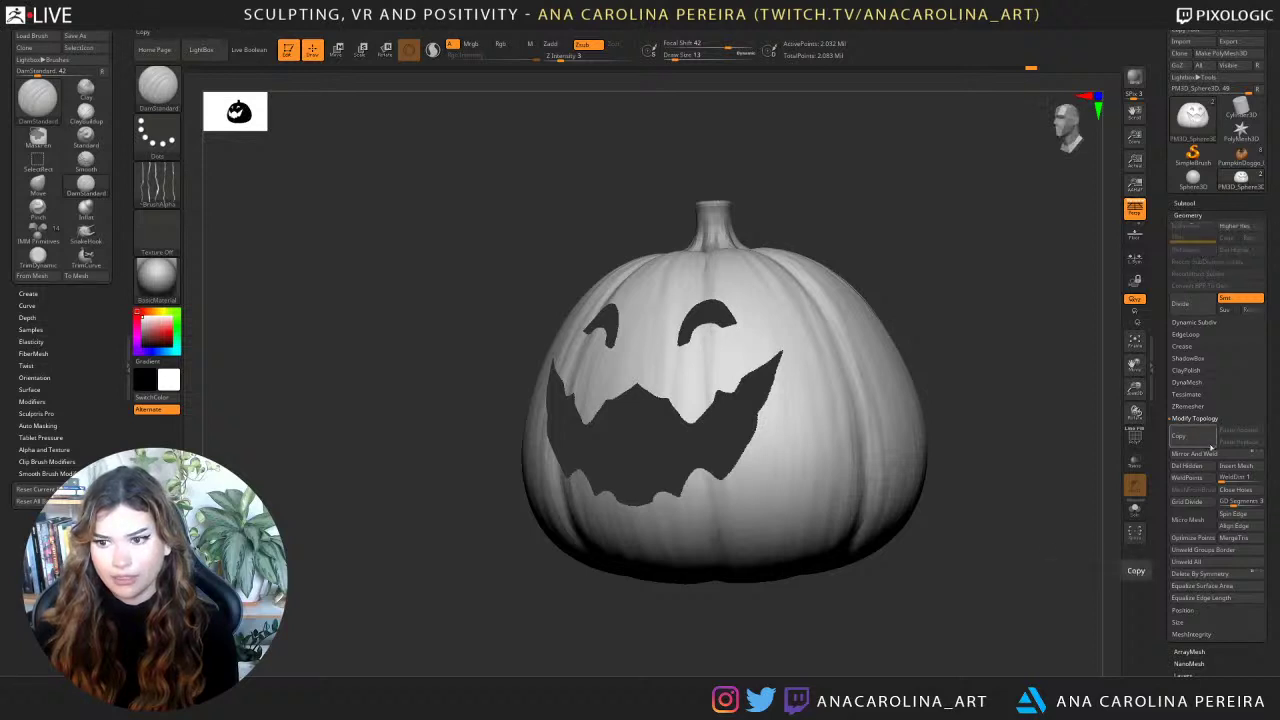
drag(1030, 455, 1080, 475)
click(1188, 470)
Enable Dynamic Subdiv on the pumpkin and give its shell a thickness of 0.0625.
drag(943, 526, 912, 335)
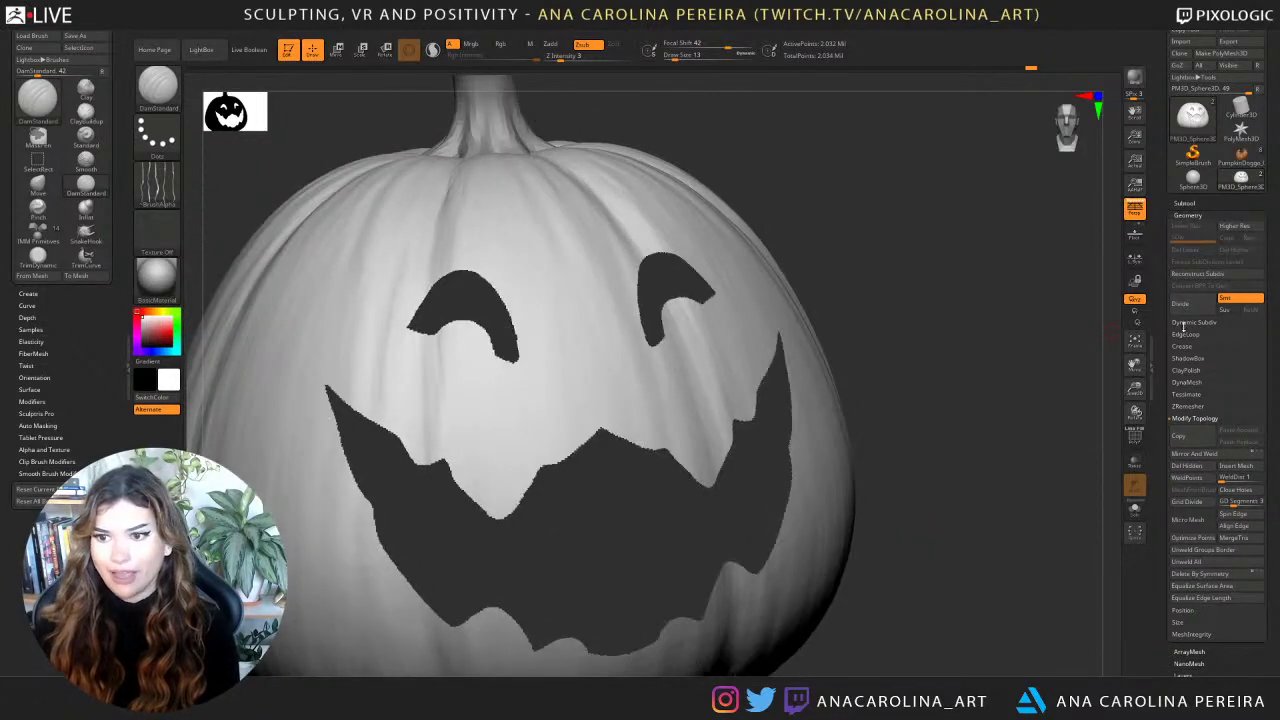
alt+drag(985, 400, 886, 368)
alt+drag(914, 286, 904, 238)
drag(904, 401, 829, 449)
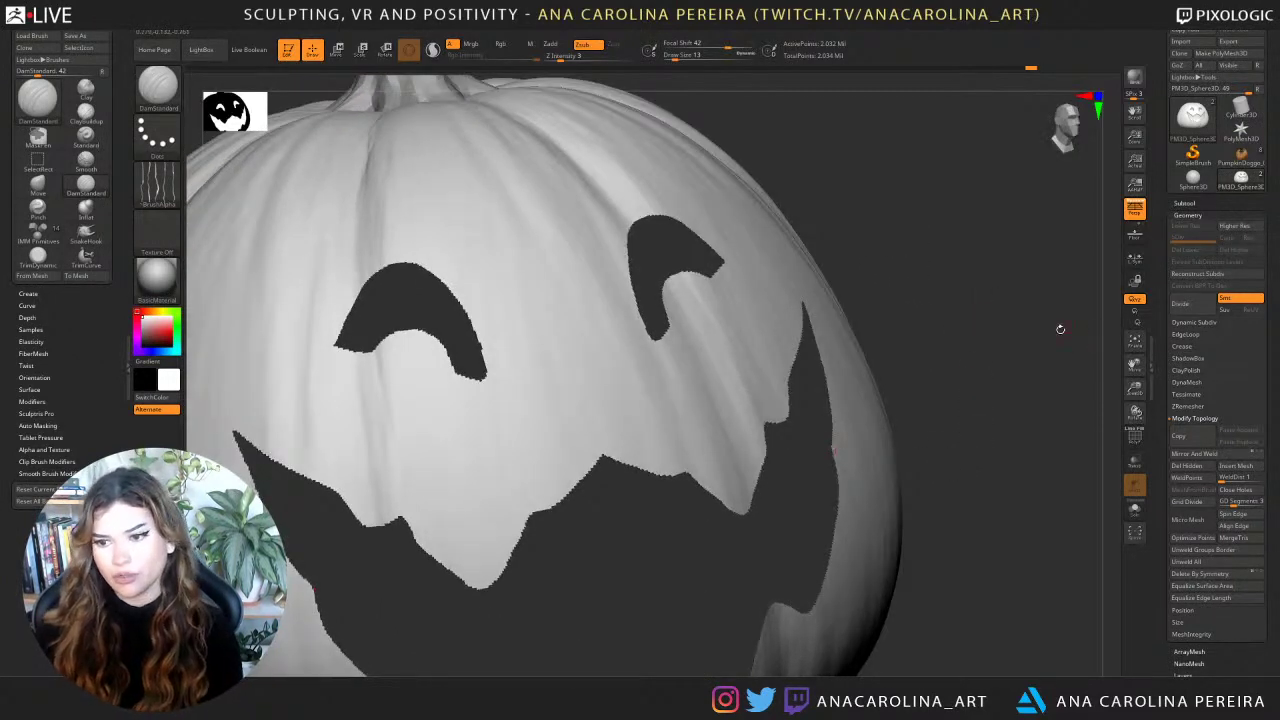
click(1197, 323)
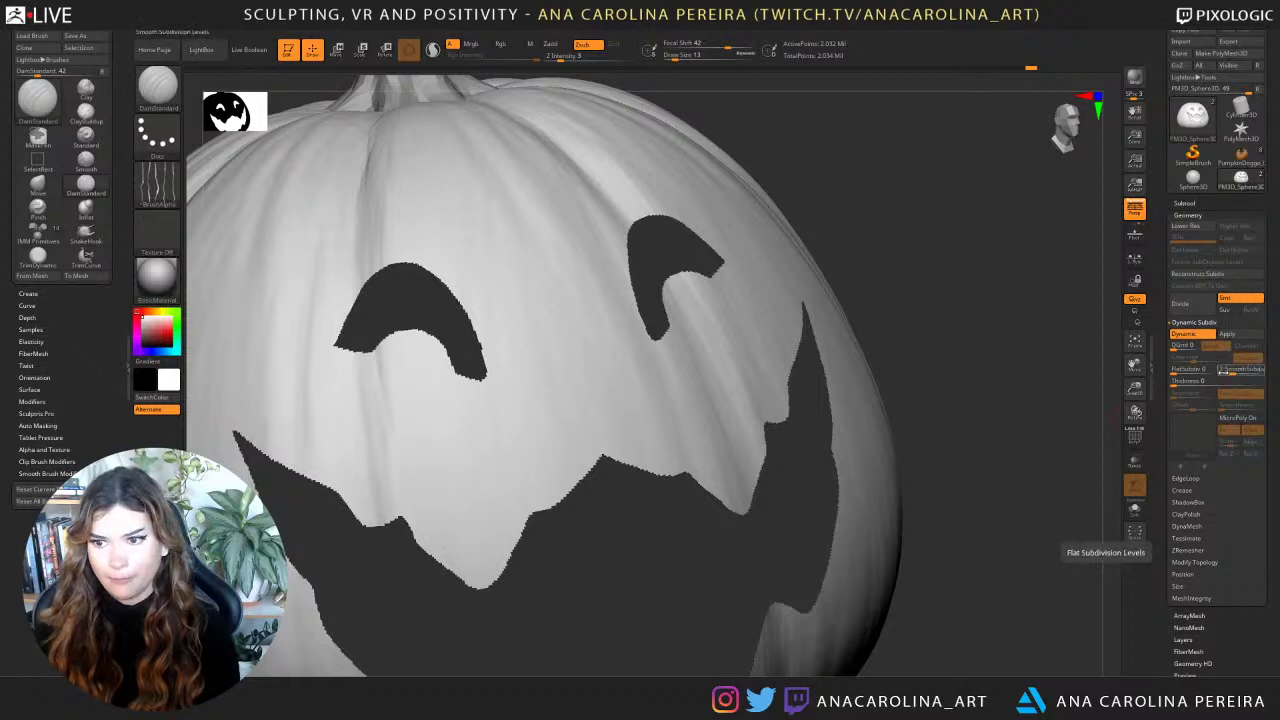
drag(1195, 380, 1242, 378)
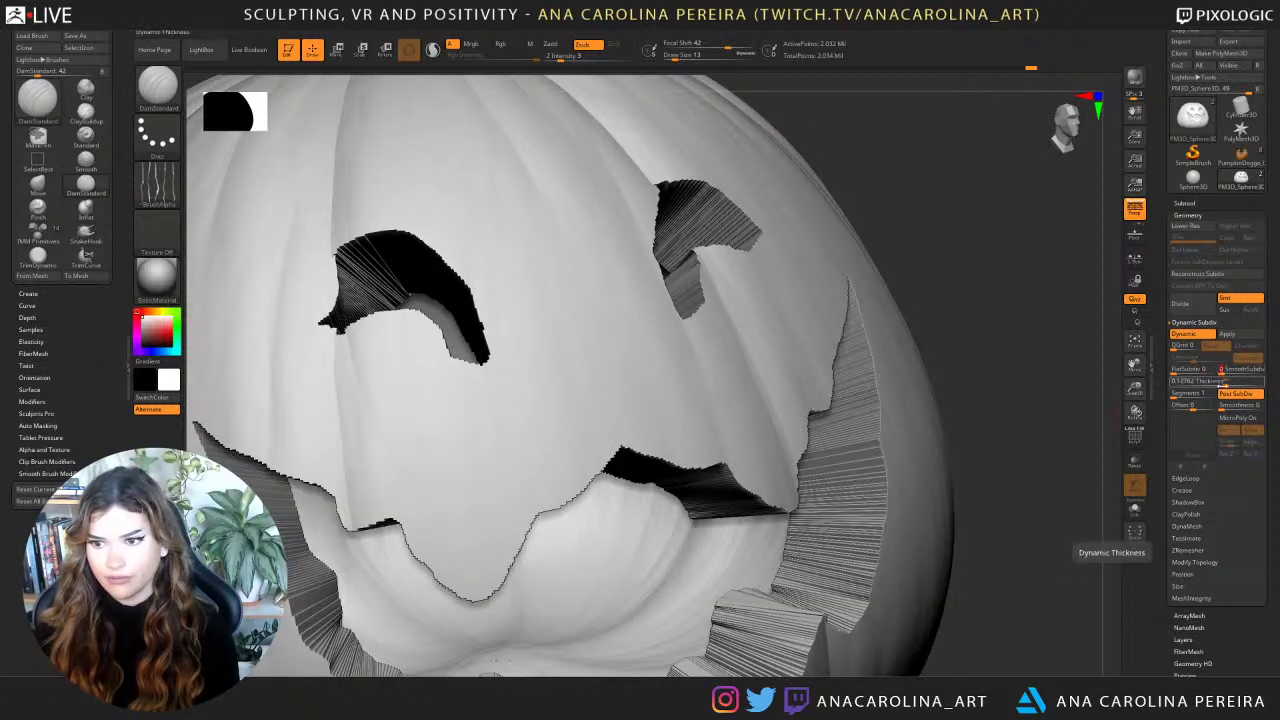
mouse_move(1222, 384)
mouse_down()
mouse_move(1193, 383)
mouse_move(1217, 384)
mouse_up()
Set the pumpkin shell's dynamic thickness to 0.05177 and display its wireframe.
alt+drag(1089, 404, 1106, 358)
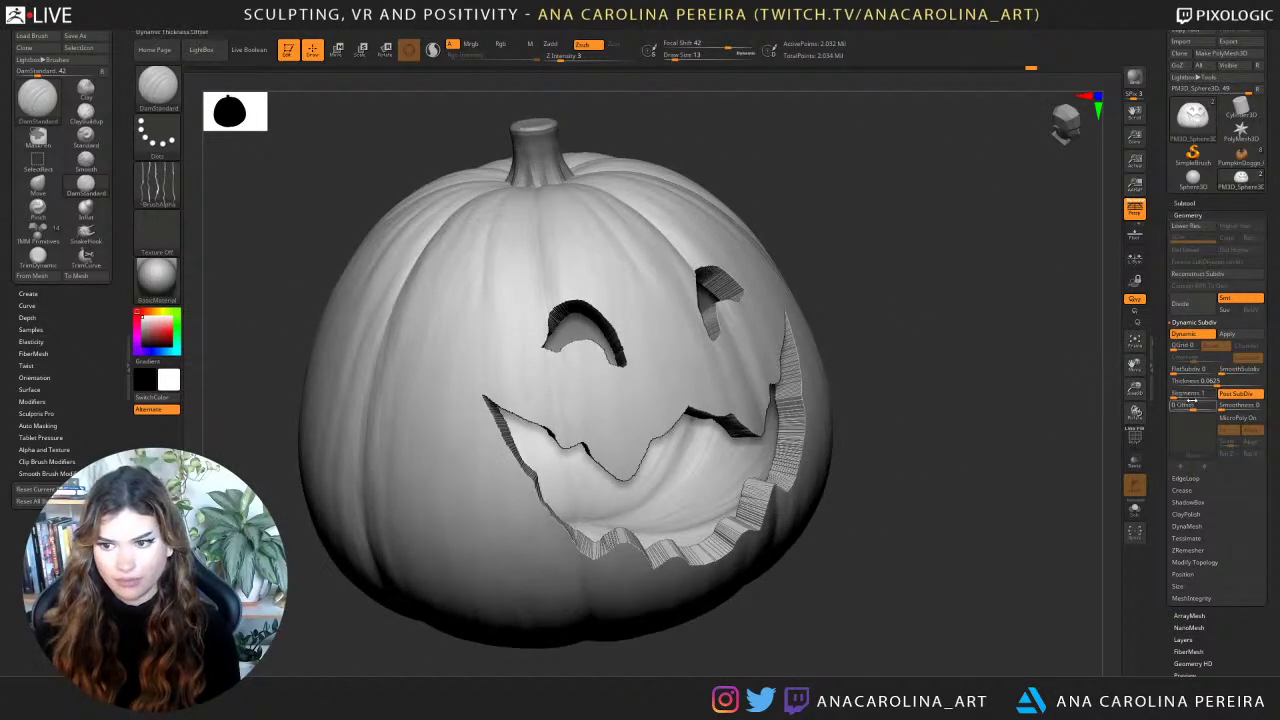
click(1211, 385)
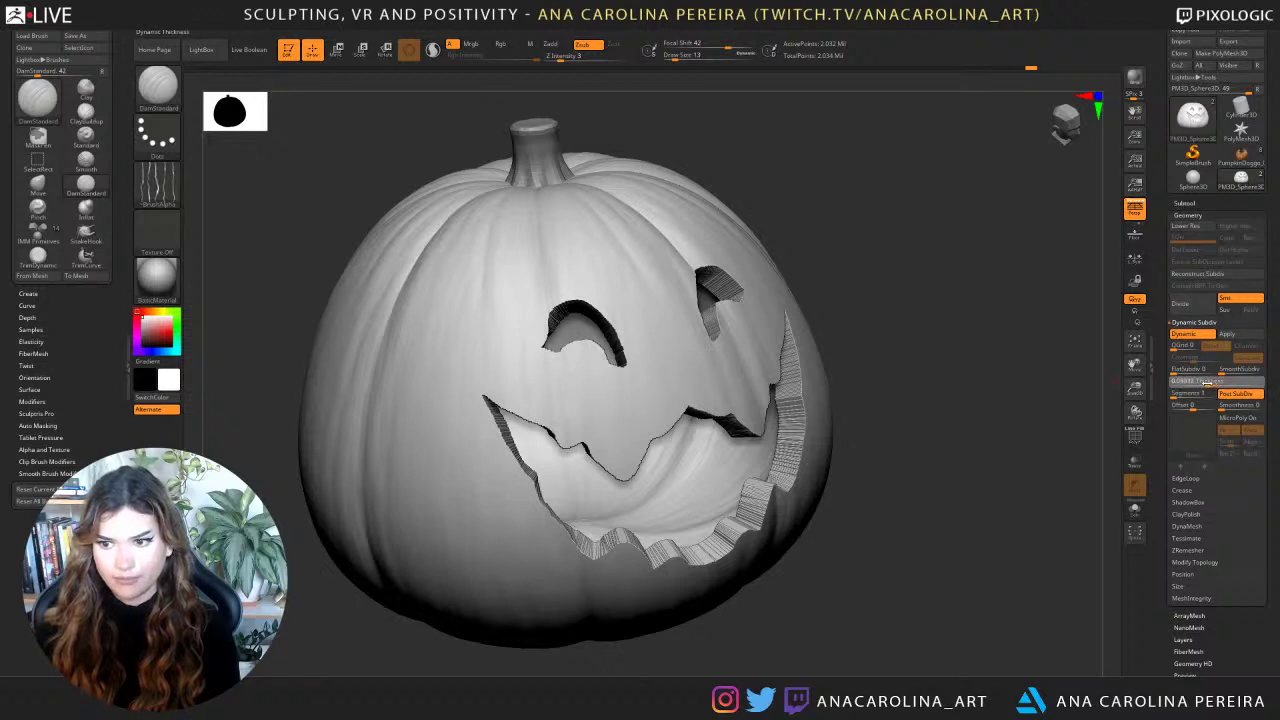
drag(1207, 383, 1212, 380)
click(1210, 382)
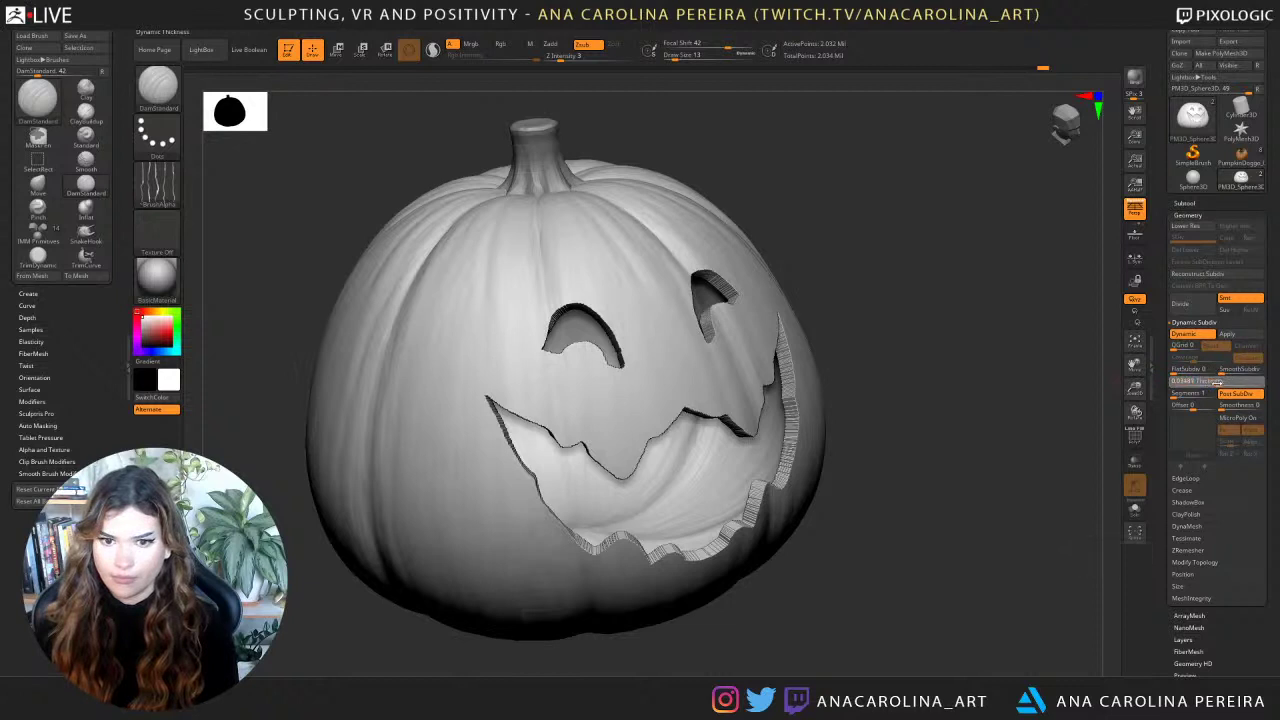
click(1210, 382)
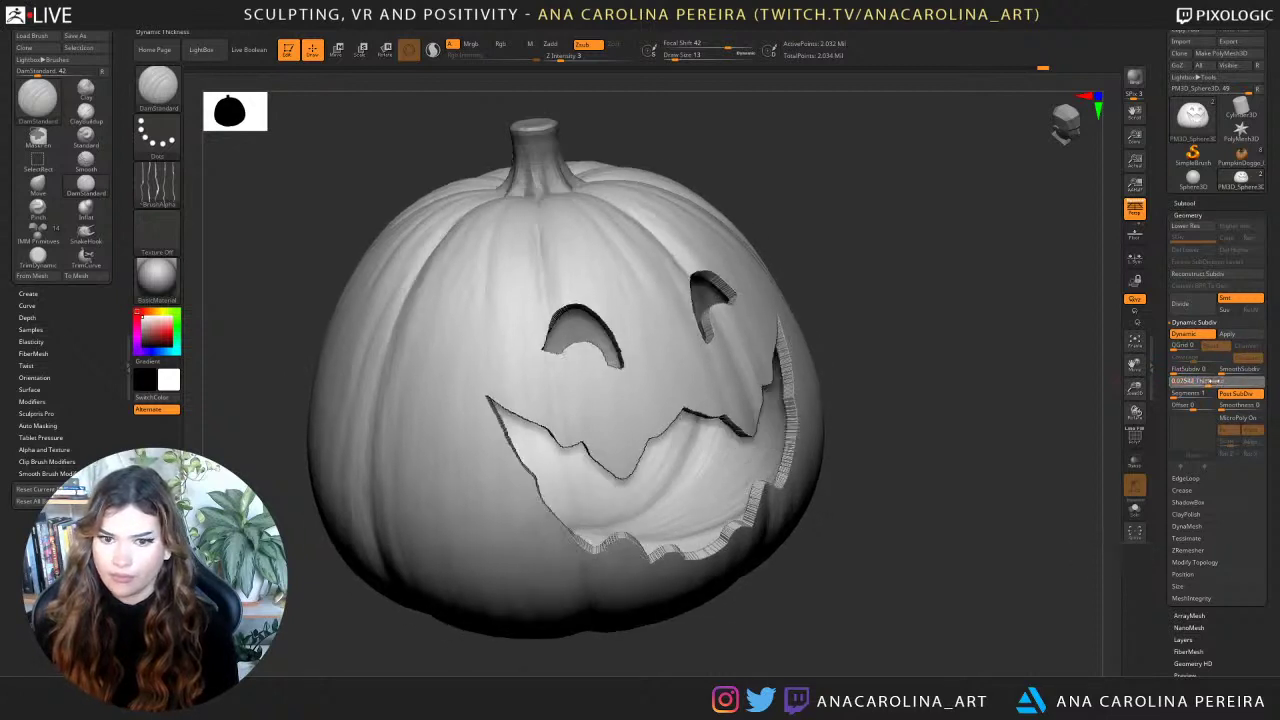
click(1222, 382)
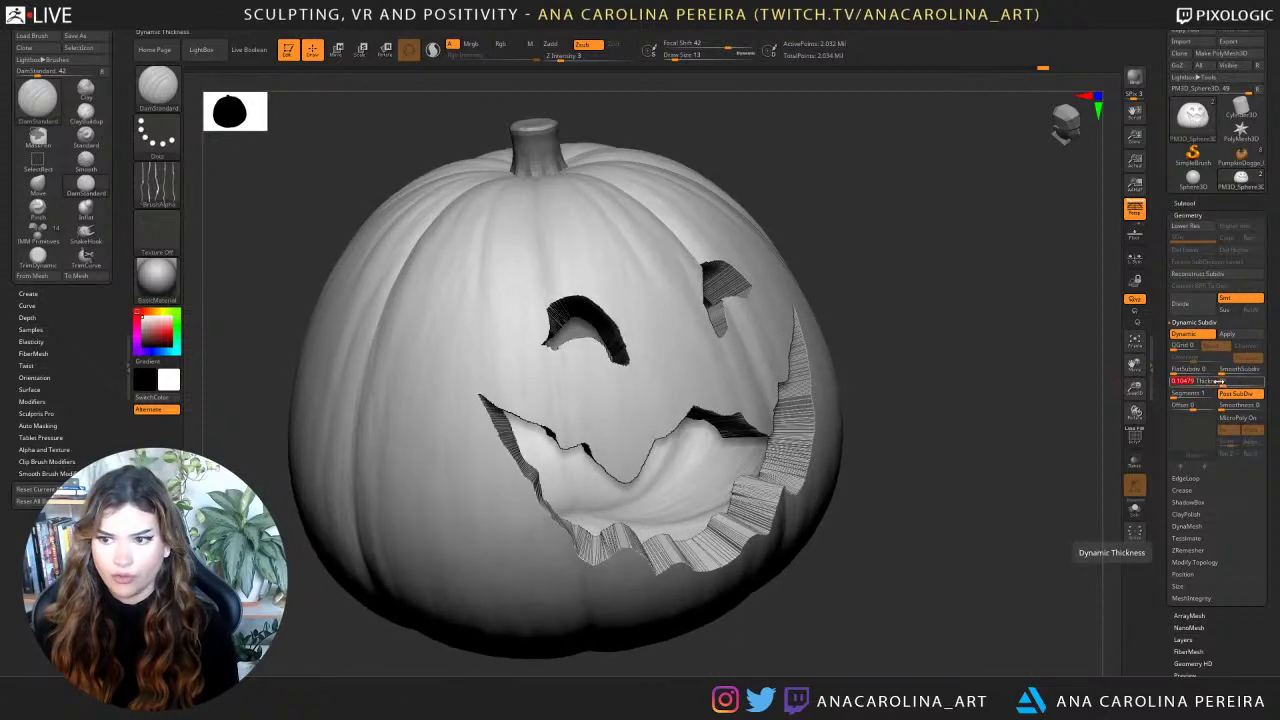
drag(1219, 381, 1215, 381)
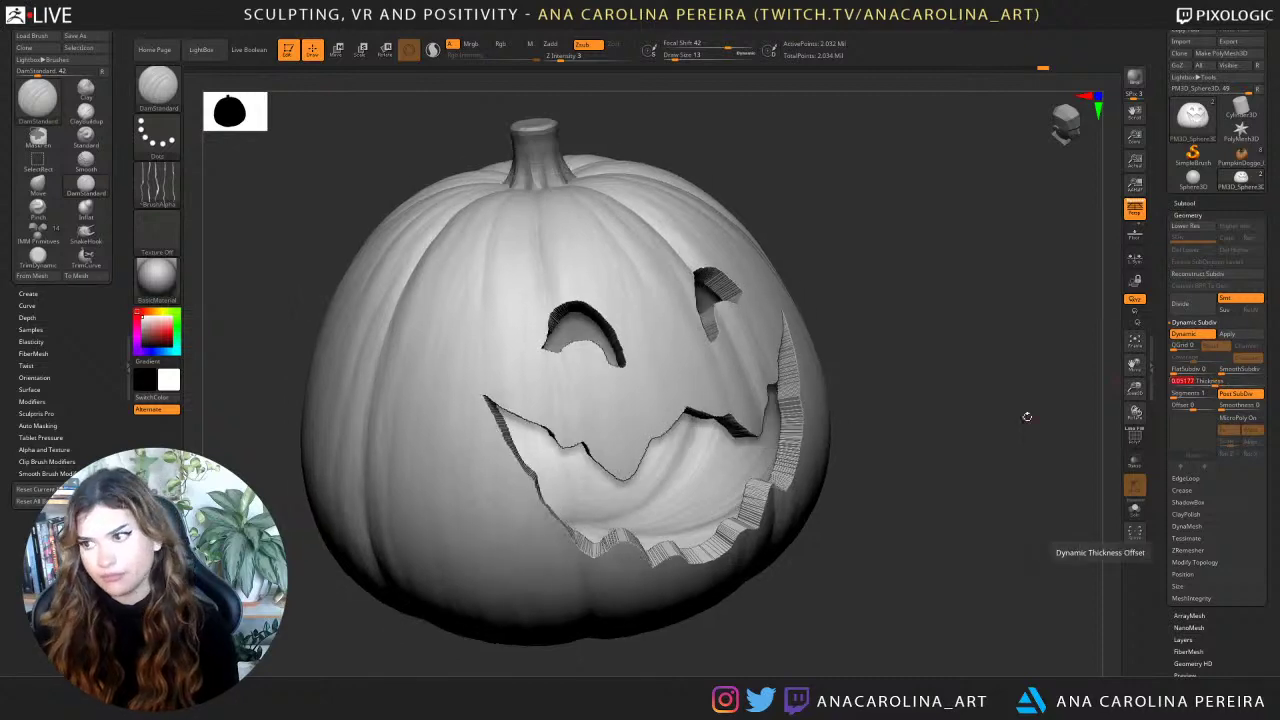
drag(1027, 417, 993, 543)
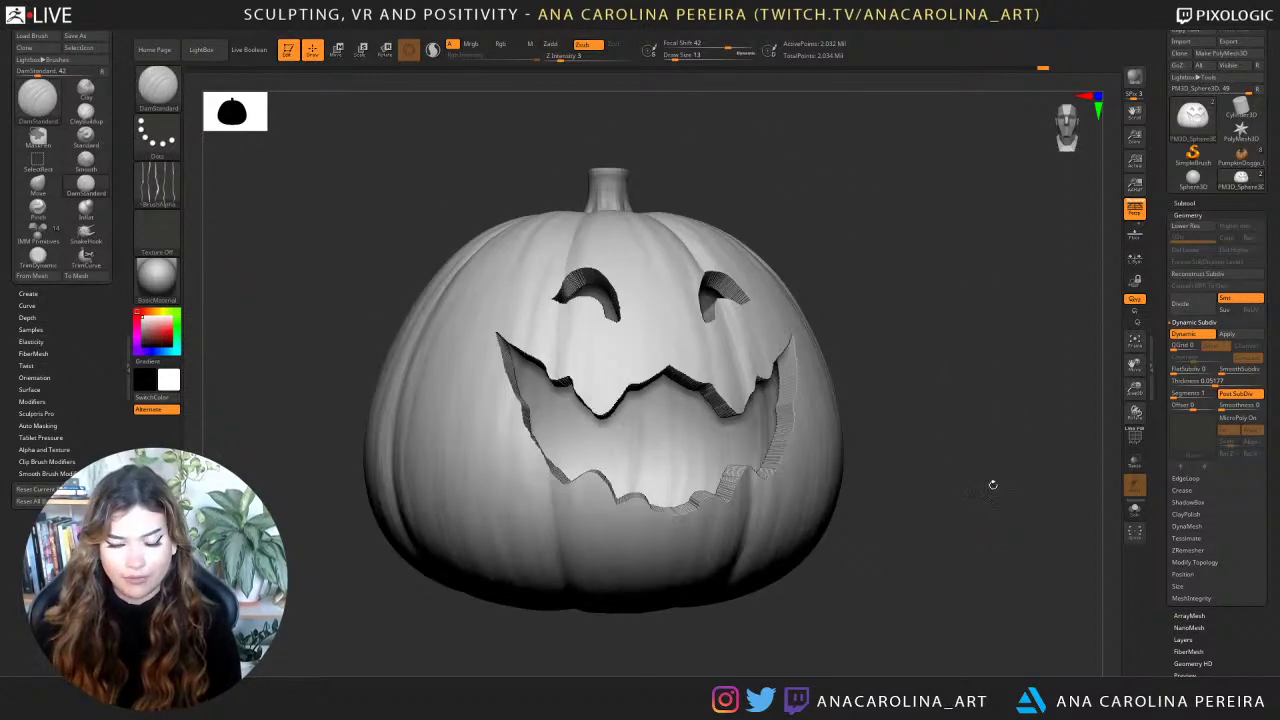
key(shift+f)
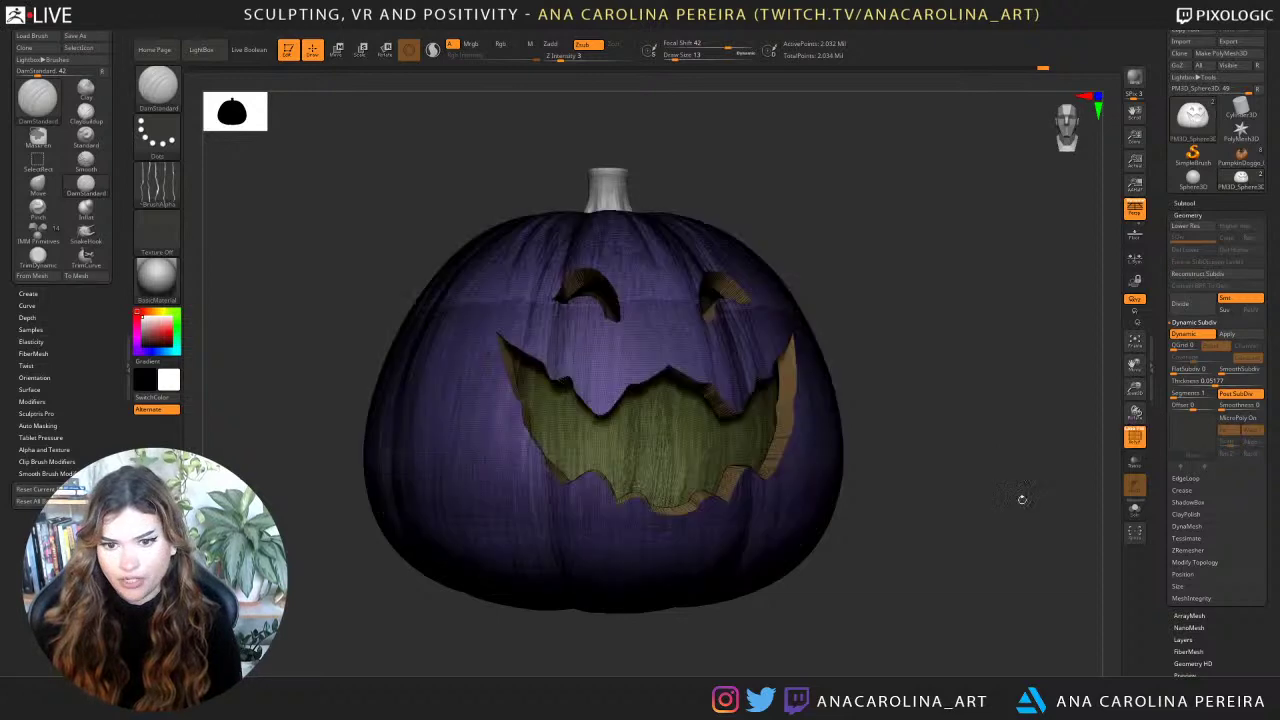
Set the pumpkin shell's dynamic subdivision segments to 8 and hide the wireframe.
alt+drag(1020, 500, 920, 505)
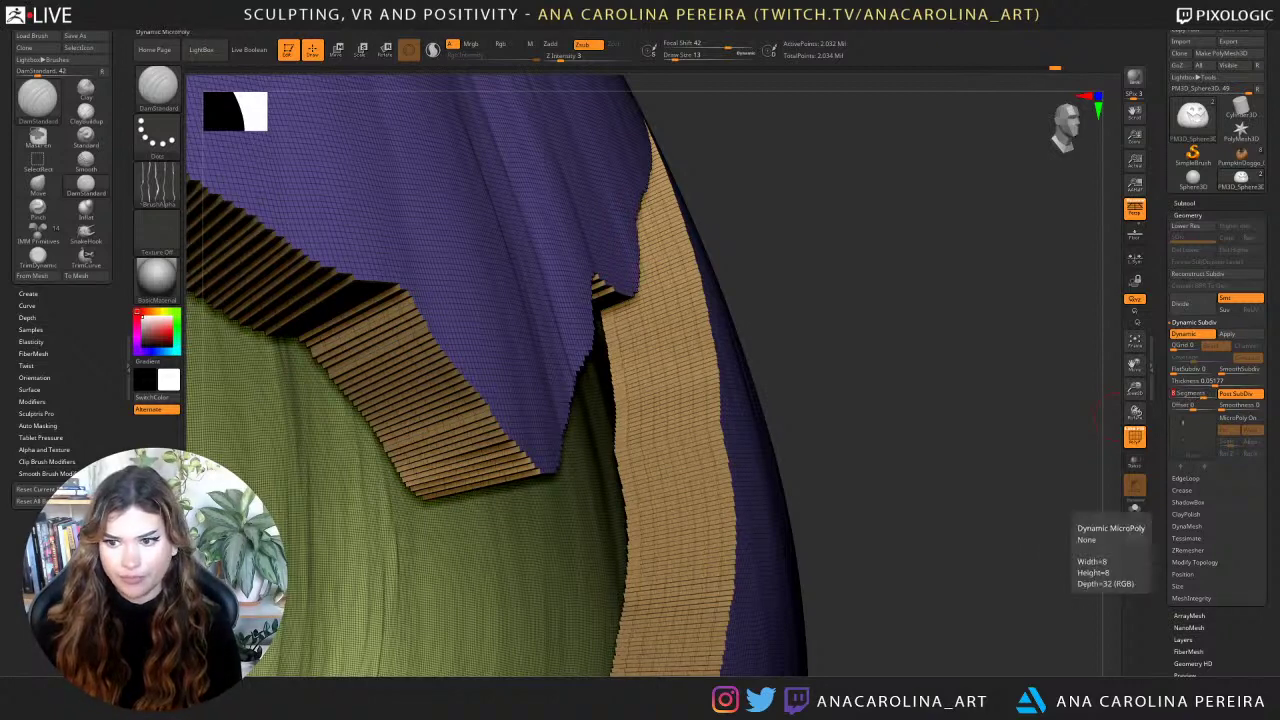
click(1134, 437)
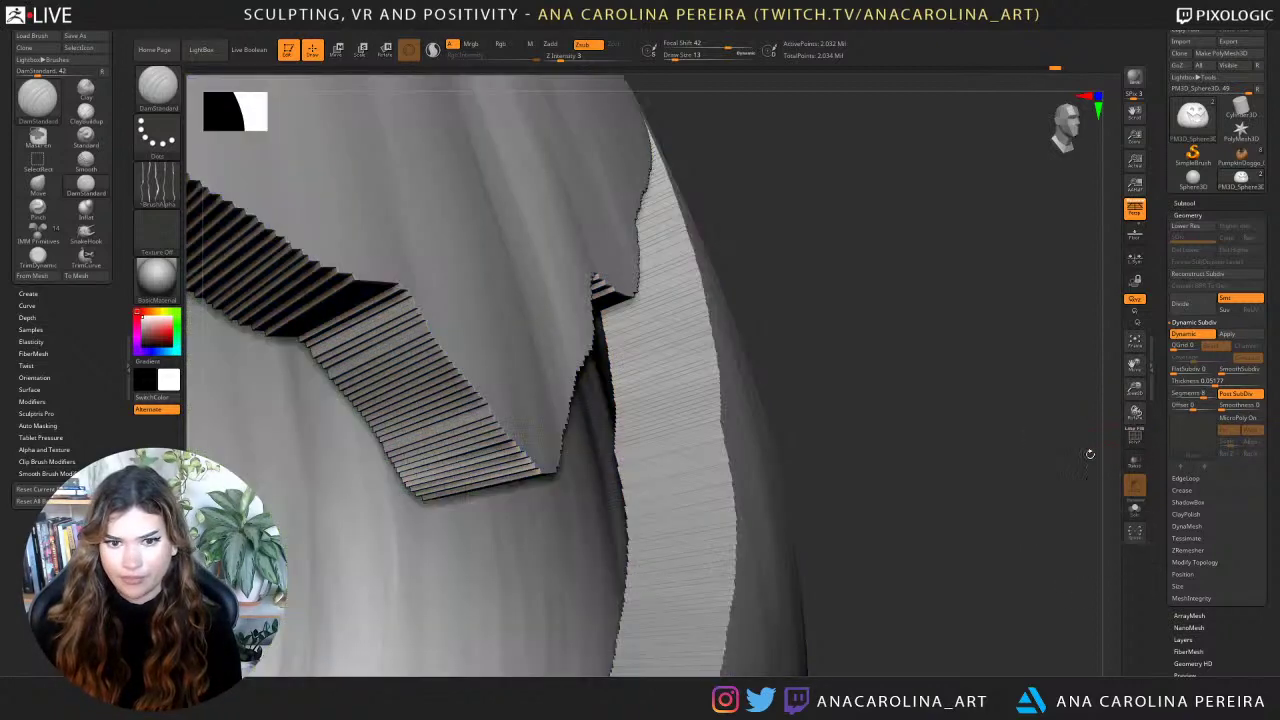
alt+drag(953, 514, 1090, 440)
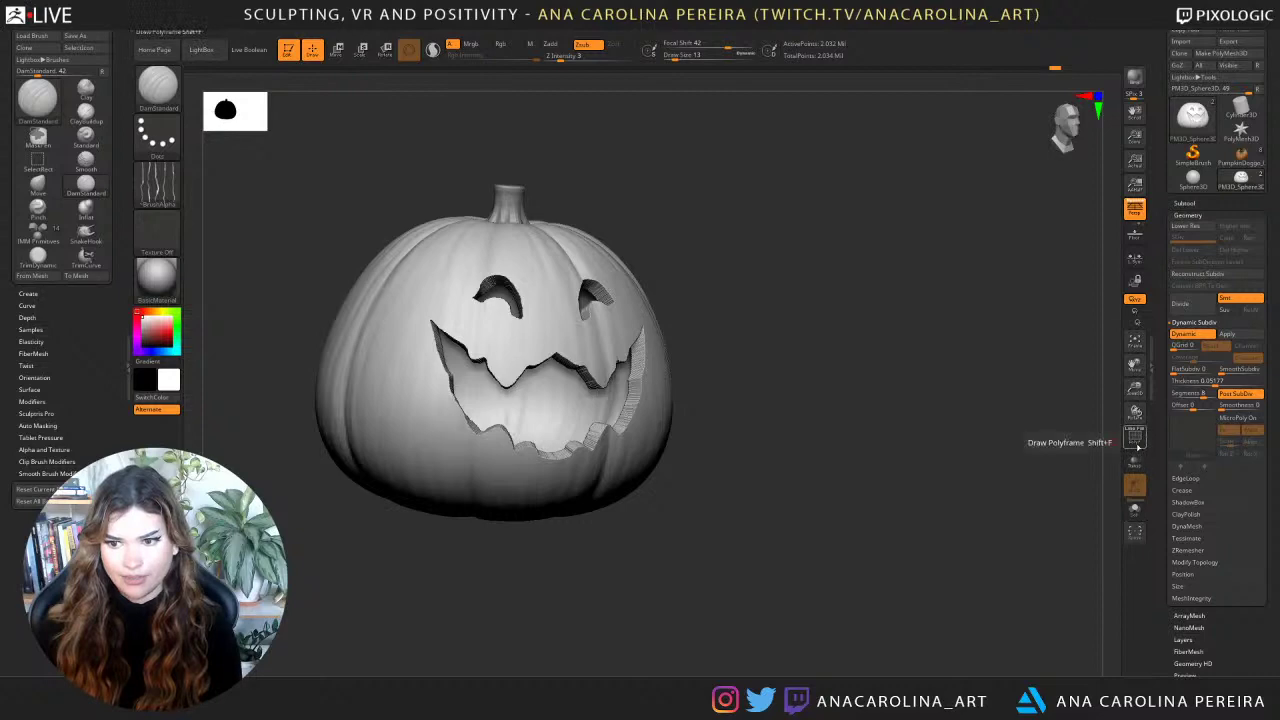
Display the wireframe and examine the segmented shell edges around the pumpkin's eyes and mouth from several angles.
click(1134, 437)
drag(1046, 463, 1016, 444)
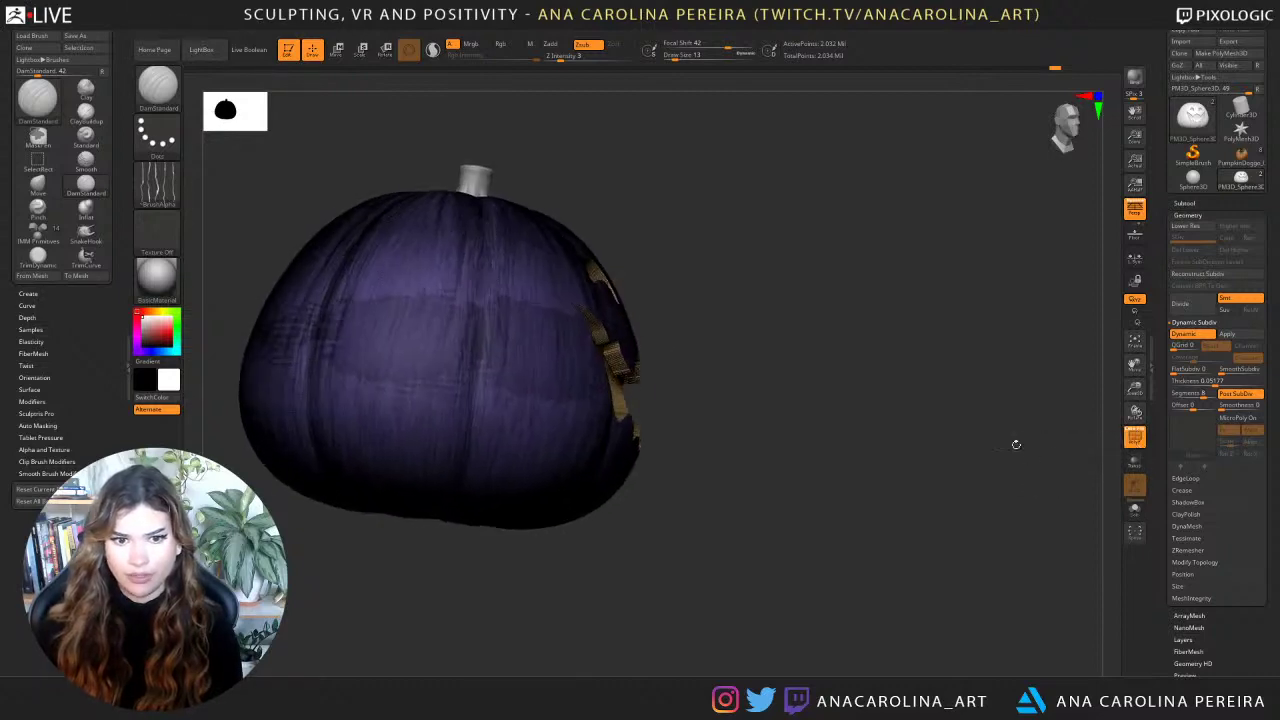
ctrl+right_drag(1016, 444, 877, 486)
drag(877, 486, 800, 480)
mouse_move(695, 454)
mouse_down()
mouse_move(720, 465)
mouse_move(687, 456)
mouse_up()
drag(645, 238, 617, 237)
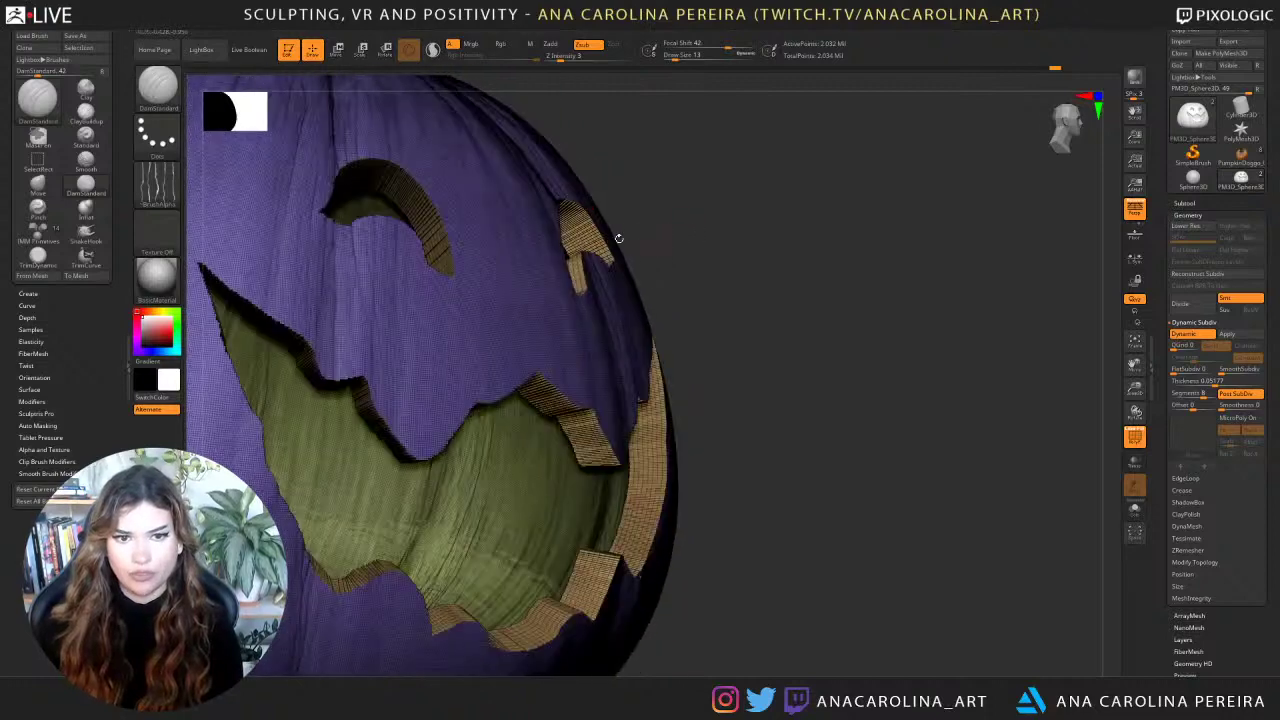
ctrl+right_drag(673, 199, 666, 217)
drag(666, 217, 628, 228)
drag(762, 277, 757, 277)
ctrl+right_drag(757, 277, 829, 196)
drag(829, 196, 909, 177)
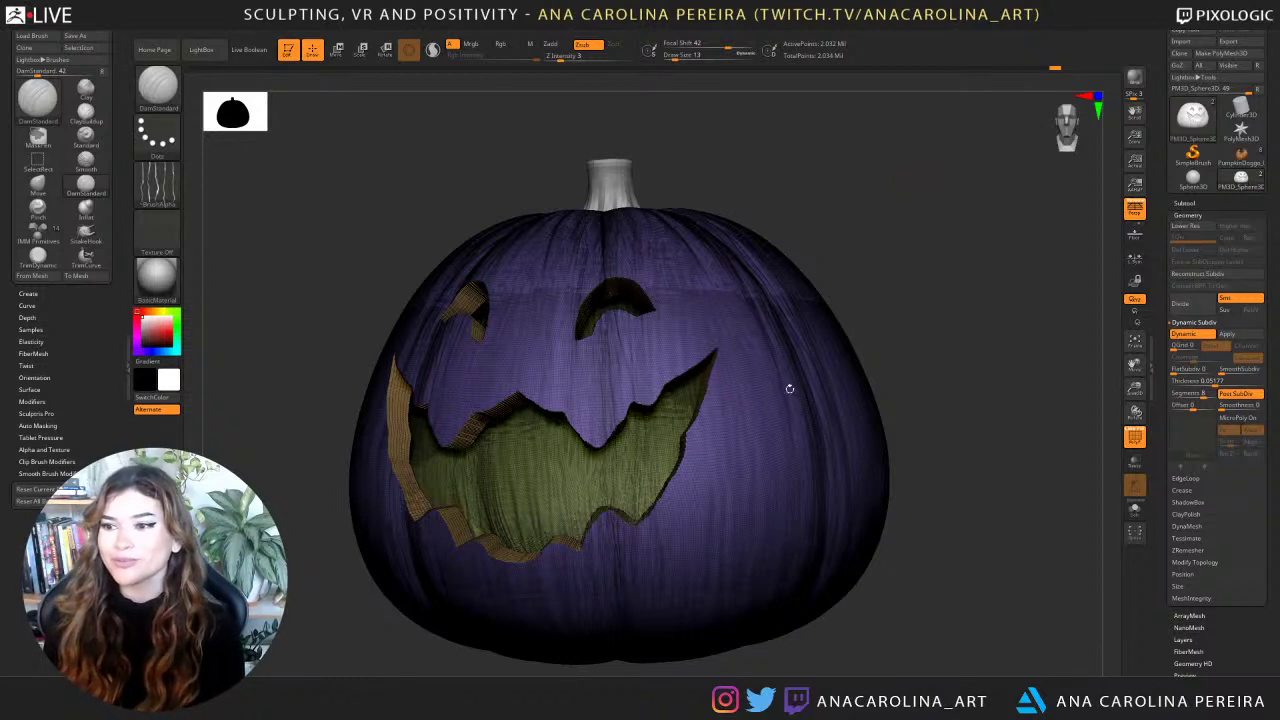
drag(1066, 393, 1150, 390)
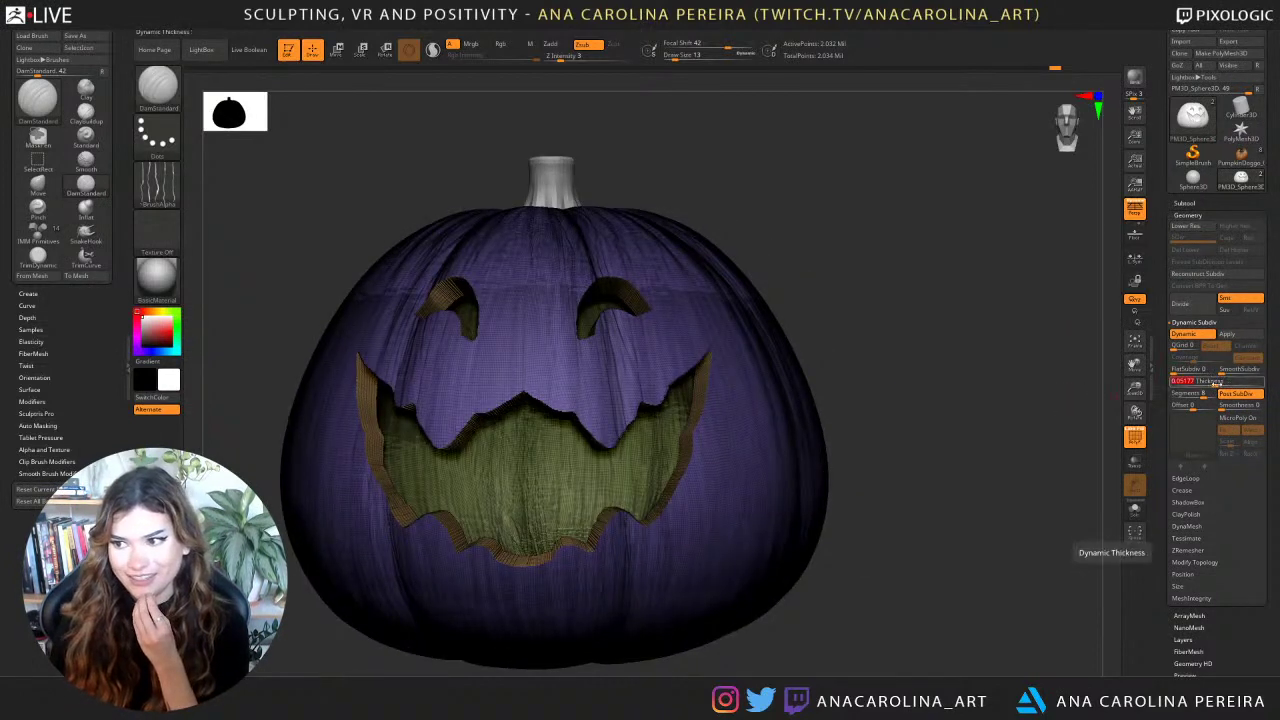
Set the pumpkin shell's dynamic thickness to 0.05967 and hide the wireframe.
drag(1214, 382, 1219, 384)
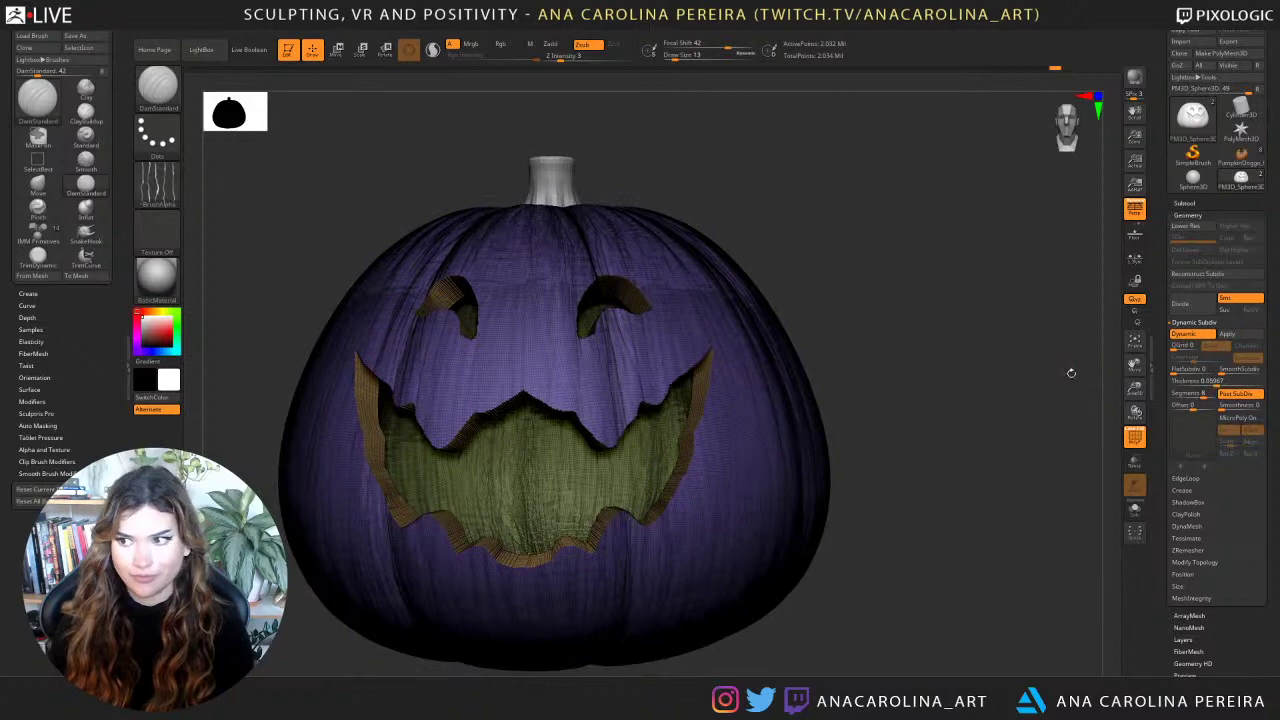
drag(1071, 372, 960, 385)
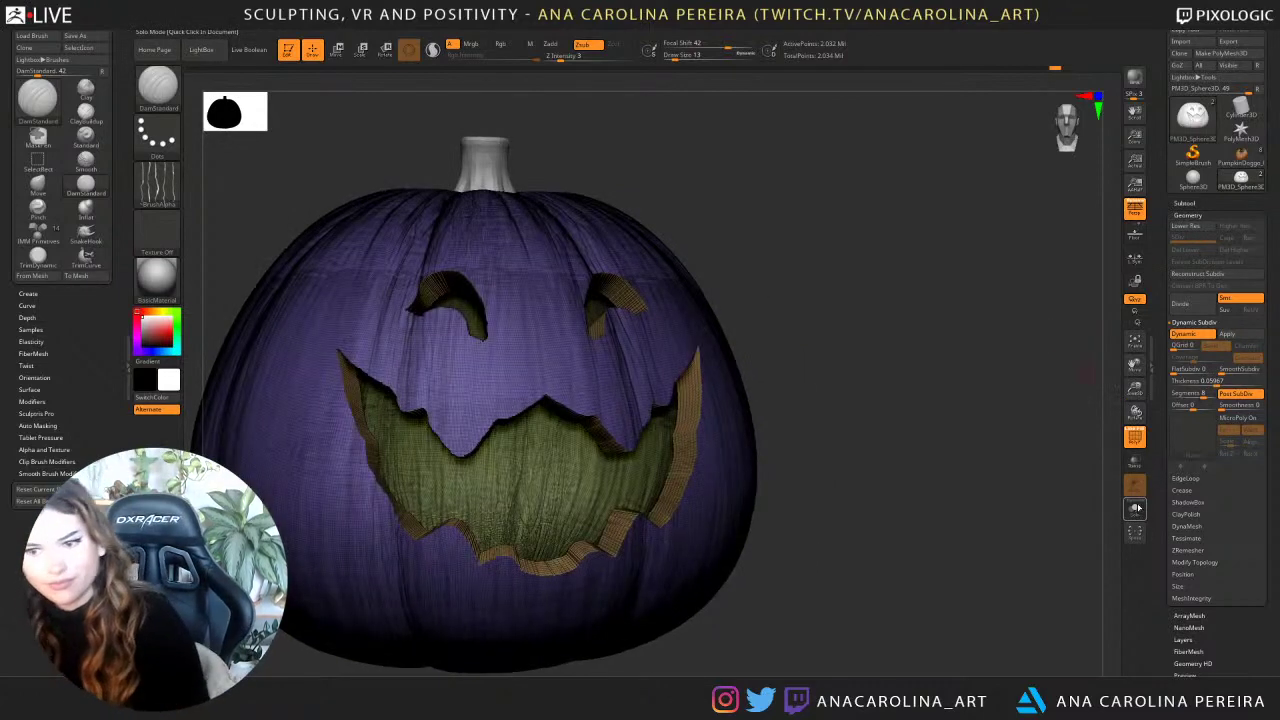
click(1134, 509)
click(1134, 507)
click(1134, 438)
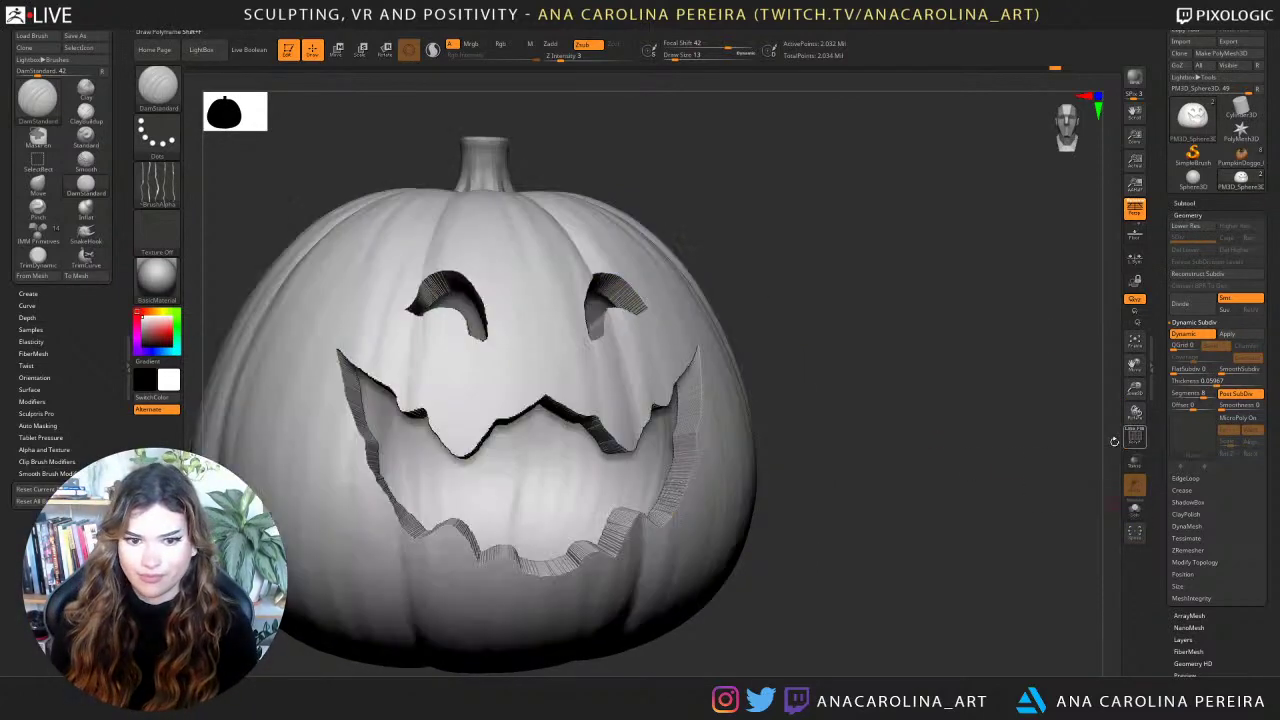
alt+drag(916, 484, 1014, 433)
drag(1014, 433, 959, 492)
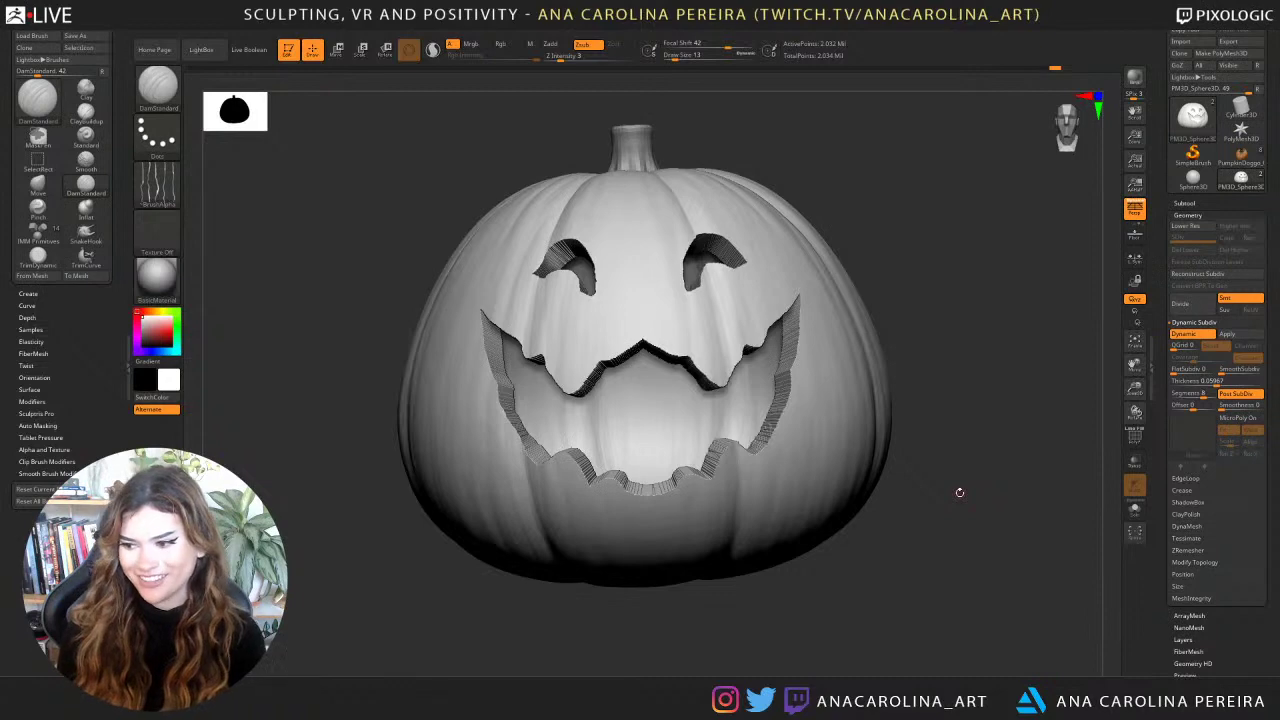
Switch to the Move brush with a draw size of 87 and check the carved pumpkin from the front.
mouse_move(895, 338)
mouse_down()
mouse_move(943, 323)
mouse_move(931, 294)
mouse_move(940, 252)
mouse_move(920, 337)
mouse_move(955, 340)
mouse_up()
key(b)
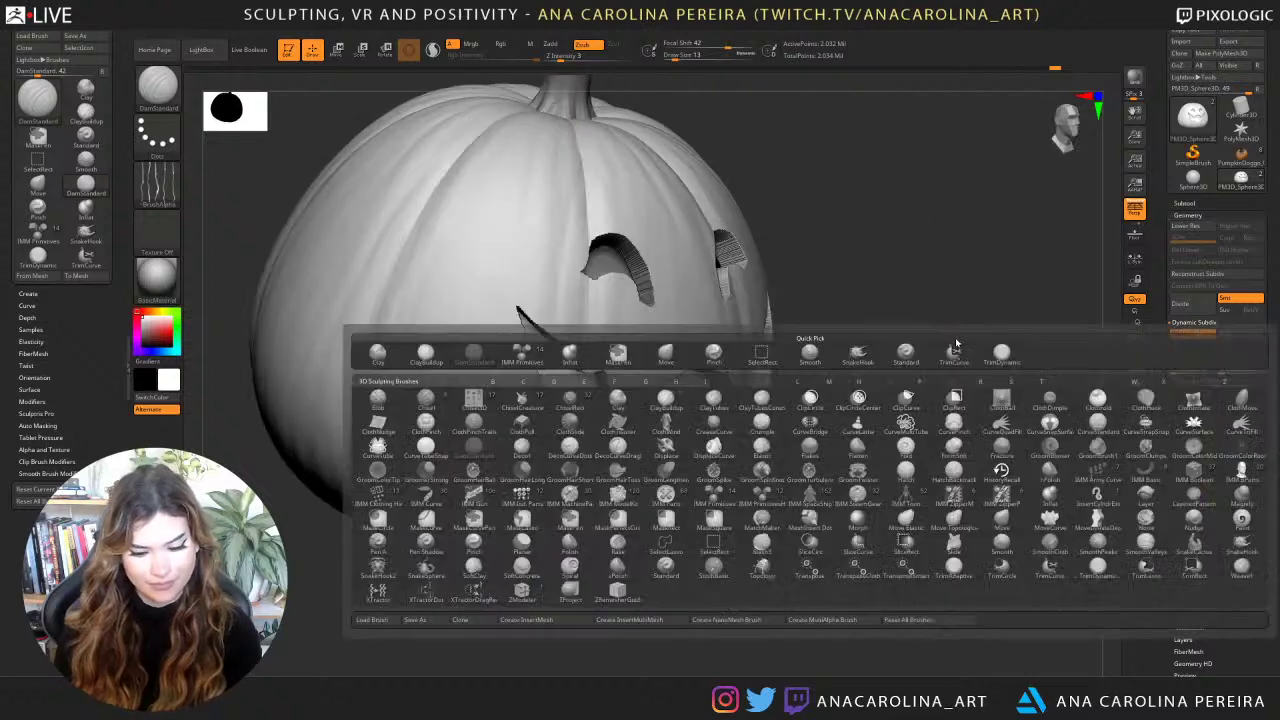
key(m)
key(v)
key(space)
mouse_move(746, 404)
mouse_down()
mouse_move(812, 376)
mouse_move(821, 388)
mouse_move(870, 307)
mouse_up()
key(space)
shift+drag(766, 344, 766, 426)
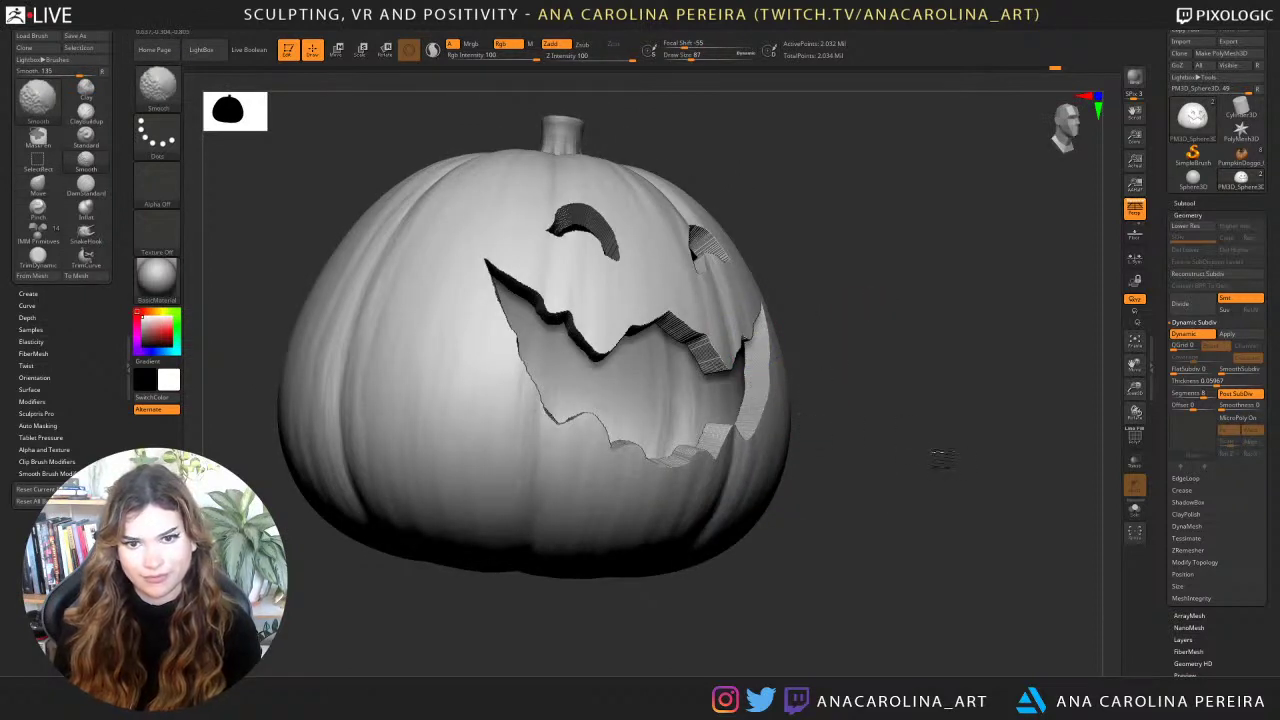
mouse_move(997, 460)
mouse_down()
mouse_move(991, 480)
mouse_move(1013, 443)
mouse_up()
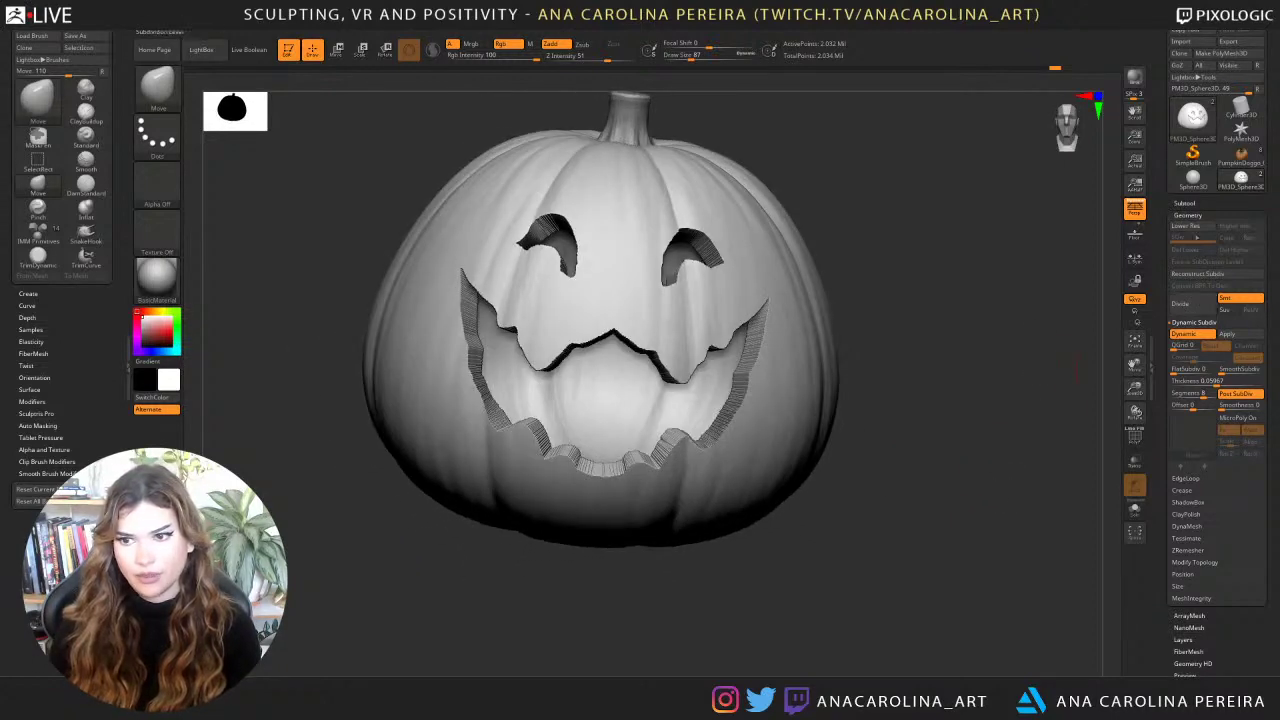
Duplicate the carved pumpkin subtool and select the copy.
click(1186, 204)
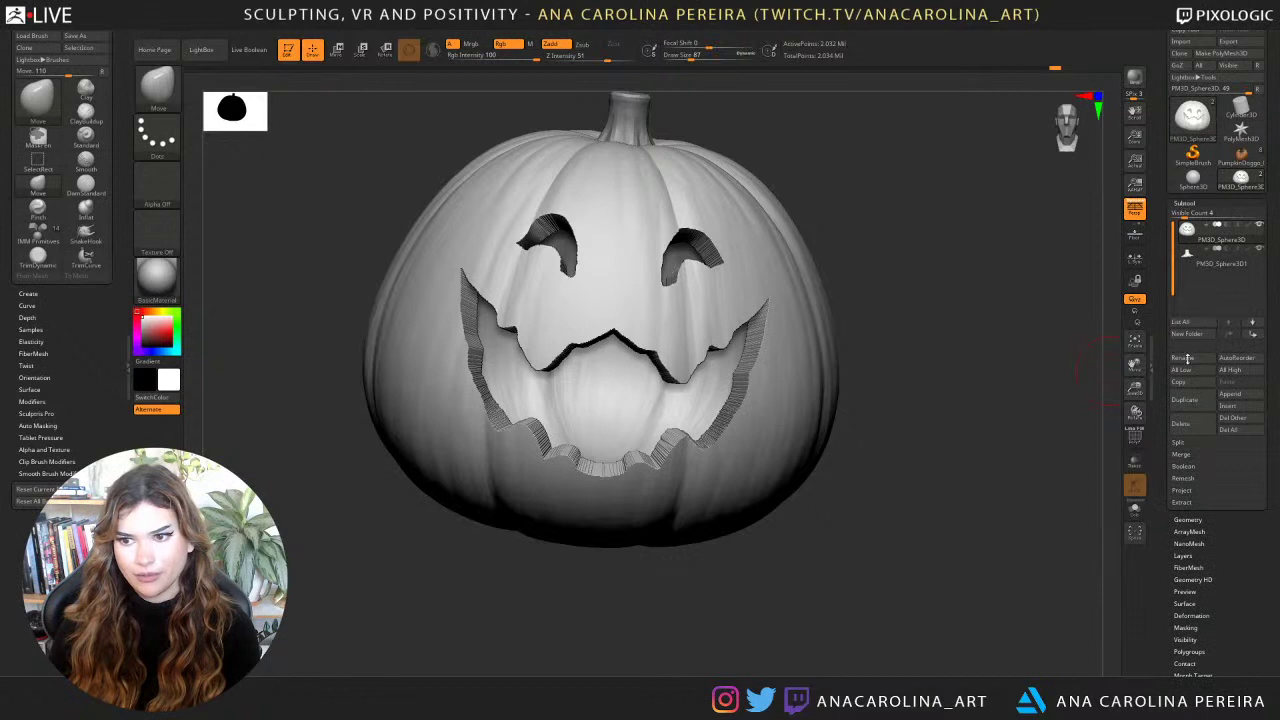
click(1188, 398)
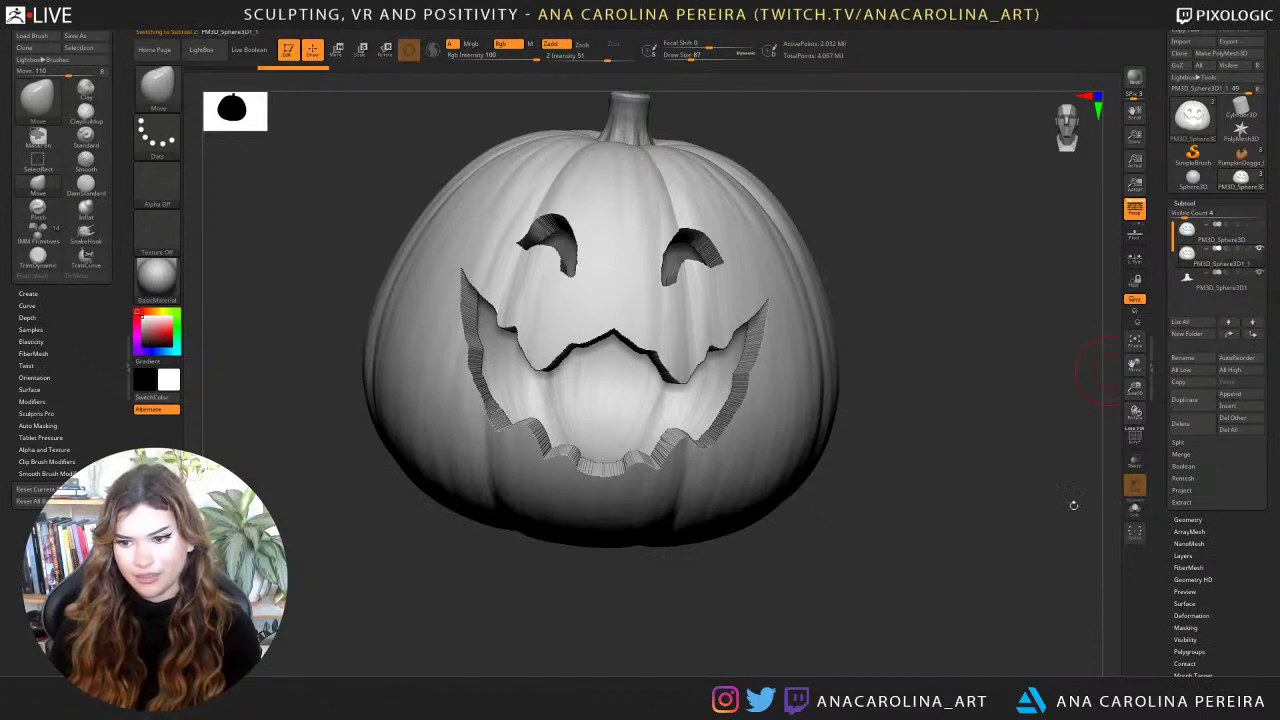
drag(1073, 505, 903, 541)
drag(900, 297, 772, 290)
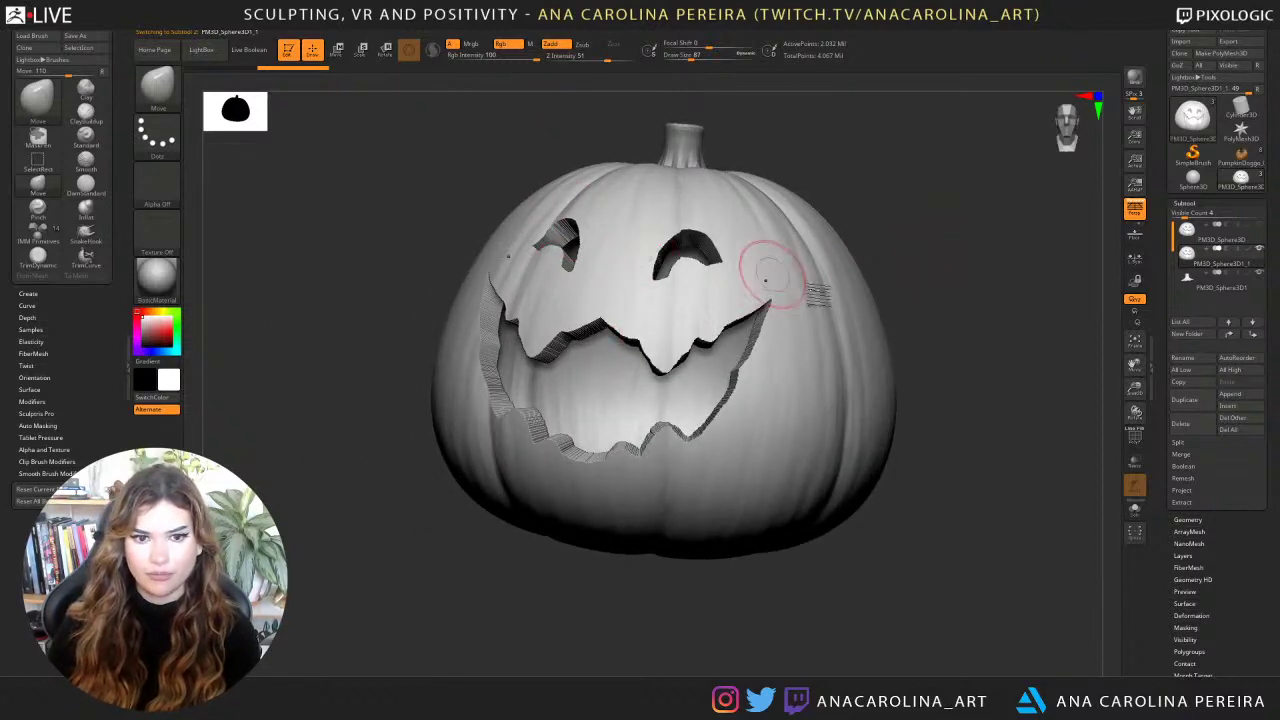
drag(1101, 380, 1035, 384)
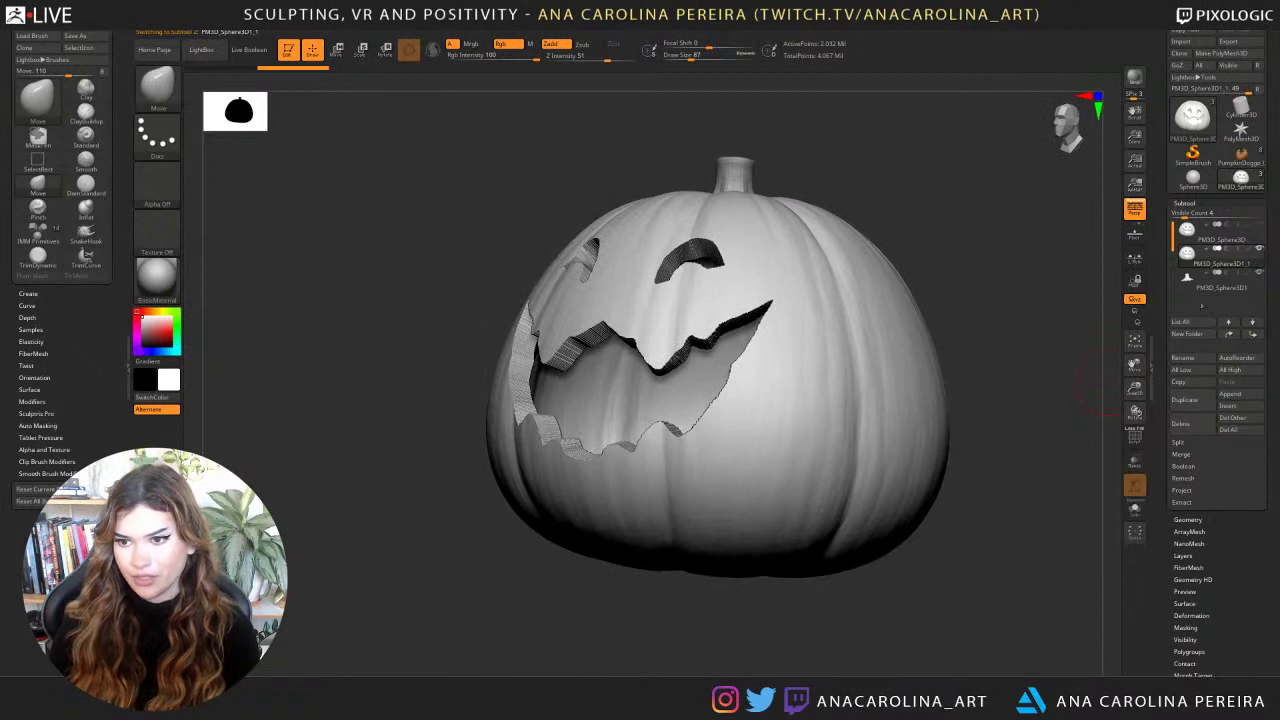
Apply Dynamic Subdiv to the duplicated pumpkin to turn its shell thickness into real geometry, and check its wireframe.
click(1189, 519)
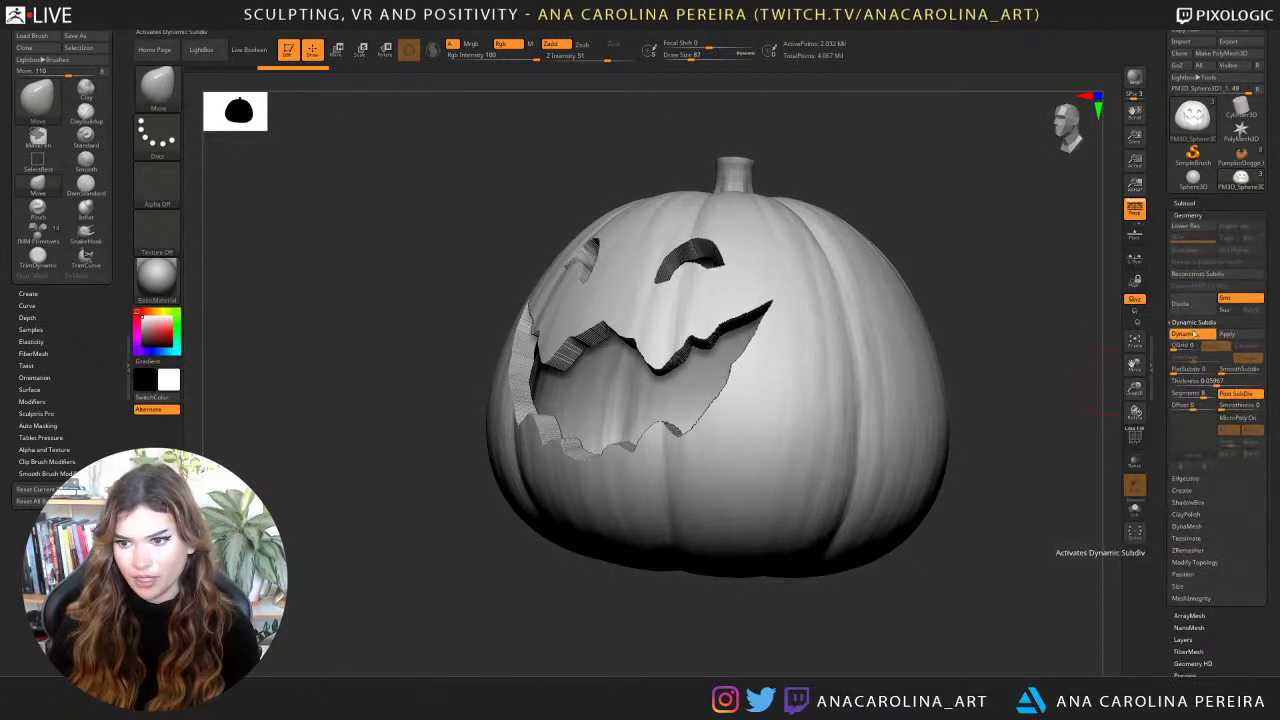
click(1226, 363)
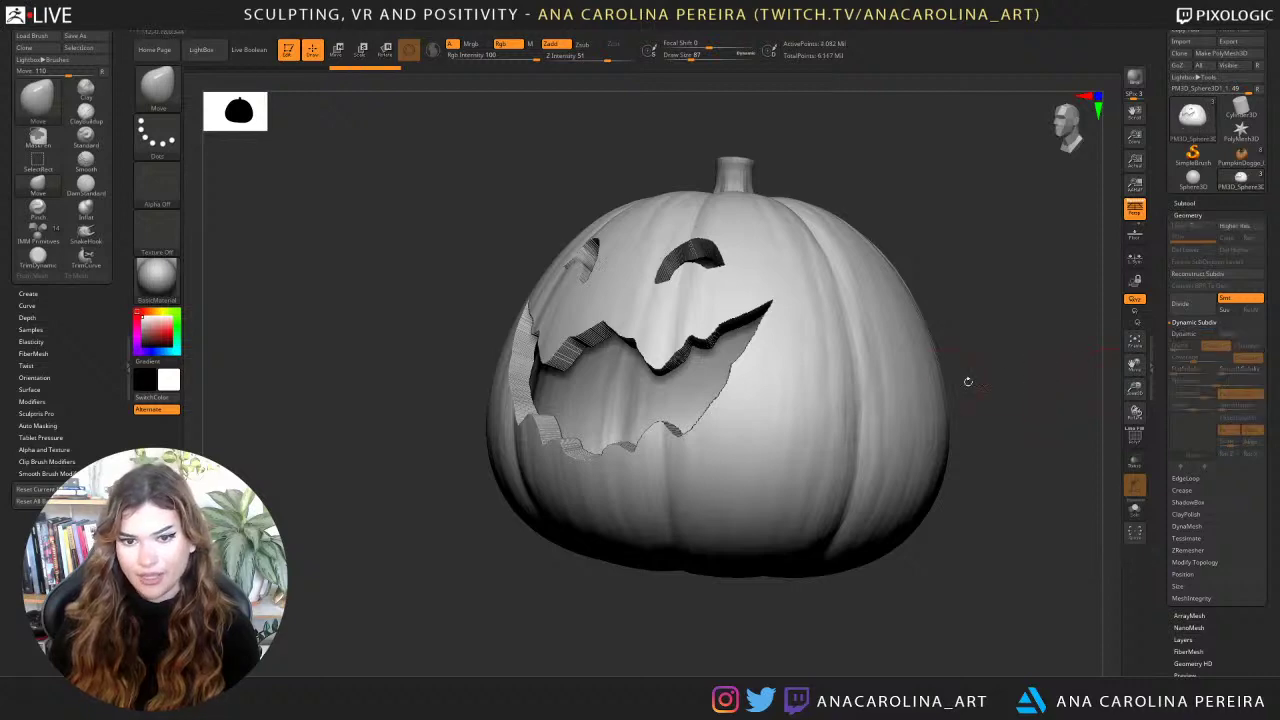
drag(968, 382, 1020, 366)
click(1134, 437)
drag(1046, 424, 955, 445)
click(1134, 437)
Try to ZRemesh the duplicated pumpkin with Keep Groups enabled and its wireframe displayed.
click(1200, 551)
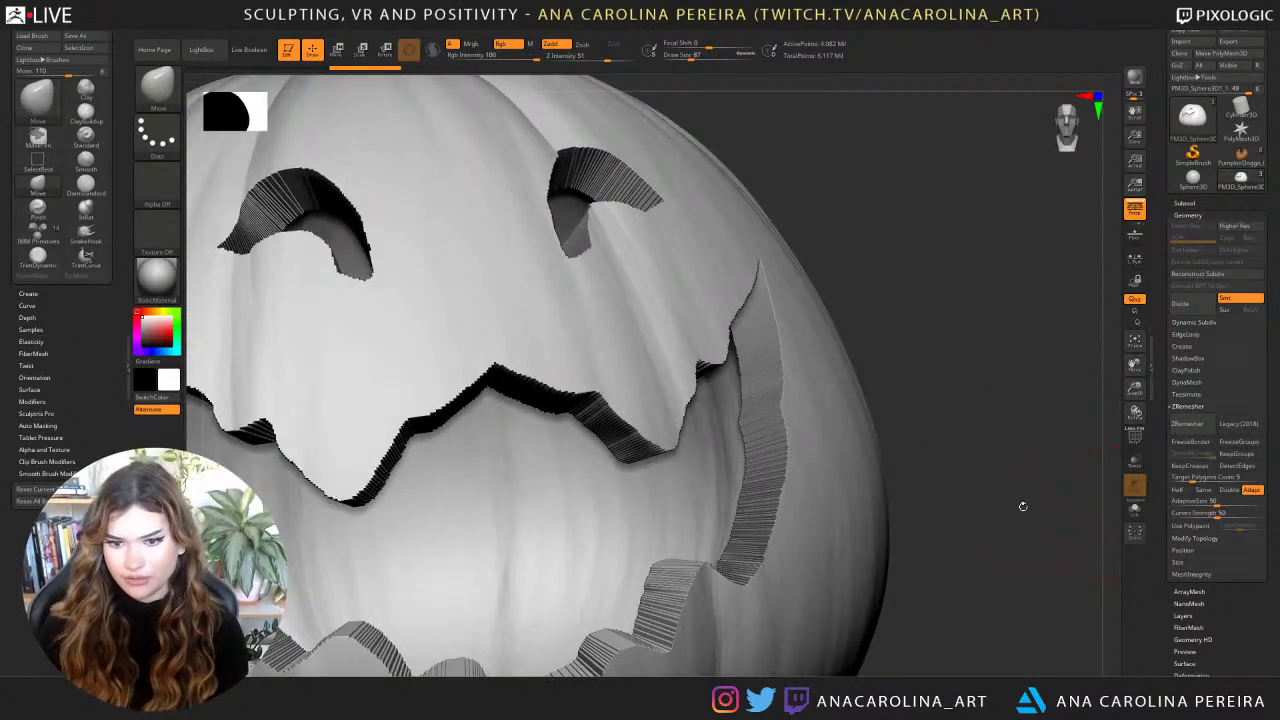
alt+drag(1023, 506, 994, 440)
drag(980, 386, 1005, 358)
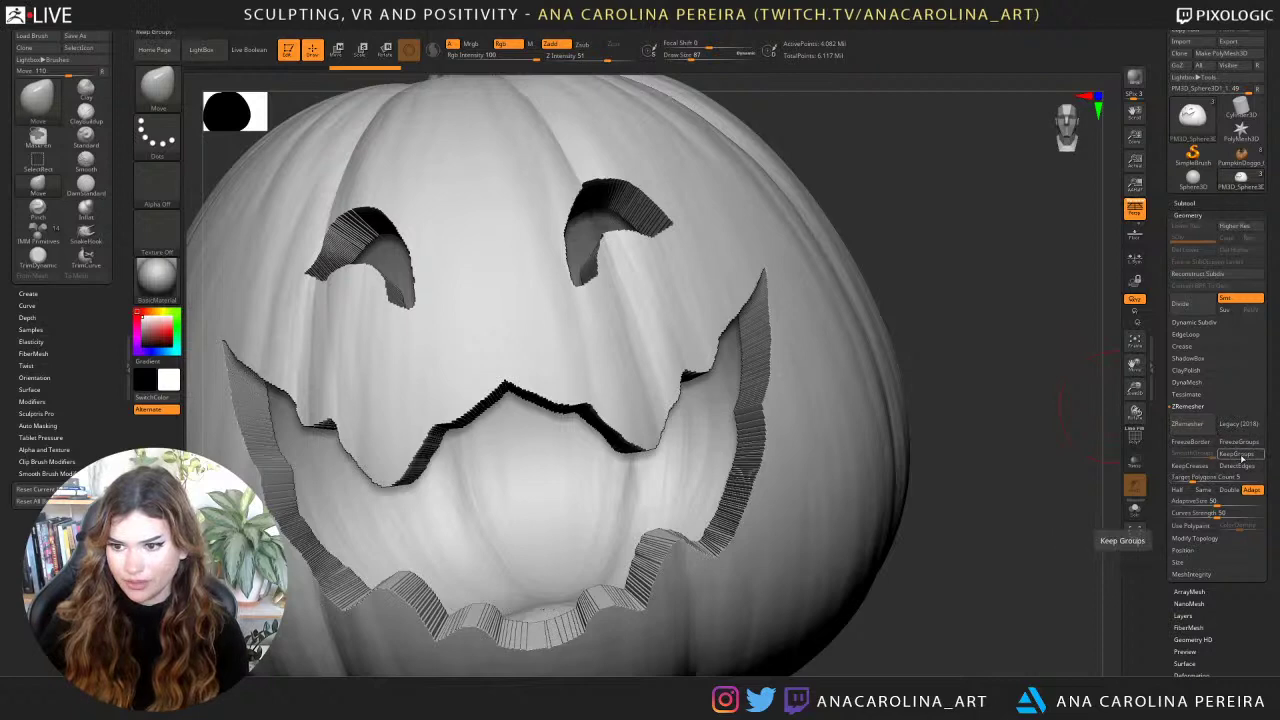
click(1240, 454)
drag(985, 458, 1007, 463)
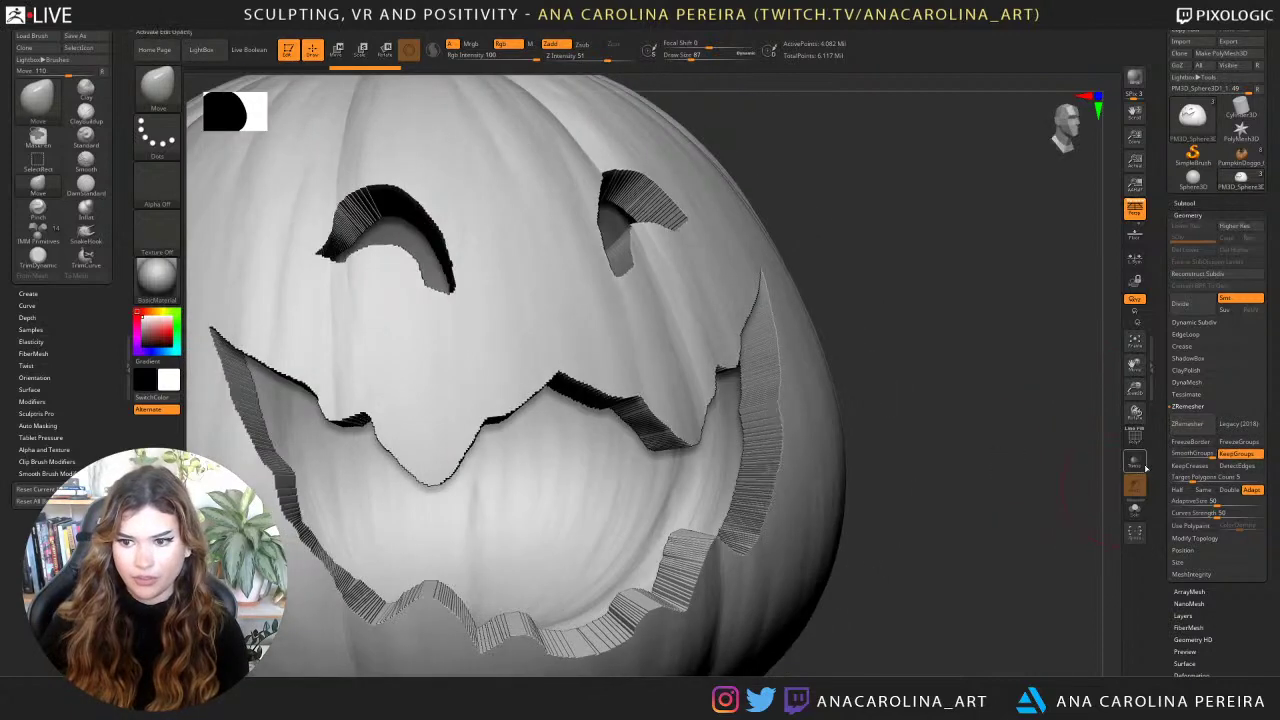
click(1135, 437)
drag(910, 420, 960, 407)
drag(920, 462, 865, 470)
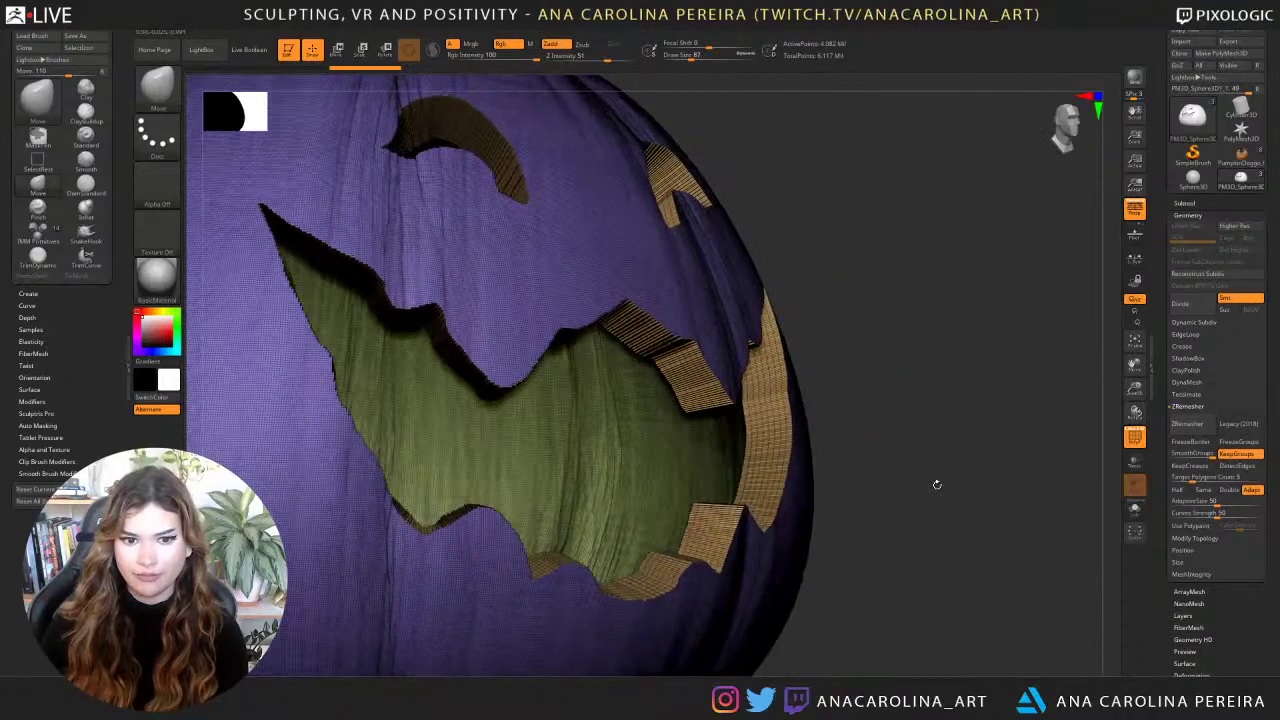
alt+drag(855, 392, 806, 331)
drag(975, 338, 1020, 452)
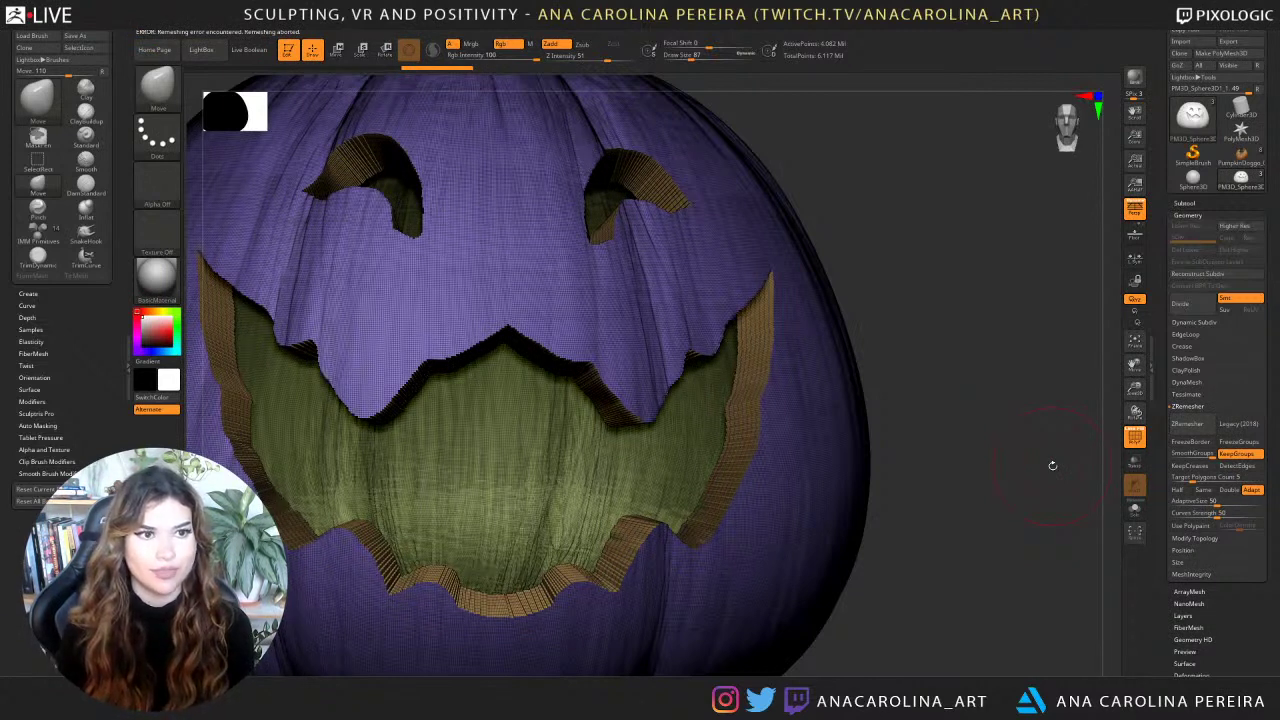
Try ZRemesher on the duplicated pumpkin once more and turn off Keep Groups.
mouse_move(1052, 465)
mouse_down()
mouse_move(1040, 410)
mouse_move(1057, 463)
mouse_up()
drag(1011, 503, 1090, 540)
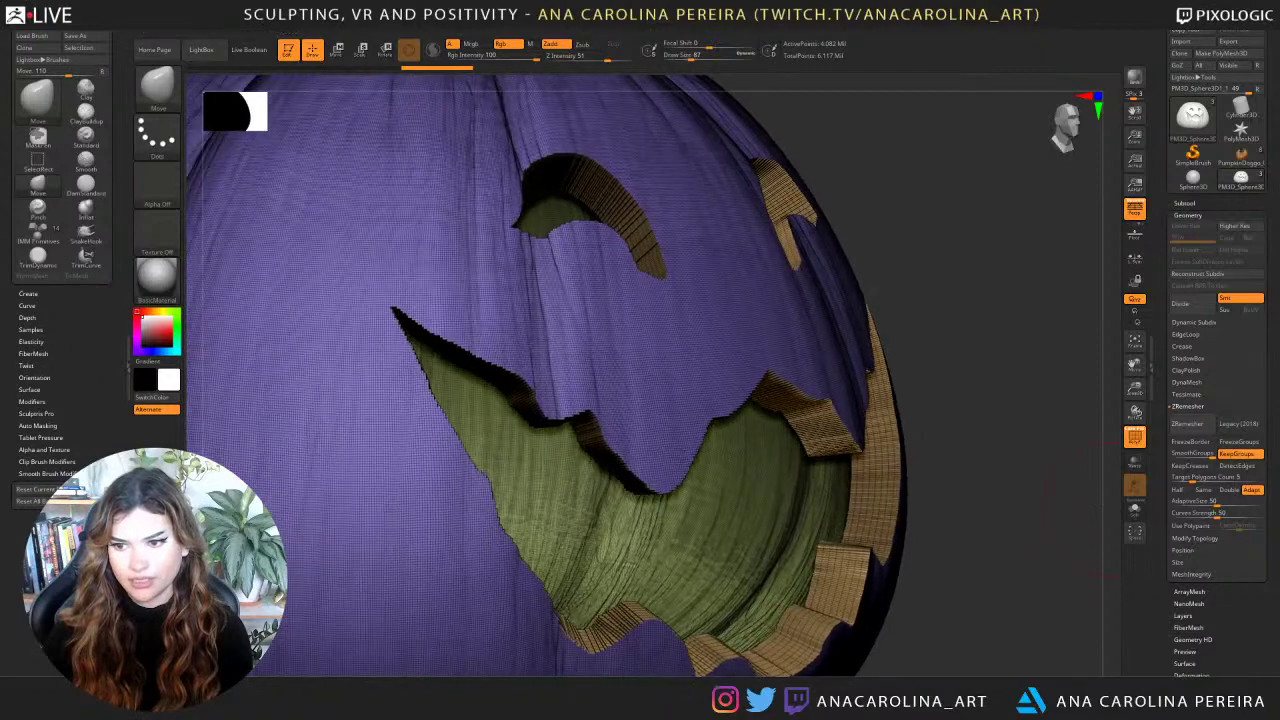
mouse_move(1027, 493)
mouse_down()
mouse_move(1045, 470)
mouse_move(1034, 491)
mouse_up()
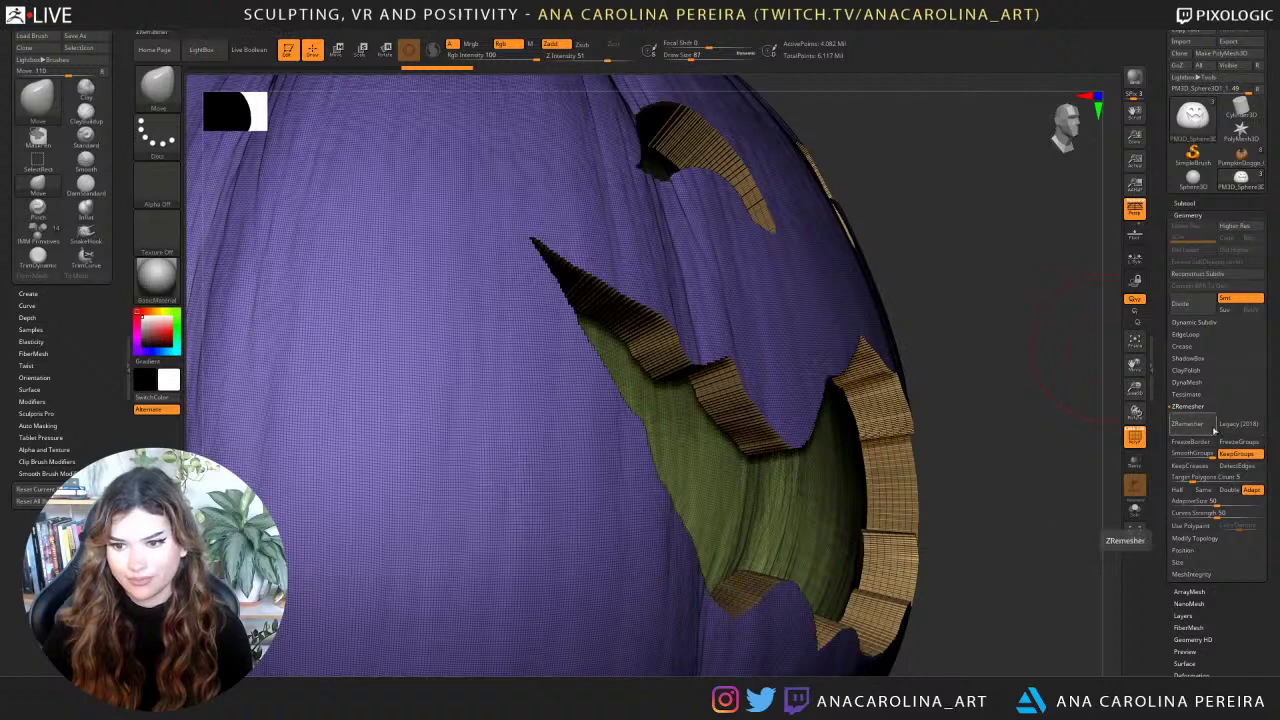
drag(1006, 477, 1040, 462)
click(1187, 424)
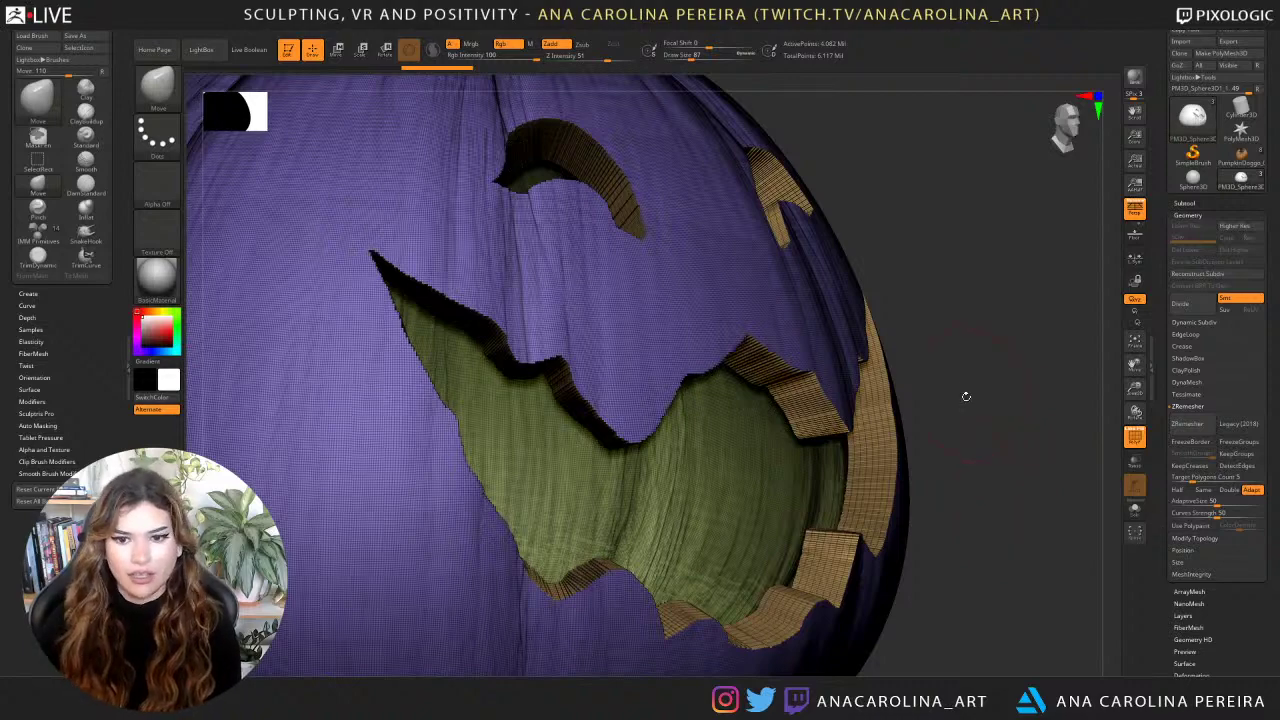
Try to ZRemesh the duplicated pumpkin with Freeze Groups enabled and inspect the new topology.
drag(963, 394, 1036, 474)
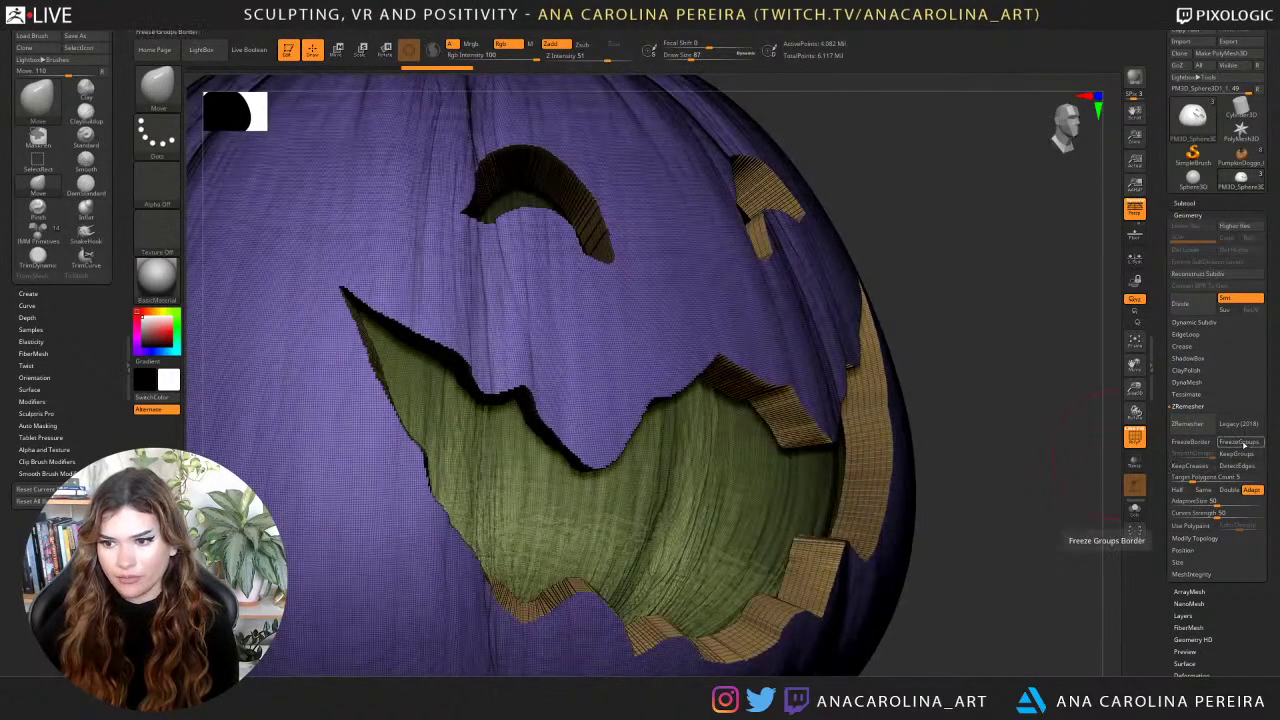
click(1242, 446)
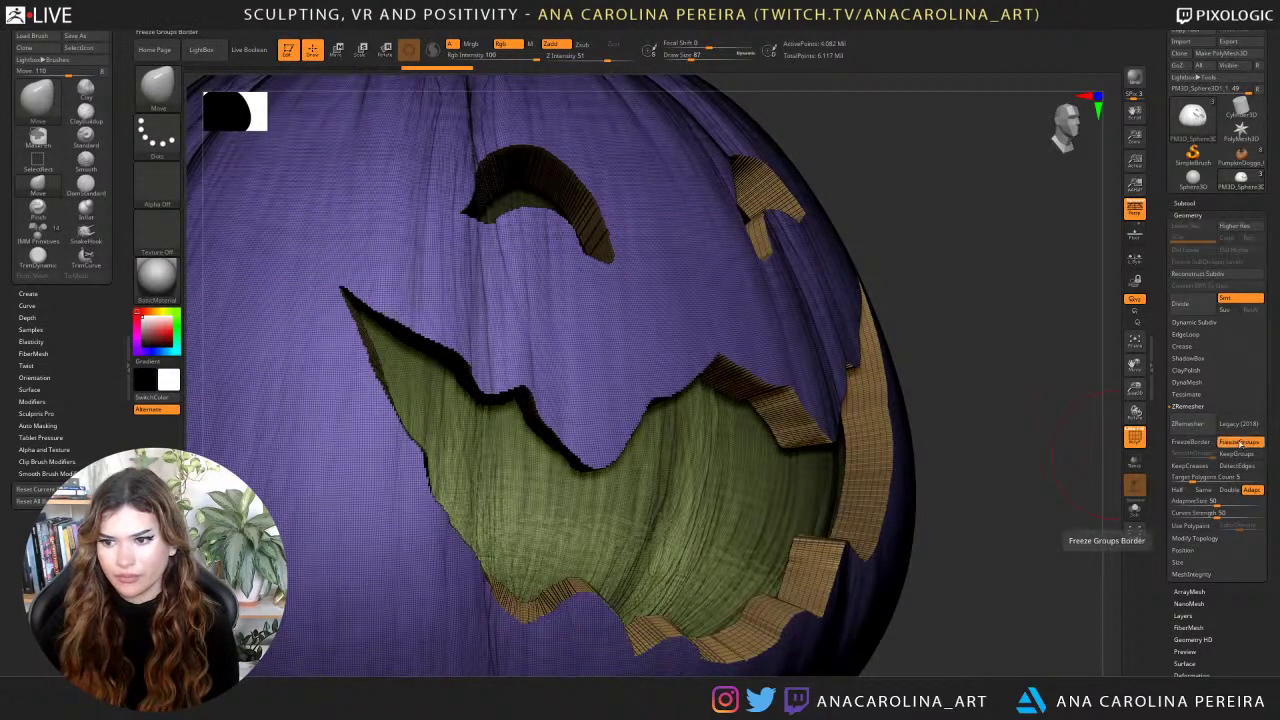
click(1188, 424)
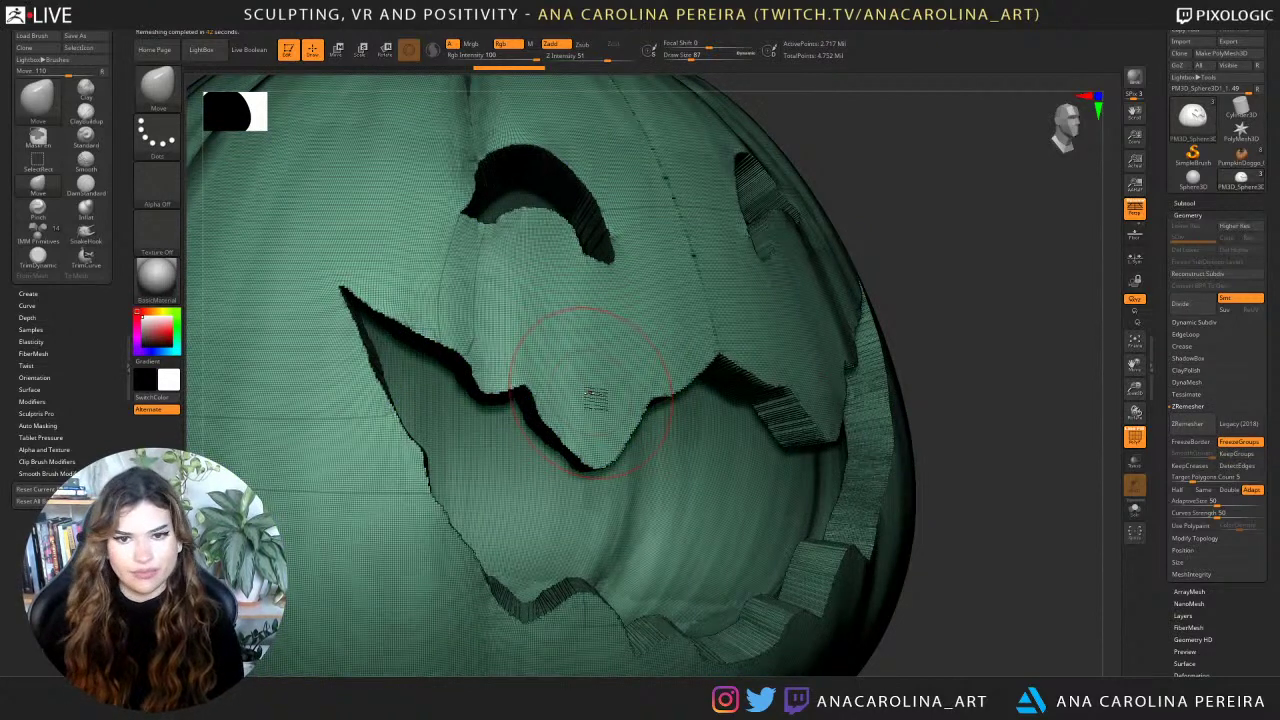
drag(980, 271, 991, 296)
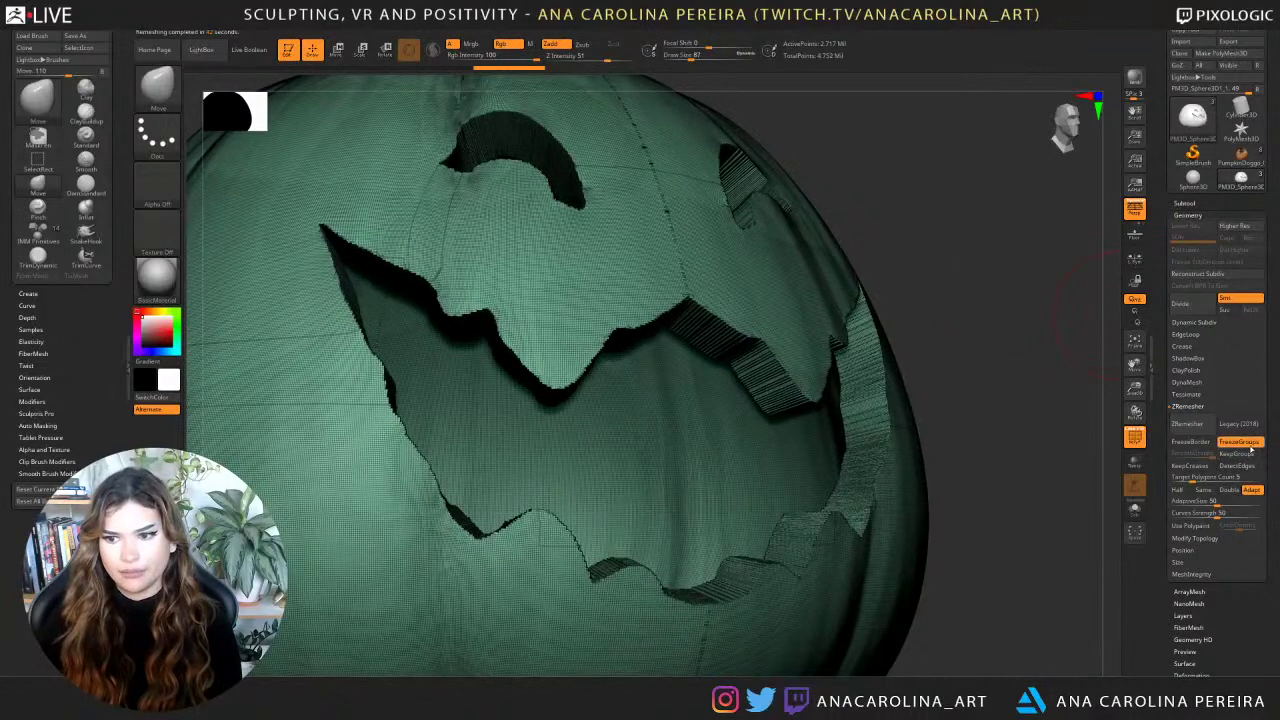
Undo the Freeze Groups remesh and try to ZRemesh the pumpkin with Freeze Groups off.
key(ctrl+z)
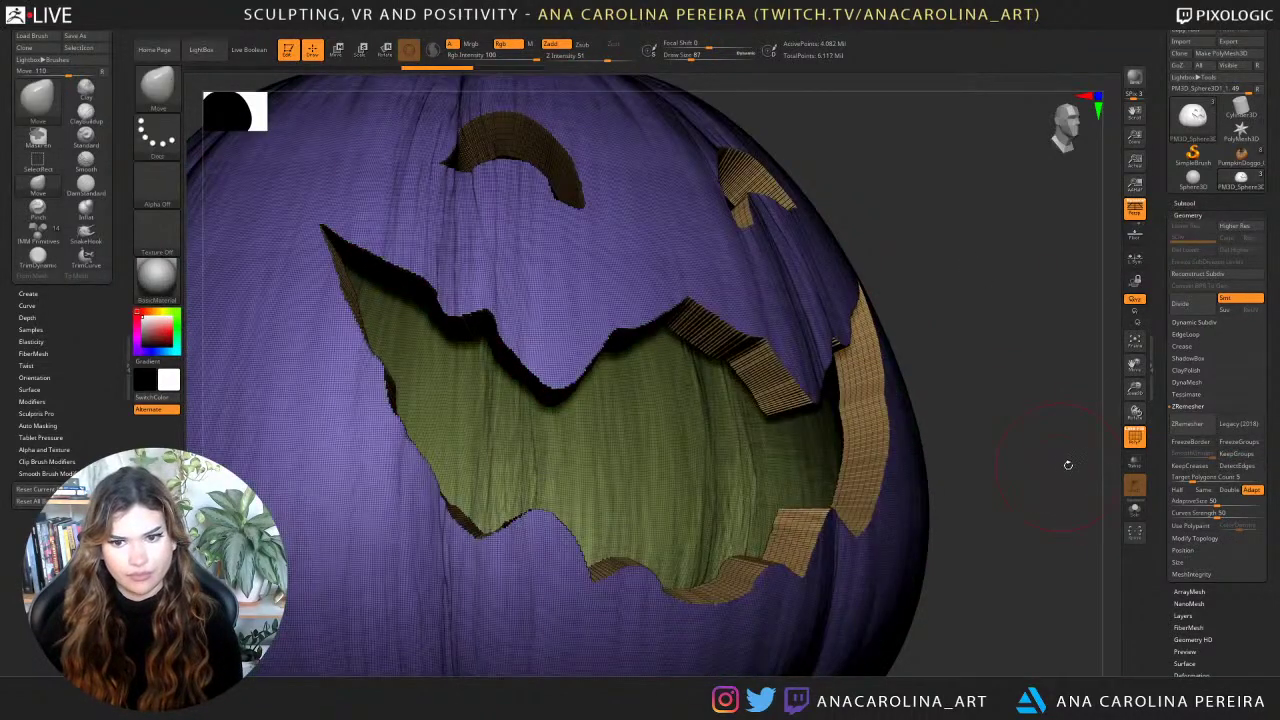
click(1188, 424)
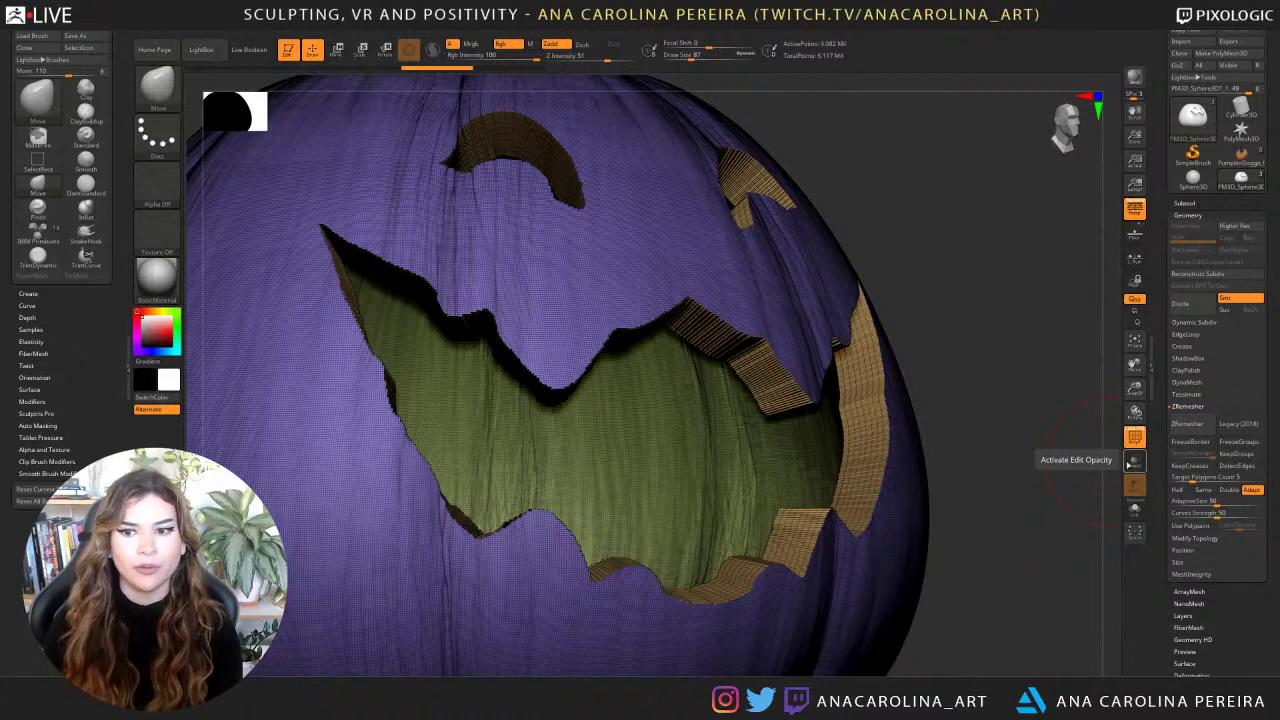
drag(952, 186, 934, 178)
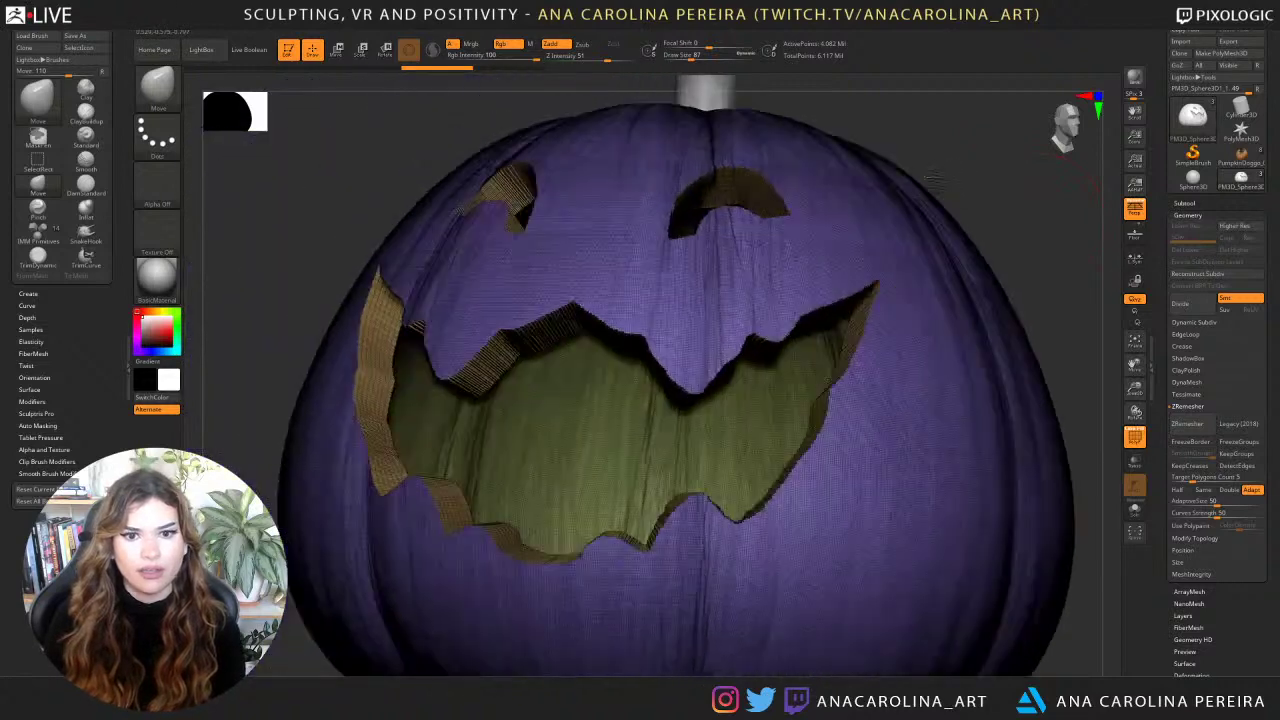
Hide the pumpkin's wireframe, frame it and make a separate PolyMesh3D copy of the carved pumpkin.
mouse_move(932, 178)
right_down()
mouse_move(920, 150)
mouse_move(949, 206)
mouse_move(988, 222)
mouse_move(1038, 302)
mouse_move(1036, 425)
mouse_move(985, 337)
mouse_move(1011, 363)
mouse_move(1003, 414)
mouse_move(983, 378)
mouse_move(1020, 289)
right_up()
click(1143, 444)
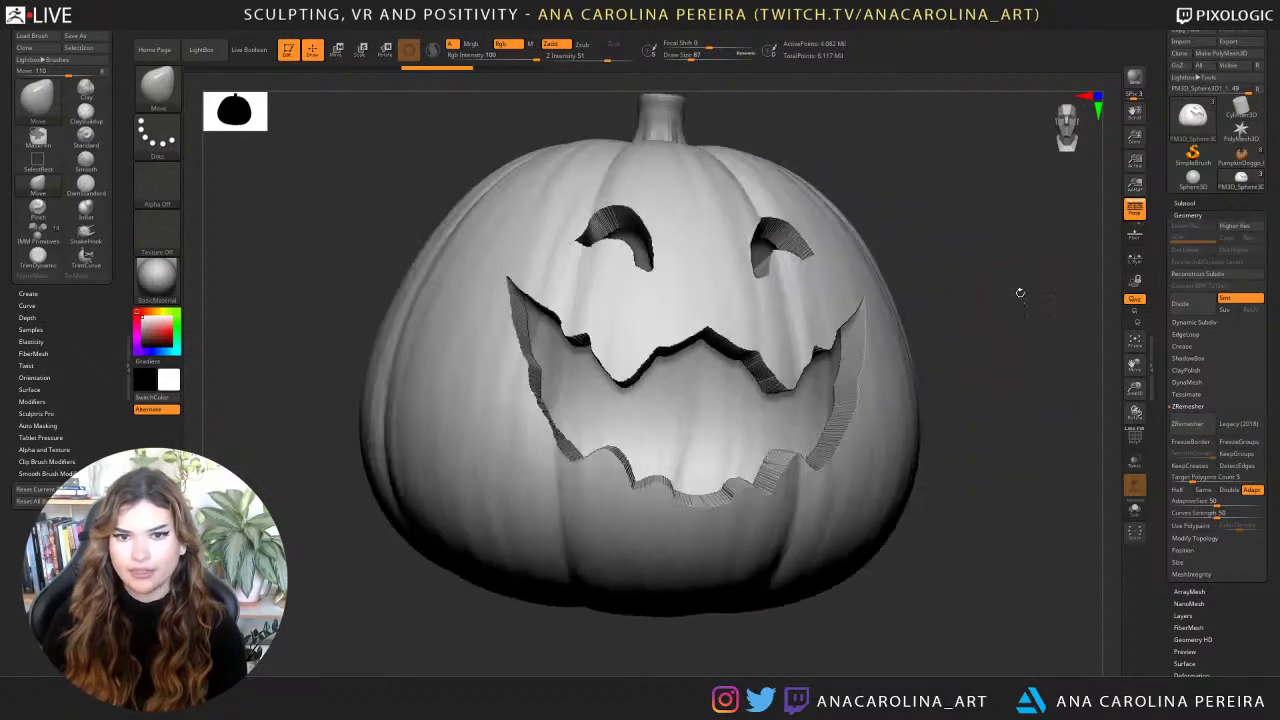
key(f)
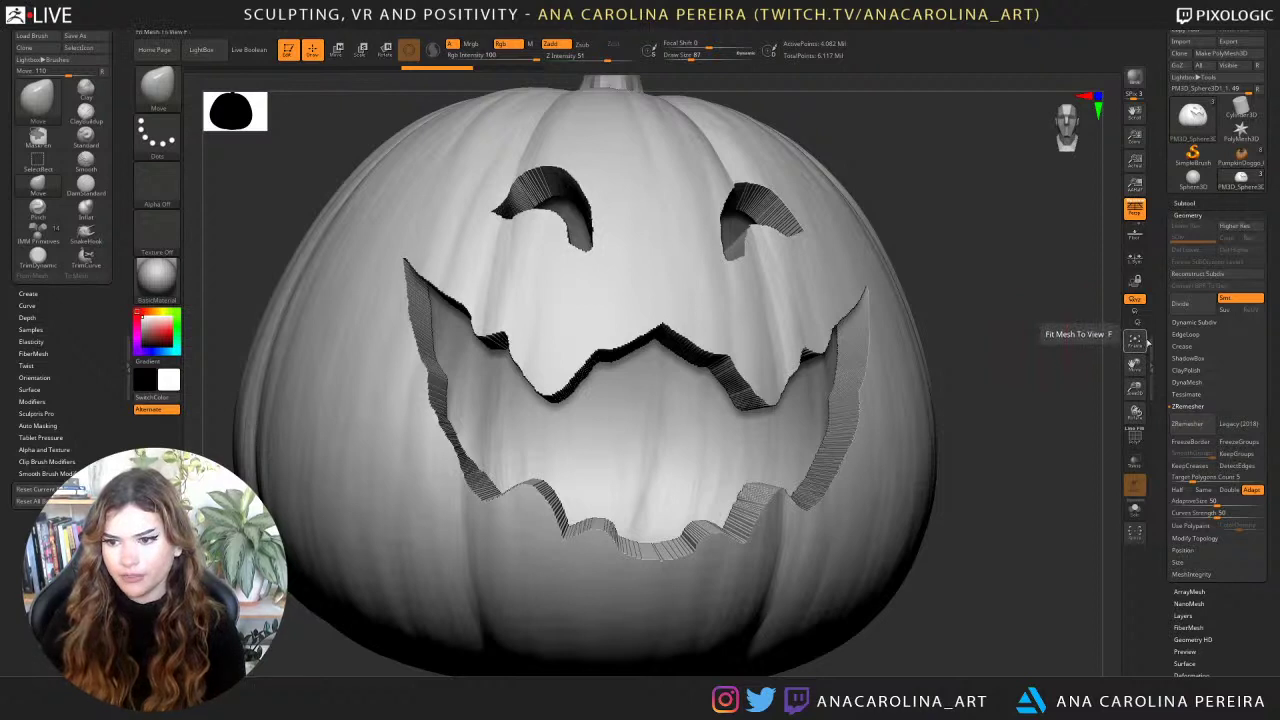
click(1194, 322)
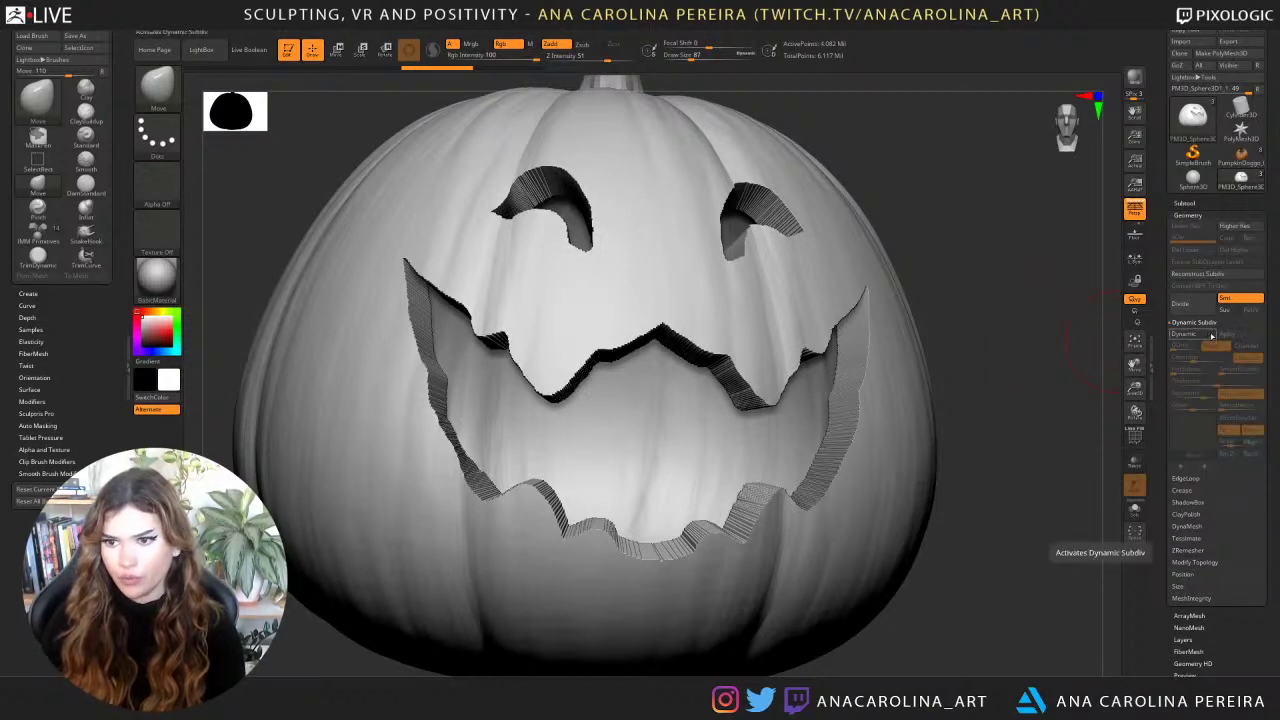
click(1199, 325)
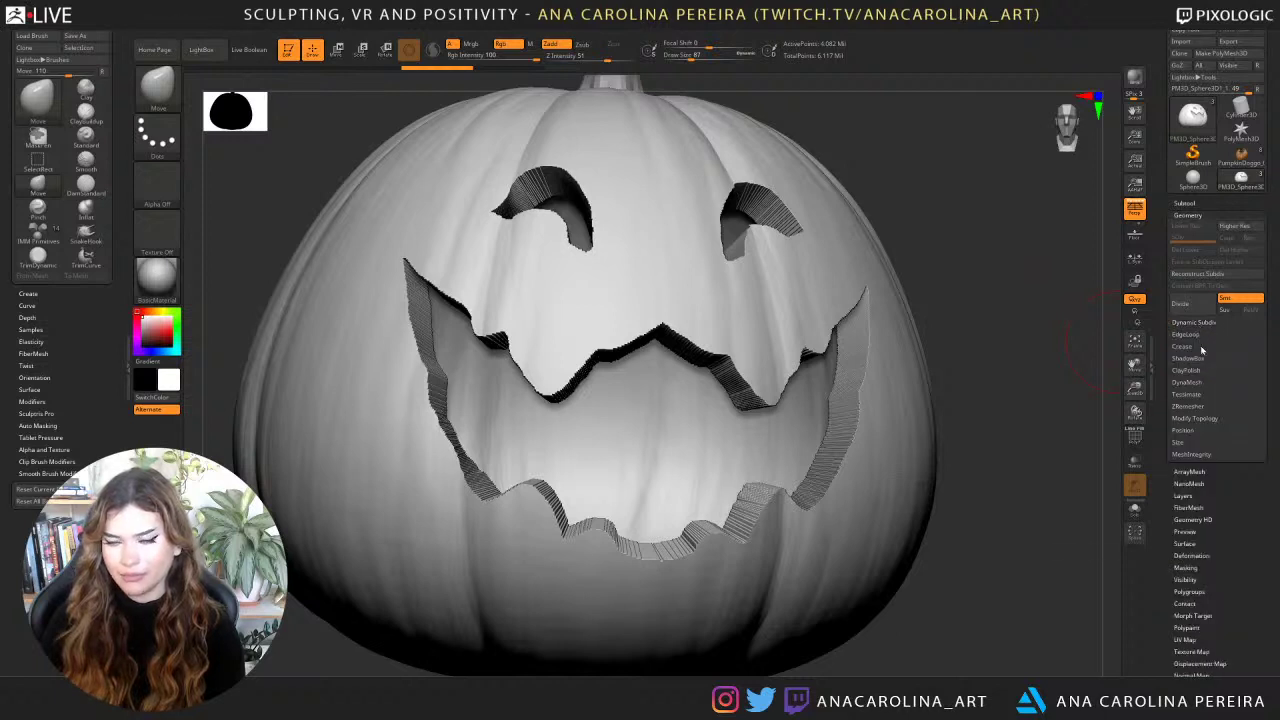
click(1236, 55)
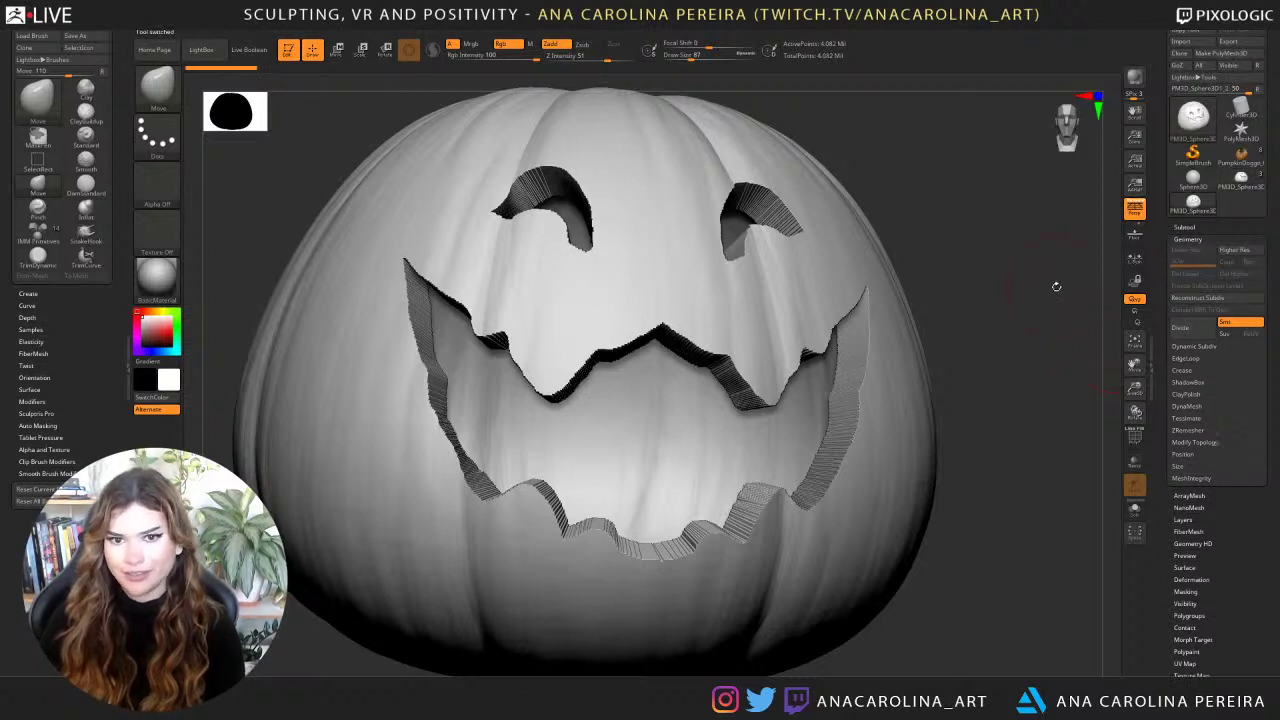
Try to ZRemesh the separate pumpkin copy with Keep Groups enabled, then undo the remesh.
drag(1056, 287, 1082, 292)
click(1190, 429)
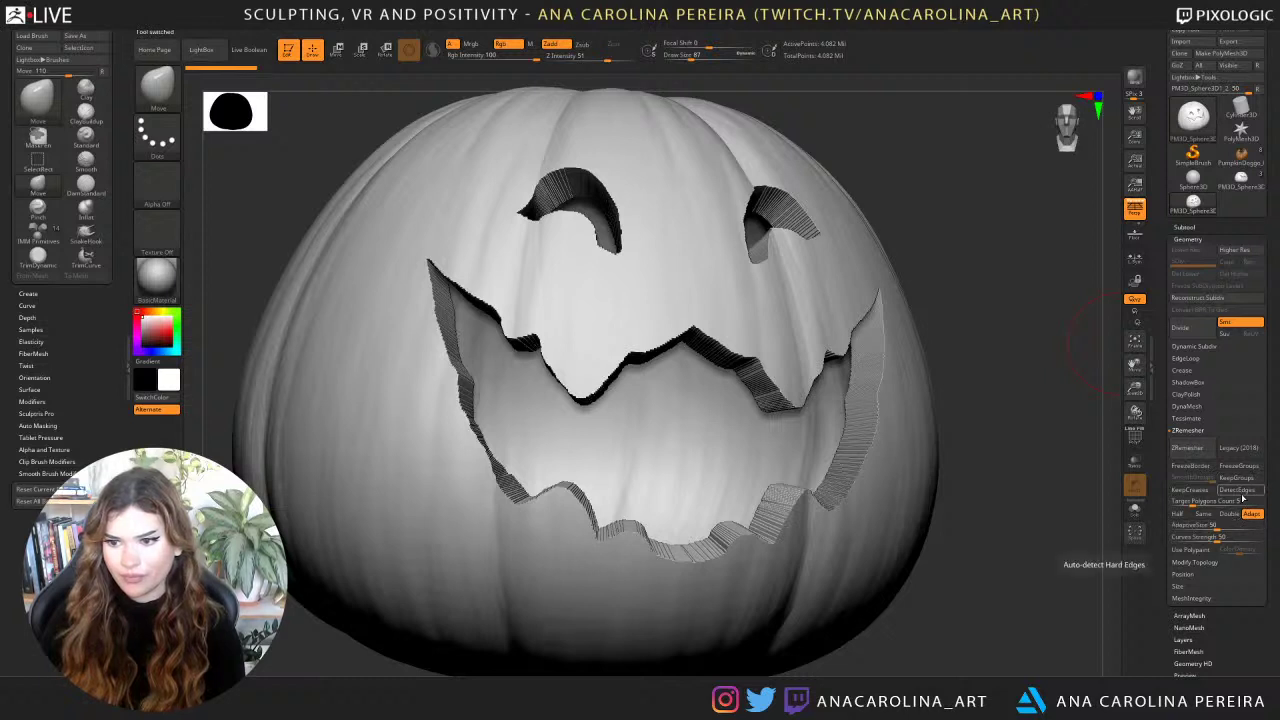
click(1238, 478)
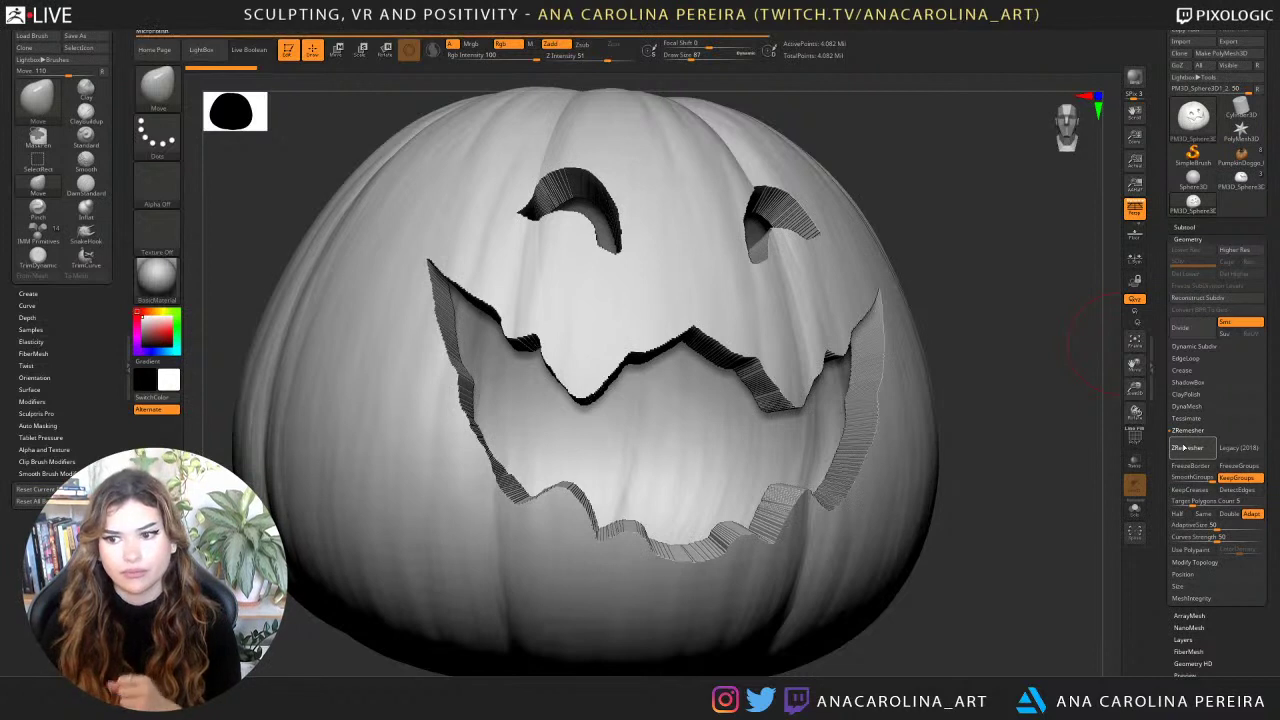
click(1185, 447)
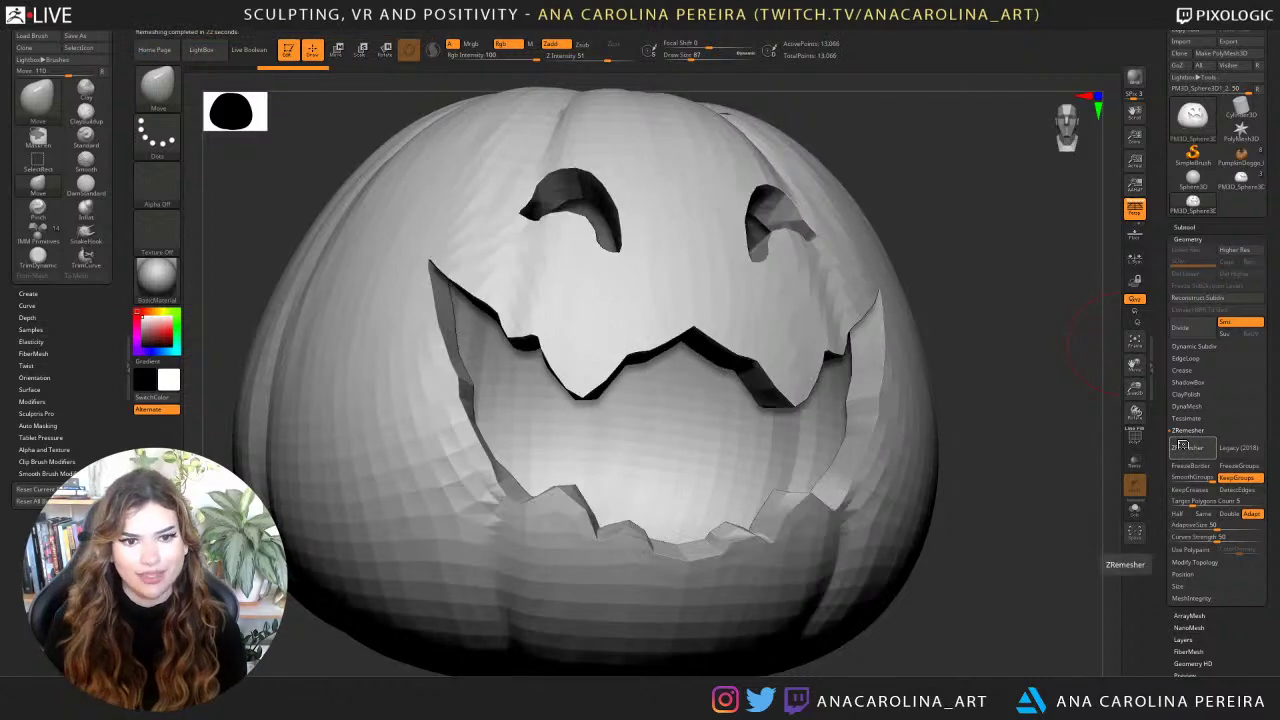
drag(966, 394, 1019, 429)
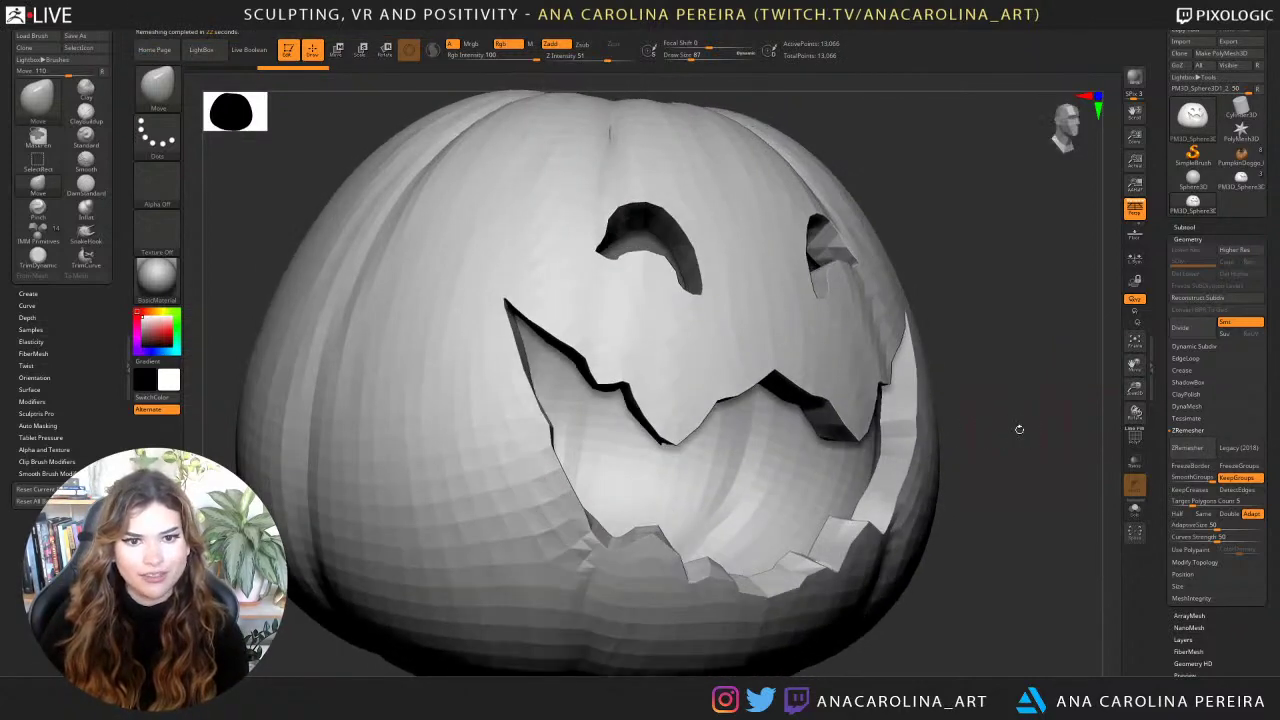
key(ctrl+z)
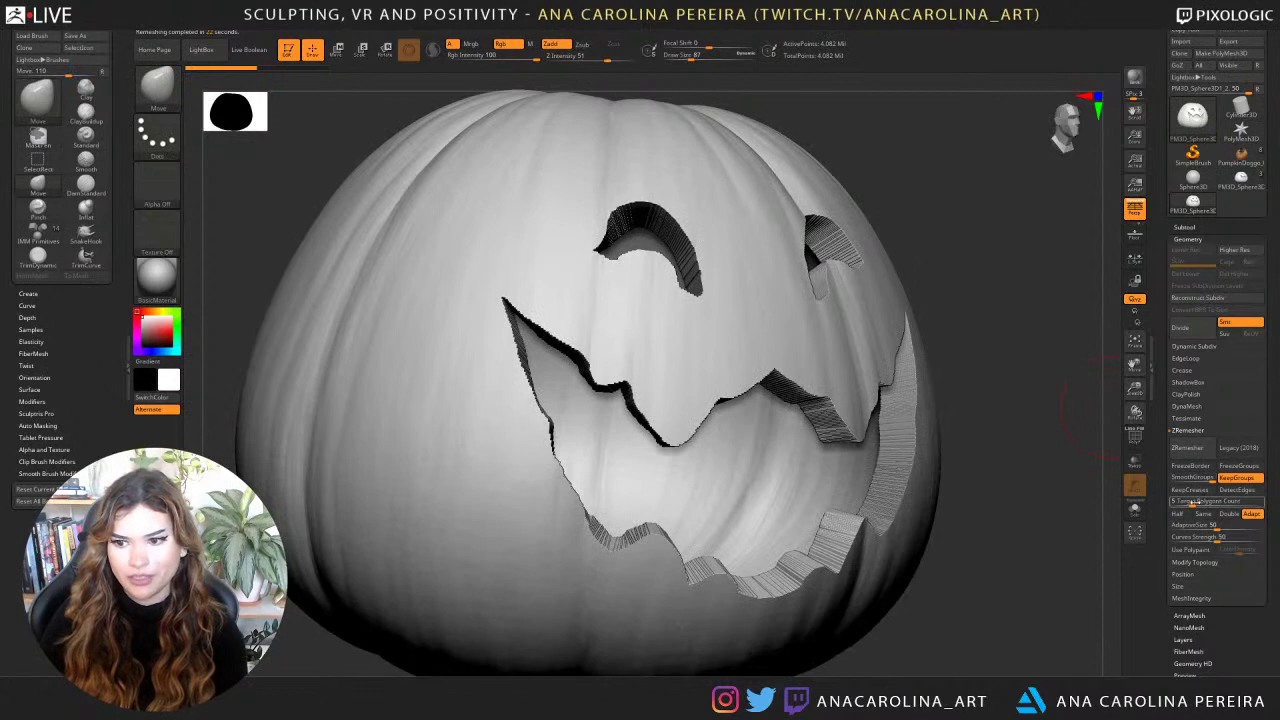
Raise the ZRemesher target polygons count of the pumpkin copy to about 62.
drag(1193, 504, 1217, 504)
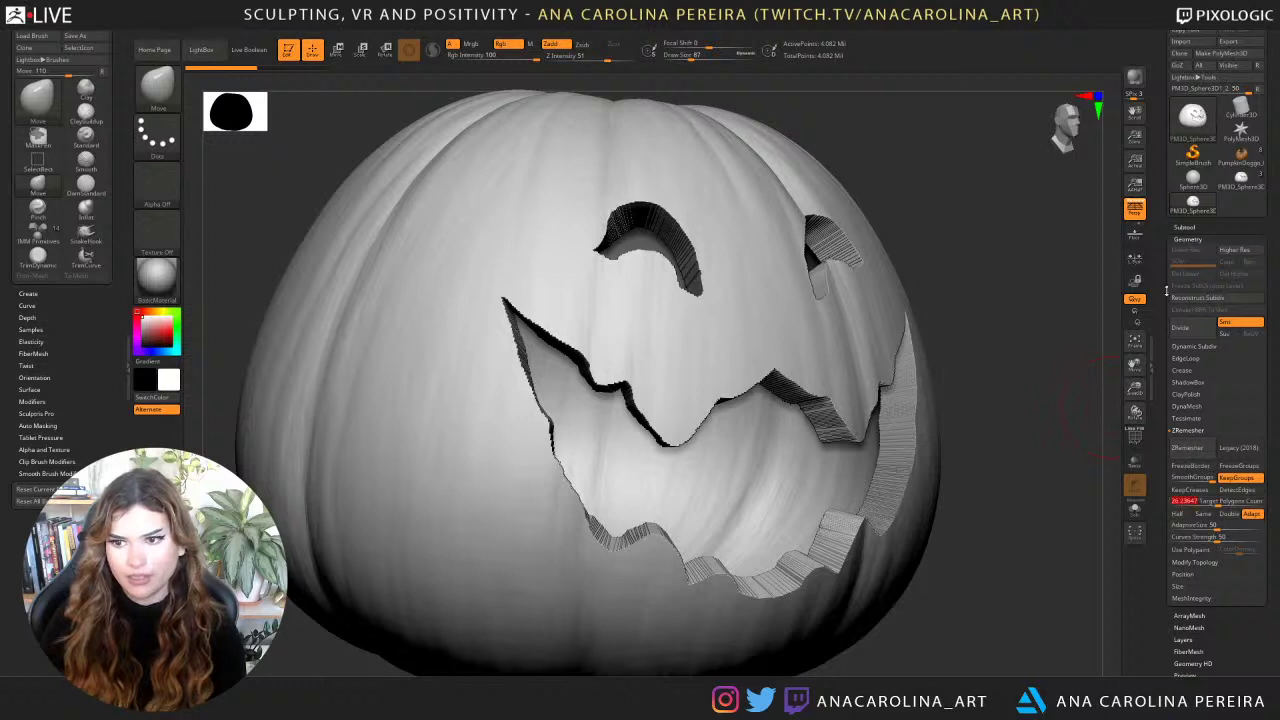
click(1180, 229)
mouse_move(1186, 253)
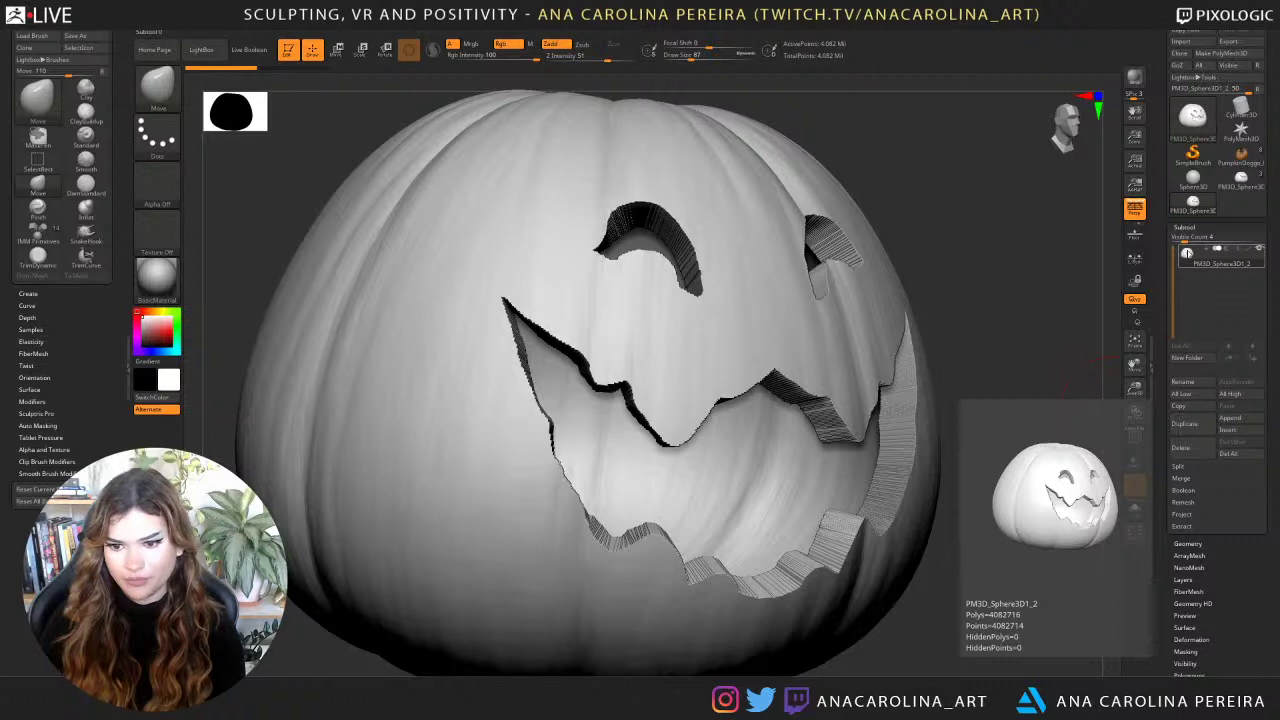
drag(1227, 563, 1213, 513)
click(1188, 486)
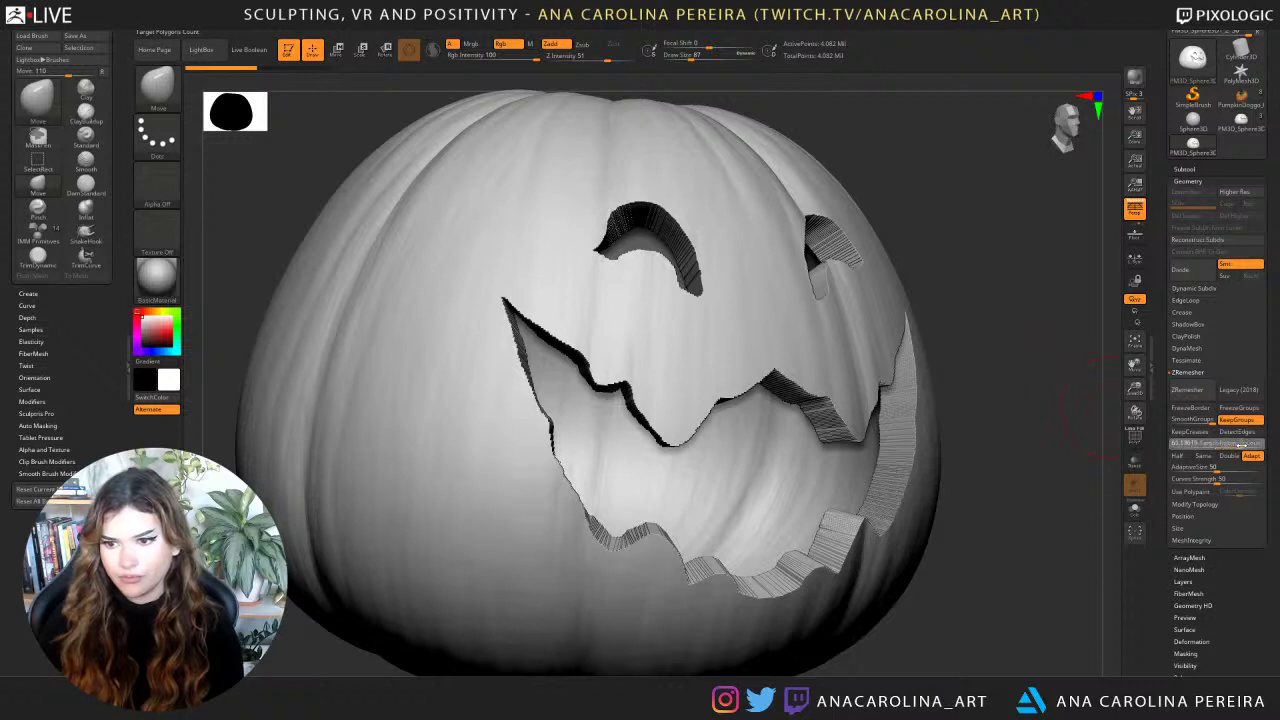
click(1242, 445)
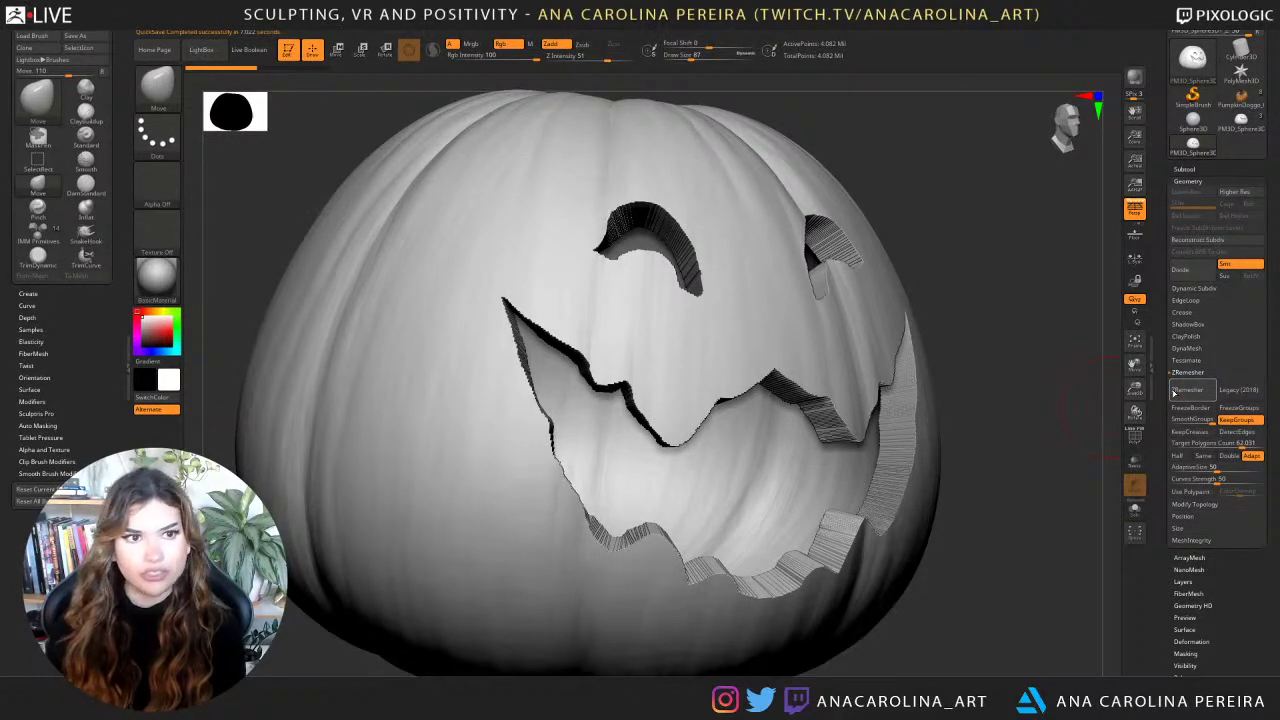
Display the polygroup wireframe on the pumpkin copy and smooth the cut edges around its mouth.
drag(978, 252, 954, 284)
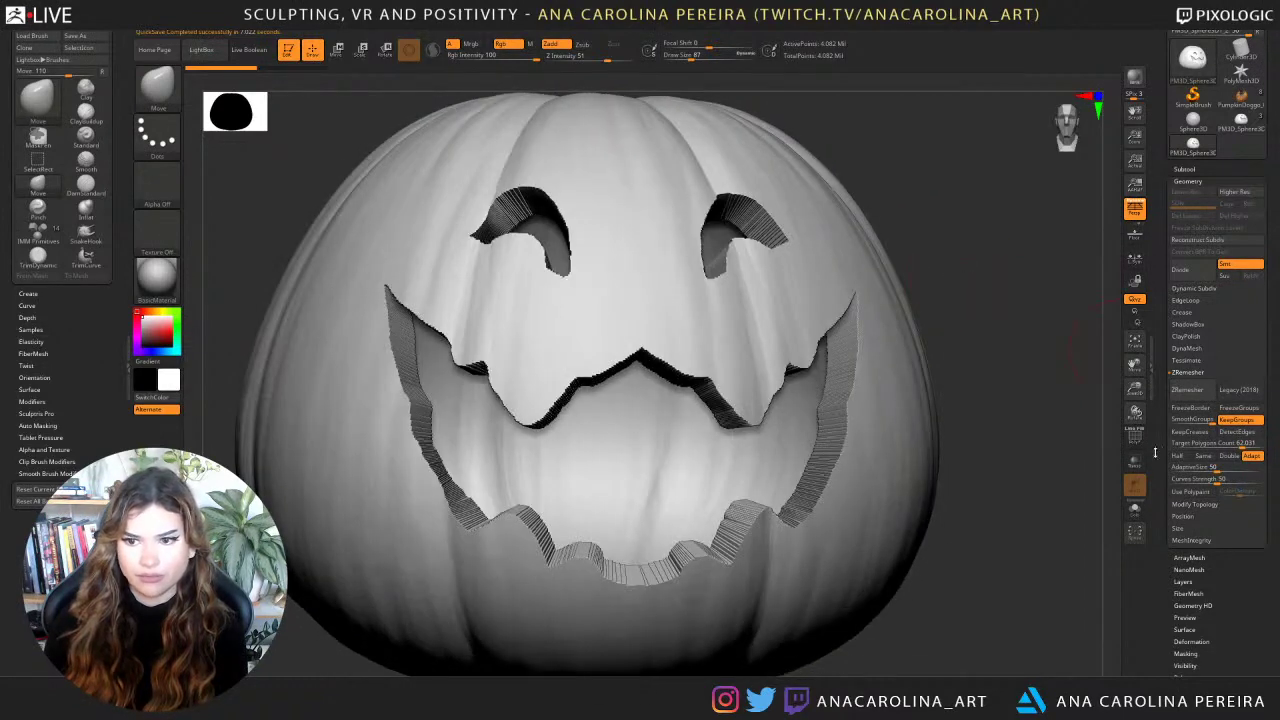
click(1134, 436)
drag(1075, 434, 1067, 420)
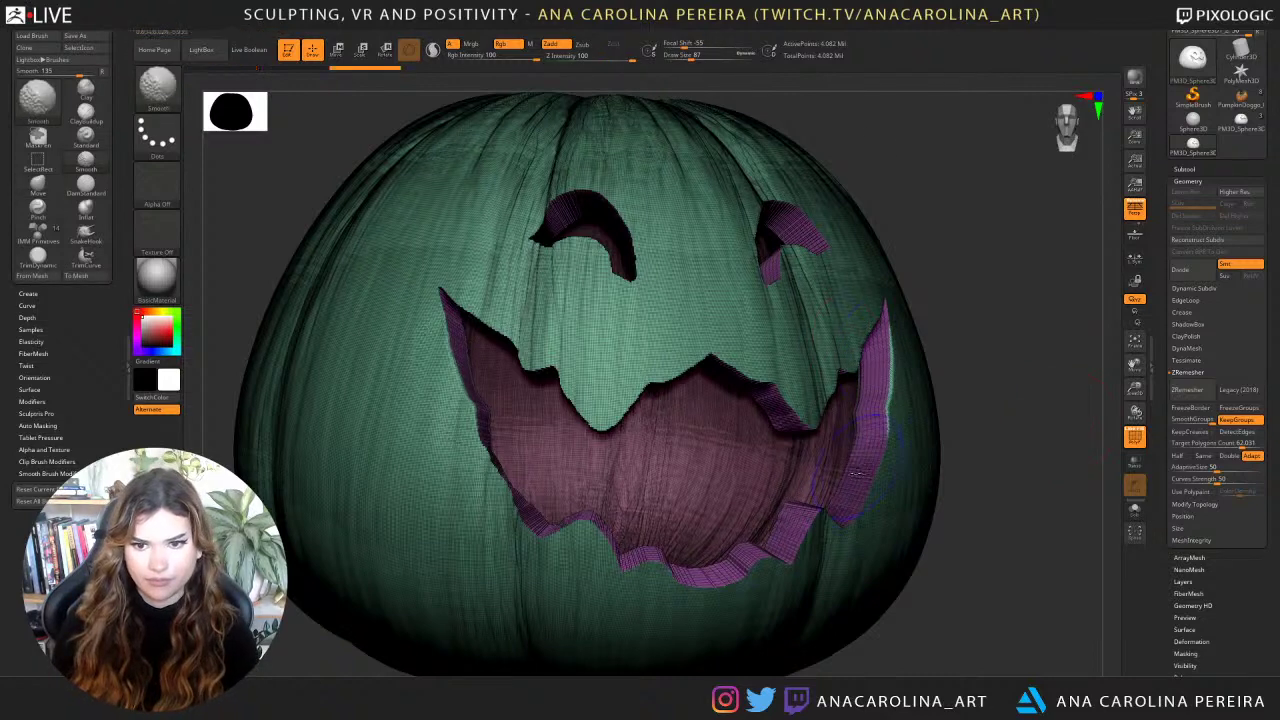
mouse_move(977, 320)
mouse_down()
mouse_move(937, 369)
mouse_move(870, 369)
mouse_up()
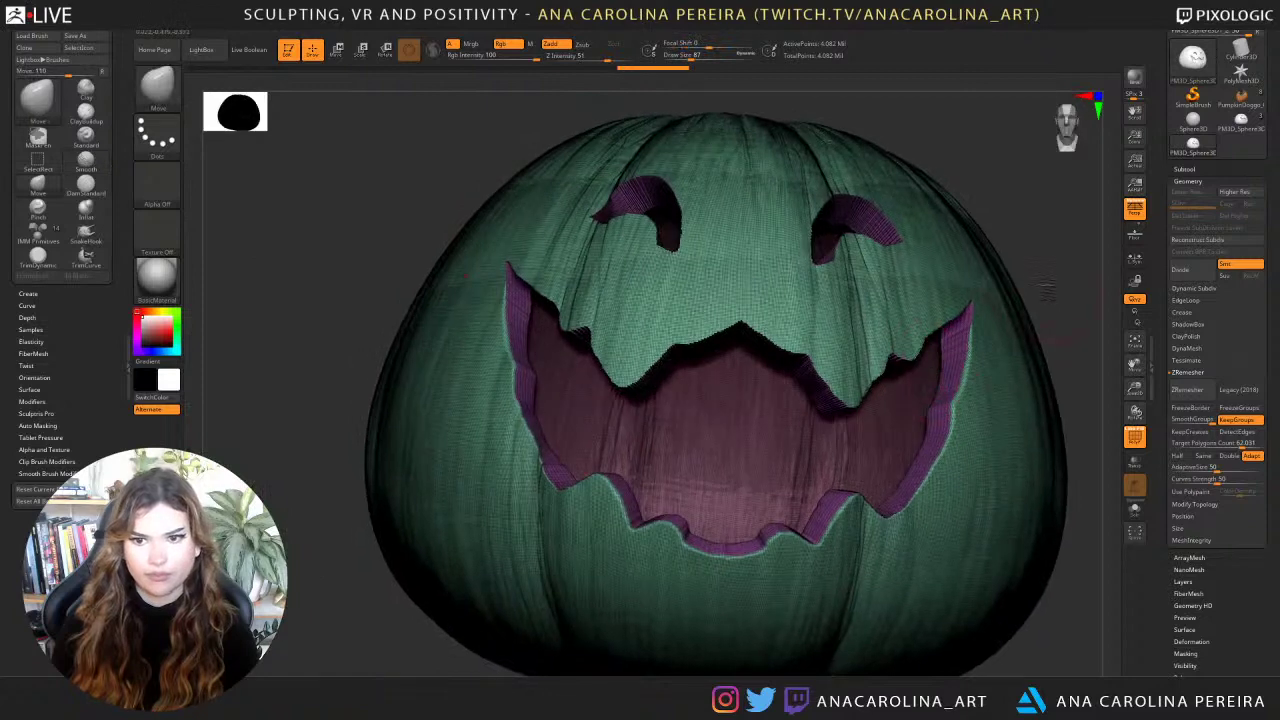
mouse_move(1046, 291)
mouse_down()
mouse_move(1022, 262)
mouse_move(985, 273)
mouse_up()
shift+drag(938, 355, 874, 386)
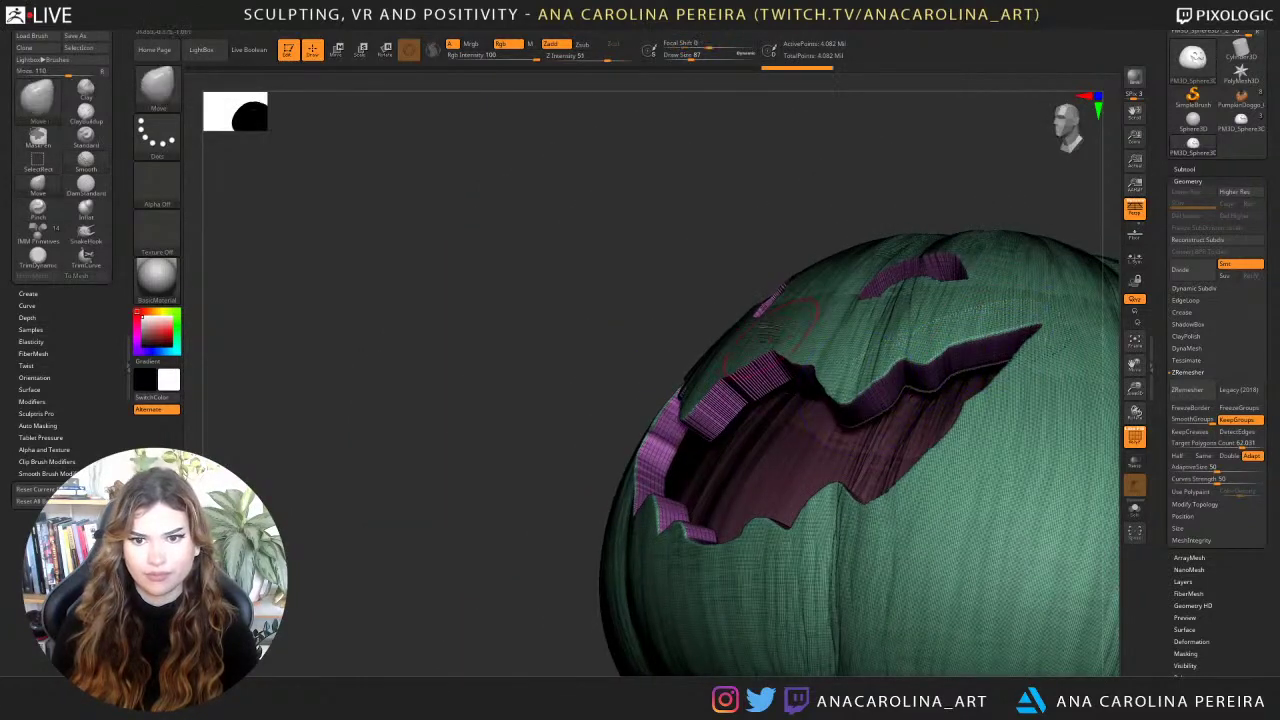
drag(707, 266, 731, 374)
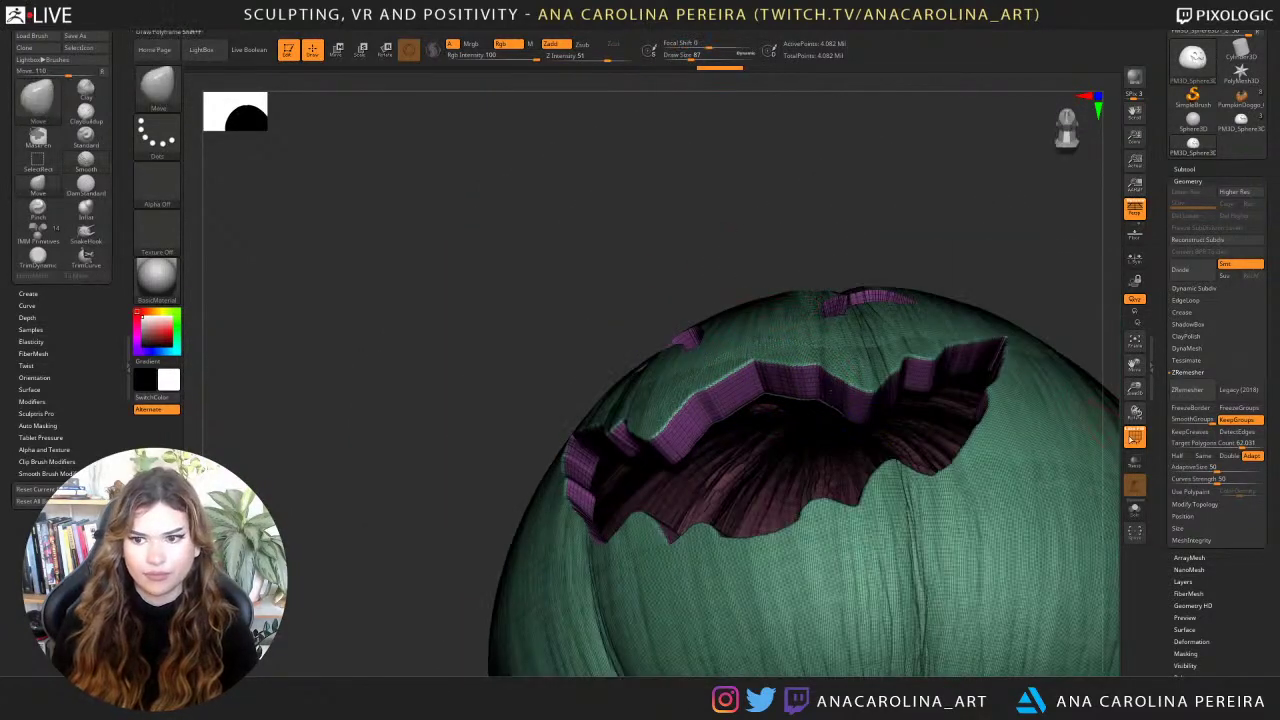
Isolate the pumpkin copy in Solo mode without the wireframe and smooth the jagged edges of its eye cut-outs.
click(1133, 511)
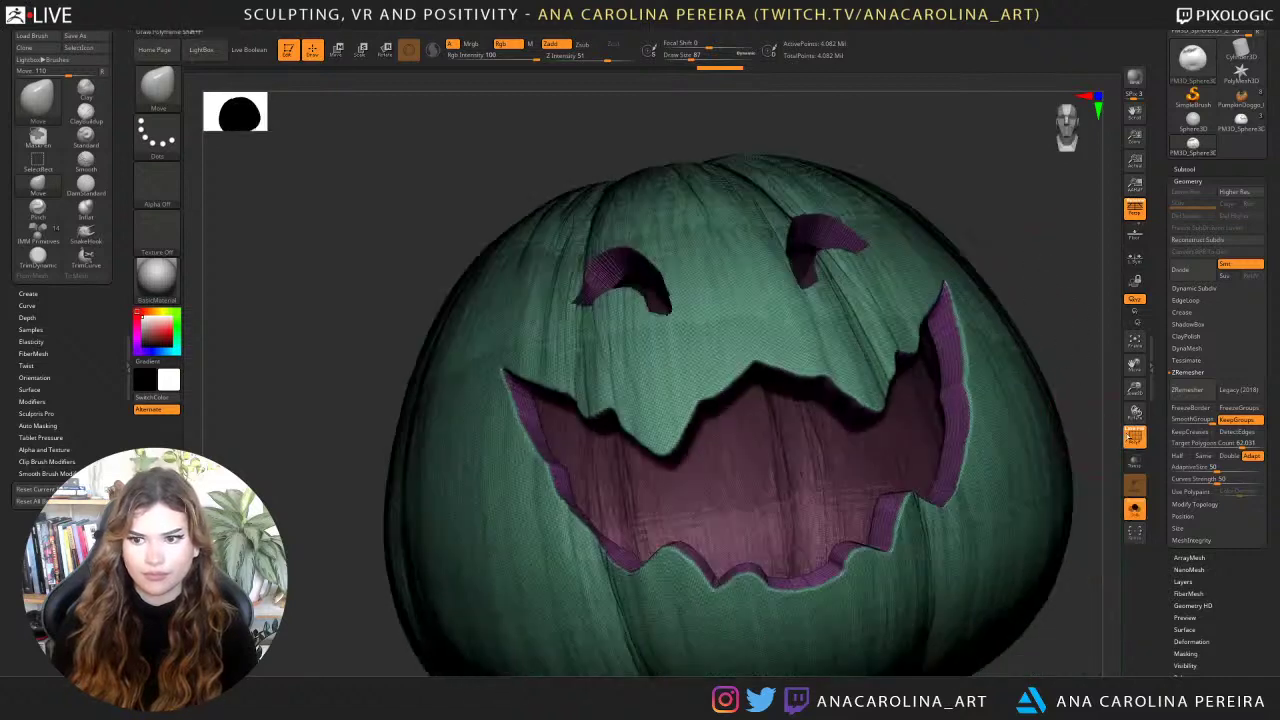
key(shift+f)
drag(1075, 343, 989, 286)
mouse_move(1024, 342)
mouse_down()
mouse_move(1034, 393)
mouse_move(990, 230)
mouse_up()
drag(914, 157, 870, 140)
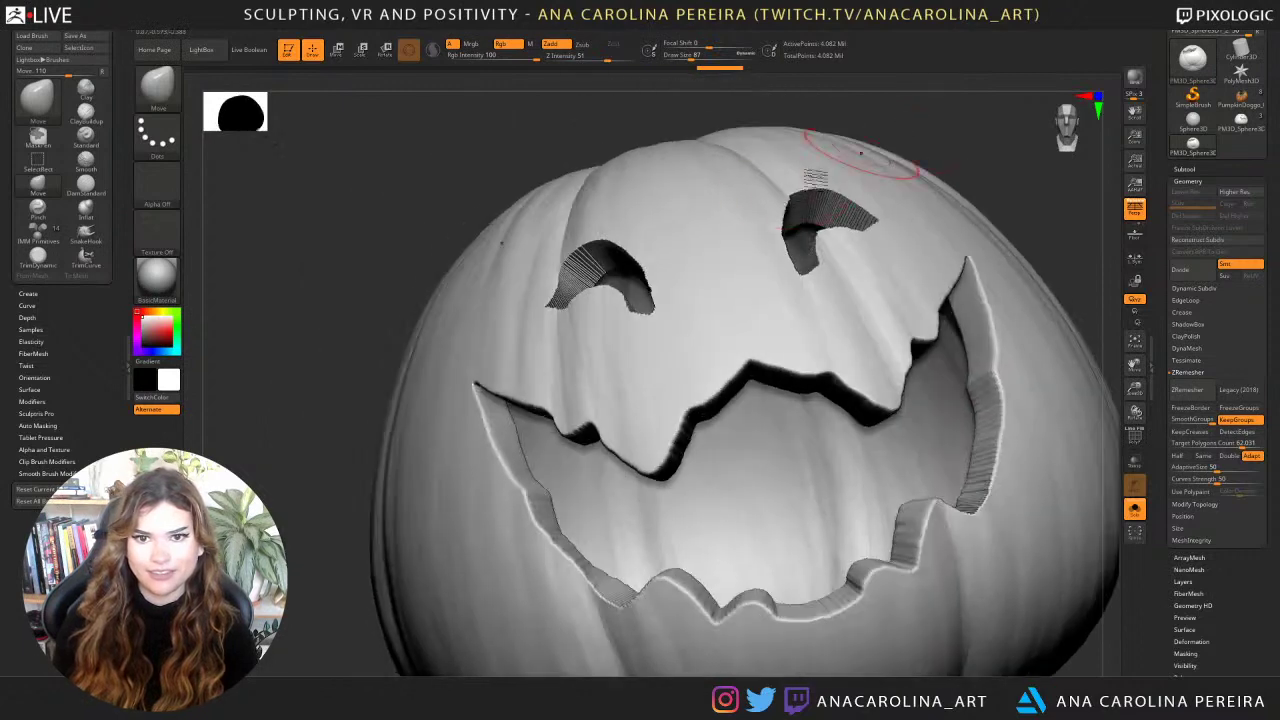
mouse_move(814, 176)
shift+mouse_down()
mouse_move(862, 228)
mouse_move(853, 218)
shift+mouse_up()
right_drag(896, 220, 794, 211)
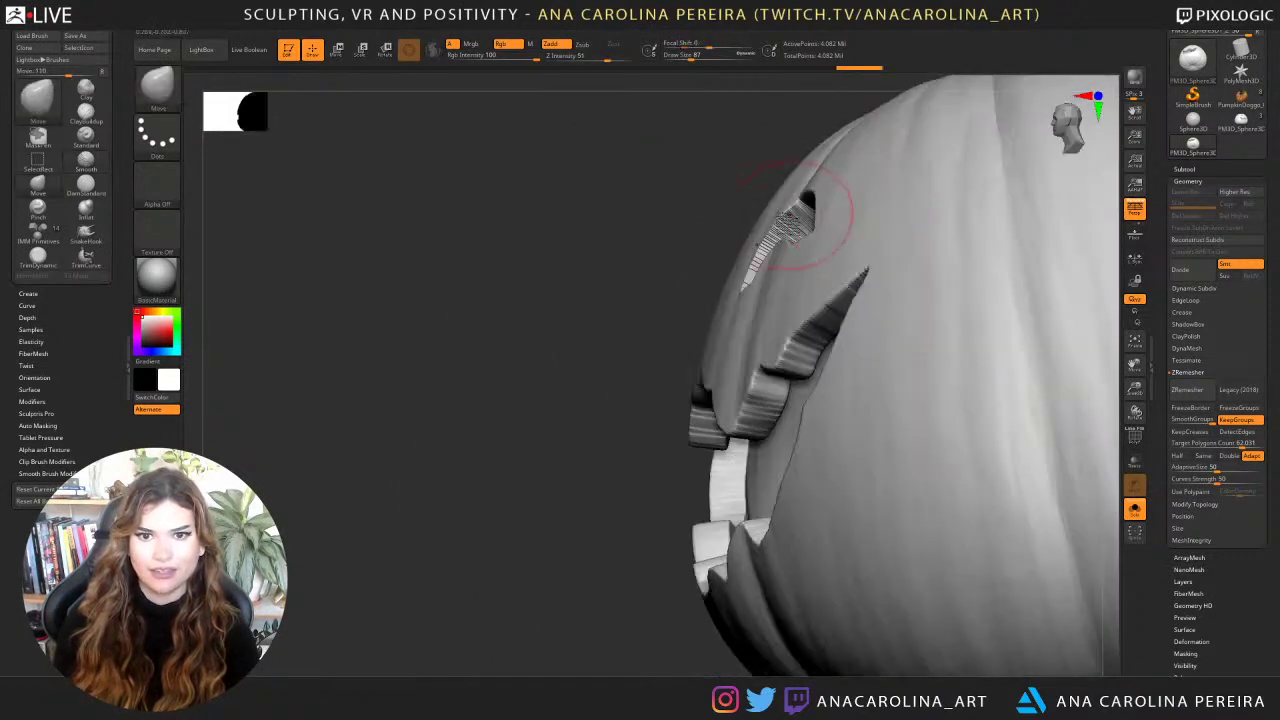
shift+drag(795, 215, 768, 258)
drag(726, 166, 757, 214)
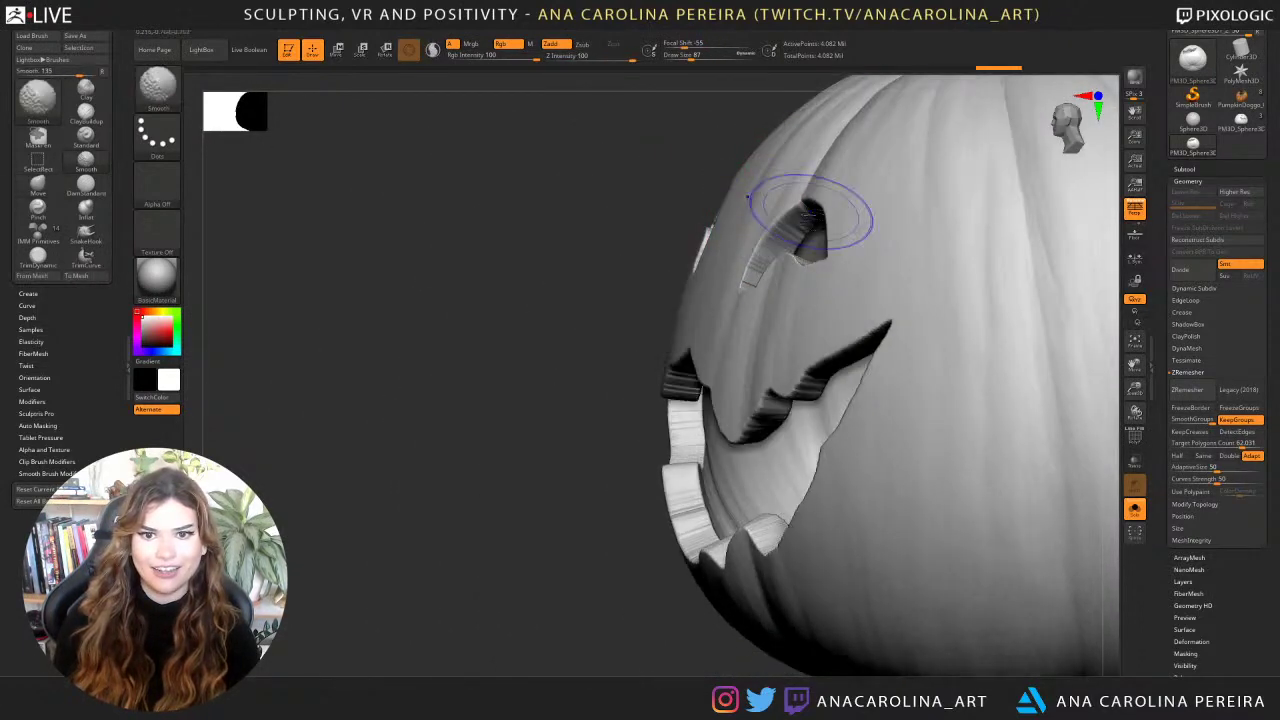
Smooth the remaining rough eye edges from below and reduce the brush draw size to 23.
drag(578, 285, 663, 277)
mouse_move(525, 400)
mouse_down()
mouse_move(558, 571)
mouse_move(620, 580)
mouse_up()
mouse_move(850, 242)
shift+mouse_down()
mouse_move(832, 268)
mouse_move(765, 284)
mouse_move(802, 264)
mouse_move(838, 276)
shift+mouse_up()
key(space)
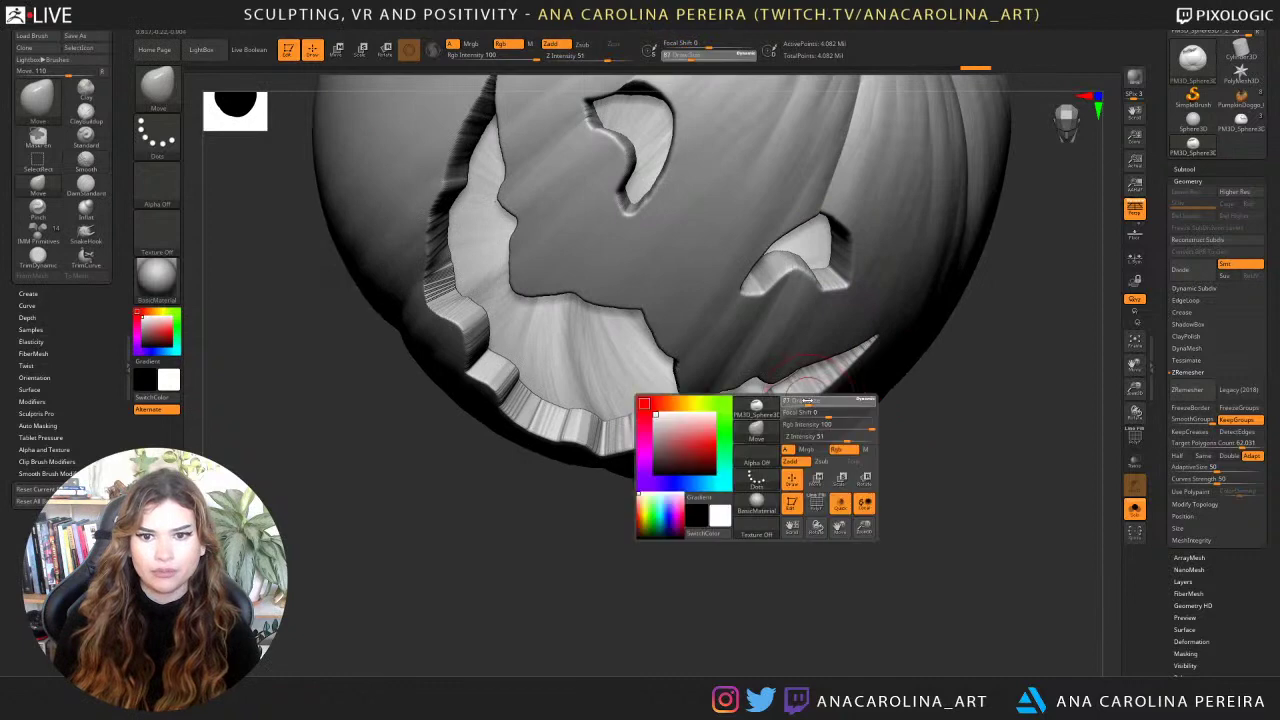
drag(830, 372, 843, 625)
ctrl+right_drag(843, 625, 867, 573)
drag(866, 572, 860, 566)
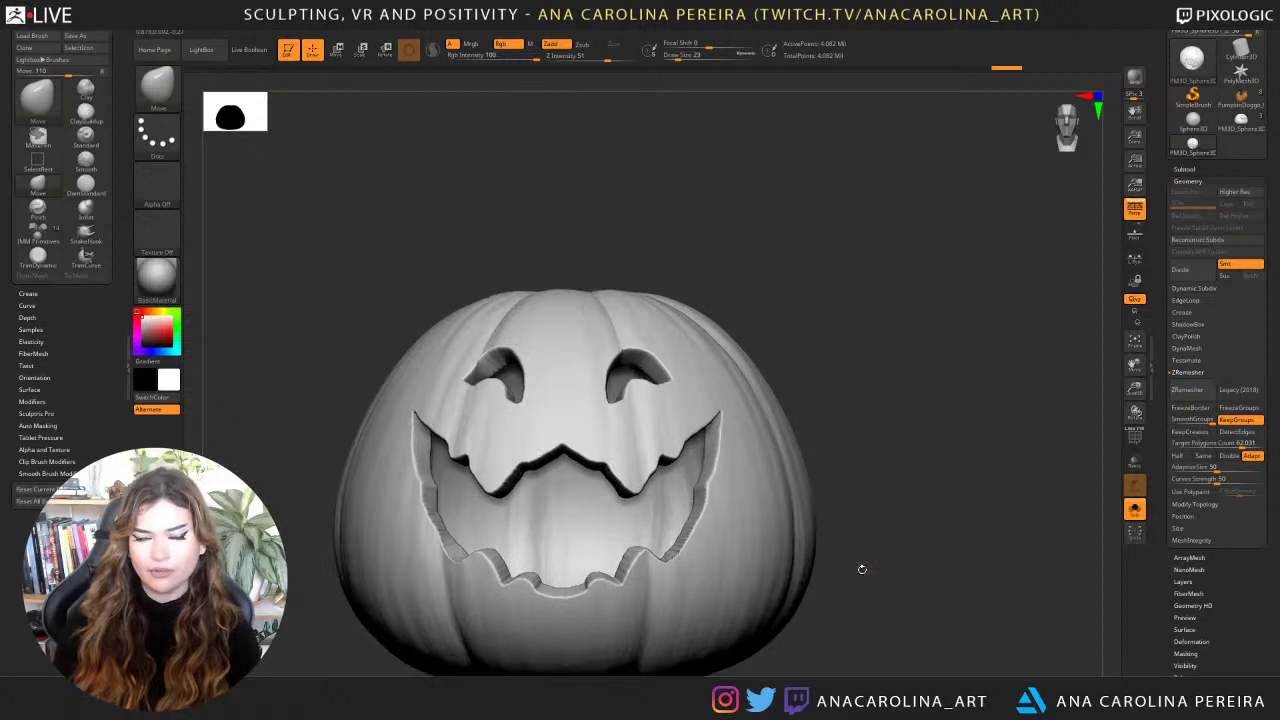
Switch back to the original multi-part pumpkin tool and delete its unsmoothed carved subtool PM3D_Sphere3D1_1.
click(1240, 119)
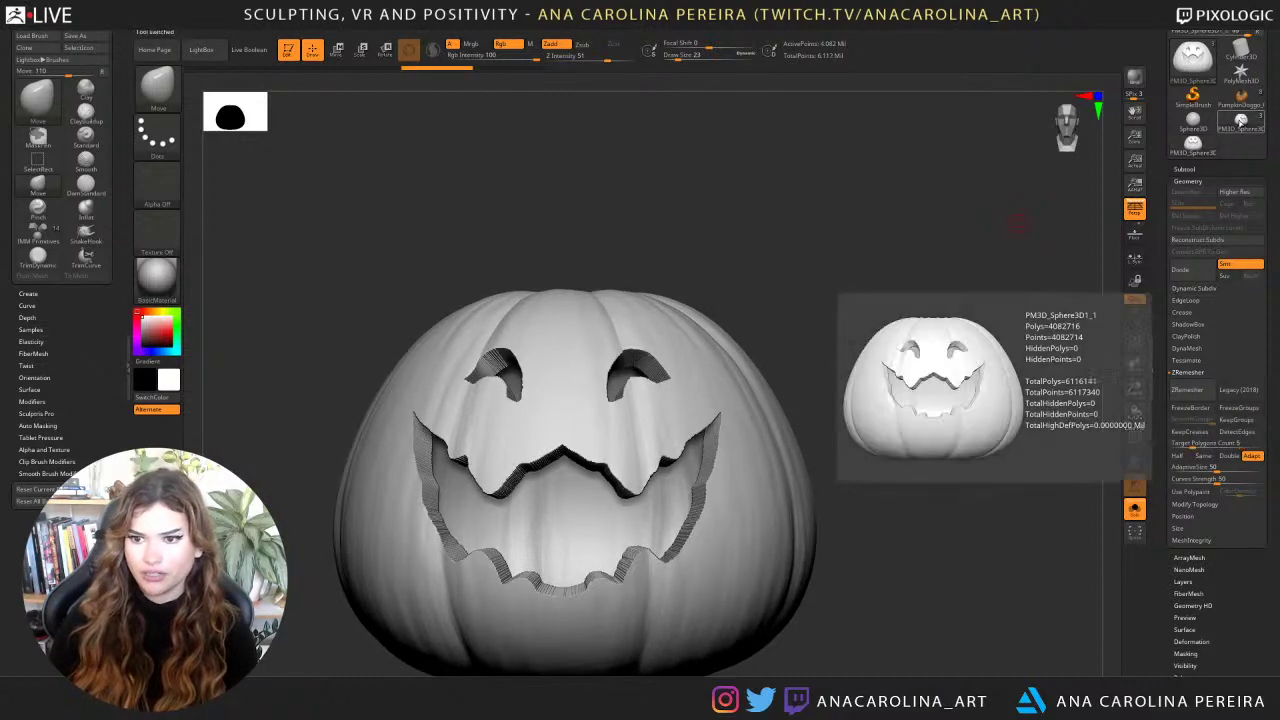
click(1176, 168)
click(1204, 396)
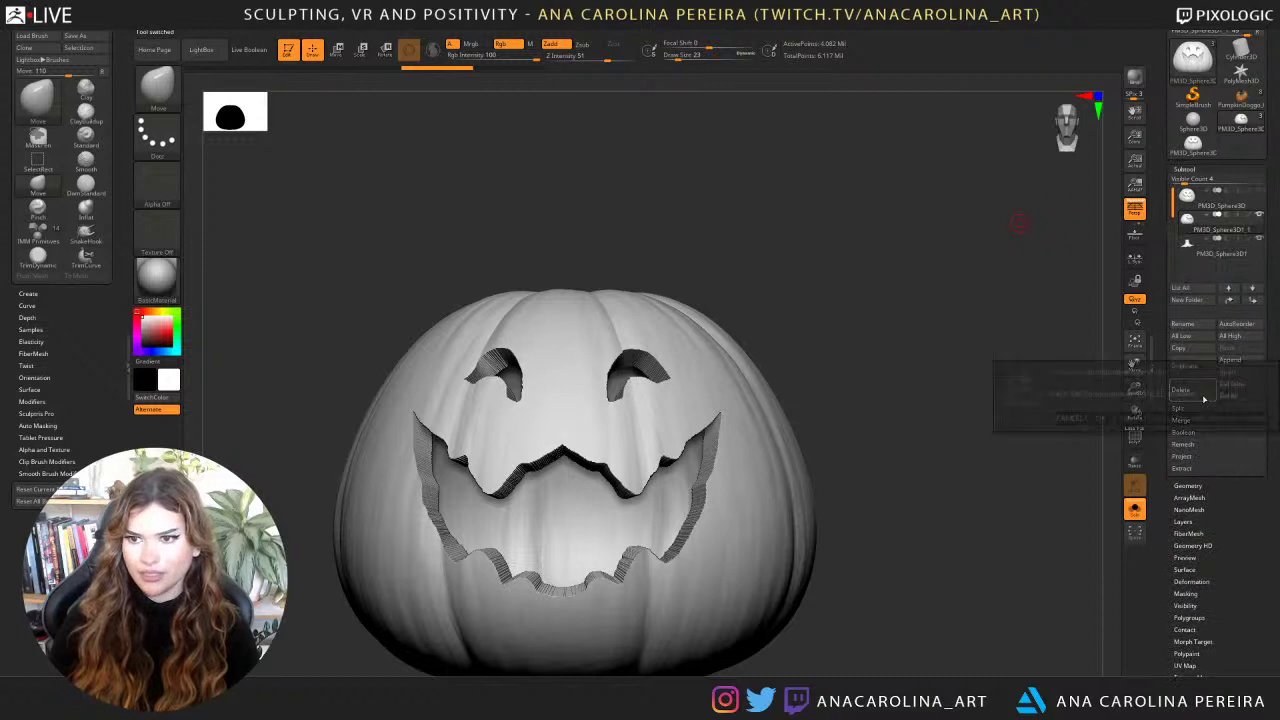
click(1100, 418)
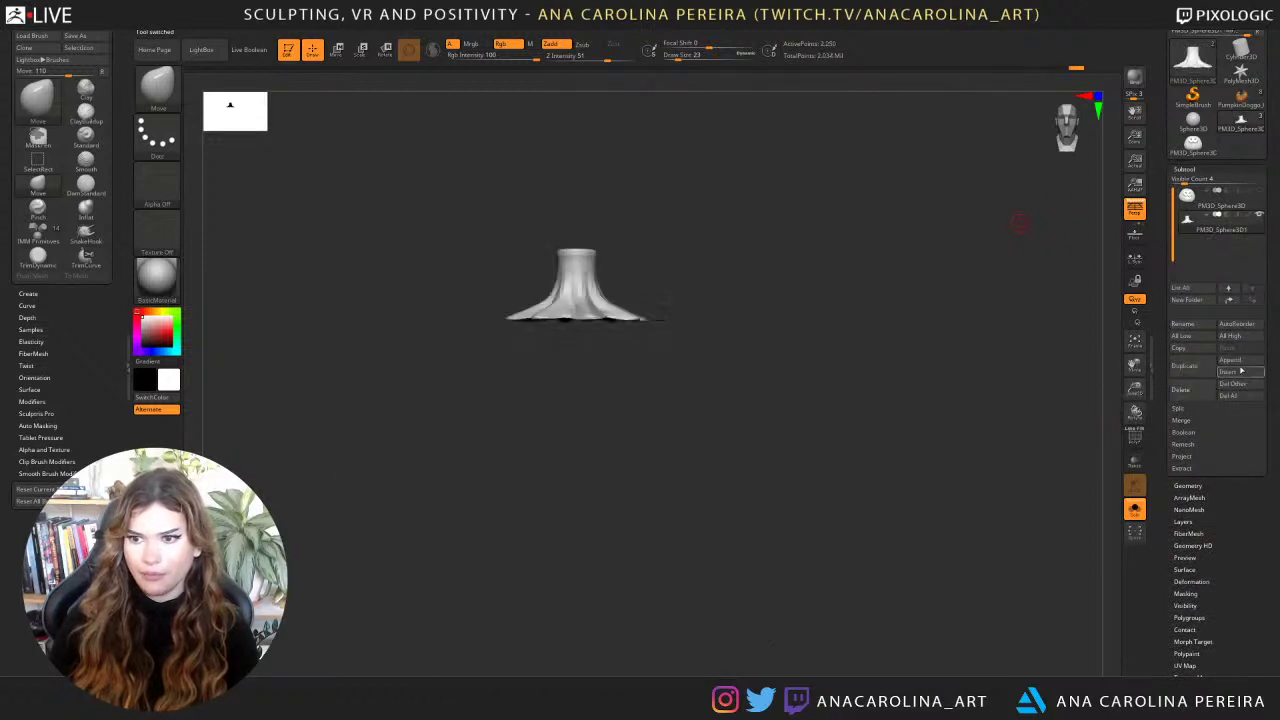
Append the smoothed pumpkin copy to the tool containing the stem and turn off Solo mode to show all subtools.
click(1234, 360)
click(1234, 360)
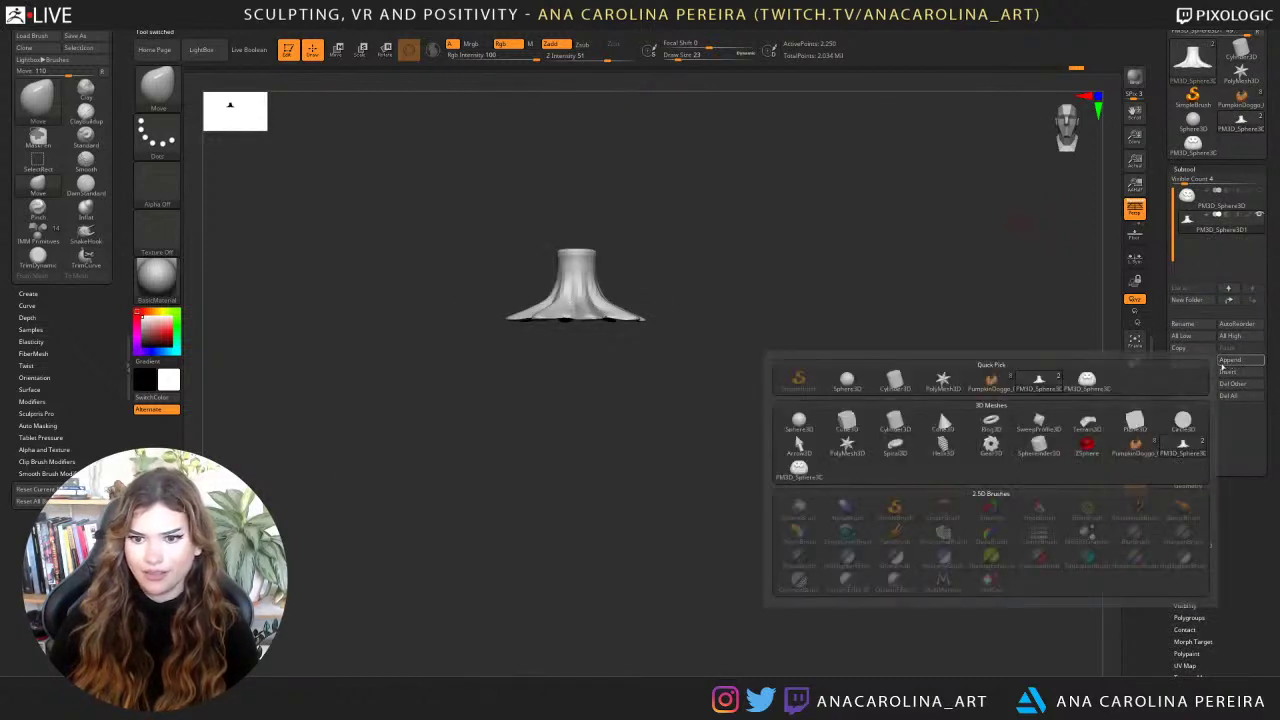
click(806, 468)
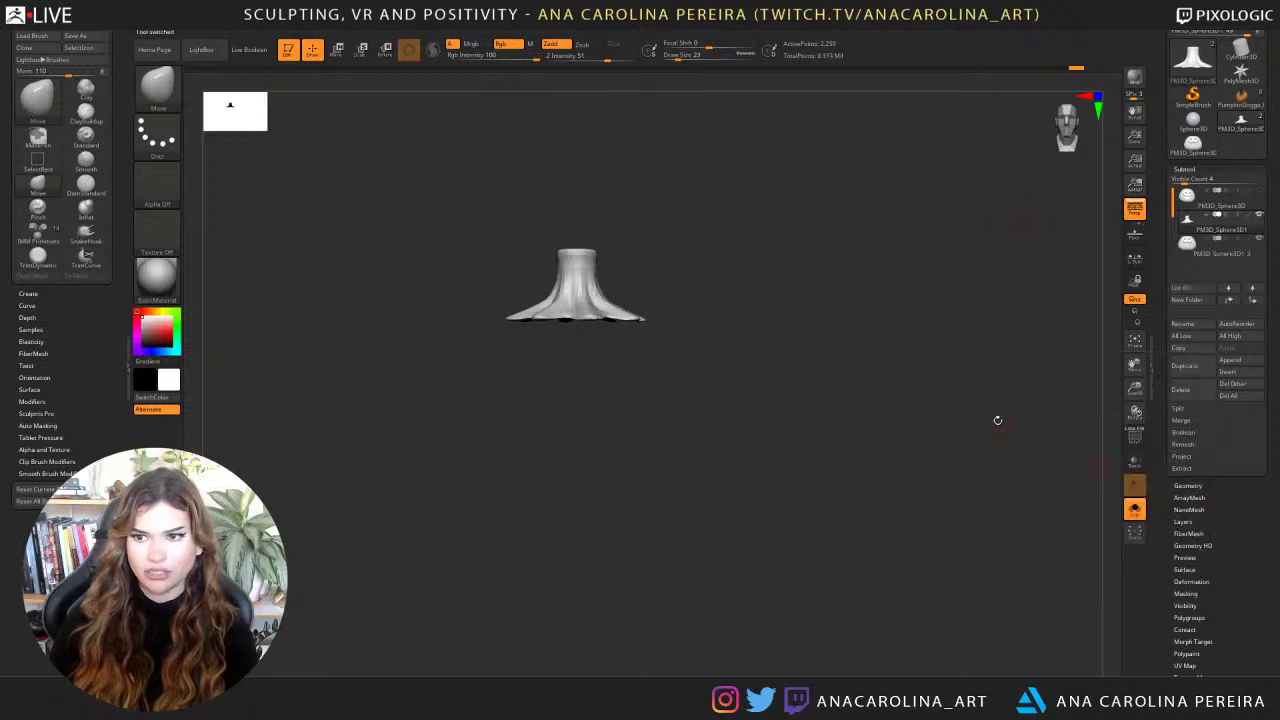
click(1135, 510)
drag(946, 474, 1018, 397)
drag(1012, 400, 1008, 398)
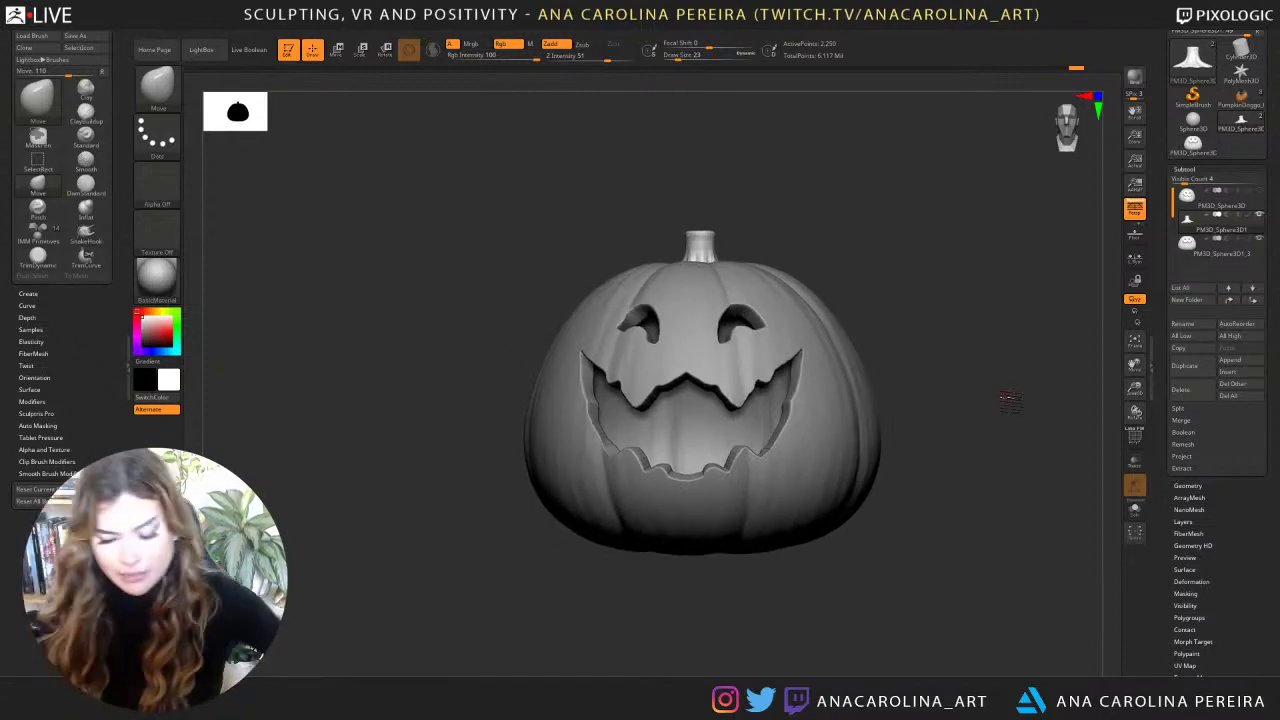
Set the draw size to 365, select the appended pumpkin subtool and pull the mouth's lower edge downward with the Move brush.
key(b)
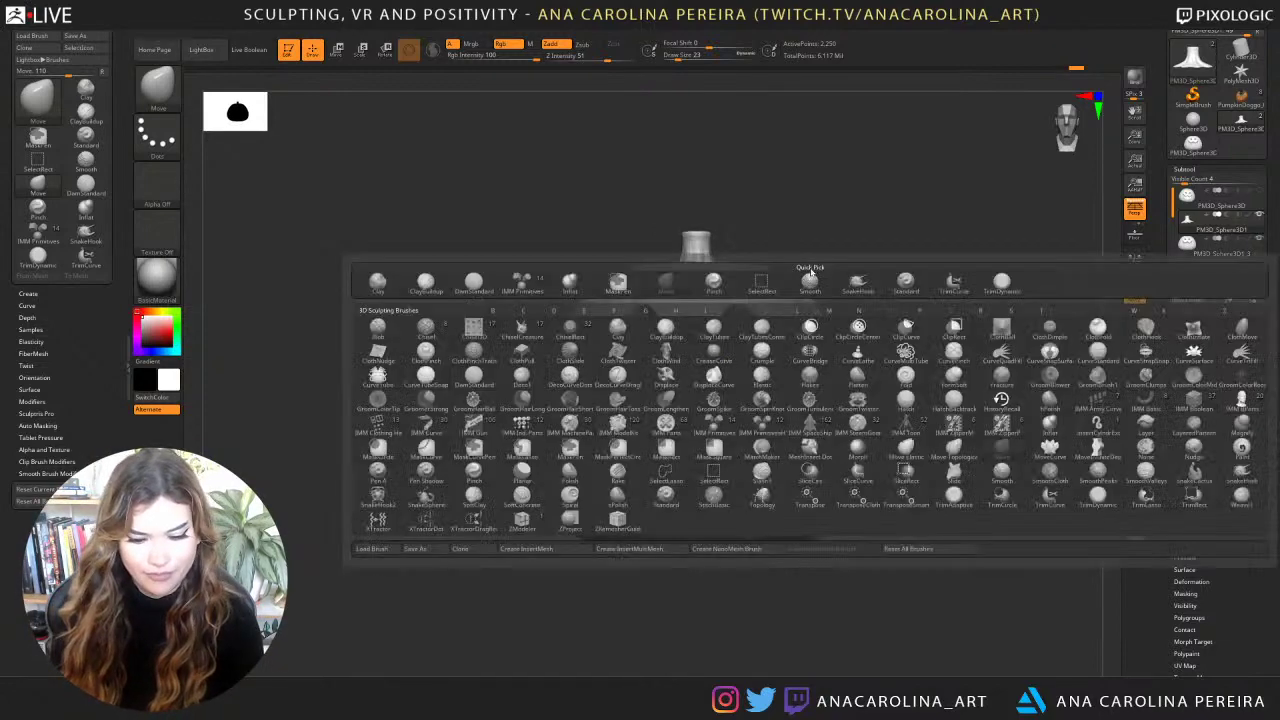
key(space)
key(space)
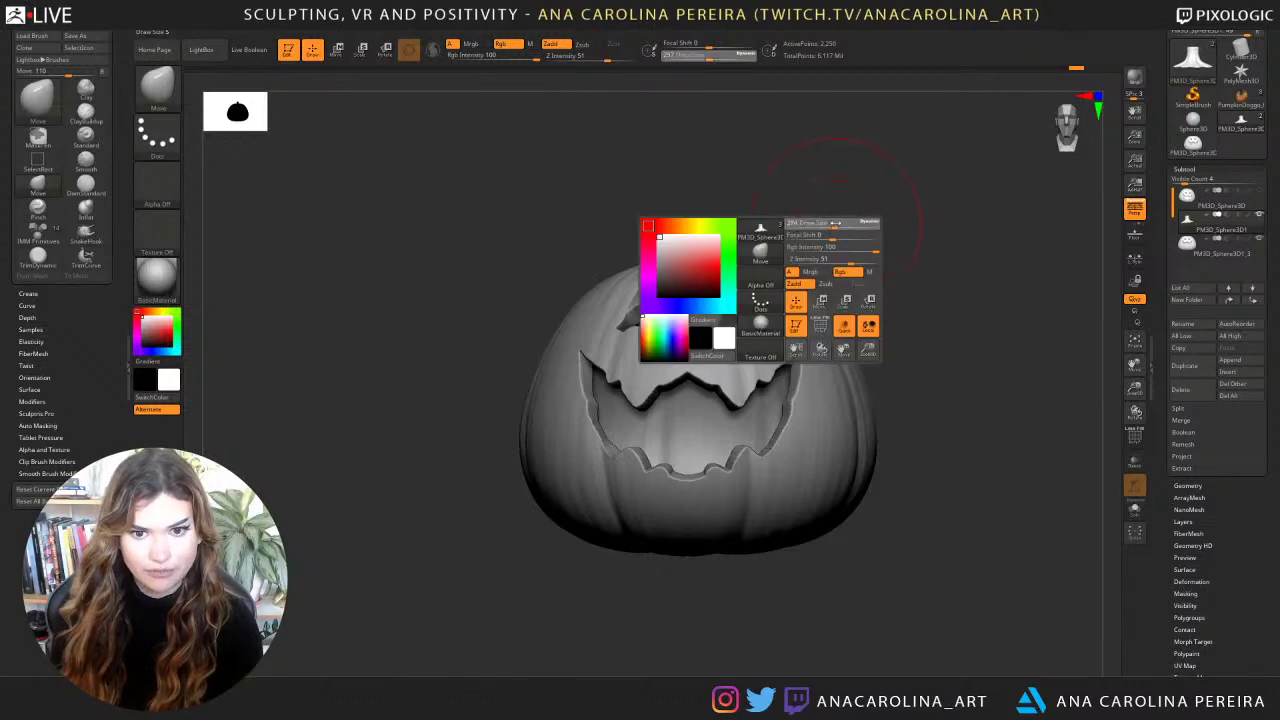
key(space)
click(807, 282)
alt+click(740, 388)
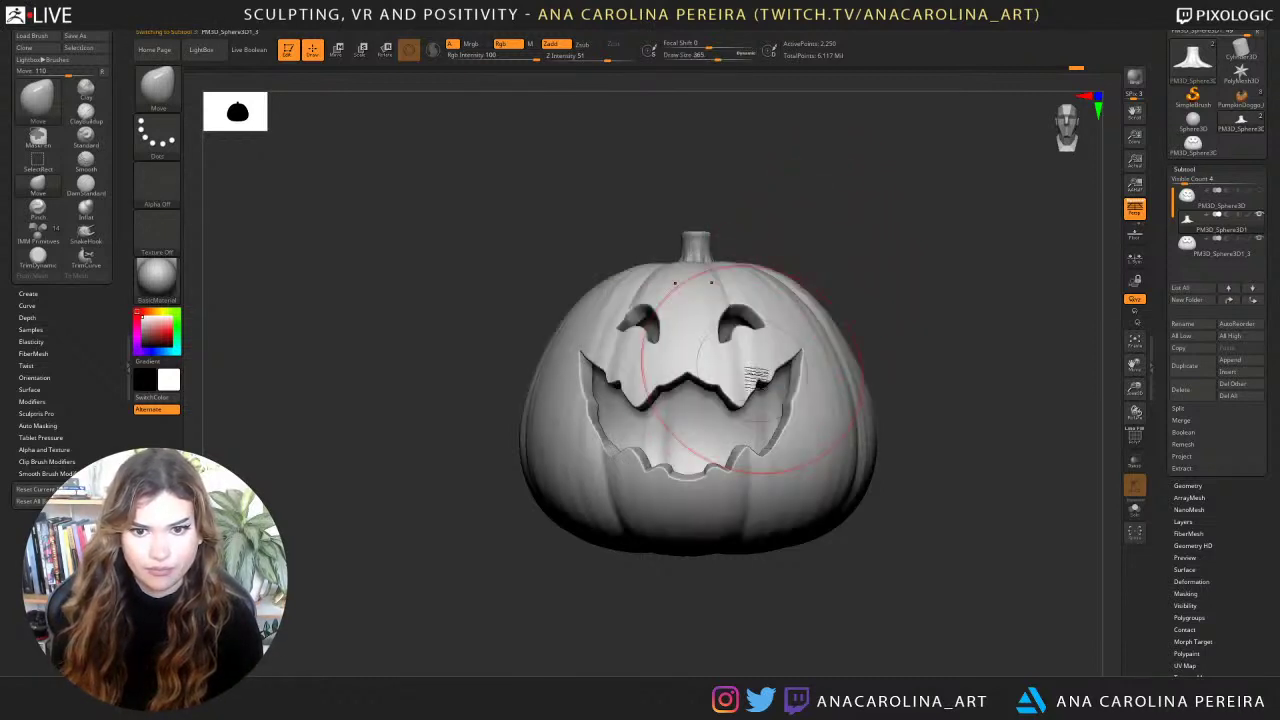
mouse_move(801, 432)
mouse_down()
mouse_move(803, 446)
mouse_move(735, 477)
mouse_move(744, 482)
mouse_up()
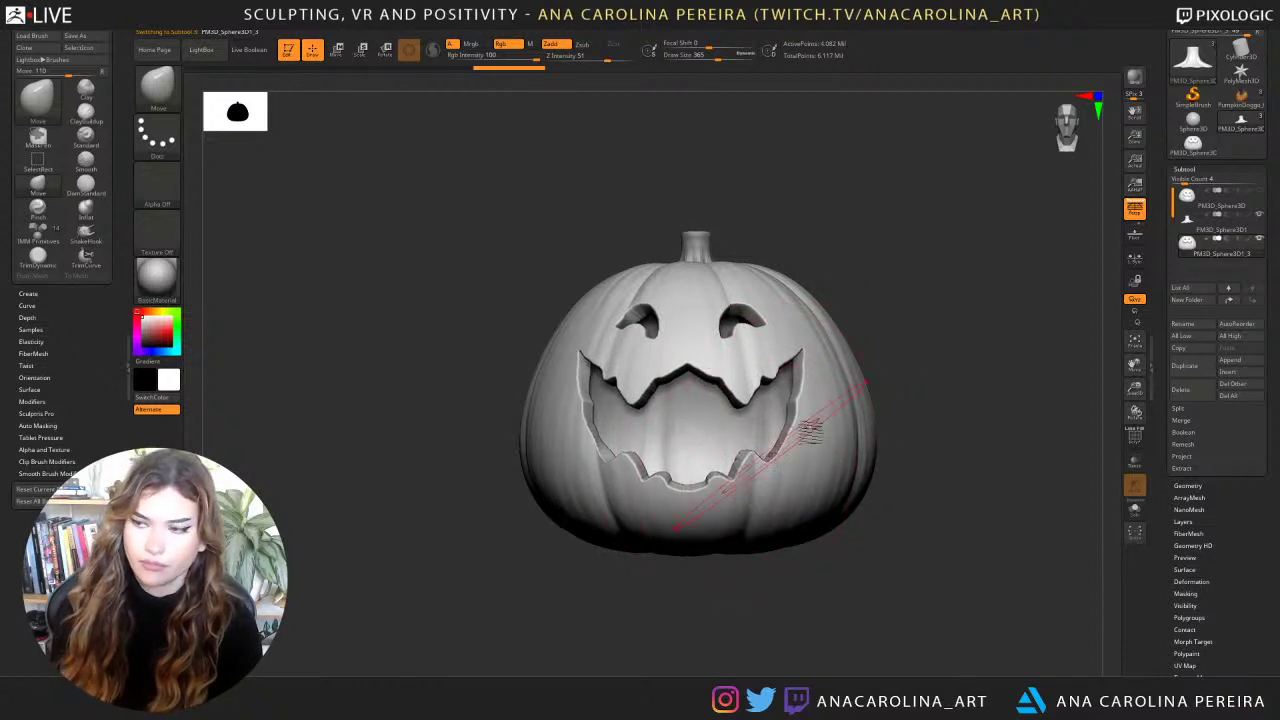
Set the draw size to 293 and reshape the mouth's side edge and the lower cheeks with the Move brush.
drag(940, 321, 903, 329)
key(space)
click(882, 347)
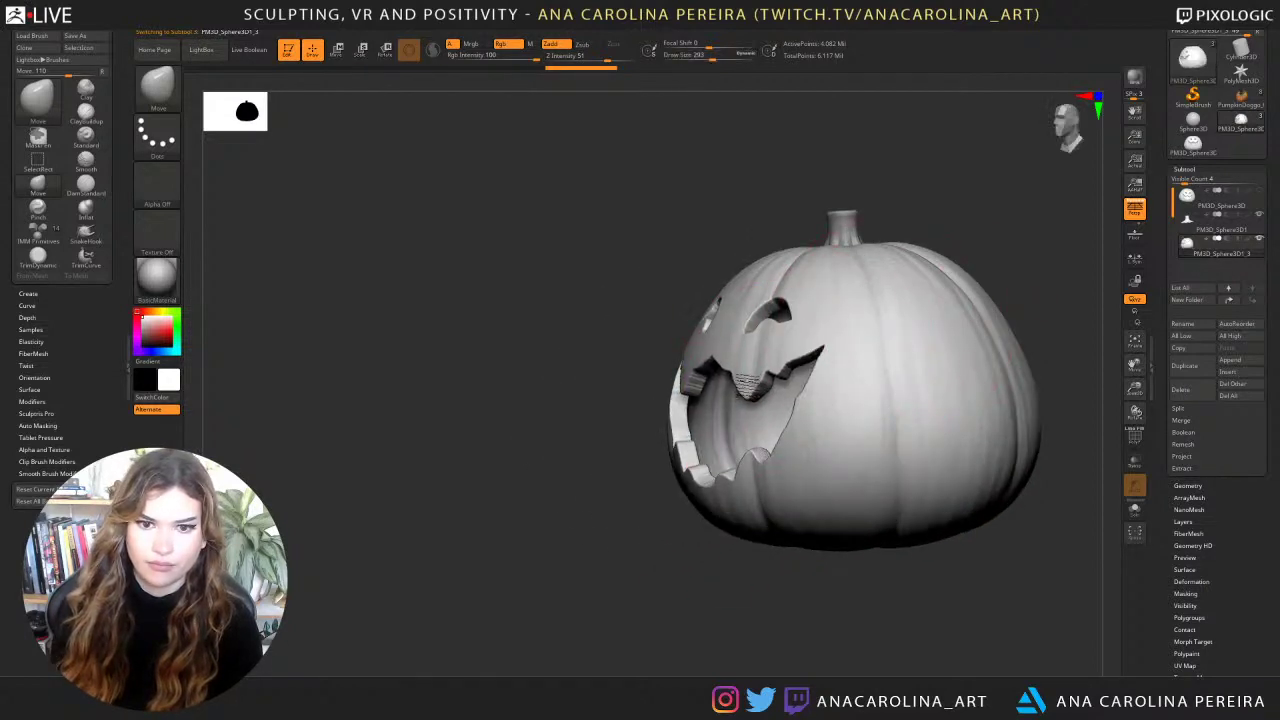
mouse_move(745, 602)
mouse_down()
mouse_move(834, 606)
mouse_move(864, 491)
mouse_move(786, 536)
mouse_up()
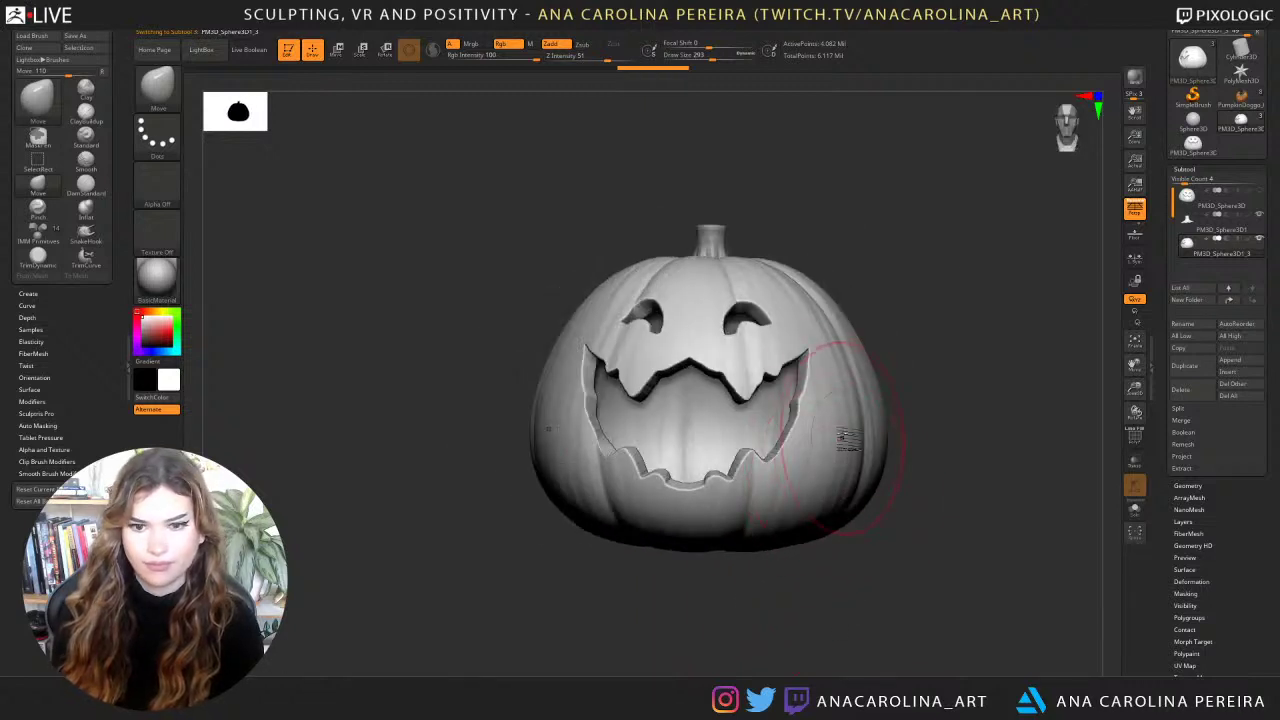
drag(845, 437, 831, 422)
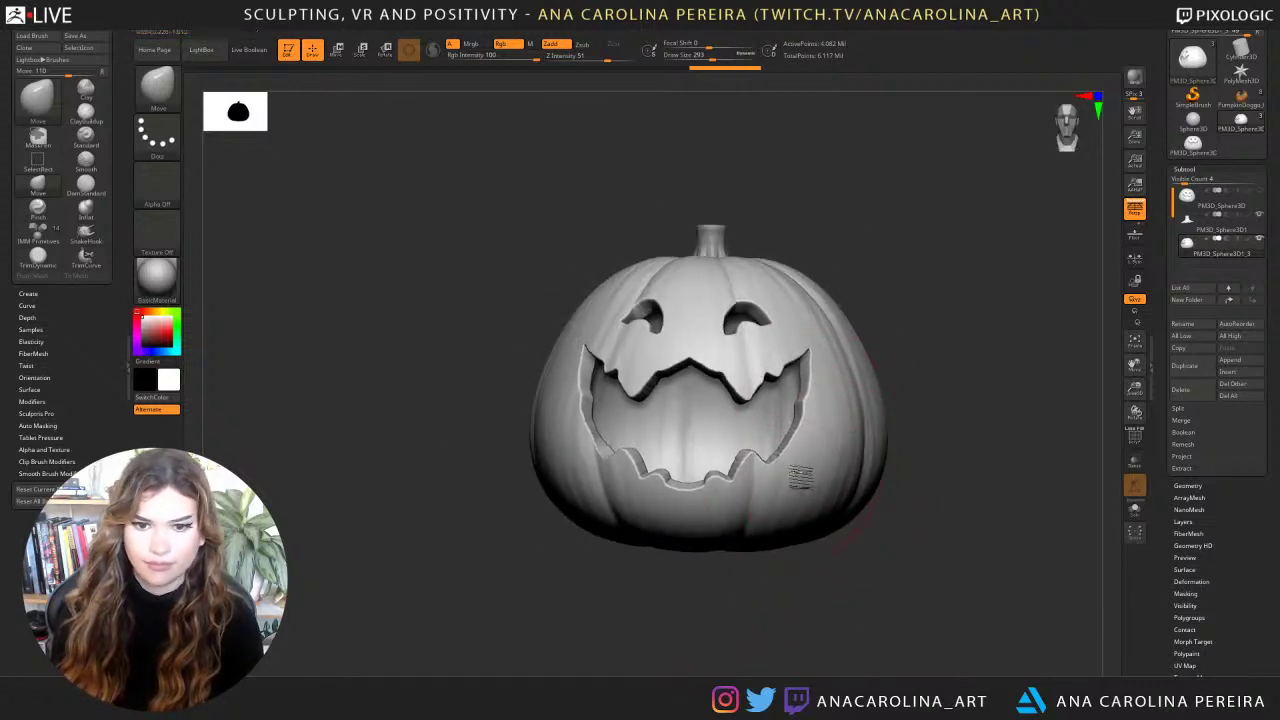
mouse_move(793, 562)
mouse_down()
mouse_move(842, 572)
mouse_move(770, 505)
mouse_move(856, 513)
mouse_up()
mouse_move(760, 520)
mouse_down()
mouse_move(782, 528)
mouse_move(768, 516)
mouse_move(843, 371)
mouse_move(859, 377)
mouse_up()
Enlarge the draw size to 379 and adjust the pumpkin's outer side contour with the Move brush.
drag(985, 262, 905, 285)
drag(871, 349, 879, 337)
mouse_move(965, 255)
mouse_down()
mouse_move(1012, 250)
mouse_move(963, 294)
mouse_move(973, 371)
mouse_up()
key(space)
drag(970, 374, 892, 403)
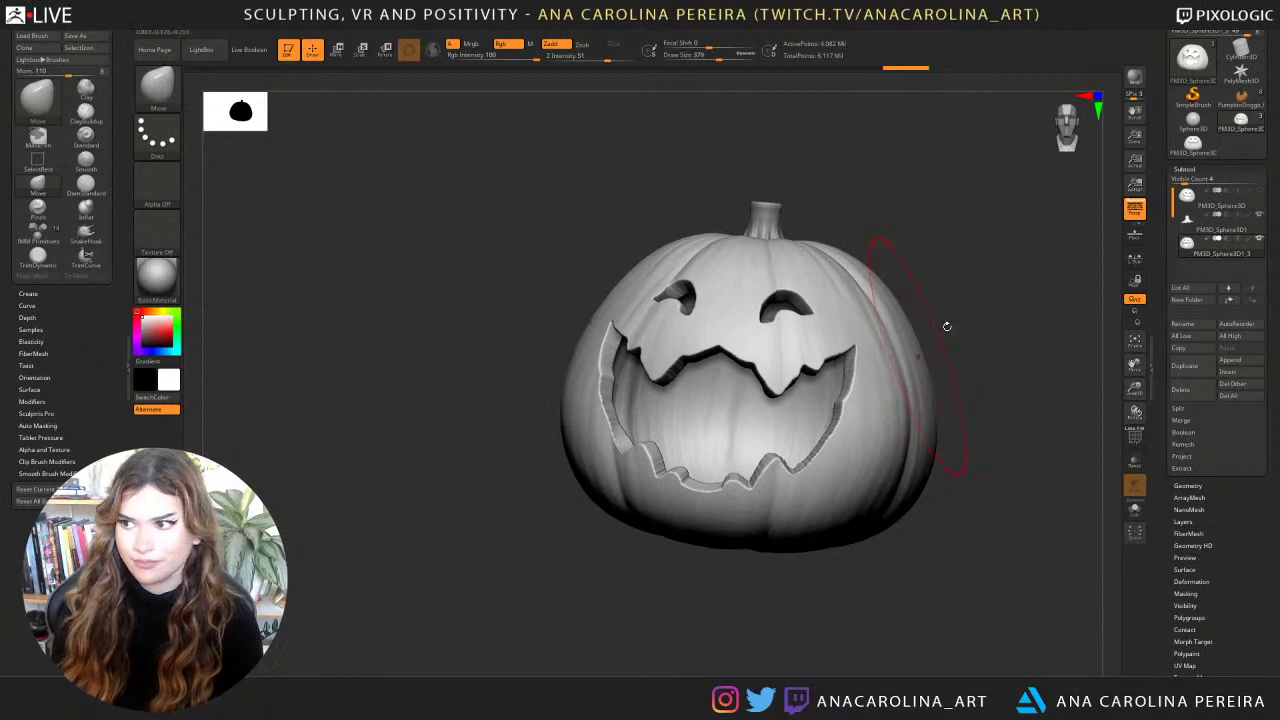
drag(947, 326, 961, 314)
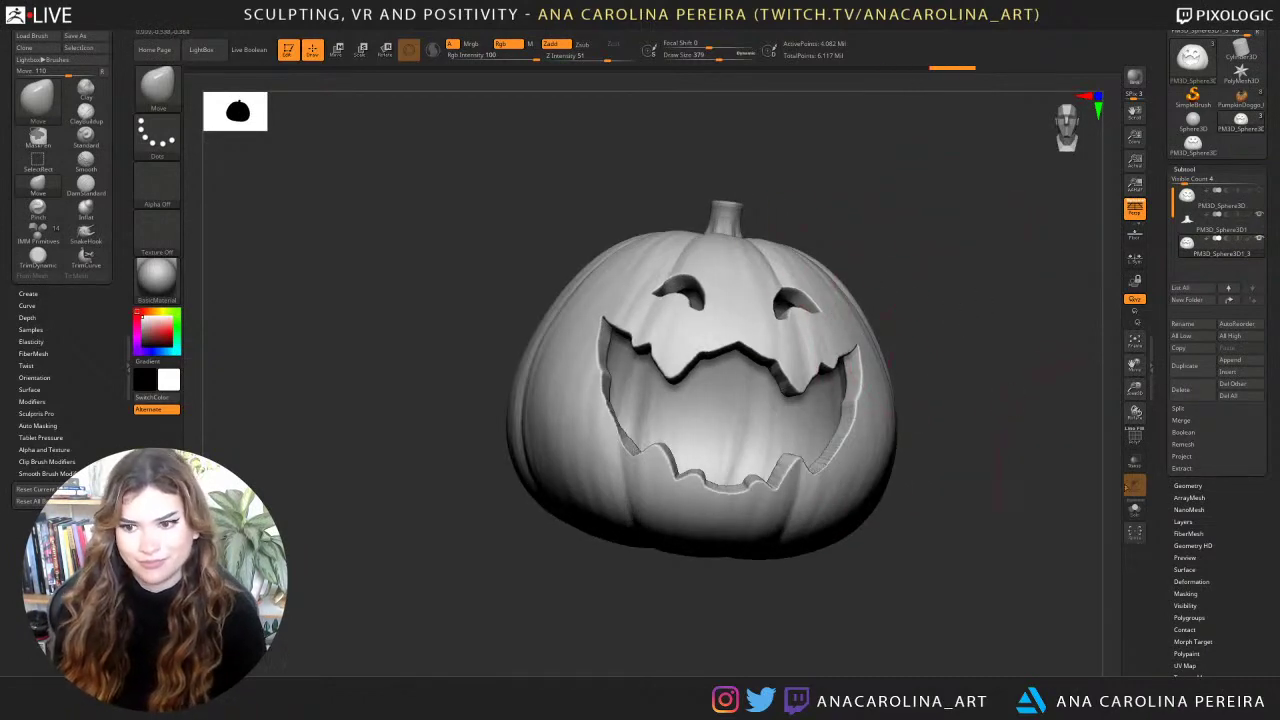
Display the polyframe to examine the wireframe and polygroups around the eyes and mouth, and hide it again.
click(1135, 440)
drag(1030, 470, 988, 446)
alt+drag(1008, 366, 1014, 397)
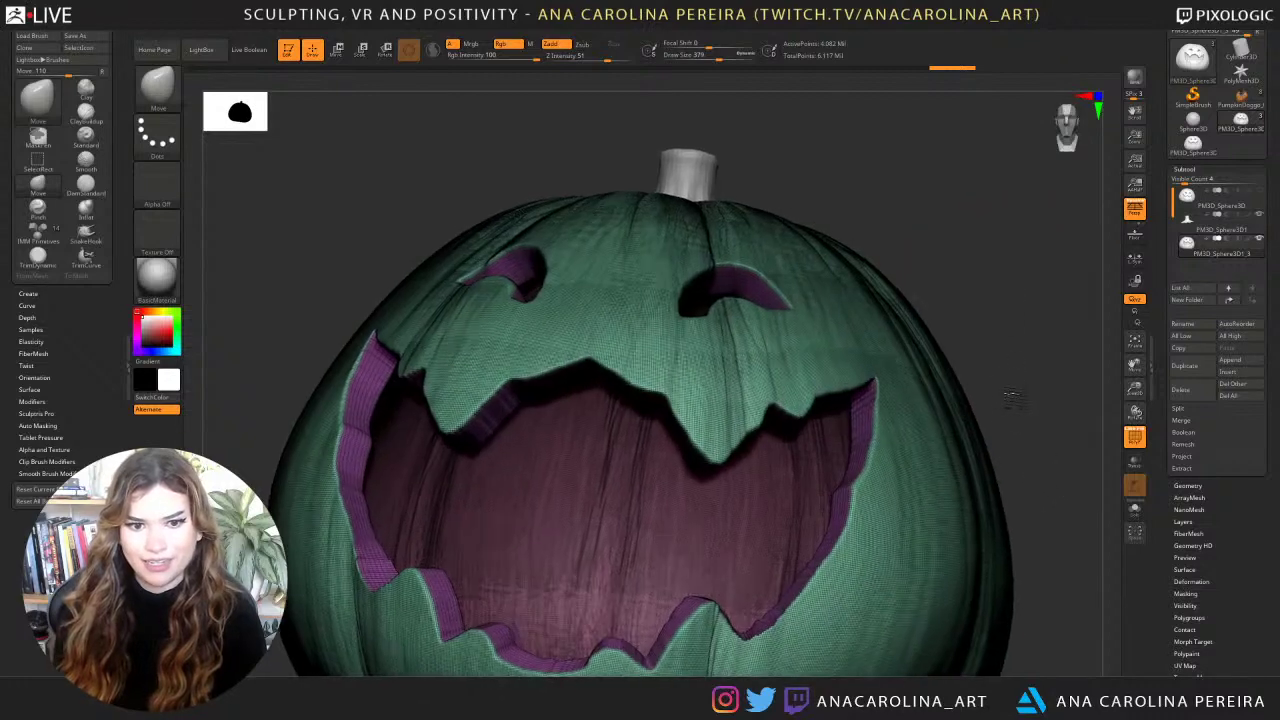
drag(995, 338, 1097, 415)
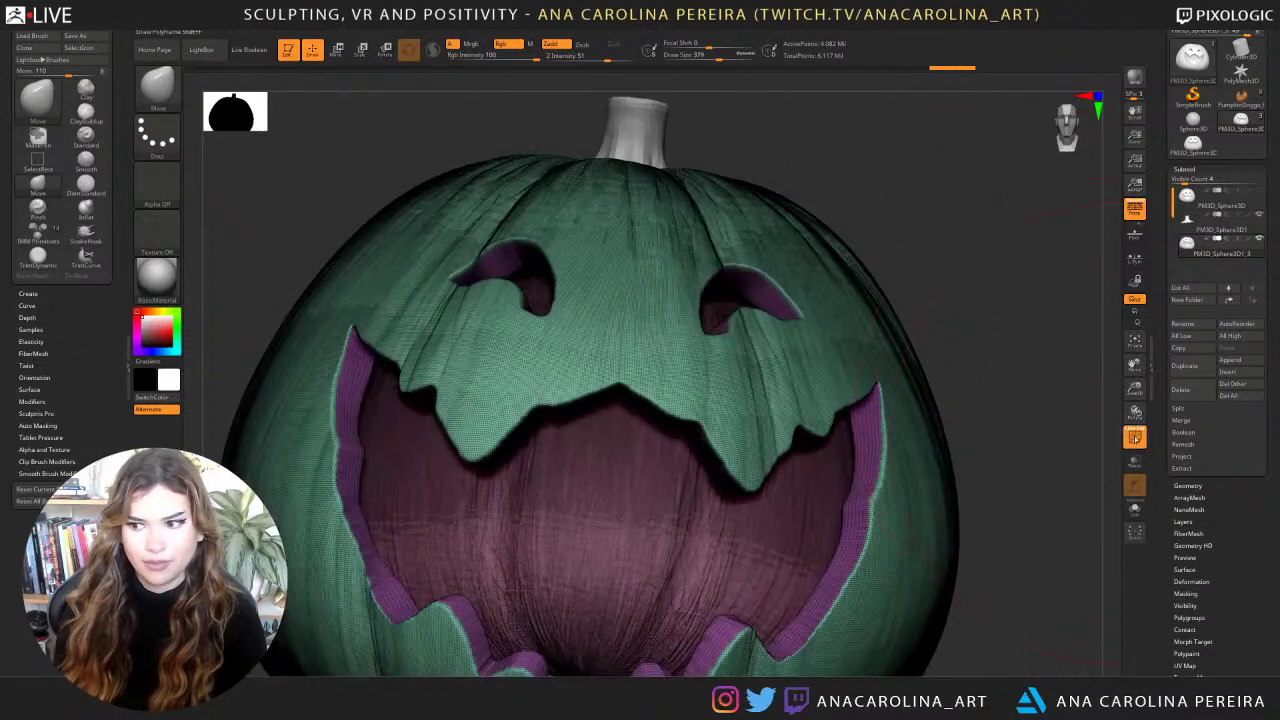
click(1135, 440)
Reduce the draw size to 33 and smooth the cut wall along the mouth's upper edge from below.
mouse_move(1031, 438)
alt+mouse_down()
mouse_move(994, 381)
mouse_move(1006, 443)
mouse_move(960, 430)
mouse_move(929, 371)
mouse_move(876, 404)
alt+mouse_up()
key(space)
key(space)
mouse_move(897, 402)
mouse_down()
mouse_move(880, 466)
mouse_move(838, 505)
mouse_move(891, 374)
mouse_move(955, 350)
mouse_up()
mouse_move(812, 294)
shift+mouse_down()
mouse_move(808, 258)
mouse_move(822, 277)
mouse_move(895, 268)
mouse_move(880, 228)
shift+mouse_up()
key(space)
mouse_move(884, 224)
mouse_down()
mouse_move(892, 186)
mouse_move(905, 190)
mouse_up()
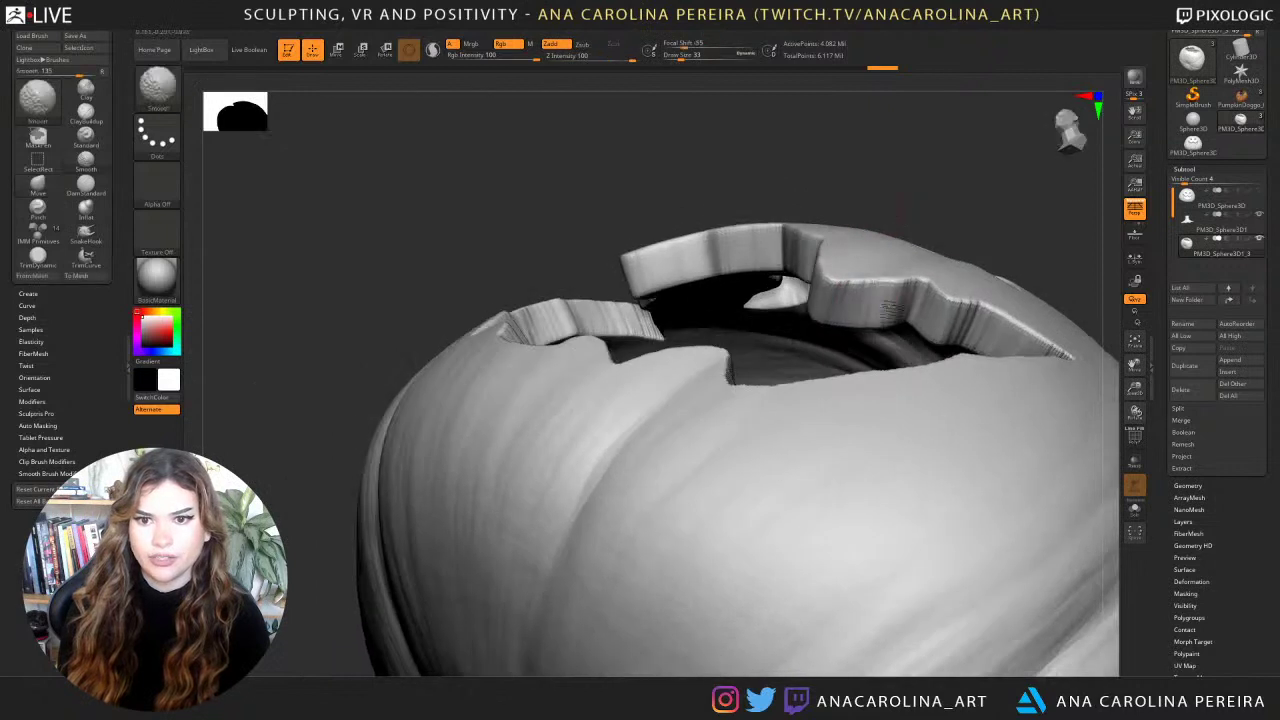
shift+drag(890, 308, 850, 310)
drag(977, 232, 1000, 252)
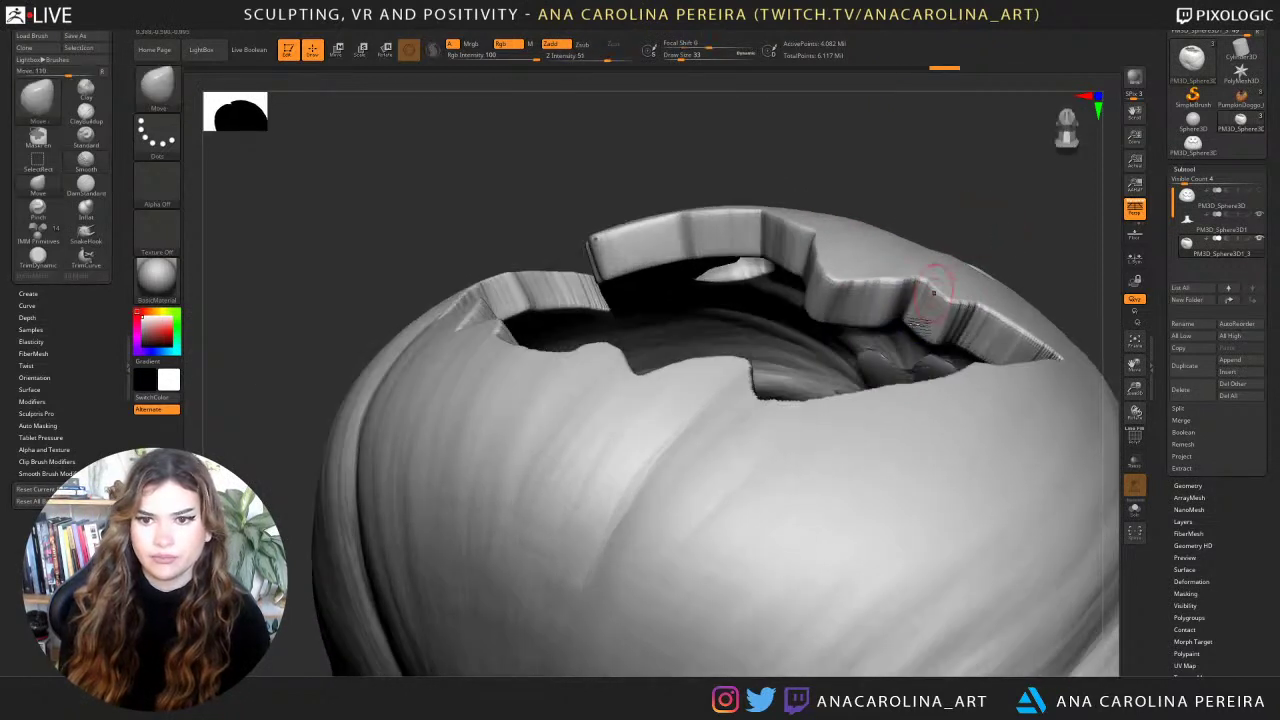
Try smoothing the notch wall in the mouth's upper edge and undo both strokes.
shift+drag(932, 300, 924, 328)
mouse_move(928, 332)
shift+mouse_down()
mouse_move(940, 330)
mouse_move(927, 324)
shift+mouse_up()
key(ctrl+z)
key(ctrl+z)
Isolate the cut-wall polygroup, smooth the wall at the mouth corner and show the whole pumpkin again.
ctrl+shift+click(960, 325)
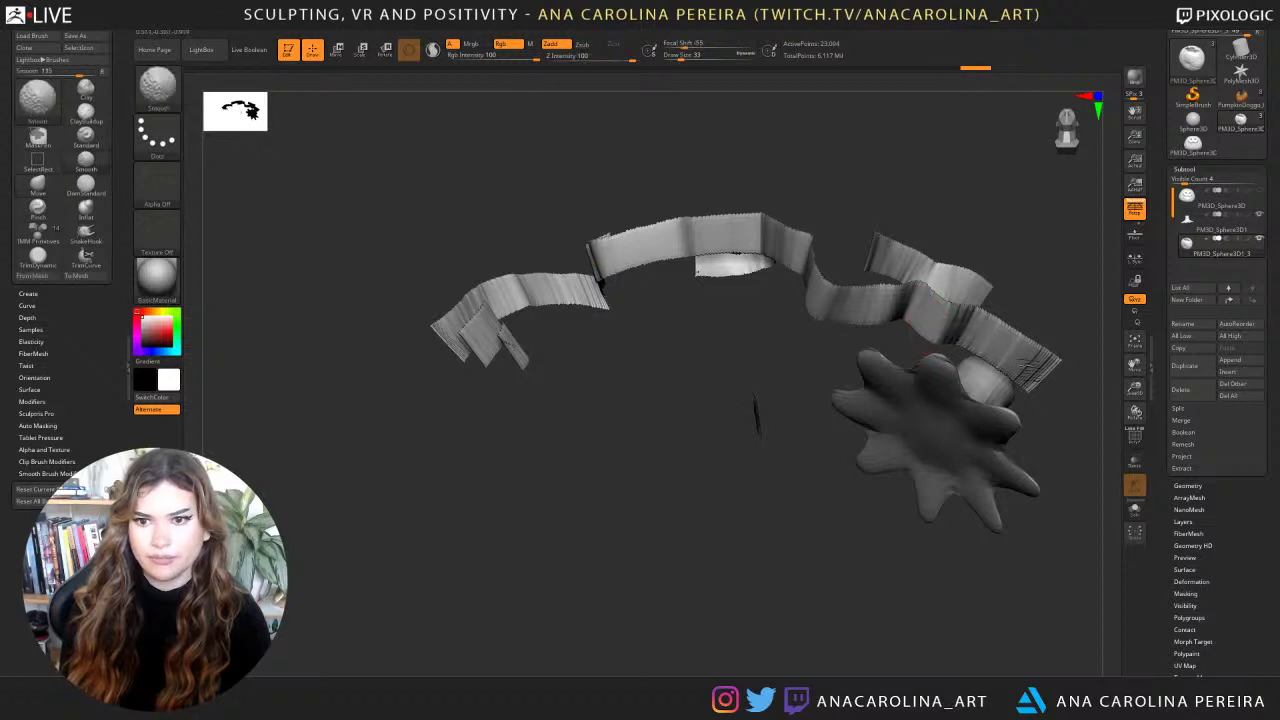
shift+drag(1044, 373, 1050, 378)
mouse_move(1037, 260)
mouse_down()
mouse_move(1031, 360)
mouse_move(1018, 321)
mouse_move(981, 378)
mouse_move(864, 482)
mouse_move(894, 470)
mouse_up()
ctrl+shift+click(821, 621)
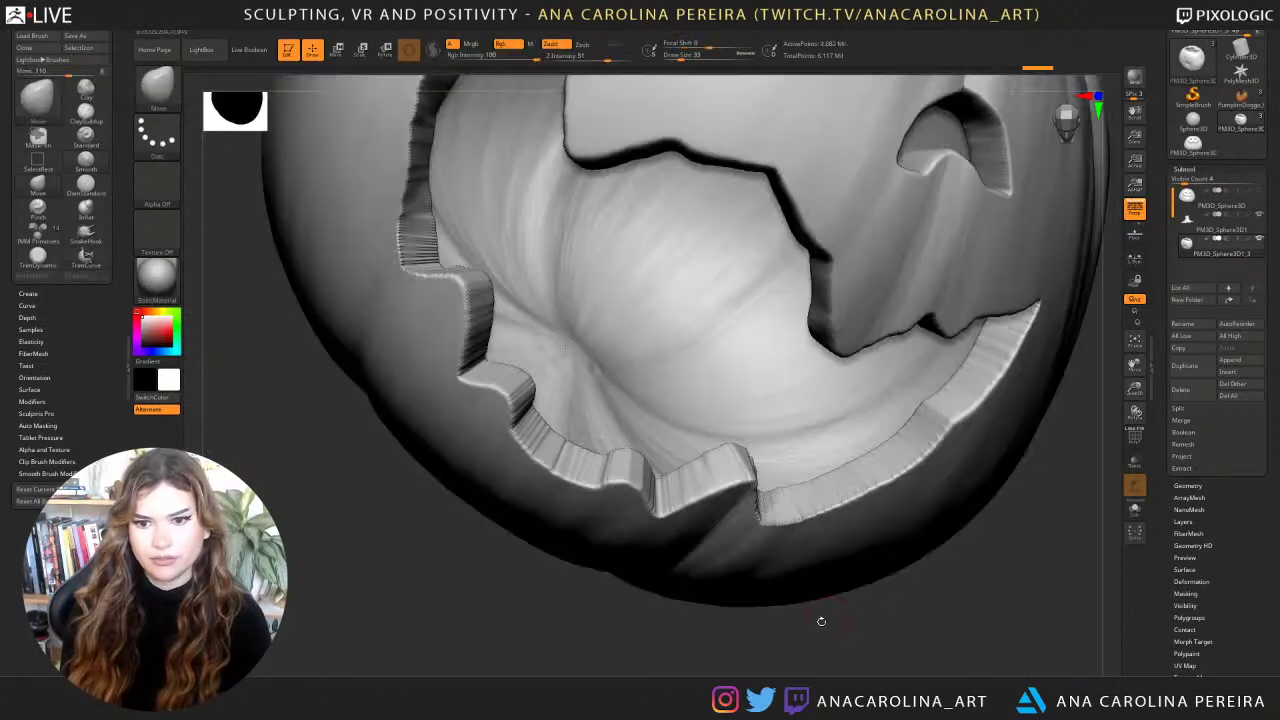
Smooth the mouth's lower cut wall between the outer corner and the nearest tooth.
alt+drag(827, 657, 838, 560)
mouse_move(908, 414)
shift+mouse_down()
mouse_move(957, 388)
mouse_move(970, 404)
shift+mouse_up()
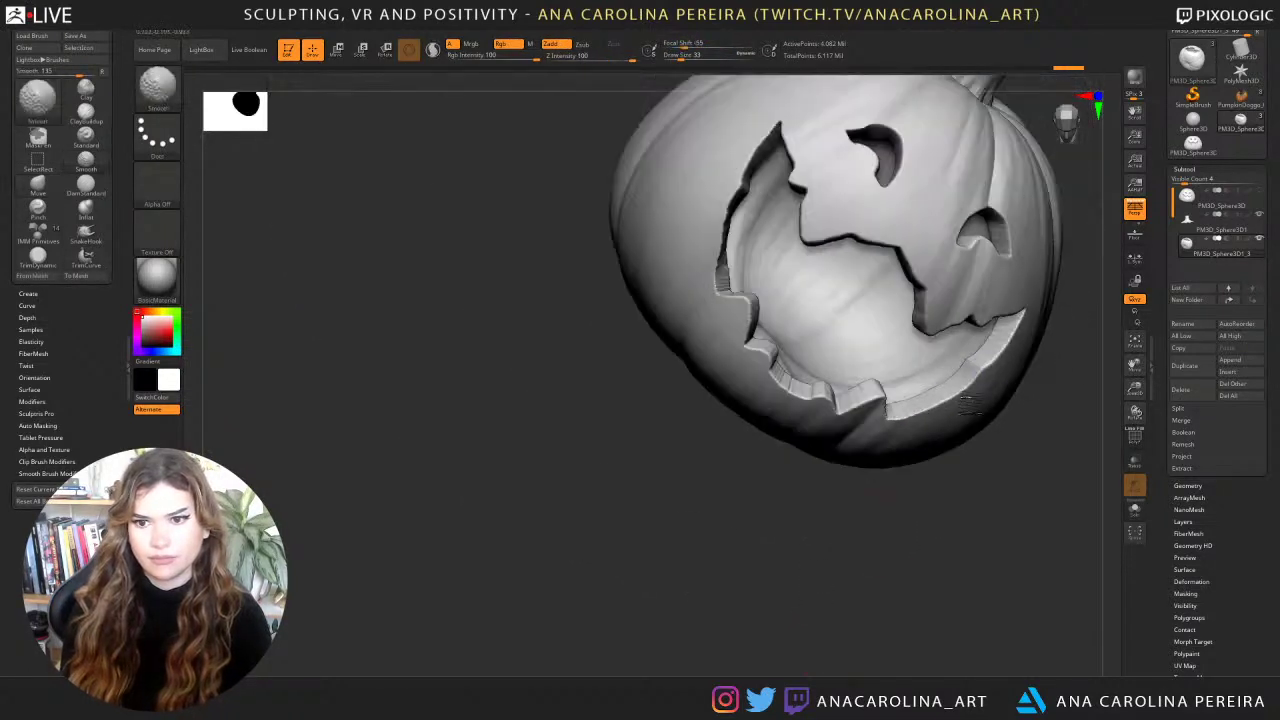
shift+drag(1016, 338, 943, 397)
mouse_move(1057, 455)
alt+mouse_down()
mouse_move(854, 543)
mouse_move(879, 518)
mouse_move(857, 614)
mouse_move(740, 666)
mouse_move(717, 618)
mouse_move(612, 584)
alt+mouse_up()
Isolate the cut walls, set the draw size to 54, smooth the lower teeth walls and unhide the rest of the pumpkin.
ctrl+shift+click(622, 560)
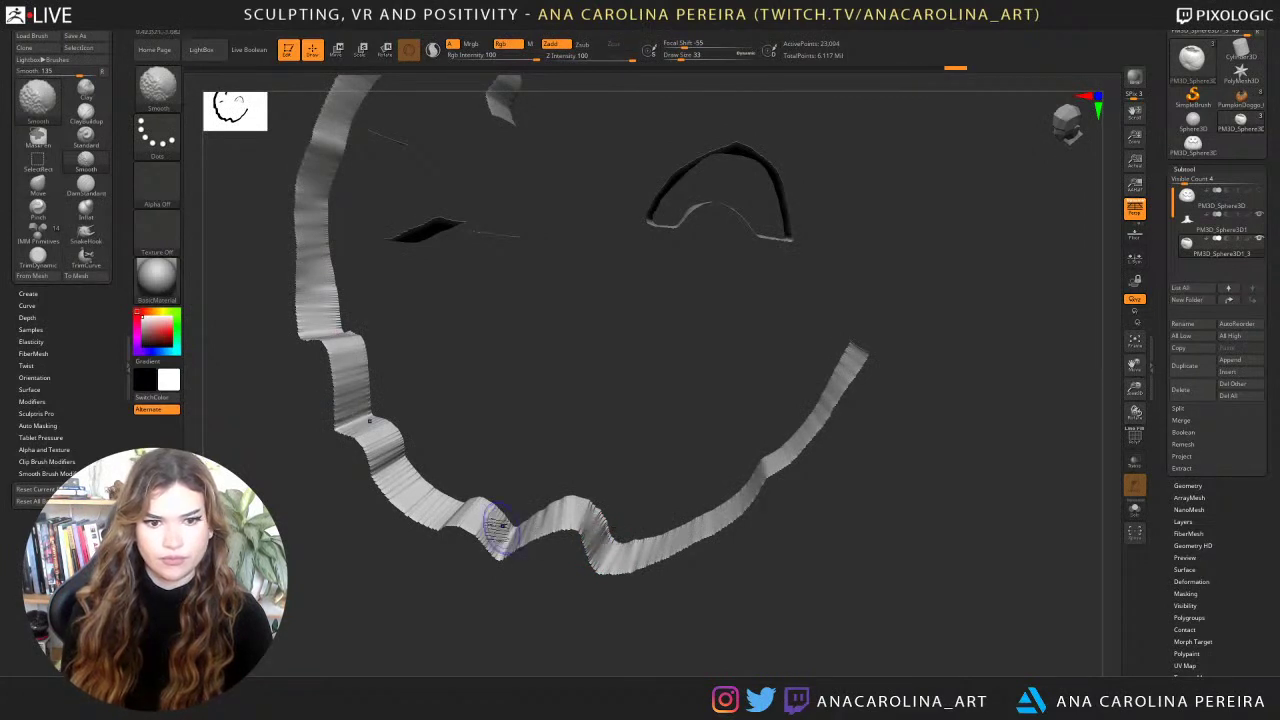
key(space)
mouse_move(482, 521)
shift+mouse_down()
mouse_move(411, 499)
mouse_move(433, 494)
mouse_move(350, 403)
mouse_move(371, 366)
mouse_move(440, 494)
mouse_move(540, 545)
mouse_move(638, 545)
mouse_move(609, 526)
shift+mouse_up()
ctrl+shift+click(355, 395)
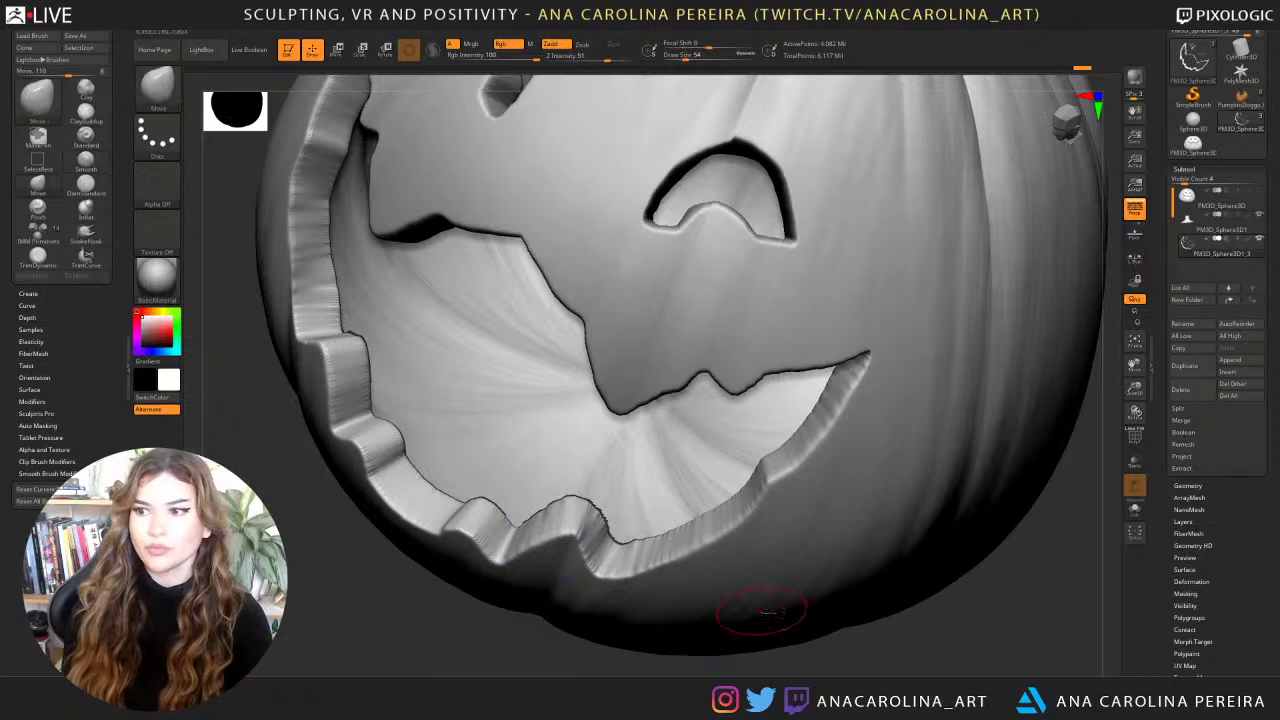
Smooth the inner cut edge of the eye while checking the face from both sides.
mouse_move(948, 608)
alt+mouse_down()
mouse_move(943, 552)
mouse_move(963, 563)
mouse_move(963, 528)
mouse_move(934, 528)
mouse_move(982, 510)
mouse_move(974, 543)
mouse_move(966, 529)
mouse_move(986, 520)
mouse_move(878, 530)
mouse_move(872, 560)
alt+mouse_up()
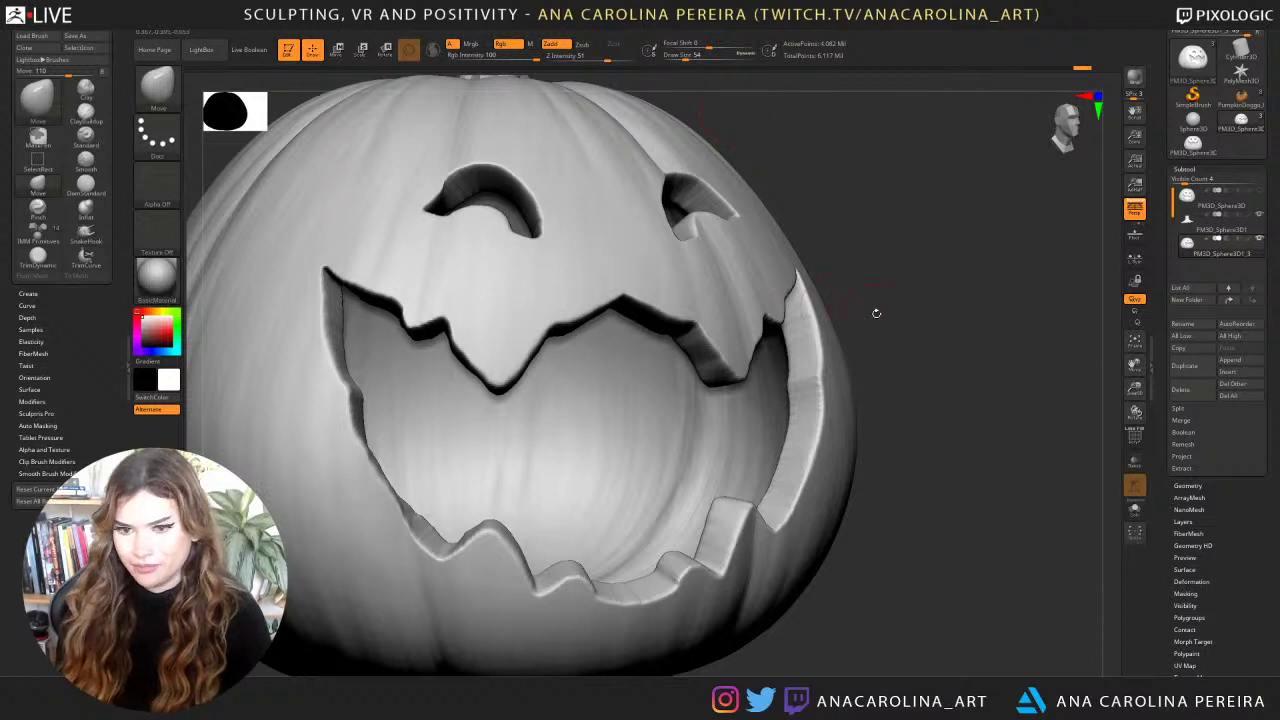
drag(887, 308, 859, 310)
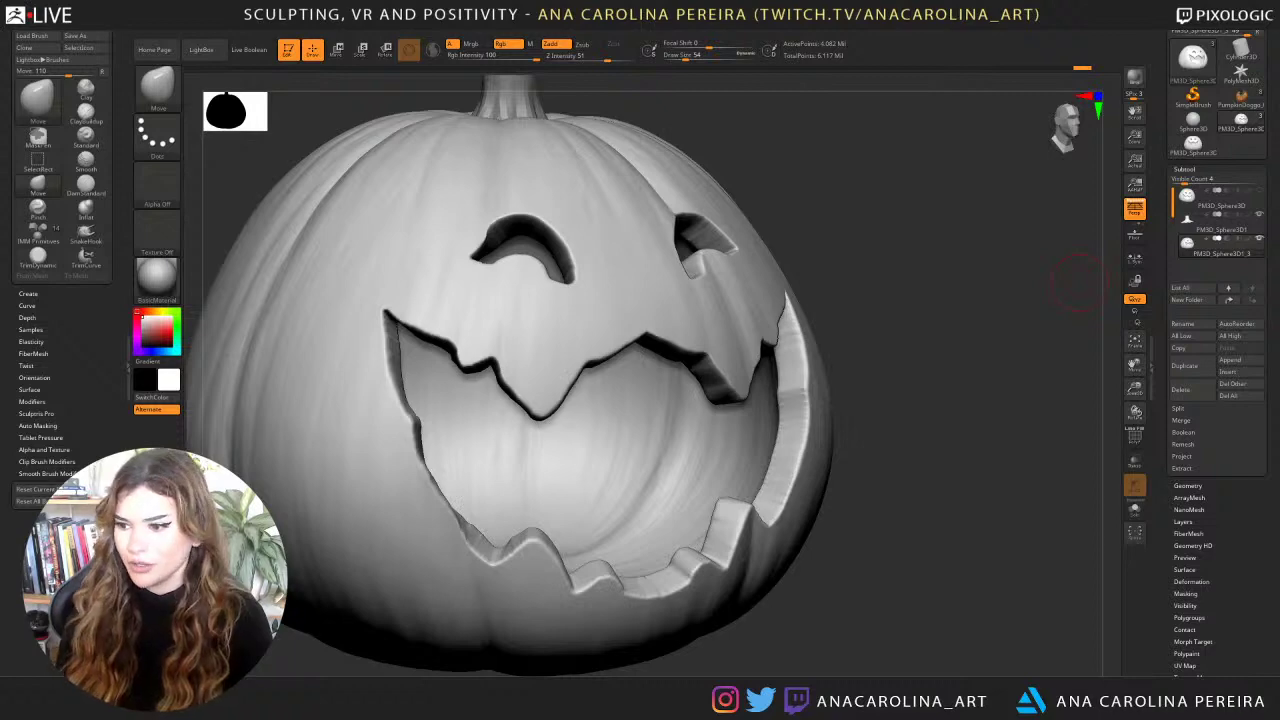
mouse_move(909, 403)
mouse_down()
mouse_move(894, 403)
mouse_move(888, 378)
mouse_up()
shift+drag(691, 215, 684, 238)
drag(820, 143, 718, 165)
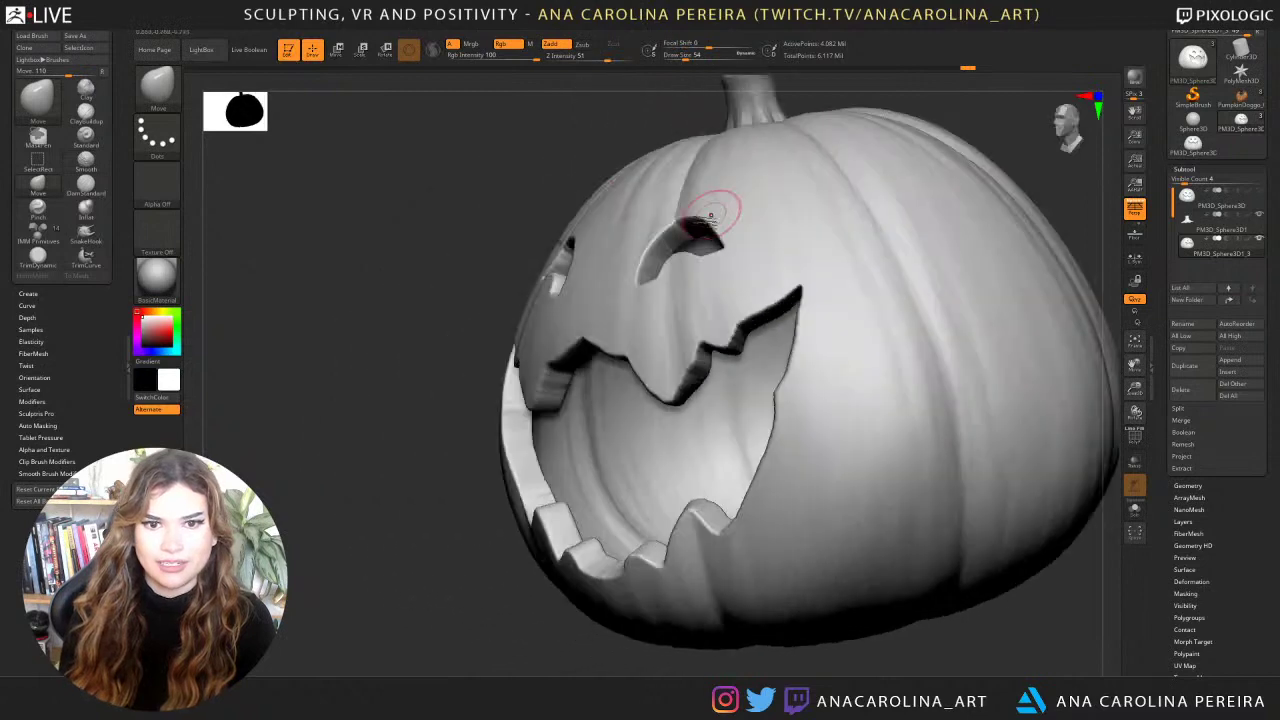
mouse_move(529, 189)
alt+mouse_down()
mouse_move(552, 154)
mouse_move(760, 190)
mouse_move(703, 229)
mouse_move(677, 209)
mouse_move(808, 122)
mouse_move(761, 196)
alt+mouse_up()
Smooth the small teeth along the centre of the mouth's lower edge.
shift+drag(657, 299, 733, 405)
drag(795, 436, 814, 437)
shift+drag(671, 489, 638, 496)
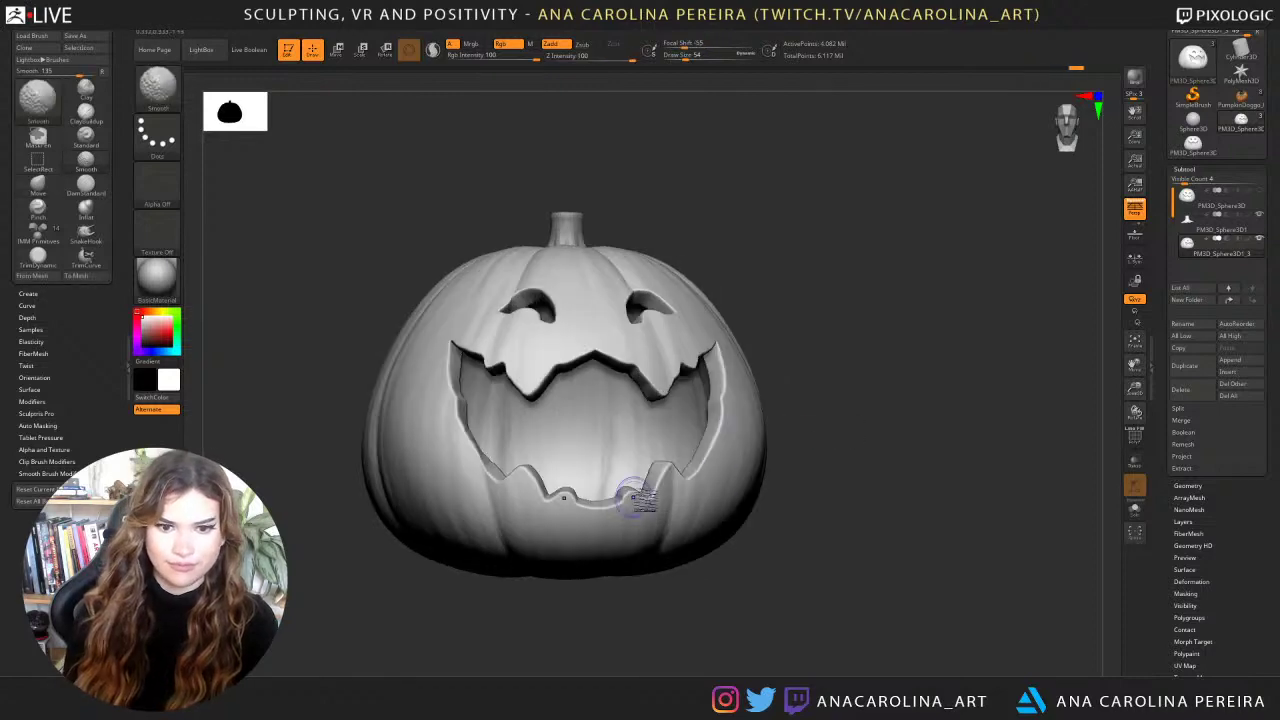
mouse_move(800, 550)
mouse_down()
mouse_move(823, 557)
mouse_move(806, 557)
mouse_move(820, 483)
mouse_move(814, 514)
mouse_up()
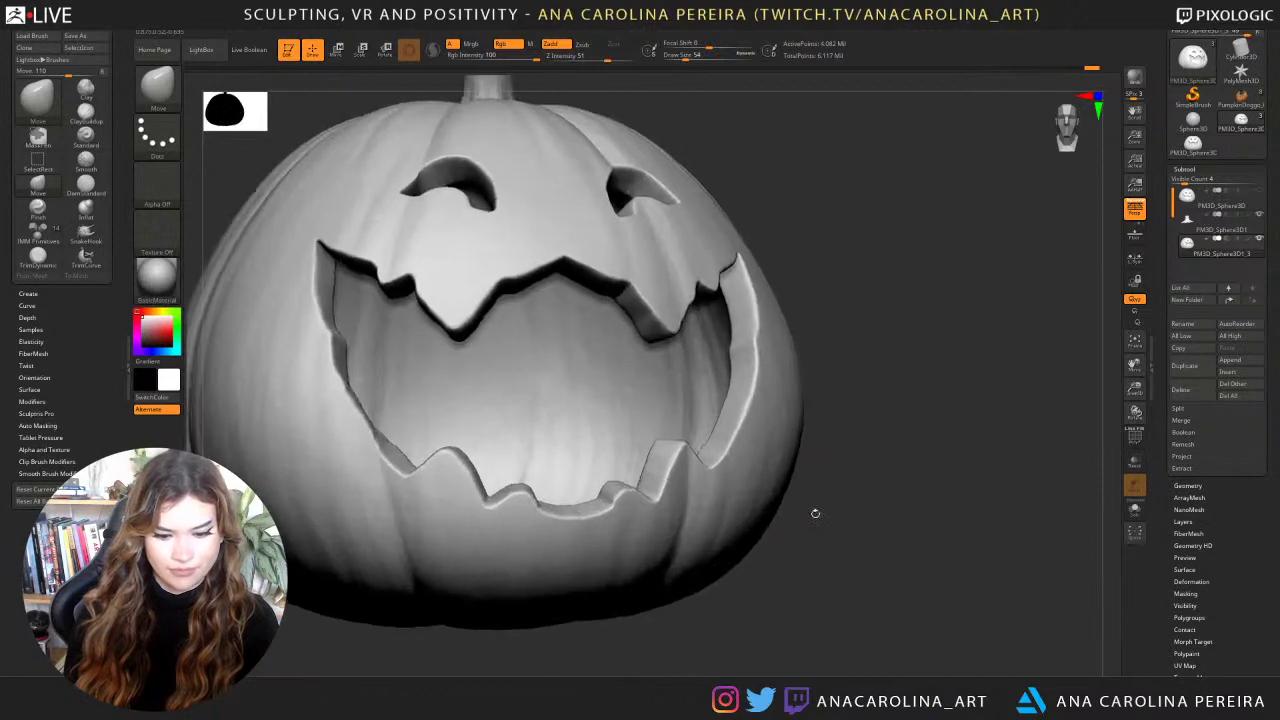
Switch to the DamStandard brush and sharpen the edges of the eyes, upper teeth and mouth side.
key(b)
key(d)
key(s)
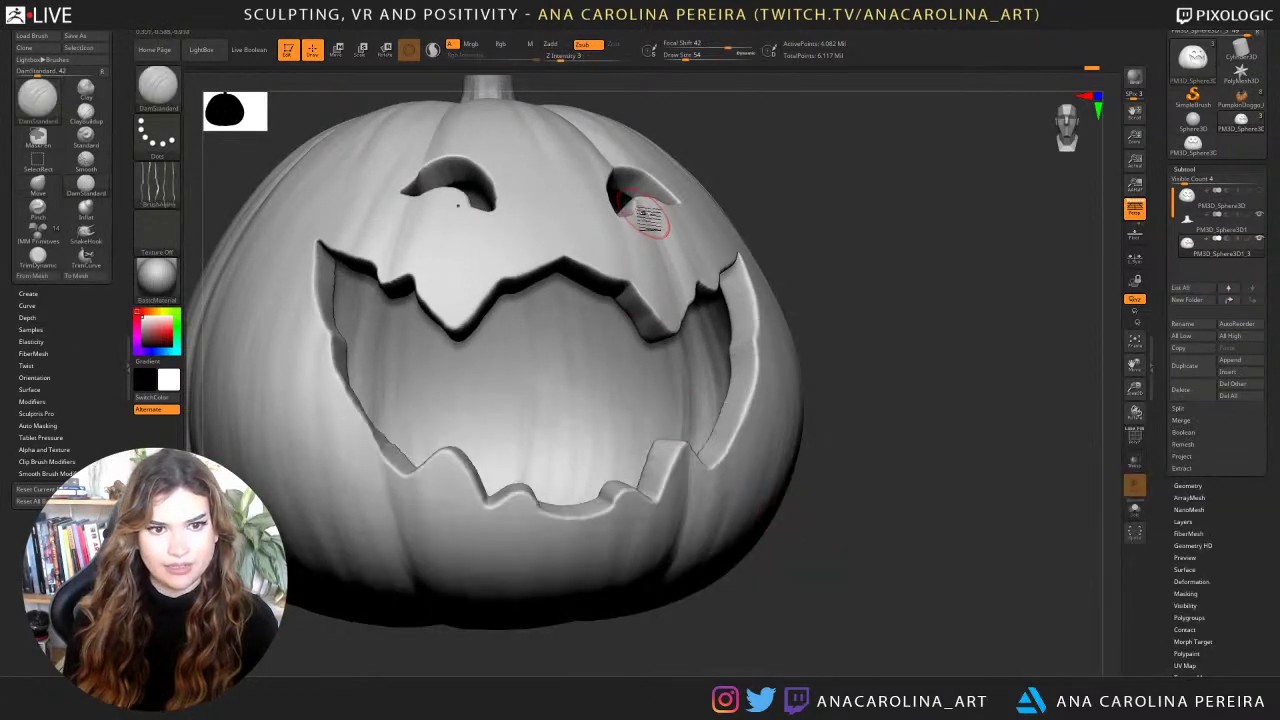
drag(644, 206, 684, 314)
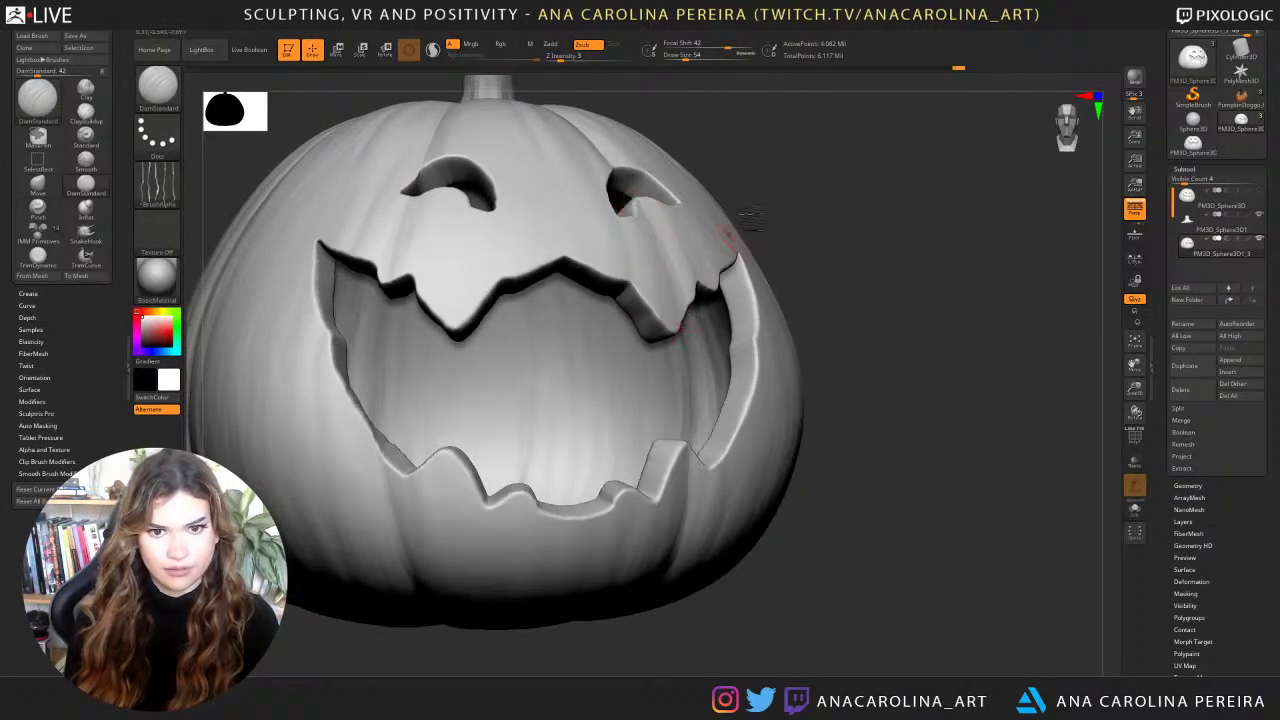
mouse_move(780, 172)
mouse_down()
mouse_move(672, 230)
mouse_move(669, 328)
mouse_up()
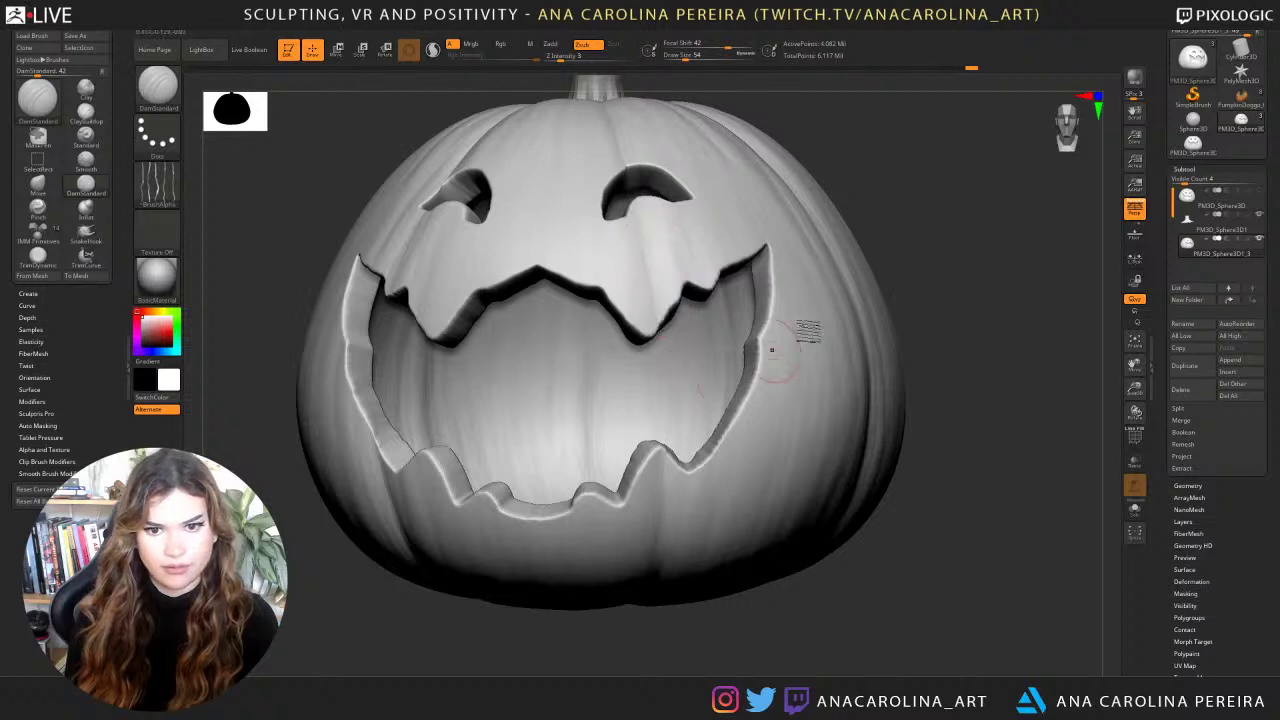
mouse_move(909, 206)
alt+mouse_down()
mouse_move(891, 246)
mouse_move(849, 266)
mouse_move(838, 416)
alt+mouse_up()
alt+drag(931, 160, 881, 300)
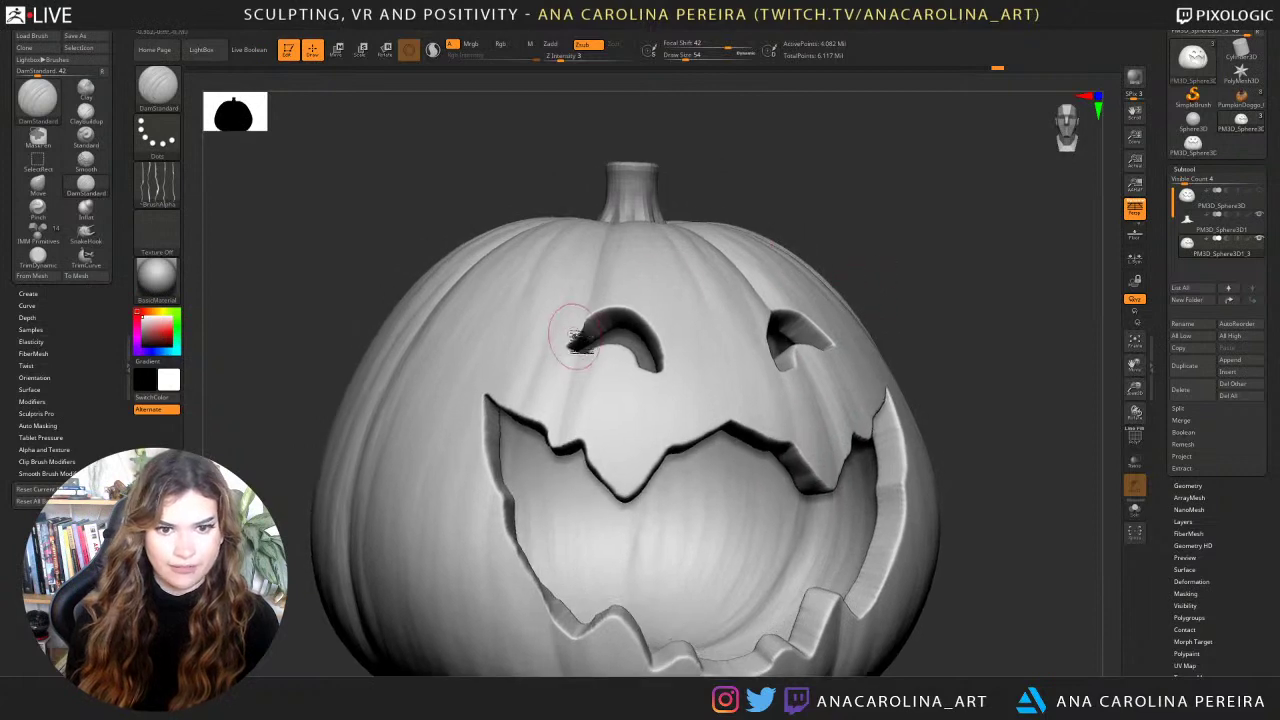
Switch to the Move brush at draw size 35, then reshape and smooth the outer corner of the eye.
key(b)
key(m)
key(v)
key(space)
drag(572, 304, 565, 306)
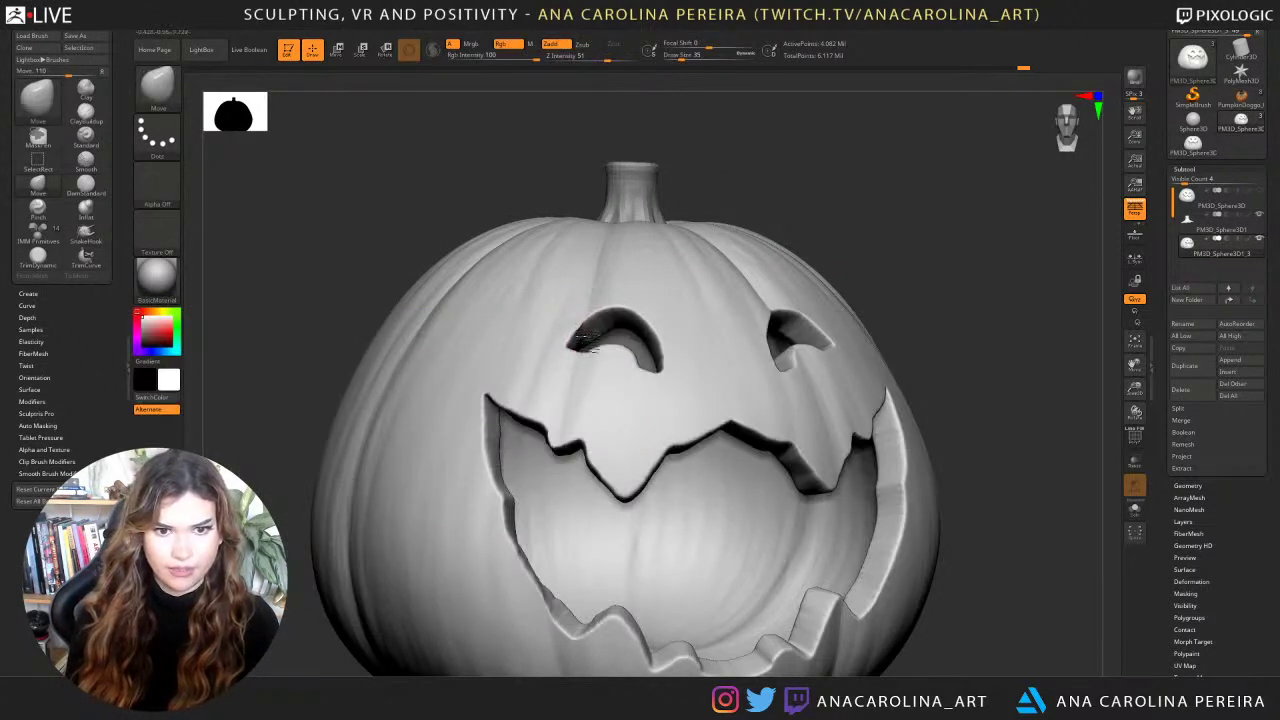
key(shift)
shift+drag(575, 343, 580, 334)
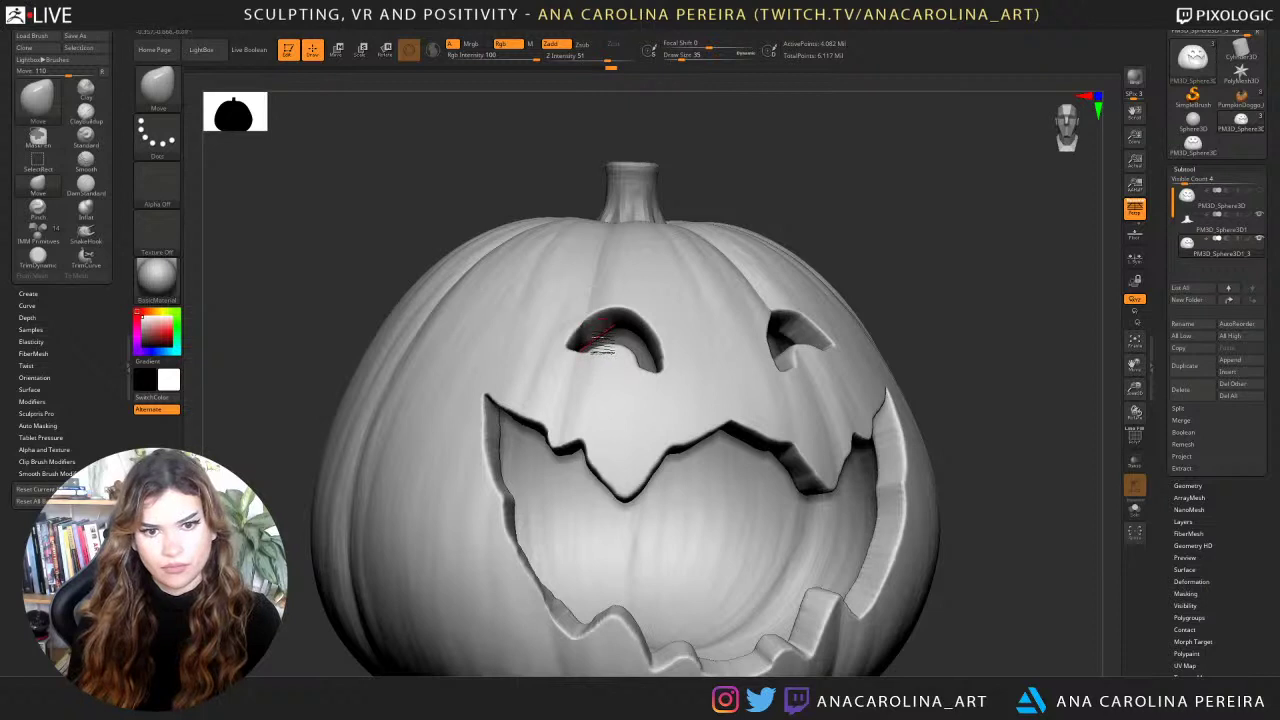
shift+drag(578, 343, 588, 355)
mouse_move(780, 209)
alt+mouse_down()
mouse_move(723, 171)
mouse_move(717, 197)
mouse_move(811, 181)
mouse_move(808, 170)
mouse_move(784, 178)
alt+mouse_up()
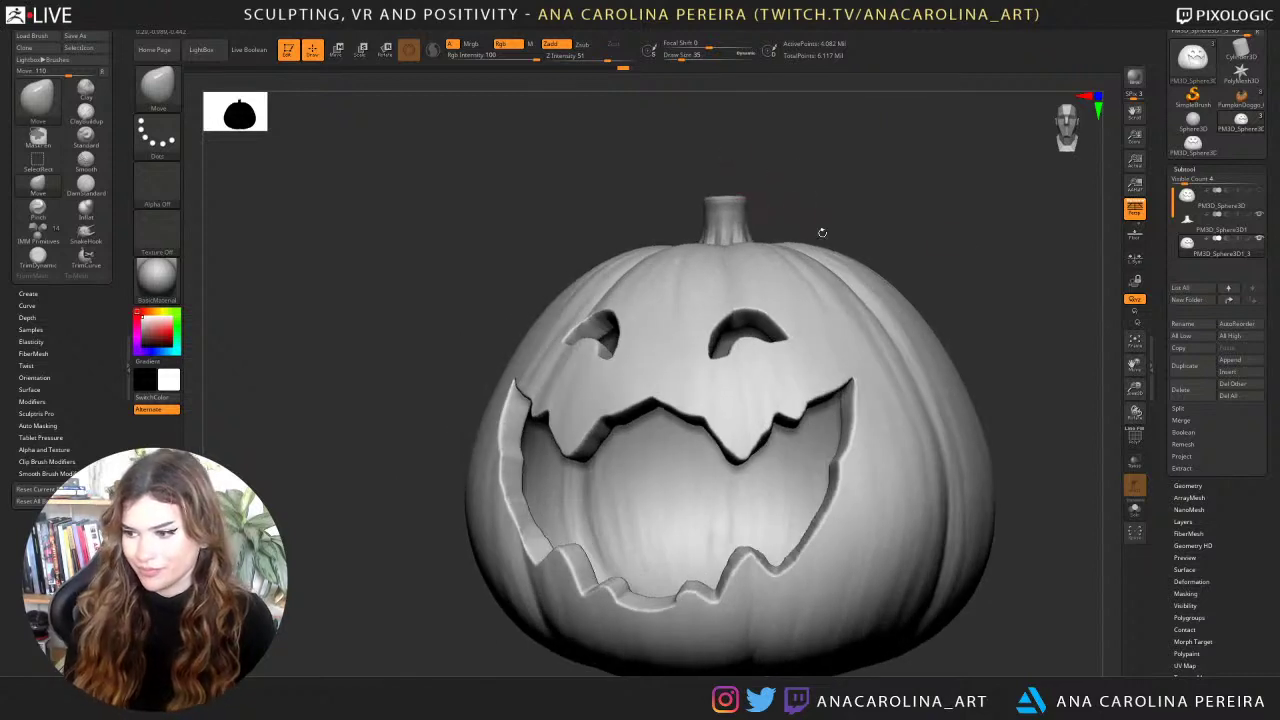
Refine the lower side edge of the mouth with the Move brush at draw sizes 46 and 62.
drag(822, 232, 928, 230)
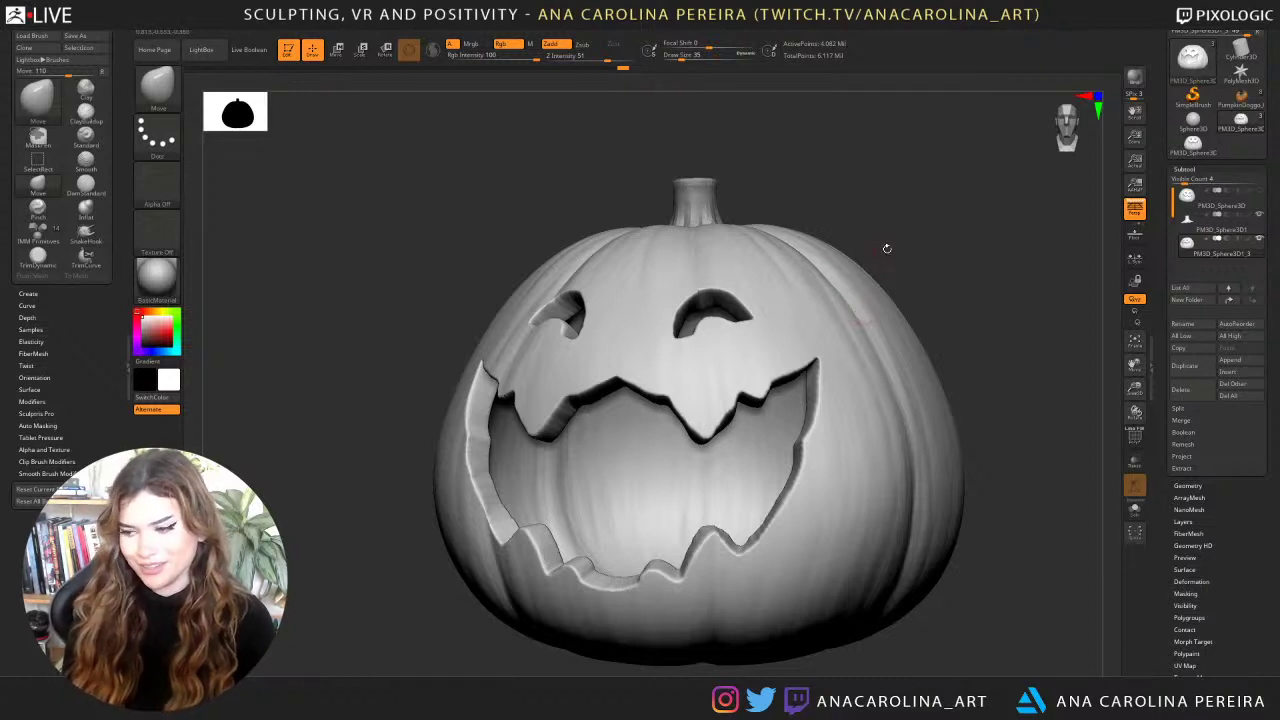
mouse_move(958, 225)
mouse_down()
mouse_move(810, 233)
mouse_move(760, 272)
mouse_up()
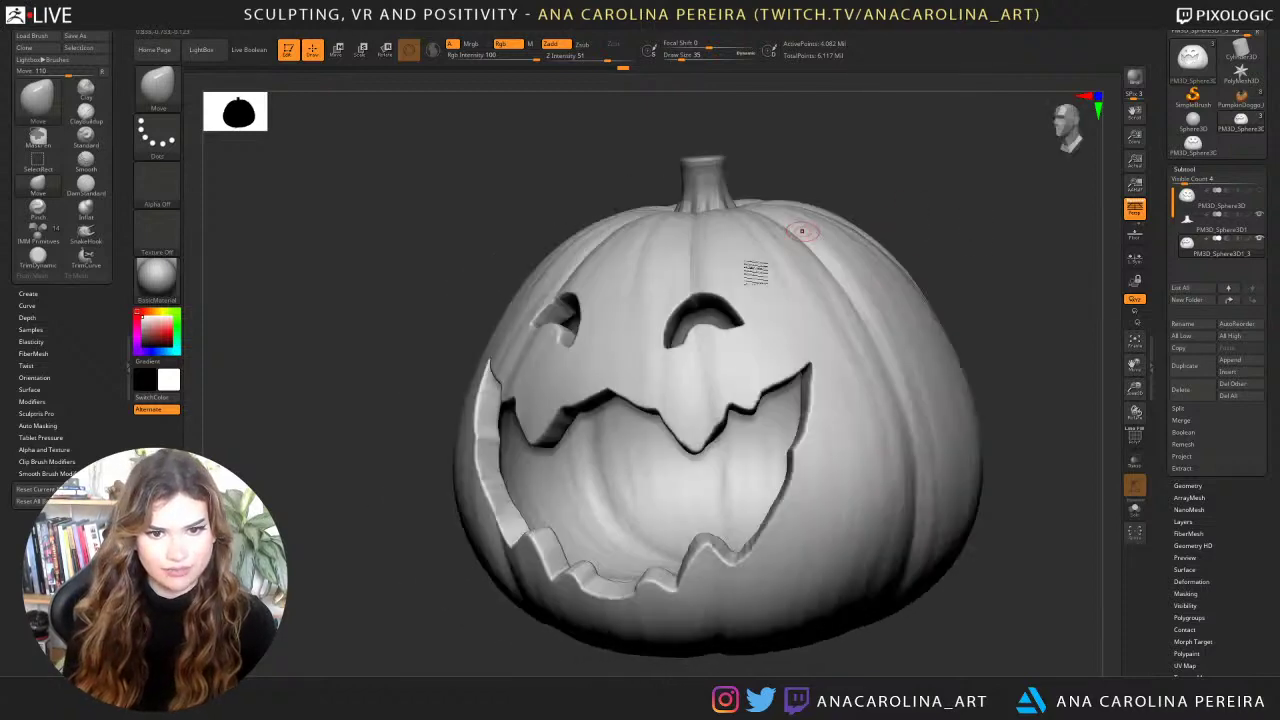
key(shift)
mouse_move(822, 192)
mouse_down()
mouse_move(886, 177)
mouse_move(804, 259)
mouse_move(814, 286)
mouse_move(834, 272)
mouse_move(840, 306)
mouse_up()
key(space)
drag(470, 473, 477, 474)
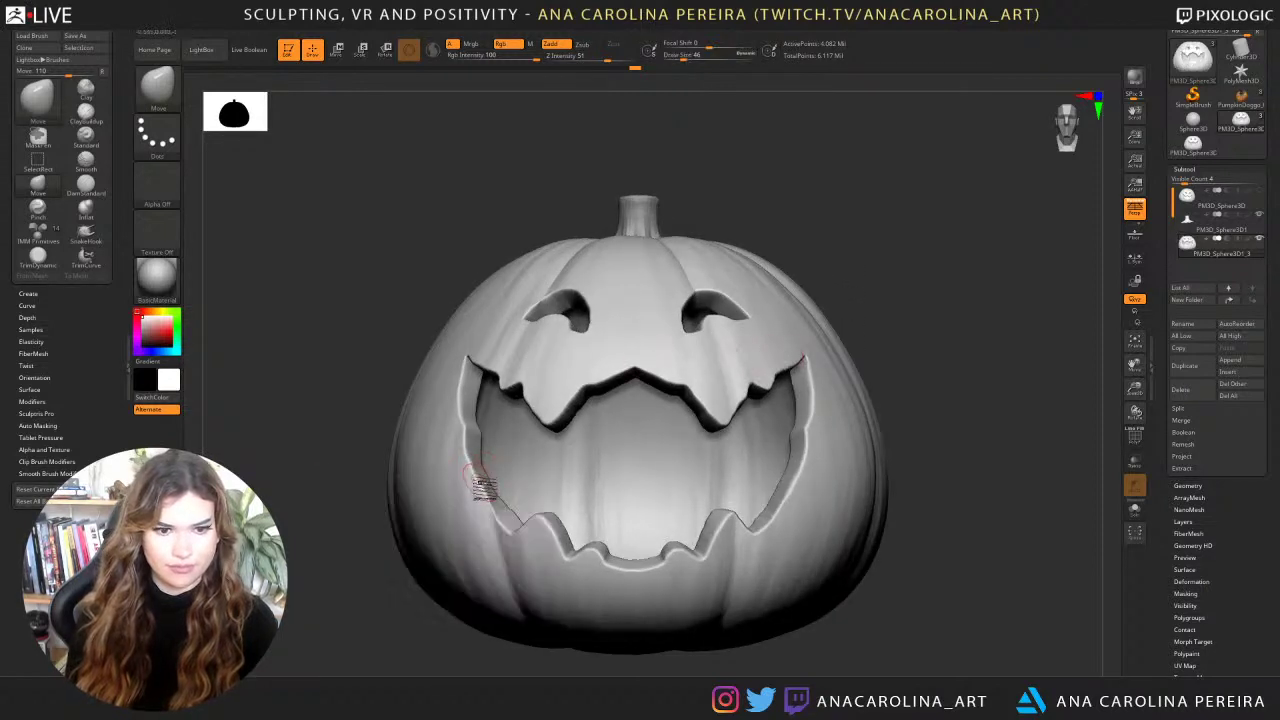
mouse_move(366, 546)
alt+mouse_down()
mouse_move(372, 480)
mouse_move(378, 560)
alt+mouse_up()
key(space)
drag(494, 488, 502, 488)
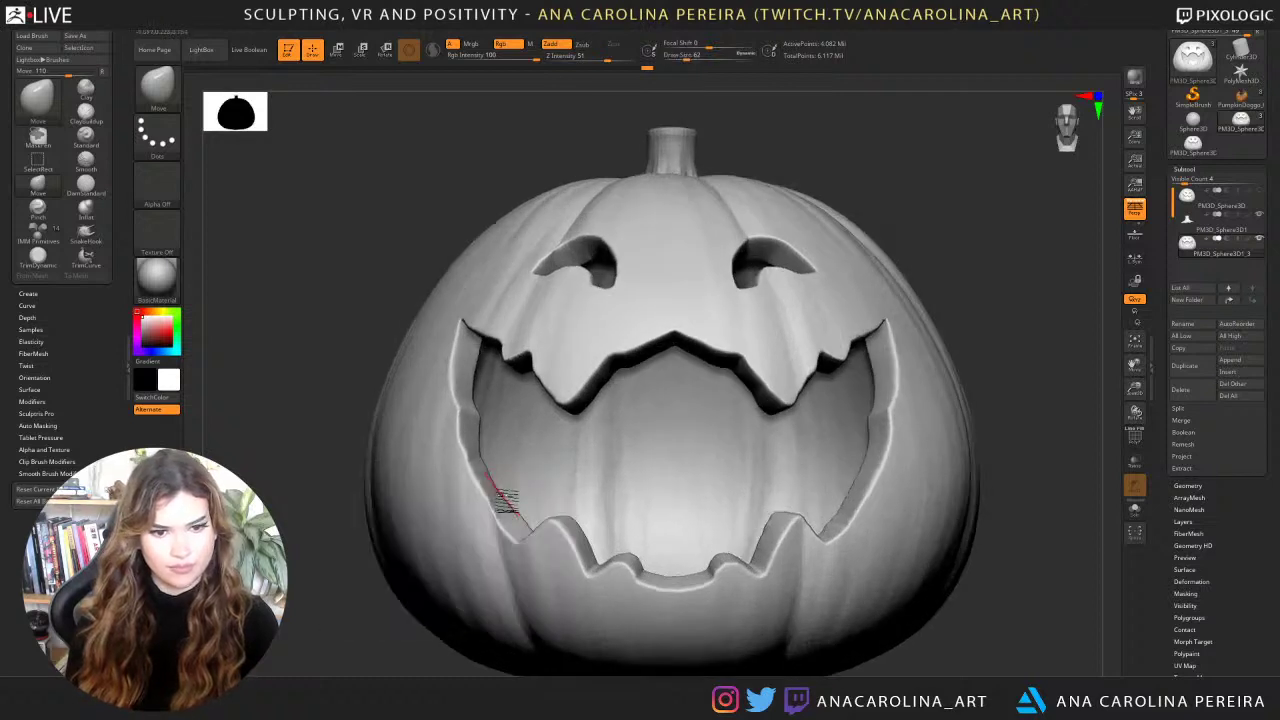
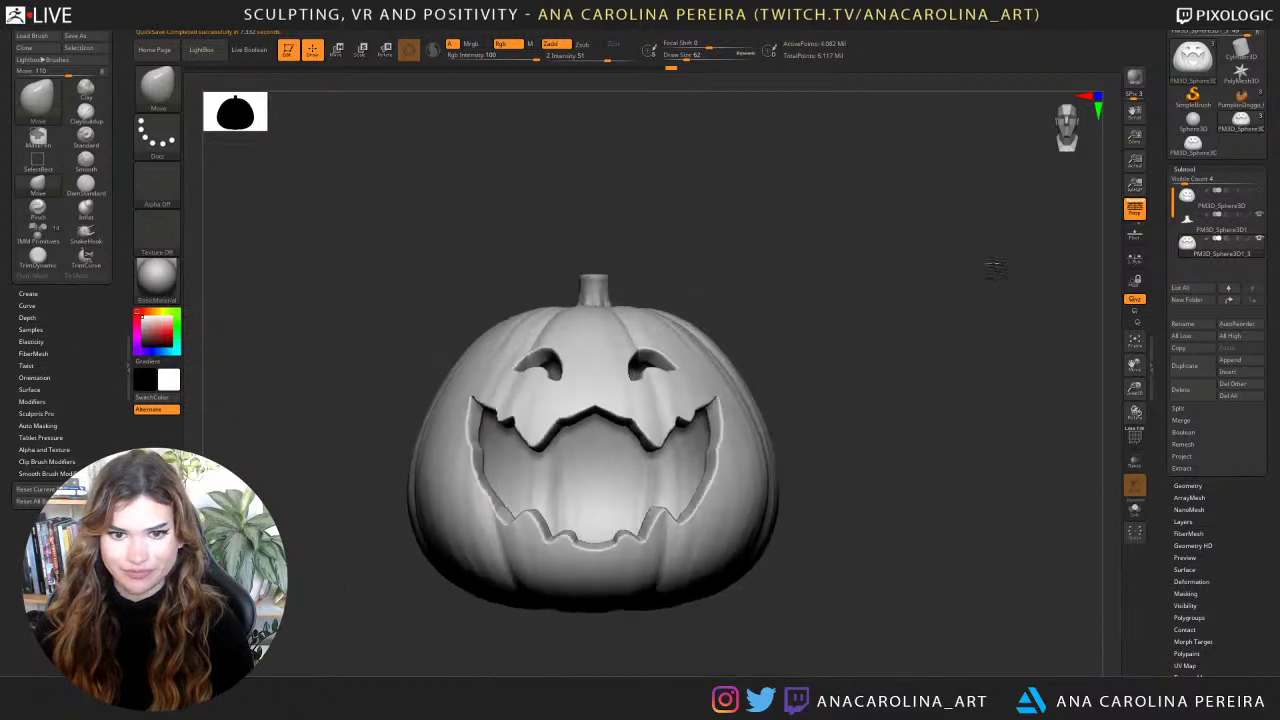
Append a Terrain3D mesh as a new subtool and check how it sits in the pumpkin.
alt+drag(996, 265, 993, 267)
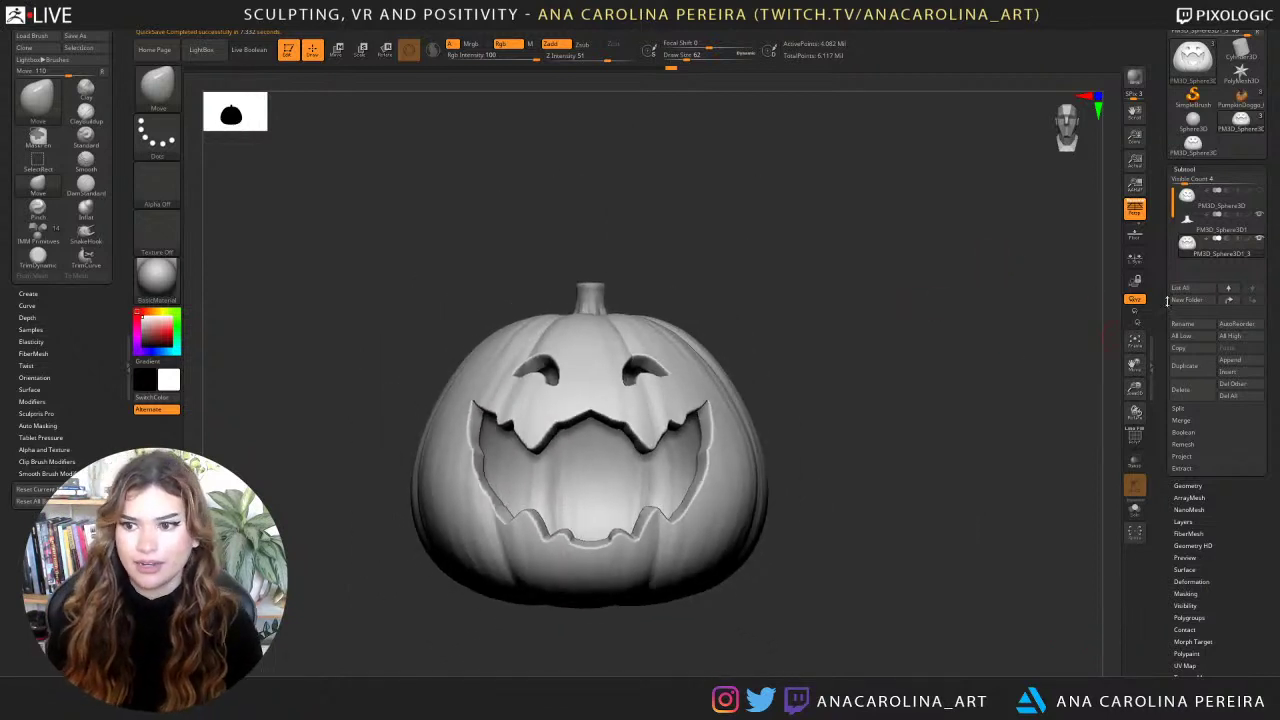
click(1230, 360)
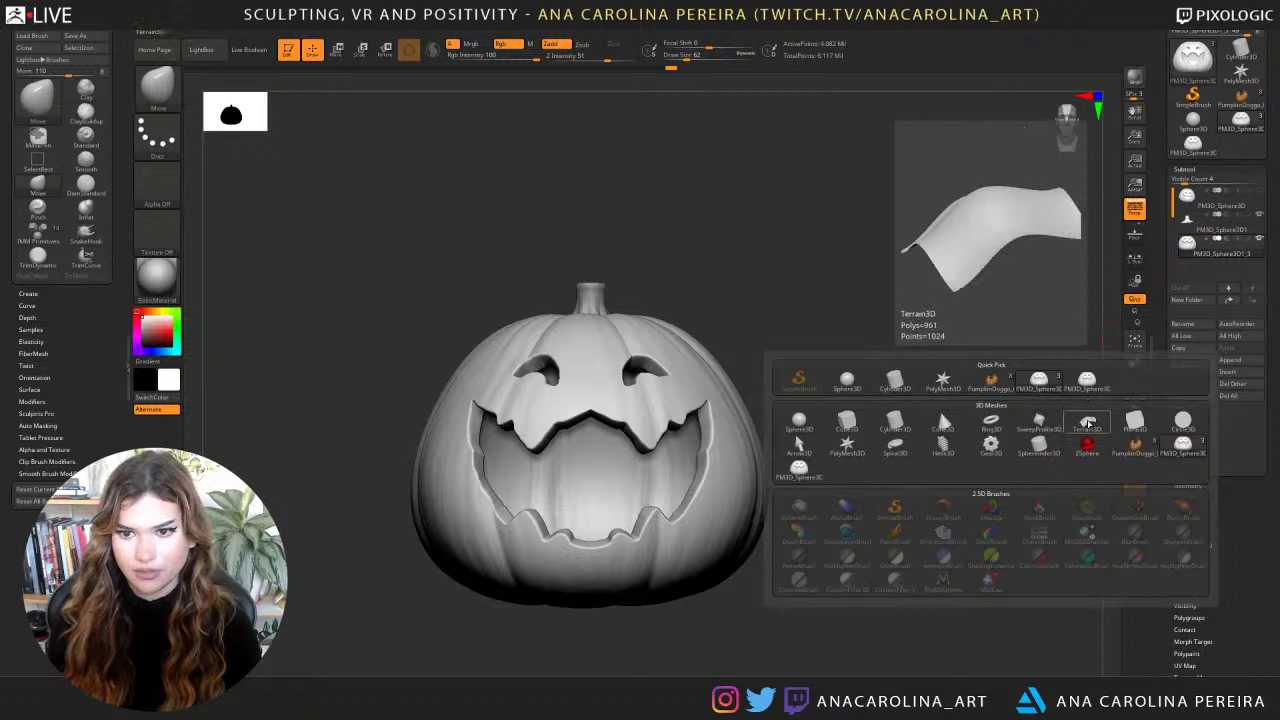
click(1090, 425)
mouse_move(995, 457)
mouse_down()
mouse_move(1011, 462)
mouse_move(1000, 442)
mouse_up()
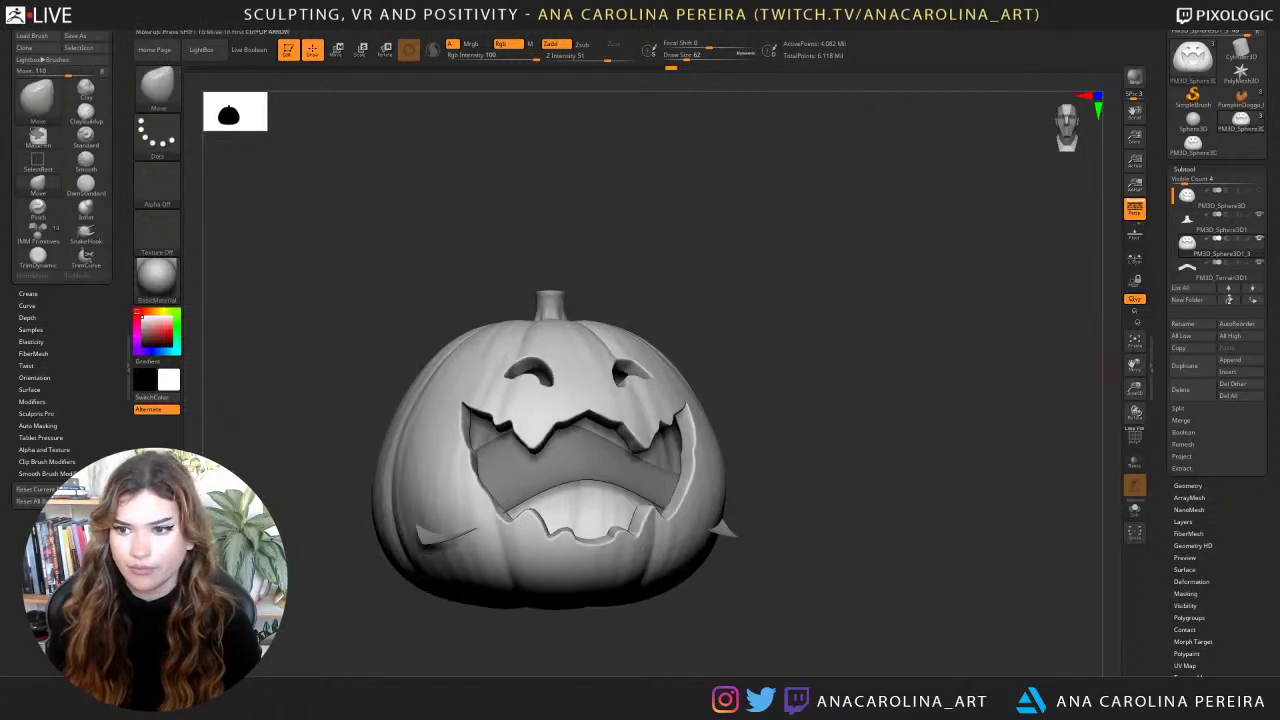
Delete the Terrain3D subtool and append a Plane3D mesh as its replacement.
click(1187, 276)
click(1181, 390)
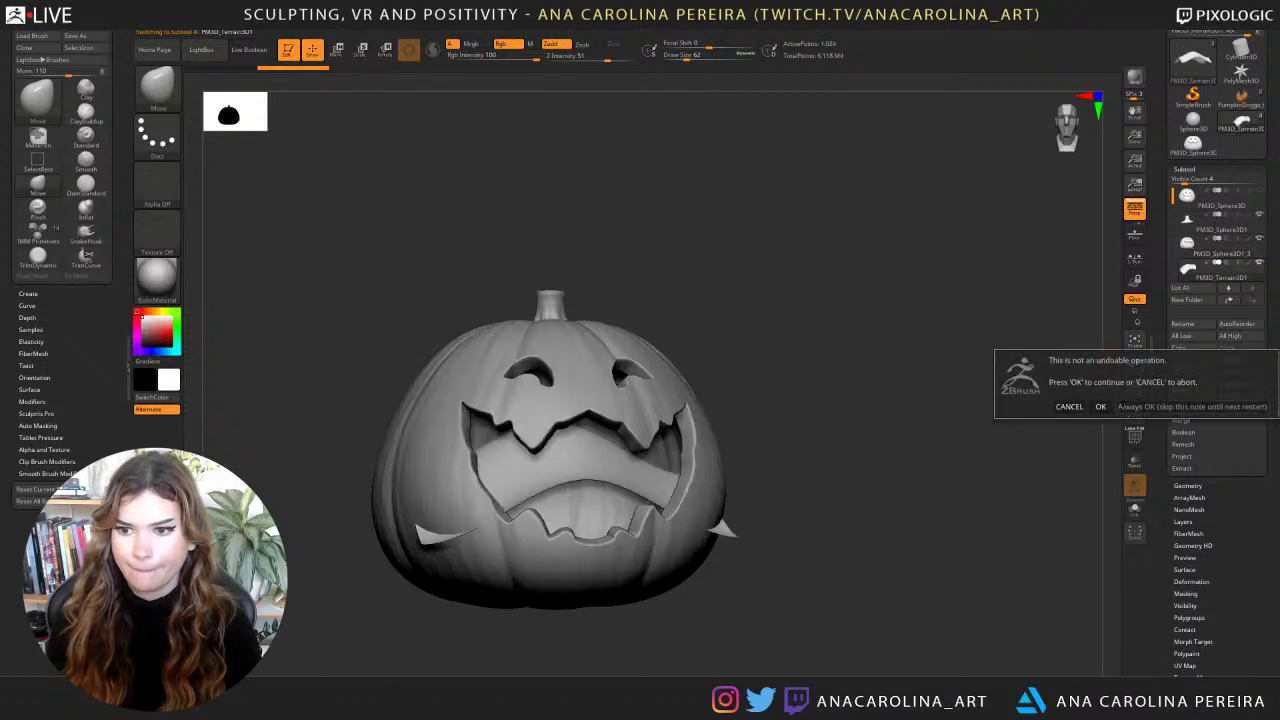
click(1132, 405)
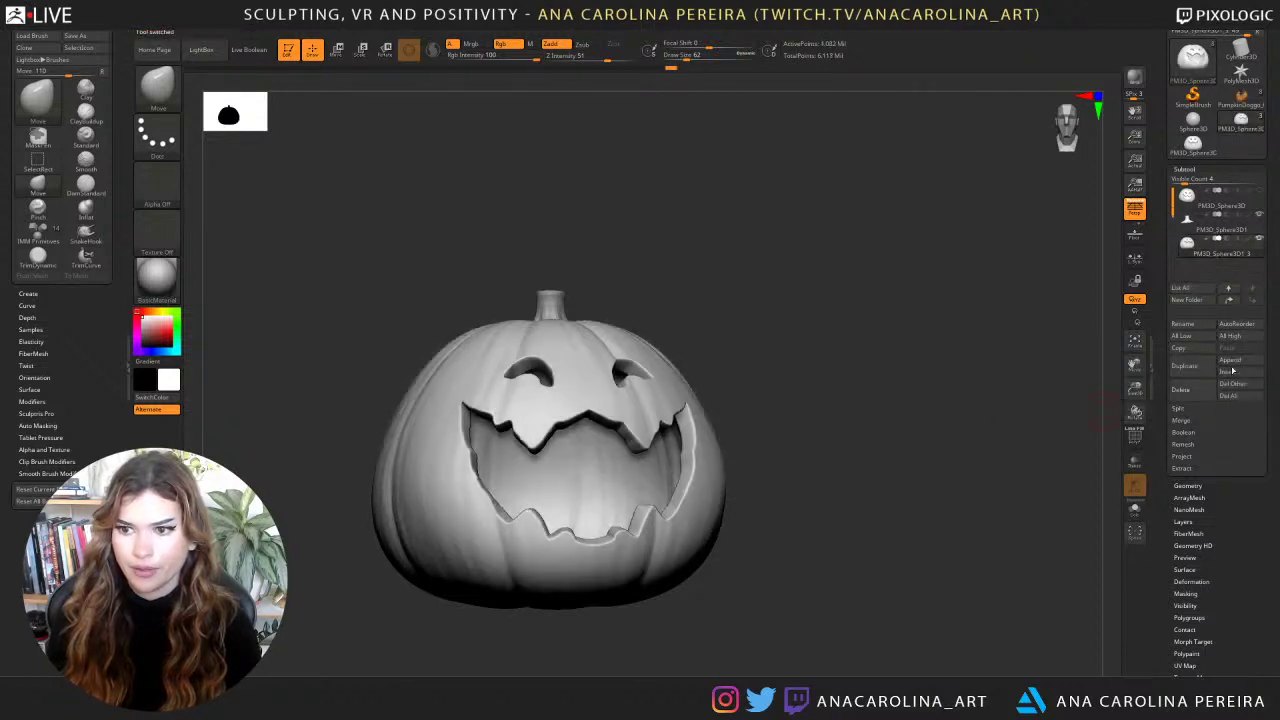
click(1241, 361)
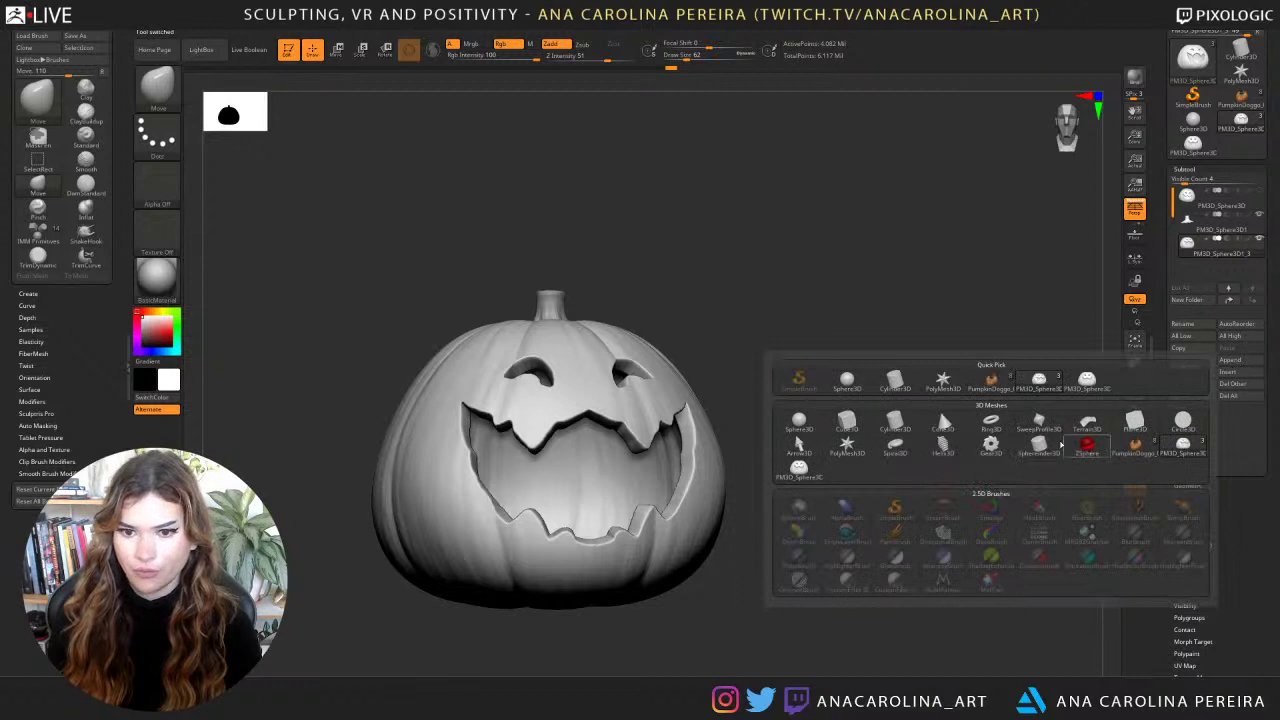
click(1135, 420)
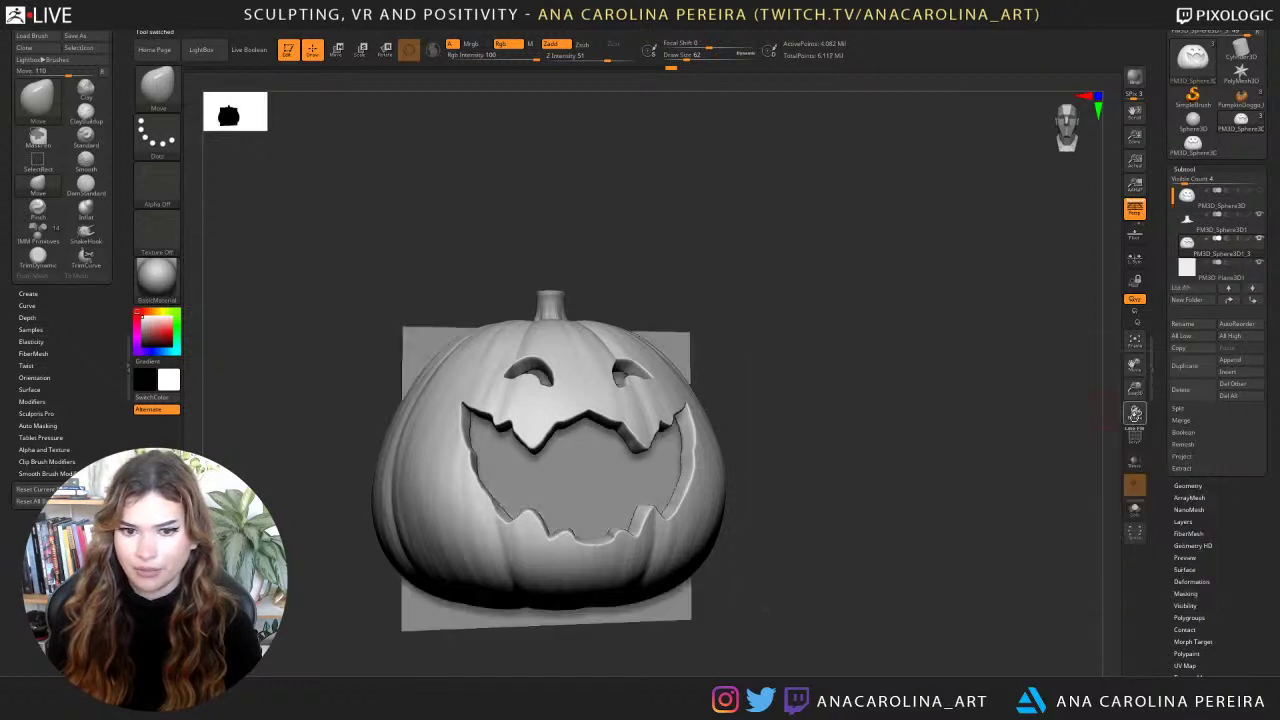
Lay the plane flat, lower it under the pumpkin's base and enlarge it into a wide ground surface.
alt+click(624, 481)
key(e)
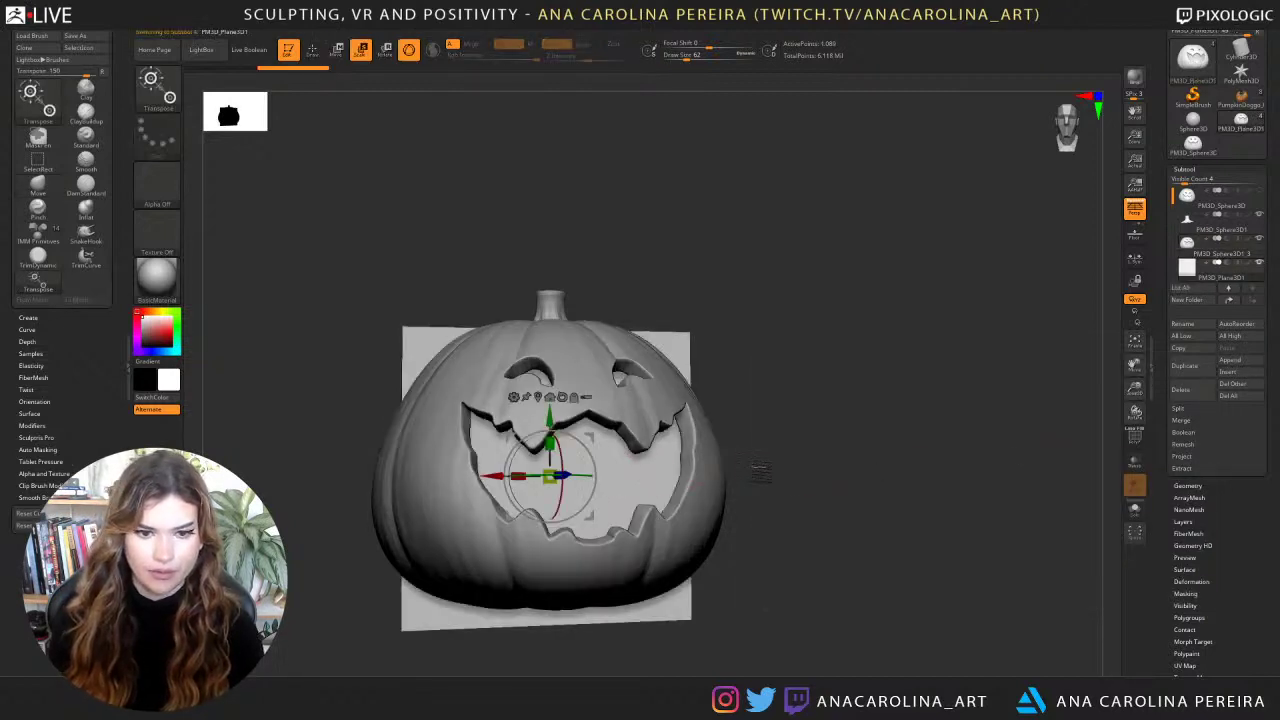
drag(776, 461, 603, 523)
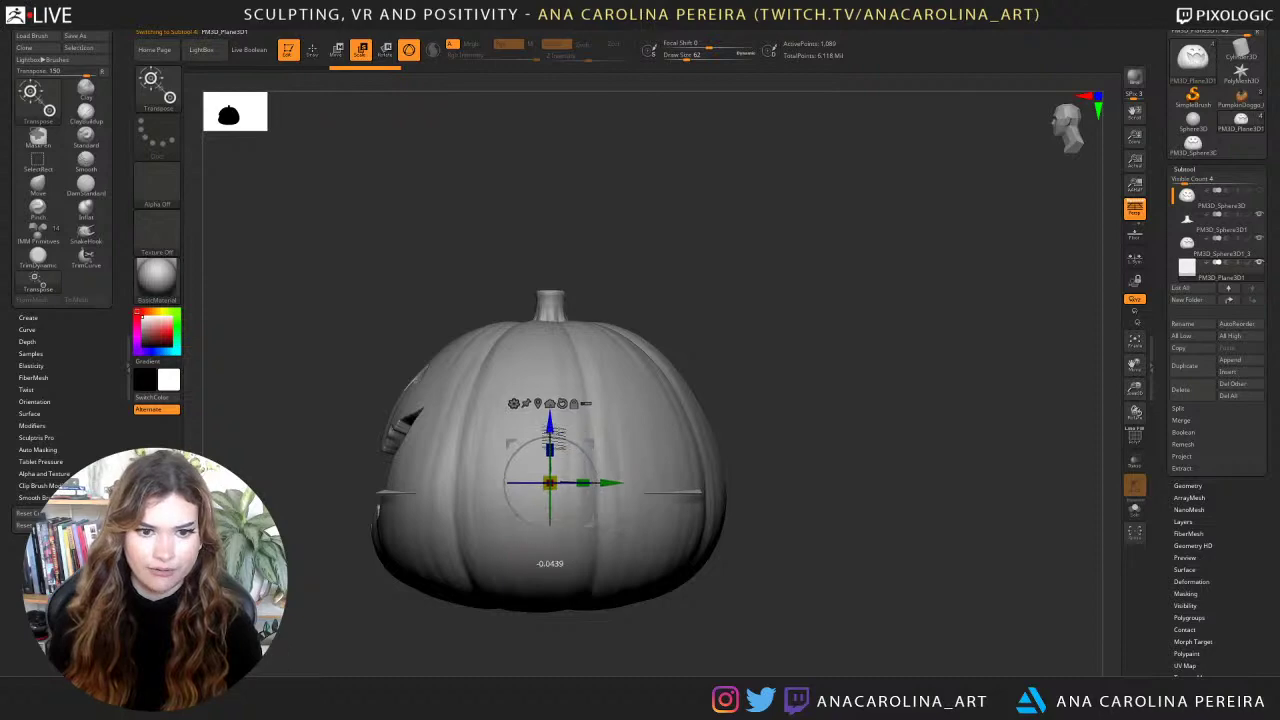
drag(540, 421, 540, 545)
drag(640, 635, 600, 450)
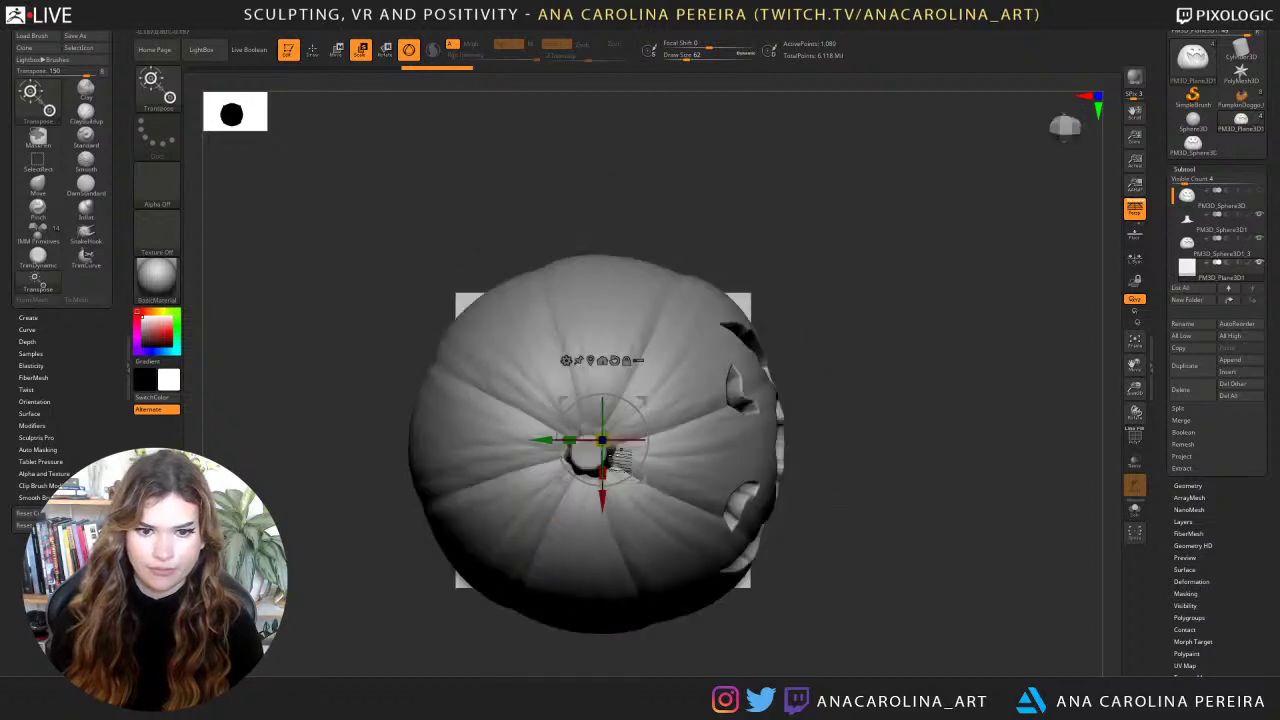
drag(601, 440, 839, 353)
drag(1022, 510, 880, 395)
drag(612, 381, 613, 375)
mouse_move(838, 358)
mouse_down()
mouse_move(884, 362)
mouse_move(858, 361)
mouse_move(779, 435)
mouse_move(816, 433)
mouse_up()
Switch to the Move brush at draw size 517 and pull gentle undulations into the ground plane on one side of the pumpkin.
key(b)
key(m)
key(v)
key(space)
key(space)
key(space)
key(ctrl+z)
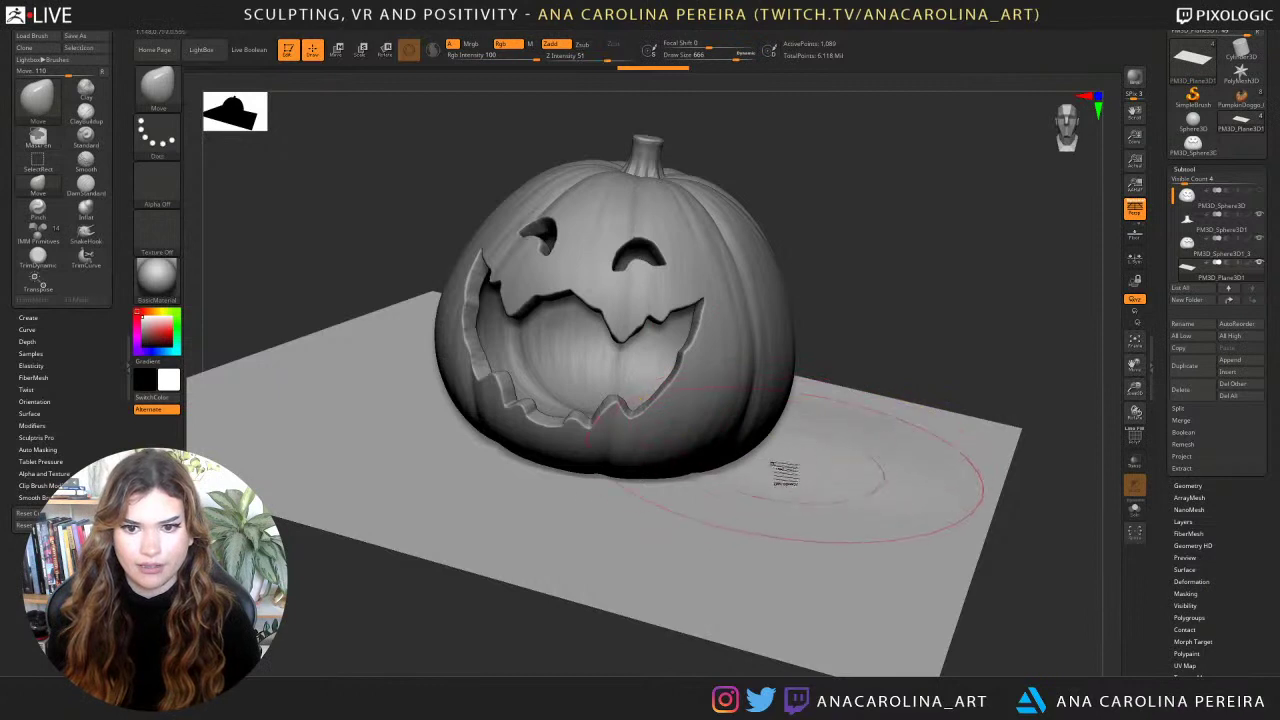
drag(758, 473, 760, 472)
key(space)
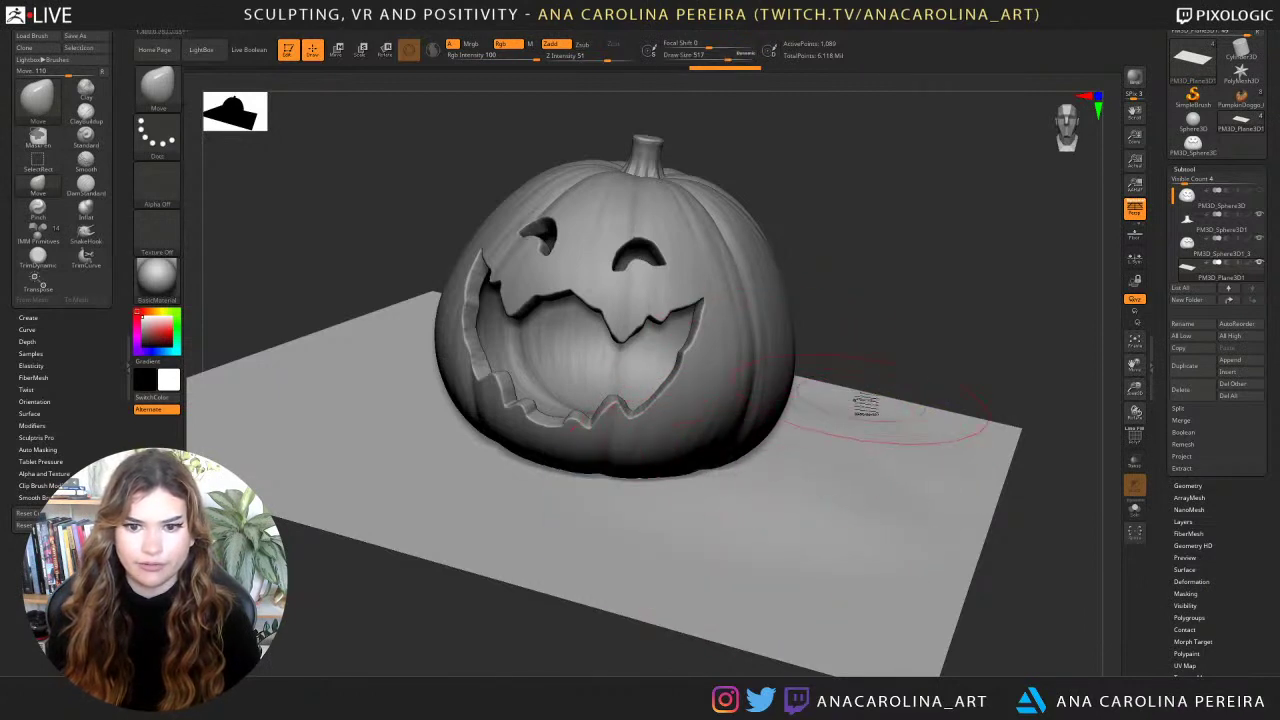
drag(855, 394, 886, 342)
alt+click(886, 342)
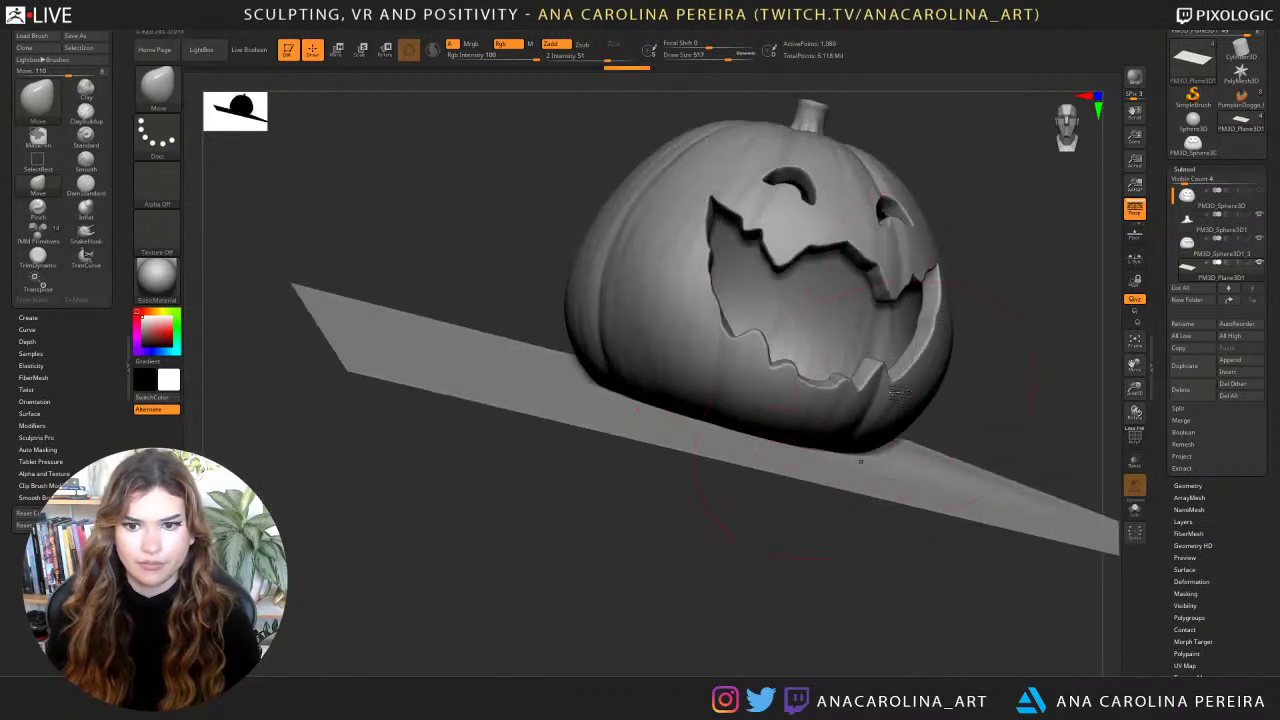
Shape soft bumps in the ground plane in front of the pumpkin and on its other side with the Move brush.
drag(900, 393, 904, 388)
right_drag(904, 388, 942, 386)
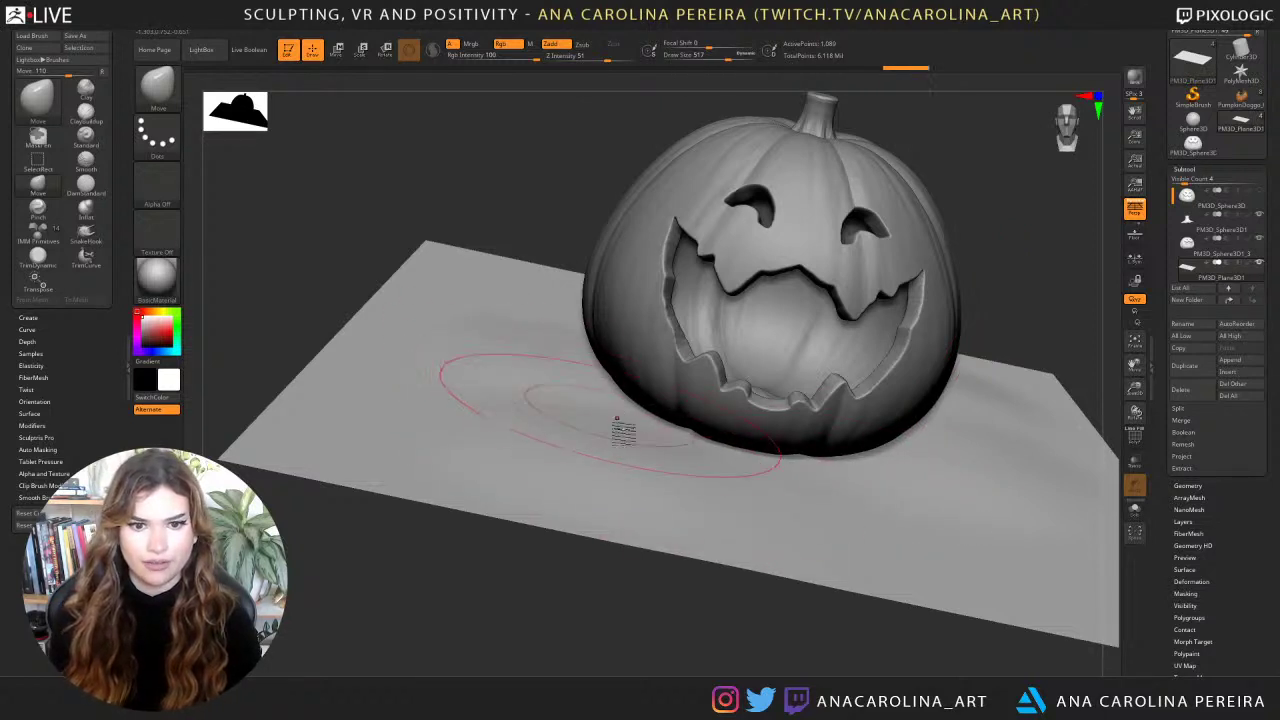
drag(617, 418, 633, 420)
drag(573, 333, 568, 289)
right_drag(568, 288, 569, 195)
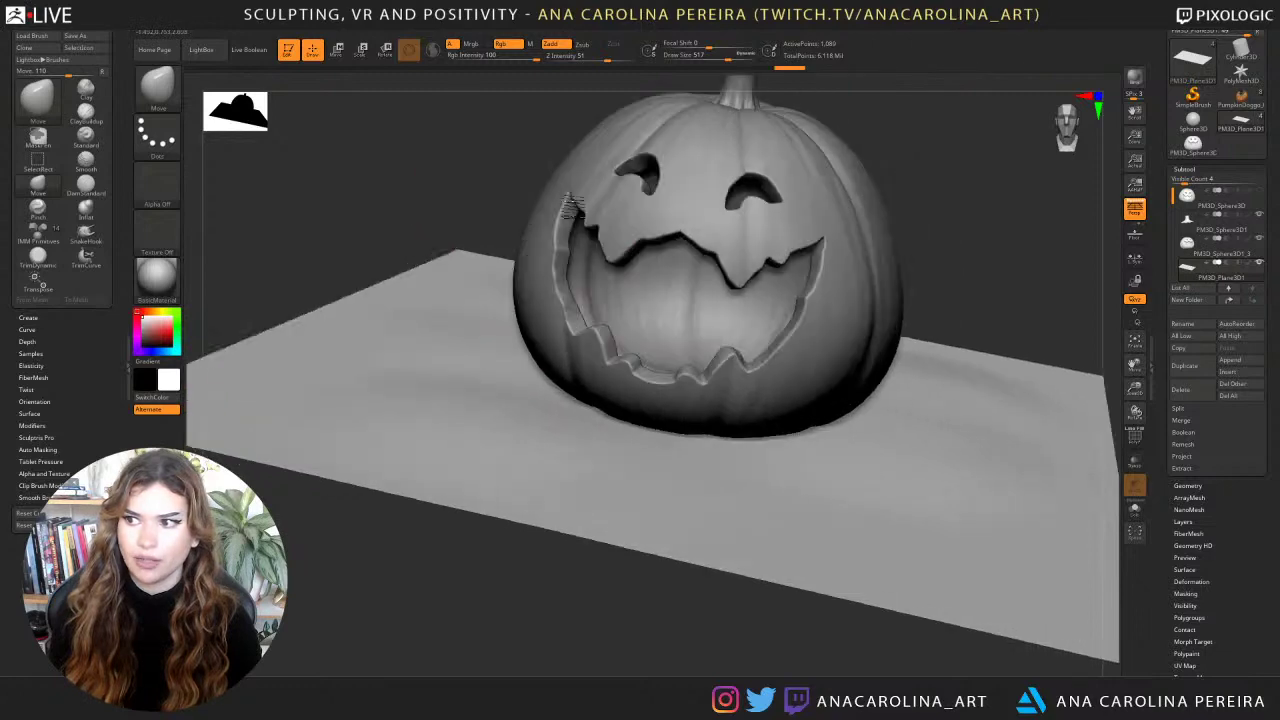
drag(570, 205, 580, 187)
drag(503, 145, 394, 343)
drag(334, 214, 328, 178)
mouse_move(895, 287)
mouse_down()
mouse_move(940, 258)
mouse_move(883, 246)
mouse_move(888, 343)
mouse_move(952, 348)
mouse_move(933, 333)
mouse_up()
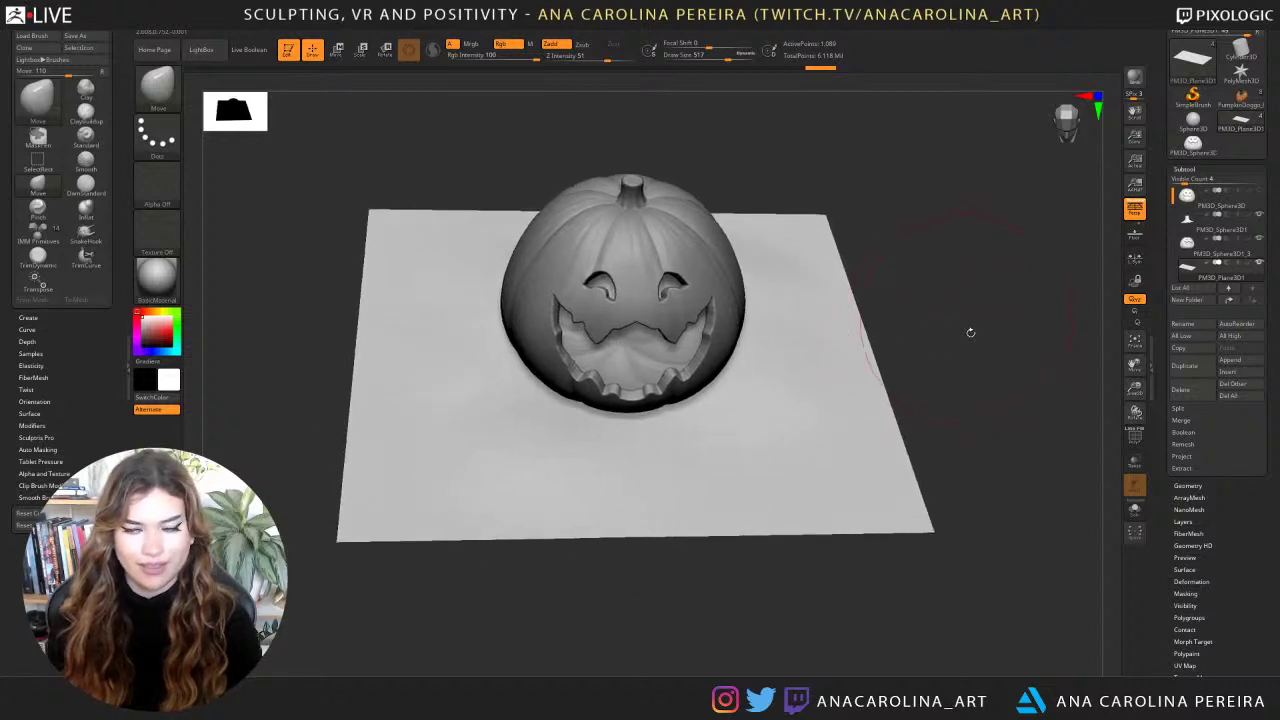
Preview the ground plane's UV layout with Morph UV, then return it to its sculpted form.
drag(1218, 547, 1223, 461)
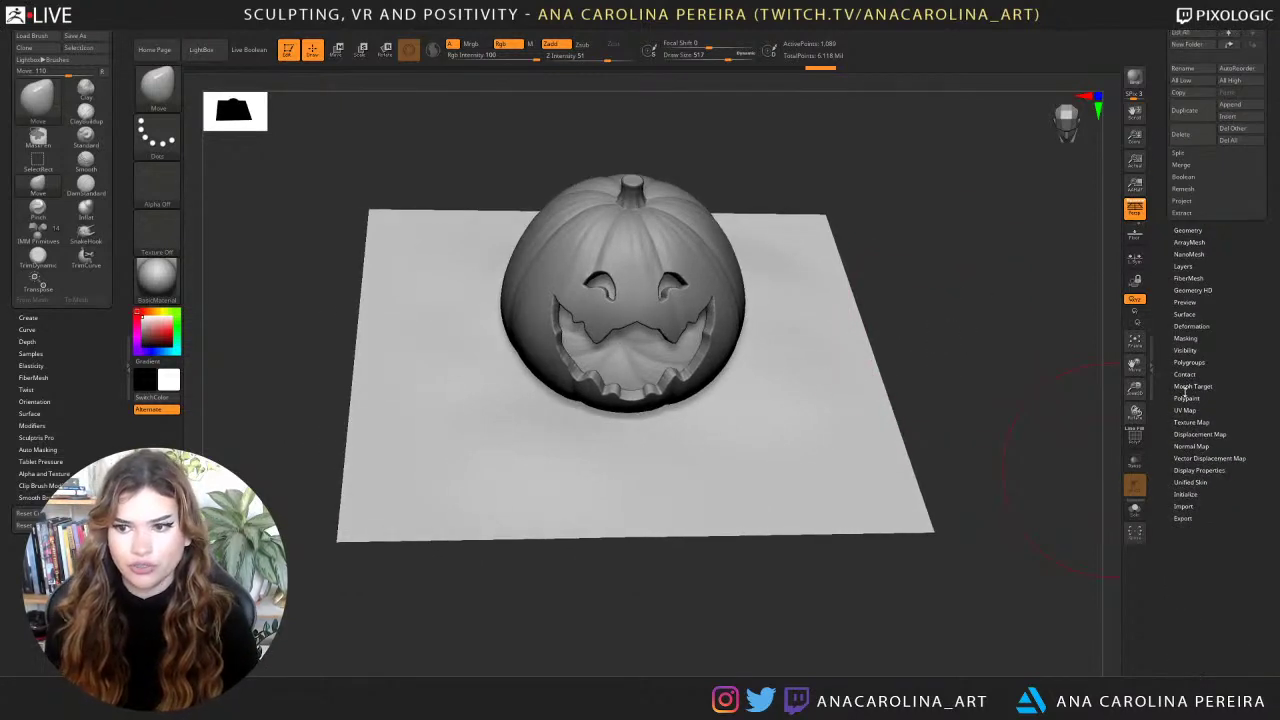
drag(1086, 425, 1065, 385)
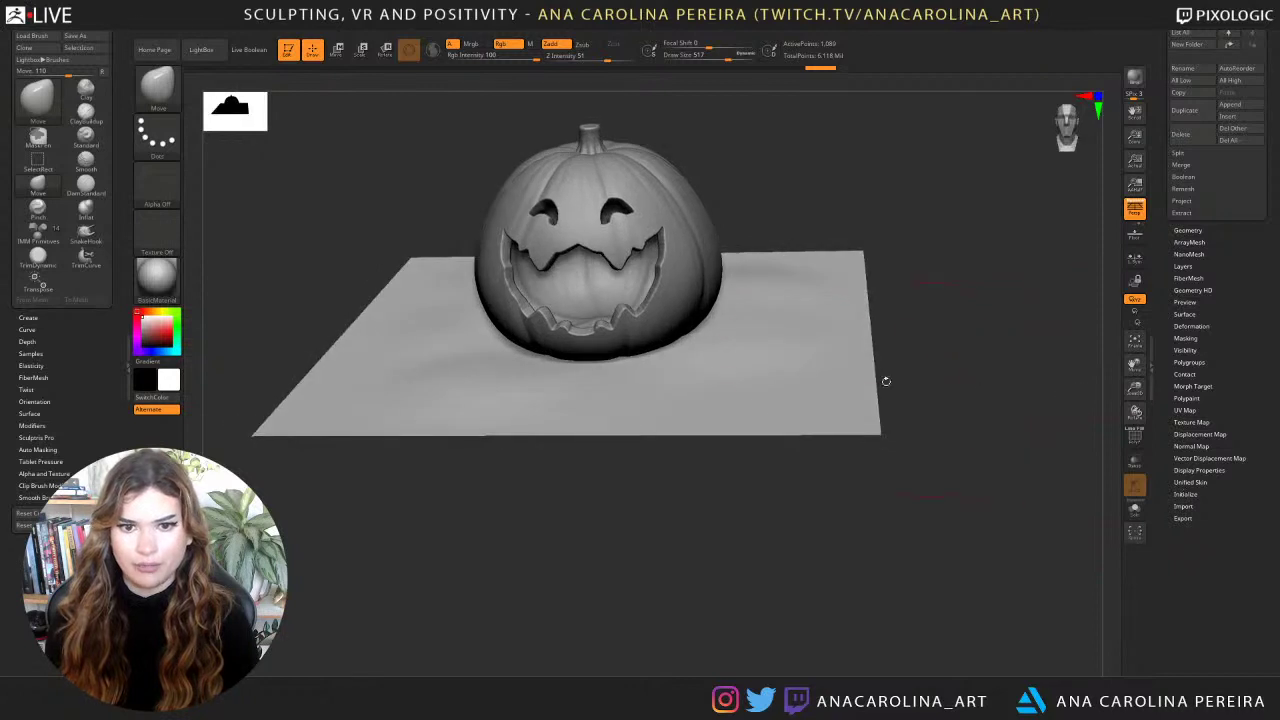
drag(907, 351, 1078, 463)
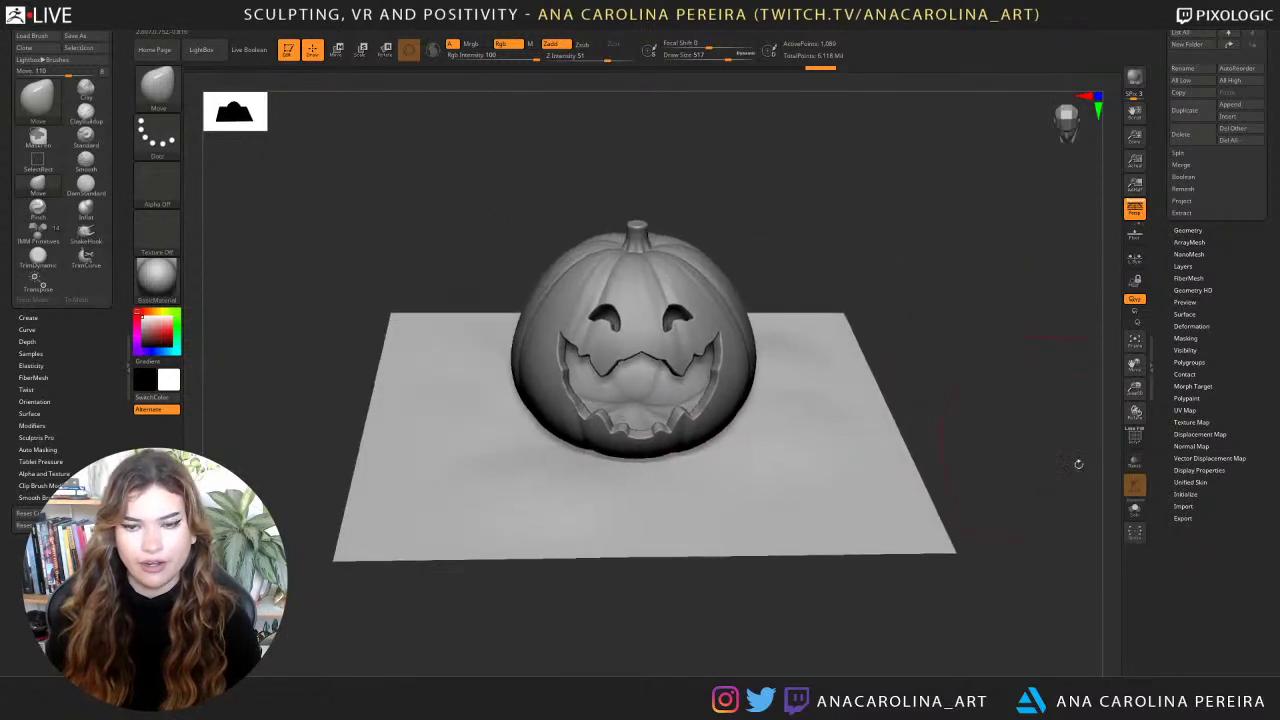
scroll(1207, 390, up, 1)
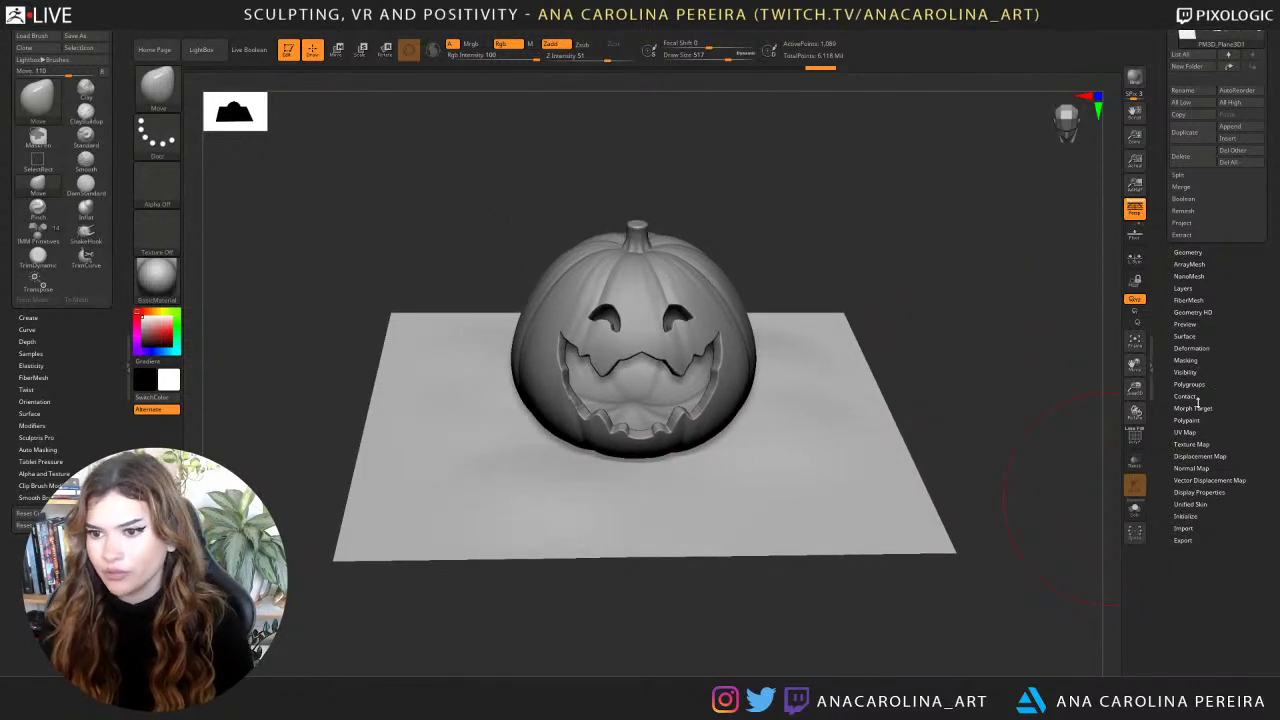
click(1186, 429)
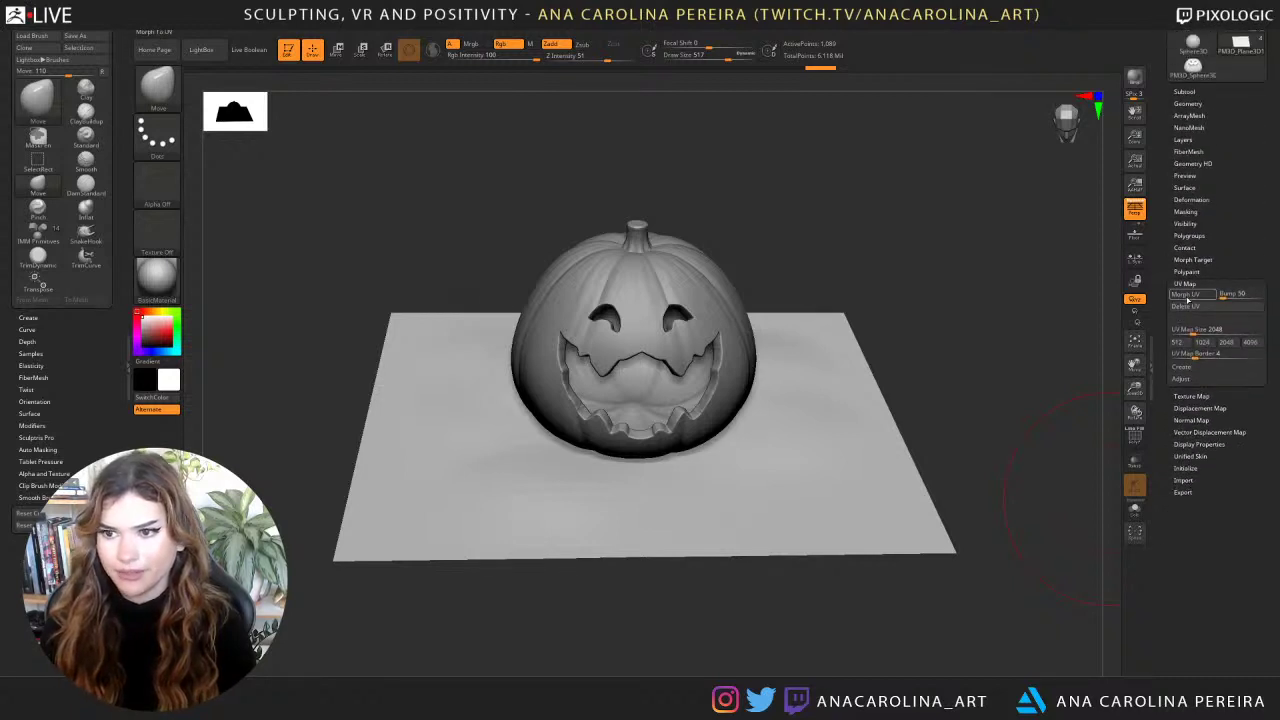
click(1186, 294)
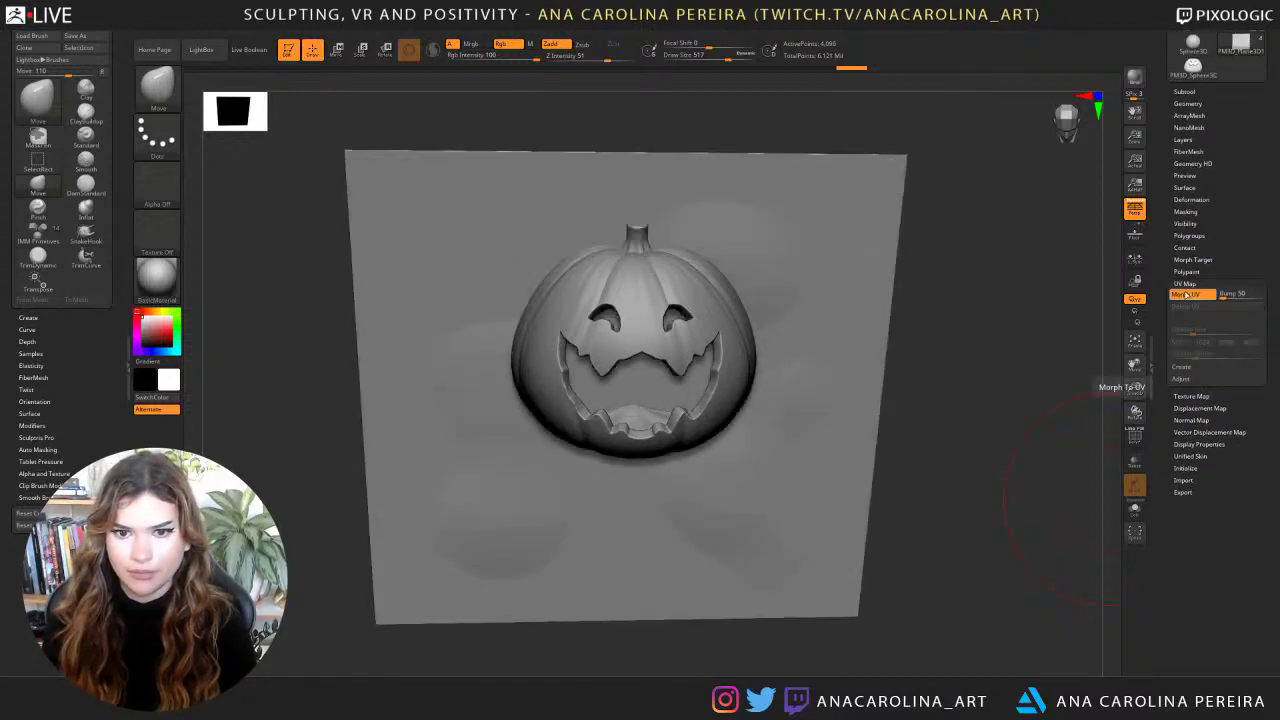
click(1186, 294)
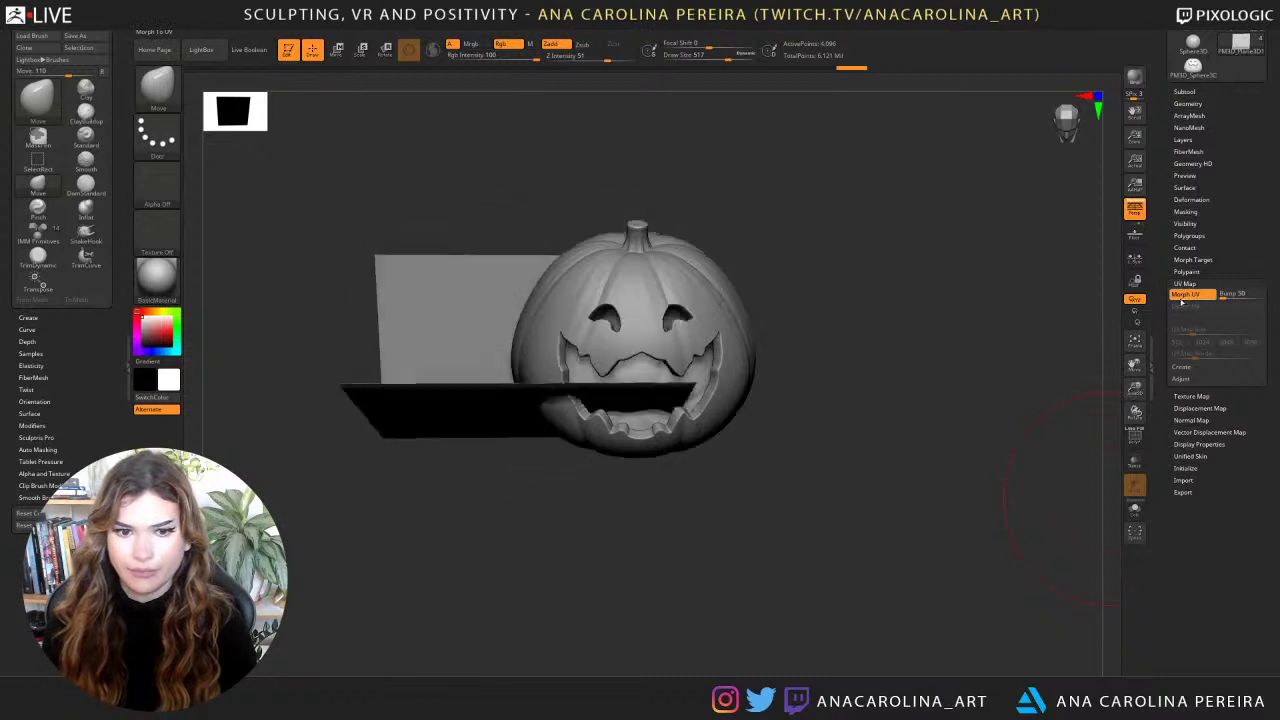
drag(1066, 336, 1060, 376)
mouse_move(985, 363)
mouse_down()
mouse_move(985, 427)
mouse_move(980, 382)
mouse_up()
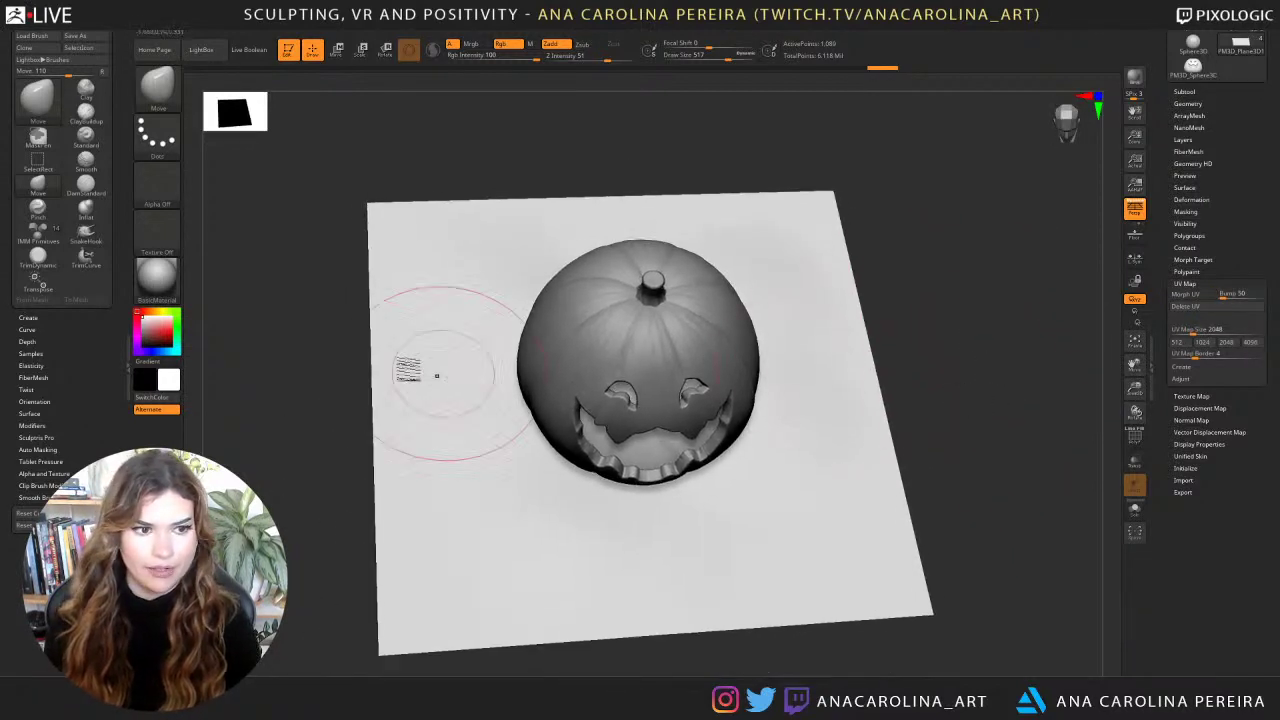
Select the Paint brush and fill the ground plane with black.
key(b)
key(p)
key(a)
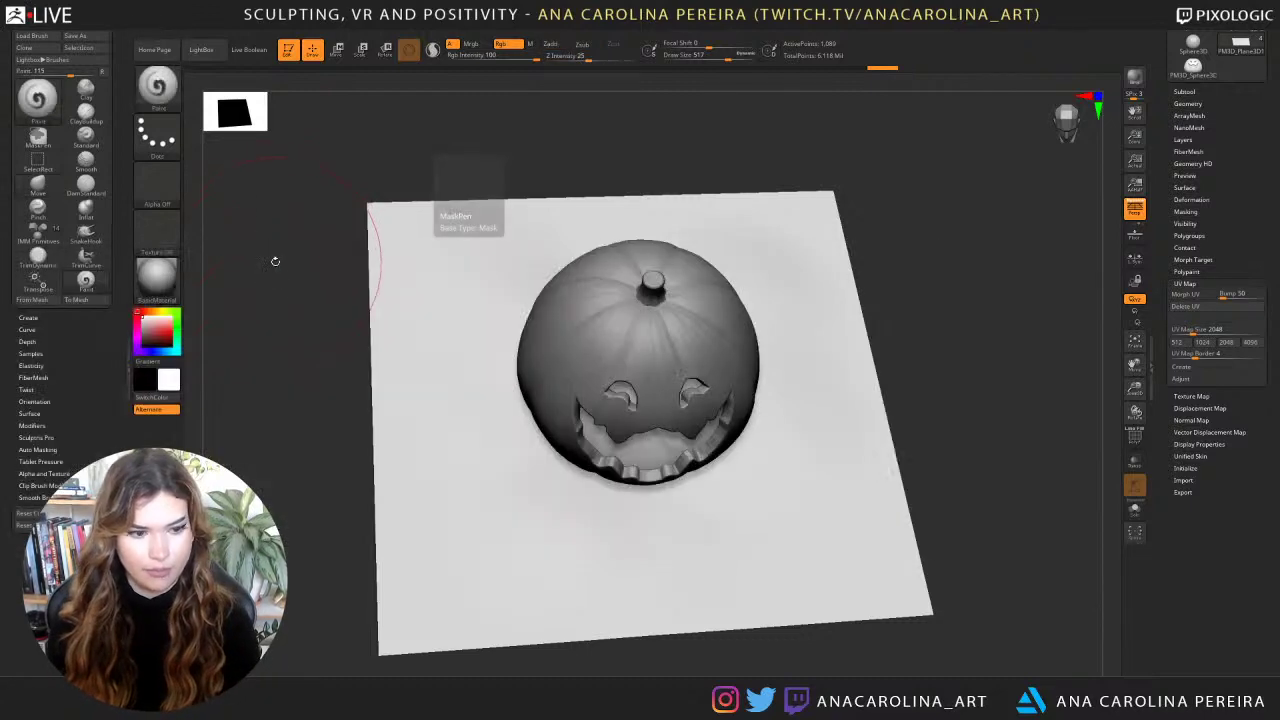
key(v)
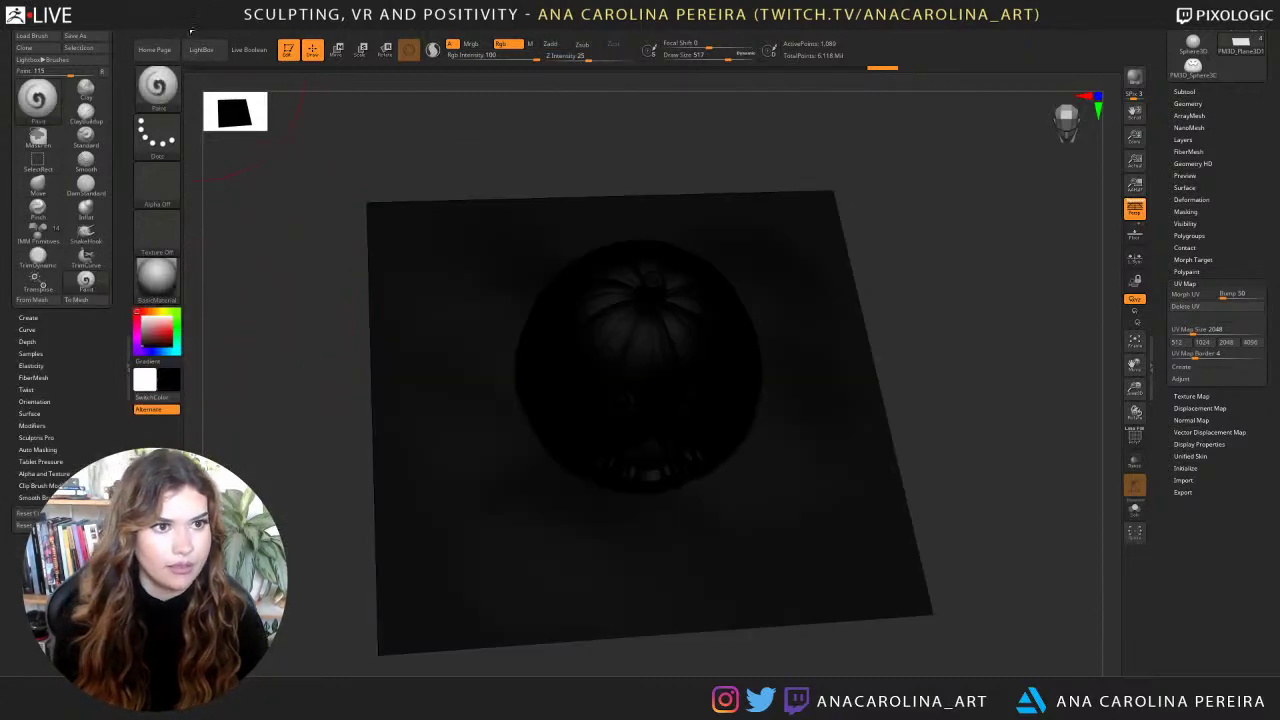
click(191, 31)
click(231, 235)
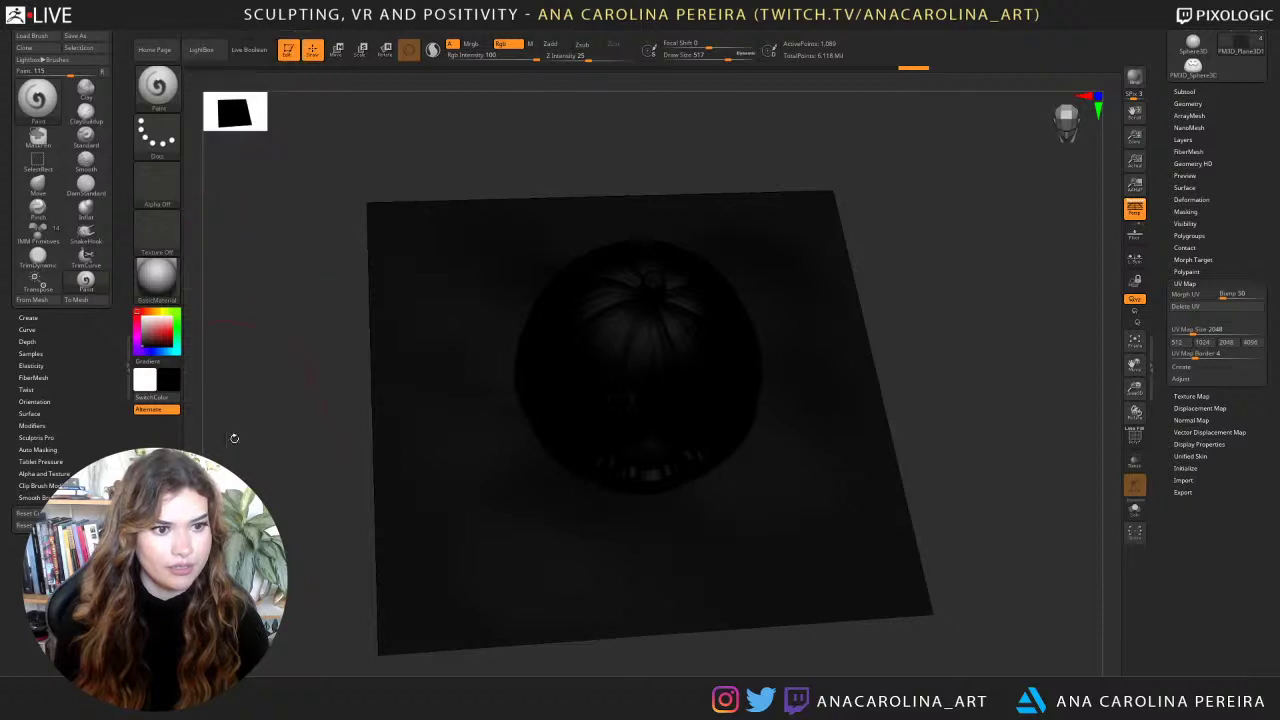
Isolate the ground plane, paint a large soft white spot at its centre with draw size 1000, and show all subtools again.
click(160, 398)
key(space)
drag(512, 316, 537, 317)
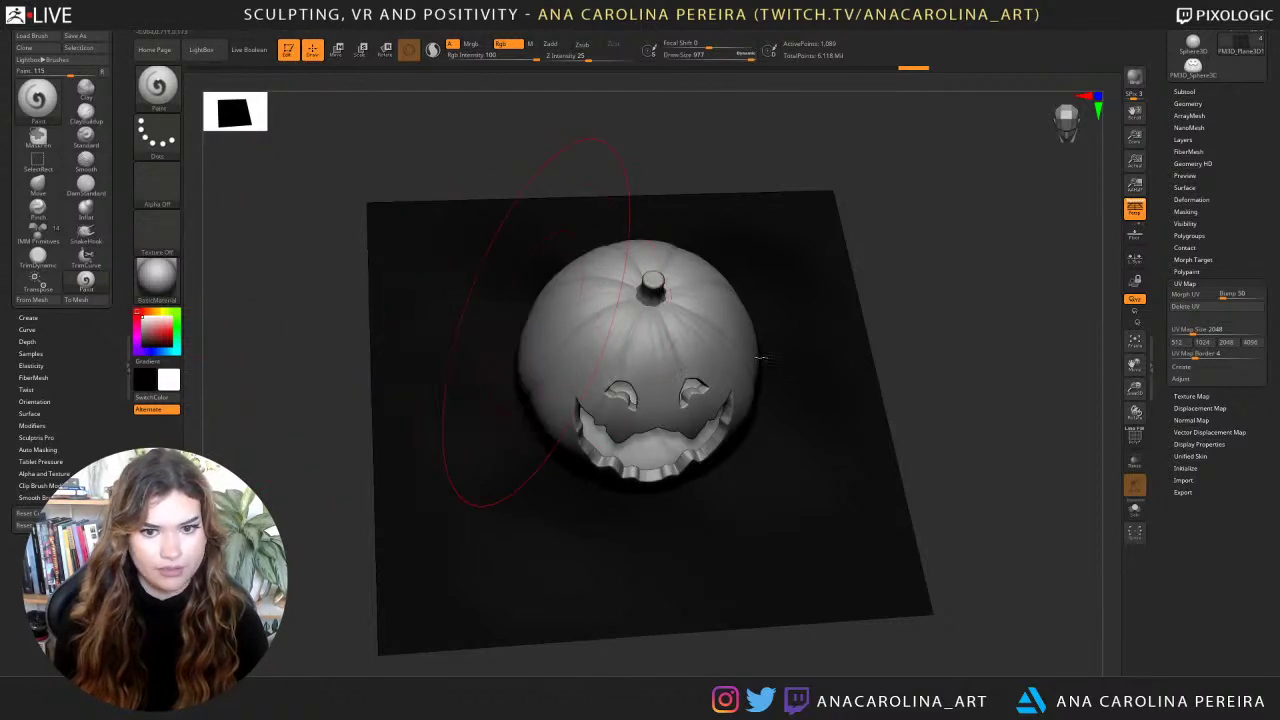
click(1134, 508)
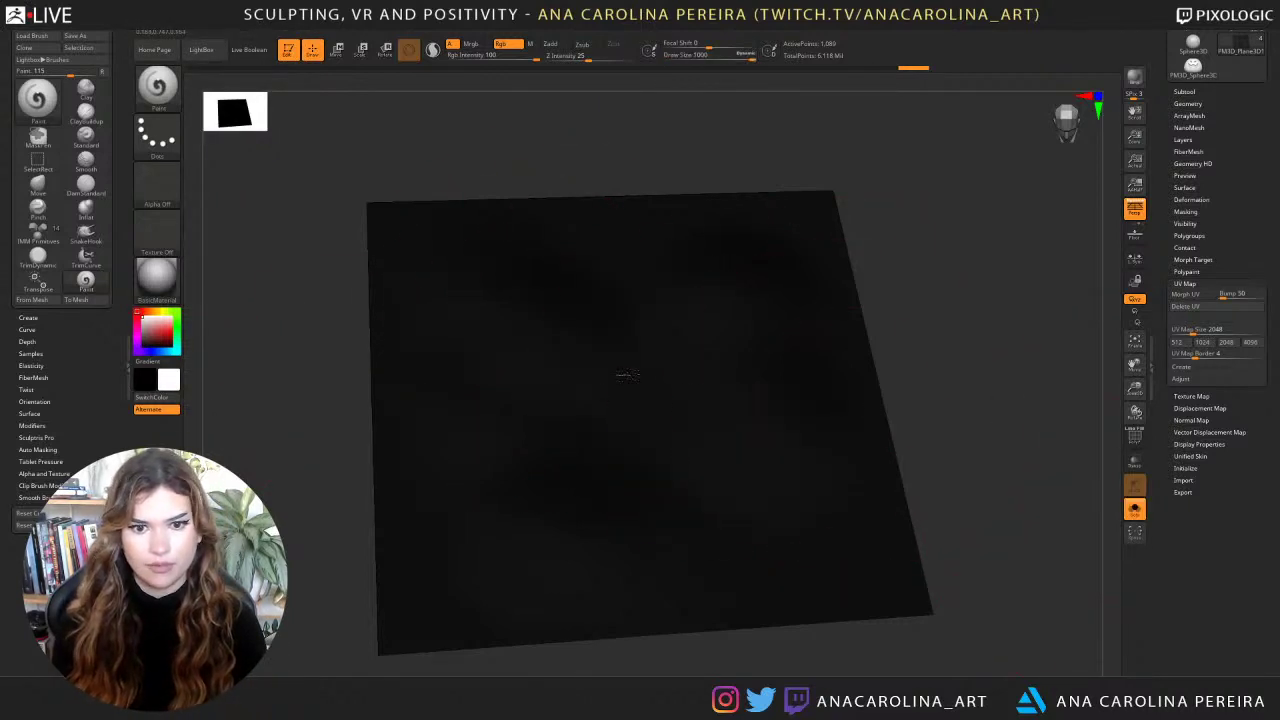
click(648, 368)
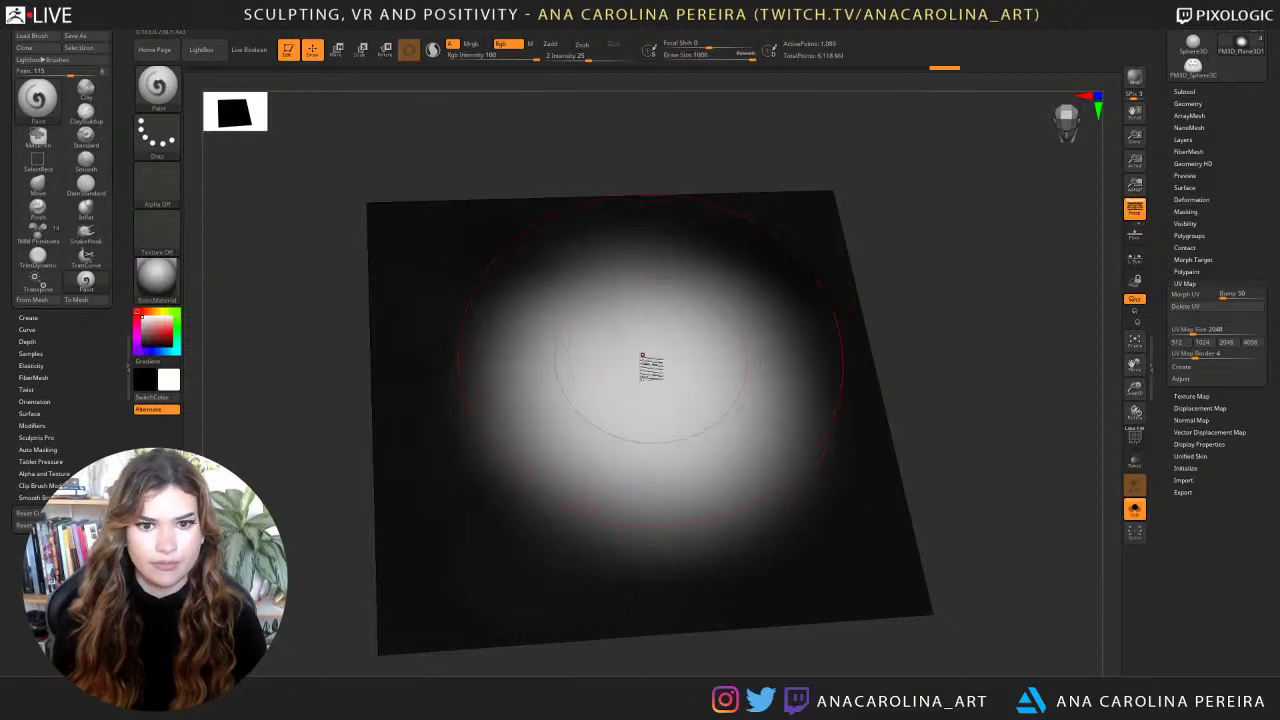
key(ctrl+z)
mouse_move(596, 418)
mouse_down()
mouse_move(606, 329)
mouse_move(629, 451)
mouse_move(680, 451)
mouse_move(731, 425)
mouse_move(700, 371)
mouse_move(594, 477)
mouse_move(674, 351)
mouse_move(571, 371)
mouse_move(636, 400)
mouse_up()
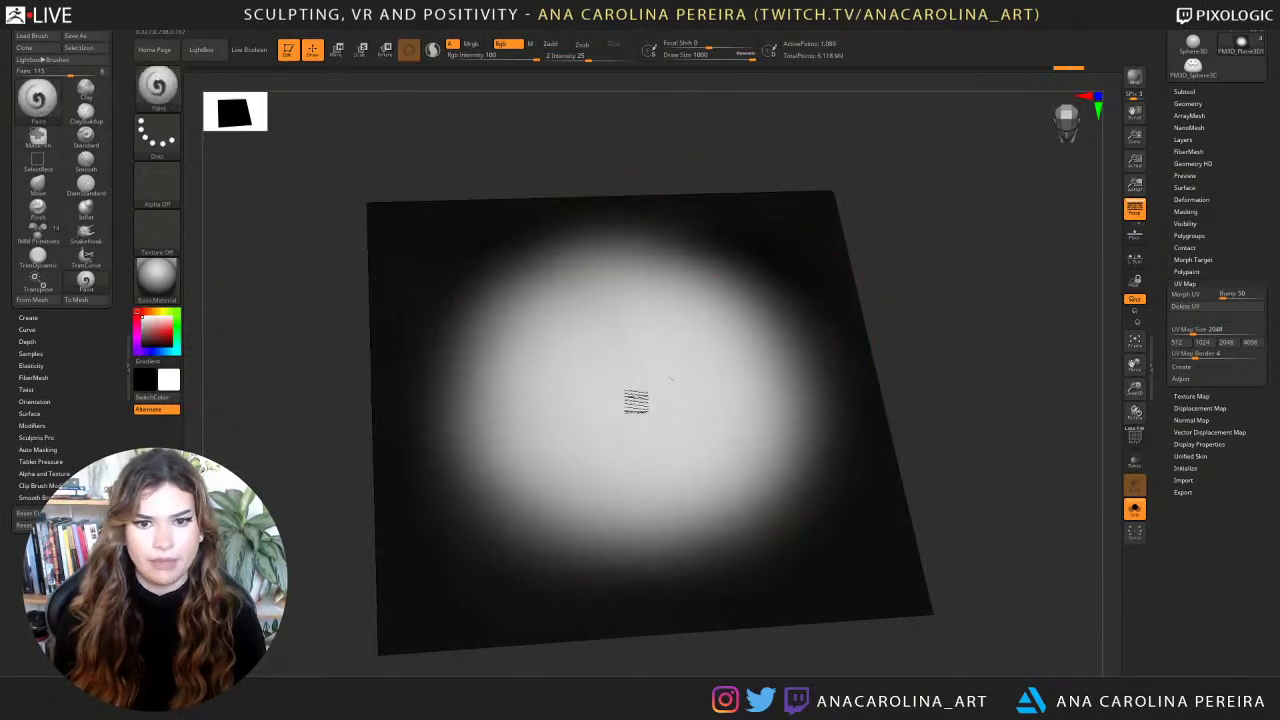
click(1134, 508)
drag(1079, 482, 1007, 398)
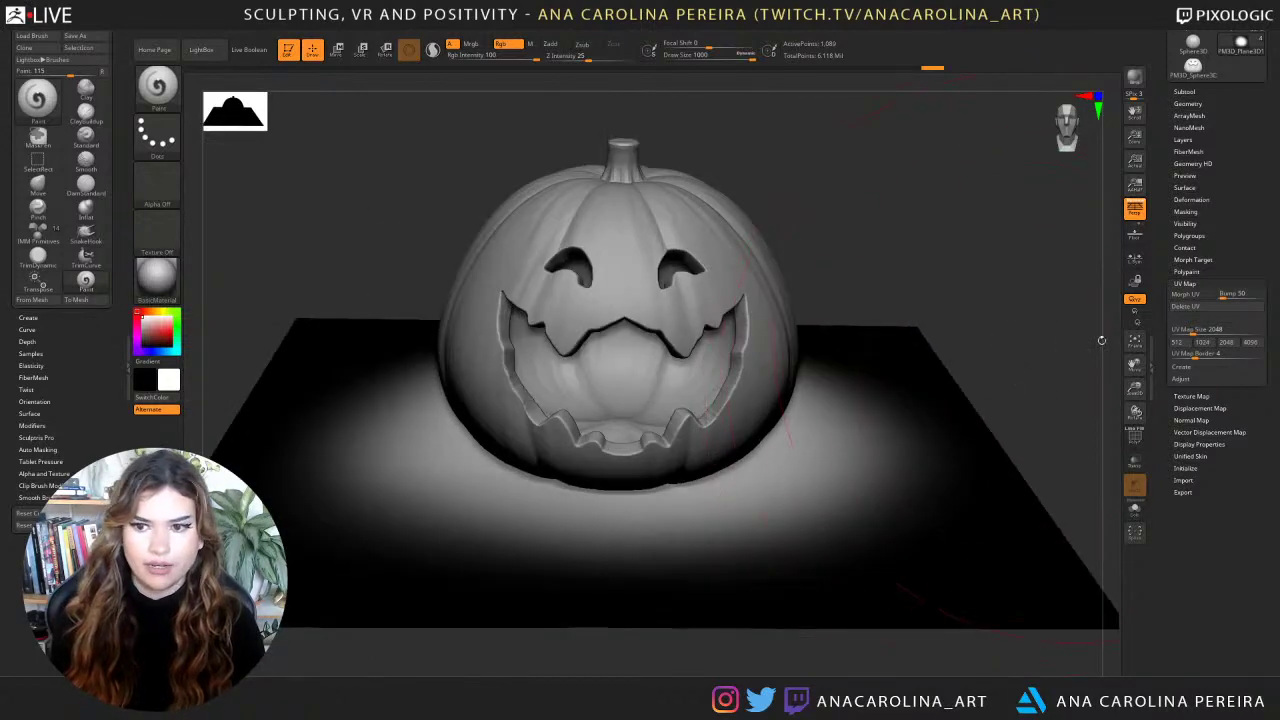
Create a texture map for the ground plane from its polypaint and raise its transparency to hide the black border.
click(1191, 396)
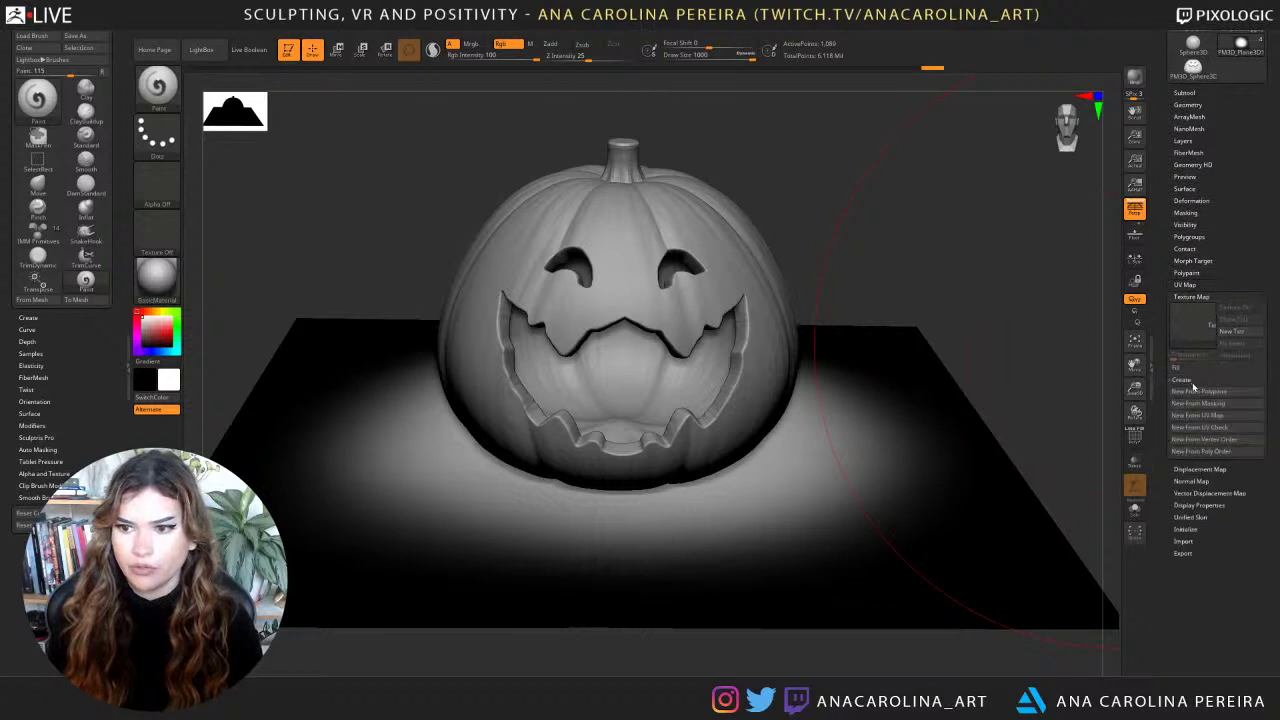
click(1201, 403)
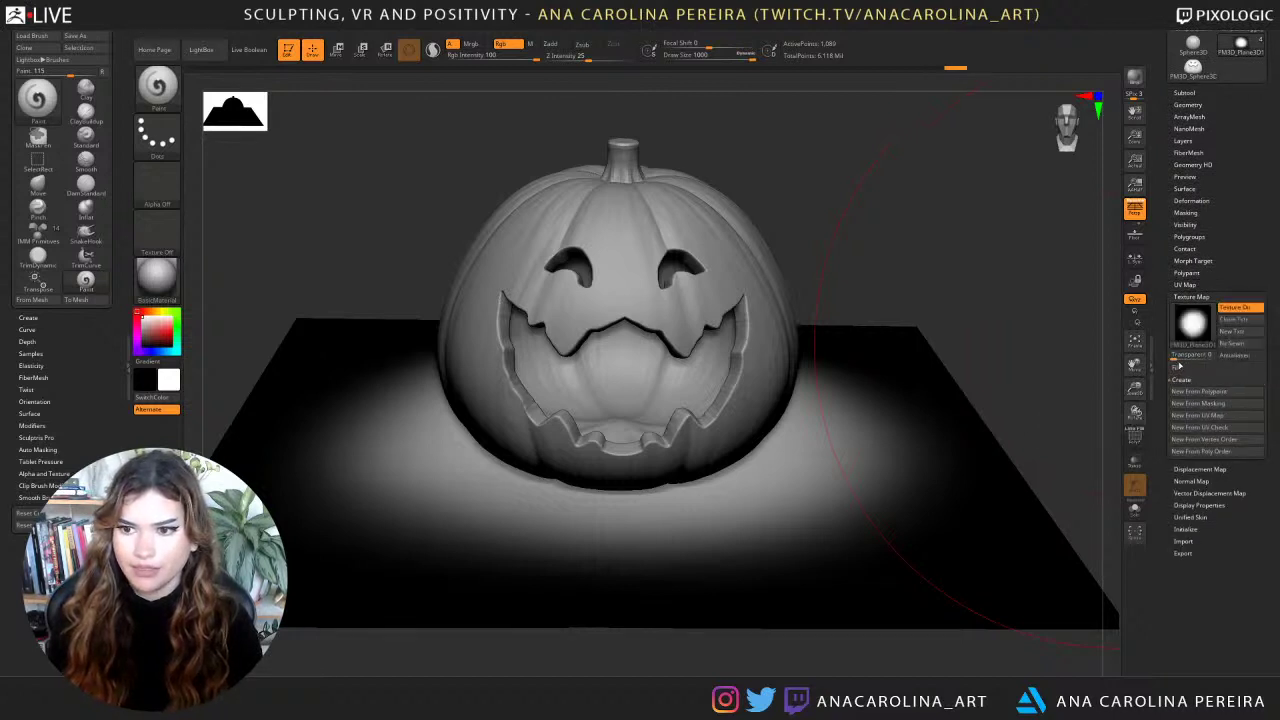
drag(1180, 360, 1207, 365)
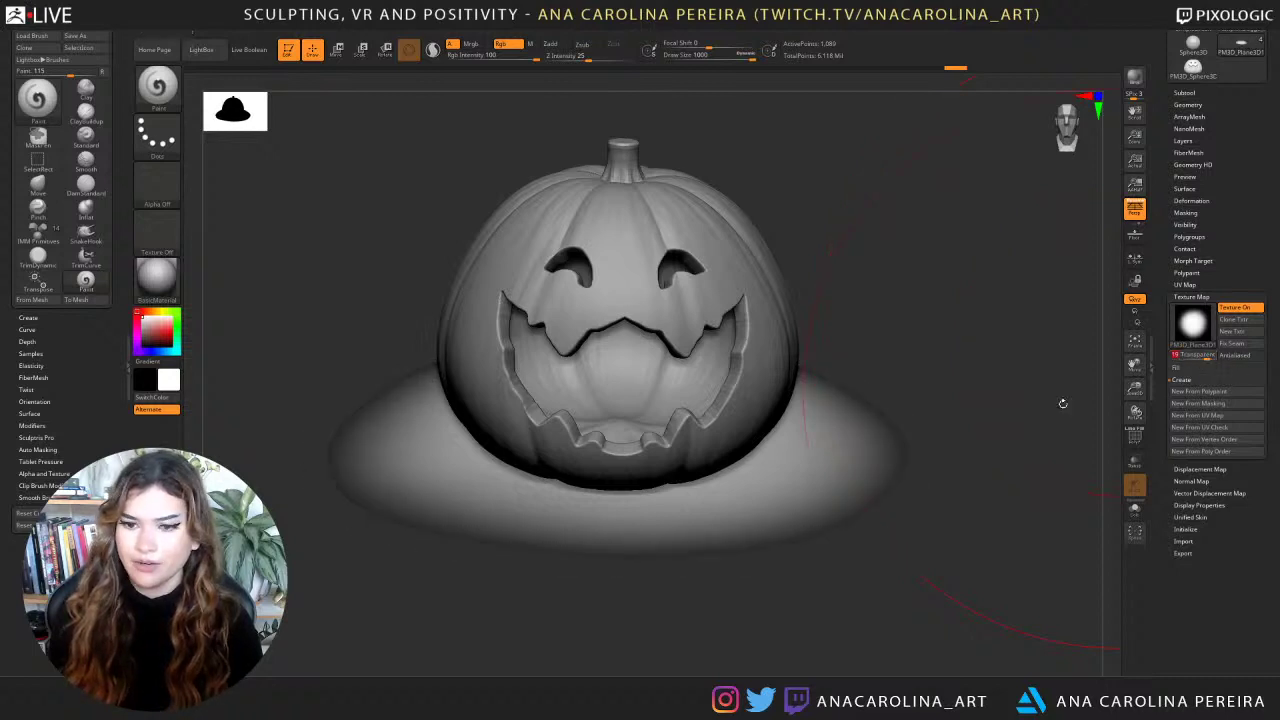
drag(1090, 410, 975, 408)
Regenerate the ground plane's texture map from its polypaint and turn the texture off.
click(1192, 391)
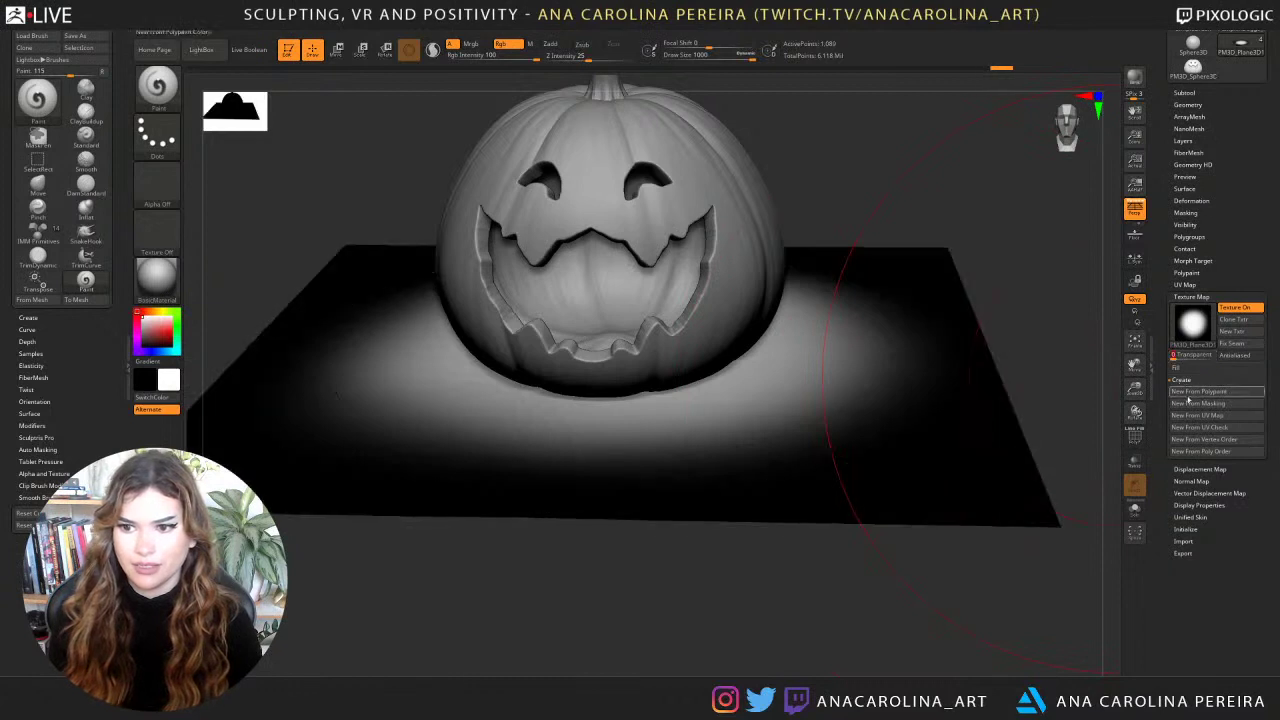
click(1237, 309)
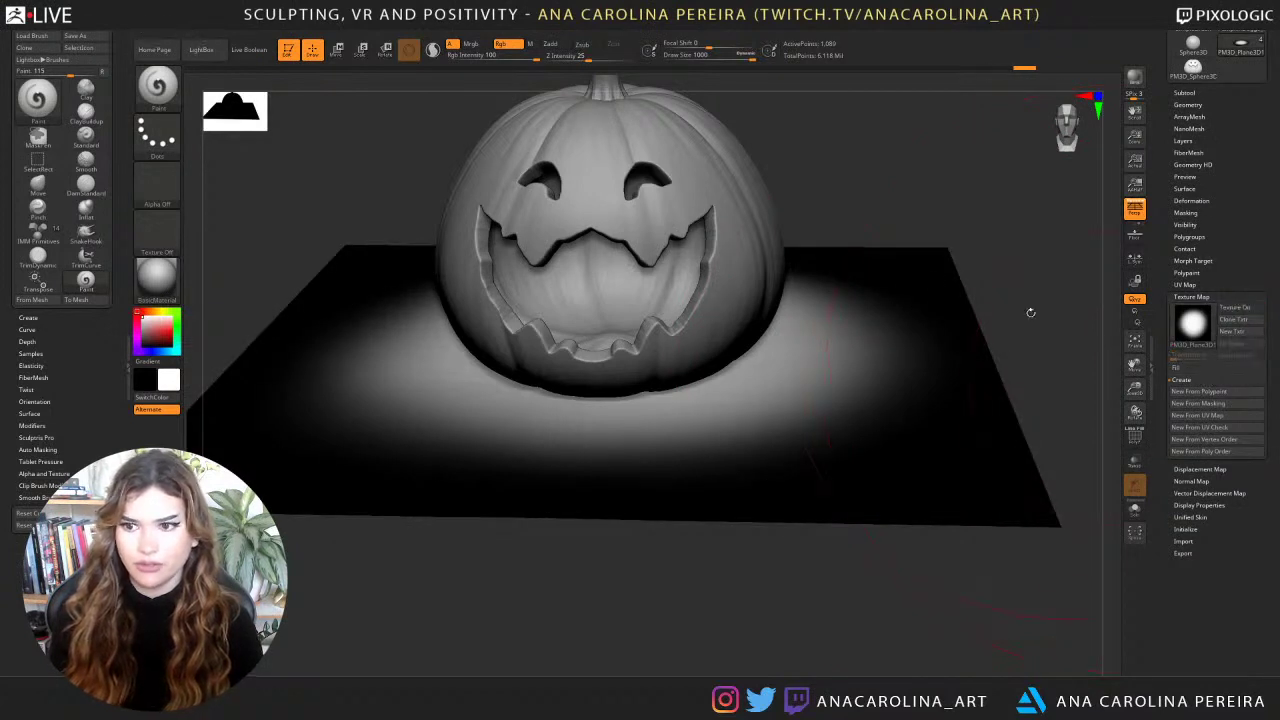
drag(848, 185, 826, 385)
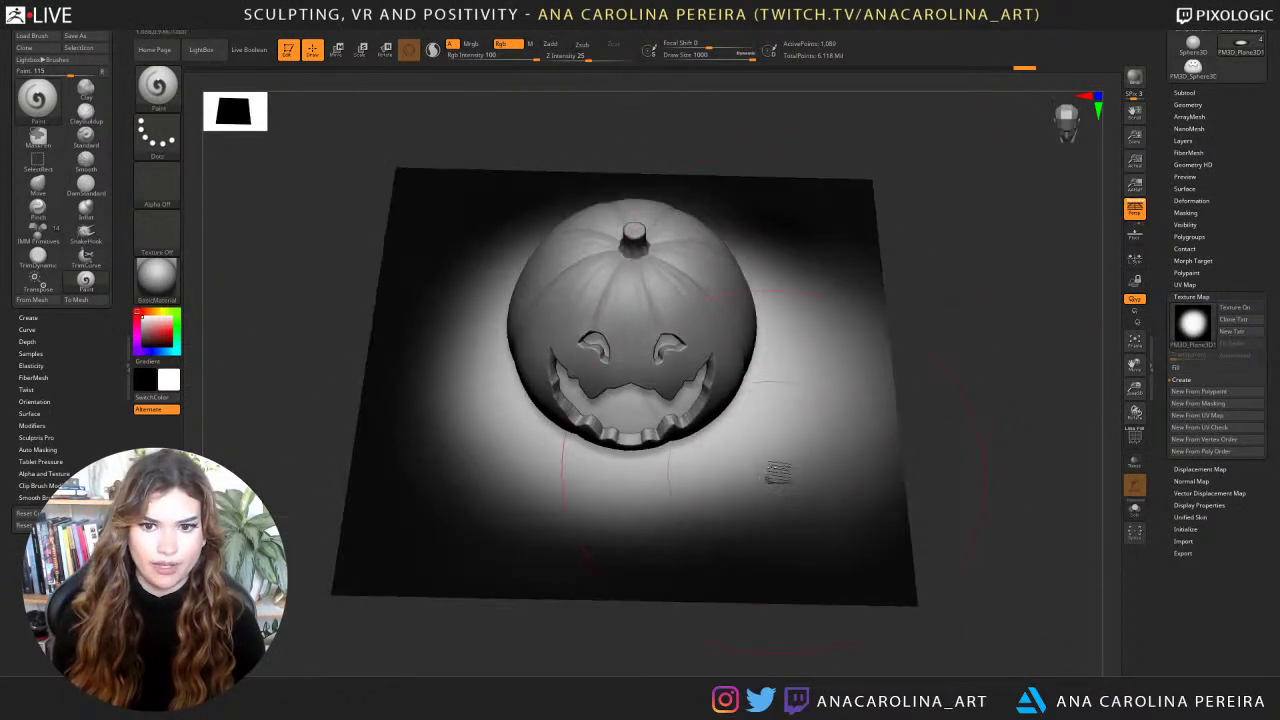
Scale up the ground plane so it extends farther around the pumpkin.
key(e)
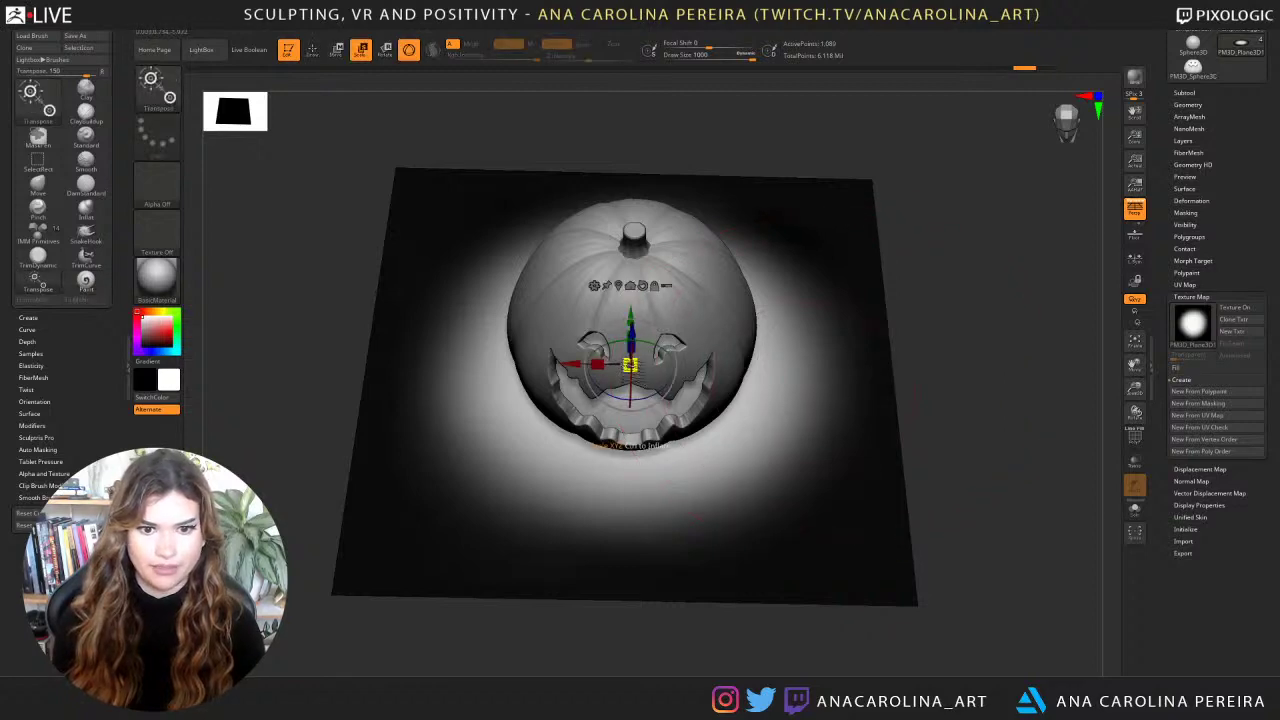
drag(926, 300, 922, 390)
drag(631, 367, 838, 336)
drag(1111, 409, 1146, 341)
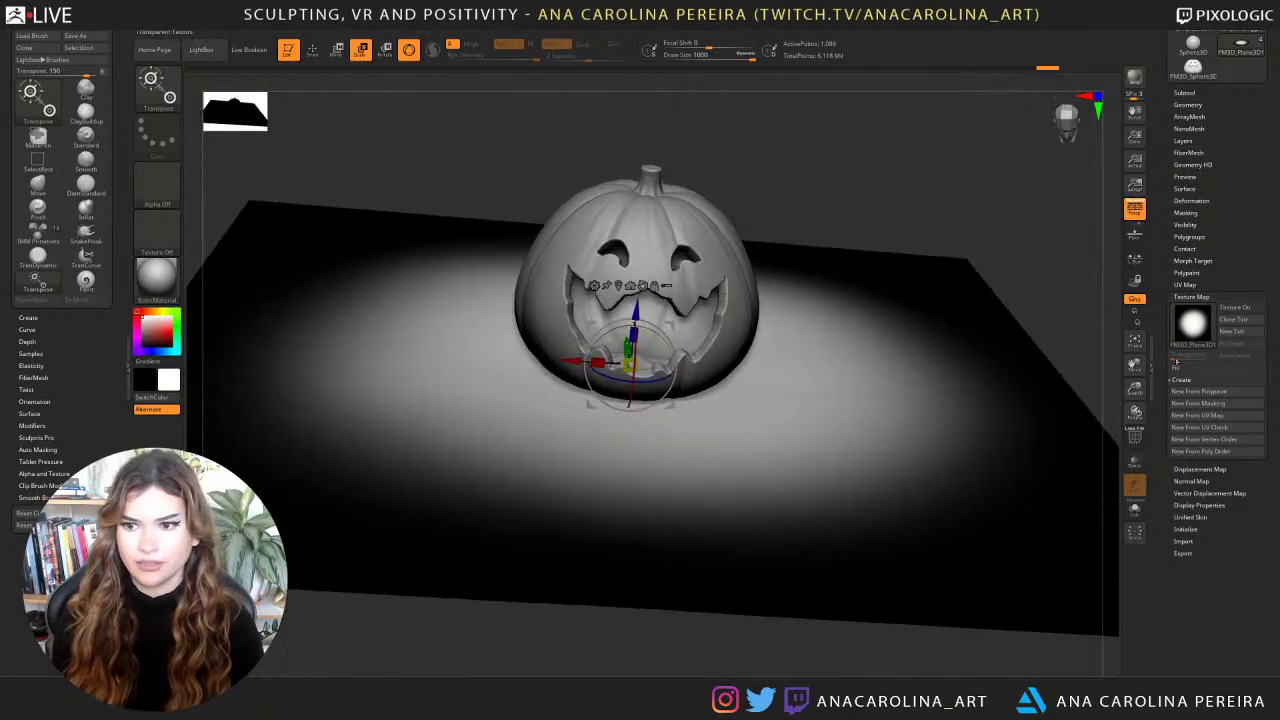
Turn the ground plane's texture back on and set its transparency to about 18.
click(1238, 307)
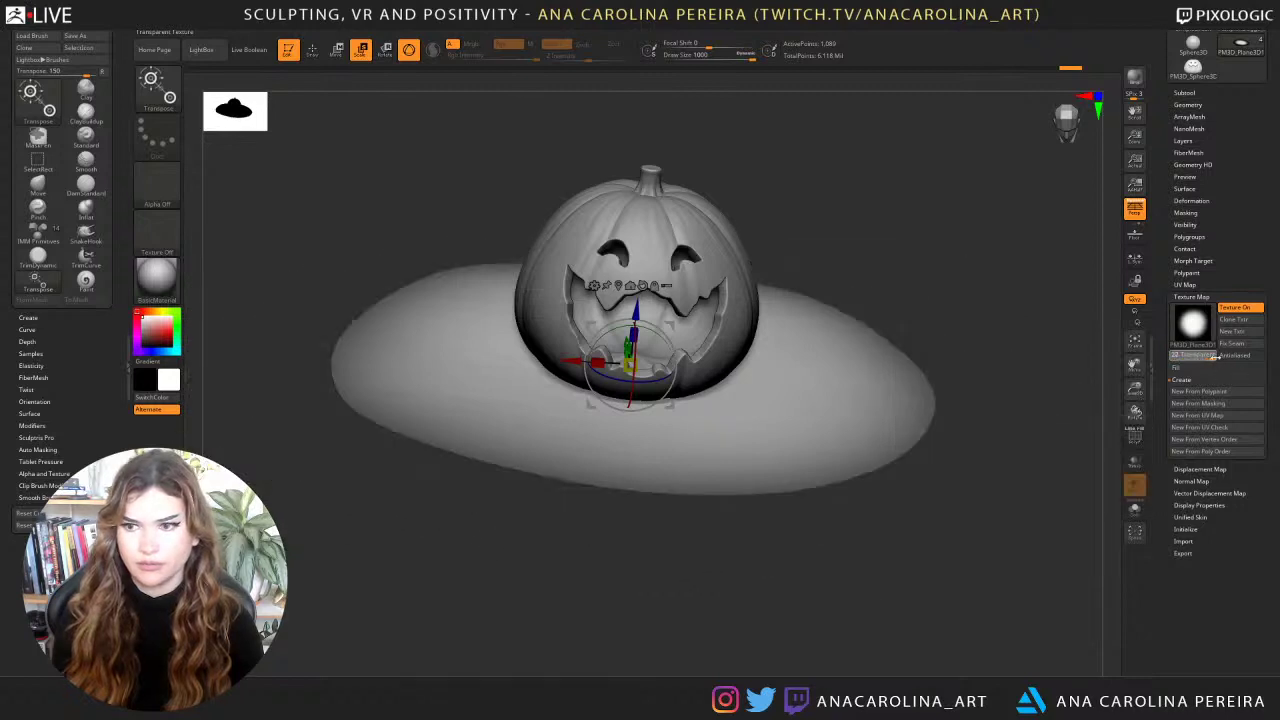
drag(1216, 358, 1208, 357)
mouse_move(1010, 400)
mouse_down()
mouse_move(971, 330)
mouse_move(997, 290)
mouse_move(951, 277)
mouse_move(943, 371)
mouse_move(922, 375)
mouse_move(943, 394)
mouse_move(950, 338)
mouse_move(923, 357)
mouse_move(934, 380)
mouse_up()
Pull the rear of the ground plane upward with the Move brush at a large draw size of about 750 to 900.
key(b)
key(m)
key(v)
key(space)
click(834, 340)
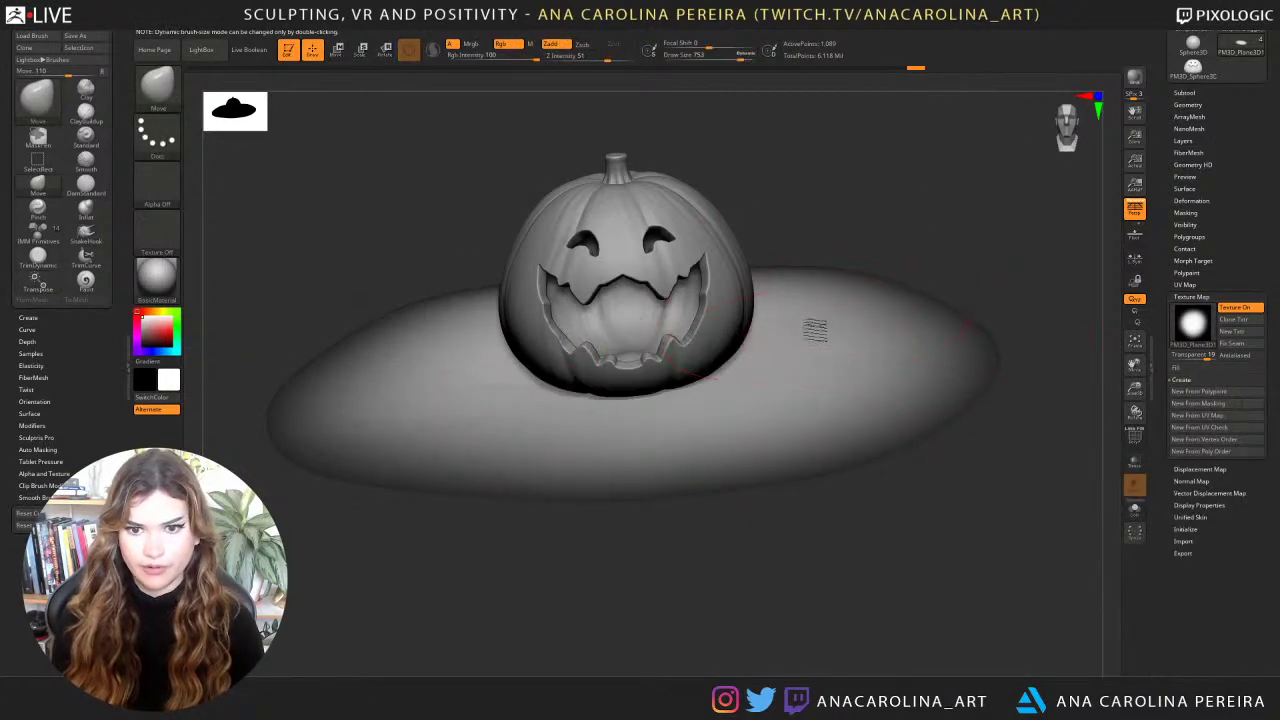
drag(830, 322, 847, 281)
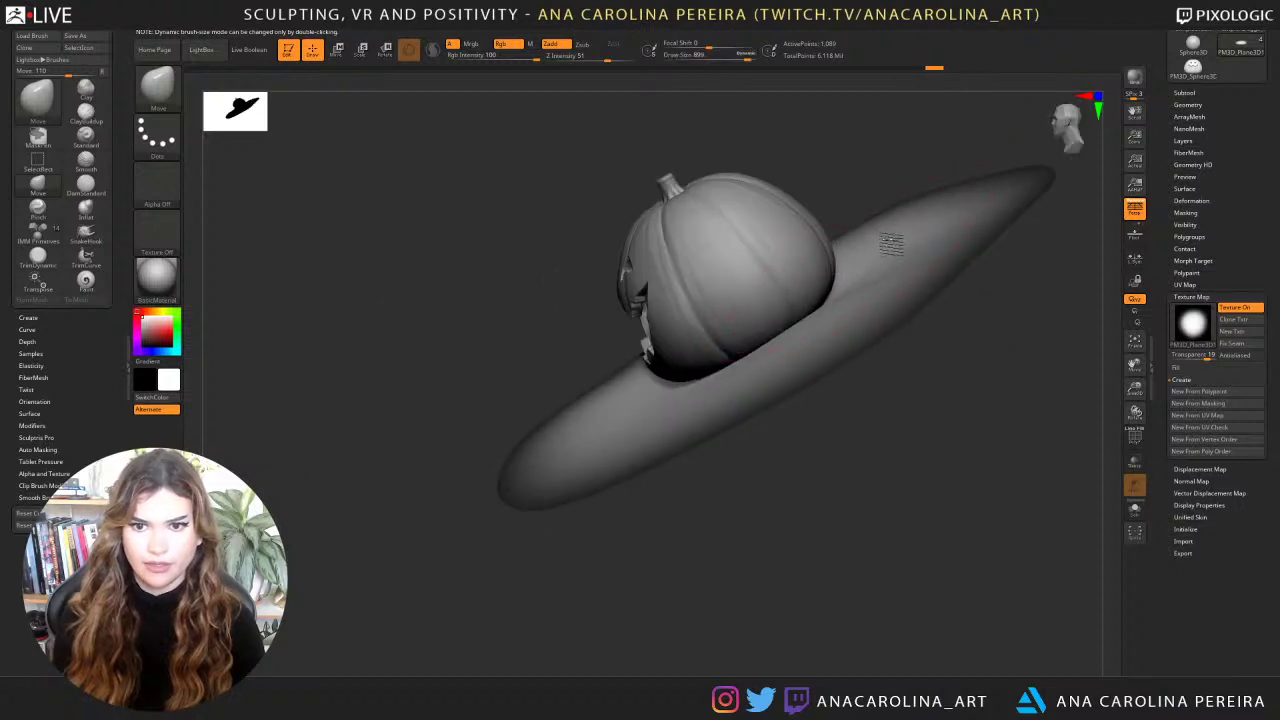
drag(901, 177, 907, 135)
drag(898, 401, 774, 256)
mouse_move(869, 253)
alt+mouse_down()
mouse_move(866, 280)
mouse_move(884, 254)
mouse_move(875, 238)
alt+mouse_up()
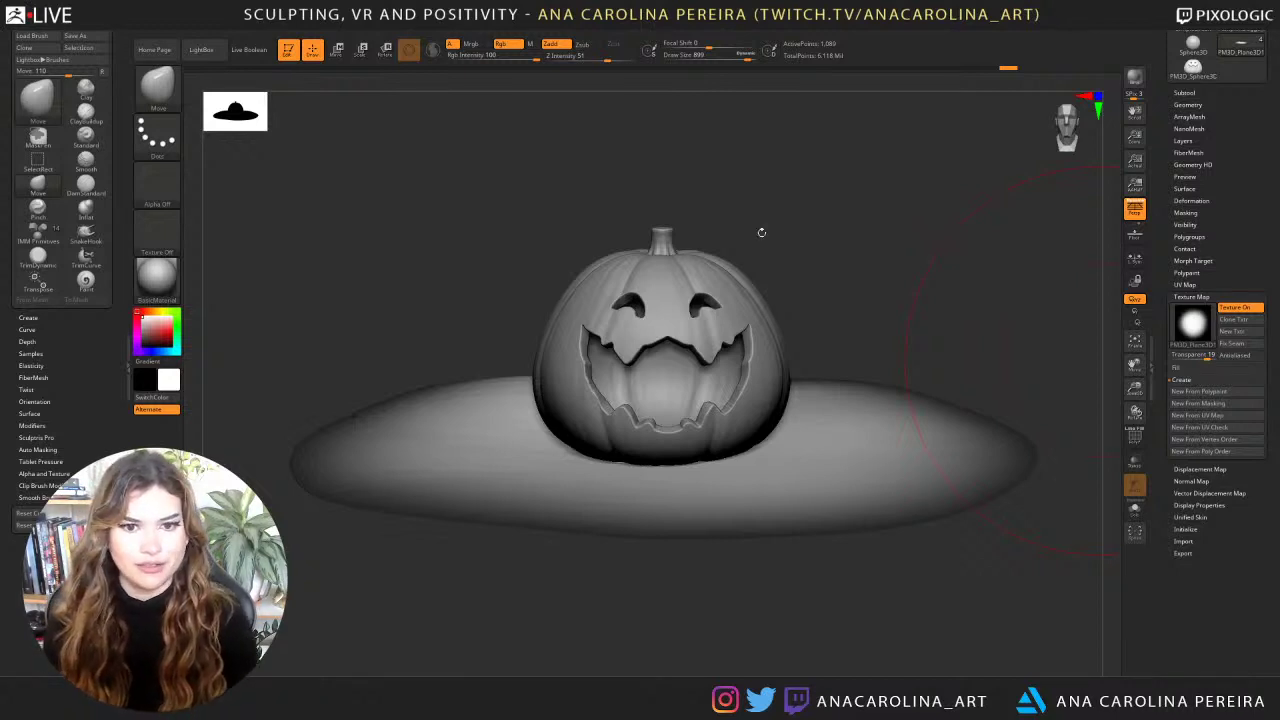
Mask a patch of the ground plane beside the pumpkin with the masking brush at draw size 223.
key(space)
mouse_move(835, 285)
mouse_down()
mouse_move(712, 354)
mouse_move(791, 297)
mouse_up()
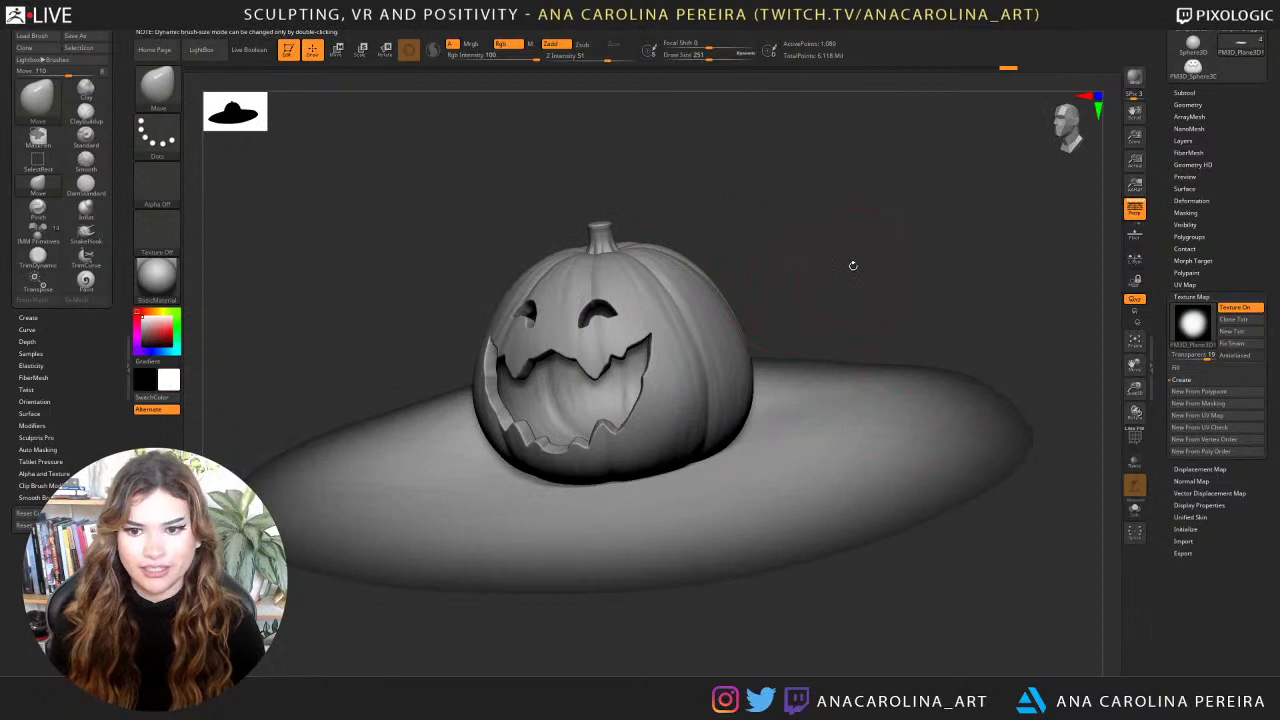
drag(866, 266, 862, 458)
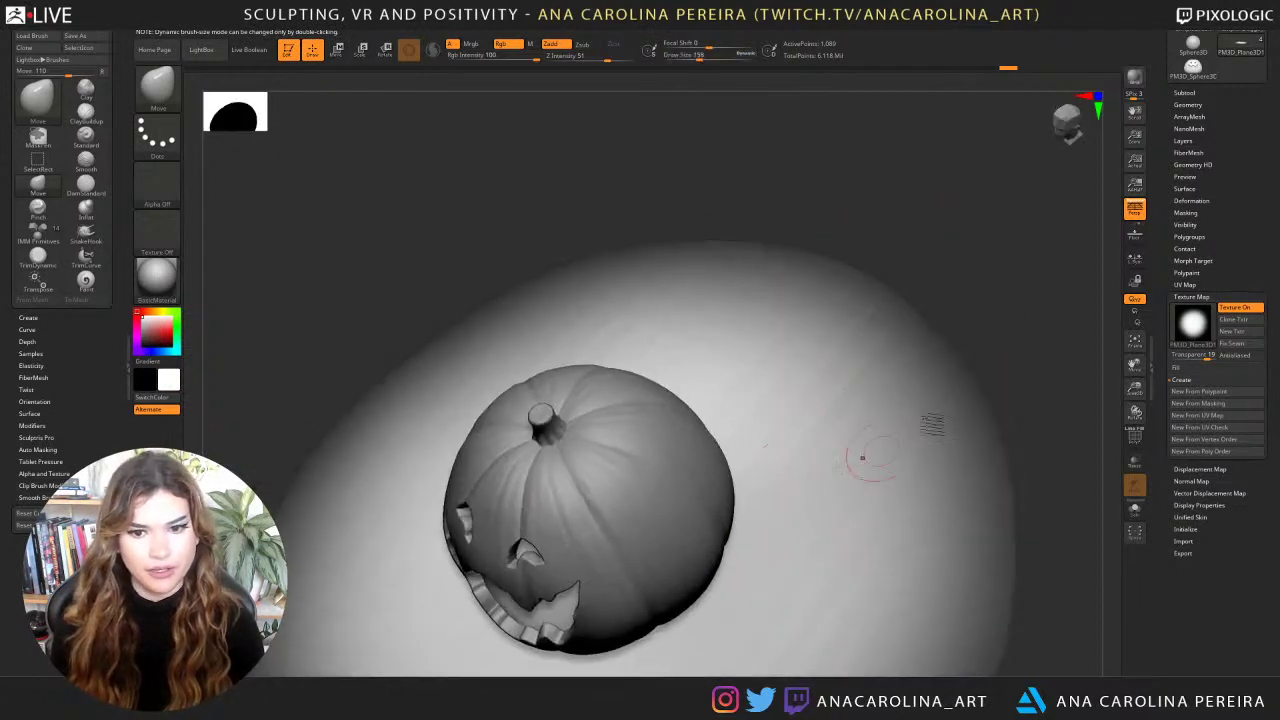
alt+right_drag(862, 458, 858, 409)
mouse_move(796, 450)
ctrl+mouse_down()
mouse_move(757, 489)
mouse_move(786, 563)
mouse_move(788, 537)
ctrl+mouse_up()
key(space)
drag(811, 525, 803, 525)
mouse_move(822, 446)
ctrl+mouse_down()
mouse_move(786, 517)
mouse_move(762, 470)
mouse_move(766, 402)
ctrl+mouse_up()
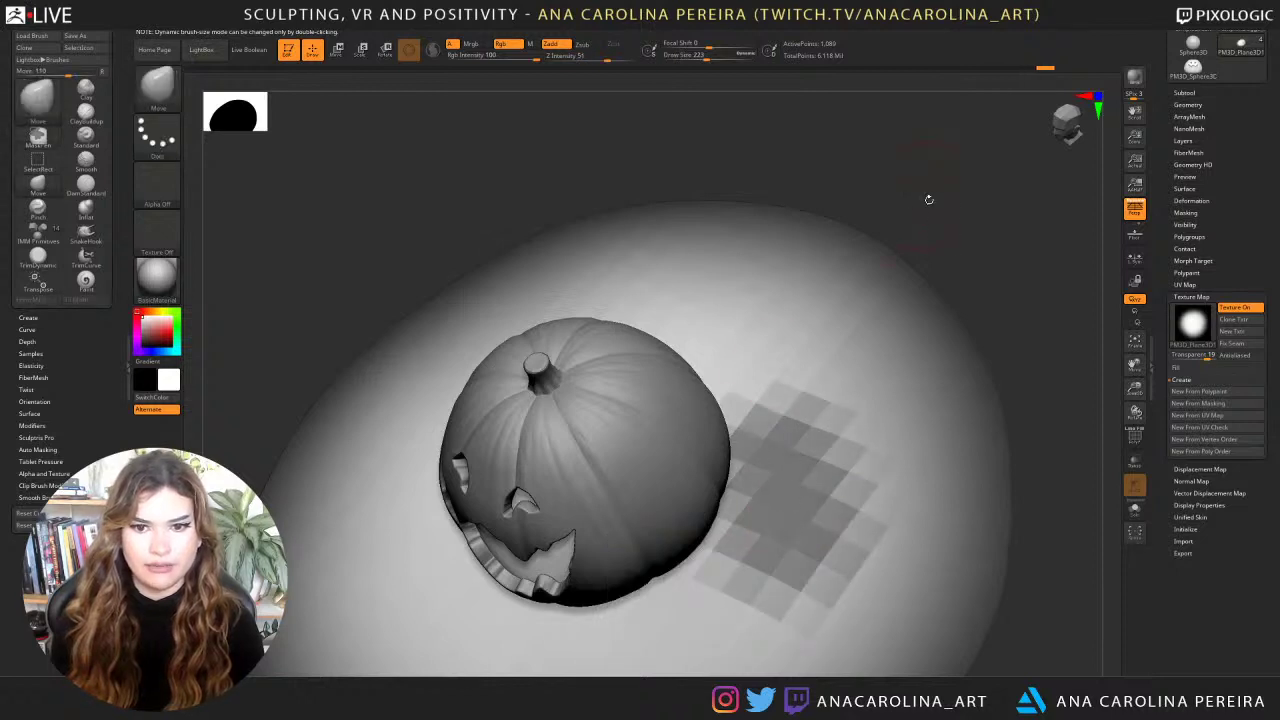
Extend the ground plane mask behind the pumpkin and around to its other side.
drag(929, 200, 915, 318)
ctrl+drag(702, 312, 733, 362)
mouse_move(583, 328)
ctrl+mouse_down()
mouse_move(524, 312)
mouse_move(643, 305)
mouse_move(440, 415)
mouse_move(451, 410)
ctrl+mouse_up()
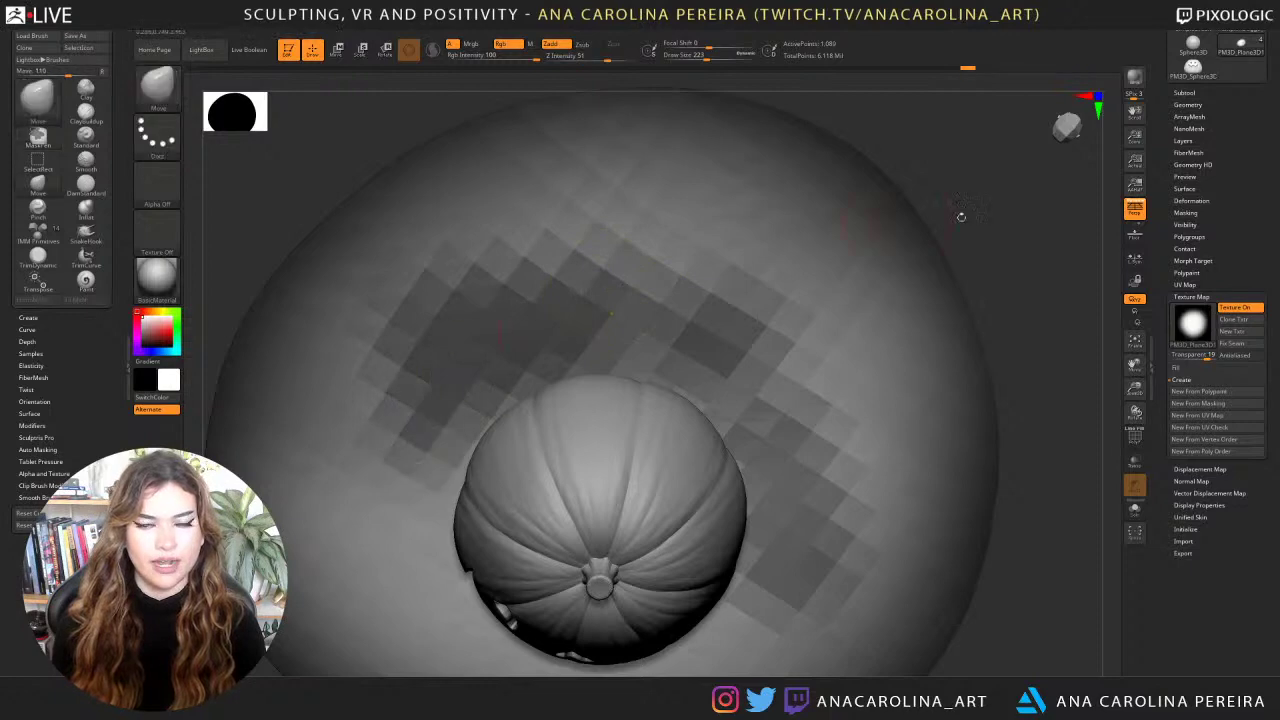
drag(960, 216, 948, 276)
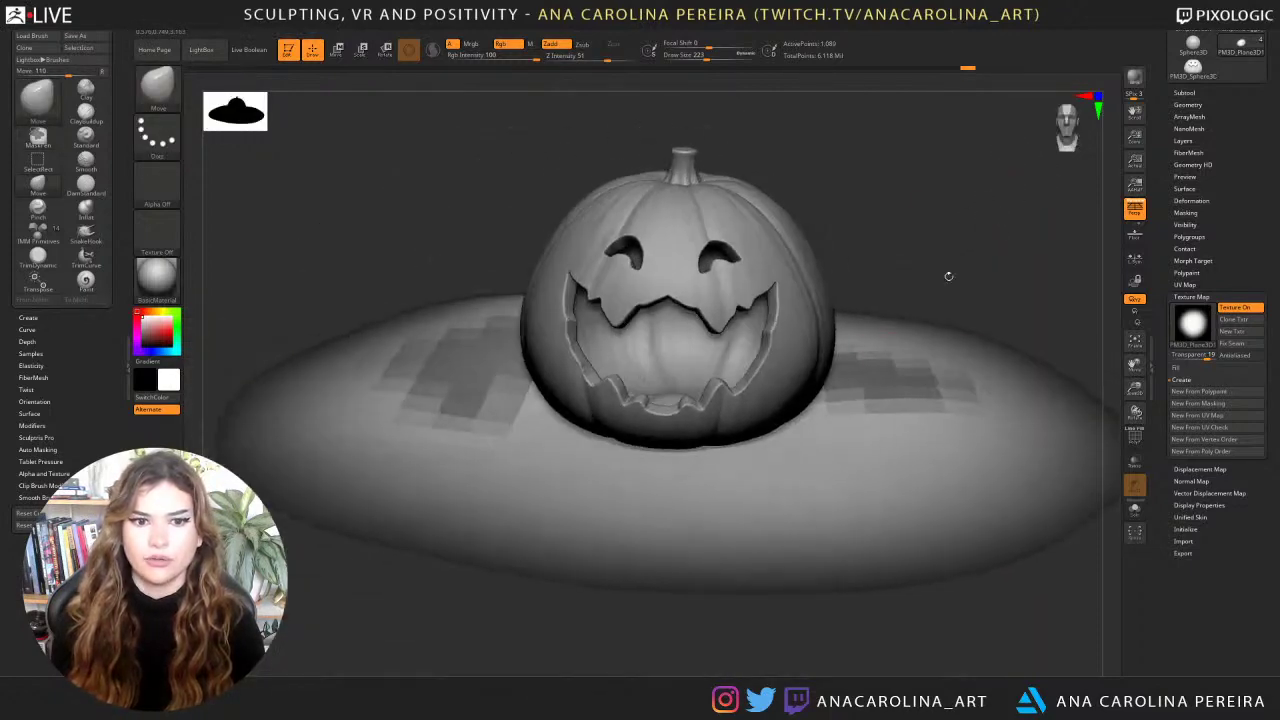
ctrl+drag(912, 370, 898, 442)
alt+drag(959, 248, 896, 294)
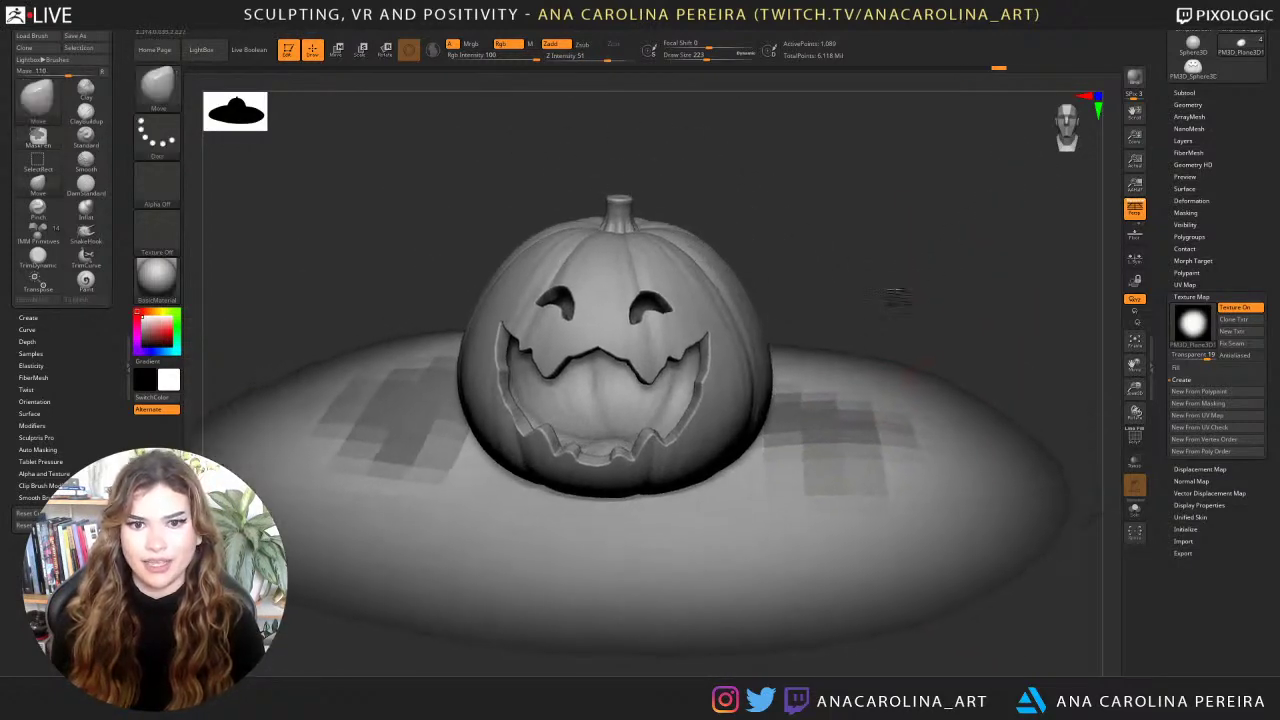
Apply the Tall_Weeds fiber preset to the masked areas of the ground plane.
click(1189, 152)
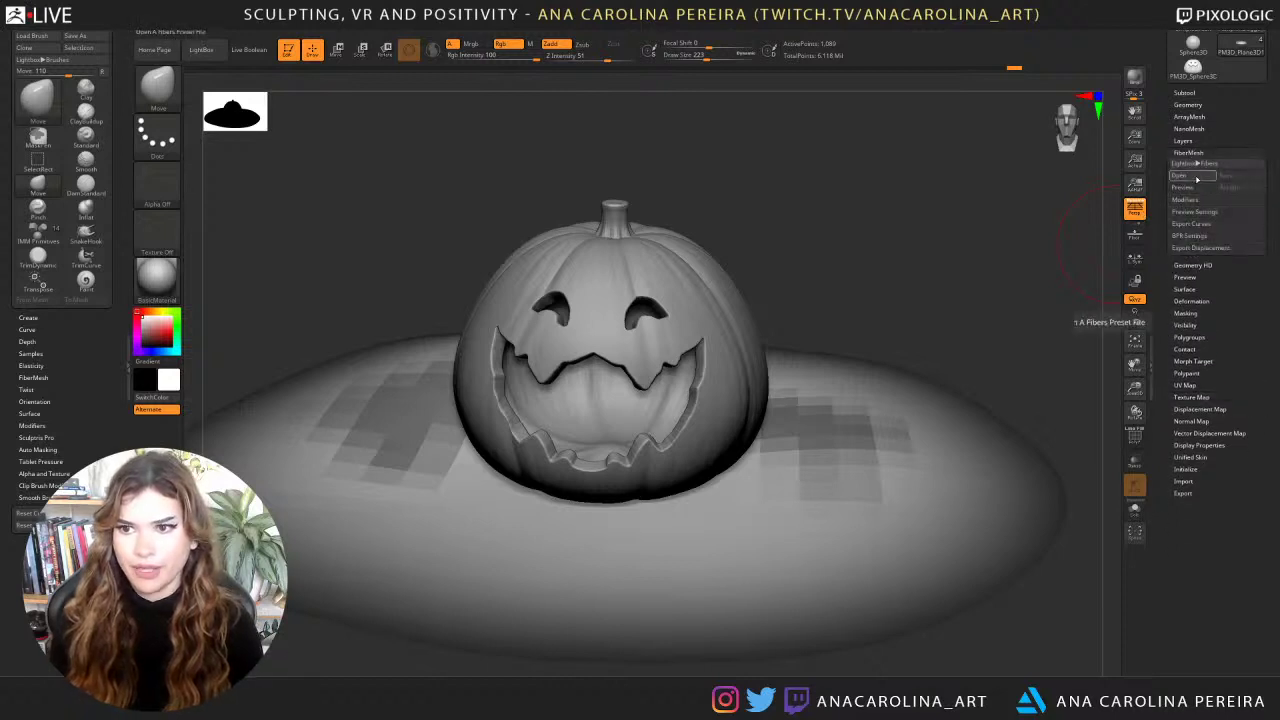
click(1190, 166)
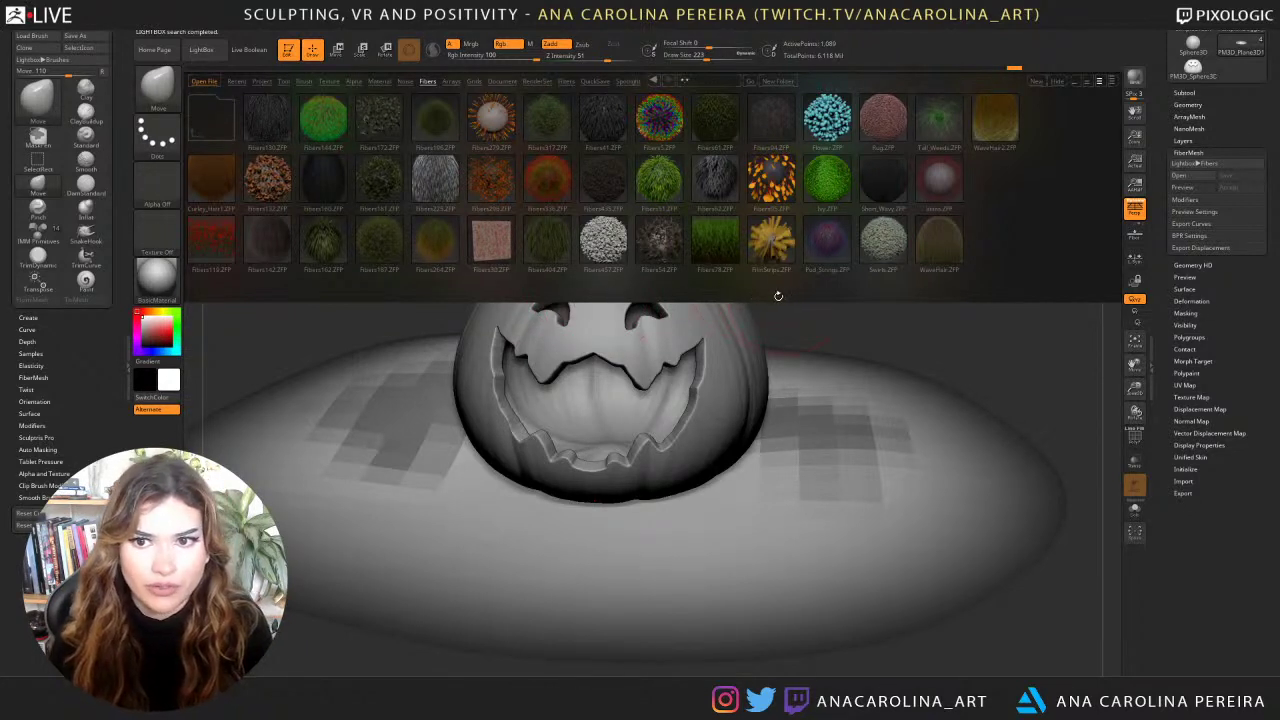
click(930, 128)
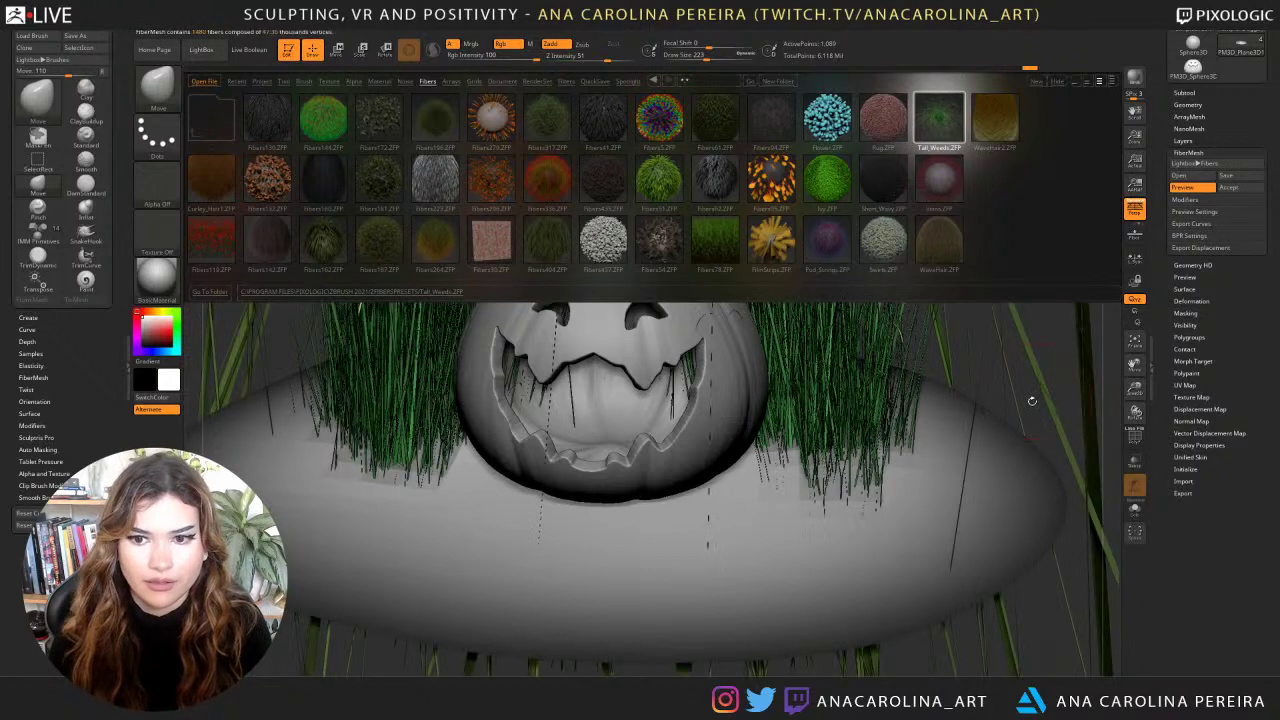
drag(1032, 401, 940, 446)
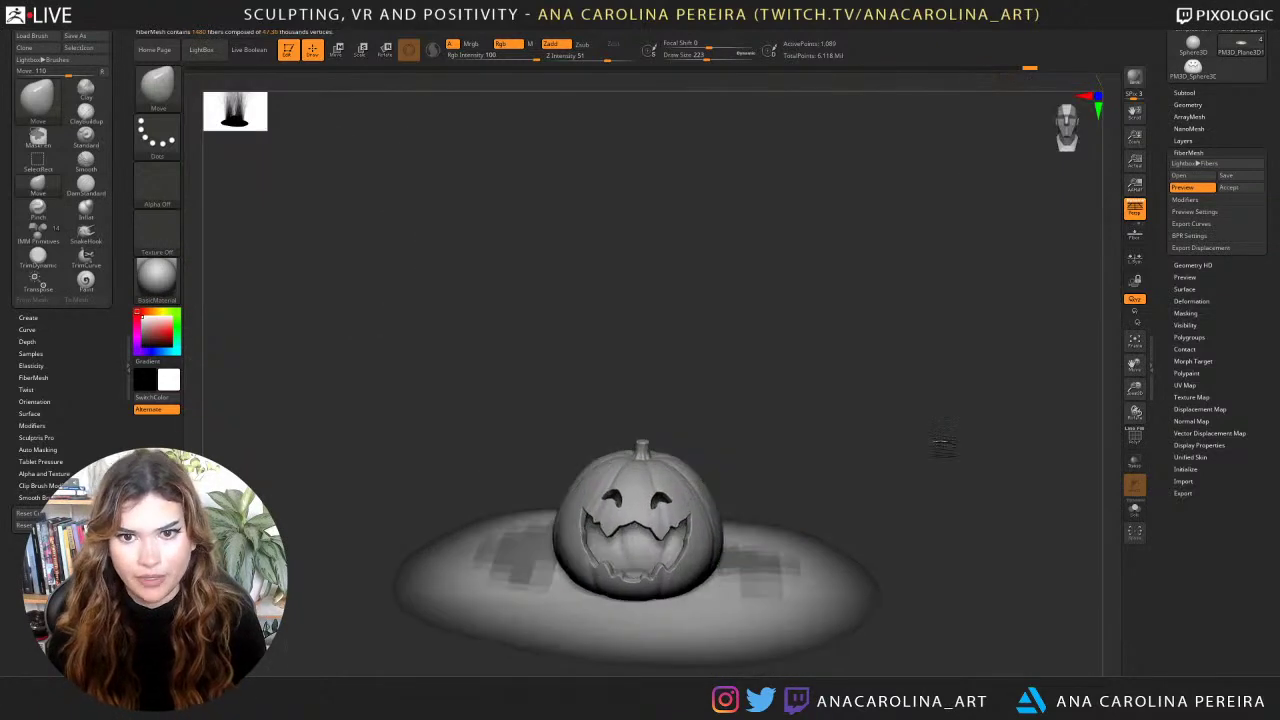
Set the fiber length to about 635 and the maximum fibers to about 0.77.
click(1185, 199)
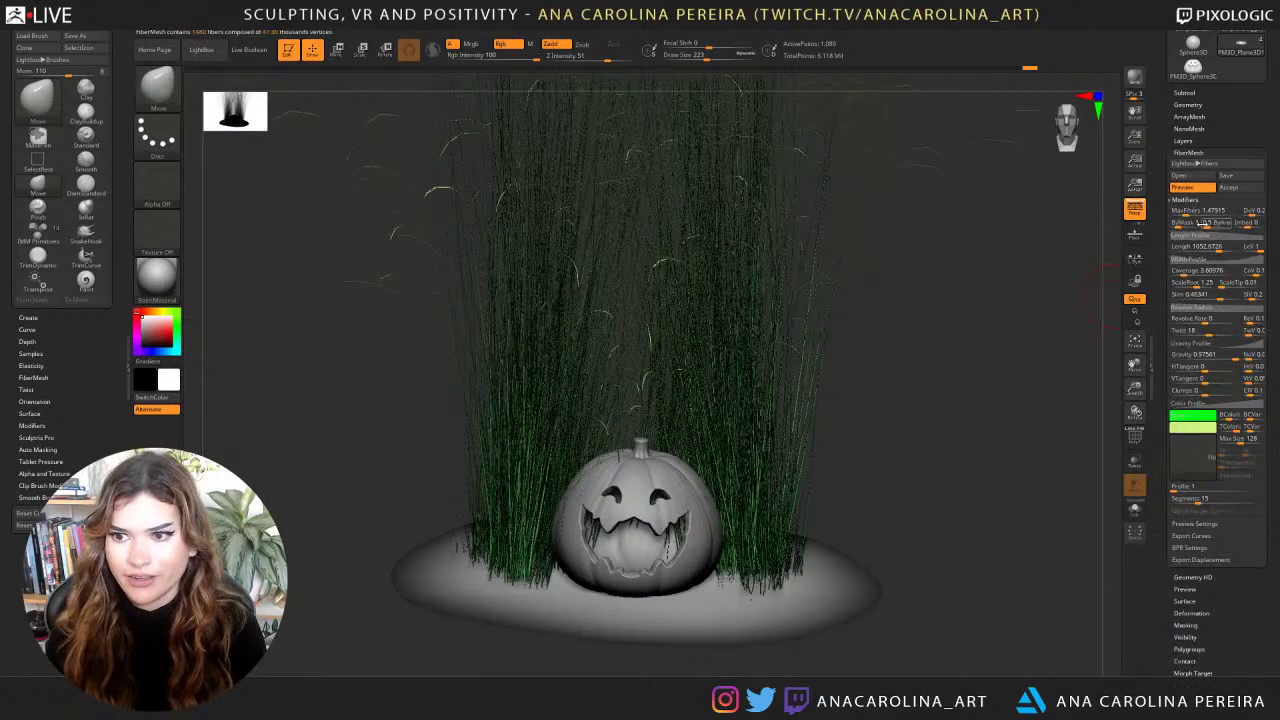
drag(1212, 246, 1210, 250)
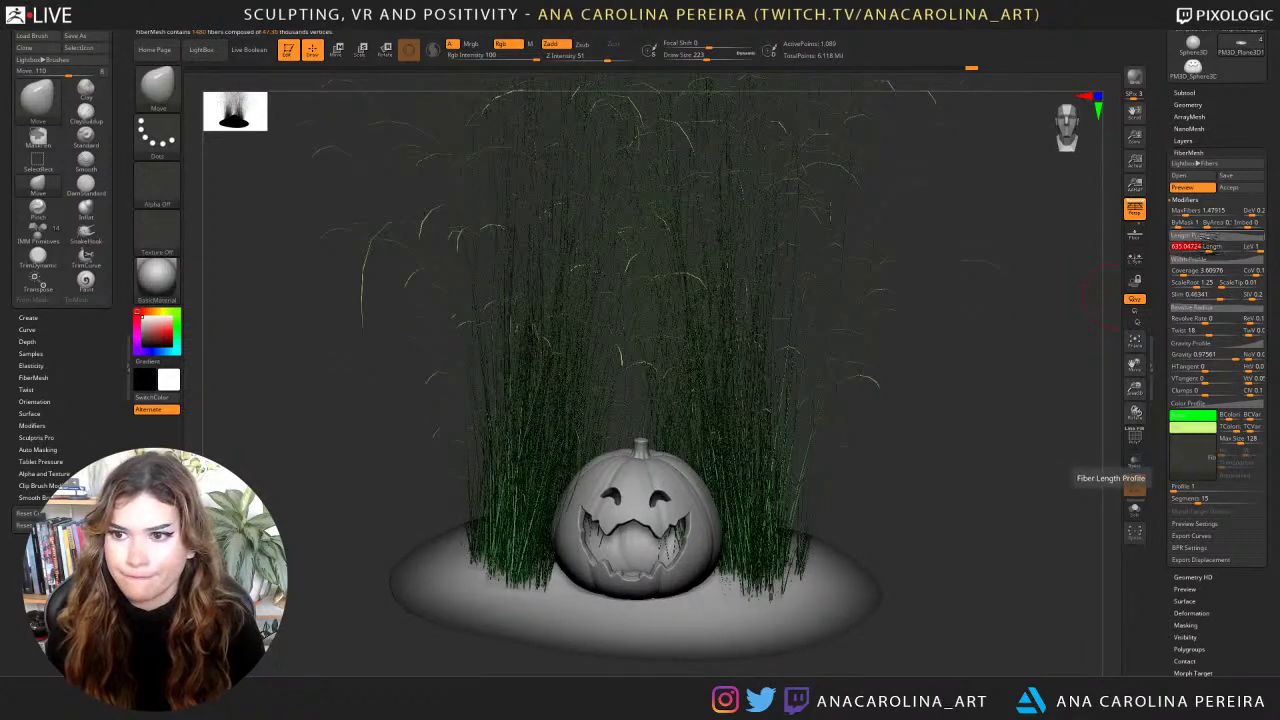
click(1198, 234)
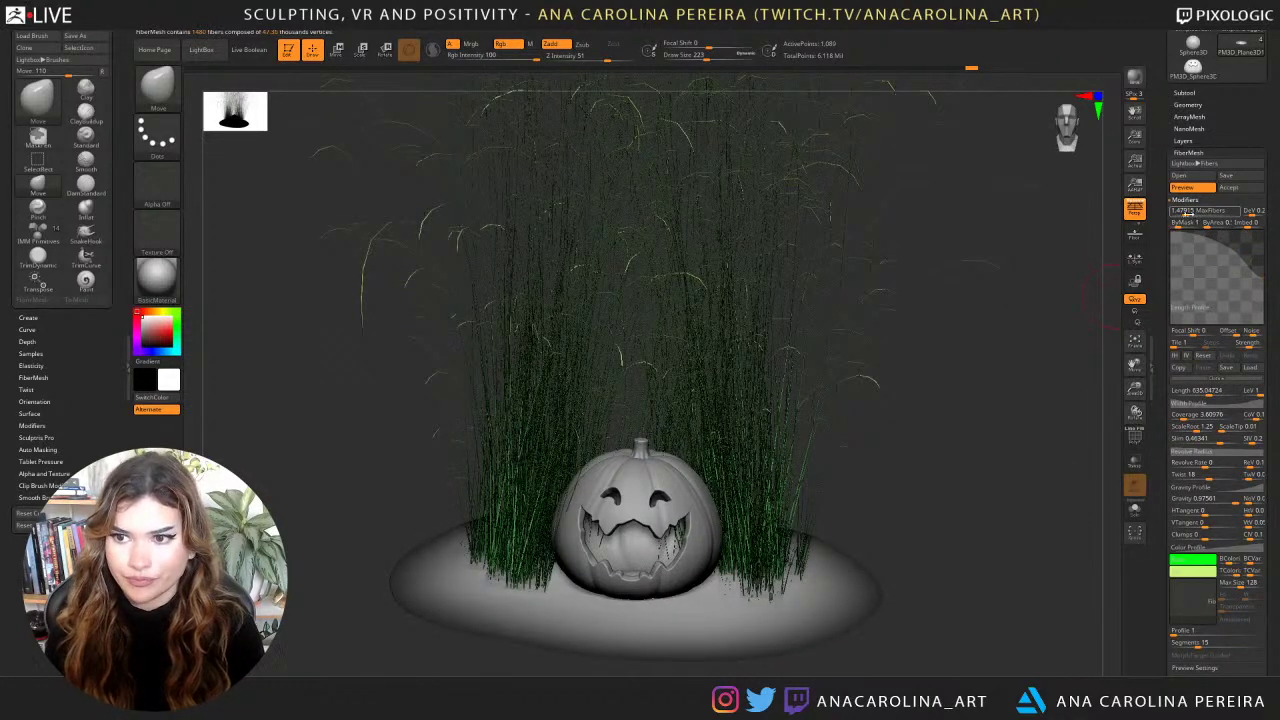
mouse_move(1205, 211)
mouse_down()
mouse_move(1174, 211)
mouse_move(1205, 211)
mouse_up()
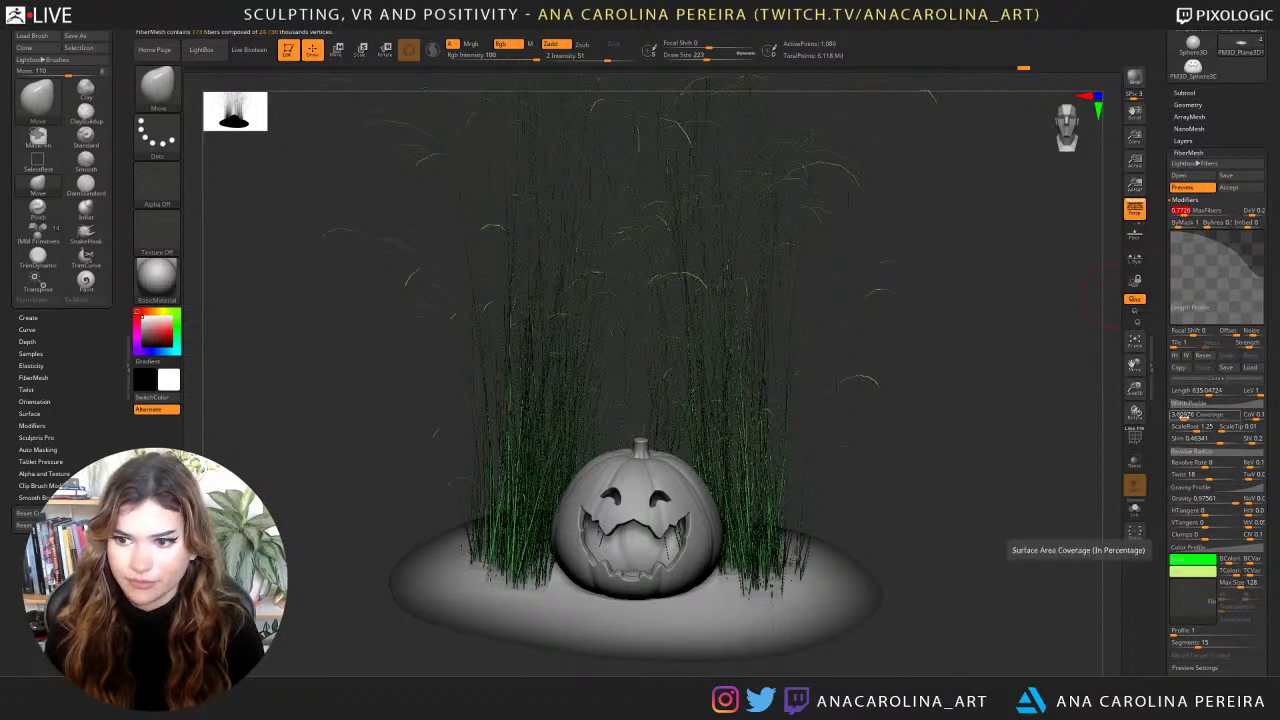
Set the fiber coverage to about 5.83 and shorten the fiber length to about 98.77.
click(1185, 415)
drag(1185, 415, 1187, 414)
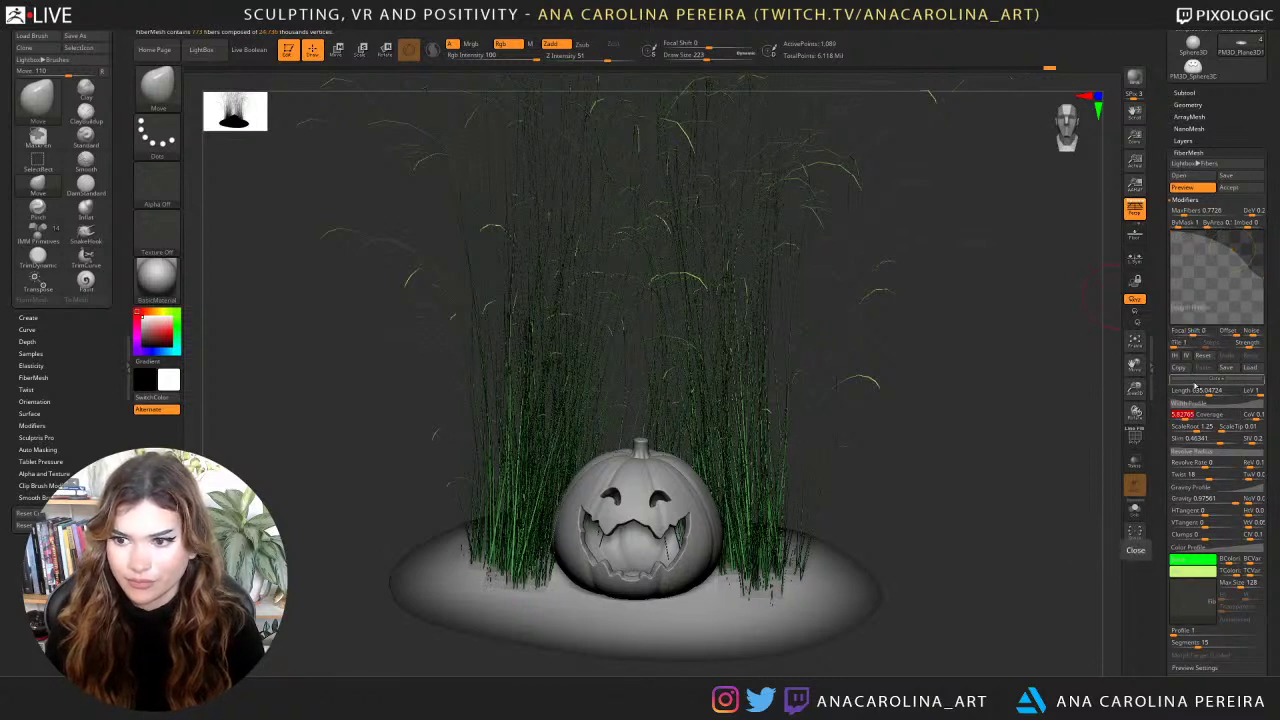
click(1195, 391)
drag(1194, 391, 1185, 391)
drag(957, 428, 981, 378)
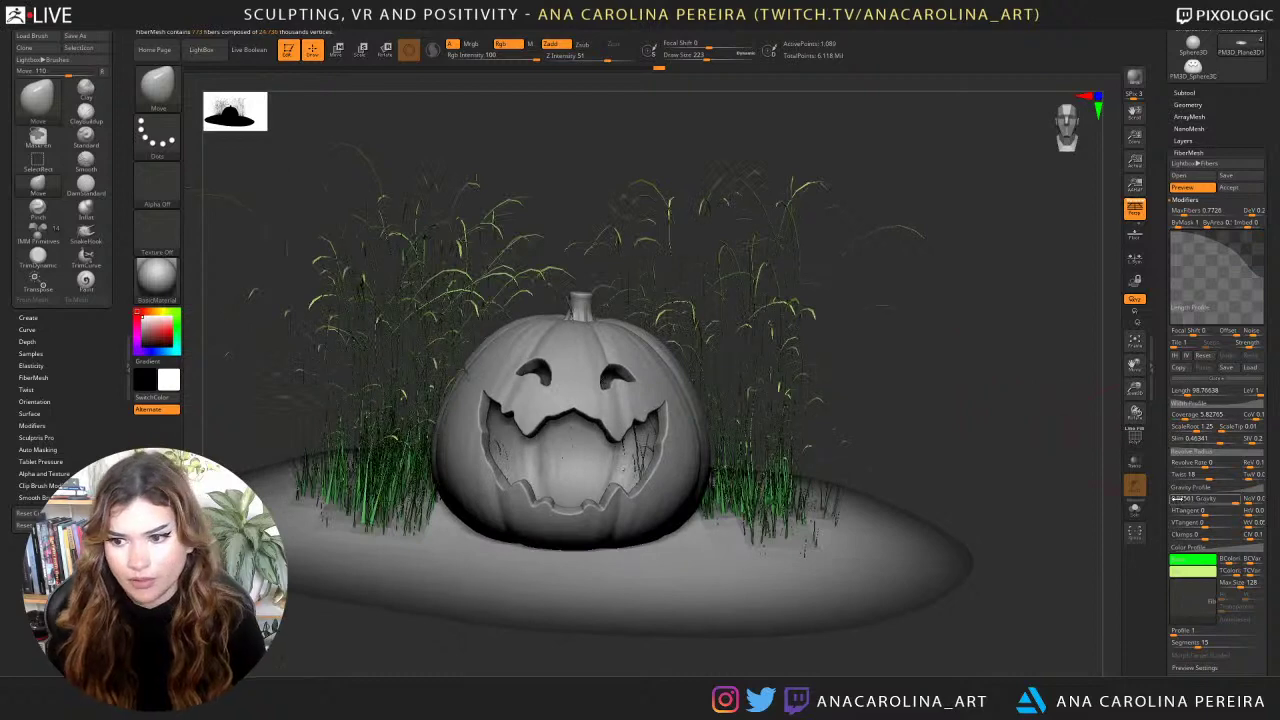
Increase the fiber coverage to about 20.8 and accept the fiber preview as a separate grass subtool.
drag(1160, 489, 1163, 432)
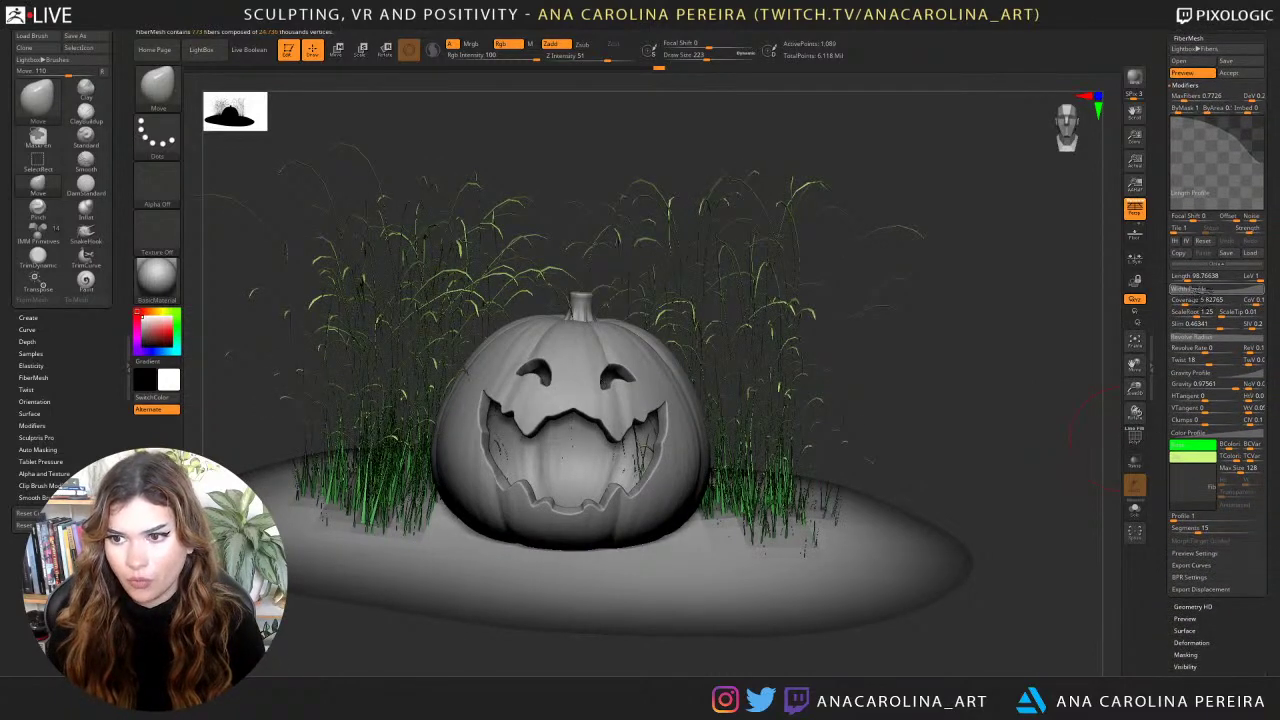
drag(1186, 303, 1188, 301)
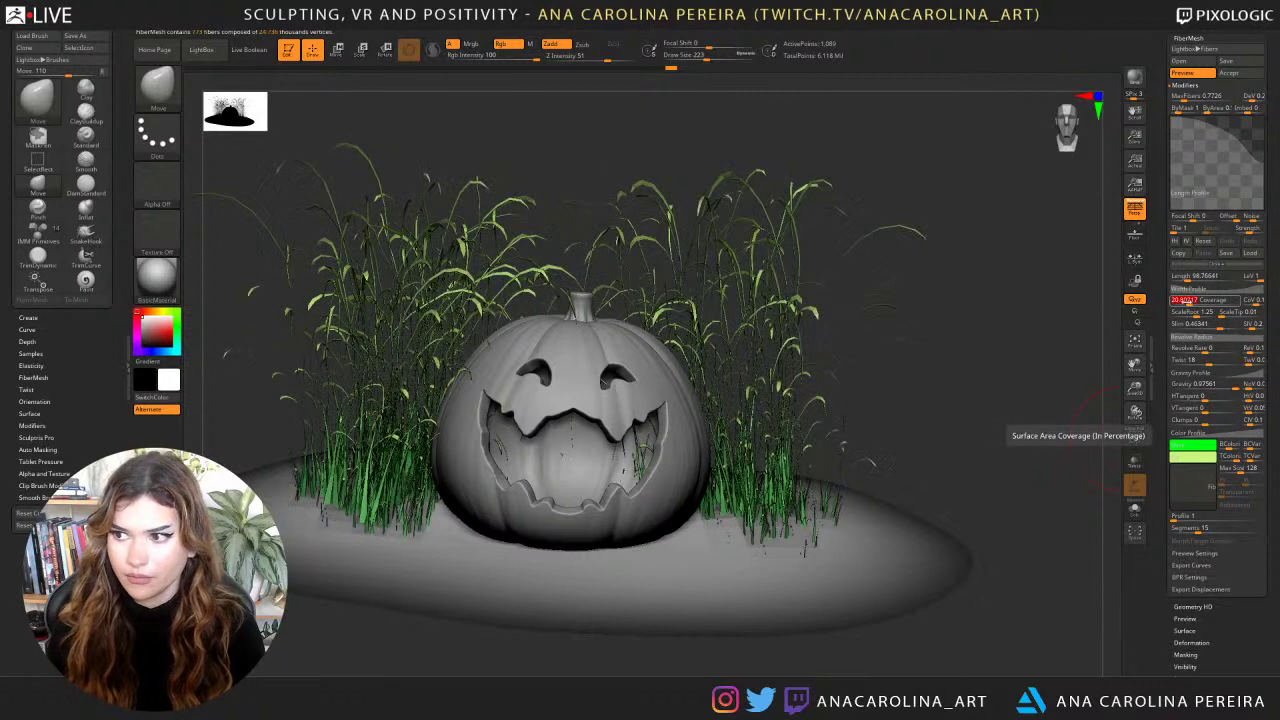
drag(1269, 181, 1267, 258)
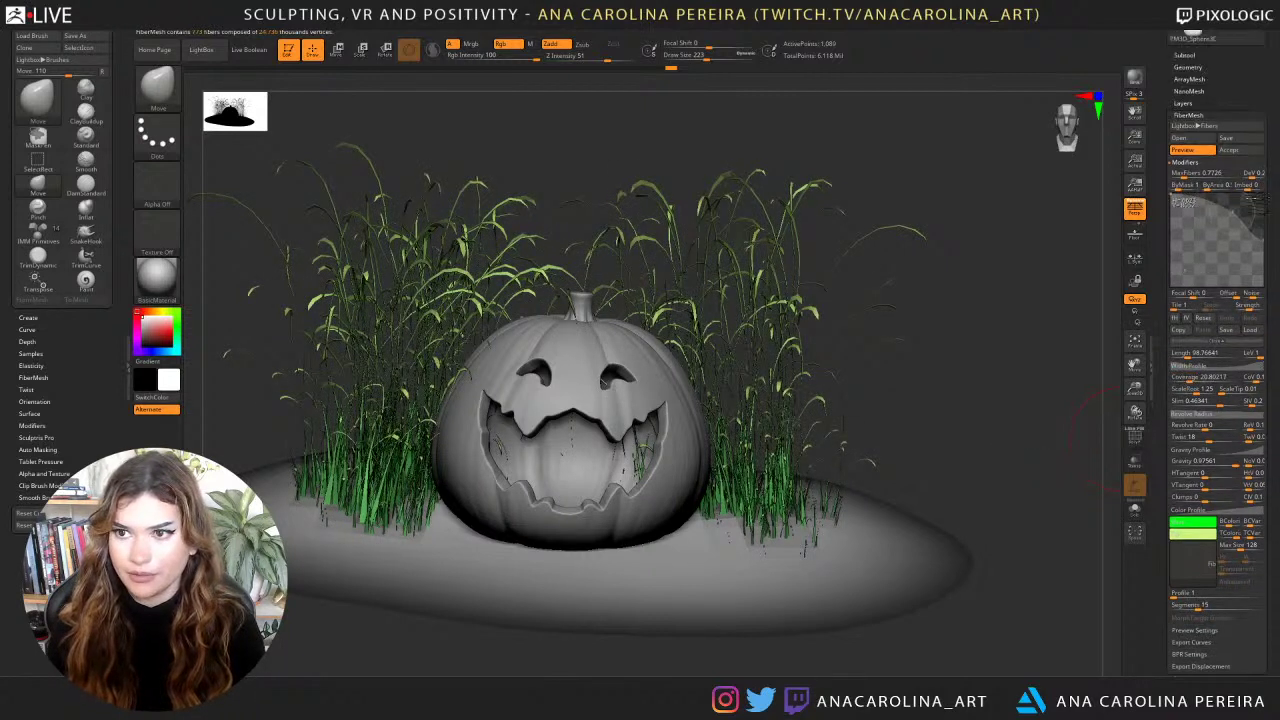
click(1228, 149)
Enlarge the Move brush to draw size 763 and pull the tall grass blades on one side down toward the pumpkin.
right_click(952, 257)
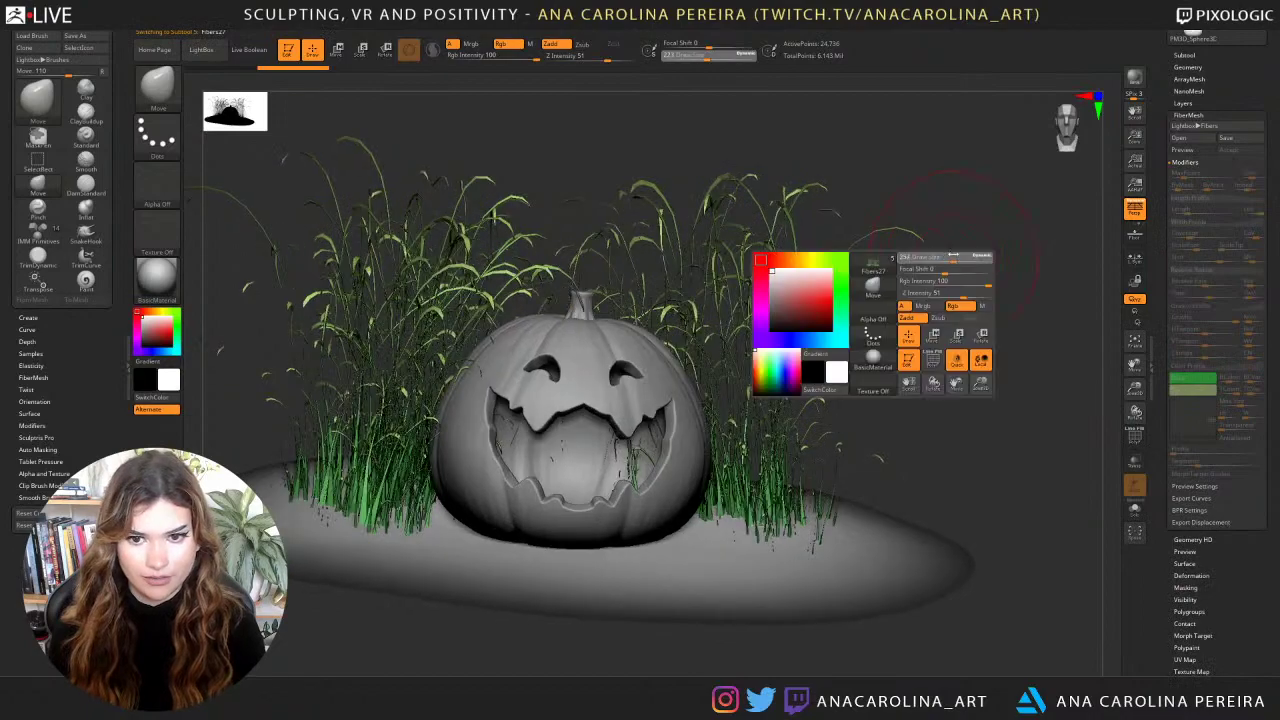
key(b)
key(space)
drag(929, 268, 955, 268)
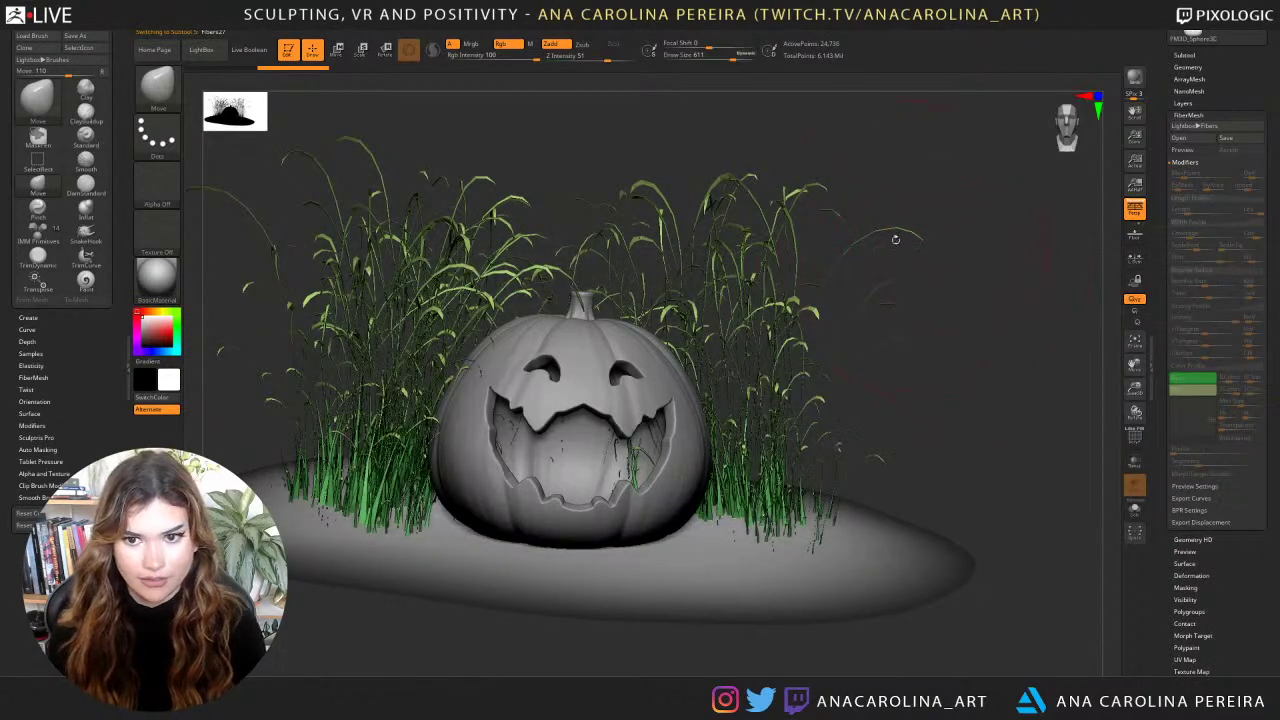
mouse_move(896, 239)
mouse_down()
mouse_move(891, 325)
mouse_move(885, 243)
mouse_up()
key(space)
mouse_move(858, 254)
mouse_down()
mouse_move(875, 268)
mouse_move(878, 236)
mouse_move(844, 244)
mouse_move(828, 286)
mouse_move(840, 248)
mouse_move(808, 270)
mouse_move(812, 326)
mouse_move(798, 346)
mouse_up()
drag(842, 274, 847, 328)
Reshape the grass on the pumpkin's other side and behind it with the Move brush.
mouse_move(880, 284)
mouse_down()
mouse_move(864, 301)
mouse_move(632, 325)
mouse_up()
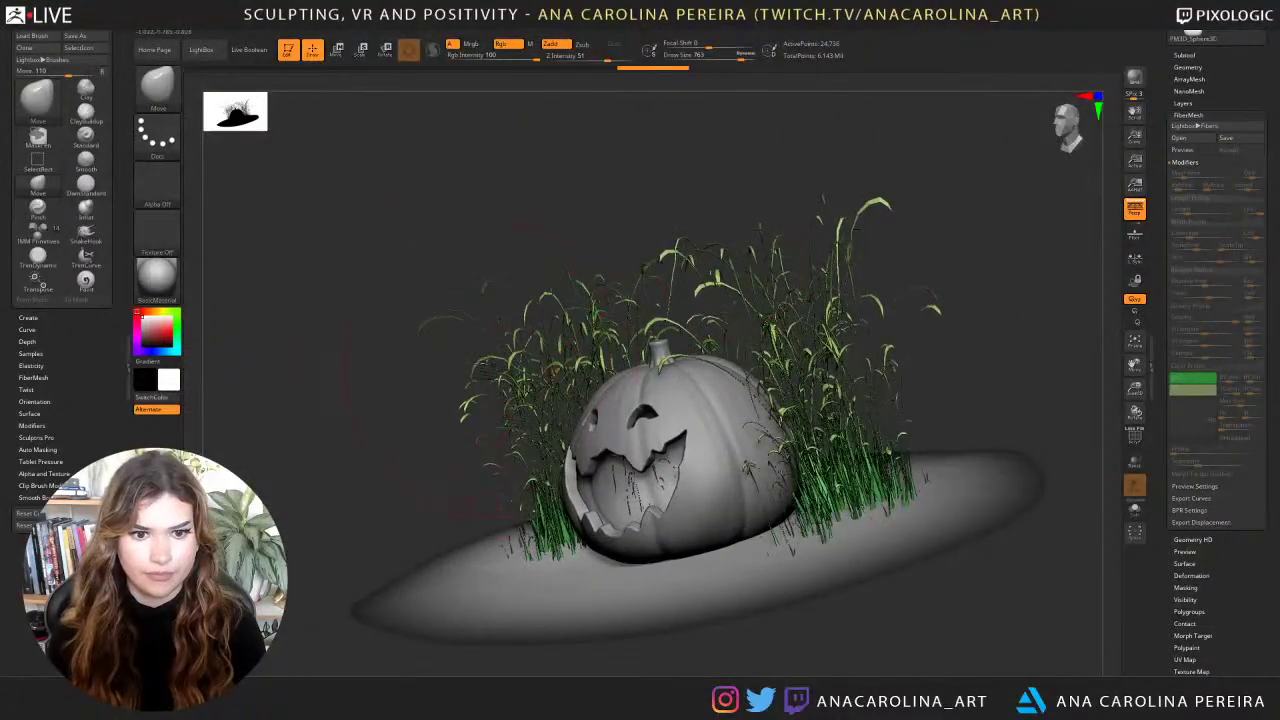
drag(490, 394, 508, 404)
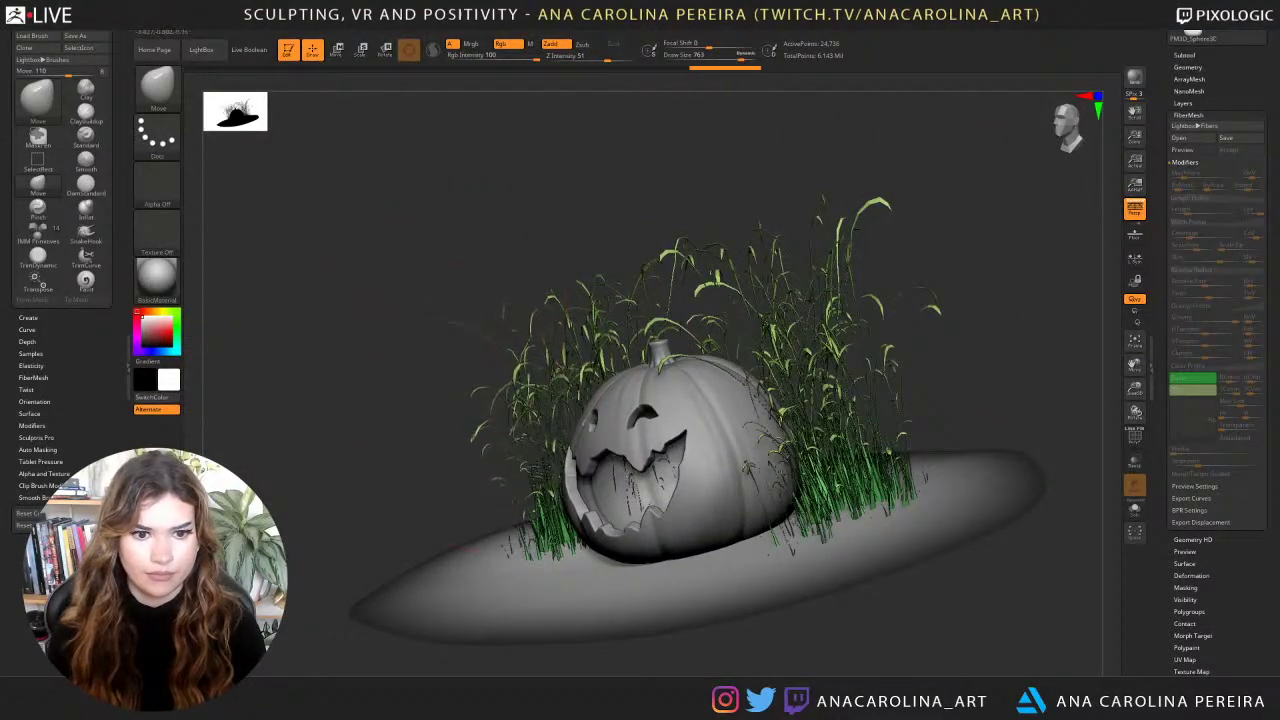
drag(523, 514, 508, 490)
drag(400, 452, 600, 468)
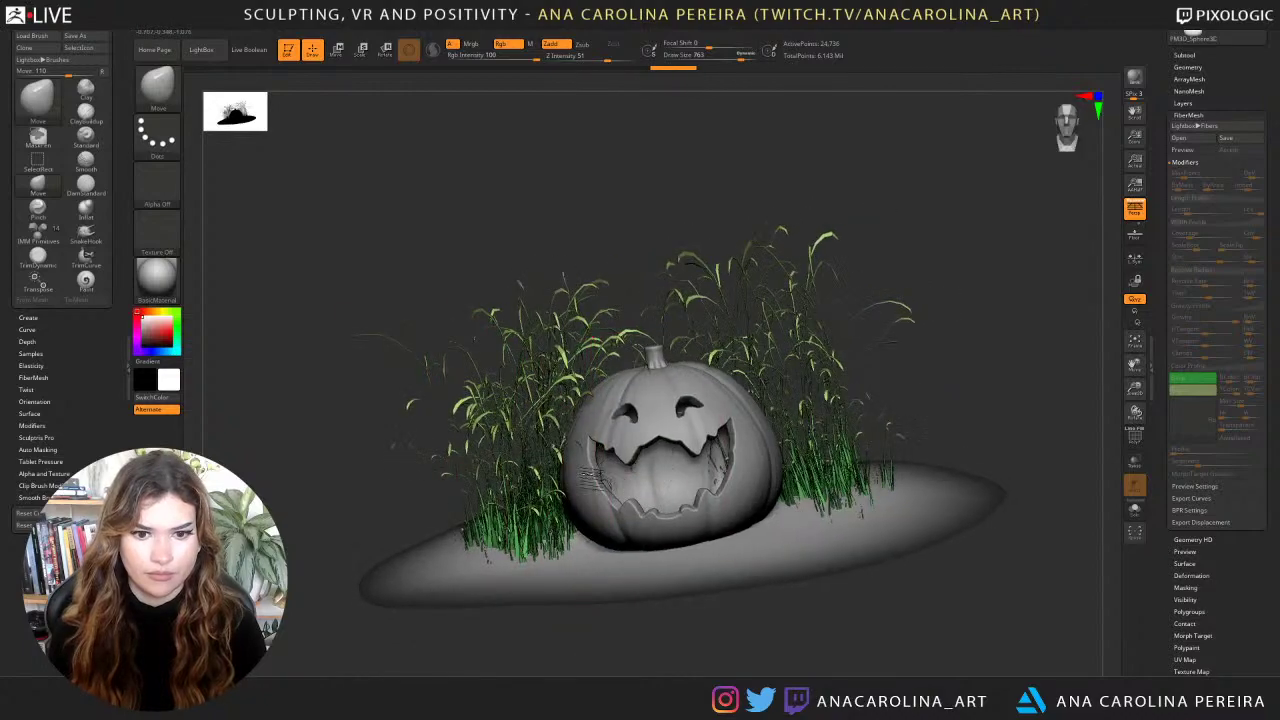
drag(900, 345, 1000, 560)
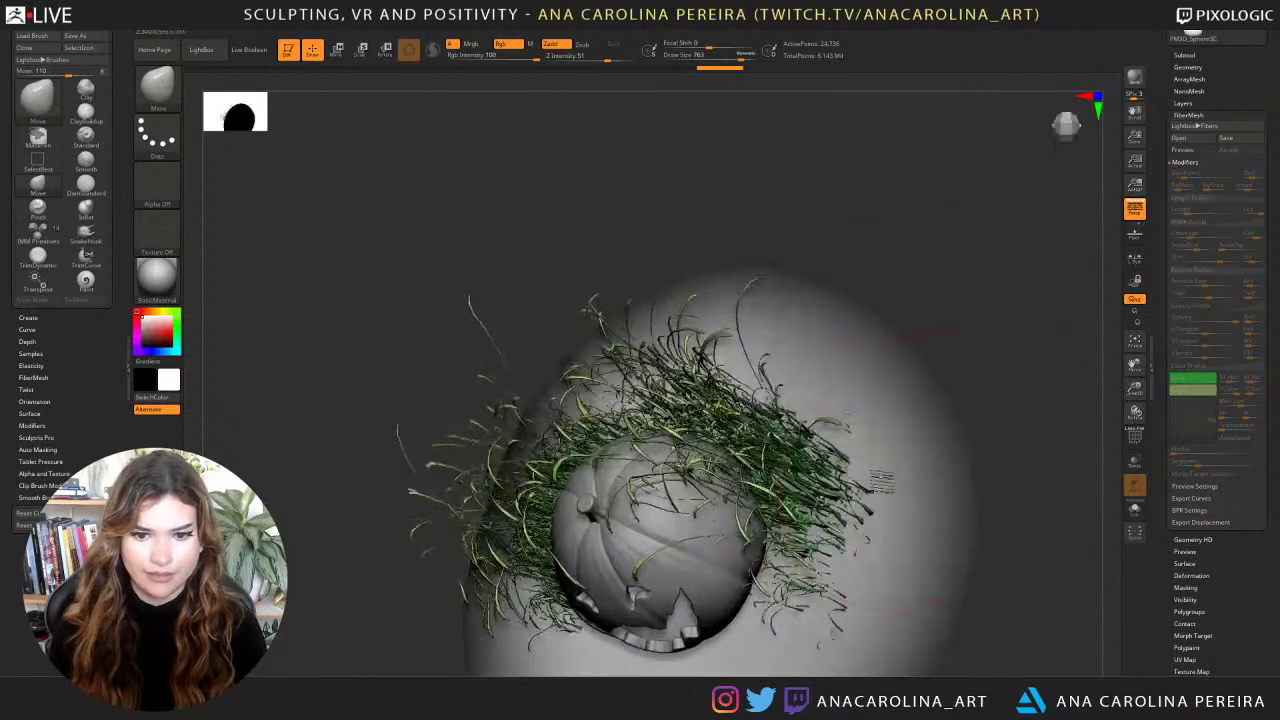
drag(690, 480, 704, 494)
drag(800, 320, 918, 300)
Move the whole grass subtool back behind the pumpkin along its depth axis.
key(r)
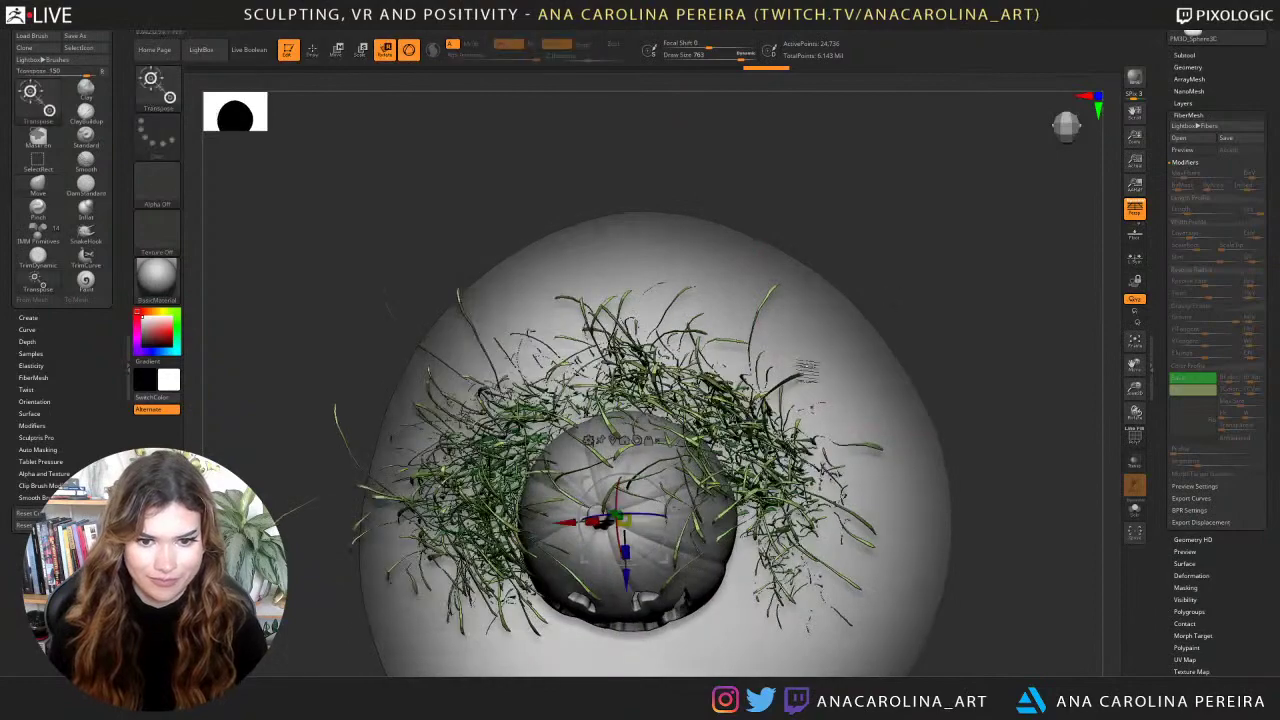
drag(664, 561, 662, 530)
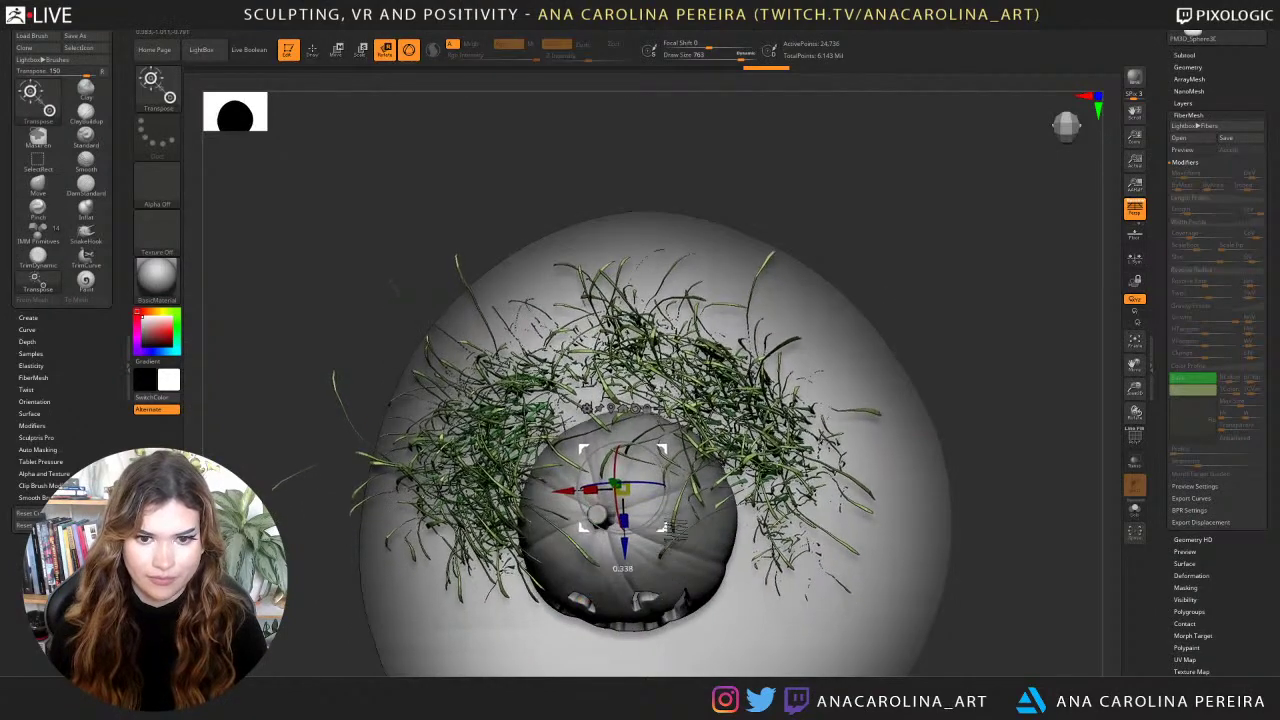
key(q)
Scale the grass down slightly in height along the Y axis.
mouse_move(875, 258)
mouse_down()
mouse_move(883, 178)
mouse_move(857, 216)
mouse_move(854, 195)
mouse_up()
key(r)
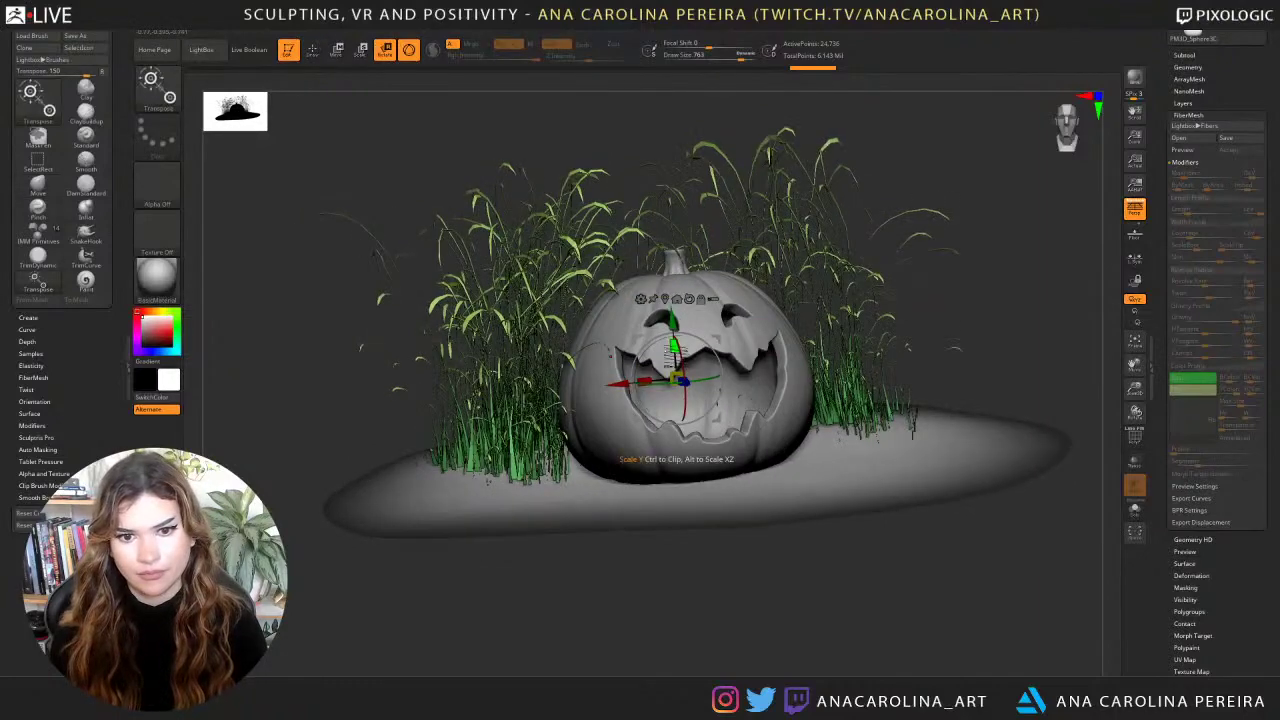
drag(674, 346, 672, 361)
key(w)
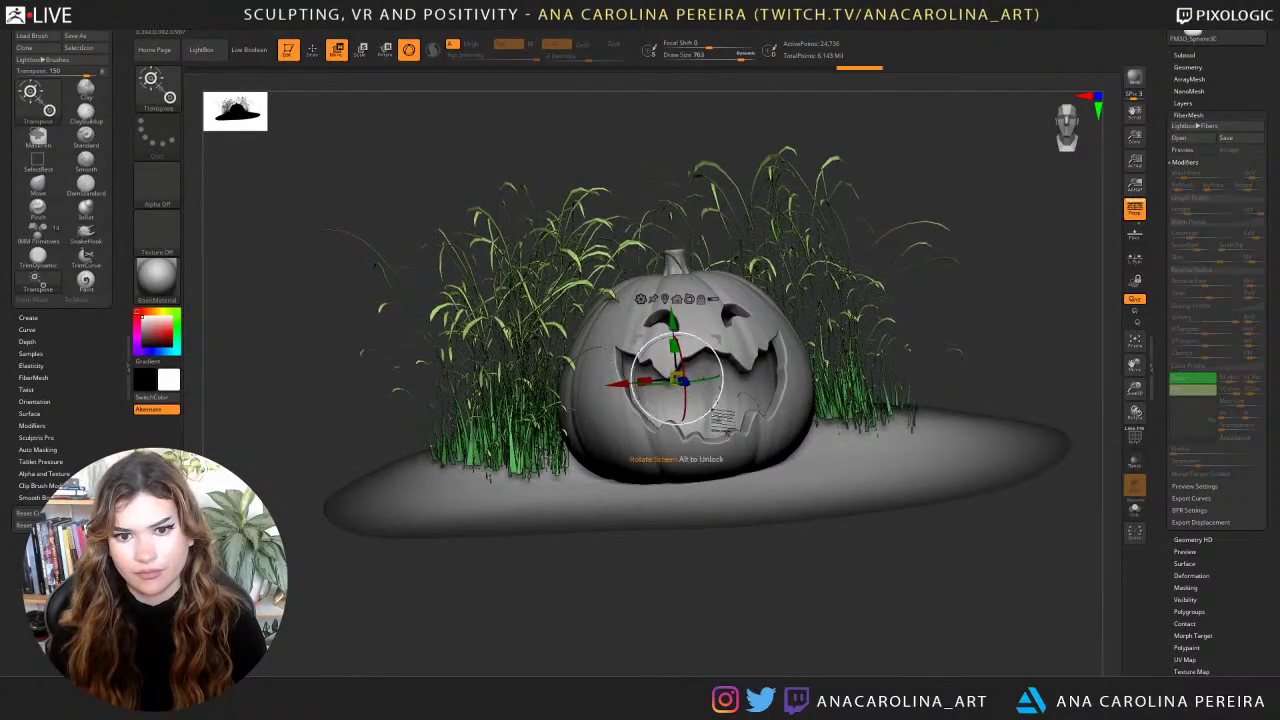
Lower the grass slightly along its Y axis and adjust its blades with the Move brush at draw size 445.
drag(718, 419, 718, 431)
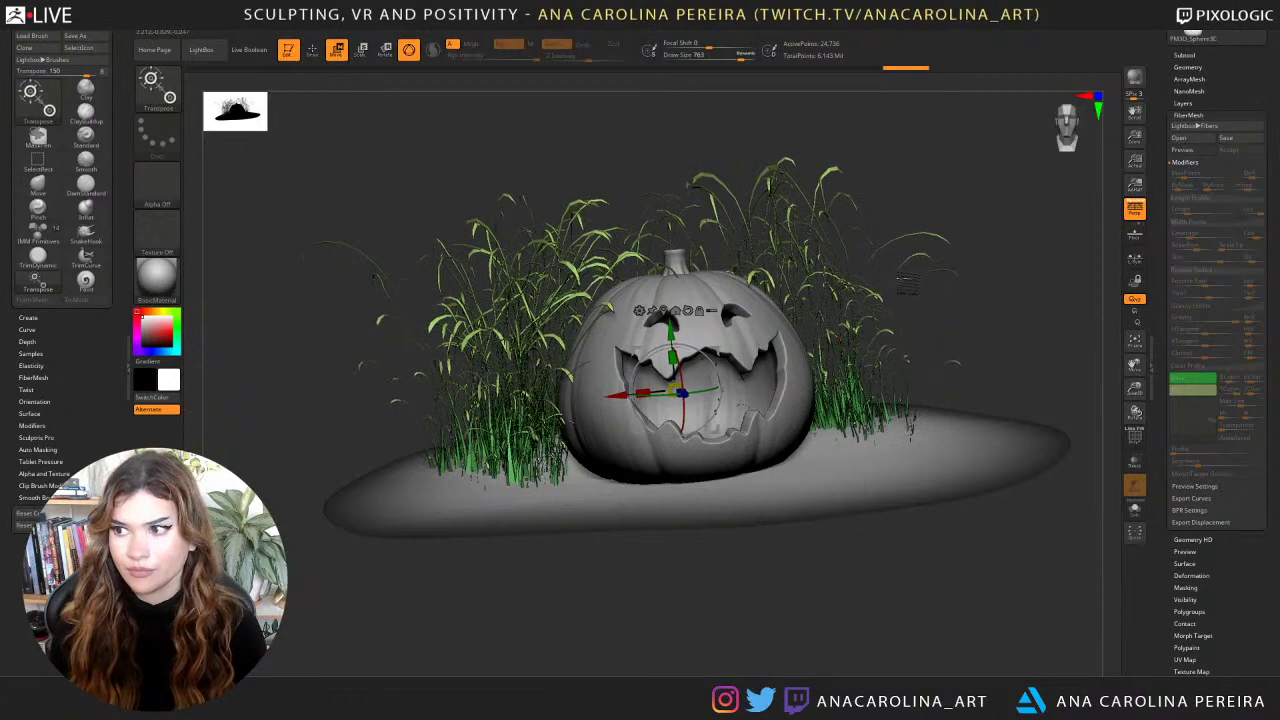
key(q)
mouse_move(953, 302)
mouse_down()
mouse_move(949, 320)
mouse_move(880, 322)
mouse_move(985, 316)
mouse_move(910, 310)
mouse_up()
key(space)
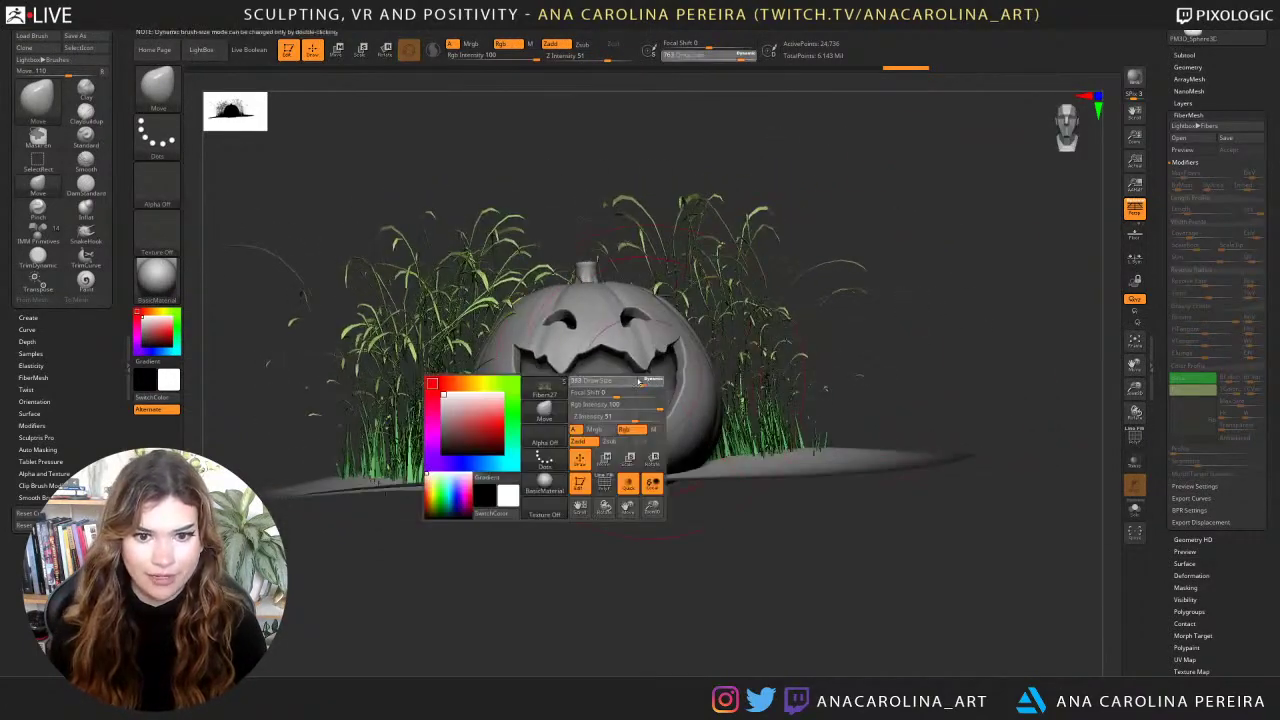
drag(640, 381, 629, 382)
drag(880, 335, 855, 315)
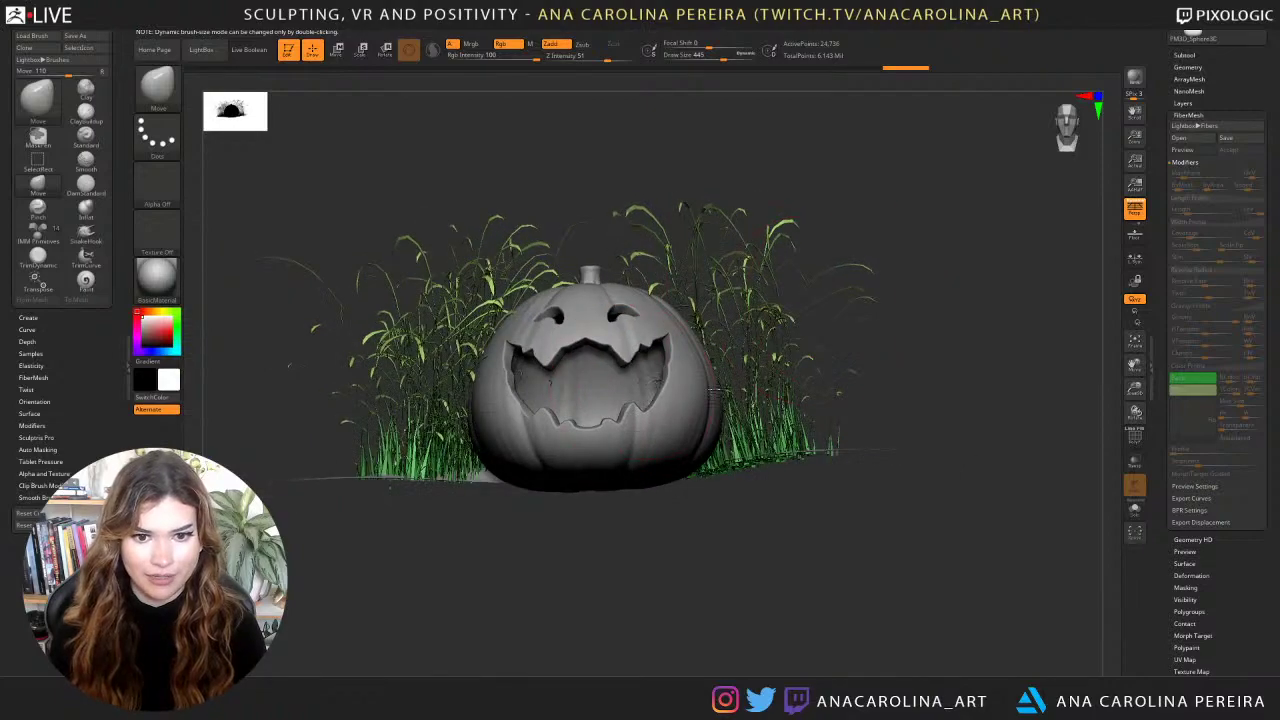
drag(905, 234, 862, 225)
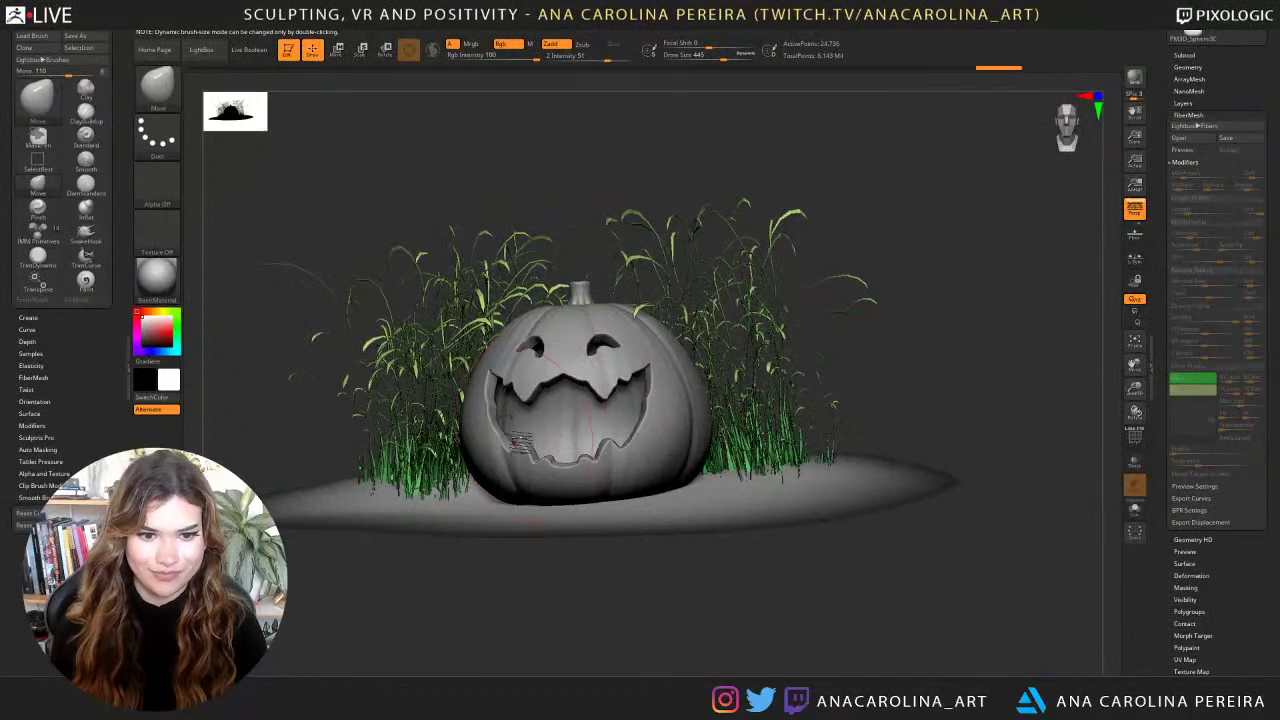
drag(490, 375, 512, 490)
drag(716, 573, 723, 603)
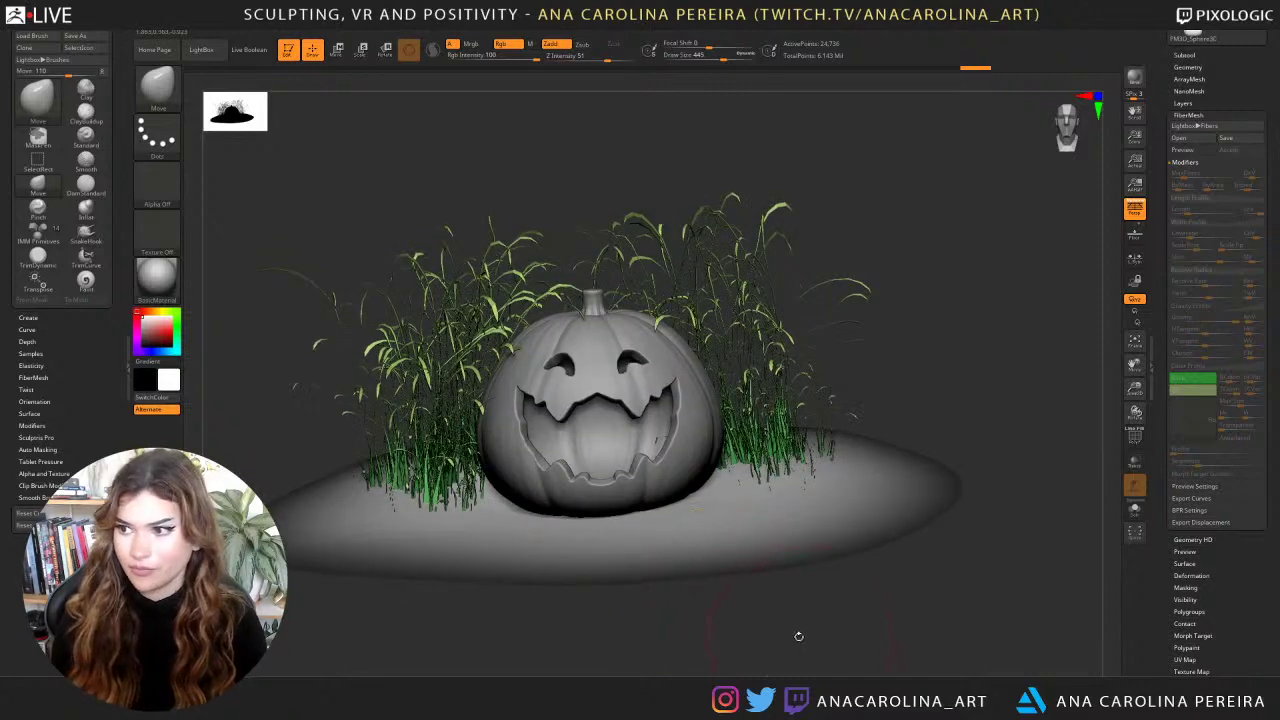
Examine the pumpkin and grass composition from several angles and check the subtool list.
drag(794, 634, 849, 603)
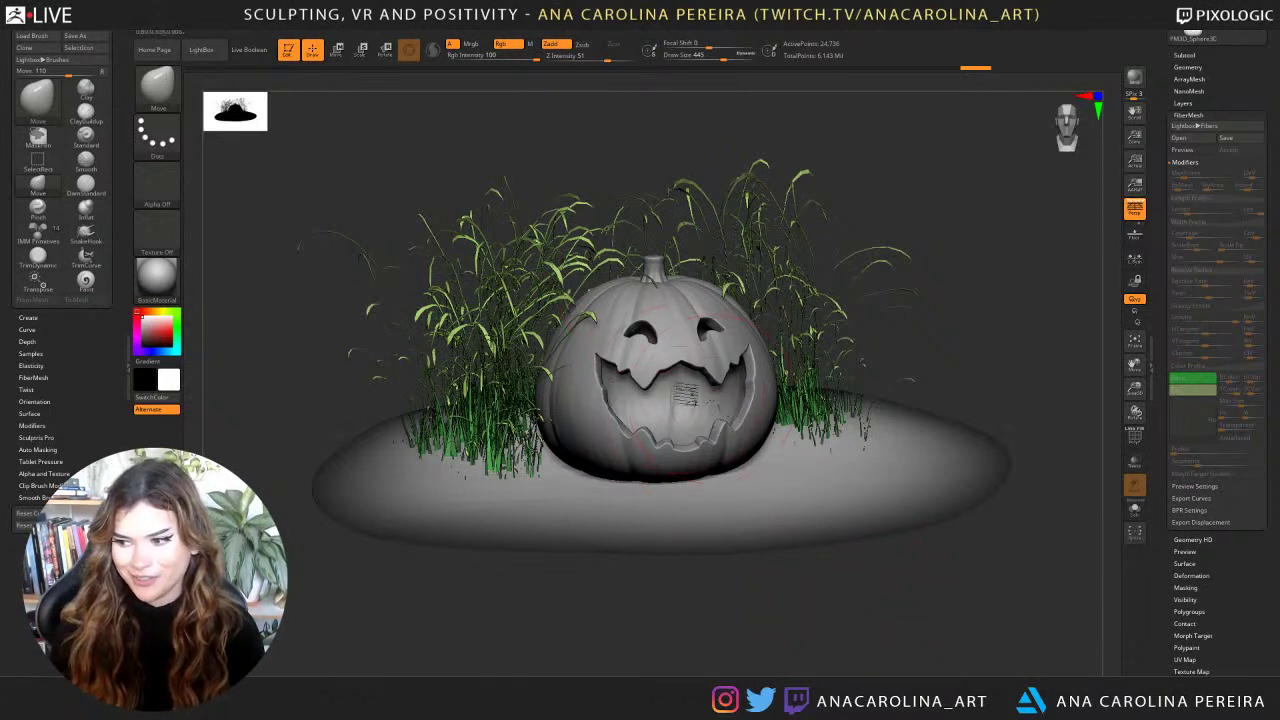
drag(826, 606, 881, 655)
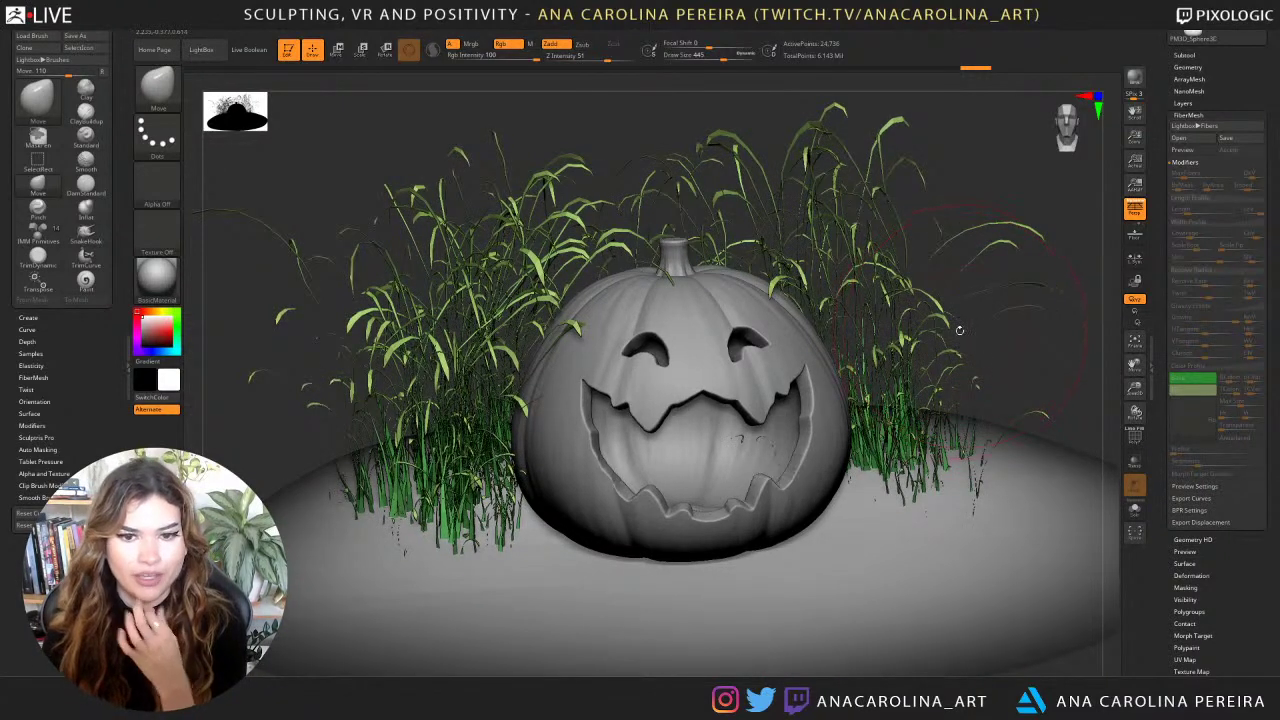
mouse_move(997, 378)
mouse_down()
mouse_move(986, 350)
mouse_move(992, 374)
mouse_up()
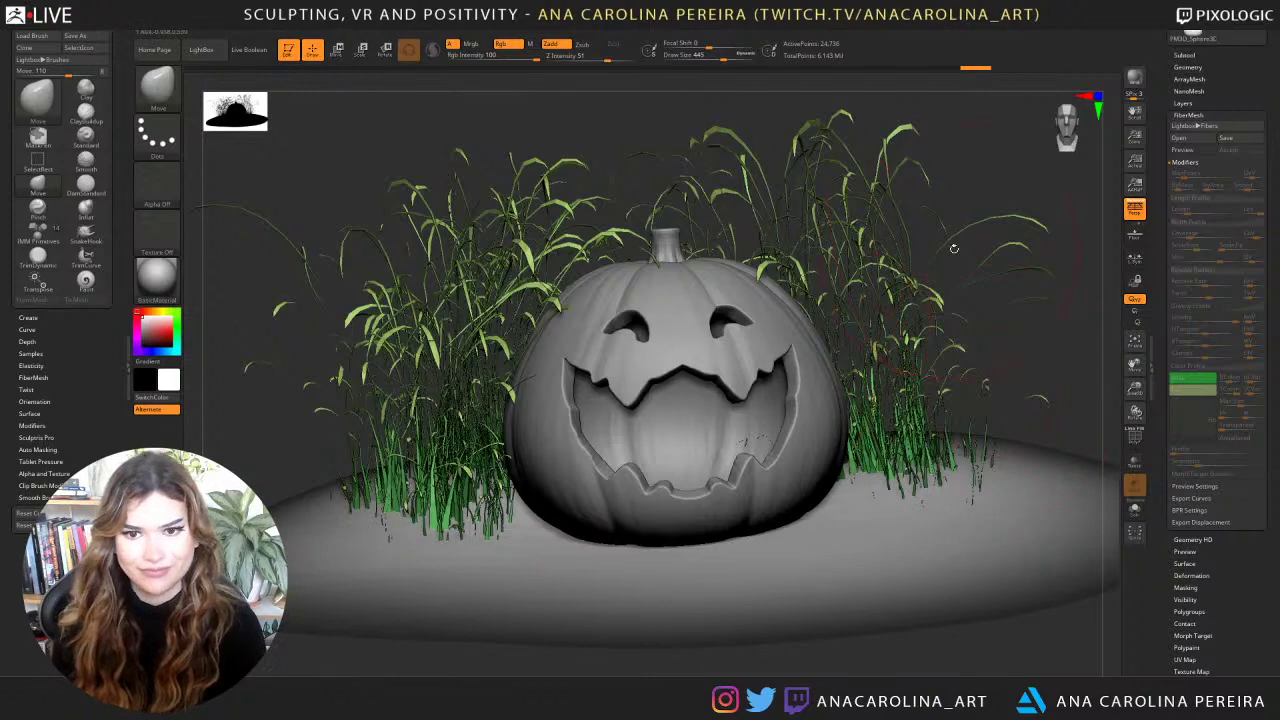
drag(992, 390, 950, 289)
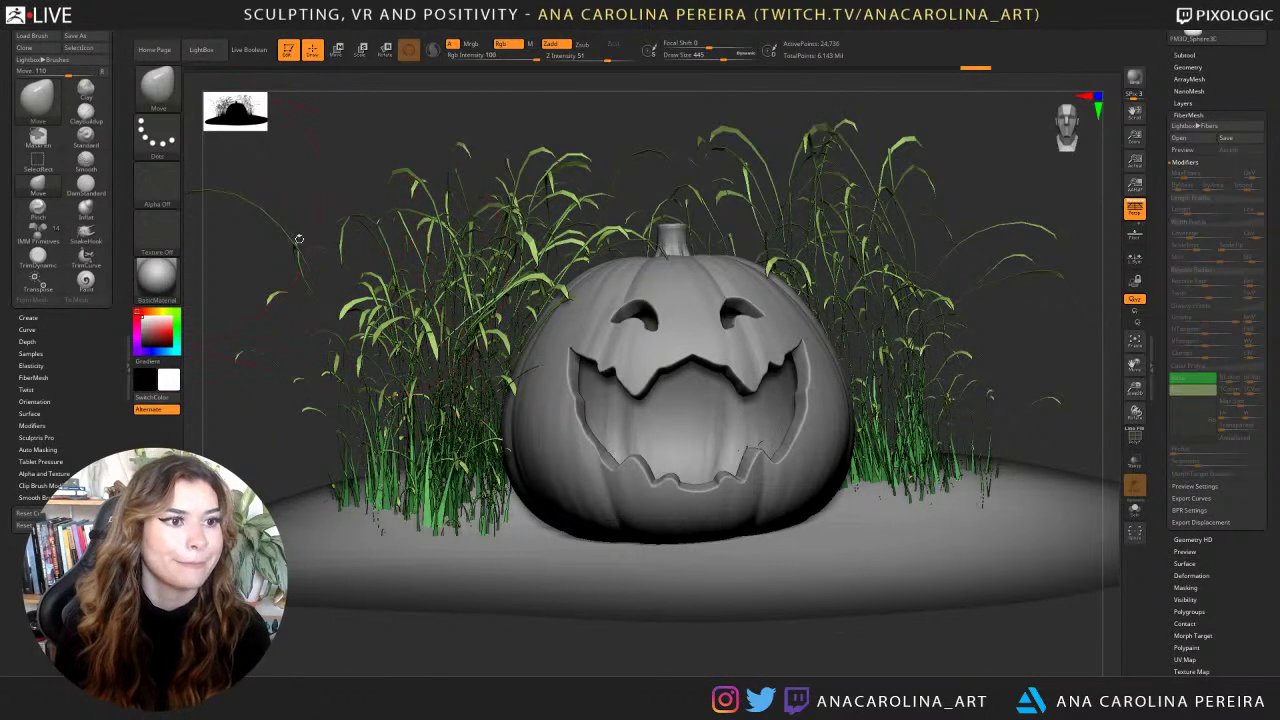
scroll(1184, 268, up, 3)
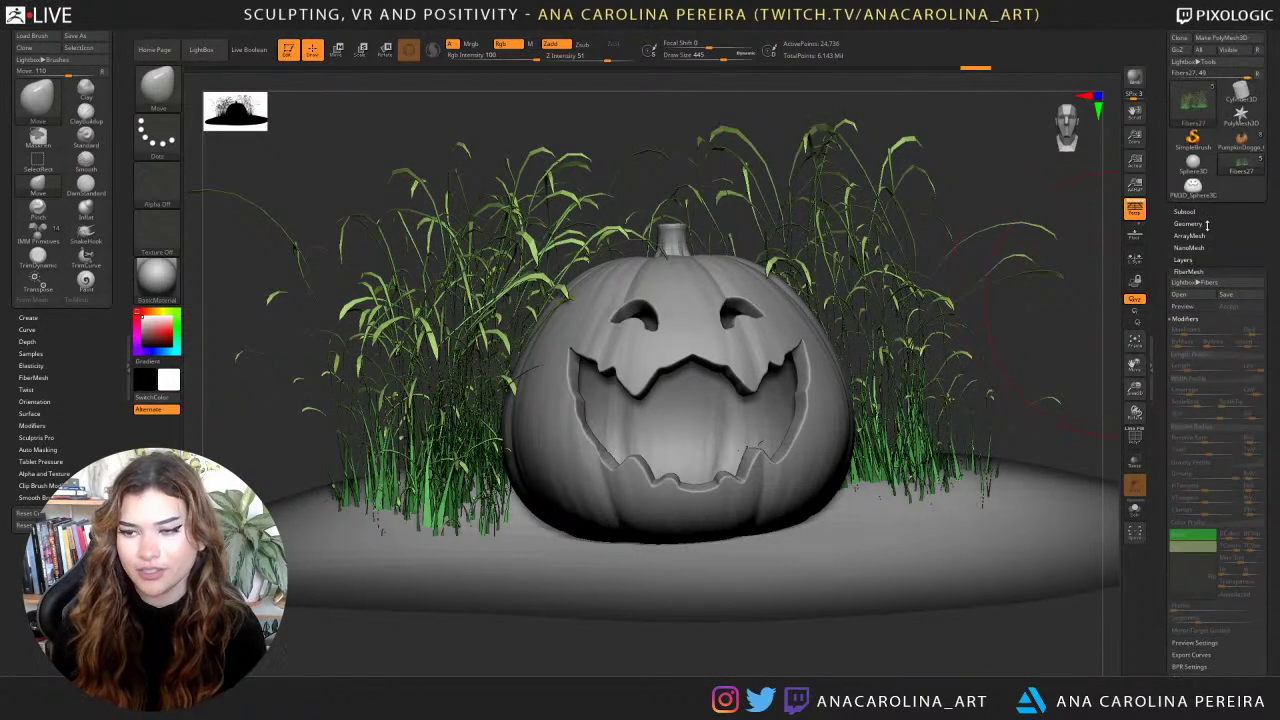
click(1195, 224)
click(1185, 212)
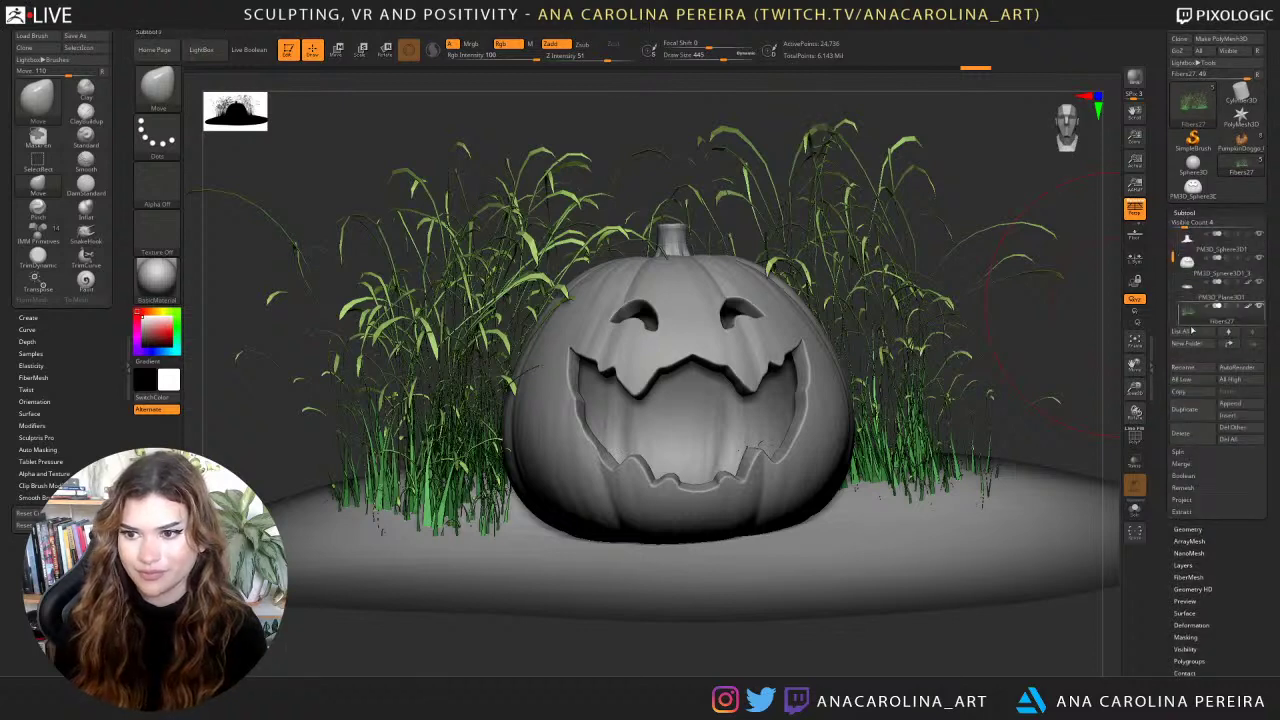
drag(1050, 369, 1040, 369)
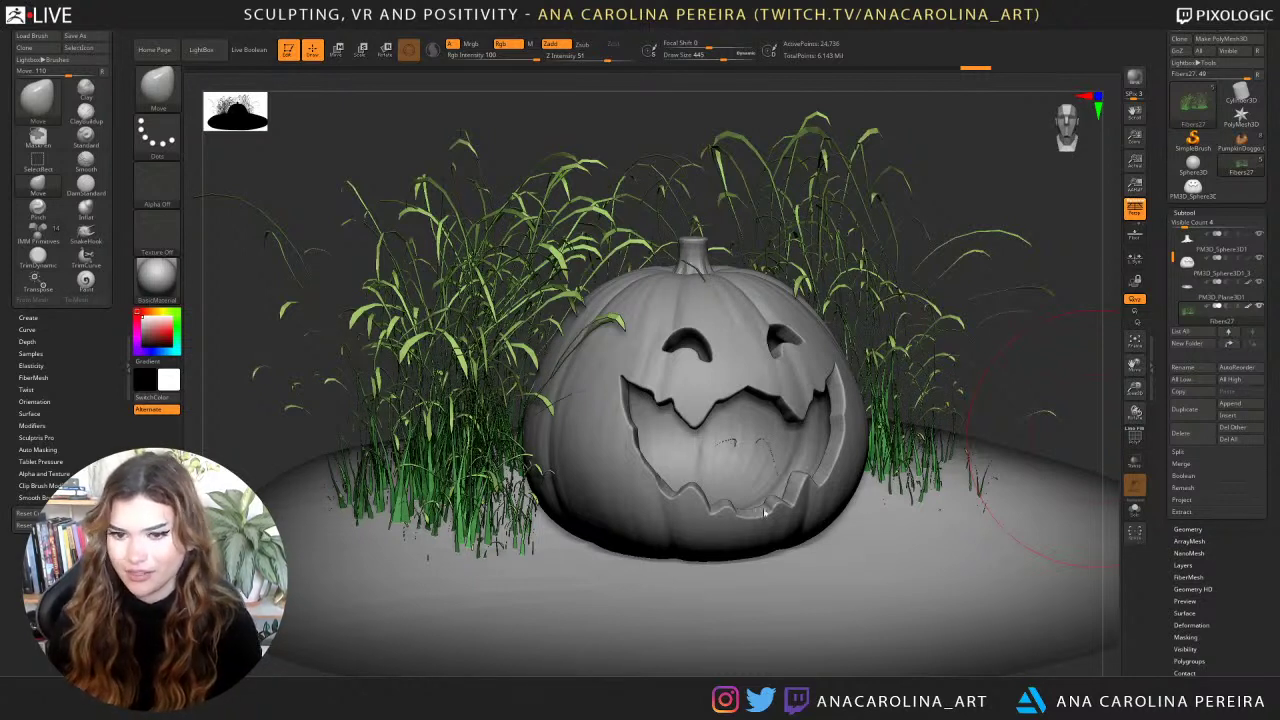
drag(1043, 243, 1040, 239)
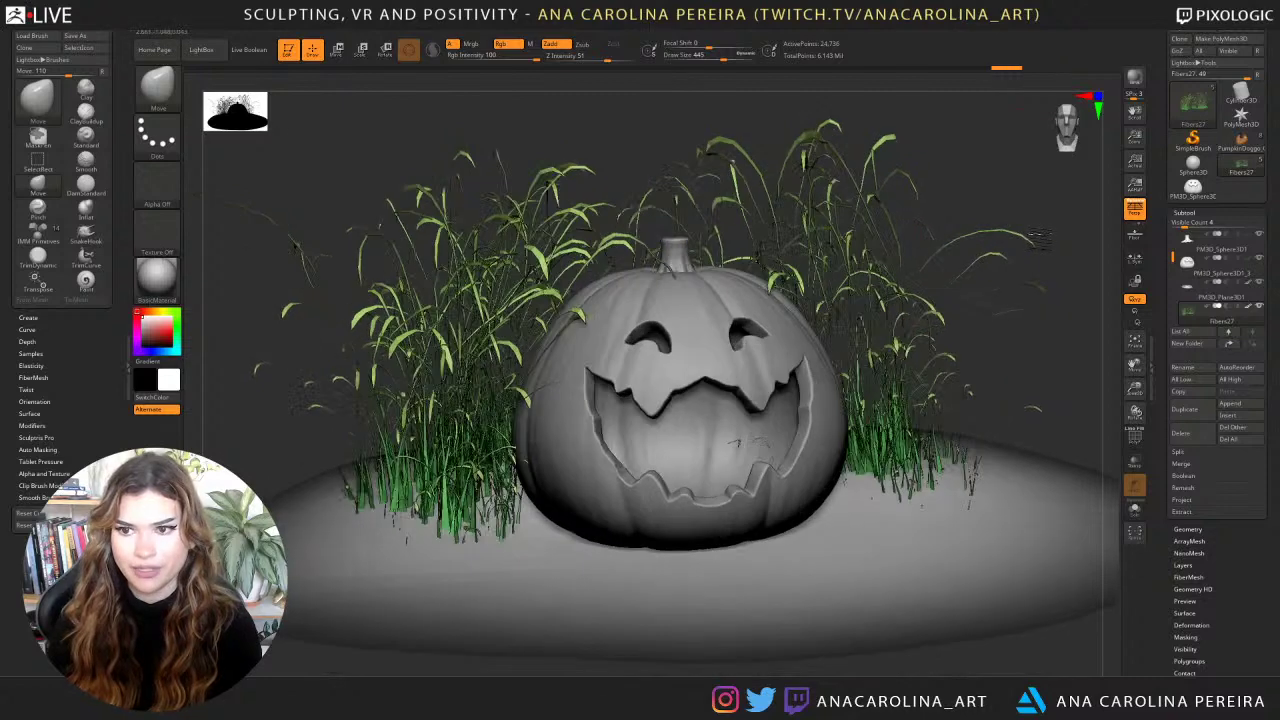
Look through the Fibers presets in LightBox and close the library.
click(1200, 578)
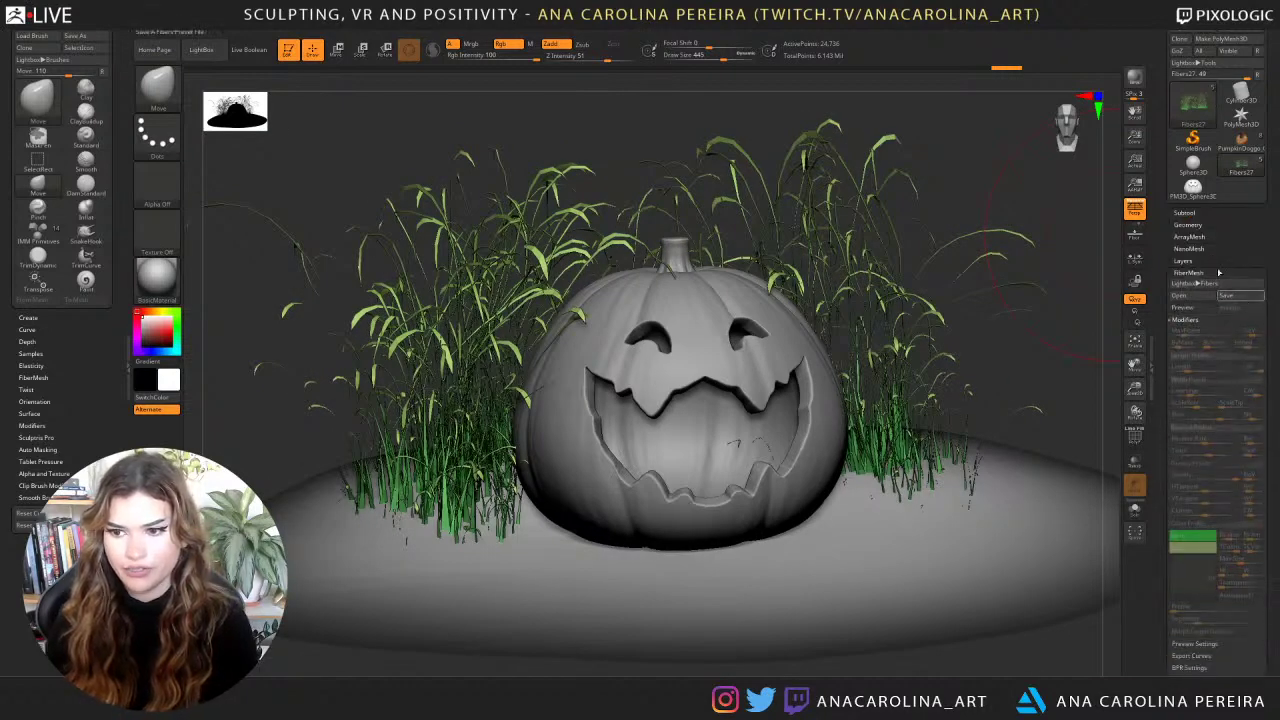
click(1210, 284)
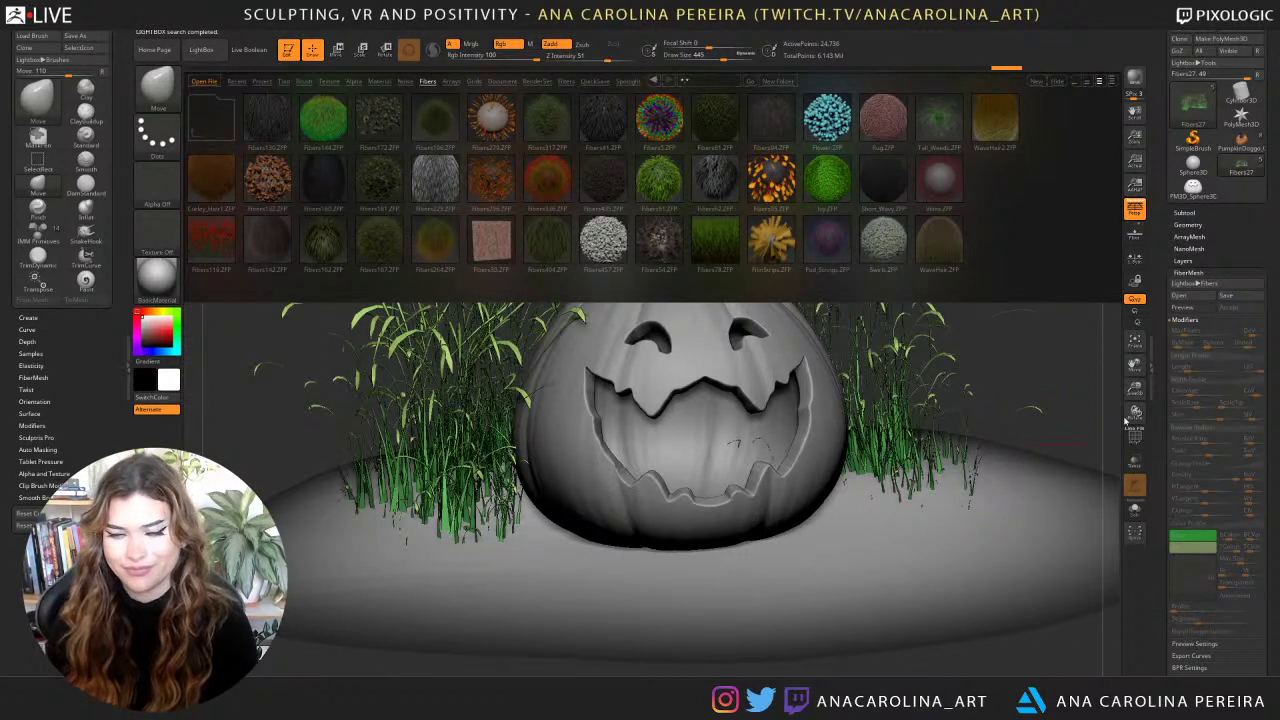
drag(1057, 371, 1037, 341)
key(comma)
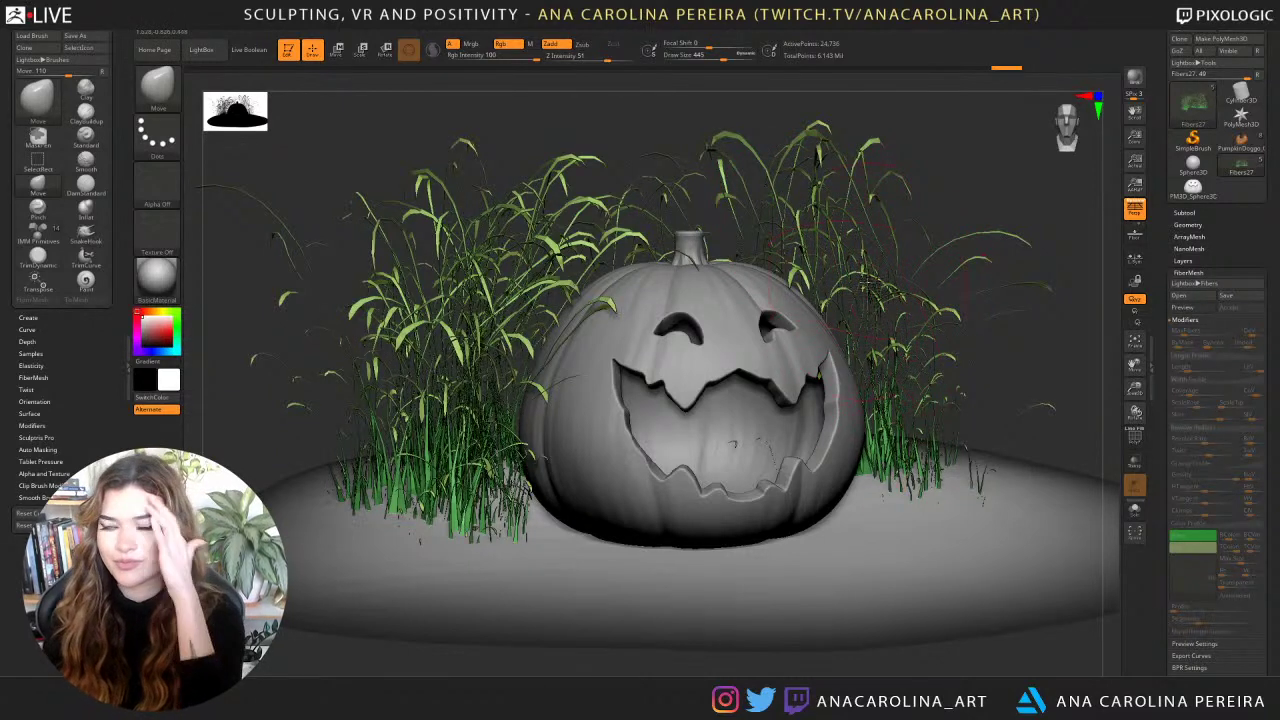
Reduce the Move brush's draw size to 158 and make the pumpkin the active subtool.
mouse_move(918, 187)
right_down()
mouse_move(935, 190)
mouse_move(862, 212)
mouse_move(906, 214)
right_up()
key(space)
drag(883, 253, 857, 254)
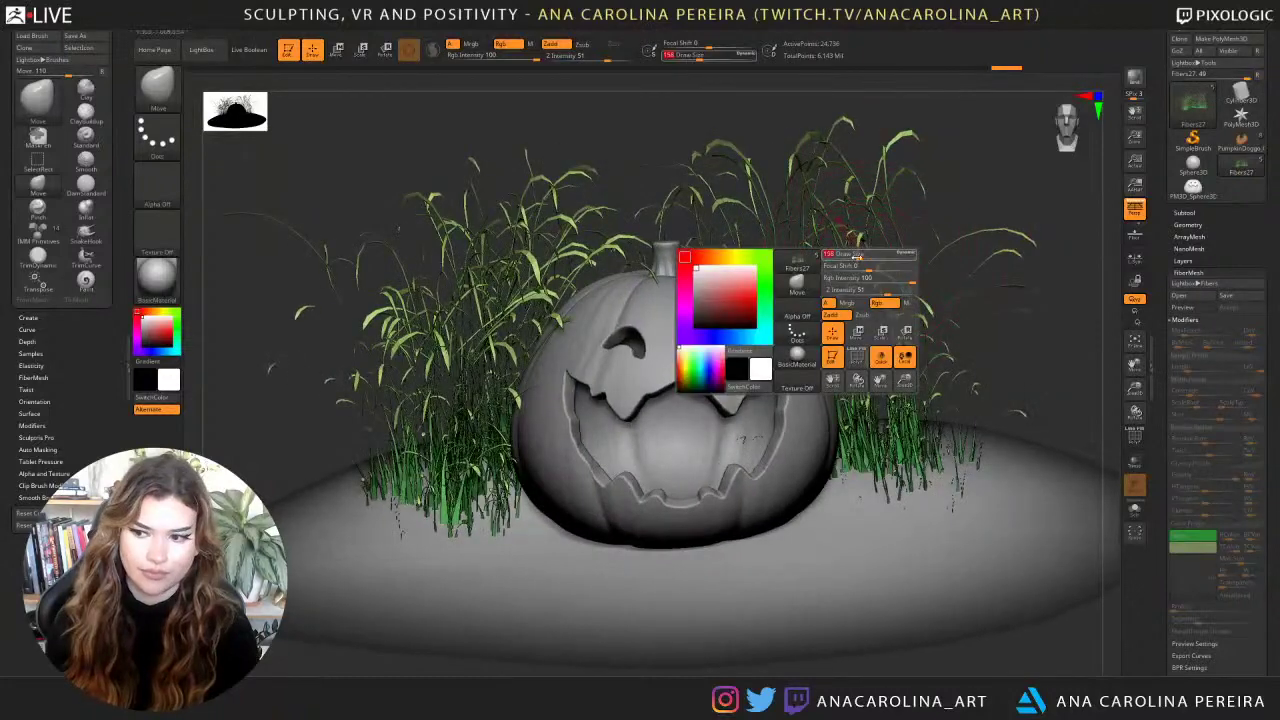
mouse_move(1008, 345)
ctrl+right_down()
mouse_move(986, 268)
mouse_move(912, 292)
mouse_move(918, 314)
mouse_move(994, 295)
mouse_move(943, 286)
mouse_move(935, 338)
mouse_move(970, 318)
mouse_move(972, 342)
mouse_move(908, 326)
mouse_move(974, 325)
mouse_move(971, 310)
mouse_move(580, 522)
mouse_move(575, 470)
mouse_move(666, 376)
ctrl+right_up()
alt+click(602, 437)
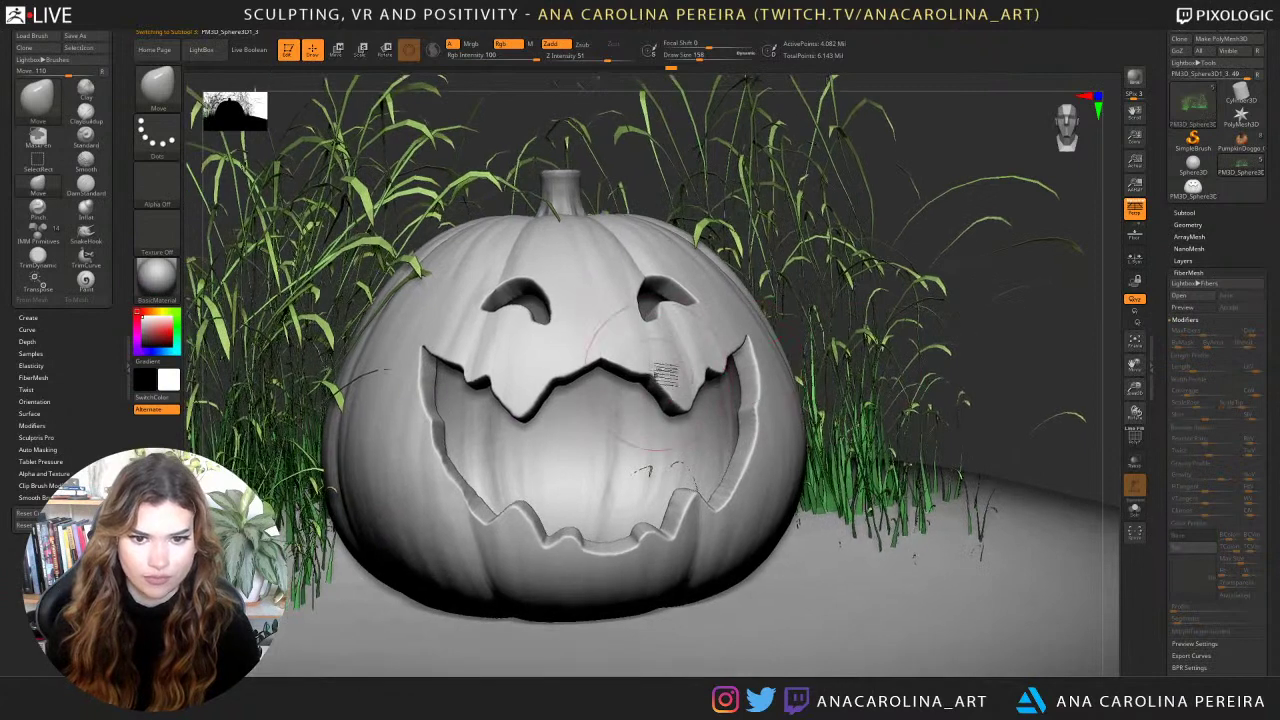
Set the draw size to 87 and smooth the inner edges of the carved mouth on both sides.
key(space)
drag(653, 374, 668, 368)
key(b)
key(m)
key(v)
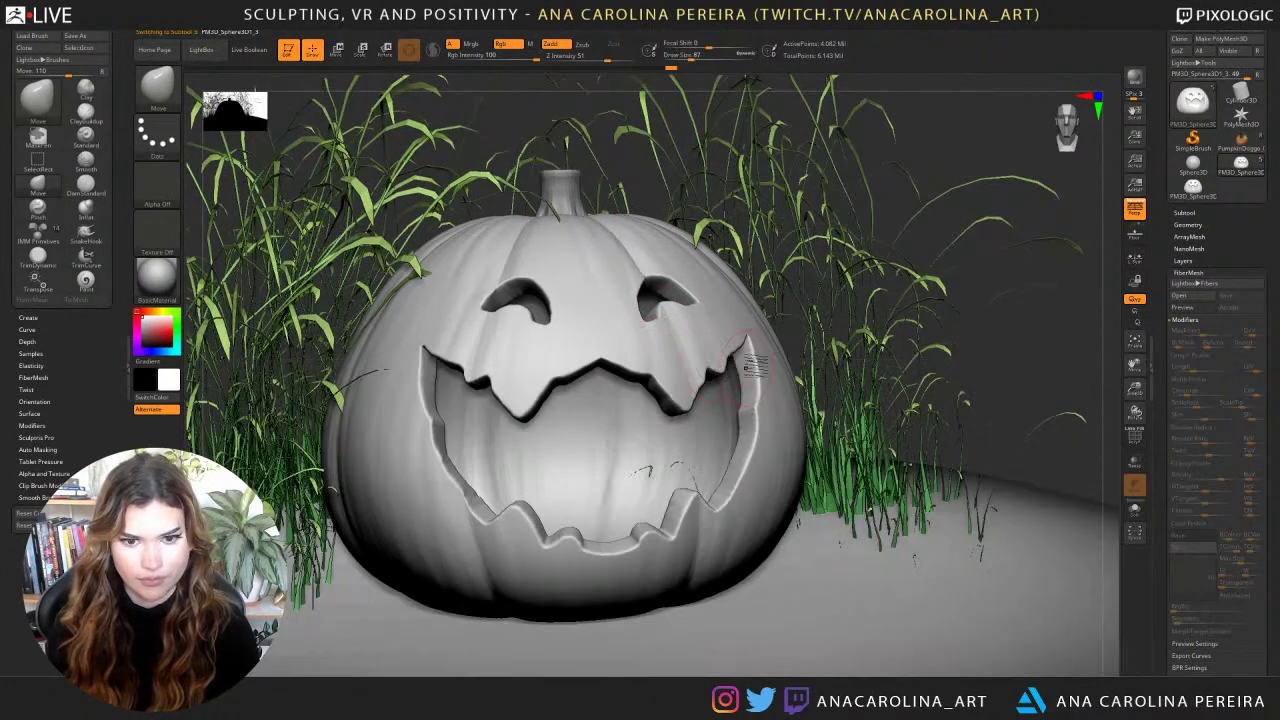
key(shift)
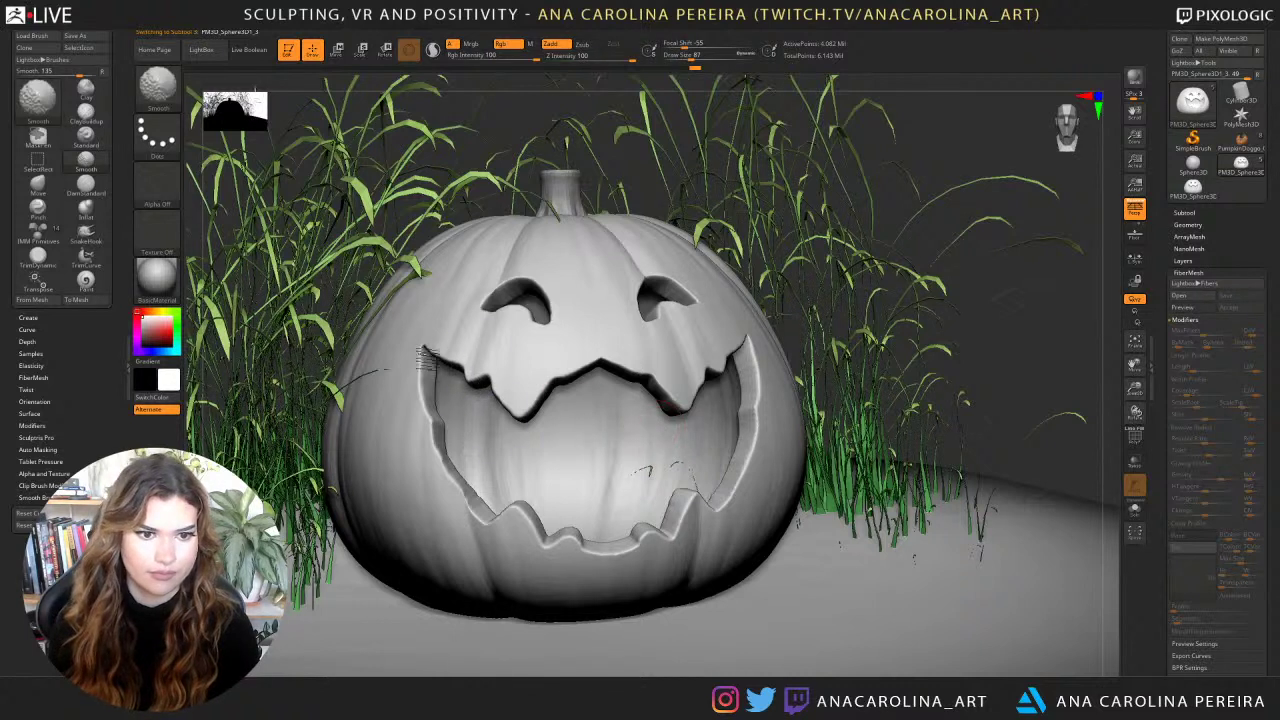
shift+drag(427, 358, 454, 438)
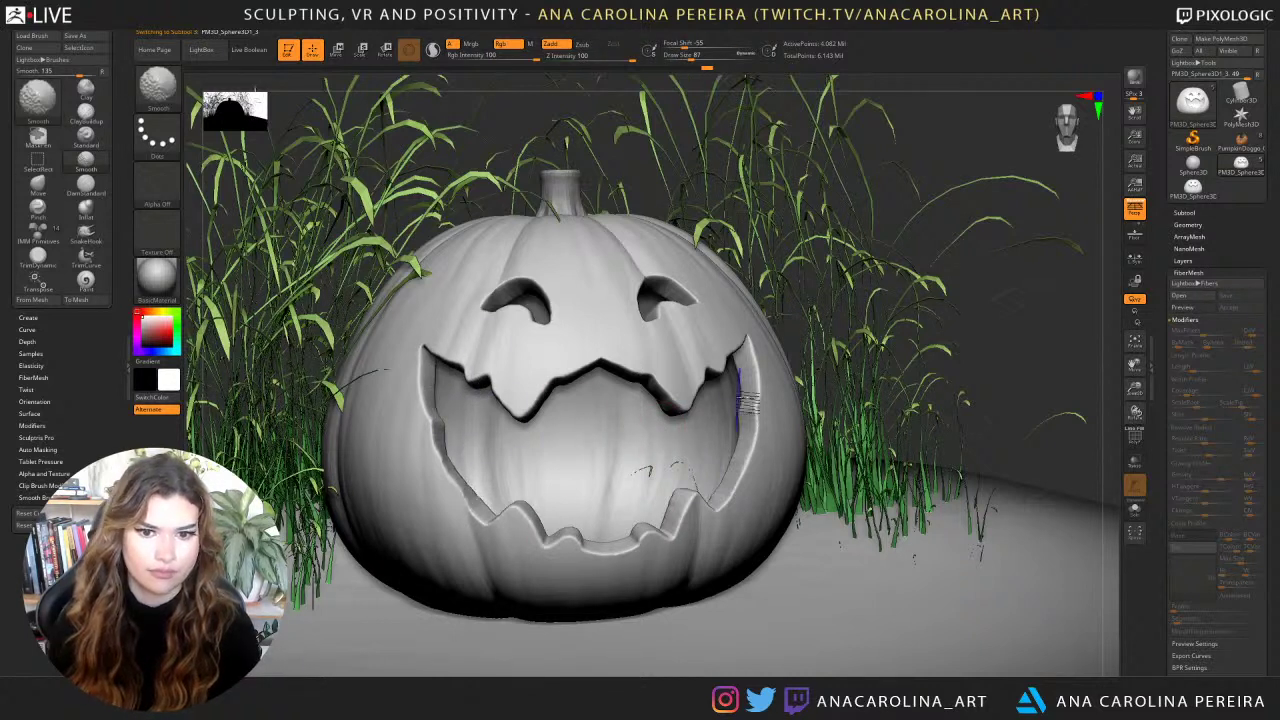
shift+drag(739, 401, 718, 437)
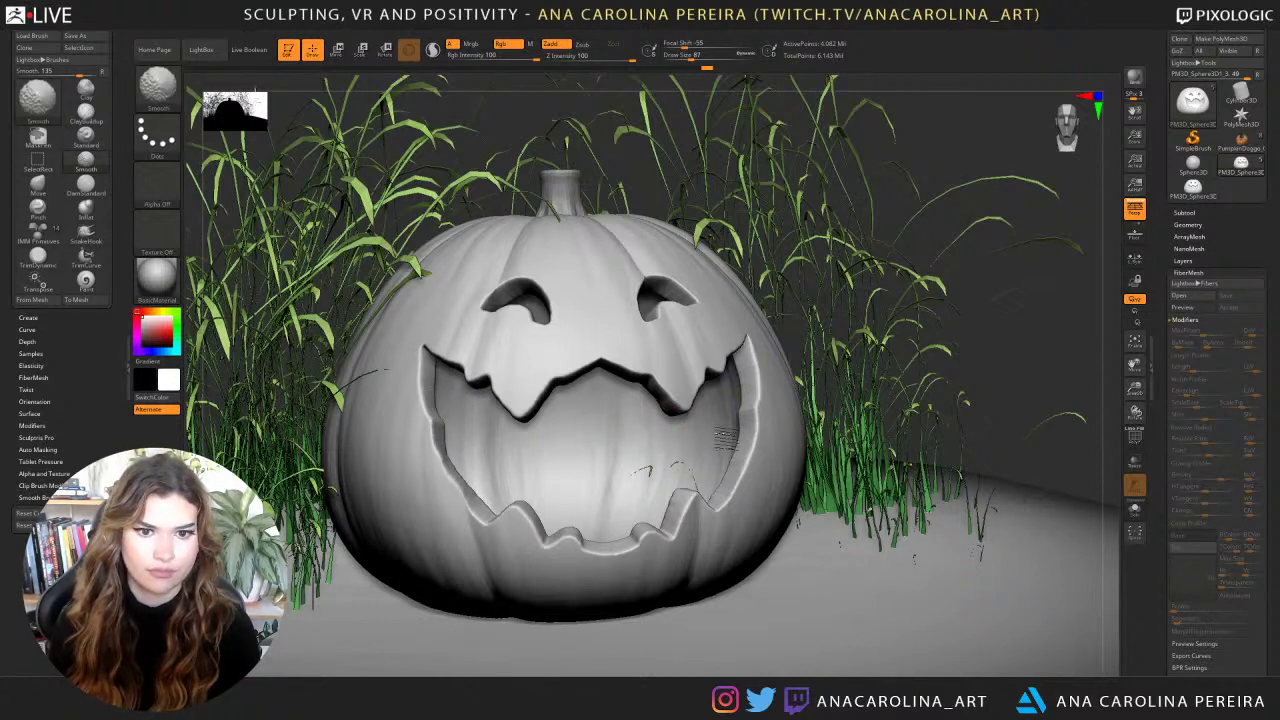
Isolate the pumpkin's outer shell, fill it with orange using the Paint brush active, and unhide the rest of the pumpkin.
ctrl+shift+click(790, 440)
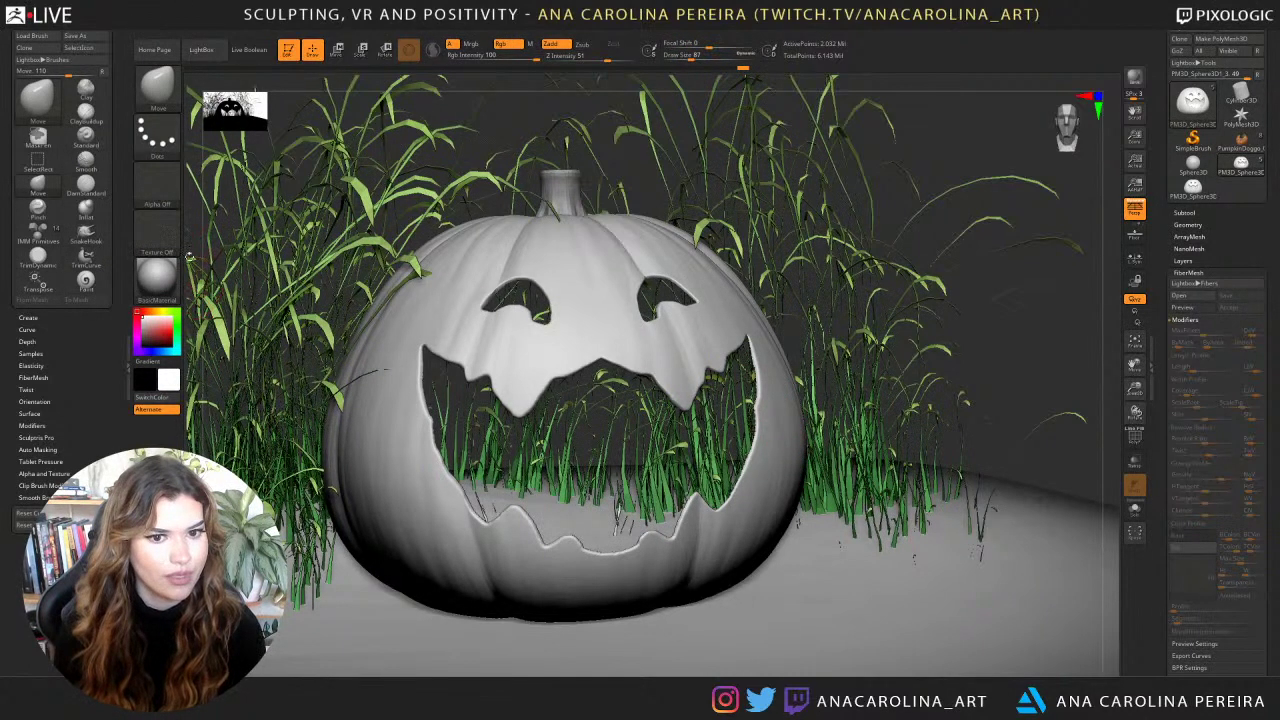
key(b)
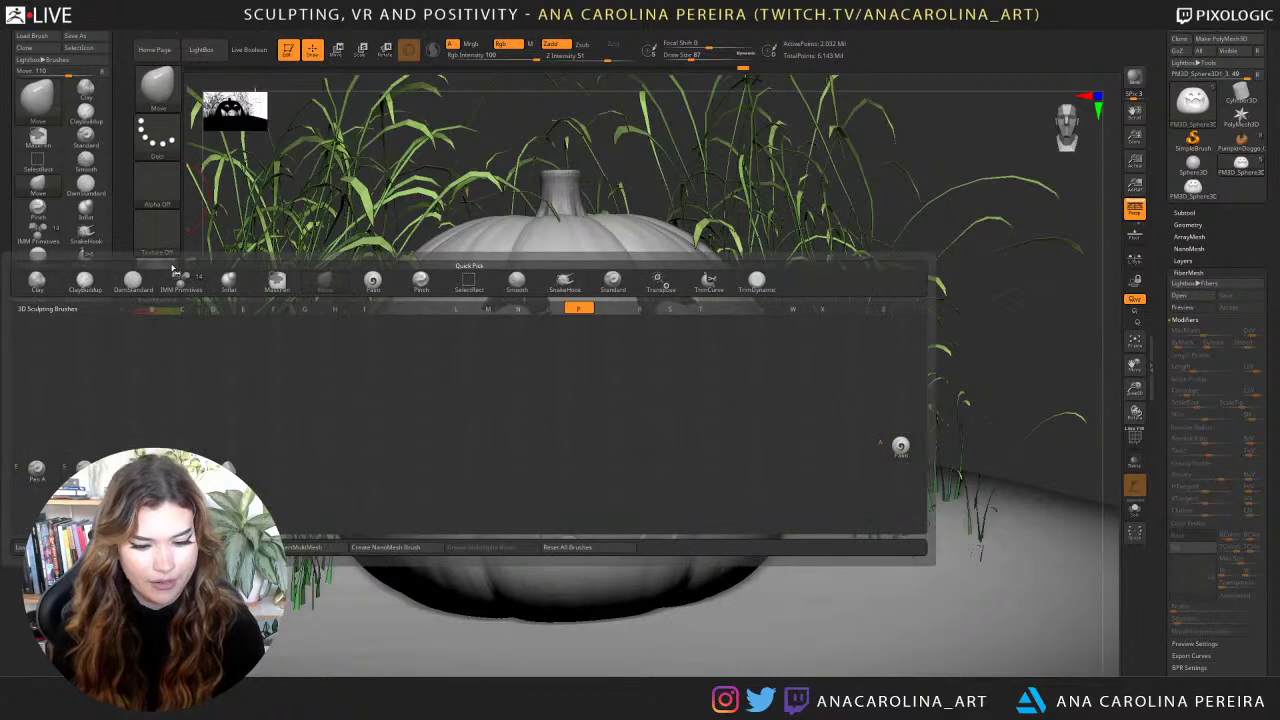
key(a)
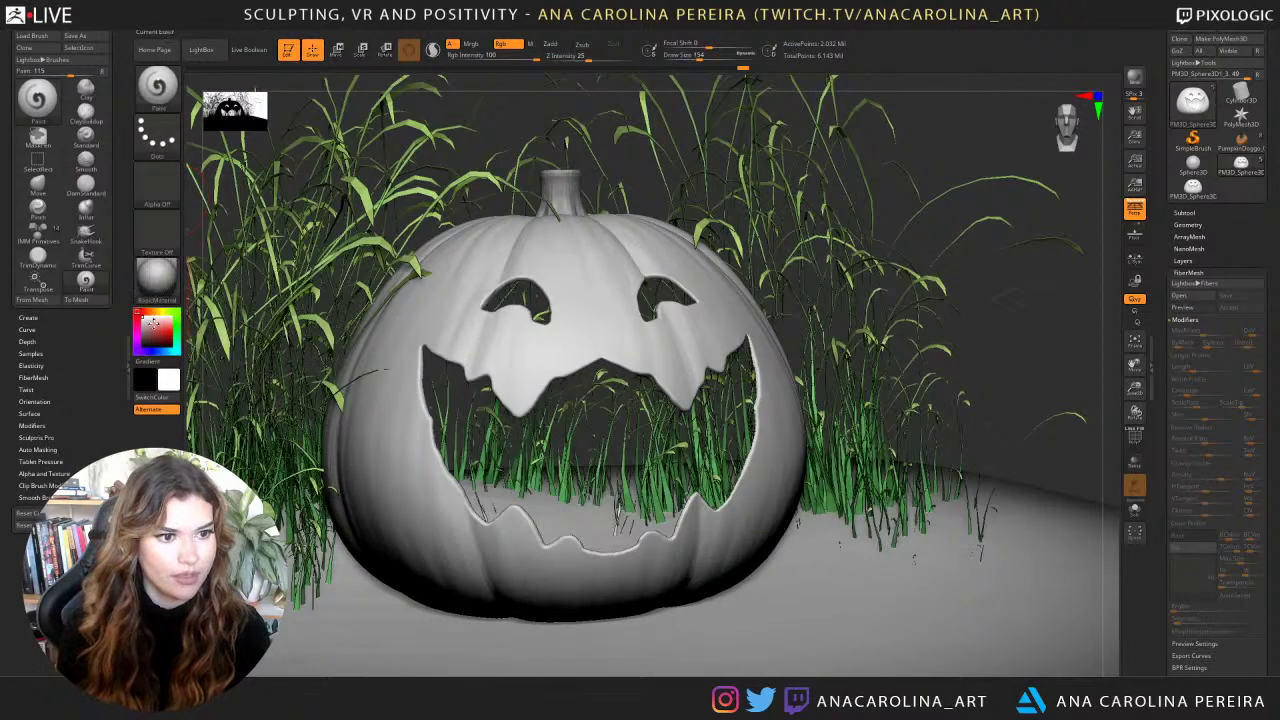
drag(145, 312, 152, 310)
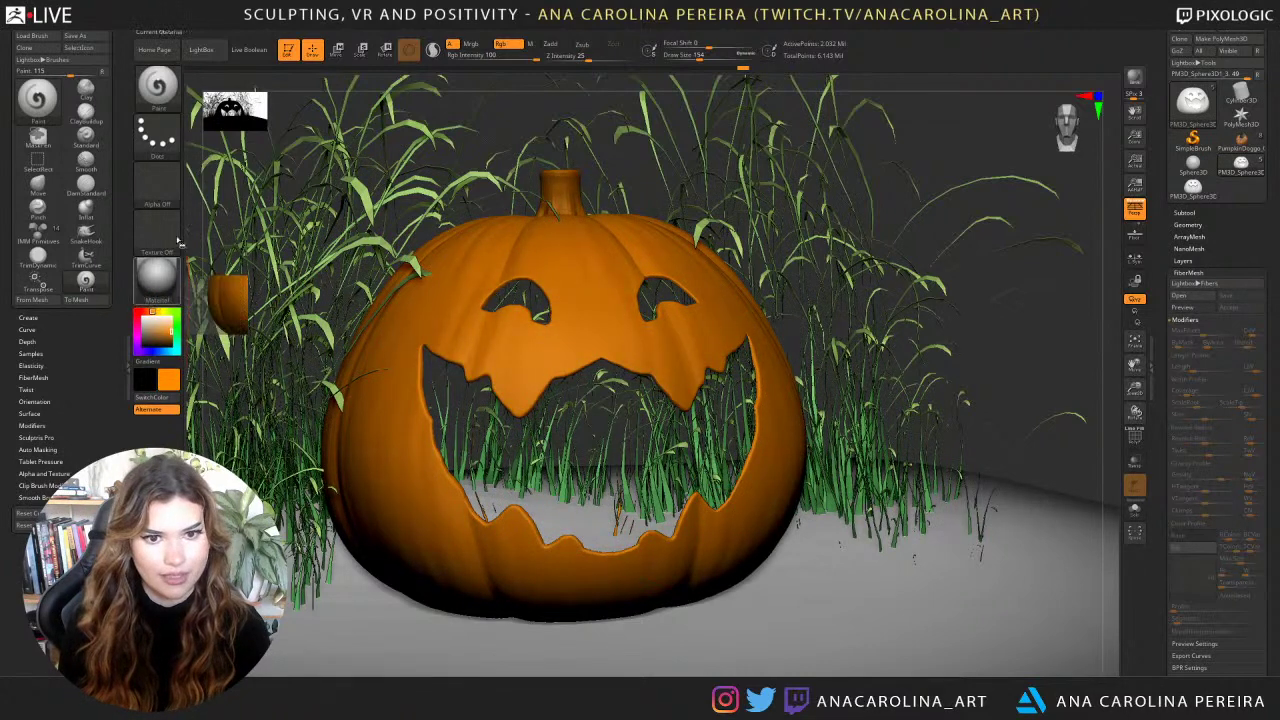
click(206, 32)
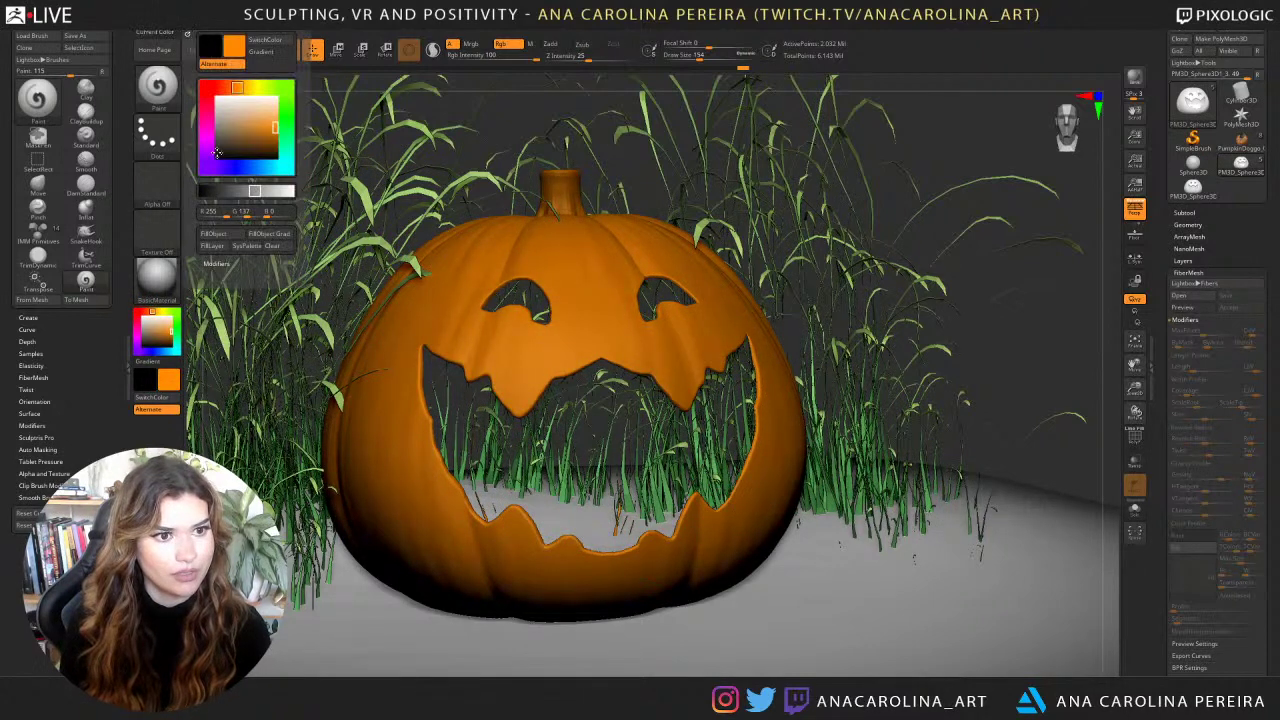
click(226, 236)
ctrl+shift+click(931, 169)
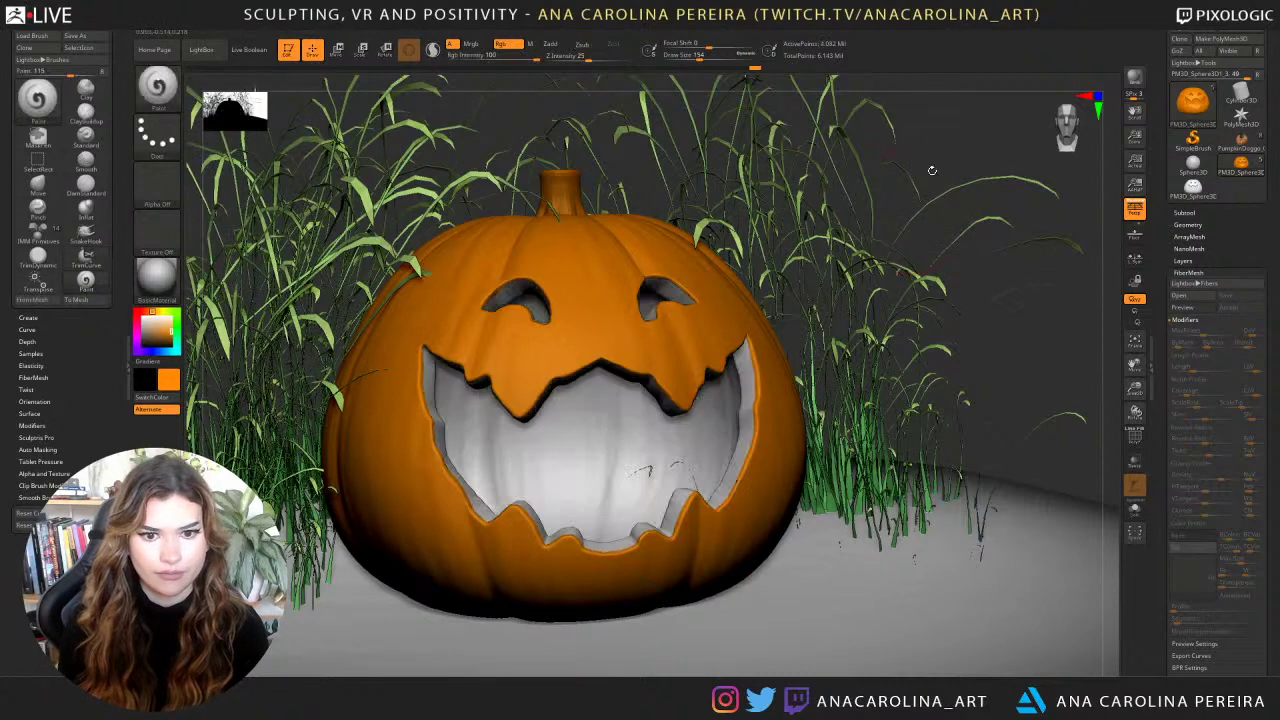
Isolate the pumpkin's inner shell, fill it with a warm yellow, and unhide the whole pumpkin.
key(f)
alt+drag(930, 130, 918, 210)
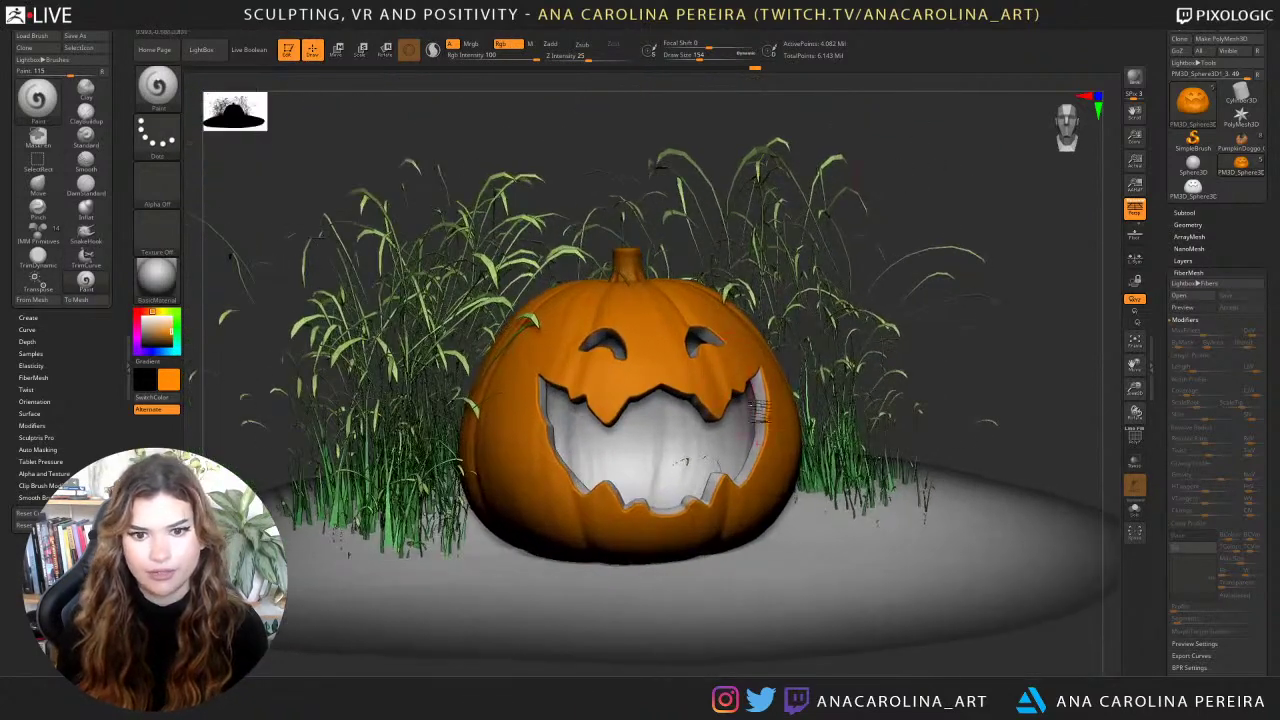
ctrl+right_drag(766, 412, 730, 490)
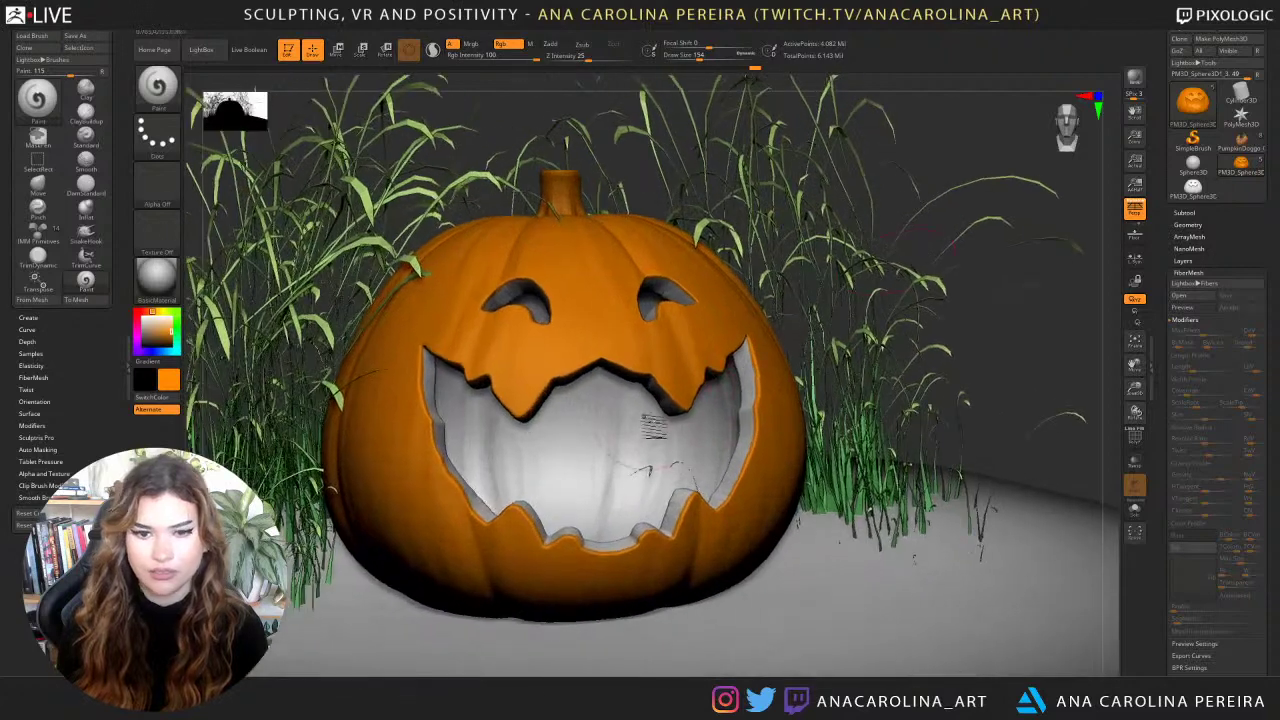
ctrl+shift+click(660, 452)
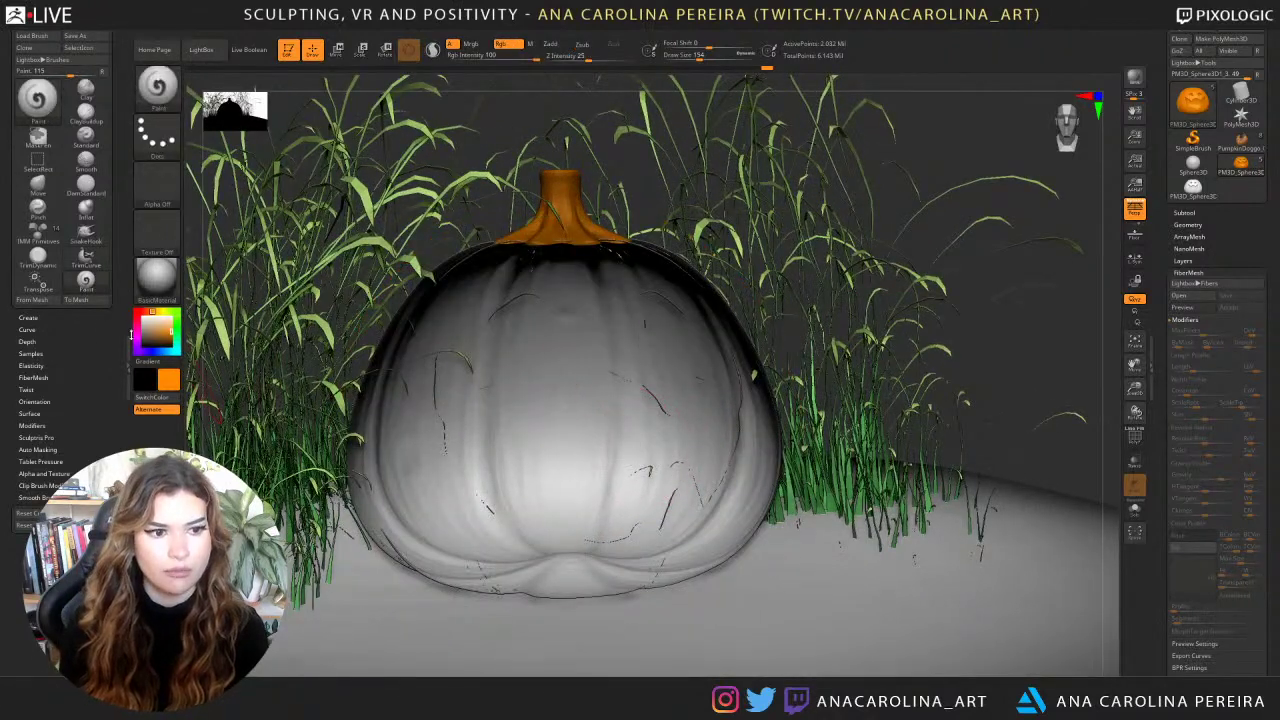
mouse_move(168, 326)
mouse_down()
mouse_move(157, 310)
mouse_move(170, 326)
mouse_up()
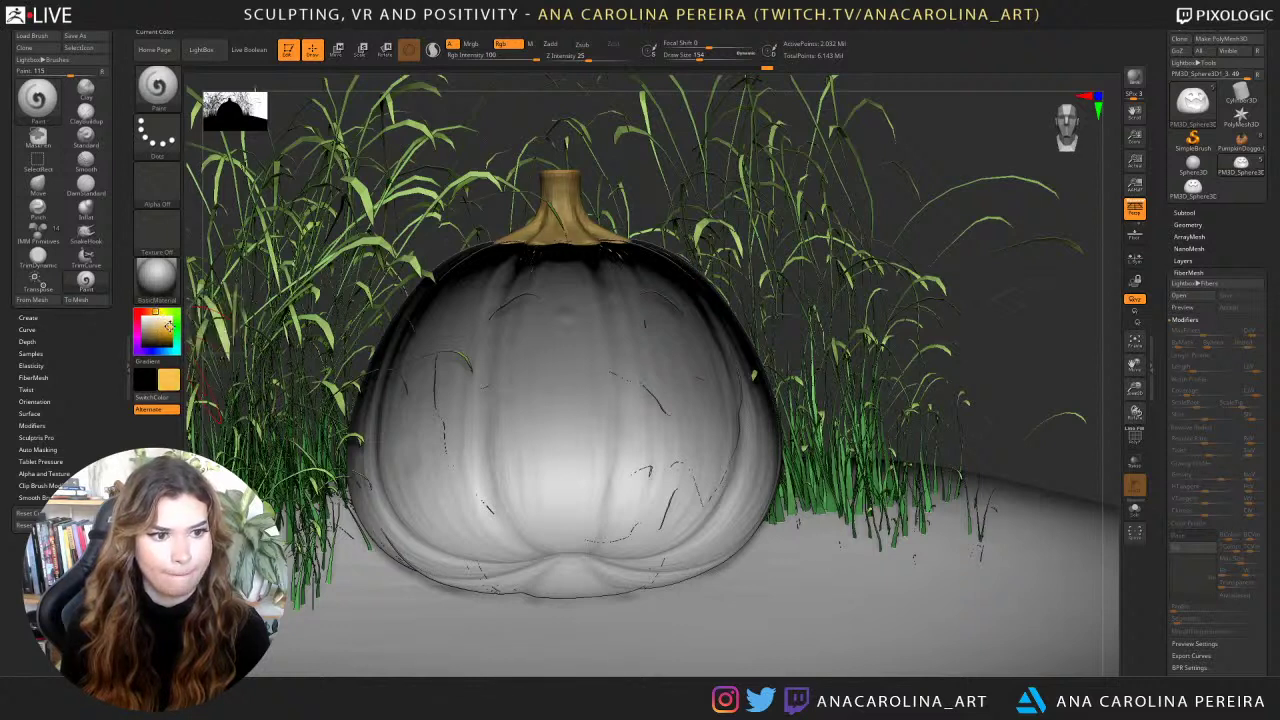
click(205, 45)
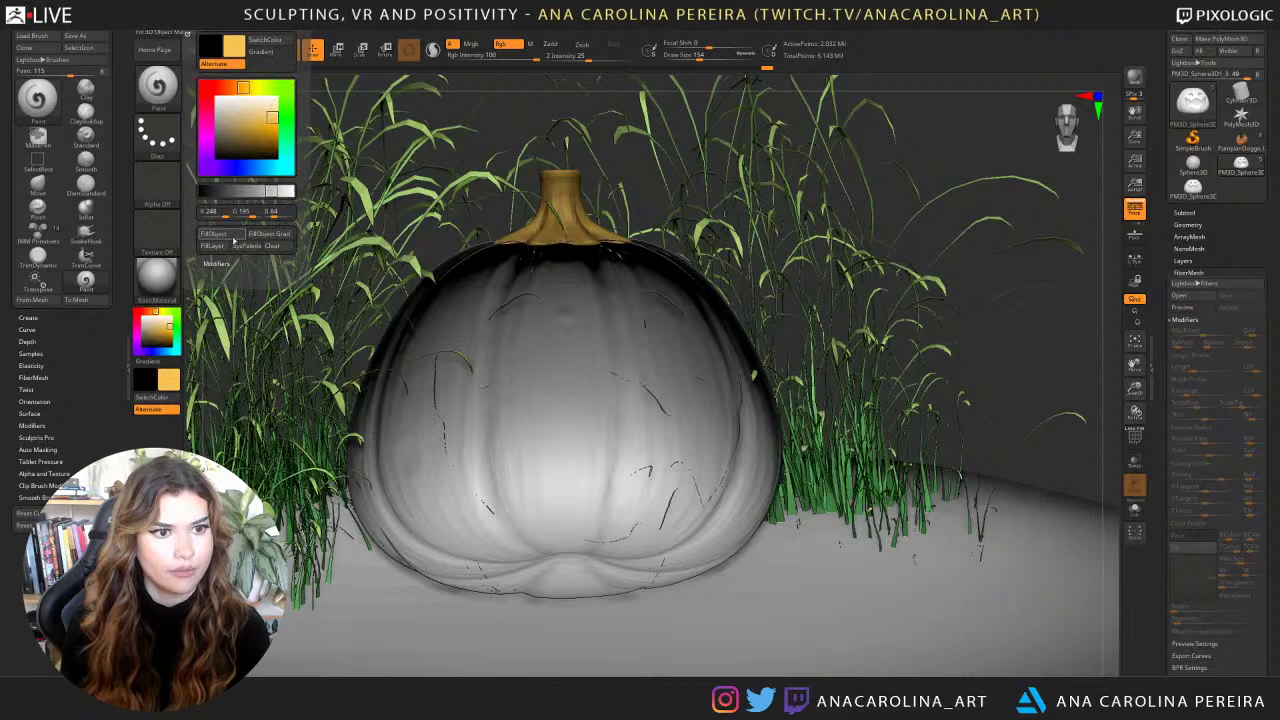
click(236, 236)
key(ctrl+shift)
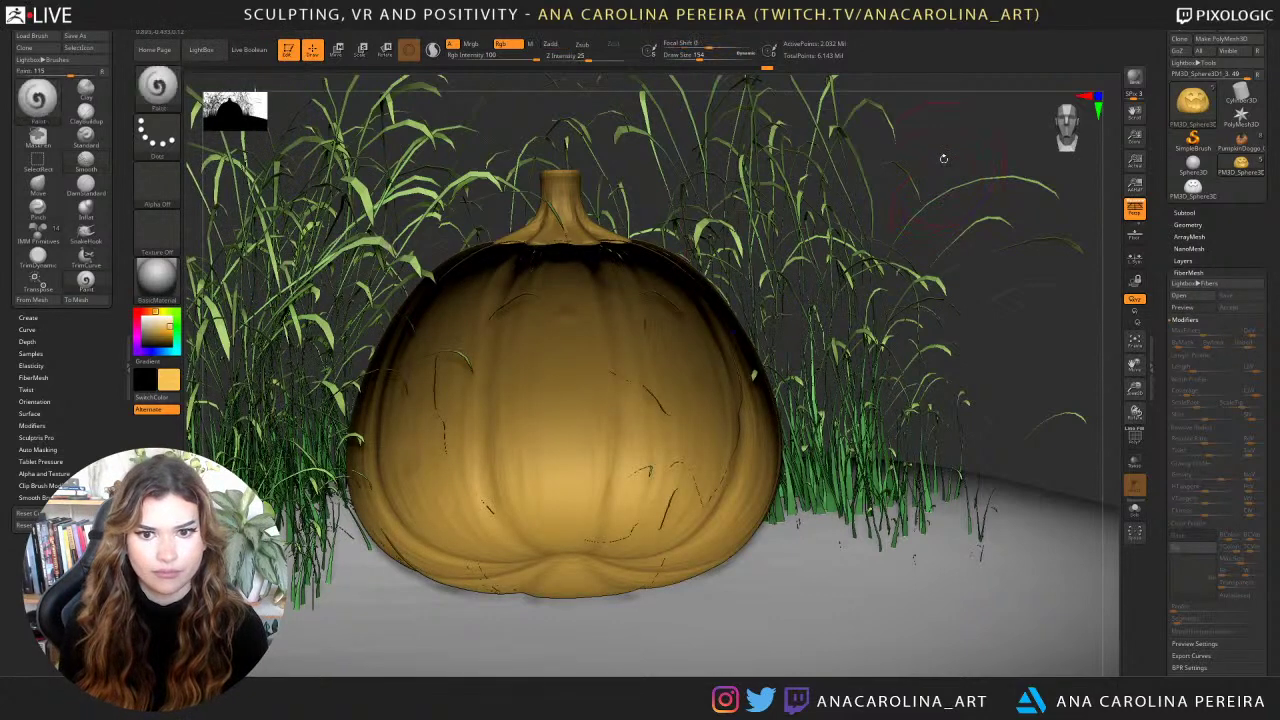
key(ctrl+shift)
ctrl+shift+click(950, 168)
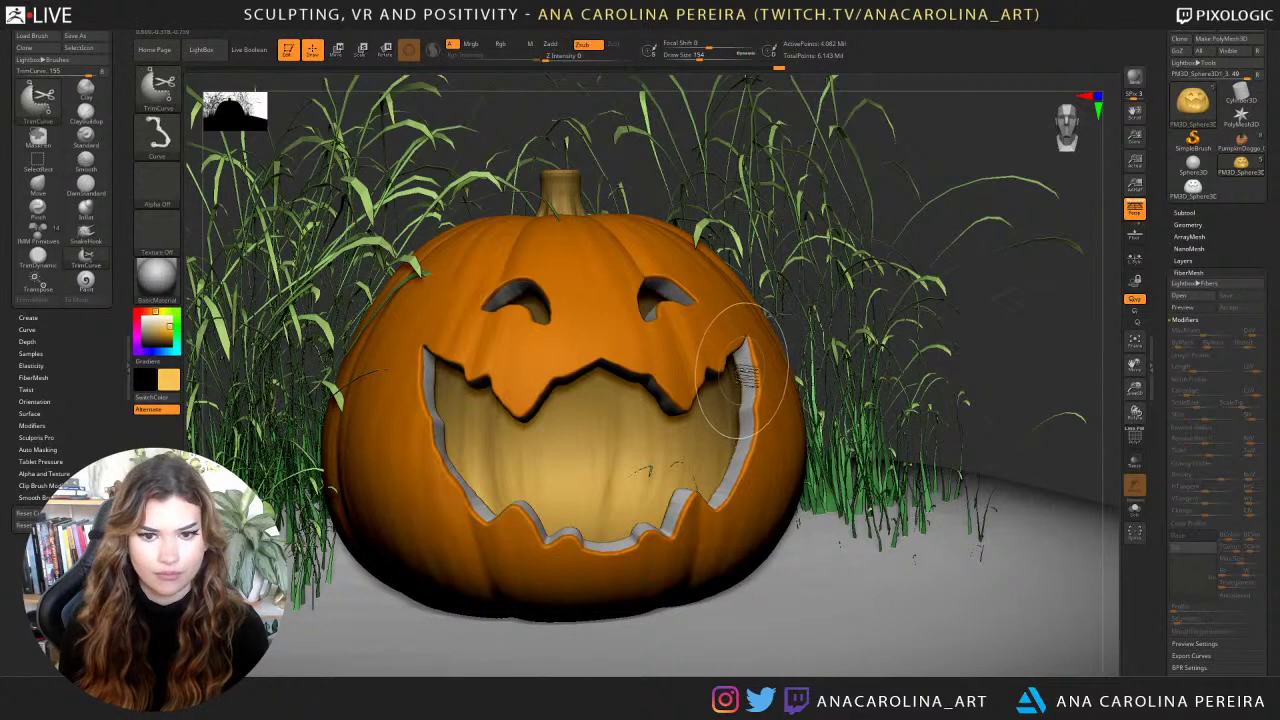
Isolate the cut surfaces around the carved mouth and eyes, fill them with the warm yellow, and unhide the whole pumpkin.
ctrl+shift+click(742, 378)
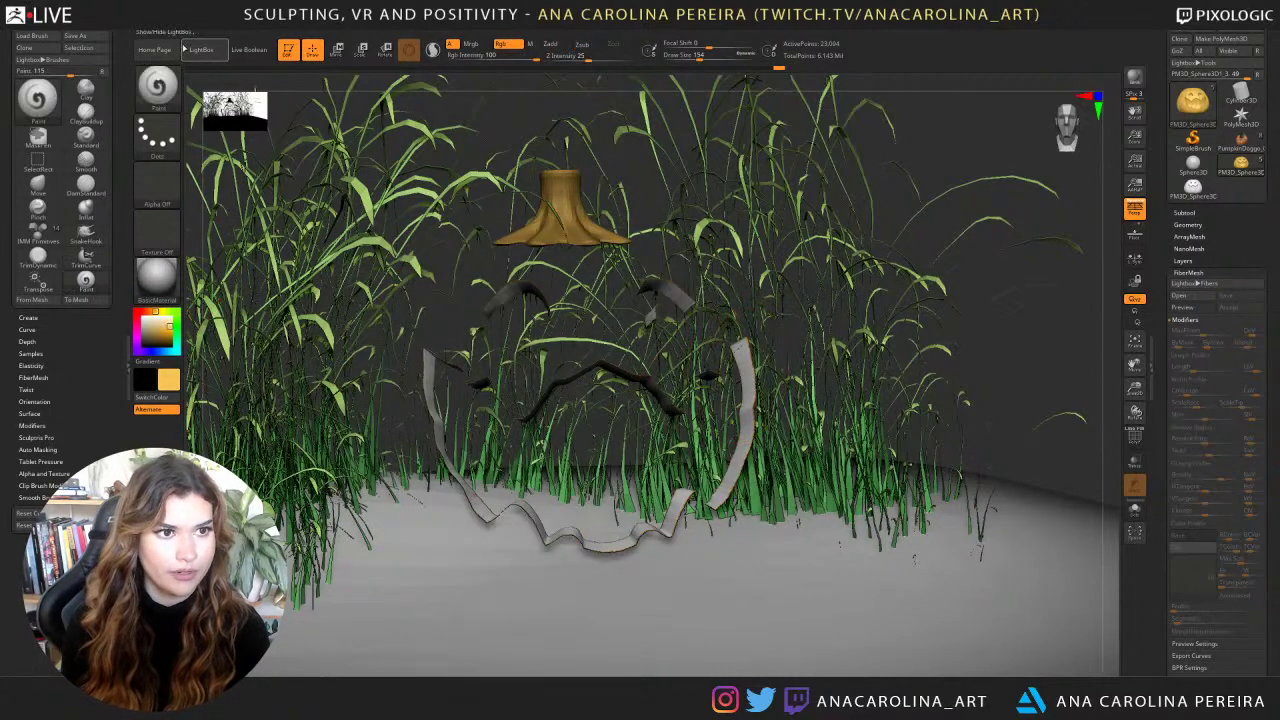
click(208, 24)
click(233, 236)
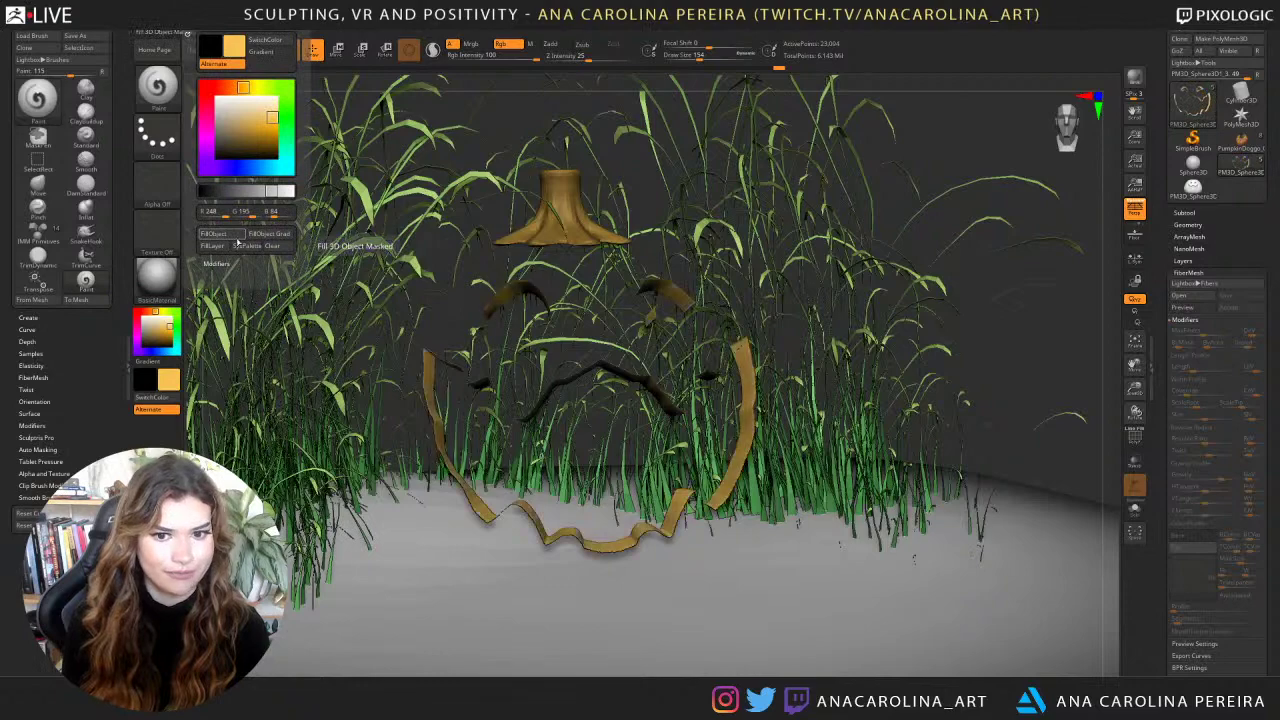
ctrl+shift+click(942, 182)
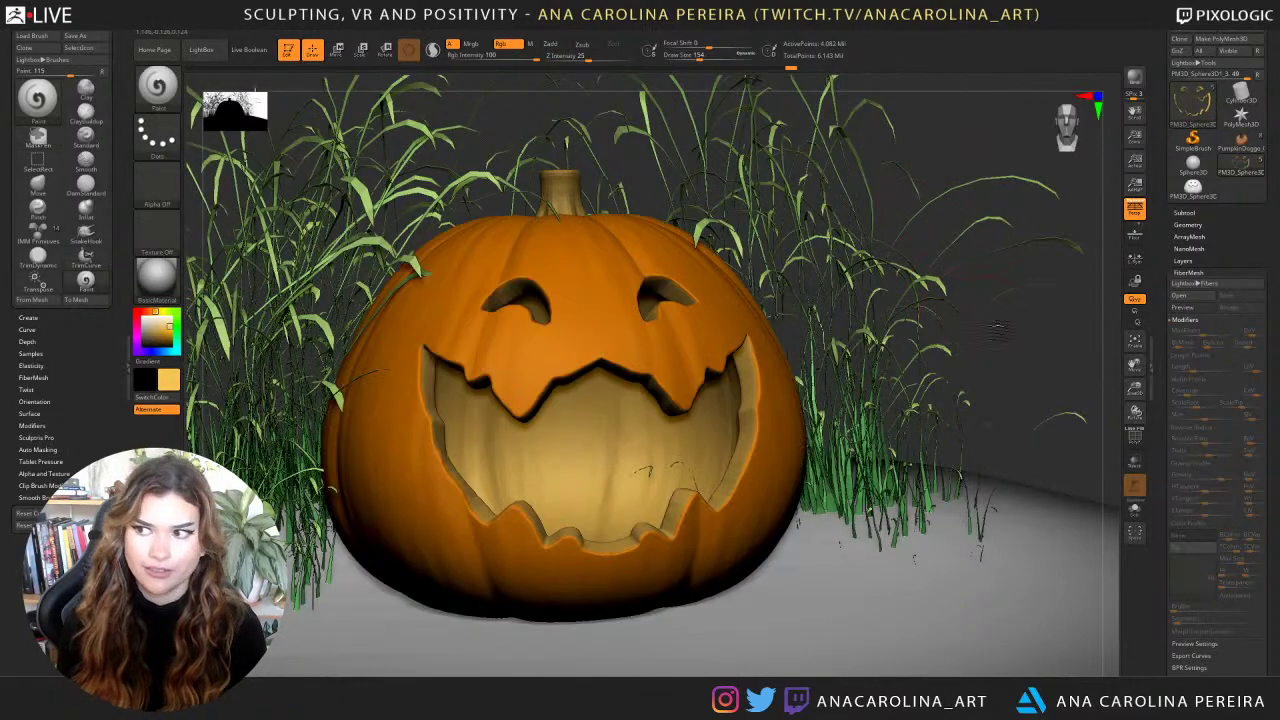
mouse_move(994, 328)
alt+mouse_down()
mouse_move(990, 240)
mouse_move(996, 350)
alt+mouse_up()
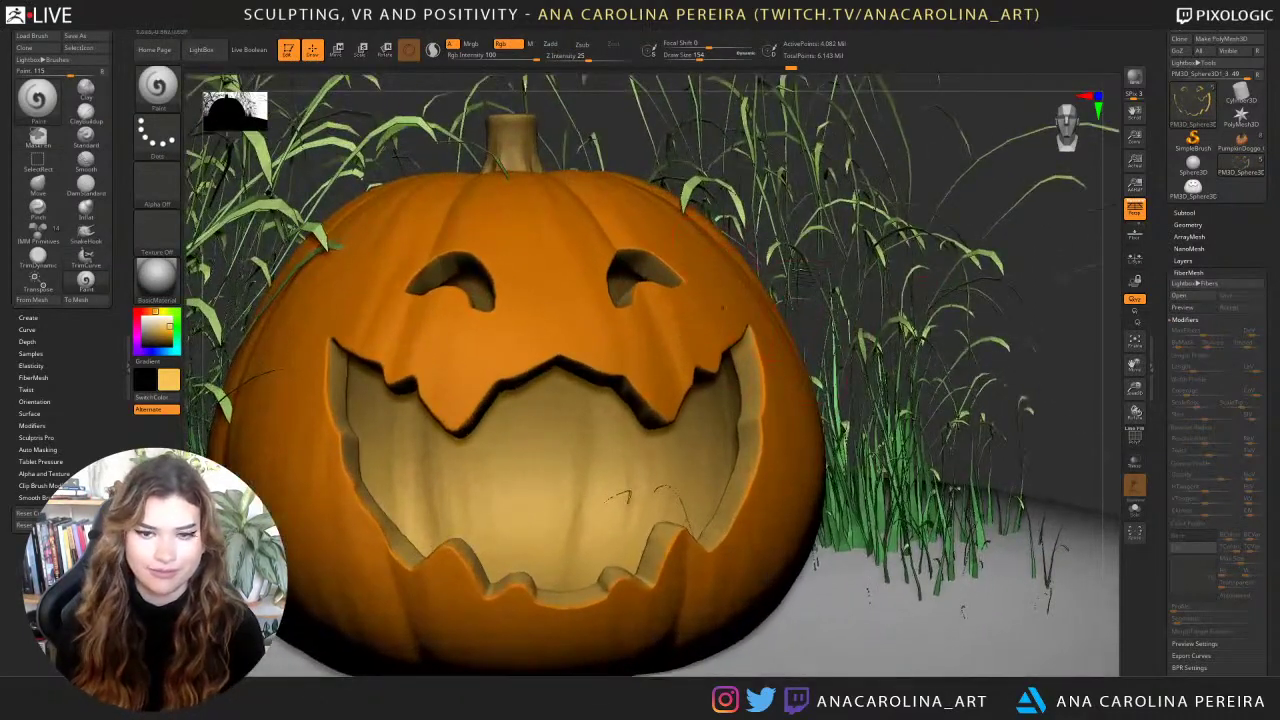
alt+drag(922, 140, 957, 203)
drag(1038, 255, 946, 274)
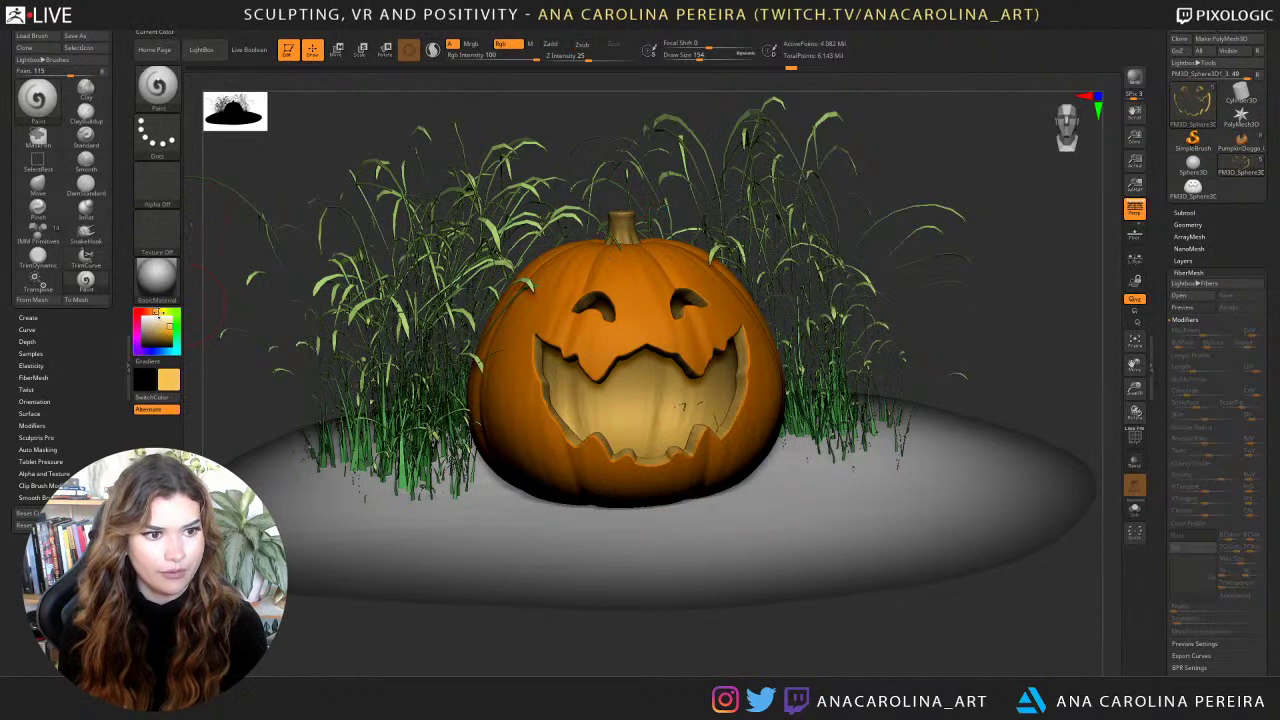
Set the current color to a muted grey-green with RGB 158, 165, 127.
drag(159, 312, 146, 329)
click(147, 332)
click(150, 331)
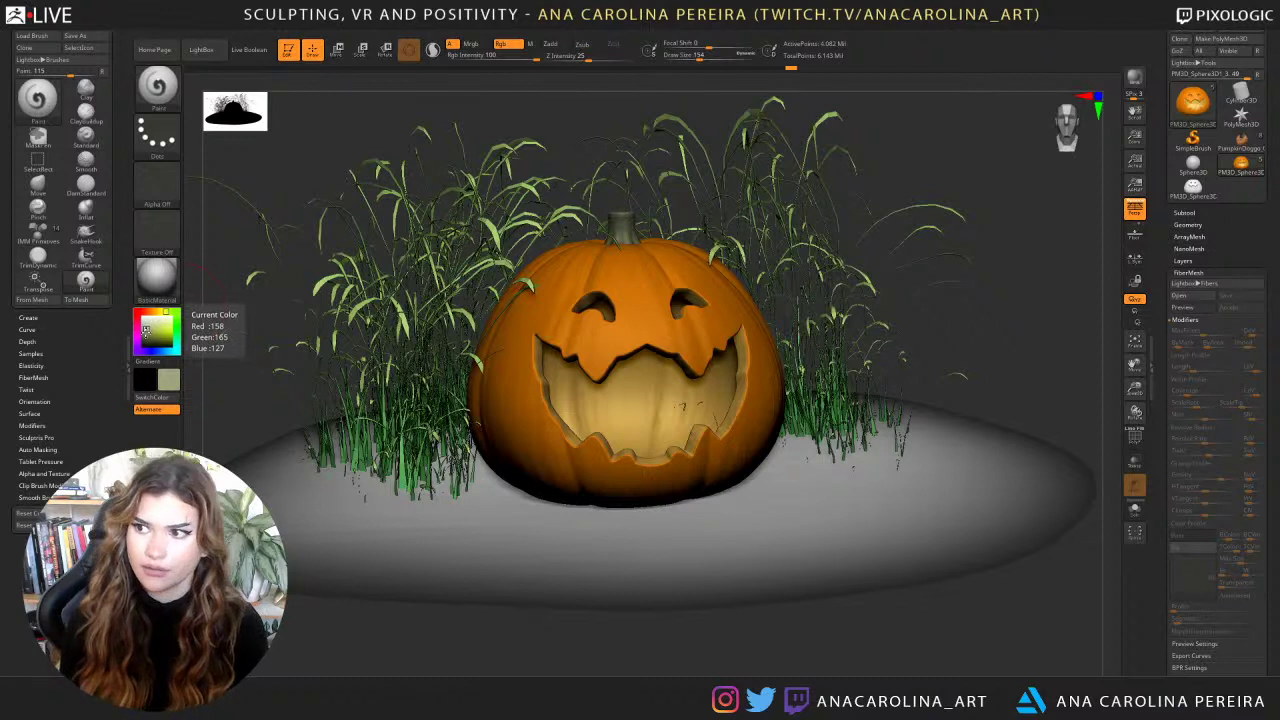
click(195, 32)
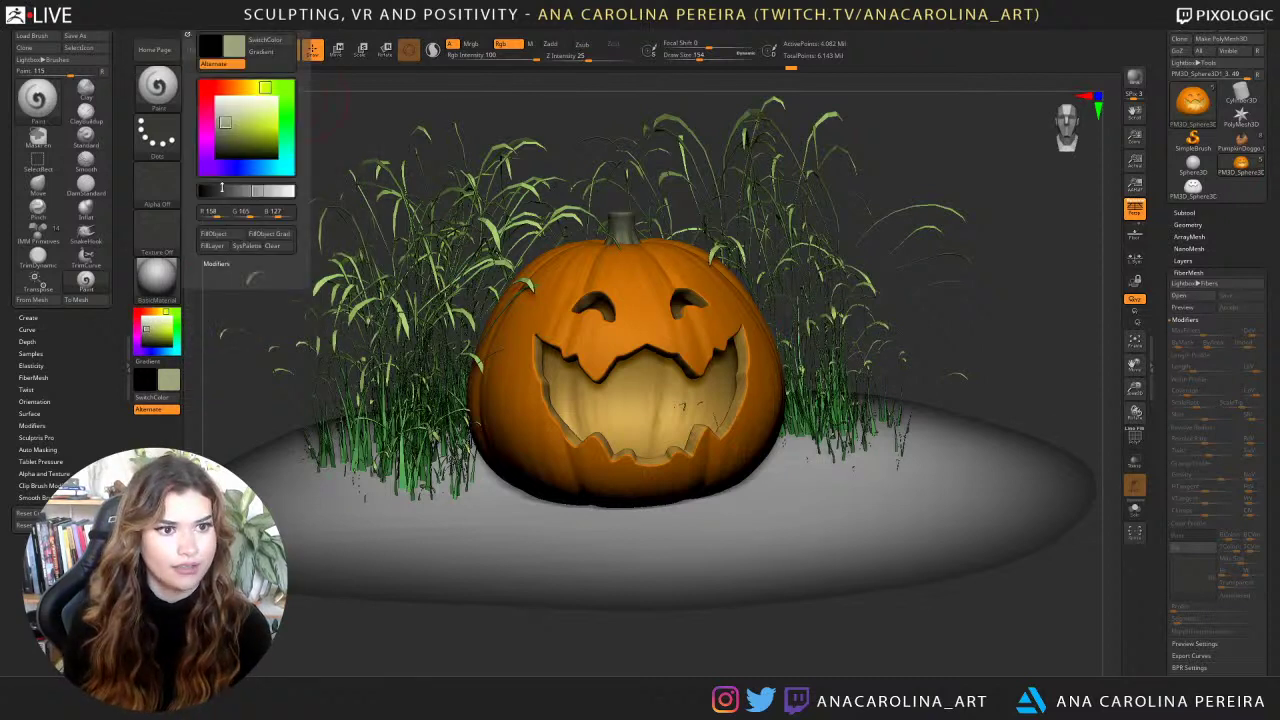
click(222, 244)
key(ctrl+z)
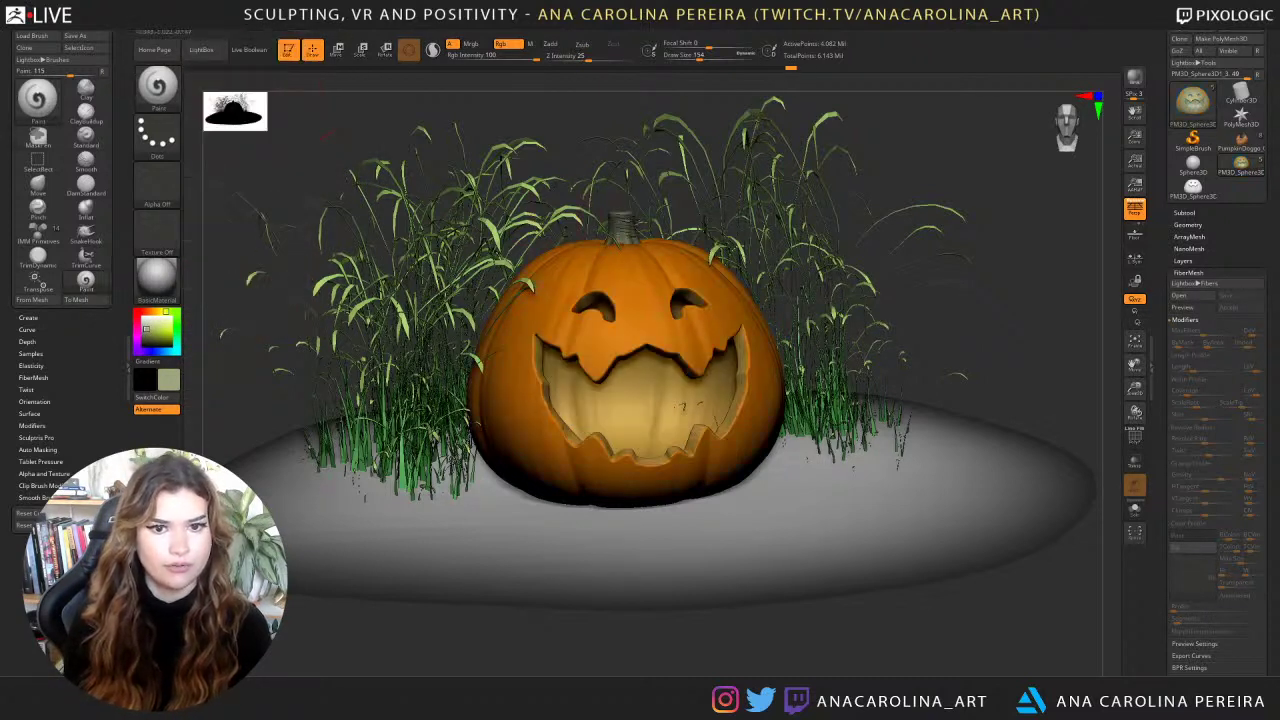
Make the stem the active subtool, fill it with the grey-green, and reactivate the pumpkin subtool.
alt+click(626, 232)
click(190, 41)
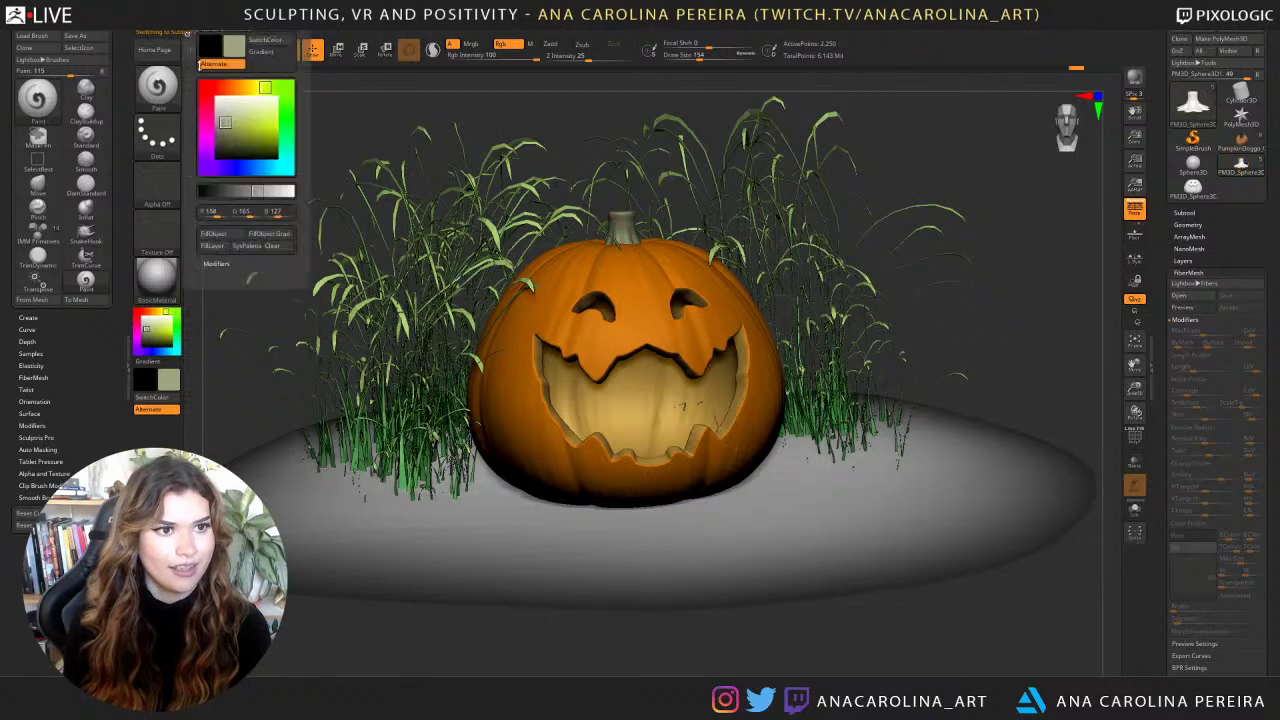
click(228, 235)
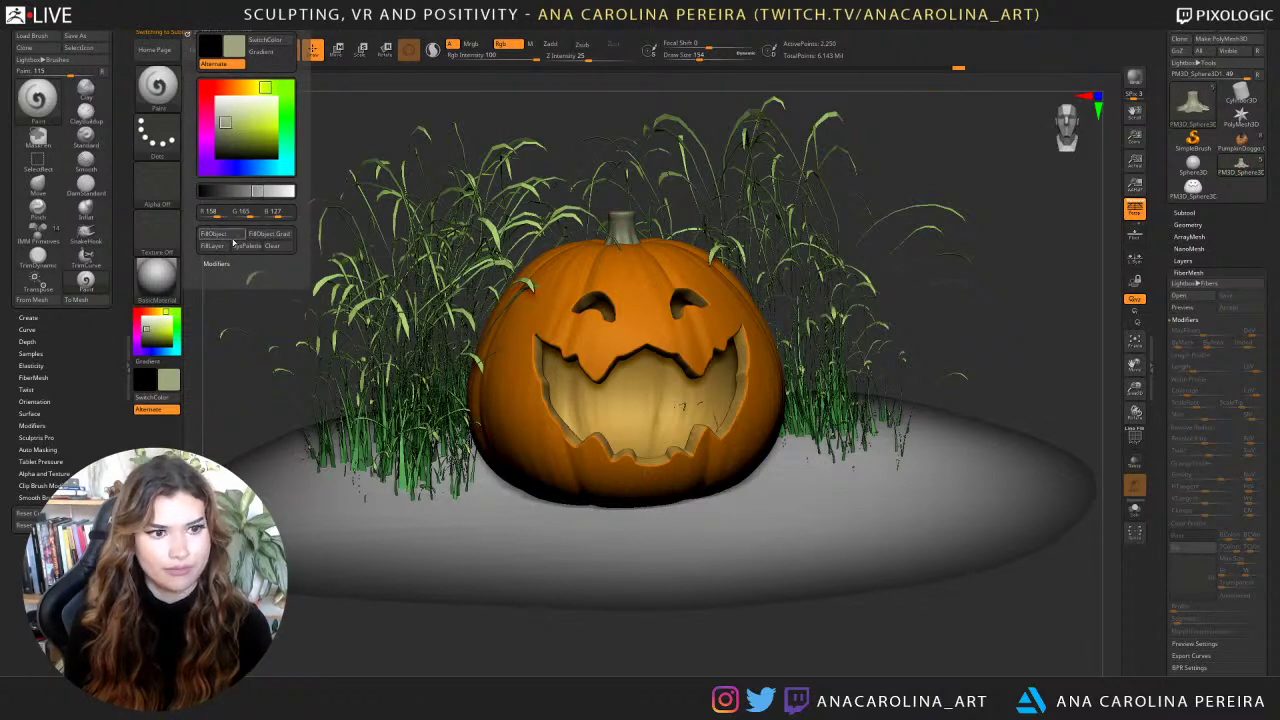
alt+click(650, 293)
mouse_move(991, 350)
mouse_down()
mouse_move(1010, 345)
mouse_move(940, 346)
mouse_move(997, 349)
mouse_move(993, 364)
mouse_move(1008, 360)
mouse_move(1001, 351)
mouse_up()
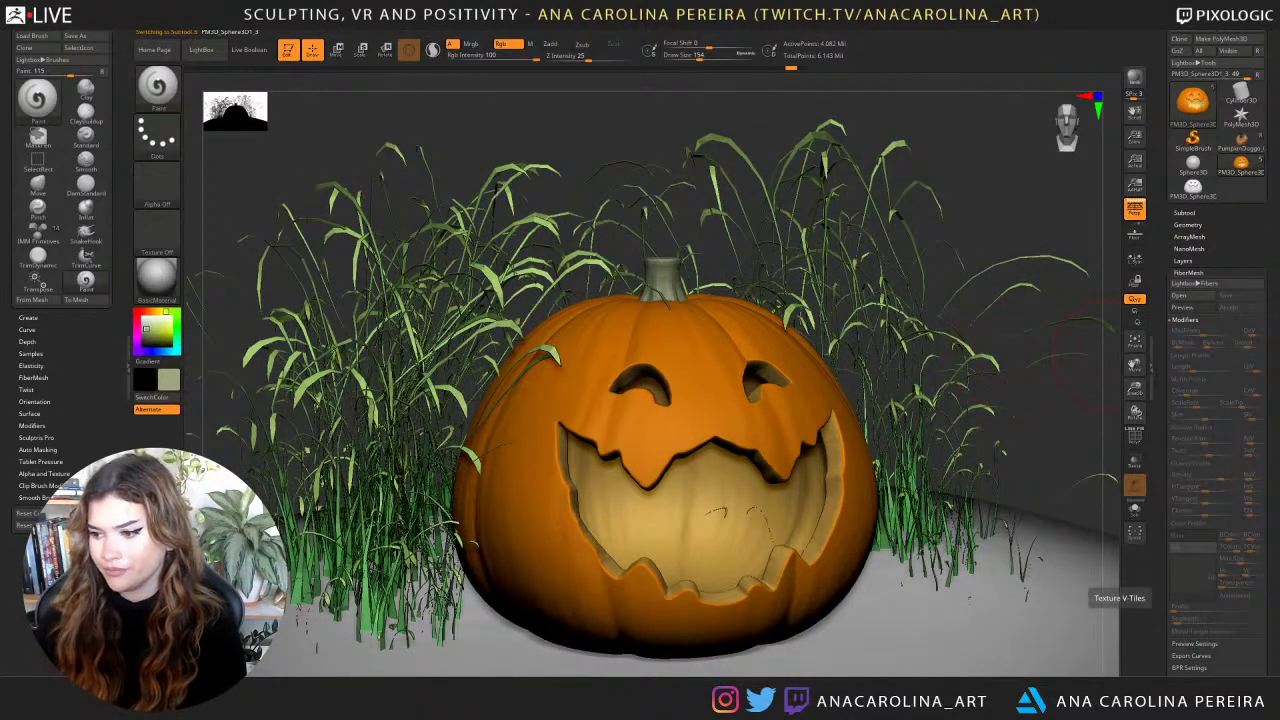
drag(932, 200, 1279, 180)
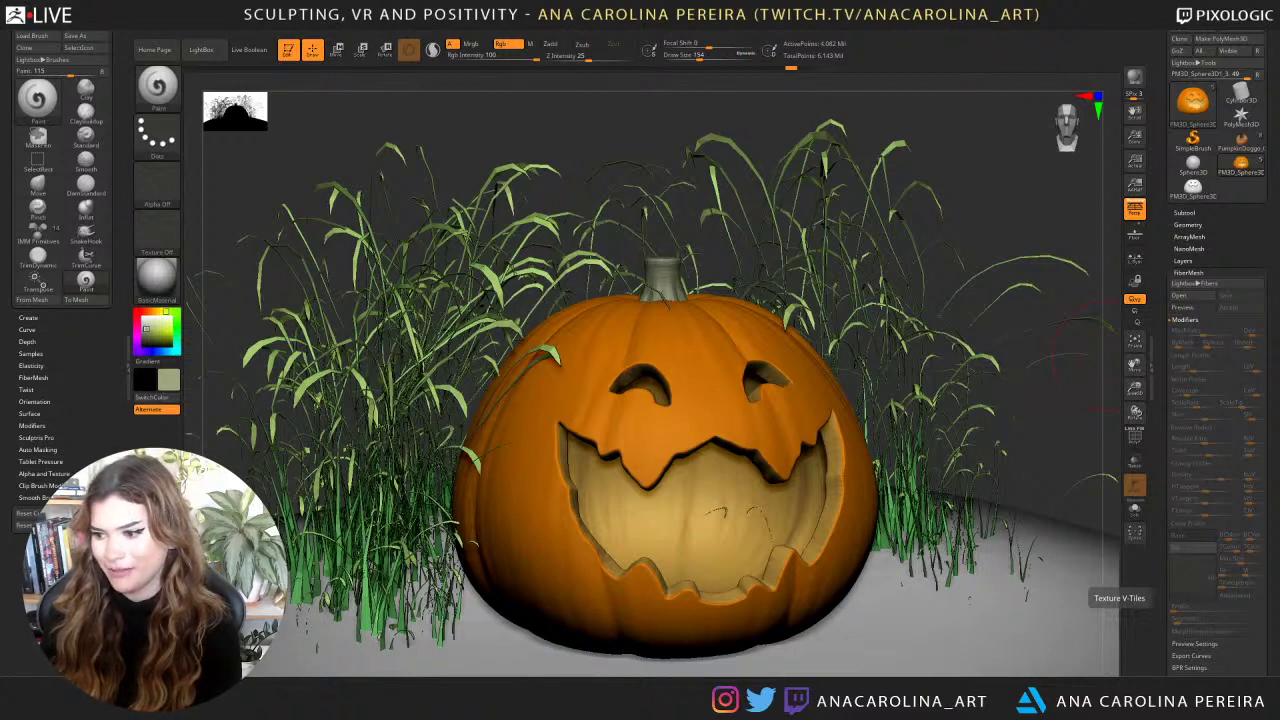
drag(1045, 394, 1073, 409)
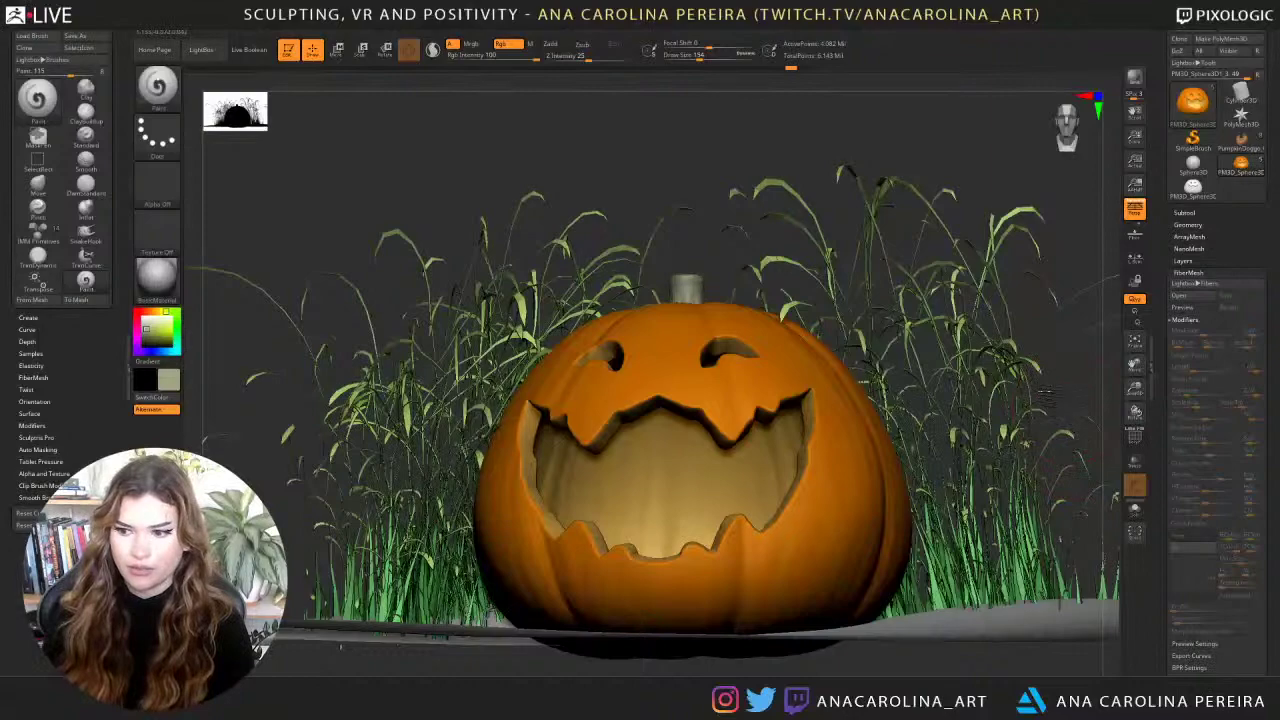
drag(1033, 282, 1031, 324)
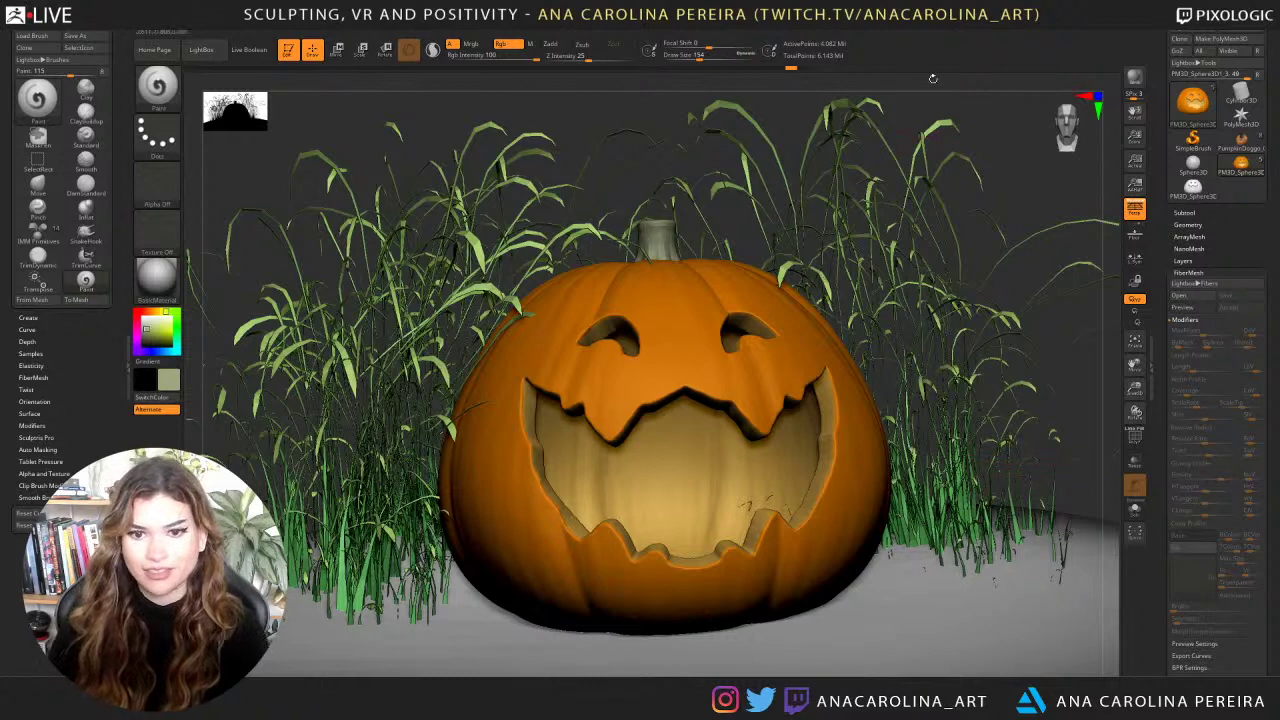
drag(975, 137, 1030, 196)
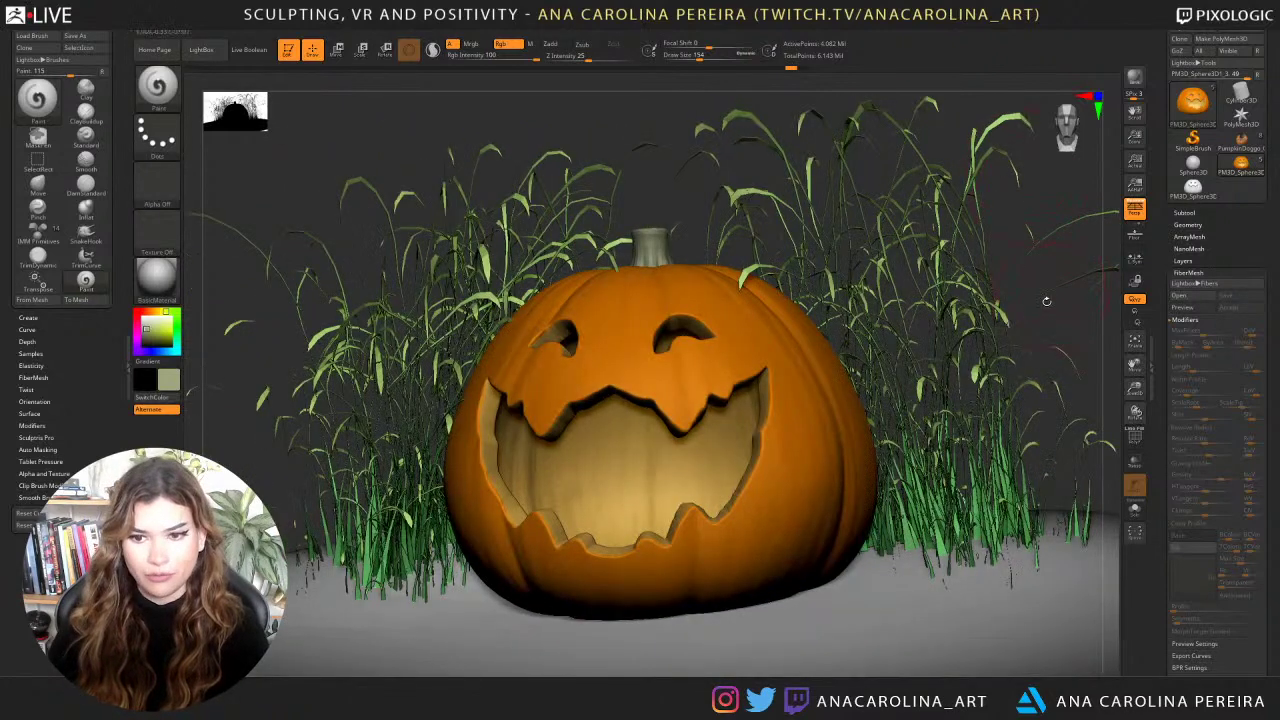
Hide the ground plane and the grass fibers in the subtool list, leaving only the pumpkin and stem shown.
click(1181, 218)
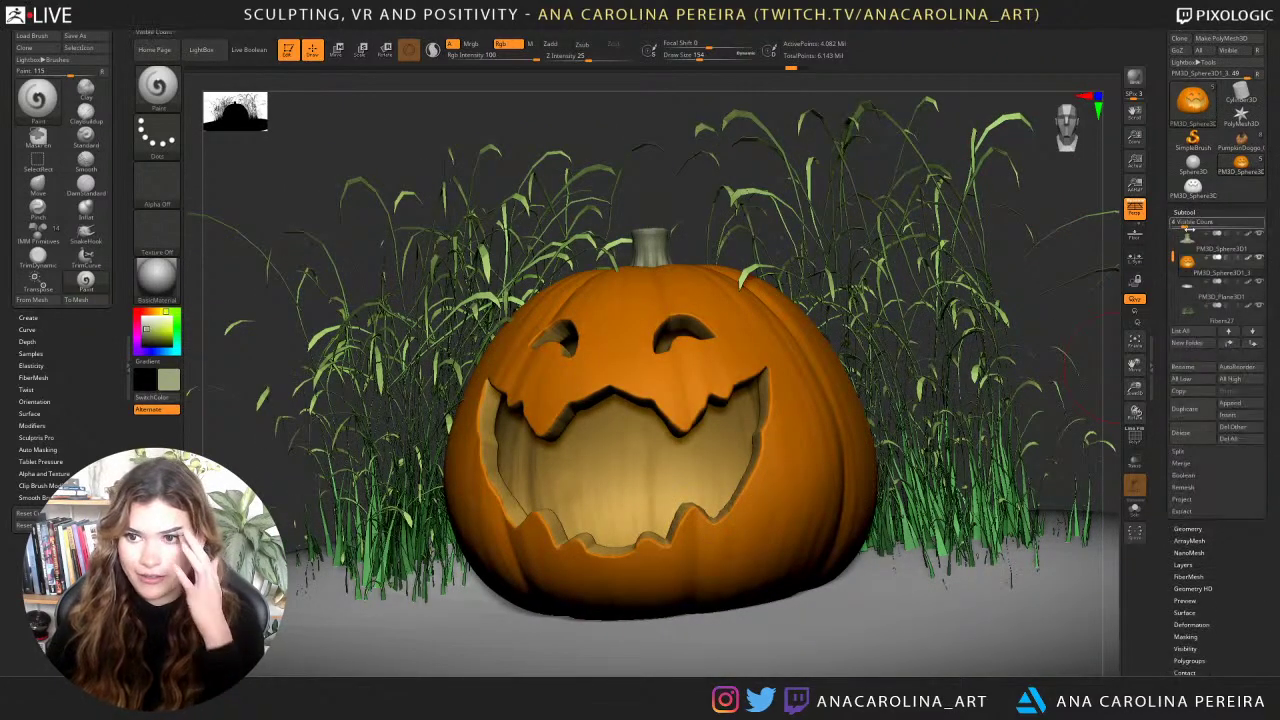
mouse_move(1187, 240)
mouse_move(1188, 264)
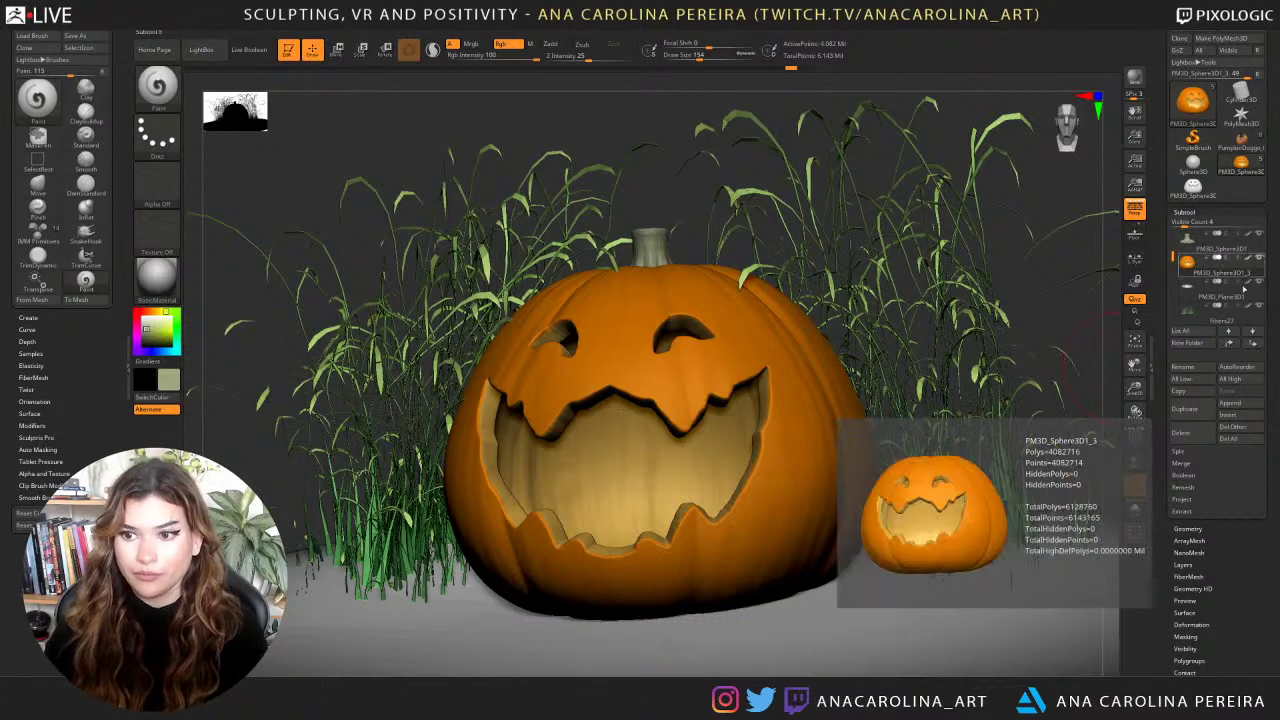
click(1260, 287)
click(1259, 307)
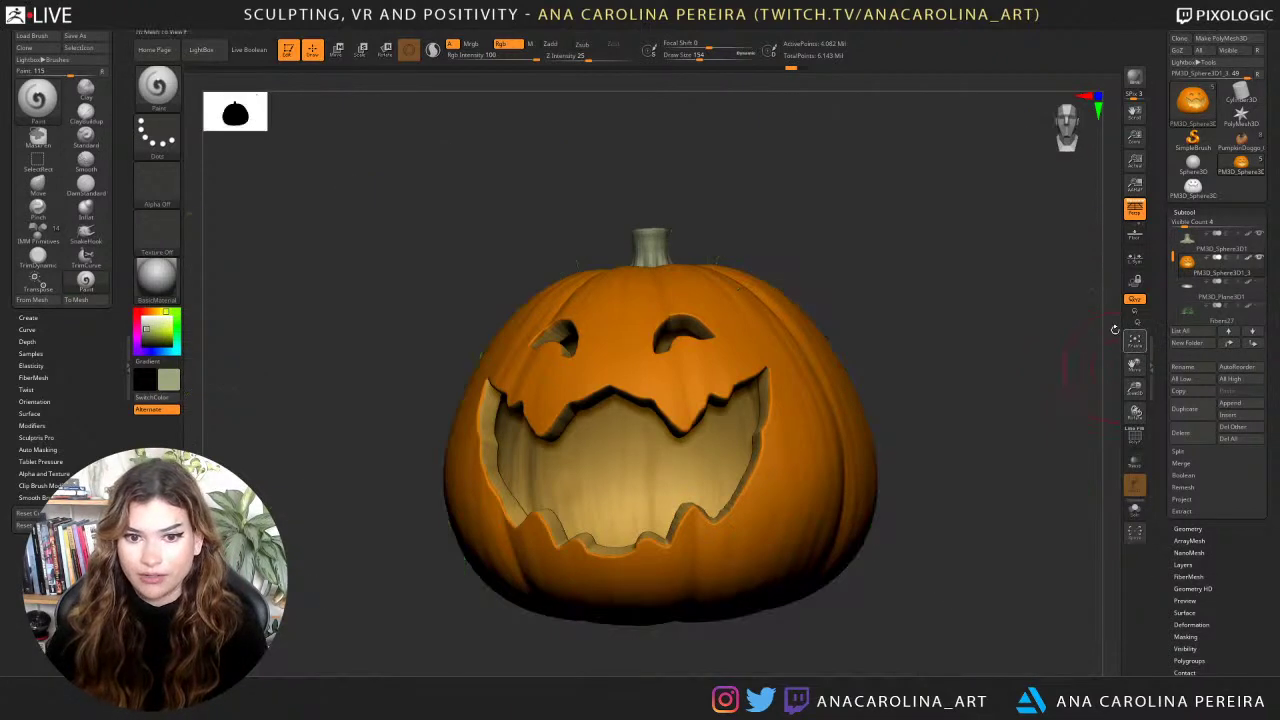
Append a sphere as a new subtool and move it straight up until it sits clear above the pumpkin's stem.
drag(1062, 326, 1097, 324)
alt+drag(955, 342, 901, 331)
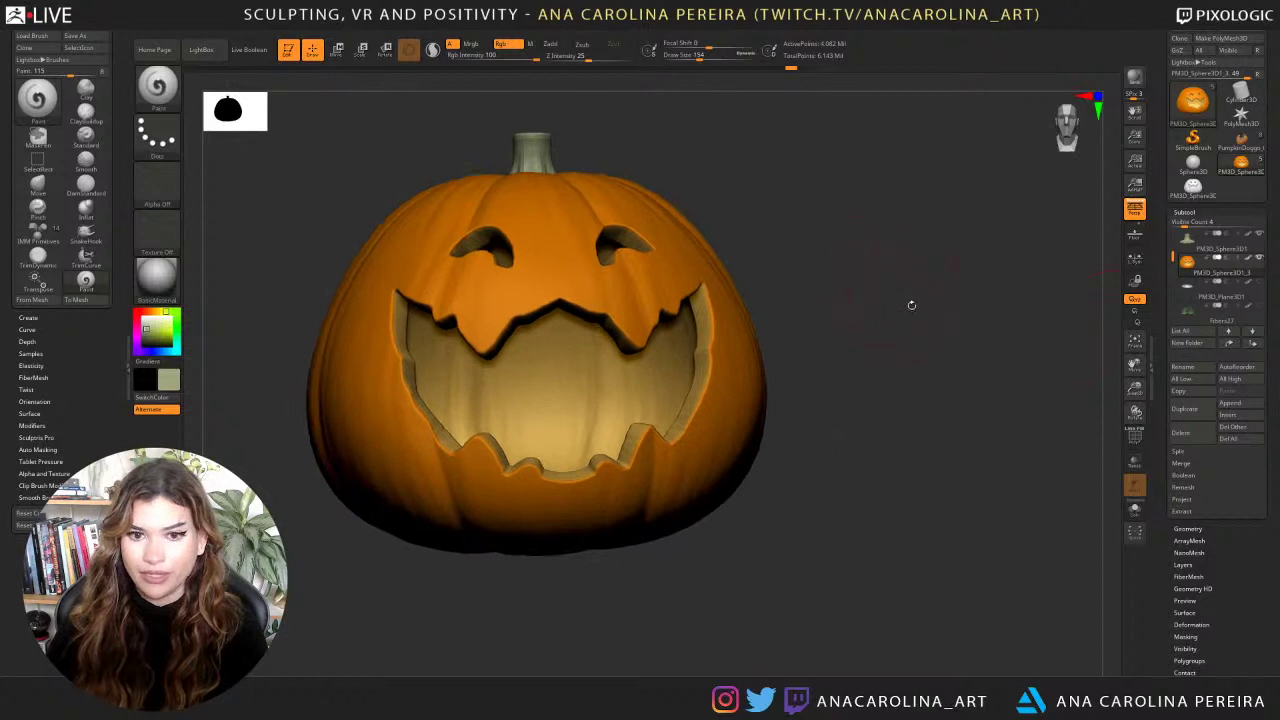
alt+drag(788, 195, 794, 283)
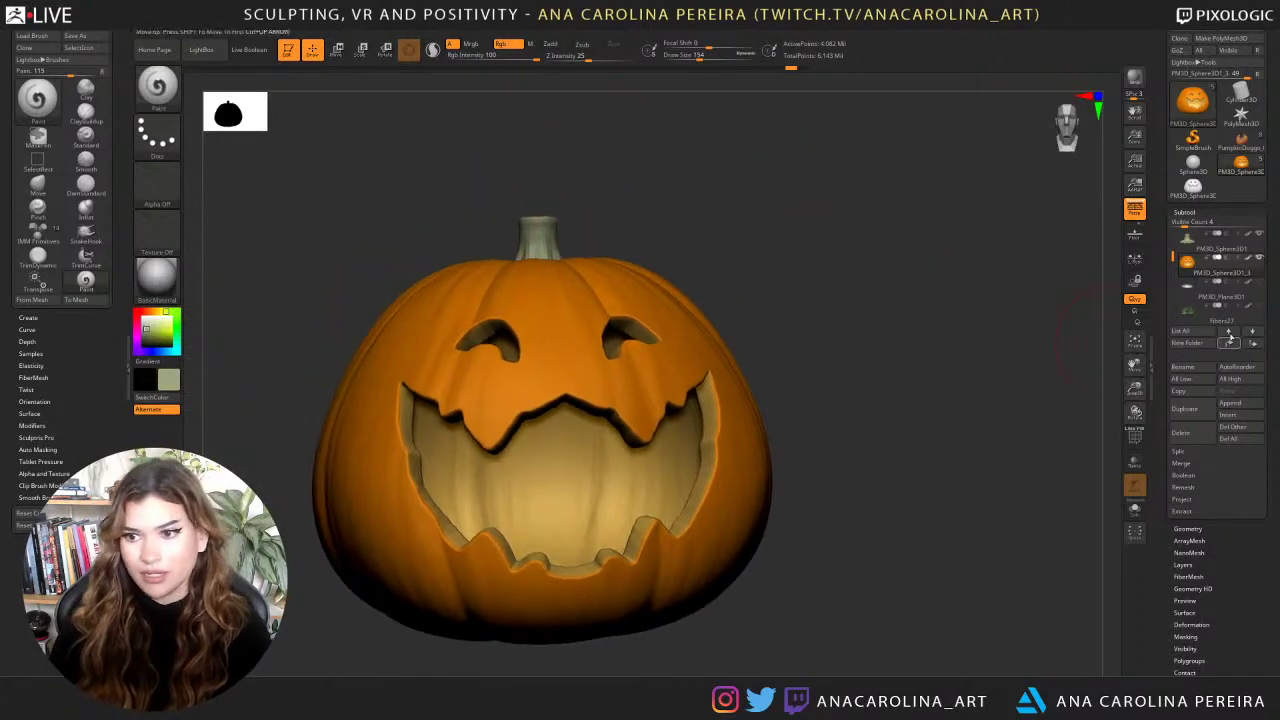
click(1237, 405)
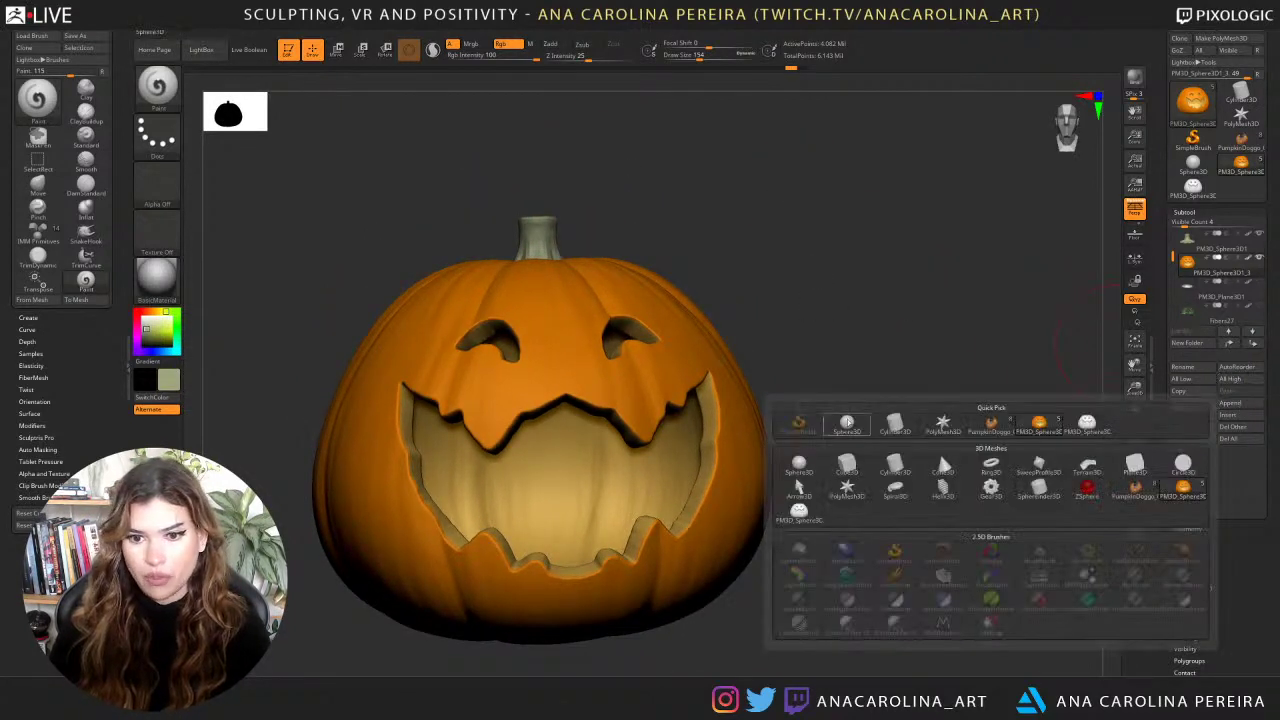
click(938, 451)
key(w)
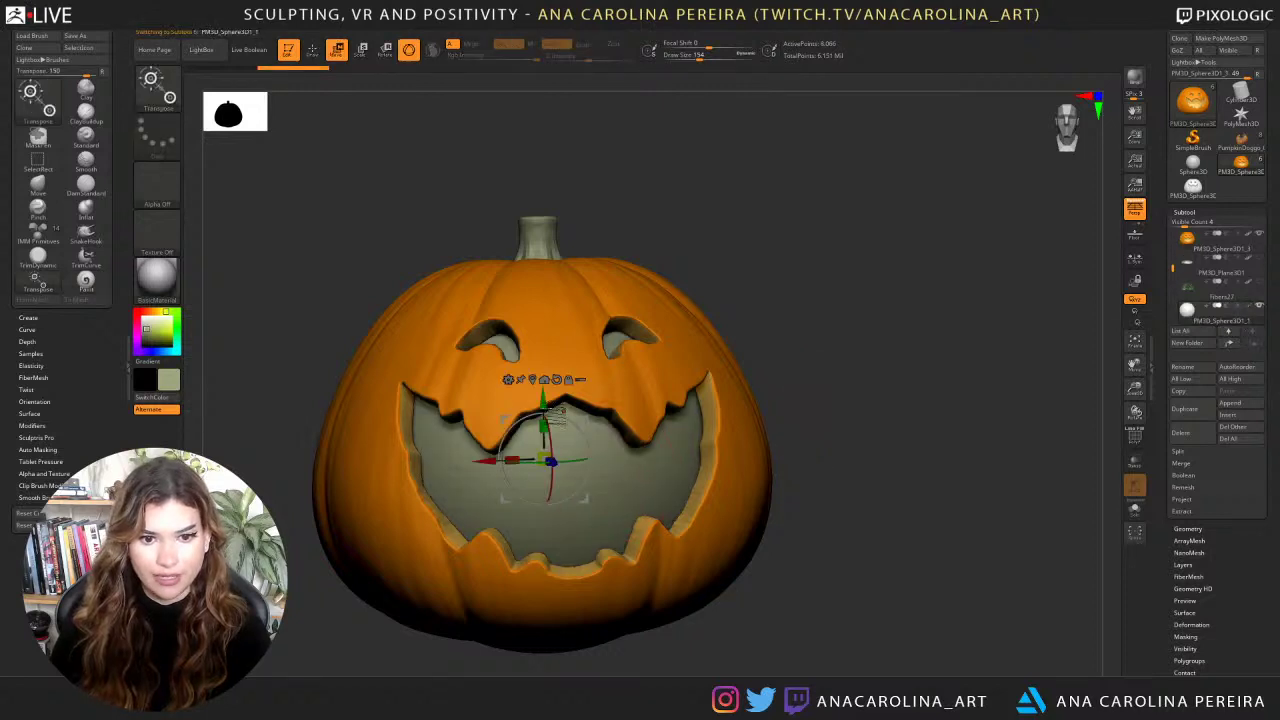
drag(537, 375, 537, 162)
alt+drag(820, 260, 850, 480)
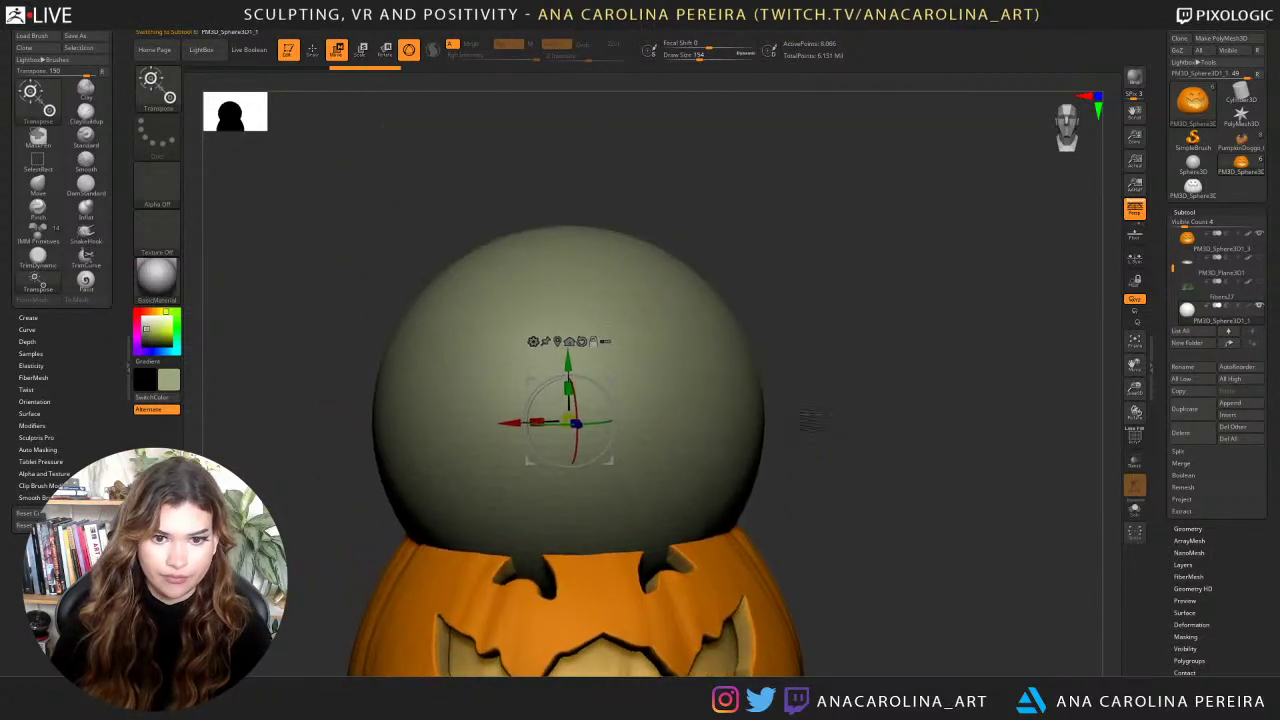
drag(567, 365, 570, 152)
alt+right_drag(692, 245, 694, 368)
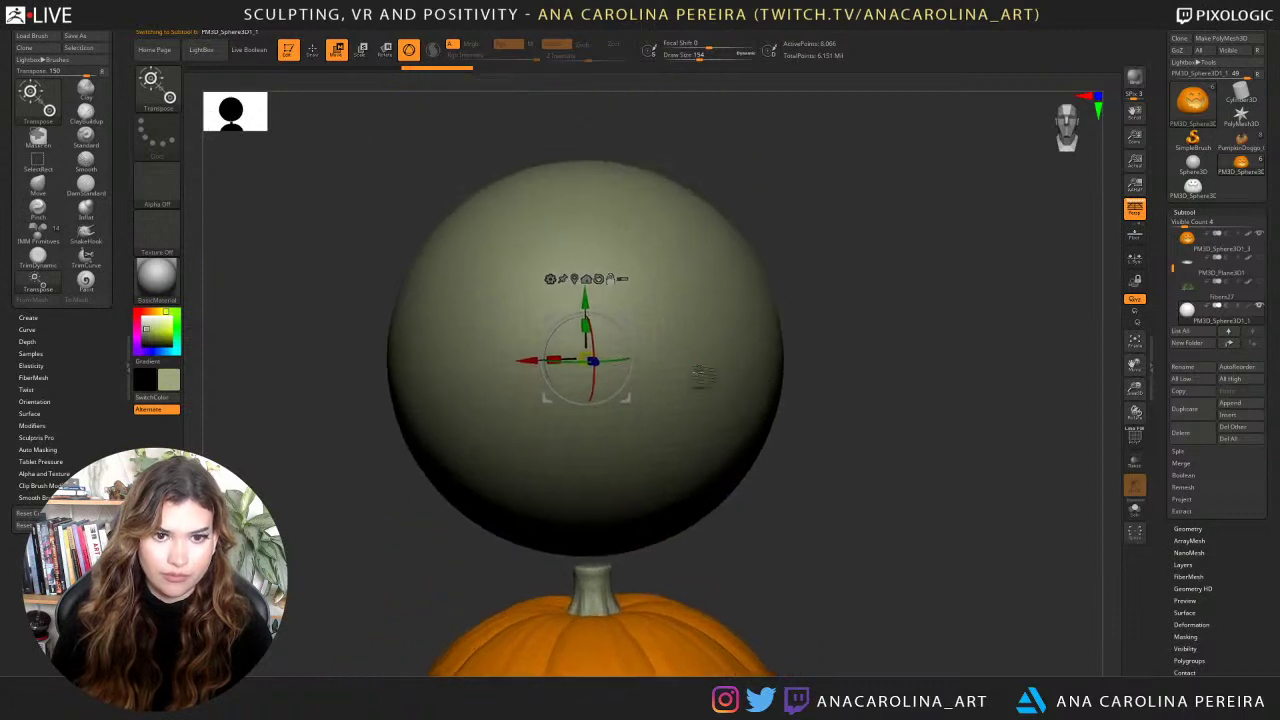
Scale the new sphere down to a small ball above the stem and set the current color to white.
drag(587, 359, 497, 420)
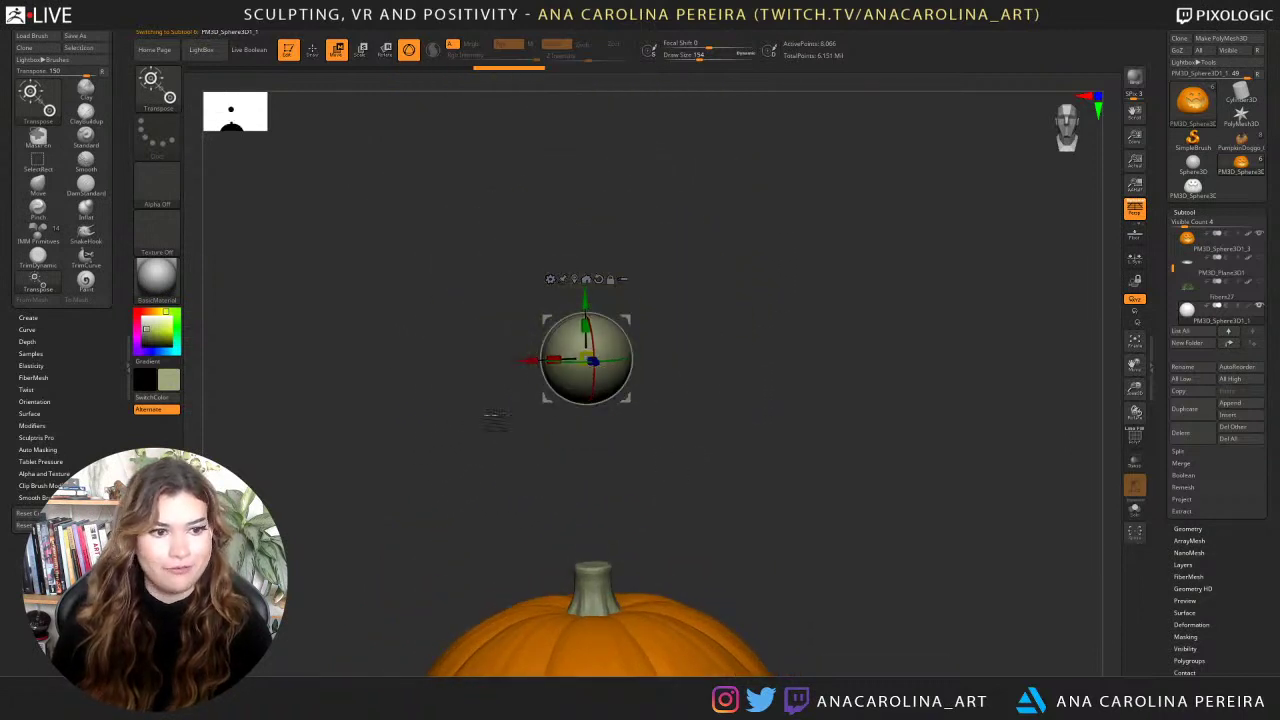
drag(150, 329, 142, 315)
ctrl+right_drag(657, 266, 651, 343)
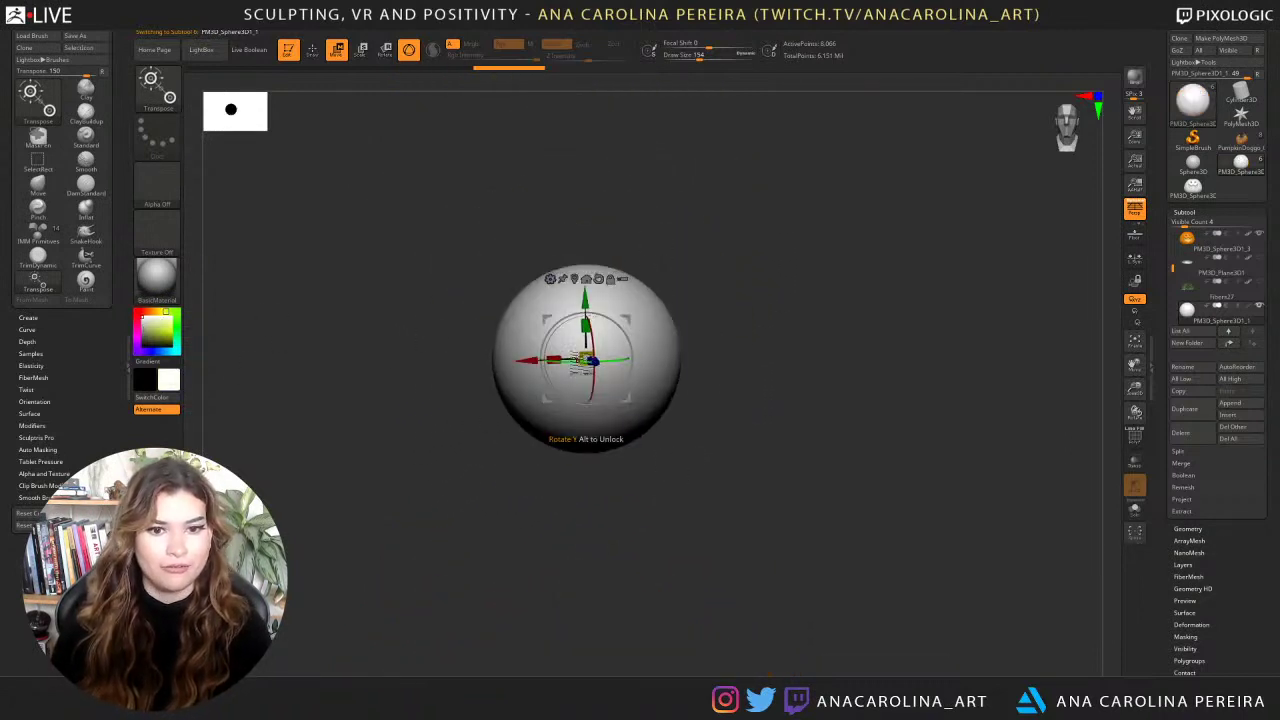
drag(587, 359, 608, 374)
drag(700, 437, 748, 443)
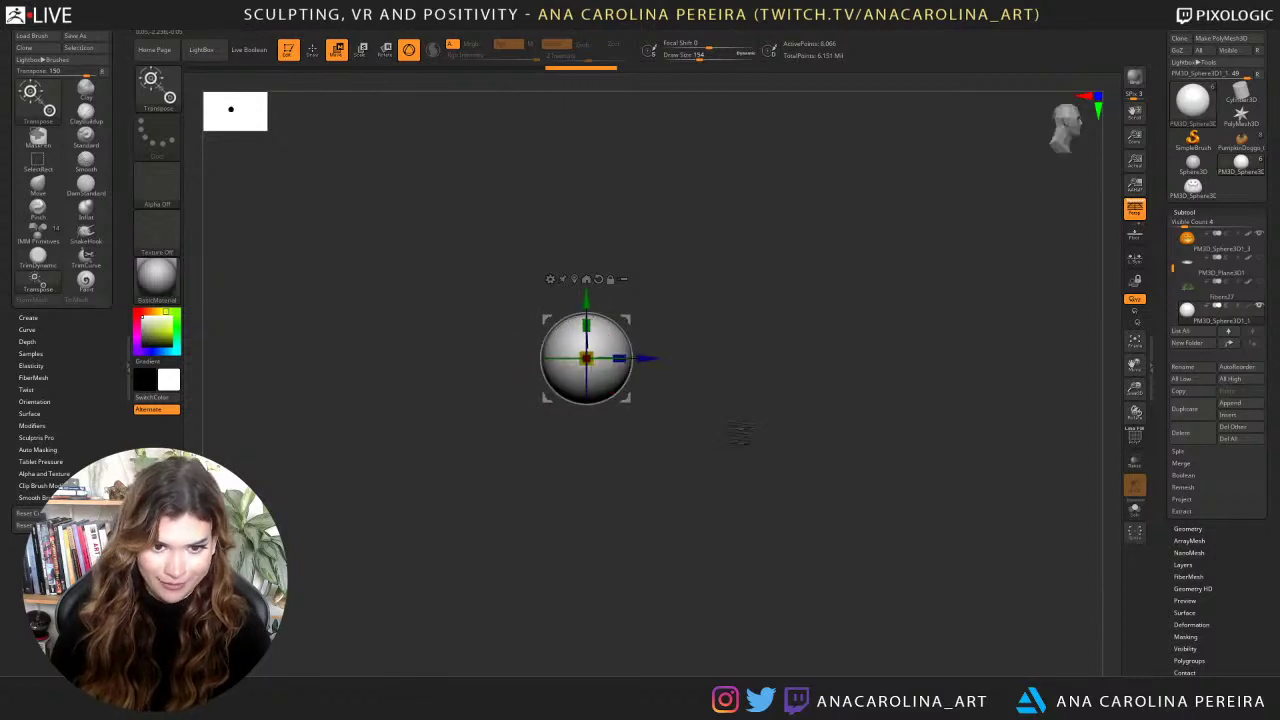
Switch to the Move brush with a draw size of 56 and undo the trial changes on the sphere.
key(b)
key(m)
key(v)
key(space)
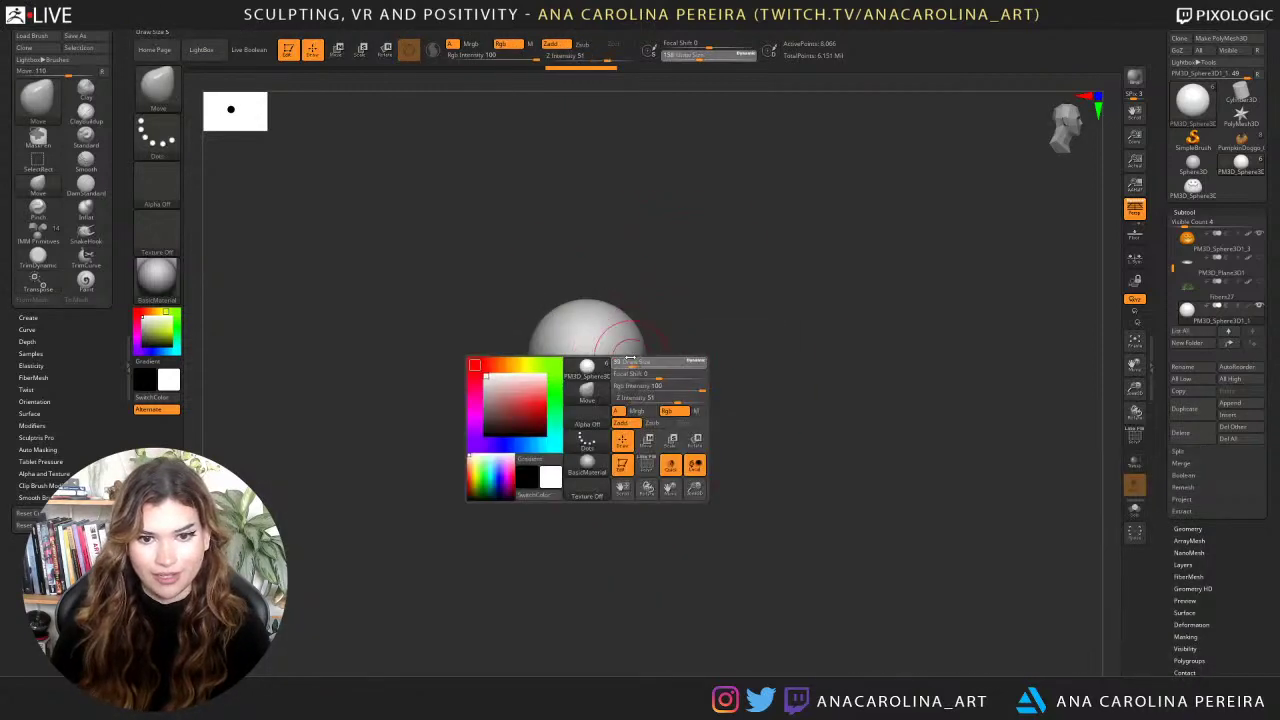
mouse_move(645, 361)
mouse_down()
mouse_move(652, 382)
mouse_move(753, 388)
mouse_move(749, 340)
mouse_move(786, 363)
mouse_up()
key(ctrl+z)
key(ctrl+z)
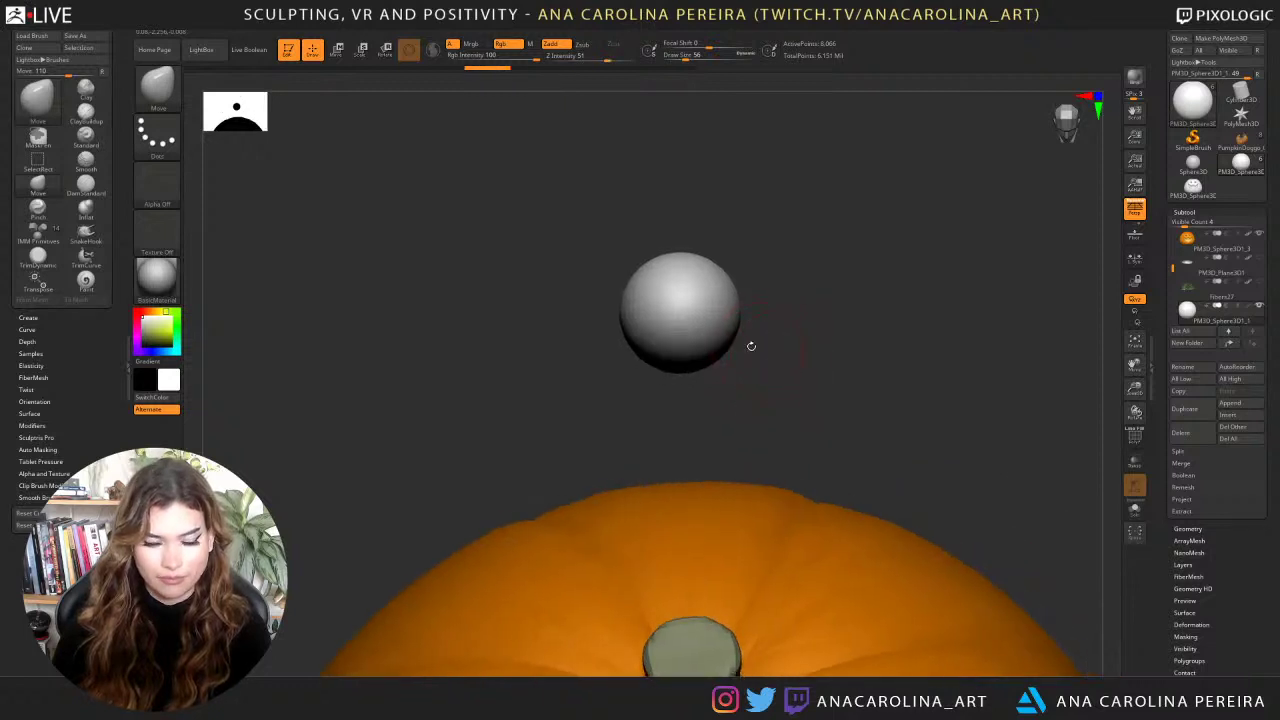
Push and pull the small sphere's outline with the Move brush to taper its lower front.
mouse_move(702, 339)
mouse_down()
mouse_move(704, 356)
mouse_move(754, 363)
mouse_move(760, 389)
mouse_move(795, 398)
mouse_move(766, 425)
mouse_up()
key(ctrl+z)
mouse_move(706, 382)
mouse_down()
mouse_move(690, 405)
mouse_move(696, 350)
mouse_up()
drag(674, 416, 682, 412)
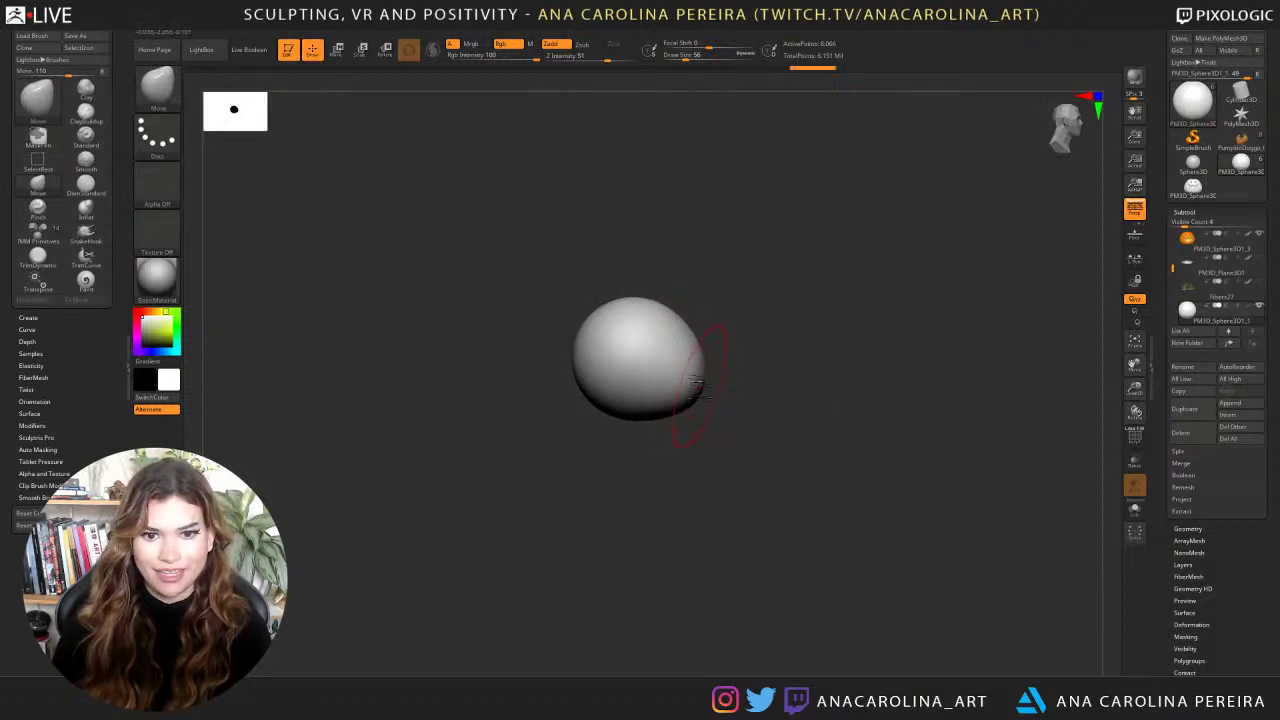
drag(648, 308, 643, 317)
mouse_move(643, 317)
right_down()
mouse_move(674, 354)
mouse_move(705, 352)
right_up()
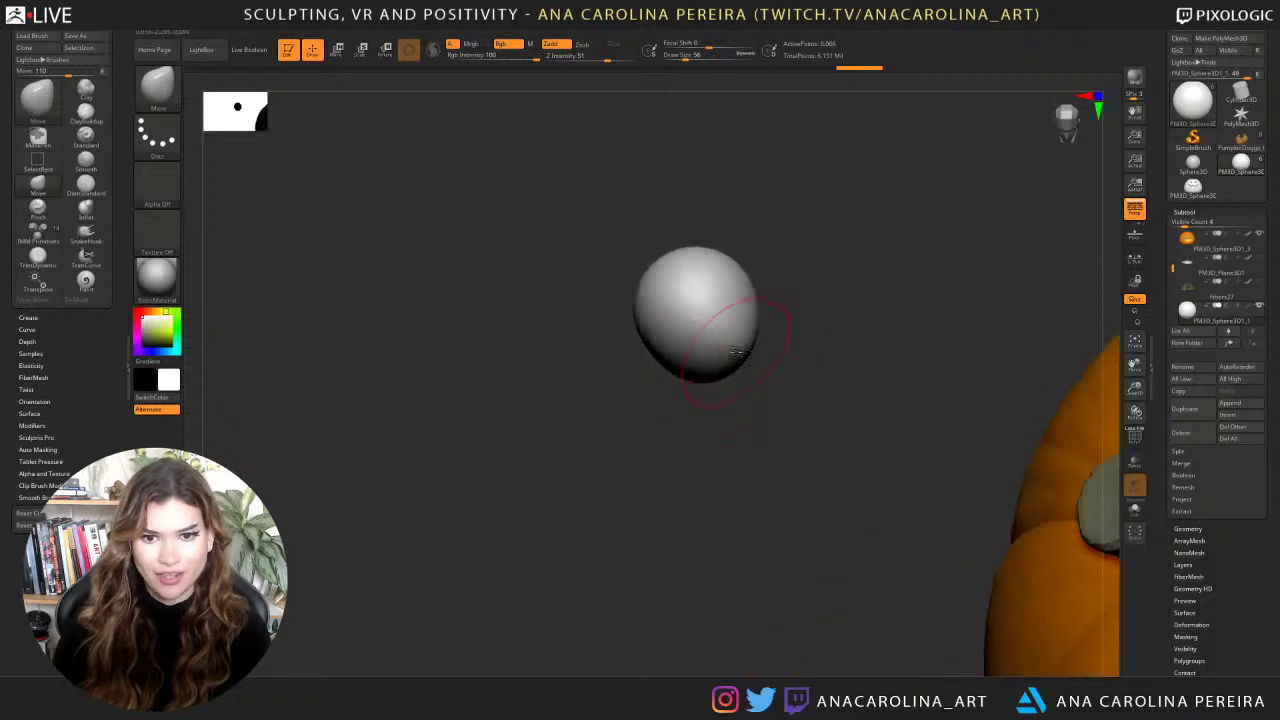
mouse_move(734, 351)
mouse_down()
mouse_move(742, 362)
mouse_move(723, 336)
mouse_up()
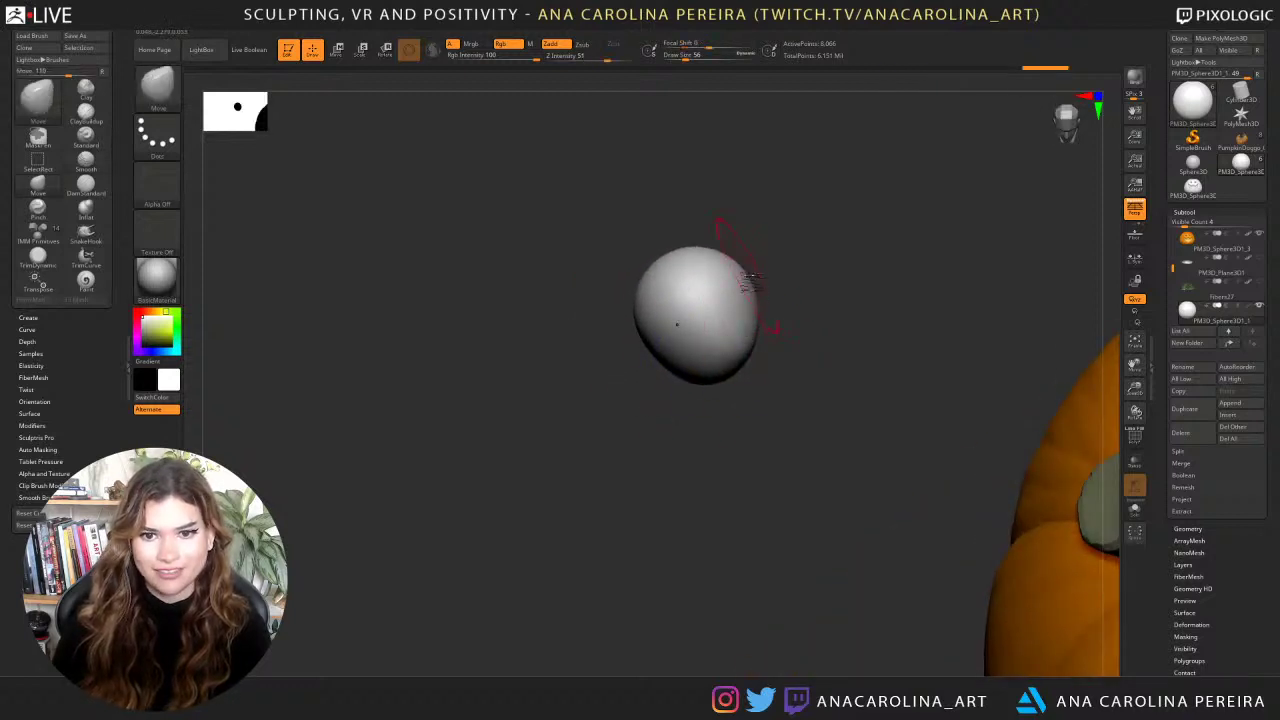
Round the small ball into a head shape with the Move brush and smooth its underside and front.
key(s)
drag(747, 288, 764, 279)
right_drag(764, 279, 748, 260)
drag(748, 260, 738, 265)
right_drag(757, 249, 787, 263)
mouse_move(753, 272)
mouse_down()
mouse_move(736, 273)
mouse_move(790, 289)
mouse_up()
key(ctrl+shift+z)
key(ctrl+shift+z)
key(s)
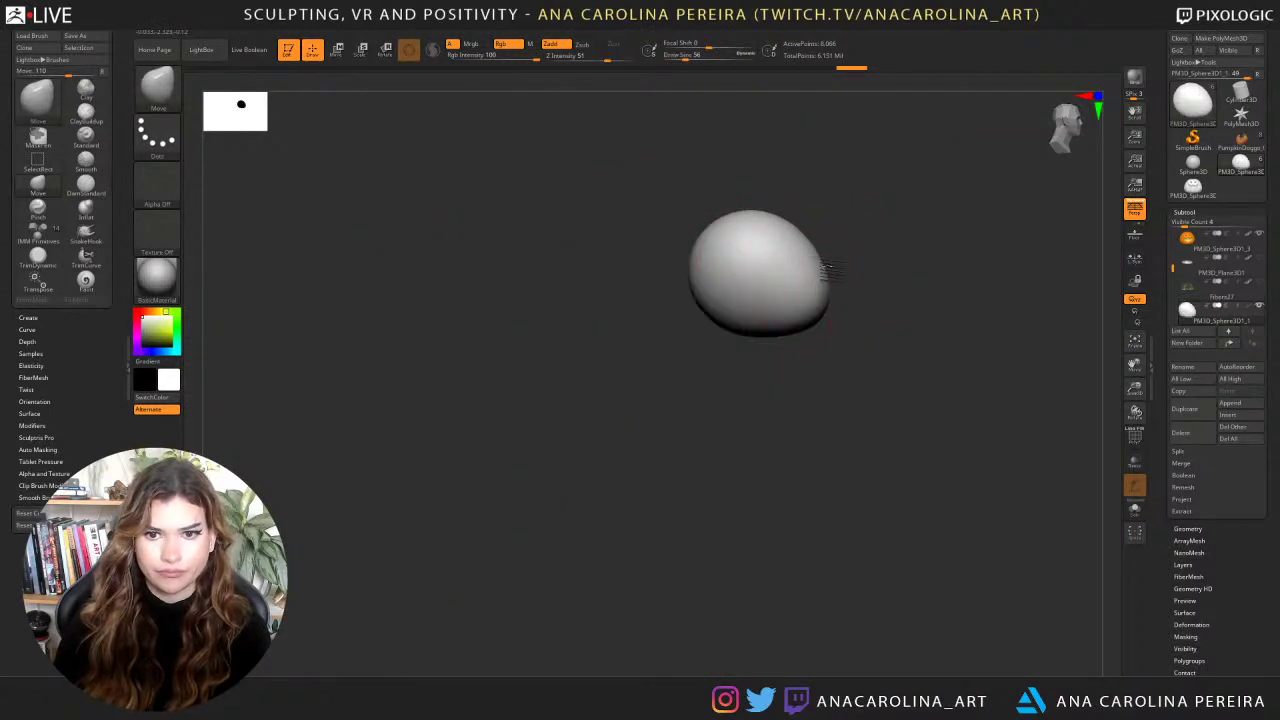
key(ctrl+shift+z)
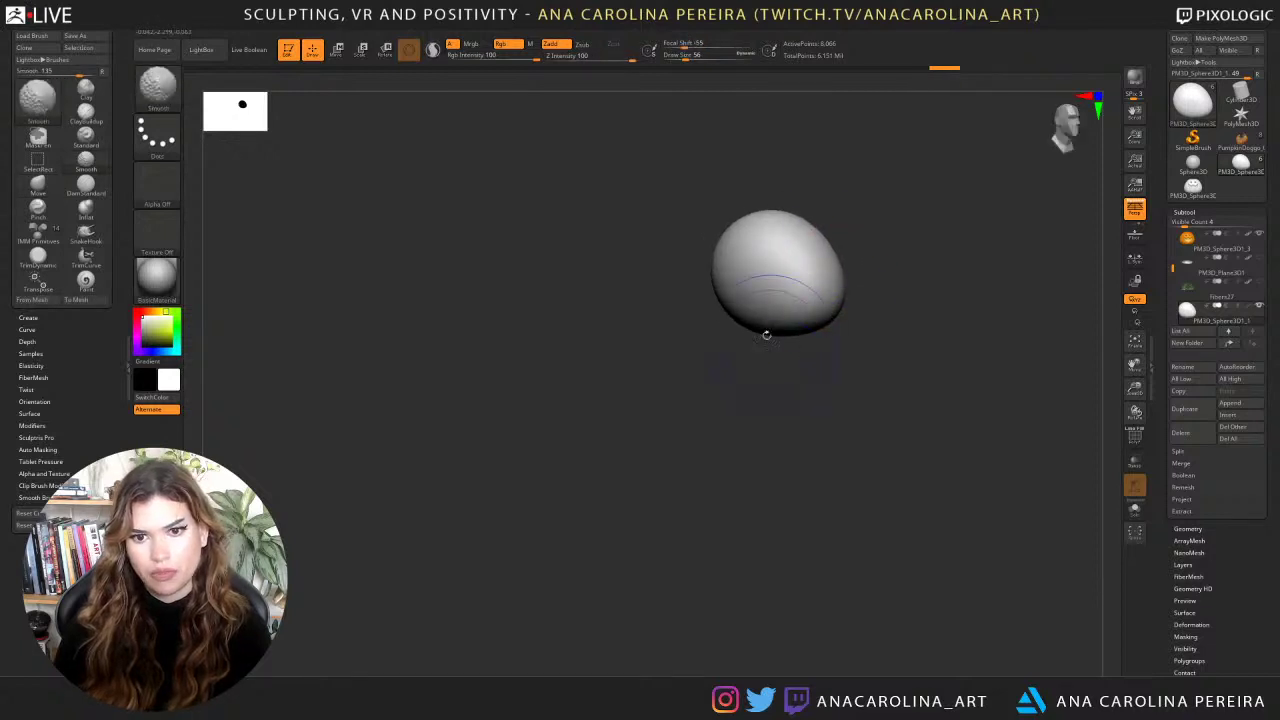
drag(820, 343, 846, 344)
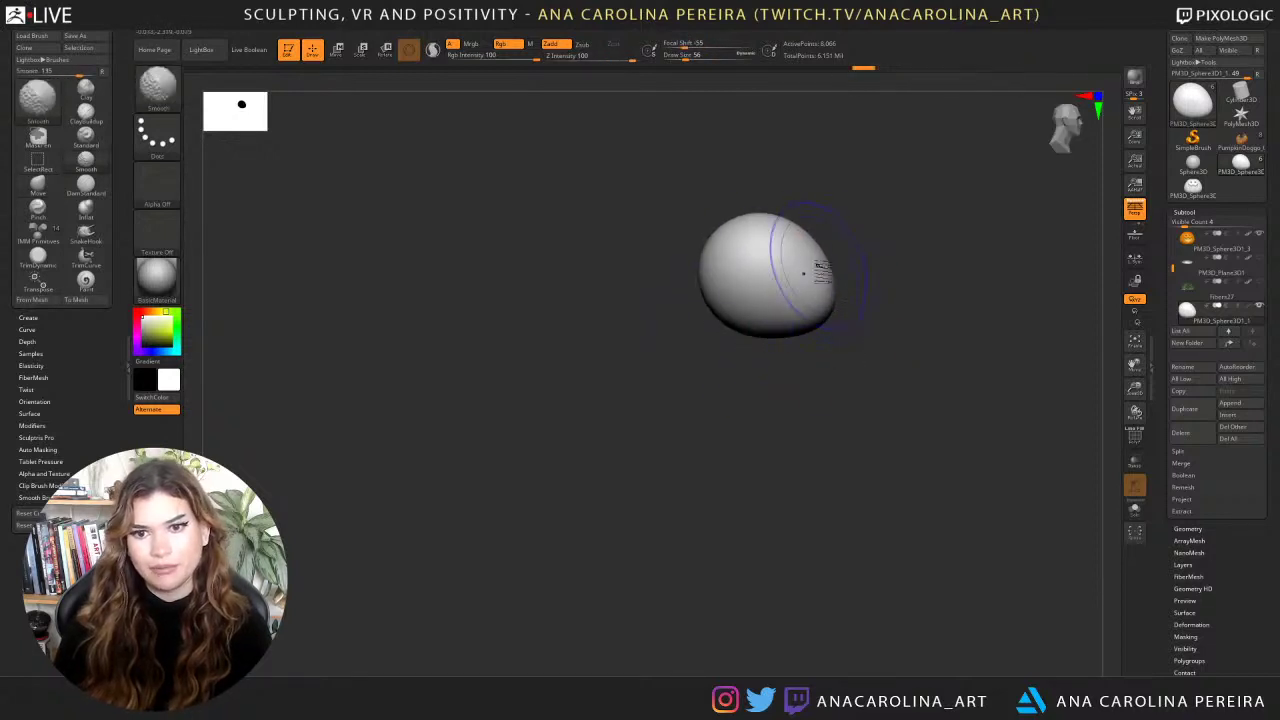
Lower the head closer to the pumpkin's stem and scale it up uniformly.
key(ctrl+shift+z)
key(ctrl+shift+z)
key(ctrl+shift+z)
key(ctrl+shift+z)
key(ctrl+shift+z)
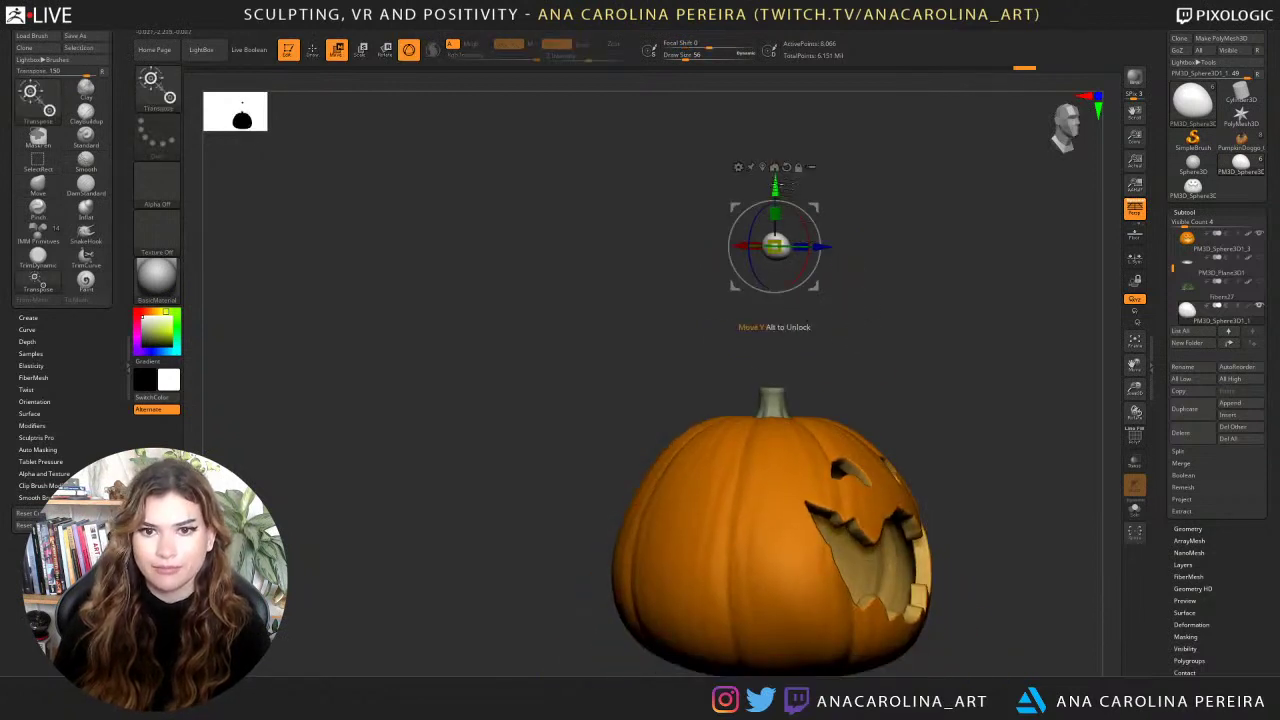
key(ctrl+shift+z)
key(ctrl+shift+z)
key(ctrl+shift+z)
key(ctrl+shift+z)
key(ctrl+shift+z)
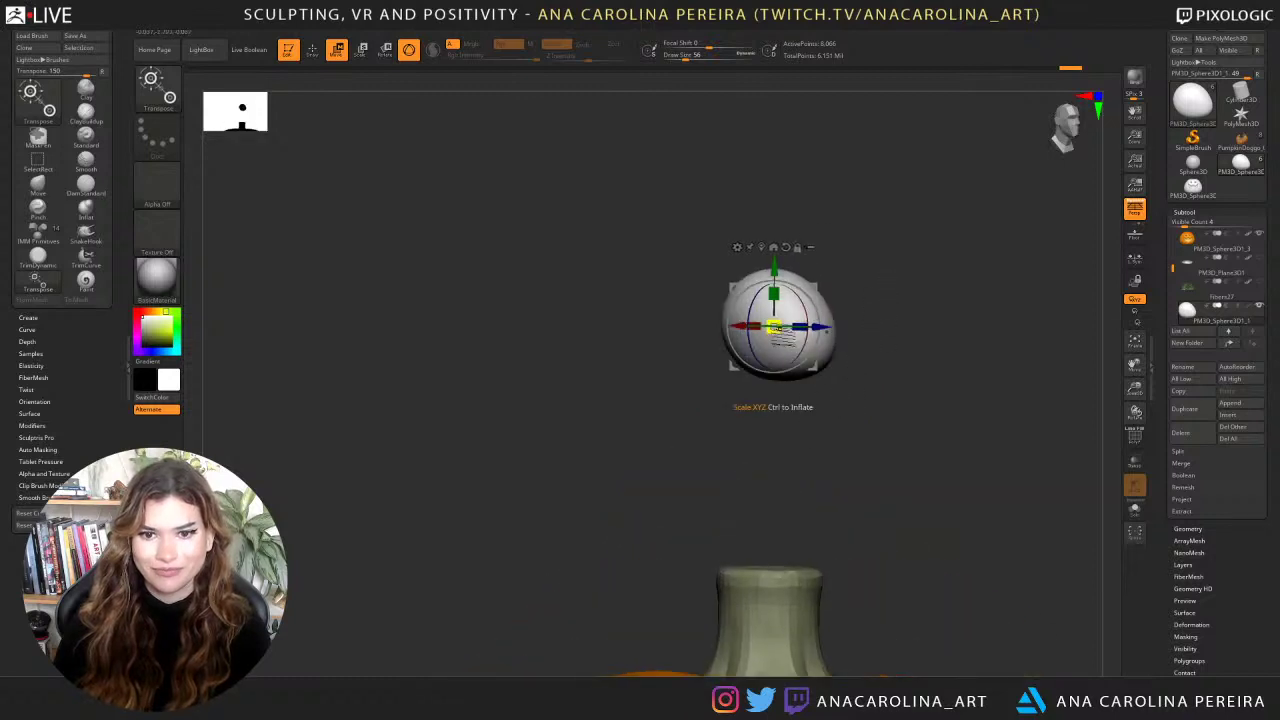
drag(774, 327, 802, 306)
drag(888, 302, 760, 330)
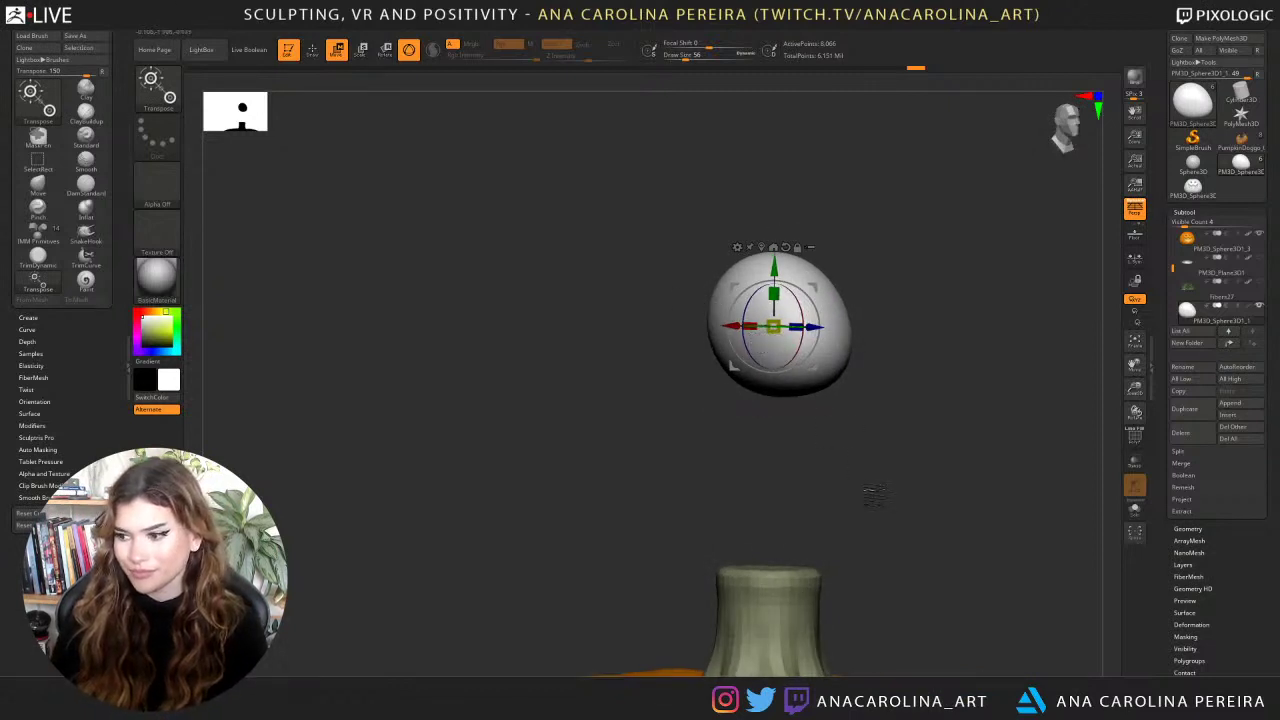
Duplicate the head within the same subtool and place the copy diagonally below and behind it as the body.
alt+drag(876, 496, 855, 459)
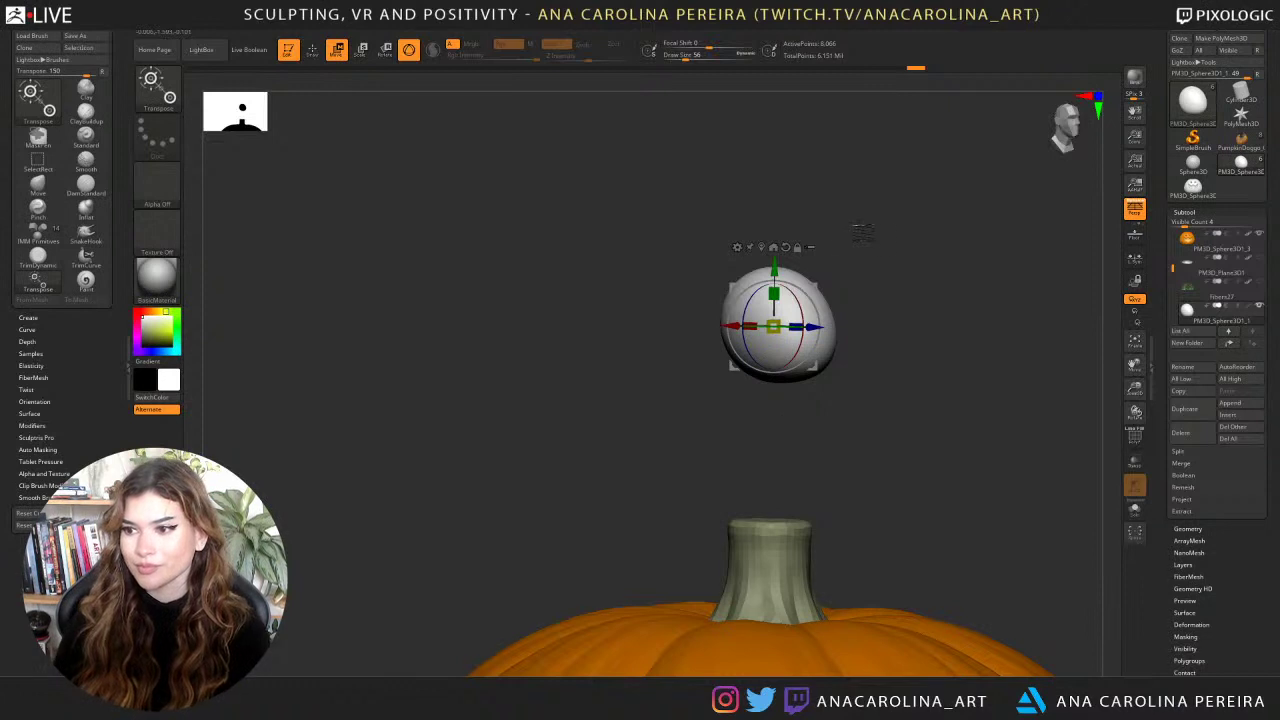
drag(877, 283, 909, 289)
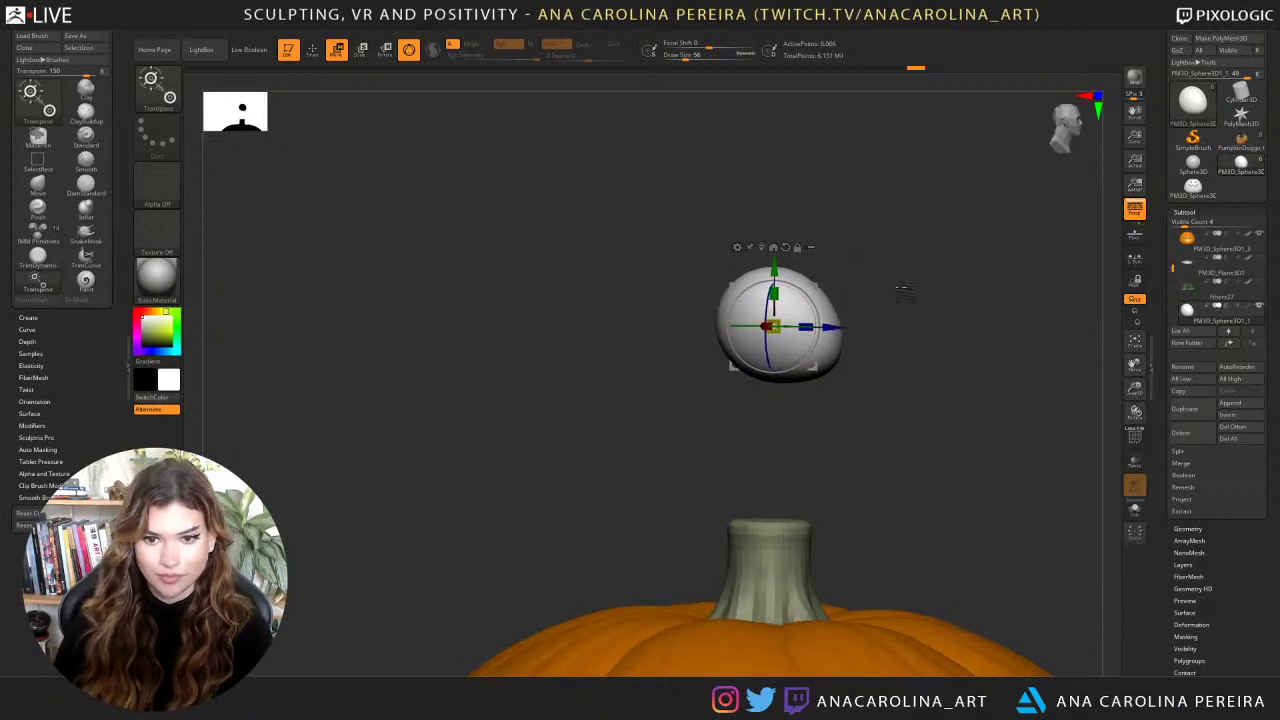
mouse_move(833, 383)
ctrl+mouse_down()
mouse_move(769, 438)
mouse_move(773, 453)
mouse_move(776, 410)
mouse_move(808, 456)
mouse_move(837, 455)
ctrl+mouse_up()
ctrl+click(789, 425)
mouse_move(793, 415)
mouse_down()
mouse_move(823, 478)
mouse_move(832, 452)
mouse_move(800, 419)
mouse_up()
Pull the body's upper end in toward the head and round its back with the Move brush.
key(b)
key(m)
key(v)
key(space)
drag(736, 386, 776, 362)
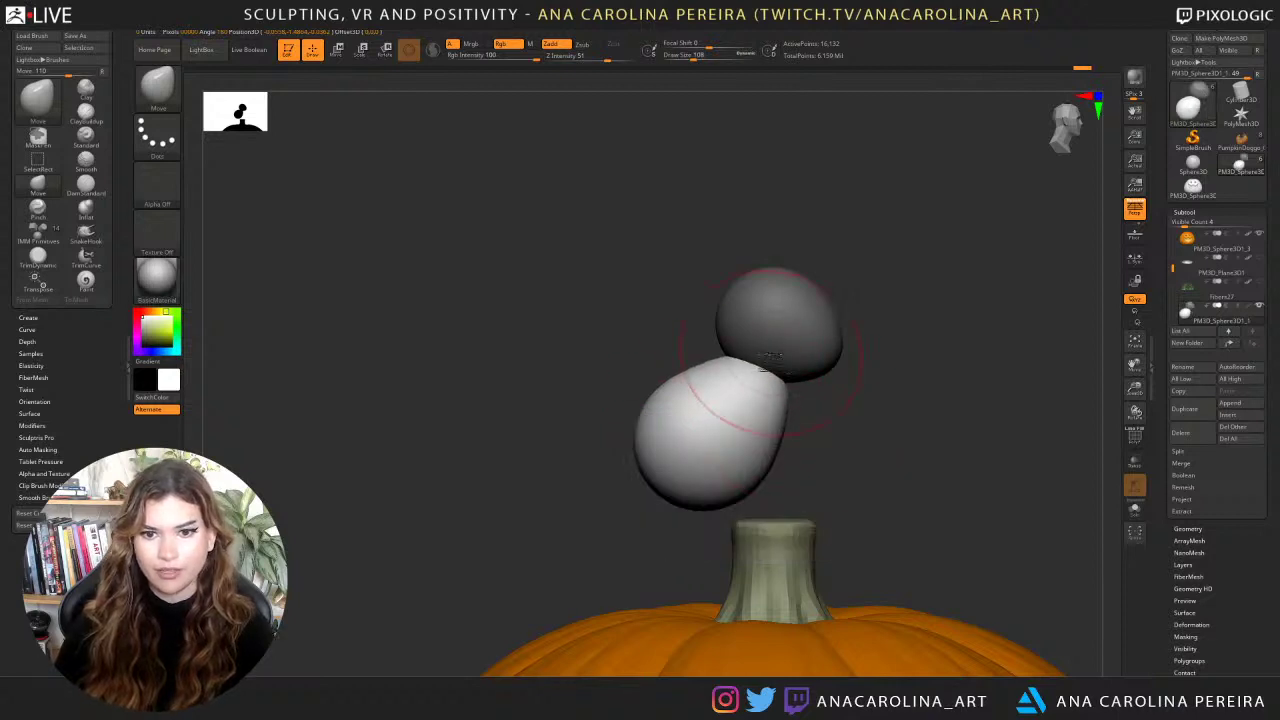
mouse_move(672, 384)
mouse_down()
mouse_move(688, 366)
mouse_move(686, 382)
mouse_up()
mouse_move(613, 446)
mouse_down()
mouse_move(609, 467)
mouse_move(612, 452)
mouse_move(626, 462)
mouse_up()
drag(662, 400, 657, 375)
Refine the body's neck and sides with the Move brush at draw size 97, narrowing it just below the head.
key(s)
key(s)
drag(795, 381, 803, 352)
mouse_move(845, 398)
mouse_down()
mouse_move(905, 402)
mouse_move(889, 409)
mouse_up()
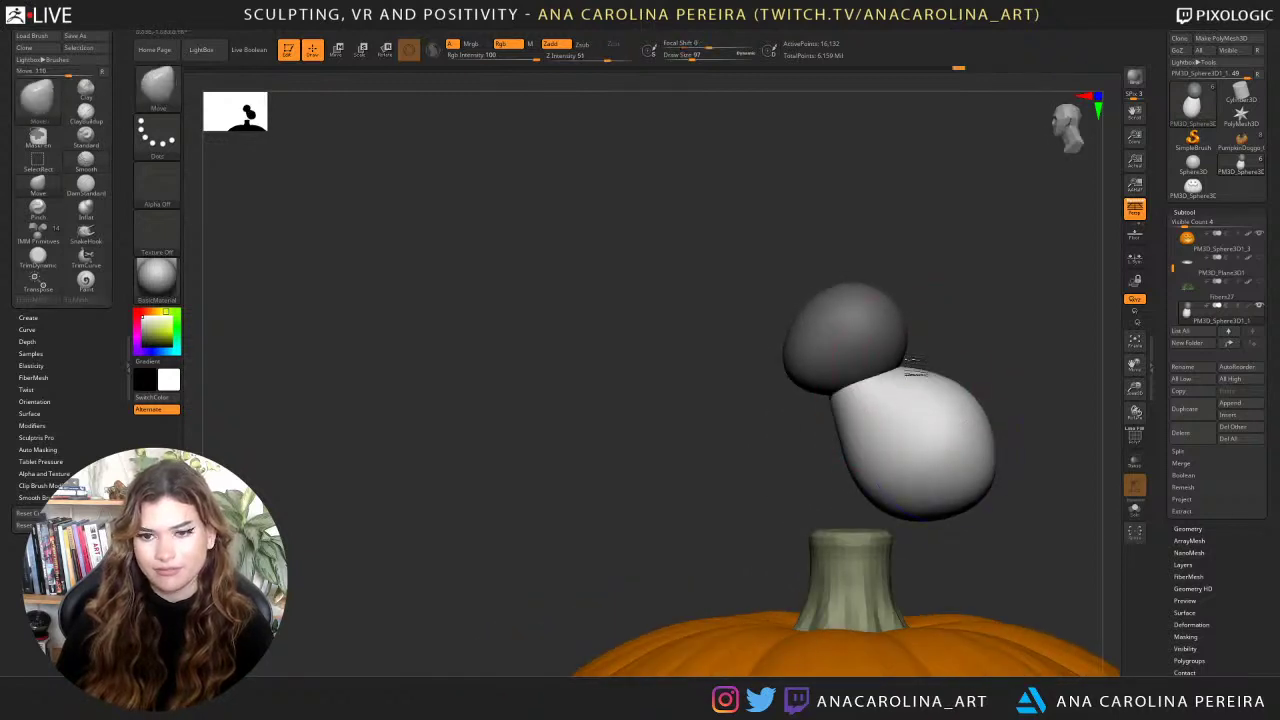
drag(794, 443, 872, 428)
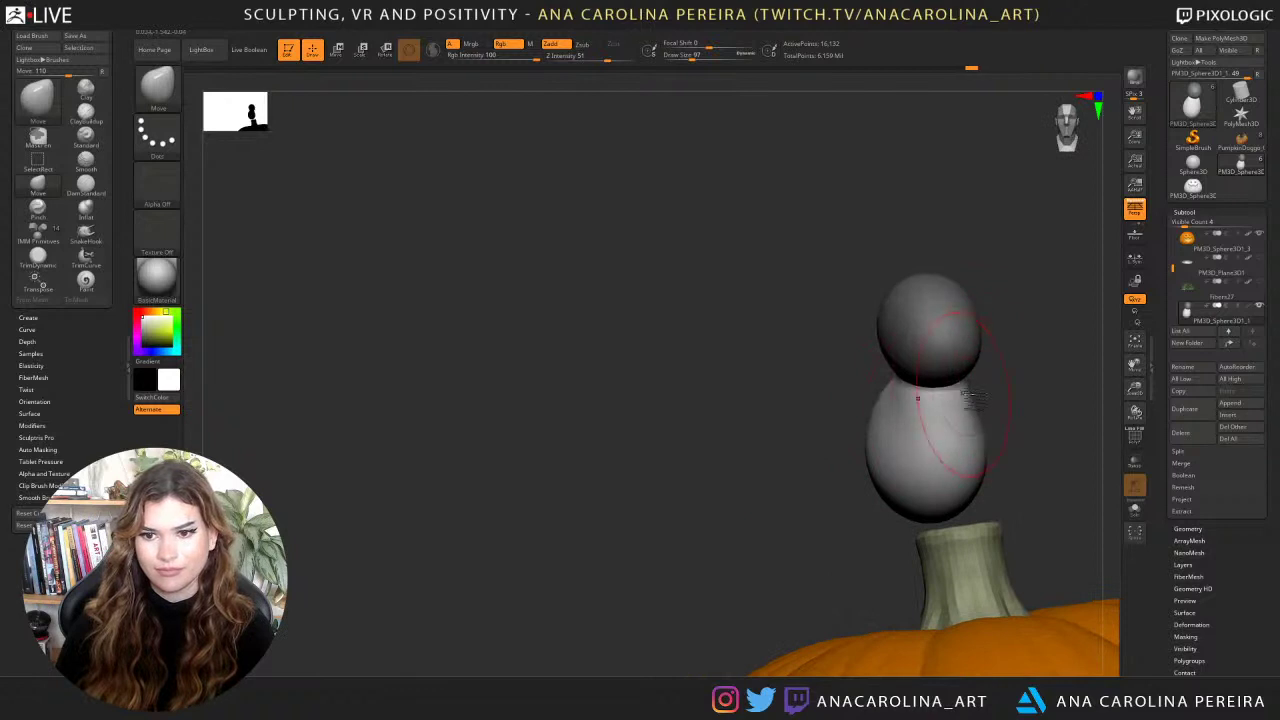
drag(990, 395, 928, 398)
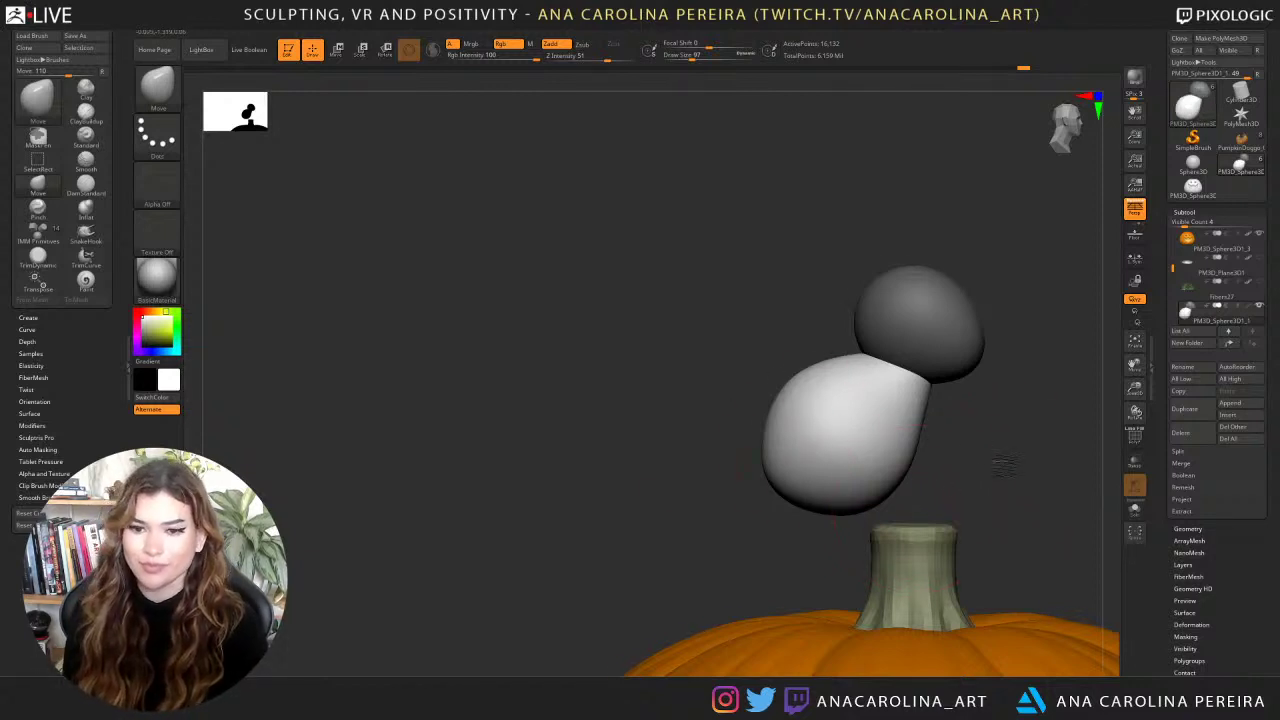
alt+drag(1003, 467, 959, 440)
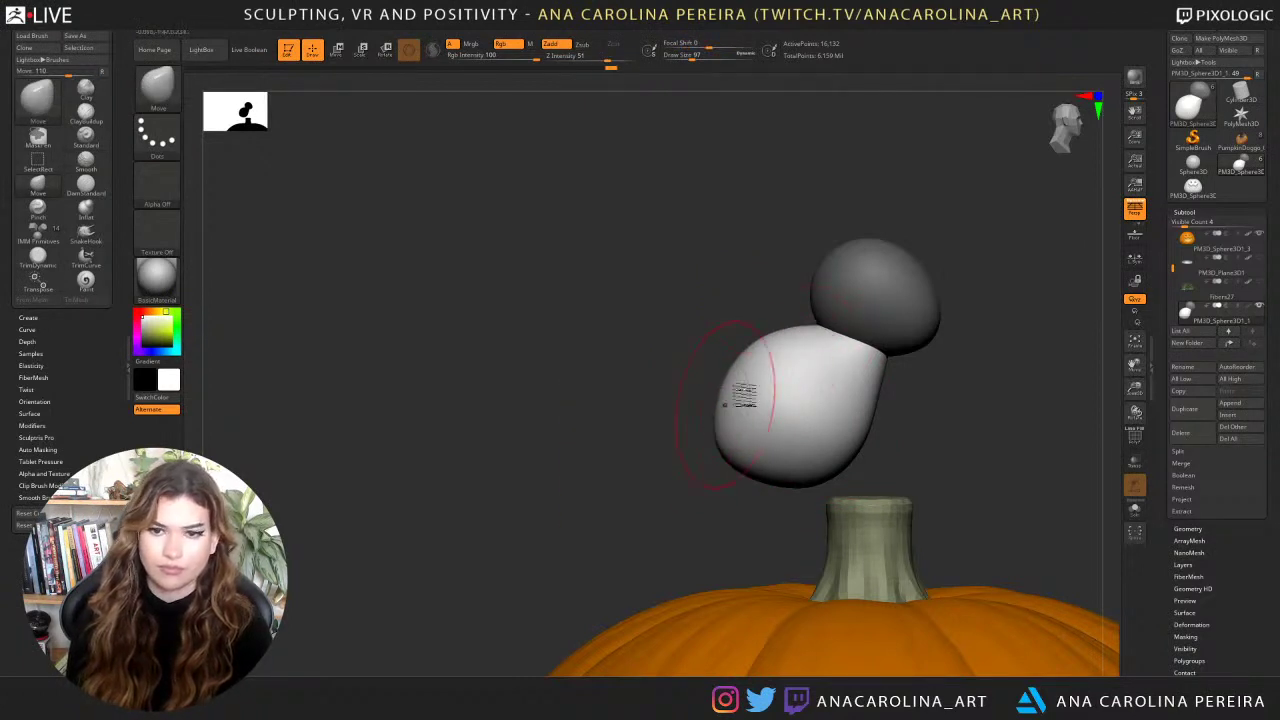
Clear the mask from the head and lift the back of the neck with a smaller Move brush.
key(shift)
ctrl+drag(826, 240, 808, 231)
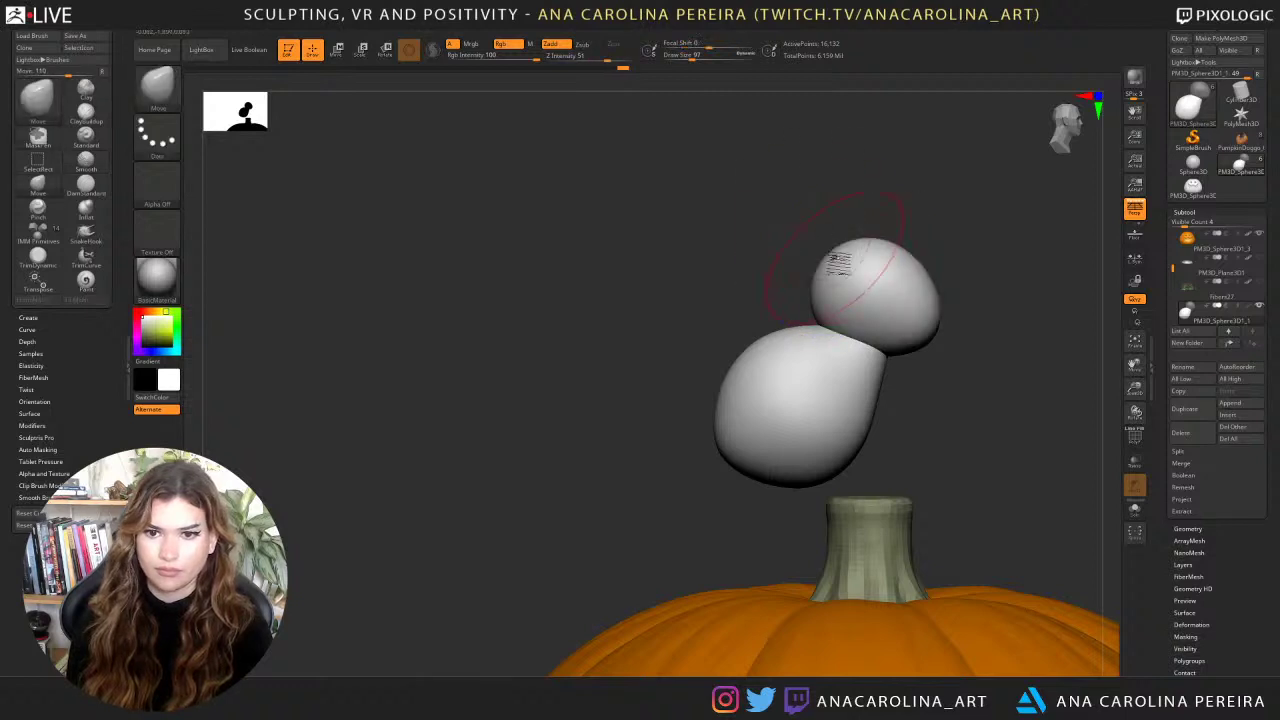
key(space)
click(824, 252)
key(space)
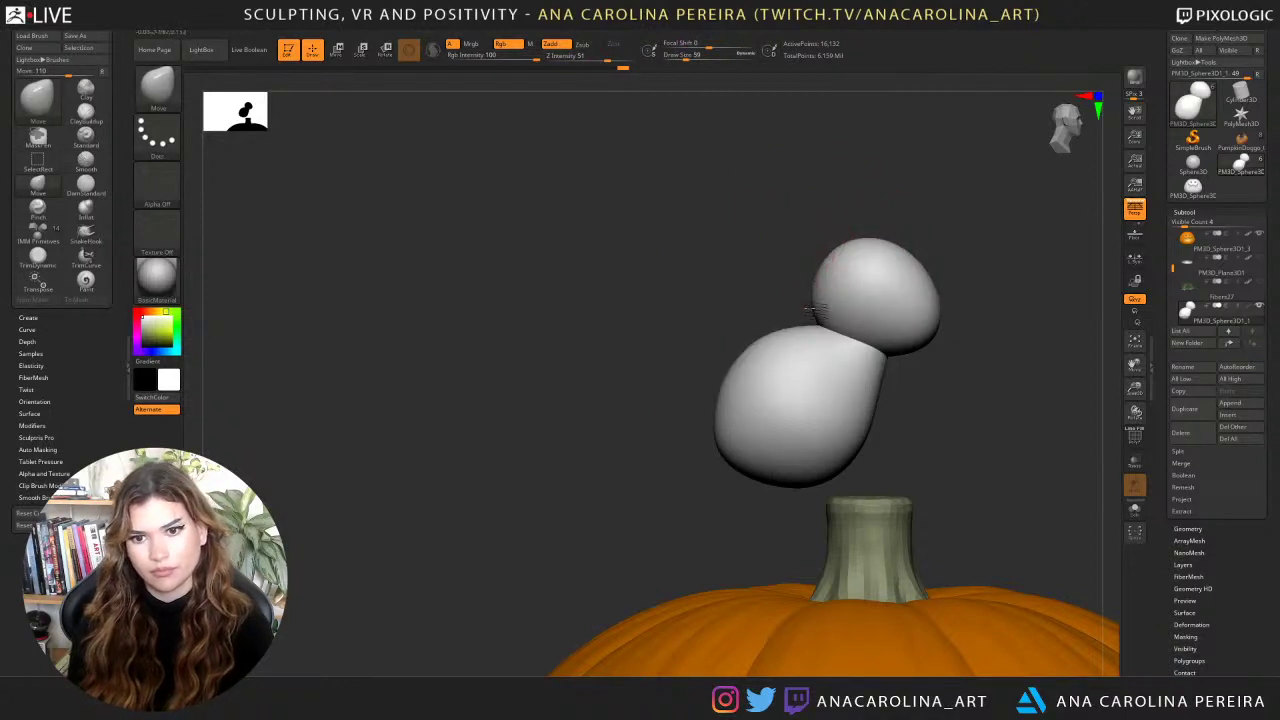
drag(808, 338, 820, 320)
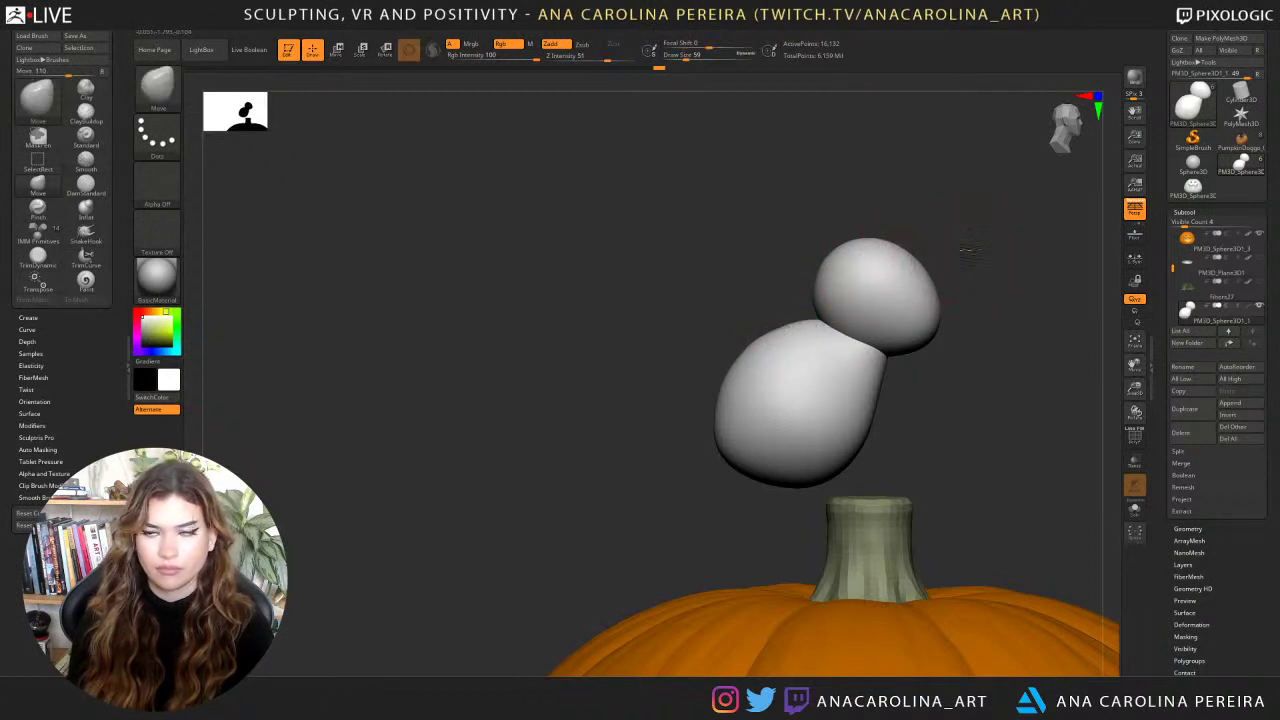
mouse_move(969, 249)
mouse_down()
mouse_move(917, 234)
mouse_move(980, 229)
mouse_move(969, 340)
mouse_move(980, 337)
mouse_move(818, 263)
mouse_up()
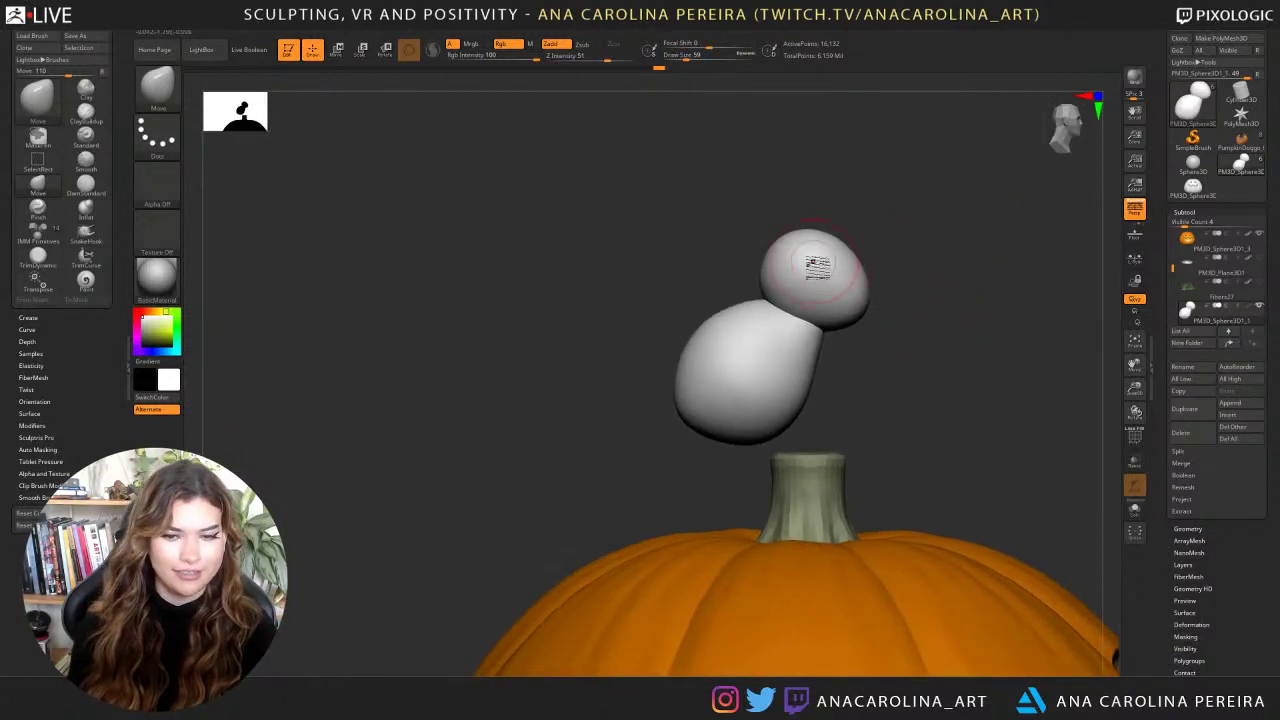
Insert a mirrored pair of small Sphere 32 primitives at the sides of the upper body using the IMM Primitives brush.
key(b)
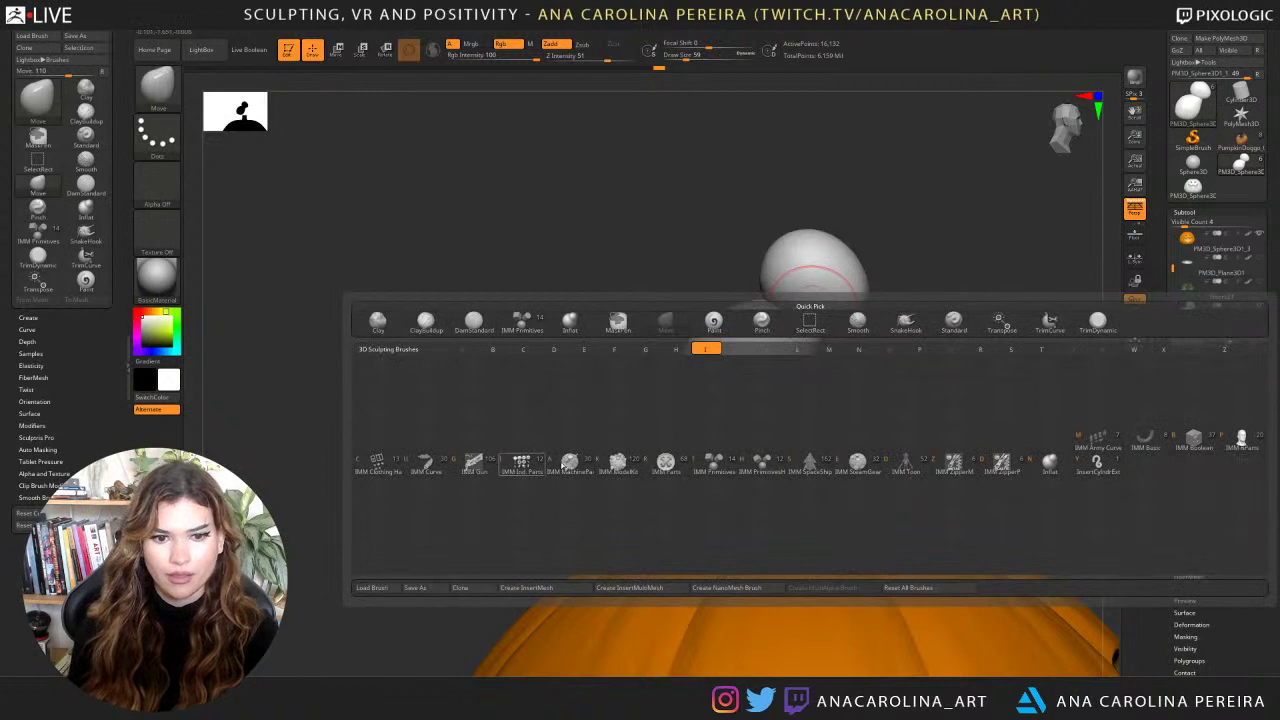
click(713, 462)
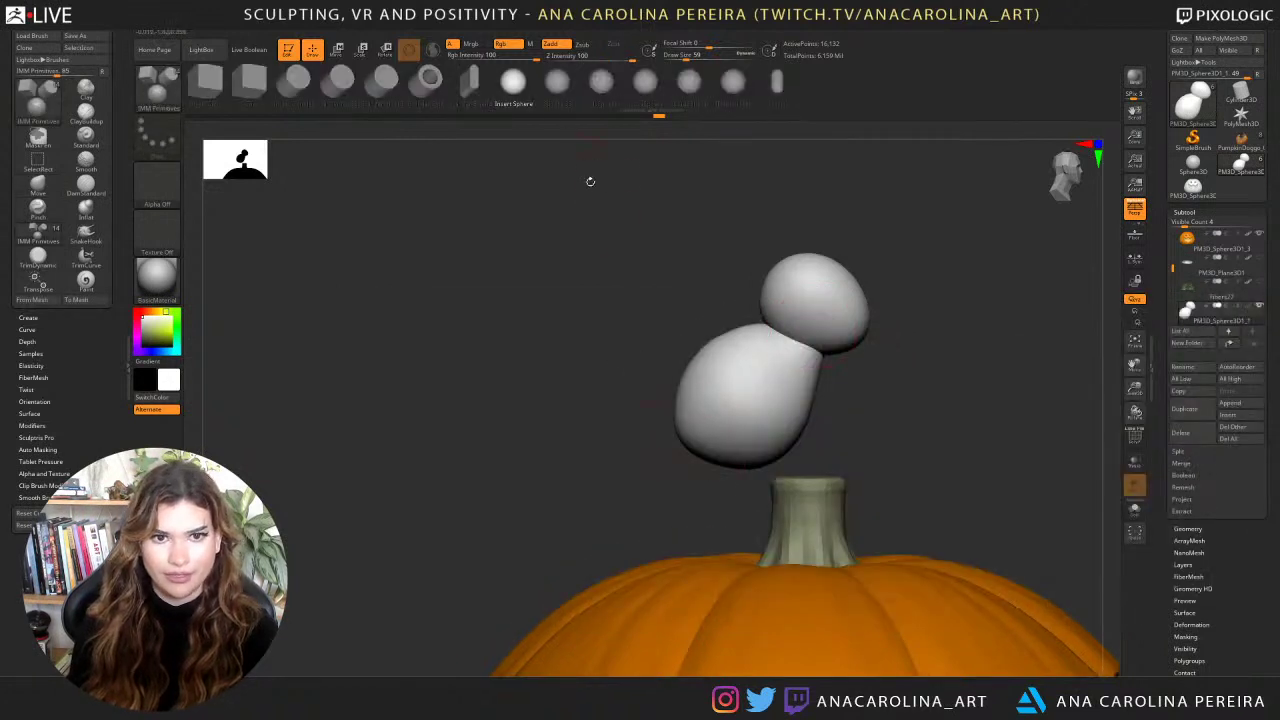
click(557, 80)
key(space)
drag(765, 372, 784, 353)
shift+drag(858, 404, 909, 409)
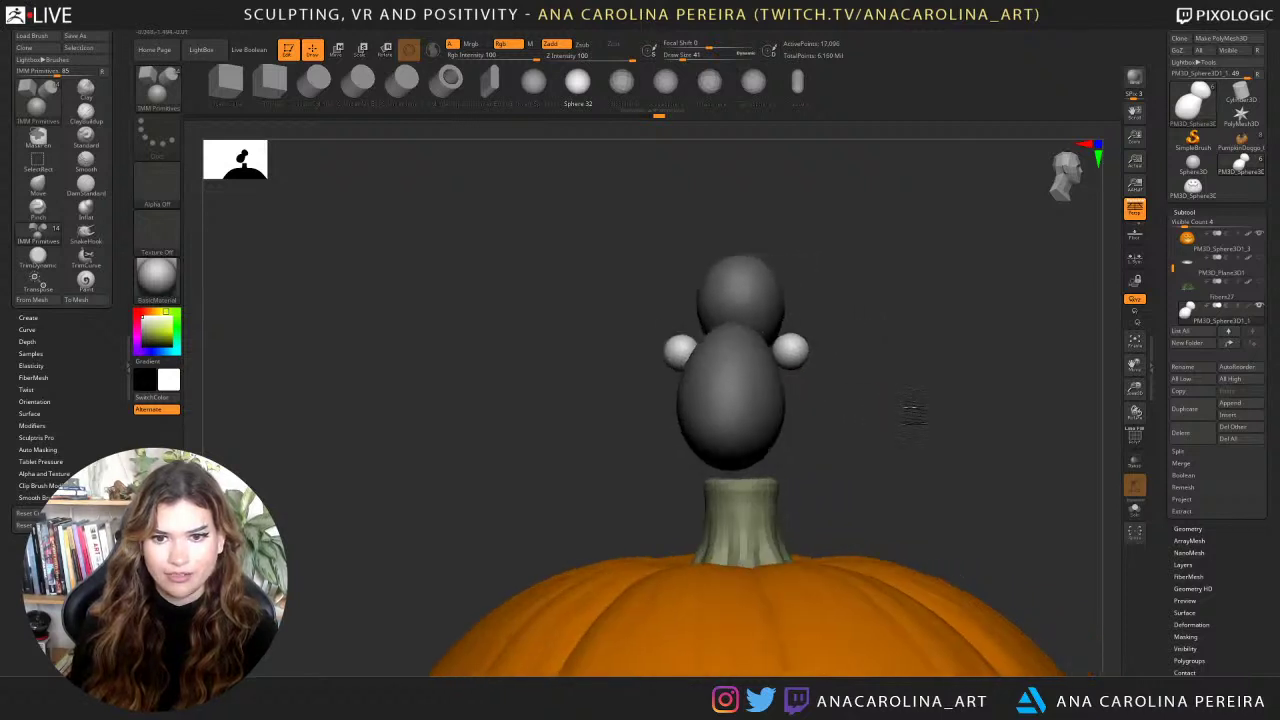
Turn on local symmetry and stretch the two side spheres outward into elongated arms.
key(w)
drag(853, 332, 872, 328)
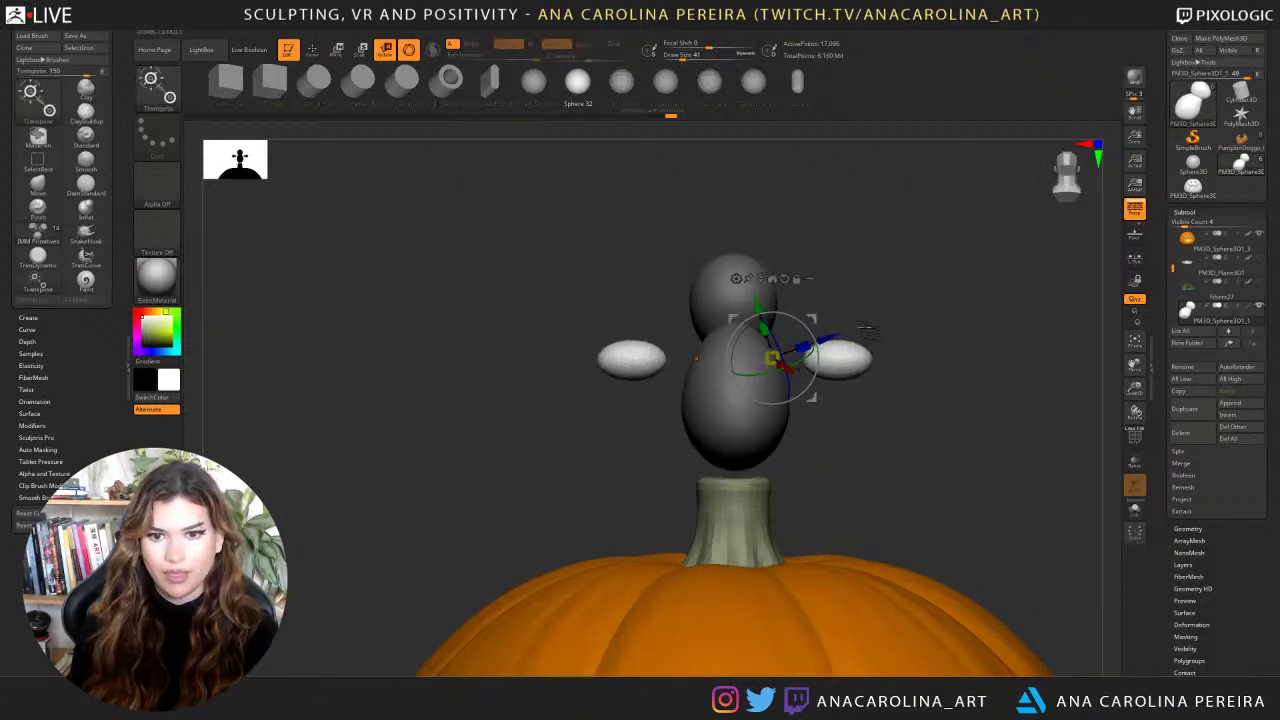
key(ctrl+z)
mouse_move(732, 33)
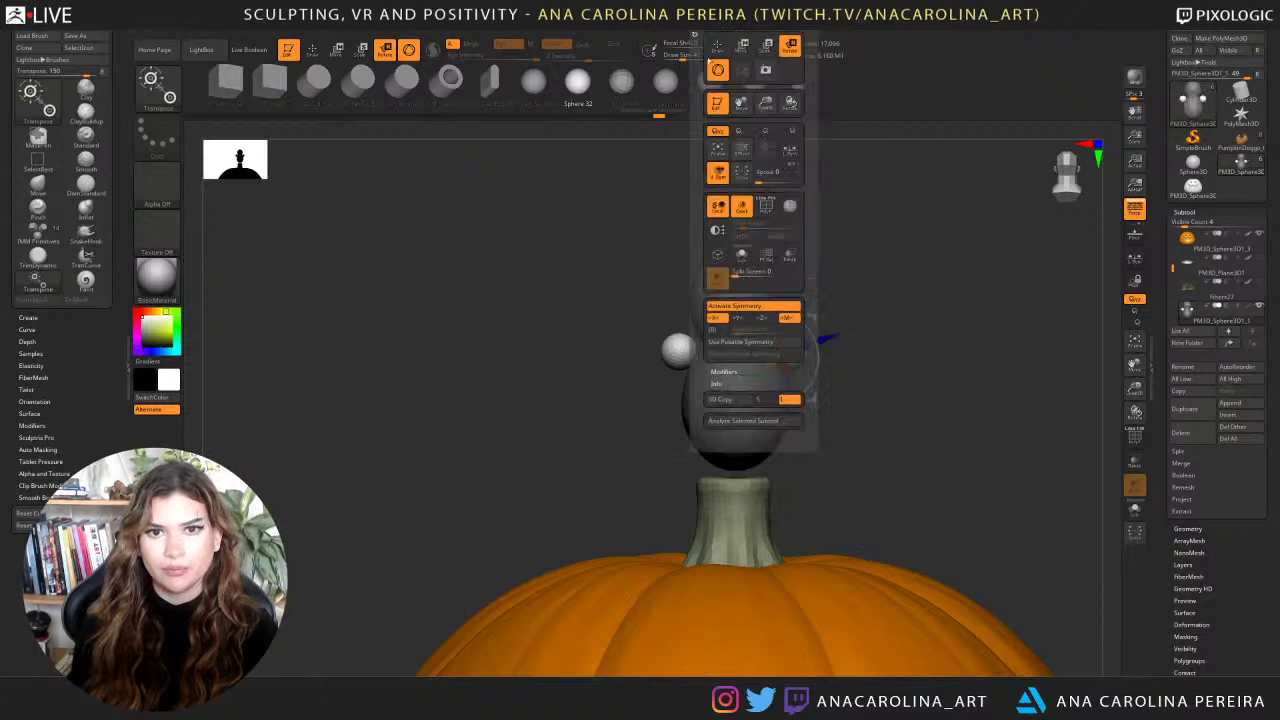
click(790, 150)
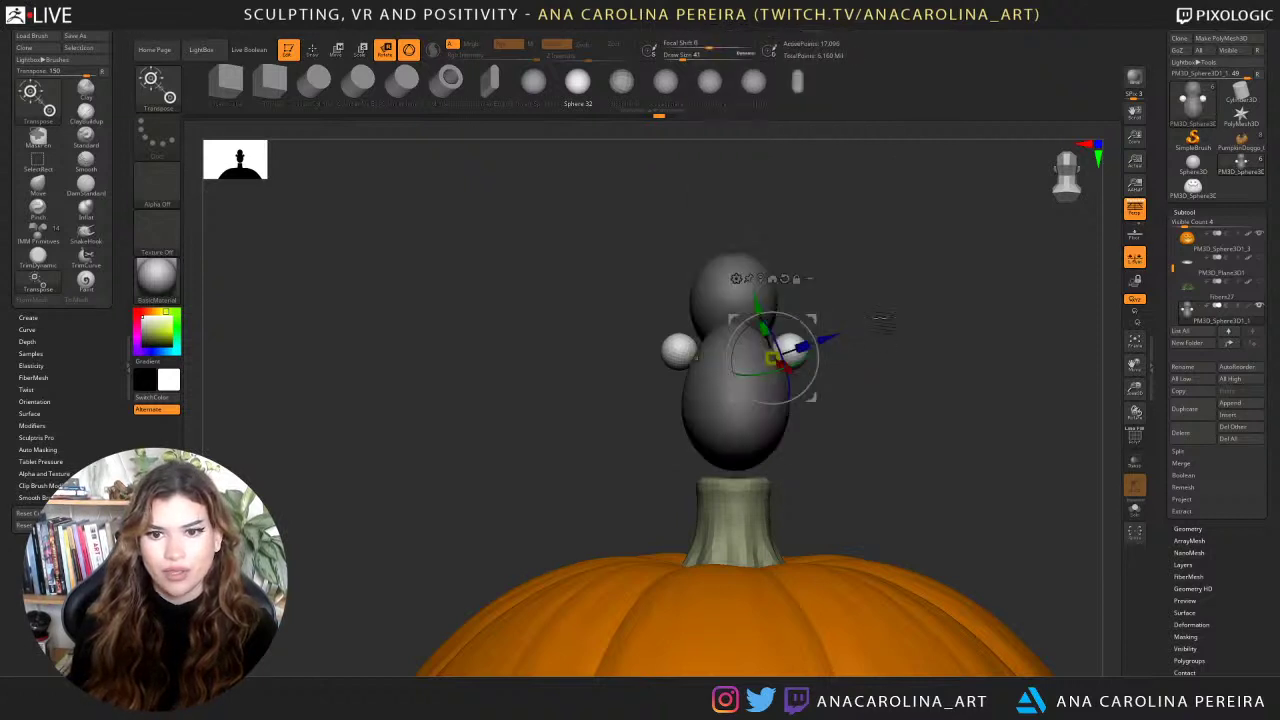
drag(803, 346, 867, 328)
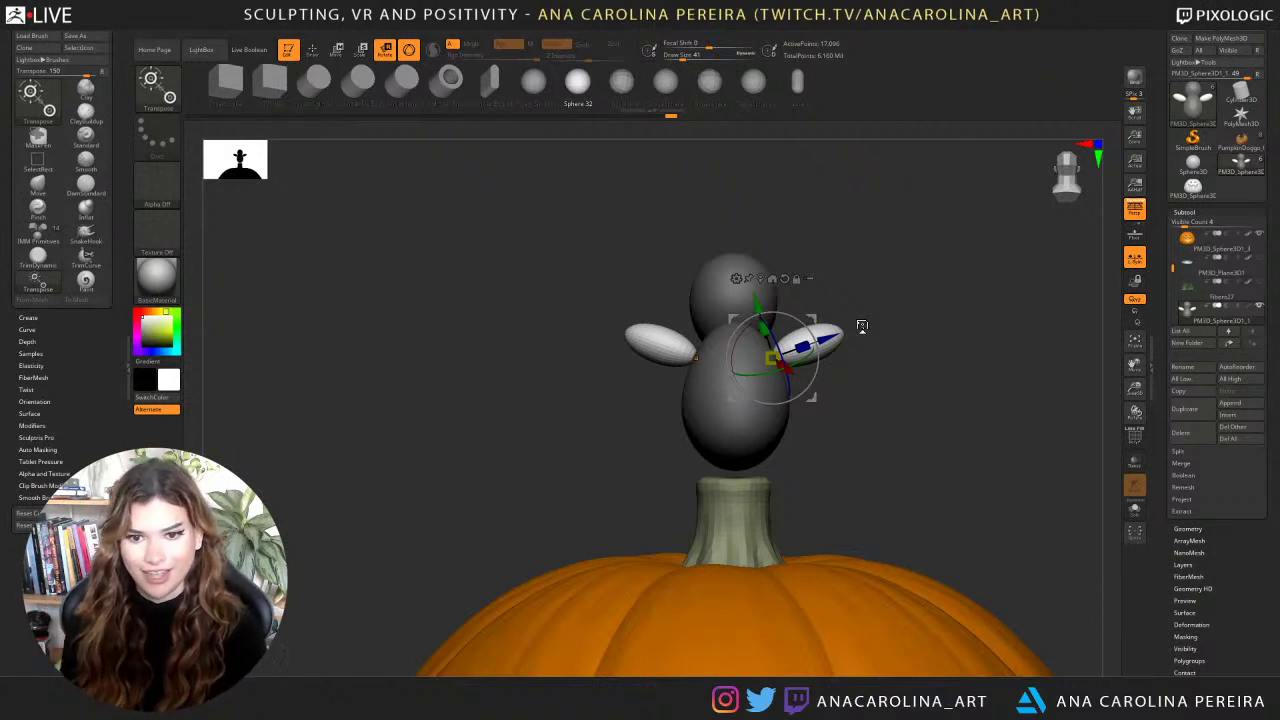
Rotate the arms downward so they hang along the sides of the body.
drag(868, 251, 795, 246)
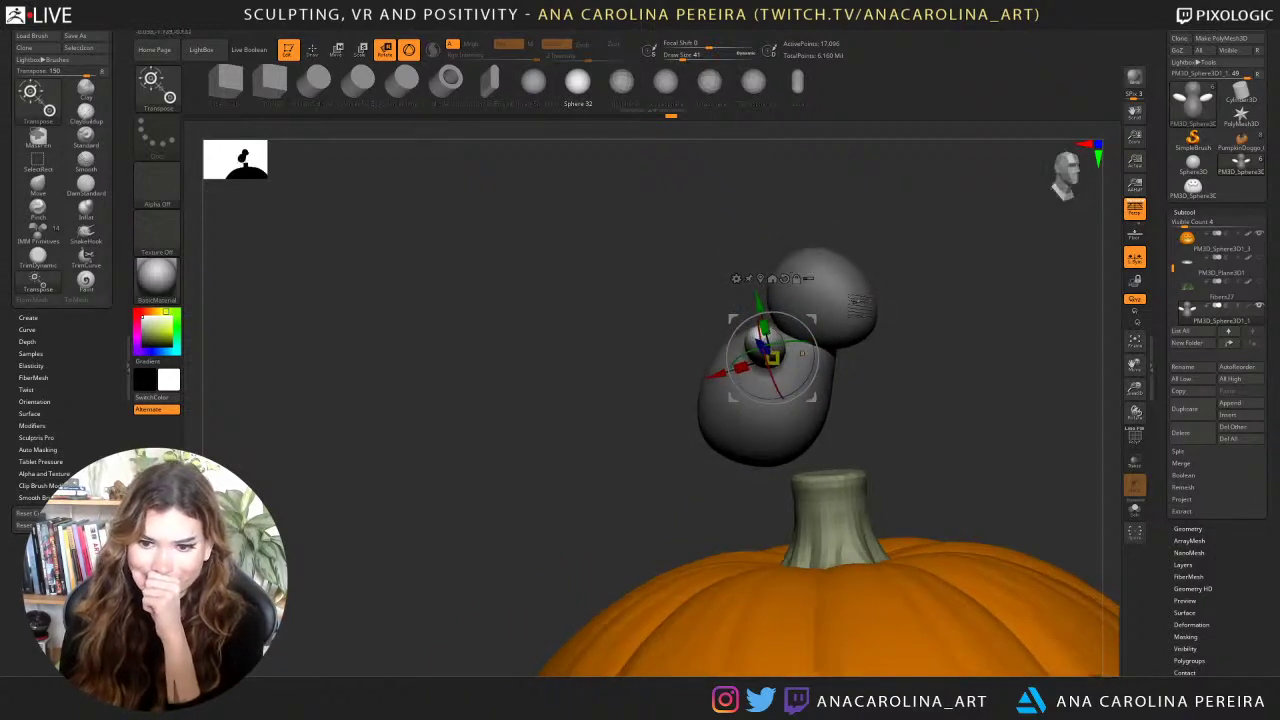
drag(920, 331, 990, 331)
mouse_move(826, 360)
mouse_down()
mouse_move(856, 408)
mouse_move(828, 402)
mouse_move(860, 371)
mouse_move(806, 416)
mouse_move(874, 400)
mouse_move(824, 388)
mouse_up()
Adjust the arms at the shoulders and scale them slightly longer along their own length.
key(b)
key(m)
key(v)
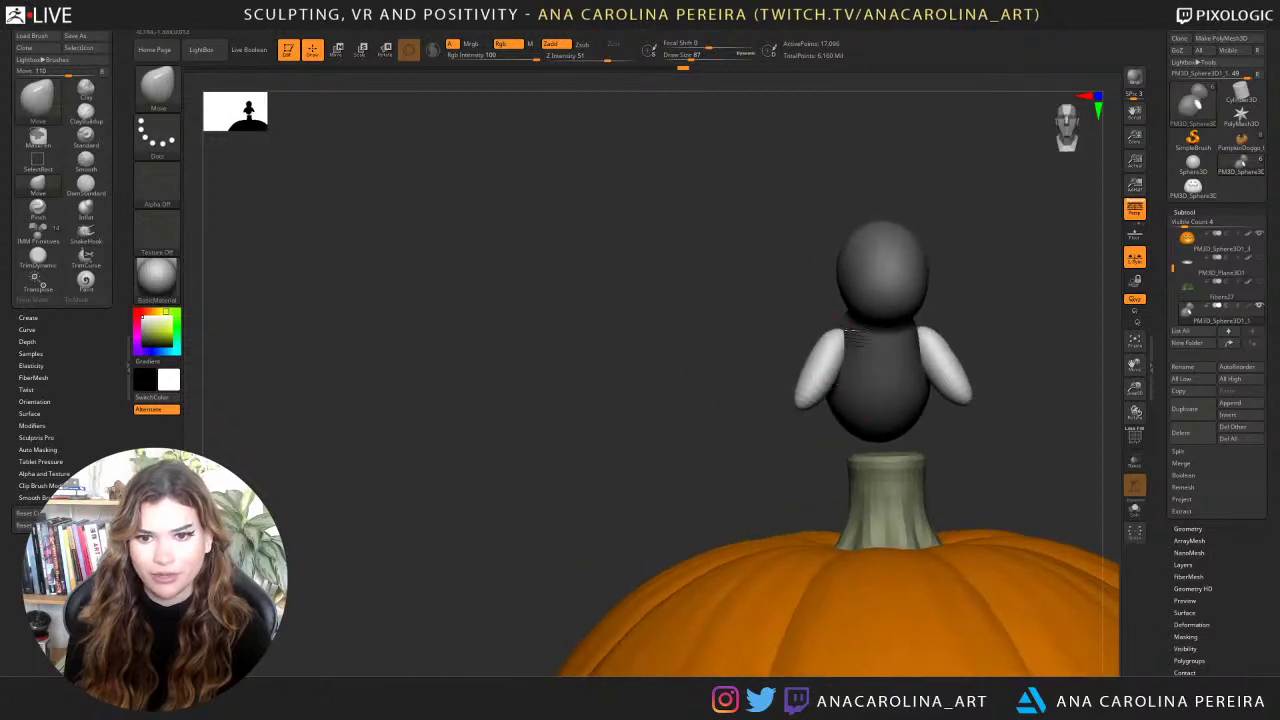
mouse_move(840, 335)
mouse_down()
mouse_move(848, 360)
mouse_move(928, 348)
mouse_move(860, 370)
mouse_move(908, 437)
mouse_move(965, 415)
mouse_up()
key(r)
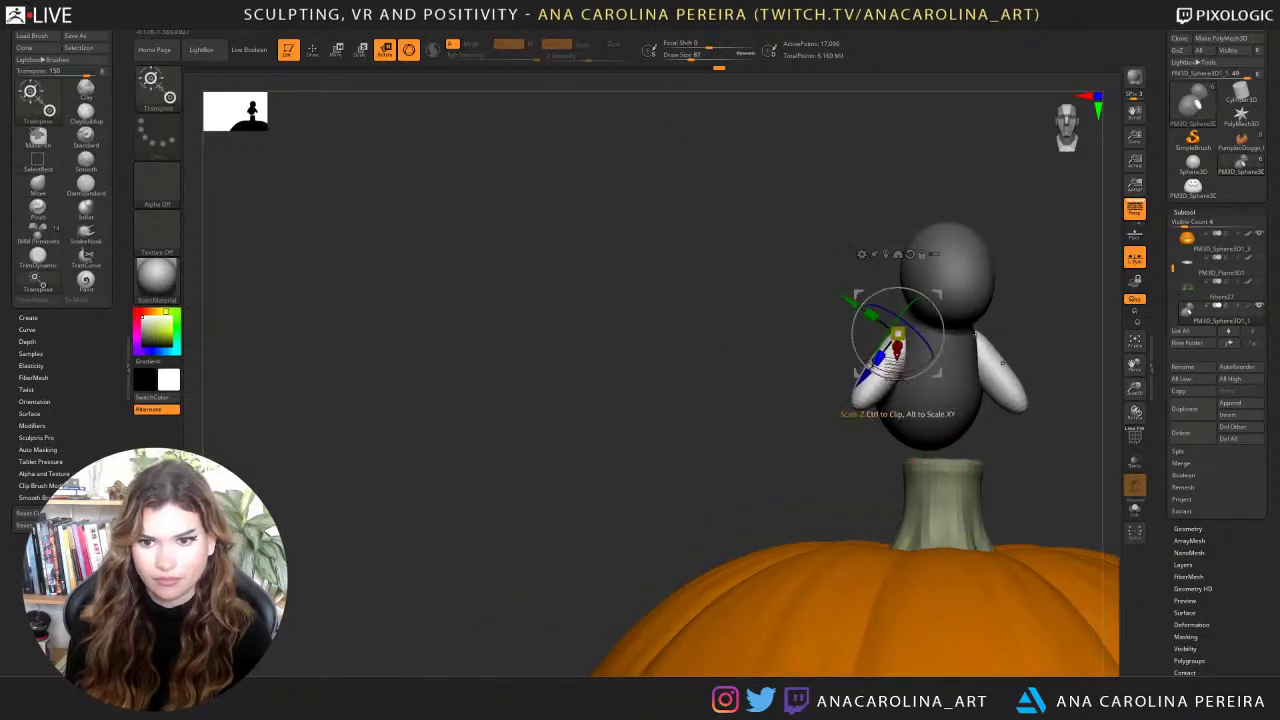
drag(908, 375, 951, 383)
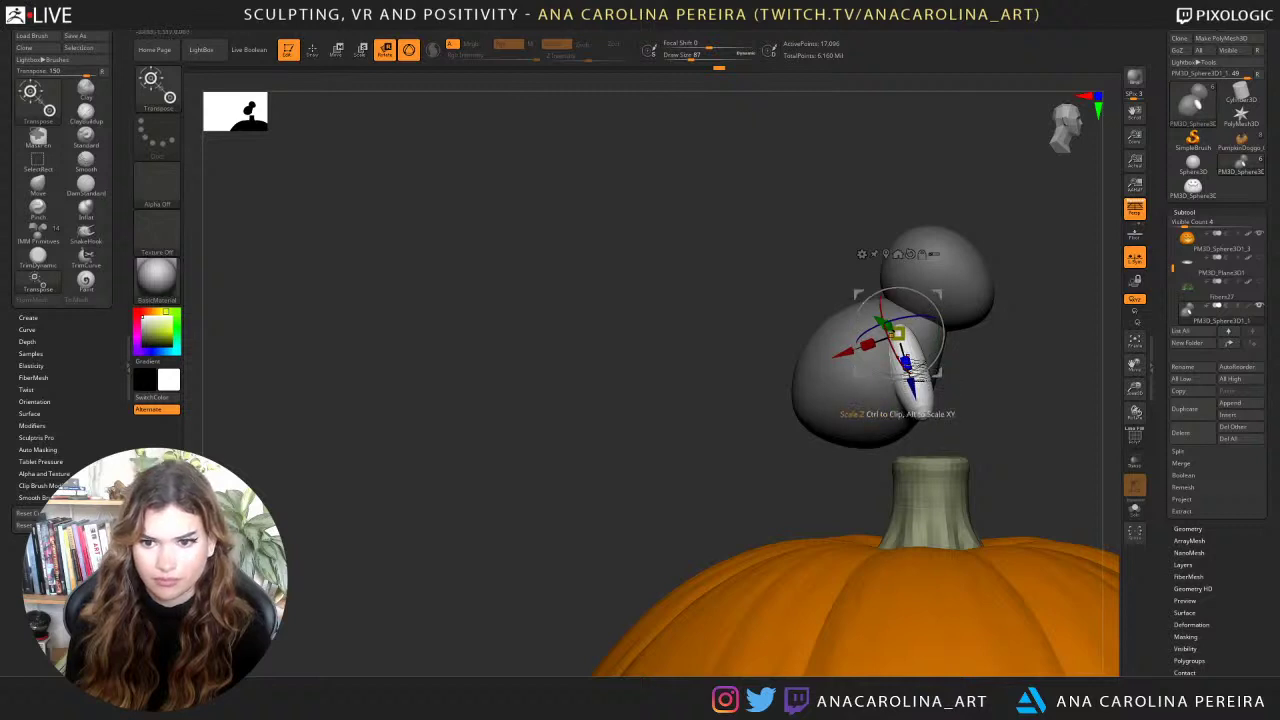
drag(910, 373, 908, 368)
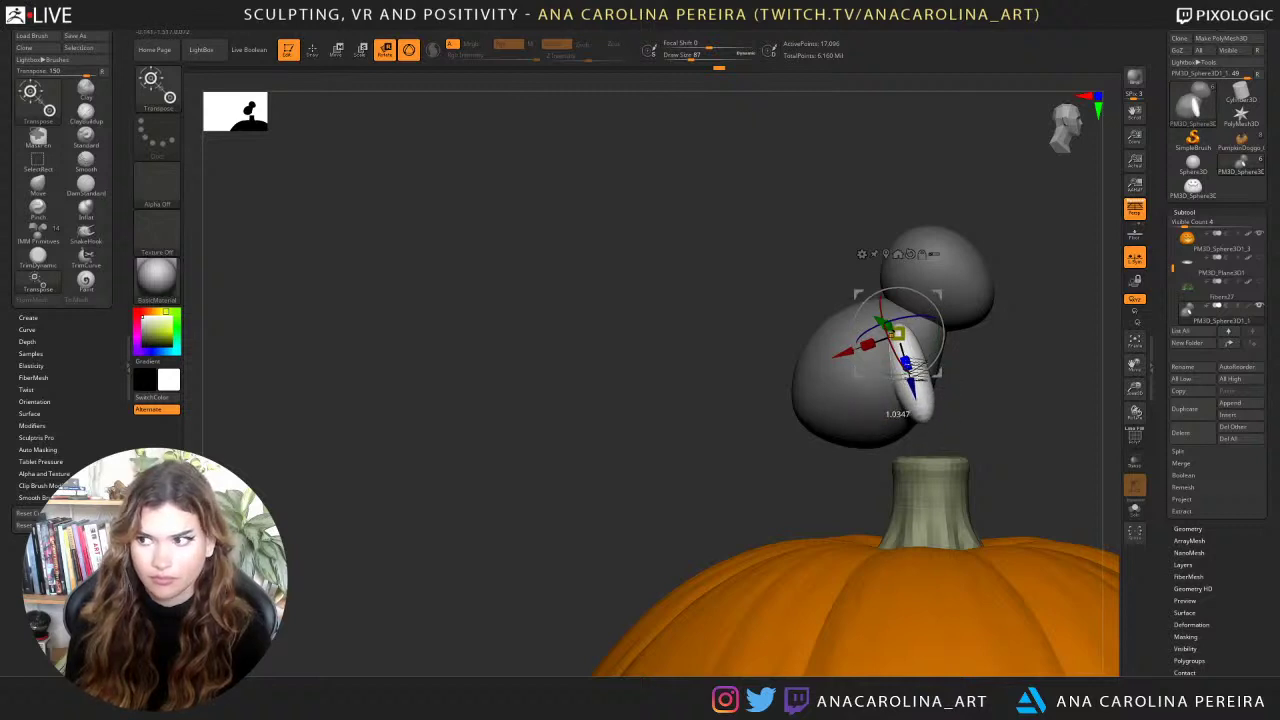
Duplicate the arms and lay the copies flat beneath the body as feet pointing forward.
drag(1010, 395, 945, 425)
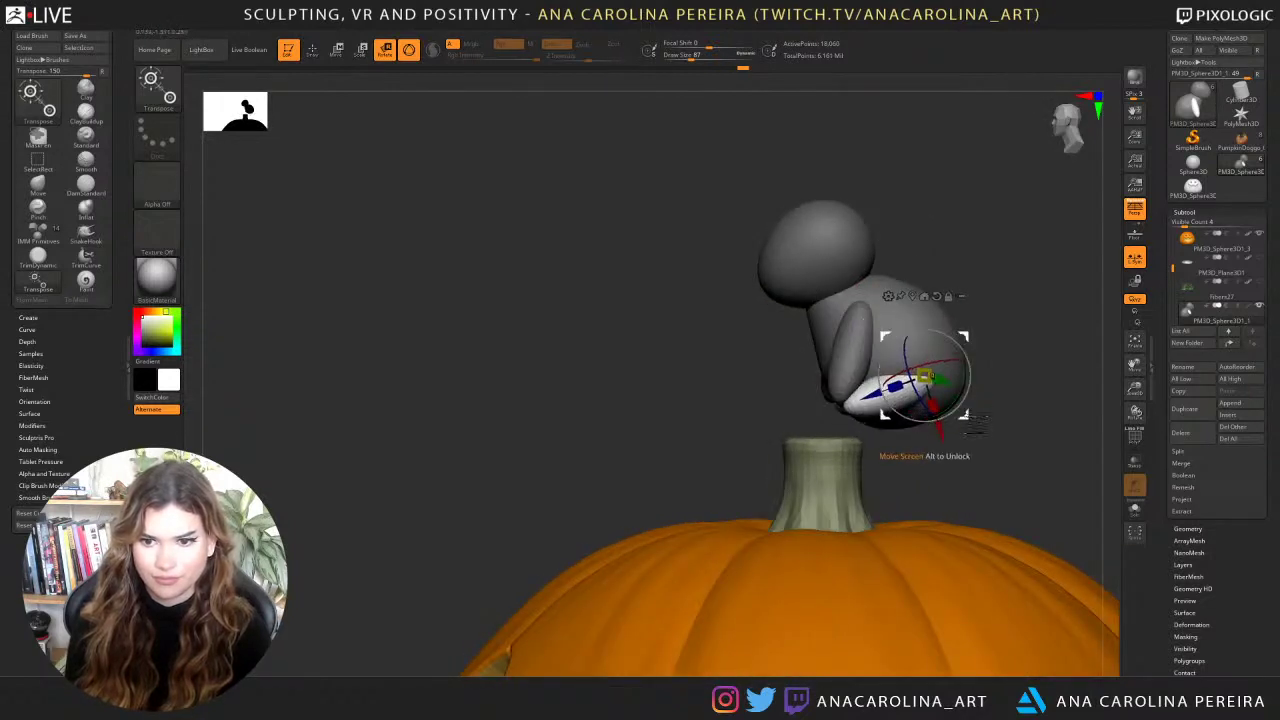
drag(980, 420, 1030, 450)
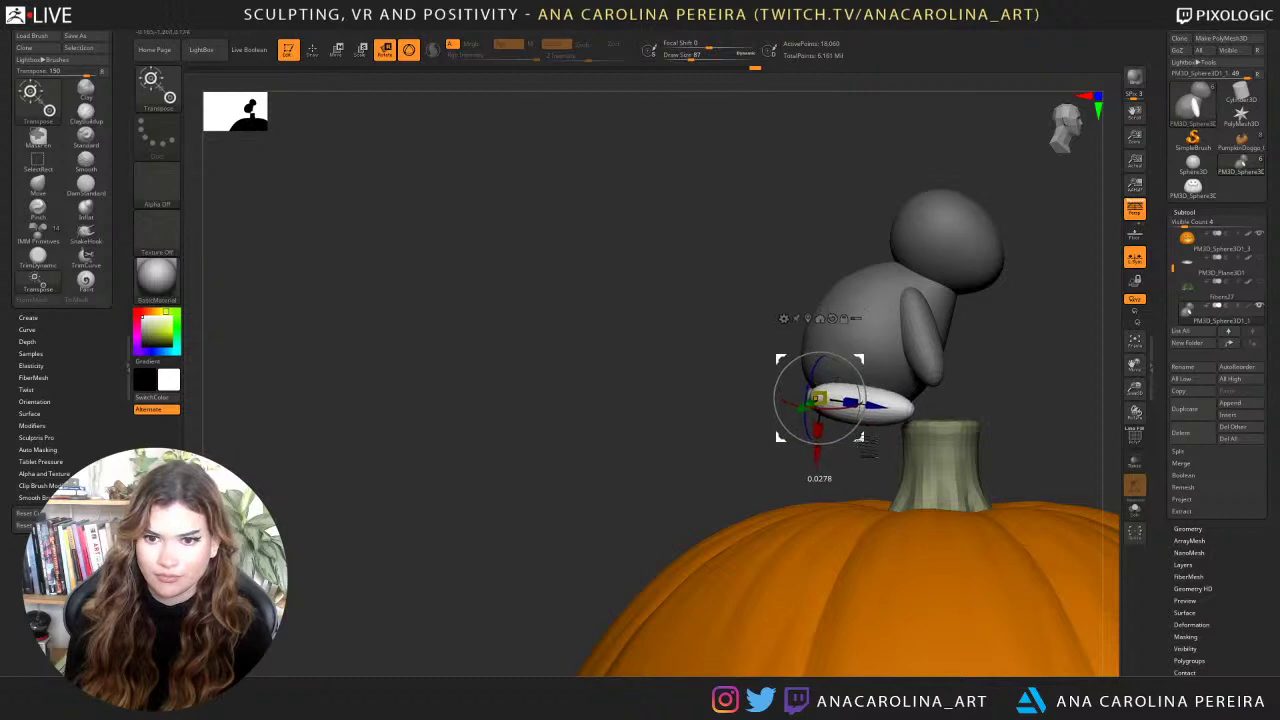
key(q)
Set the draw size to 46, isolate the feet and redo the mask so that only the feet stay unmasked.
key(space)
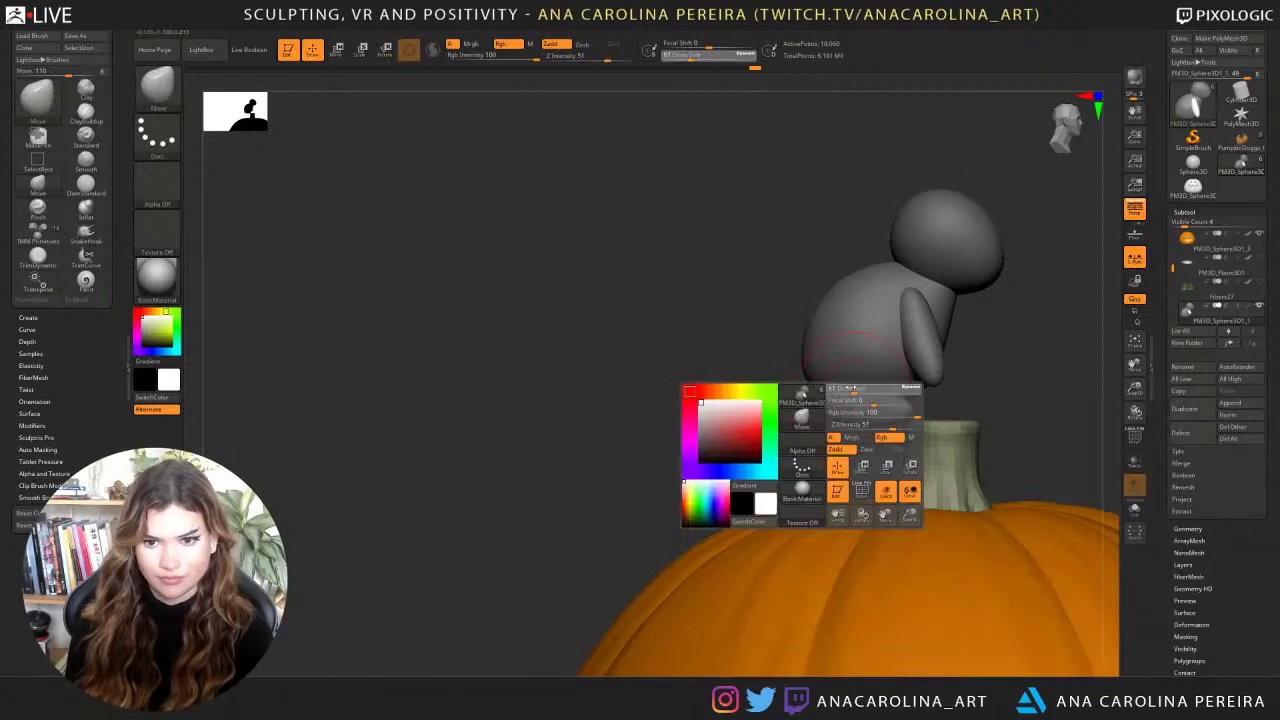
ctrl+drag(803, 457, 806, 448)
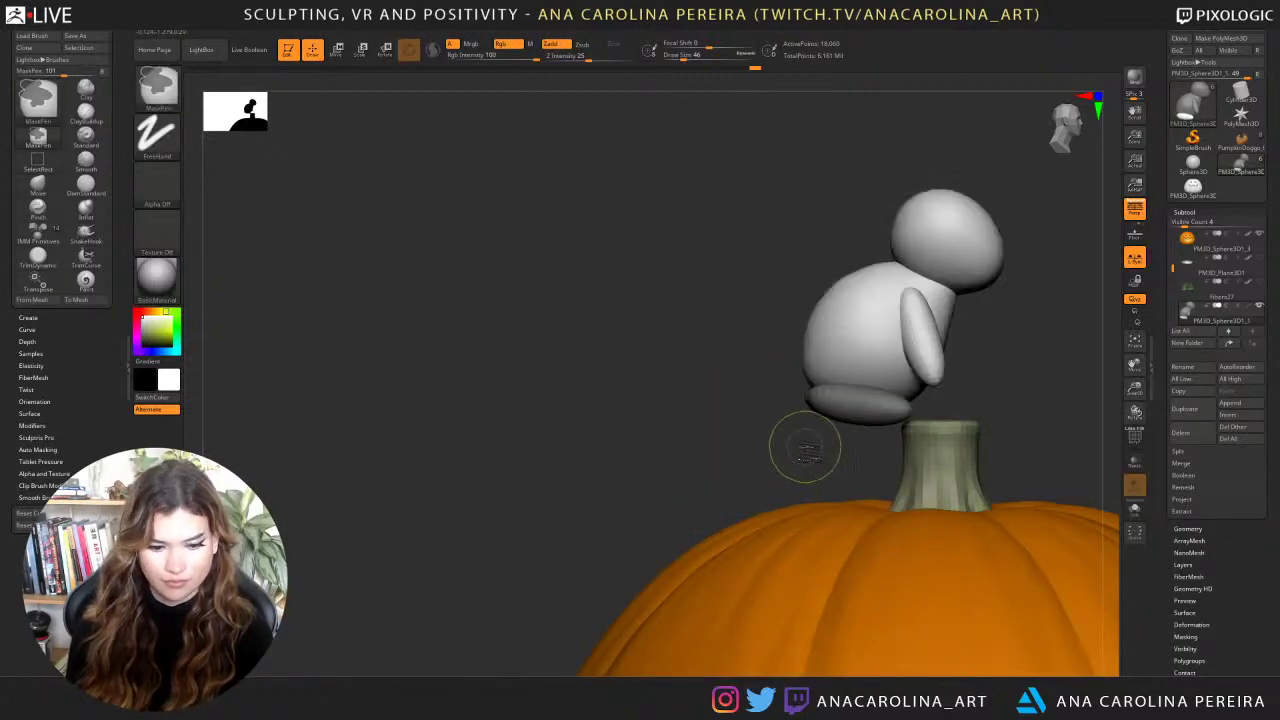
ctrl+shift+click(866, 404)
ctrl+drag(824, 332, 940, 477)
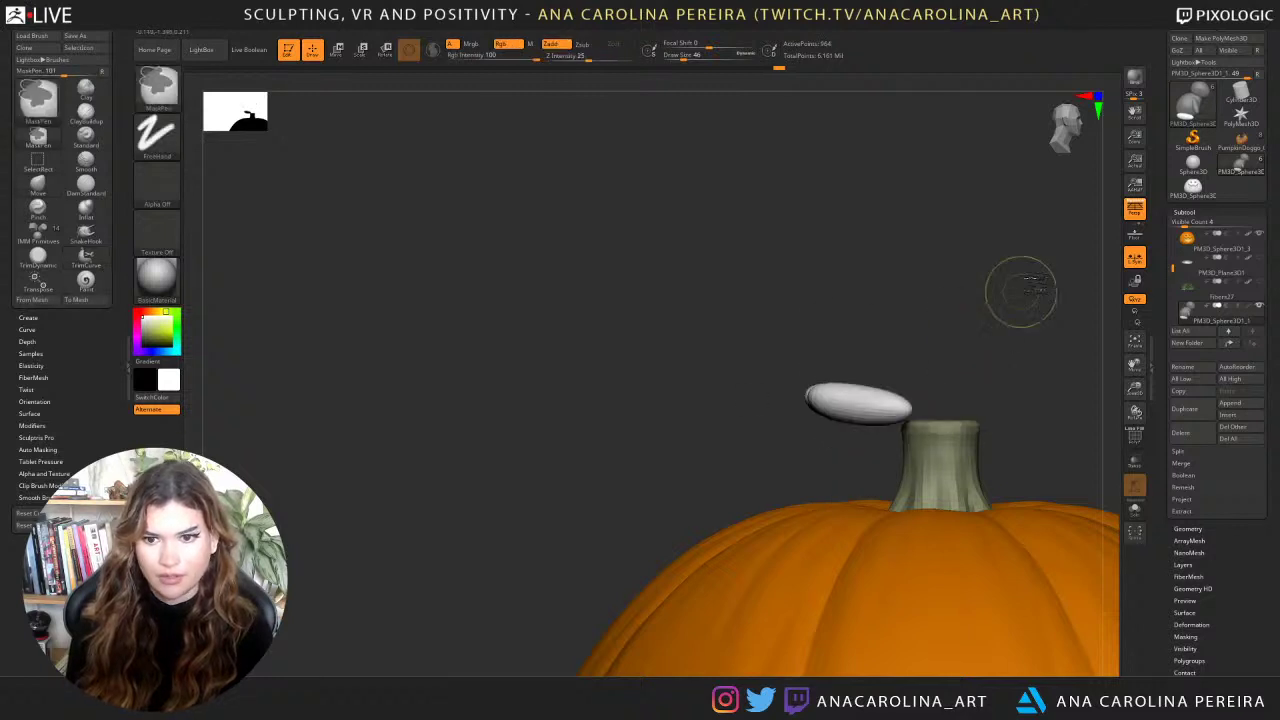
ctrl+drag(1034, 266, 790, 450)
ctrl+shift+click(998, 337)
ctrl+click(1018, 339)
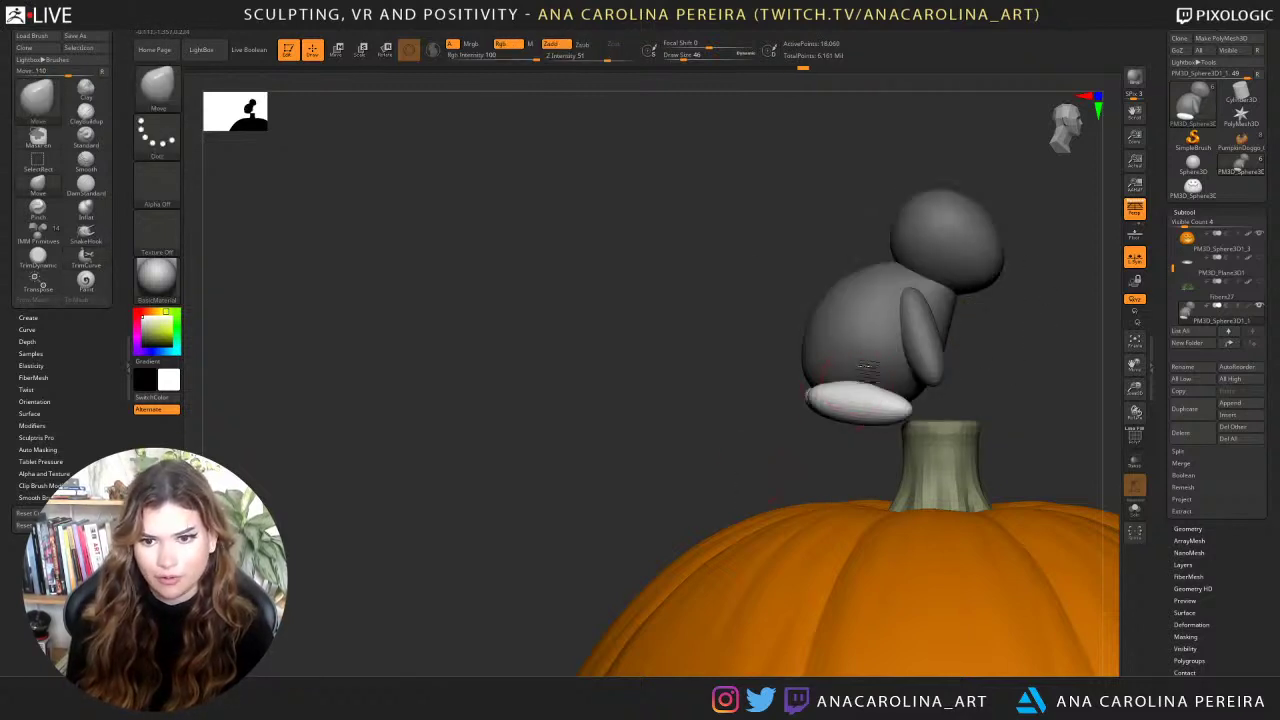
Try to reshape the feet beneath the body with the Move brush at draw size 74.
drag(983, 378, 760, 388)
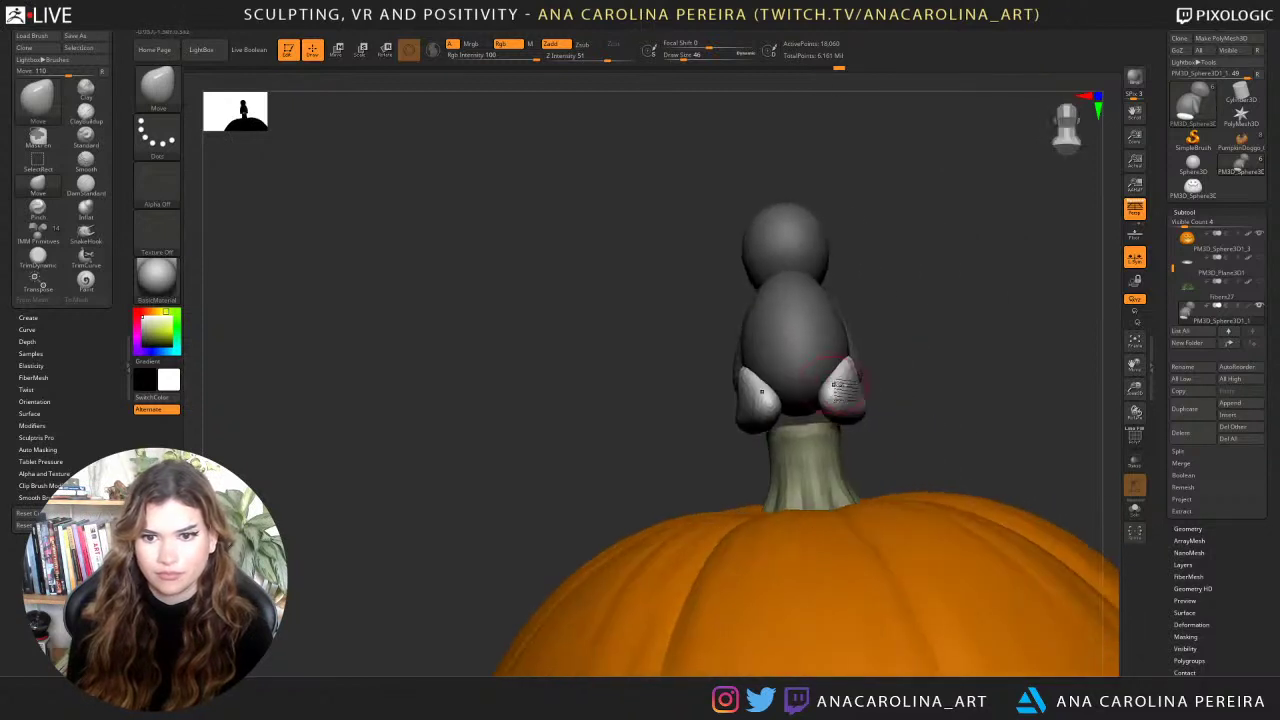
key(space)
click(903, 388)
drag(858, 424, 855, 400)
mouse_move(940, 400)
mouse_down()
mouse_move(832, 413)
mouse_move(806, 436)
mouse_move(868, 458)
mouse_move(915, 425)
mouse_move(908, 415)
mouse_up()
key(ctrl+z)
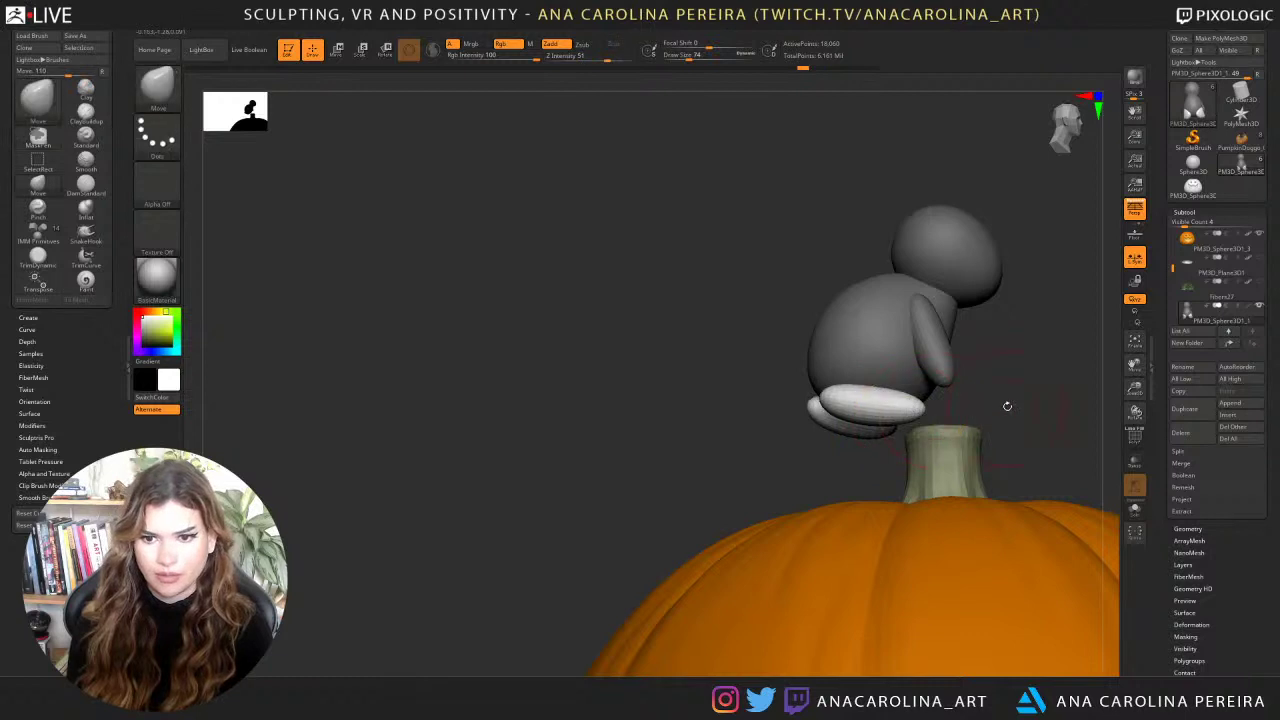
Reduce the draw size and flatten the undersides of the feet with the Move brush.
mouse_move(1006, 406)
mouse_down()
mouse_move(1004, 424)
mouse_move(937, 399)
mouse_up()
key(space)
click(921, 402)
key(space)
click(912, 412)
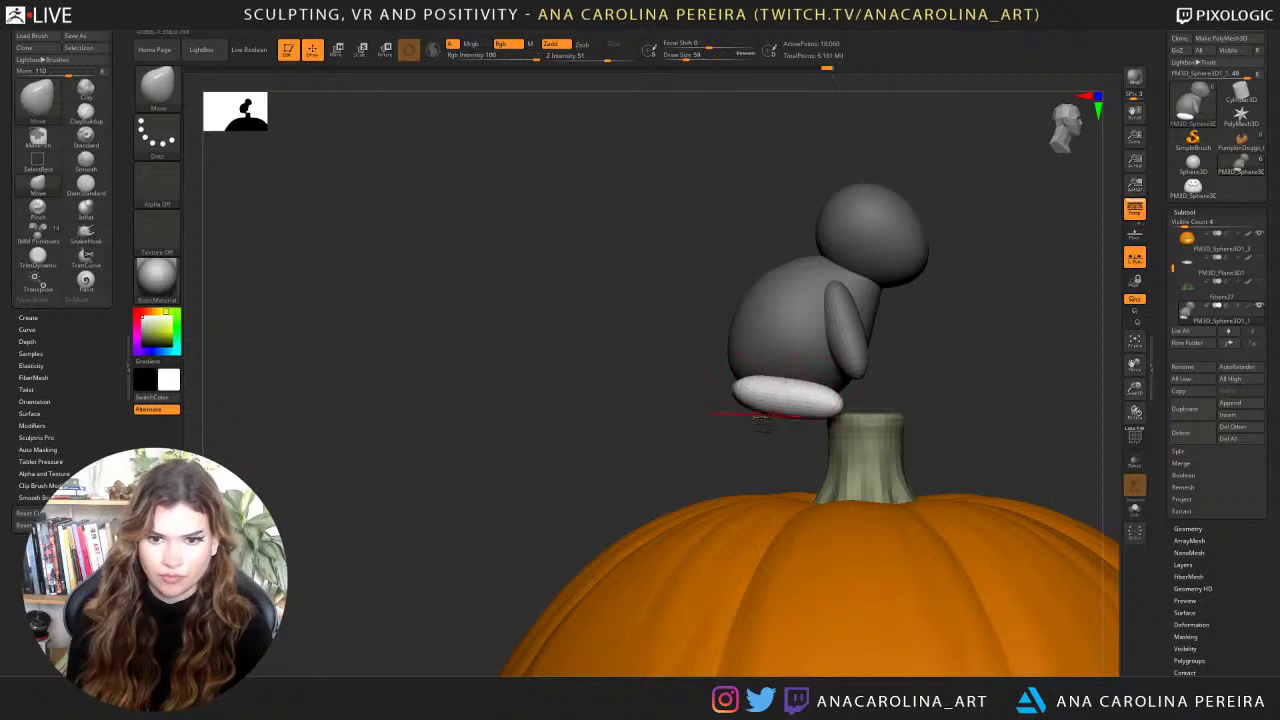
drag(756, 432, 752, 416)
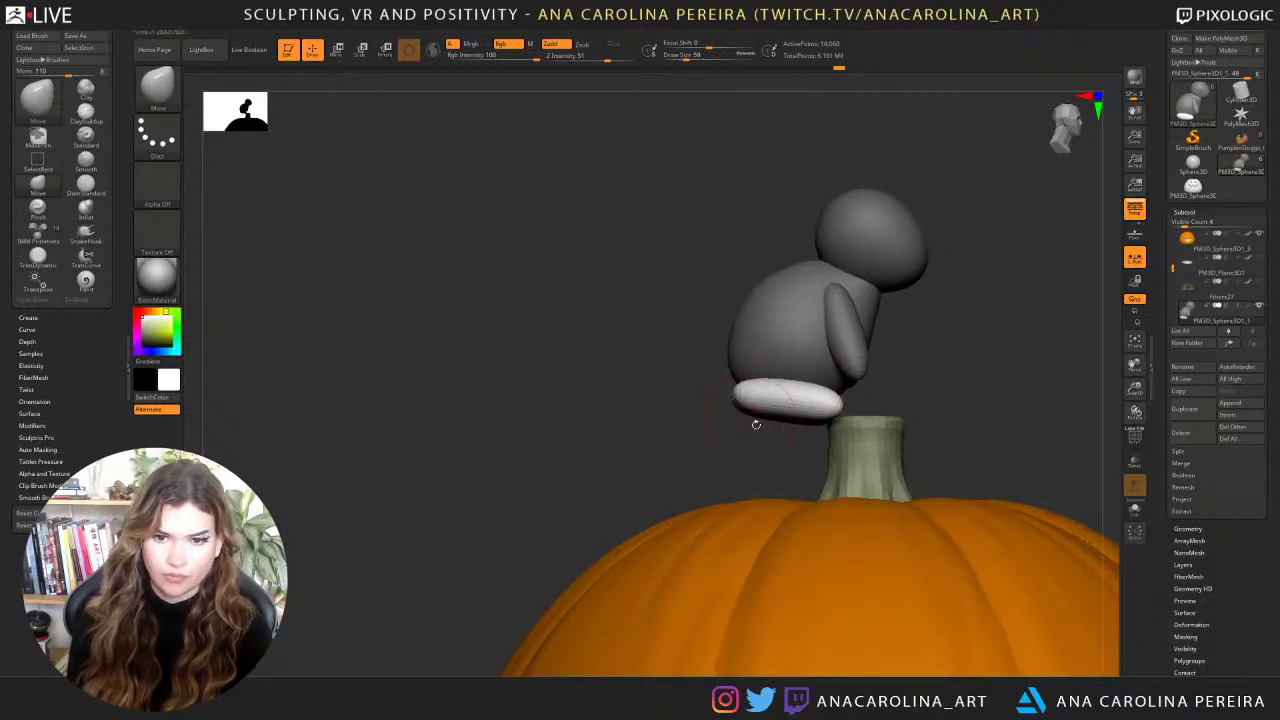
Duplicate the feet and angle the copies upright against the rear sides of the body as haunches.
key(w)
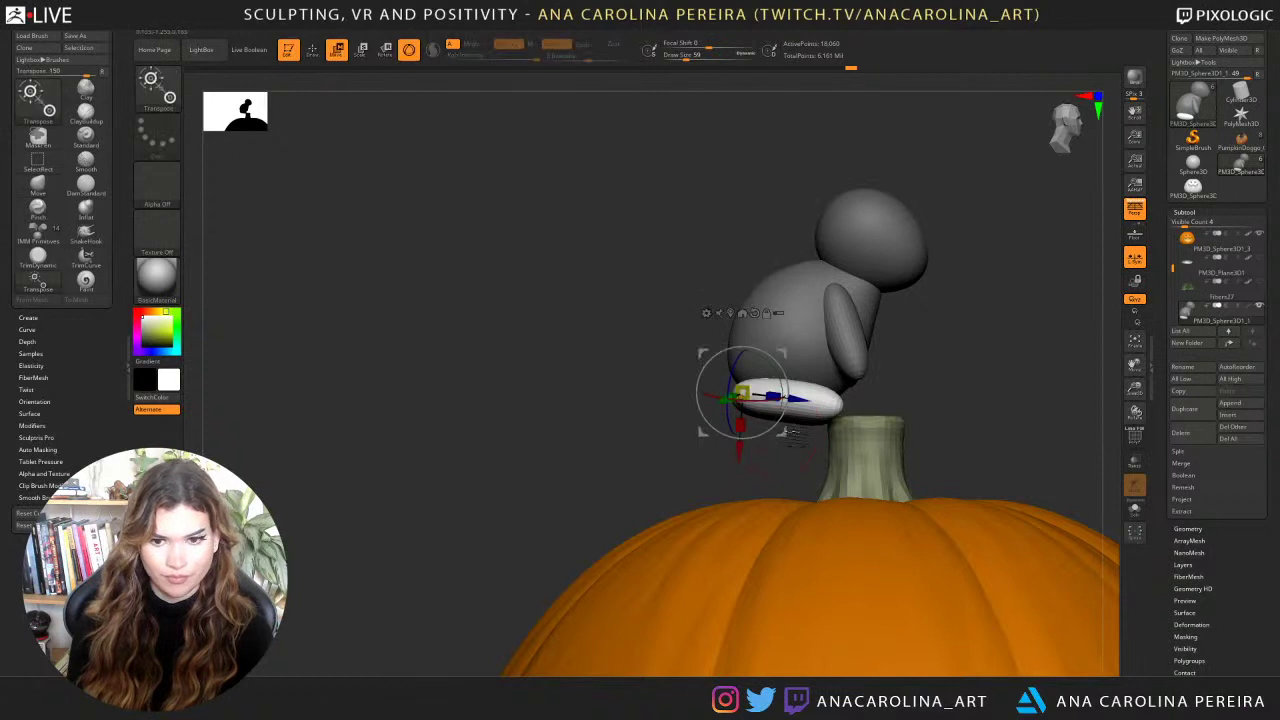
ctrl+drag(785, 433, 799, 397)
ctrl+click(774, 466)
ctrl+drag(774, 466, 790, 482)
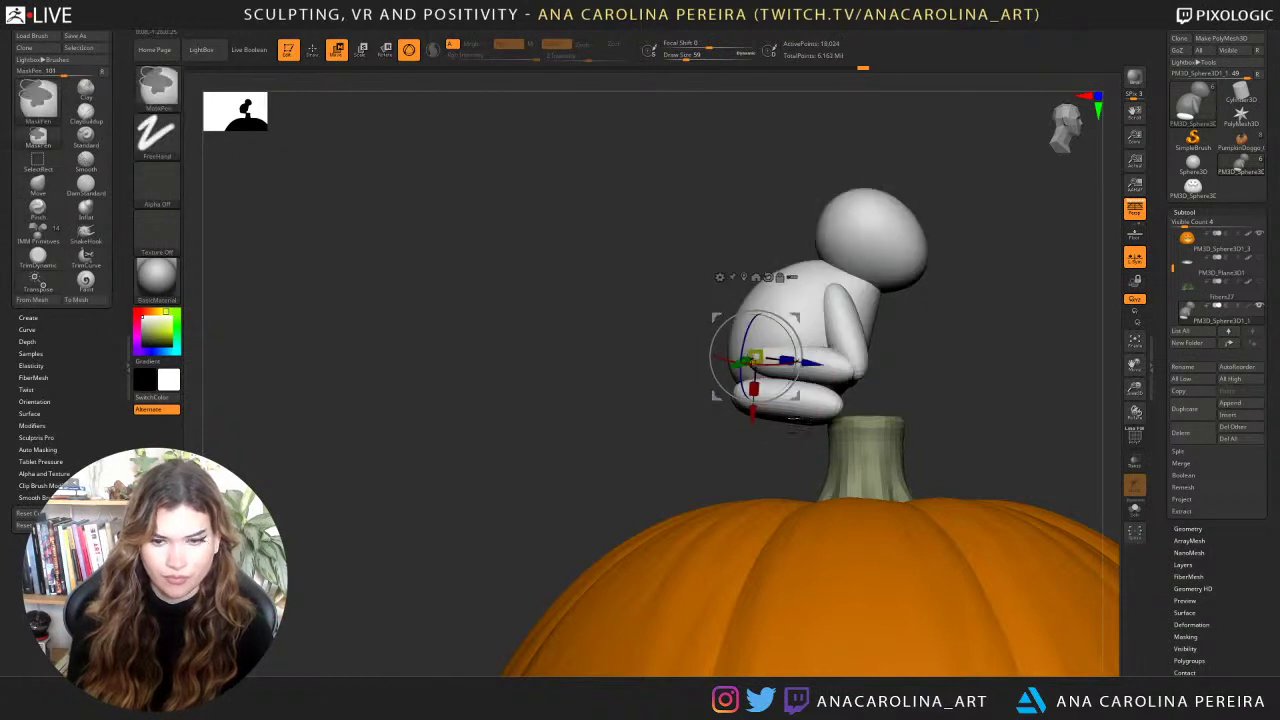
ctrl+click(832, 372)
drag(914, 404, 857, 353)
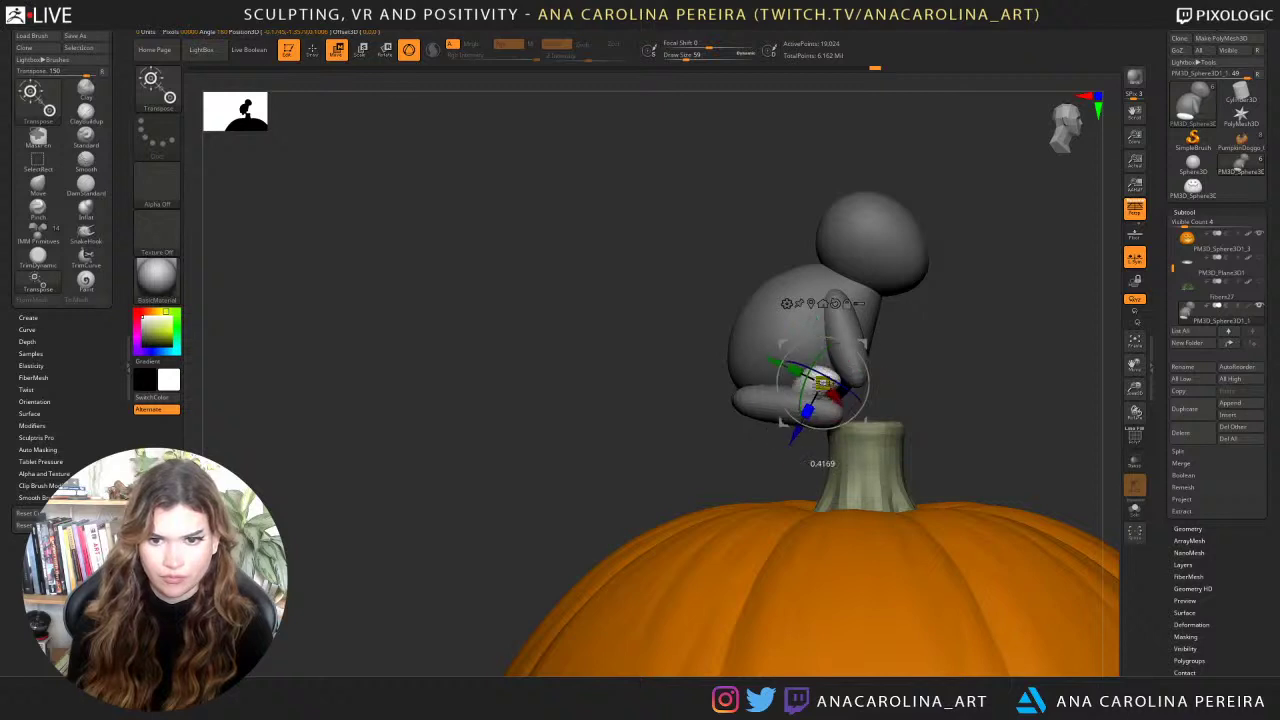
drag(866, 424, 821, 403)
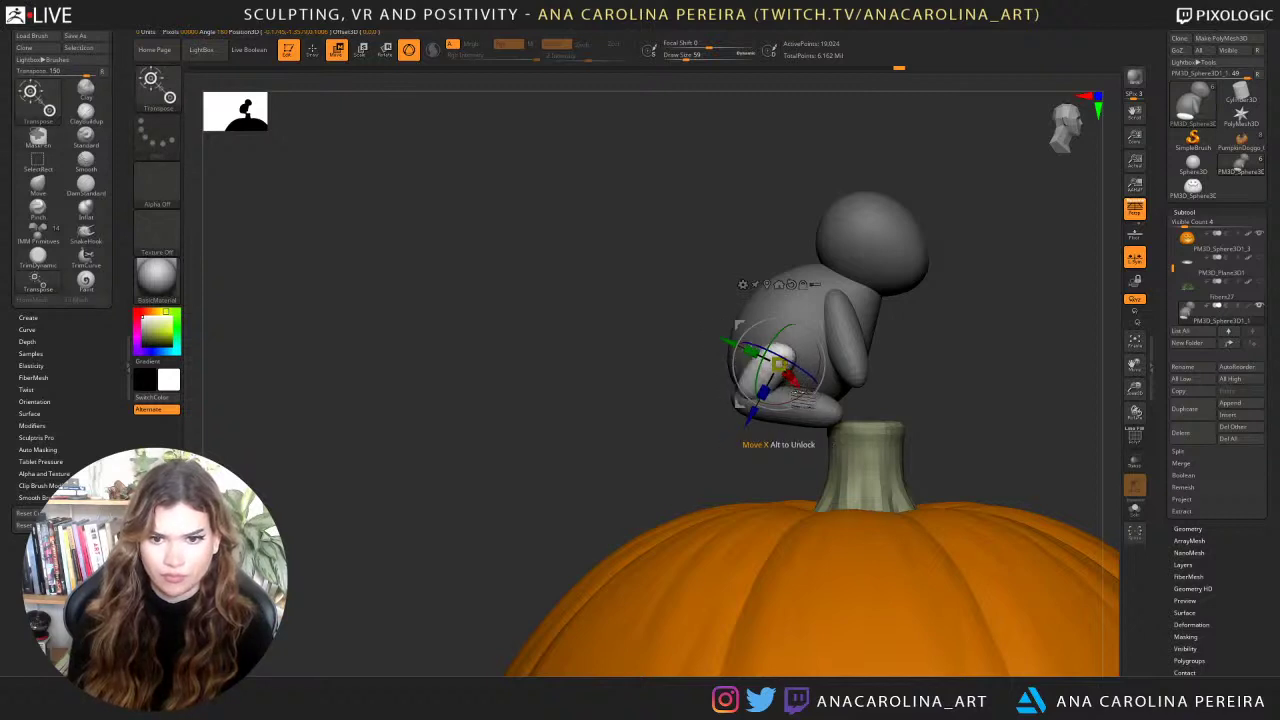
Widen the haunches into large rounded forms above the heels with the Move brush.
key(b)
key(m)
key(v)
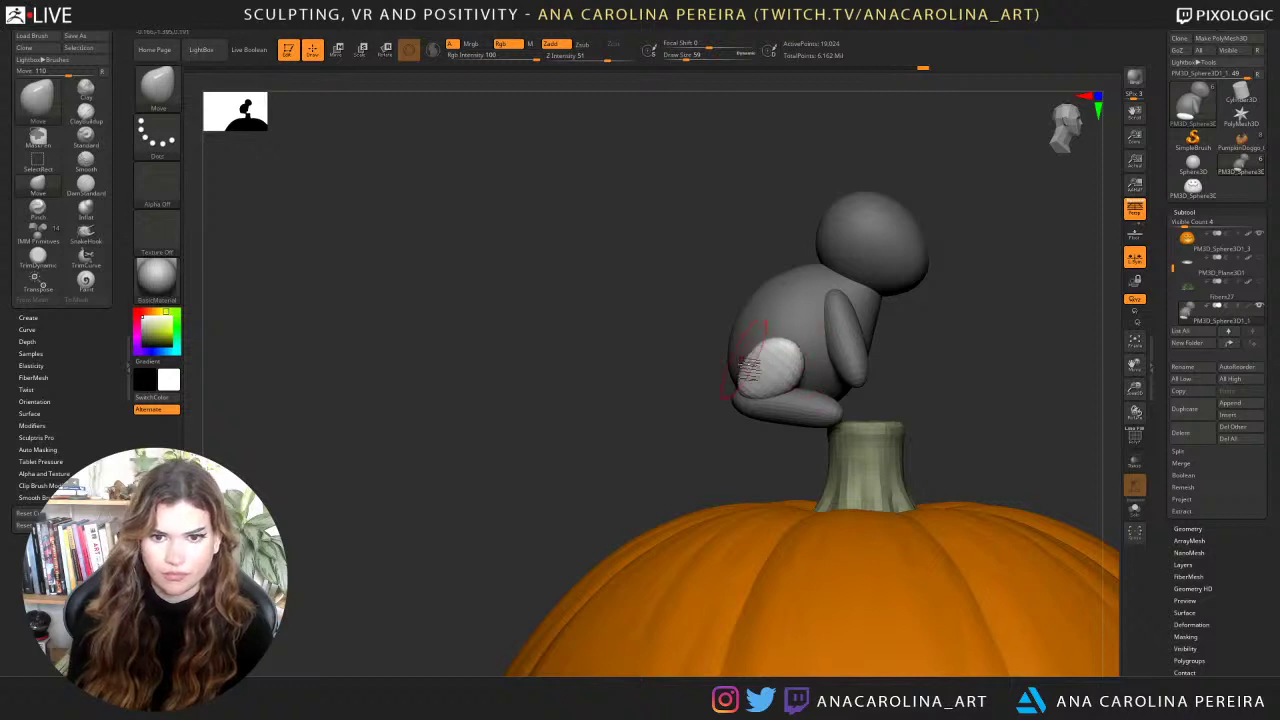
mouse_move(753, 456)
mouse_down()
mouse_move(738, 467)
mouse_move(804, 346)
mouse_up()
mouse_move(744, 377)
mouse_down()
mouse_move(795, 378)
mouse_move(763, 348)
mouse_up()
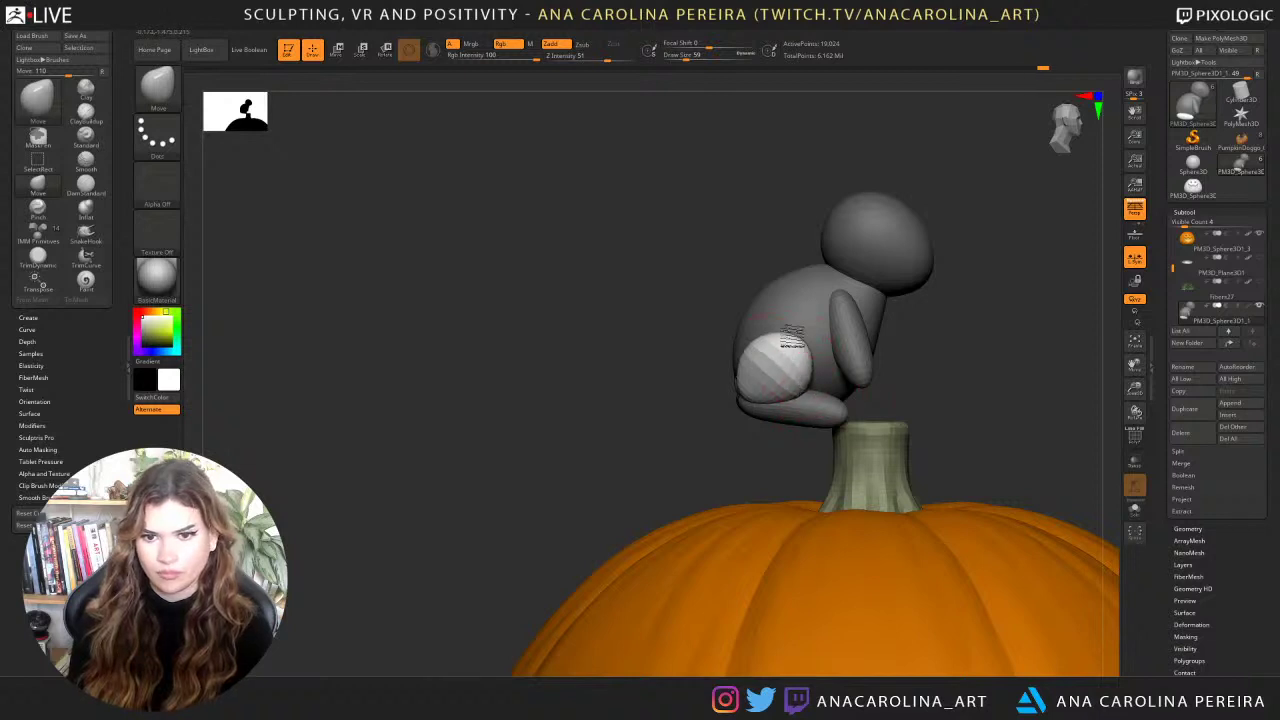
mouse_move(732, 448)
mouse_down()
mouse_move(889, 406)
mouse_move(855, 393)
mouse_up()
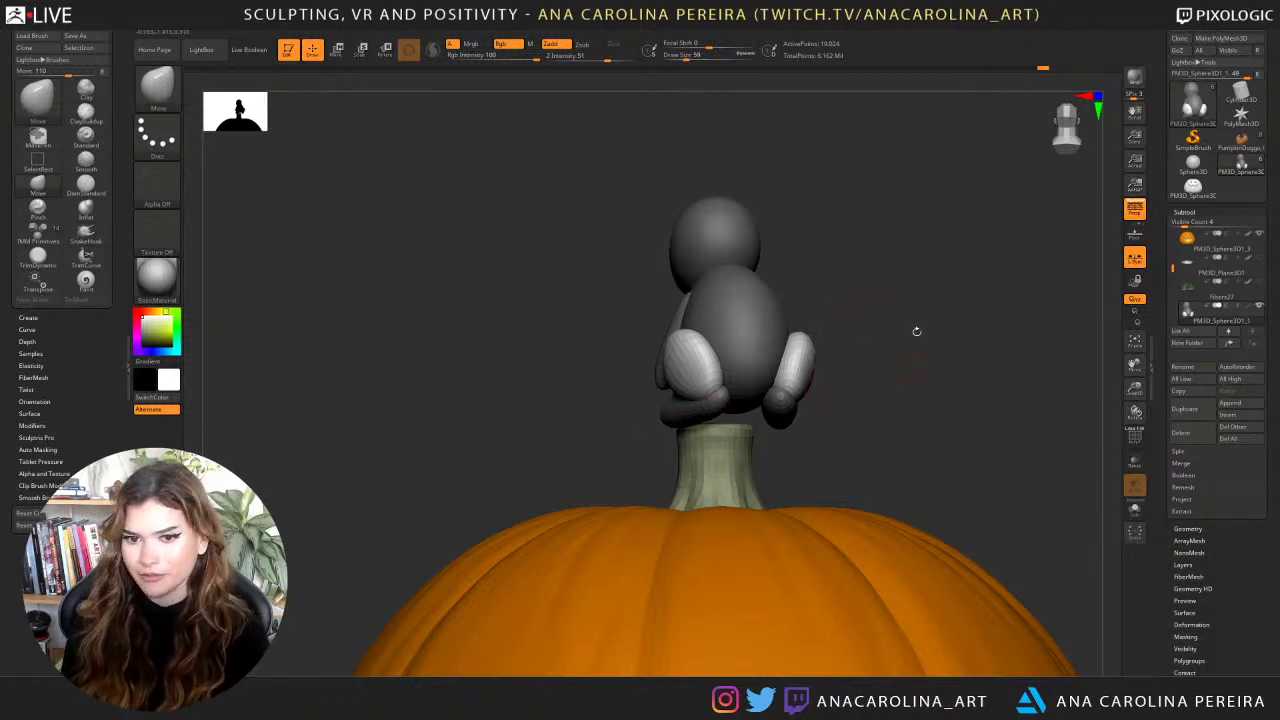
drag(917, 331, 1031, 314)
drag(945, 290, 905, 293)
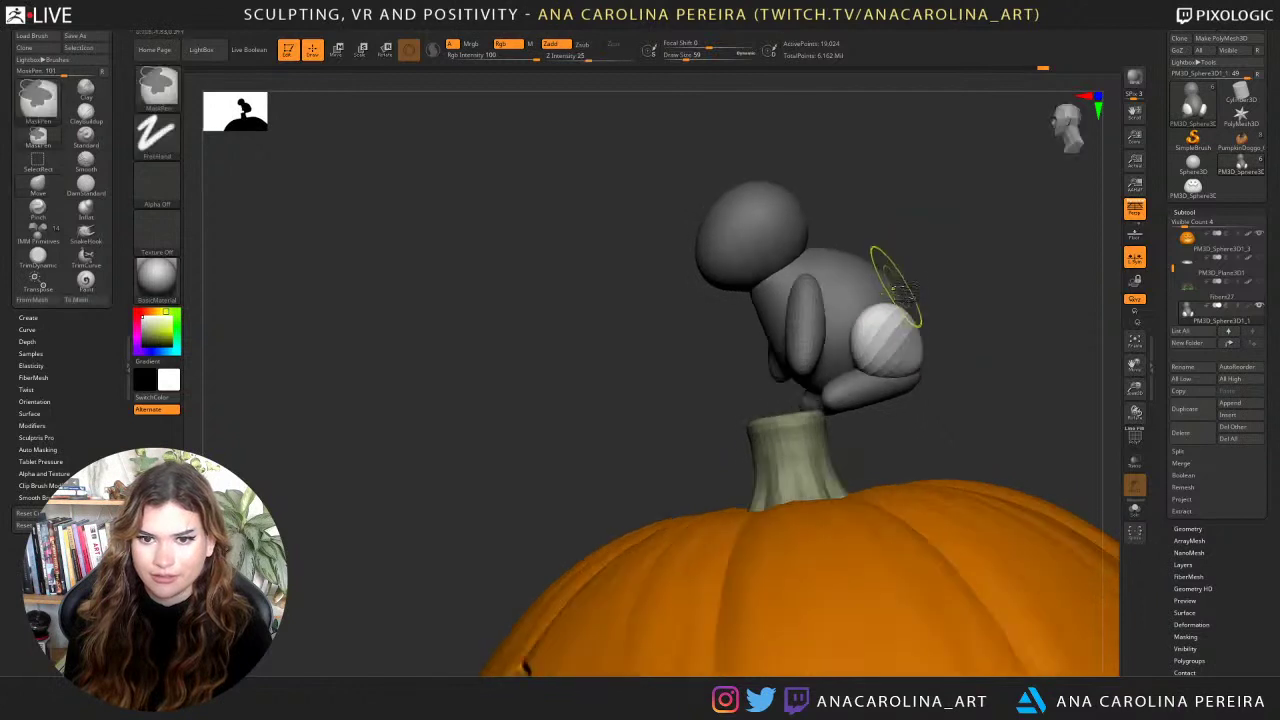
mouse_move(940, 340)
mouse_down()
mouse_move(862, 345)
mouse_move(937, 362)
mouse_up()
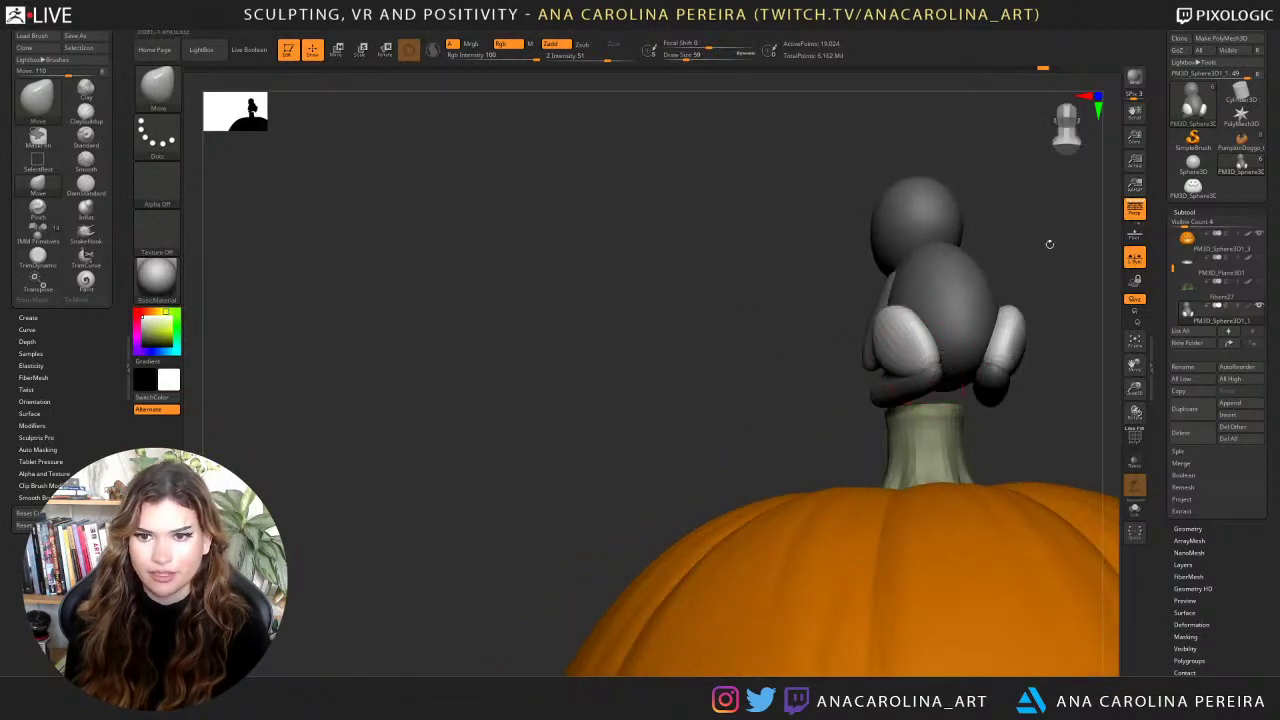
Duplicate the limb shapes and place the copies upright on top of the head as a pair of long ears.
drag(1049, 244, 950, 312)
ctrl+click(857, 377)
ctrl+click(857, 377)
ctrl+drag(984, 321, 957, 352)
key(w)
ctrl+click(862, 388)
ctrl+drag(899, 424, 1003, 278)
mouse_move(917, 230)
mouse_down()
mouse_move(896, 258)
mouse_move(930, 237)
mouse_move(930, 252)
mouse_move(905, 249)
mouse_move(945, 228)
mouse_move(858, 243)
mouse_move(898, 215)
mouse_move(858, 218)
mouse_up()
Carve the inner hollows of the ears with ClayBuildup at draw size 44 and smooth them.
key(b)
key(c)
key(b)
key(space)
drag(928, 251, 952, 250)
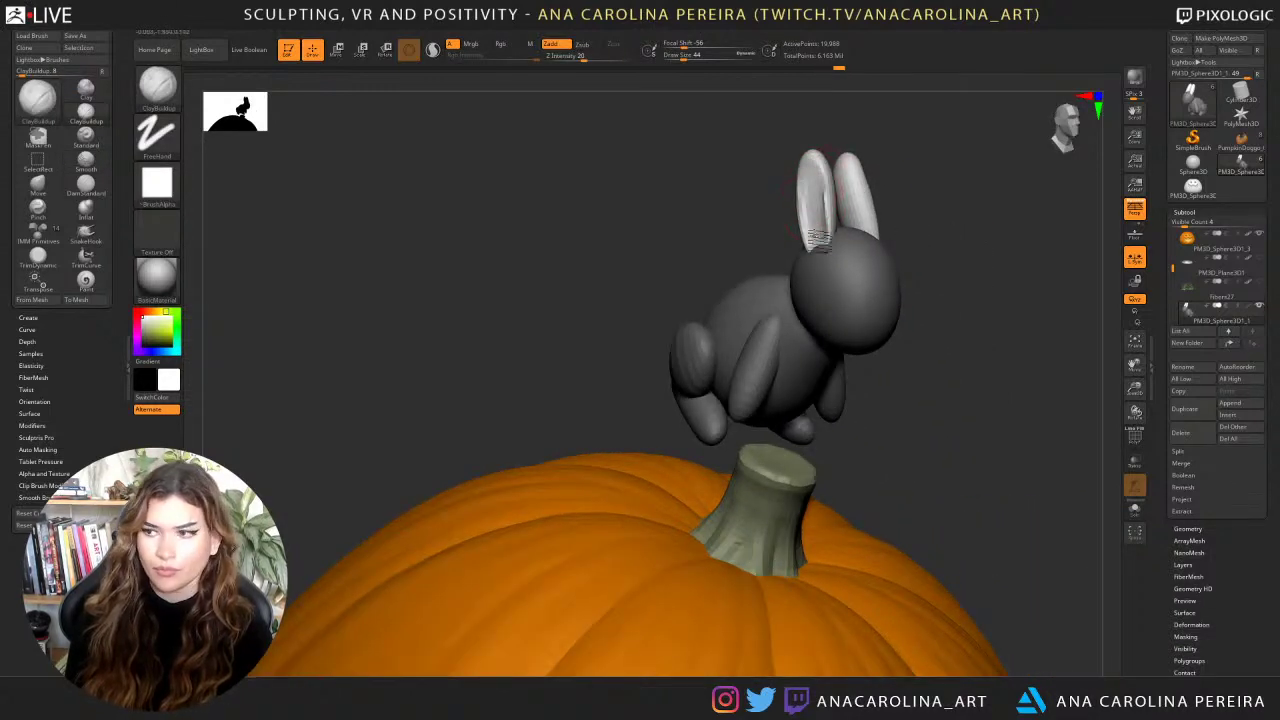
key(shift)
drag(889, 175, 850, 135)
mouse_move(921, 212)
mouse_down()
mouse_move(818, 265)
mouse_move(797, 261)
mouse_up()
Clear the mask on the rabbit and smooth the face at draw size 104.
alt+click(829, 329)
key(space)
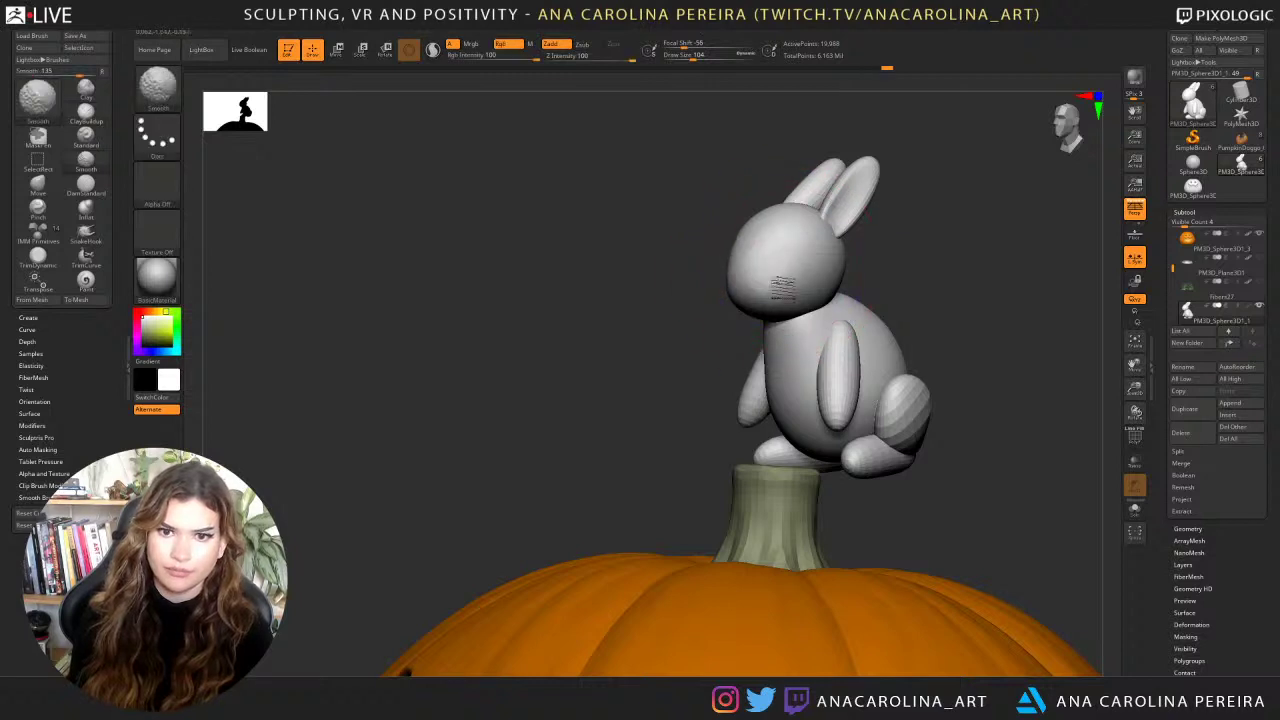
mouse_move(923, 289)
mouse_down()
mouse_move(850, 293)
mouse_move(757, 258)
mouse_up()
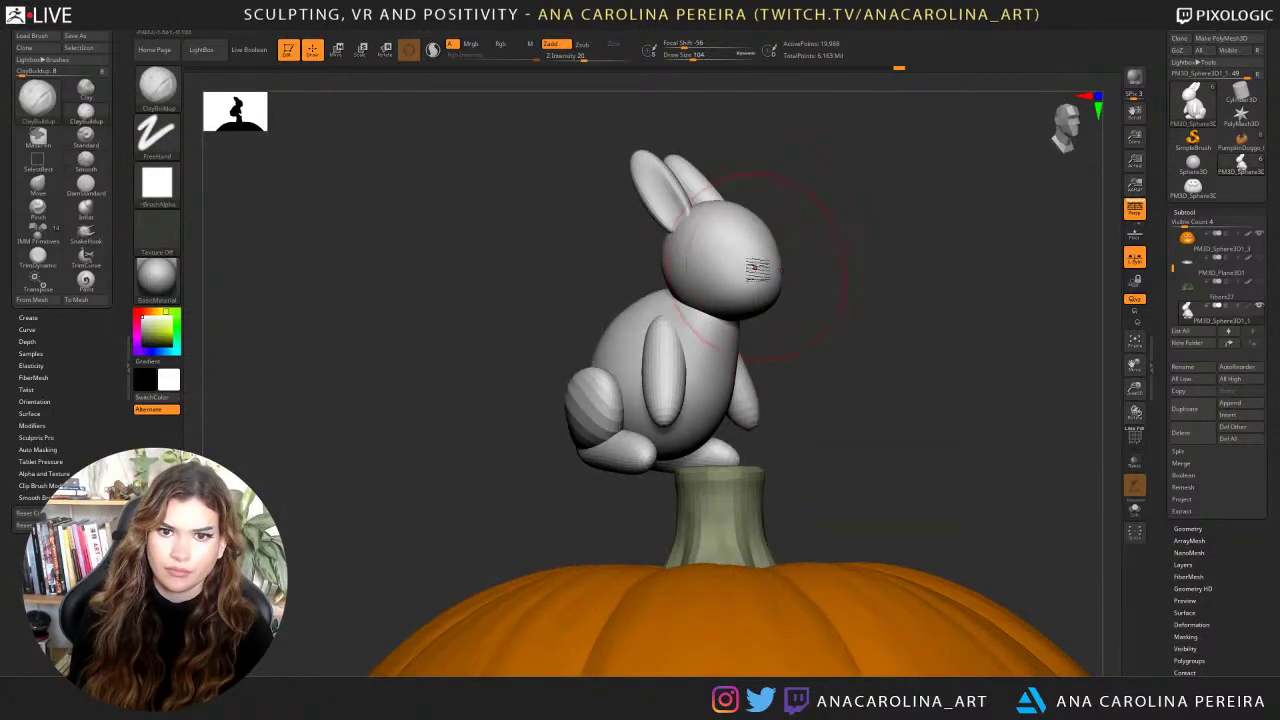
key(shift)
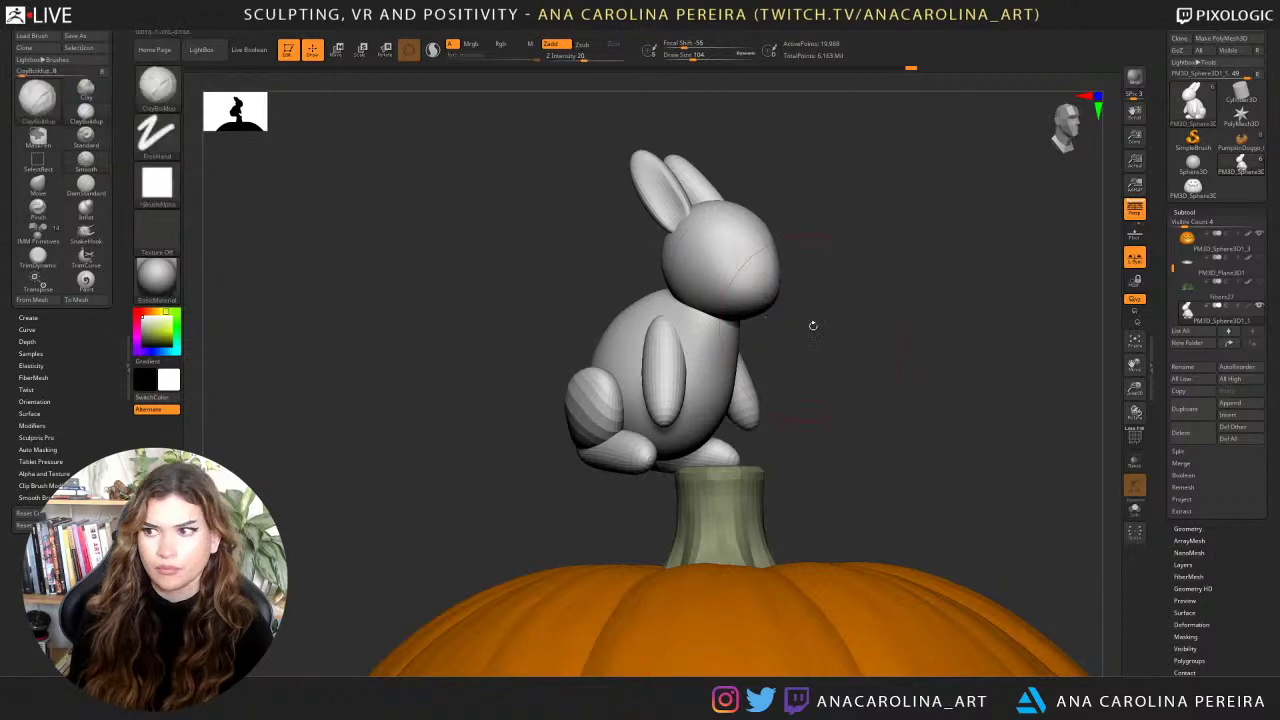
mouse_move(811, 326)
mouse_down()
mouse_move(749, 334)
mouse_move(792, 317)
mouse_up()
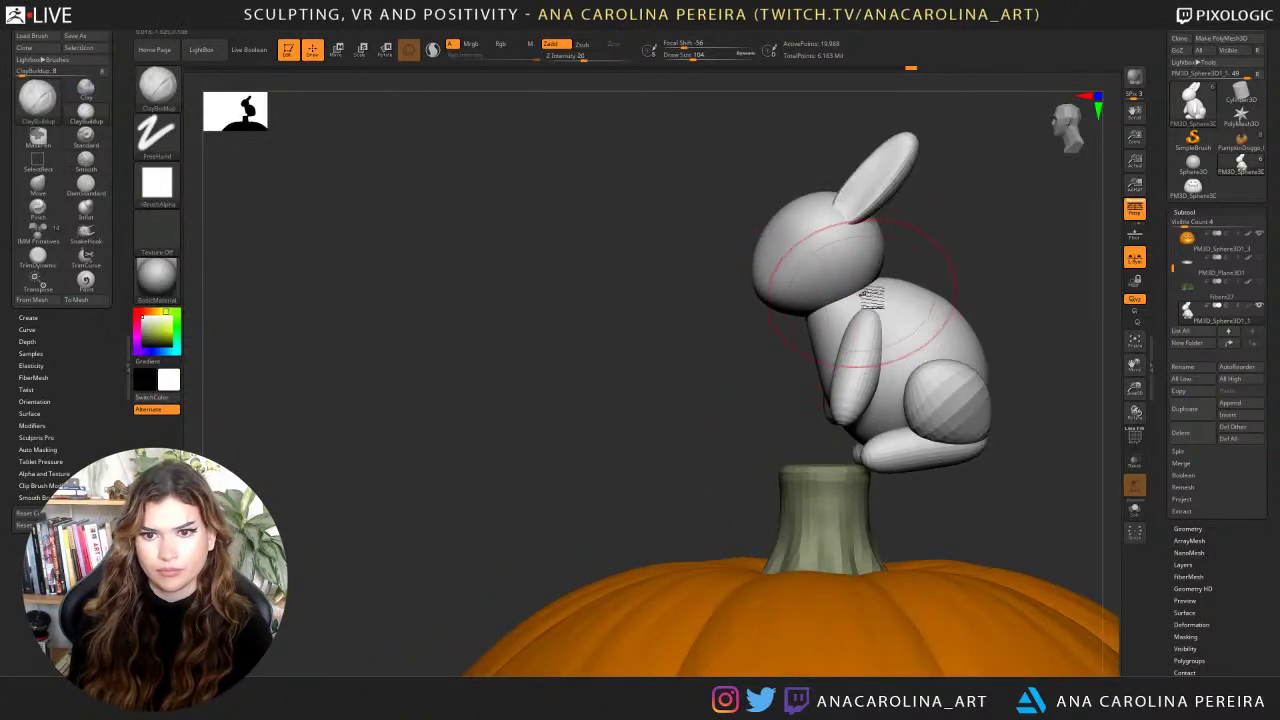
Build up the neck with ClayBuildup at draw size 54 to blend the head into the body.
key(space)
drag(898, 285, 885, 286)
mouse_move(921, 275)
mouse_down()
mouse_move(822, 305)
mouse_move(914, 274)
mouse_up()
drag(960, 265, 915, 330)
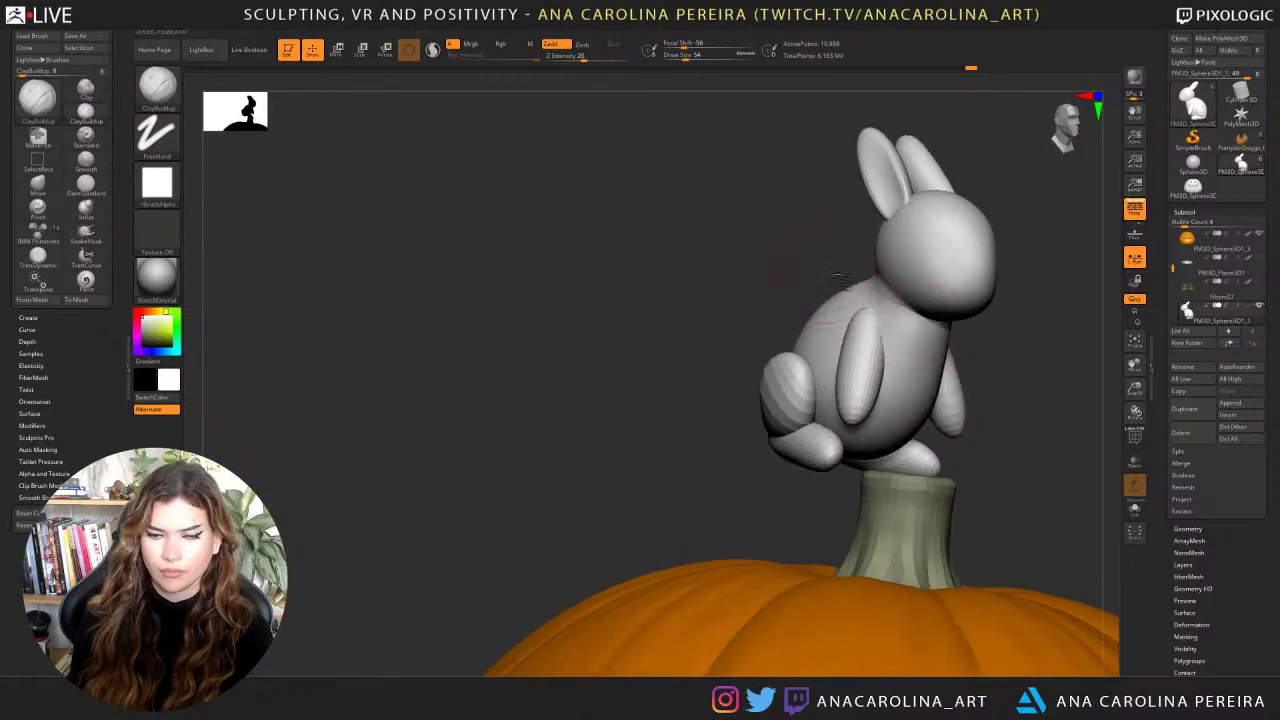
drag(793, 279, 852, 302)
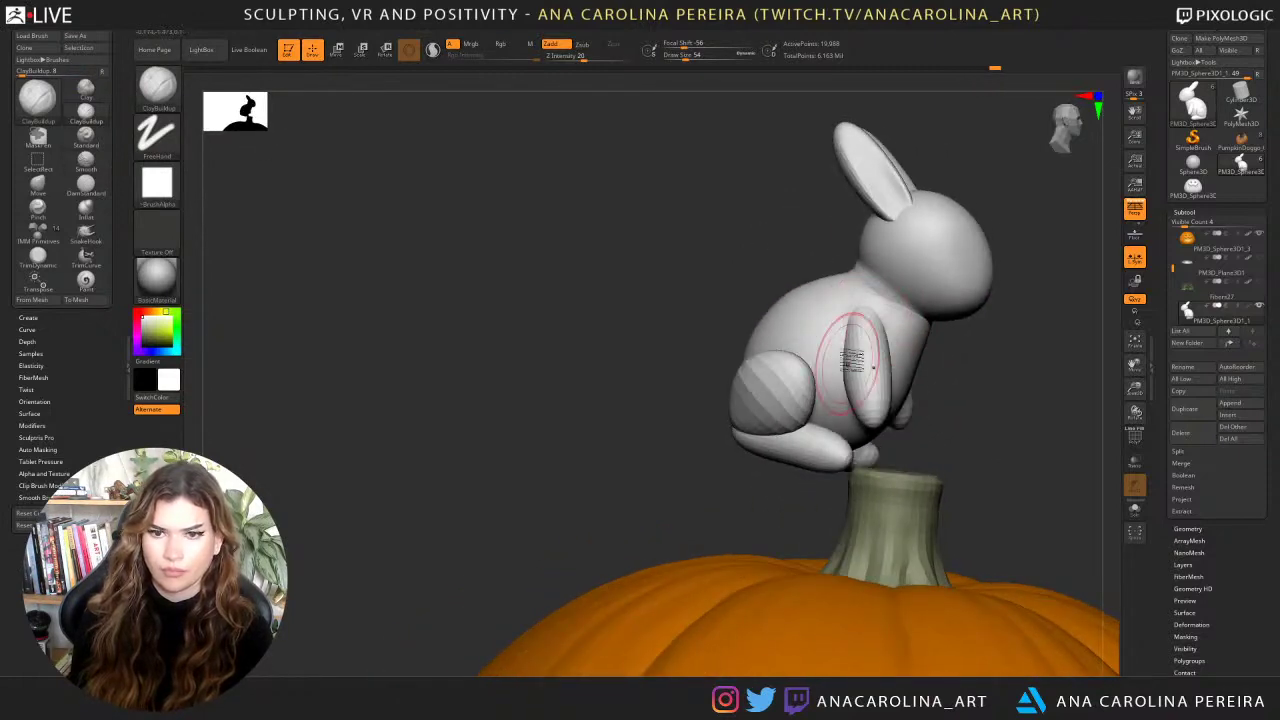
Build up and smooth the transition between the arms, haunches and lower back of the rabbit.
drag(851, 371, 814, 403)
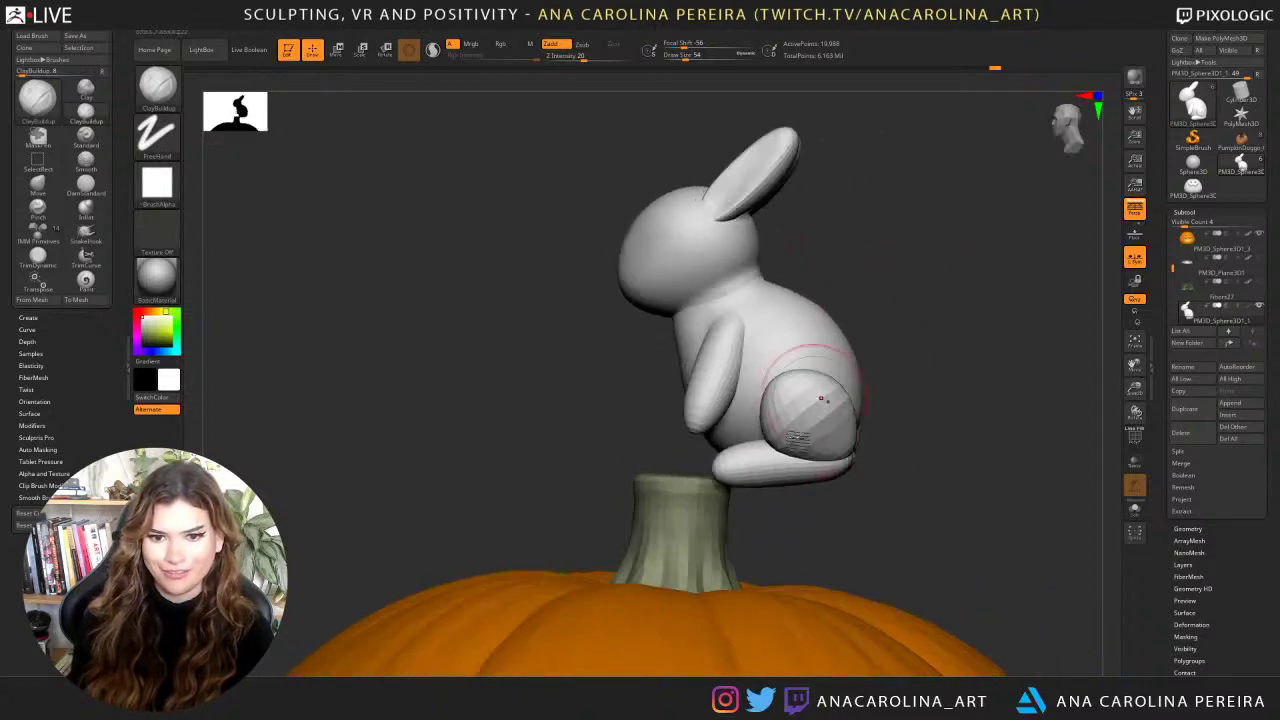
drag(856, 460, 845, 380)
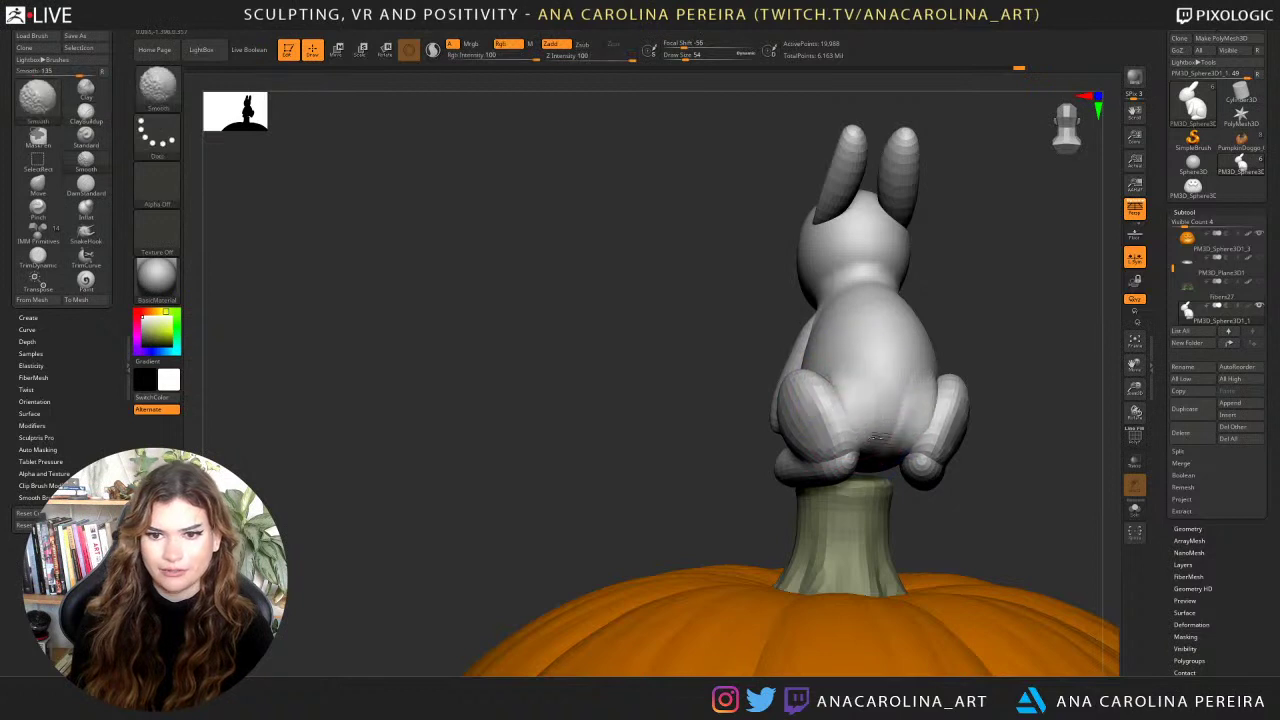
shift+drag(971, 343, 888, 435)
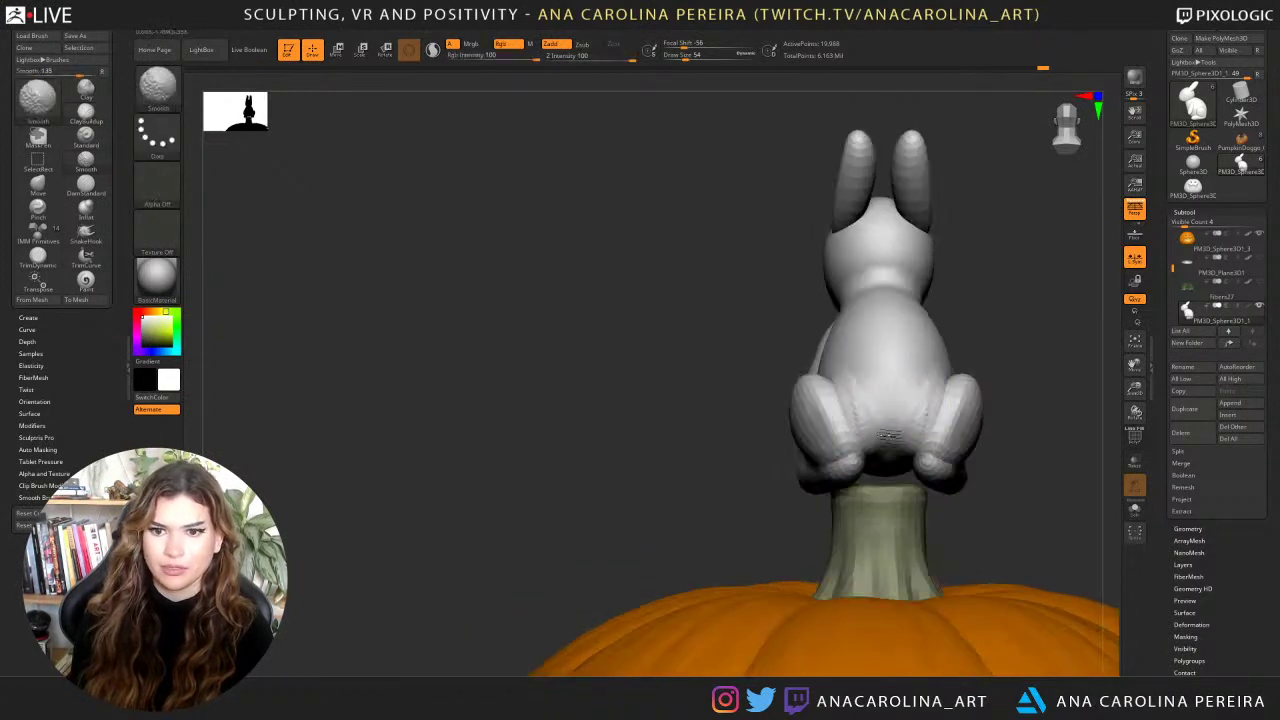
mouse_move(990, 335)
mouse_down()
mouse_move(991, 294)
mouse_move(939, 397)
mouse_up()
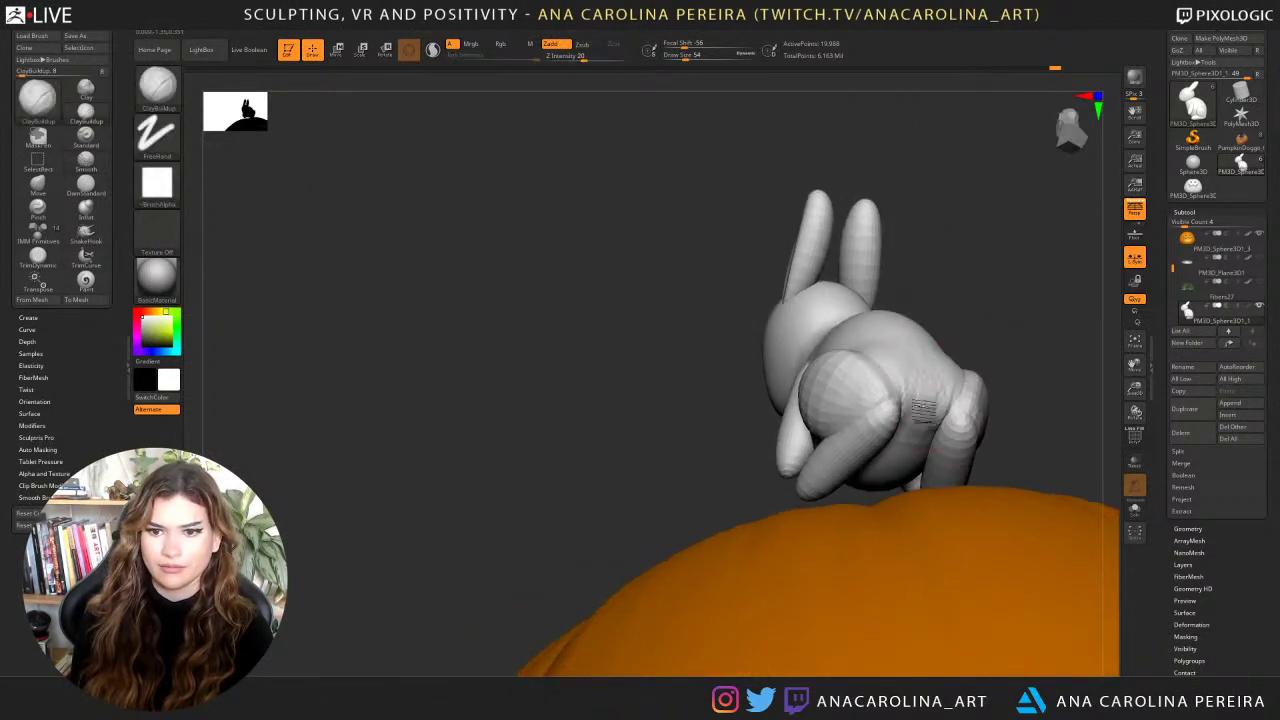
drag(1040, 370, 1036, 241)
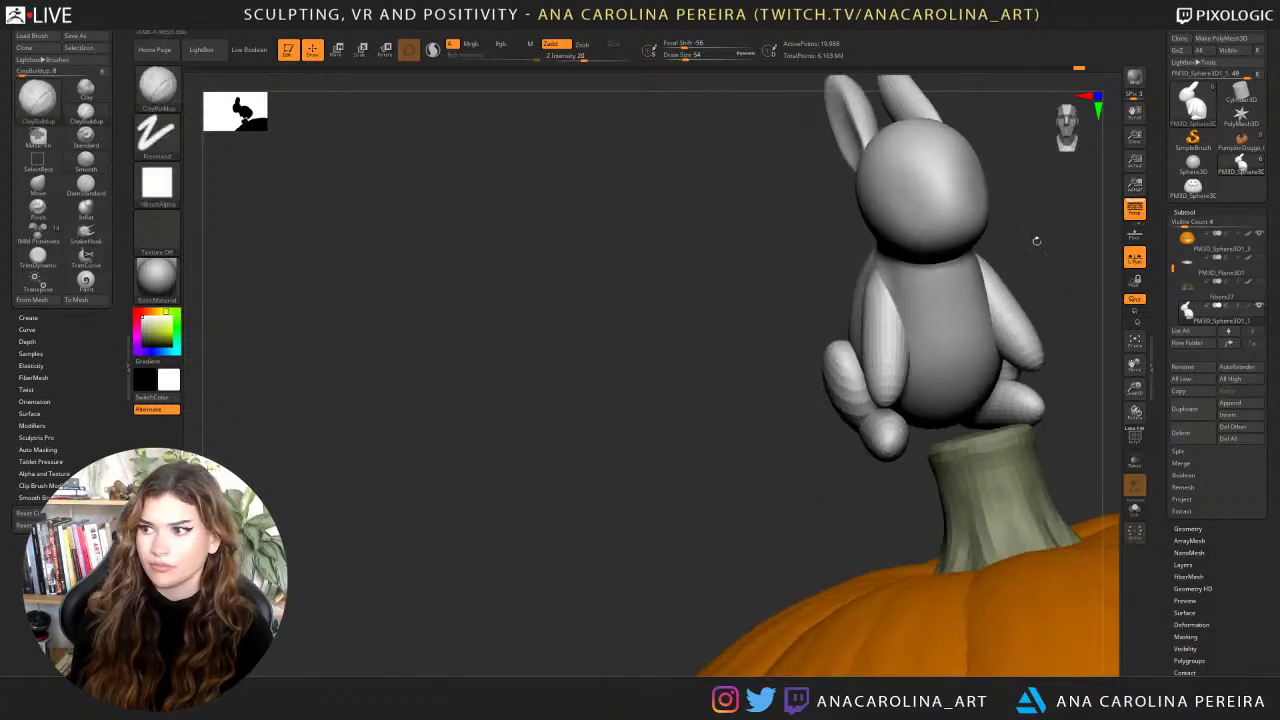
Examine the rabbit's proportions and pose on the stem against the whole carved pumpkin.
drag(771, 323, 768, 360)
key(b)
key(m)
key(v)
key(b)
key(m)
key(v)
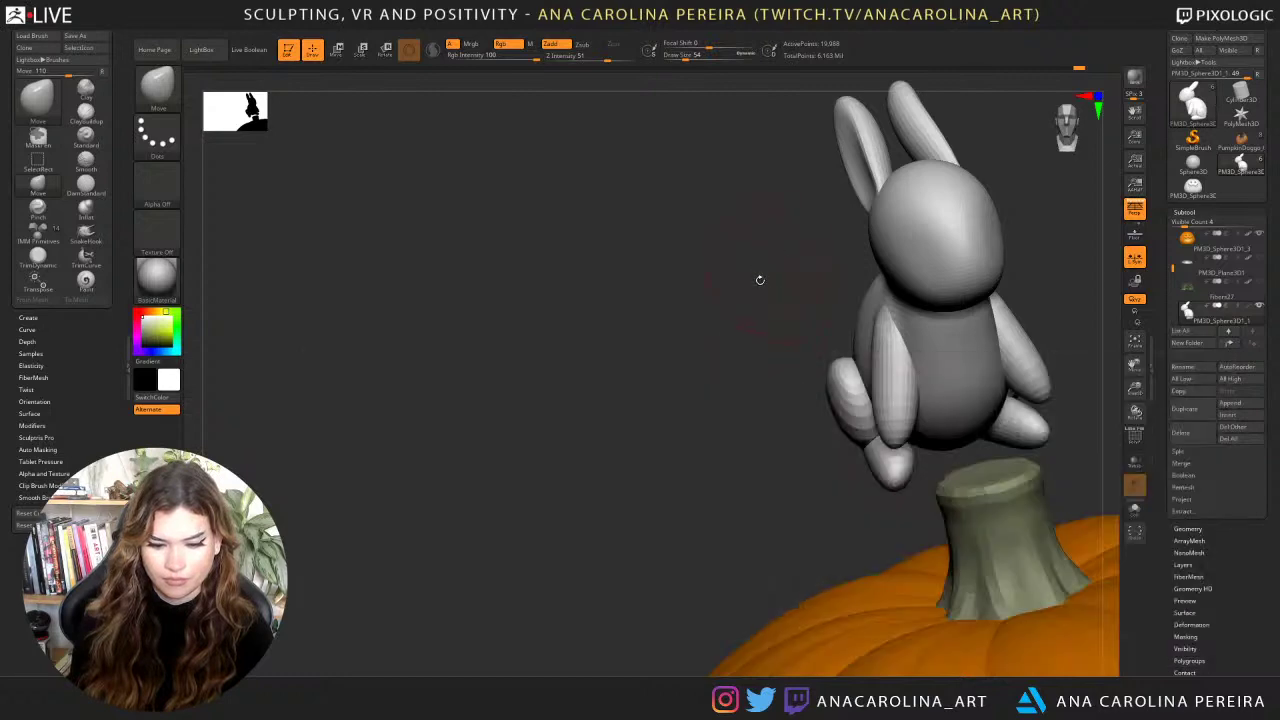
key(b)
key(c)
key(b)
mouse_move(743, 317)
mouse_down()
mouse_move(769, 389)
mouse_move(903, 412)
mouse_move(912, 445)
mouse_move(936, 430)
mouse_move(840, 287)
mouse_move(900, 340)
mouse_move(977, 363)
mouse_move(942, 237)
mouse_move(929, 277)
mouse_move(949, 257)
mouse_move(940, 340)
mouse_up()
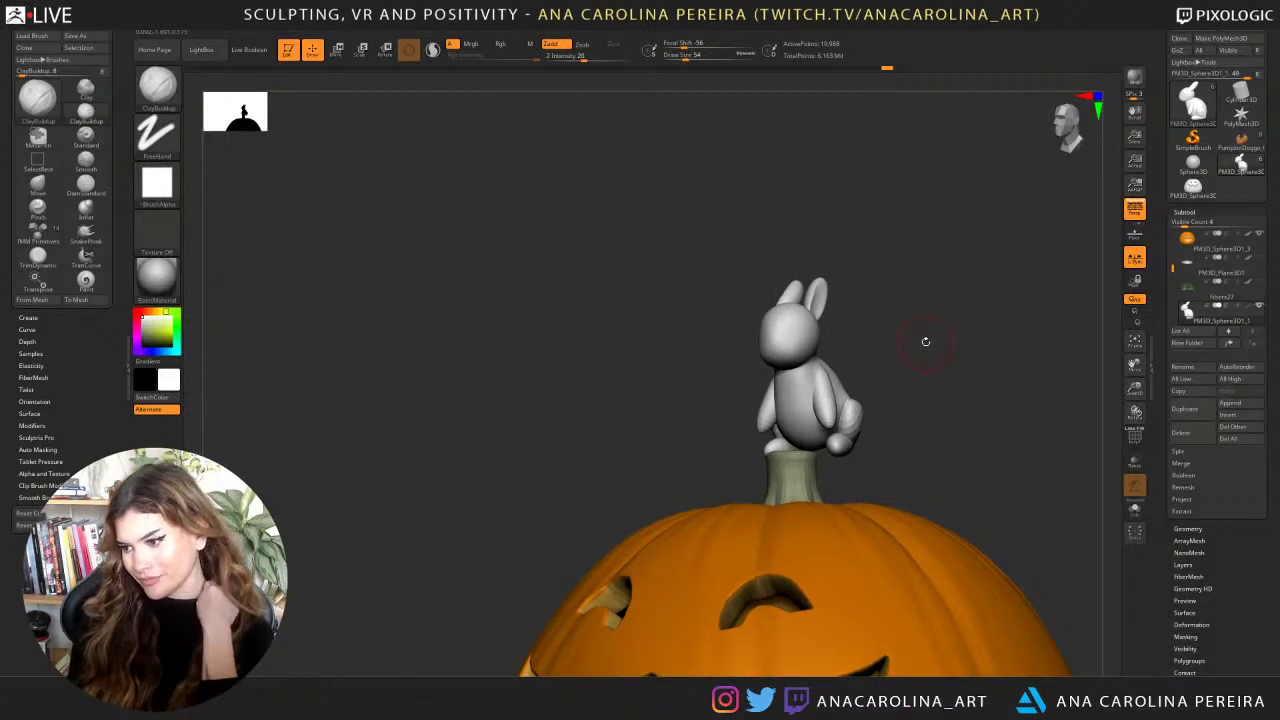
mouse_move(924, 344)
mouse_down()
mouse_move(914, 337)
mouse_move(931, 338)
mouse_up()
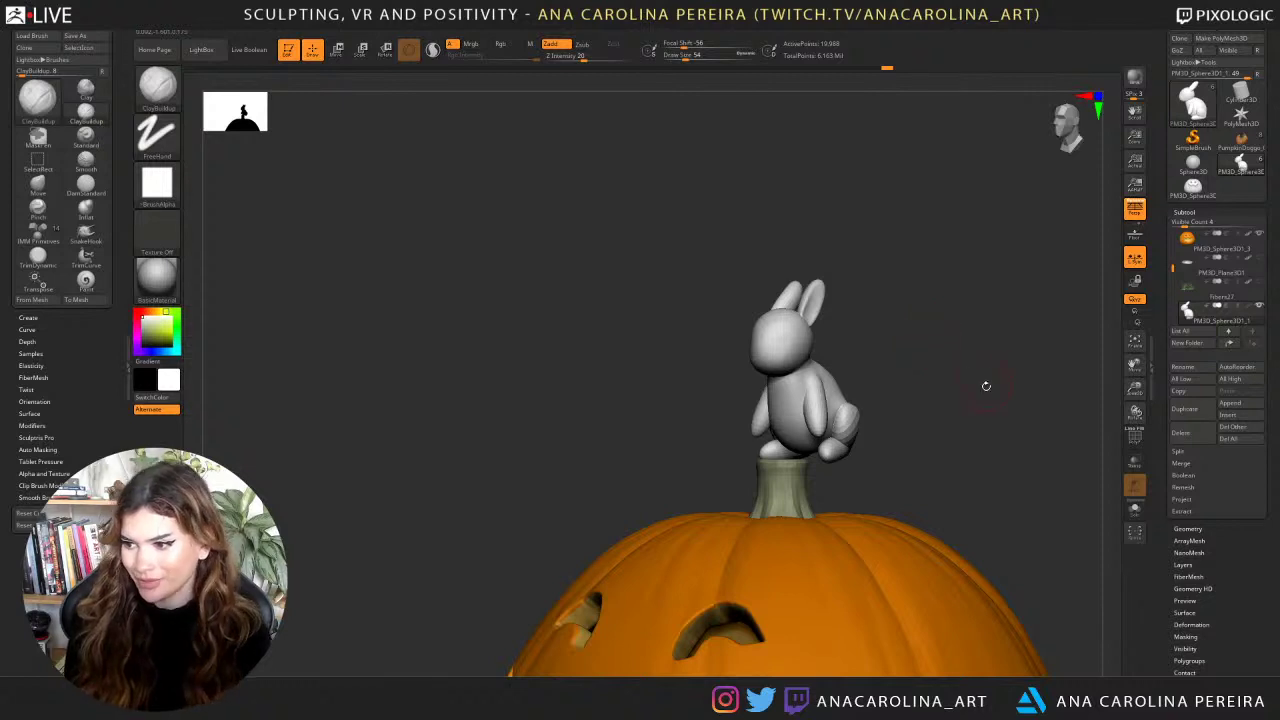
drag(978, 392, 971, 379)
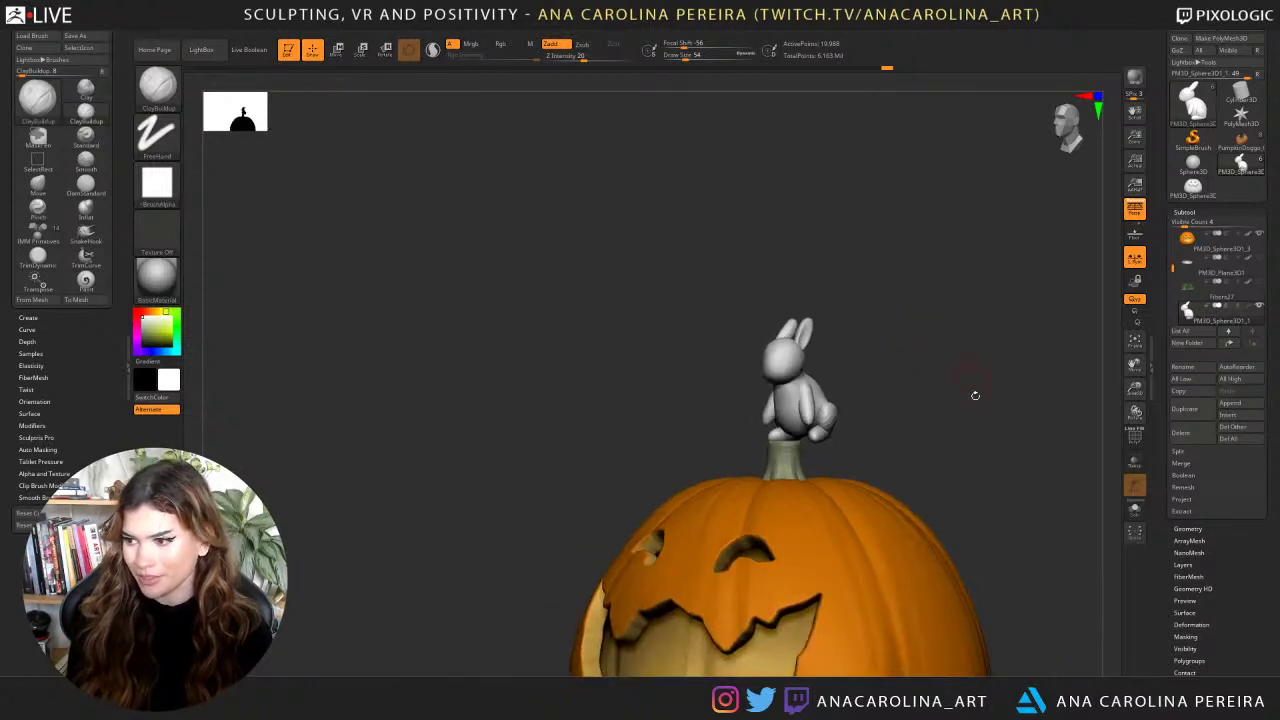
drag(1003, 457, 1006, 476)
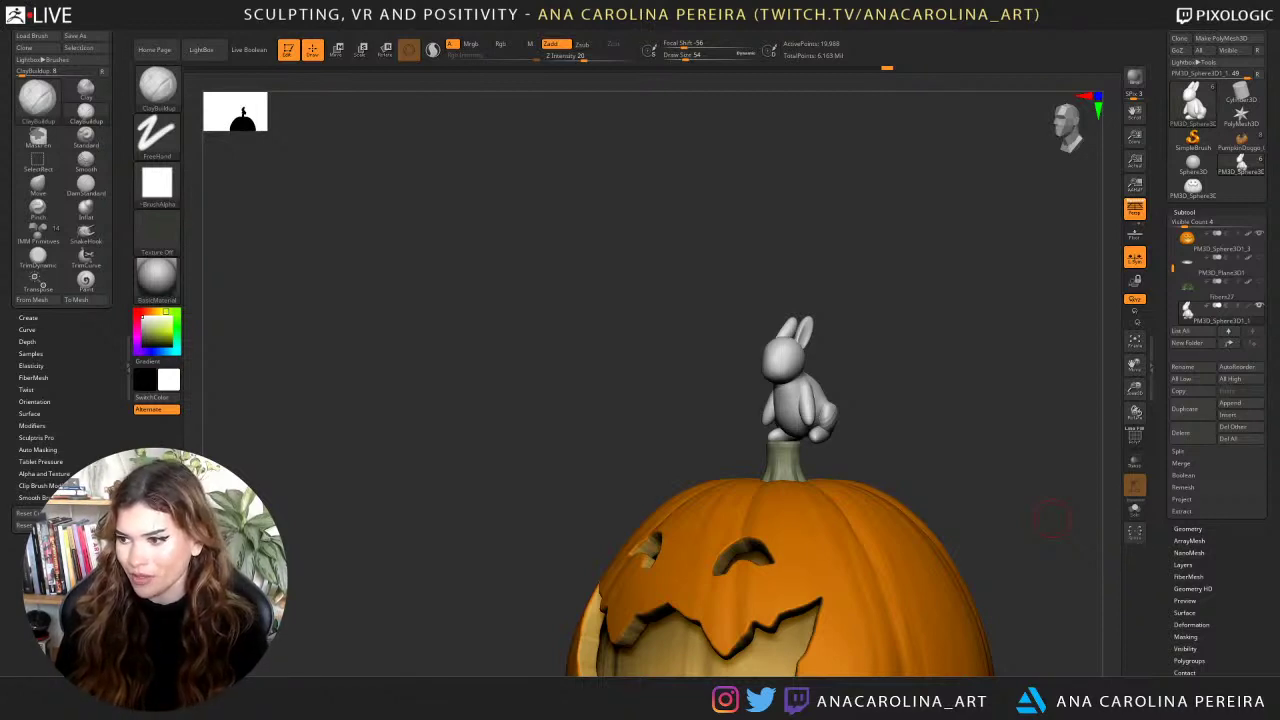
drag(1024, 417, 980, 403)
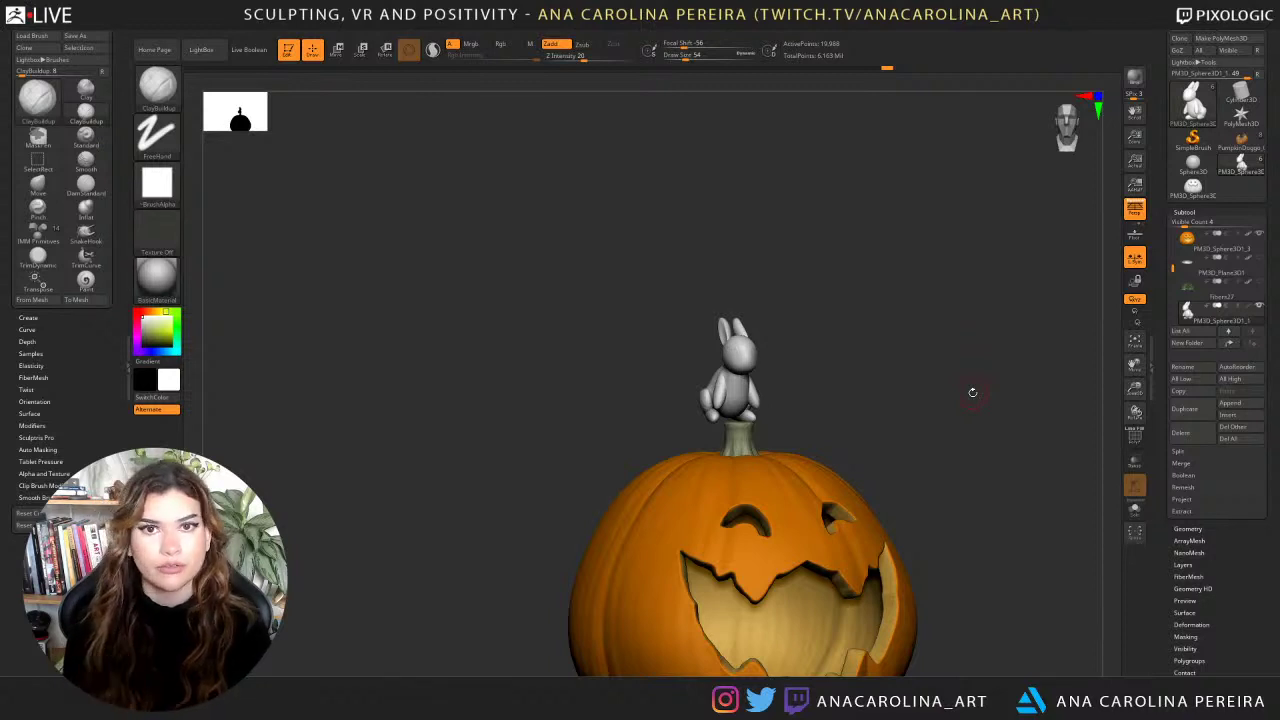
Adjust the outer contour of the haunches from the front with the Move brush.
drag(794, 317, 799, 334)
key(space)
mouse_move(809, 247)
alt+mouse_down()
mouse_move(811, 357)
mouse_move(848, 379)
alt+mouse_up()
key(b)
key(m)
key(v)
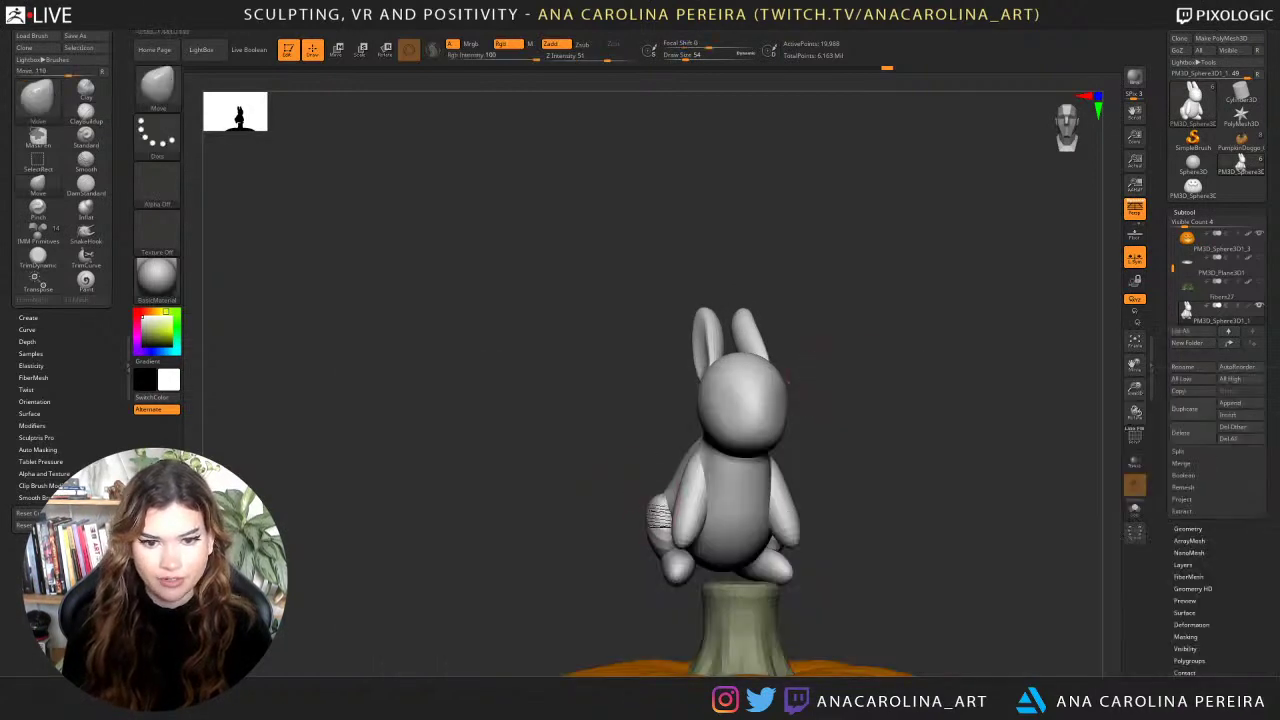
drag(666, 512, 660, 513)
mouse_move(560, 505)
mouse_down()
mouse_move(679, 497)
mouse_move(617, 478)
mouse_move(694, 486)
mouse_move(608, 488)
mouse_move(586, 380)
mouse_move(760, 394)
mouse_move(771, 309)
mouse_move(780, 426)
mouse_move(843, 466)
mouse_up()
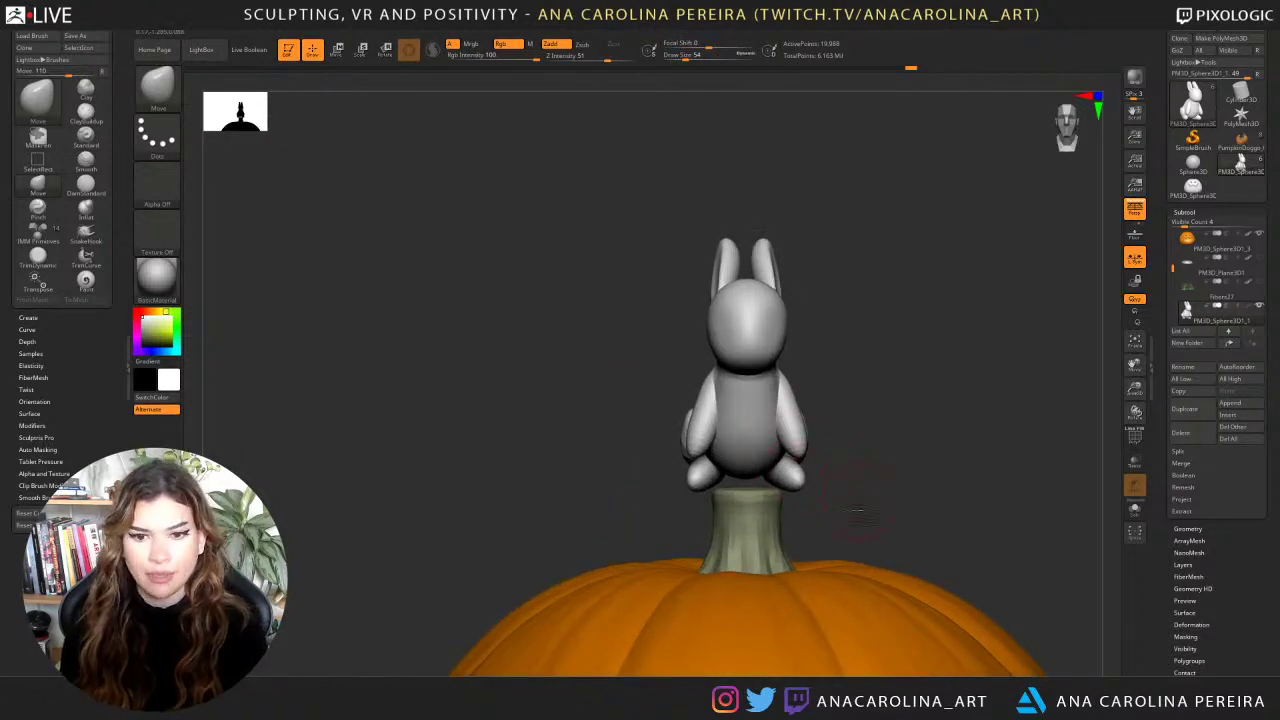
Set the draw size to 56 and pull the rabbit's feet slightly outward with the Move brush.
key(space)
mouse_move(857, 510)
mouse_down()
mouse_move(855, 550)
mouse_move(849, 526)
mouse_up()
mouse_move(826, 496)
mouse_down()
mouse_move(784, 506)
mouse_move(838, 484)
mouse_move(846, 517)
mouse_up()
key(space)
drag(794, 510, 802, 499)
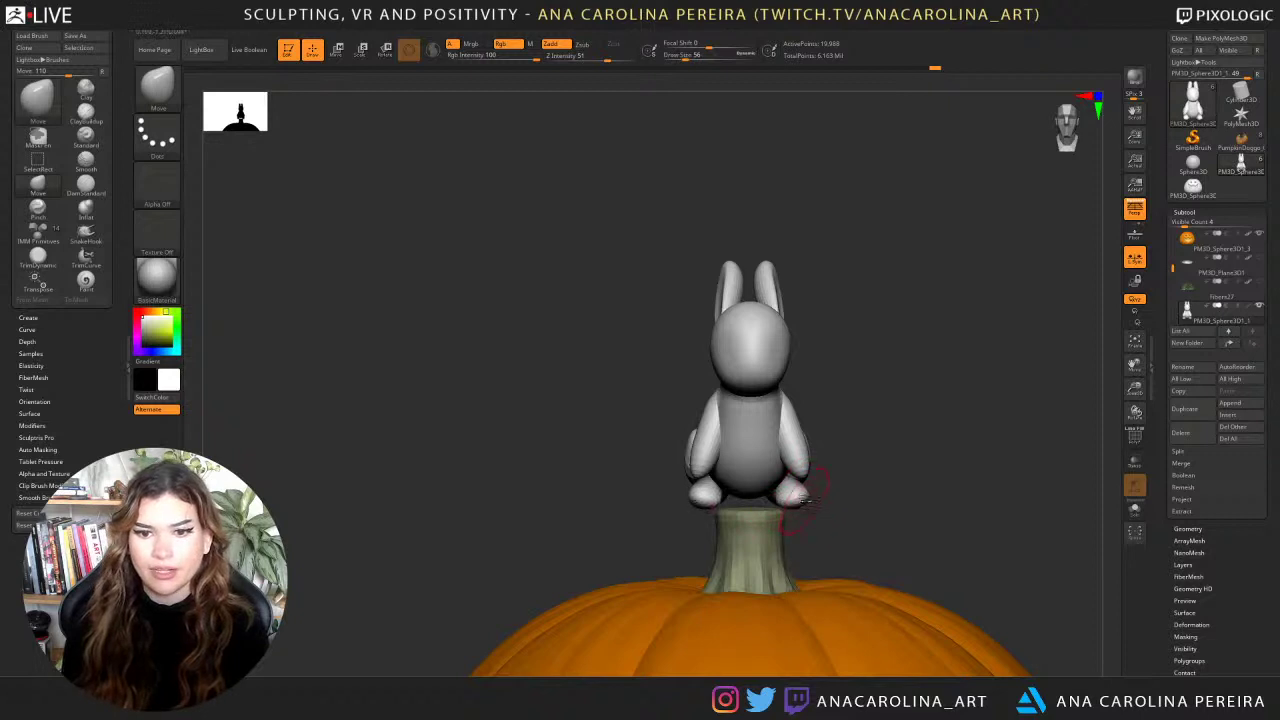
drag(863, 451, 897, 439)
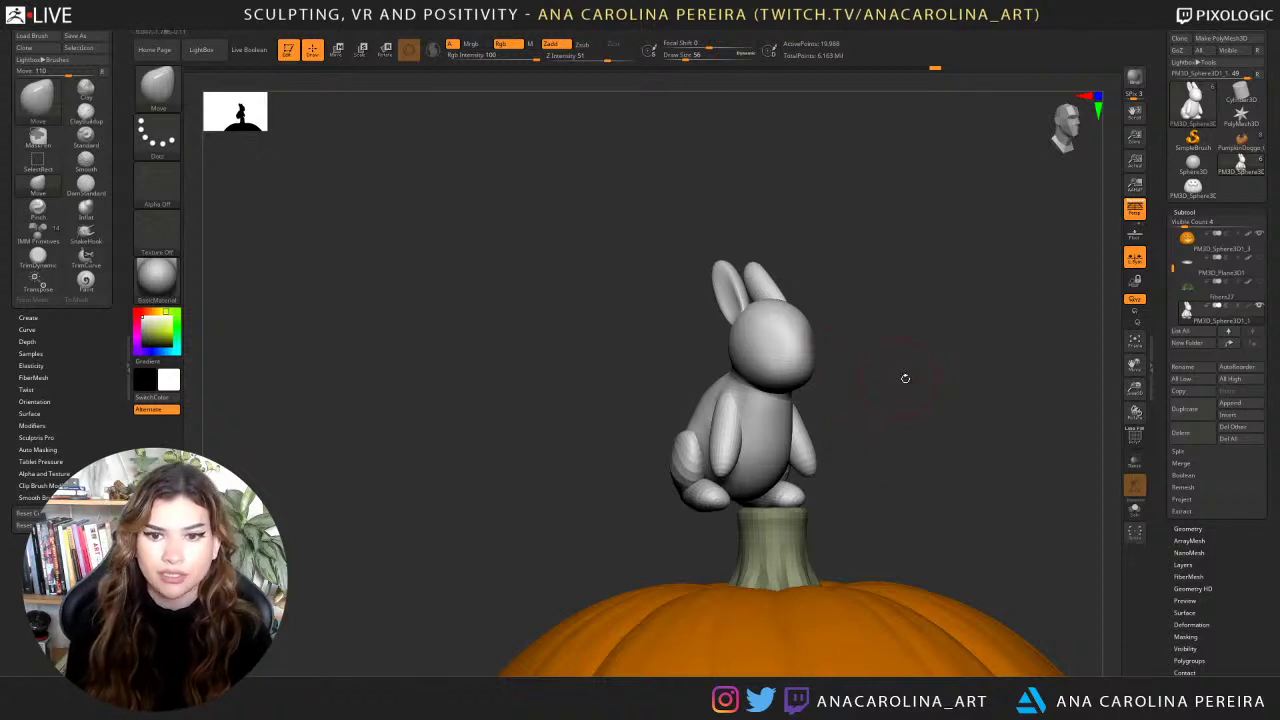
Try to pull the rabbit's arms outward from the front with the Move Topological brush at draw size 132.
drag(905, 378, 916, 391)
mouse_move(812, 342)
shift+mouse_down()
mouse_move(814, 357)
mouse_move(900, 366)
mouse_move(826, 332)
mouse_move(888, 355)
mouse_move(900, 391)
mouse_move(862, 450)
shift+mouse_up()
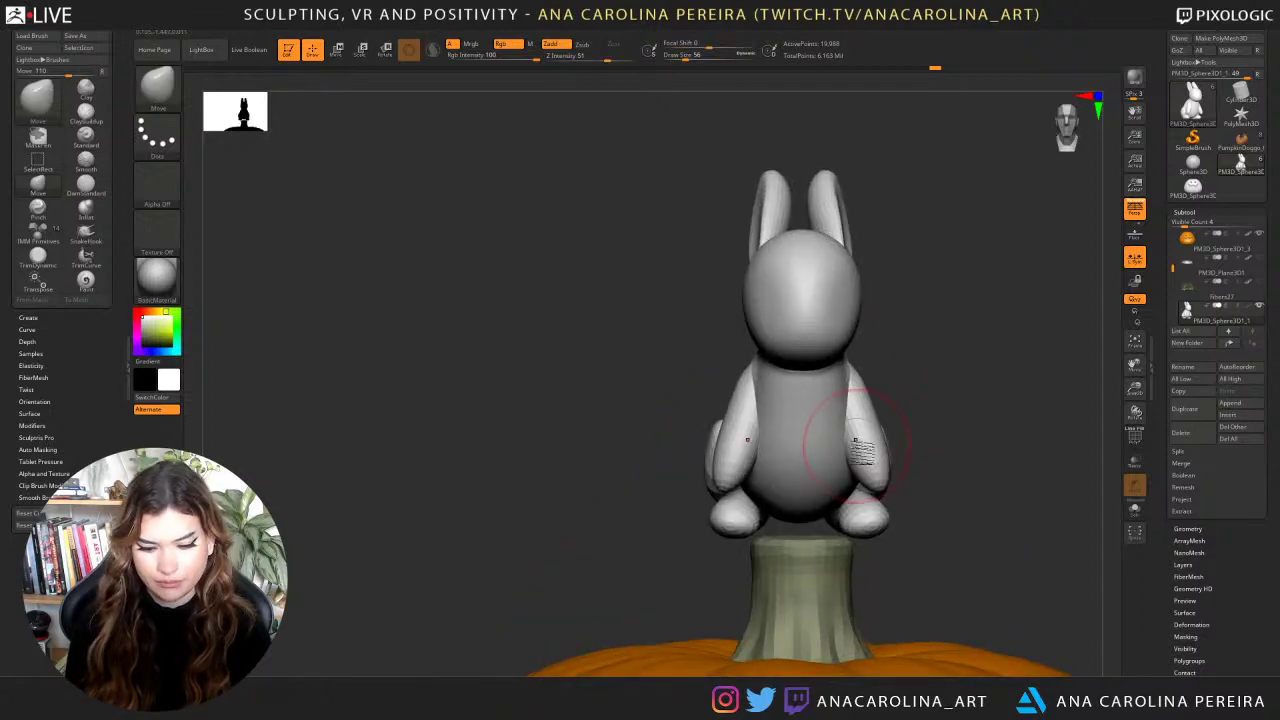
key(b)
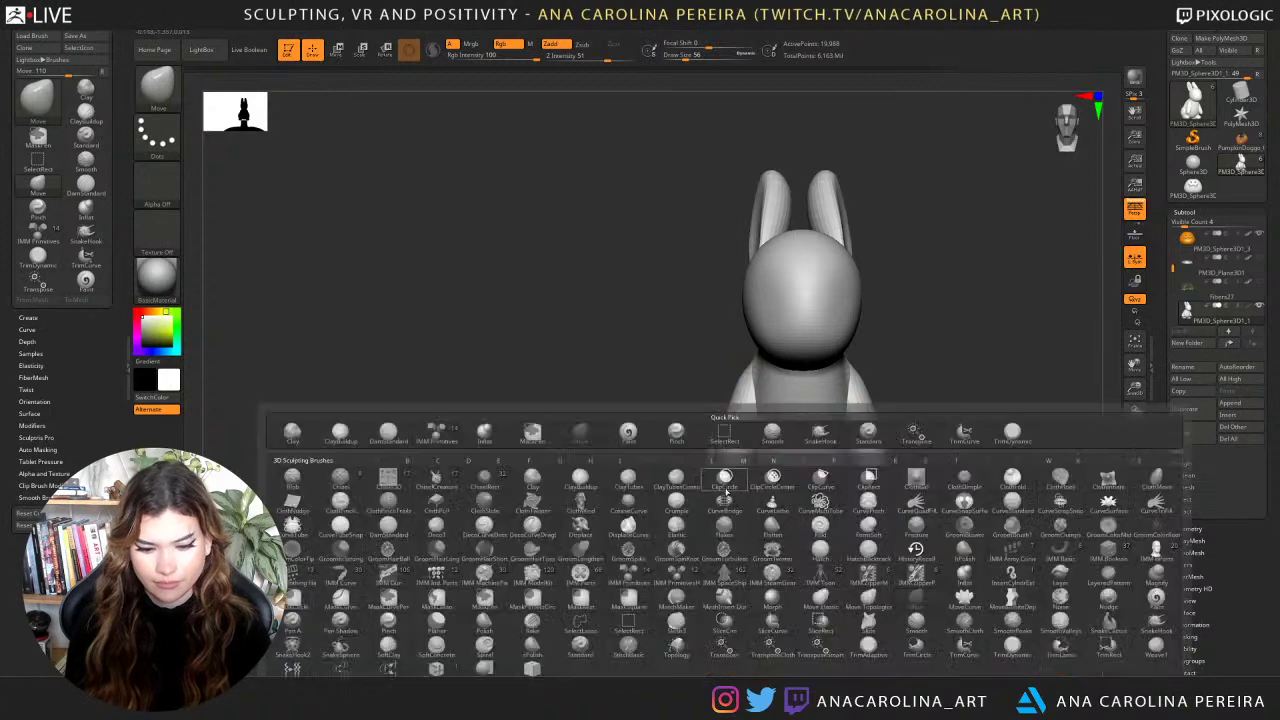
key(m)
key(t)
key(space)
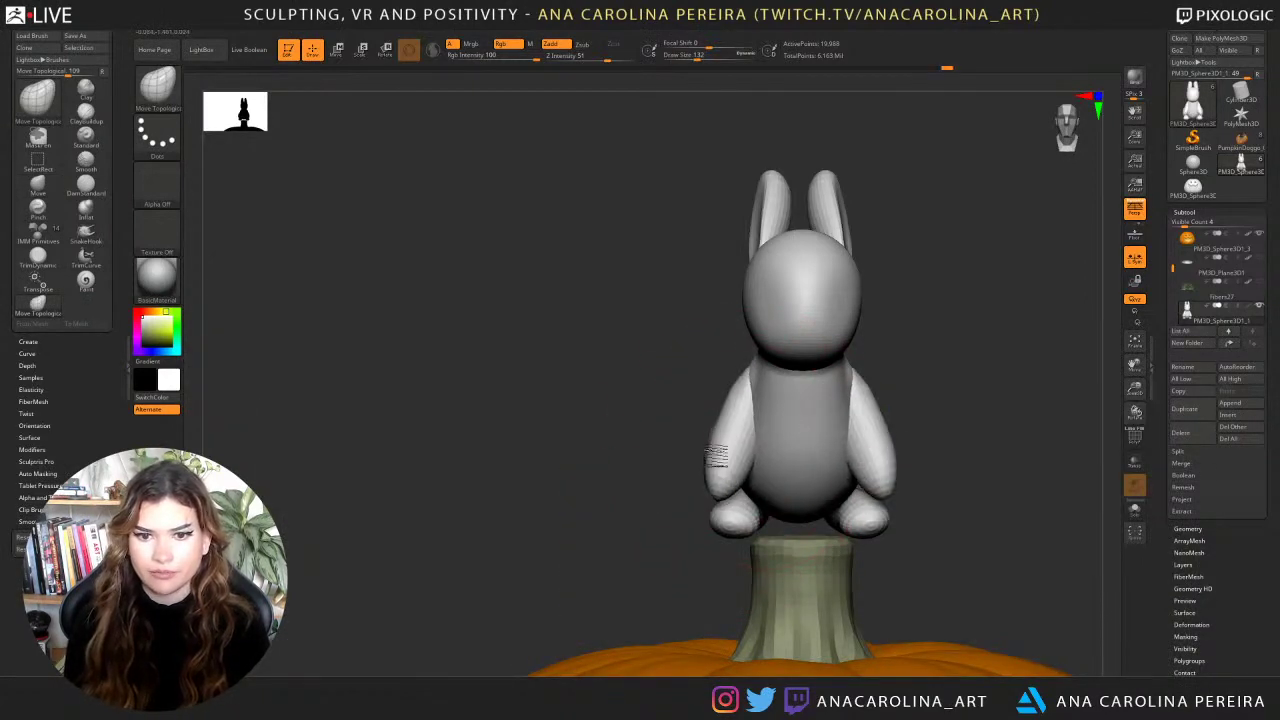
key(ctrl+z)
key(ctrl+z)
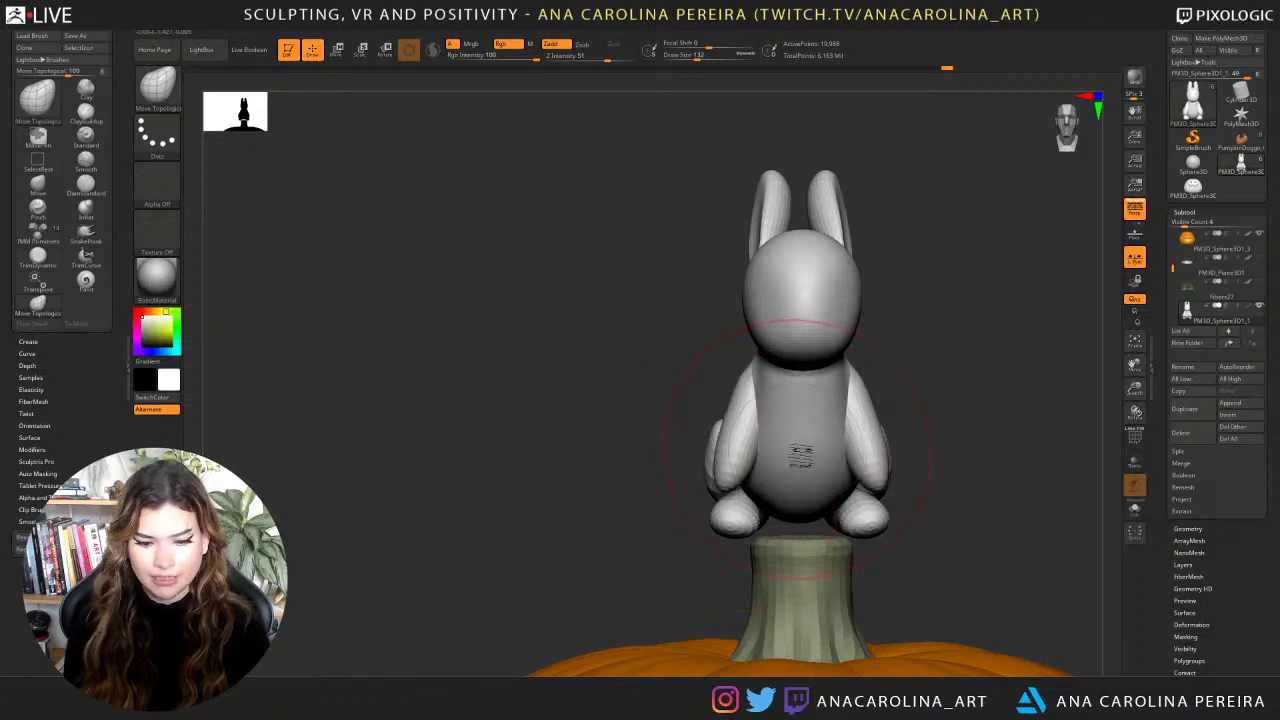
key(b)
key(m)
key(v)
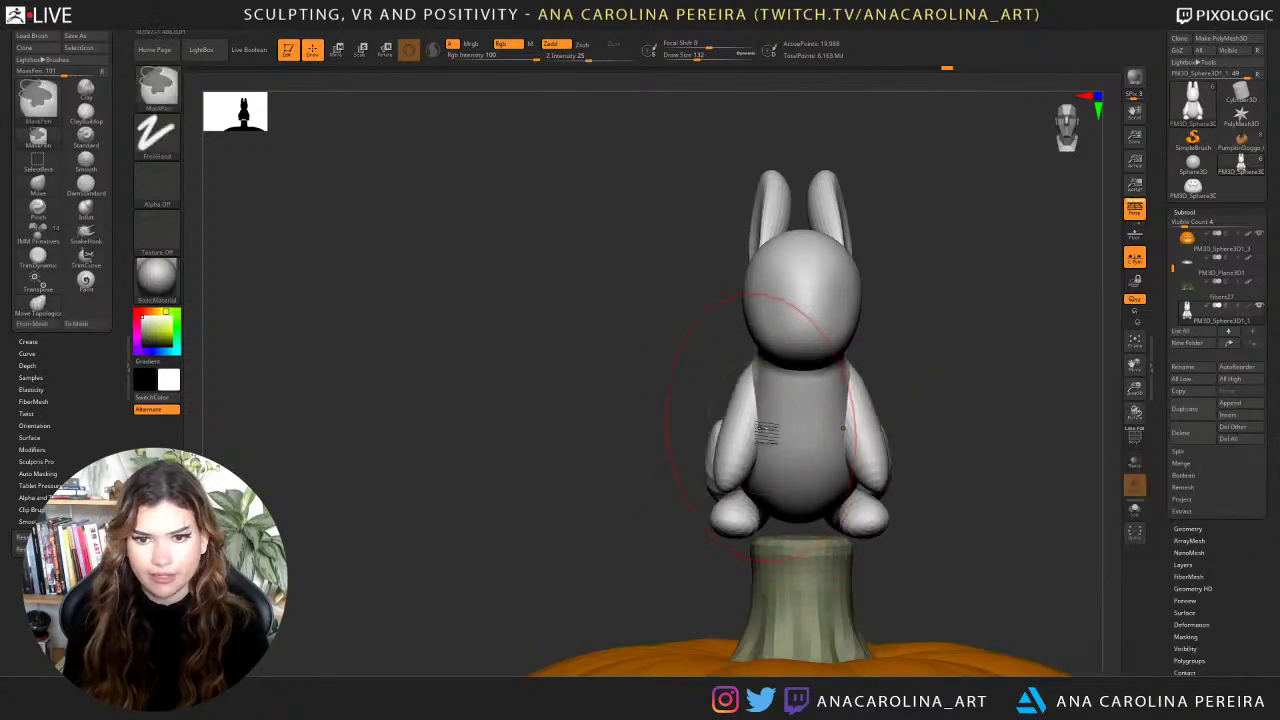
Bring the rabbit's arms inward towards the belly with the Move Topological brush at draw size 90.
key(b)
key(m)
key(t)
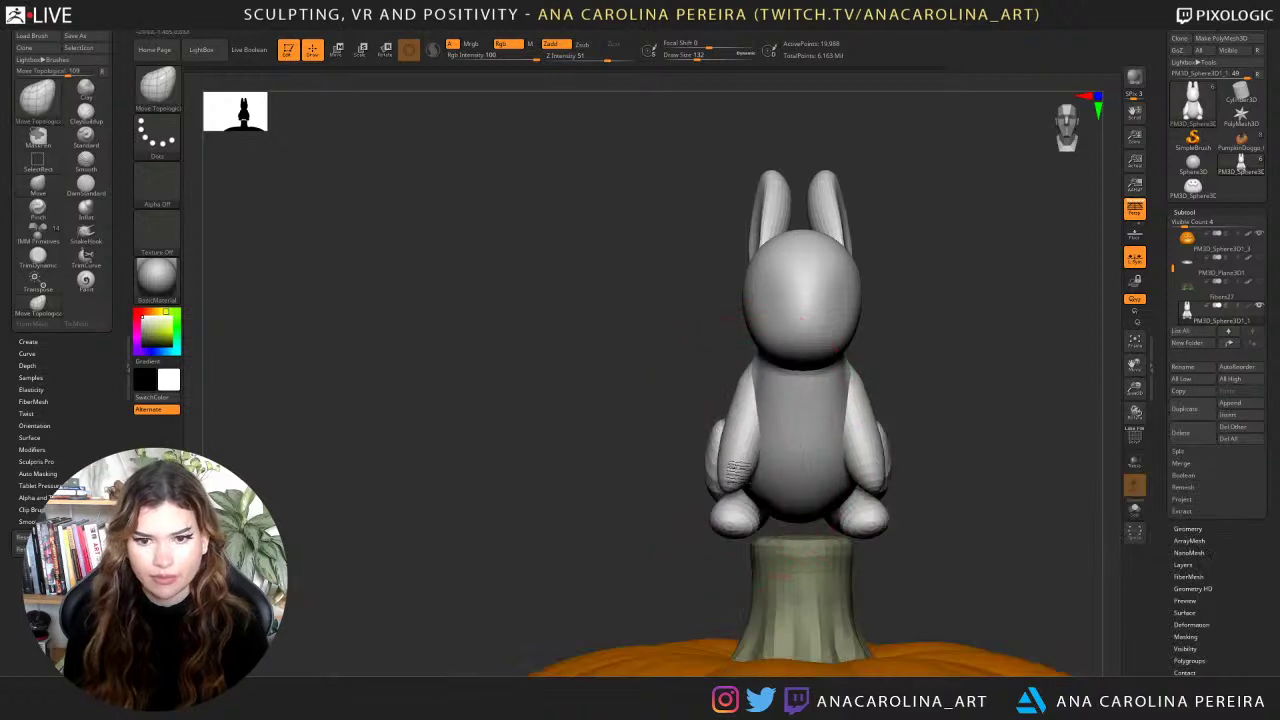
key(space)
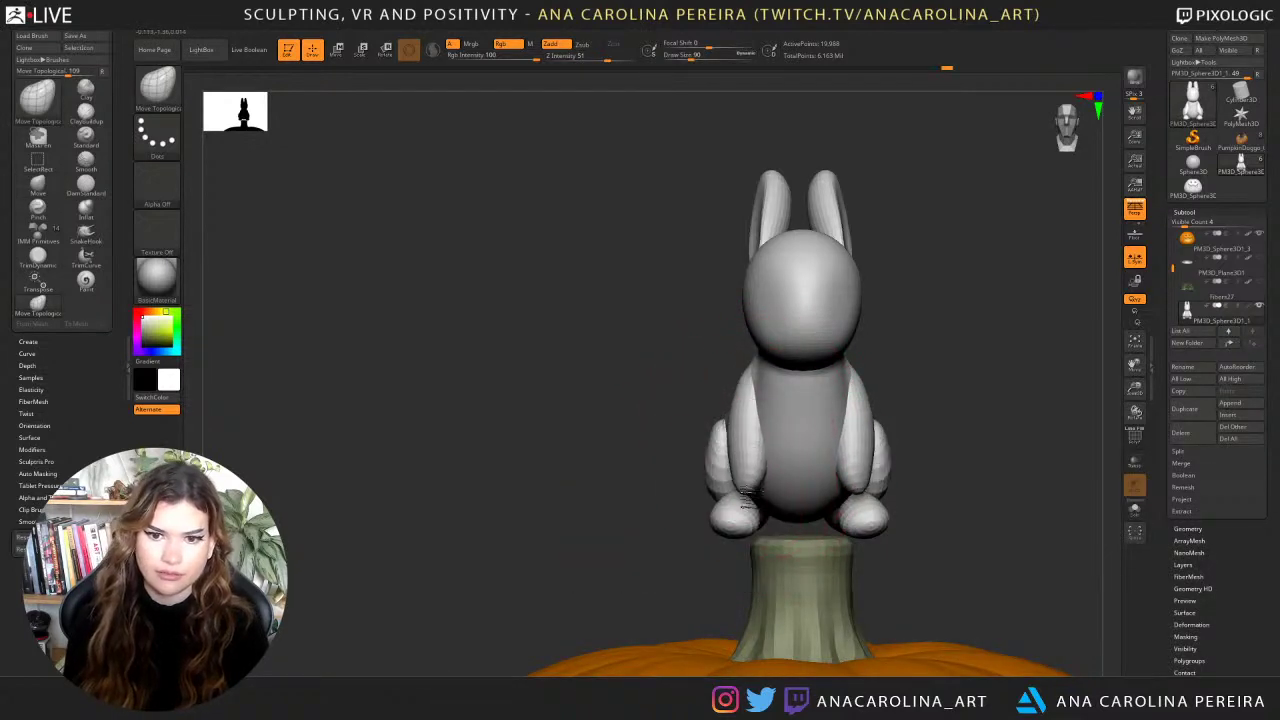
drag(735, 436, 745, 430)
mouse_move(728, 380)
mouse_down()
mouse_move(777, 371)
mouse_move(744, 410)
mouse_up()
Switch to the Pinch brush and examine the rabbit's arms, haunches and feet from both sides and from behind.
key(space)
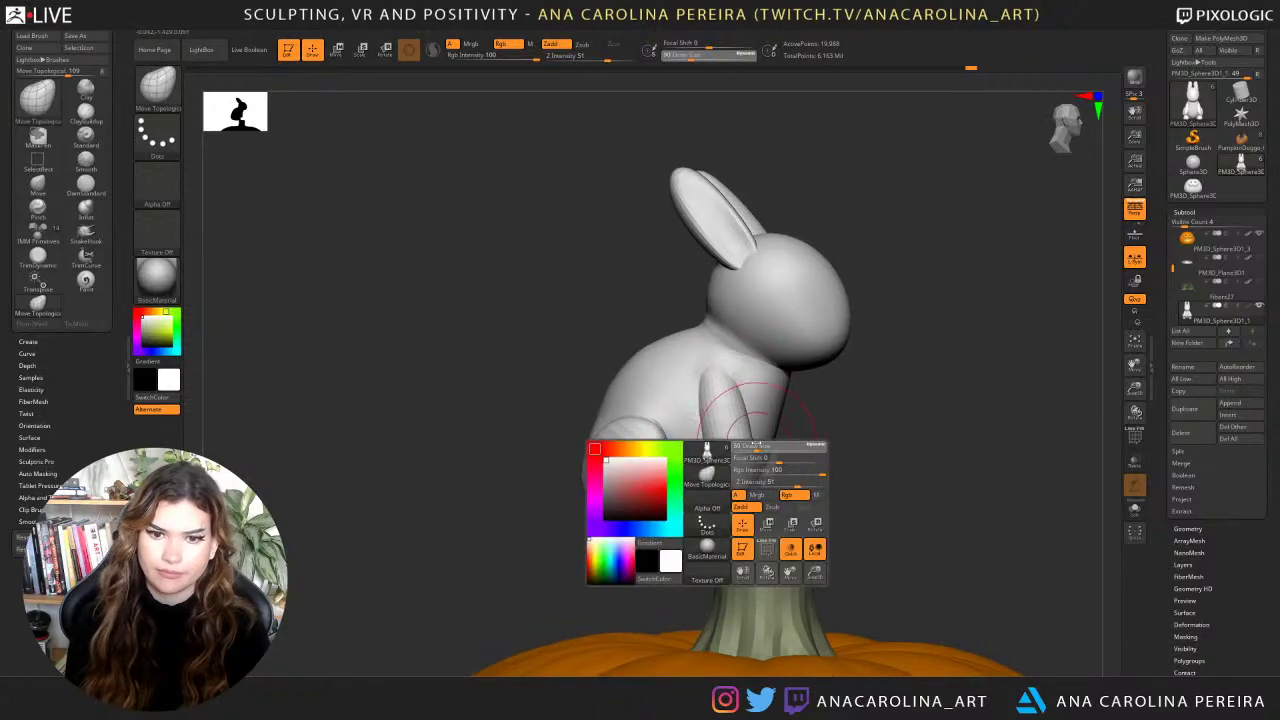
key(b)
key(p)
key(i)
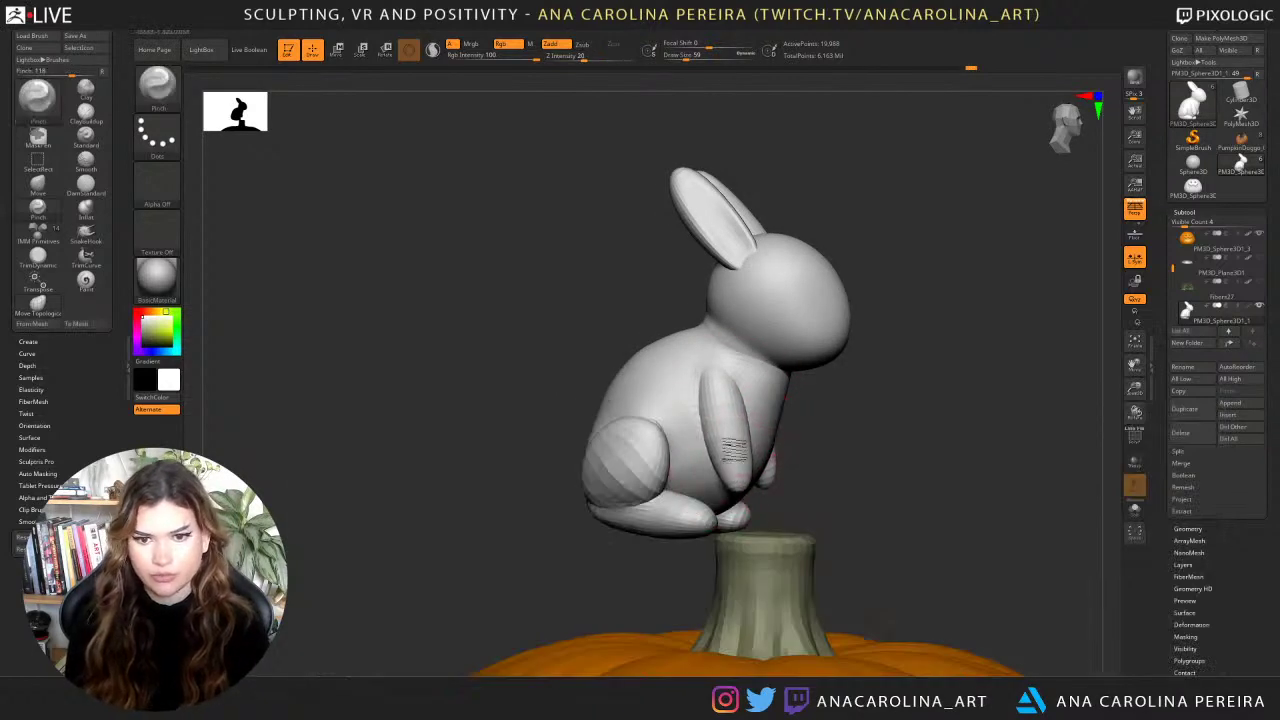
right_drag(786, 494, 737, 505)
right_drag(929, 498, 705, 528)
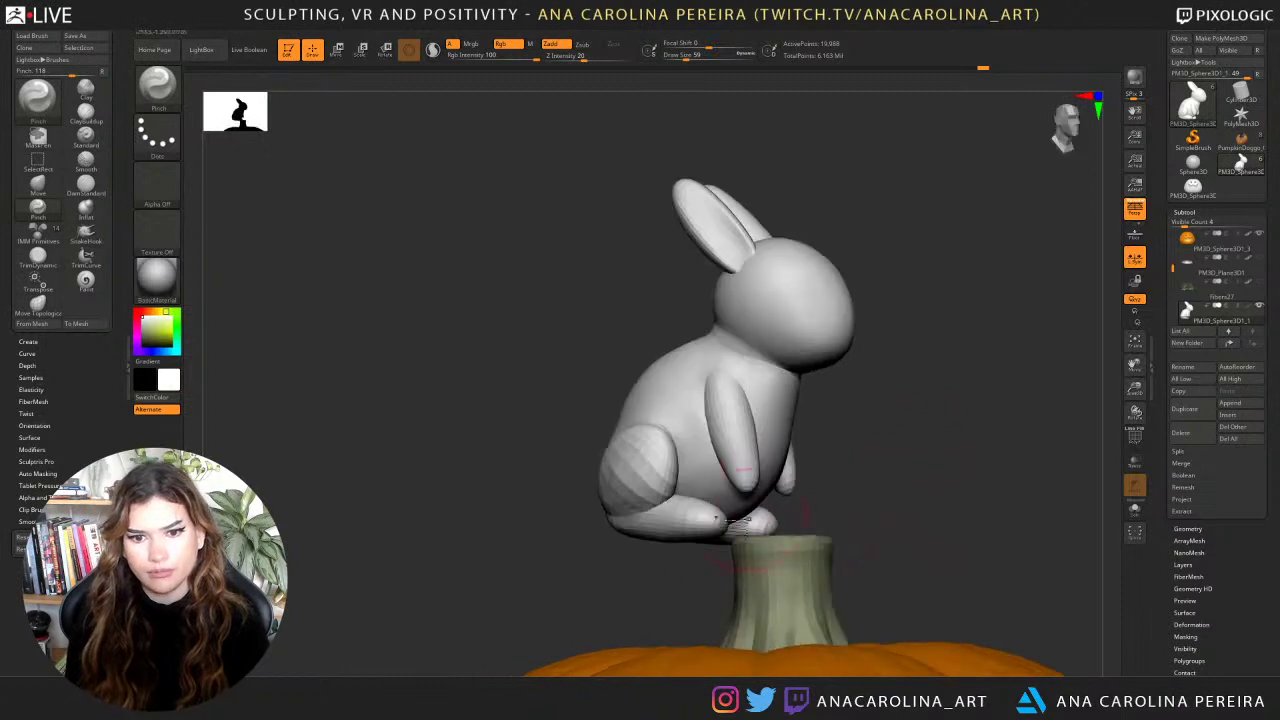
drag(925, 492, 760, 495)
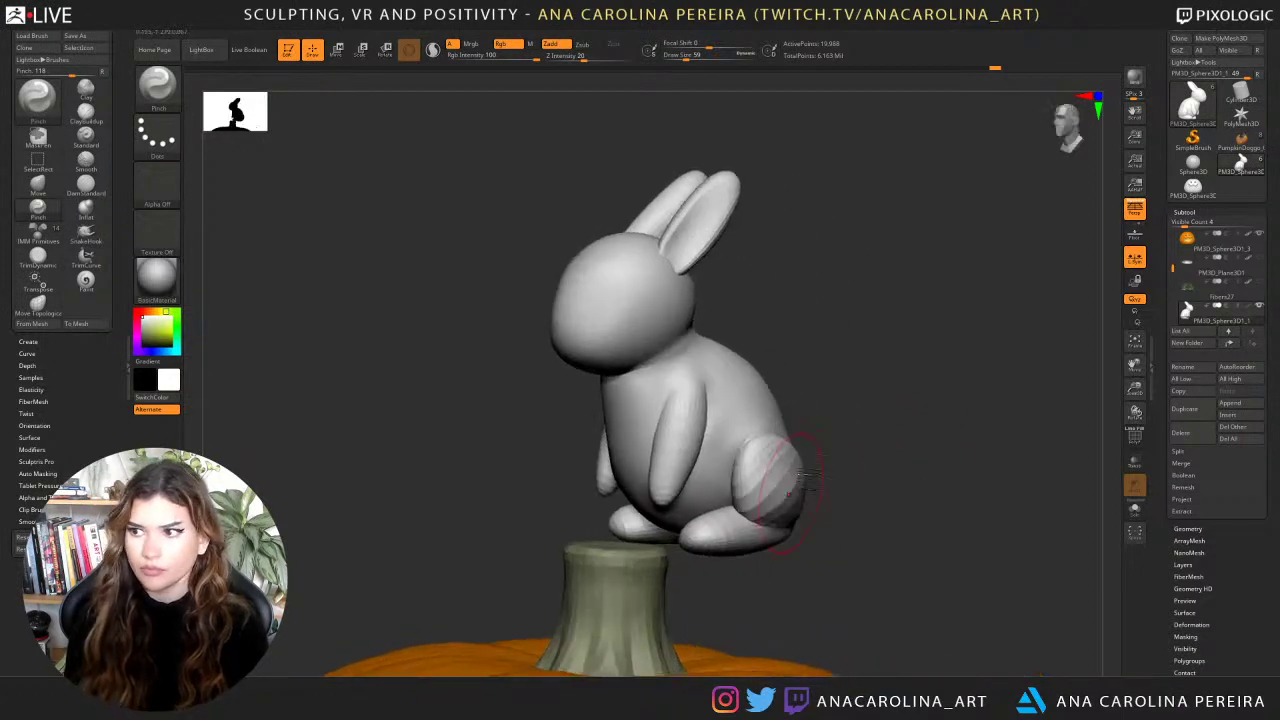
mouse_move(860, 412)
alt+mouse_down()
mouse_move(914, 406)
mouse_move(838, 354)
alt+mouse_up()
mouse_move(838, 470)
alt+mouse_down()
mouse_move(820, 534)
mouse_move(846, 491)
alt+mouse_up()
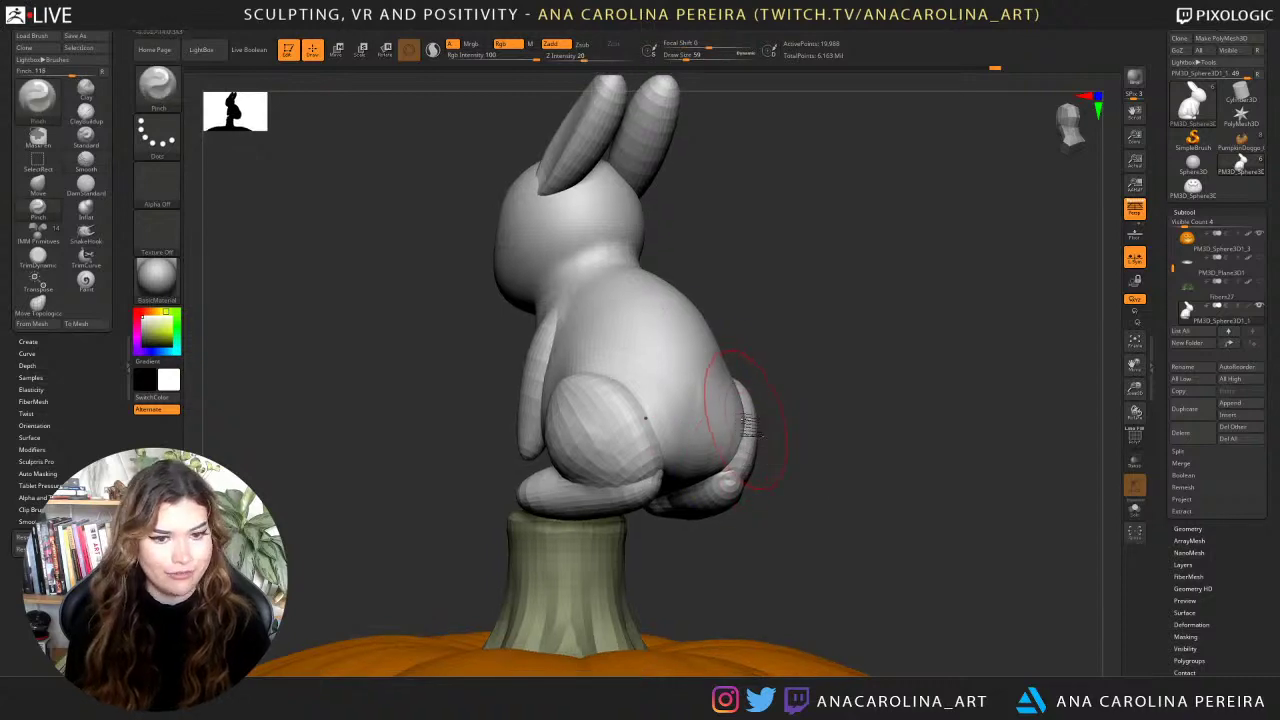
Insert a Sphere 32 from the IMM Primitives brush as a tail and move it out behind the rabbit's haunches.
key(b)
key(i)
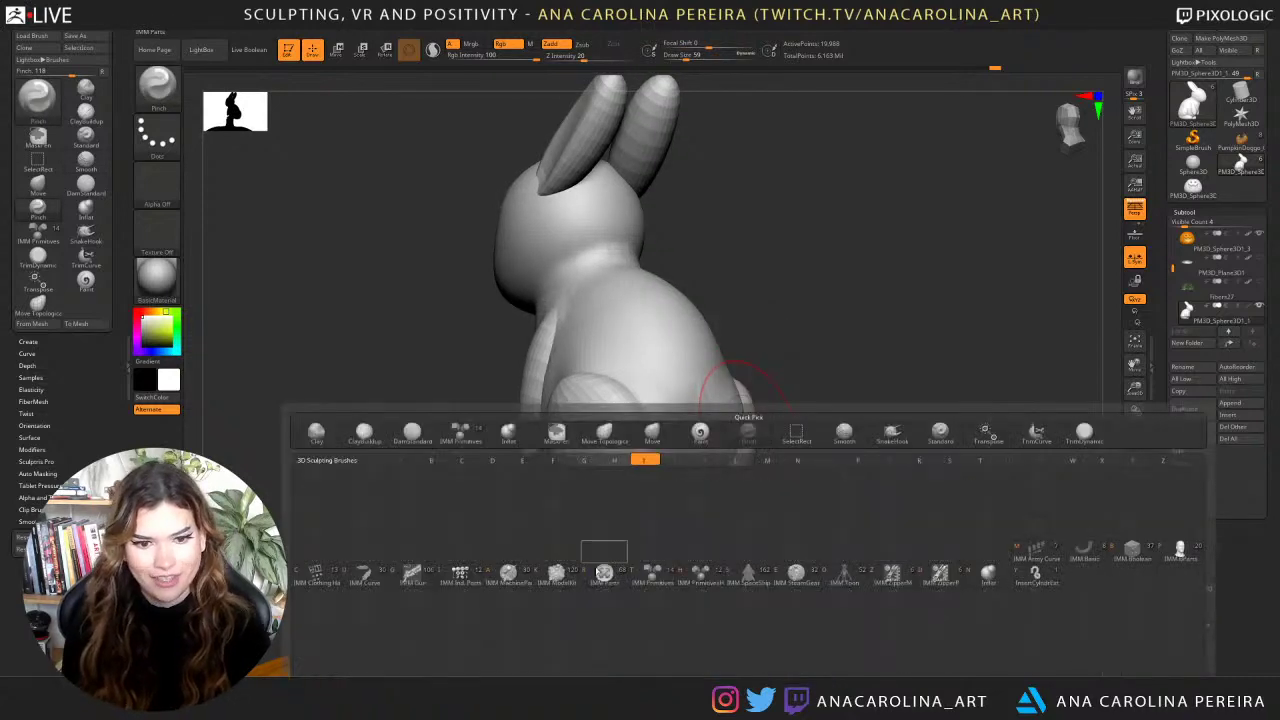
click(652, 575)
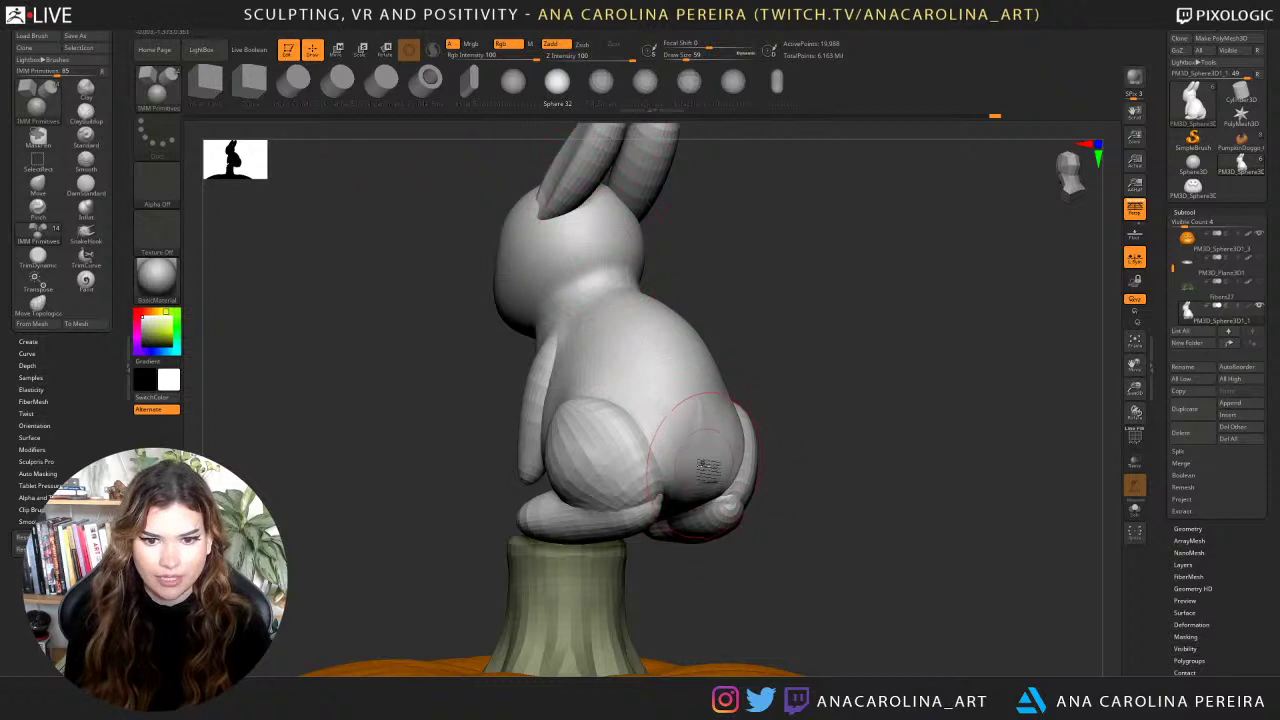
drag(710, 508, 860, 469)
key(w)
drag(775, 477, 746, 472)
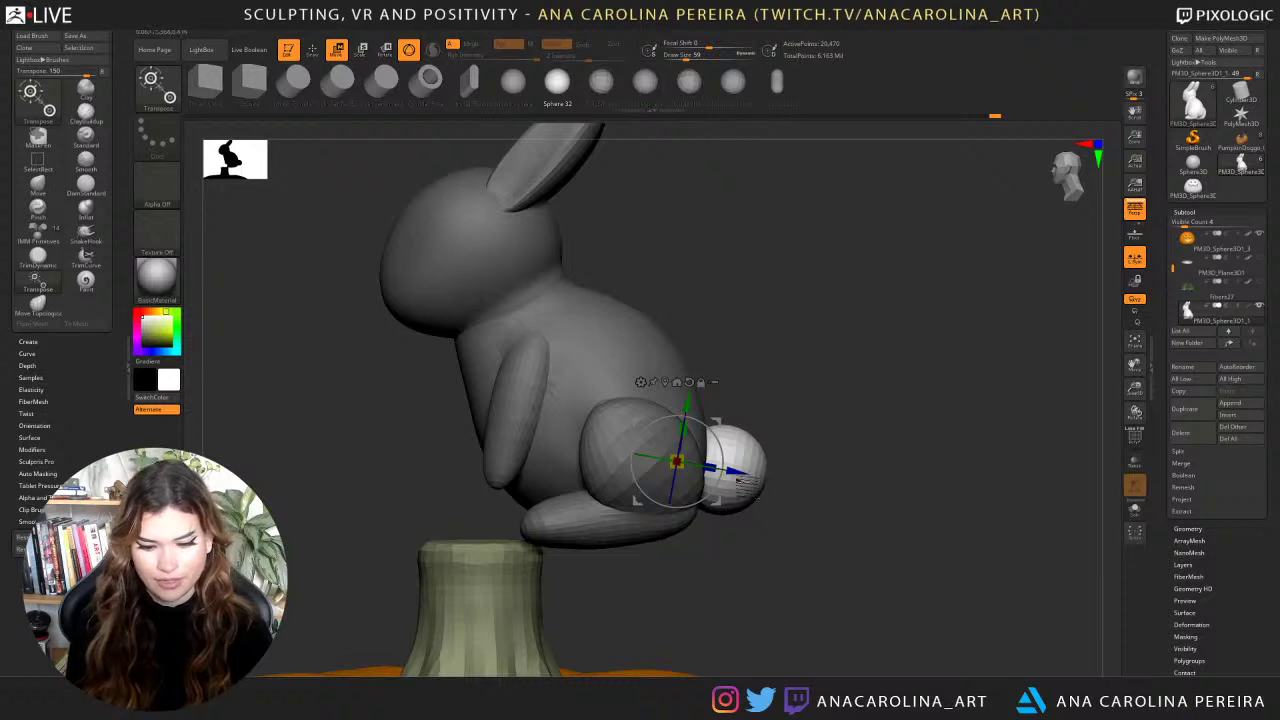
key(b)
key(s)
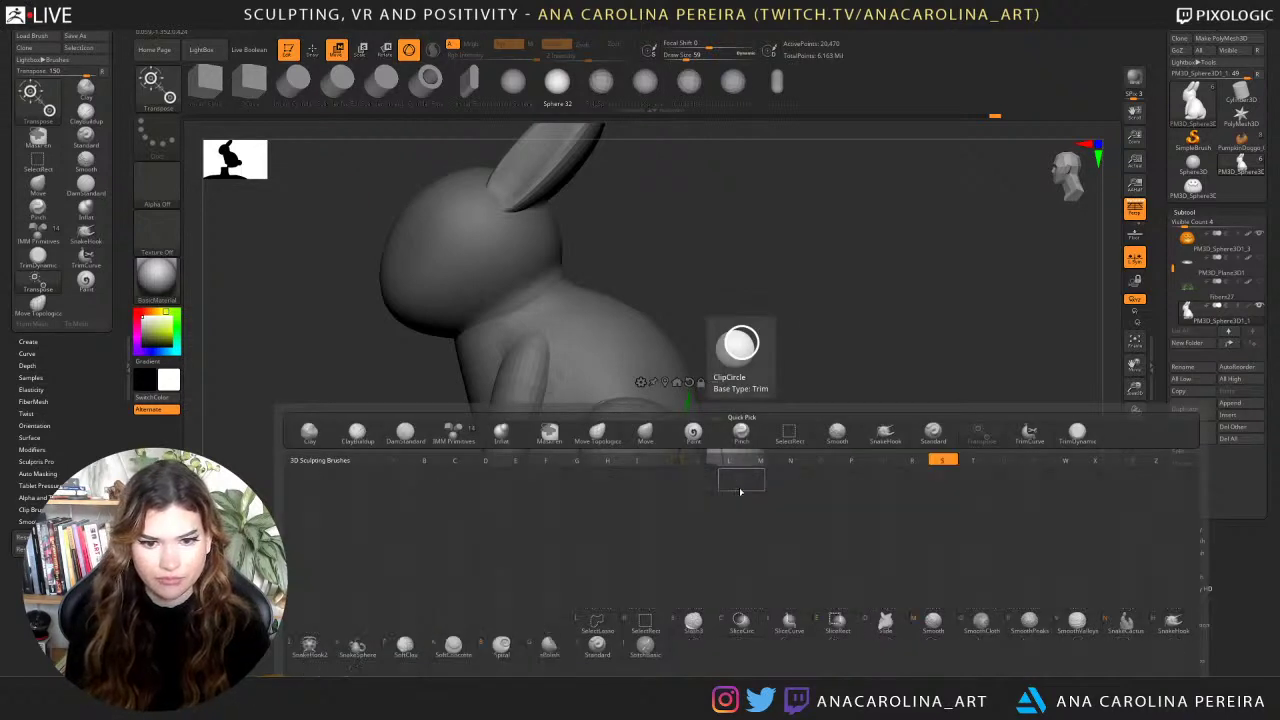
key(a)
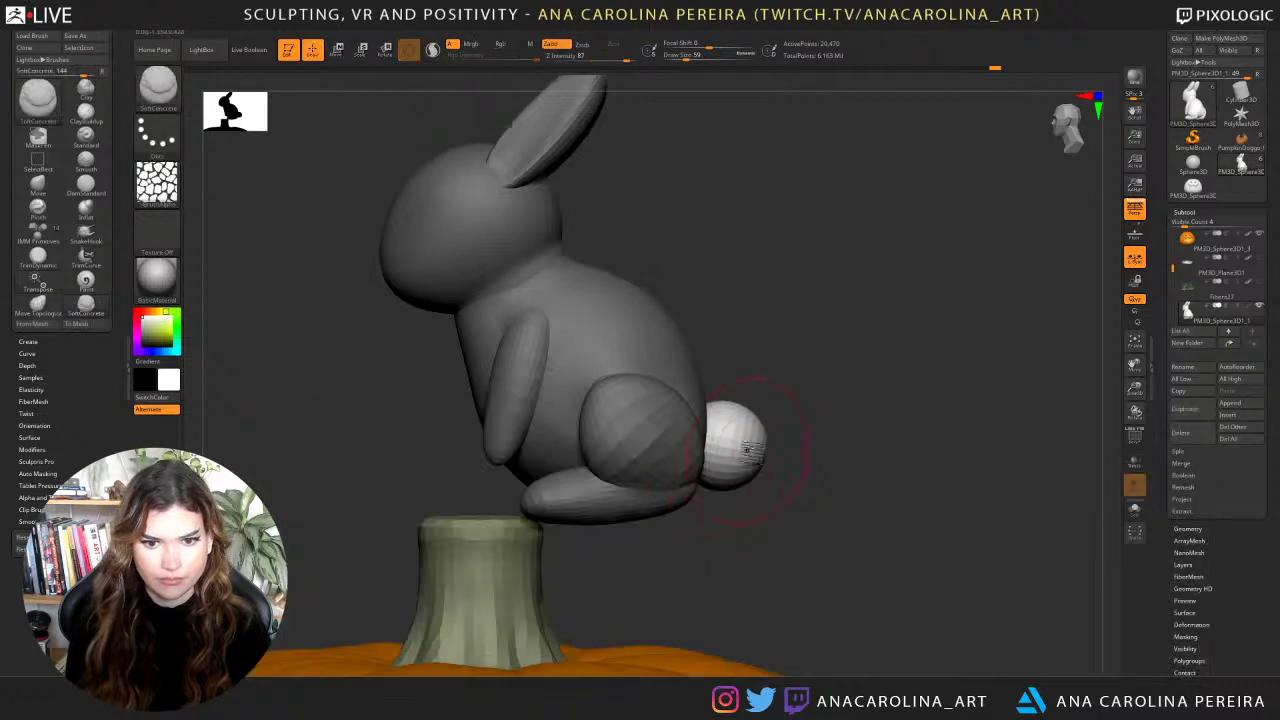
key(b)
key(s)
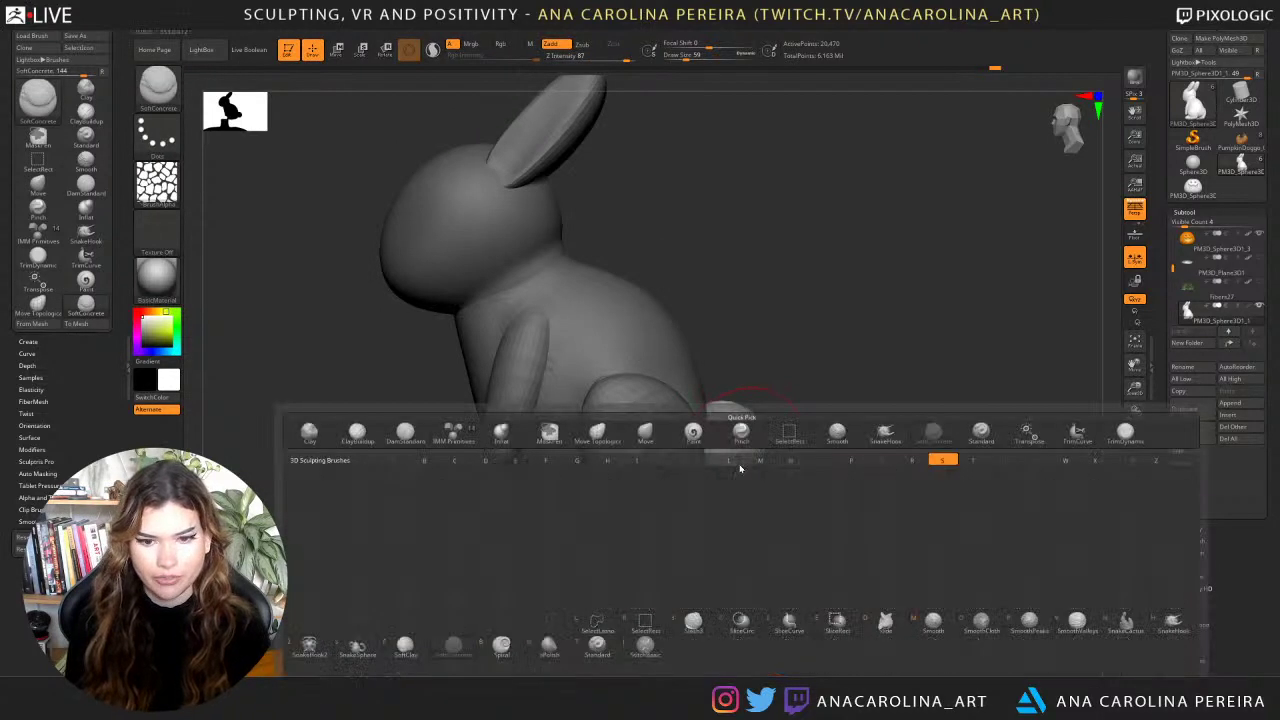
key(m)
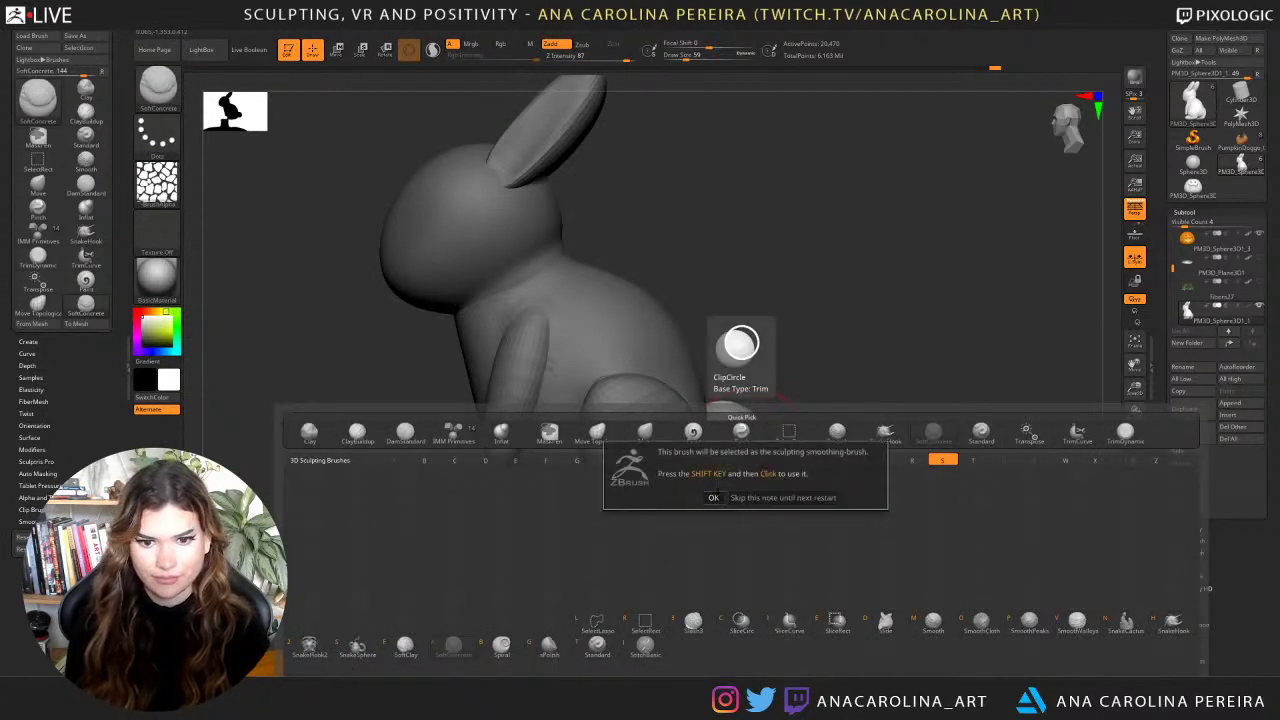
click(714, 497)
key(b)
key(Escape)
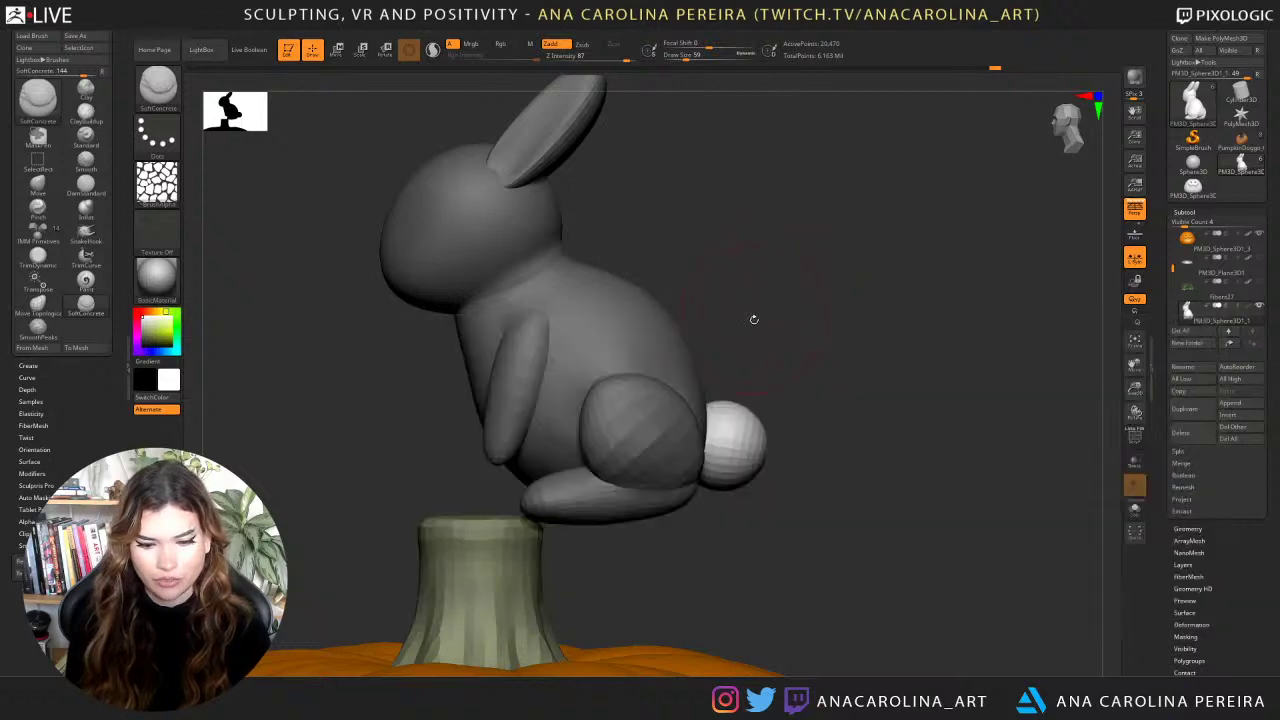
key(b)
key(s)
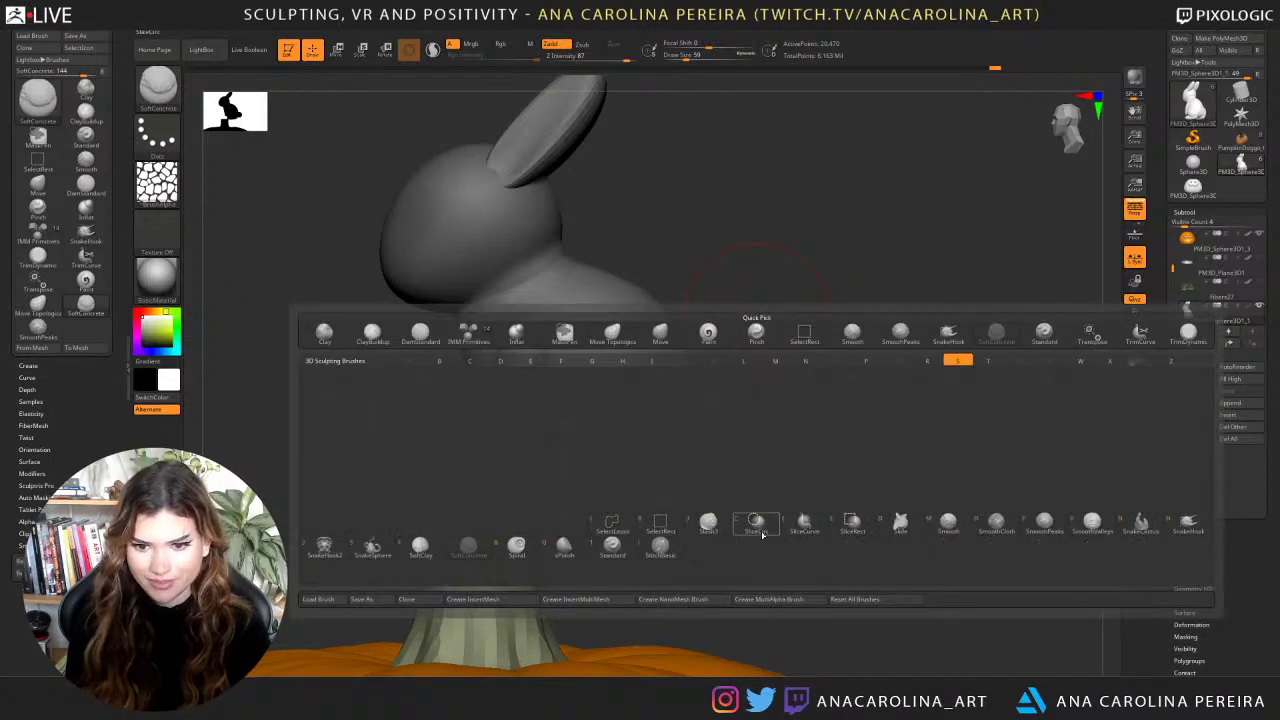
key(m)
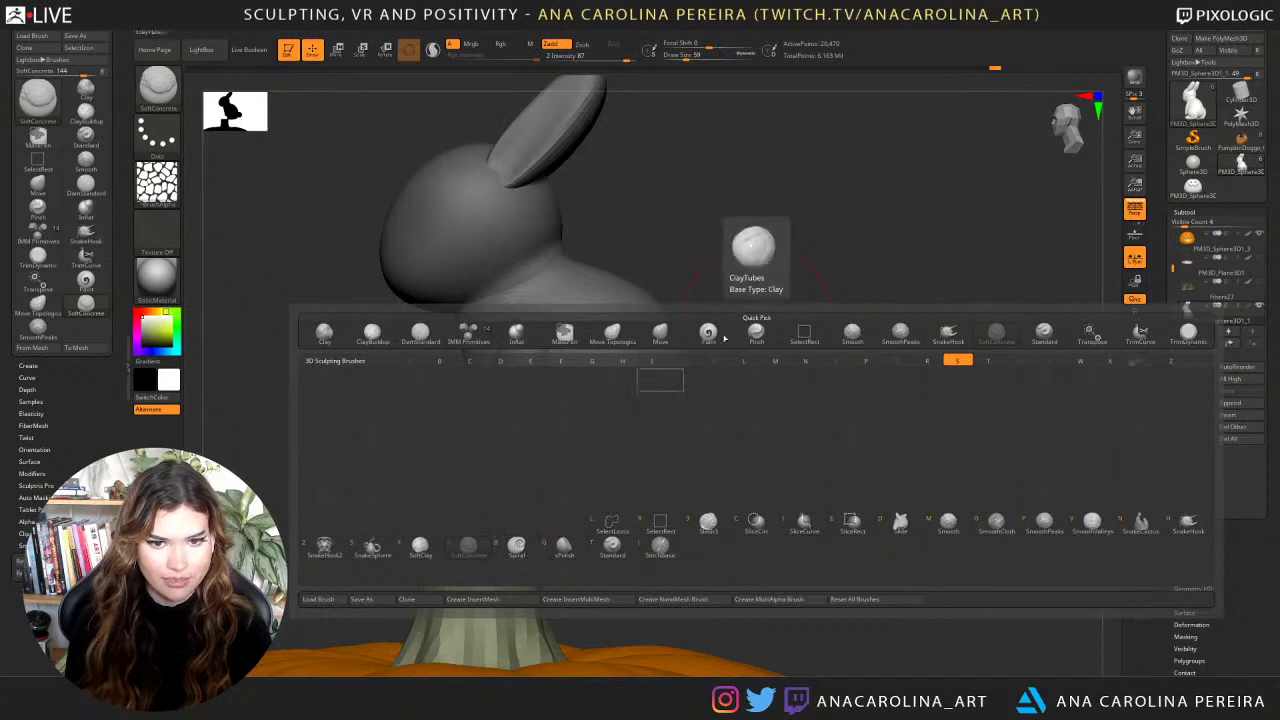
click(730, 273)
Try to reshape the rabbit's tail sphere, ending with the Spiral brush at draw size 172.
key(b)
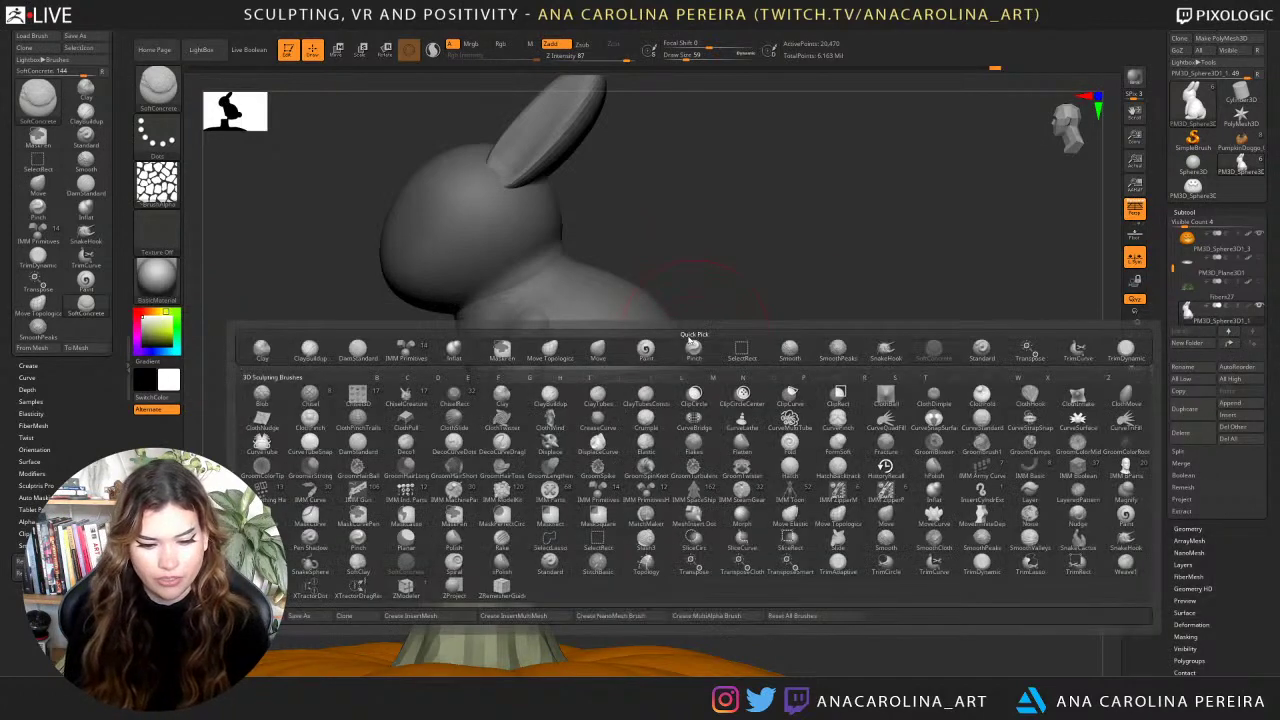
key(p)
key(i)
drag(728, 438, 768, 400)
key(ctrl+z)
key(s)
click(756, 418)
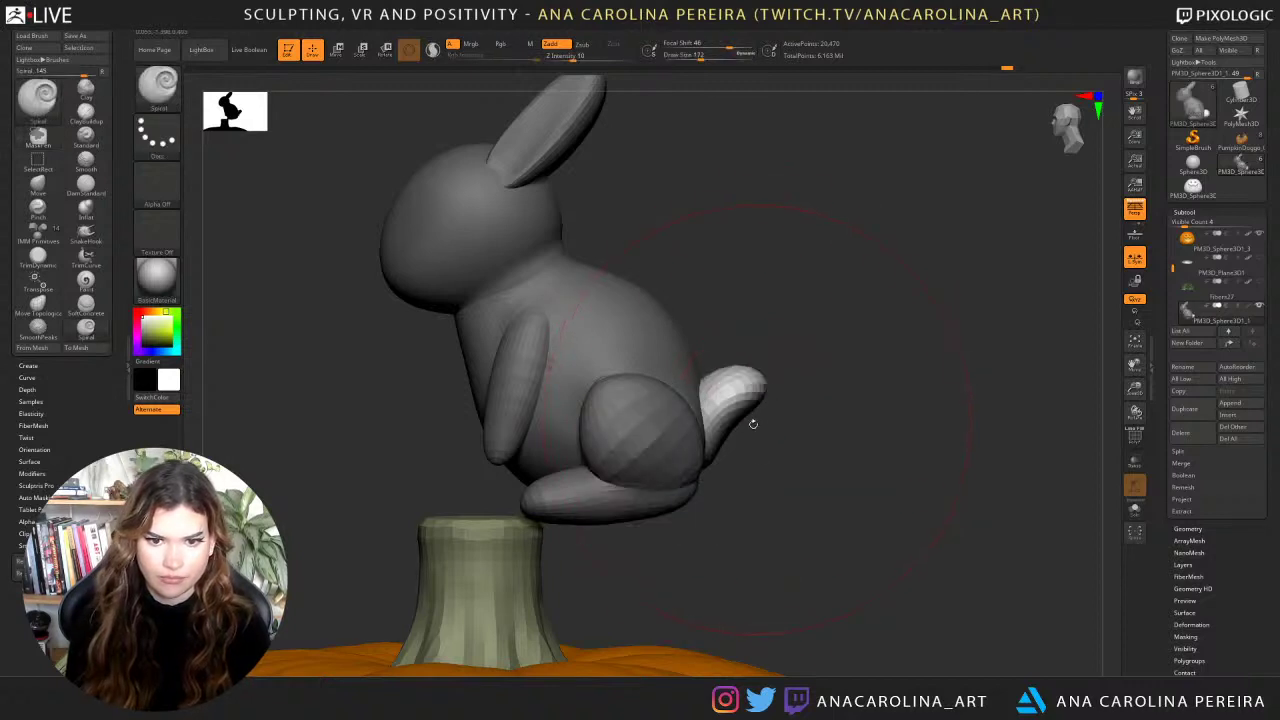
key(ctrl+z)
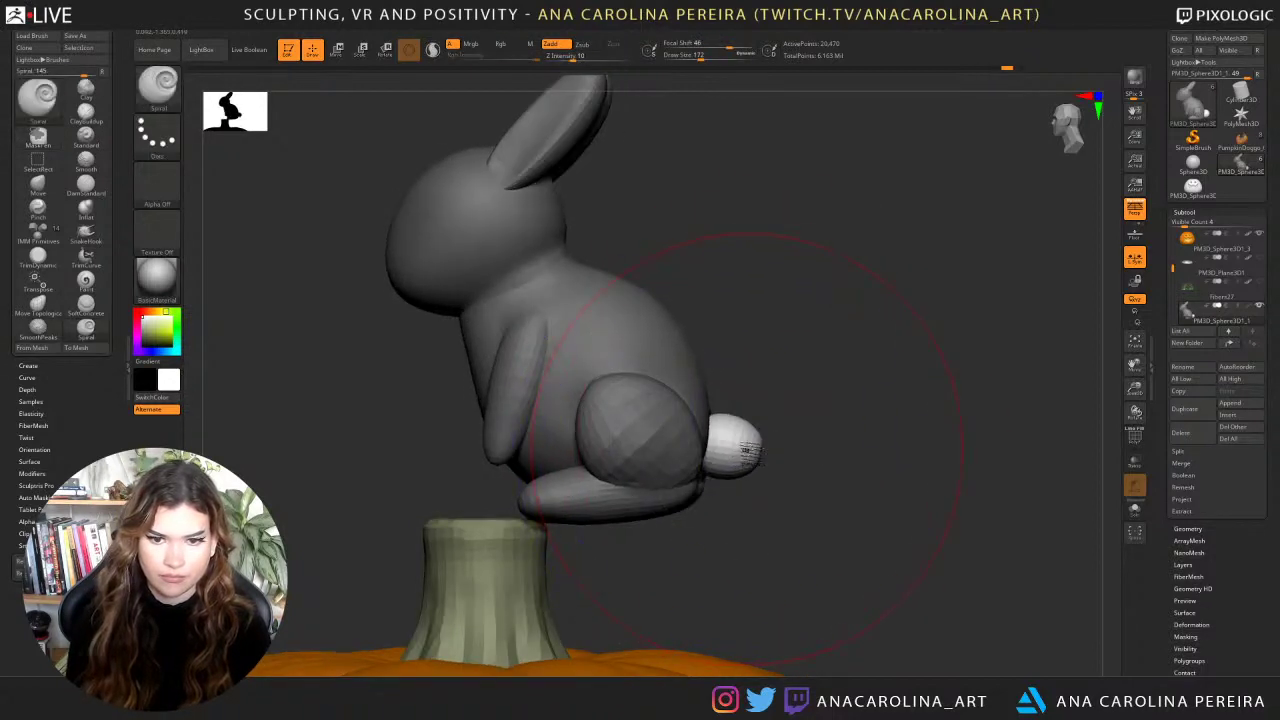
Undo the last Spiral brush strokes on the bunny's tail.
key(ctrl+z)
key(ctrl+z)
drag(748, 440, 736, 445)
key(ctrl+z)
mouse_move(846, 438)
mouse_down()
mouse_move(714, 424)
mouse_move(675, 436)
mouse_move(747, 444)
mouse_up()
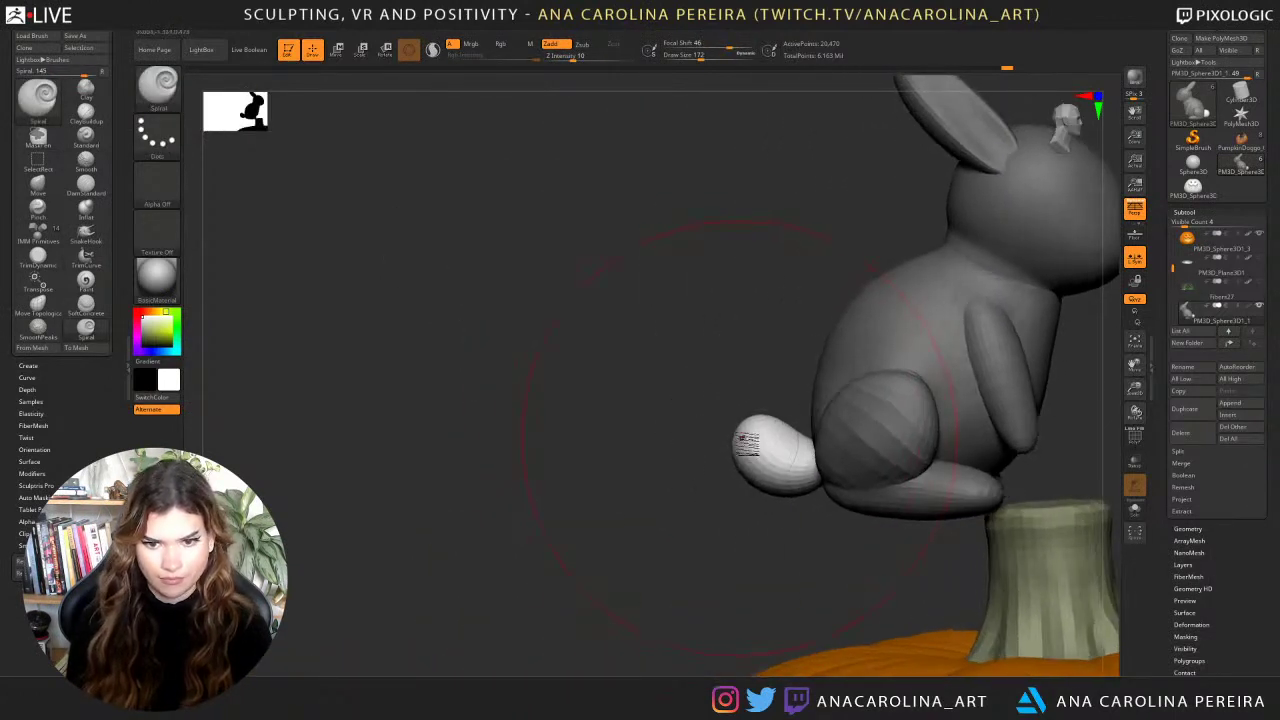
Reshape the bunny's tail with the Move brush at draw size 65, pulling it upward into a rounded teardrop.
key(b)
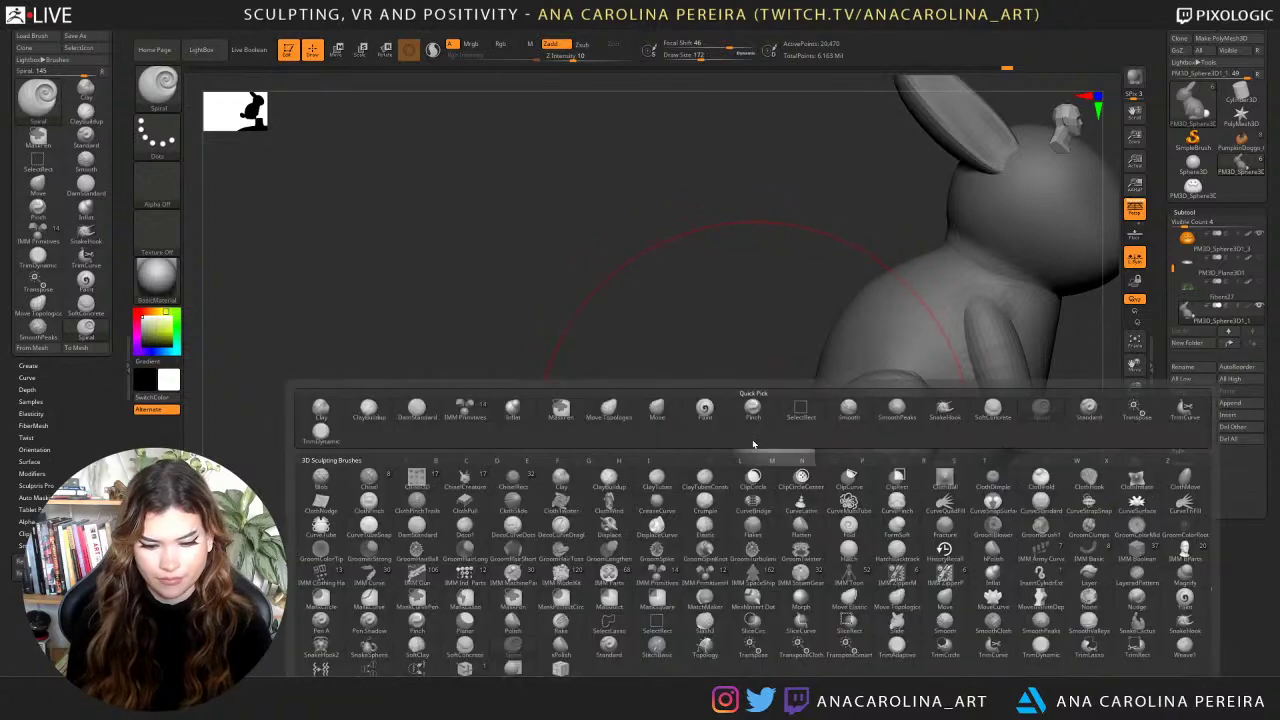
key(m)
key(v)
mouse_move(715, 440)
mouse_down()
mouse_move(817, 434)
mouse_move(750, 406)
mouse_up()
key(space)
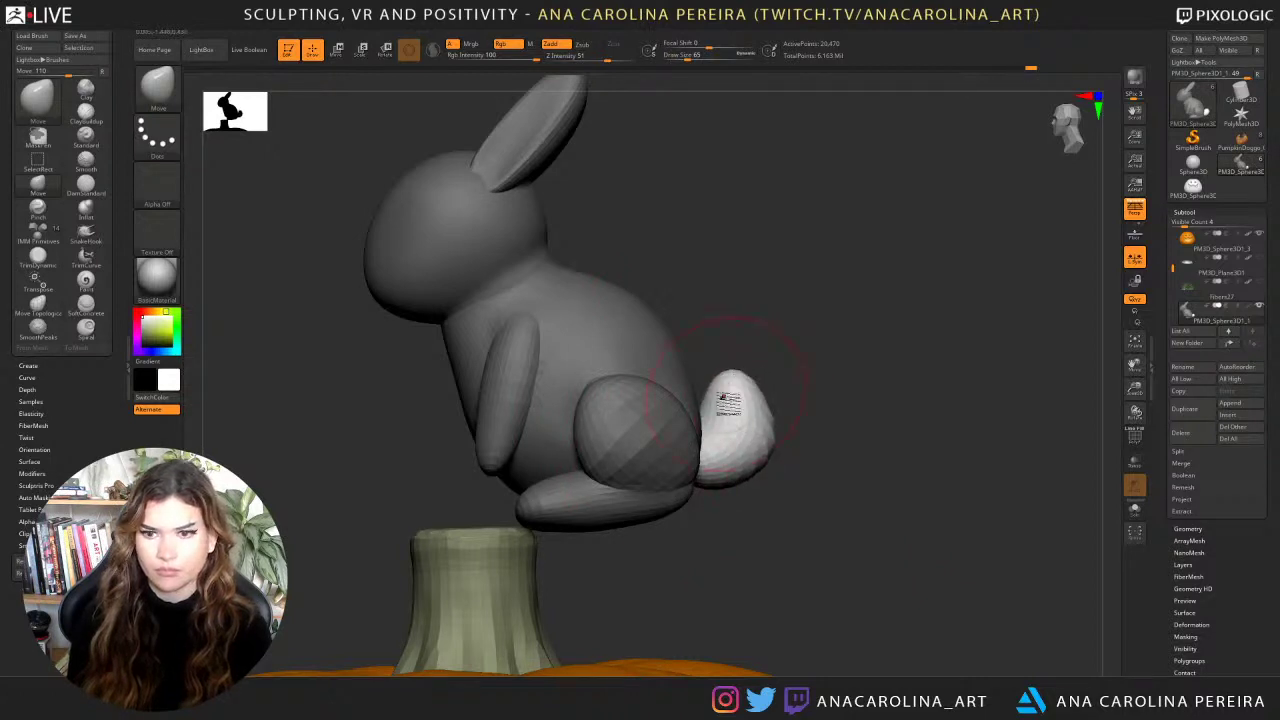
right_drag(730, 400, 767, 440)
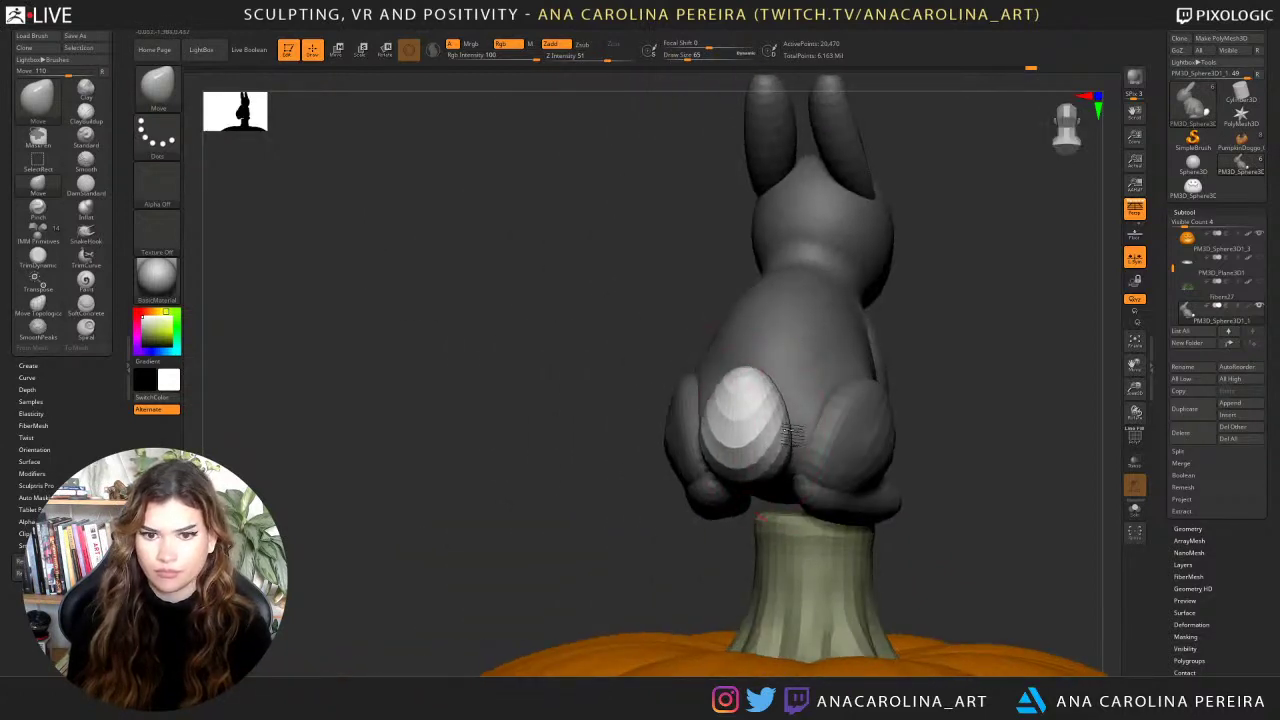
drag(630, 505, 770, 500)
alt+drag(877, 334, 803, 342)
right_drag(803, 343, 800, 381)
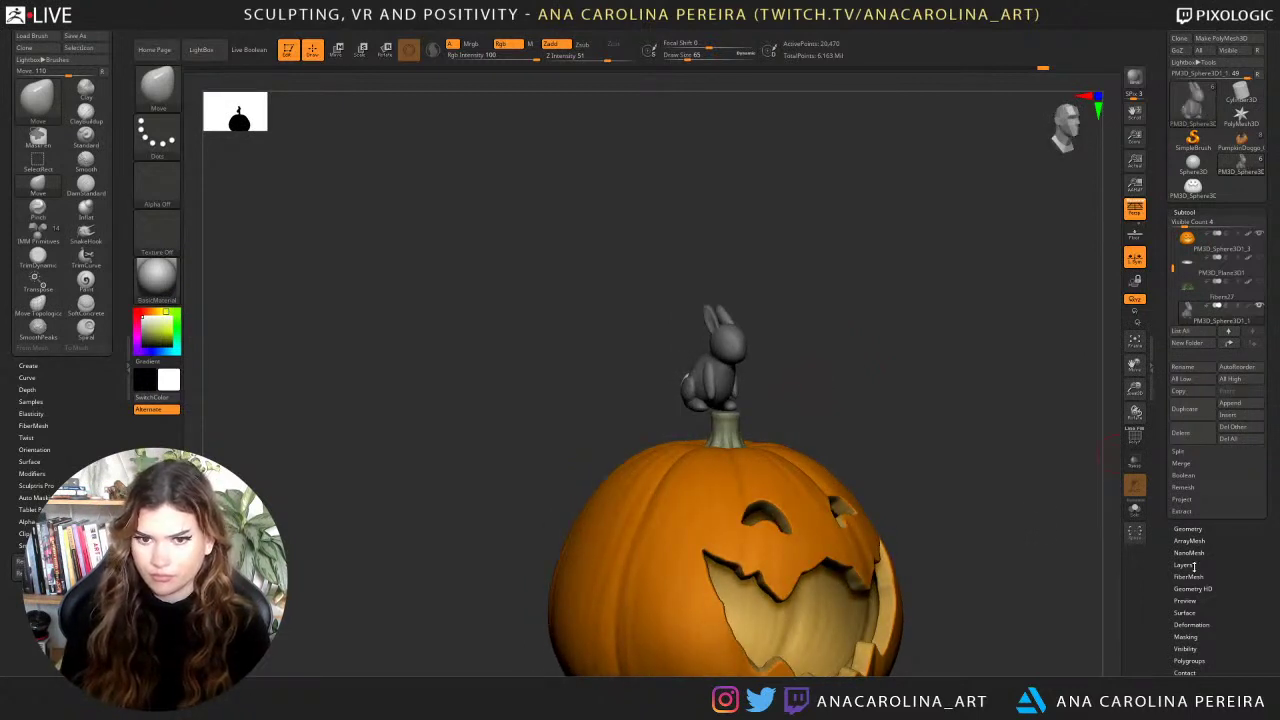
right_drag(820, 400, 820, 409)
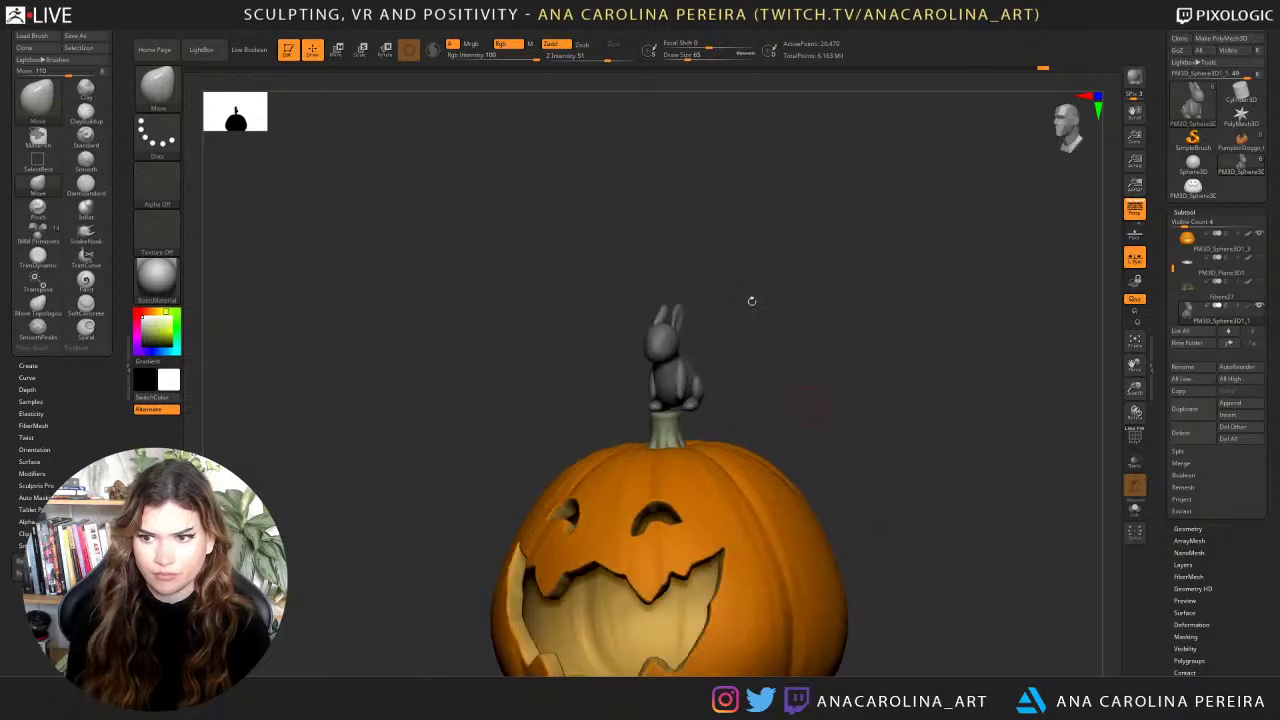
Insert a mirrored pair of eye spheres on the sides of the bunny's head using IMM Primitives at draw size 17.
ctrl+right_drag(791, 289, 812, 420)
alt+right_drag(814, 323, 854, 423)
ctrl+right_drag(776, 338, 784, 394)
key(space)
drag(782, 347, 766, 347)
alt+right_drag(805, 318, 785, 400)
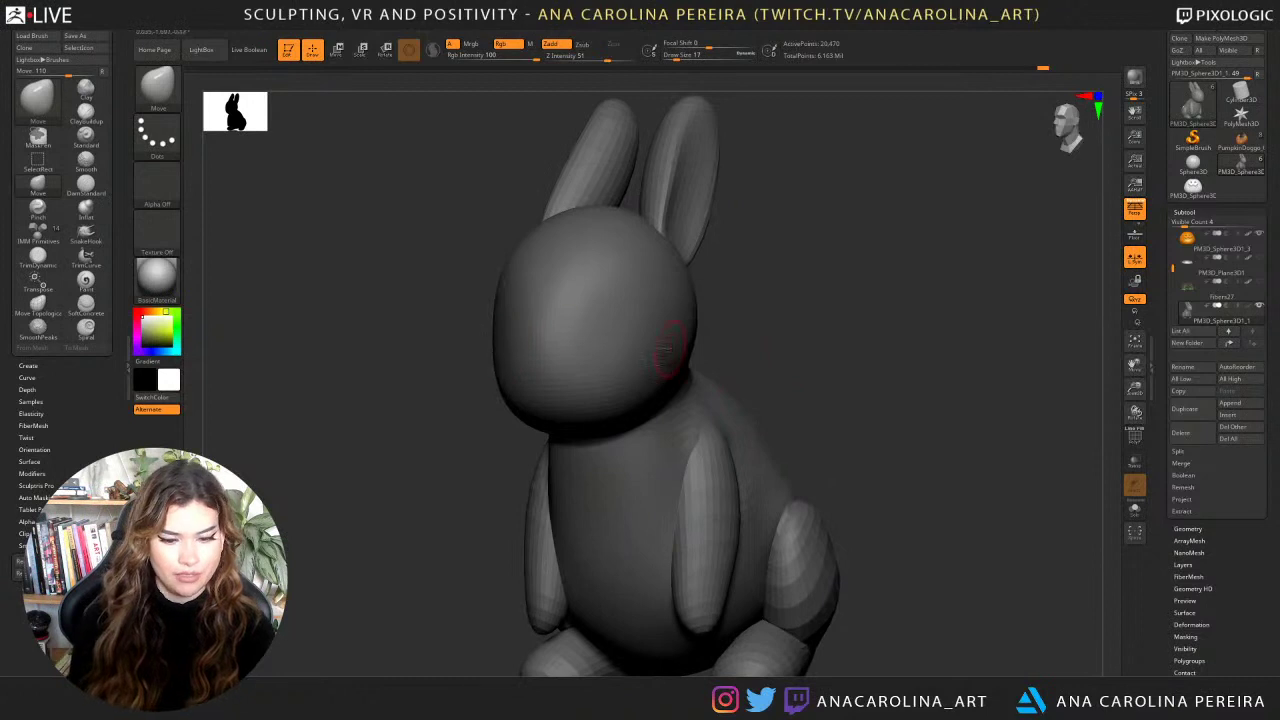
key(b)
key(i)
click(592, 541)
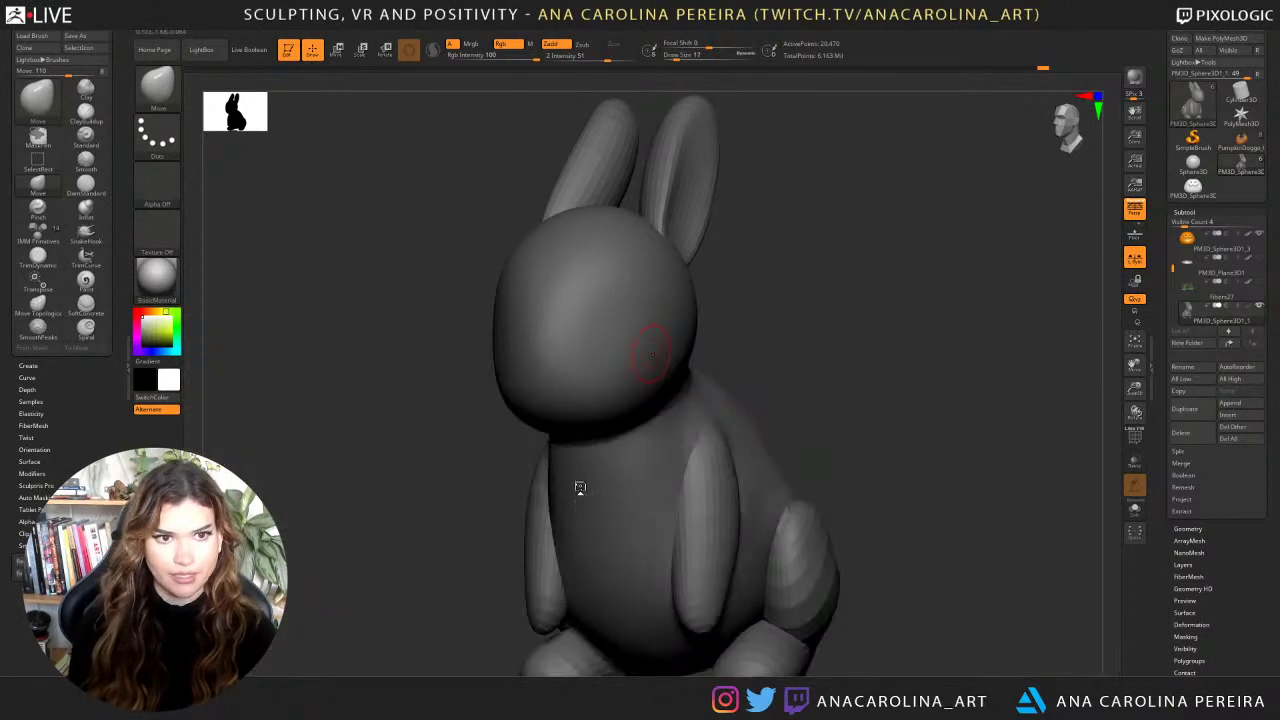
key(b)
key(i)
key(p)
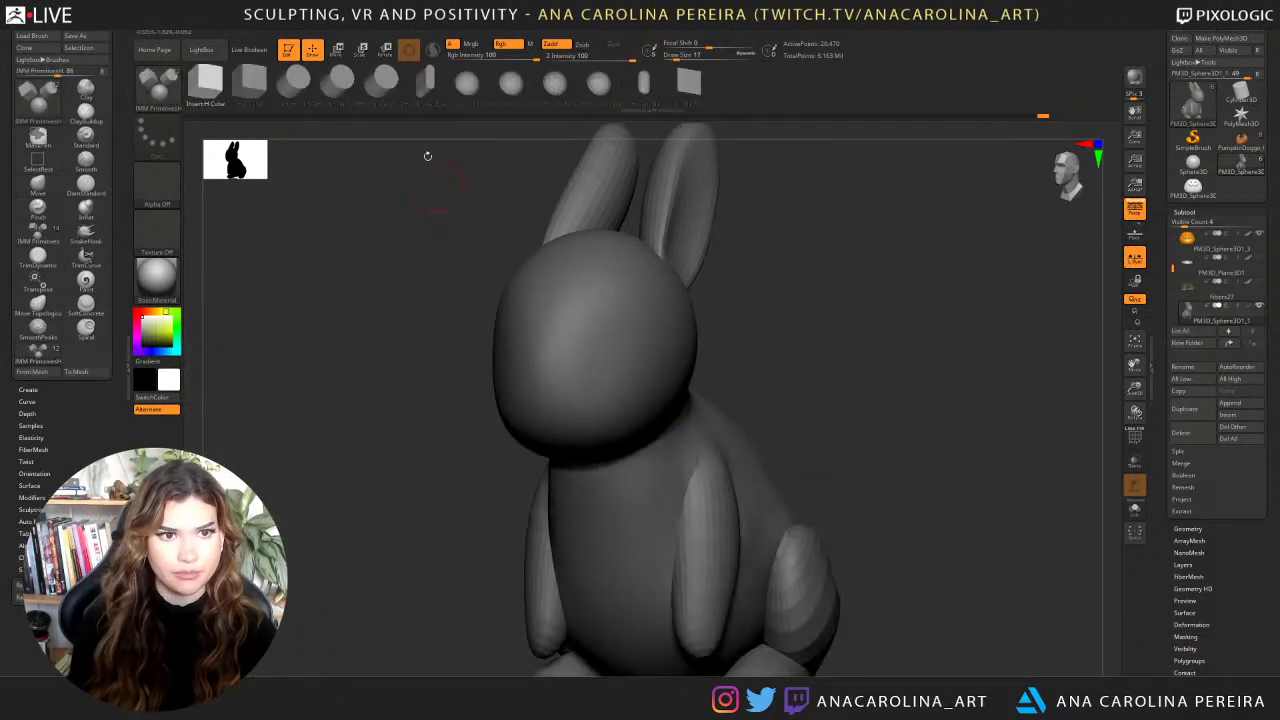
click(465, 86)
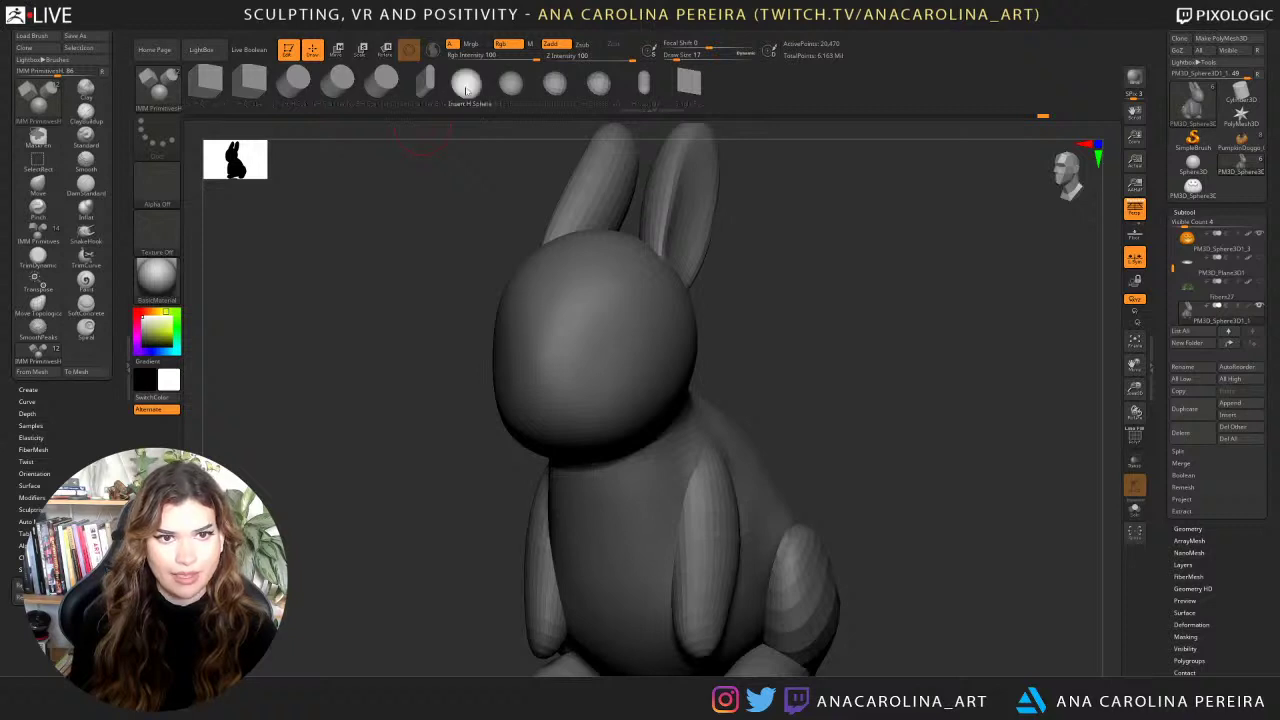
drag(636, 336, 652, 388)
Flatten both inserted eye spheres into thin discs lying against the sides of the head.
key(r)
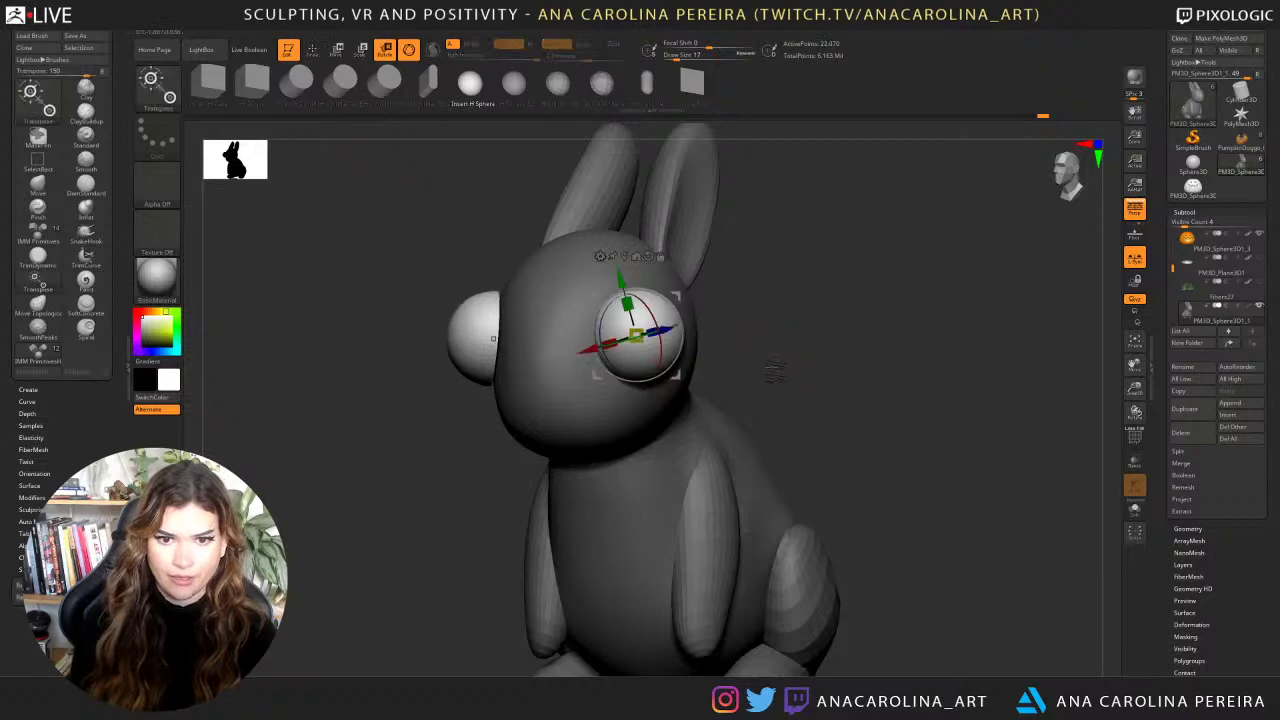
drag(774, 371, 822, 430)
drag(668, 343, 600, 318)
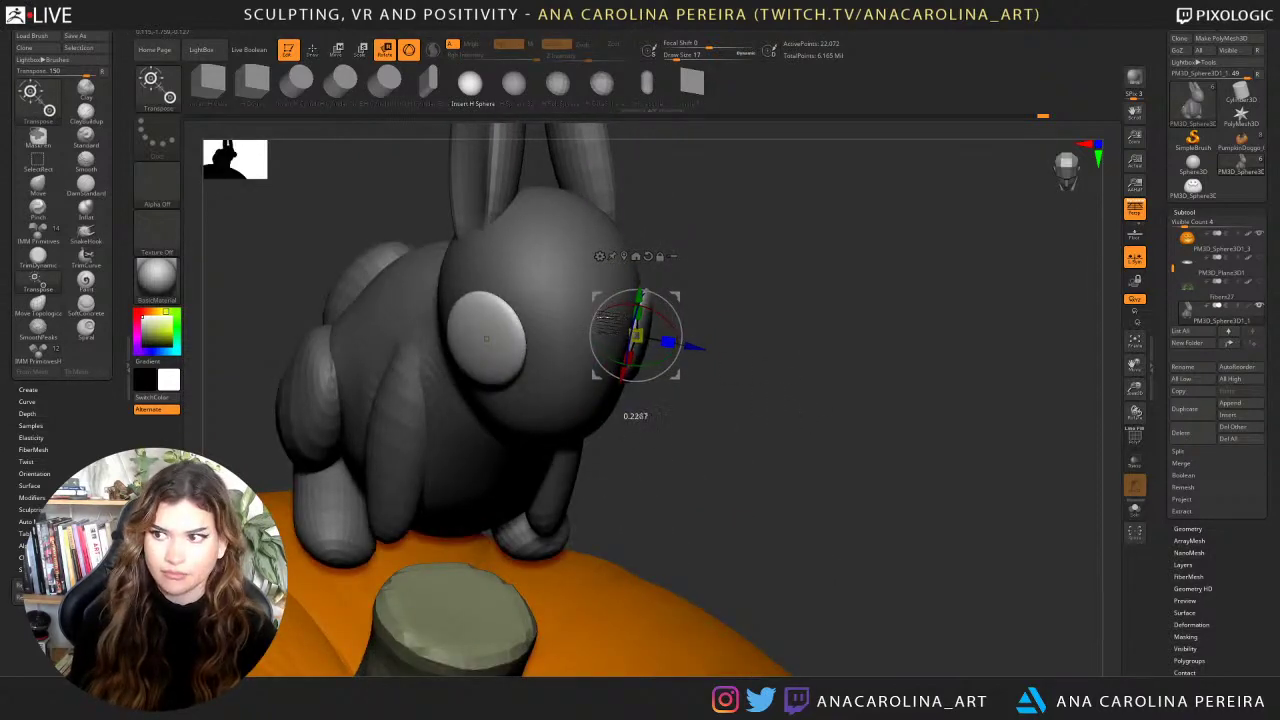
drag(778, 340, 754, 289)
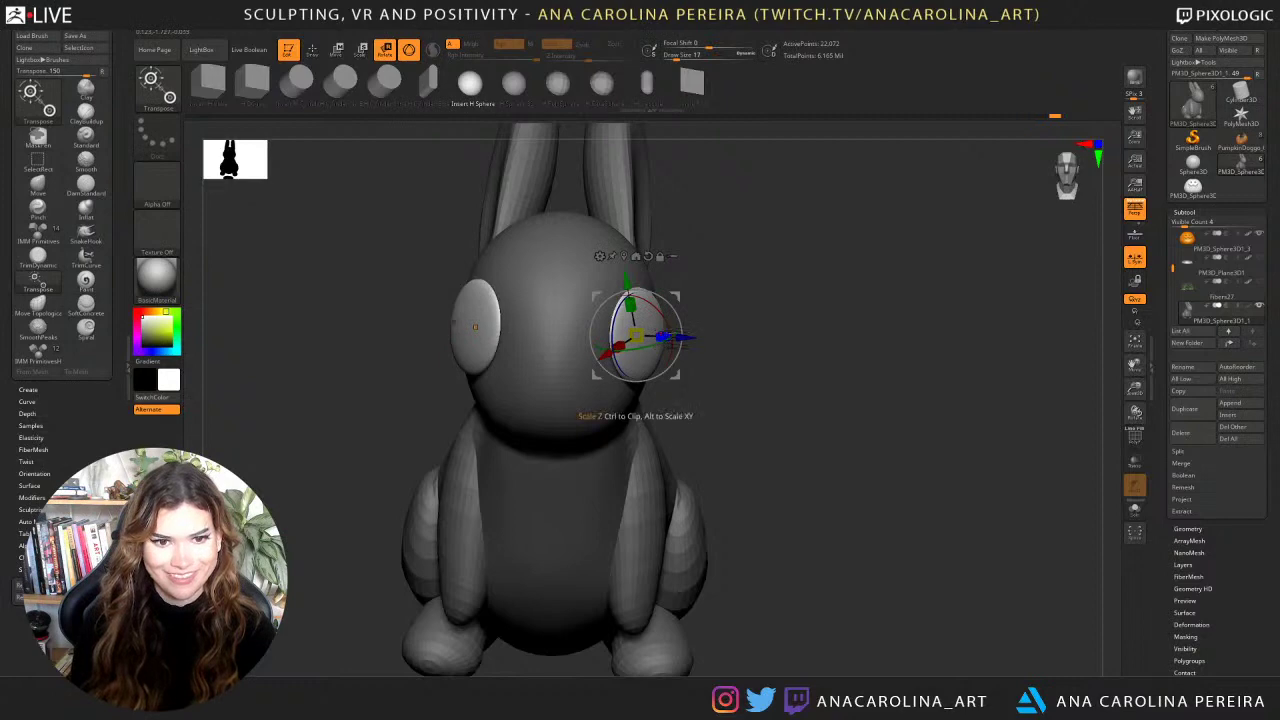
mouse_move(760, 304)
mouse_down()
mouse_move(714, 311)
mouse_move(758, 330)
mouse_move(688, 344)
mouse_move(749, 294)
mouse_move(715, 307)
mouse_move(797, 320)
mouse_move(722, 378)
mouse_move(714, 417)
mouse_up()
Duplicate the flattened eye discs and scale the copies down into smaller pupils centred on the eyes.
ctrl+click(761, 343)
ctrl+click(636, 362)
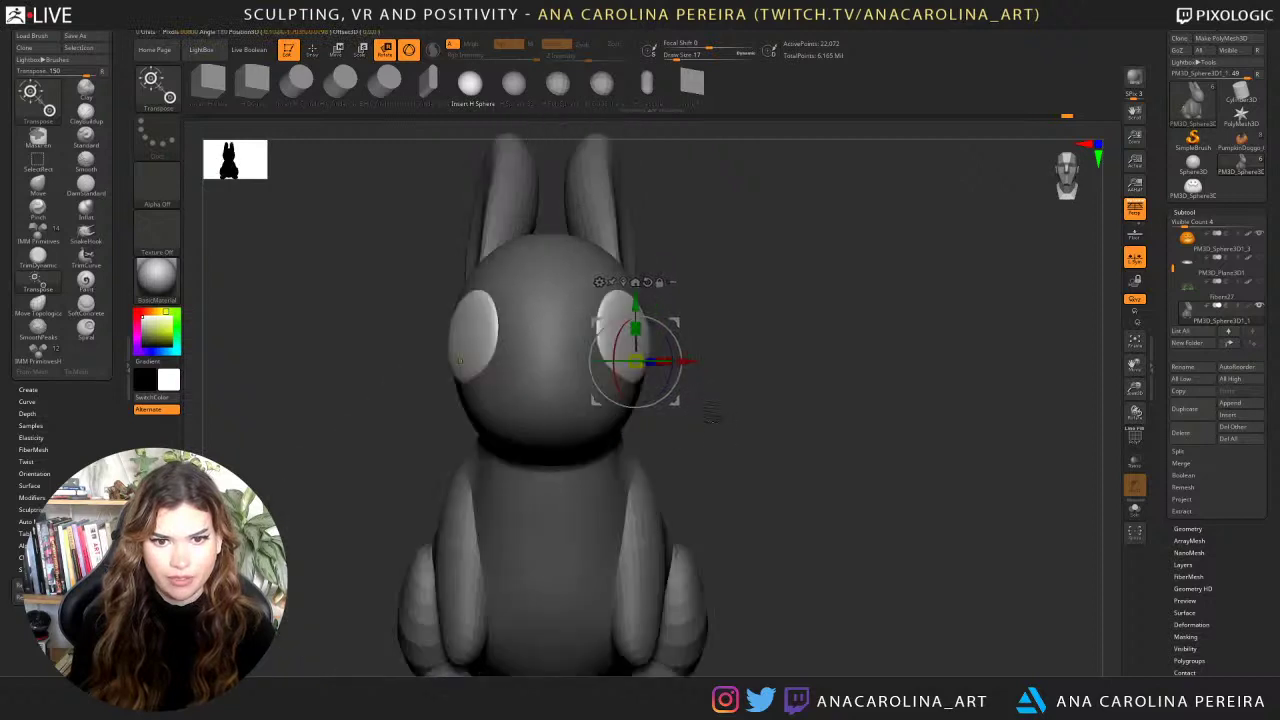
ctrl+drag(686, 361, 697, 338)
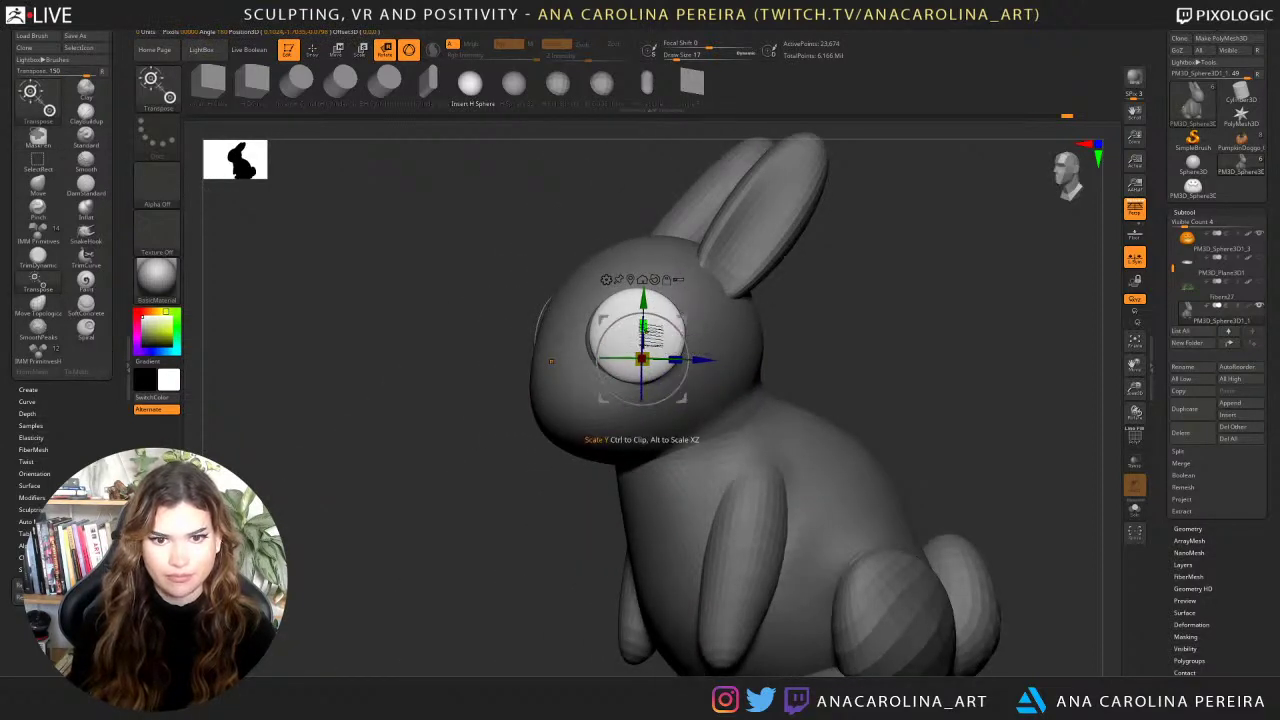
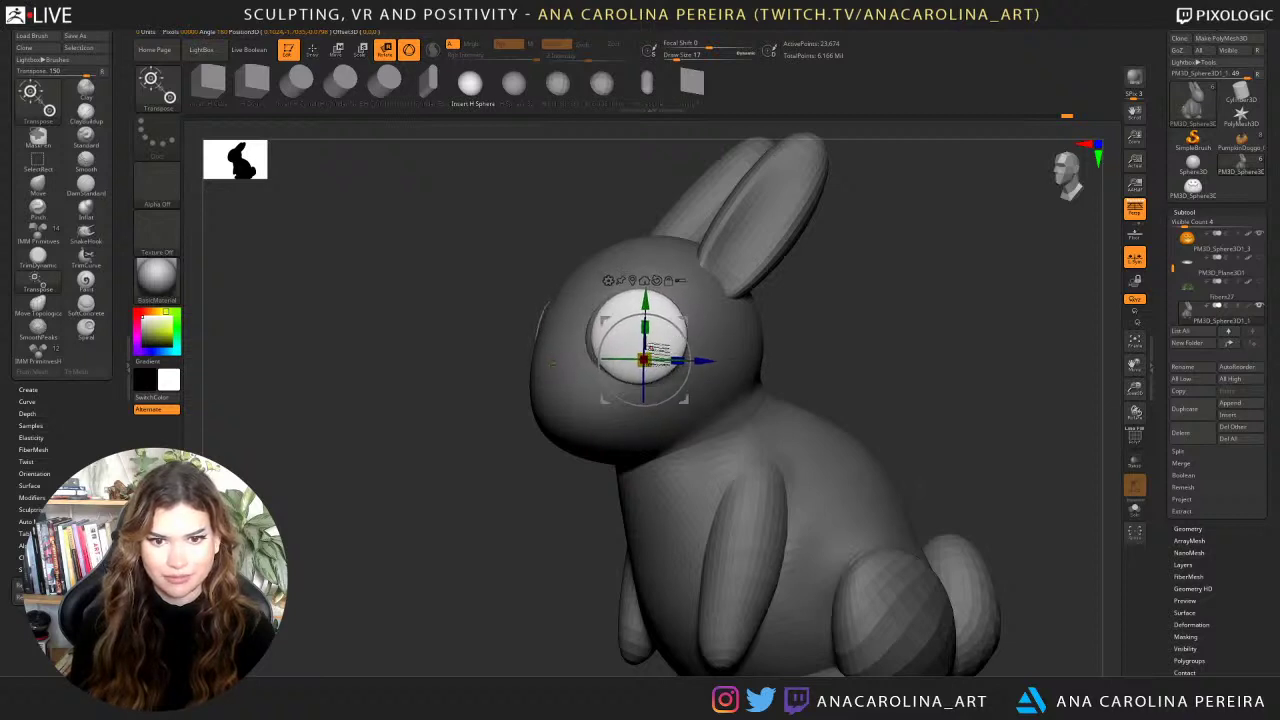
drag(550, 363, 553, 364)
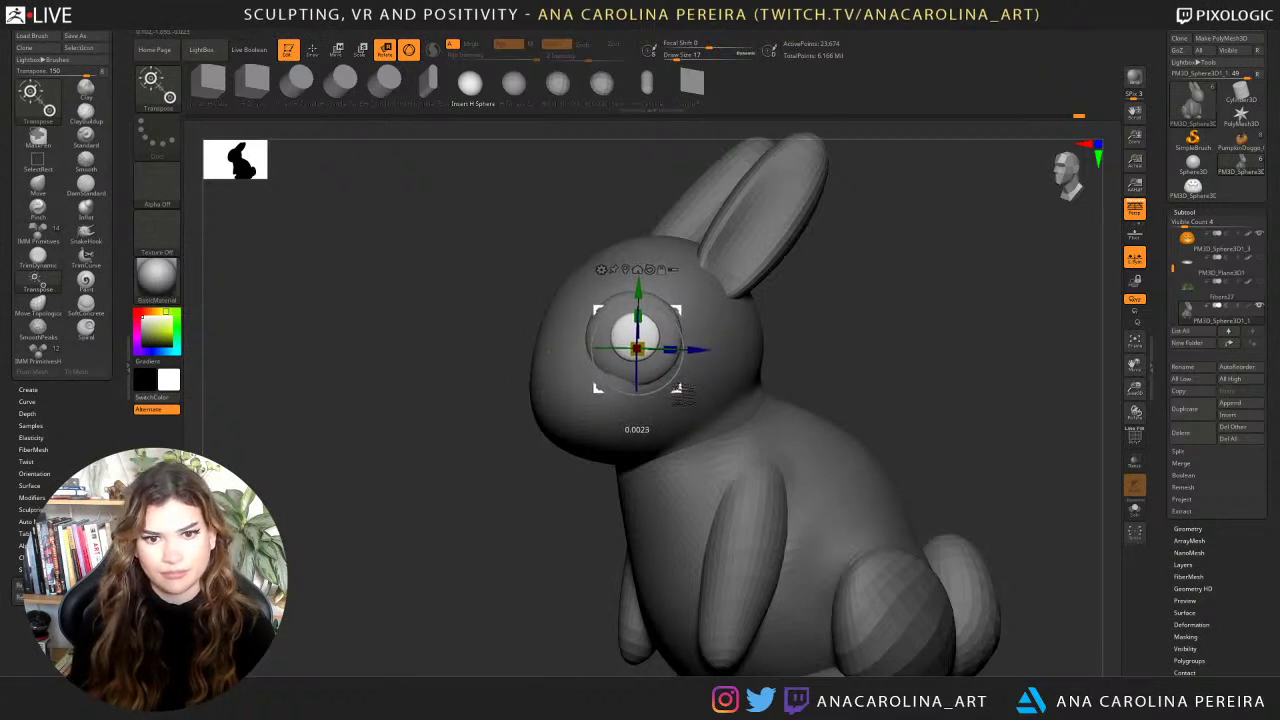
drag(800, 355, 880, 349)
alt+drag(752, 285, 505, 390)
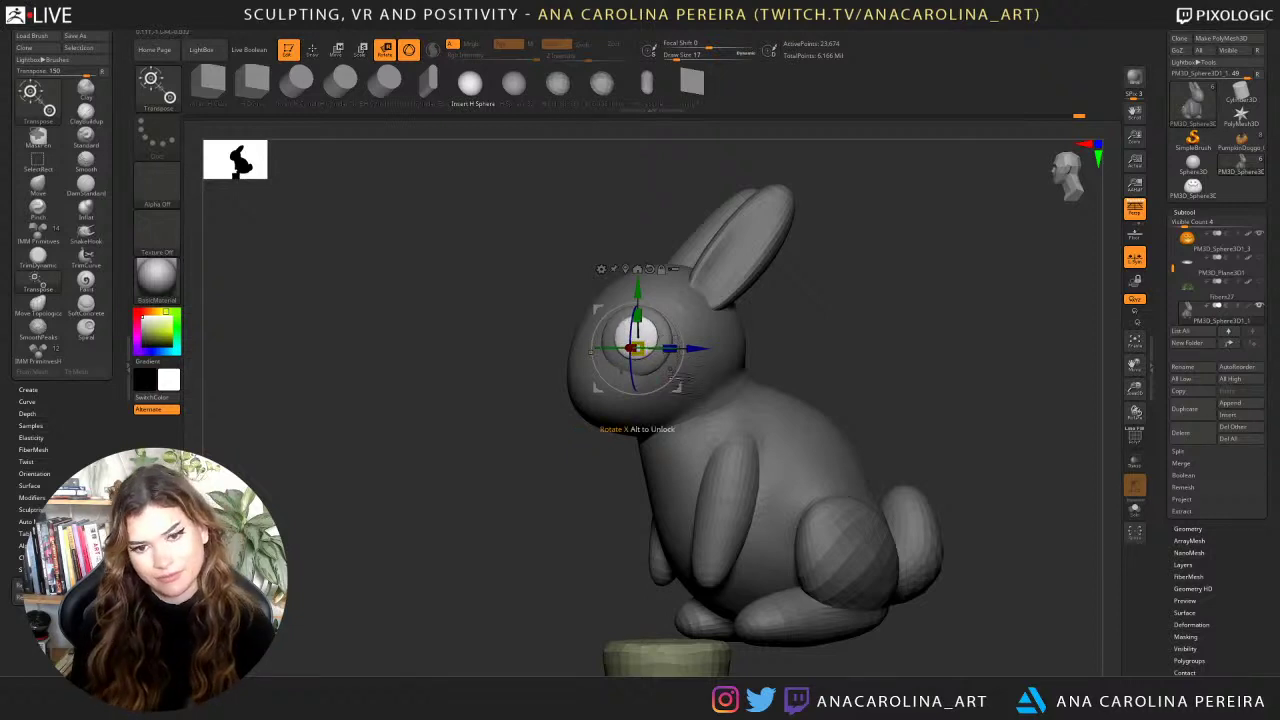
Clear the mask from the bunny and switch to the Move Topological brush at draw size 44.
drag(808, 322, 800, 384)
key(b)
key(m)
key(t)
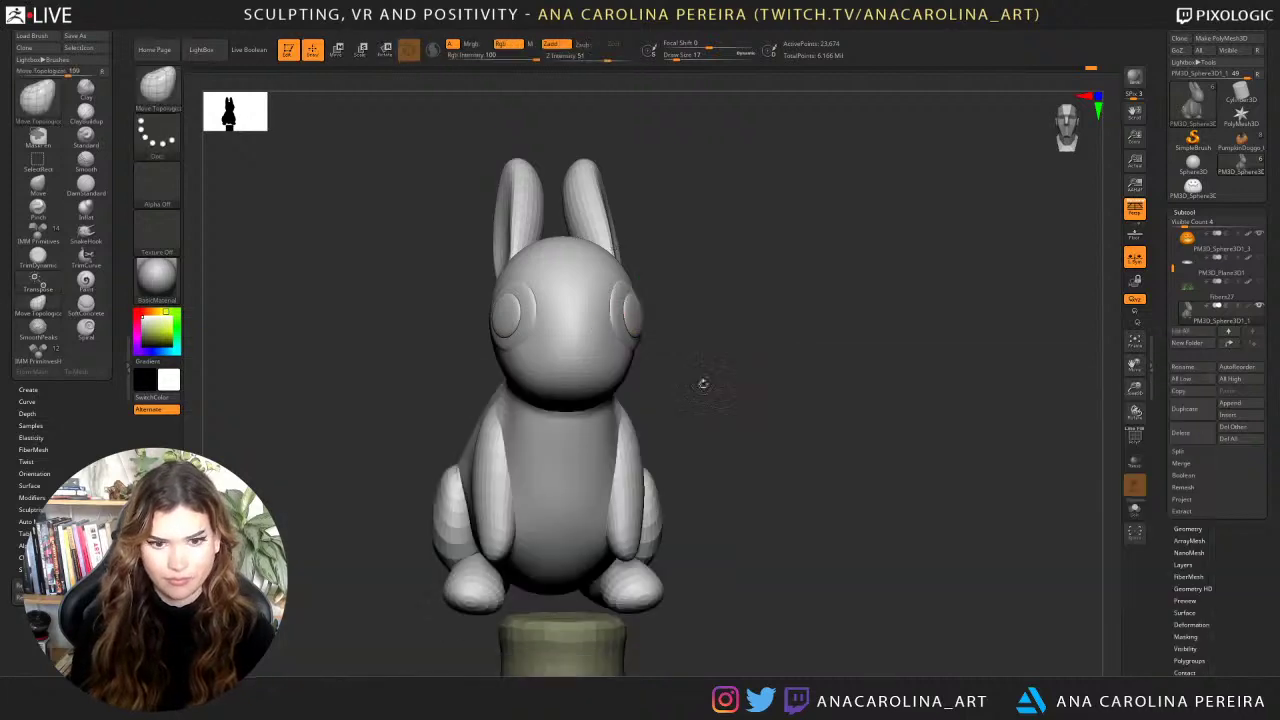
key(space)
alt+drag(672, 356, 688, 295)
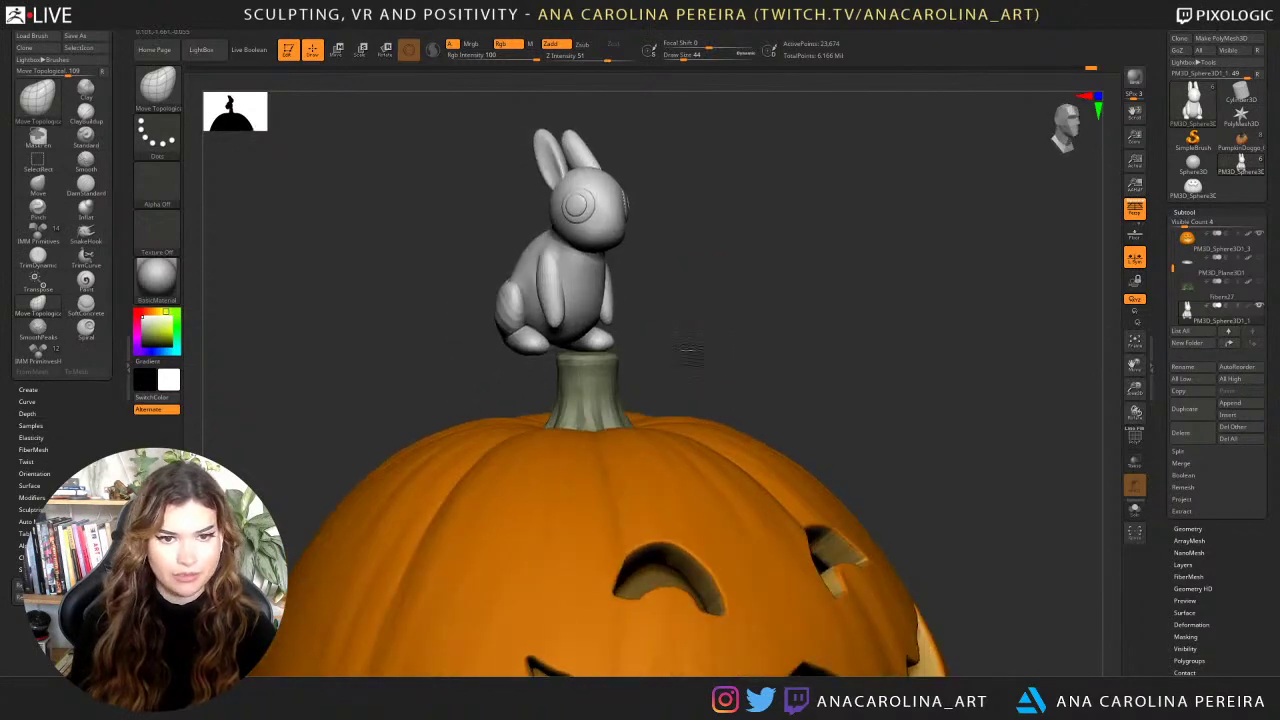
alt+drag(689, 356, 707, 379)
Switch to the Paint brush at draw size 120 and colour the whole bunny near-black.
key(b)
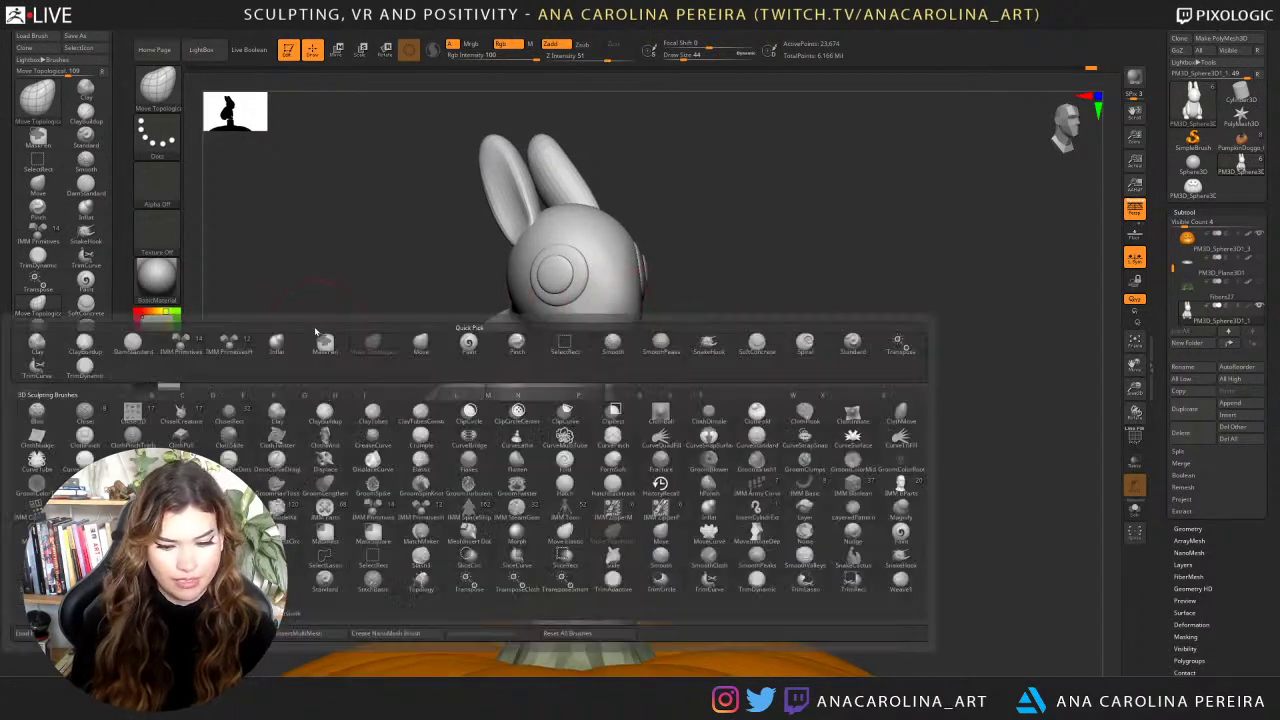
key(p)
key(a)
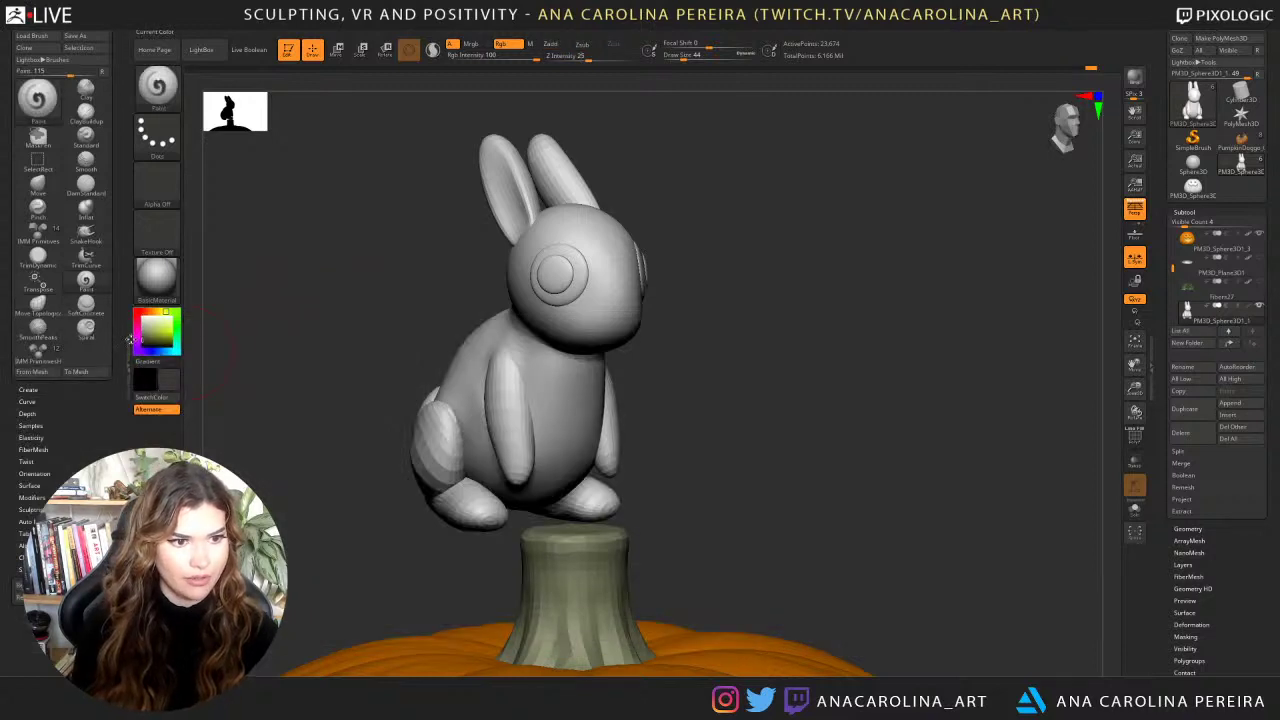
drag(130, 339, 137, 336)
key(space)
drag(309, 268, 322, 268)
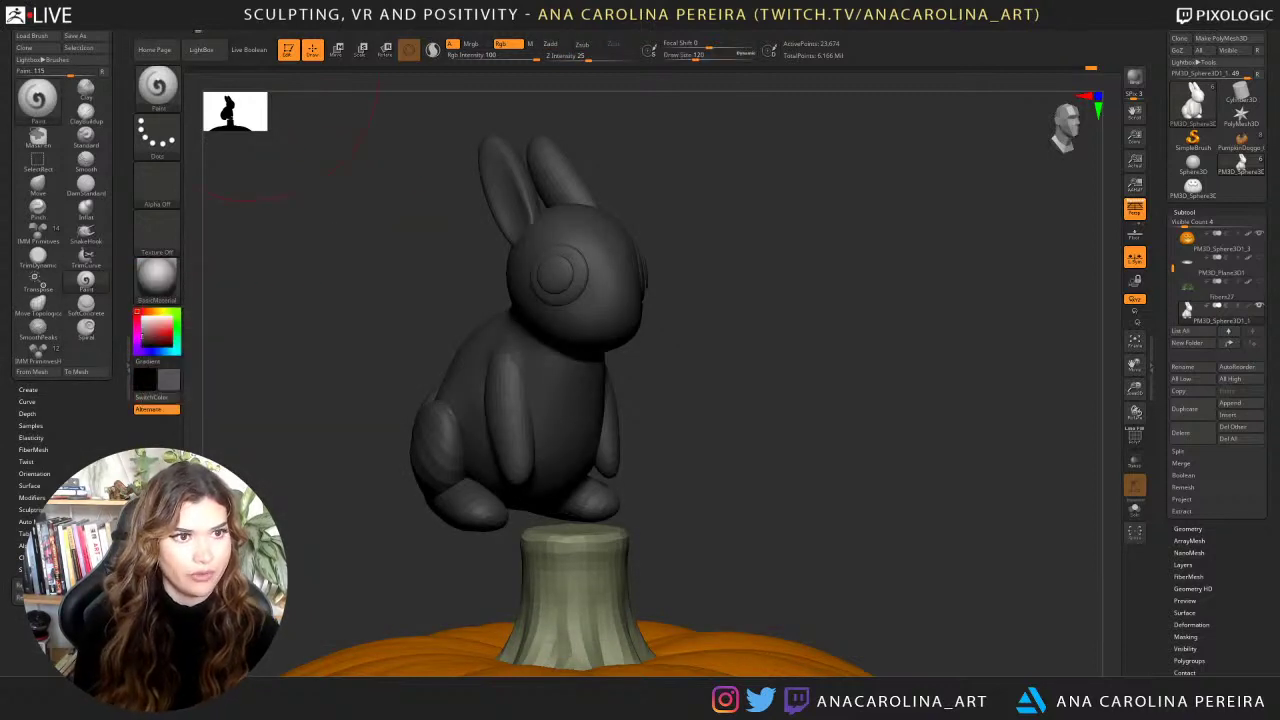
click(142, 340)
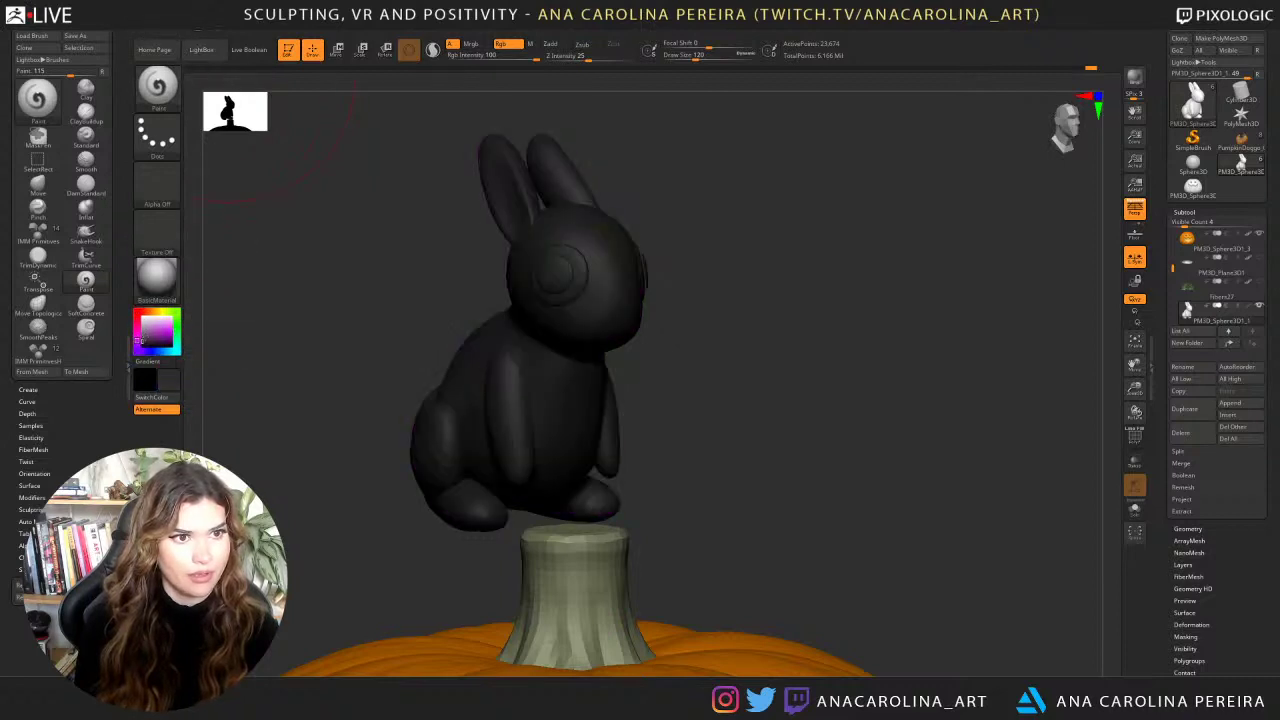
click(210, 24)
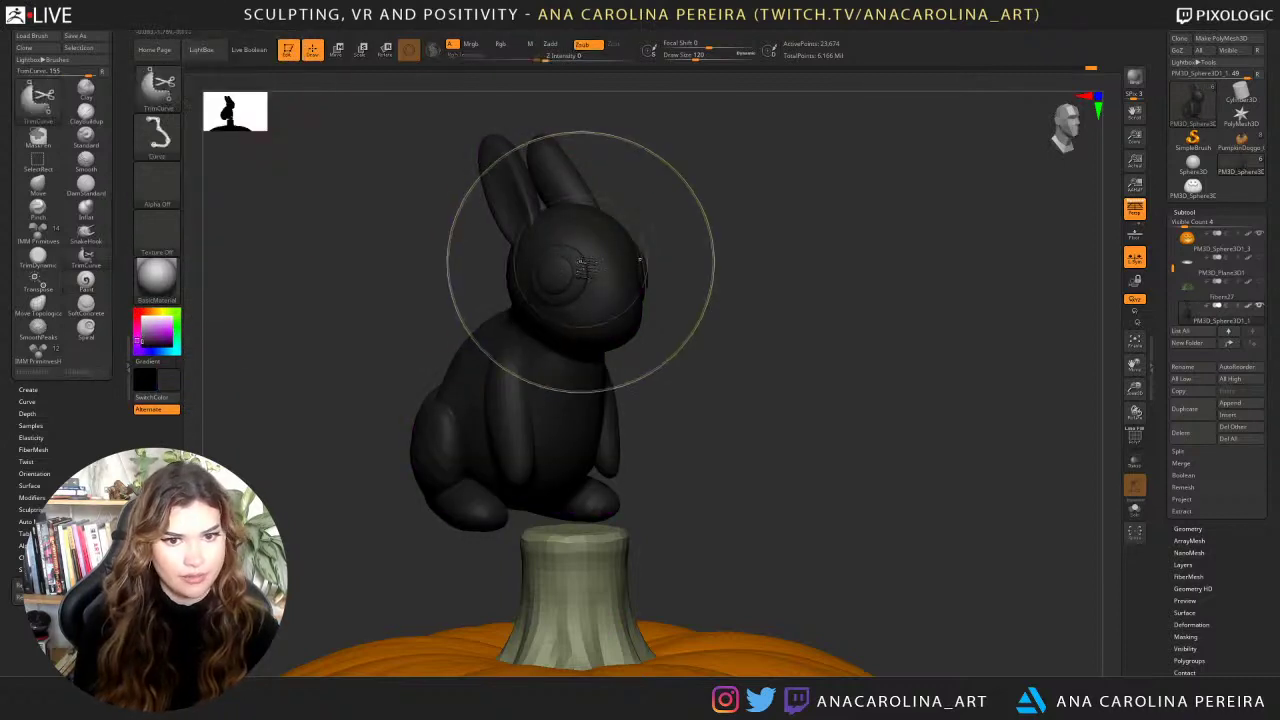
Isolate the bunny's eyes by hiding the other parts and reduce the brush draw size to 11.
ctrl+shift+click(581, 268)
key(space)
drag(575, 268, 566, 268)
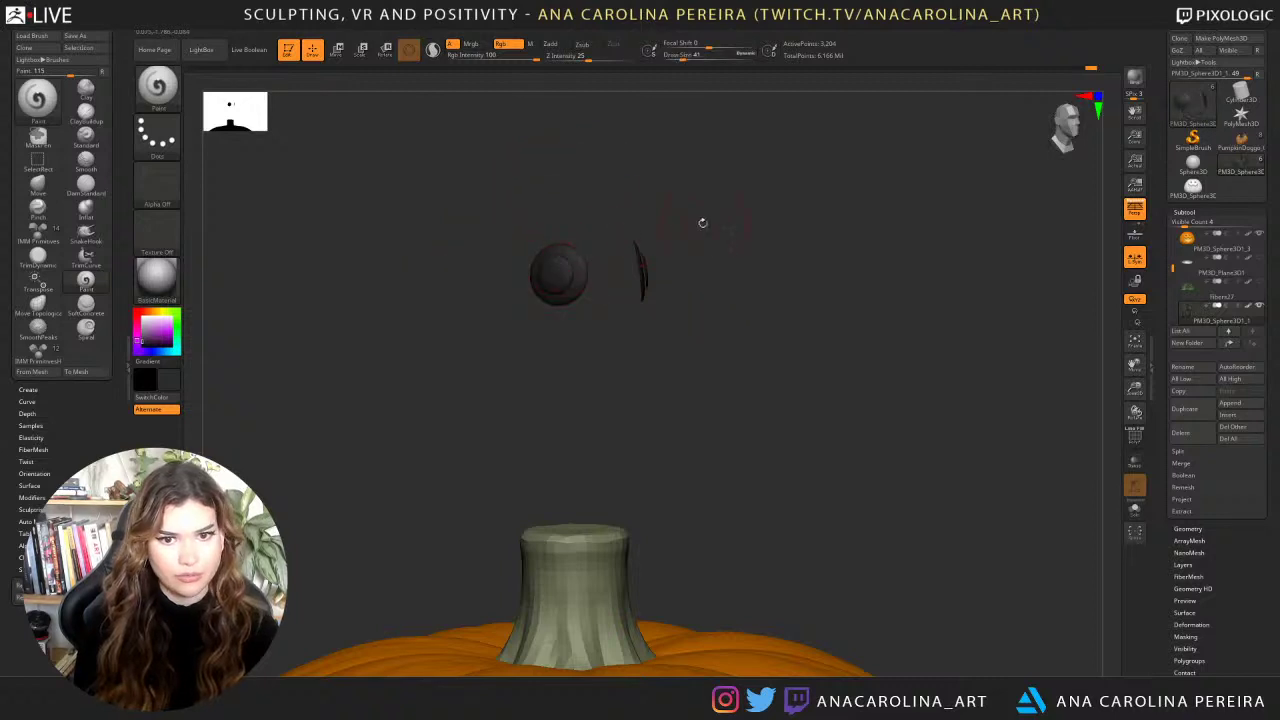
mouse_move(703, 223)
alt+mouse_down()
mouse_move(674, 337)
mouse_move(603, 345)
alt+mouse_up()
key(space)
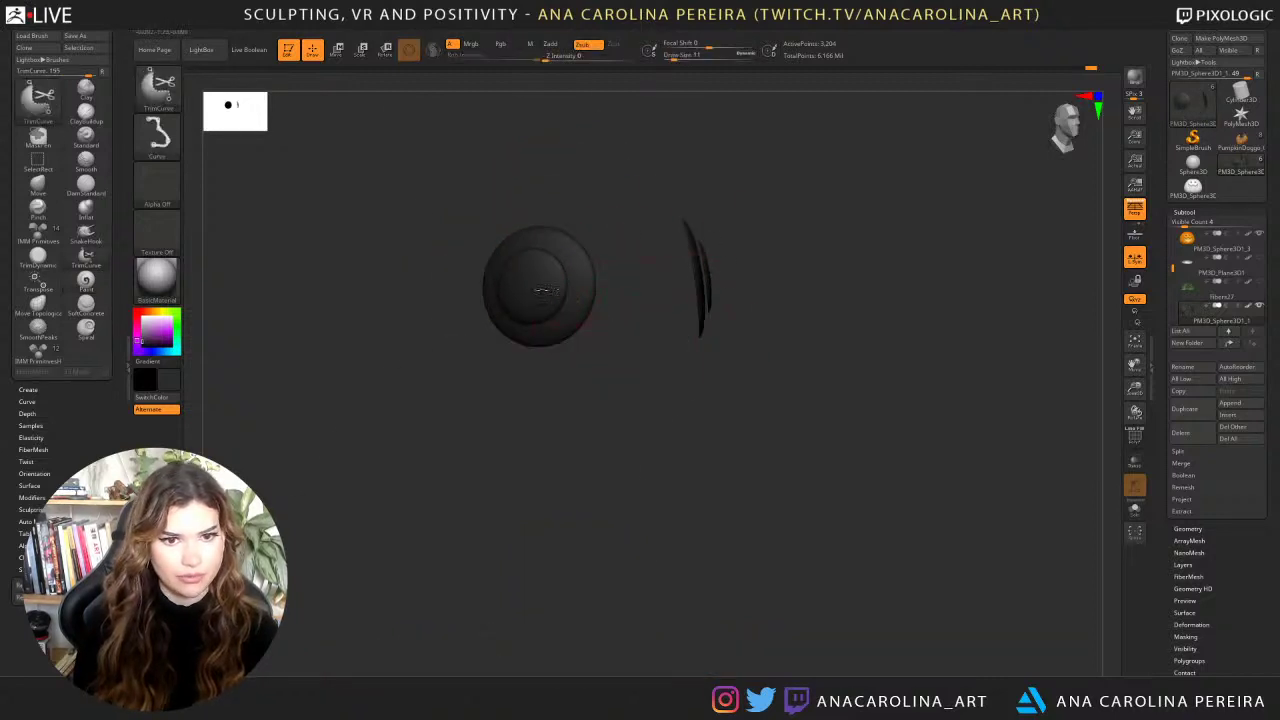
Try to isolate the inner pupils from the outer eye discs, and restore the full bunny's visibility.
ctrl+shift+click(541, 288)
ctrl+shift+click(601, 265)
ctrl+shift+click(734, 239)
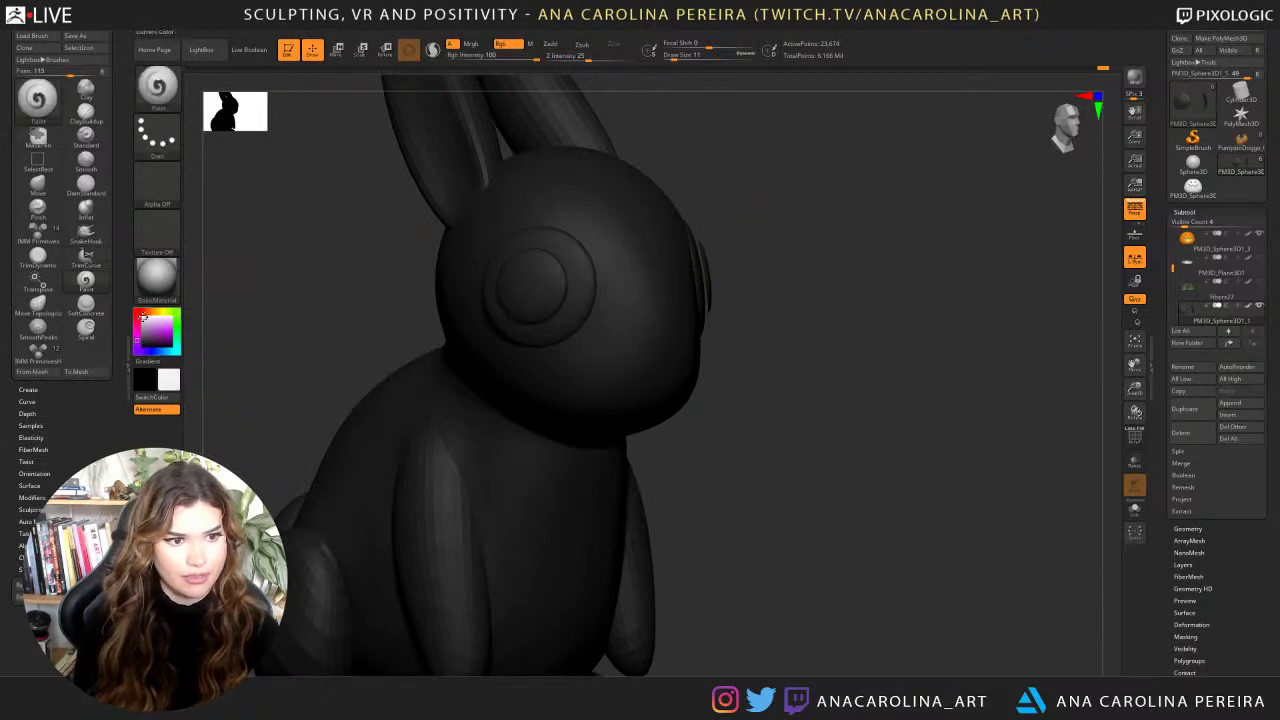
ctrl+shift+click(584, 262)
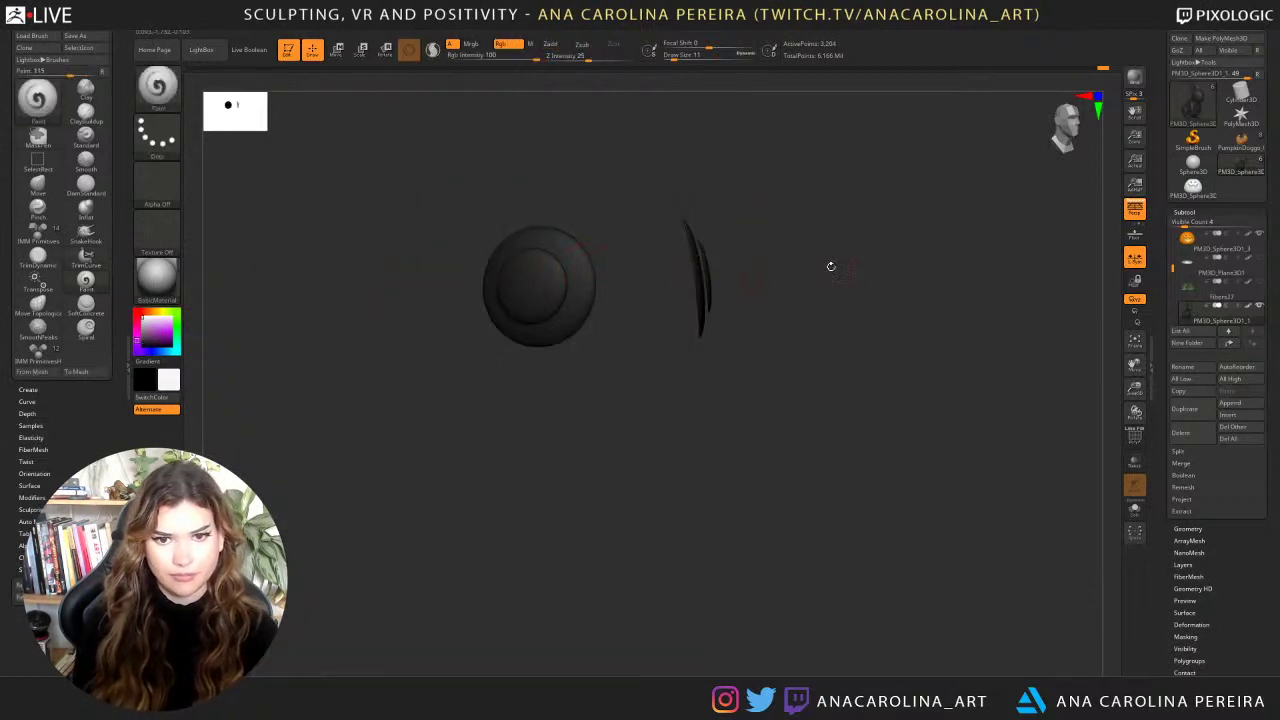
ctrl+shift+click(1045, 461)
mouse_move(1045, 461)
mouse_down()
mouse_move(1014, 457)
mouse_move(1034, 457)
mouse_up()
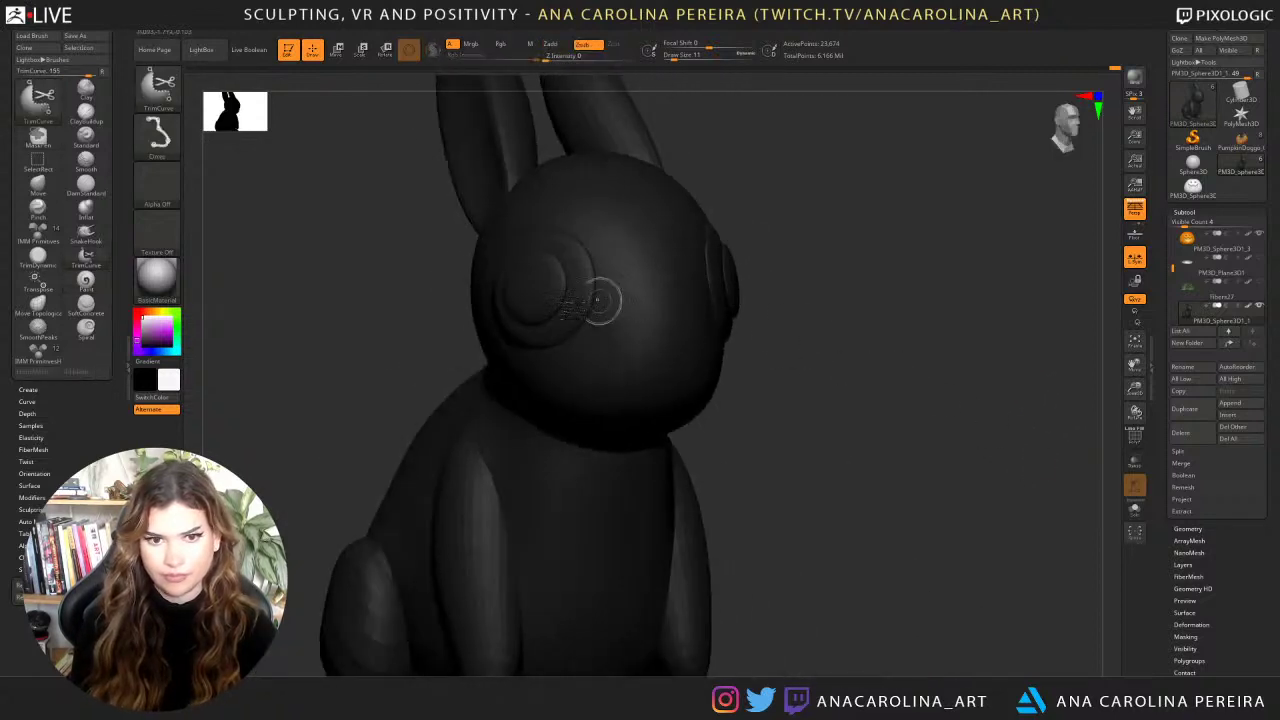
Isolate the eyes and split the hidden remainder of the bunny into a separate subtool.
ctrl+shift+click(563, 302)
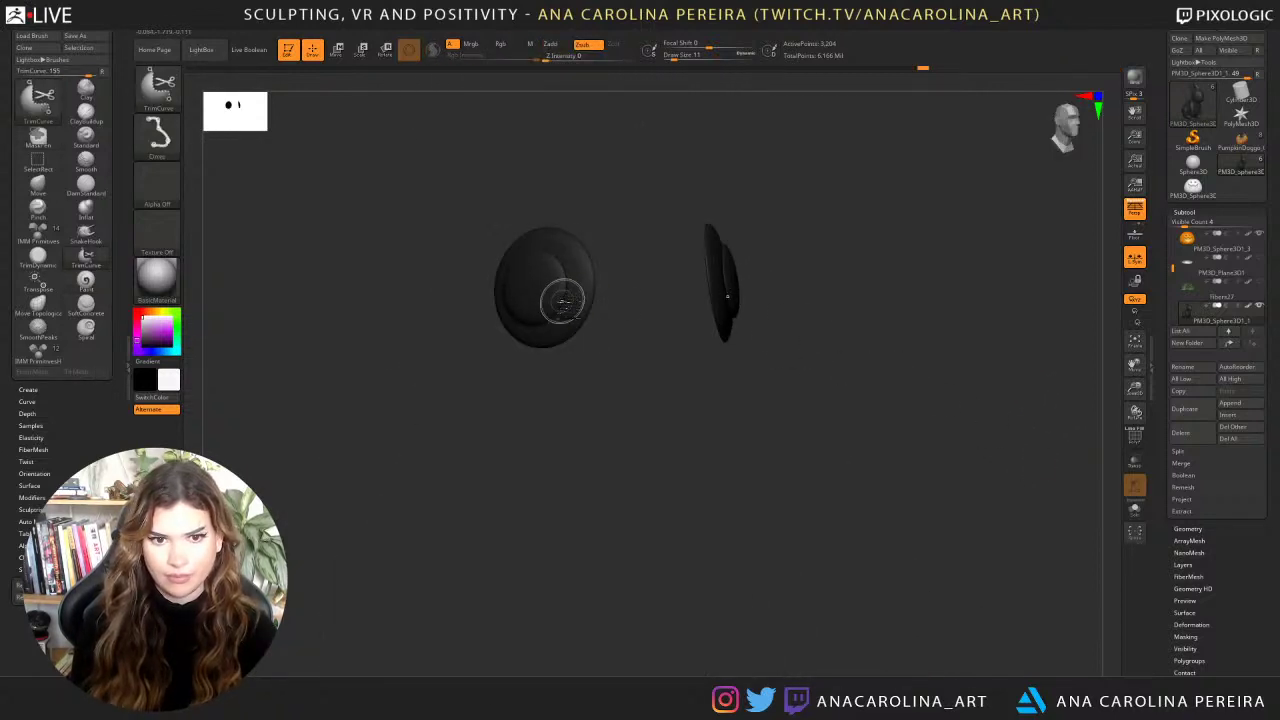
click(1186, 452)
click(1192, 464)
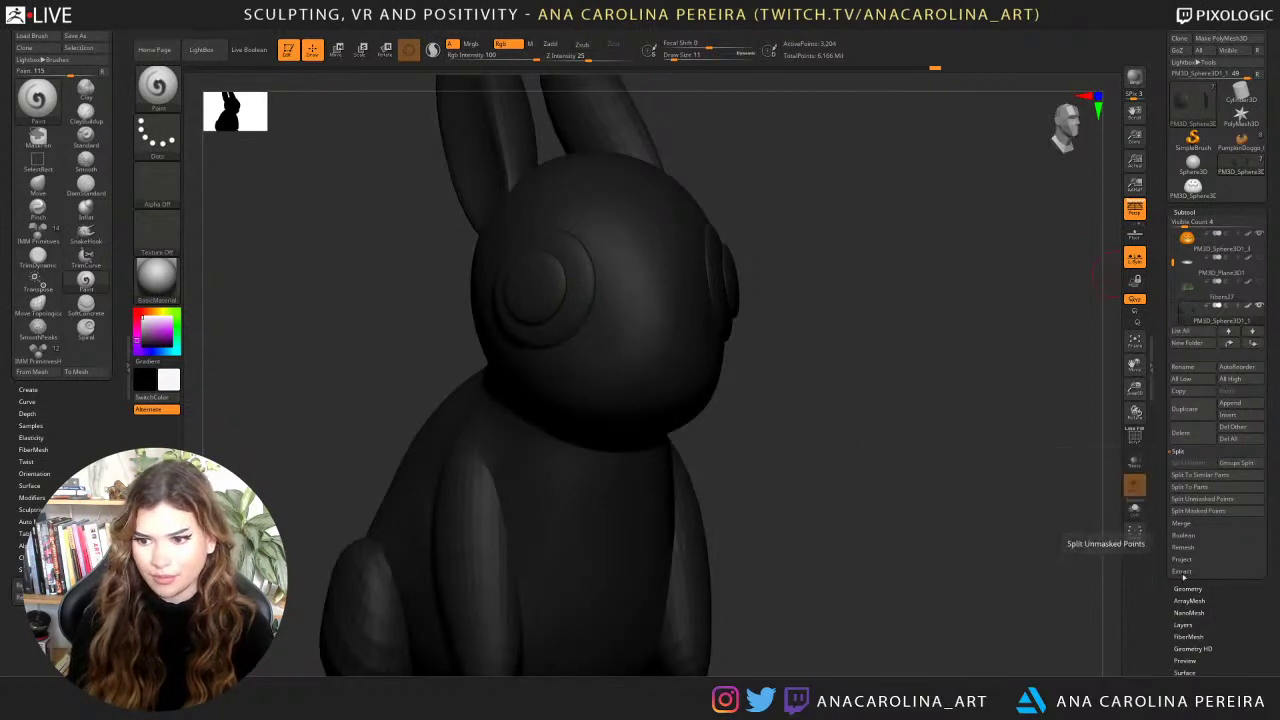
Auto-group the eye subtool so discs and pupils are separate polygroups, and turn on the polyframe display.
scroll(1163, 617, down, 5)
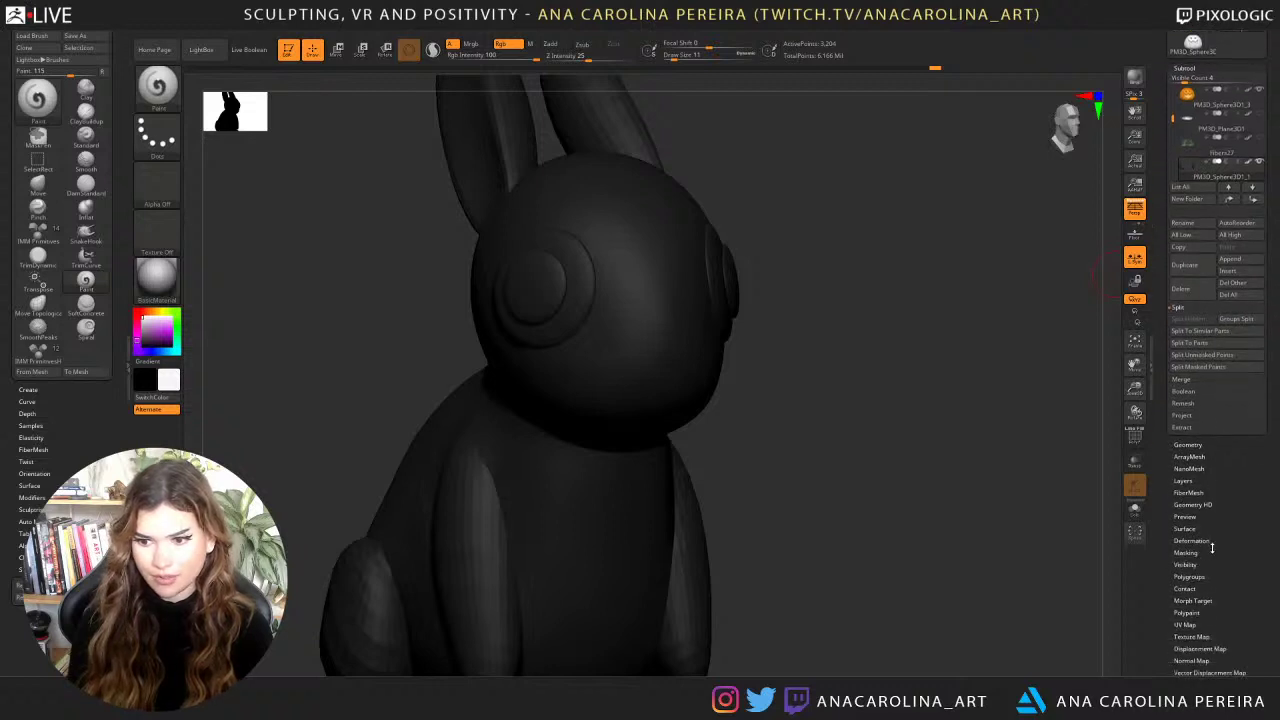
click(1189, 575)
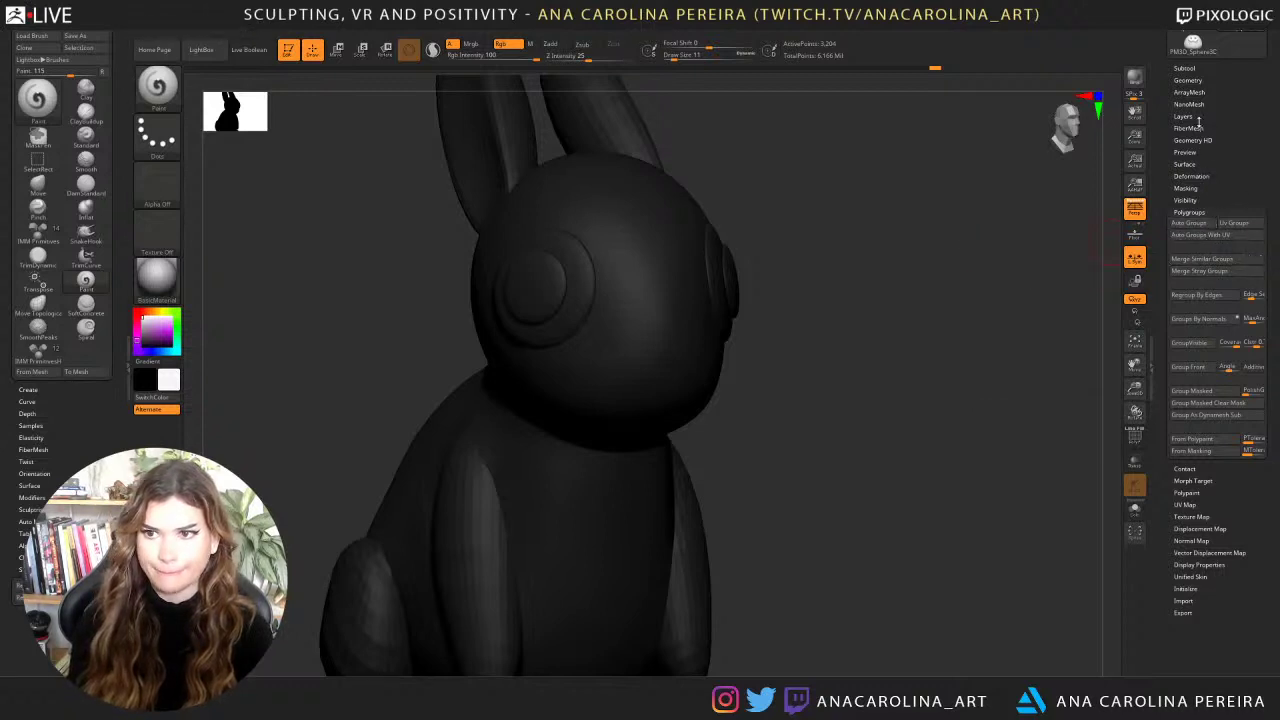
click(1136, 446)
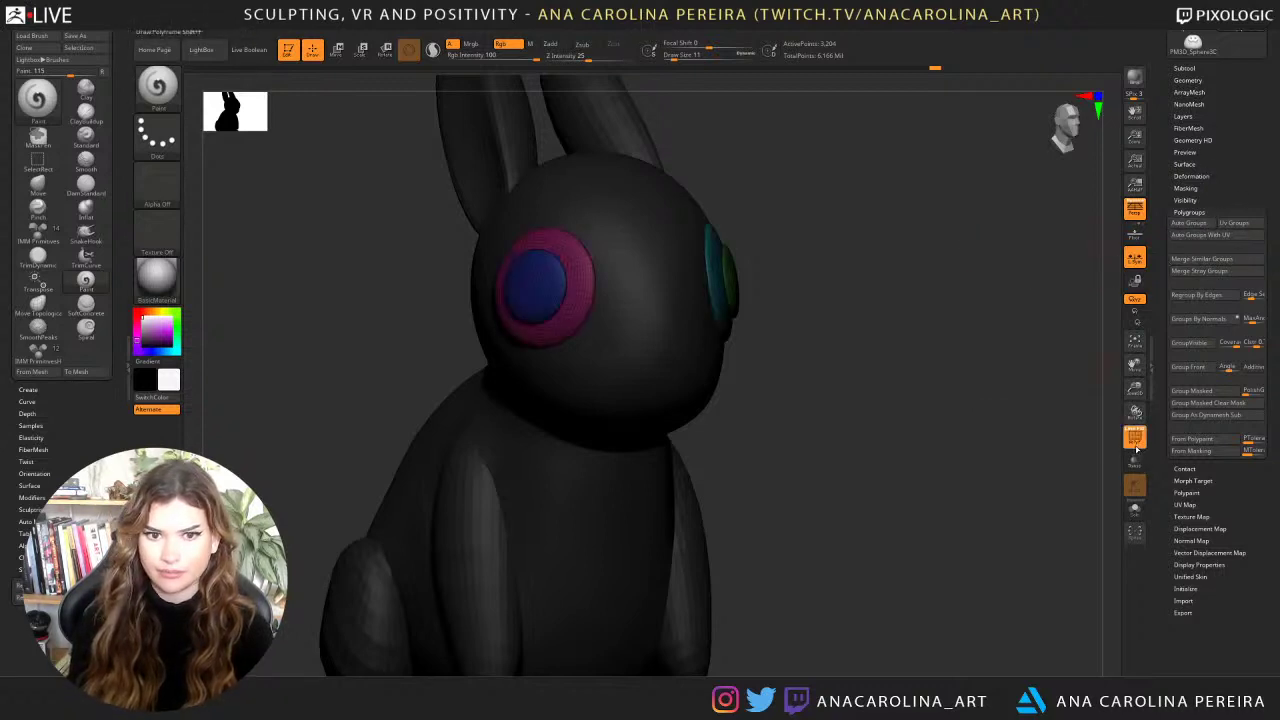
Turn off the polyframe display, isolate the outer disc of one eye, paint it white, and restore full visibility.
click(1136, 446)
ctrl+shift+click(589, 268)
key(space)
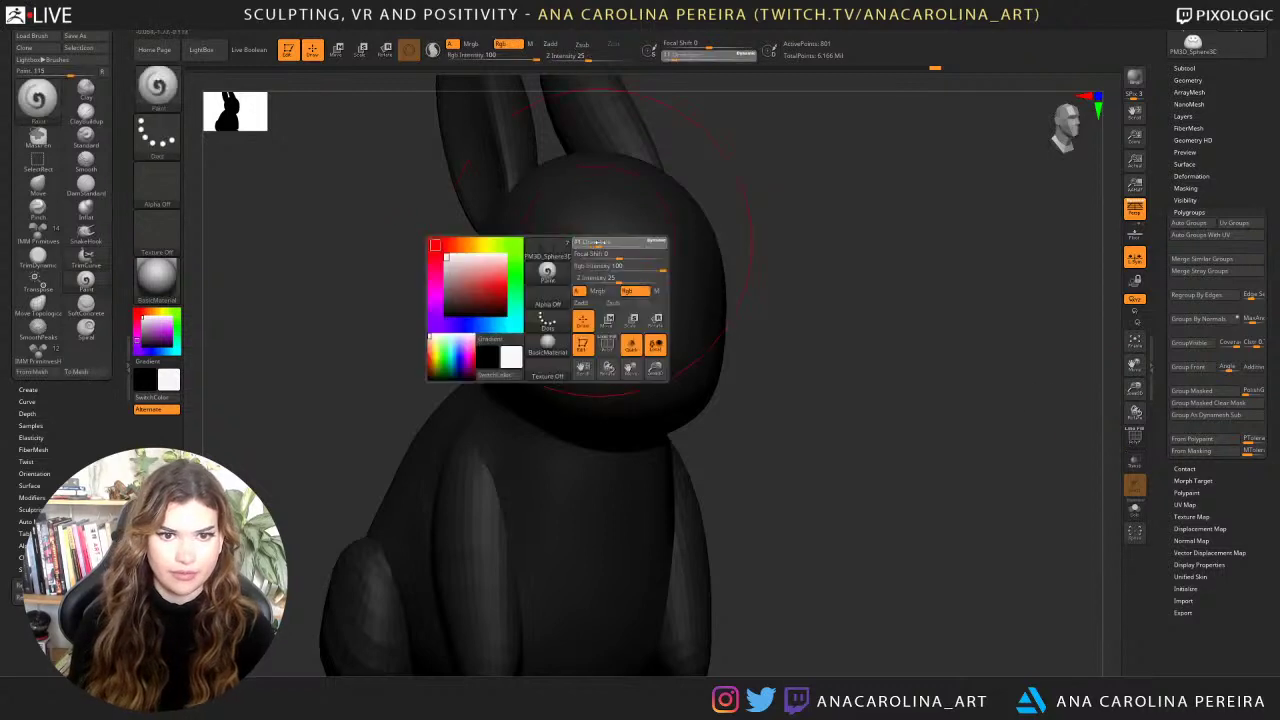
drag(586, 270, 577, 266)
ctrl+shift+click(804, 255)
drag(811, 258, 785, 262)
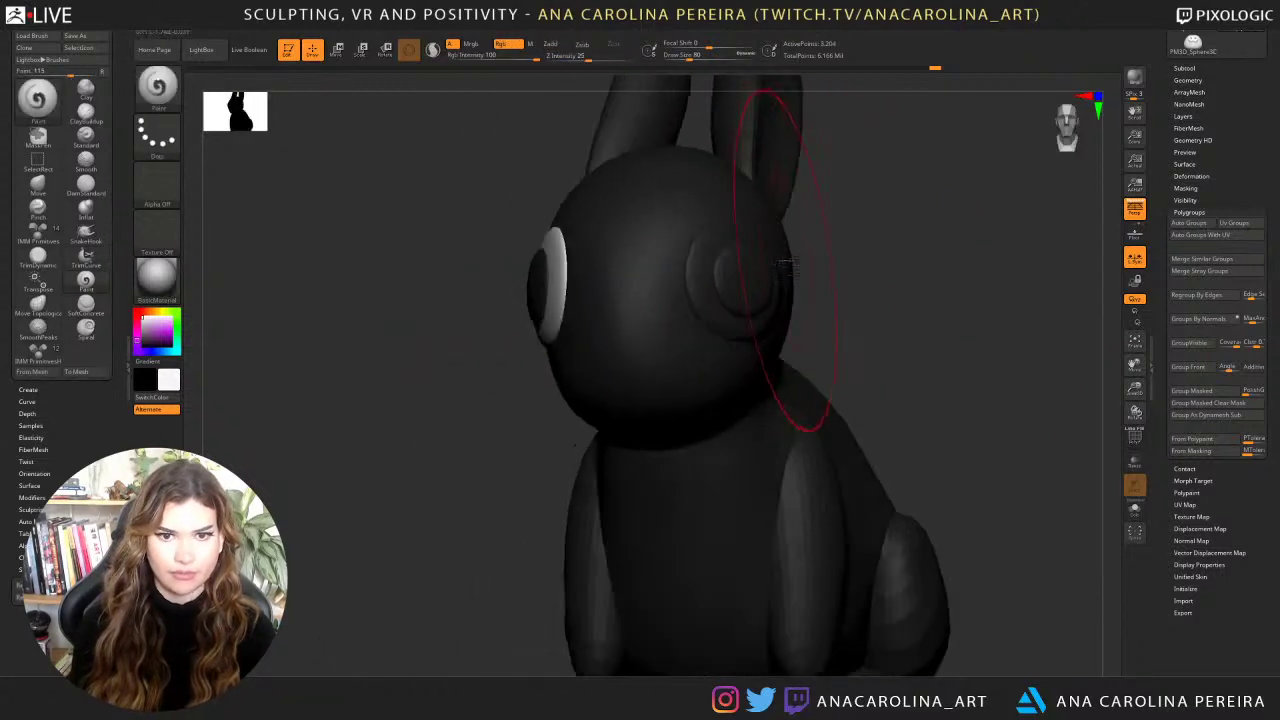
Set the draw size to 16, isolate the other eye's outer disc, paint it white, and unhide the remaining parts.
key(space)
drag(740, 300, 712, 300)
ctrl+shift+click(711, 251)
mouse_move(708, 252)
mouse_down()
mouse_move(732, 328)
mouse_move(752, 232)
mouse_up()
ctrl+shift+click(829, 257)
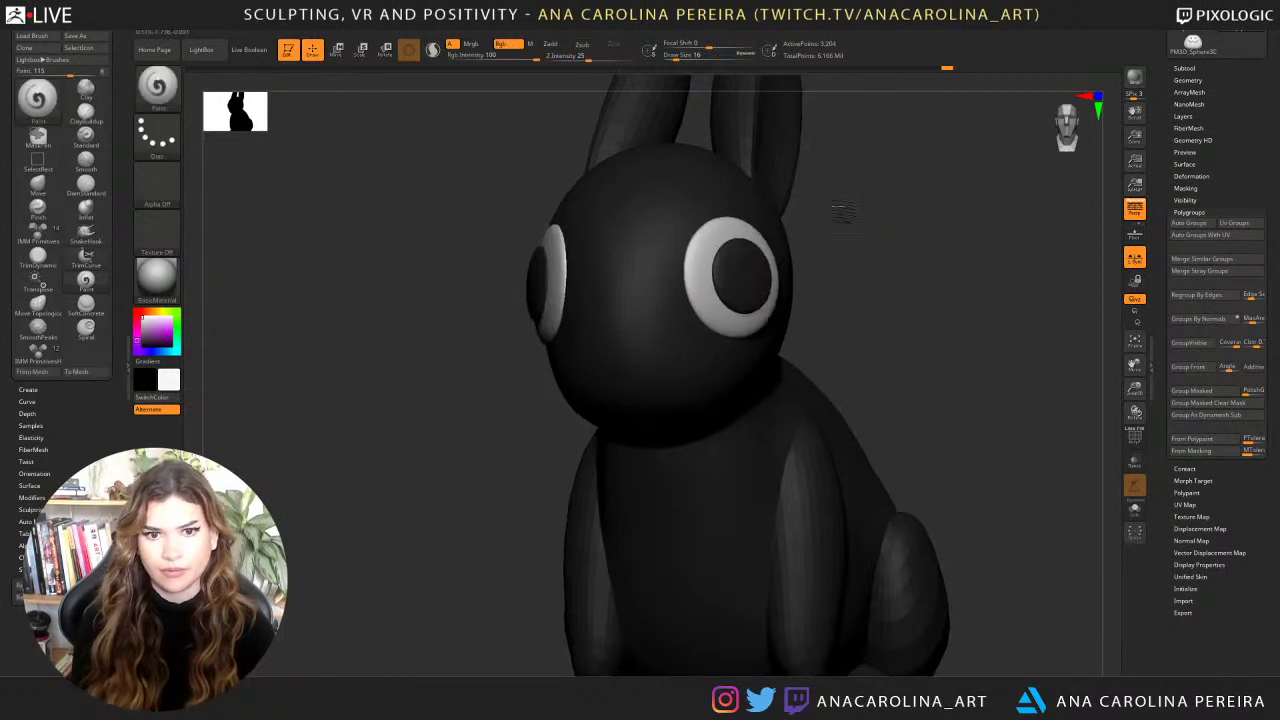
Set the draw size to 40 and isolate an outer eye disc to check its white paint, restoring the hidden parts.
mouse_move(840, 214)
alt+mouse_down()
mouse_move(766, 180)
mouse_move(807, 221)
mouse_move(729, 145)
mouse_move(777, 230)
mouse_move(793, 236)
mouse_move(820, 194)
mouse_move(819, 264)
mouse_move(742, 272)
alt+mouse_up()
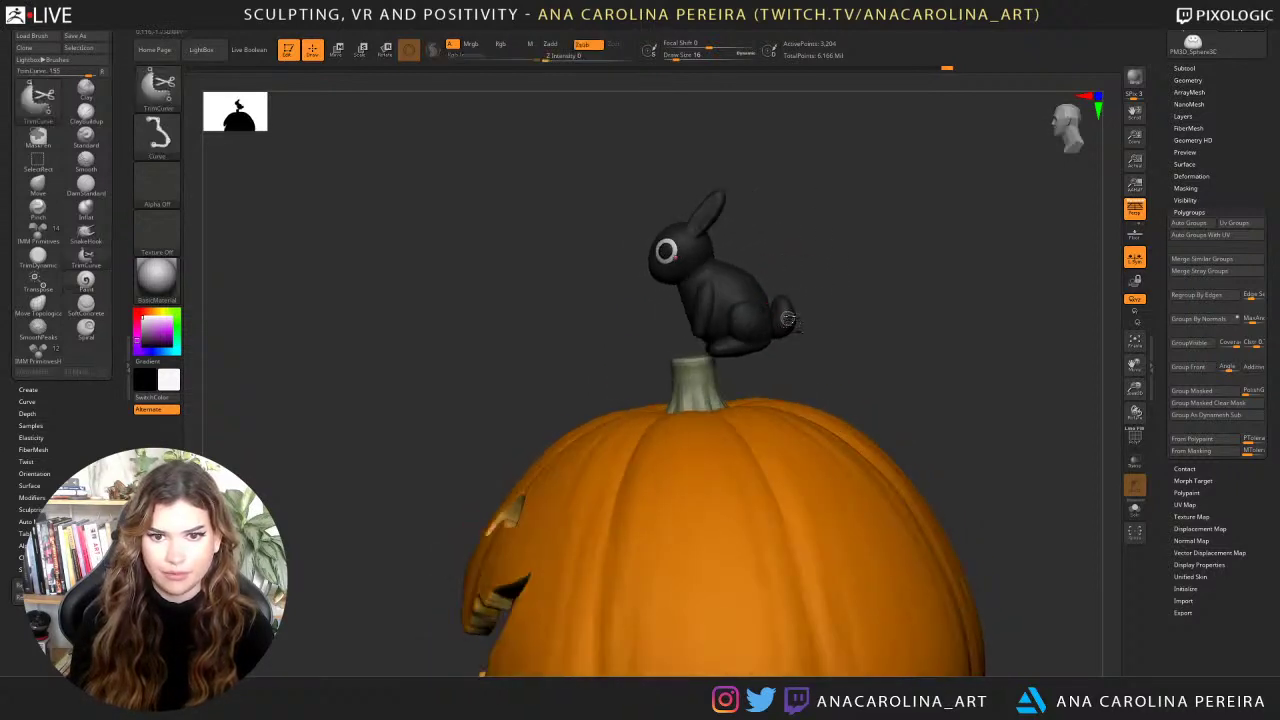
ctrl+shift+click(790, 314)
key(s)
mouse_move(790, 314)
mouse_down()
mouse_move(863, 323)
mouse_move(835, 305)
mouse_move(863, 319)
mouse_move(858, 304)
mouse_up()
ctrl+shift+click(800, 330)
ctrl+shift+click(655, 259)
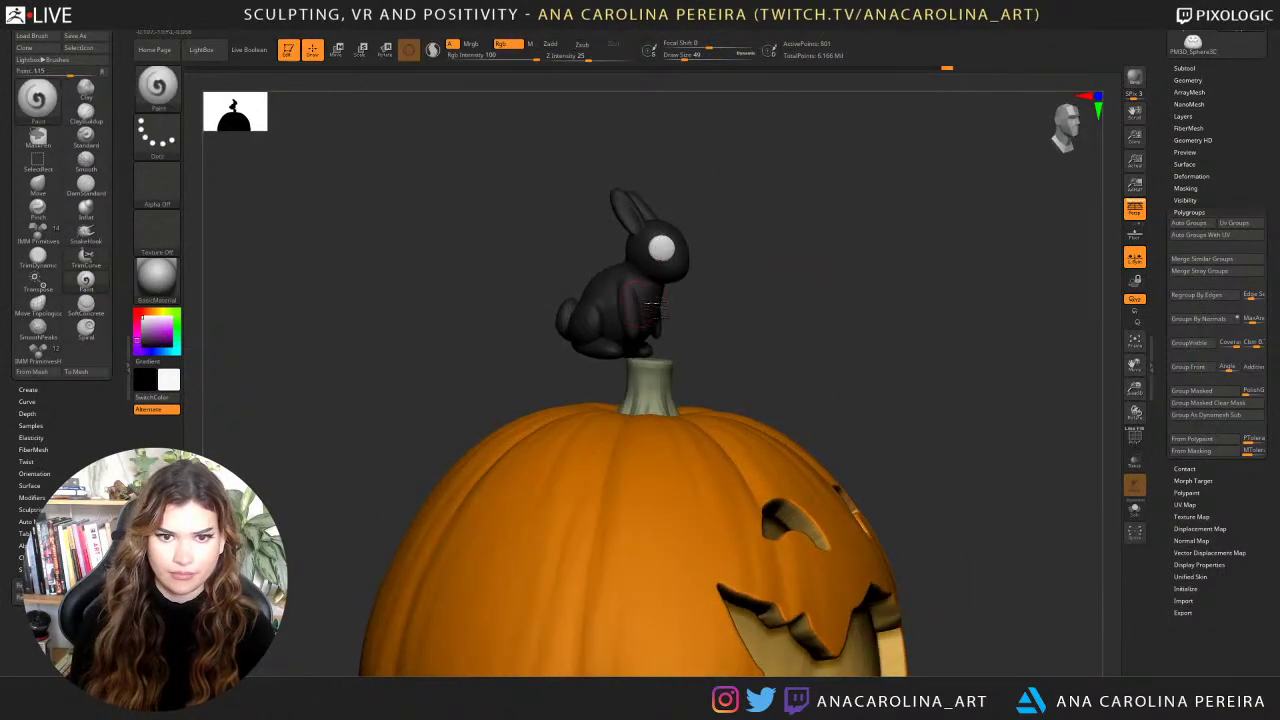
alt+drag(738, 228, 729, 314)
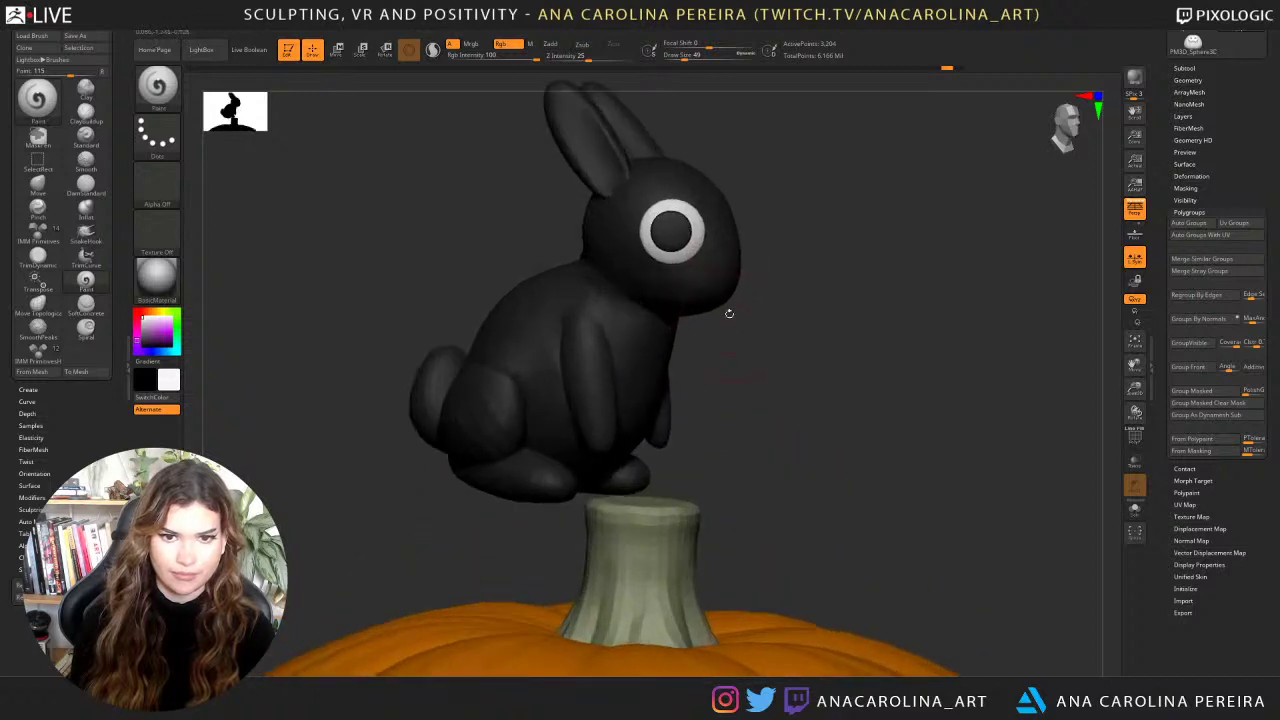
Set the draw size to 5, isolate one eye's outer disc and mask it, and restore full visibility.
mouse_move(742, 232)
alt+mouse_down()
mouse_move(757, 306)
mouse_move(744, 294)
alt+mouse_up()
key(space)
ctrl+shift+click(740, 238)
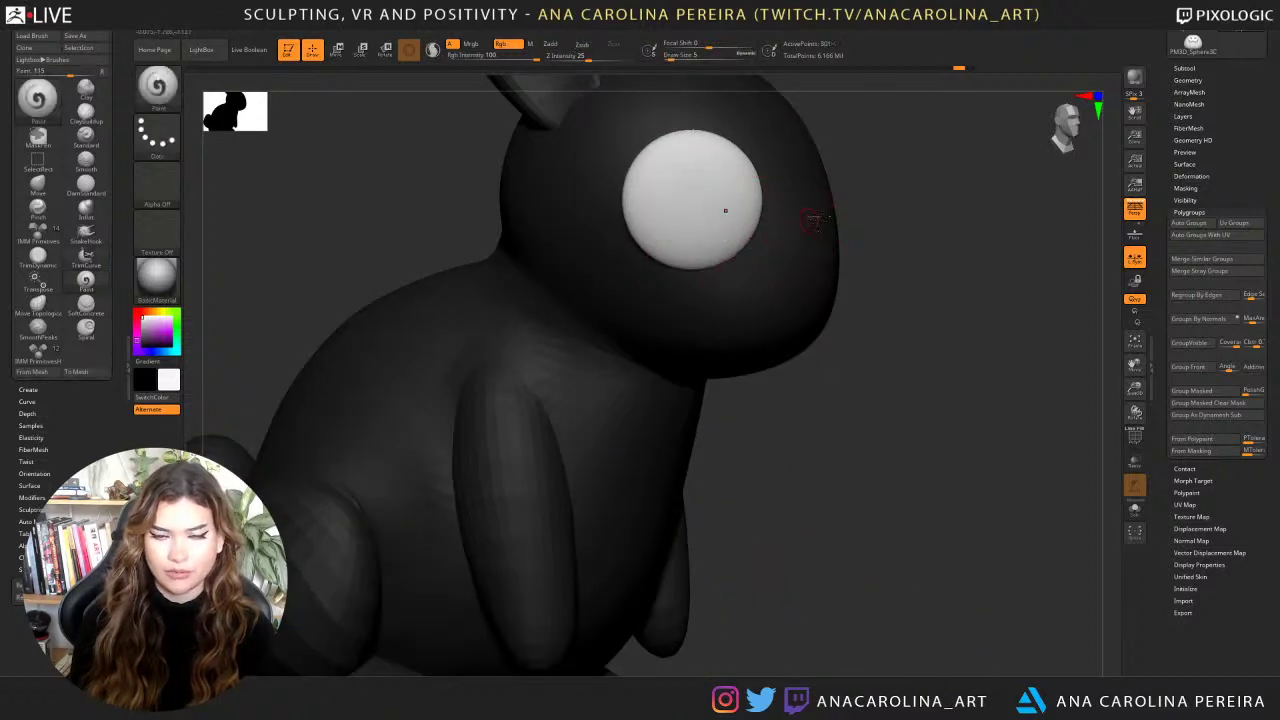
drag(815, 221, 766, 485)
ctrl+shift+click(660, 257)
ctrl+shift+click(682, 285)
ctrl+shift+click(643, 486)
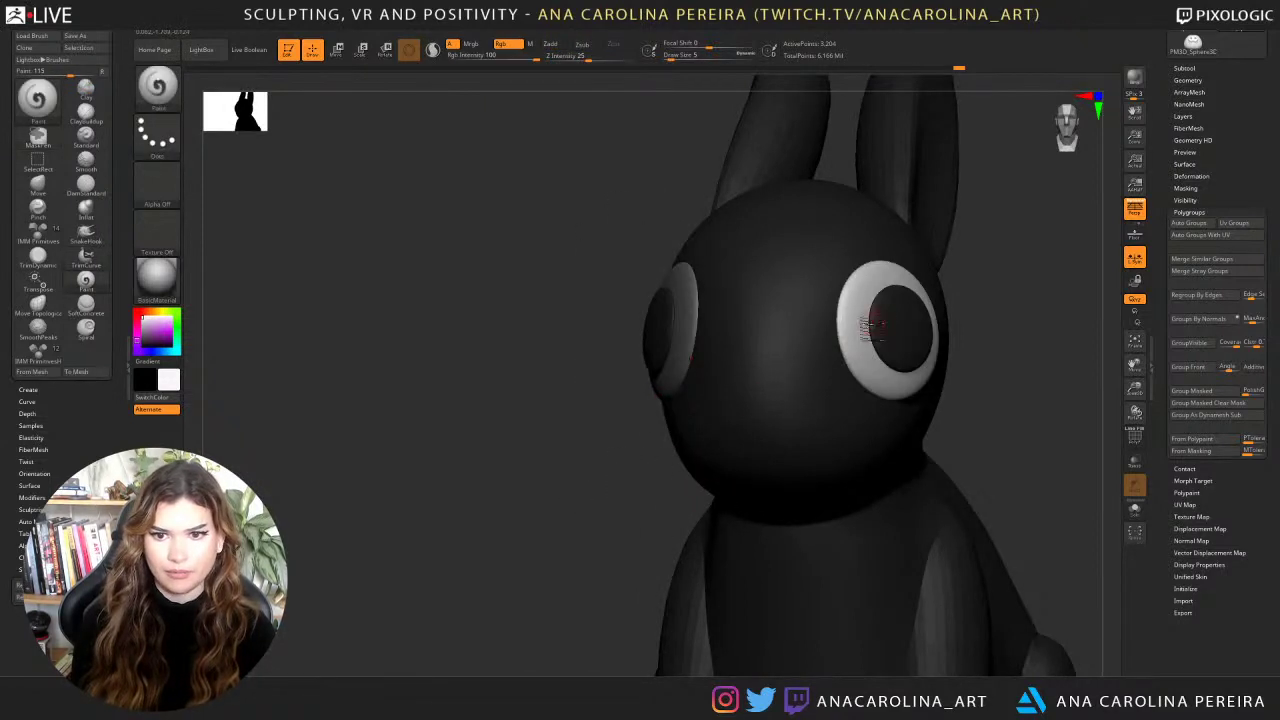
Isolate and mask the other eye's outer disc as well, unhide everything, and toggle the mask.
ctrl+shift+click(872, 328)
ctrl+drag(1034, 318, 794, 252)
ctrl+drag(1058, 154, 806, 428)
ctrl+shift+click(986, 410)
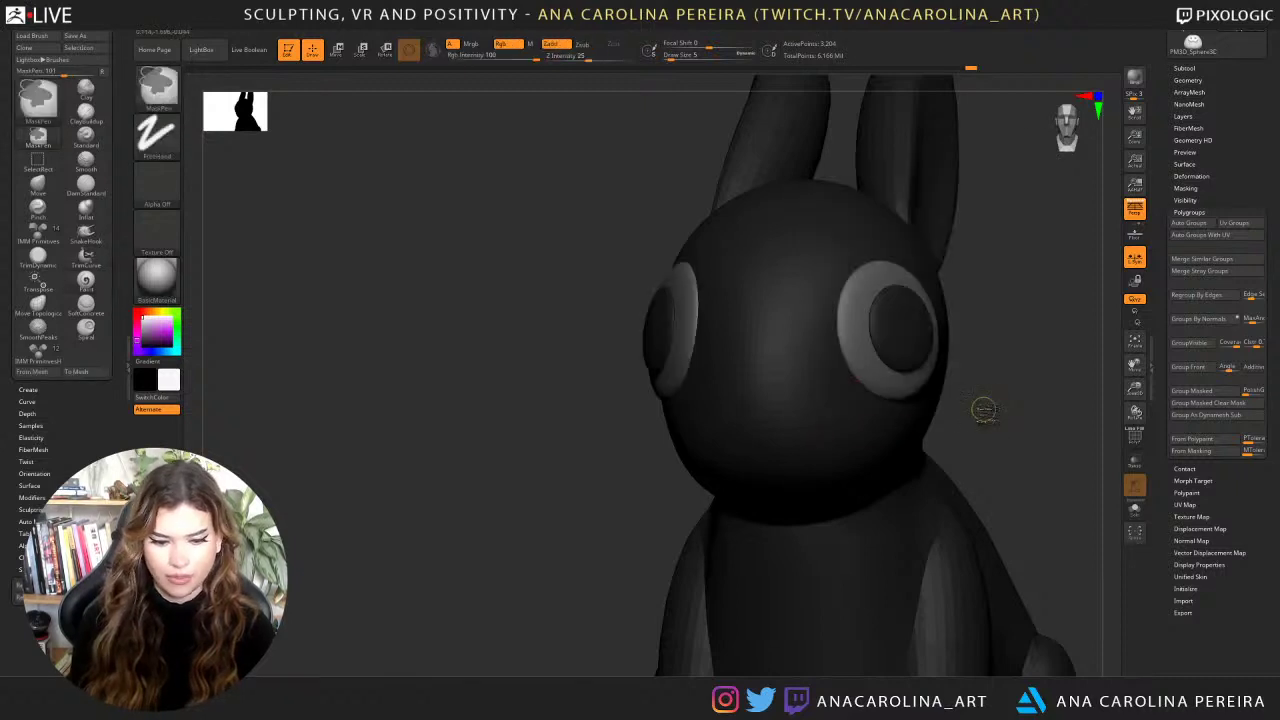
ctrl+click(984, 410)
Isolate and mask each eye's white outer disc in turn and regroup both discs into one shared polygroup.
ctrl+shift+click(932, 325)
ctrl+drag(998, 222, 833, 427)
ctrl+shift+click(953, 413)
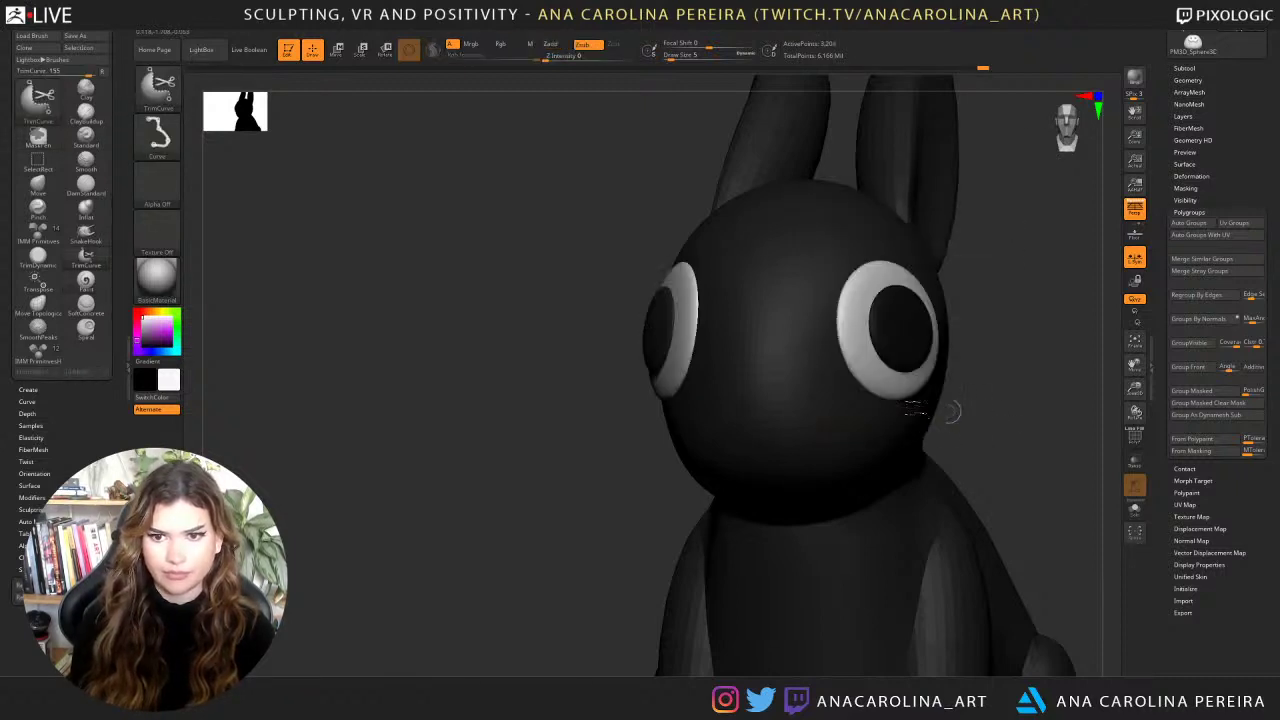
ctrl+shift+click(656, 323)
ctrl+drag(567, 237, 728, 455)
ctrl+shift+click(623, 466)
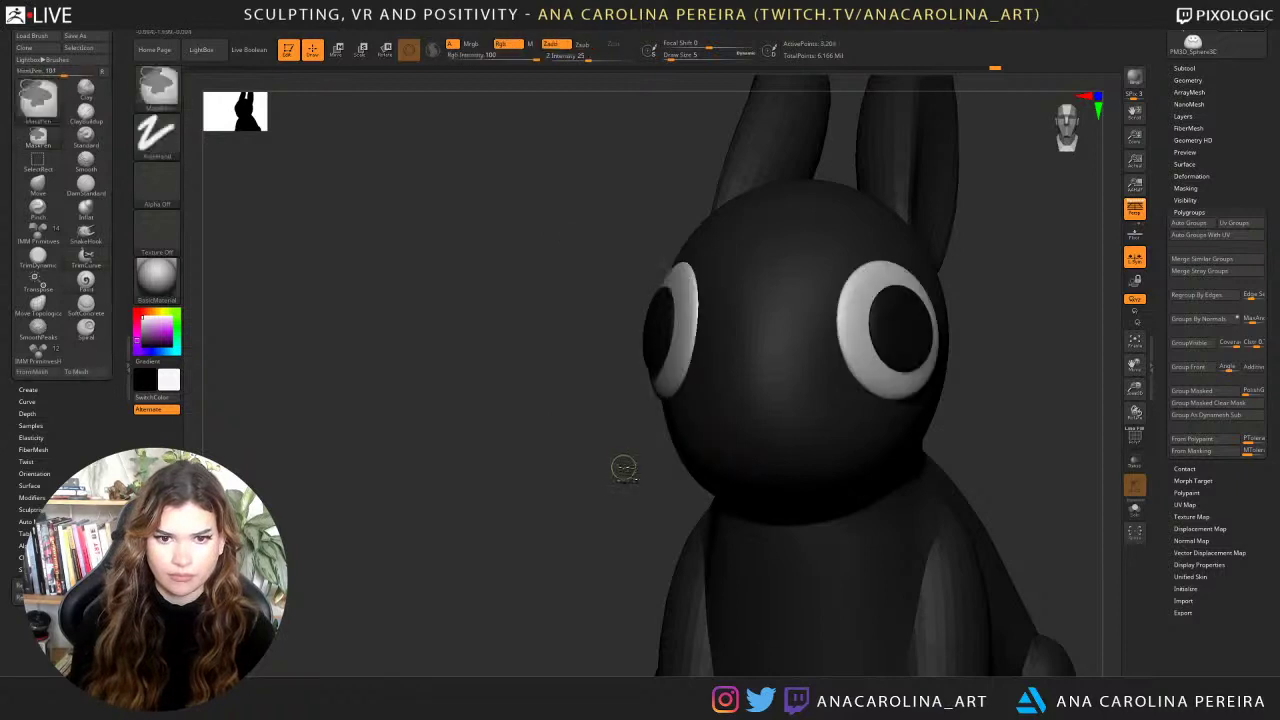
ctrl+click(629, 467)
drag(600, 489, 712, 400)
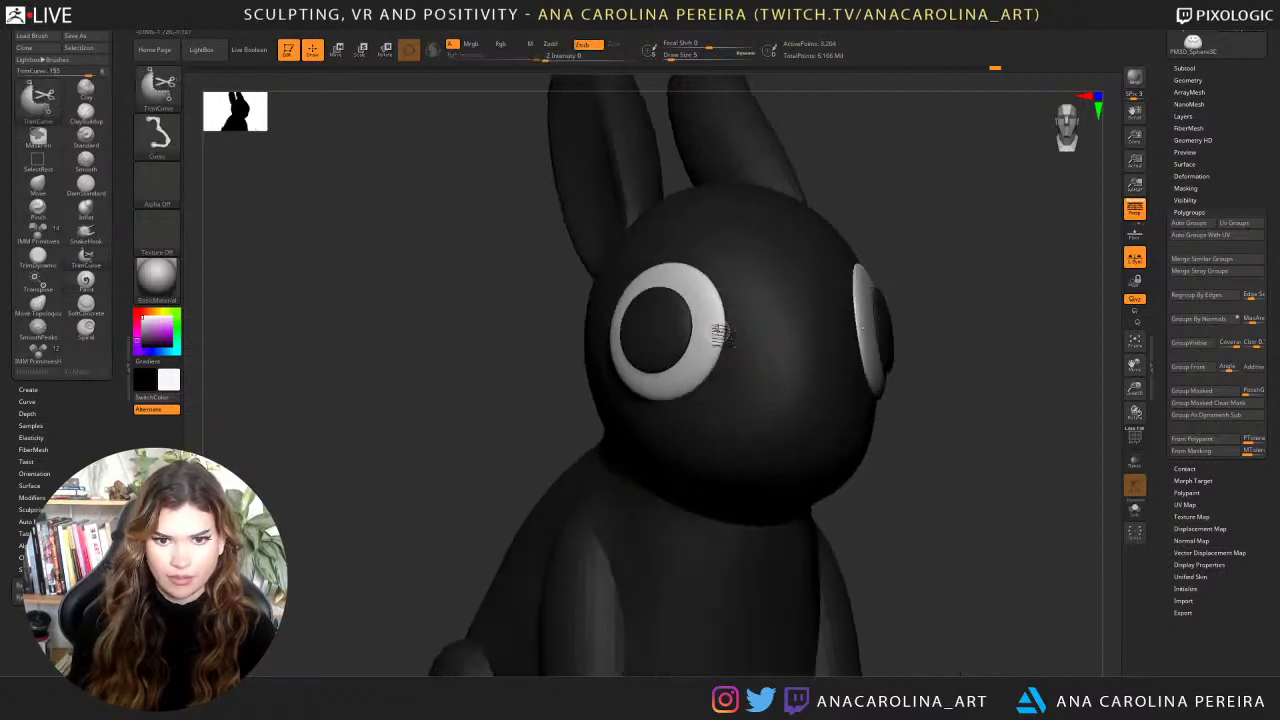
Isolate both outer eye discs, try to duplicate them with the transform gizmo, and restore full visibility.
ctrl+shift+click(714, 331)
mouse_move(926, 336)
mouse_down()
mouse_move(958, 340)
mouse_move(942, 333)
mouse_up()
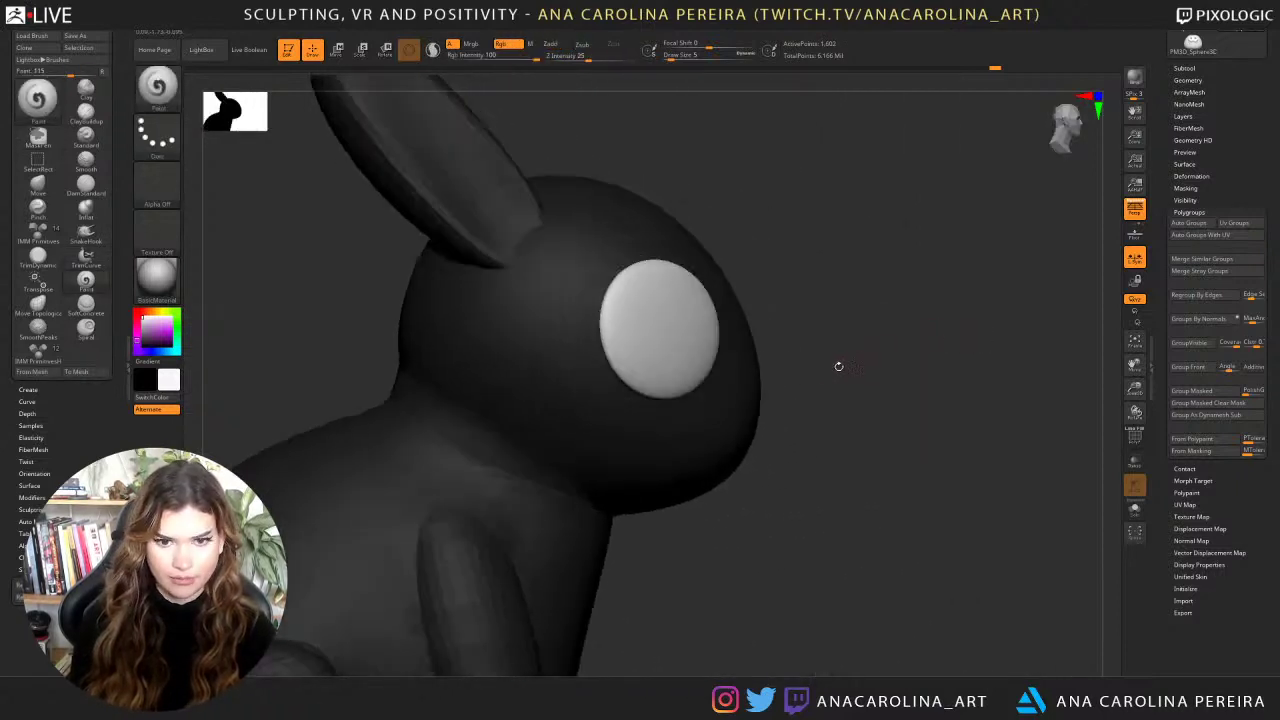
key(w)
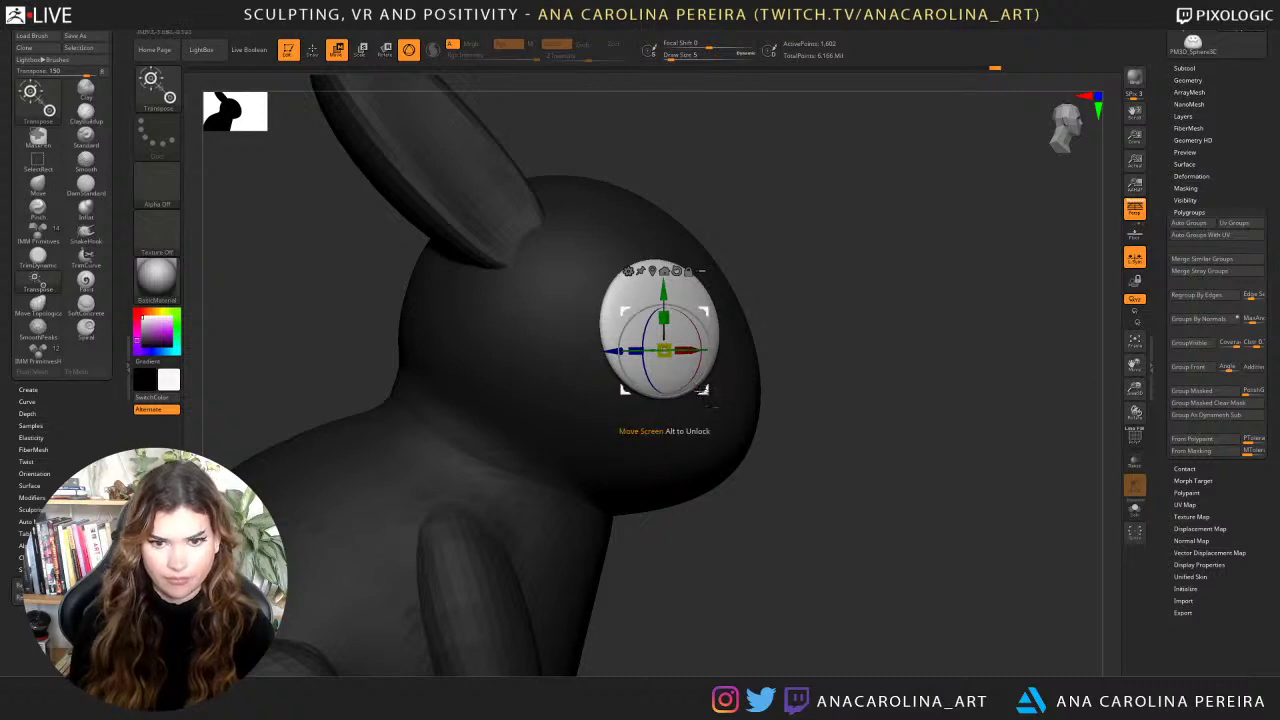
click(718, 397)
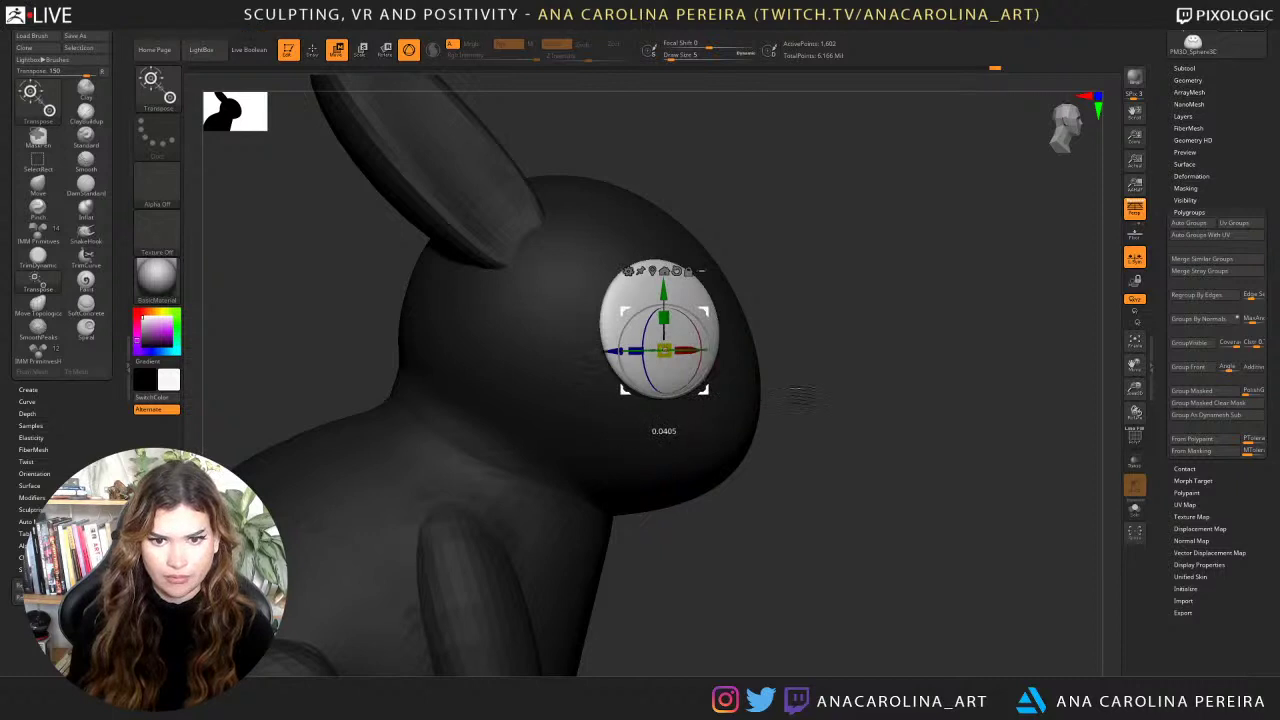
mouse_move(792, 394)
mouse_down()
mouse_move(771, 386)
mouse_move(810, 405)
mouse_move(767, 369)
mouse_move(790, 368)
mouse_up()
ctrl+shift+click(791, 368)
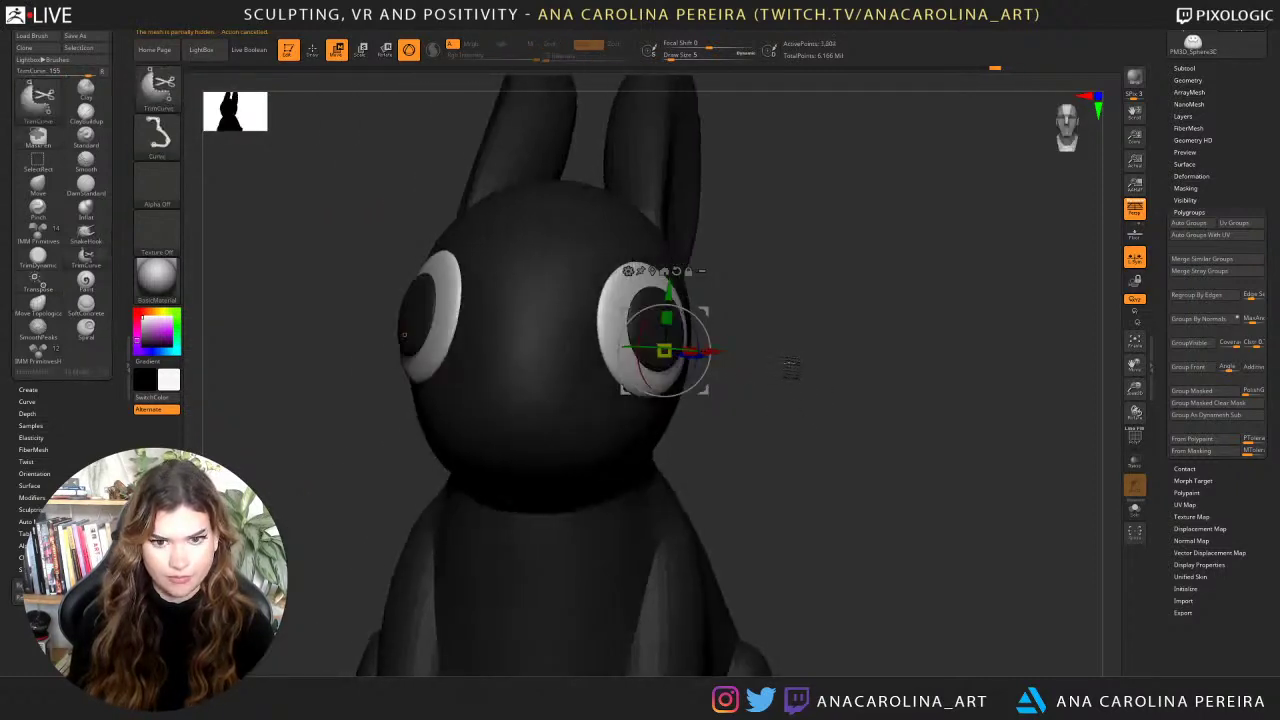
Place the transform gizmo on the outer eye disc, duplicate the discs on both eyes, and adjust the copies' placement.
key(w)
alt+click(624, 290)
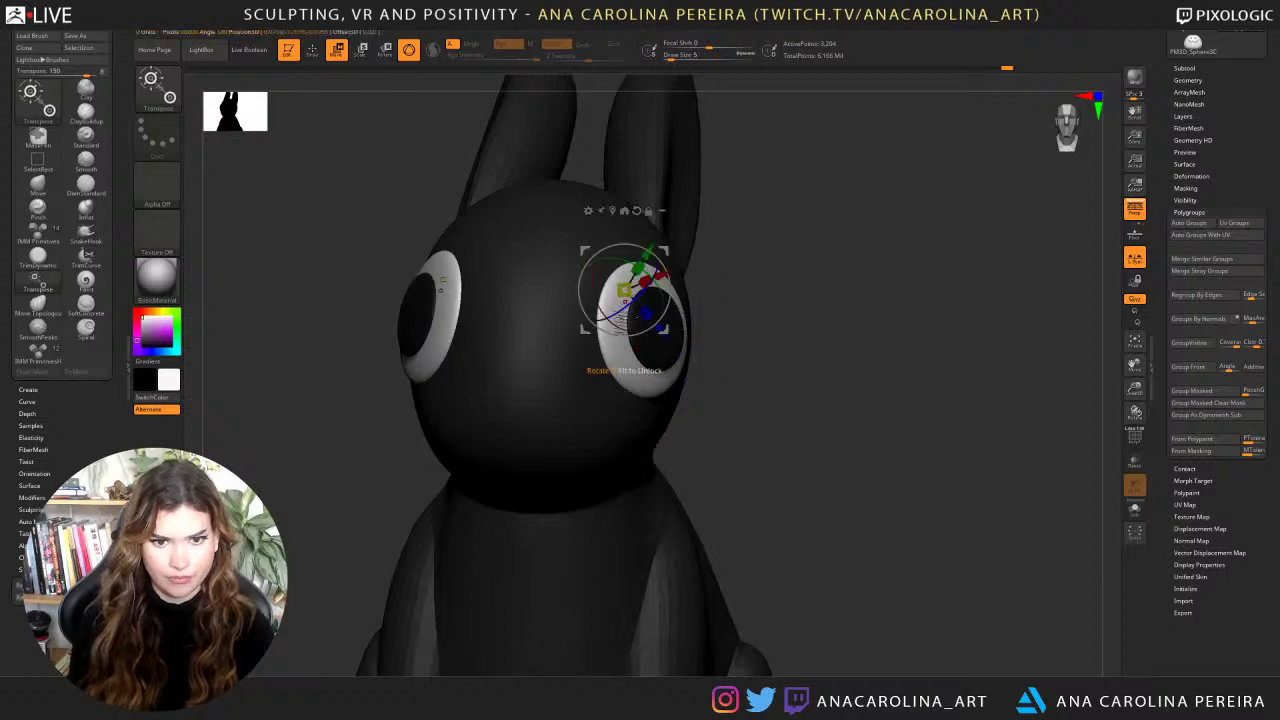
mouse_move(681, 341)
mouse_down()
mouse_move(738, 362)
mouse_move(702, 362)
mouse_move(673, 330)
mouse_up()
drag(530, 503, 667, 378)
drag(656, 381, 666, 381)
drag(949, 366, 925, 366)
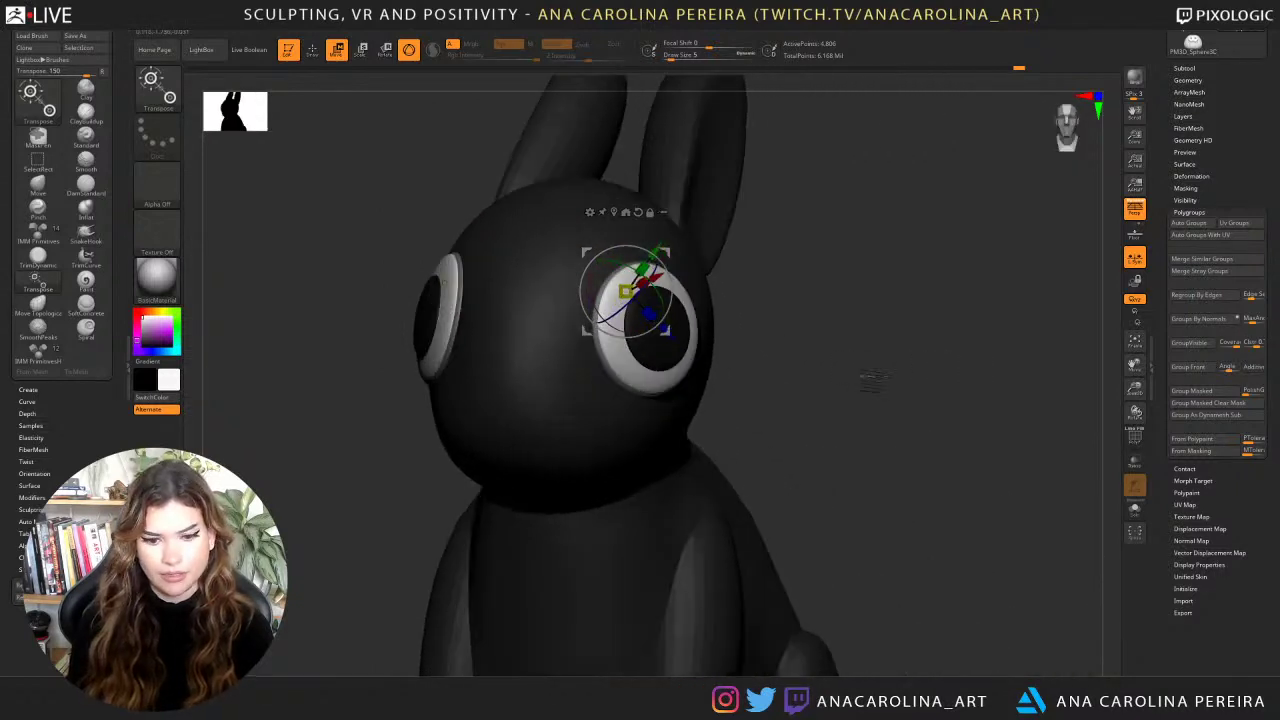
Mask the eye parts except the duplicated discs, fill the duplicates with black, and clear the mask.
ctrl+click(605, 367)
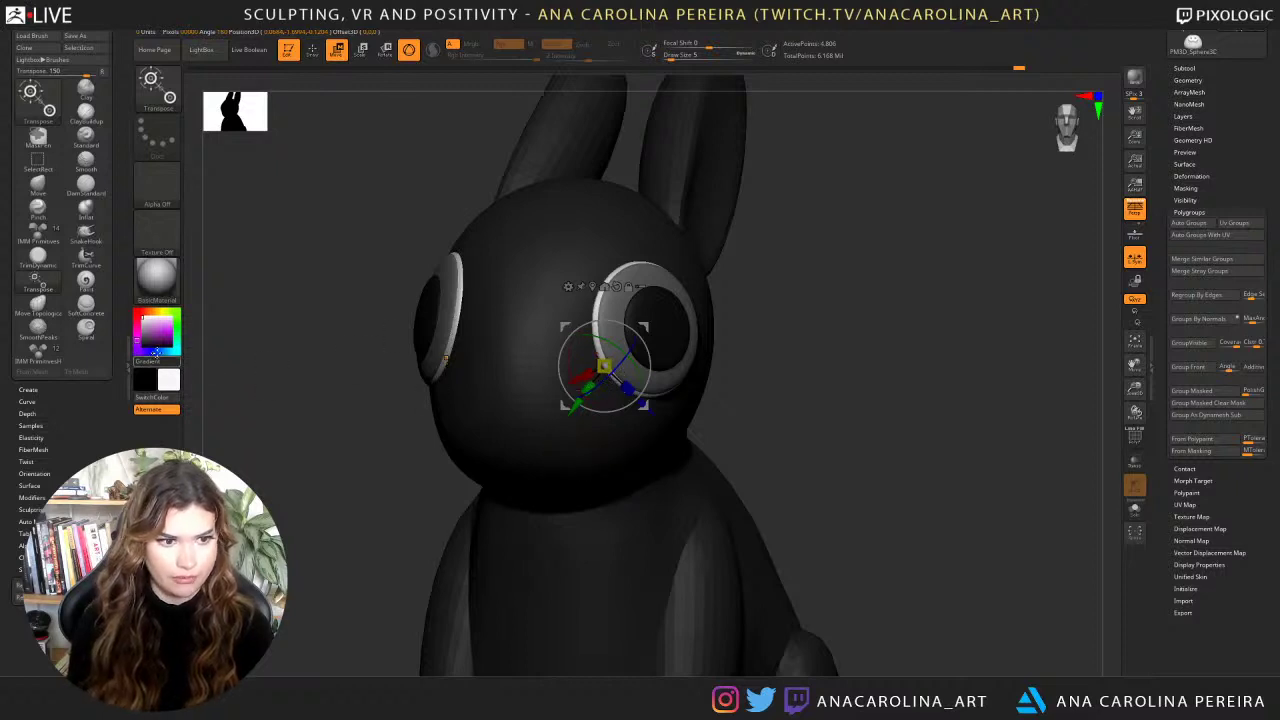
click(140, 344)
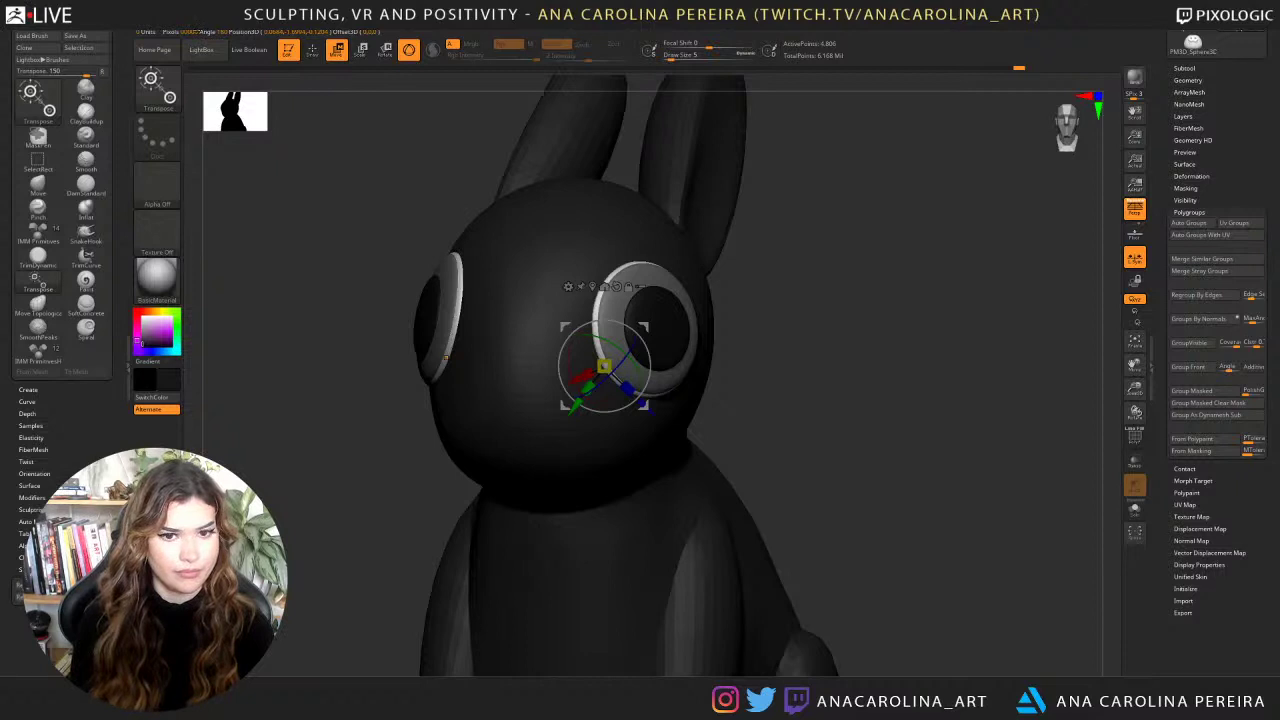
mouse_move(202, 25)
click(228, 236)
ctrl+drag(846, 298, 871, 308)
Isolate the pupils with a mask and shift them slightly toward the front of the face inside the white discs.
alt+click(677, 328)
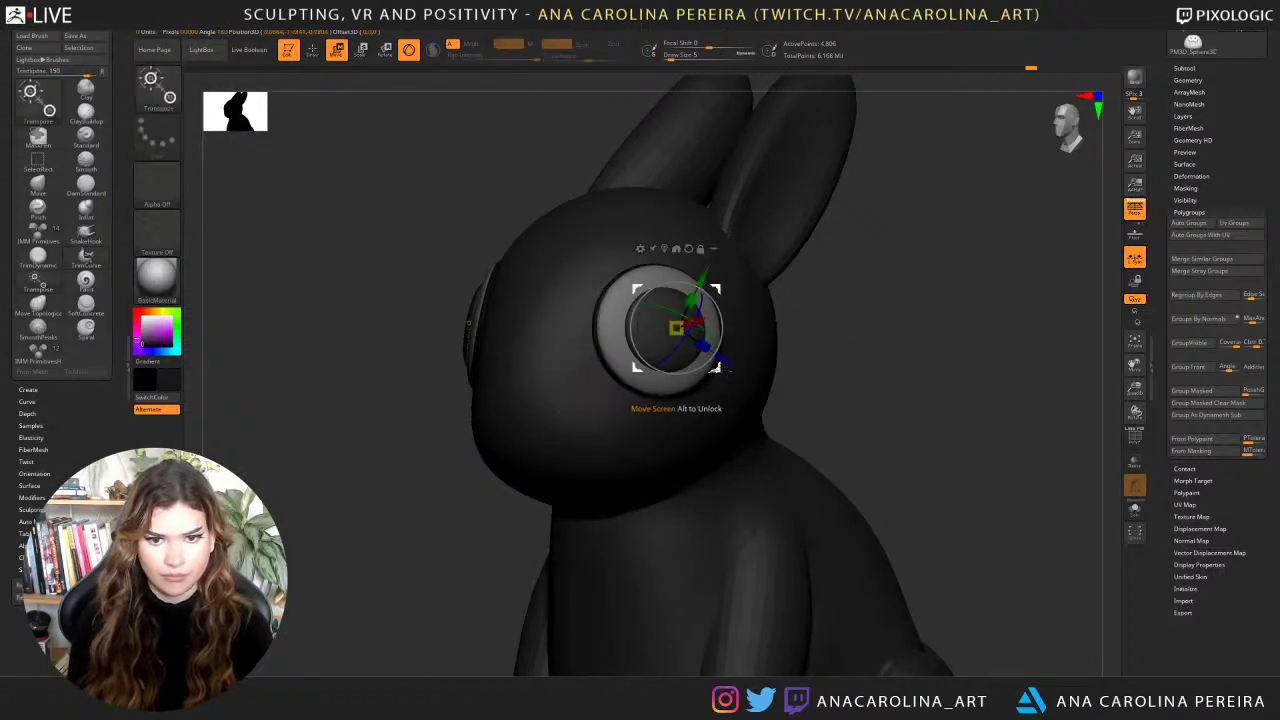
drag(719, 369, 714, 367)
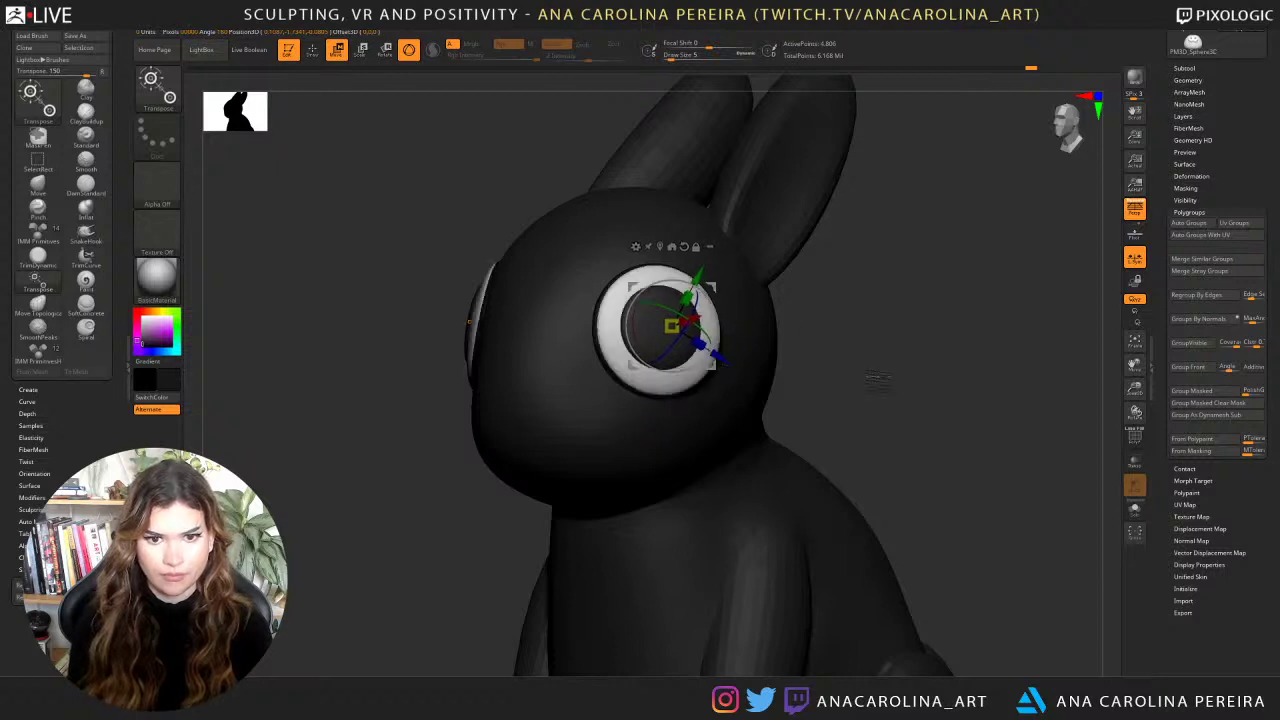
drag(853, 375, 855, 280)
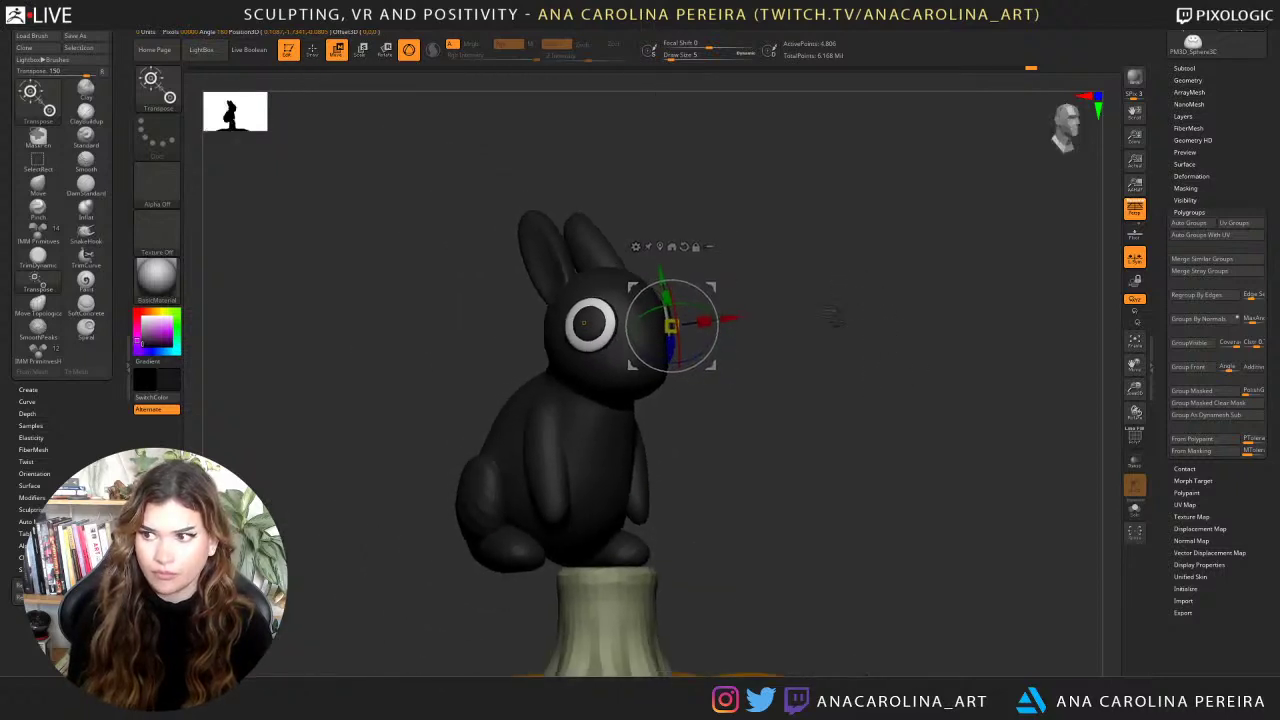
Mask the eye parts except the pupils and fill the pupils with dark grey.
drag(818, 334, 820, 362)
alt+click(583, 425)
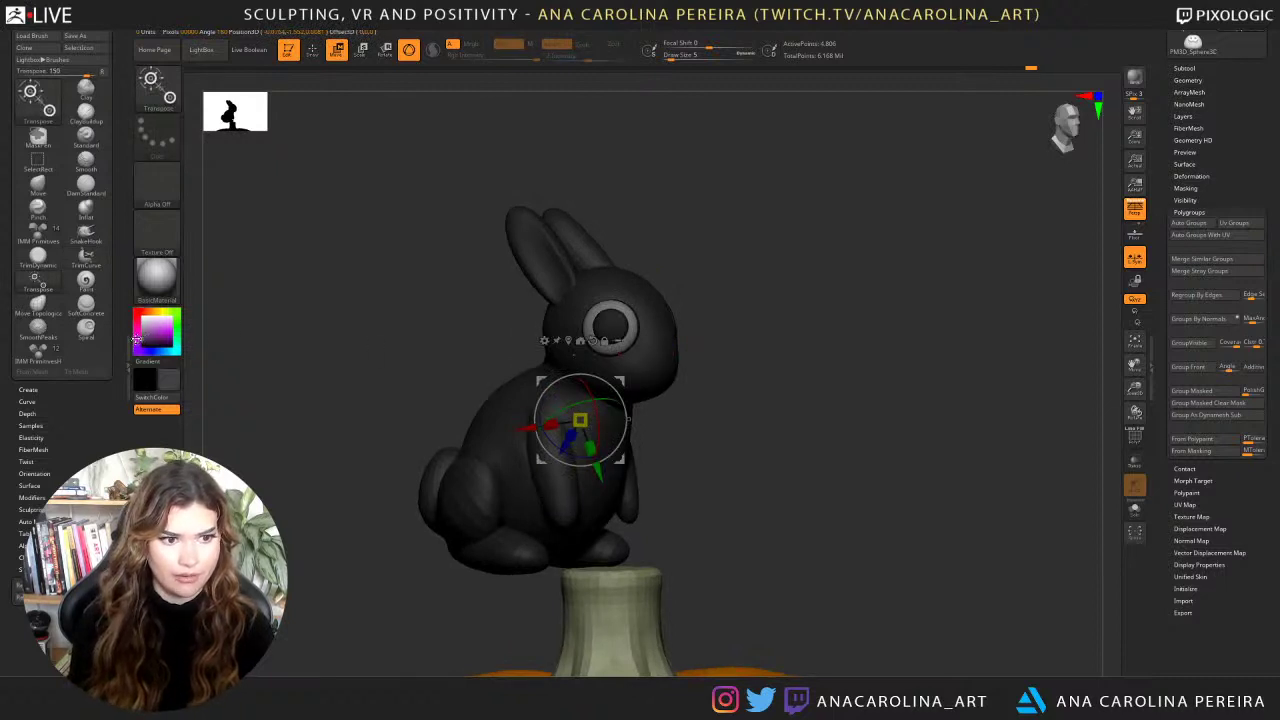
click(198, 24)
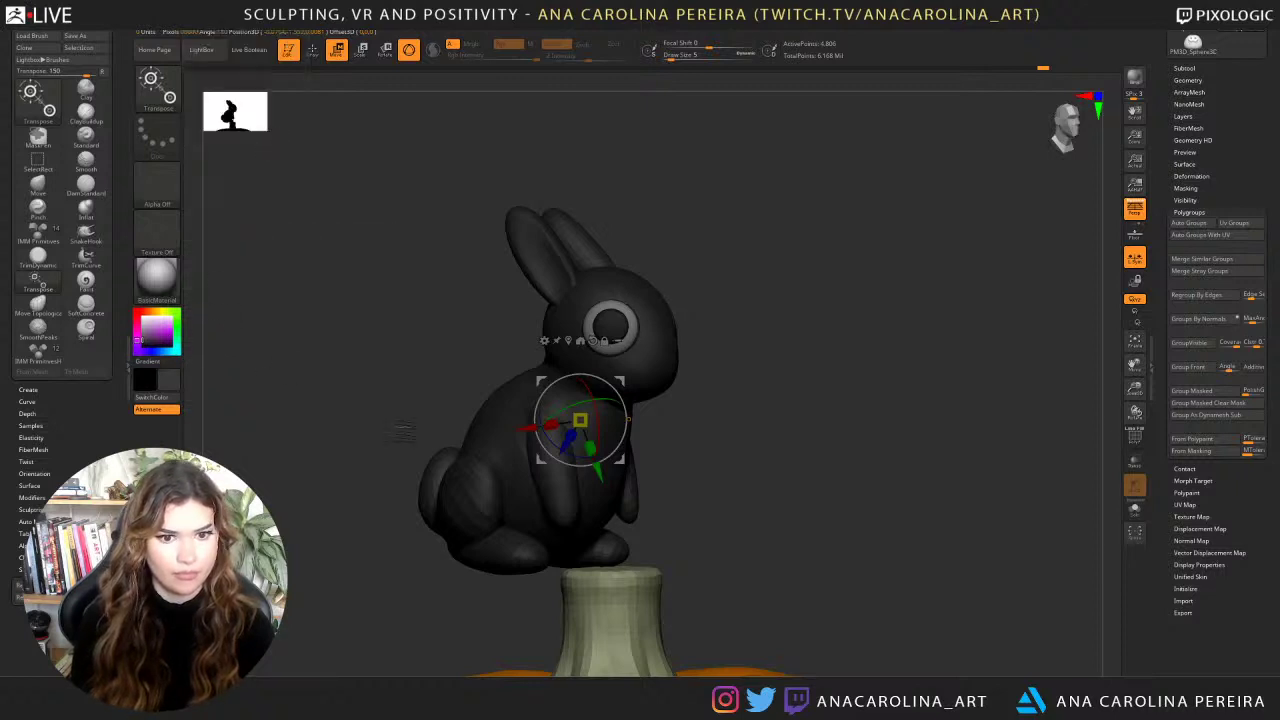
Select the bunny's body, try a purple fill on it, and refill it with a dark greyish purple.
alt+click(606, 337)
alt+click(633, 470)
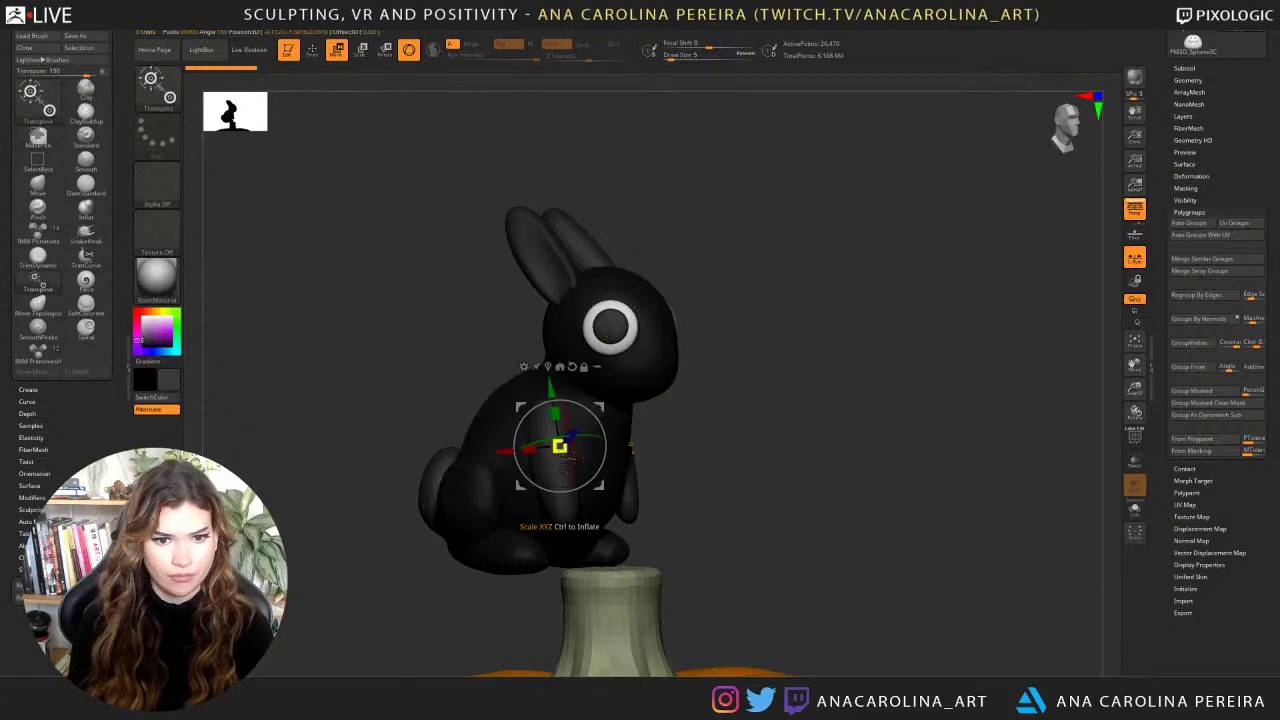
alt+click(635, 469)
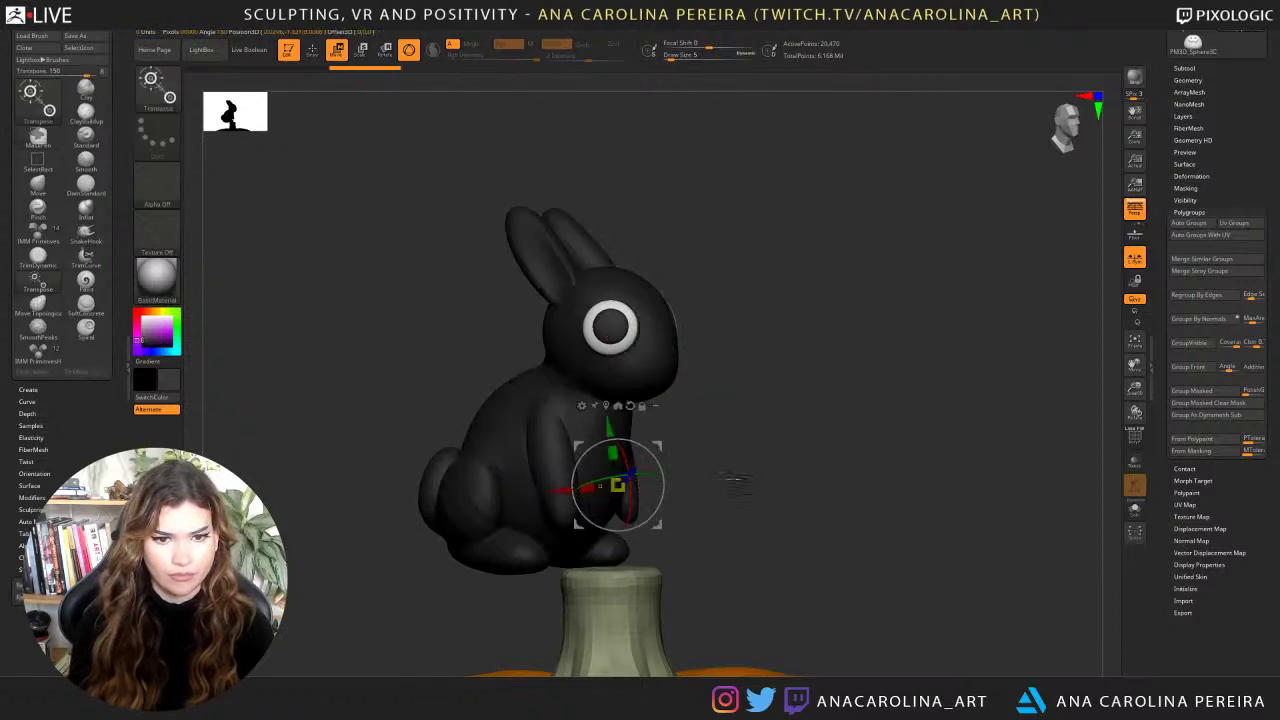
click(158, 332)
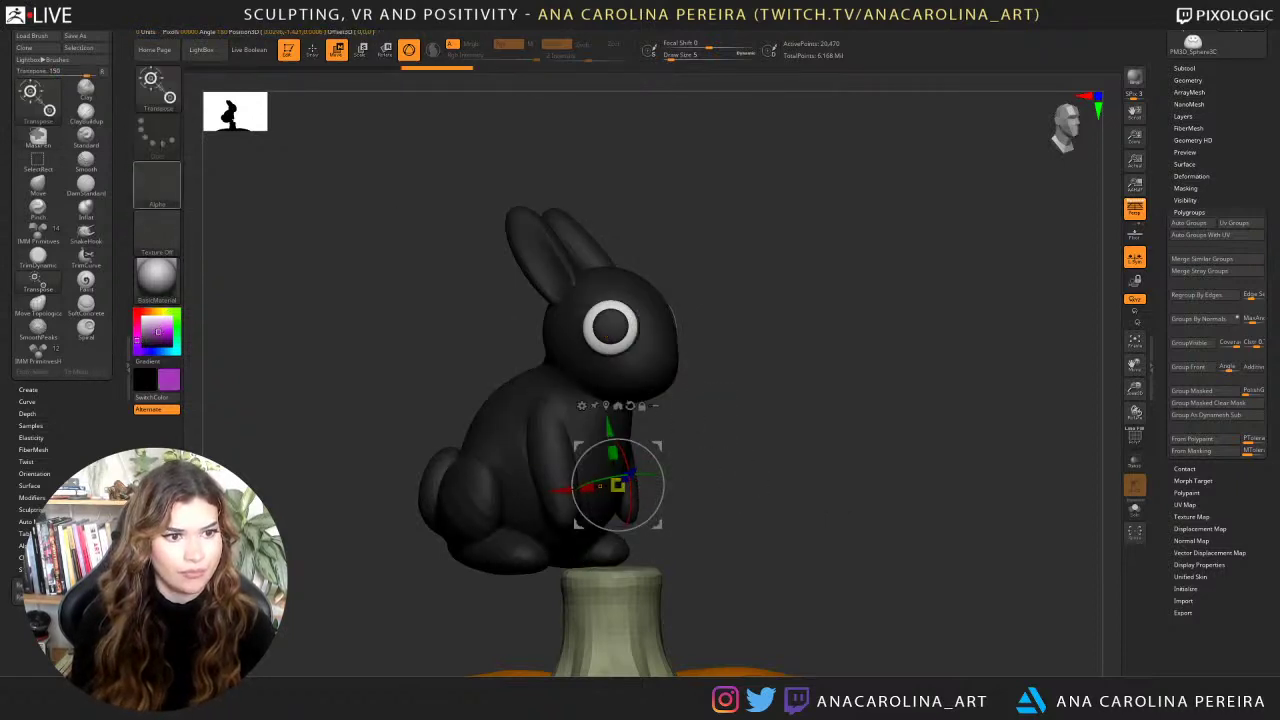
click(210, 22)
click(212, 233)
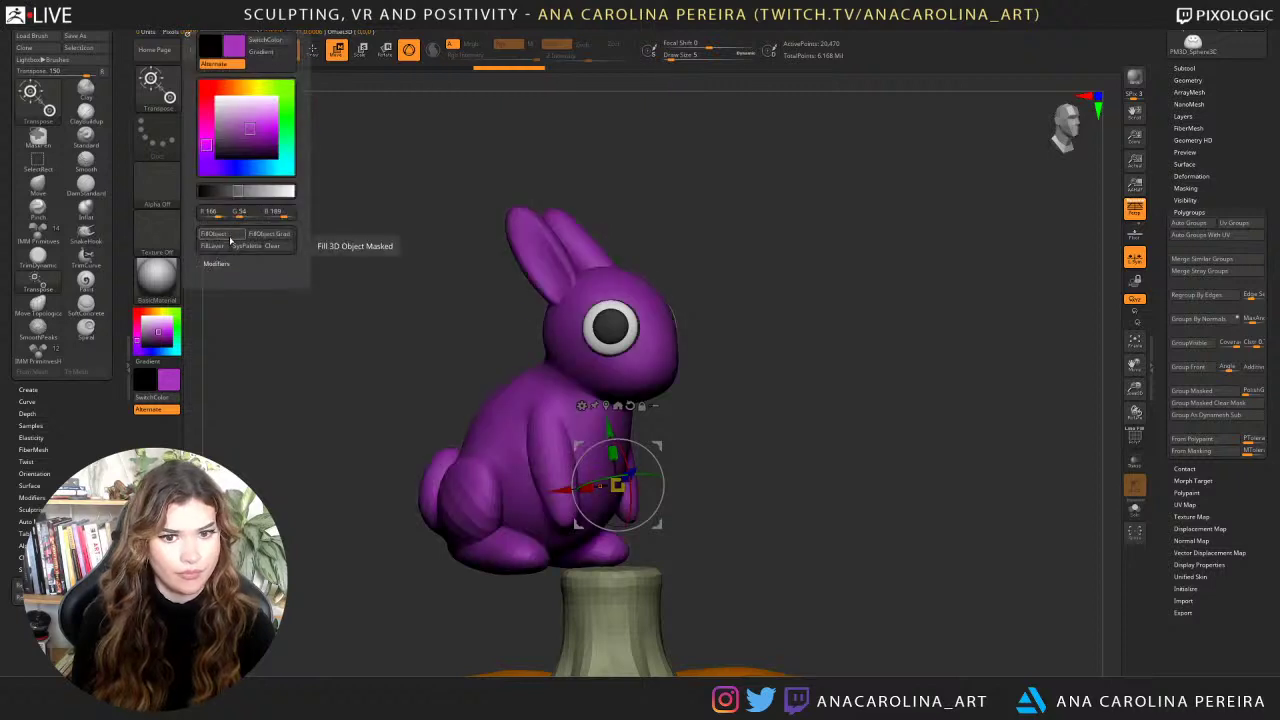
click(218, 142)
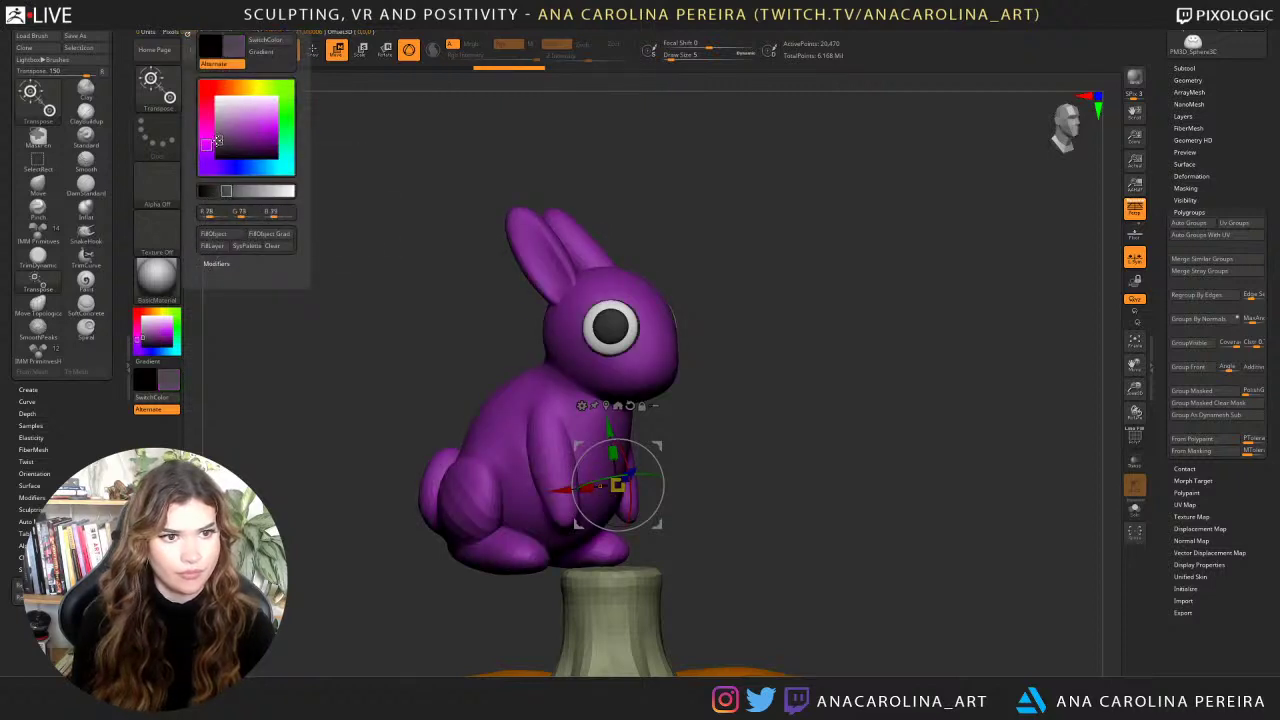
click(231, 236)
Select the bunny's eye subtool and merge it down with the body subtool below it.
drag(735, 205, 531, 65)
alt+drag(540, 285, 560, 169)
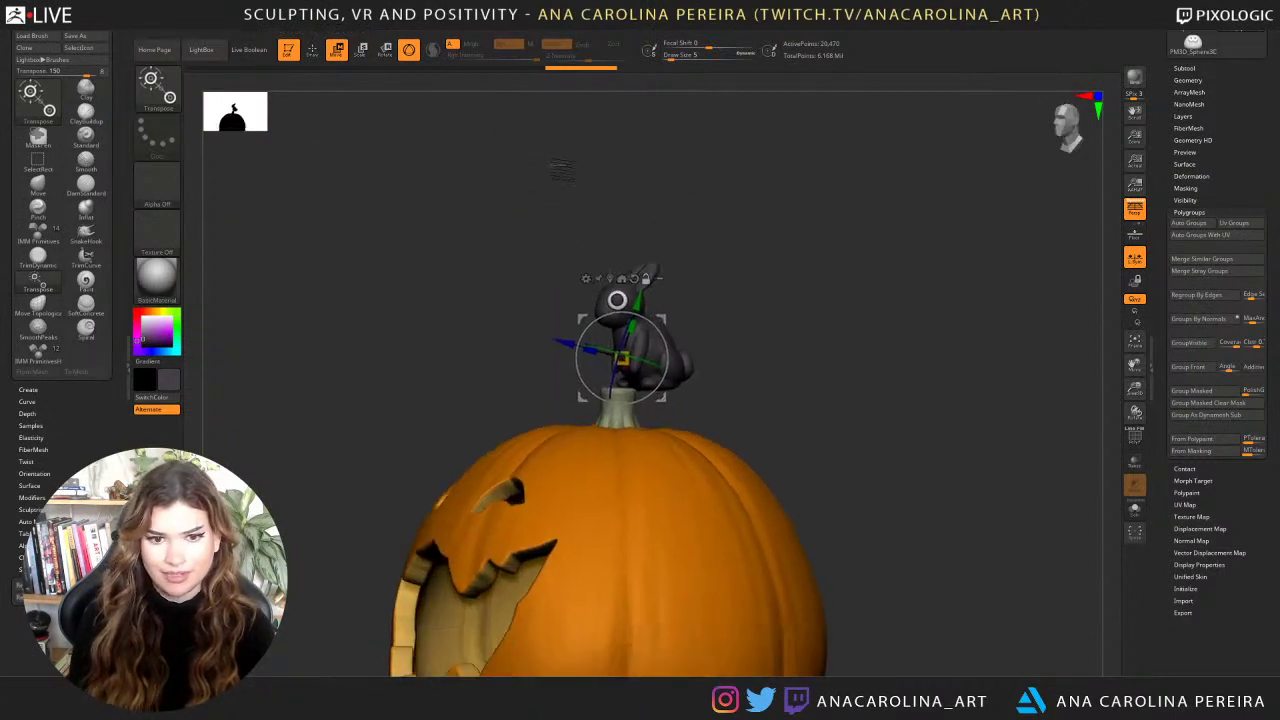
drag(697, 296, 798, 290)
drag(1206, 98, 1207, 134)
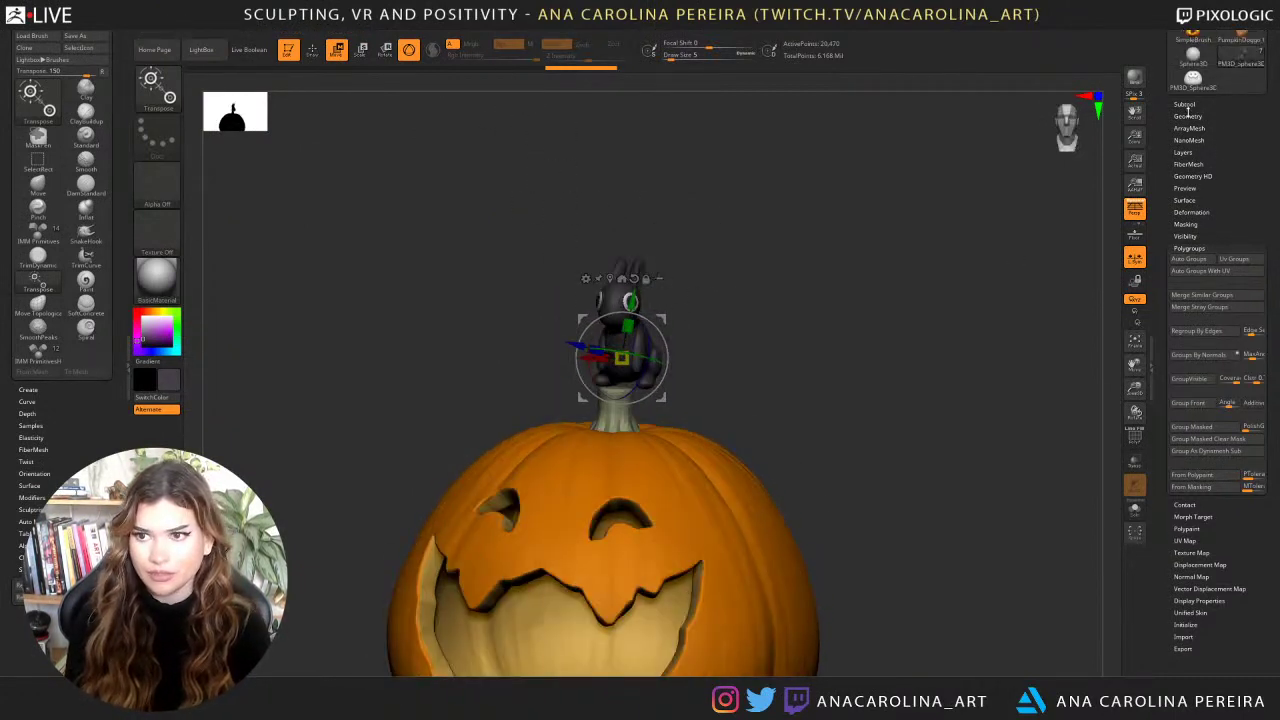
click(1187, 115)
click(1184, 104)
click(1212, 182)
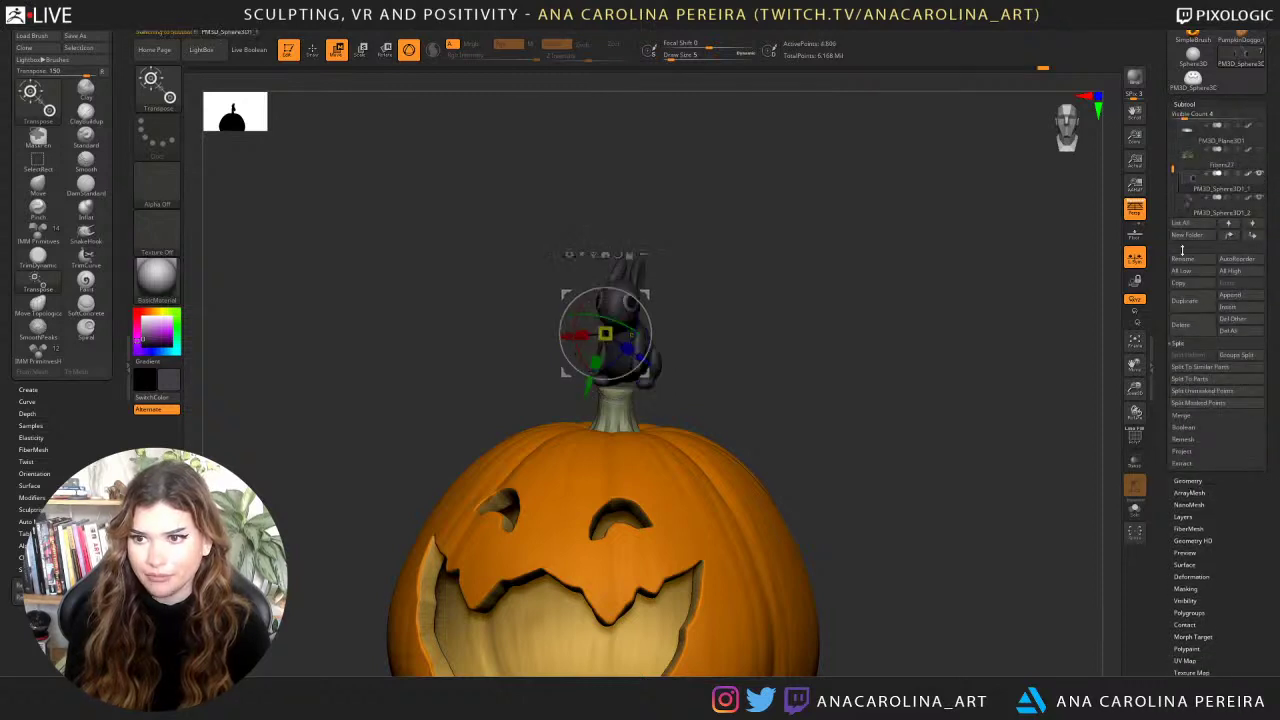
click(1193, 416)
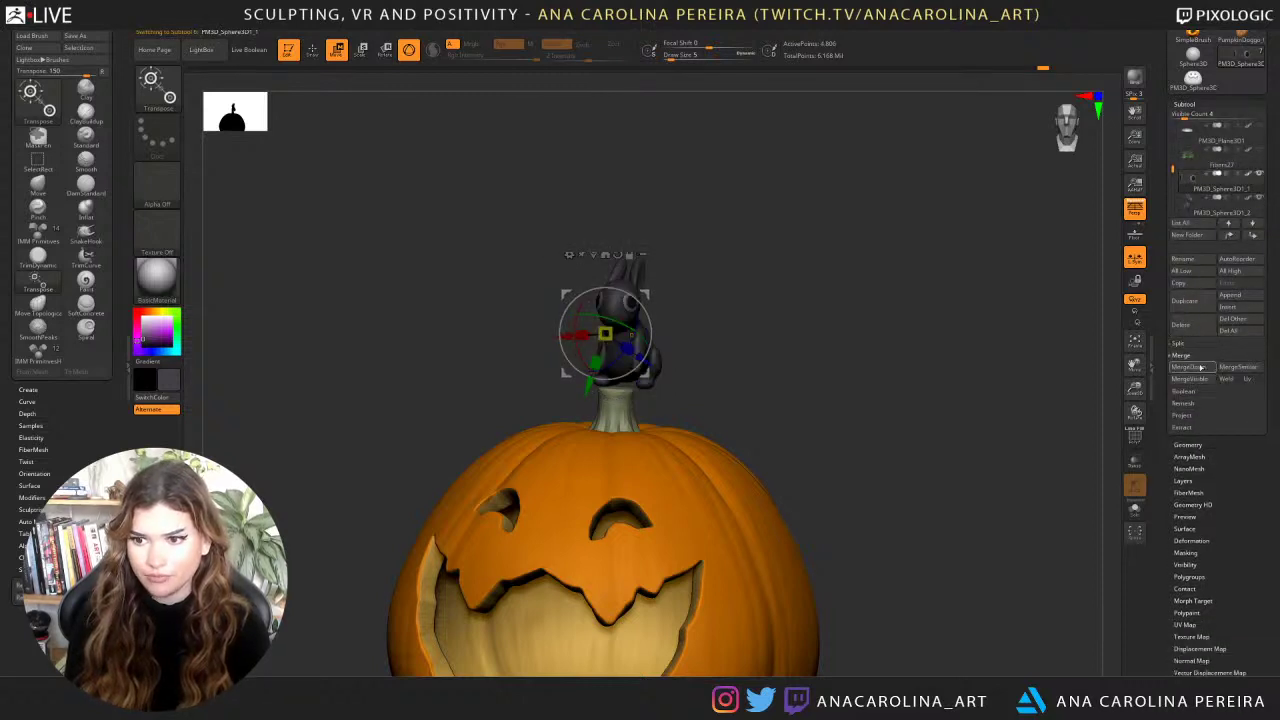
click(1200, 371)
click(1102, 391)
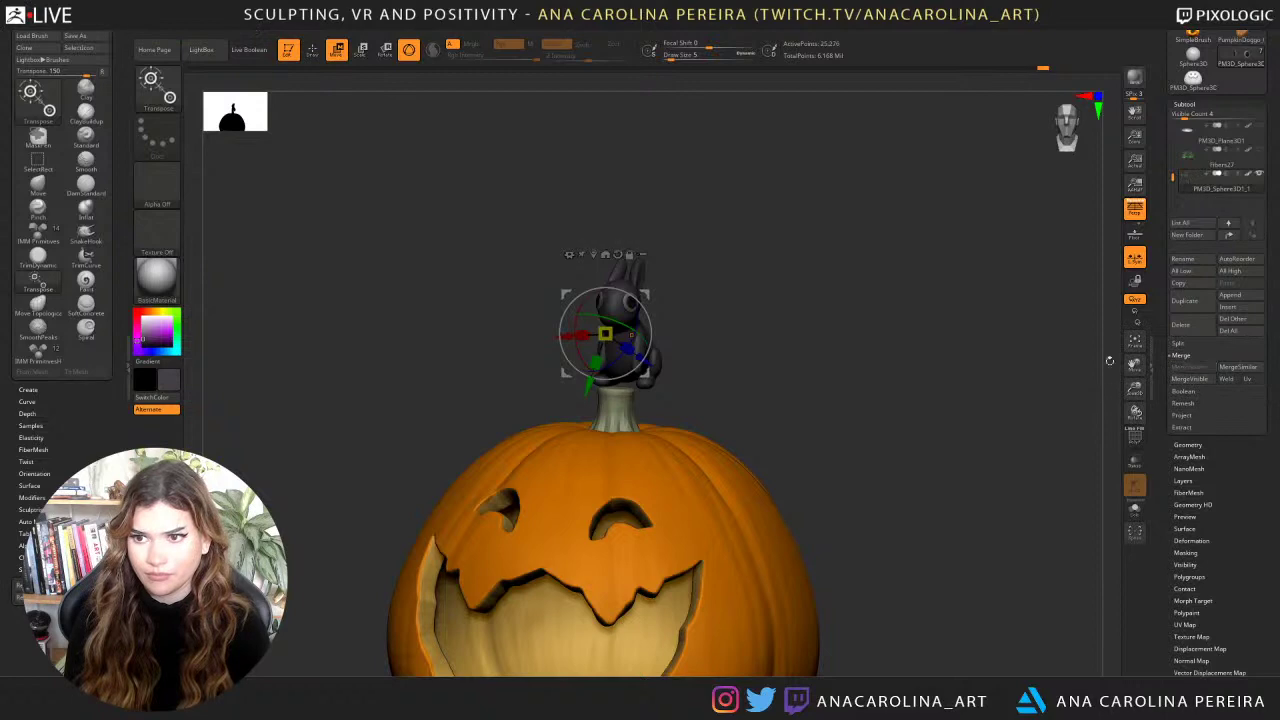
Duplicate the bunny subtool, hide the original, and select the copy.
click(1187, 302)
click(1261, 176)
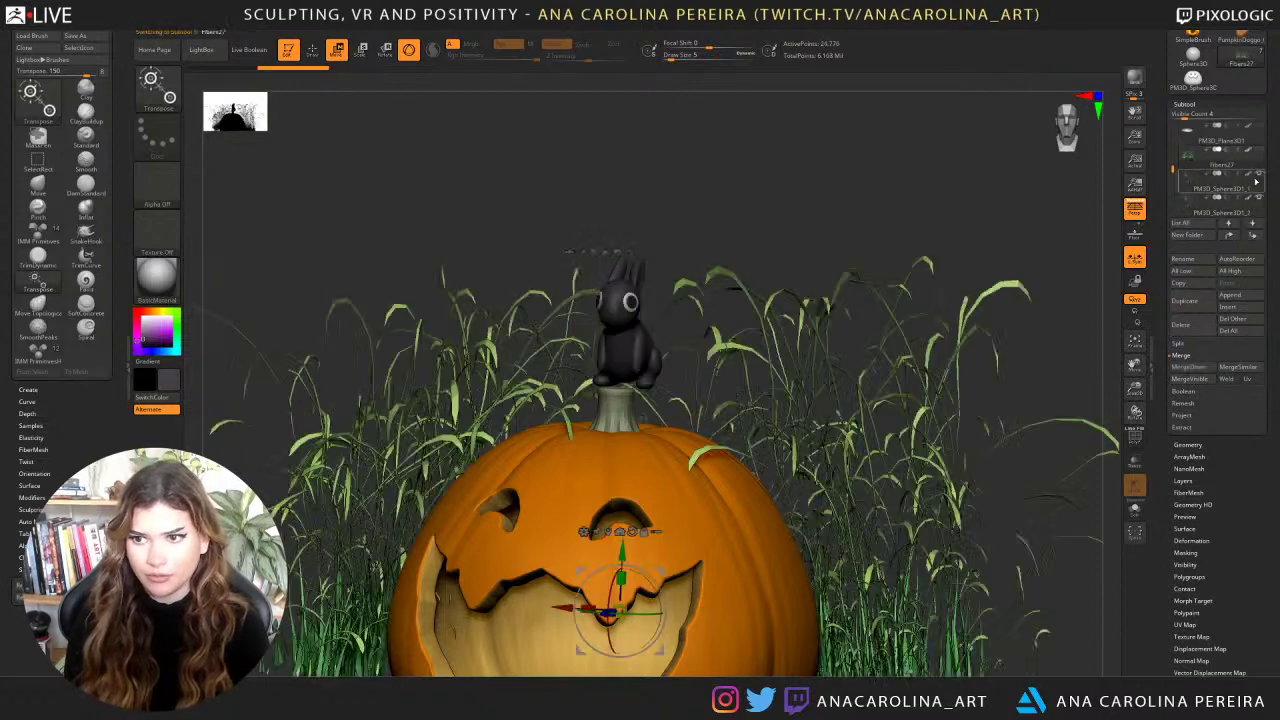
click(1220, 212)
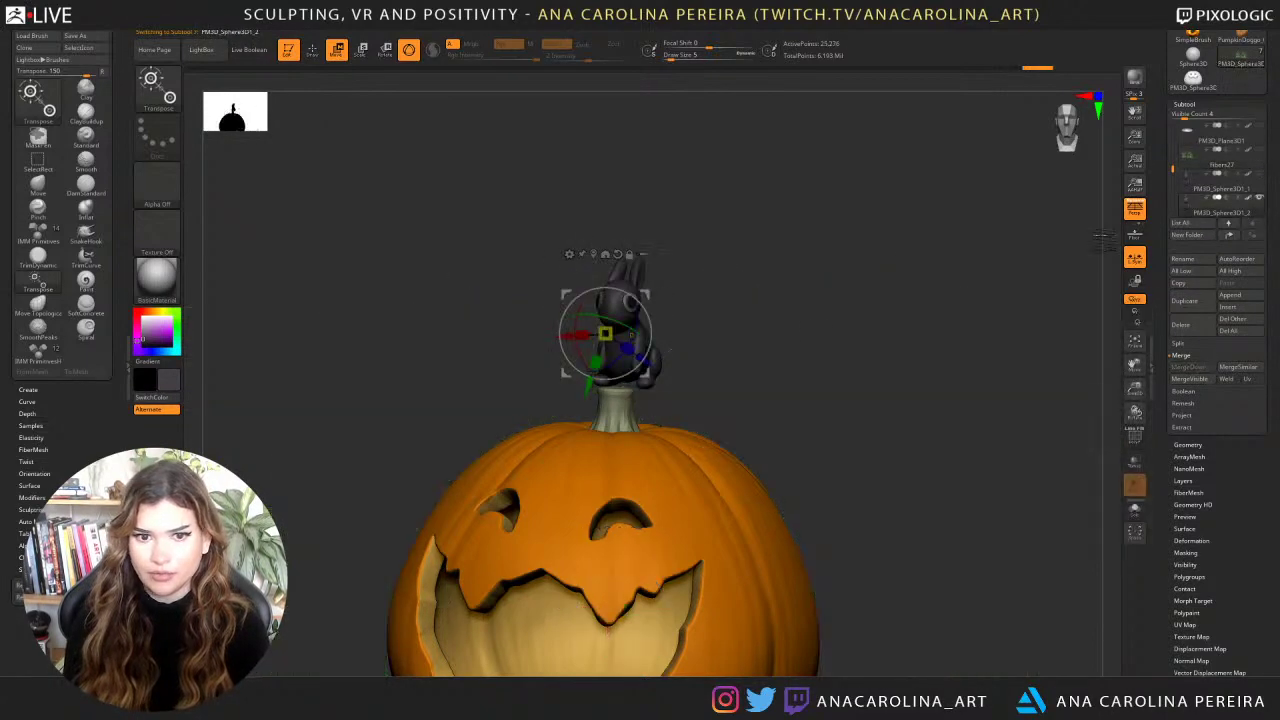
Move the duplicated bunny from the stem down into the pumpkin's carved mouth and undo the last small adjustment.
mouse_move(843, 328)
mouse_down()
mouse_move(857, 397)
mouse_move(749, 391)
mouse_move(737, 363)
mouse_move(652, 380)
mouse_up()
drag(605, 334, 680, 477)
drag(835, 490, 696, 508)
alt+drag(793, 528, 809, 643)
drag(722, 517, 731, 531)
key(ctrl+z)
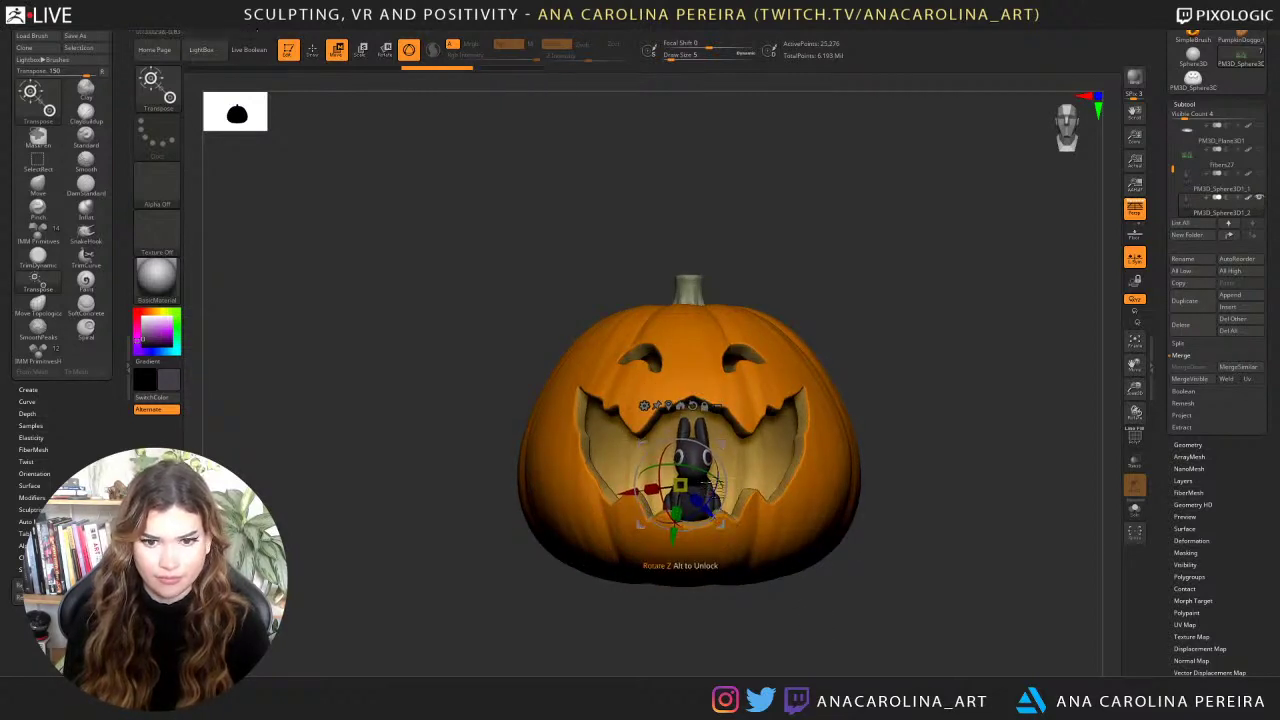
Rotate the bunny inside the mouth so it sits in profile, and realign the transform gizmo.
click(704, 406)
drag(661, 462, 728, 533)
click(716, 402)
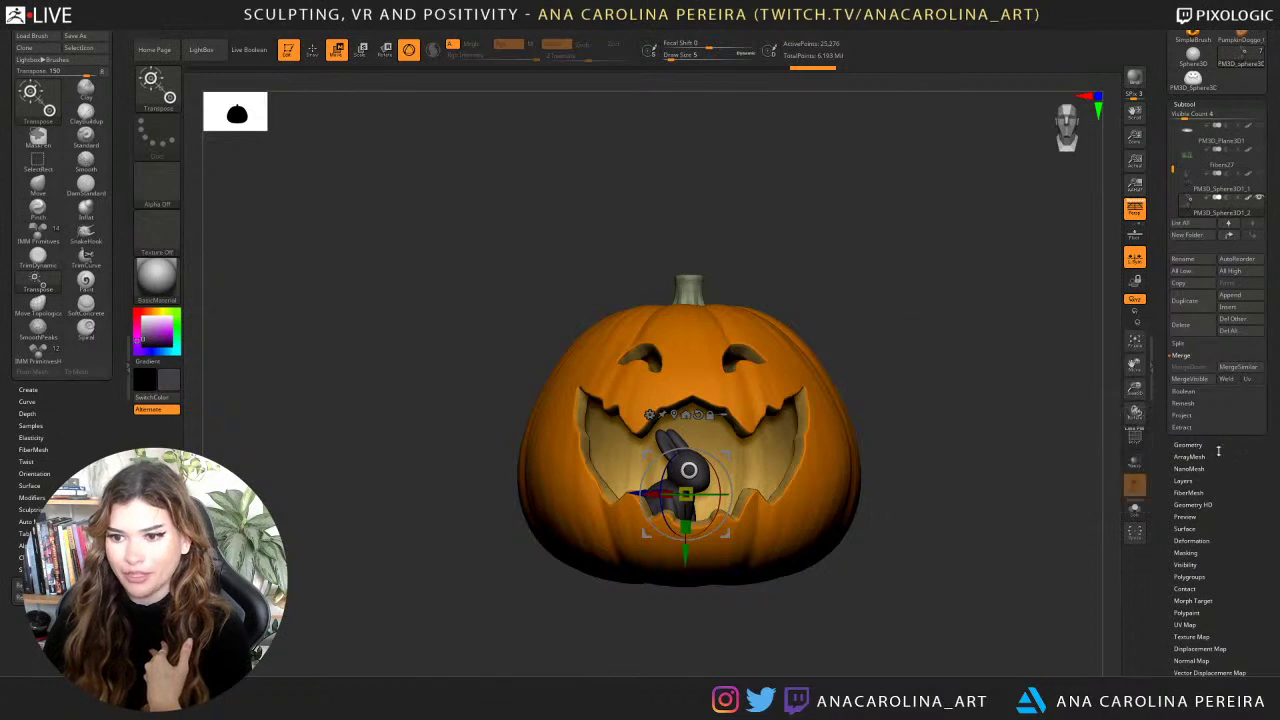
Look through the FiberMesh presets in the library and close it.
click(1186, 565)
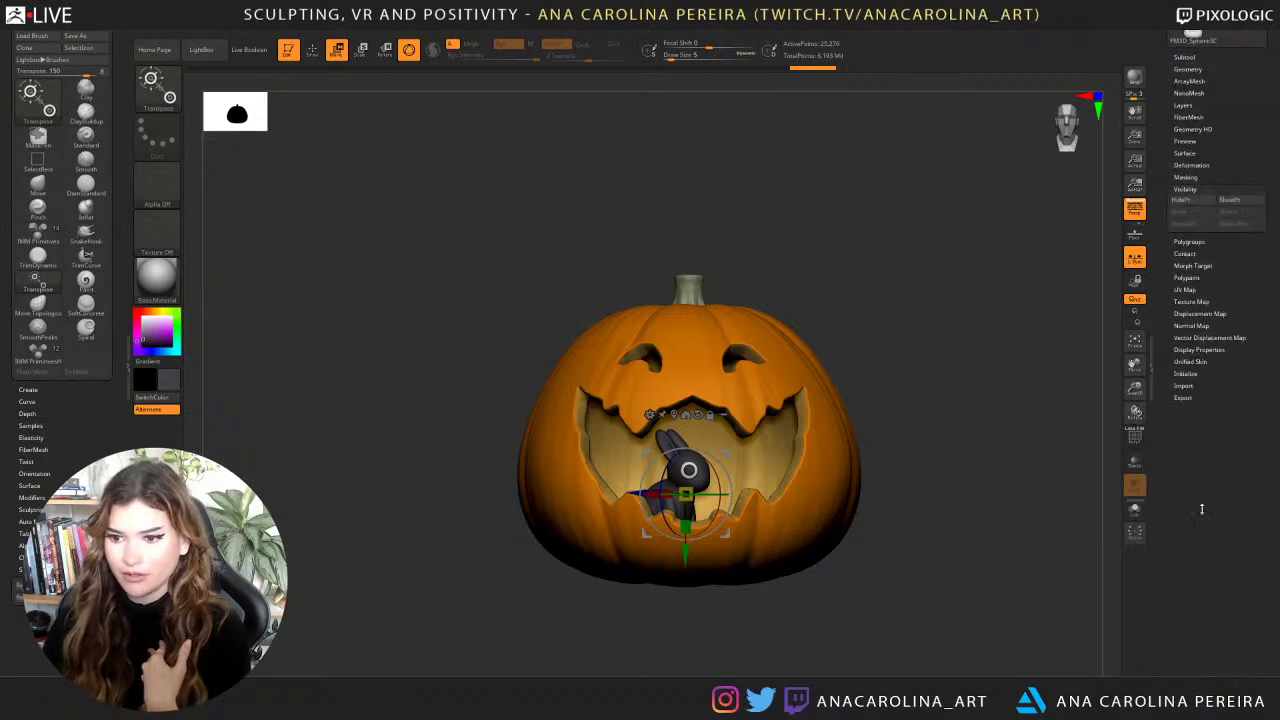
click(1190, 317)
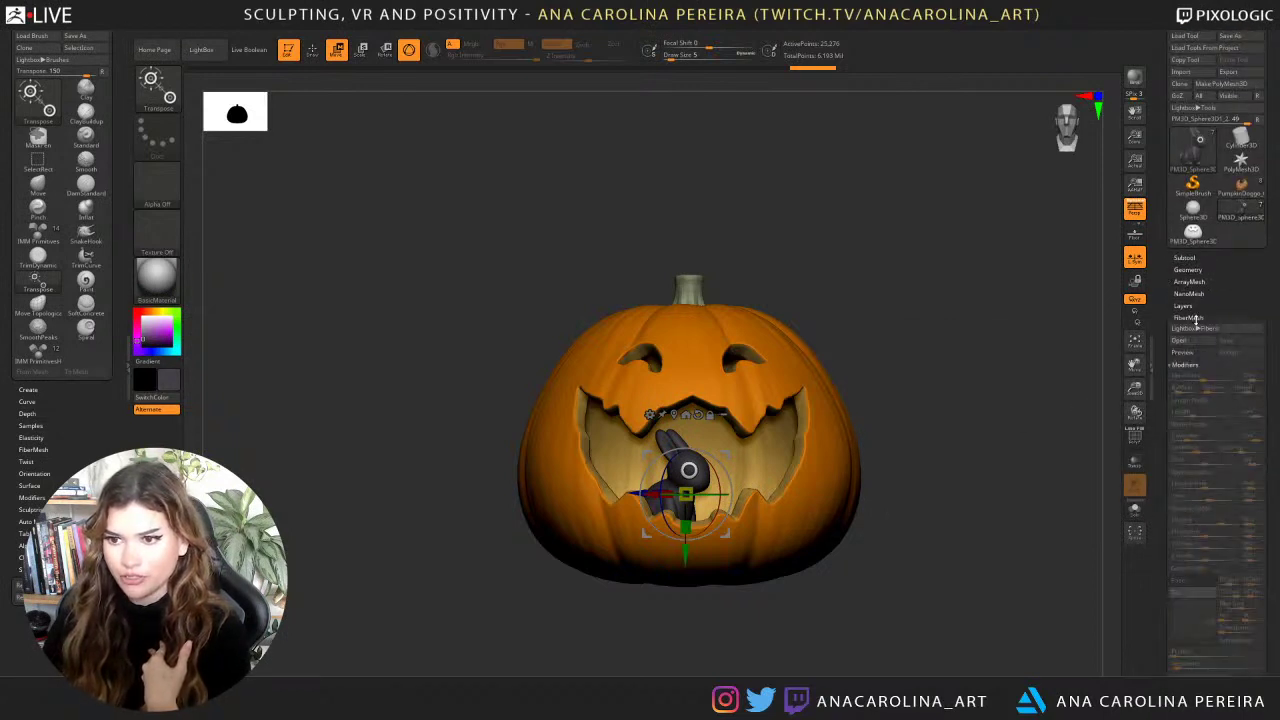
click(1196, 328)
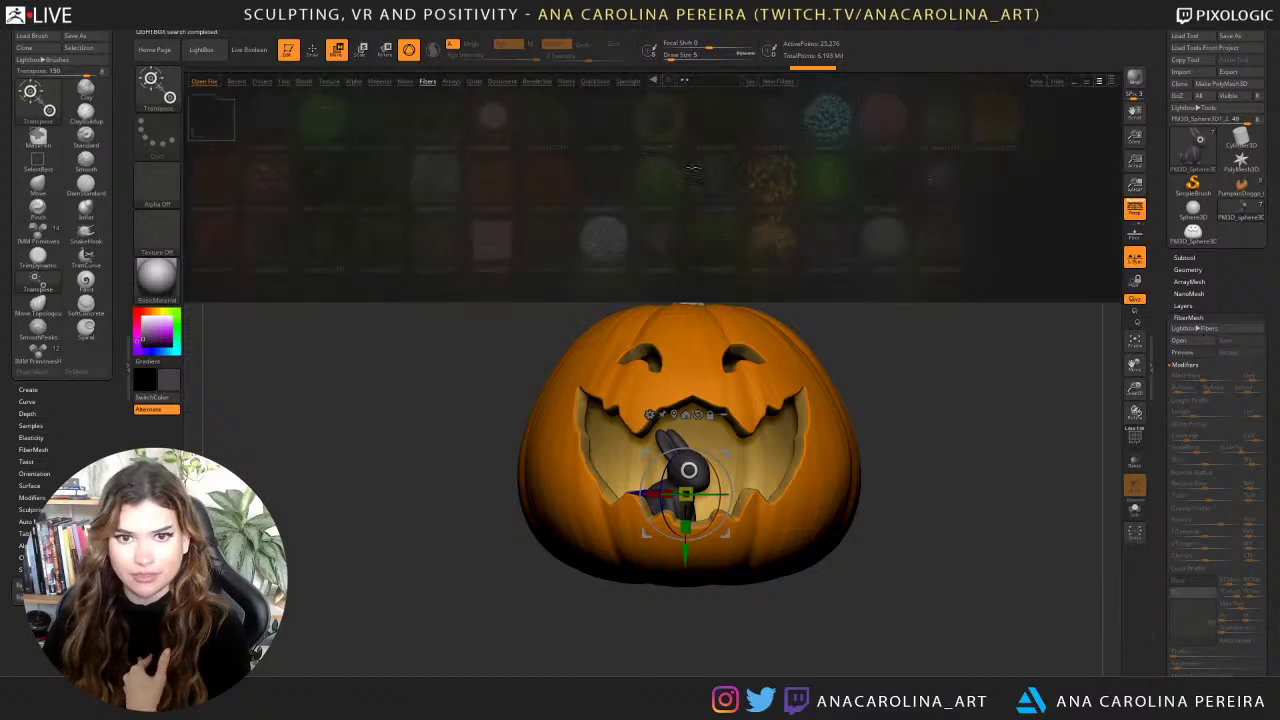
click(1193, 317)
drag(1092, 337, 1064, 341)
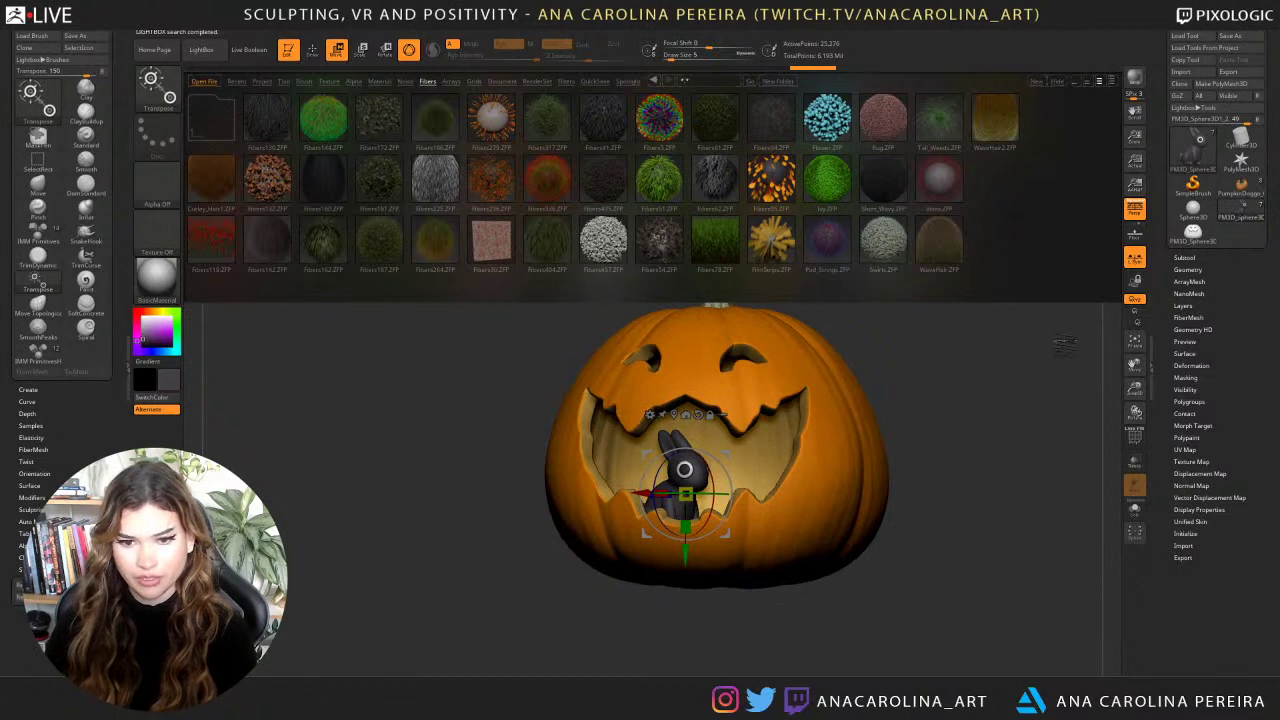
key(comma)
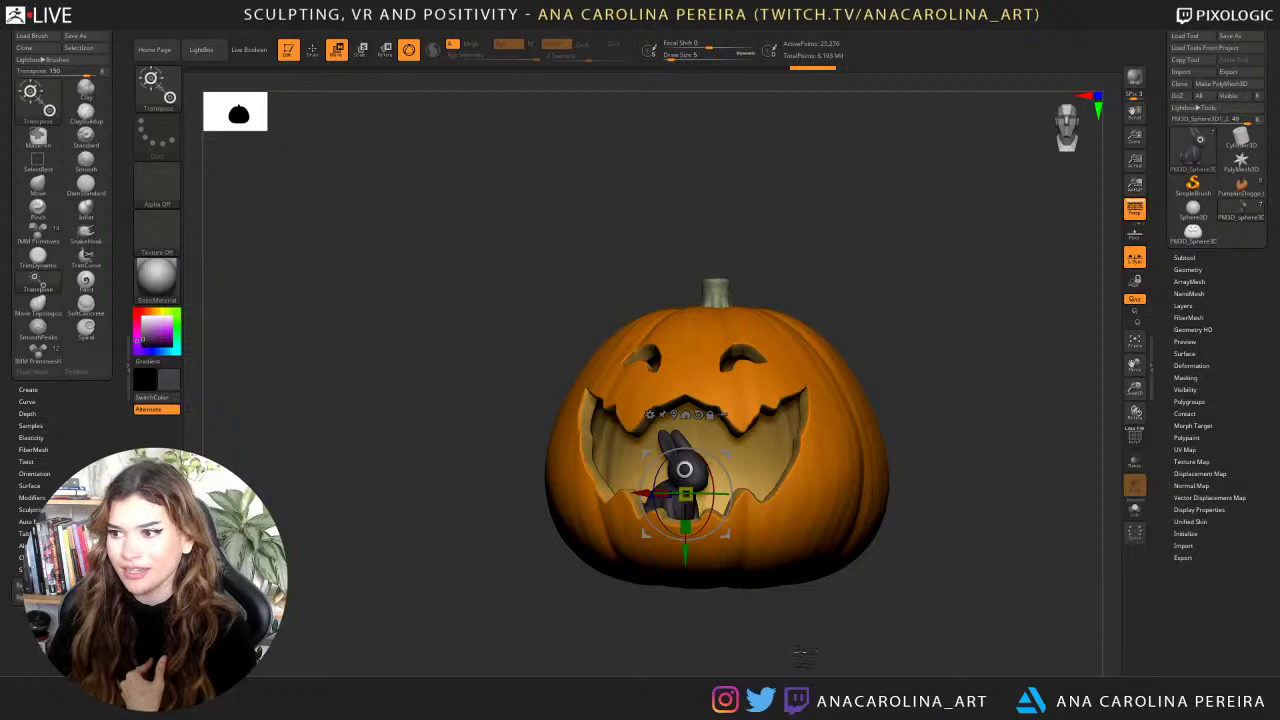
drag(804, 657, 782, 618)
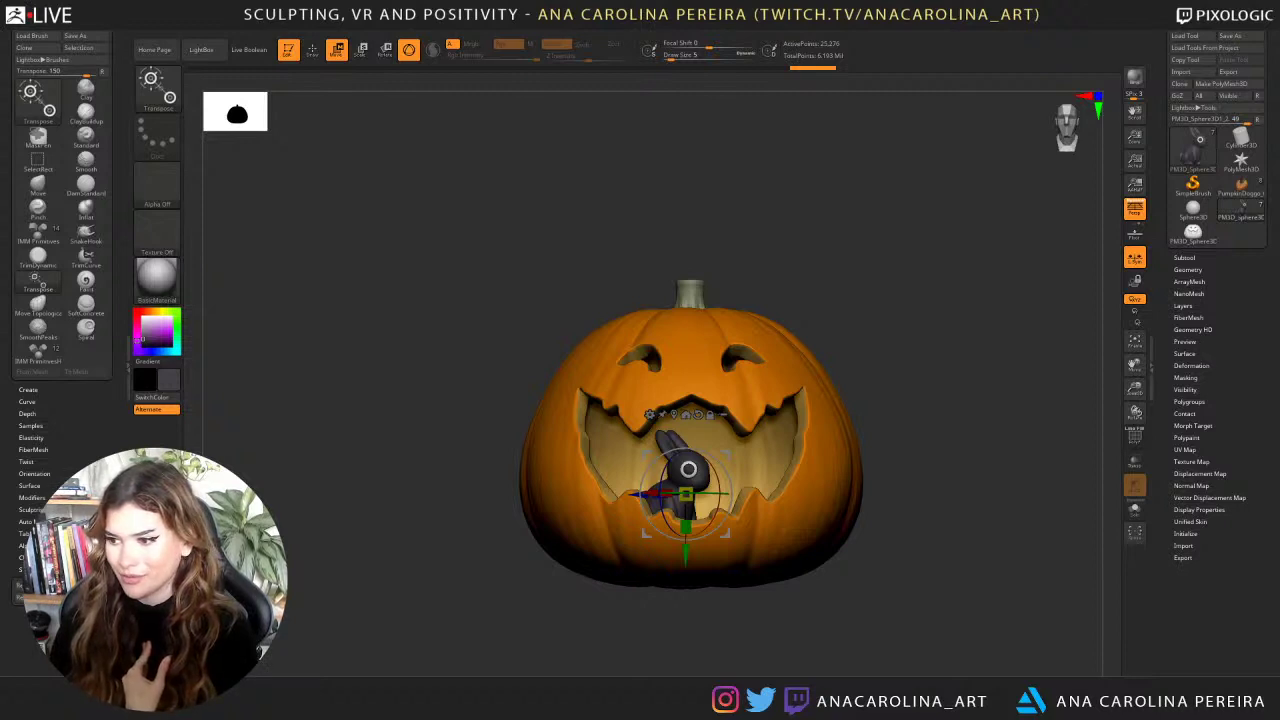
drag(962, 613, 944, 617)
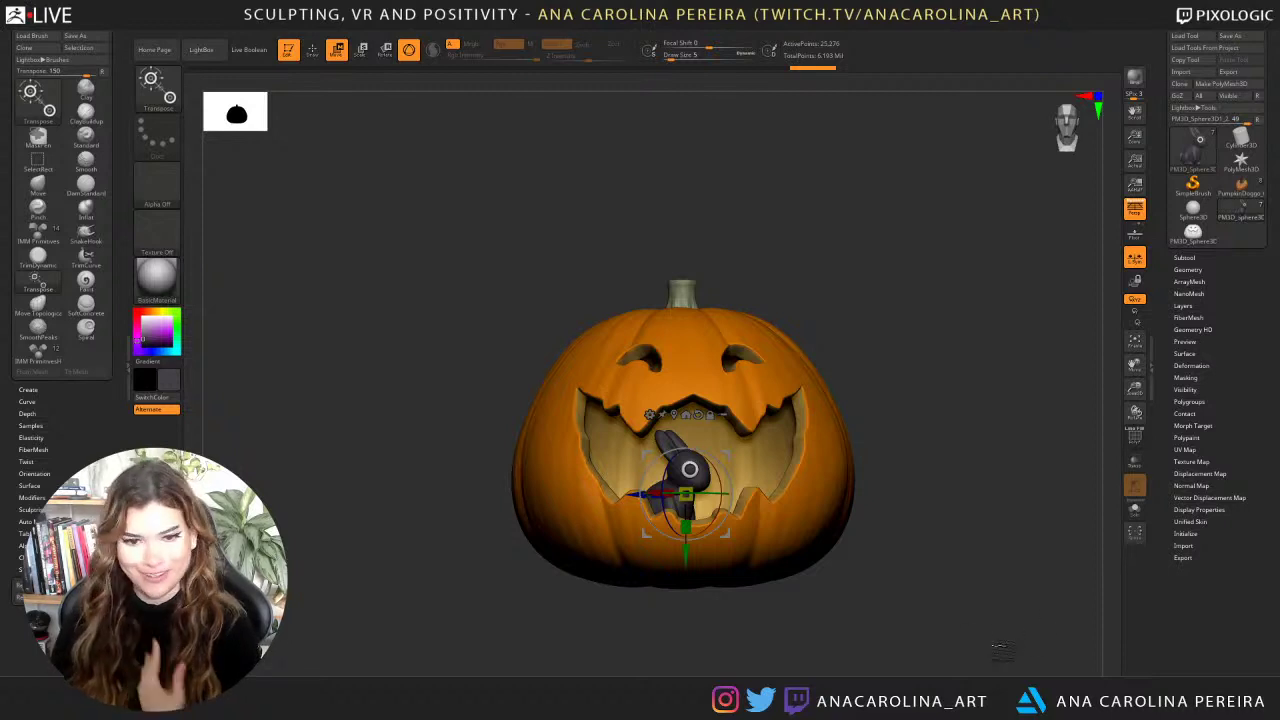
drag(1000, 648, 976, 670)
drag(727, 535, 721, 536)
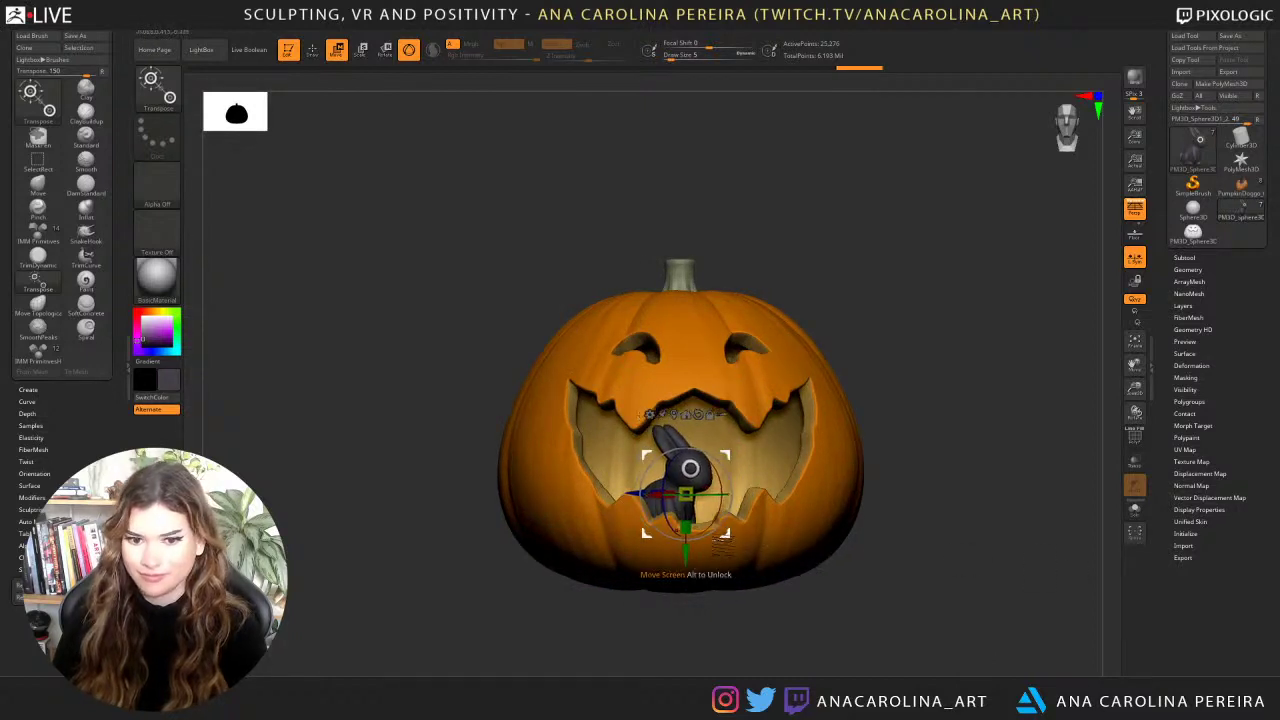
mouse_move(722, 536)
mouse_down()
mouse_move(758, 522)
mouse_move(691, 531)
mouse_move(818, 514)
mouse_move(801, 530)
mouse_move(692, 535)
mouse_move(692, 521)
mouse_move(731, 542)
mouse_up()
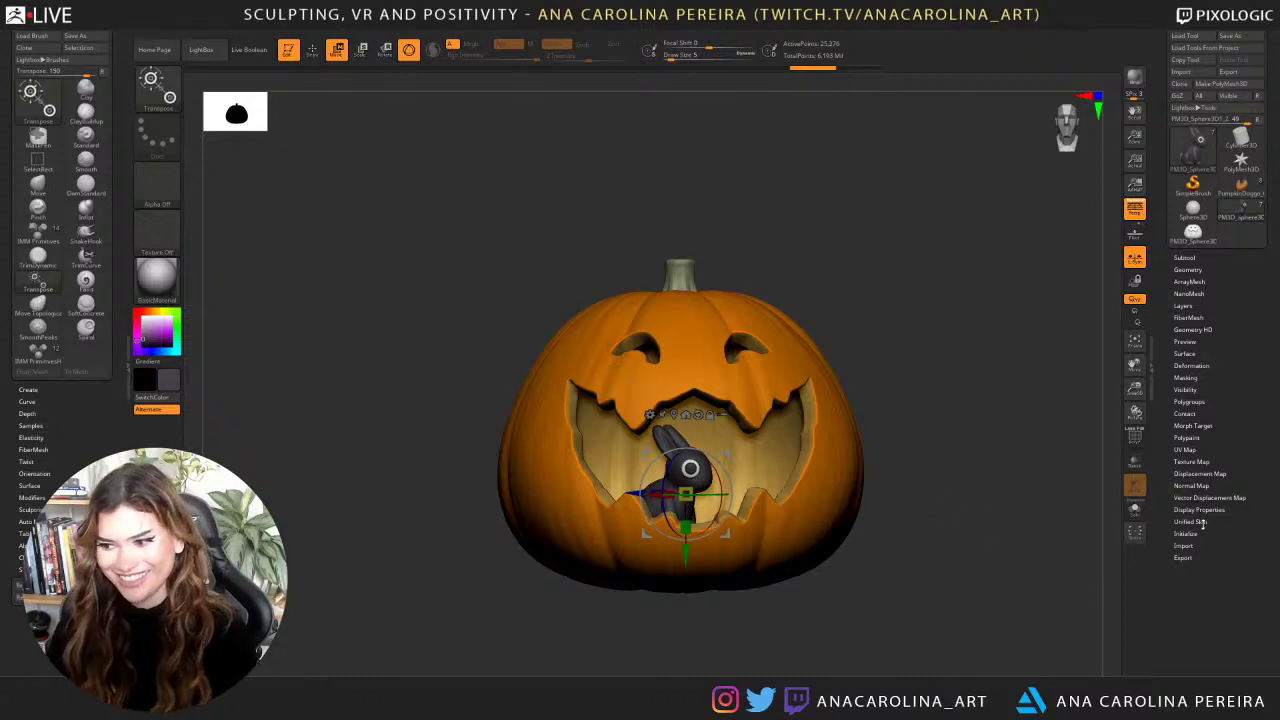
ctrl+right_drag(966, 476, 989, 502)
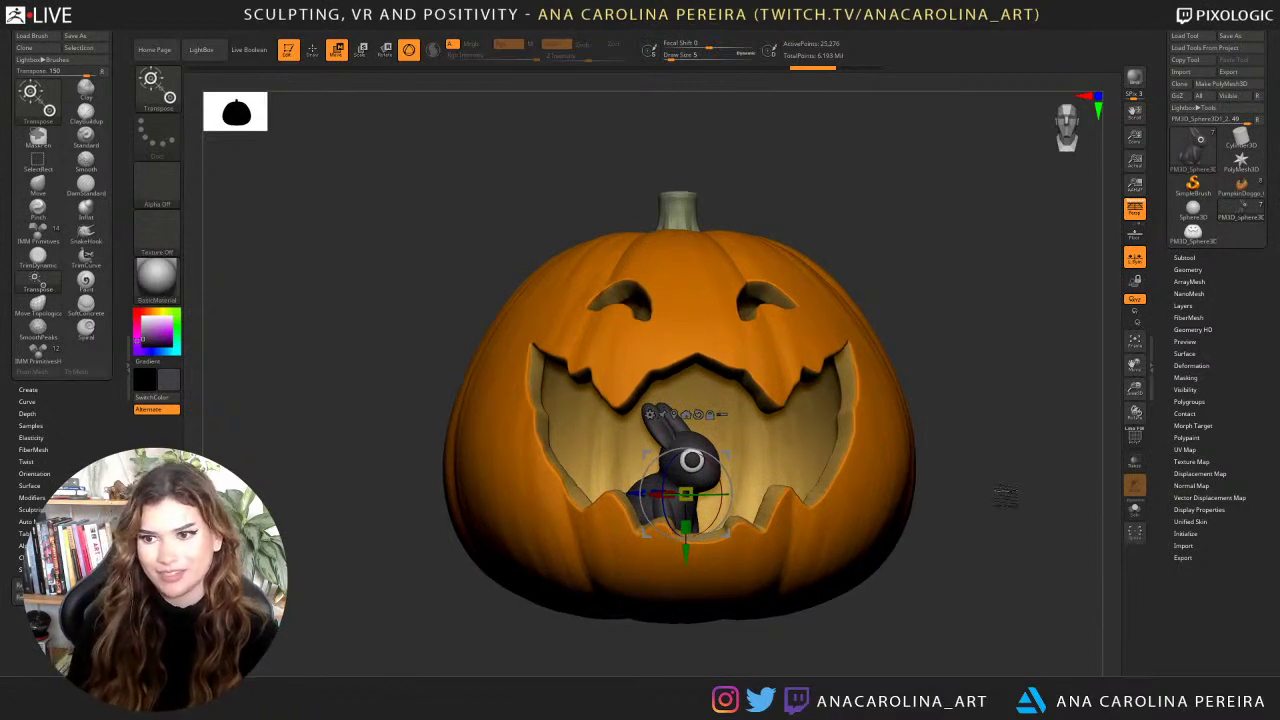
Show the Fibers27 grass and the PM3D_Plane3D1 ground plane around the pumpkin.
click(1186, 258)
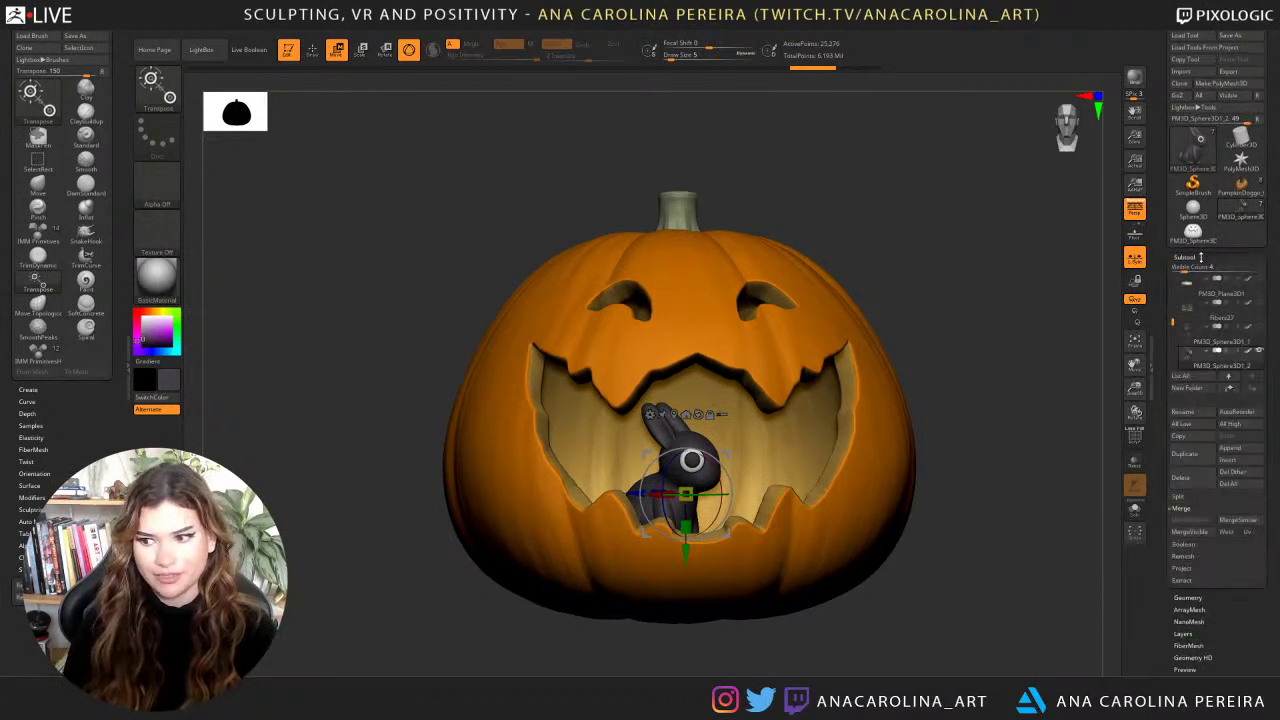
click(1259, 303)
click(1259, 279)
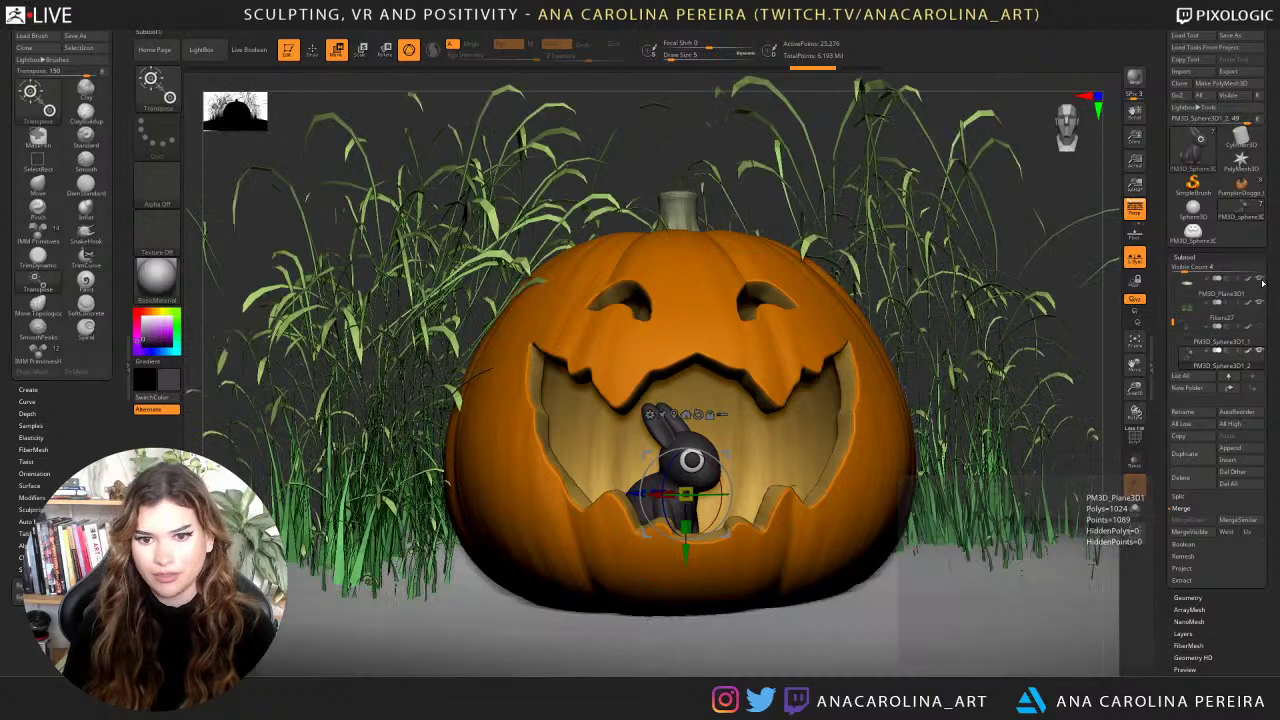
alt+drag(1100, 465, 880, 440)
drag(915, 479, 936, 445)
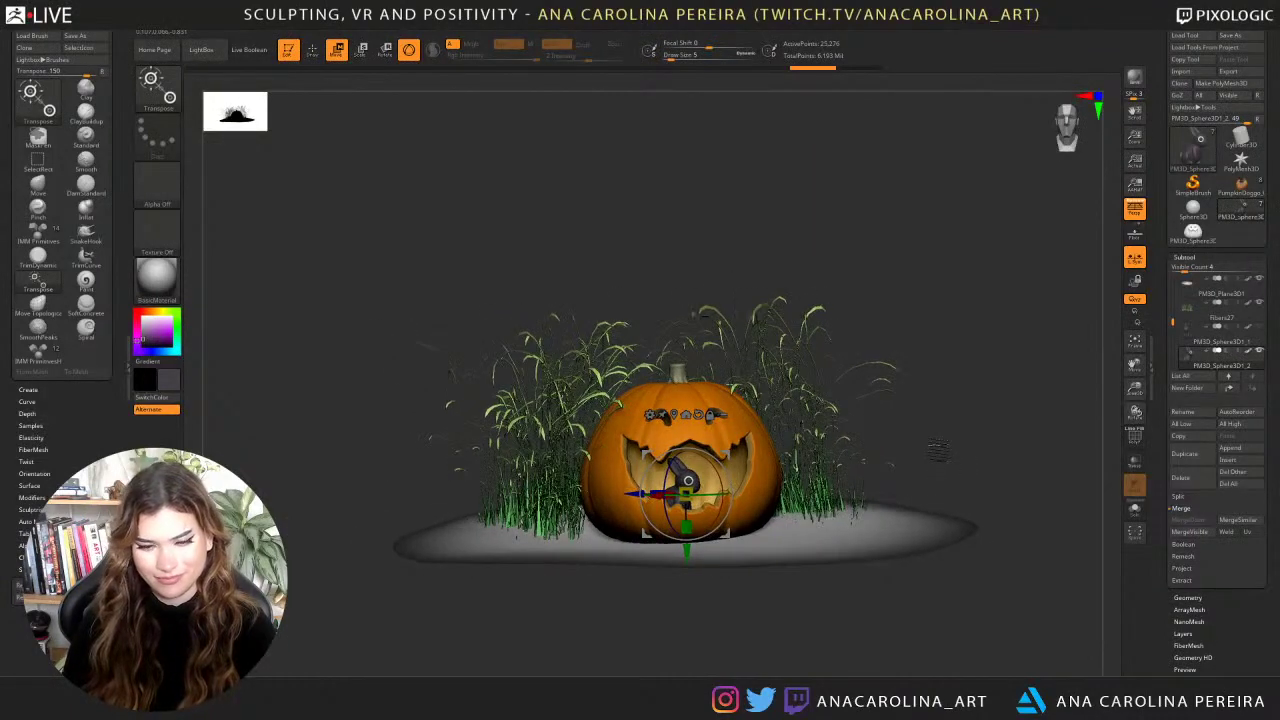
mouse_move(904, 336)
mouse_down()
mouse_move(942, 318)
mouse_move(945, 332)
mouse_move(996, 334)
mouse_up()
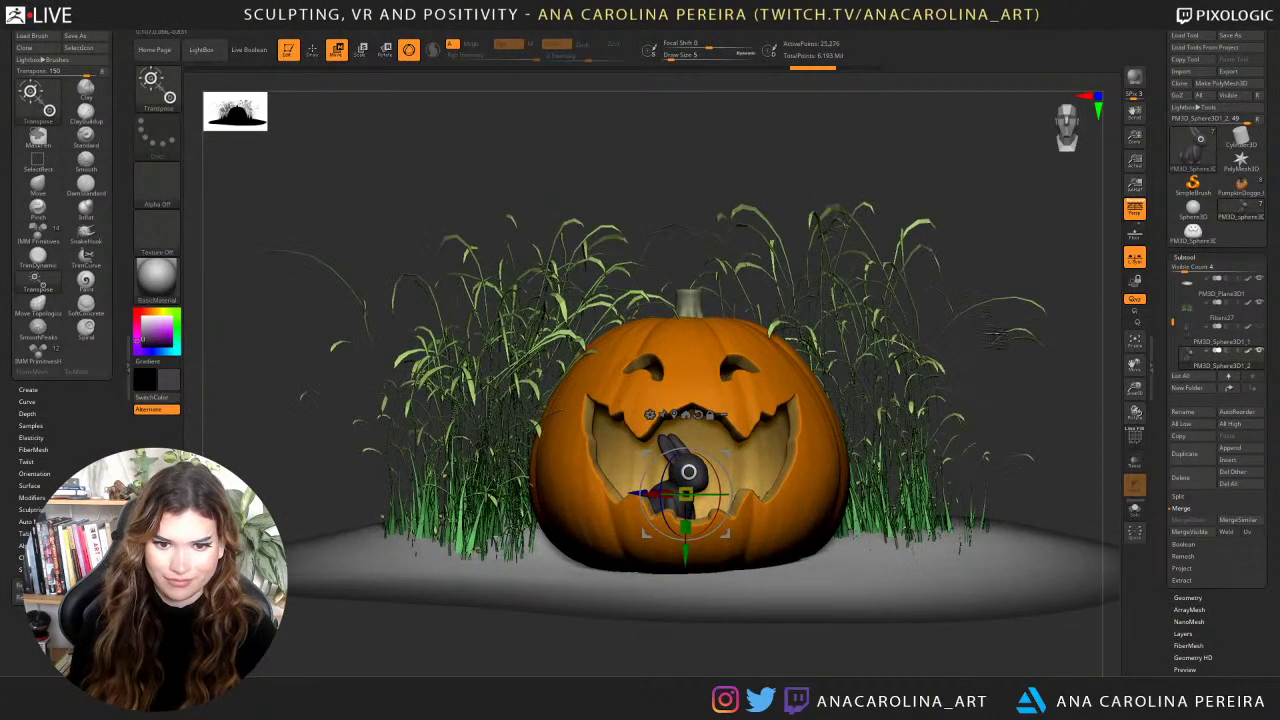
mouse_move(1007, 393)
mouse_down()
mouse_move(971, 384)
mouse_move(952, 338)
mouse_up()
Switch to the Move brush and check the bunny's placement inside the pumpkin's mouth.
key(b)
key(m)
key(v)
key(f)
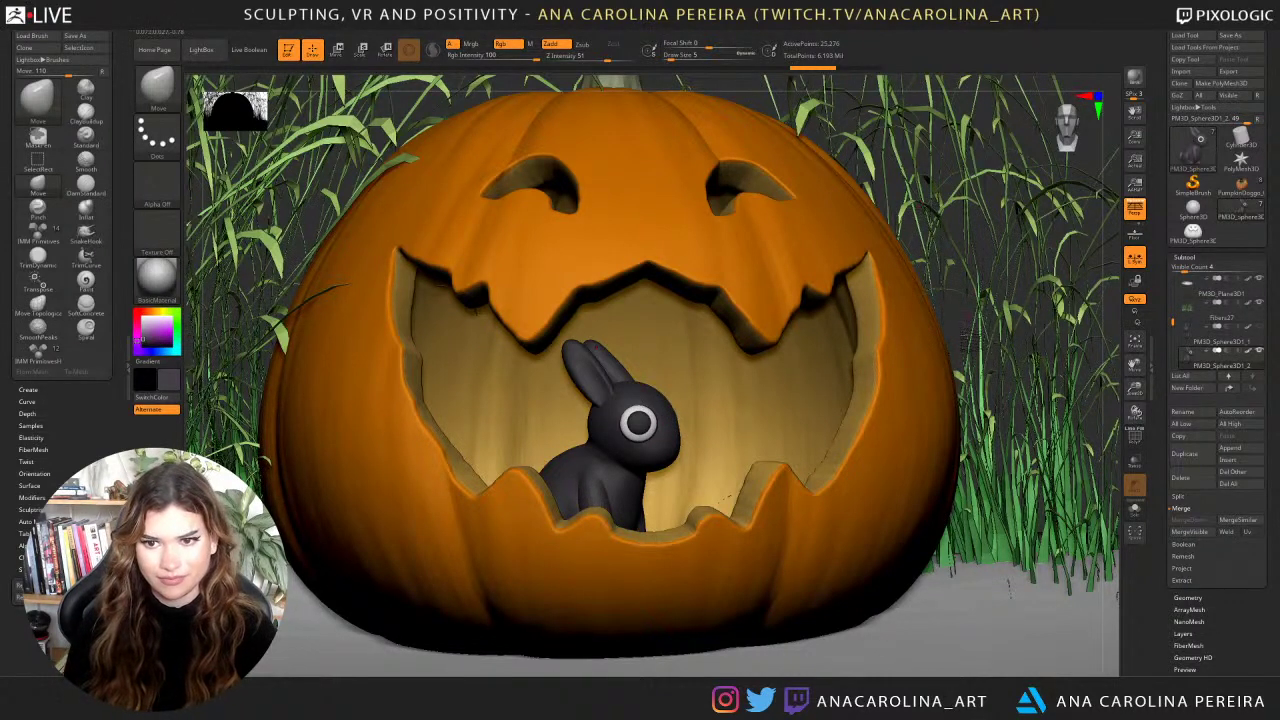
drag(1104, 268, 1023, 361)
key(f)
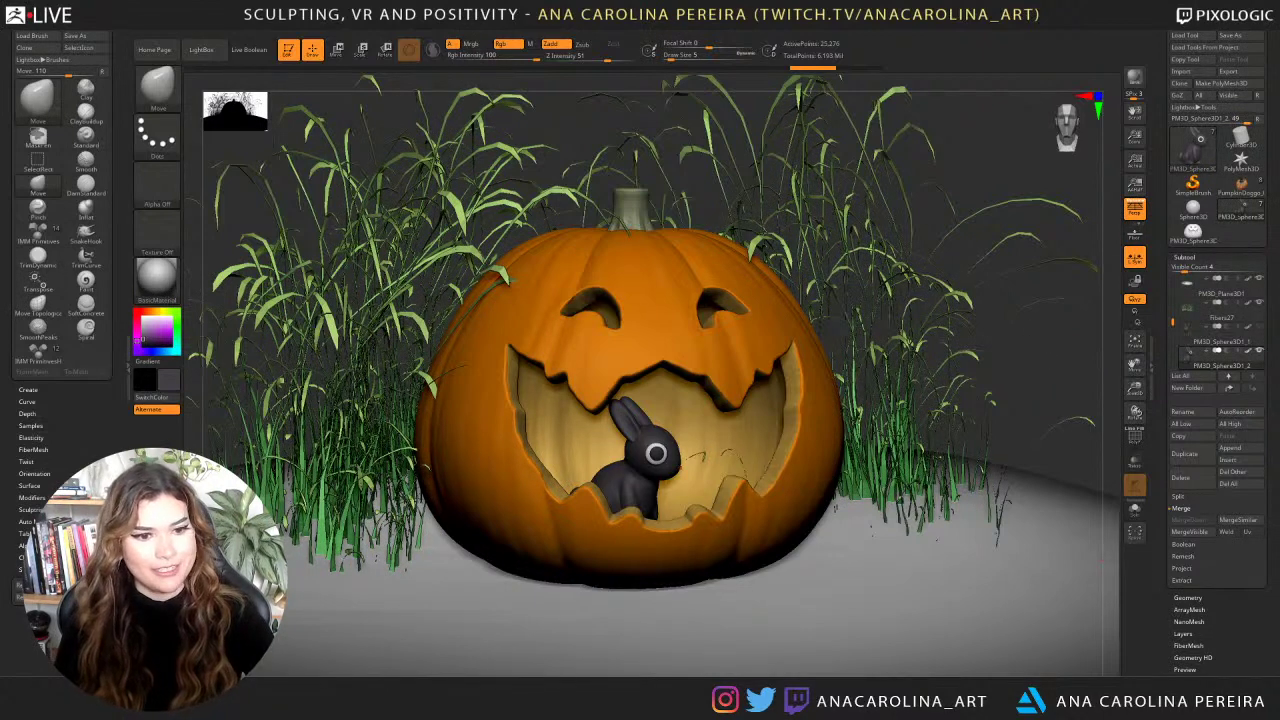
drag(994, 402, 955, 380)
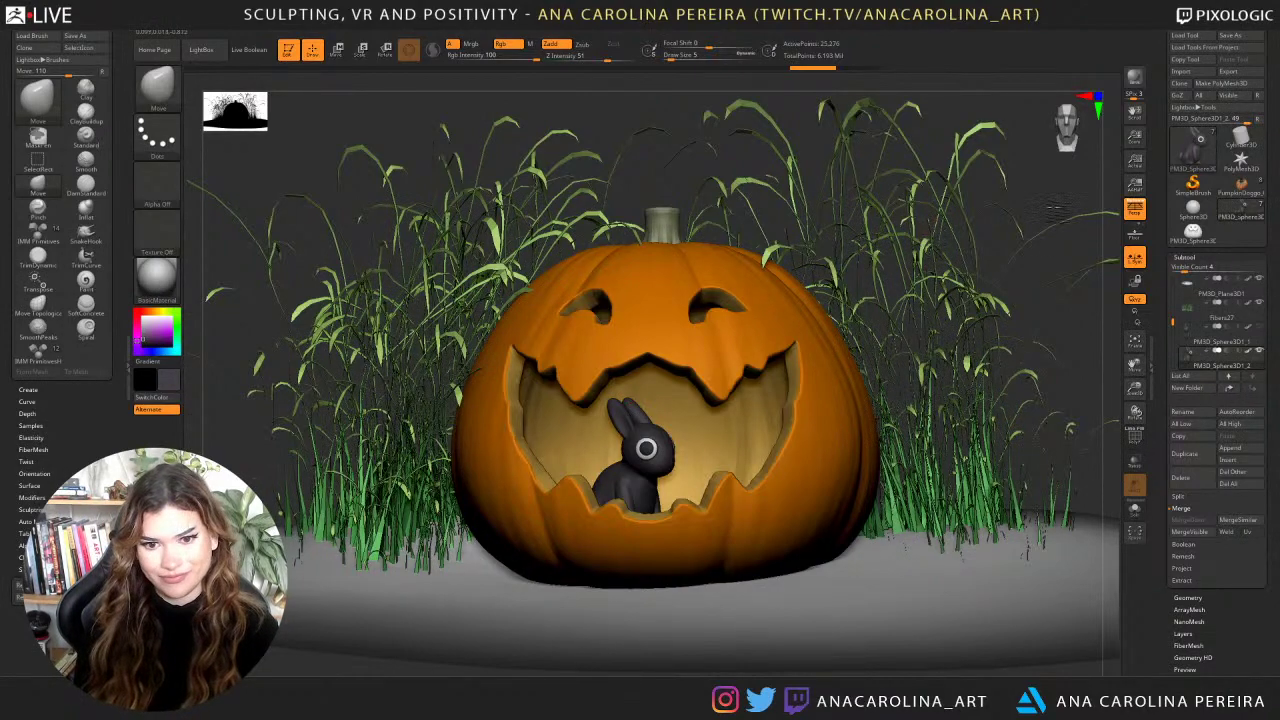
drag(1053, 208, 999, 311)
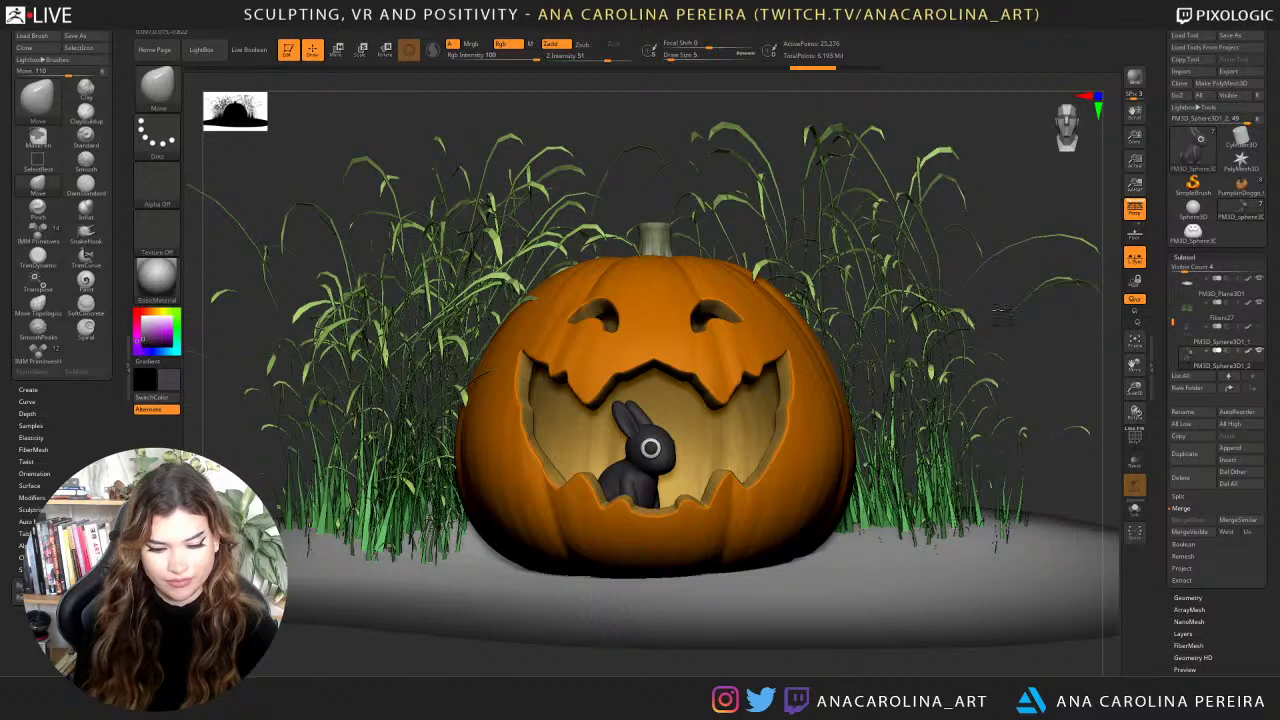
Enlarge the brush to a draw size of 187 and make the pumpkin the active subtool.
key(b)
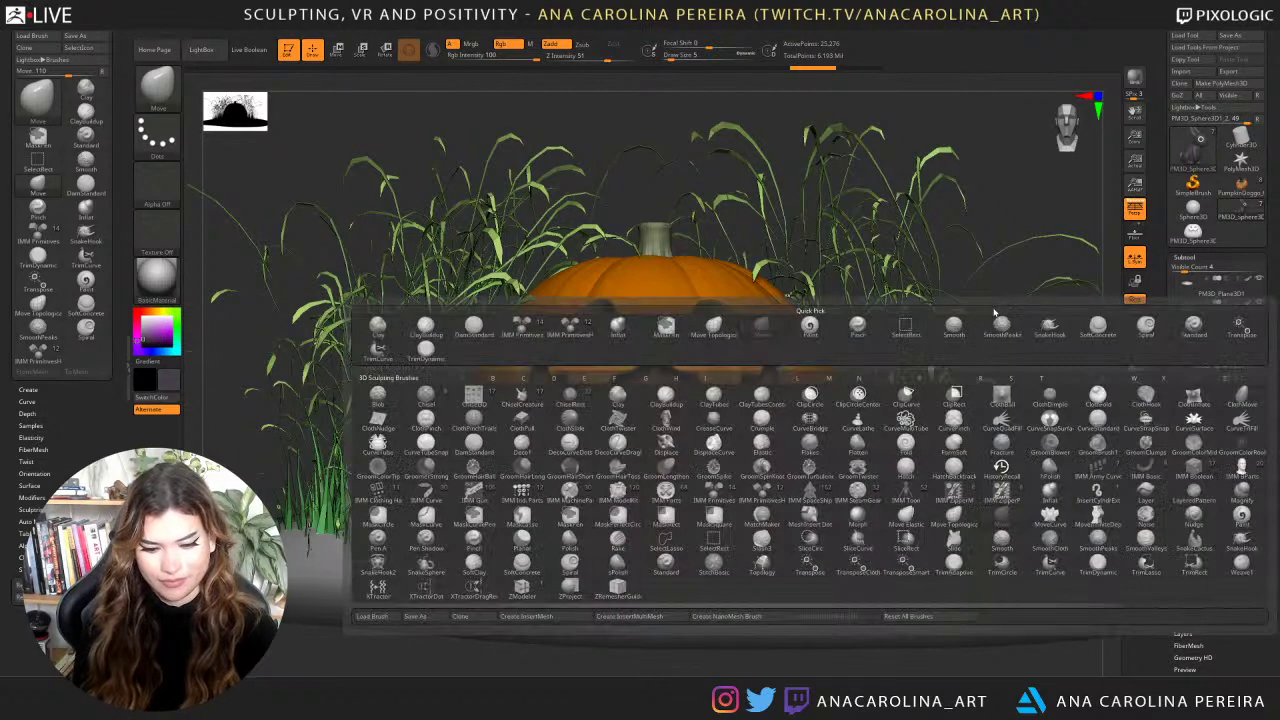
key(space)
drag(957, 220, 975, 221)
drag(972, 325, 853, 364)
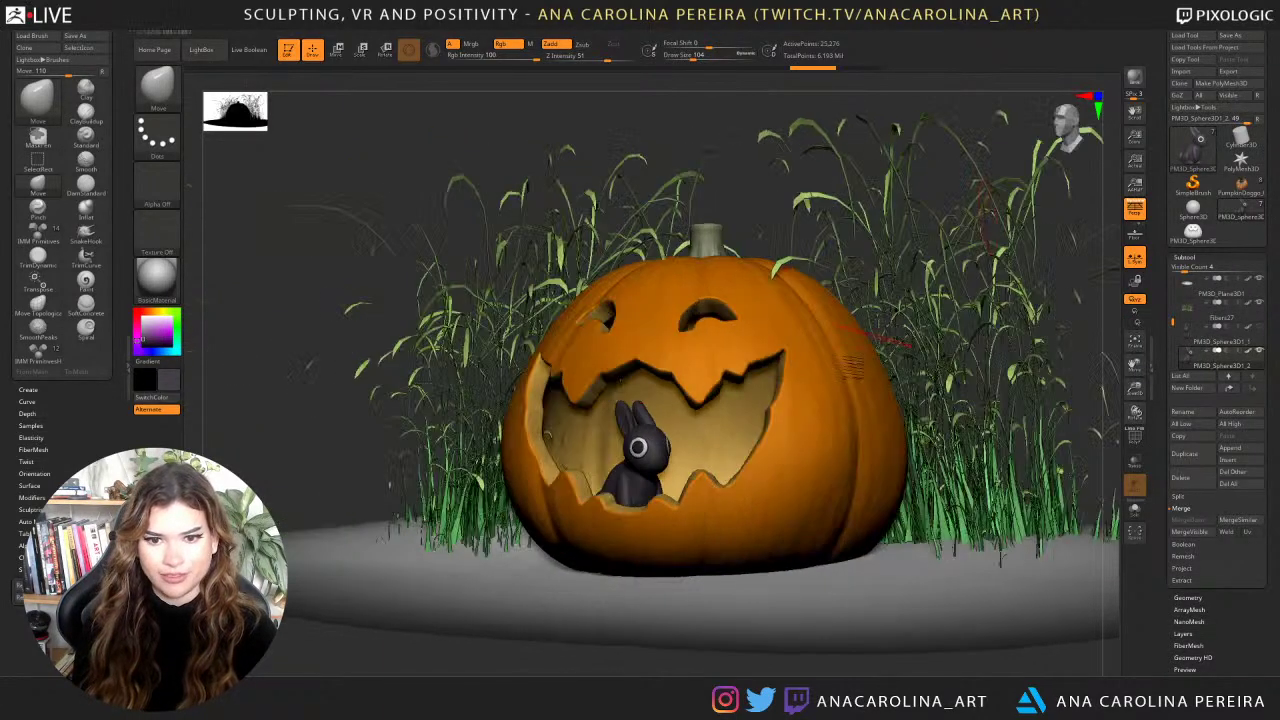
key(space)
drag(793, 391, 803, 391)
alt+click(790, 414)
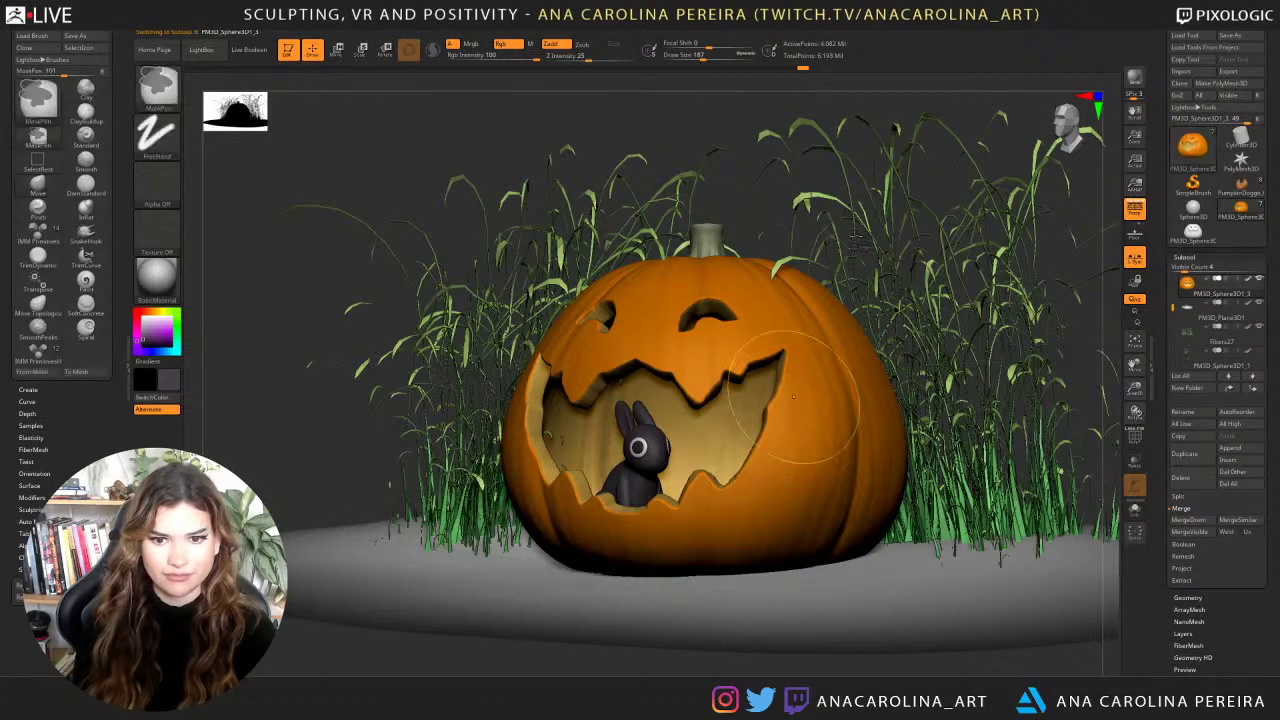
Make the pumpkin's stem the active subtool.
drag(786, 204, 830, 238)
drag(734, 159, 679, 196)
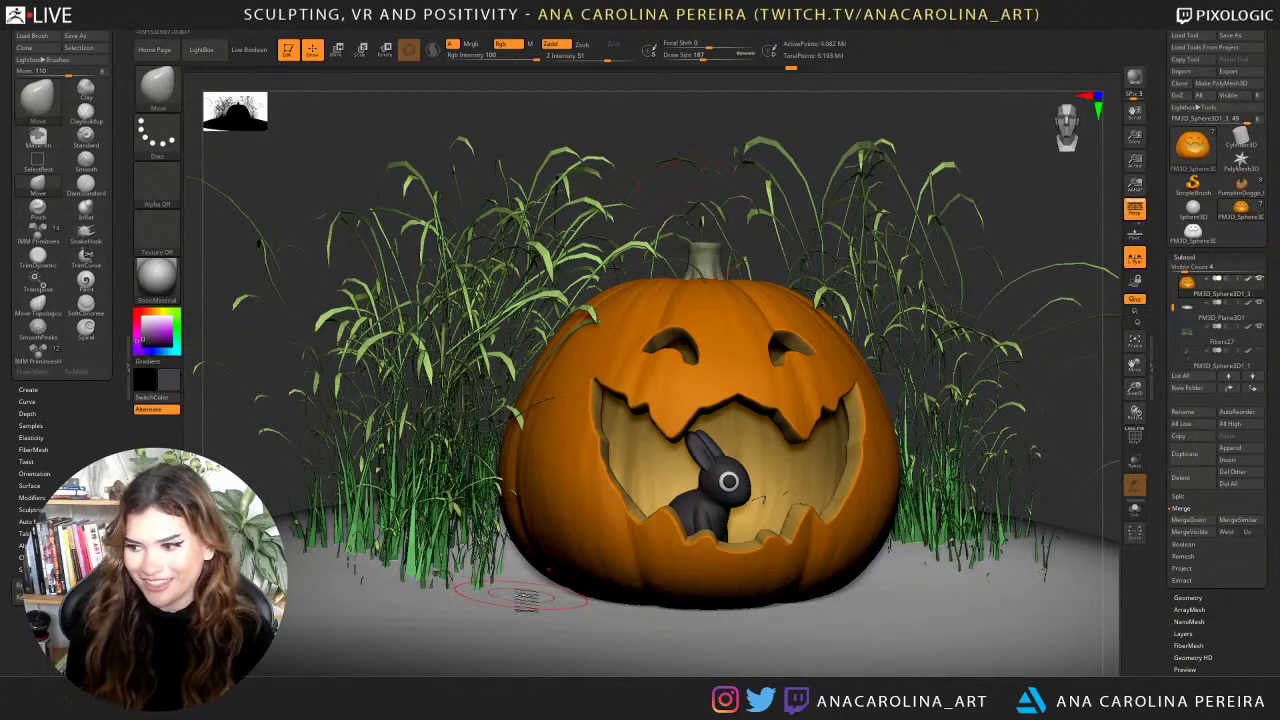
mouse_move(711, 144)
mouse_down()
mouse_move(709, 132)
mouse_move(697, 146)
mouse_up()
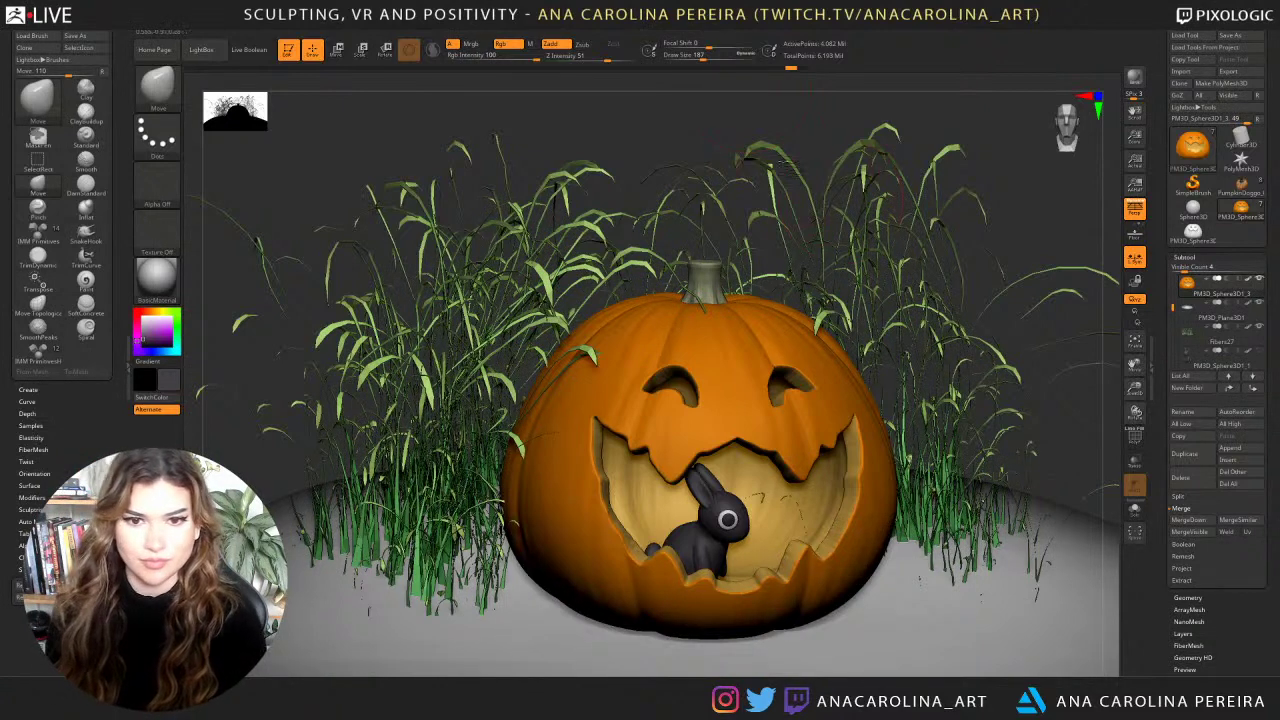
mouse_move(811, 132)
mouse_down()
mouse_move(780, 118)
mouse_move(810, 153)
mouse_up()
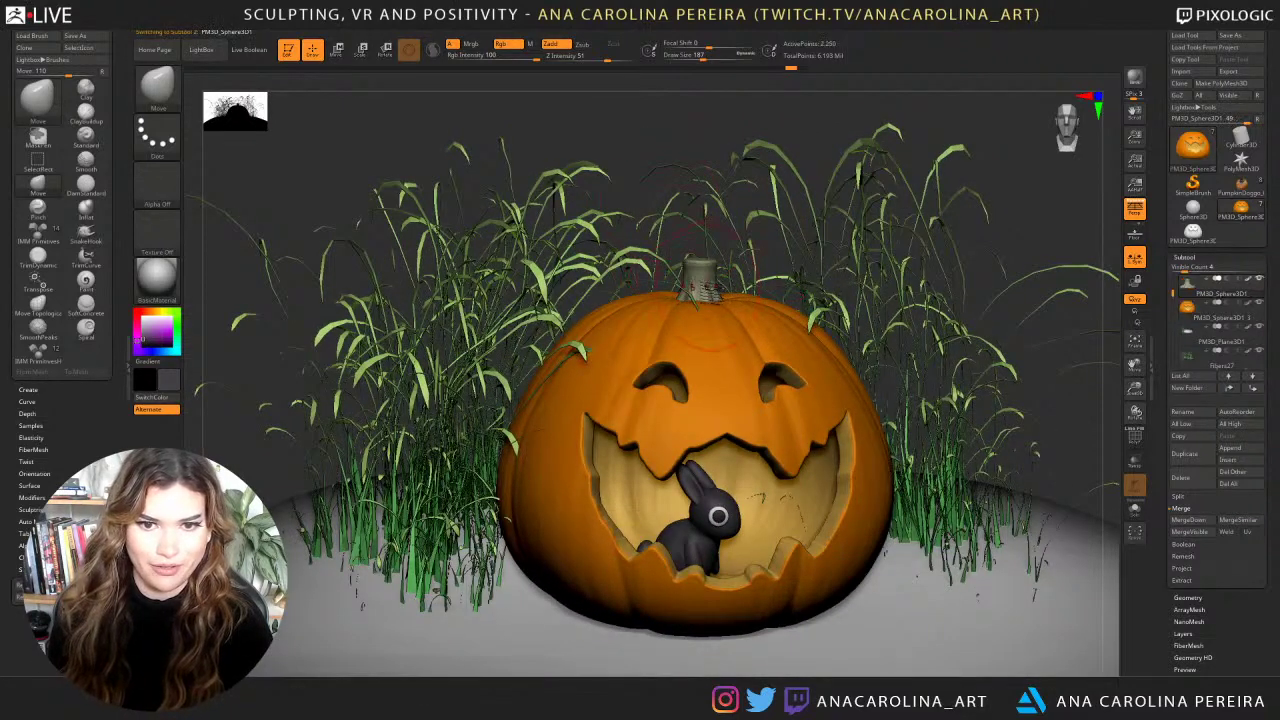
alt+click(706, 272)
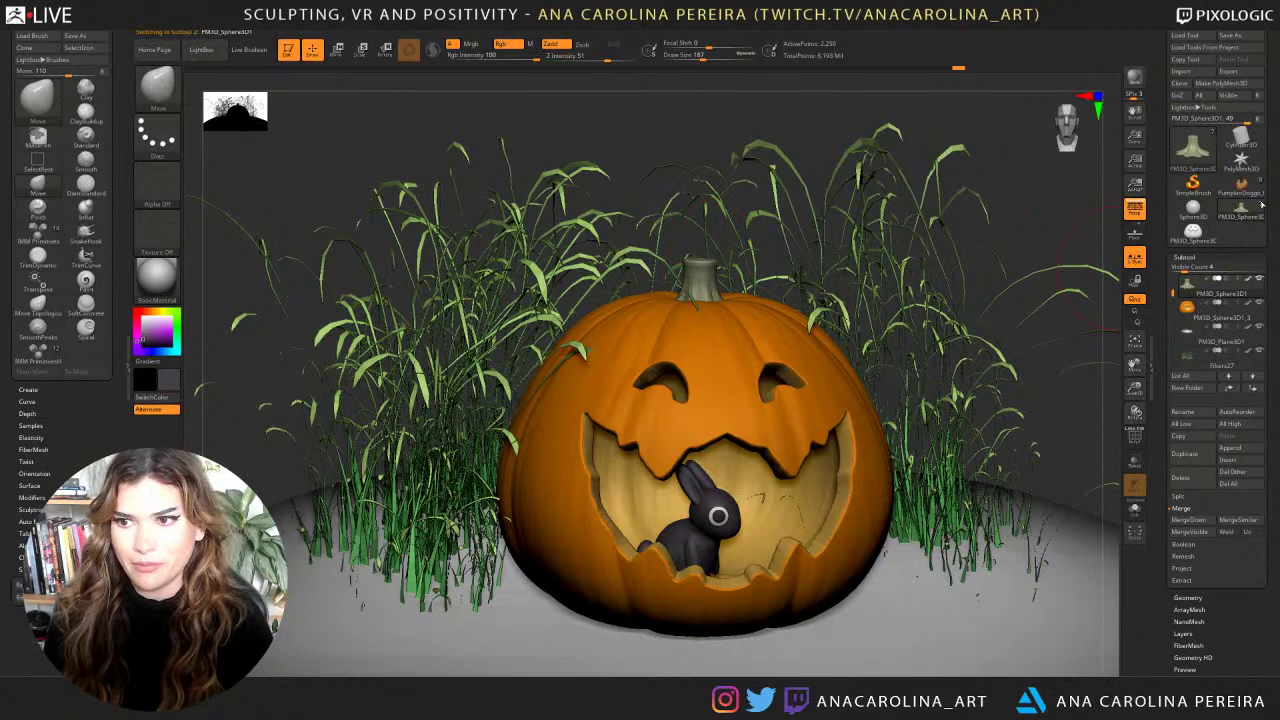
Switch to the PumpkinDoggo model, inspect its head and pumpkin body from the side, and return to the carved pumpkin scene.
click(1248, 192)
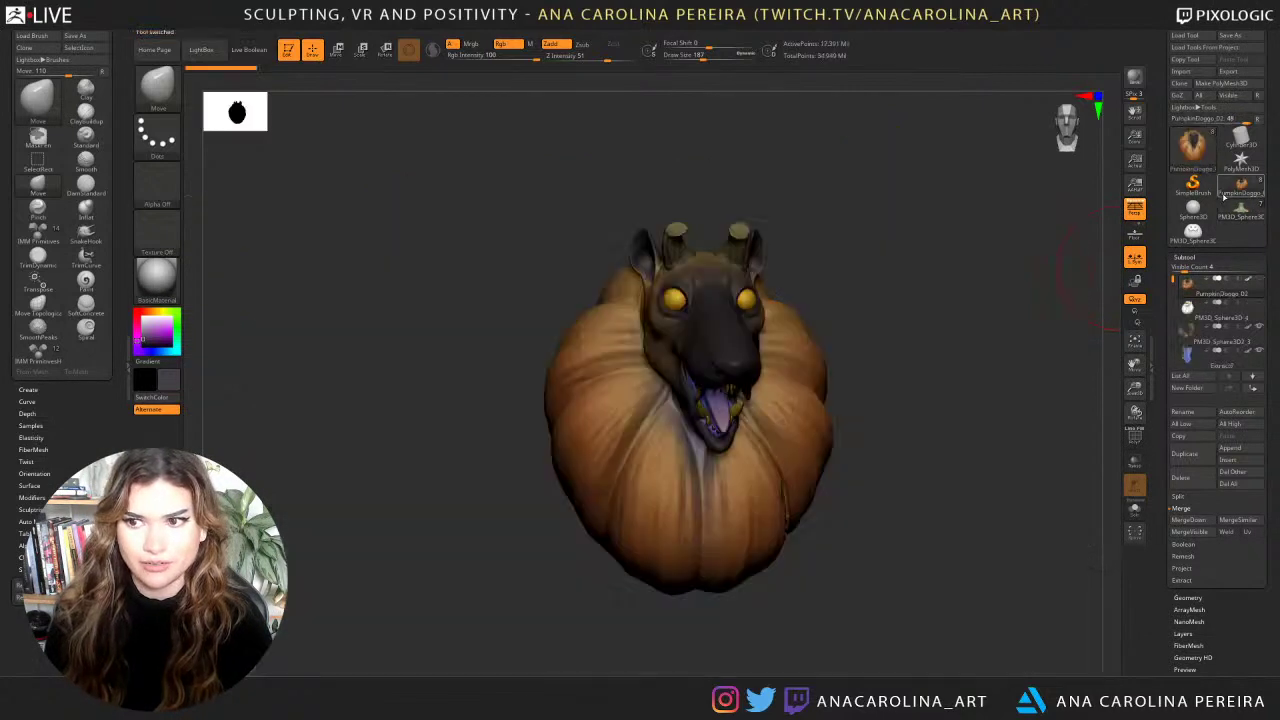
drag(965, 272, 986, 320)
mouse_move(1220, 312)
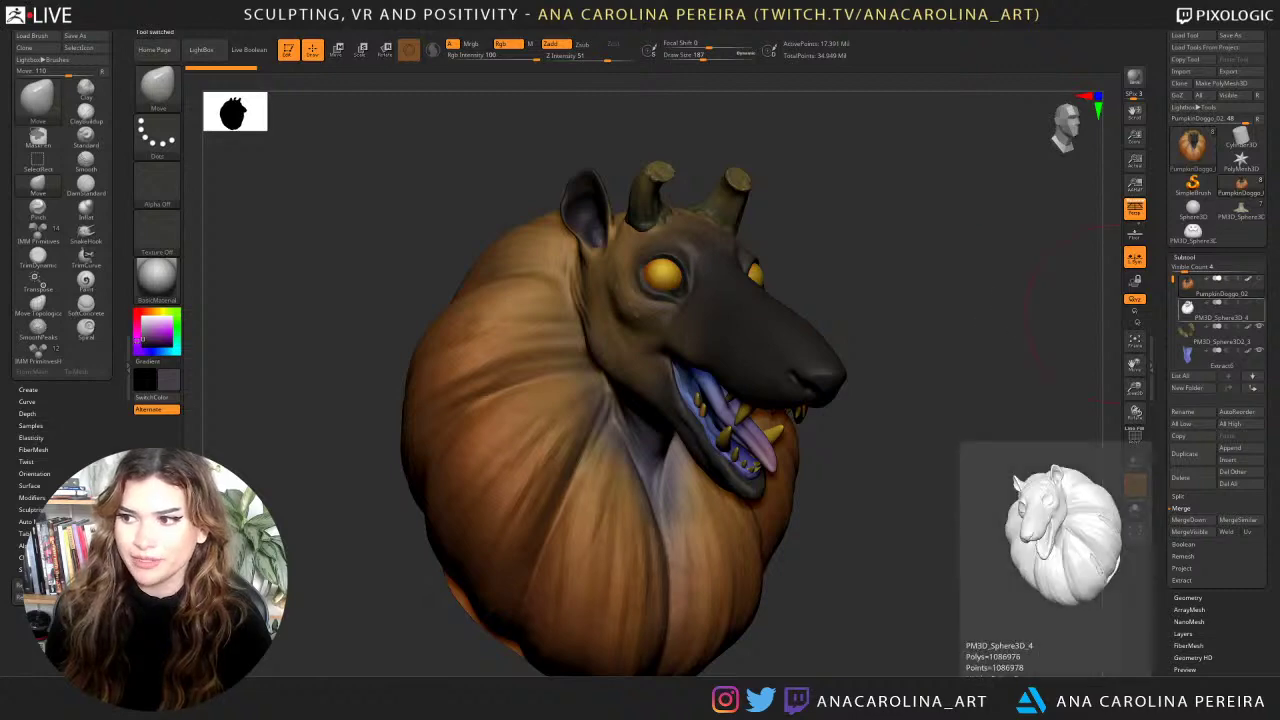
drag(930, 276, 954, 294)
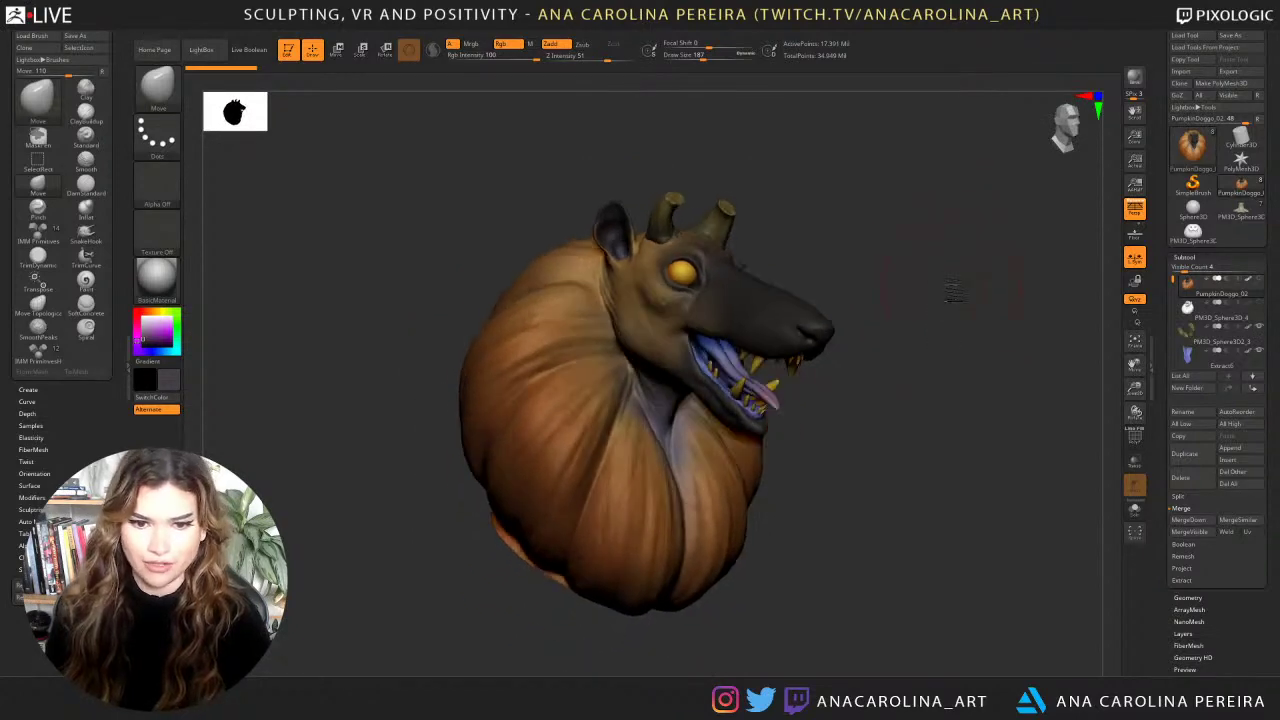
click(1242, 212)
shift+drag(955, 290, 965, 300)
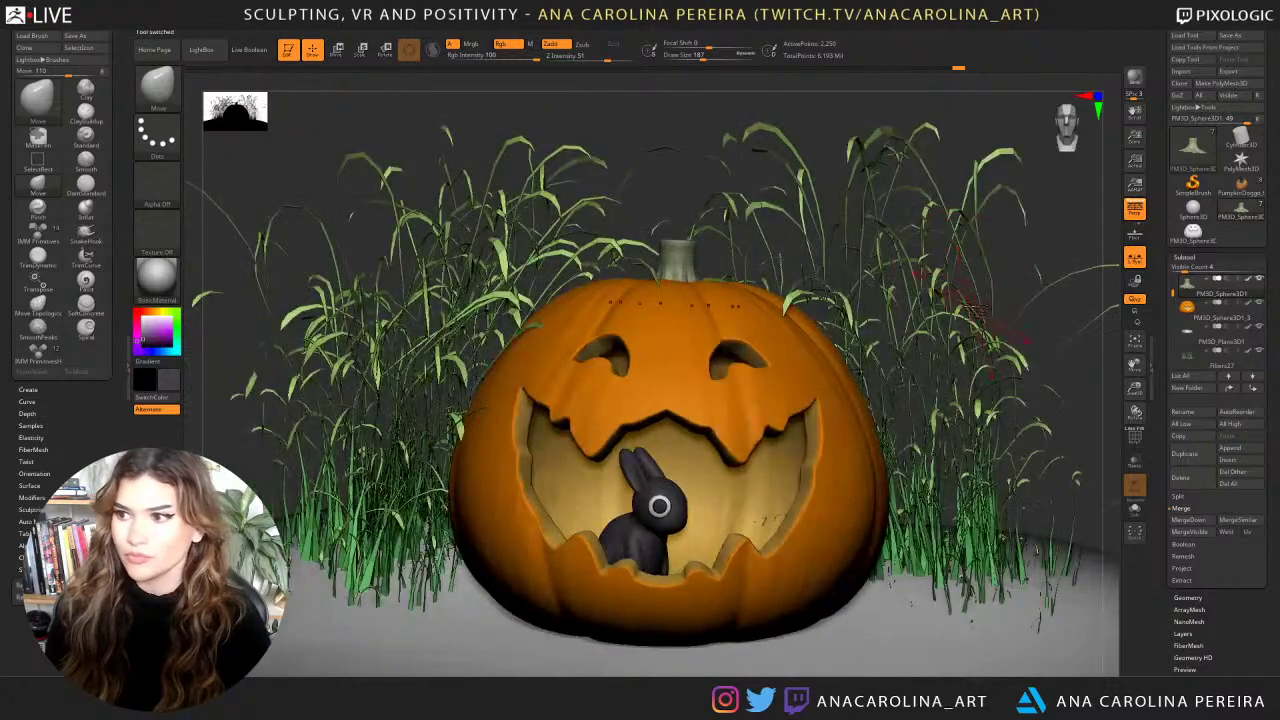
drag(985, 242, 1025, 240)
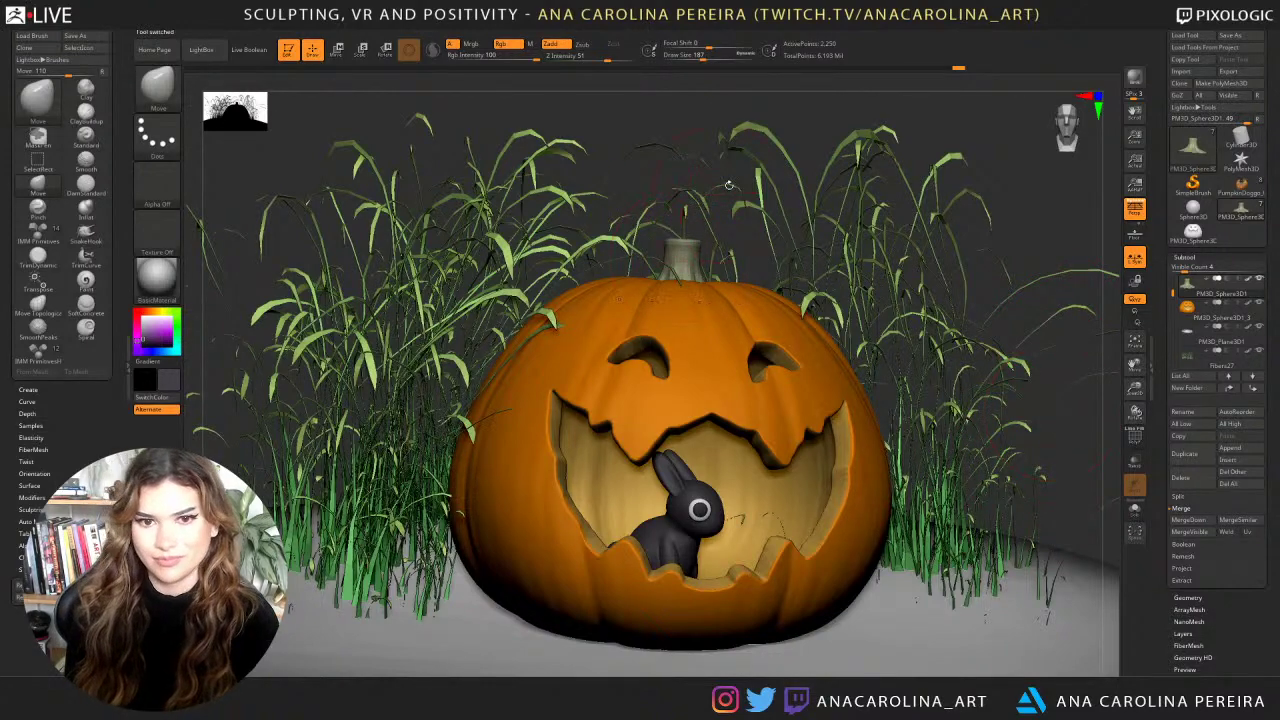
drag(720, 150, 666, 160)
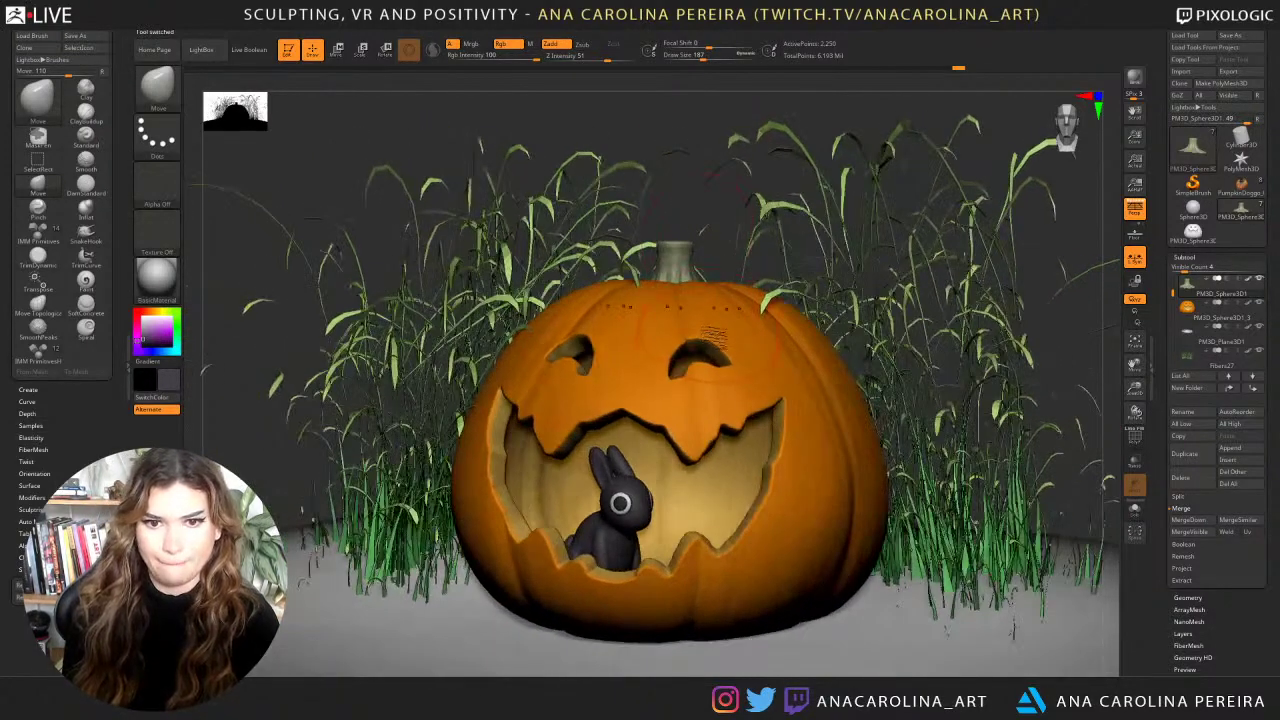
Make the pumpkin the active subtool and hide the grass fibers around it.
alt+click(714, 336)
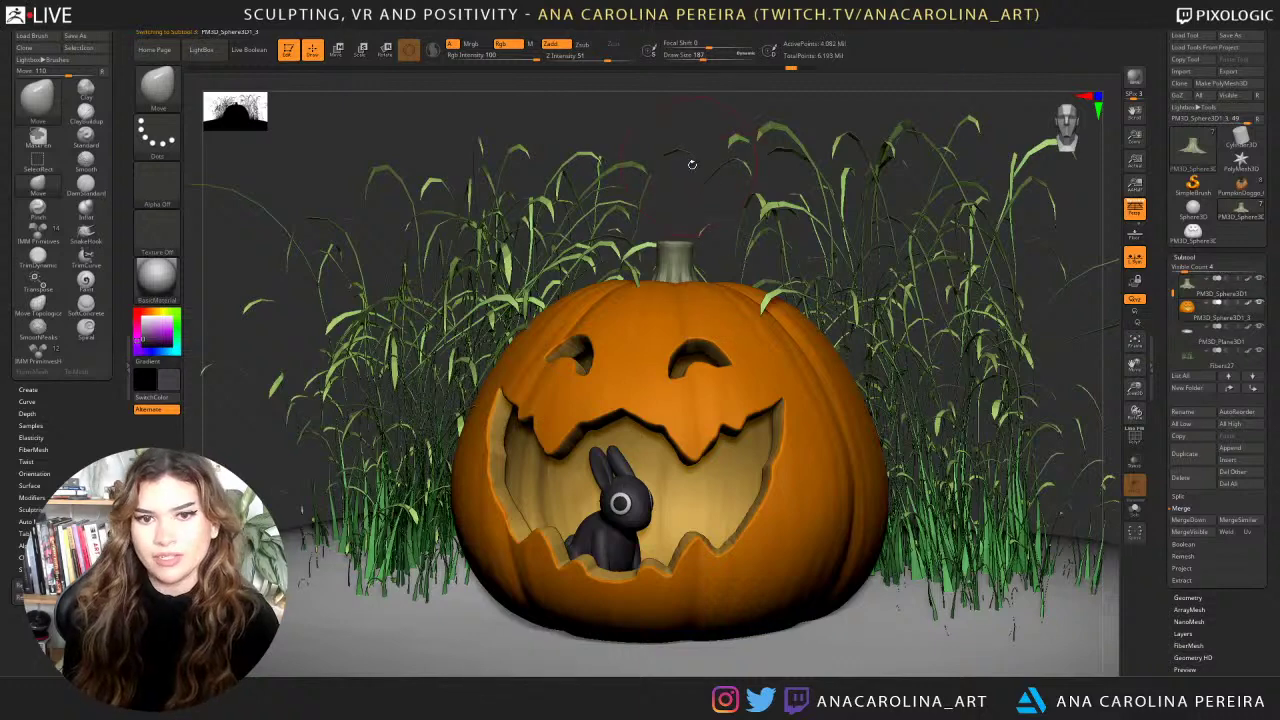
drag(691, 164, 722, 200)
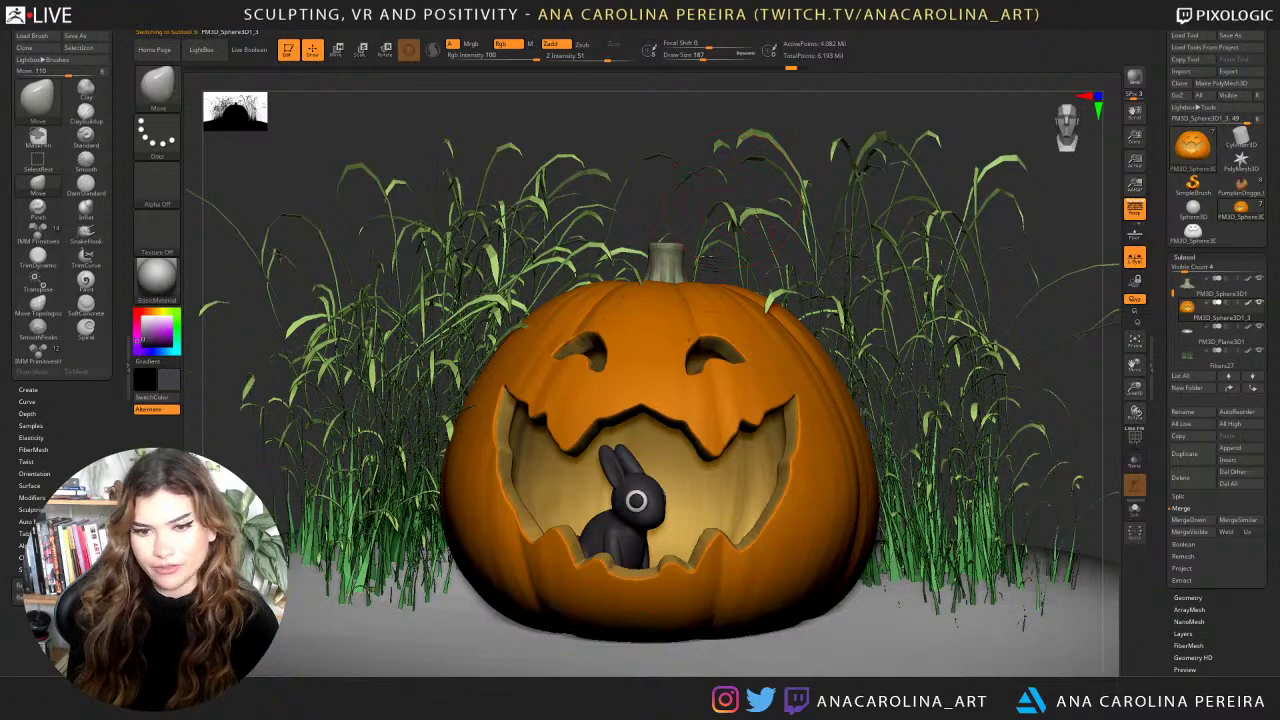
mouse_move(686, 190)
mouse_down()
mouse_move(700, 215)
mouse_move(684, 202)
mouse_up()
click(1259, 352)
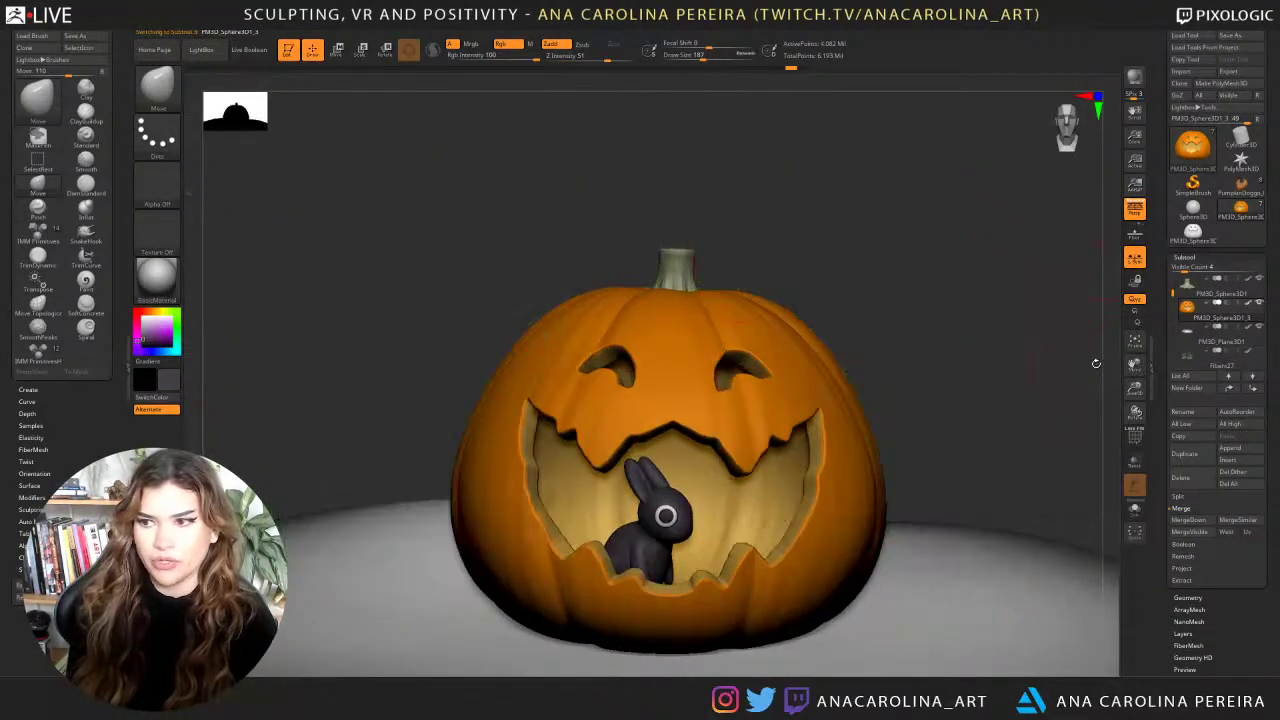
drag(1096, 364, 1045, 362)
alt+drag(896, 253, 755, 372)
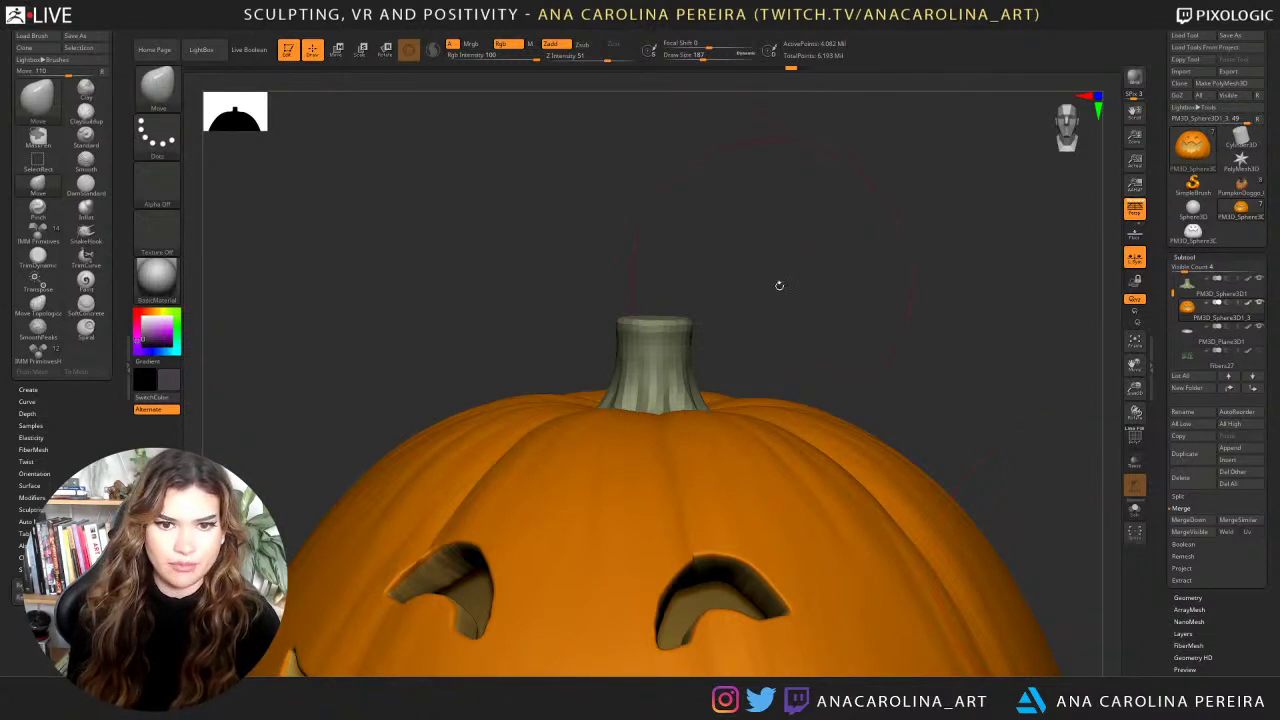
Switch to the SnakeHook brush and make the pumpkin's stem the active subtool.
mouse_move(779, 285)
alt+mouse_down()
mouse_move(746, 203)
mouse_move(777, 251)
mouse_move(763, 249)
mouse_move(705, 320)
mouse_move(705, 242)
alt+mouse_up()
key(b)
key(s)
key(h)
alt+click(706, 320)
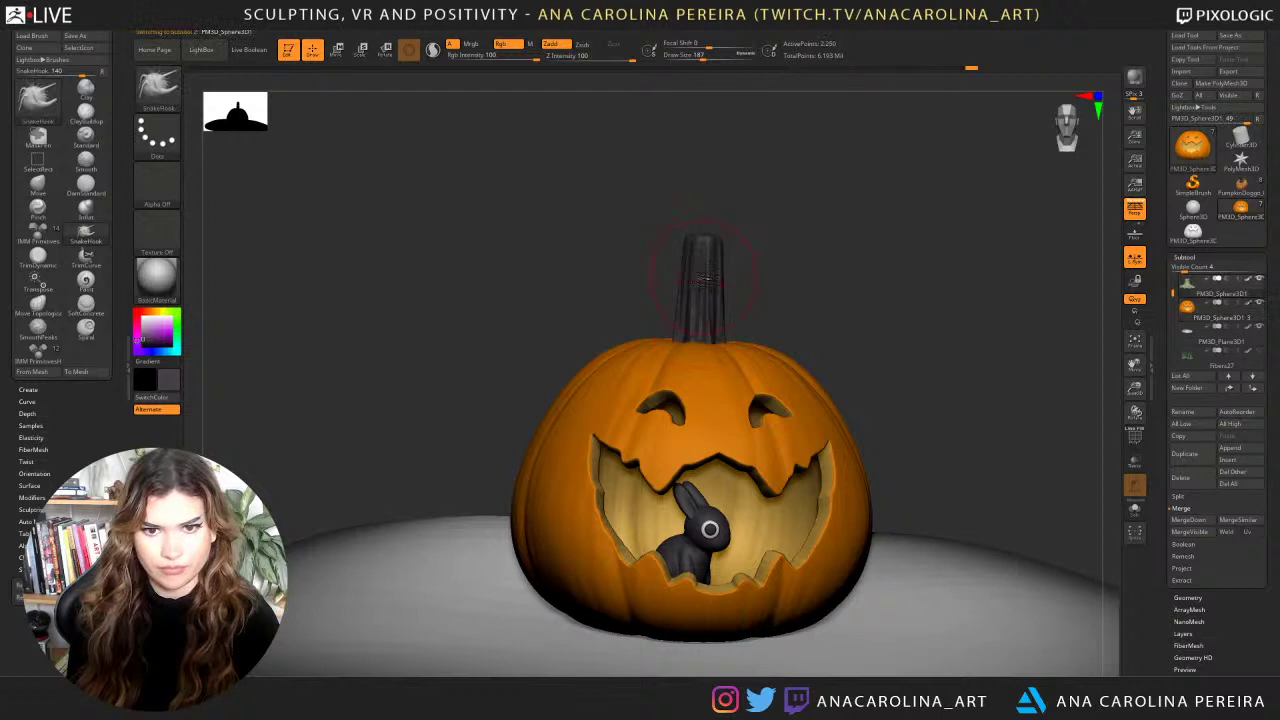
Try to stretch the stem upward with SnakeHook, with colour painting off, and undo the stretching.
key(ctrl+z)
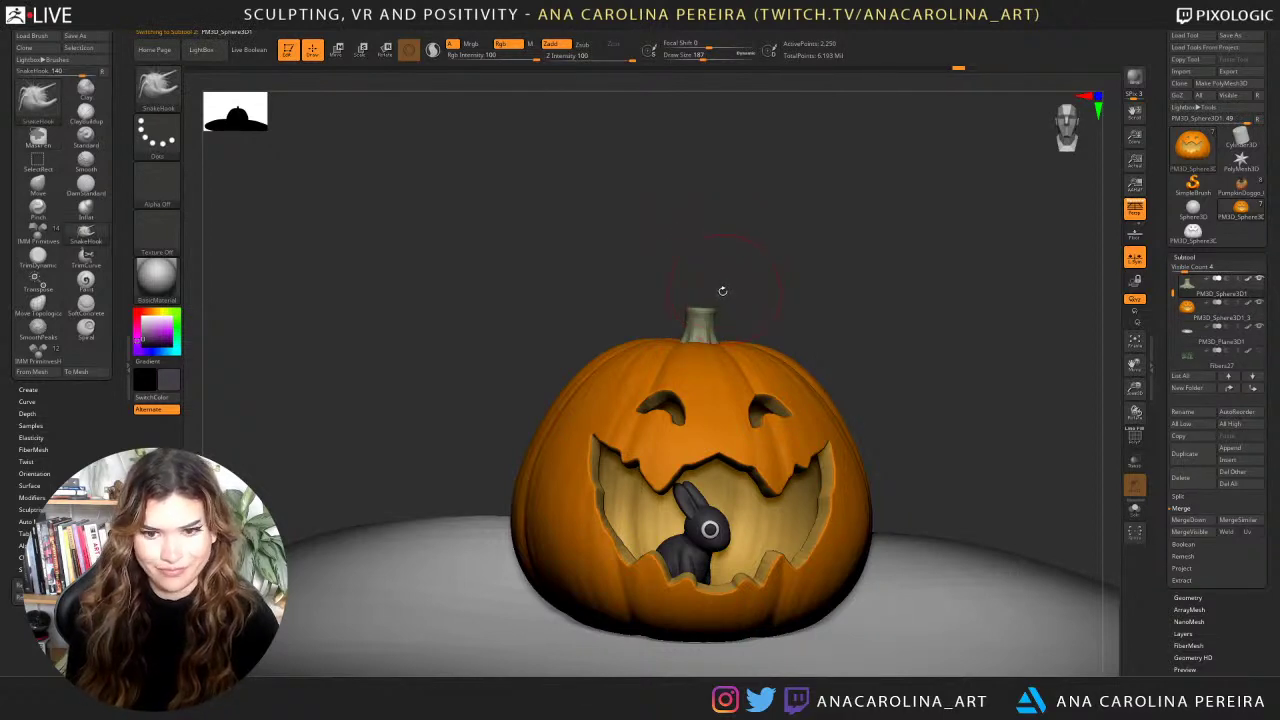
key(space)
mouse_move(709, 300)
mouse_down()
mouse_move(703, 250)
mouse_move(711, 271)
mouse_up()
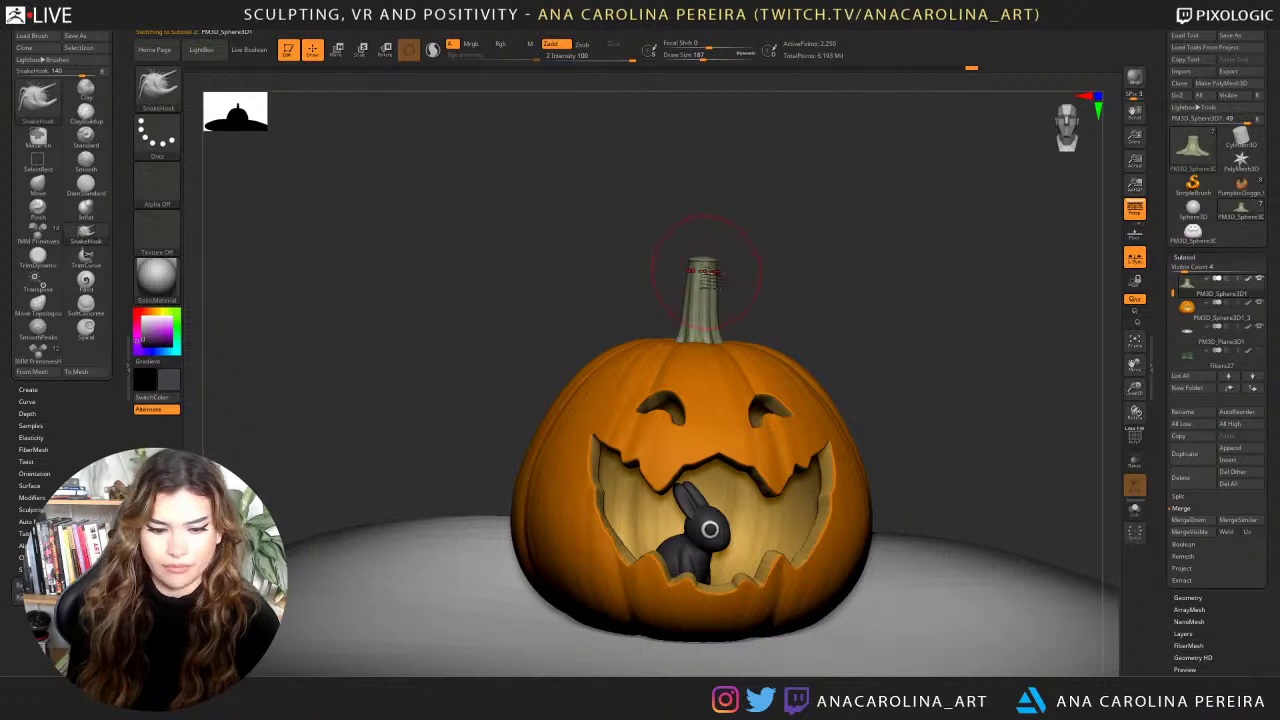
key(ctrl+z)
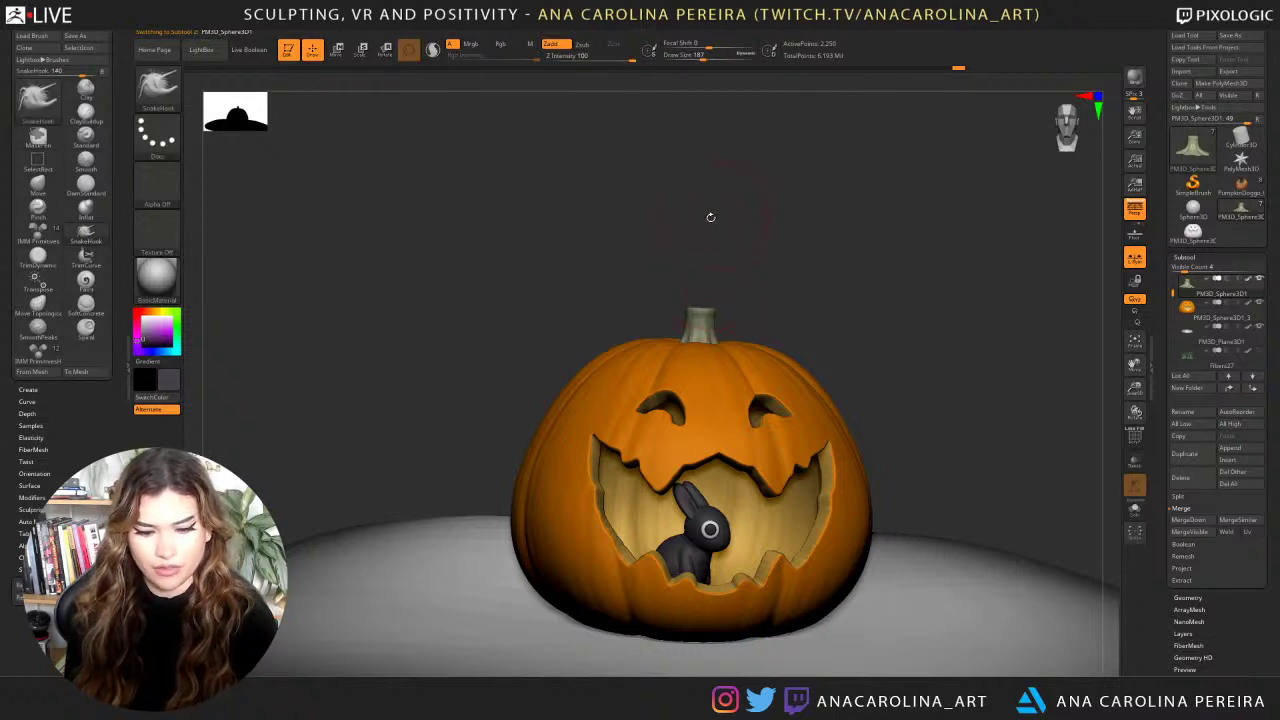
Try to twist the stem with the Spiral brush, enlarging its draw size to 430, and undo the twists.
key(b)
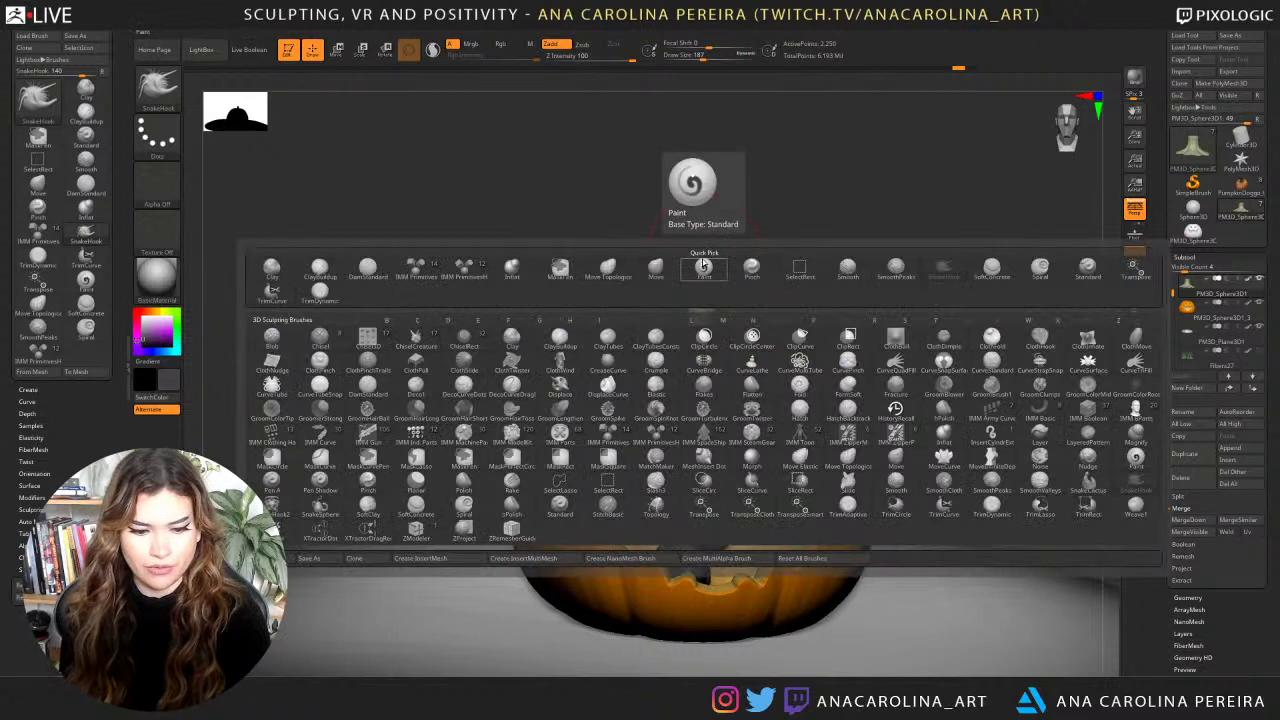
key(s)
key(e)
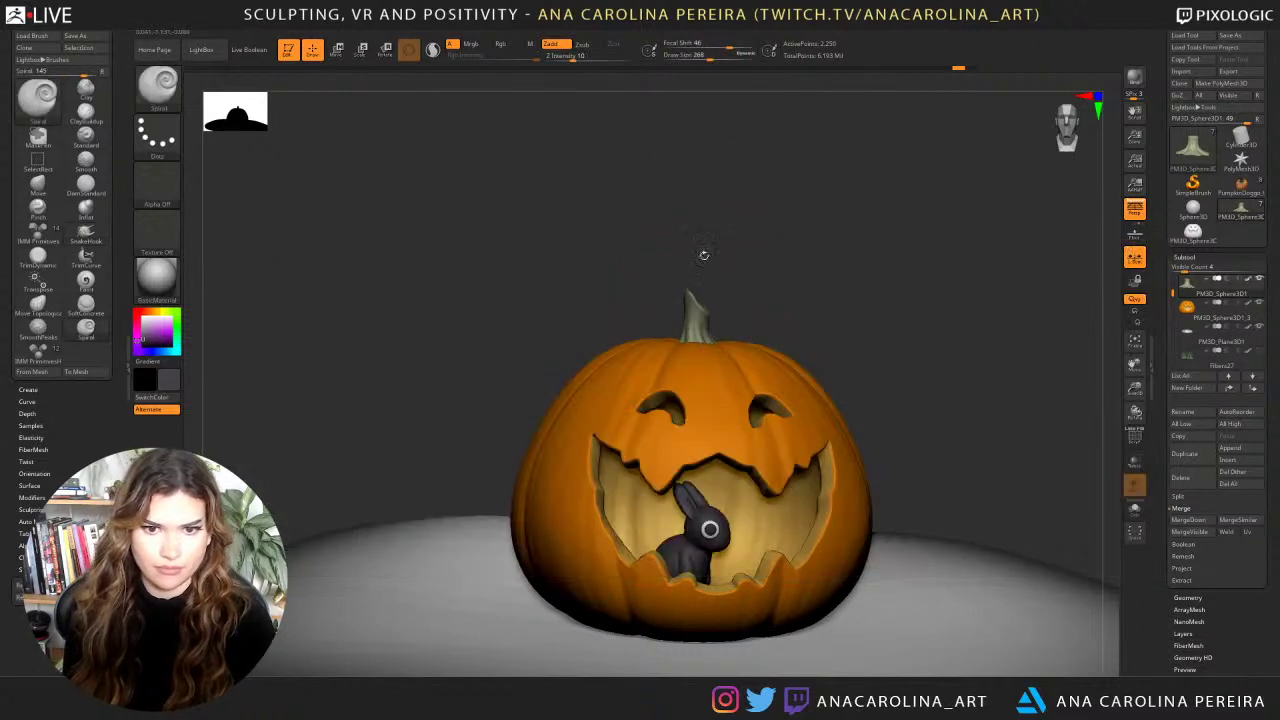
key(ctrl+z)
mouse_move(706, 306)
alt+mouse_down()
mouse_move(720, 300)
mouse_move(715, 316)
mouse_move(745, 276)
mouse_move(759, 322)
mouse_move(709, 298)
alt+mouse_up()
key(space)
key(ctrl+z)
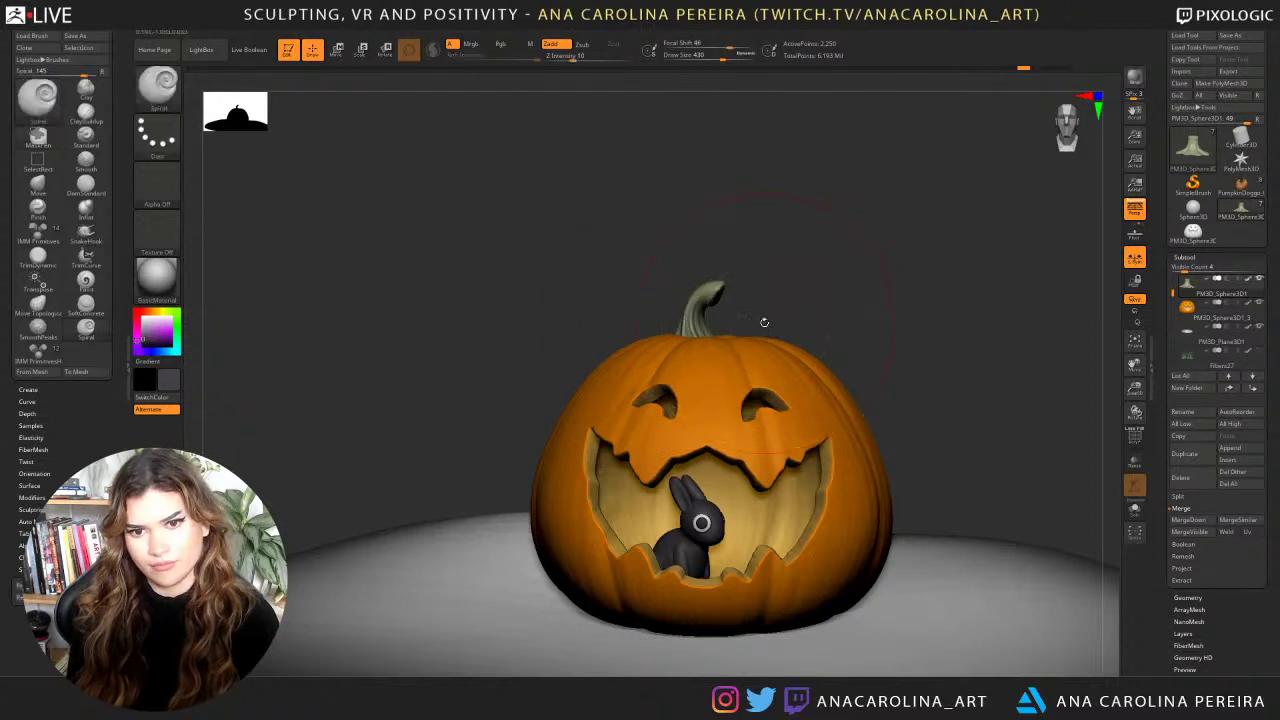
key(w)
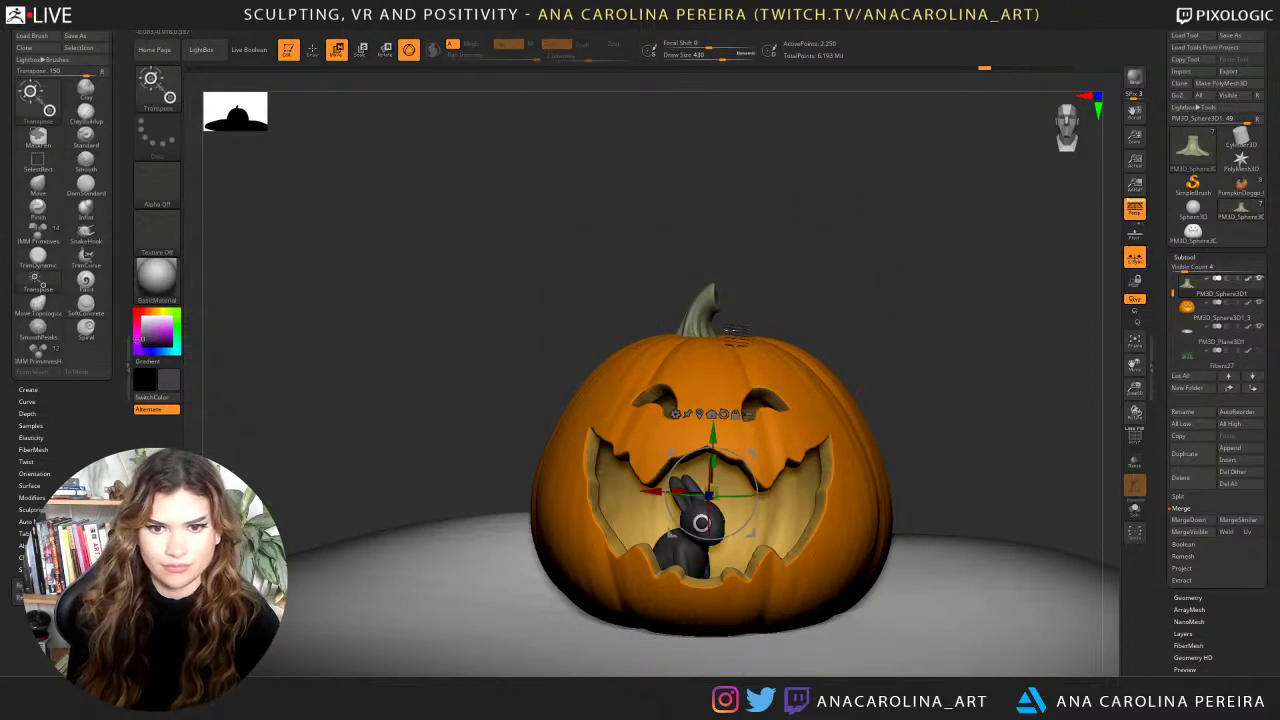
mouse_move(786, 293)
mouse_down()
mouse_move(742, 372)
mouse_move(786, 305)
mouse_move(778, 289)
mouse_up()
alt+drag(786, 246, 830, 320)
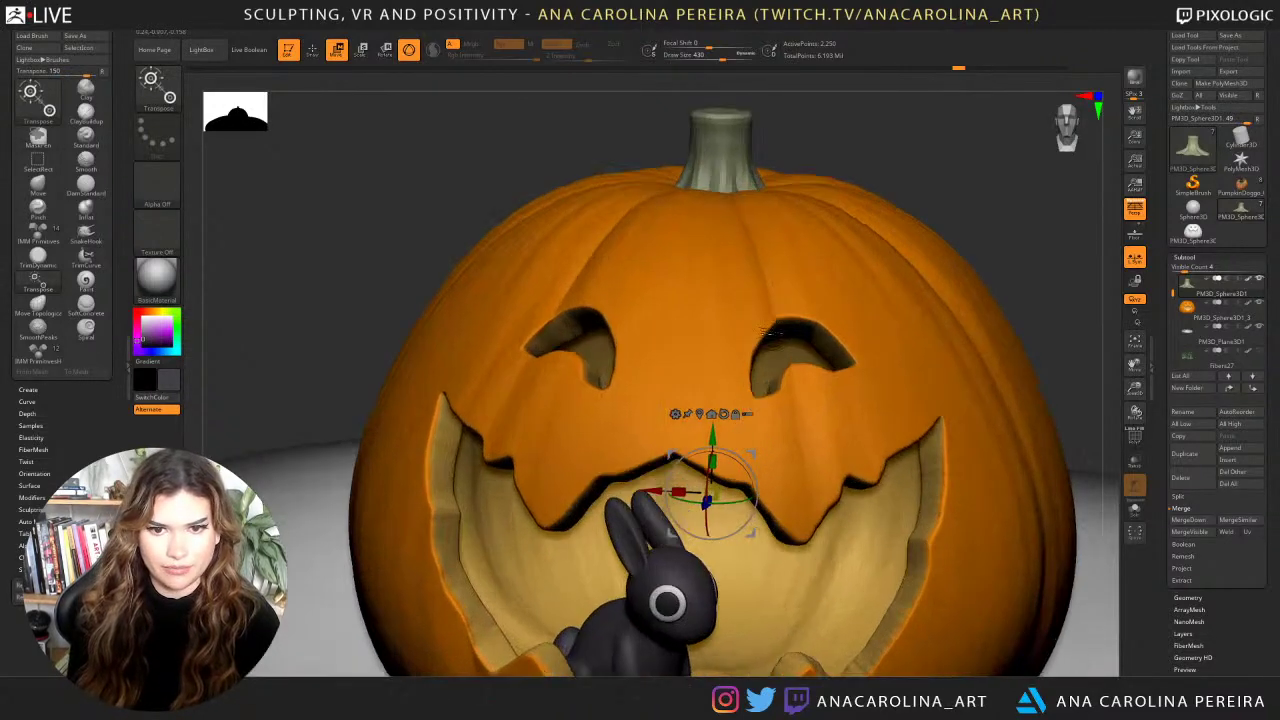
mouse_move(889, 171)
alt+mouse_down()
mouse_move(866, 229)
mouse_move(855, 221)
alt+mouse_up()
Switch to the DamStandard brush and reduce its draw size to 74.
key(b)
key(d)
key(s)
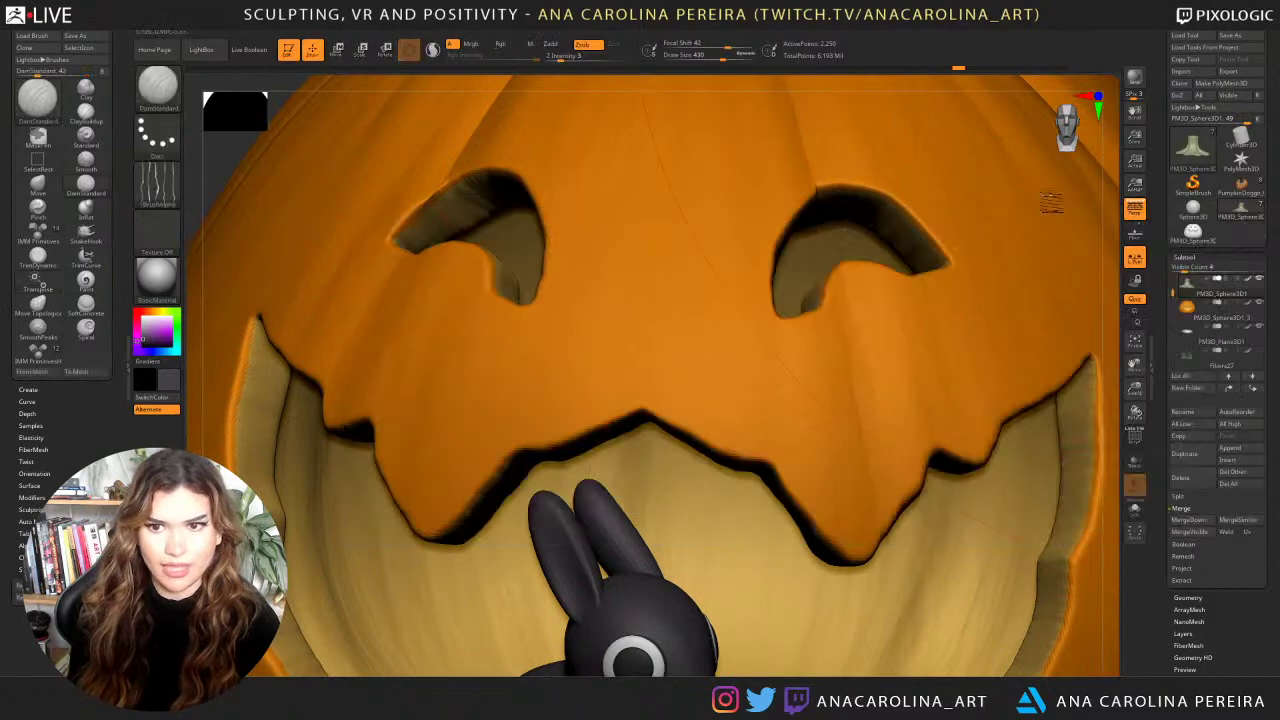
scroll(940, 190, down, 5)
mouse_move(940, 190)
alt+mouse_down()
mouse_move(909, 289)
mouse_move(856, 289)
alt+mouse_up()
key(space)
Divide the stem's geometry up to subdivision level 3 and smooth its surface near the base.
click(1186, 597)
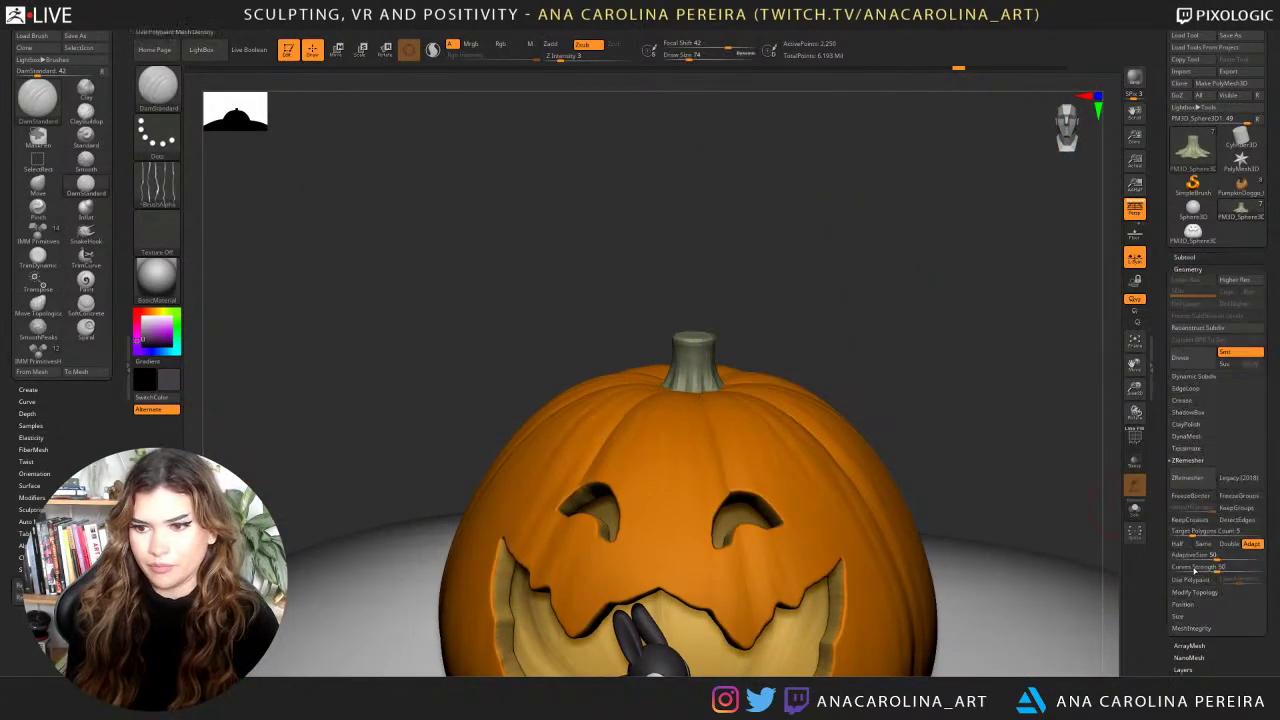
click(1192, 355)
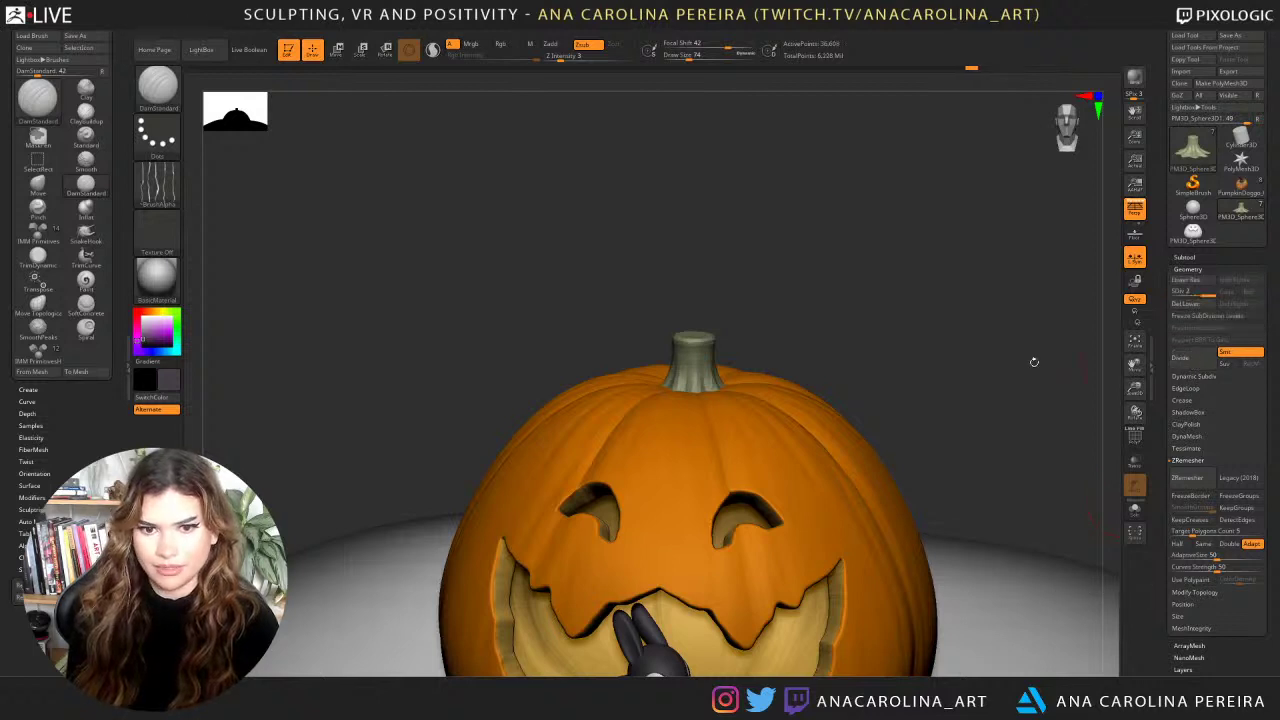
alt+drag(946, 326, 925, 460)
mouse_move(694, 259)
shift+mouse_down()
mouse_move(722, 250)
mouse_move(713, 257)
shift+mouse_up()
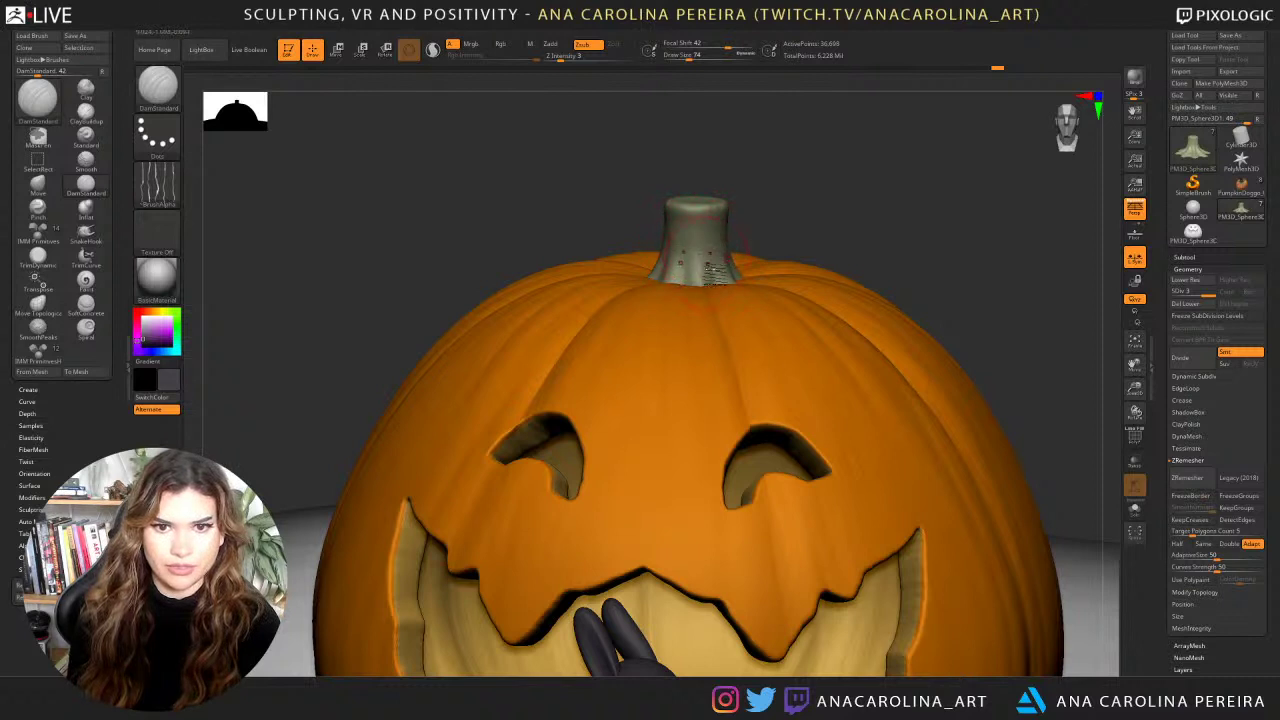
mouse_move(708, 270)
shift+mouse_down()
mouse_move(724, 268)
mouse_move(714, 264)
shift+mouse_up()
key(shift)
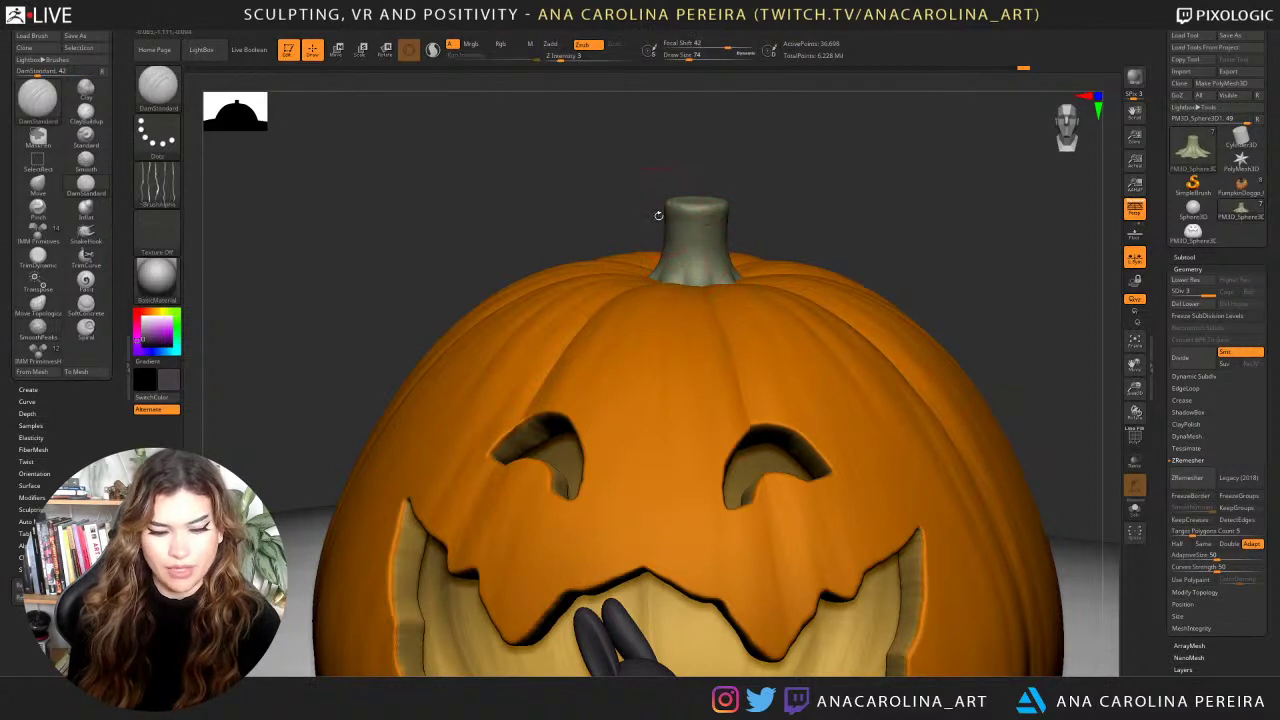
Raise the DamStandard brush's Z intensity and replace its strand alpha with a soft round alpha.
key(b)
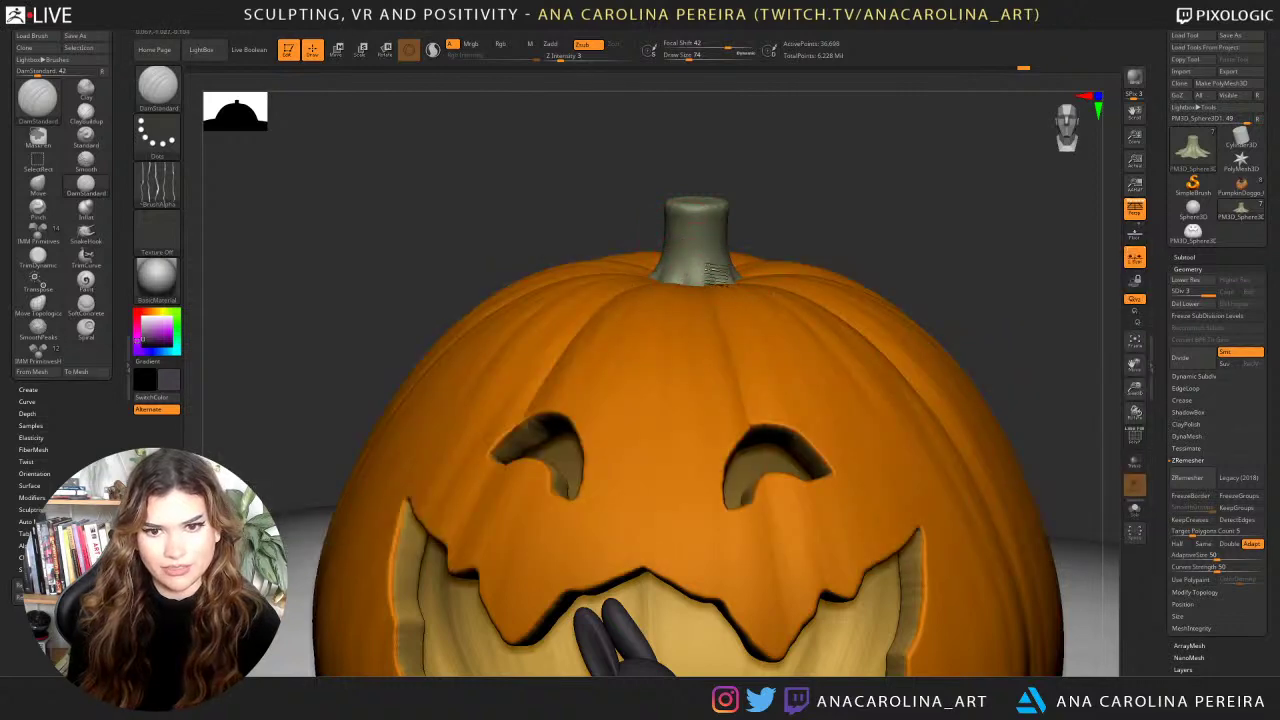
key(shift)
key(space)
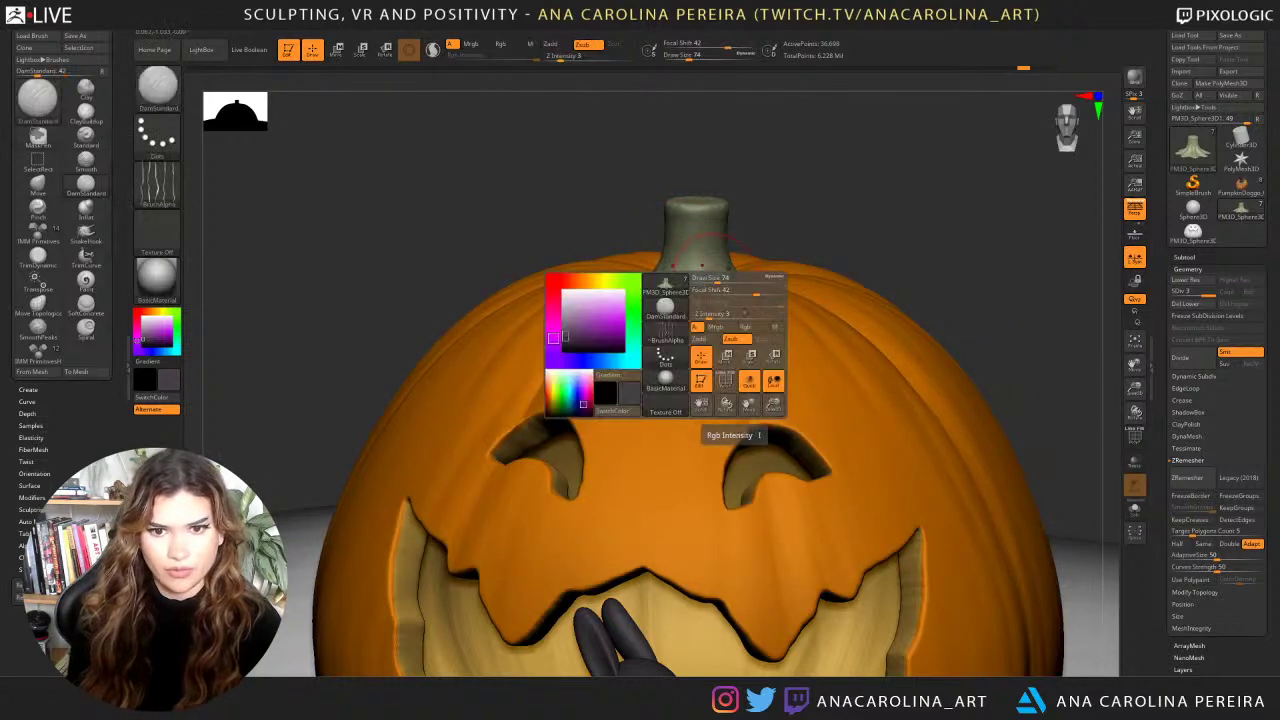
click(727, 314)
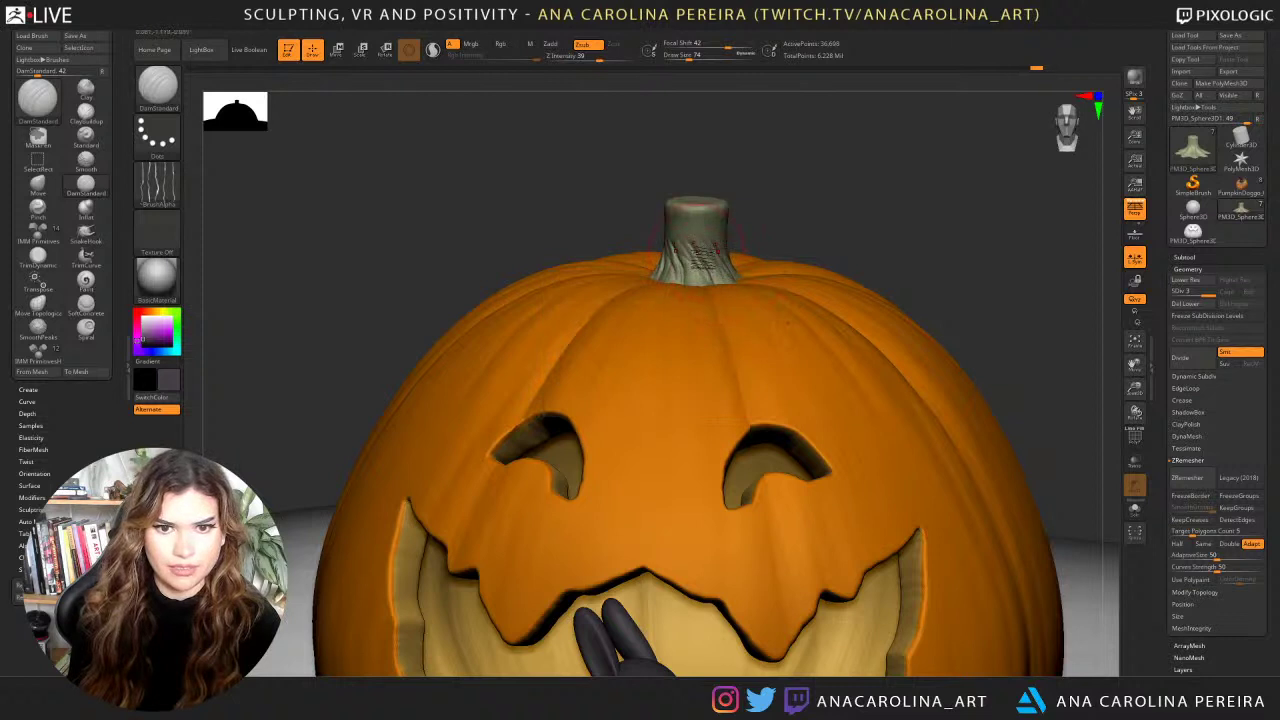
click(157, 180)
click(296, 204)
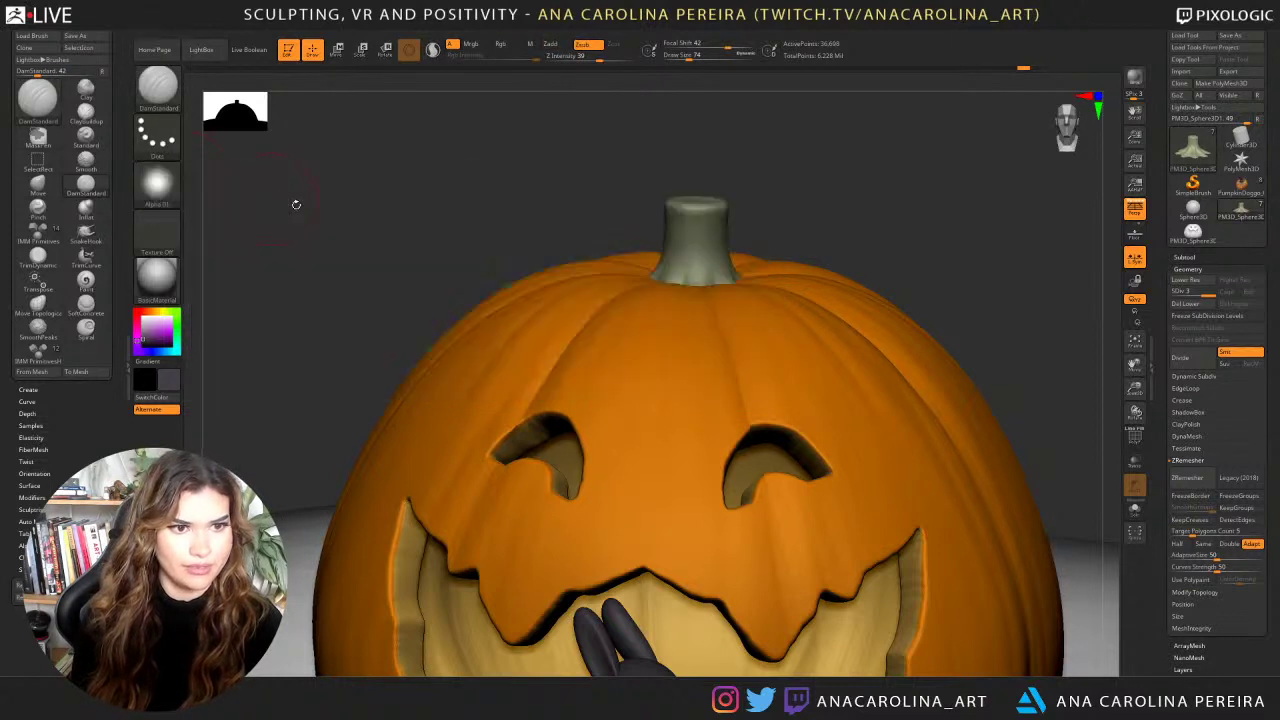
Undo a test groove at the stem's base and set the brush to draw size 44 and Z intensity 17.
drag(733, 280, 727, 246)
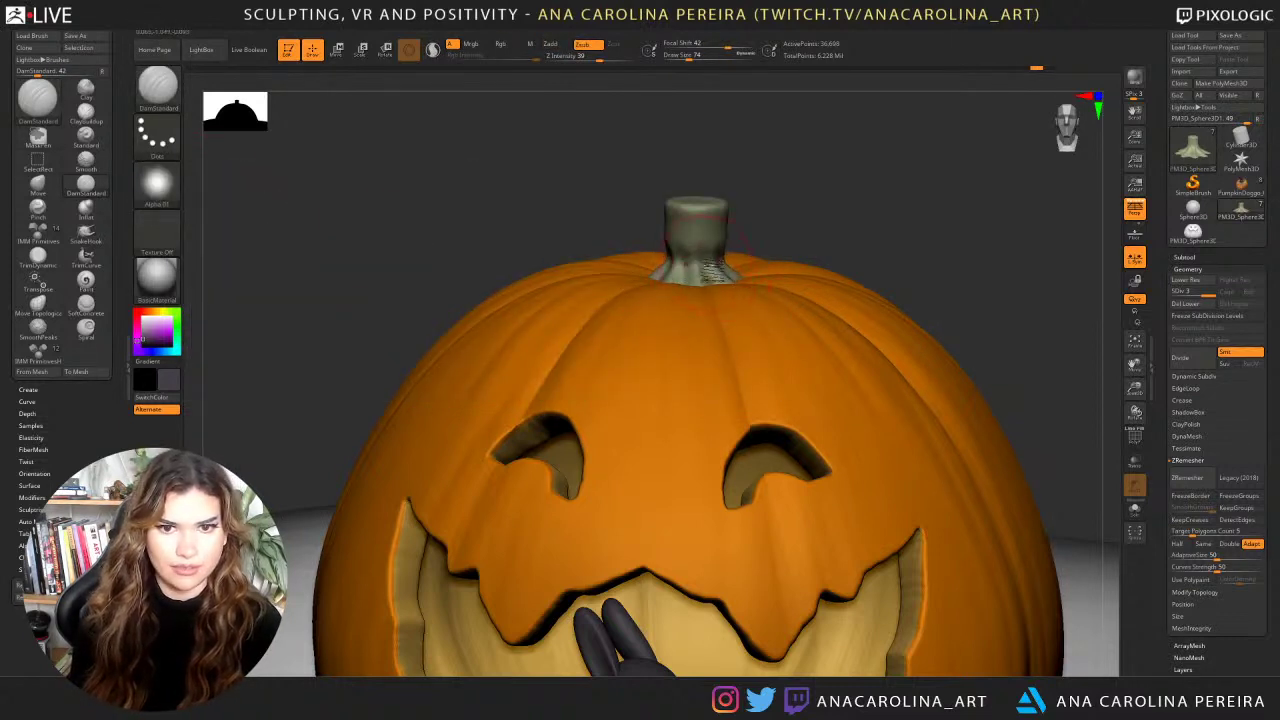
key(ctrl+z)
key(space)
click(698, 262)
click(715, 296)
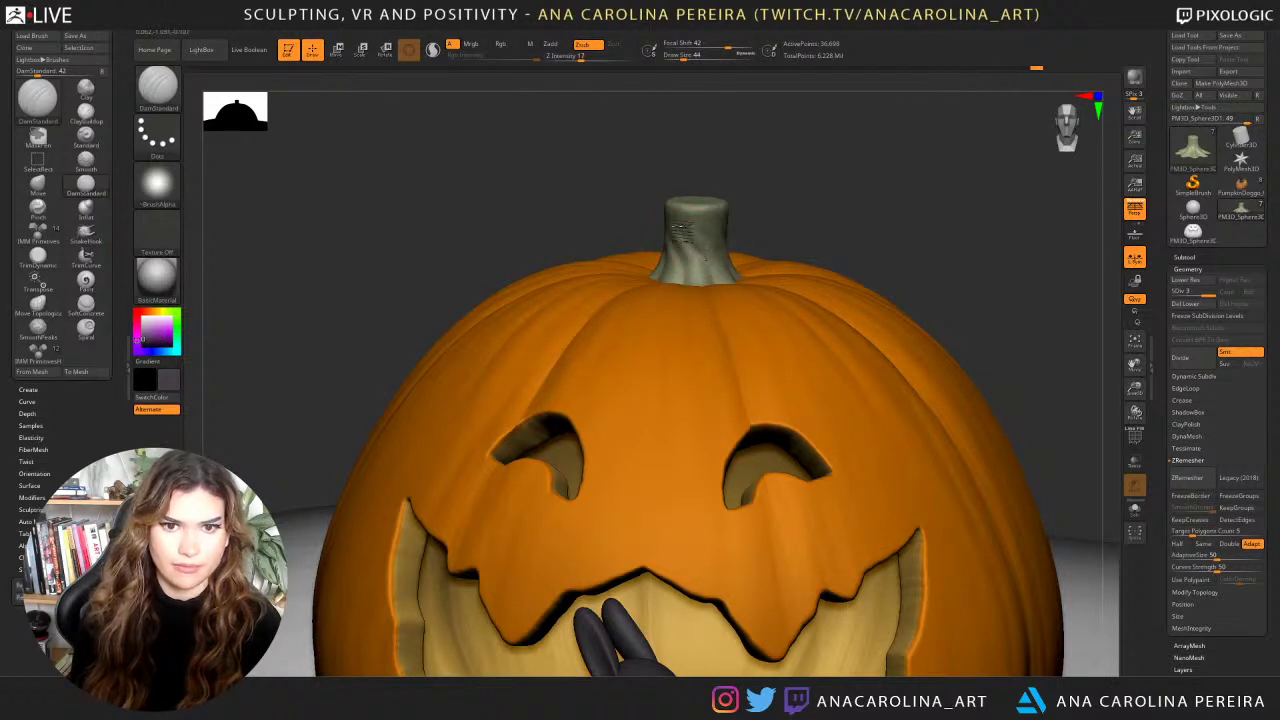
Carve slanted, twisting grooves from the stem's base to its top on the front and one side.
drag(680, 228, 667, 203)
drag(712, 268, 668, 207)
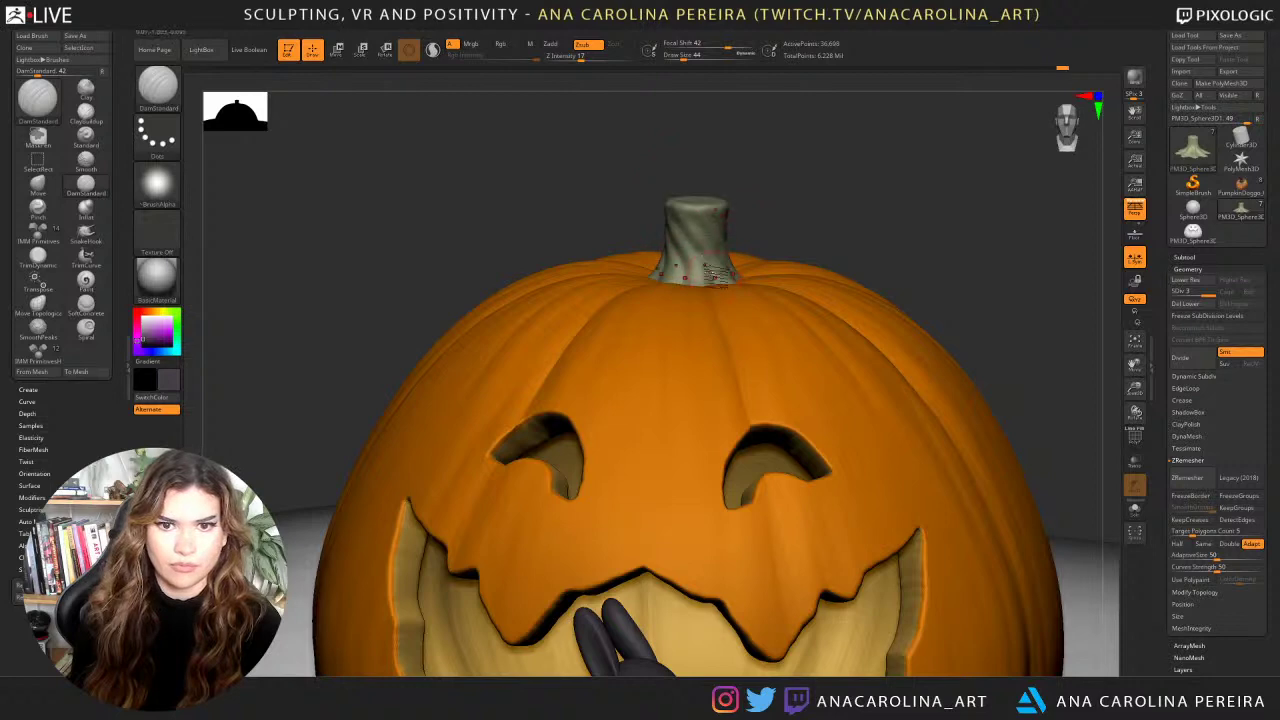
drag(714, 290, 684, 215)
drag(766, 219, 854, 216)
drag(690, 272, 664, 212)
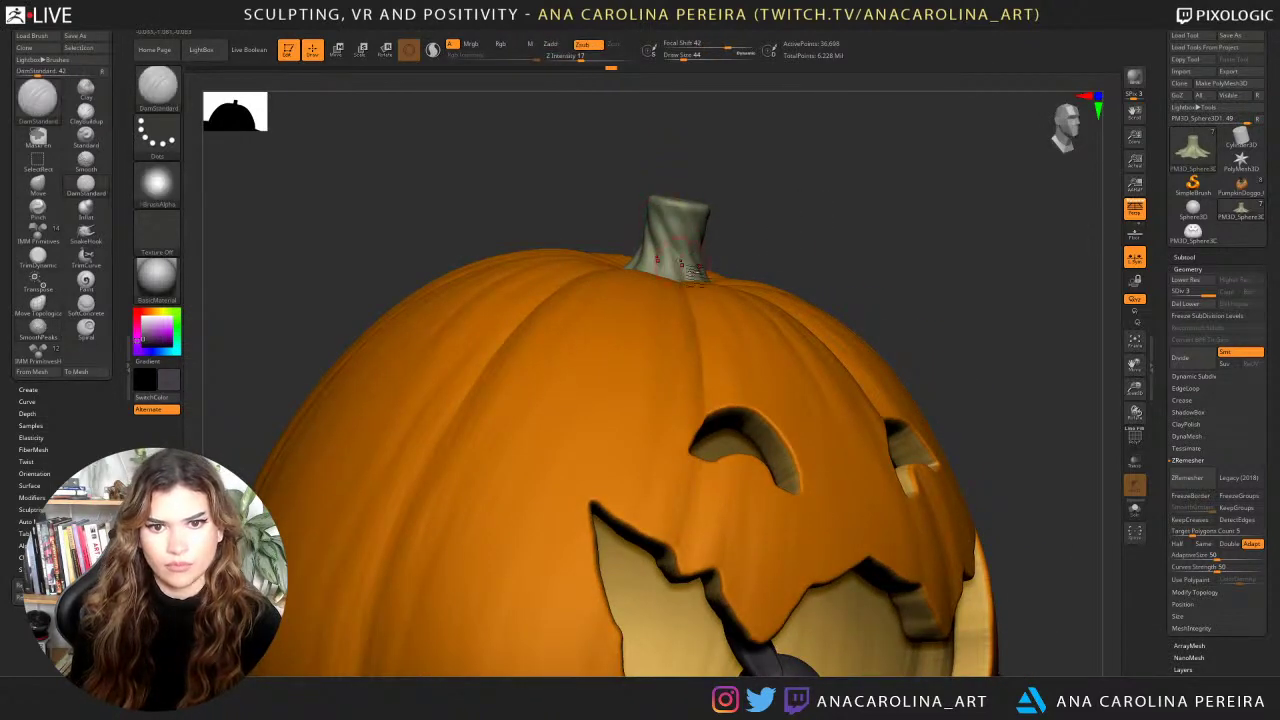
drag(682, 264, 674, 228)
Continue the slanted grooves around the other side of the stem and lightly smooth them.
drag(800, 215, 726, 213)
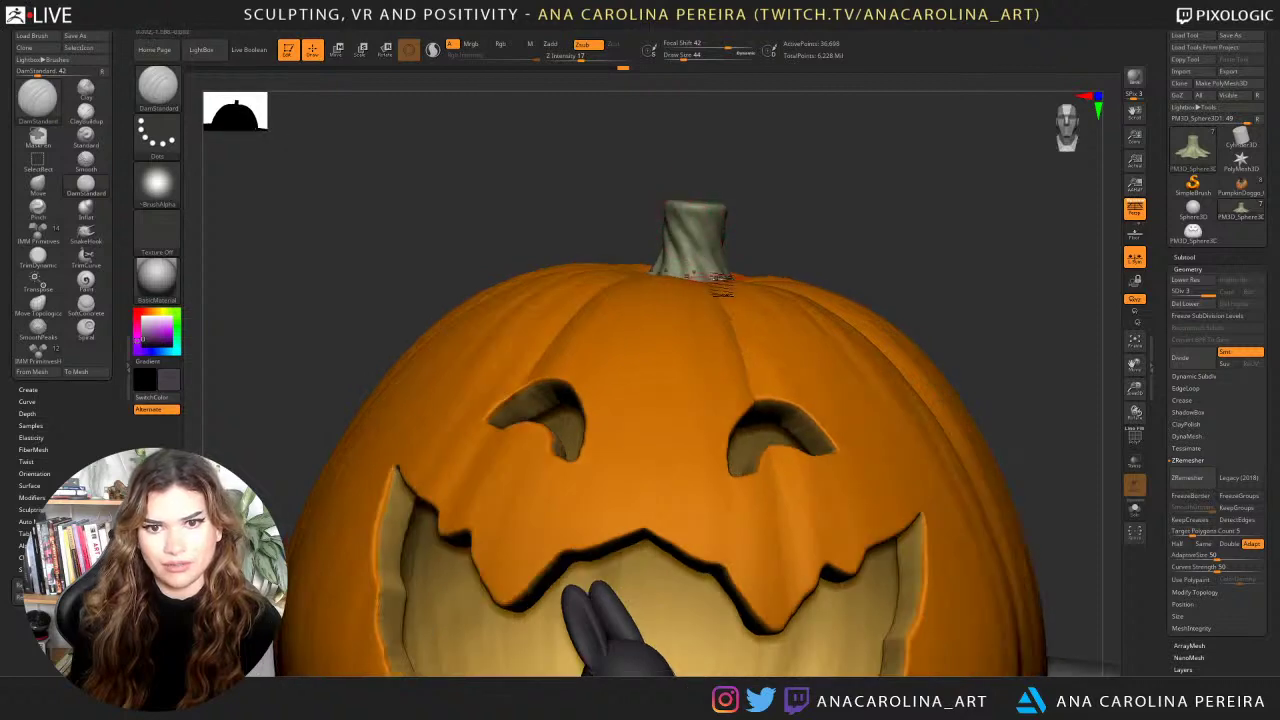
drag(722, 281, 712, 235)
drag(800, 220, 735, 218)
drag(708, 282, 706, 222)
drag(770, 246, 743, 250)
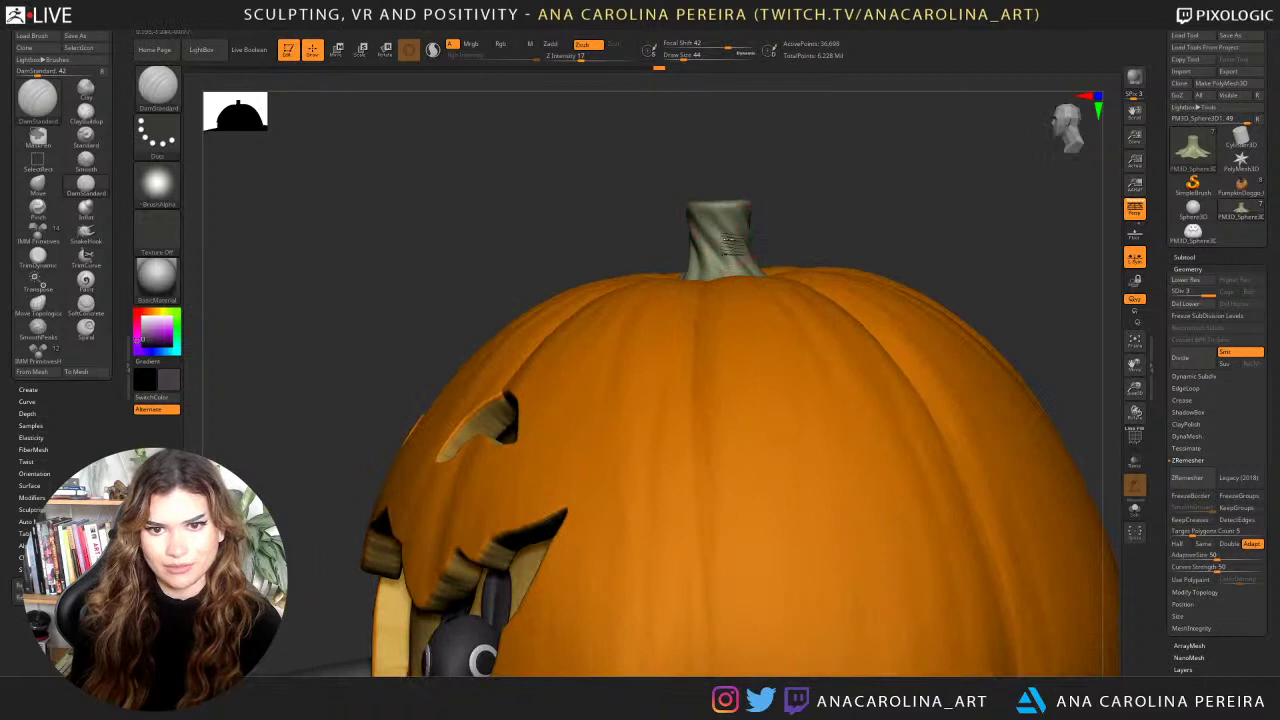
mouse_move(720, 224)
right_down()
mouse_move(780, 205)
mouse_move(705, 240)
right_up()
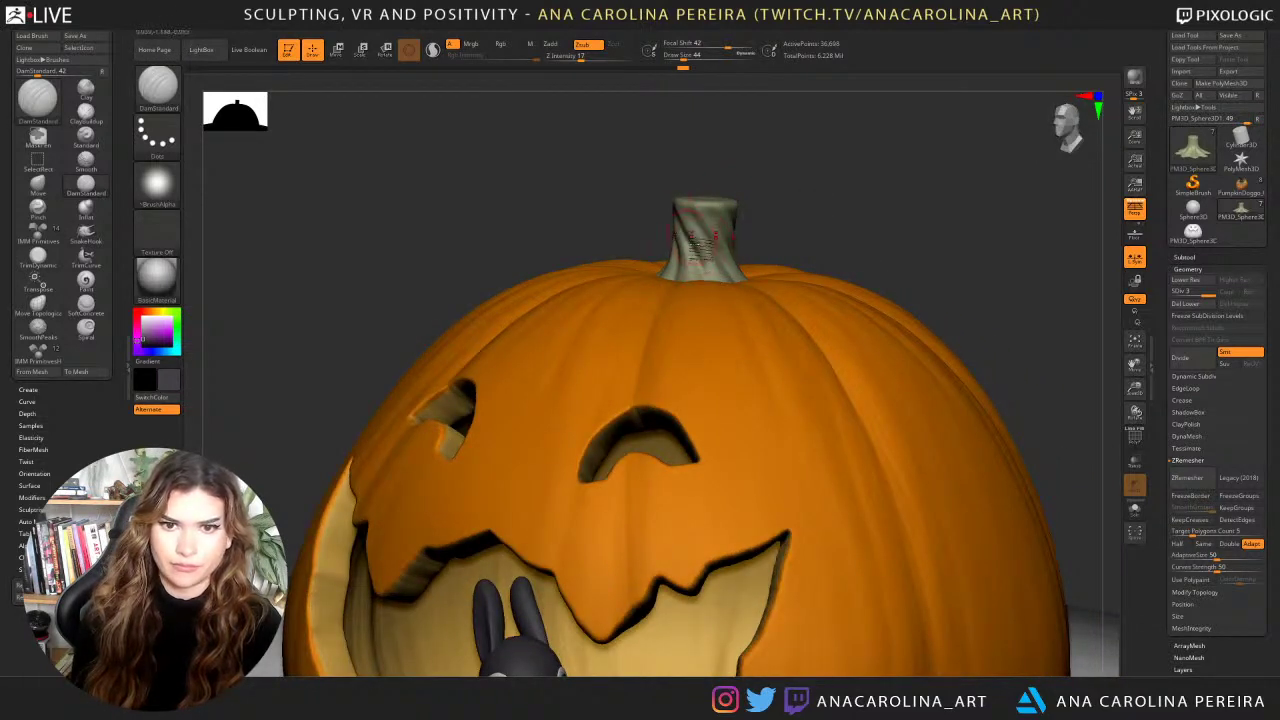
right_drag(780, 211, 705, 255)
shift+drag(708, 256, 714, 258)
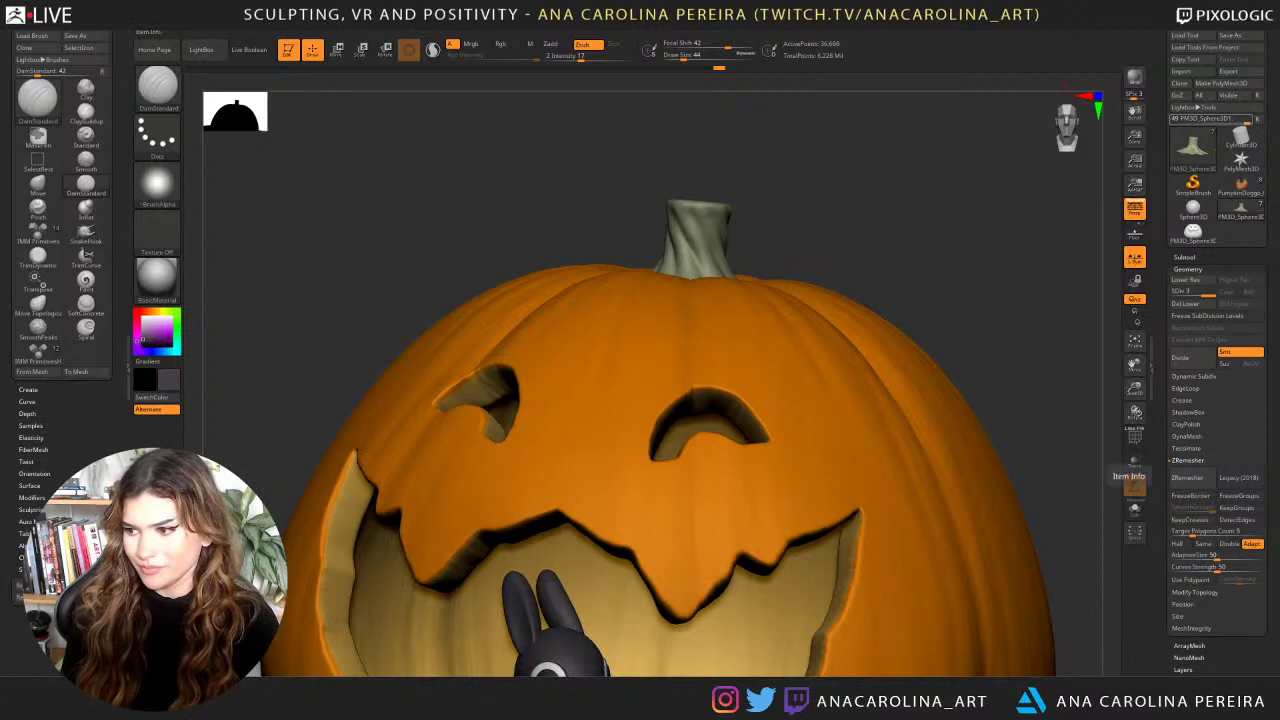
drag(1018, 310, 943, 306)
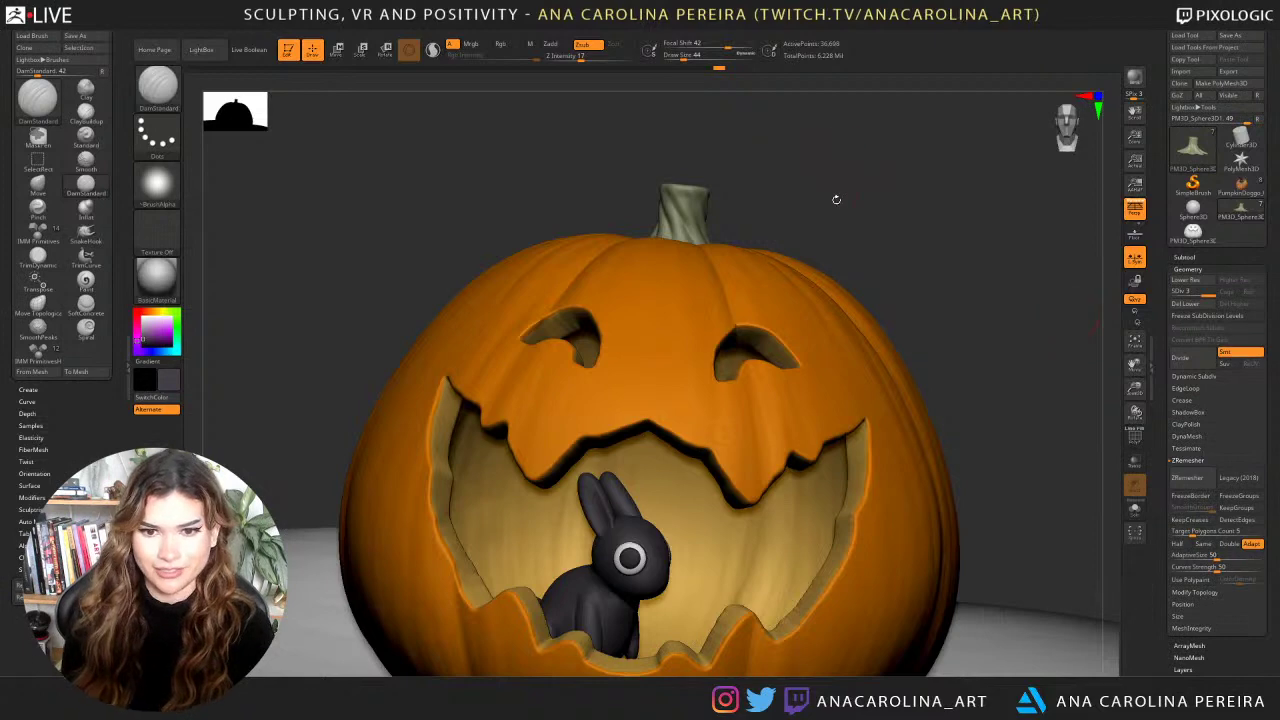
mouse_move(834, 197)
mouse_down()
mouse_move(874, 218)
mouse_move(858, 207)
mouse_move(858, 176)
mouse_move(803, 266)
mouse_move(814, 209)
mouse_up()
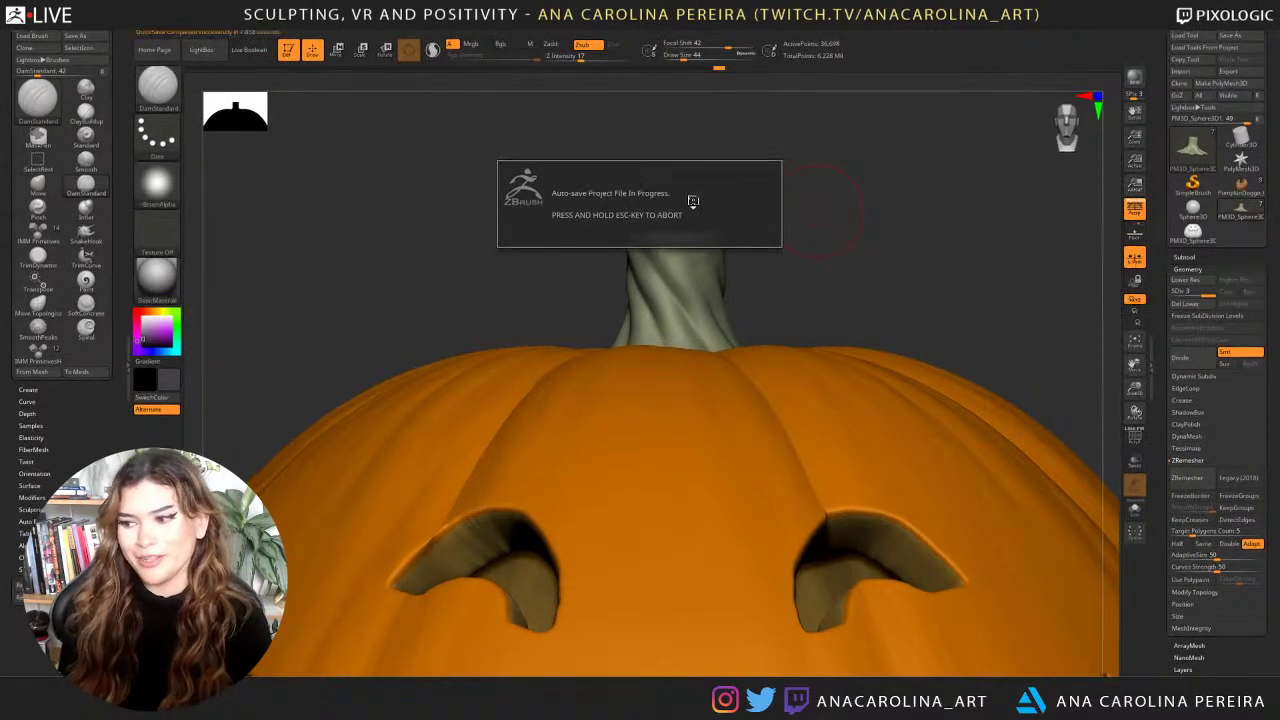
key(v)
key(F1)
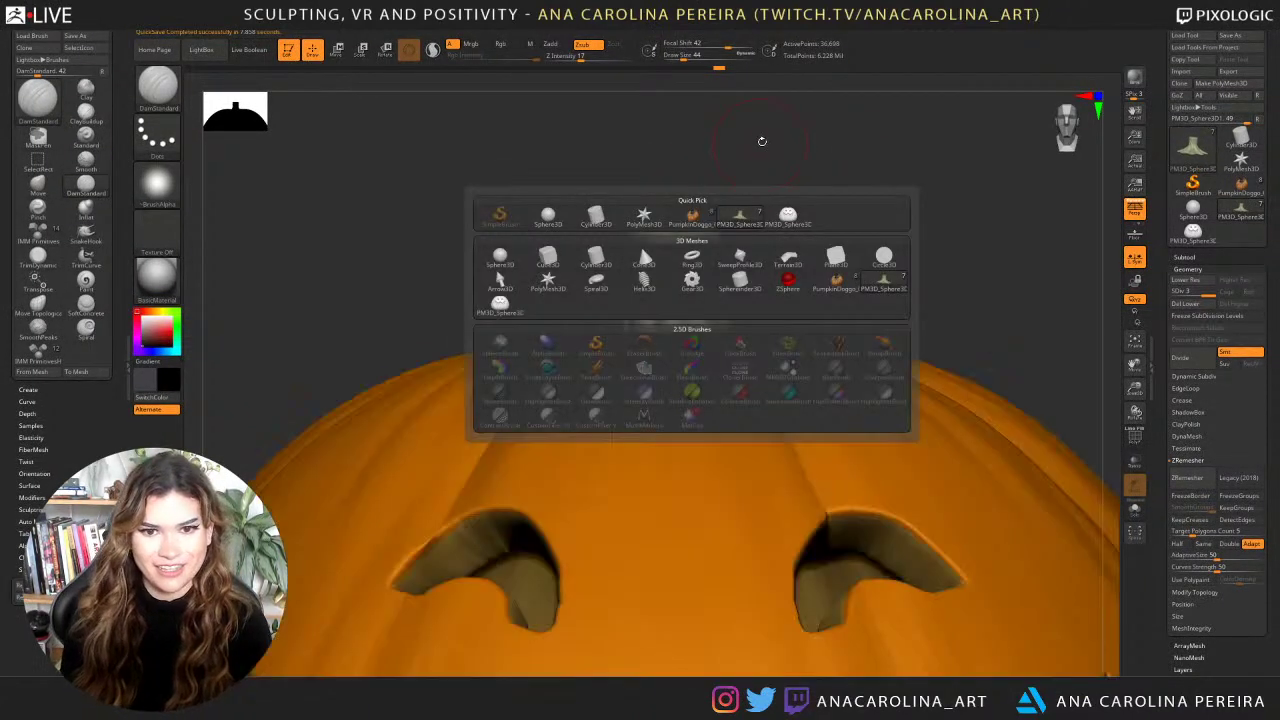
mouse_move(852, 142)
mouse_down()
mouse_move(853, 156)
mouse_move(842, 151)
mouse_up()
Reshape the stem's top and sides with the Move brush, working from the front, the side and above.
key(b)
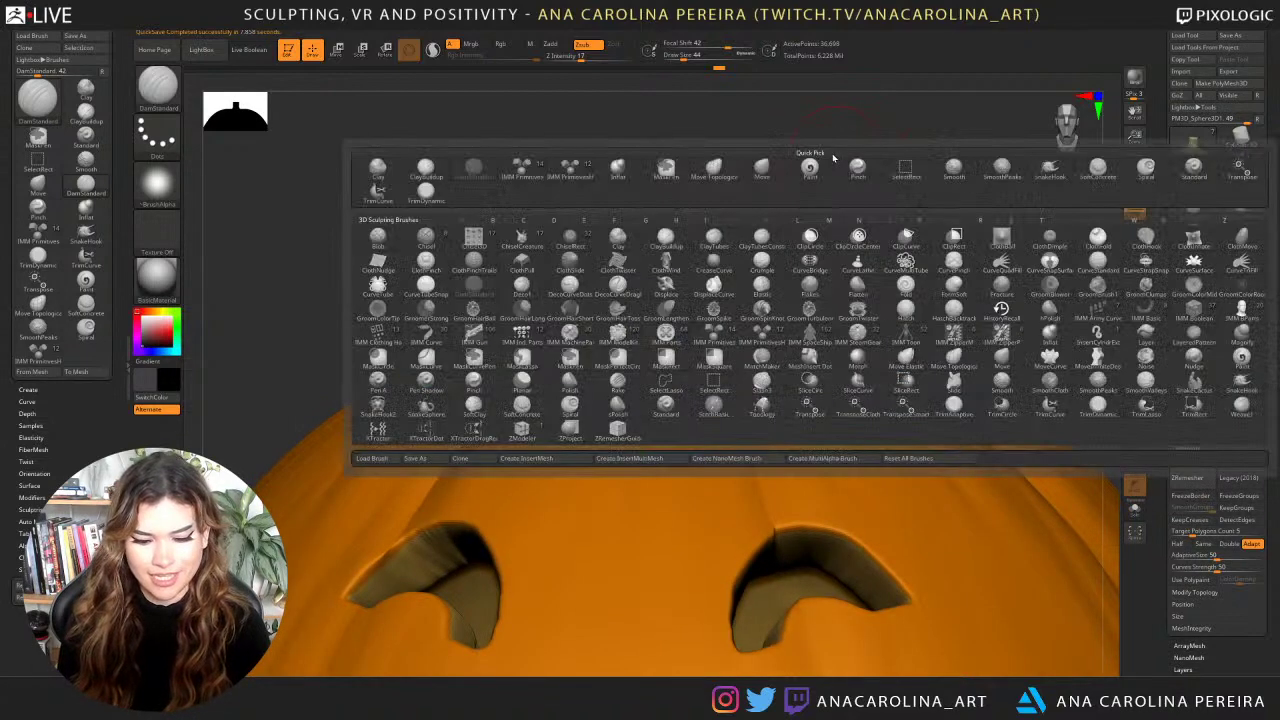
key(m)
key(v)
drag(686, 314, 685, 301)
drag(768, 250, 842, 245)
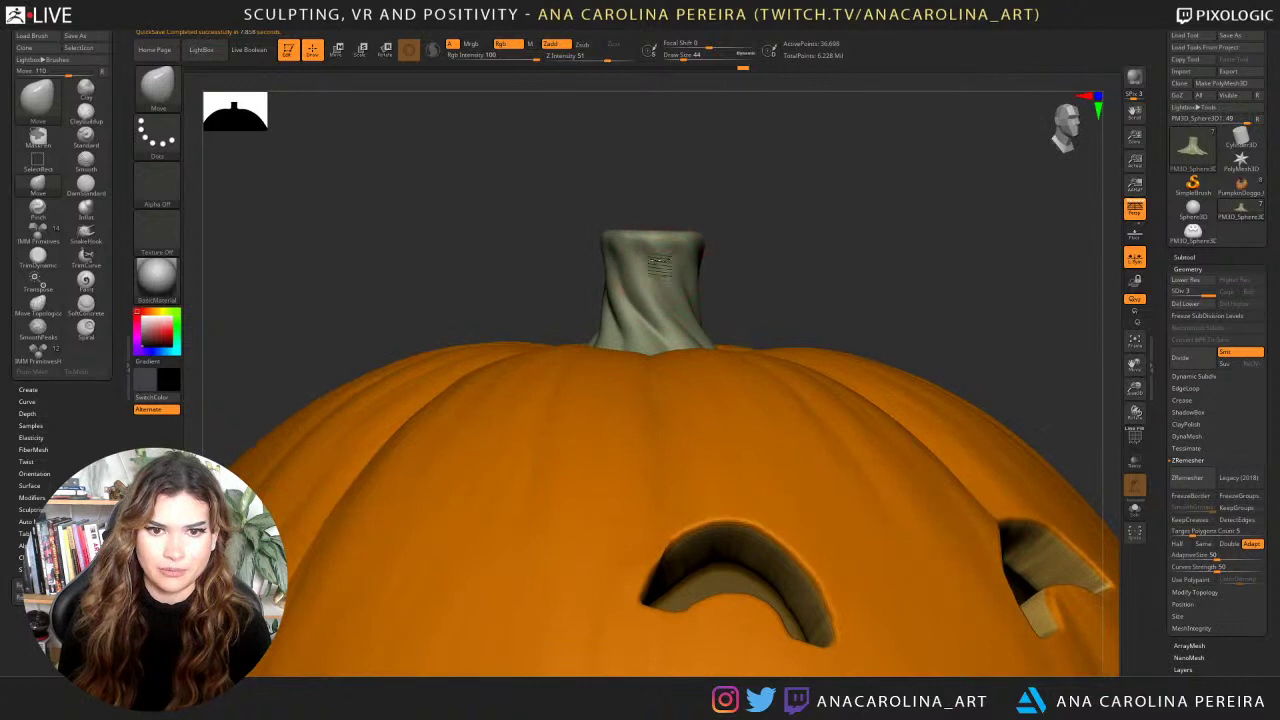
mouse_move(661, 266)
mouse_down()
mouse_move(651, 272)
mouse_move(652, 239)
mouse_up()
drag(625, 212, 694, 220)
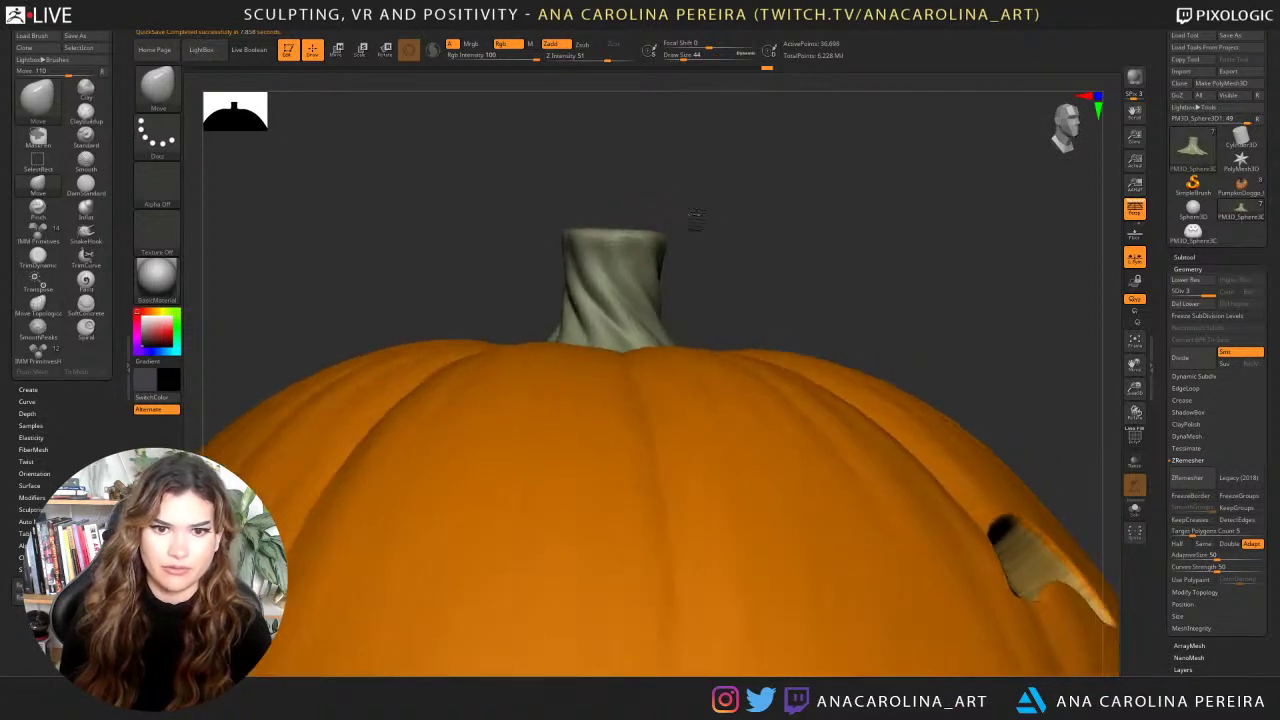
drag(640, 266, 652, 310)
drag(781, 301, 717, 293)
right_drag(716, 293, 730, 233)
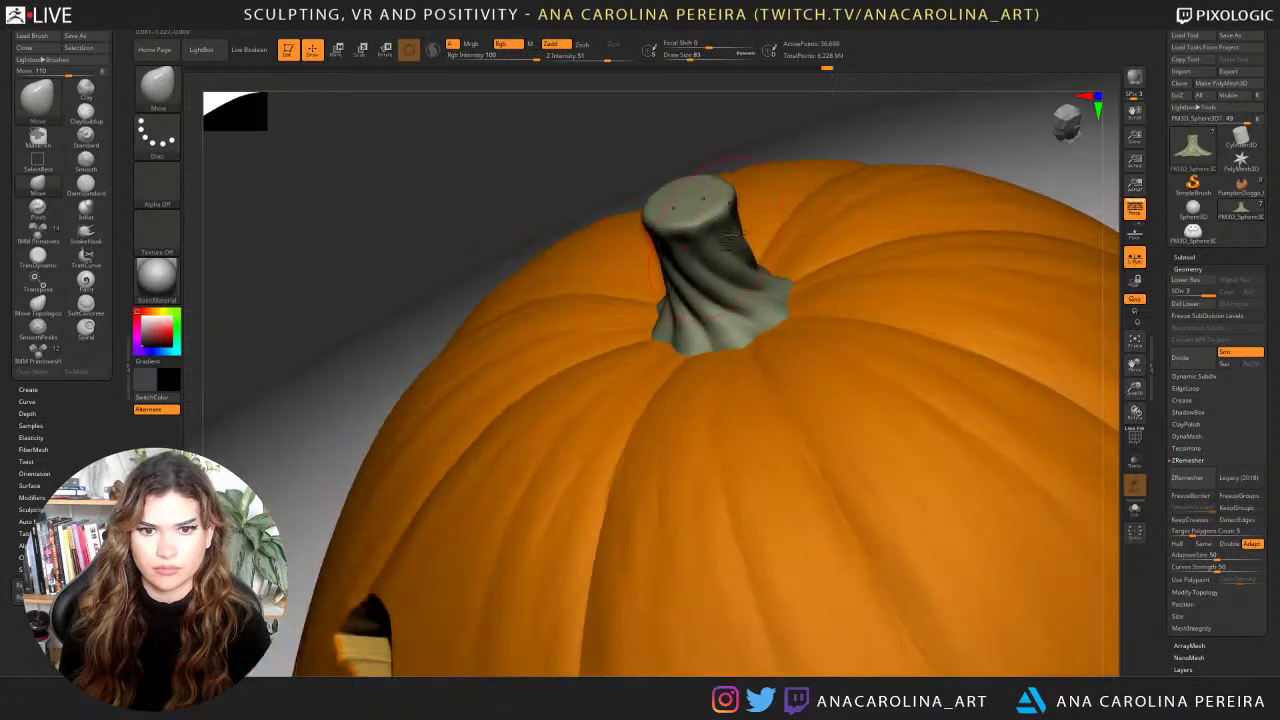
right_drag(559, 150, 754, 170)
mouse_move(761, 216)
ctrl+right_down()
mouse_move(771, 244)
mouse_move(757, 264)
mouse_move(760, 240)
ctrl+right_up()
key([)
Select the Blob brush, undo the test stroke on the stem and set the draw size to 35.
key(b)
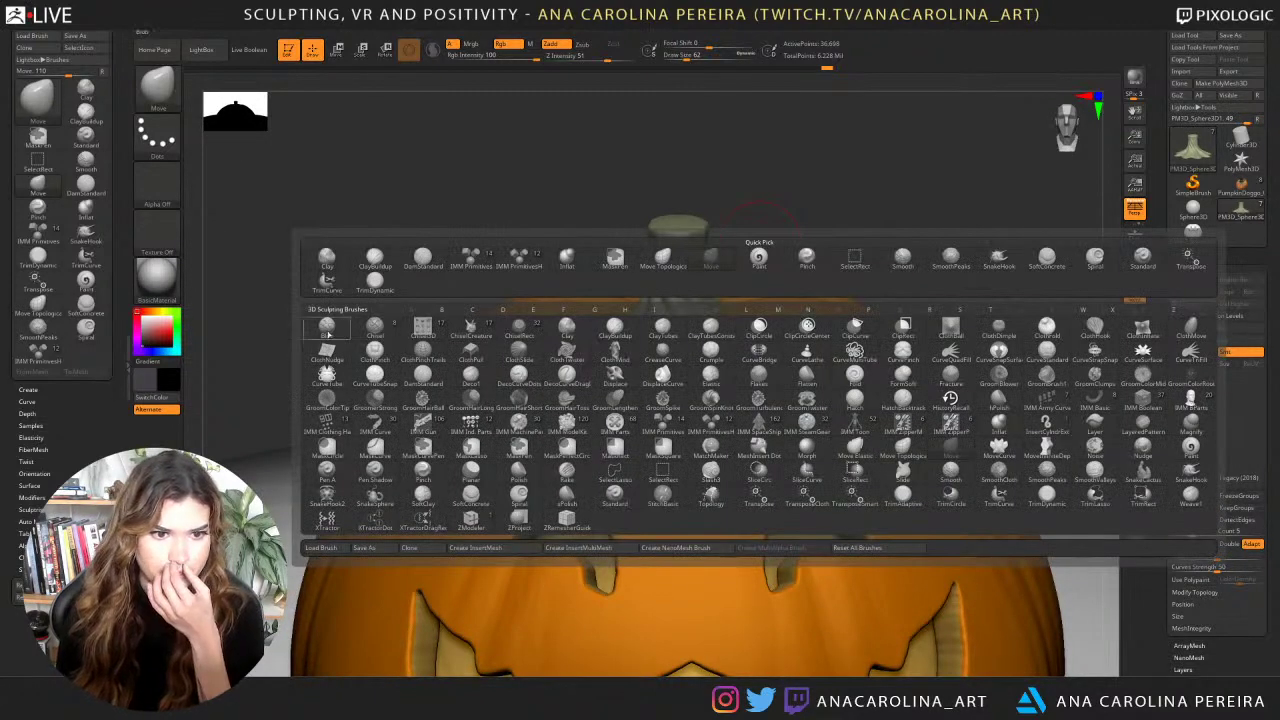
click(328, 334)
right_click(712, 240)
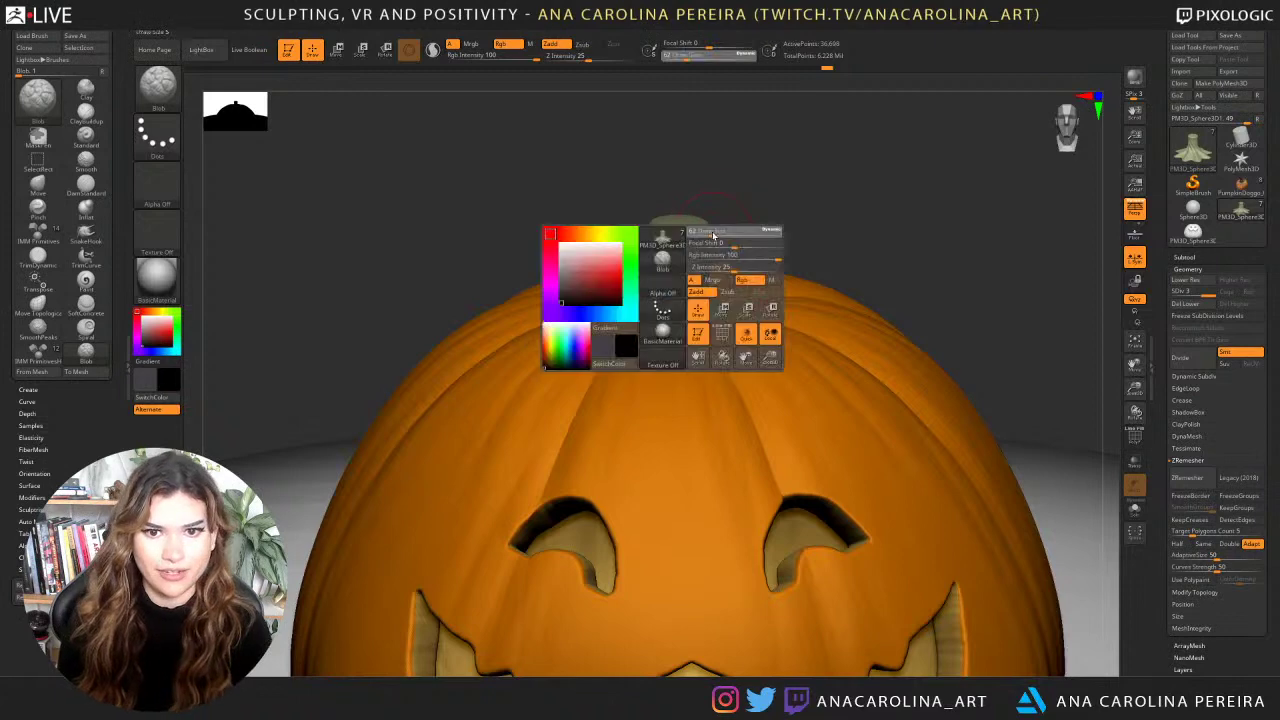
right_drag(705, 235, 690, 335)
key(ctrl+z)
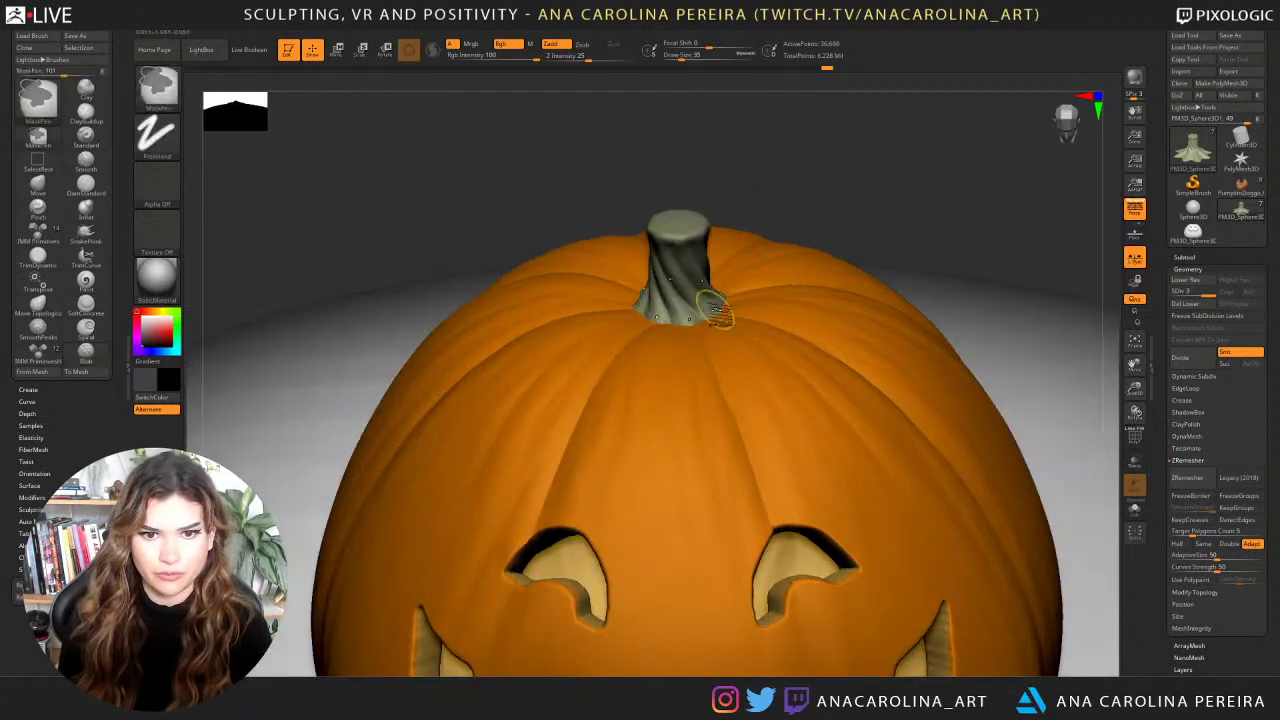
right_click(712, 315)
click(757, 354)
right_drag(835, 228, 694, 351)
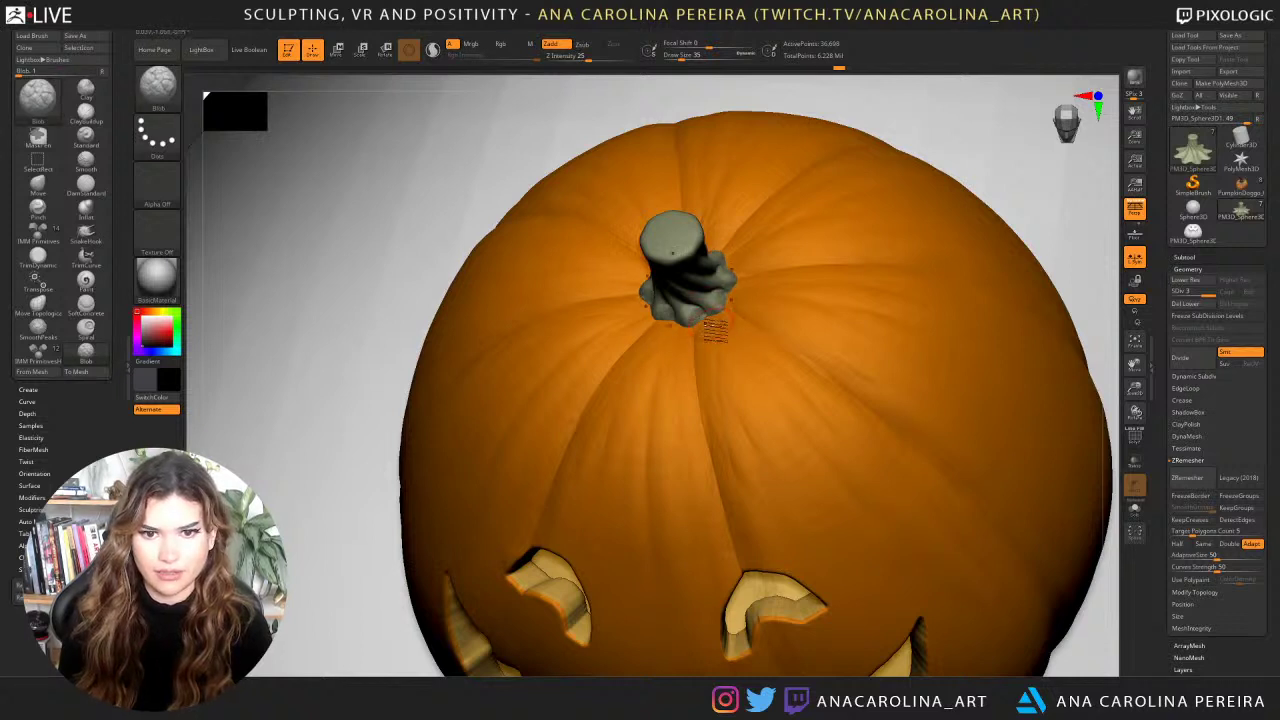
Add uneven bumps around the stem's base with the Blob brush and smooth them lightly.
drag(700, 322, 738, 302)
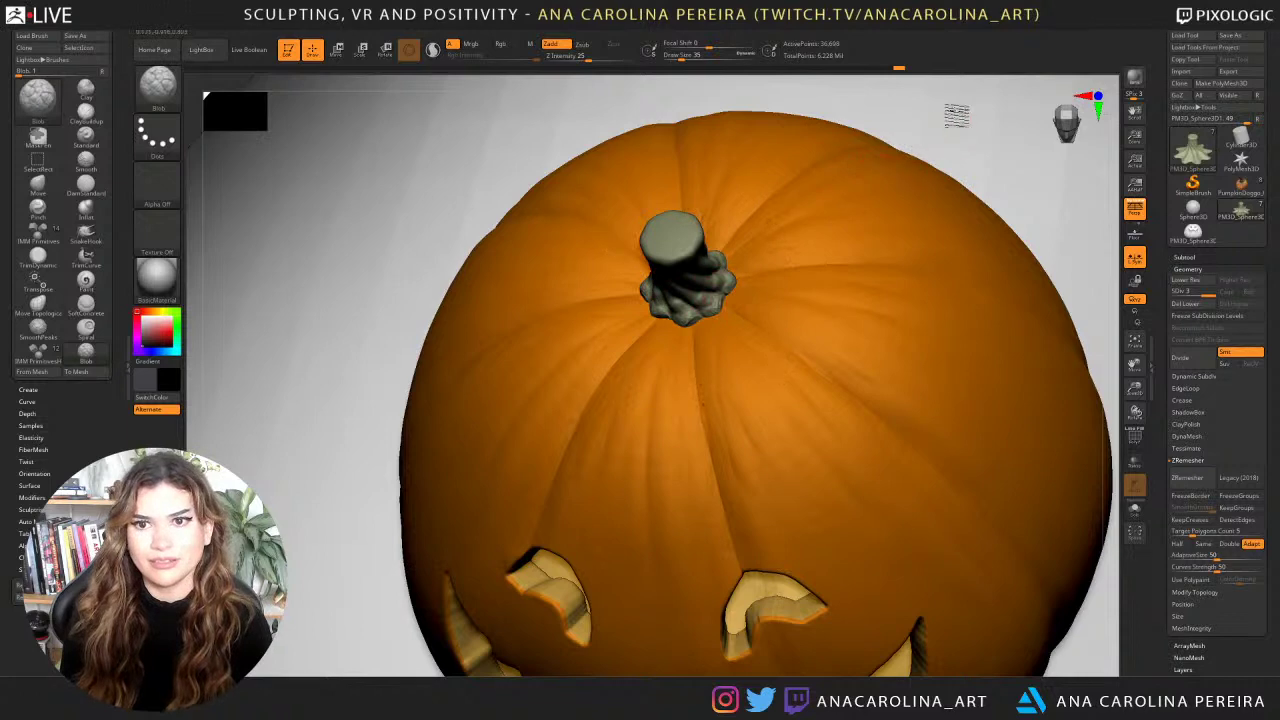
drag(948, 84, 930, 10)
mouse_move(837, 154)
alt+mouse_down()
mouse_move(832, 200)
mouse_move(832, 178)
alt+mouse_up()
shift+drag(711, 303, 736, 290)
drag(798, 162, 786, 152)
Undo the trial bumps on the upper stem, apply softer ones there and smooth their peaks.
mouse_move(724, 268)
mouse_down()
mouse_move(743, 289)
mouse_move(716, 263)
mouse_move(701, 218)
mouse_move(710, 225)
mouse_up()
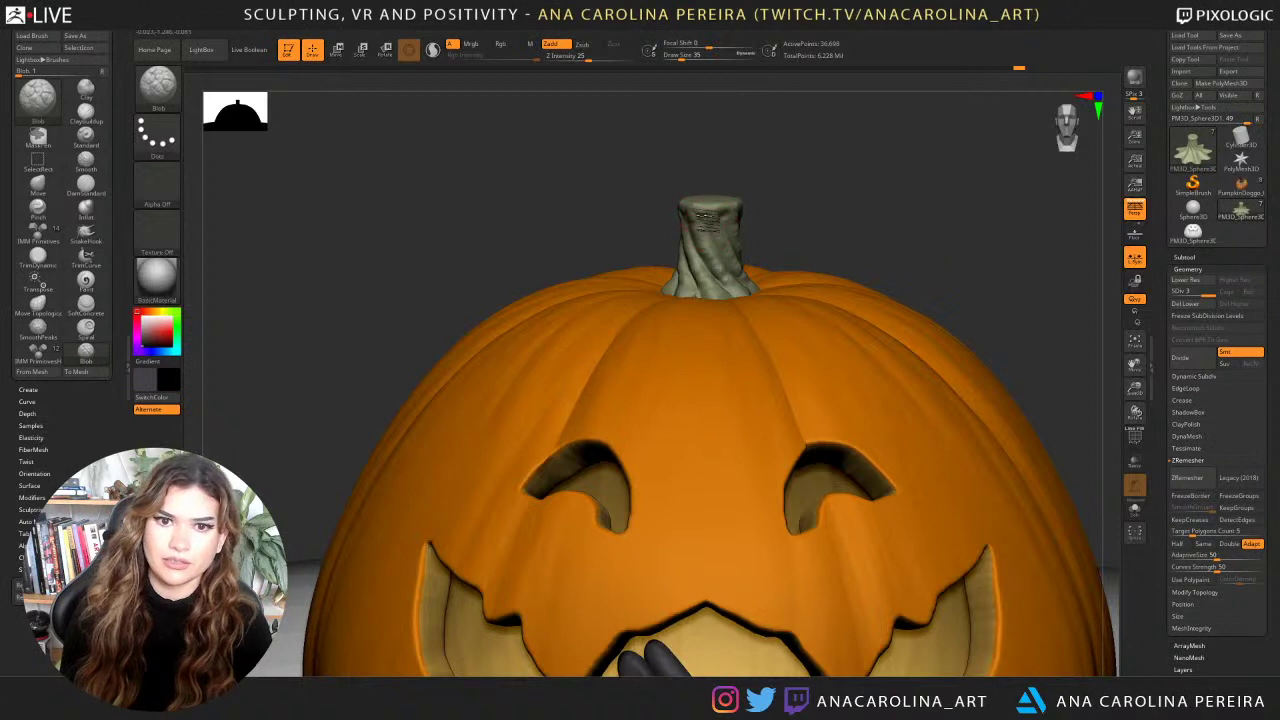
key(ctrl+z)
key(ctrl+z)
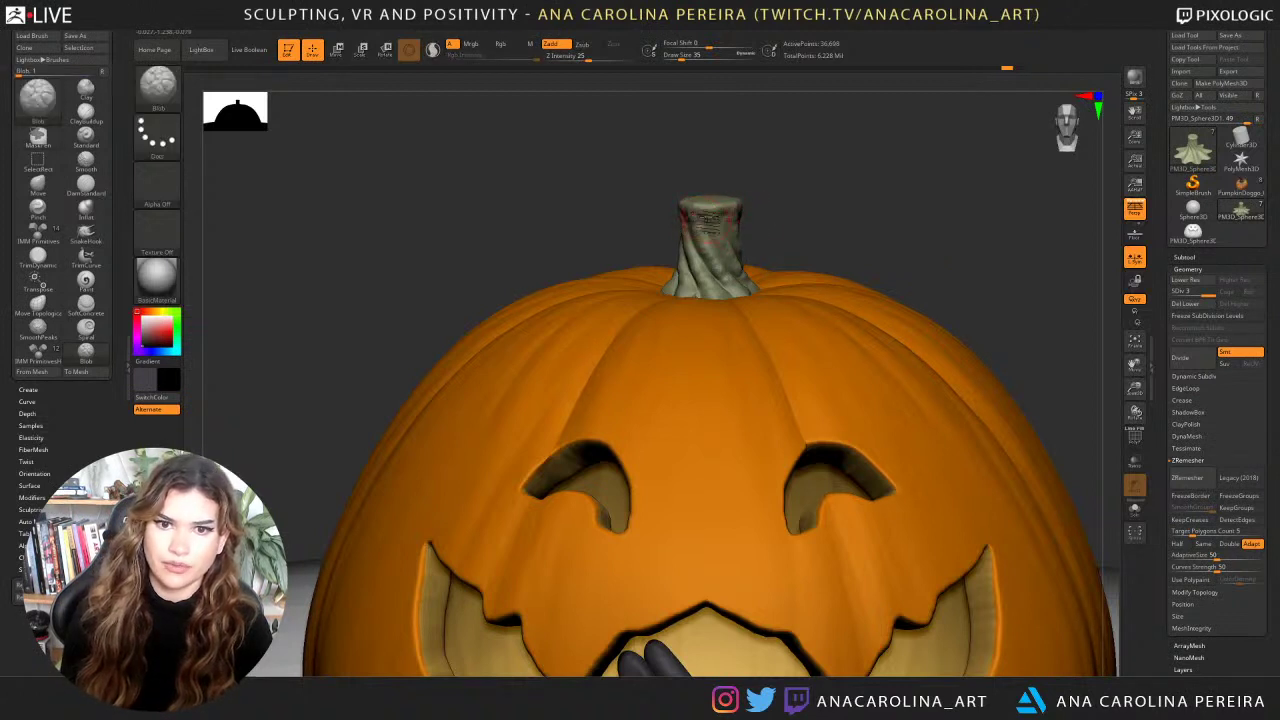
drag(694, 212, 699, 234)
mouse_move(699, 234)
shift+mouse_down()
mouse_move(697, 218)
mouse_move(724, 238)
shift+mouse_up()
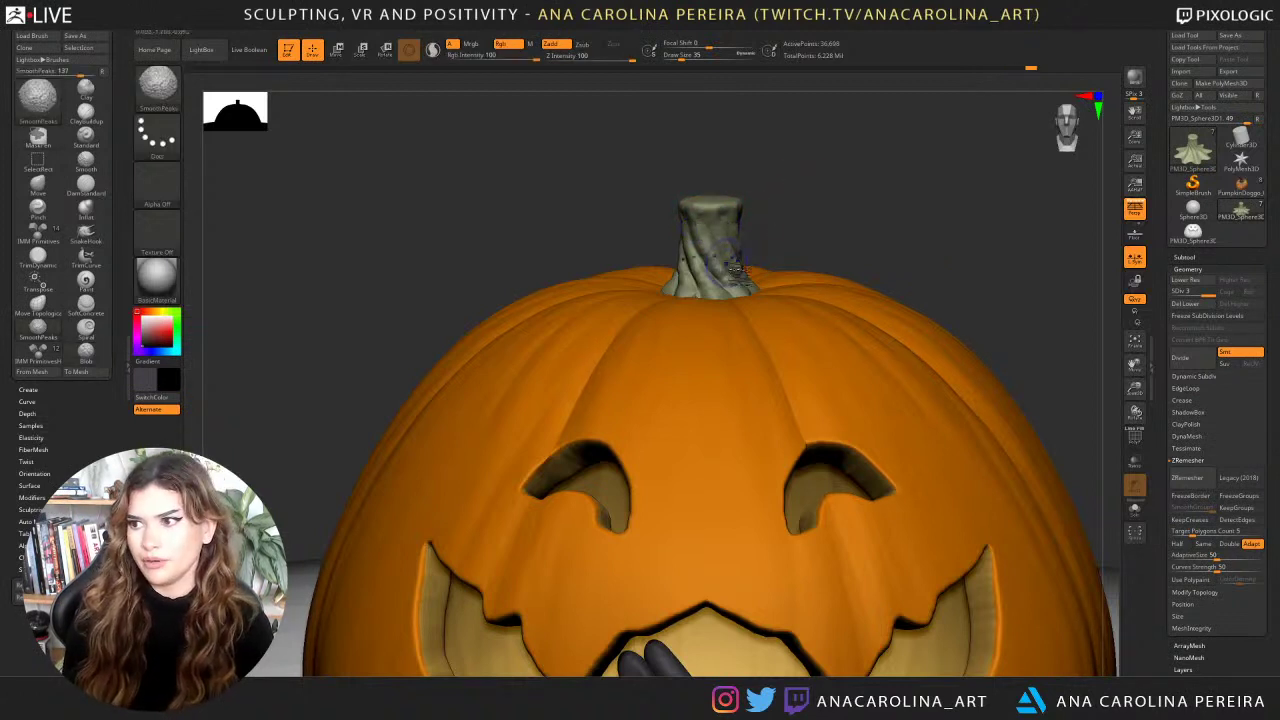
Continue the Blob bumps along the twisted ridges on the stem's side and up to its rim.
mouse_move(805, 217)
mouse_down()
mouse_move(791, 223)
mouse_move(808, 217)
mouse_up()
mouse_move(738, 262)
mouse_down()
mouse_move(754, 288)
mouse_move(880, 268)
mouse_up()
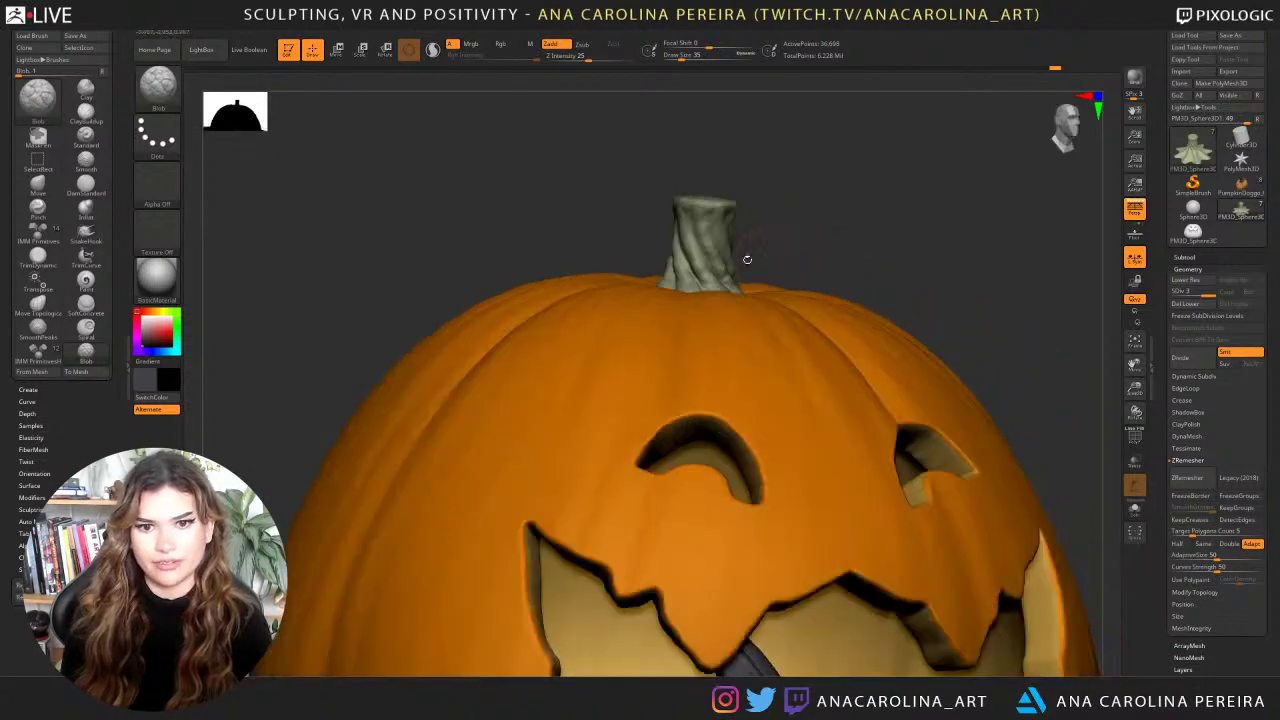
drag(716, 264, 710, 234)
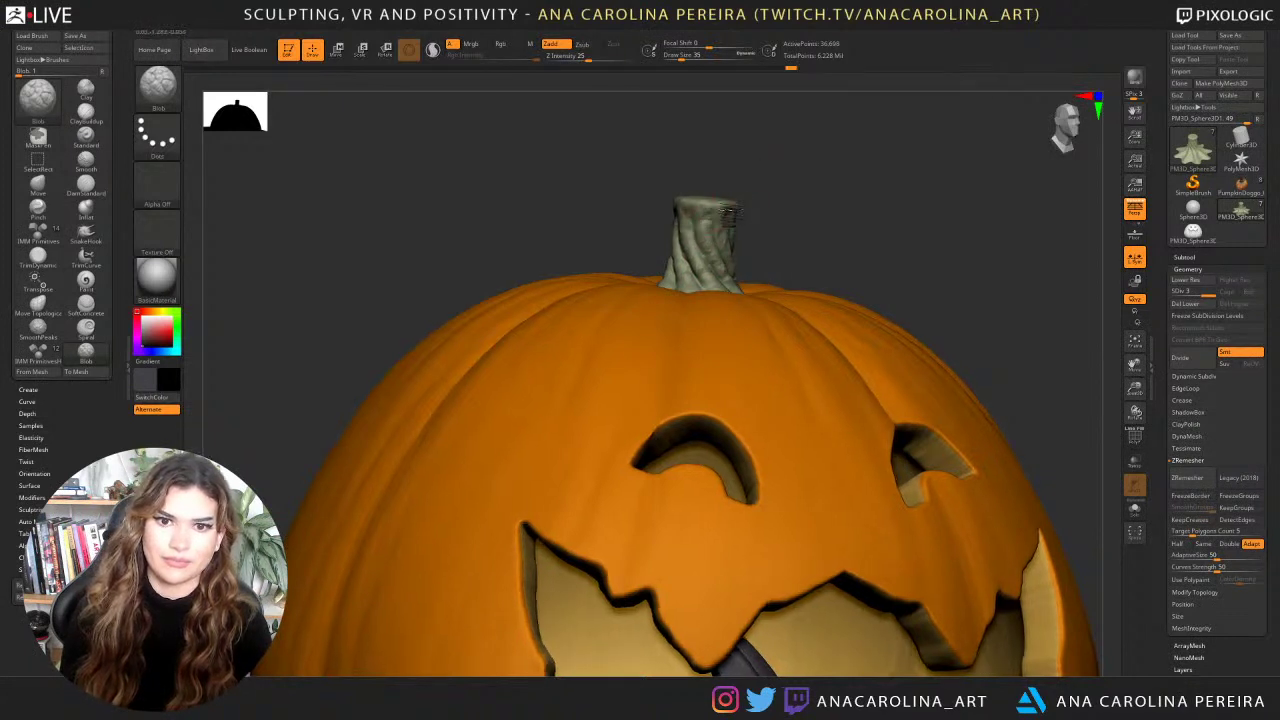
drag(765, 173, 730, 213)
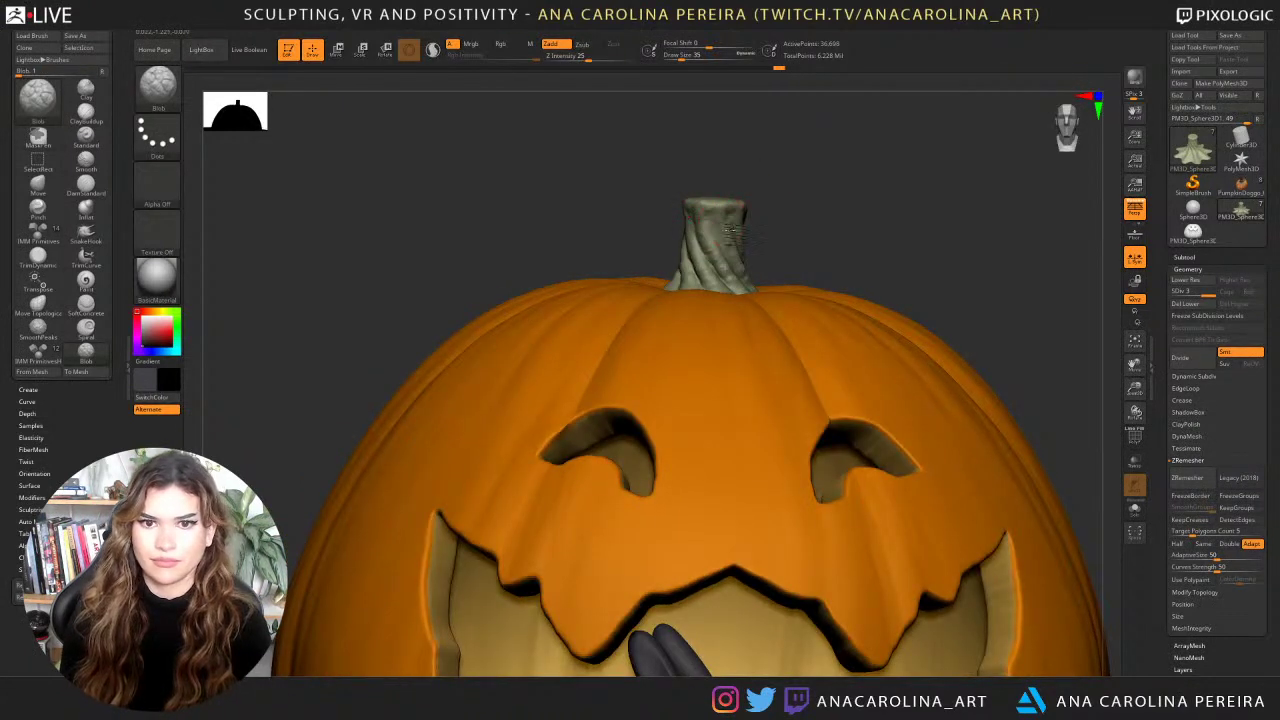
mouse_move(808, 186)
mouse_down()
mouse_move(820, 214)
mouse_move(770, 125)
mouse_move(792, 182)
mouse_up()
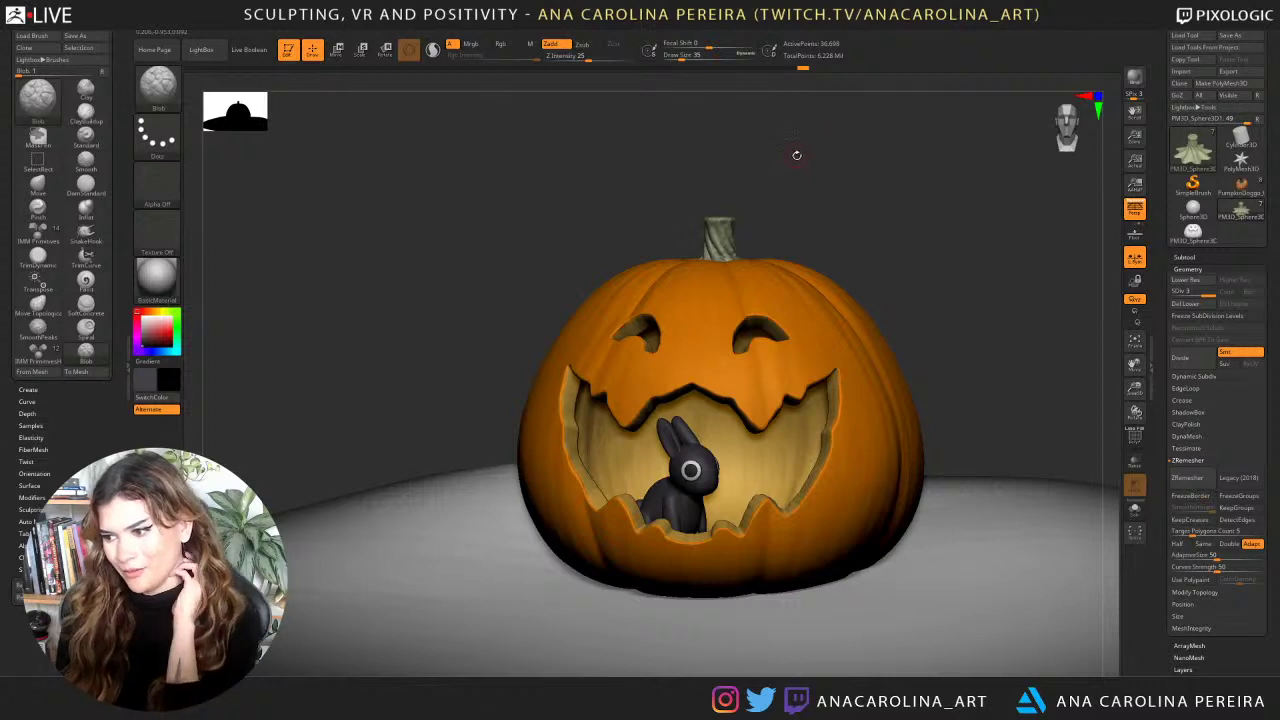
Set the Blob brush's draw size to 18 and add small bumps near the stem's base.
drag(811, 149, 804, 326)
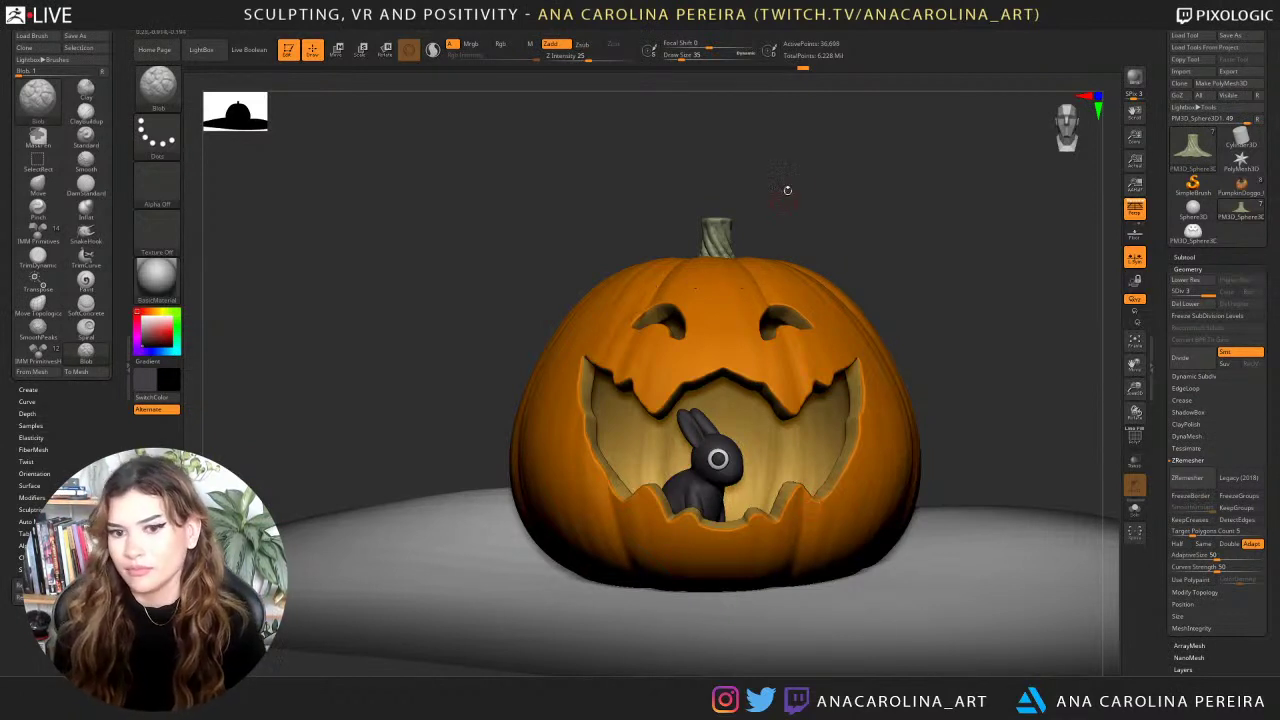
mouse_move(840, 248)
mouse_down()
mouse_move(830, 262)
mouse_move(843, 253)
mouse_move(800, 255)
mouse_move(856, 232)
mouse_move(848, 345)
mouse_up()
key(s)
key(b)
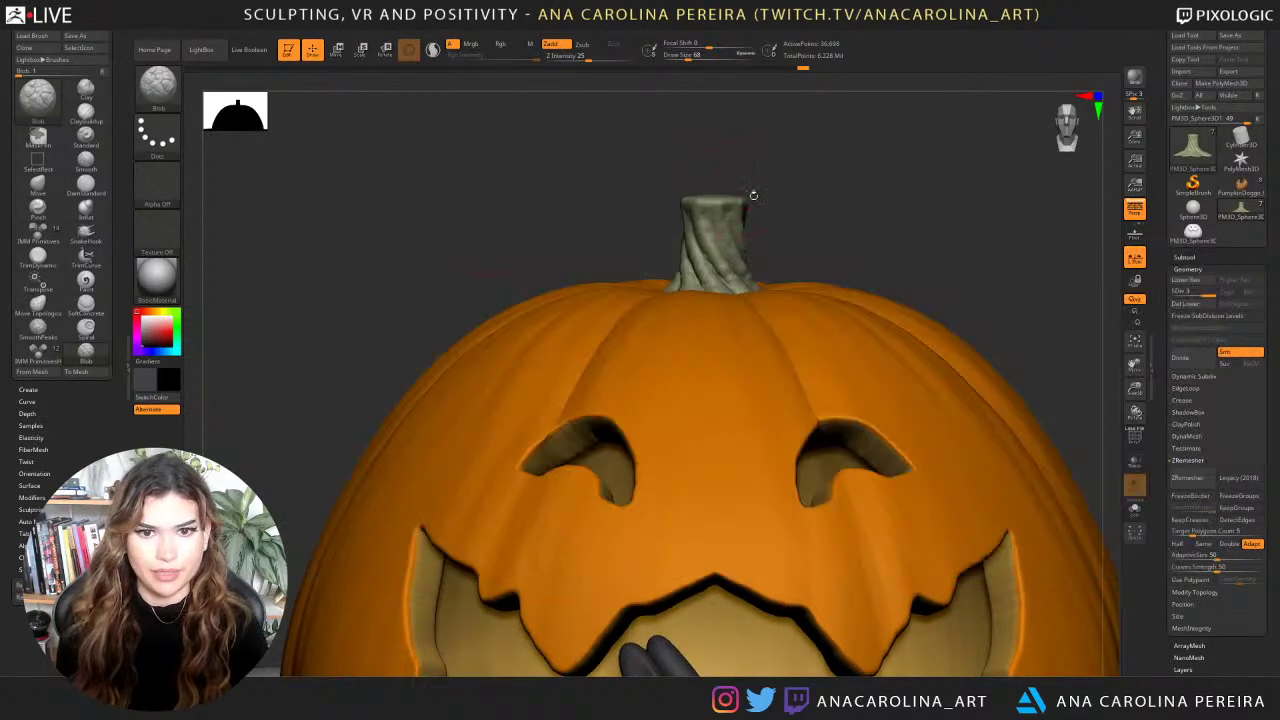
key(space)
click(769, 207)
drag(729, 284, 741, 291)
mouse_move(798, 229)
mouse_down()
mouse_move(803, 191)
mouse_move(774, 217)
mouse_move(726, 207)
mouse_up()
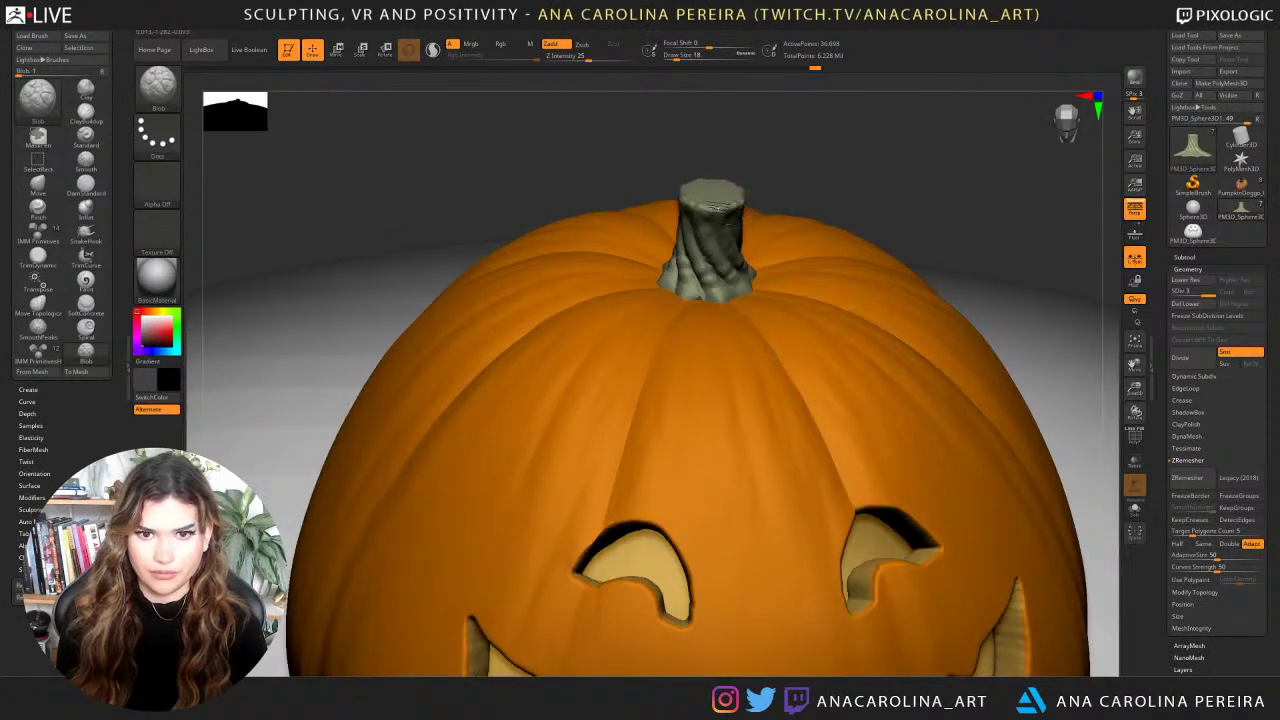
Set the draw size to 35 and roughen the stem's top rim with Blob strokes.
key(space)
drag(748, 200, 752, 180)
mouse_move(736, 186)
mouse_down()
mouse_move(714, 189)
mouse_move(746, 188)
mouse_move(734, 195)
mouse_up()
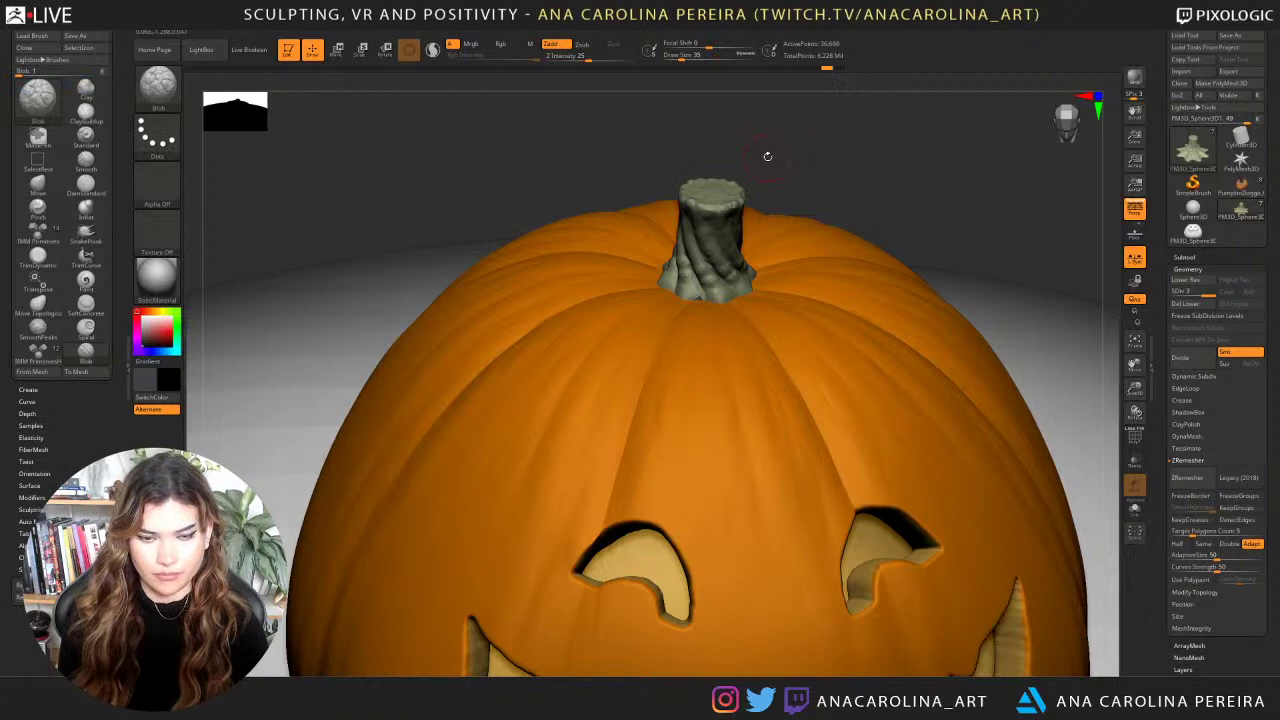
key(b)
key(c)
key(b)
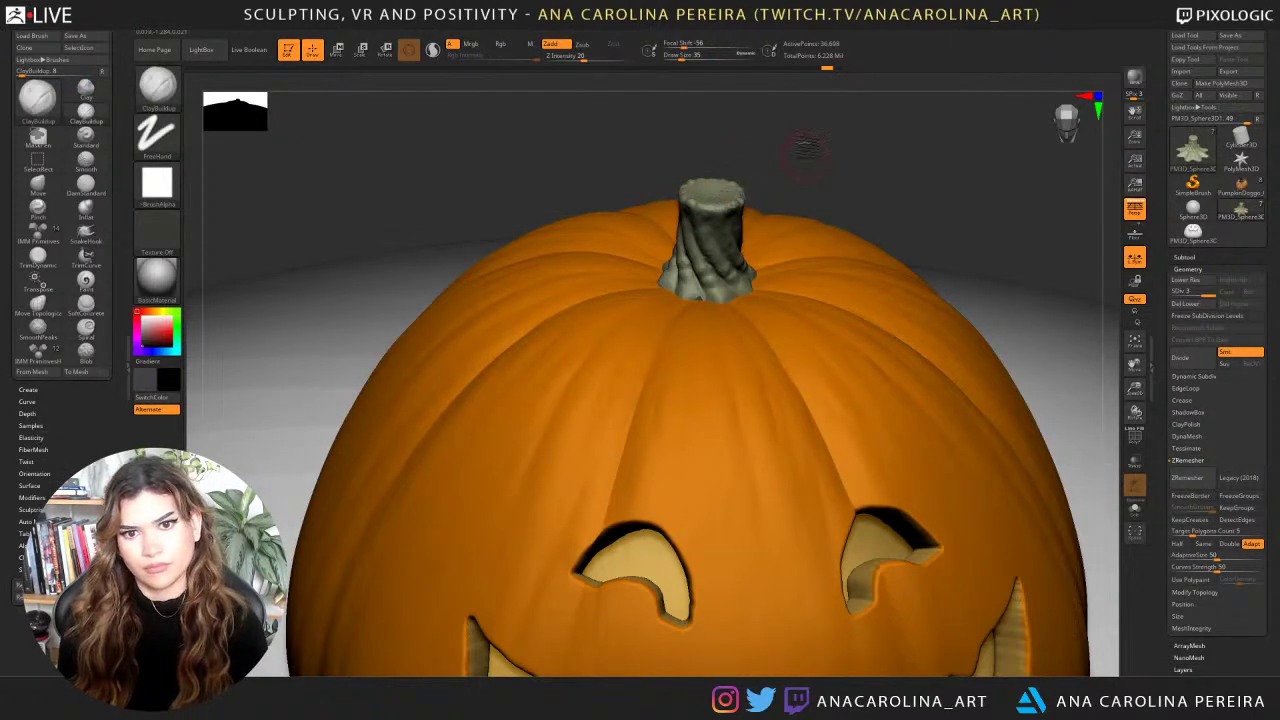
drag(808, 148, 782, 162)
drag(754, 204, 786, 194)
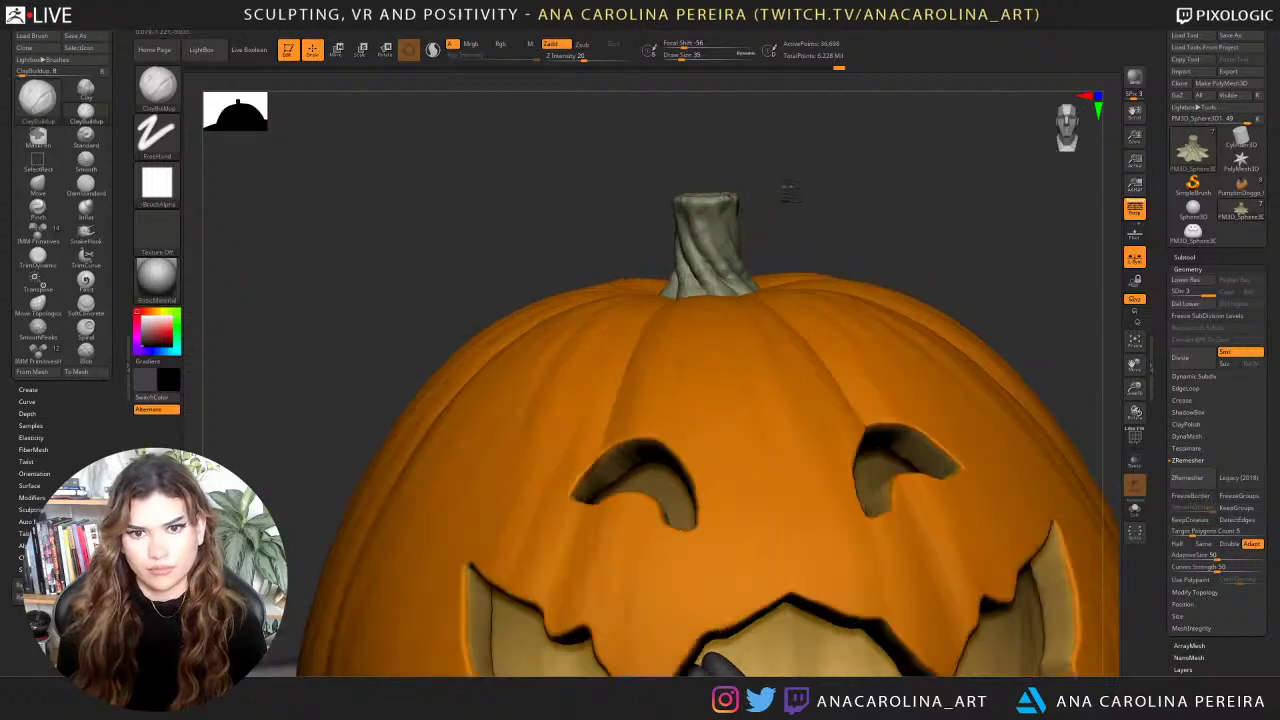
Select the DamStandard brush with the strand alpha, Alpha 60, and score fine streaks on the stem's side and cut top.
key(b)
key(d)
key(s)
click(172, 196)
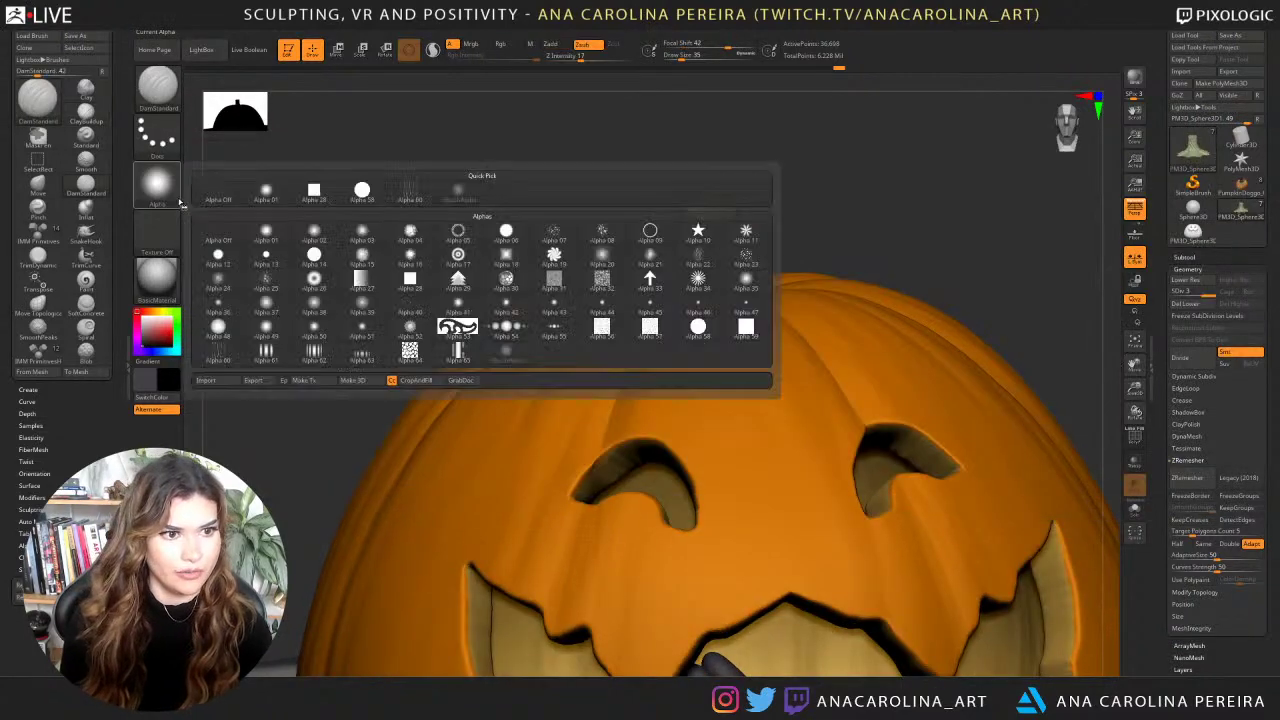
click(409, 199)
mouse_move(712, 238)
mouse_down()
mouse_move(700, 226)
mouse_move(745, 279)
mouse_up()
mouse_move(709, 225)
mouse_down()
mouse_move(759, 296)
mouse_move(706, 267)
mouse_move(724, 310)
mouse_move(702, 272)
mouse_move(740, 292)
mouse_move(726, 282)
mouse_move(710, 186)
mouse_up()
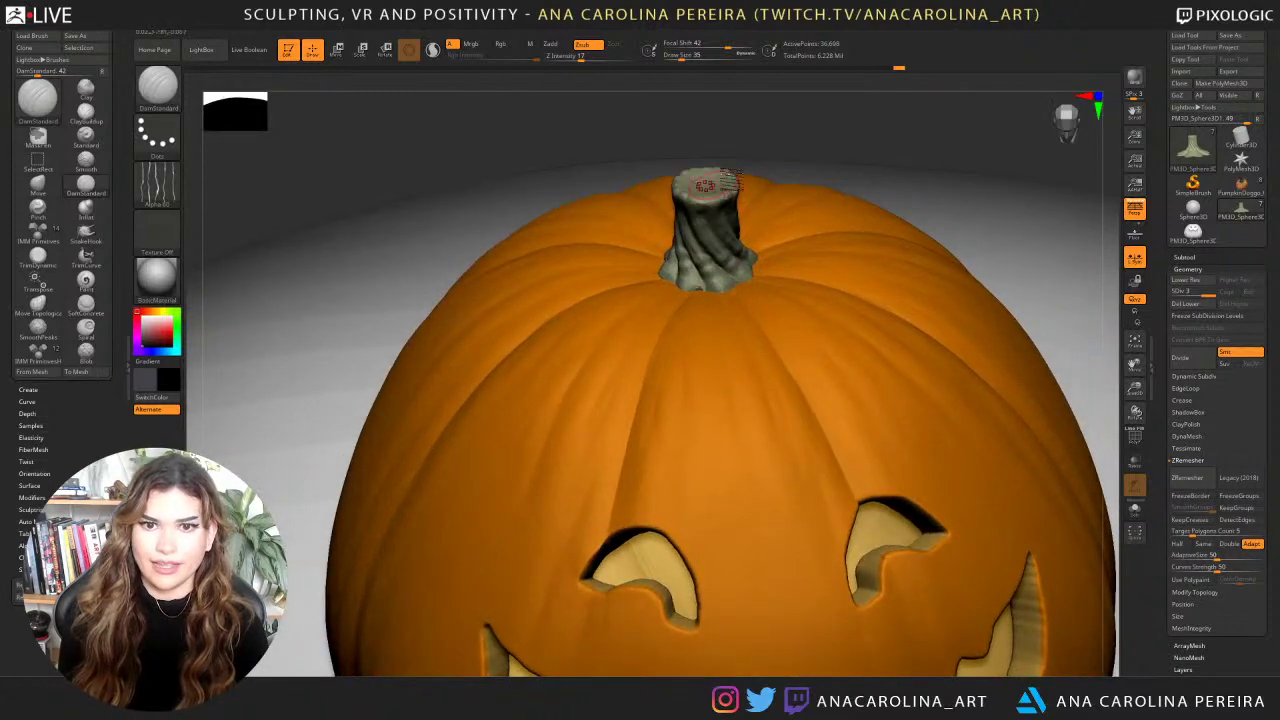
Pull the stem's base outward with the Move brush into pointed root tips spreading over the pumpkin.
key(f)
drag(793, 88, 861, 165)
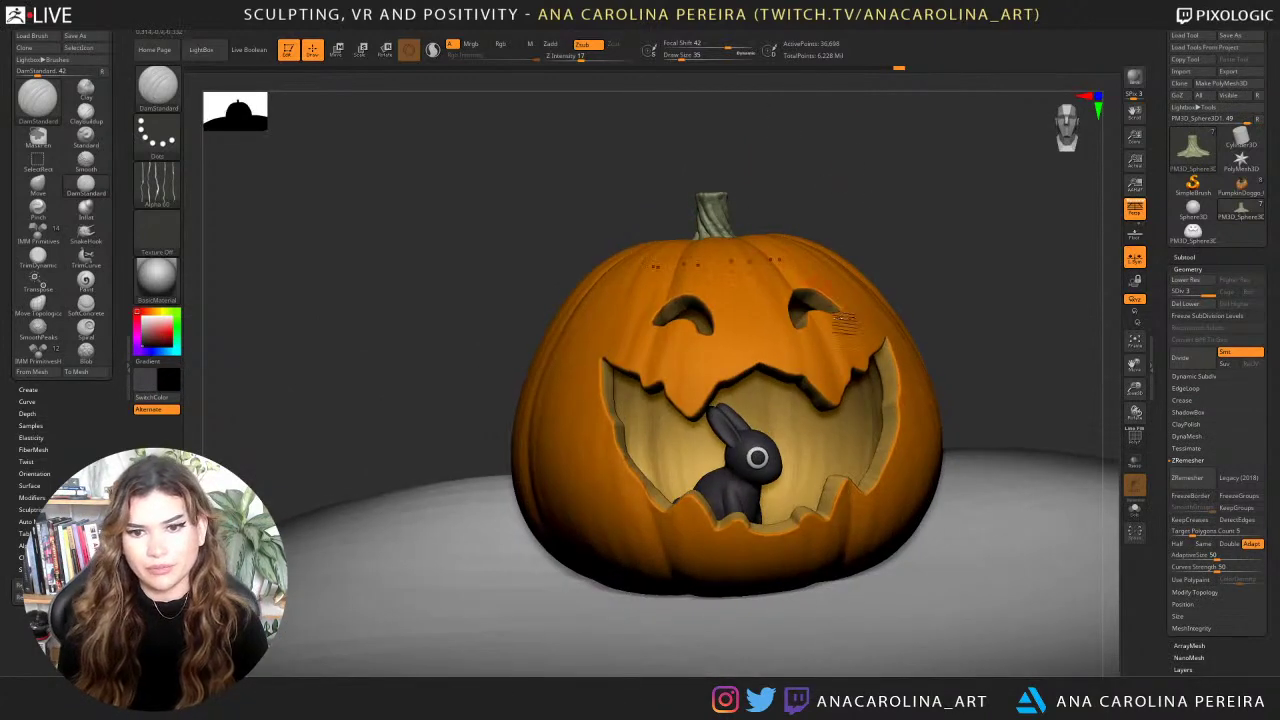
alt+drag(940, 240, 895, 430)
drag(816, 252, 756, 320)
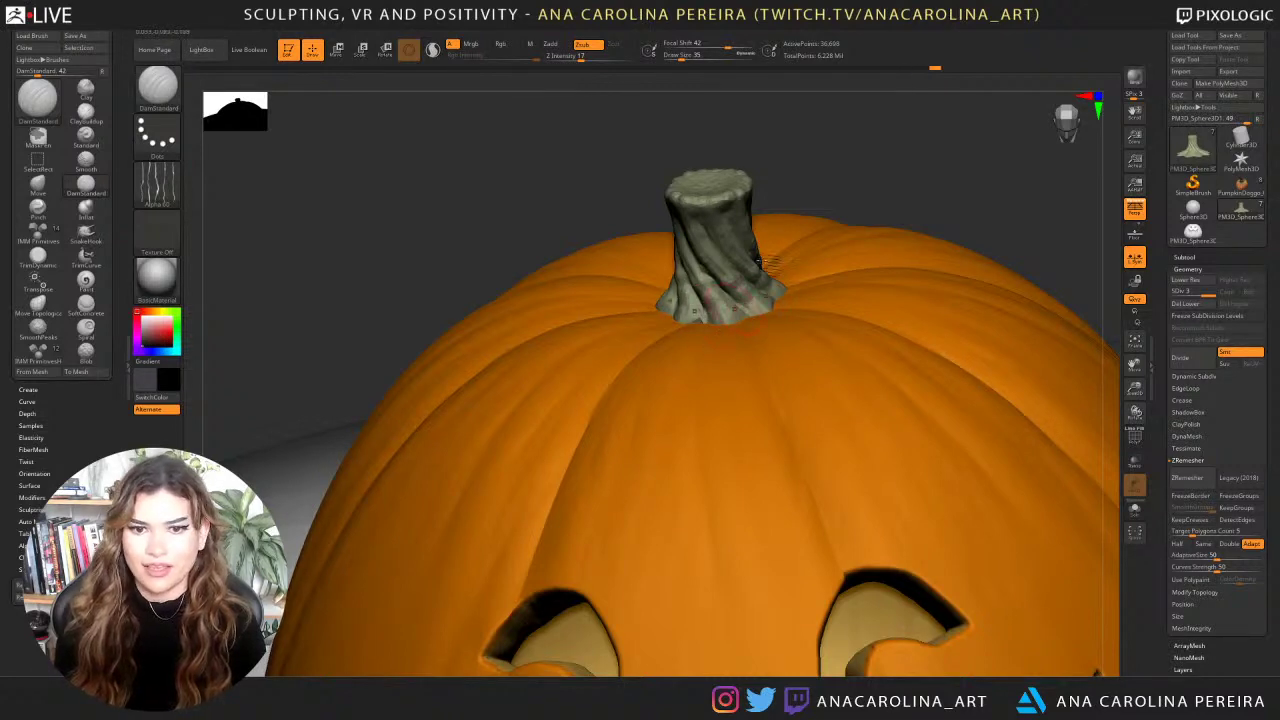
drag(888, 142, 903, 182)
key(b)
key(m)
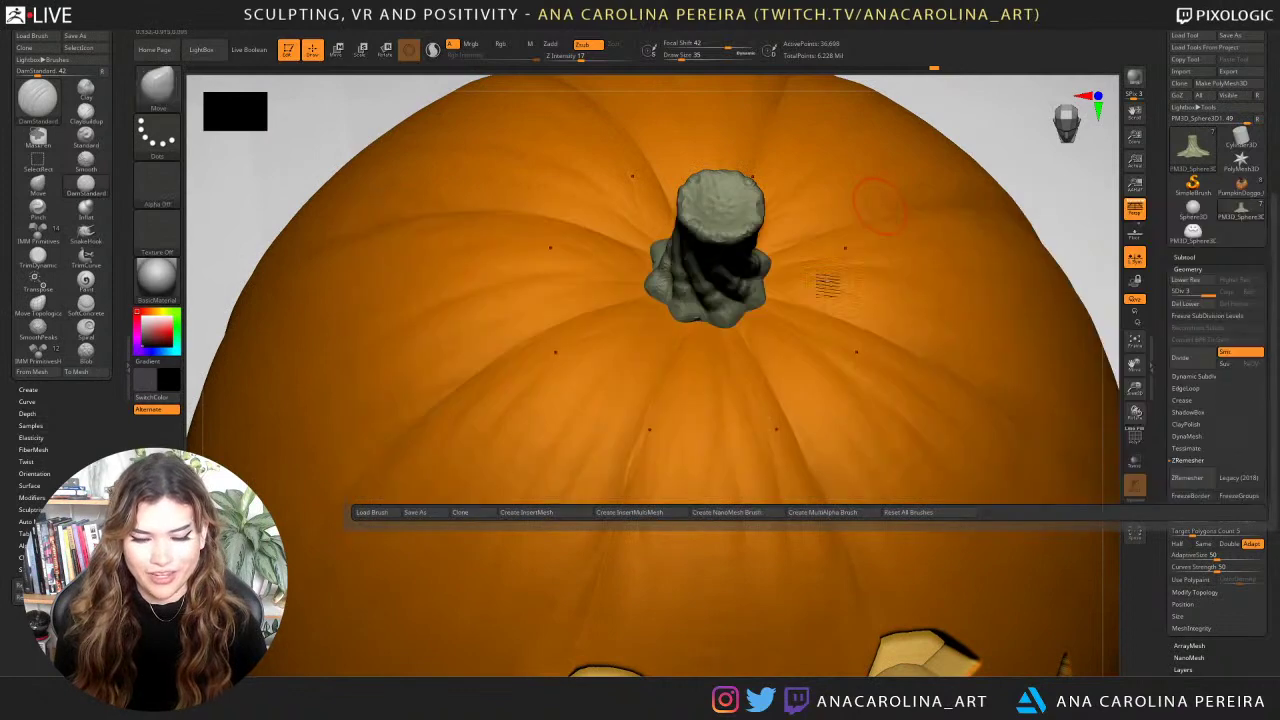
key(v)
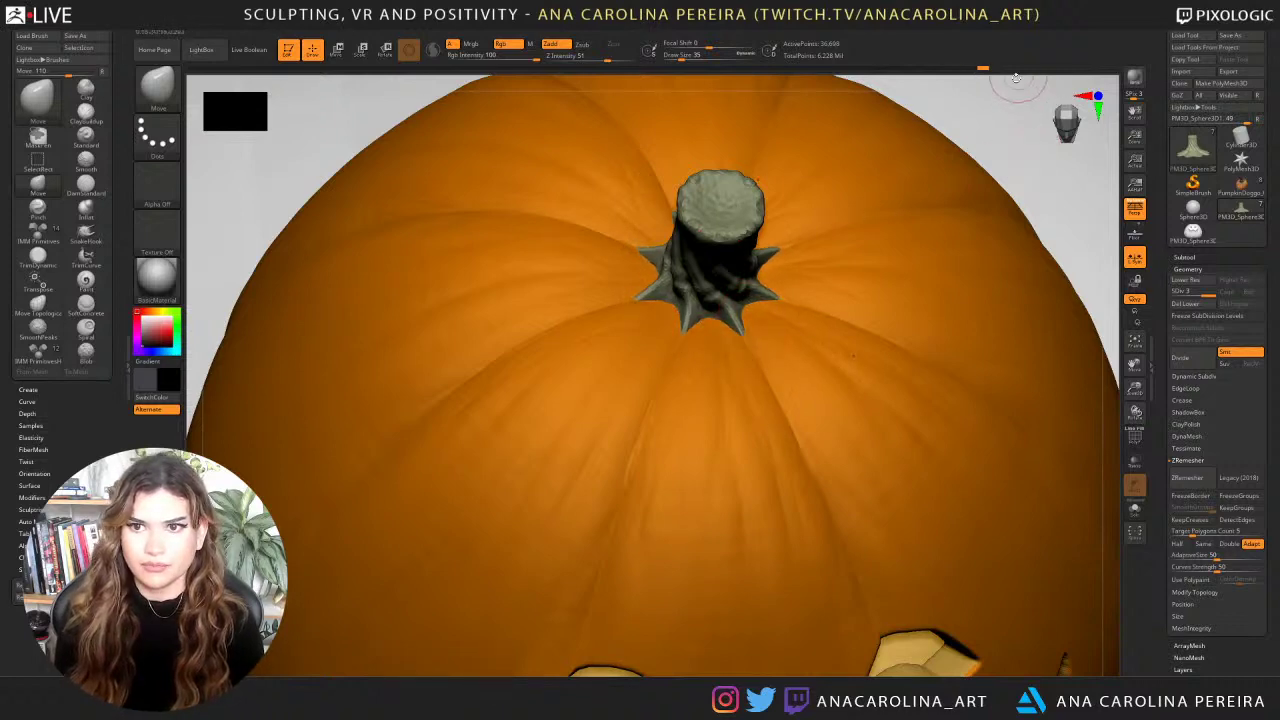
Set the Move brush's draw size to 23 and refine the root tips so they follow the pumpkin's surface.
drag(1006, 92, 1048, 76)
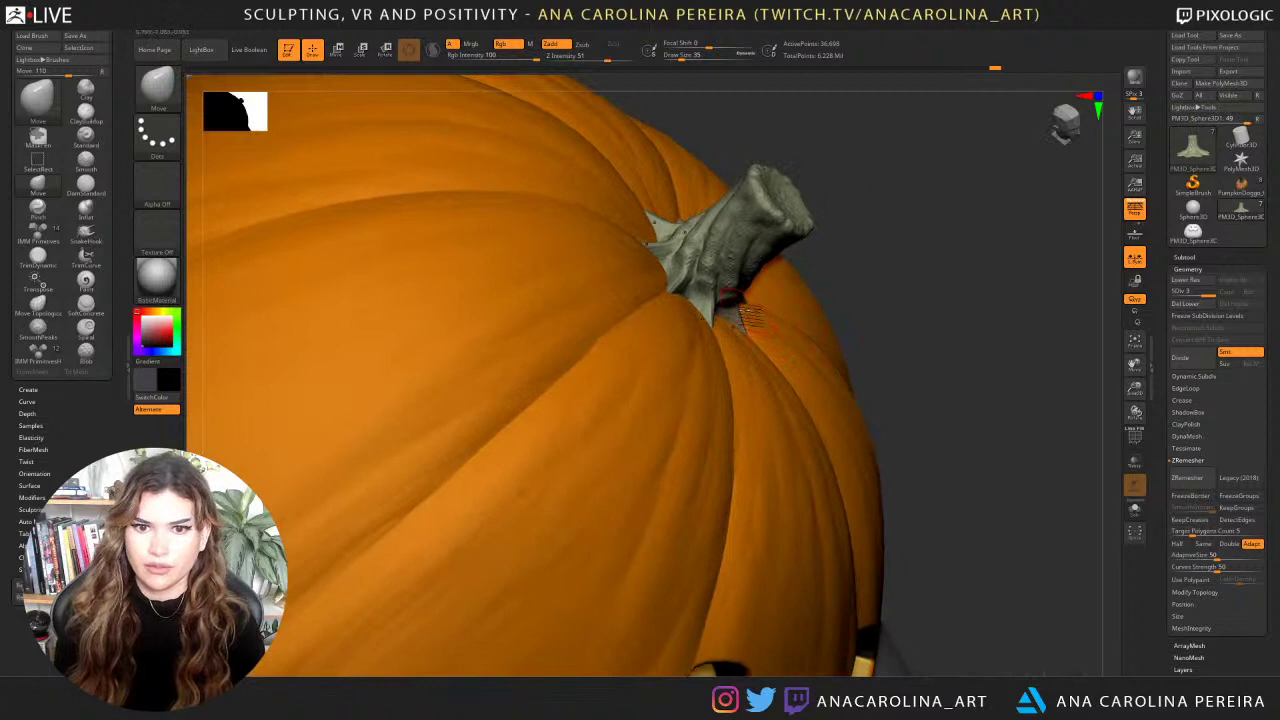
key(s)
drag(748, 311, 734, 310)
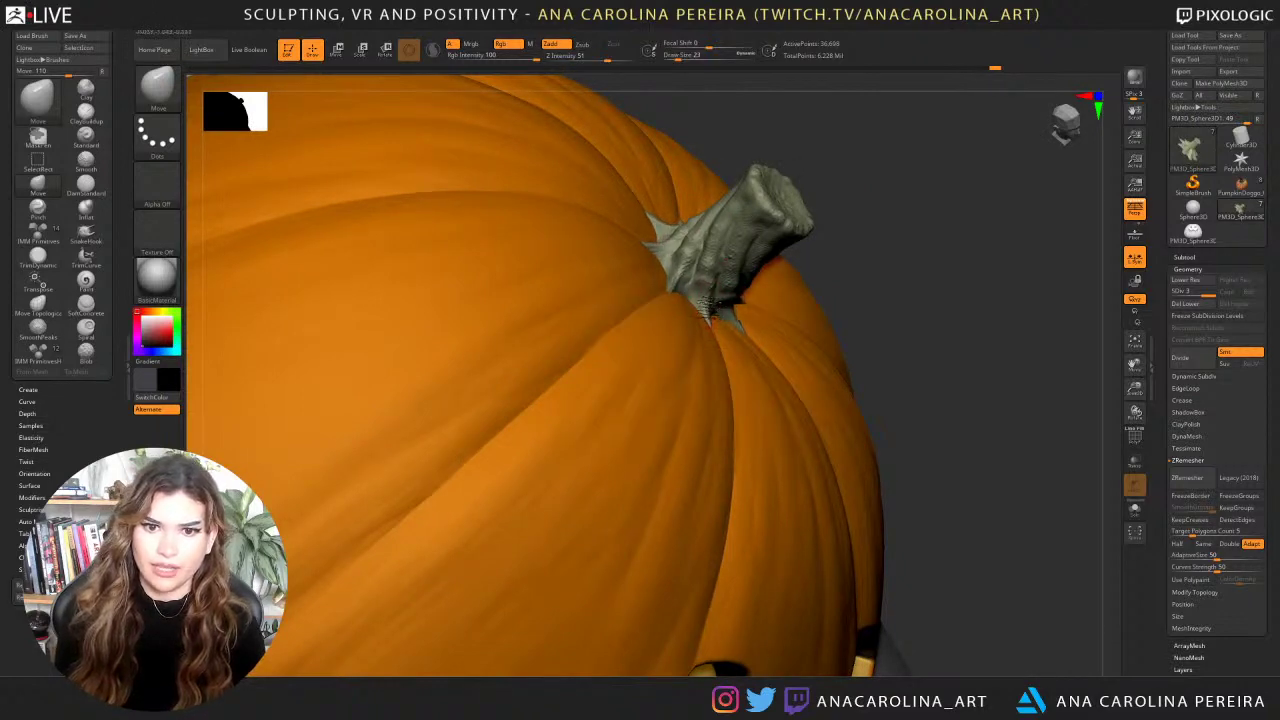
drag(883, 245, 900, 183)
alt+drag(831, 131, 909, 209)
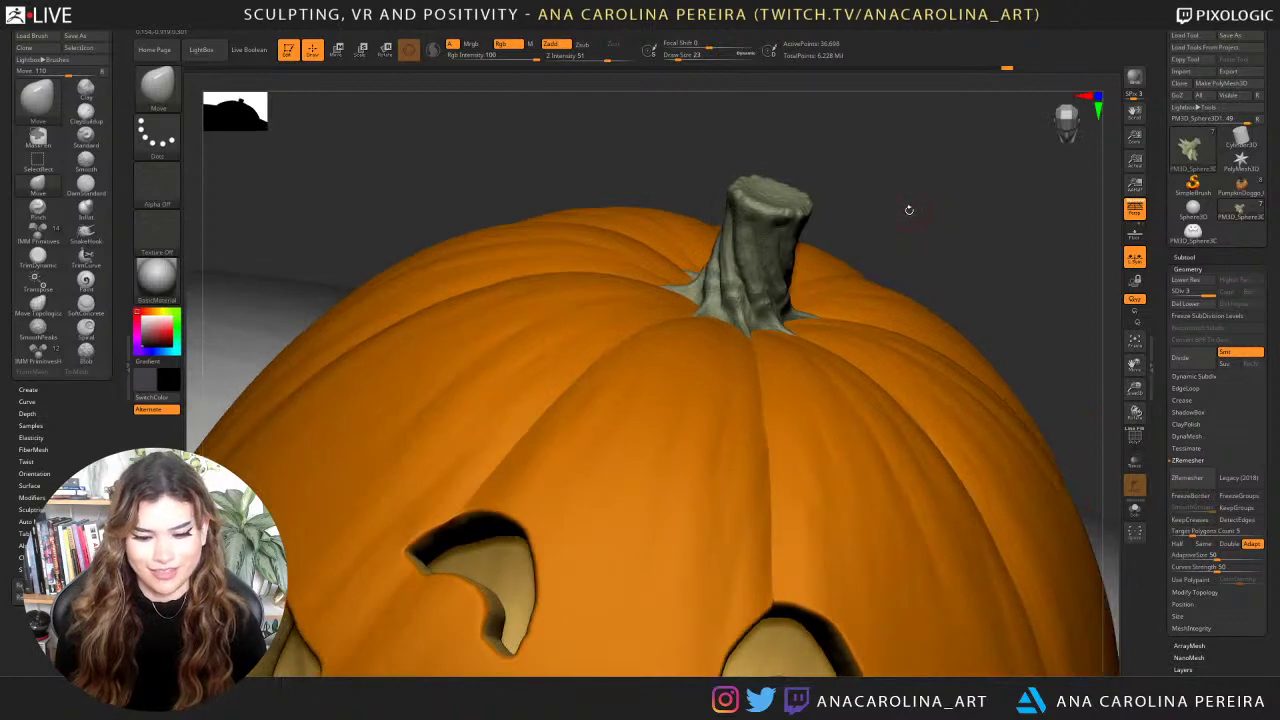
Roughen the stem's side and rooted base with Blob strokes at draw size 23, smoothing the bumps slightly.
key(b)
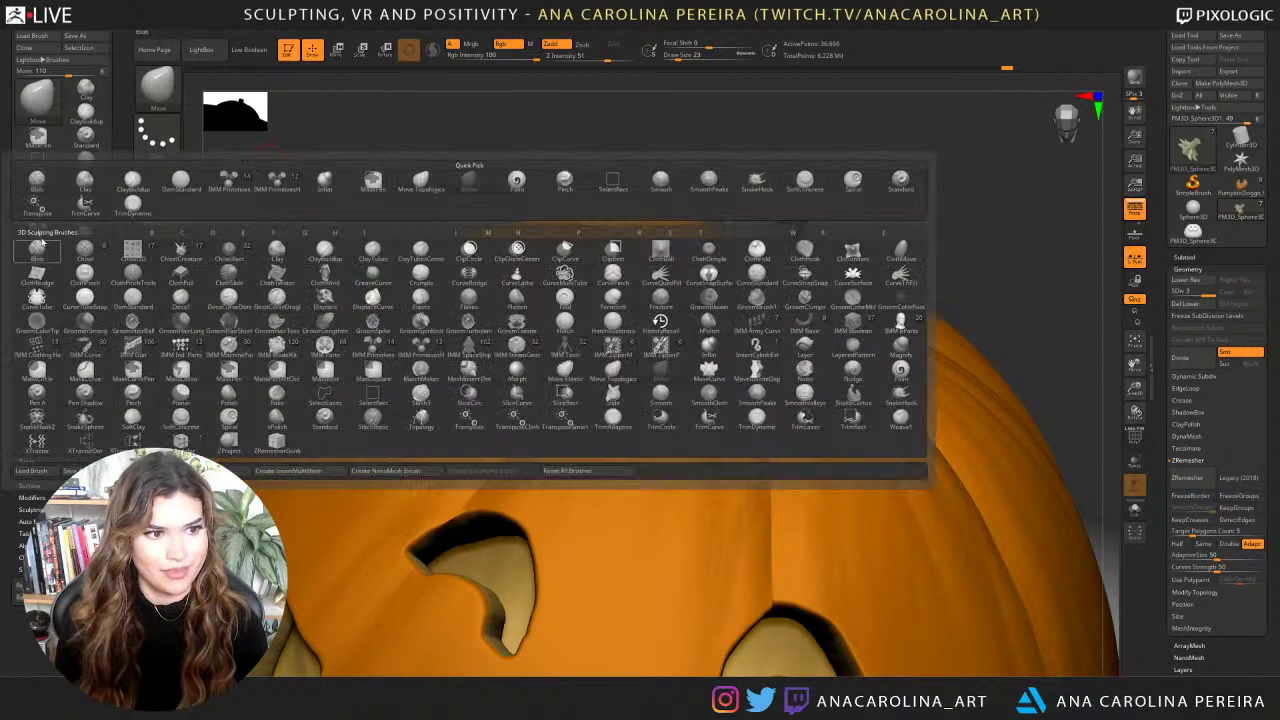
click(36, 252)
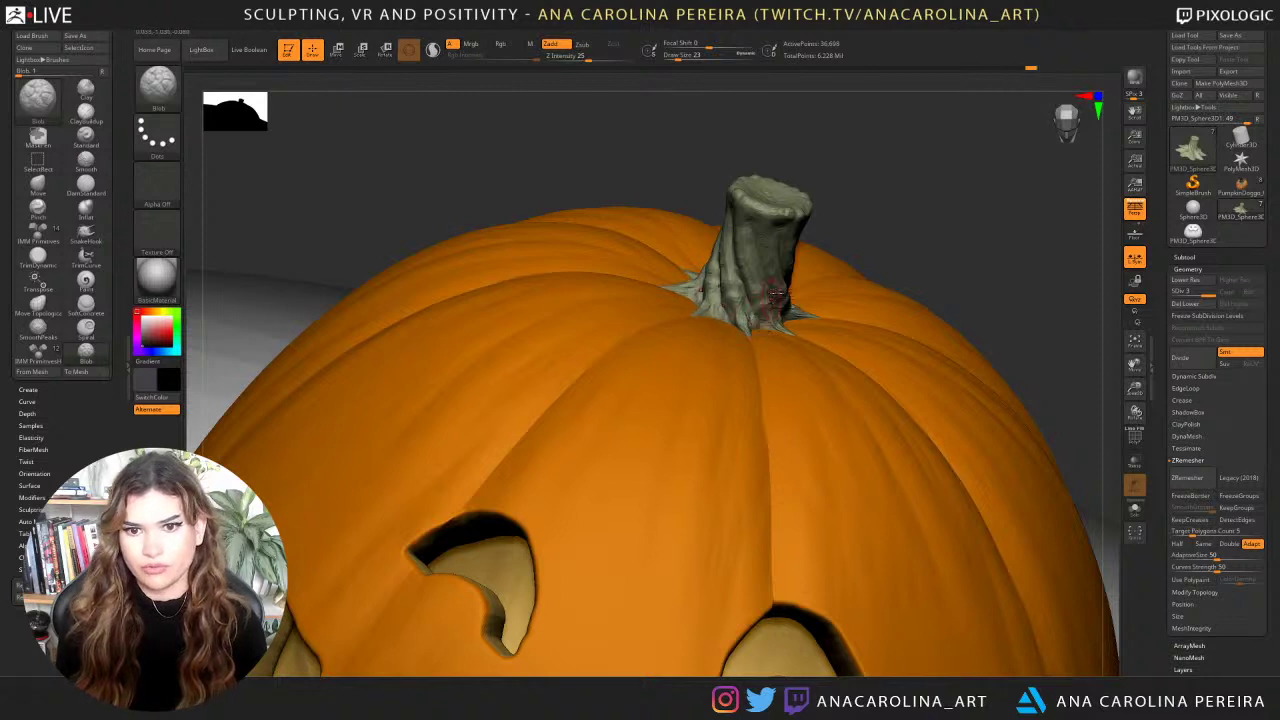
key(ctrl+z)
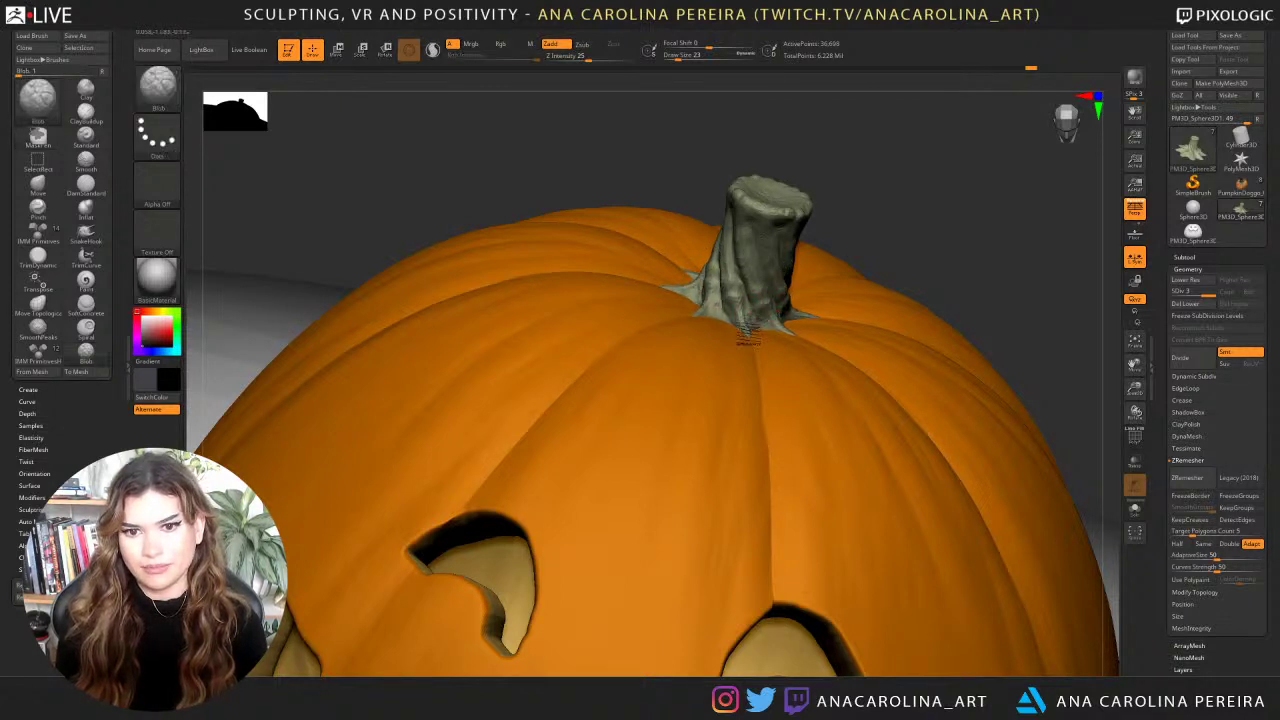
mouse_move(859, 205)
mouse_down()
mouse_move(843, 186)
mouse_move(815, 190)
mouse_up()
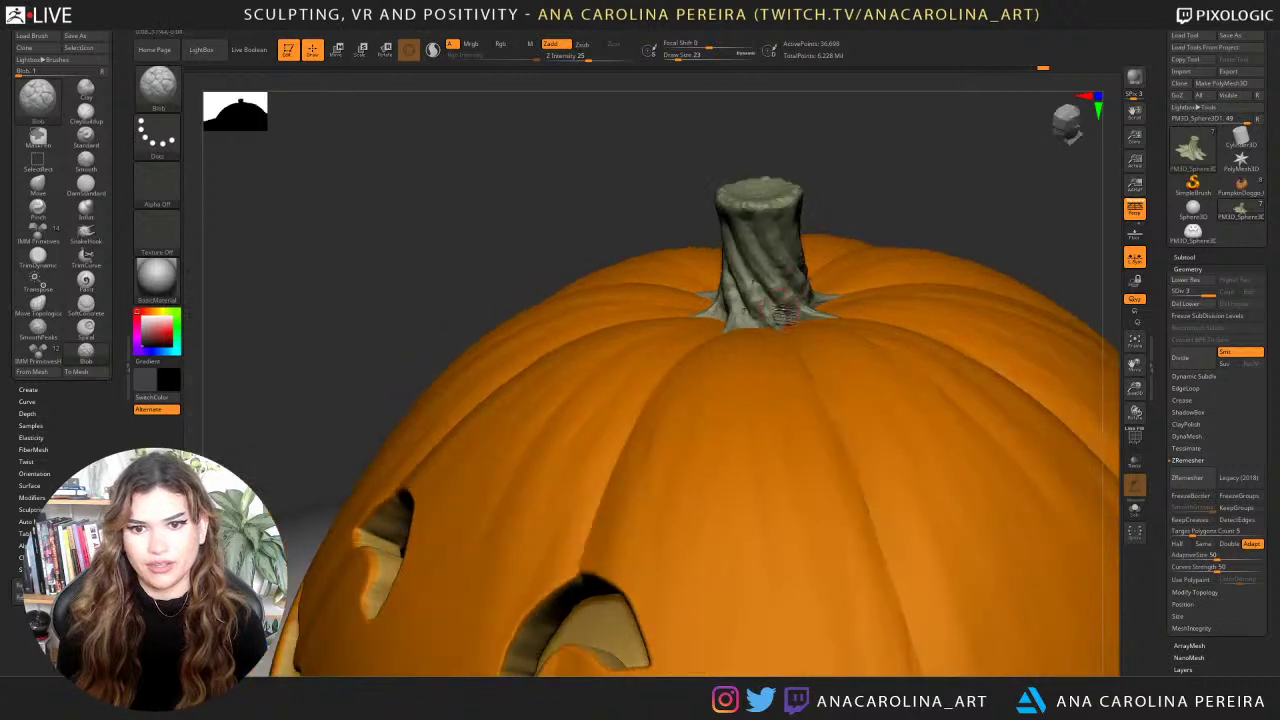
drag(811, 314, 785, 333)
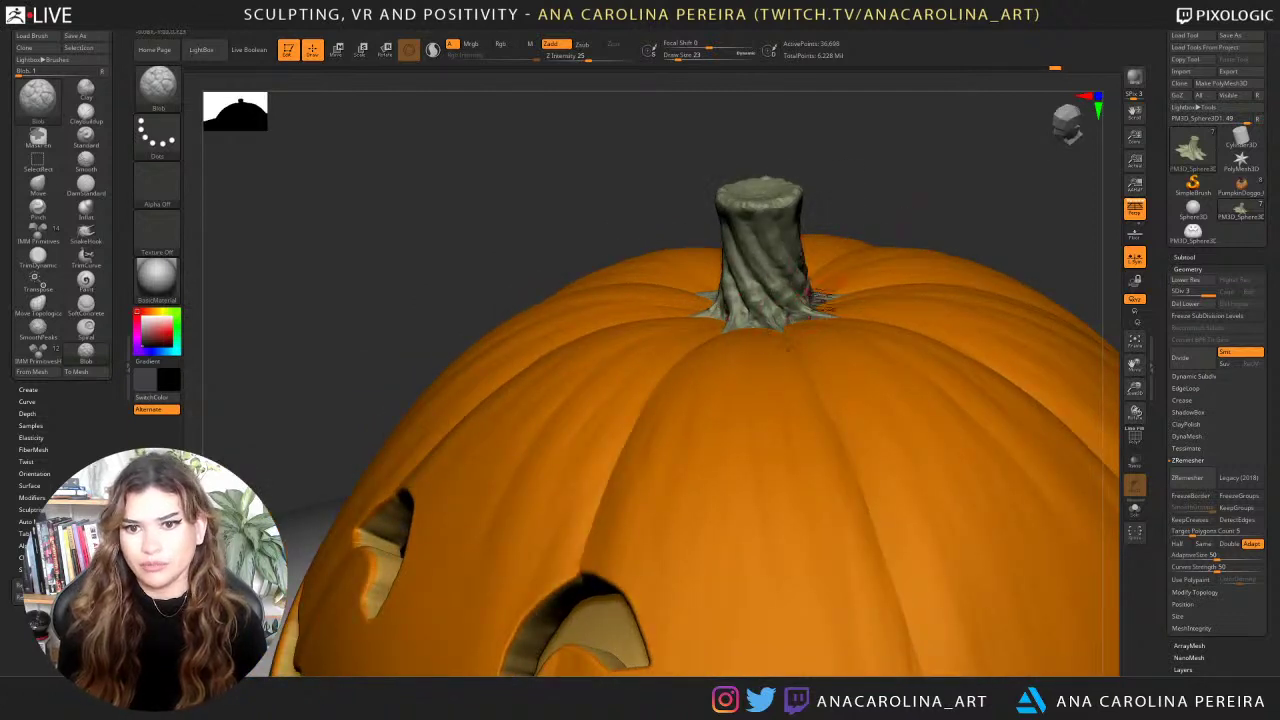
mouse_move(765, 272)
mouse_down()
mouse_move(752, 234)
mouse_move(782, 214)
mouse_up()
mouse_move(875, 158)
alt+mouse_down()
mouse_move(788, 108)
mouse_move(820, 177)
mouse_move(812, 206)
mouse_move(814, 154)
mouse_move(806, 238)
alt+mouse_up()
drag(698, 250, 748, 330)
mouse_move(729, 267)
shift+mouse_down()
mouse_move(741, 250)
mouse_move(726, 301)
shift+mouse_up()
drag(706, 252, 696, 240)
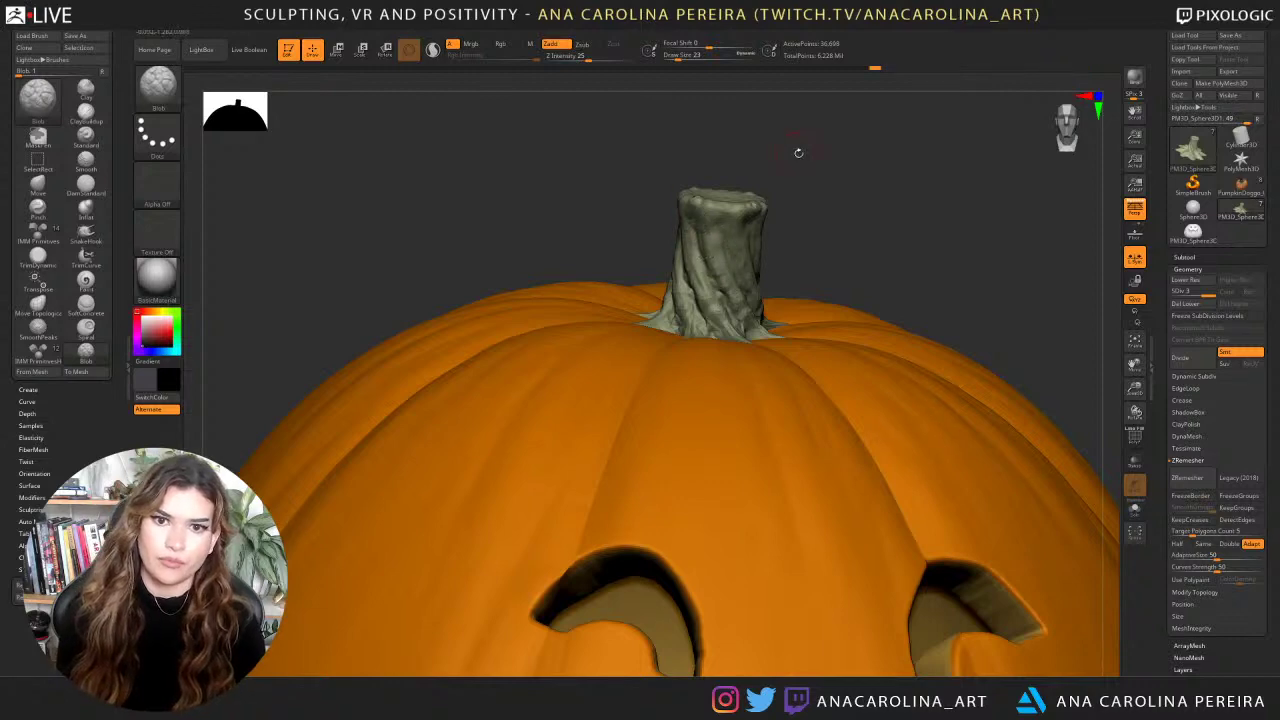
mouse_move(799, 153)
alt+mouse_down()
mouse_move(768, 107)
mouse_move(787, 142)
alt+mouse_up()
drag(866, 162, 773, 141)
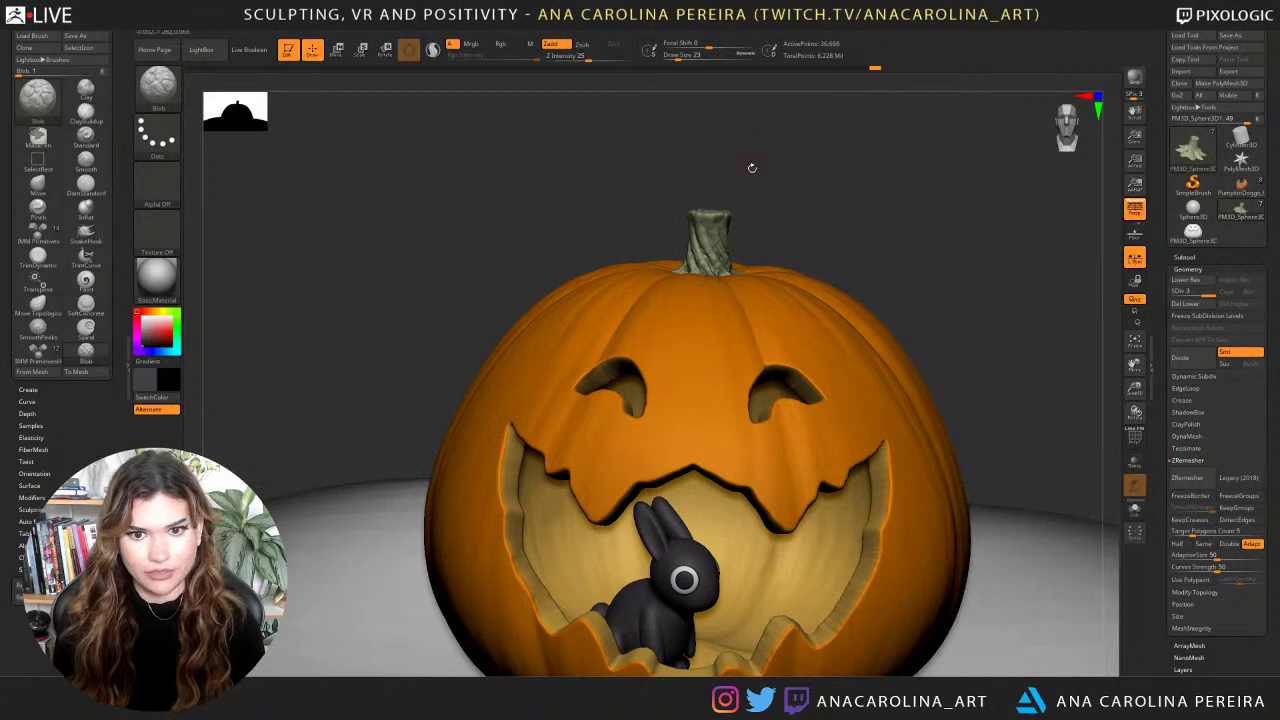
key(space)
click(767, 166)
key(b)
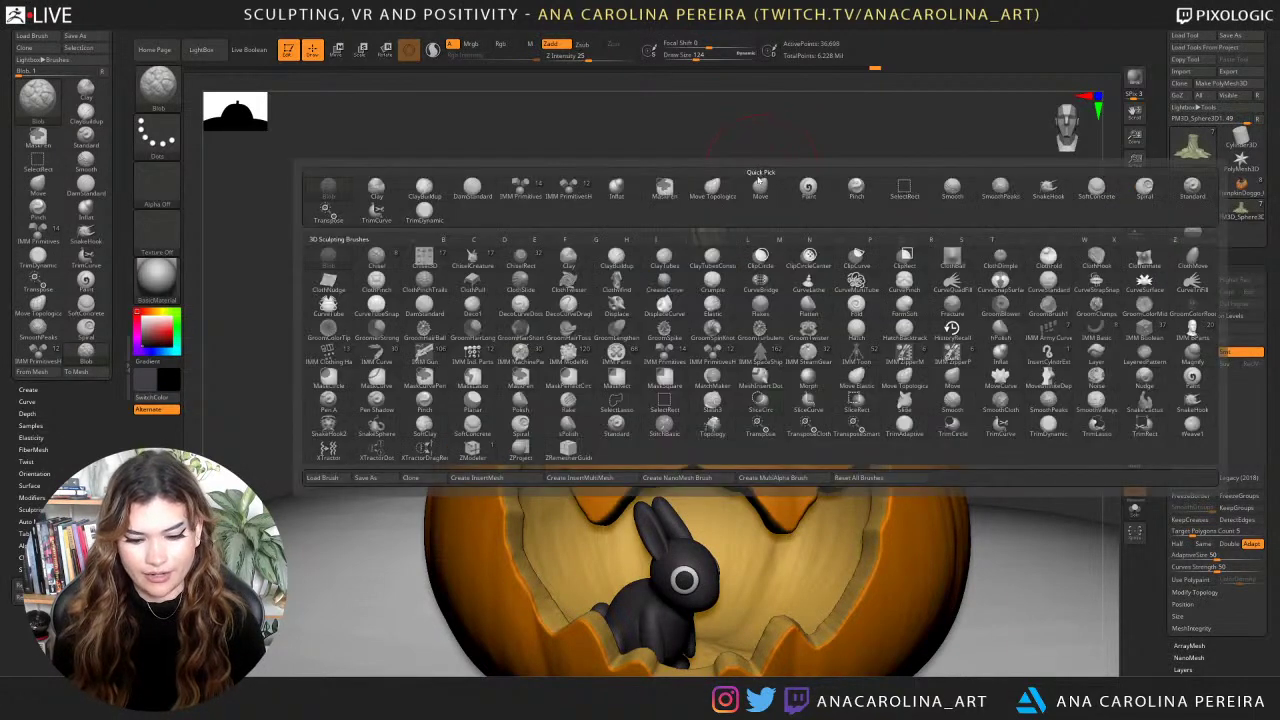
key(s)
key(h)
key(space)
click(710, 222)
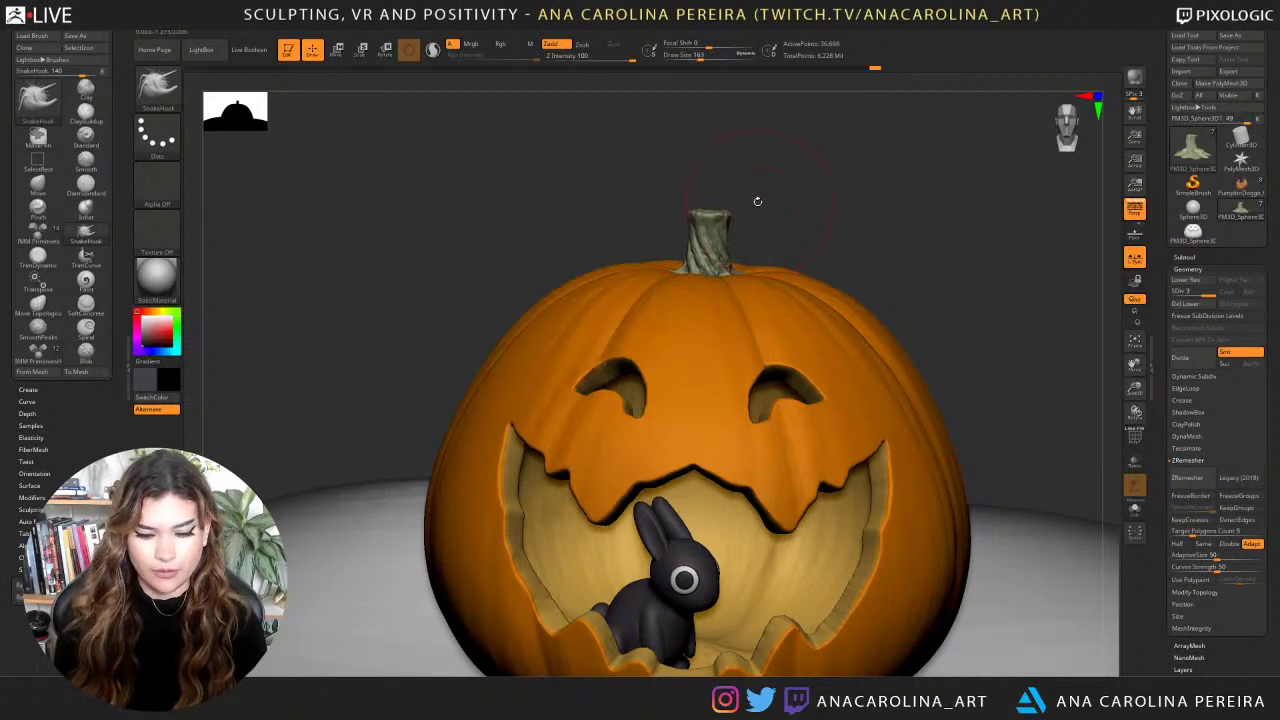
Select the Spiral brush, set draw size 187 and focal shift -21, and try twisting the stem's top.
key(b)
key(p)
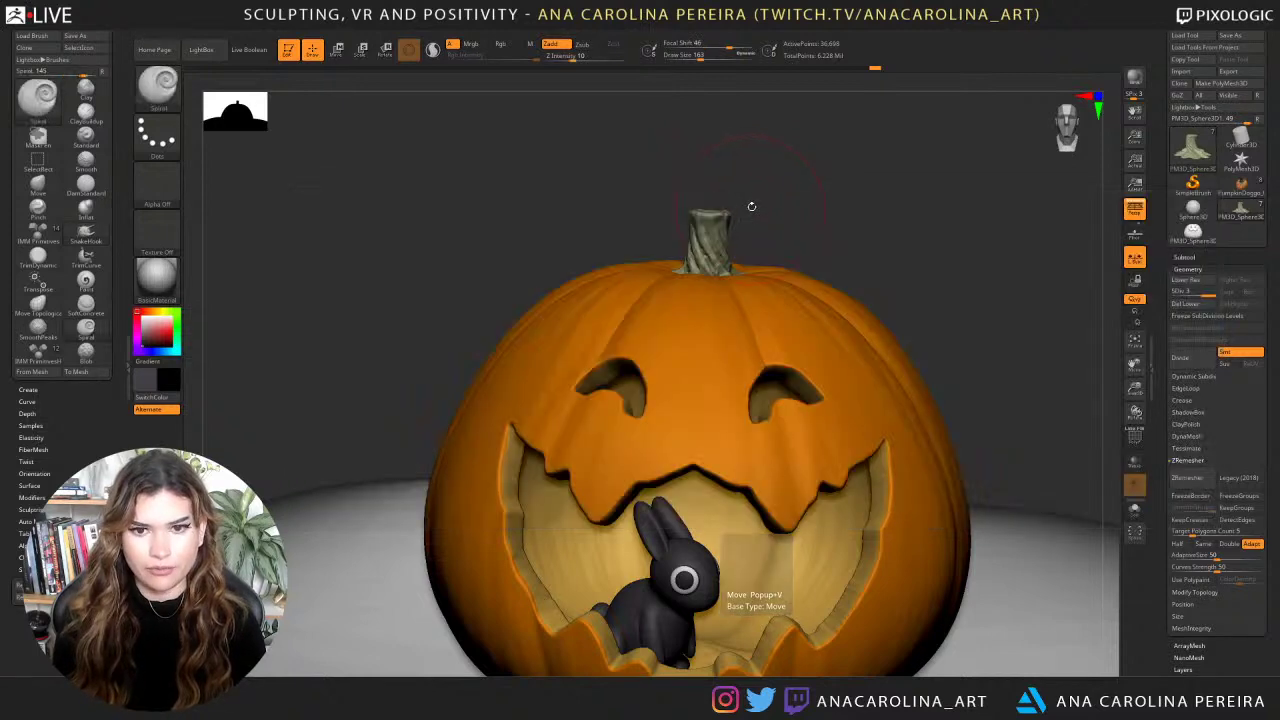
key(space)
key(space)
click(750, 211)
click(738, 222)
mouse_move(738, 222)
mouse_down()
mouse_move(715, 214)
mouse_move(831, 206)
mouse_move(846, 261)
mouse_move(840, 246)
mouse_move(1023, 283)
mouse_up()
key(ctrl+z)
key(space)
click(717, 225)
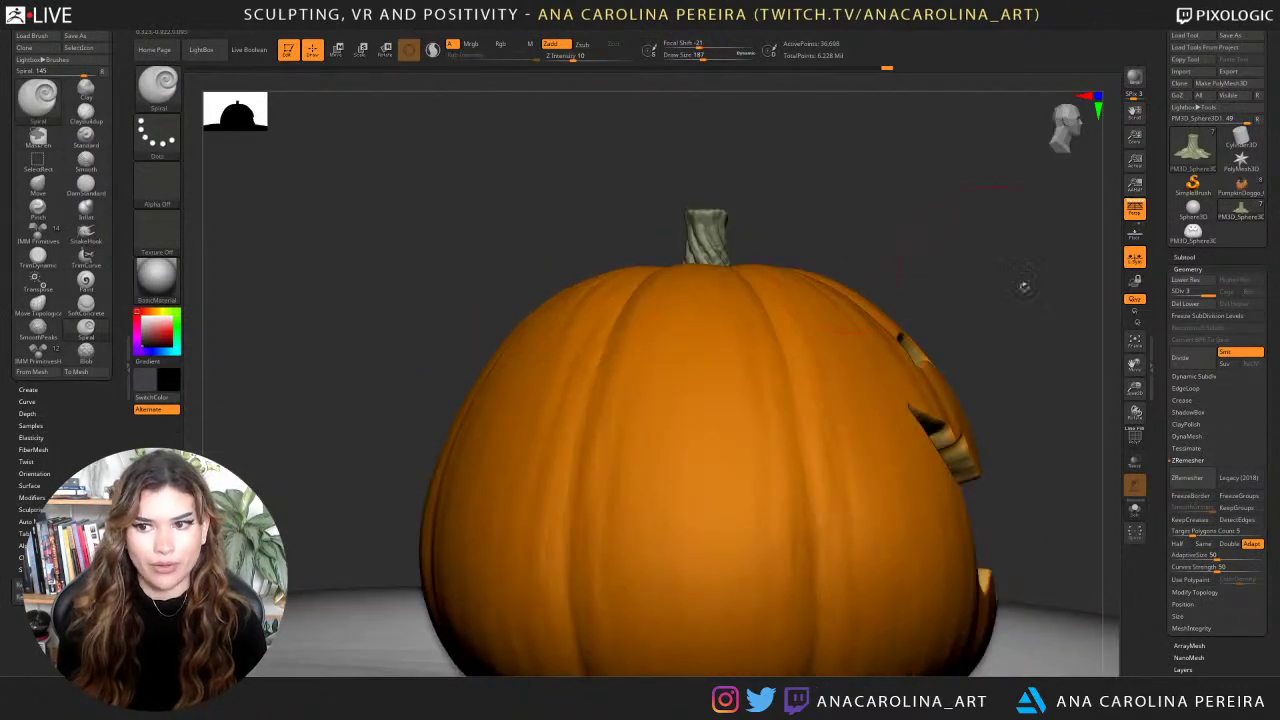
Lower the stem to subdivision level 1.
click(1187, 280)
click(1187, 280)
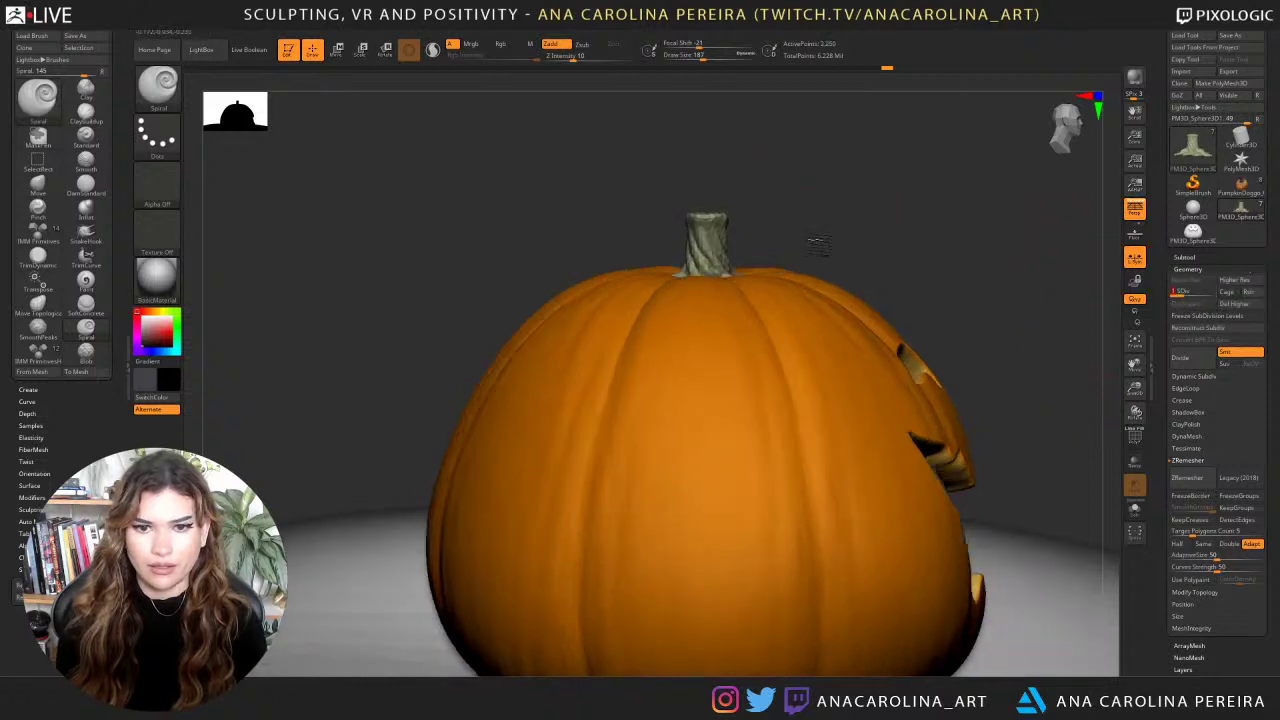
mouse_move(809, 259)
mouse_down()
mouse_move(811, 246)
mouse_move(816, 266)
mouse_up()
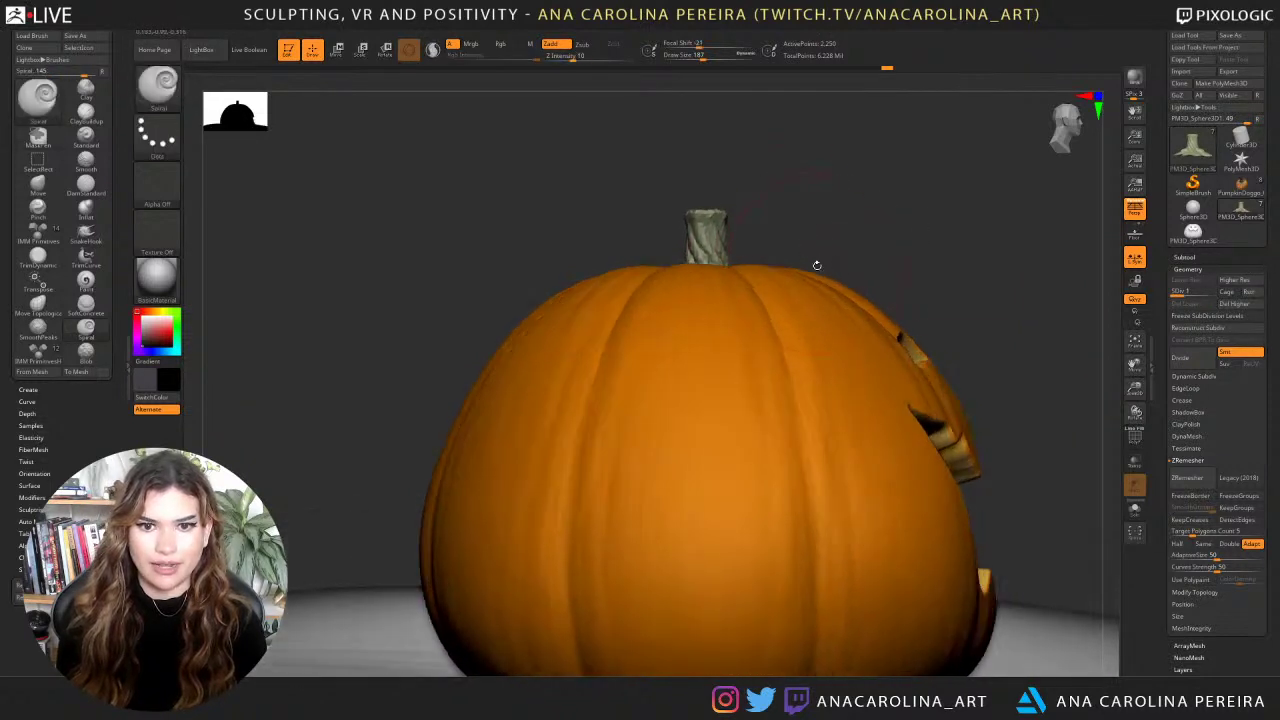
mouse_move(903, 297)
ctrl+mouse_down()
mouse_move(709, 286)
mouse_move(603, 251)
mouse_move(591, 266)
ctrl+mouse_up()
mouse_move(806, 217)
mouse_down()
mouse_move(716, 234)
mouse_move(797, 231)
mouse_move(811, 197)
mouse_move(837, 203)
mouse_up()
Undo the first twist attempt, set the draw size to 223 and twist the stem's upper part into a curl with the Spiral brush.
key(space)
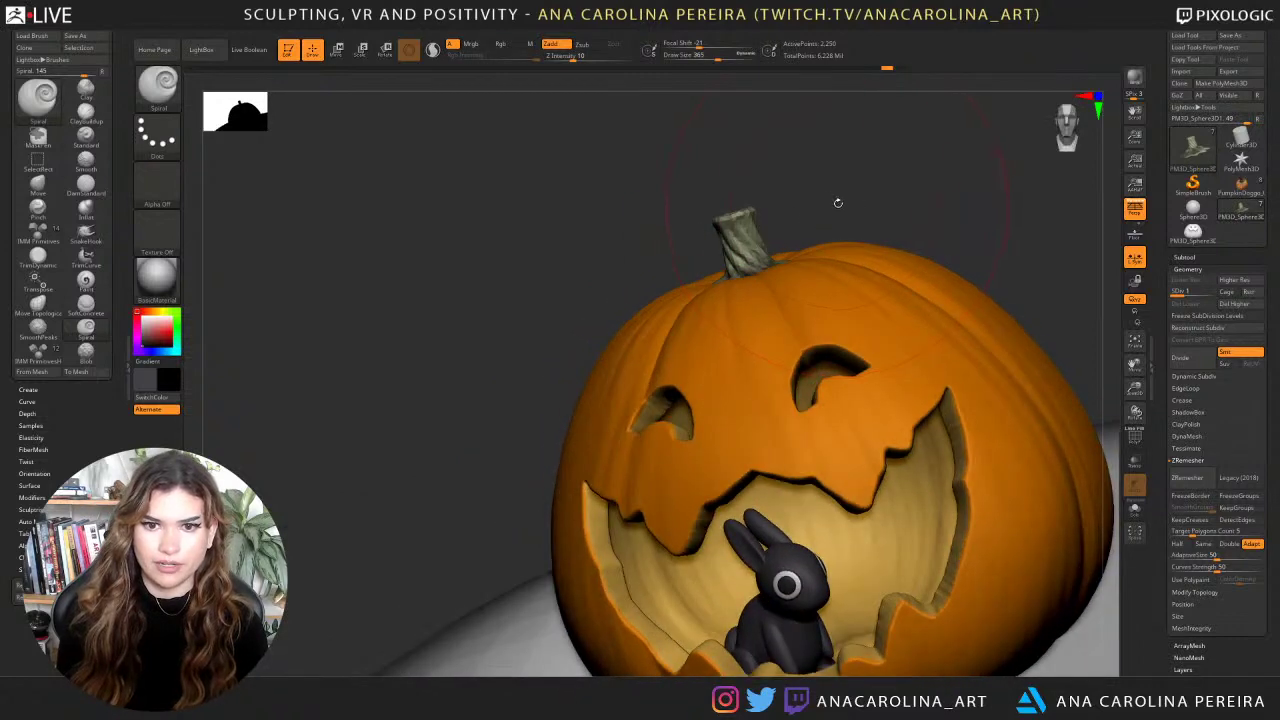
drag(738, 190, 803, 200)
key(space)
key(space)
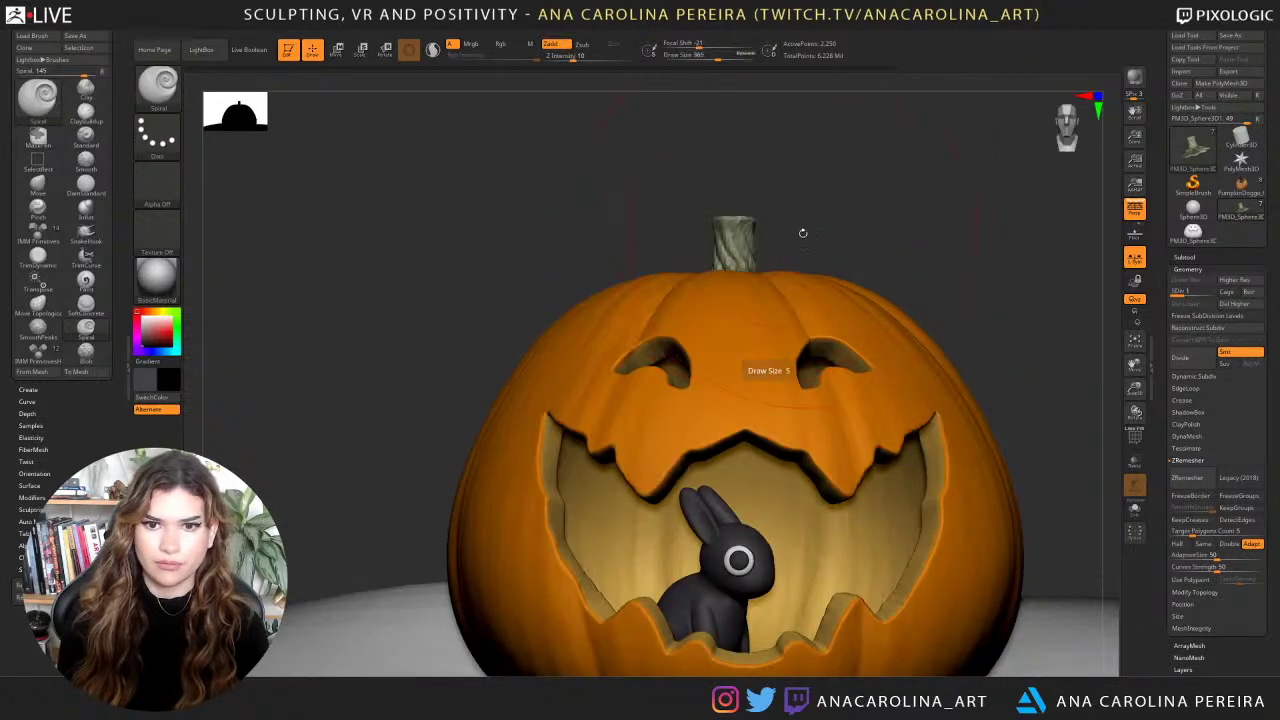
mouse_move(789, 247)
mouse_down()
mouse_move(818, 247)
mouse_move(755, 198)
mouse_move(751, 222)
mouse_up()
key(space)
key(ctrl+z)
key(space)
drag(751, 222, 745, 225)
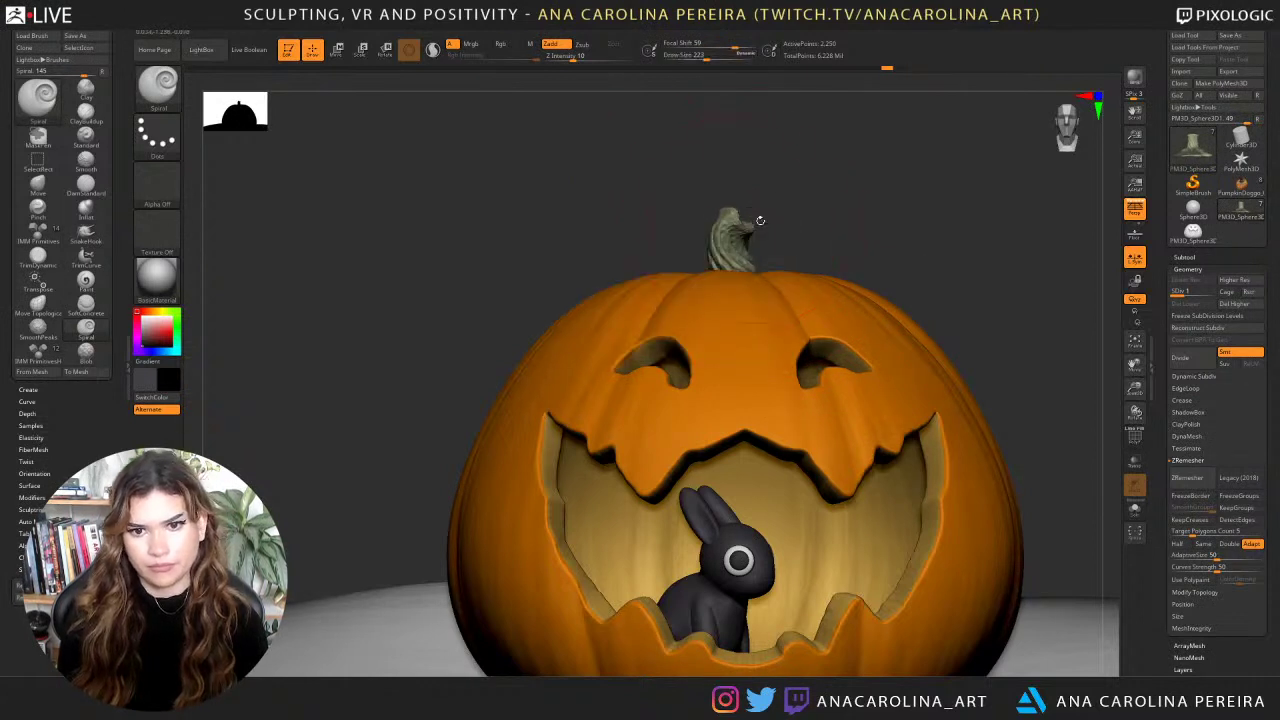
Raise the twisted stem back to subdivision level 3.
key(ctrl+d)
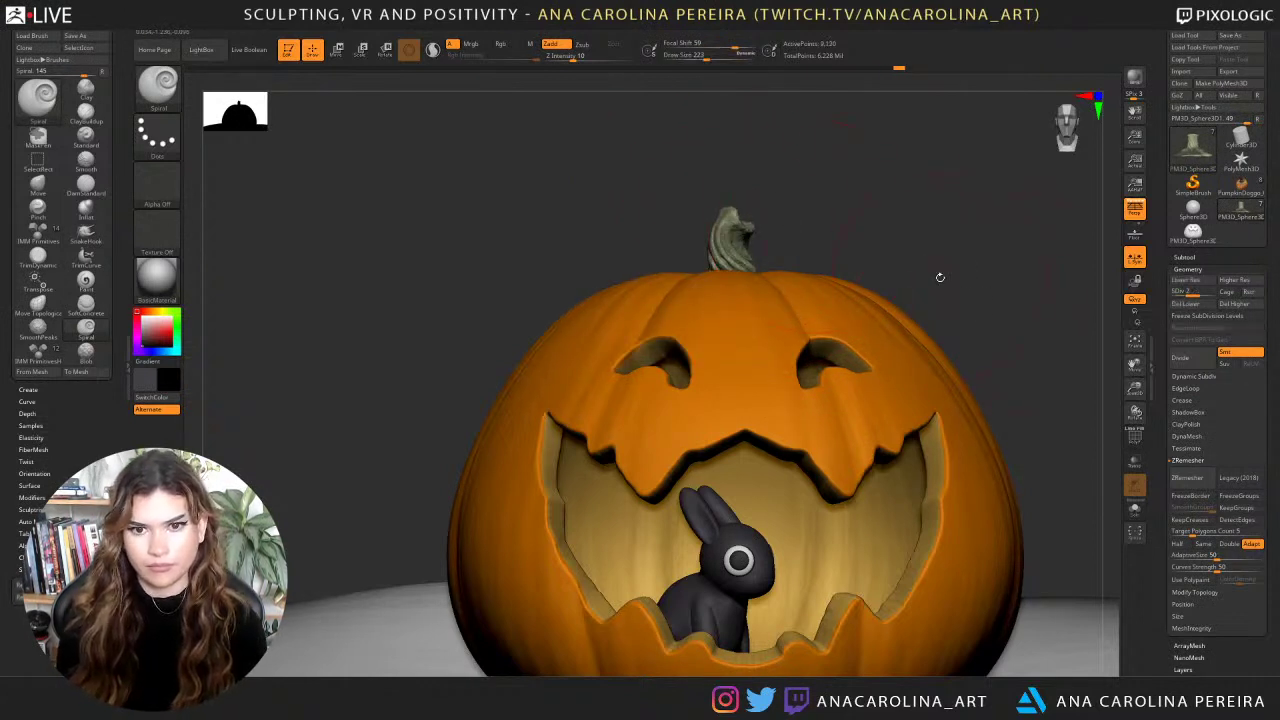
key(d)
mouse_move(948, 286)
alt+mouse_down()
mouse_move(900, 209)
mouse_move(918, 256)
mouse_move(936, 262)
mouse_move(893, 353)
alt+mouse_up()
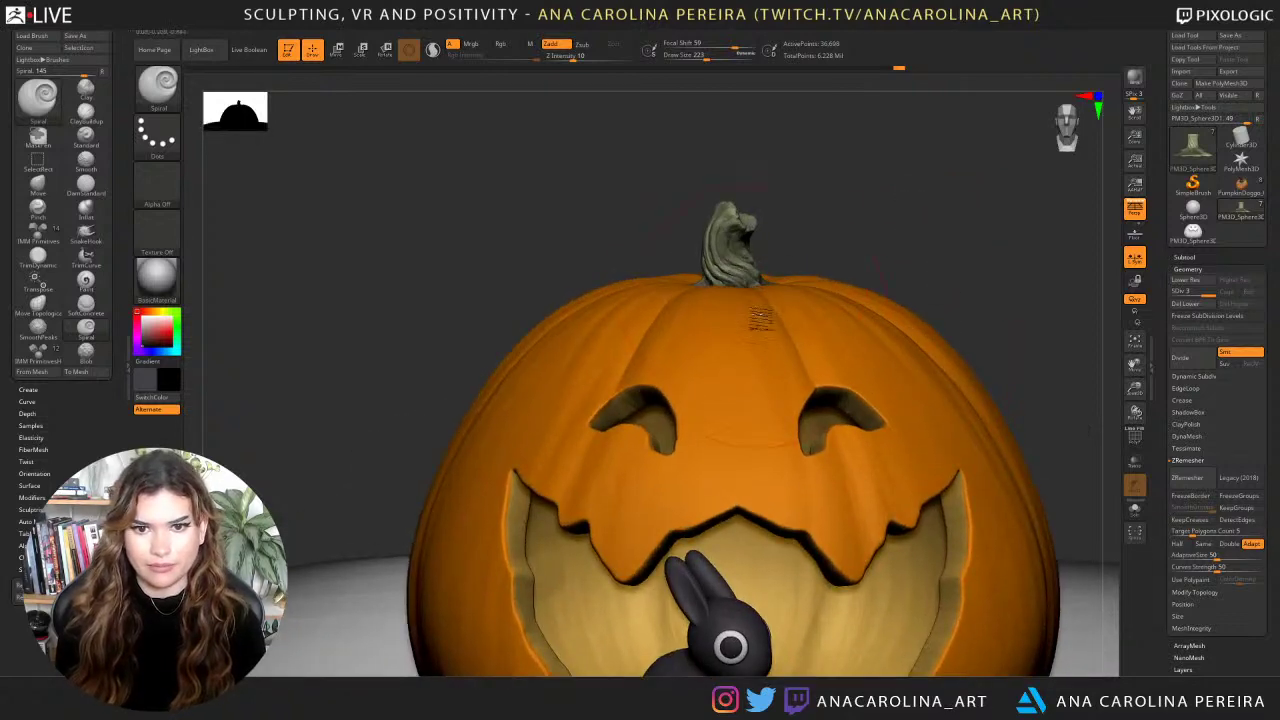
Try a further Spiral twist at the stem's base with draw size 163.
key(space)
mouse_move(750, 285)
mouse_down()
mouse_move(729, 278)
mouse_move(754, 303)
mouse_up()
key(space)
key(ctrl+z)
key(ctrl+z)
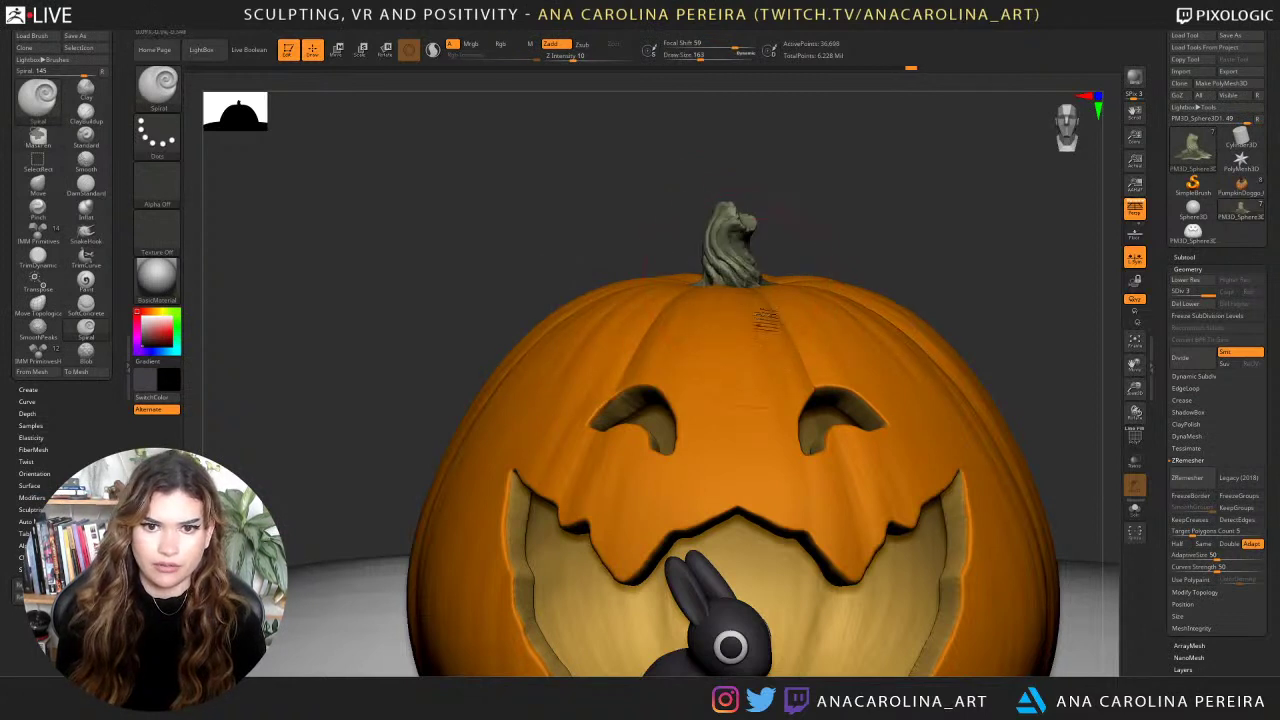
Make the pumpkin the active subtool for sculpting.
alt+drag(837, 194, 867, 172)
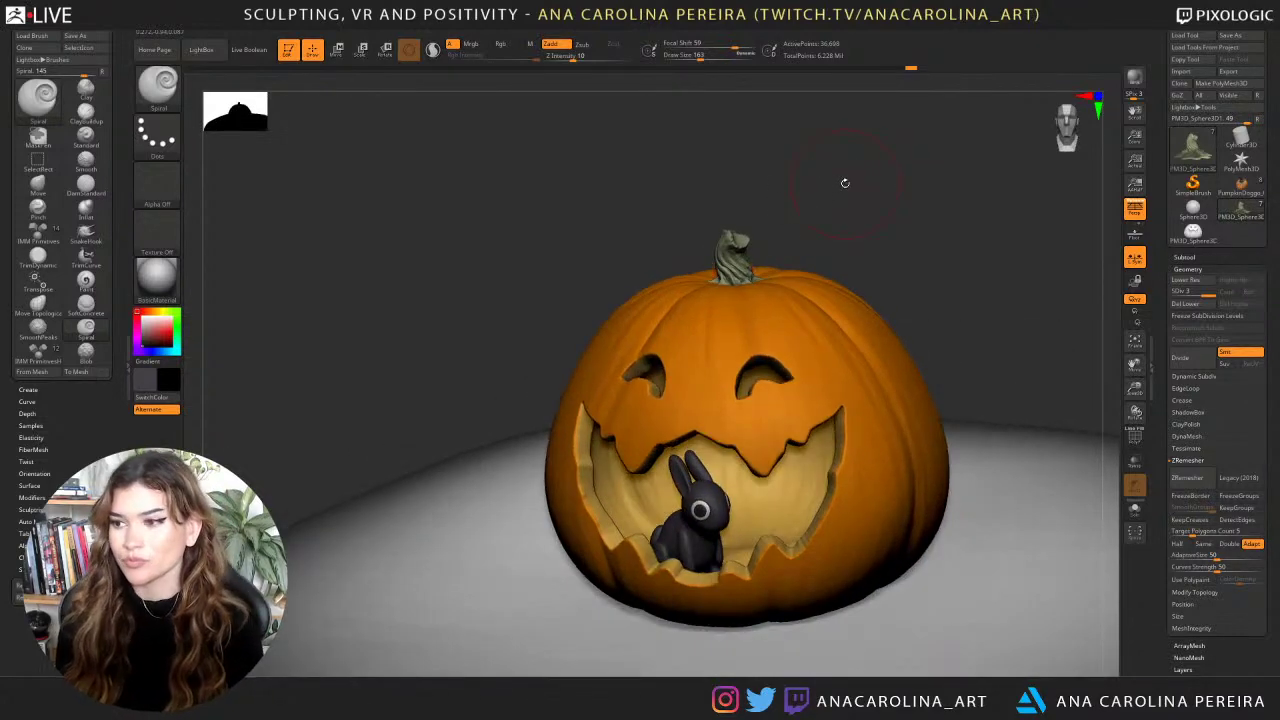
drag(839, 255, 898, 209)
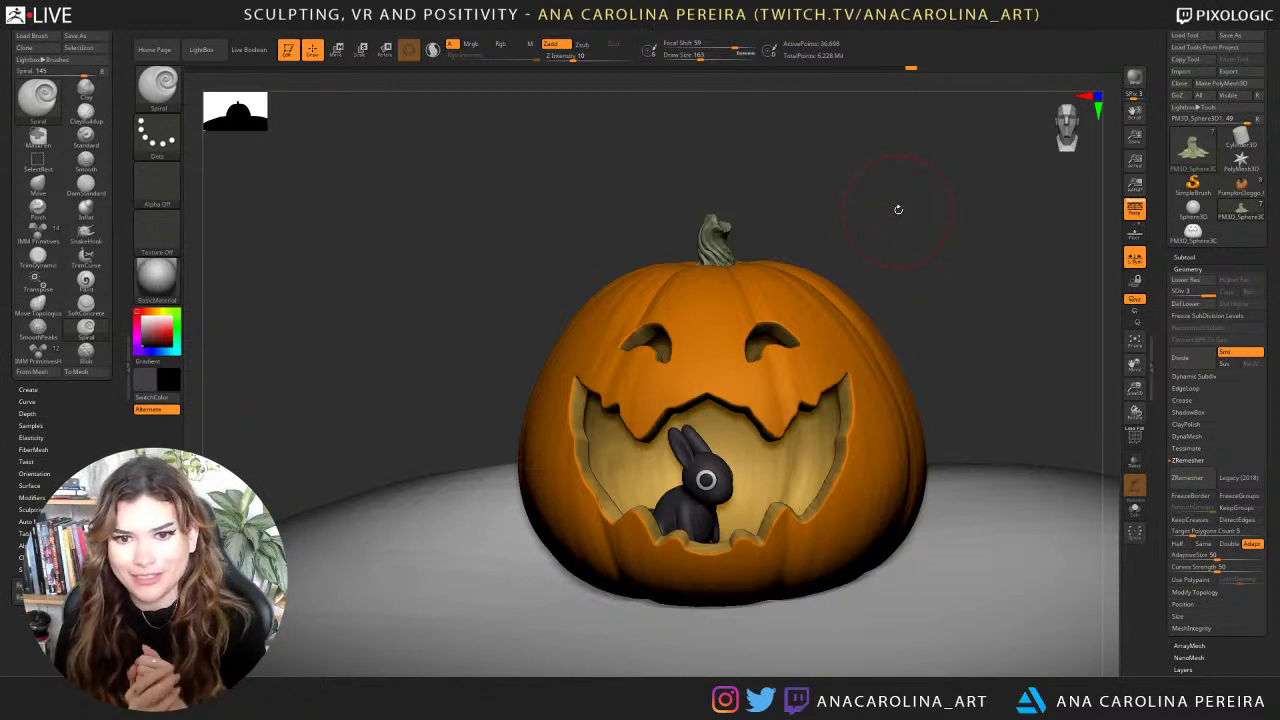
drag(907, 218, 940, 224)
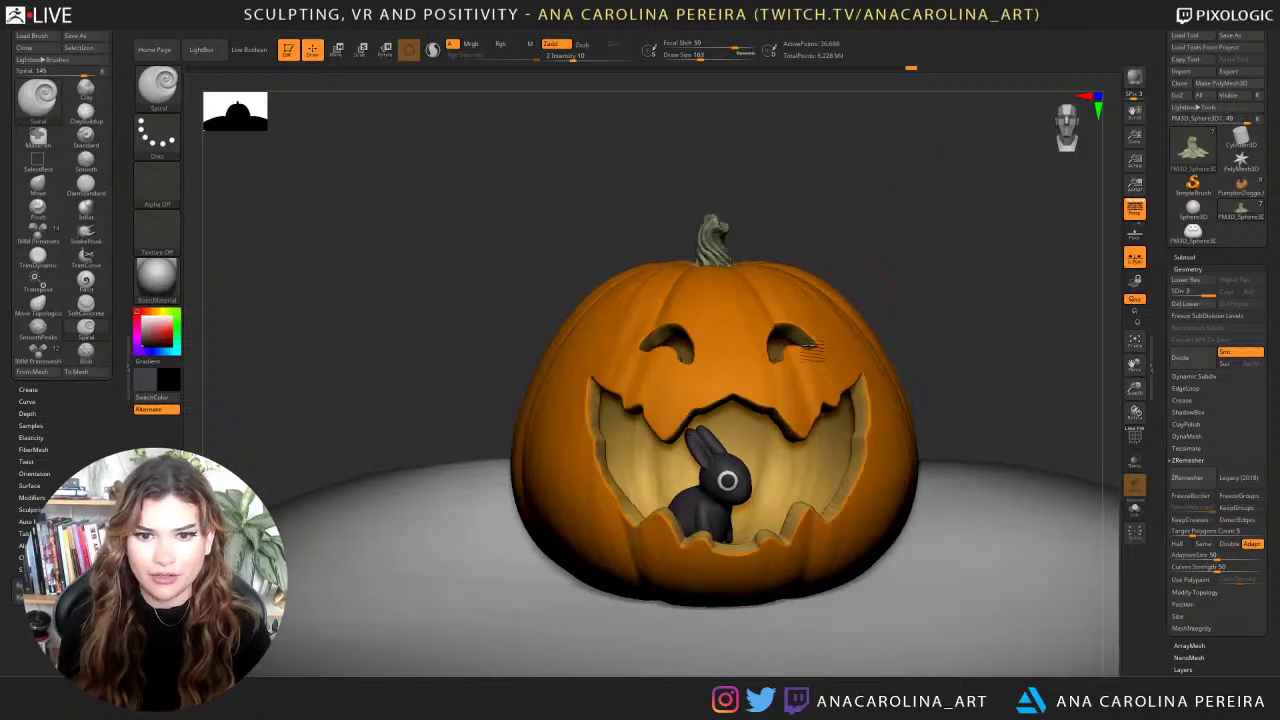
alt+click(839, 377)
drag(891, 328, 868, 311)
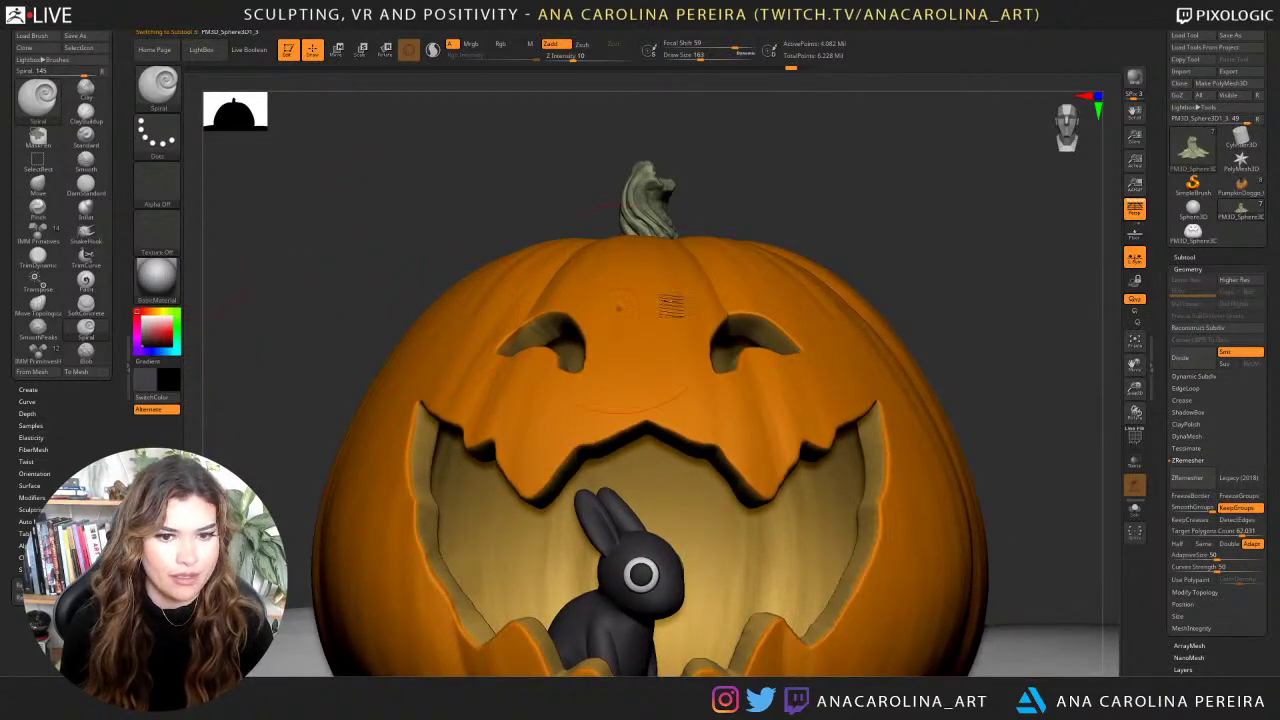
Select the Blob brush, set the draw size to 31 and roughen the outer edges of the pumpkin's upper teeth.
key(b)
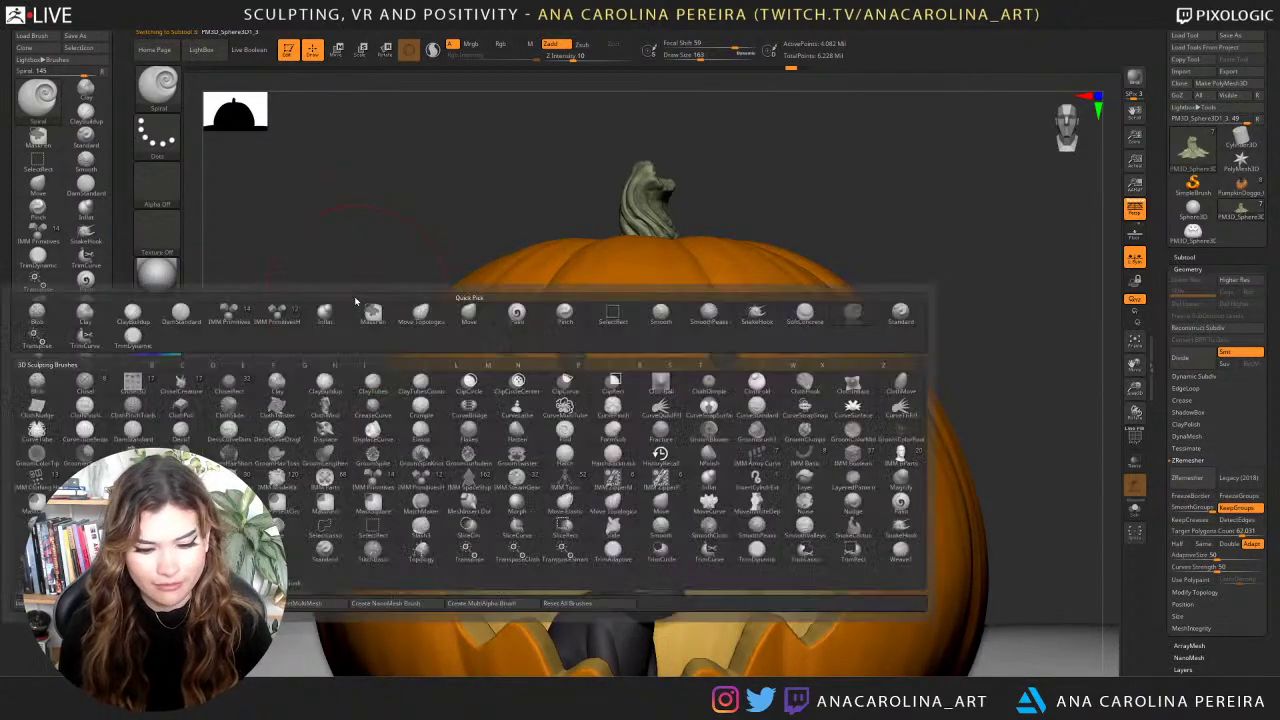
click(37, 382)
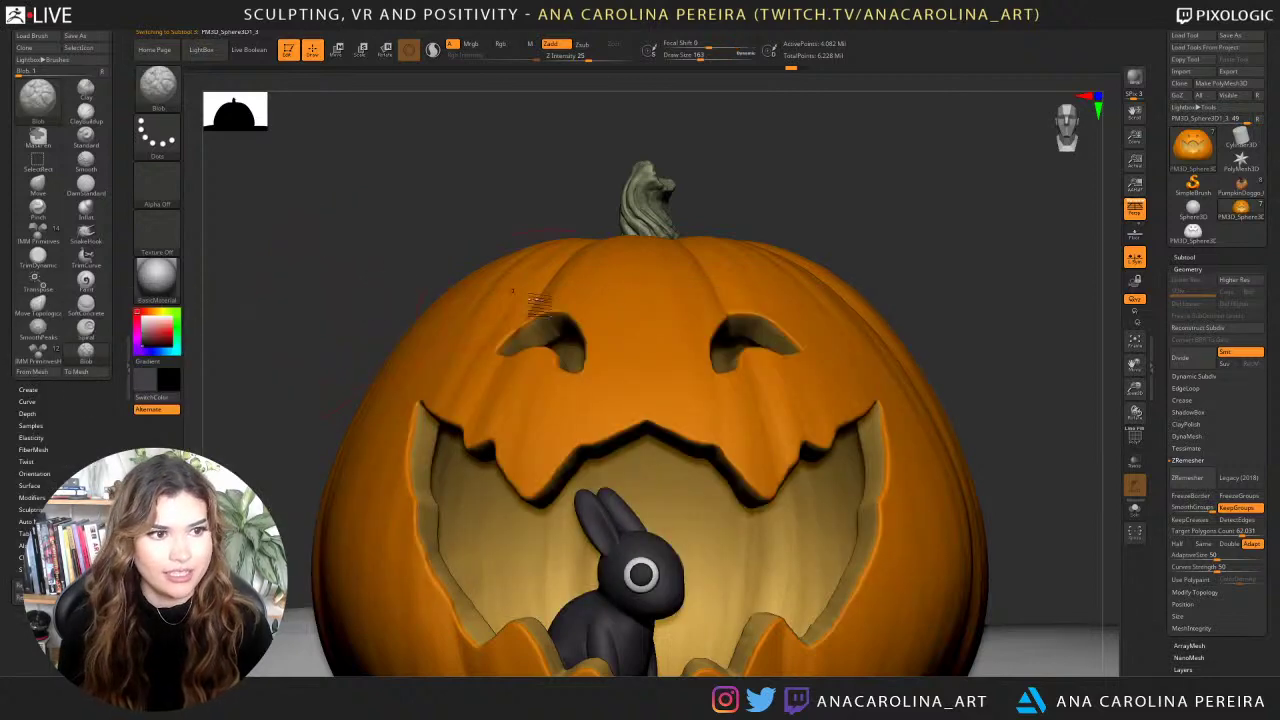
key(space)
drag(600, 320, 588, 320)
key(space)
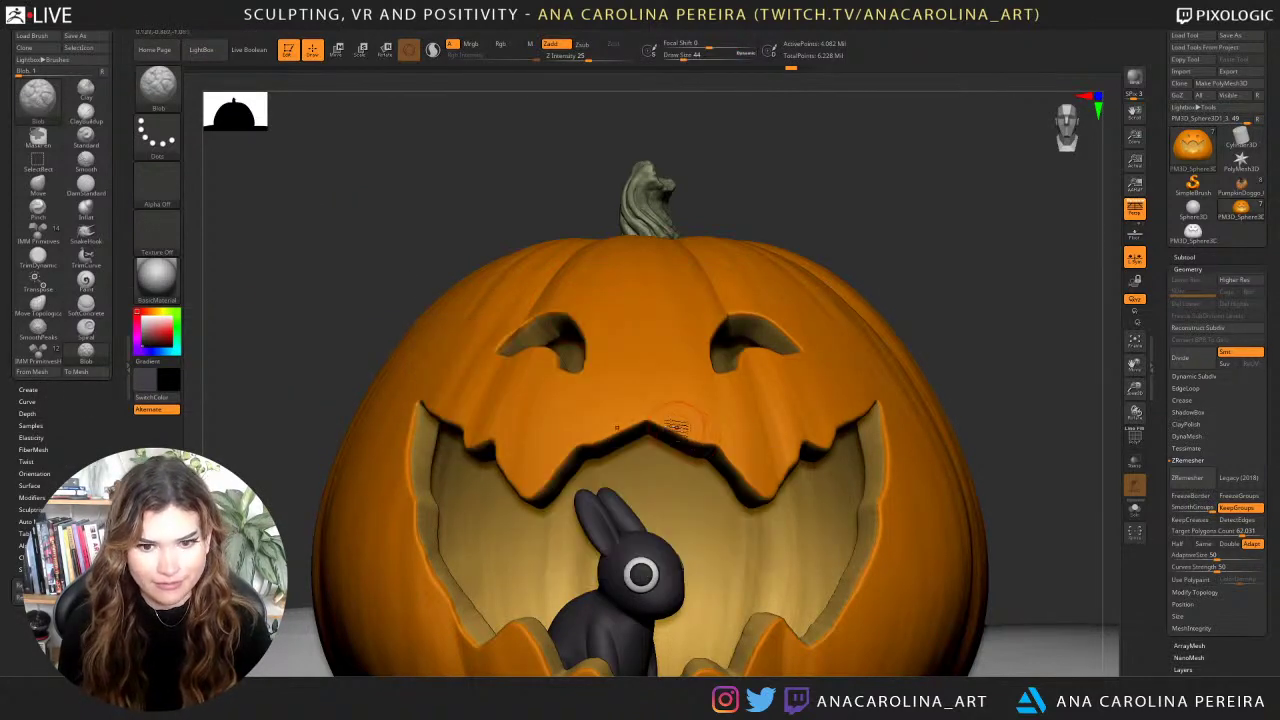
key(space)
drag(667, 430, 664, 430)
drag(761, 494, 788, 469)
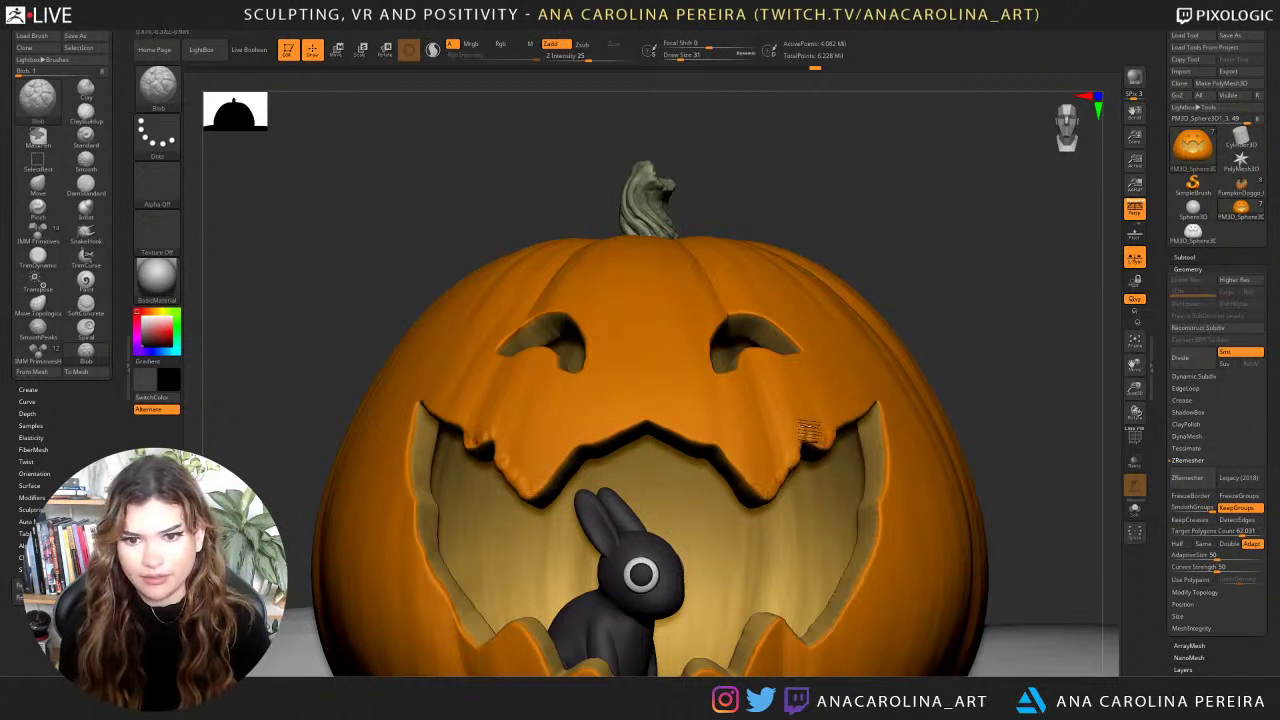
Soften the new bumps on the upper teeth and add more Blob strokes along their inner edges.
key(shift)
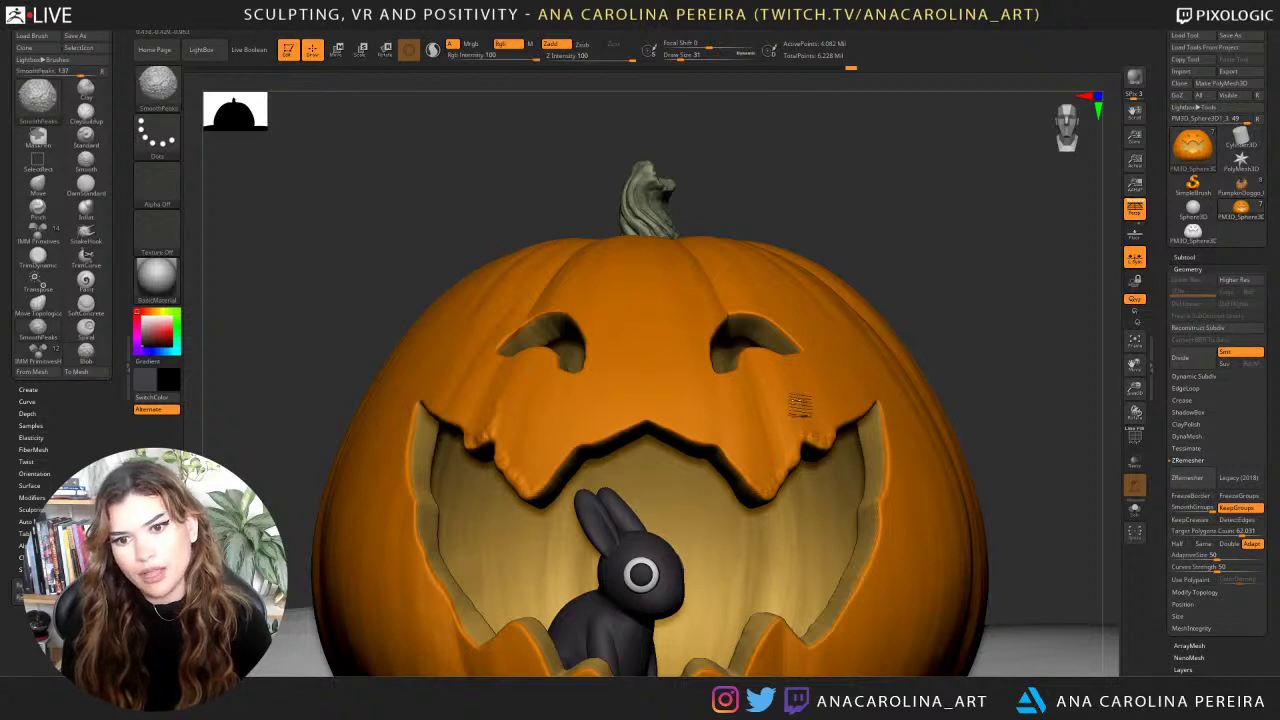
mouse_move(814, 432)
shift+mouse_down()
mouse_move(791, 444)
mouse_move(768, 506)
shift+mouse_up()
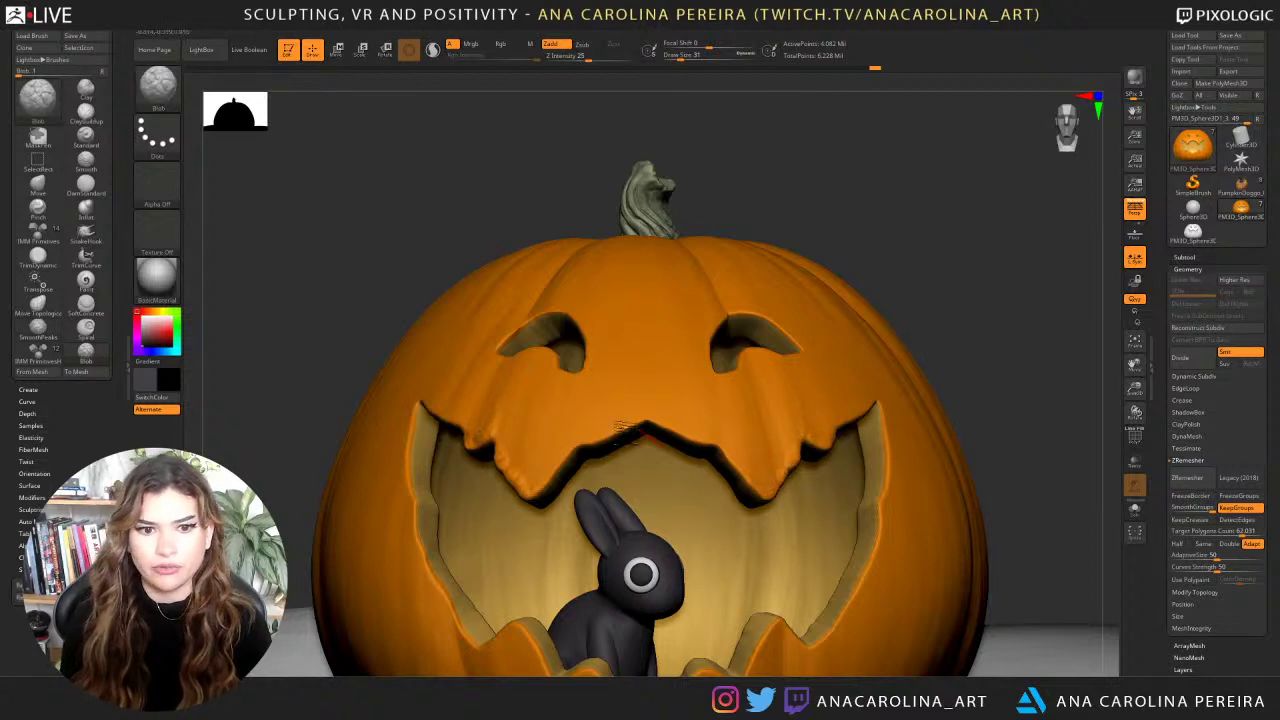
key(shift)
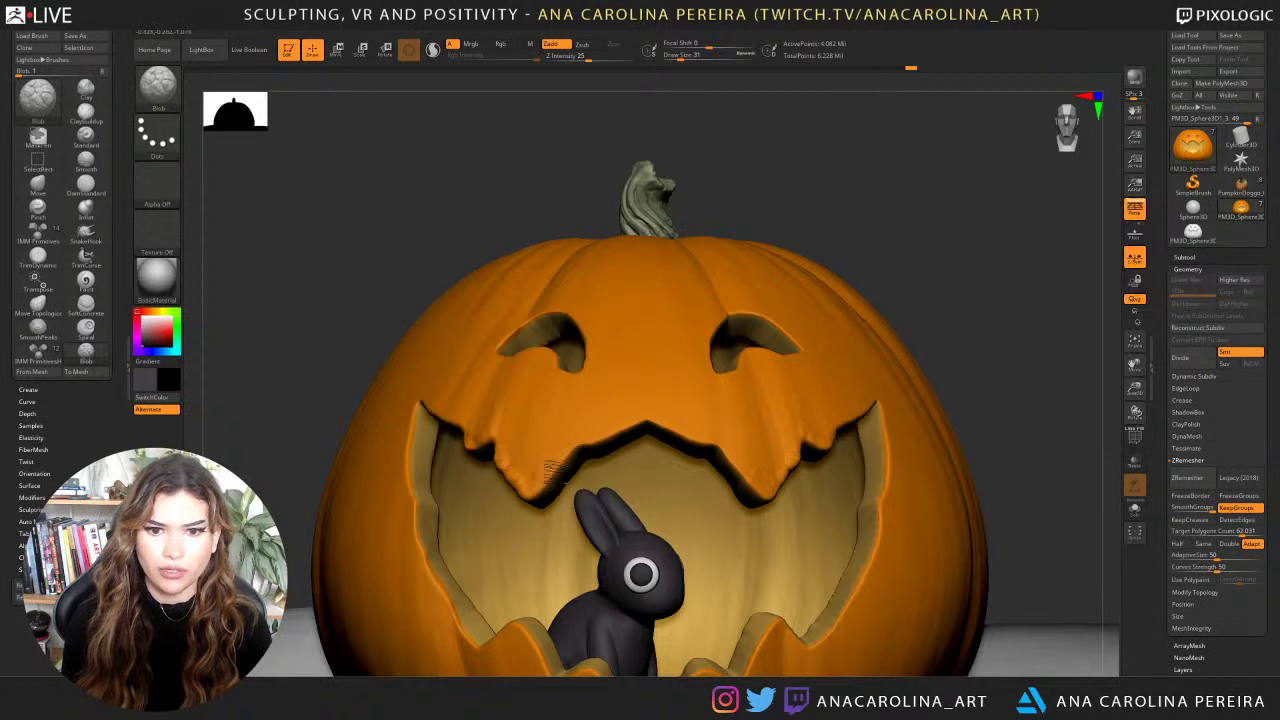
mouse_move(570, 459)
mouse_down()
mouse_move(545, 468)
mouse_move(586, 438)
mouse_move(546, 474)
mouse_move(598, 431)
mouse_move(574, 441)
mouse_up()
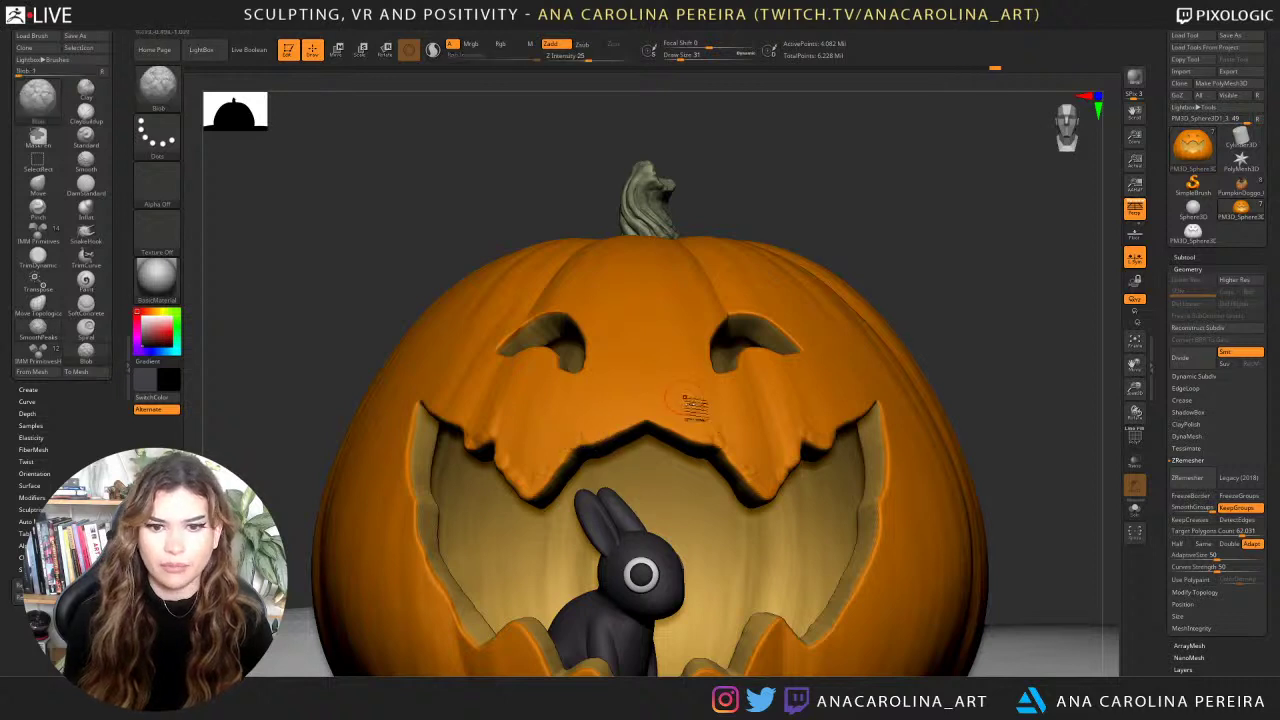
drag(718, 440, 733, 450)
Enlarge the Blob brush and build bumpy texture down the pumpkin's groove below the mouth's lower edge.
mouse_move(948, 323)
alt+mouse_down()
mouse_move(917, 306)
mouse_move(914, 337)
alt+mouse_up()
alt+drag(895, 372, 935, 322)
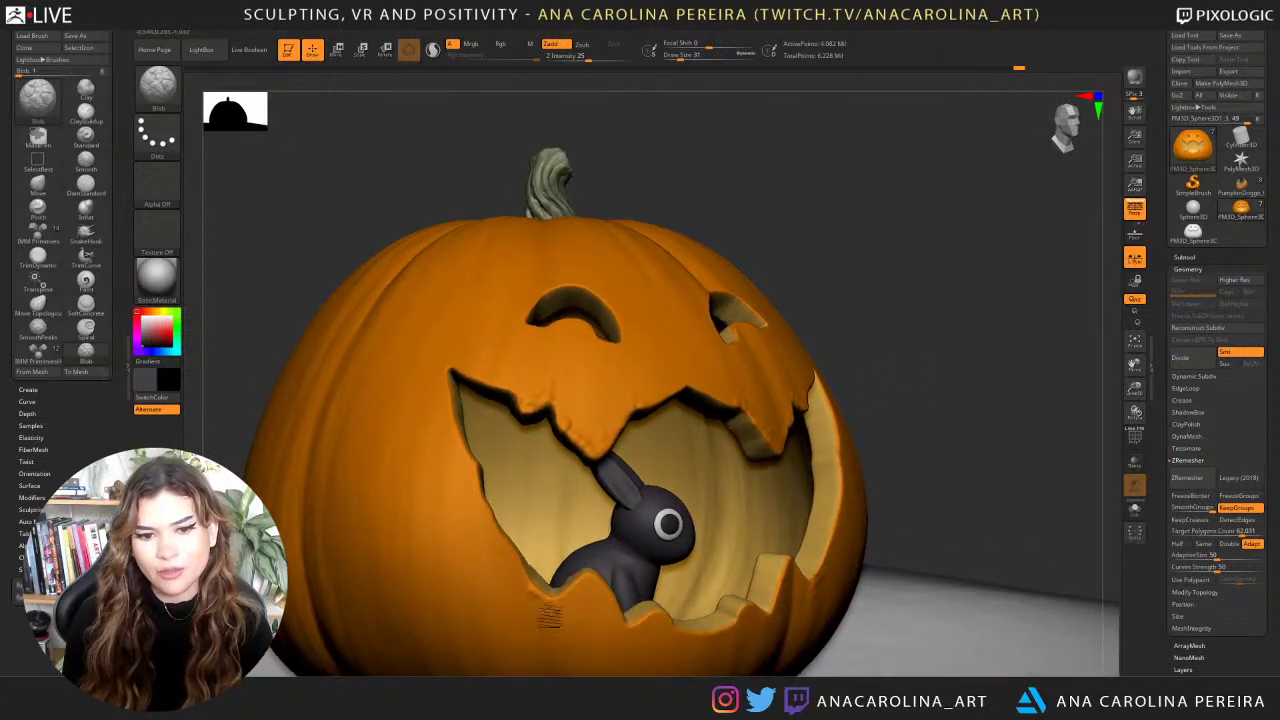
key(space)
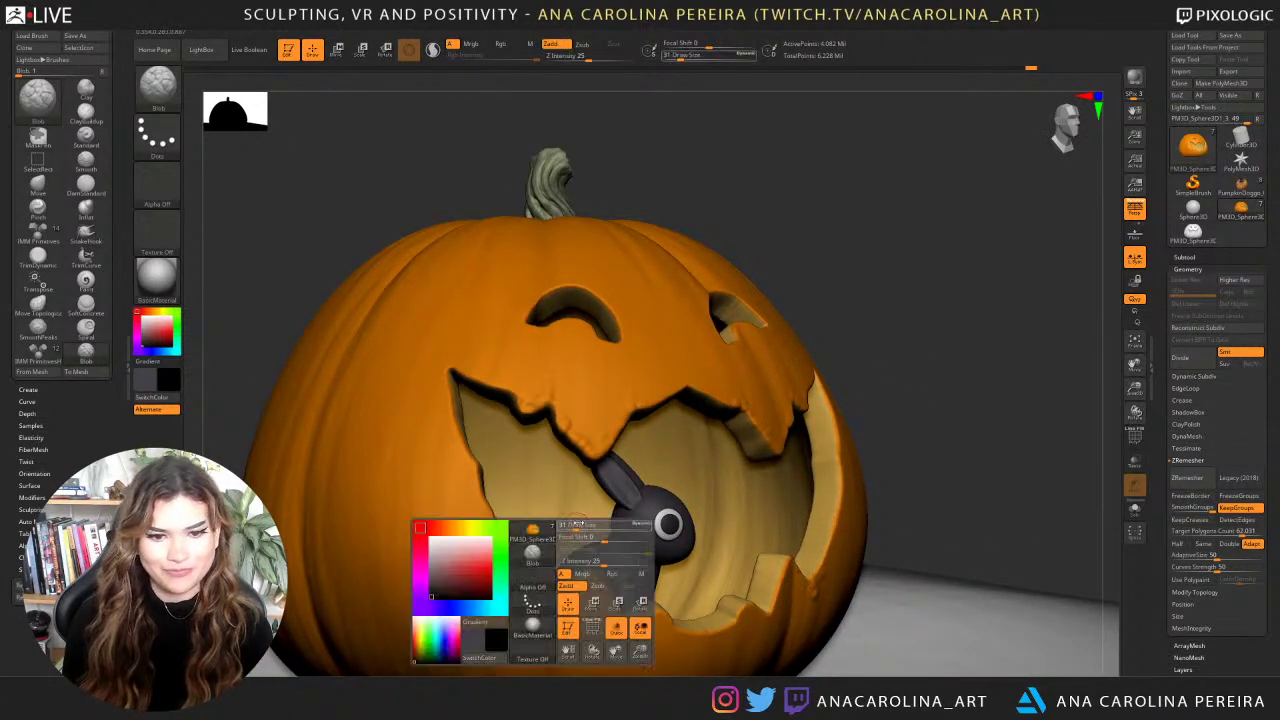
drag(578, 524, 584, 524)
mouse_move(552, 634)
mouse_down()
mouse_move(576, 599)
mouse_move(562, 614)
mouse_up()
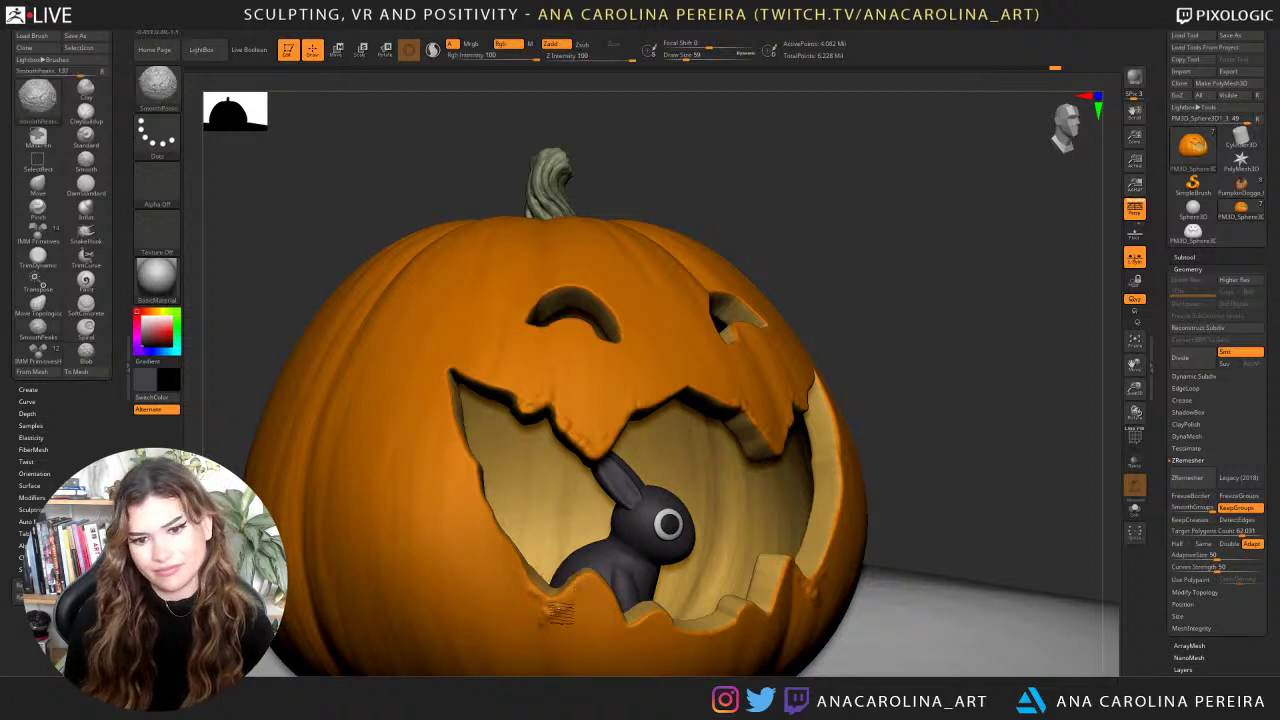
drag(548, 658, 550, 664)
drag(546, 636, 564, 635)
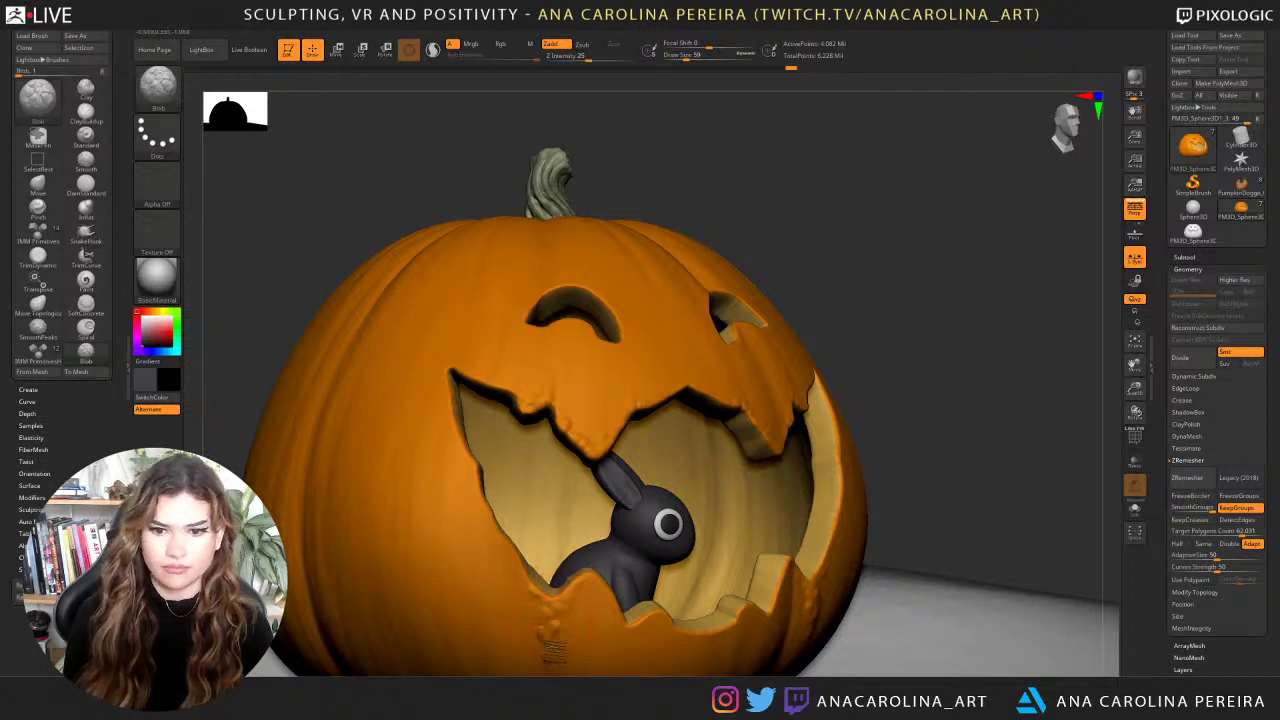
Smooth the Blob bumps below the mouth's lower edge and in the adjoining groove.
key(shift)
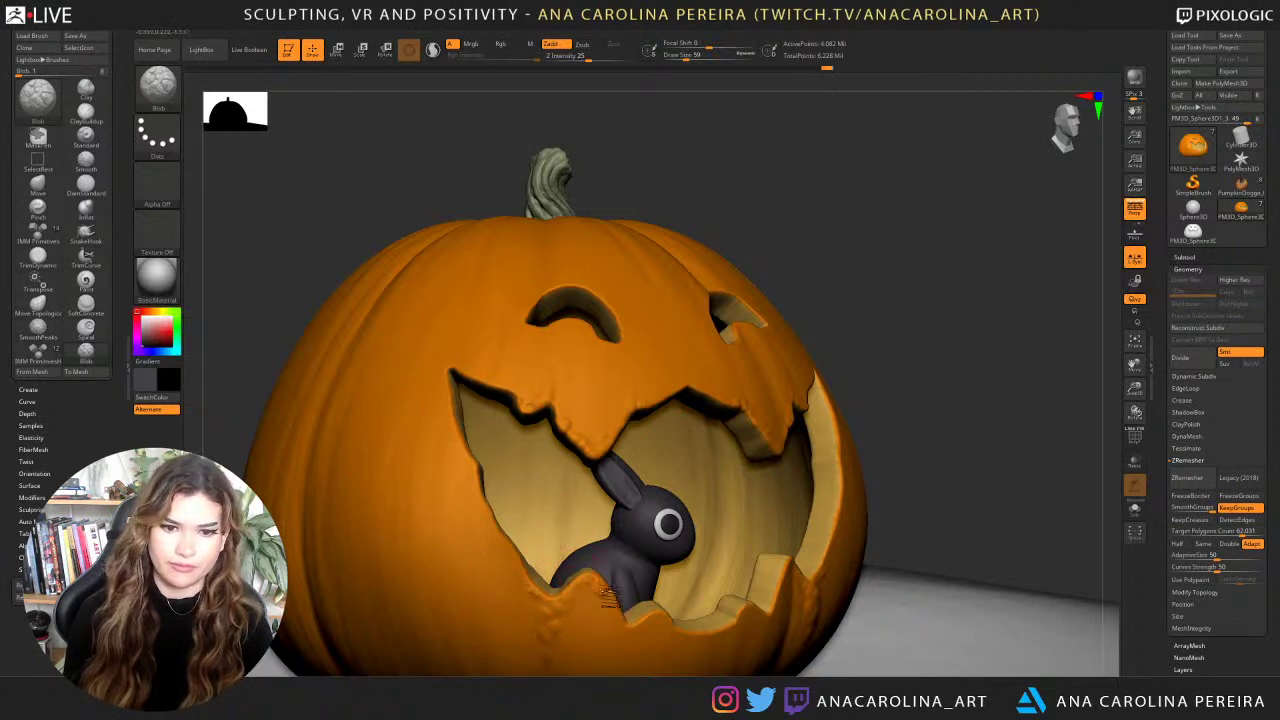
mouse_move(928, 406)
alt+mouse_down()
mouse_move(897, 386)
mouse_move(864, 412)
alt+mouse_up()
shift+drag(626, 606, 629, 618)
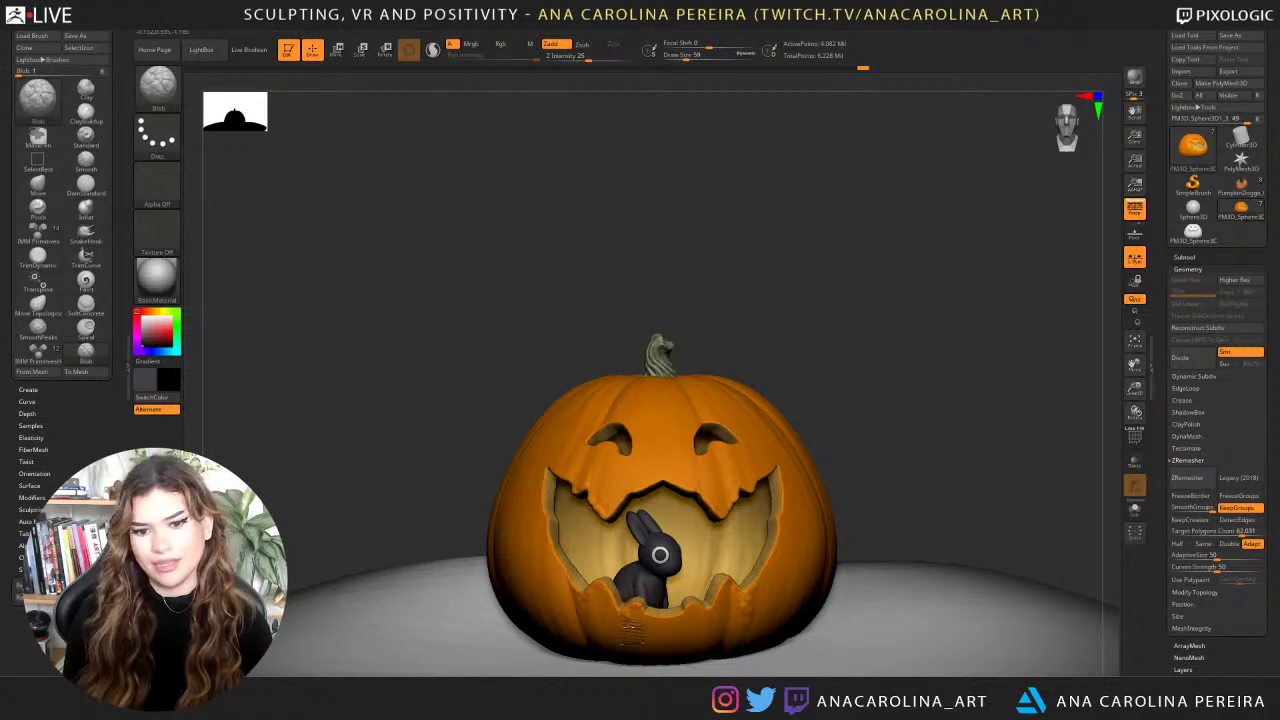
mouse_move(633, 637)
mouse_down()
mouse_move(643, 617)
mouse_move(645, 632)
mouse_up()
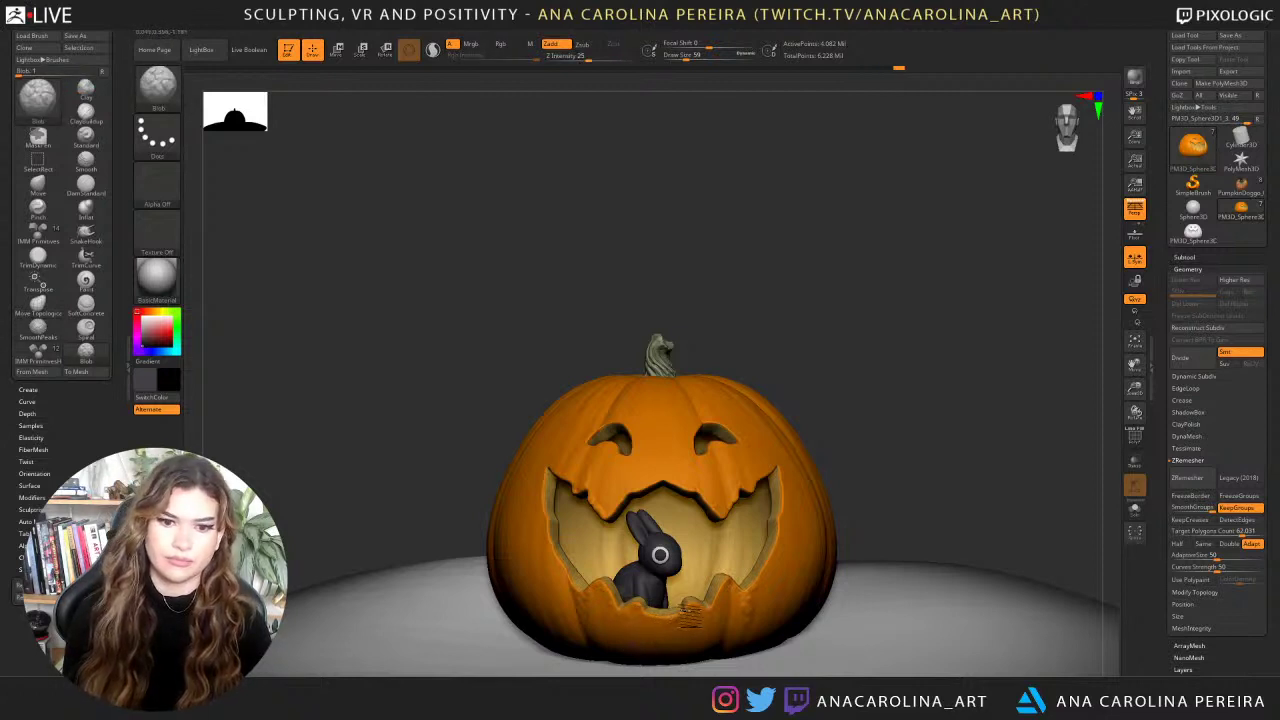
mouse_move(690, 612)
shift+mouse_down()
mouse_move(671, 631)
mouse_move(732, 626)
shift+mouse_up()
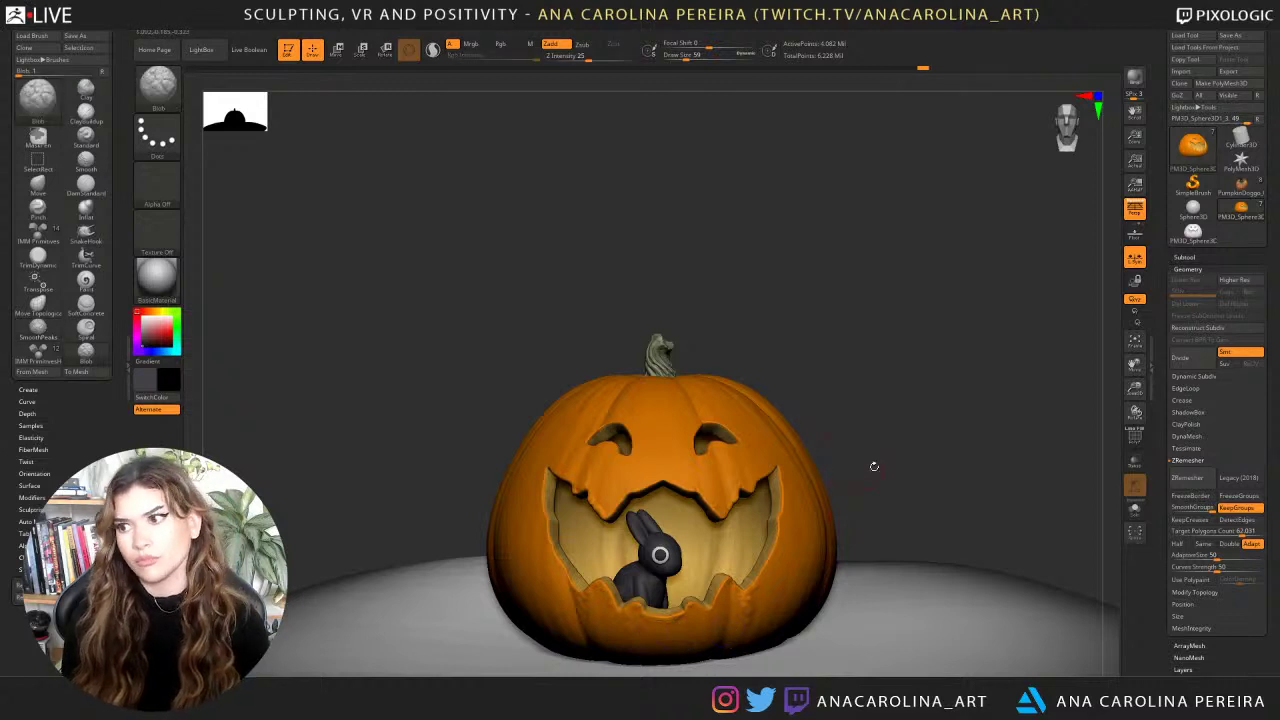
Increase the Blob draw size to 116 and work the surface beside the mouth on the pumpkin's lower right side.
key(space)
drag(815, 532, 900, 505)
key(space)
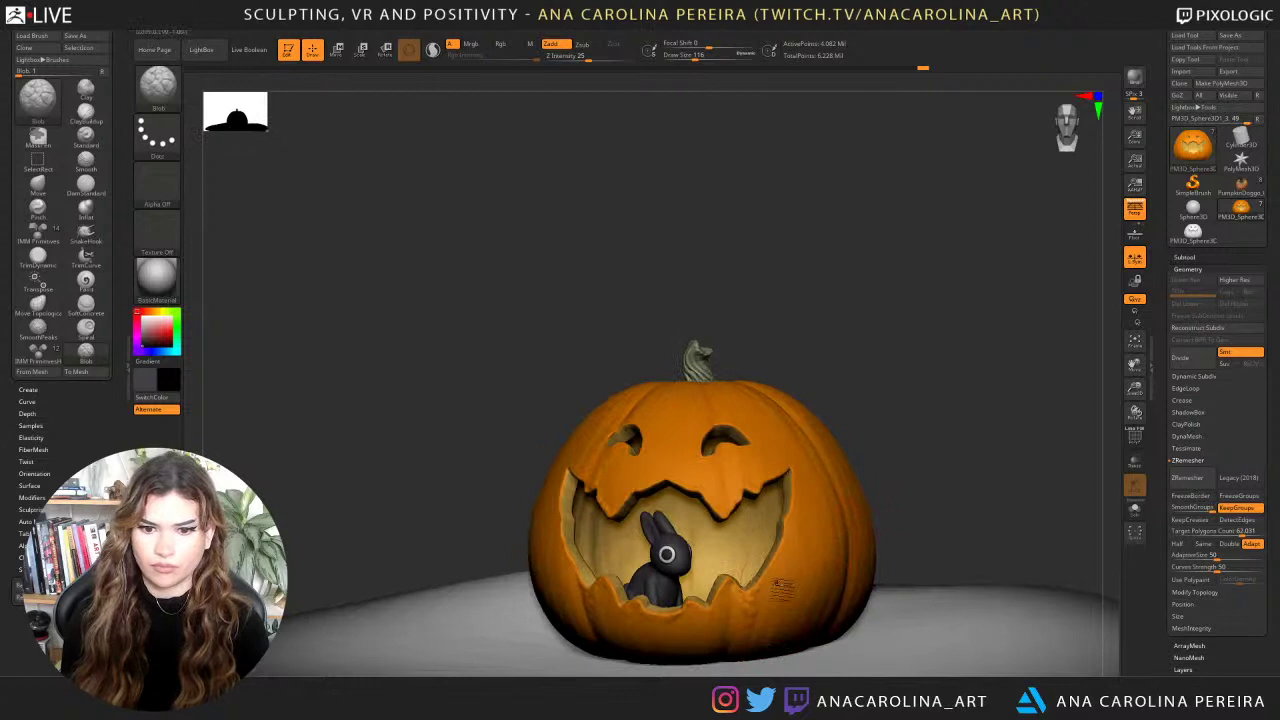
shift+drag(800, 612, 810, 555)
Increase the draw size to 182 and build and smooth broad, soft bumps around the pumpkin's lower right front.
key(space)
drag(905, 515, 908, 428)
shift+drag(778, 608, 814, 512)
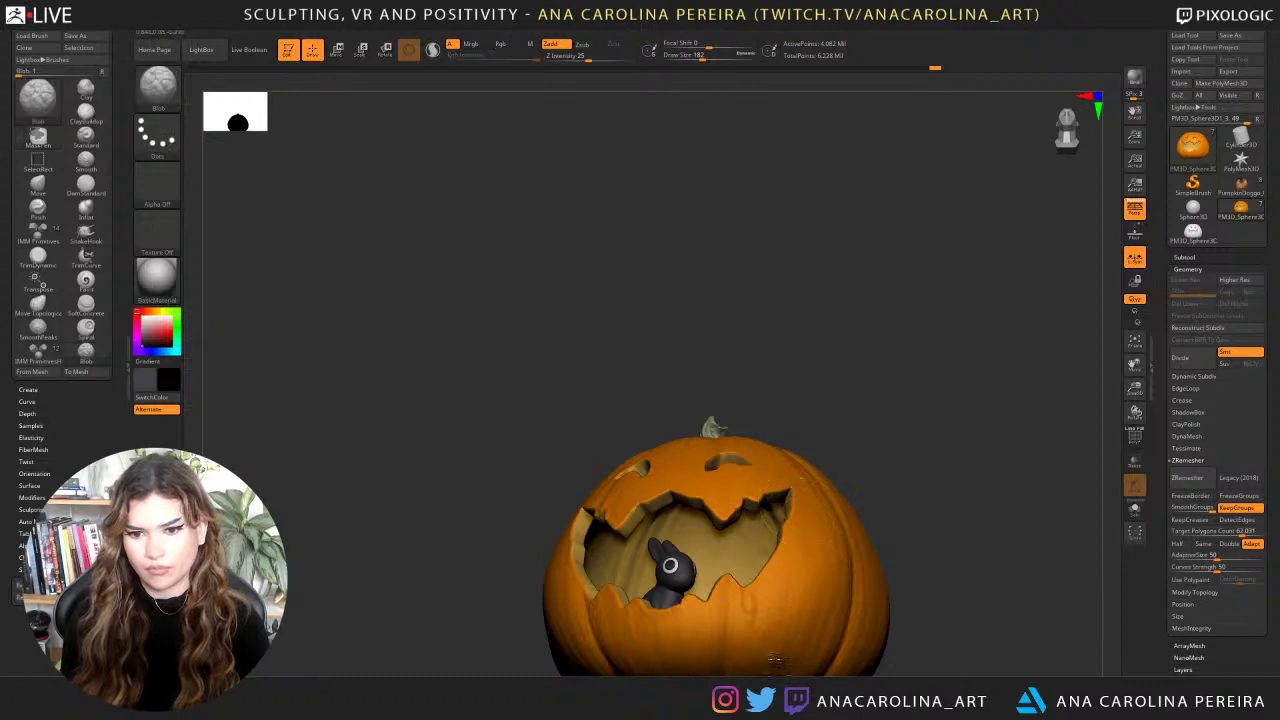
key(shift)
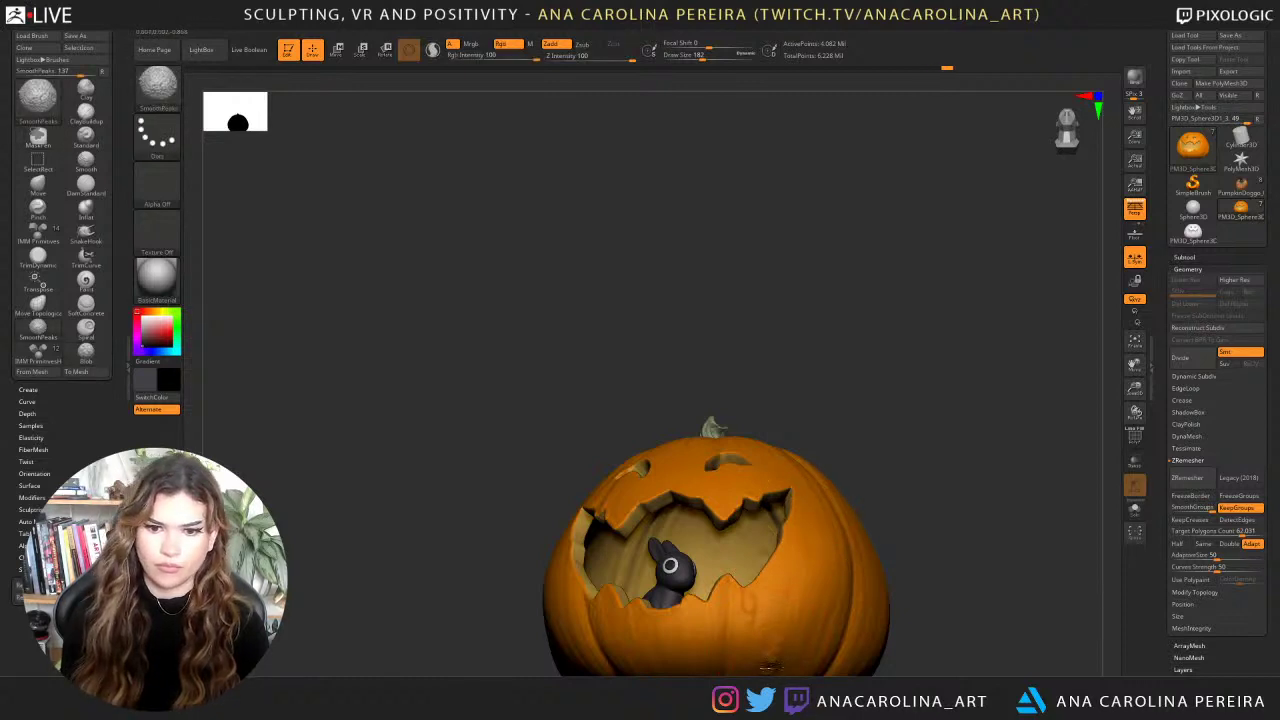
shift+drag(789, 618, 796, 645)
mouse_move(894, 510)
mouse_down()
mouse_move(906, 523)
mouse_move(904, 475)
mouse_up()
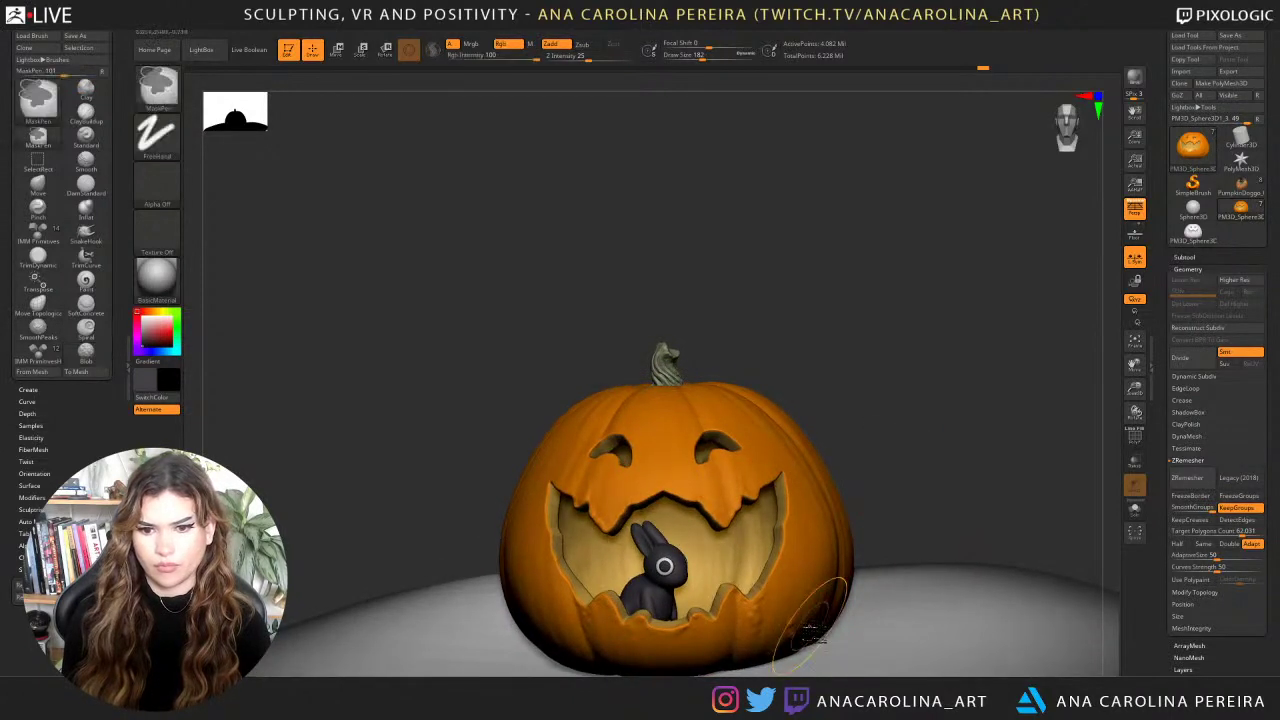
shift+drag(814, 612, 848, 642)
drag(1036, 415, 1043, 412)
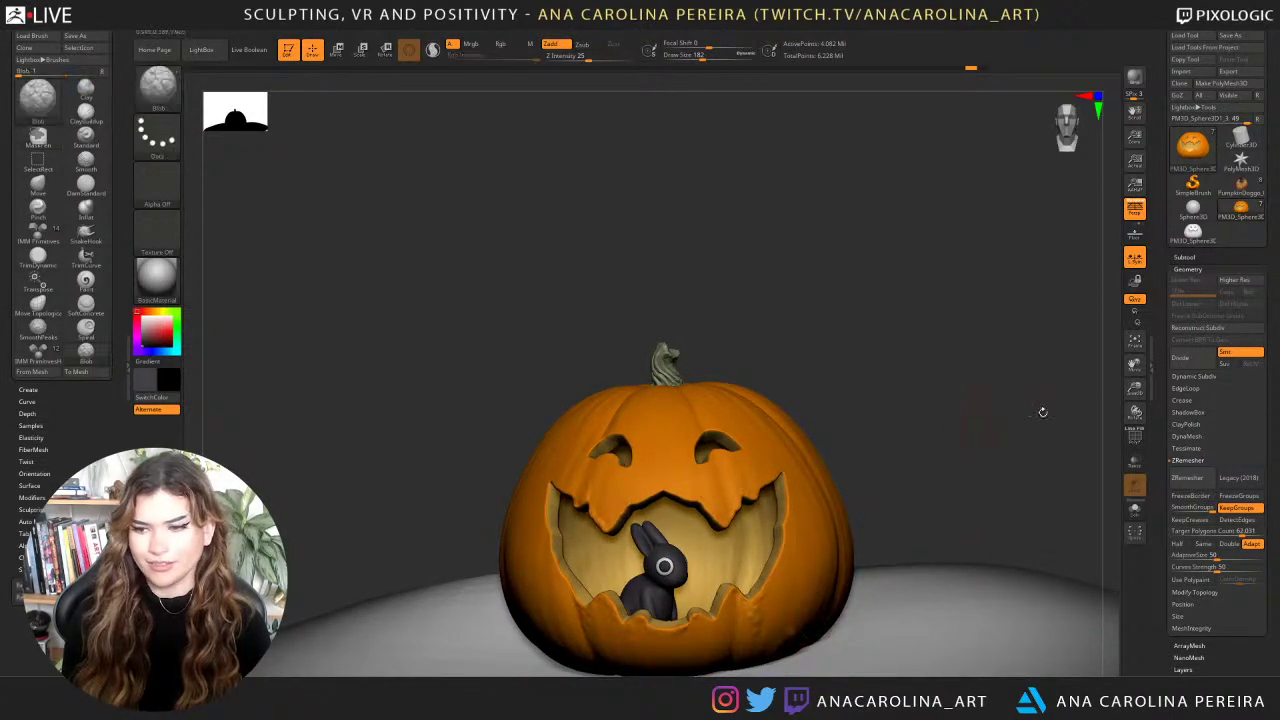
Add a new sculpting layer to the pumpkin and brush large Blob strokes over its lower front.
click(1187, 668)
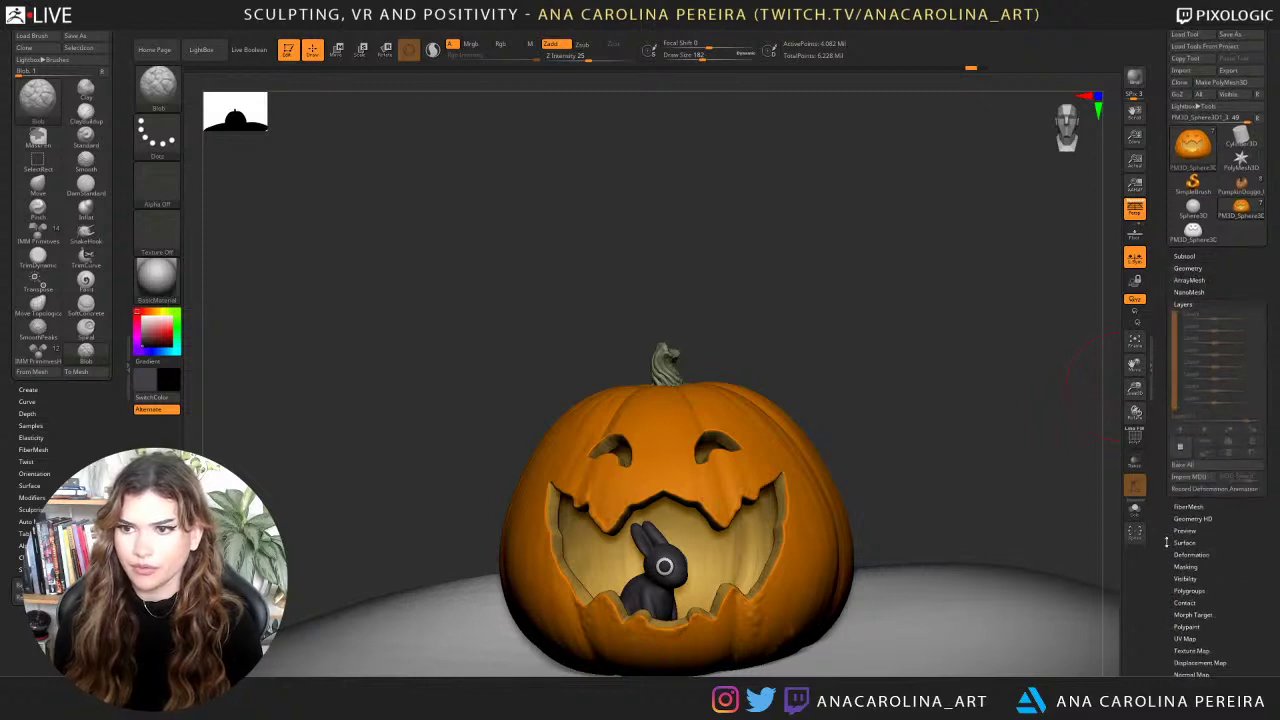
click(1181, 449)
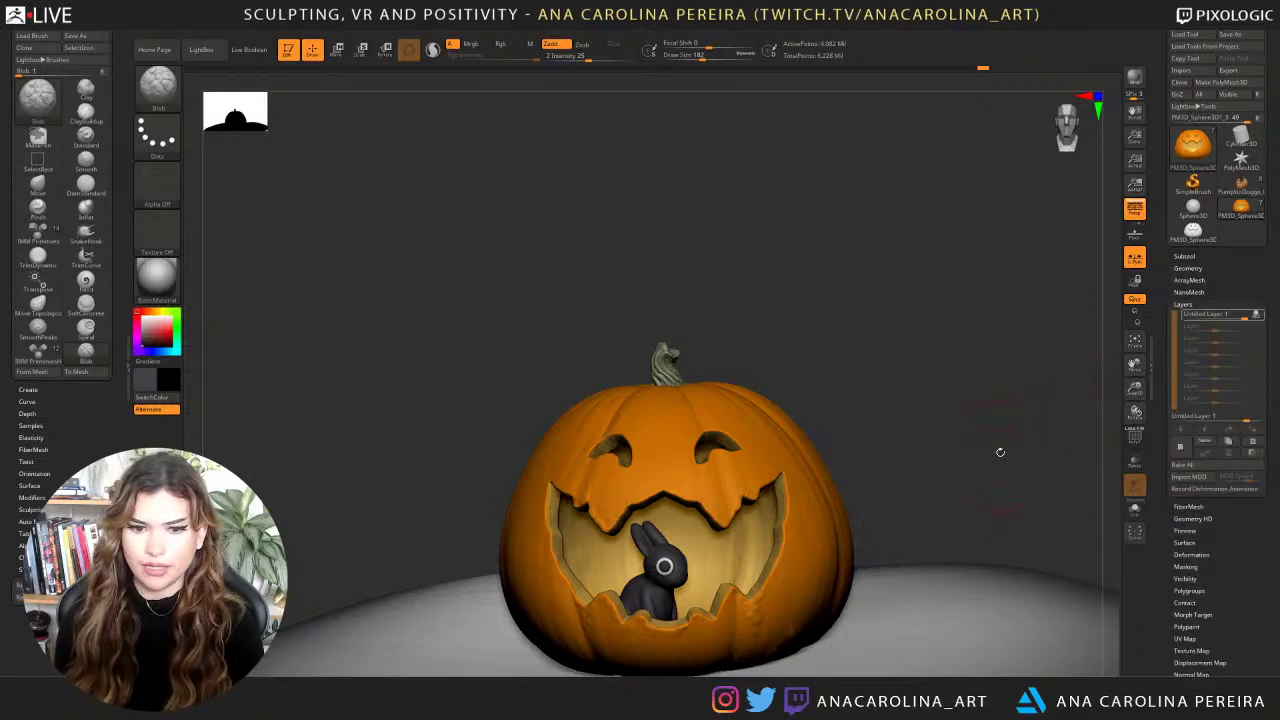
drag(997, 449, 970, 436)
drag(856, 556, 808, 620)
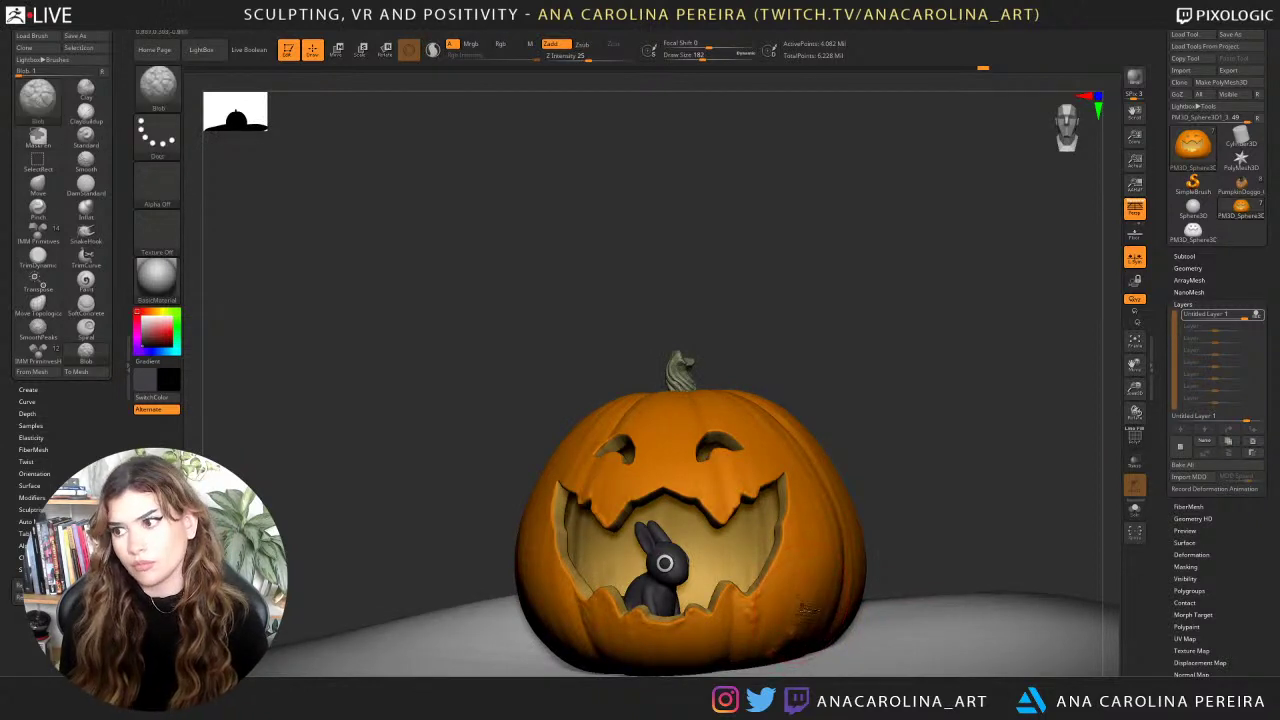
drag(880, 534, 738, 668)
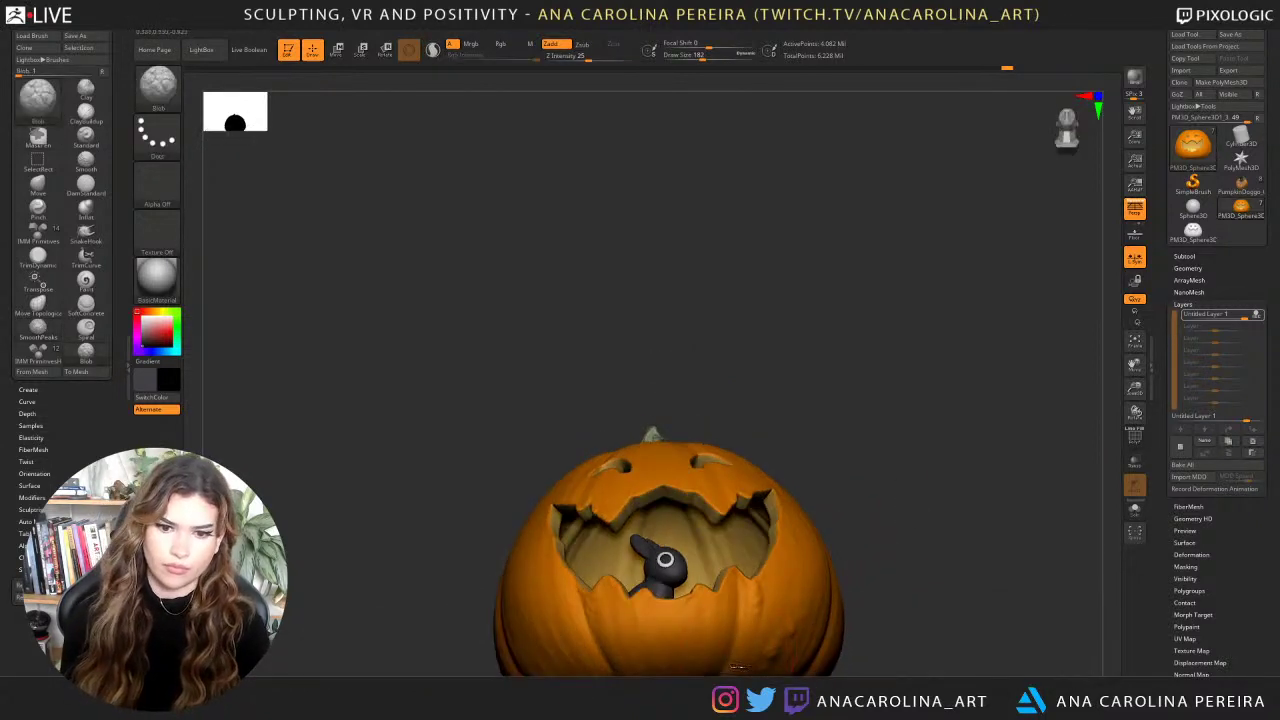
drag(810, 562, 859, 375)
alt+drag(910, 438, 940, 472)
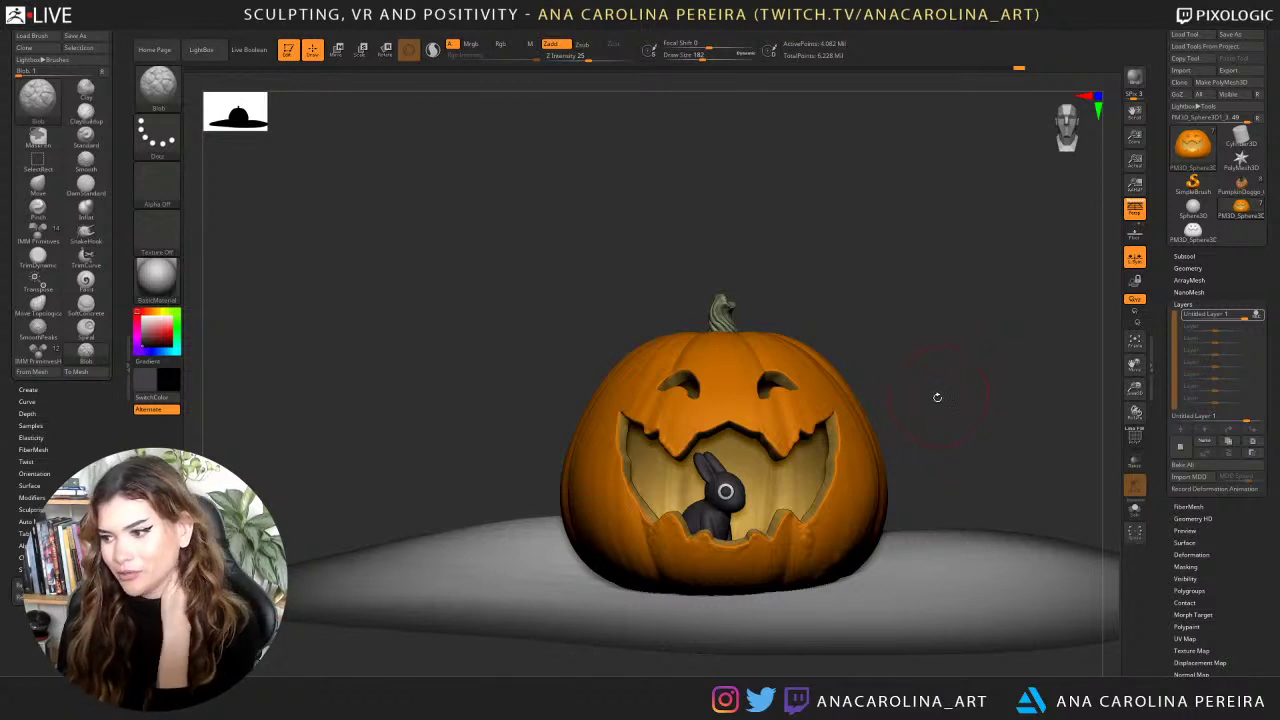
Reduce the draw size to 112 and add softened bumps around the left eye and the groove above it.
drag(936, 361, 931, 408)
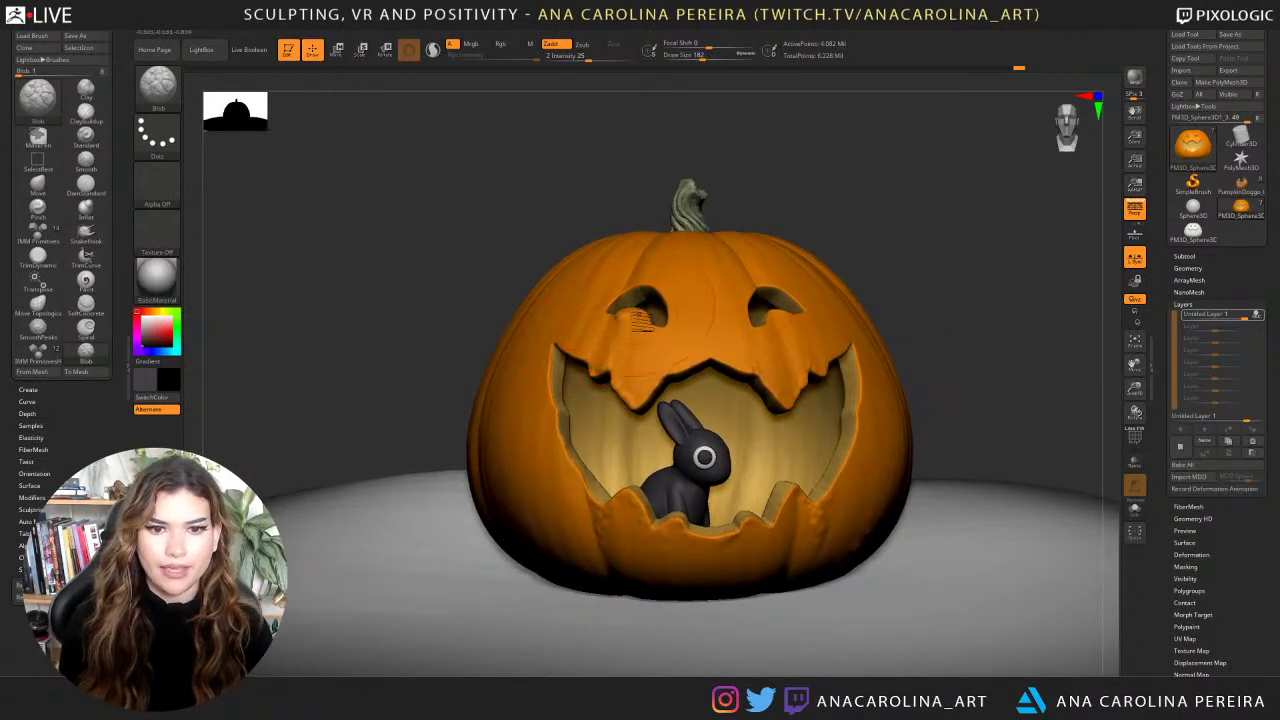
key(space)
drag(634, 312, 624, 340)
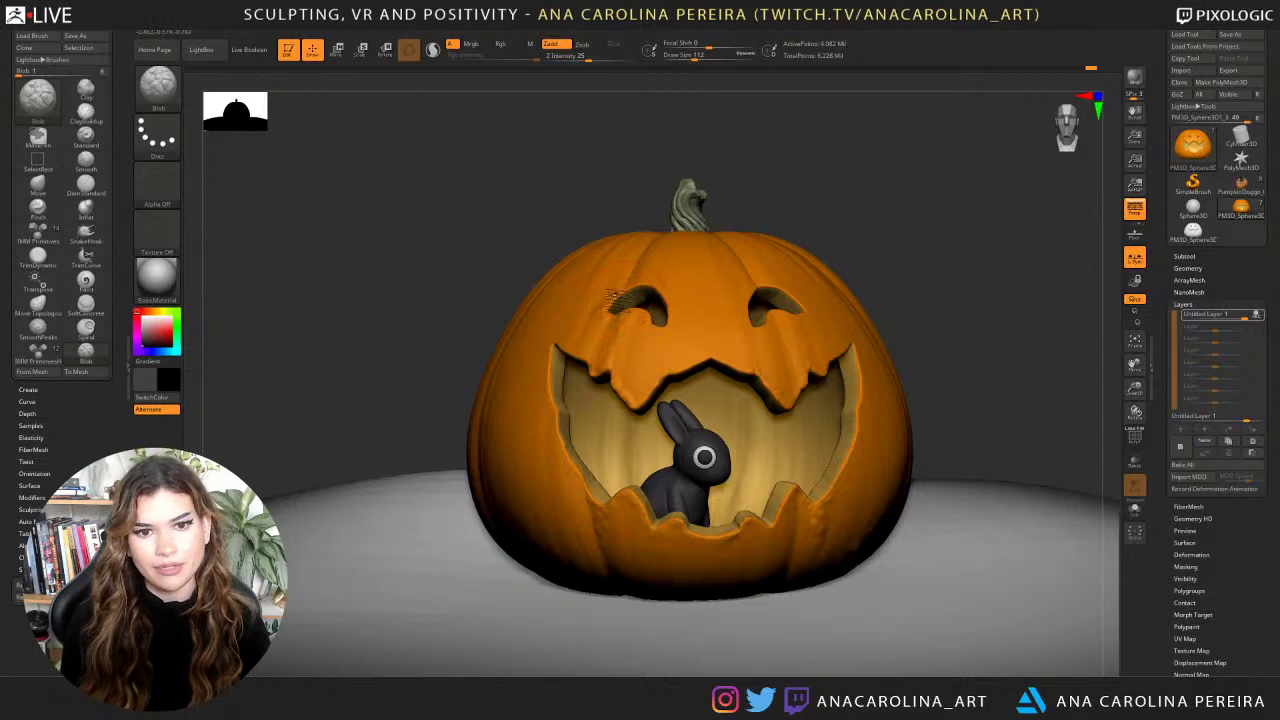
shift+drag(613, 304, 610, 316)
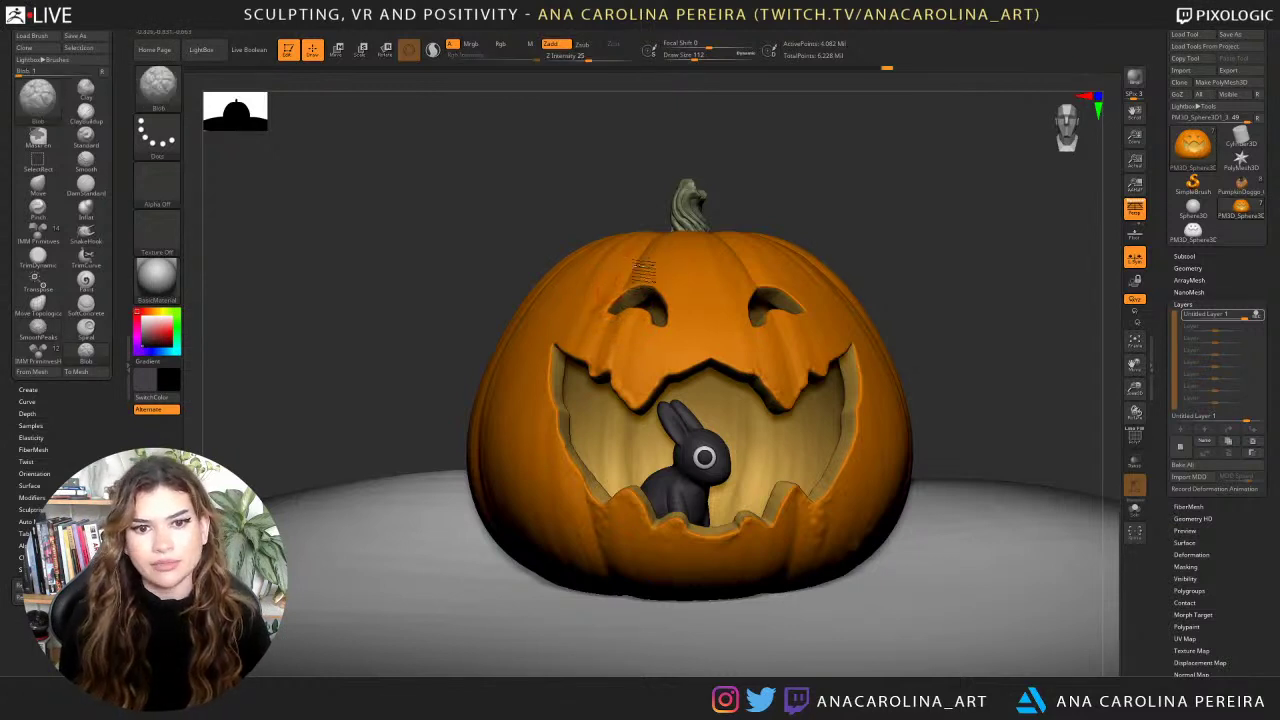
drag(643, 272, 661, 268)
drag(817, 213, 857, 184)
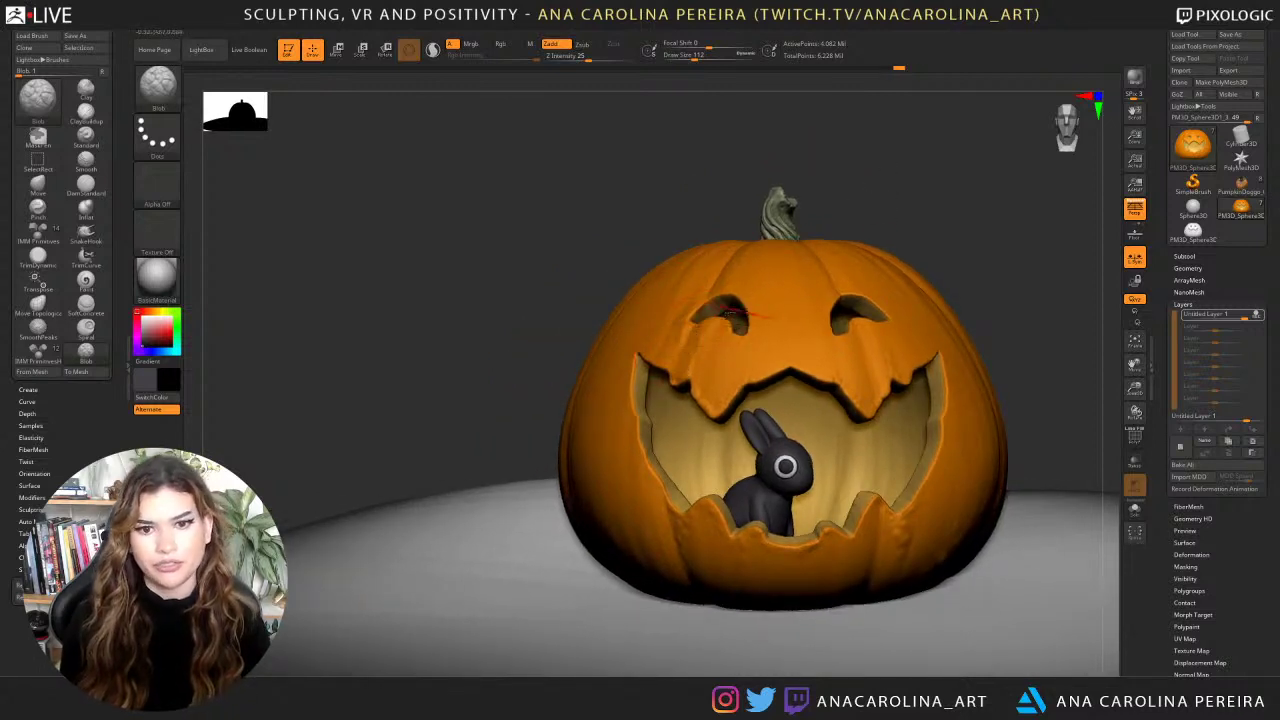
shift+drag(738, 316, 679, 352)
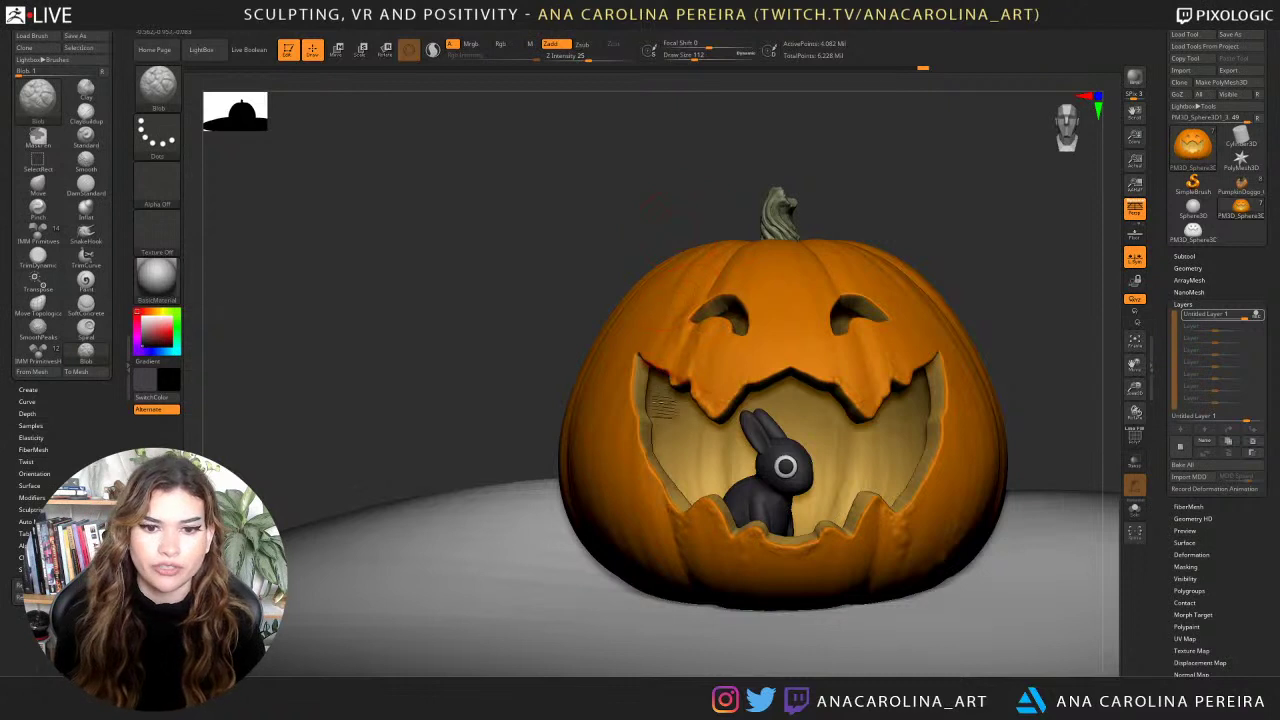
Add Blob bumps along the mouth's side edges and corners, and undo the last stroke.
drag(572, 308, 612, 335)
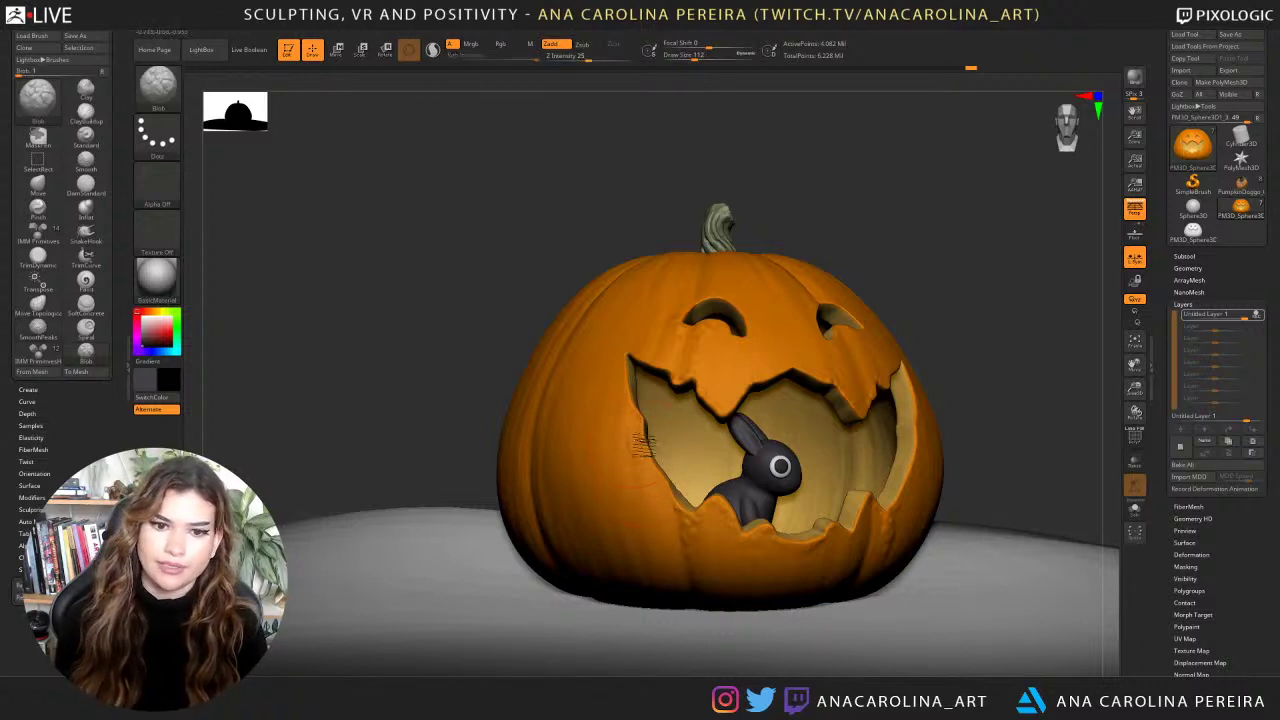
drag(670, 201, 657, 209)
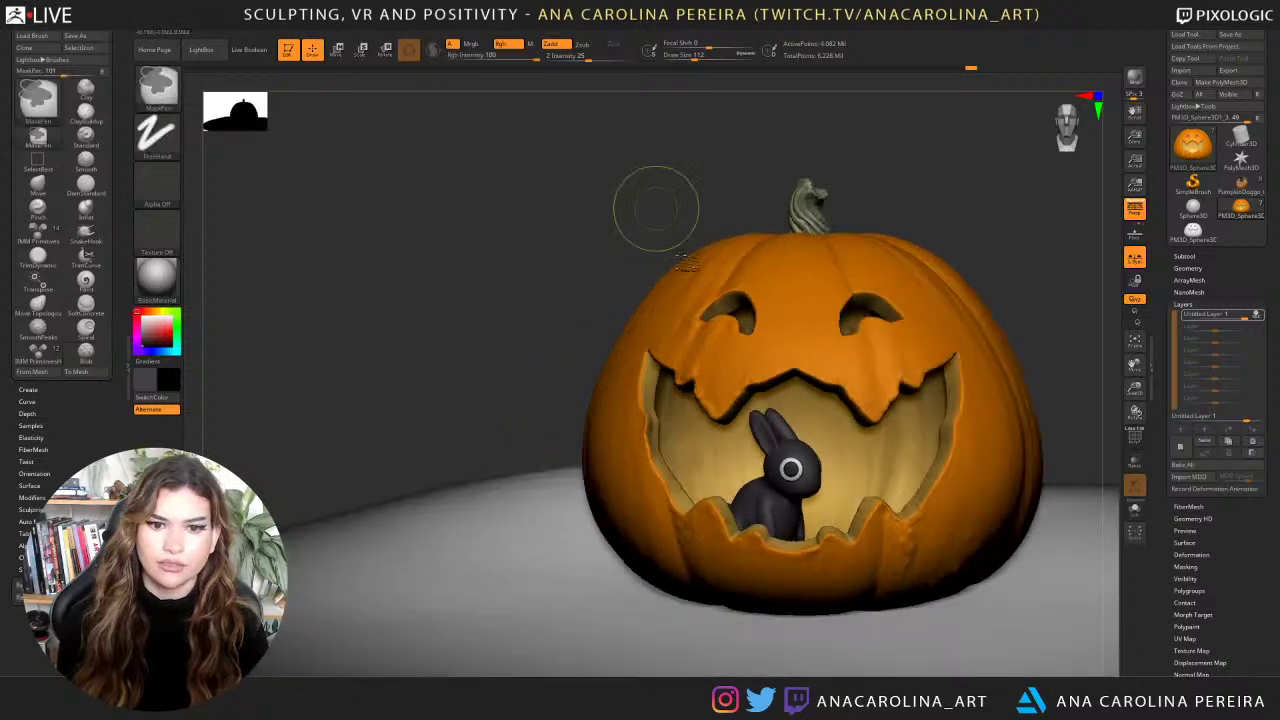
alt+drag(1008, 247, 930, 246)
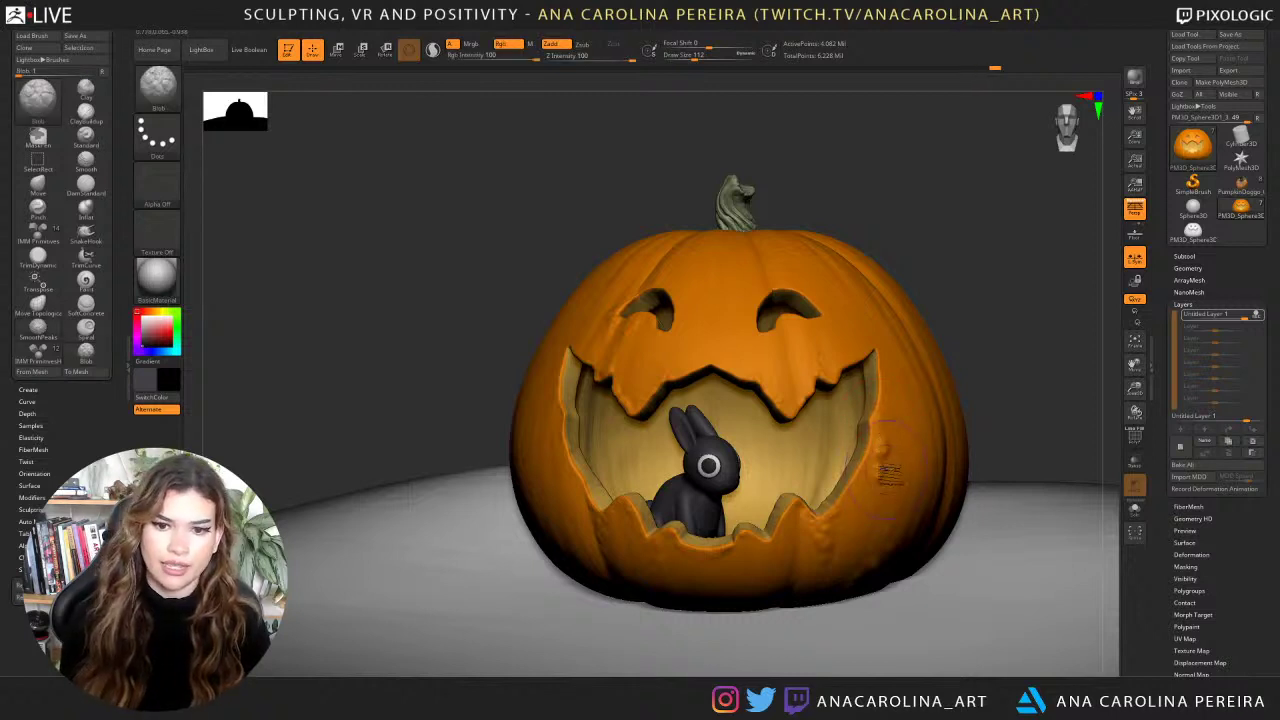
mouse_move(968, 353)
right_down()
mouse_move(971, 363)
mouse_move(937, 300)
mouse_move(977, 323)
right_up()
key(ctrl+z)
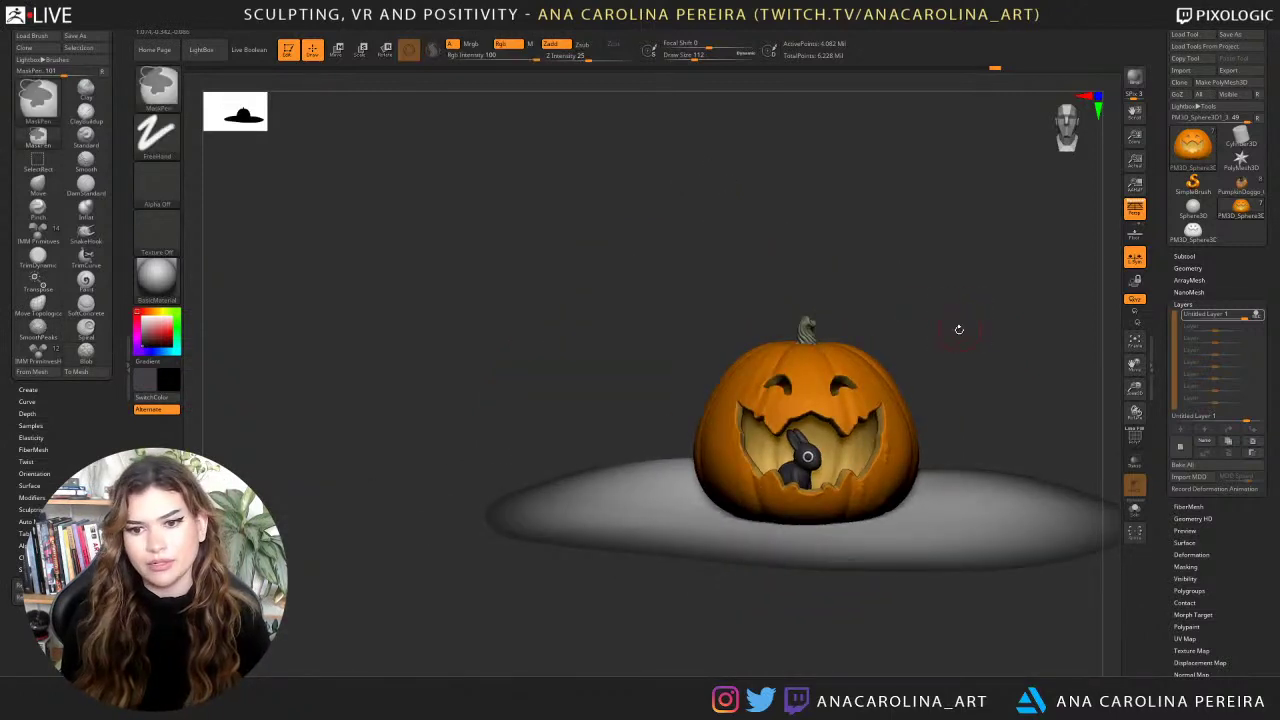
Build Blob texture along the grooves between the eyes and the stem, and undo the last stroke on the right upper tooth.
ctrl+right_drag(958, 331, 902, 377)
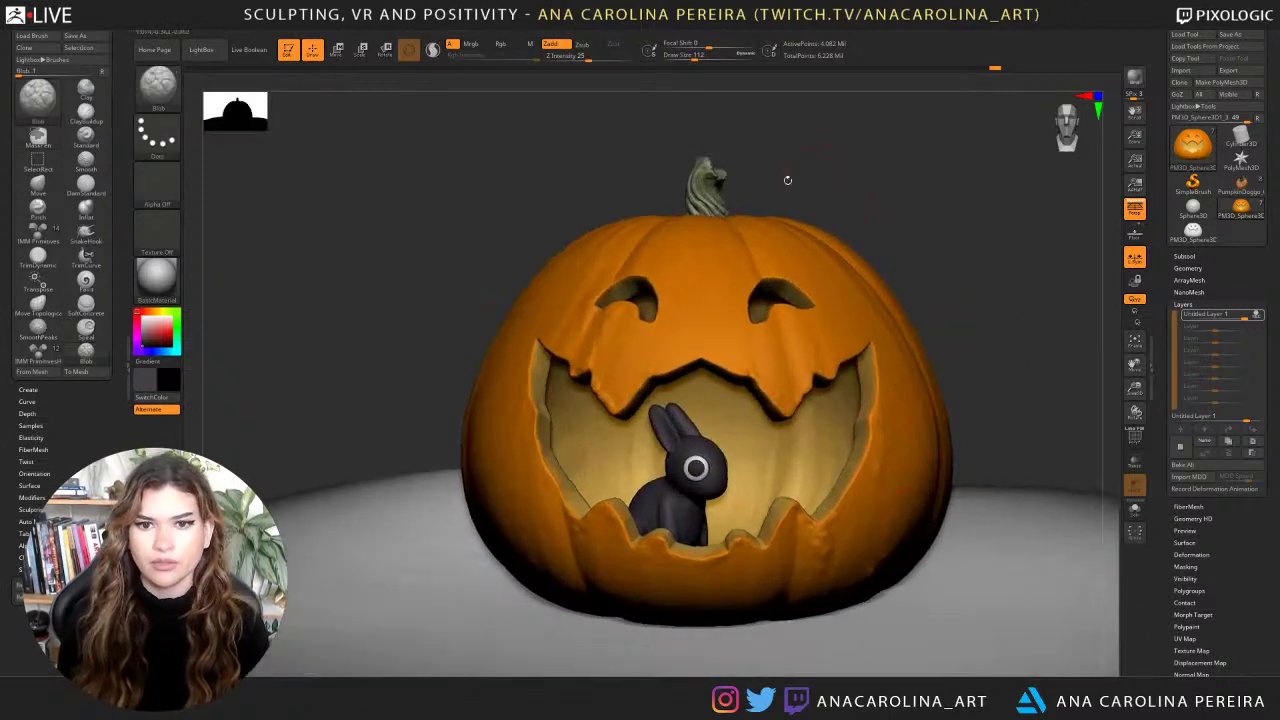
right_drag(765, 180, 738, 187)
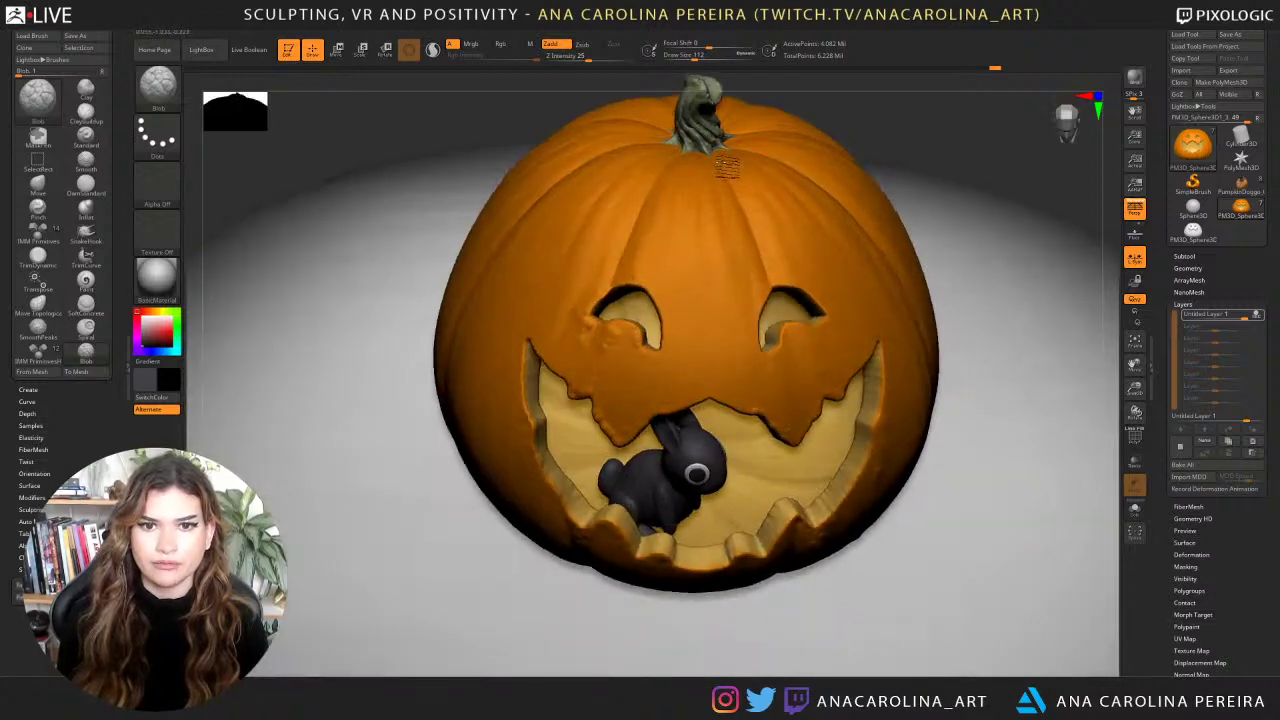
key(ctrl)
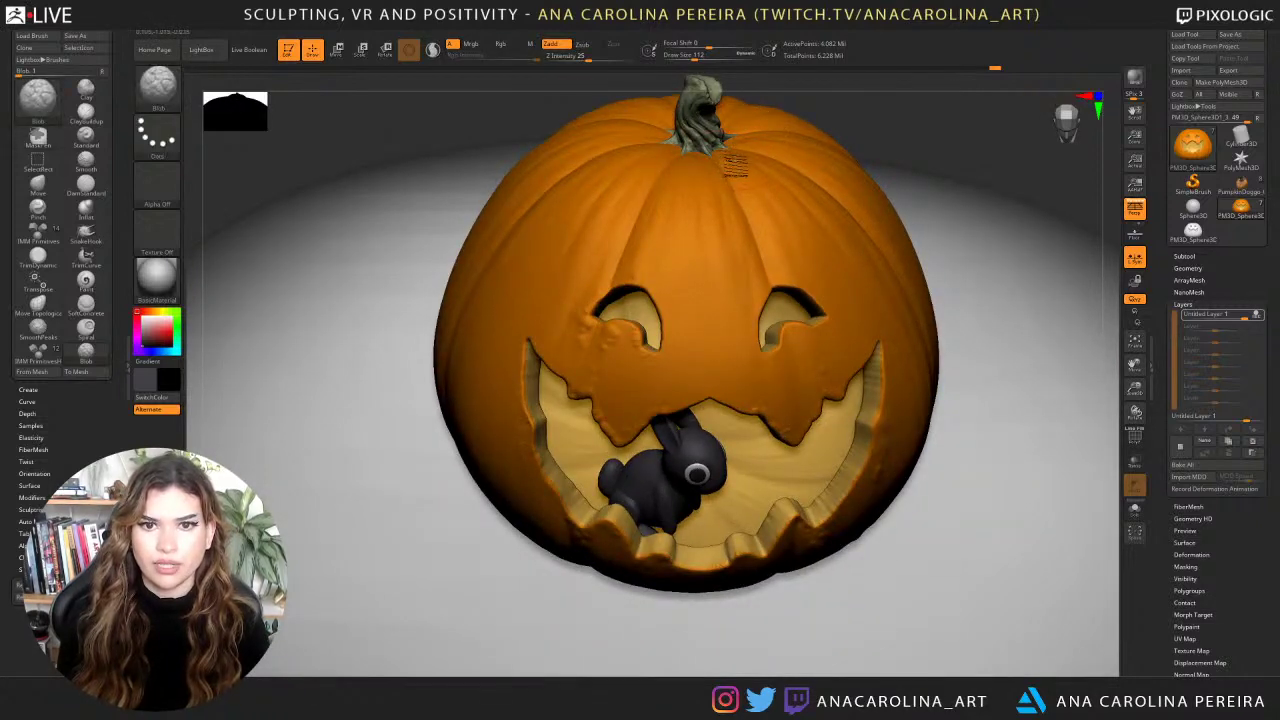
right_drag(813, 167, 815, 128)
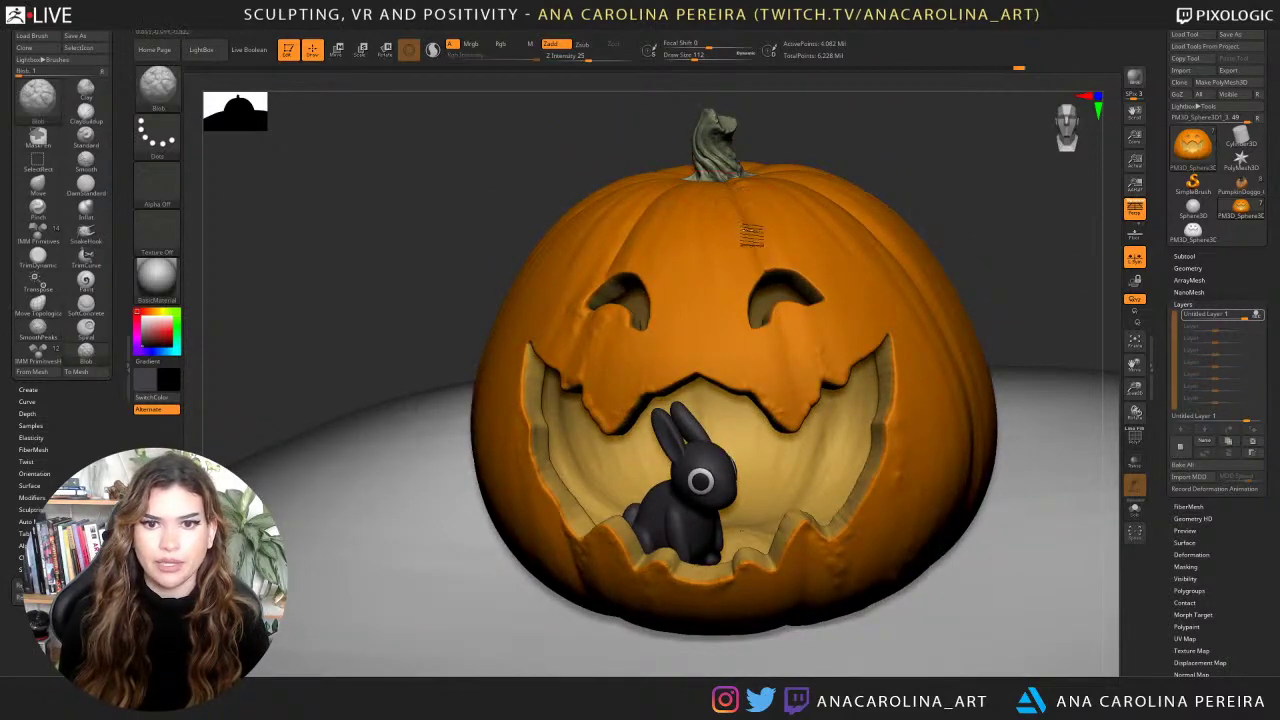
right_drag(877, 130, 690, 192)
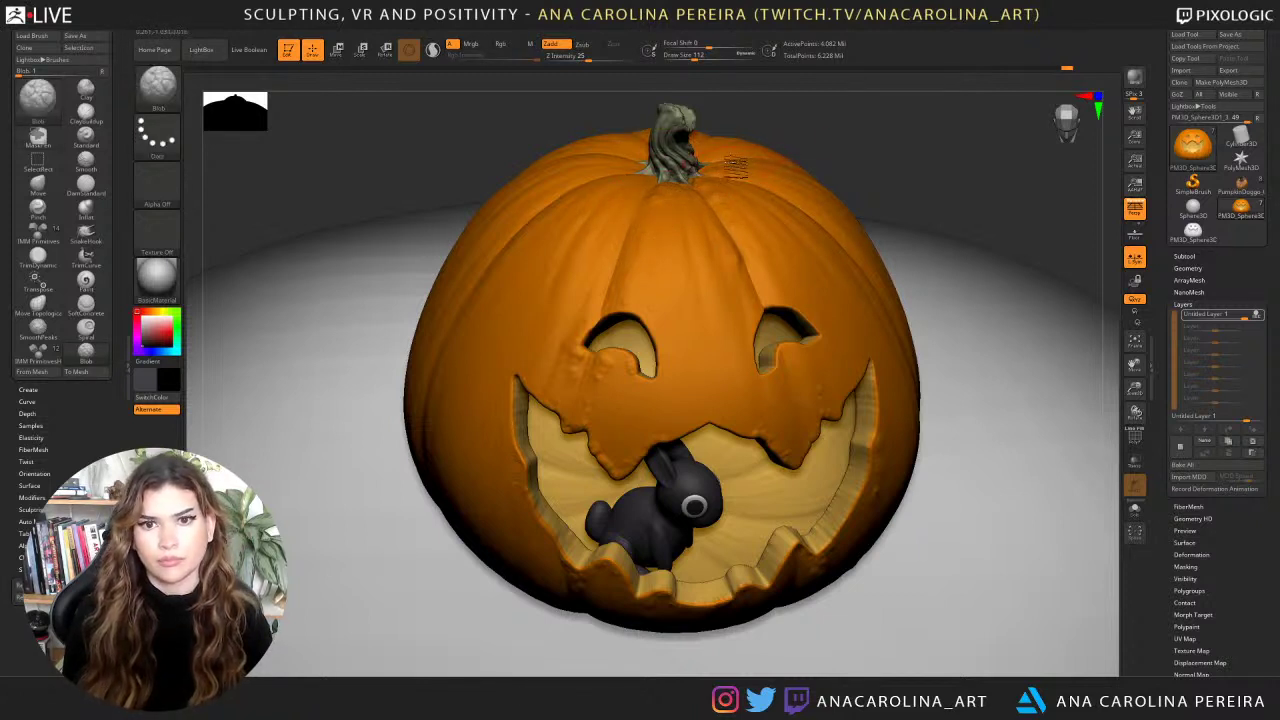
drag(866, 137, 856, 145)
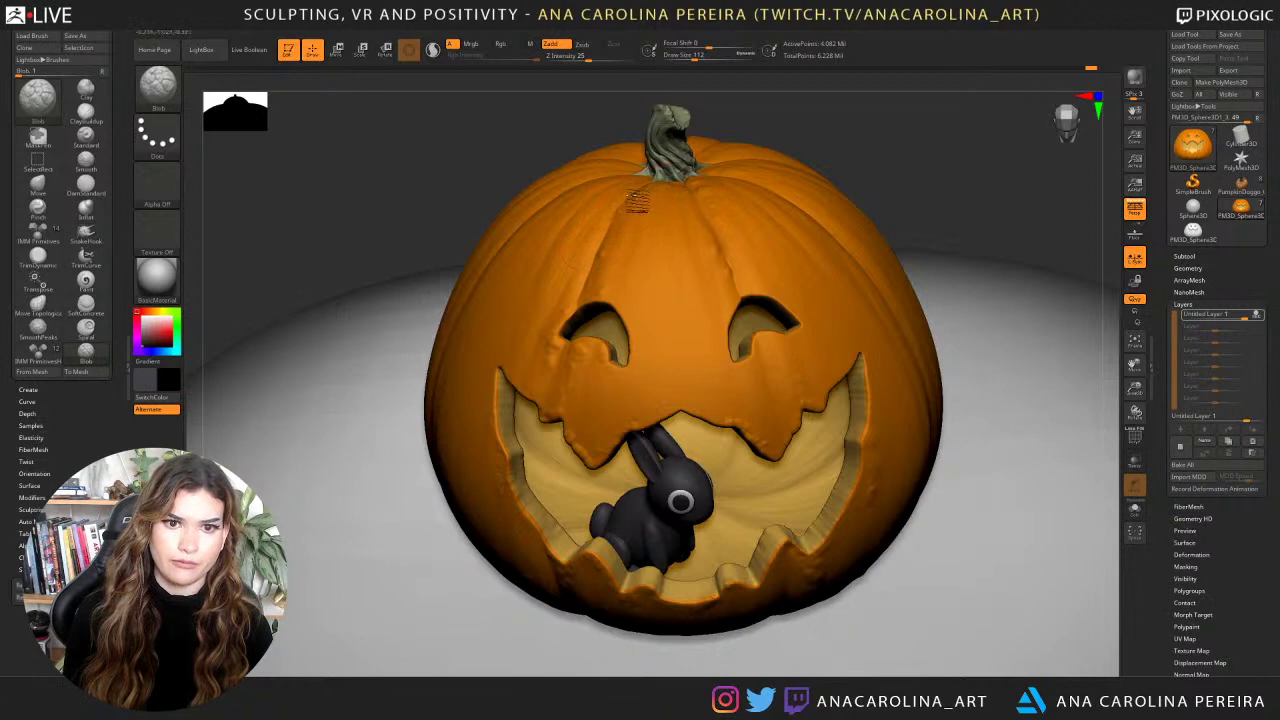
drag(857, 140, 771, 337)
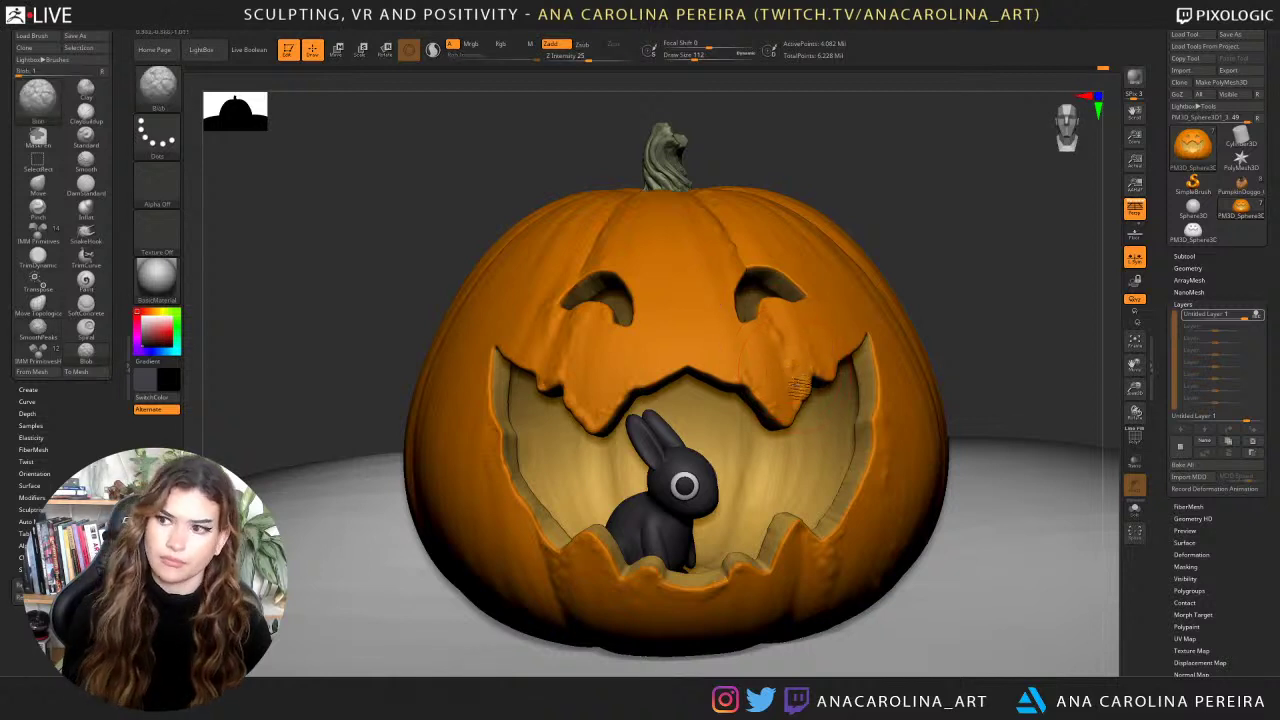
key(ctrl+z)
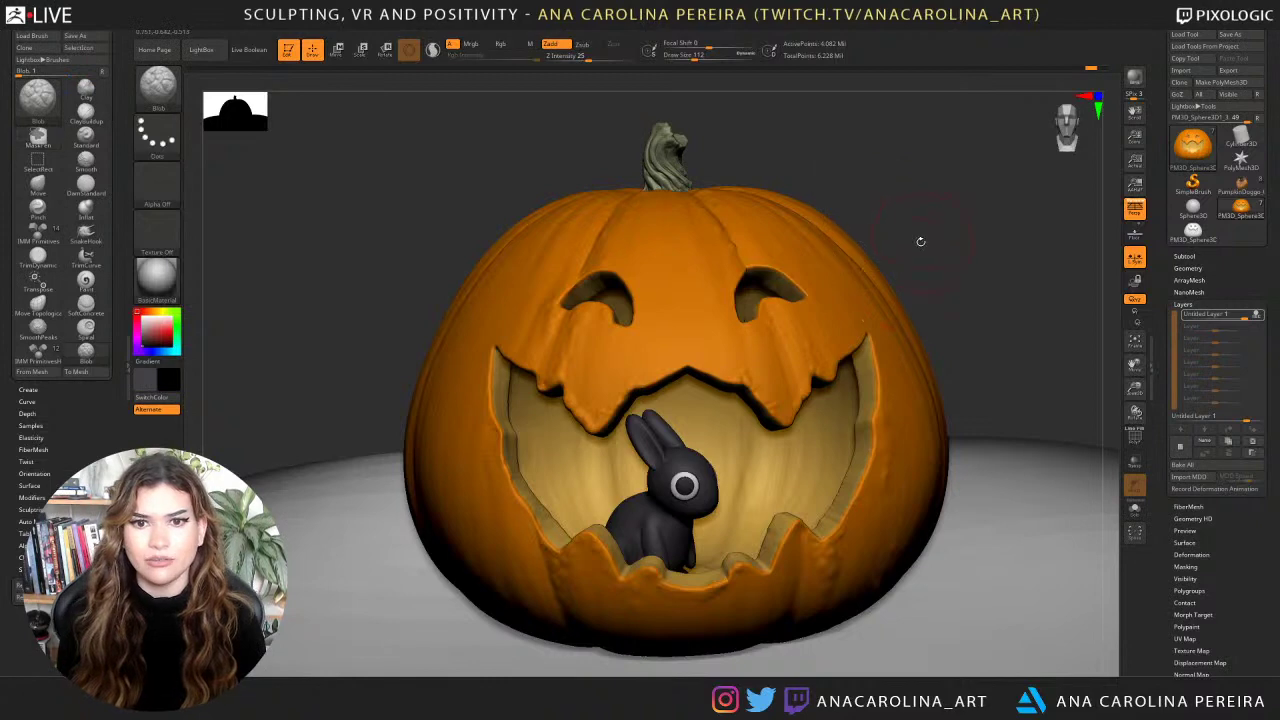
Increase the draw size to 154 and add bumps along the grooves on the pumpkin's upper sides and down its lower front.
mouse_move(920, 240)
mouse_down()
mouse_move(895, 177)
mouse_move(852, 139)
mouse_move(850, 152)
mouse_move(894, 176)
mouse_up()
key(space)
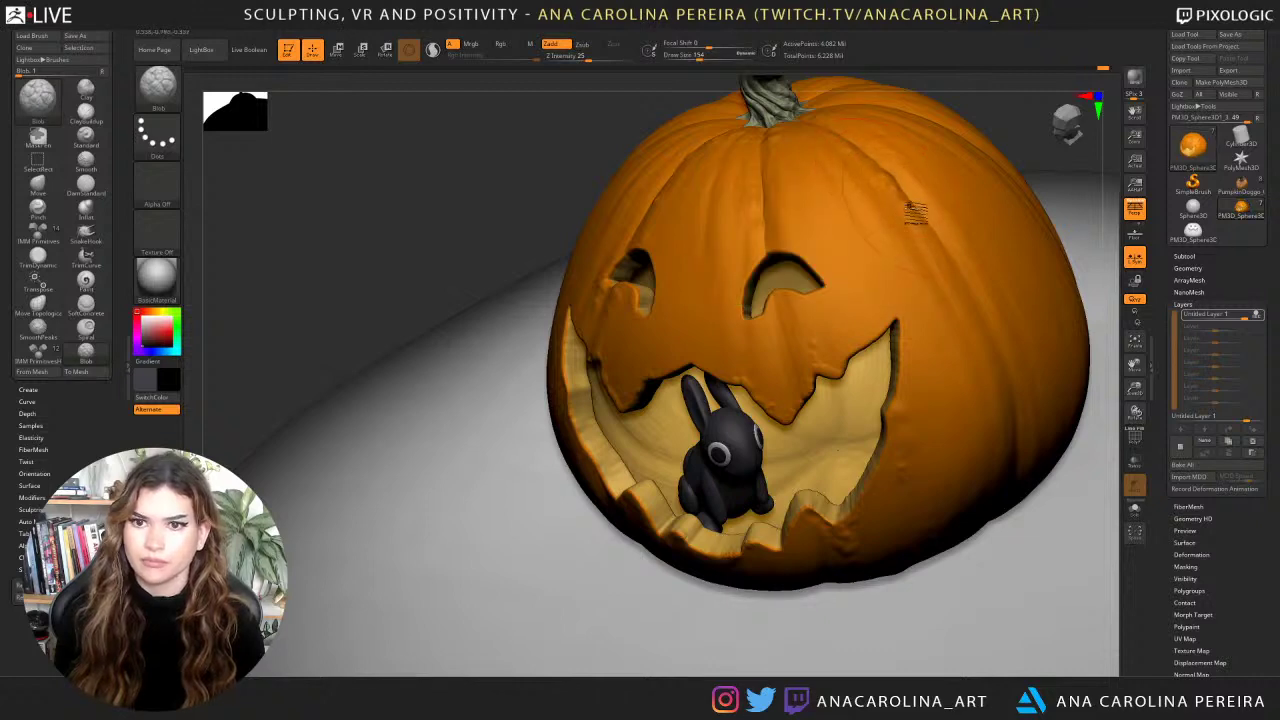
mouse_move(1020, 118)
mouse_down()
mouse_move(1045, 118)
mouse_move(955, 143)
mouse_move(940, 118)
mouse_up()
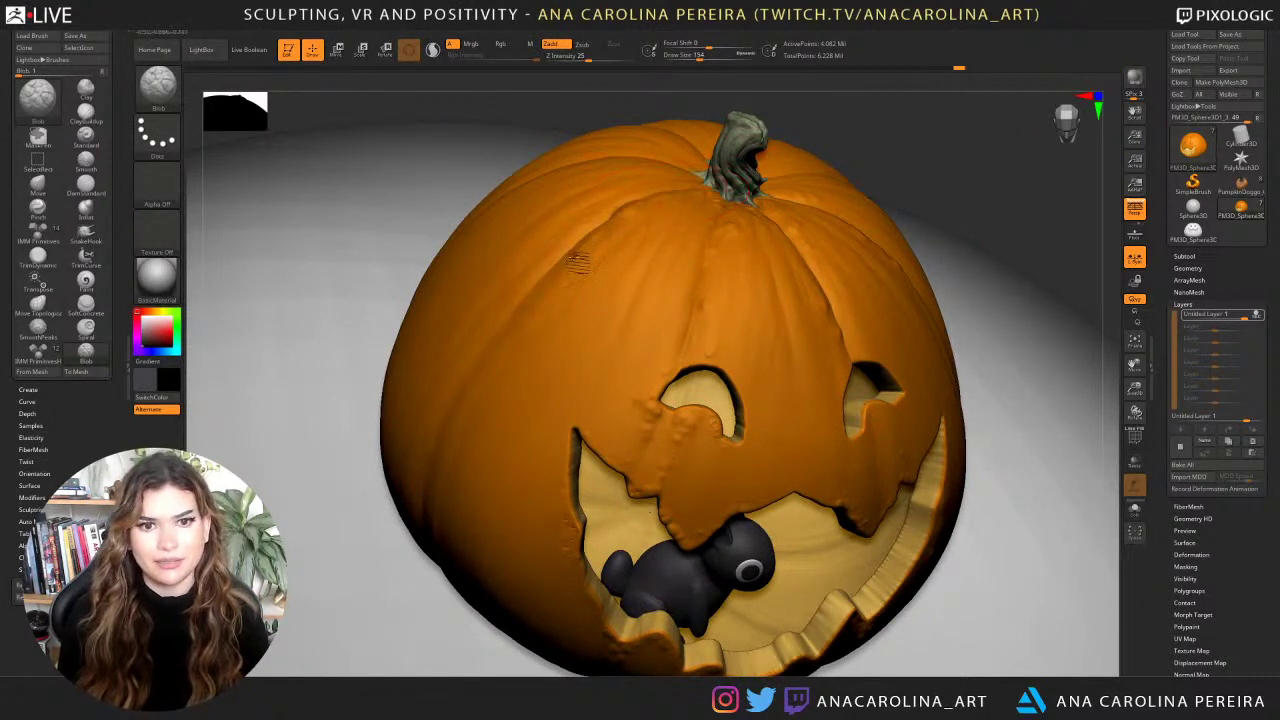
drag(854, 148, 647, 205)
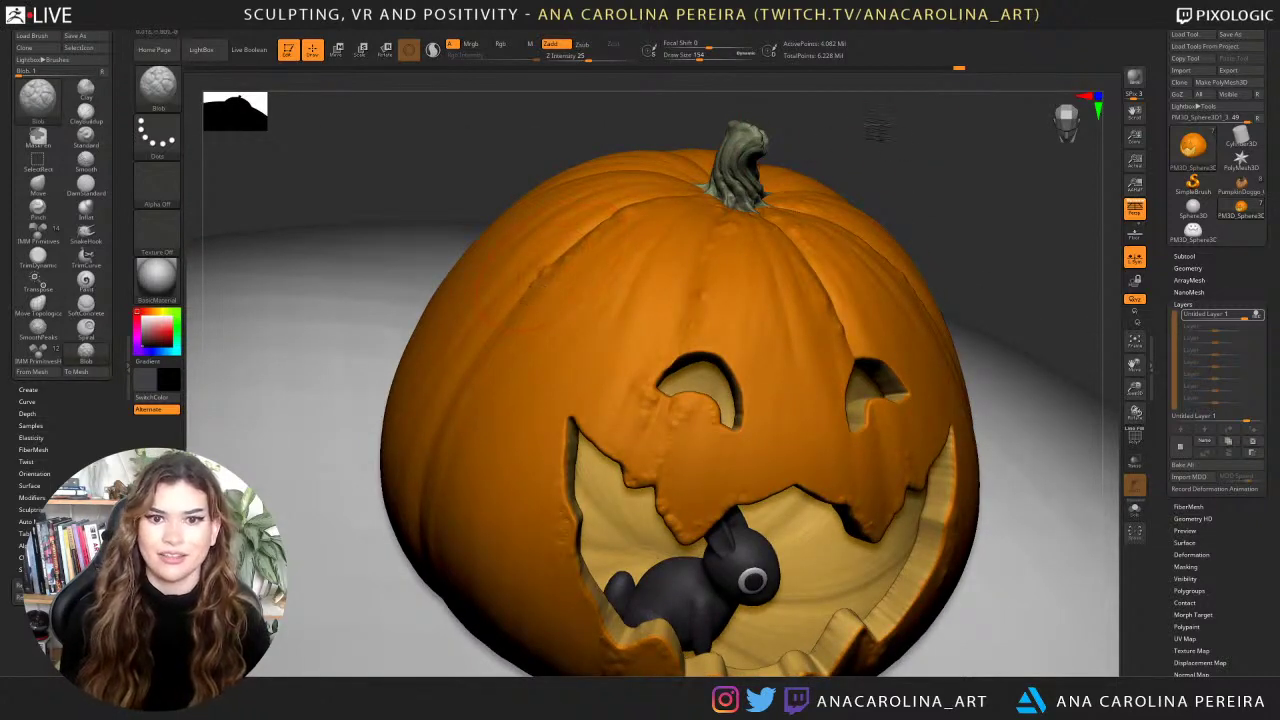
key(f)
drag(876, 134, 820, 150)
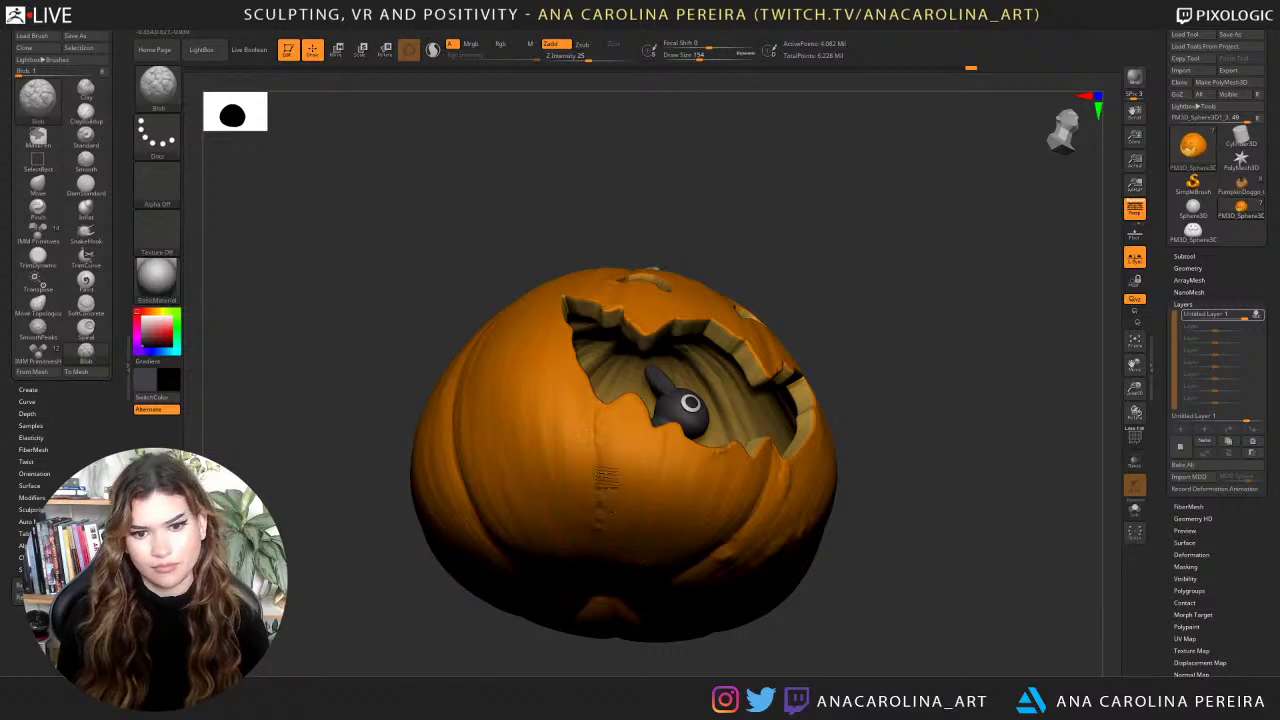
Add Blob bumps down the pumpkin's lower front and soften the surface beneath the mouth.
drag(606, 478, 607, 483)
mouse_move(908, 271)
mouse_down()
mouse_move(895, 306)
mouse_move(912, 285)
mouse_move(778, 478)
mouse_up()
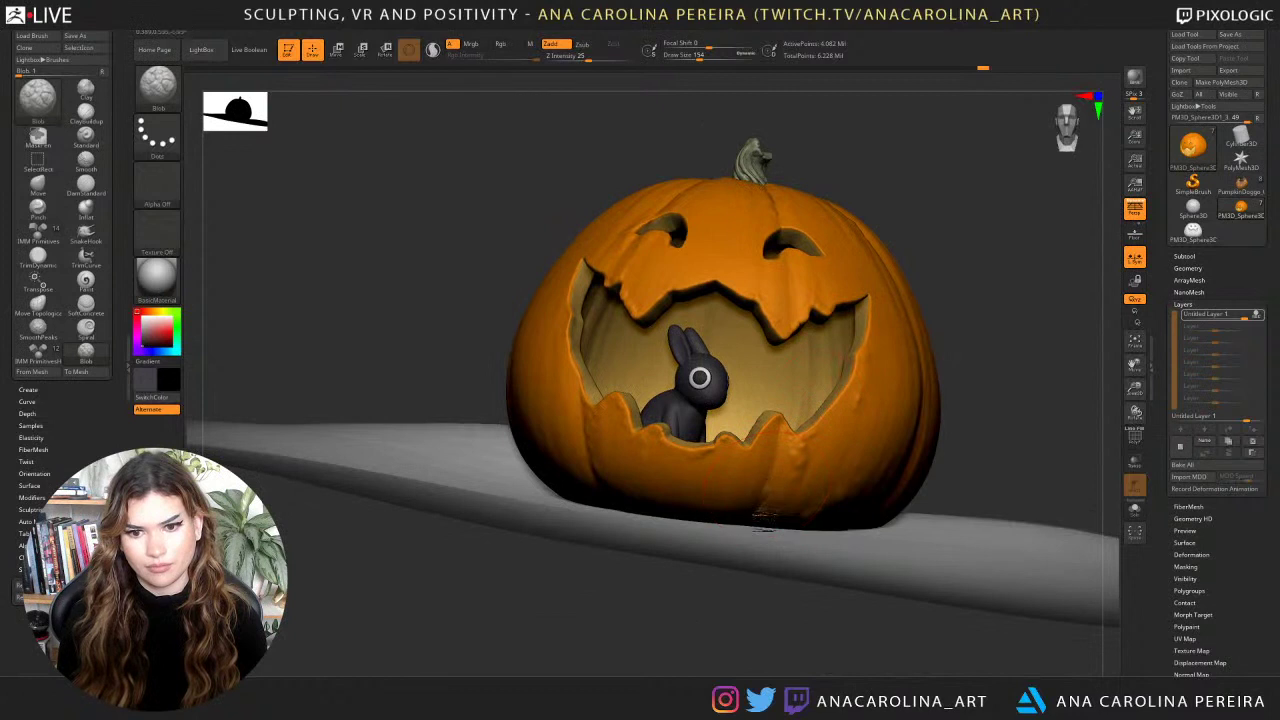
mouse_move(998, 324)
mouse_down()
mouse_move(986, 338)
mouse_move(976, 292)
mouse_up()
shift+drag(770, 502, 778, 503)
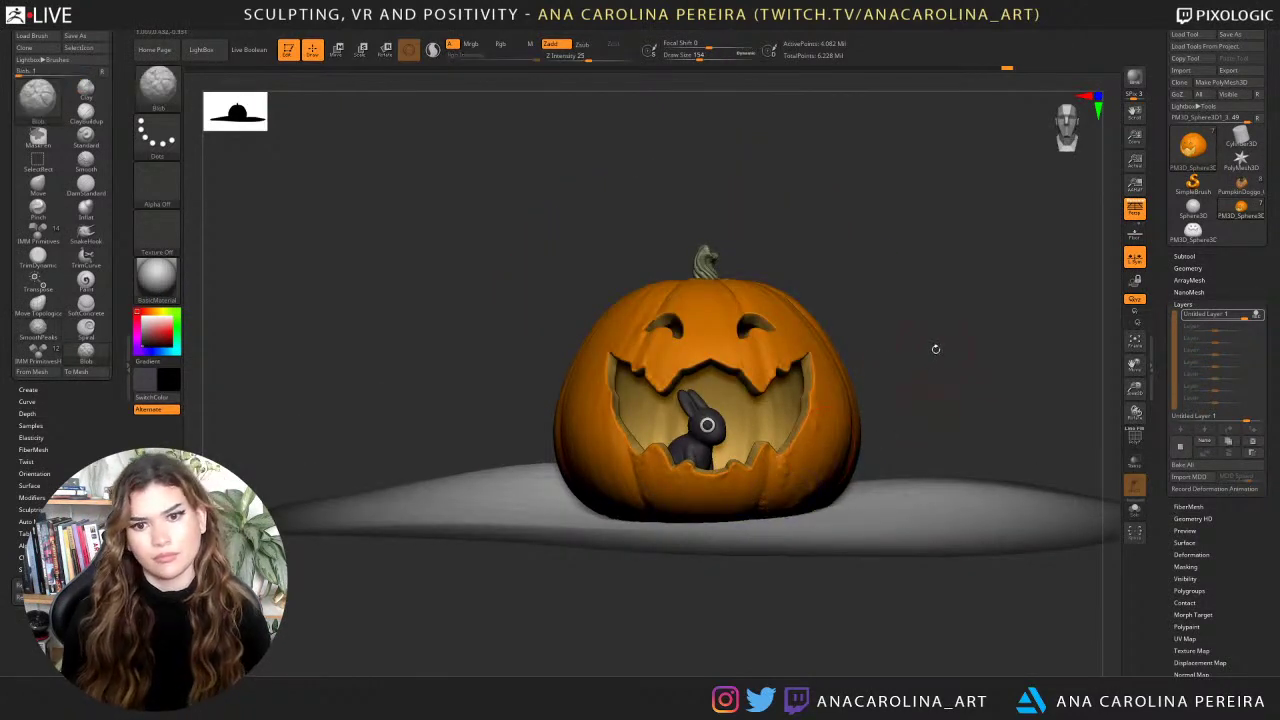
Reduce the Blob brush's Z Intensity to 15 and add subtle bumps along the groove on the pumpkin's left side.
mouse_move(934, 349)
mouse_down()
mouse_move(937, 401)
mouse_move(840, 331)
mouse_up()
key(space)
drag(674, 180, 586, 297)
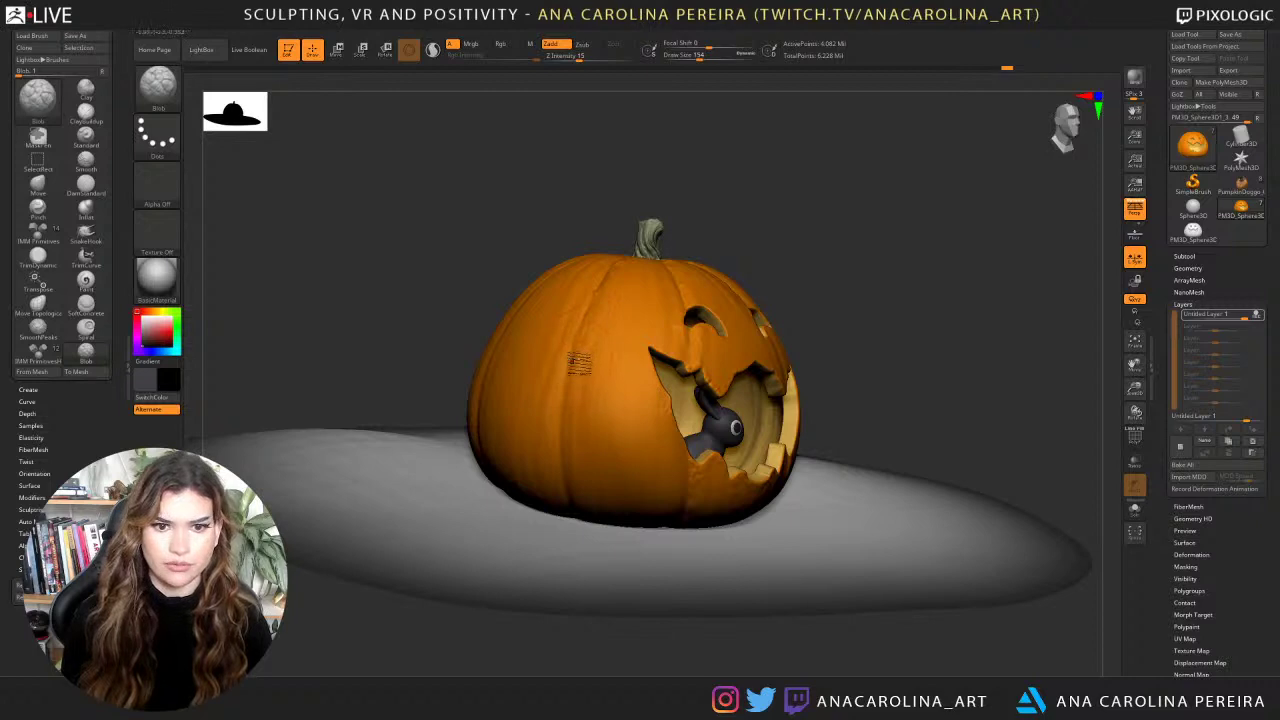
drag(580, 364, 572, 410)
mouse_move(774, 212)
mouse_down()
mouse_move(751, 217)
mouse_move(754, 186)
mouse_up()
mouse_move(865, 231)
mouse_down()
mouse_move(840, 275)
mouse_move(925, 243)
mouse_up()
Switch to DamStandard with draw size 51 and focal shift 76, and carve fine creases below the left eye.
key(b)
key(d)
key(s)
key(space)
drag(806, 334, 798, 334)
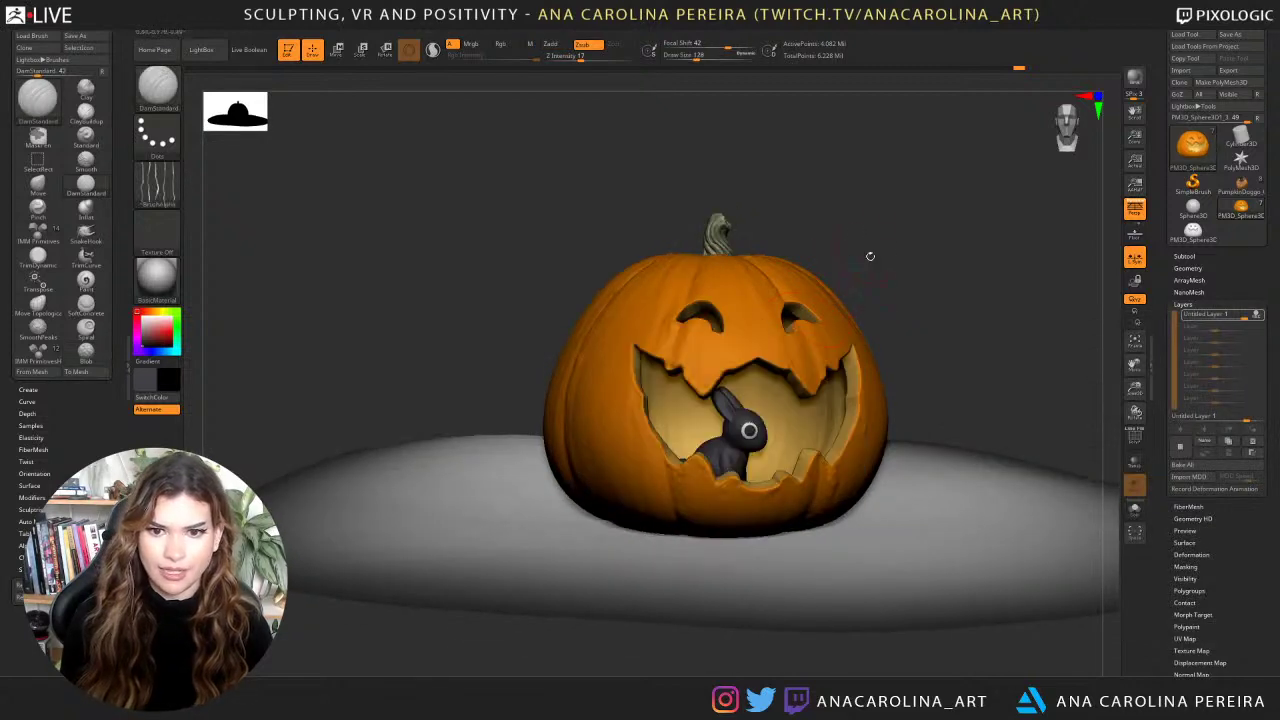
mouse_move(870, 256)
alt+mouse_down()
mouse_move(868, 275)
mouse_move(883, 275)
mouse_move(812, 256)
alt+mouse_up()
key(space)
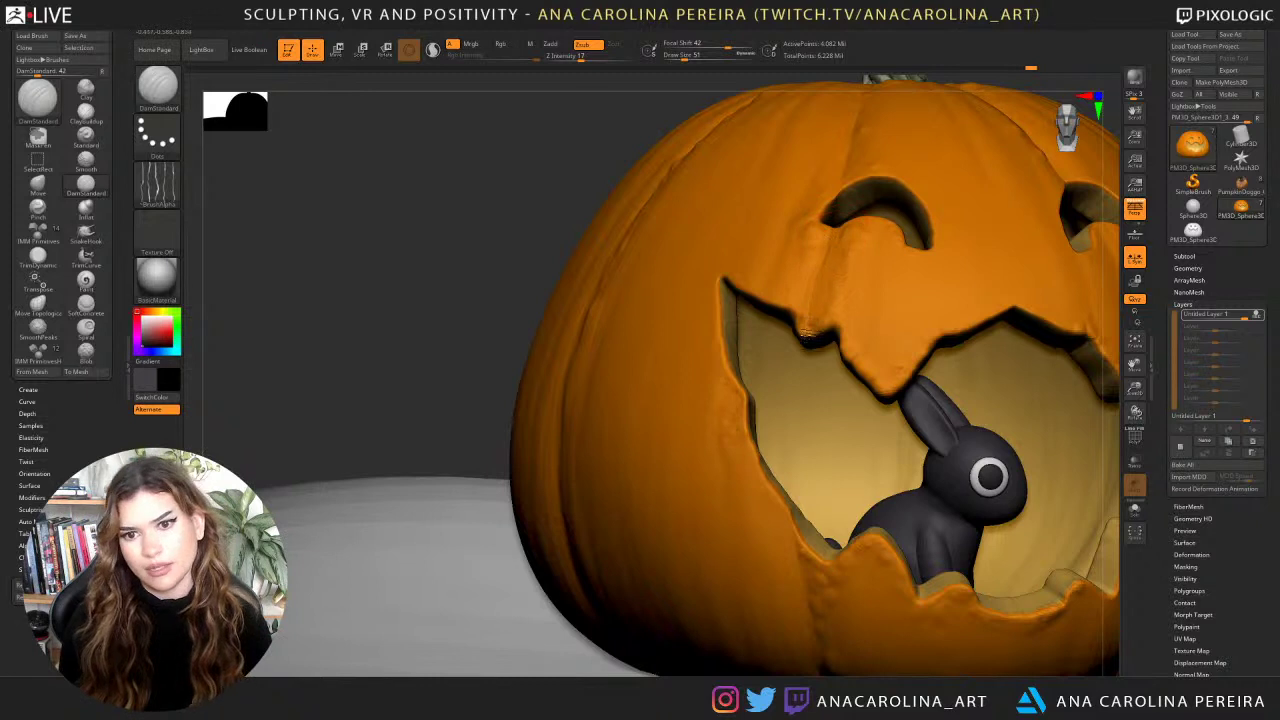
key(space)
drag(905, 298, 893, 300)
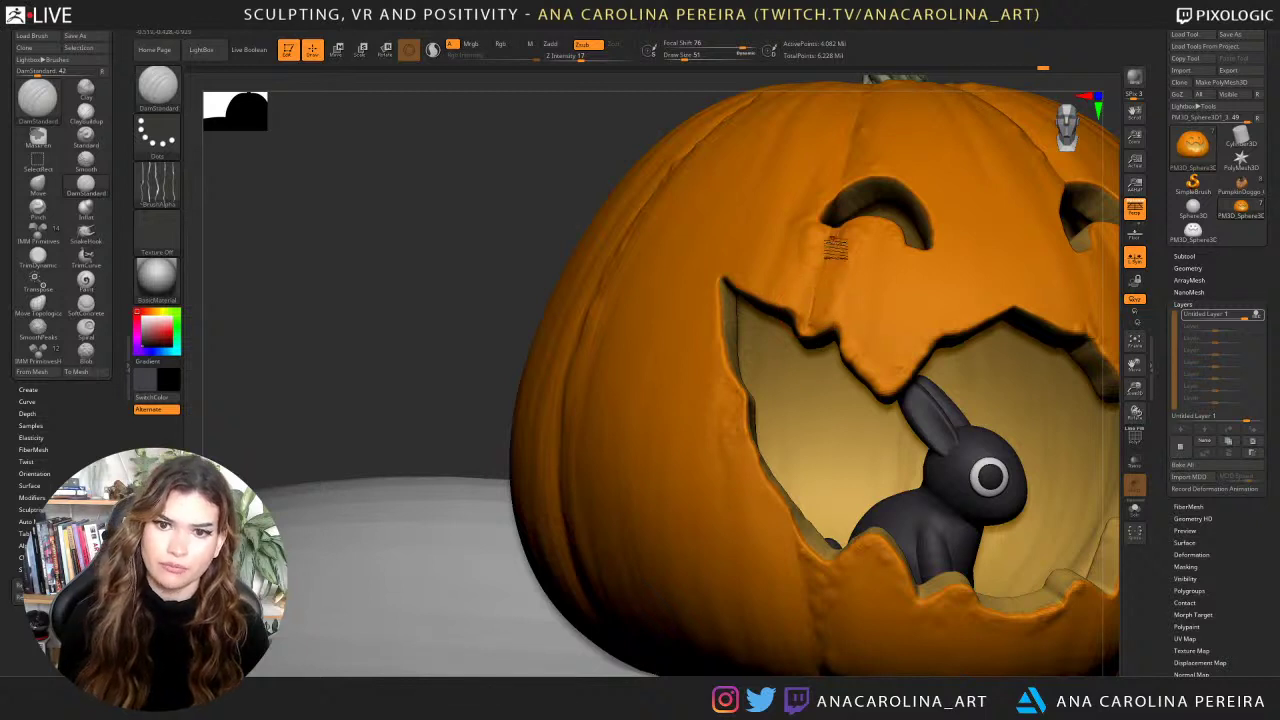
key(f)
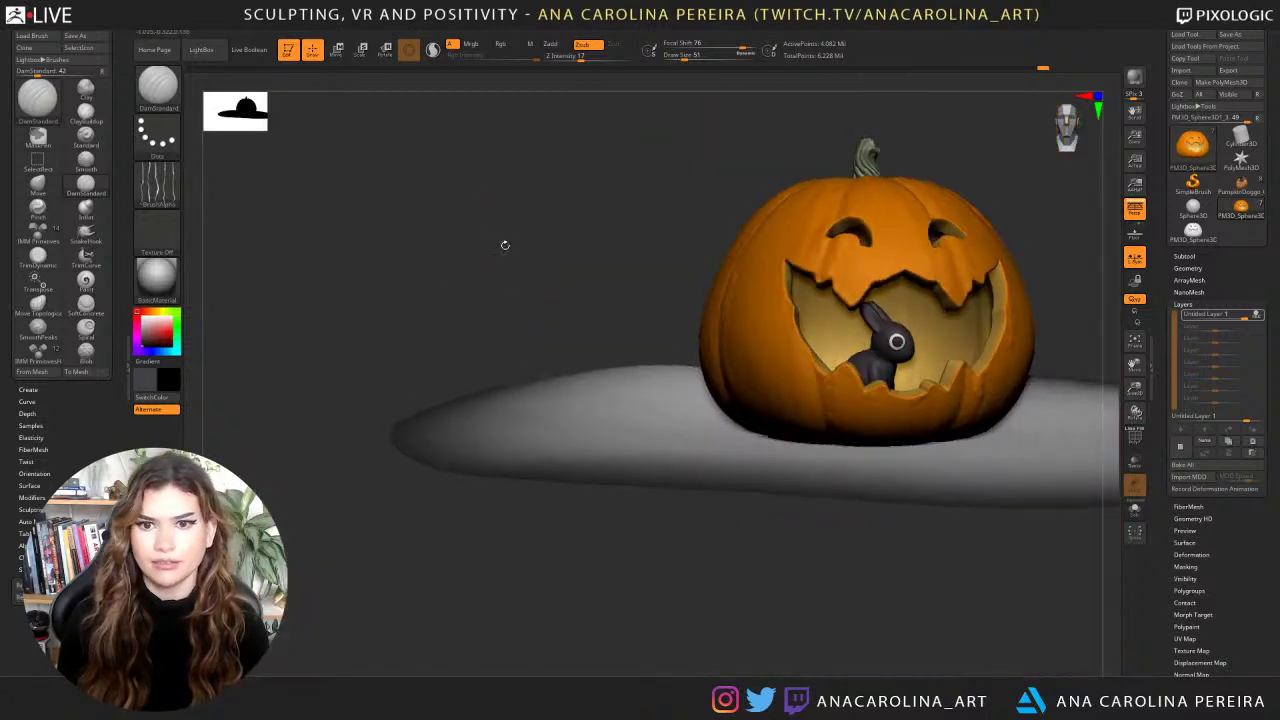
Carve fine DamStandard creases on the right upper tooth, beside the mouth and below the right eye.
drag(386, 232, 403, 300)
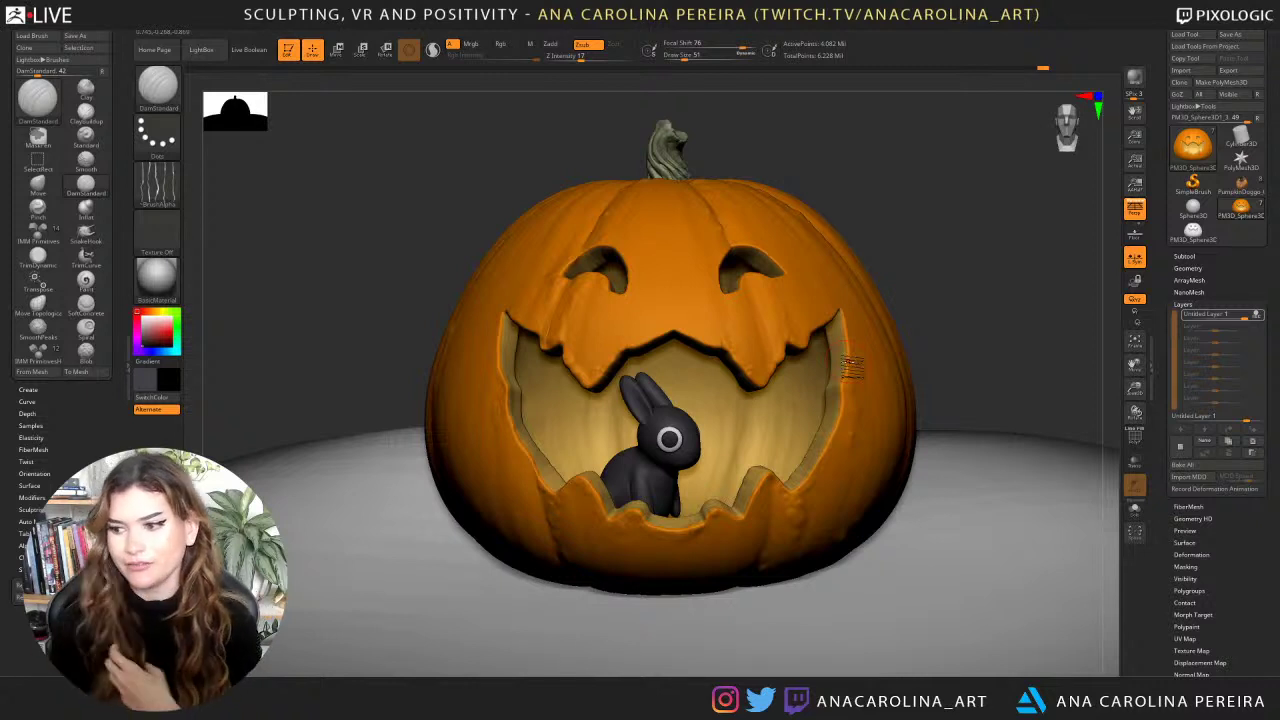
drag(882, 232, 758, 285)
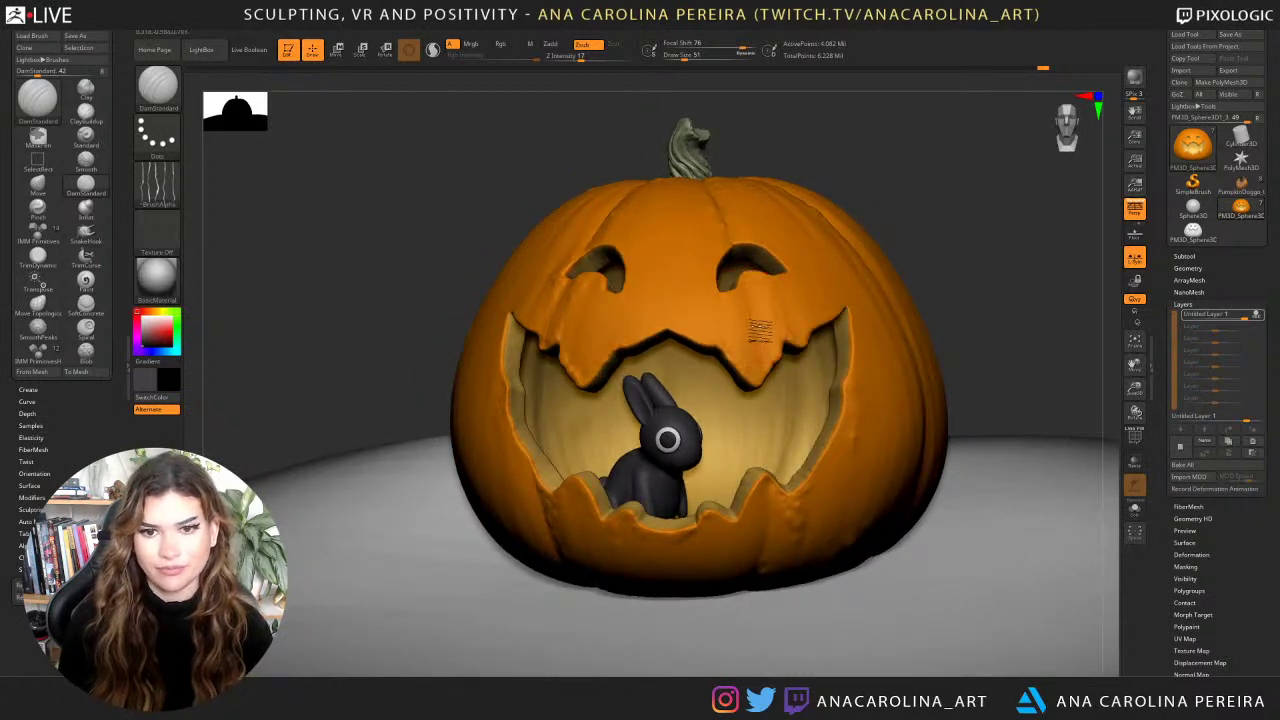
key(ctrl)
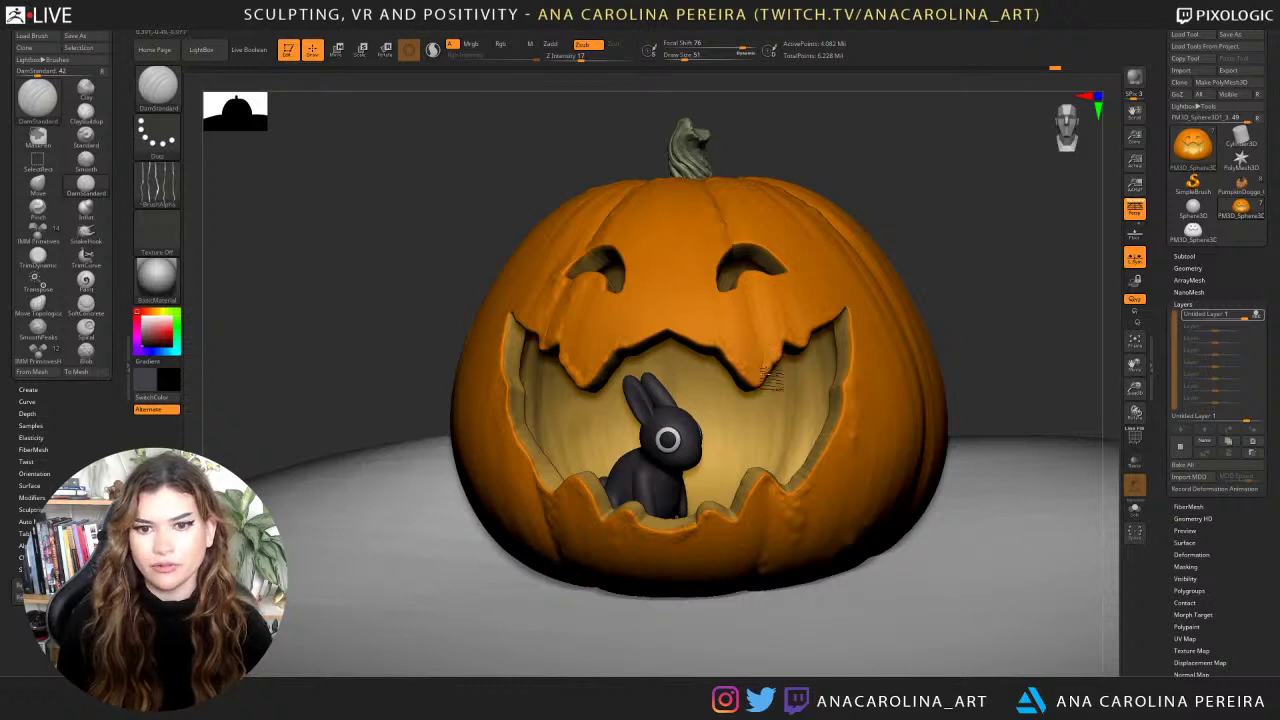
drag(900, 233, 864, 443)
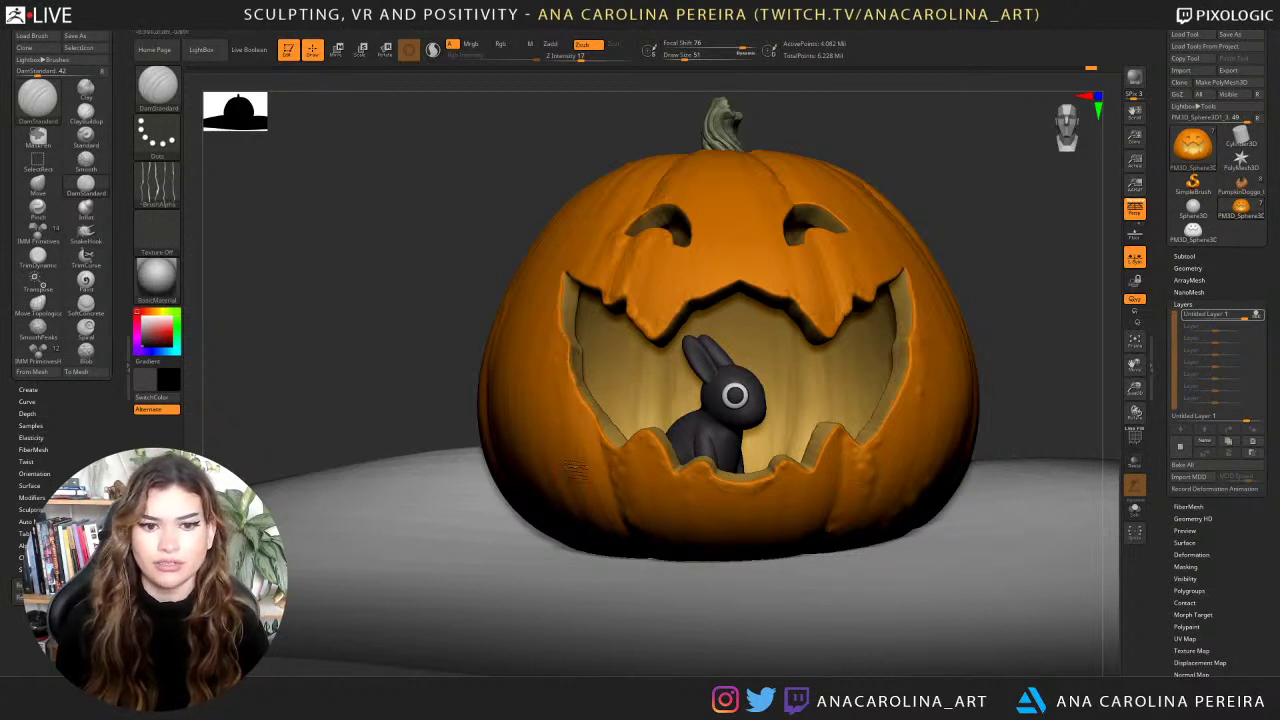
drag(925, 260, 851, 316)
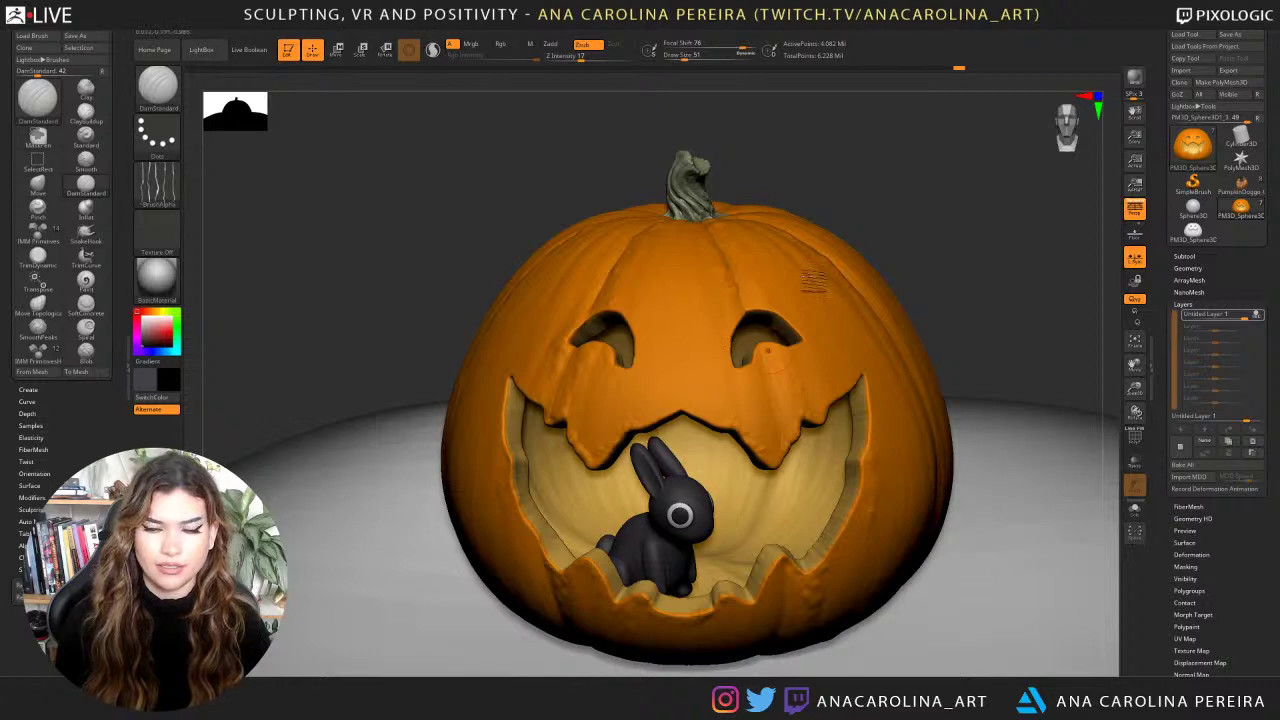
drag(883, 200, 480, 285)
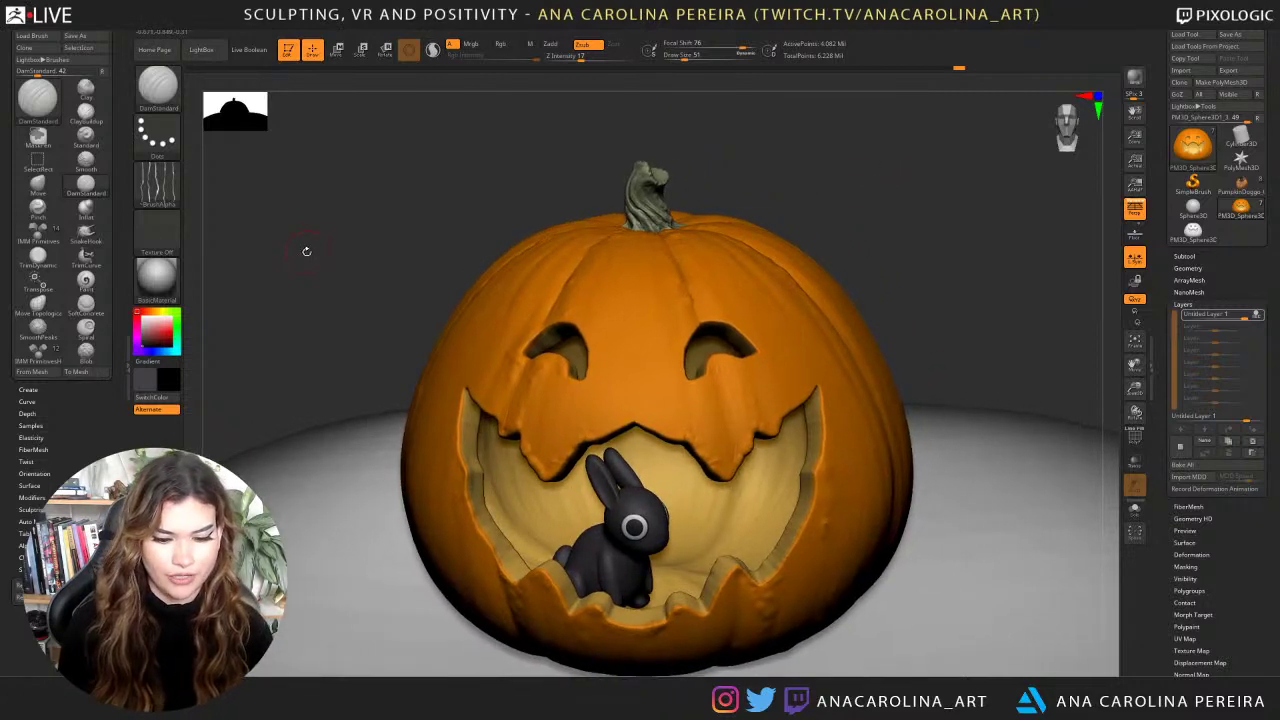
Add Blob bumps around the right eye and the groove above it, and return to the DamStandard brush.
key(b)
click(82, 340)
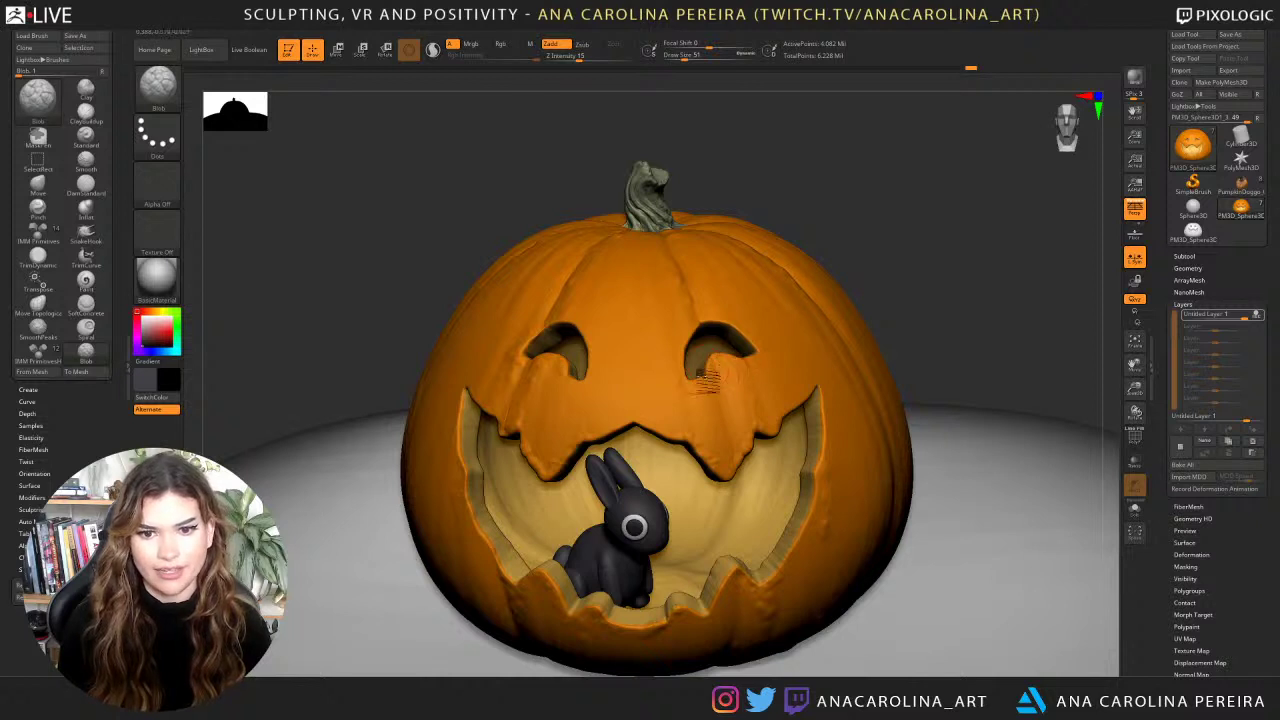
mouse_move(823, 198)
mouse_down()
mouse_move(840, 183)
mouse_move(749, 217)
mouse_up()
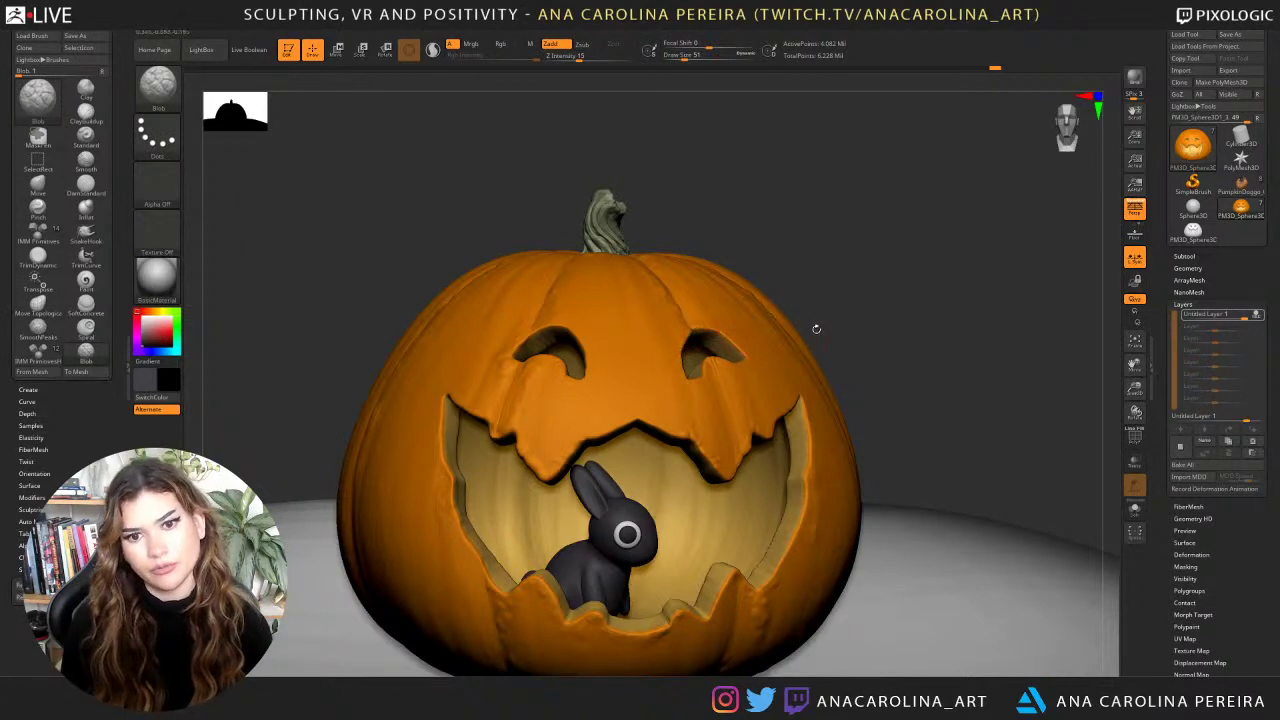
alt+drag(837, 310, 804, 352)
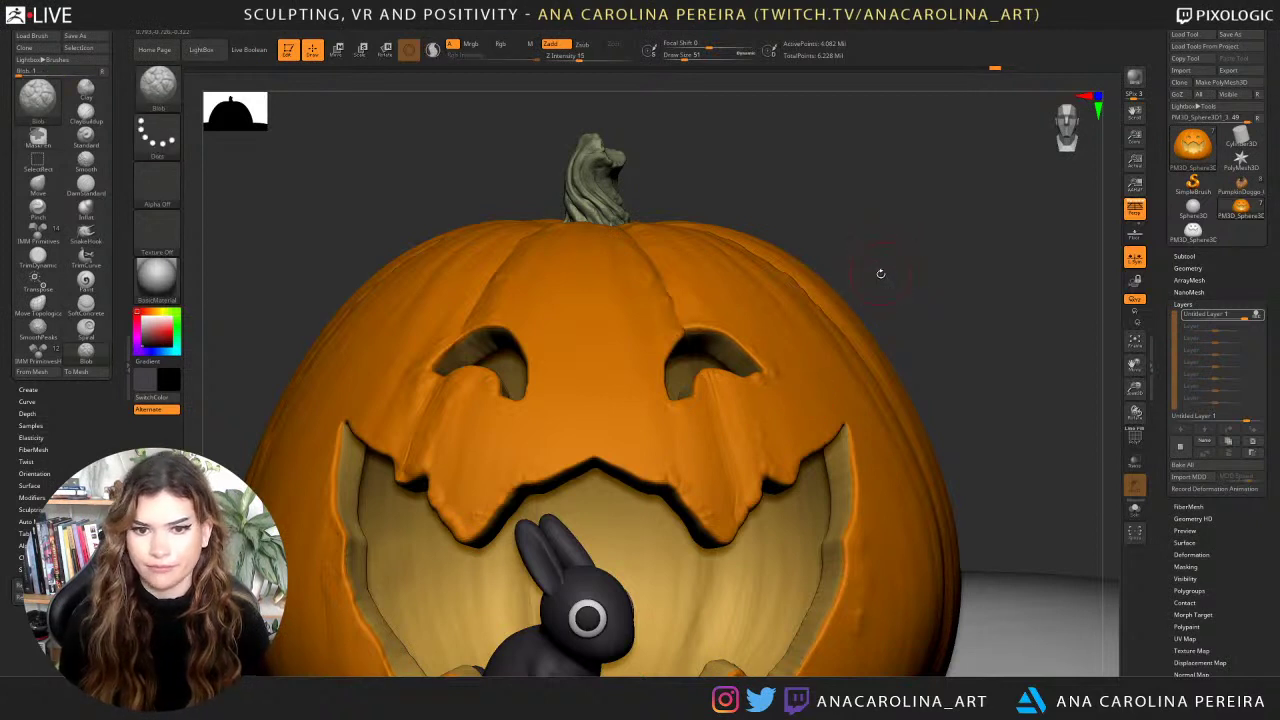
alt+drag(907, 274, 879, 230)
alt+drag(911, 314, 877, 291)
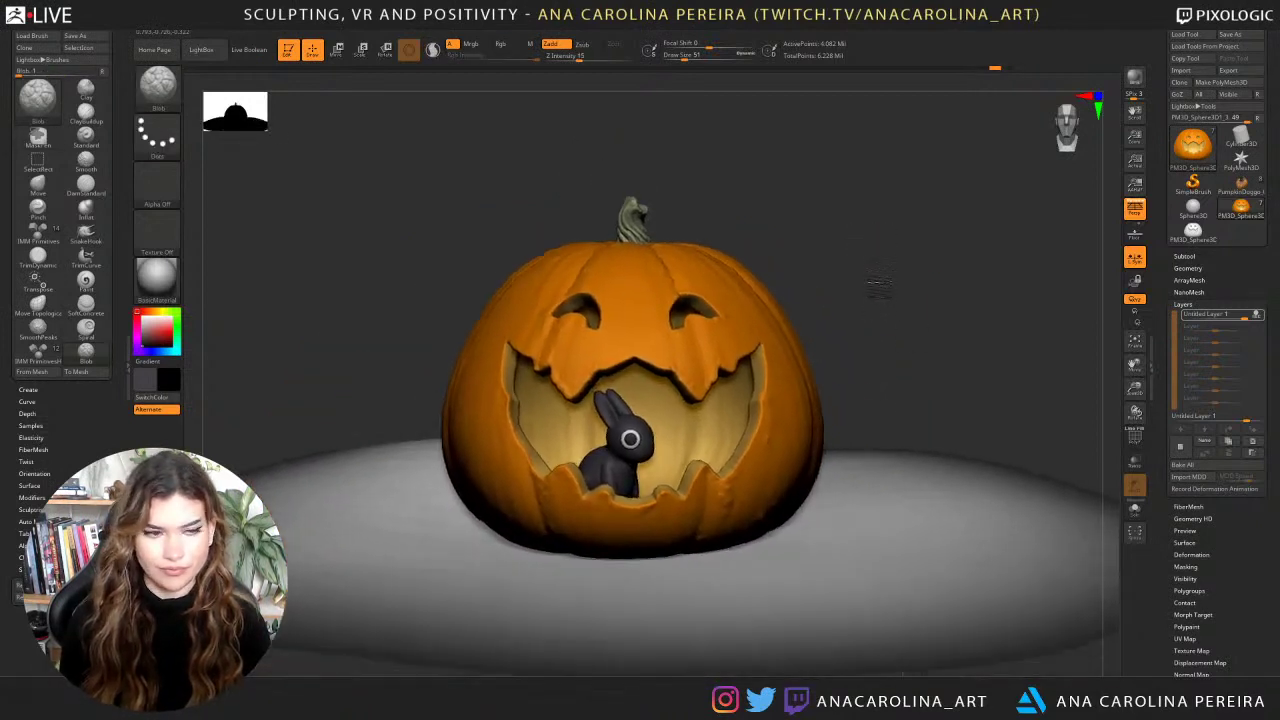
key(b)
key(d)
key(s)
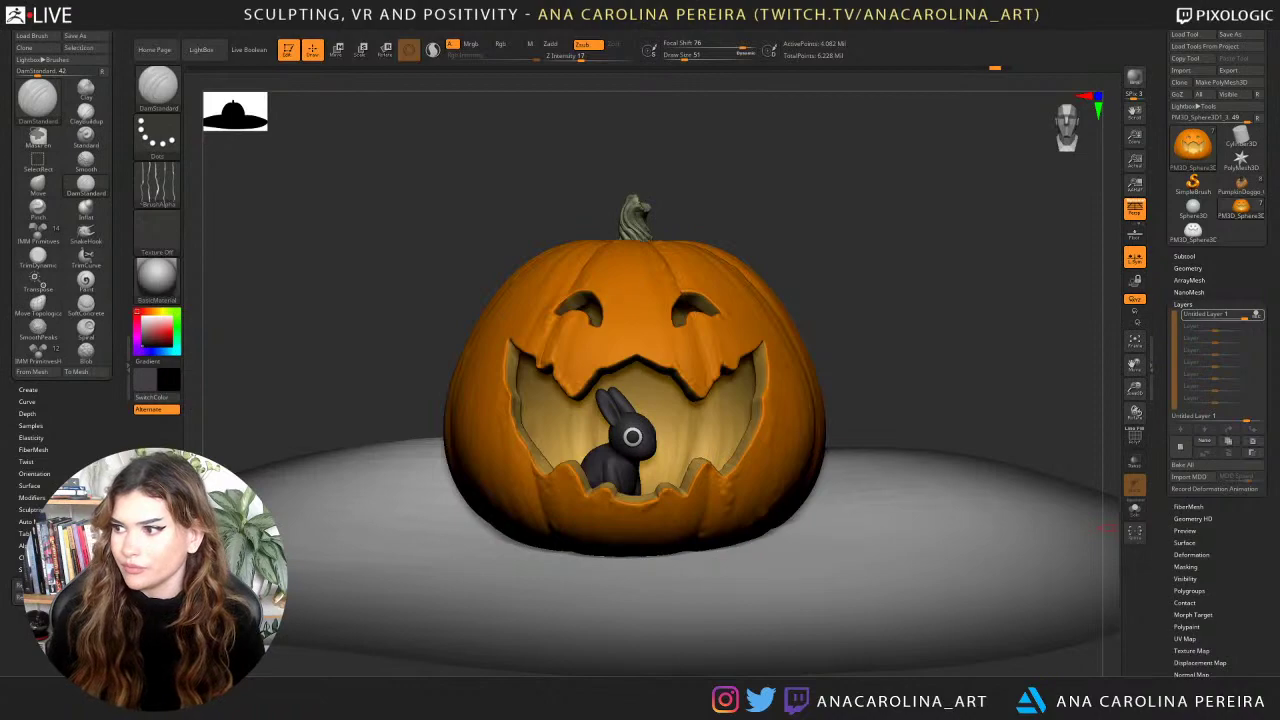
Switch to the browser, browse the "jack o lantern" image results and preview the House Beautiful pumpkin carving picture.
drag(1279, 46, 500, 86)
scroll(390, 430, down, 3)
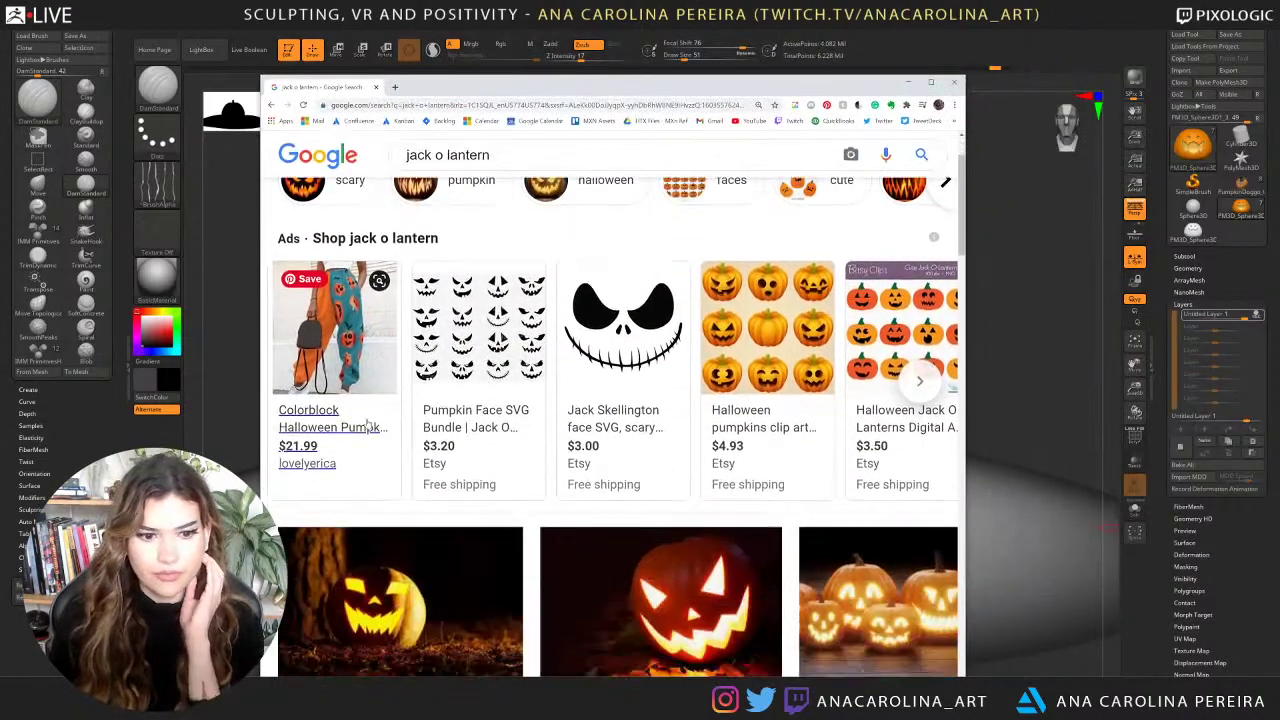
scroll(443, 445, down, 3)
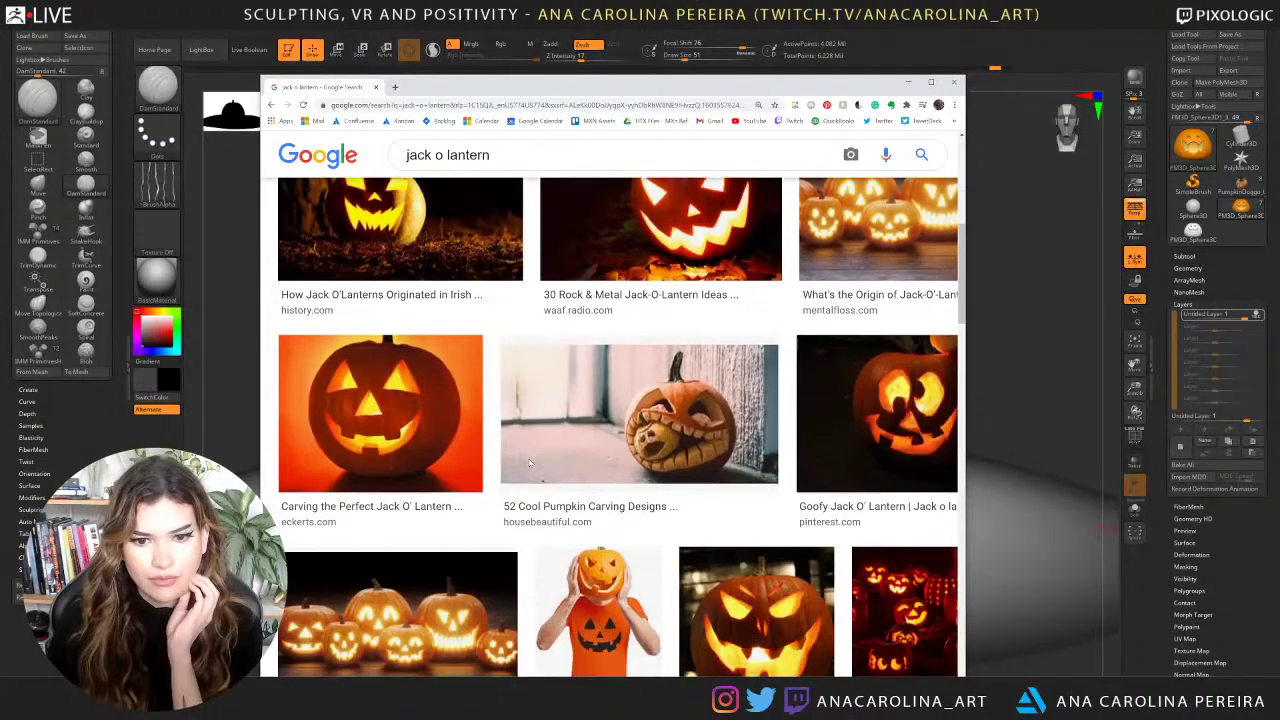
click(704, 463)
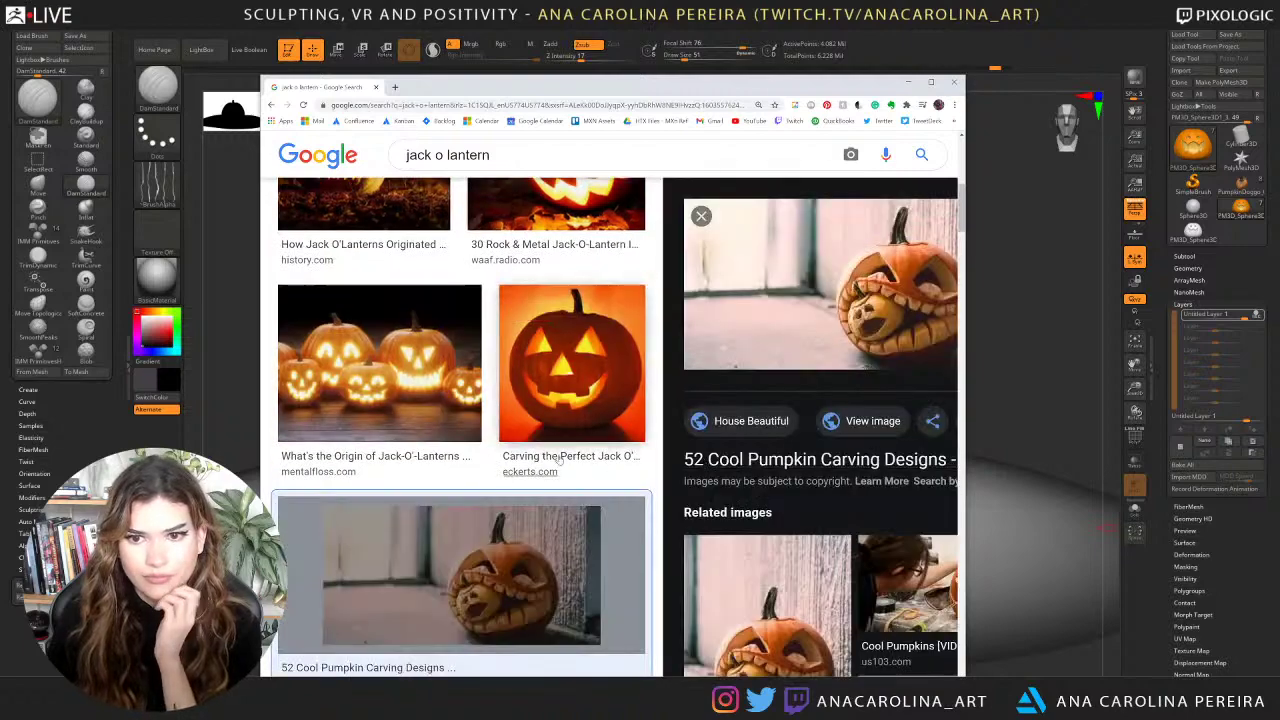
scroll(559, 460, down, 3)
scroll(559, 460, down, 5)
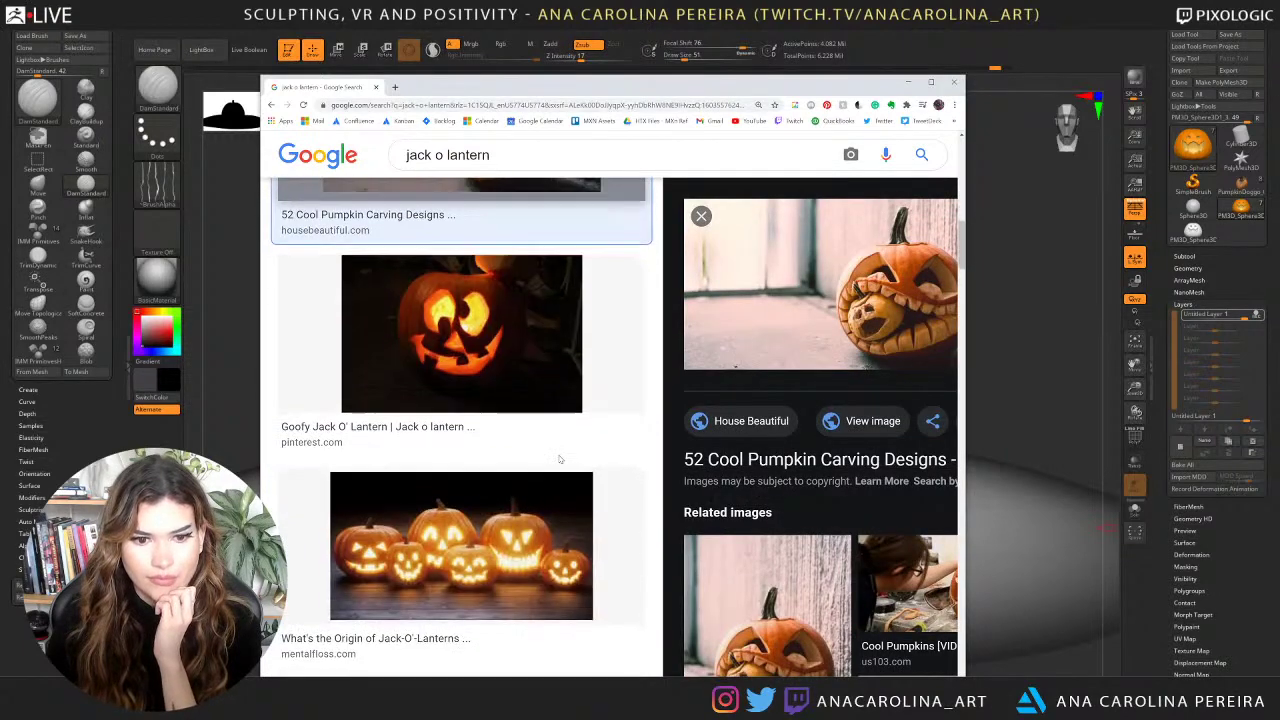
scroll(560, 460, down, 8)
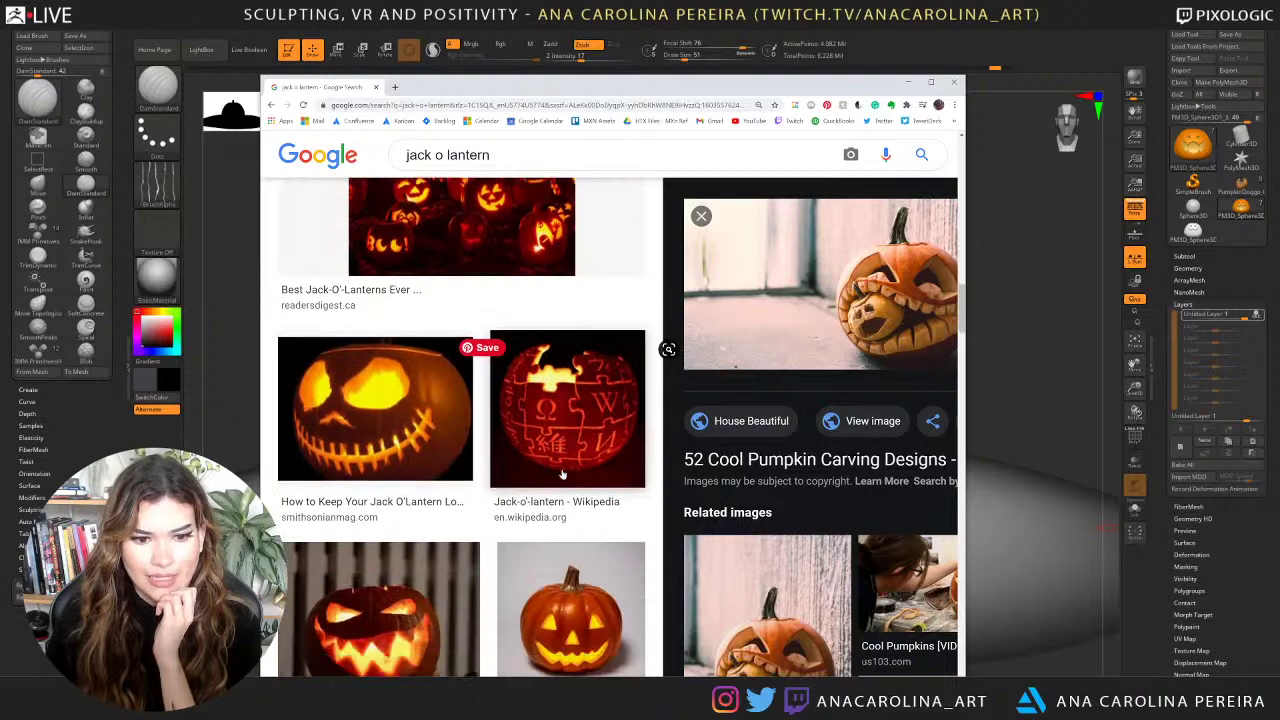
scroll(565, 478, down, 5)
scroll(565, 478, up, 3)
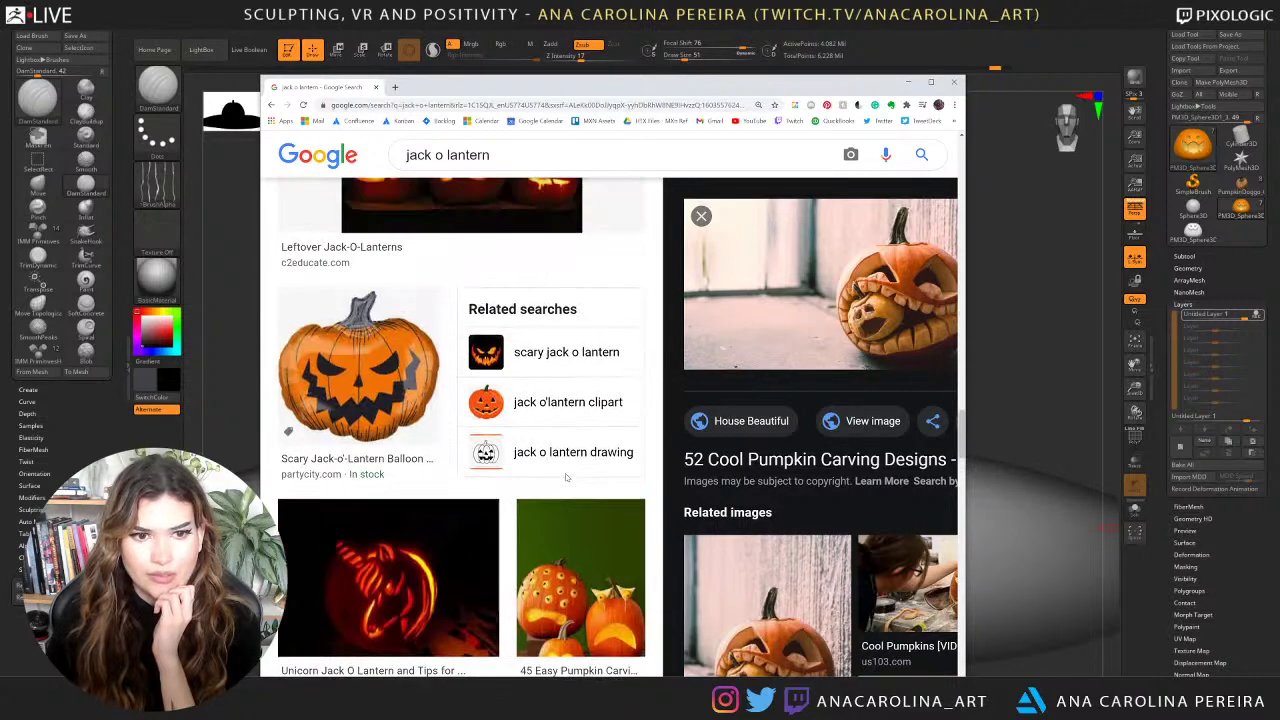
Search images for "pumpkin carving", examine the Real Simple carved pumpkin photo at full size, and return to ZBrush.
drag(500, 156, 228, 174)
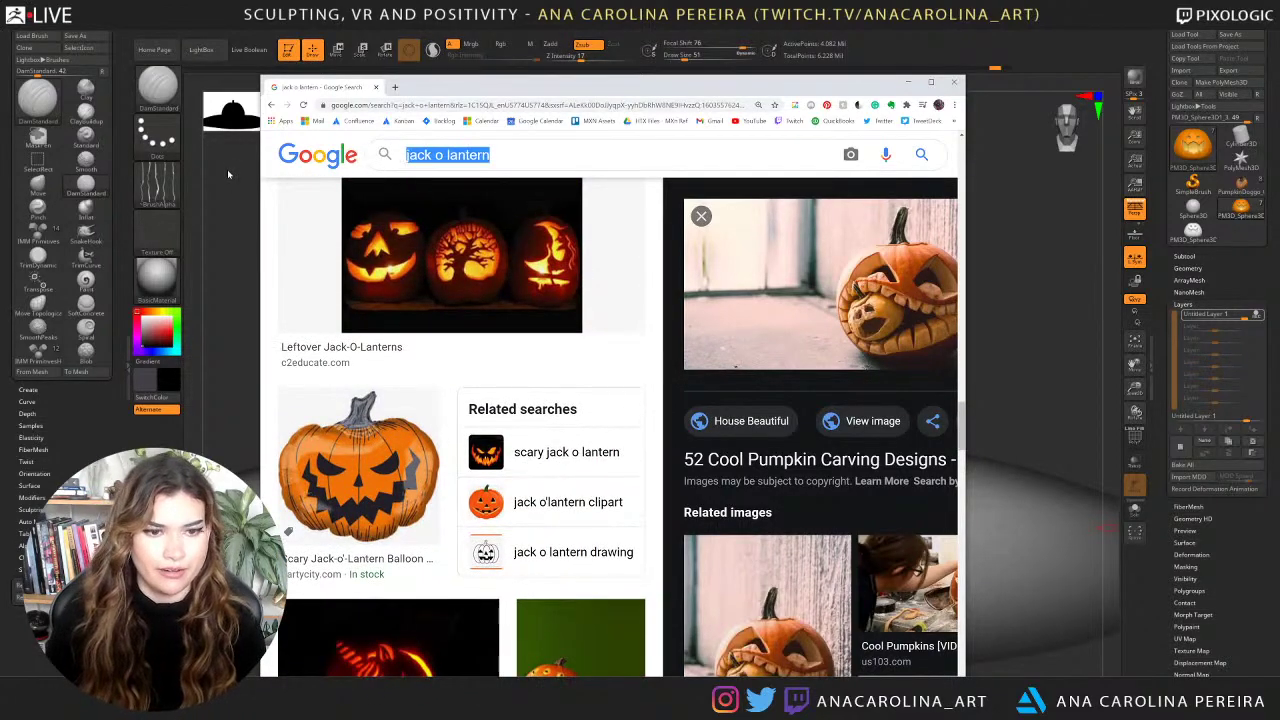
text(pump)
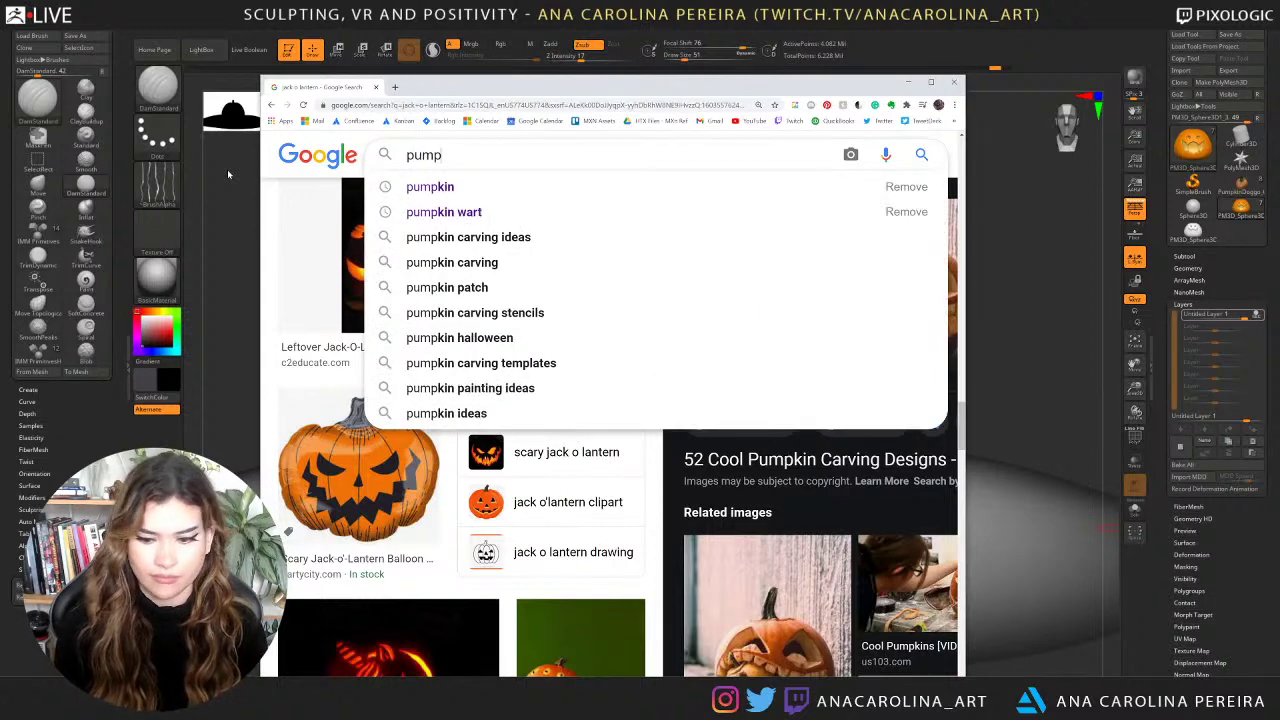
text(kin car)
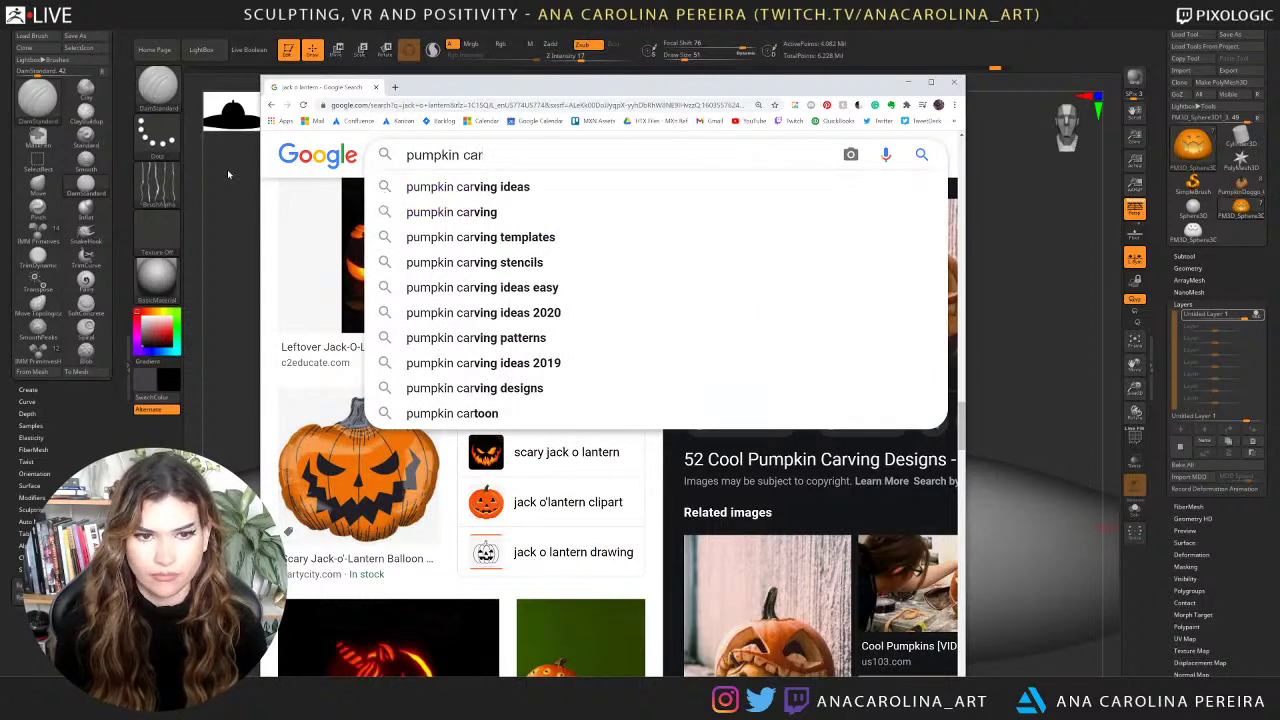
key(Down)
key(Down)
key(Up)
key(Return)
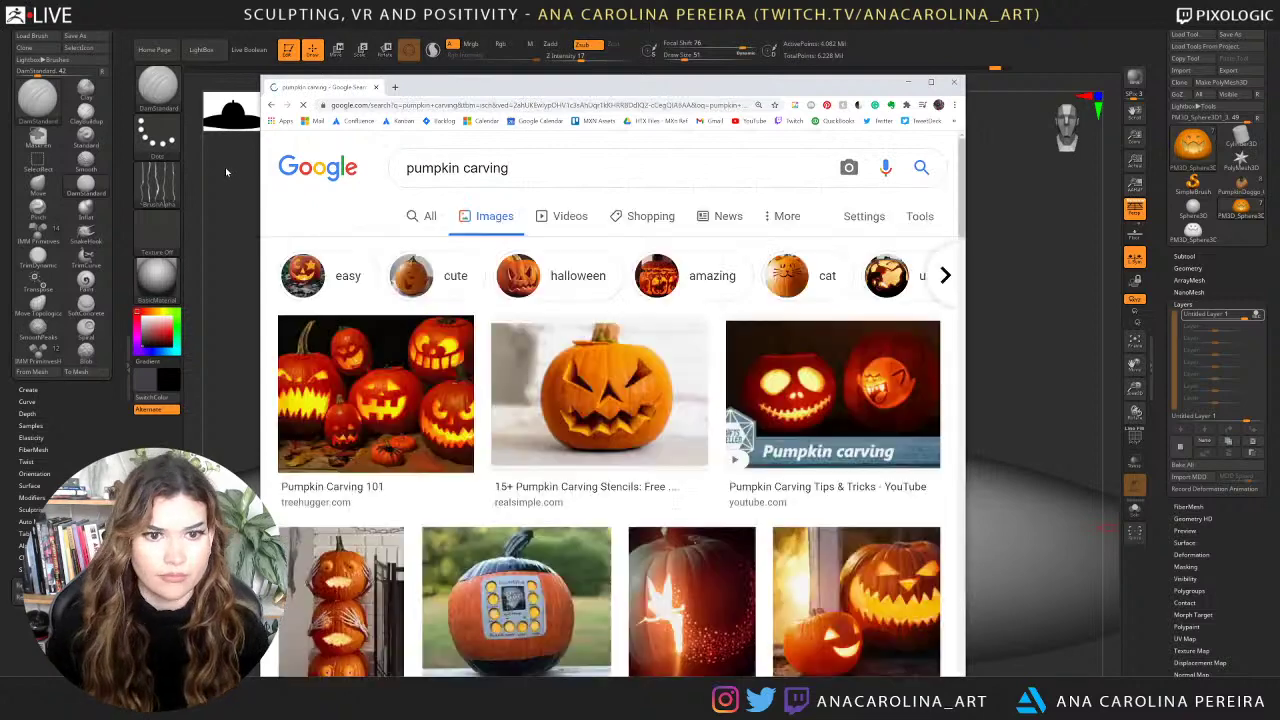
click(597, 389)
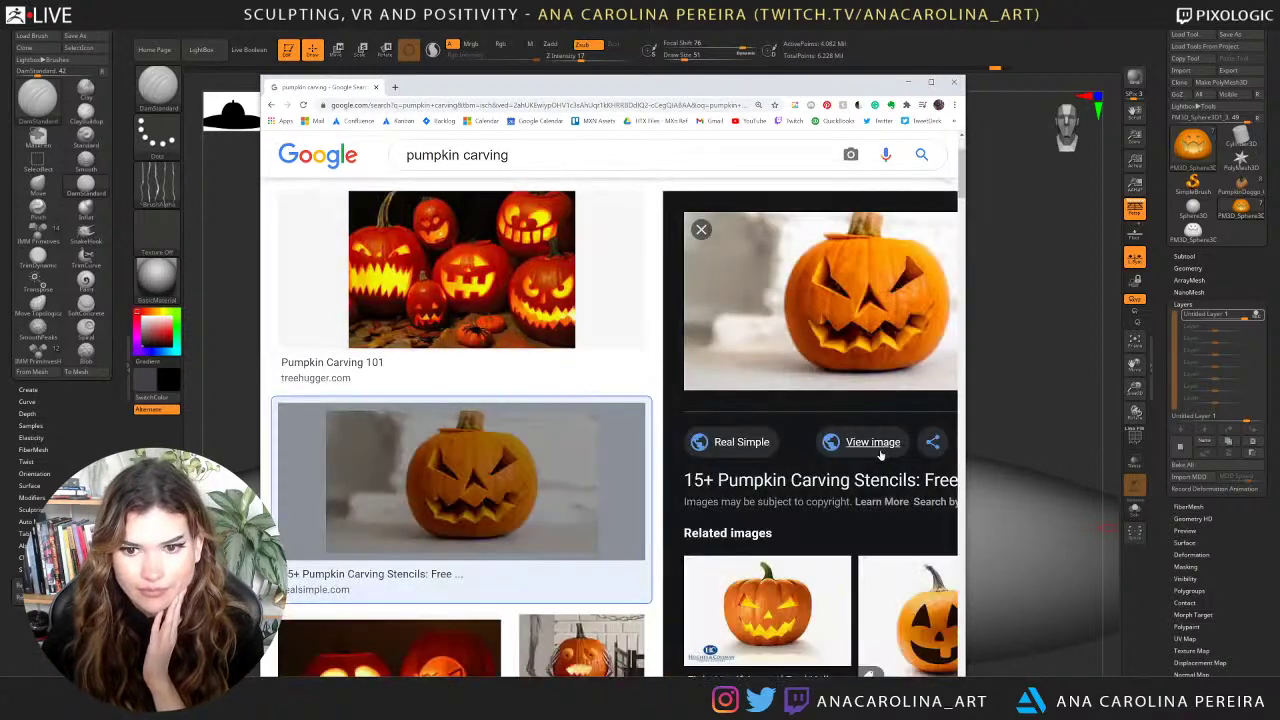
click(878, 447)
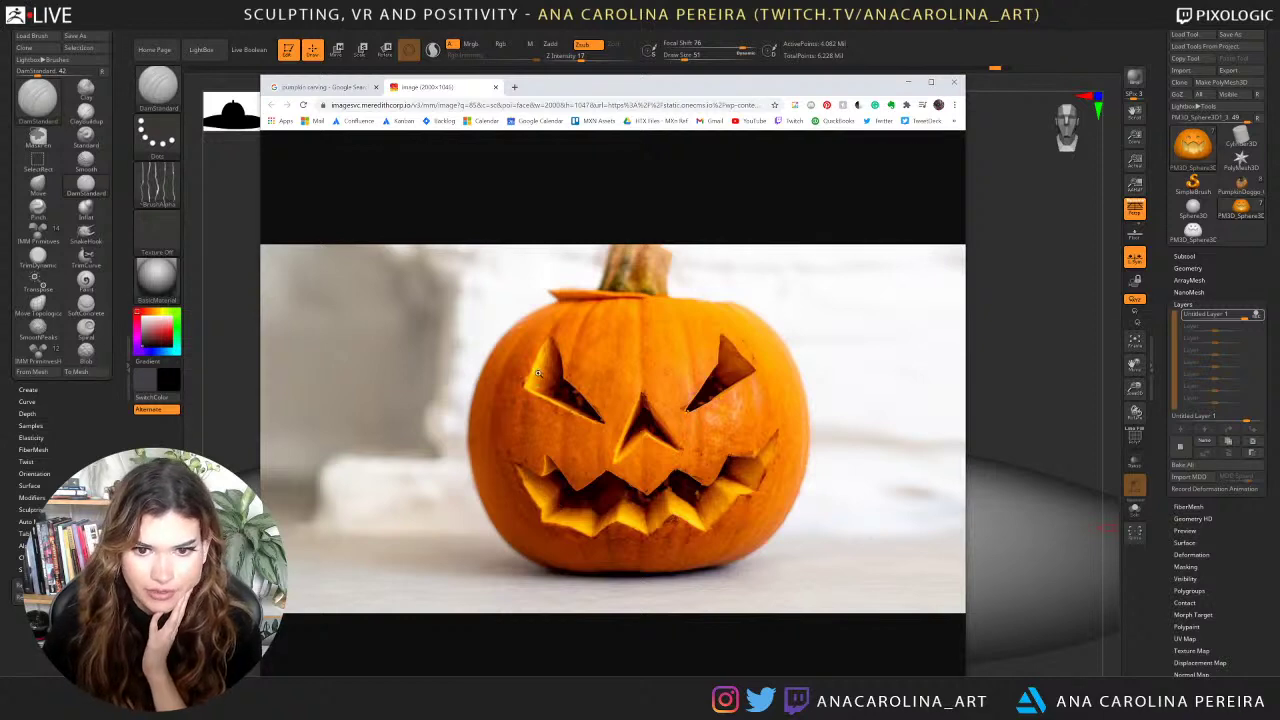
click(909, 82)
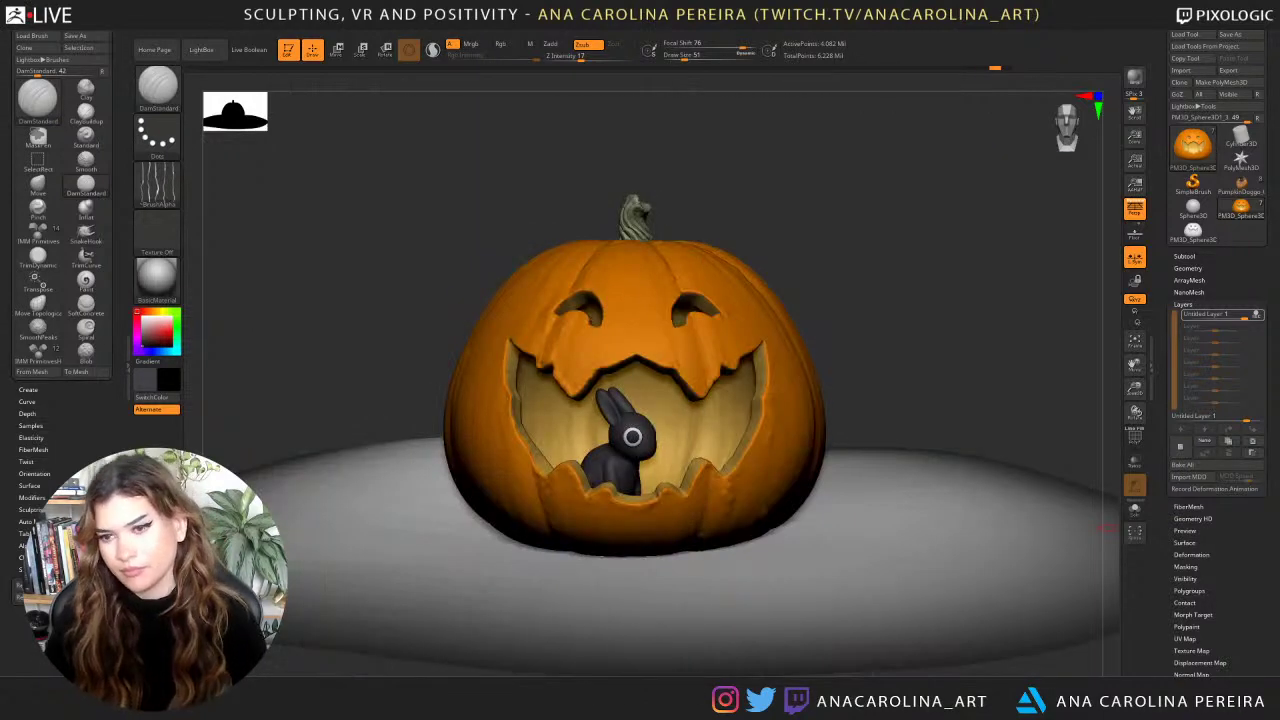
Carve DamStandard creases into the cut rim on the mouth's right side and soften them with SmoothPeaks.
drag(982, 307, 1050, 310)
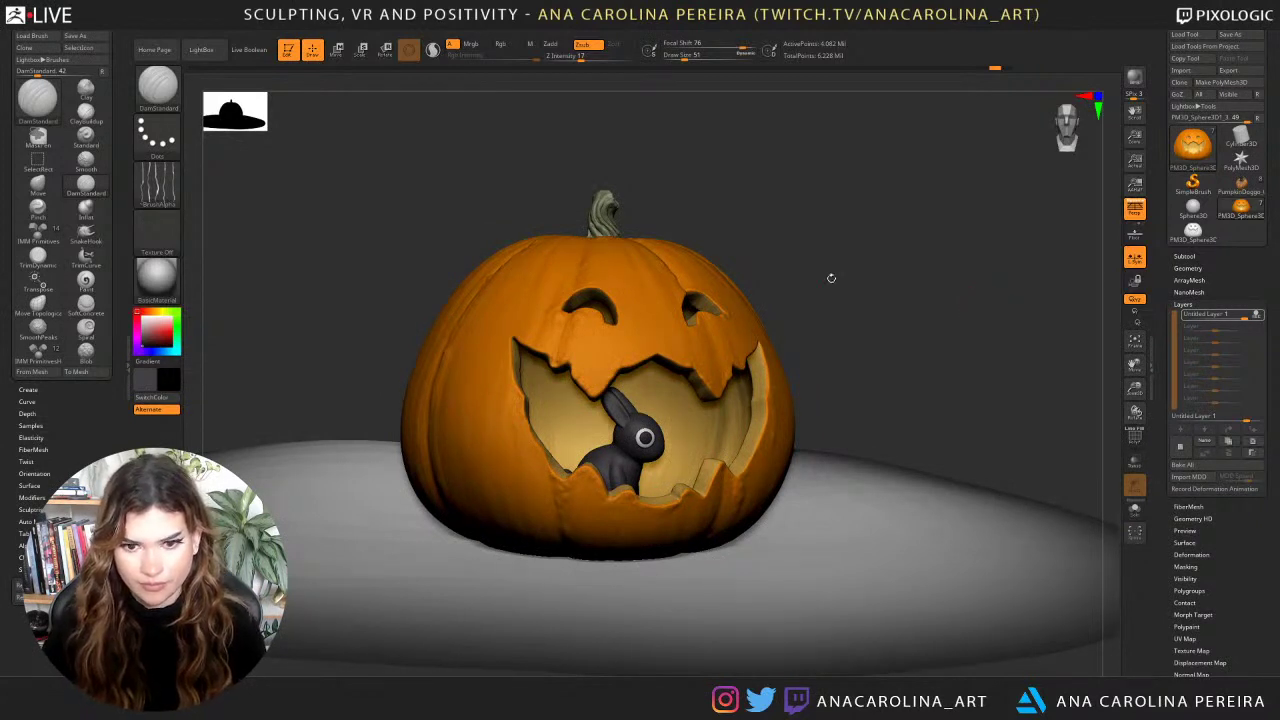
drag(831, 278, 857, 440)
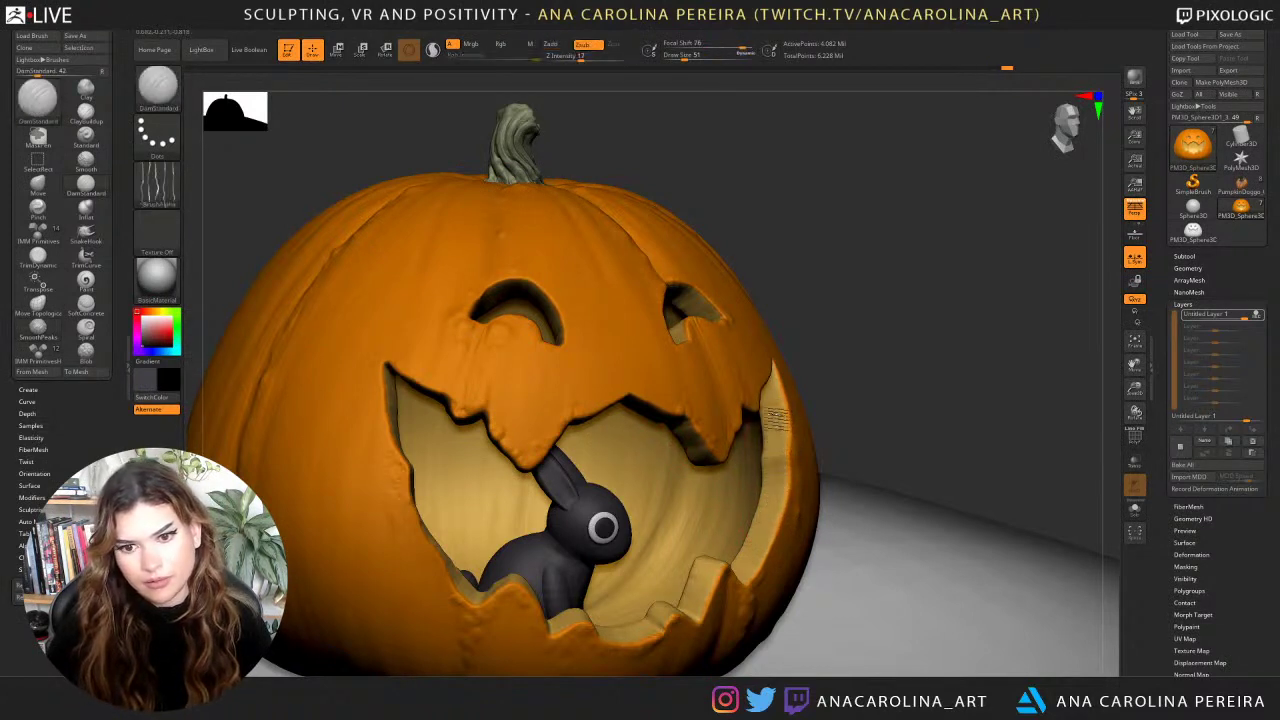
key(shift)
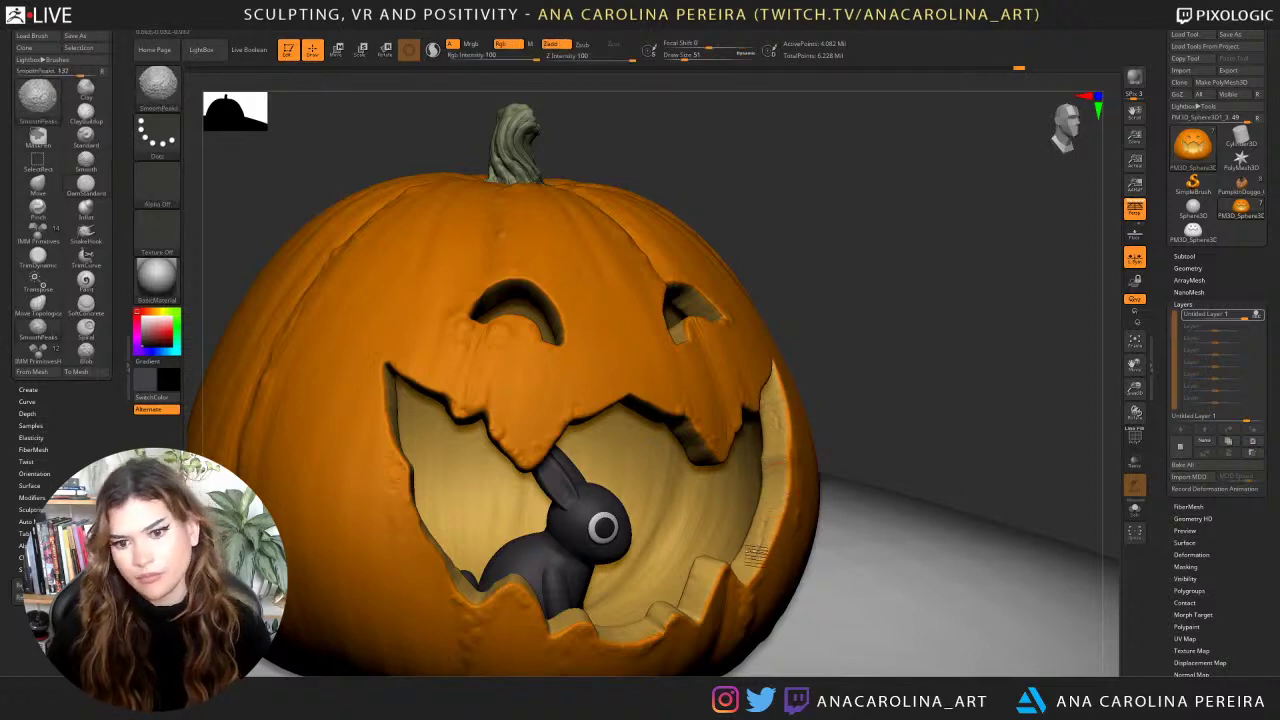
shift+drag(837, 443, 857, 398)
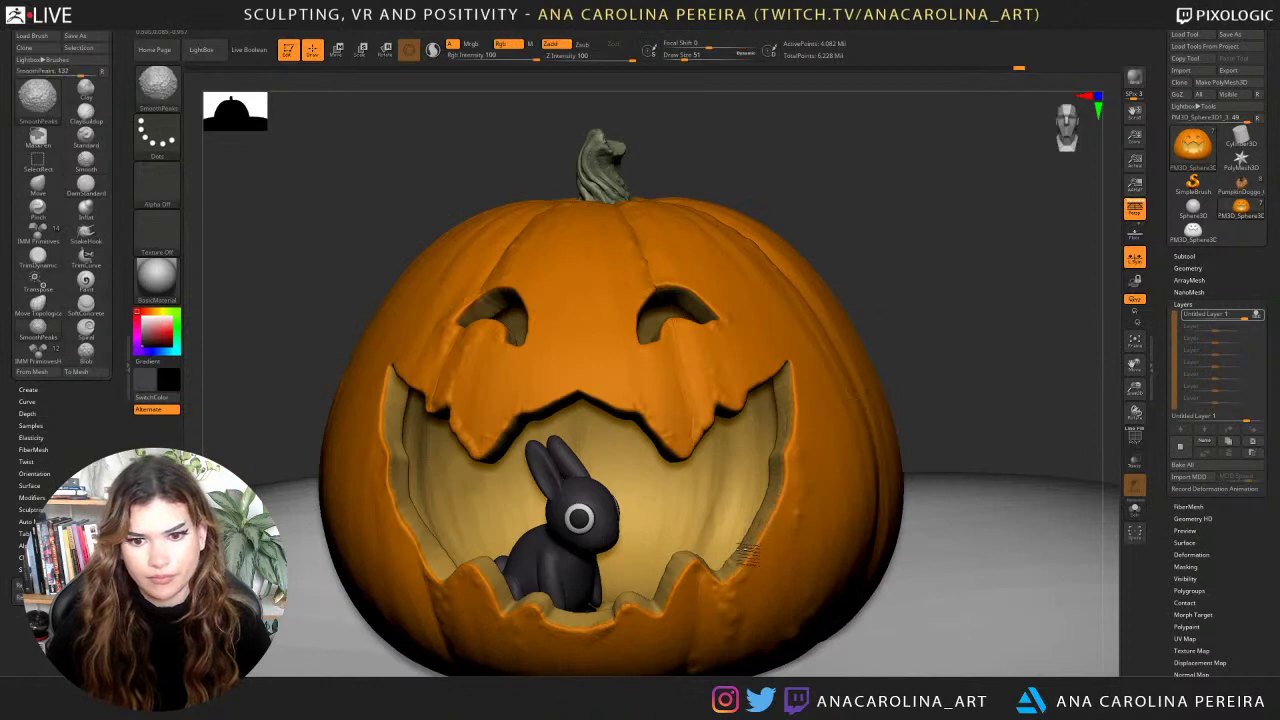
Smooth the mouth's lower cut rim and carve more DamStandard creases along its bottom and left side.
mouse_move(754, 548)
shift+mouse_down()
mouse_move(791, 436)
mouse_move(731, 566)
shift+mouse_up()
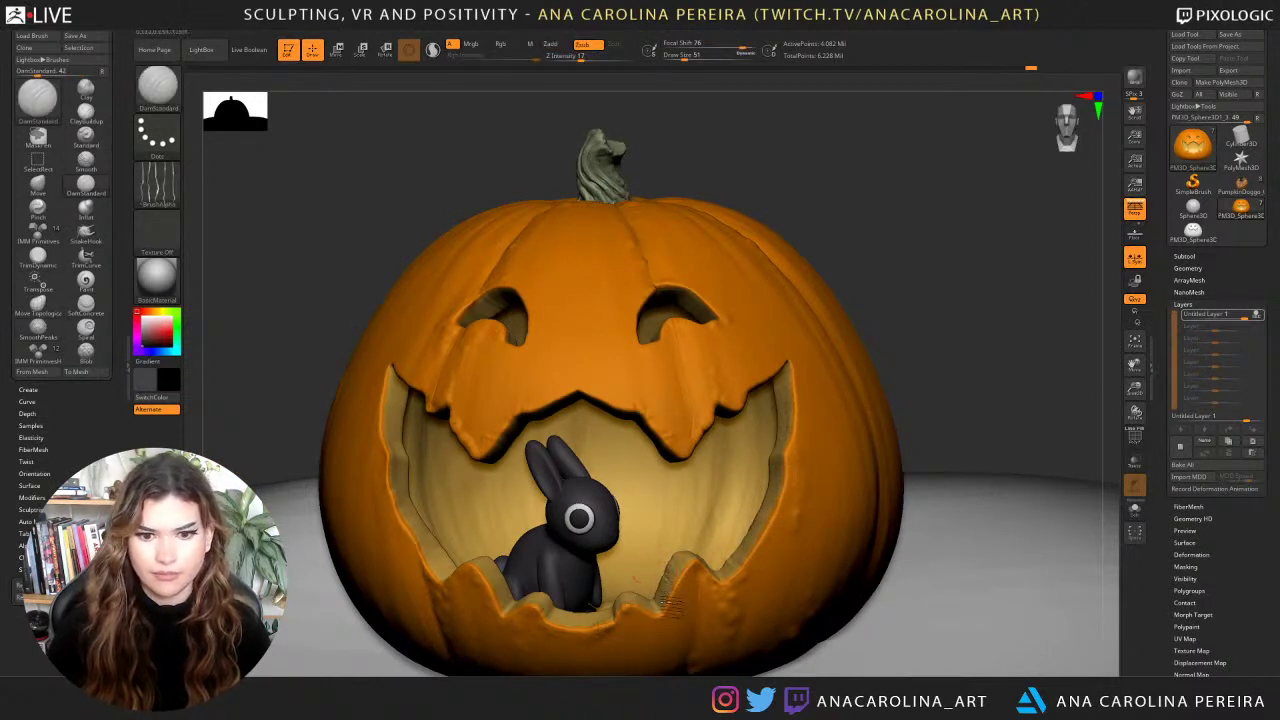
shift+drag(667, 608, 662, 586)
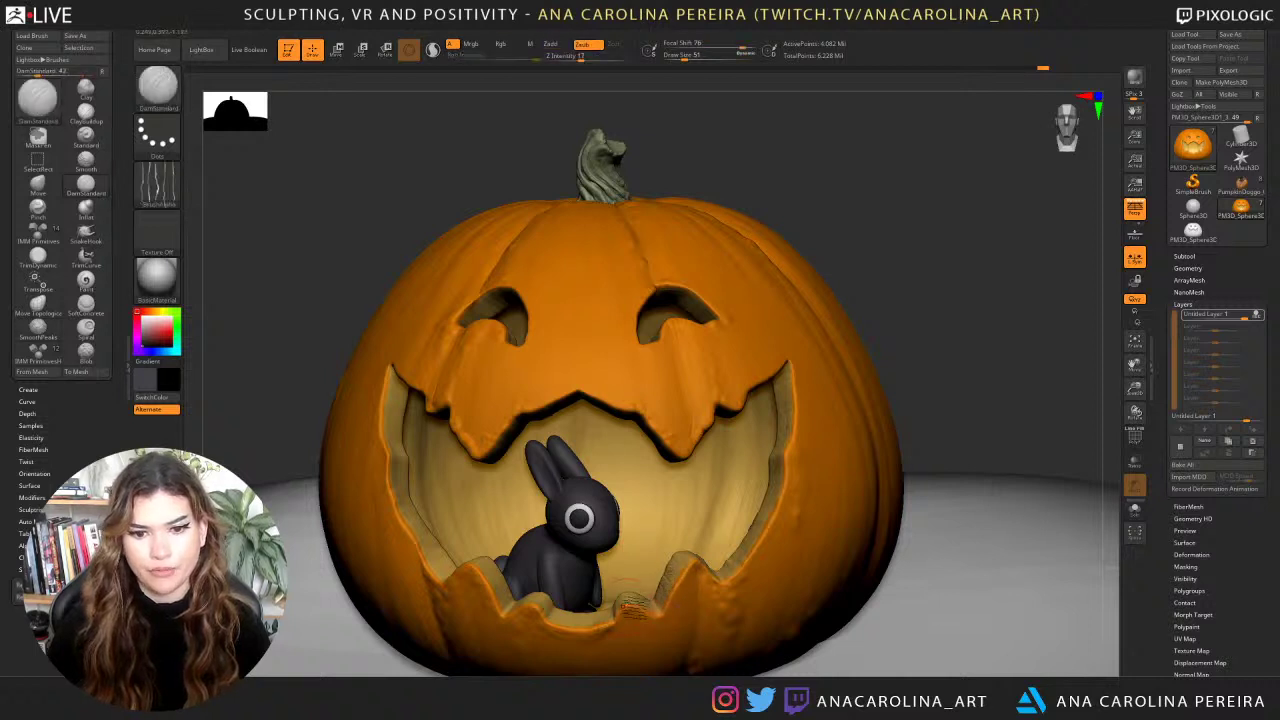
drag(604, 619, 514, 606)
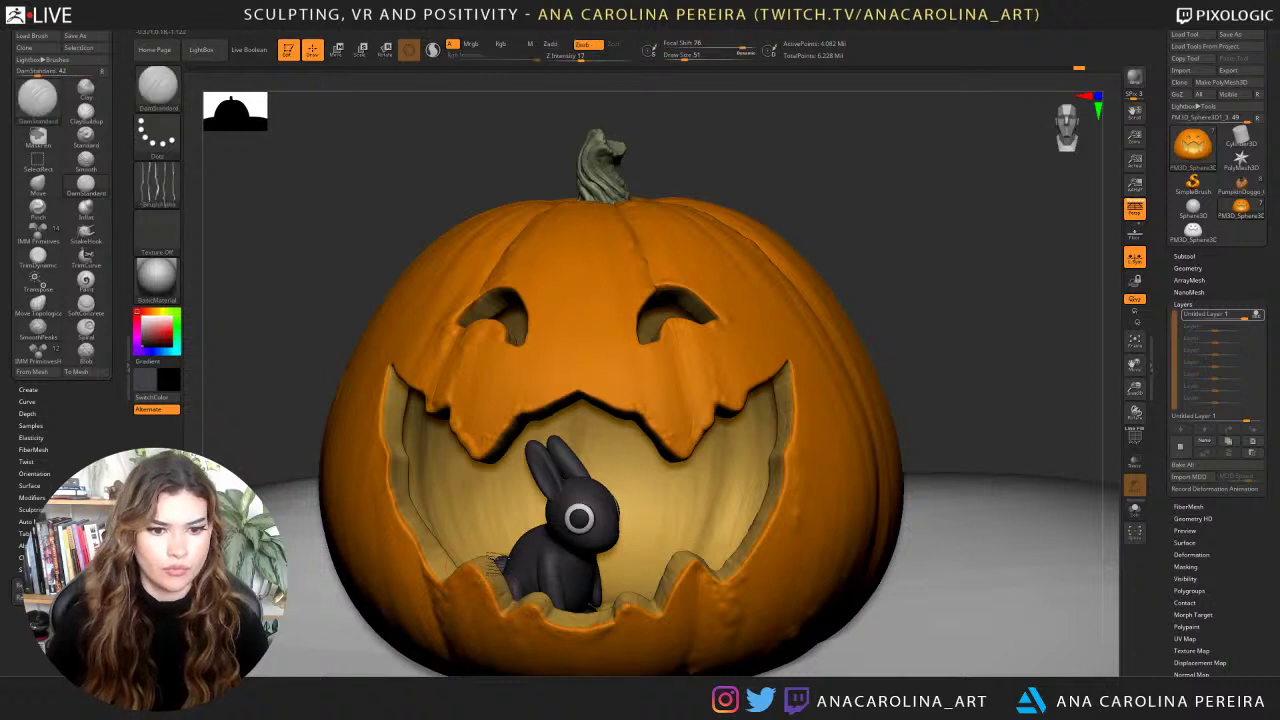
drag(312, 408, 305, 434)
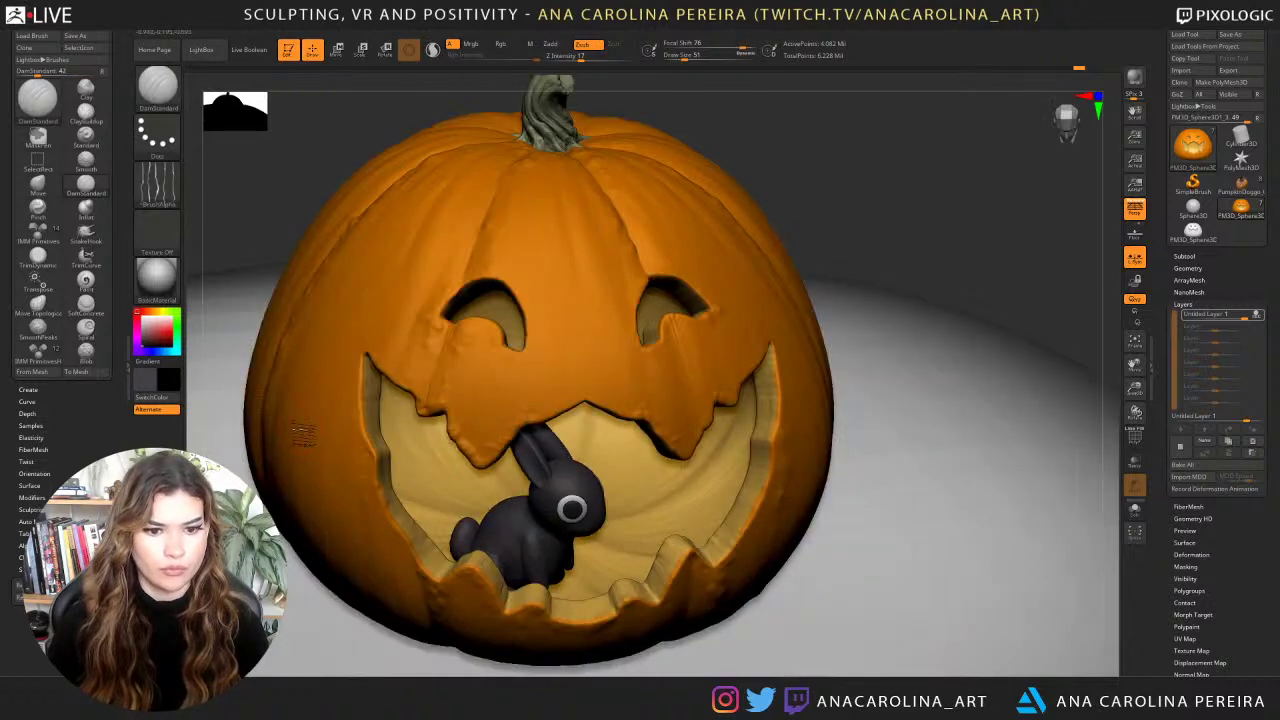
drag(436, 570, 426, 530)
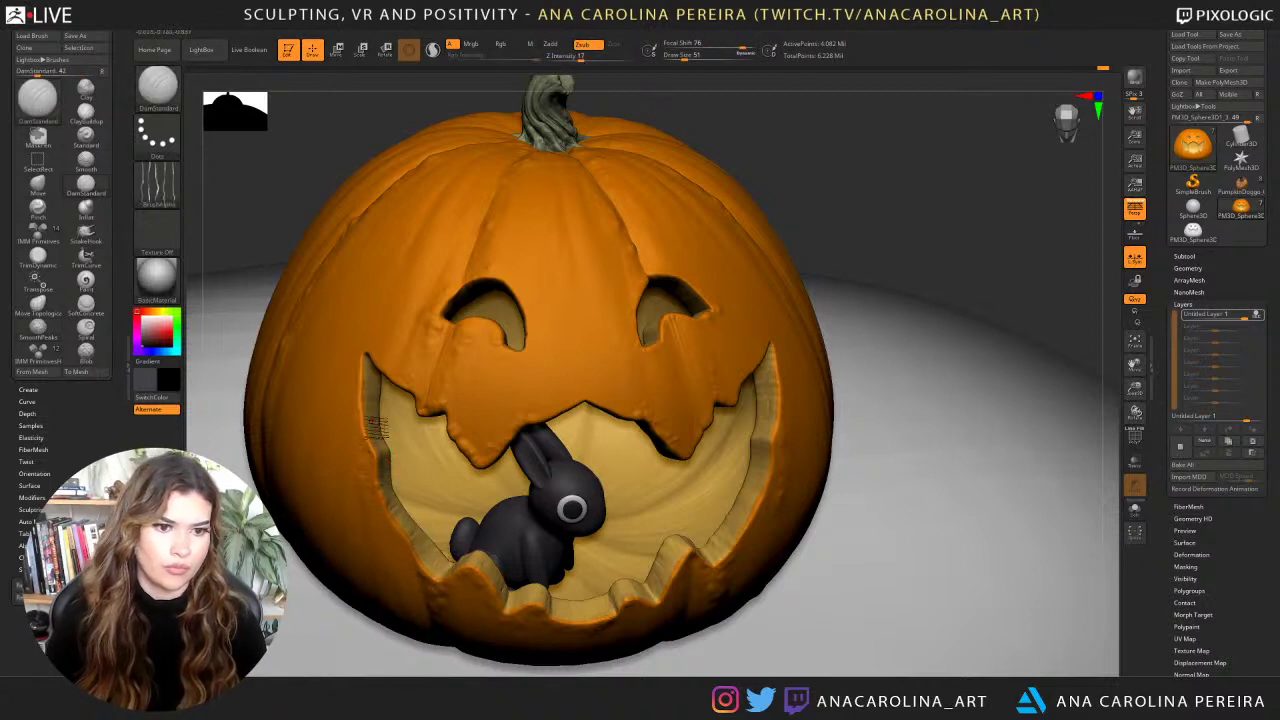
drag(276, 229, 270, 155)
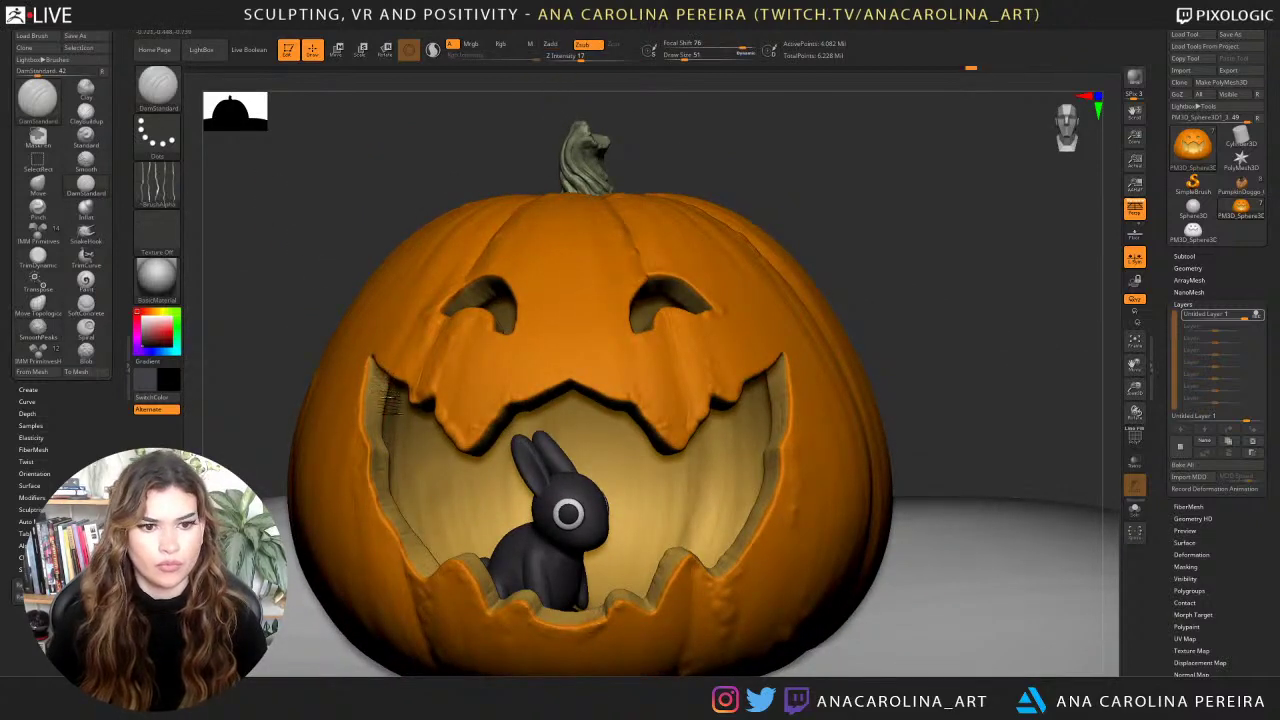
Smooth the cut inside the pumpkin's left eye and carve DamStandard creases into the right eye's cut edge.
key(shift)
drag(870, 213, 890, 219)
shift+drag(482, 300, 500, 294)
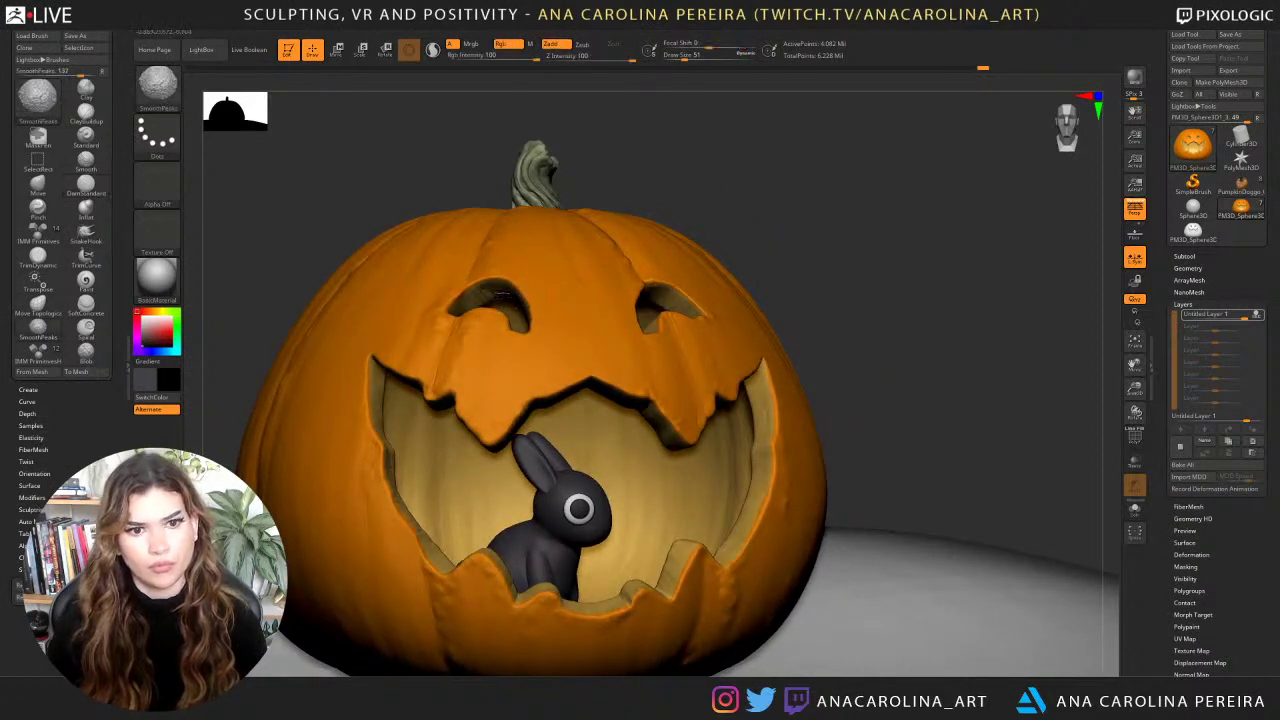
drag(664, 314, 698, 317)
mouse_move(774, 248)
mouse_down()
mouse_move(797, 217)
mouse_move(787, 184)
mouse_move(762, 328)
mouse_up()
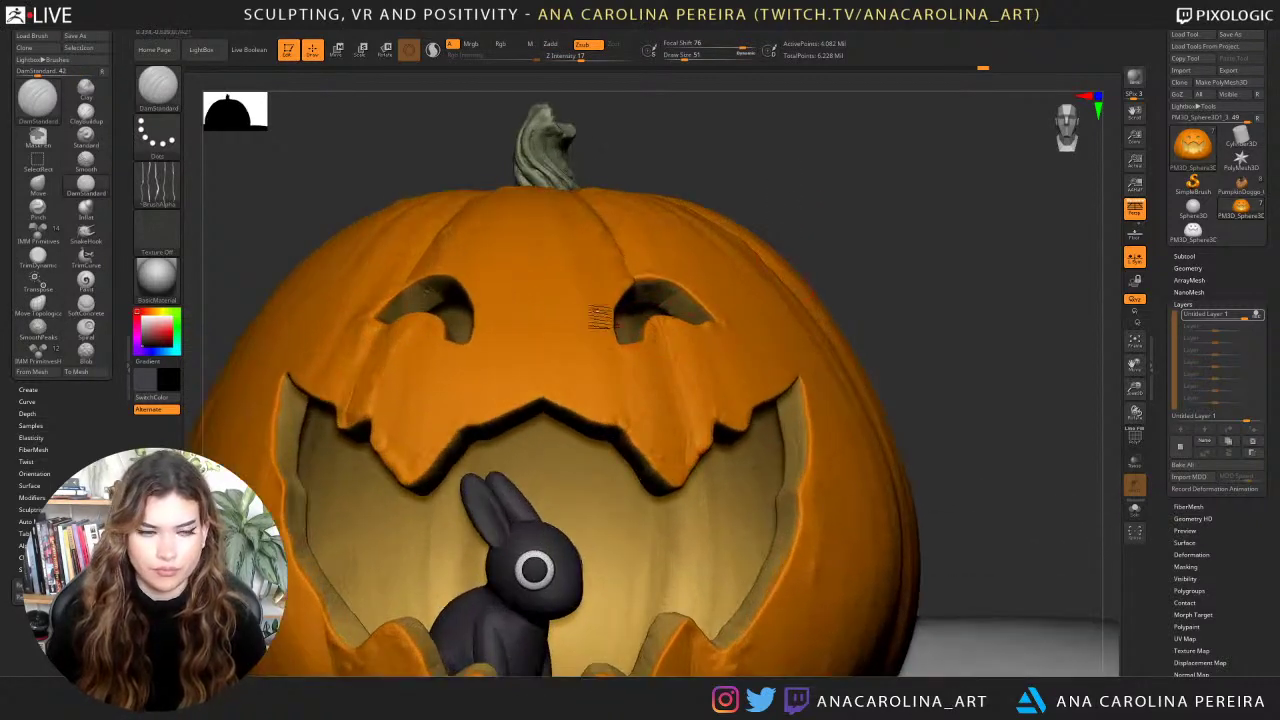
Switch DamStandard to a soft round alpha with Z Intensity 8 and Draw Size 68, and carve light grooves around the right eye.
click(157, 183)
click(286, 194)
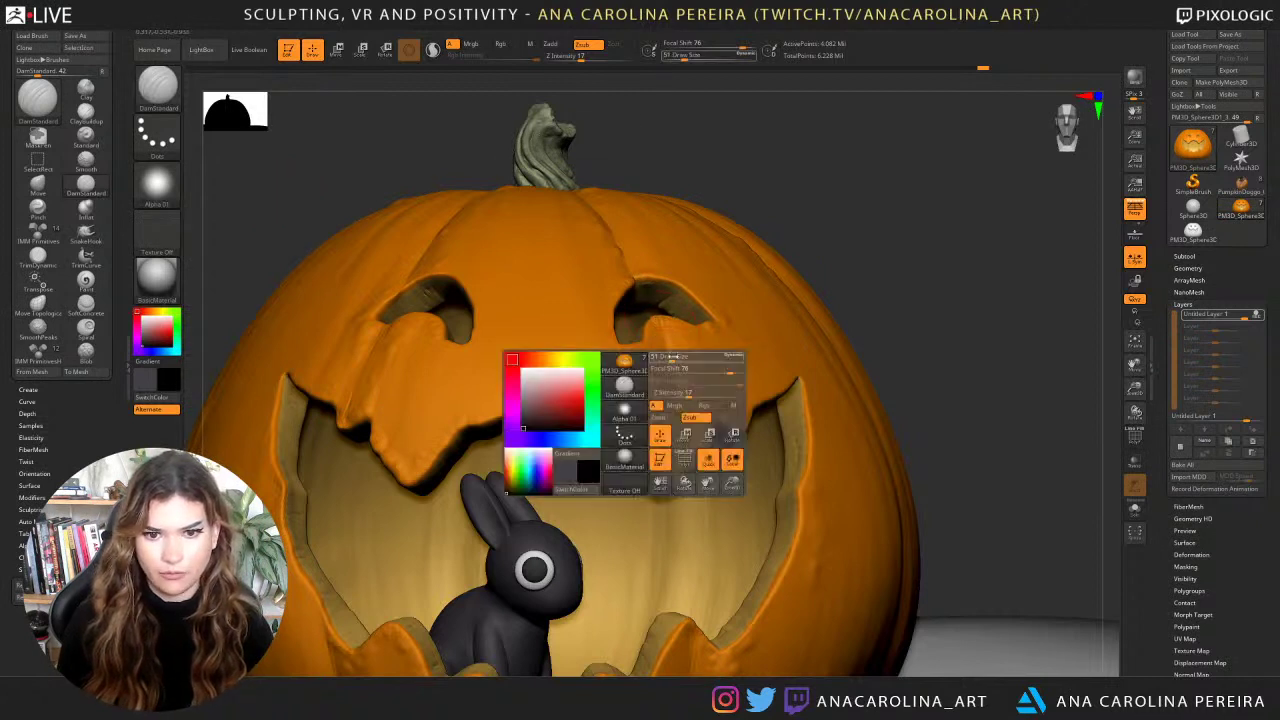
key(space)
drag(689, 388, 676, 390)
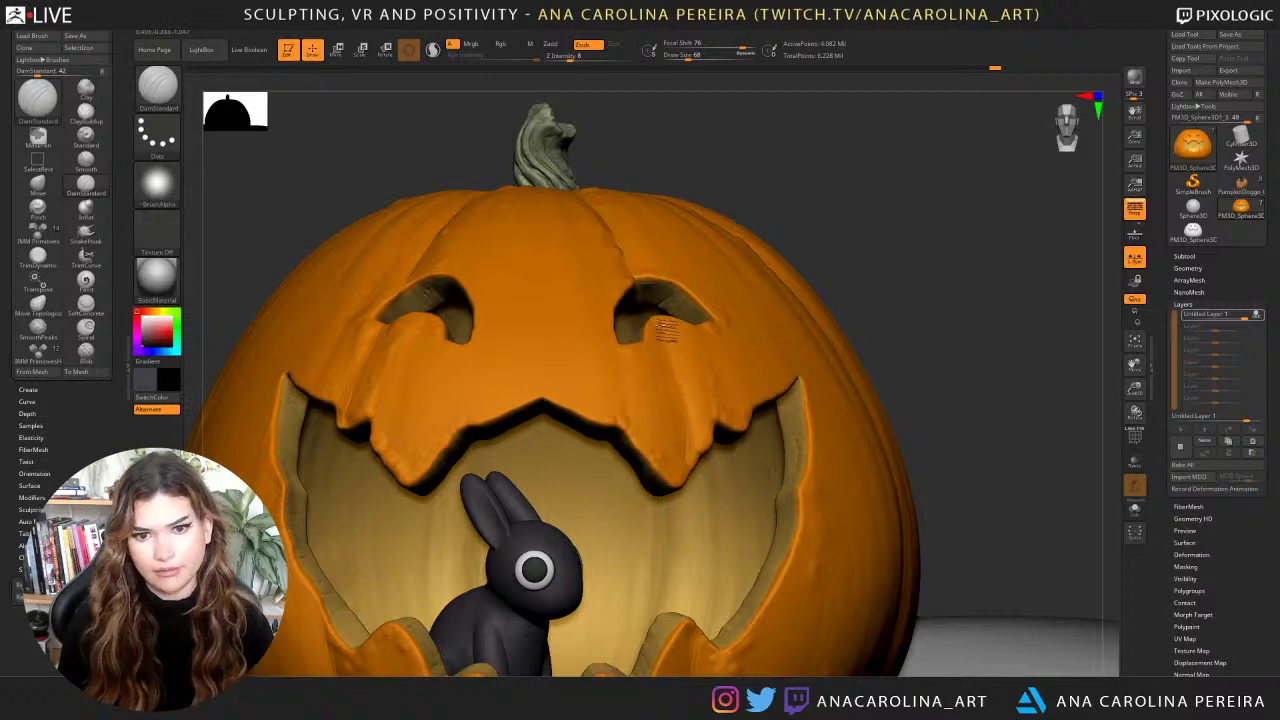
drag(640, 285, 680, 379)
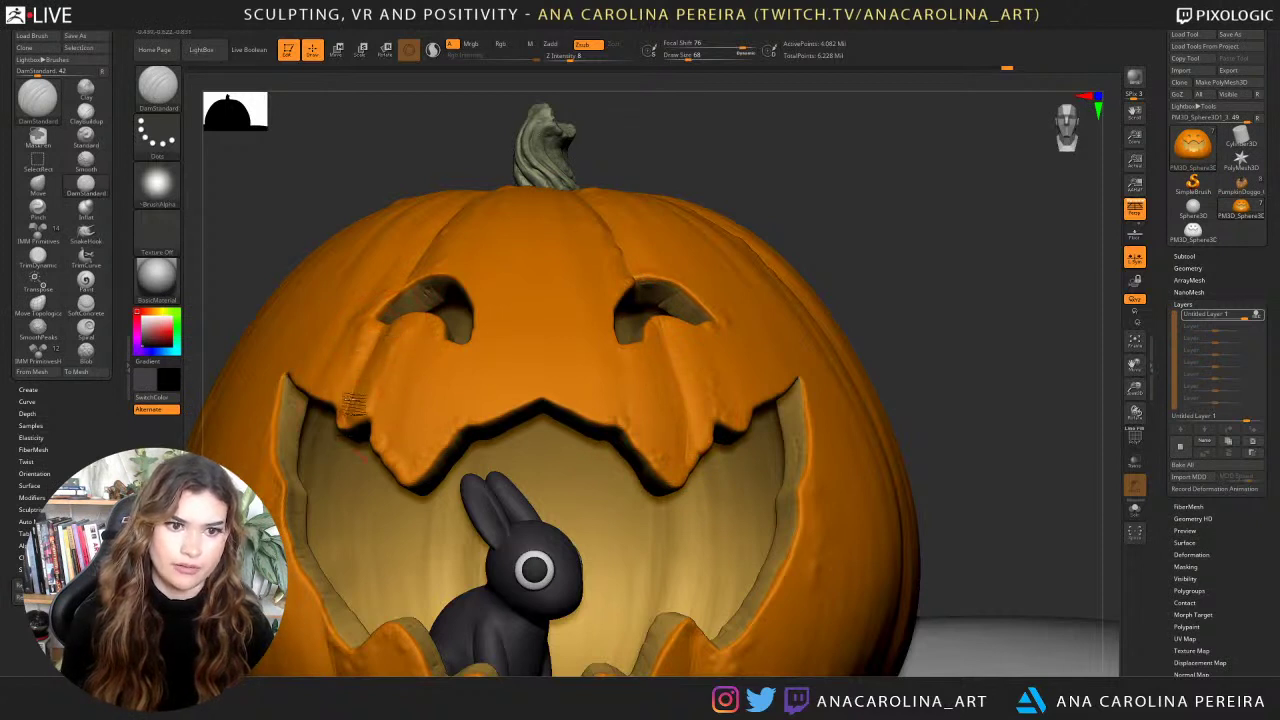
Soften the pumpkin skin between the left eye and the mouth's upper edge with SmoothPeaks and check the whole pumpkin.
alt+drag(854, 214, 515, 513)
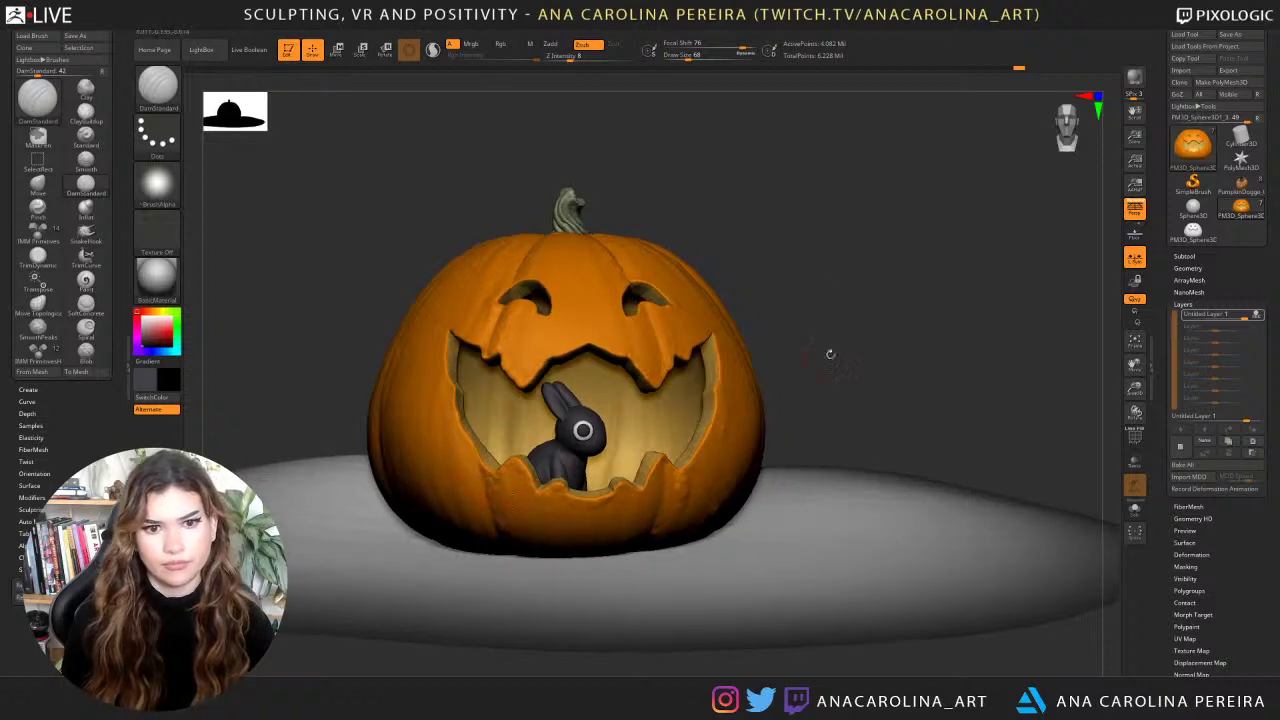
mouse_move(829, 354)
alt+mouse_down()
mouse_move(800, 320)
mouse_move(734, 426)
mouse_move(718, 405)
alt+mouse_up()
mouse_move(558, 187)
shift+mouse_down()
mouse_move(557, 206)
mouse_move(537, 207)
shift+mouse_up()
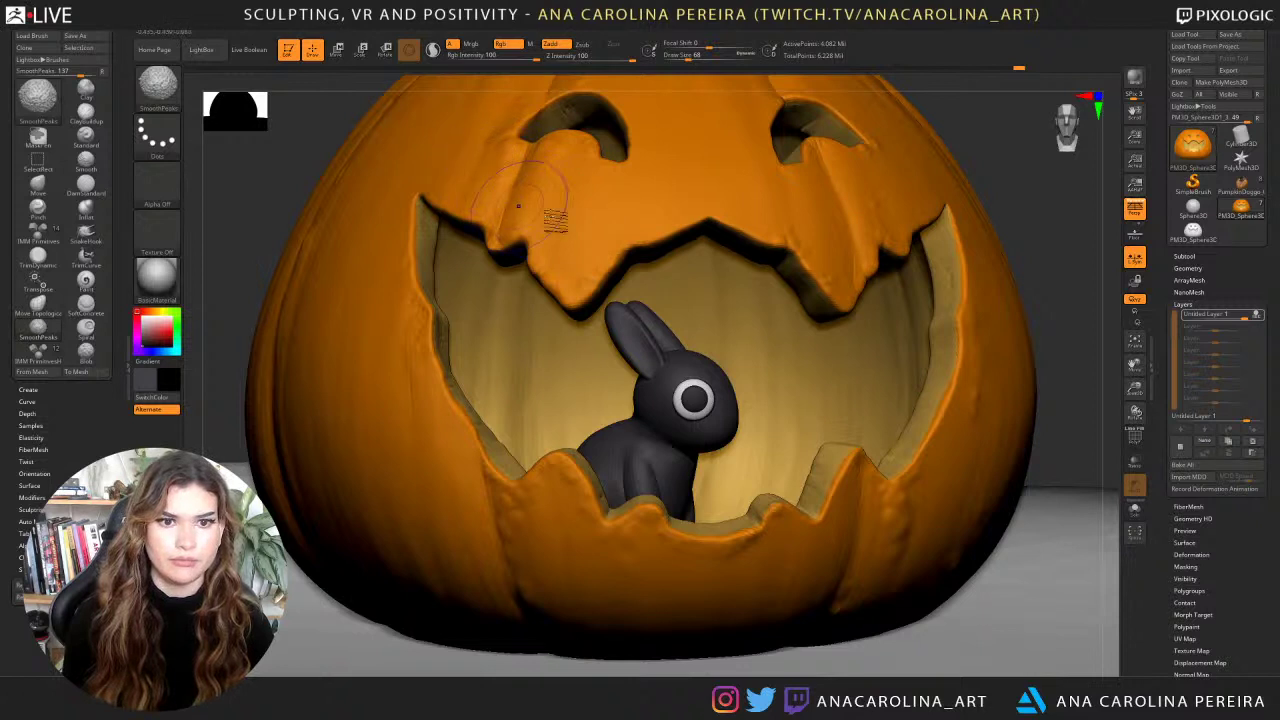
mouse_move(1005, 180)
alt+mouse_down()
mouse_move(997, 170)
mouse_move(988, 240)
alt+mouse_up()
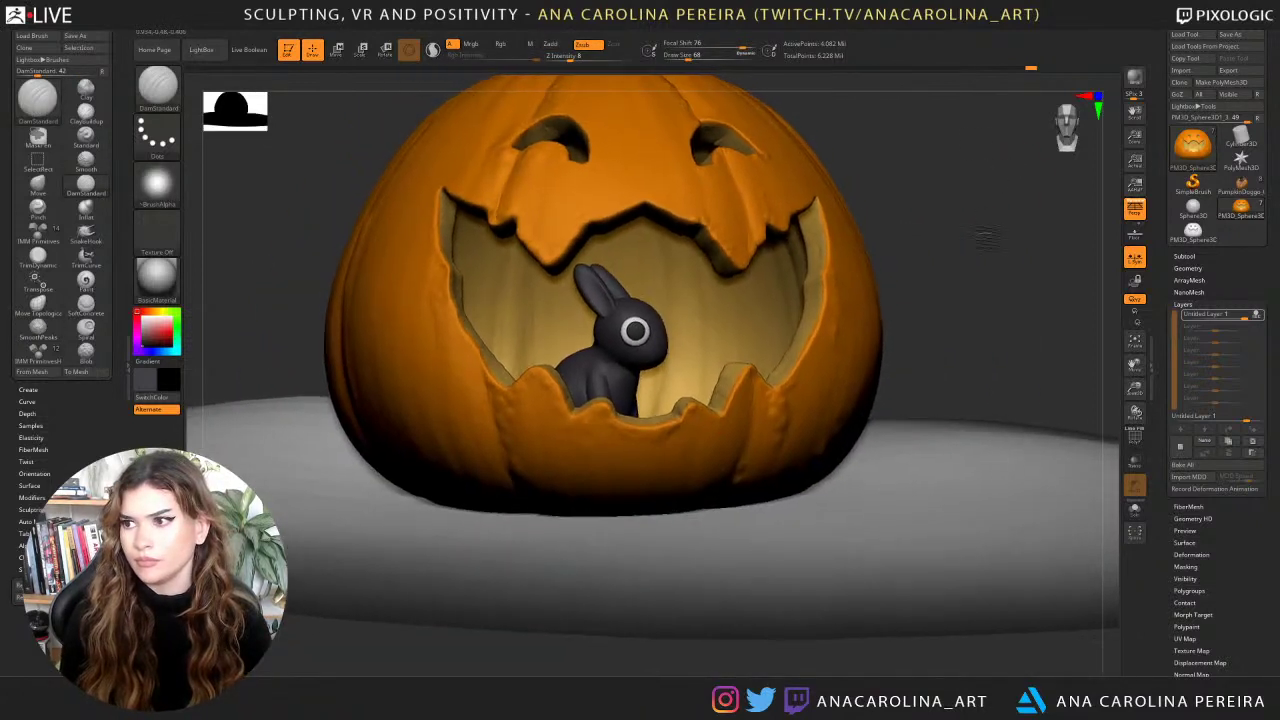
alt+drag(985, 150, 979, 261)
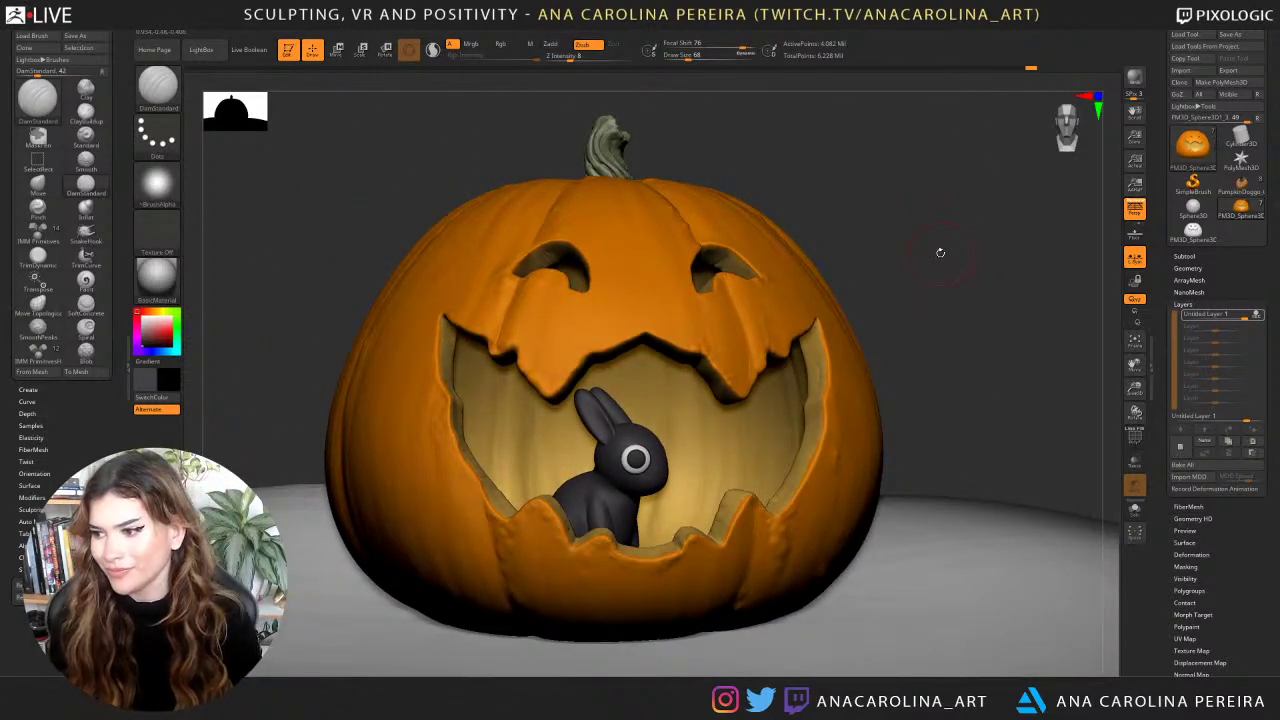
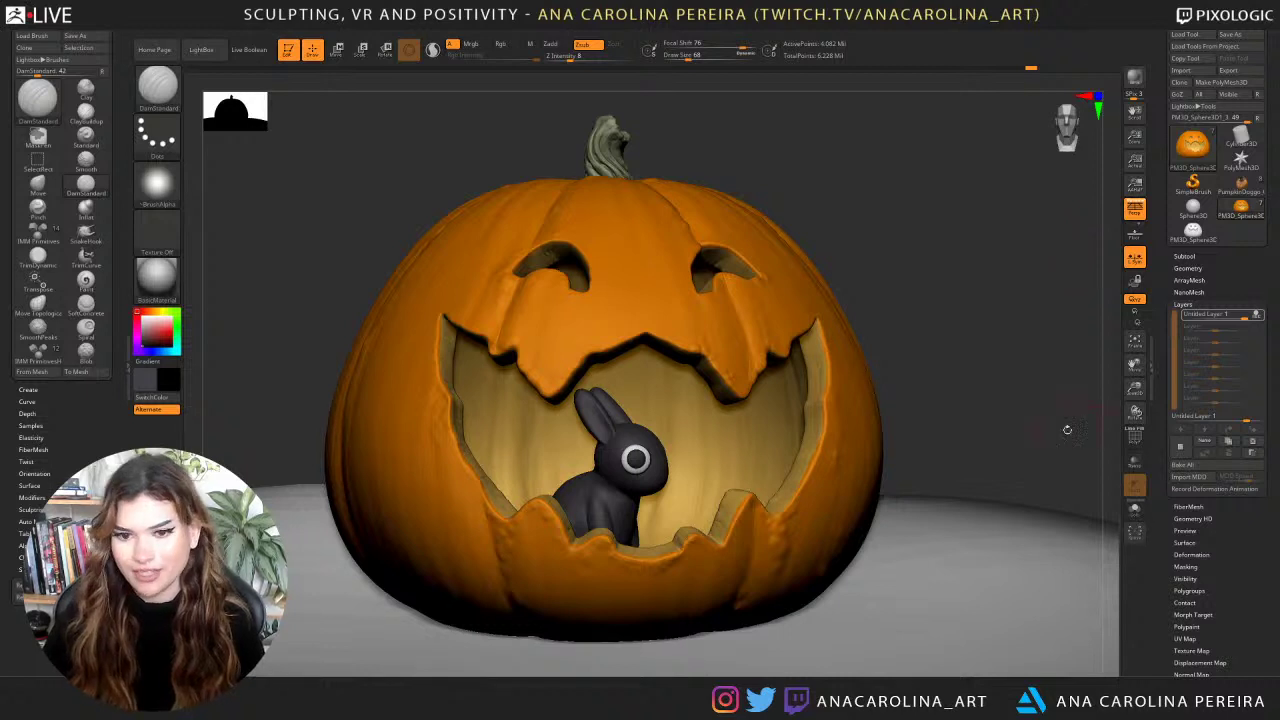
Switch the active tool to Sphere3D and set the colour to white.
drag(1041, 379, 1039, 386)
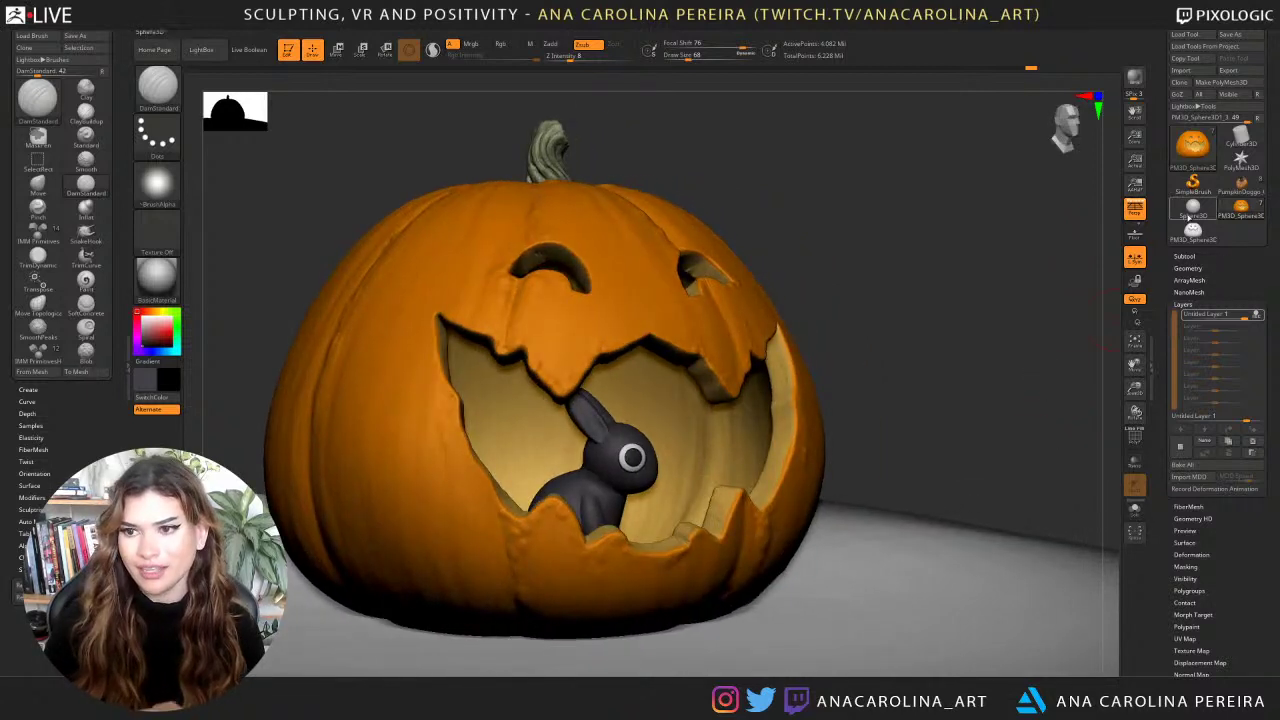
mouse_move(1248, 184)
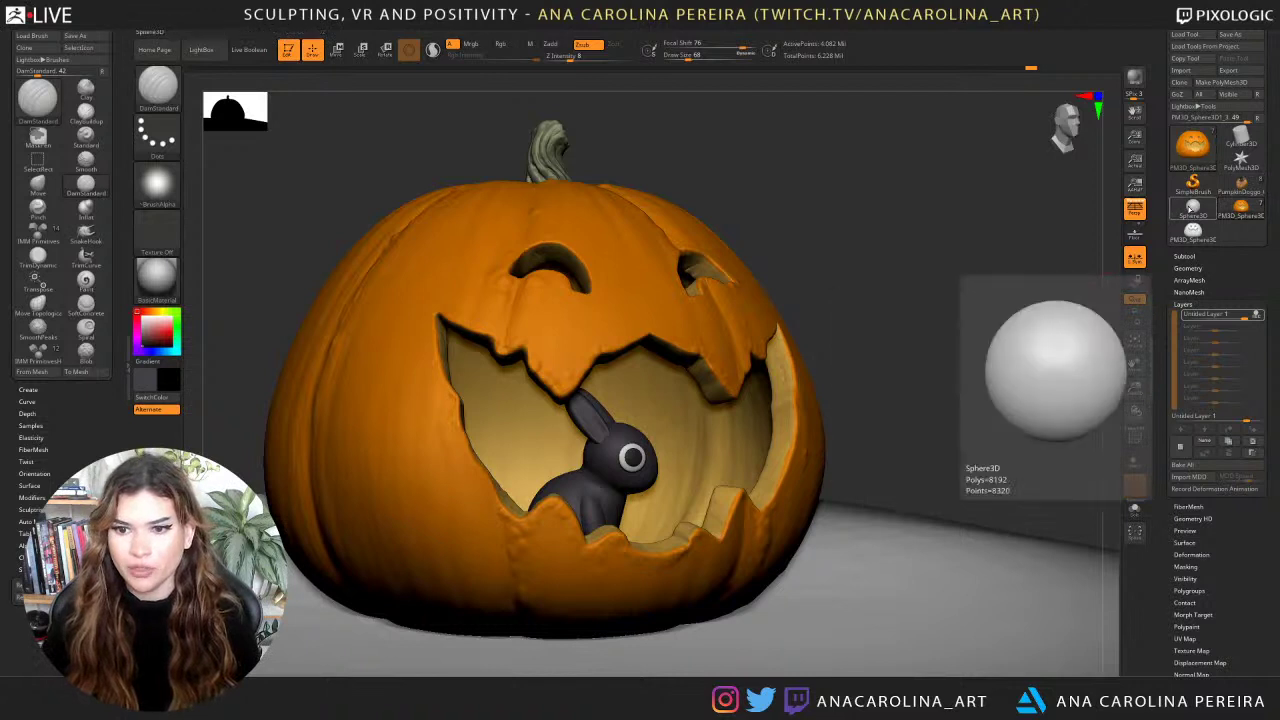
mouse_move(1190, 242)
click(1192, 207)
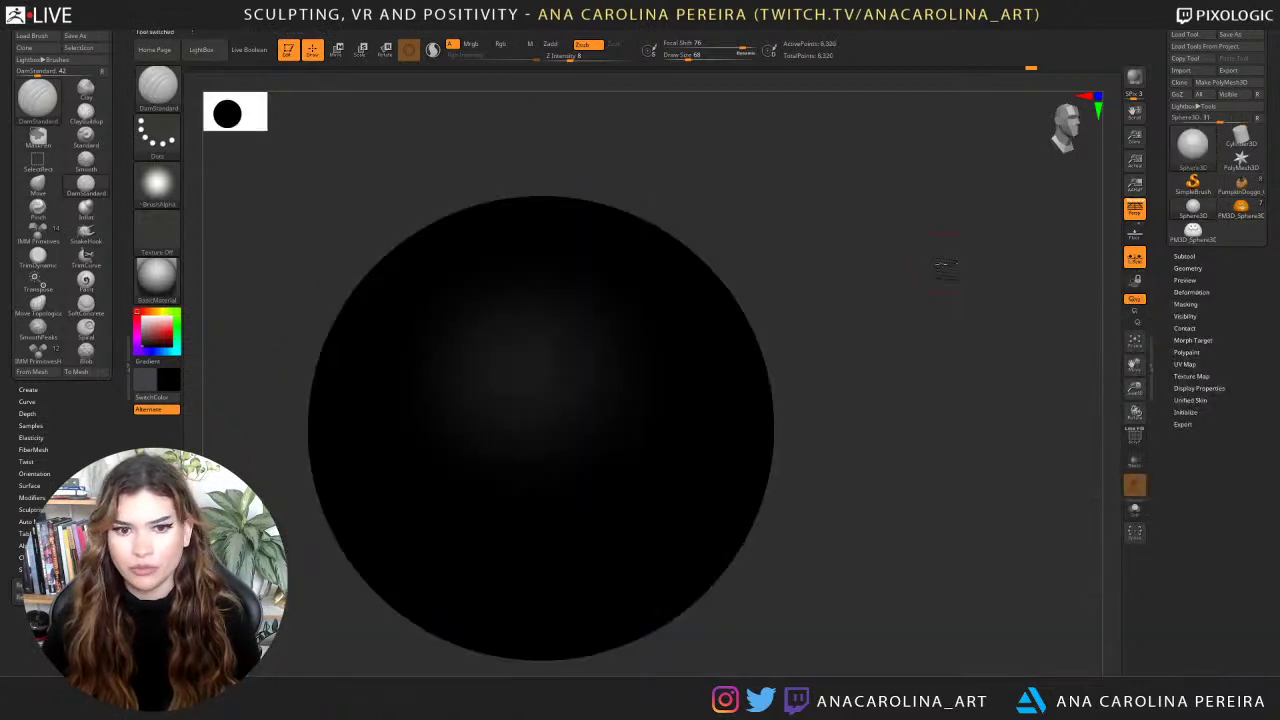
drag(159, 331, 354, 263)
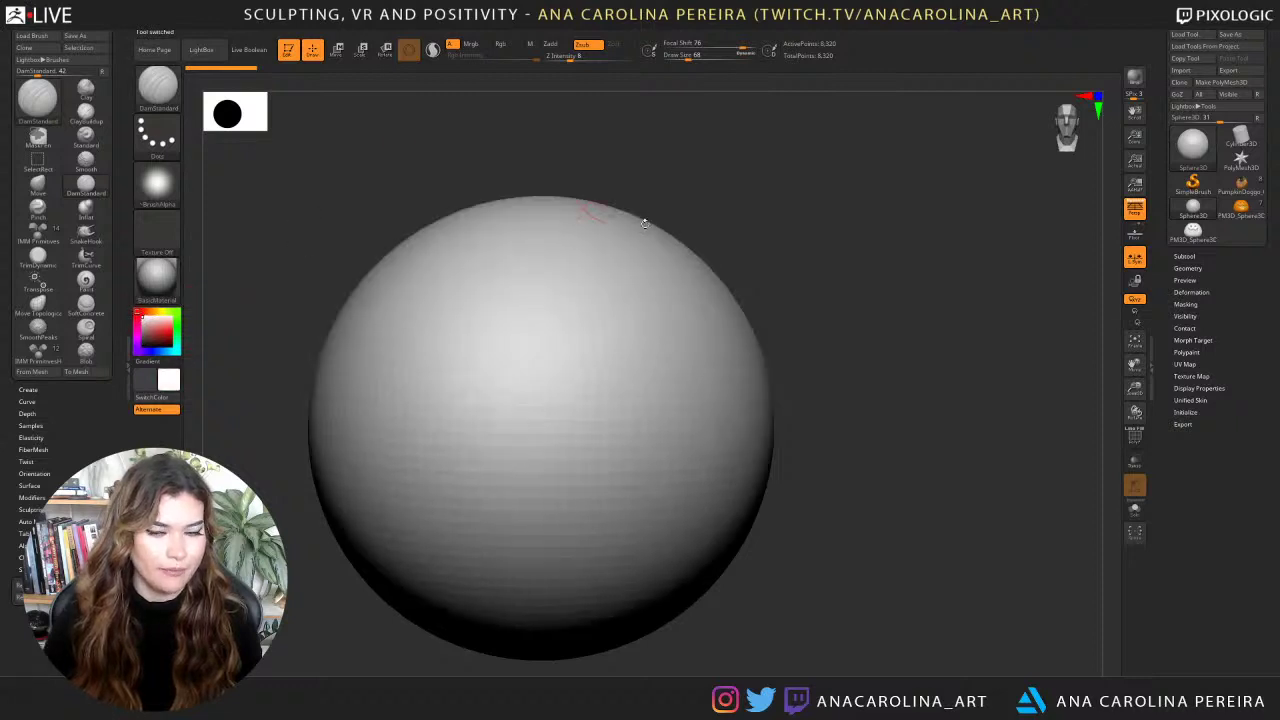
alt+right_drag(645, 224, 687, 204)
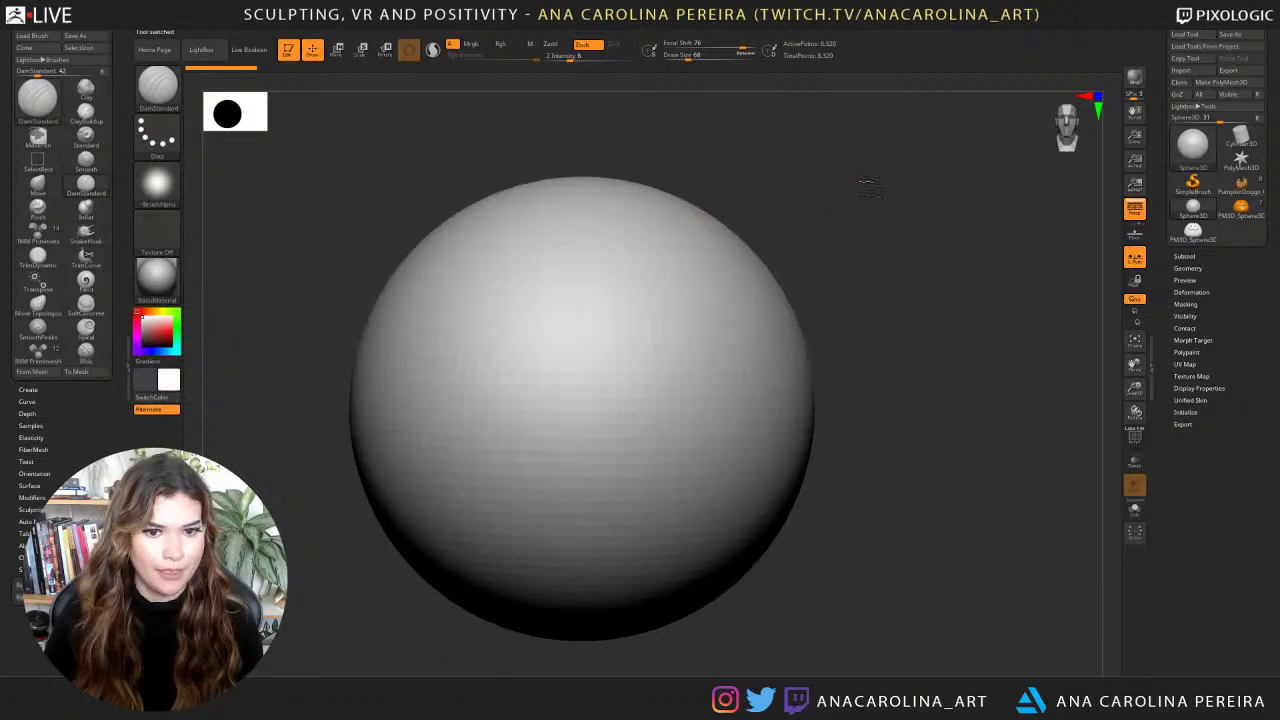
Convert the sphere to a PolyMesh3D and subdivide it up to level 3.
click(1188, 269)
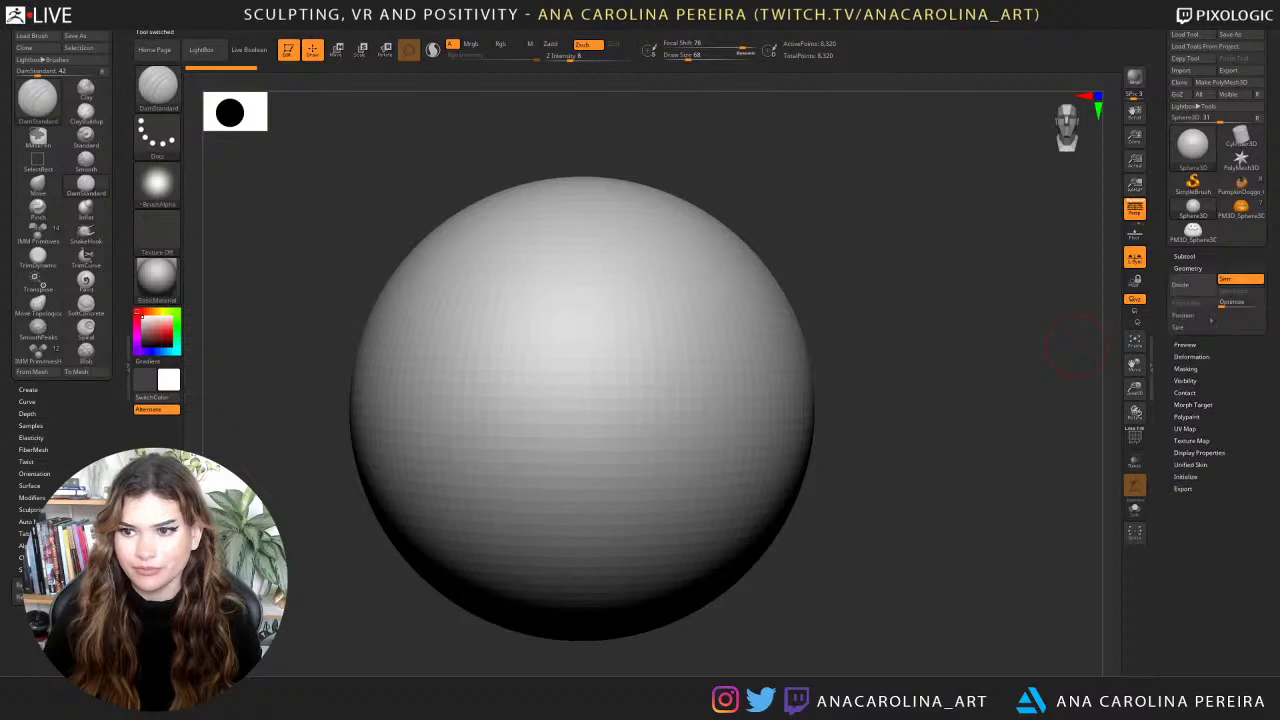
click(1243, 83)
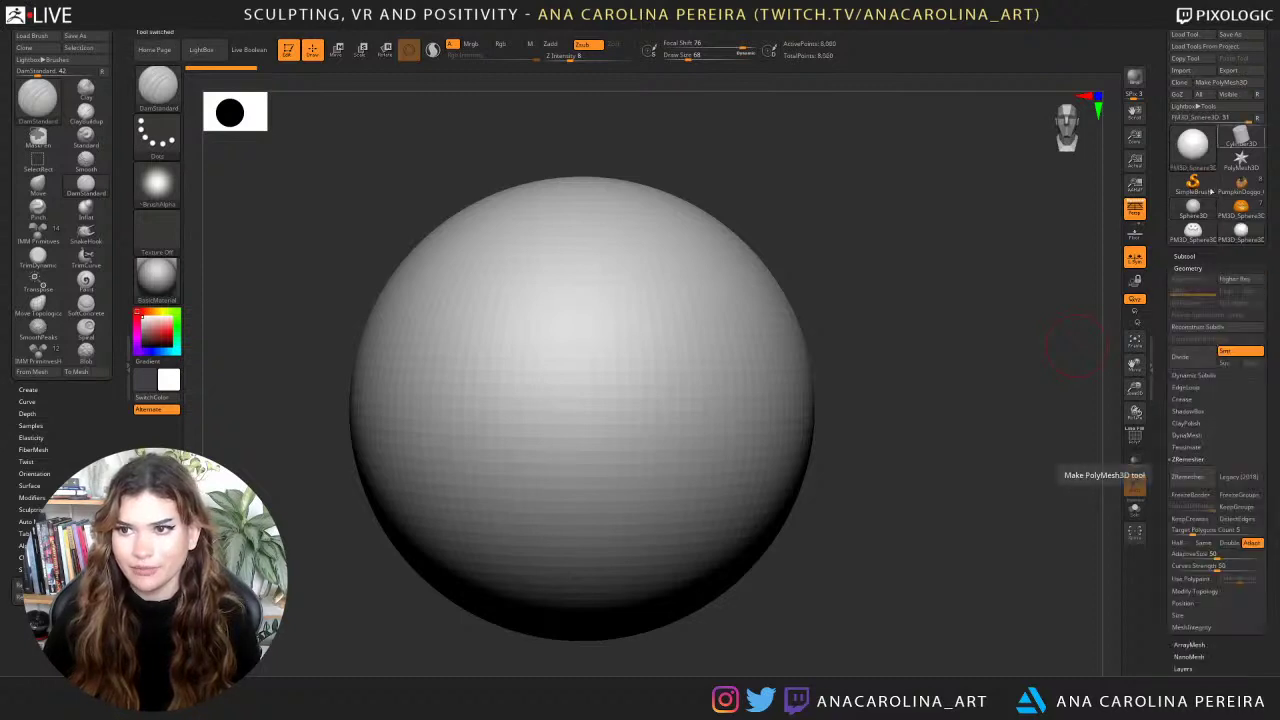
drag(1230, 606, 1225, 563)
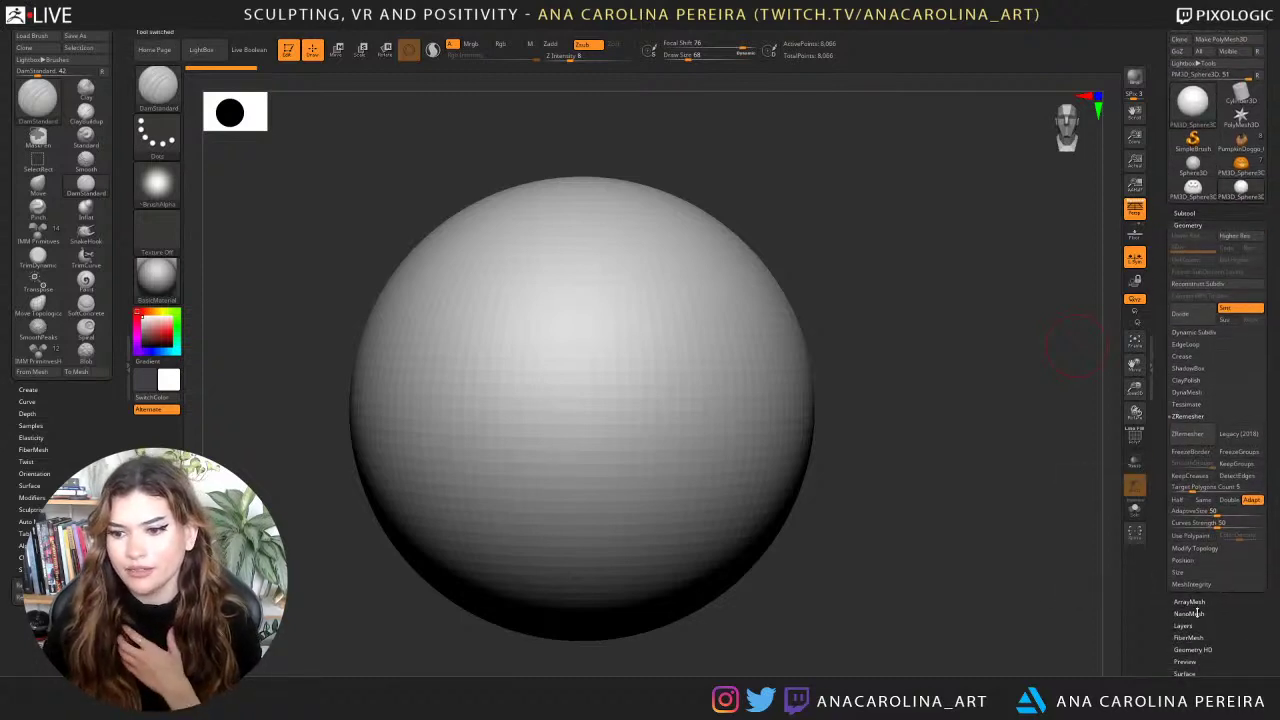
click(1180, 315)
click(1180, 315)
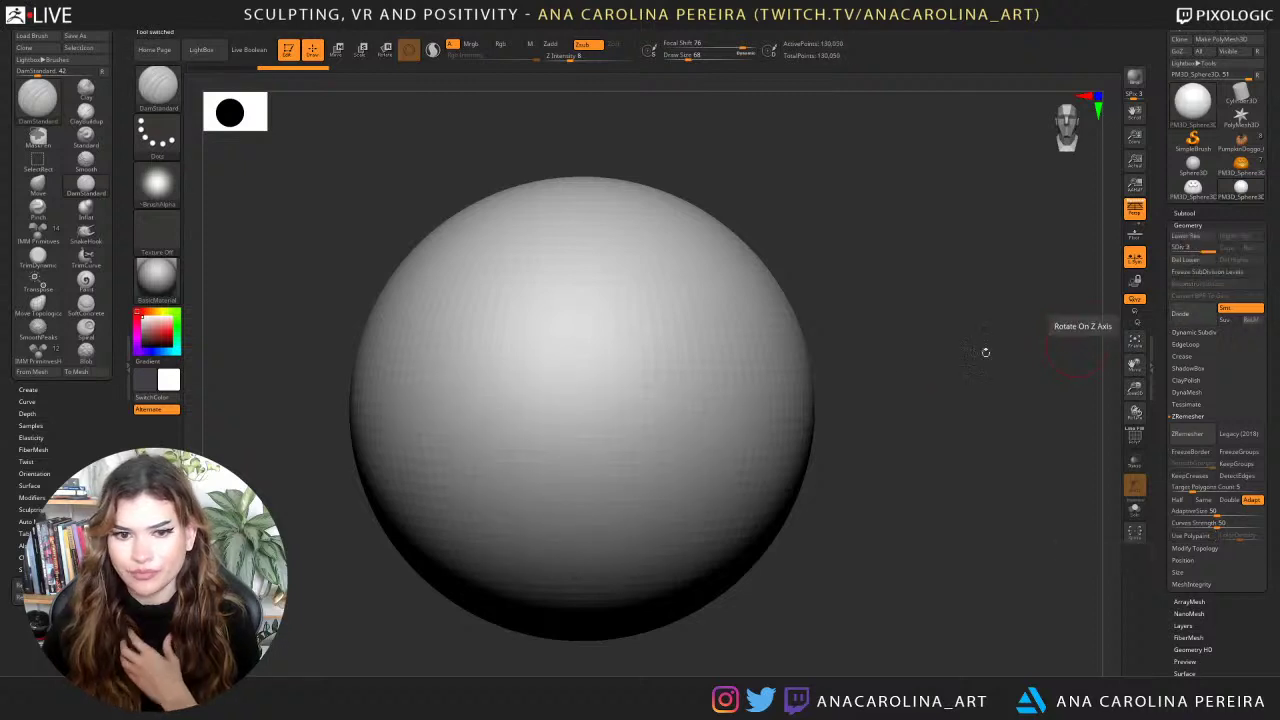
Paint a mask of two round eyes and a wide curved smile on the front of the sphere.
mouse_move(694, 300)
ctrl+mouse_down()
mouse_move(672, 385)
mouse_move(618, 394)
mouse_move(664, 378)
ctrl+mouse_up()
ctrl+click(481, 308)
key(ctrl+z)
key(ctrl+z)
ctrl+drag(699, 315, 704, 336)
ctrl+drag(507, 306, 494, 304)
mouse_move(426, 383)
ctrl+mouse_down()
mouse_move(437, 423)
mouse_move(728, 465)
mouse_move(760, 425)
ctrl+mouse_up()
alt+drag(980, 389, 1026, 332)
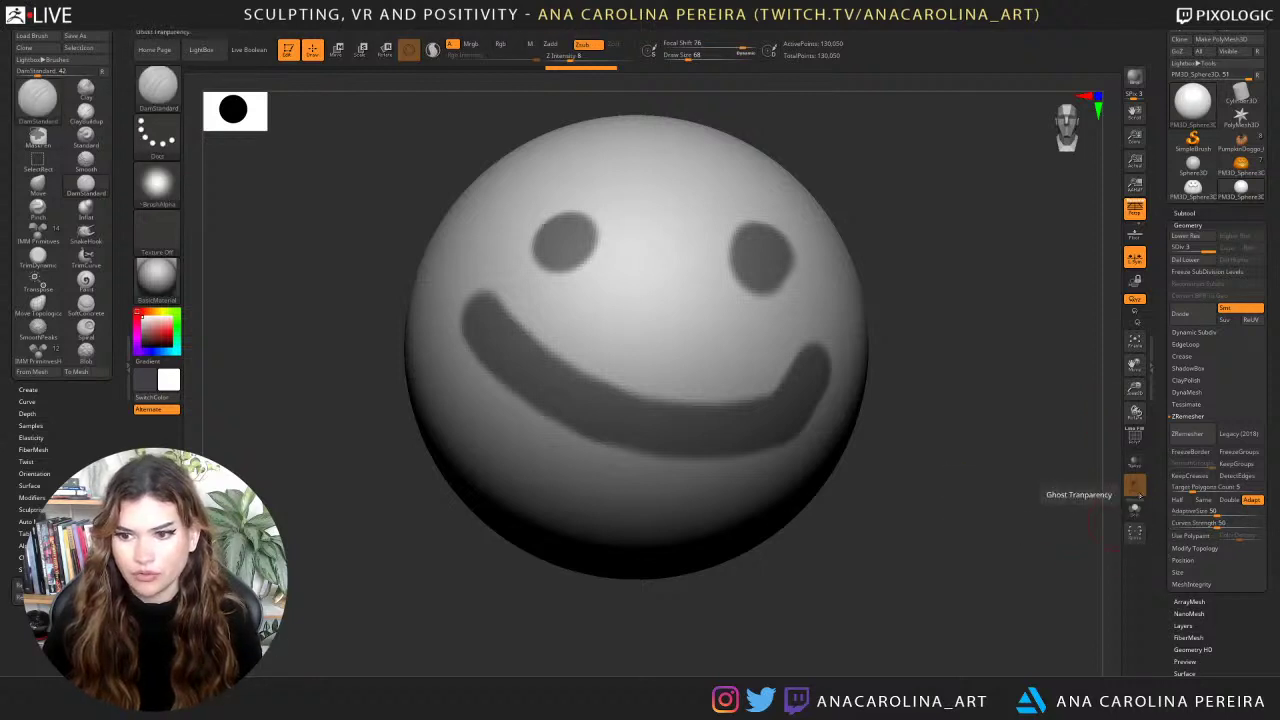
Display the polyframe, turn the masked face into its own polygroup, and hide that group to leave openings in the sphere.
click(1134, 436)
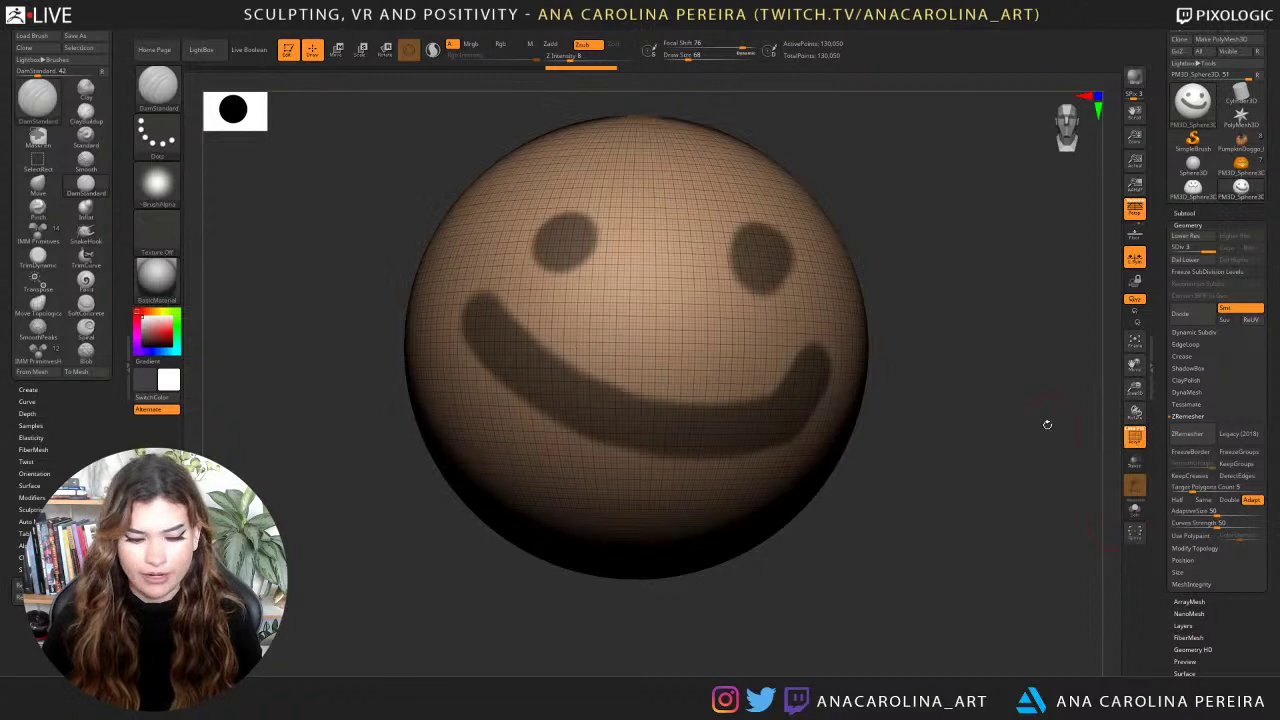
key(ctrl+w)
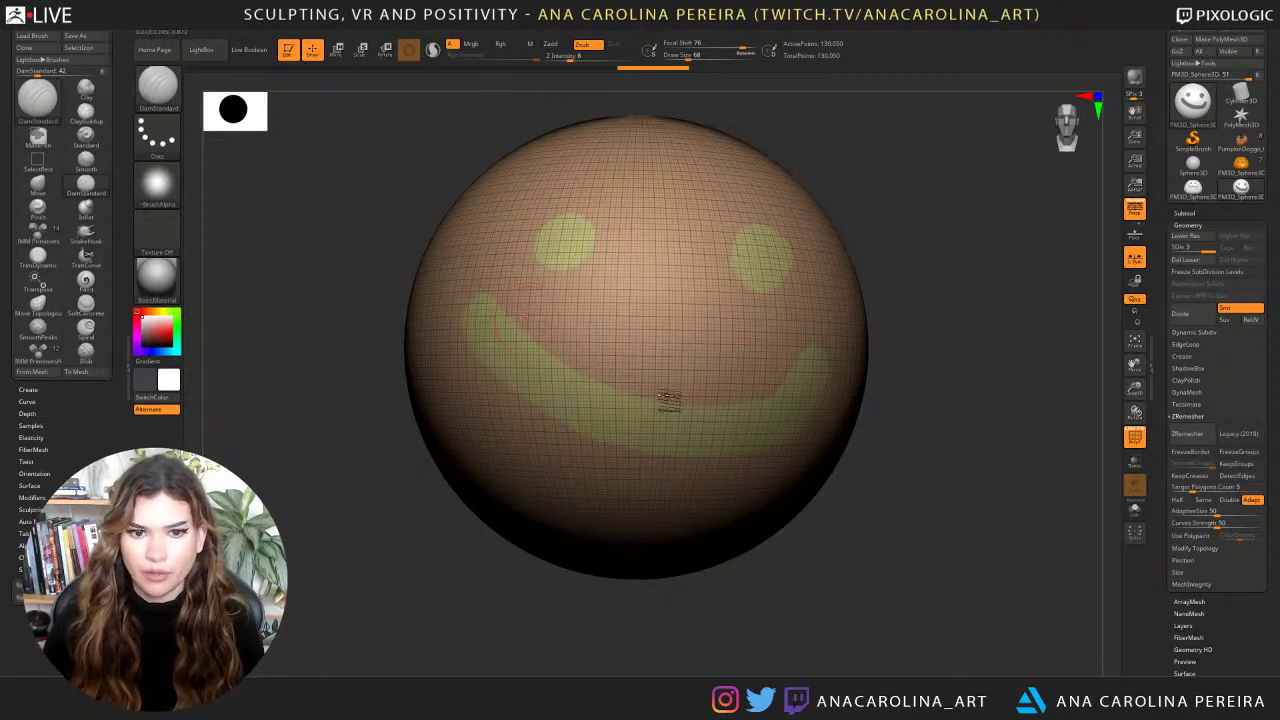
key(ctrl+z)
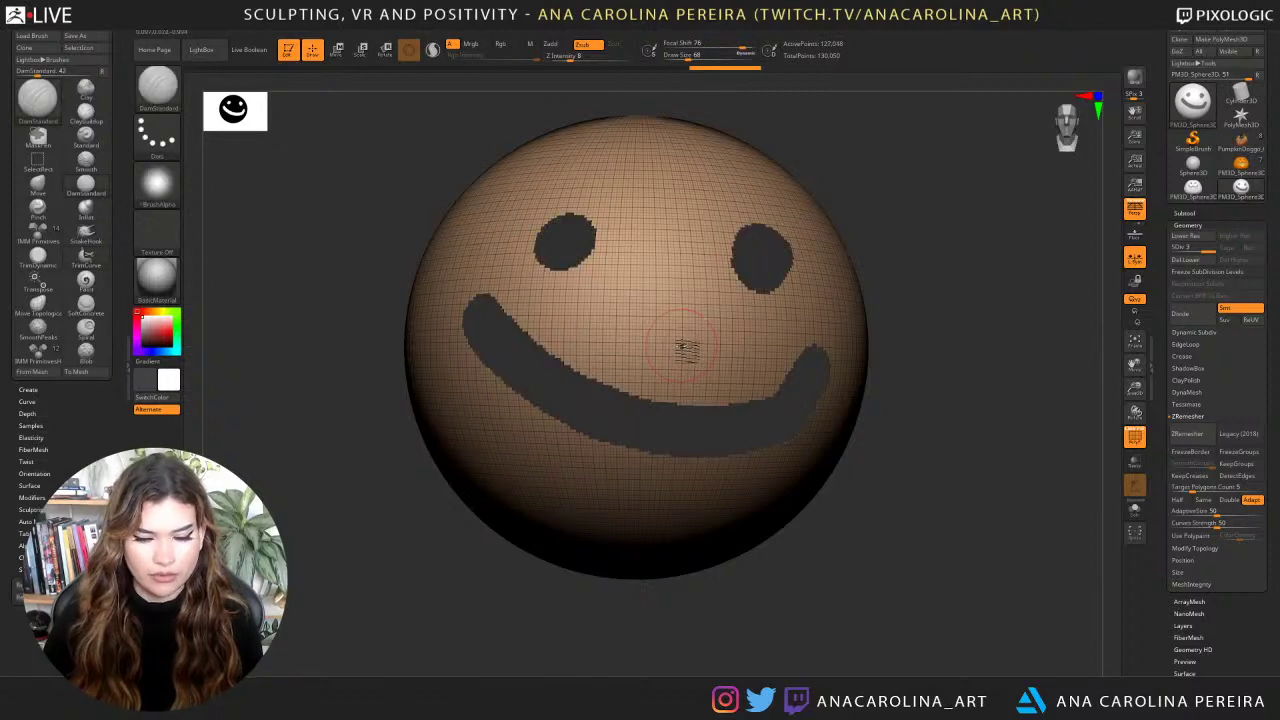
mouse_move(916, 287)
mouse_down()
mouse_move(891, 292)
mouse_move(934, 297)
mouse_up()
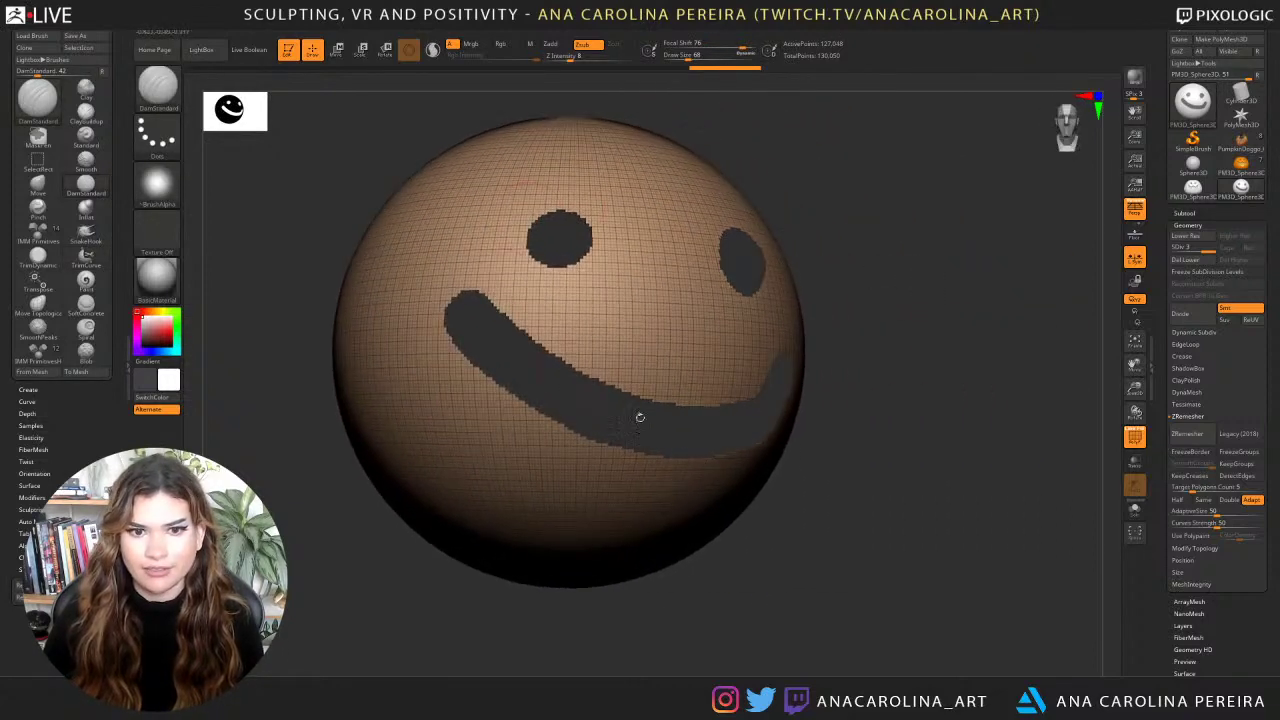
alt+drag(884, 375, 889, 434)
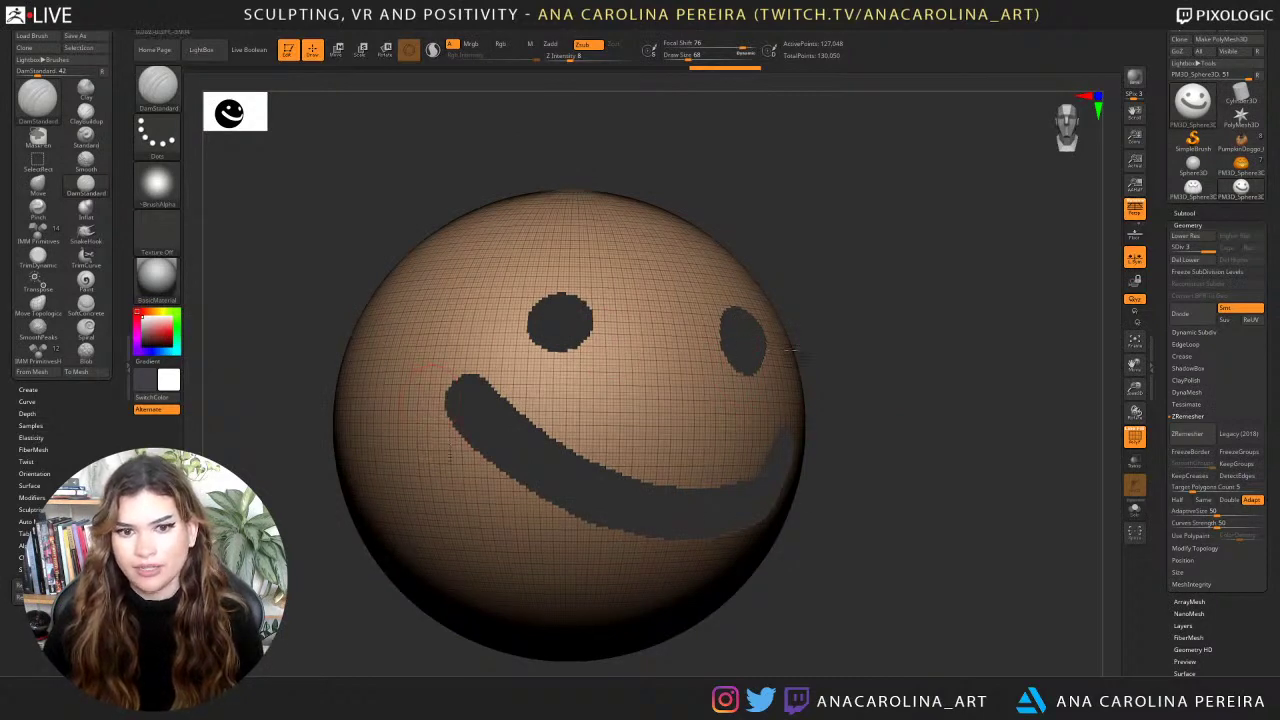
drag(790, 350, 850, 352)
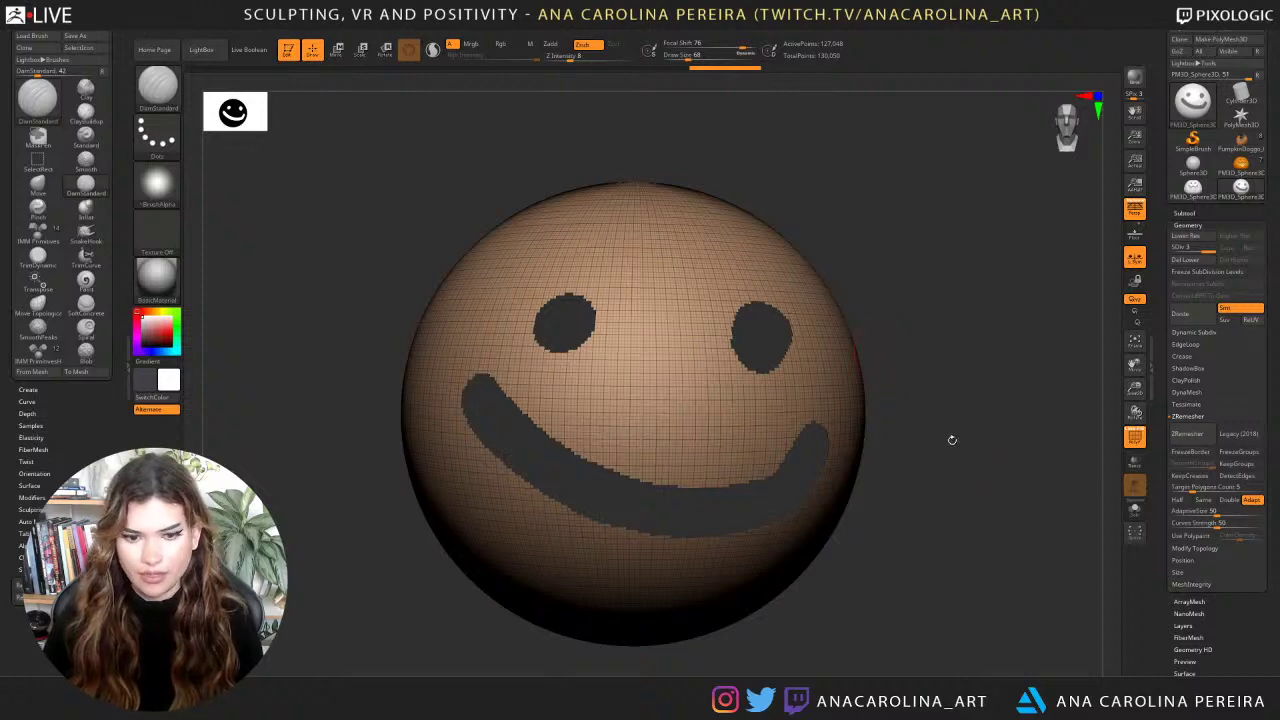
Sculpt DamStandard test strokes around the smile opening and between the eye openings of the sphere.
key(b)
key(d)
key(s)
mouse_move(773, 380)
mouse_down()
mouse_move(659, 416)
mouse_move(617, 260)
mouse_move(450, 330)
mouse_move(690, 595)
mouse_move(855, 445)
mouse_up()
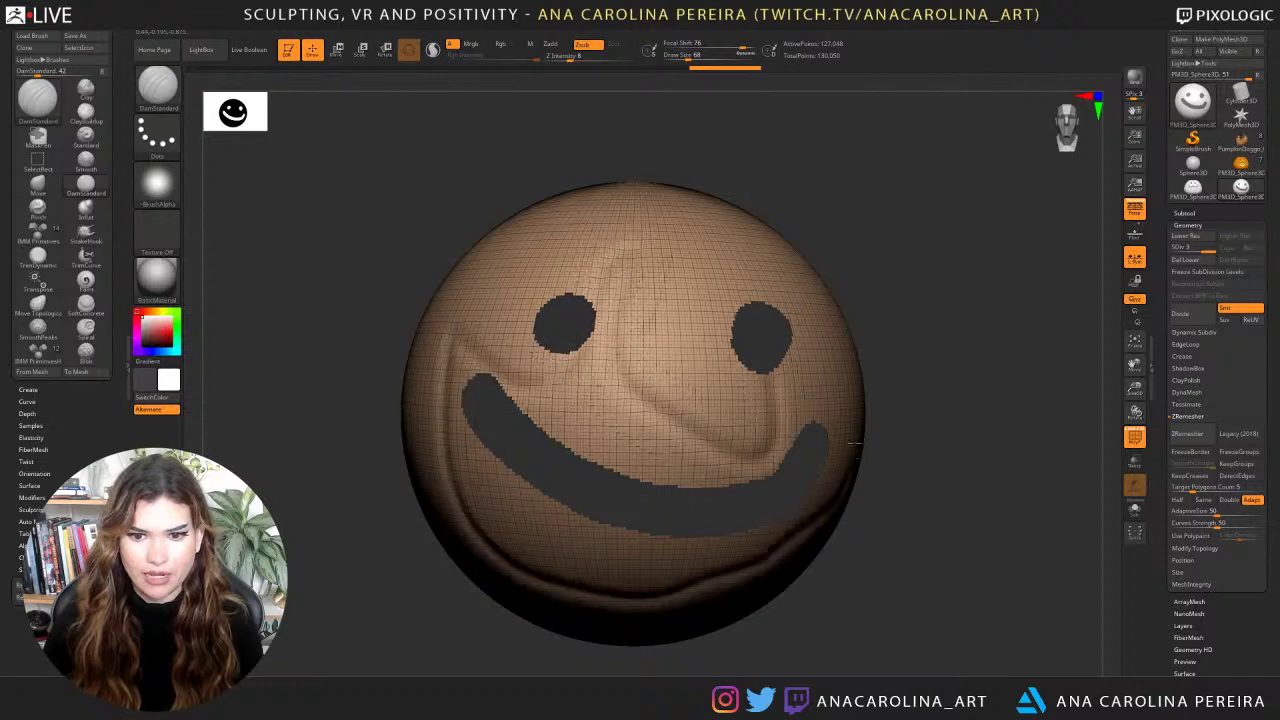
mouse_move(1092, 462)
mouse_down()
mouse_move(1086, 449)
mouse_move(1066, 458)
mouse_up()
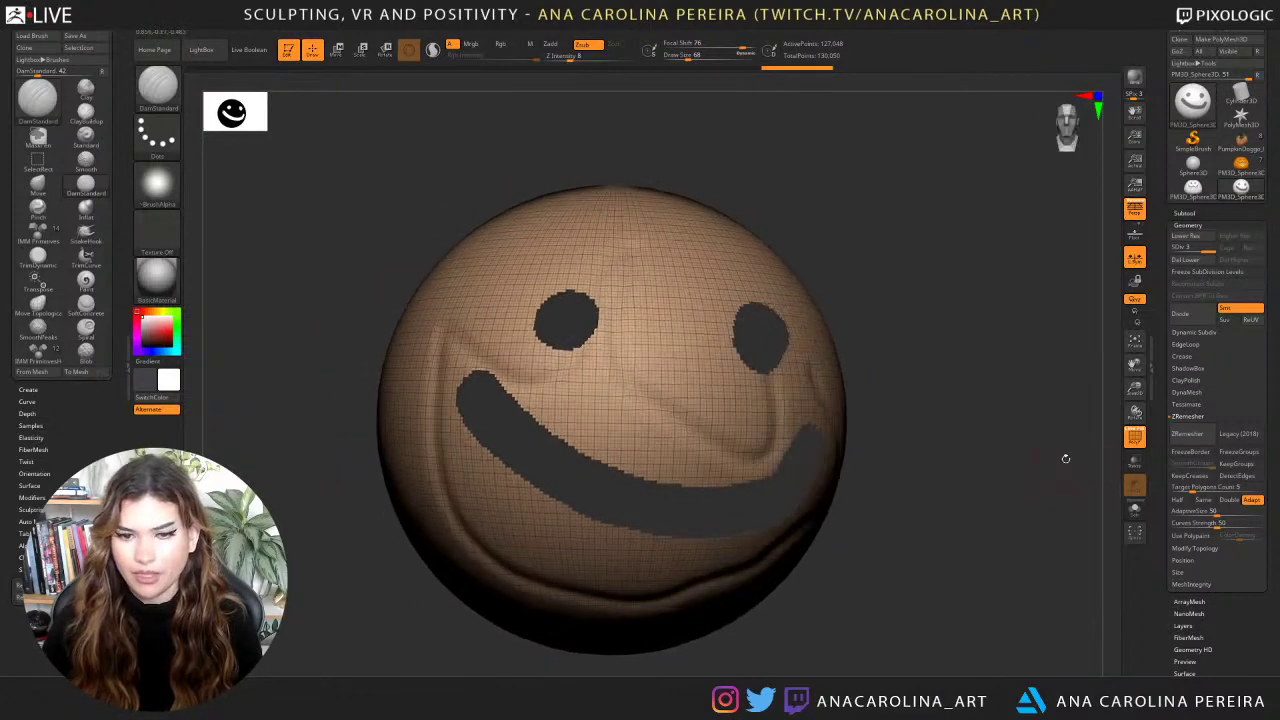
scroll(1210, 598, down, 3)
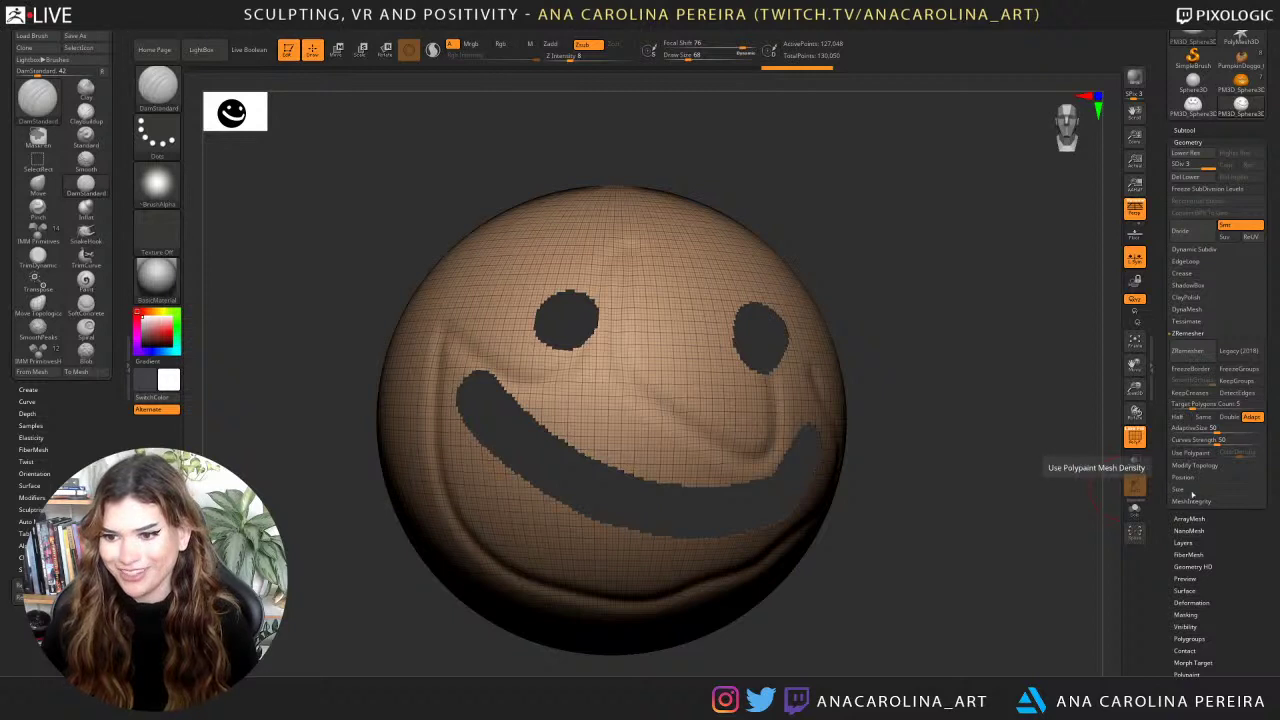
Delete the sphere's lower subdivision levels and permanently remove its hidden eye and smile geometry.
click(1195, 466)
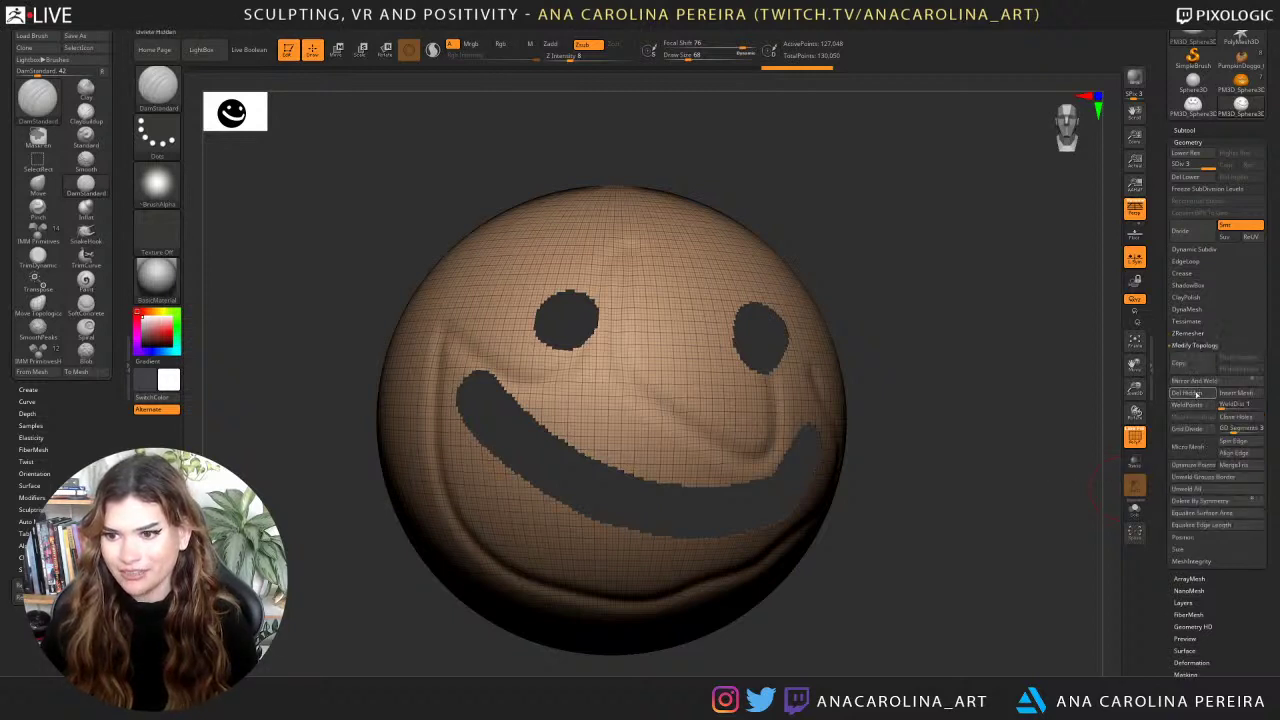
click(1187, 392)
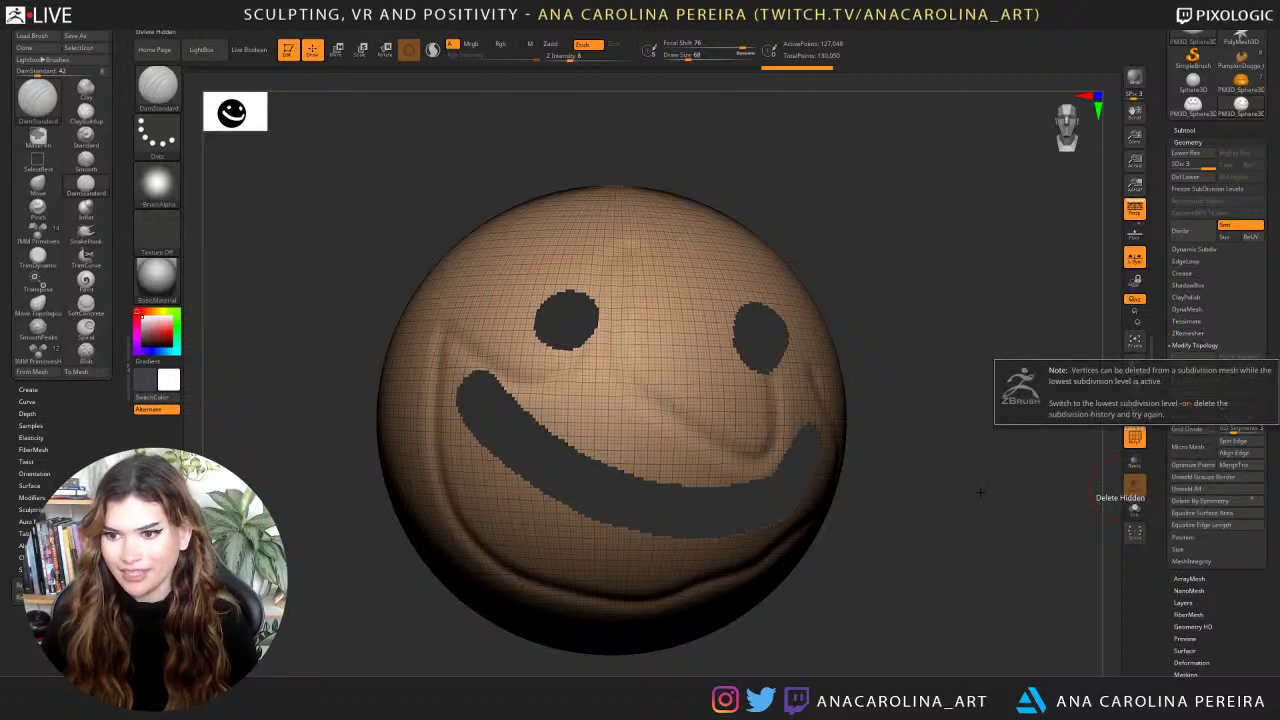
click(1187, 177)
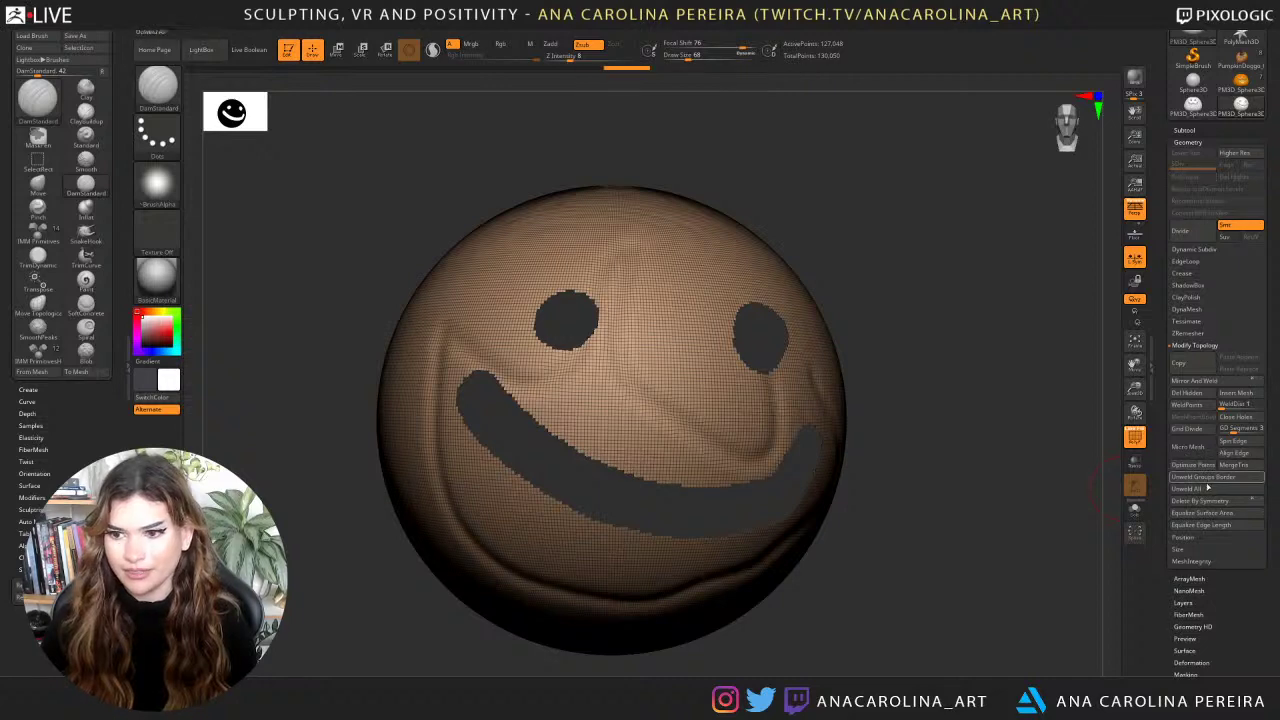
click(1212, 405)
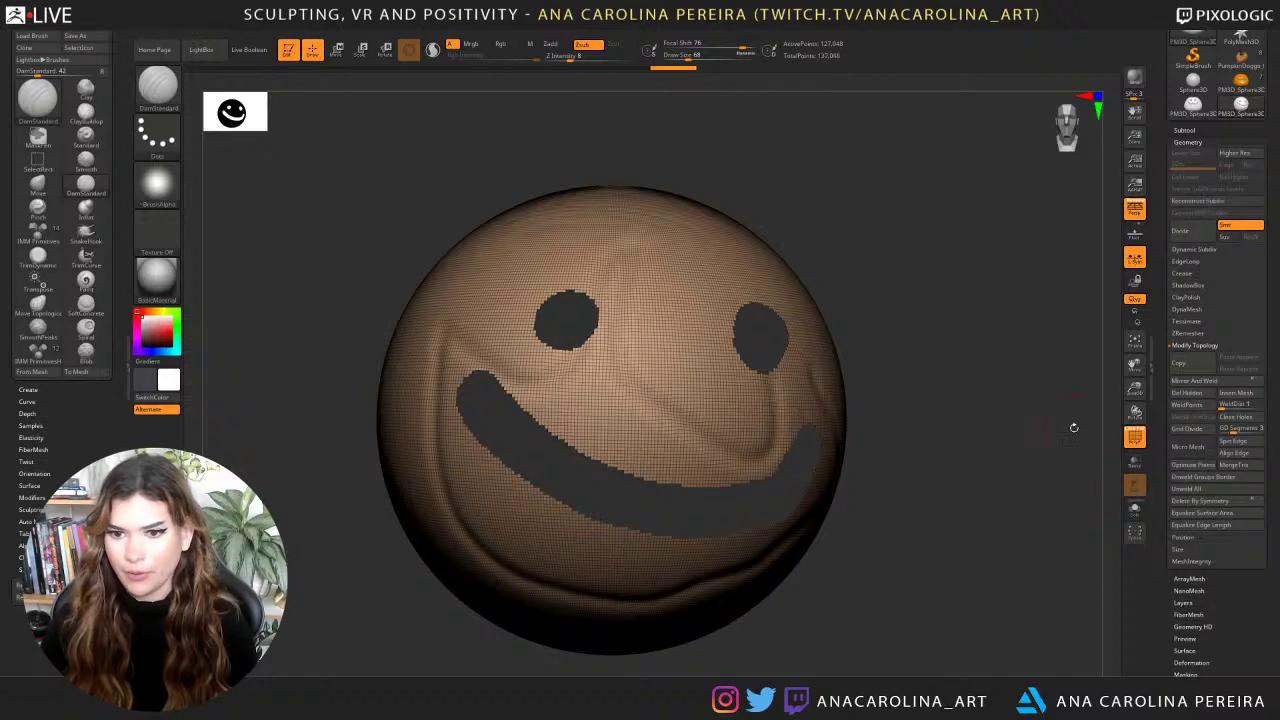
drag(1008, 429, 948, 386)
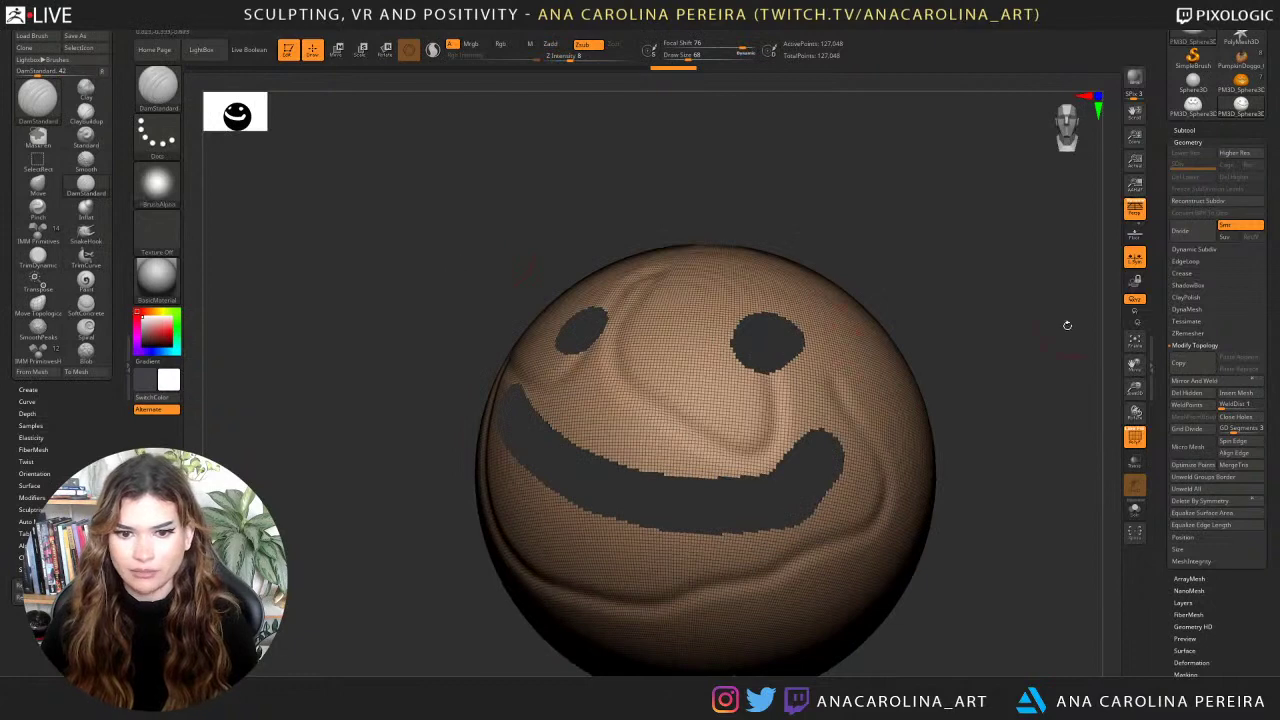
drag(1067, 326, 1102, 321)
drag(900, 445, 910, 509)
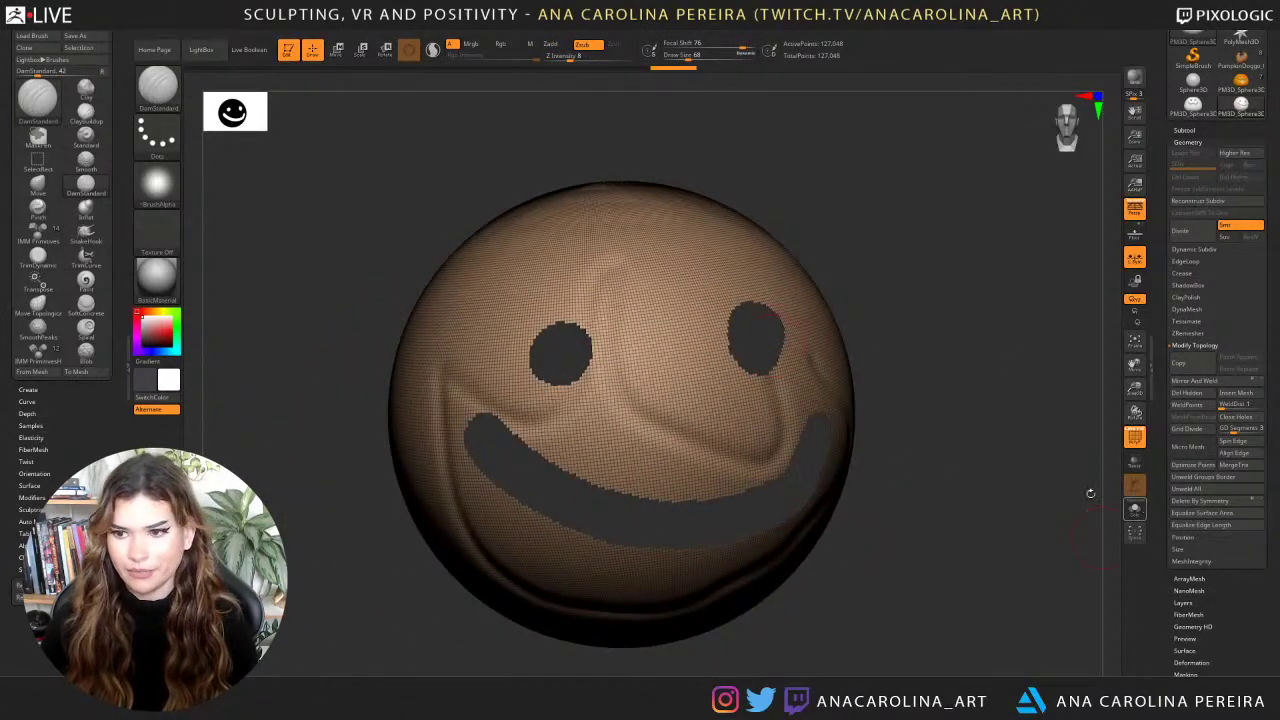
Turn off the polyframe display and activate Dynamic Subdiv on the sphere.
click(1132, 443)
drag(1000, 458, 1072, 436)
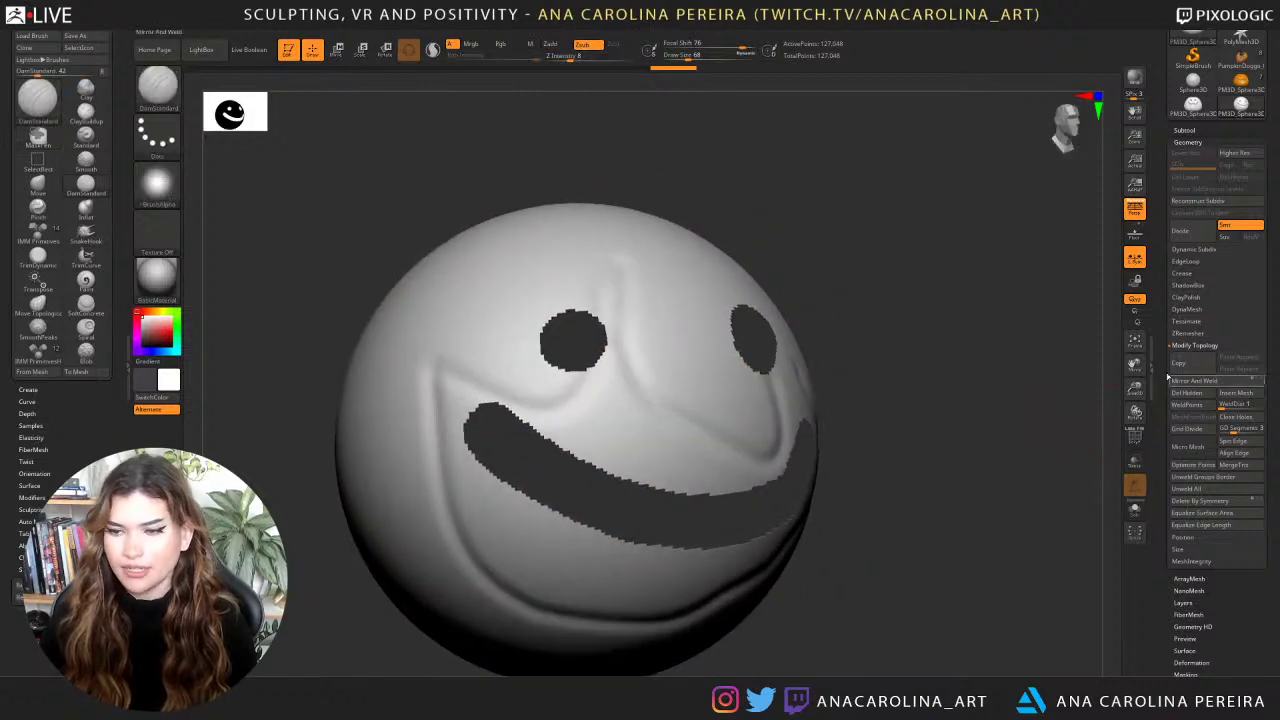
click(1189, 247)
click(1185, 260)
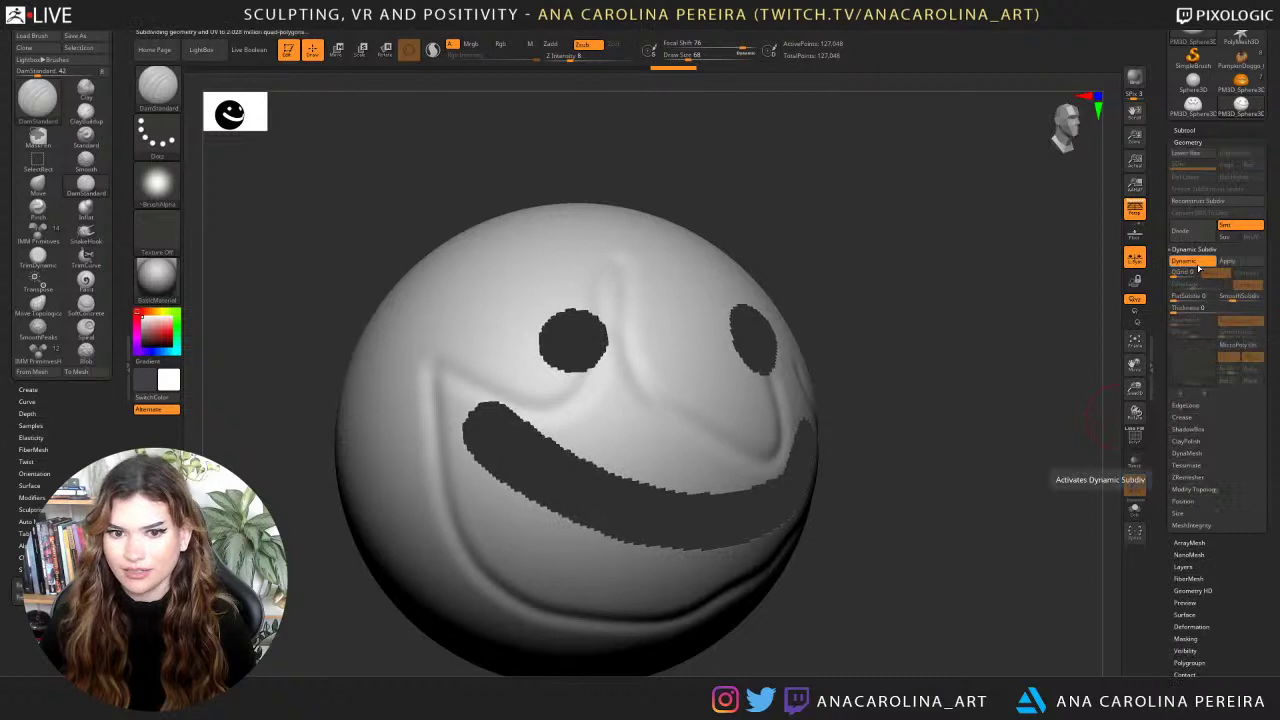
drag(1107, 337, 1040, 346)
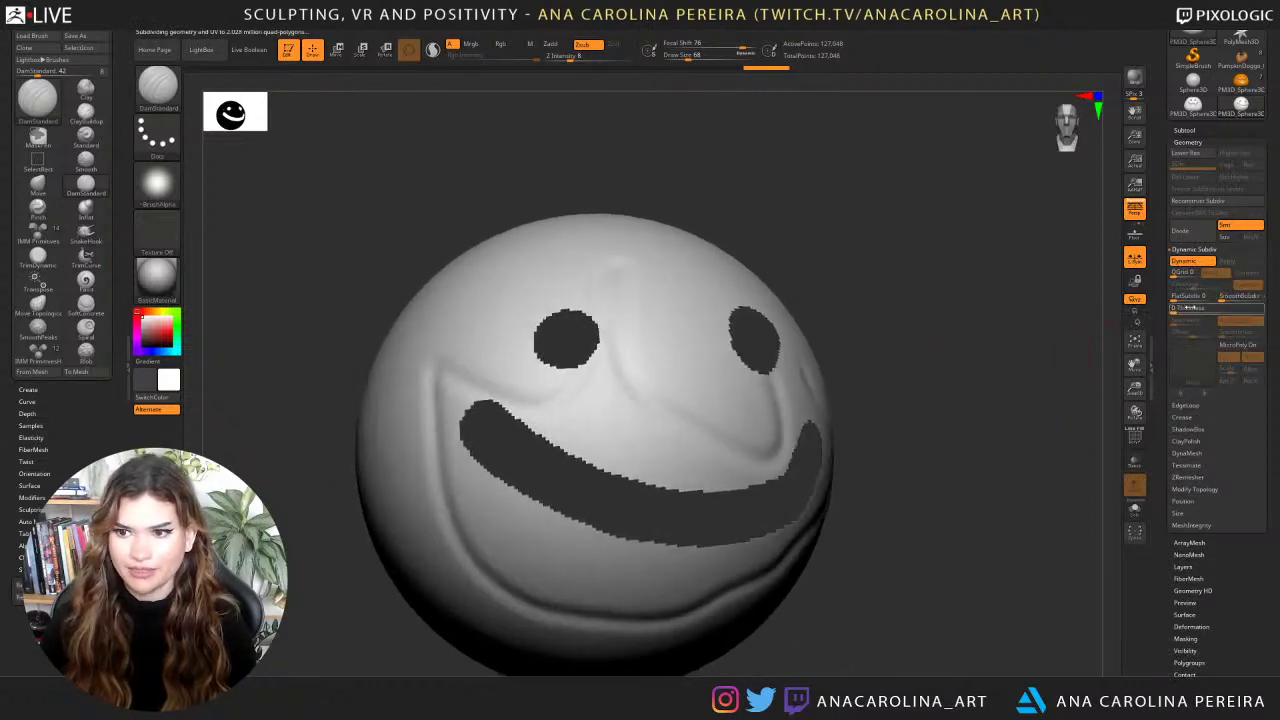
Try different Dynamic Subdiv thicknesses on the sphere's shell and reset the thickness to 0.
drag(1185, 308, 1220, 311)
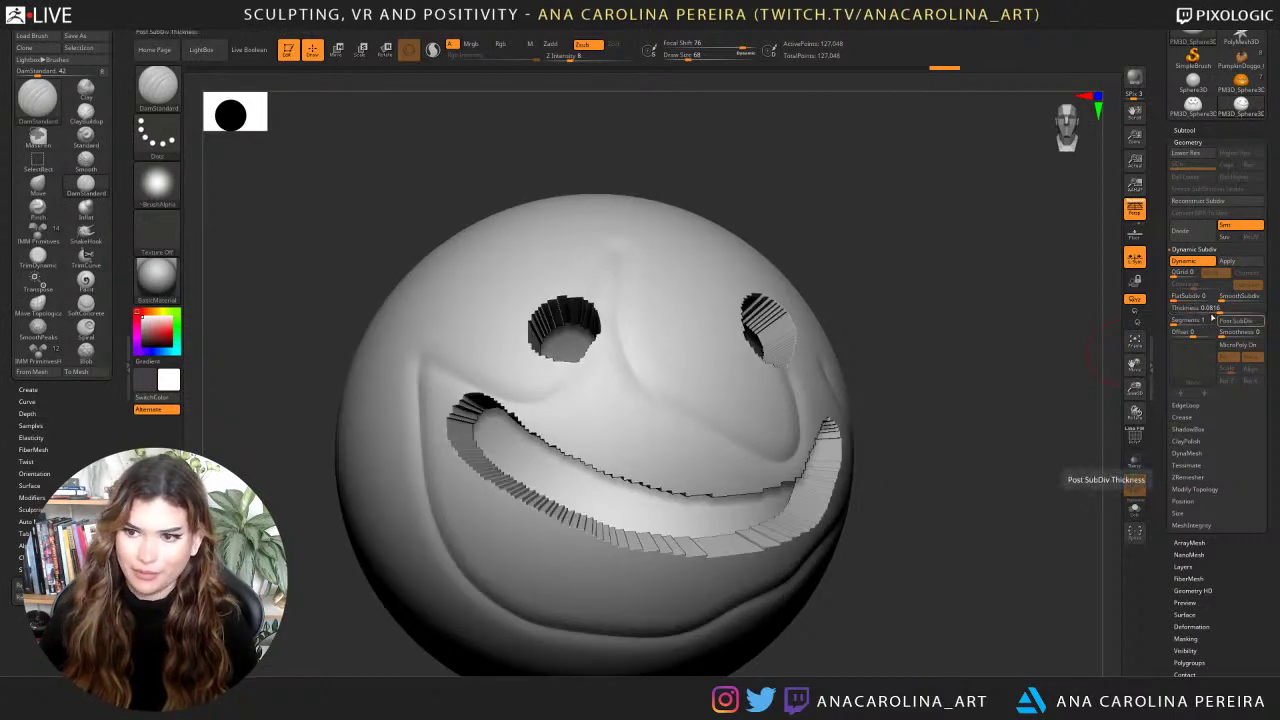
click(1207, 308)
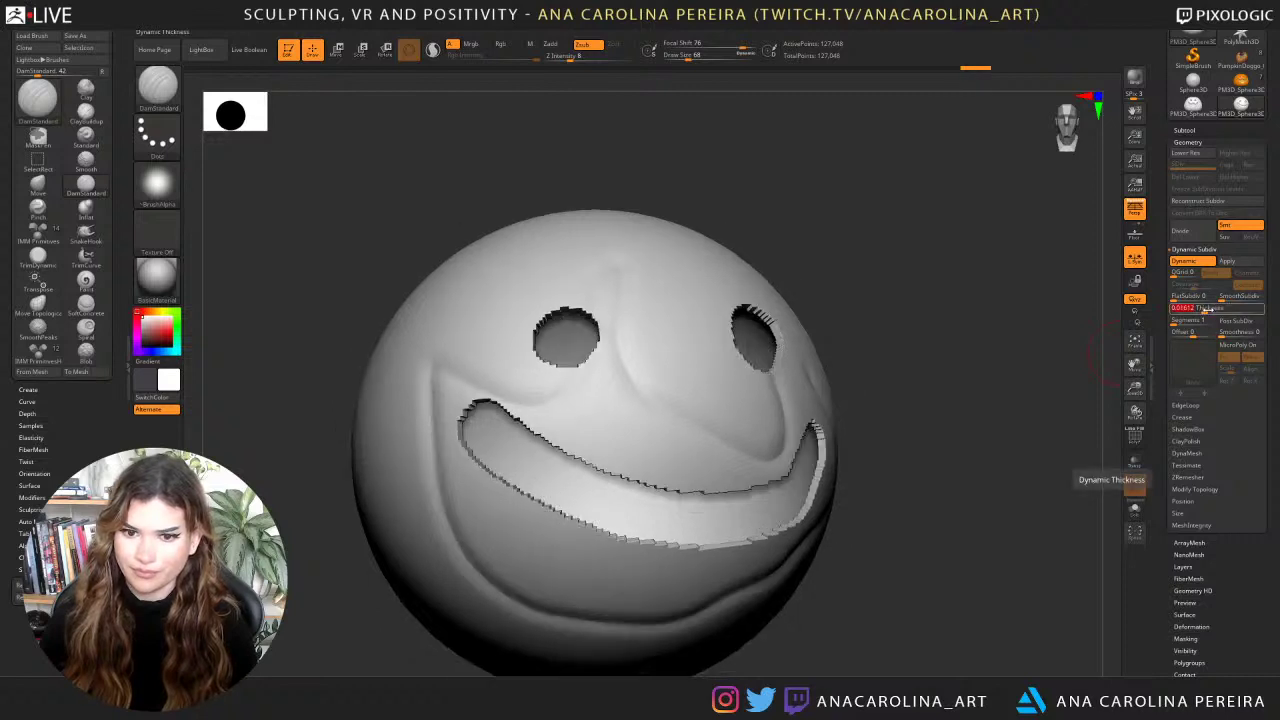
click(1212, 308)
text(0)
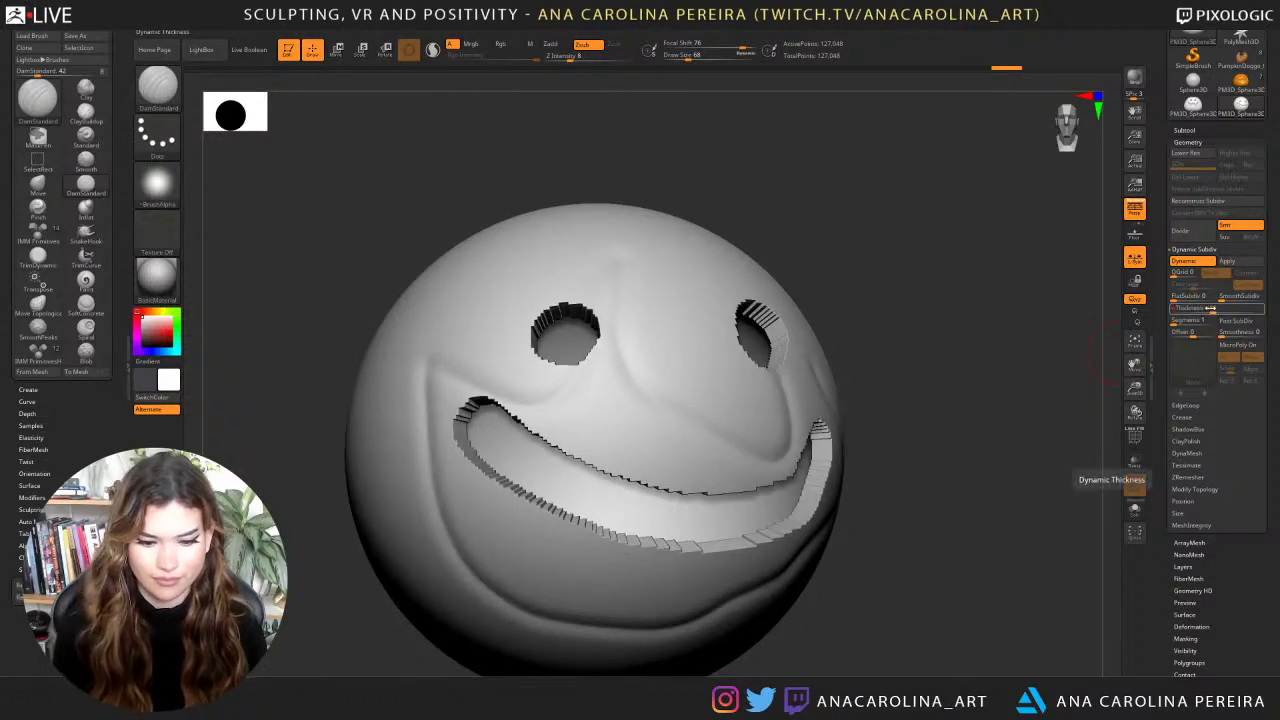
key(Return)
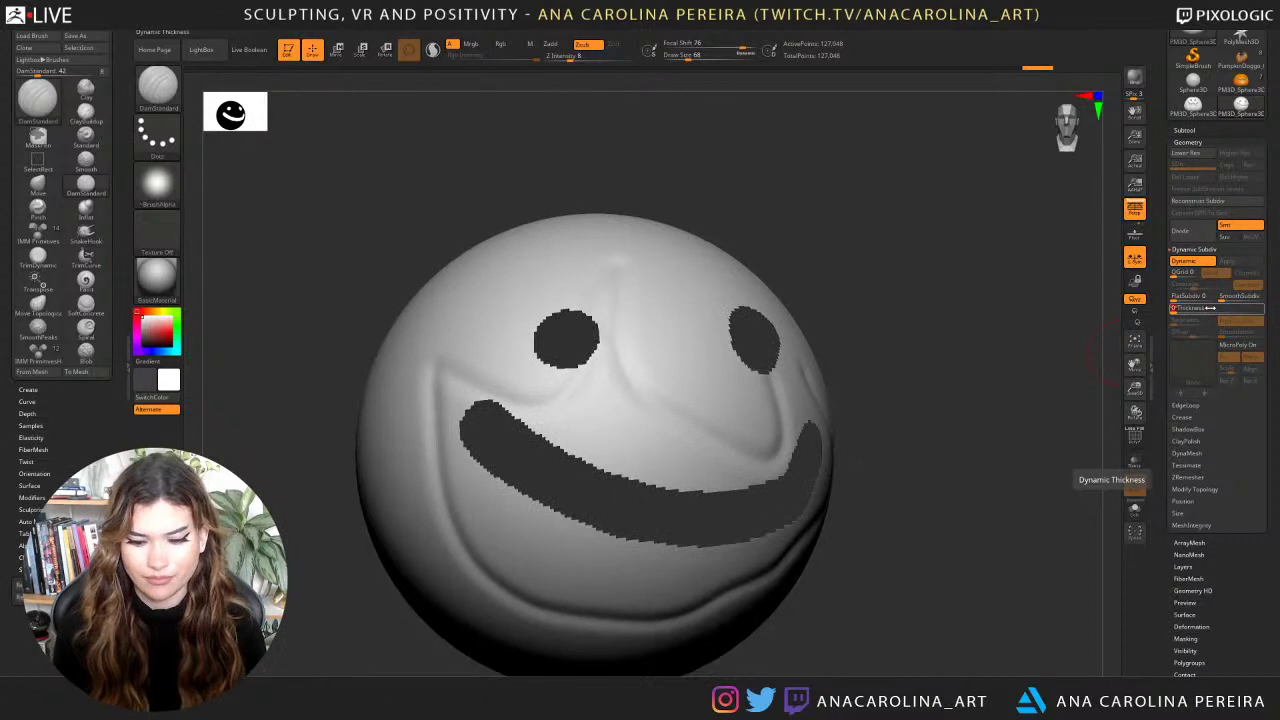
drag(1210, 308, 1213, 308)
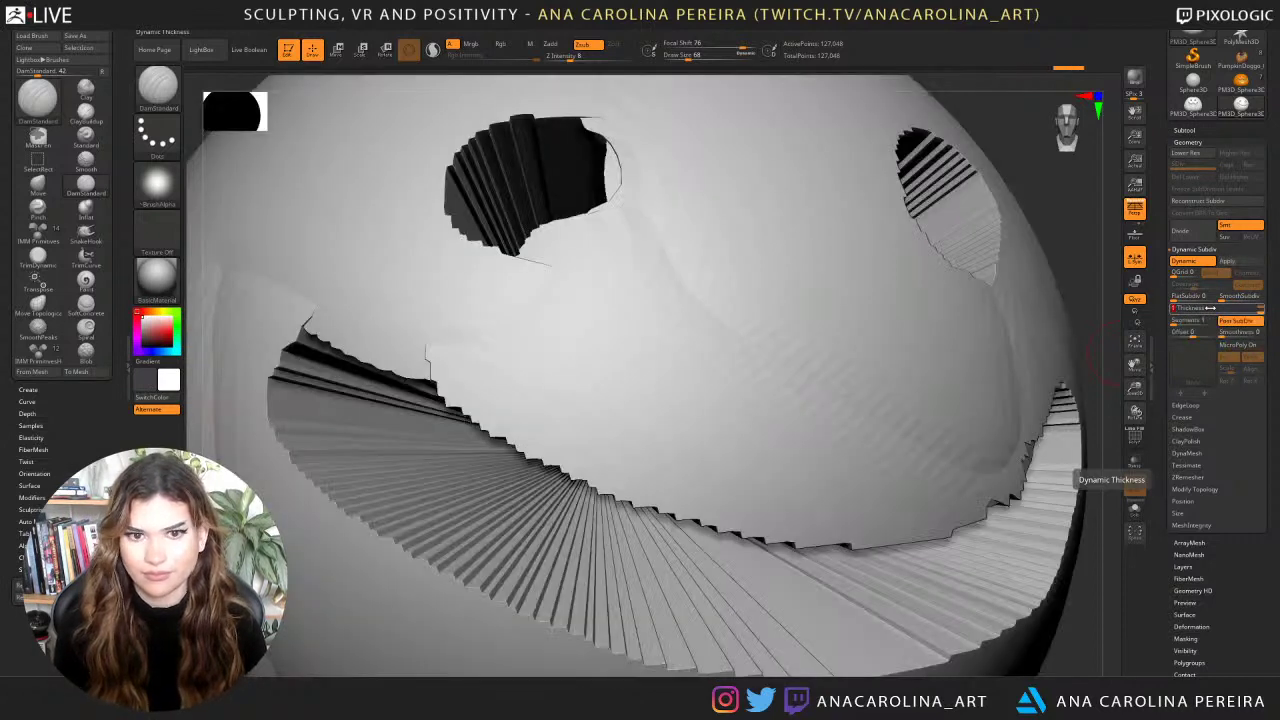
text(0)
key(Return)
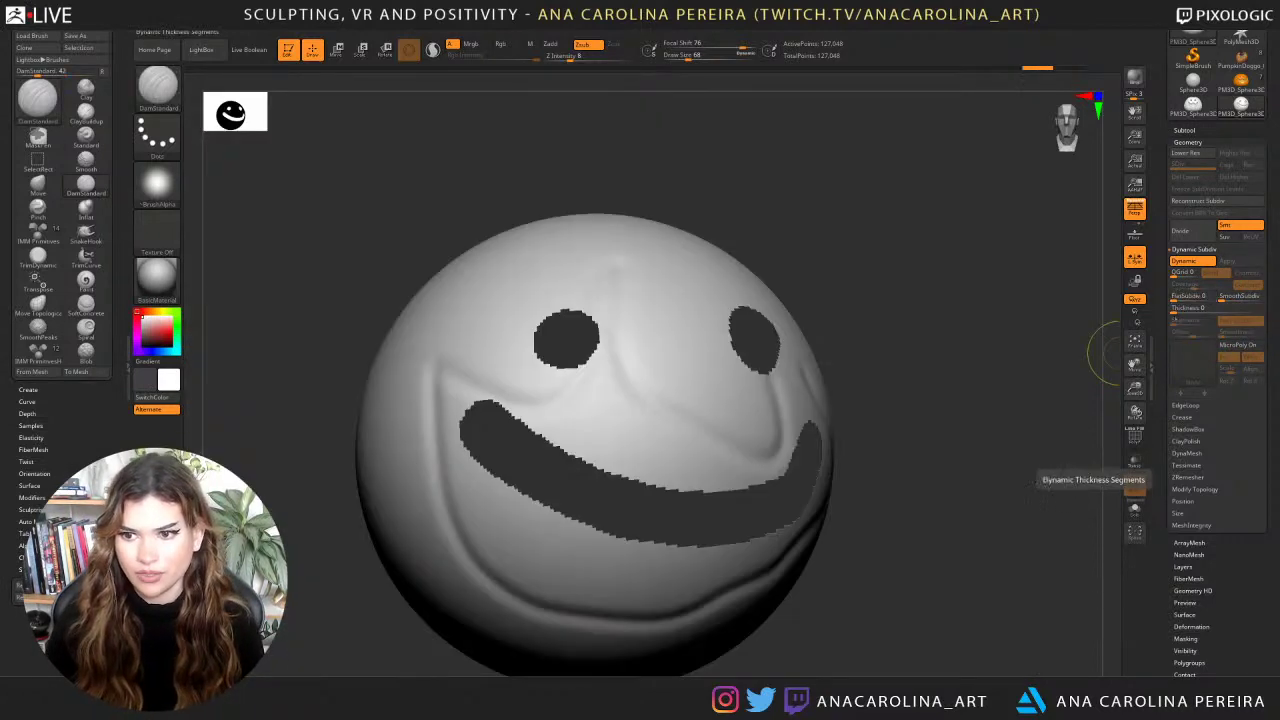
Set the sphere's dynamic thickness to about 0.045, adjust the thickness offset, and apply it as real geometry.
click(1188, 308)
click(1188, 308)
drag(1188, 309, 1194, 309)
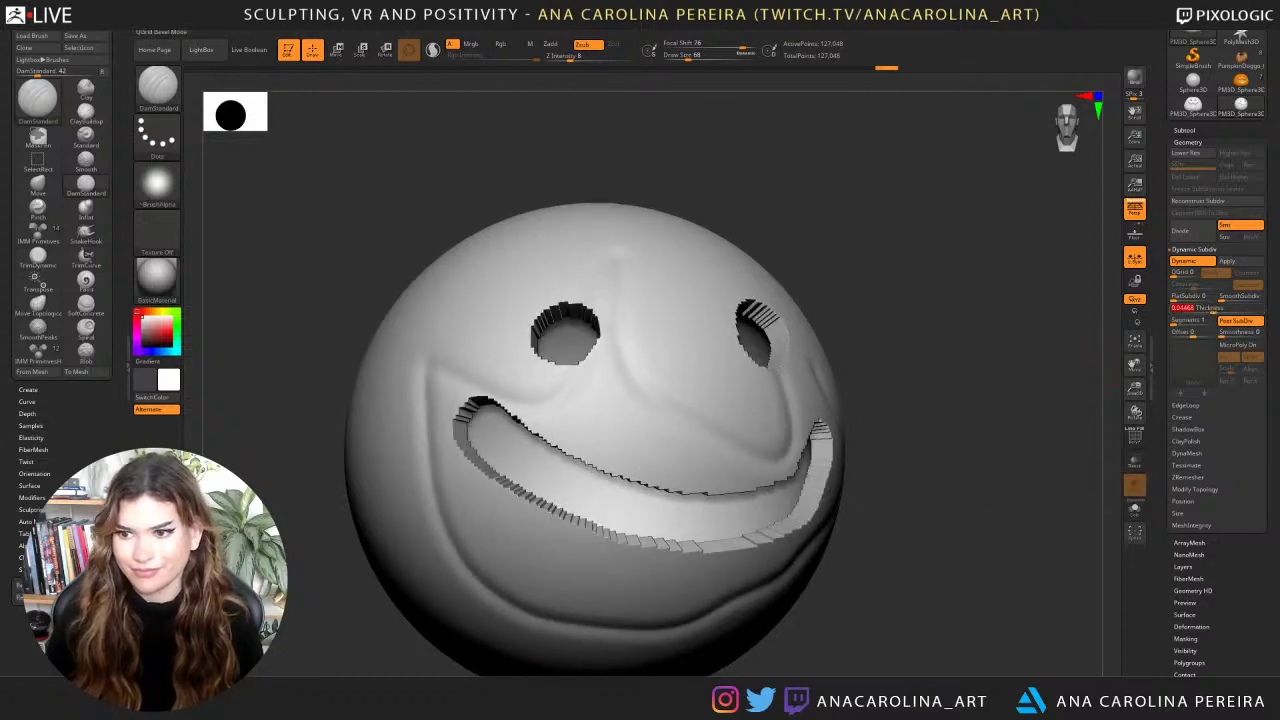
drag(1188, 336, 1181, 334)
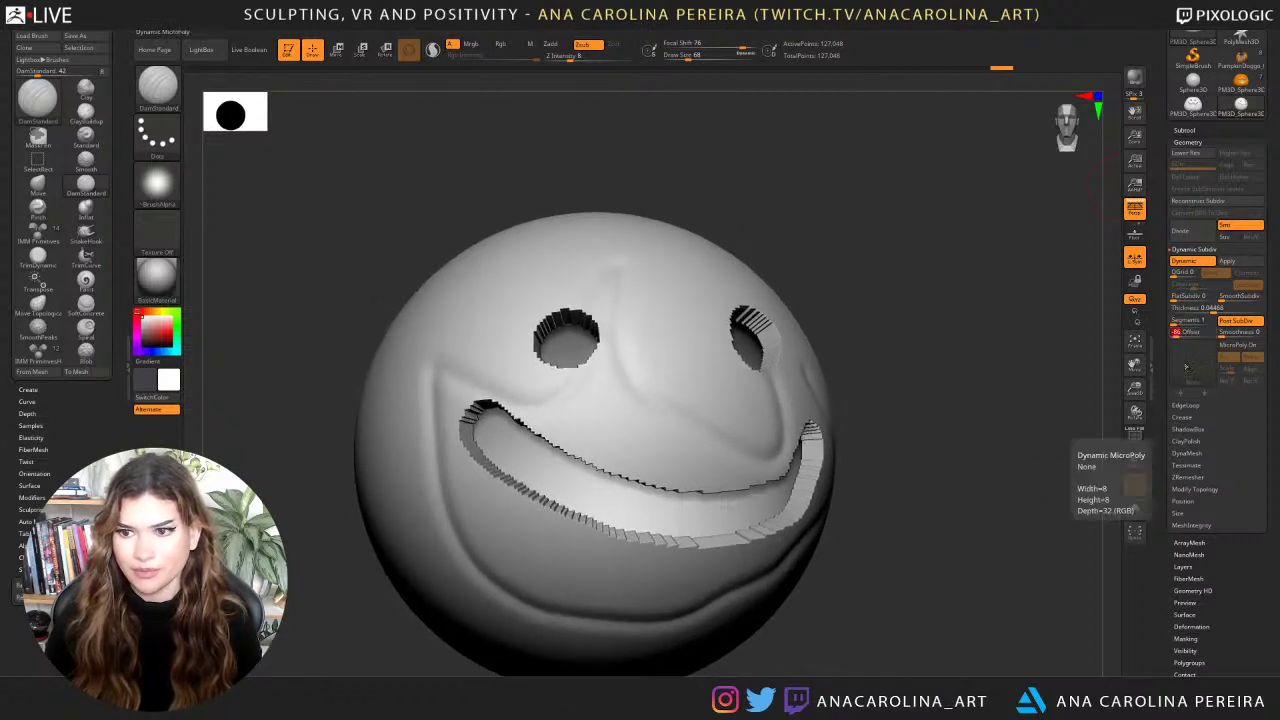
click(1227, 261)
Smooth the jagged rims of both eye openings and the smile opening on the sphere.
drag(914, 424, 884, 442)
mouse_move(752, 325)
shift+mouse_down()
mouse_move(782, 312)
mouse_move(748, 350)
mouse_move(803, 328)
shift+mouse_up()
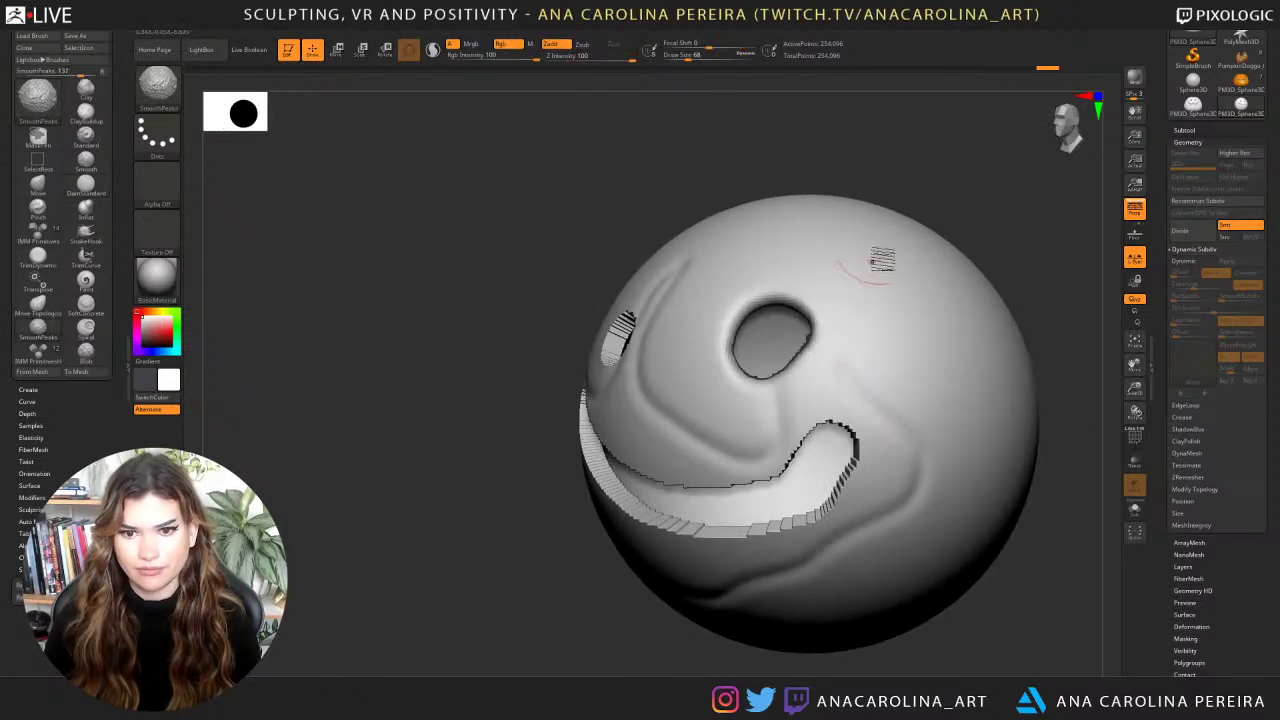
right_drag(880, 257, 874, 303)
mouse_move(748, 335)
shift+mouse_down()
mouse_move(772, 318)
mouse_move(776, 376)
shift+mouse_up()
drag(932, 262, 868, 283)
mouse_move(608, 302)
shift+mouse_down()
mouse_move(598, 358)
mouse_move(604, 306)
mouse_move(634, 338)
mouse_move(611, 386)
mouse_move(618, 366)
shift+mouse_up()
mouse_move(628, 666)
mouse_down()
mouse_move(649, 650)
mouse_move(635, 656)
mouse_move(641, 637)
mouse_up()
mouse_move(811, 417)
shift+mouse_down()
mouse_move(823, 455)
mouse_move(720, 496)
mouse_move(577, 464)
mouse_move(503, 375)
mouse_move(618, 412)
mouse_move(812, 396)
shift+mouse_up()
drag(985, 330, 1022, 310)
drag(1056, 281, 1041, 276)
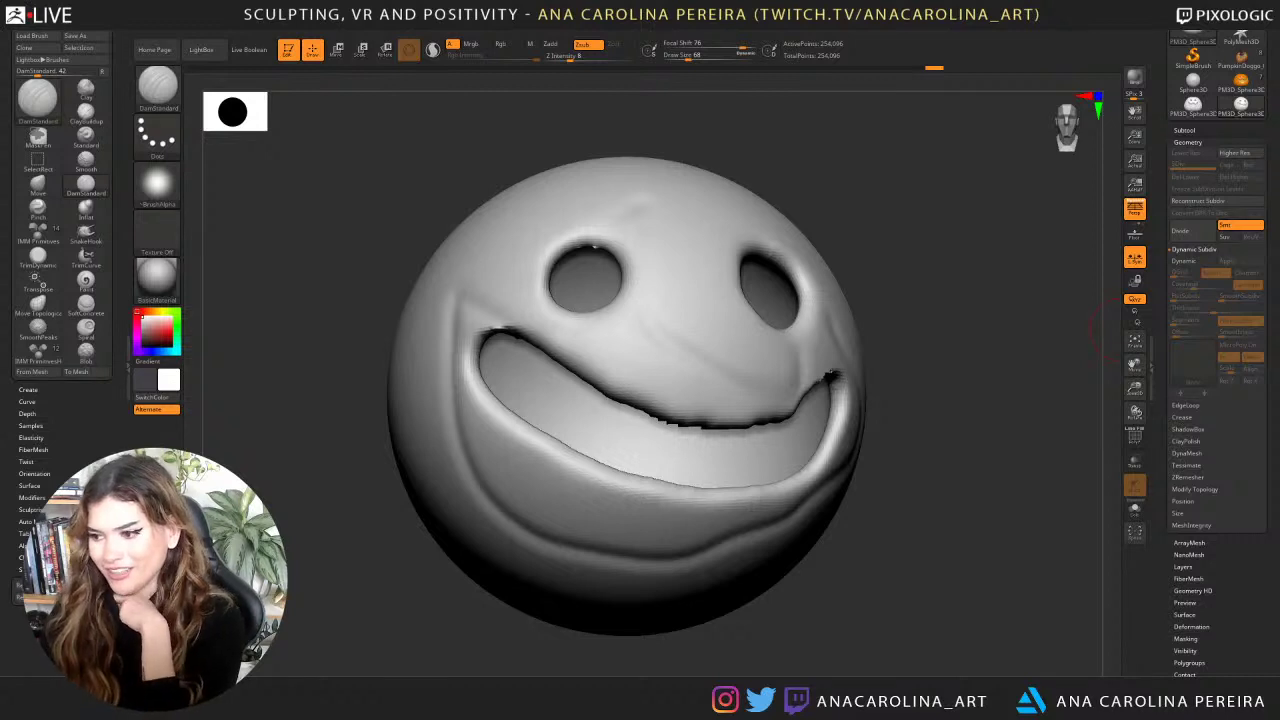
Switch back to the pumpkin scene and show the grass subtool around the pumpkin.
click(1240, 82)
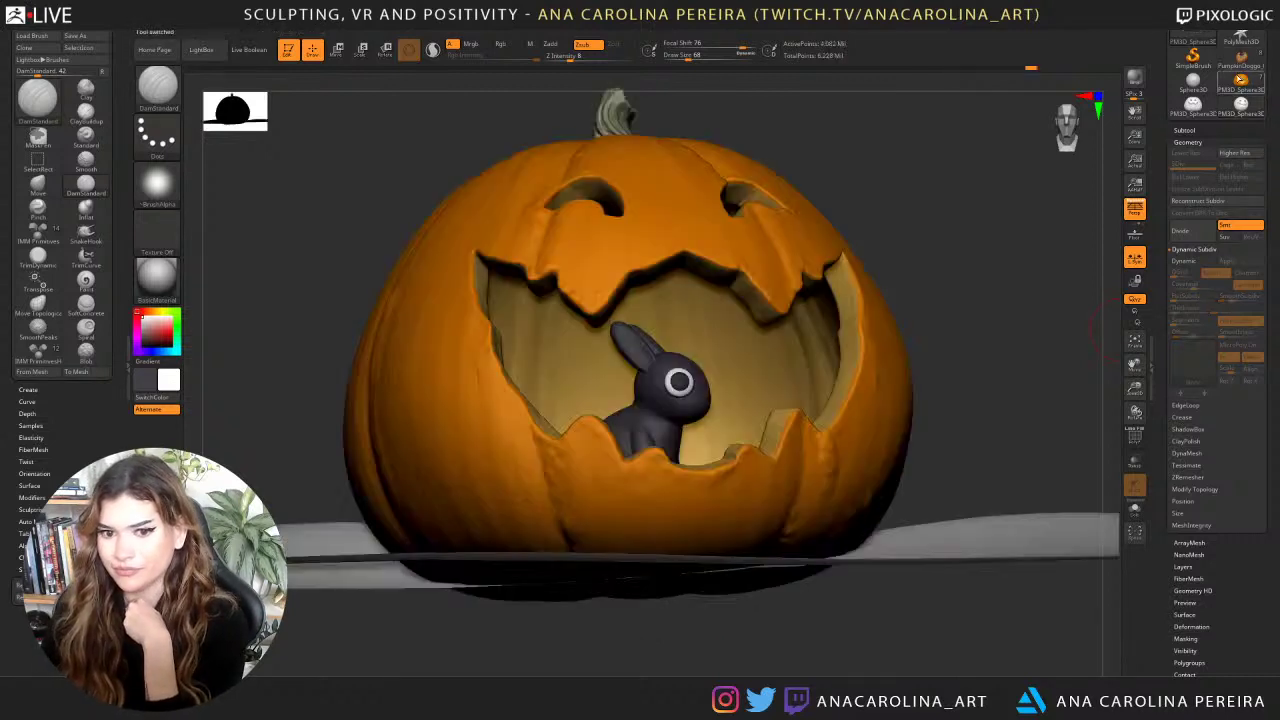
drag(1026, 245, 1030, 265)
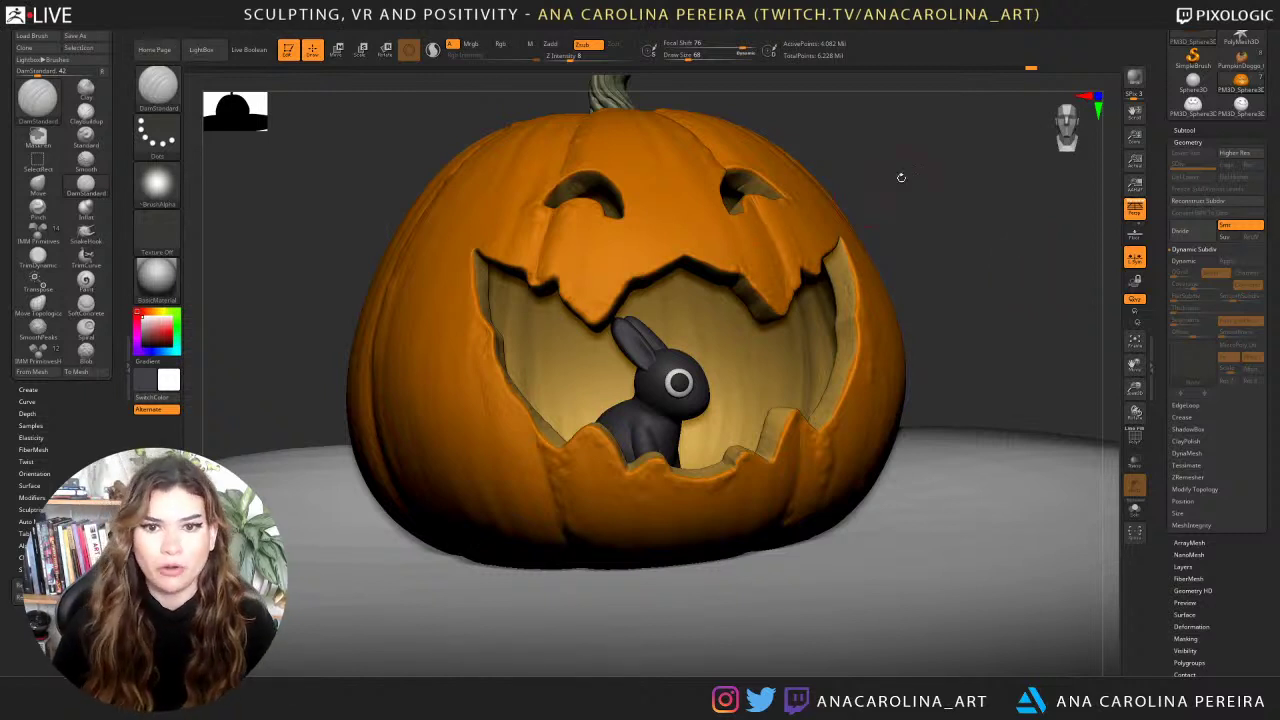
drag(900, 177, 925, 306)
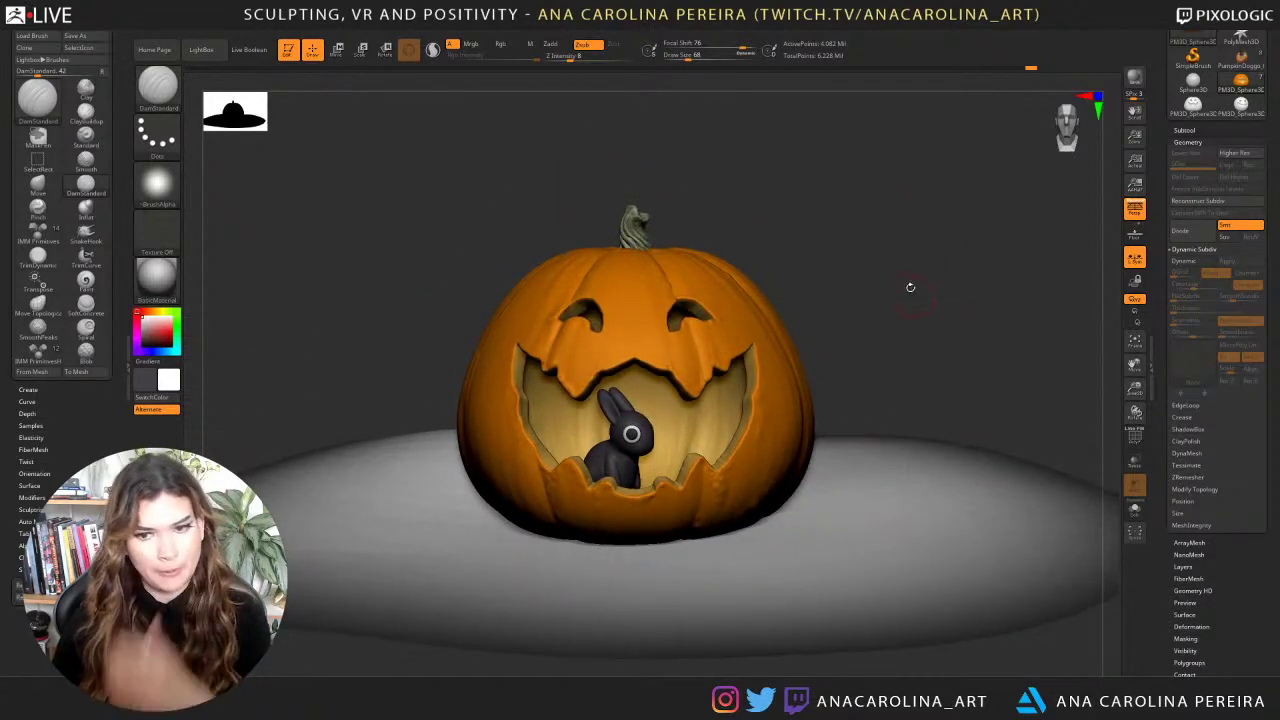
click(1183, 131)
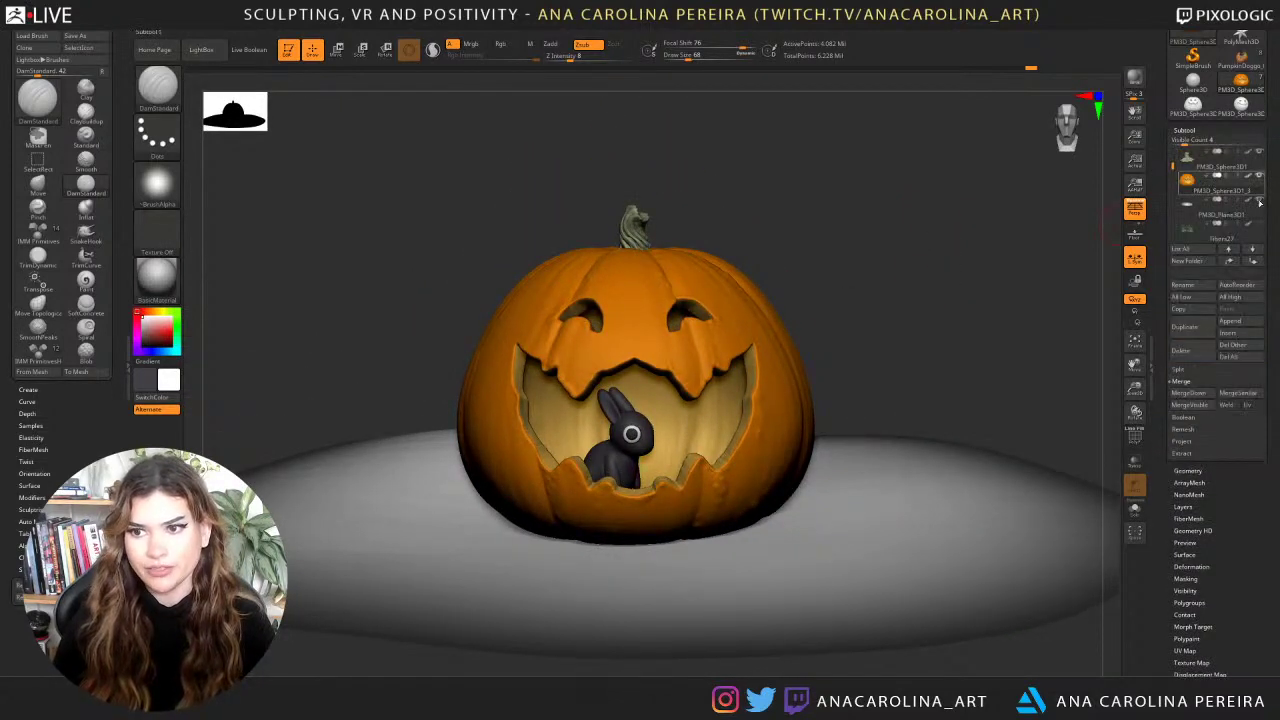
click(1258, 228)
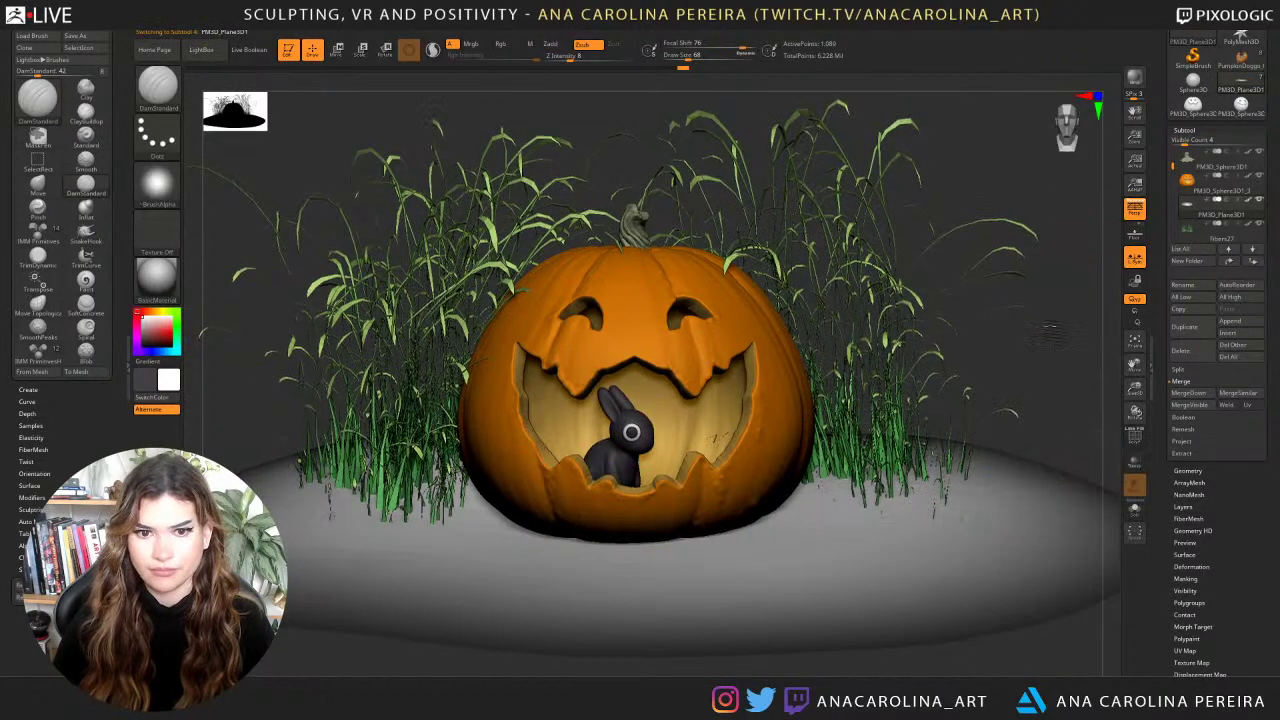
alt+drag(1050, 330, 1045, 370)
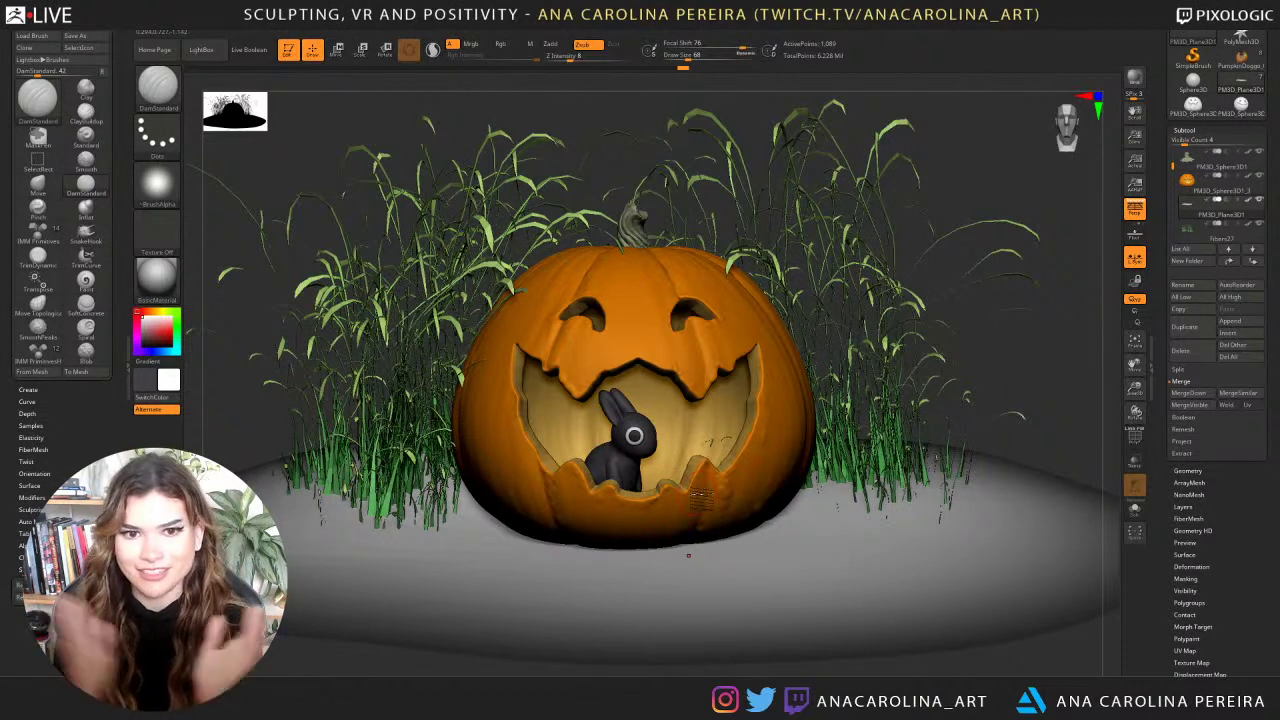
Duplicate the carved pumpkin and its stem, and merge the two copies into a single subtool.
click(1215, 190)
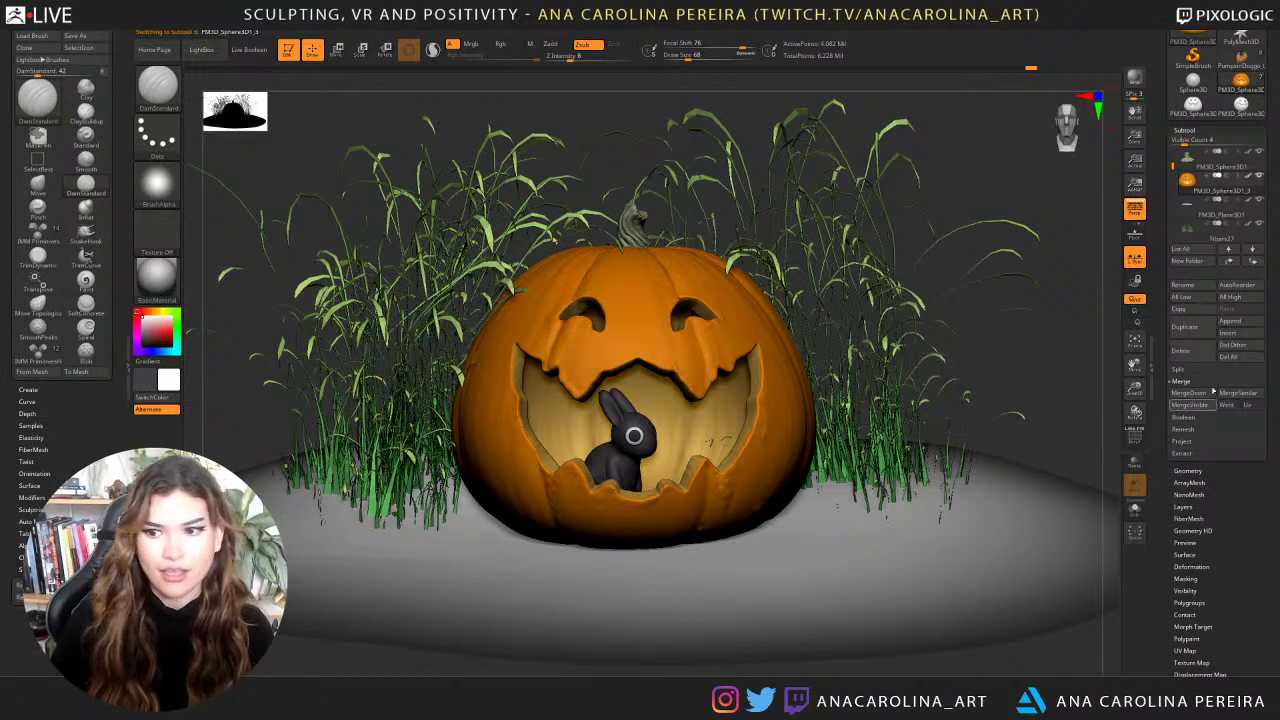
click(1185, 326)
click(1197, 160)
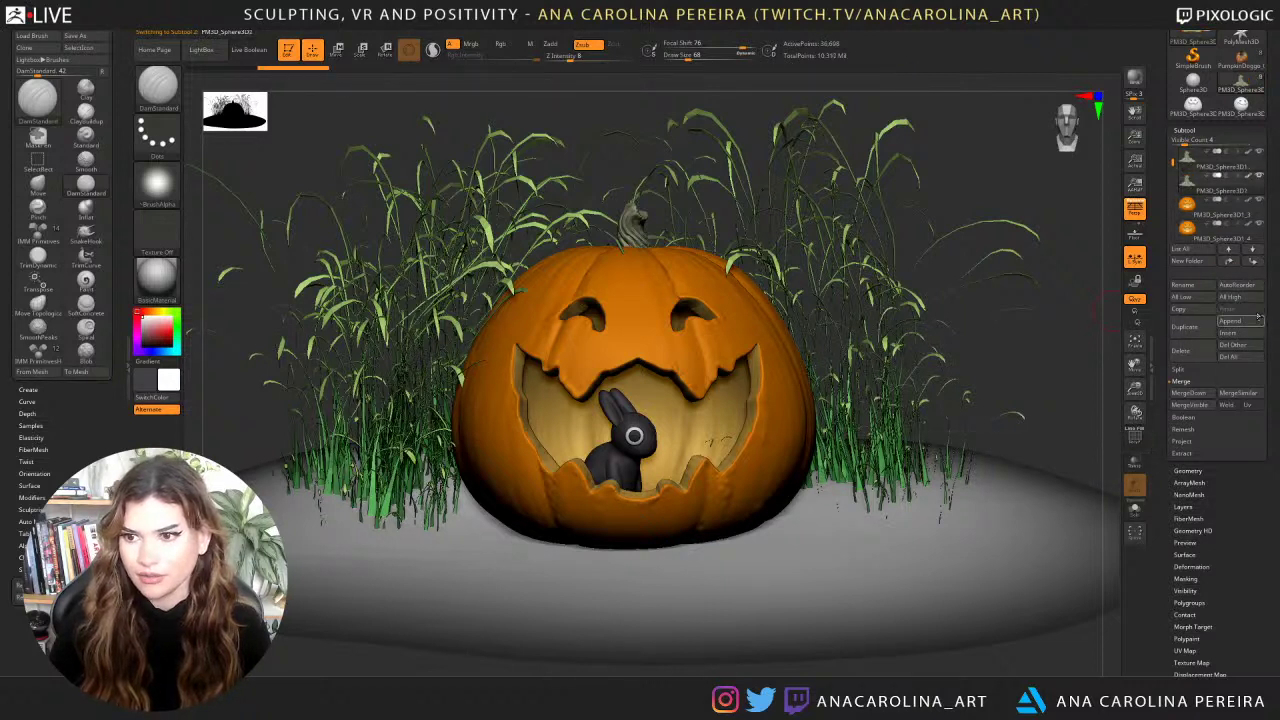
click(1254, 262)
click(1254, 263)
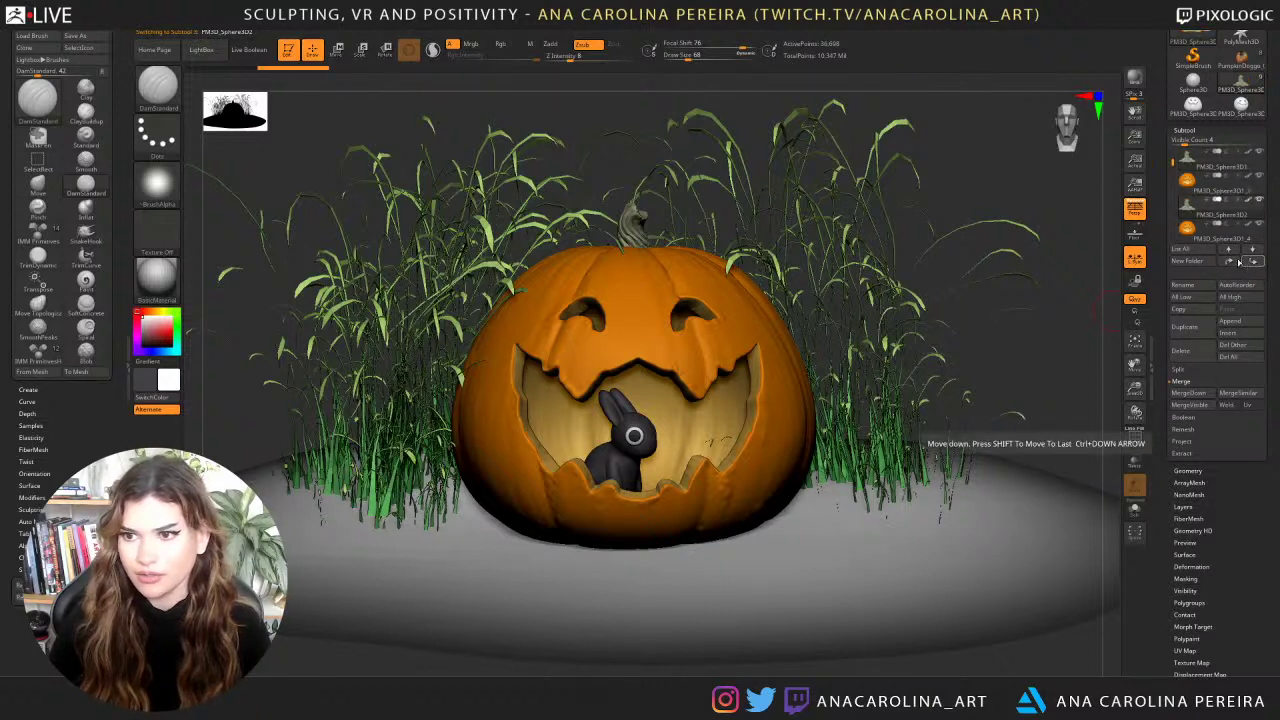
click(1192, 393)
click(1100, 418)
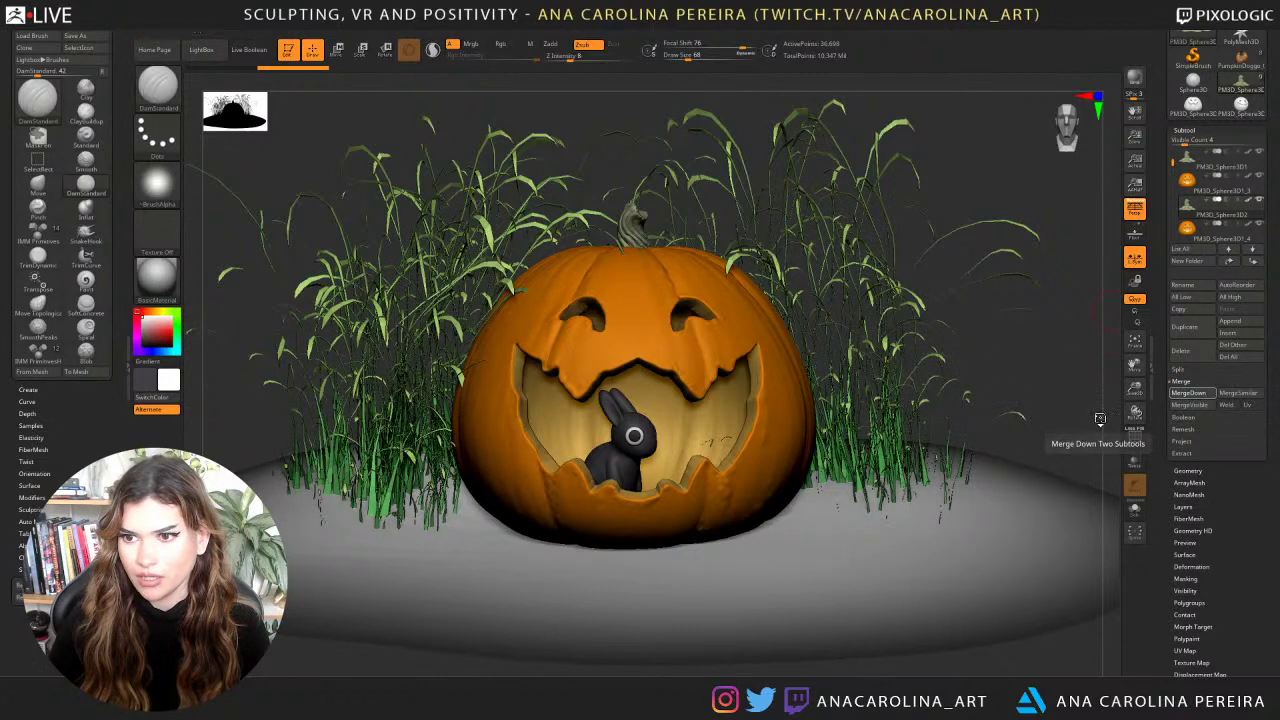
Restore the merged pumpkin copy from the undo history and move it across the ground beside the original pumpkin.
drag(1000, 368, 1000, 358)
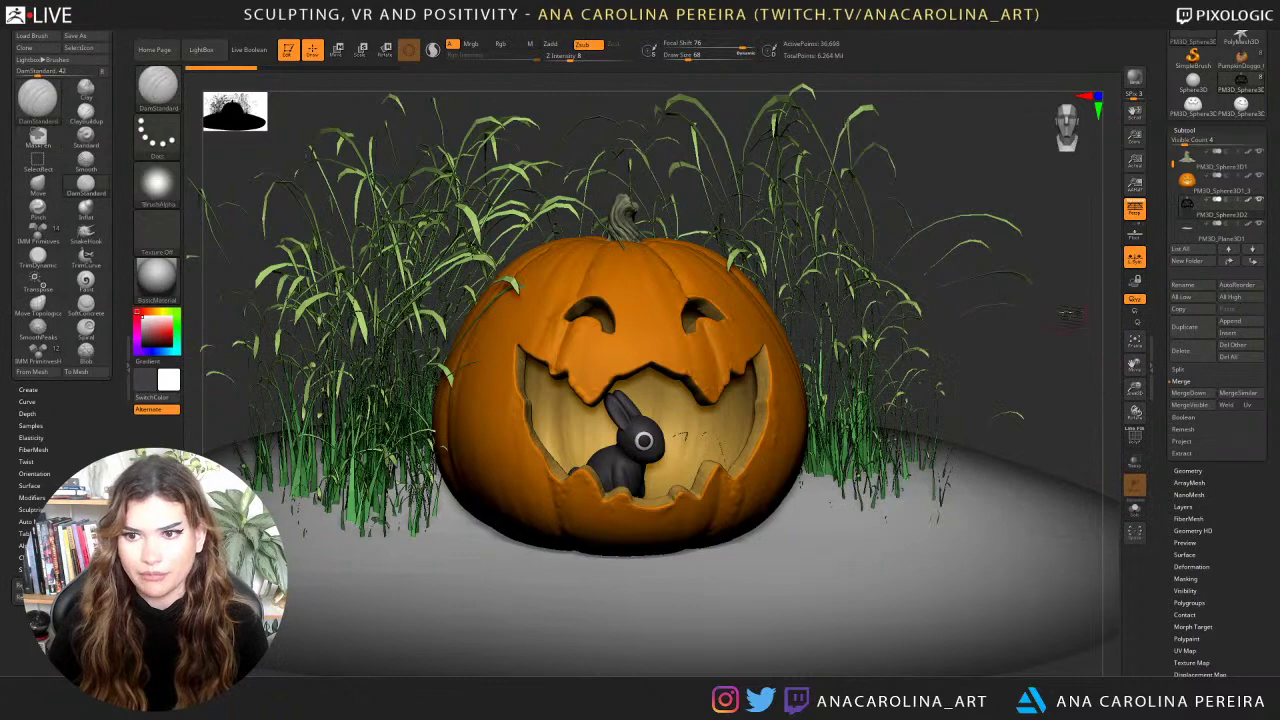
drag(1066, 312, 1080, 283)
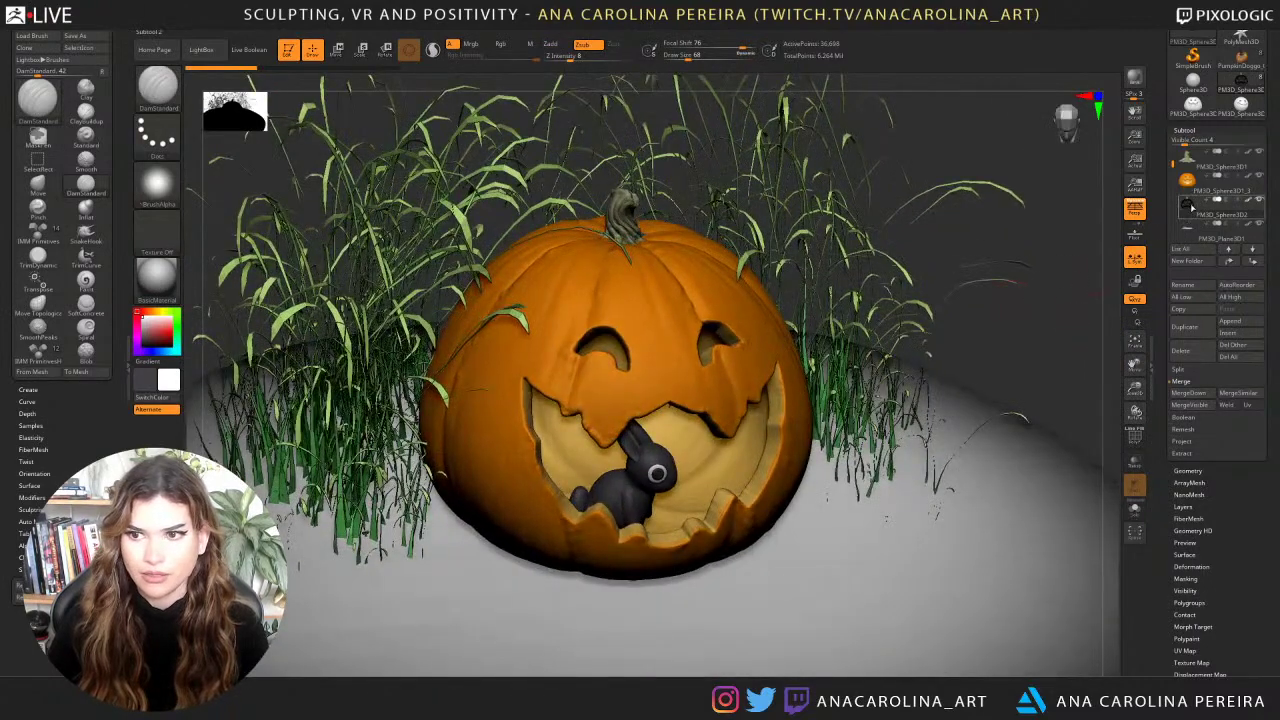
click(390, 67)
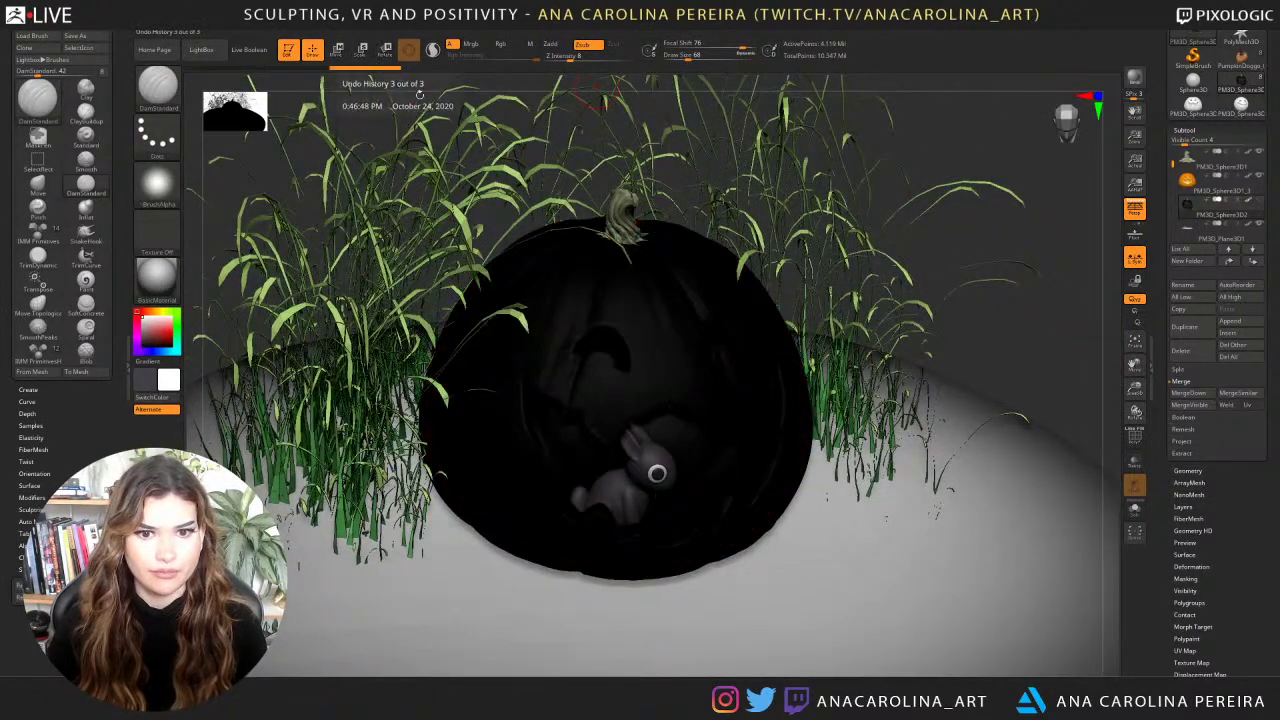
key(w)
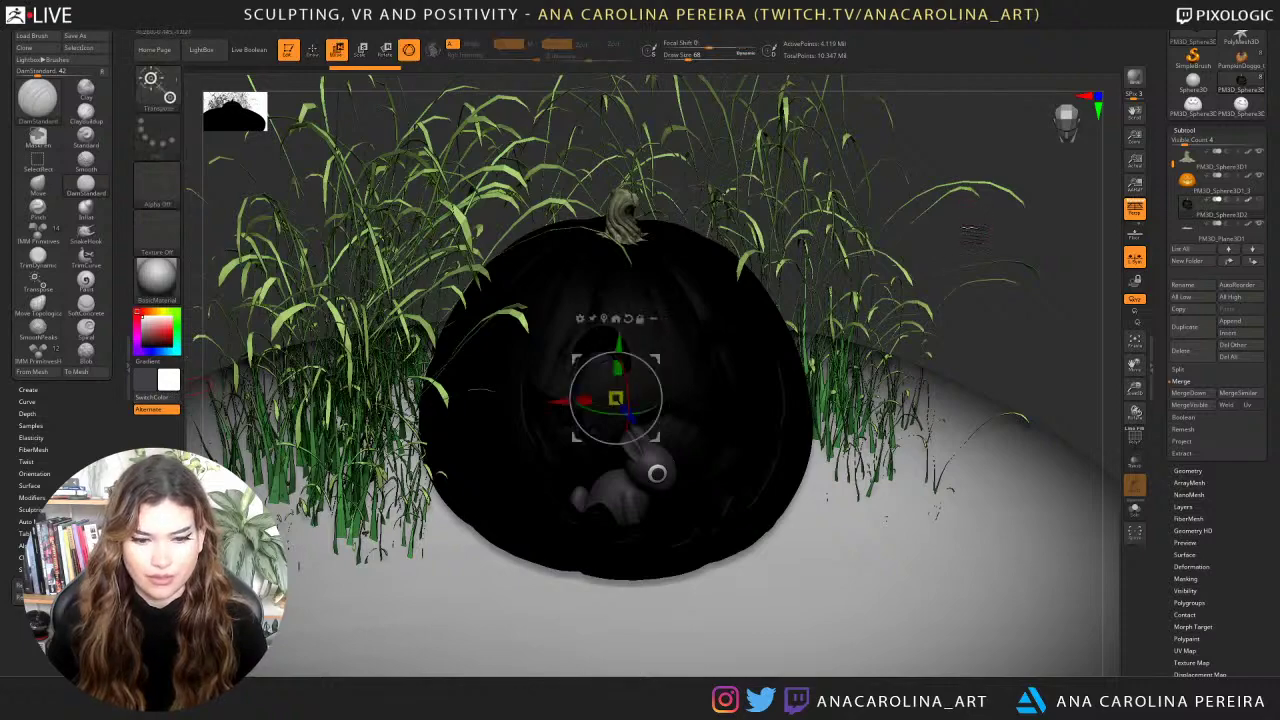
drag(969, 219, 976, 425)
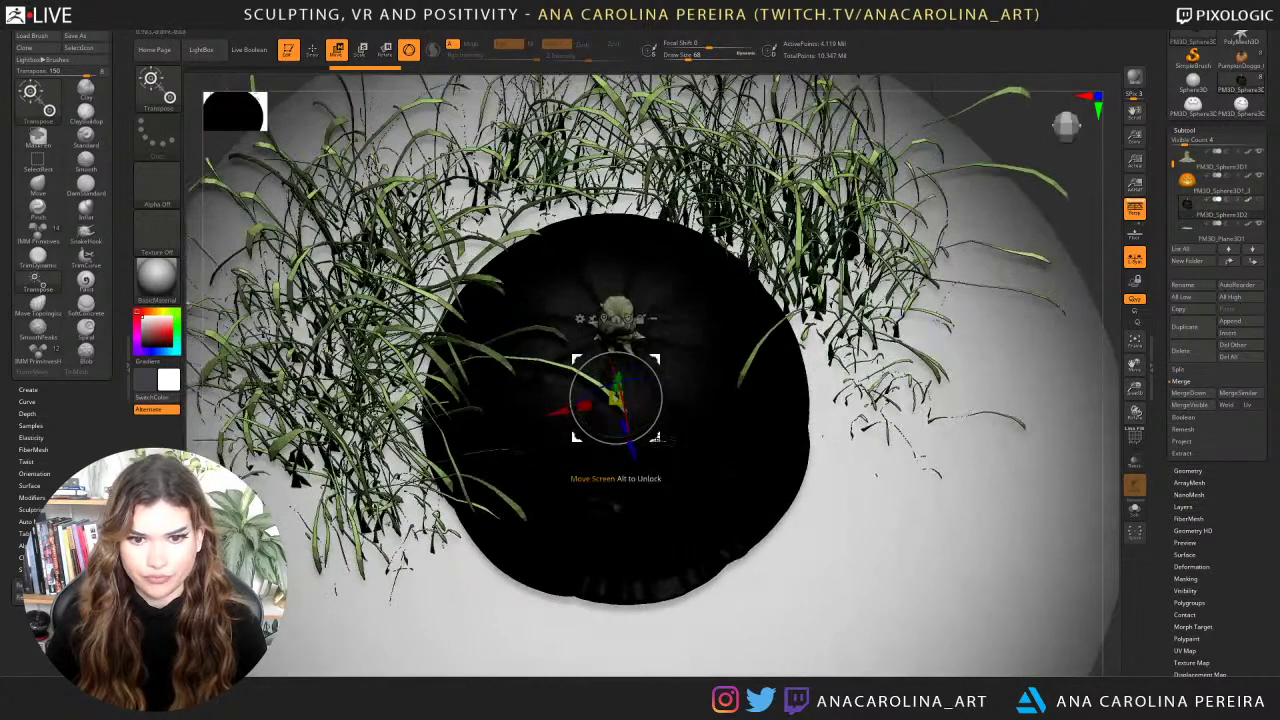
drag(658, 440, 898, 495)
key(ctrl+z)
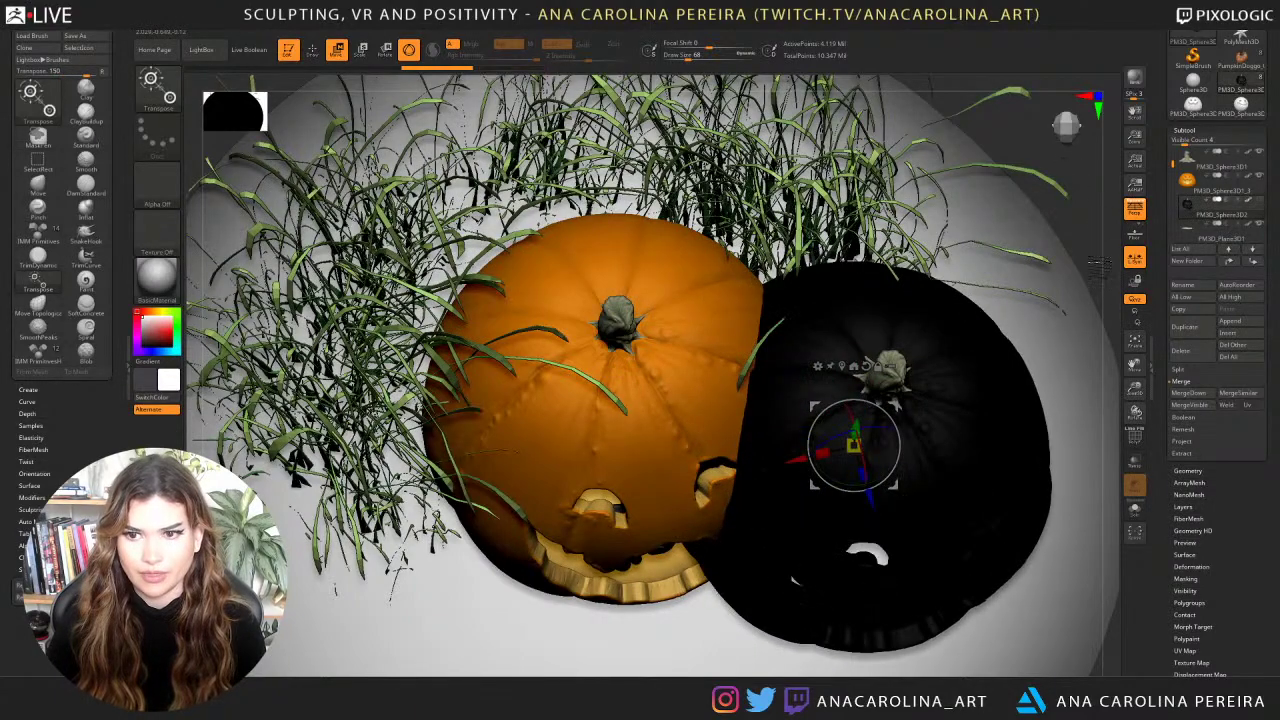
Rotate the merged pumpkin copy so its carved face is hidden and scale it down beside the large pumpkin.
drag(1101, 264, 1115, 367)
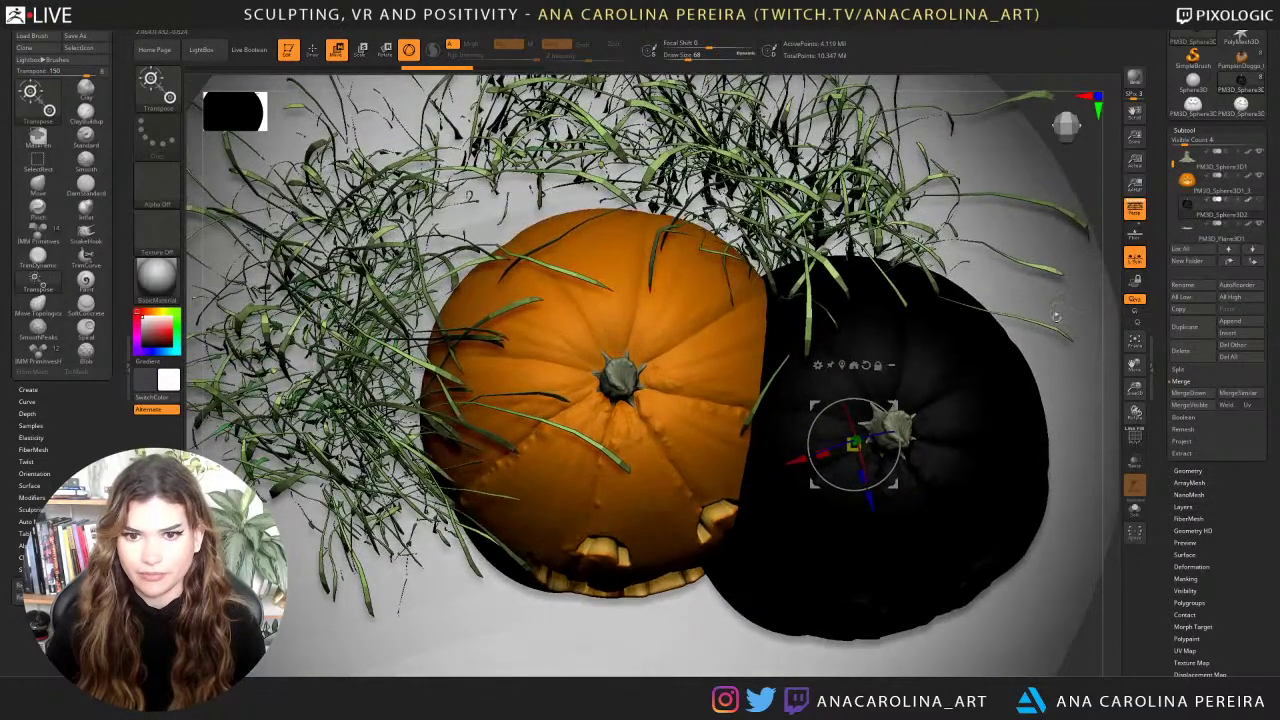
alt+drag(1057, 317, 1009, 351)
alt+drag(877, 367, 725, 330)
alt+drag(850, 440, 858, 530)
drag(716, 446, 621, 445)
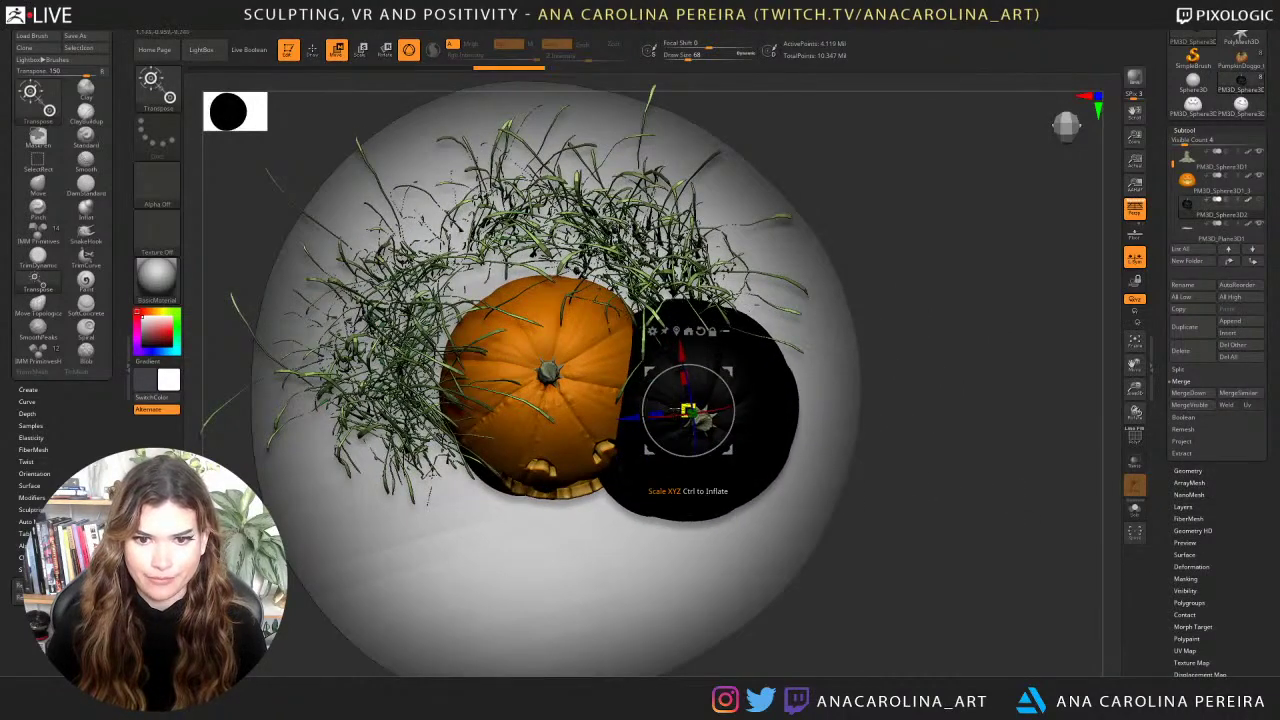
drag(688, 410, 745, 449)
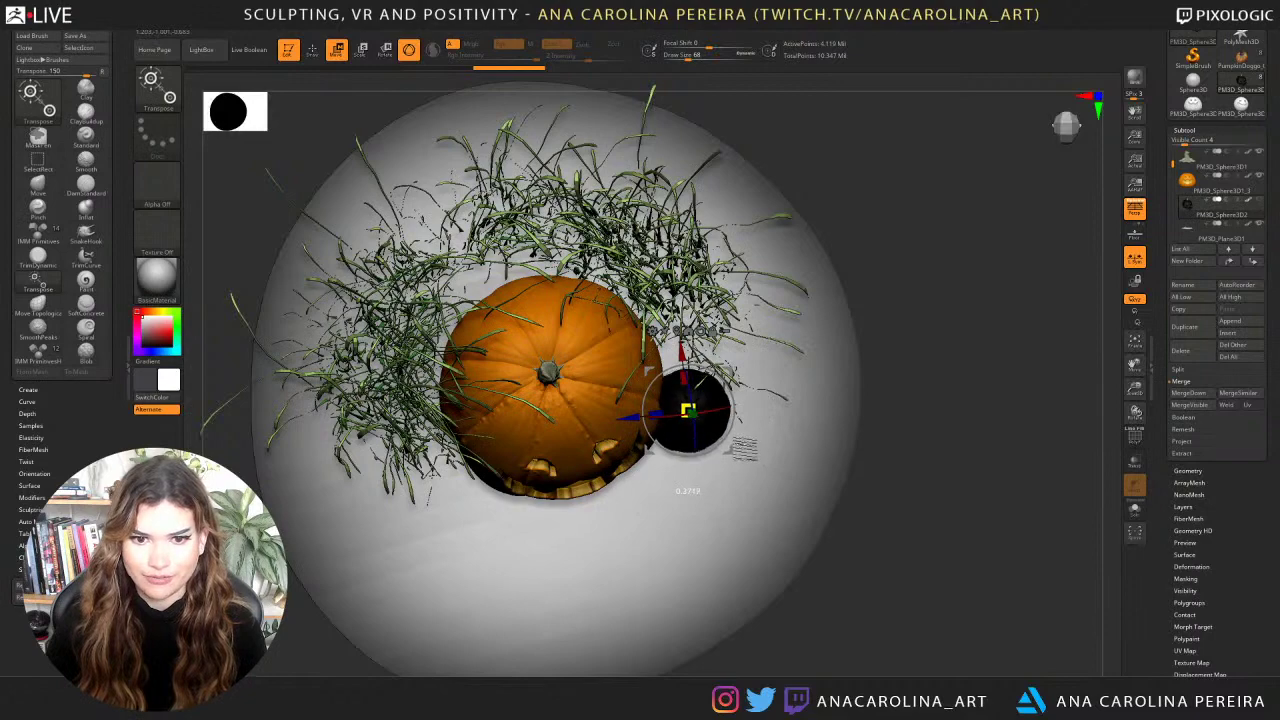
drag(908, 454, 864, 520)
drag(751, 408, 750, 470)
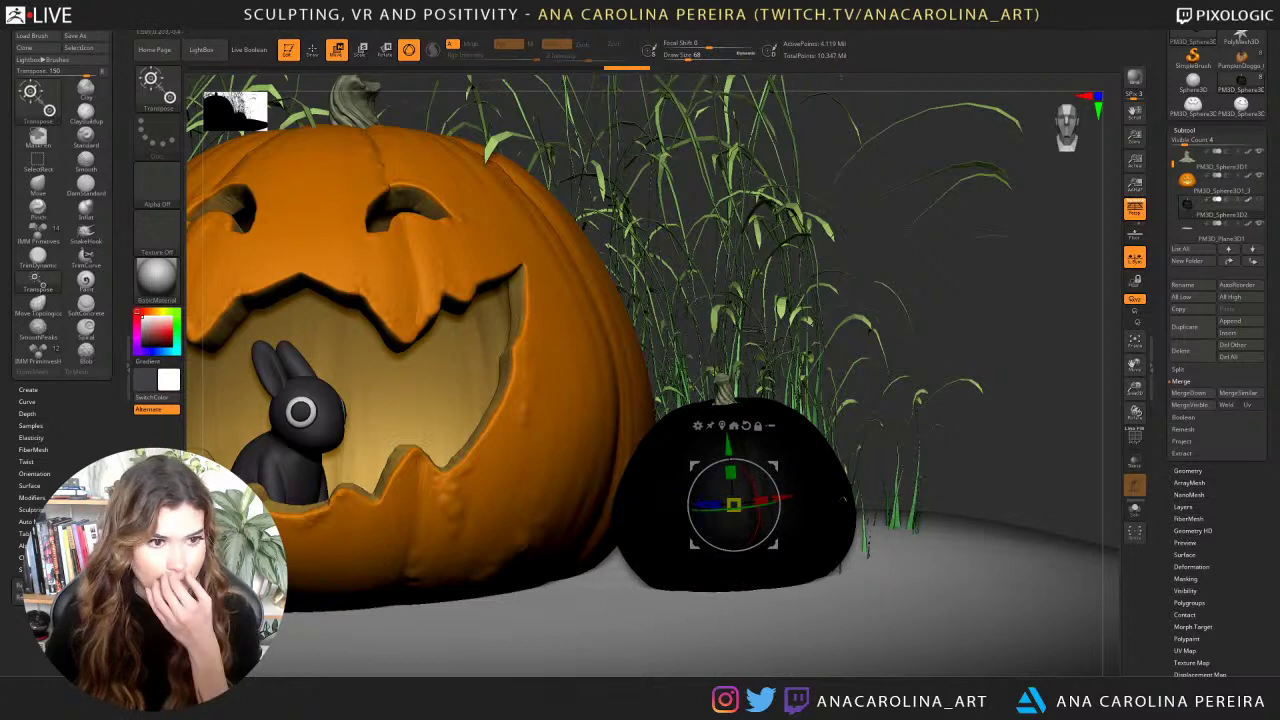
Activate the Paint brush and sample the large pumpkin's orange as the main colour.
key(b)
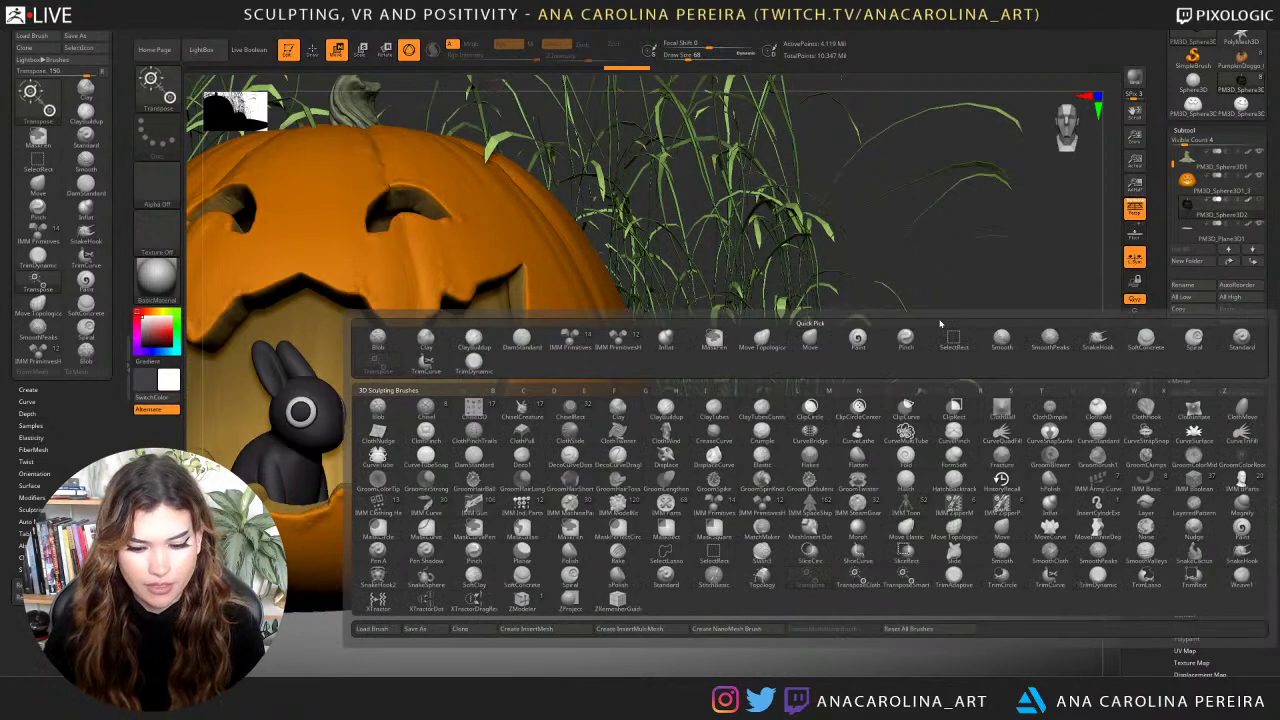
key(p)
key(a)
alt+drag(966, 331, 1078, 346)
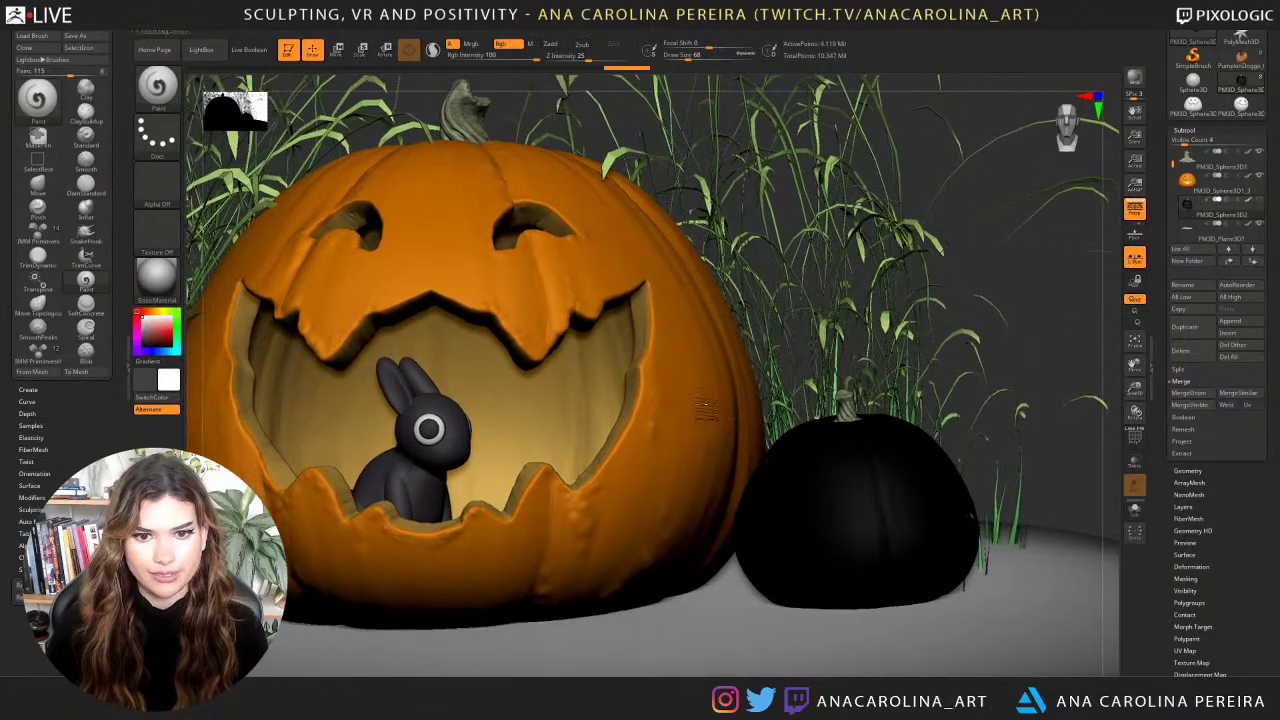
key(c)
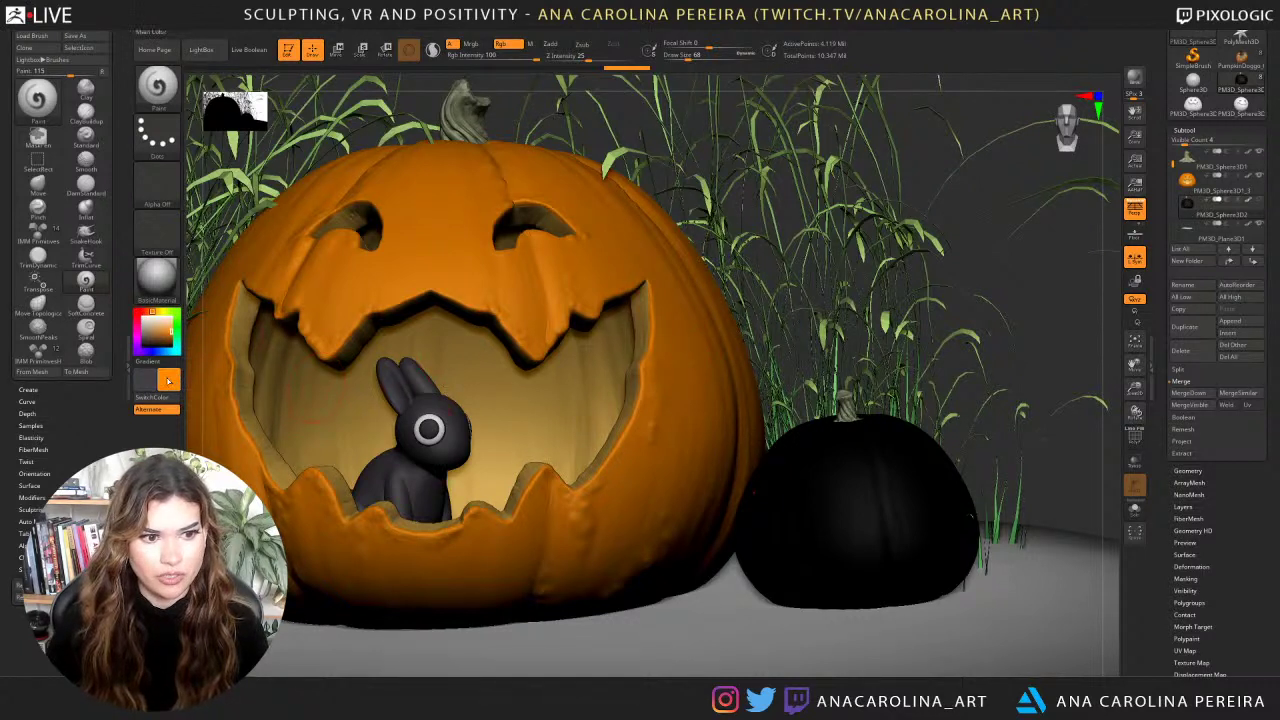
key(c)
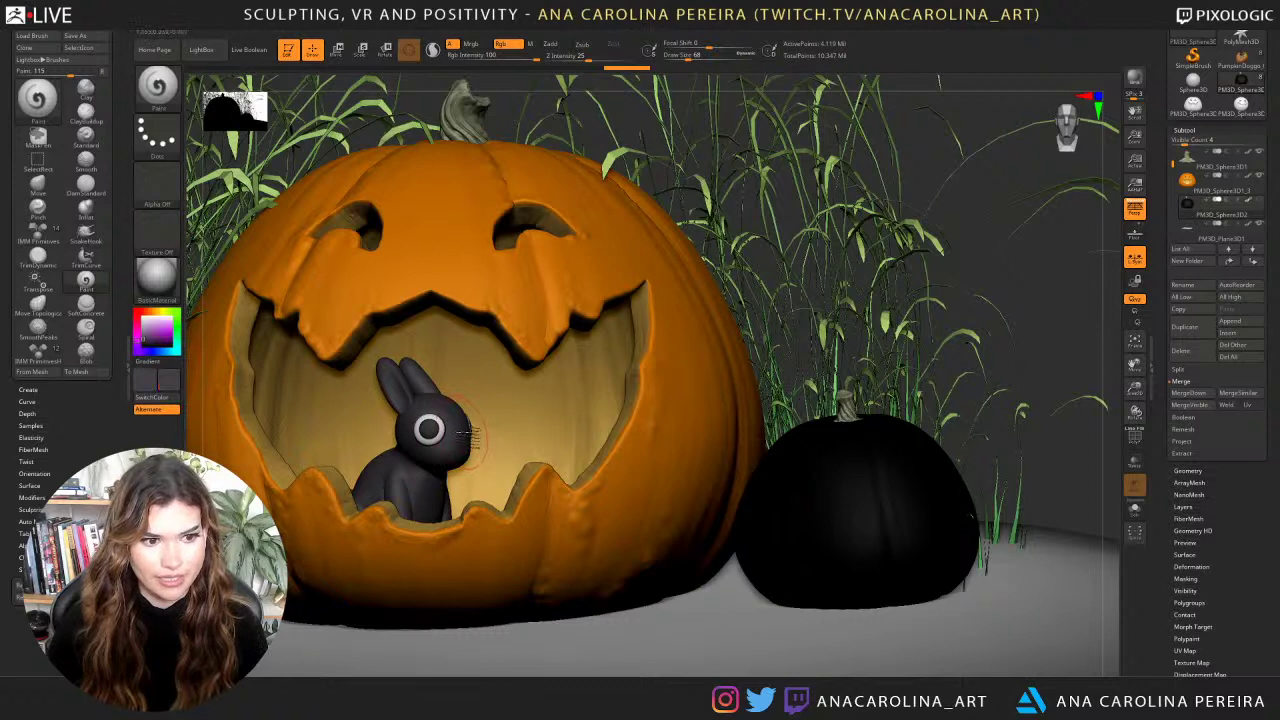
key(c)
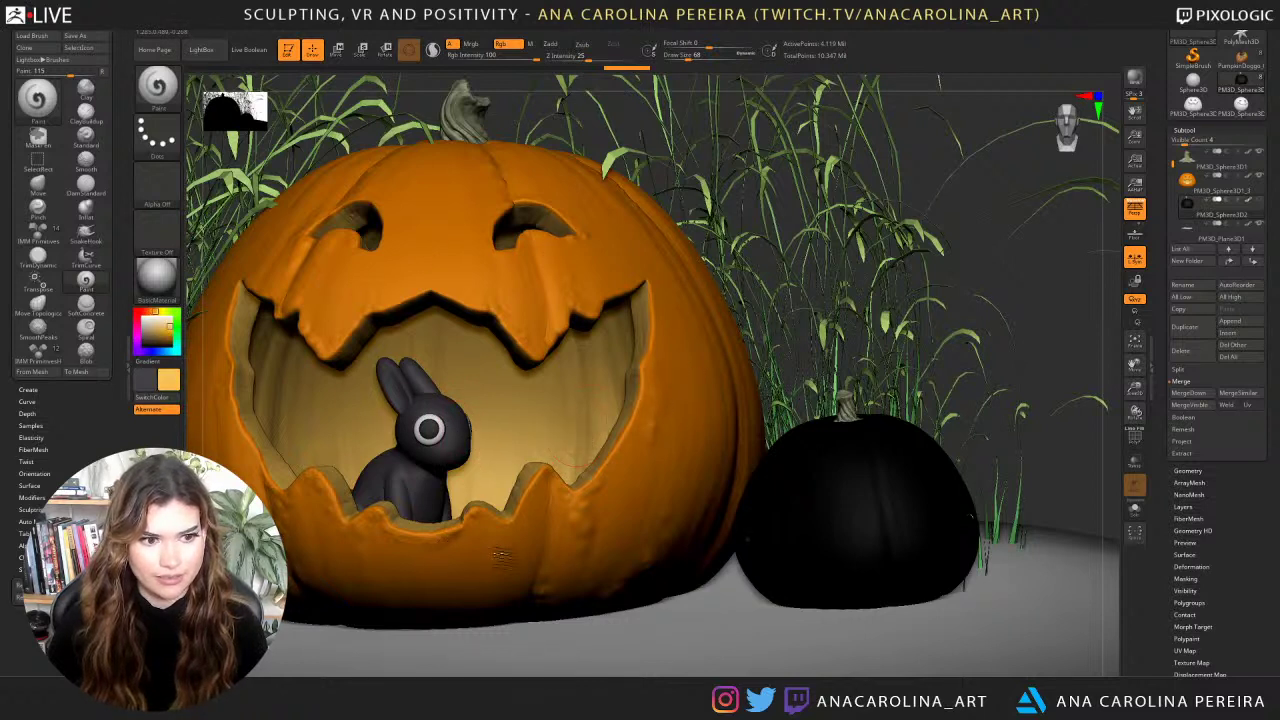
key(c)
key(c)
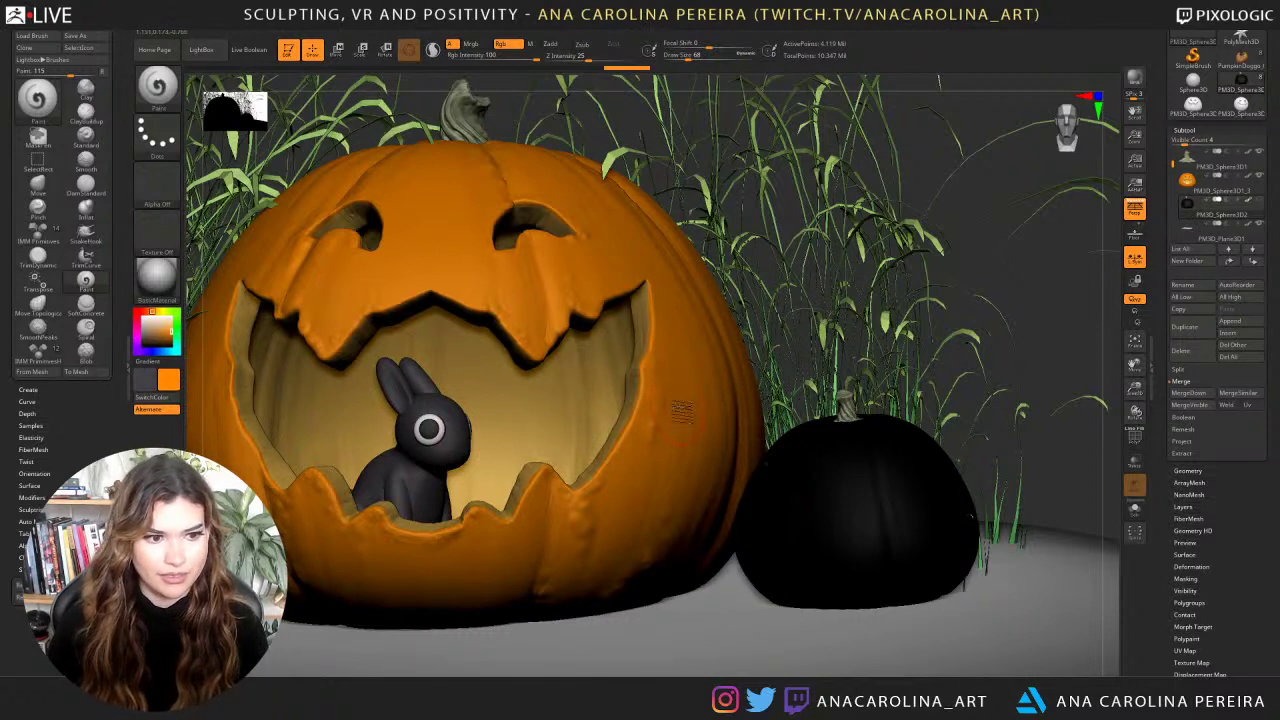
Isolate the small pumpkin's body, fill it with the sampled orange, and show its stem again.
ctrl+shift+click(931, 468)
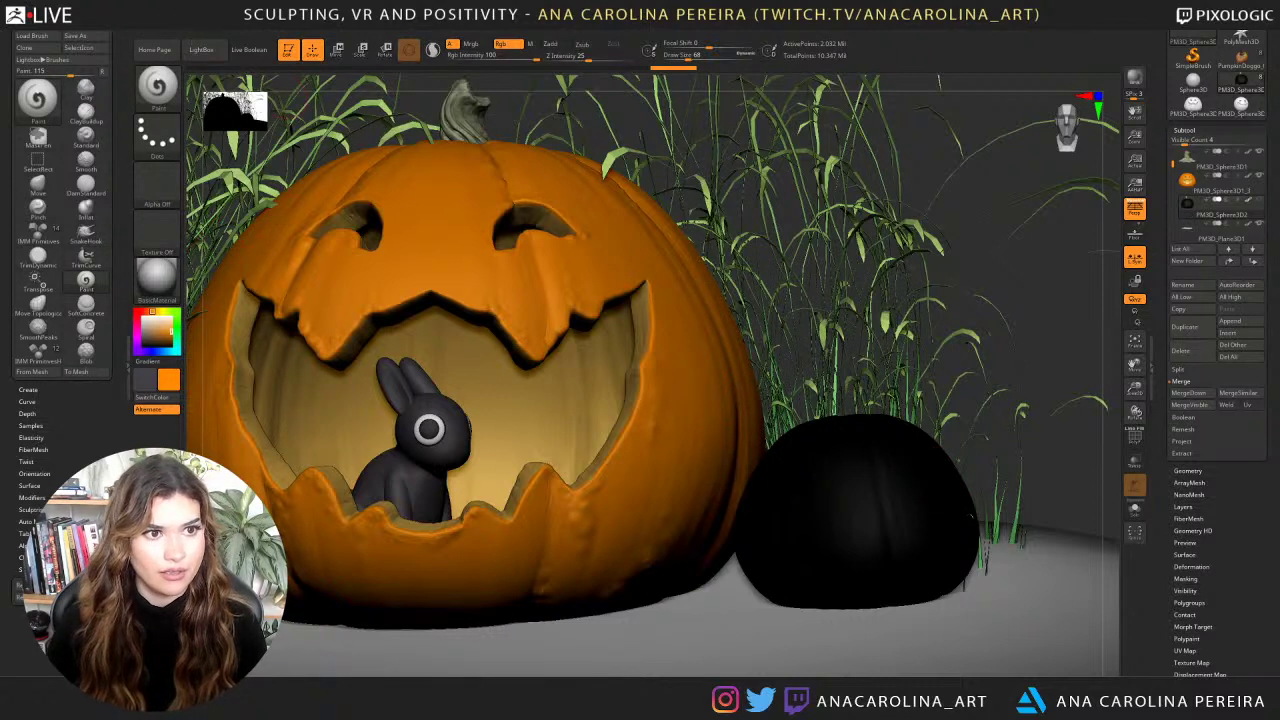
mouse_move(208, 24)
click(216, 233)
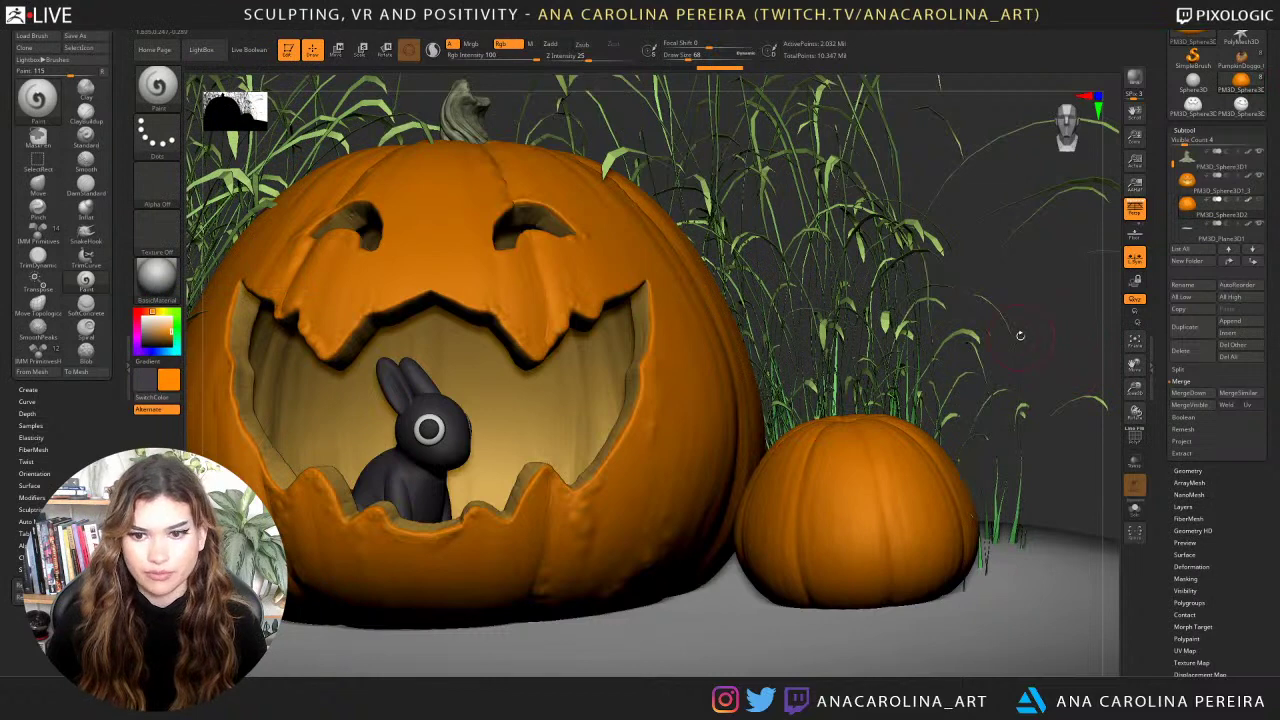
drag(1039, 337, 1010, 297)
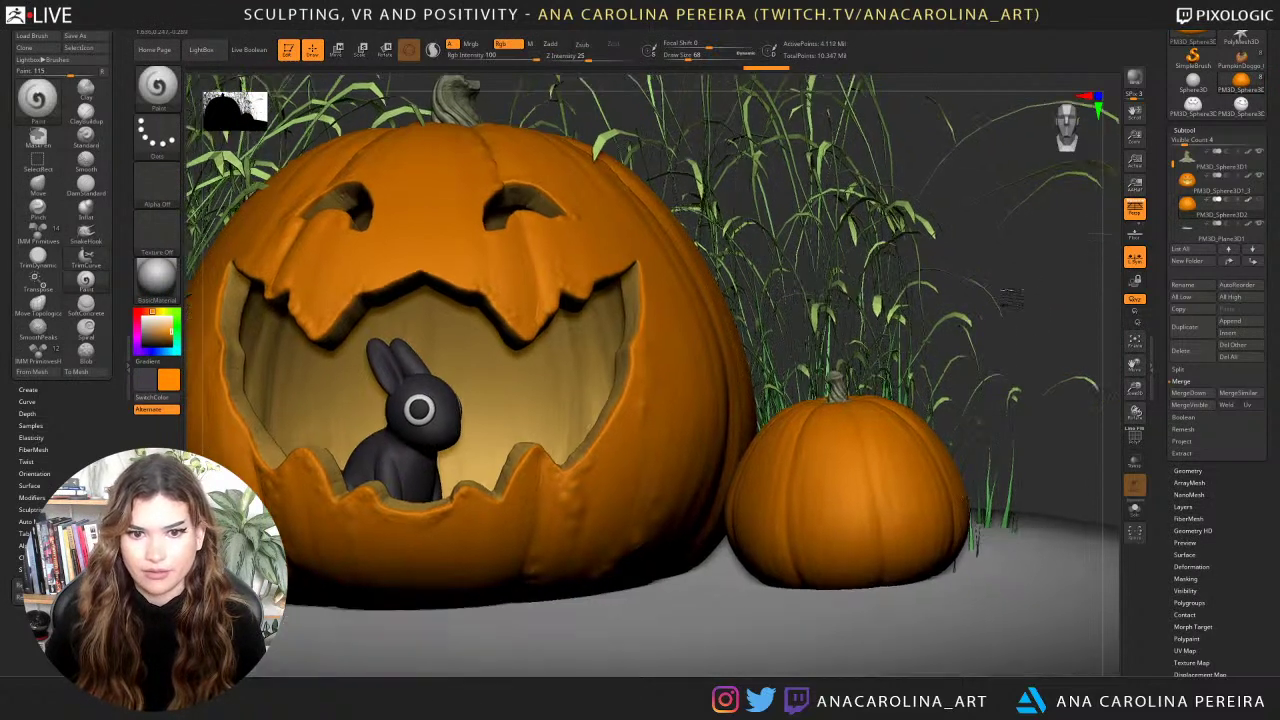
Scale the small pumpkin down slightly and set it closer to the large pumpkin's side.
key(f)
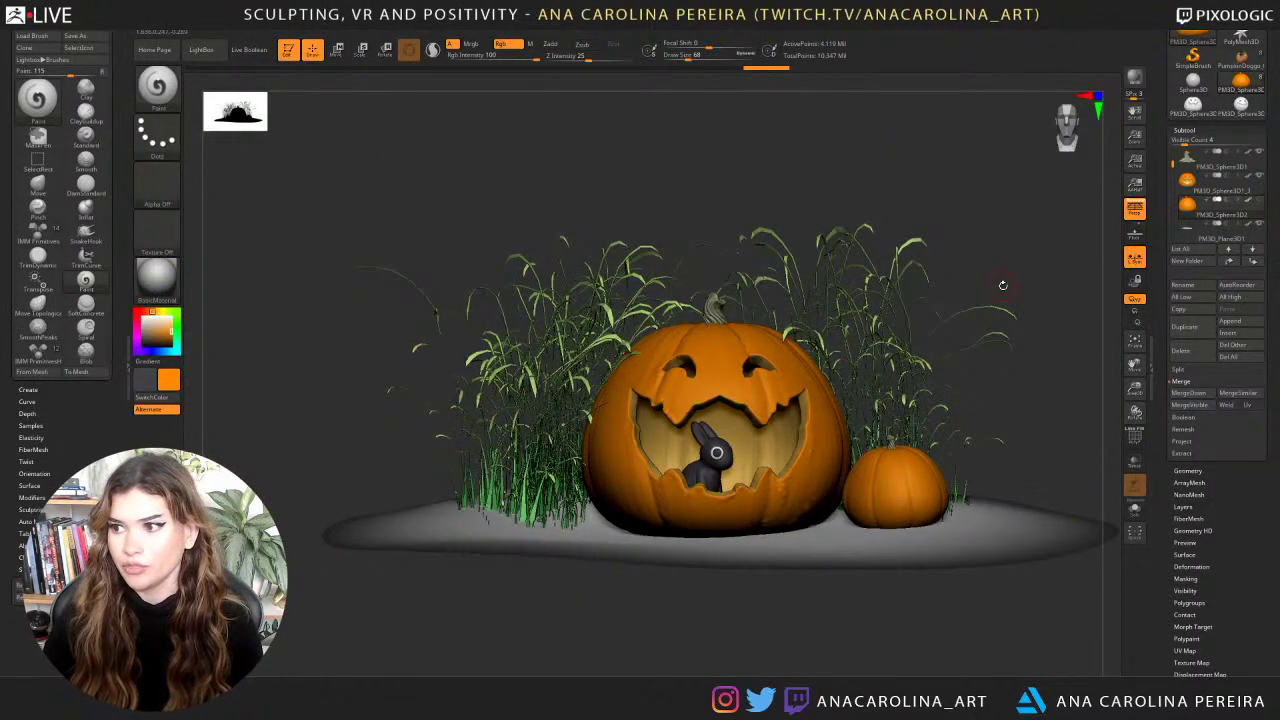
alt+drag(1001, 439, 943, 470)
key(w)
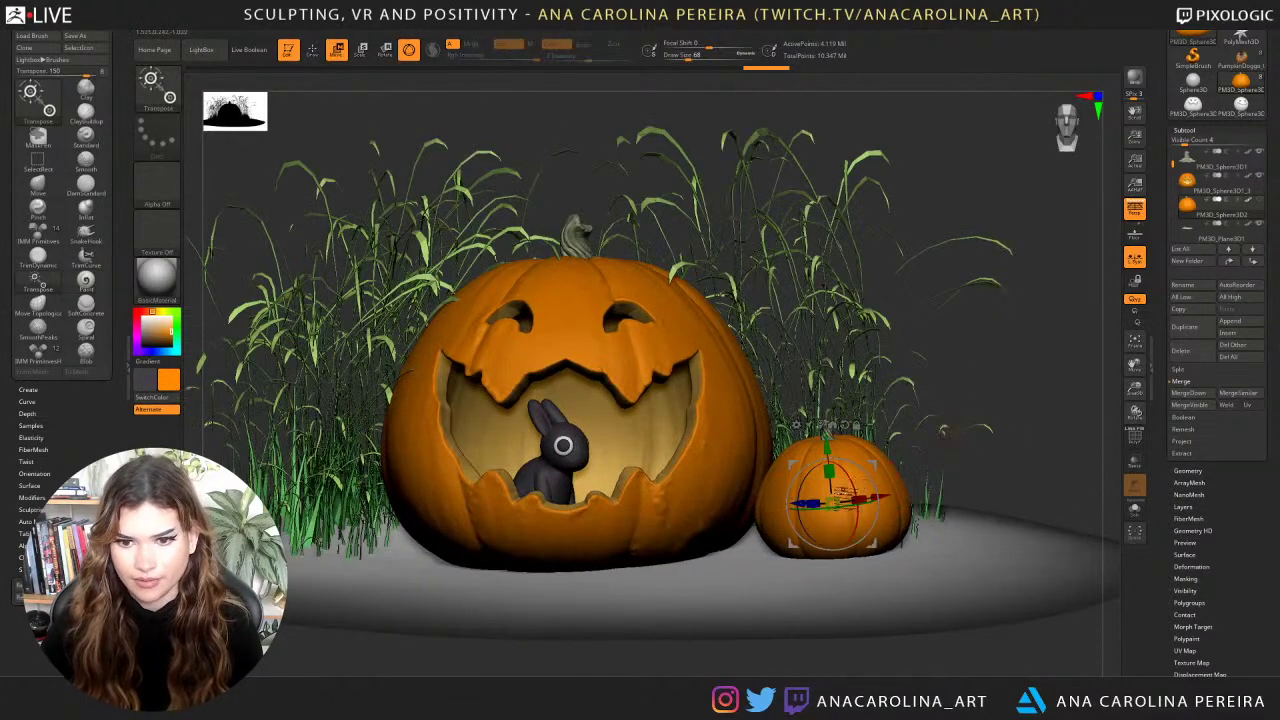
drag(836, 502, 858, 549)
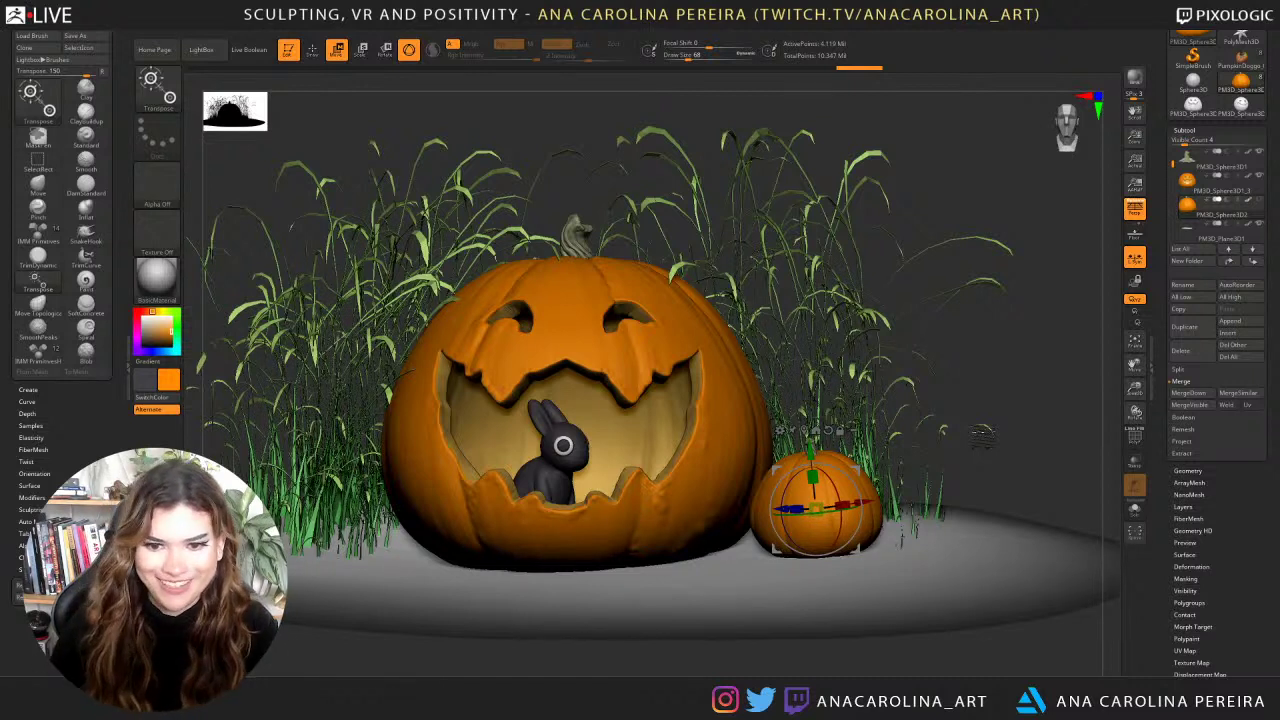
Choose the Move brush, duplicate the small pumpkin subtool, and hide the original so only the copy shows.
key(b)
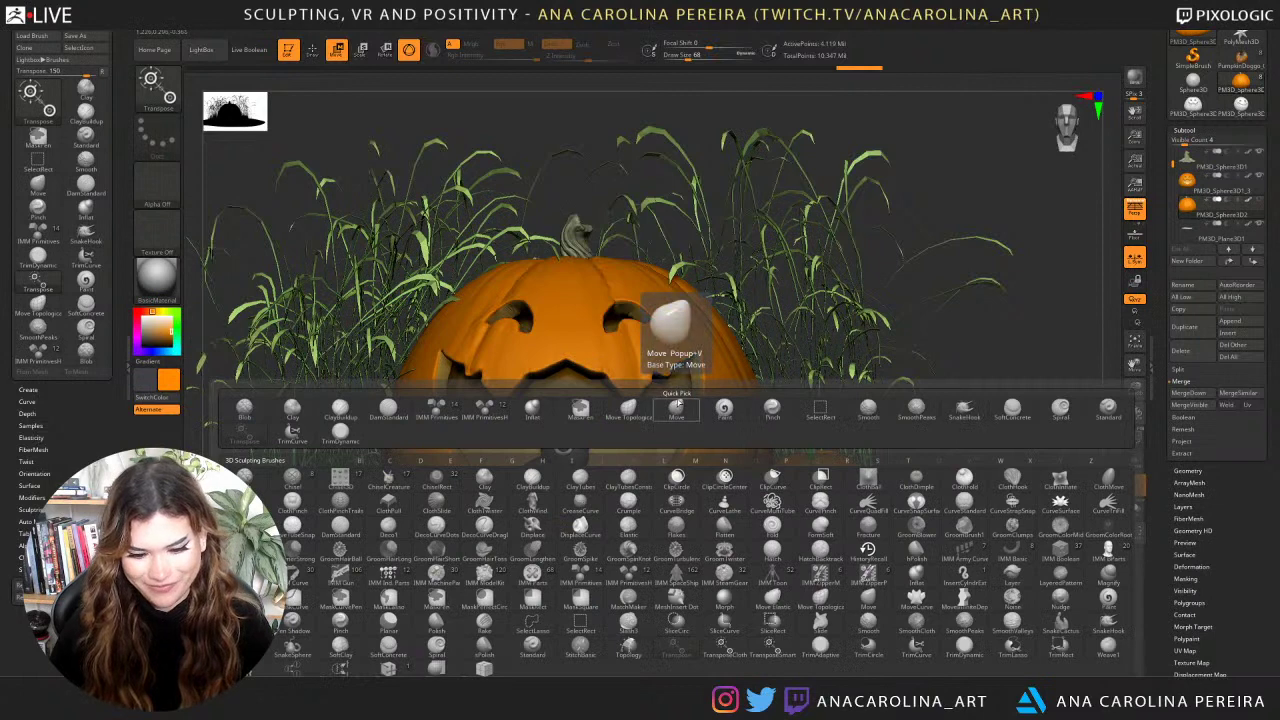
click(677, 405)
key(space)
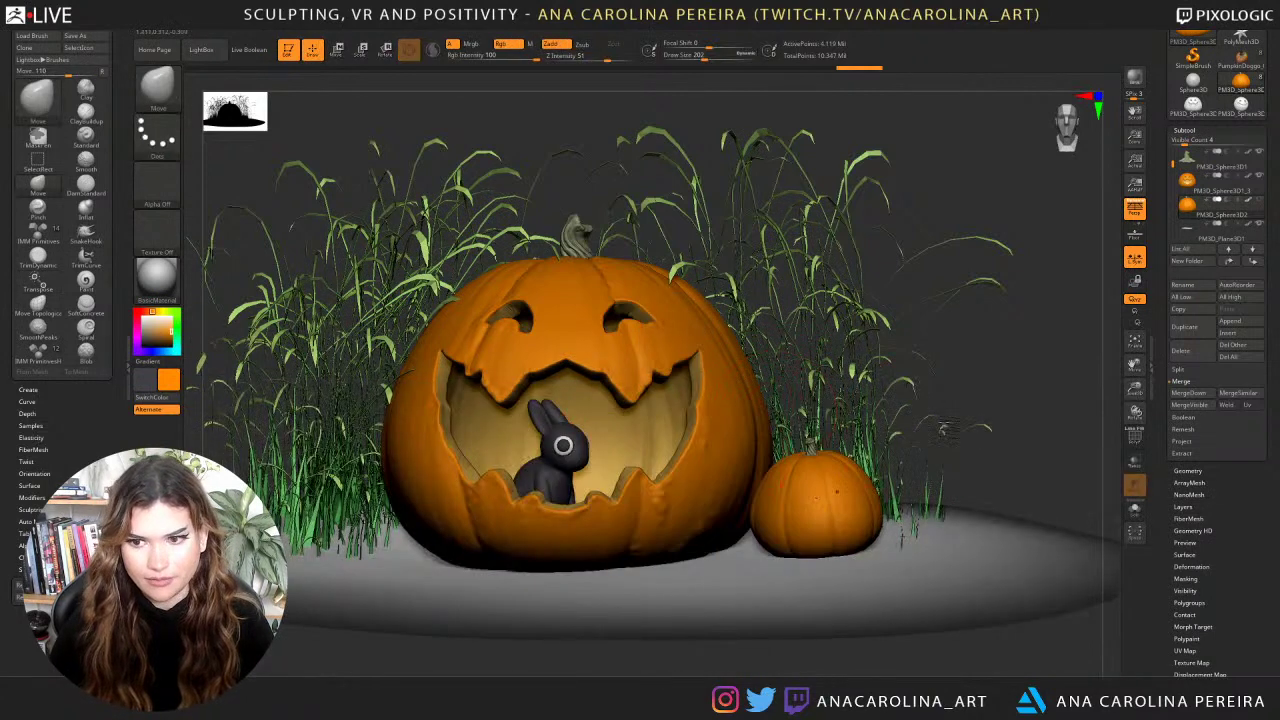
click(1185, 326)
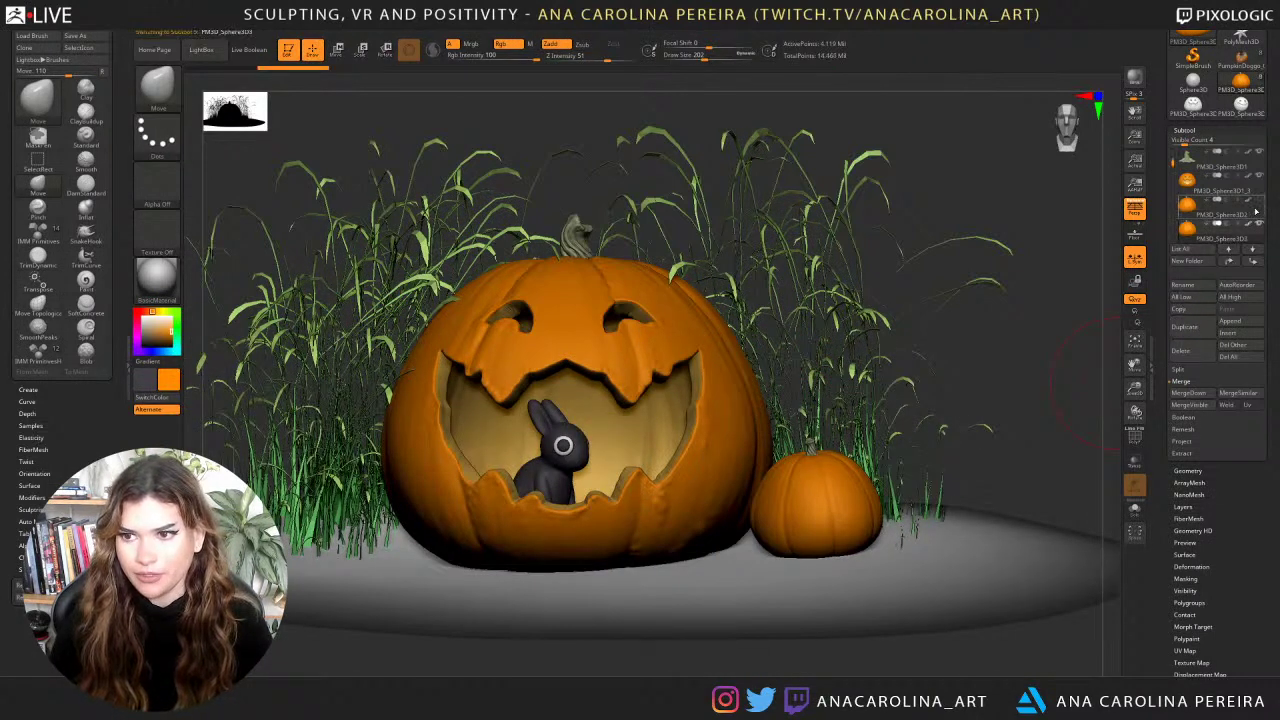
mouse_move(1258, 234)
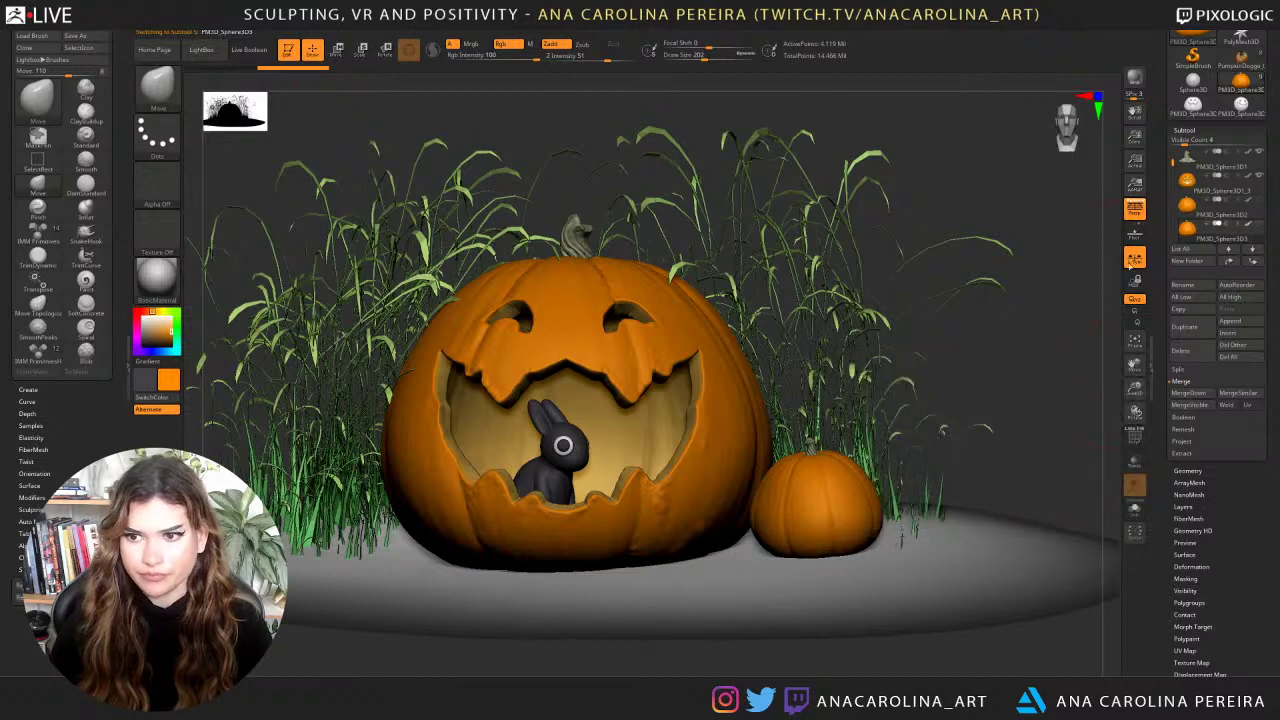
Reshape the small pumpkin copy's upper sides and flanks into a taller silhouette with the Move brush at draw size 257.
key(space)
mouse_move(850, 447)
mouse_down()
mouse_move(846, 468)
mouse_move(816, 468)
mouse_move(822, 449)
mouse_move(801, 448)
mouse_up()
drag(766, 504, 774, 502)
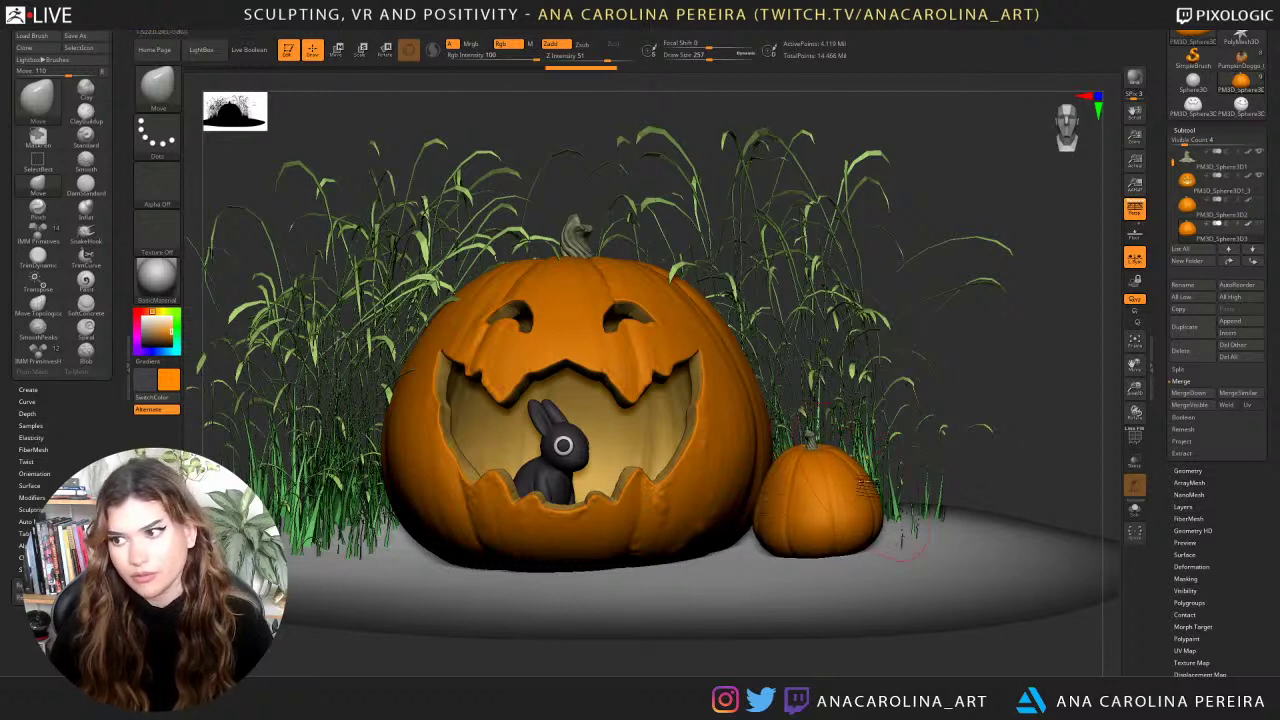
drag(868, 498, 875, 499)
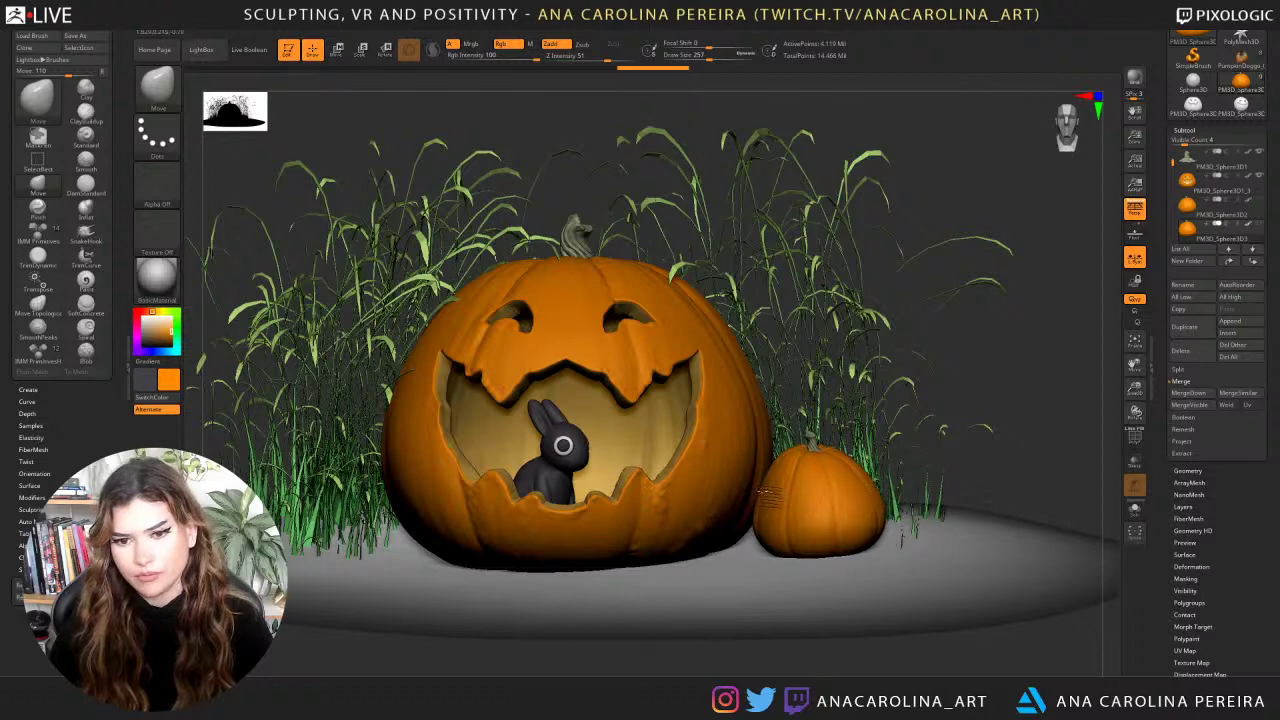
drag(773, 499, 766, 500)
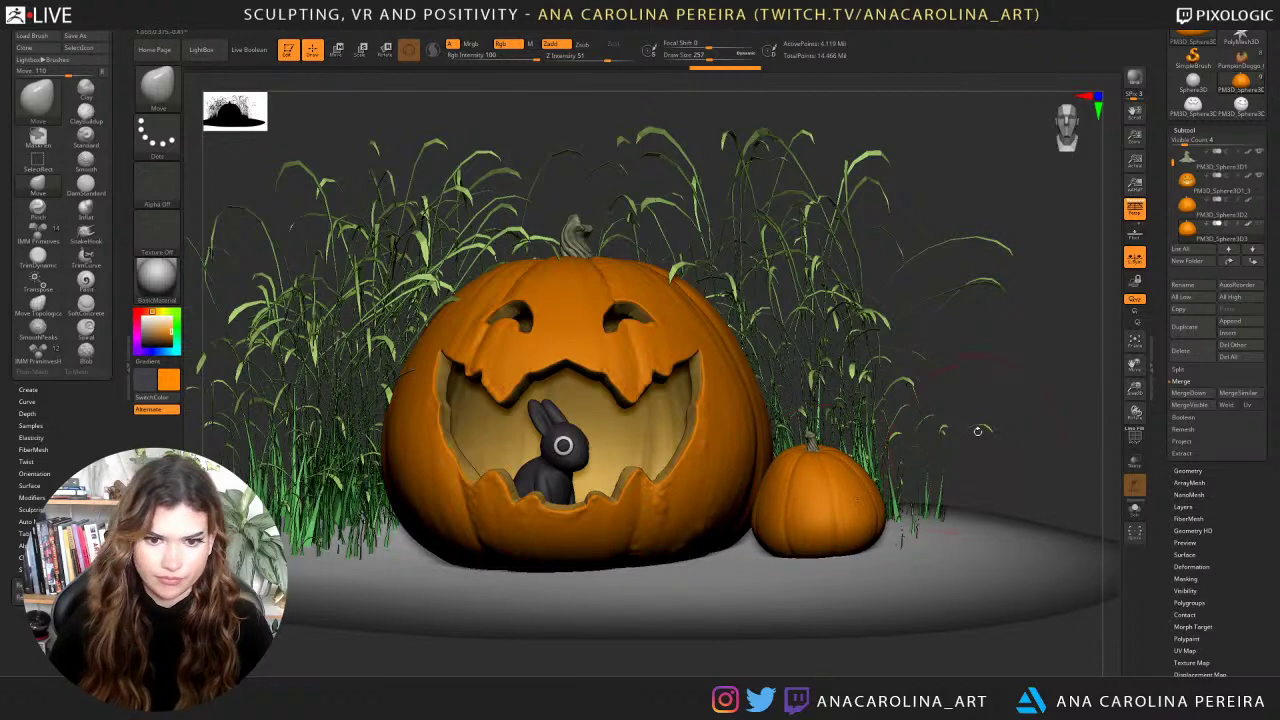
drag(958, 440, 880, 581)
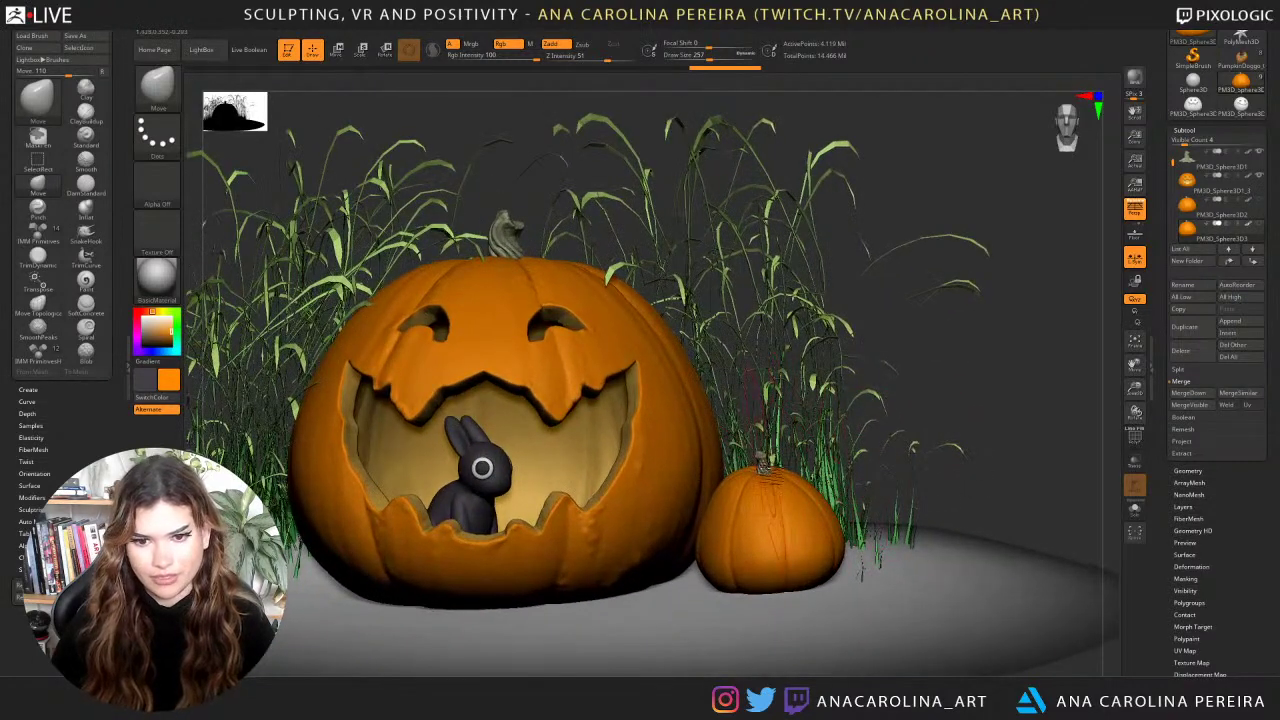
Mask the small pumpkin's body, raise its stem slightly with the gizmo, and clear the mask.
ctrl+shift+click(763, 463)
key(r)
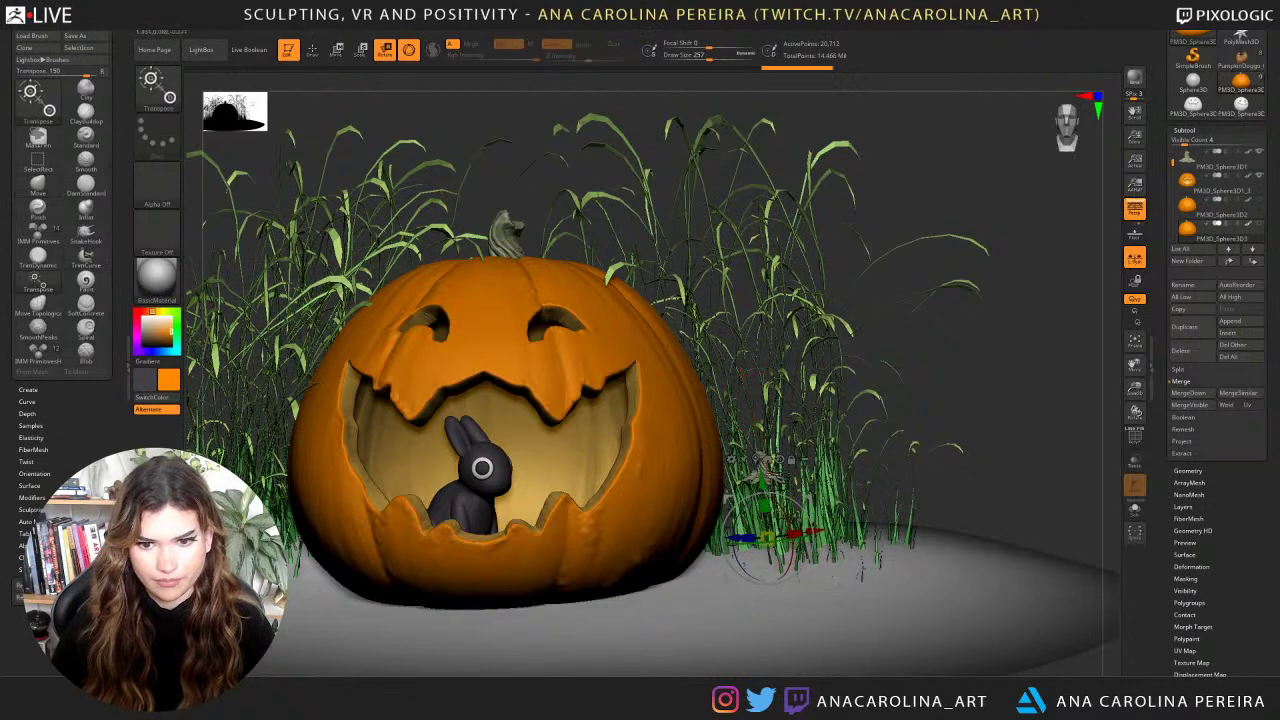
ctrl+shift+drag(958, 352, 809, 590)
ctrl+click(1003, 407)
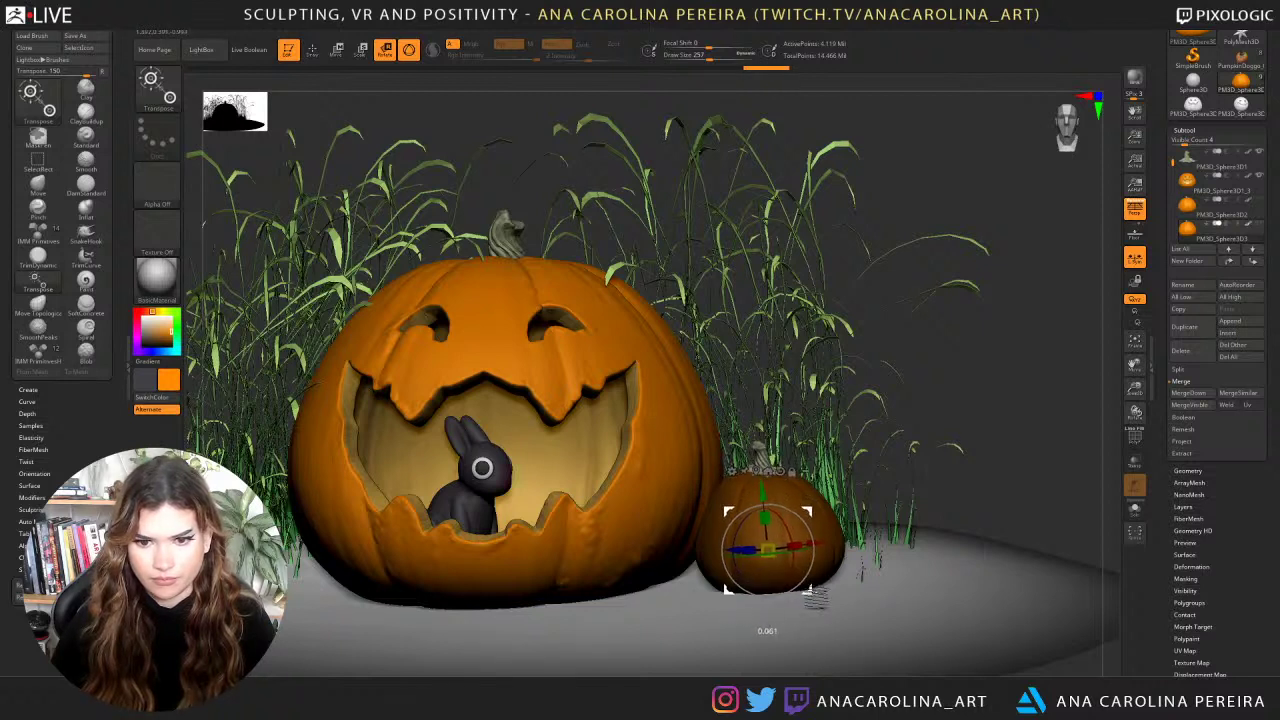
ctrl+click(966, 437)
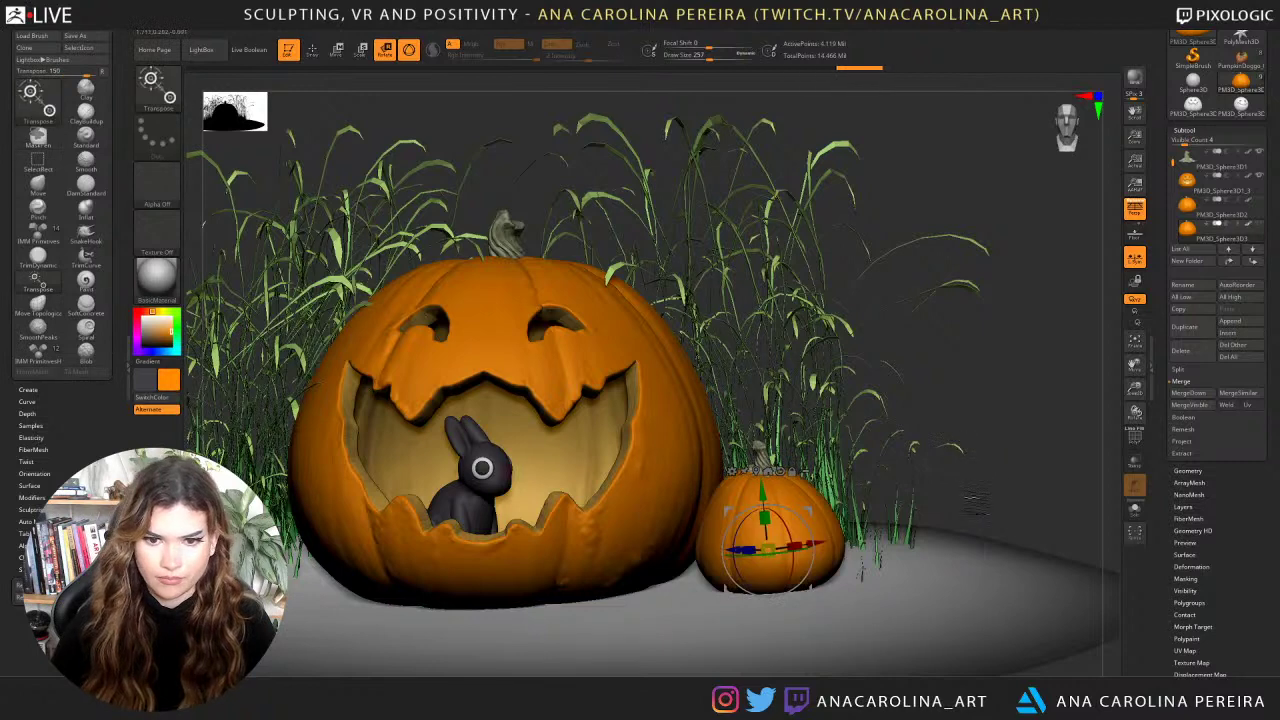
Switch back to the Move brush to refine the small pumpkin around its stem.
mouse_move(973, 490)
alt+mouse_down()
mouse_move(966, 467)
mouse_move(1048, 443)
mouse_move(995, 453)
alt+mouse_up()
key(b)
key(m)
key(v)
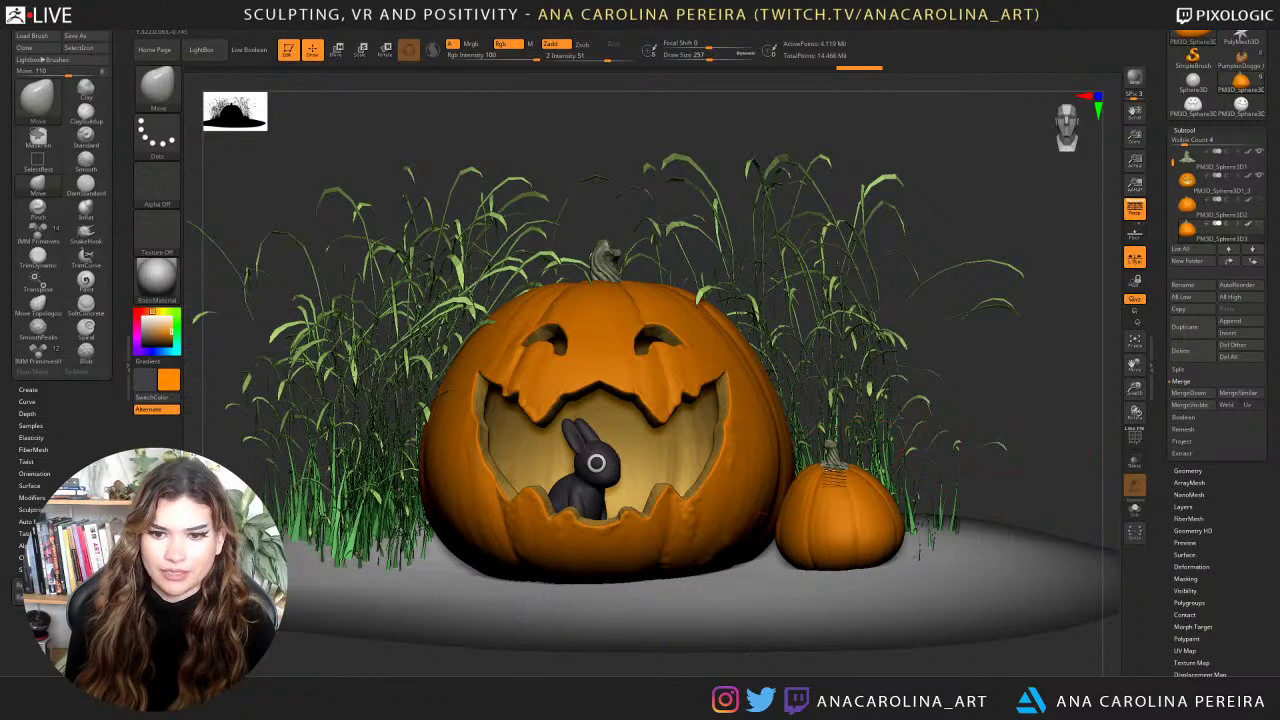
Nudge the top of the small pumpkin with the Move brush, and switch to the Blob brush at a draw size of about 100.
drag(843, 474, 845, 466)
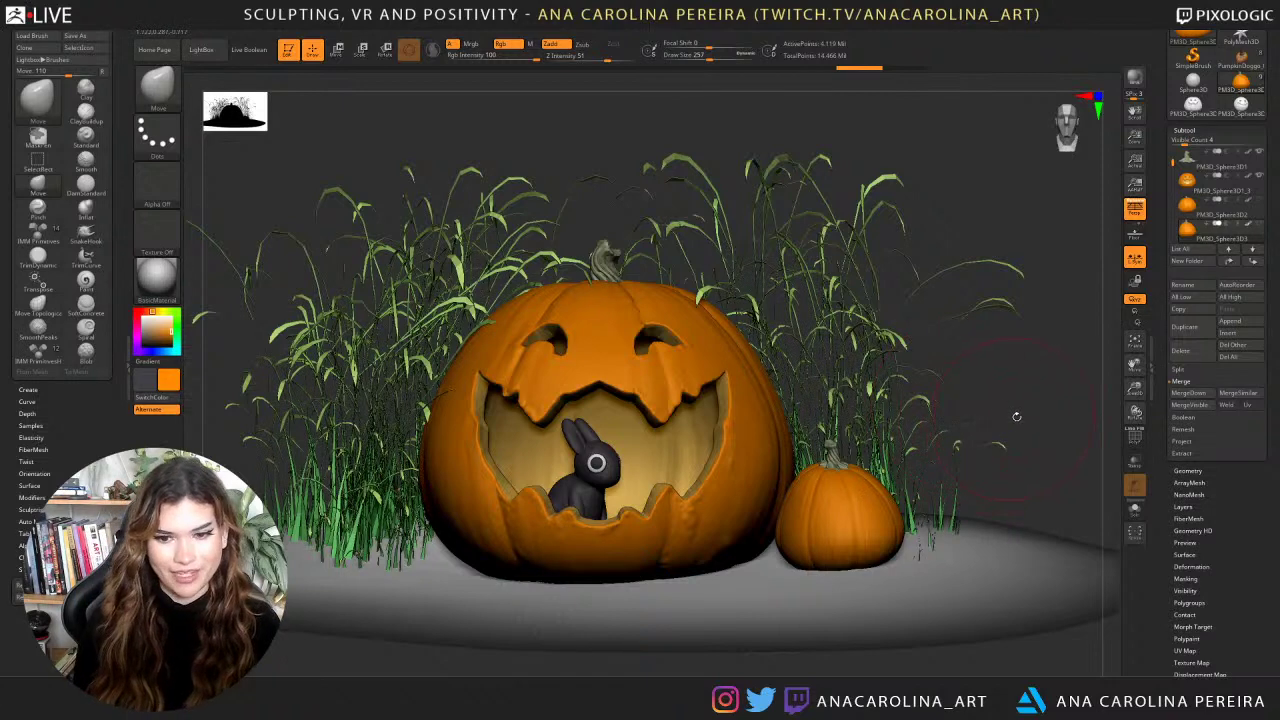
drag(1014, 416, 1019, 421)
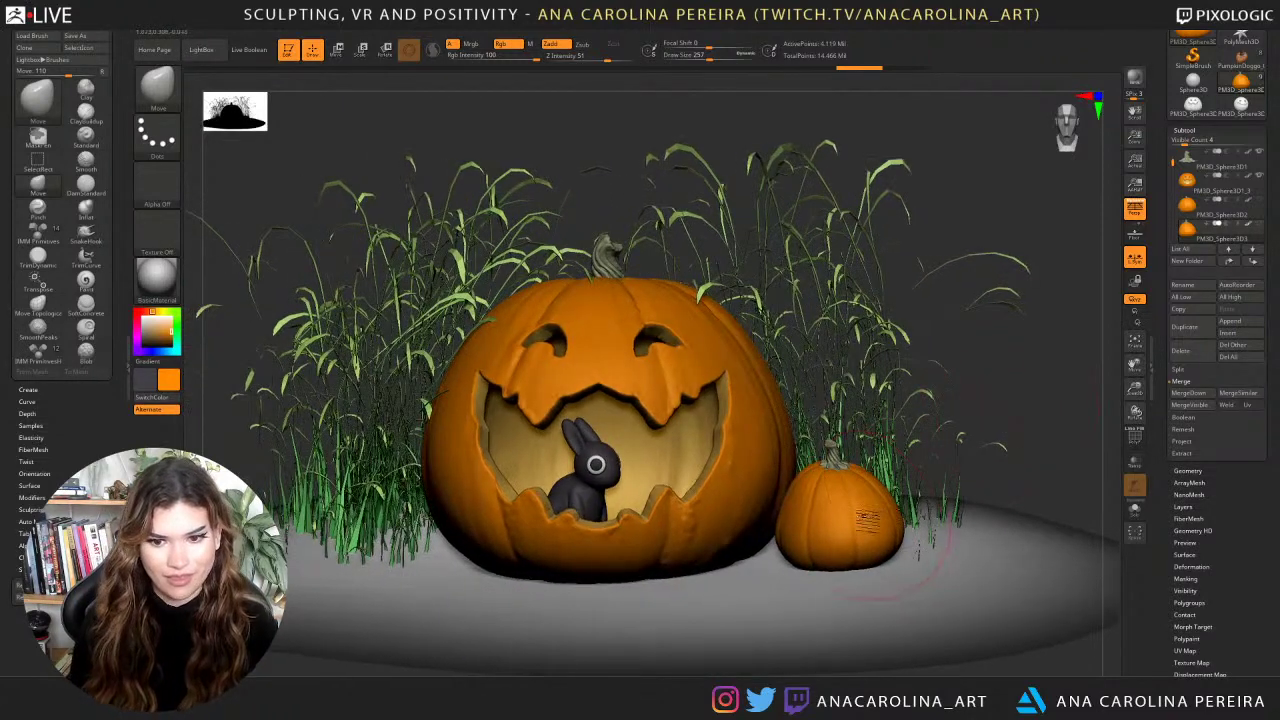
key(b)
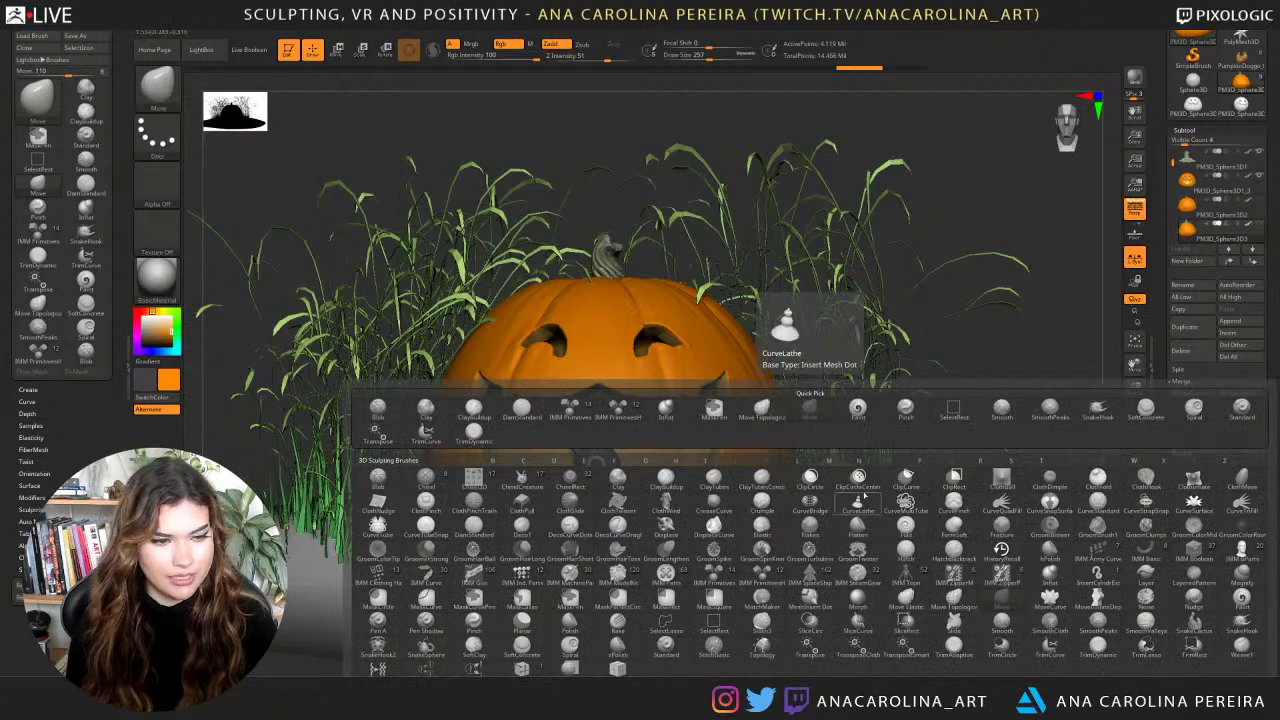
click(378, 487)
key(space)
drag(839, 460, 821, 460)
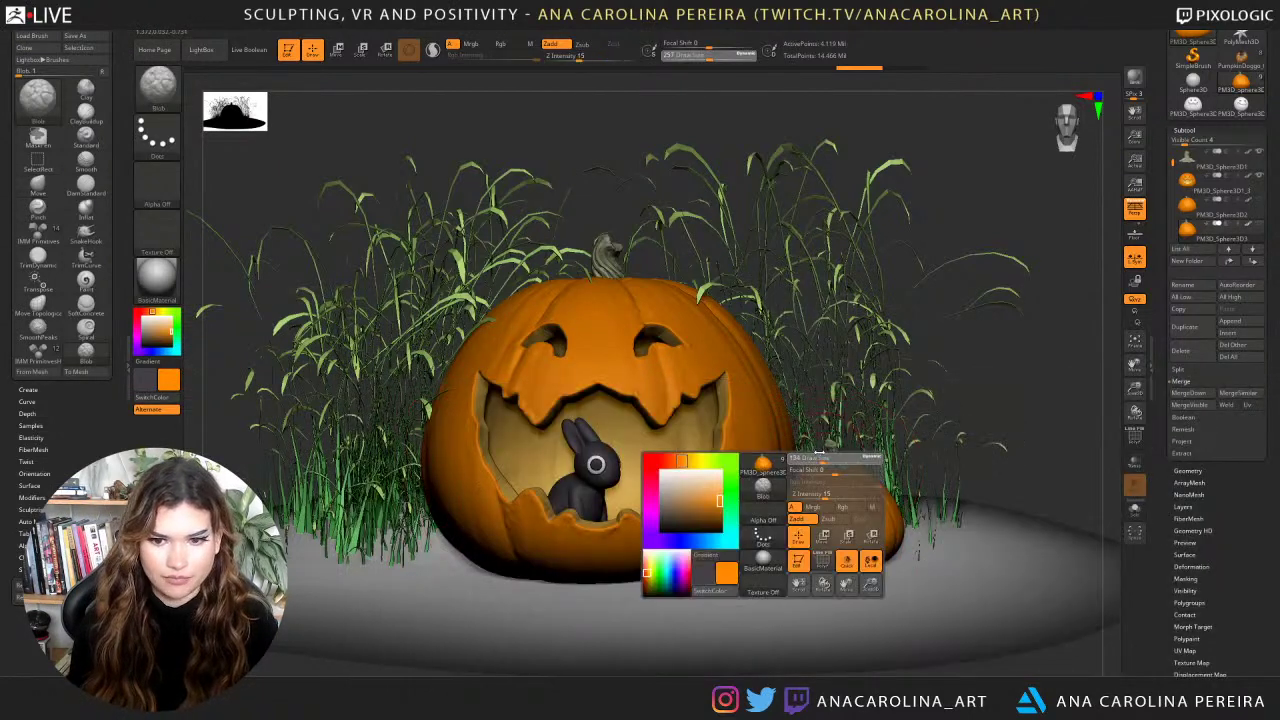
alt+drag(1027, 439, 1021, 471)
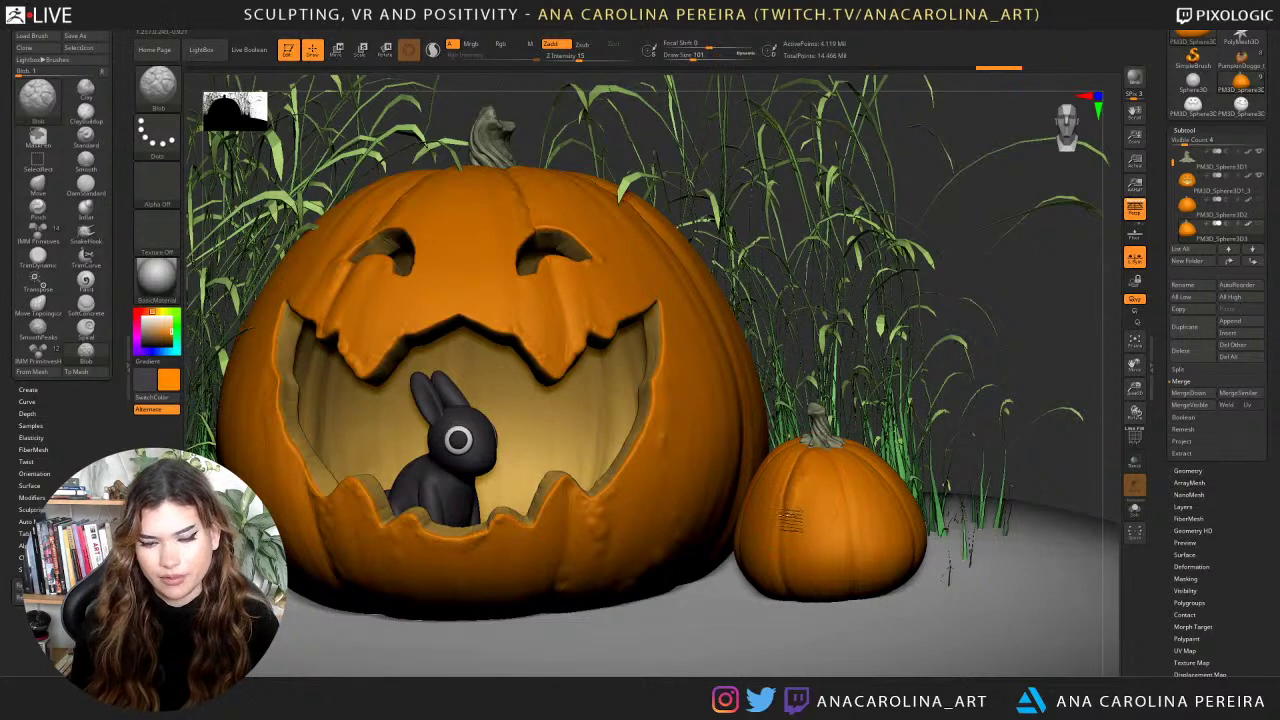
Try adding and carving lumps on the small pumpkin's surface with the Blob brush, and undo the strokes.
drag(796, 549, 798, 604)
key(ctrl+z)
mouse_move(852, 572)
mouse_down()
mouse_move(846, 610)
mouse_move(802, 586)
mouse_move(805, 596)
mouse_move(866, 562)
mouse_up()
mouse_move(861, 476)
alt+mouse_down()
mouse_move(837, 460)
mouse_move(852, 511)
mouse_move(854, 496)
alt+mouse_up()
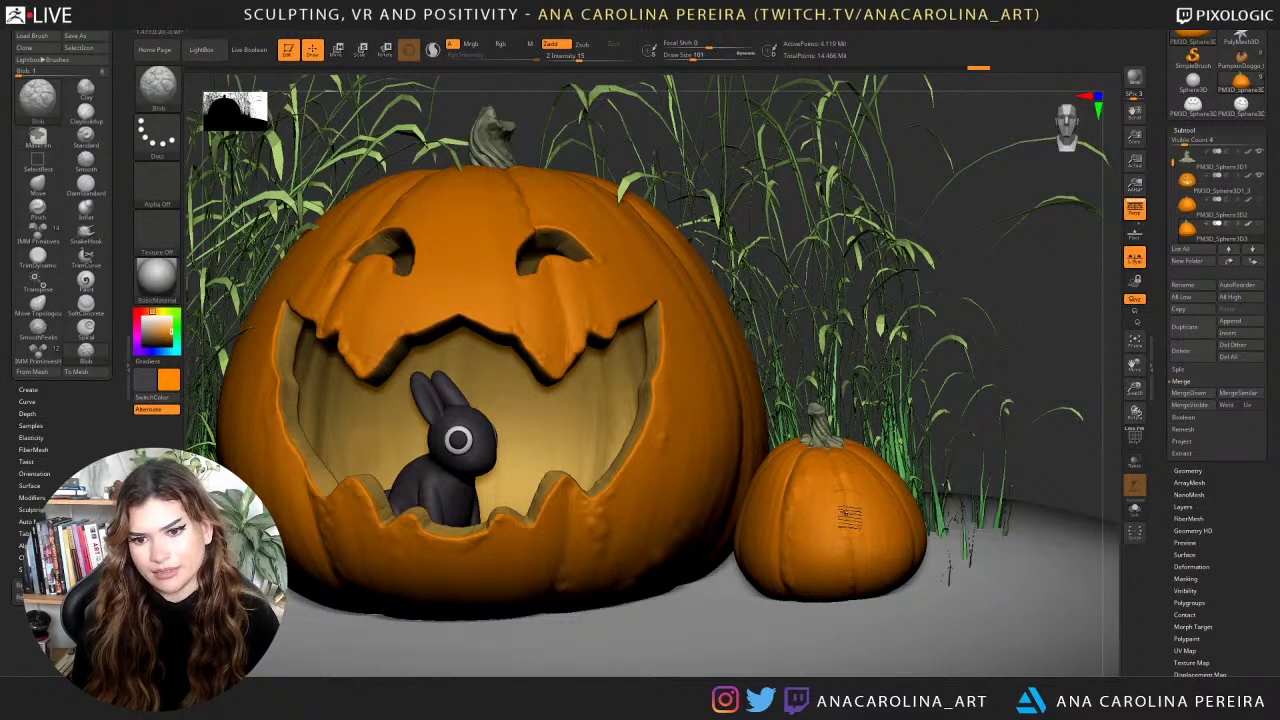
mouse_move(791, 455)
mouse_down()
mouse_move(797, 465)
mouse_move(786, 461)
mouse_up()
key(ctrl+z)
key(ctrl+z)
key(ctrl+z)
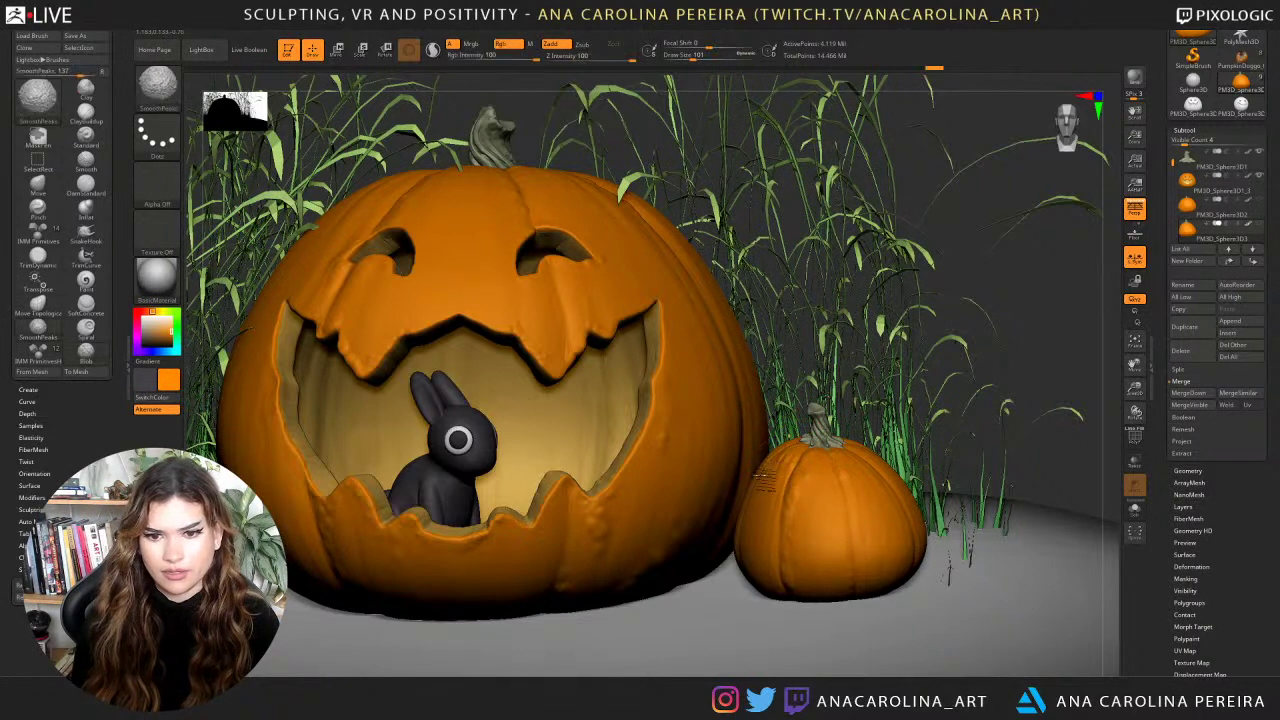
mouse_move(866, 477)
mouse_down()
mouse_move(861, 462)
mouse_move(830, 475)
mouse_move(886, 441)
mouse_up()
mouse_move(1038, 371)
mouse_down()
mouse_move(880, 437)
mouse_move(866, 516)
mouse_move(884, 537)
mouse_up()
key(ctrl+z)
key(ctrl+z)
key(ctrl+z)
key(ctrl+z)
key(ctrl+z)
Sculpt subtle irregular lumps along the small pumpkin's ribs with the Blob brush, working from the side and the front.
drag(891, 485, 884, 468)
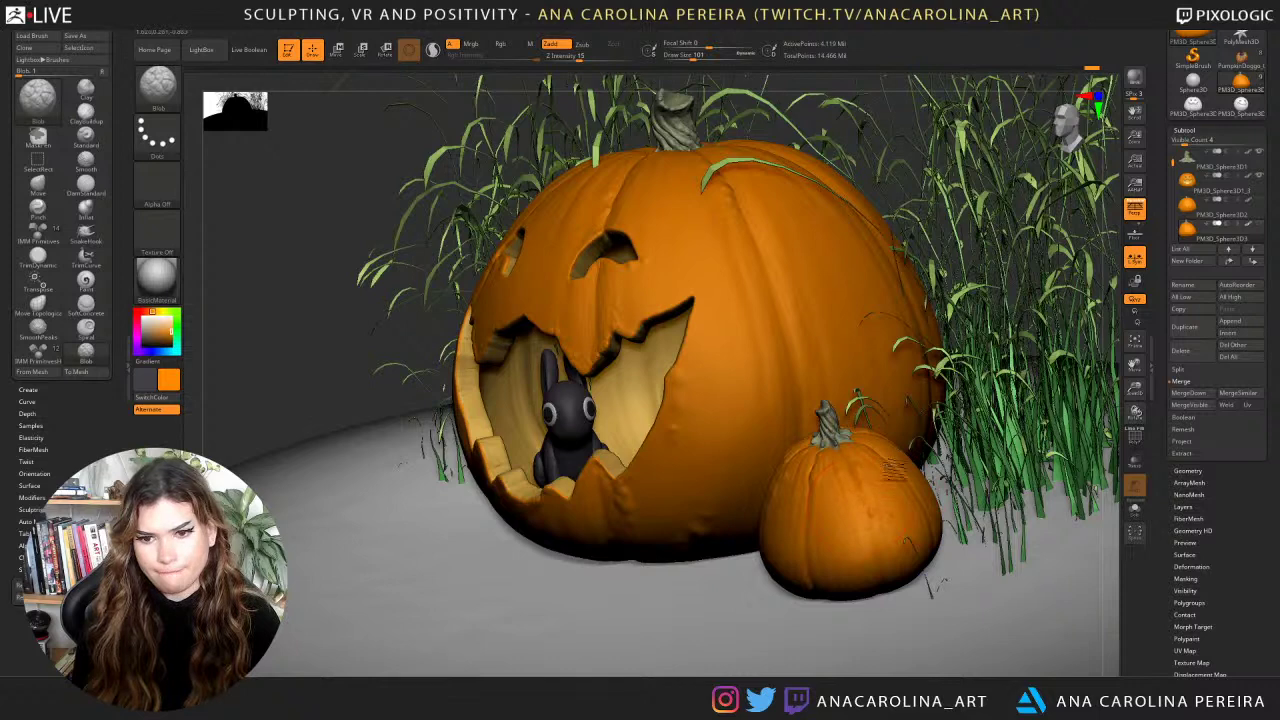
drag(845, 540, 864, 561)
drag(1114, 361, 1134, 338)
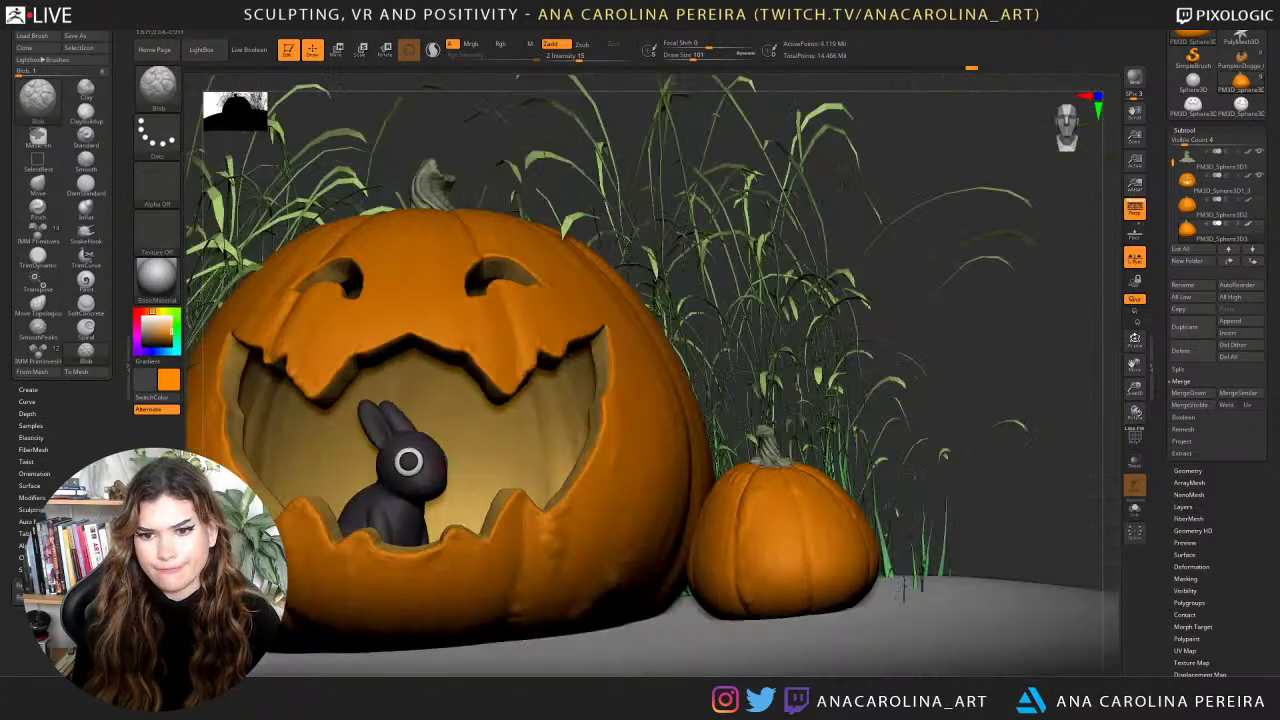
drag(1020, 390, 992, 415)
mouse_move(848, 530)
mouse_down()
mouse_move(827, 585)
mouse_move(746, 568)
mouse_move(772, 585)
mouse_up()
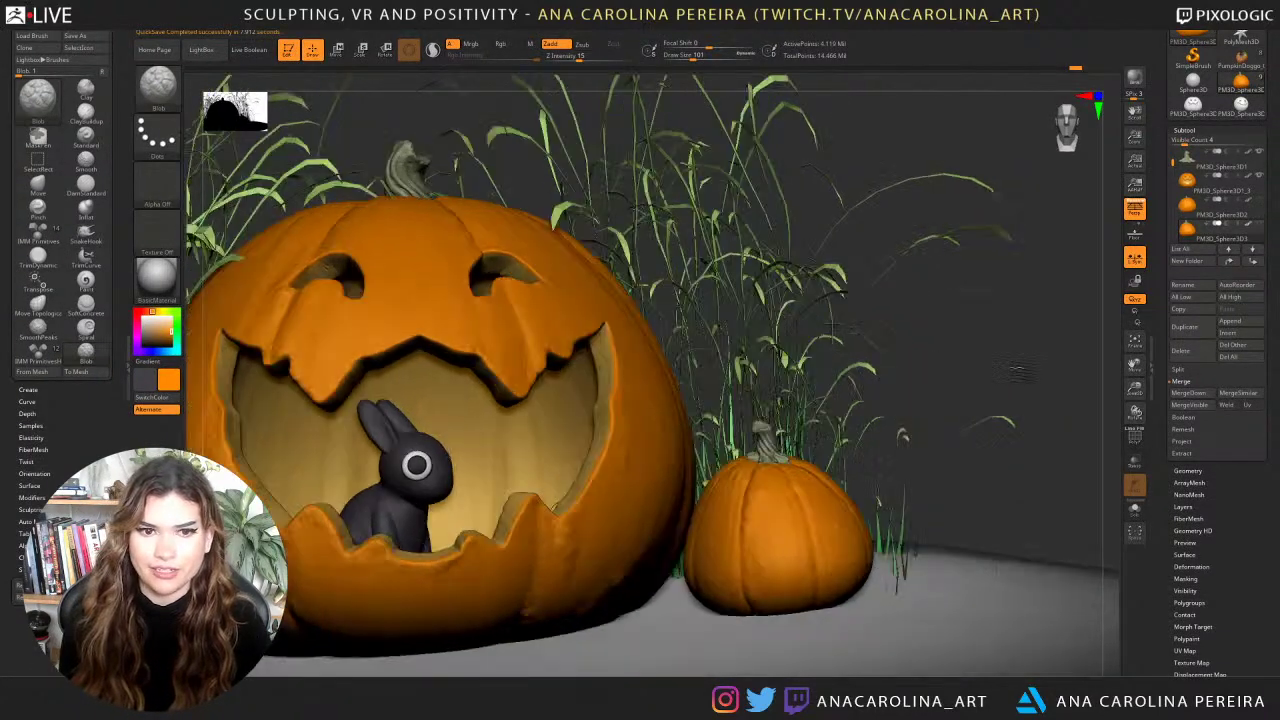
alt+drag(1006, 361, 986, 330)
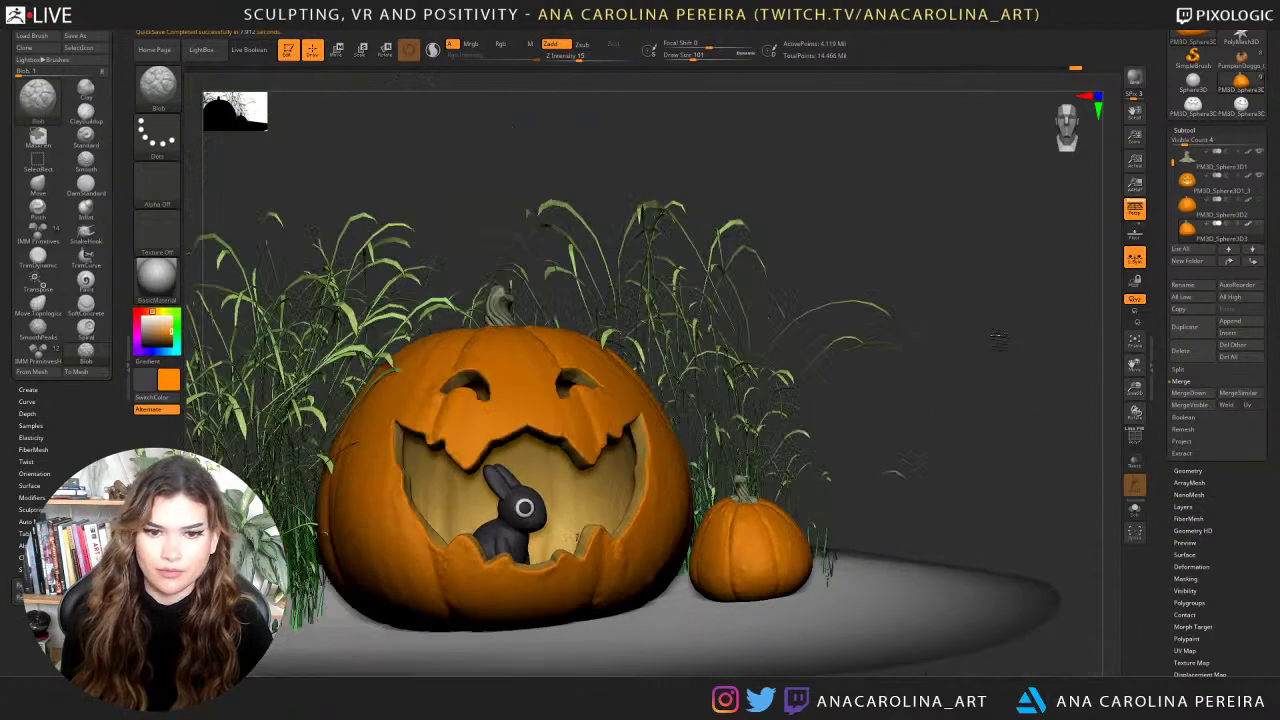
drag(1006, 409, 1012, 391)
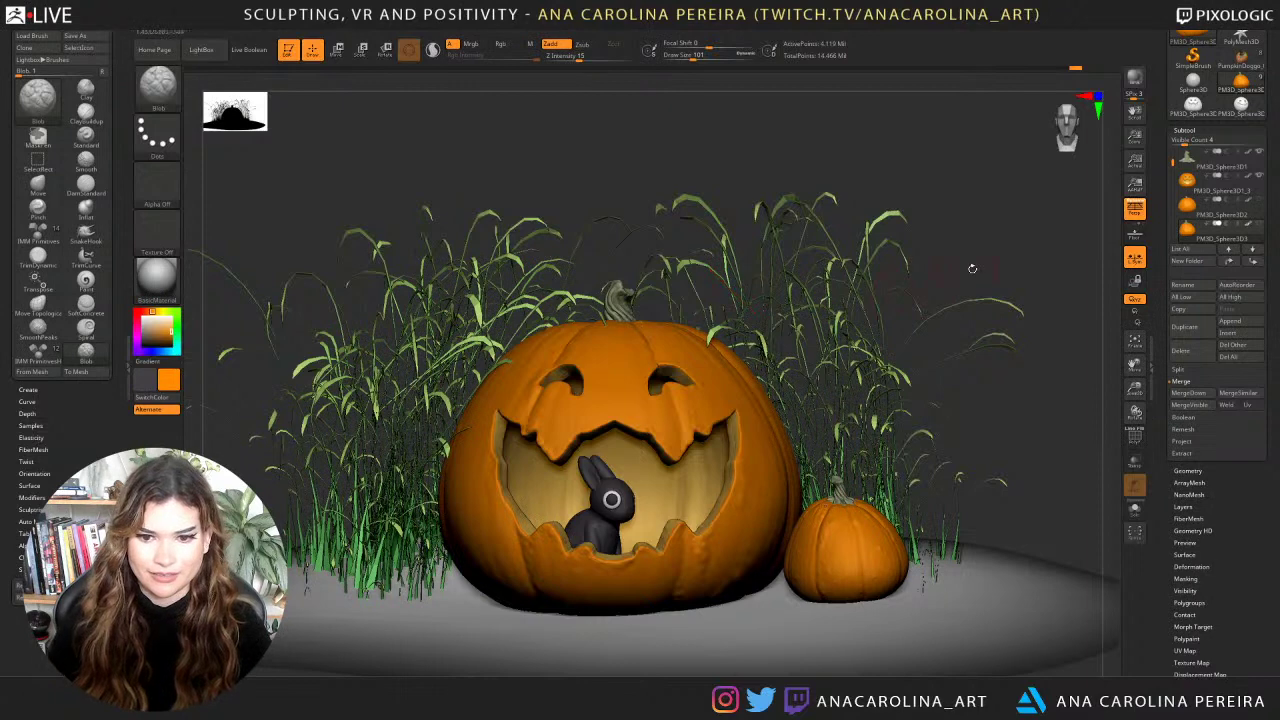
mouse_move(957, 267)
alt+mouse_down()
mouse_move(949, 240)
mouse_move(953, 259)
alt+mouse_up()
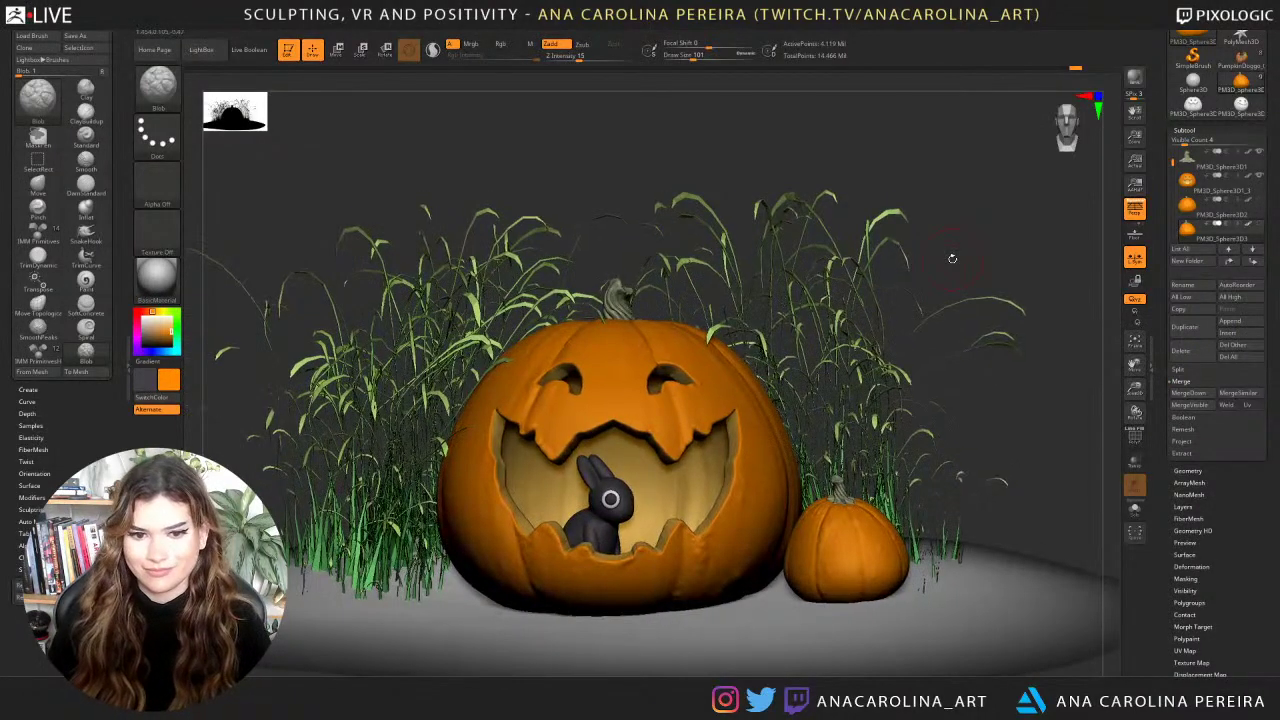
alt+drag(989, 223, 1028, 196)
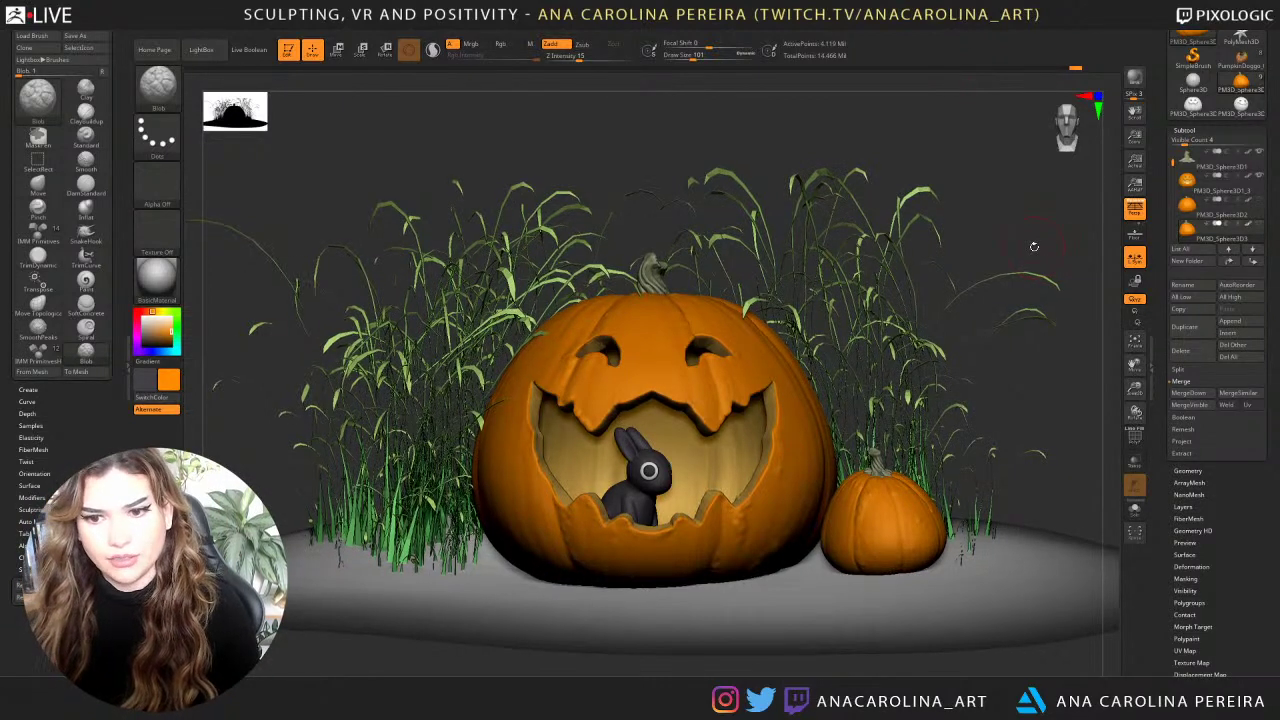
Make the ground plane the active subtool and turn off its texture map display.
scroll(1172, 178, down, 2)
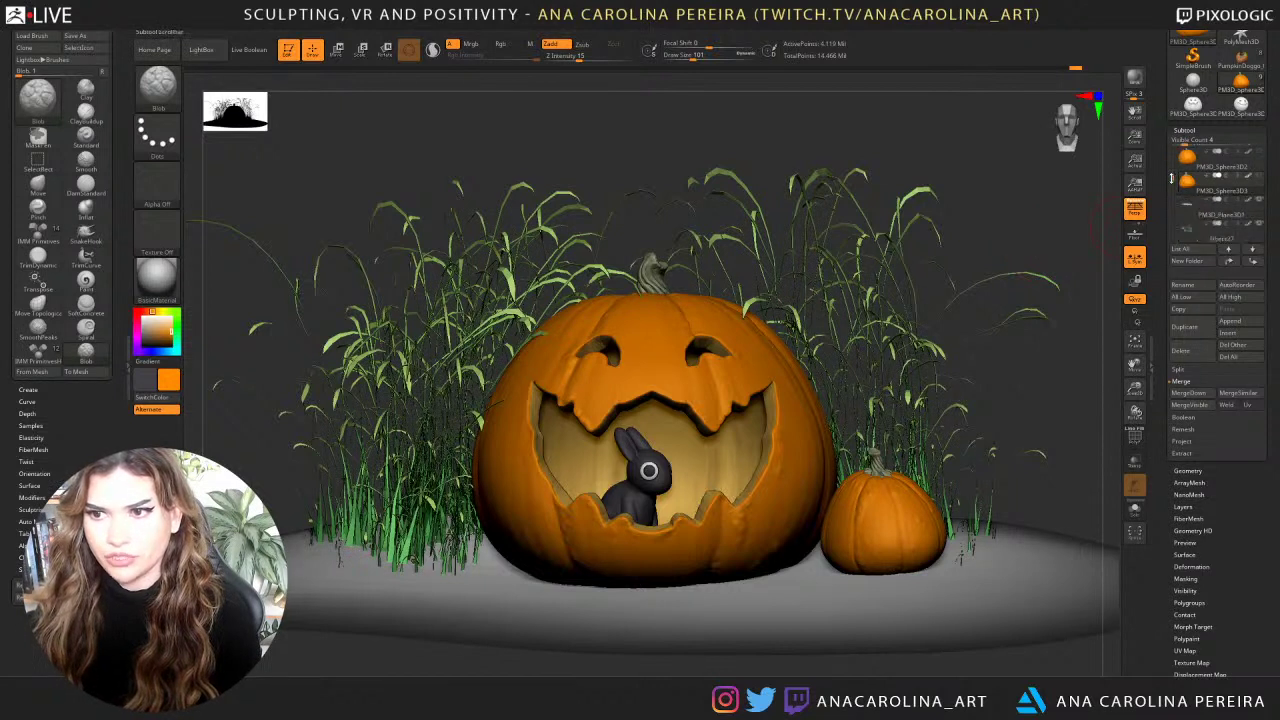
mouse_move(1172, 178)
mouse_down()
mouse_move(1173, 205)
mouse_move(1168, 146)
mouse_move(1172, 184)
mouse_up()
click(1203, 186)
drag(1213, 590, 1226, 522)
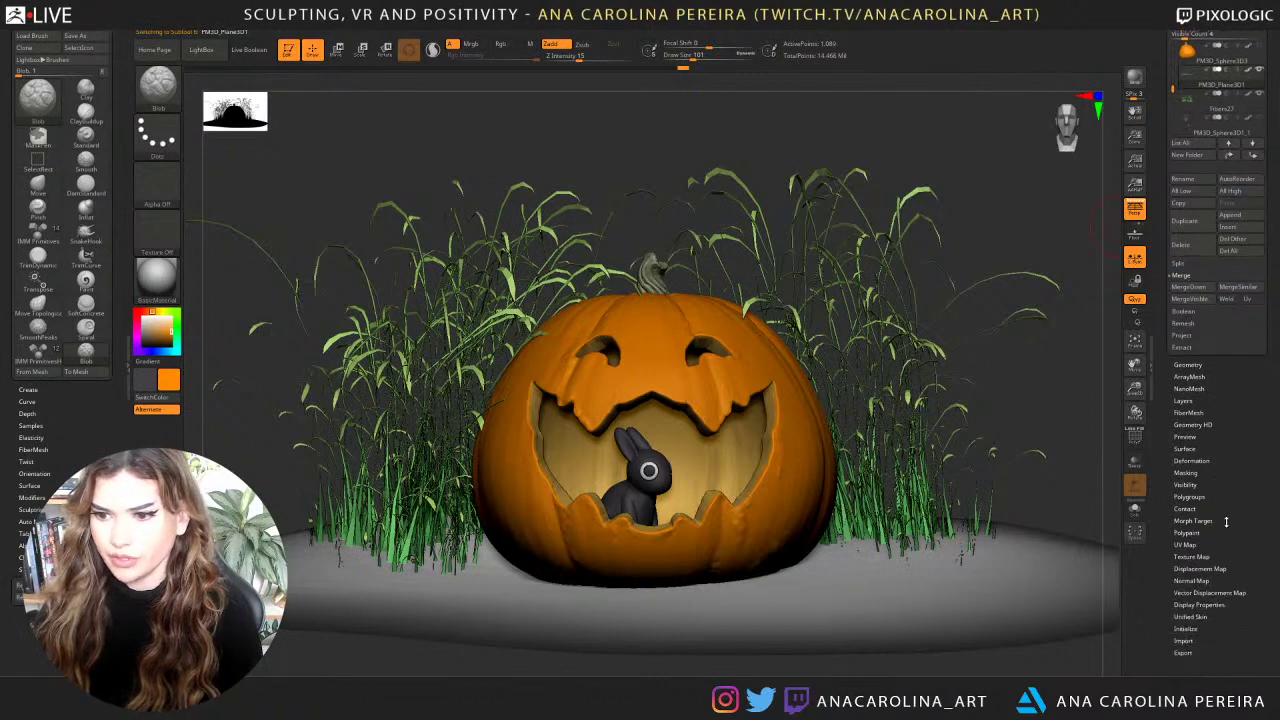
click(1209, 556)
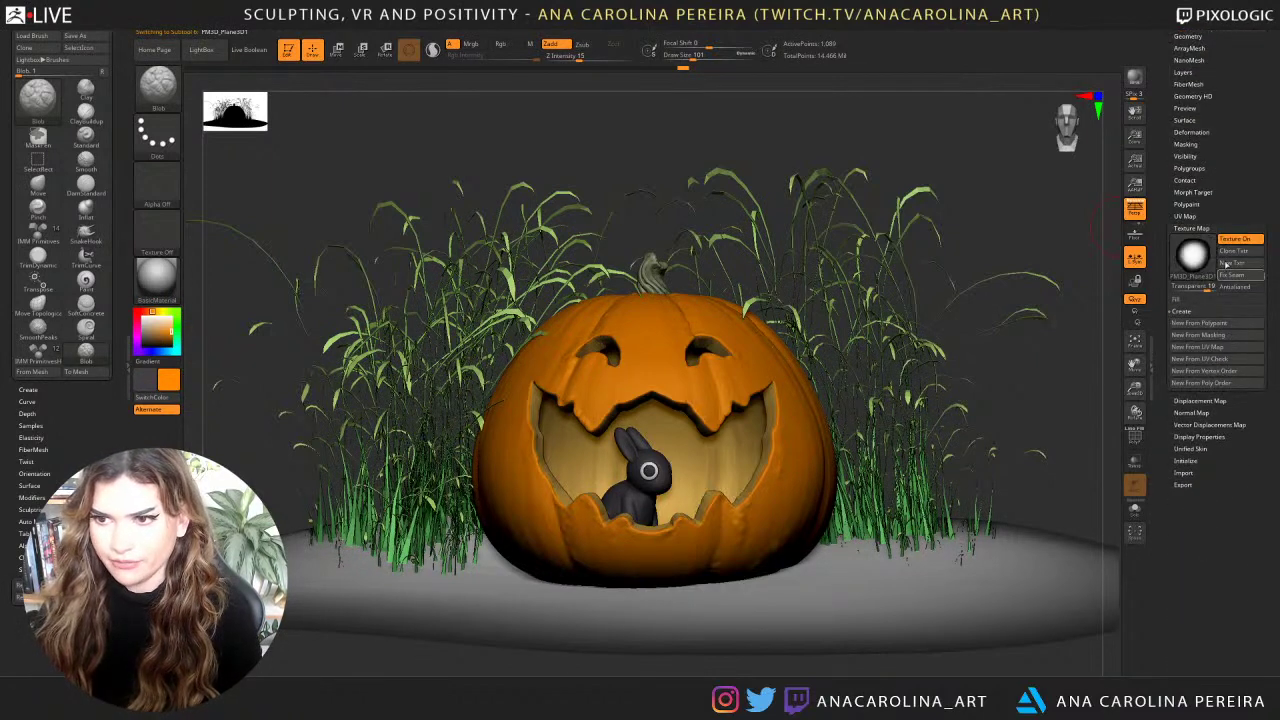
click(1226, 263)
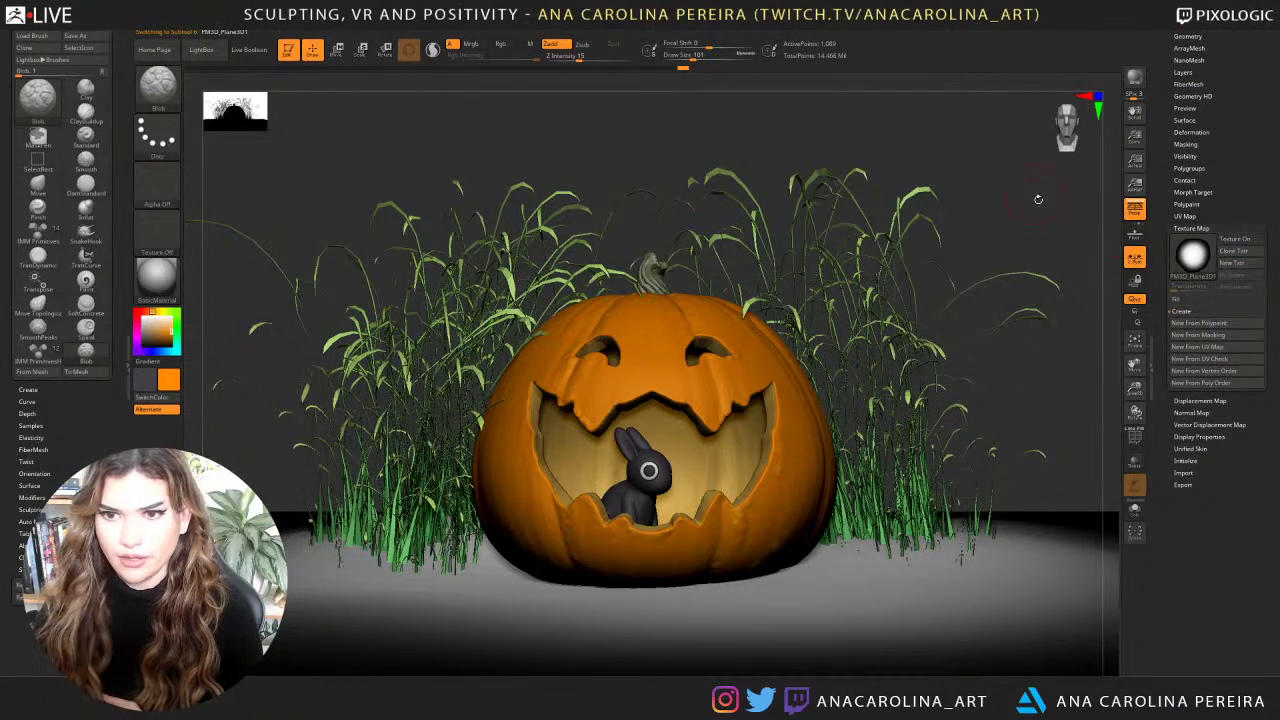
Try filling the ground plane with solid black, pick a muted brown, and undo the fill.
drag(1038, 199, 1035, 258)
drag(148, 342, 139, 349)
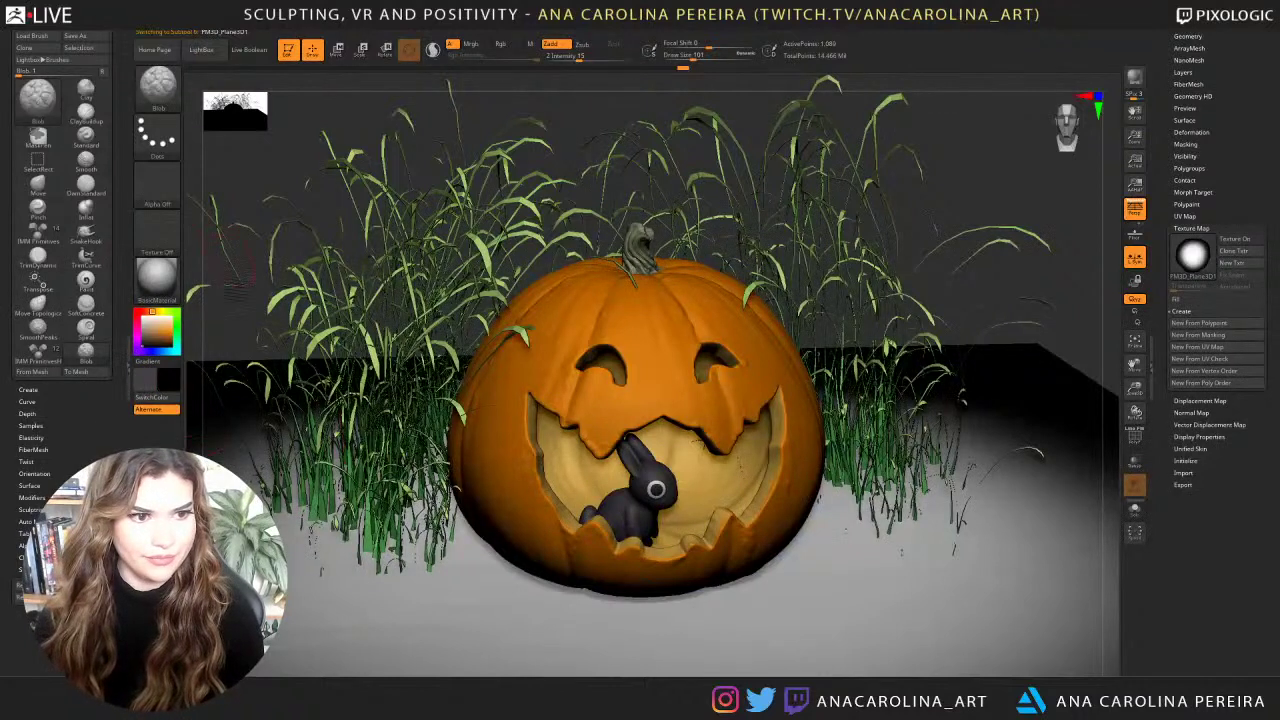
click(193, 23)
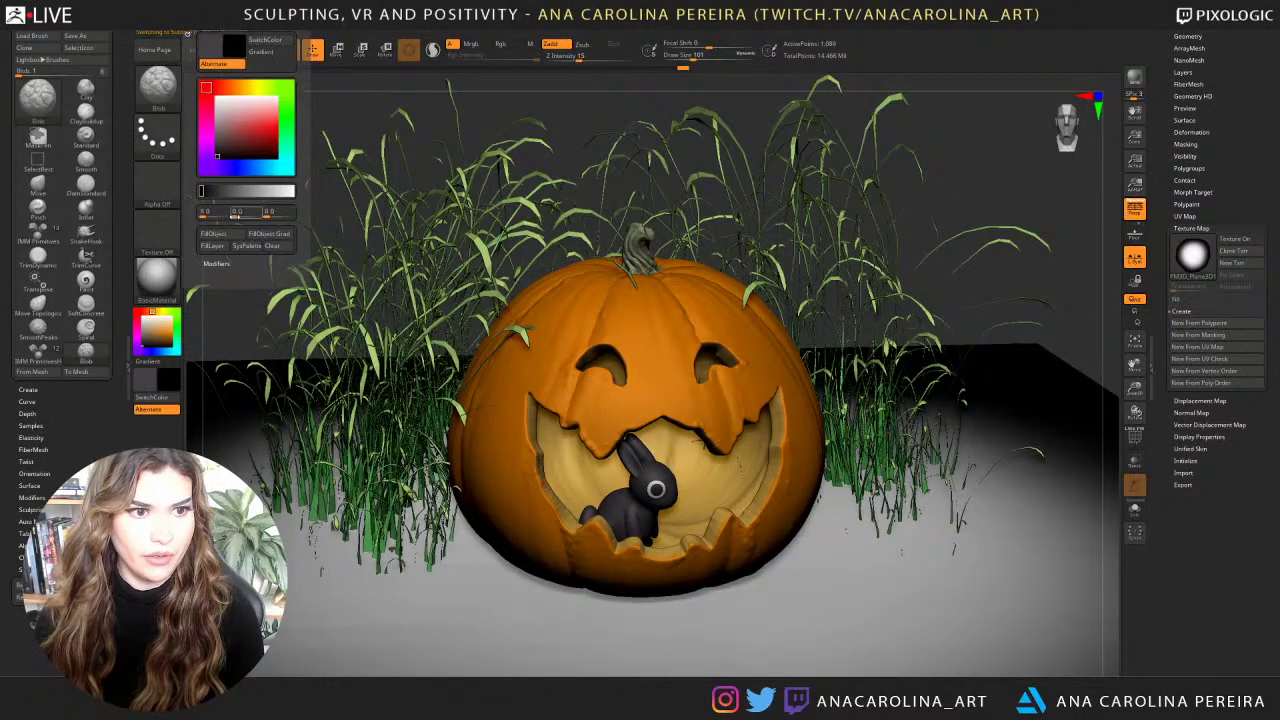
click(214, 234)
drag(156, 335, 149, 339)
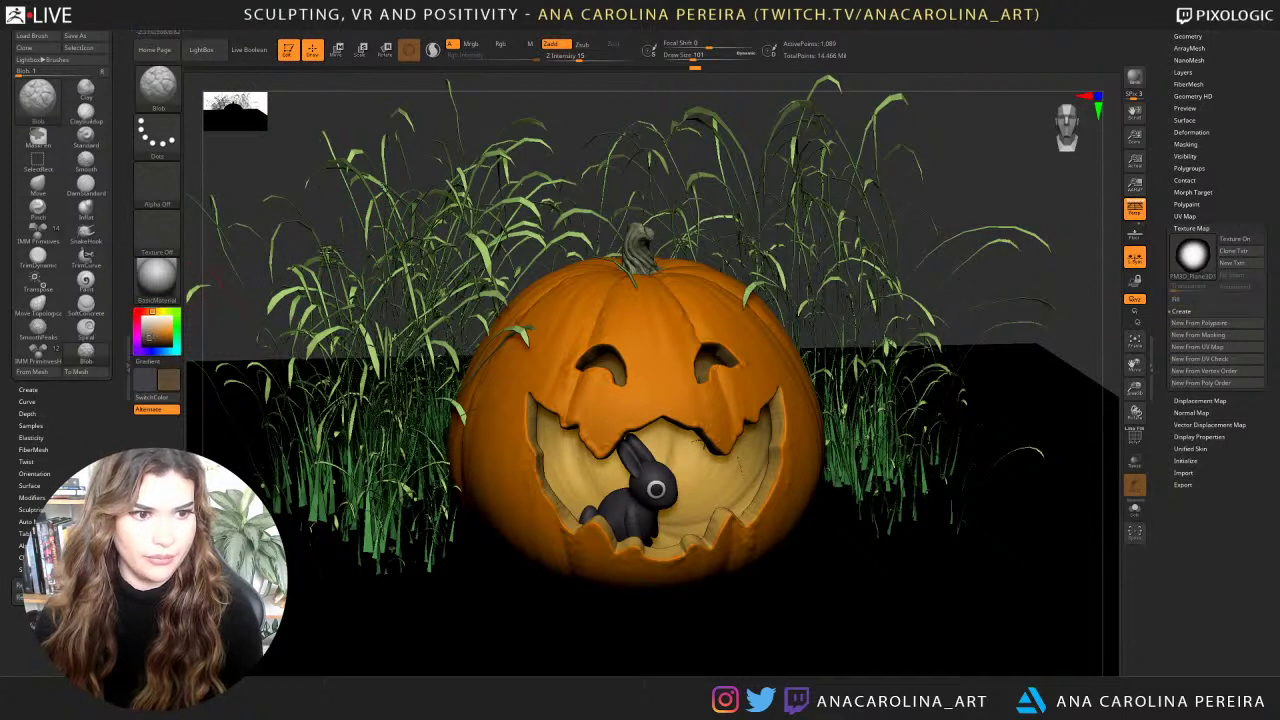
alt+drag(556, 80, 547, 101)
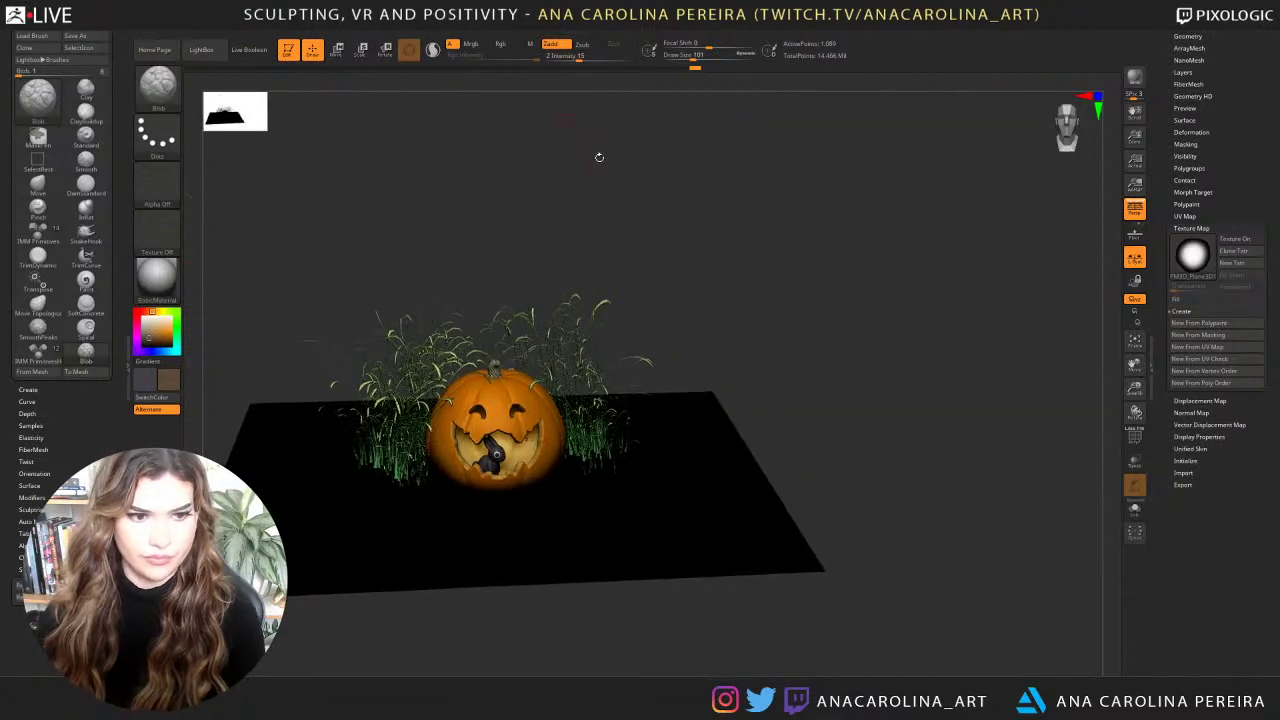
key(b)
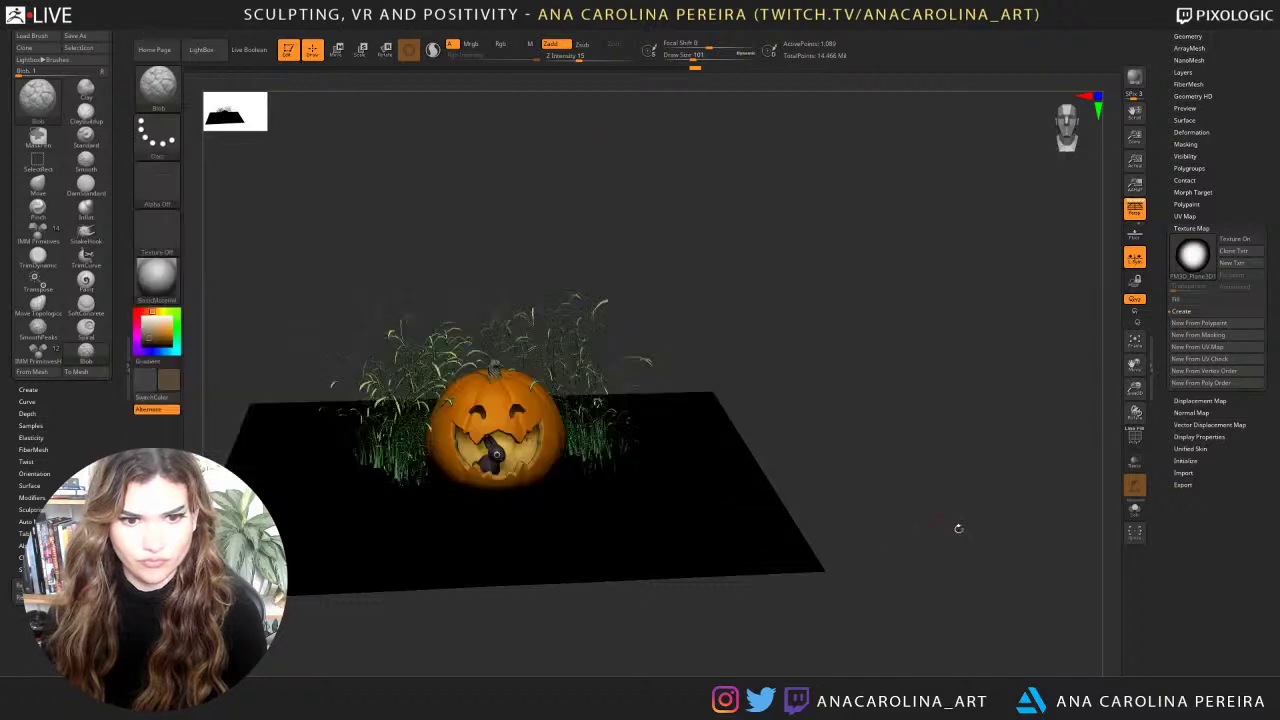
drag(948, 520, 922, 520)
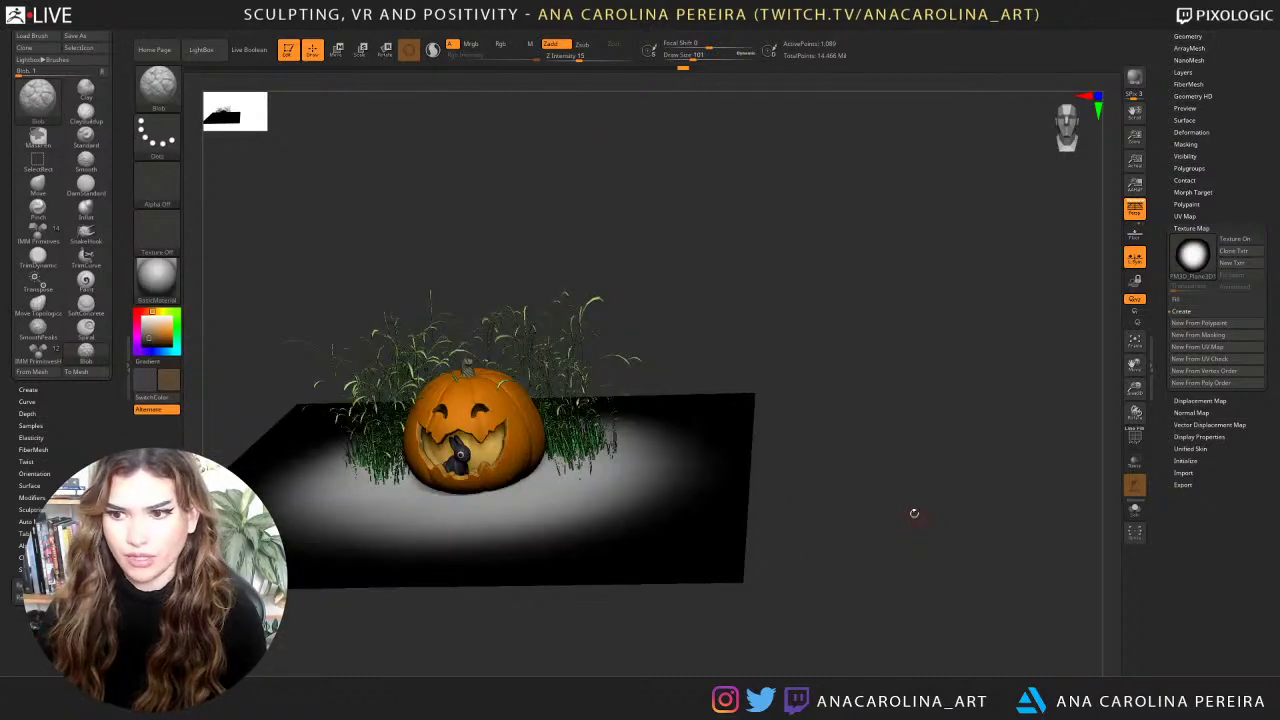
Try tinting the ground plane's polypaint a dull dark red with Adjust Colors, and undo the colour changes.
alt+drag(920, 441, 1042, 500)
click(1206, 228)
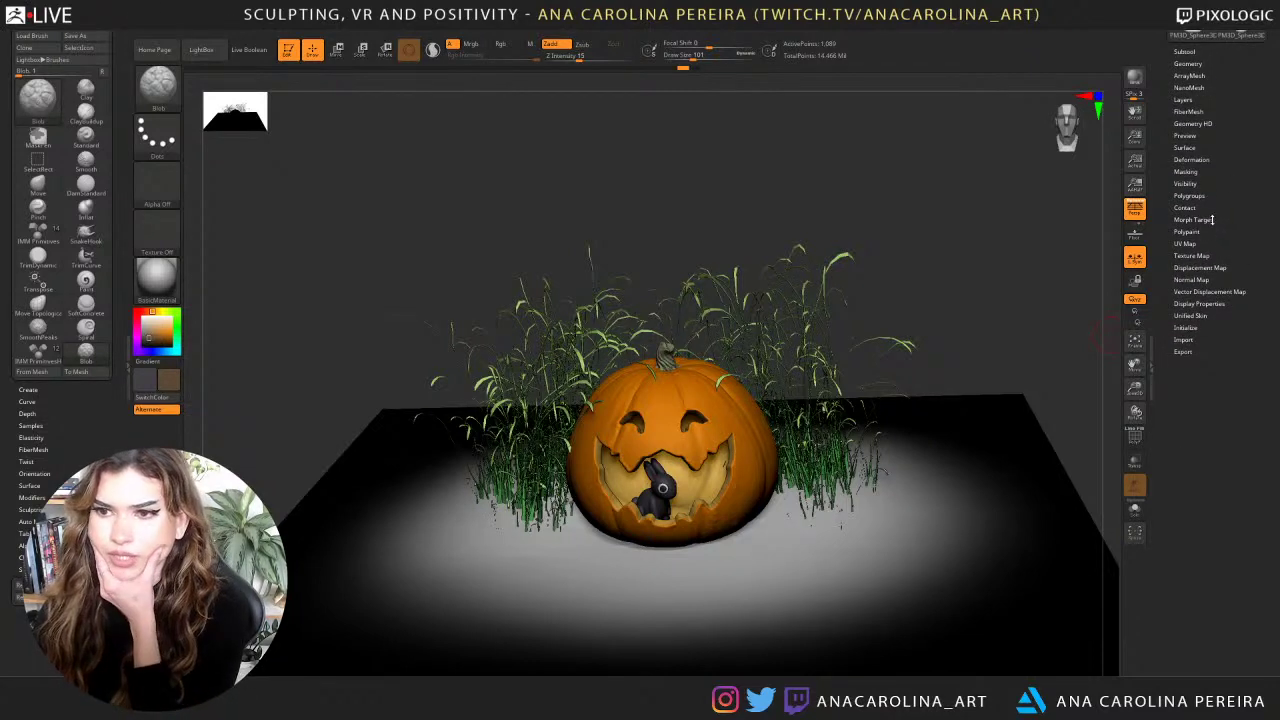
click(1188, 232)
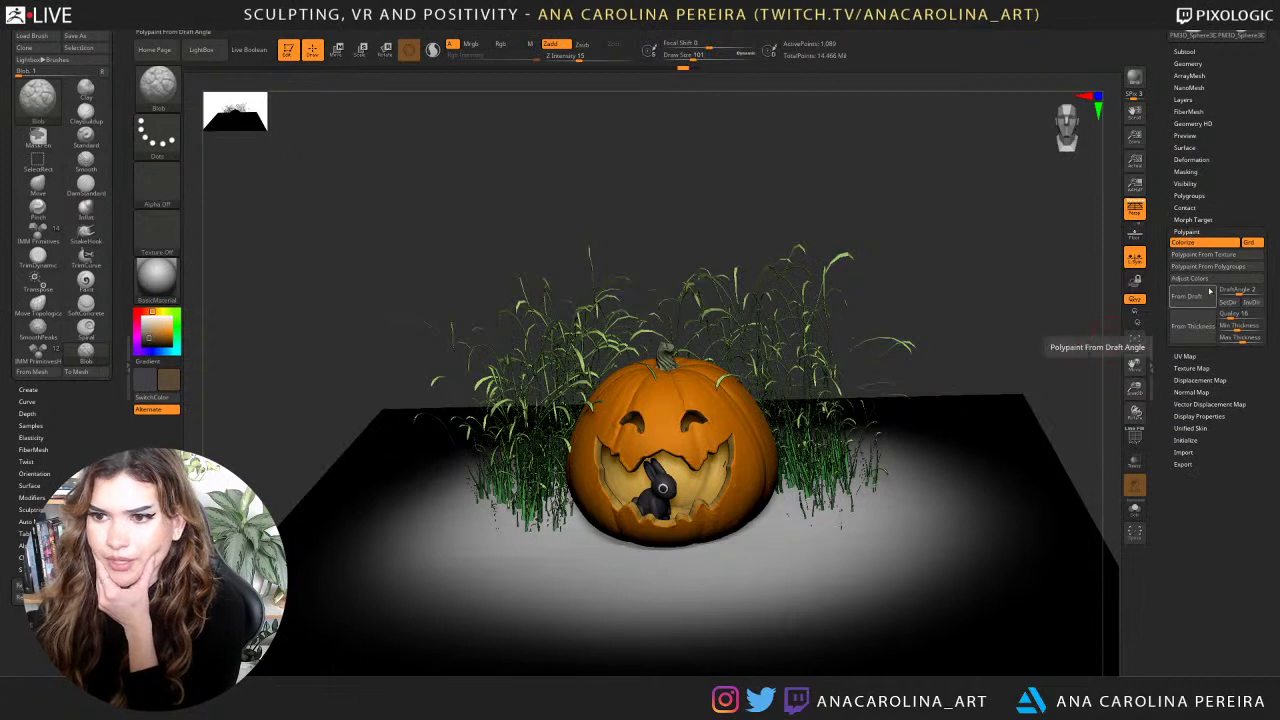
click(1214, 290)
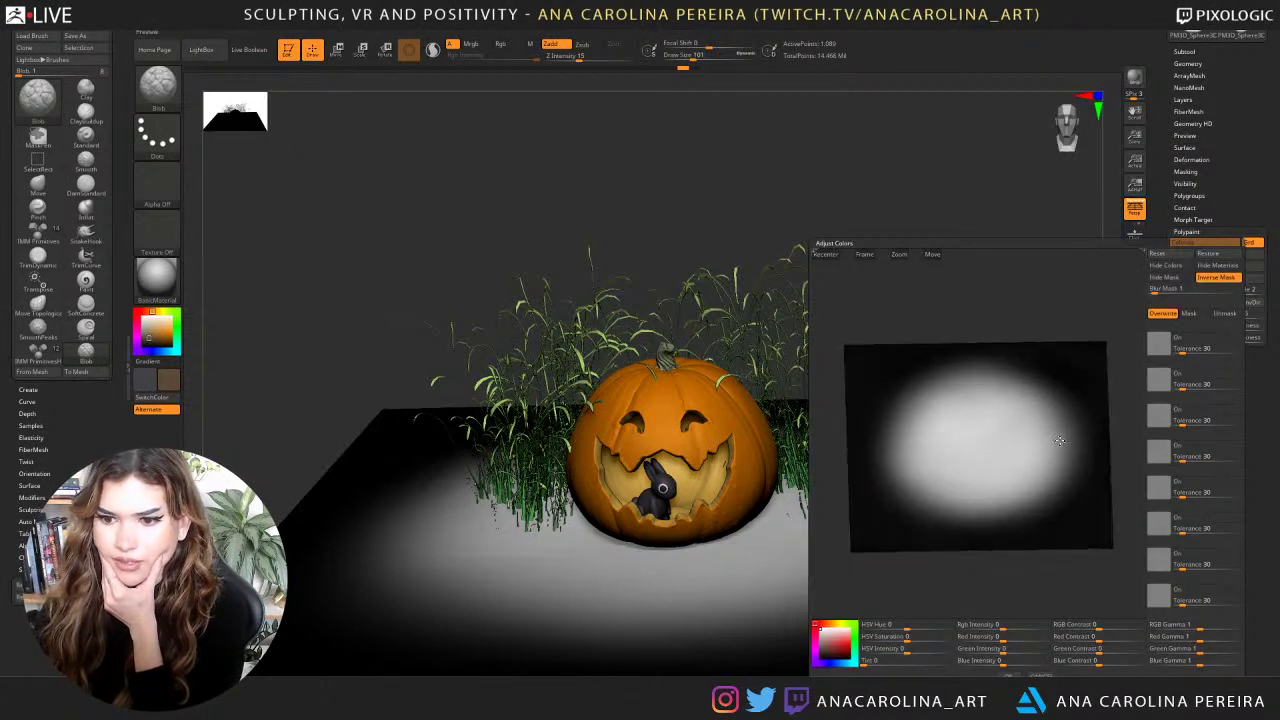
drag(952, 634, 863, 668)
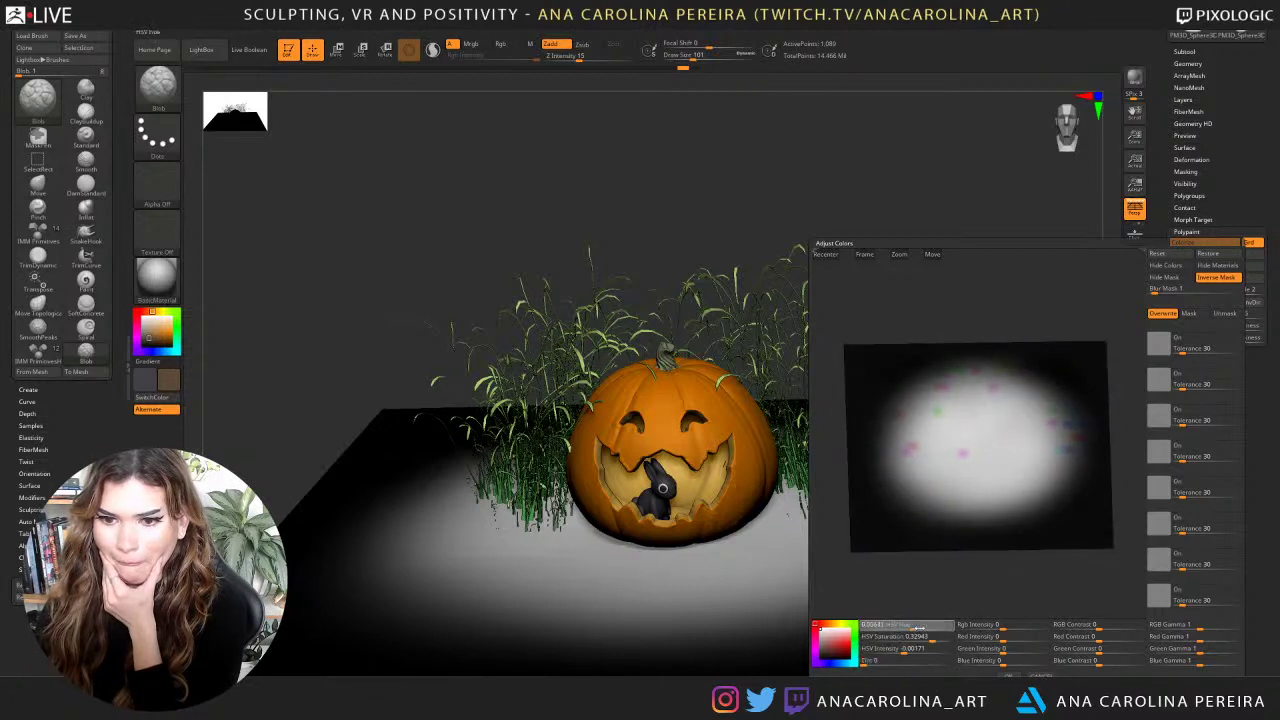
drag(1005, 629, 1032, 642)
drag(1017, 652, 940, 651)
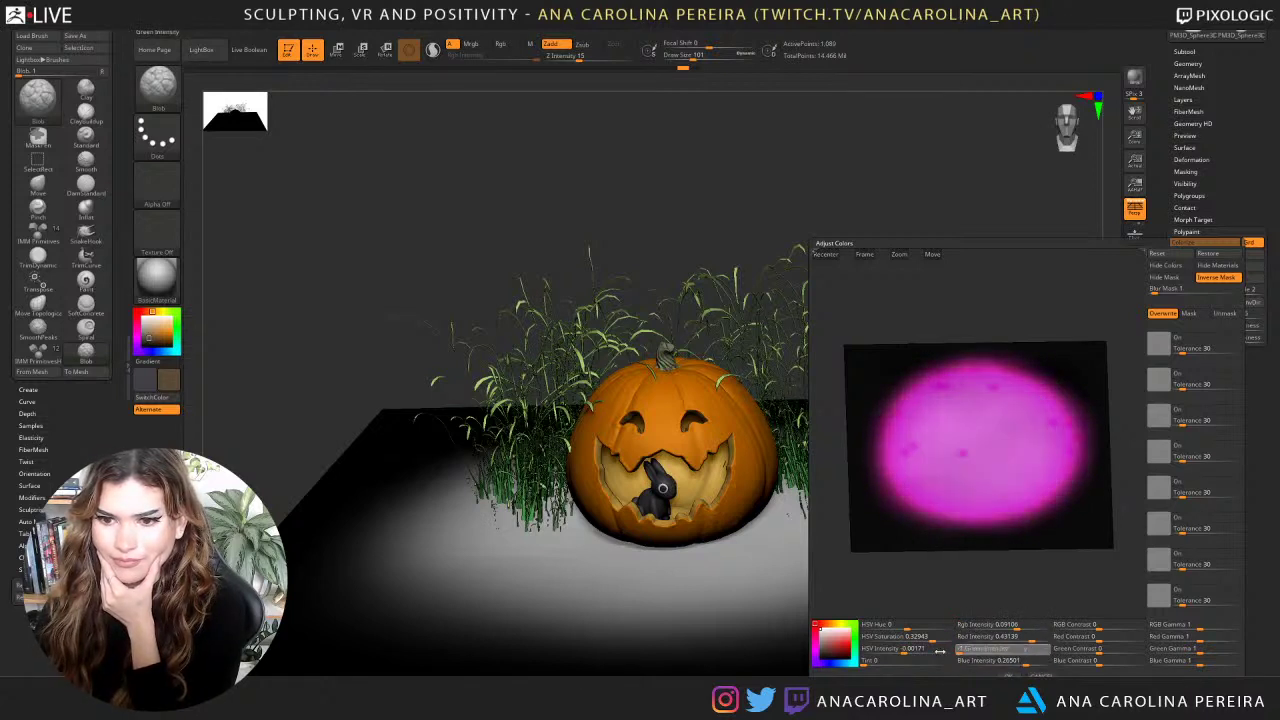
drag(1033, 642, 893, 639)
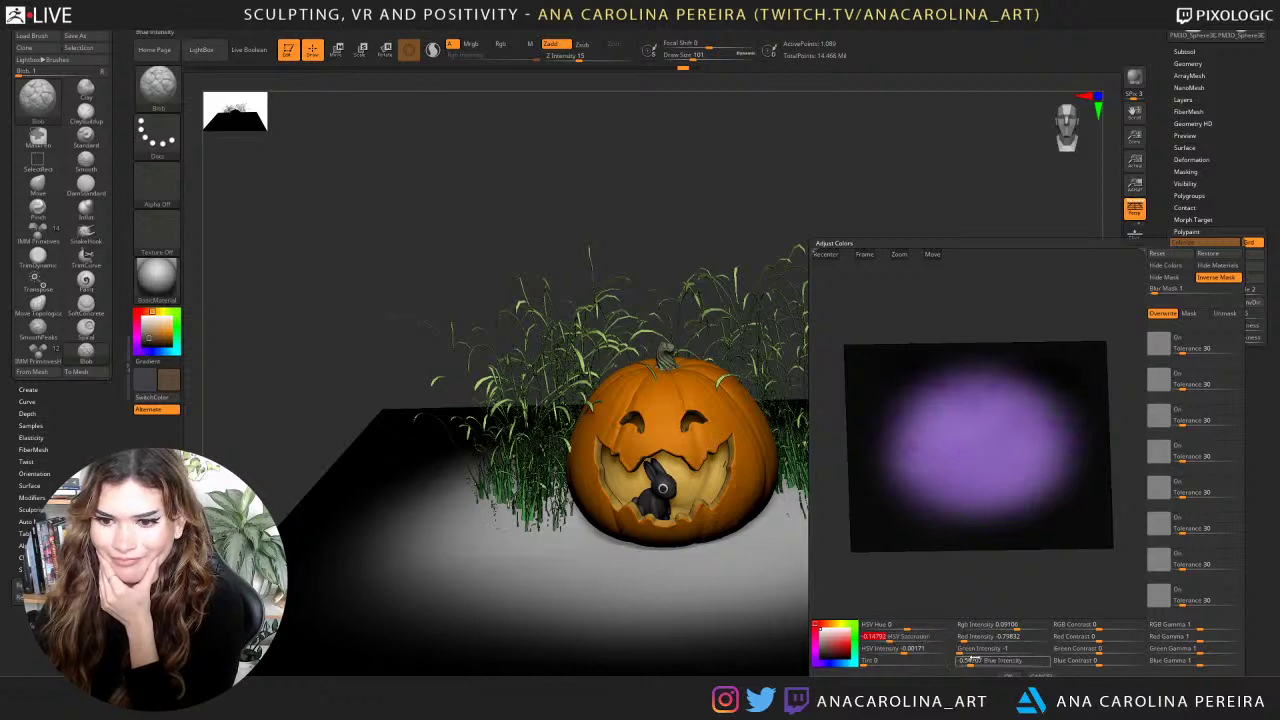
drag(973, 662, 958, 662)
click(1008, 675)
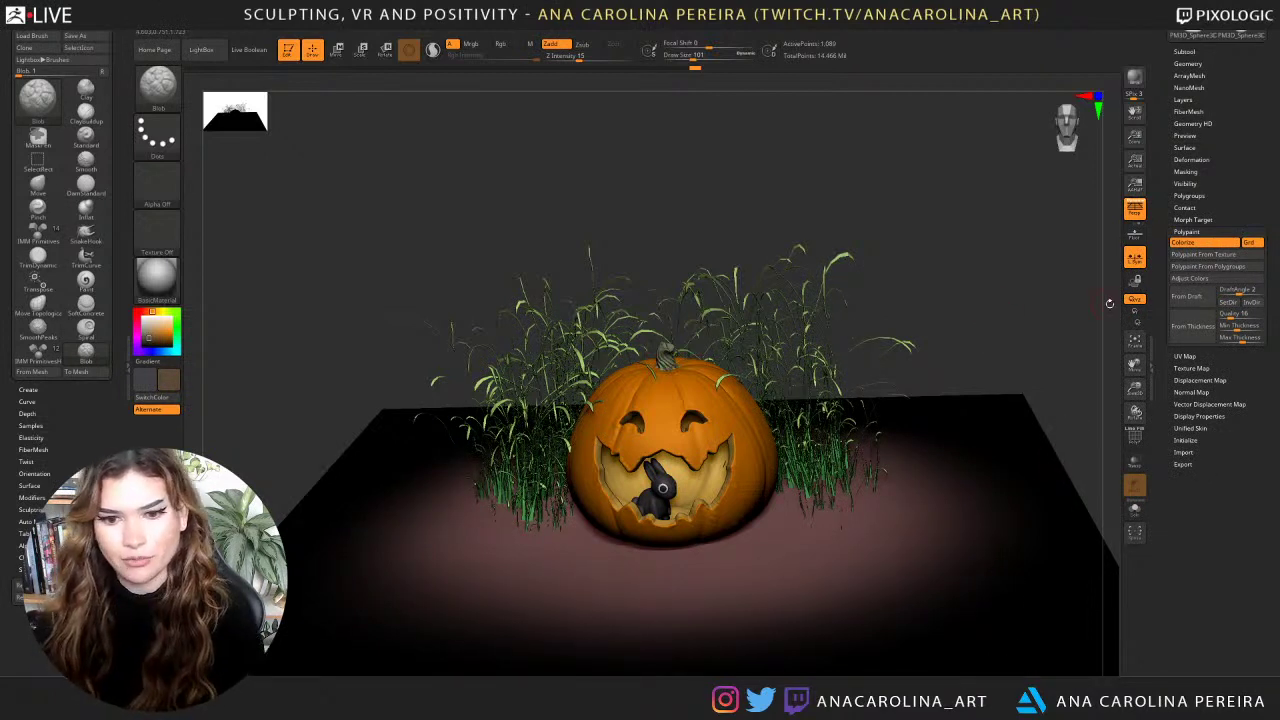
key(ctrl+z)
key(ctrl+z)
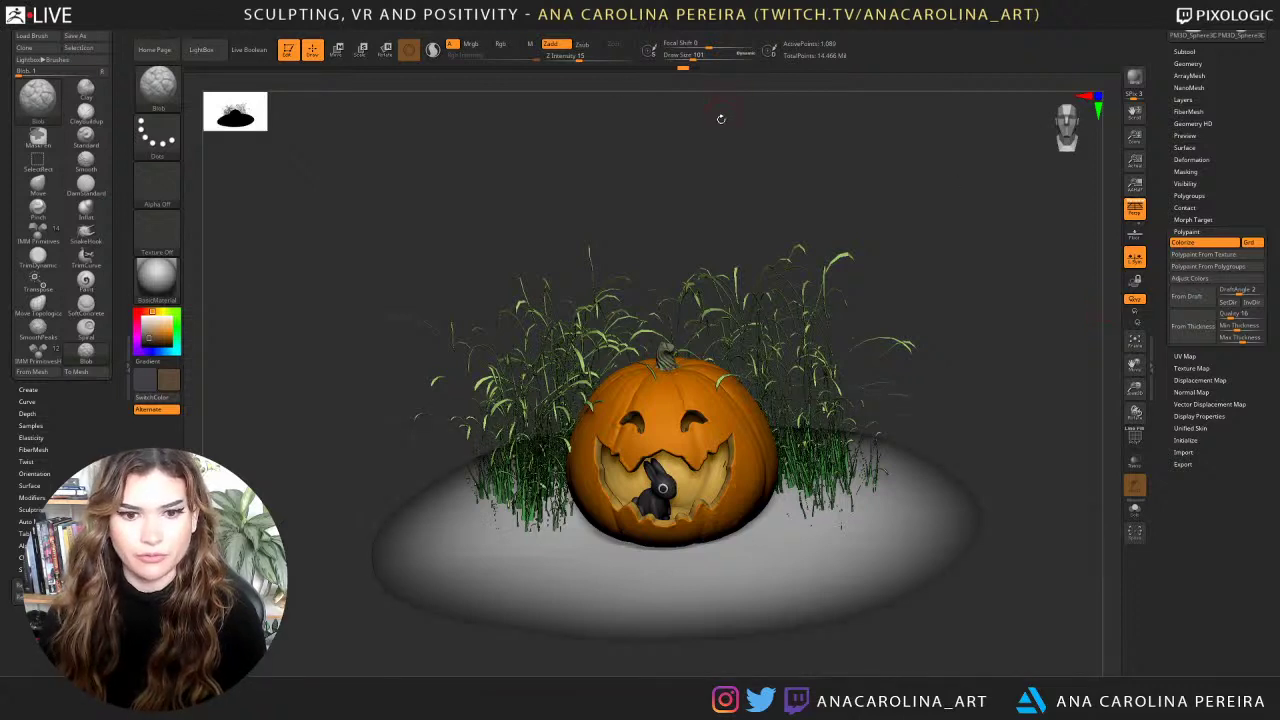
Turn the ground plane's texture off again in its texture map settings.
click(1204, 231)
click(1204, 256)
click(1237, 268)
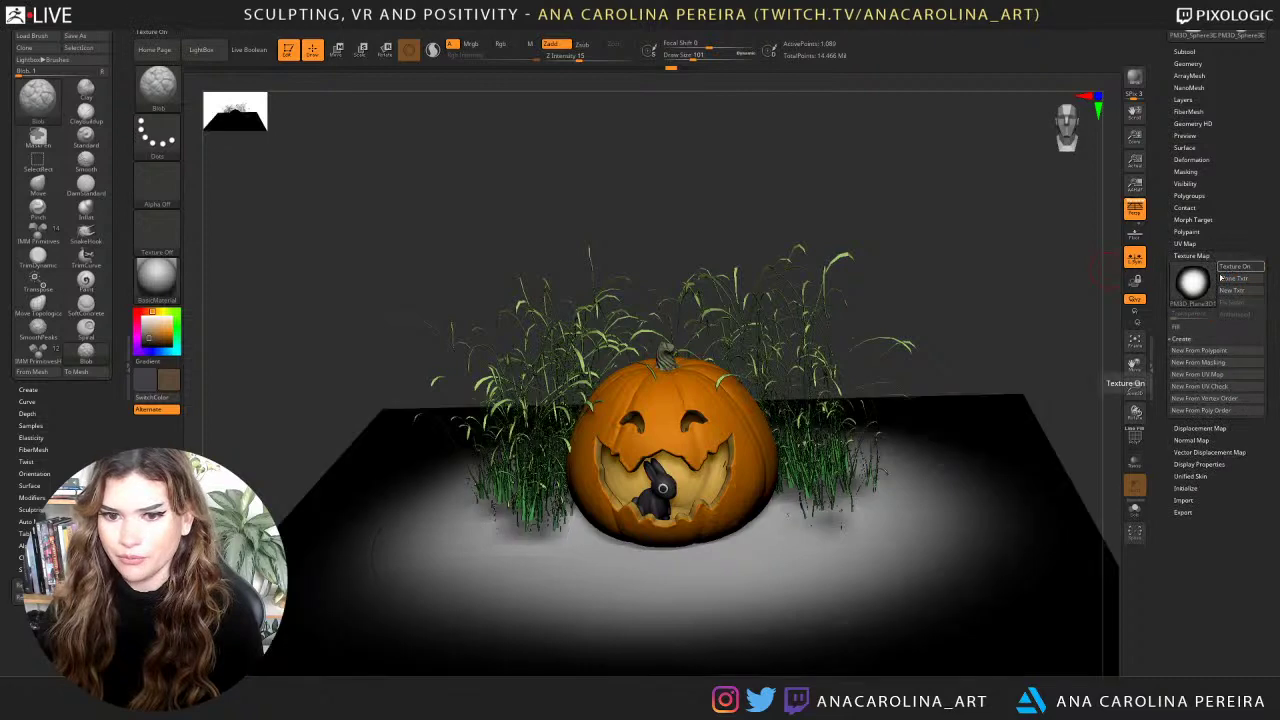
Fill the ground plane's polypaint with solid black.
drag(932, 280, 1000, 303)
alt+drag(862, 238, 851, 218)
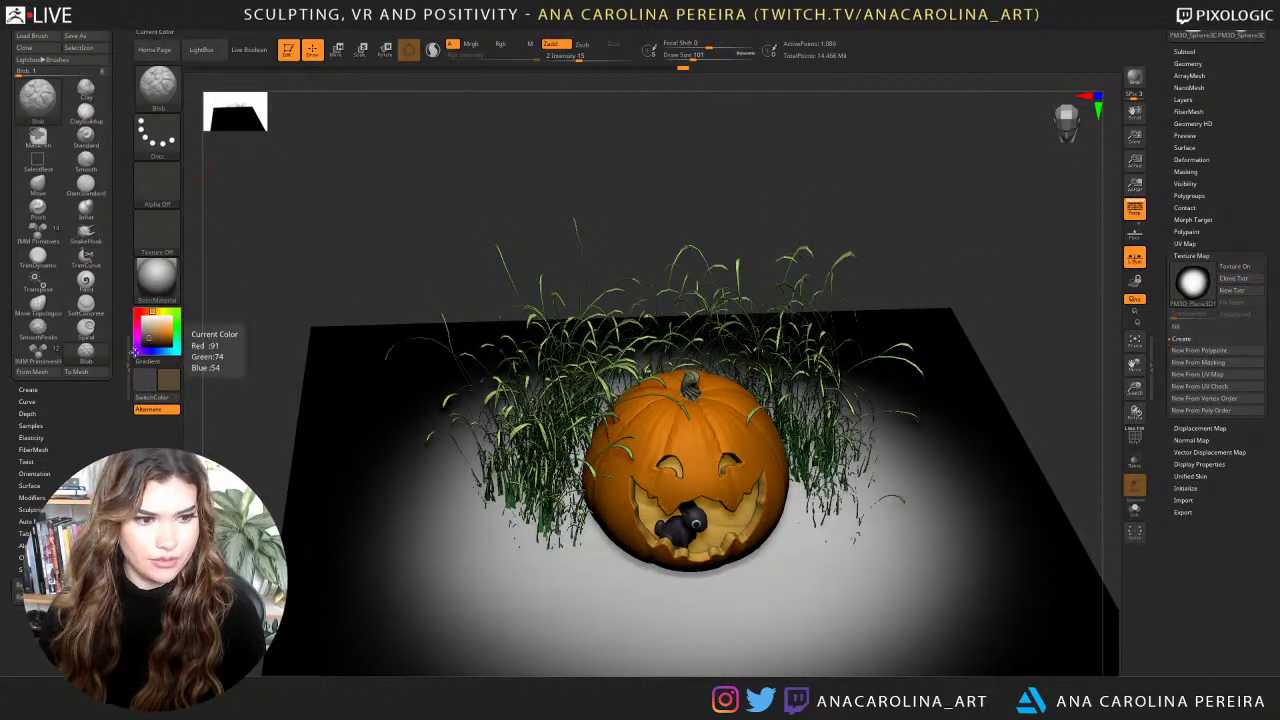
key(v)
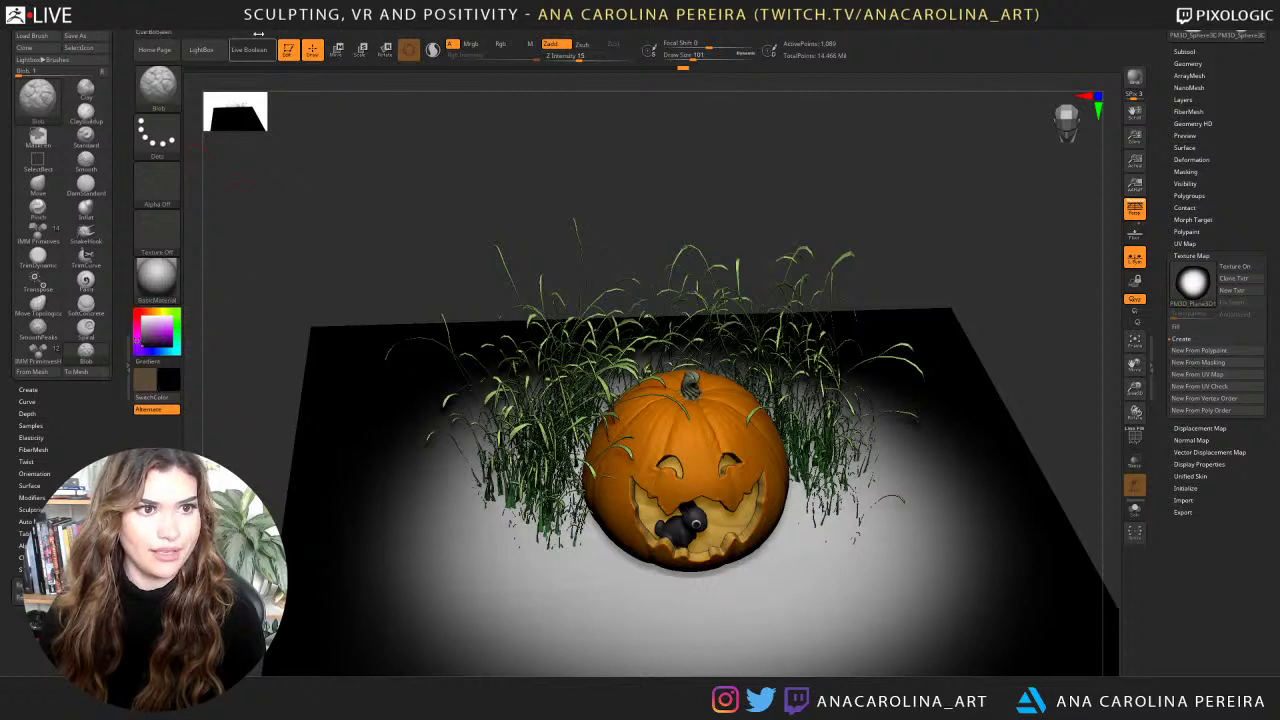
click(215, 33)
click(200, 33)
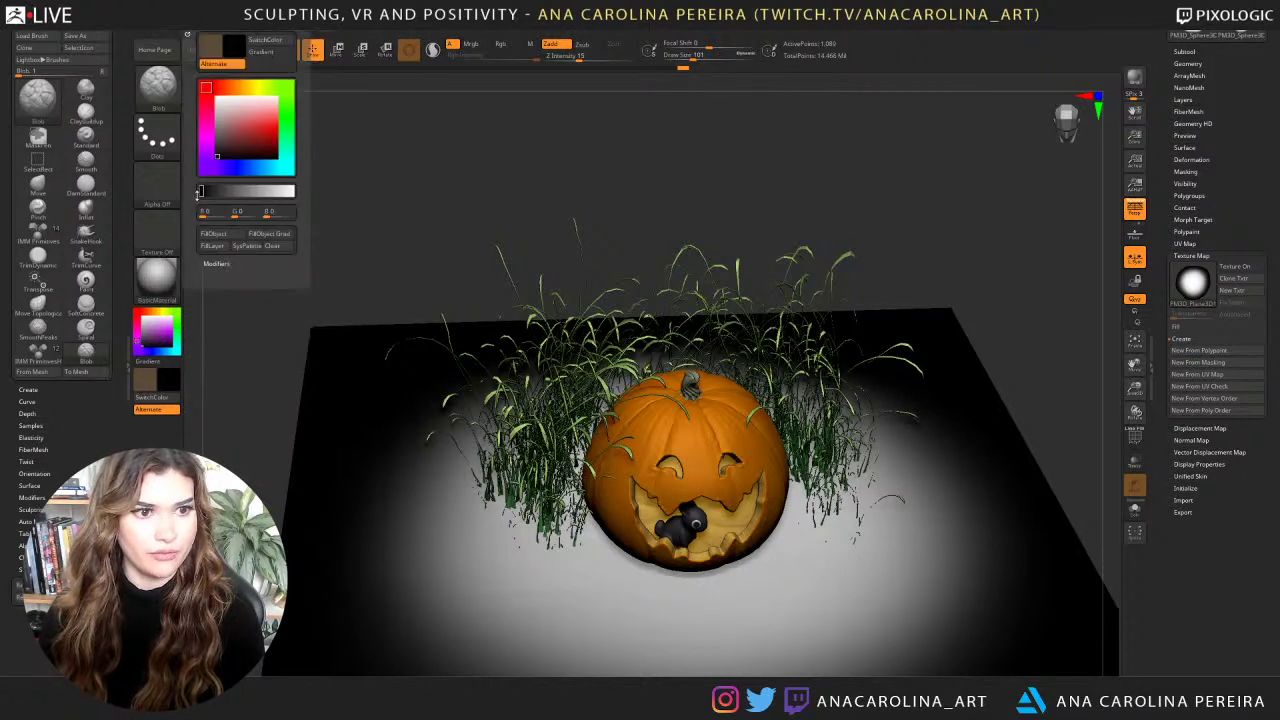
click(219, 234)
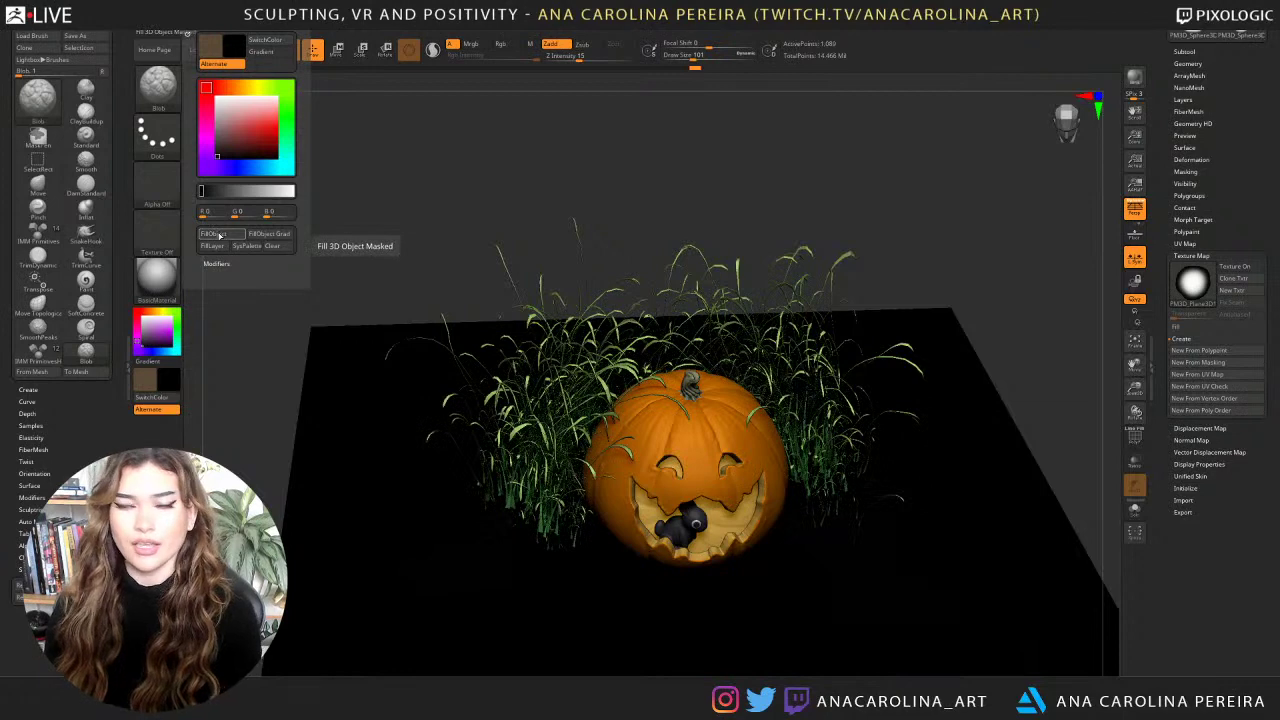
drag(388, 194, 247, 300)
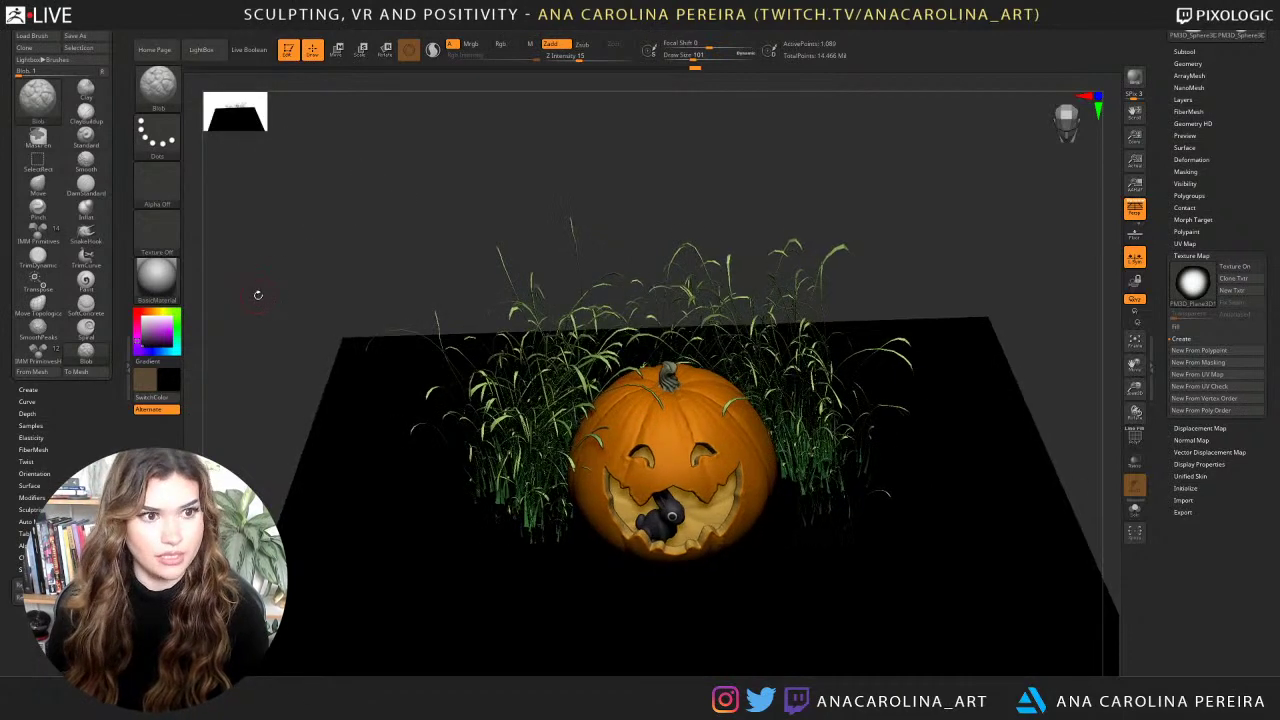
Switch to the Paint brush with muted brown as the active colour and enlarge its draw size to 921.
key(b)
key(p)
key(a)
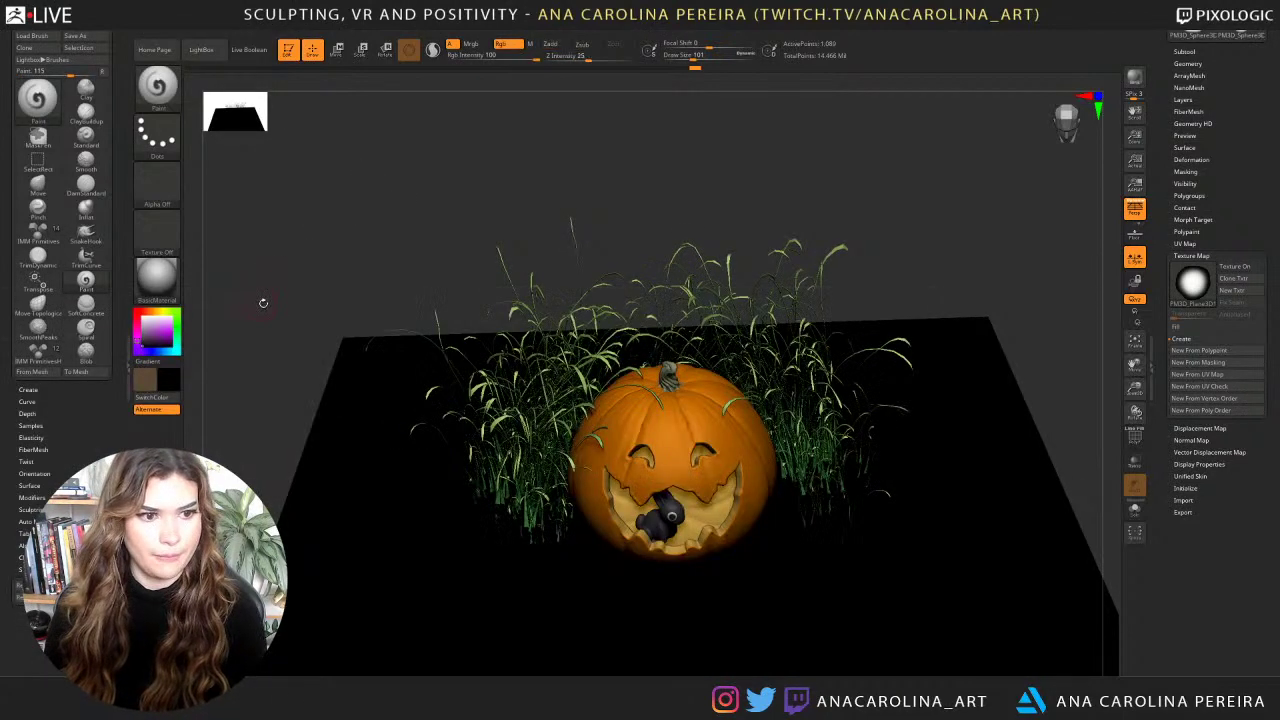
key(v)
drag(258, 297, 376, 287)
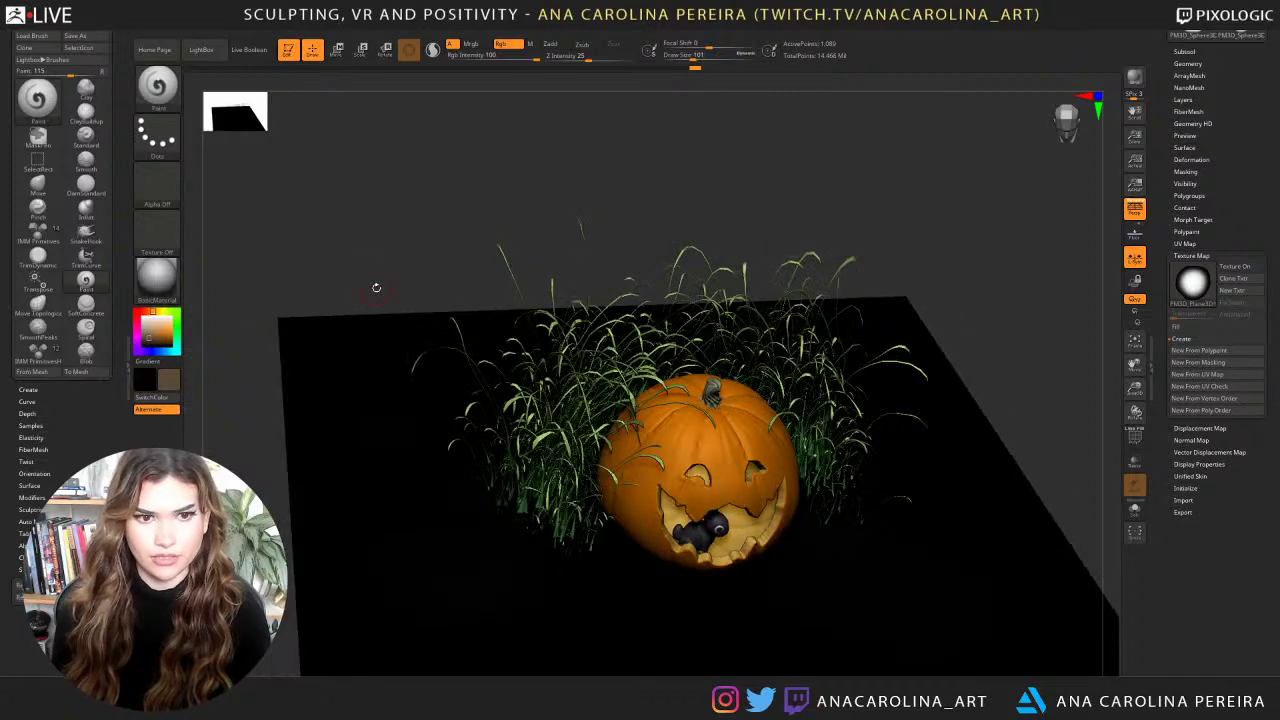
key(space)
mouse_move(733, 194)
mouse_down()
mouse_move(752, 193)
mouse_move(749, 168)
mouse_up()
key(space)
mouse_move(750, 171)
mouse_down()
mouse_move(767, 173)
mouse_move(758, 224)
mouse_move(786, 214)
mouse_up()
key(space)
key(space)
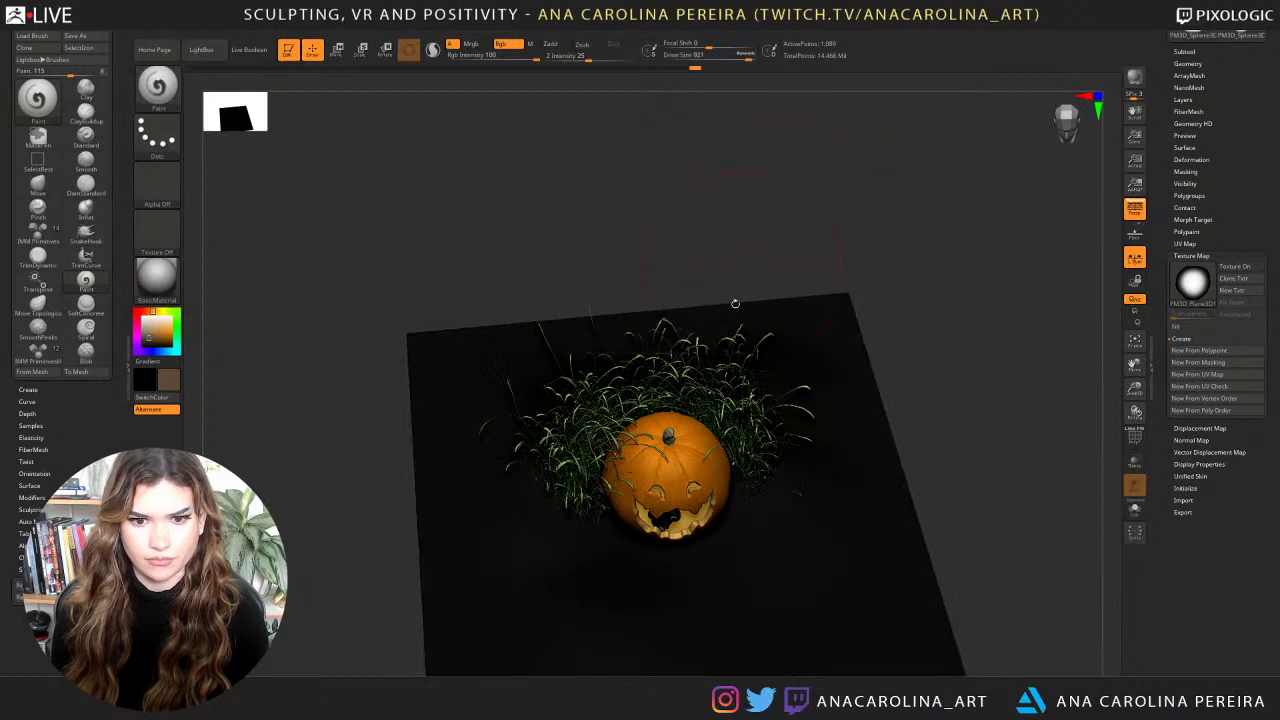
Paint a soft muted-brown patch on the black ground around the pumpkin and grass with a draw size of 1000.
key(space)
drag(735, 472, 754, 472)
mouse_move(771, 526)
mouse_down()
mouse_move(668, 548)
mouse_move(757, 486)
mouse_move(711, 566)
mouse_move(692, 520)
mouse_move(690, 428)
mouse_move(795, 485)
mouse_up()
key(space)
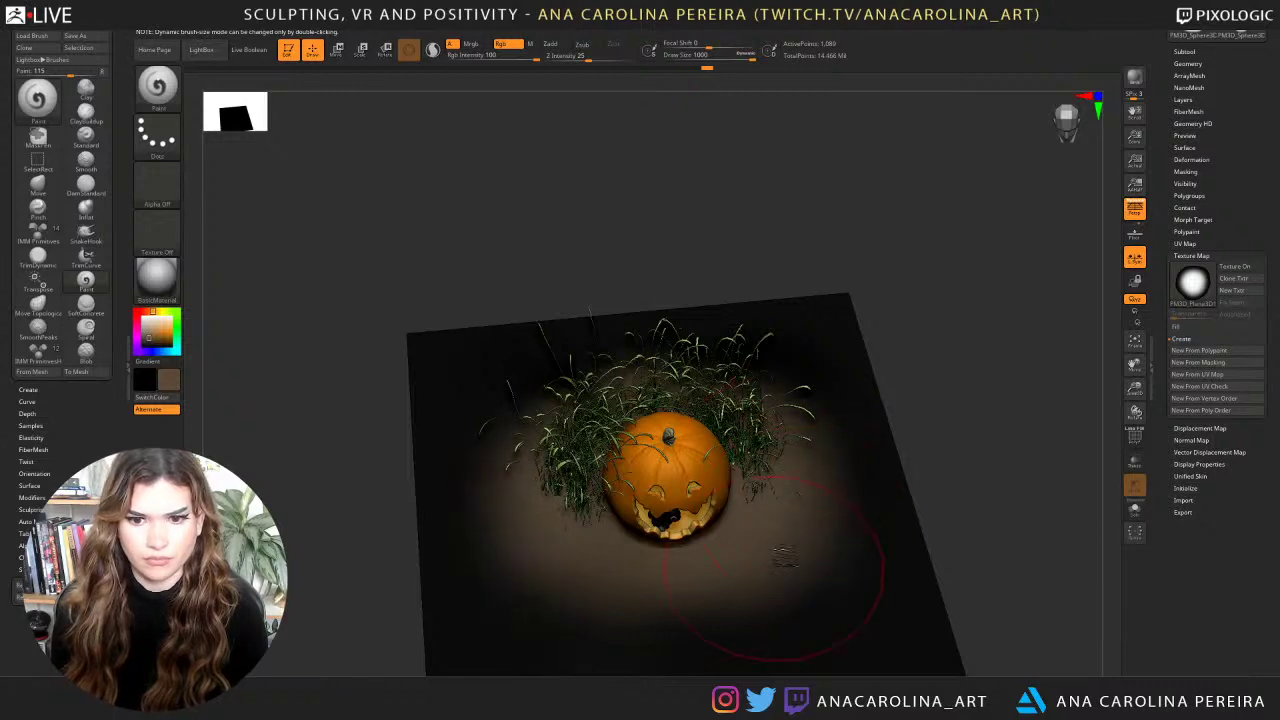
mouse_move(774, 568)
mouse_down()
mouse_move(706, 588)
mouse_move(754, 548)
mouse_move(661, 431)
mouse_move(745, 400)
mouse_up()
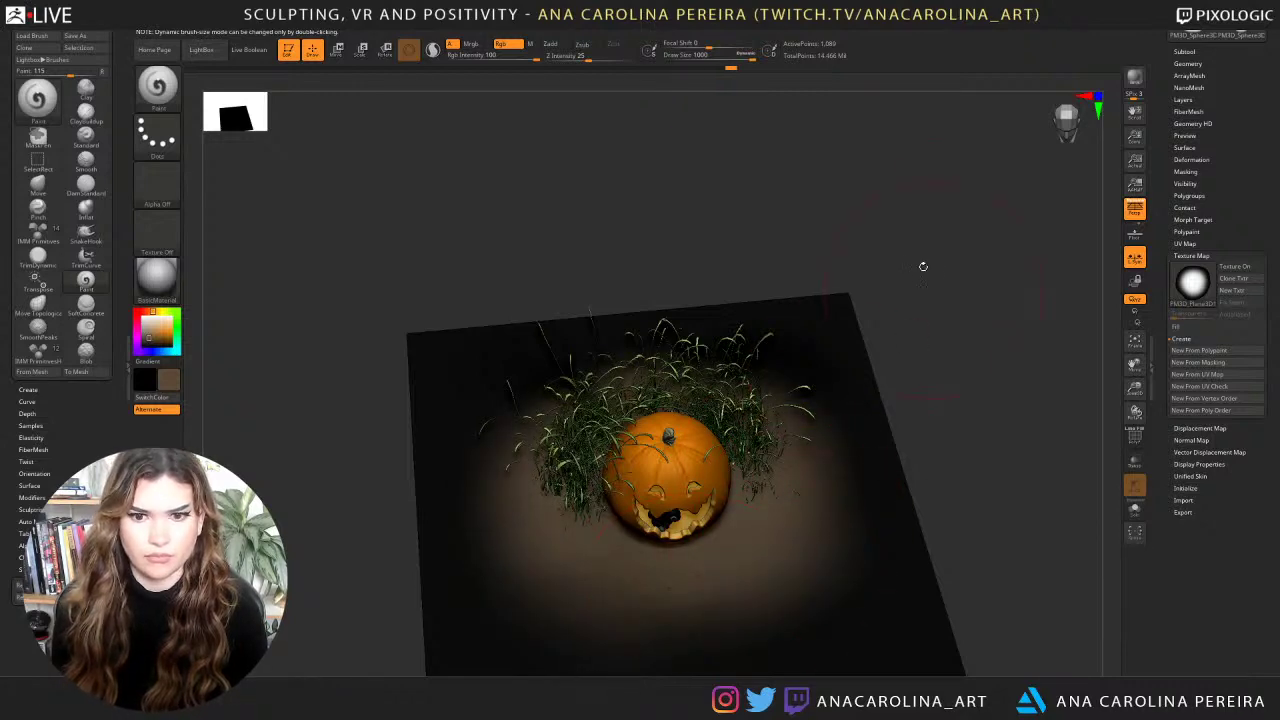
mouse_move(923, 266)
mouse_down()
mouse_move(924, 222)
mouse_move(920, 243)
mouse_up()
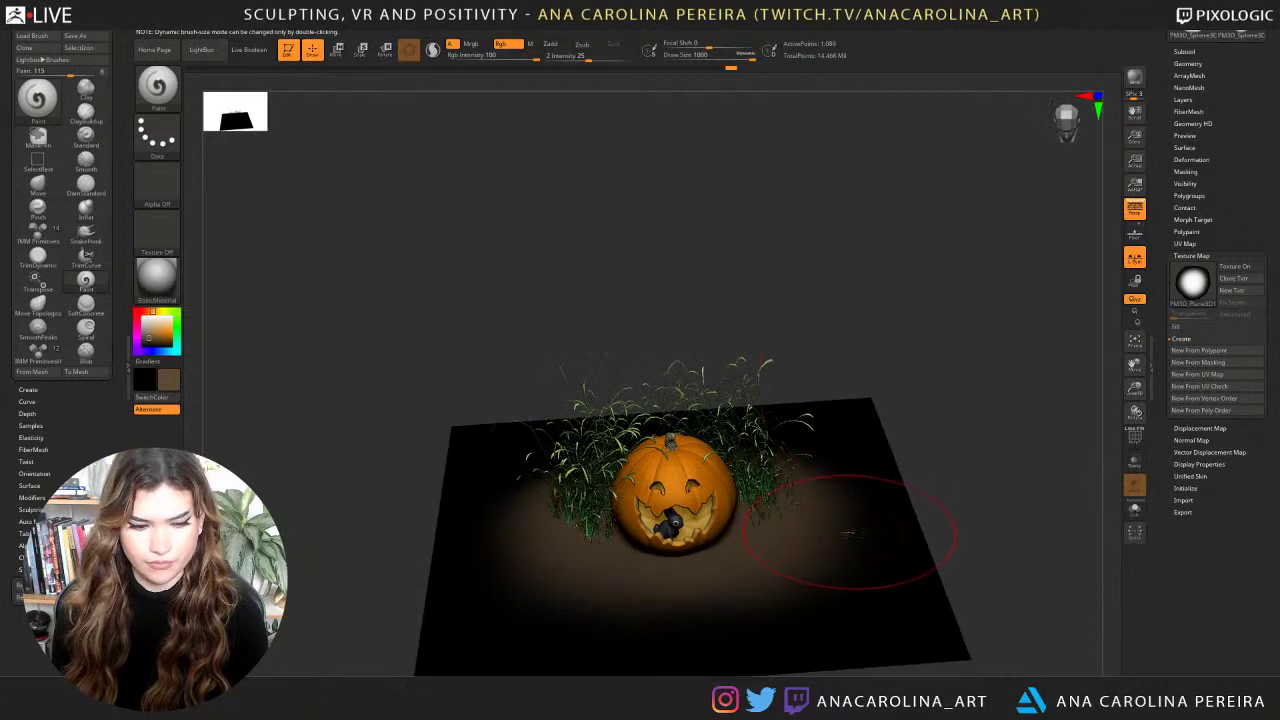
Make black the active paint colour and set the brush to Rgb Intensity 73 and draw size 734.
key(v)
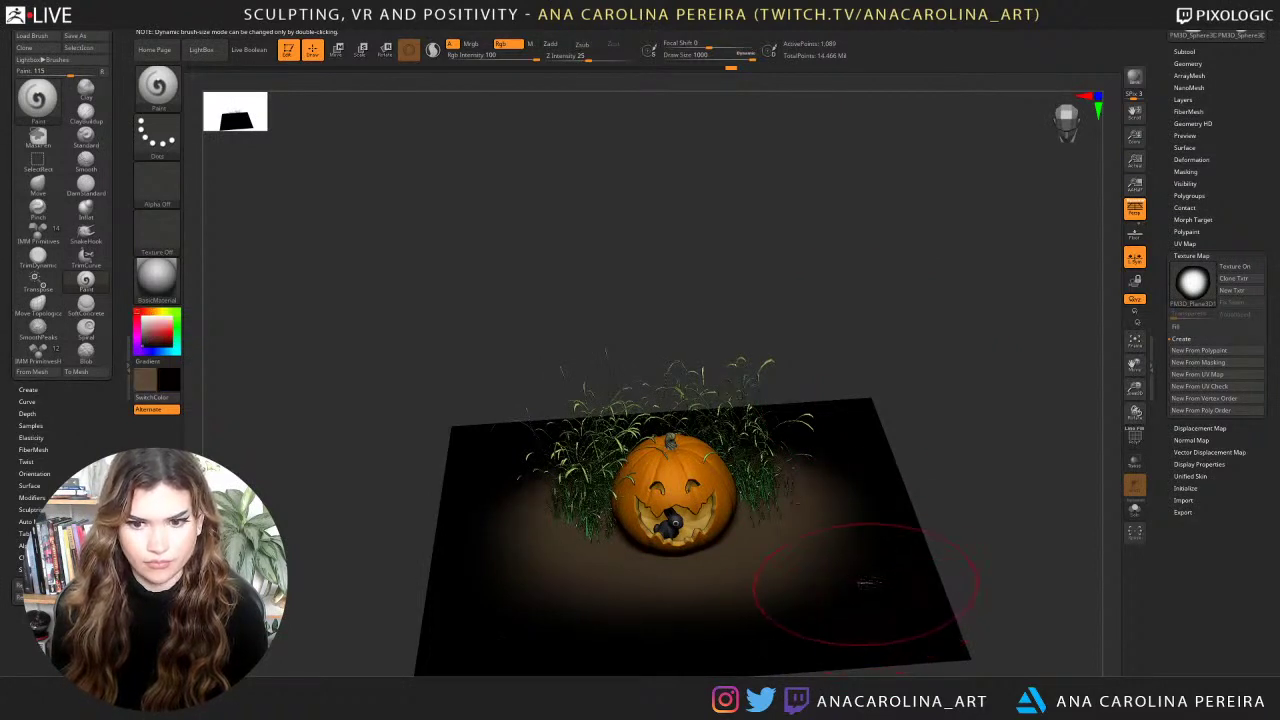
key(space)
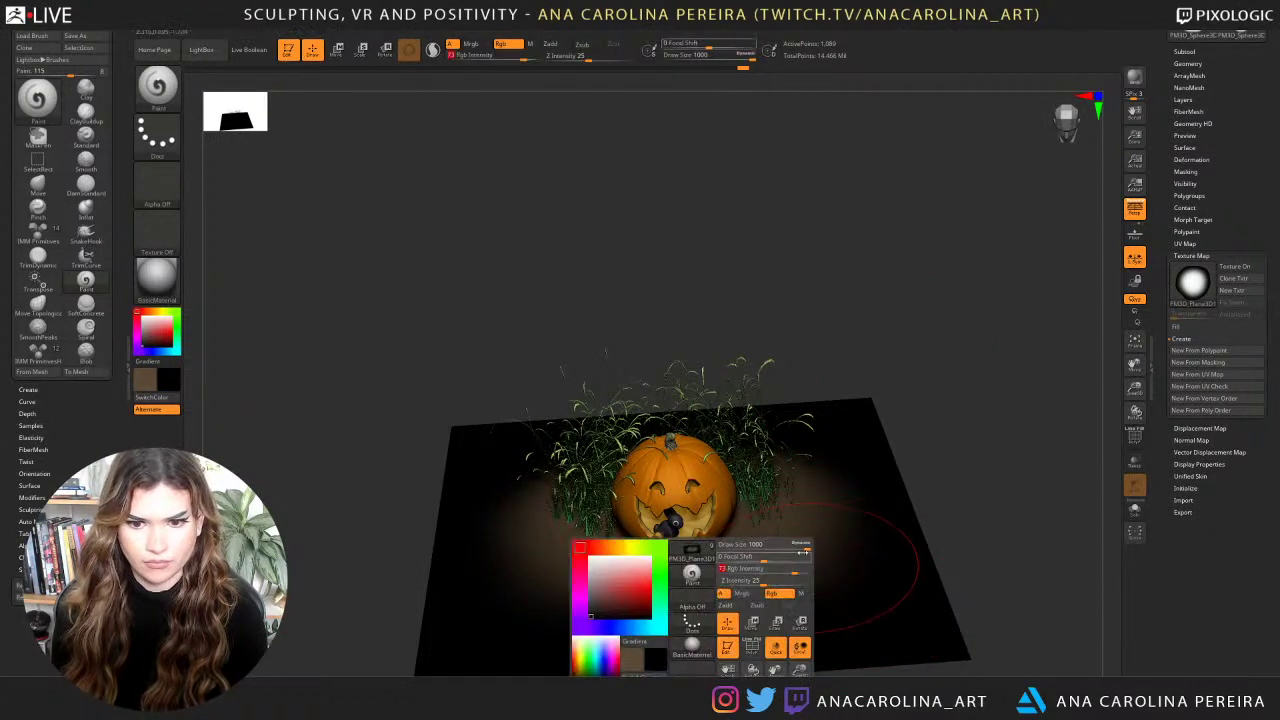
drag(805, 551, 785, 551)
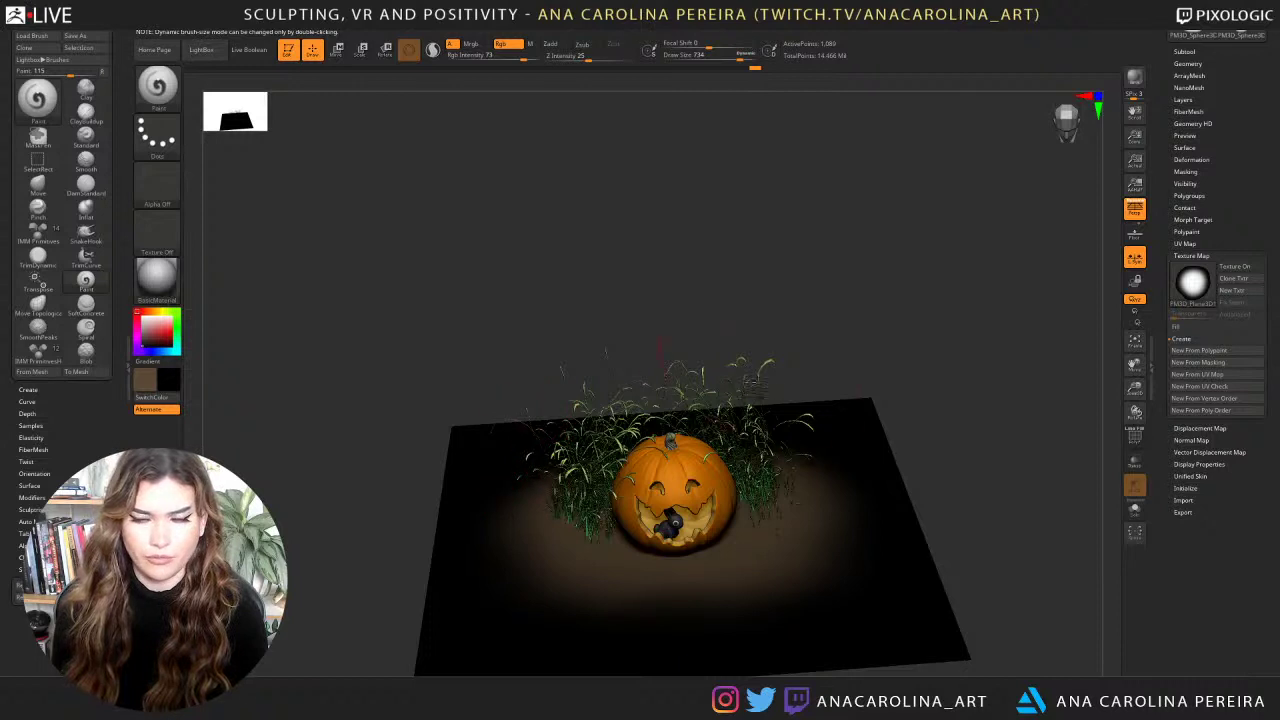
Create a texture map from the ground plane's polypaint and raise its transparency to 19 to cut away the black surroundings.
click(1212, 349)
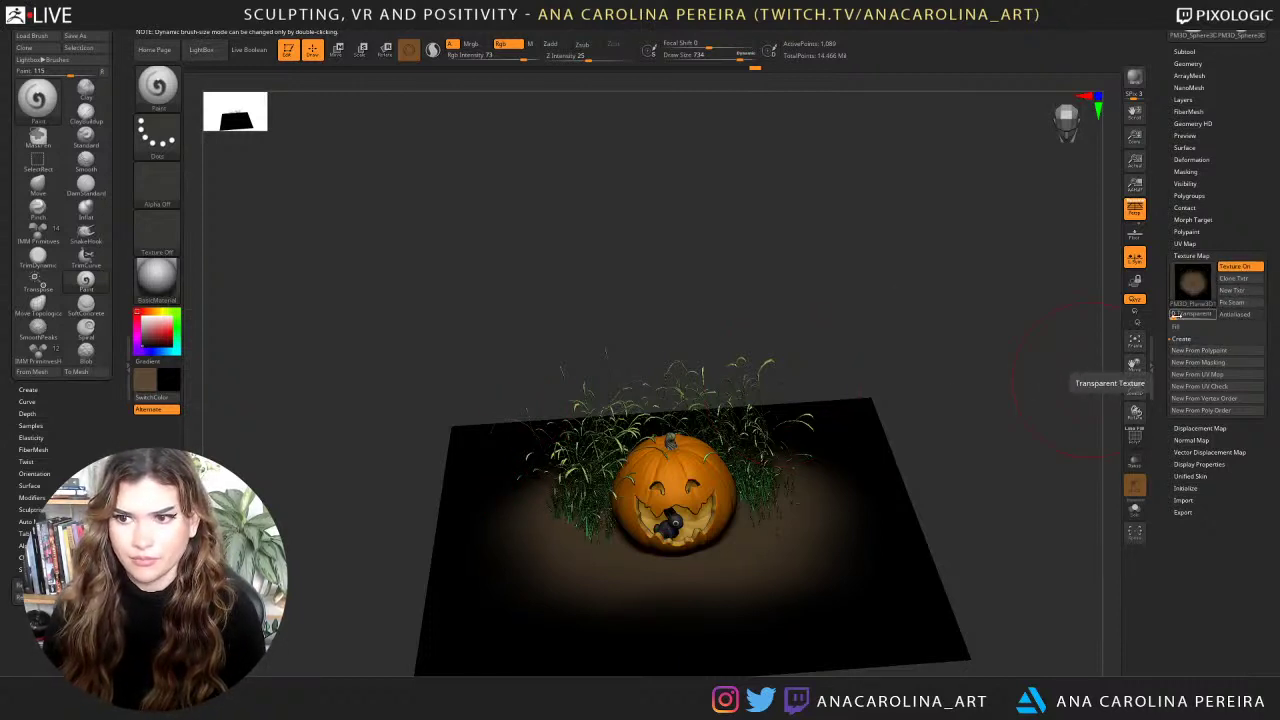
drag(1178, 316, 1205, 320)
drag(859, 339, 935, 378)
alt+drag(809, 163, 519, 160)
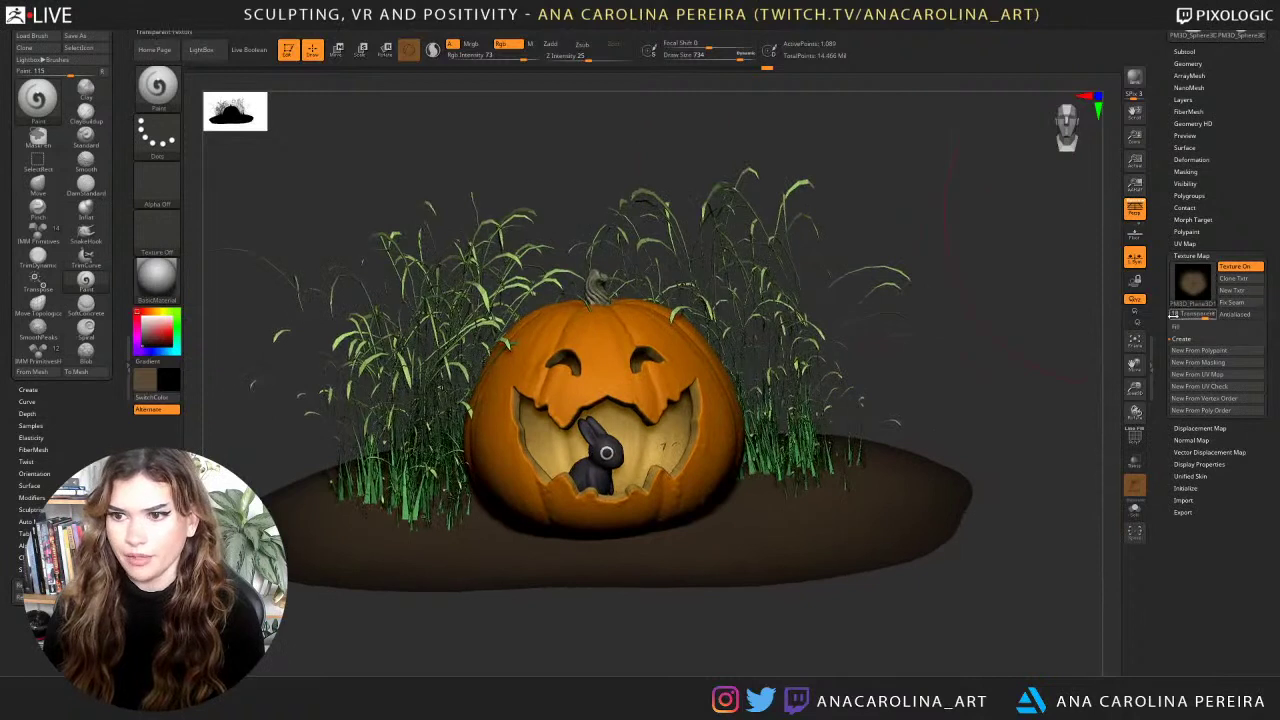
drag(1205, 316, 1209, 316)
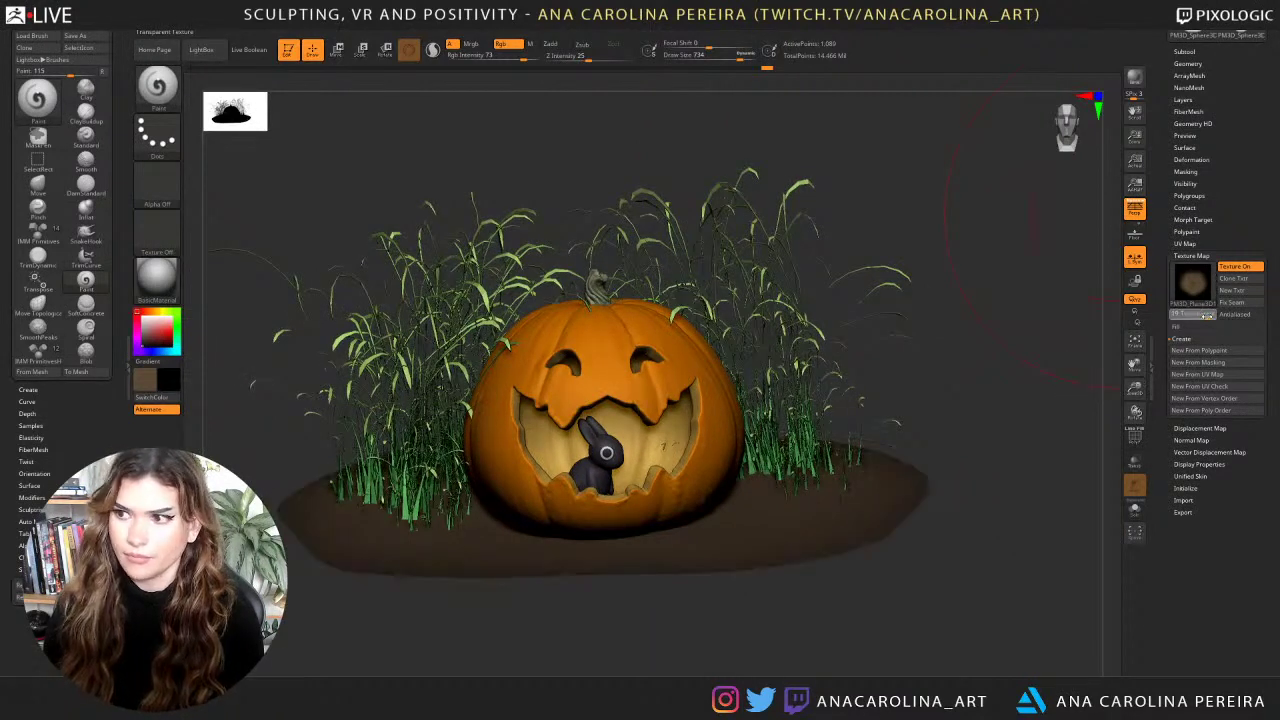
drag(1043, 262, 1073, 268)
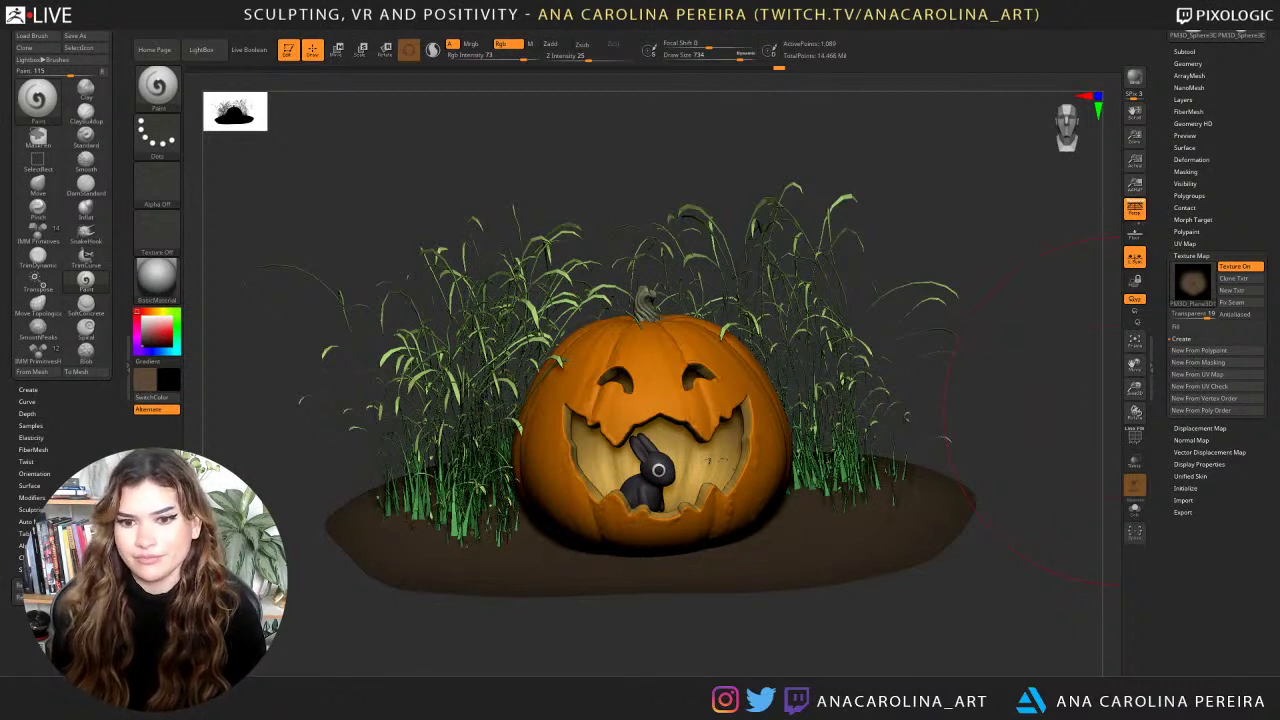
Show the small pumpkin subtool PM3D_Sphere3D3 beside the carved pumpkin and reduce the brush draw size to 305.
click(1200, 99)
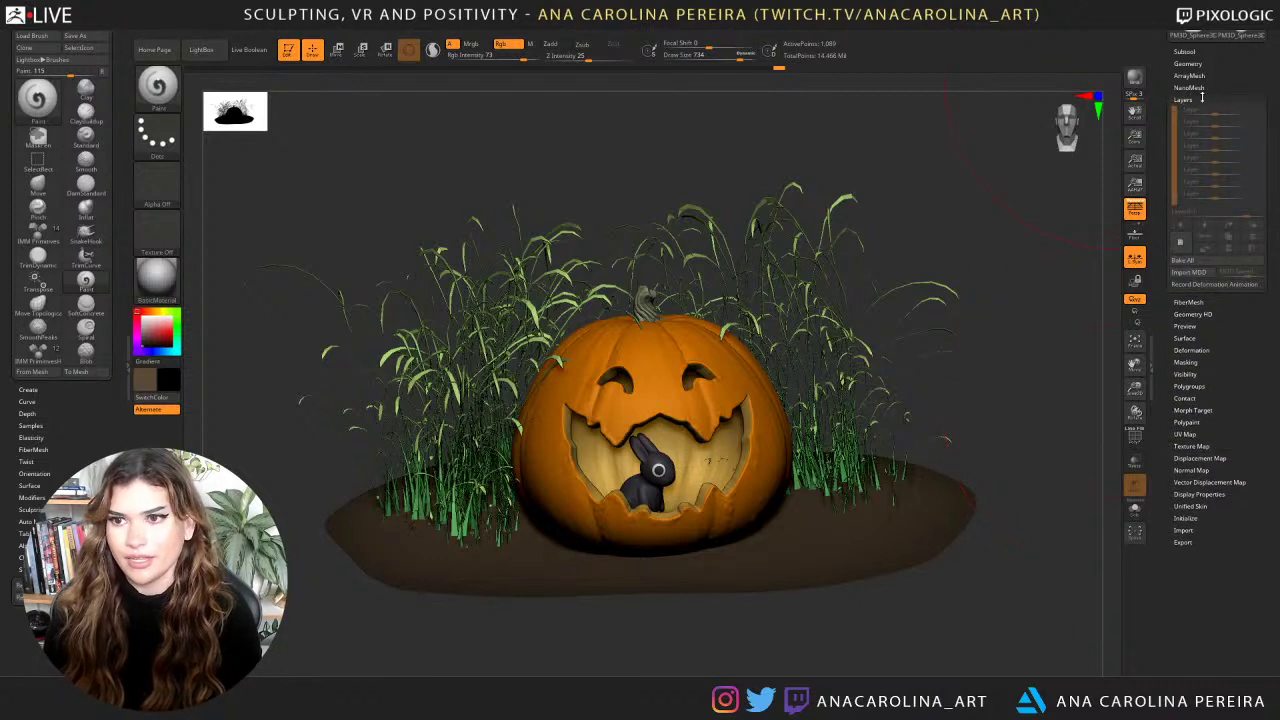
click(1187, 64)
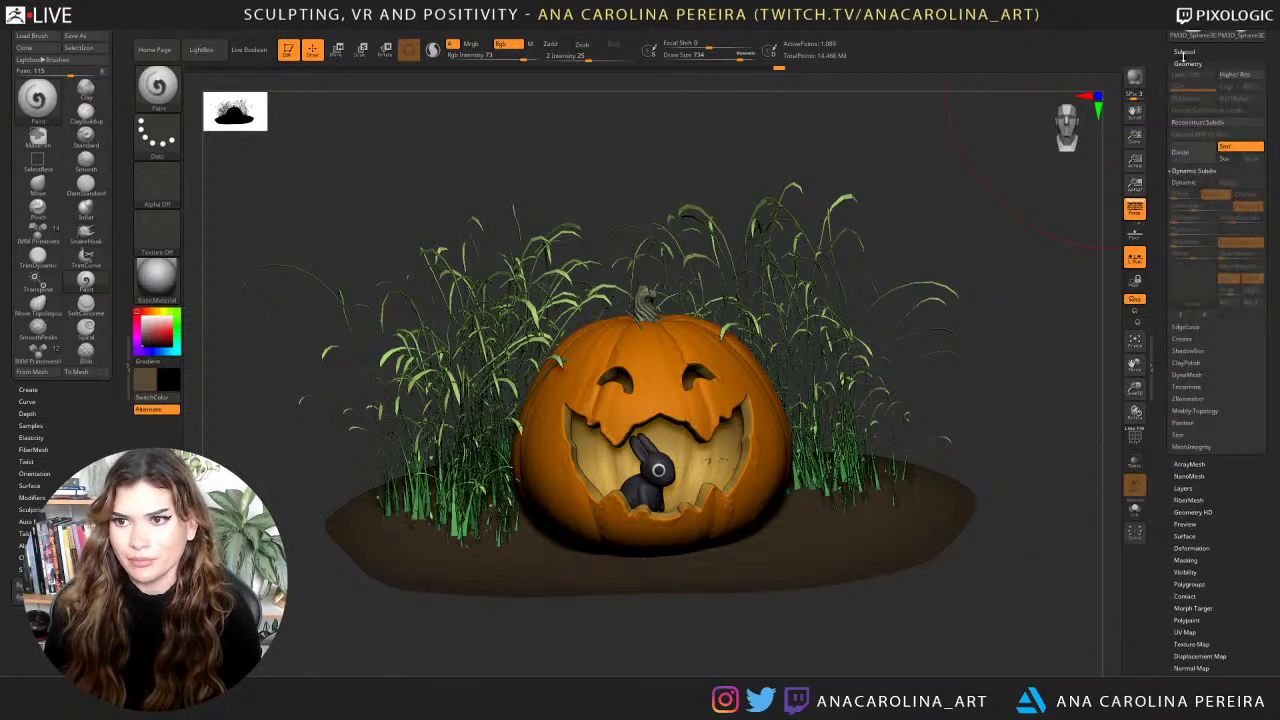
click(1184, 52)
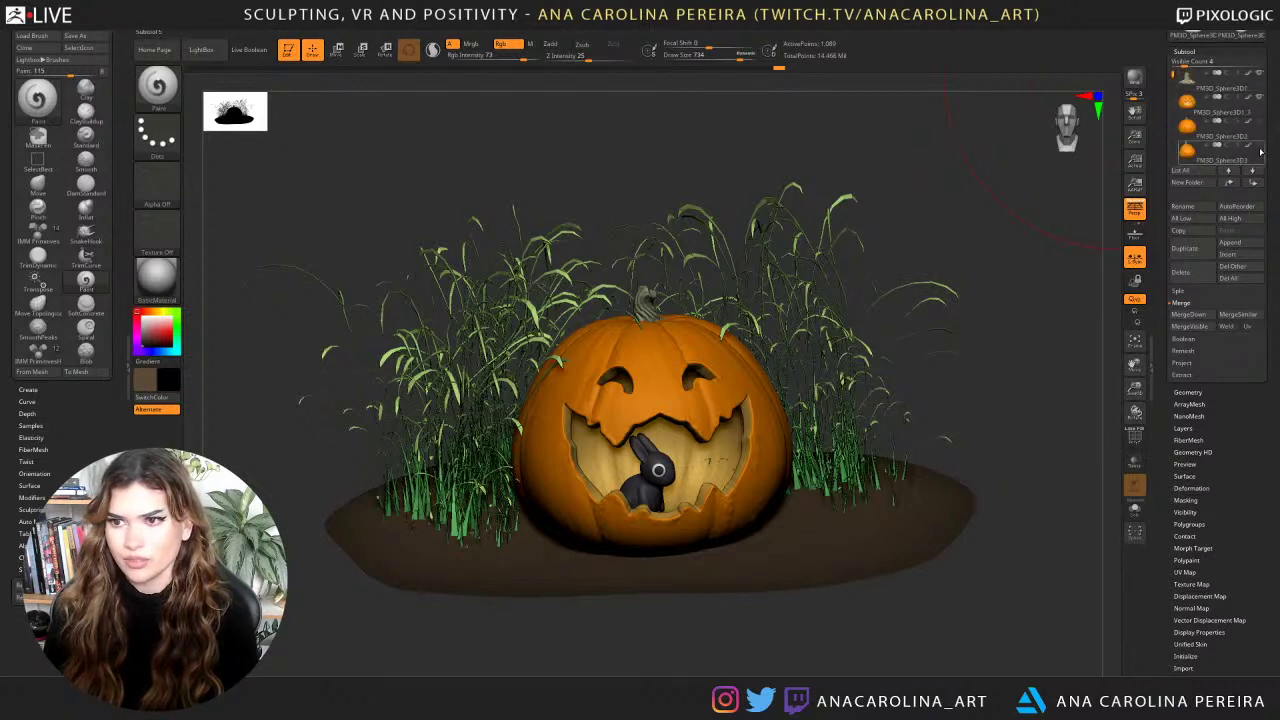
click(1260, 147)
click(1260, 147)
click(1260, 147)
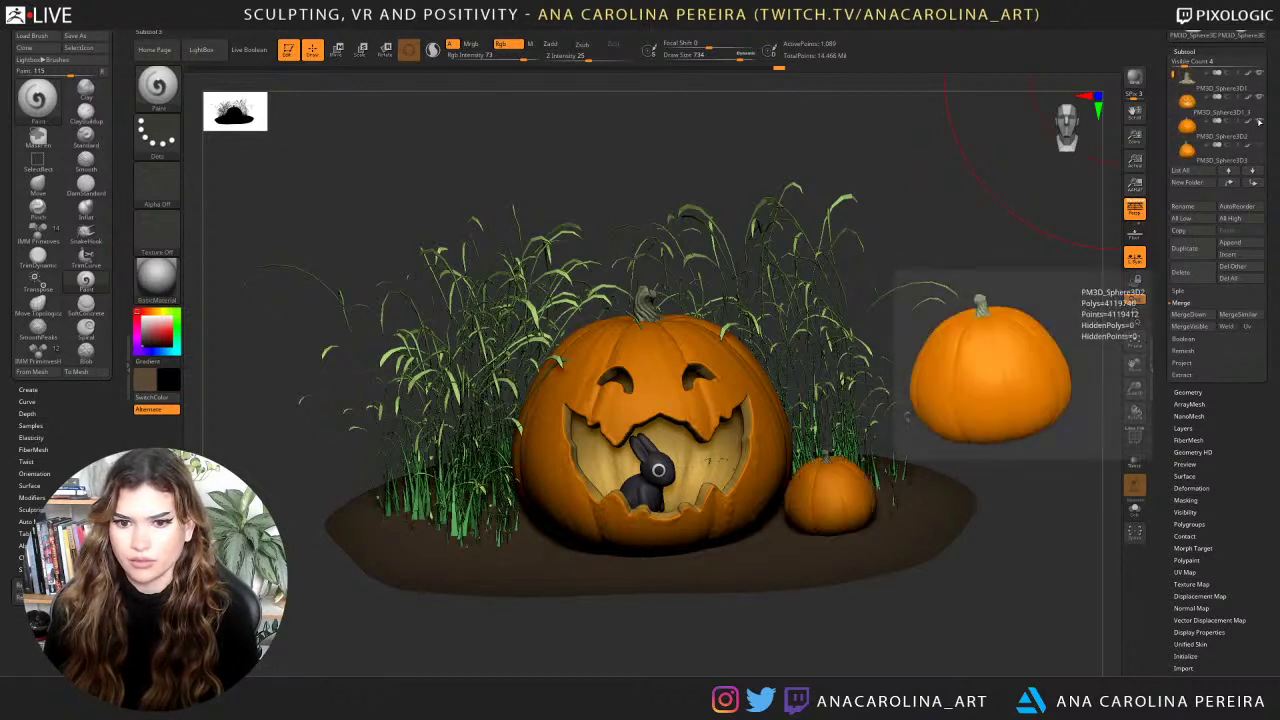
click(1260, 147)
click(1260, 147)
mouse_move(1054, 240)
mouse_down()
mouse_move(1029, 217)
mouse_move(1027, 240)
mouse_move(917, 305)
mouse_move(993, 232)
mouse_up()
key(space)
mouse_move(1190, 150)
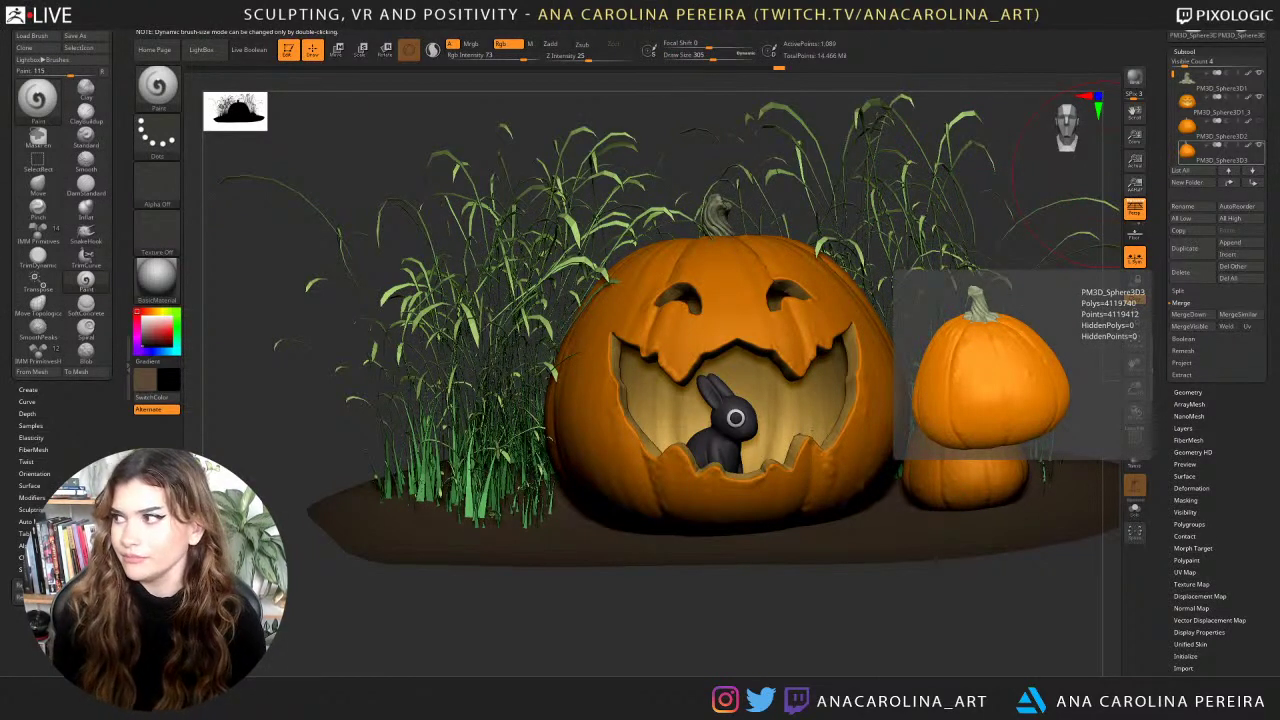
Switch to ArtStation in the browser and open the Medusa - Zbrush 2021 Beta Project from the artist's own profile.
drag(1275, 600, 602, 30)
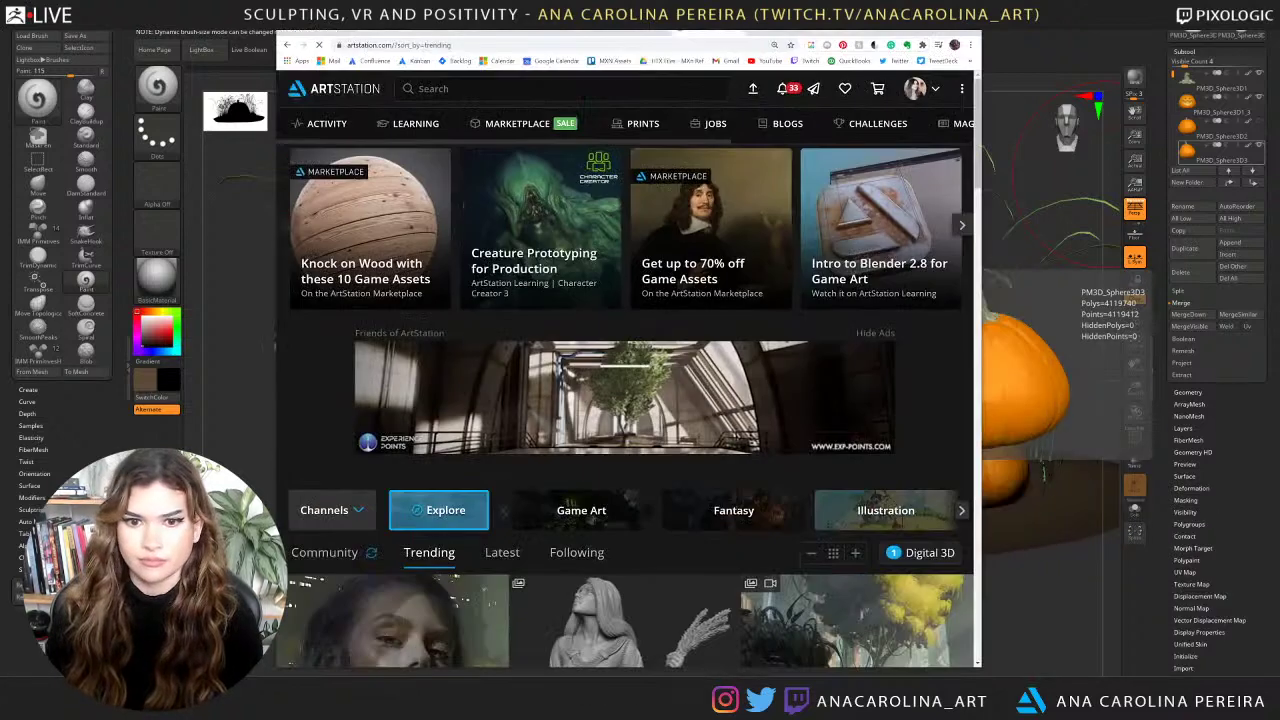
click(914, 89)
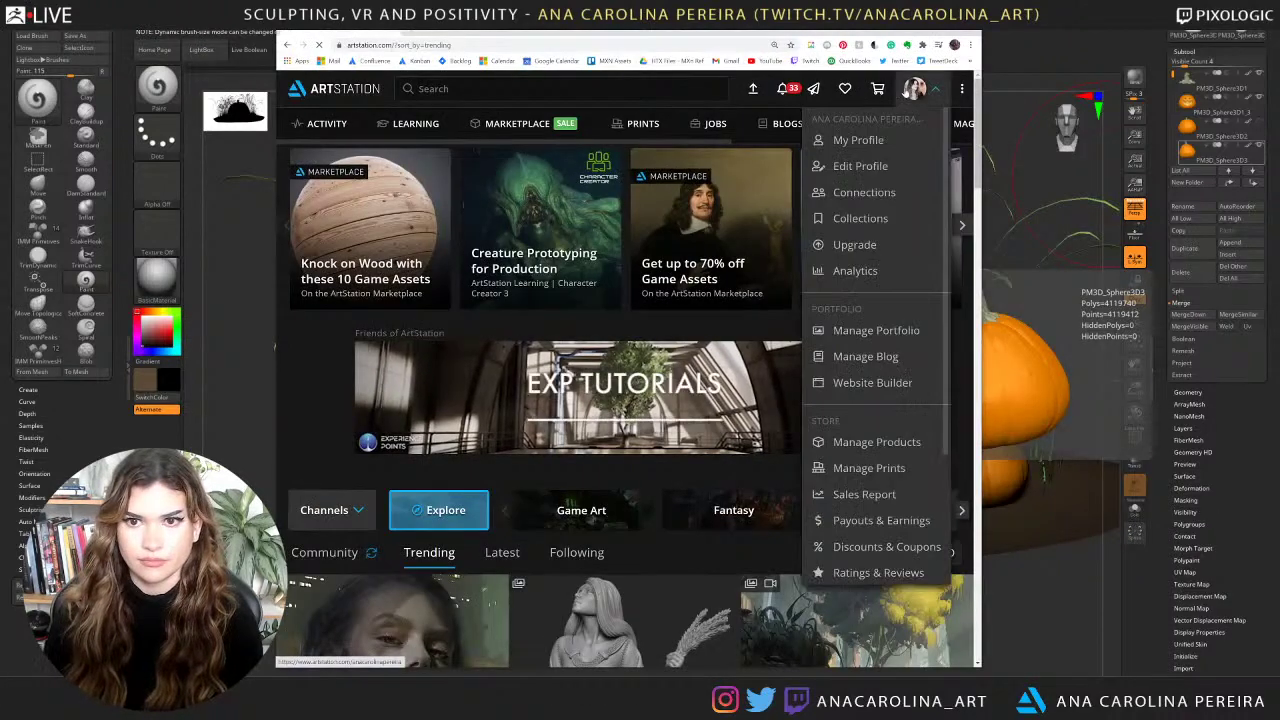
click(889, 140)
scroll(784, 437, down, 2)
scroll(784, 436, up, 1)
click(565, 394)
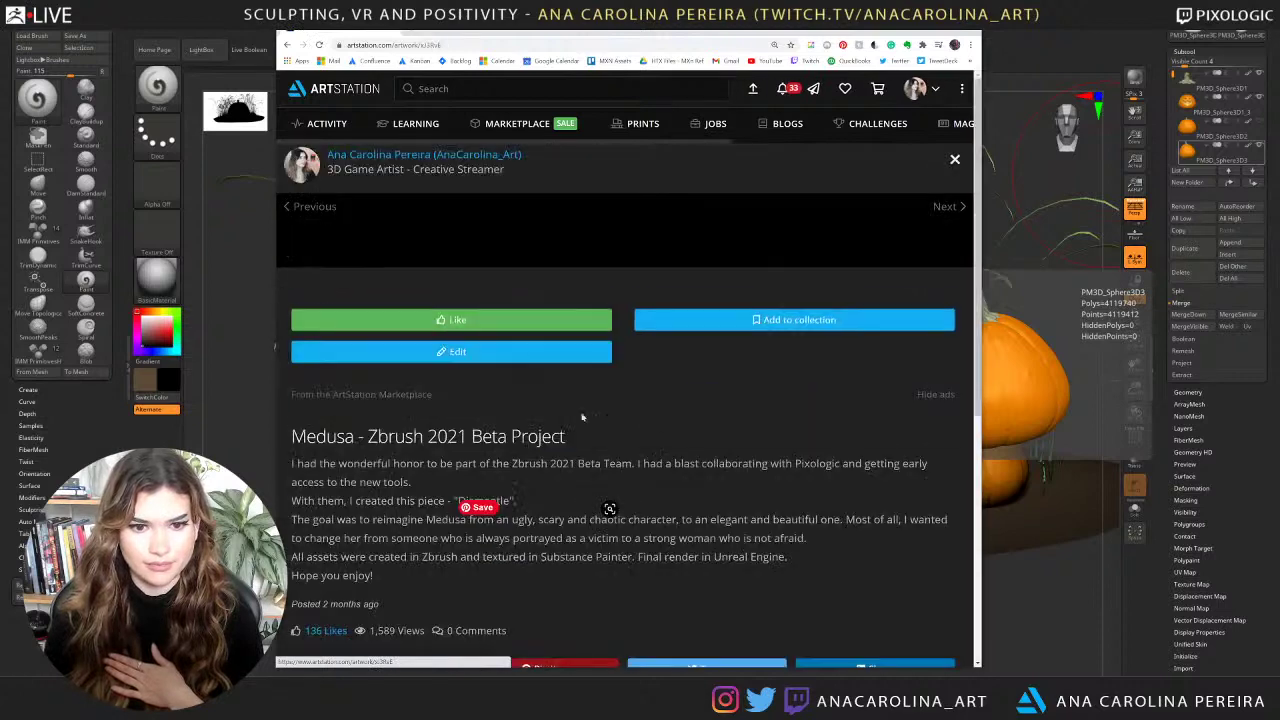
Examine the ground and its faded edges in the Medusa renders, and return to ZBrush.
scroll(822, 466, down, 1)
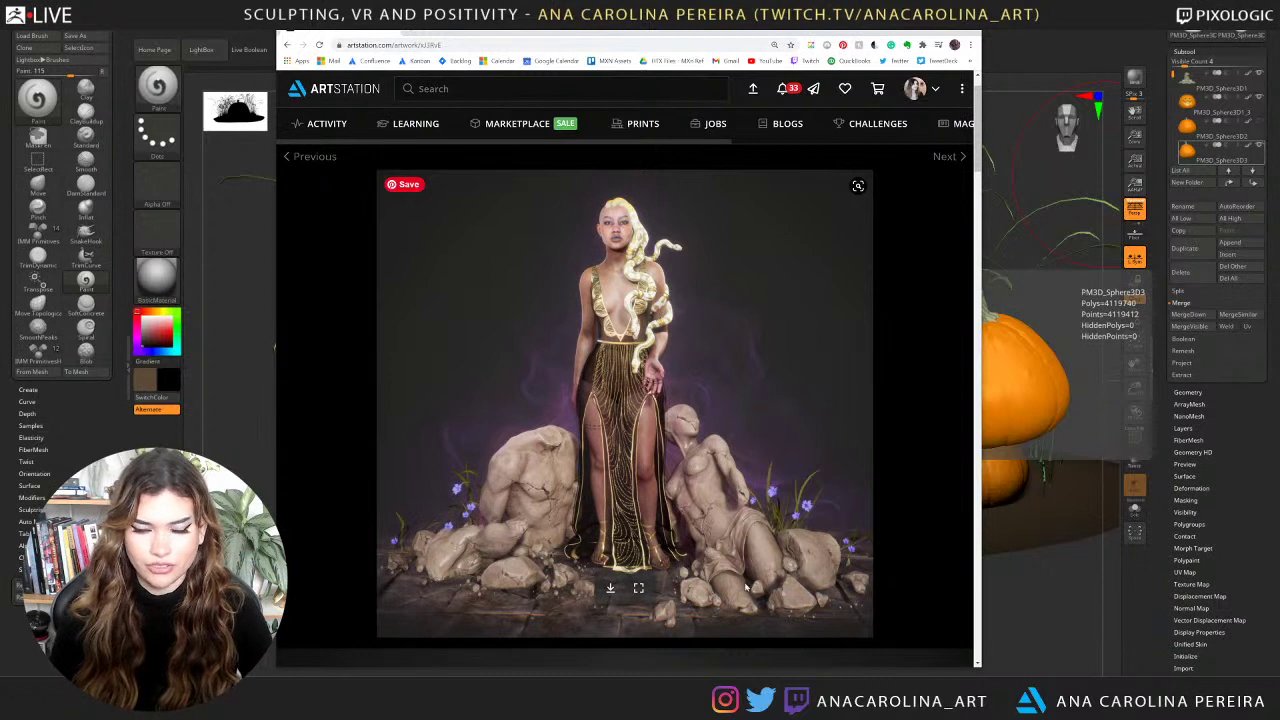
scroll(745, 588, down, 2)
scroll(743, 580, up, 1)
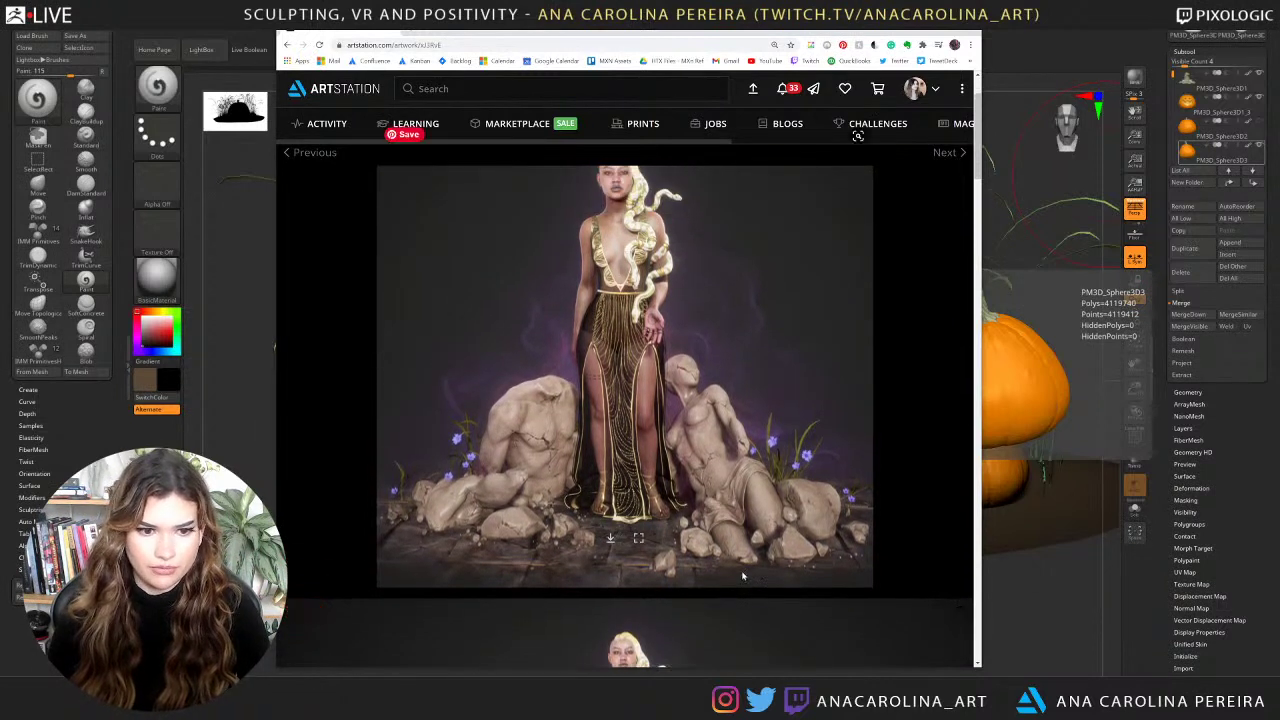
scroll(742, 575, up, 1)
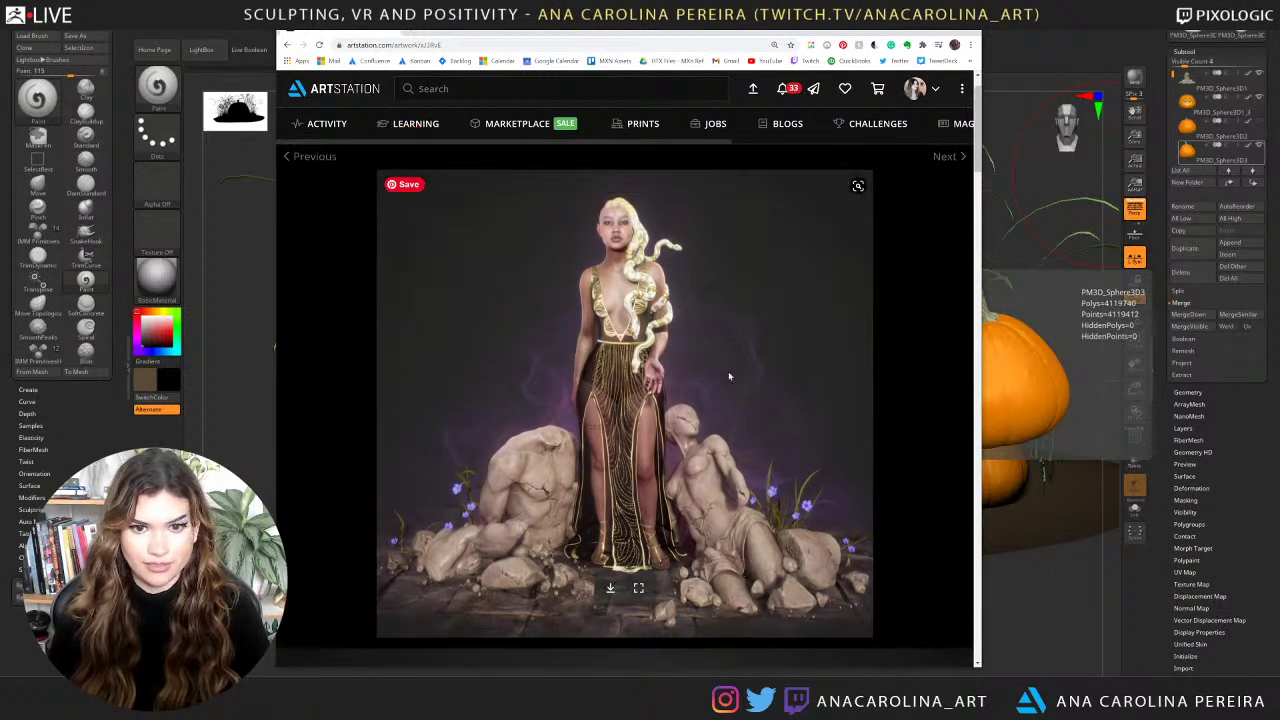
scroll(736, 402, down, 3)
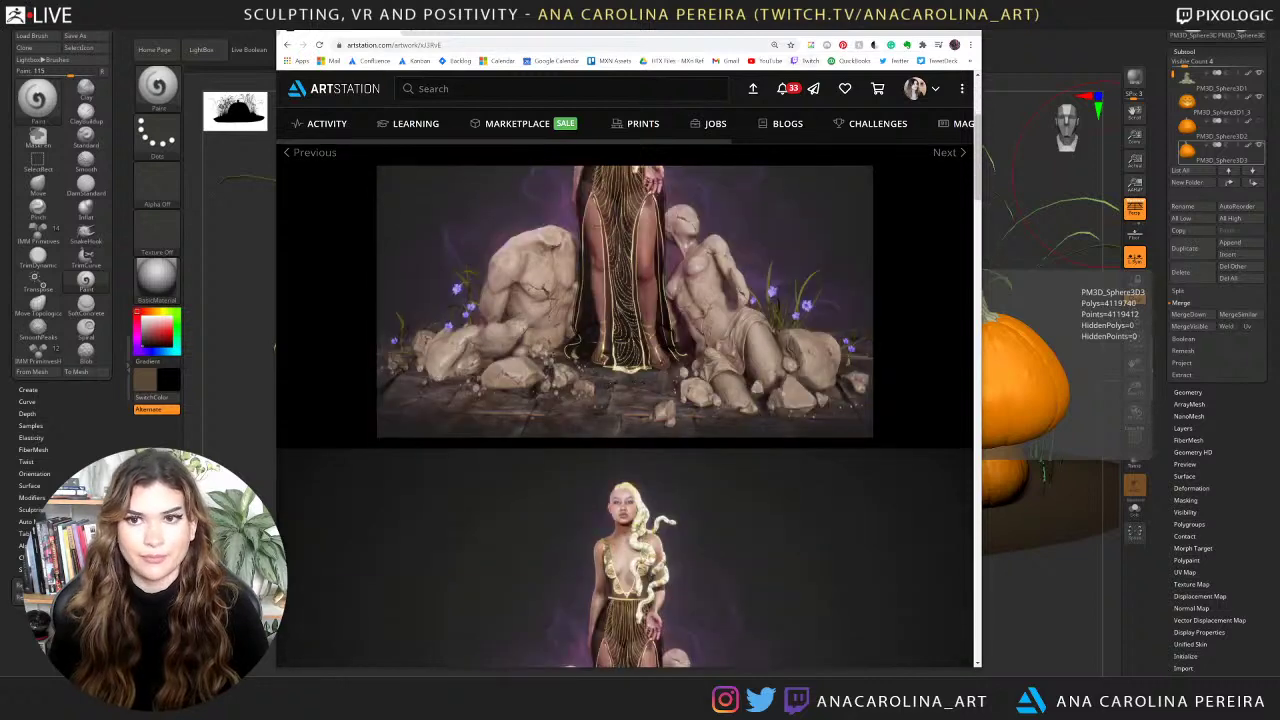
scroll(917, 273, up, 2)
scroll(917, 273, down, 6)
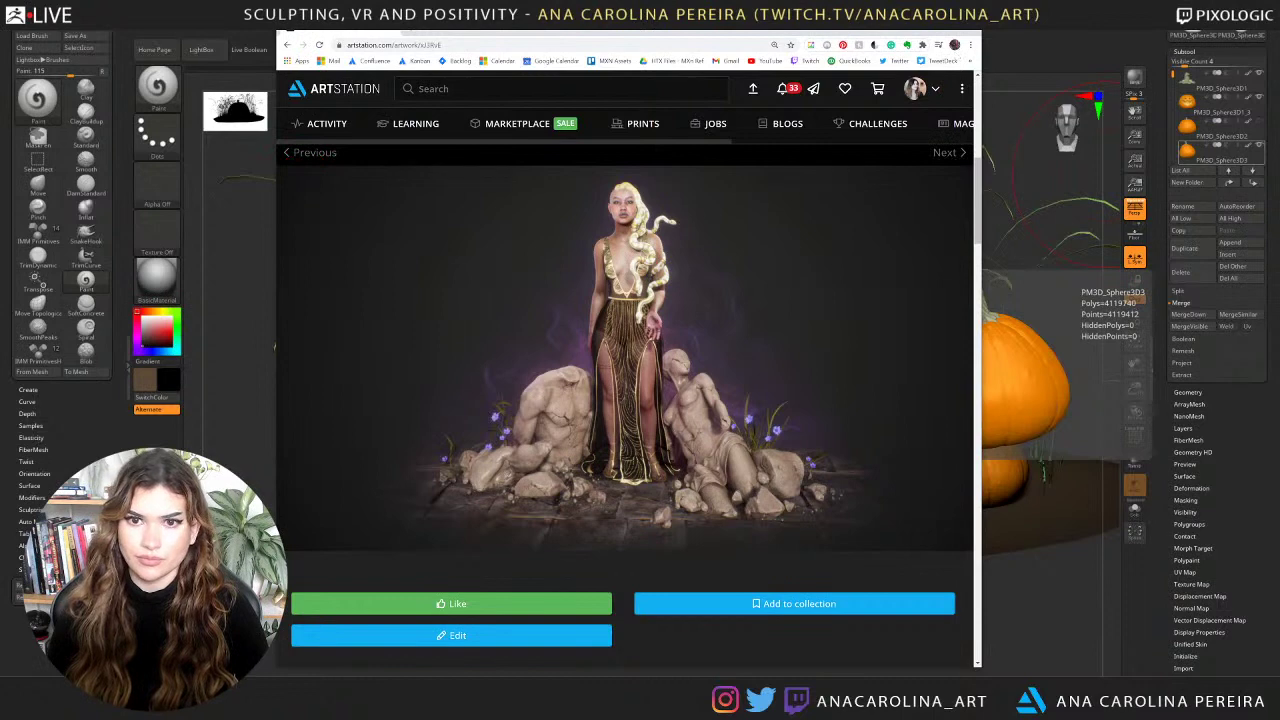
click(960, 22)
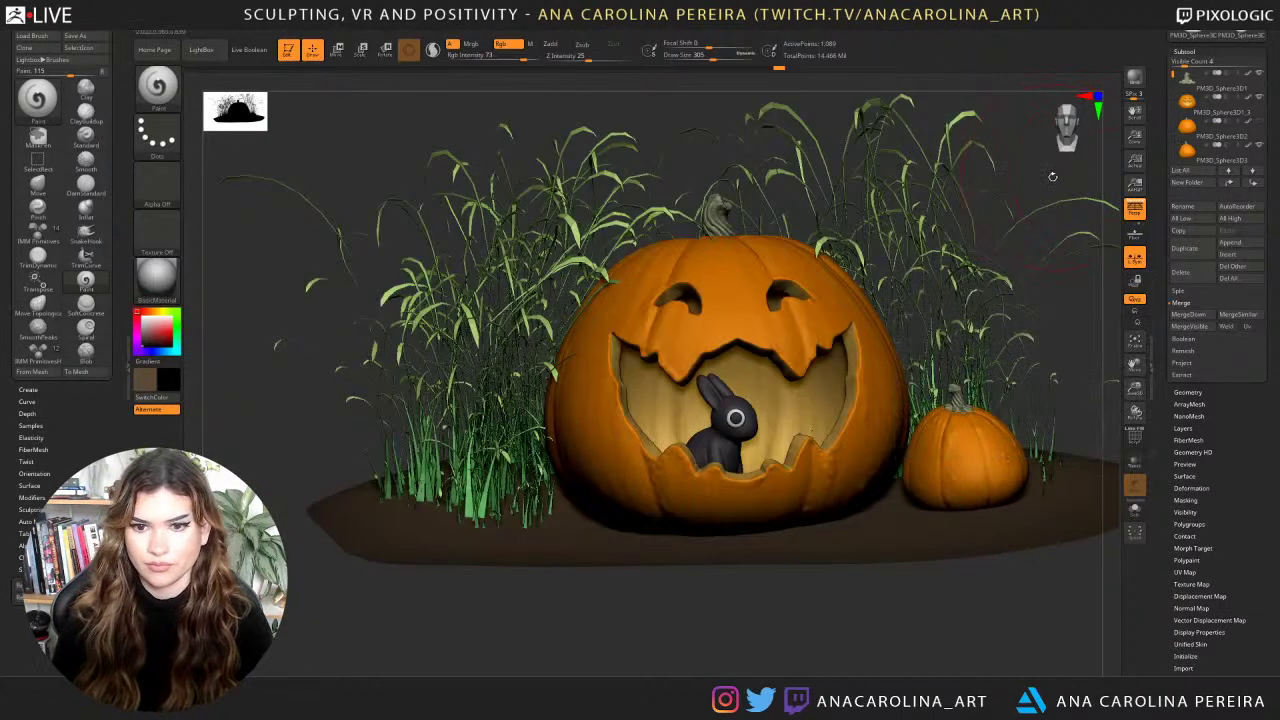
drag(1050, 178, 966, 244)
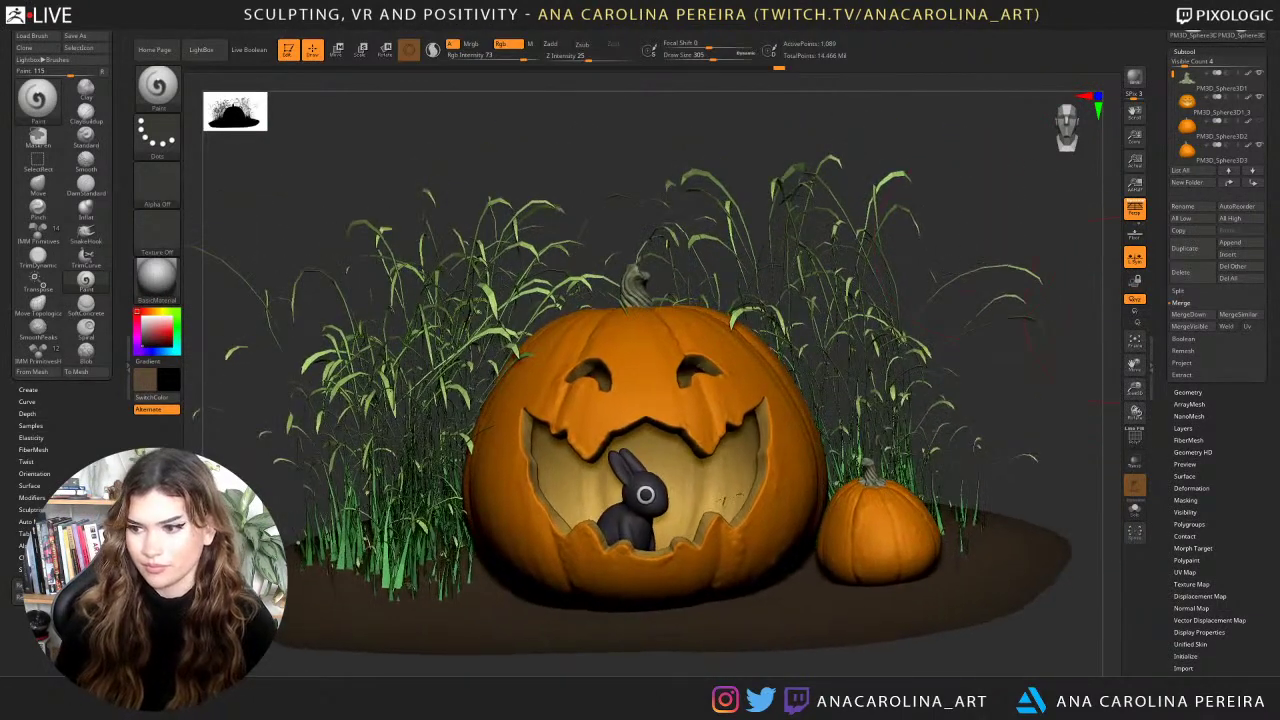
drag(1070, 290, 1117, 332)
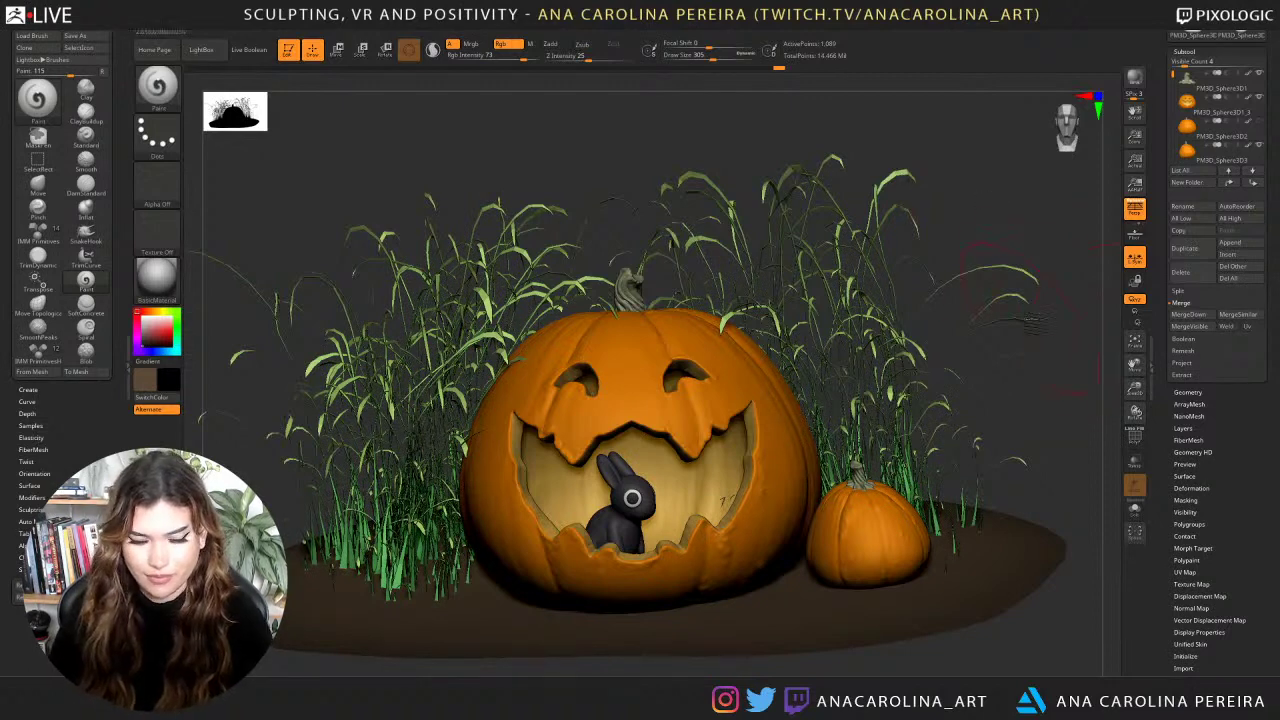
drag(1007, 412, 1010, 392)
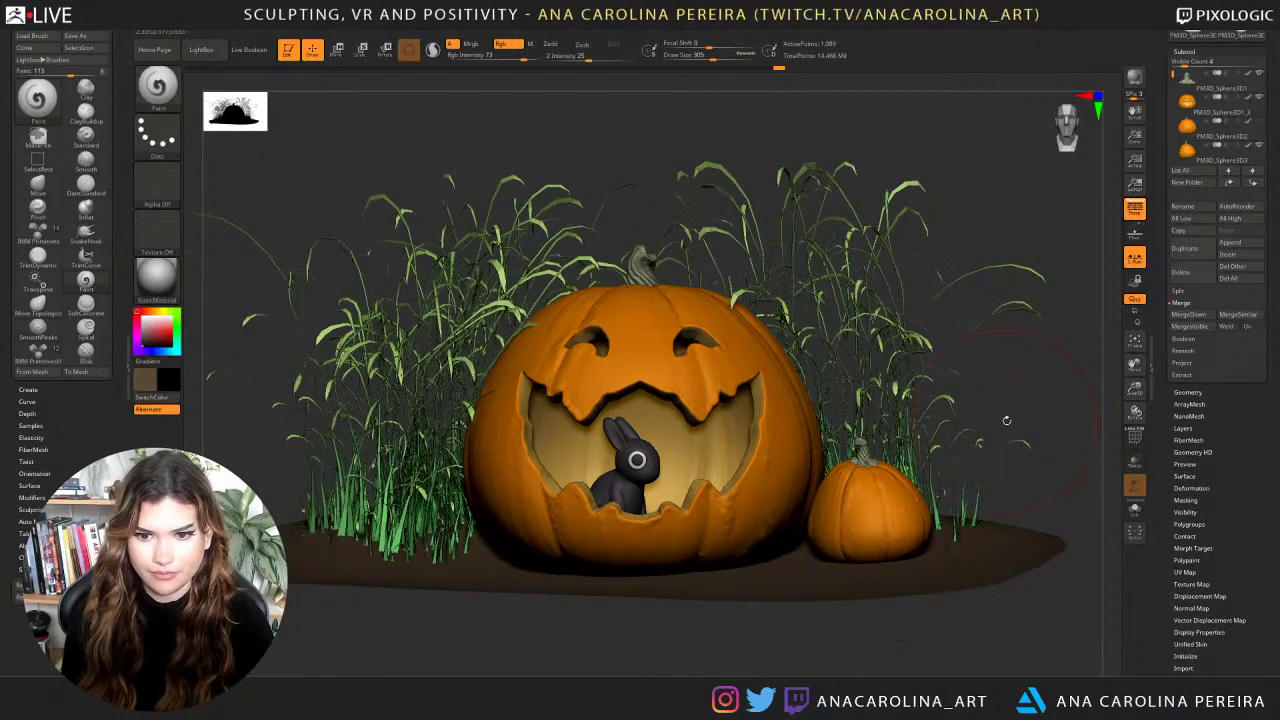
Reduce the brush draw size to 182 and swap the colours so brown is the main colour.
key(s)
click(997, 418)
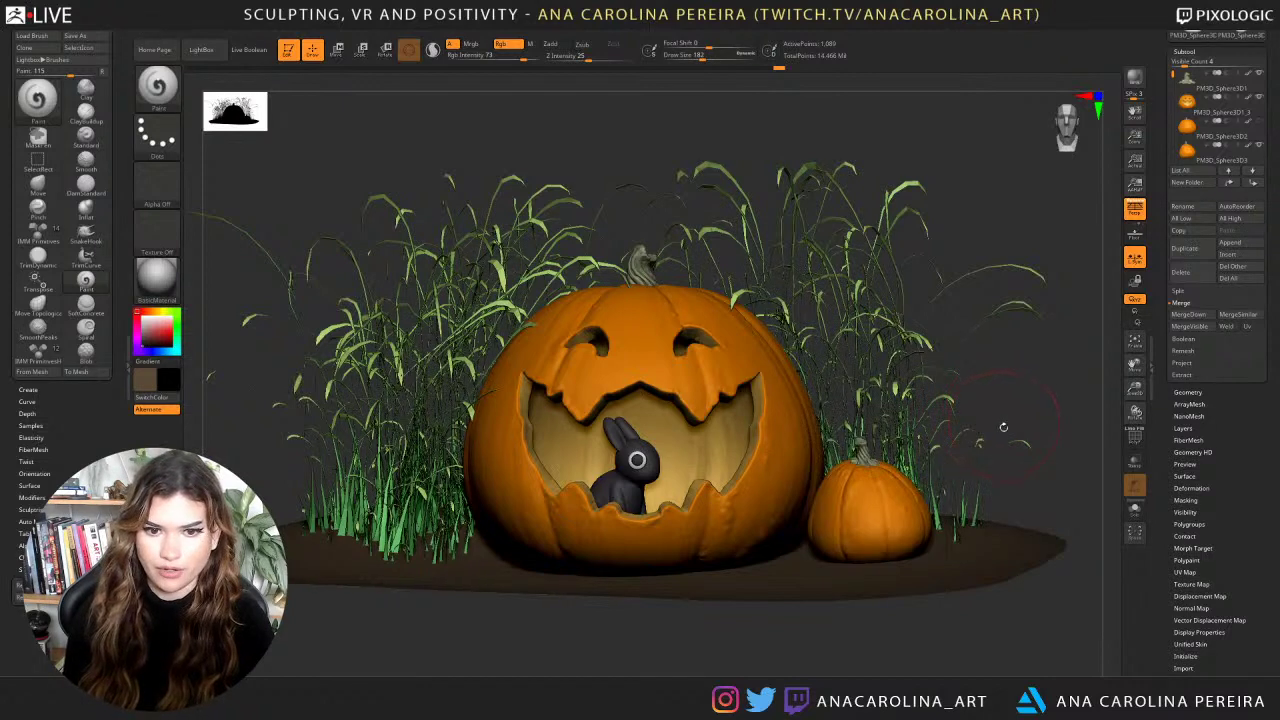
drag(1003, 427, 1022, 381)
key(v)
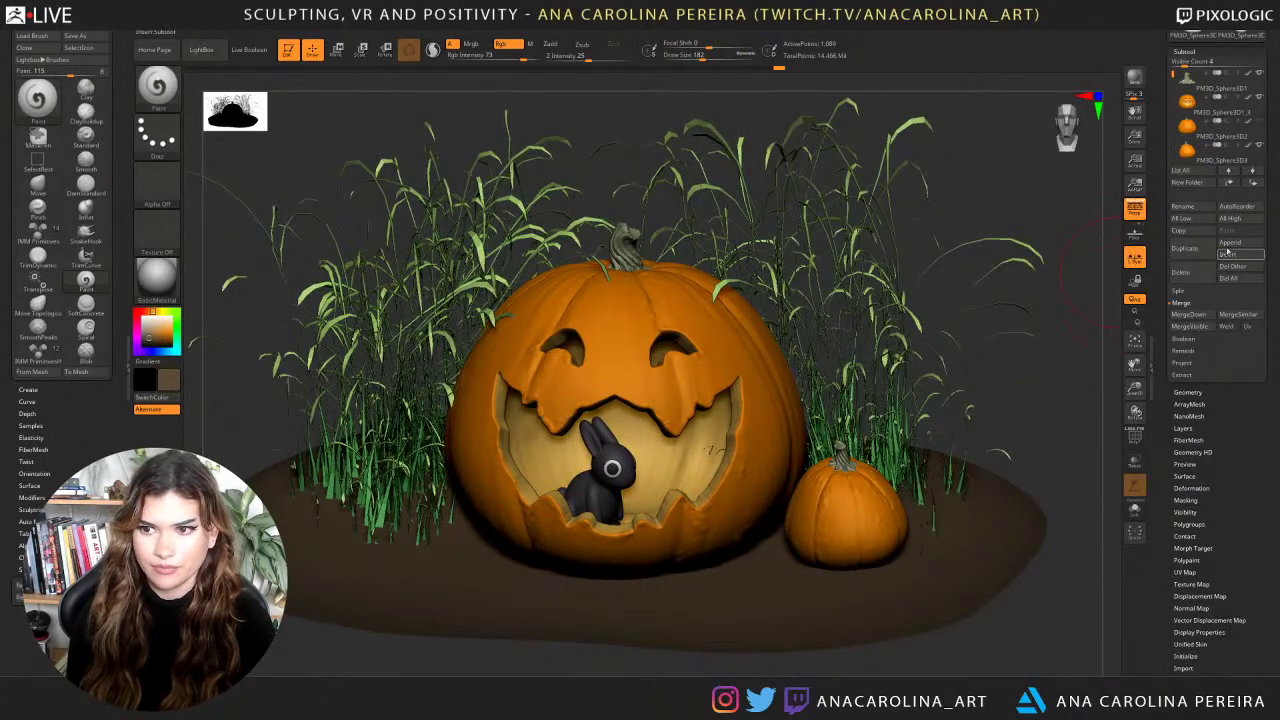
Insert a sphere as a new subtool and make it the active subtool.
click(1227, 254)
click(798, 305)
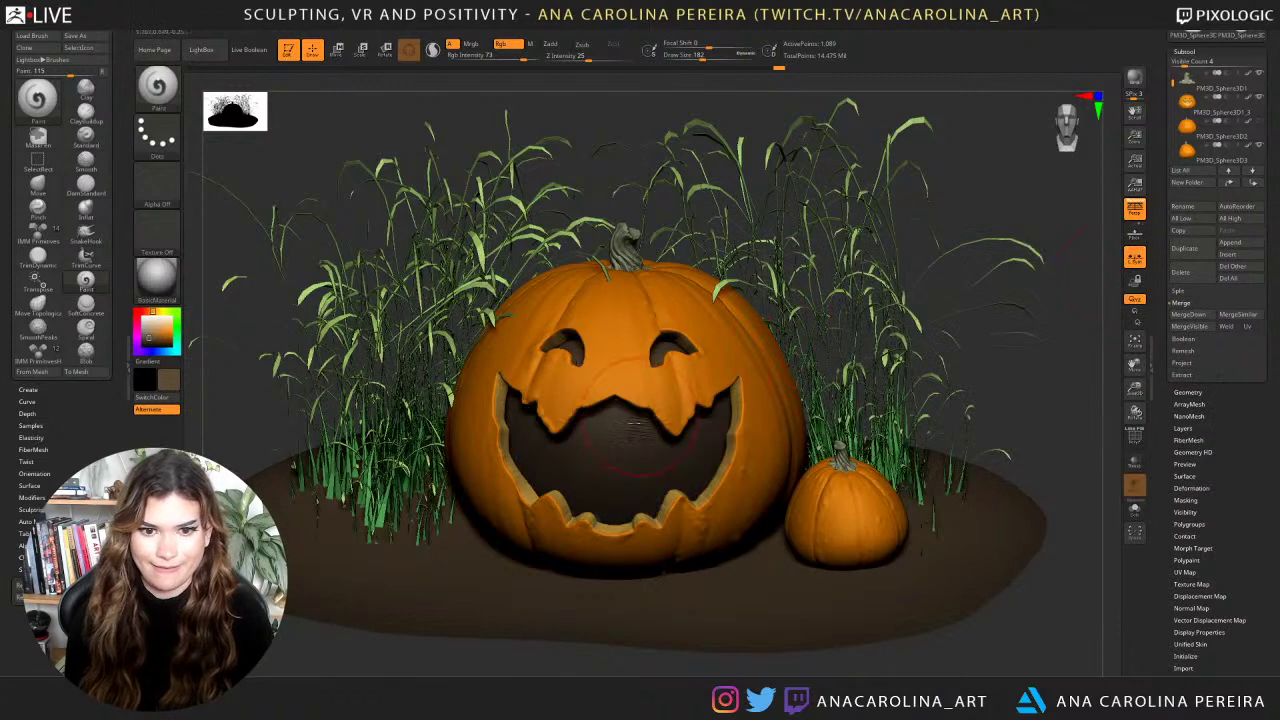
alt+click(648, 443)
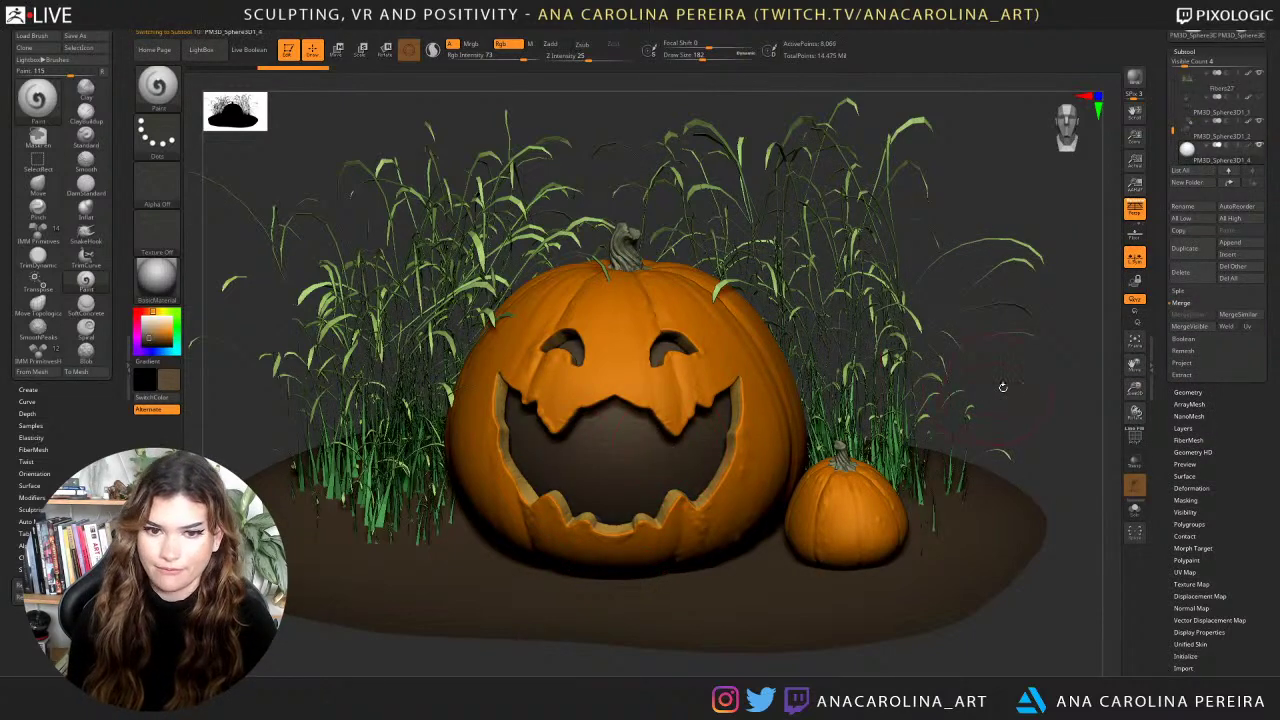
Move the brown sphere out in front of the carved pumpkin and scale it down to rock size.
drag(1003, 386, 778, 424)
key(w)
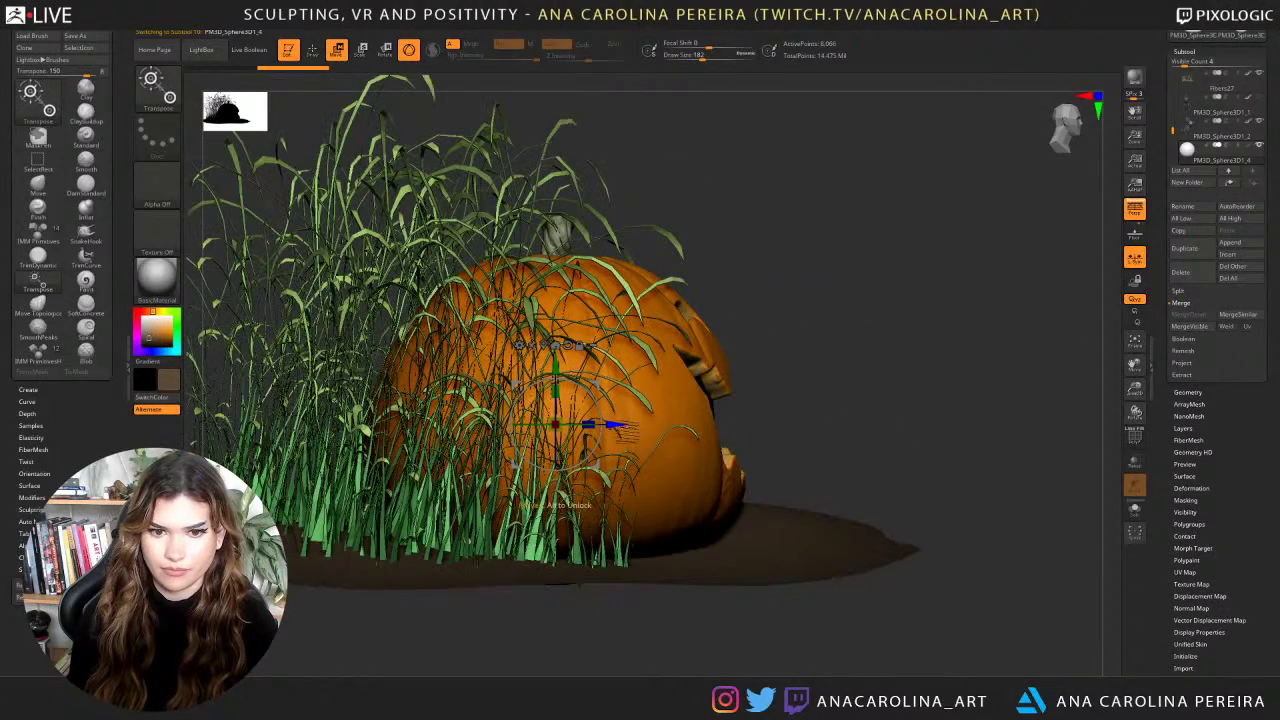
drag(618, 427, 660, 485)
drag(985, 388, 962, 400)
drag(806, 465, 860, 453)
drag(945, 408, 906, 411)
Cut rough flat facets into the brown sphere using the TrimDynamic brush, raising the draw size to 223.
key(b)
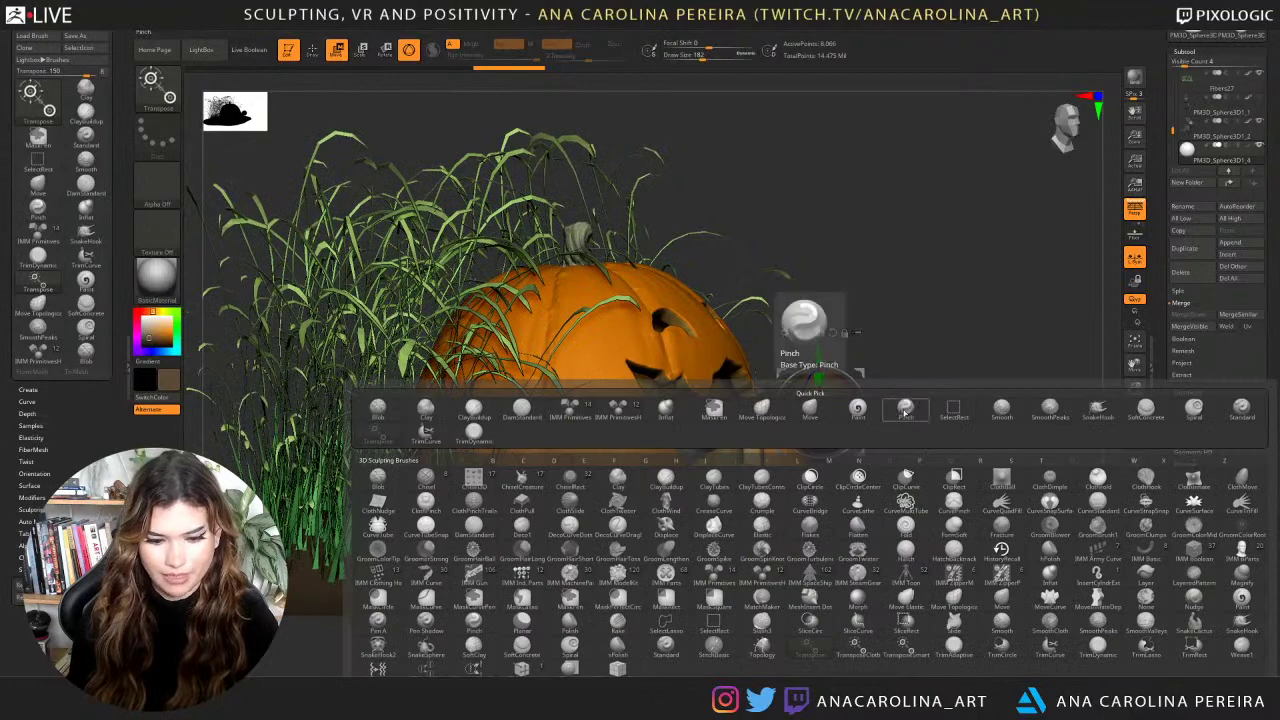
key(t)
key(d)
right_click(832, 476)
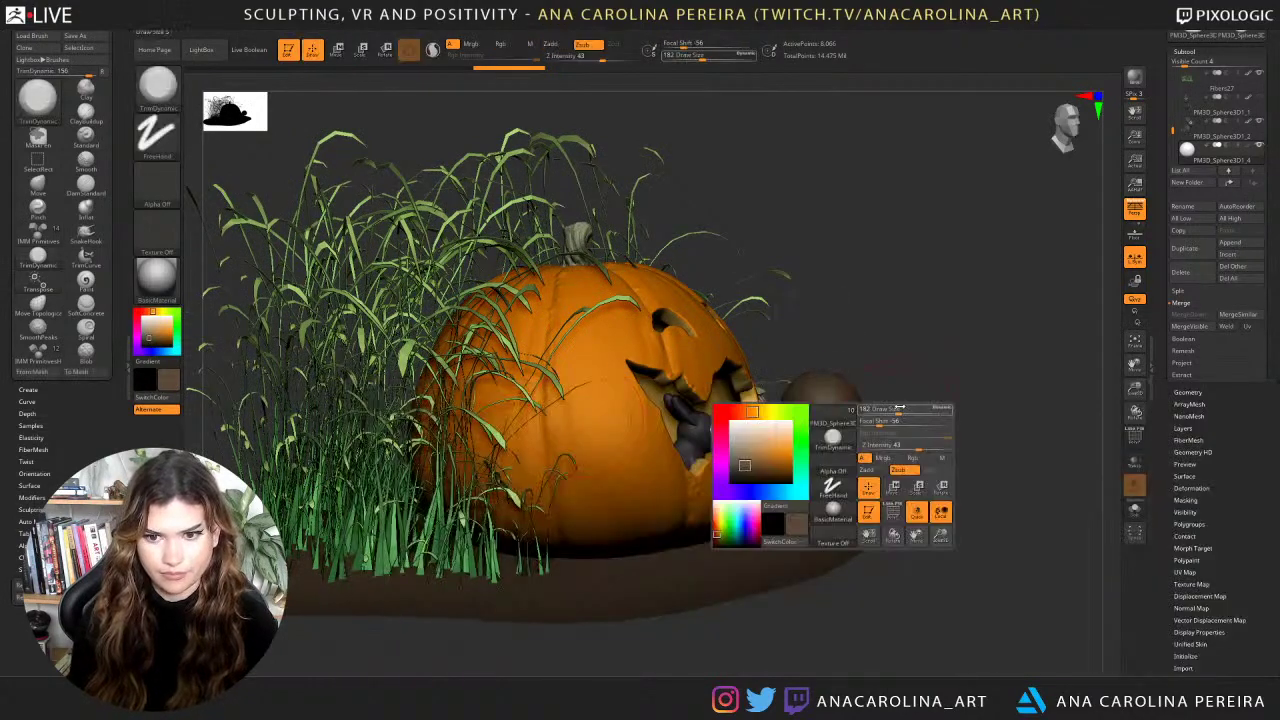
mouse_move(932, 404)
mouse_down()
mouse_move(818, 408)
mouse_move(836, 391)
mouse_up()
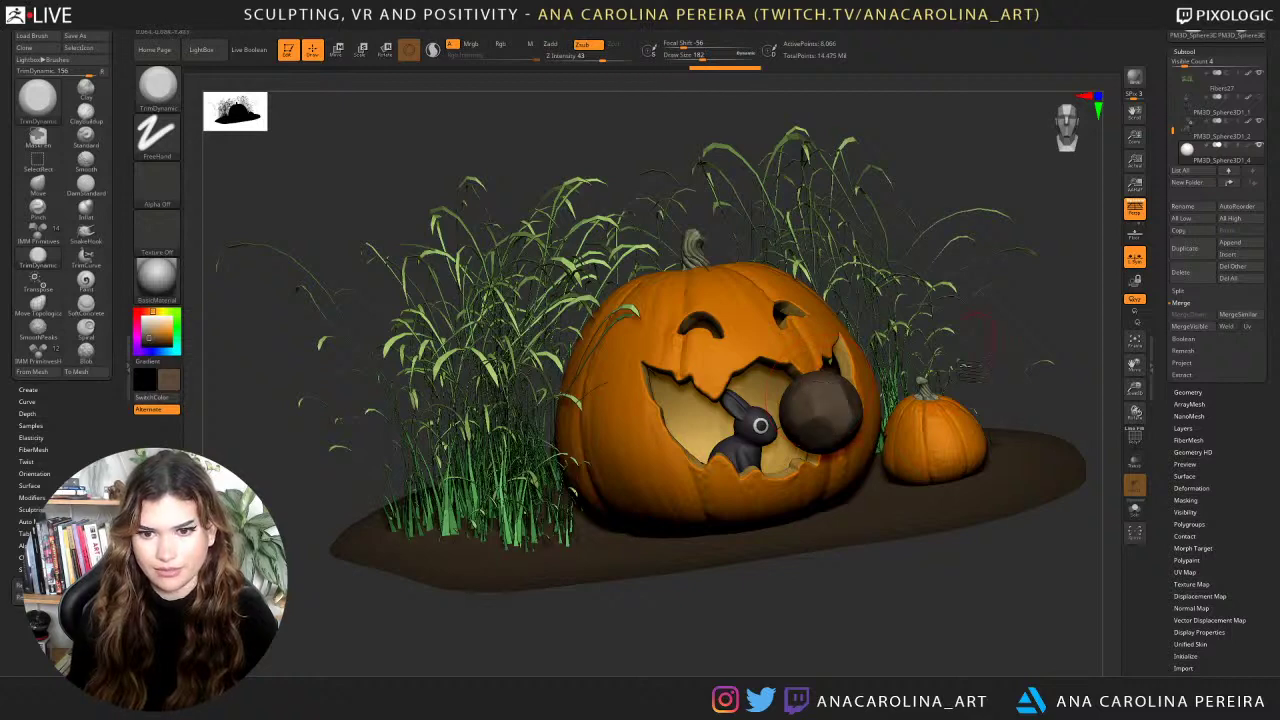
drag(1023, 380, 1036, 398)
drag(839, 410, 845, 422)
mouse_move(959, 333)
mouse_down()
mouse_move(966, 354)
mouse_move(930, 385)
mouse_move(820, 400)
mouse_up()
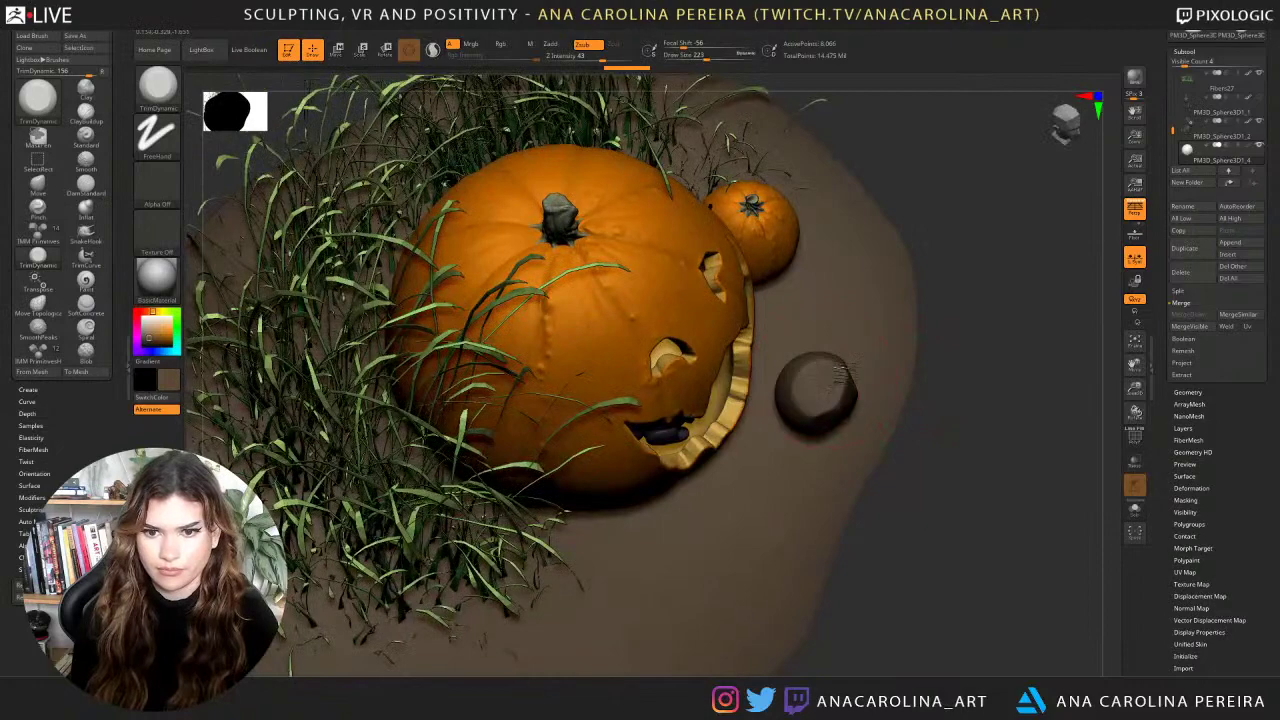
drag(830, 400, 855, 326)
drag(808, 440, 1070, 516)
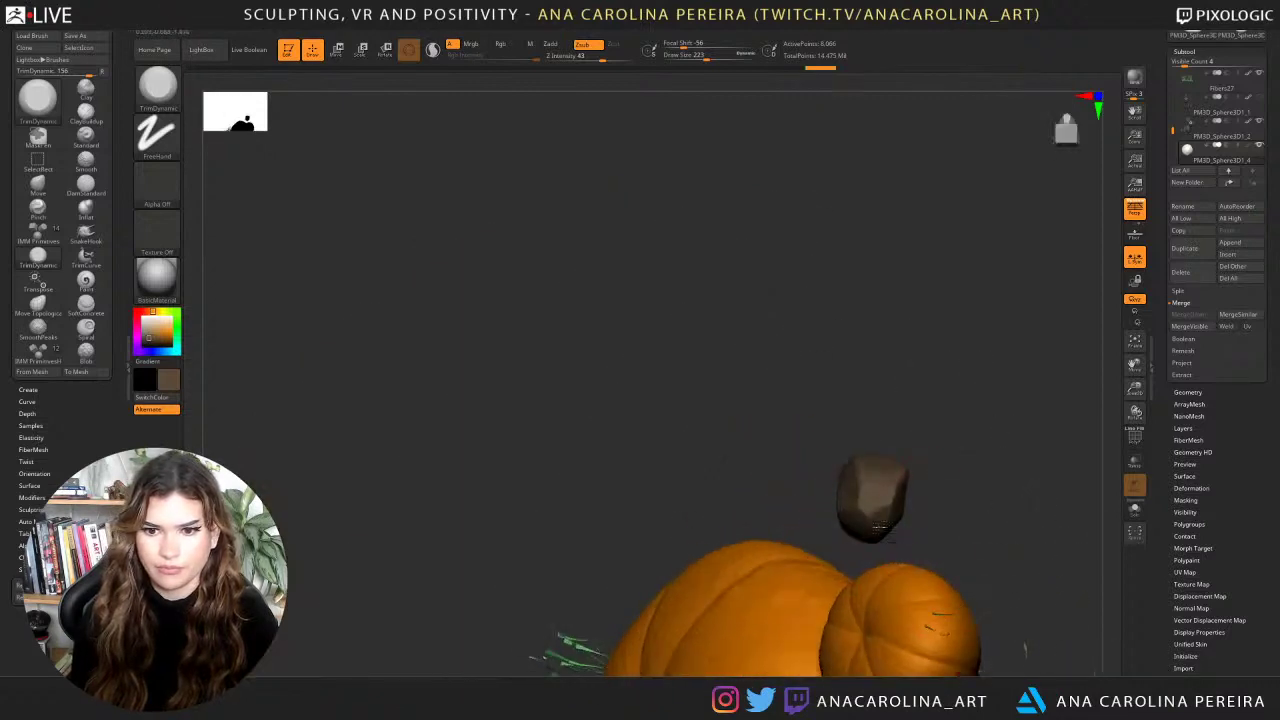
Isolate the rock with Solo and trim broad angular planes around it with TrimDynamic at draw size 65.
click(1134, 508)
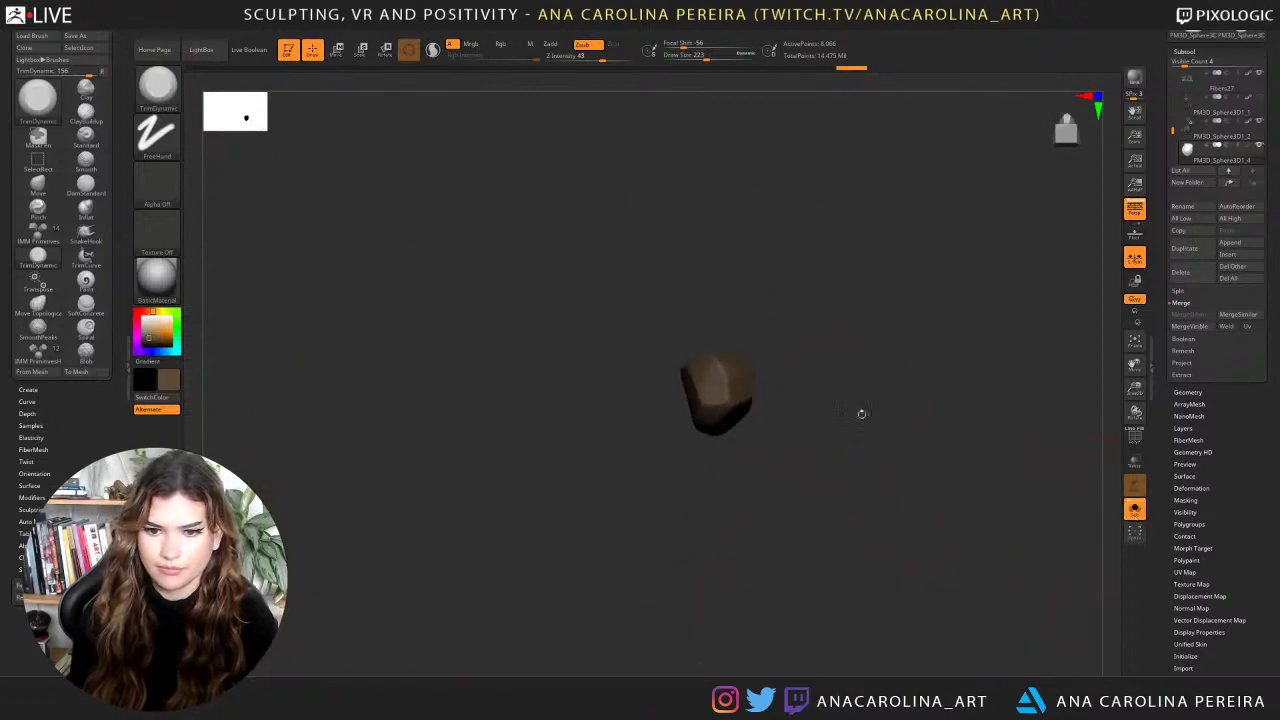
drag(648, 395, 640, 460)
mouse_move(840, 470)
mouse_down()
mouse_move(800, 386)
mouse_move(760, 374)
mouse_up()
key(space)
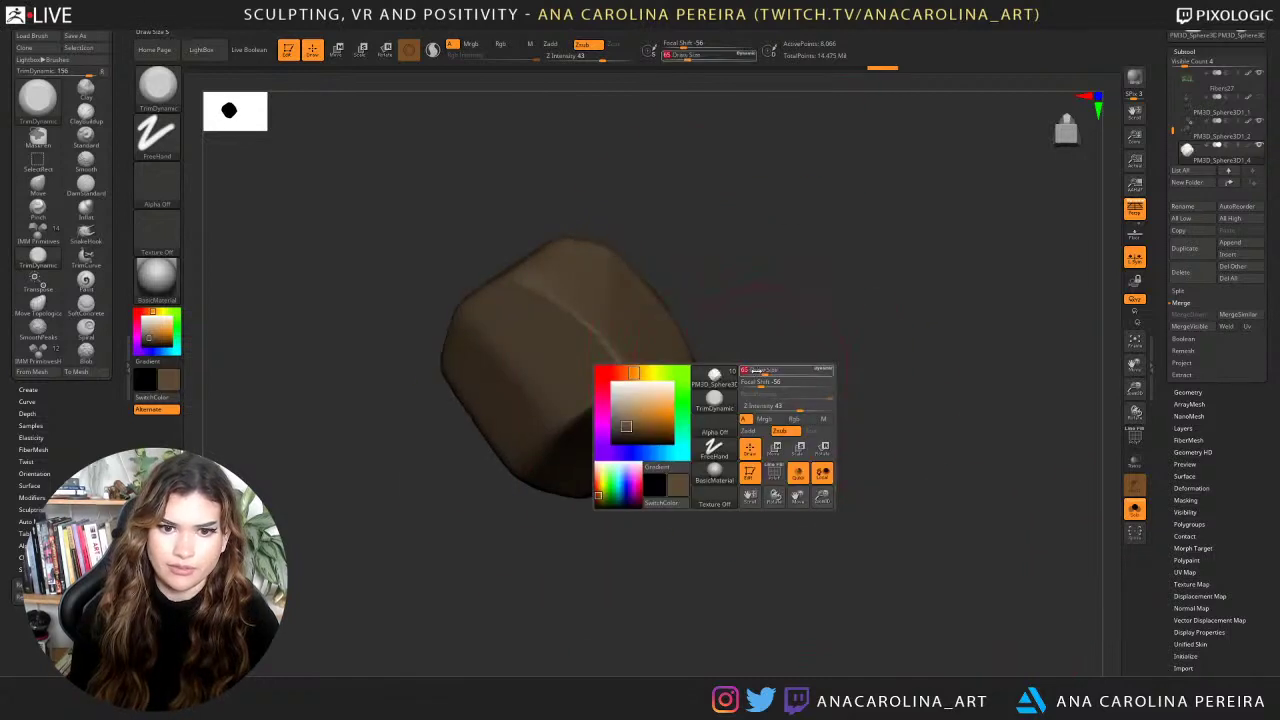
drag(850, 390, 900, 440)
drag(693, 395, 724, 388)
mouse_move(895, 315)
mouse_down()
mouse_move(851, 328)
mouse_move(848, 368)
mouse_up()
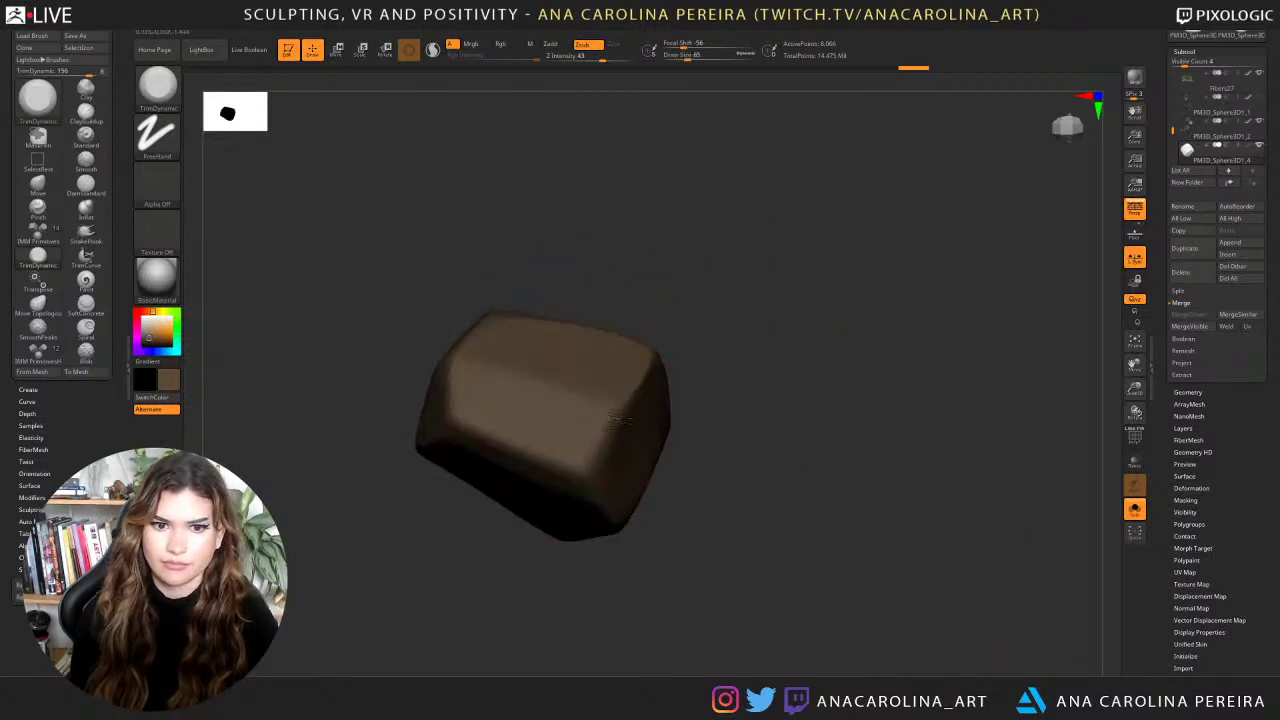
mouse_move(628, 402)
mouse_down()
mouse_move(550, 480)
mouse_move(605, 438)
mouse_up()
drag(672, 525, 660, 398)
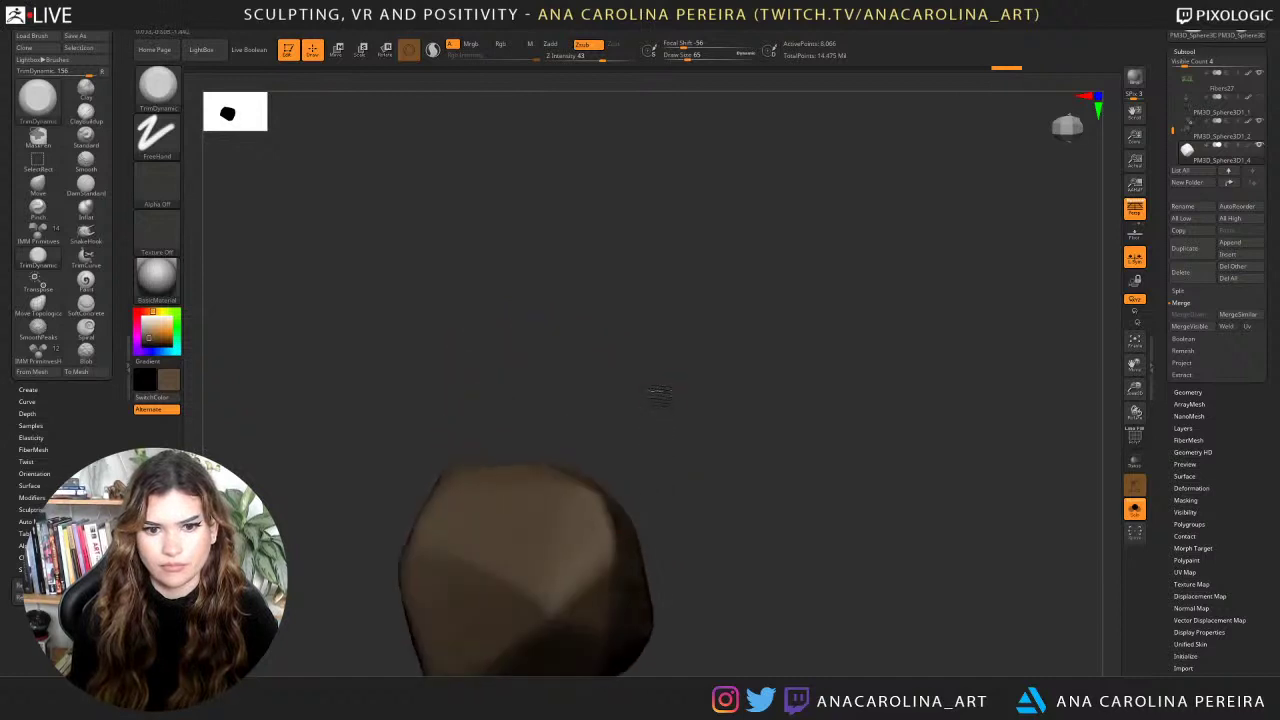
drag(608, 498, 622, 548)
drag(515, 560, 540, 447)
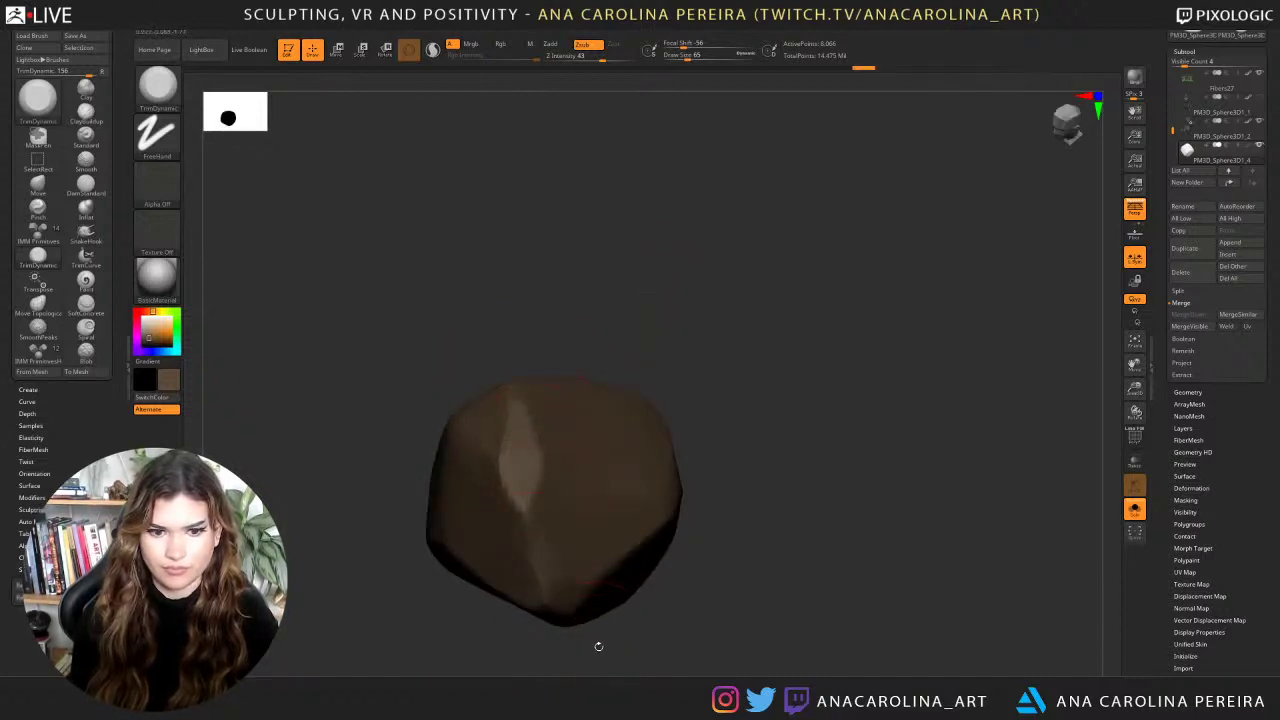
drag(597, 646, 600, 360)
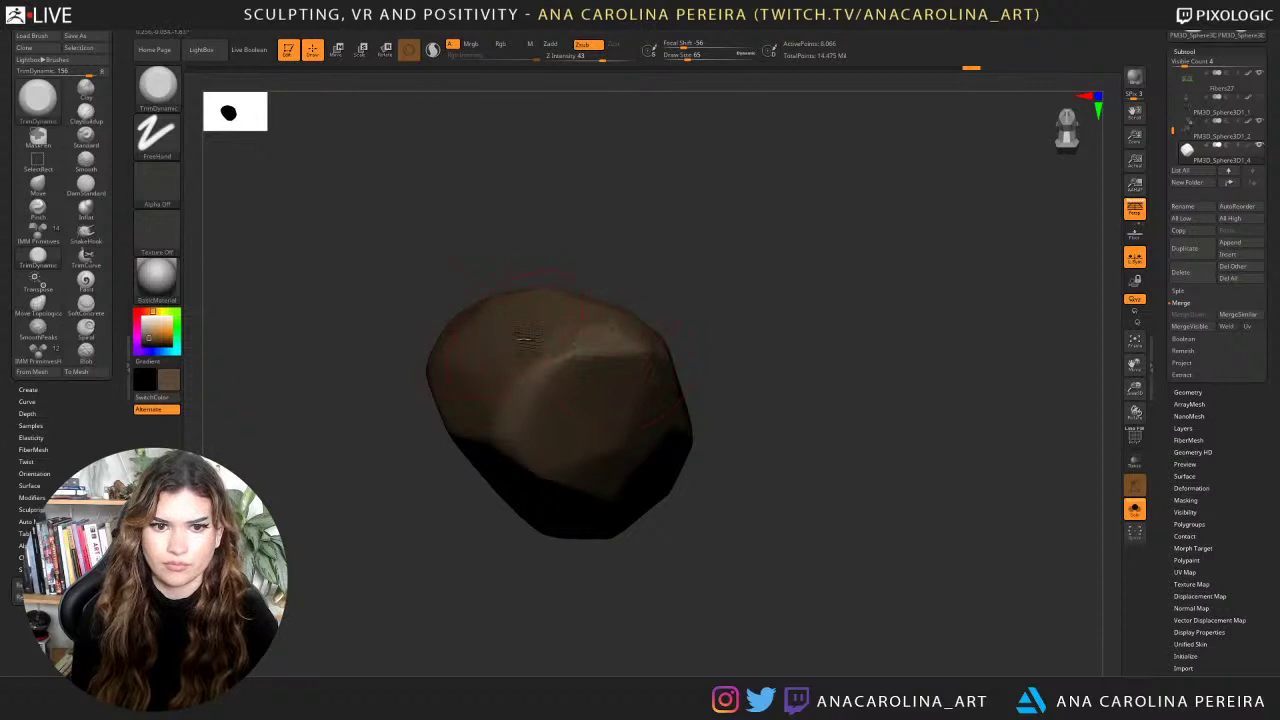
drag(840, 323, 526, 414)
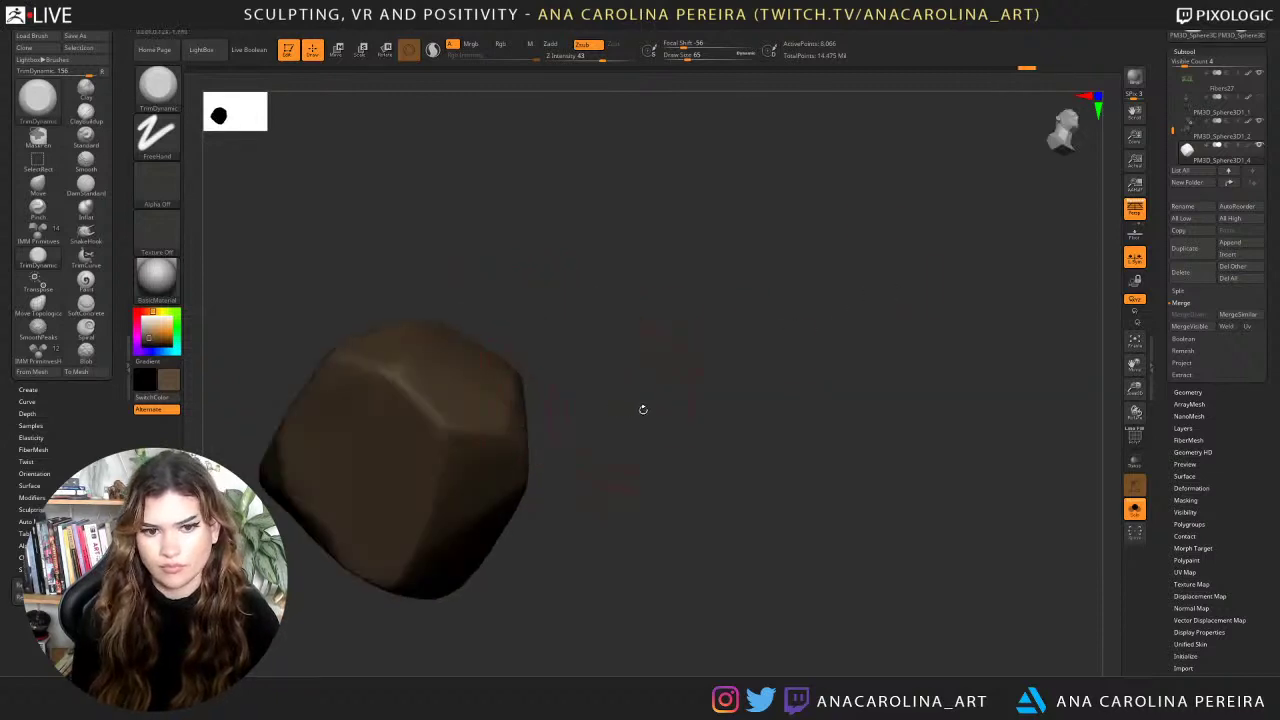
drag(643, 409, 900, 360)
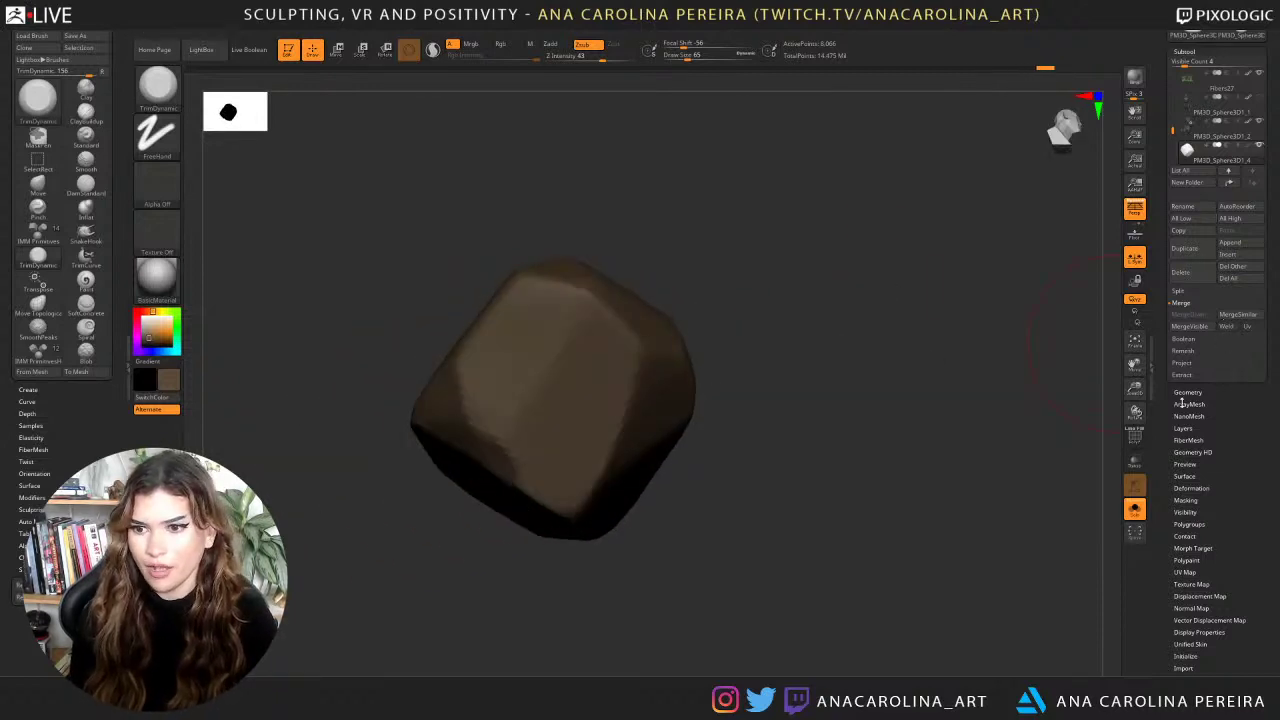
Divide the rock to subdivision level 2 and flatten its facets with TrimDynamic at draw size 30.
click(1187, 392)
click(1180, 153)
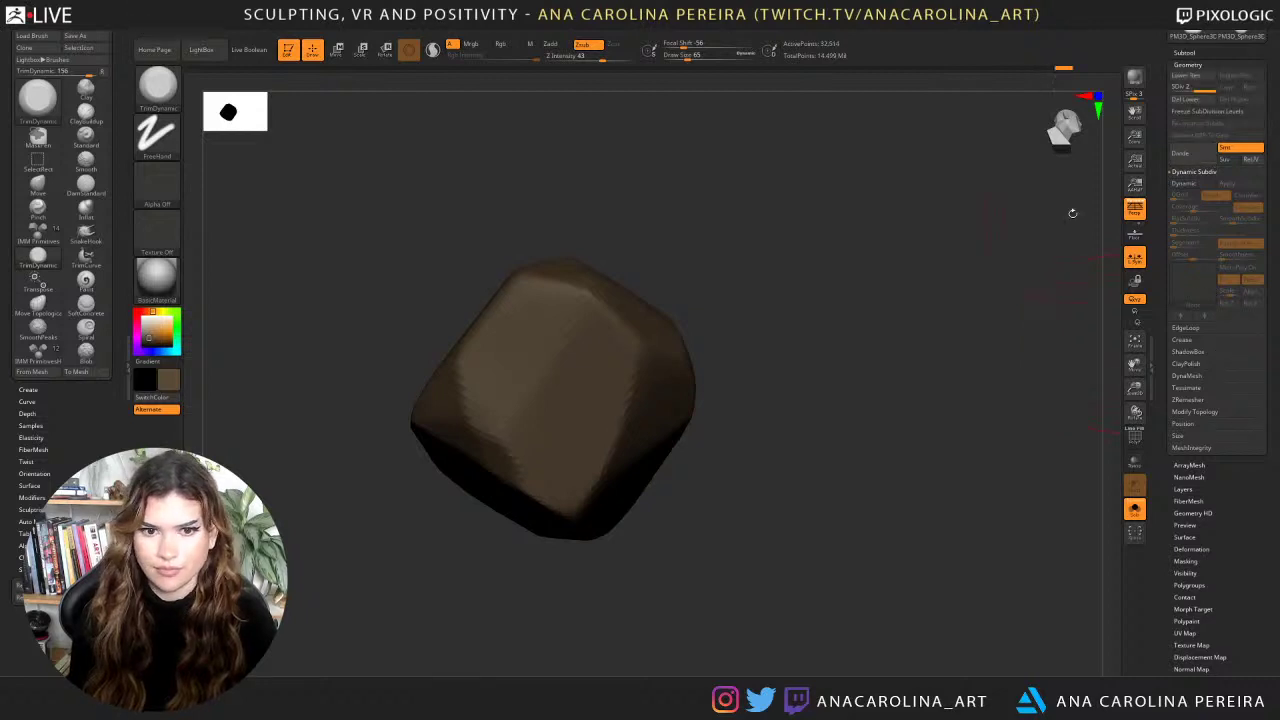
key(space)
mouse_move(697, 314)
mouse_down()
mouse_move(616, 372)
mouse_move(653, 325)
mouse_move(618, 357)
mouse_up()
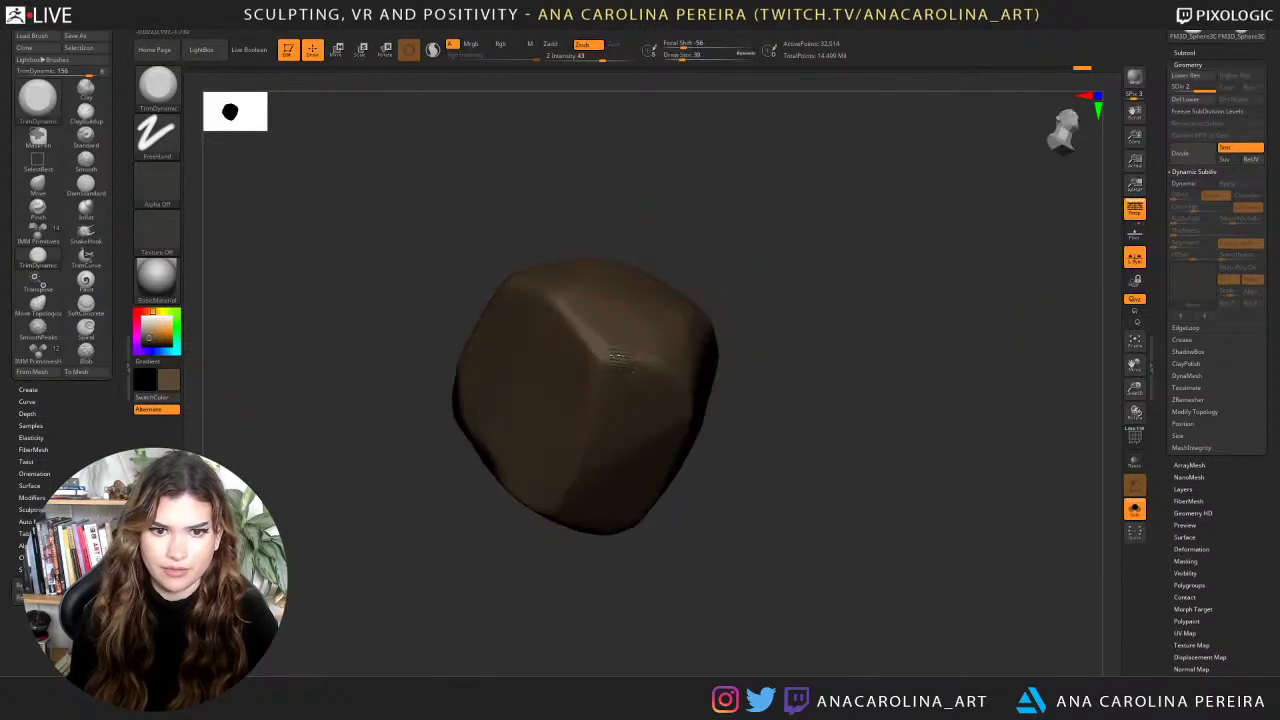
right_drag(607, 373, 557, 316)
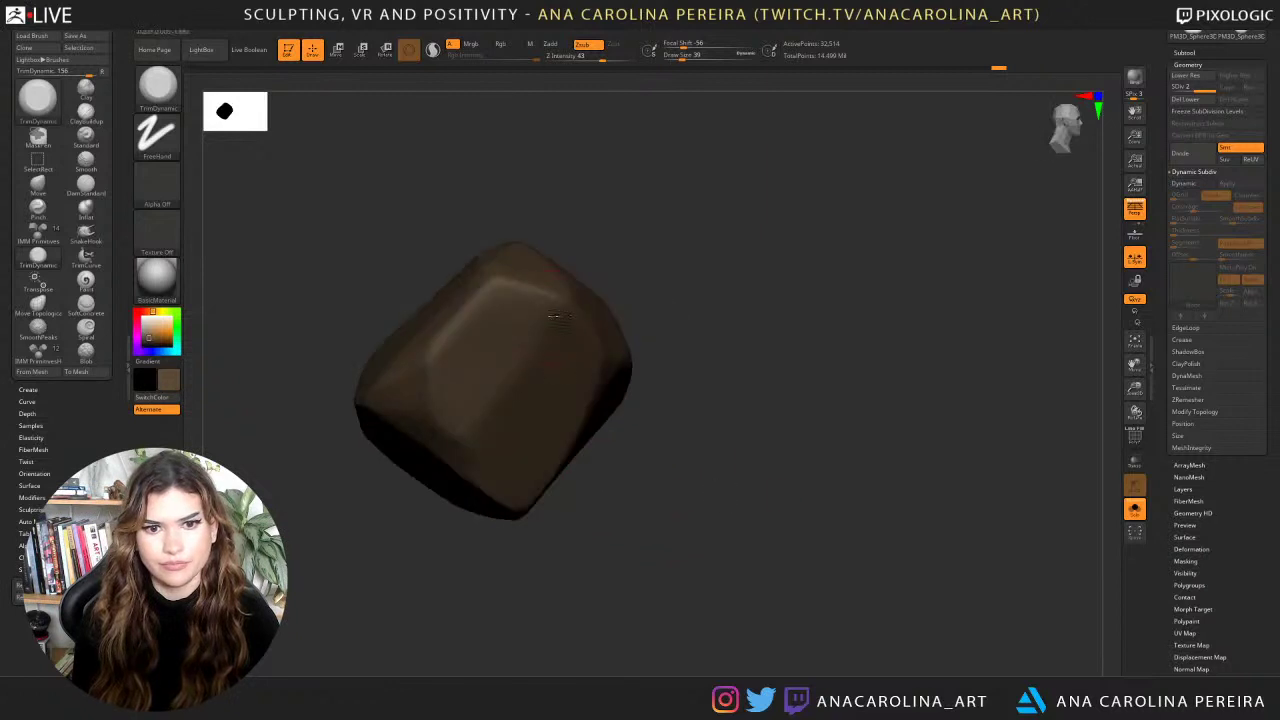
right_drag(572, 200, 485, 310)
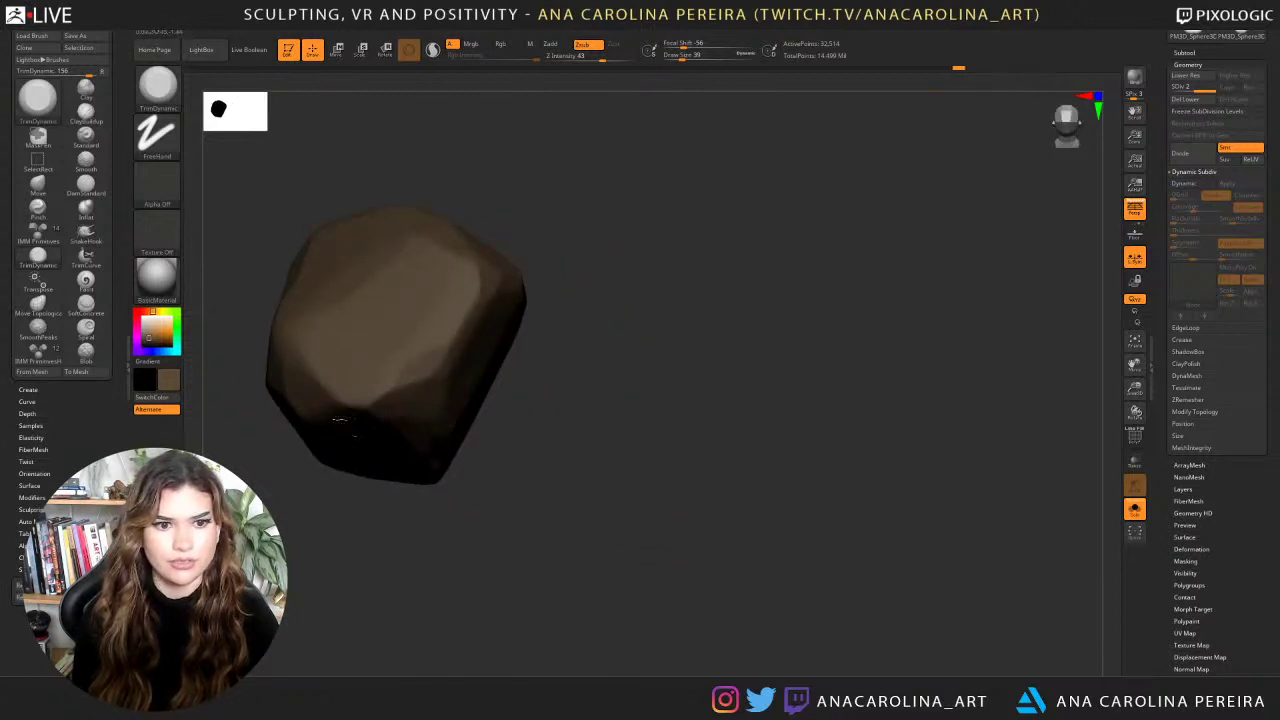
alt+drag(537, 154, 655, 268)
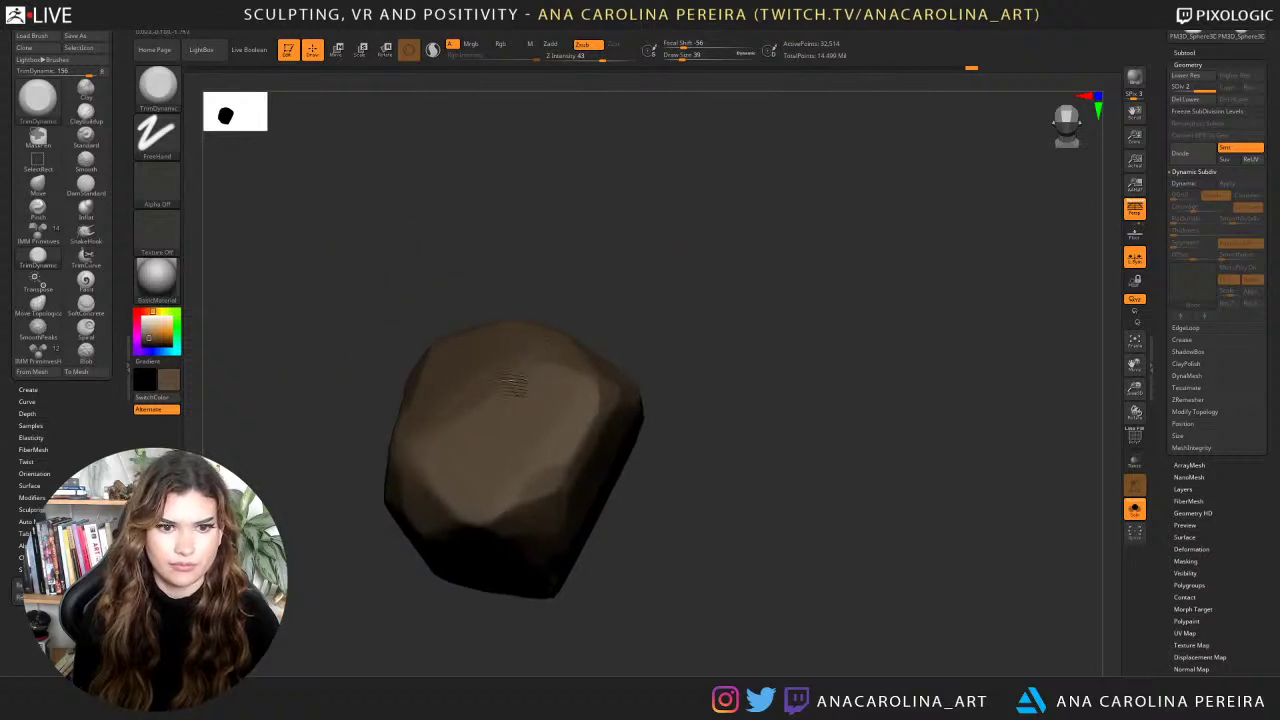
right_drag(483, 407, 607, 290)
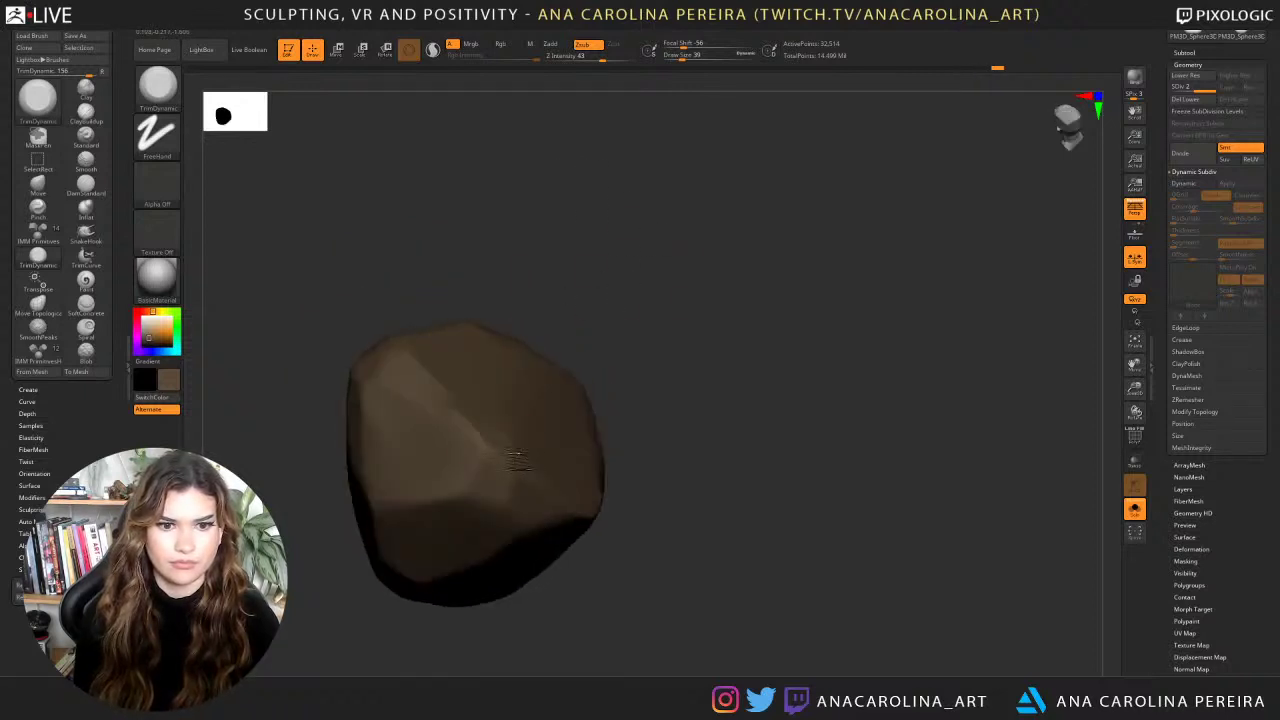
Trim smaller flat planes along the rock's ridges and corners on its remaining sides.
right_drag(488, 472, 432, 556)
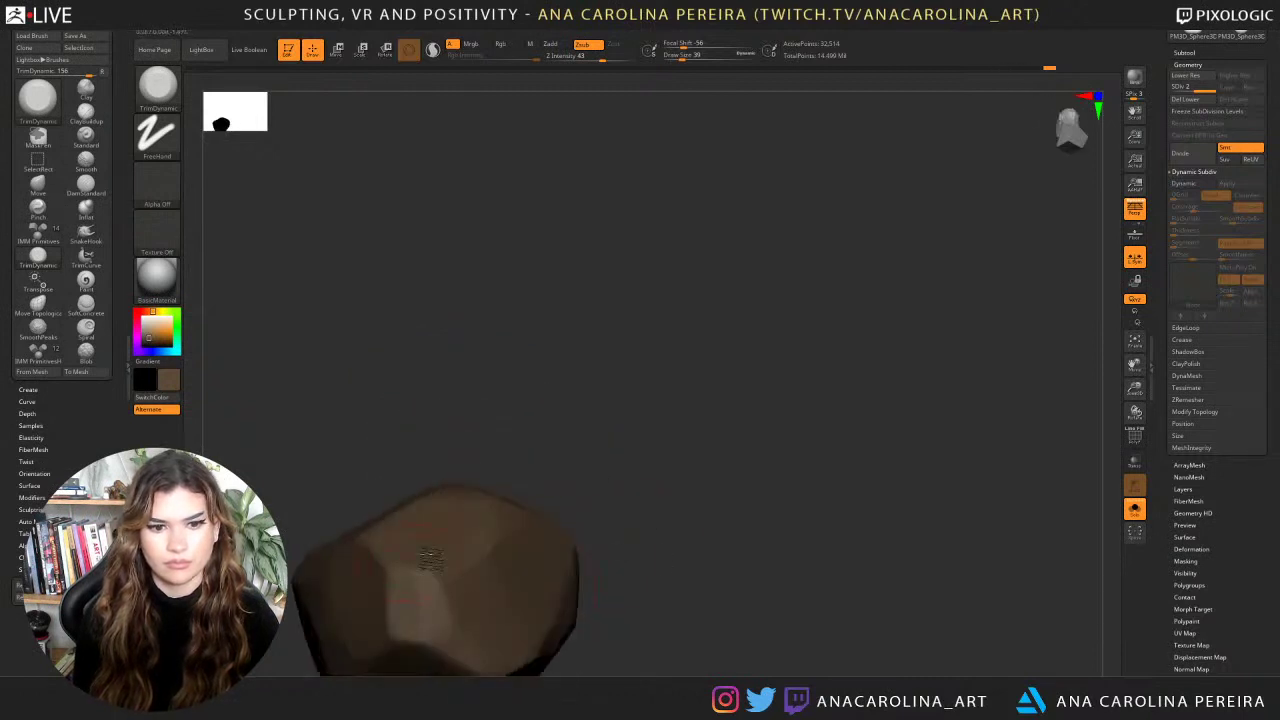
drag(448, 646, 402, 637)
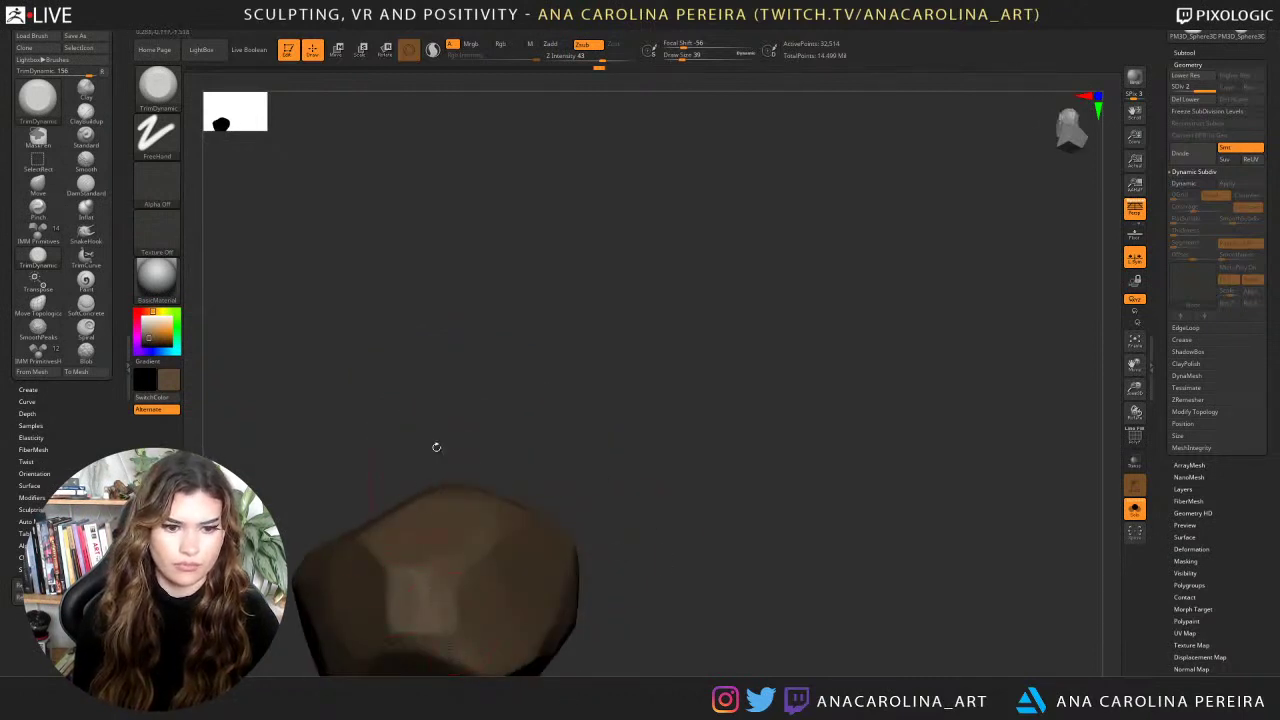
alt+drag(436, 448, 533, 378)
mouse_move(640, 345)
mouse_down()
mouse_move(660, 394)
mouse_move(686, 404)
mouse_up()
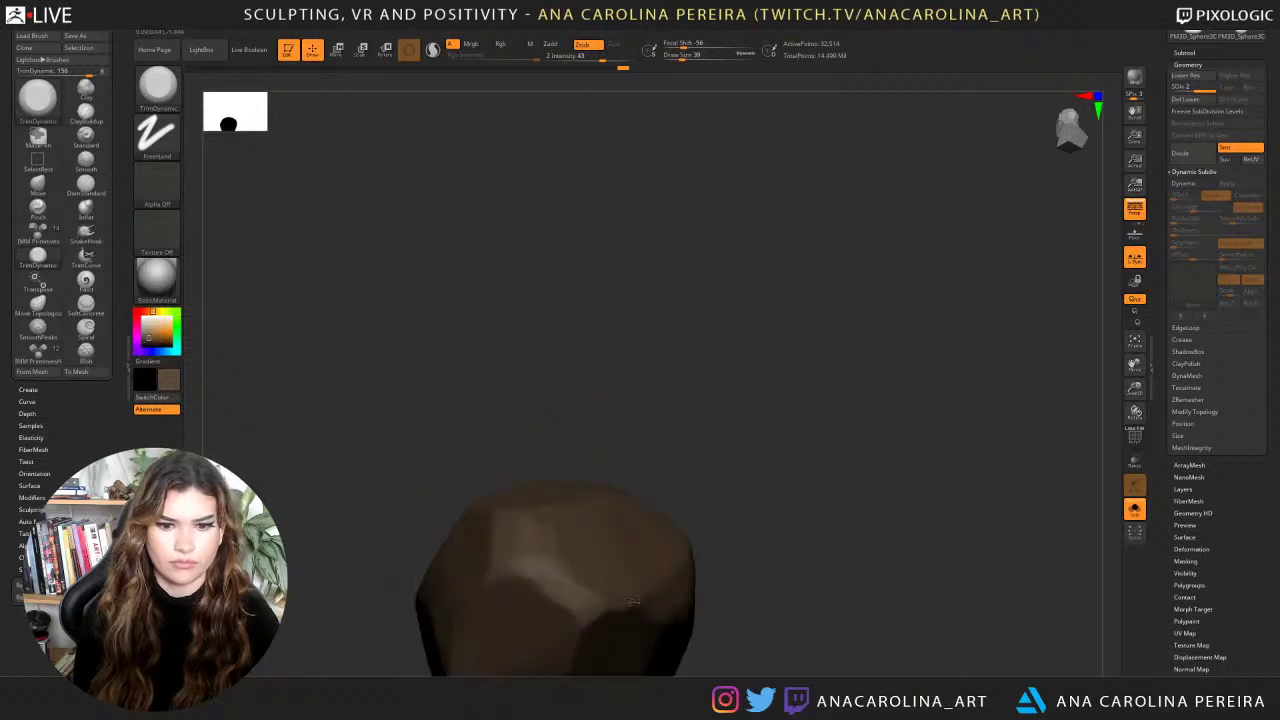
drag(634, 606, 595, 612)
alt+right_drag(592, 592, 692, 427)
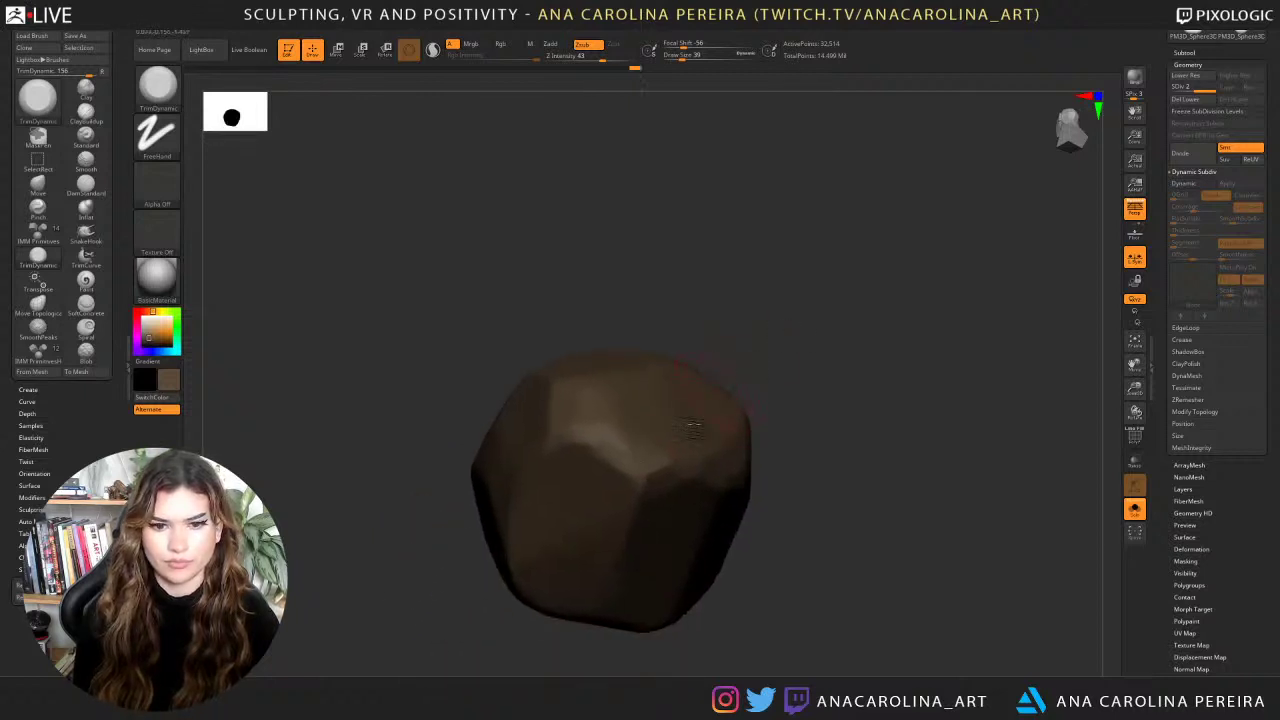
drag(662, 661, 684, 590)
mouse_move(600, 626)
mouse_down()
mouse_move(562, 648)
mouse_move(540, 573)
mouse_up()
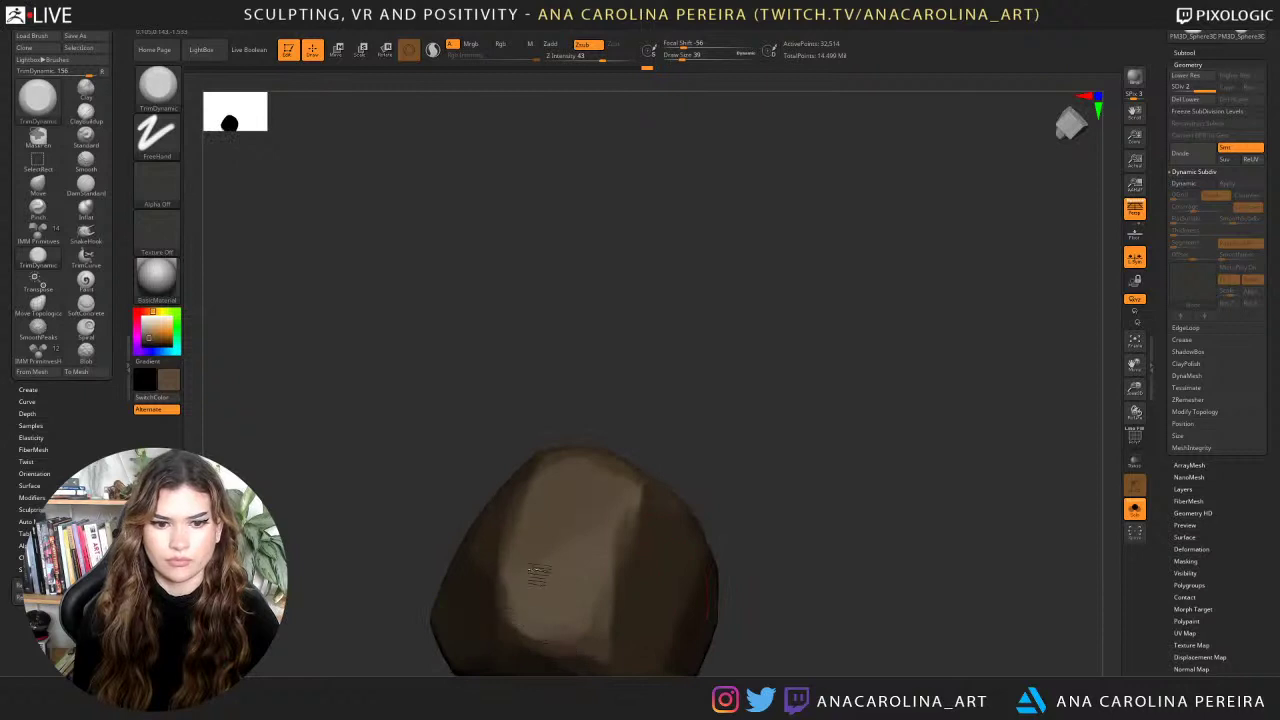
drag(604, 392, 661, 370)
right_drag(660, 368, 530, 590)
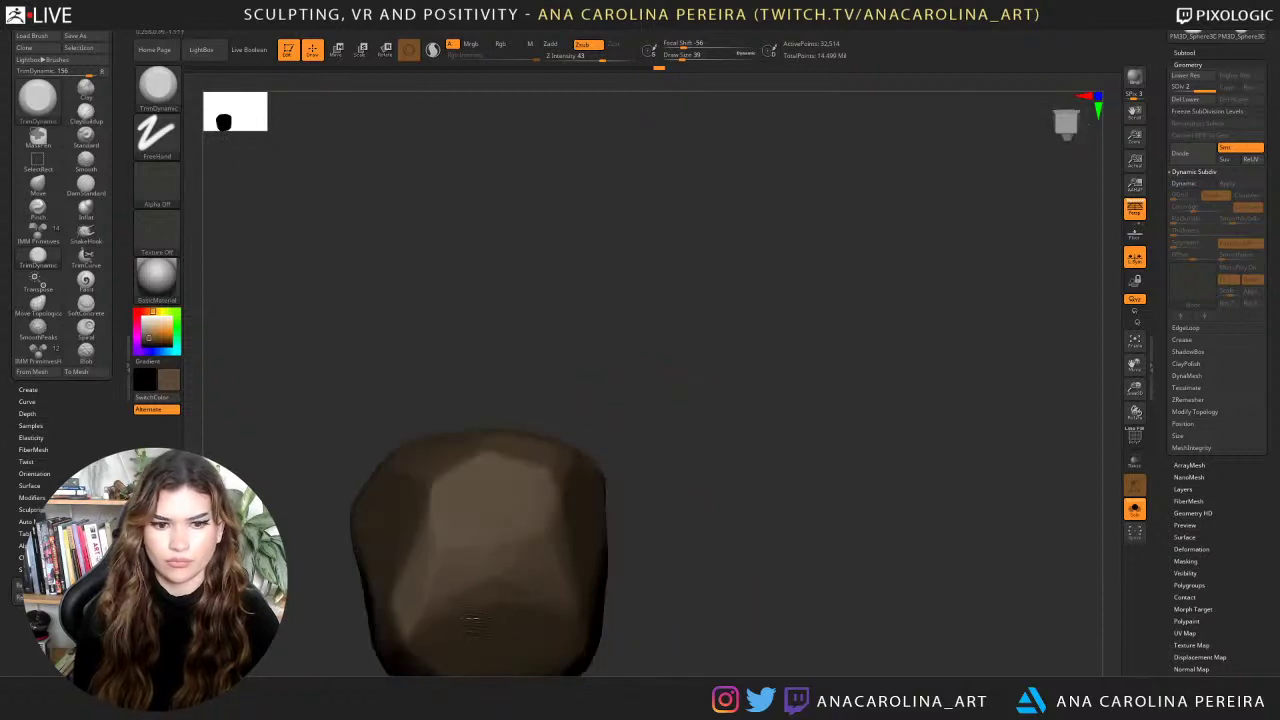
alt+right_drag(642, 470, 841, 390)
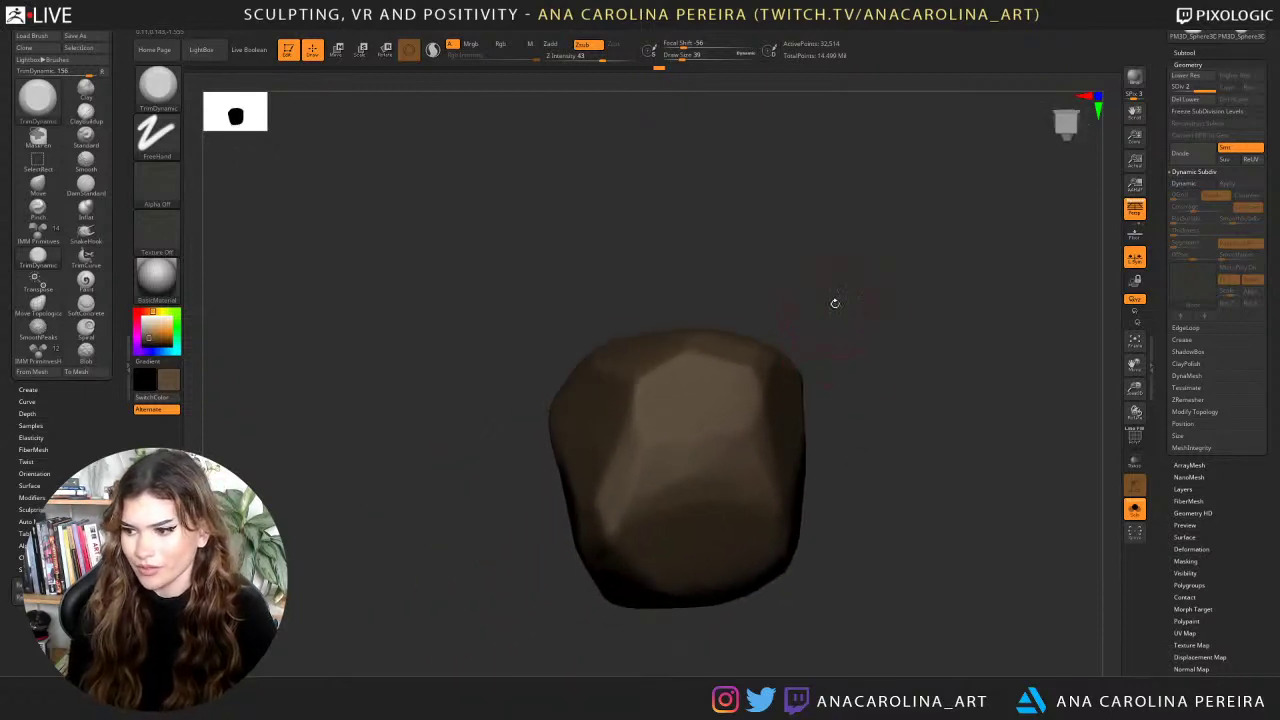
right_drag(835, 303, 824, 369)
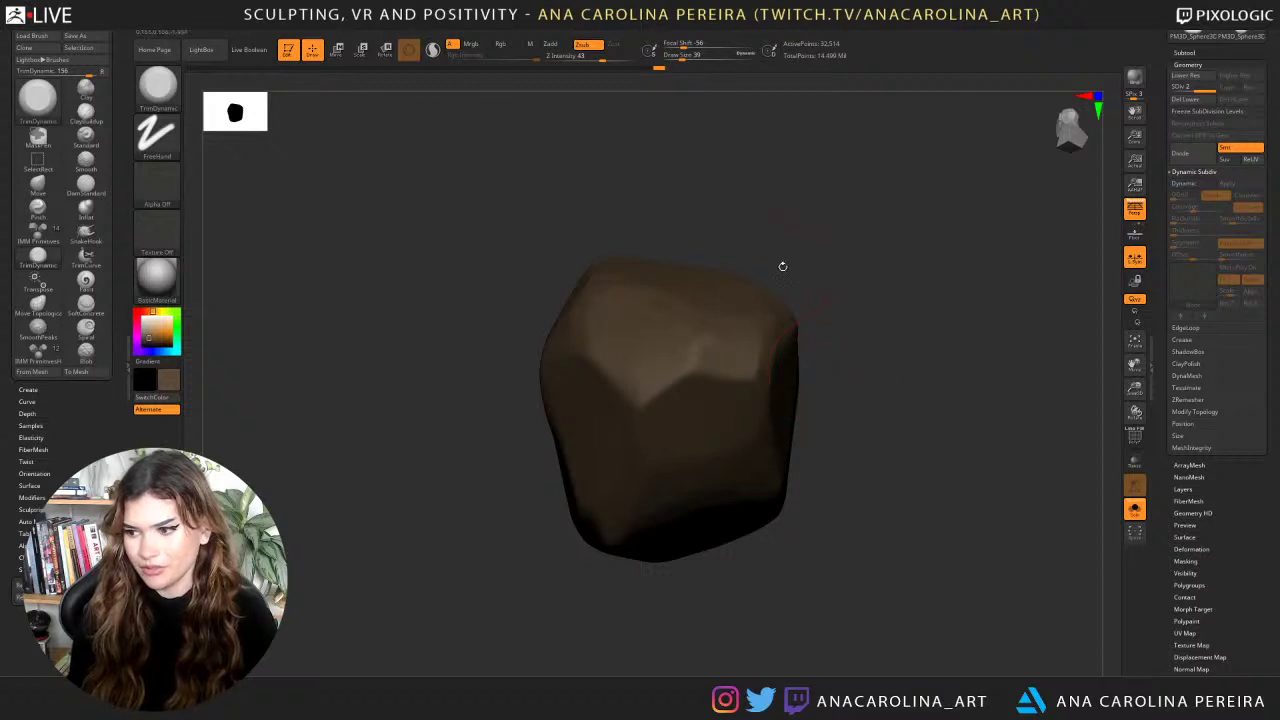
ctrl+right_drag(873, 250, 886, 244)
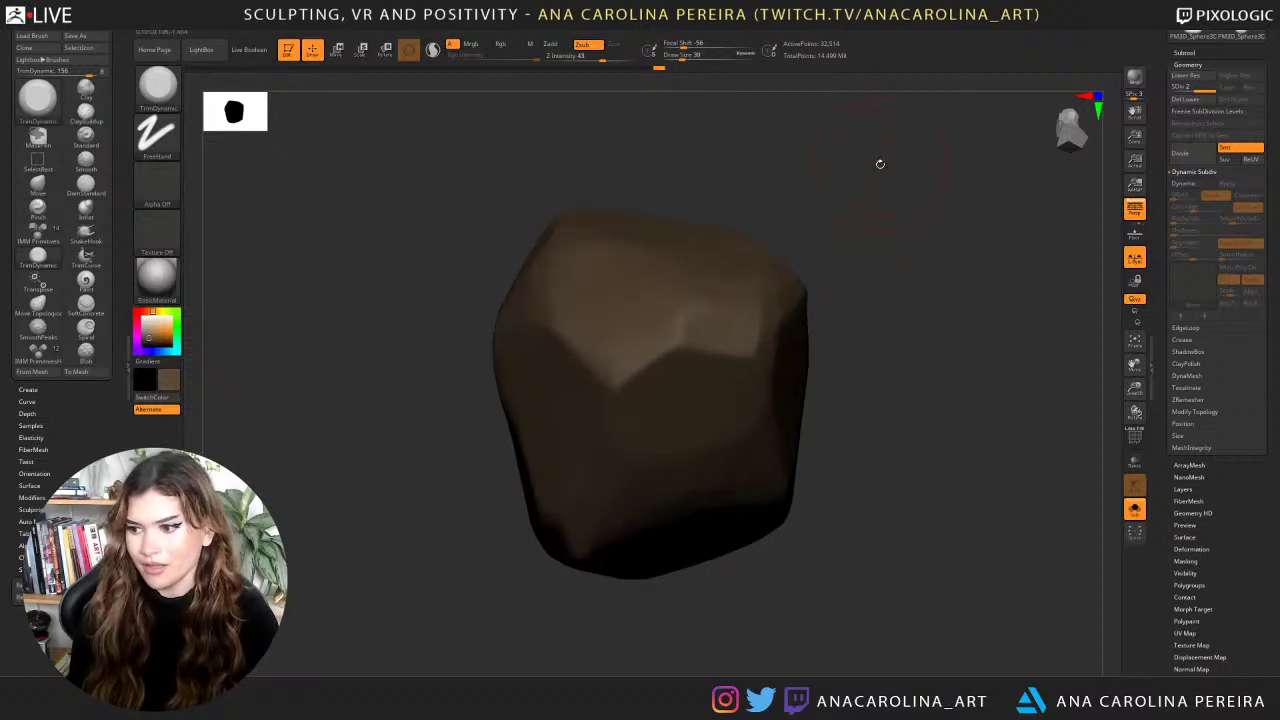
alt+right_drag(876, 292, 835, 358)
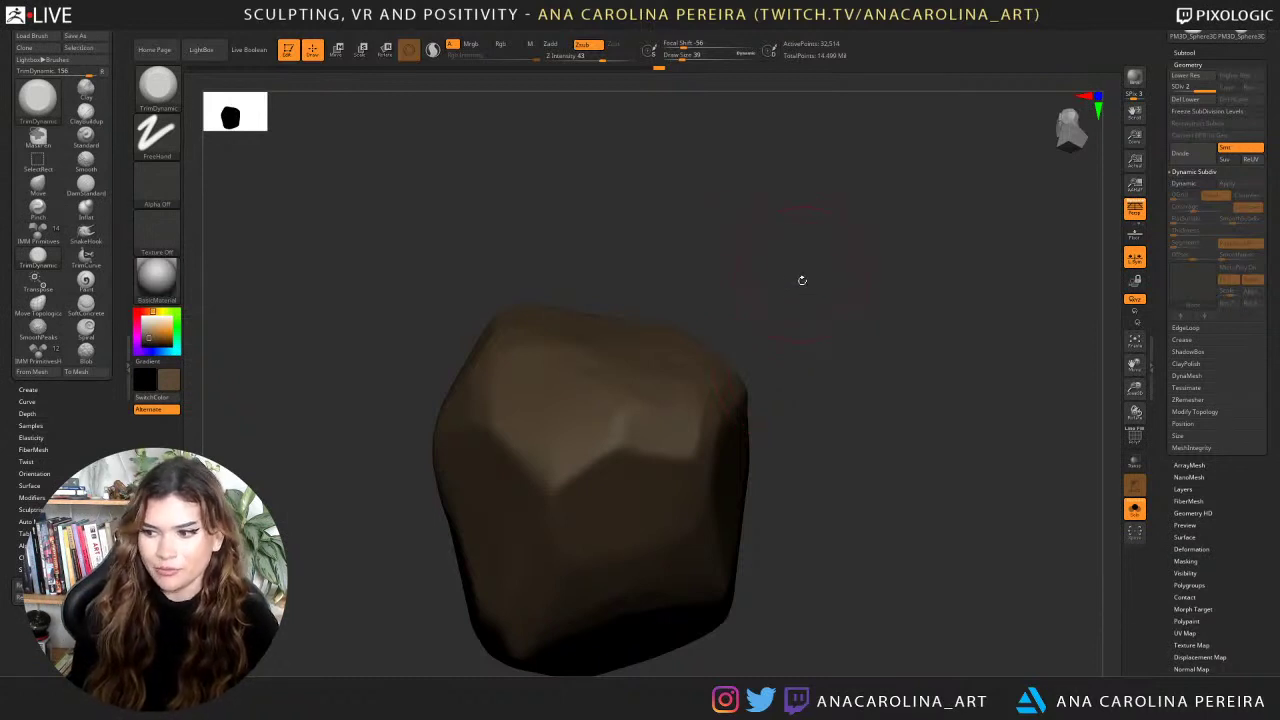
drag(800, 270, 812, 264)
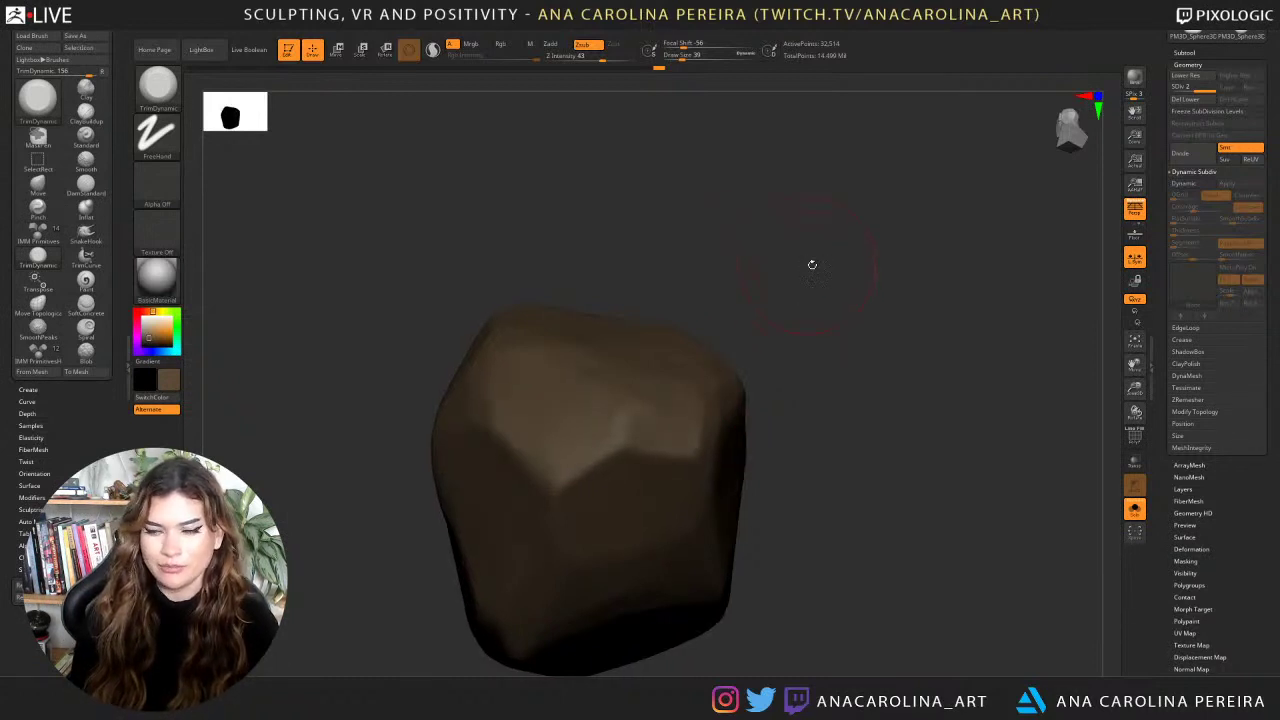
Load the TrimSmoothBorder brush from the LightBox Trim brush collection.
click(362, 33)
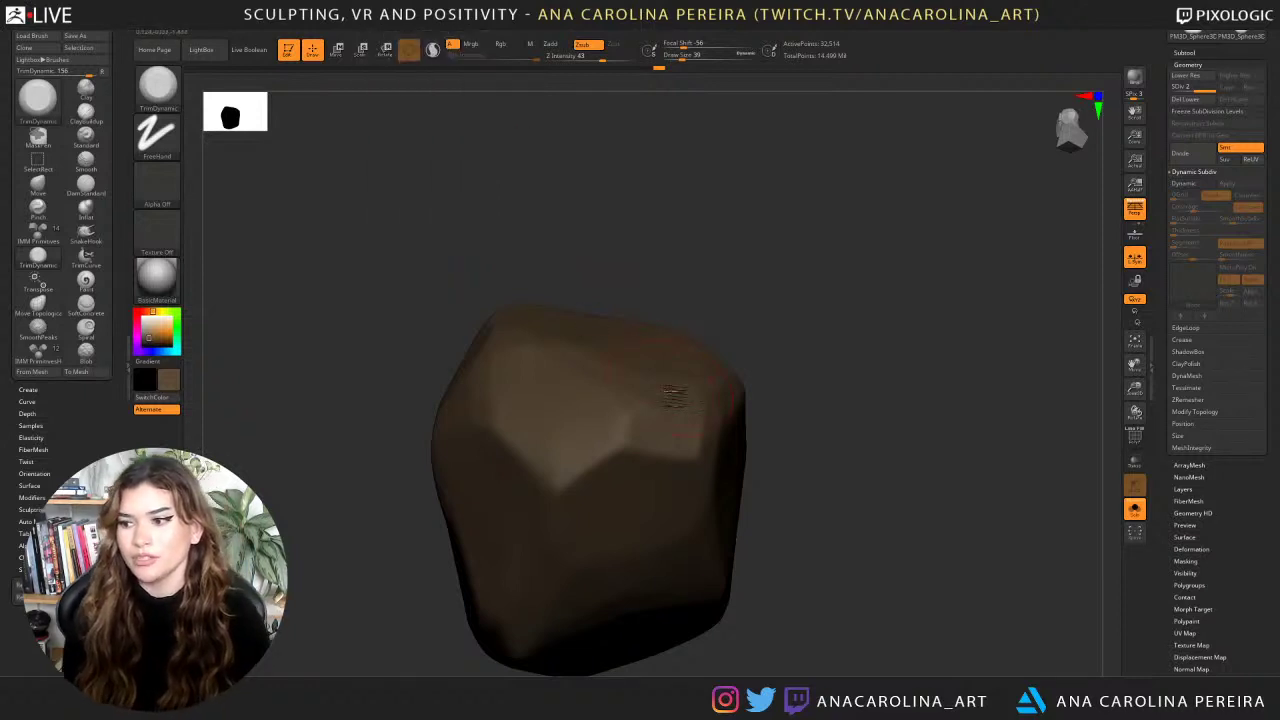
drag(749, 300, 734, 268)
key(b)
key(comma)
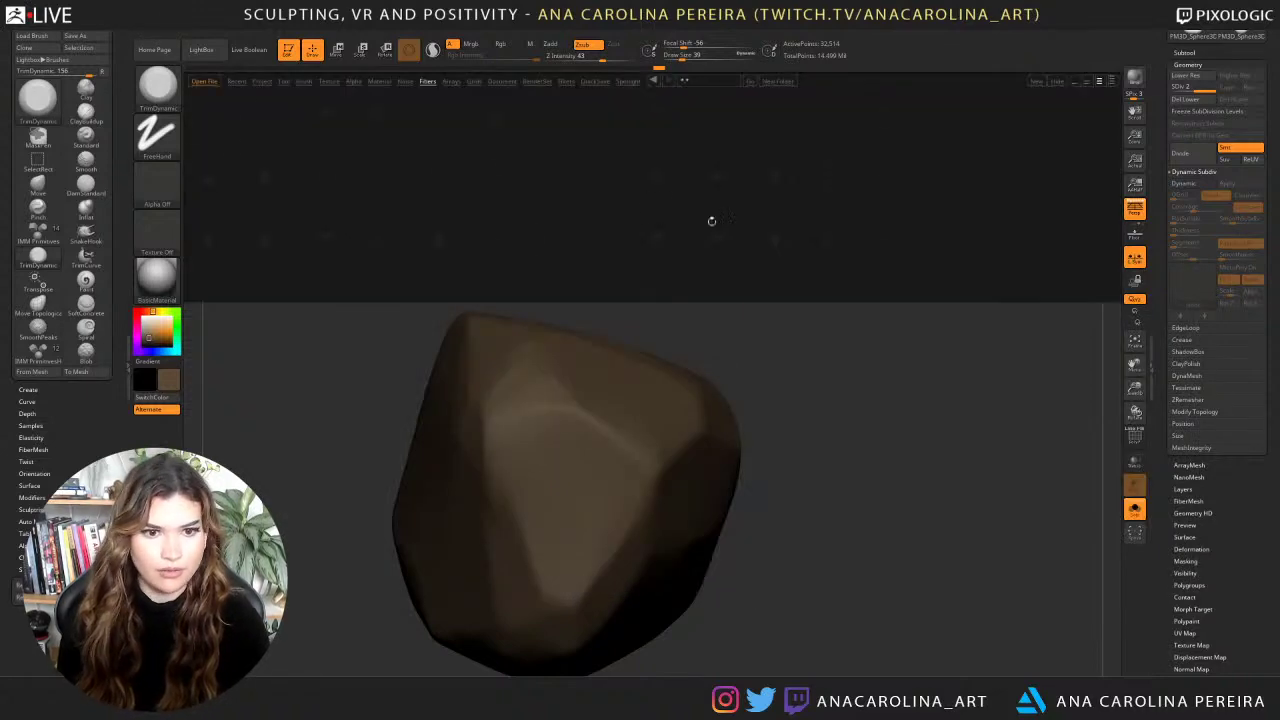
click(303, 82)
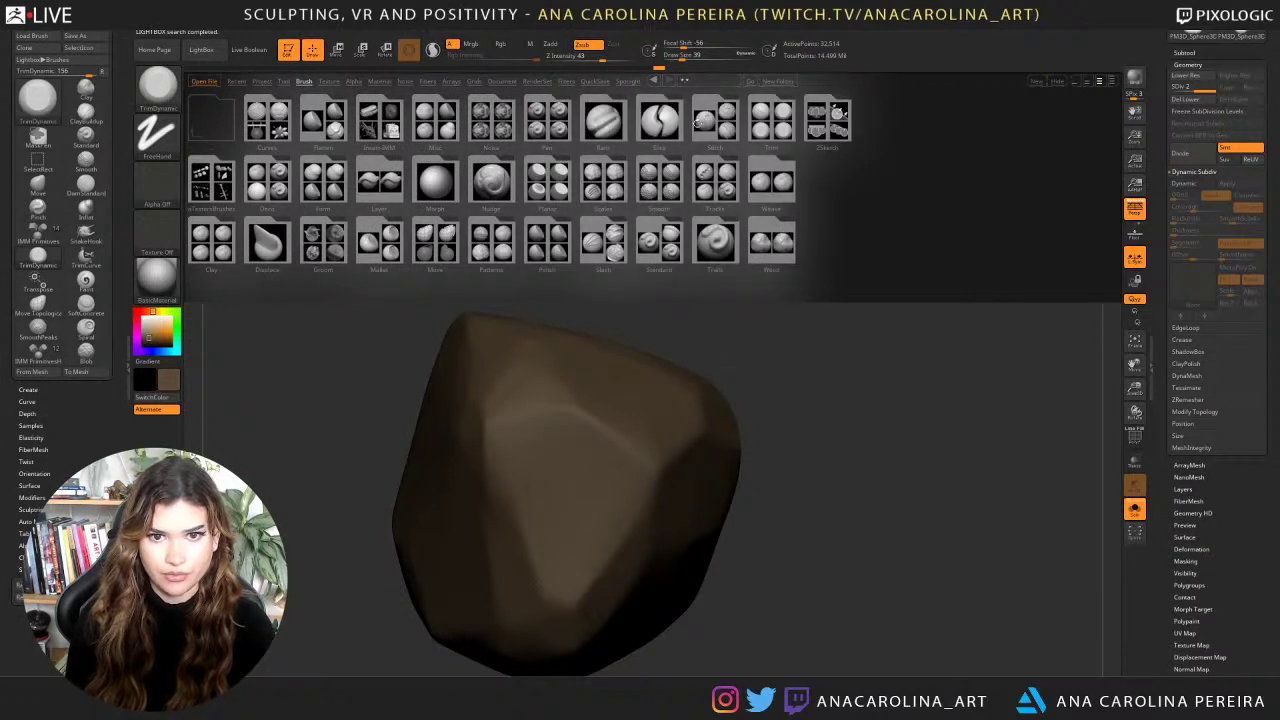
double_click(770, 120)
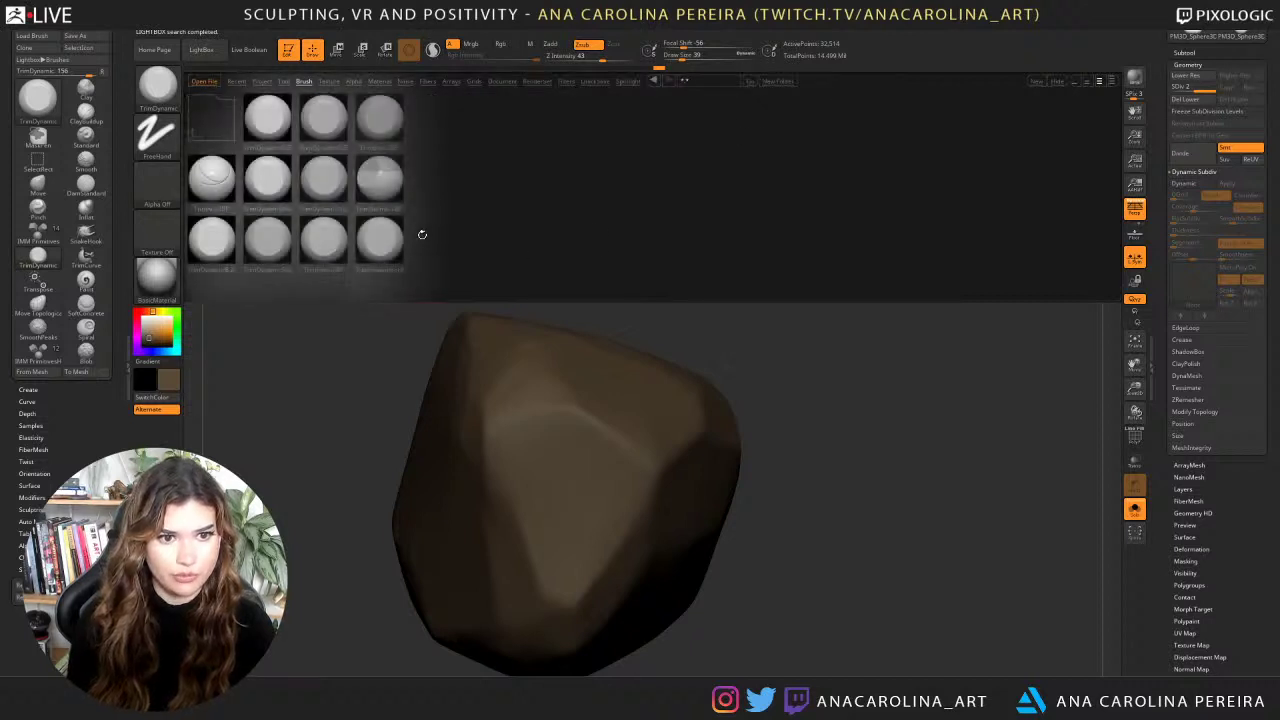
double_click(386, 241)
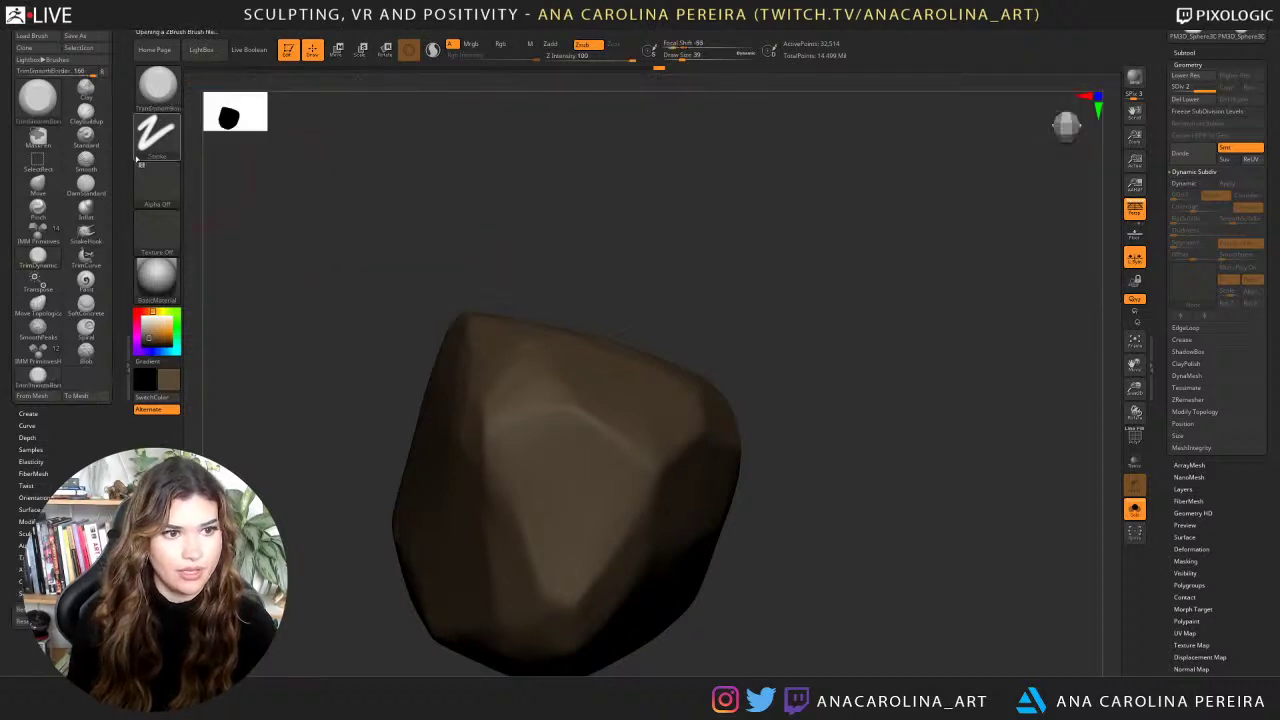
Set TrimSmoothBorder to the Spray stroke at draw size 116 and chip irregular layered planes into the rock's front facets.
click(157, 130)
click(410, 140)
key(space)
drag(674, 230, 687, 230)
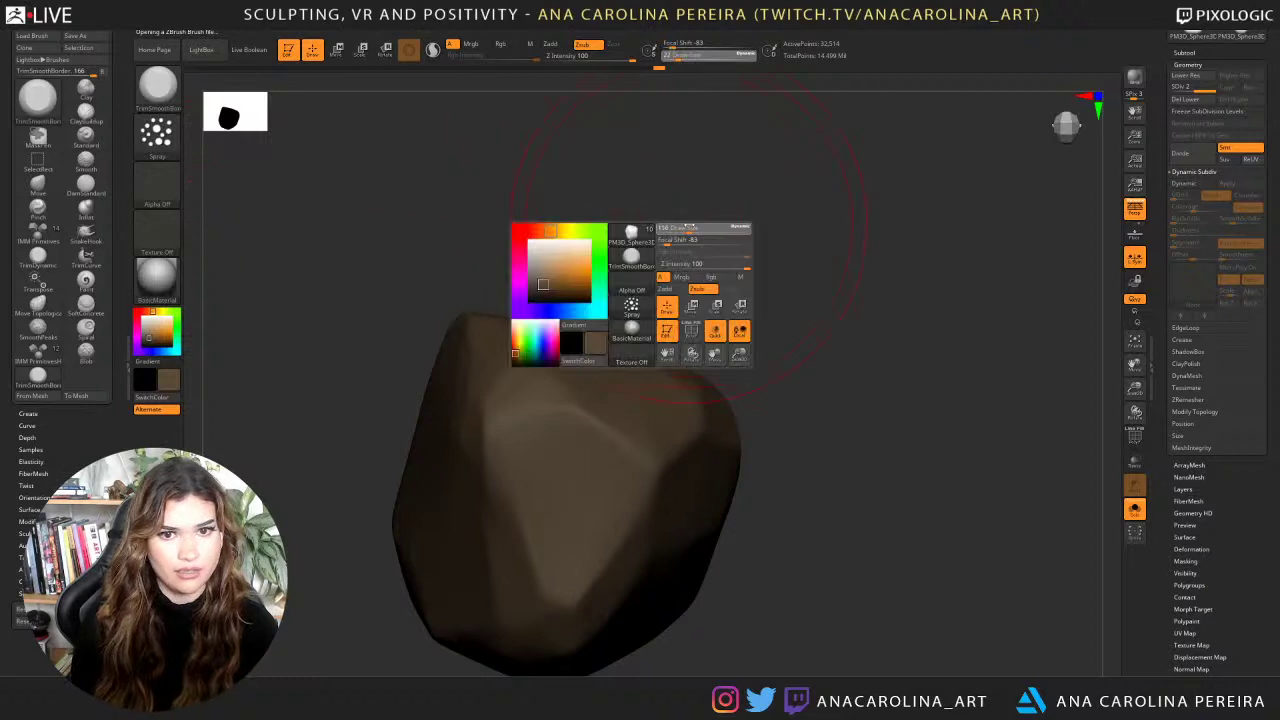
mouse_move(545, 420)
mouse_down()
mouse_move(600, 520)
mouse_move(568, 505)
mouse_up()
drag(686, 468, 668, 520)
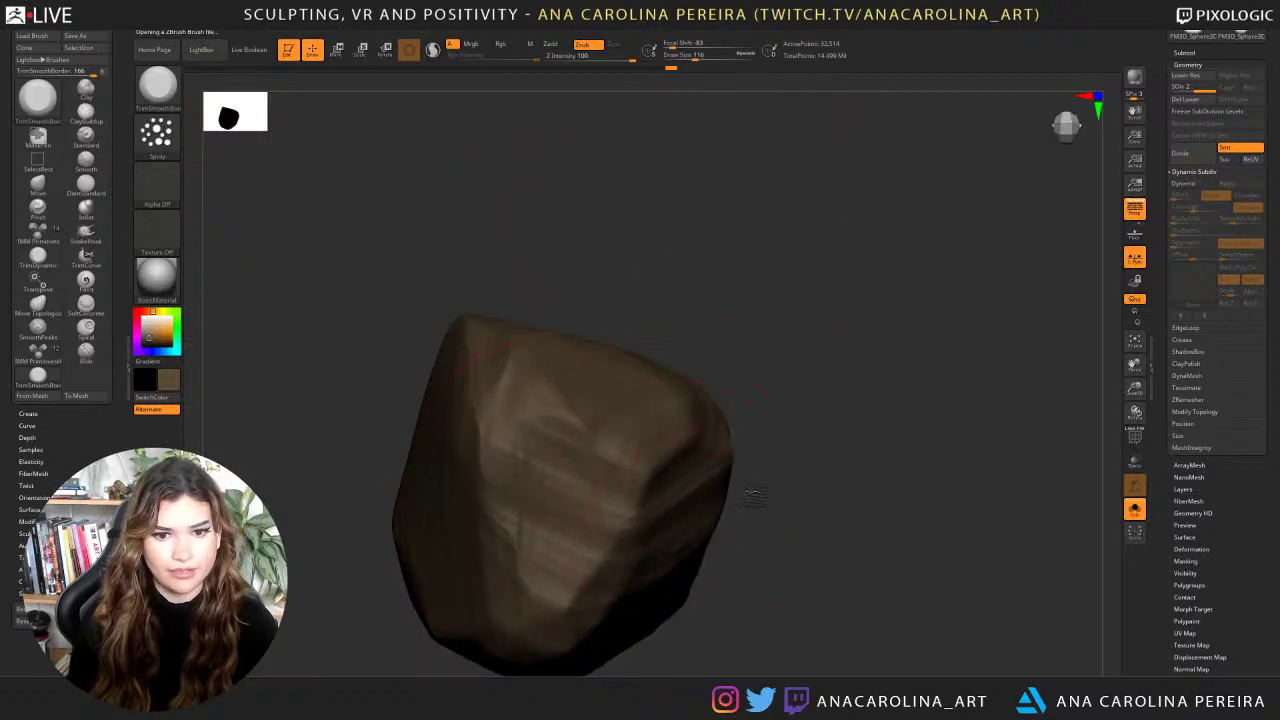
drag(757, 495, 712, 435)
drag(690, 575, 765, 620)
Chip rough planes into the rock's remaining sides with the sprayed TrimSmoothBorder brush, undoing the last stroke.
mouse_move(847, 620)
alt+mouse_down()
mouse_move(802, 385)
mouse_move(775, 320)
alt+mouse_up()
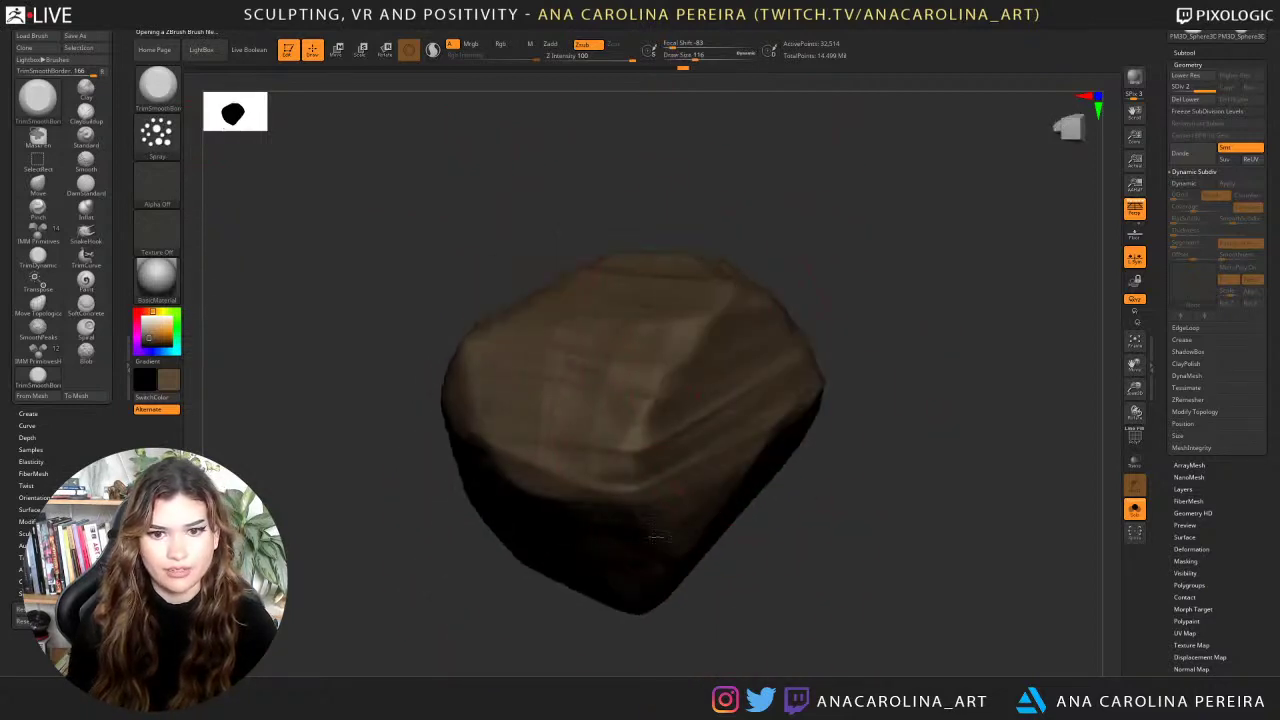
drag(755, 425, 700, 515)
drag(736, 569, 750, 628)
mouse_move(912, 482)
mouse_down()
mouse_move(926, 476)
mouse_move(850, 390)
mouse_up()
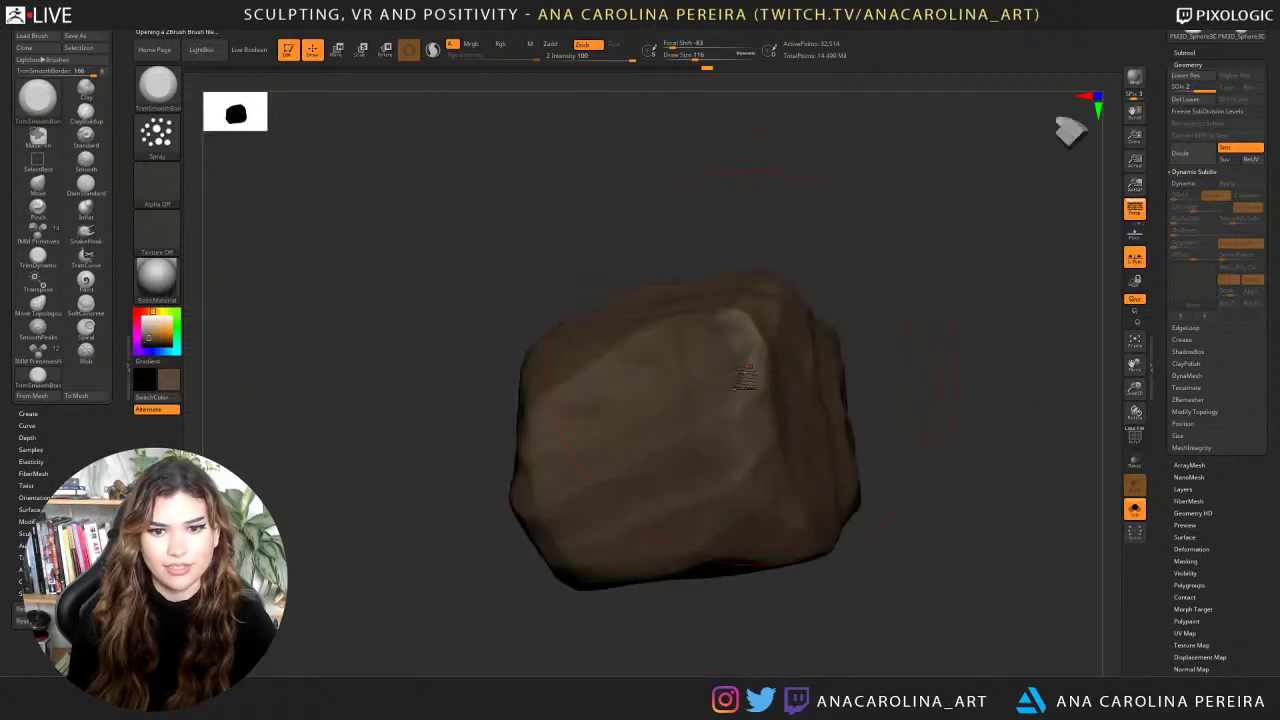
drag(749, 377, 758, 405)
drag(692, 376, 694, 430)
drag(722, 320, 696, 466)
drag(660, 620, 790, 600)
drag(790, 318, 780, 462)
key(ctrl+z)
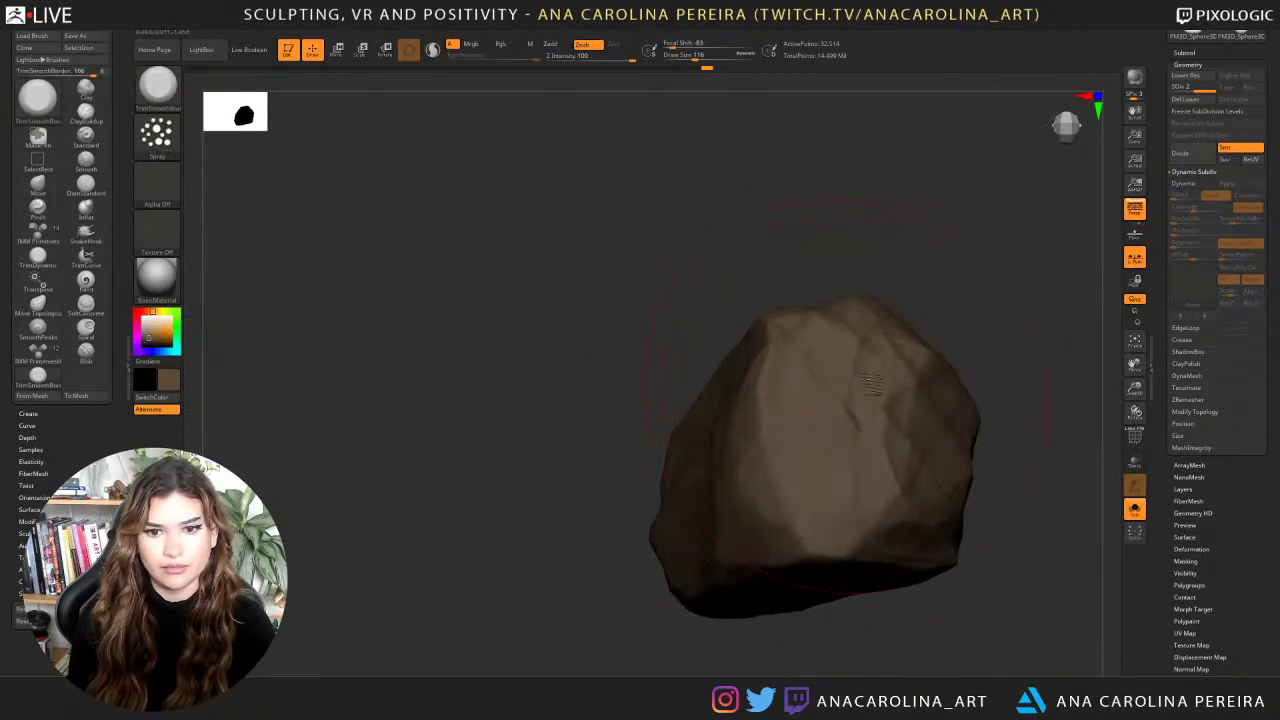
Flatten the chipped ridges and edges around the rock using the TrimDynamic brush.
mouse_move(1030, 270)
mouse_down()
mouse_move(968, 296)
mouse_move(940, 343)
mouse_move(937, 325)
mouse_move(920, 417)
mouse_move(682, 400)
mouse_move(622, 440)
mouse_move(646, 432)
mouse_up()
key(b)
key(t)
key(d)
drag(940, 408, 843, 400)
mouse_move(512, 404)
mouse_down()
mouse_move(531, 426)
mouse_move(514, 440)
mouse_up()
drag(690, 585, 538, 578)
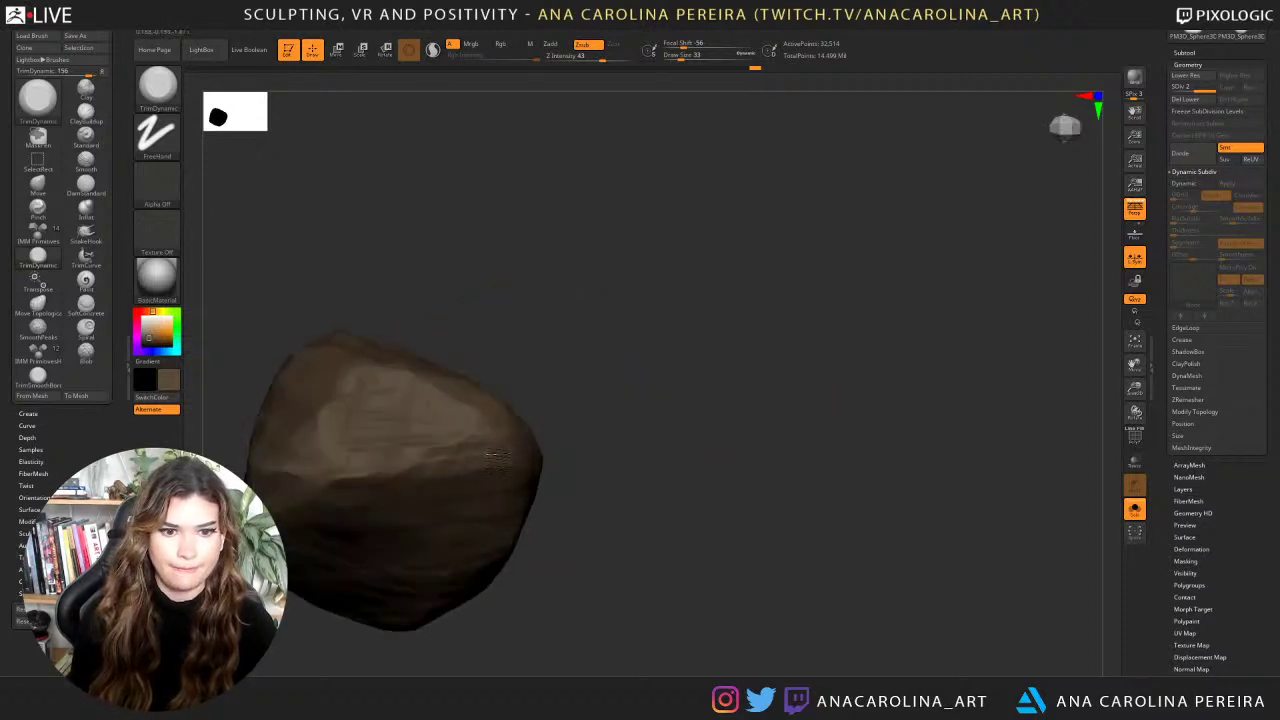
drag(438, 460, 366, 474)
drag(509, 340, 646, 323)
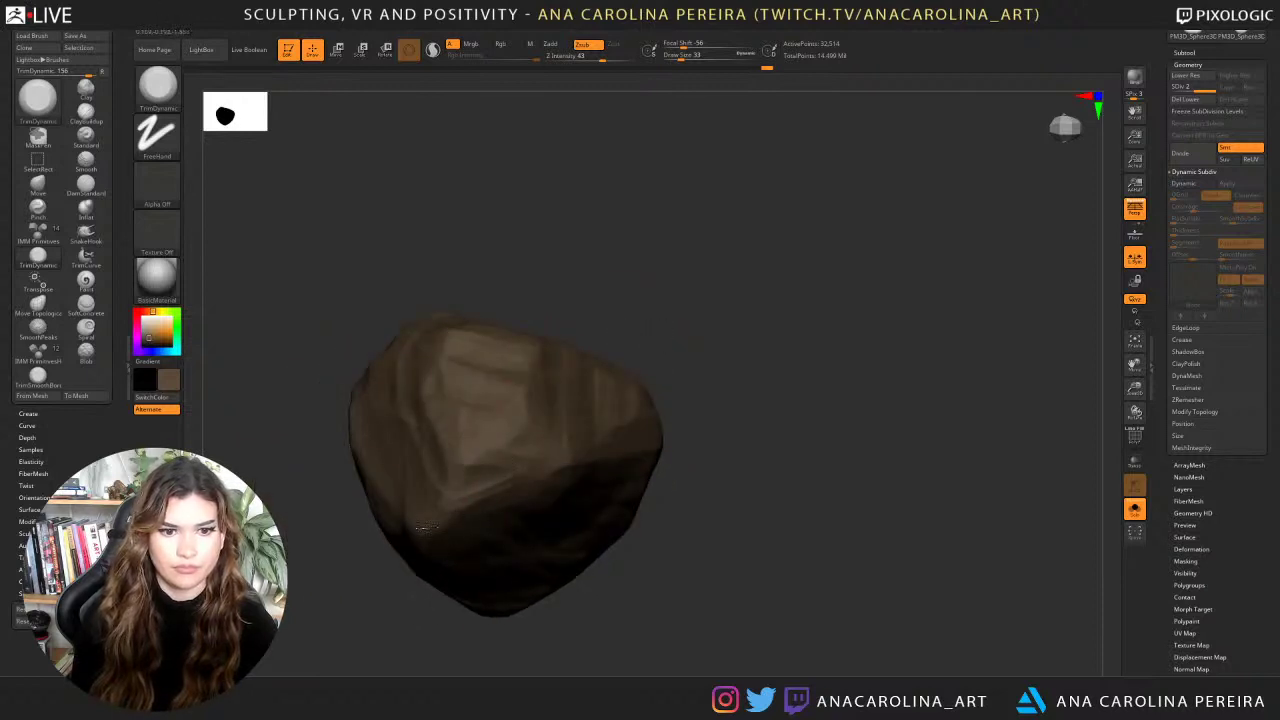
drag(565, 385, 375, 396)
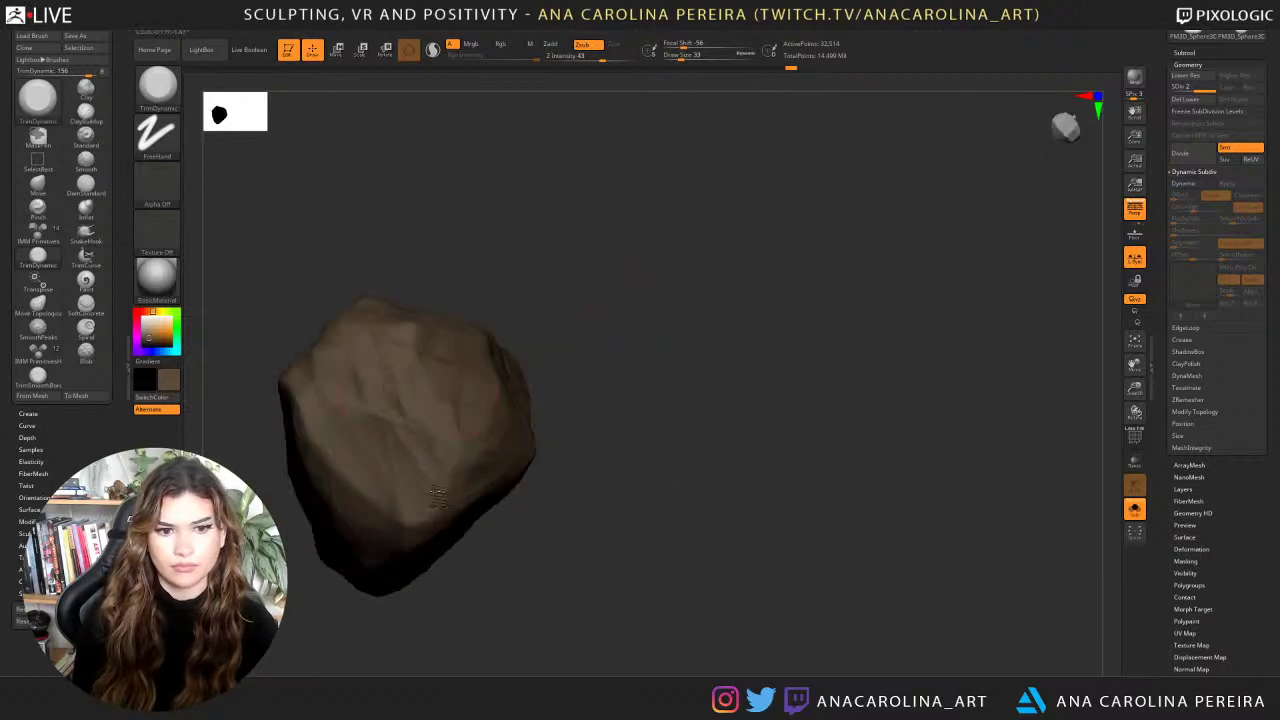
drag(602, 307, 894, 337)
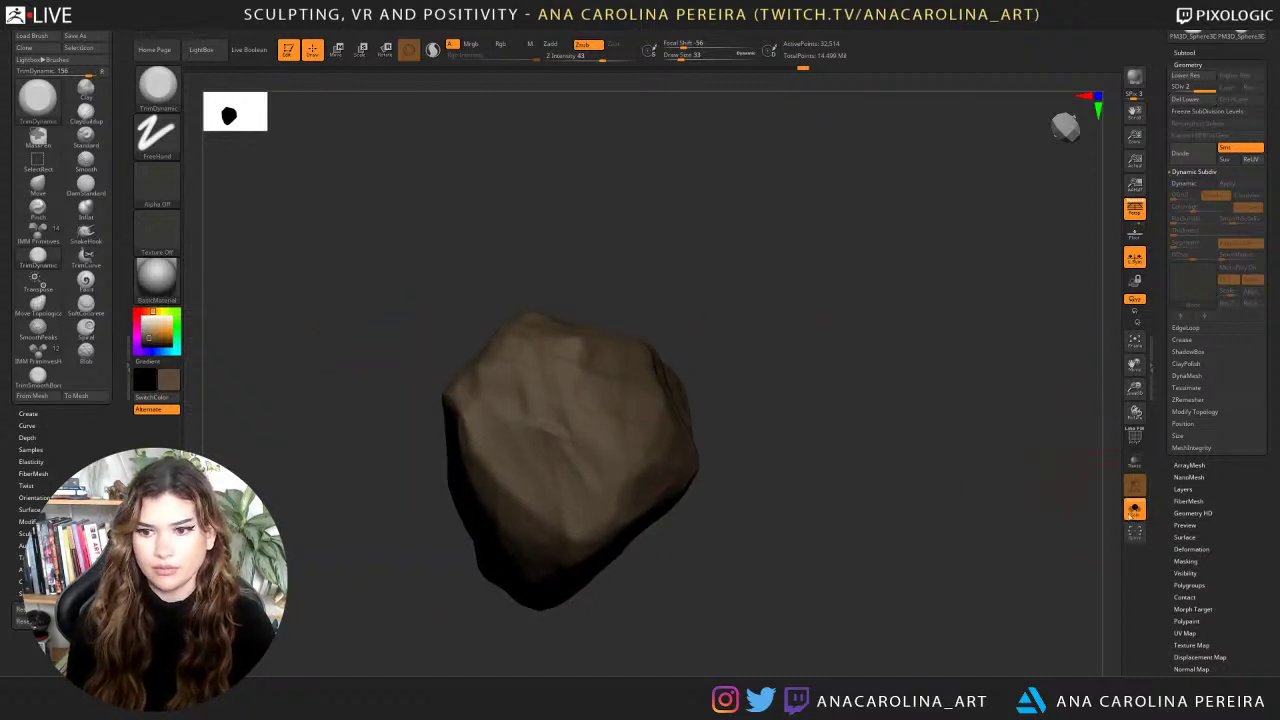
Turn off Solo, move the rock onto the ground in front of the pumpkins and scale it down.
click(1134, 508)
alt+drag(1111, 419, 1012, 130)
drag(1046, 397, 963, 376)
right_drag(963, 375, 926, 343)
key(r)
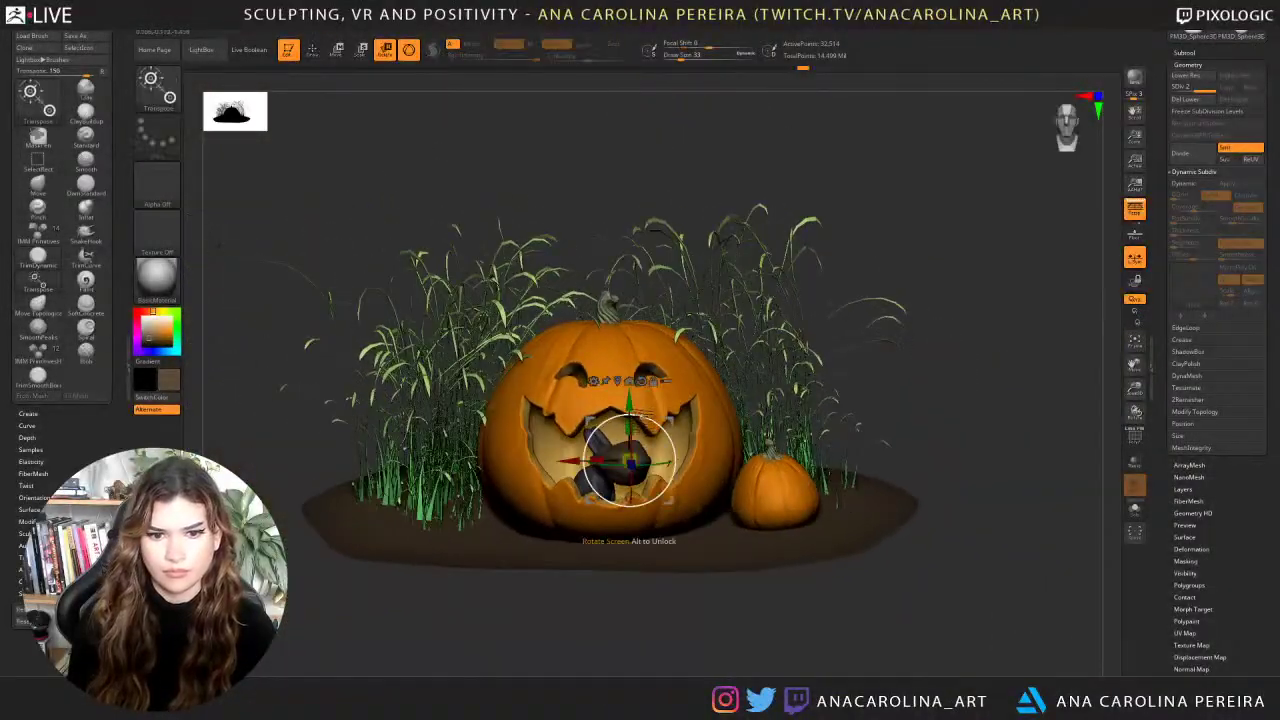
drag(674, 422, 764, 510)
drag(682, 588, 681, 586)
drag(720, 547, 706, 560)
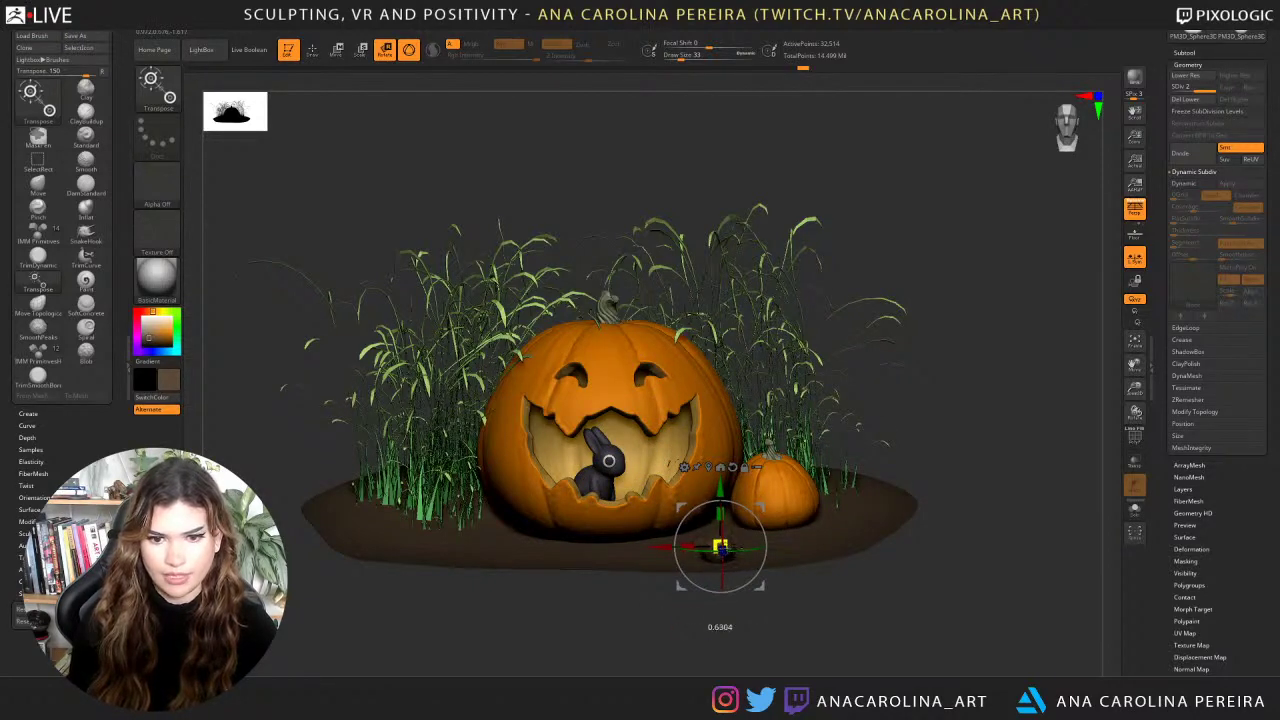
Shrink the rock further and position it on the ground between the large and small pumpkins.
right_drag(800, 608, 770, 592)
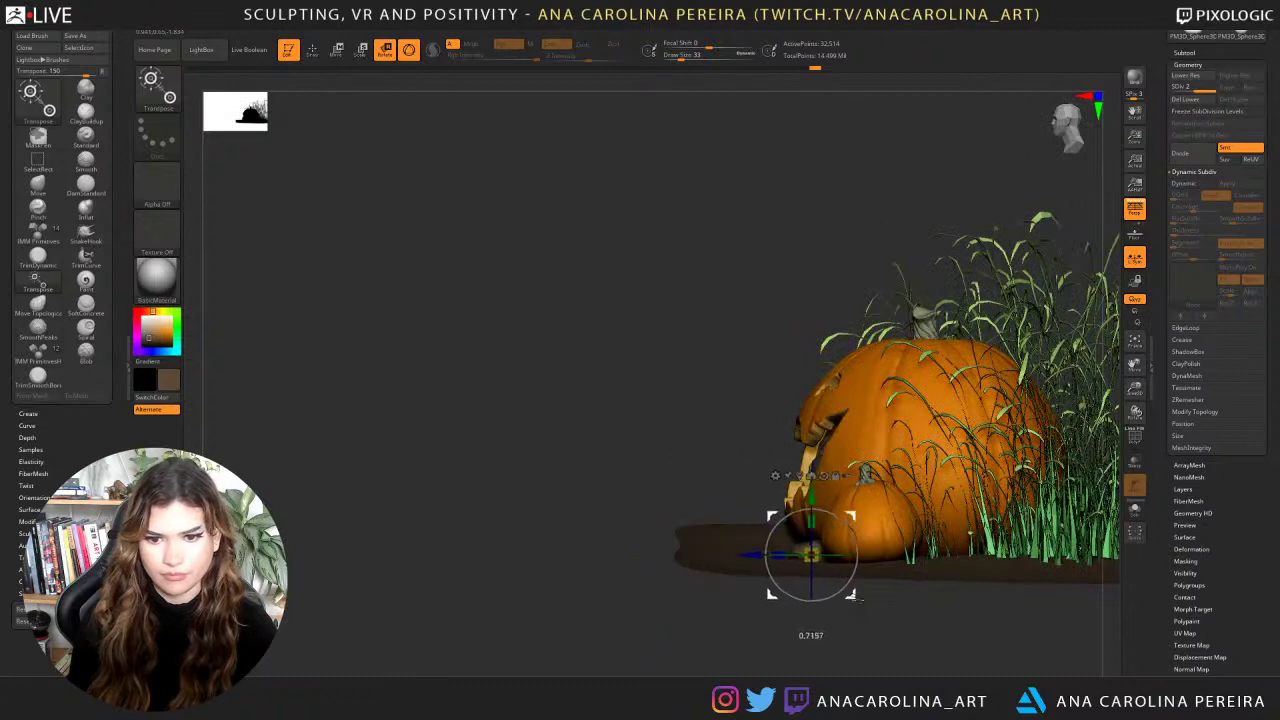
mouse_move(845, 622)
right_down()
mouse_move(910, 662)
mouse_move(915, 646)
right_up()
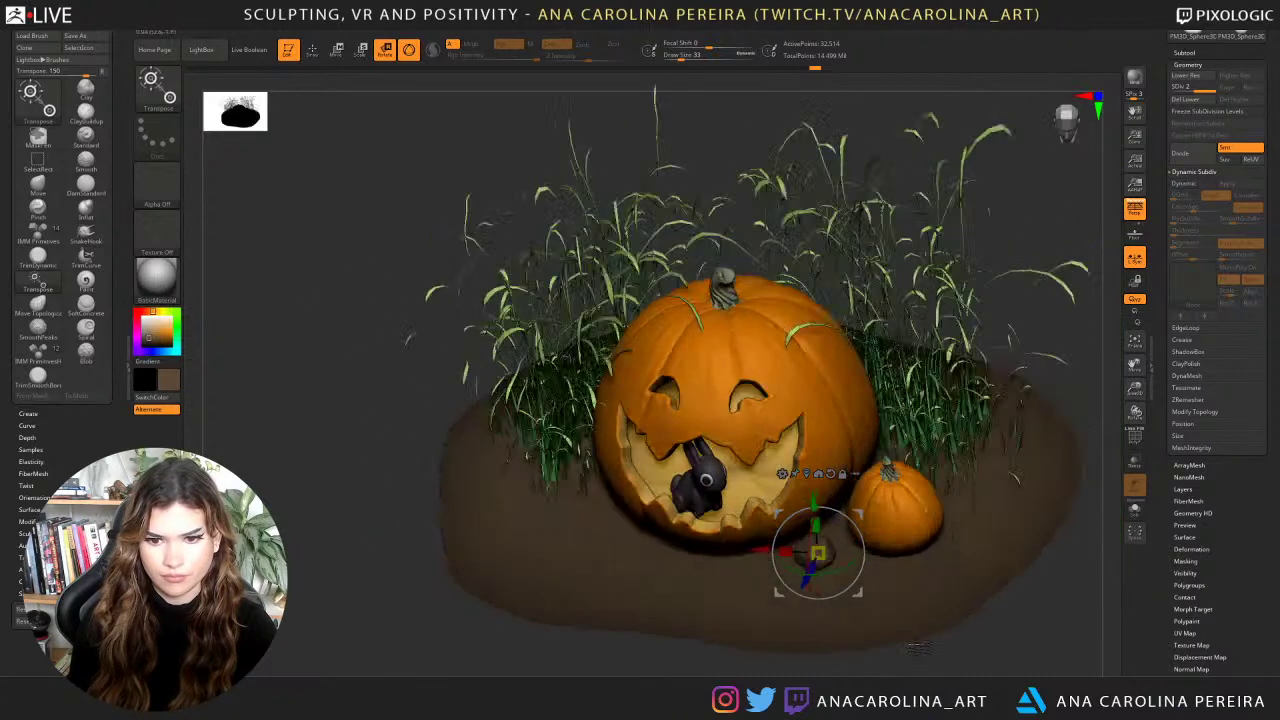
key(q)
right_drag(876, 548, 862, 578)
key(w)
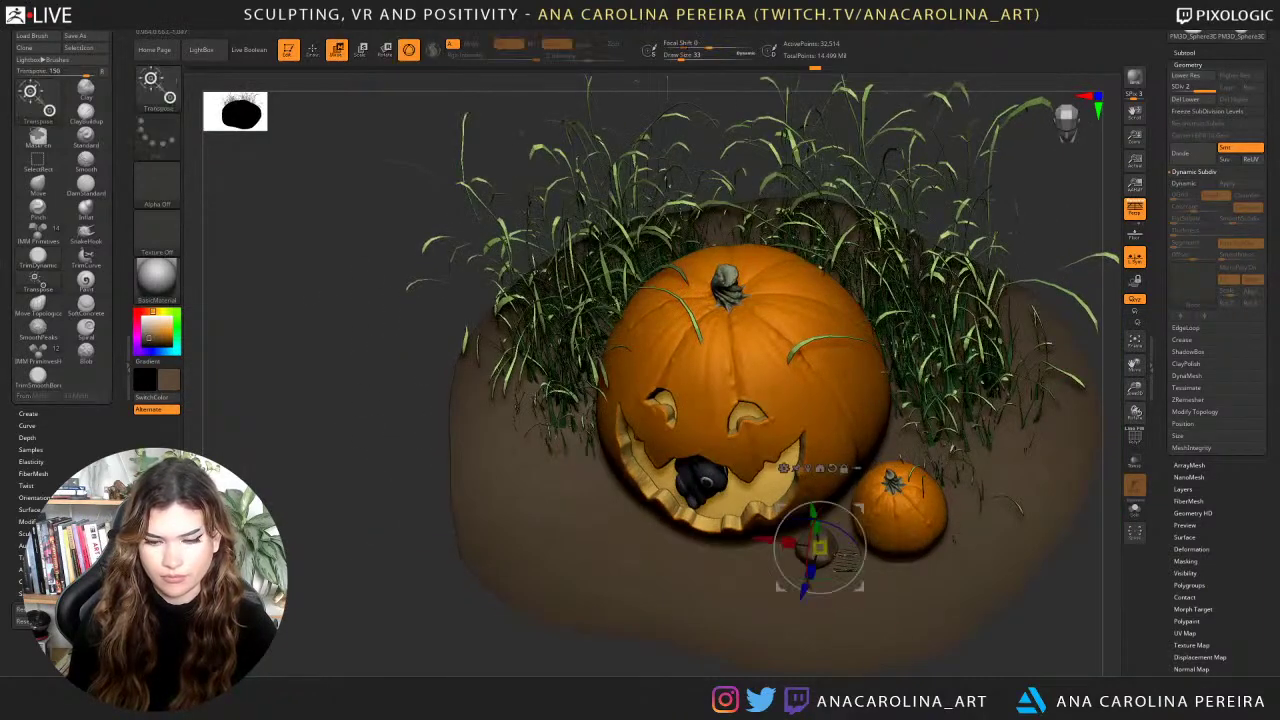
right_drag(886, 576, 874, 552)
mouse_move(850, 532)
mouse_down()
mouse_move(879, 574)
mouse_move(918, 592)
mouse_up()
key(ctrl)
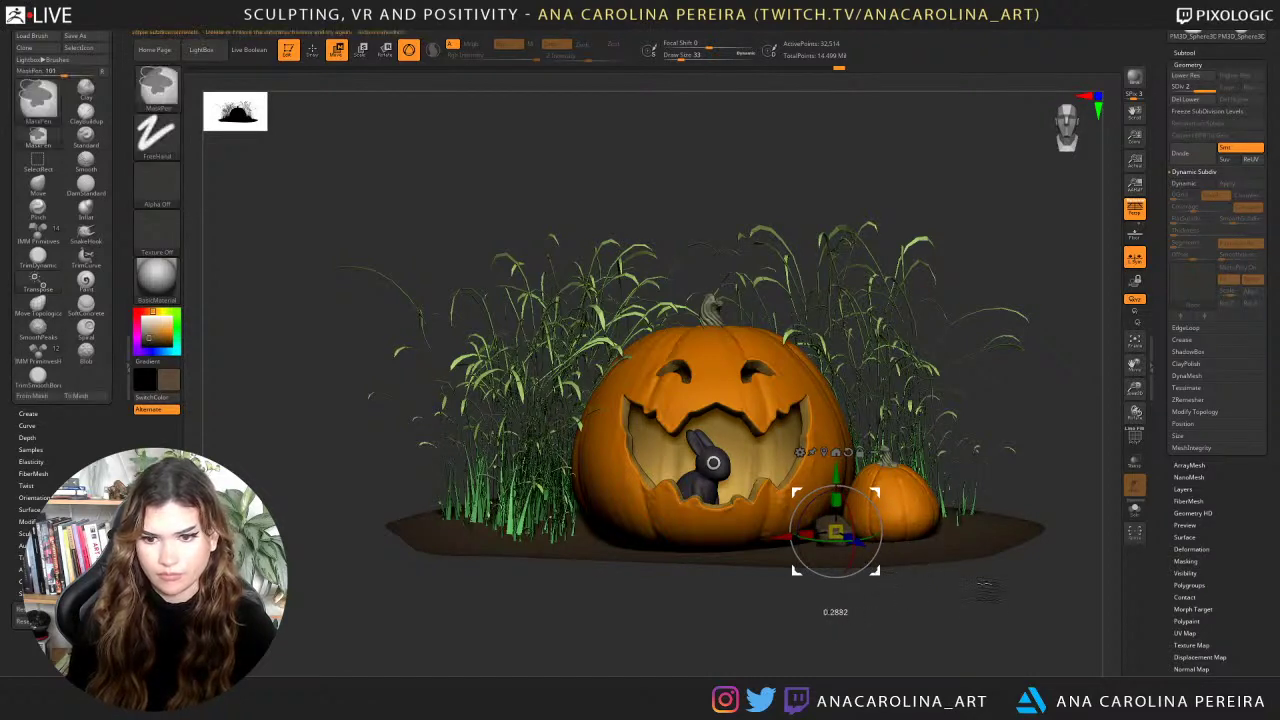
mouse_move(980, 606)
right_down()
mouse_move(1000, 636)
mouse_move(993, 612)
right_up()
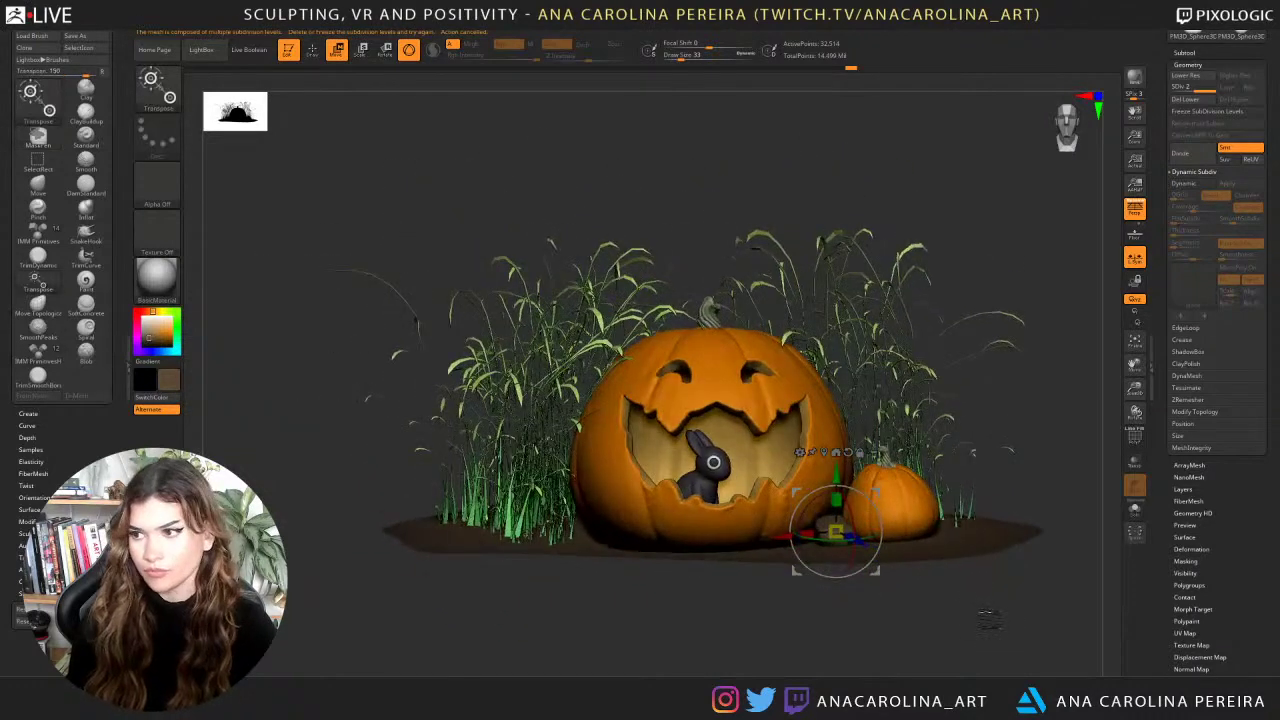
drag(993, 613, 993, 572)
Replace the transform gizmo with the Move brush and examine the rock's placement in the whole scene.
key(b)
key(m)
key(v)
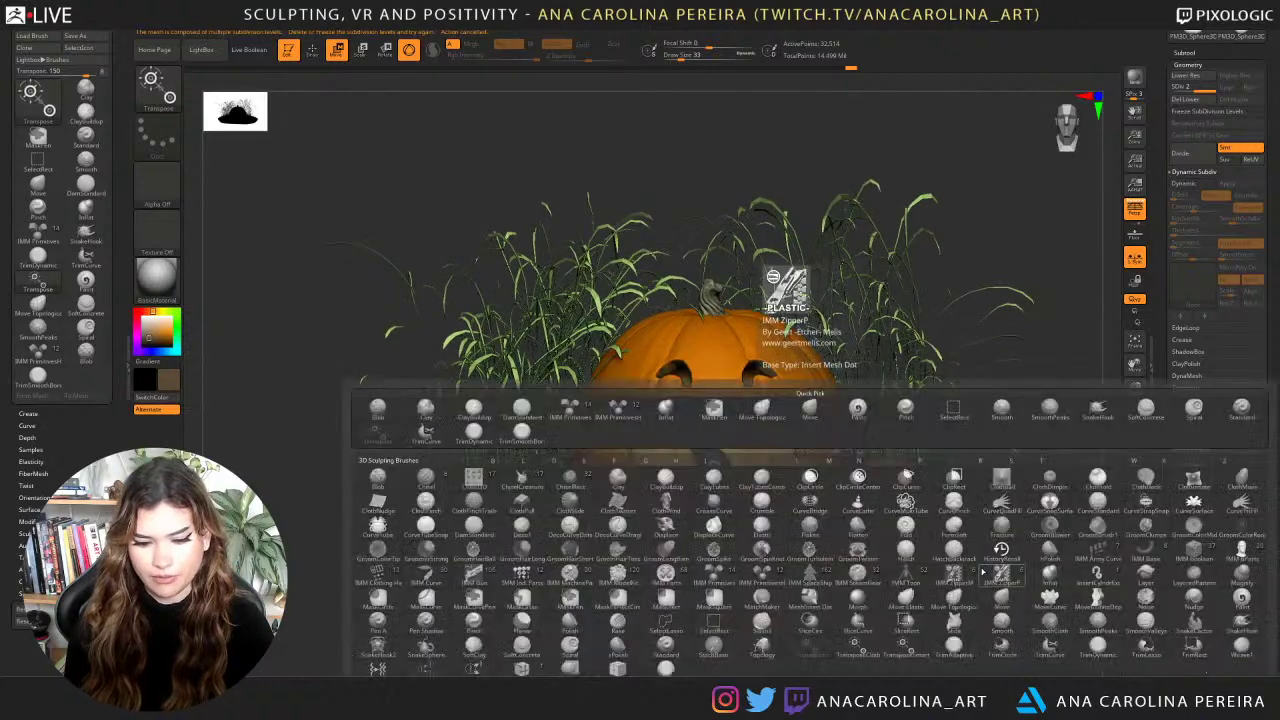
mouse_move(1030, 395)
mouse_down()
mouse_move(977, 389)
mouse_move(943, 427)
mouse_up()
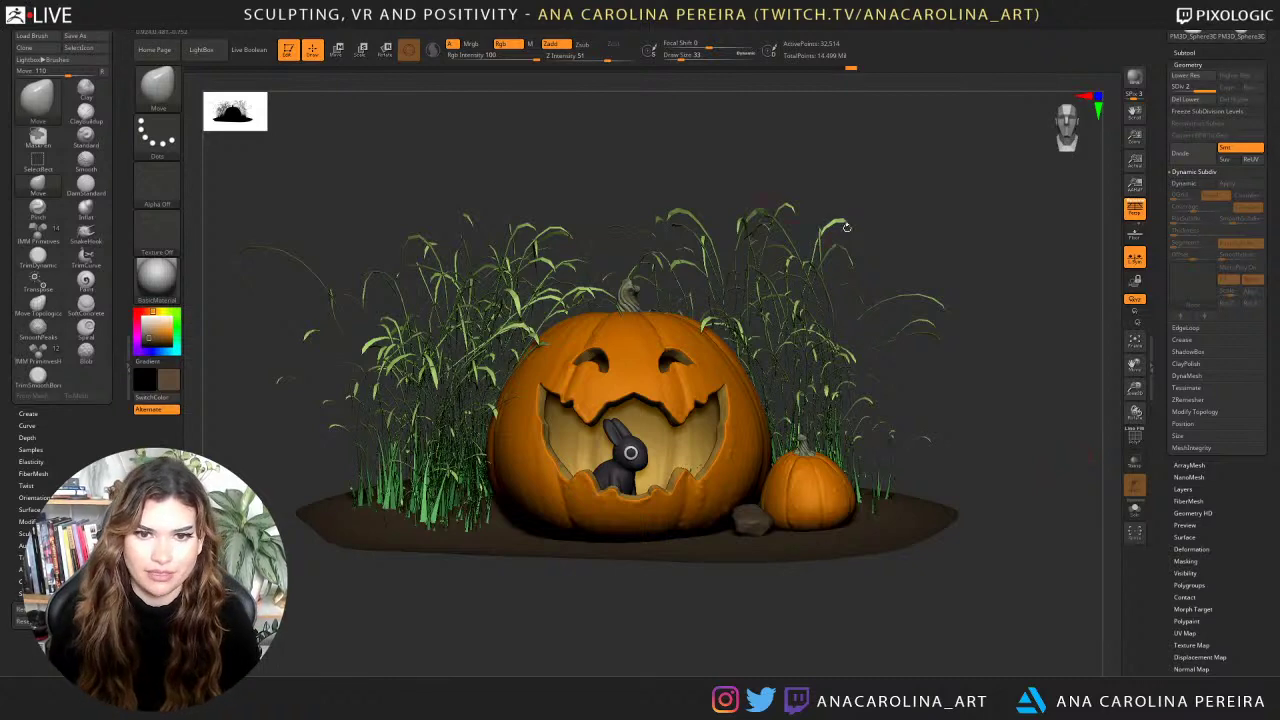
drag(886, 210, 914, 283)
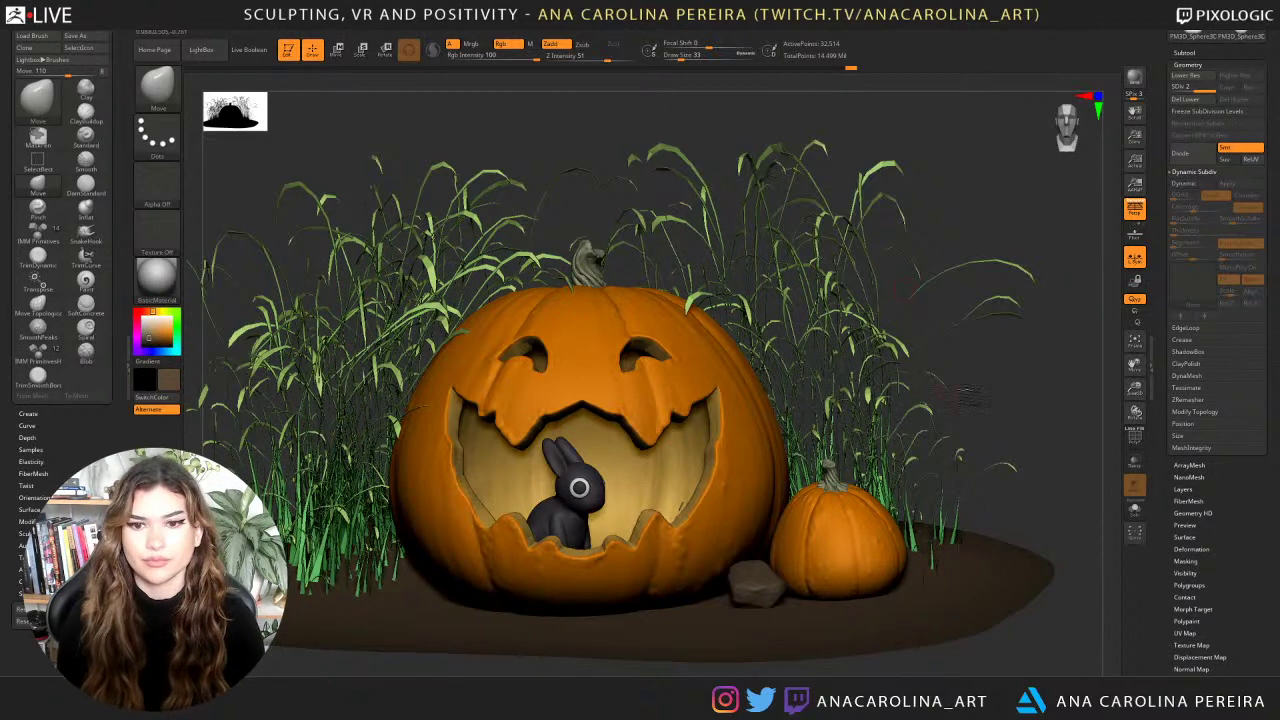
drag(1020, 430, 1047, 409)
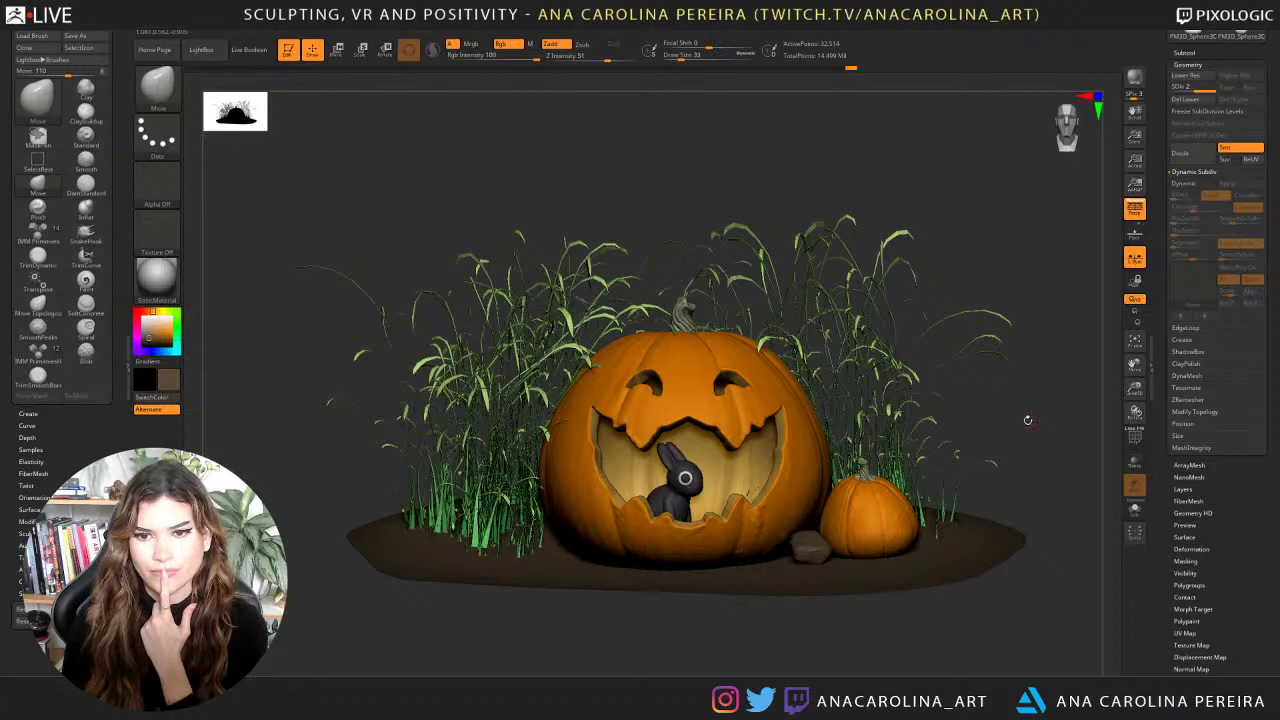
Select the grass and pull its blades behind the large pumpkin into shape using SnakeHook at draw size 794.
key(b)
key(s)
key(h)
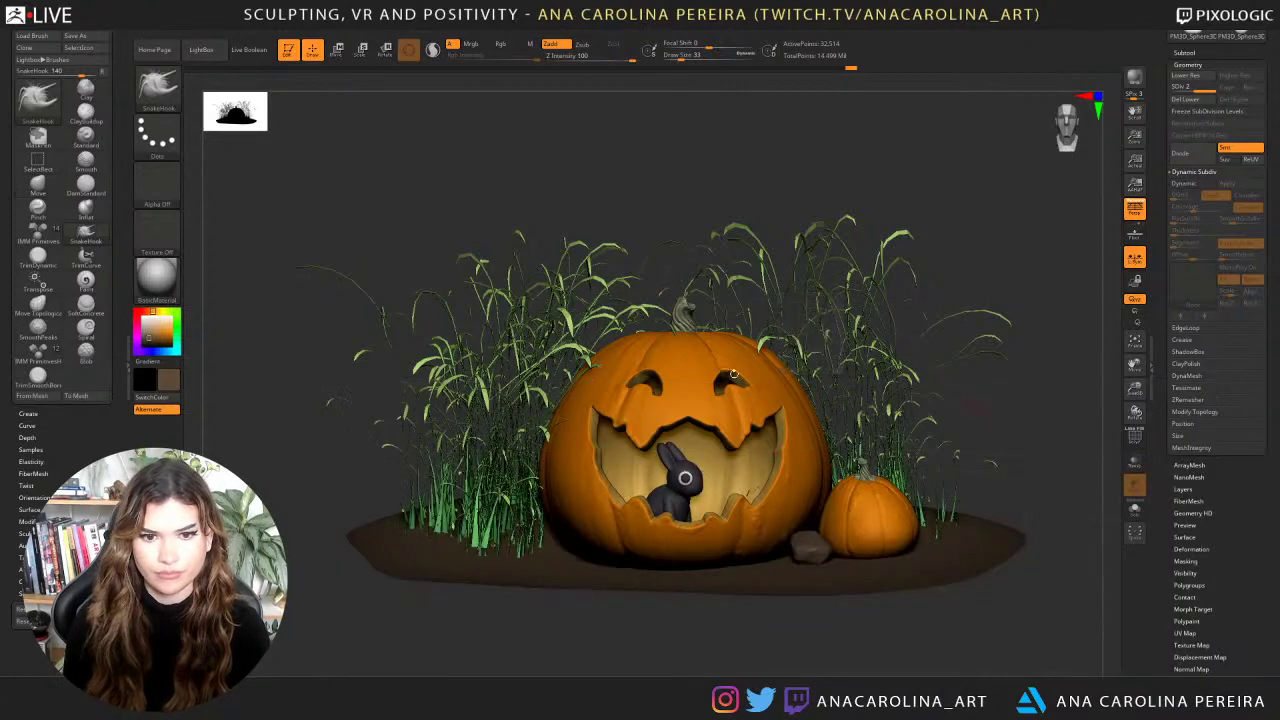
alt+click(537, 403)
key(space)
click(630, 342)
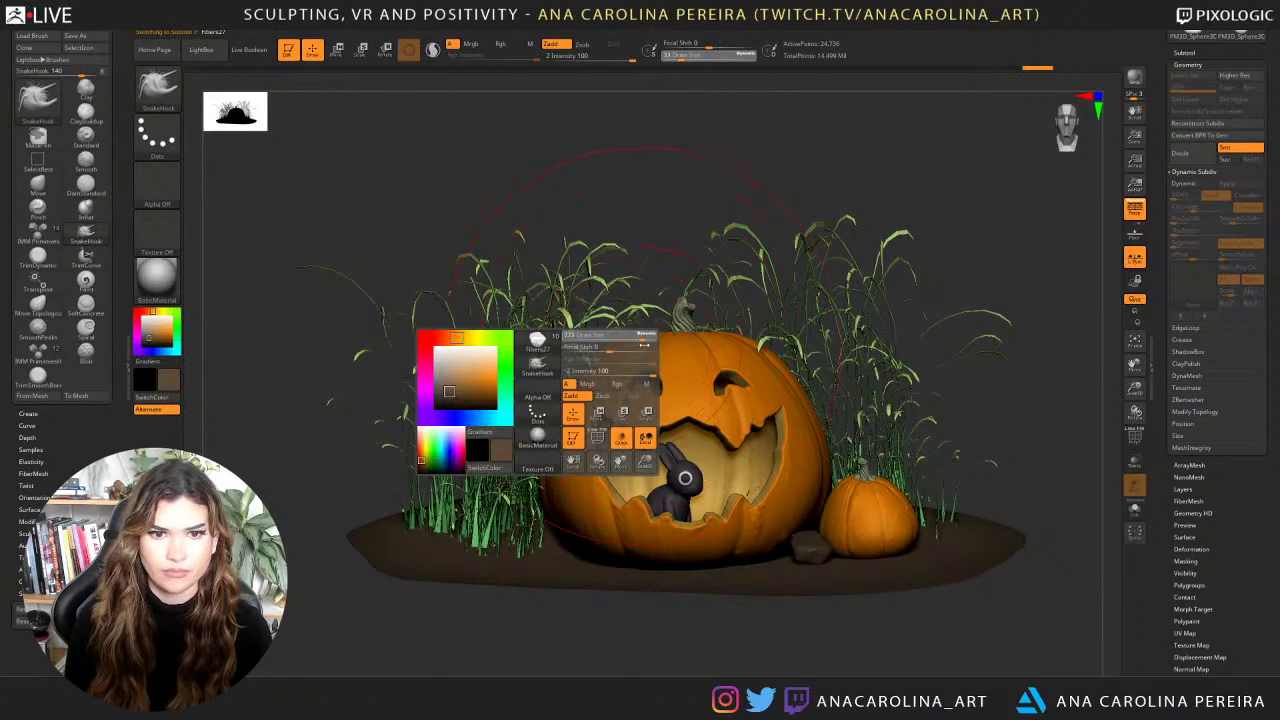
mouse_move(540, 370)
mouse_down()
mouse_move(524, 358)
mouse_move(545, 350)
mouse_up()
mouse_move(560, 190)
mouse_down()
mouse_move(470, 200)
mouse_move(441, 235)
mouse_move(555, 195)
mouse_move(540, 192)
mouse_up()
mouse_move(462, 345)
mouse_down()
mouse_move(460, 366)
mouse_move(432, 358)
mouse_up()
drag(590, 290, 572, 302)
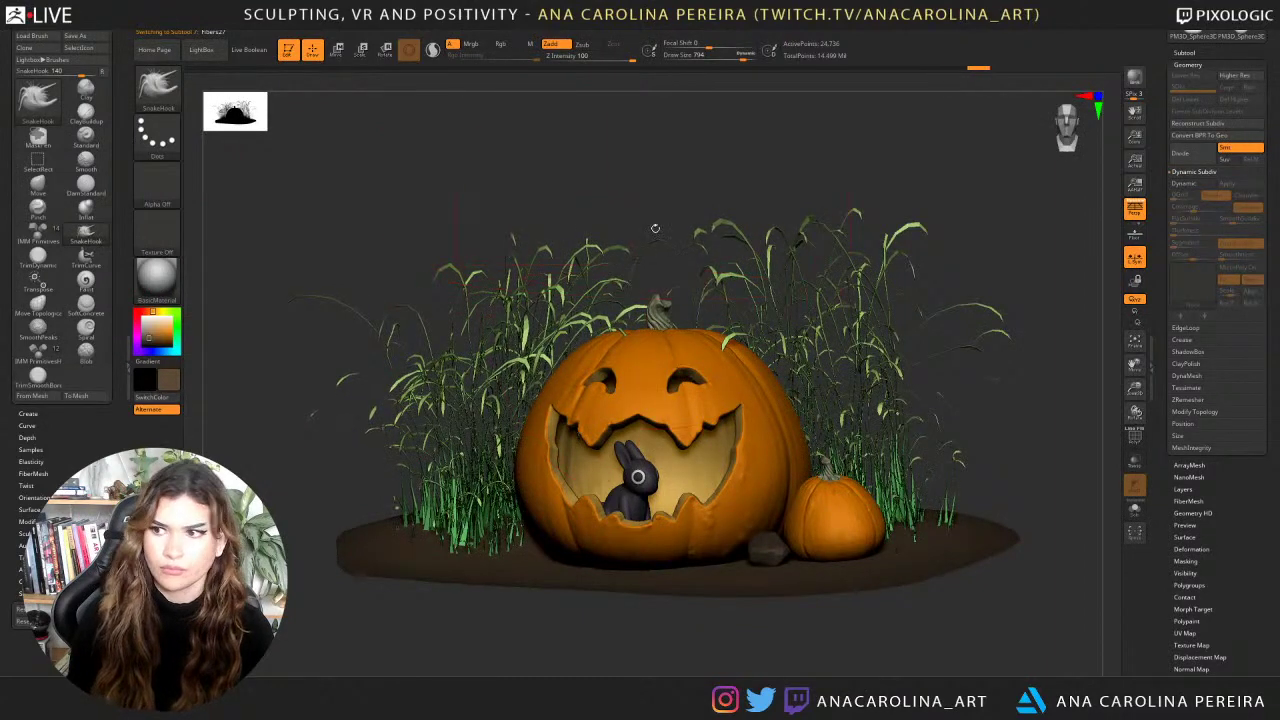
Reshape the outer grass clumps on both sides of the pumpkins with SnakeHook, then reduce the draw size to 286.
mouse_move(650, 205)
mouse_down()
mouse_move(715, 208)
mouse_move(703, 195)
mouse_up()
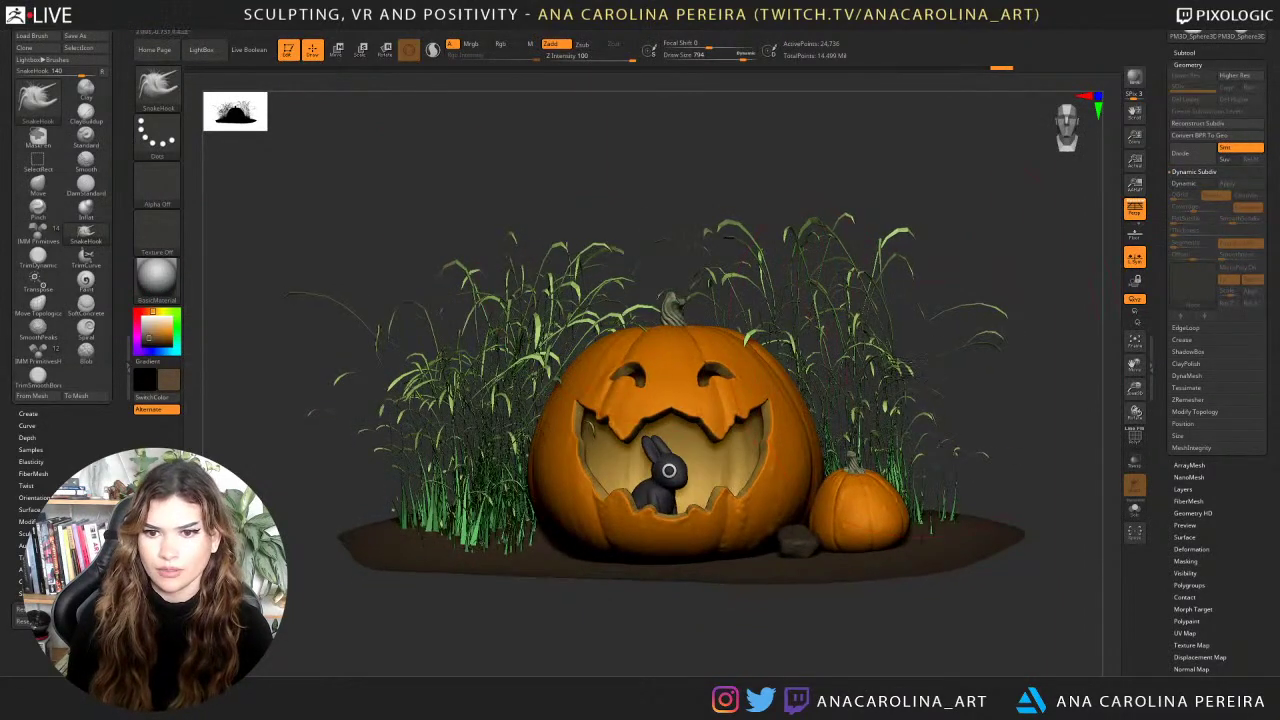
mouse_move(872, 345)
mouse_down()
mouse_move(878, 362)
mouse_move(862, 368)
mouse_move(920, 455)
mouse_up()
drag(928, 388, 930, 428)
drag(480, 200, 571, 206)
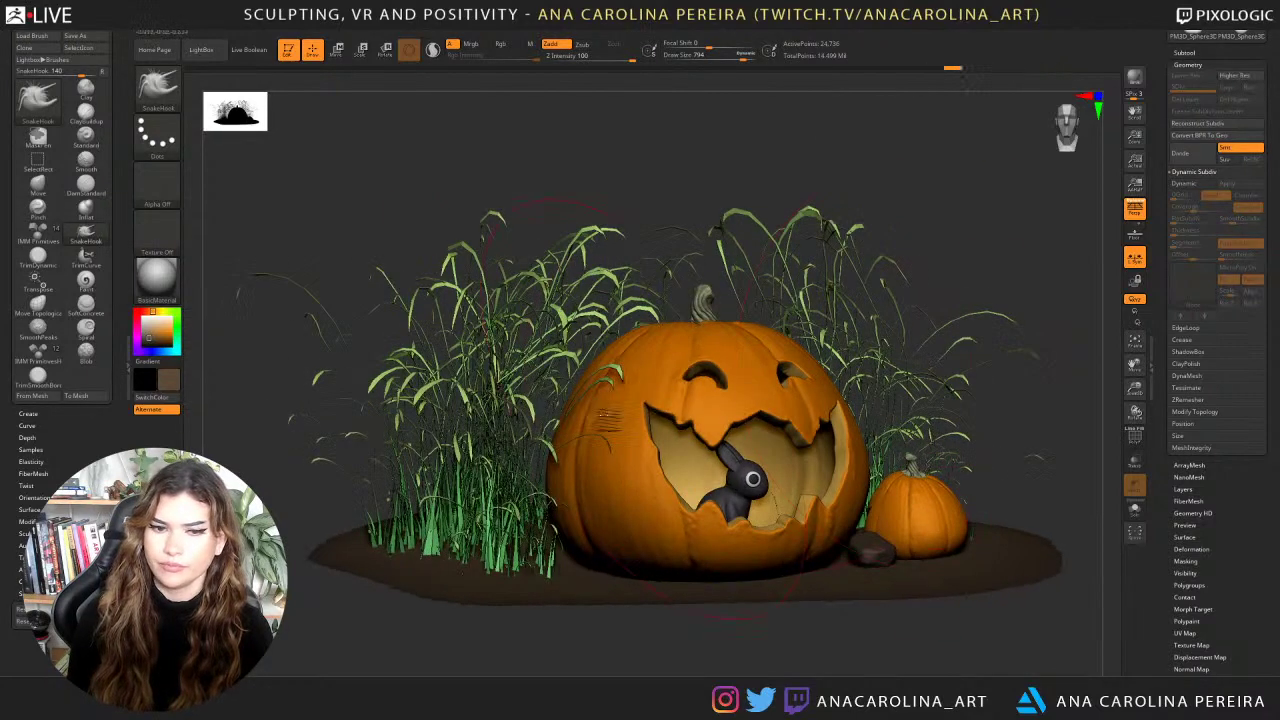
drag(470, 255, 365, 265)
mouse_move(485, 335)
mouse_down()
mouse_move(438, 322)
mouse_move(460, 322)
mouse_up()
mouse_move(450, 425)
mouse_down()
mouse_move(430, 475)
mouse_move(425, 455)
mouse_up()
mouse_move(915, 425)
mouse_down()
mouse_move(925, 450)
mouse_move(930, 430)
mouse_up()
mouse_move(980, 250)
mouse_down()
mouse_move(1040, 268)
mouse_move(970, 281)
mouse_up()
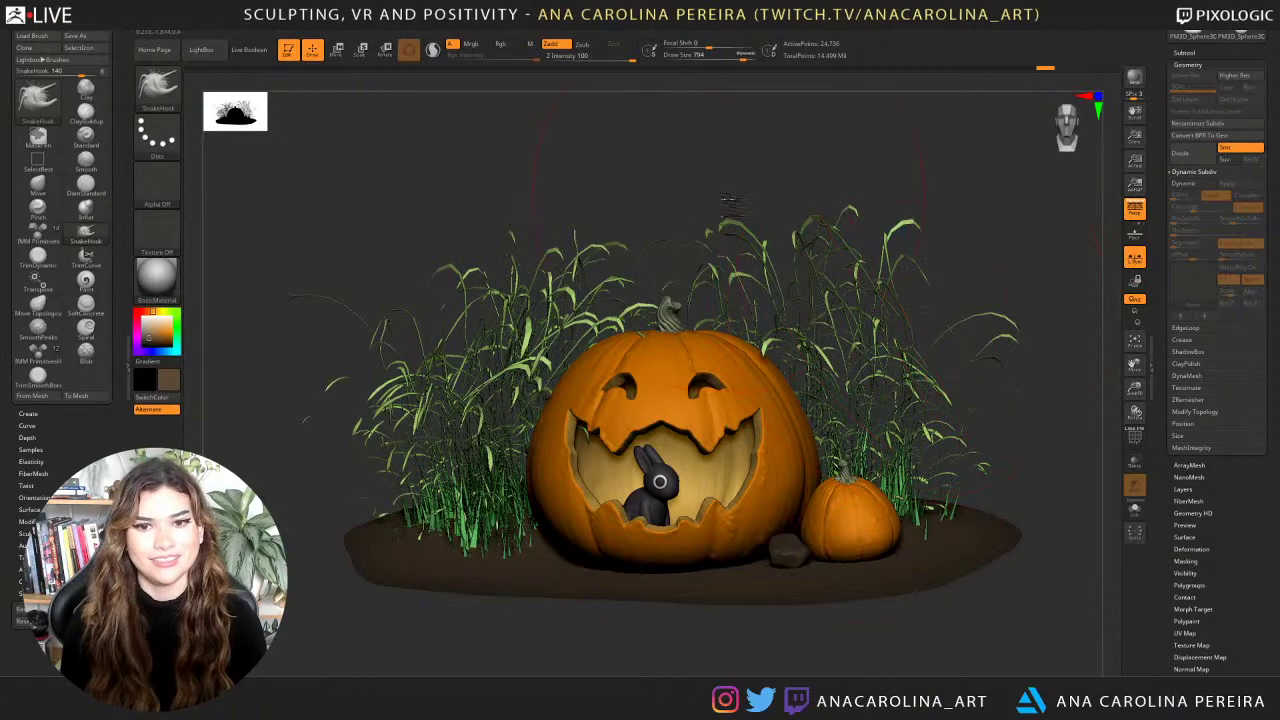
mouse_move(730, 198)
mouse_down()
mouse_move(683, 212)
mouse_move(738, 210)
mouse_up()
key(space)
drag(1000, 372, 970, 372)
mouse_move(1036, 426)
mouse_down()
mouse_move(1006, 498)
mouse_move(963, 502)
mouse_move(965, 435)
mouse_move(1006, 428)
mouse_move(1006, 362)
mouse_move(1006, 424)
mouse_up()
Select the large pumpkin for painting with the Paint brush and darken its sampled orange to a deep red-orange.
alt+click(621, 374)
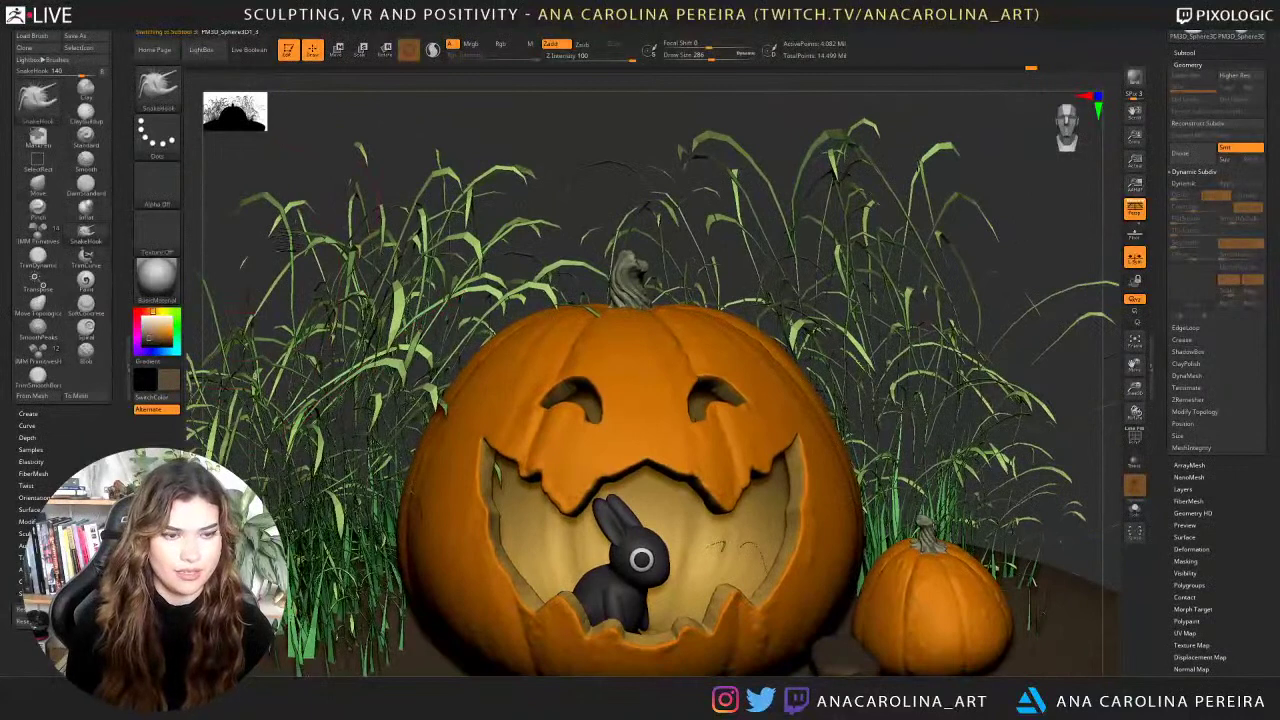
key(b)
key(p)
click(516, 266)
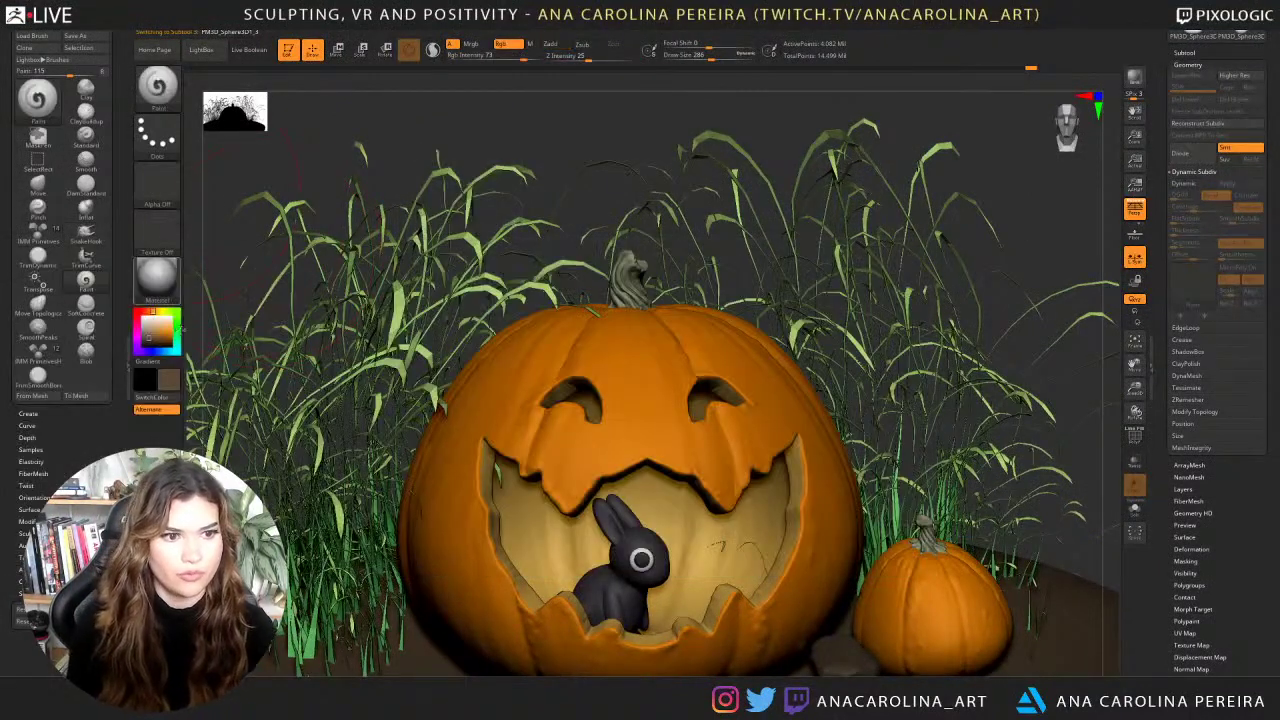
key(c)
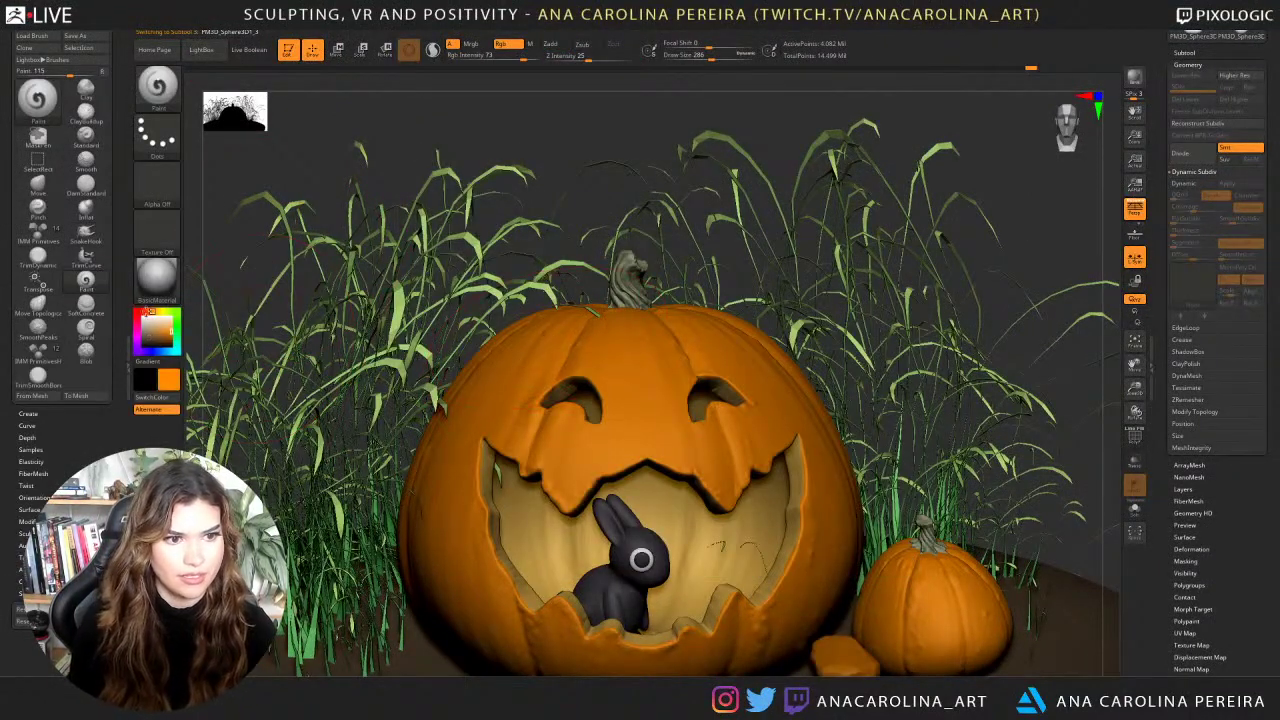
click(150, 312)
click(148, 311)
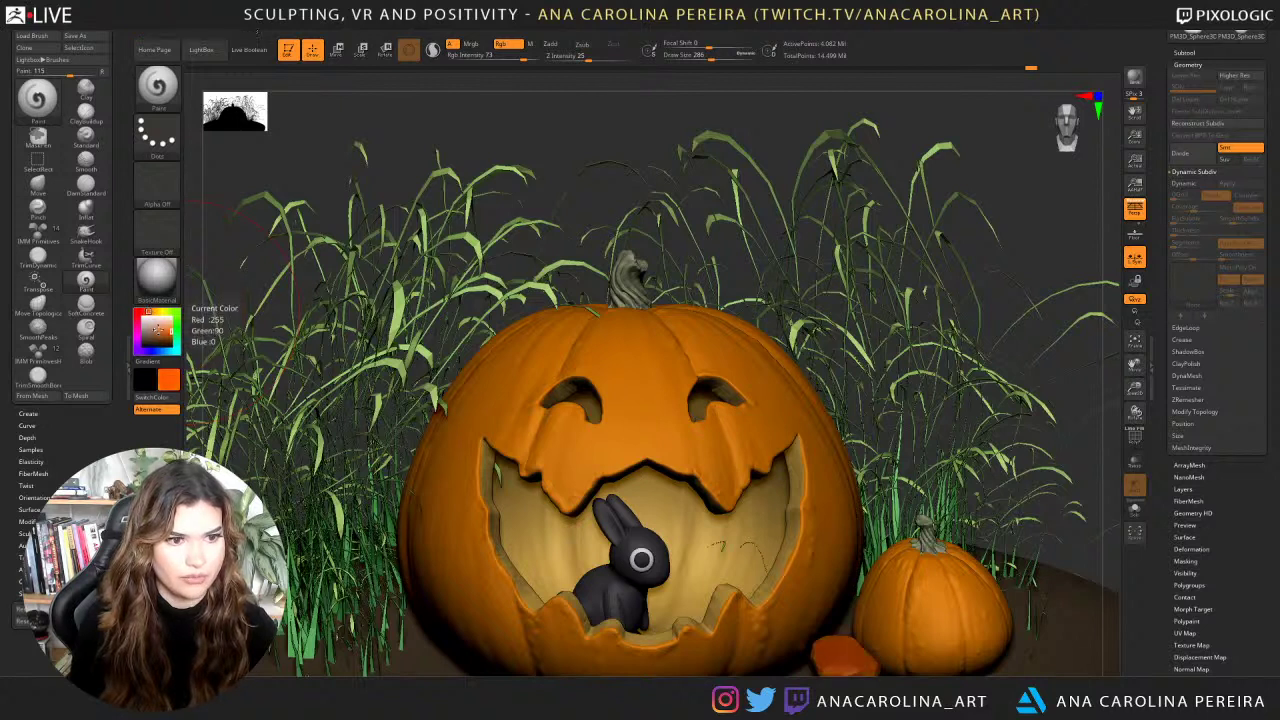
click(168, 333)
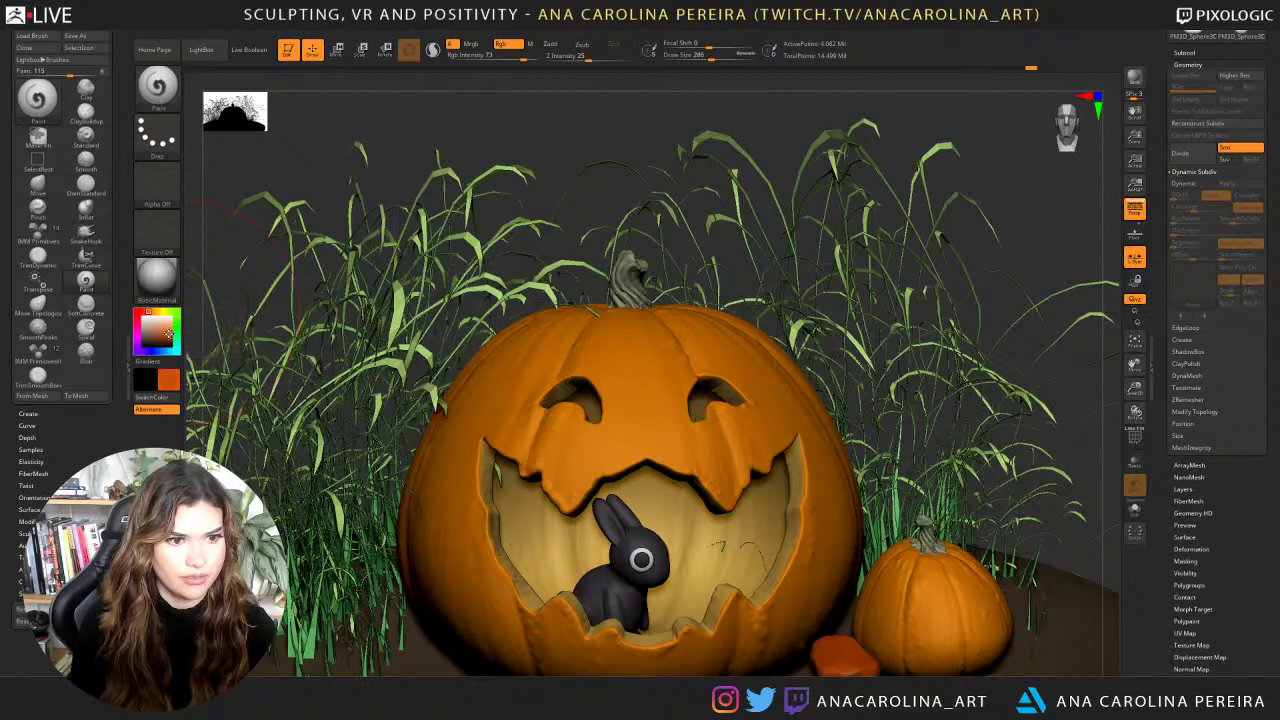
Set the Paint brush to the Spray stroke with Alpha 07 and reduce the draw size to 187.
click(157, 137)
click(409, 147)
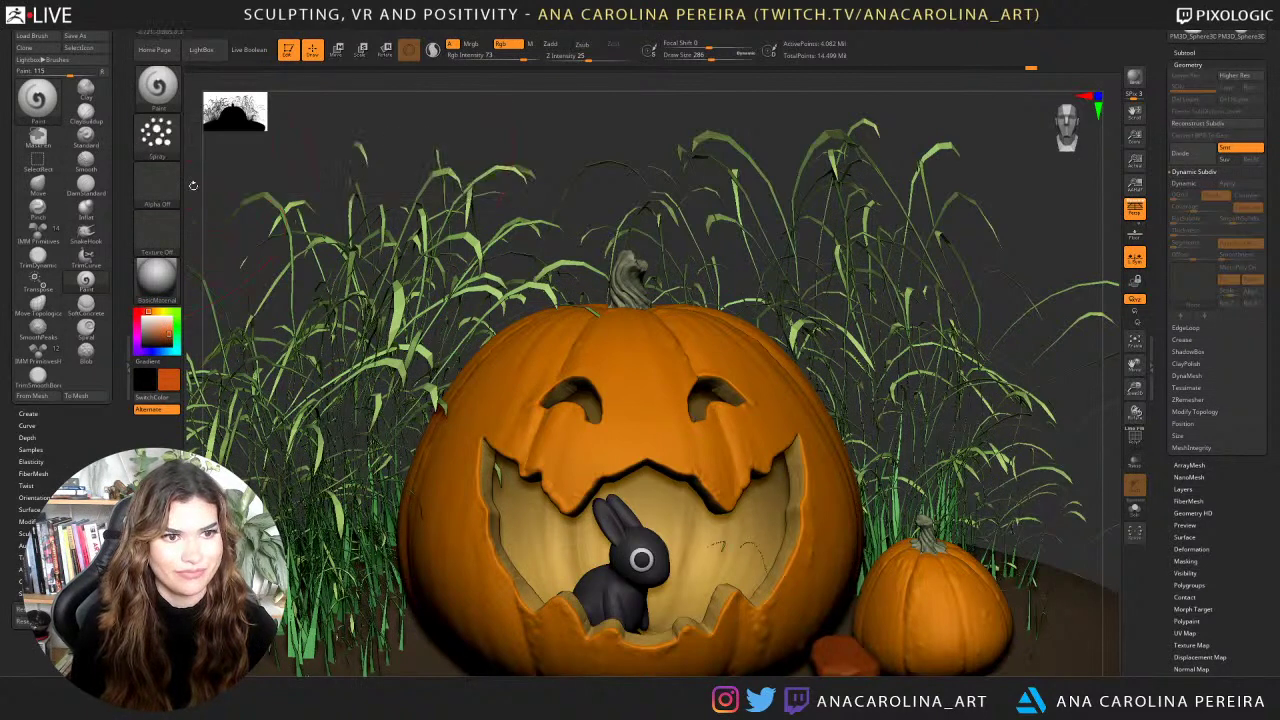
click(157, 183)
click(583, 222)
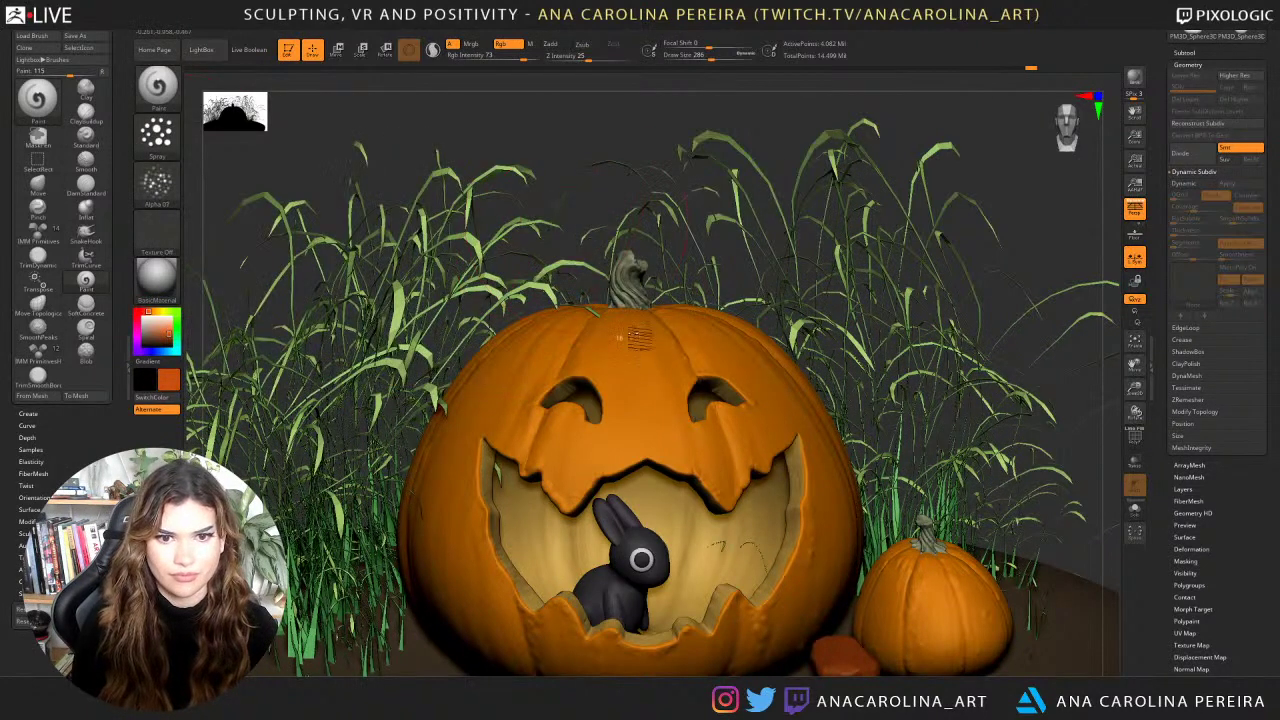
key(s)
drag(672, 338, 663, 338)
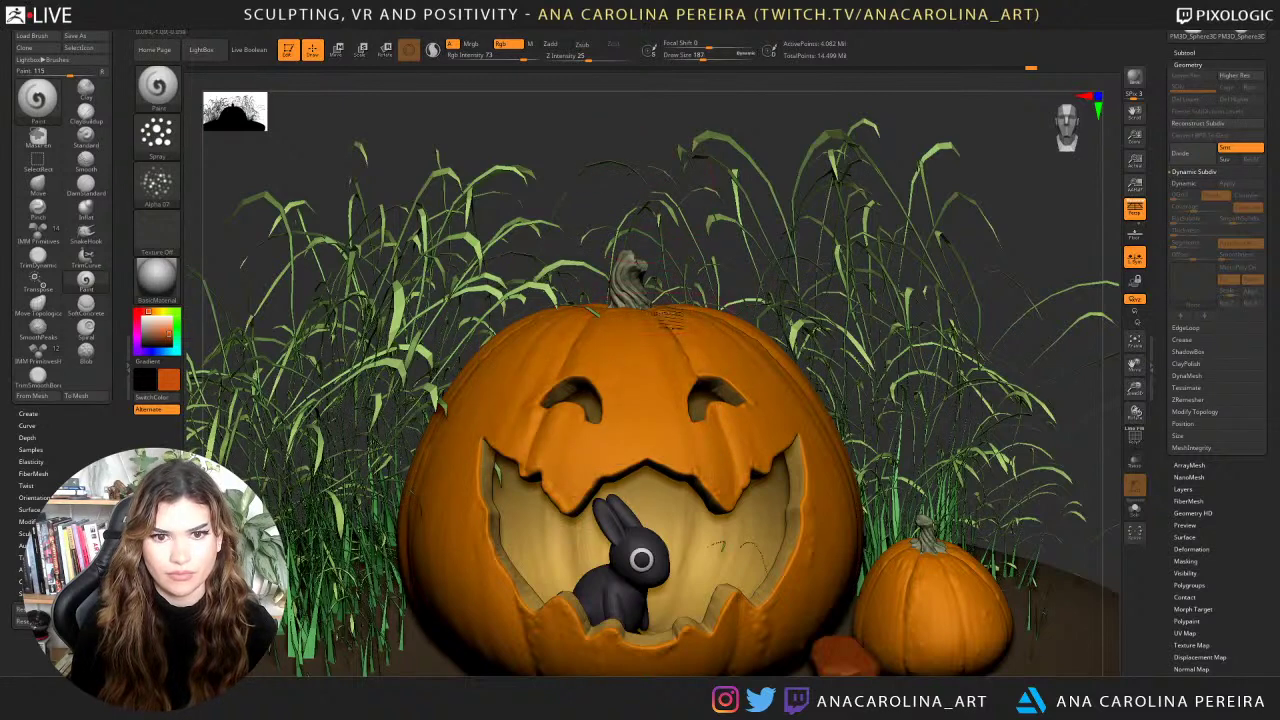
Examine the large pumpkin's surface from above, from the front and from underneath.
drag(696, 140, 657, 432)
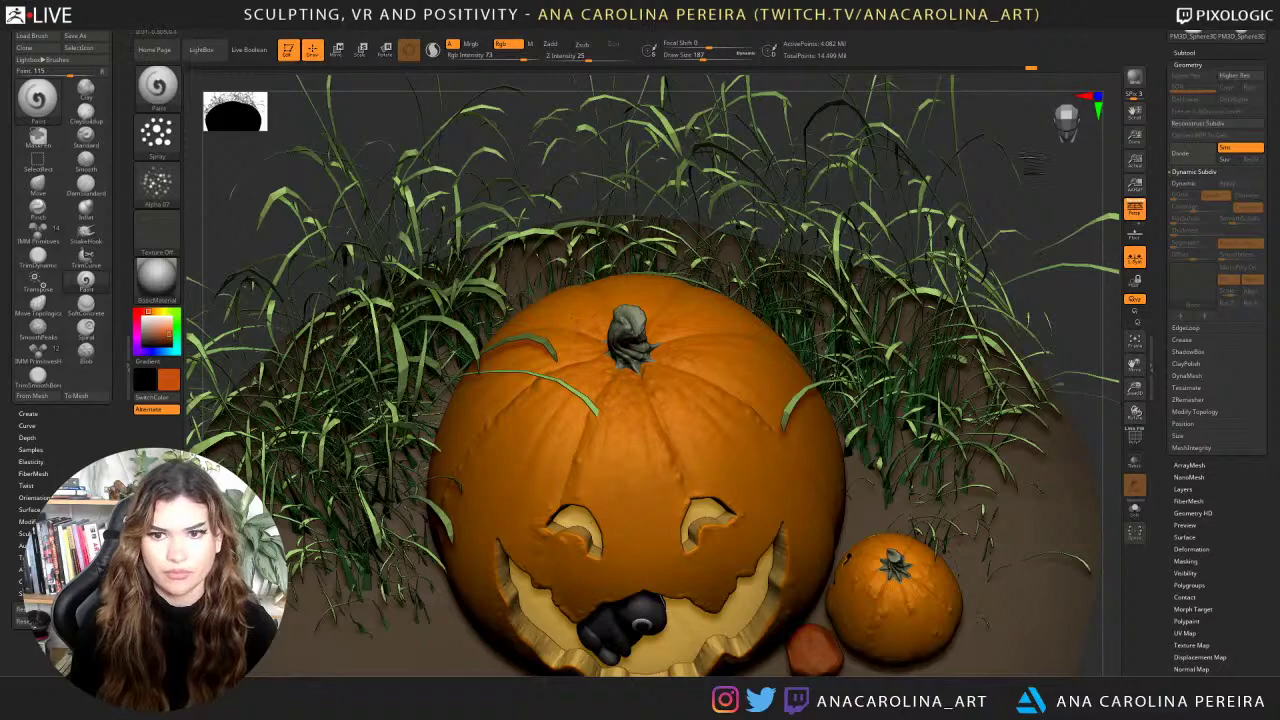
drag(1029, 162, 981, 150)
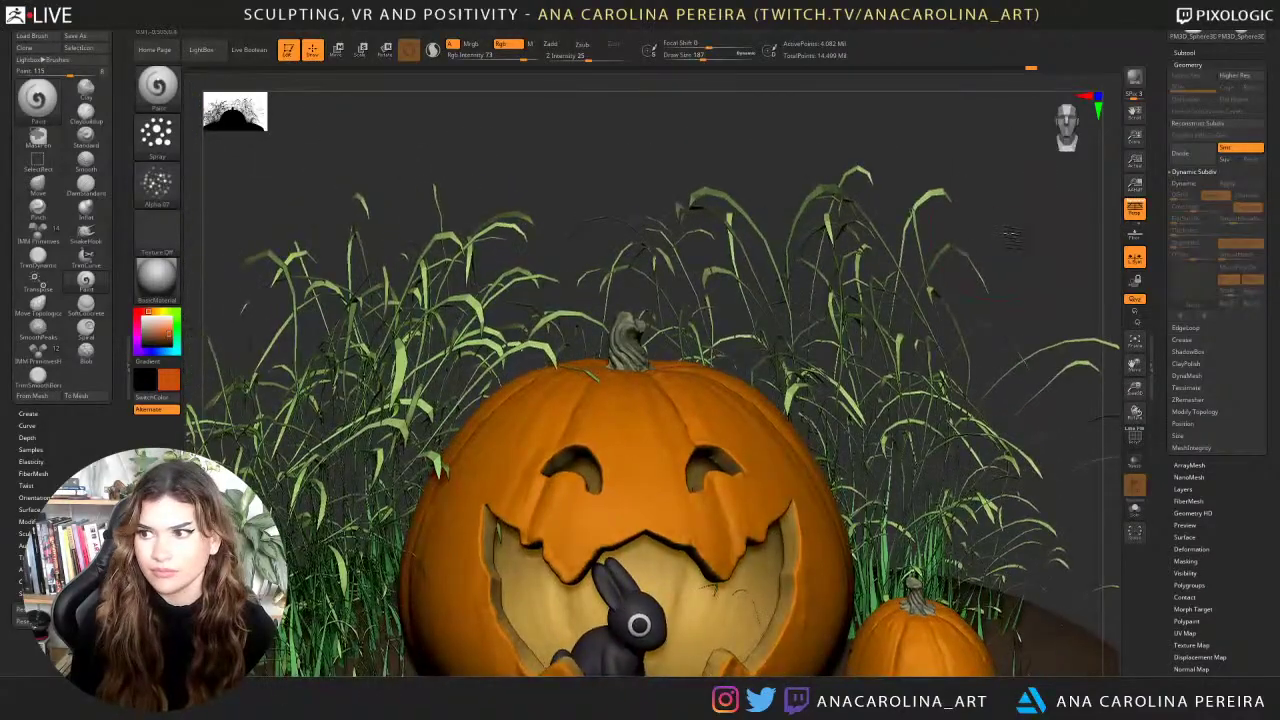
mouse_move(1011, 235)
alt+mouse_down()
mouse_move(1006, 222)
mouse_move(991, 237)
mouse_move(976, 203)
alt+mouse_up()
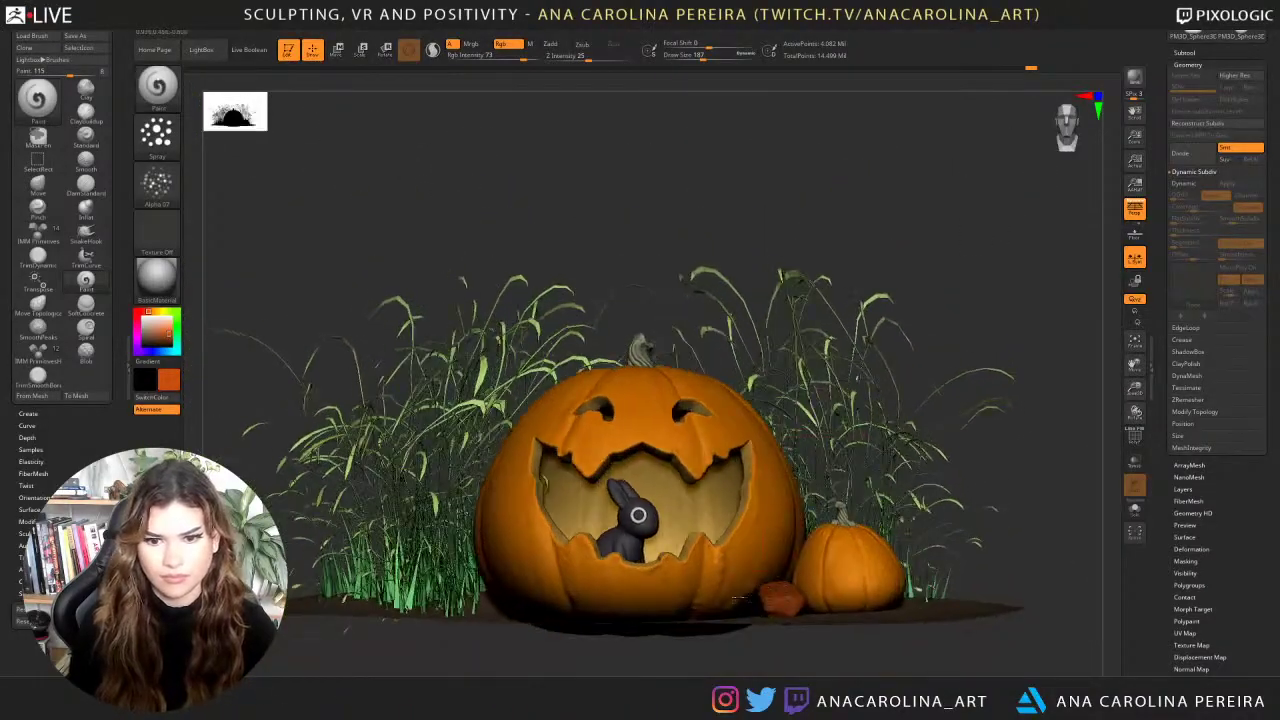
drag(648, 672, 634, 562)
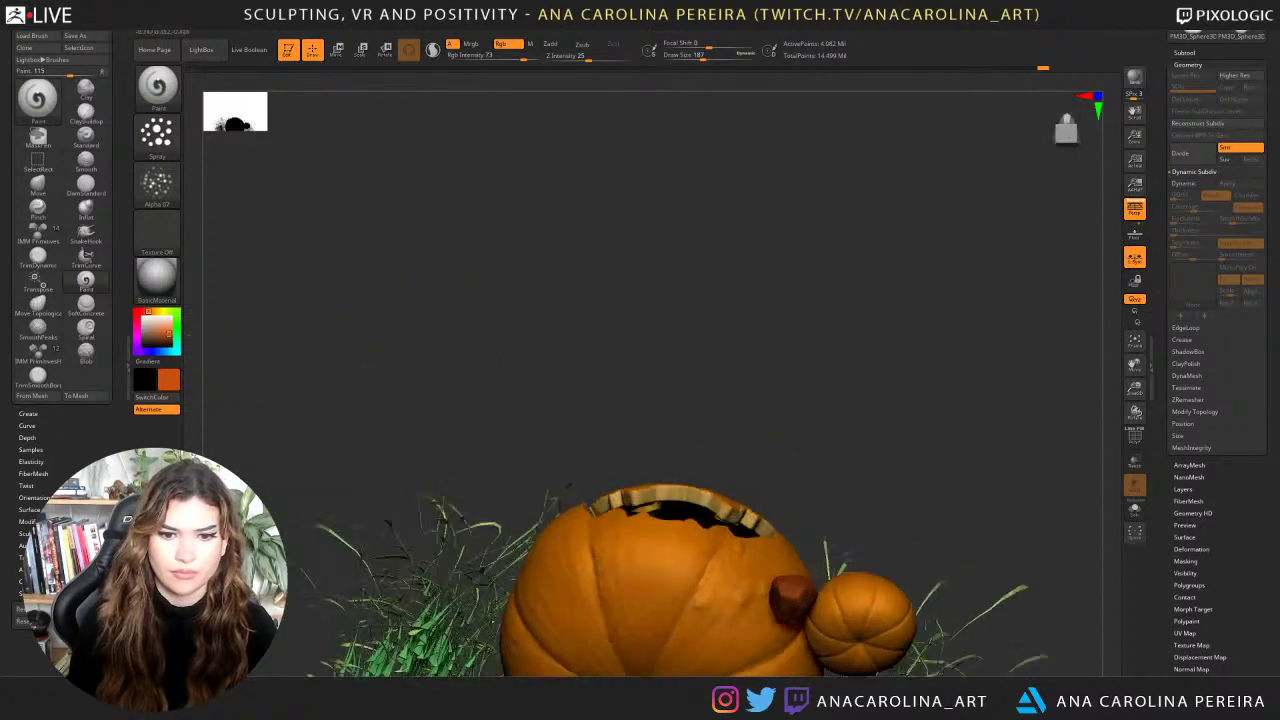
alt+drag(837, 432, 766, 231)
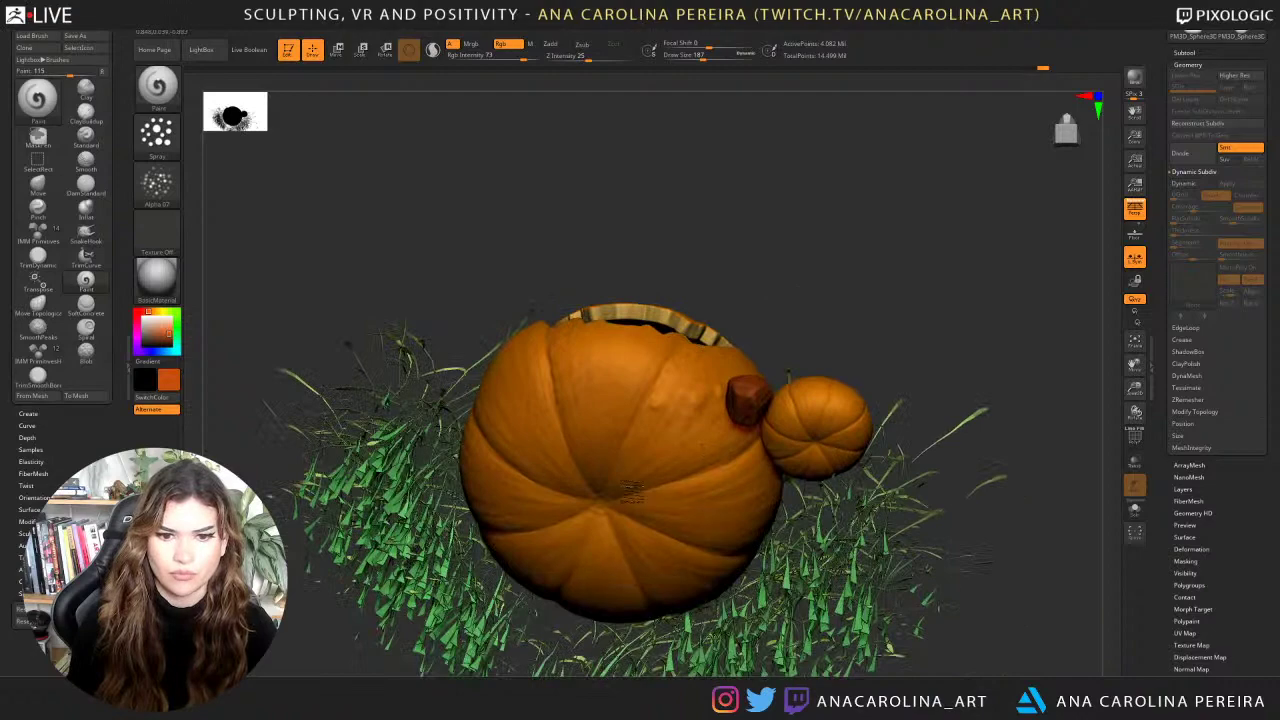
drag(805, 282, 963, 386)
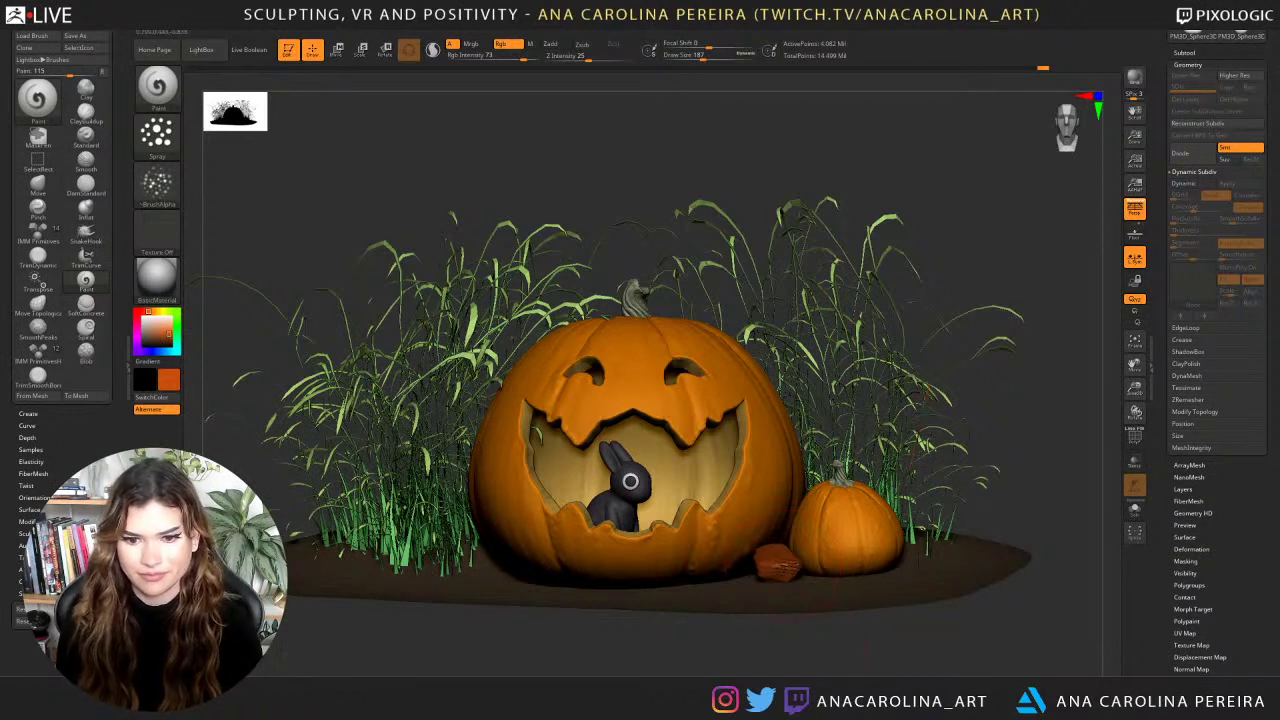
Select the rock, fill it with a lighter brown (129, 107, 82) using FillObject, and show the transform gizmo on it.
alt+click(788, 566)
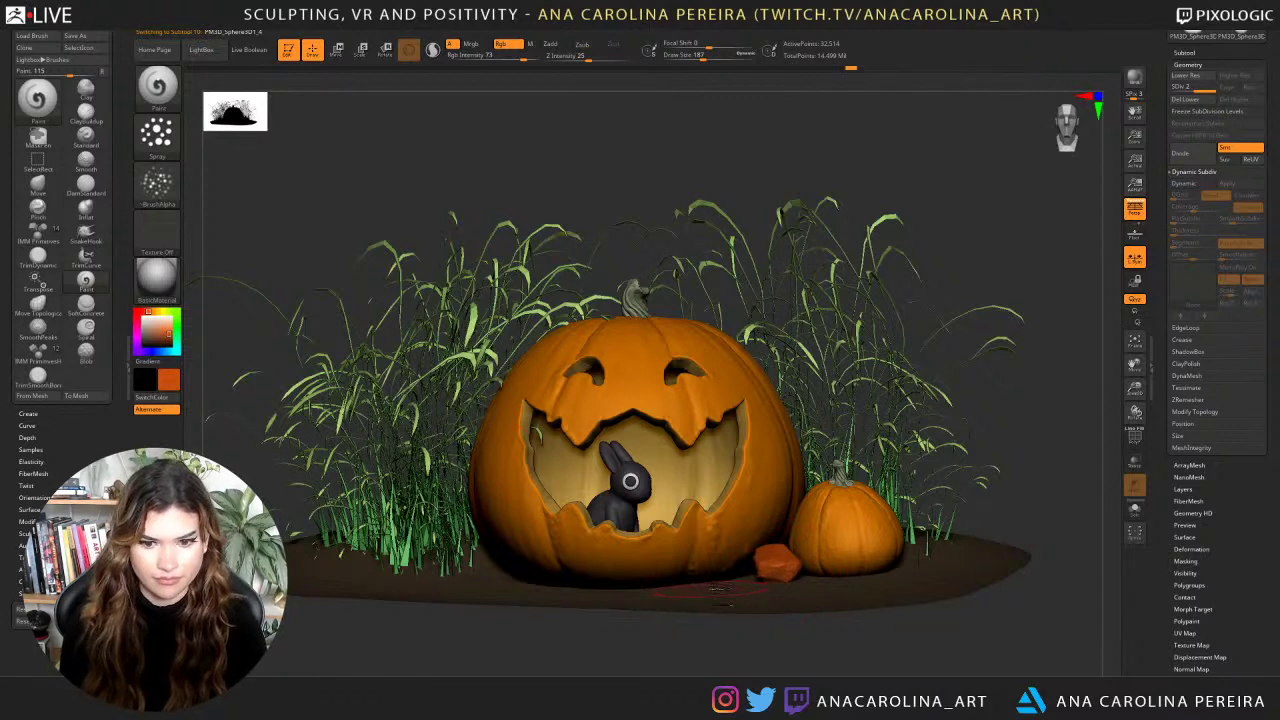
key(c)
click(146, 332)
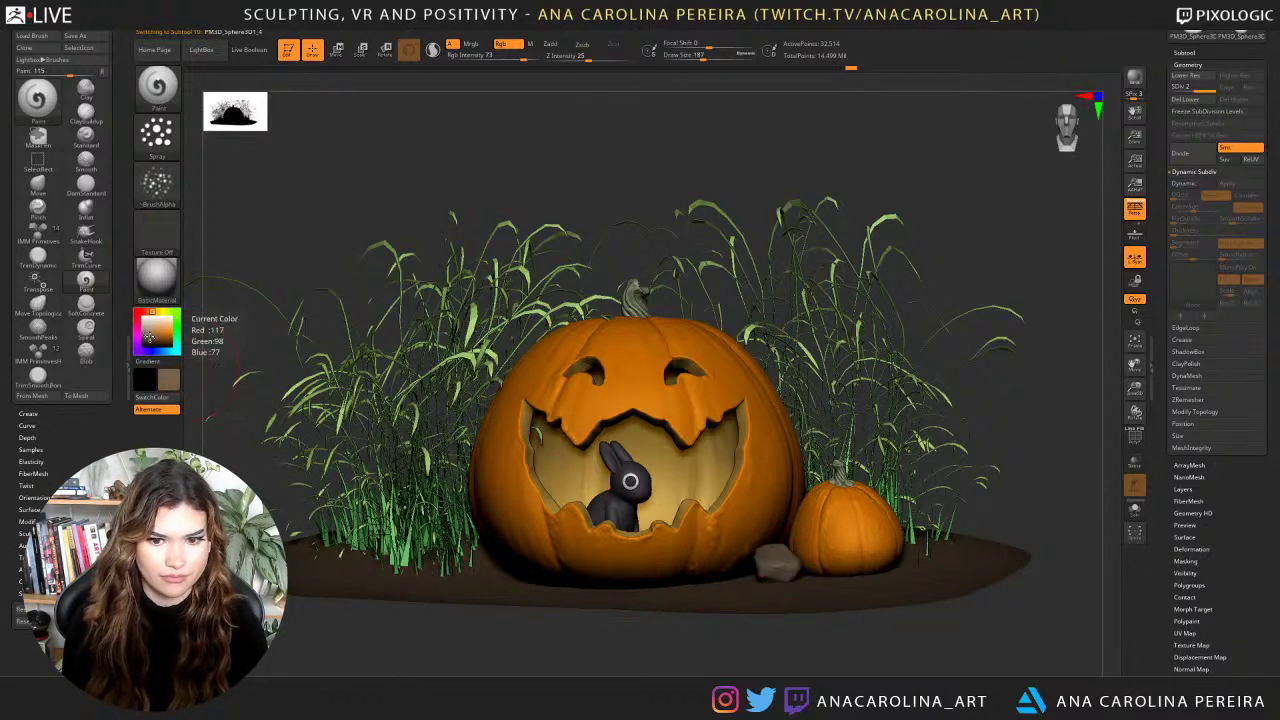
click(148, 333)
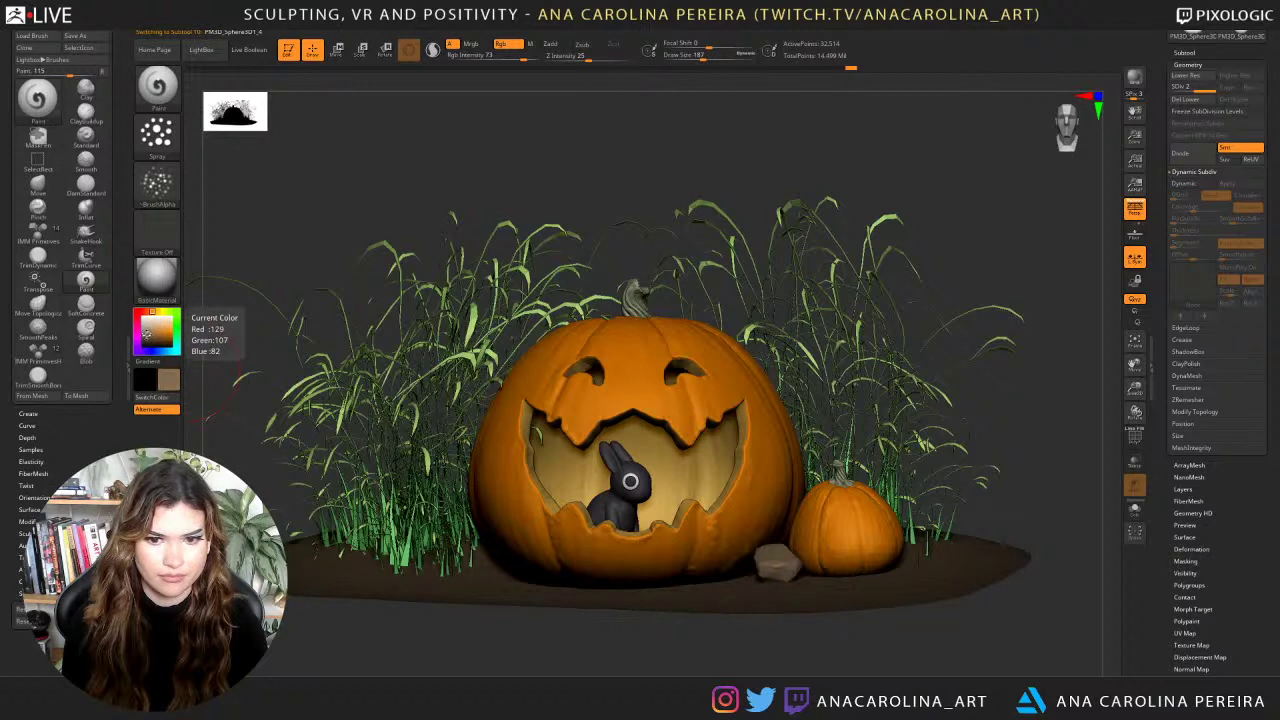
mouse_move(196, 28)
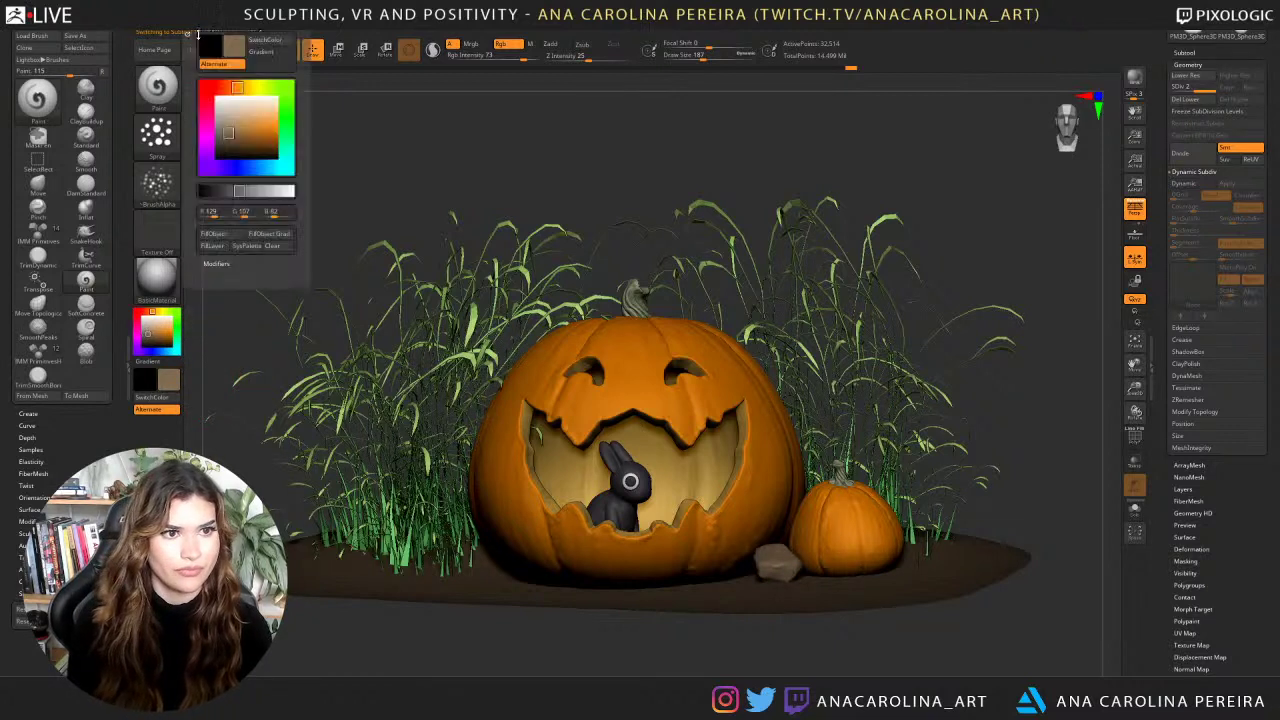
click(216, 234)
key(w)
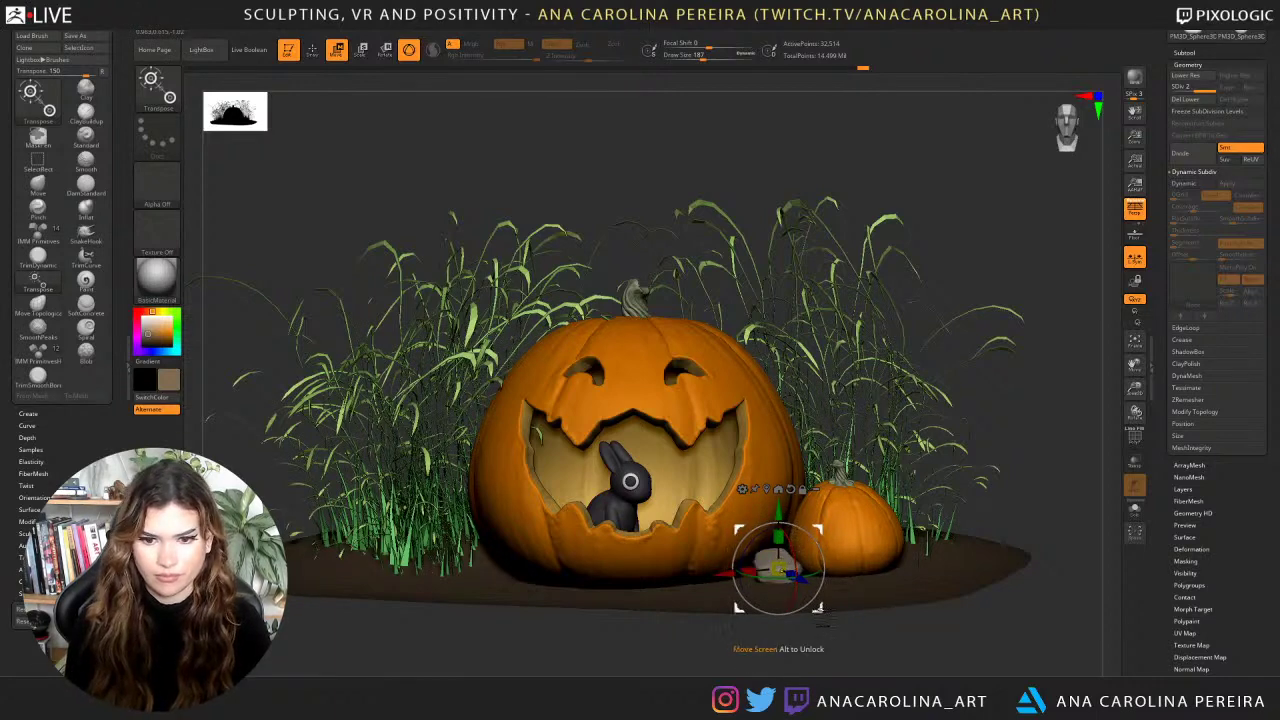
drag(842, 618, 790, 600)
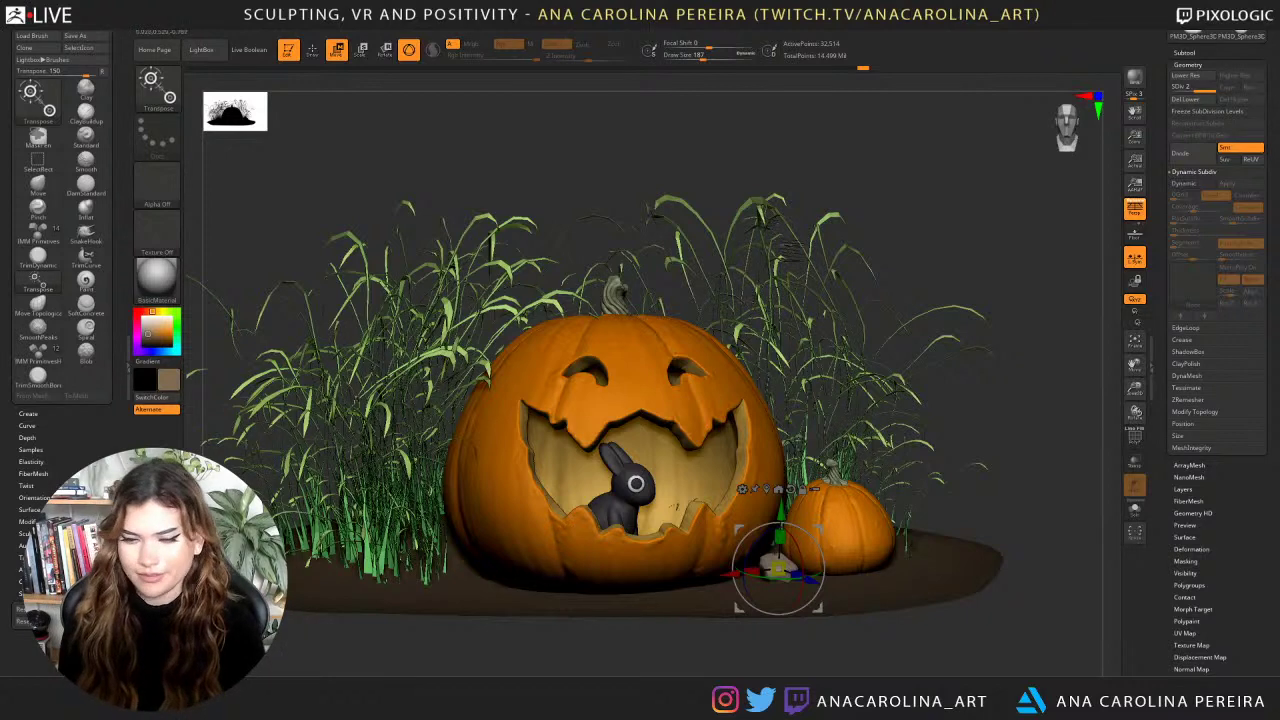
drag(888, 213, 866, 218)
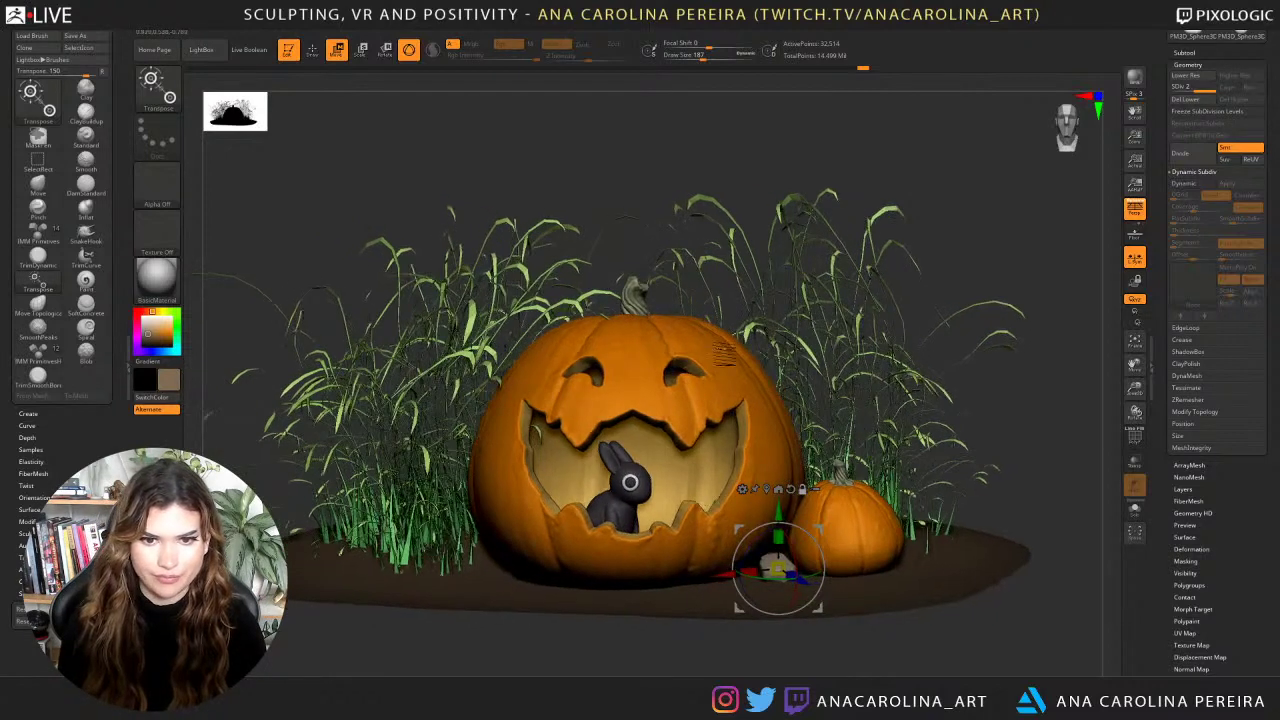
Select the large pumpkin and try deforming its upper right side with the Move brush at draw size 202.
alt+click(728, 355)
key(b)
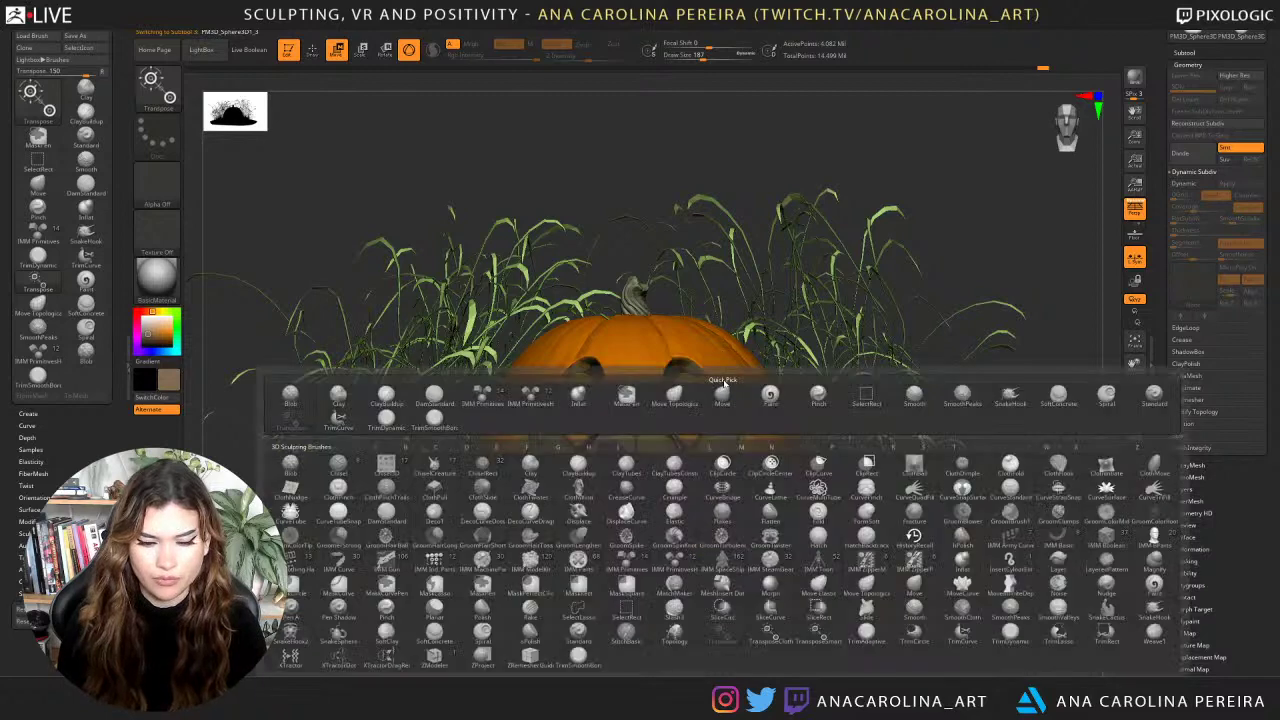
key(m)
key(v)
key(space)
mouse_move(728, 380)
mouse_down()
mouse_move(737, 232)
mouse_move(857, 302)
mouse_move(868, 336)
mouse_up()
mouse_move(1003, 309)
mouse_down()
mouse_move(815, 232)
mouse_move(860, 178)
mouse_move(826, 248)
mouse_move(898, 199)
mouse_up()
key(ctrl+z)
Try stretching the large pumpkin's upper right side into long curved strands with SnakeHook, undoing each pull.
key(b)
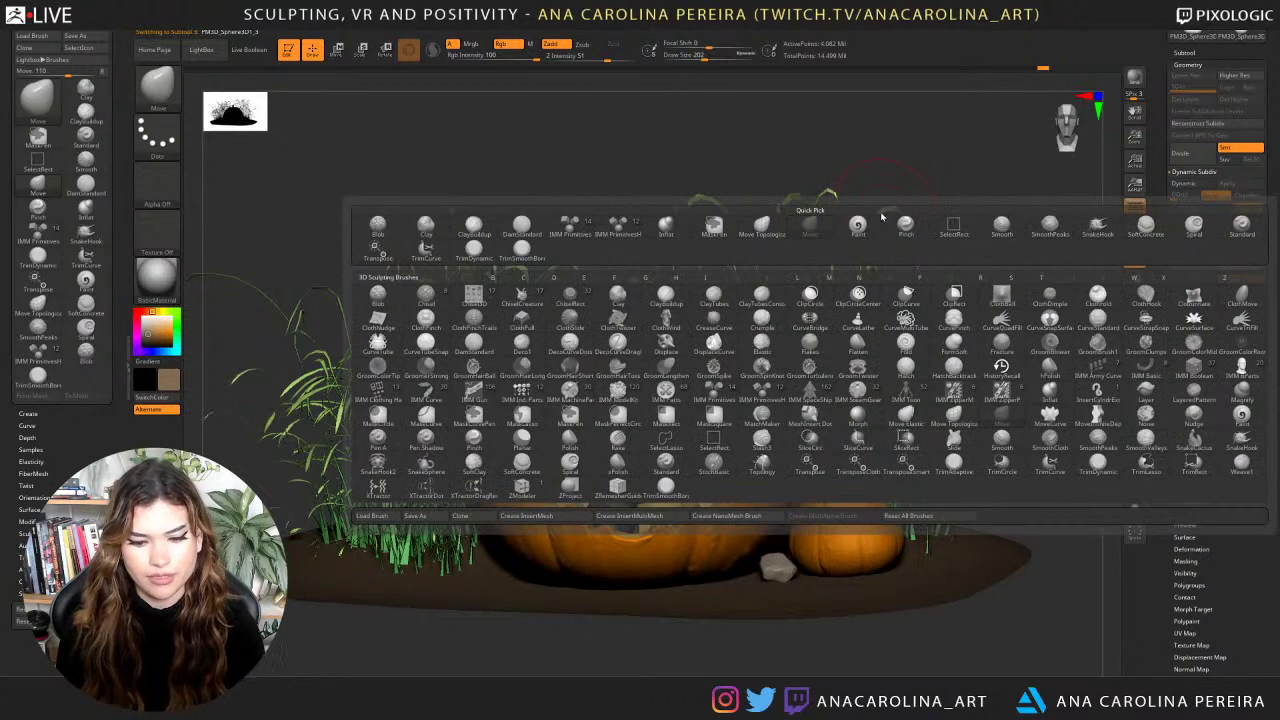
key(s)
key(h)
mouse_move(742, 366)
mouse_down()
mouse_move(773, 344)
mouse_move(806, 214)
mouse_move(786, 192)
mouse_move(877, 198)
mouse_move(955, 305)
mouse_move(871, 223)
mouse_move(857, 143)
mouse_up()
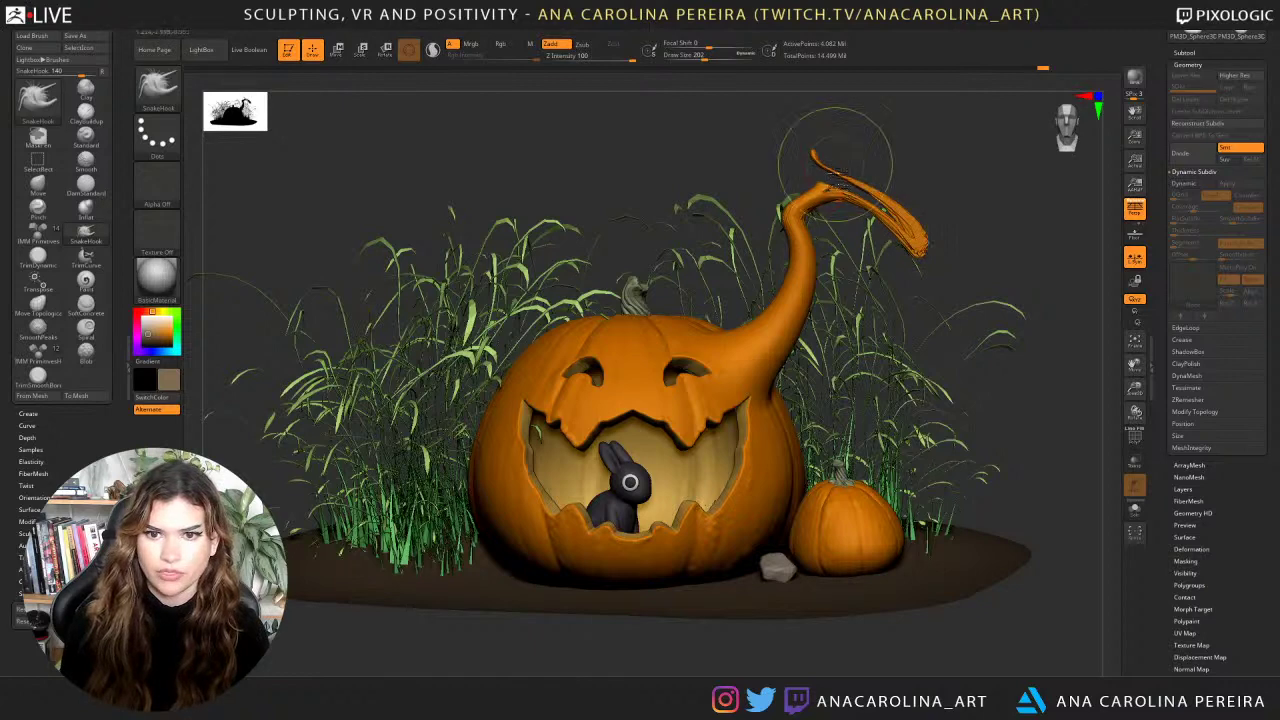
key(ctrl+z)
mouse_move(754, 366)
mouse_down()
mouse_move(858, 278)
mouse_move(830, 192)
mouse_move(985, 336)
mouse_move(980, 360)
mouse_up()
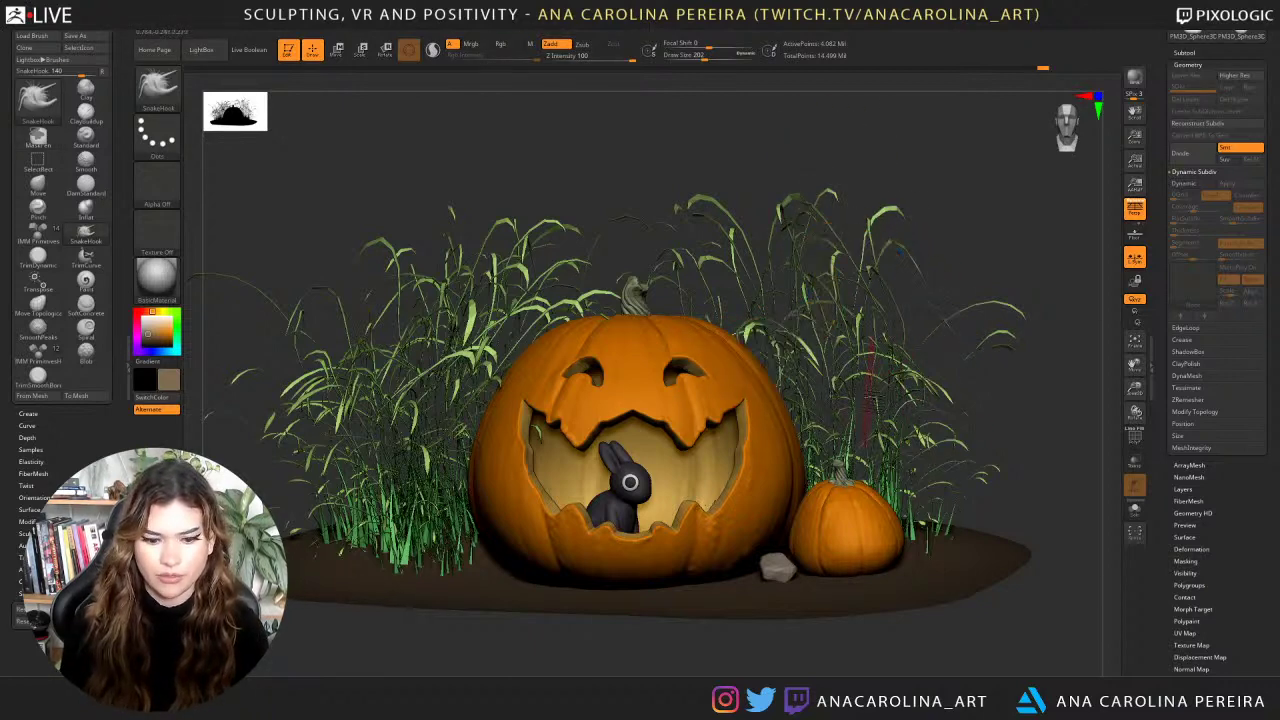
key(ctrl+z)
Return to the Move brush and try pulling the large pumpkin's right shoulder up into a single cone.
key(b)
key(m)
key(v)
mouse_move(772, 388)
mouse_down()
mouse_move(829, 329)
mouse_move(771, 271)
mouse_move(871, 329)
mouse_move(848, 305)
mouse_up()
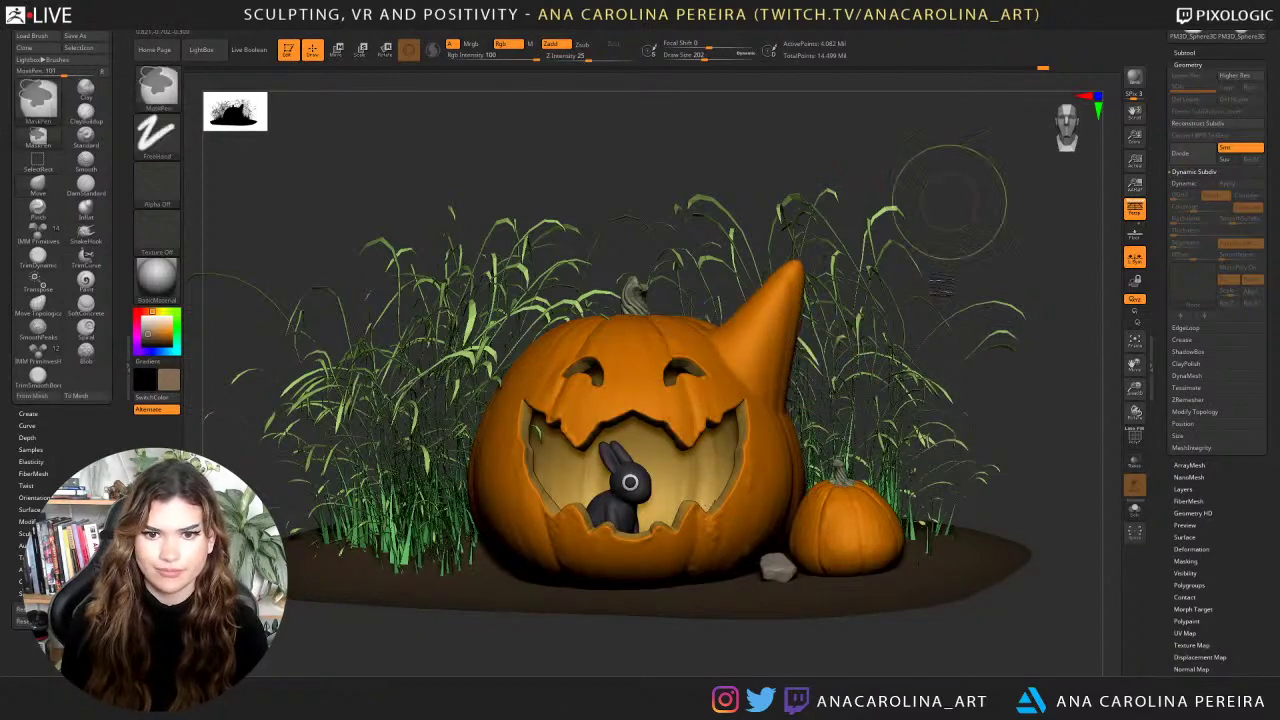
key(ctrl+z)
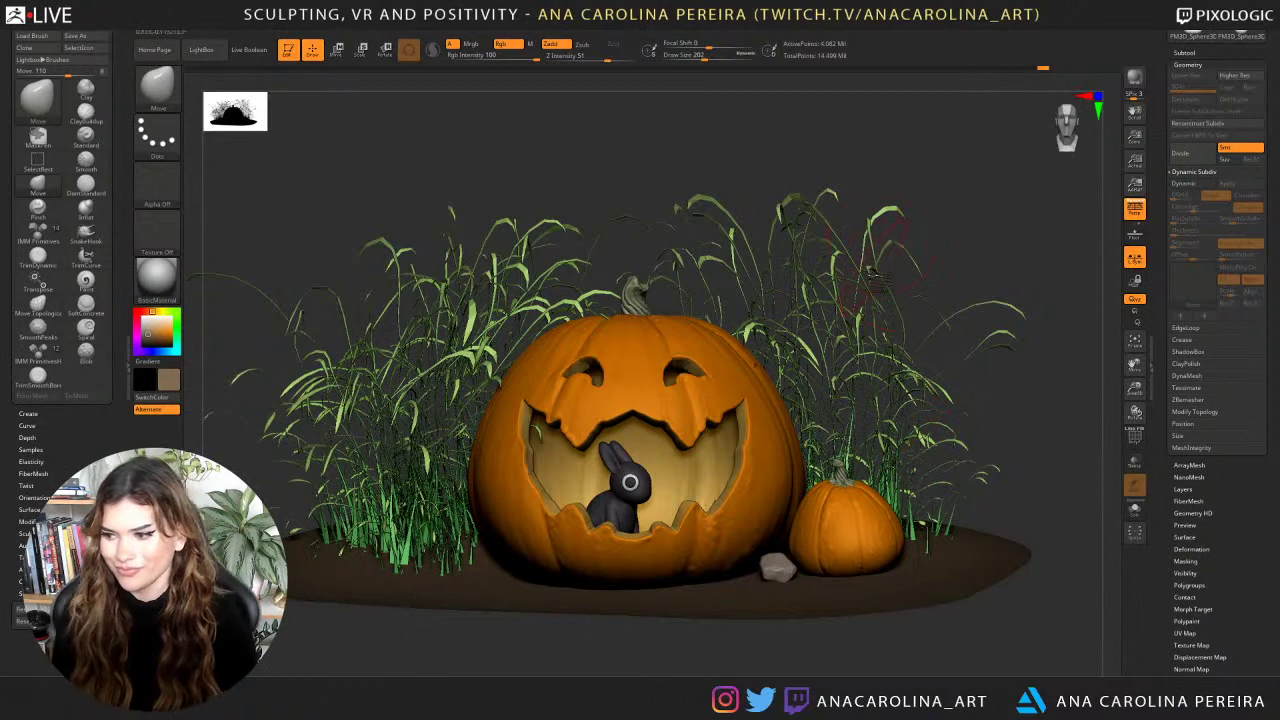
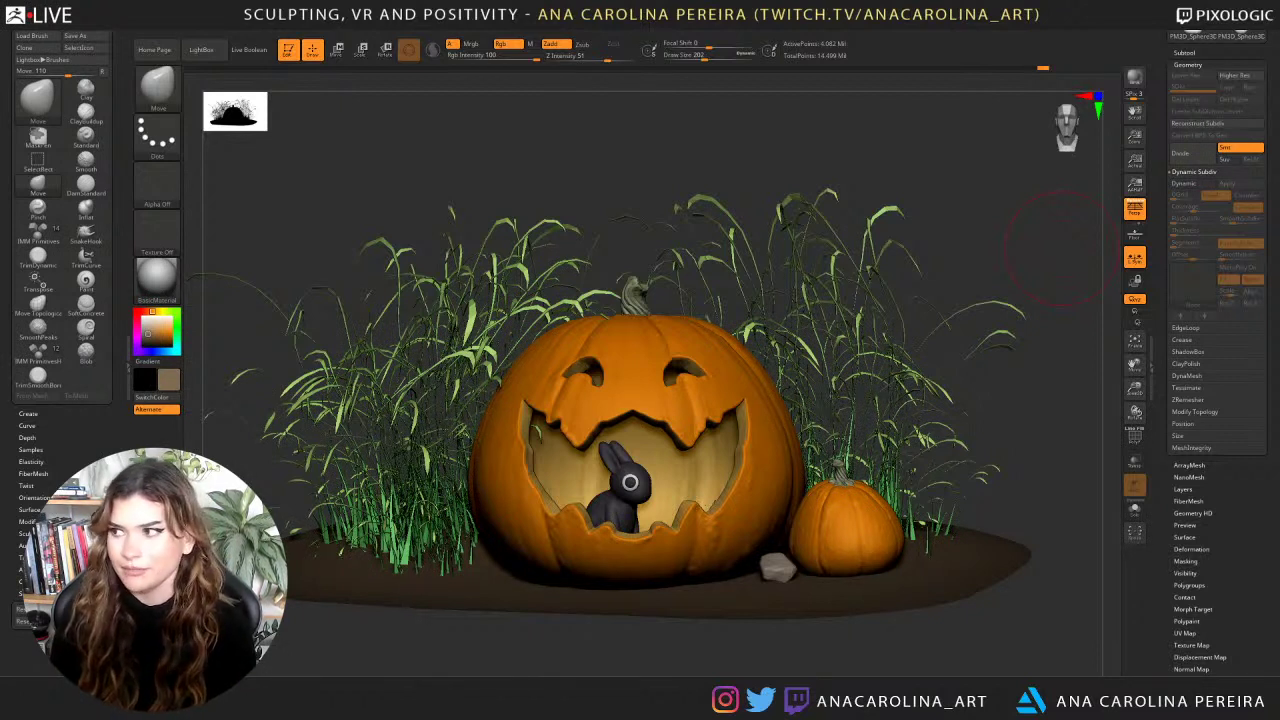
Switch to ArtStation in the browser, search for "ako" and open the third suggested artist's profile.
drag(940, 500, 660, 109)
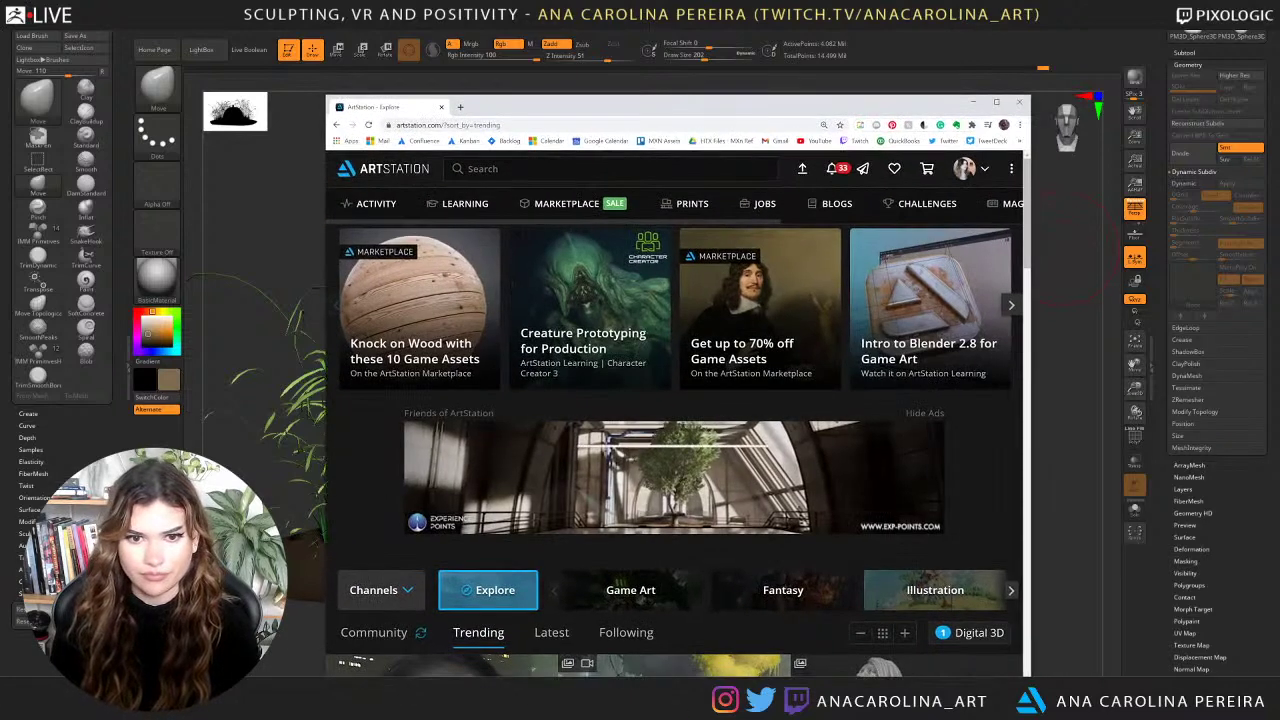
click(600, 169)
text(ako)
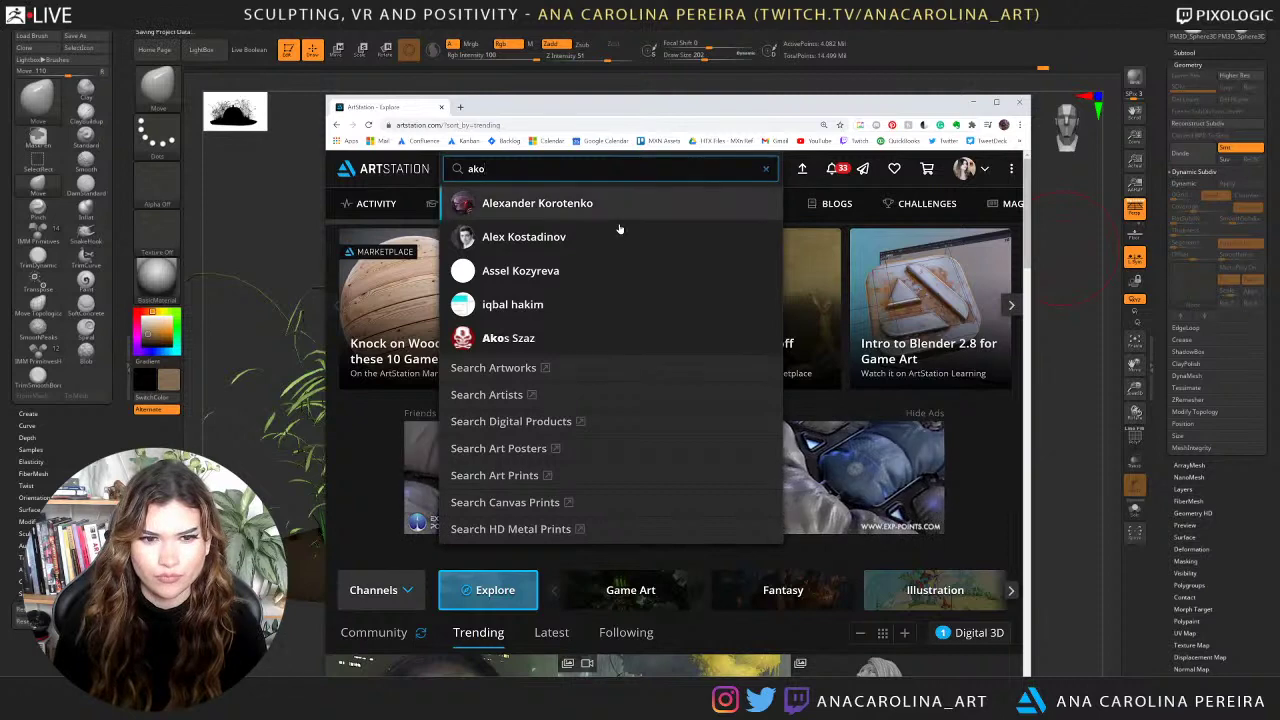
click(611, 270)
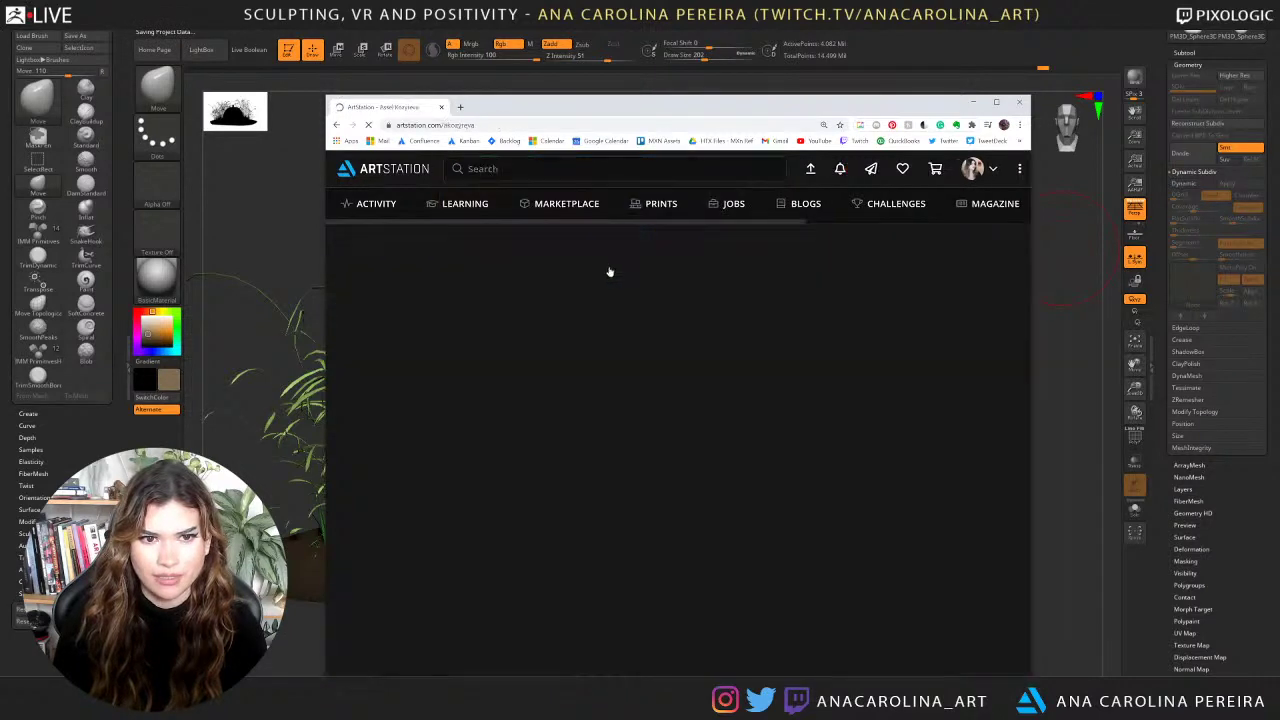
Move the browser window higher and browse the artist's portfolio of character, hand and anatomy sculpts.
scroll(607, 270, down, 2)
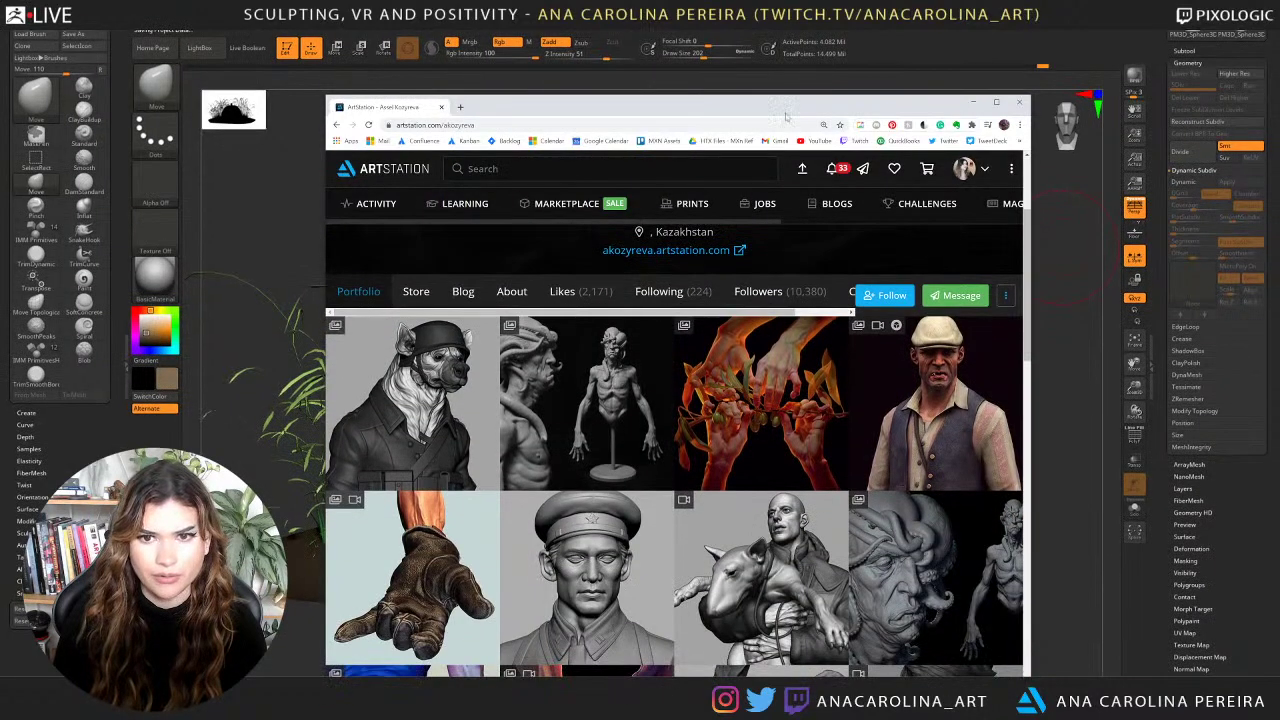
drag(765, 115, 767, 31)
scroll(756, 250, down, 2)
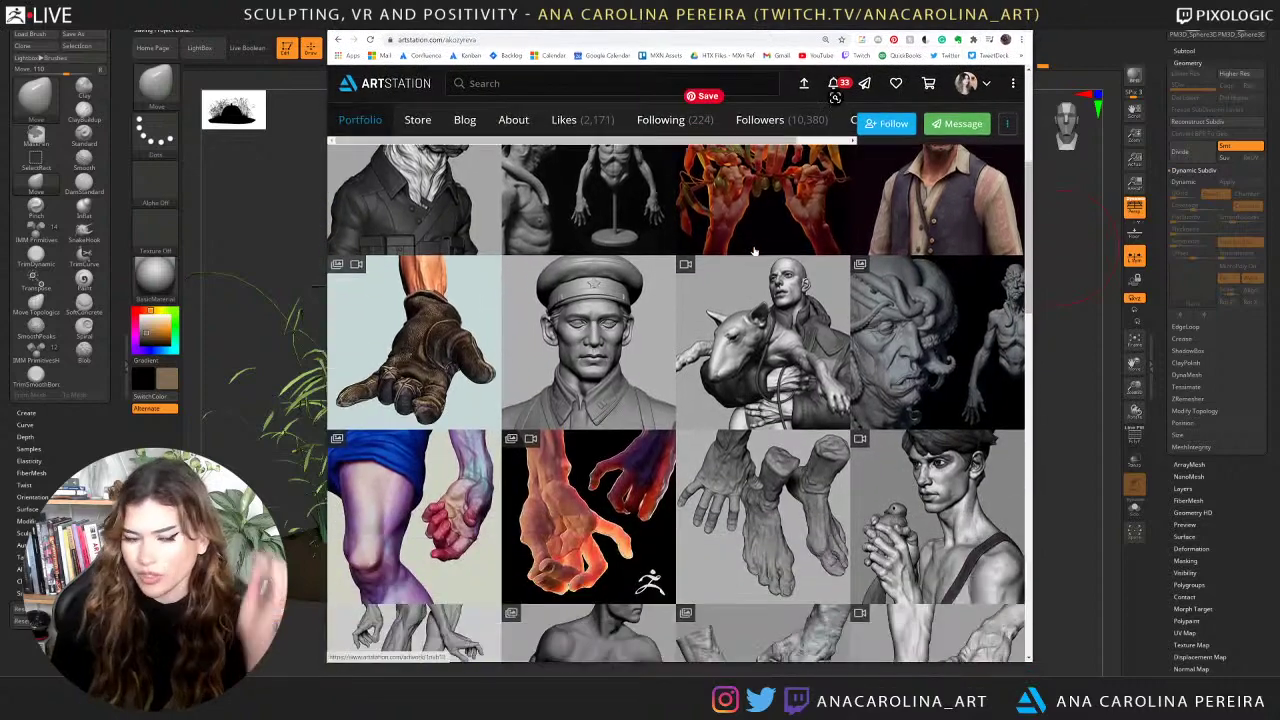
scroll(756, 250, up, 2)
scroll(757, 252, up, 2)
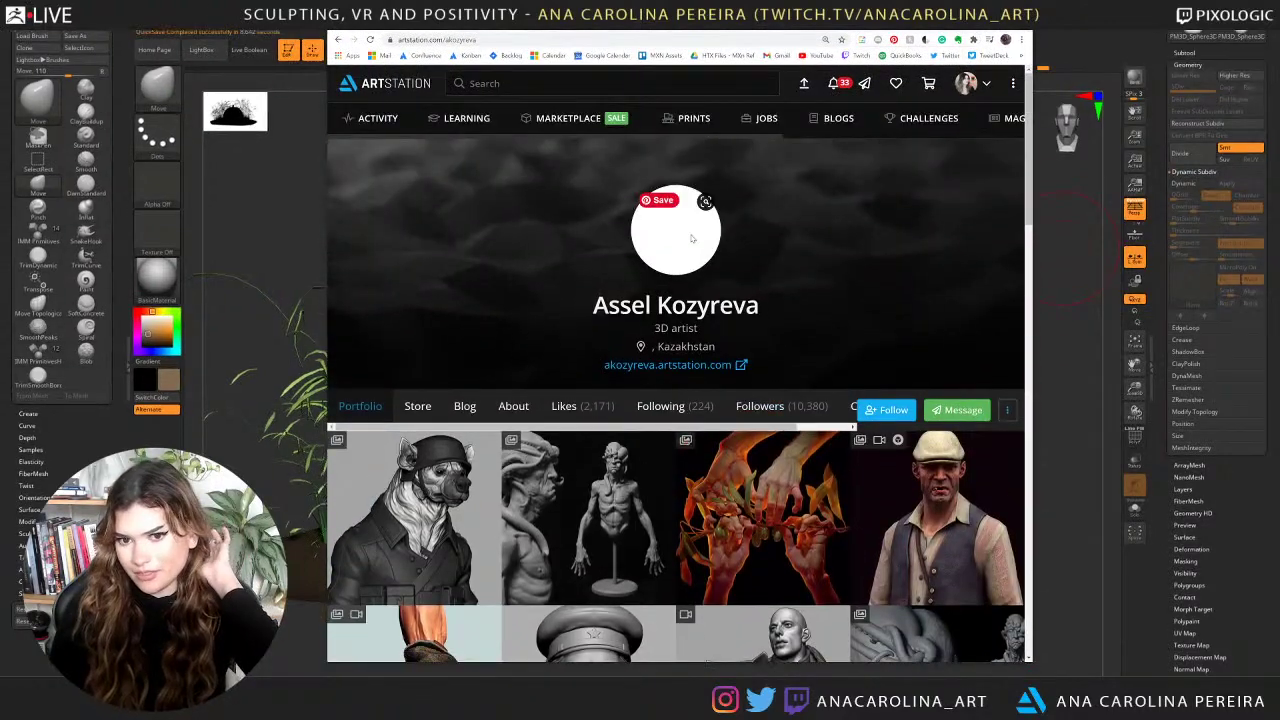
scroll(691, 238, down, 8)
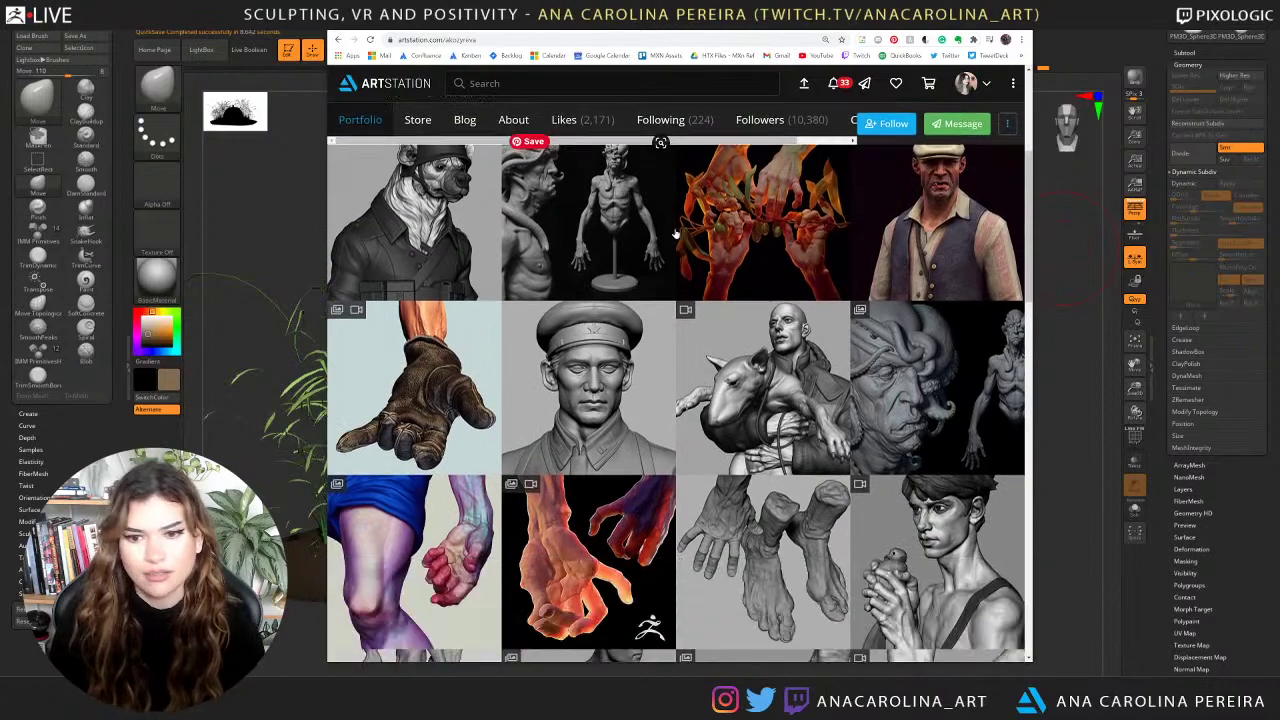
Finish viewing the current portfolio, search ArtStation for "zhelong" and open the suggested artist's profile.
scroll(667, 245, down, 3)
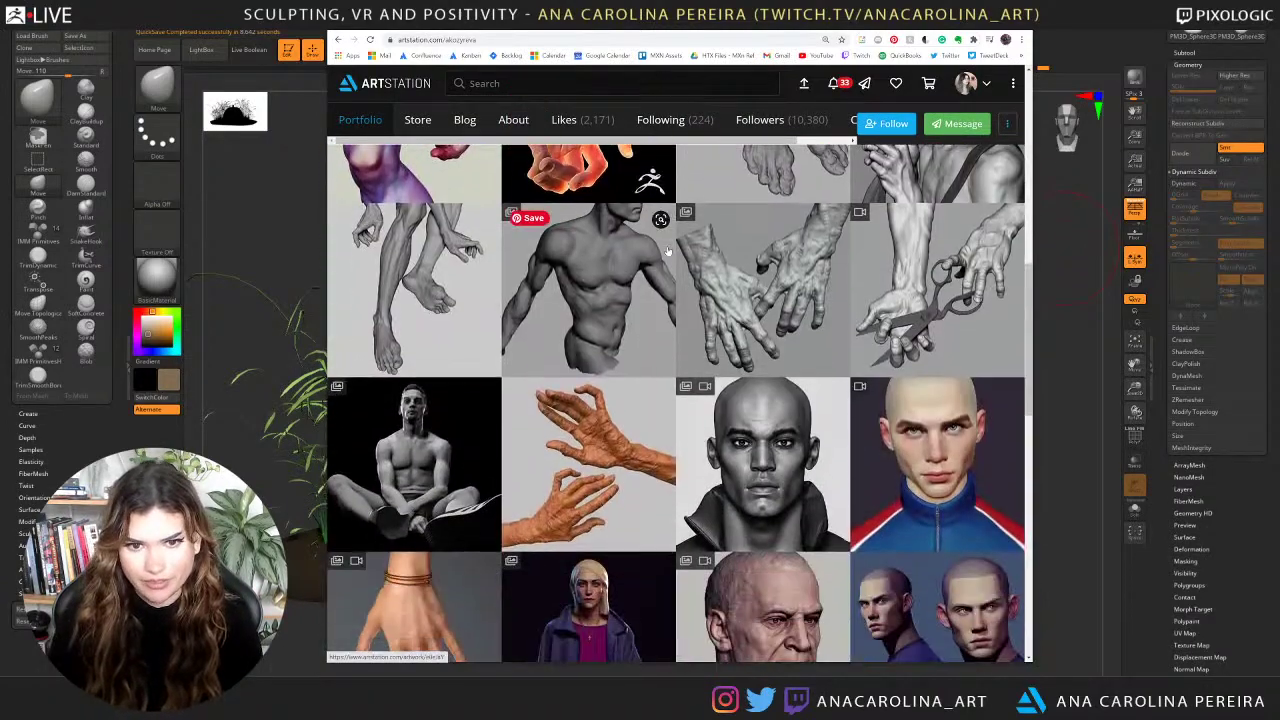
scroll(665, 253, up, 10)
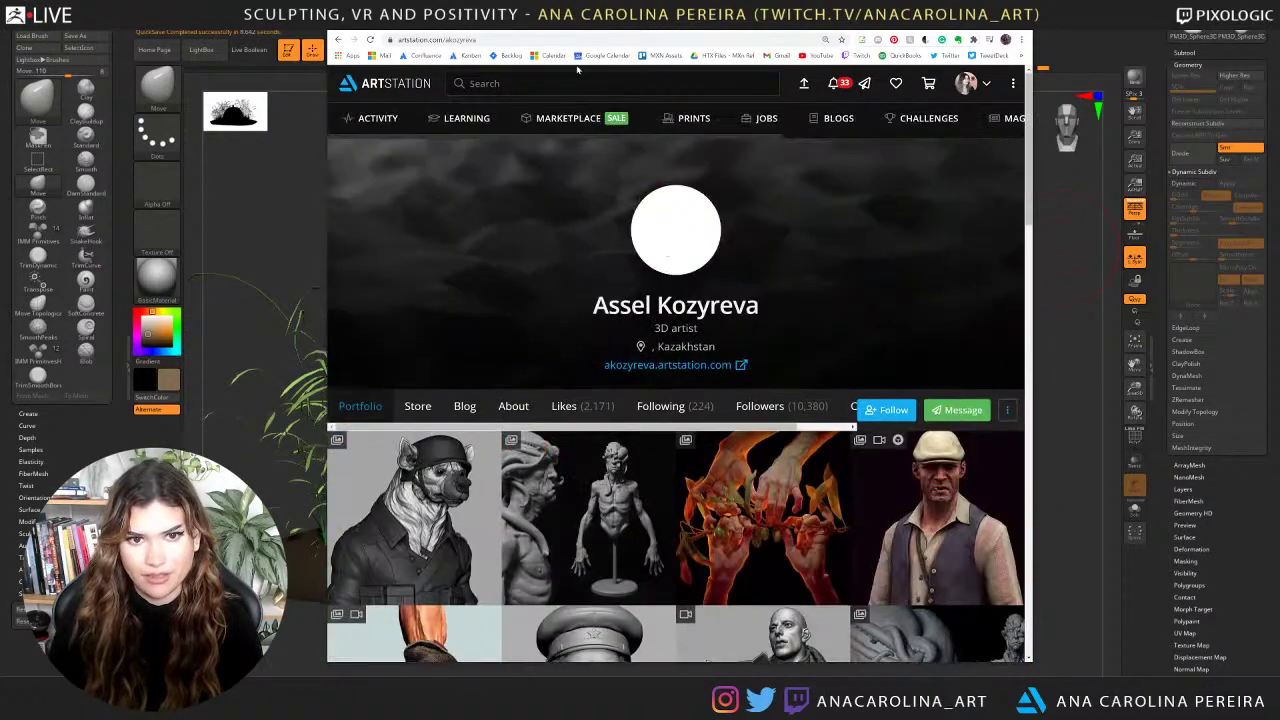
click(600, 83)
text(zhelong)
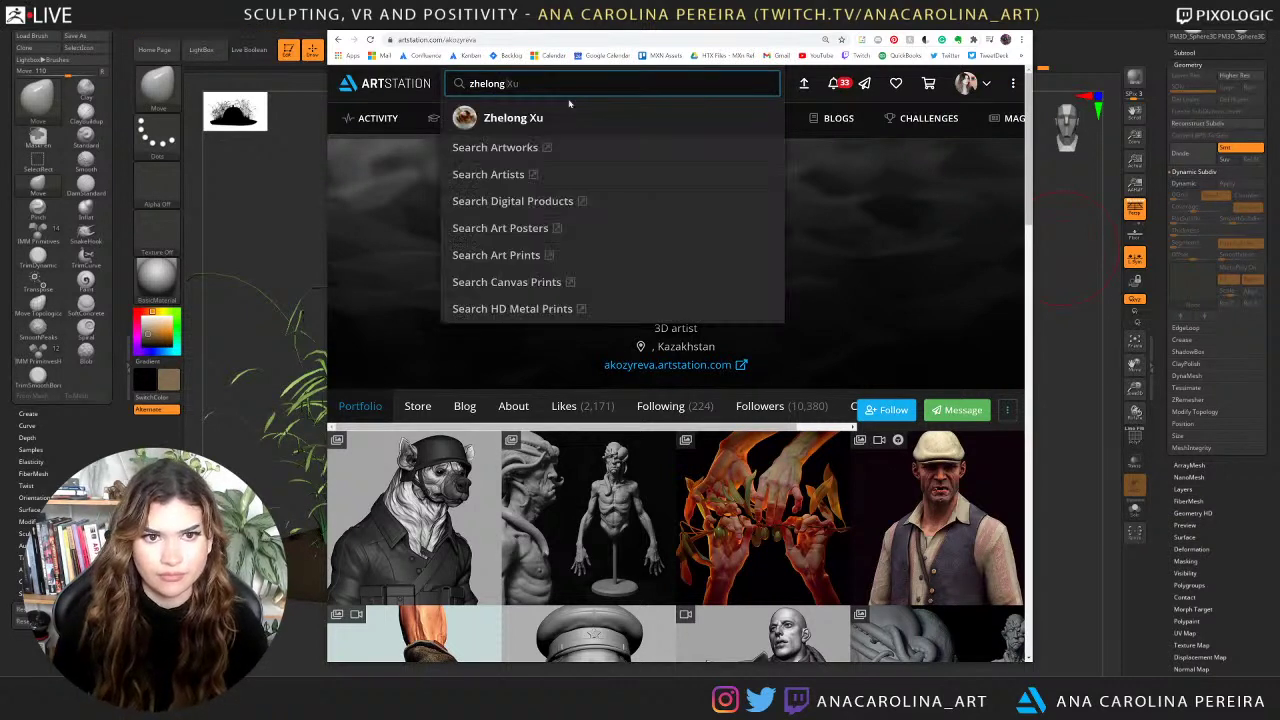
click(570, 122)
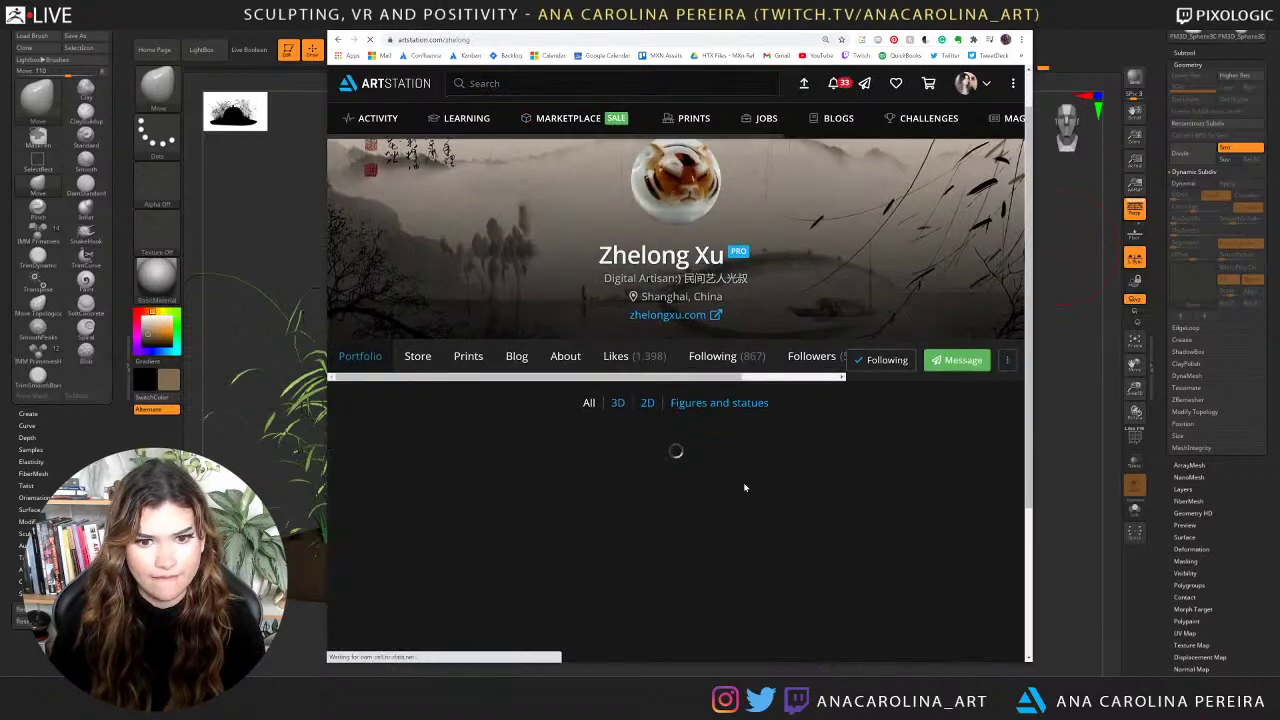
Browse the artist's portfolio of creature, insect and animal sculptures, opening the first dragon artwork and returning to the profile.
scroll(748, 490, down, 2)
scroll(745, 488, up, 1)
scroll(750, 500, down, 3)
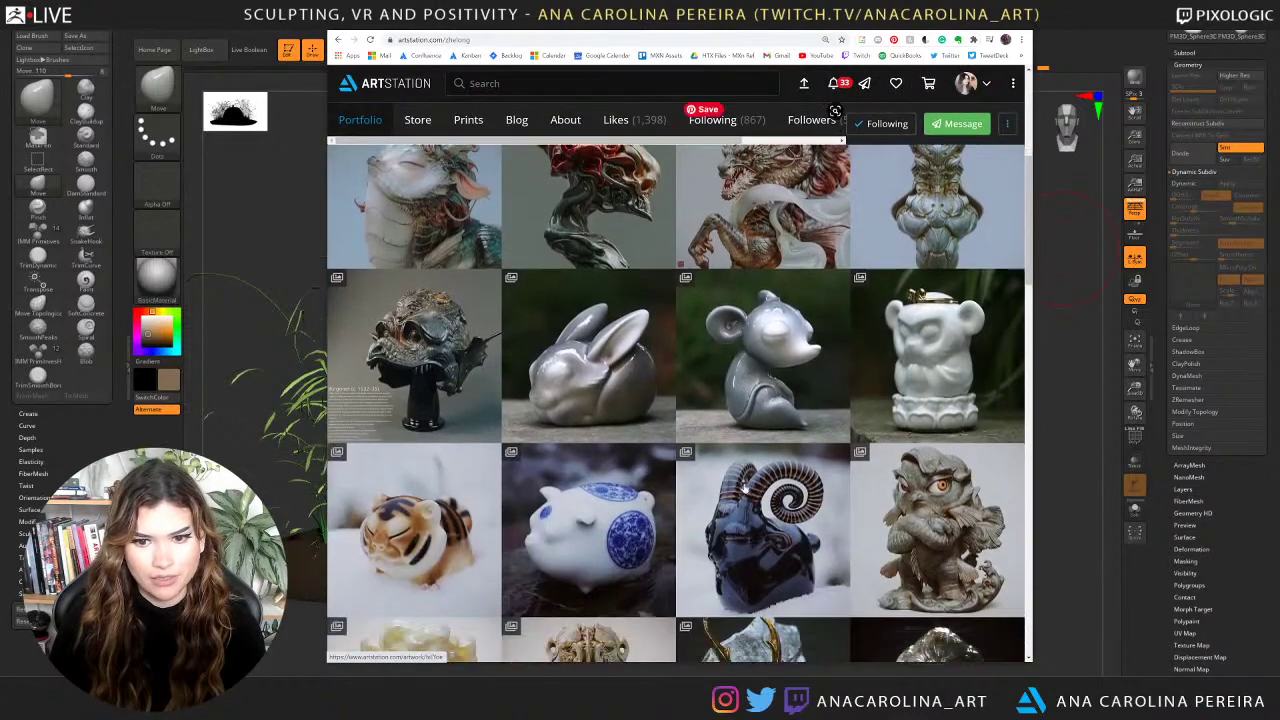
scroll(763, 525, down, 4)
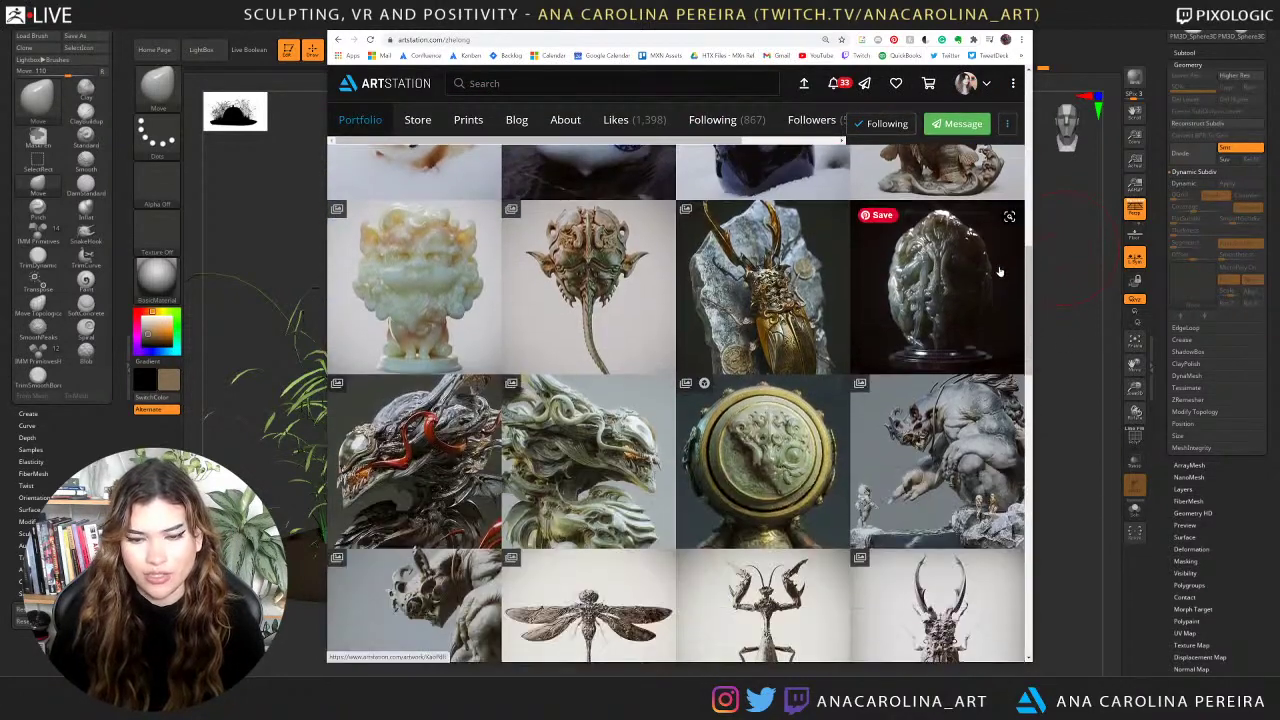
scroll(996, 463, down, 7)
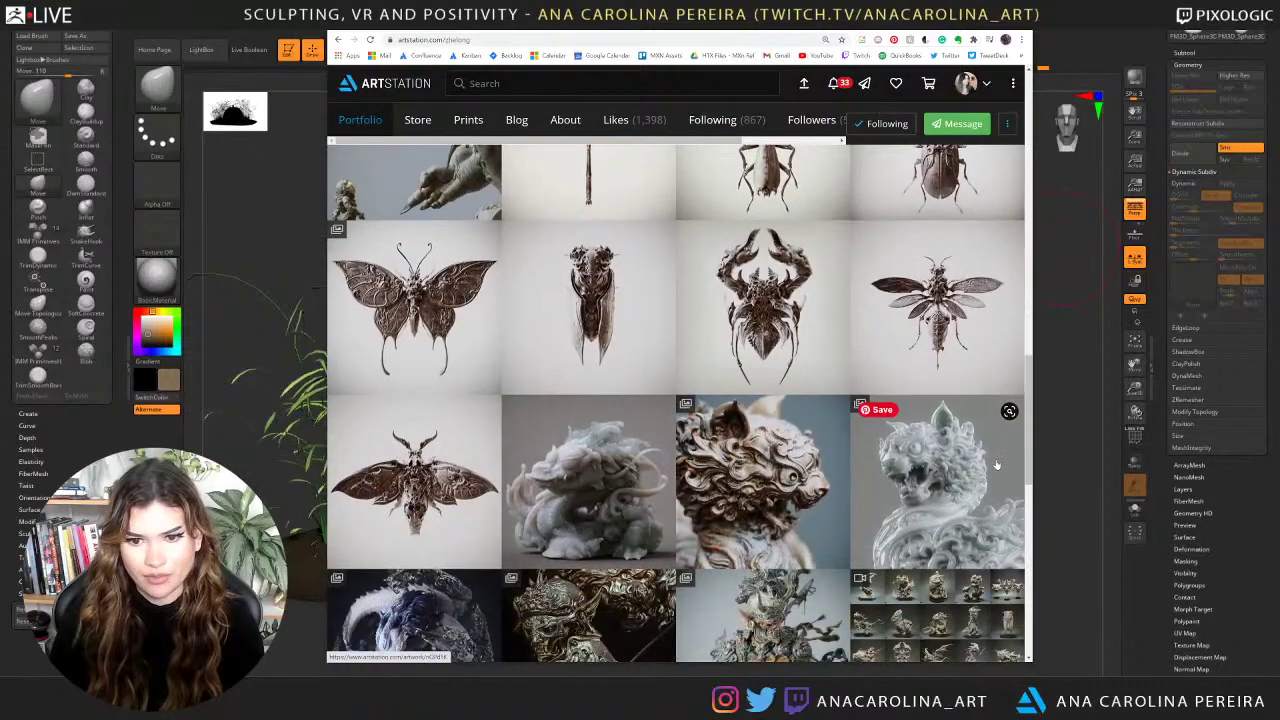
scroll(996, 463, up, 15)
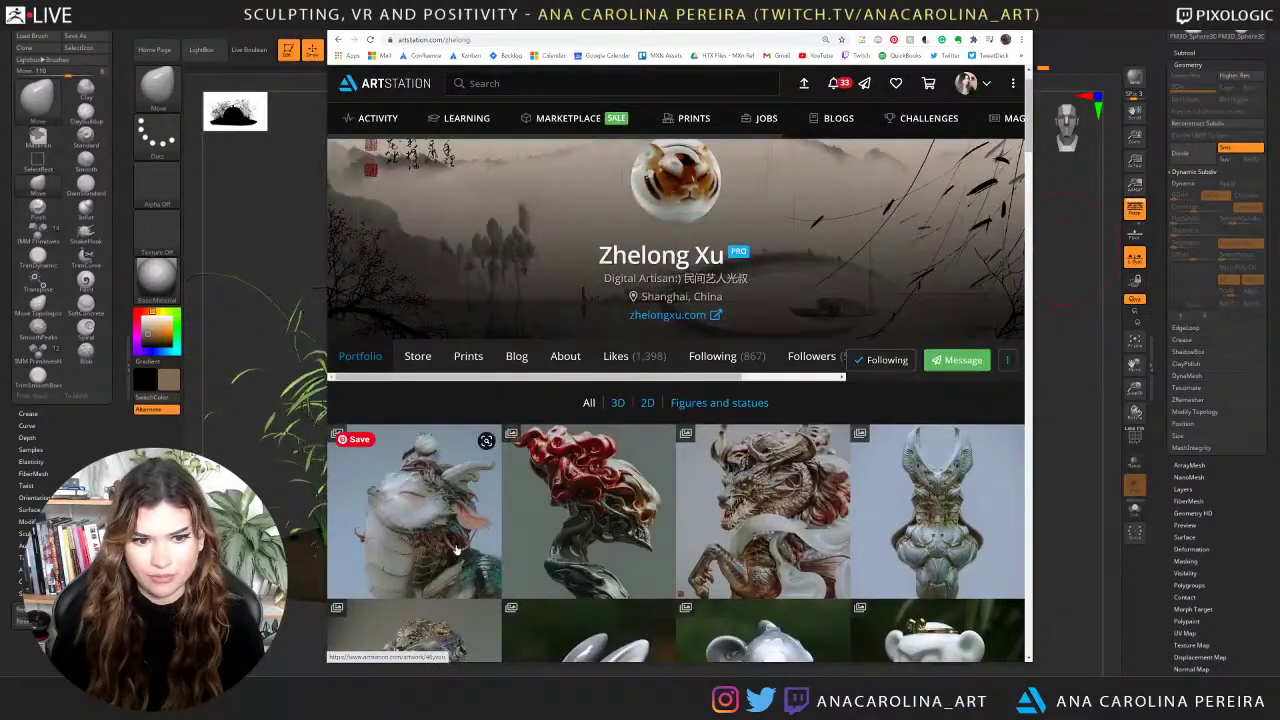
click(456, 548)
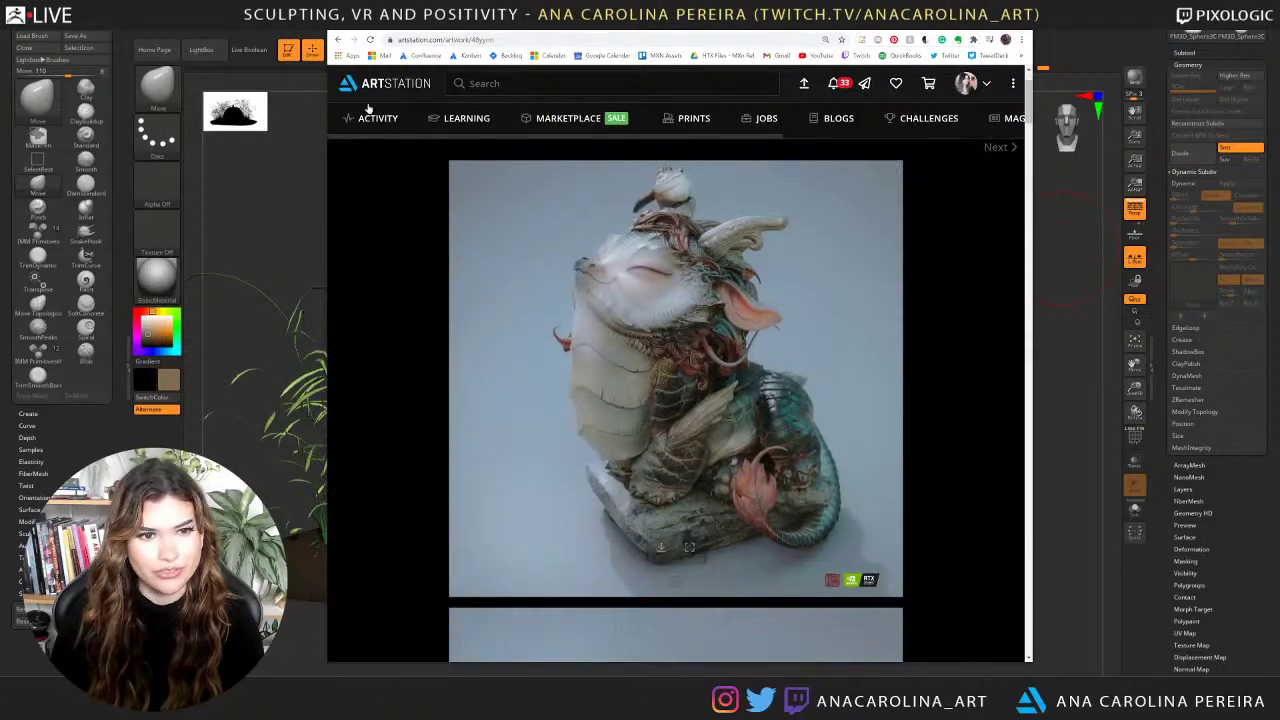
click(337, 43)
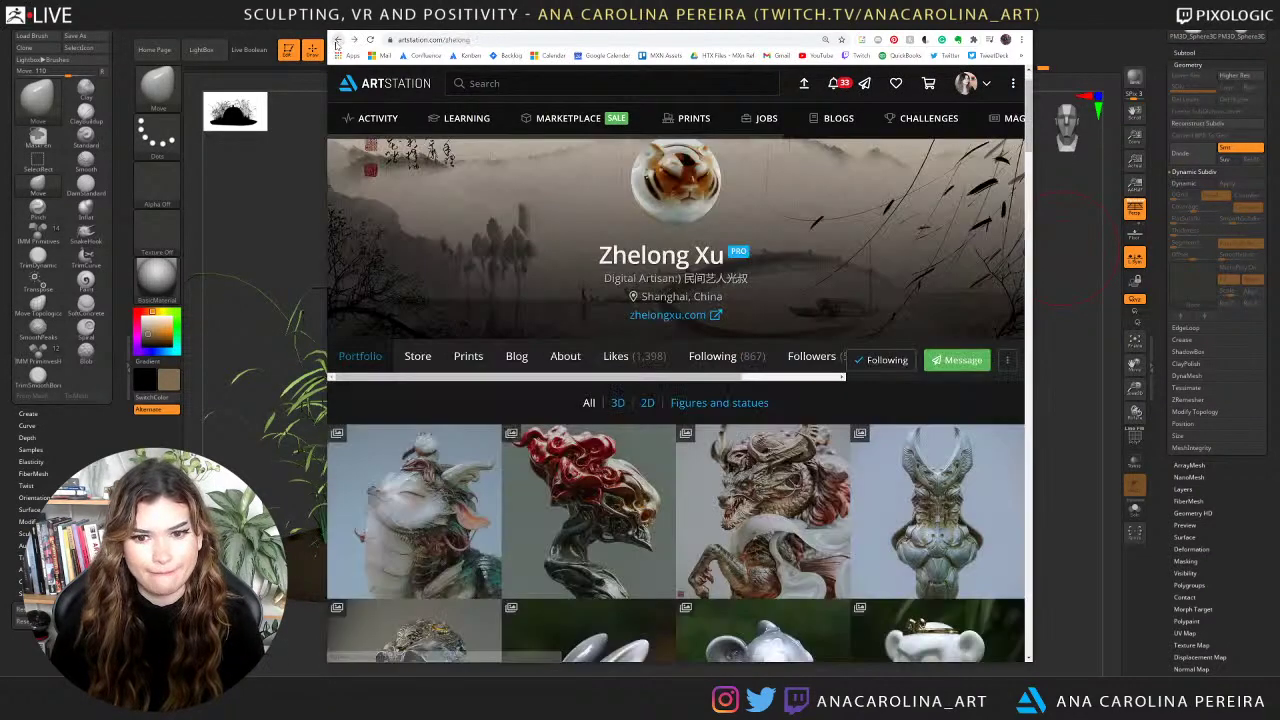
scroll(905, 150, down, 2)
scroll(910, 157, down, 4)
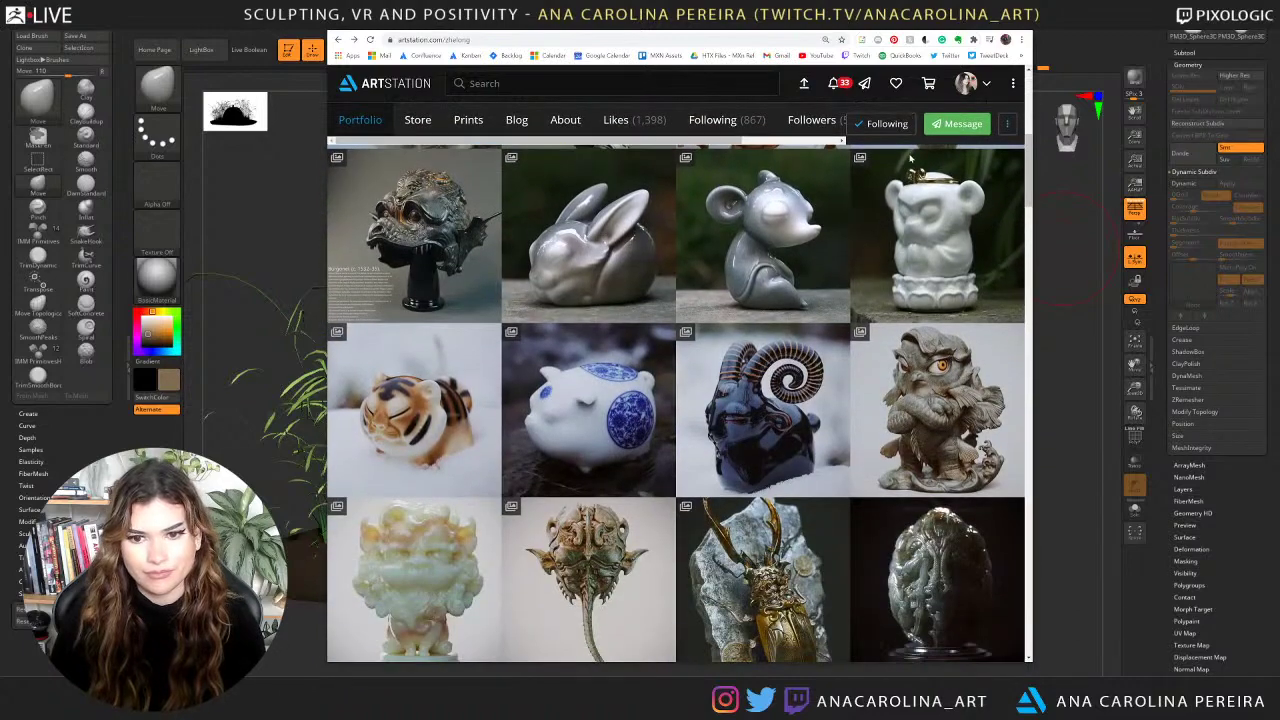
Switch back to ZBrush, choose the Move brush and make the grass clump beside the large pumpkin's left side active.
key(alt+Tab)
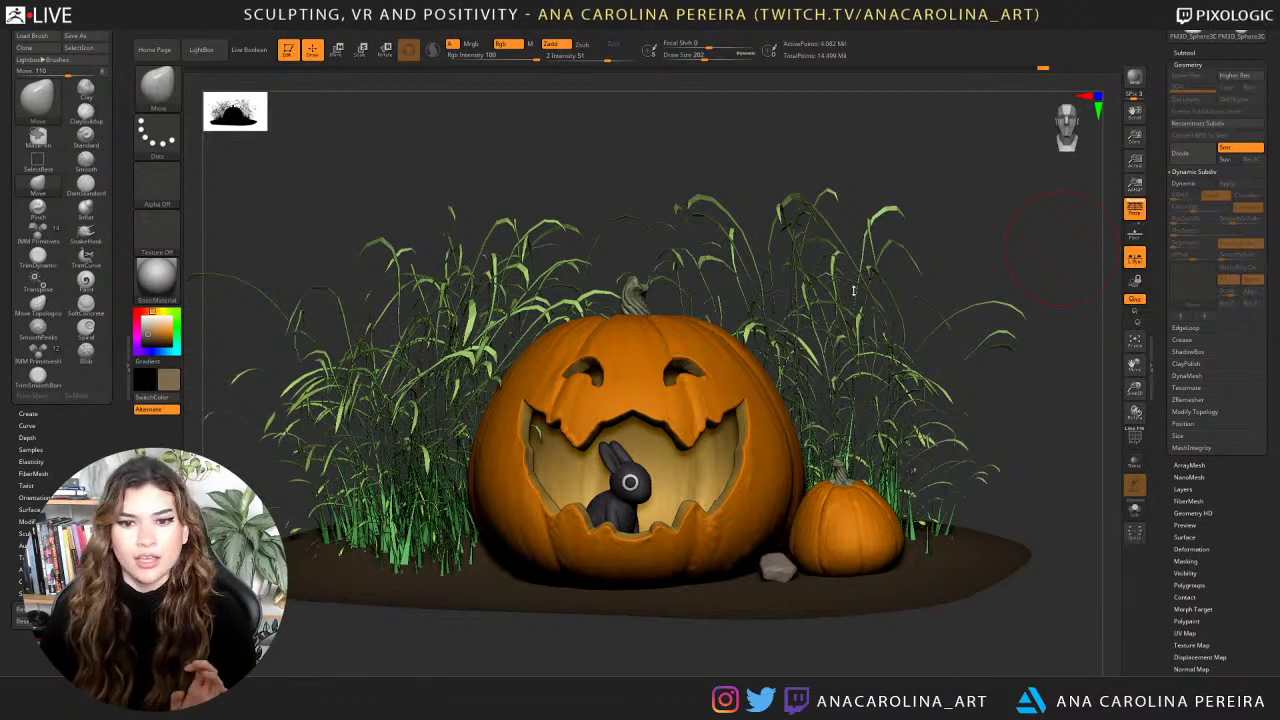
drag(914, 237, 975, 252)
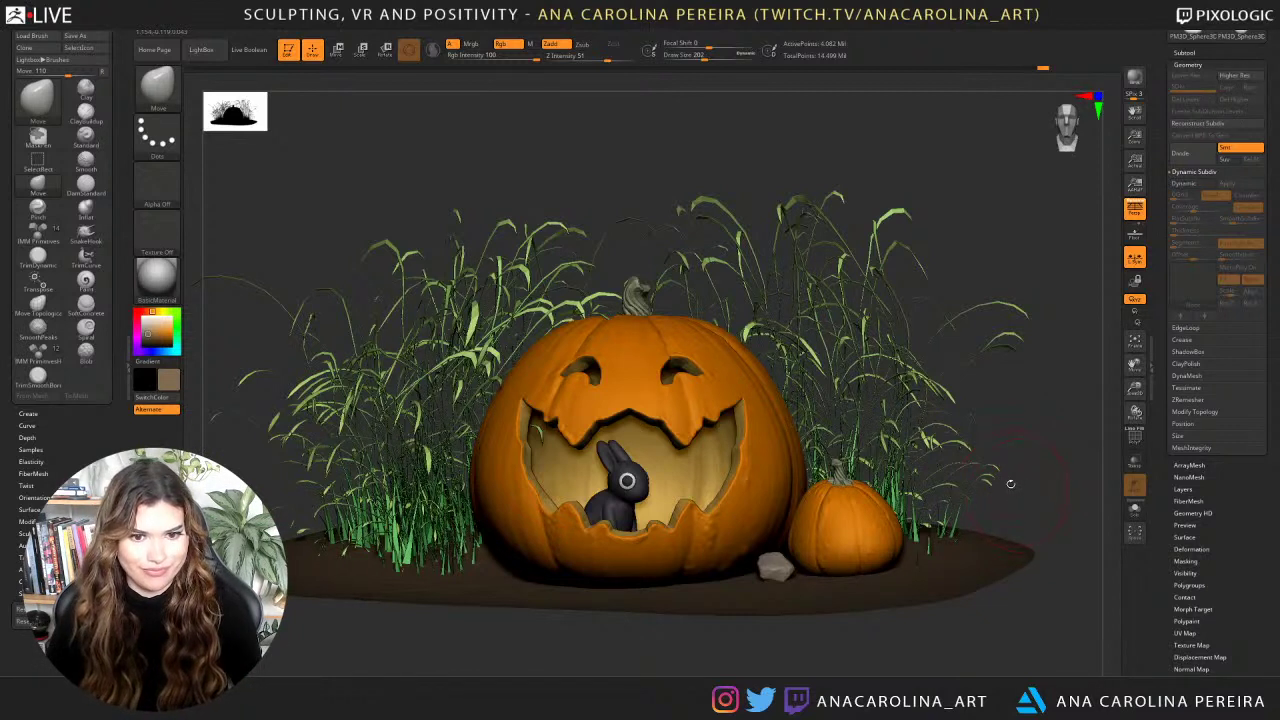
key(b)
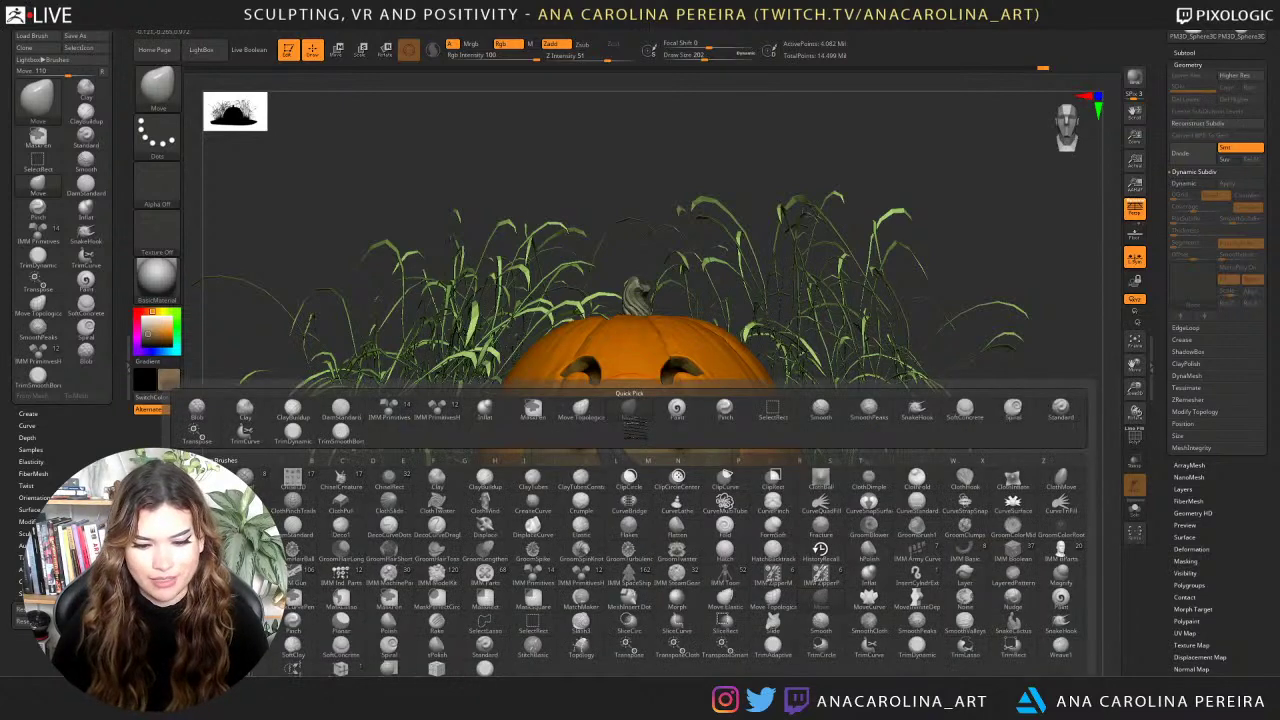
key(m)
key(v)
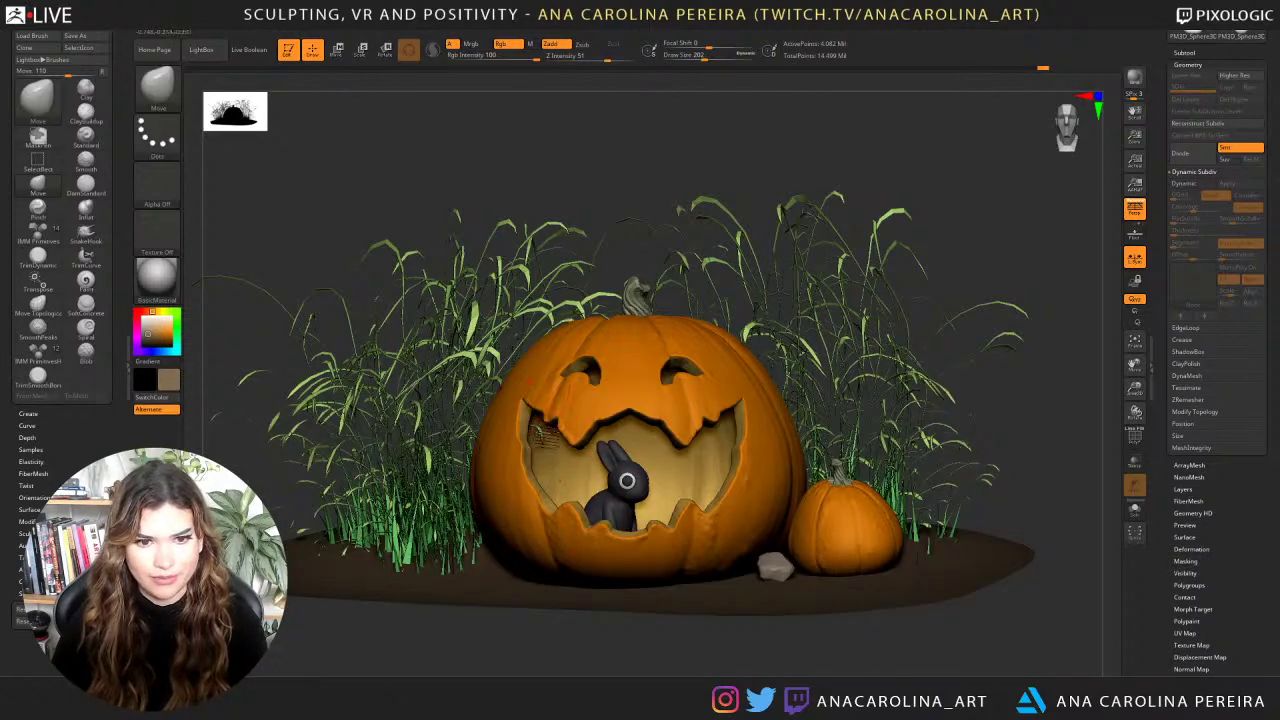
alt+click(495, 360)
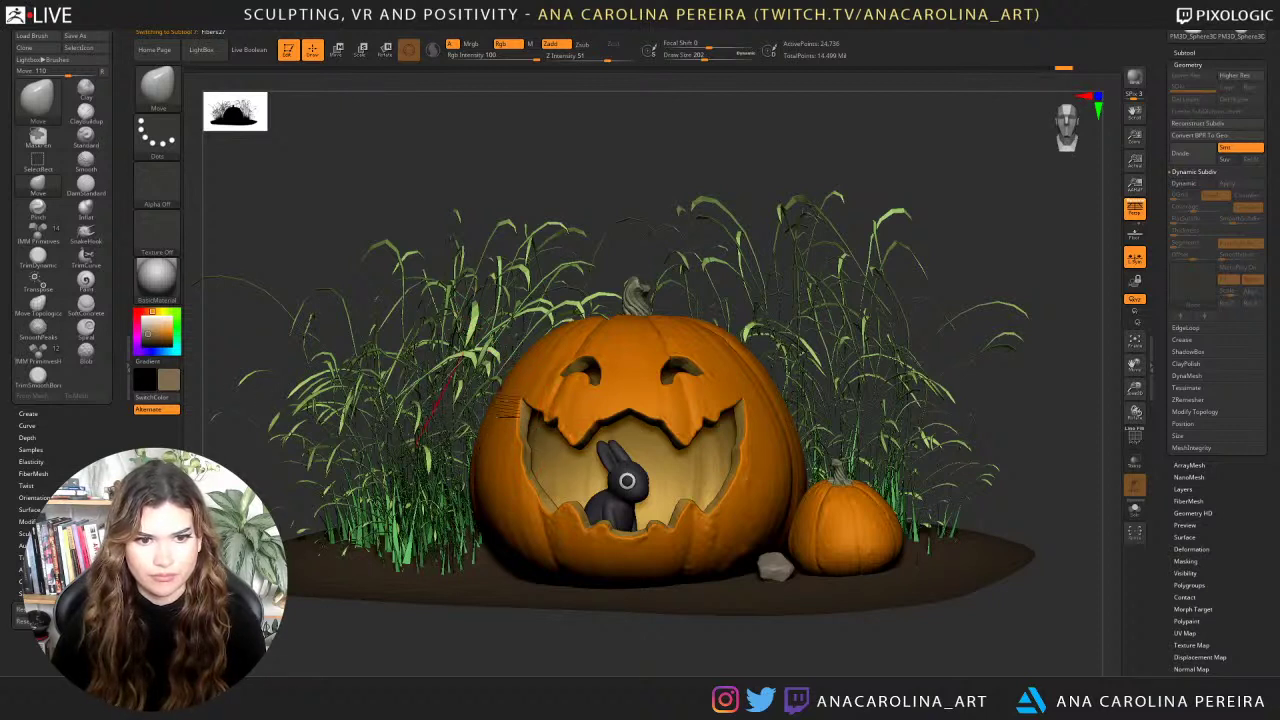
mouse_move(1065, 373)
mouse_down()
mouse_move(1005, 378)
mouse_move(1076, 387)
mouse_up()
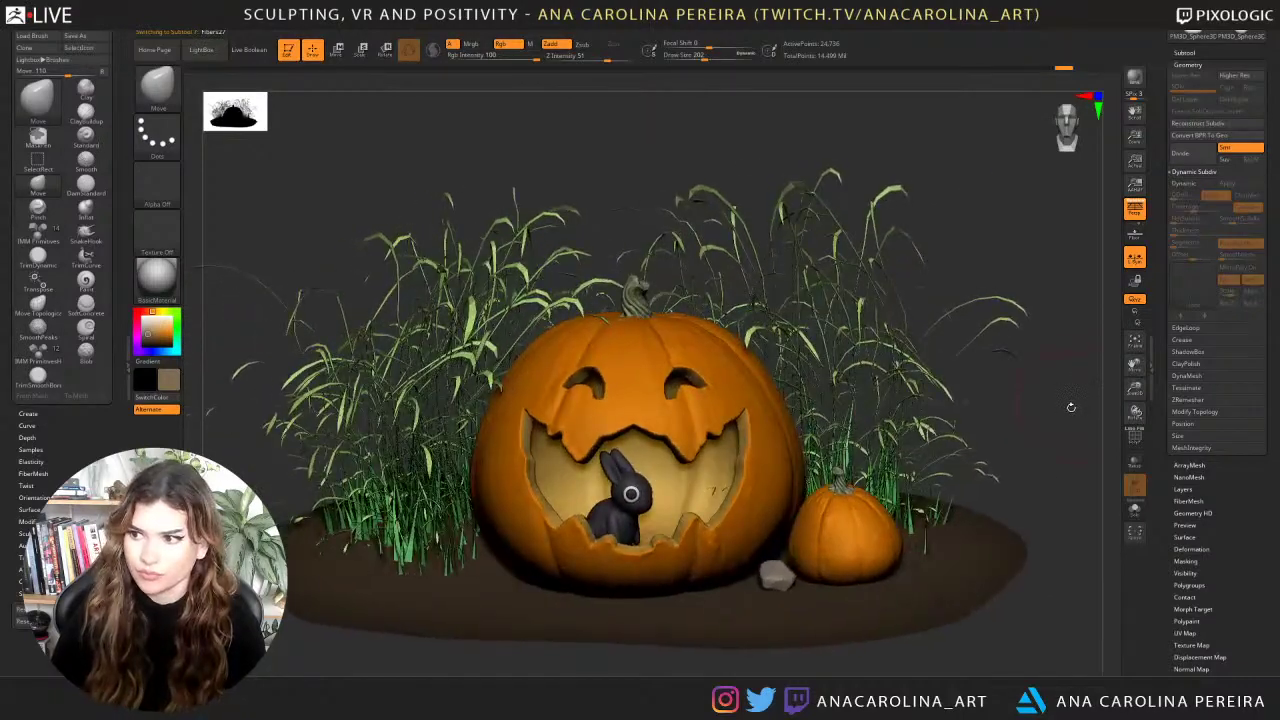
Duplicate the small pumpkin beside the rock and move the copy across to the large pumpkin's left side.
alt+click(886, 549)
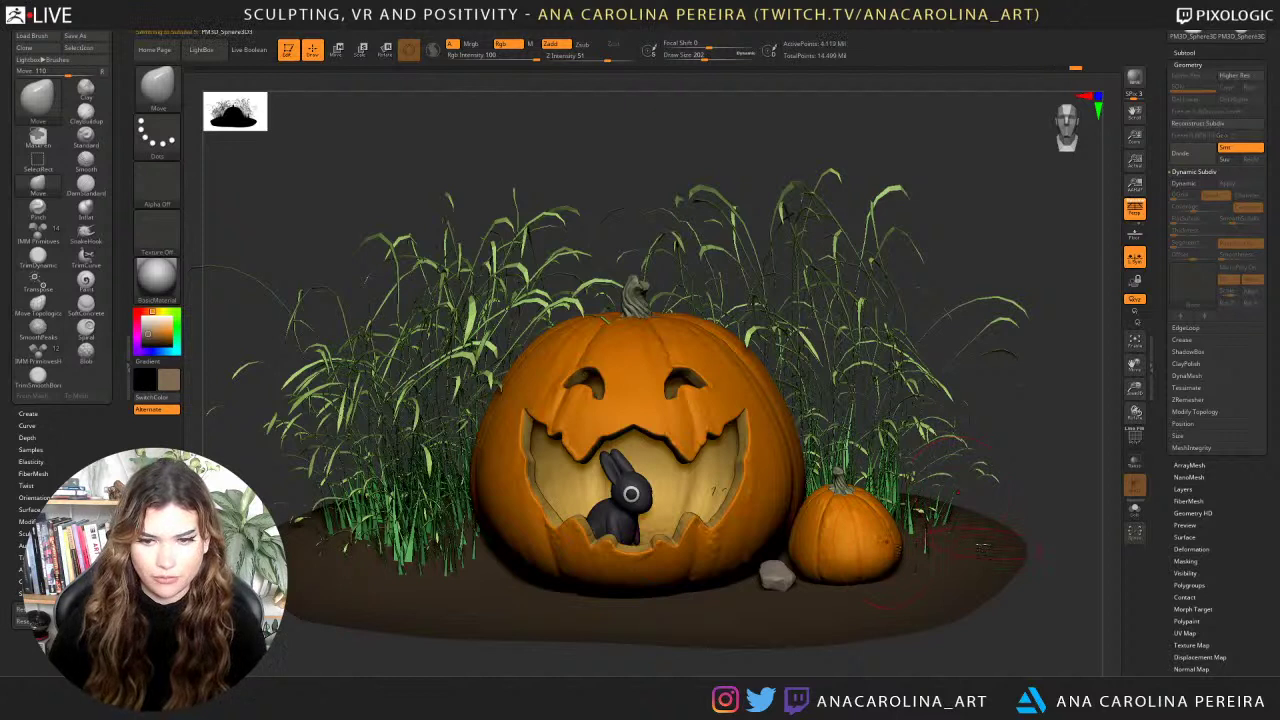
key(w)
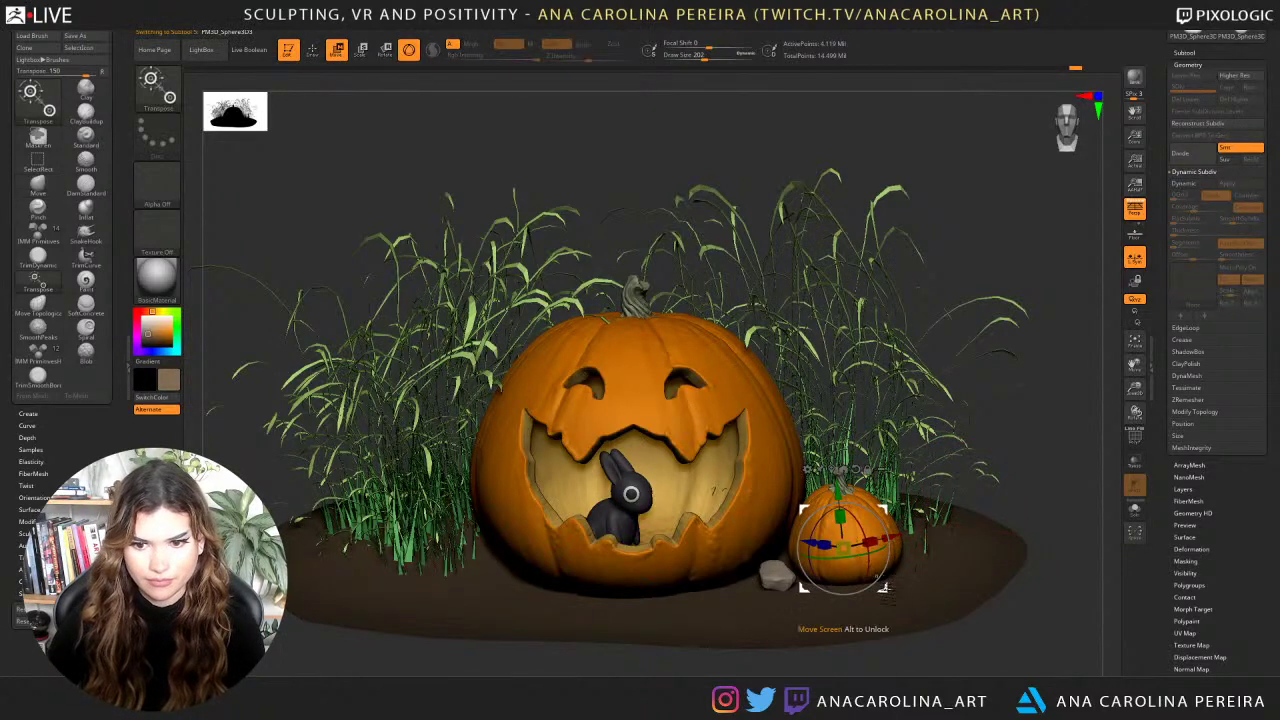
ctrl+drag(884, 588, 663, 585)
drag(620, 540, 450, 548)
Adjust the copied pumpkin's depth from the side so it sits in front of the grass, and clear the mask.
drag(430, 650, 525, 650)
drag(498, 604, 521, 608)
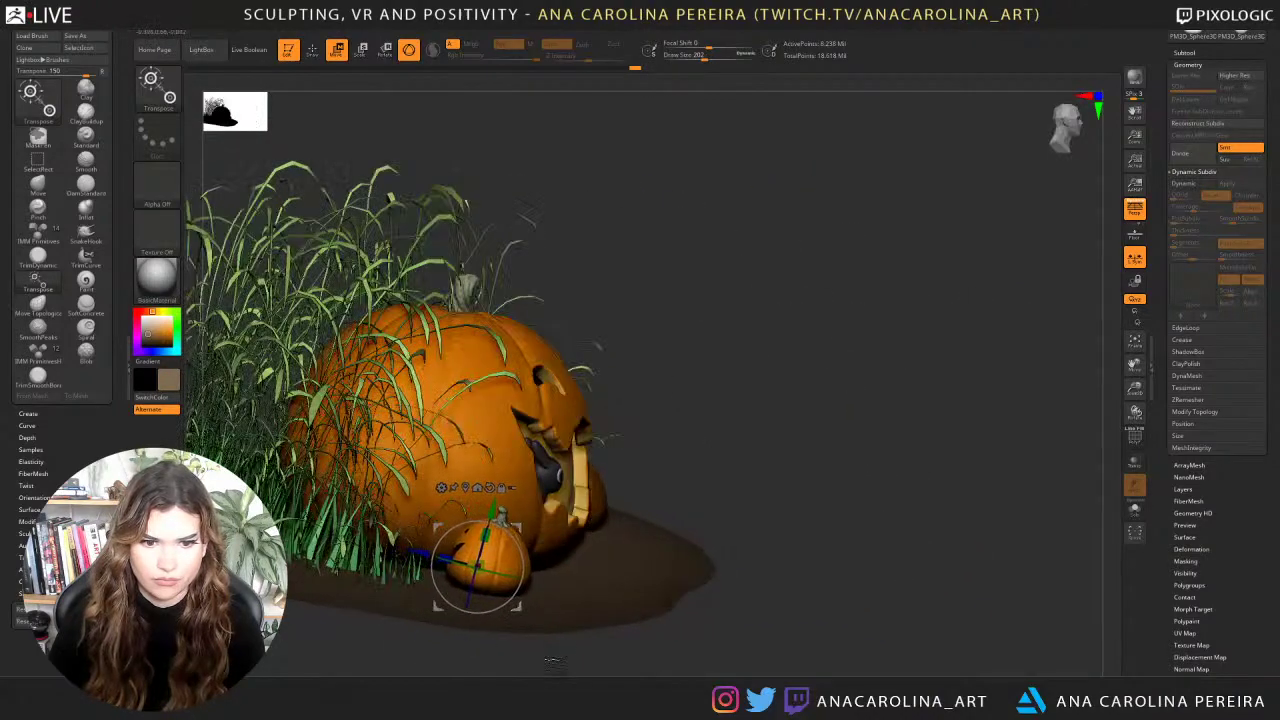
mouse_move(560, 660)
mouse_down()
mouse_move(503, 648)
mouse_move(567, 668)
mouse_up()
key(ctrl)
ctrl+click(567, 668)
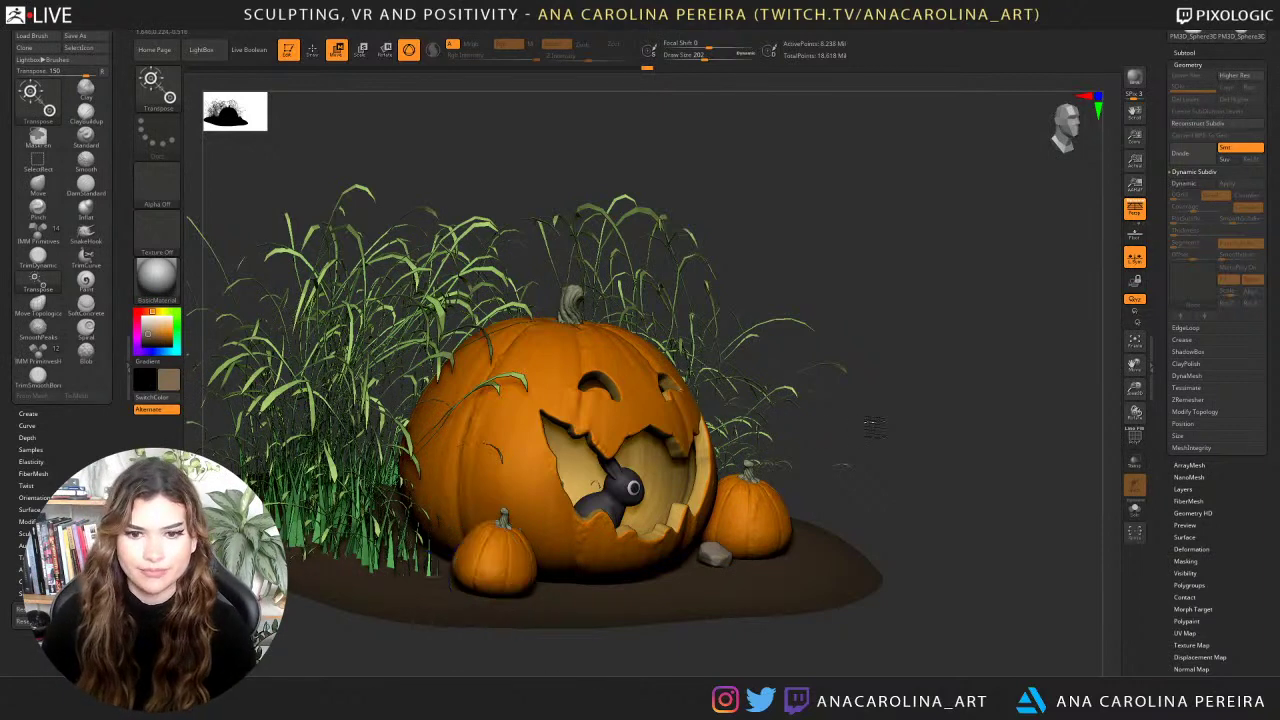
Try moving the copied small pumpkin beside the large pumpkin, undoing the adjustments.
drag(871, 428, 945, 418)
drag(519, 609, 455, 640)
key(ctrl+z)
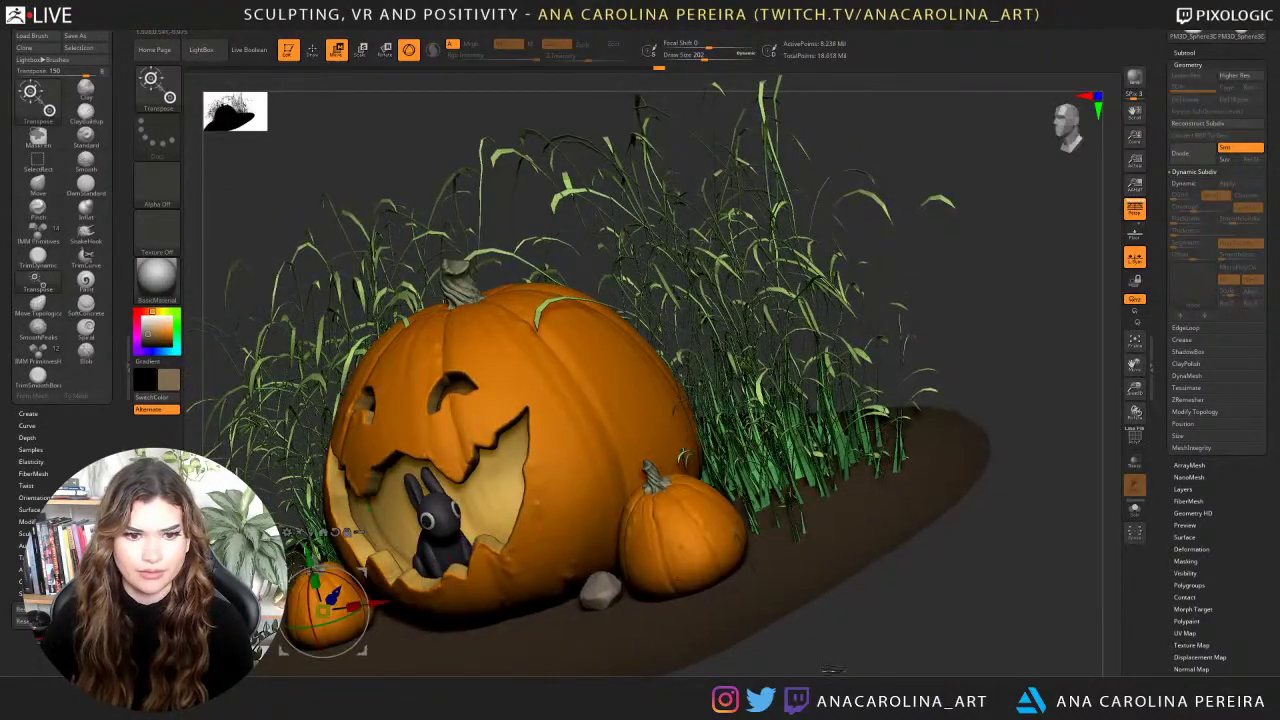
key(ctrl+z)
drag(860, 633, 622, 565)
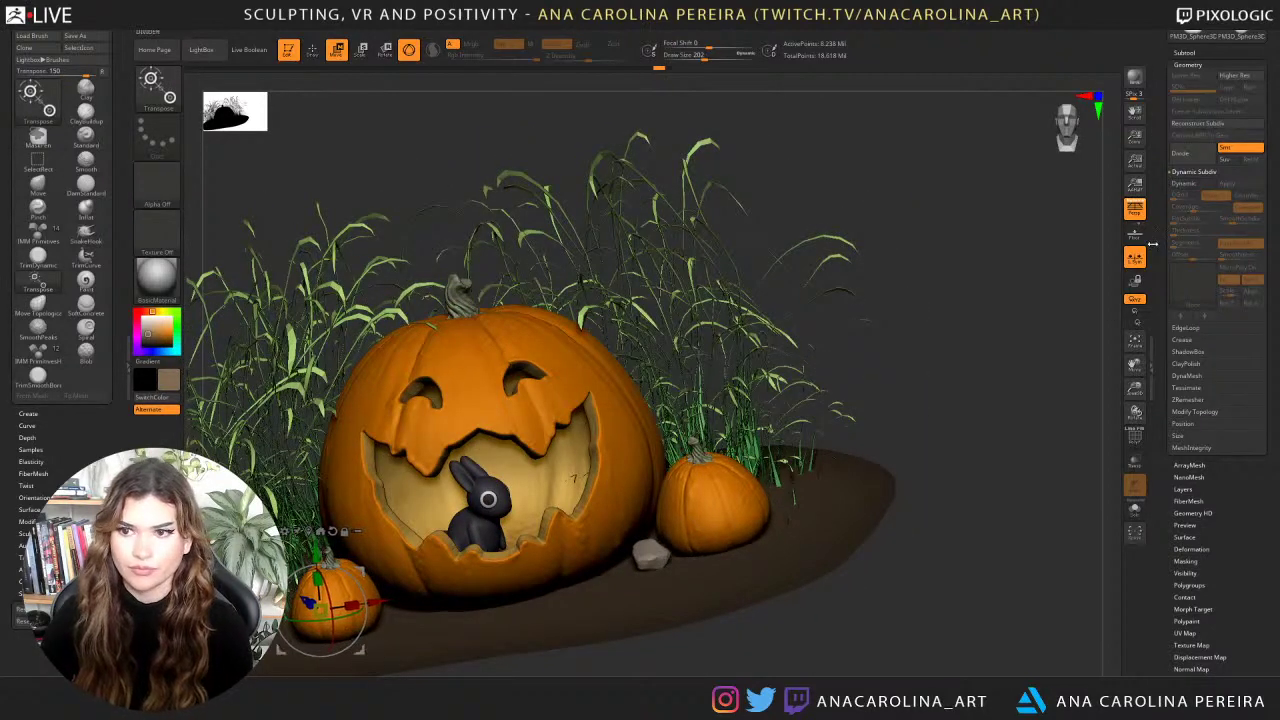
Clear the mask, duplicate the left small pumpkin again and place an enlarged copy behind it.
drag(1028, 316, 1080, 299)
mouse_move(635, 663)
ctrl+mouse_down()
mouse_move(425, 524)
mouse_move(370, 456)
ctrl+mouse_up()
ctrl+click(635, 661)
drag(635, 661, 688, 648)
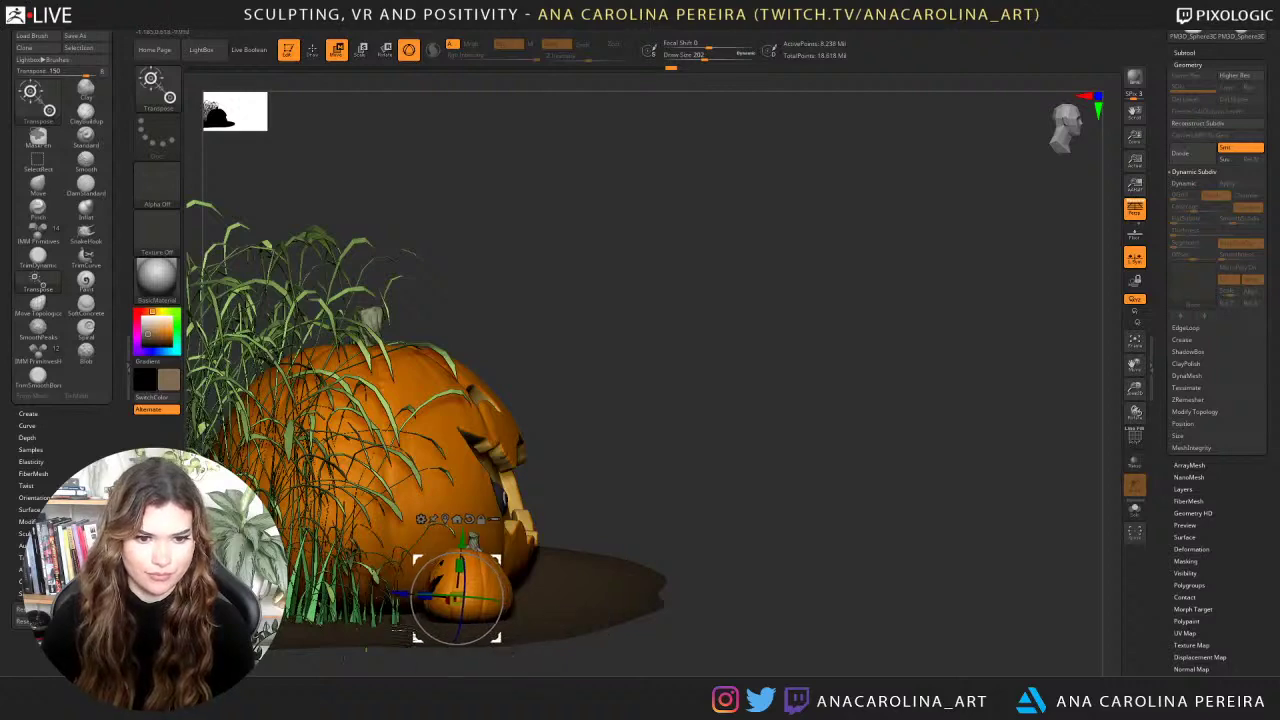
ctrl+drag(401, 594, 301, 584)
drag(724, 516, 636, 536)
mouse_move(358, 587)
mouse_down()
mouse_move(340, 581)
mouse_move(352, 574)
mouse_up()
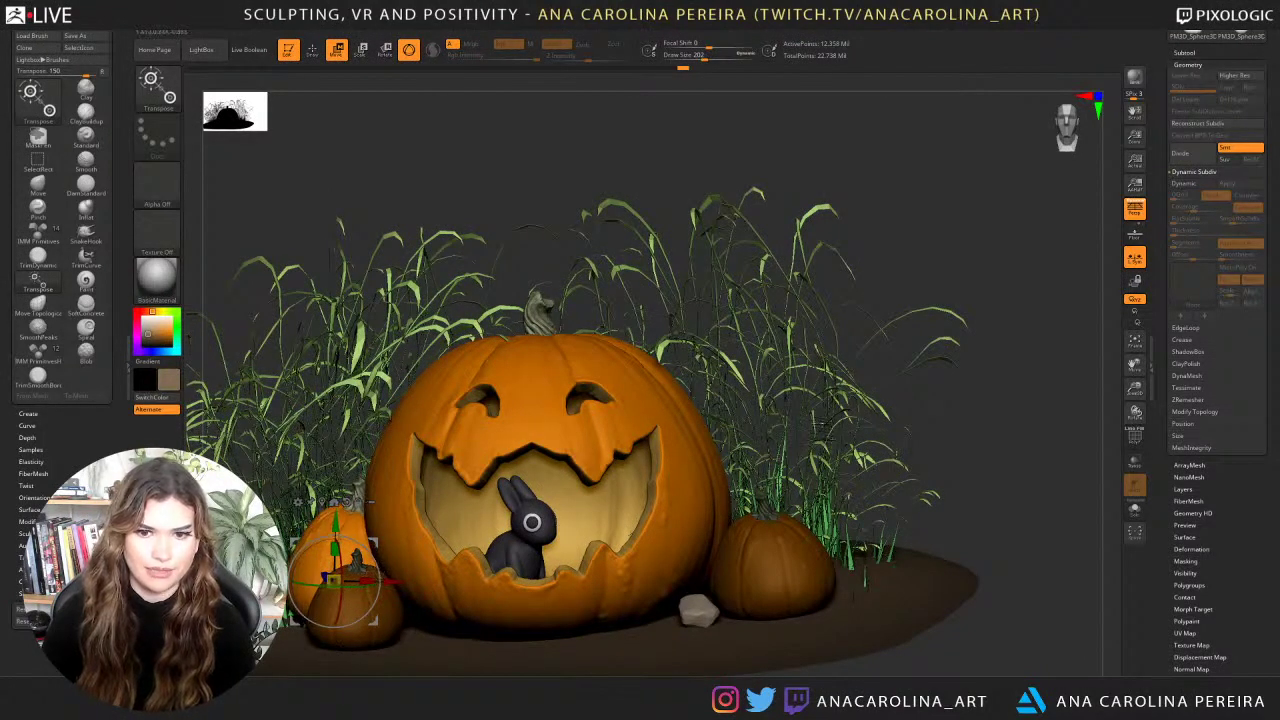
Reposition the larger copy farther back and outward at the grass edge, partly behind the front small pumpkin.
drag(941, 278, 930, 378)
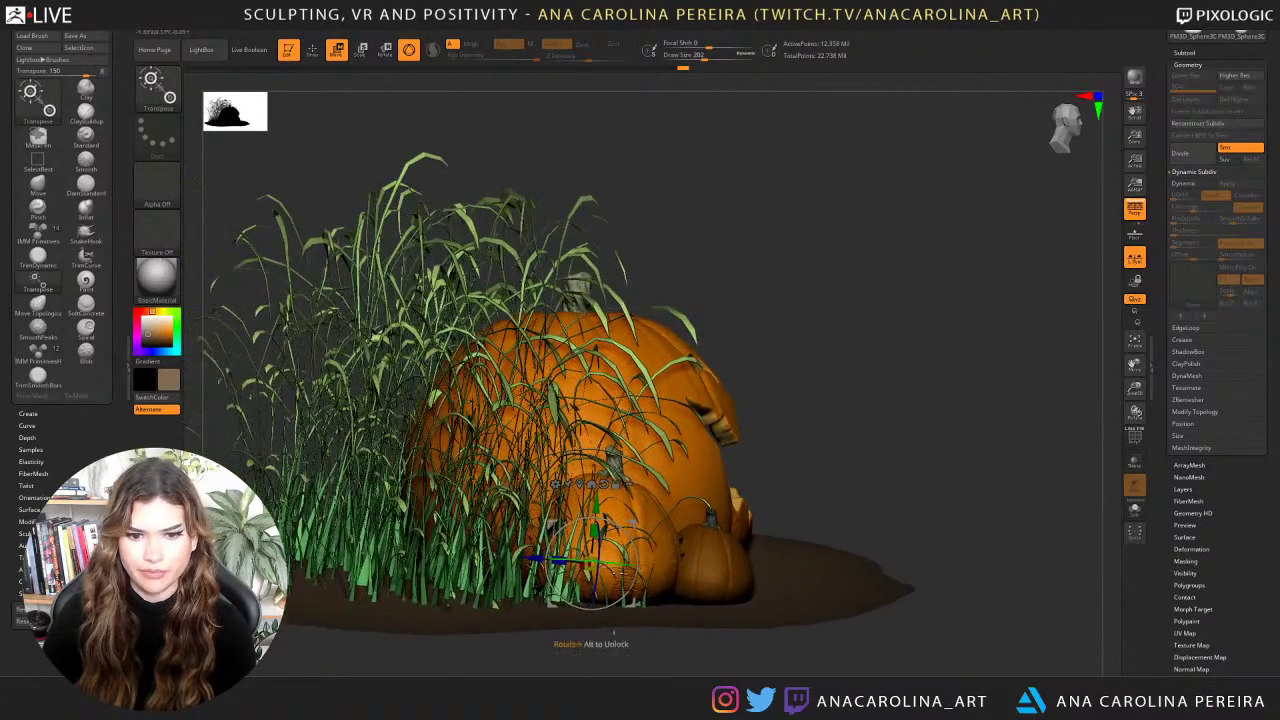
drag(634, 607, 604, 610)
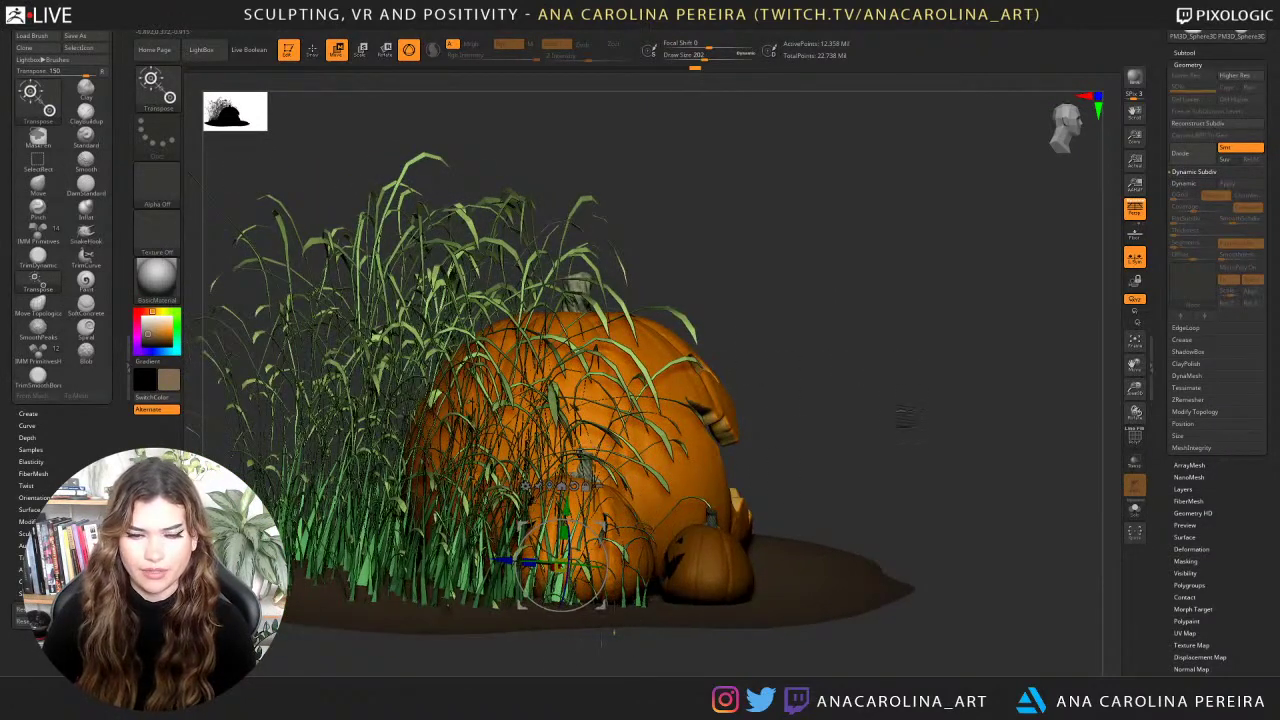
drag(906, 423, 841, 430)
right_drag(841, 430, 858, 412)
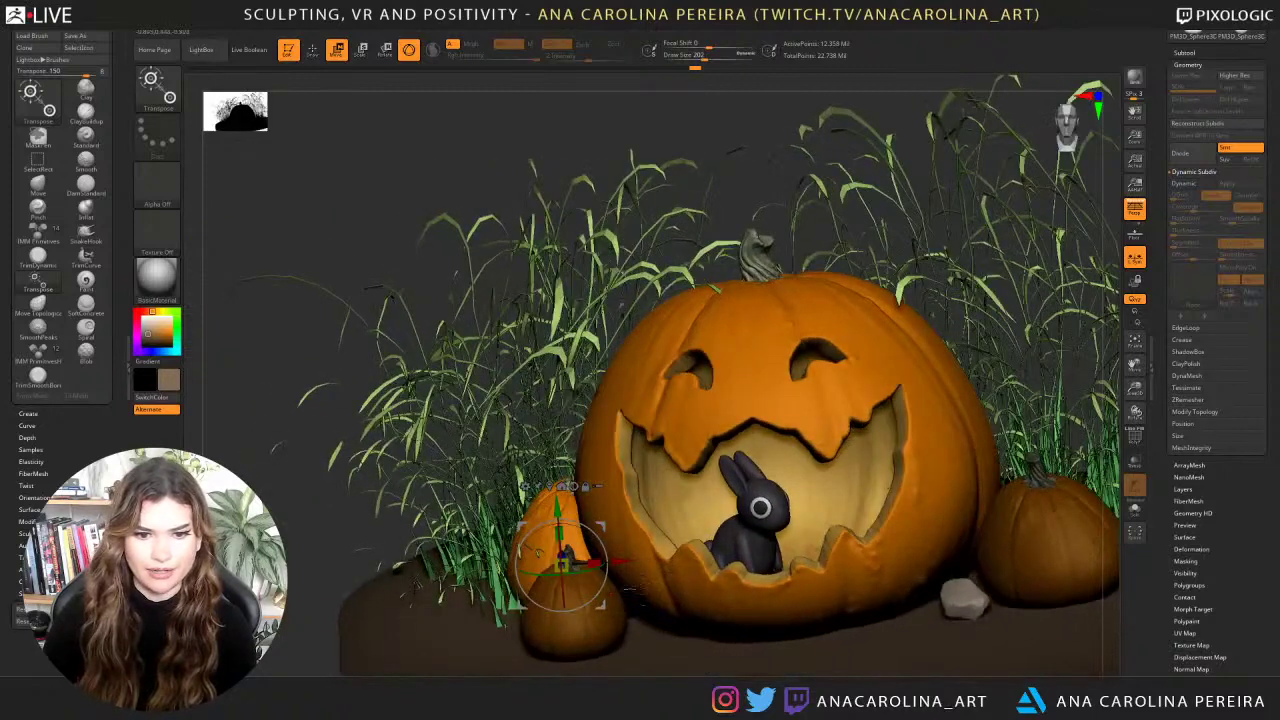
drag(607, 611, 558, 609)
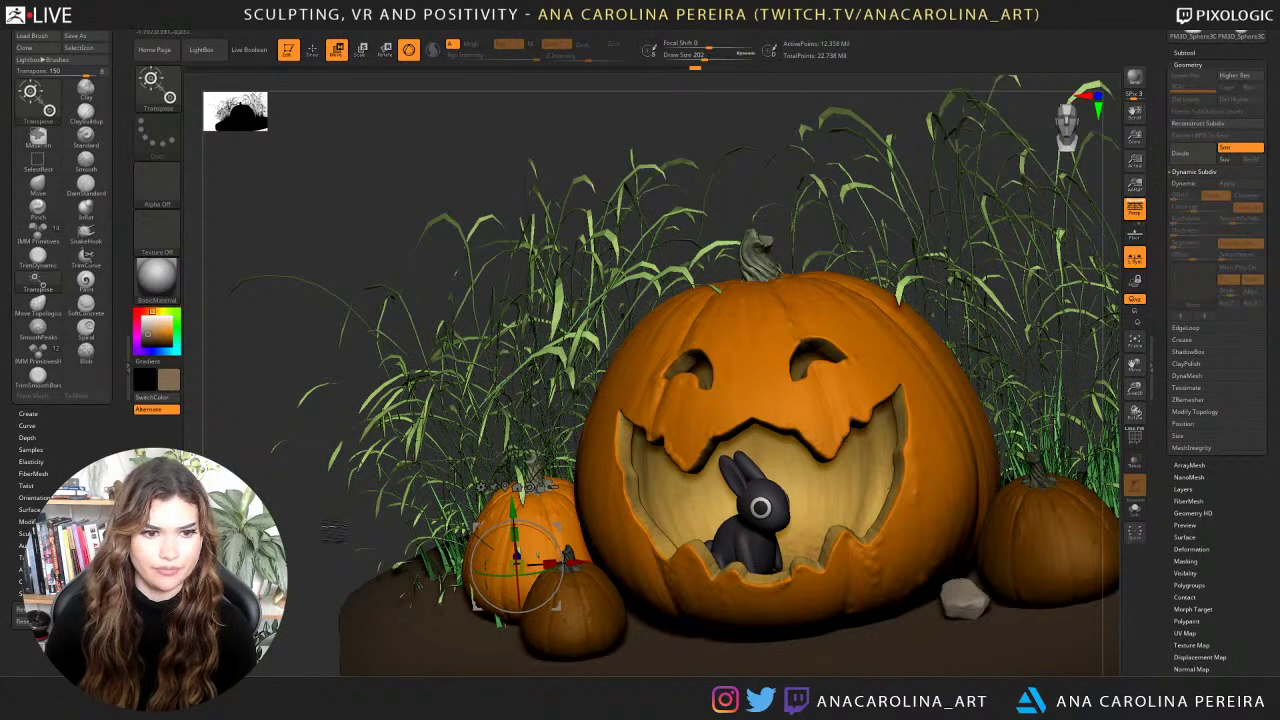
right_drag(862, 513, 889, 490)
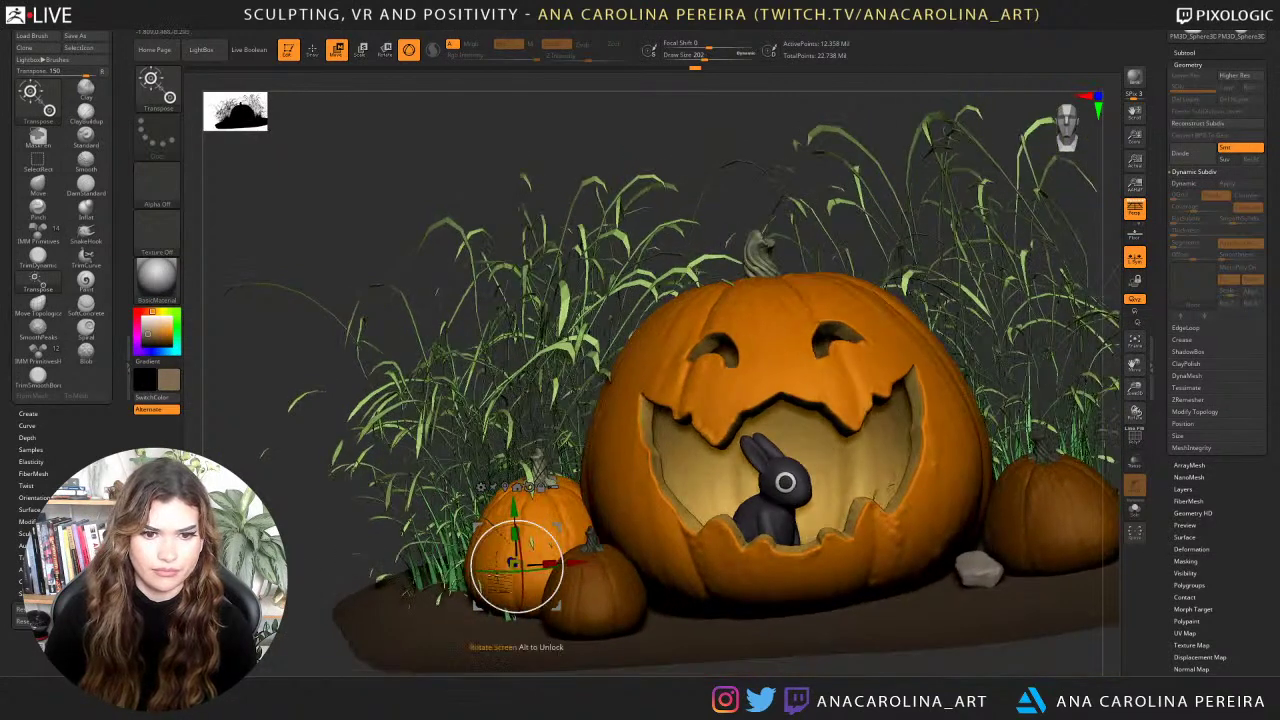
drag(560, 607, 551, 606)
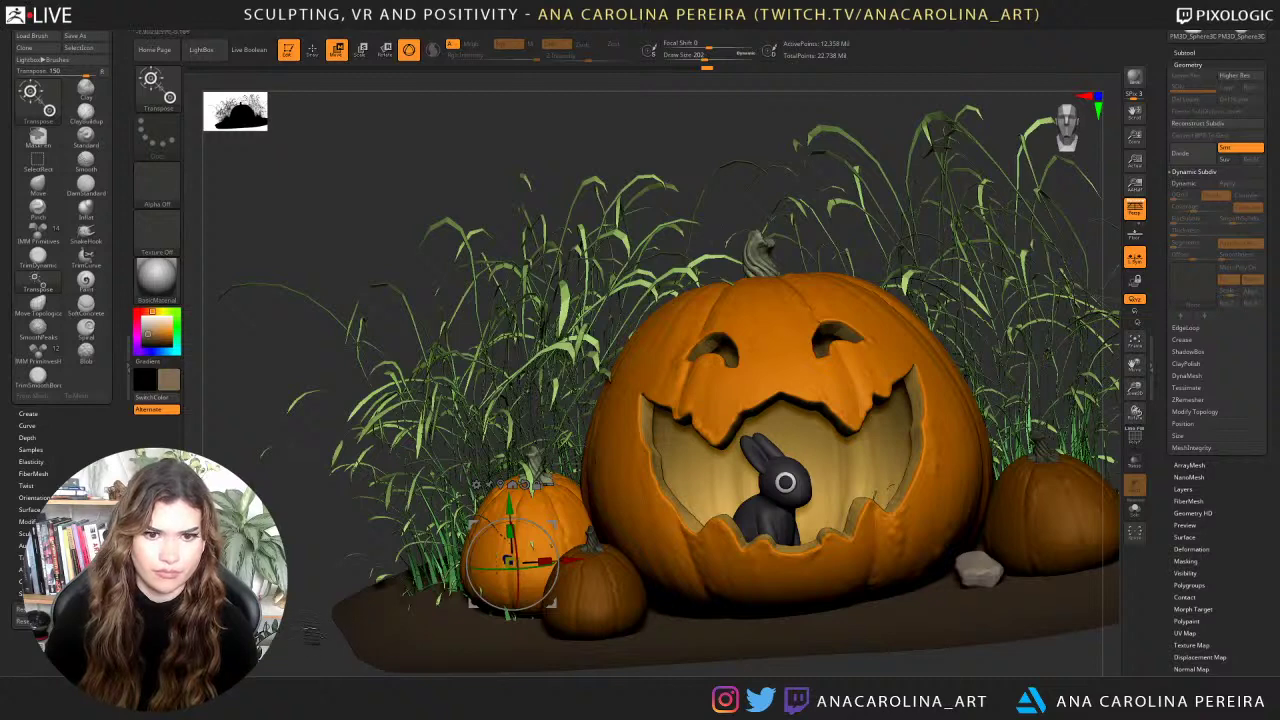
Clear the mask from the remaining small pumpkins and return to the Move brush.
key(f)
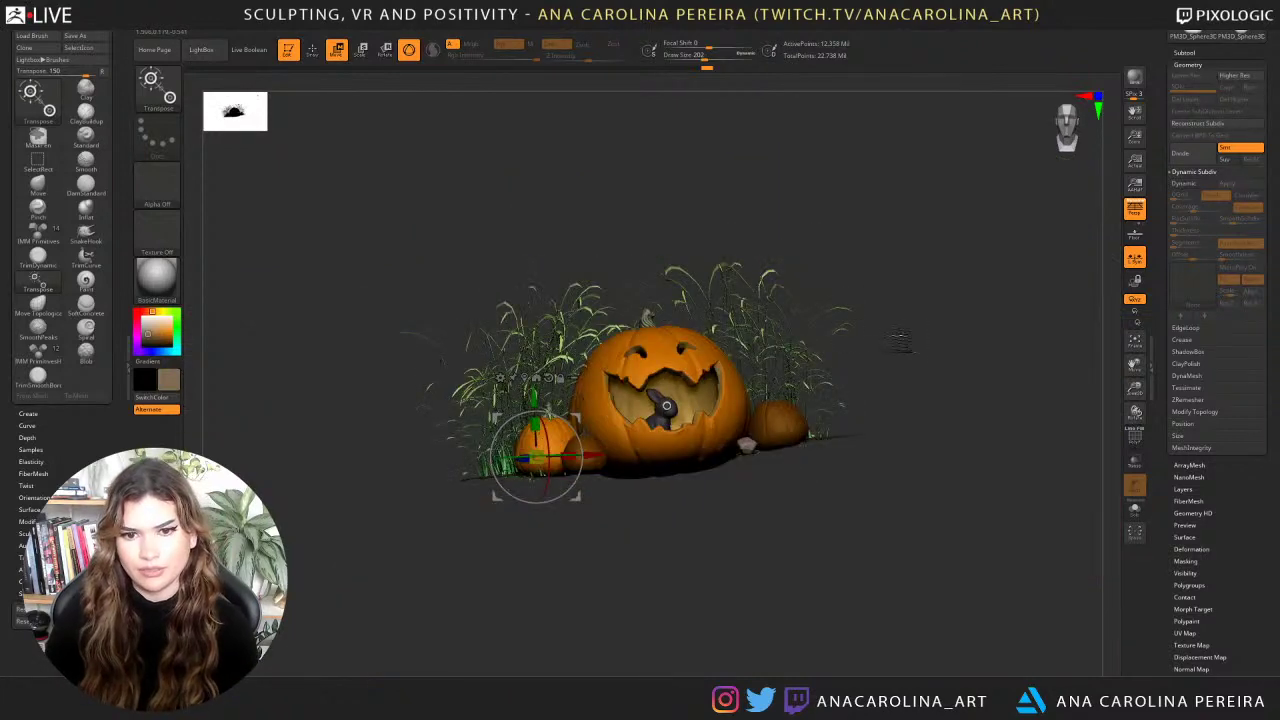
drag(894, 351, 934, 458)
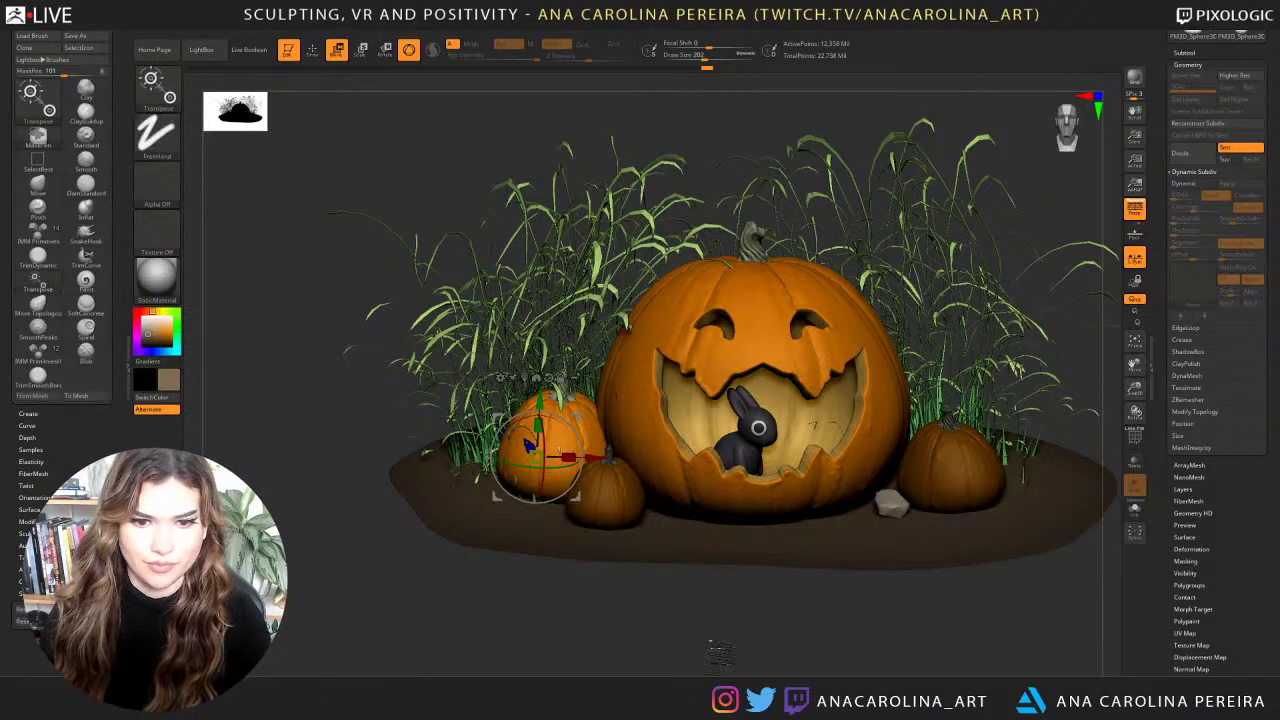
mouse_move(717, 647)
ctrl+mouse_down()
mouse_move(740, 665)
mouse_move(716, 670)
ctrl+mouse_up()
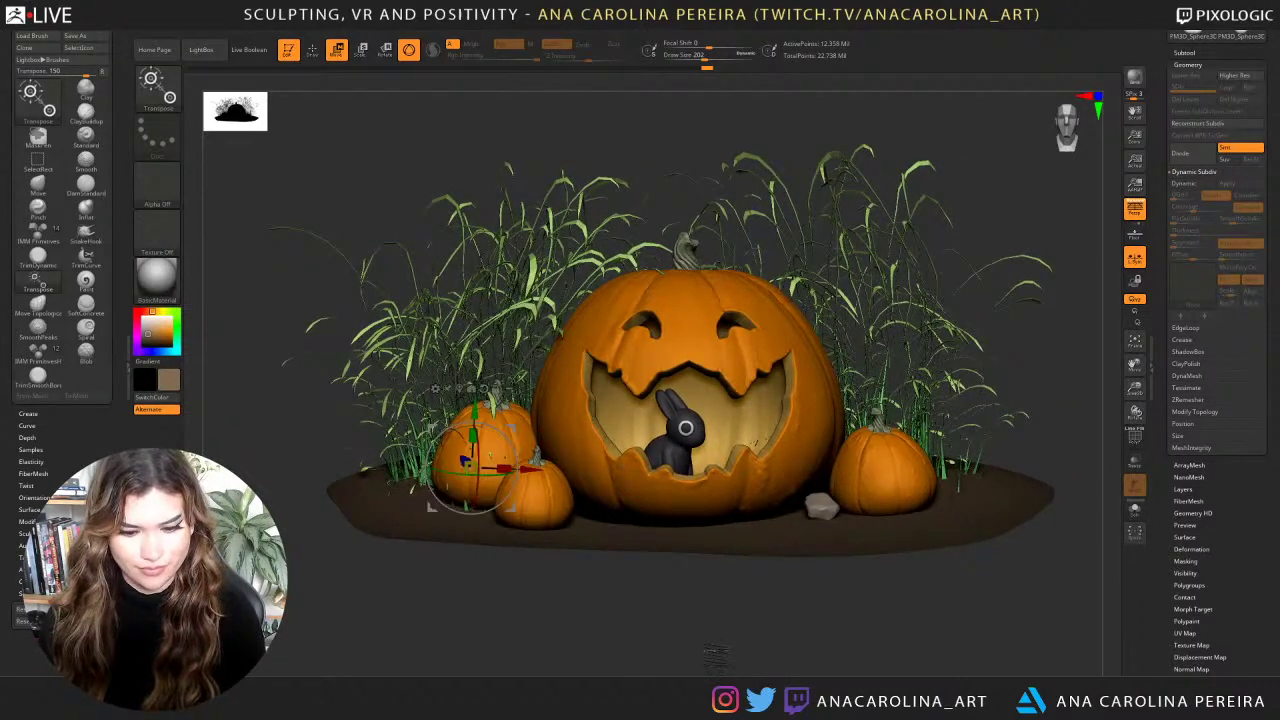
key(b)
key(m)
key(v)
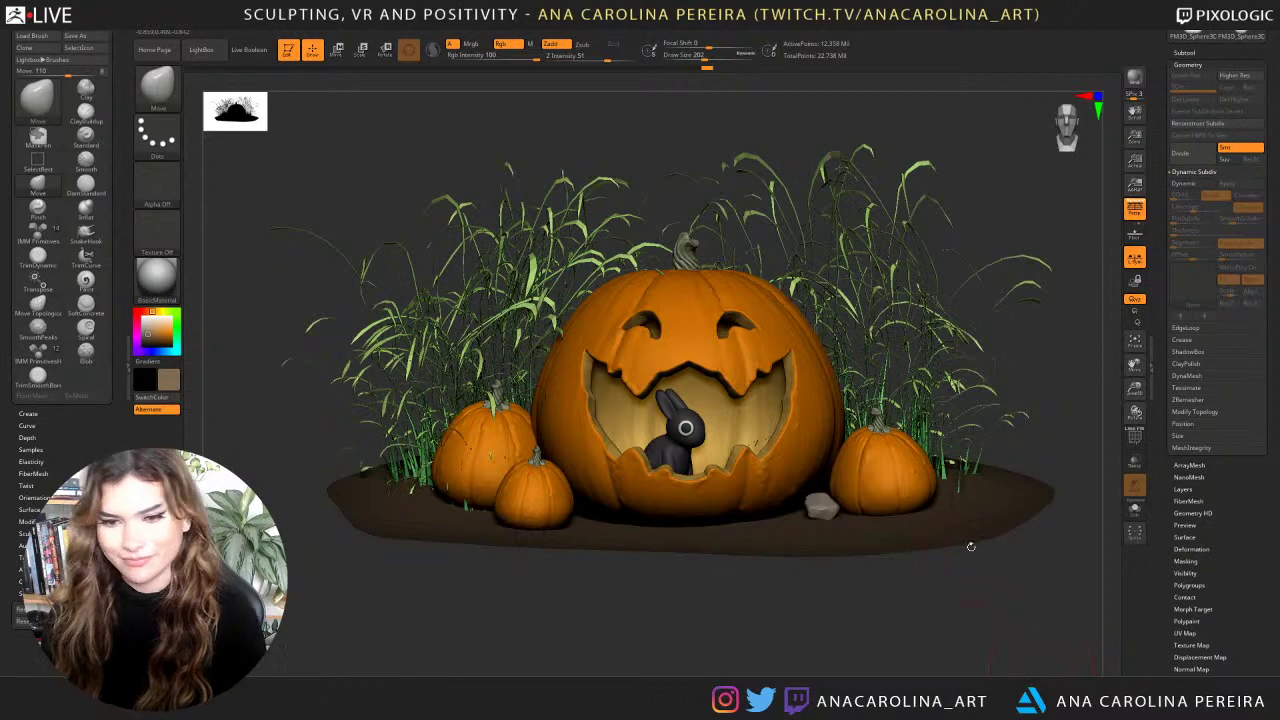
Isolate the small rock beside the large pumpkin and set the brush draw size to 20.
alt+click(822, 509)
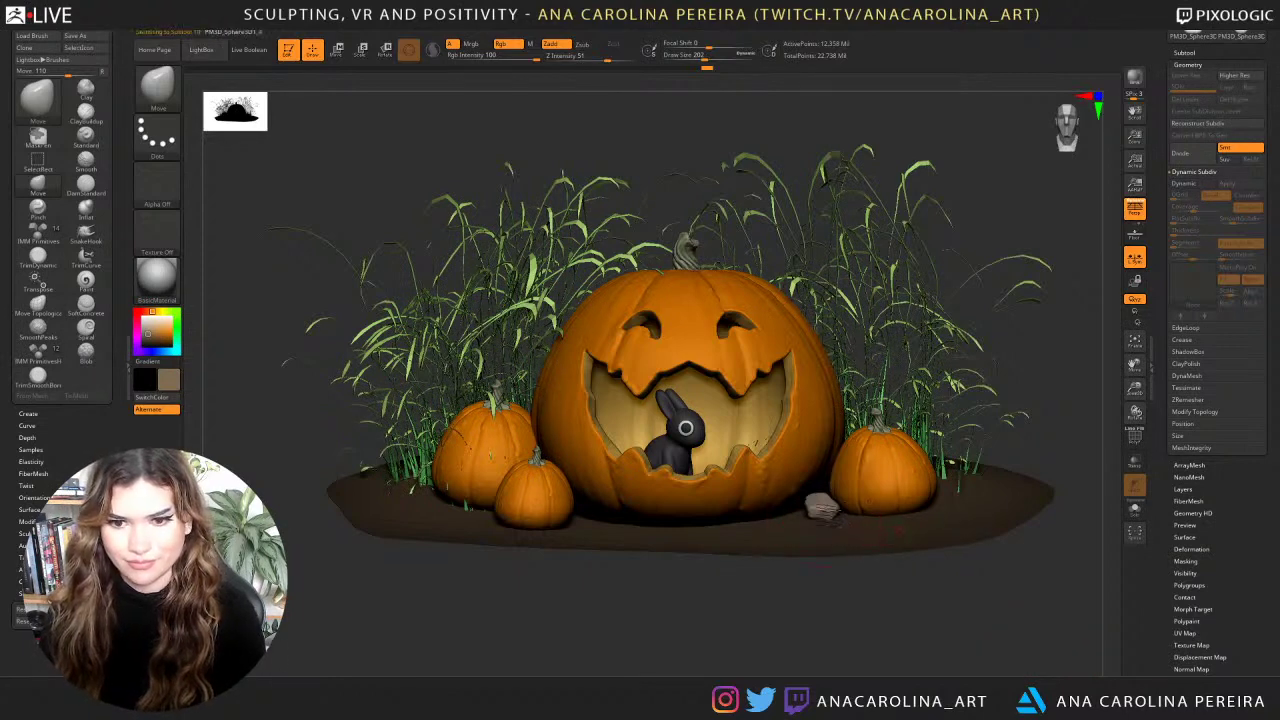
drag(854, 609, 862, 637)
click(1134, 509)
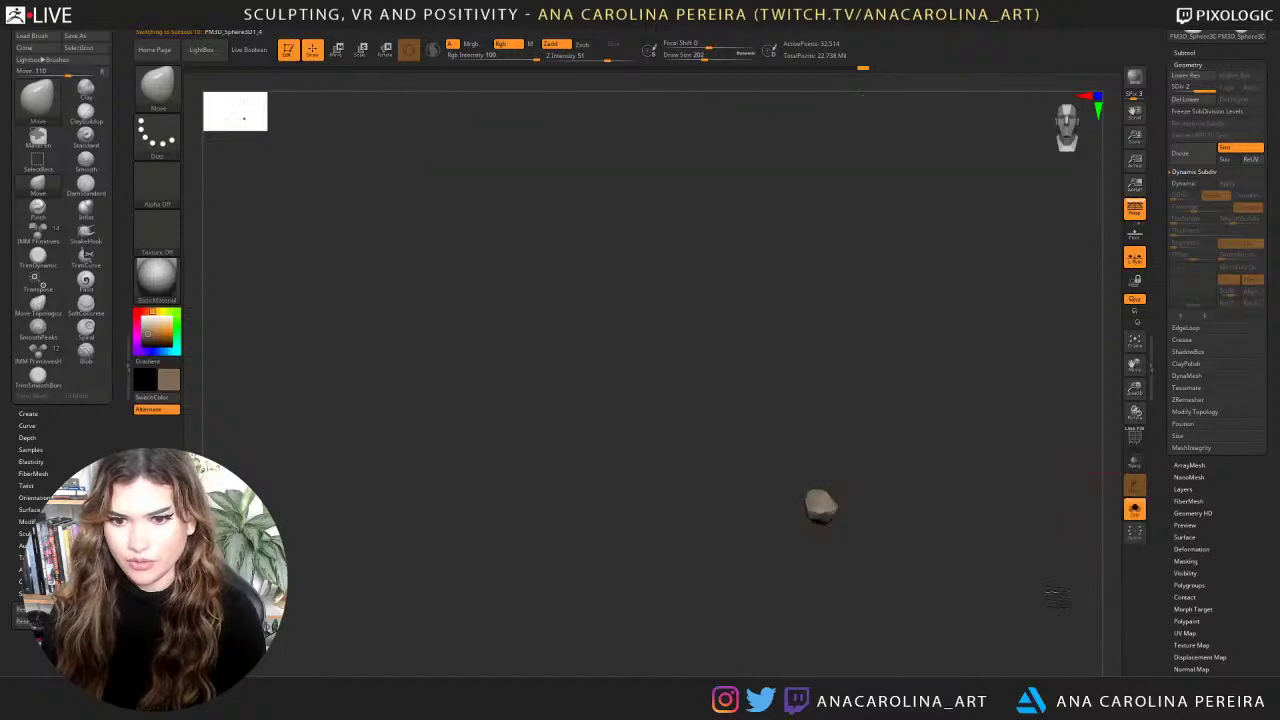
alt+drag(891, 437, 945, 580)
alt+drag(838, 430, 848, 508)
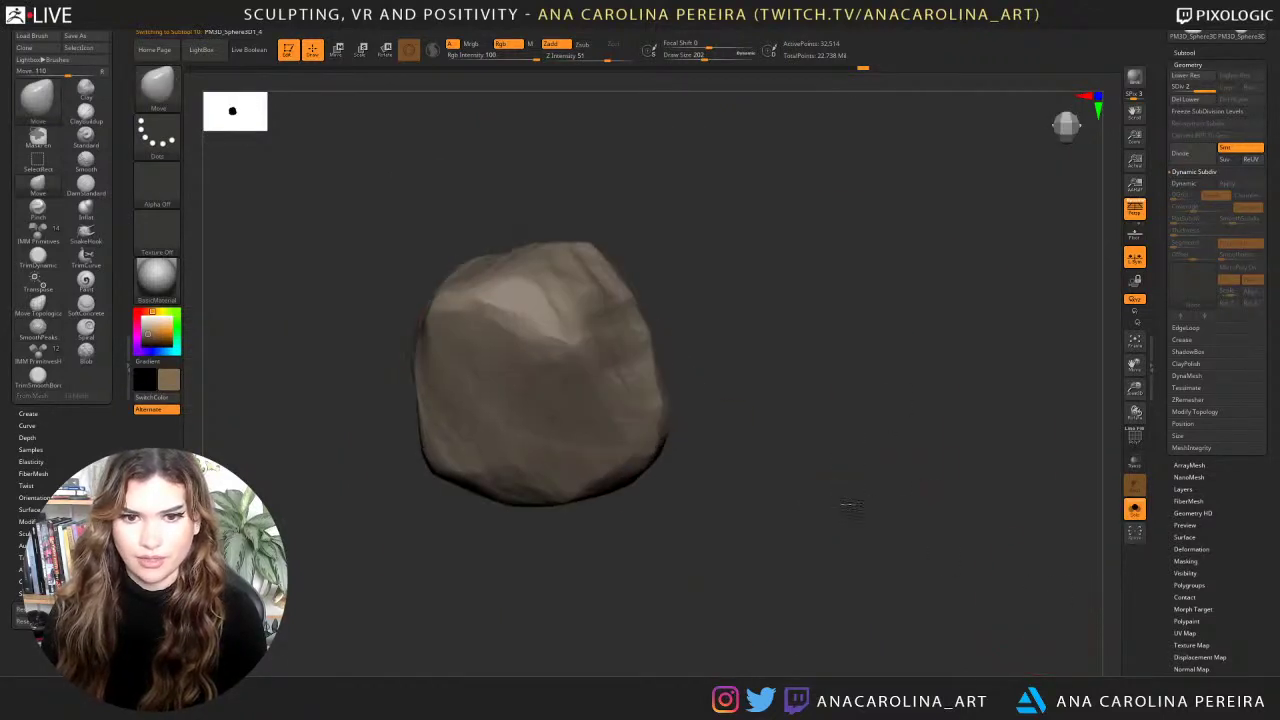
key(space)
drag(841, 436, 808, 435)
Pre-process the rock in Decimation Master and decimate it to 20 percent.
click(765, 30)
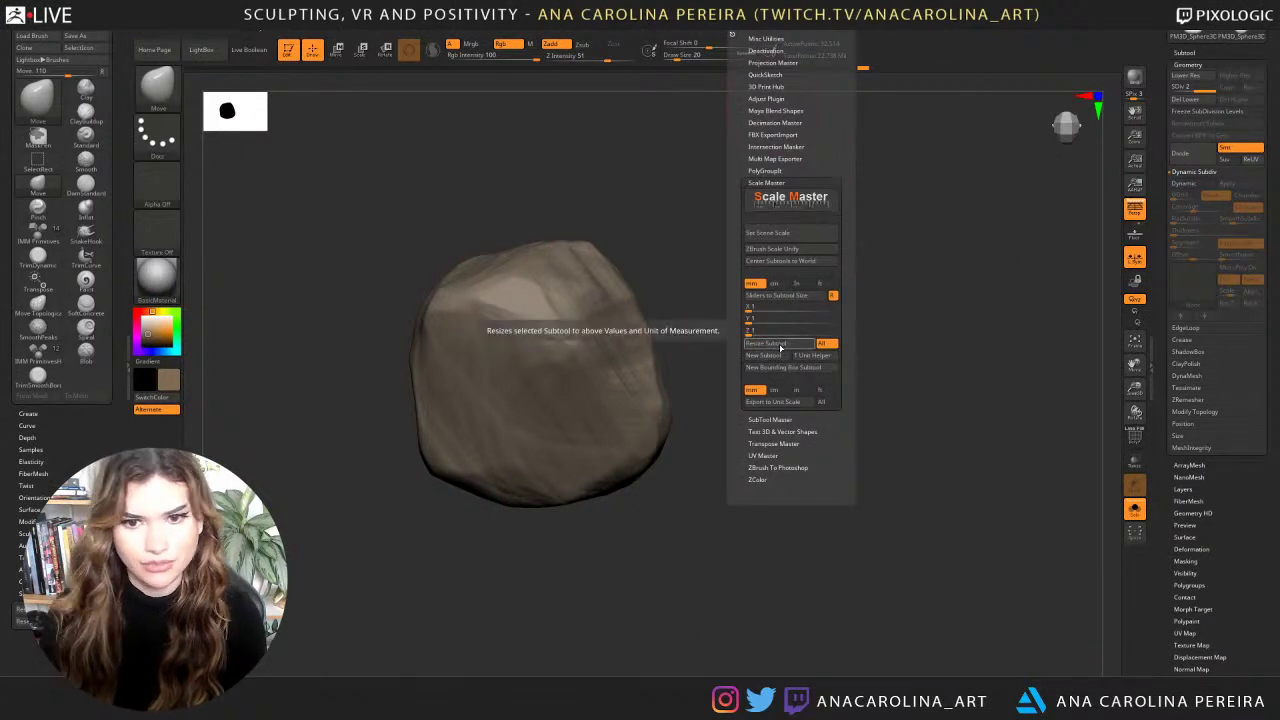
click(767, 183)
click(776, 122)
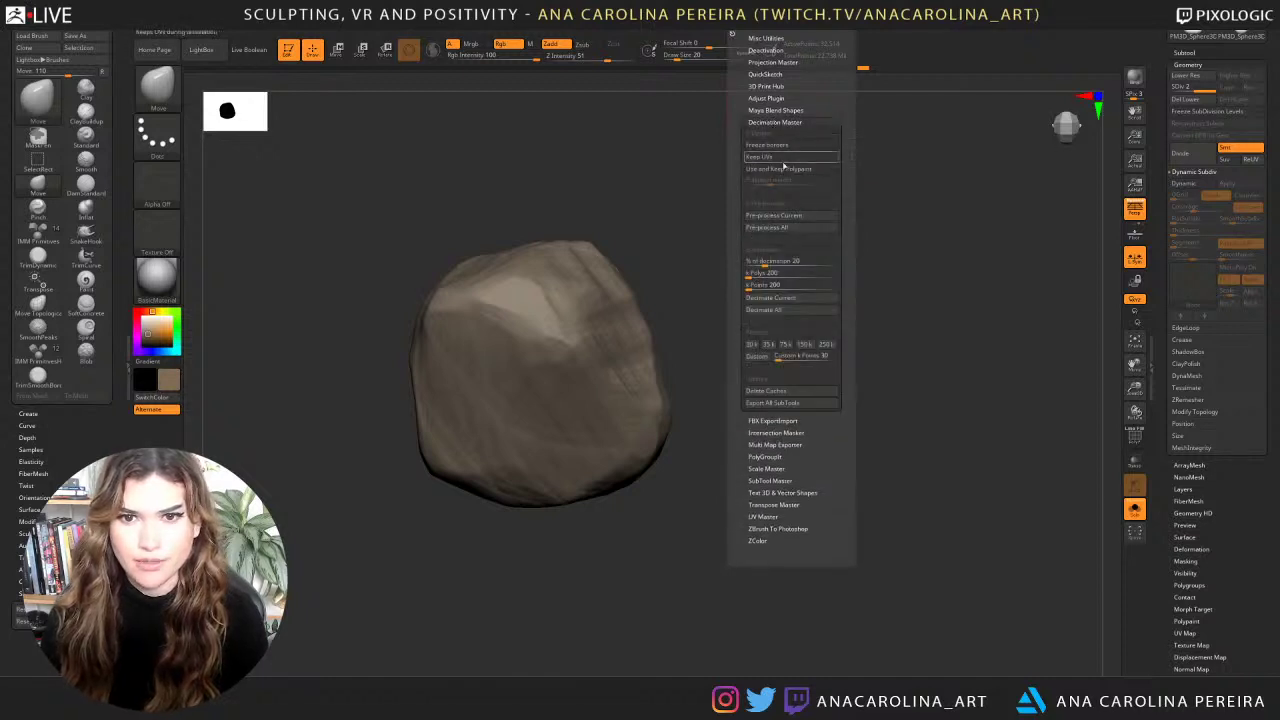
click(771, 216)
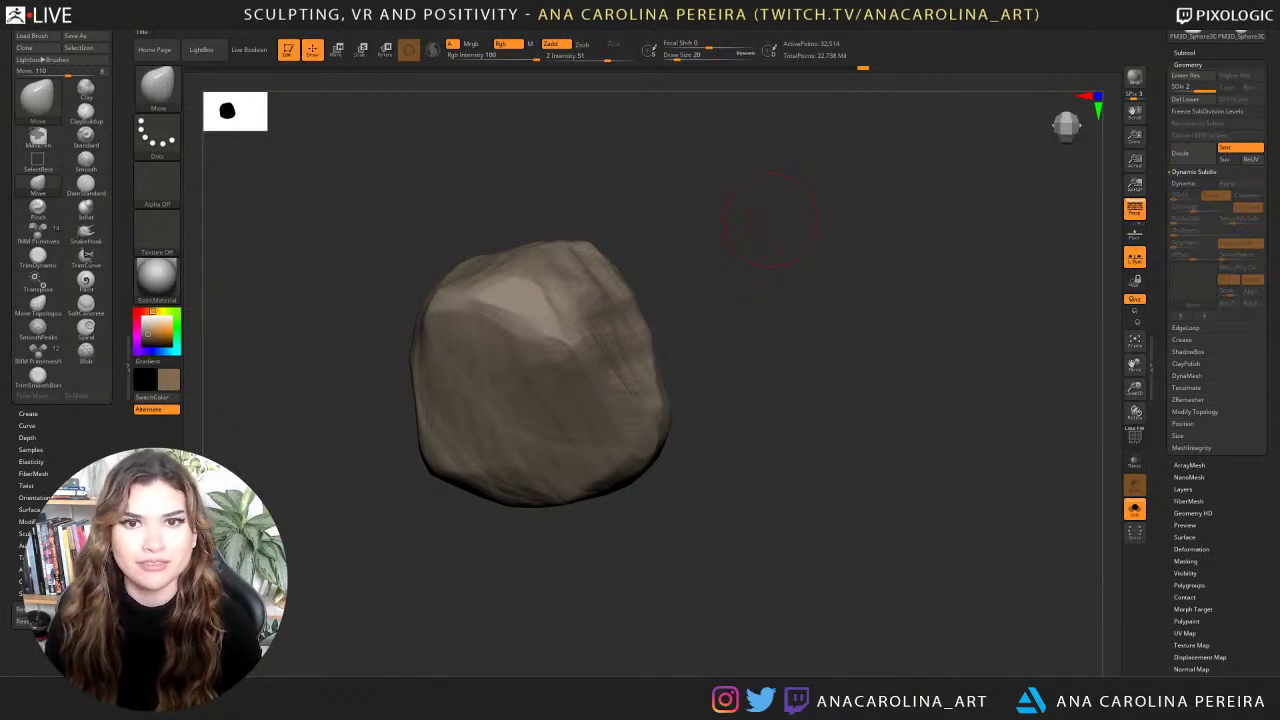
click(761, 32)
click(775, 122)
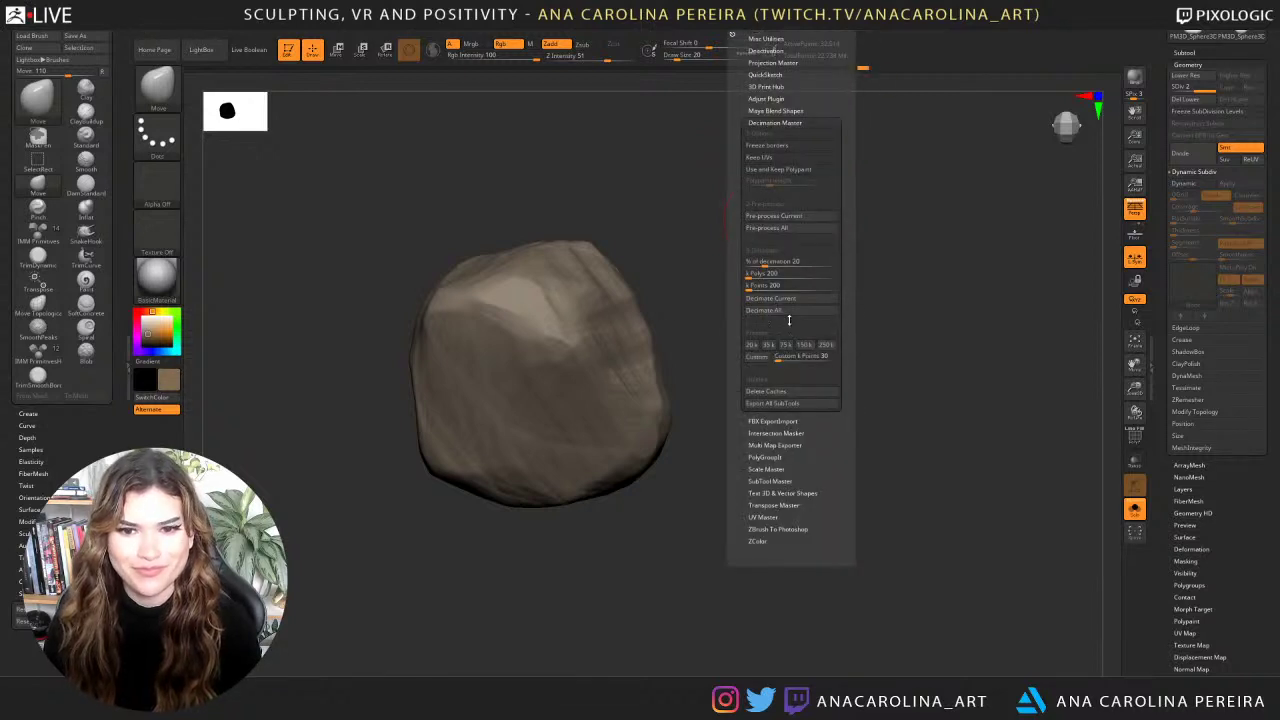
click(762, 262)
click(770, 298)
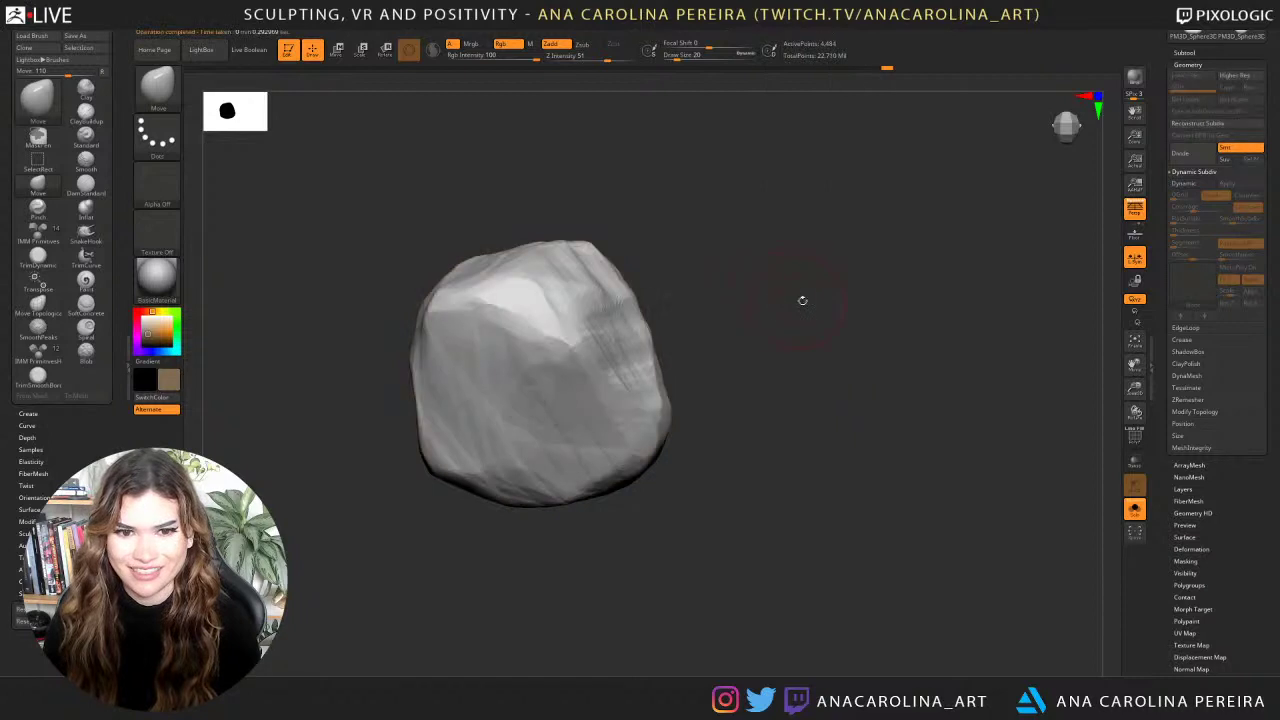
Fill the decimated rock with a darker, less saturated grey-brown and show the whole scene again.
drag(805, 266, 798, 270)
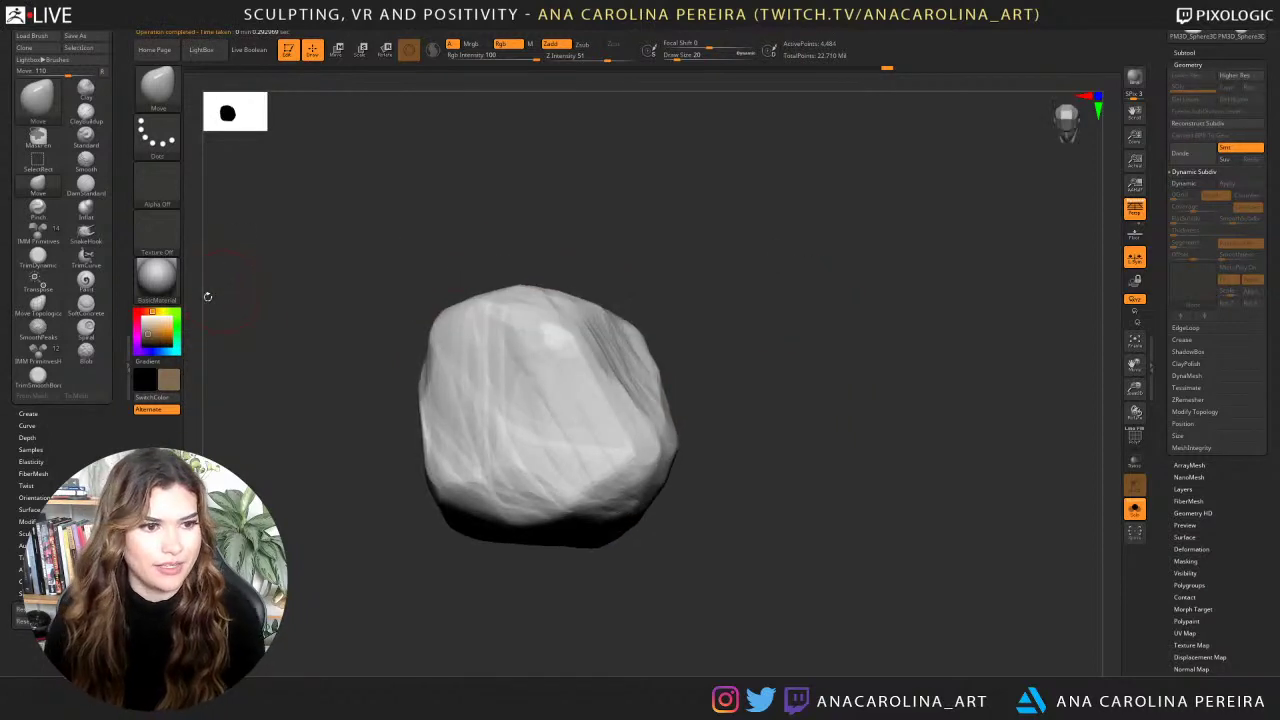
click(204, 28)
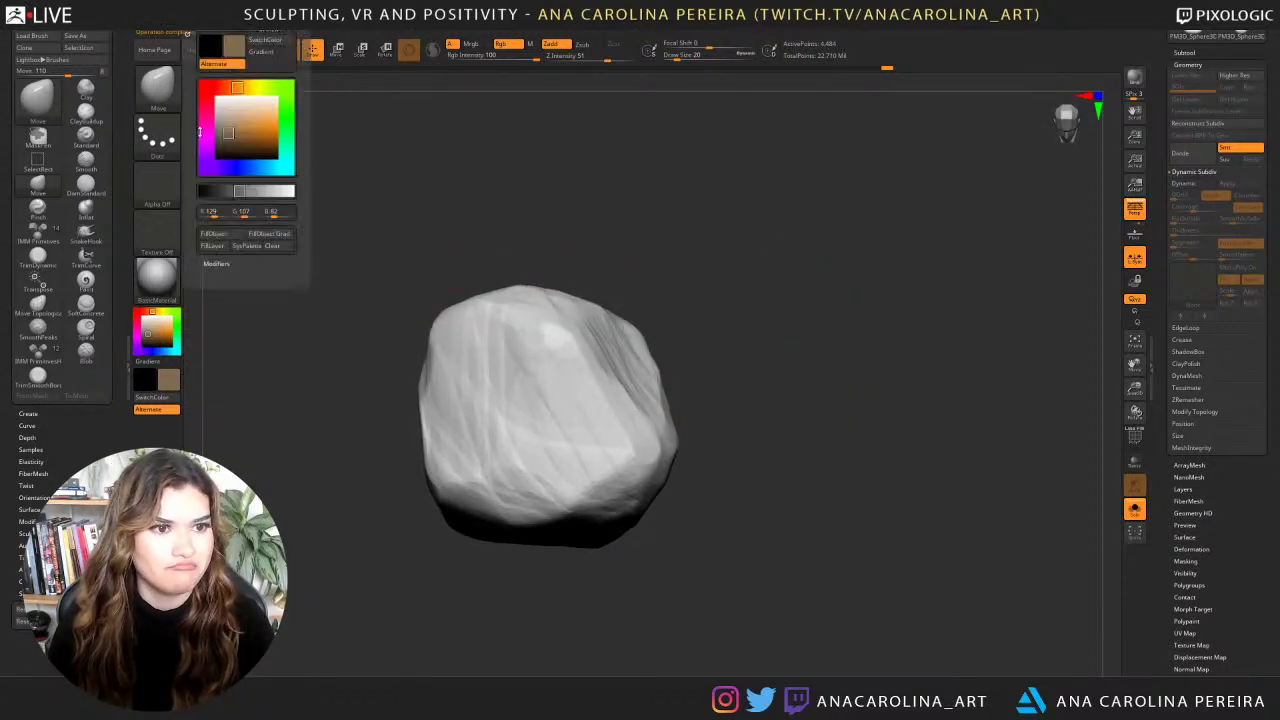
click(217, 235)
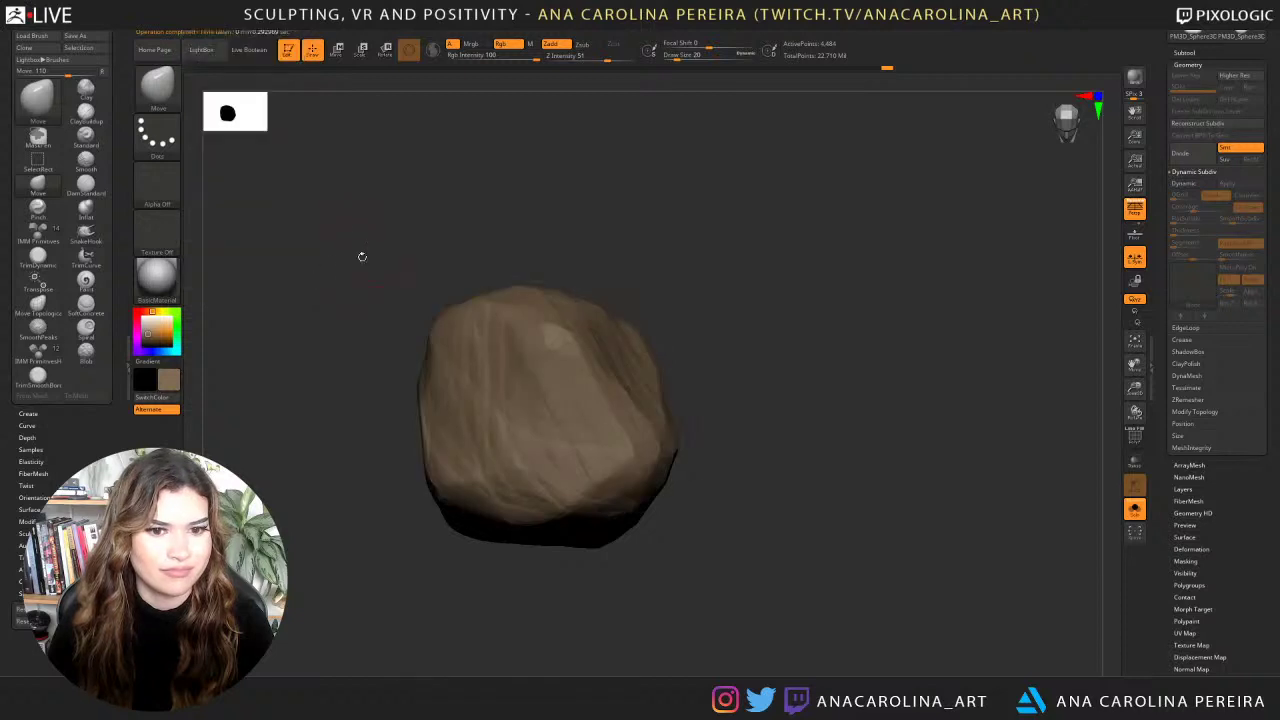
click(143, 337)
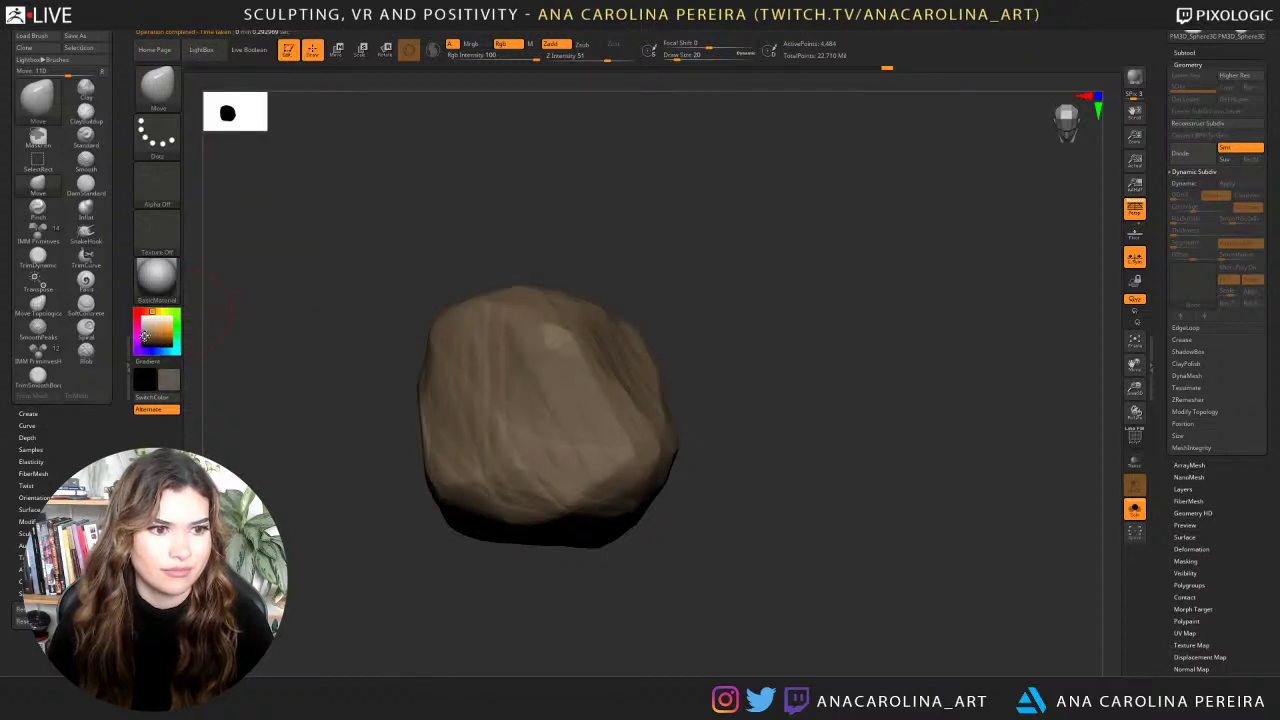
click(204, 28)
click(231, 236)
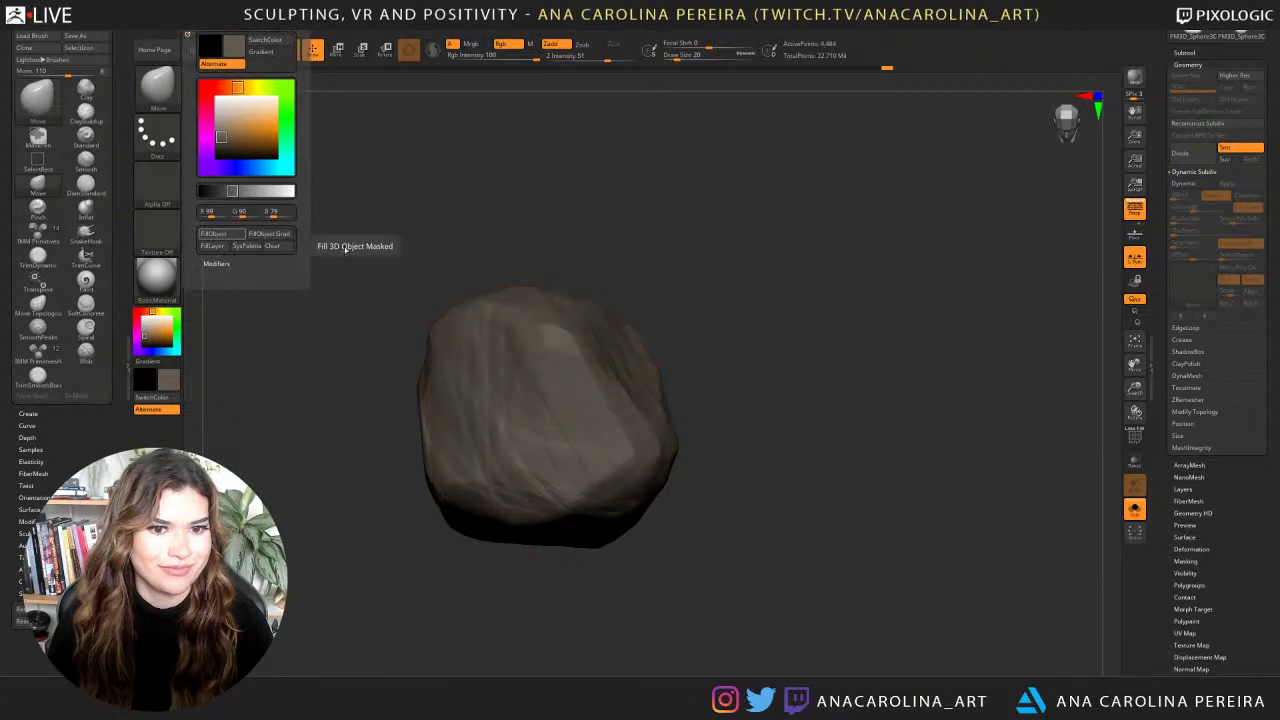
click(1134, 508)
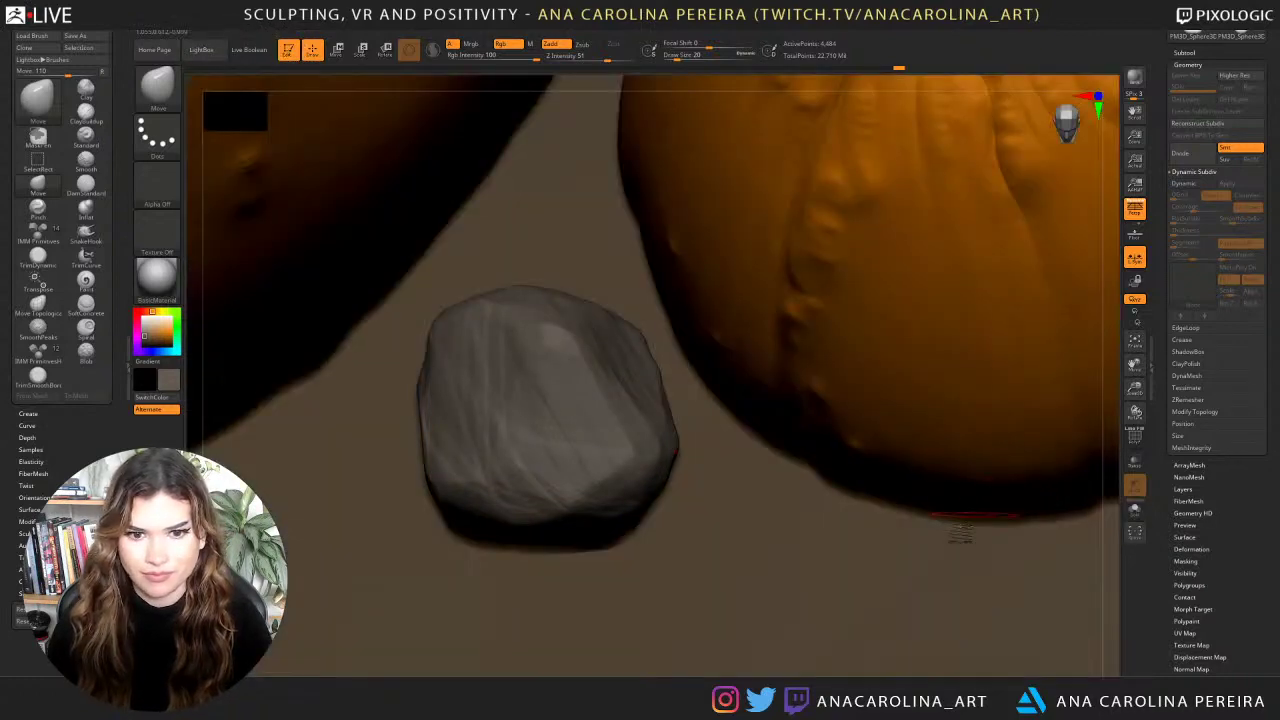
alt+drag(953, 259, 915, 185)
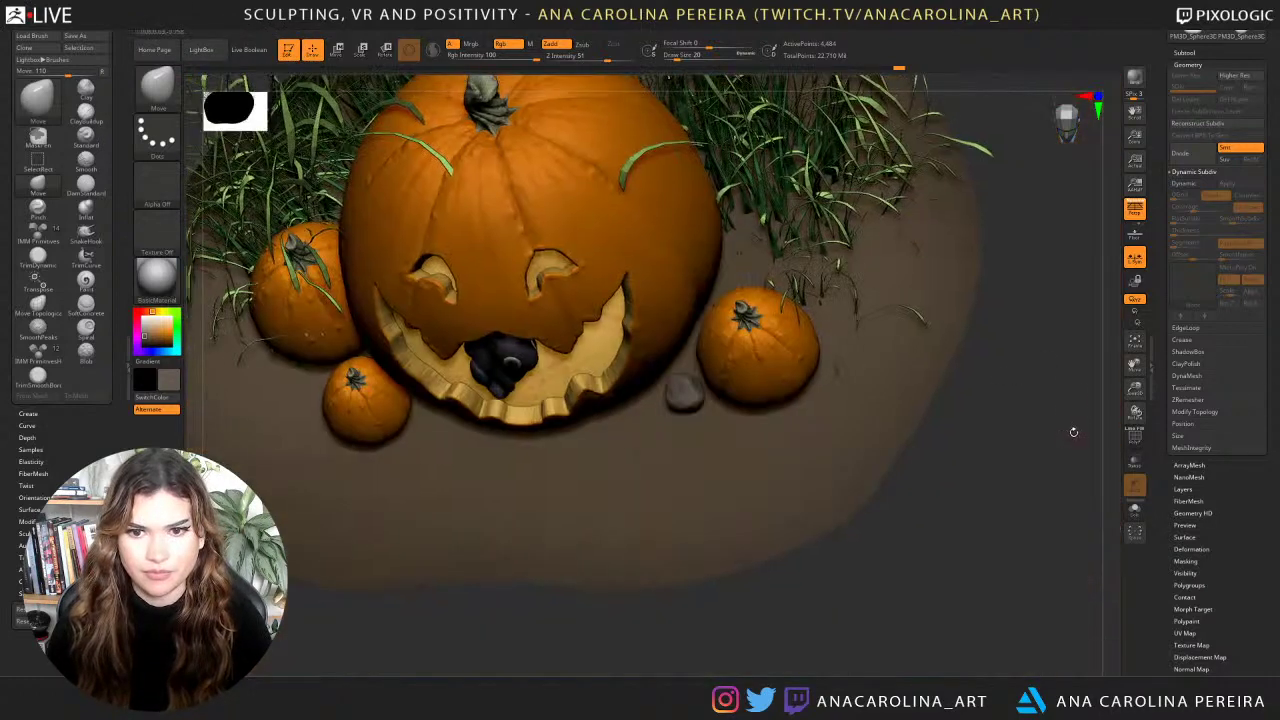
drag(1071, 431, 1070, 364)
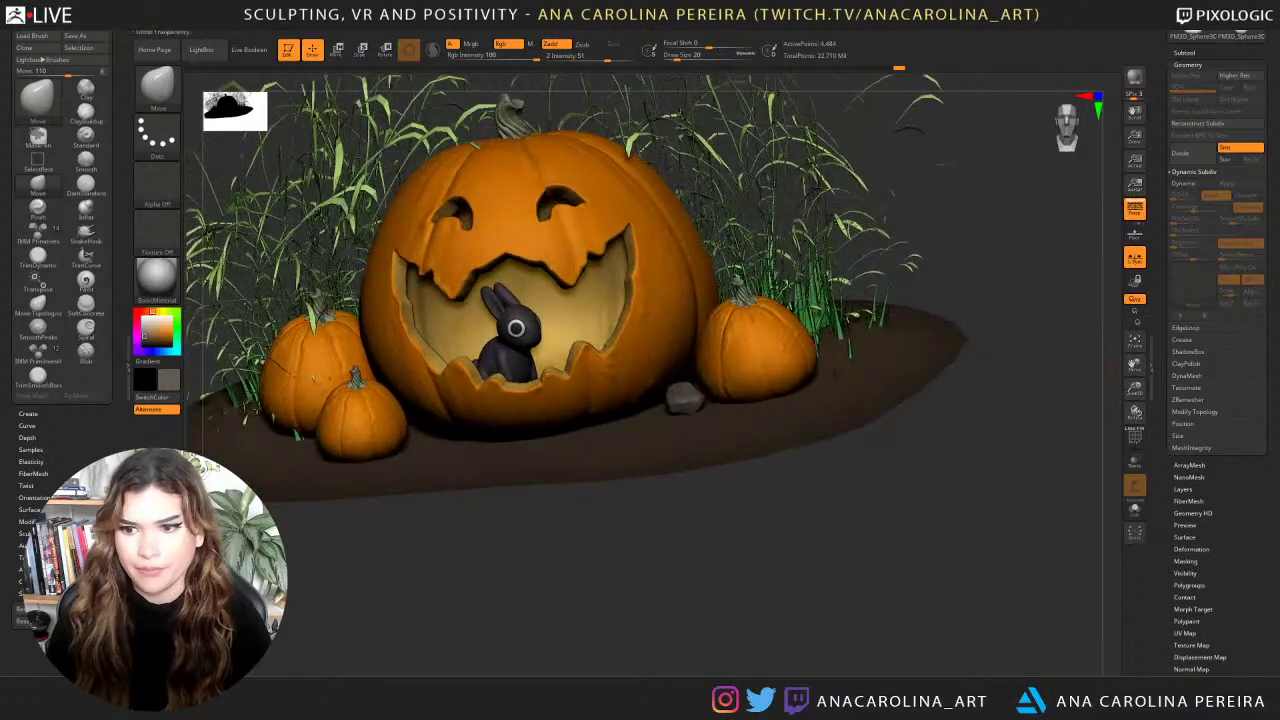
Isolate the rock again and create a new InsertMesh brush from it.
click(1134, 508)
key(f)
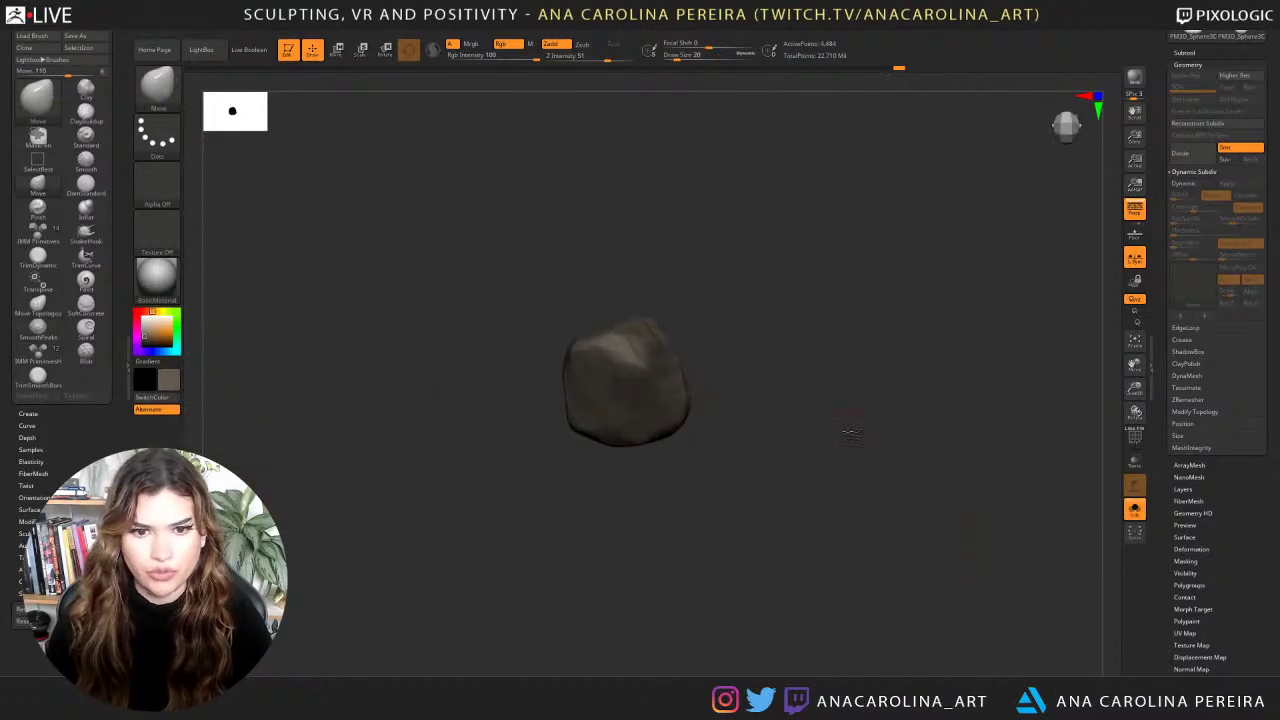
click(38, 414)
click(42, 424)
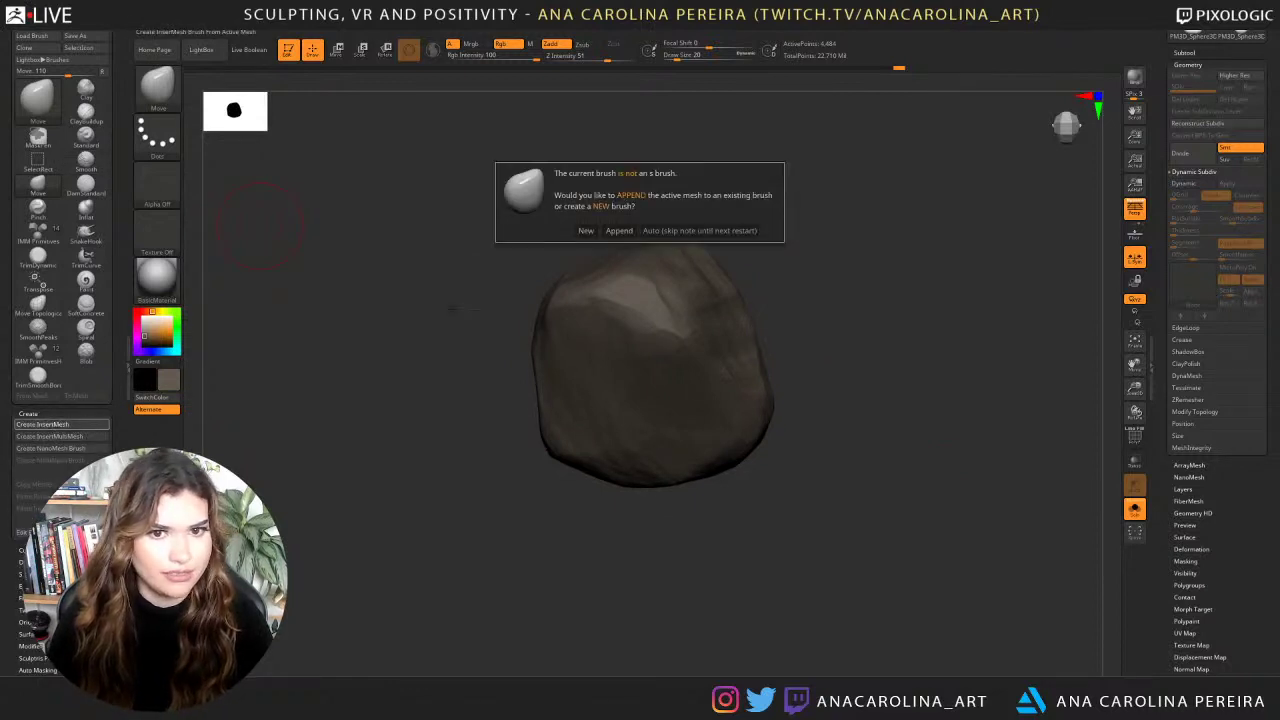
click(586, 230)
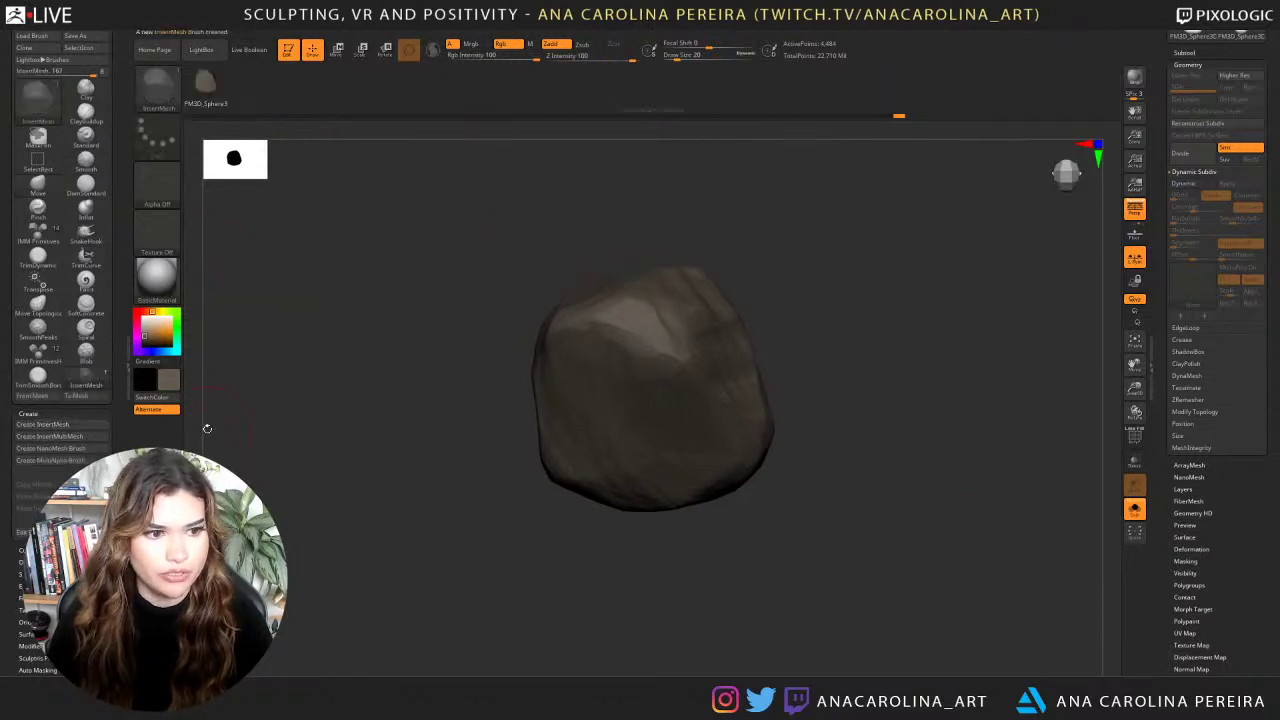
Turn the rock to a side angle and append it to the InsertMesh brush as a second mesh.
drag(434, 576, 408, 420)
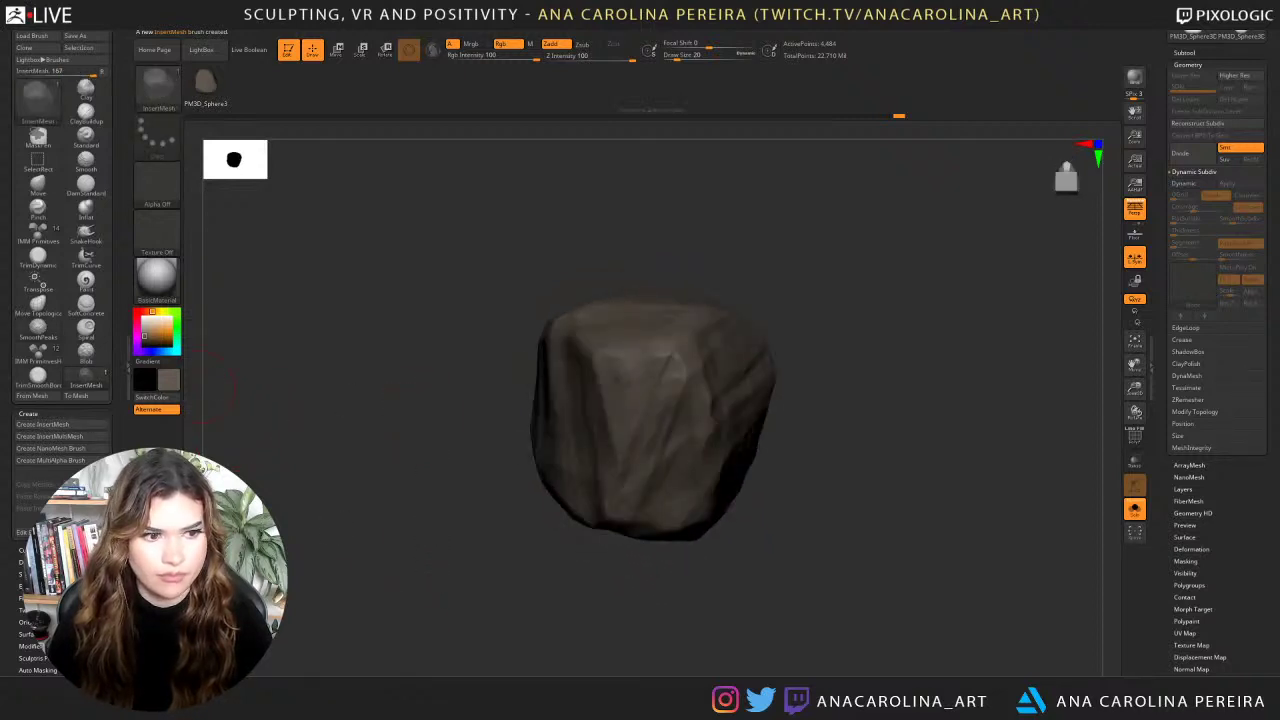
drag(500, 559, 994, 421)
key(f)
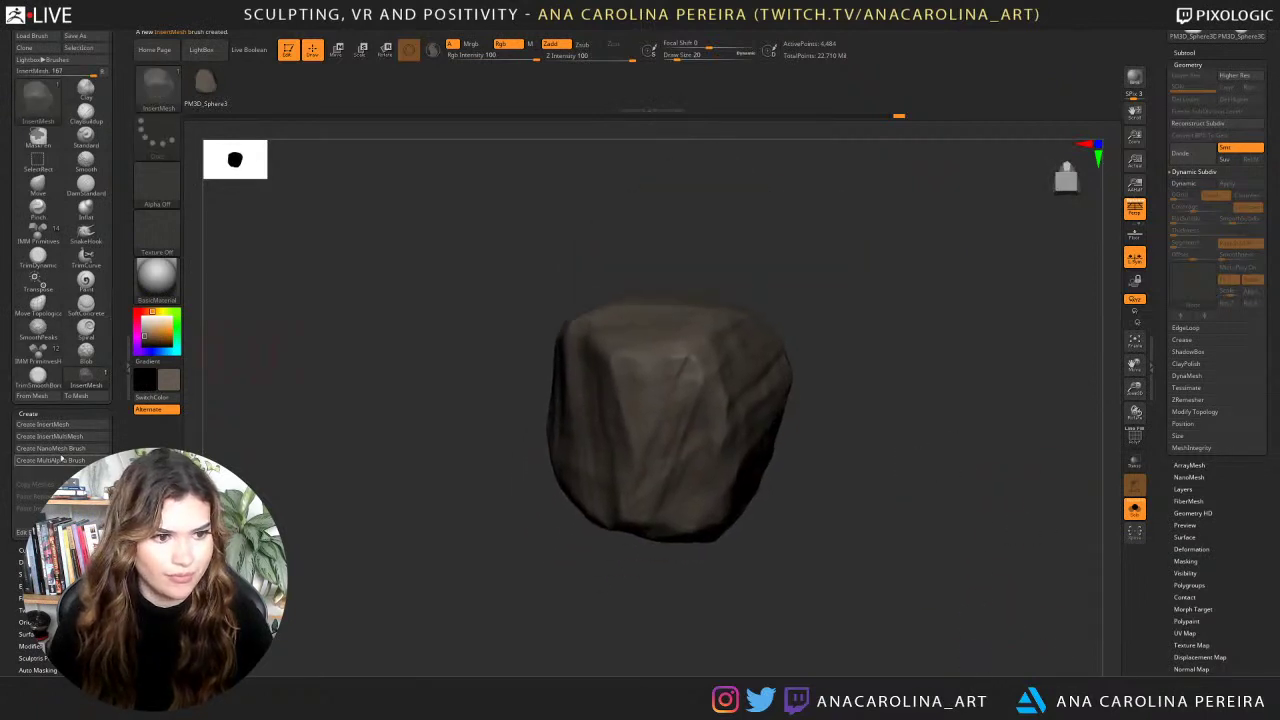
click(60, 424)
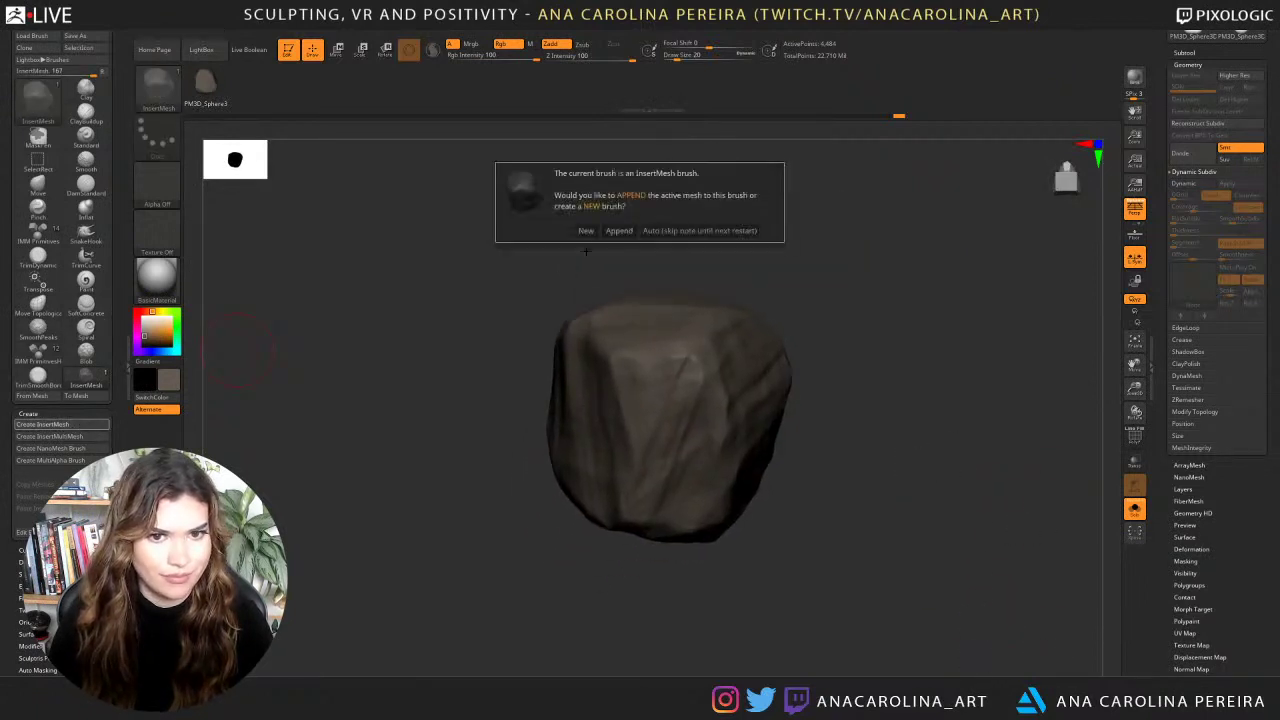
click(612, 231)
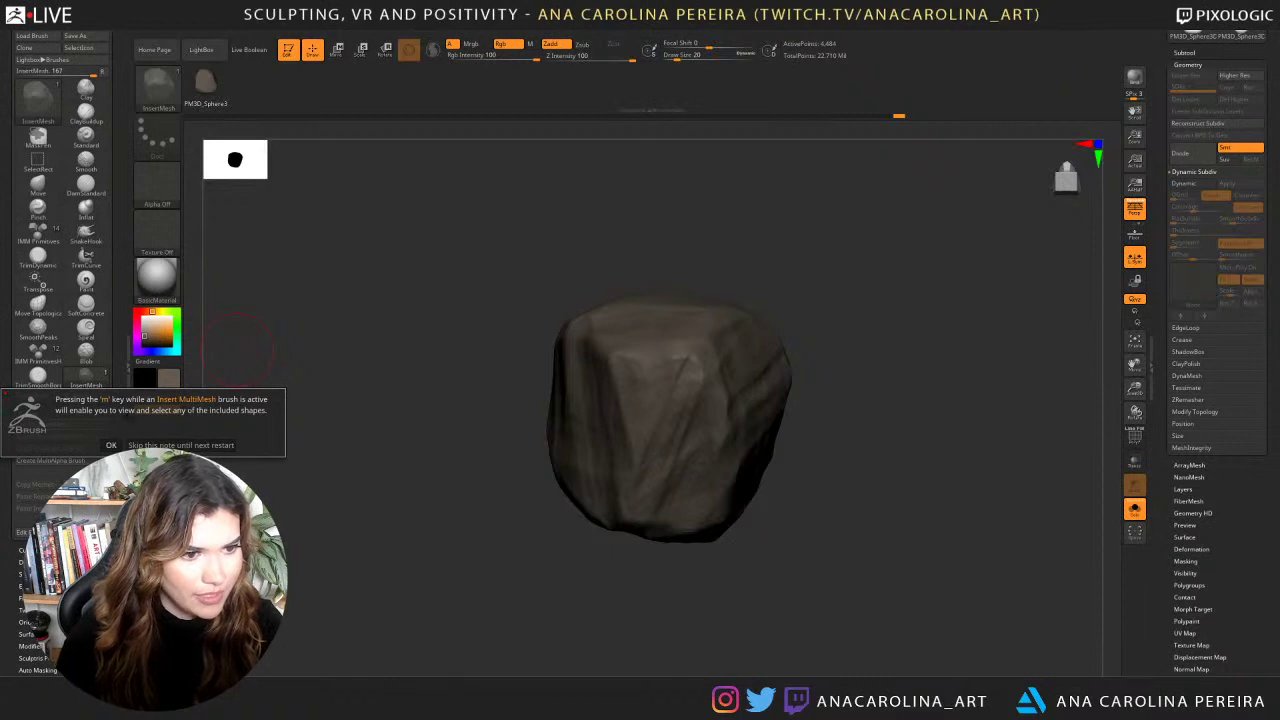
click(111, 445)
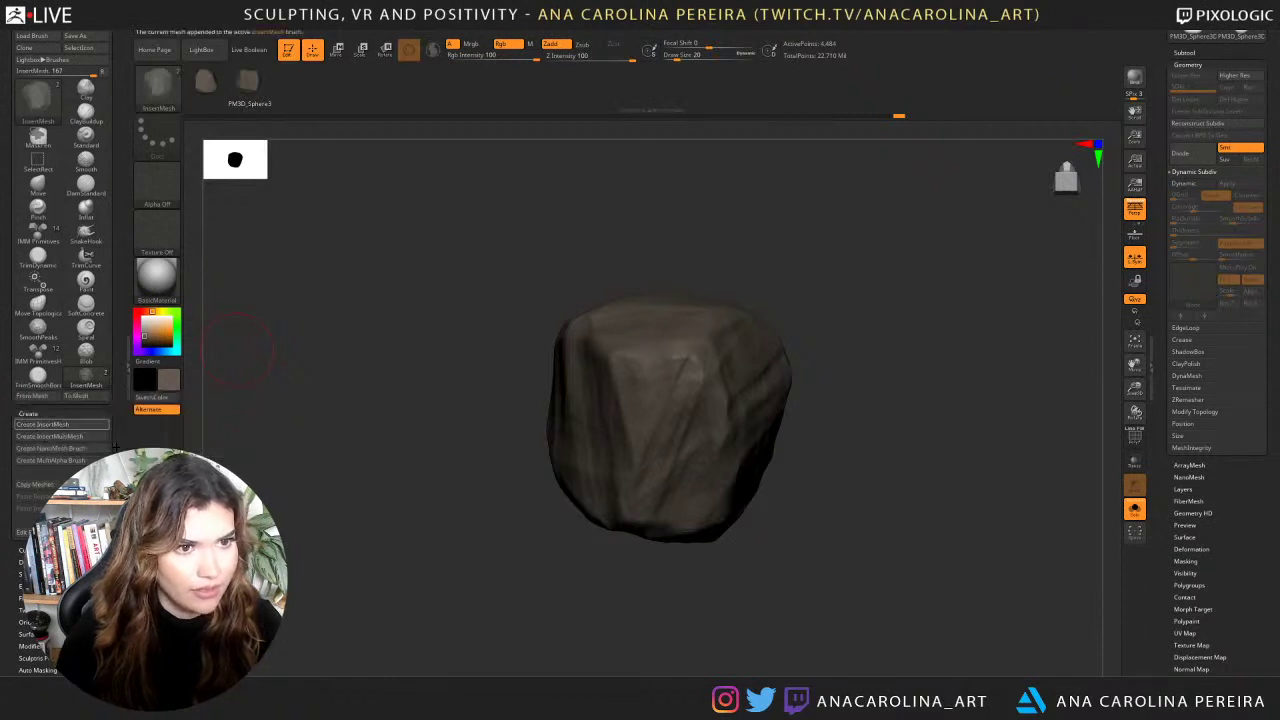
Rotate the rock to its narrower side and append that orientation to the brush as a third mesh.
drag(494, 451, 455, 443)
alt+drag(922, 383, 860, 364)
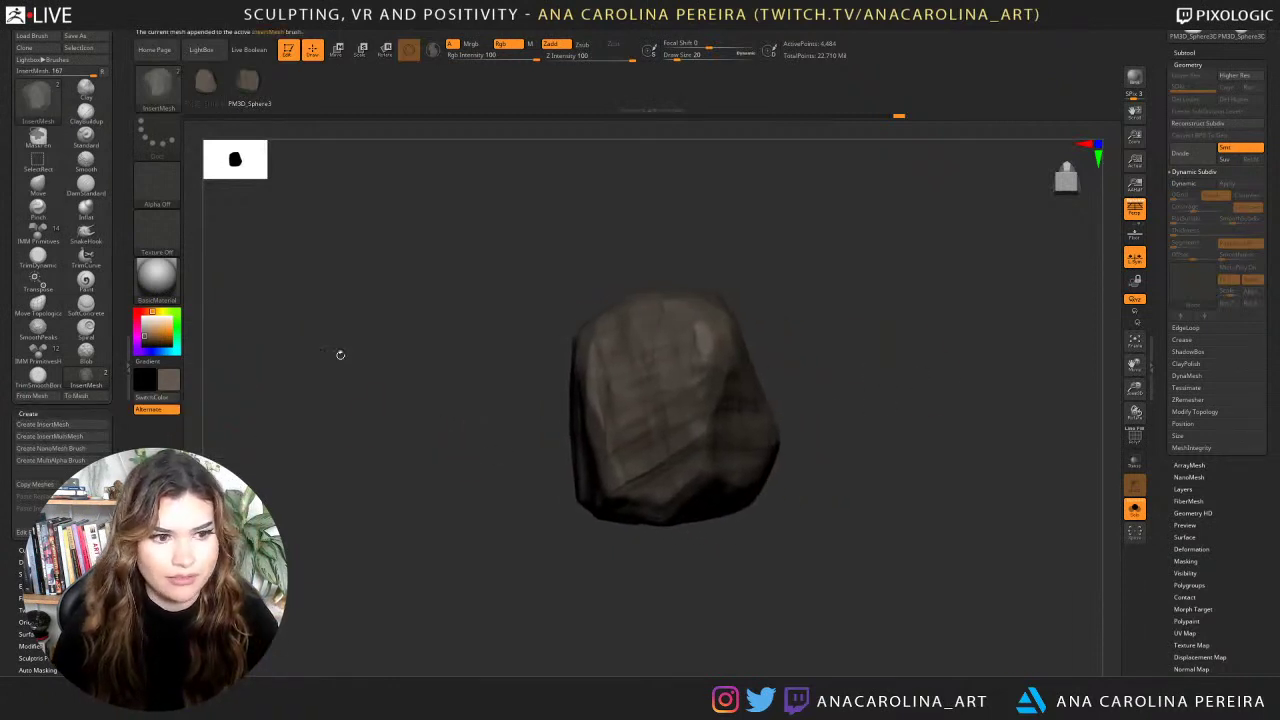
click(75, 424)
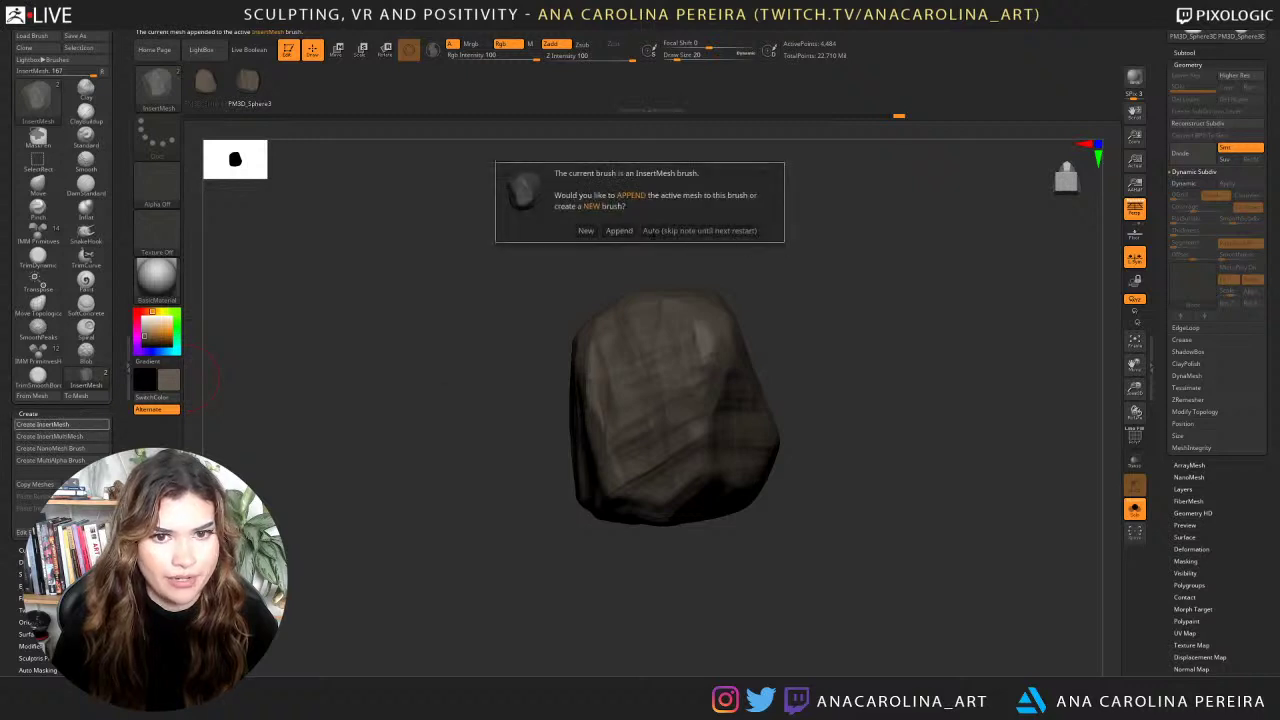
click(619, 230)
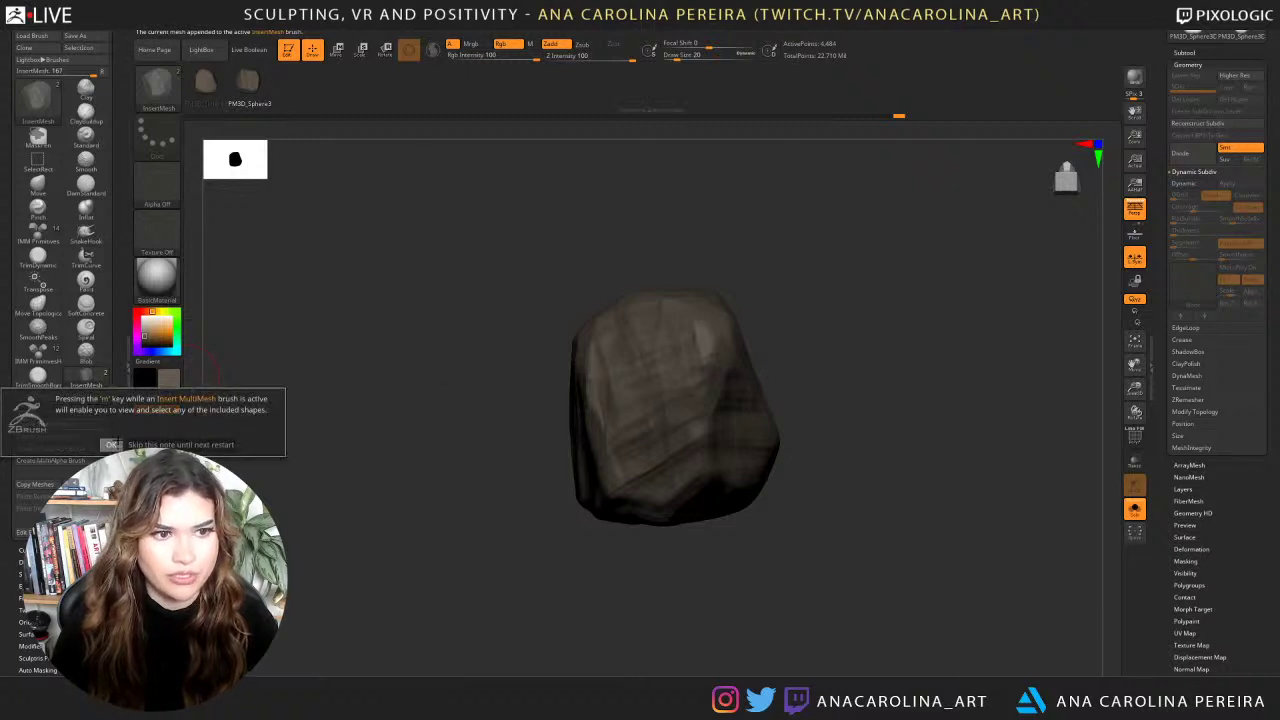
click(117, 444)
Append a tilted orientation of the rock to the brush as a fourth mesh and leave isolation mode.
drag(405, 322, 419, 345)
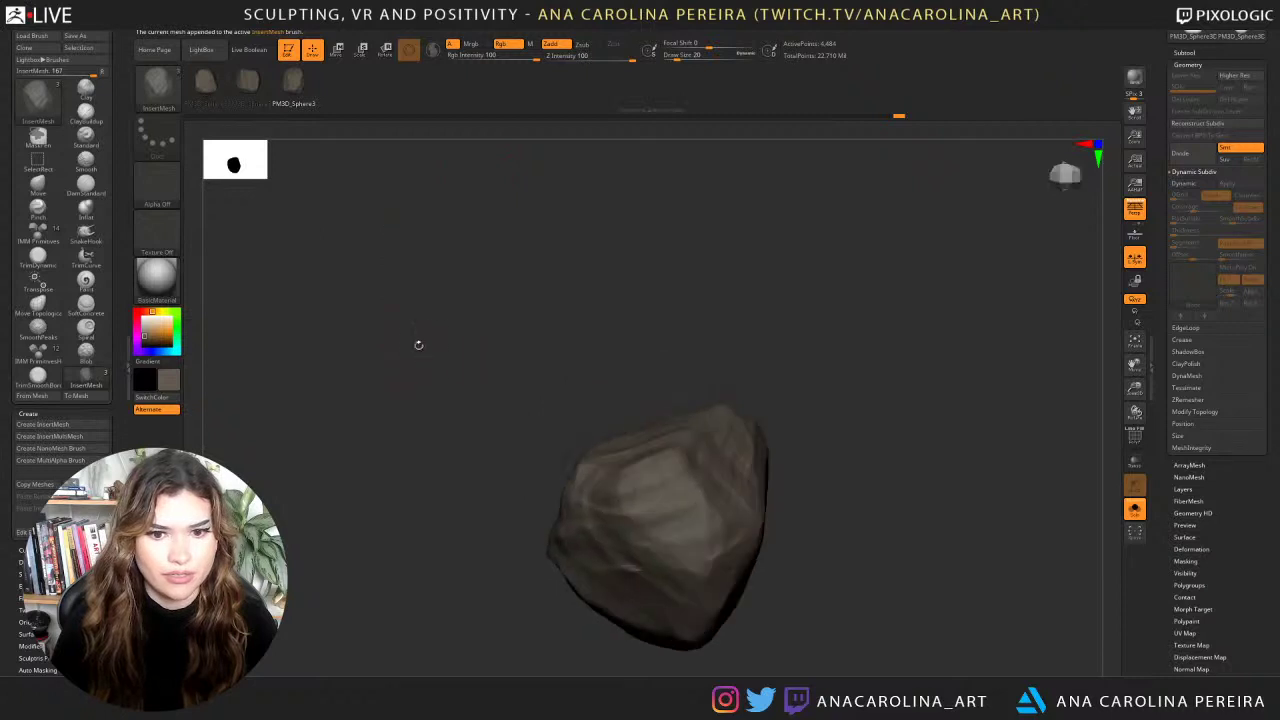
drag(443, 437, 440, 383)
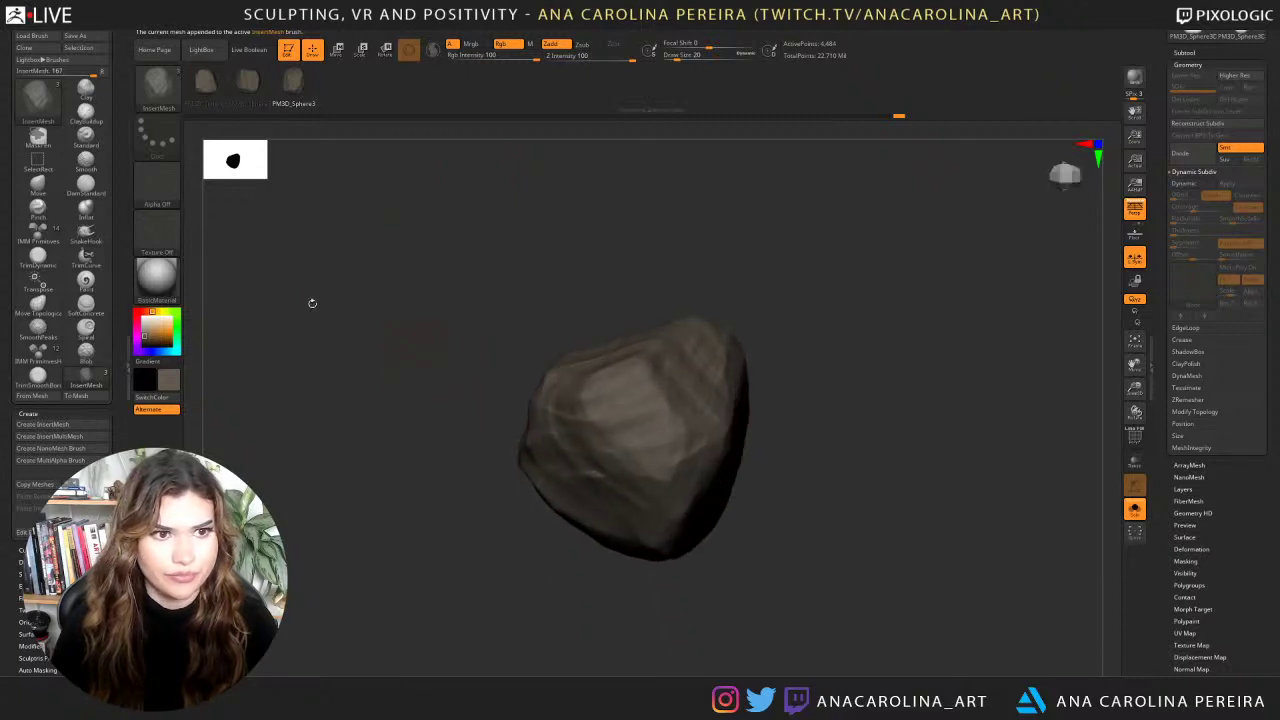
click(42, 424)
click(622, 231)
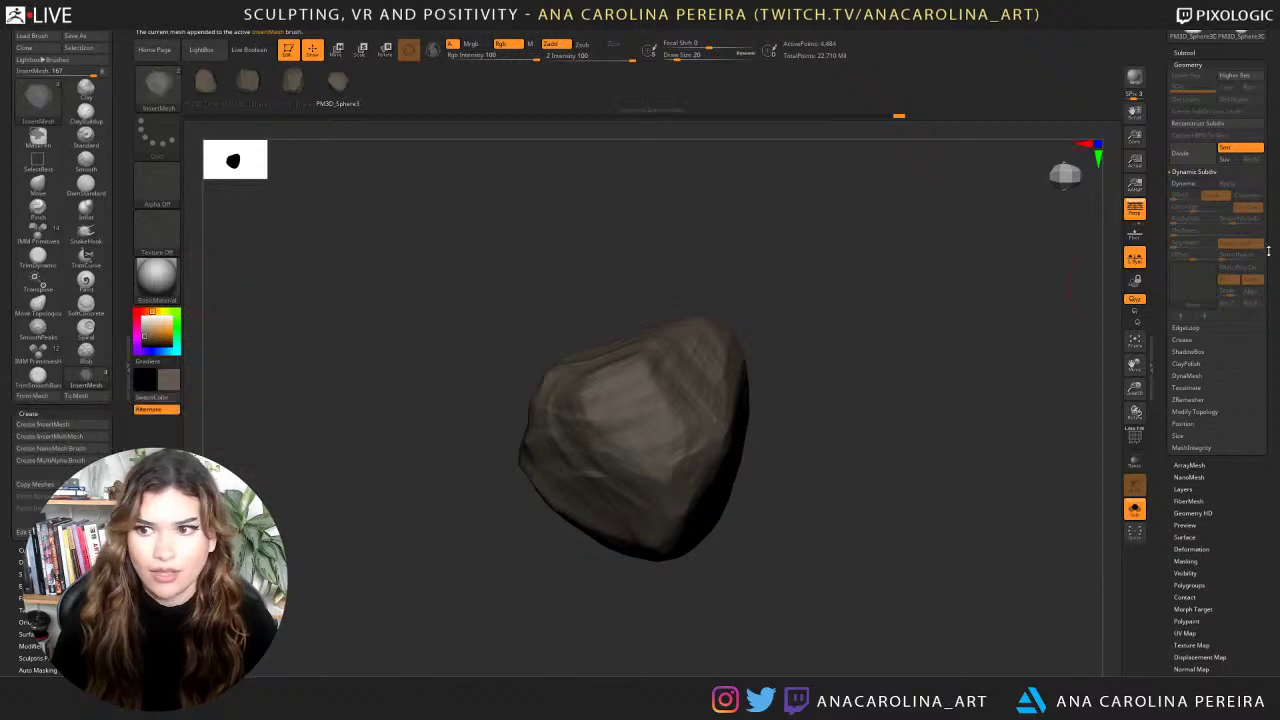
click(1136, 516)
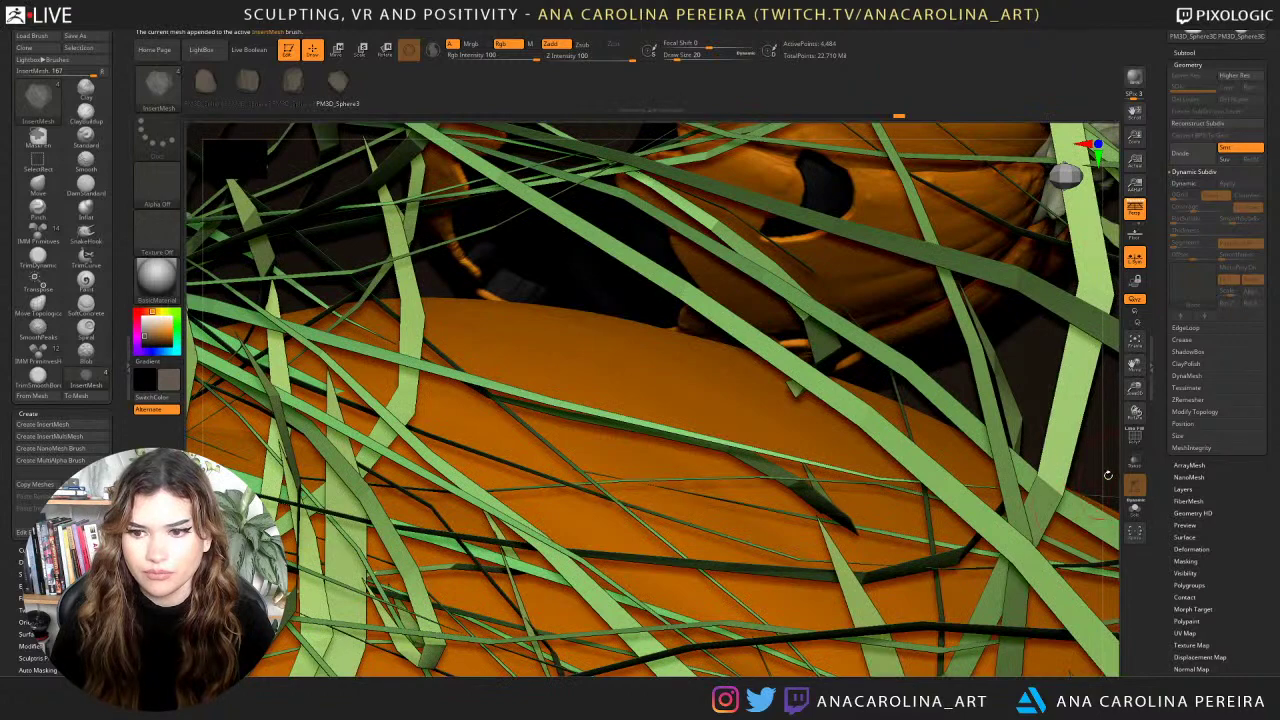
Try inserting a large rock near the small pumpkins with the new brush, undoing the insertion.
alt+drag(1109, 474, 880, 280)
drag(1046, 448, 1000, 400)
drag(1005, 474, 988, 523)
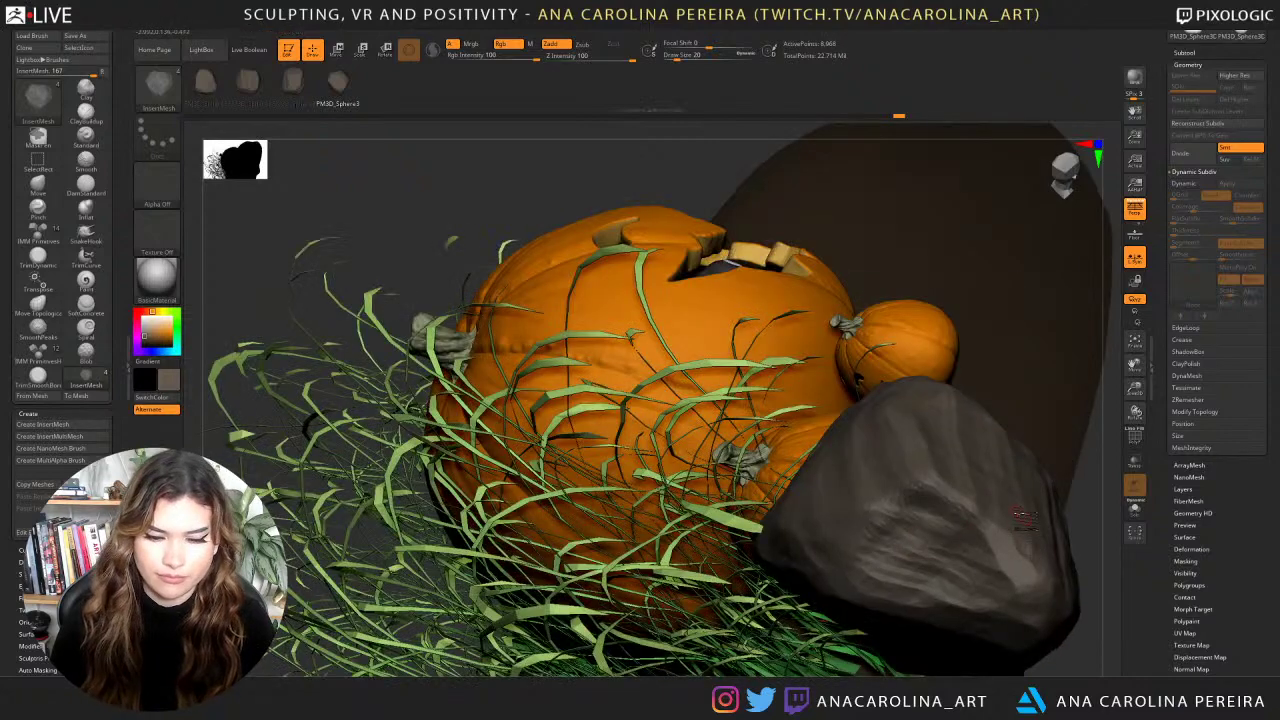
key(ctrl)
key(ctrl+z)
Insert a small rock beside the existing rock near the single small pumpkin, undoing the first placement and inserting it again.
drag(1110, 503, 994, 600)
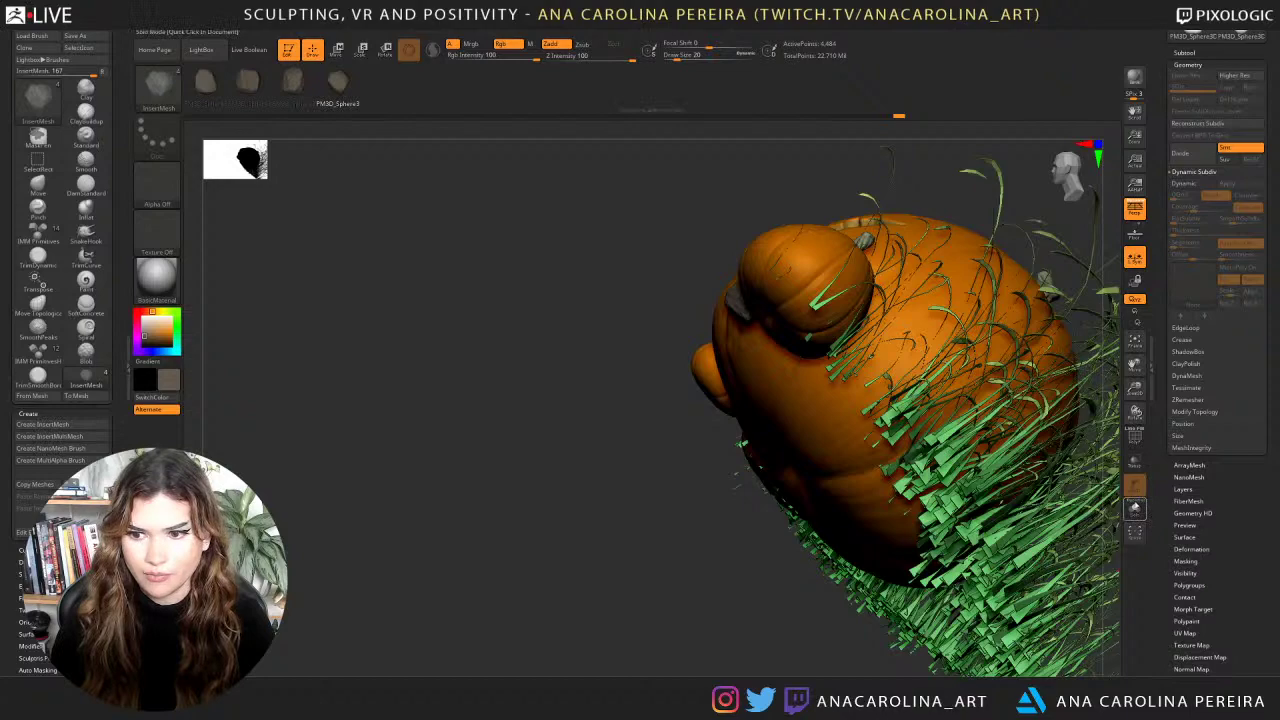
drag(751, 582, 696, 698)
alt+drag(876, 558, 922, 690)
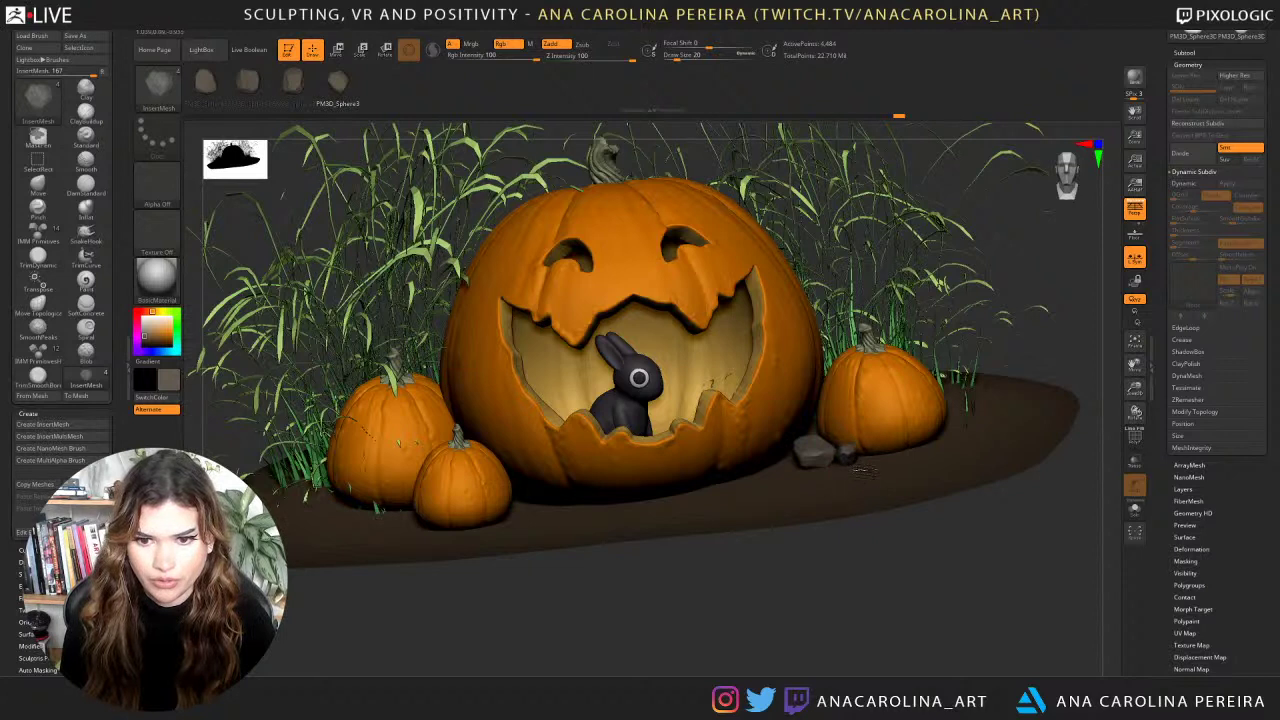
drag(860, 469, 858, 469)
key(ctrl+z)
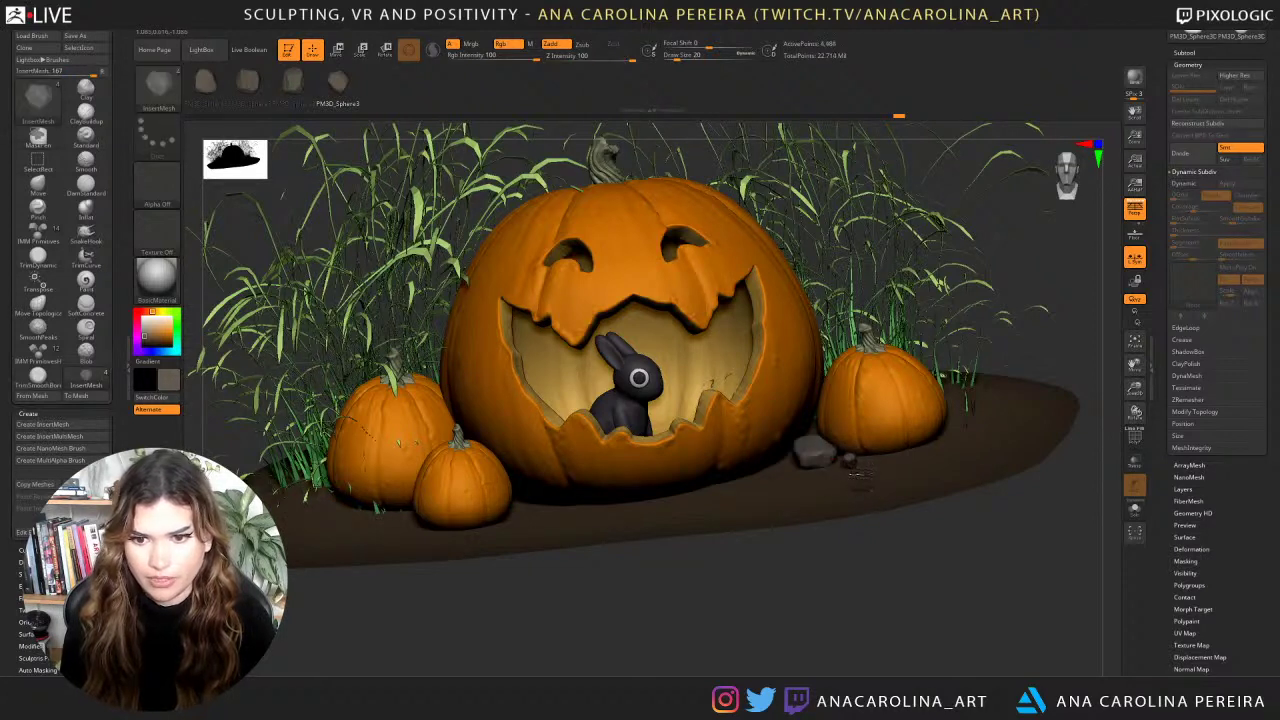
drag(857, 476, 858, 477)
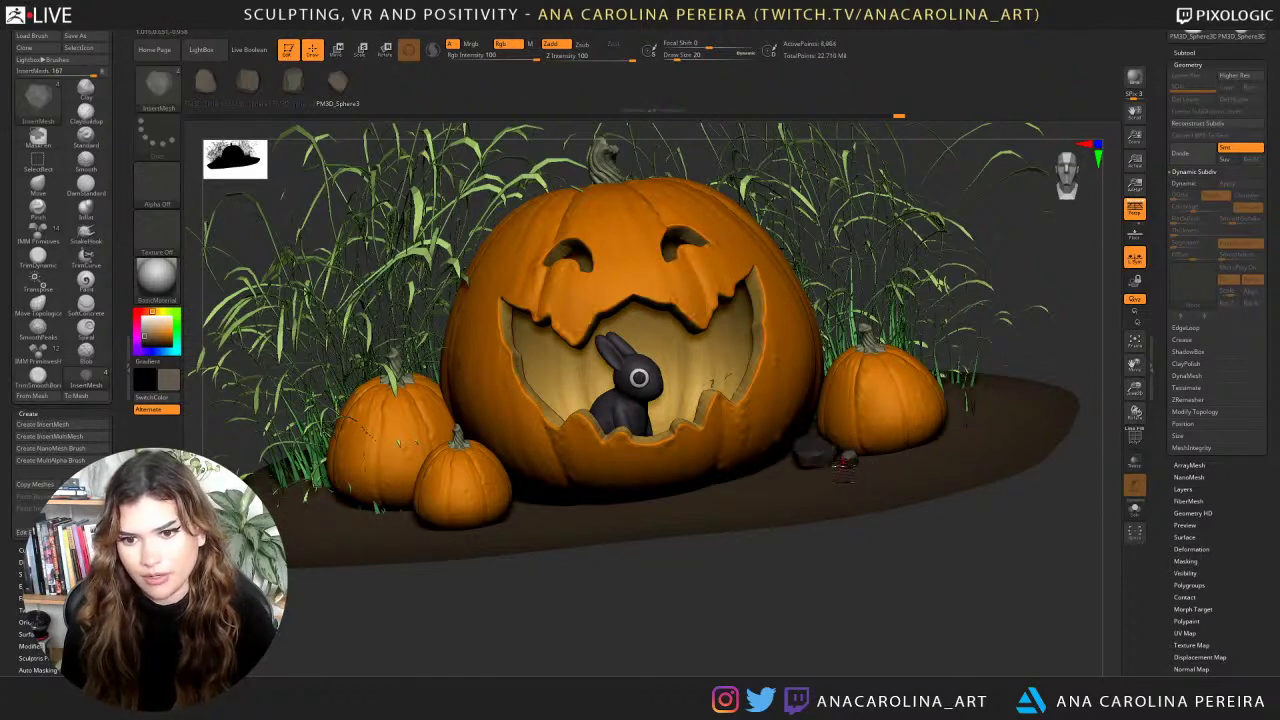
Add more small rocks to the cluster by the single pumpkin, using the brush's fourth and second rock meshes.
key(m)
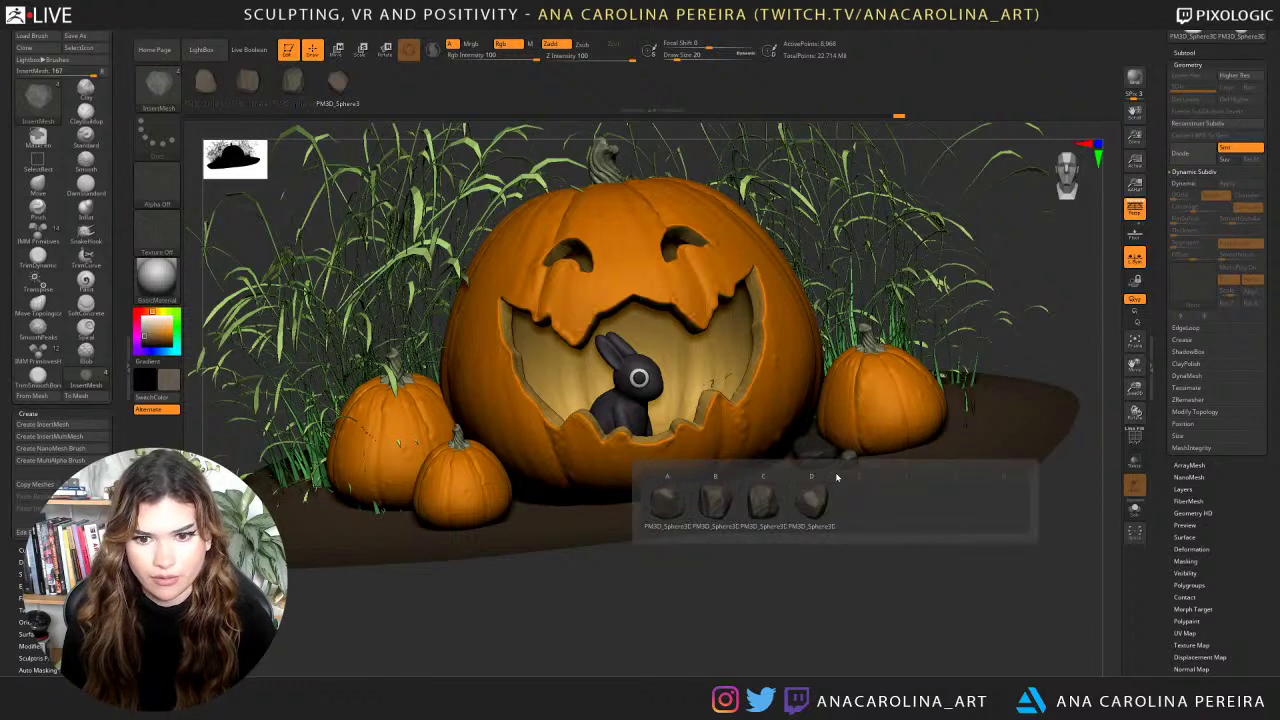
click(814, 507)
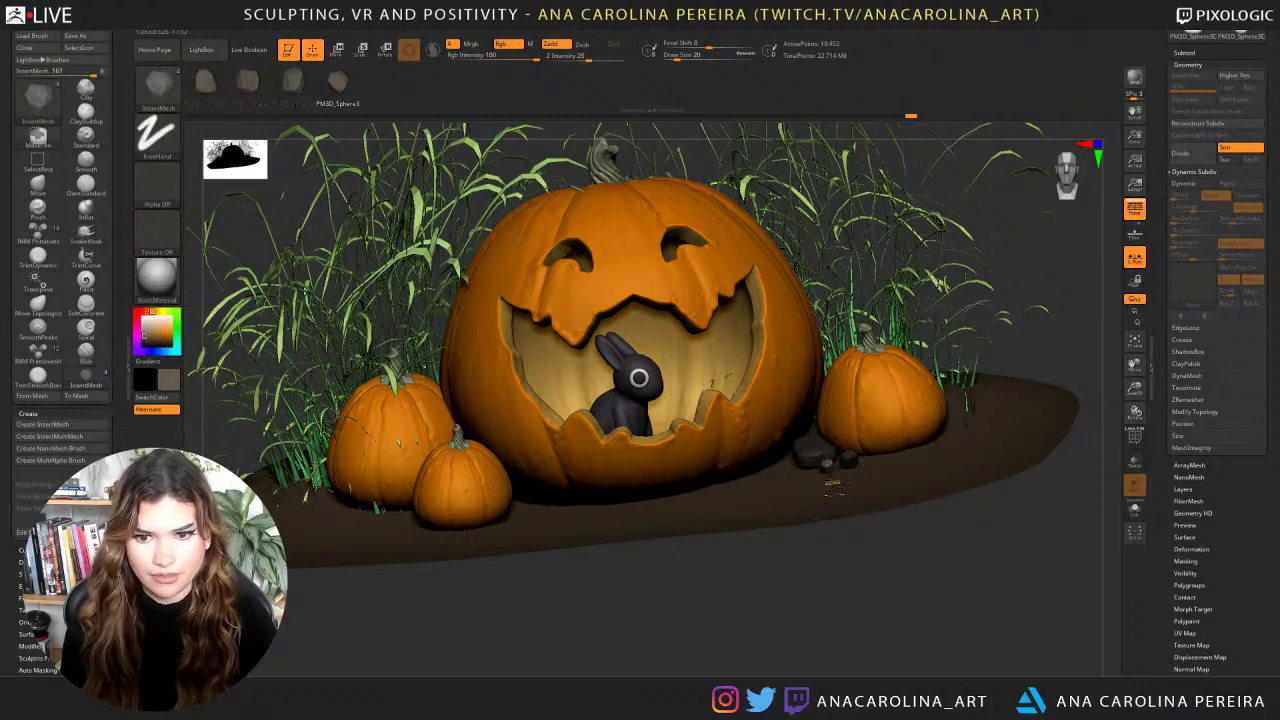
key(m)
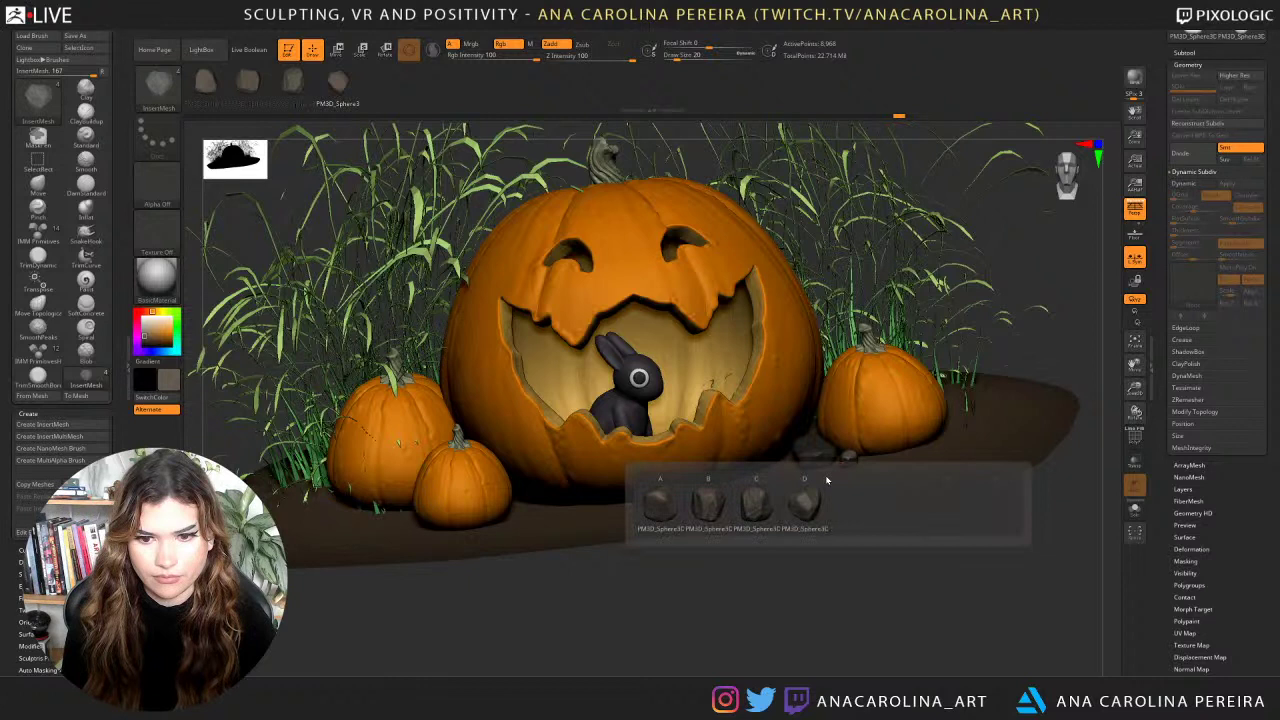
click(706, 503)
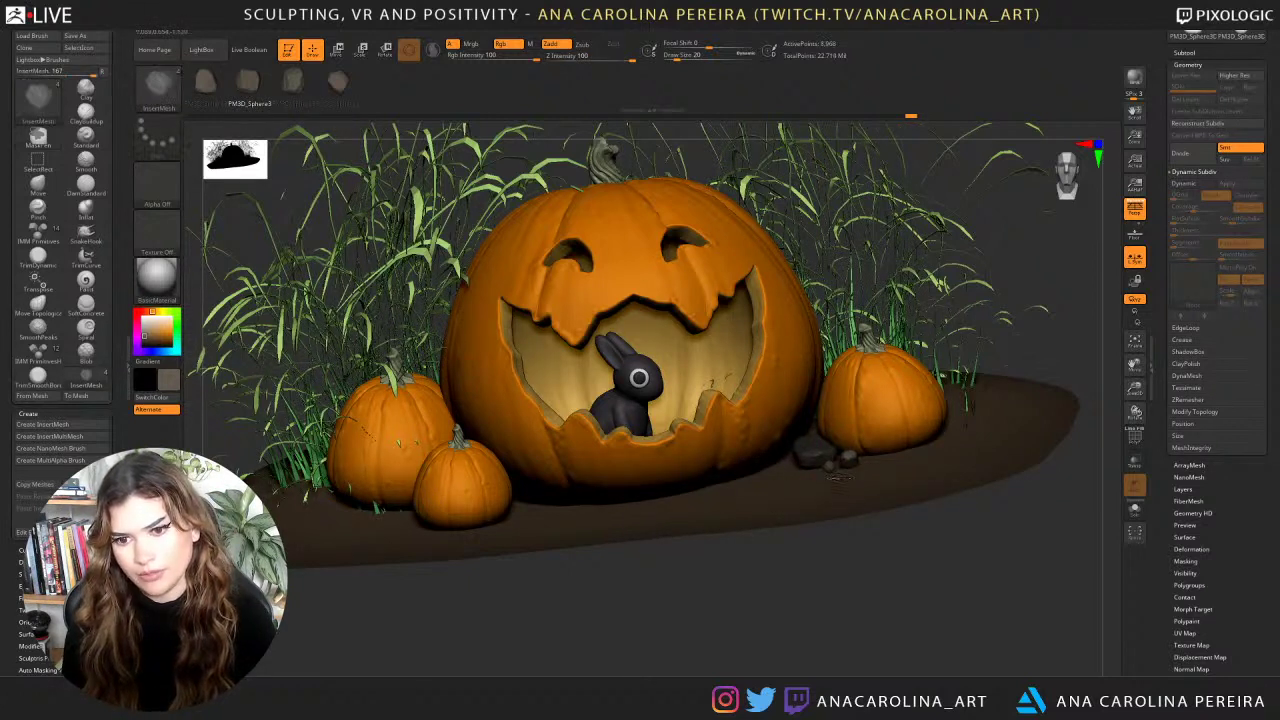
drag(838, 477, 778, 474)
Insert small rocks around the bases of the paired small pumpkins with the second rock mesh.
mouse_move(405, 522)
mouse_down()
mouse_move(354, 514)
mouse_move(362, 521)
mouse_up()
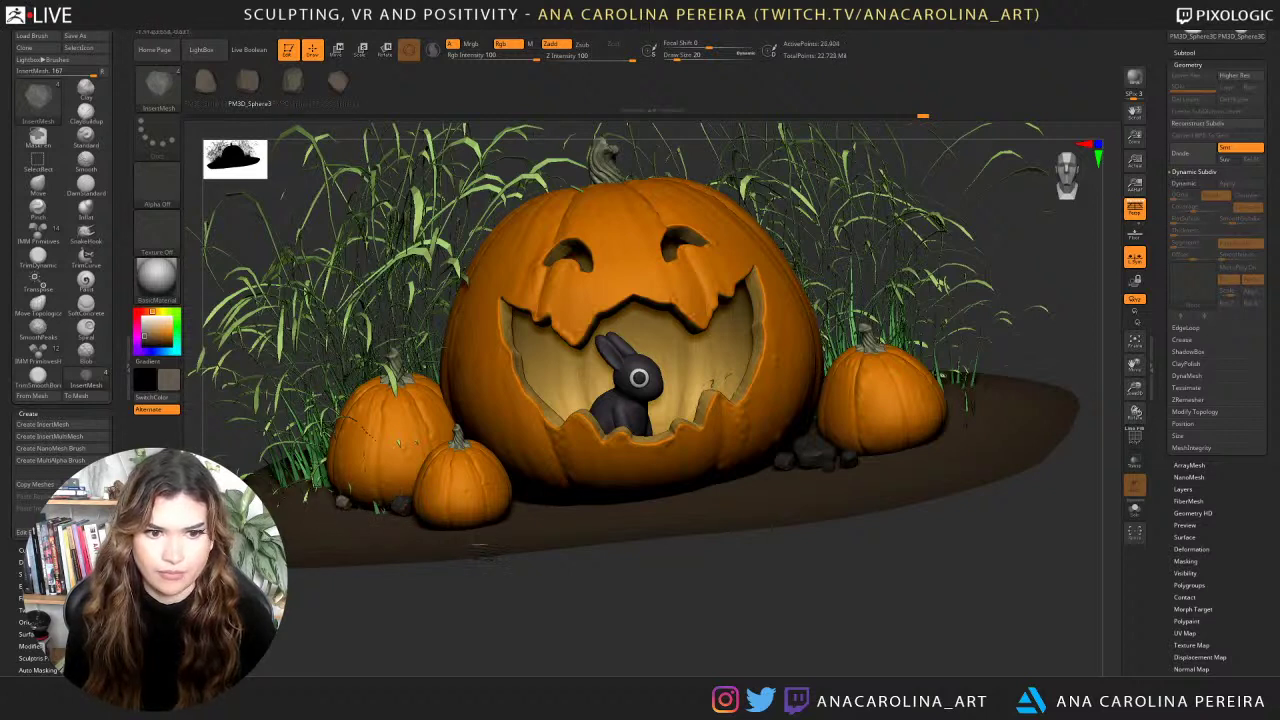
drag(532, 500, 546, 507)
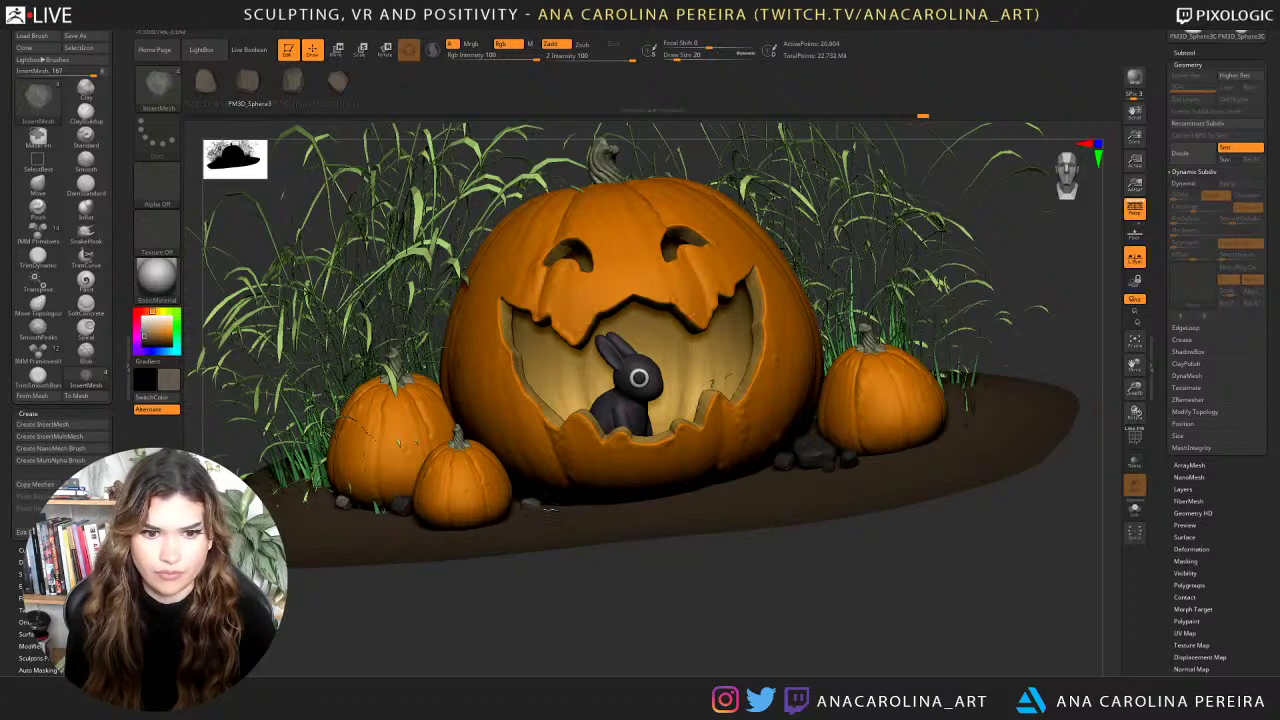
drag(604, 603, 637, 638)
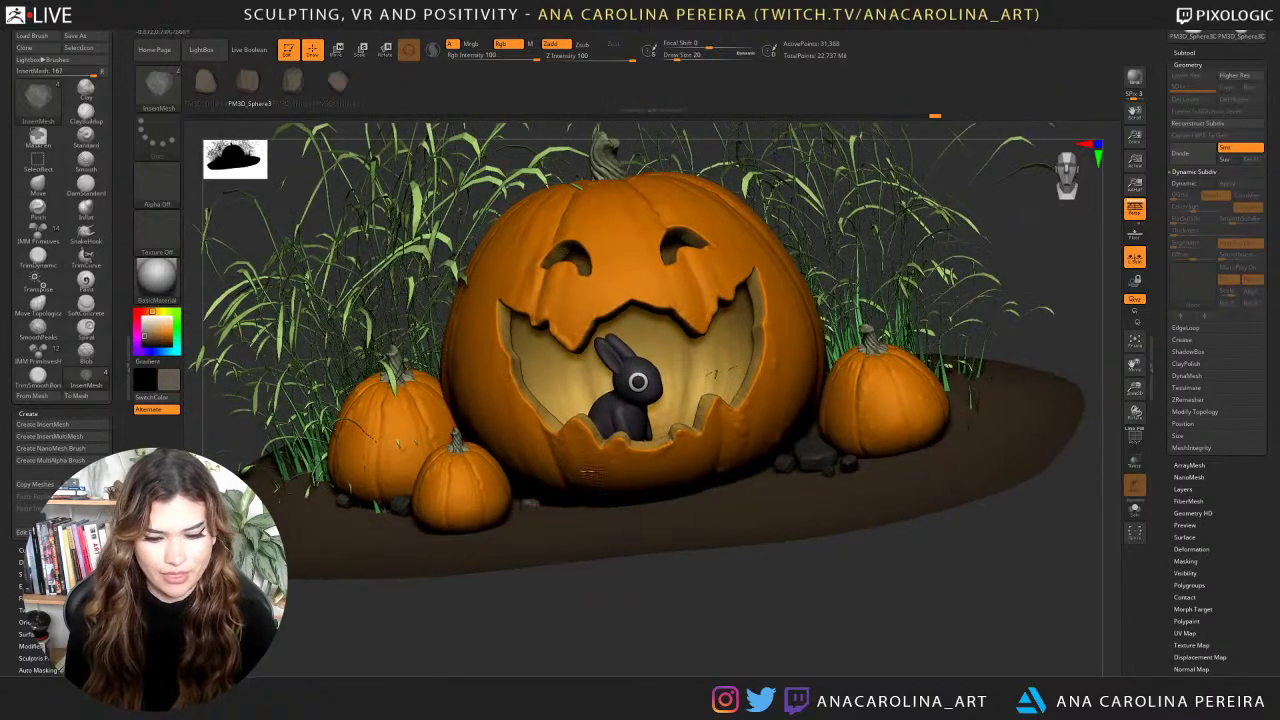
Switch to the first rock mesh and scatter further rocks around the paired small pumpkins, undoing one misplaced insertion.
key(m)
click(525, 500)
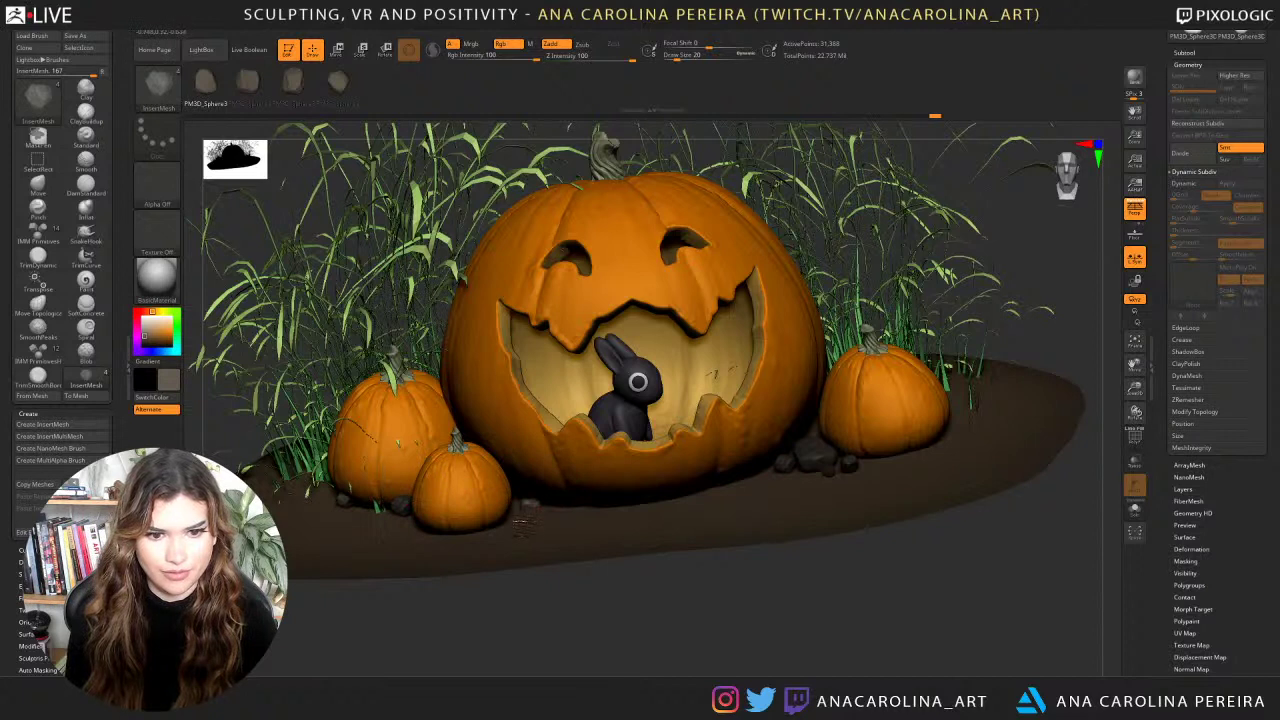
drag(524, 520, 522, 527)
drag(390, 525, 420, 534)
key(ctrl+z)
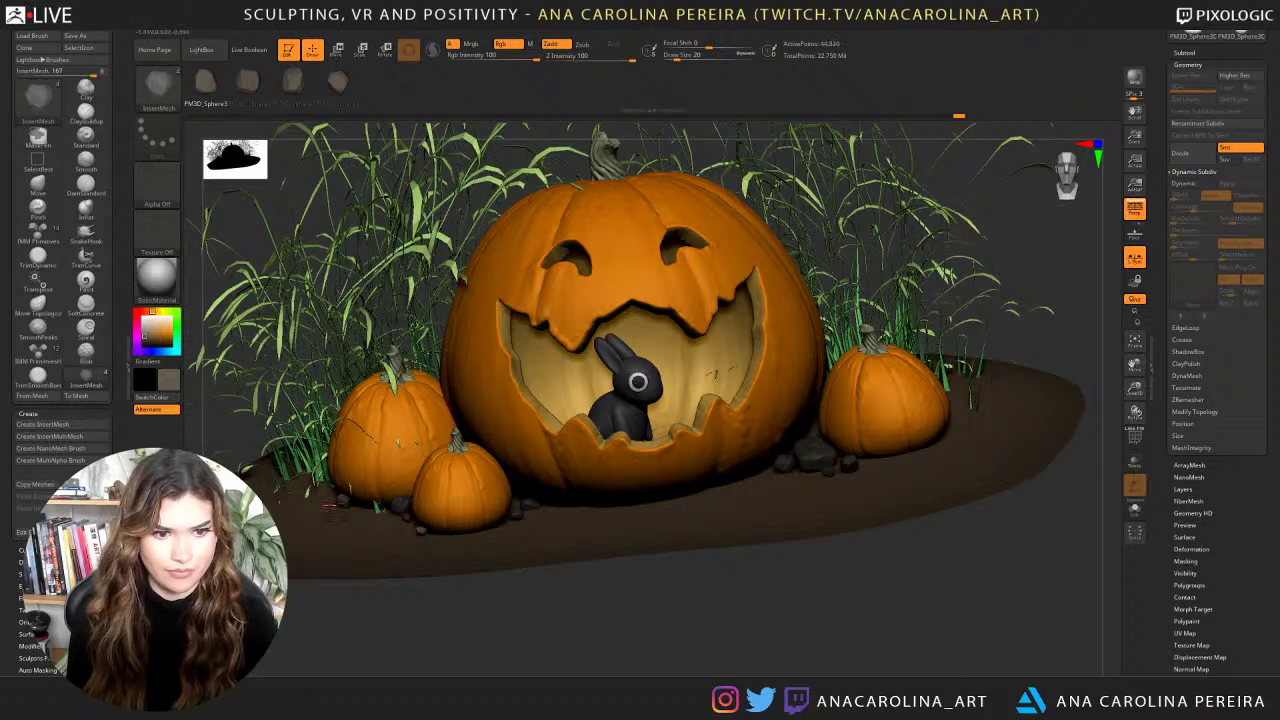
drag(341, 503, 346, 509)
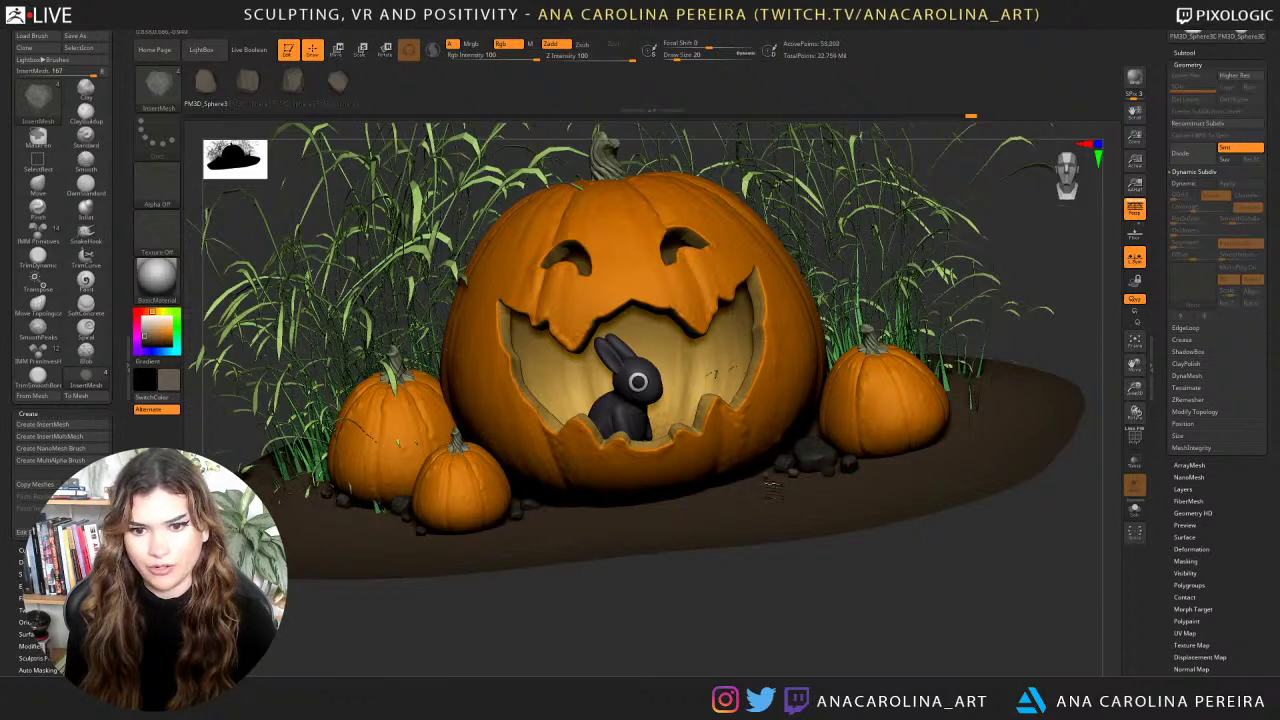
Insert pebbles beside the rock cluster and at the outer side of the single pumpkin, using the first and second rock meshes.
click(766, 480)
drag(747, 483, 751, 488)
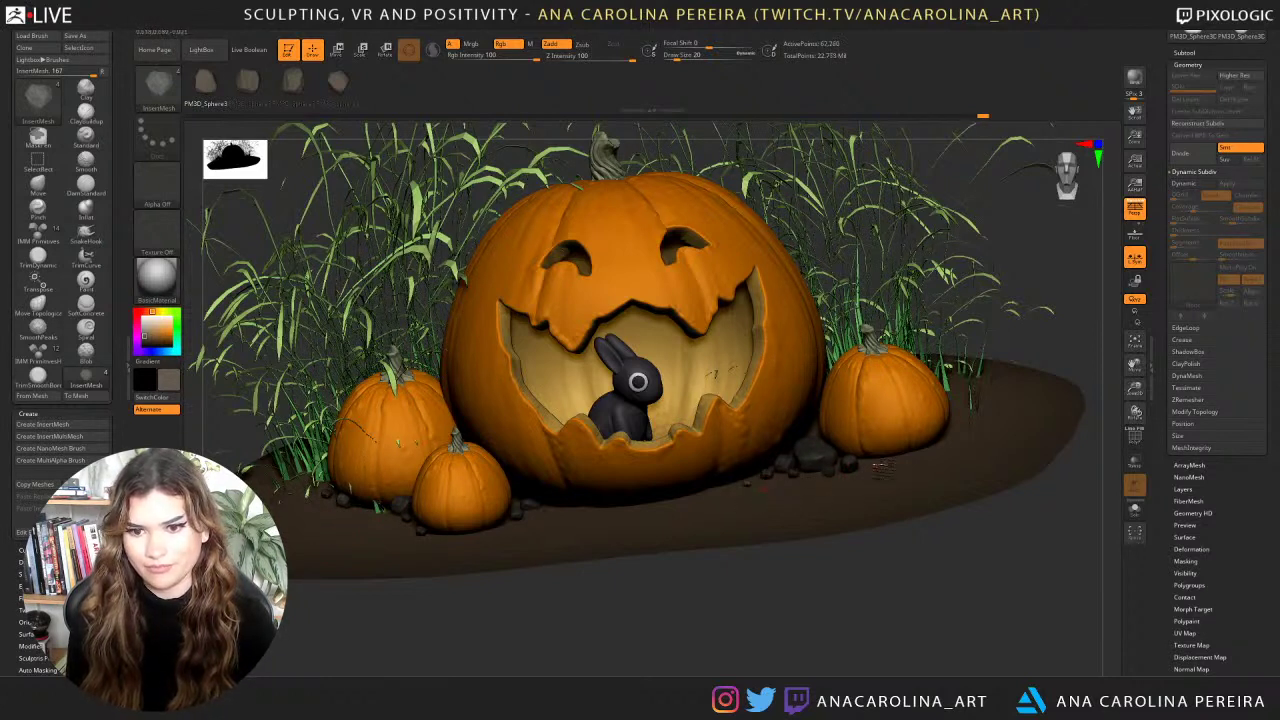
drag(958, 419, 964, 430)
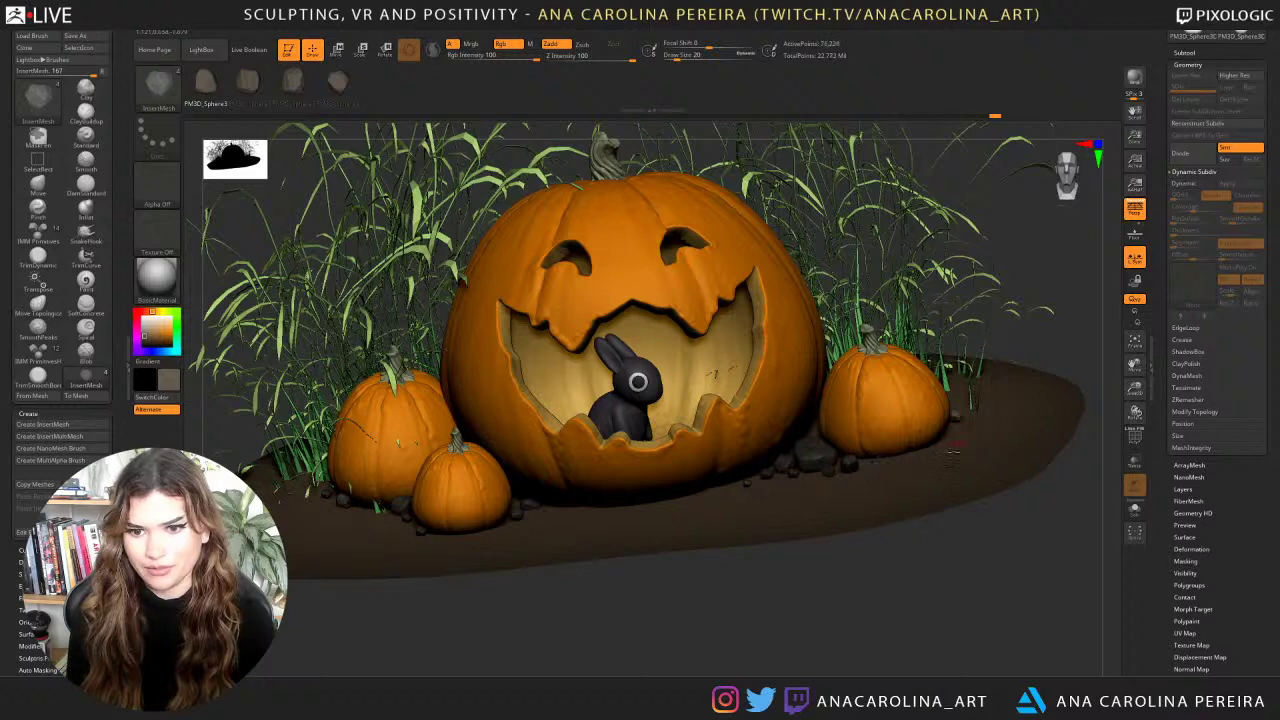
drag(921, 595, 922, 602)
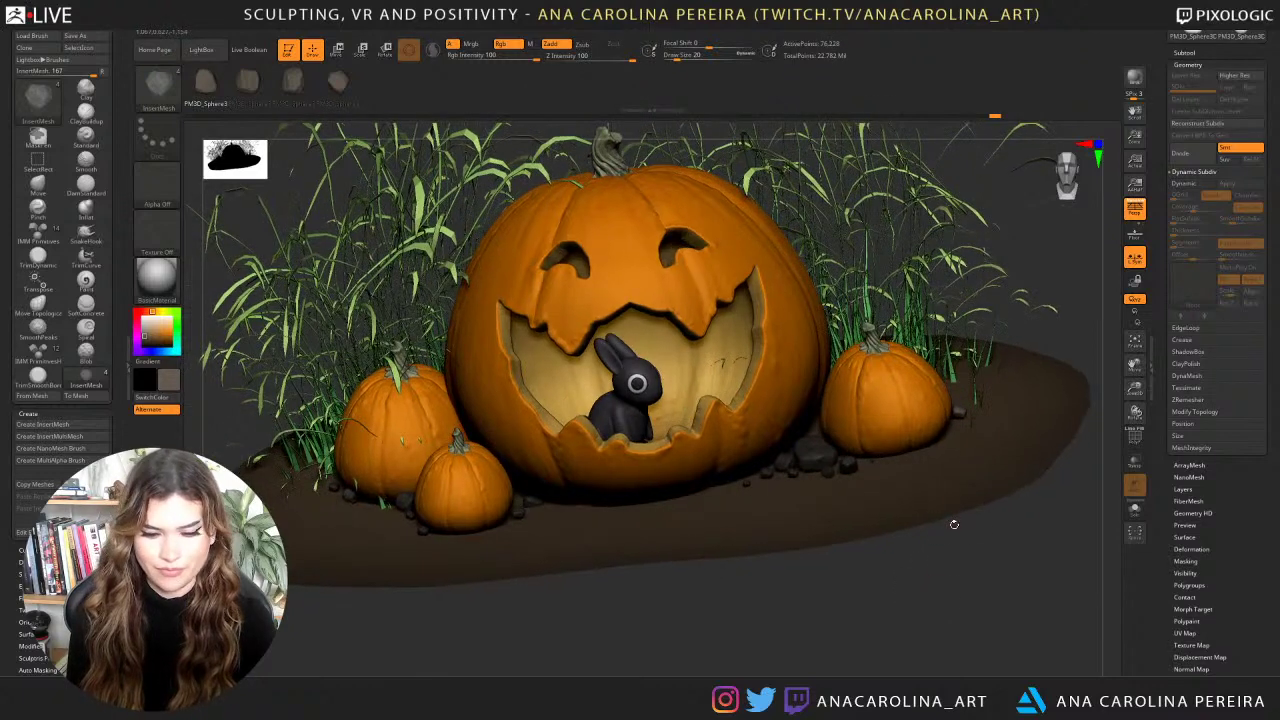
key(m)
click(826, 557)
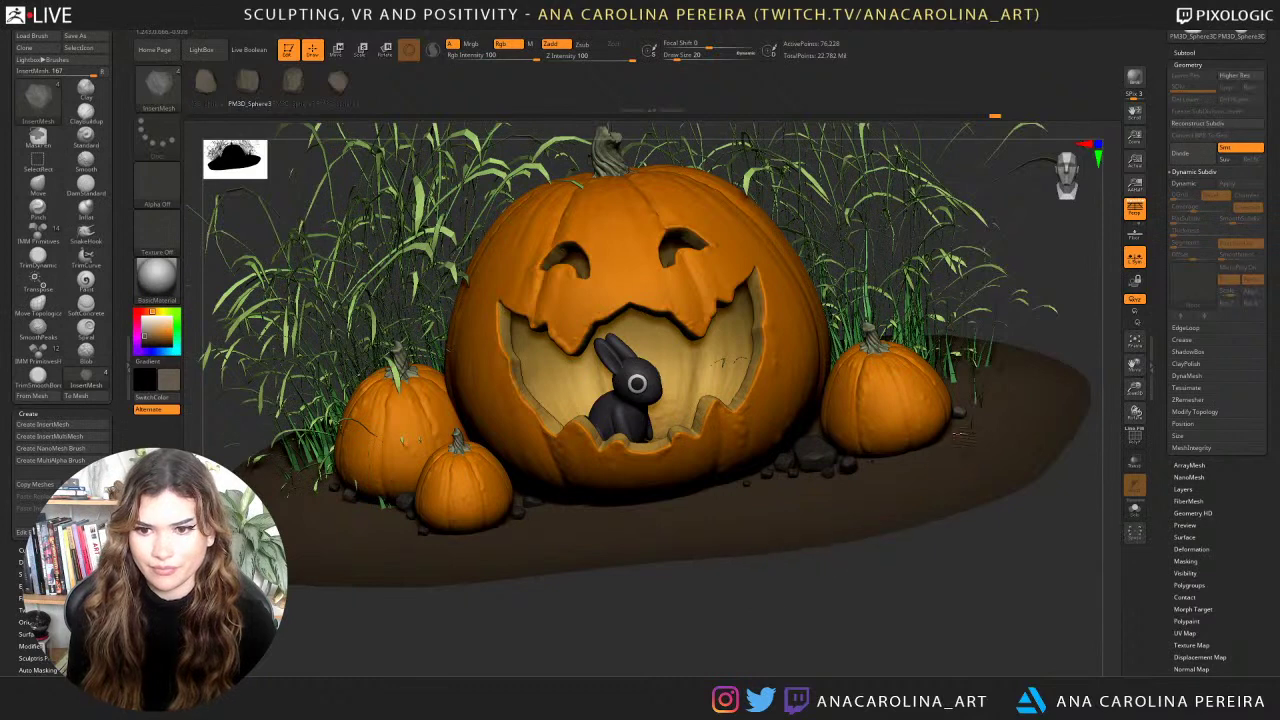
drag(960, 415, 966, 428)
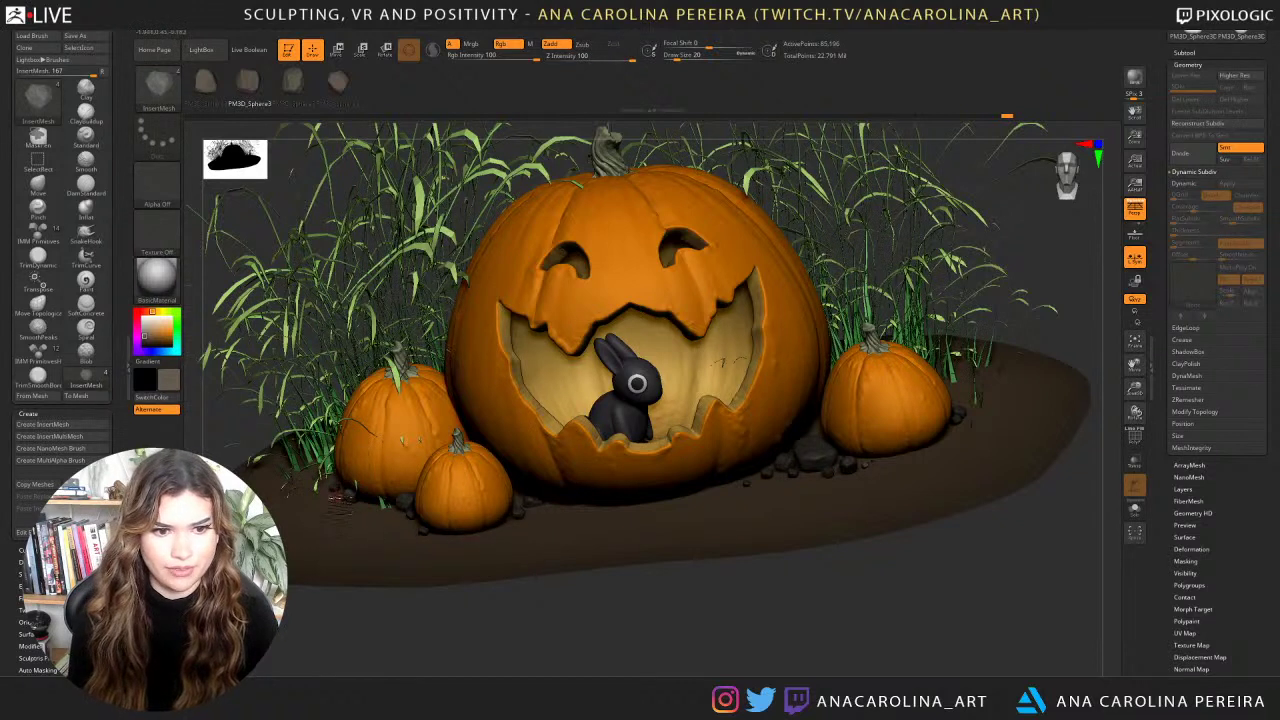
Clear the mask and lower the scattered rocks into the ground by about 0.03 with the move gizmo.
key(w)
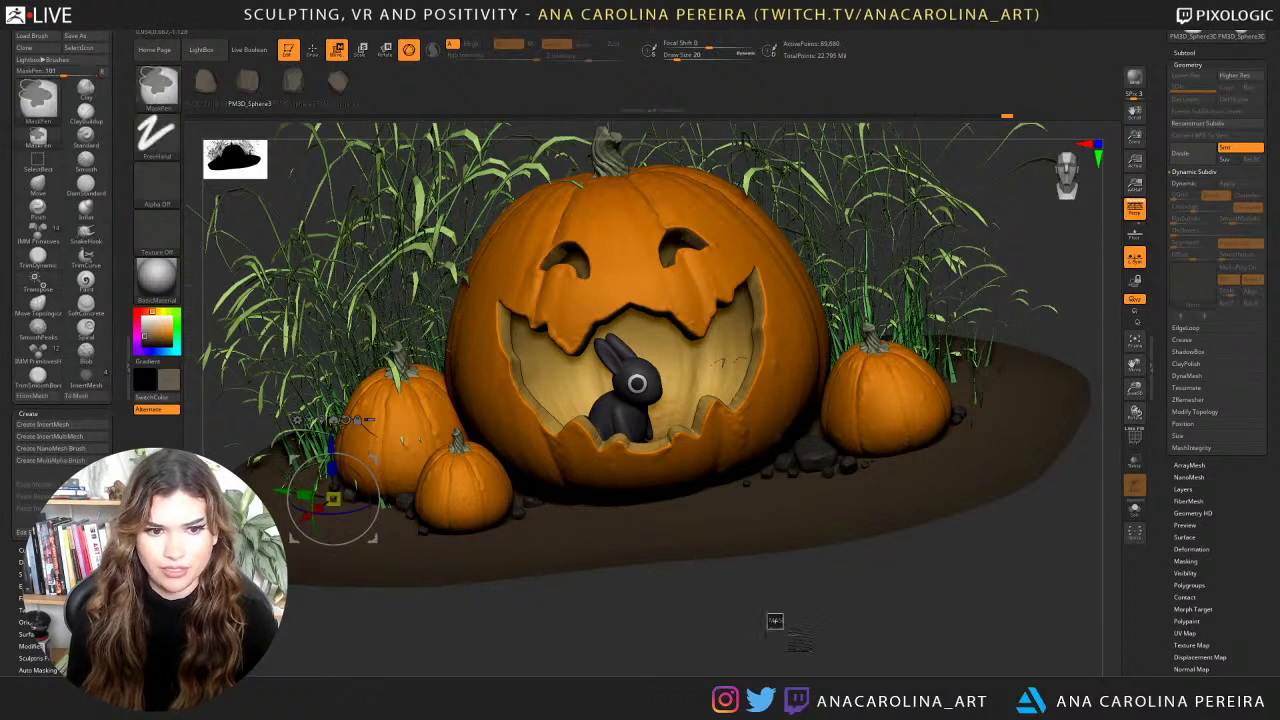
drag(332, 447, 331, 467)
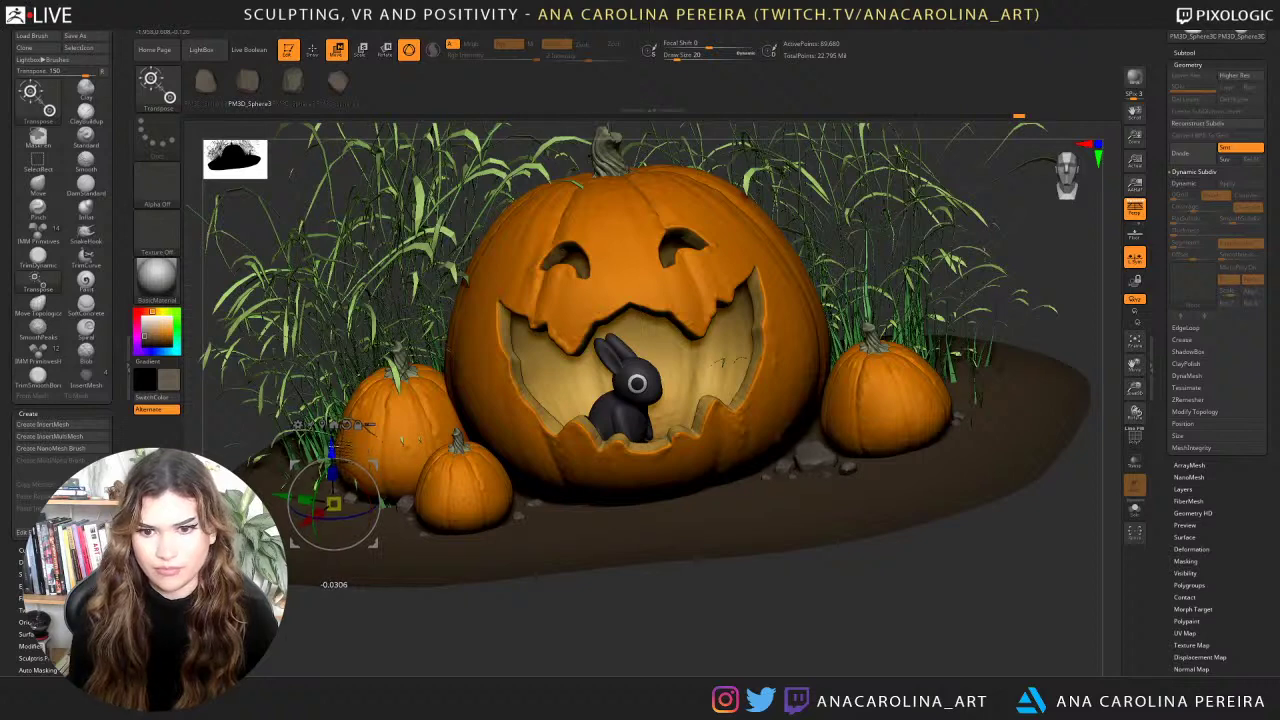
mouse_move(596, 618)
mouse_down()
mouse_move(600, 595)
mouse_move(604, 618)
mouse_up()
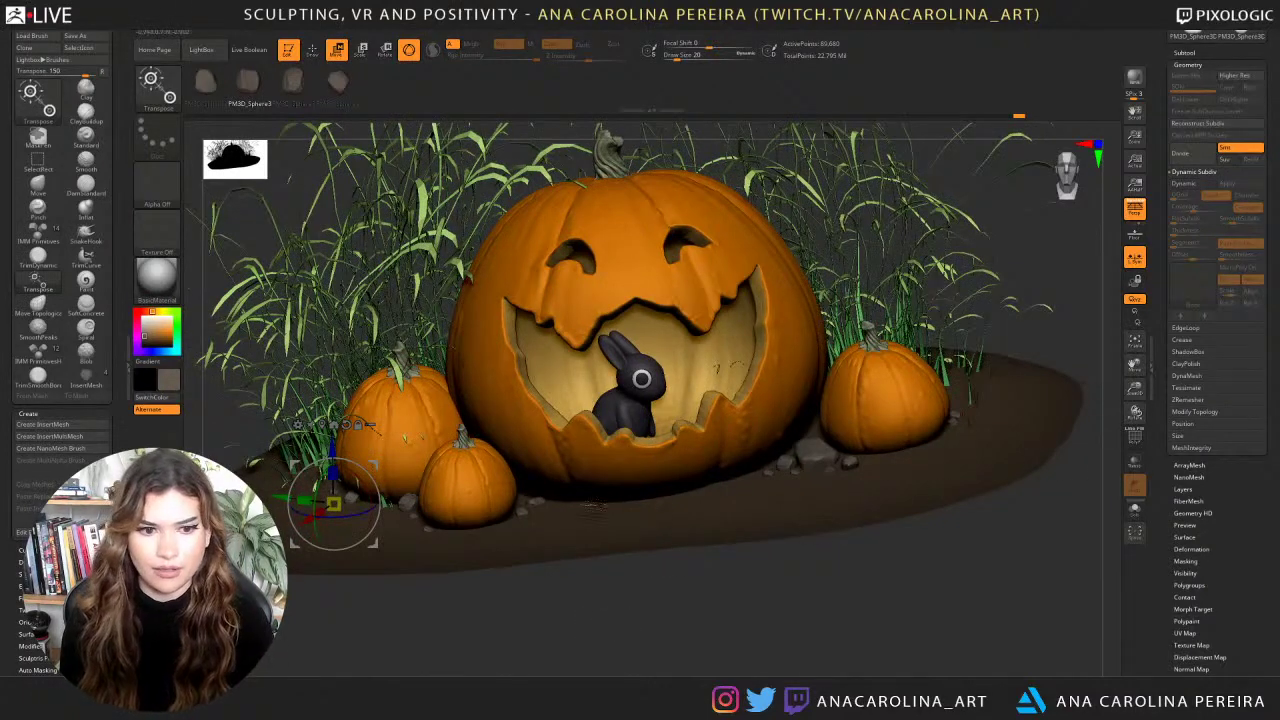
key(ctrl)
key(ctrl)
key(ctrl)
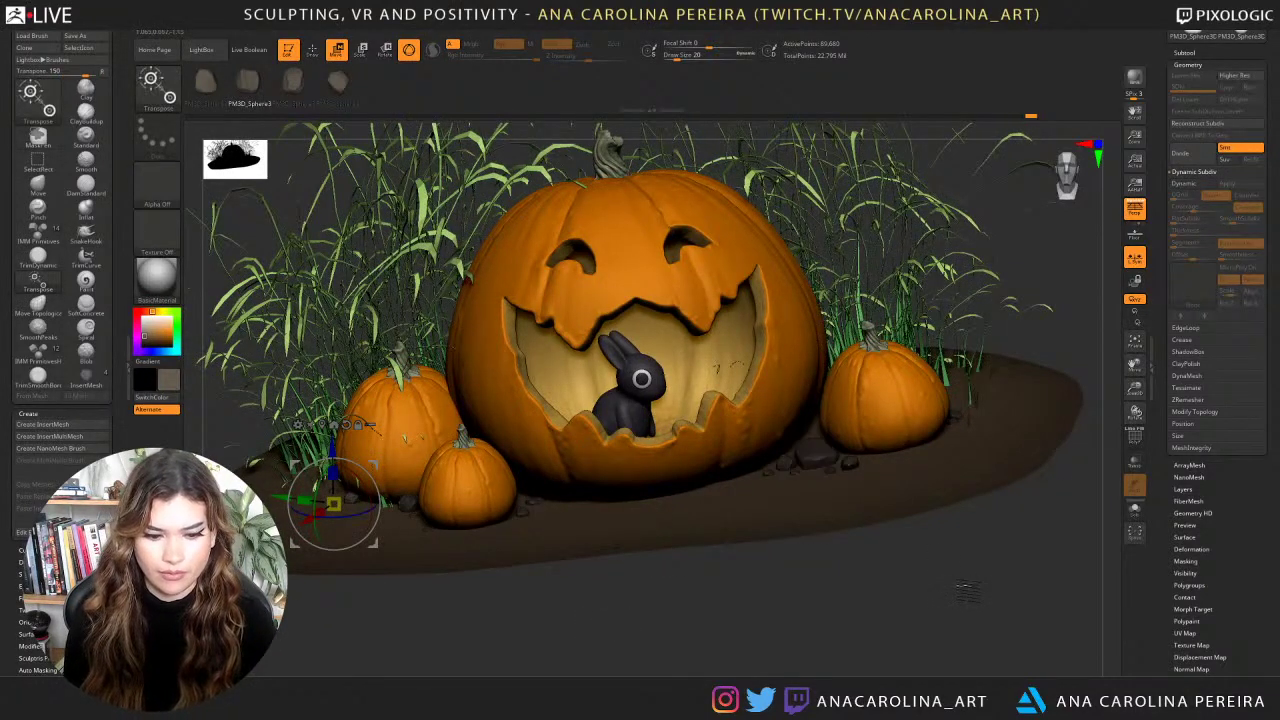
key(ctrl)
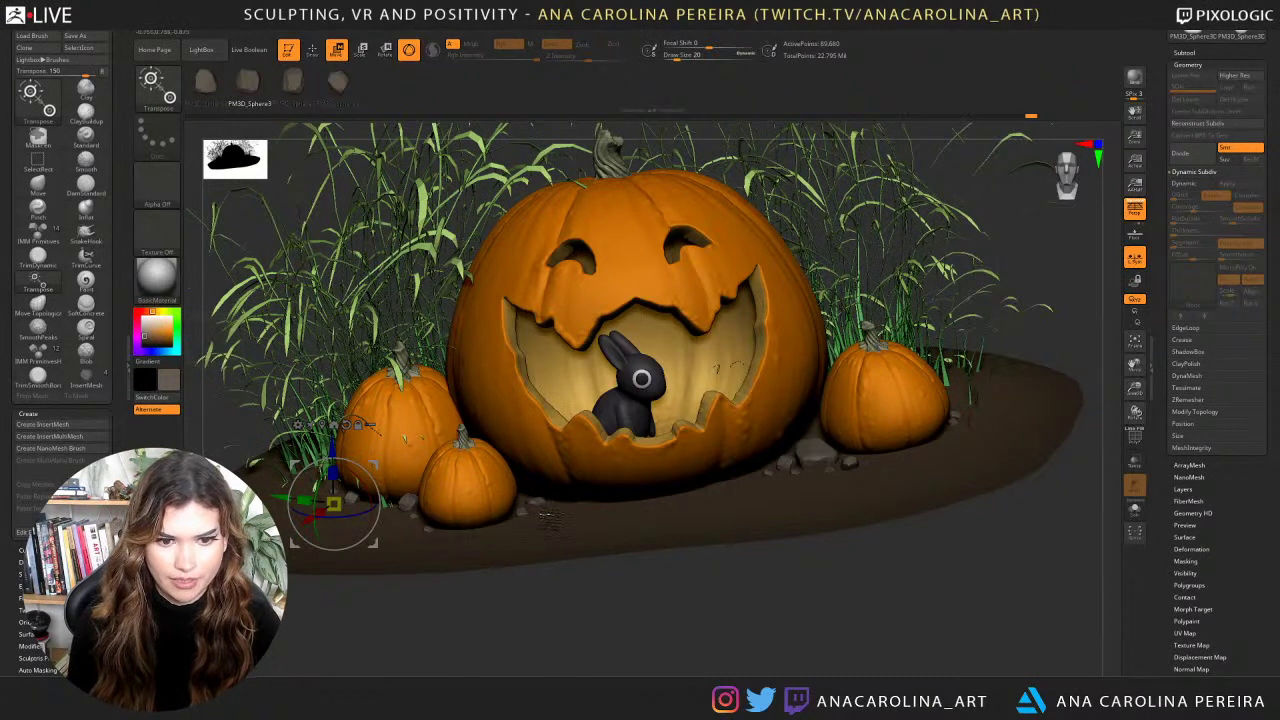
Scatter tiny pebbles beside the rock cluster, near the single pumpkin and on the ground in front of the carved pumpkin.
key(q)
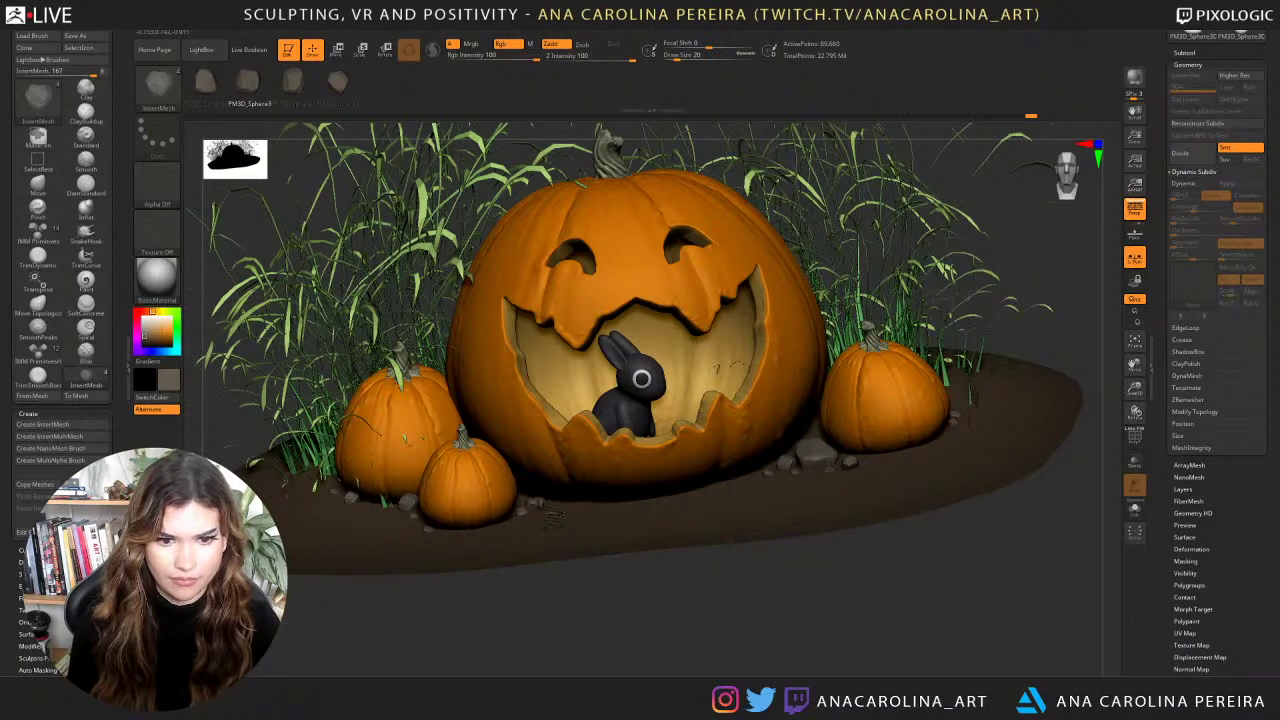
alt+click(550, 518)
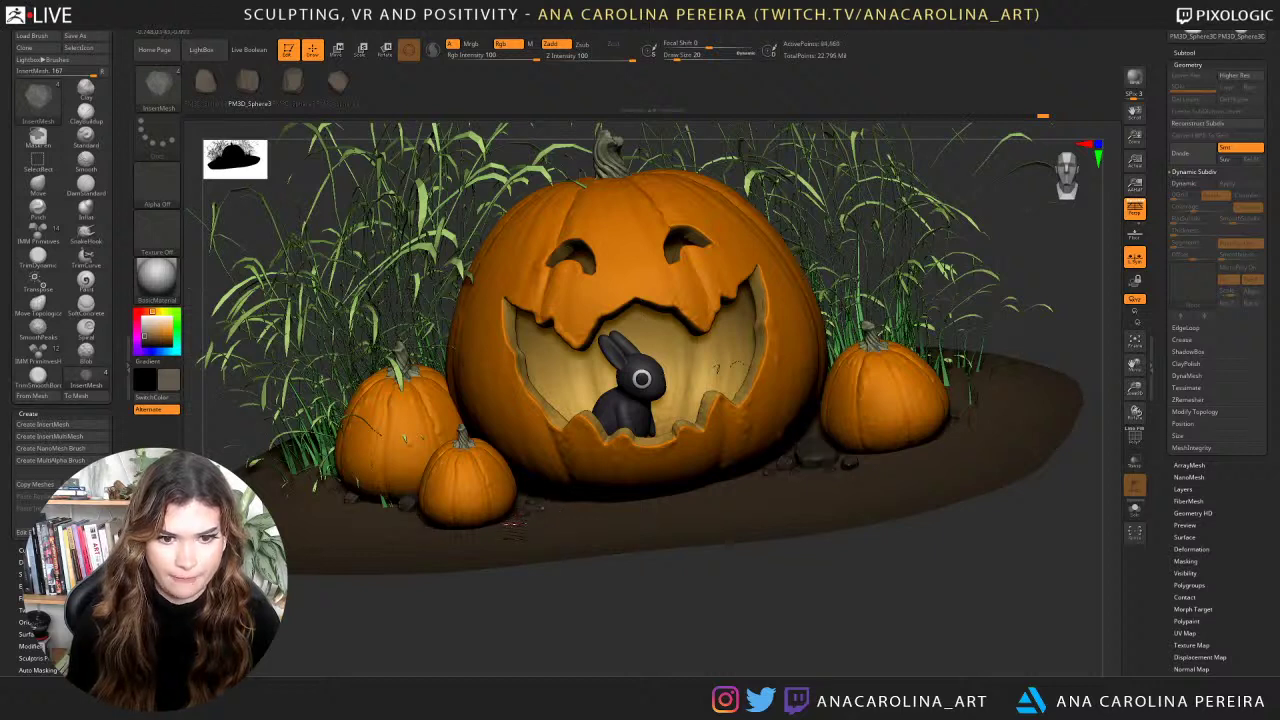
mouse_move(786, 487)
mouse_down()
mouse_move(770, 486)
mouse_move(785, 480)
mouse_up()
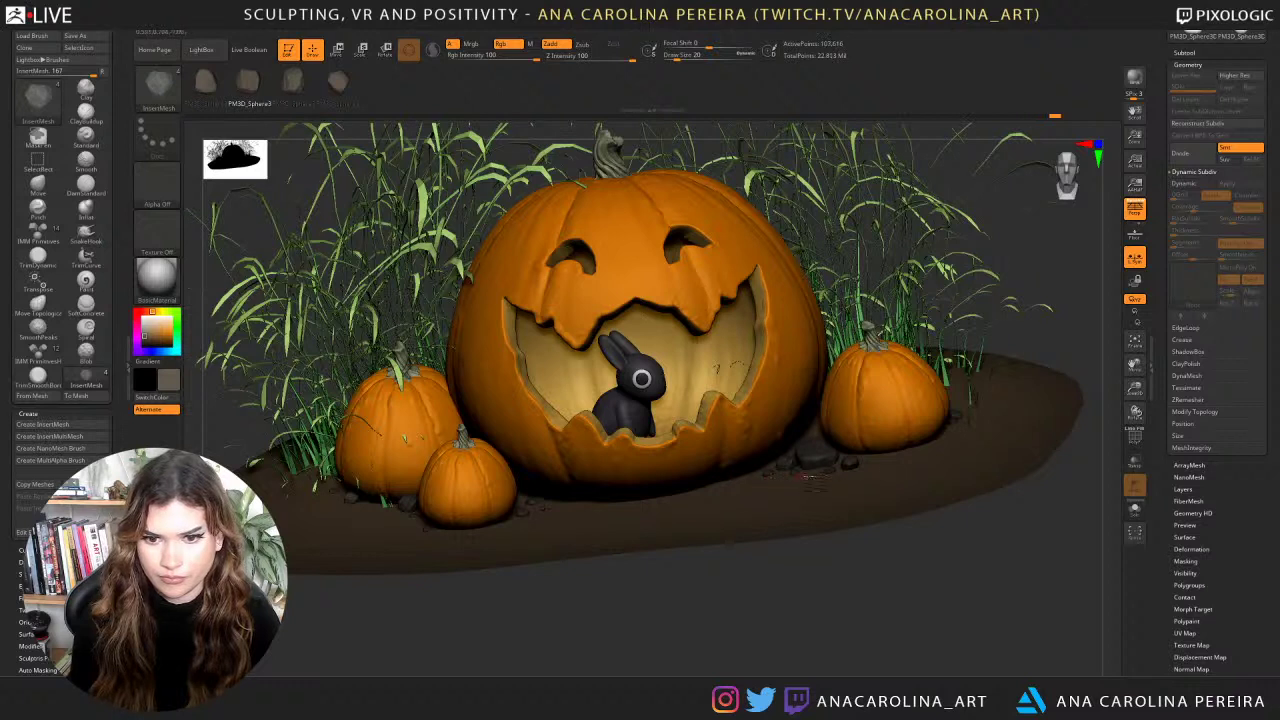
drag(962, 429, 957, 440)
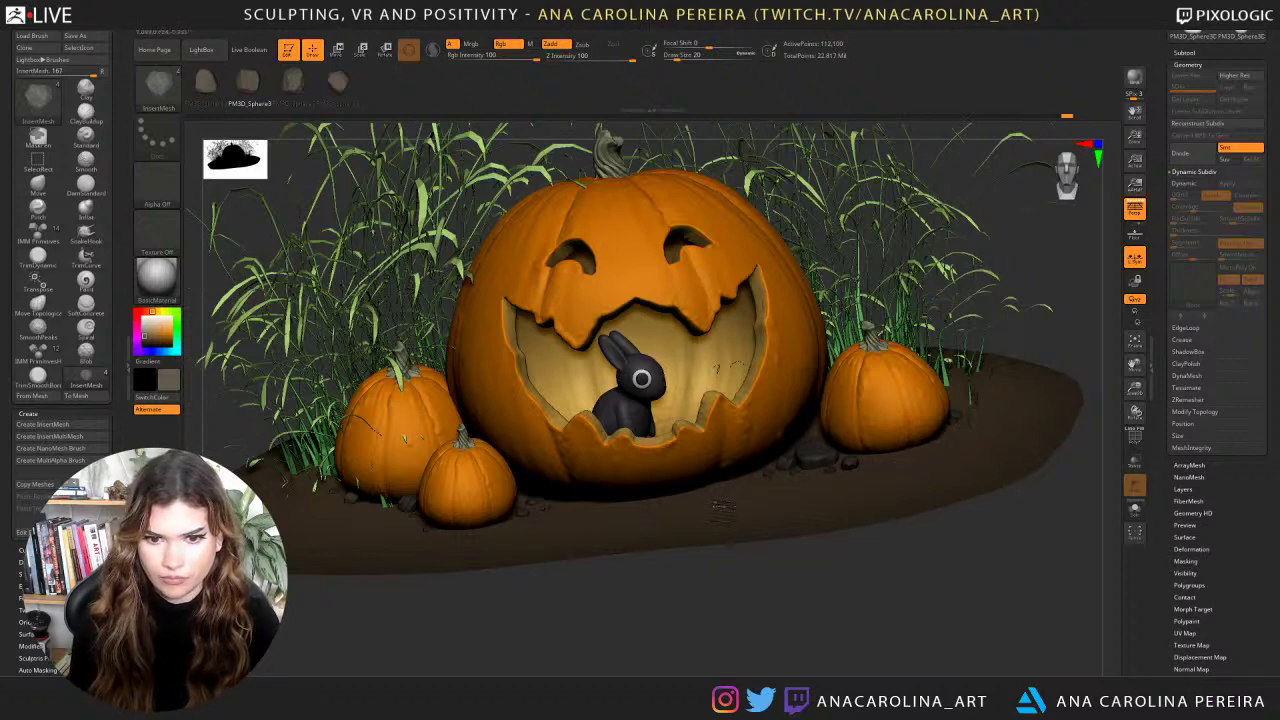
click(668, 506)
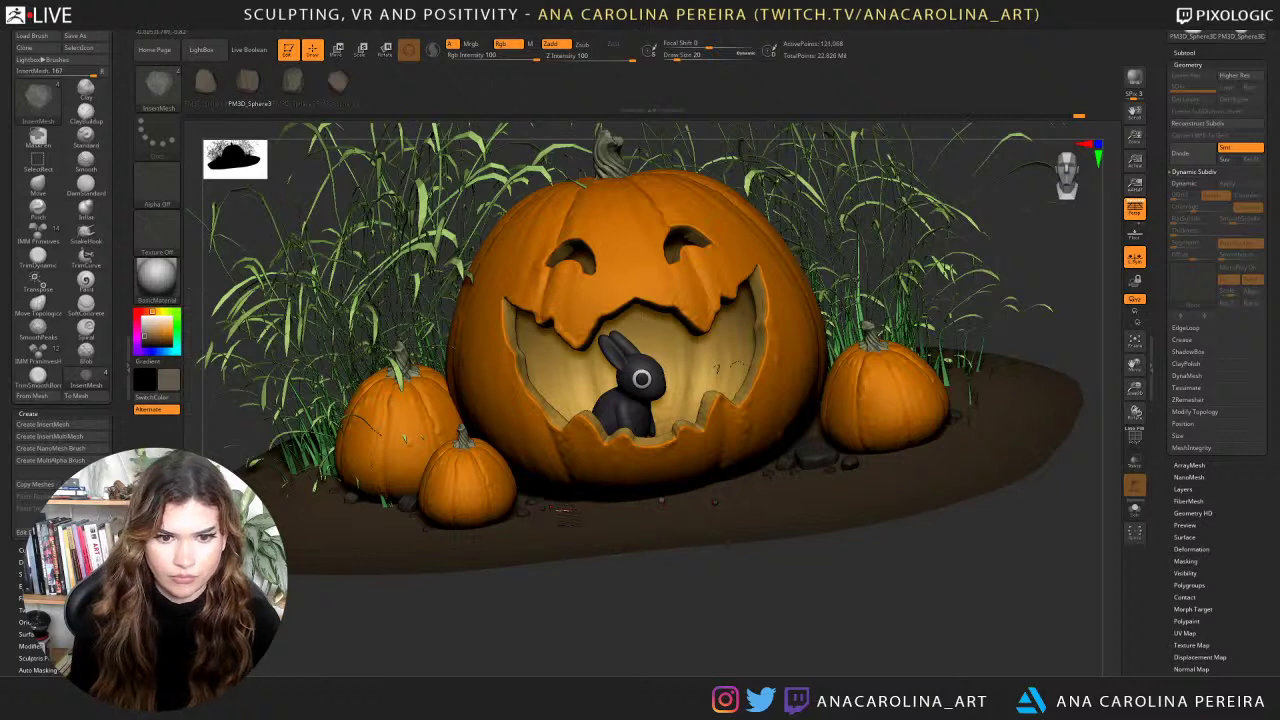
Fill the ground in front of and beside the paired small pumpkins with more tiny pebbles.
drag(524, 531, 511, 528)
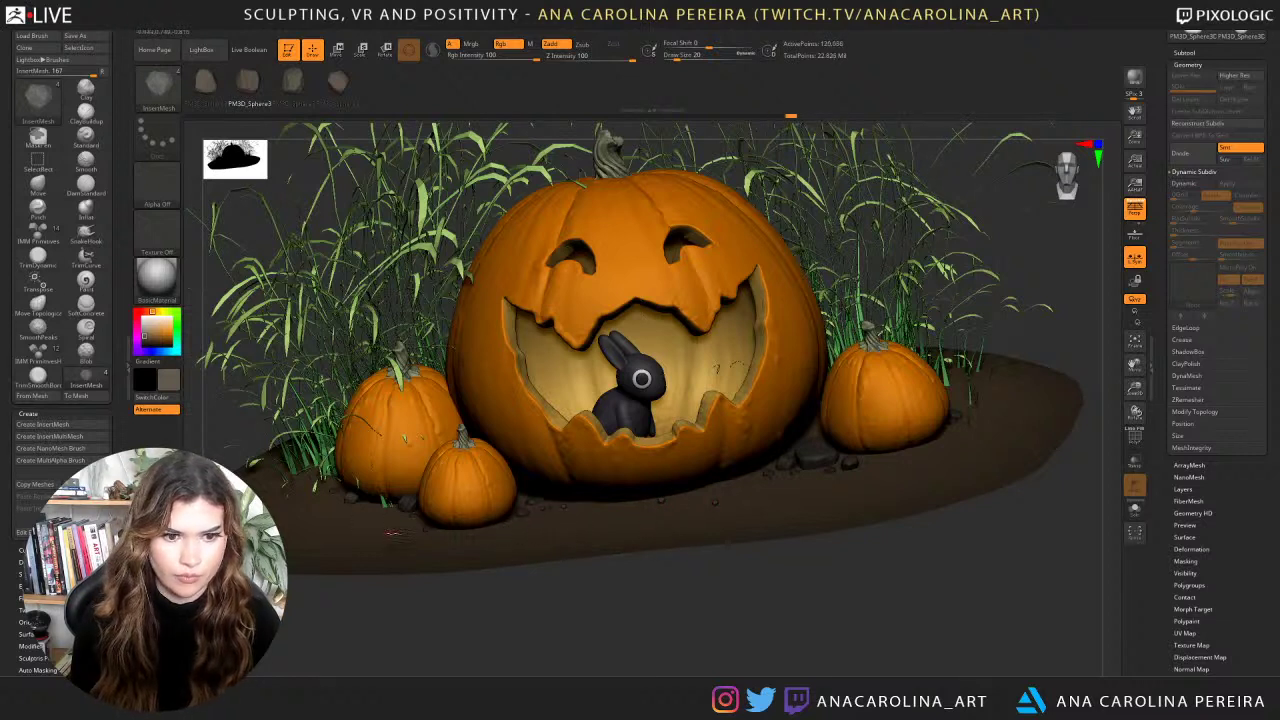
mouse_move(393, 533)
mouse_down()
mouse_move(408, 522)
mouse_move(374, 522)
mouse_up()
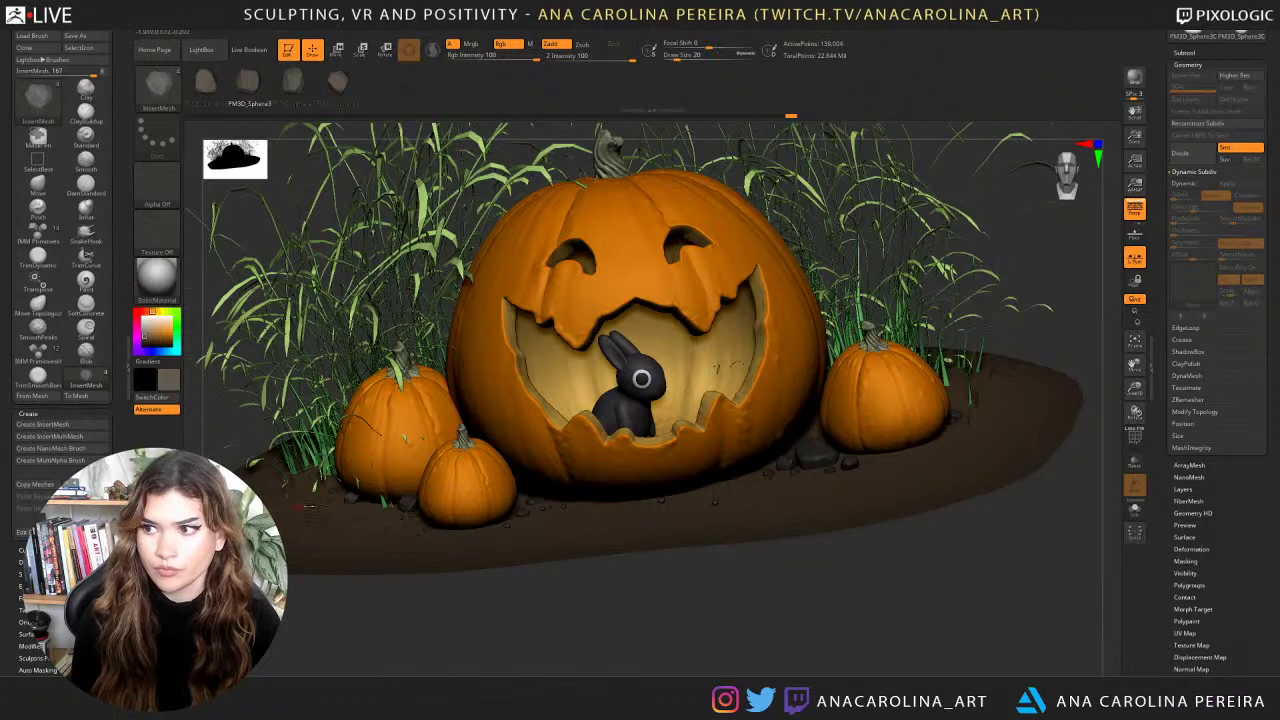
click(336, 506)
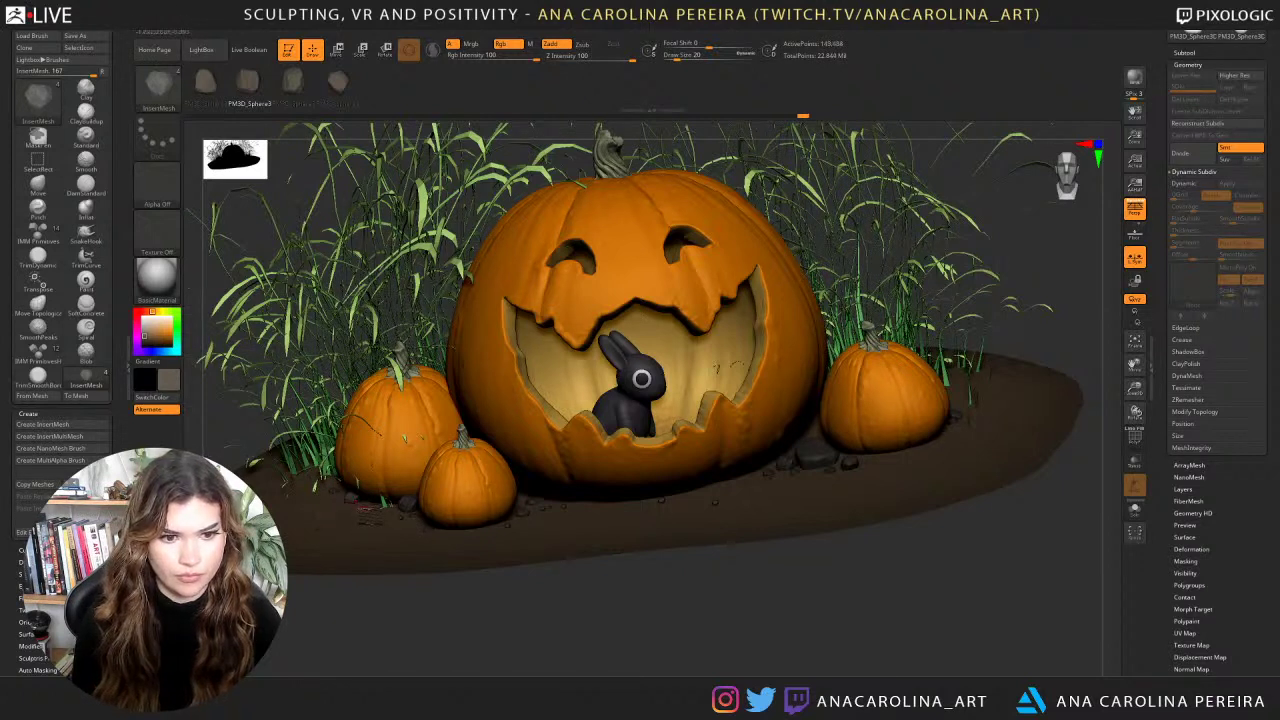
drag(364, 506, 321, 510)
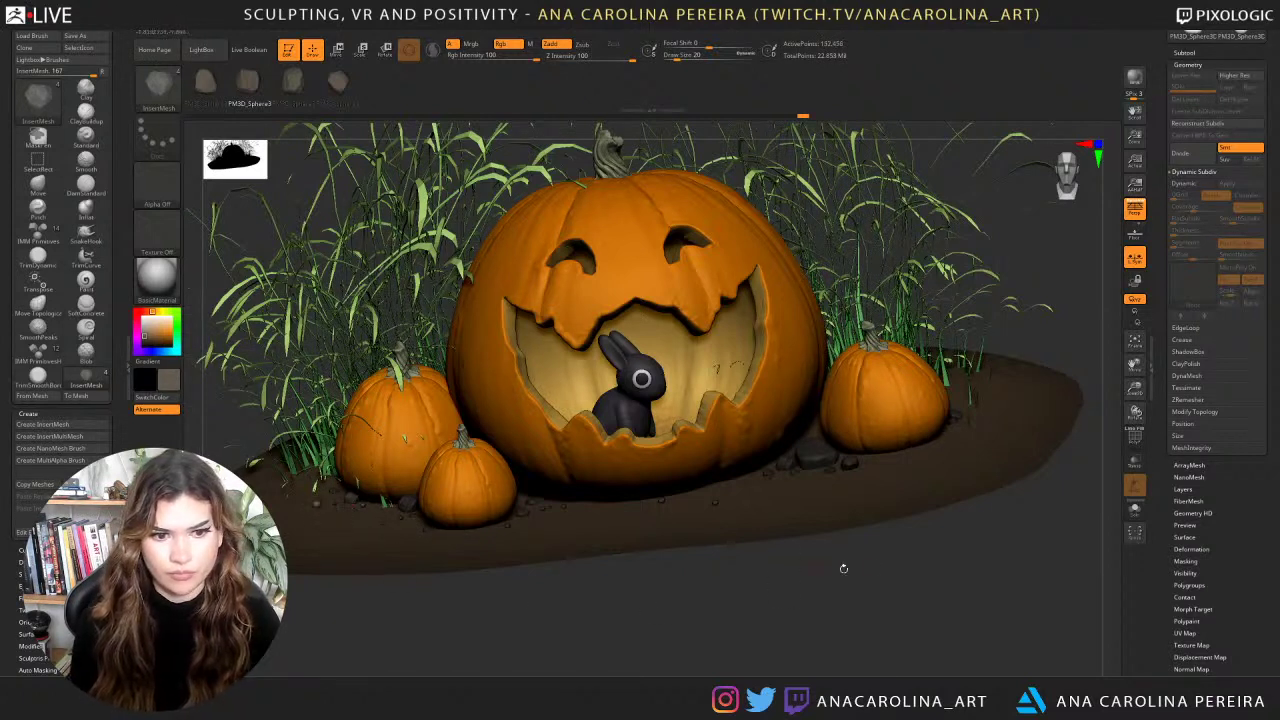
Clear the mask, isolate two pebbles in front of the carved pumpkin and lower each slightly into the ground, clearing the mask again.
ctrl+drag(874, 593, 899, 615)
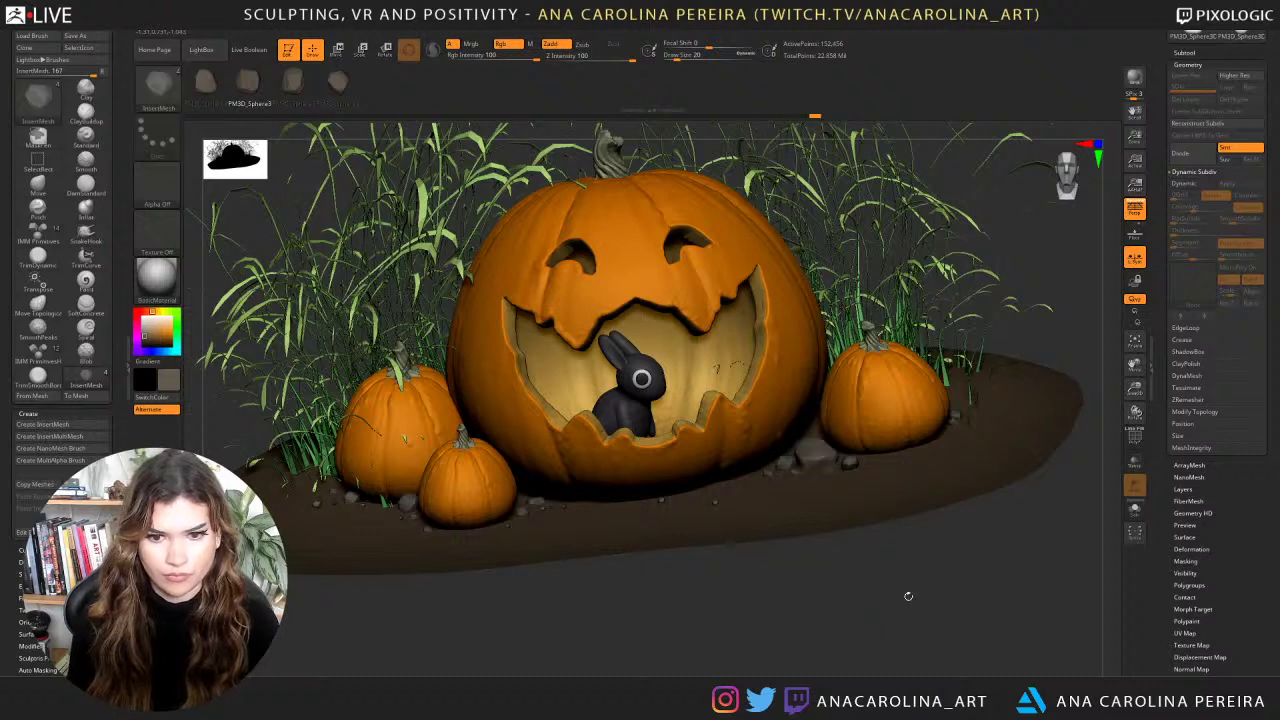
key(w)
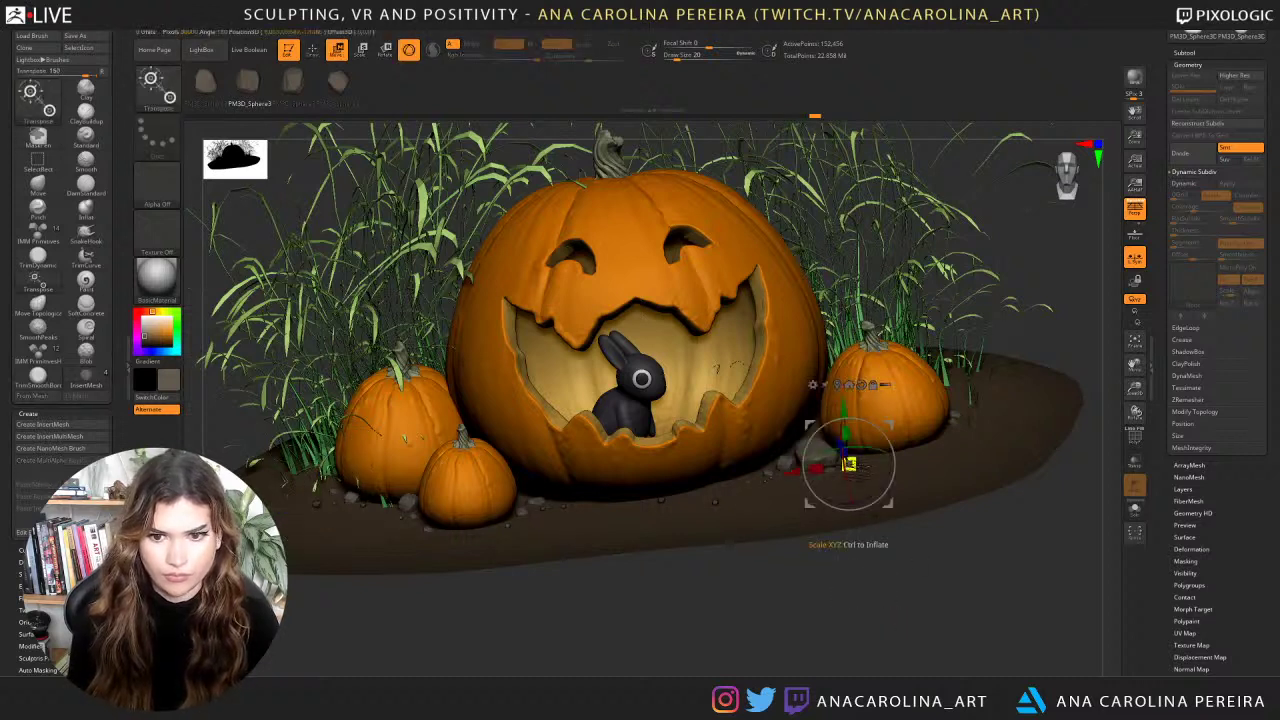
click(566, 510)
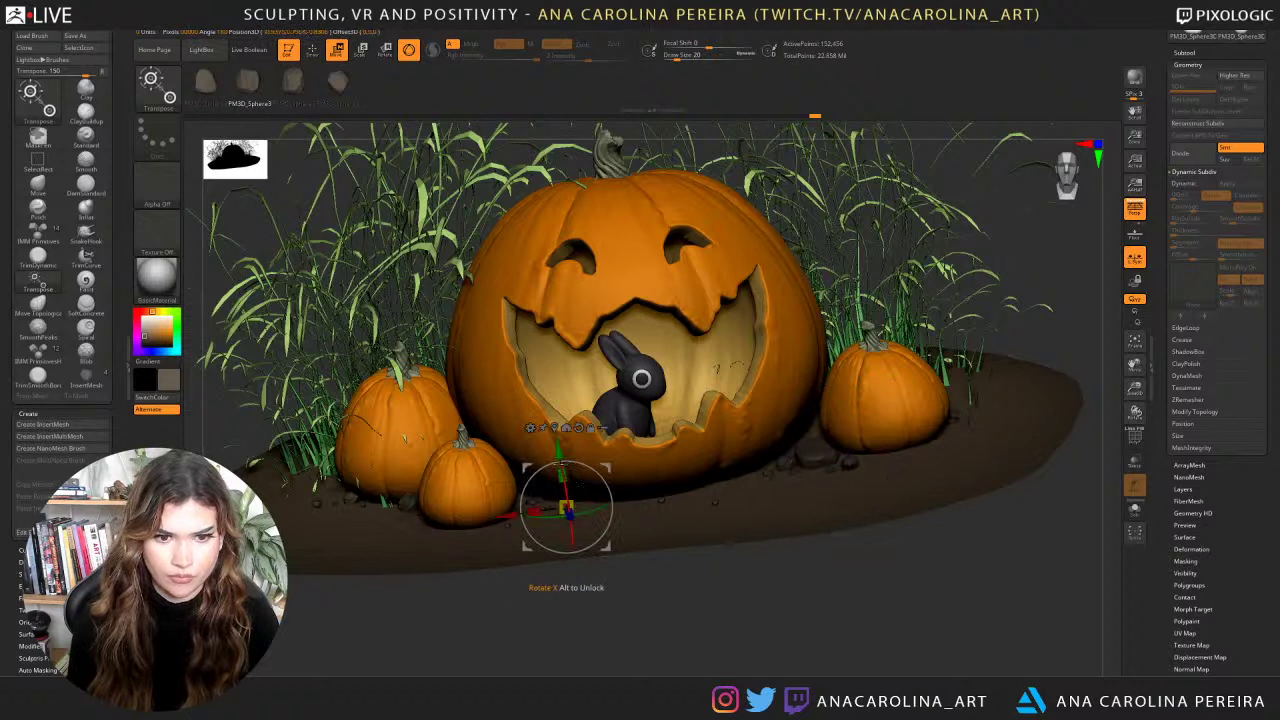
drag(559, 452, 560, 455)
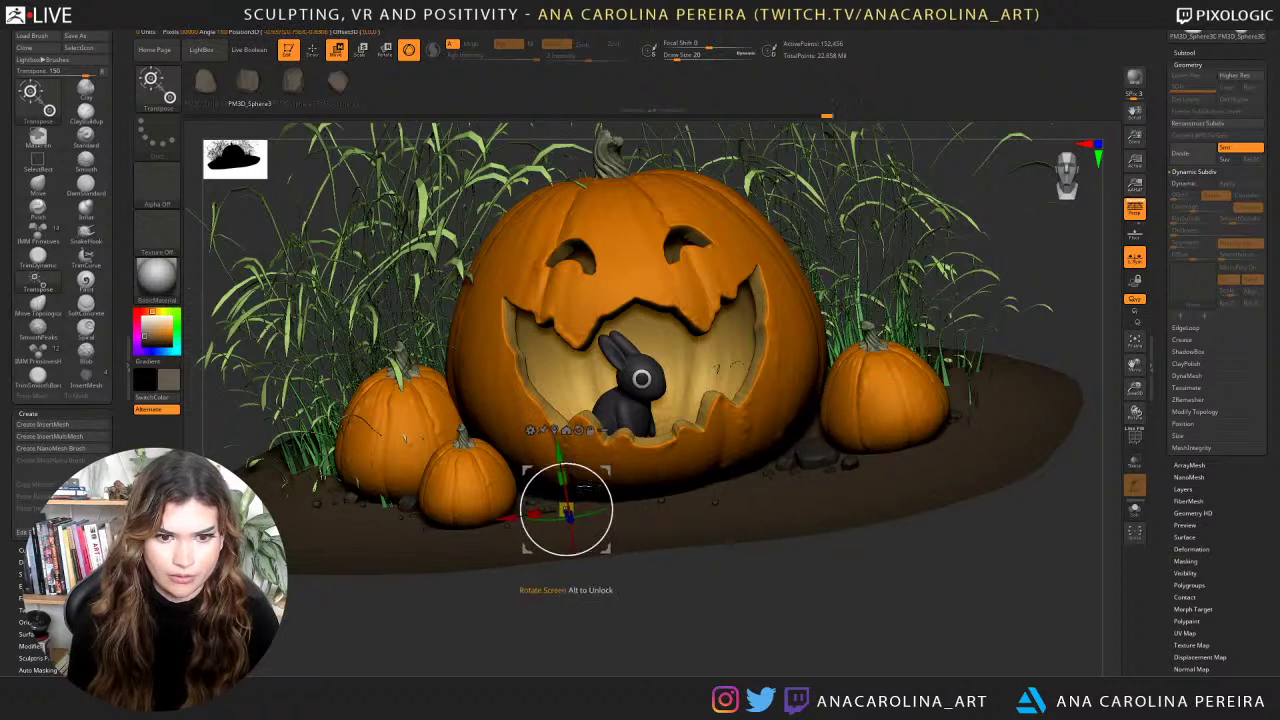
click(715, 503)
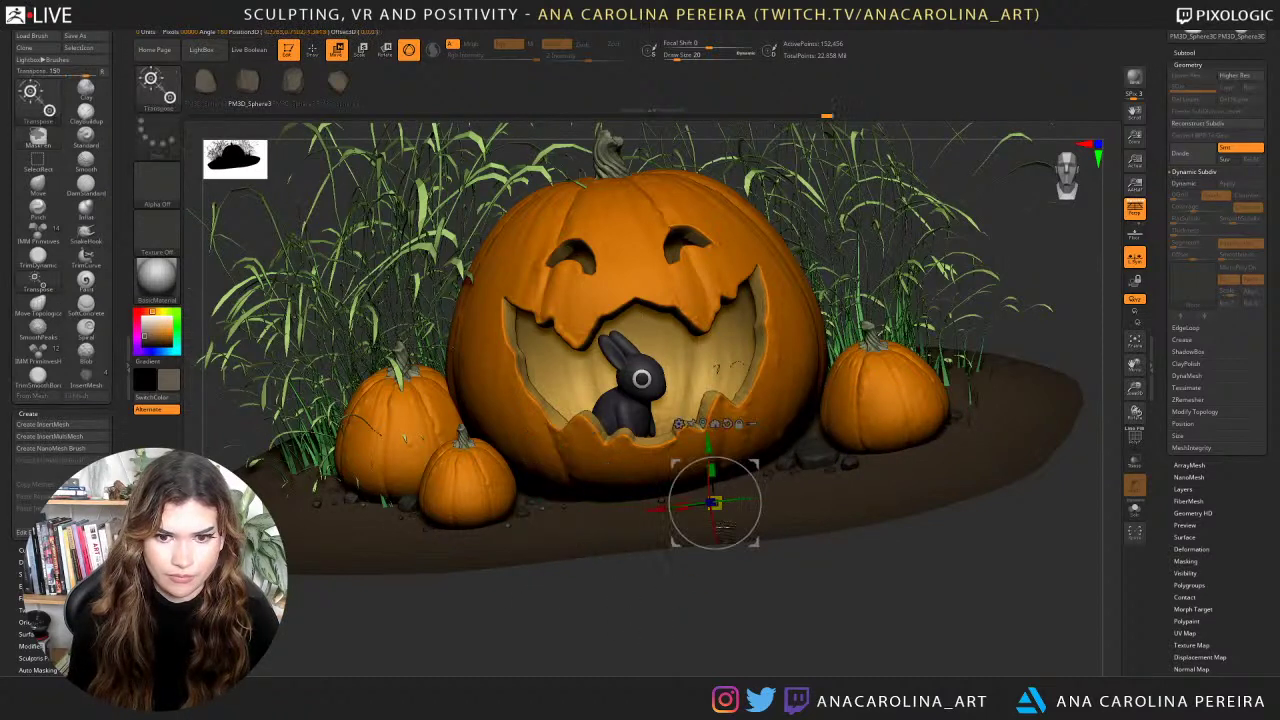
drag(709, 442, 710, 448)
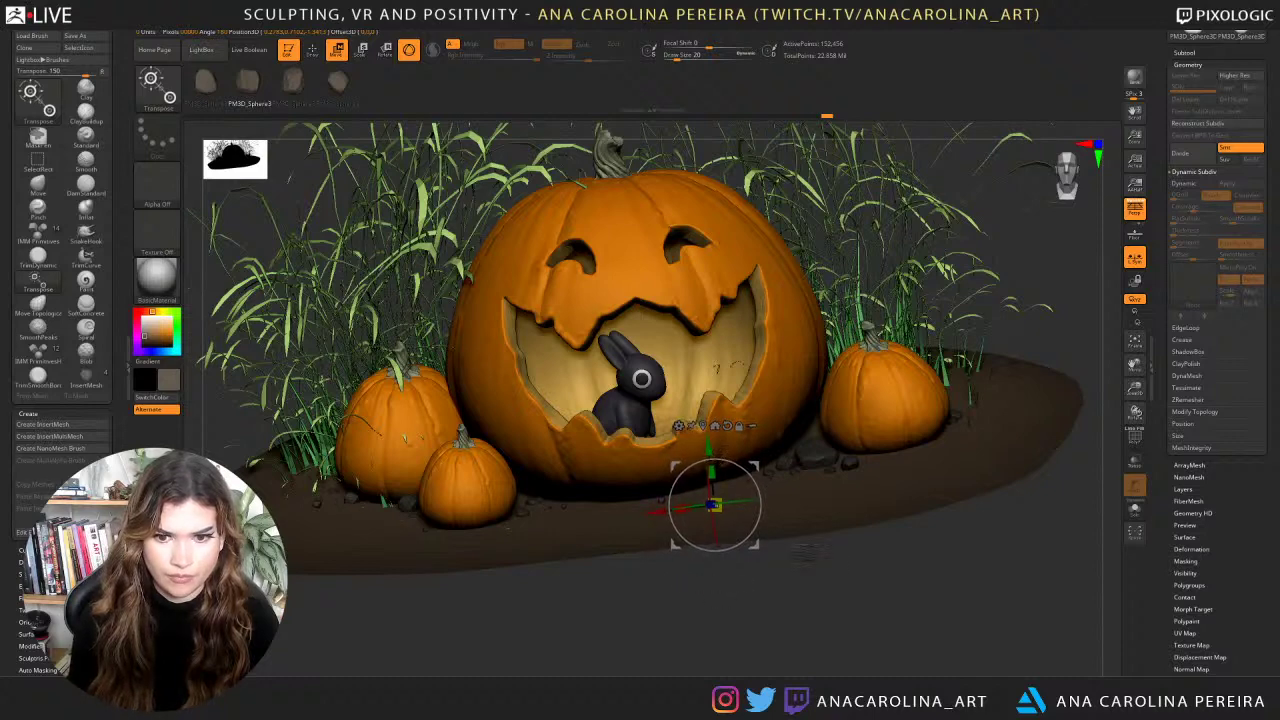
mouse_move(905, 590)
ctrl+mouse_down()
mouse_move(940, 601)
mouse_move(930, 622)
ctrl+mouse_up()
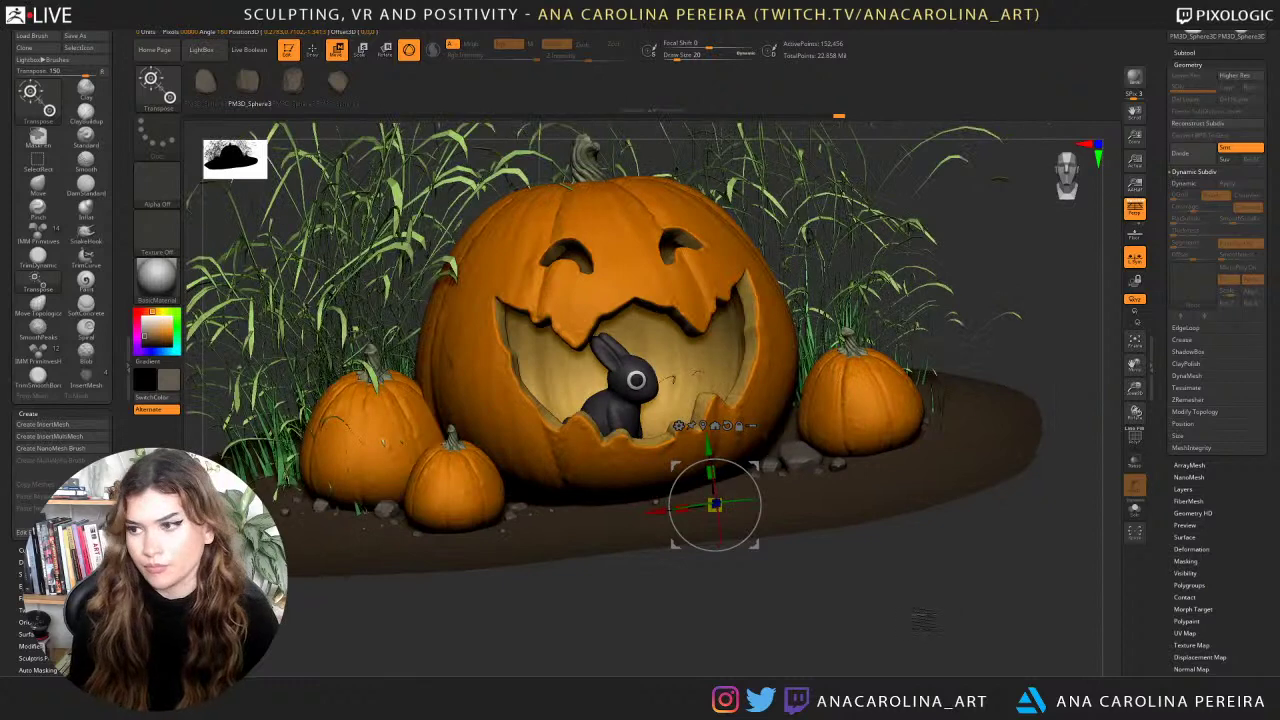
mouse_move(1008, 618)
mouse_down()
mouse_move(1003, 652)
mouse_move(987, 615)
mouse_move(991, 636)
mouse_up()
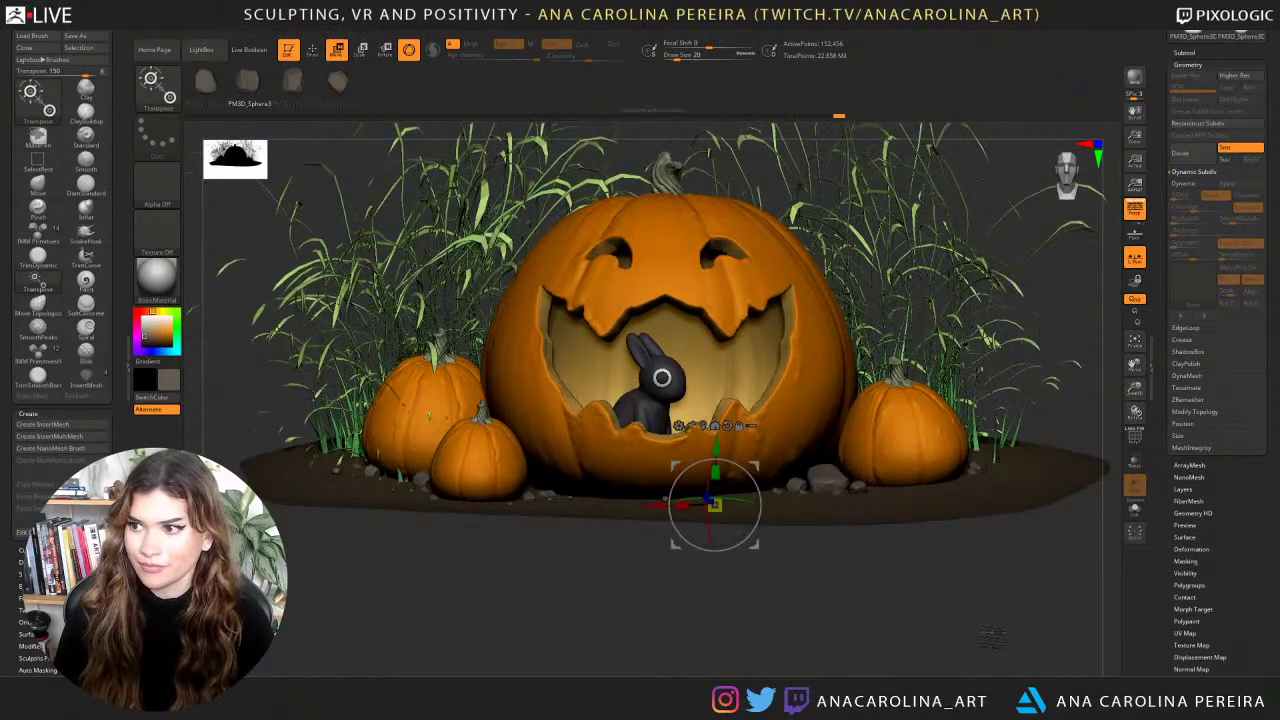
Select the small pumpkins' subtool, clear its mask and pre-process it in Decimation Master.
click(405, 428)
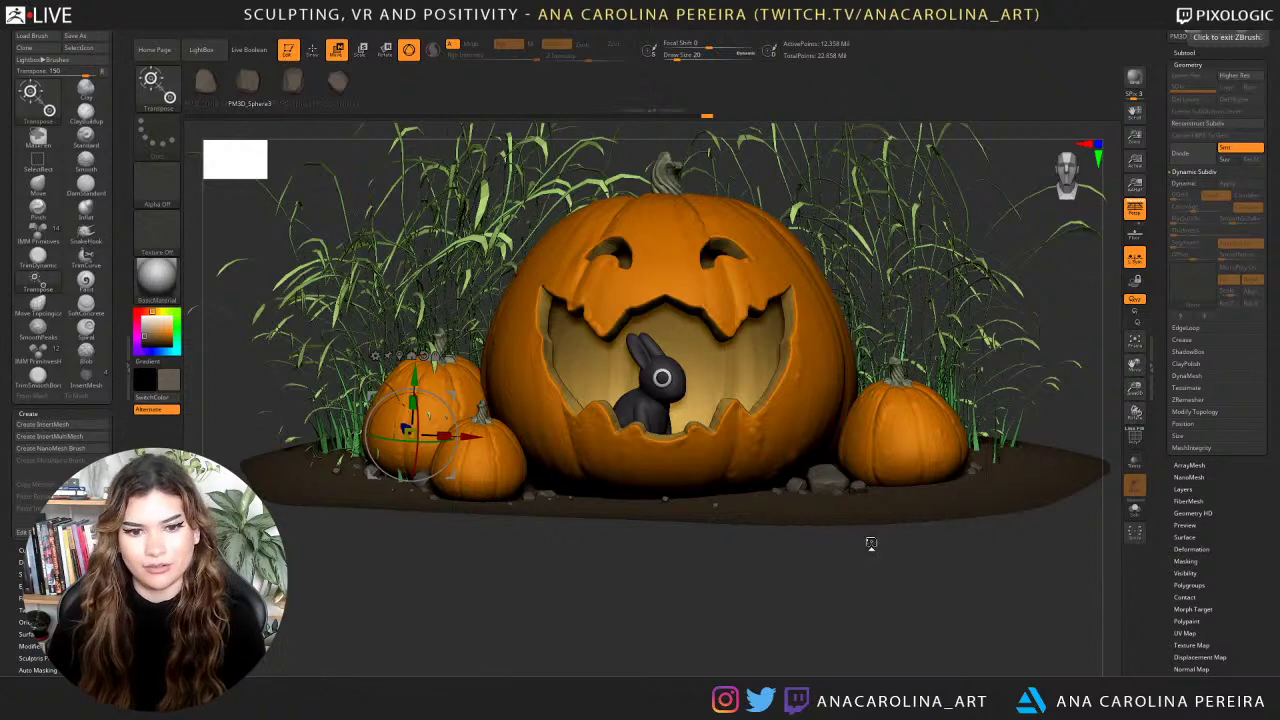
mouse_move(798, 603)
mouse_down()
mouse_move(817, 628)
mouse_move(779, 606)
mouse_up()
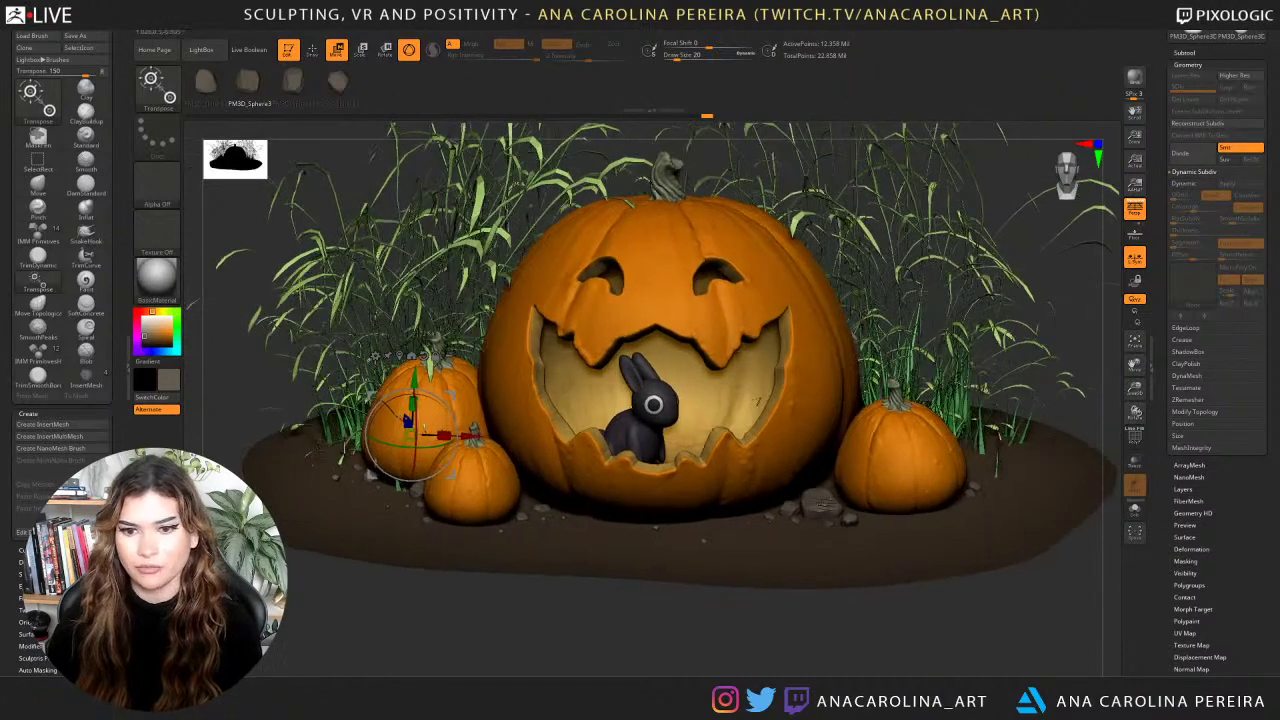
click(878, 477)
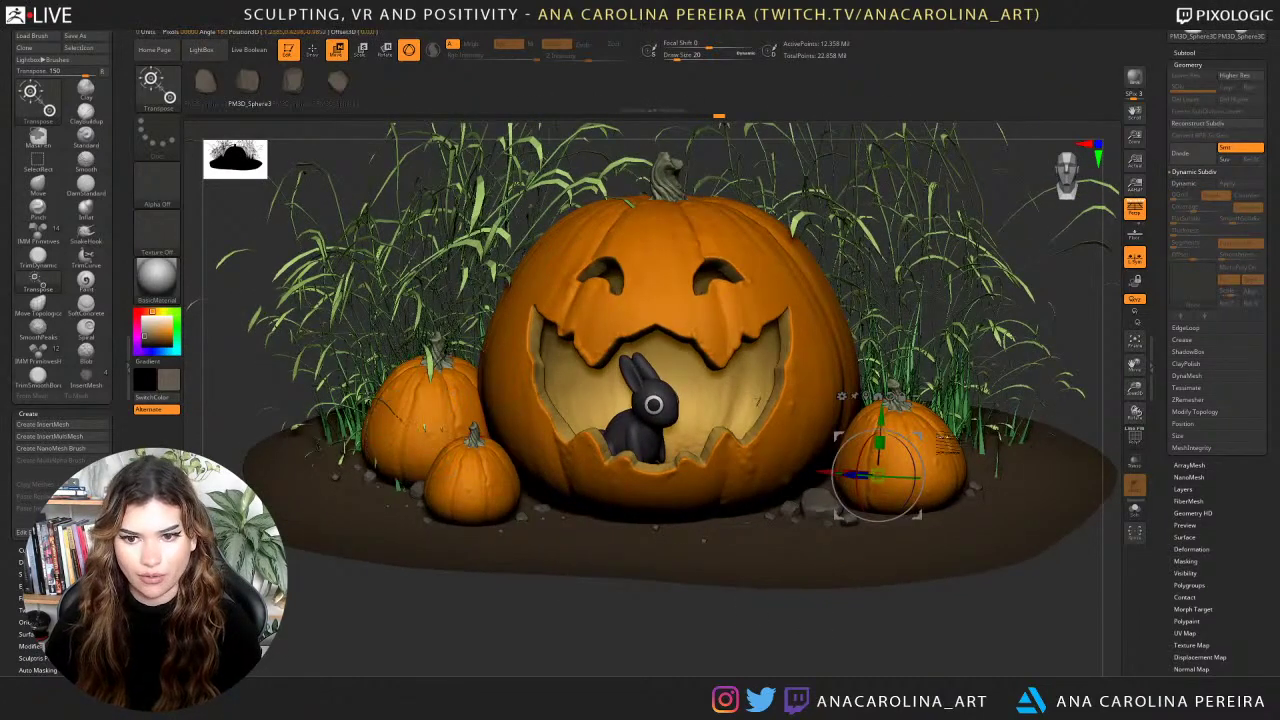
ctrl+click(939, 438)
ctrl+drag(619, 652, 622, 655)
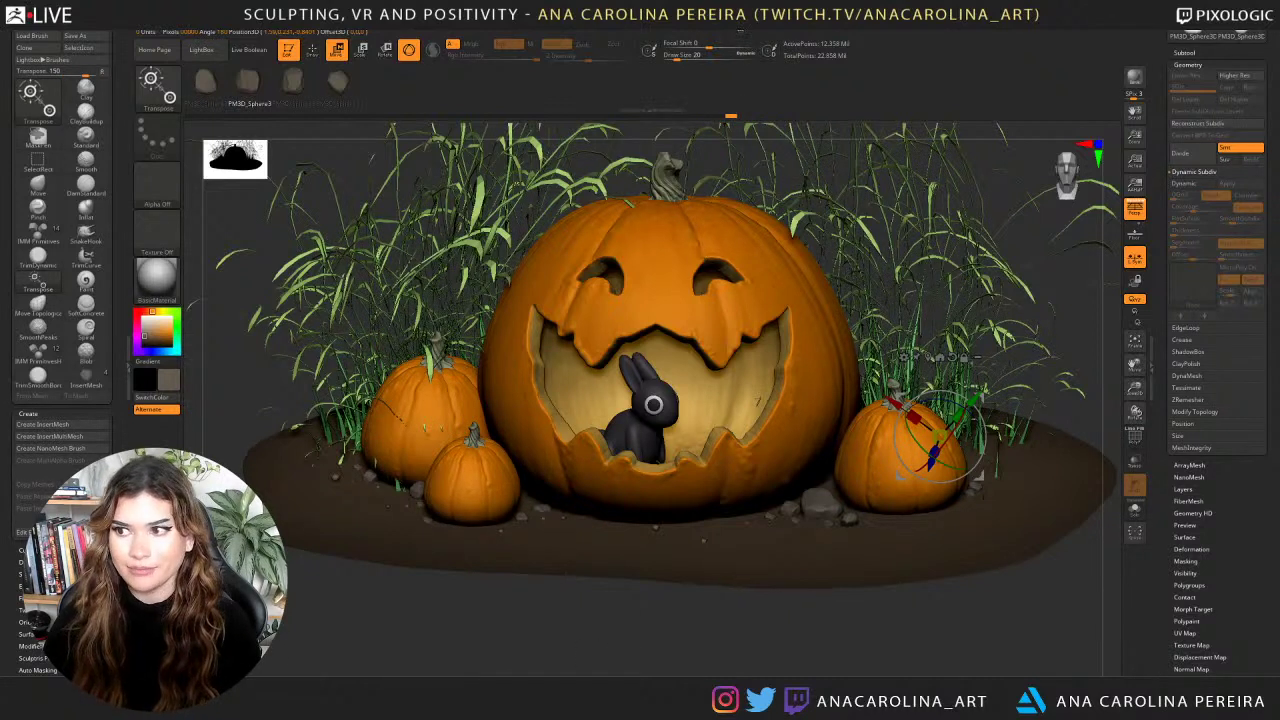
click(741, 34)
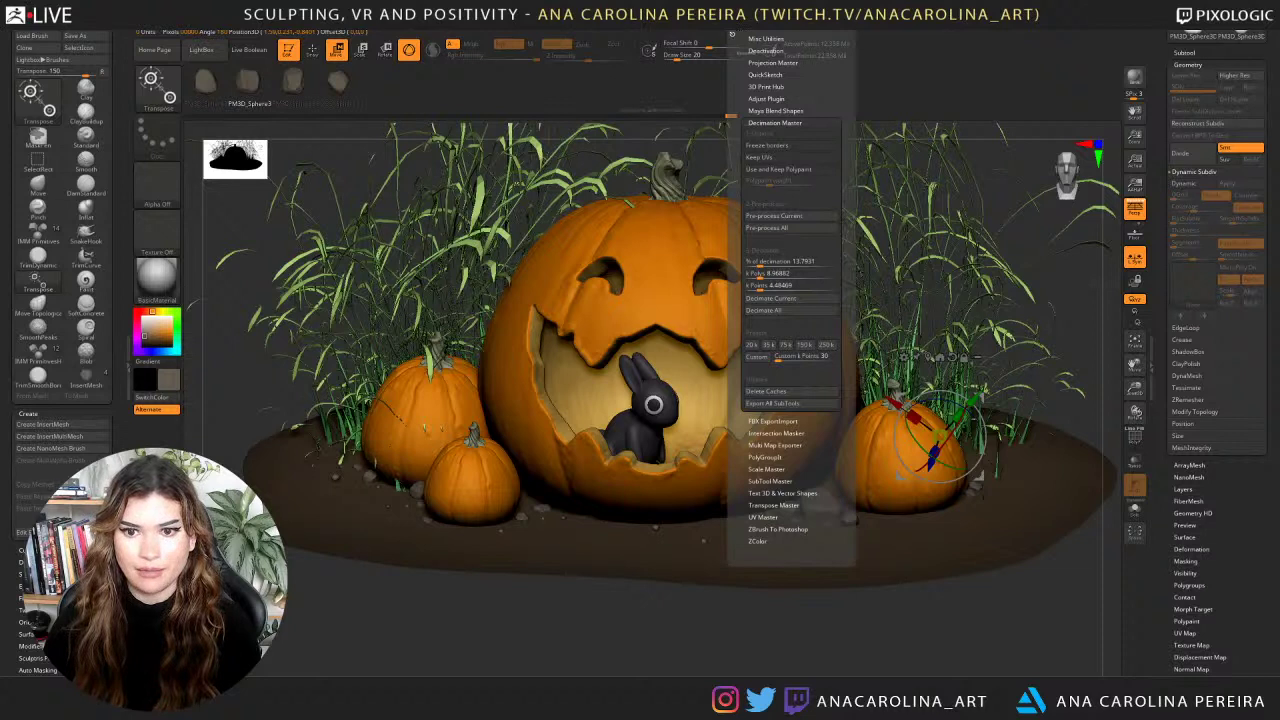
click(782, 218)
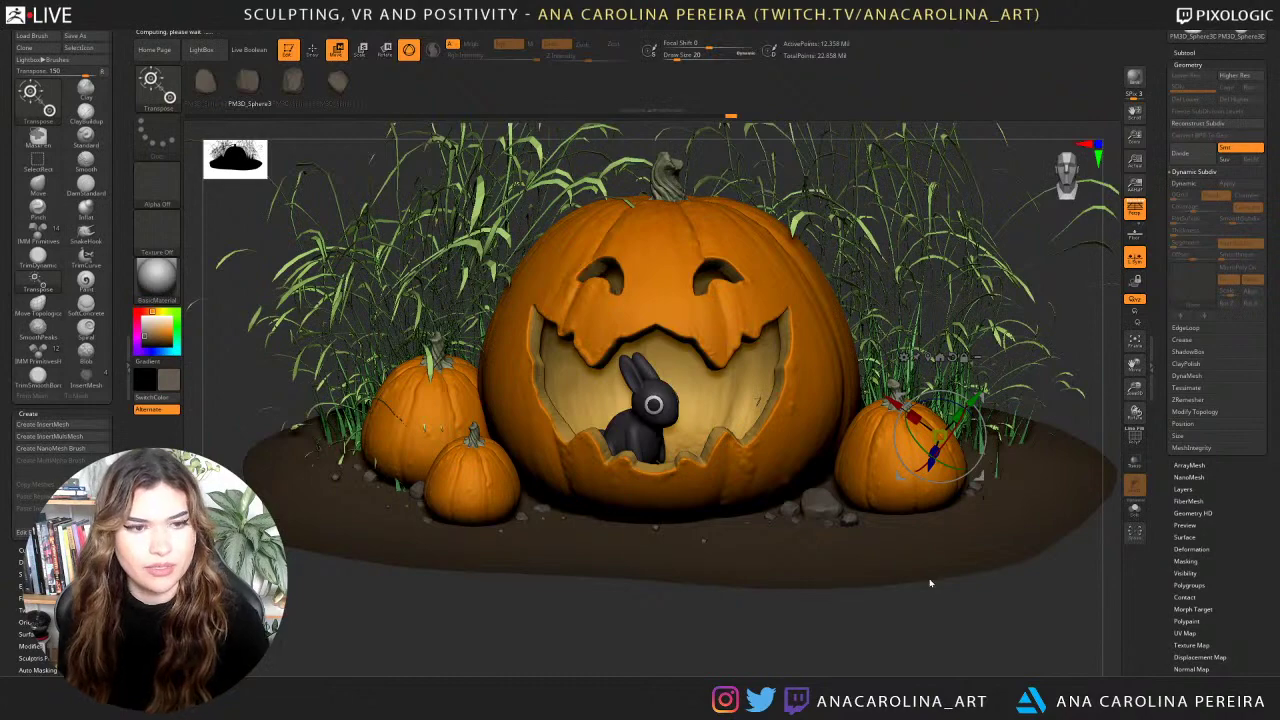
Compare the scene with and without the grass by toggling the visibility of the grass subtool.
drag(930, 583, 987, 677)
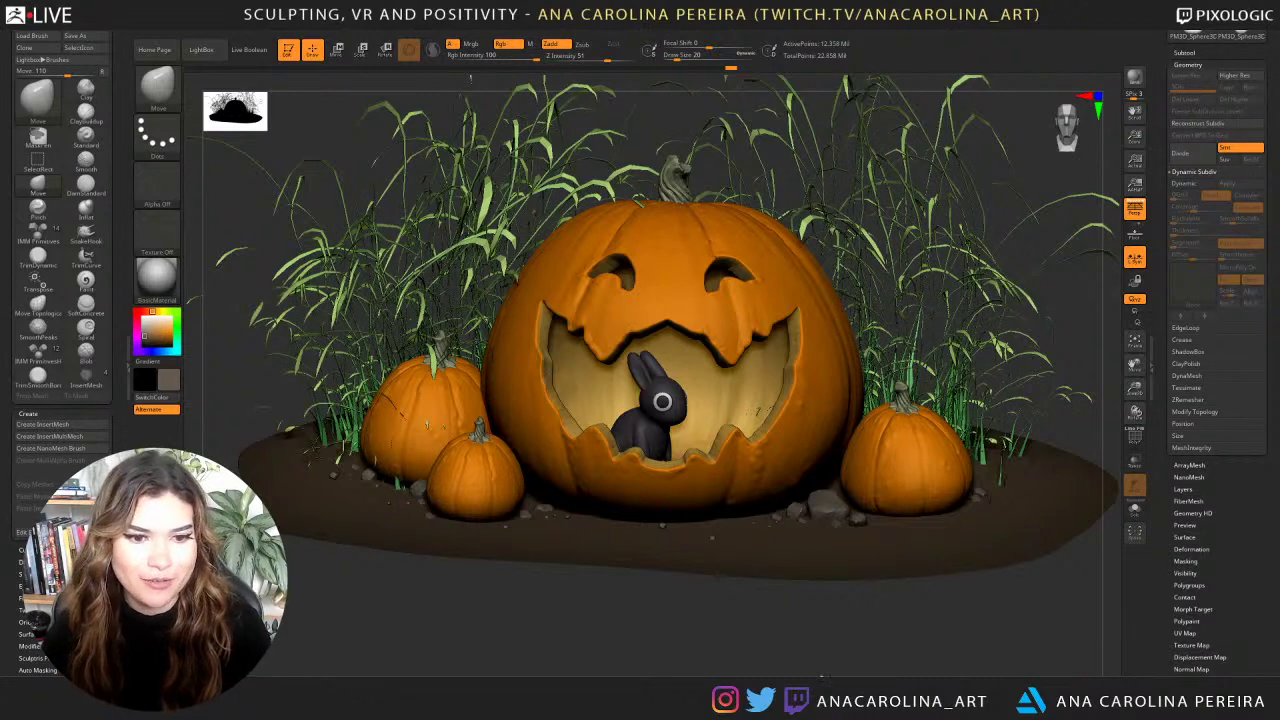
drag(822, 679, 819, 676)
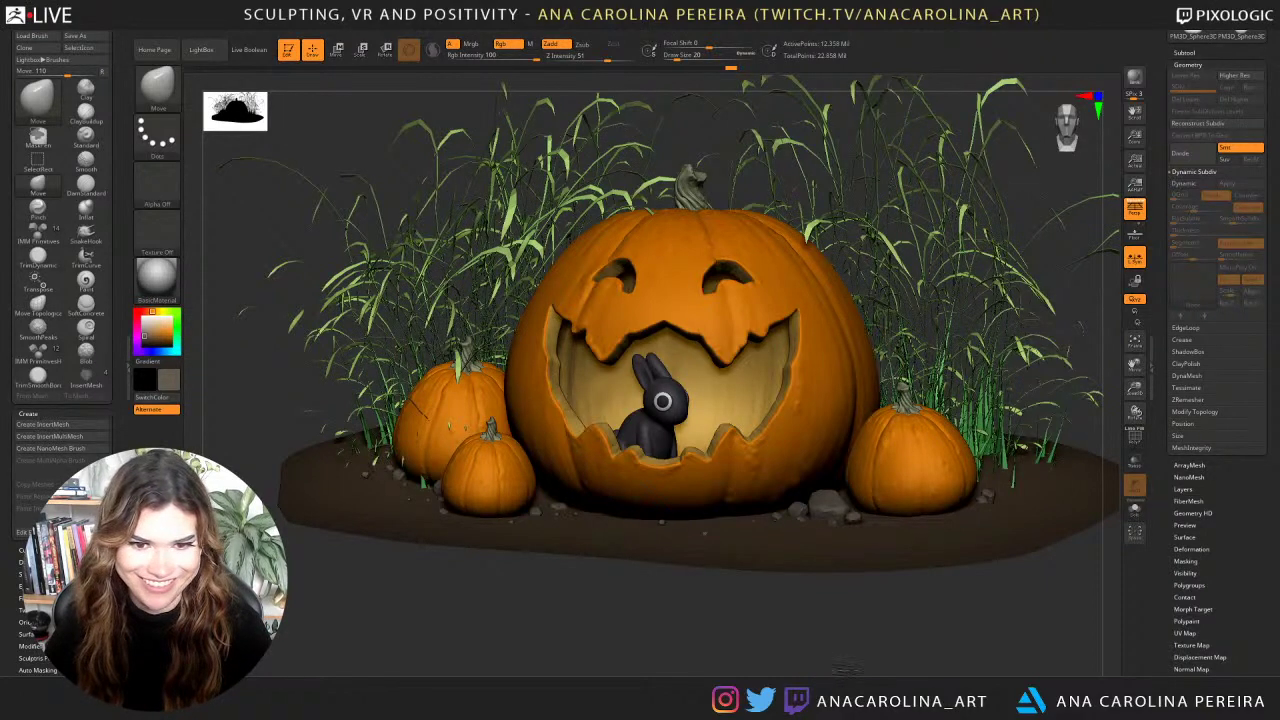
drag(842, 672, 866, 634)
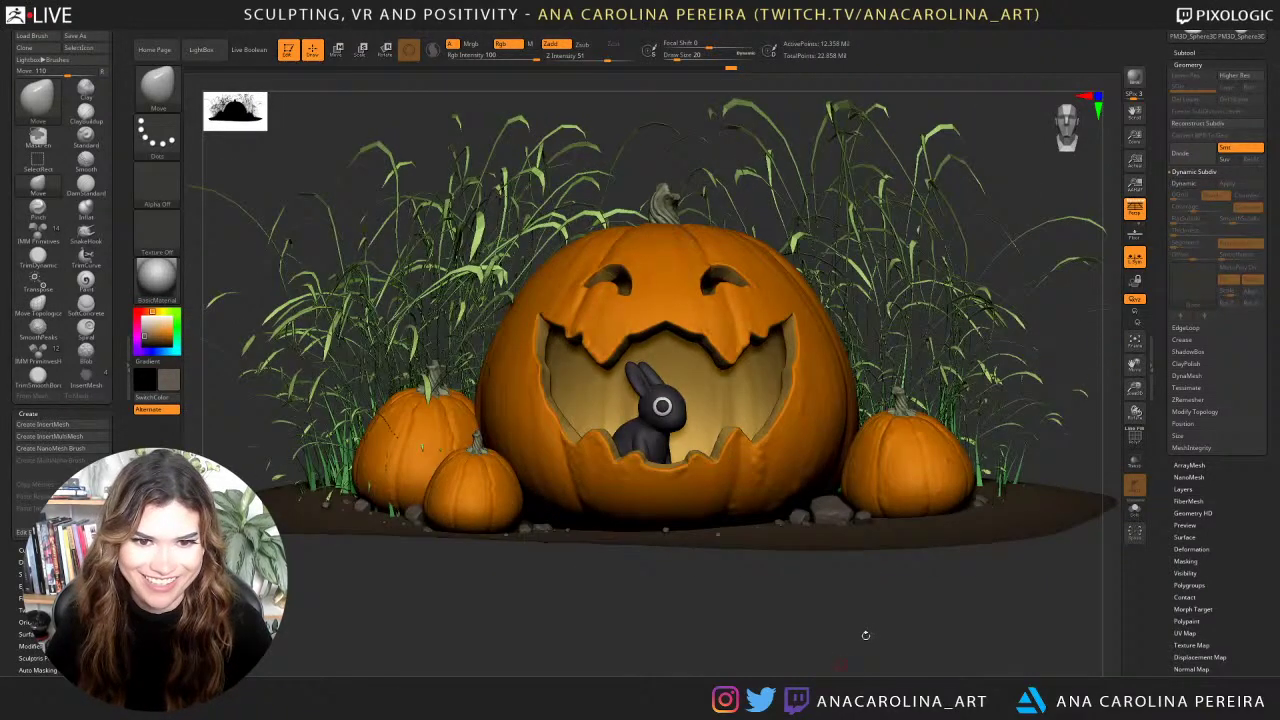
click(1188, 53)
click(1259, 122)
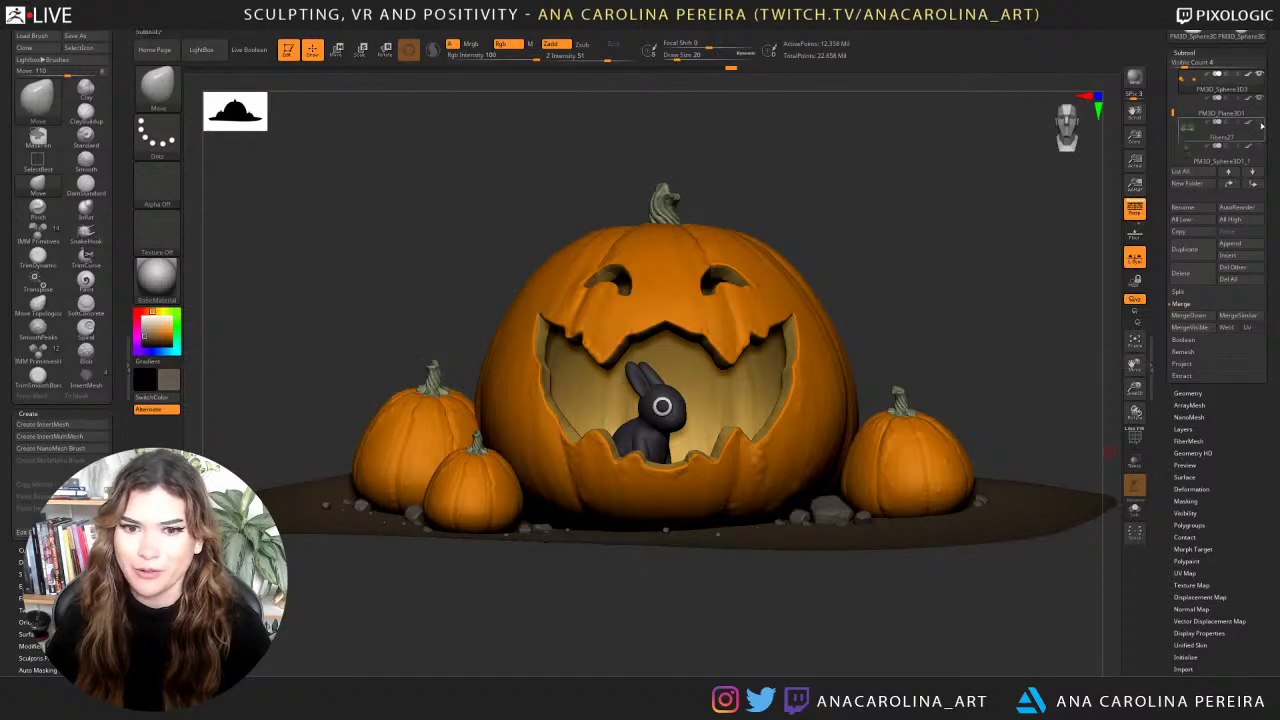
click(1261, 125)
click(1261, 125)
click(1261, 125)
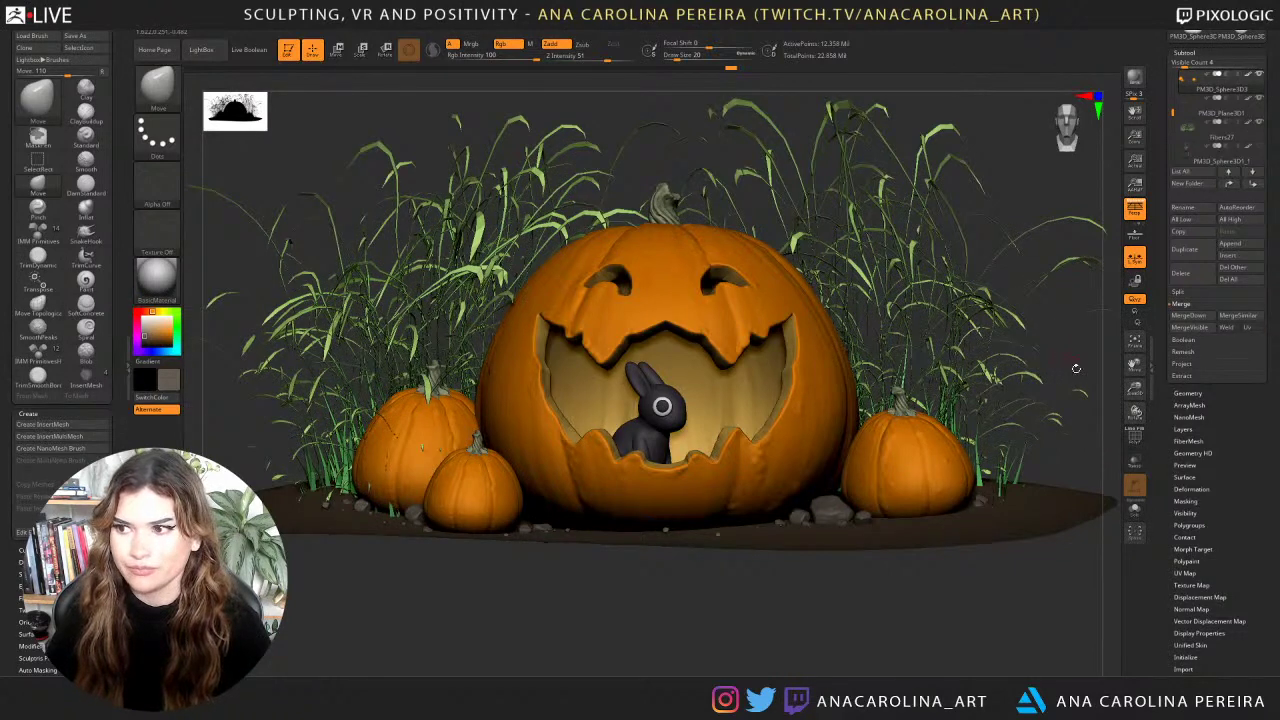
mouse_move(1100, 392)
mouse_down()
mouse_move(1098, 410)
mouse_move(1094, 392)
mouse_up()
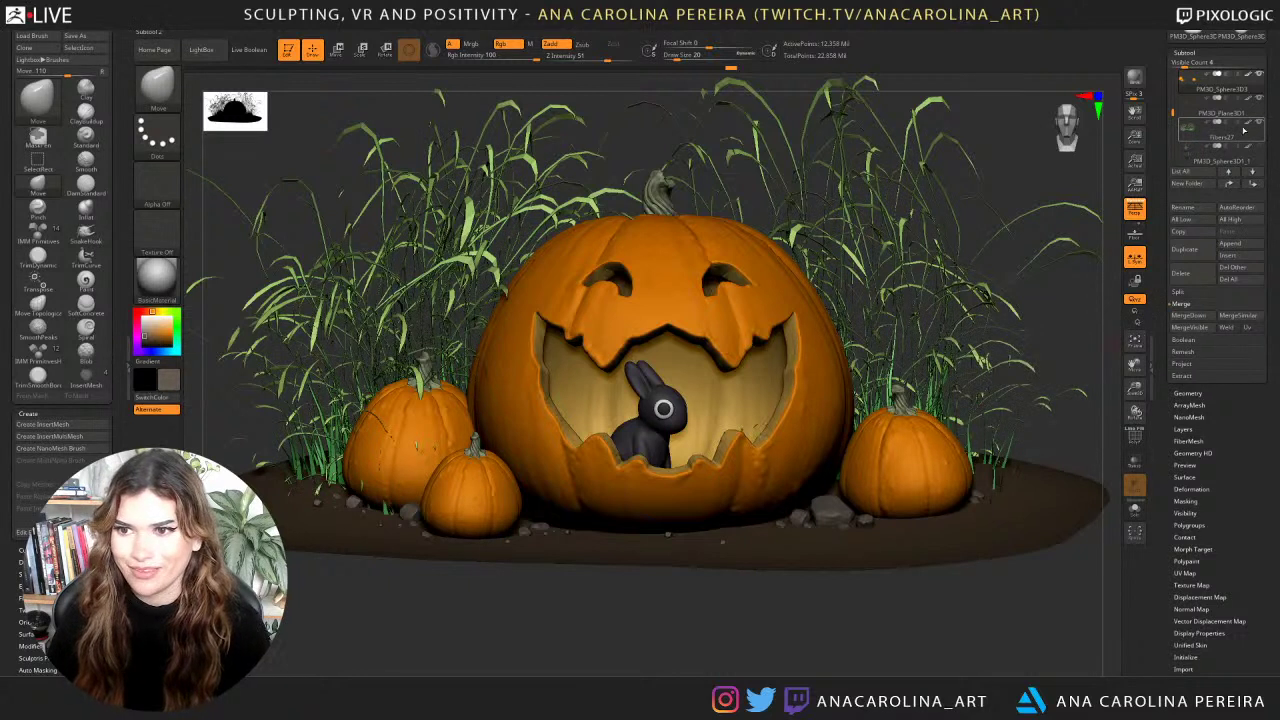
Hide the grass and delete the unused pumpkin subtool PM3D_Sphere3D2.
click(1261, 123)
drag(1173, 113, 1173, 86)
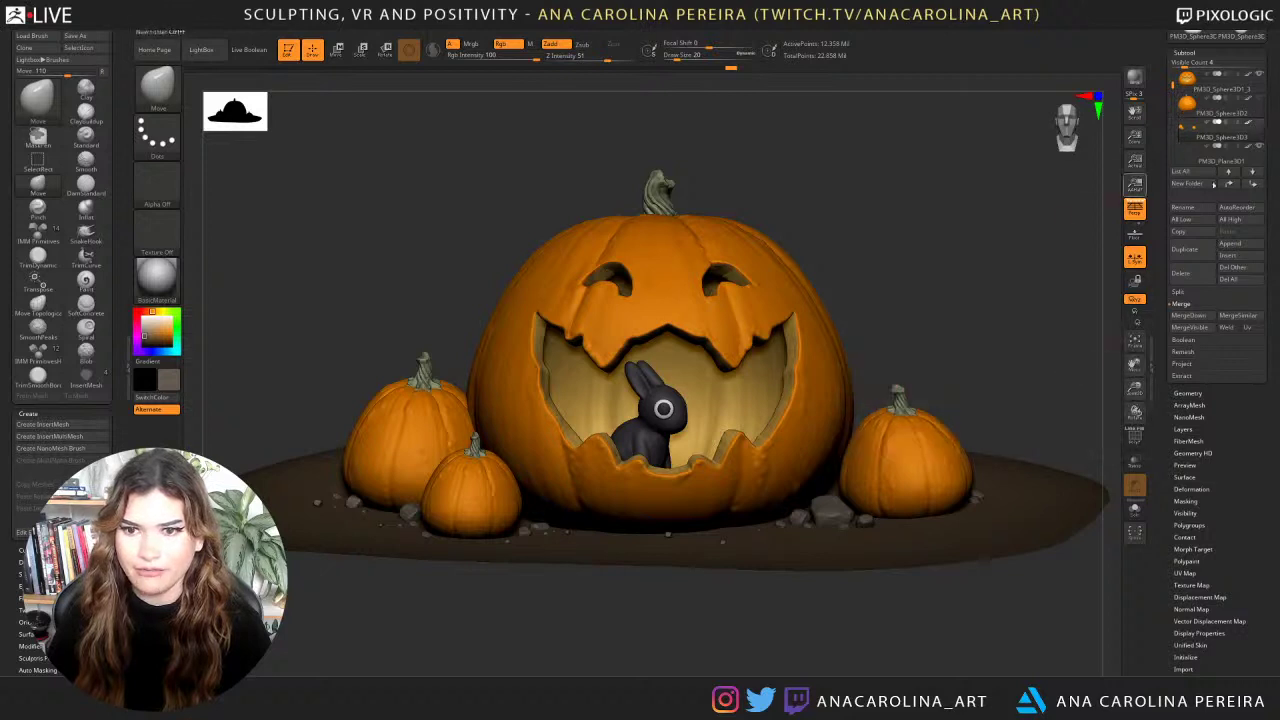
click(1184, 103)
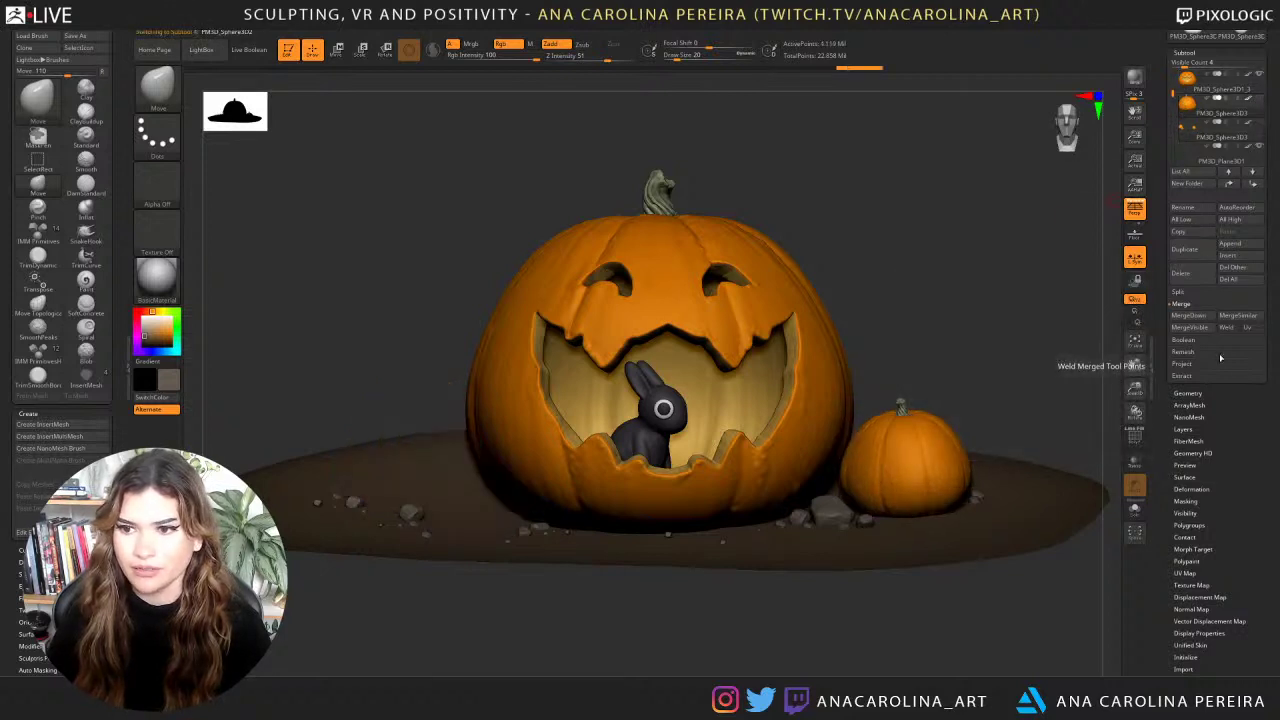
click(1182, 273)
click(1101, 303)
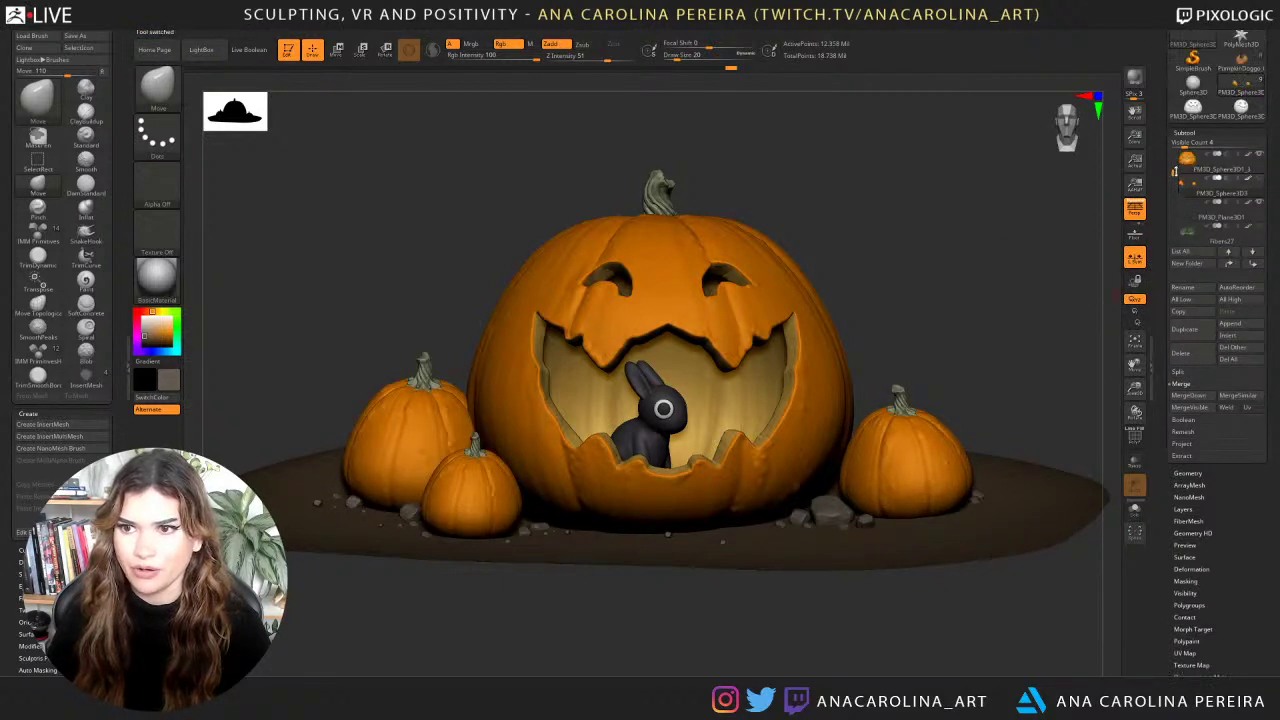
Delete the unused PM3D_Sphere3D subtool and the spare rabbit subtool PM3D_Sphere3D1_1 sitting above the carved pumpkin's stem.
click(1179, 207)
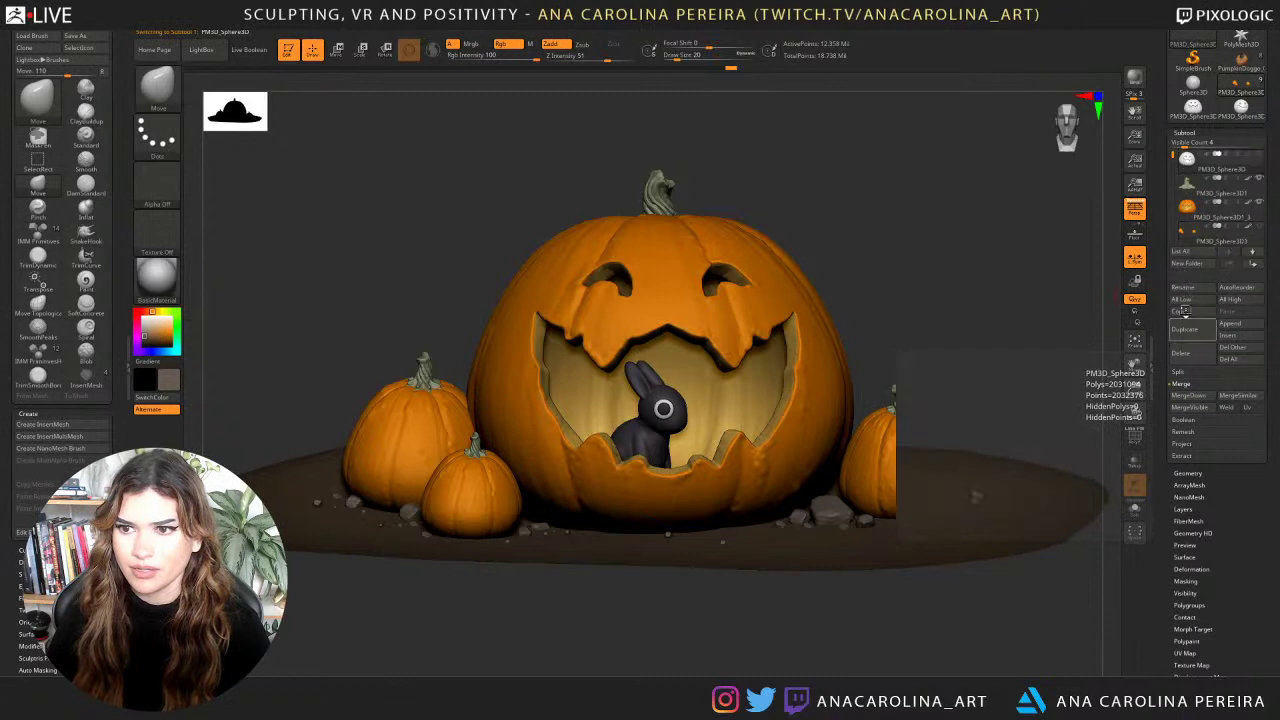
click(1184, 354)
click(1100, 369)
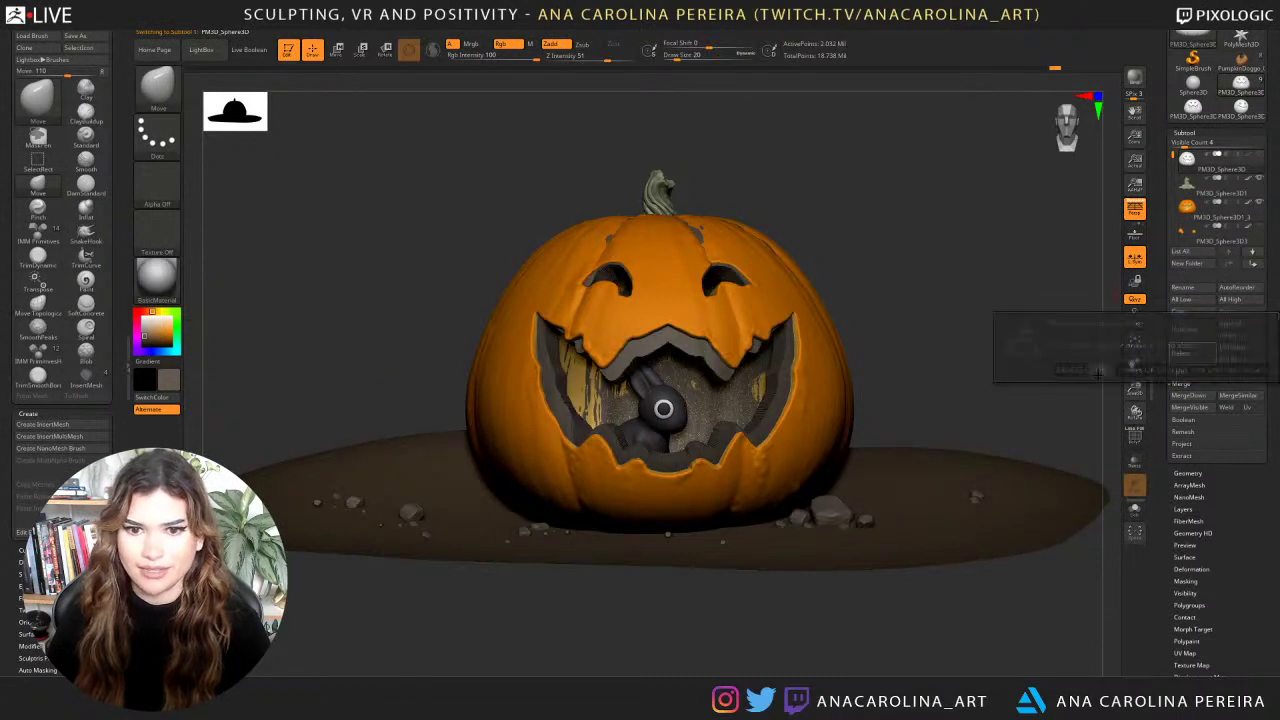
drag(1172, 157, 1173, 188)
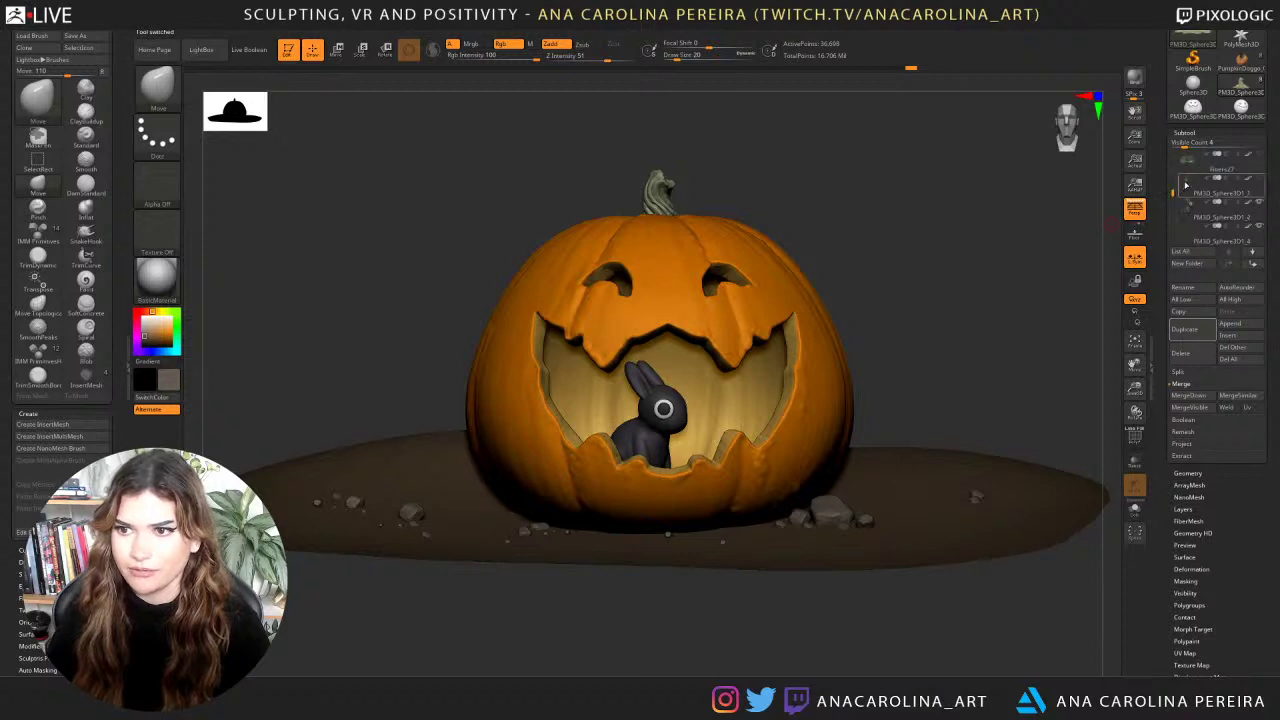
click(1185, 186)
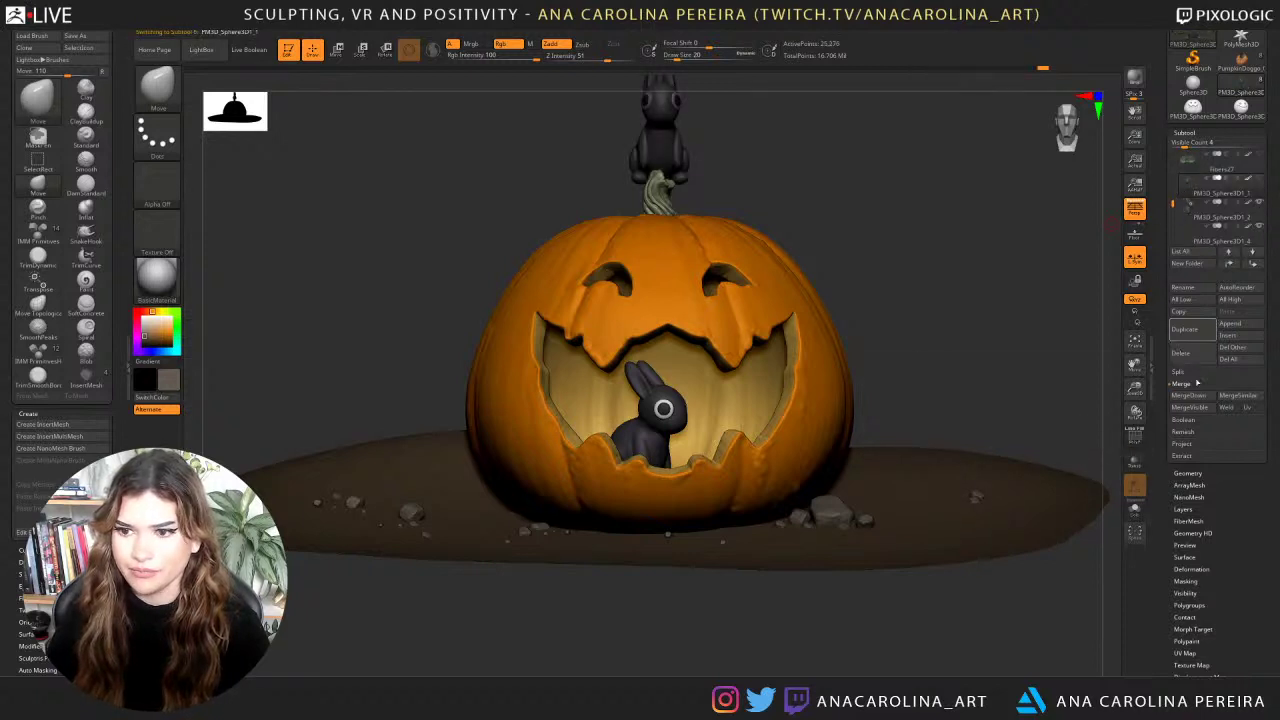
click(1178, 353)
click(1100, 378)
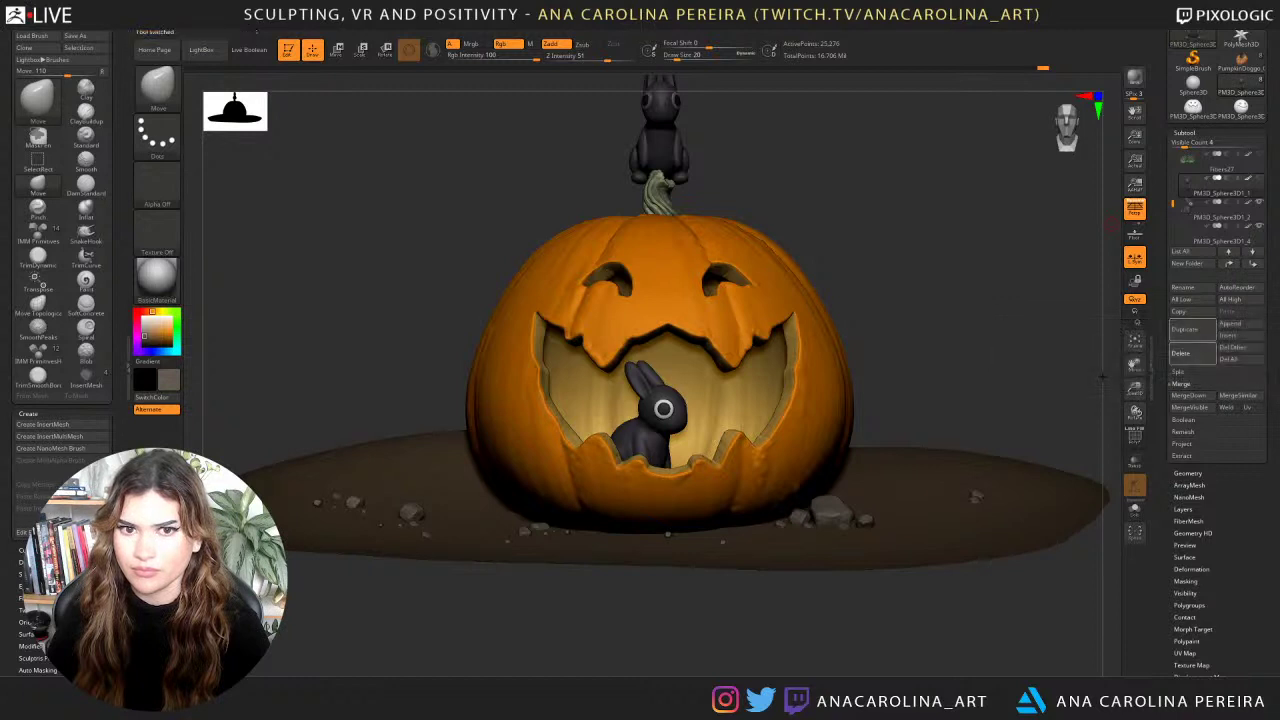
Show the small pumpkins and the grass again.
drag(1174, 223, 1143, 158)
mouse_move(1039, 227)
mouse_down()
mouse_move(1038, 257)
mouse_move(1066, 253)
mouse_move(1046, 247)
mouse_move(1049, 234)
mouse_up()
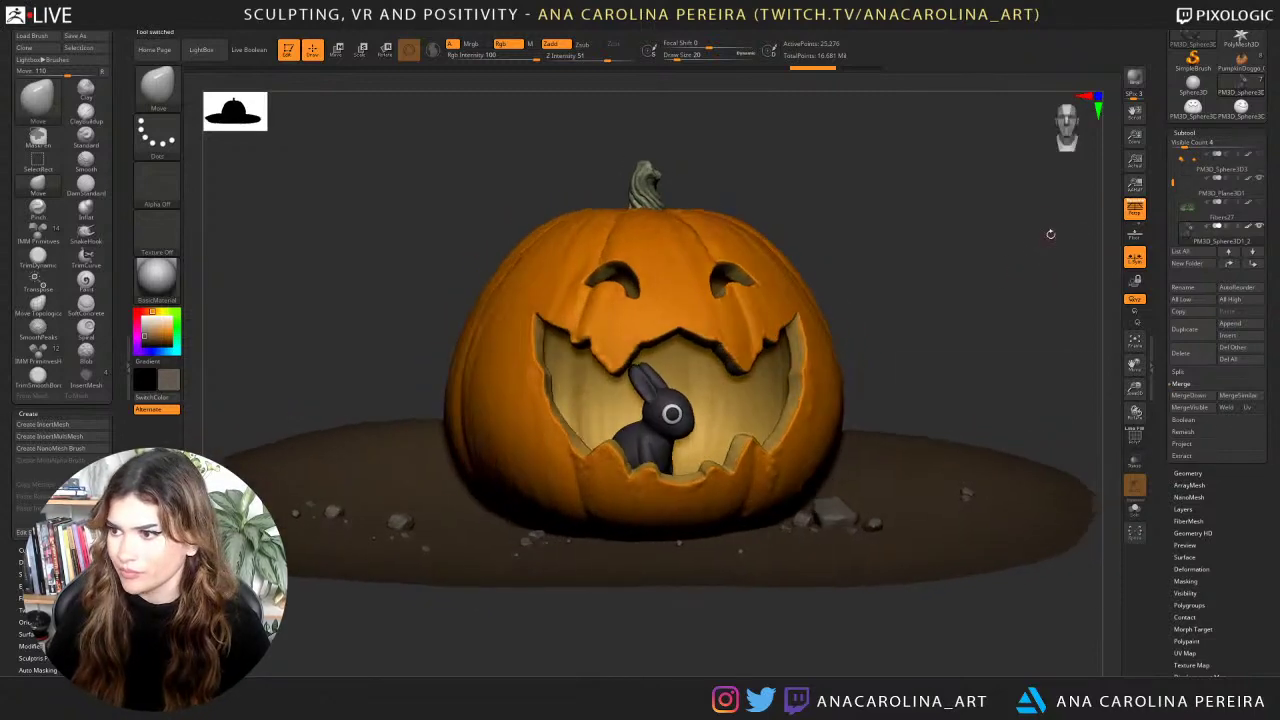
drag(1173, 183, 1172, 163)
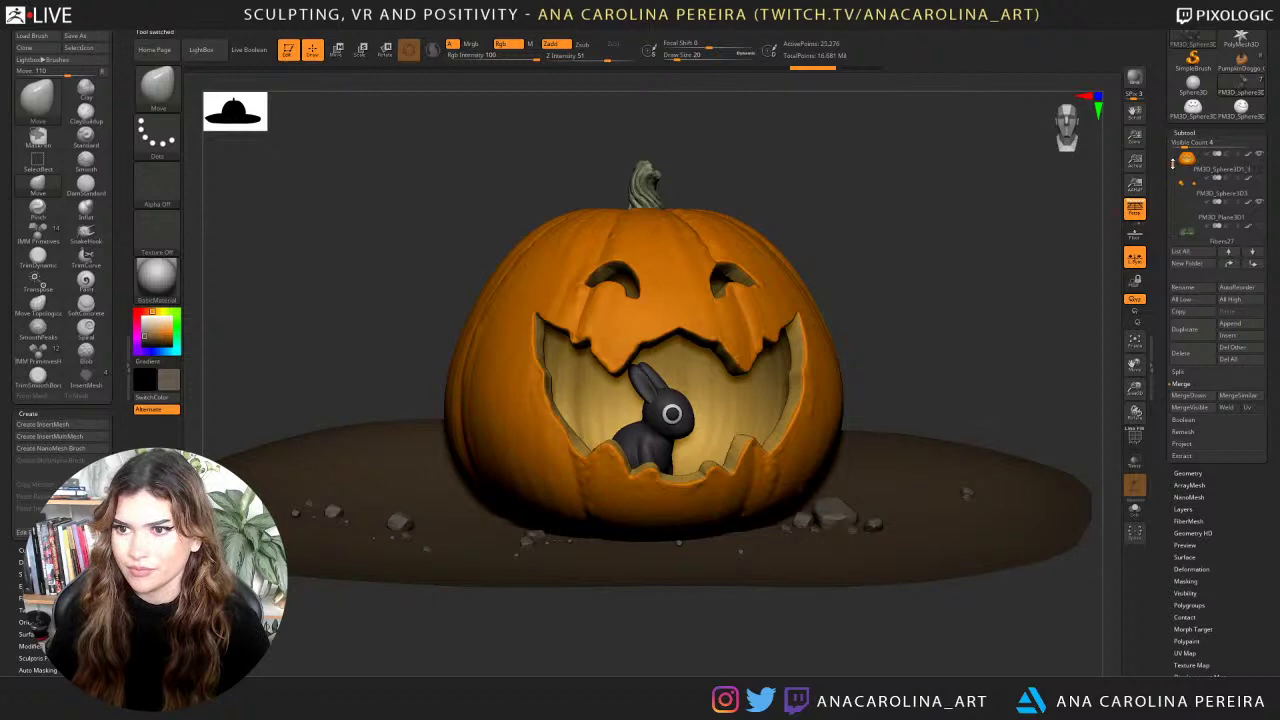
click(1259, 178)
click(1258, 230)
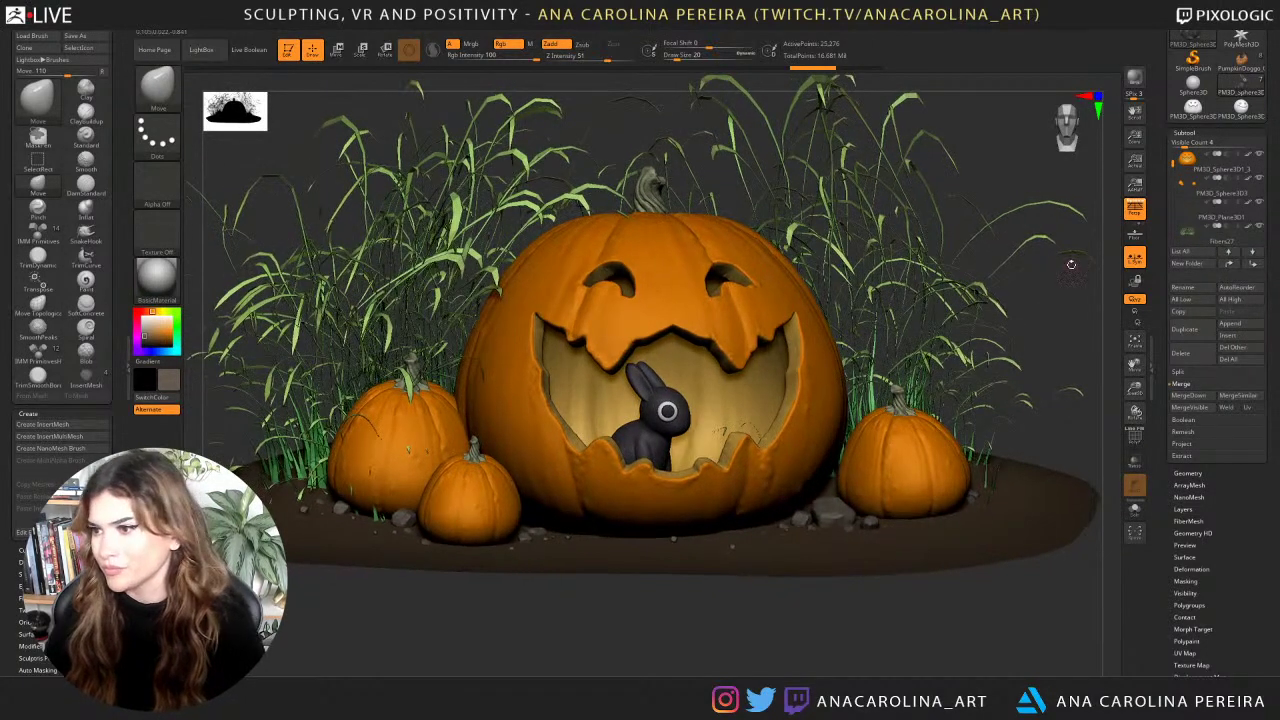
Select the small pumpkins' subtool and examine how the pumpkins sit on the ground in a closer view.
alt+click(911, 459)
key(w)
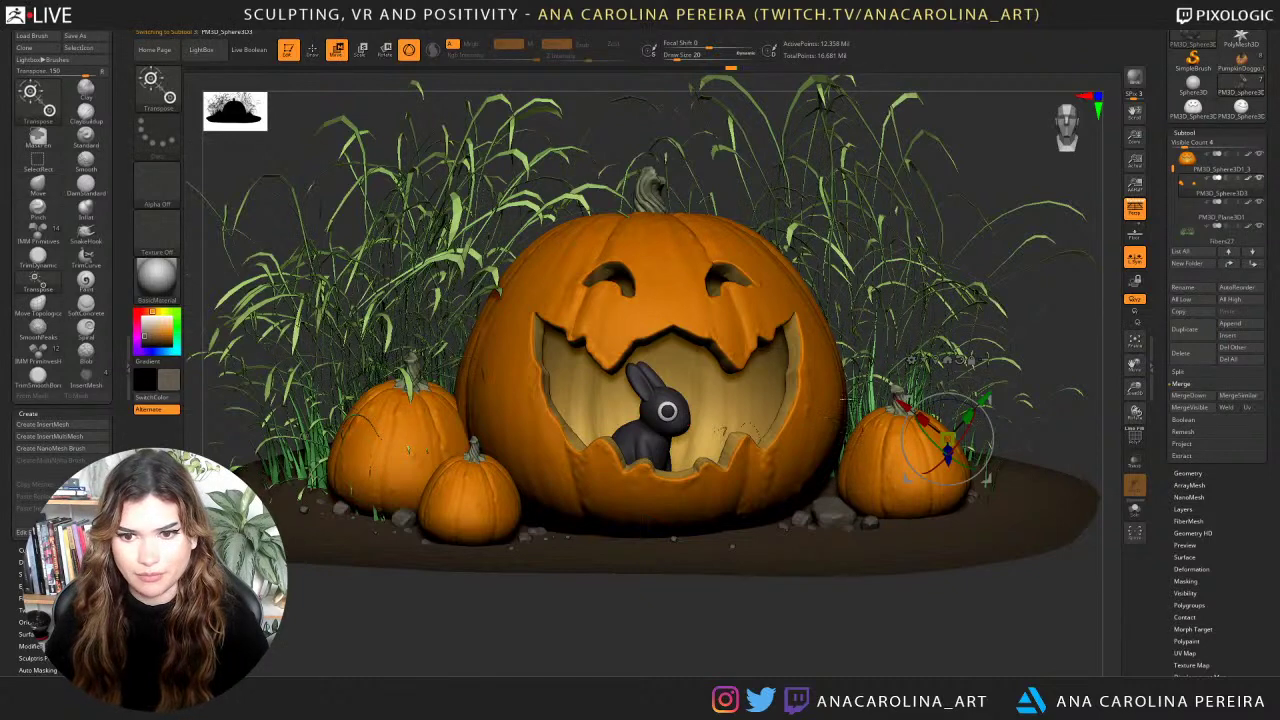
drag(1082, 398, 1058, 382)
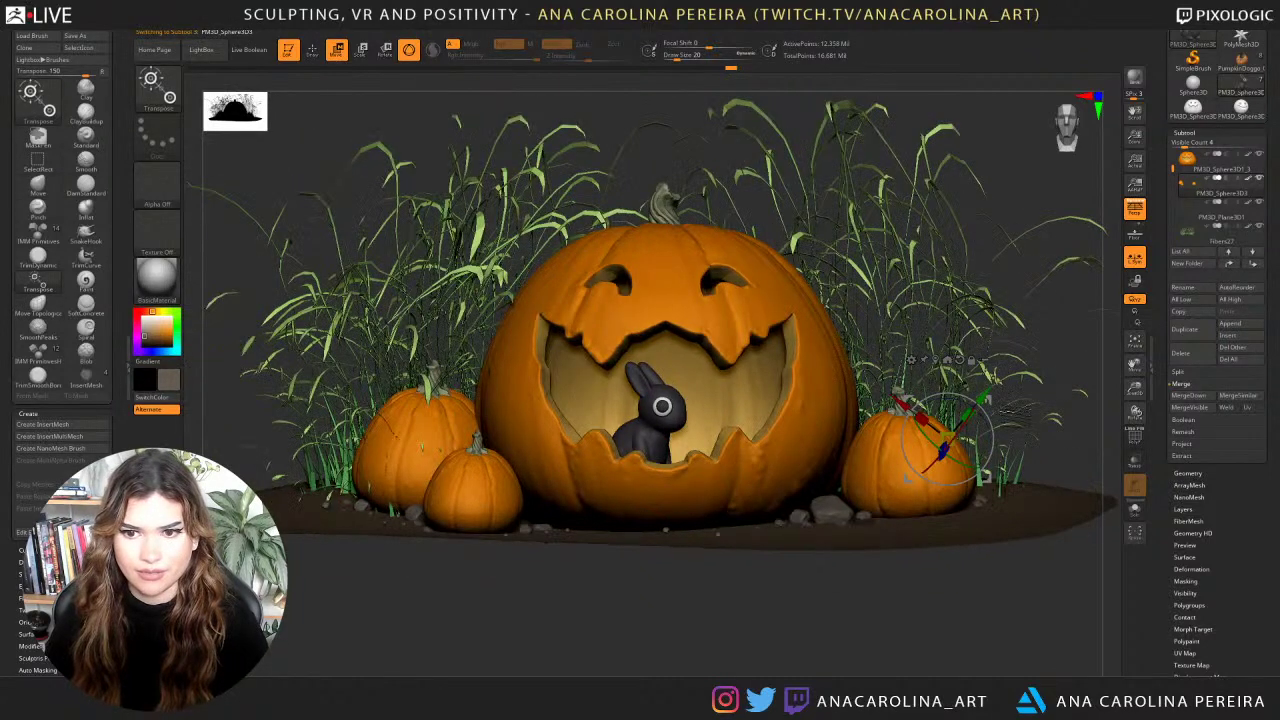
drag(987, 400, 992, 405)
drag(843, 606, 836, 672)
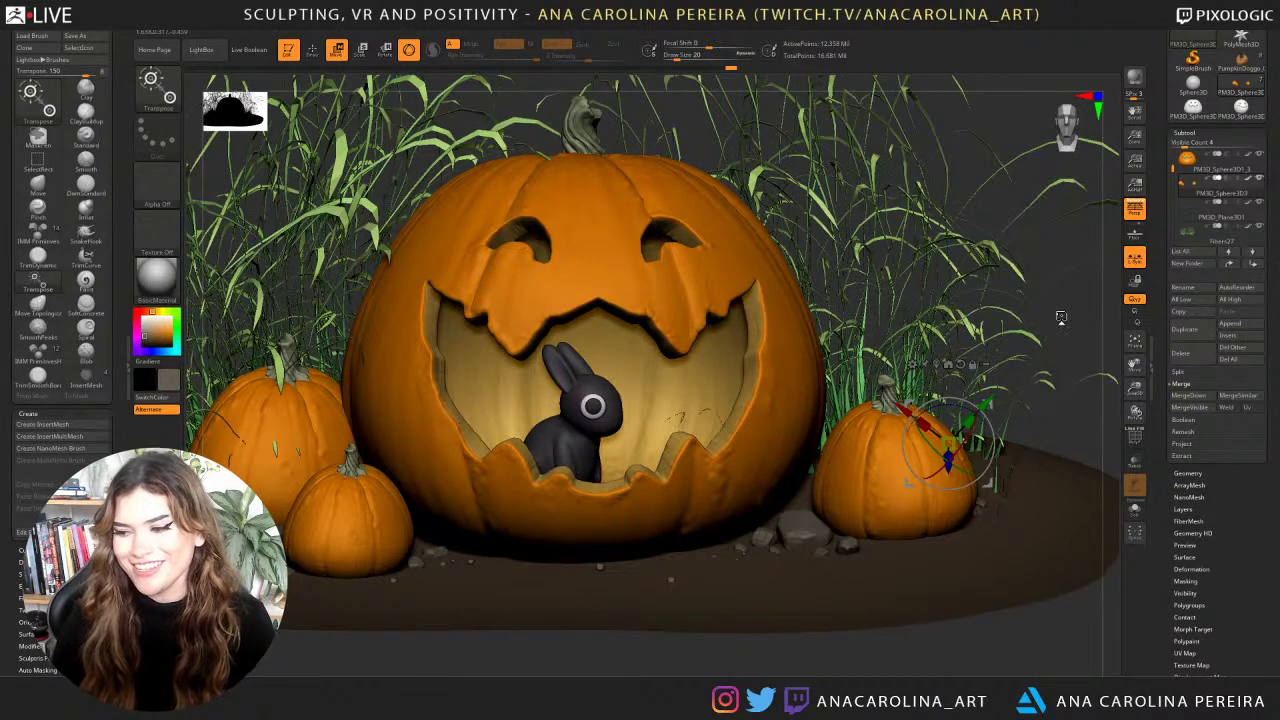
key(q)
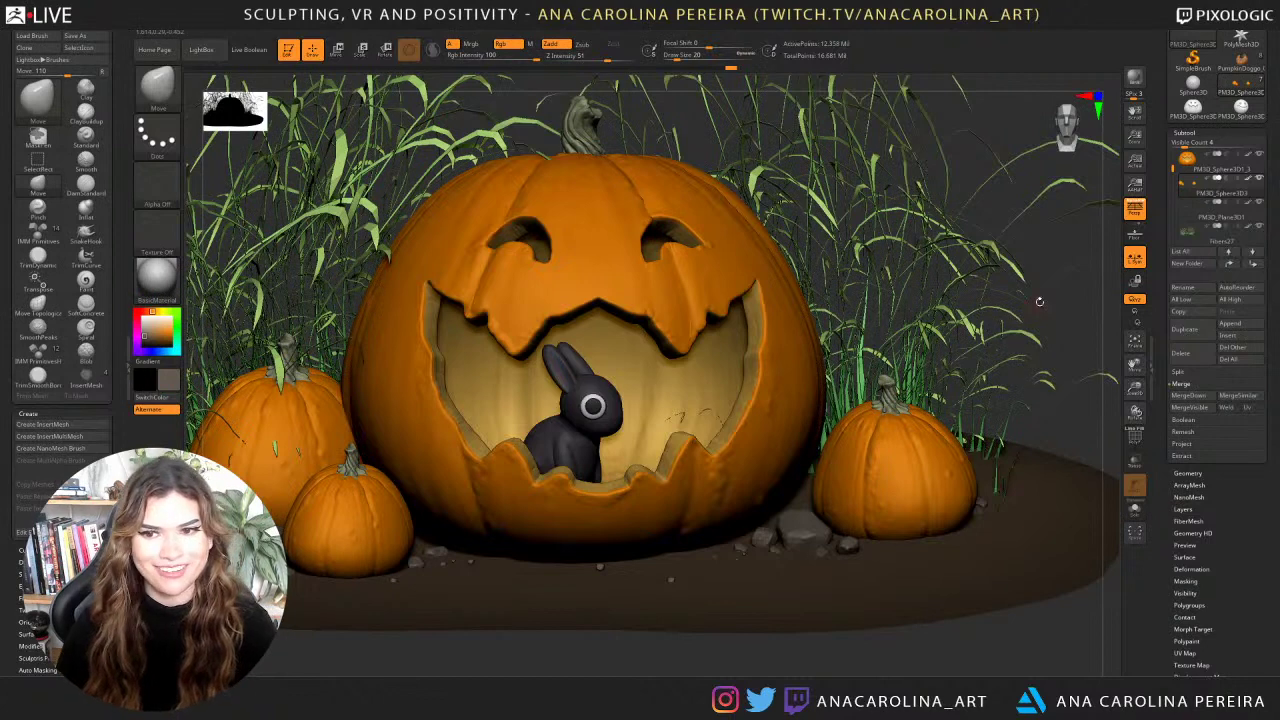
Bring up the reference board and examine the pumpkin and pumpkin leaf pictures, including the leaf's outline and veins.
alt+drag(1043, 252, 1050, 333)
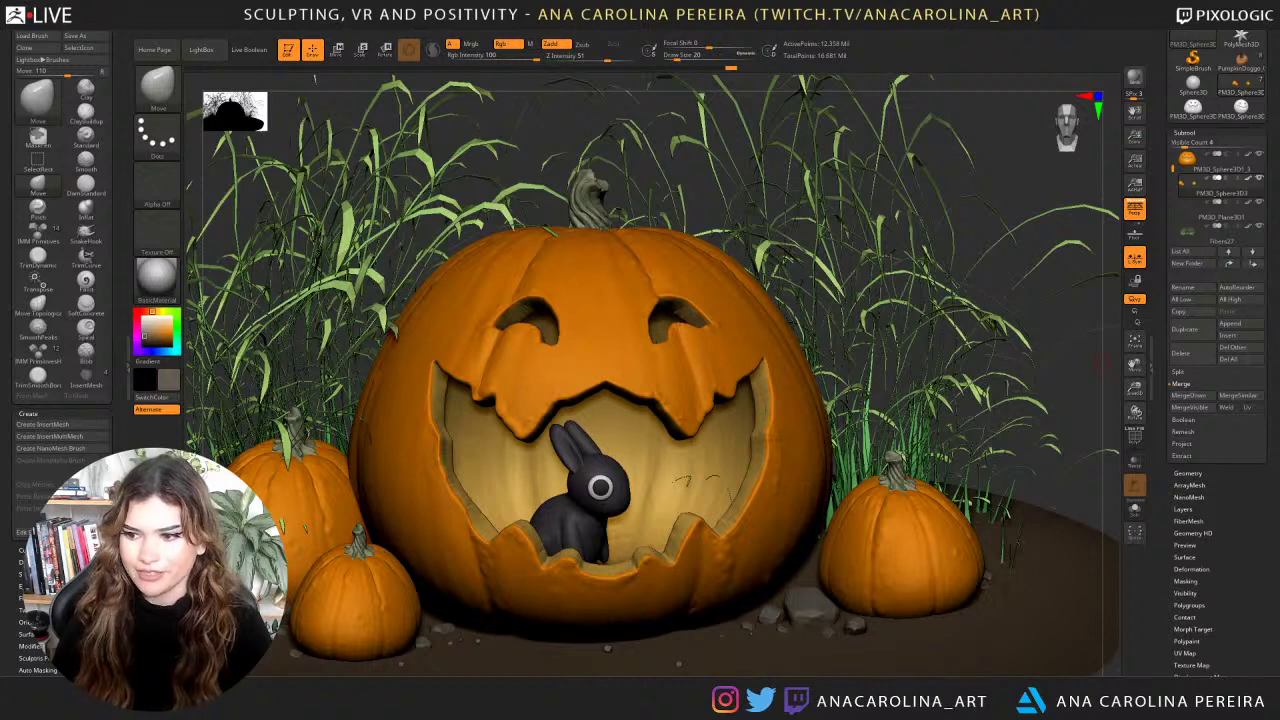
right_drag(1278, 620, 909, 602)
scroll(876, 636, up, 2)
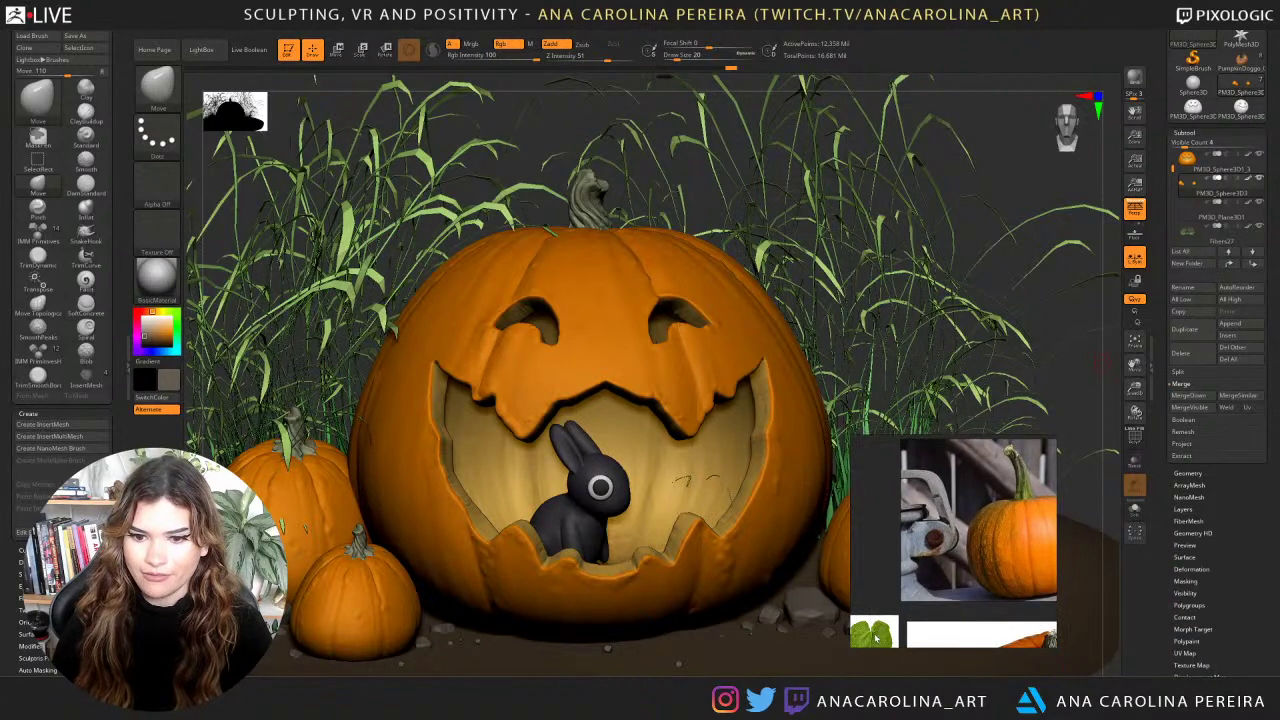
middle_drag(879, 631, 1008, 477)
scroll(927, 600, up, 5)
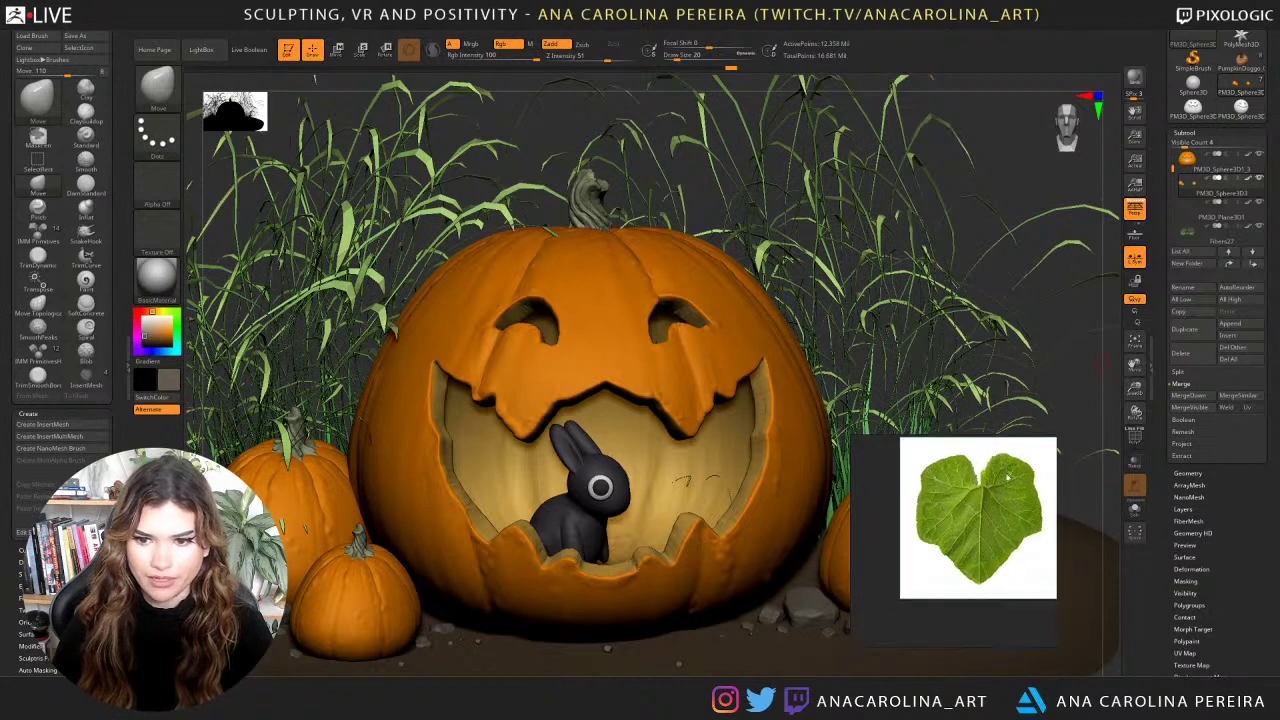
scroll(1008, 478, up, 3)
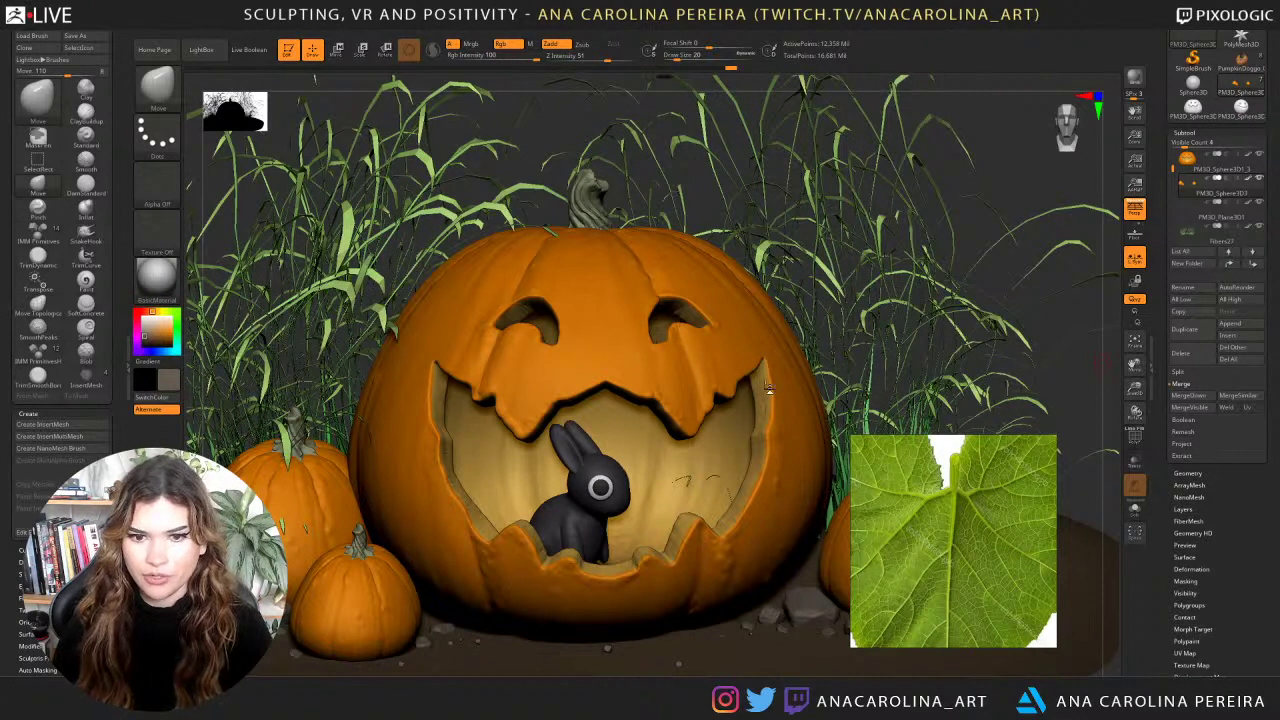
scroll(907, 505, down, 3)
drag(970, 533, 1279, 542)
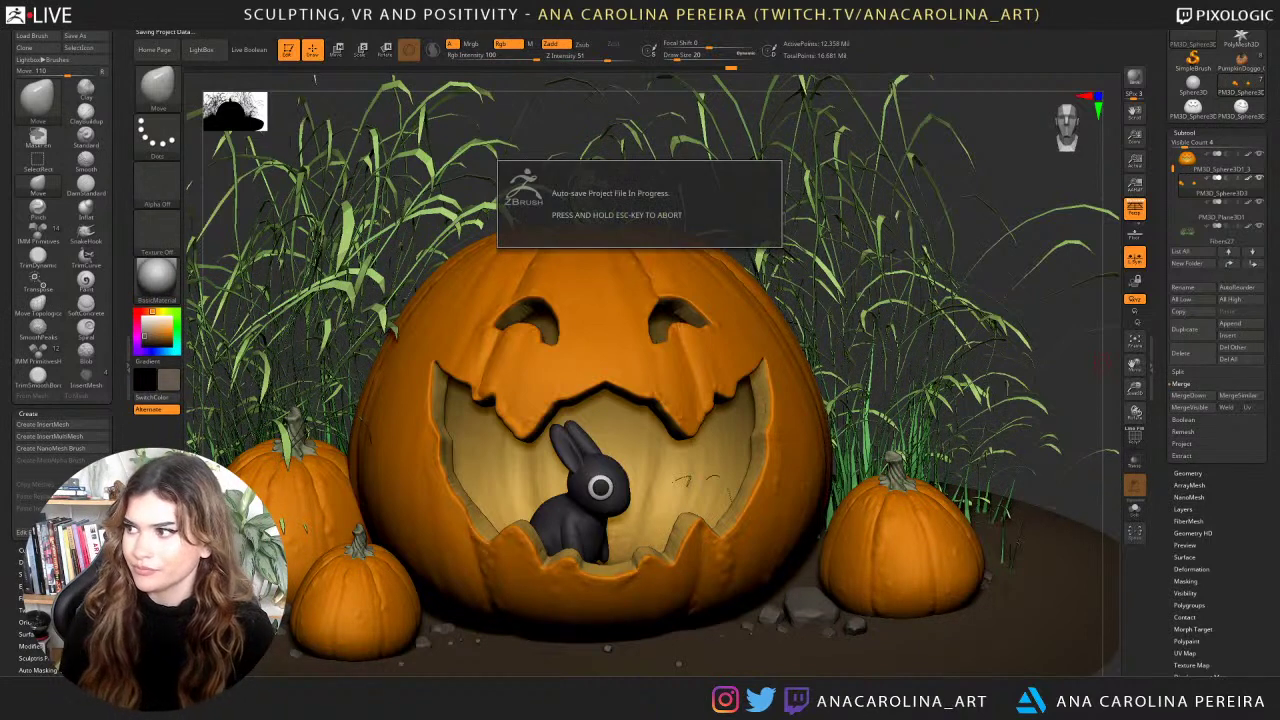
Switch to the browser, look through the pumpkin leaf image results and open the isolated green leaf picture from depositphotos.
drag(1270, 250, 710, 56)
click(493, 190)
click(487, 186)
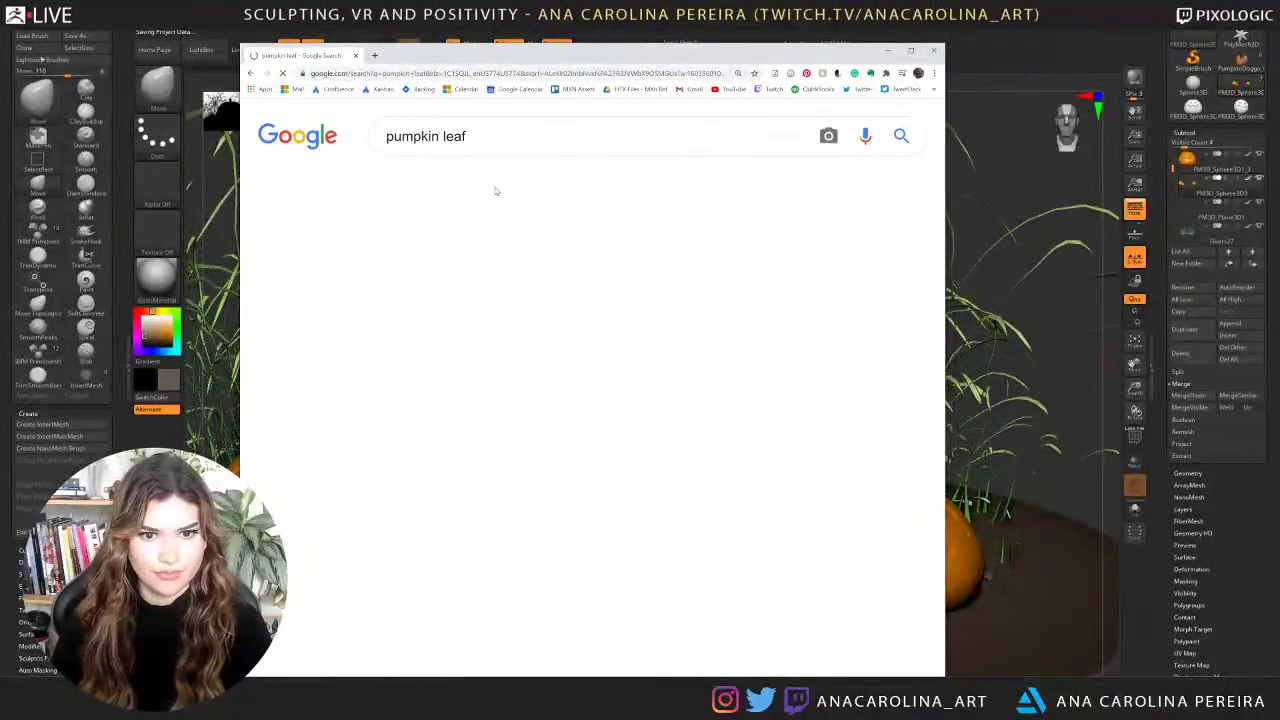
scroll(505, 200, down, 5)
scroll(507, 204, down, 5)
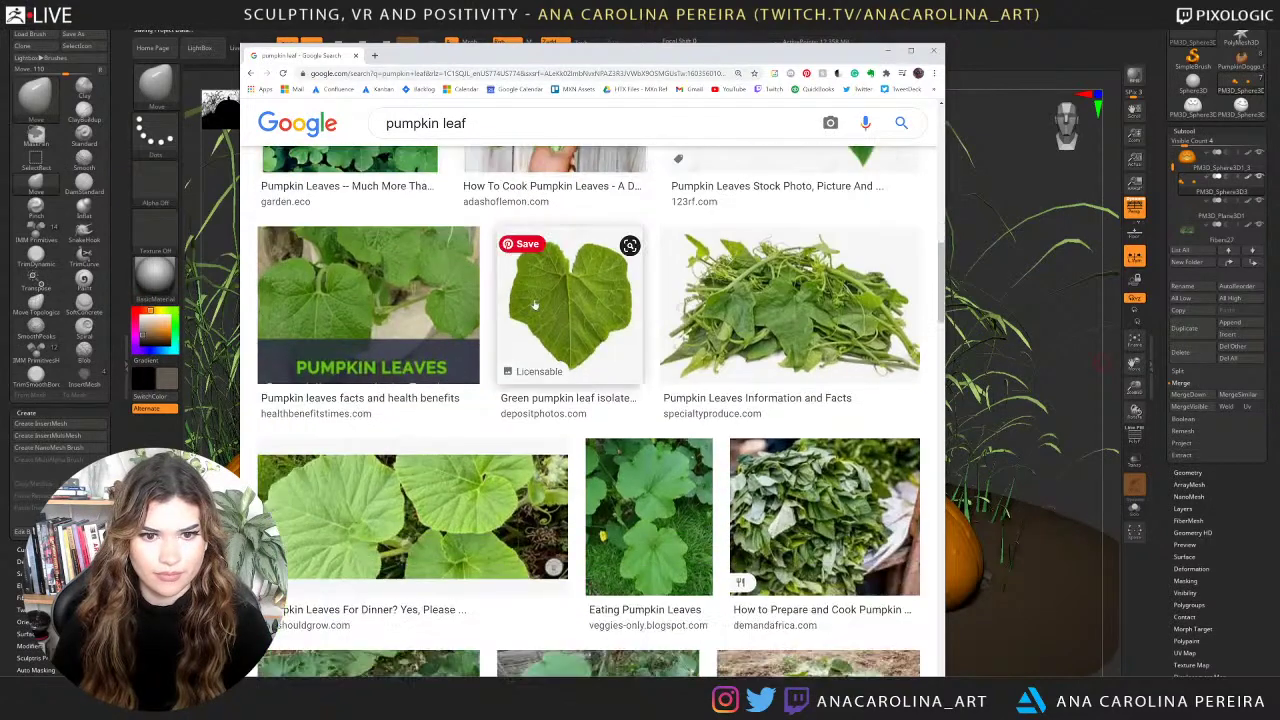
click(532, 306)
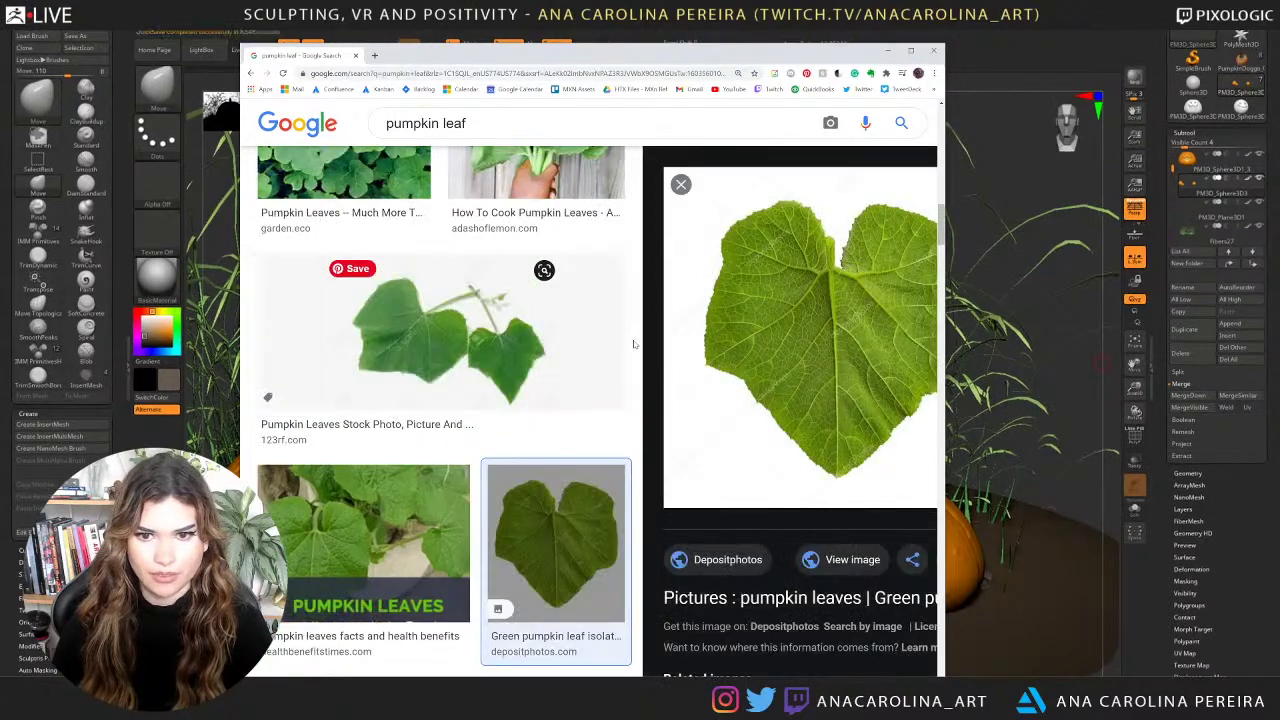
drag(945, 523, 1076, 522)
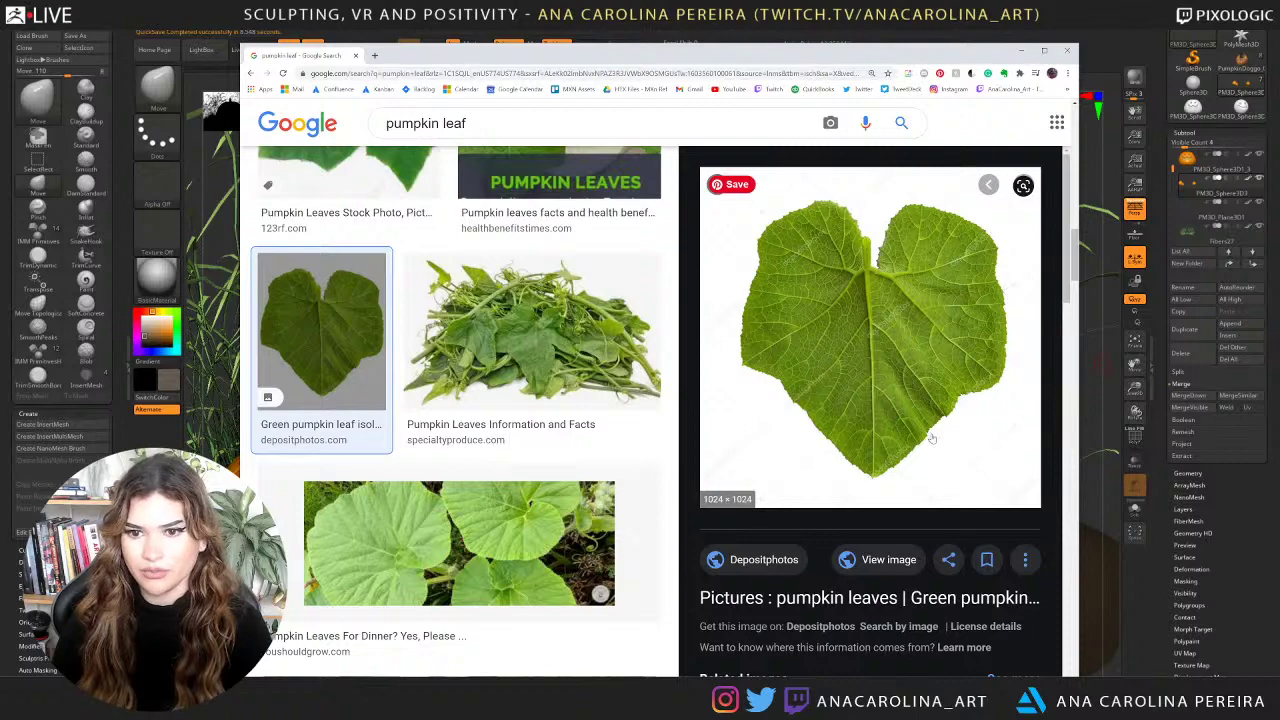
Copy the enlarged green leaf picture out of the browser and return to ZBrush.
drag(931, 349, 926, 372)
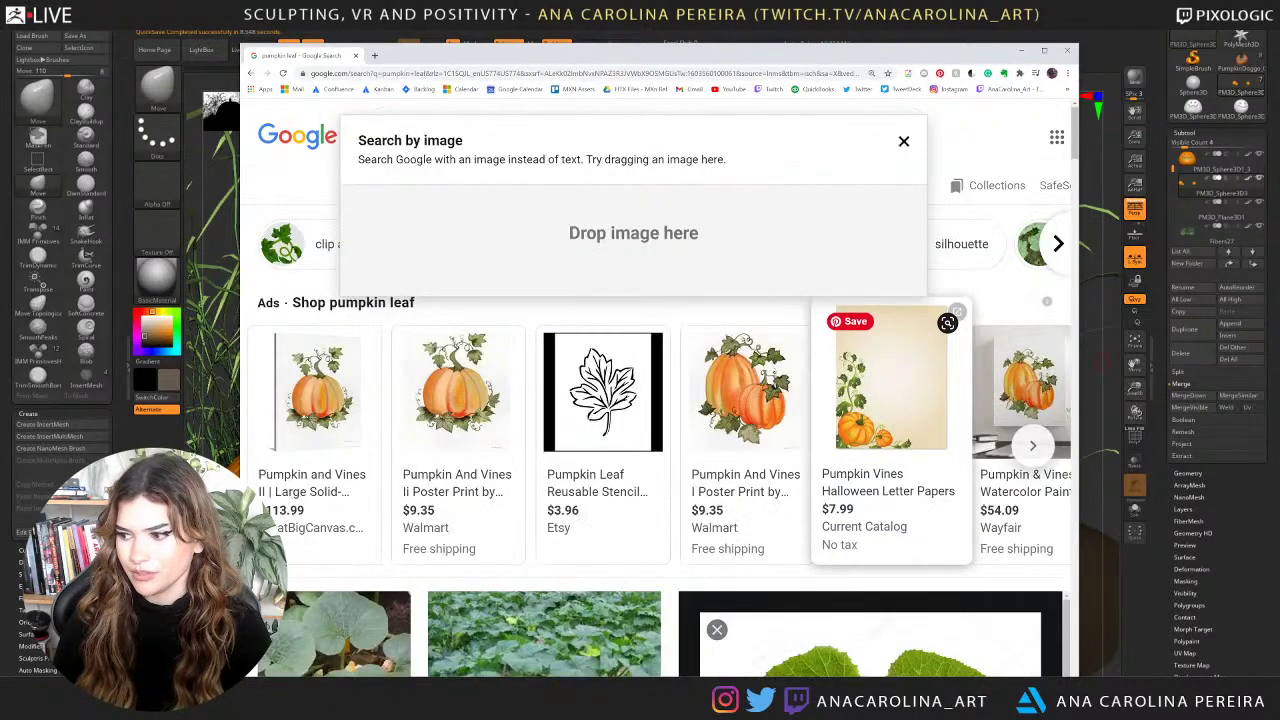
scroll(926, 372, down, 10)
drag(910, 55, 1279, 145)
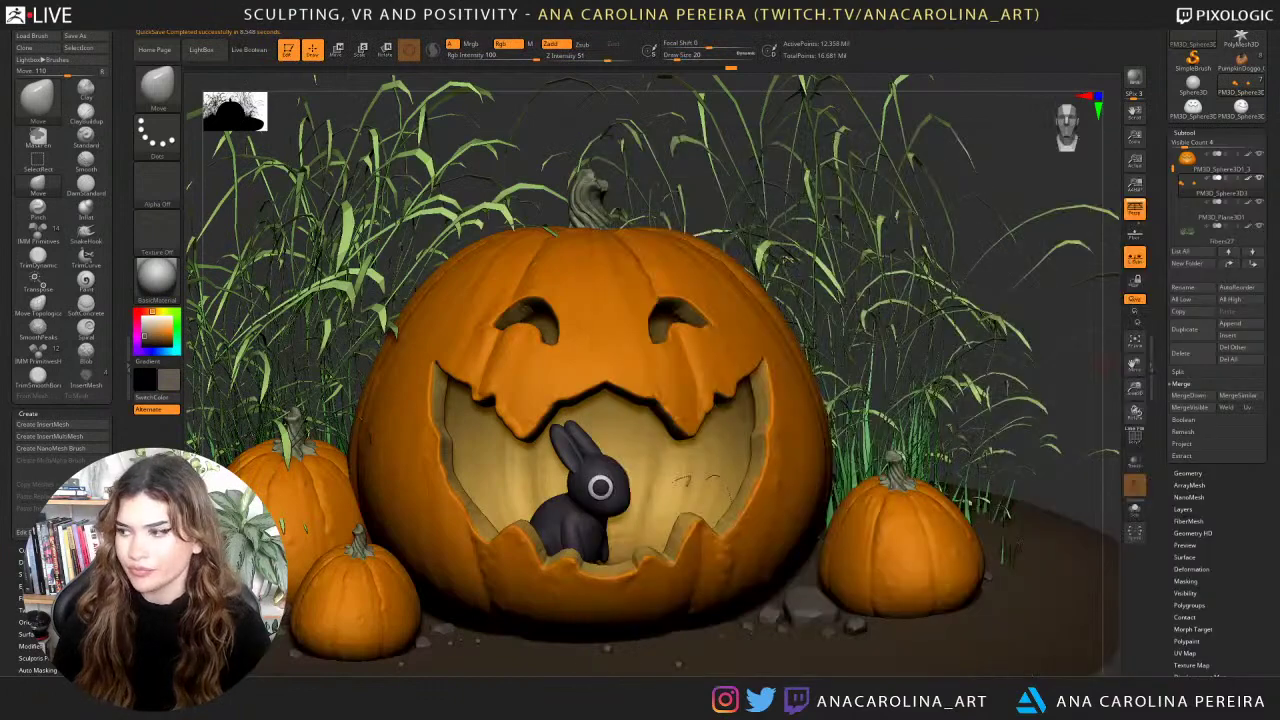
Append a flat plane to the pumpkin scene as a subtool and make it the active subtool.
drag(1083, 304, 1072, 302)
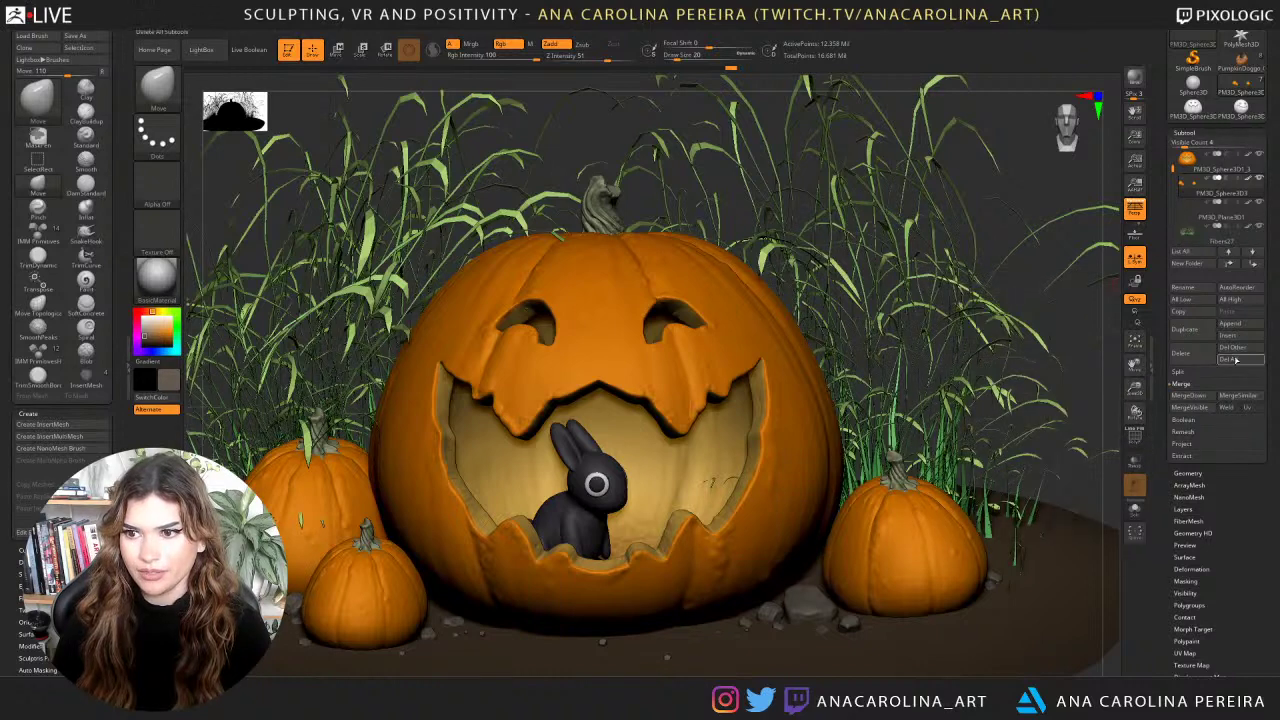
drag(1268, 158, 1268, 283)
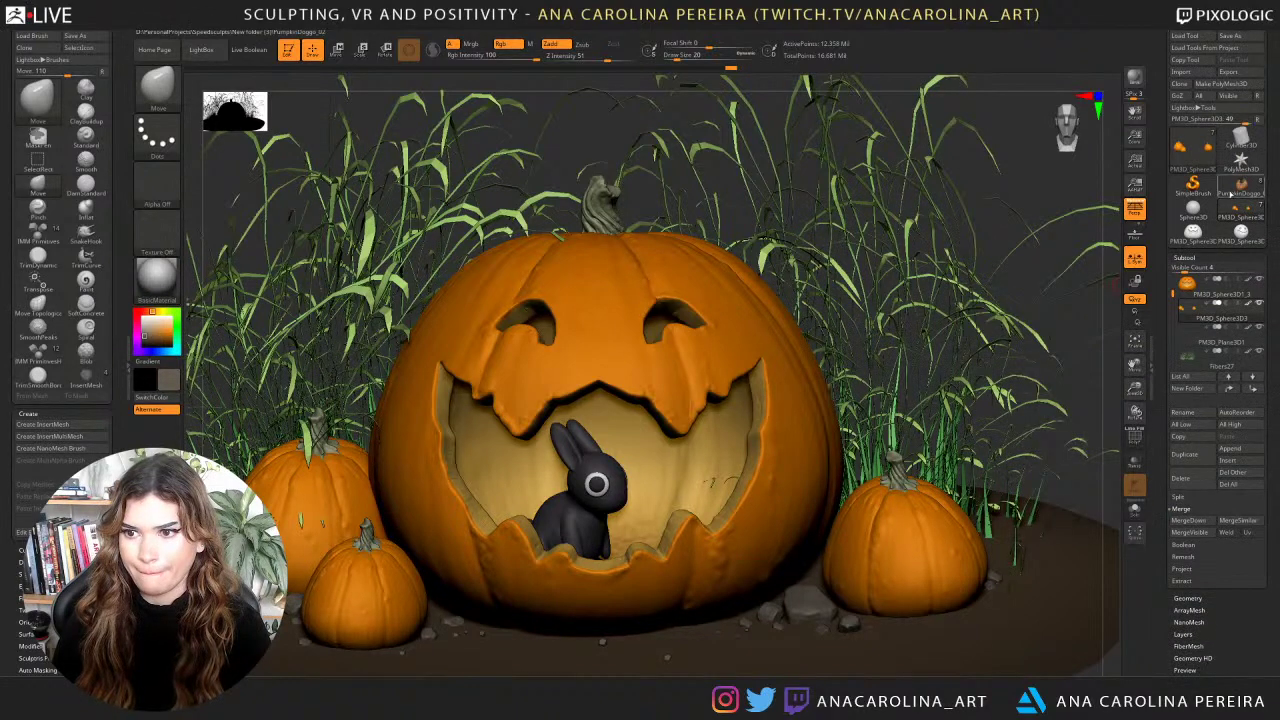
click(1239, 451)
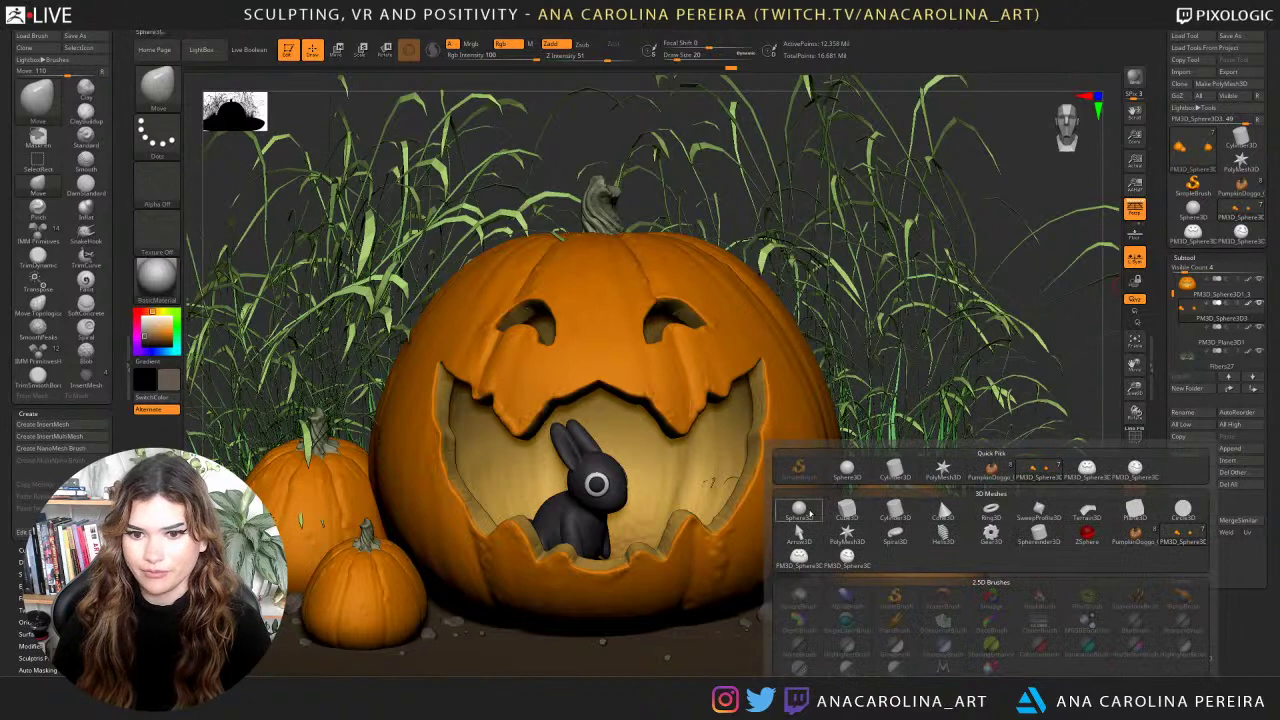
click(1133, 528)
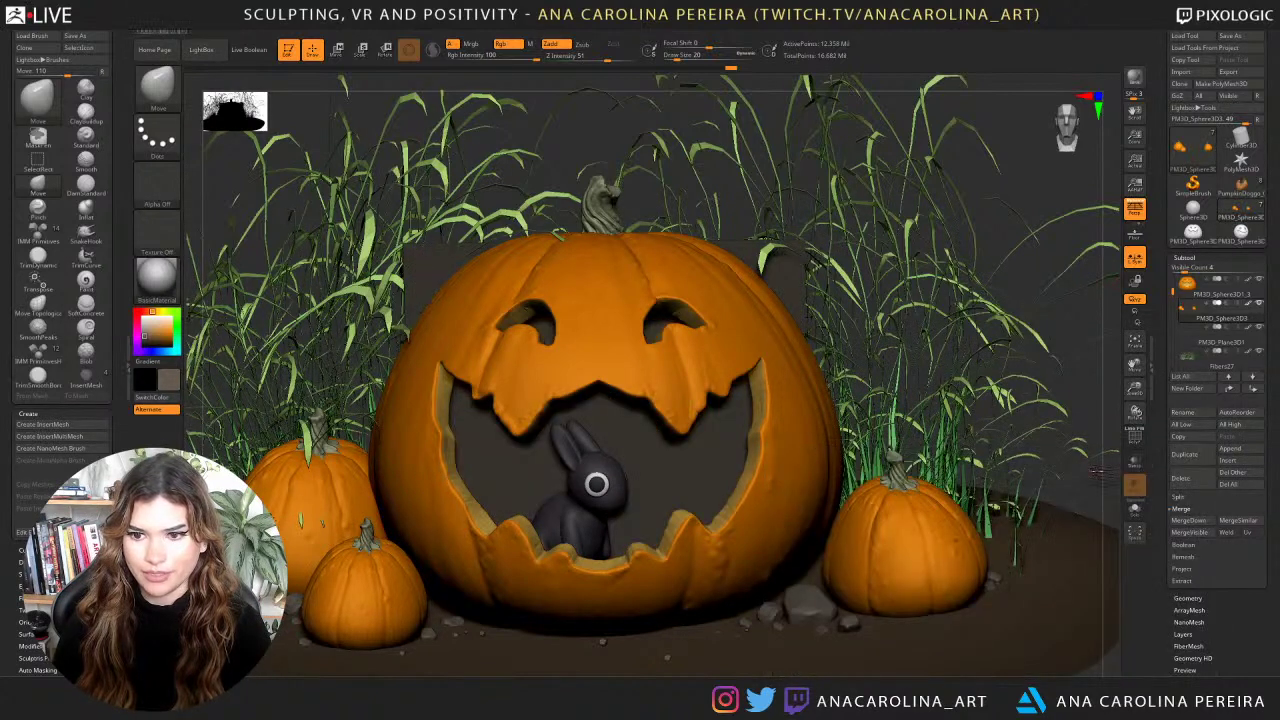
alt+click(650, 488)
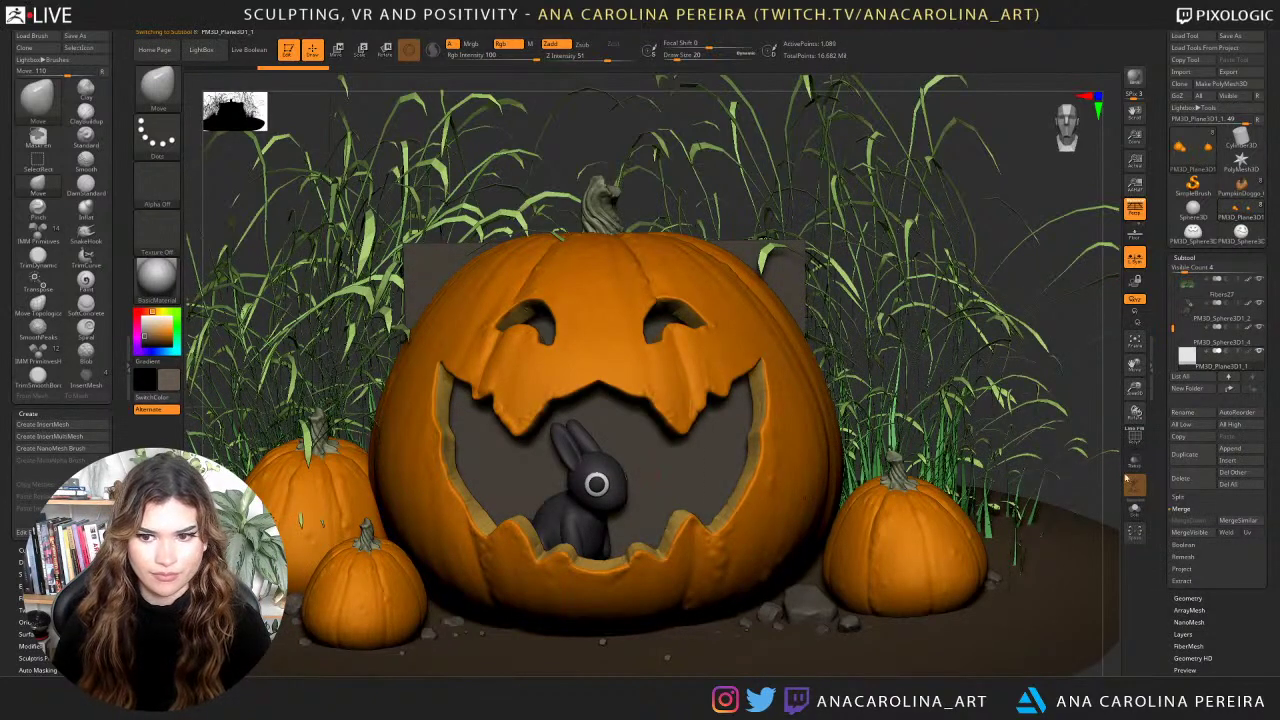
Move the plane forward out of the carved pumpkin until it stands clear in front of it.
drag(1110, 492, 1148, 487)
key(w)
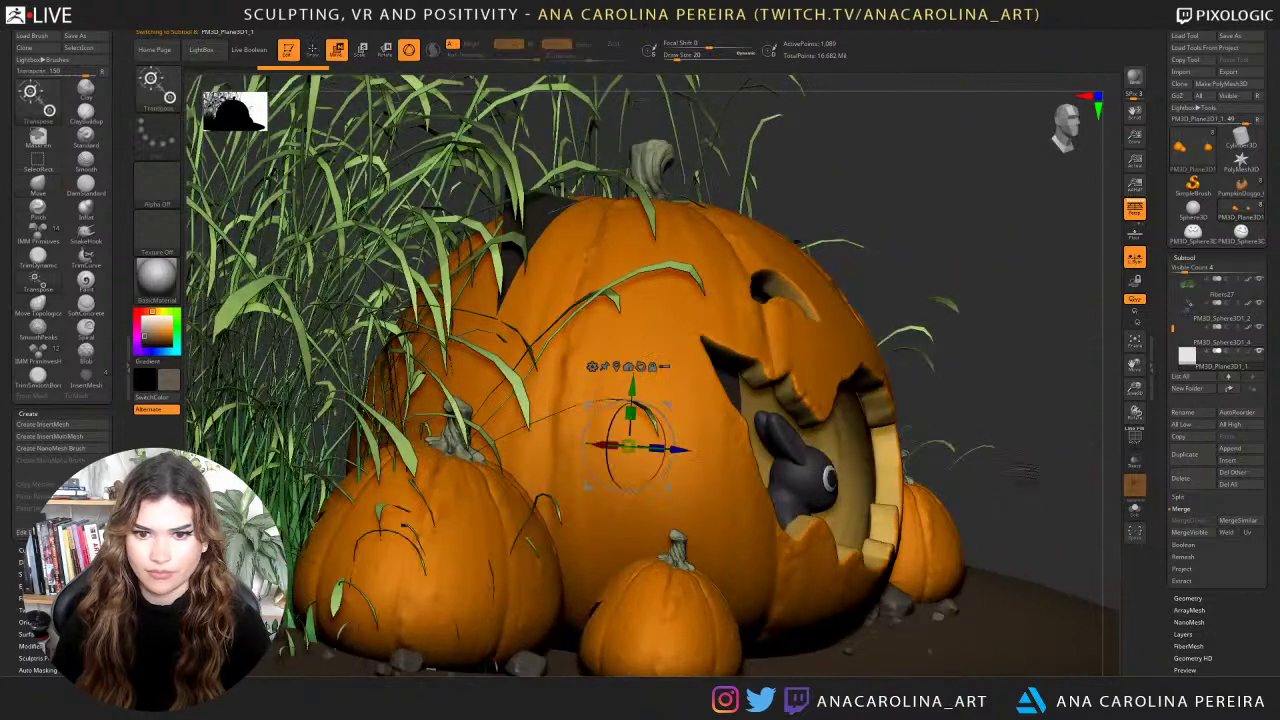
drag(682, 451, 1108, 494)
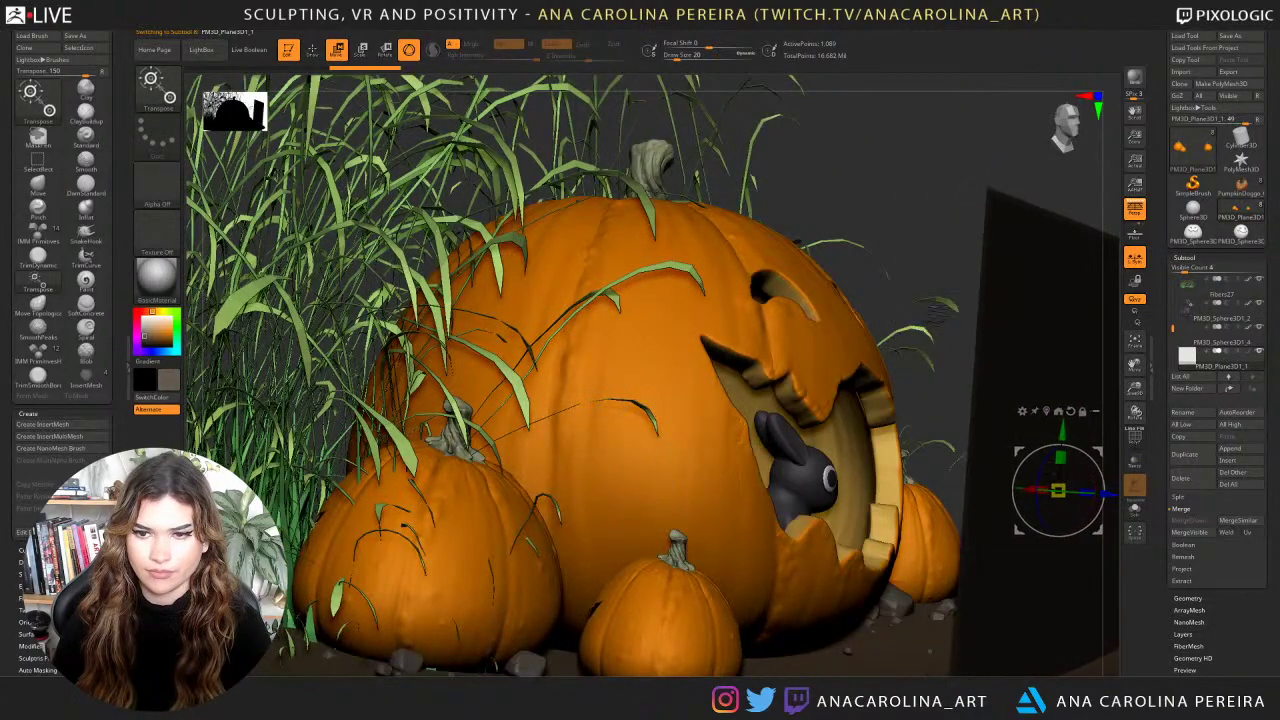
drag(925, 240, 907, 238)
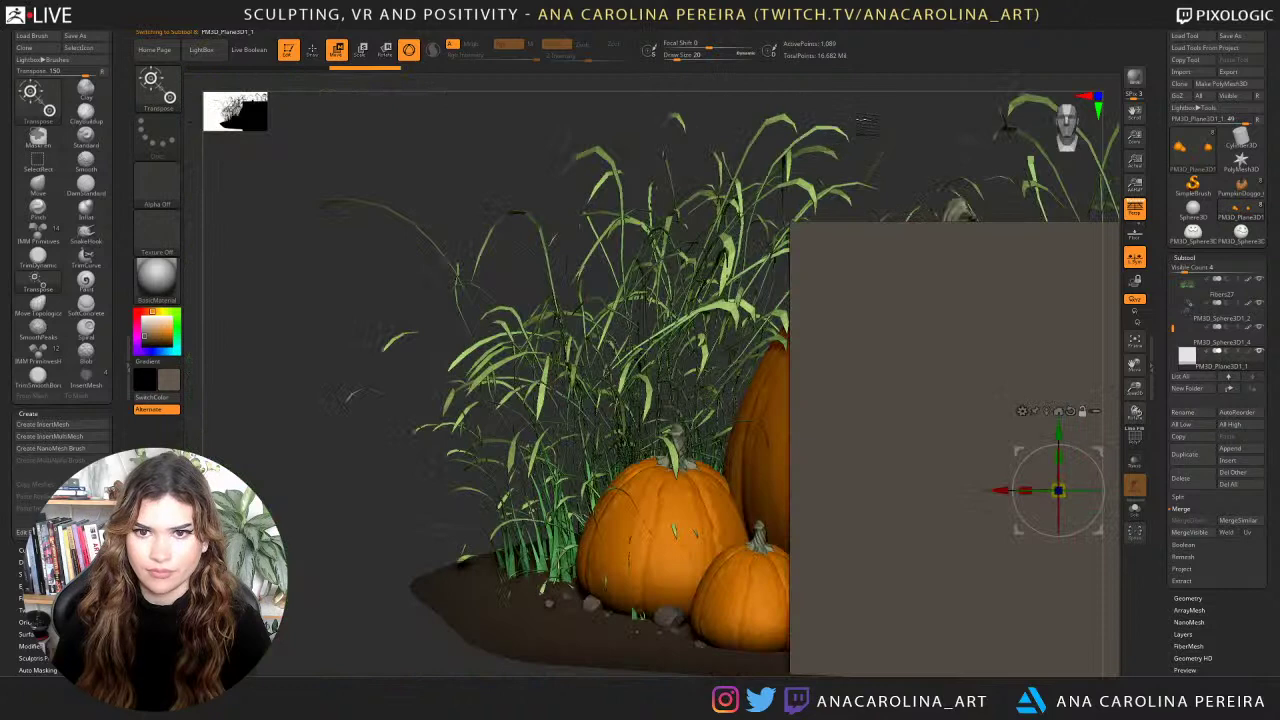
Set the active colour to white and reposition the transform gizmo on the plane's upper half.
alt+drag(825, 151, 515, 182)
drag(138, 345, 135, 318)
click(141, 317)
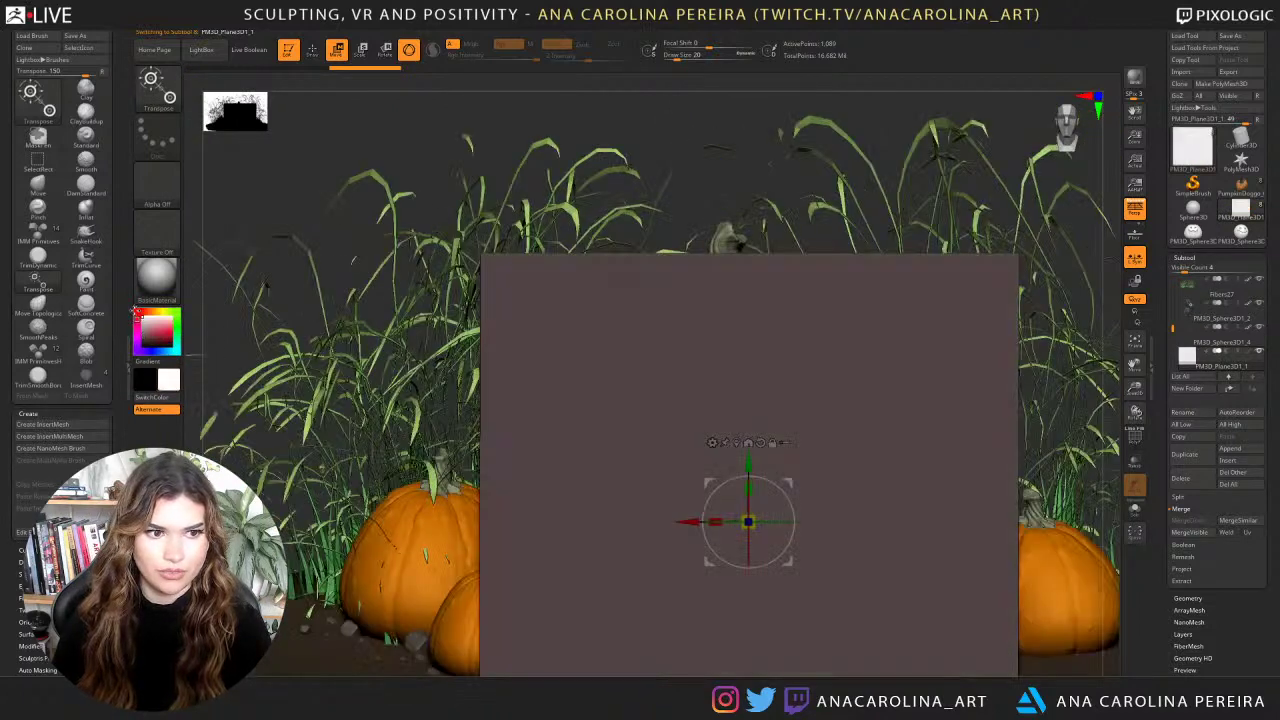
alt+right_drag(782, 287, 745, 271)
alt+click(829, 372)
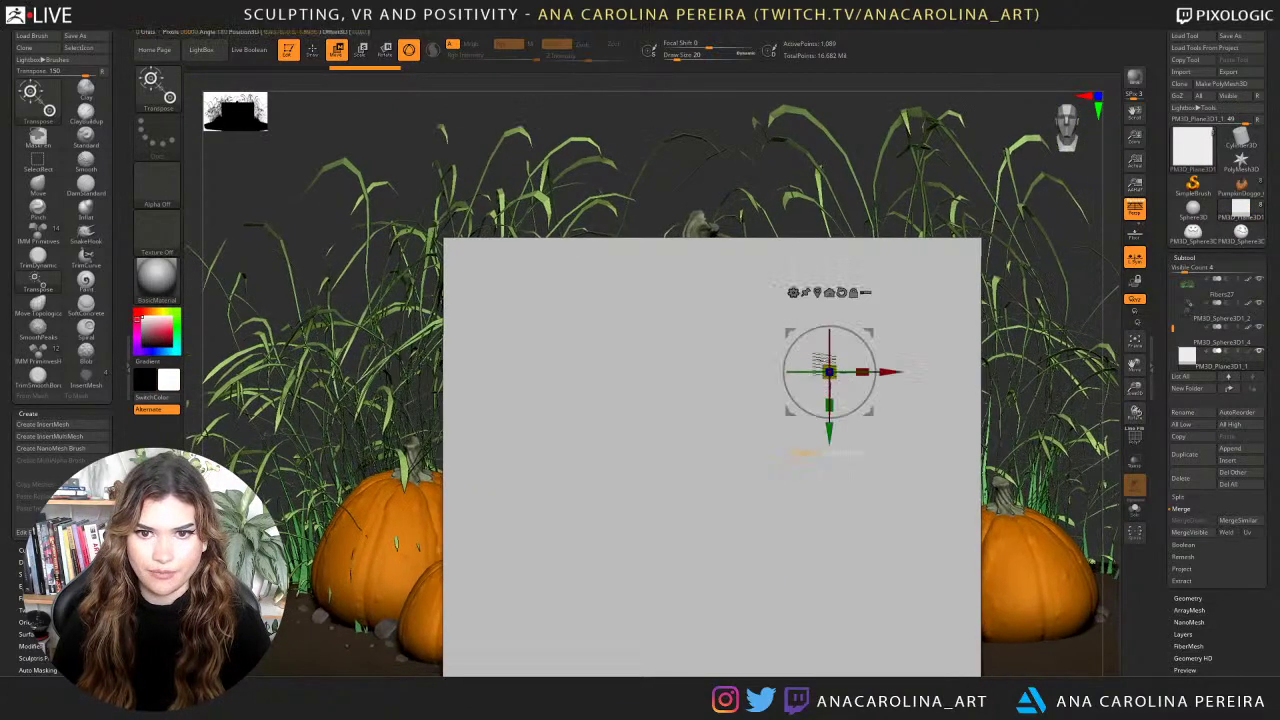
ctrl+right_drag(646, 112, 652, 121)
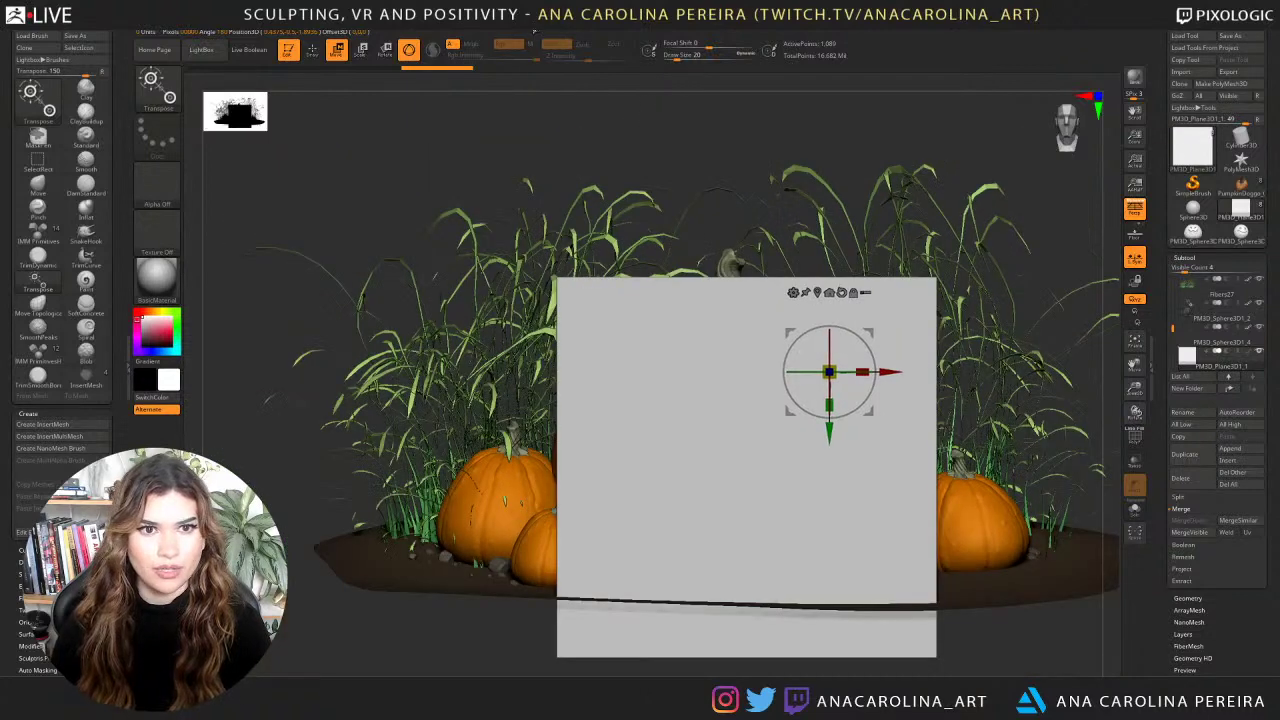
Import the downloaded pumpkin leaf picture as a texture.
click(662, 21)
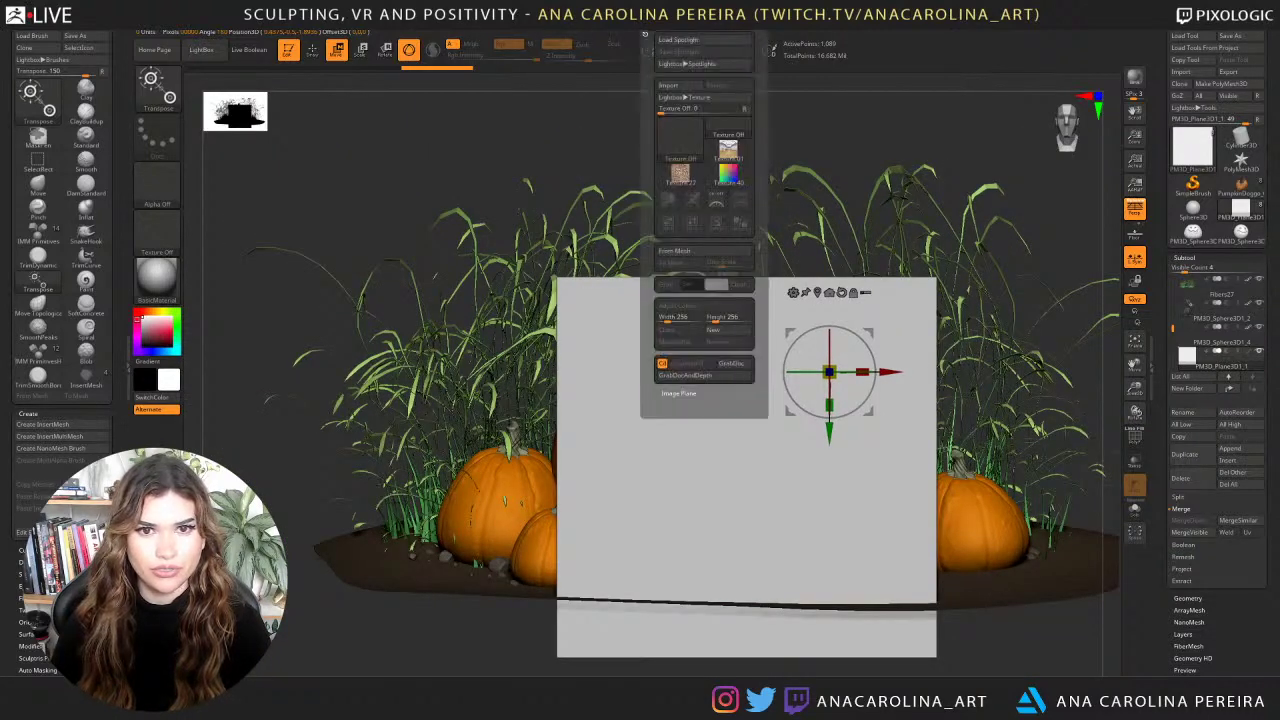
click(683, 89)
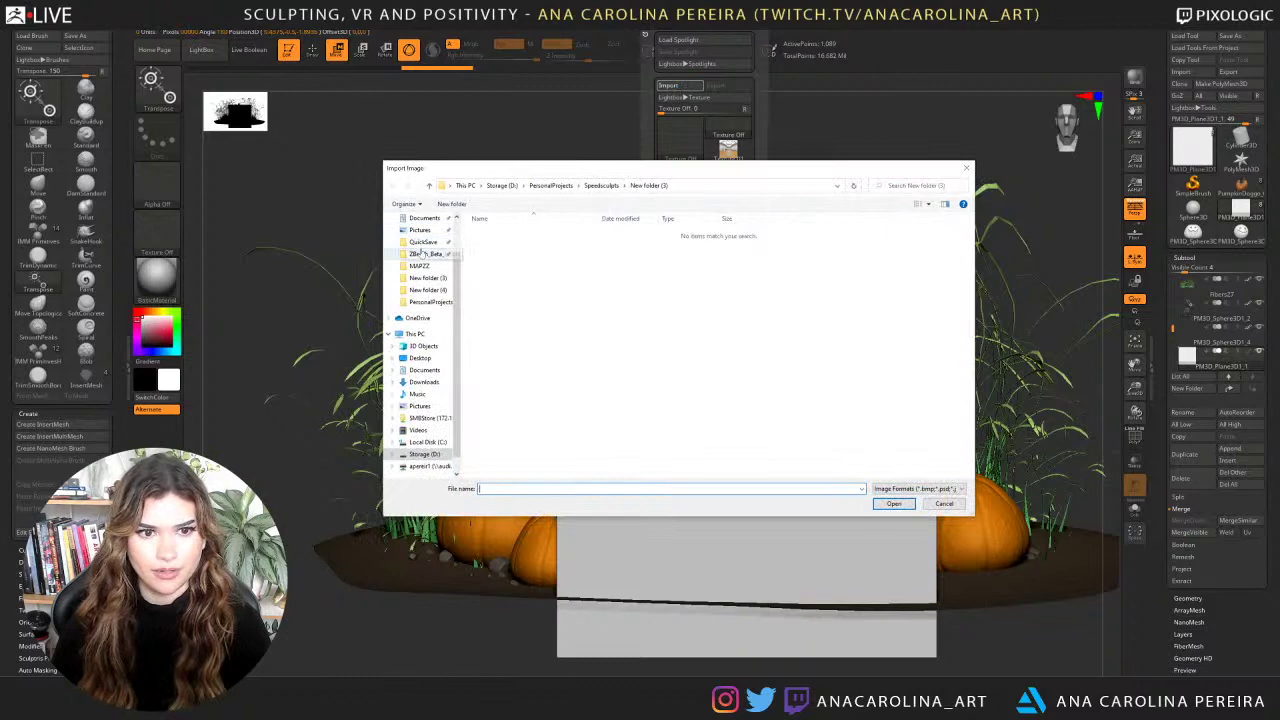
drag(502, 170, 1279, 230)
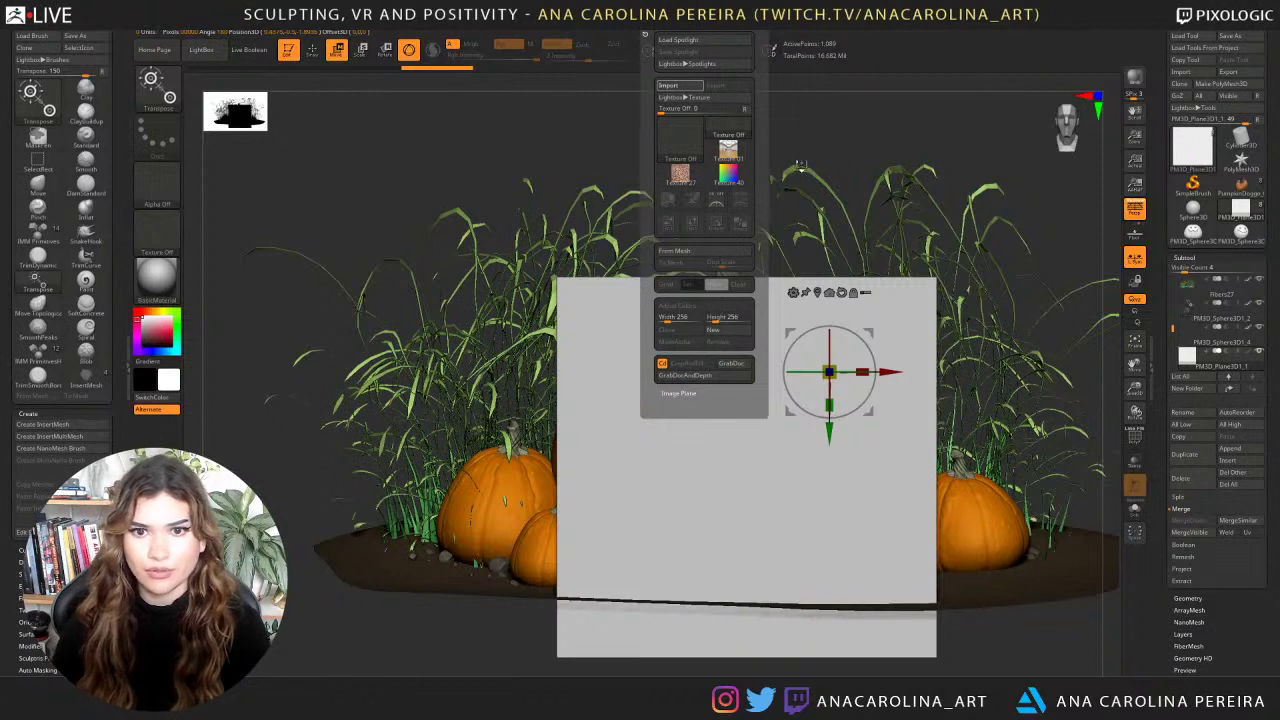
Assign the imported leaf picture to the plane as its texture map.
scroll(1231, 497, down, 8)
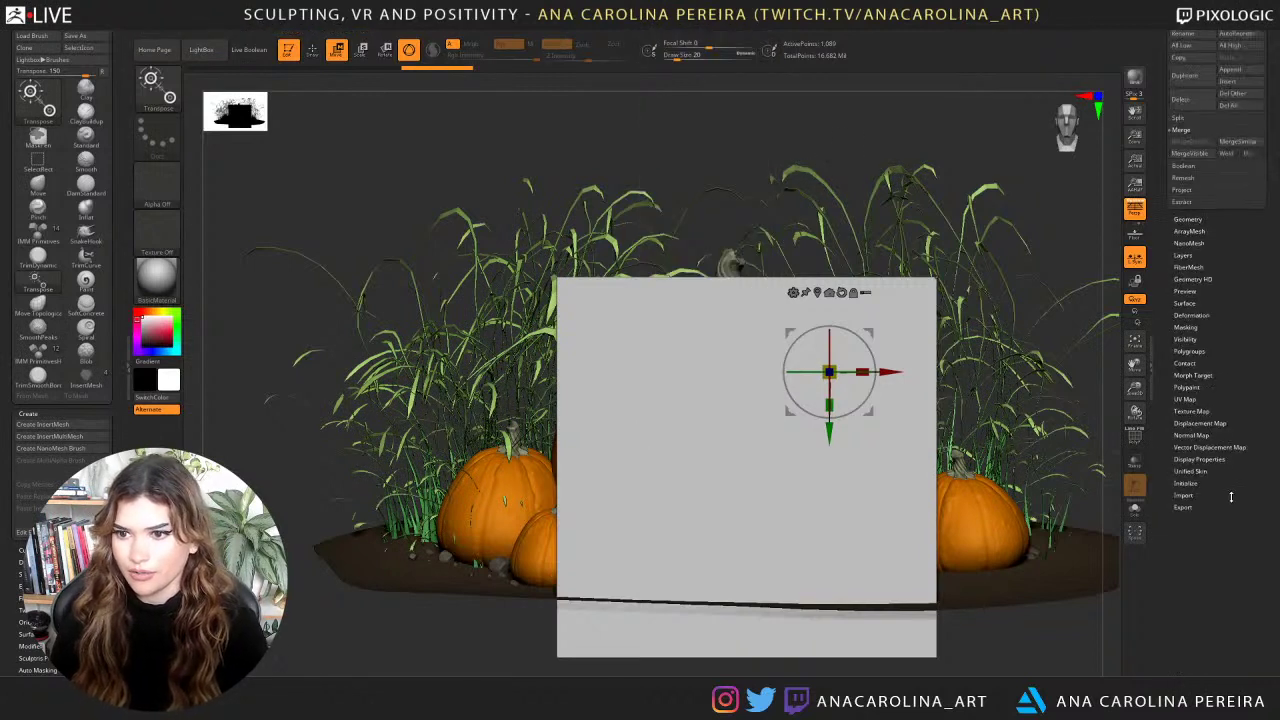
click(1199, 409)
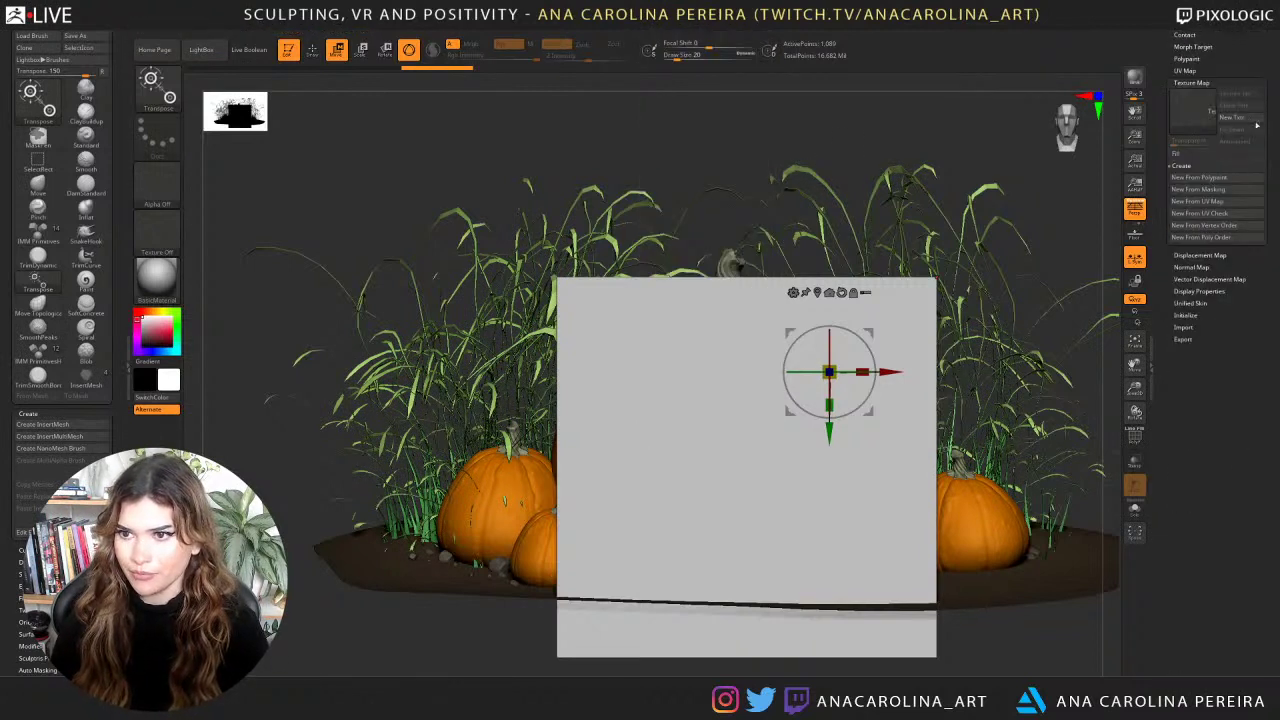
click(1200, 110)
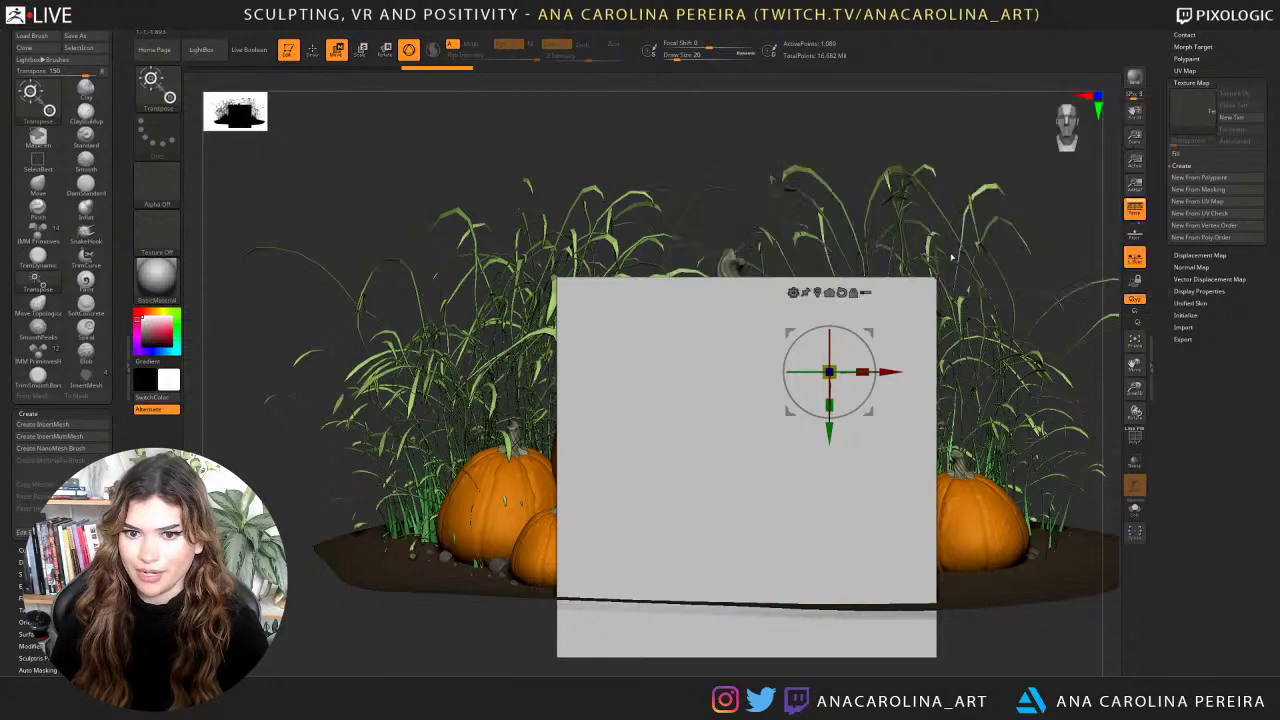
drag(1014, 638, 651, 422)
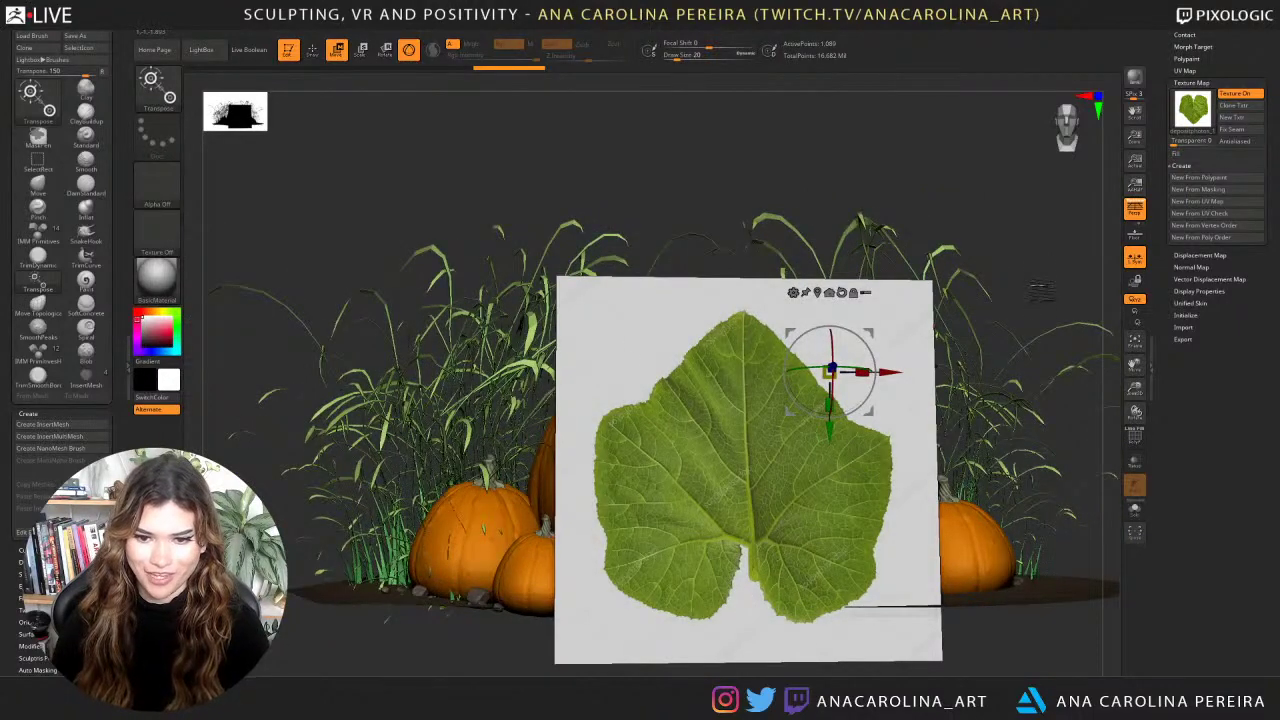
Scale the textured leaf plane down to about 0.57 and raise it in front of the carved pumpkin's face.
right_drag(1042, 290, 740, 398)
drag(829, 373, 787, 366)
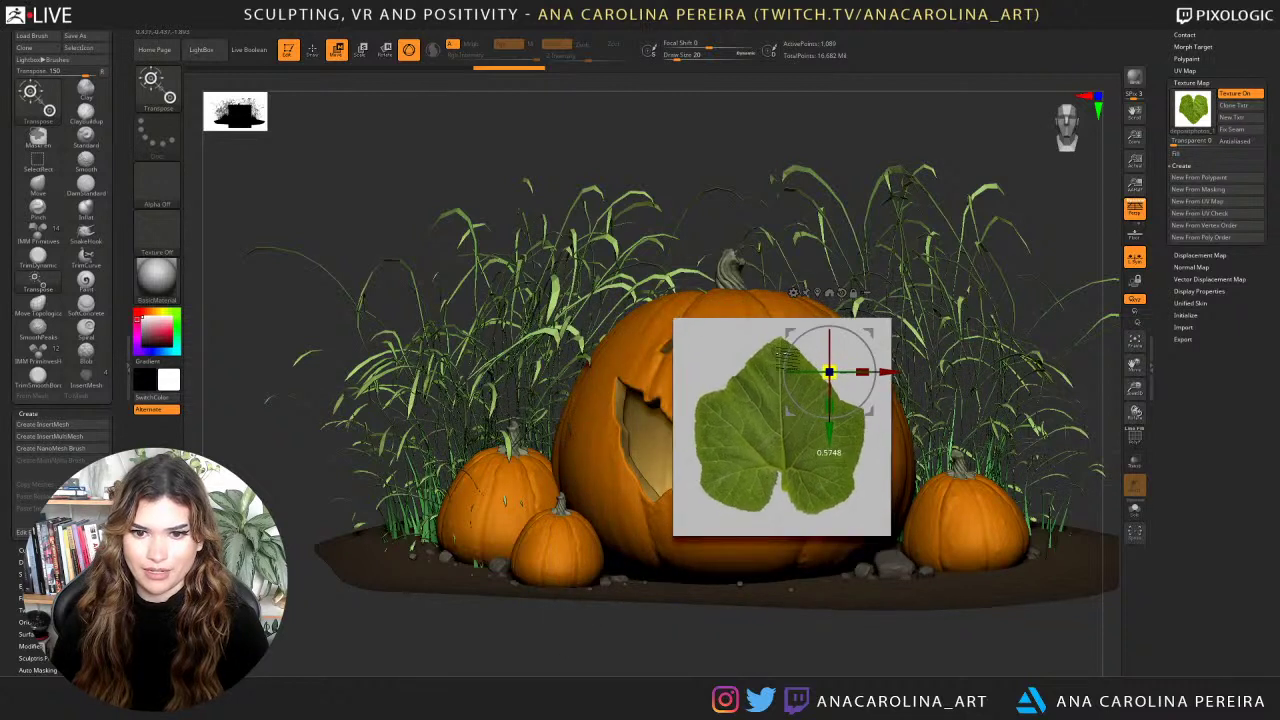
drag(868, 412, 822, 315)
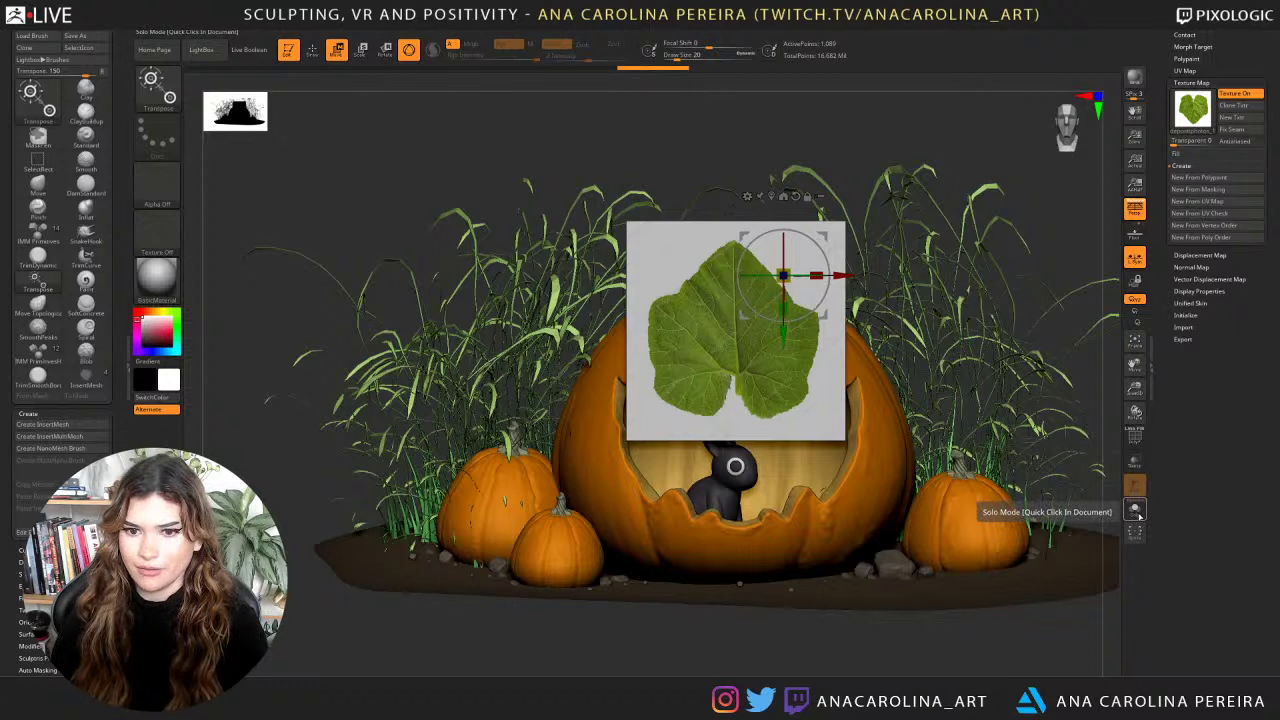
Select the carved pumpkin's subtool, hide the leaf plane PM3D_Plane3D1_1 and return to draw mode.
drag(1163, 112, 1150, 465)
alt+click(879, 495)
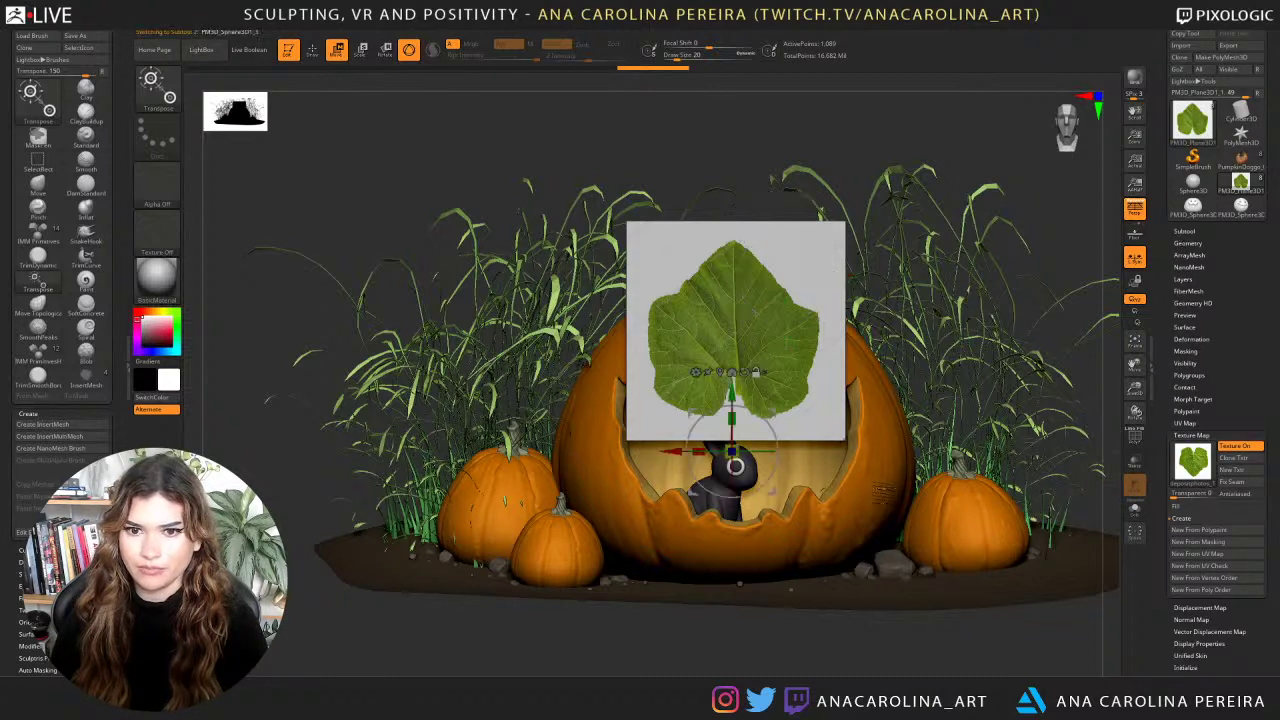
click(1184, 232)
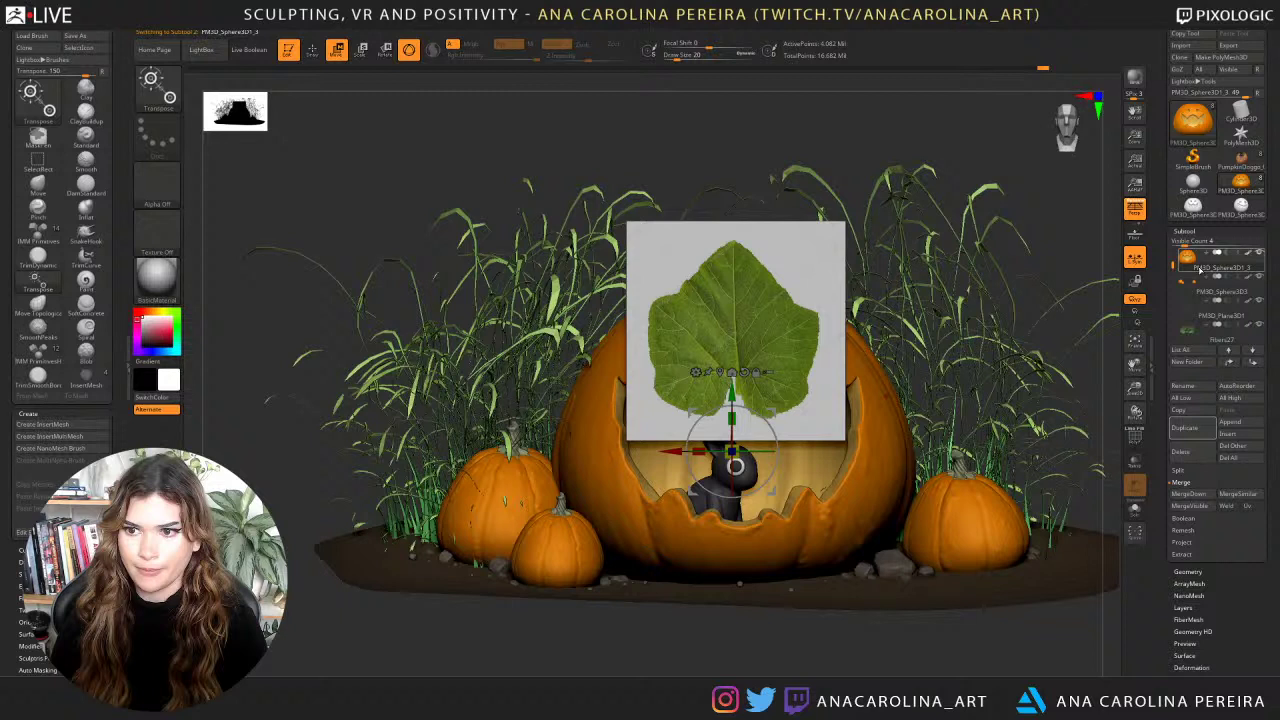
click(1259, 303)
key(q)
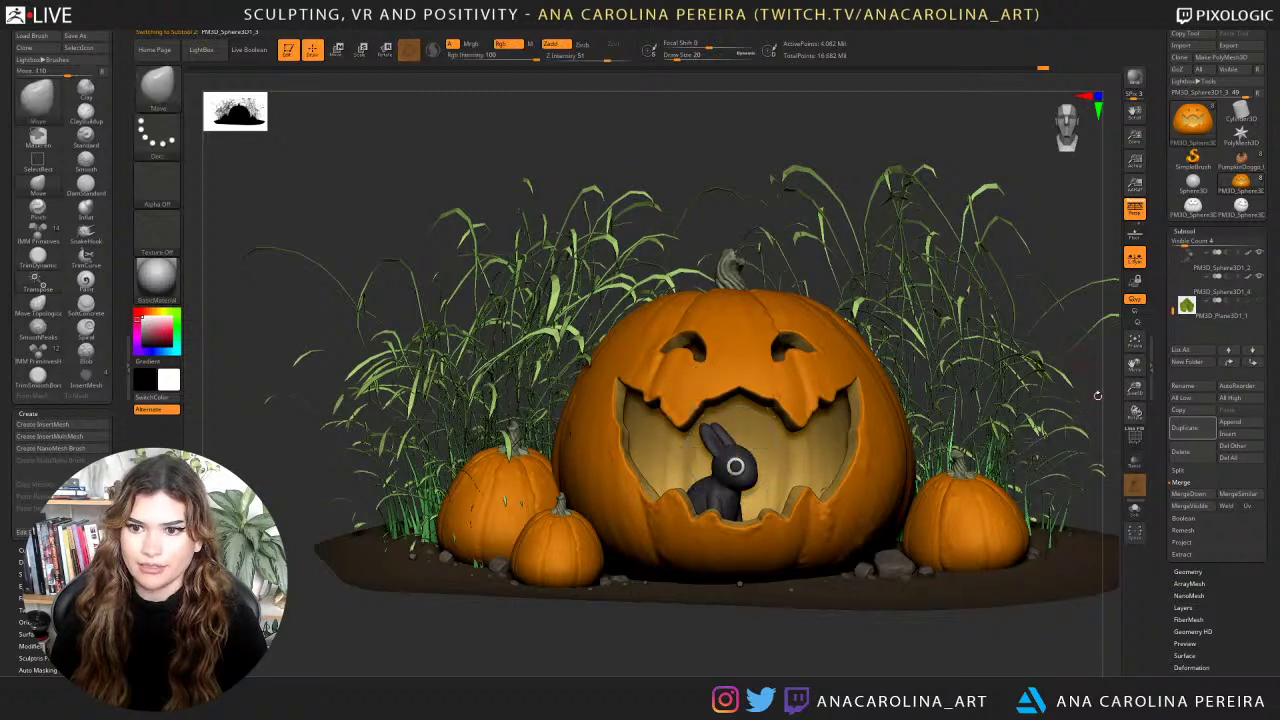
drag(1066, 205, 924, 20)
drag(780, 308, 886, 383)
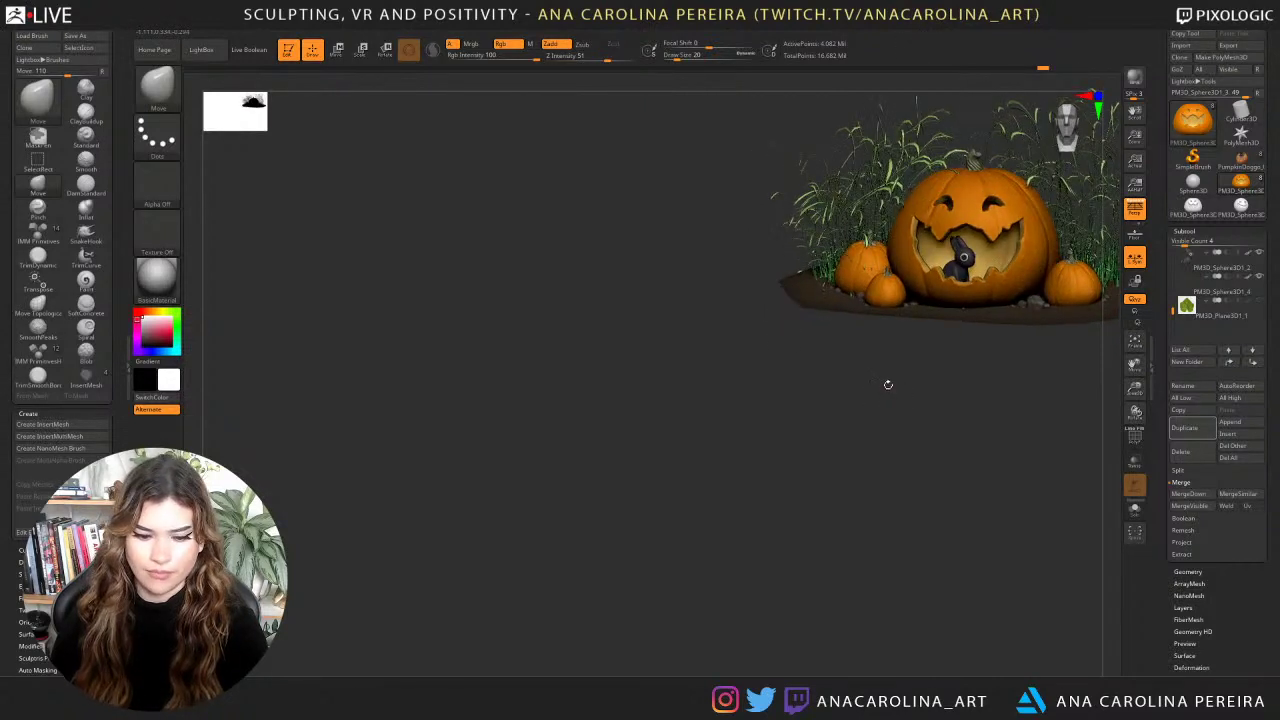
Select the leaf plane subtool PM3D_Plane3D1_1 and isolate it with Solo mode.
click(1190, 307)
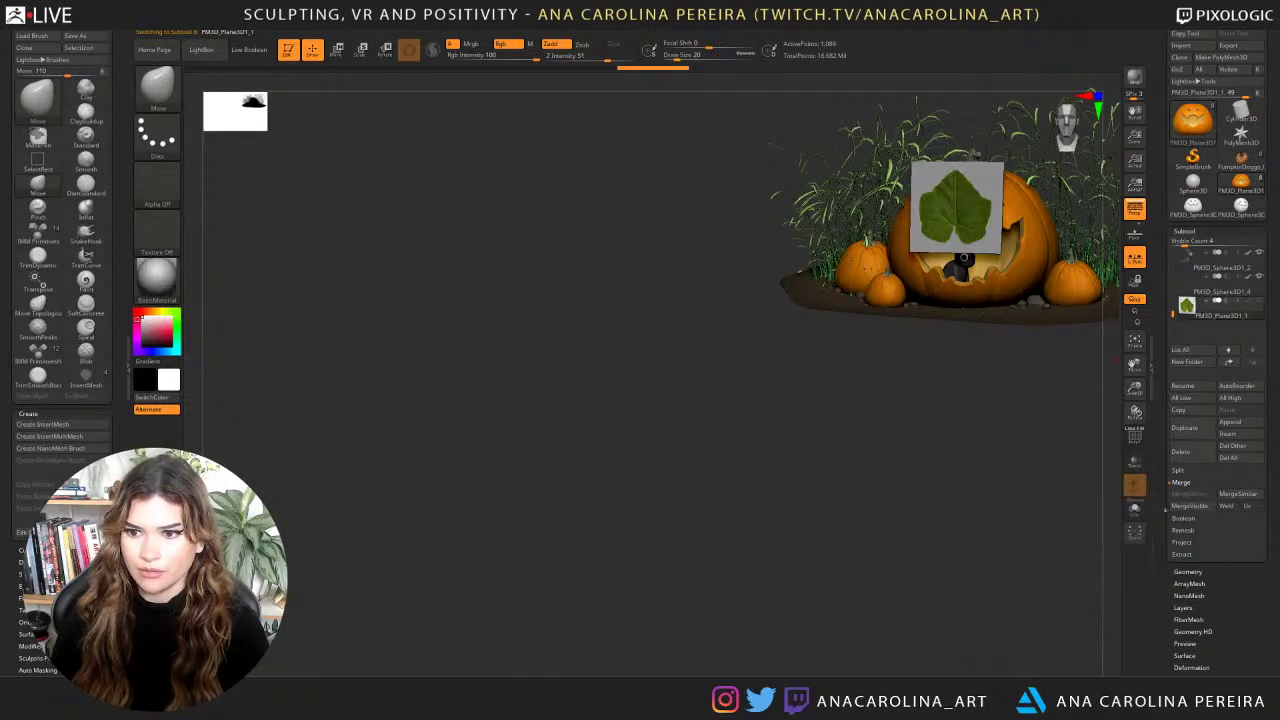
click(1134, 511)
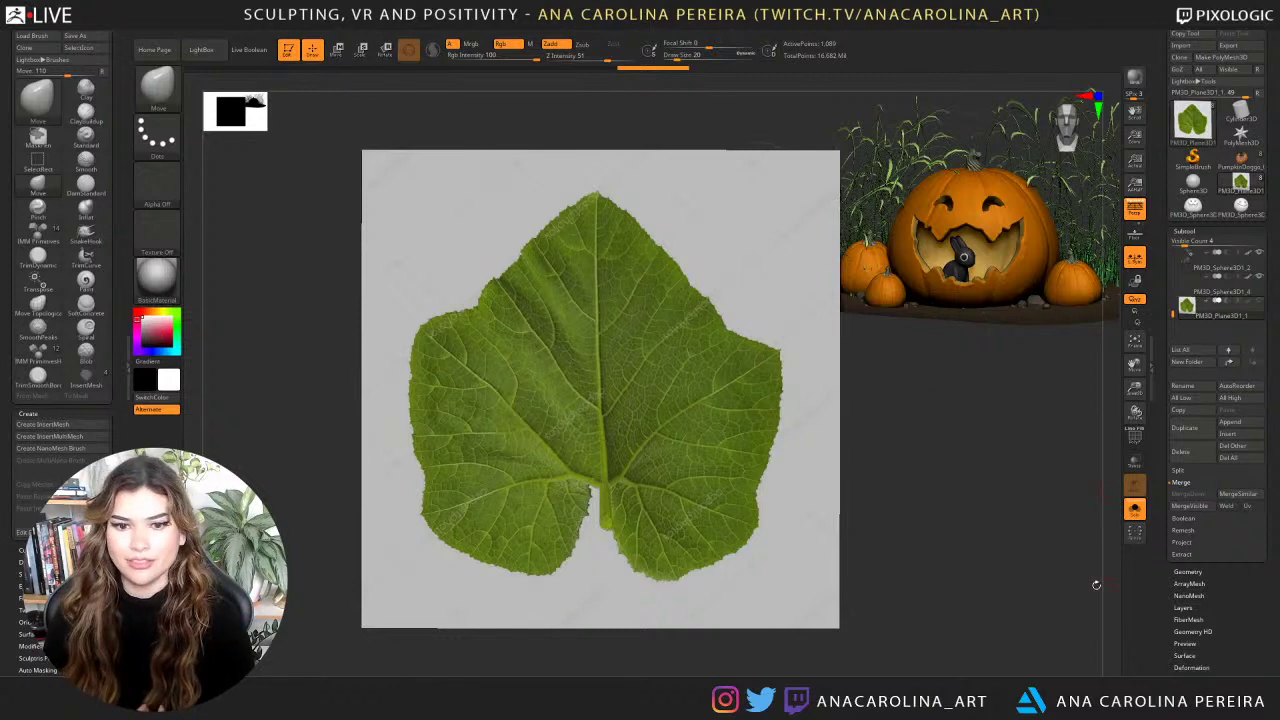
drag(1096, 585, 1098, 589)
Mask the low-resolution leaf plane using Mask By Hue.
drag(1252, 655, 1244, 527)
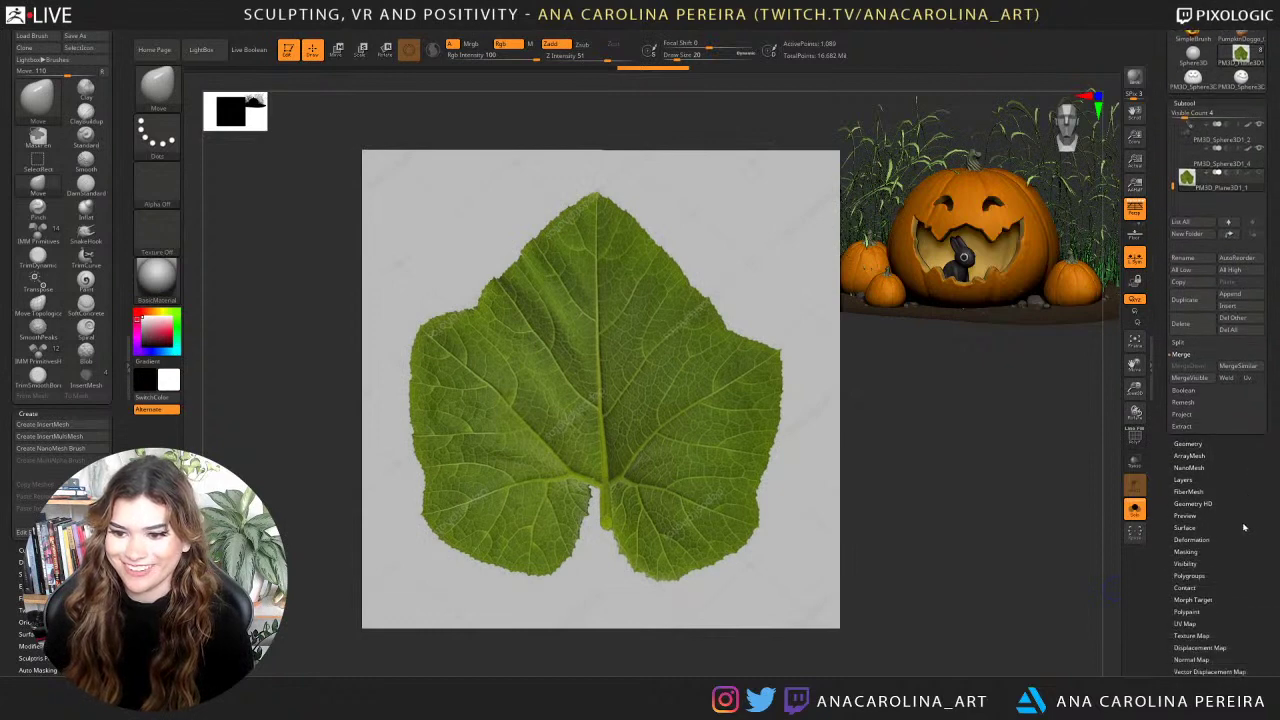
scroll(1244, 527, down, 1)
click(1198, 519)
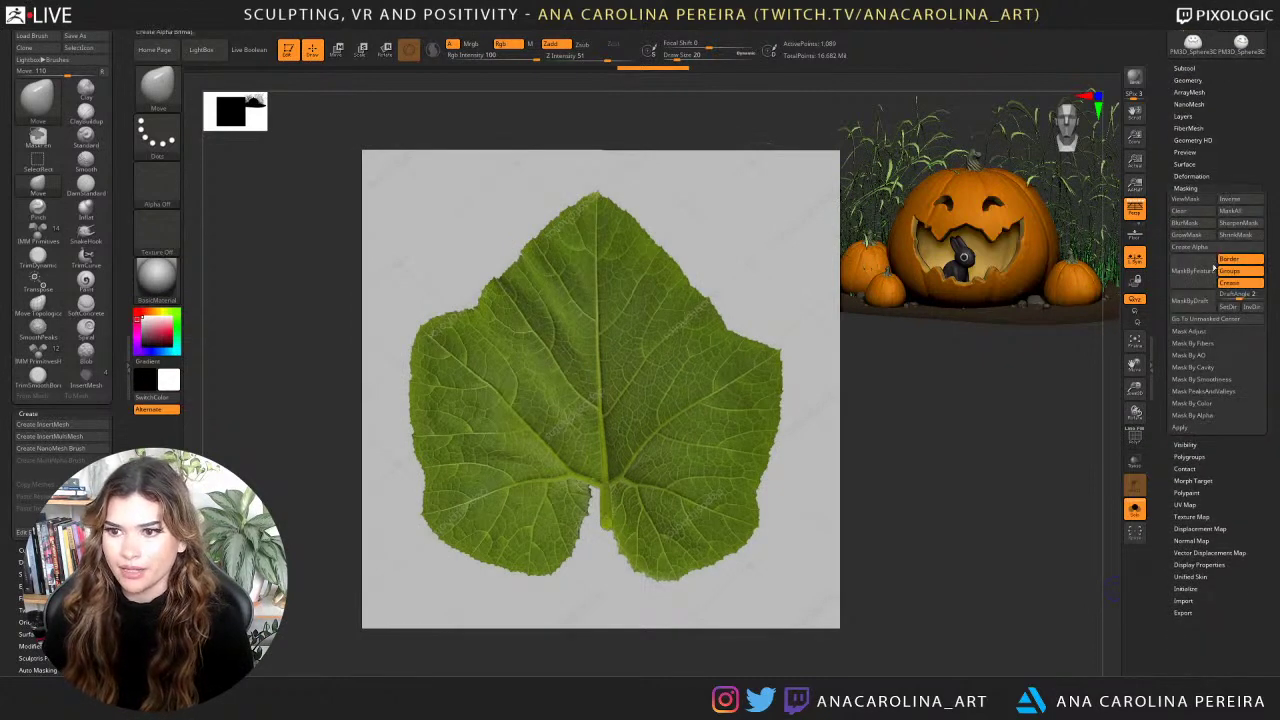
click(1200, 404)
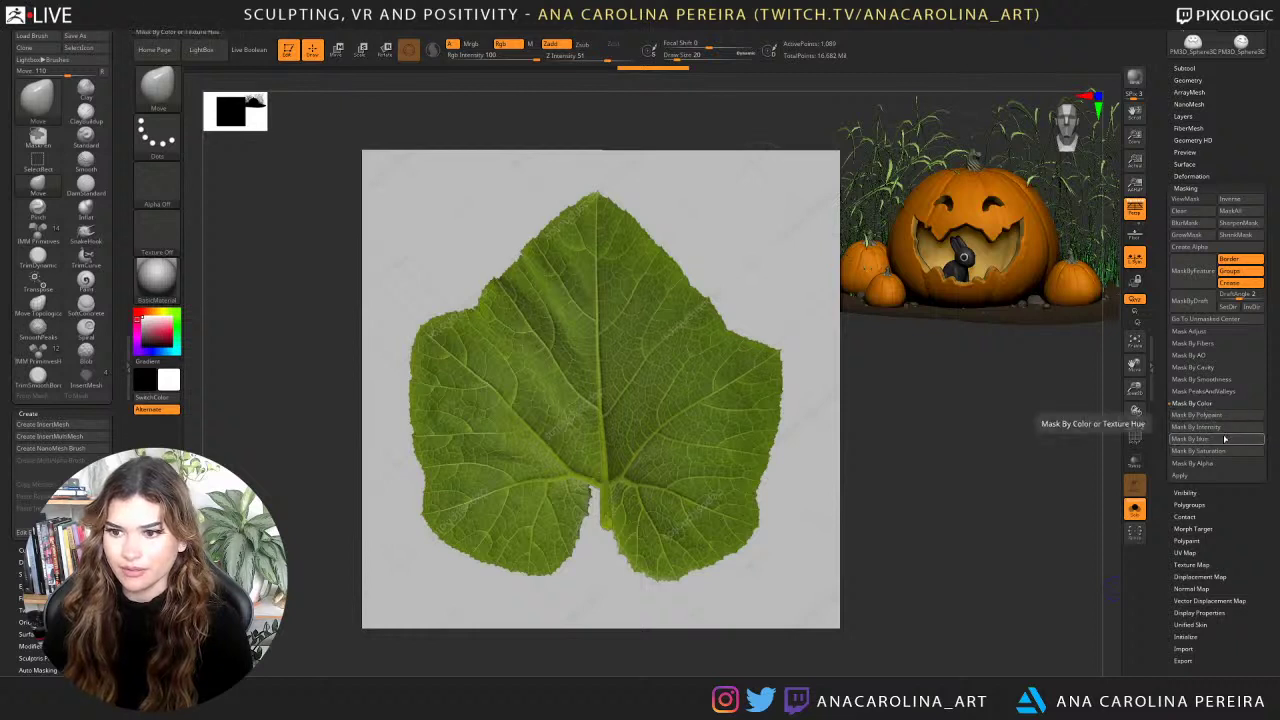
click(1224, 439)
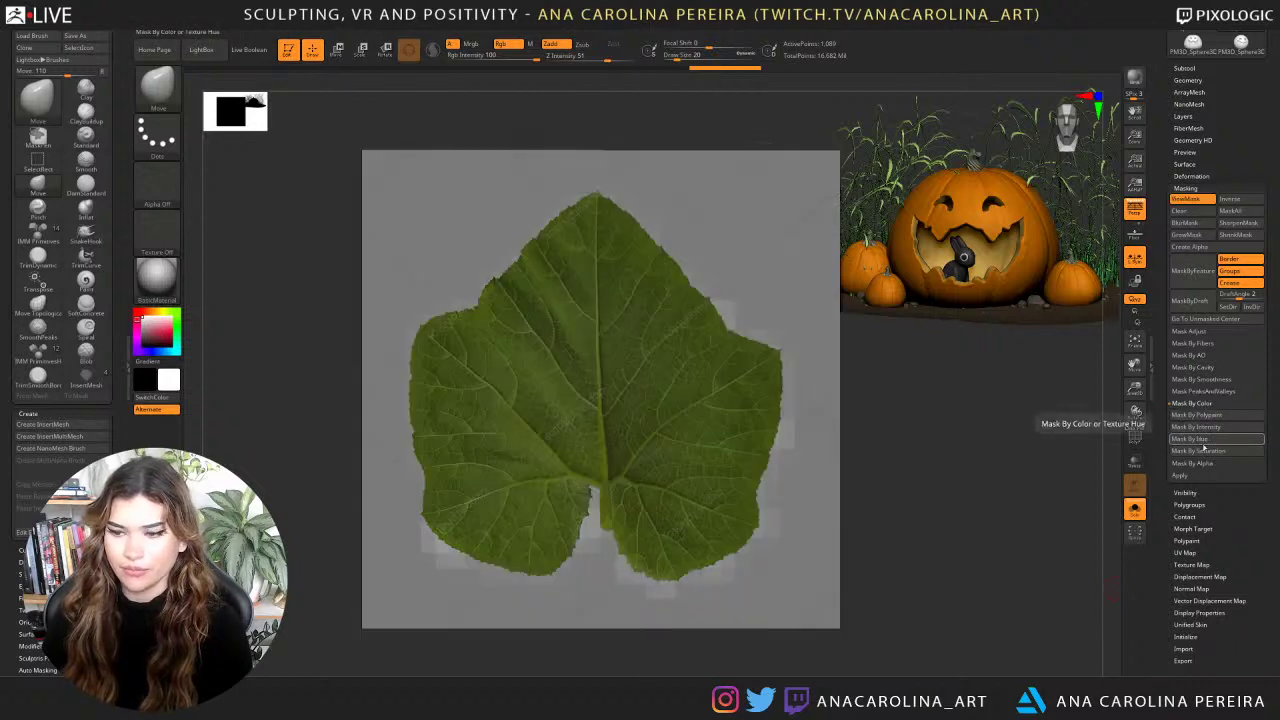
Clear the mask and divide the leaf plane's geometry repeatedly up to subdivision level 5.
scroll(1175, 133, up, 2)
click(1190, 150)
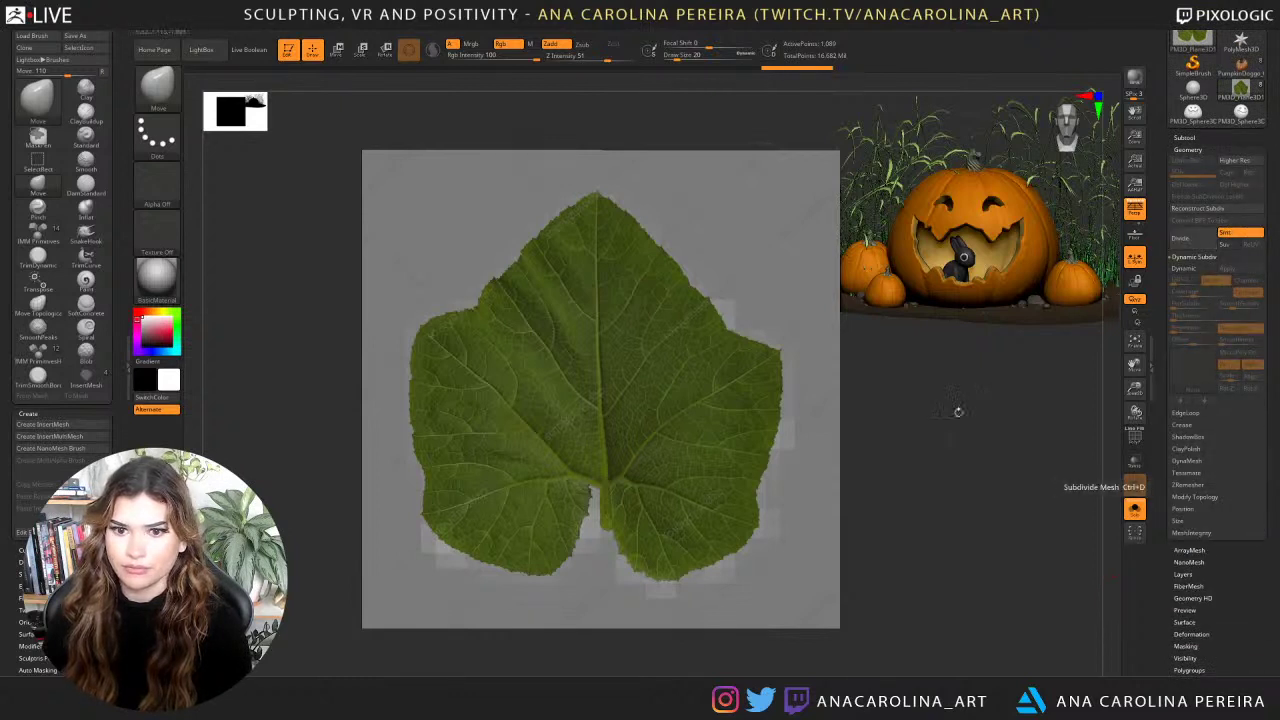
click(1193, 240)
click(1193, 240)
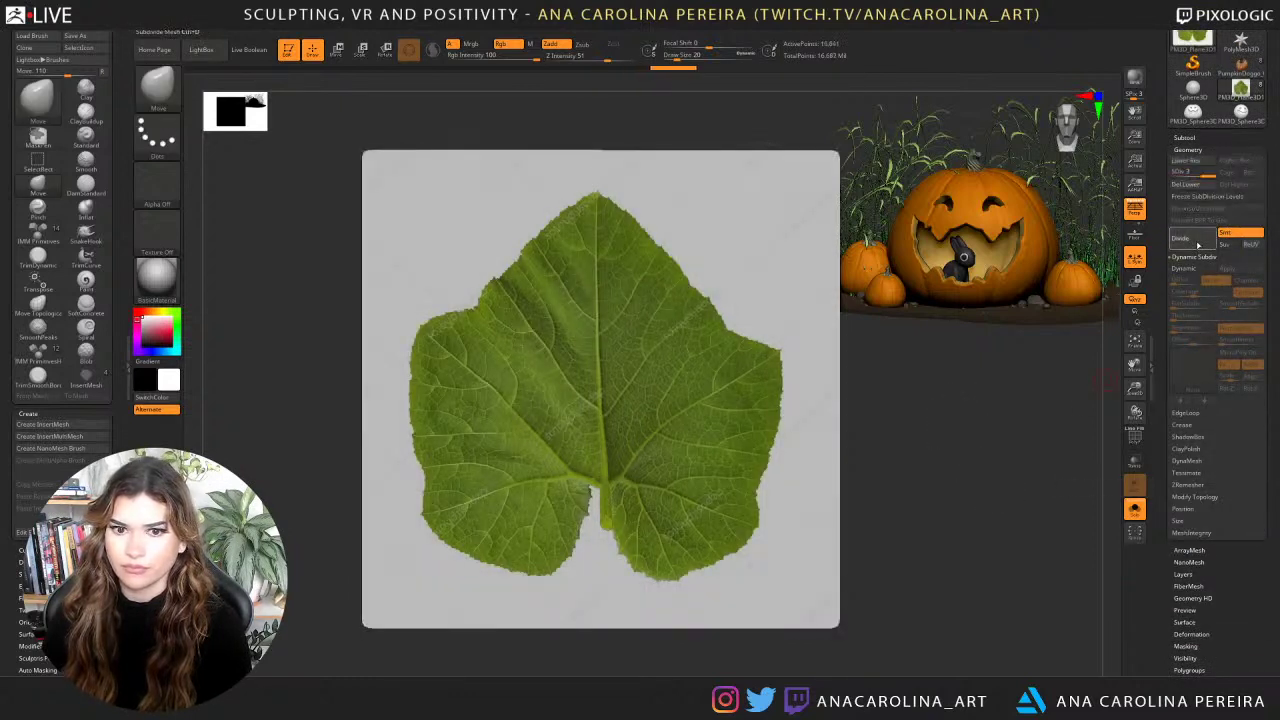
click(1193, 240)
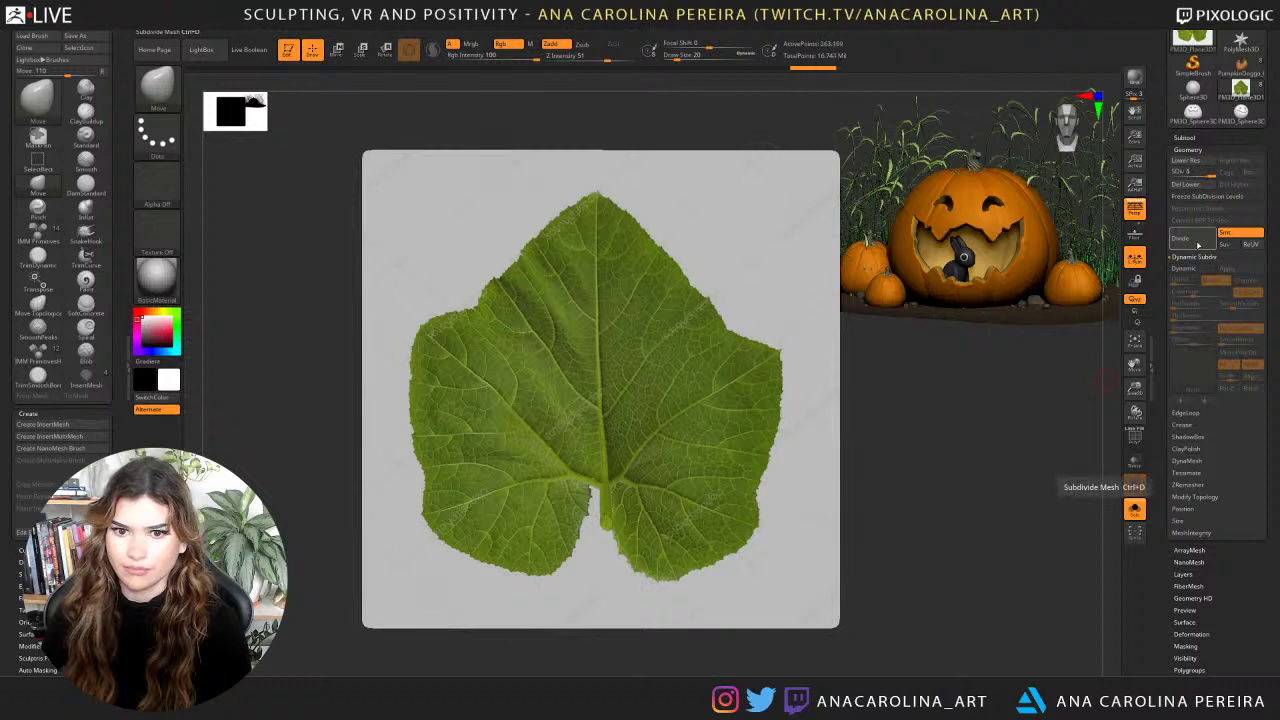
Mask the subdivided leaf plane by the hue of its texture.
drag(1230, 508, 1236, 380)
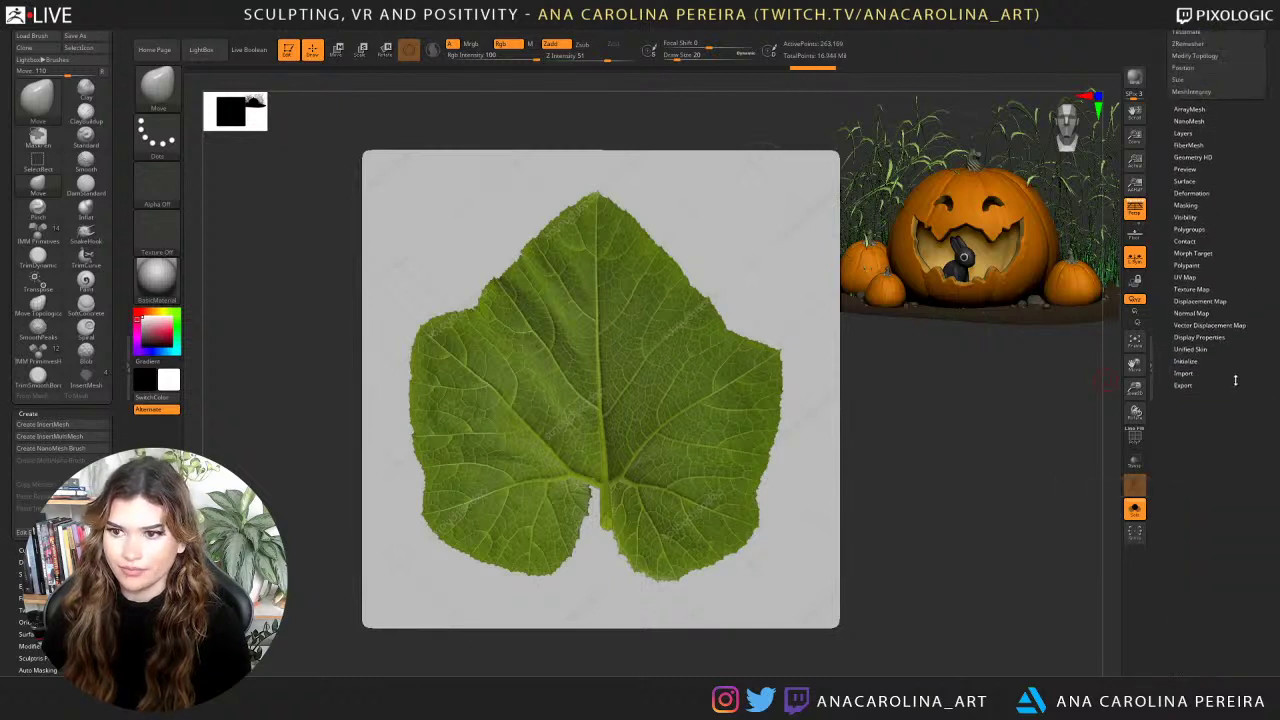
click(1187, 204)
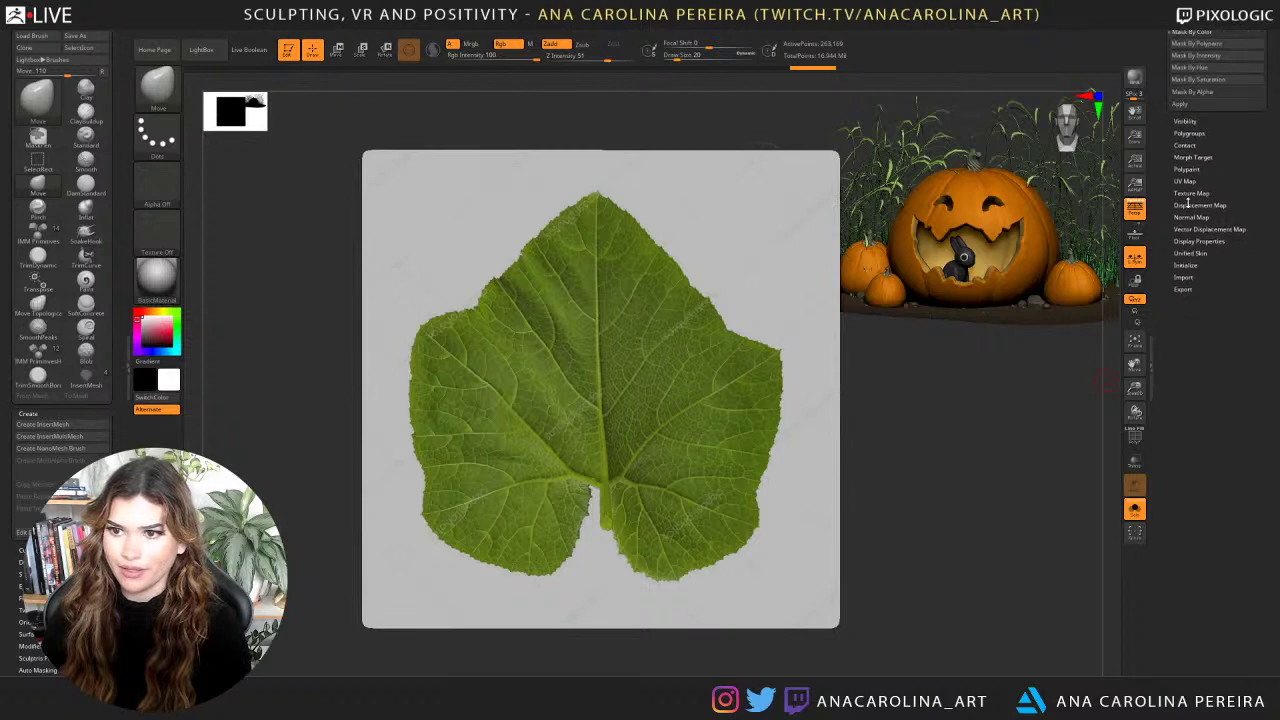
click(1197, 421)
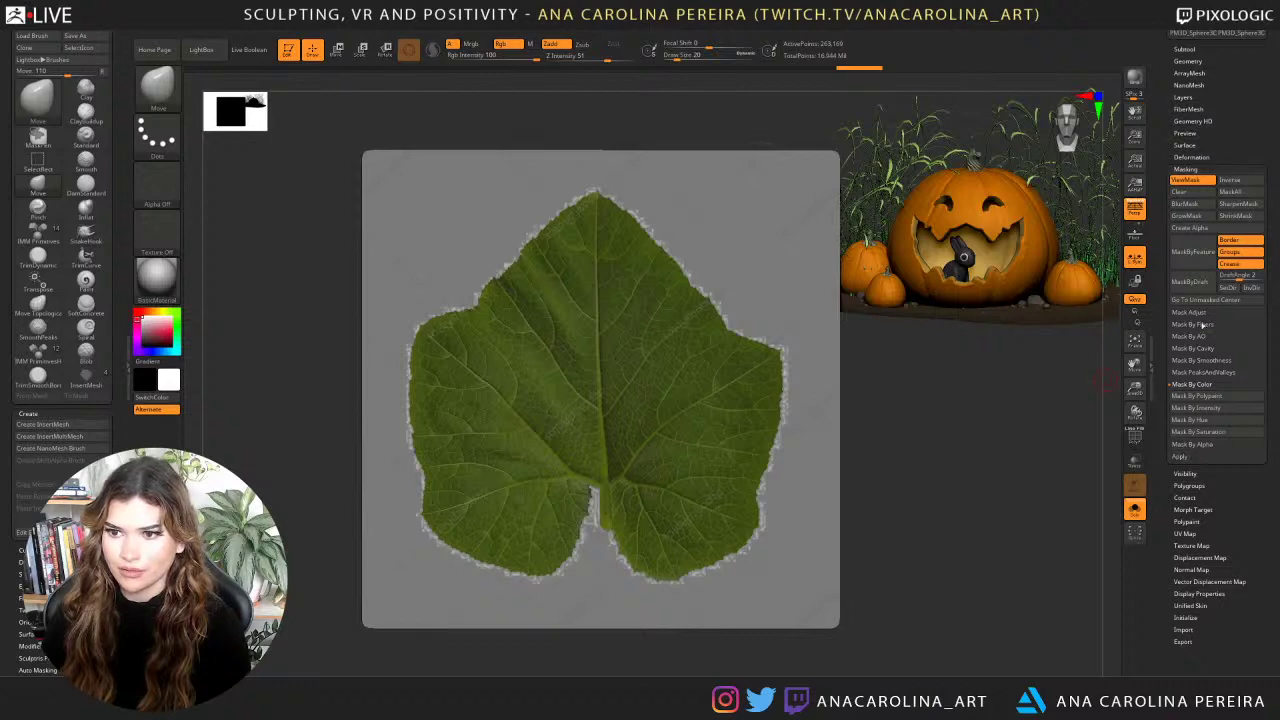
Check the mask's edge around the leaf against the polyframe and invert the mask.
ctrl+right_drag(989, 381, 992, 512)
click(1134, 441)
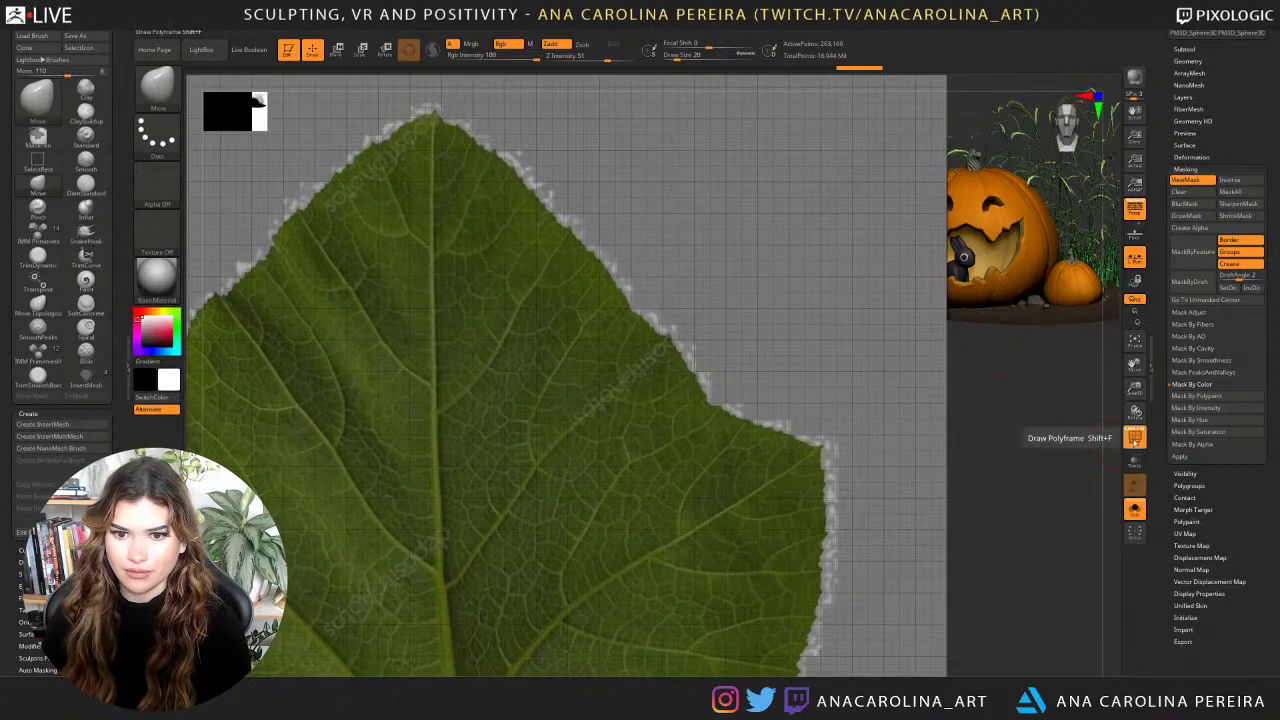
click(1134, 441)
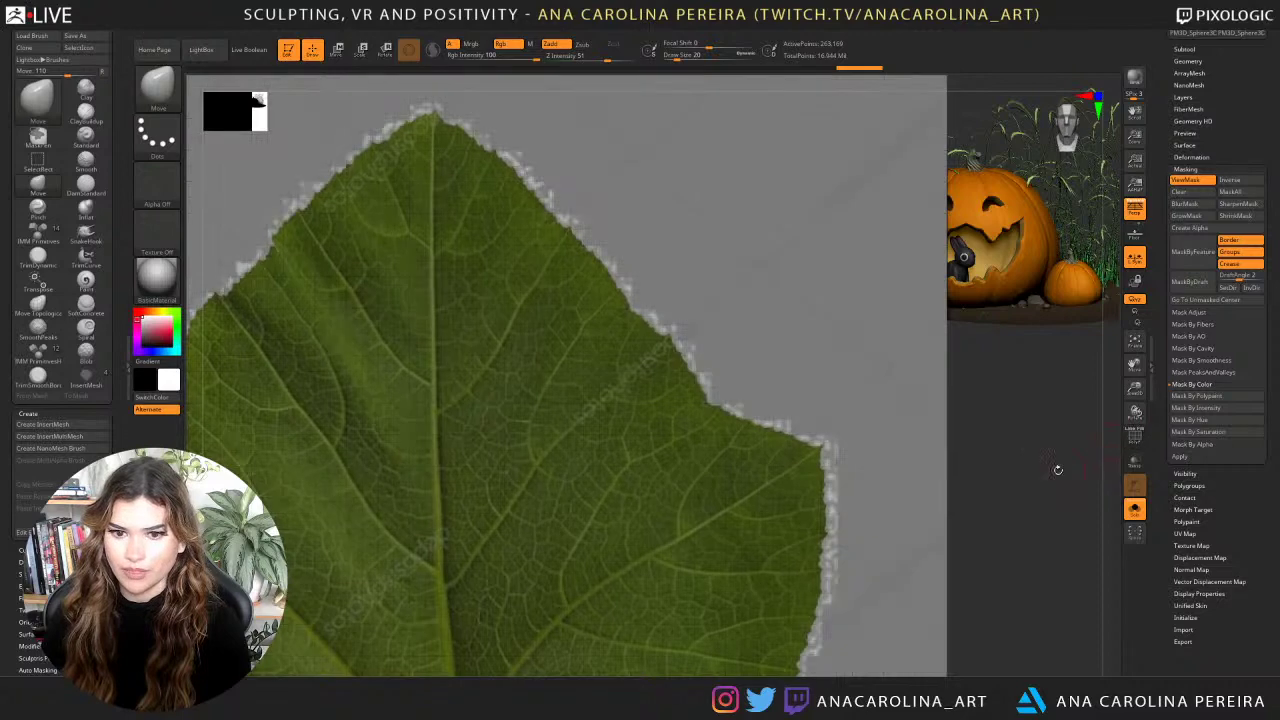
ctrl+right_drag(1057, 469, 1016, 385)
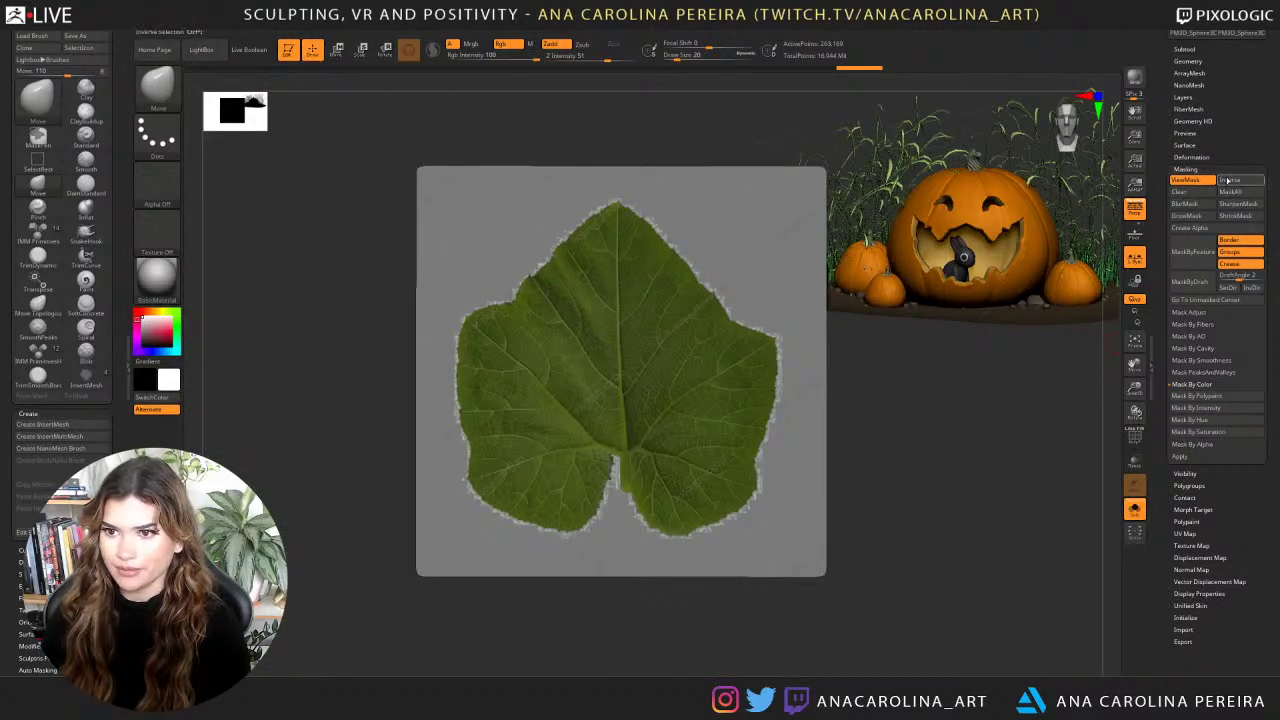
click(1224, 205)
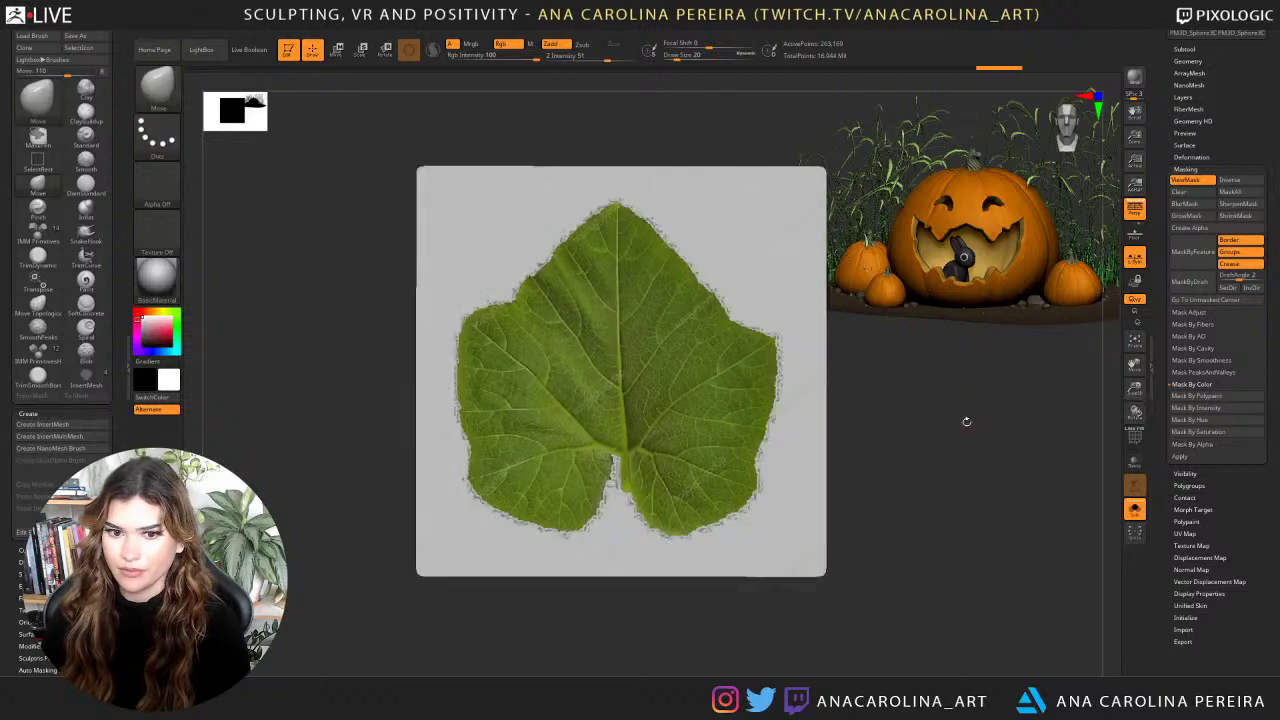
key(ctrl+h)
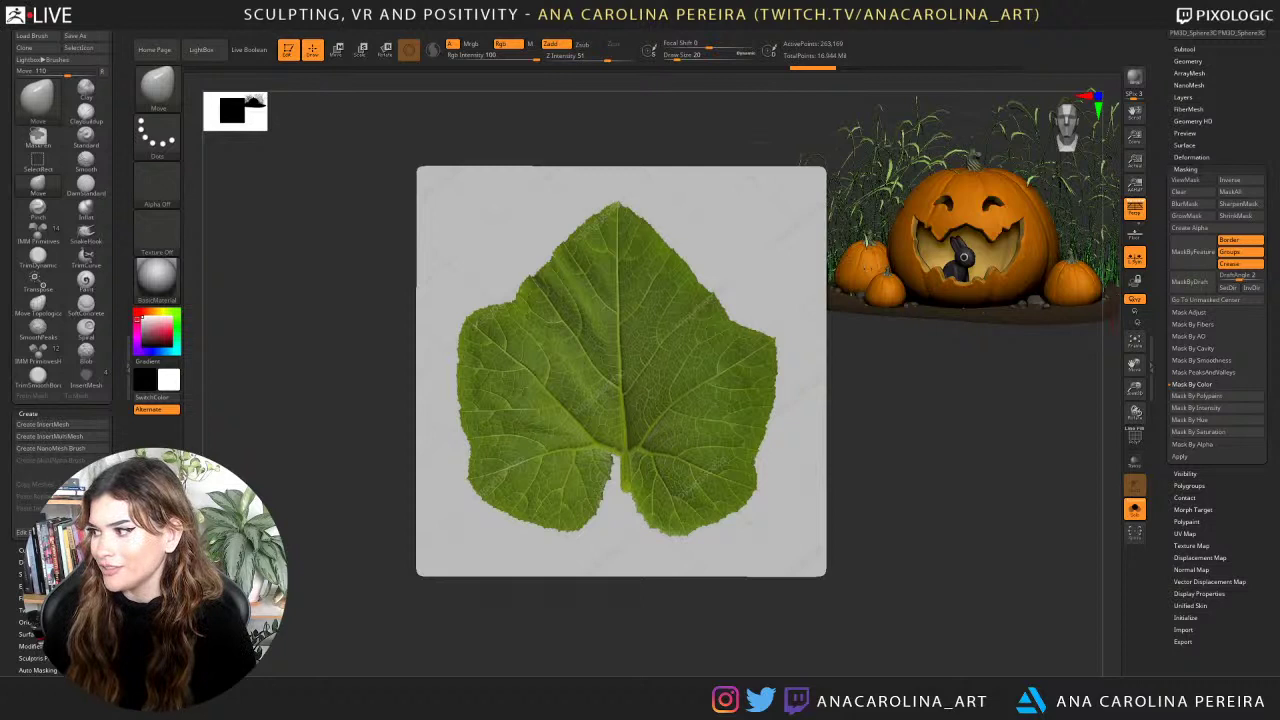
Review the plane's Polypaint and Texture Map settings and try masking the leaf by hue once more.
mouse_move(970, 447)
mouse_down()
mouse_move(960, 451)
mouse_move(977, 427)
mouse_move(984, 458)
mouse_up()
drag(1159, 477, 1160, 608)
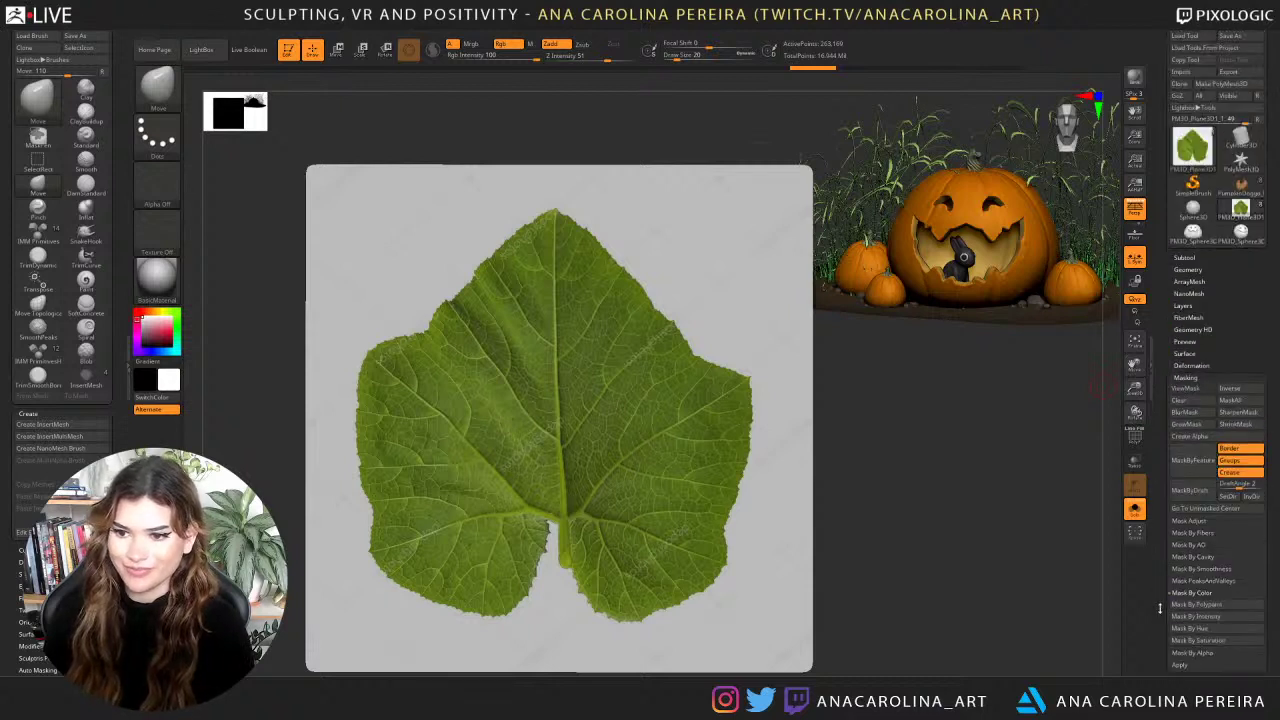
click(1187, 378)
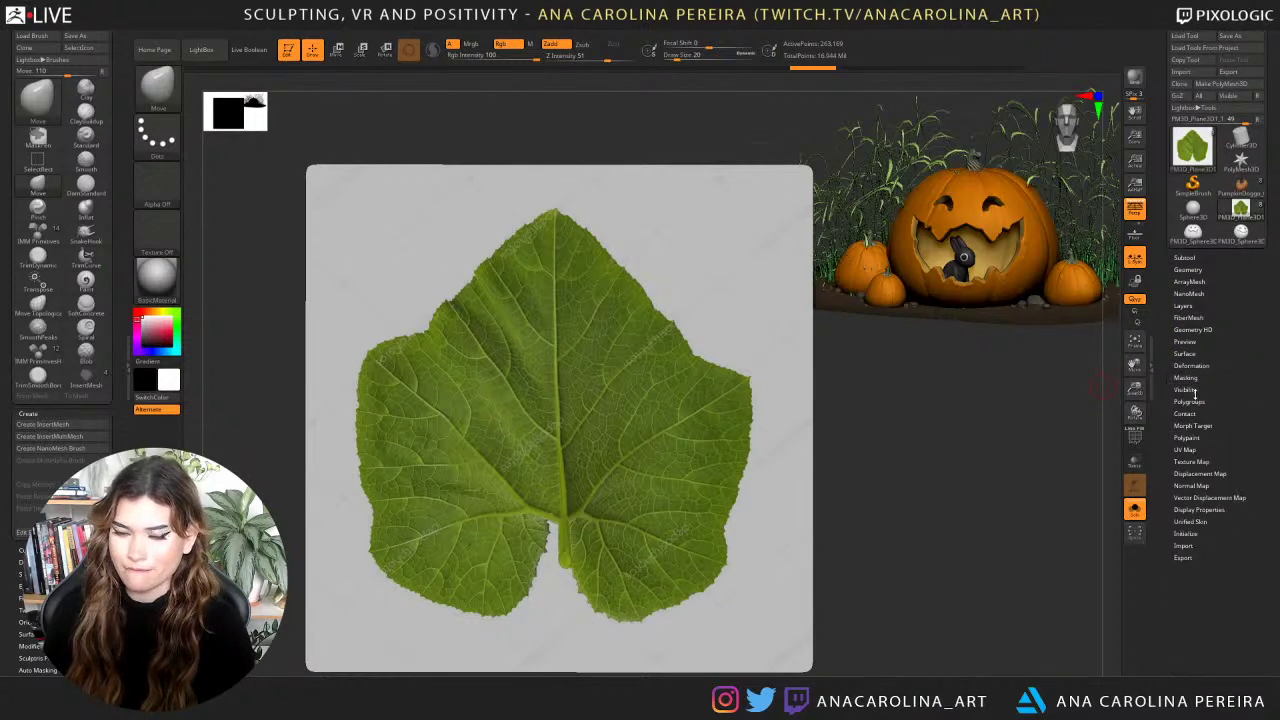
click(1199, 437)
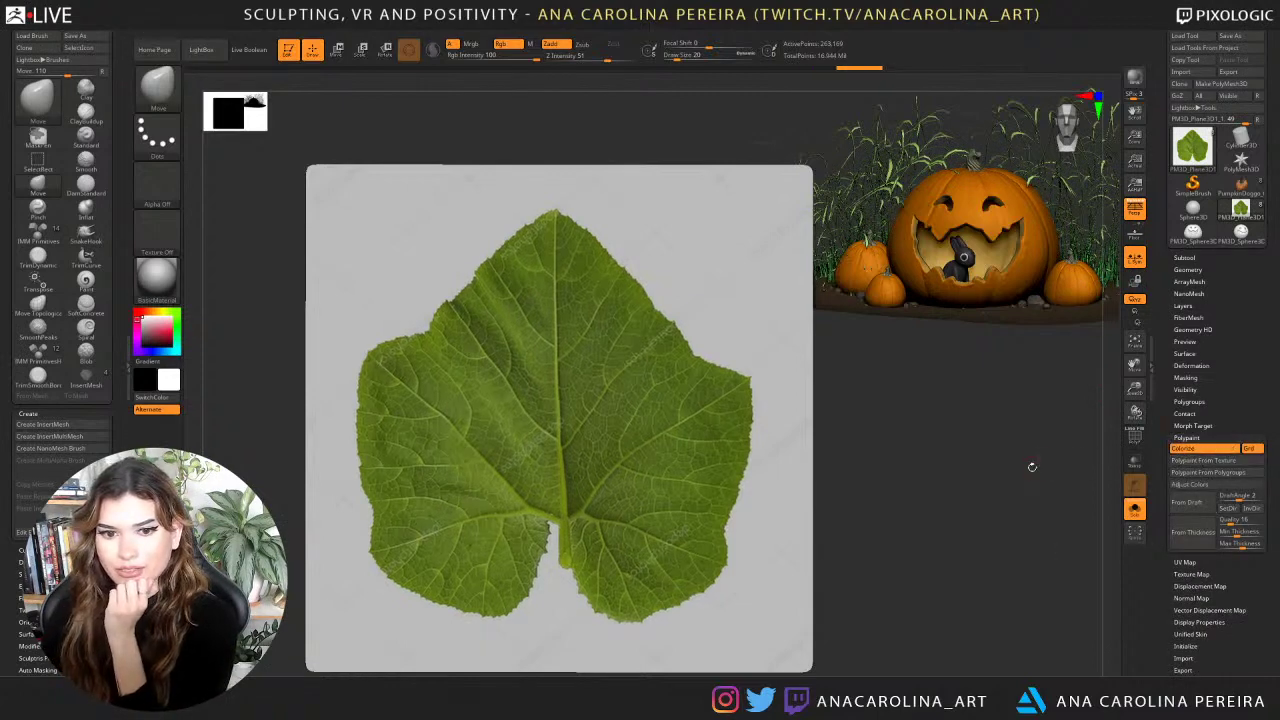
click(1192, 574)
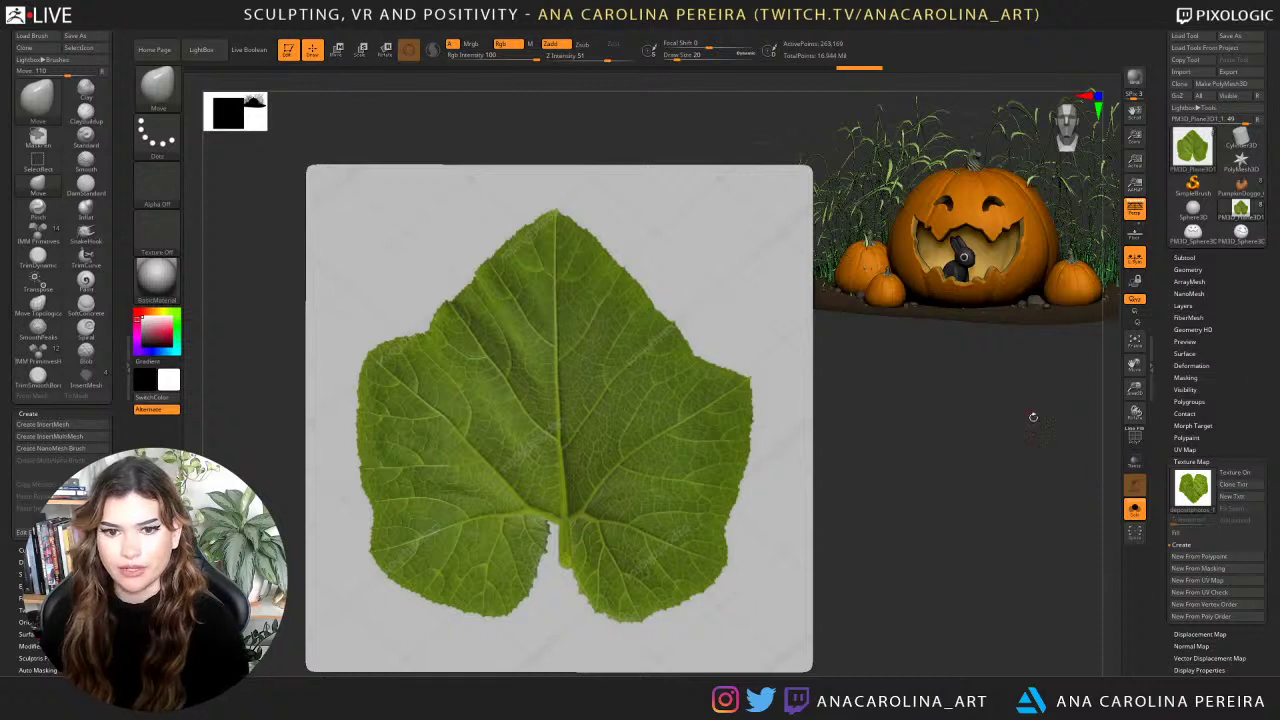
click(1190, 378)
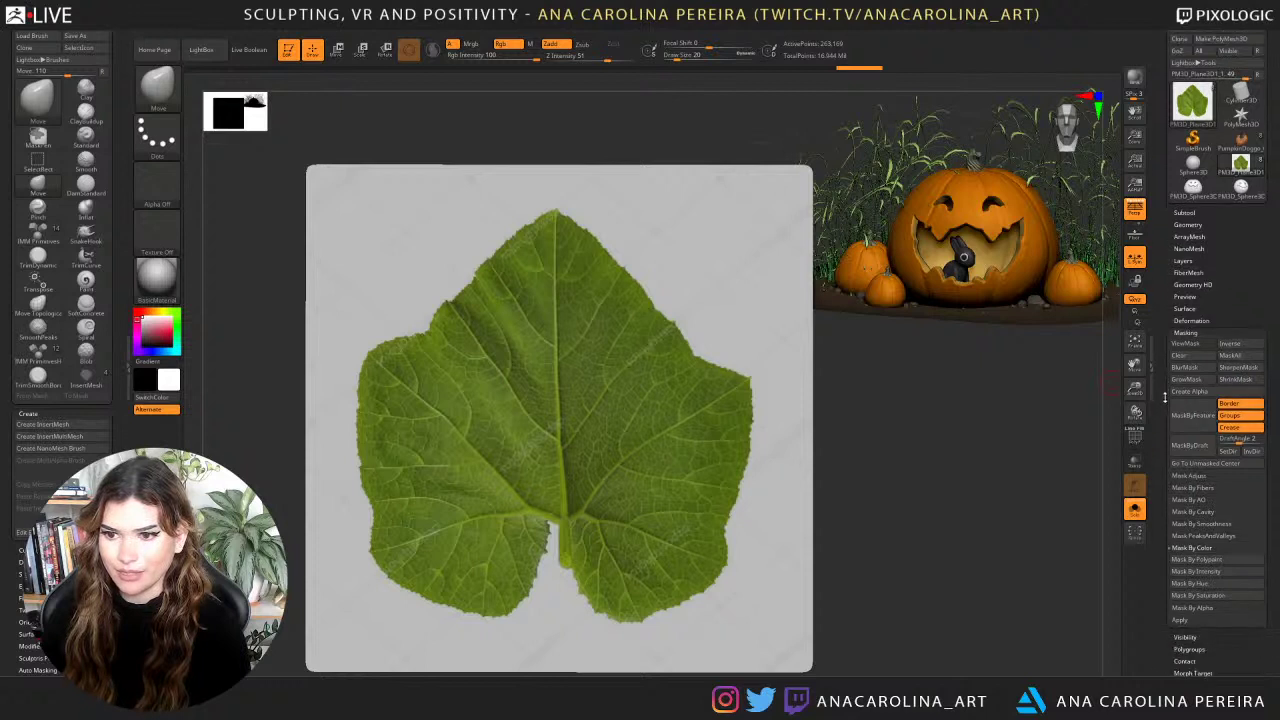
click(1215, 585)
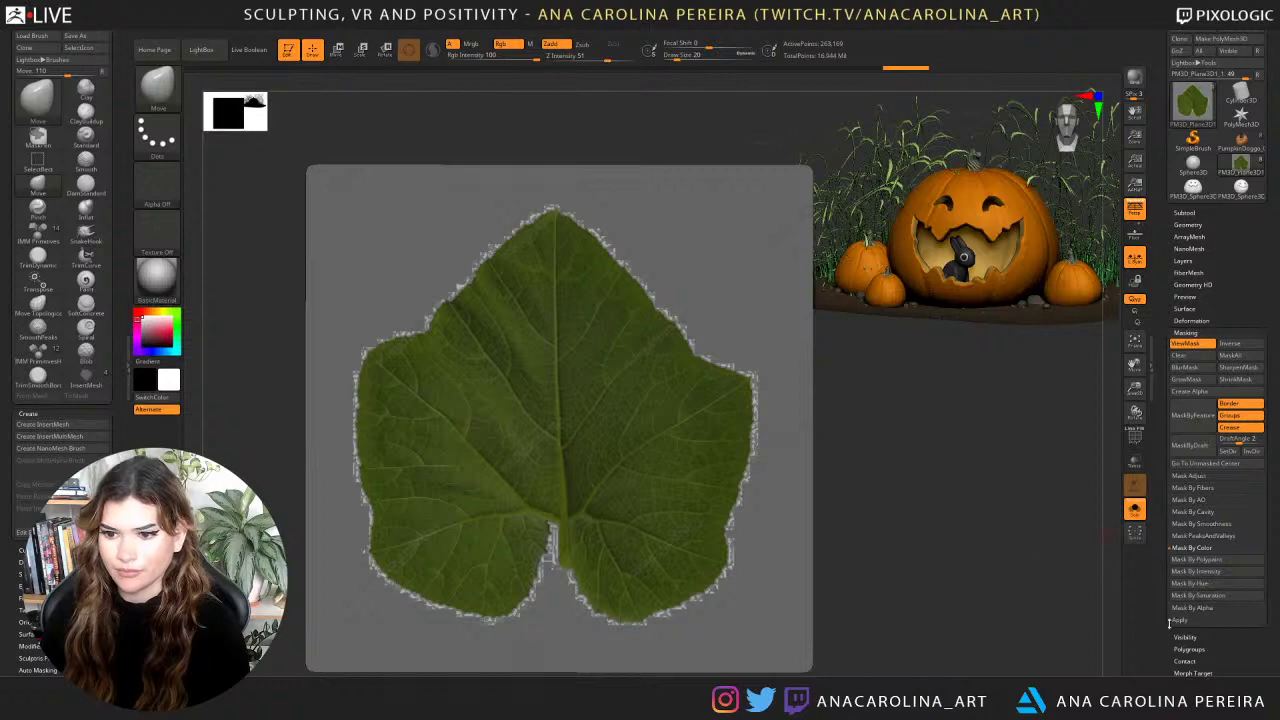
drag(1016, 592, 954, 437)
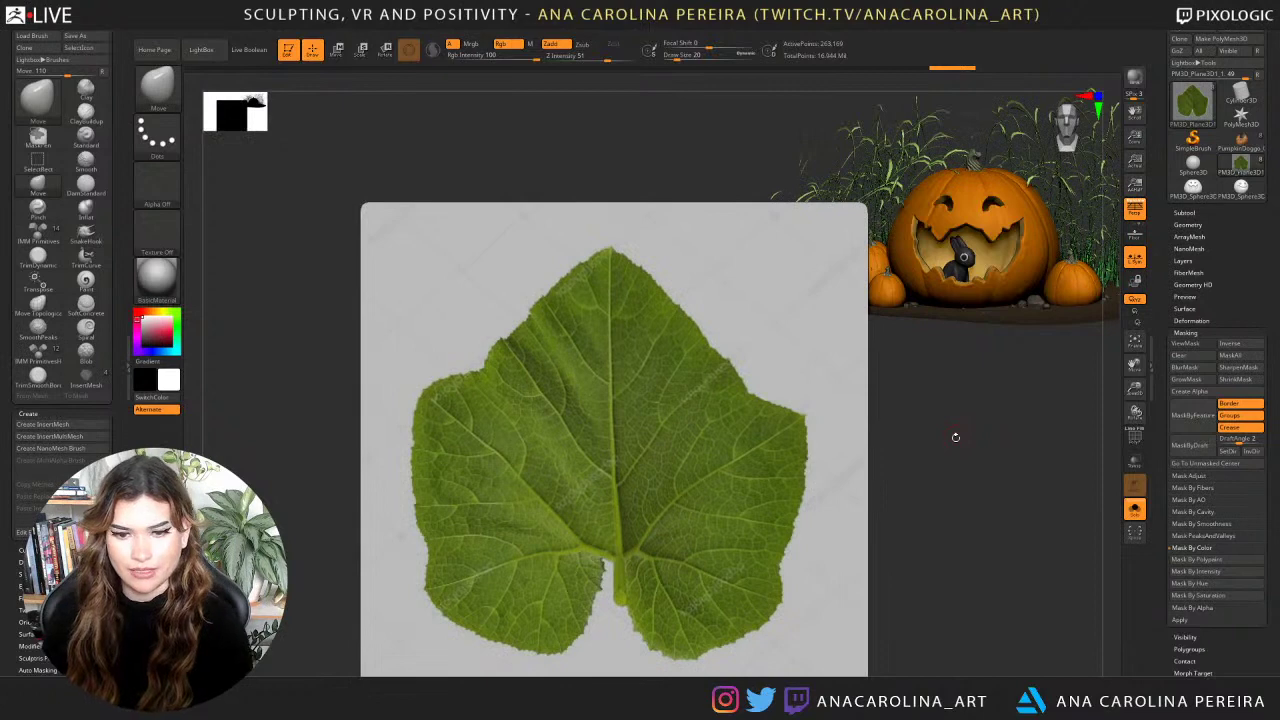
Set the draw size to 40 and paint a symmetrical mask along the leaf's outline with the MaskPen brush.
key(space)
drag(557, 340, 568, 334)
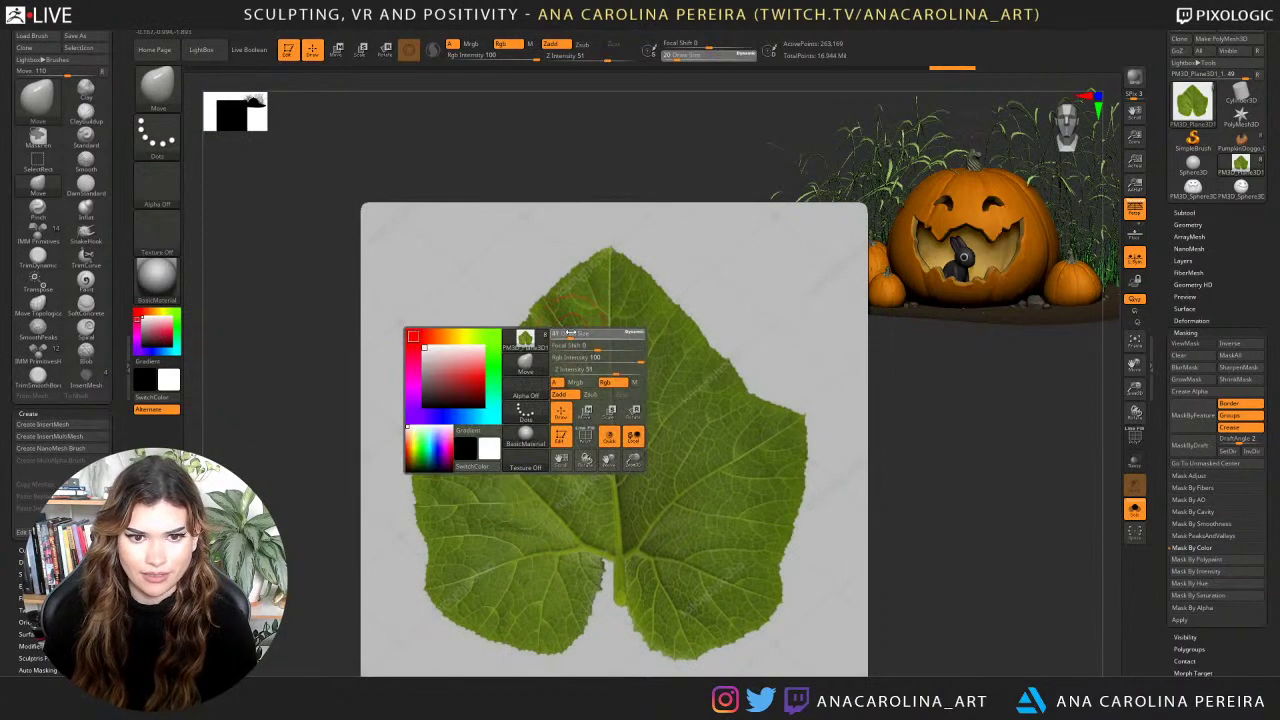
alt+drag(574, 138, 584, 110)
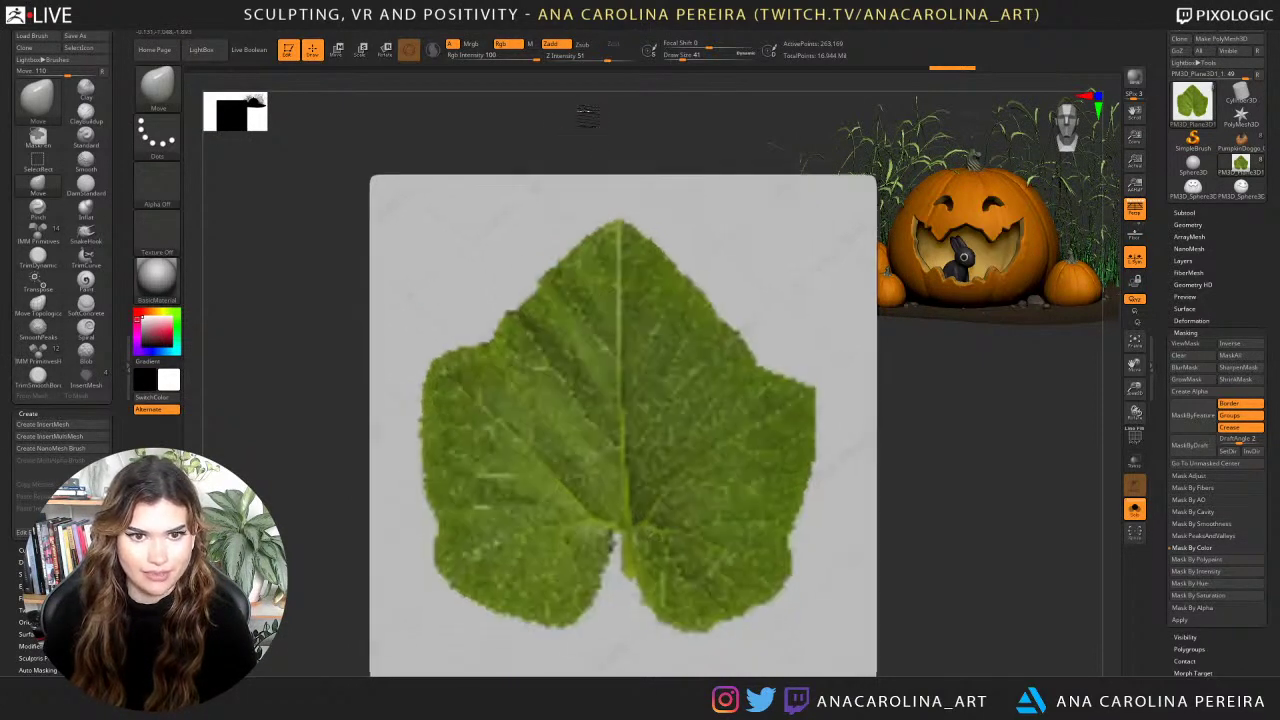
key(space)
mouse_move(596, 263)
mouse_down()
mouse_move(584, 262)
mouse_move(650, 244)
mouse_move(611, 243)
mouse_move(555, 280)
mouse_move(576, 271)
mouse_move(505, 362)
mouse_move(465, 360)
mouse_move(440, 385)
mouse_move(431, 440)
mouse_move(447, 509)
mouse_up()
key(ctrl)
key(space)
key(ctrl+z)
key(space)
mouse_move(450, 540)
ctrl+mouse_down()
mouse_move(462, 580)
mouse_move(548, 615)
mouse_move(583, 605)
mouse_move(617, 521)
mouse_move(560, 575)
ctrl+mouse_up()
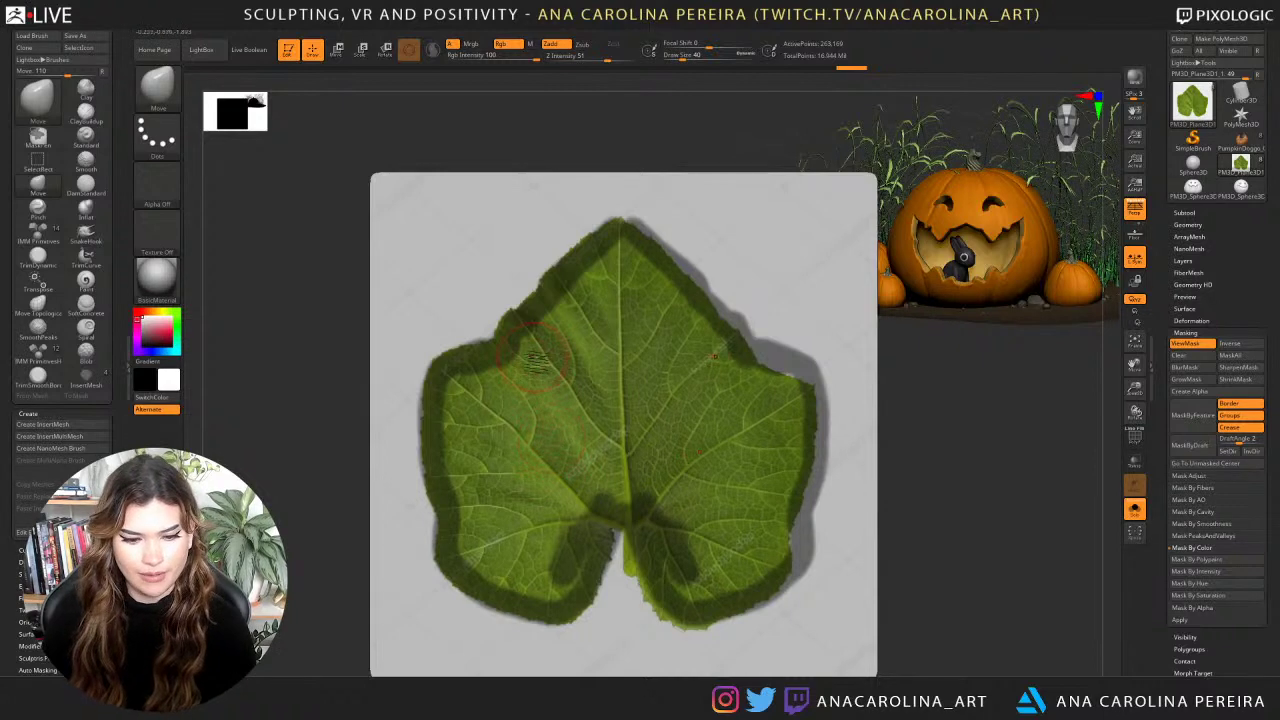
Switch the masking brush to MaskLasso and clear the painted mask.
key(b)
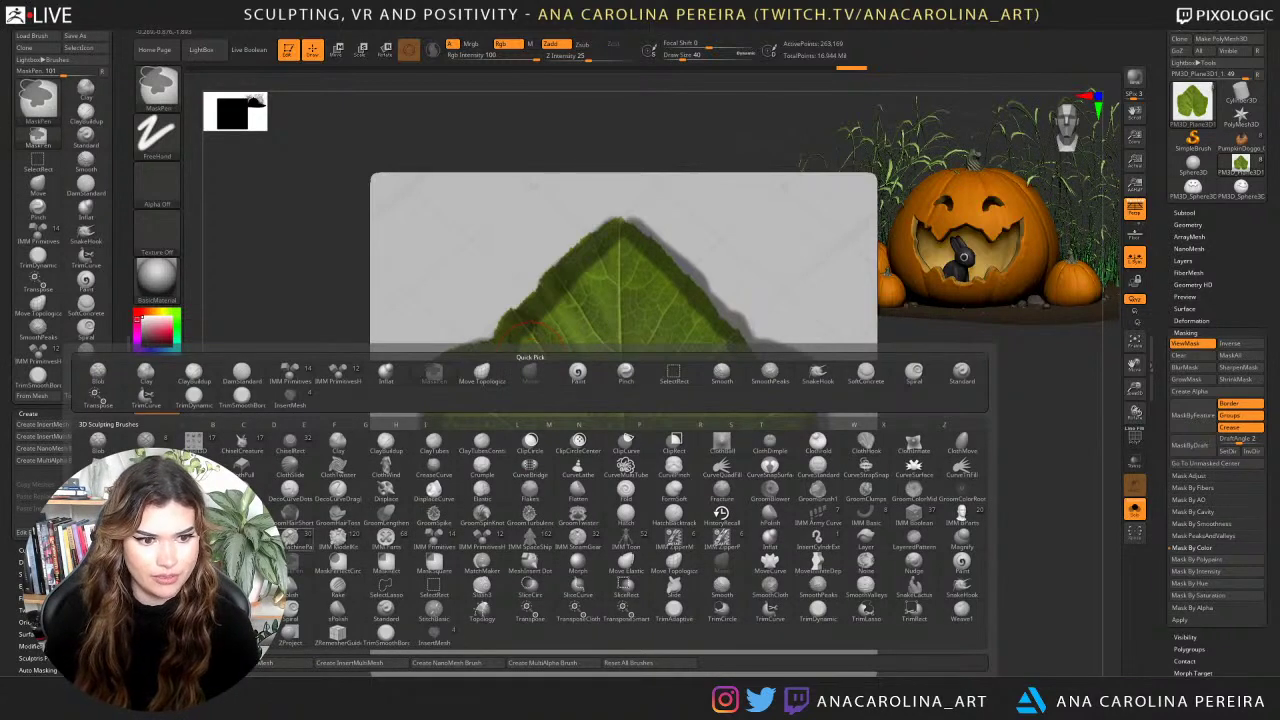
ctrl+click(242, 563)
ctrl+drag(283, 406, 308, 425)
key(ctrl)
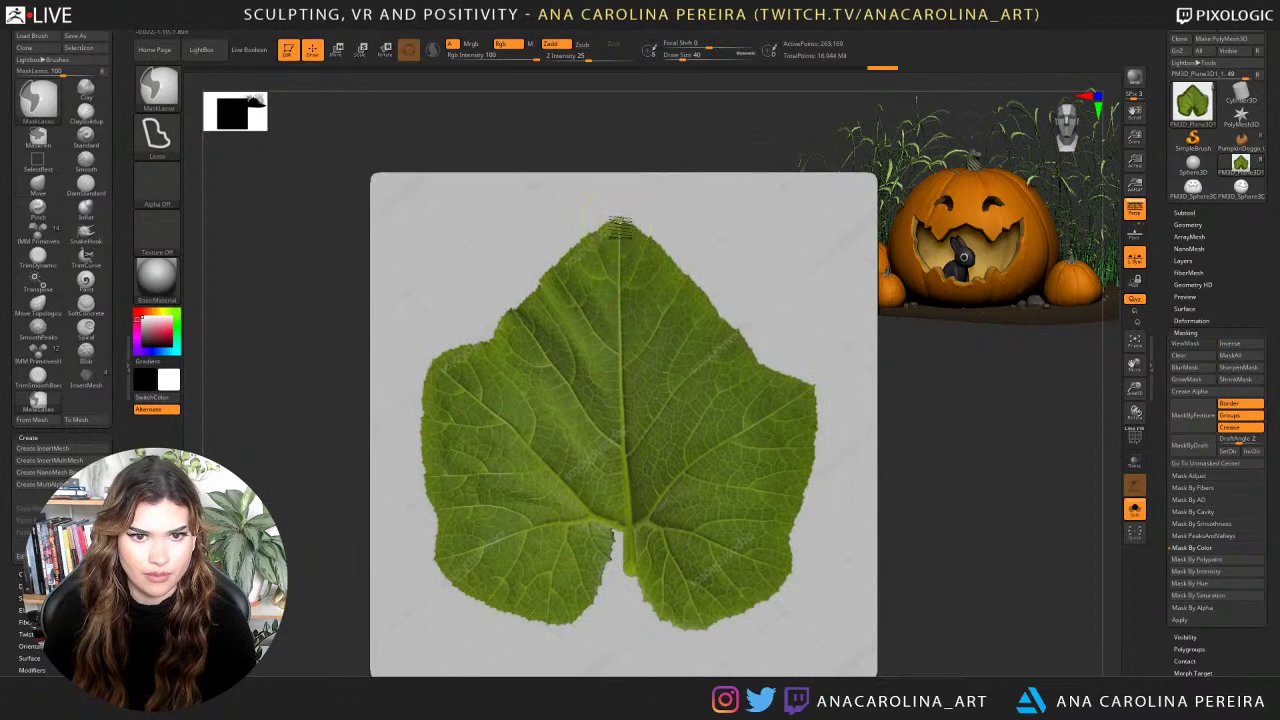
Lasso a symmetrical mask over the leaf from its tip along both side edges down to the lower lobes.
mouse_move(563, 268)
ctrl+mouse_down()
mouse_move(603, 355)
mouse_move(563, 269)
ctrl+mouse_up()
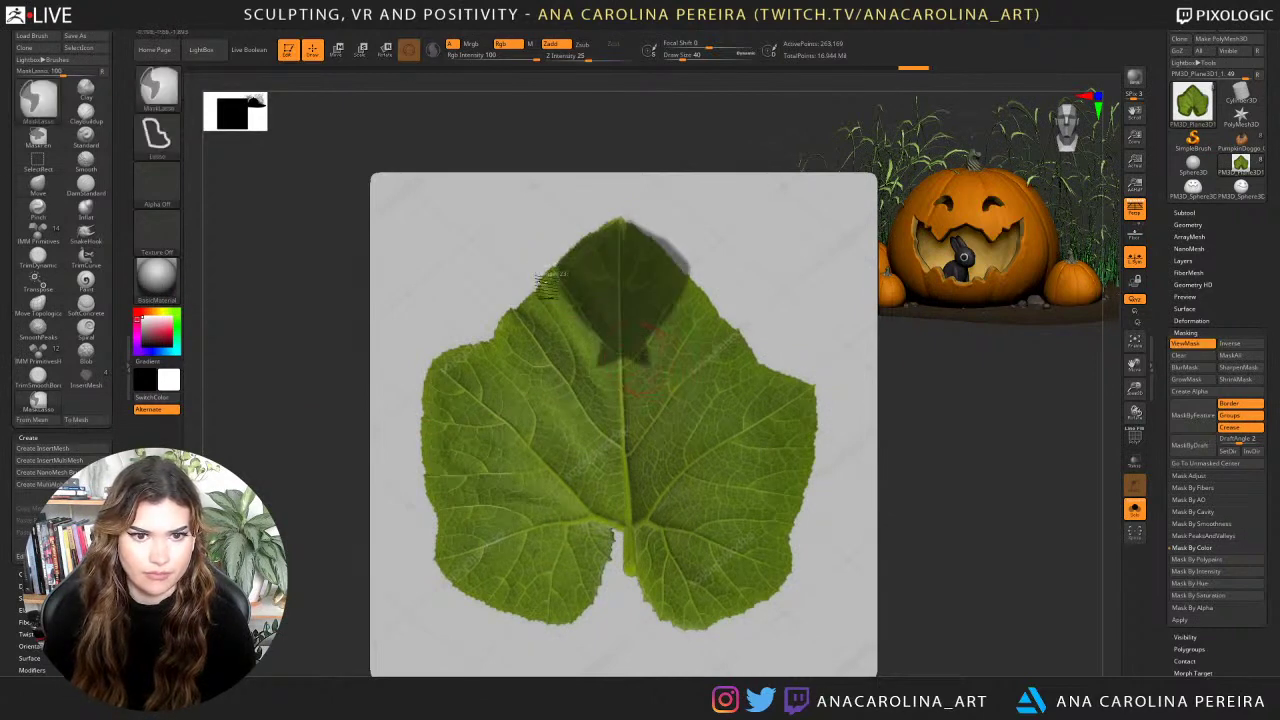
mouse_move(546, 268)
ctrl+mouse_down()
mouse_move(496, 350)
mouse_move(550, 378)
mouse_move(632, 285)
mouse_move(615, 266)
ctrl+mouse_up()
mouse_move(511, 321)
ctrl+mouse_down()
mouse_move(494, 354)
mouse_move(456, 355)
mouse_move(436, 375)
mouse_move(461, 448)
mouse_move(511, 345)
ctrl+mouse_up()
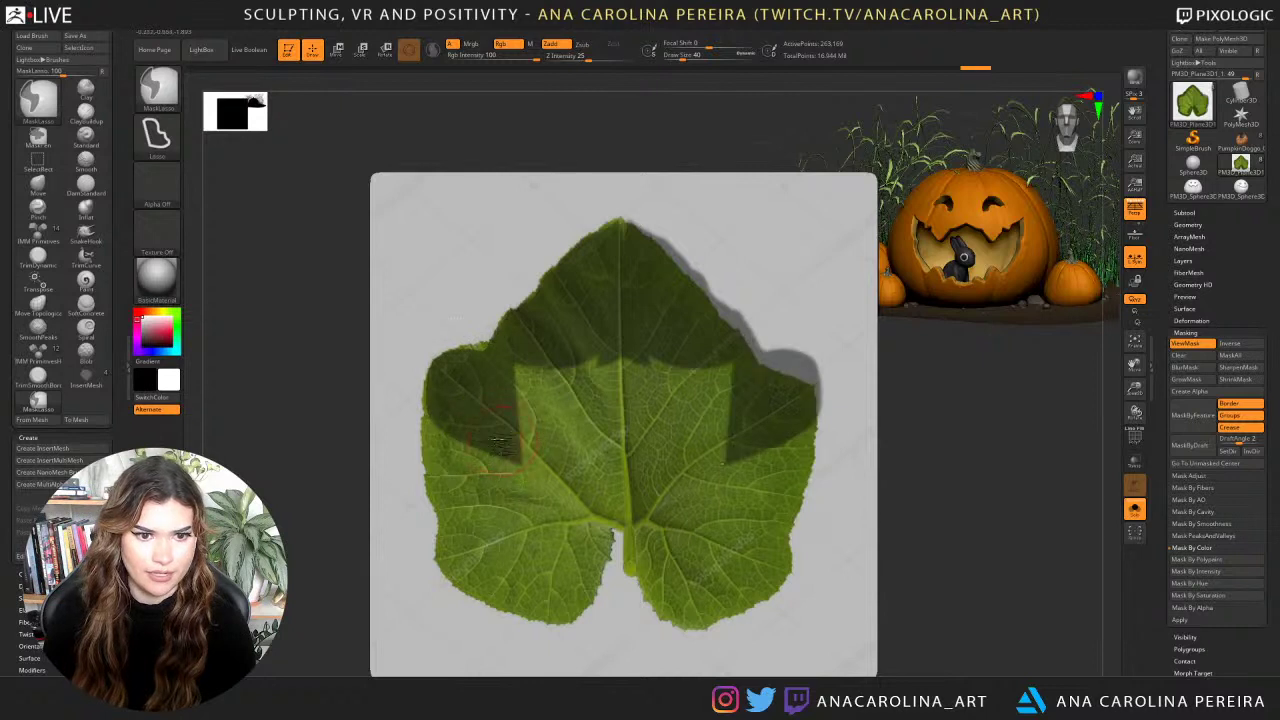
mouse_move(445, 396)
ctrl+mouse_down()
mouse_move(428, 451)
mouse_move(452, 585)
mouse_move(562, 522)
ctrl+mouse_up()
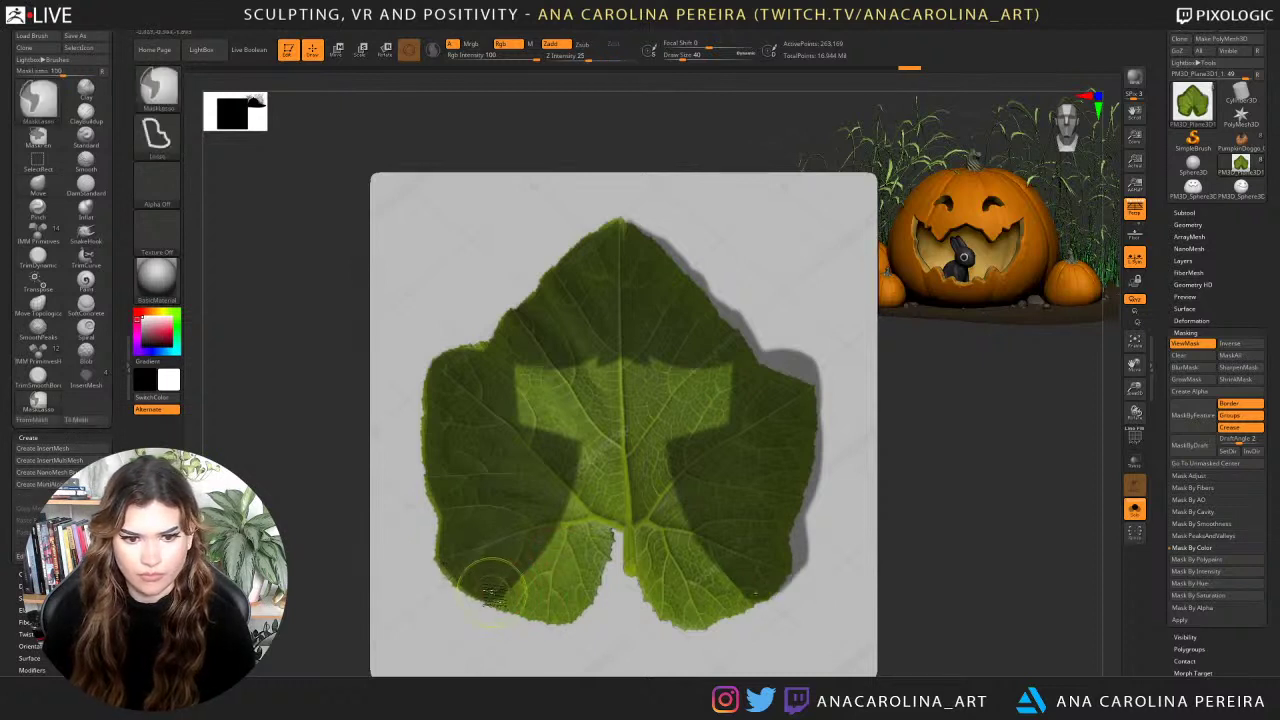
Lasso-mask the remaining unmasked areas of the leaf: the lower lobes and the centre up to the upper middle.
mouse_move(573, 625)
ctrl+mouse_down()
mouse_move(608, 567)
mouse_move(609, 499)
mouse_move(540, 460)
ctrl+mouse_up()
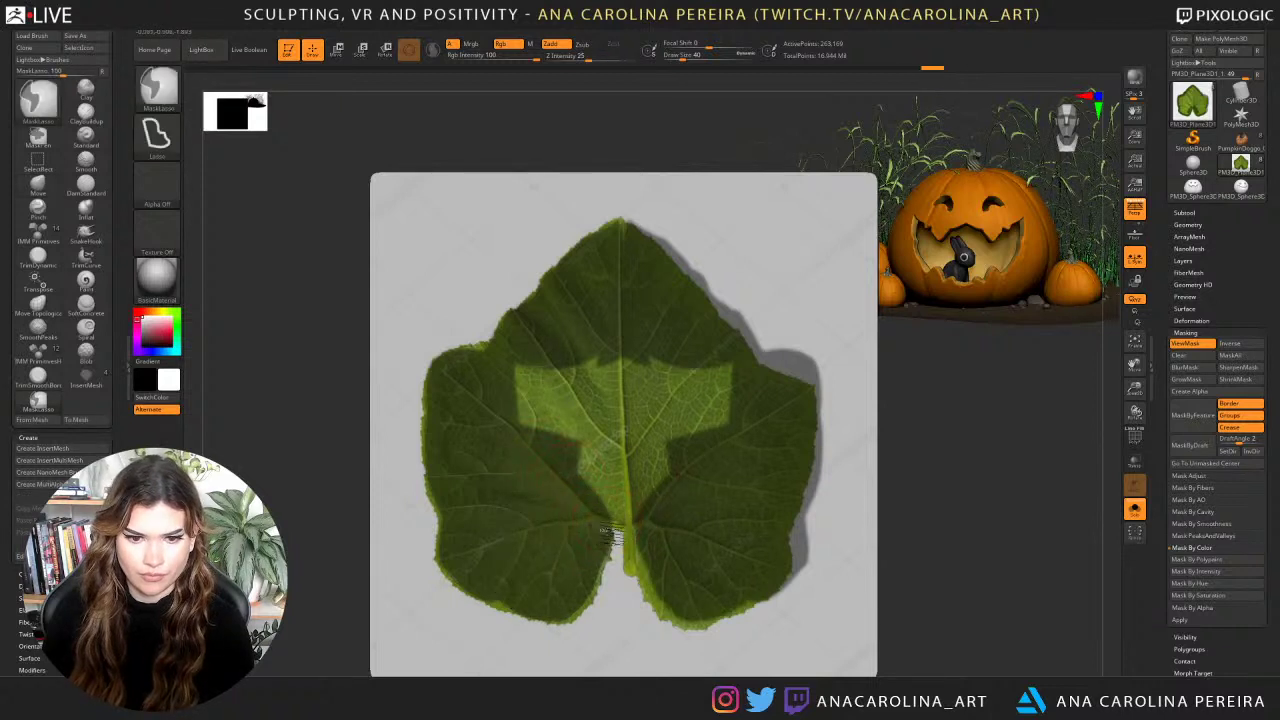
mouse_move(613, 533)
ctrl+mouse_down()
mouse_move(682, 482)
mouse_move(605, 362)
ctrl+mouse_up()
mouse_move(697, 357)
ctrl+mouse_down()
mouse_move(572, 350)
mouse_move(750, 389)
mouse_move(669, 455)
ctrl+mouse_up()
mouse_move(717, 338)
ctrl+mouse_down()
mouse_move(655, 434)
mouse_move(677, 340)
ctrl+mouse_up()
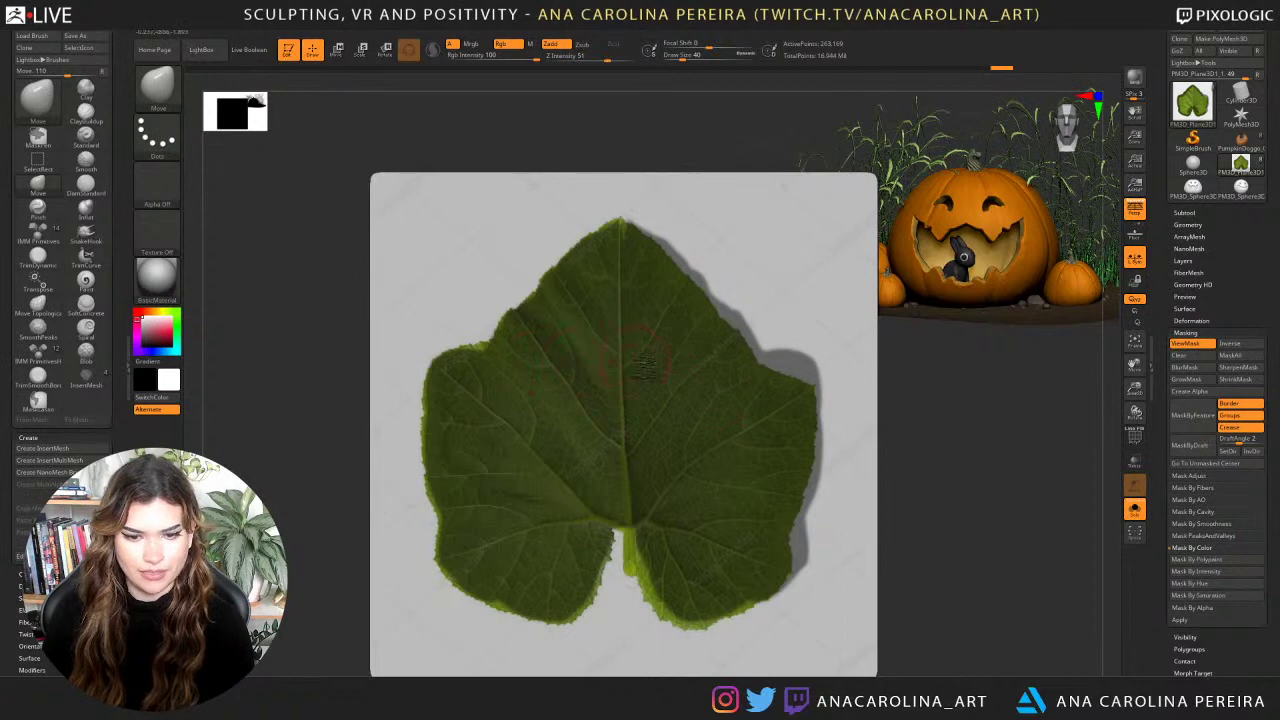
Invert the mask and lasso-mask the leftover shadow strip outside the leaf's upper right edge, from the tip to the right lobe.
ctrl+click(698, 152)
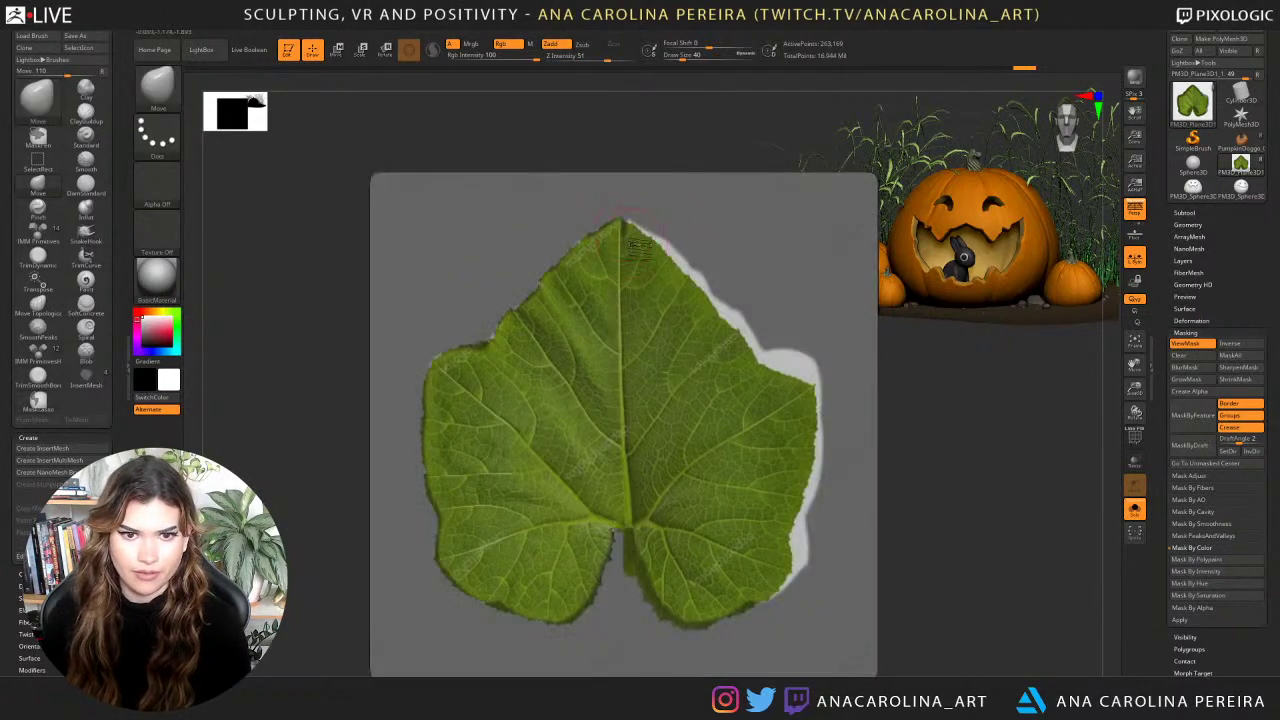
ctrl+click(652, 167)
key(ctrl)
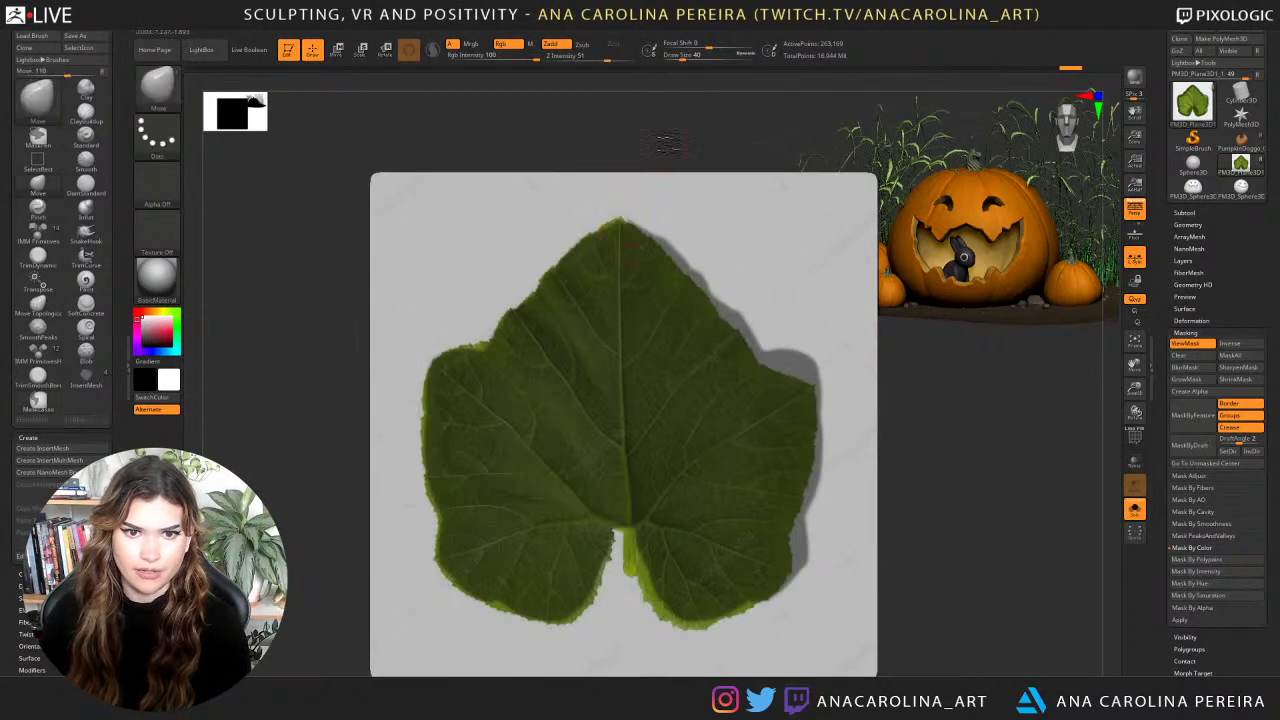
ctrl+click(630, 232)
mouse_move(672, 257)
ctrl+mouse_down()
mouse_move(692, 284)
mouse_move(732, 154)
mouse_move(712, 156)
ctrl+mouse_up()
mouse_move(614, 219)
ctrl+mouse_down()
mouse_move(702, 286)
mouse_move(618, 208)
ctrl+mouse_up()
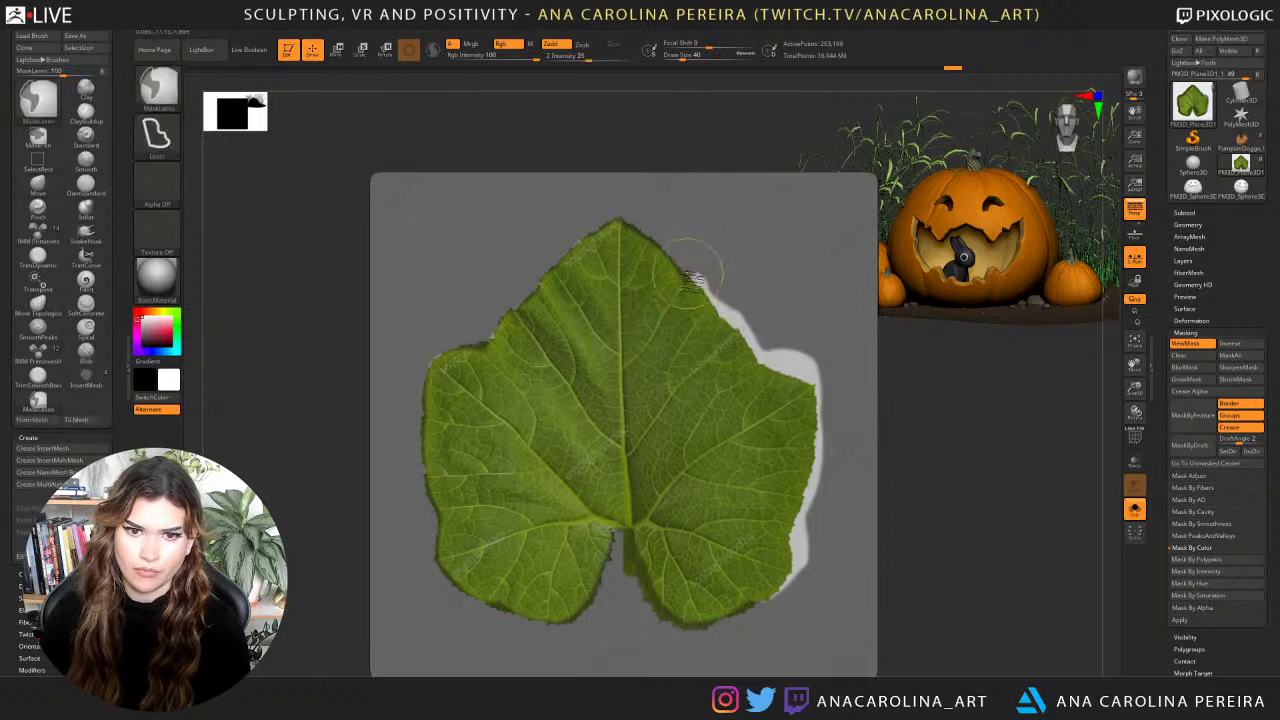
mouse_move(688, 274)
ctrl+mouse_down()
mouse_move(718, 318)
mouse_move(689, 240)
ctrl+mouse_up()
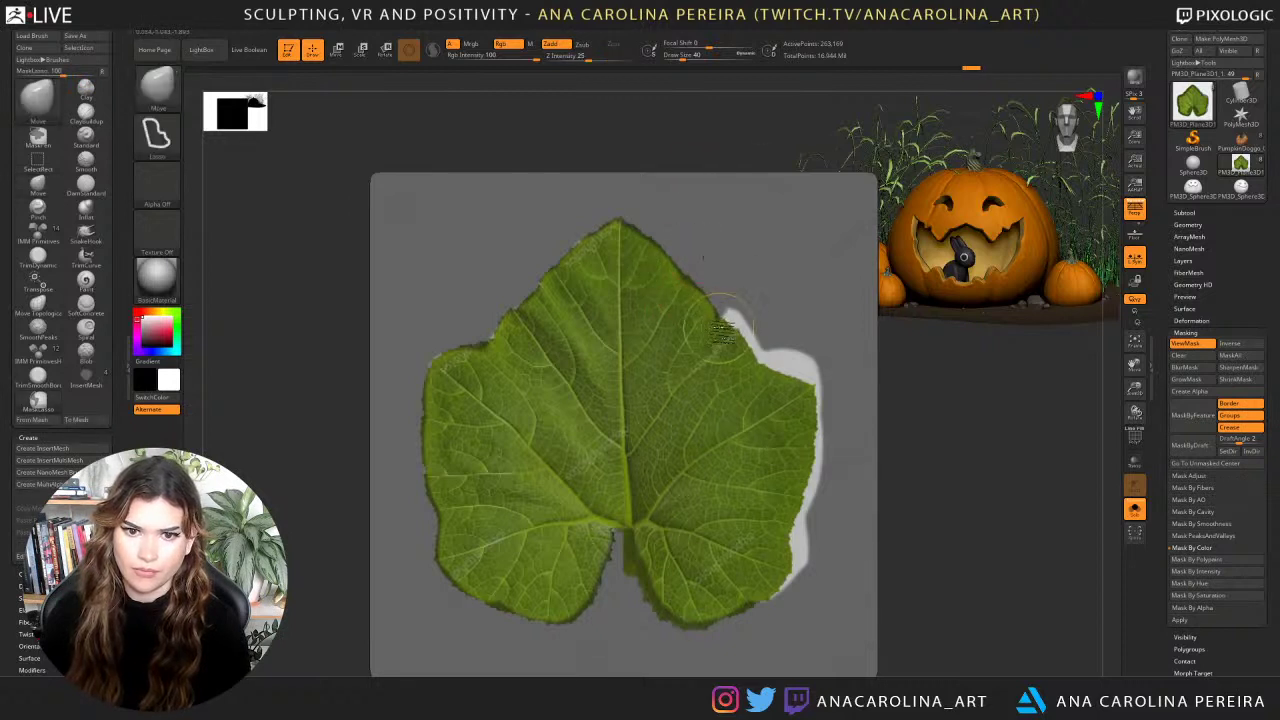
mouse_move(722, 322)
ctrl+mouse_down()
mouse_move(748, 352)
mouse_move(797, 325)
mouse_move(736, 272)
ctrl+mouse_up()
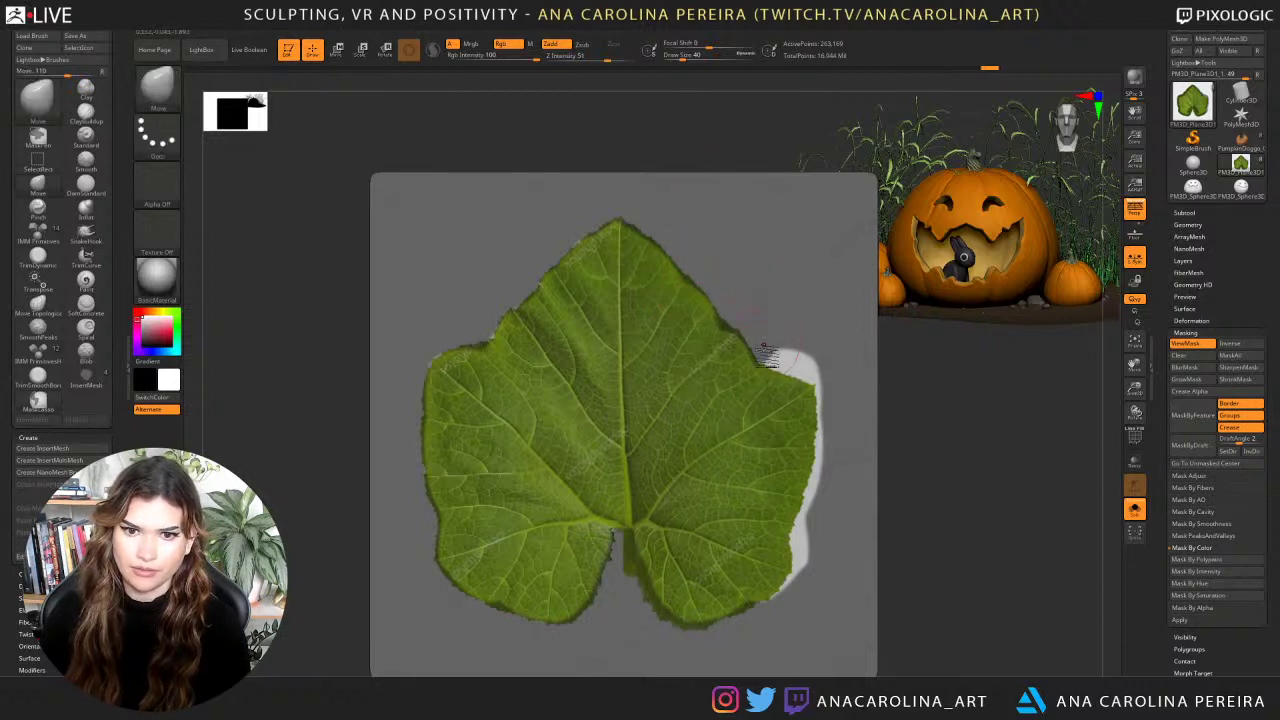
mouse_move(758, 363)
ctrl+mouse_down()
mouse_move(824, 396)
mouse_move(781, 304)
mouse_move(760, 362)
ctrl+mouse_up()
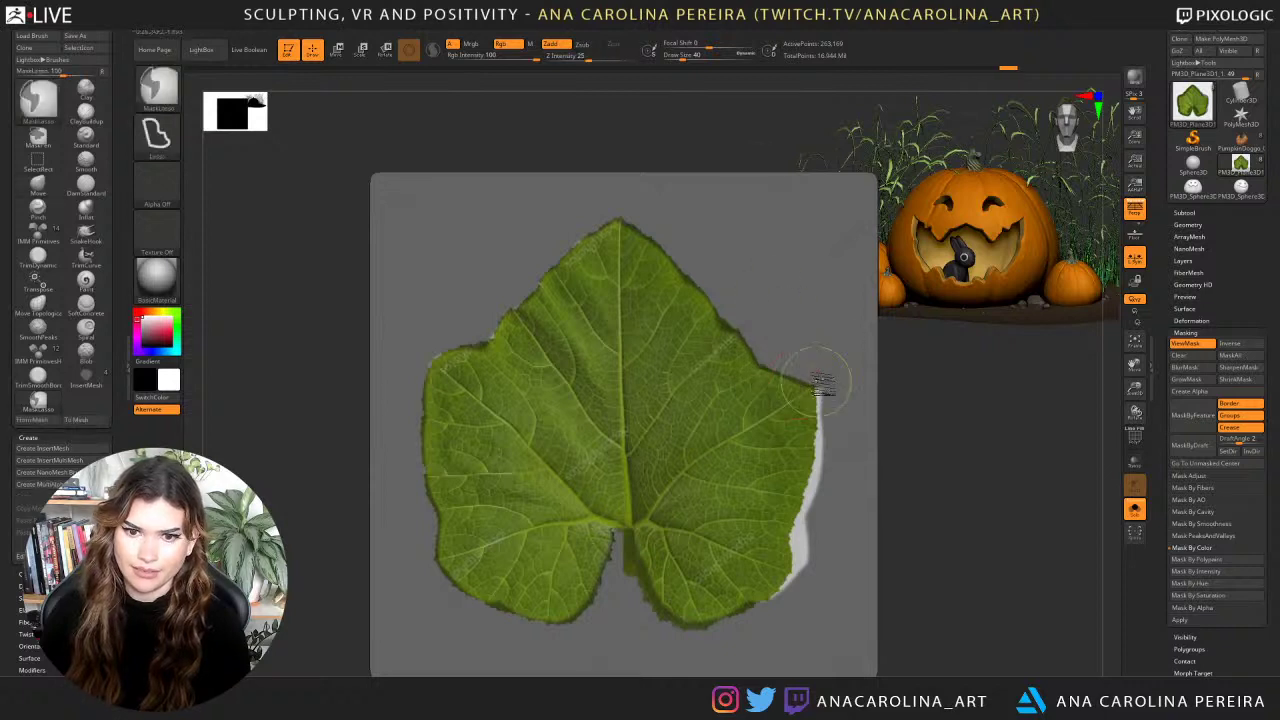
Lasso-mask the remaining shadow outside the leaf's right side and around its lower right lobe.
mouse_move(818, 473)
ctrl+mouse_down()
mouse_move(800, 502)
mouse_move(858, 422)
mouse_move(842, 394)
ctrl+mouse_up()
mouse_move(797, 494)
ctrl+mouse_down()
mouse_move(785, 530)
mouse_move(800, 544)
mouse_move(852, 508)
ctrl+mouse_up()
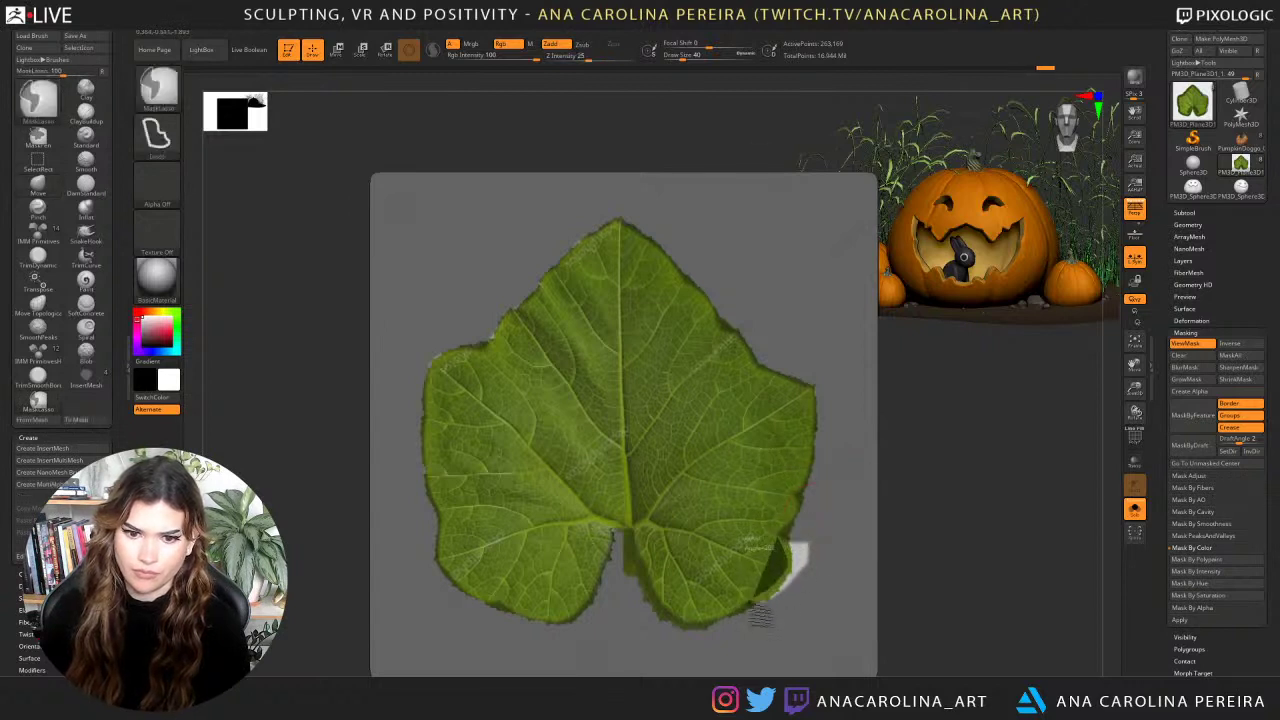
ctrl+drag(757, 606, 806, 531)
mouse_move(750, 602)
ctrl+mouse_down()
mouse_move(680, 640)
mouse_move(712, 630)
ctrl+mouse_up()
ctrl+drag(776, 586, 689, 646)
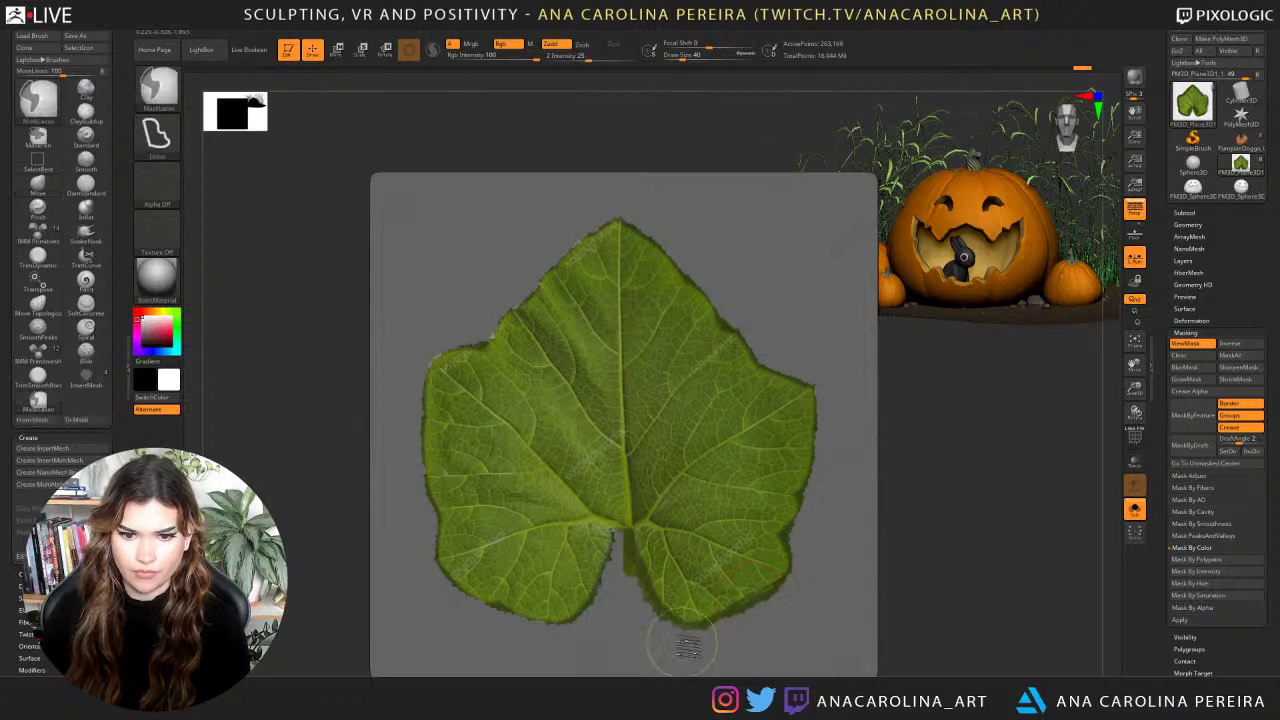
Clean up the mask along the leaf's left and lower left edge, and invert it so the leaf is masked.
mouse_move(465, 345)
ctrl+mouse_down()
mouse_move(500, 365)
mouse_move(512, 310)
mouse_move(548, 296)
mouse_move(608, 233)
mouse_move(468, 212)
mouse_move(434, 317)
mouse_move(426, 464)
mouse_move(445, 528)
mouse_move(410, 305)
mouse_move(478, 302)
ctrl+mouse_up()
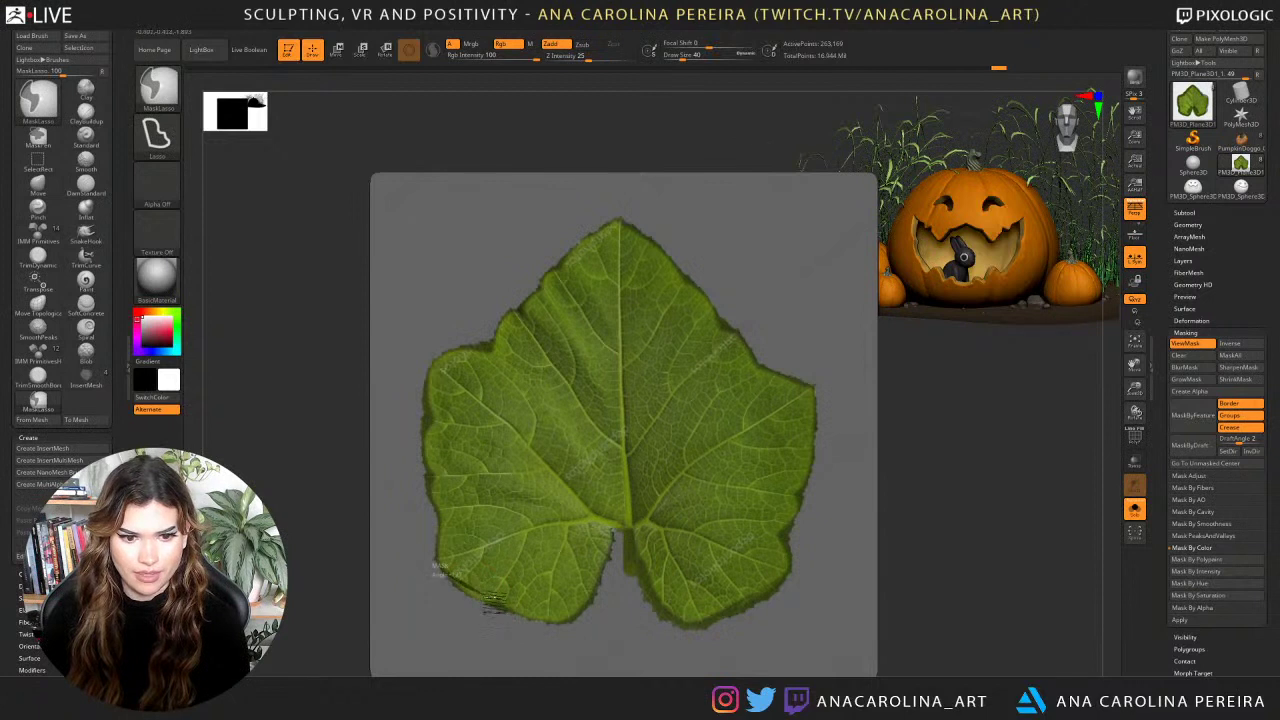
mouse_move(491, 606)
ctrl+mouse_down()
mouse_move(444, 568)
mouse_move(482, 640)
ctrl+mouse_up()
ctrl+click(954, 547)
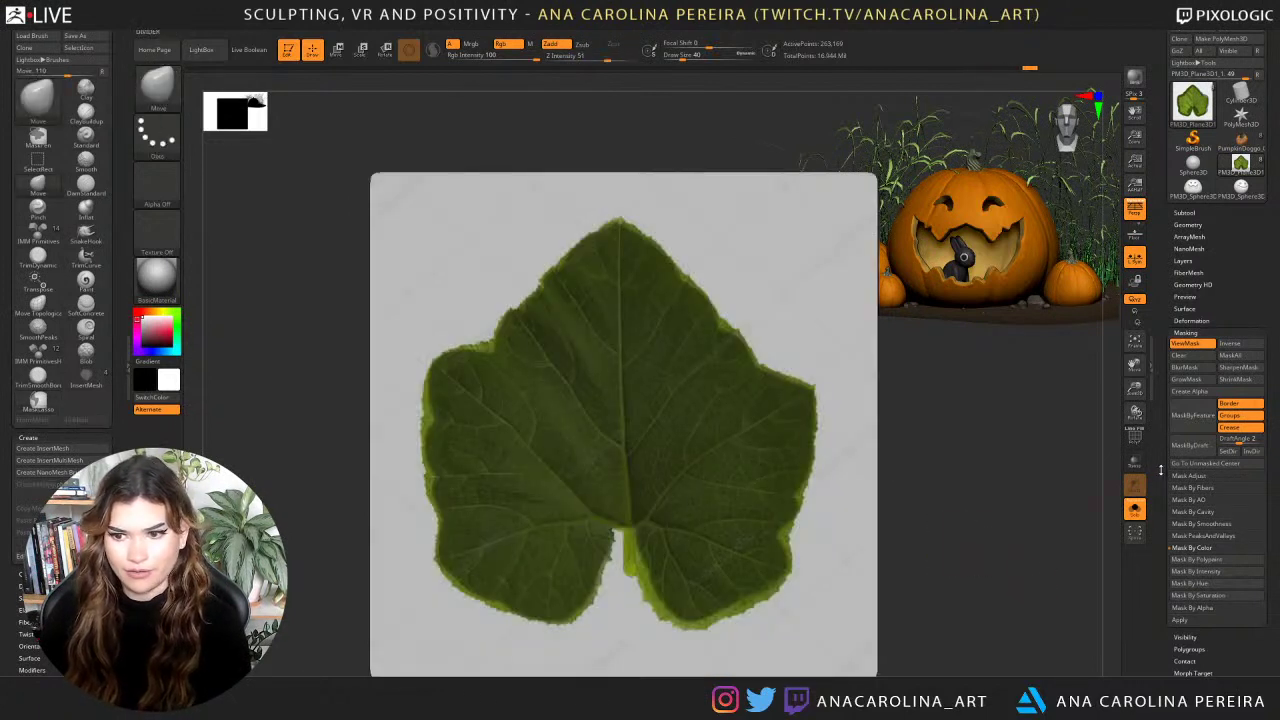
Hide the unmasked background around the leaf with HidePt.
scroll(1160, 470, down, 5)
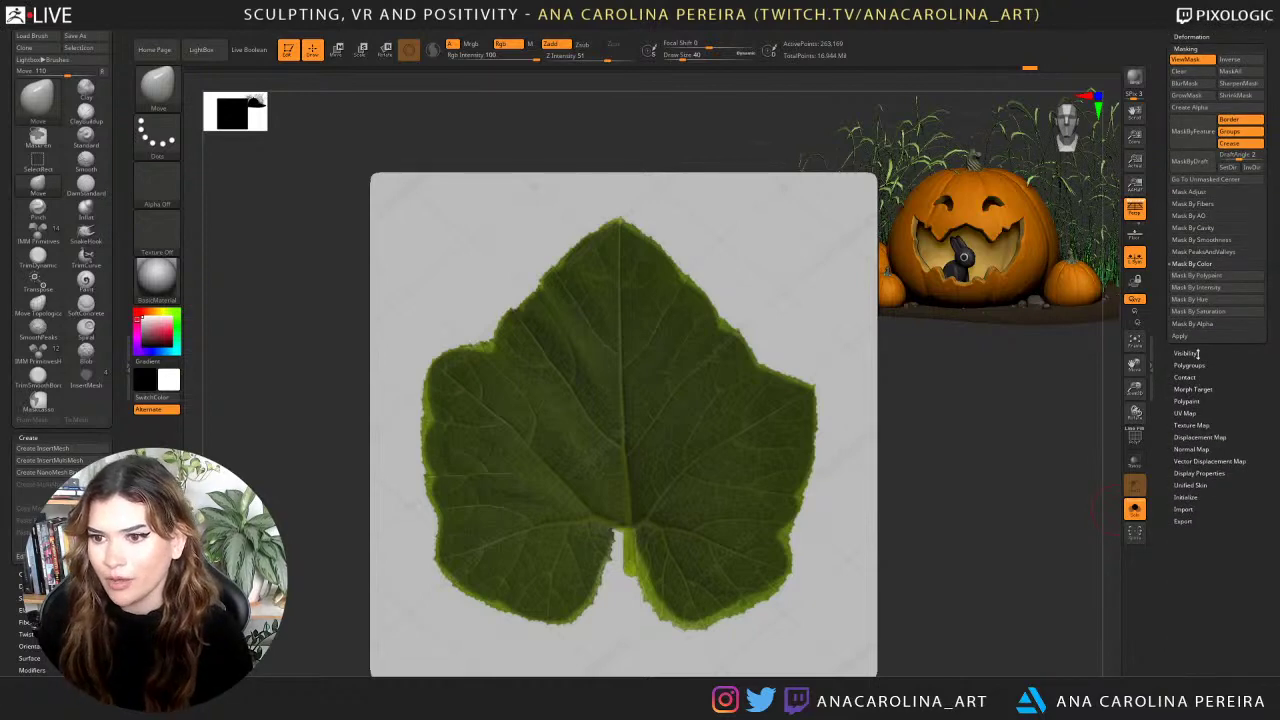
click(1187, 353)
click(1181, 230)
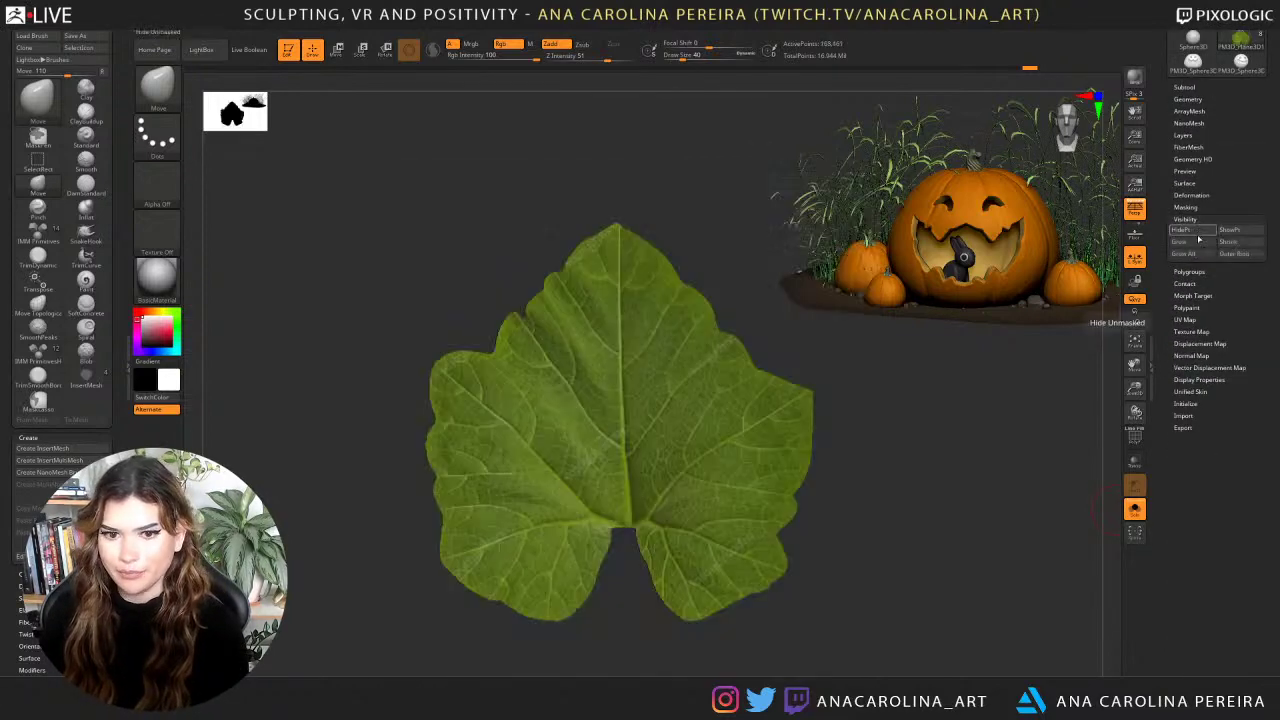
mouse_move(994, 386)
mouse_down()
mouse_move(968, 391)
mouse_move(1005, 392)
mouse_move(1057, 358)
mouse_move(1005, 408)
mouse_up()
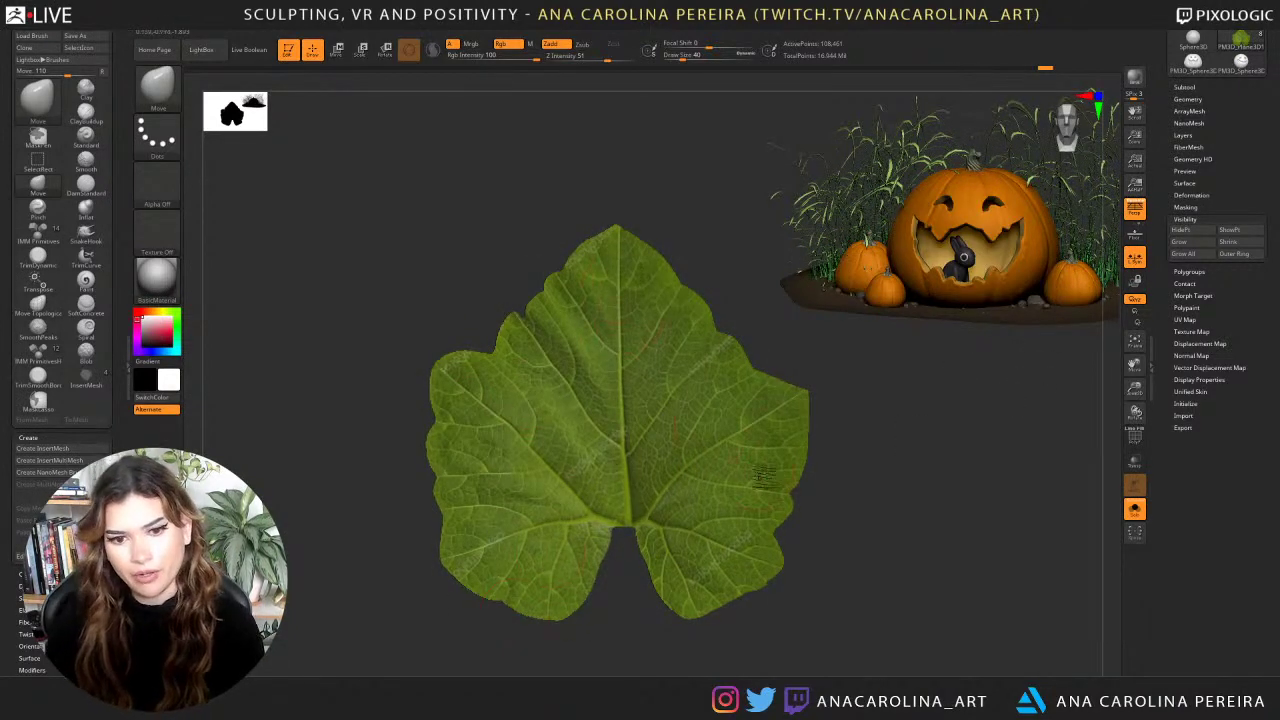
drag(817, 388, 965, 387)
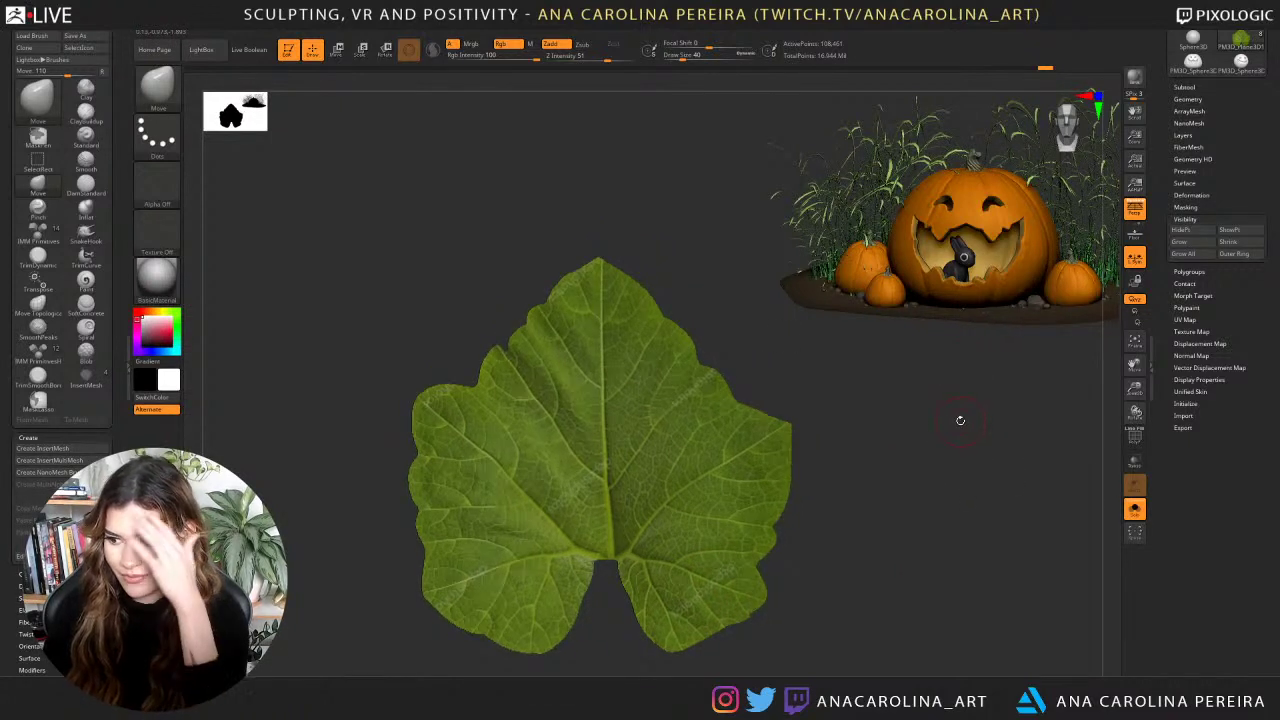
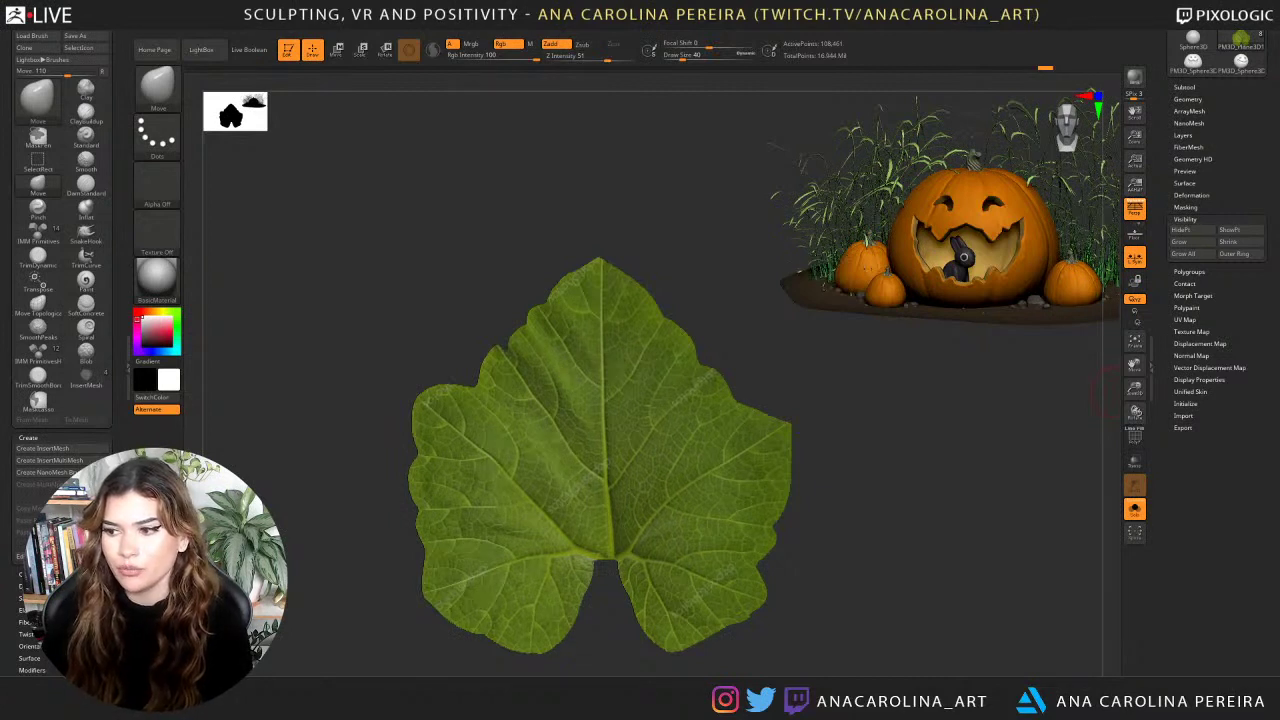
drag(996, 438, 1000, 432)
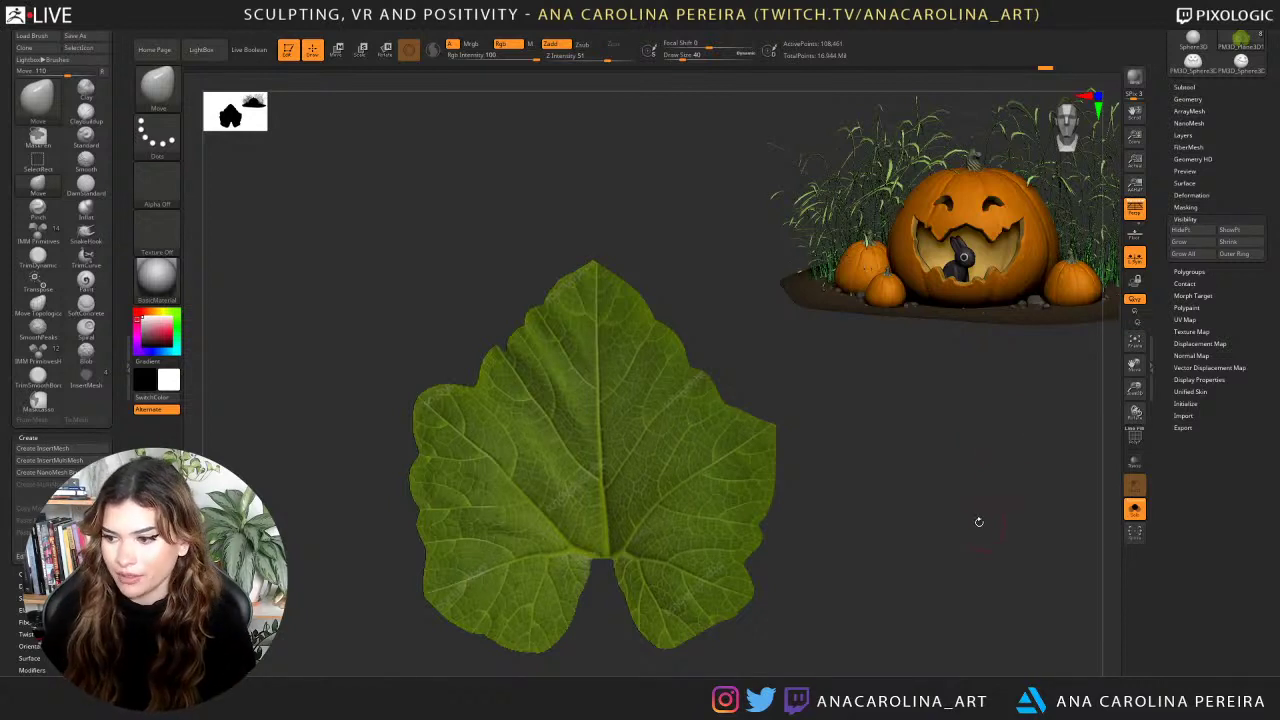
drag(979, 521, 1017, 519)
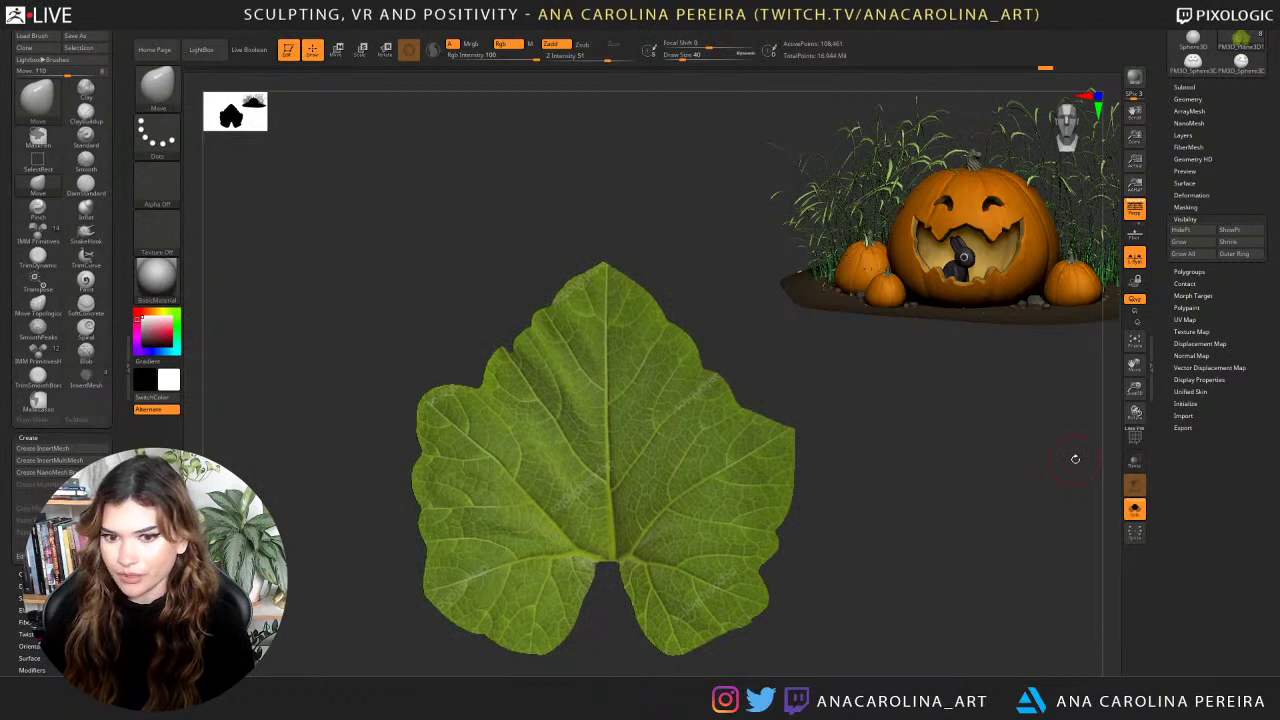
drag(950, 370, 904, 414)
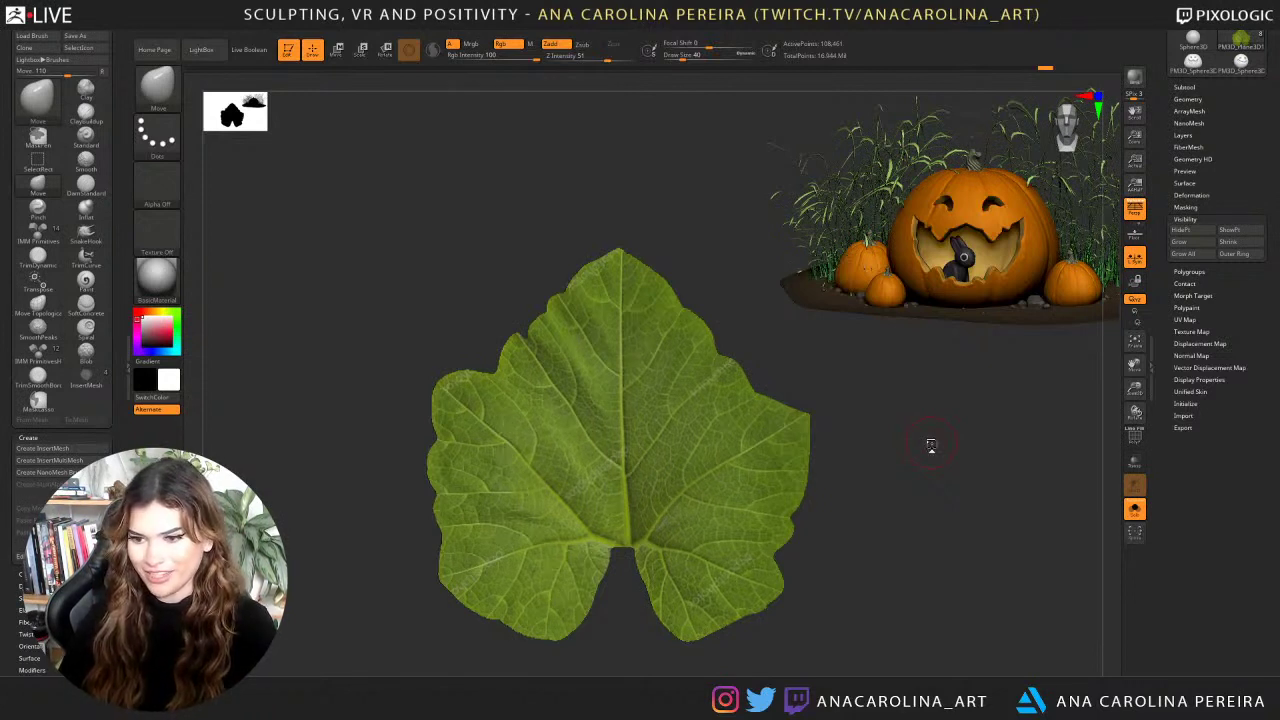
mouse_move(958, 326)
mouse_down()
mouse_move(946, 371)
mouse_move(887, 433)
mouse_up()
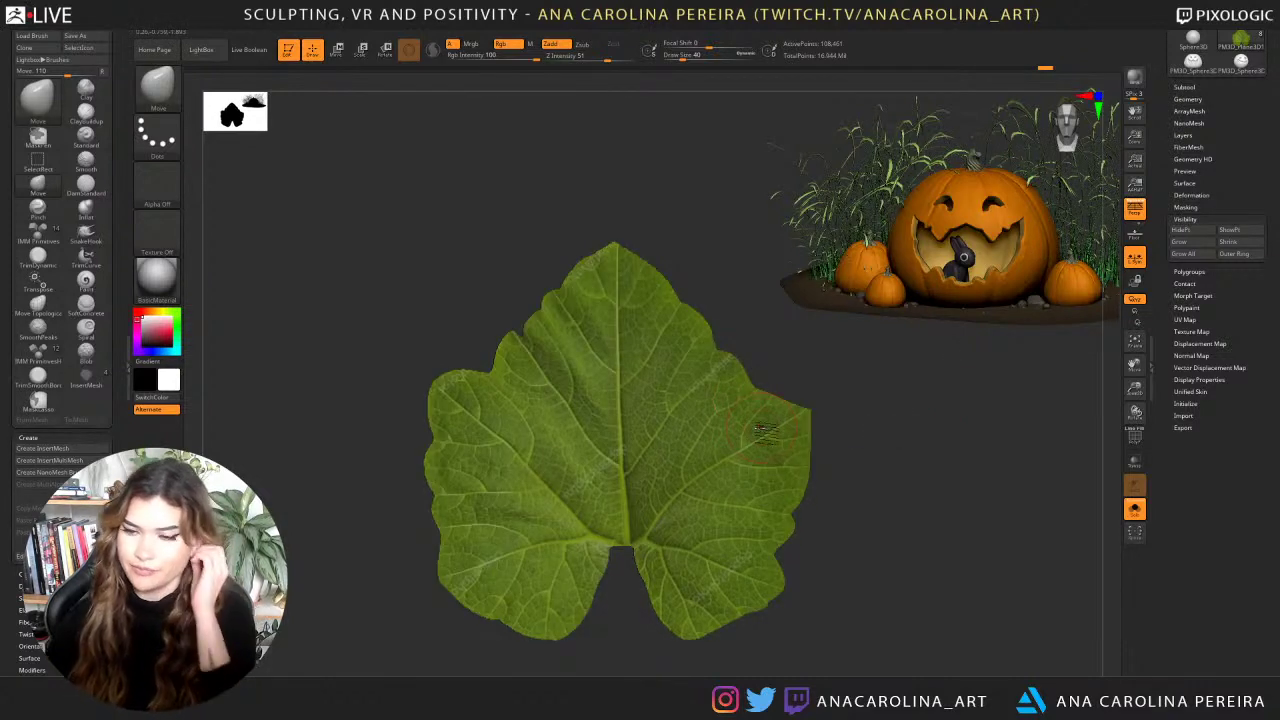
Delete the lower subdivision levels of the plane and remove its hidden geometry with Del Hidden.
click(1190, 99)
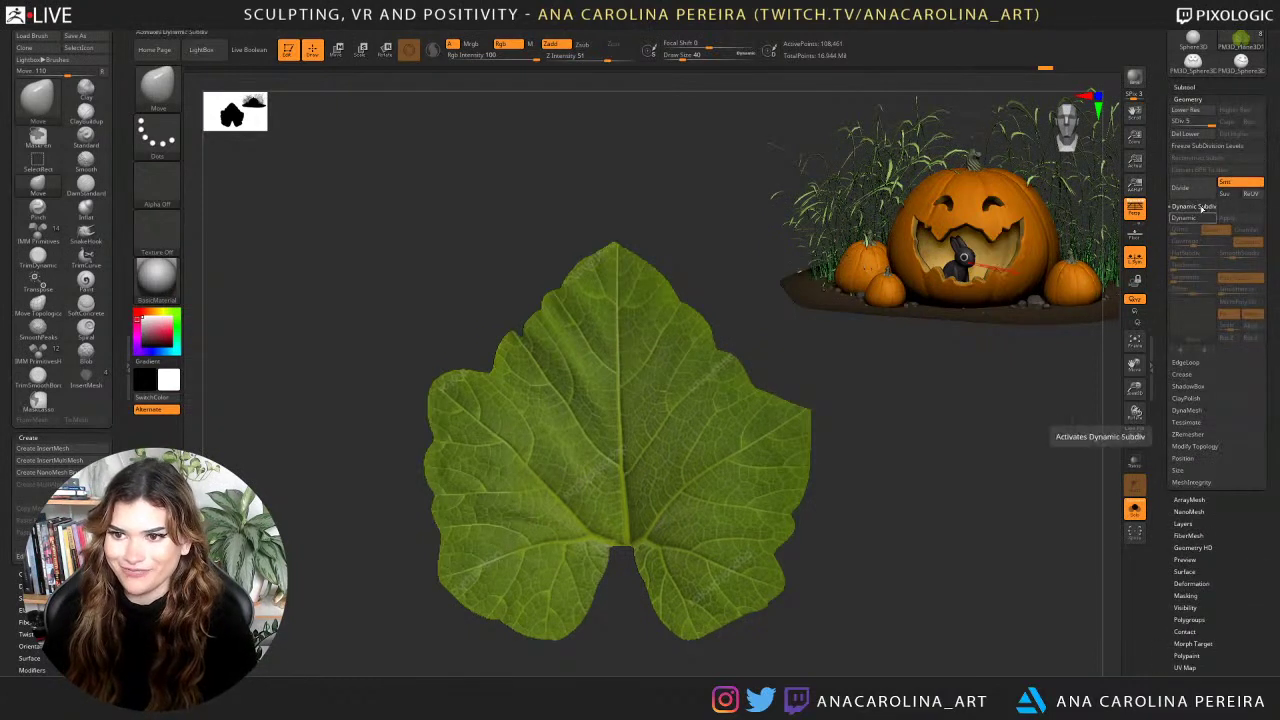
click(1186, 447)
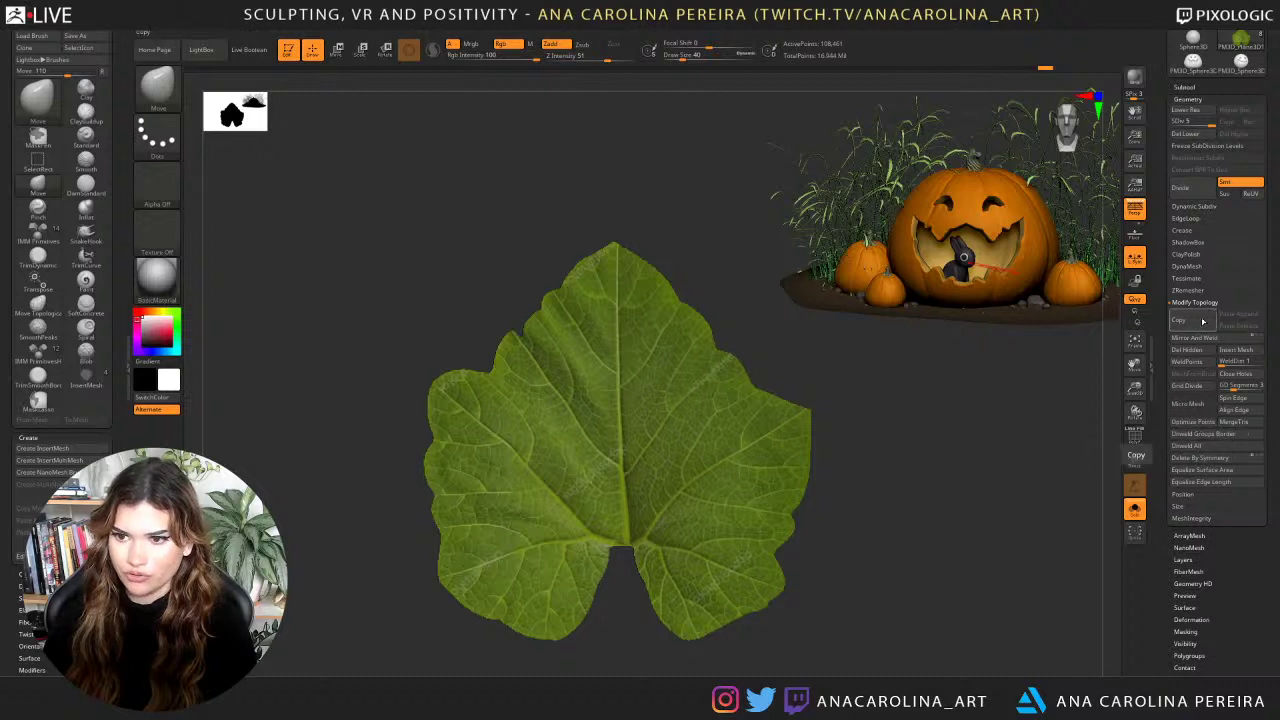
click(1206, 351)
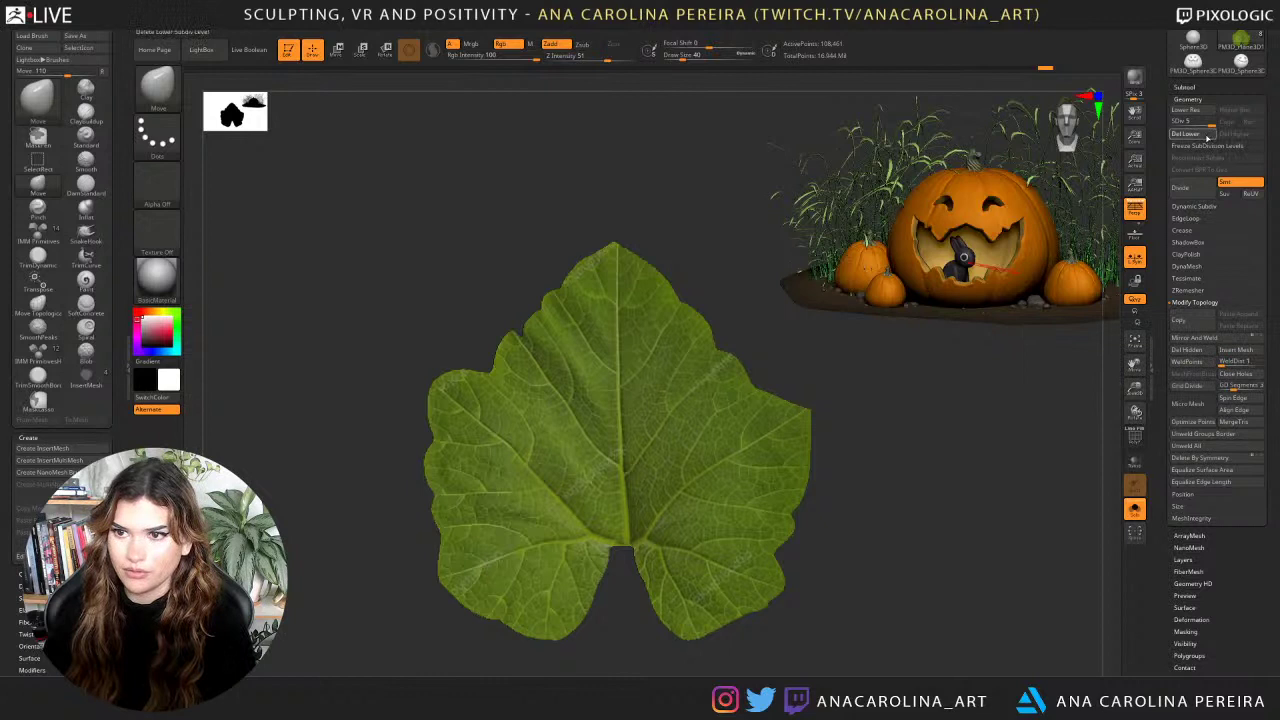
click(1208, 137)
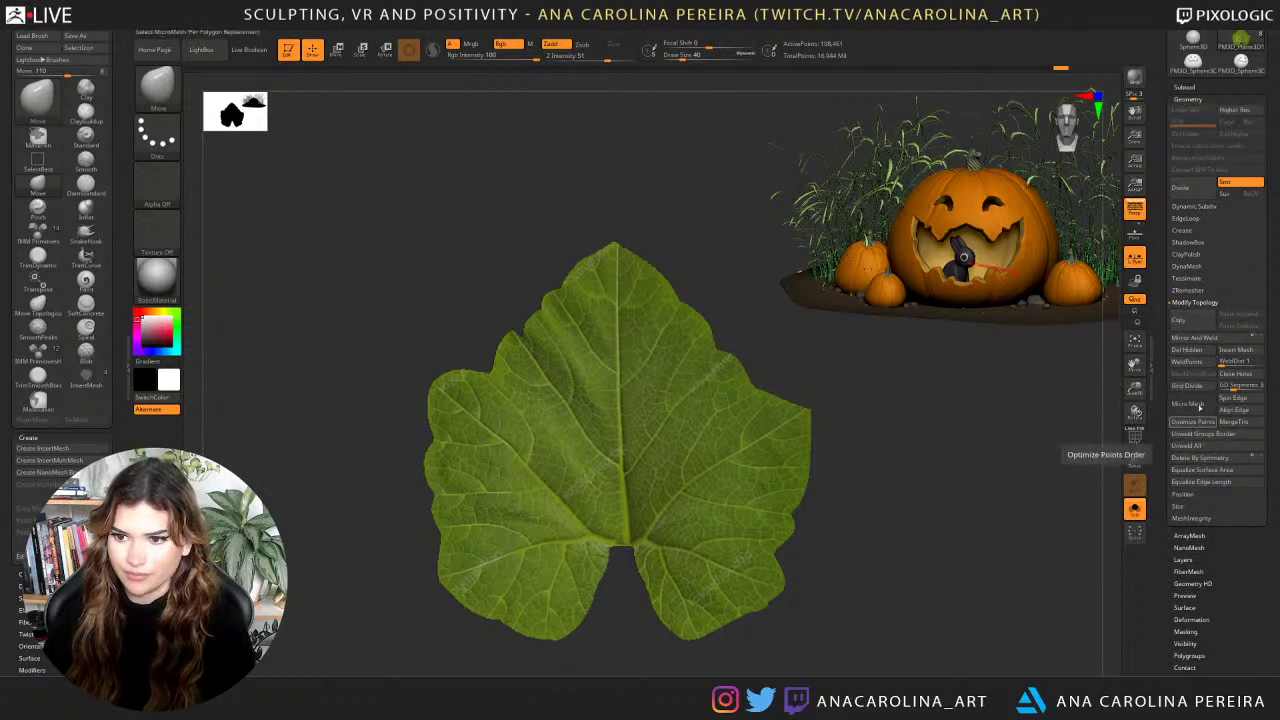
click(1200, 352)
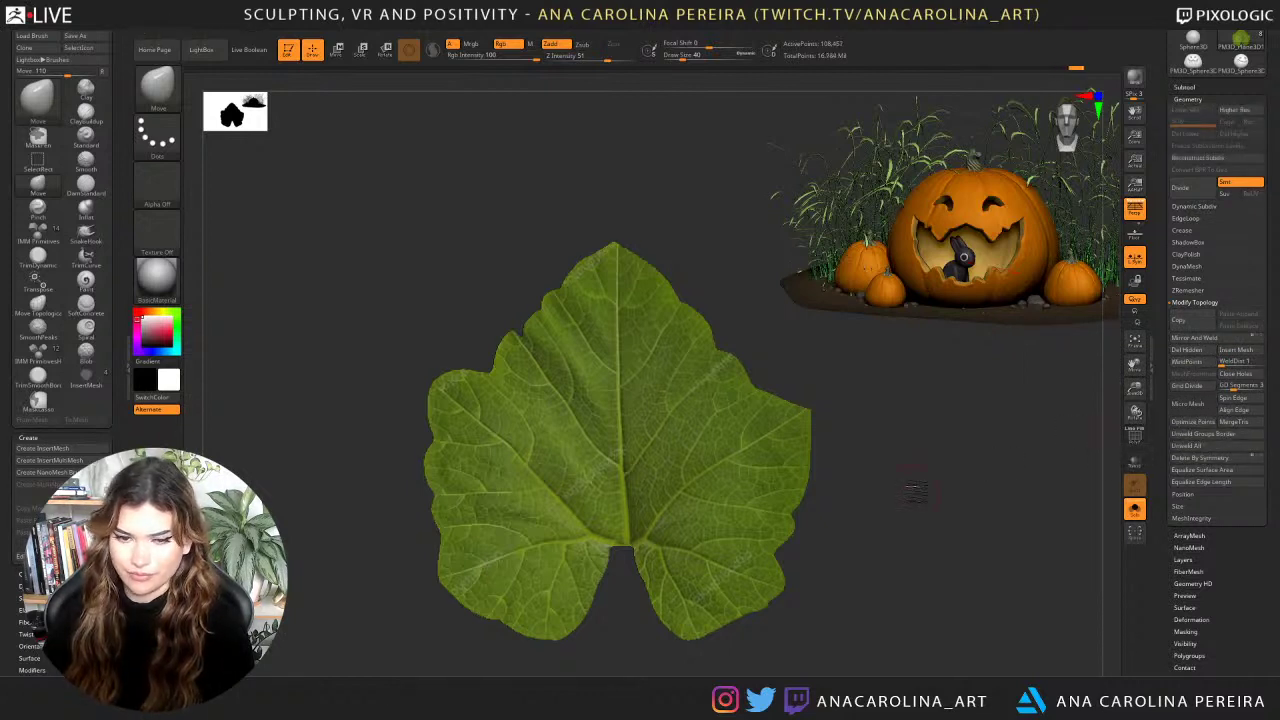
Carve creases along the leaf's main veins with the DamStandard brush at draw size 223.
drag(916, 490, 914, 460)
key(b)
key(d)
key(s)
drag(831, 388, 820, 391)
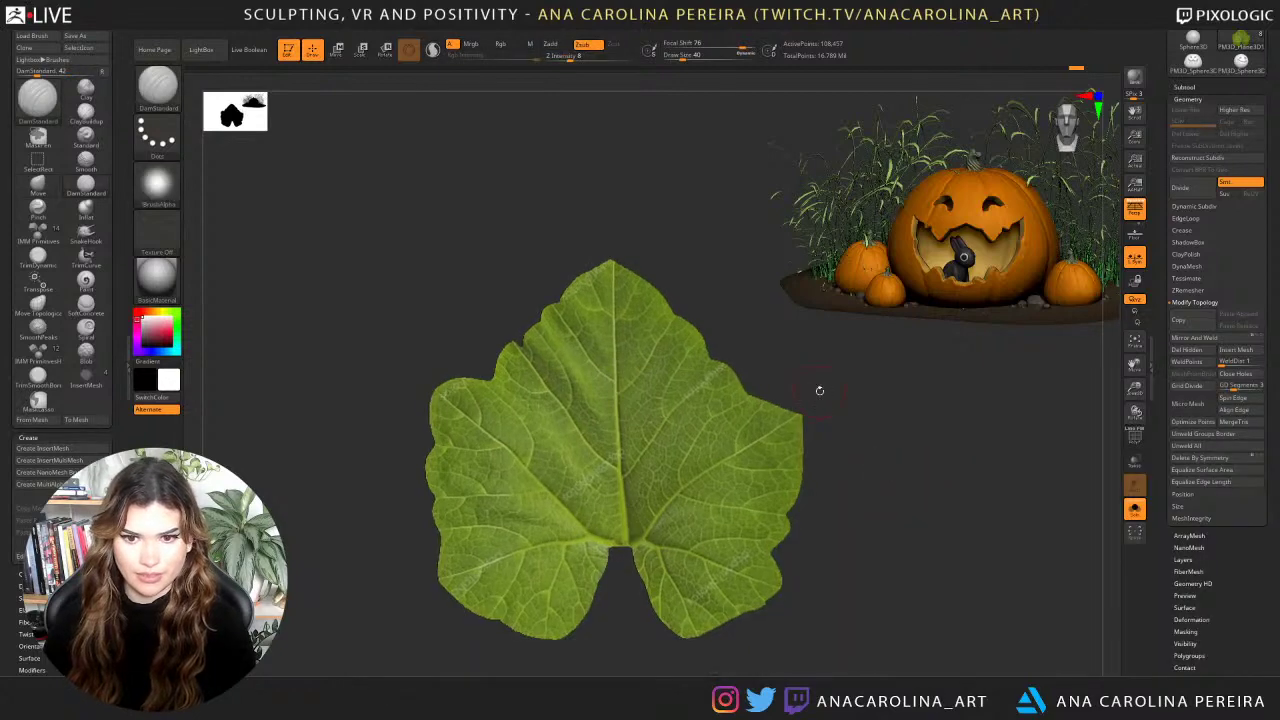
key(space)
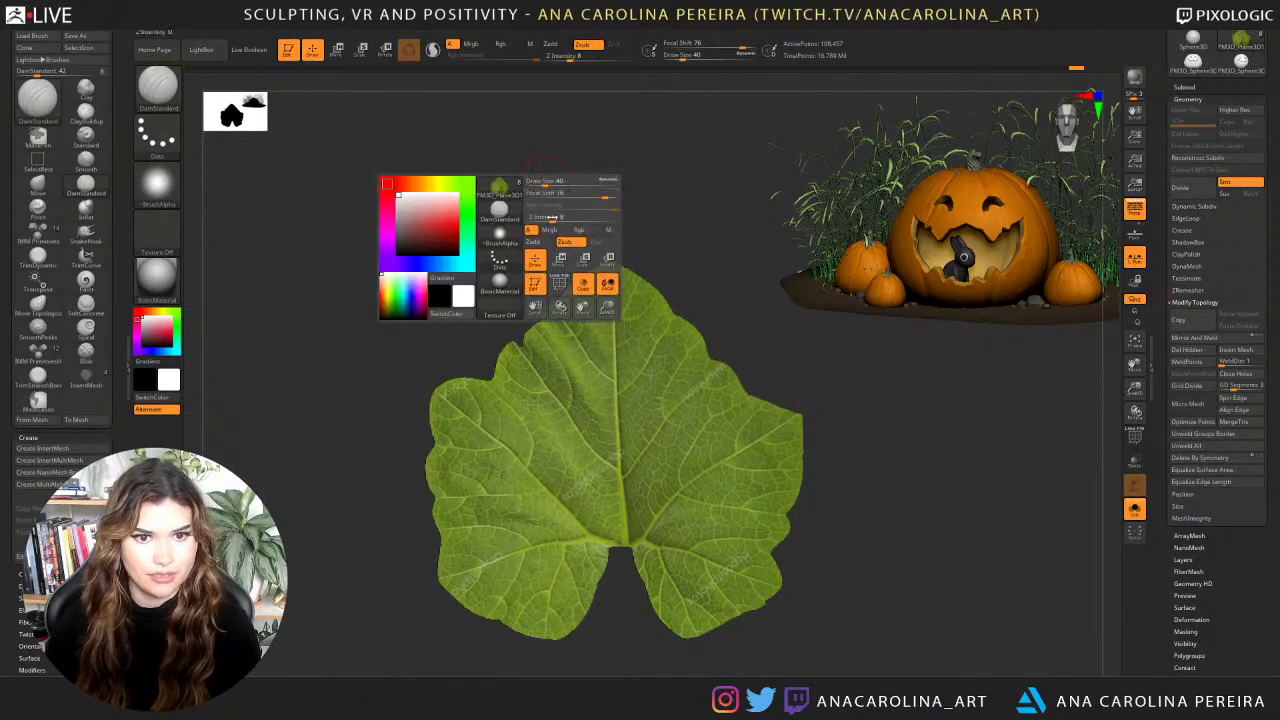
key(space)
drag(580, 177, 610, 179)
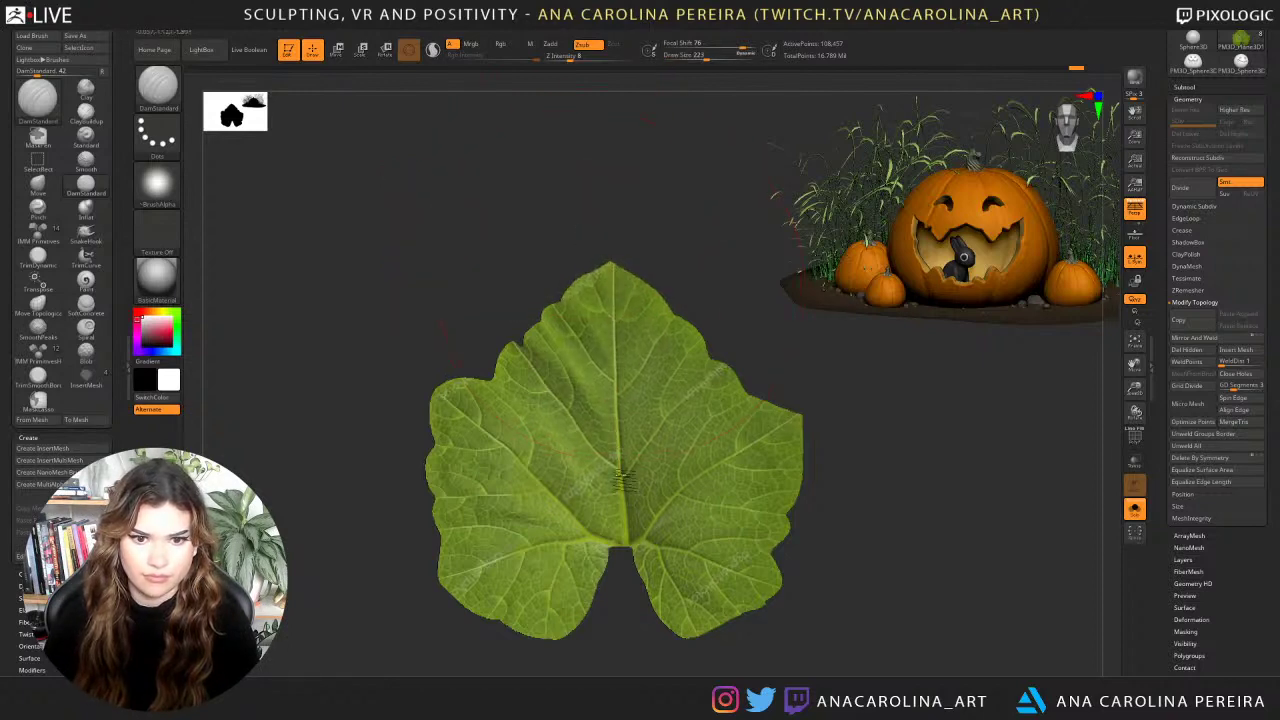
mouse_move(632, 564)
mouse_down()
mouse_move(650, 598)
mouse_move(657, 557)
mouse_up()
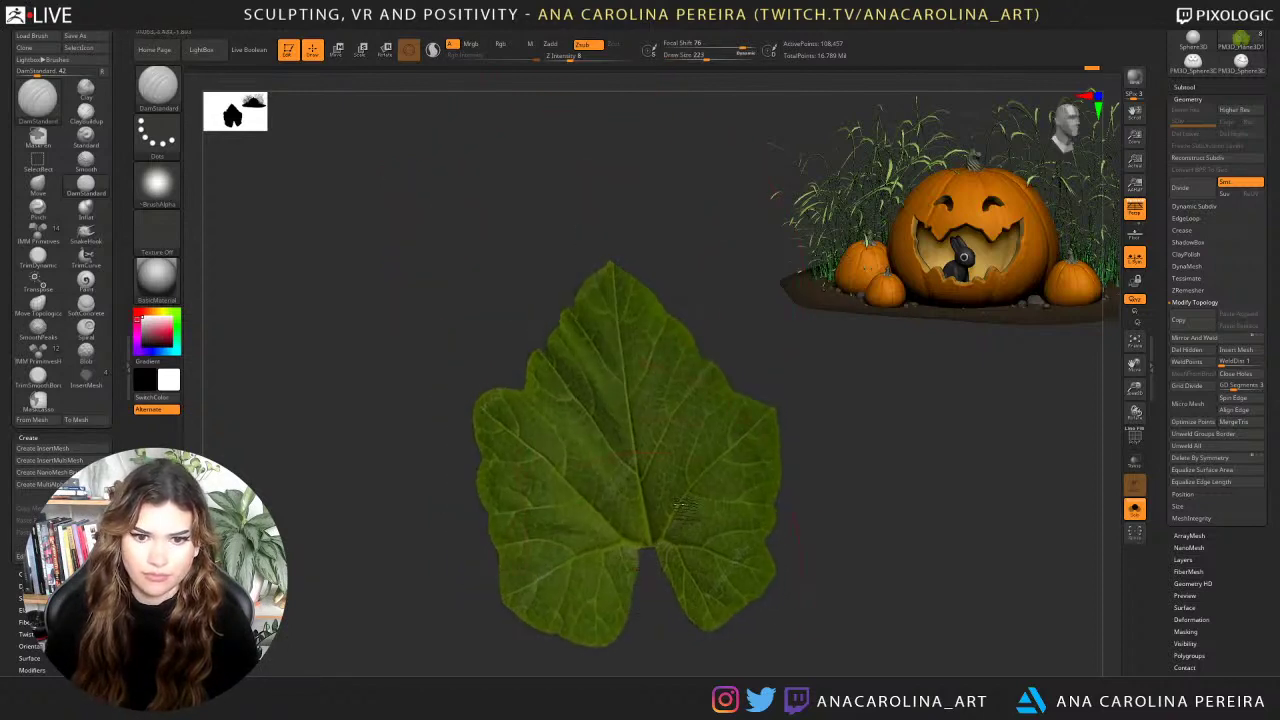
drag(685, 510, 739, 447)
mouse_move(508, 430)
mouse_down()
mouse_move(648, 565)
mouse_move(552, 546)
mouse_move(556, 586)
mouse_up()
mouse_move(642, 648)
mouse_down()
mouse_move(660, 646)
mouse_move(621, 638)
mouse_up()
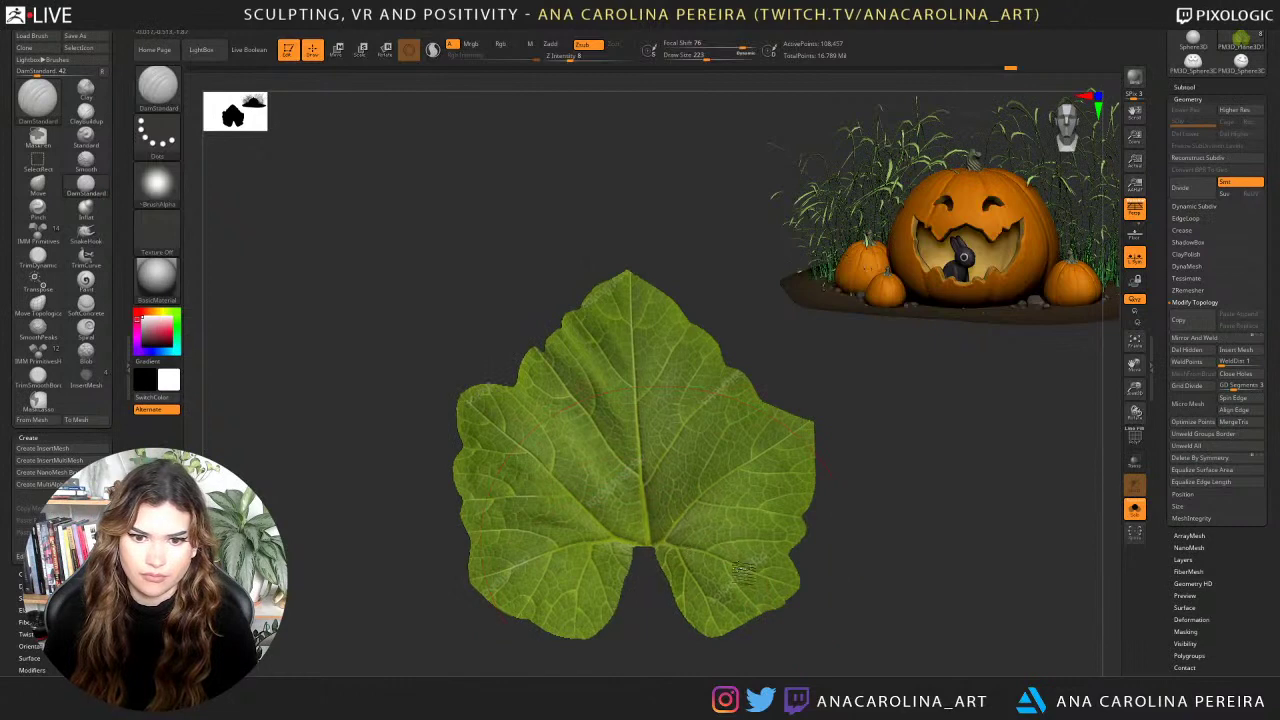
Turn on Double in the display properties so the leaf shows from both sides.
mouse_move(795, 585)
mouse_down()
mouse_move(820, 572)
mouse_move(808, 585)
mouse_move(822, 596)
mouse_move(793, 580)
mouse_up()
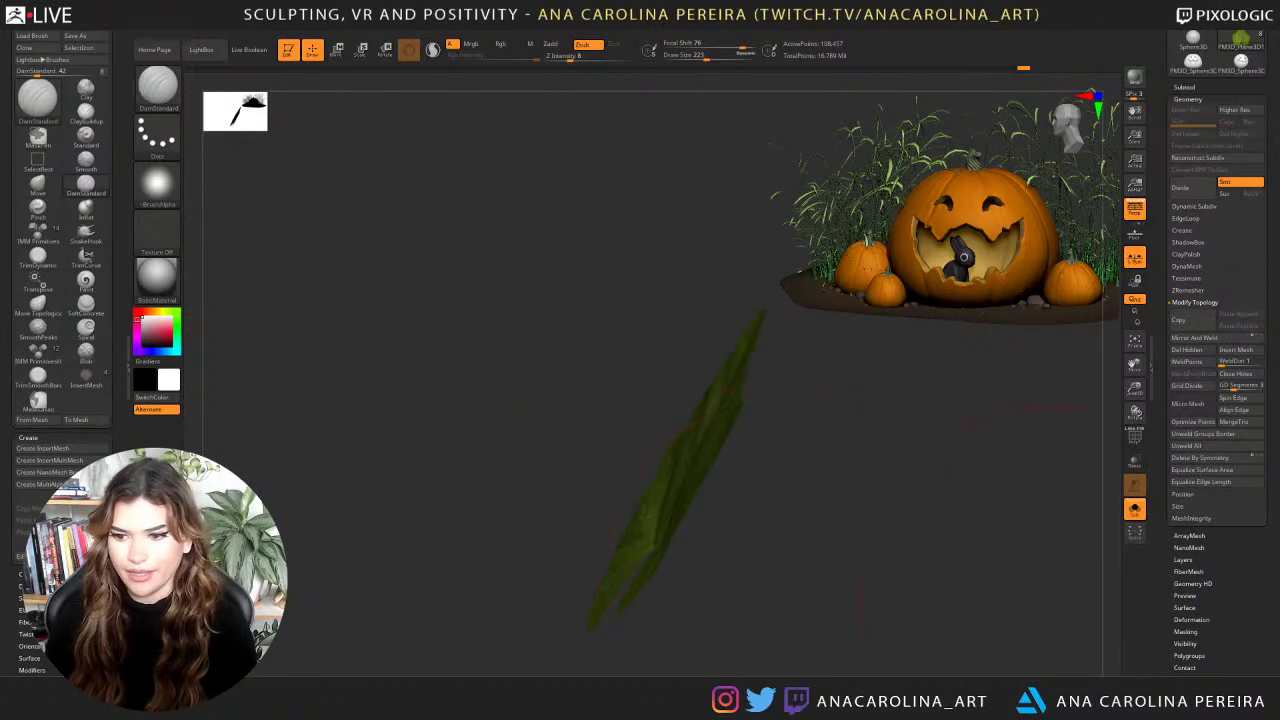
scroll(1250, 560, down, 5)
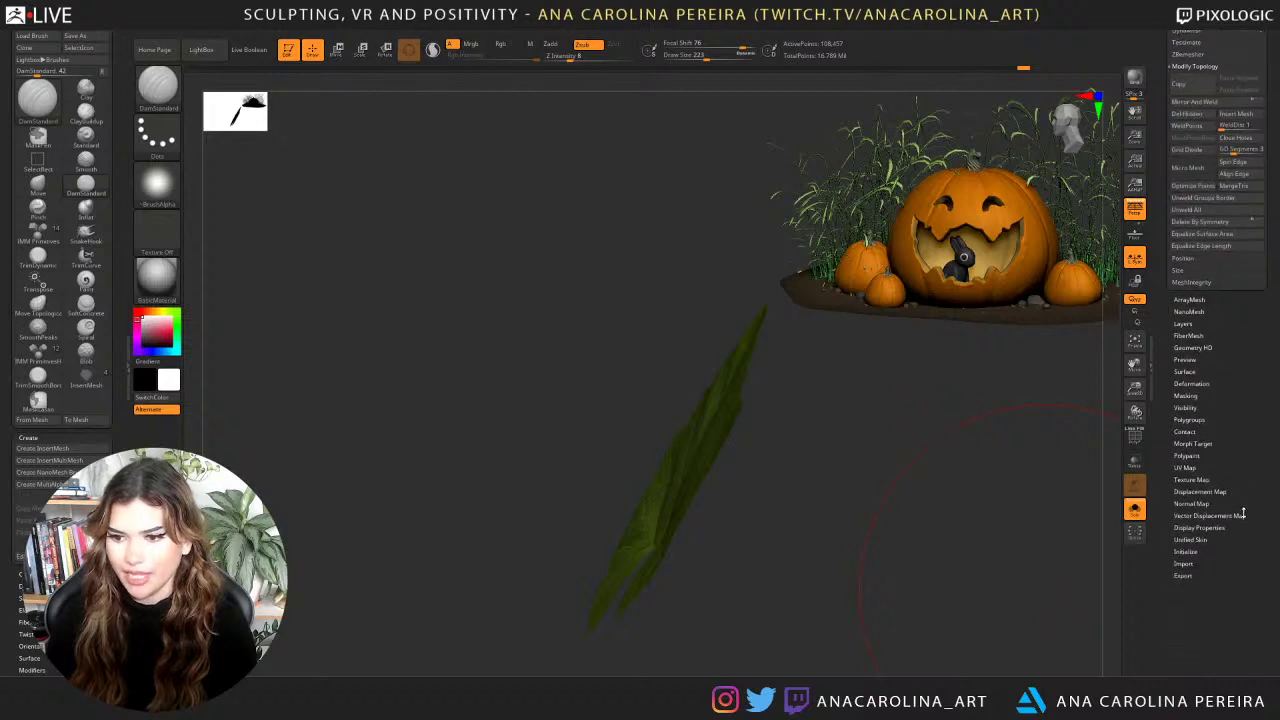
click(1192, 527)
drag(990, 410, 911, 383)
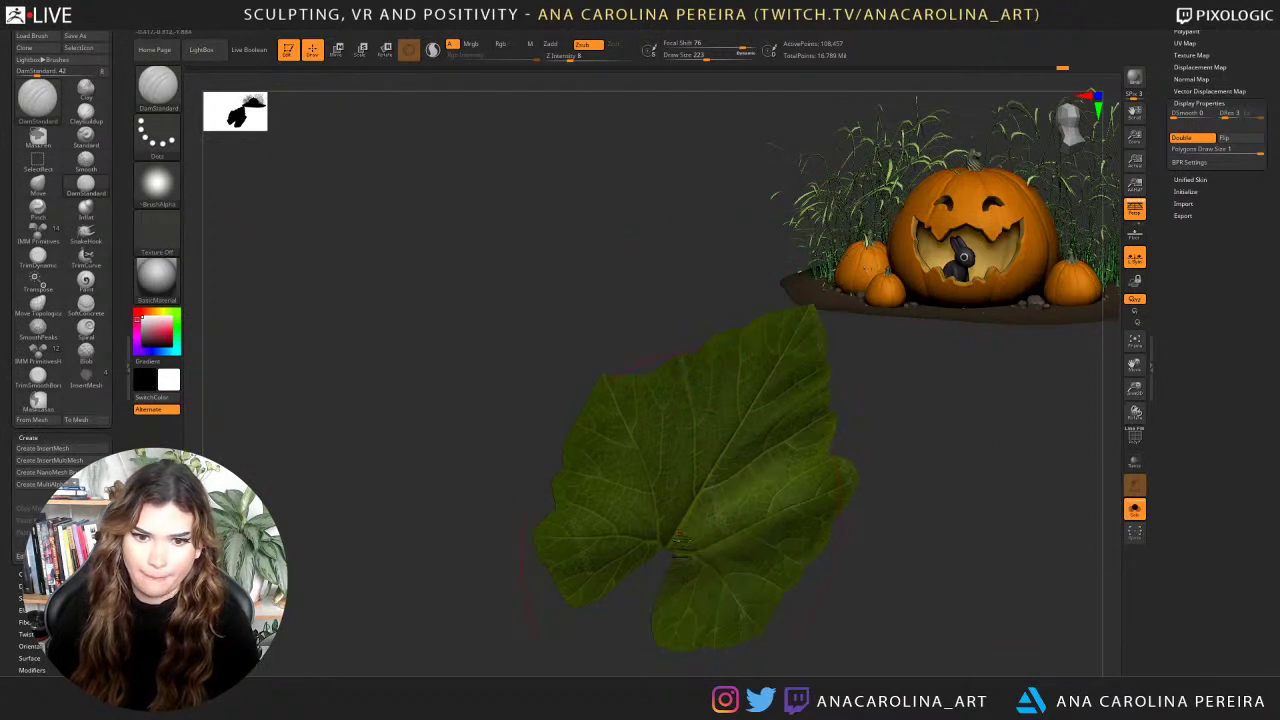
Bend the flat leaf into a gentle curve with the Move brush at draw size 145.
mouse_move(720, 485)
mouse_down()
mouse_move(957, 557)
mouse_move(885, 432)
mouse_move(906, 403)
mouse_up()
key(b)
key(v)
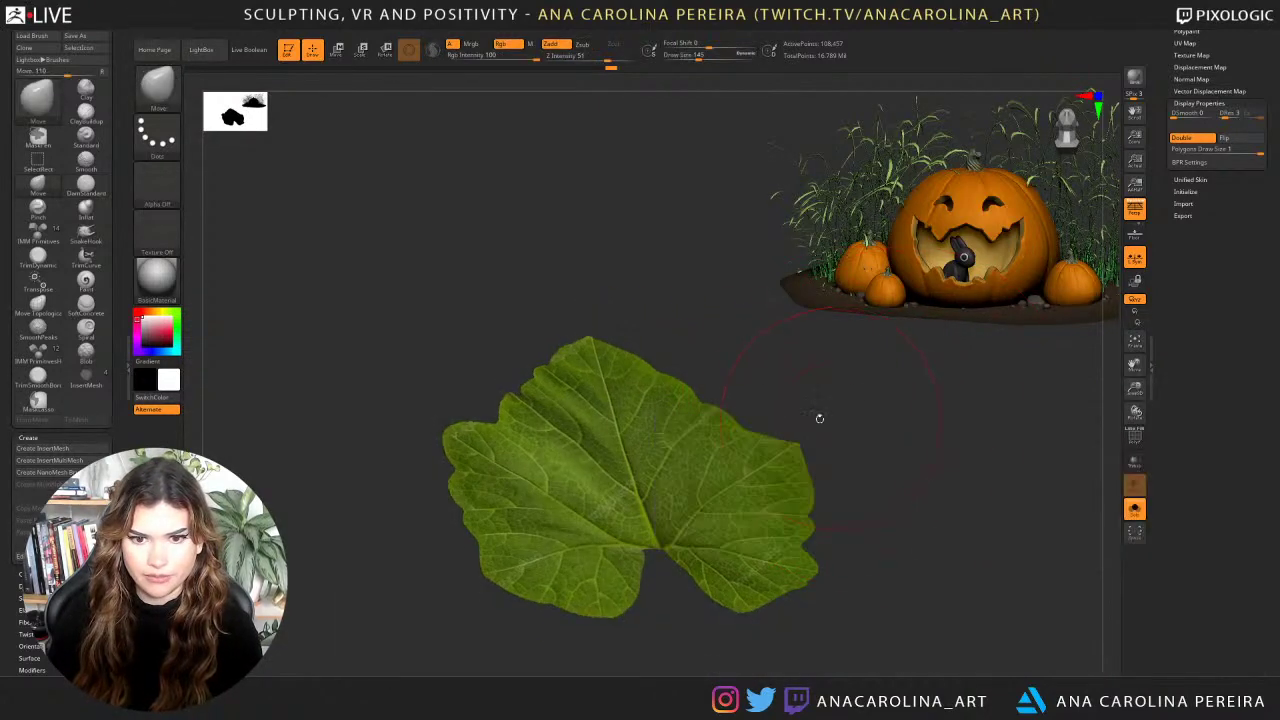
drag(757, 390, 845, 467)
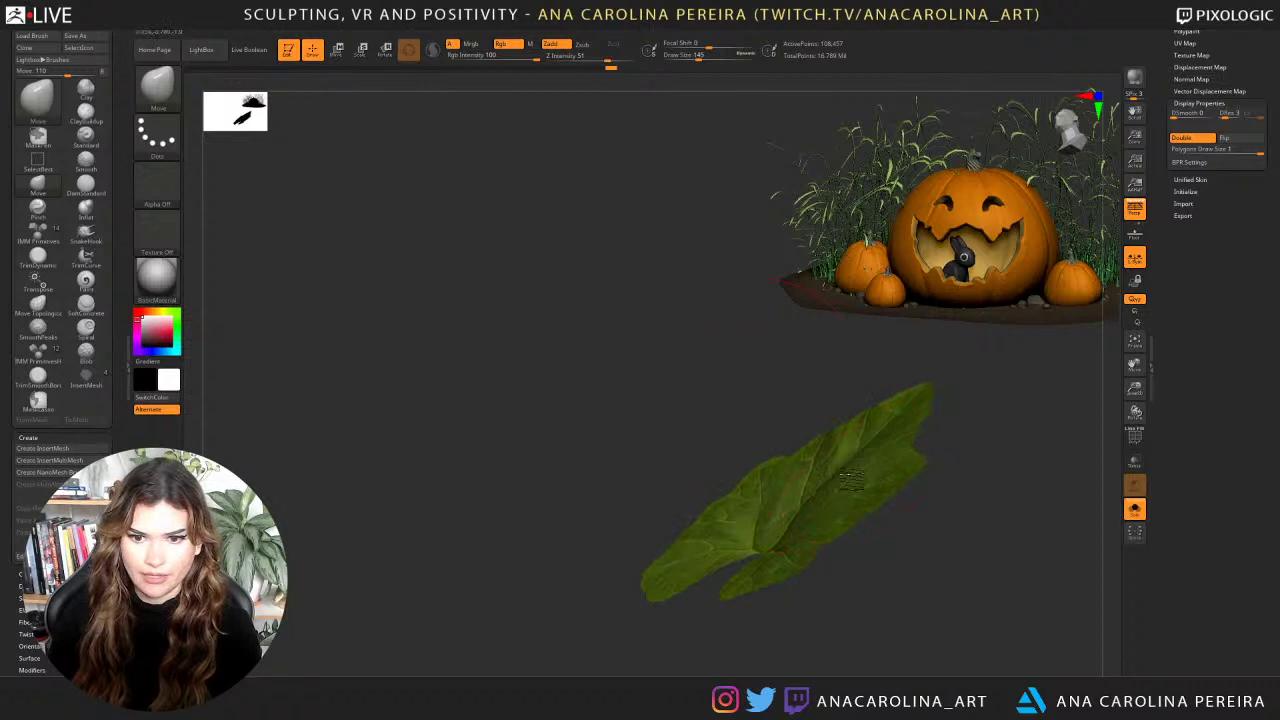
right_drag(850, 480, 812, 432)
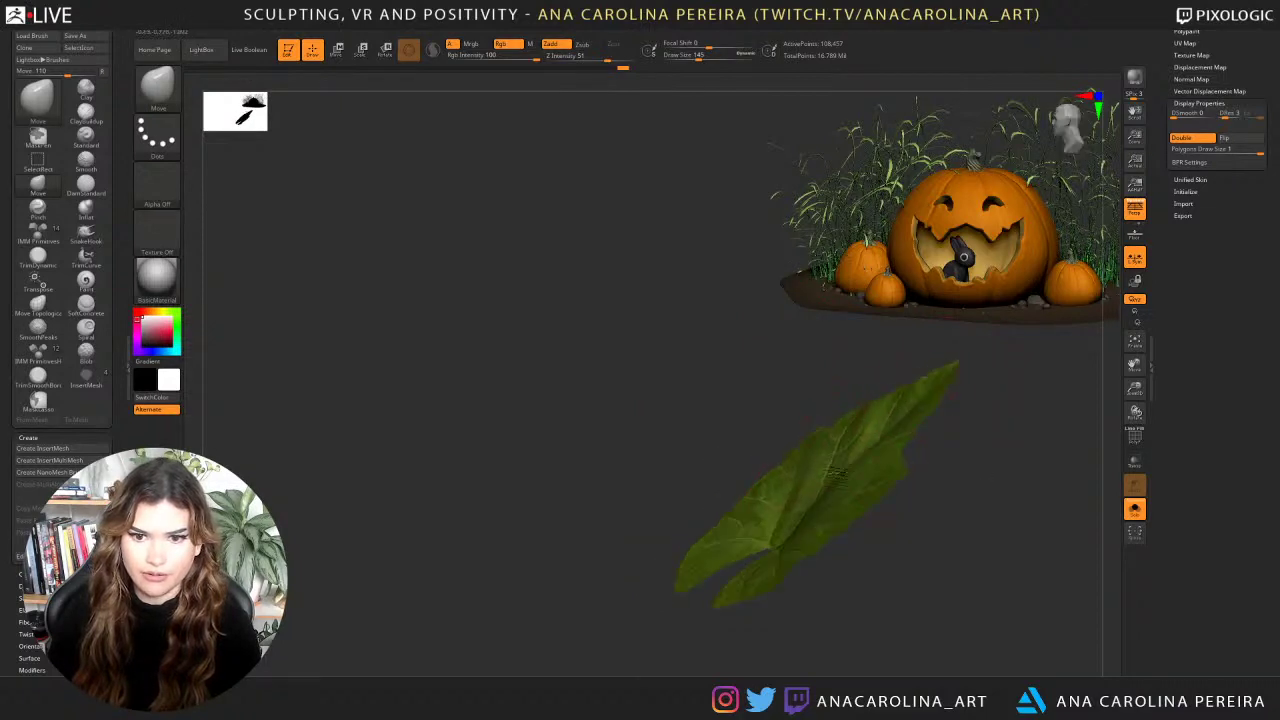
mouse_move(836, 473)
mouse_down()
mouse_move(820, 460)
mouse_move(787, 470)
mouse_up()
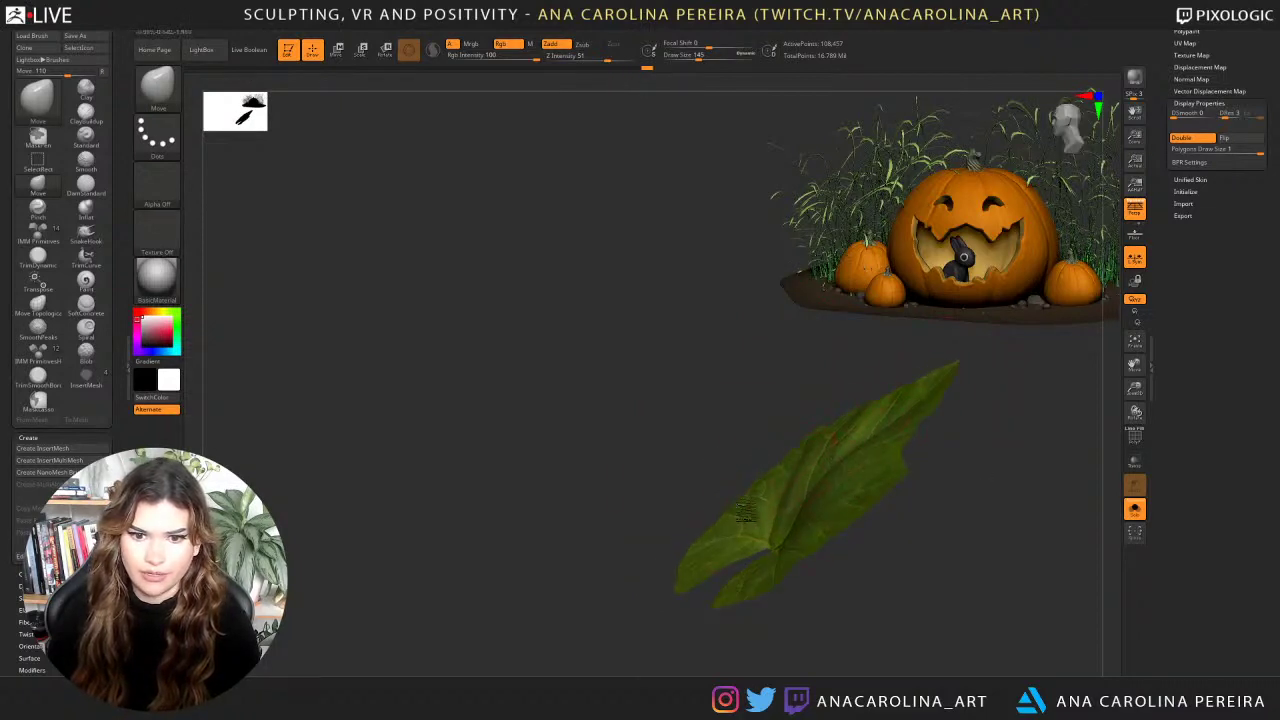
mouse_move(711, 480)
mouse_down()
mouse_move(772, 514)
mouse_move(776, 491)
mouse_move(803, 512)
mouse_up()
drag(976, 508, 988, 530)
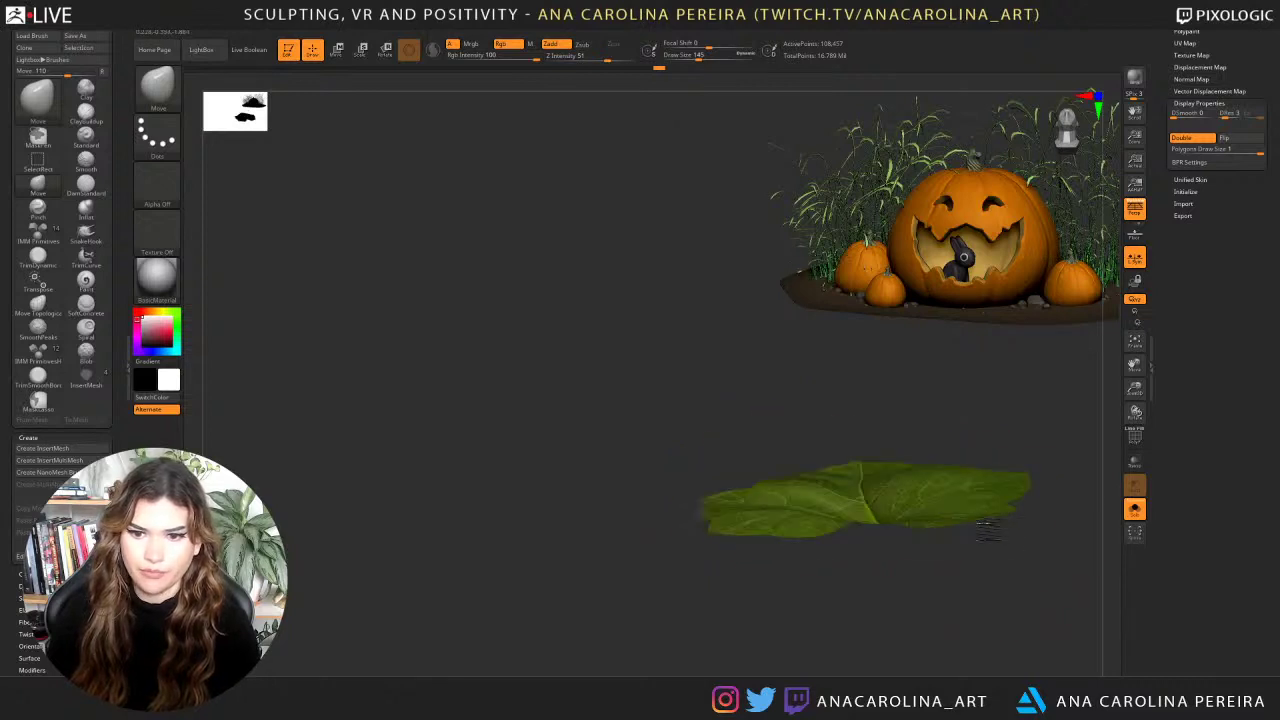
right_drag(988, 530, 946, 512)
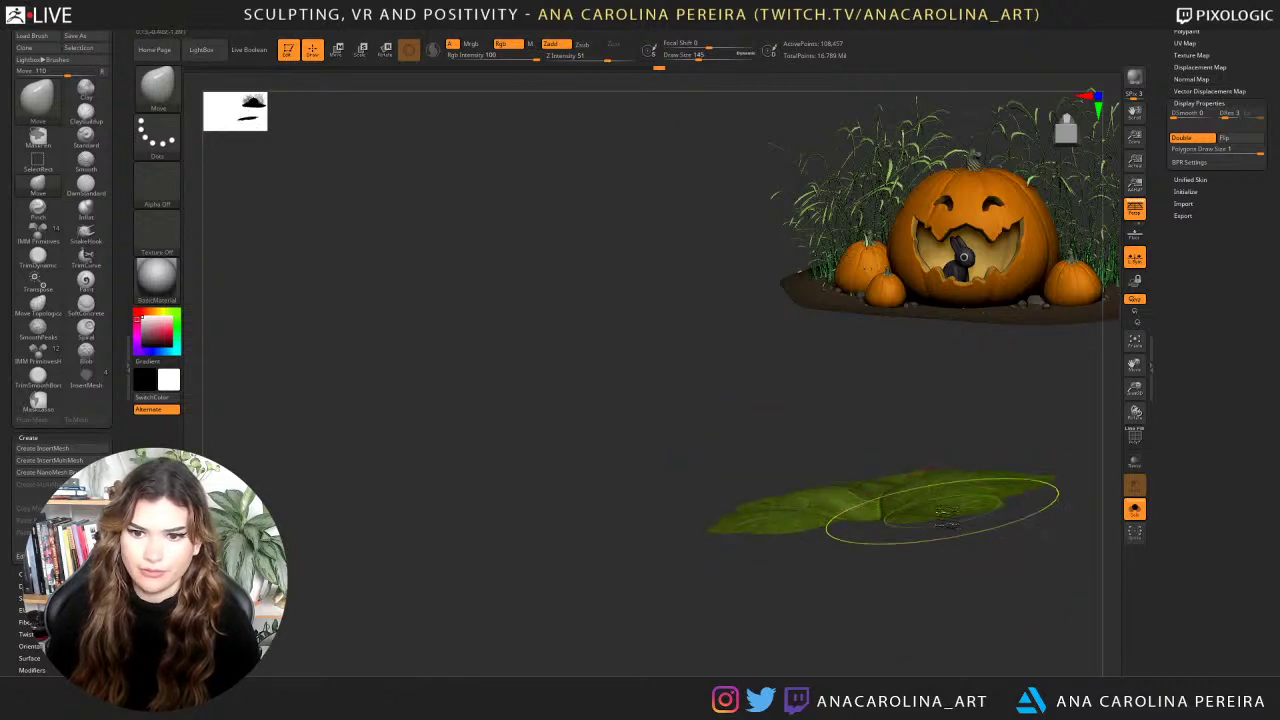
drag(944, 512, 940, 494)
Enlarge the Move brush to draw size 239 and adjust the leaf's curvature from several sides.
key(space)
drag(880, 545, 905, 545)
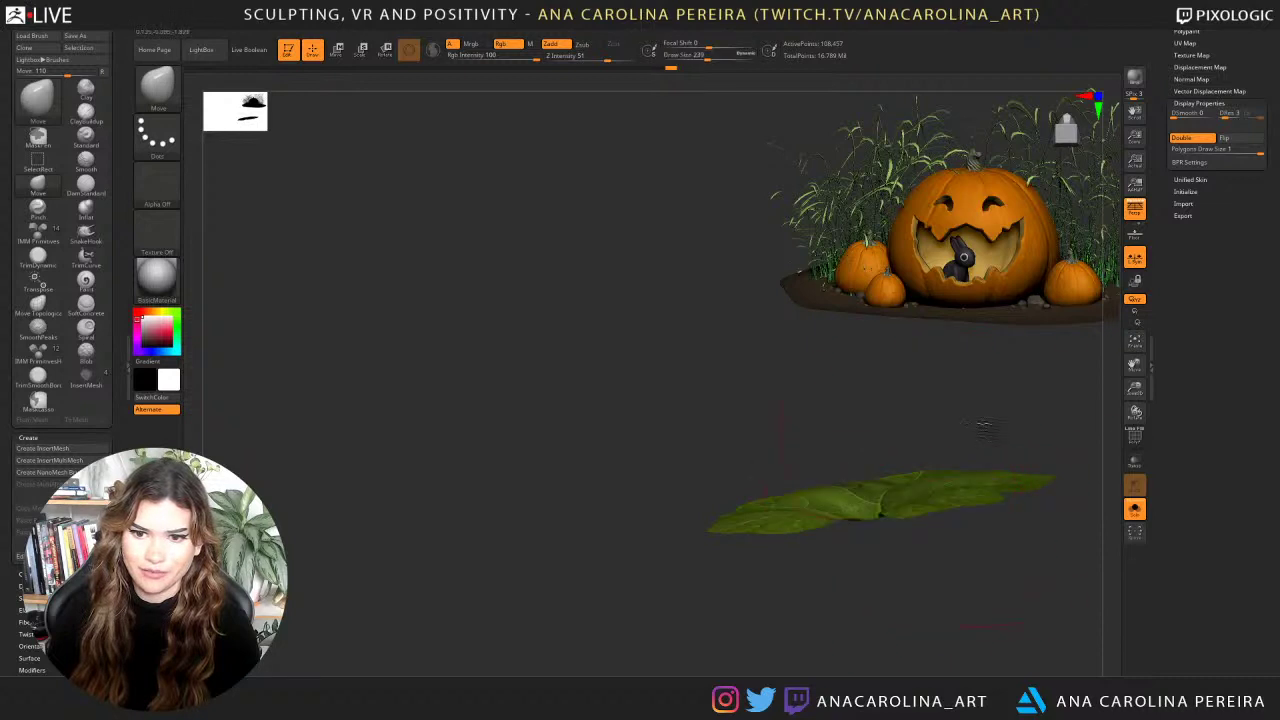
mouse_move(988, 427)
alt+mouse_down()
mouse_move(886, 500)
mouse_move(906, 540)
alt+mouse_up()
right_drag(887, 519, 905, 480)
right_drag(830, 428, 877, 437)
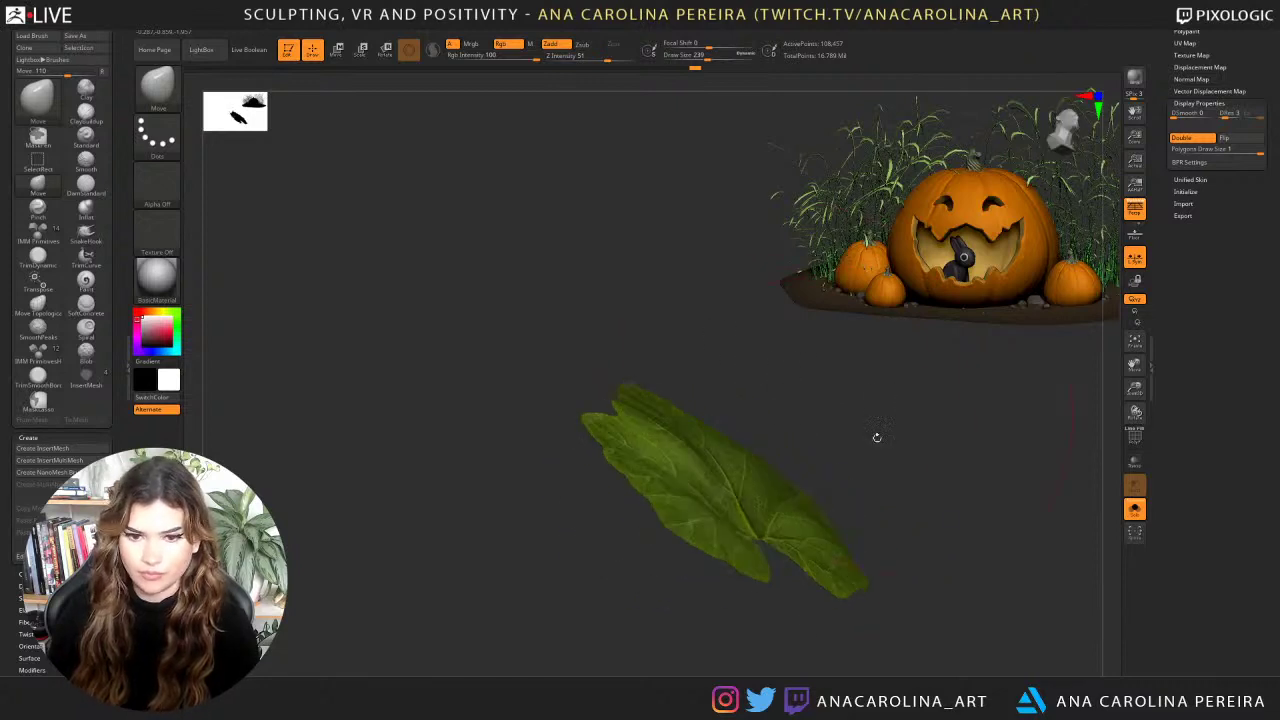
mouse_move(760, 535)
right_down()
mouse_move(675, 490)
mouse_move(706, 429)
mouse_move(586, 405)
mouse_move(660, 440)
mouse_move(806, 357)
mouse_move(900, 377)
mouse_move(841, 419)
right_up()
Set the Move brush to draw size 158 and push the leaf's lobes and outer edges into wavier folds.
key(space)
drag(778, 448, 786, 461)
right_drag(789, 463, 866, 440)
drag(898, 408, 893, 403)
drag(756, 542, 710, 568)
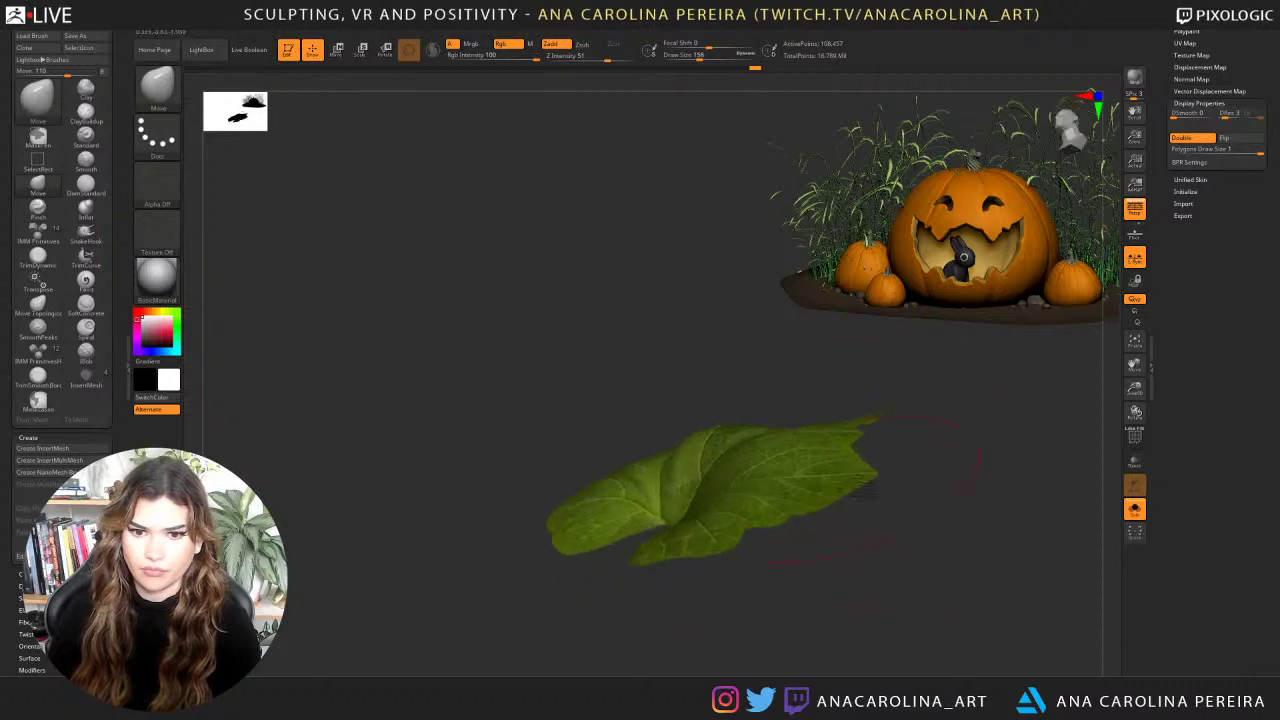
mouse_move(862, 481)
mouse_down()
mouse_move(888, 509)
mouse_move(848, 493)
mouse_up()
mouse_move(850, 490)
right_down()
mouse_move(911, 487)
mouse_move(548, 532)
mouse_move(540, 580)
mouse_move(566, 514)
mouse_move(552, 516)
mouse_move(578, 500)
mouse_move(586, 514)
mouse_move(540, 516)
mouse_move(560, 508)
mouse_move(592, 528)
mouse_move(650, 585)
mouse_move(565, 590)
mouse_move(615, 635)
mouse_move(843, 635)
mouse_move(628, 430)
mouse_move(640, 425)
mouse_move(566, 420)
mouse_move(614, 251)
mouse_move(883, 546)
mouse_move(853, 556)
right_up()
Switch to the DamStandard brush at draw size 74 and turn off Colorize to show the leaf without its polypaint.
key(b)
key(d)
key(s)
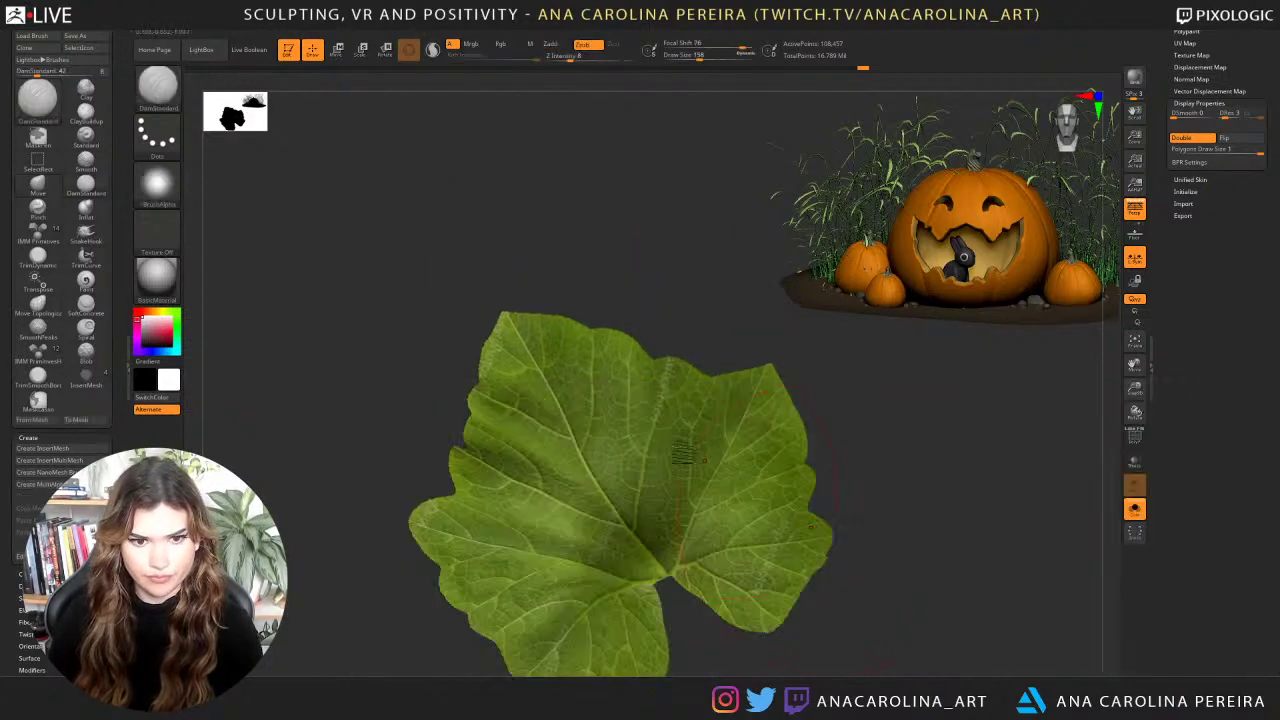
key(space)
drag(607, 408, 592, 407)
scroll(1179, 316, up, 3)
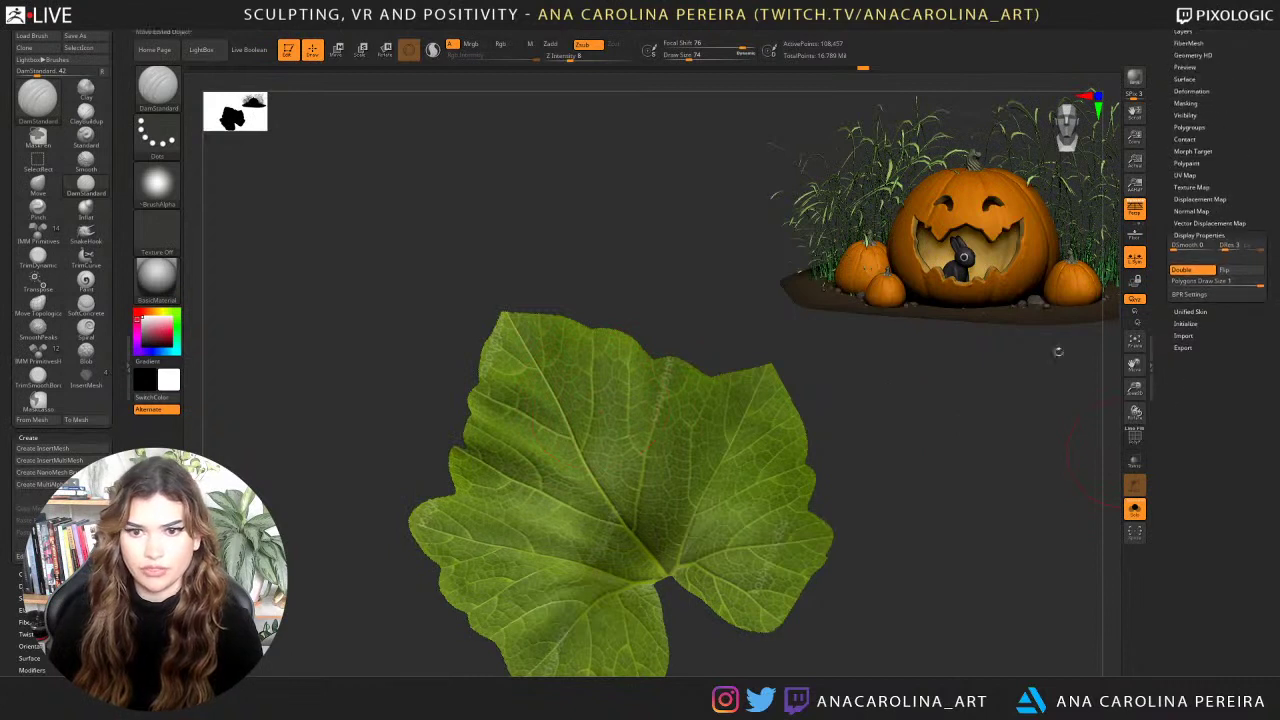
scroll(1197, 274, up, 4)
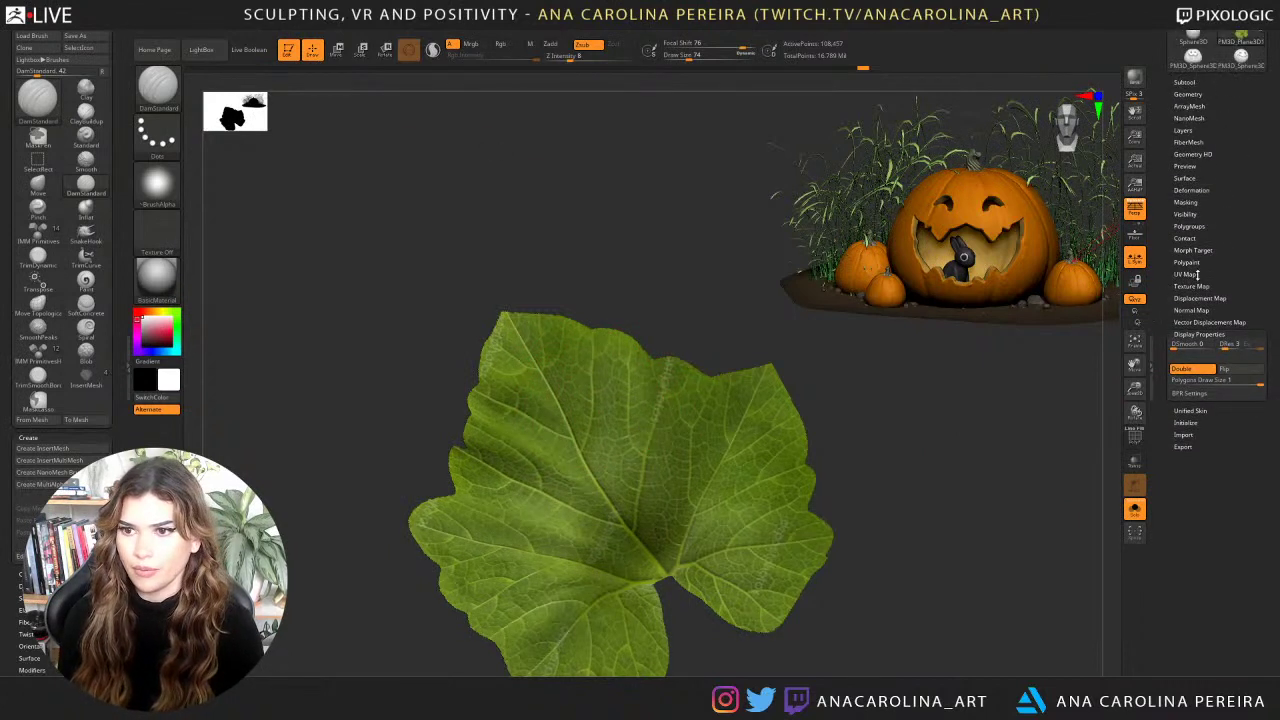
click(1193, 261)
click(1184, 272)
drag(1011, 403, 946, 434)
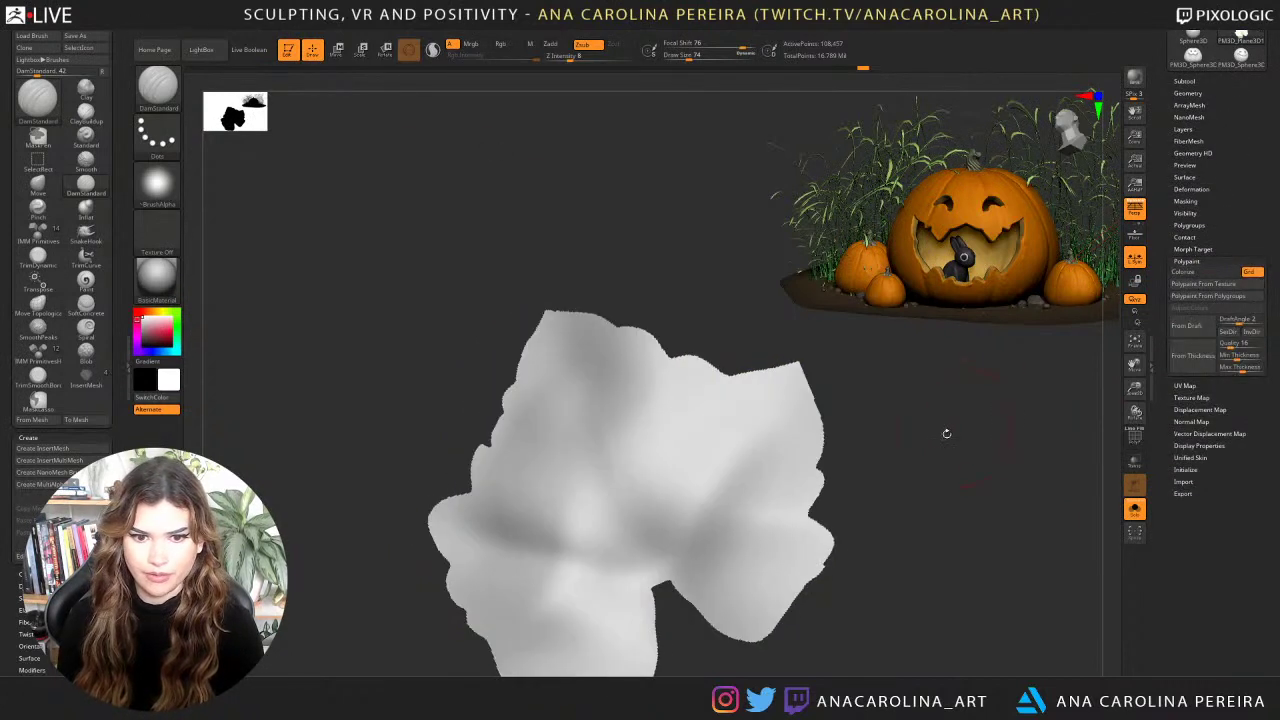
Set DamStandard to Z Intensity 18 and focal shift 89, and try a crease along the leaf's long central vein.
key(b)
key(d)
key(s)
drag(548, 312, 580, 390)
key(space)
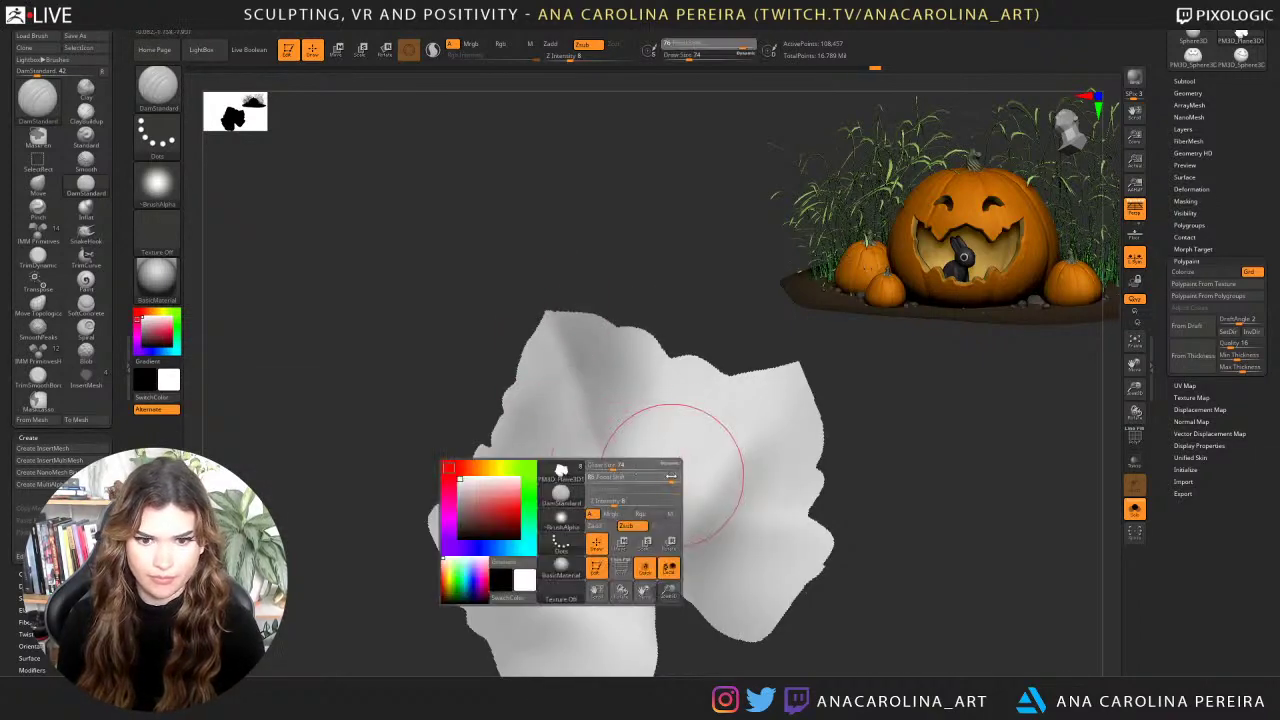
drag(615, 501, 626, 501)
right_drag(580, 405, 560, 325)
drag(548, 312, 603, 434)
key(ctrl+z)
drag(636, 268, 600, 272)
drag(549, 312, 620, 590)
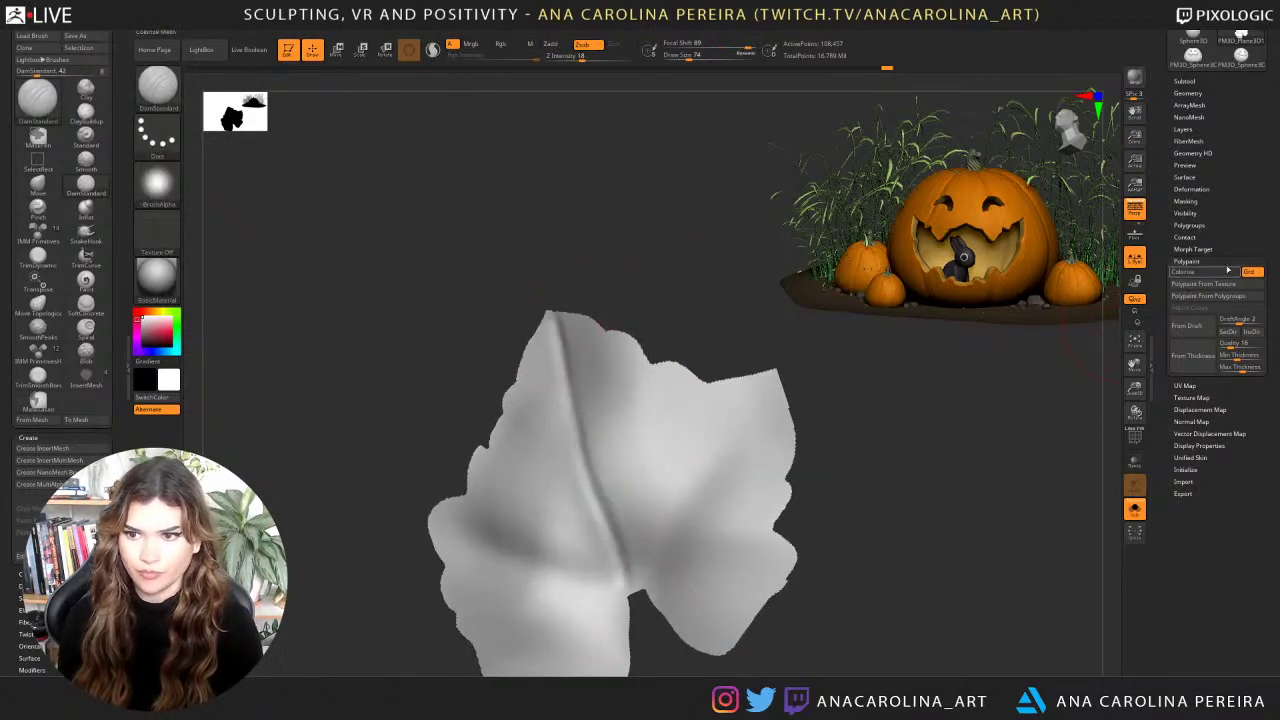
Undo the trial crease and turn Colorize back on so the painted veins can guide the sculpting.
click(1226, 271)
key(ctrl+z)
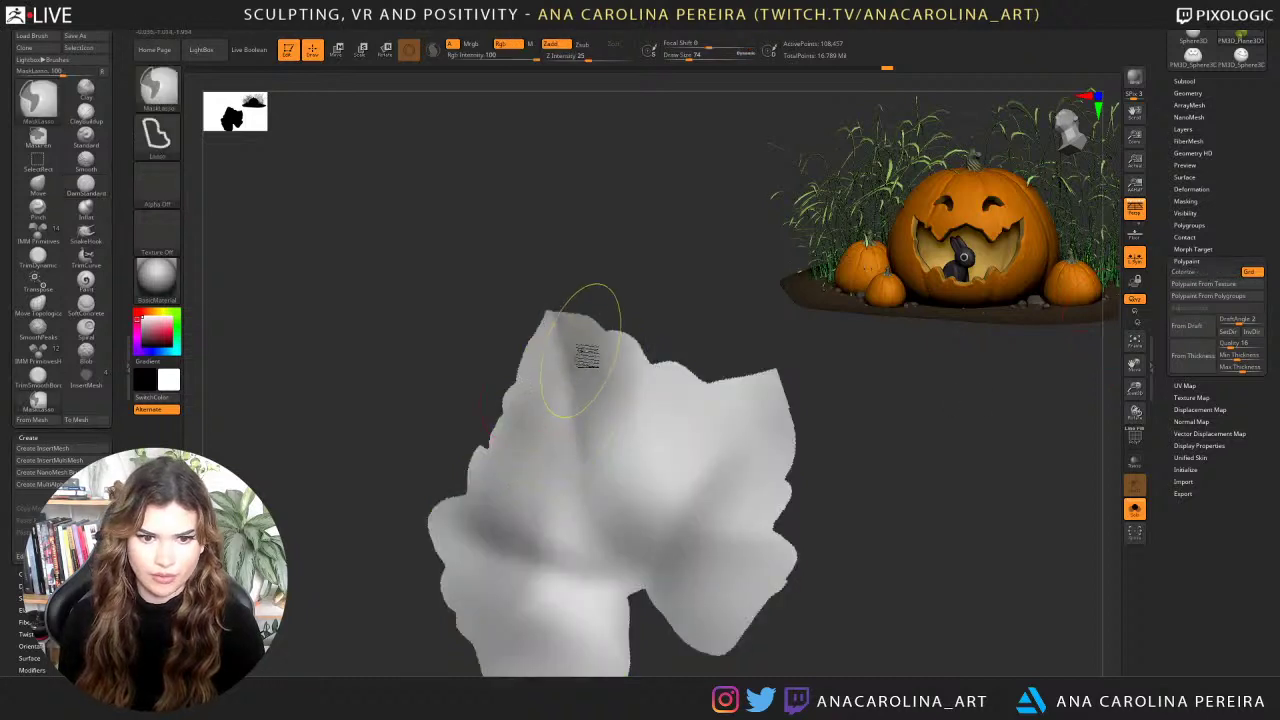
key(ctrl+z)
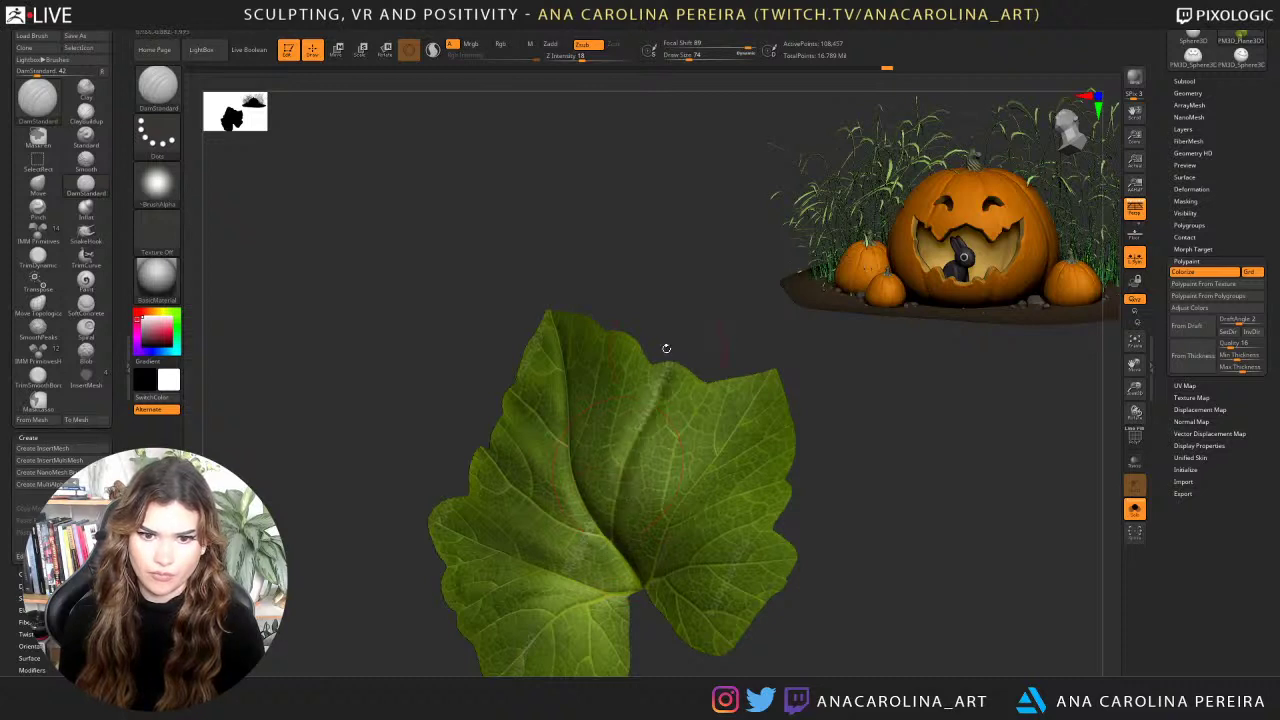
Carve creases along the leaf's main veins with DamStandard at draw size 74, following the painted texture.
drag(672, 338, 729, 277)
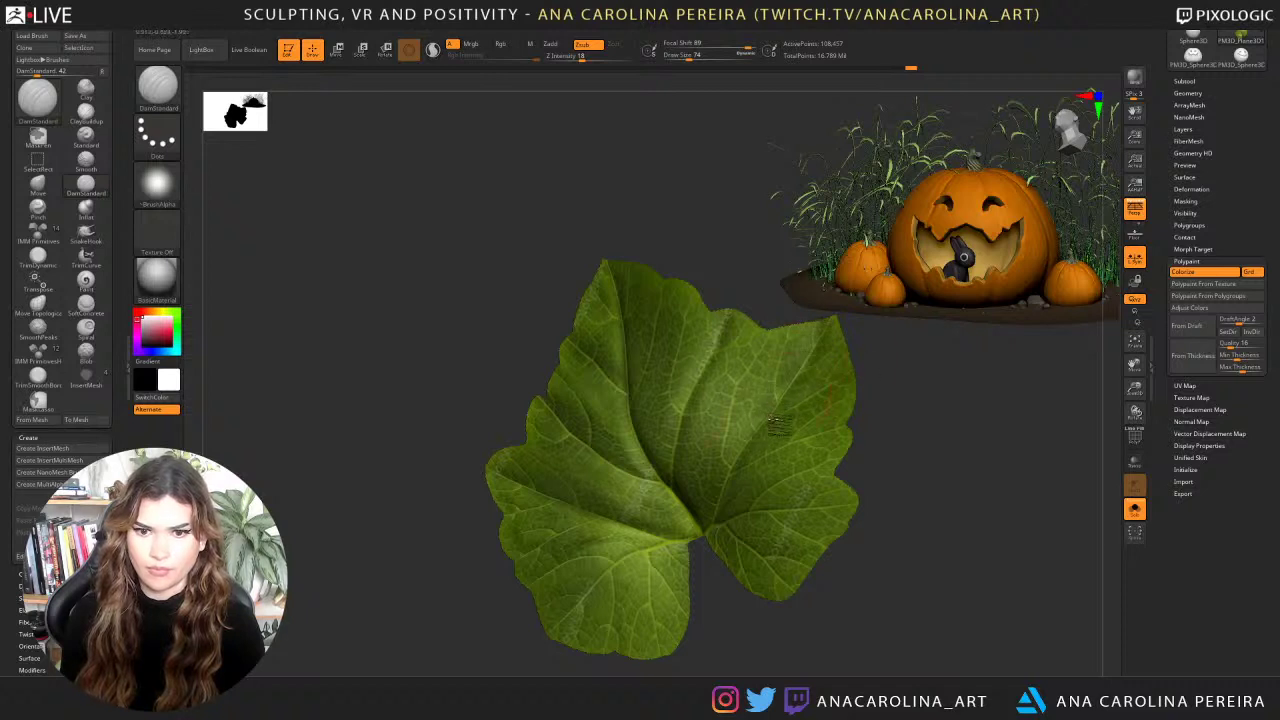
drag(764, 418, 788, 347)
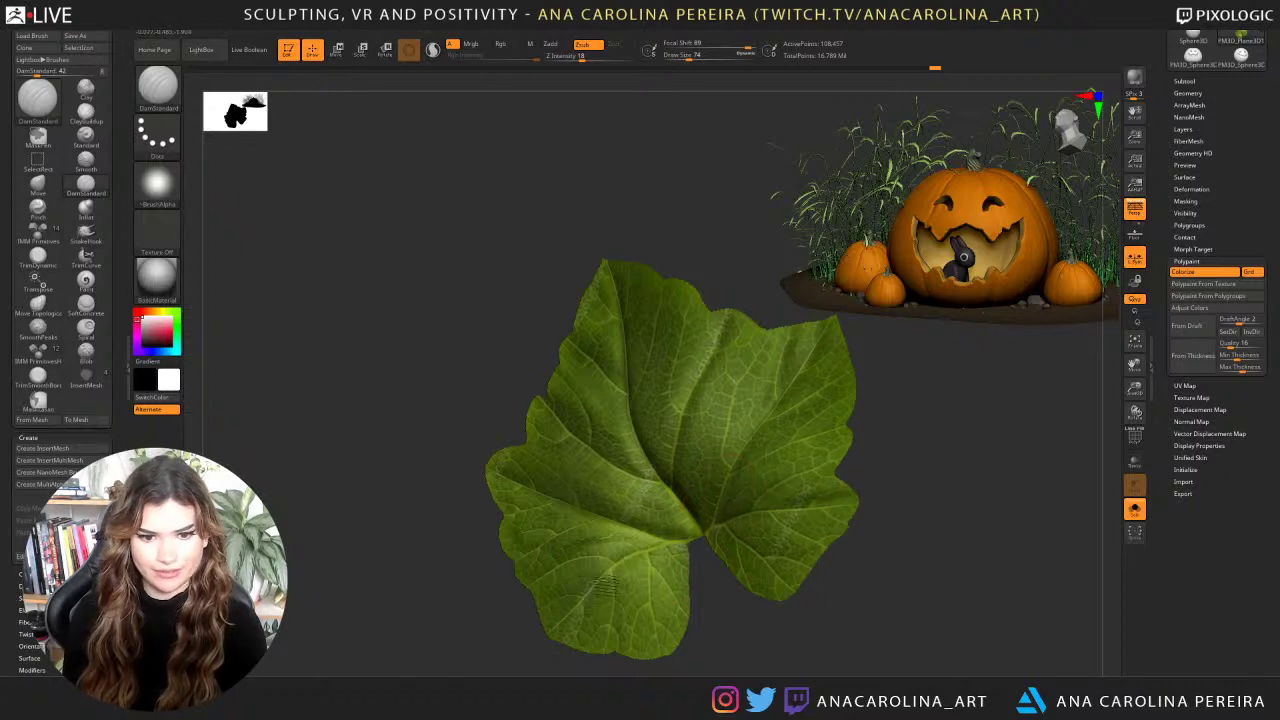
drag(535, 650, 635, 667)
mouse_move(855, 562)
alt+mouse_down()
mouse_move(852, 518)
mouse_move(825, 556)
alt+mouse_up()
Reduce DamStandard to draw size 35 and carve the finer side veins across the leaf's lobes.
key(space)
drag(558, 532, 470, 560)
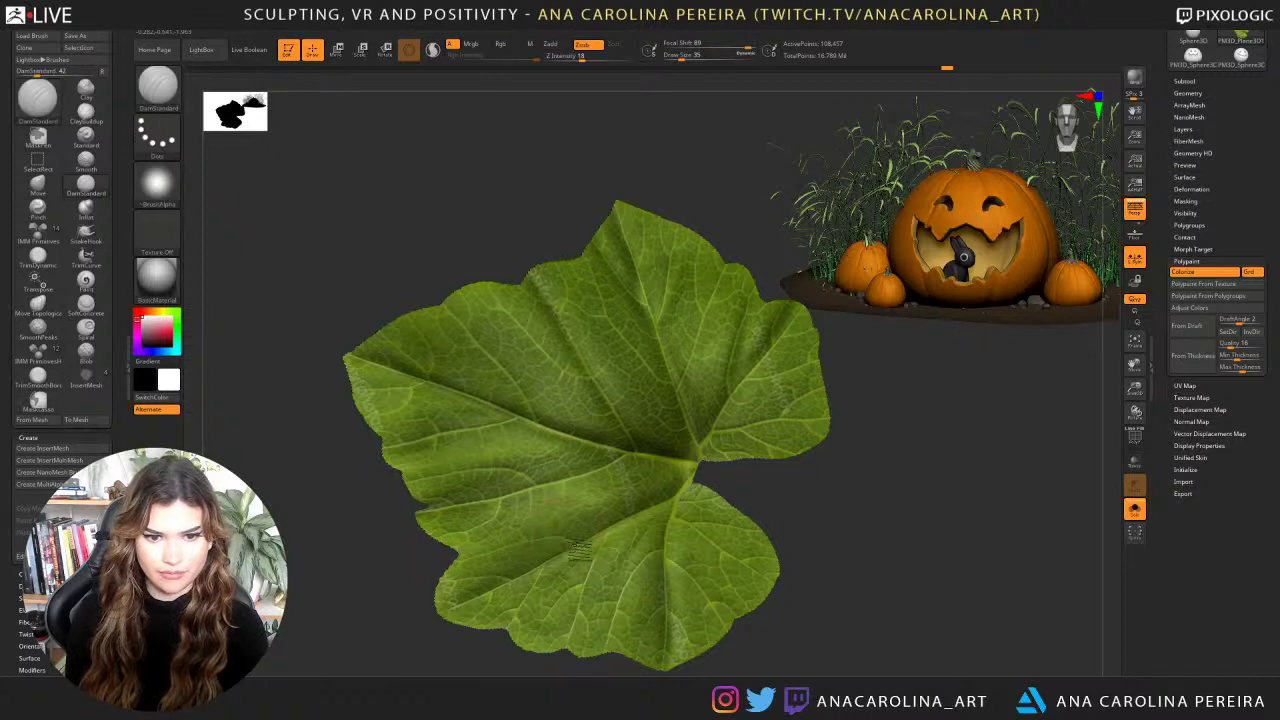
drag(579, 553, 553, 547)
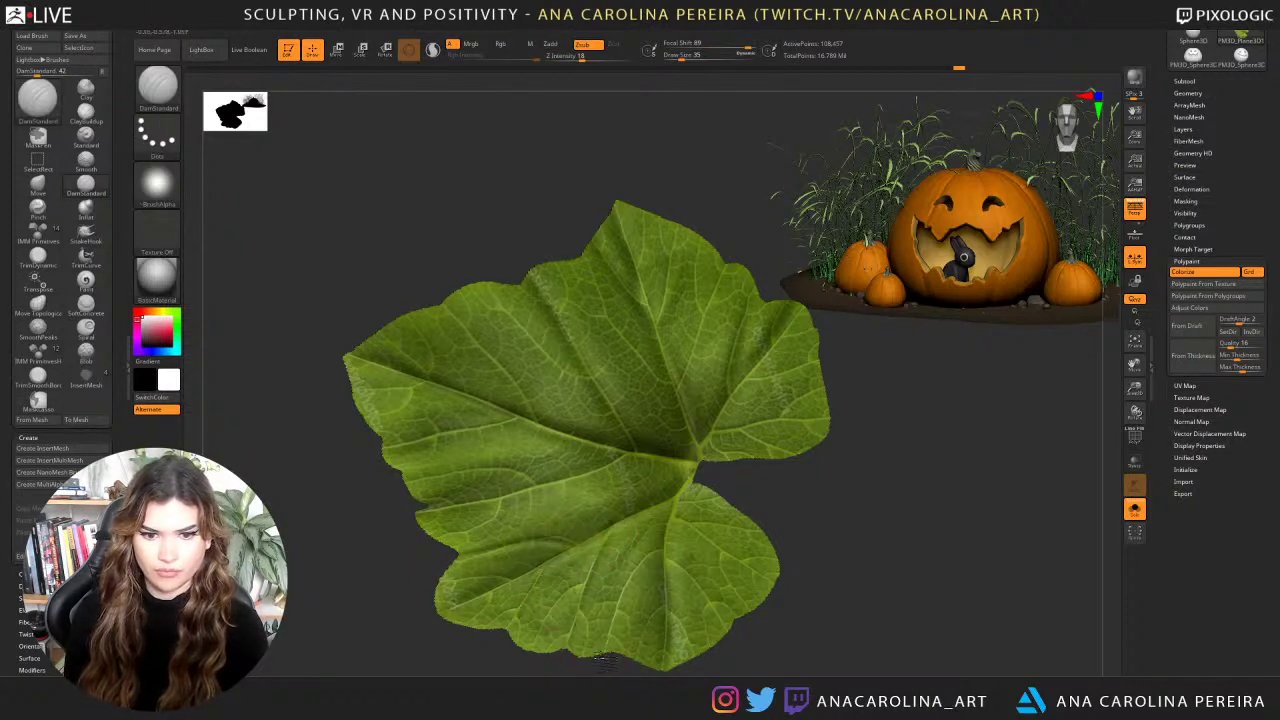
drag(669, 632, 660, 661)
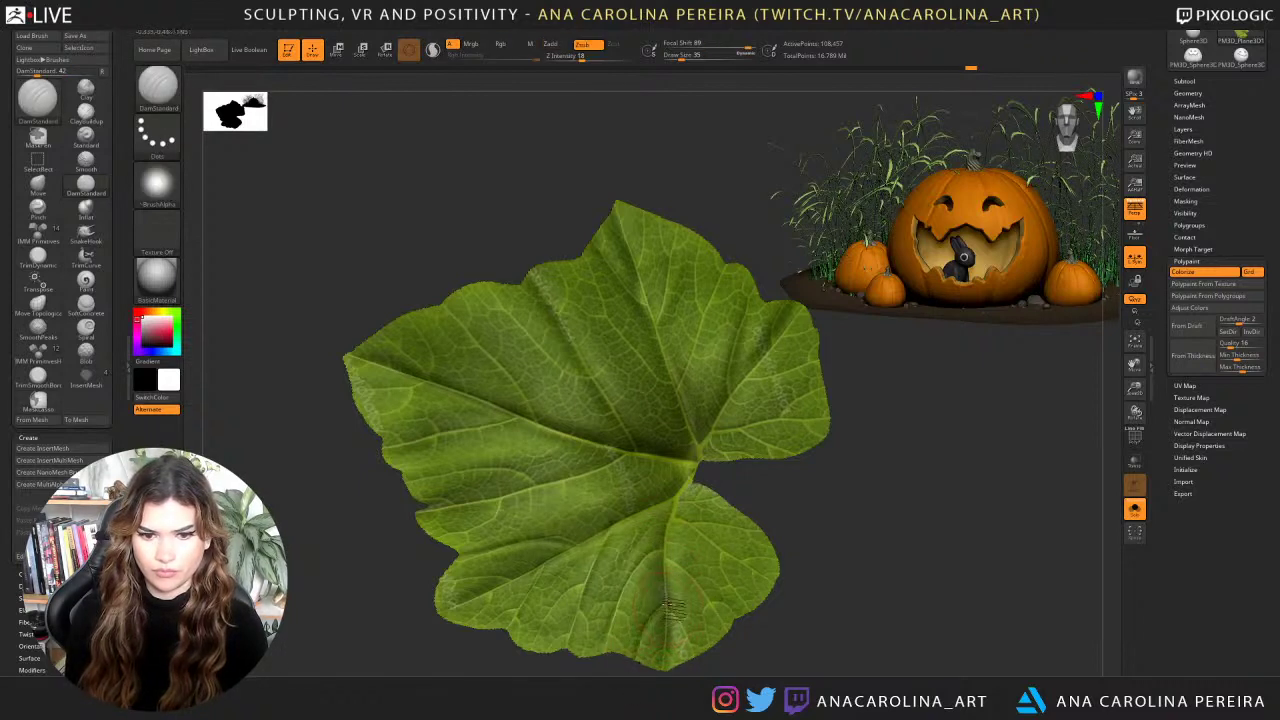
drag(674, 568, 712, 577)
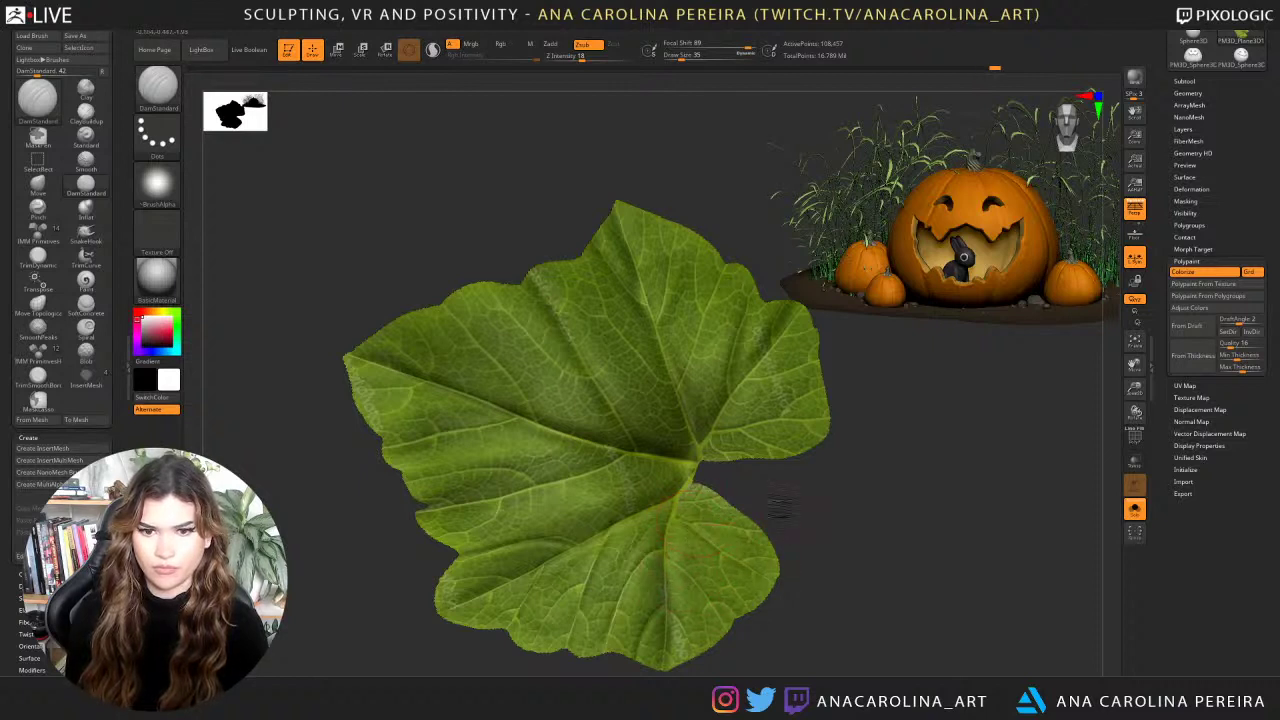
drag(780, 503, 738, 446)
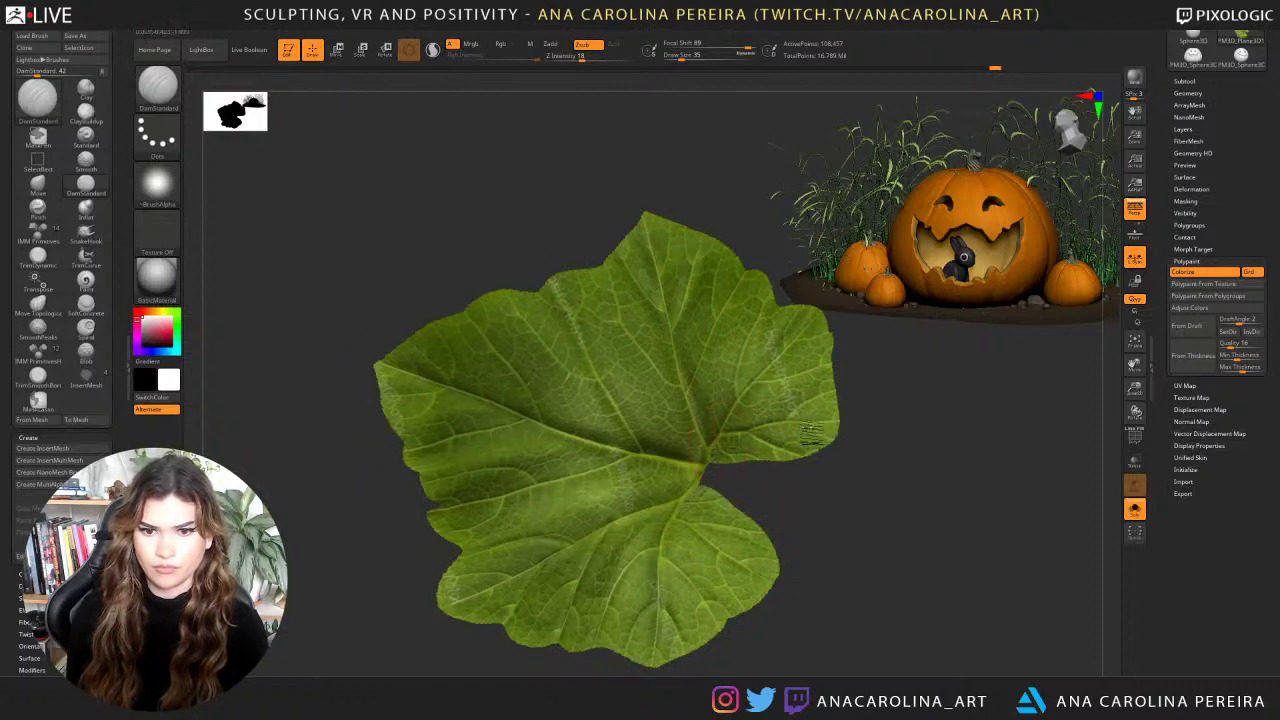
drag(790, 422, 838, 392)
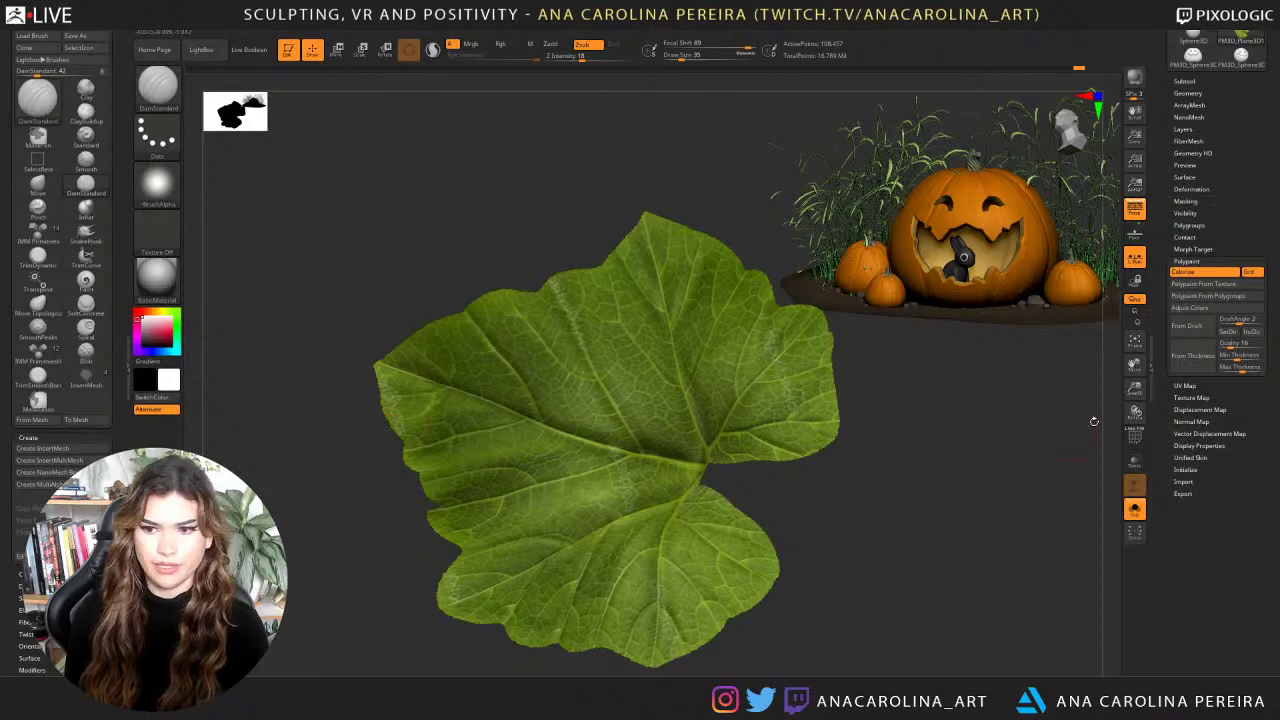
Select the Paint brush at draw size 97 and sample a green from the leaf as the painting colour.
drag(1016, 466, 1014, 473)
key(b)
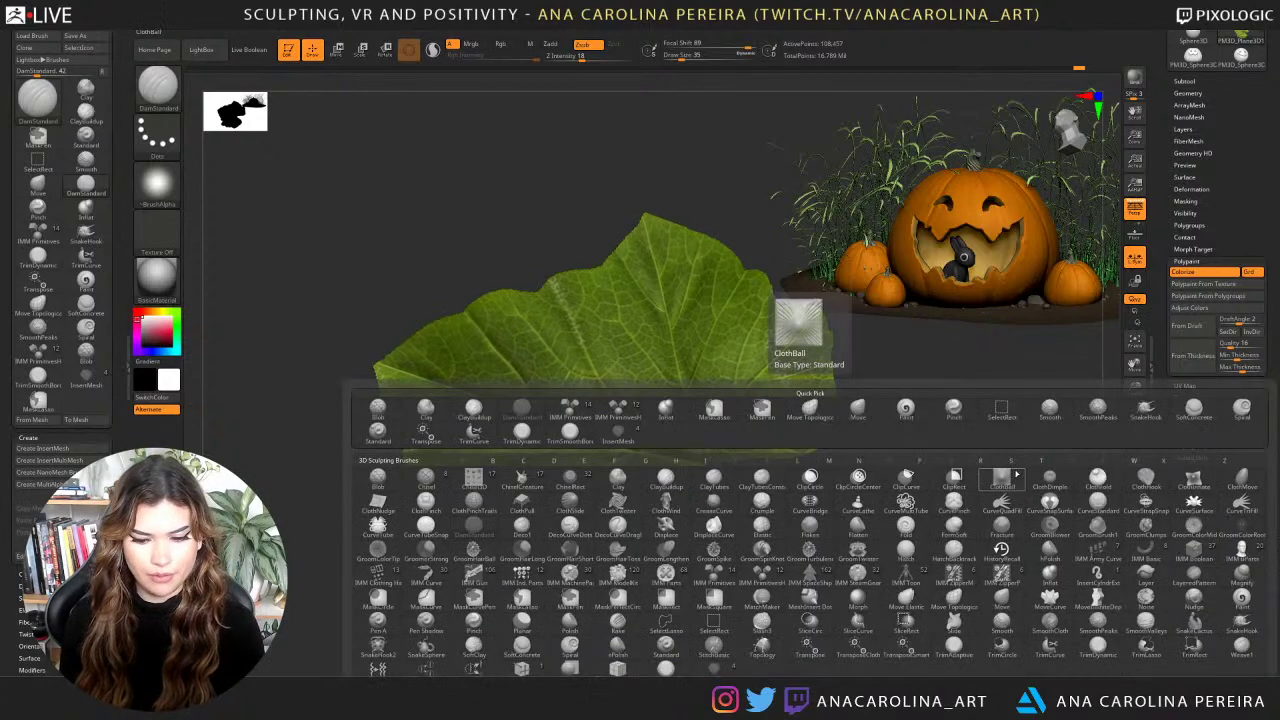
key(p)
key(a)
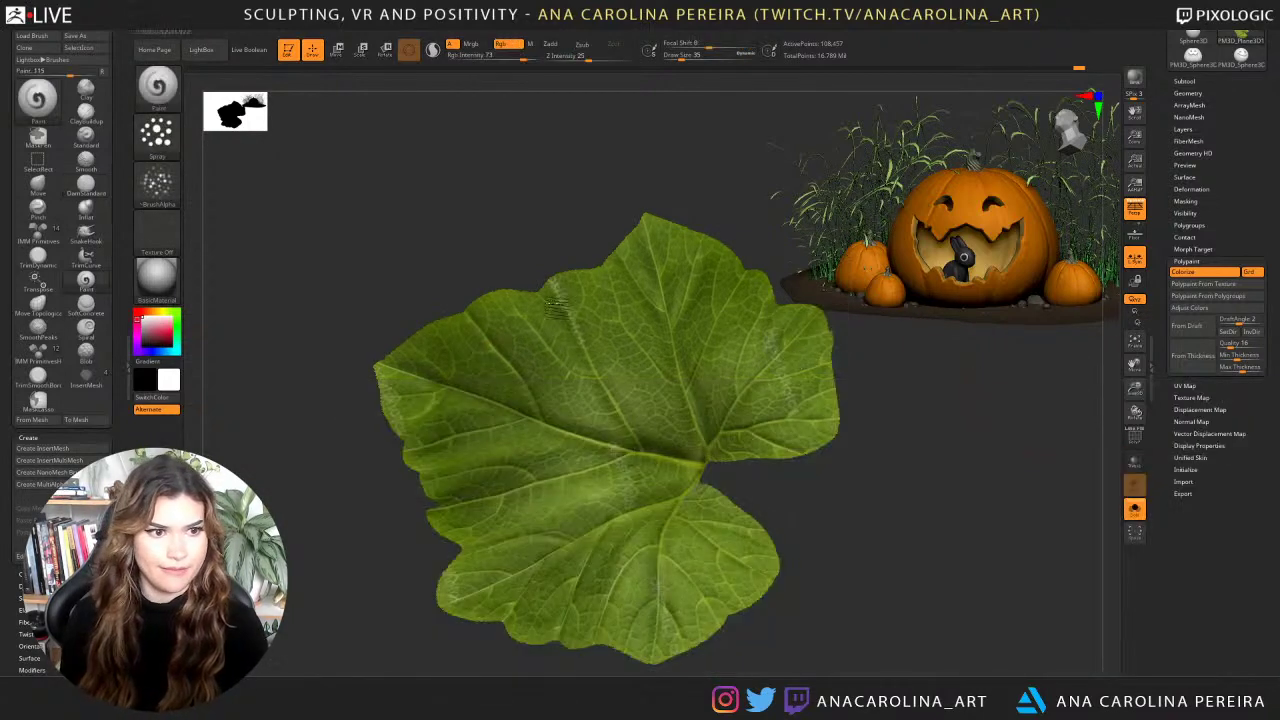
key(space)
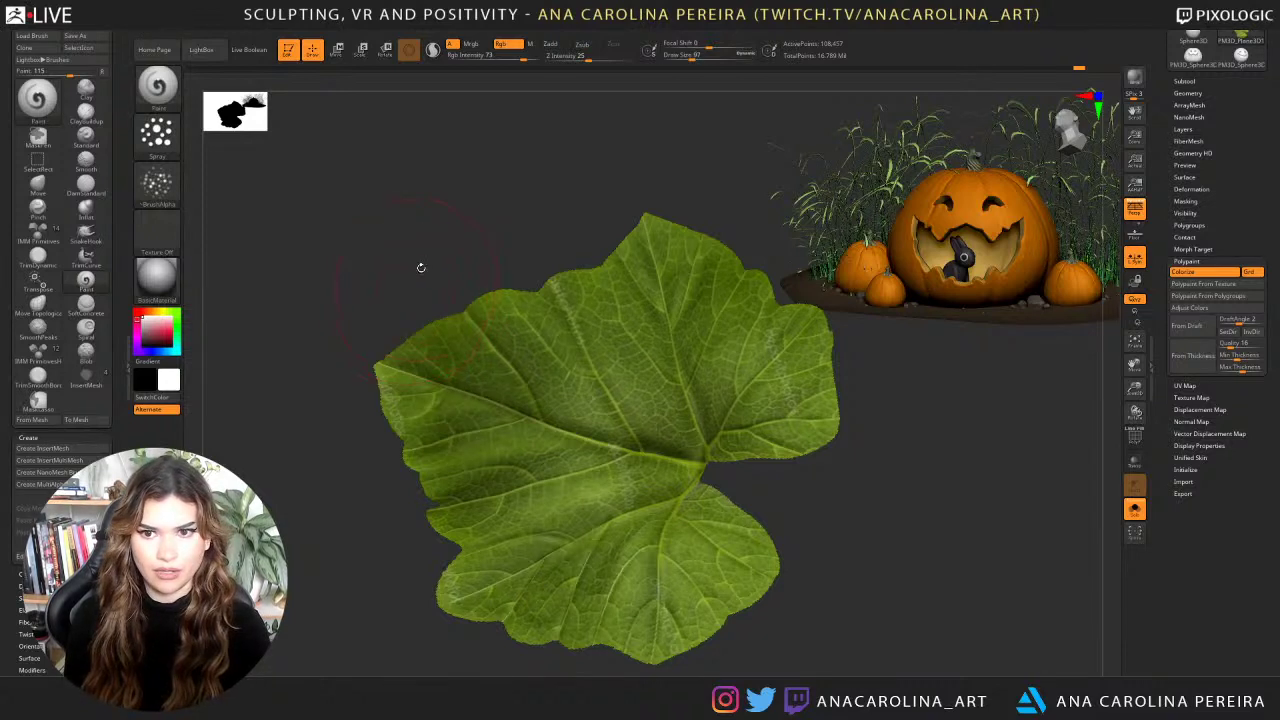
drag(421, 267, 570, 277)
key(c)
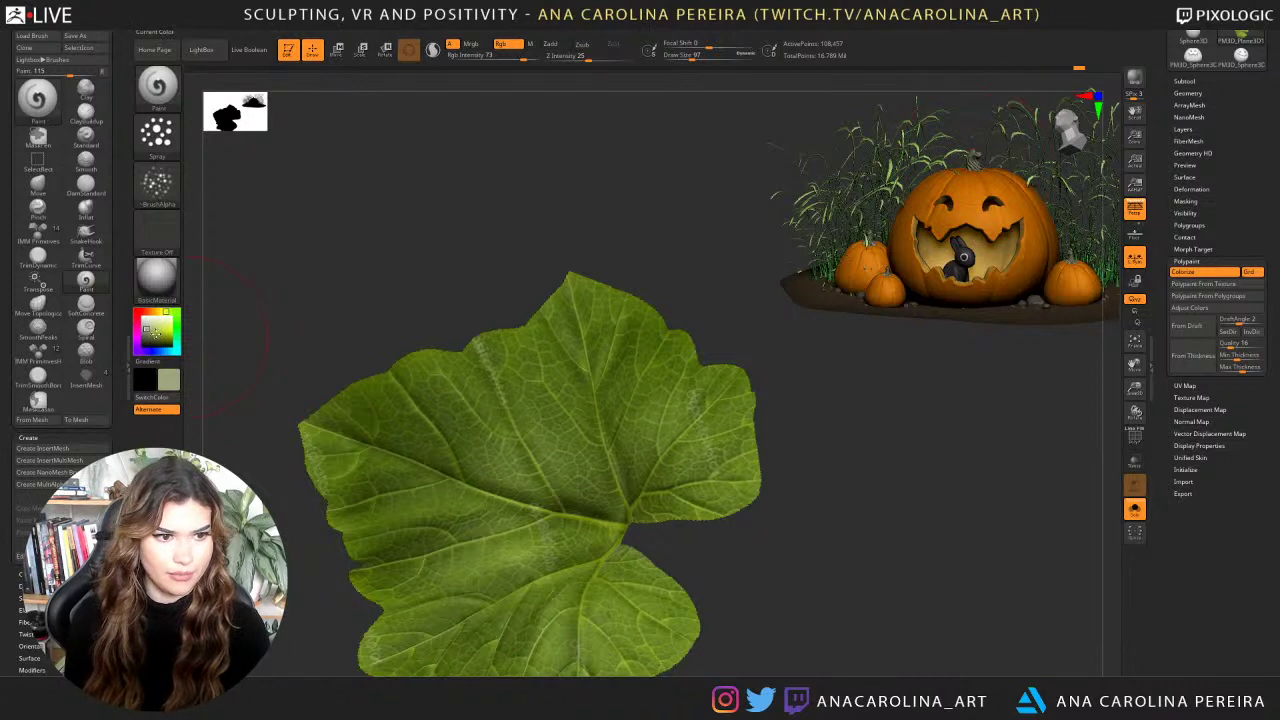
Paint over the whole leaf in olive green, with the Paint brush enlarged to draw size 338.
mouse_move(576, 400)
mouse_down()
mouse_move(600, 430)
mouse_move(678, 455)
mouse_up()
alt+drag(790, 560, 776, 475)
key(space)
click(770, 474)
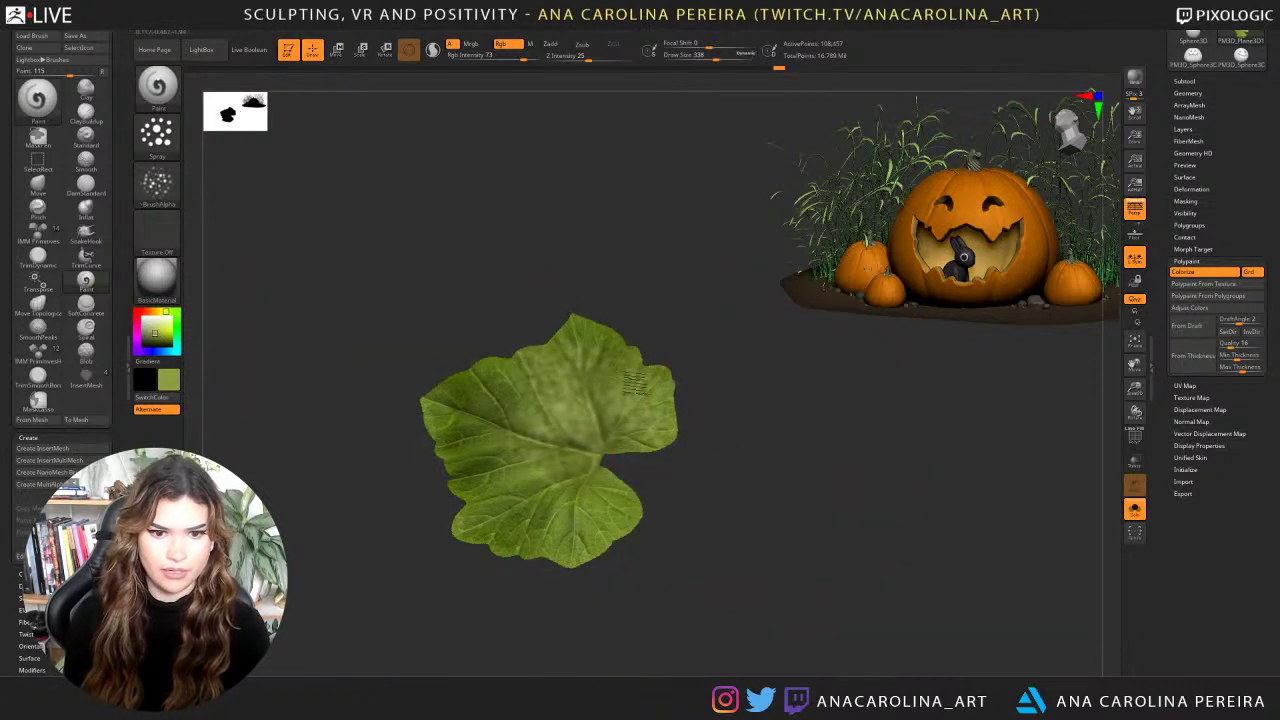
mouse_move(634, 384)
mouse_down()
mouse_move(561, 372)
mouse_move(553, 510)
mouse_up()
drag(624, 461, 424, 414)
mouse_move(426, 312)
mouse_down()
mouse_move(434, 291)
mouse_move(432, 344)
mouse_move(435, 292)
mouse_move(440, 325)
mouse_up()
alt+drag(692, 323, 733, 394)
Switch back to DamStandard at draw size 163 and deepen the creases along the main veins of the green leaf.
key(b)
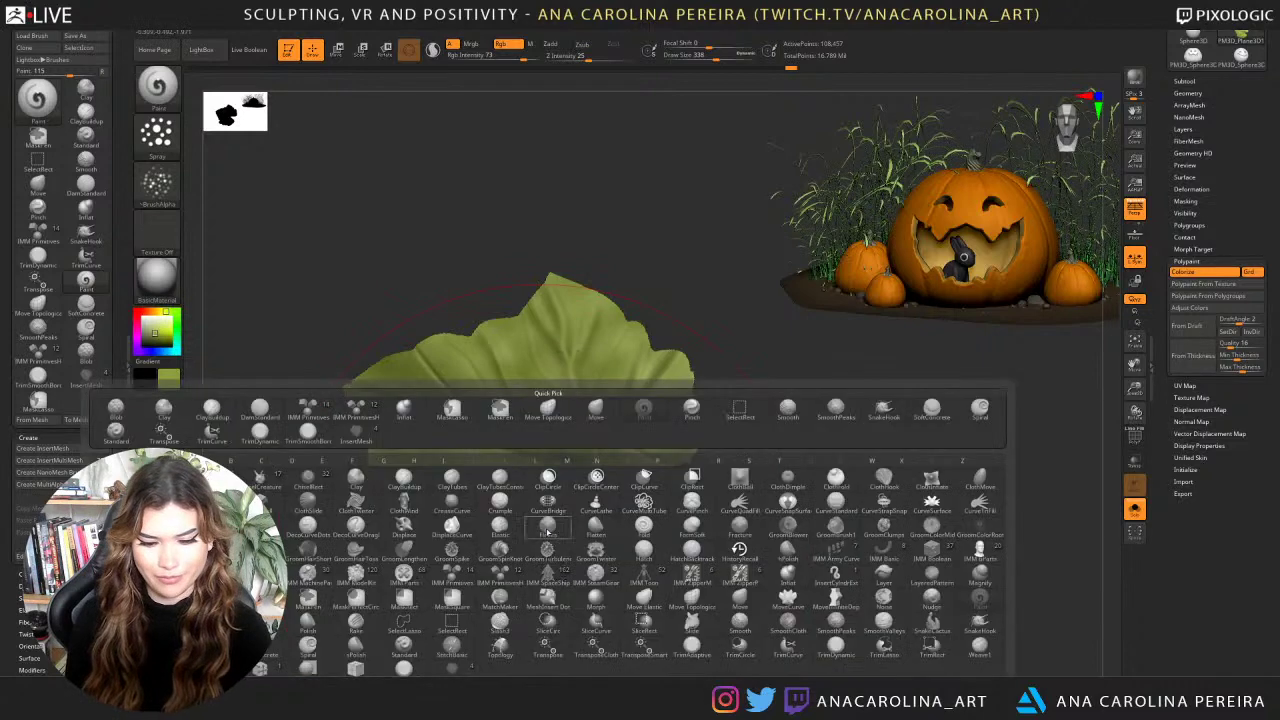
click(549, 533)
key(space)
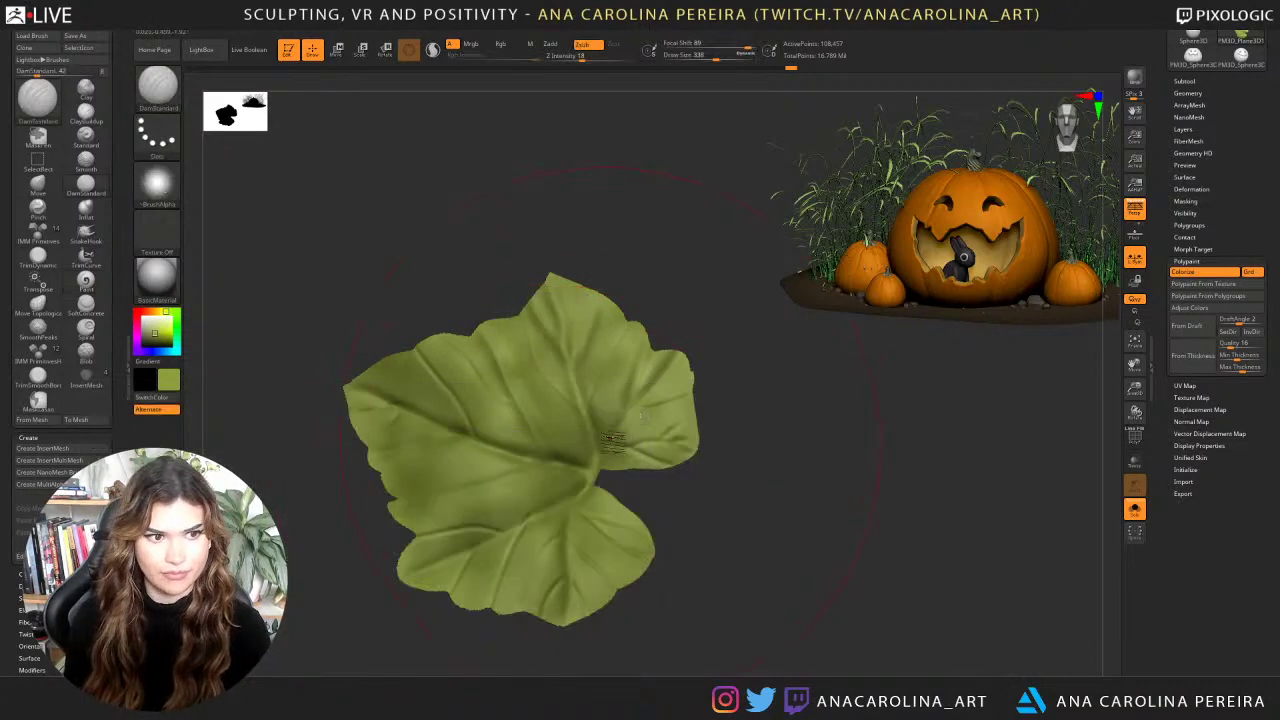
key(space)
drag(600, 417, 584, 417)
drag(352, 388, 496, 447)
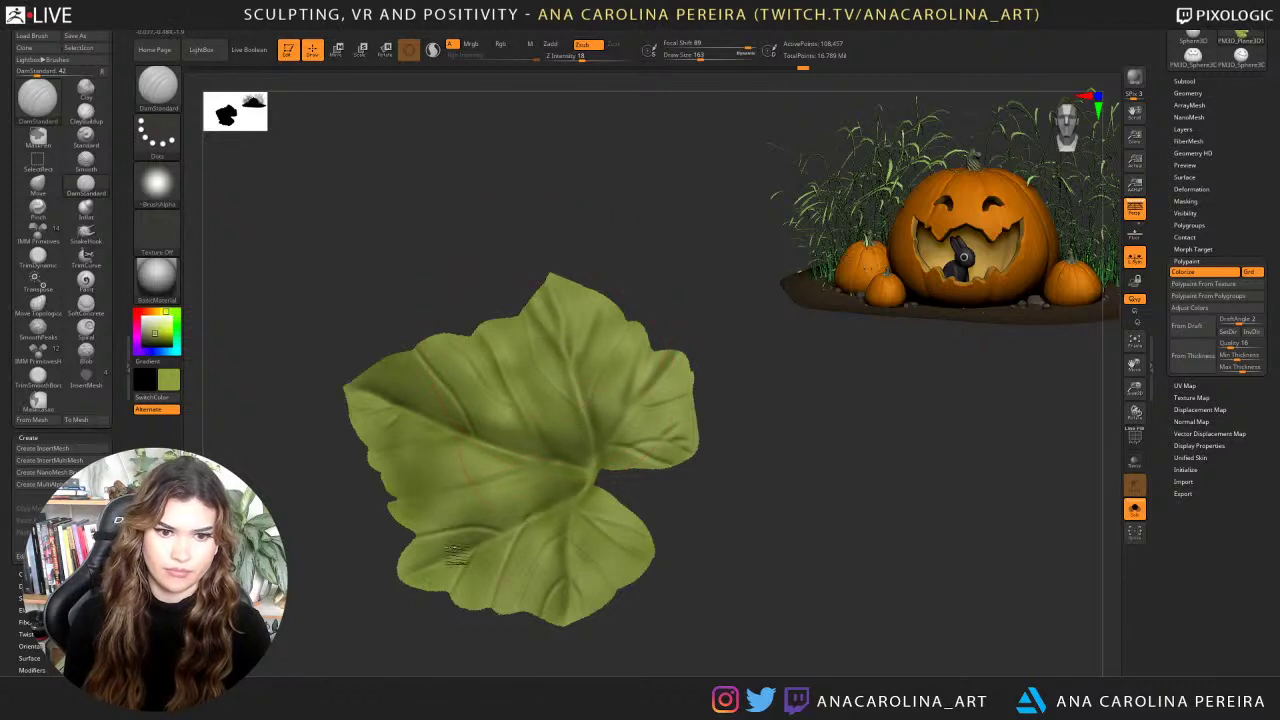
drag(457, 554, 540, 502)
alt+drag(710, 382, 690, 565)
drag(644, 341, 683, 358)
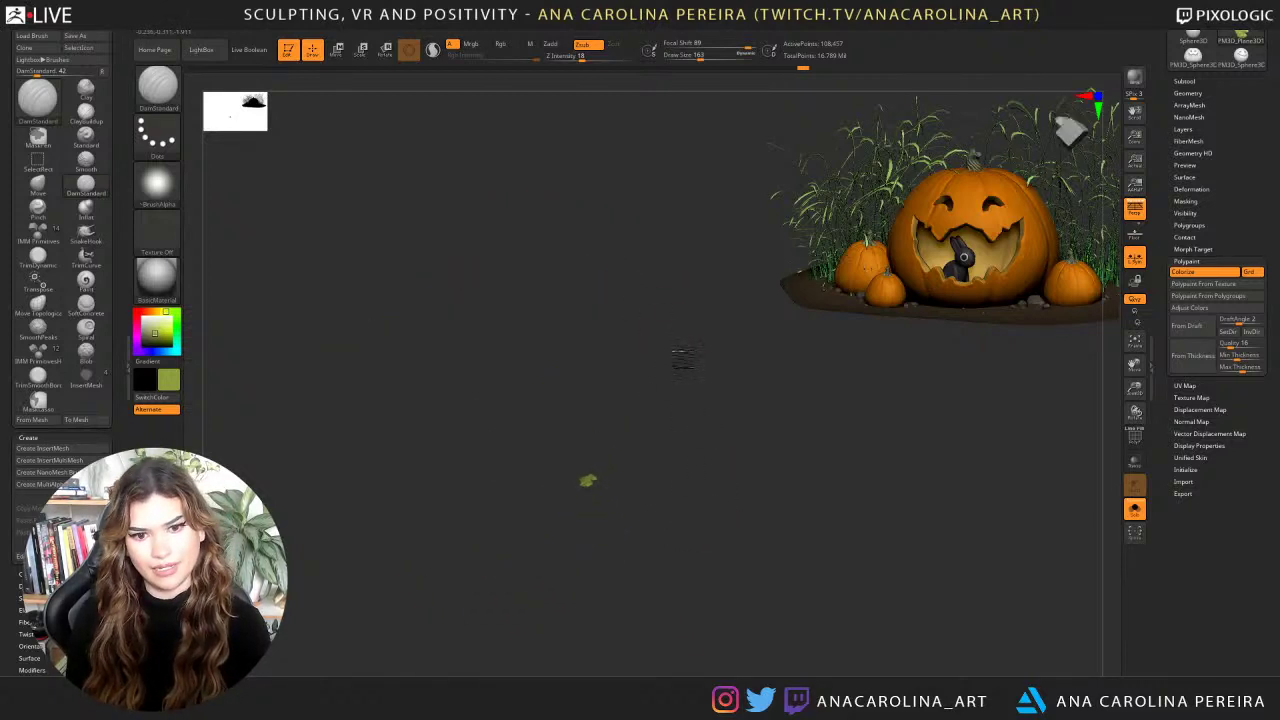
drag(682, 419, 718, 598)
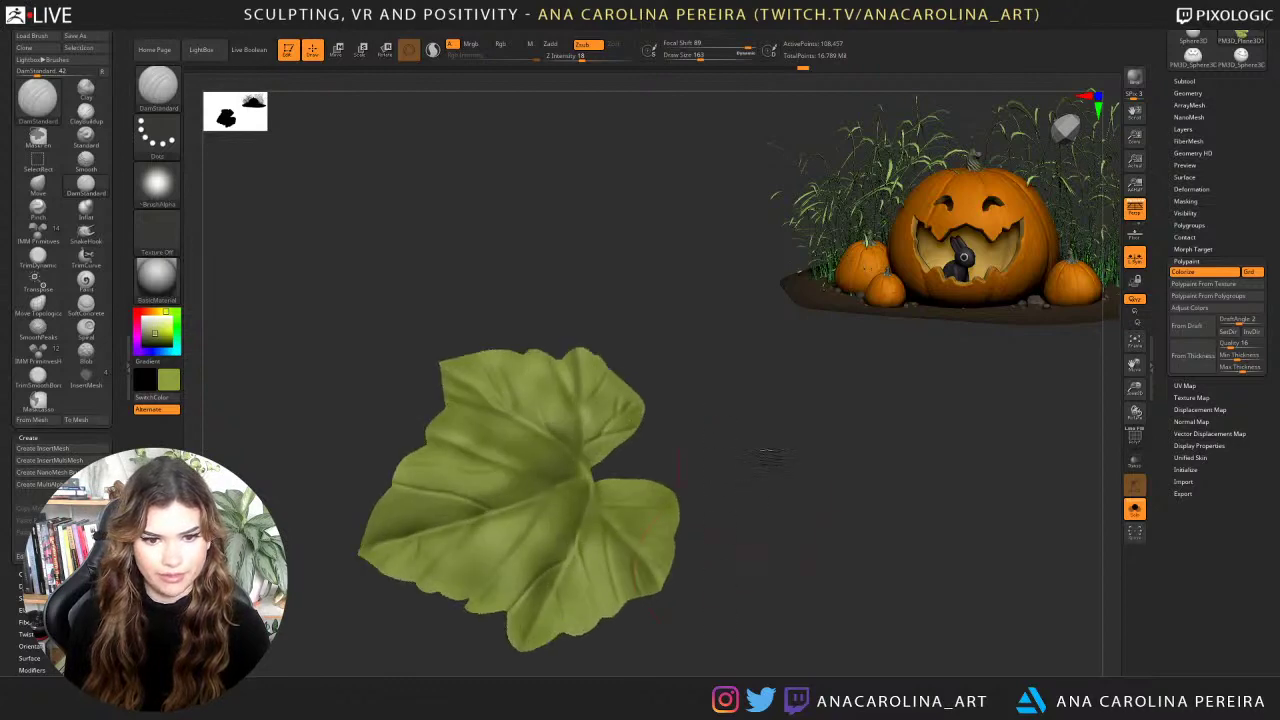
Select the ClayBuildup brush, reduce it to draw size 44 and build up the area where the leaf's main veins meet.
alt+drag(768, 458, 749, 395)
key(b)
key(c)
key(b)
key(space)
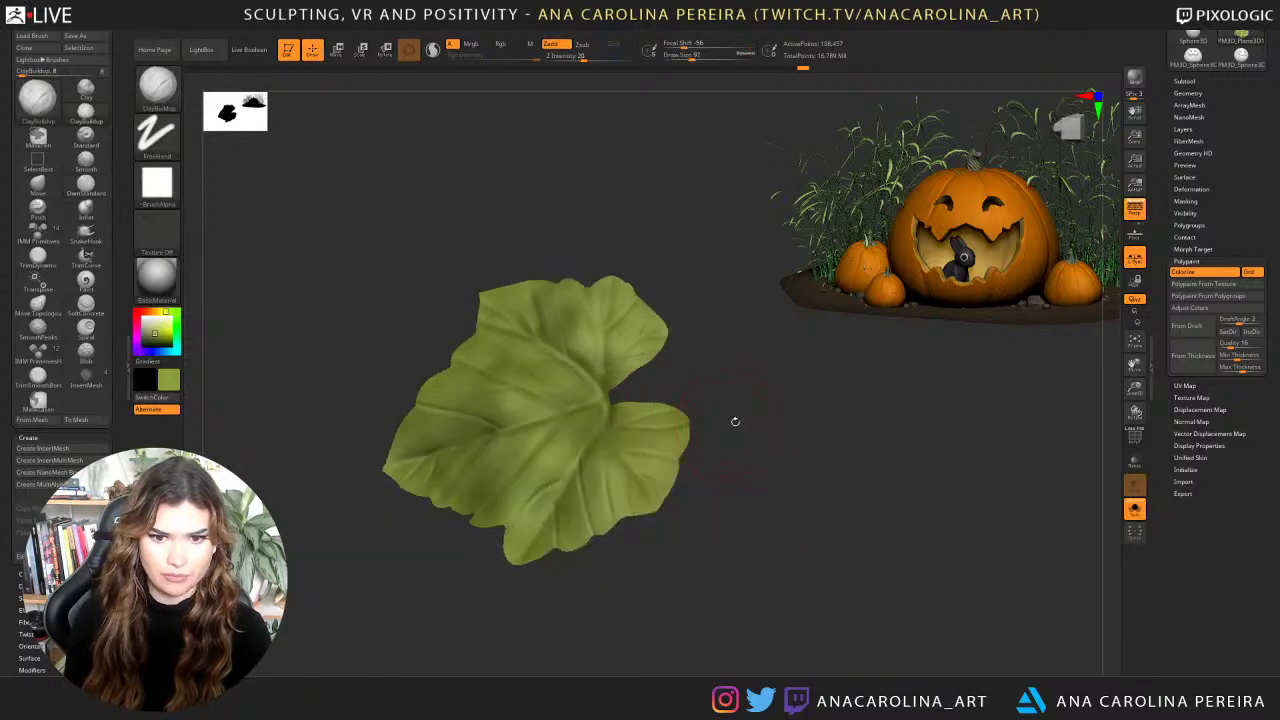
key(space)
drag(663, 391, 592, 418)
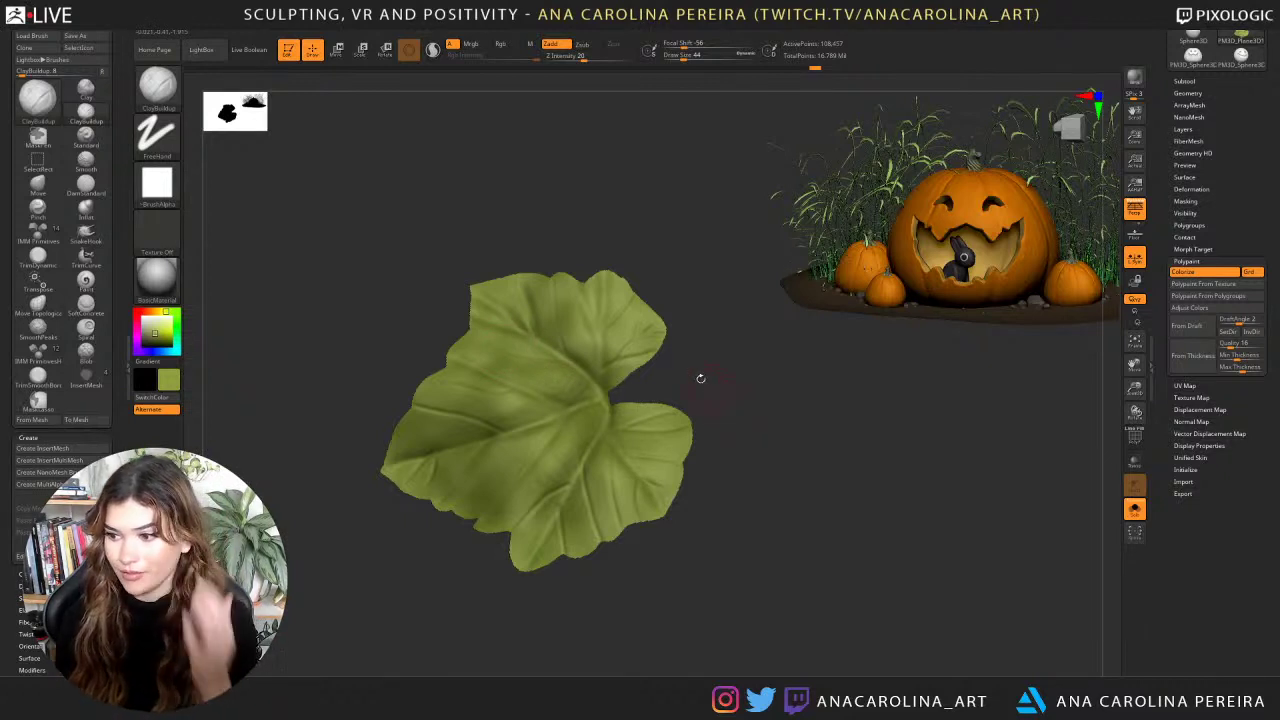
alt+drag(757, 384, 703, 386)
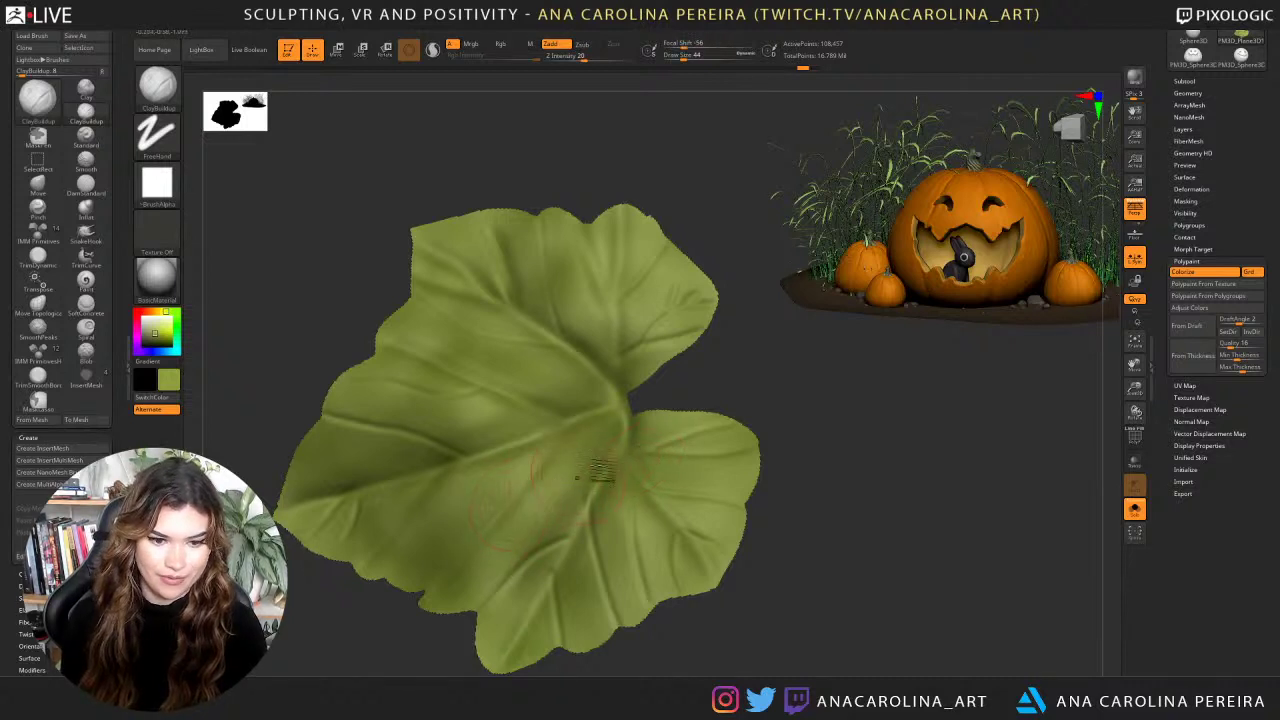
alt+drag(748, 341, 799, 334)
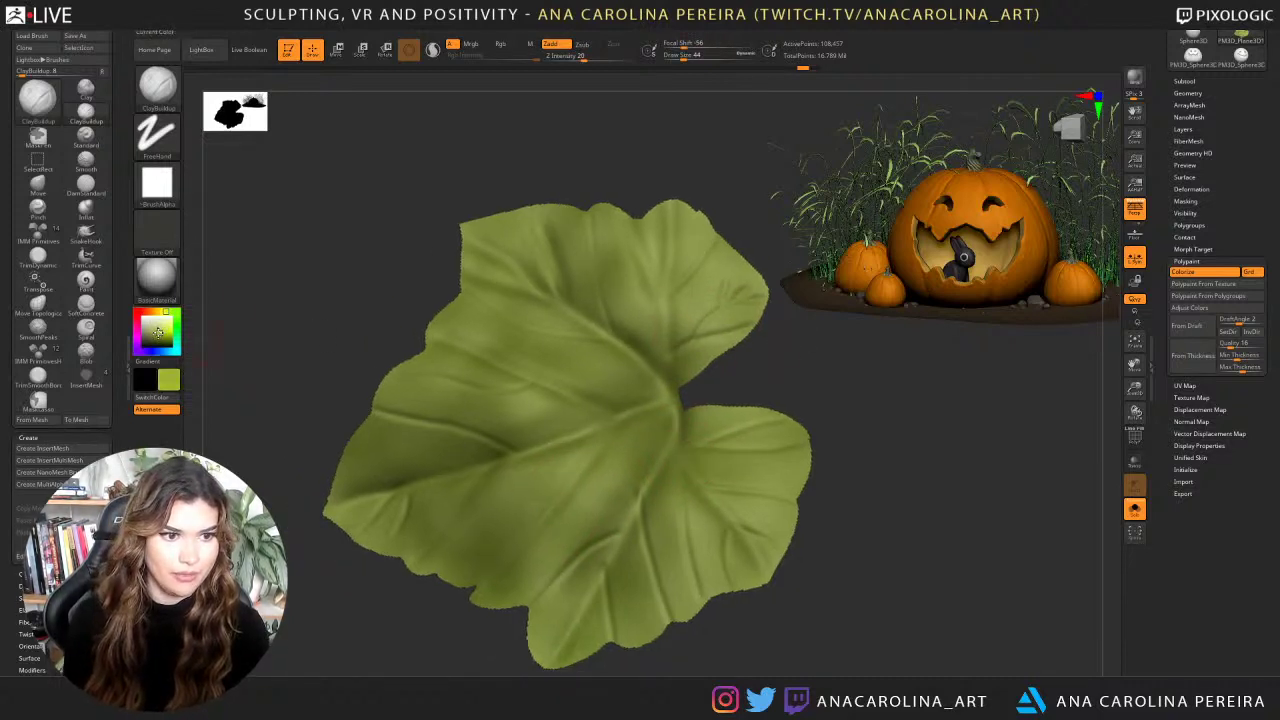
Pick a lighter yellow-green and set up the Paint brush with the Dots stroke and a soft round alpha.
key(space)
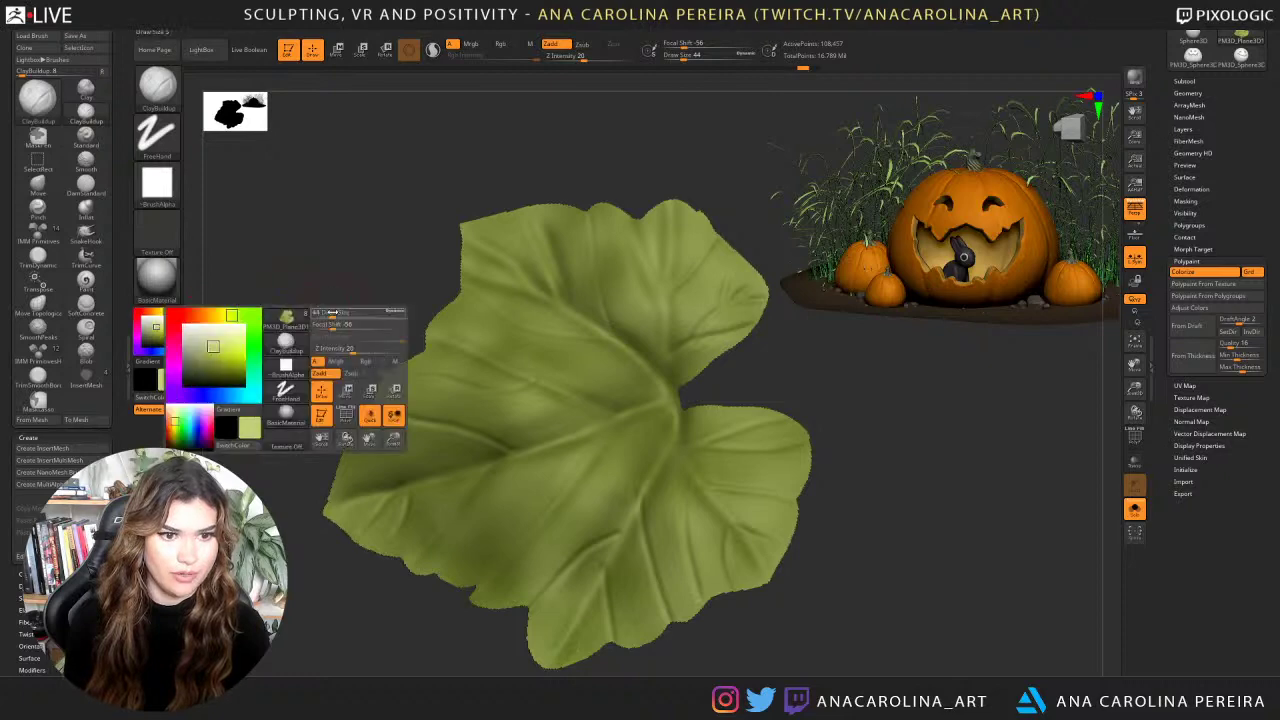
key(b)
key(p)
key(a)
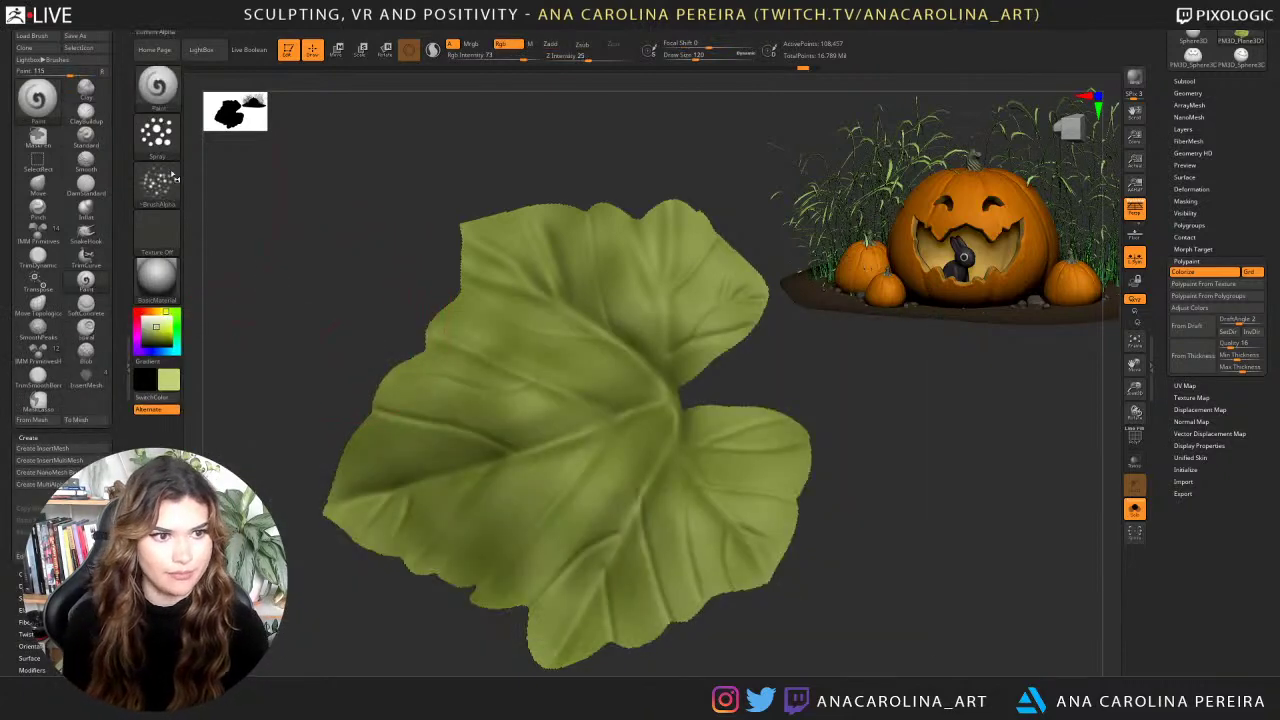
click(158, 188)
click(158, 138)
click(218, 143)
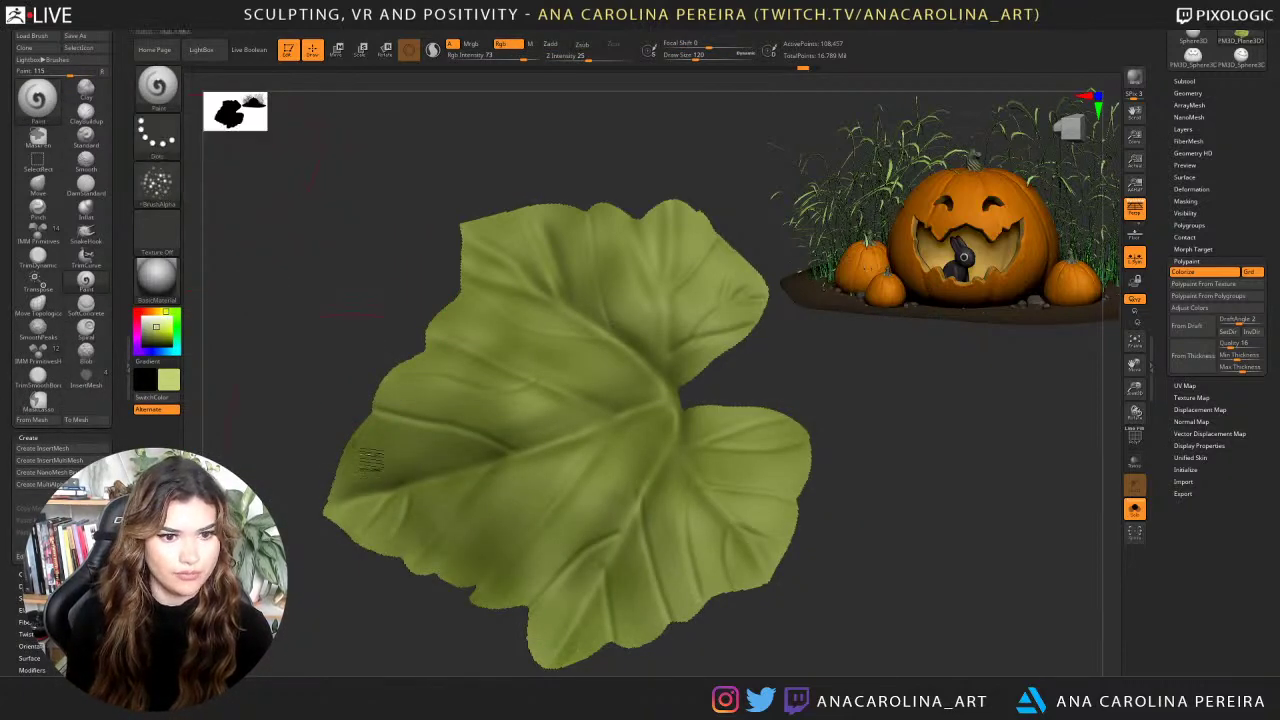
click(157, 182)
click(266, 193)
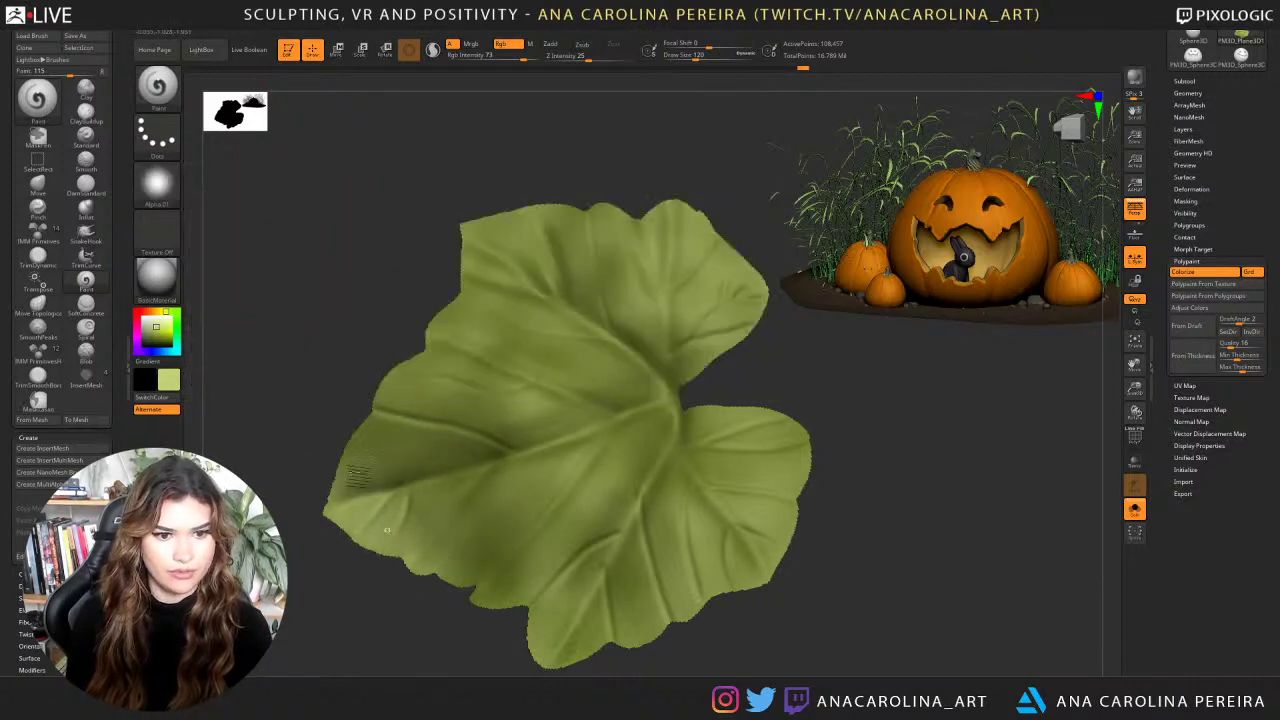
Brush the lighter green softly over the leaf with the Paint brush at draw size 154.
drag(500, 227, 637, 244)
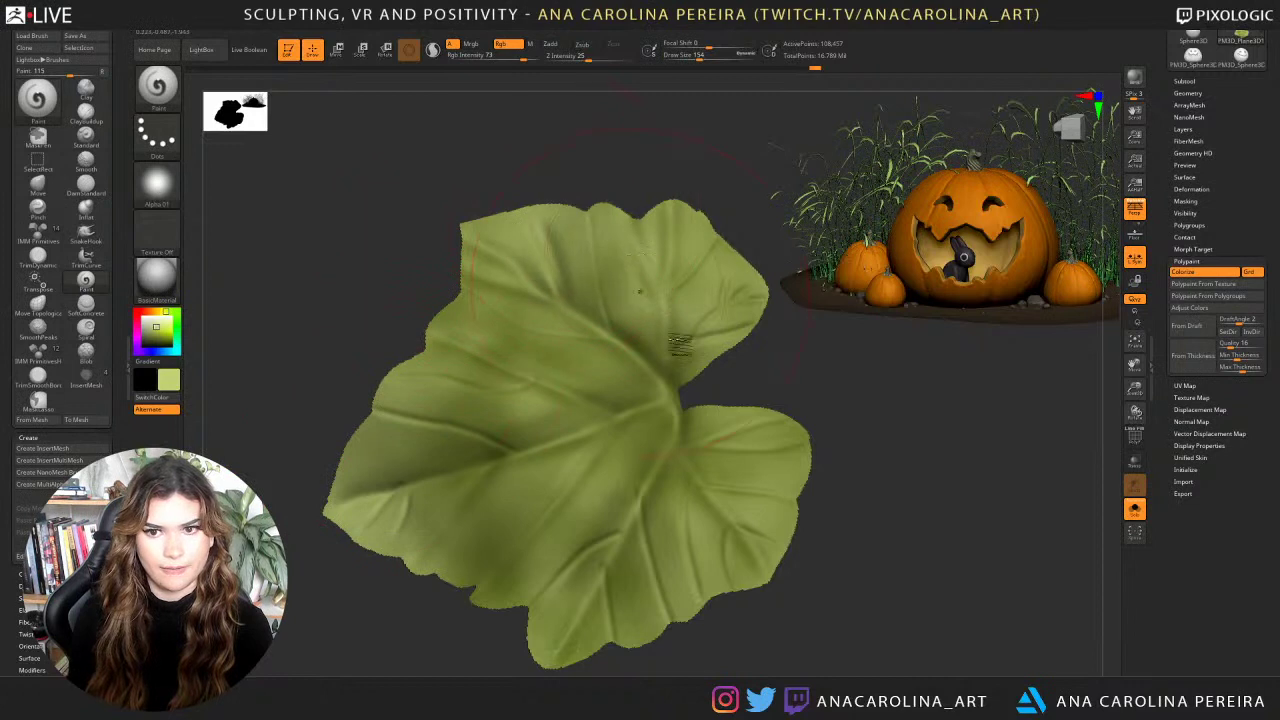
alt+drag(780, 420, 777, 369)
drag(556, 427, 548, 420)
drag(612, 500, 598, 425)
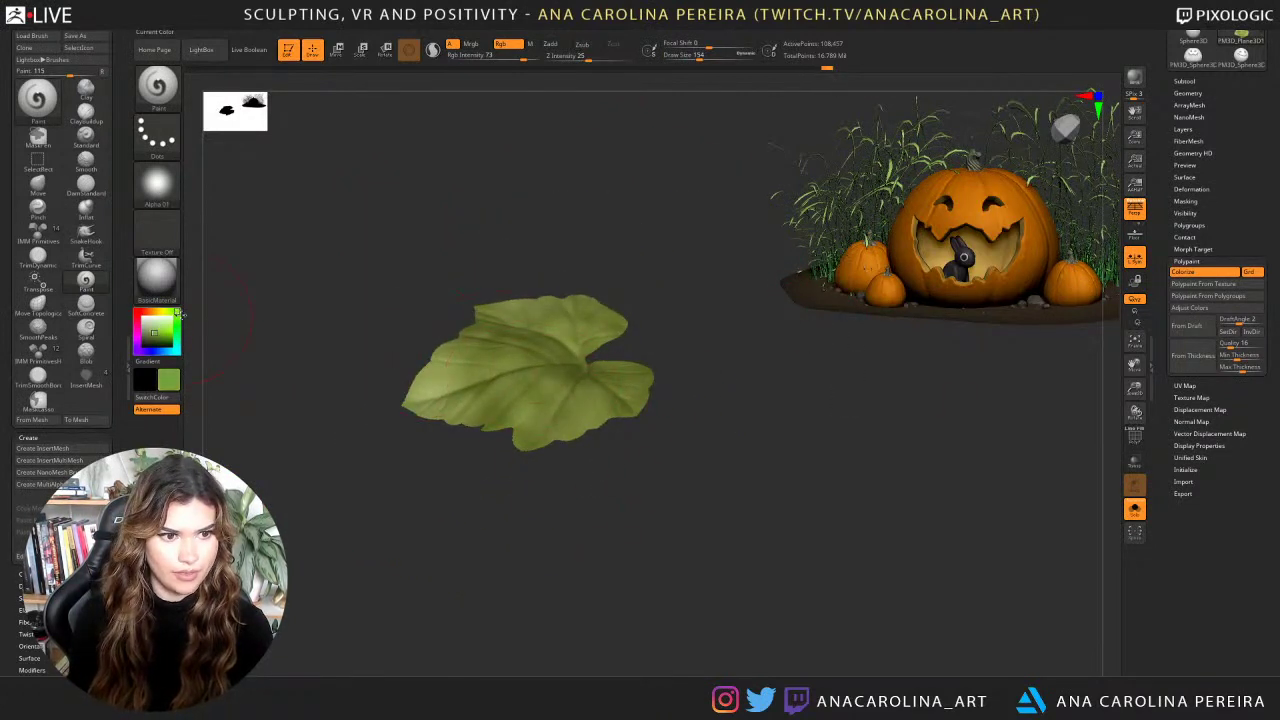
Choose a dark green and, at draw size 212, shade the leaf around the notch where the veins converge.
drag(180, 314, 149, 338)
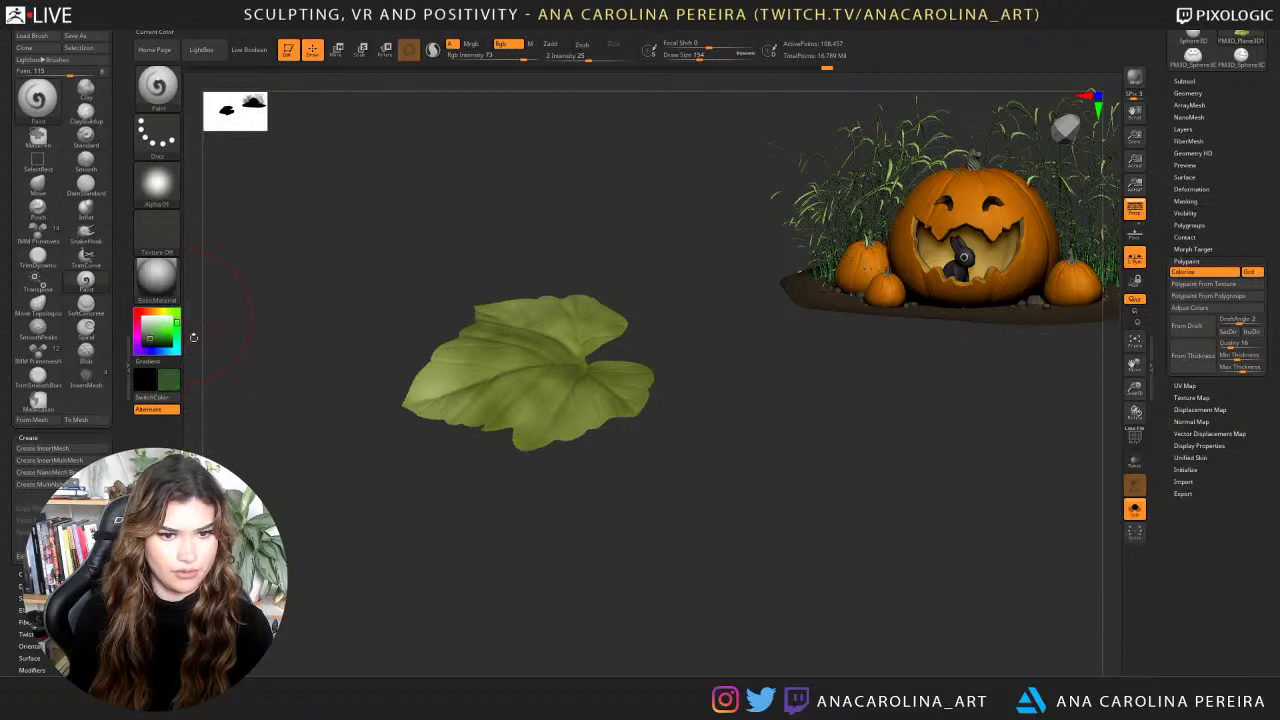
mouse_move(565, 346)
mouse_down()
mouse_move(592, 362)
mouse_move(616, 342)
mouse_up()
key(space)
drag(552, 416, 560, 416)
drag(582, 345, 617, 421)
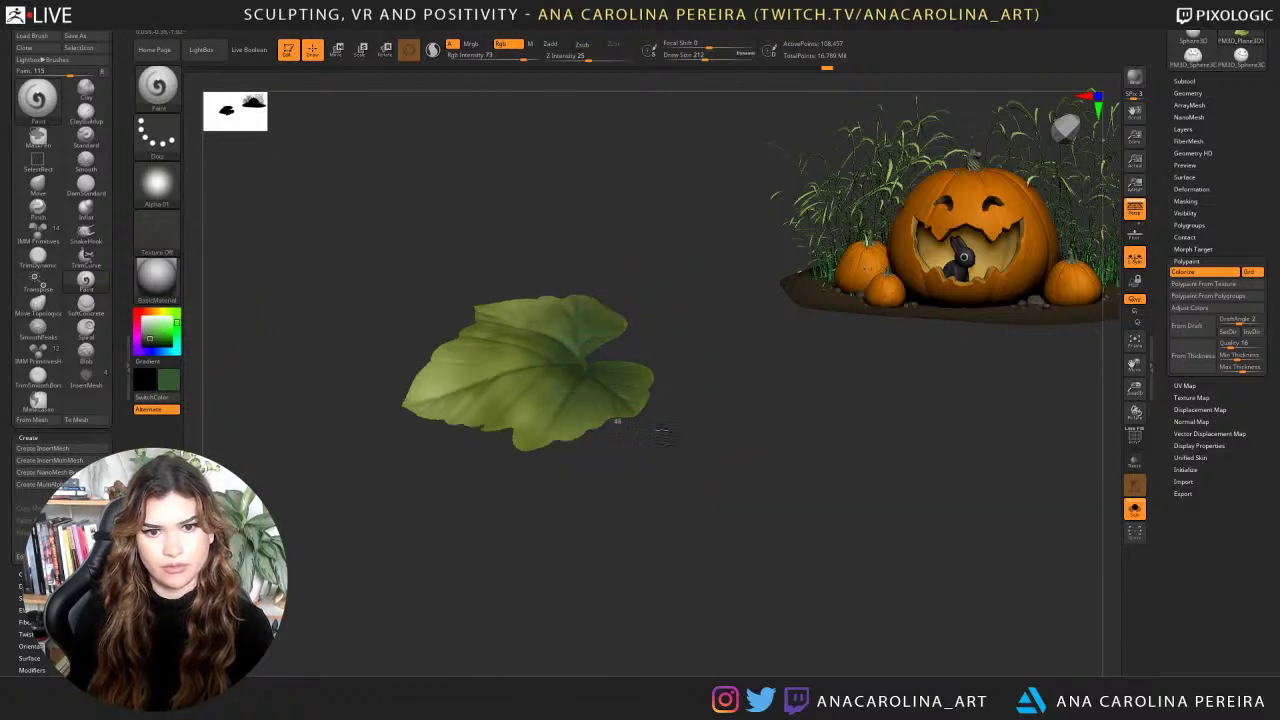
alt+drag(708, 461, 668, 457)
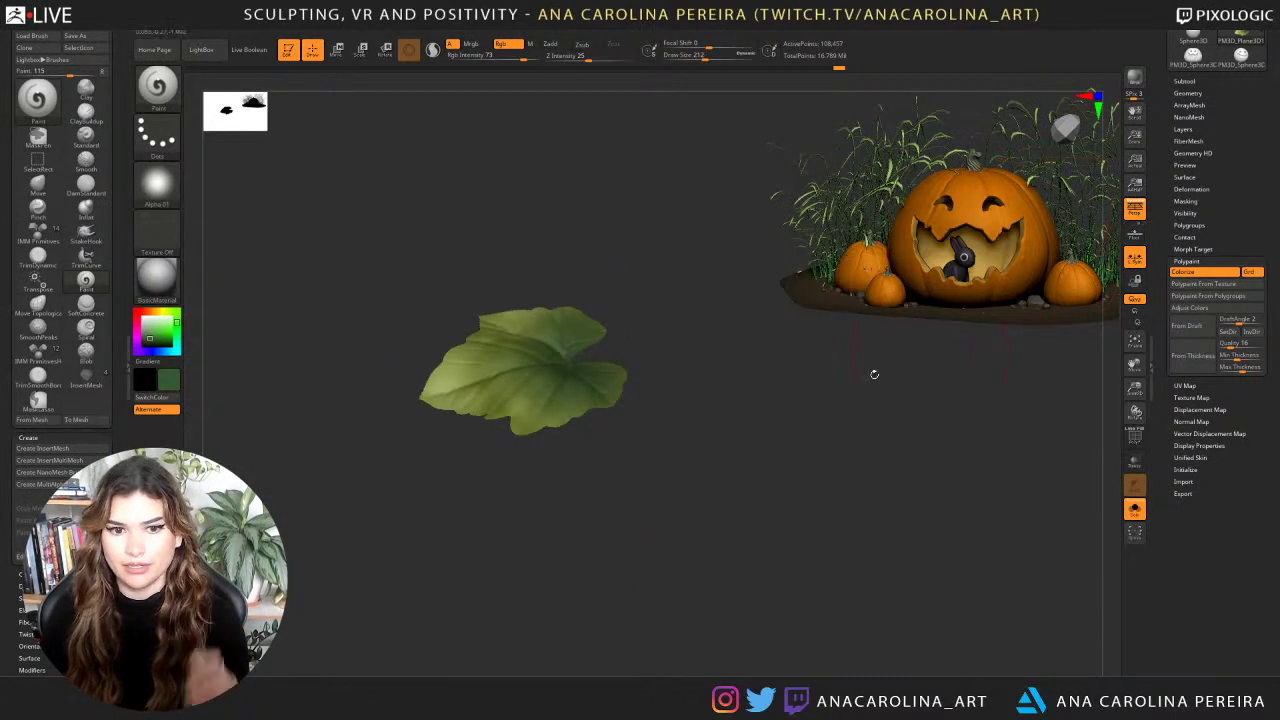
drag(874, 374, 856, 503)
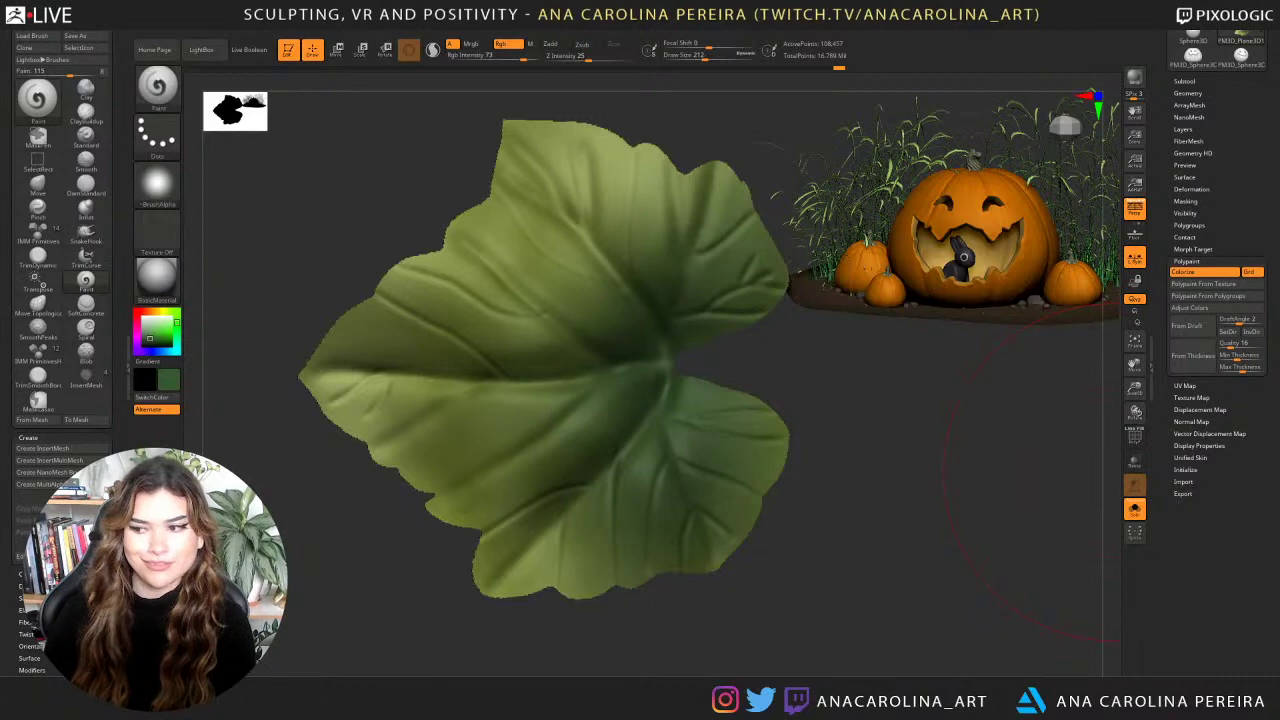
drag(976, 461, 968, 363)
drag(841, 316, 828, 480)
alt+drag(828, 480, 803, 421)
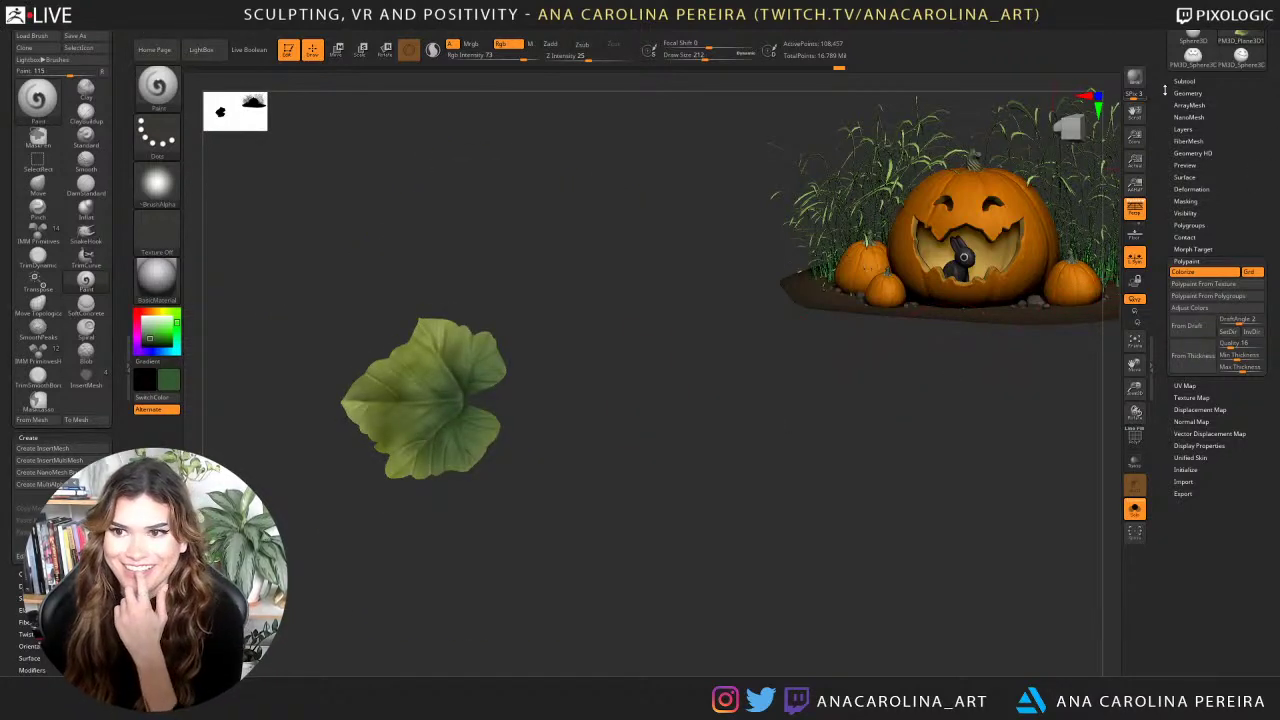
click(1184, 81)
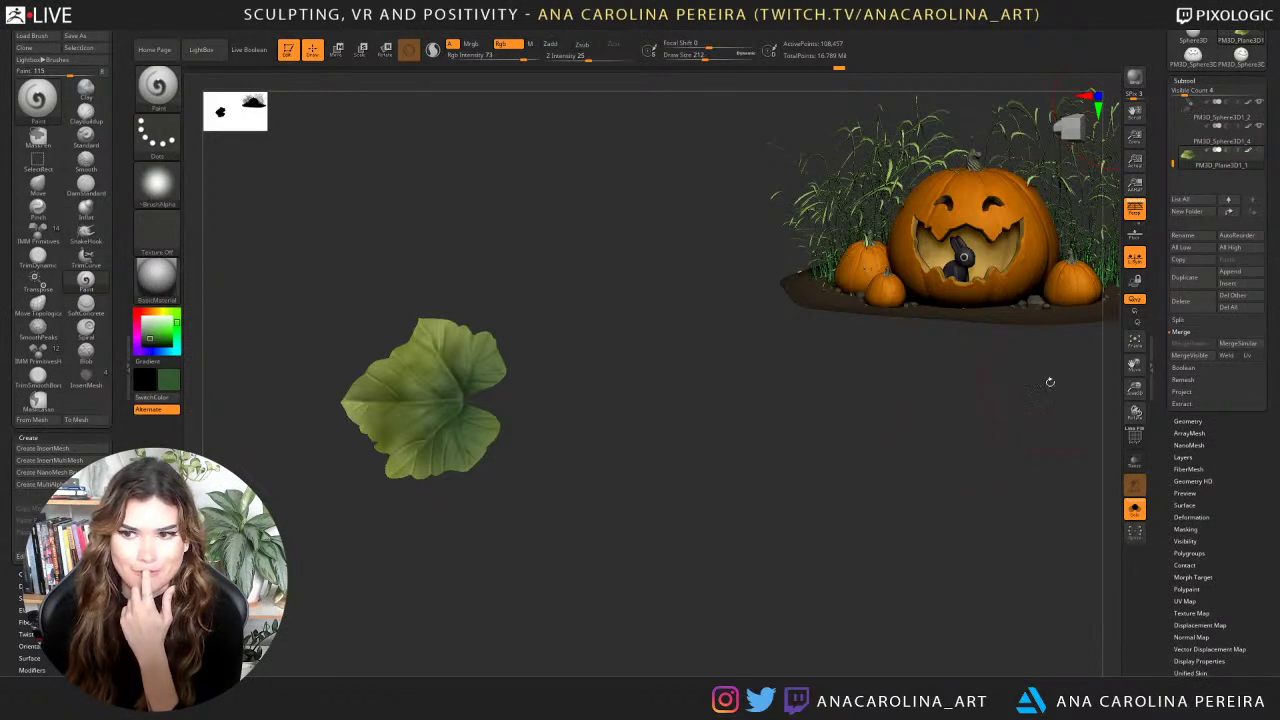
click(1200, 421)
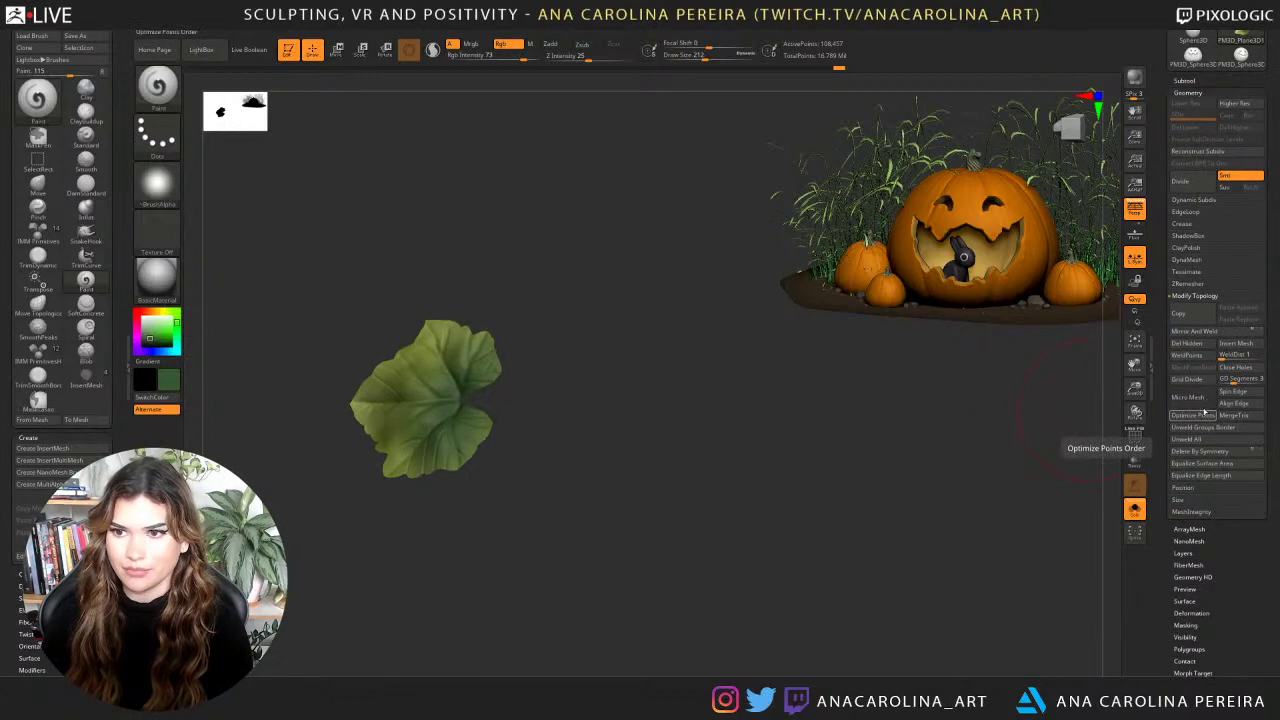
Insert an OctaSphere from the IMM Primitives brush at draw size 62 where the leaf's veins converge.
key(b)
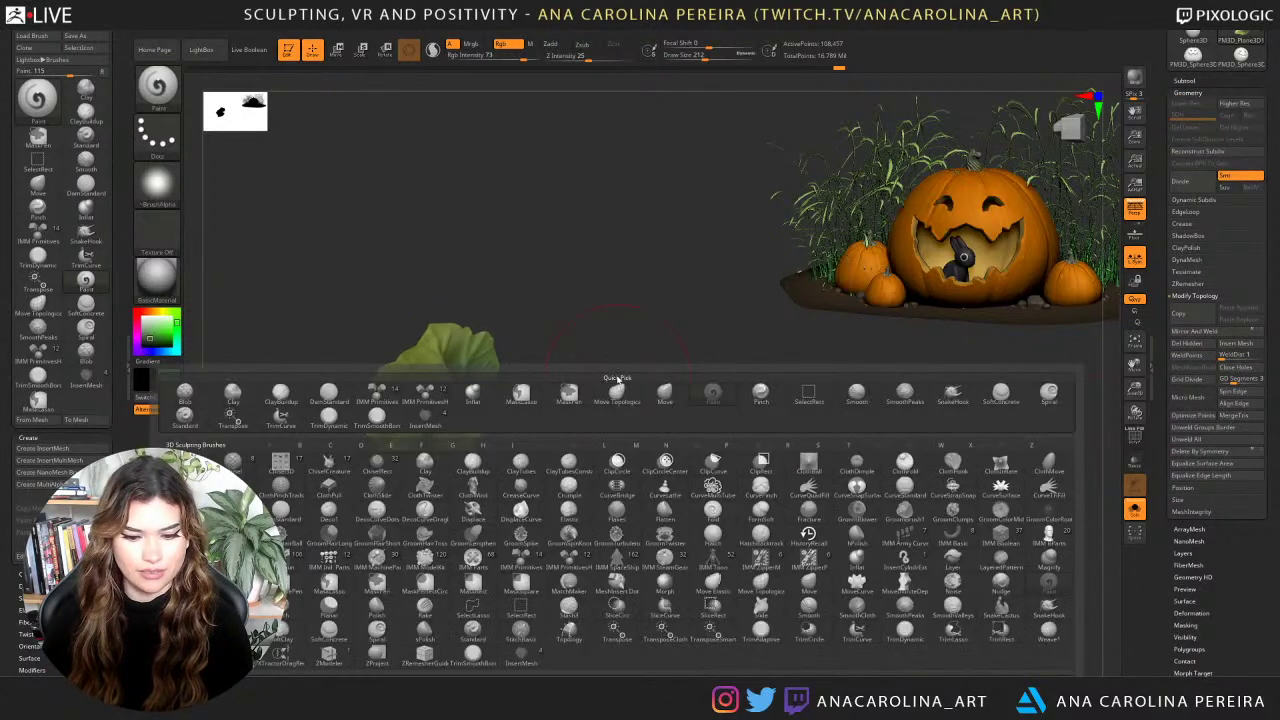
key(i)
click(521, 560)
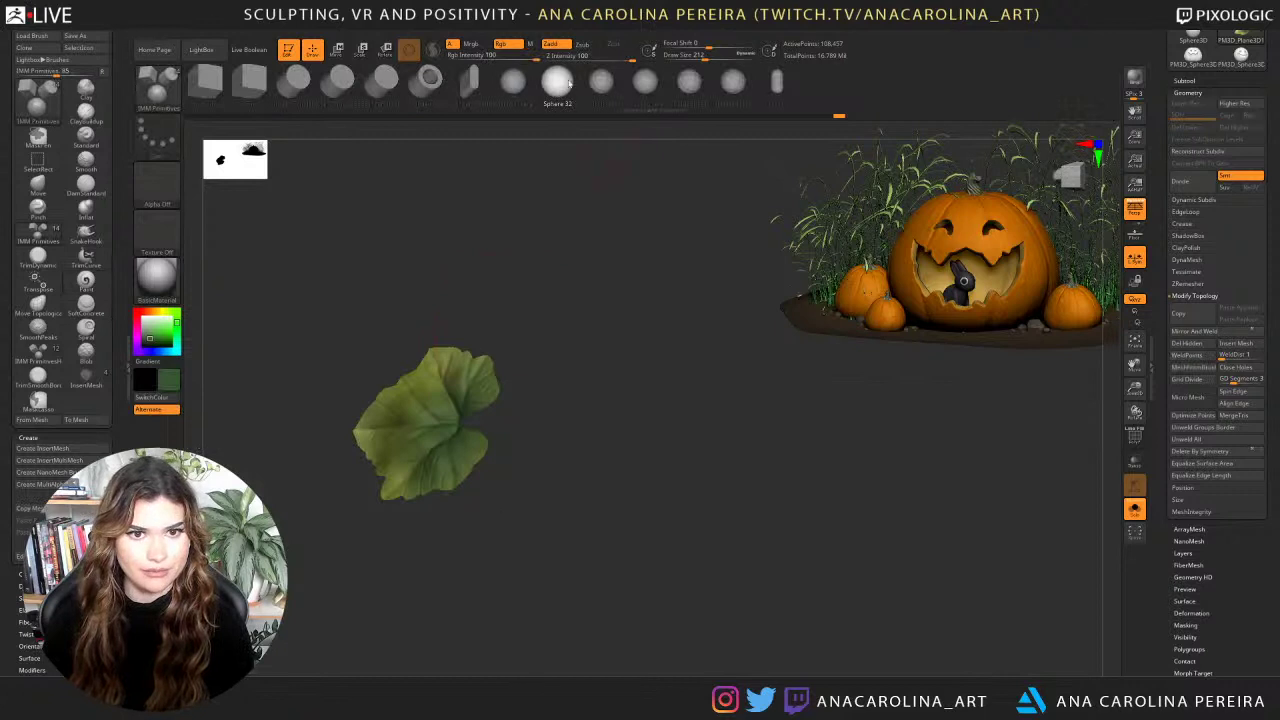
click(684, 88)
key(space)
drag(611, 317, 600, 315)
ctrl+right_drag(600, 318, 612, 476)
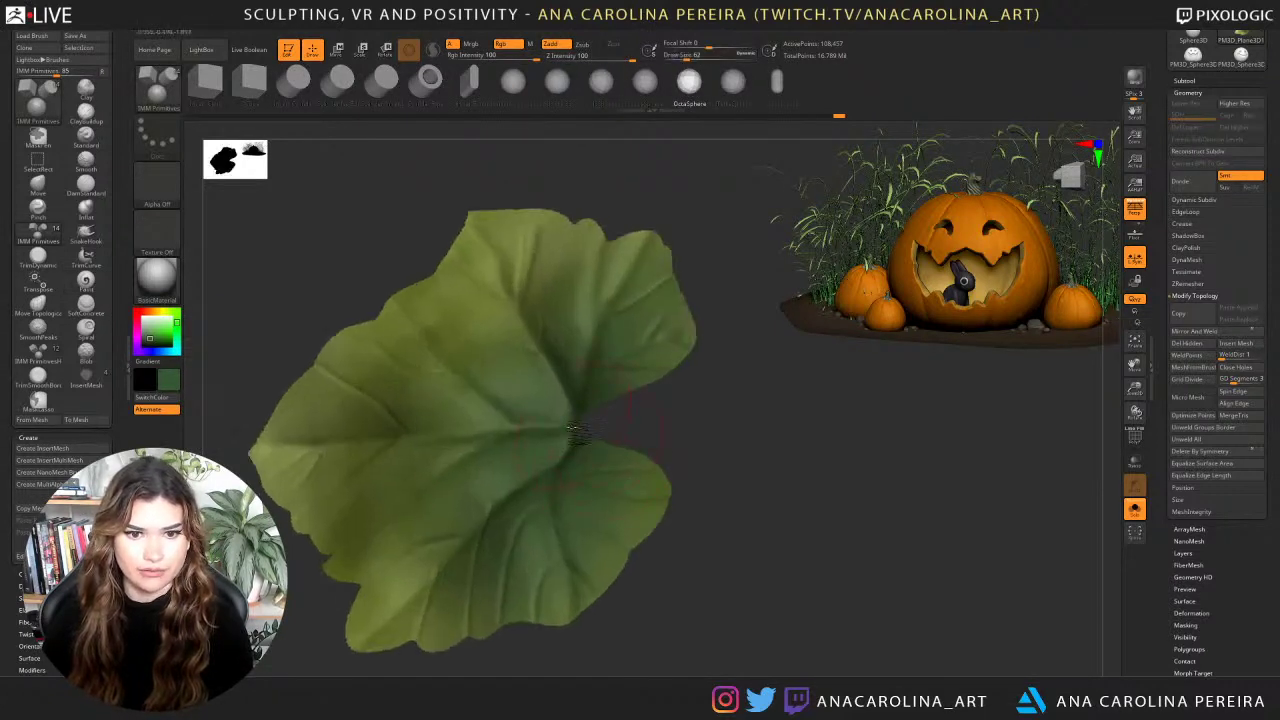
mouse_move(578, 430)
mouse_down()
mouse_move(597, 457)
mouse_move(597, 437)
mouse_up()
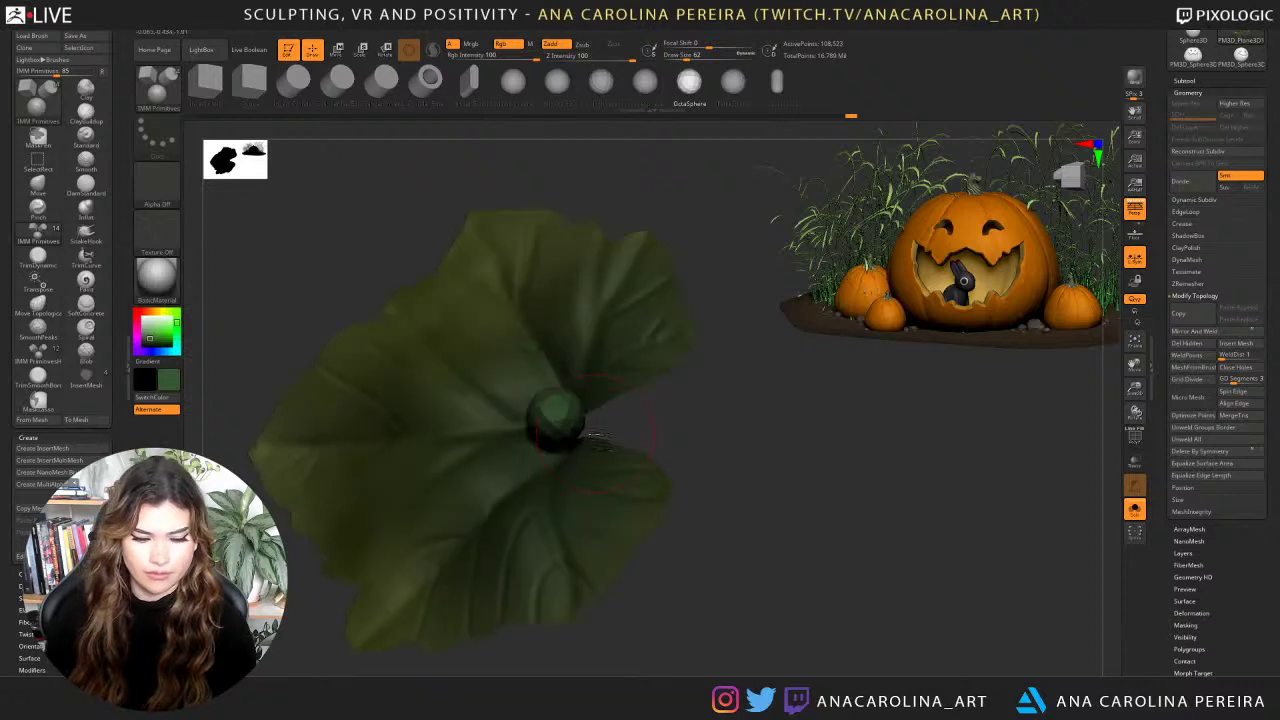
Move the inserted sphere below the leaf's notch and scale it along Z into a long stem.
key(w)
drag(777, 506, 766, 434)
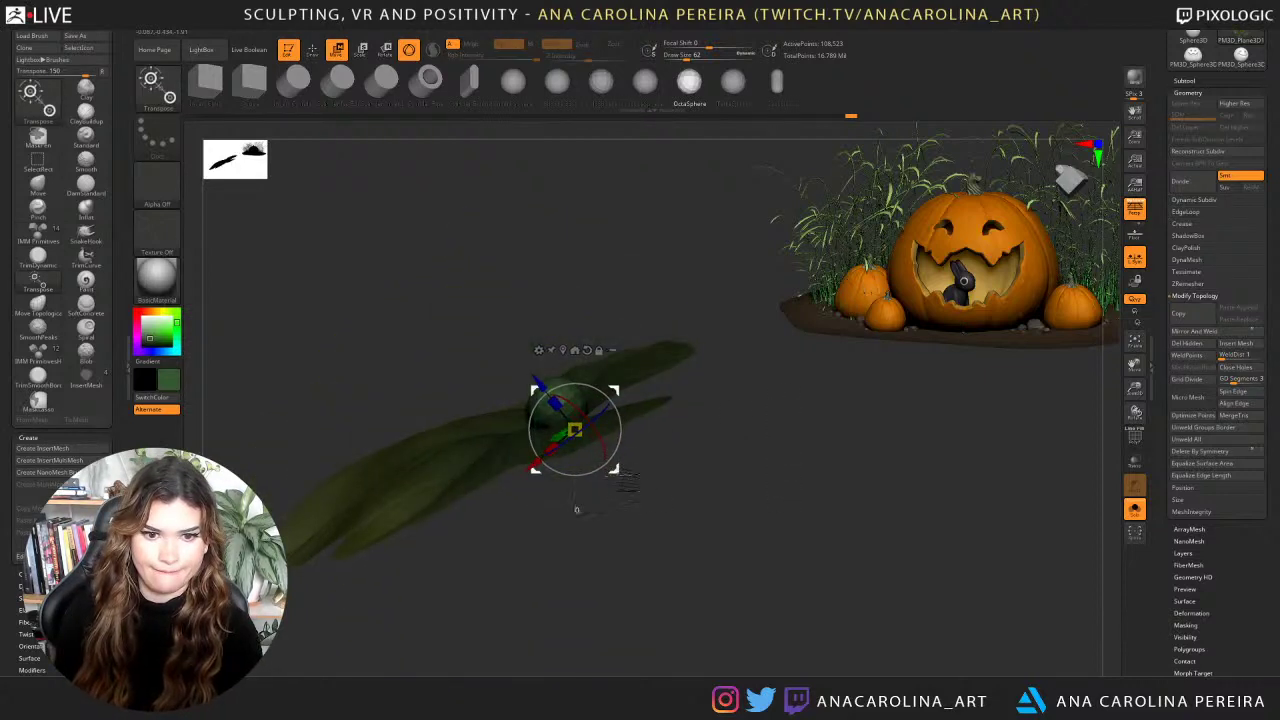
drag(616, 470, 686, 520)
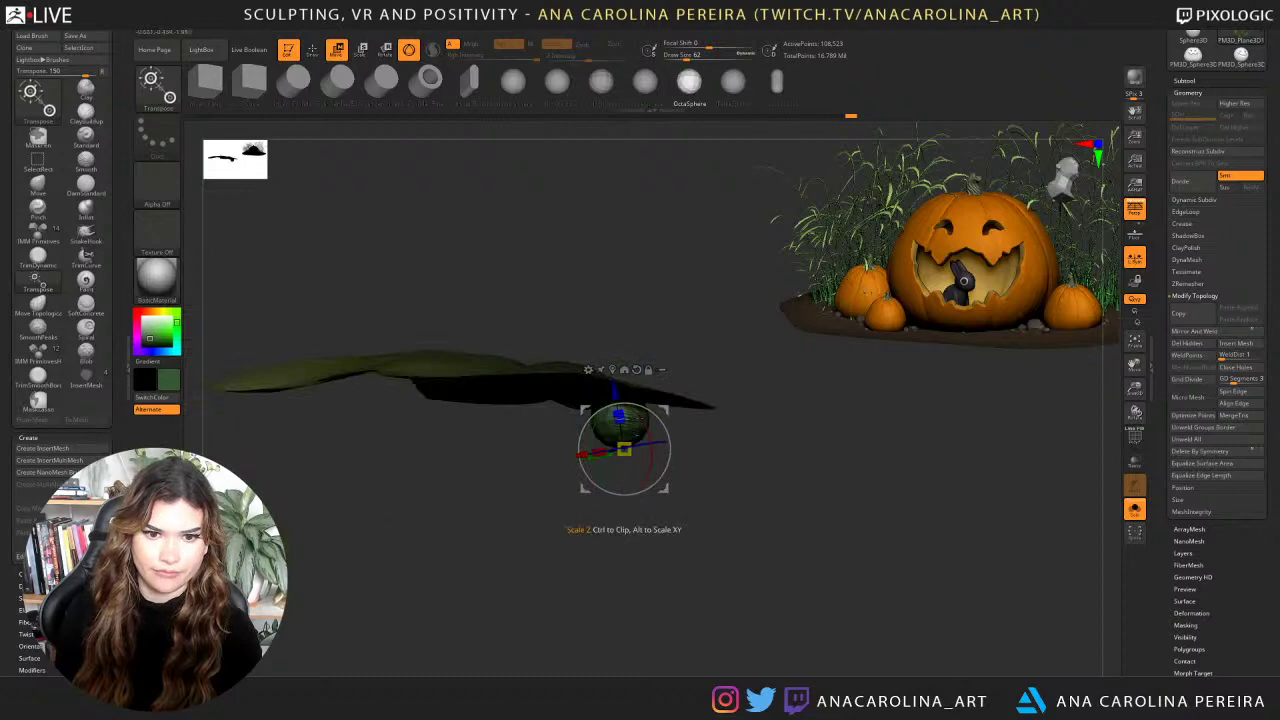
mouse_move(619, 415)
mouse_down()
mouse_move(577, 315)
mouse_move(613, 311)
mouse_move(615, 279)
mouse_up()
Slim the stem by smoothing it along its whole length at draw size 116, undoing the first smoothing stroke.
key(b)
click(577, 325)
key(space)
key(shift)
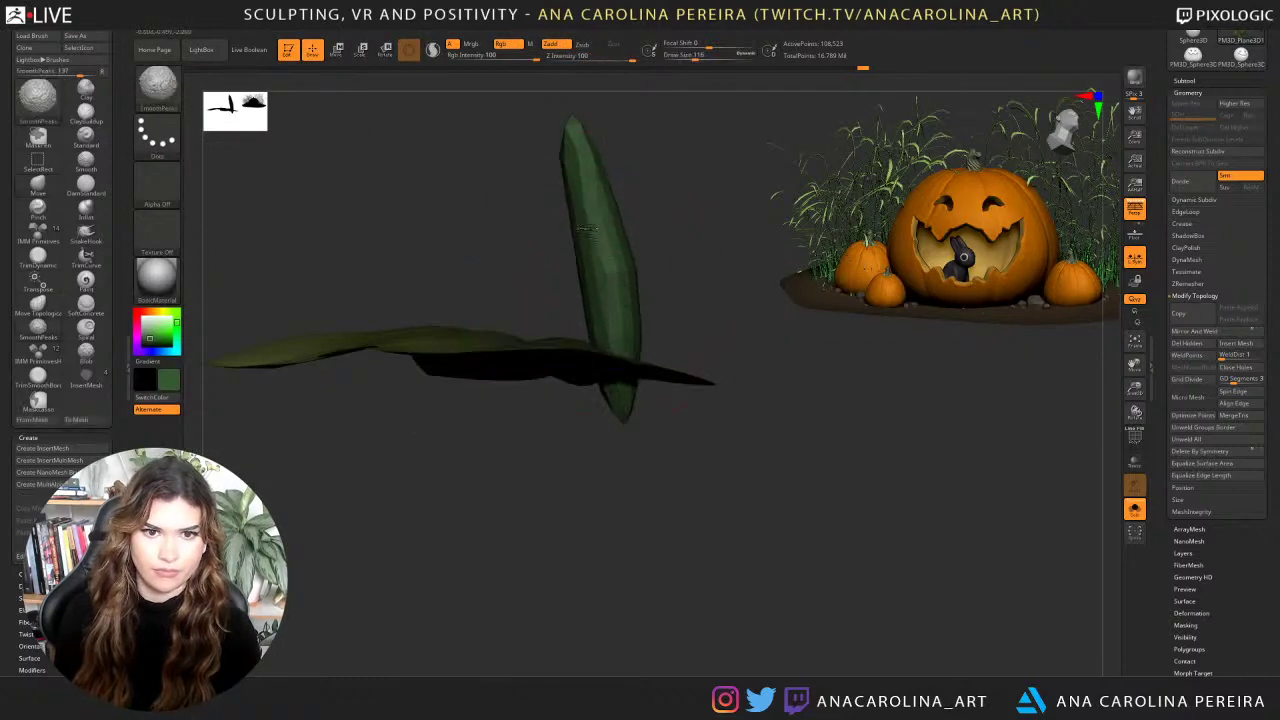
shift+drag(587, 229, 609, 280)
key(ctrl+z)
mouse_move(595, 222)
shift+mouse_down()
mouse_move(618, 306)
mouse_move(604, 250)
mouse_move(617, 392)
shift+mouse_up()
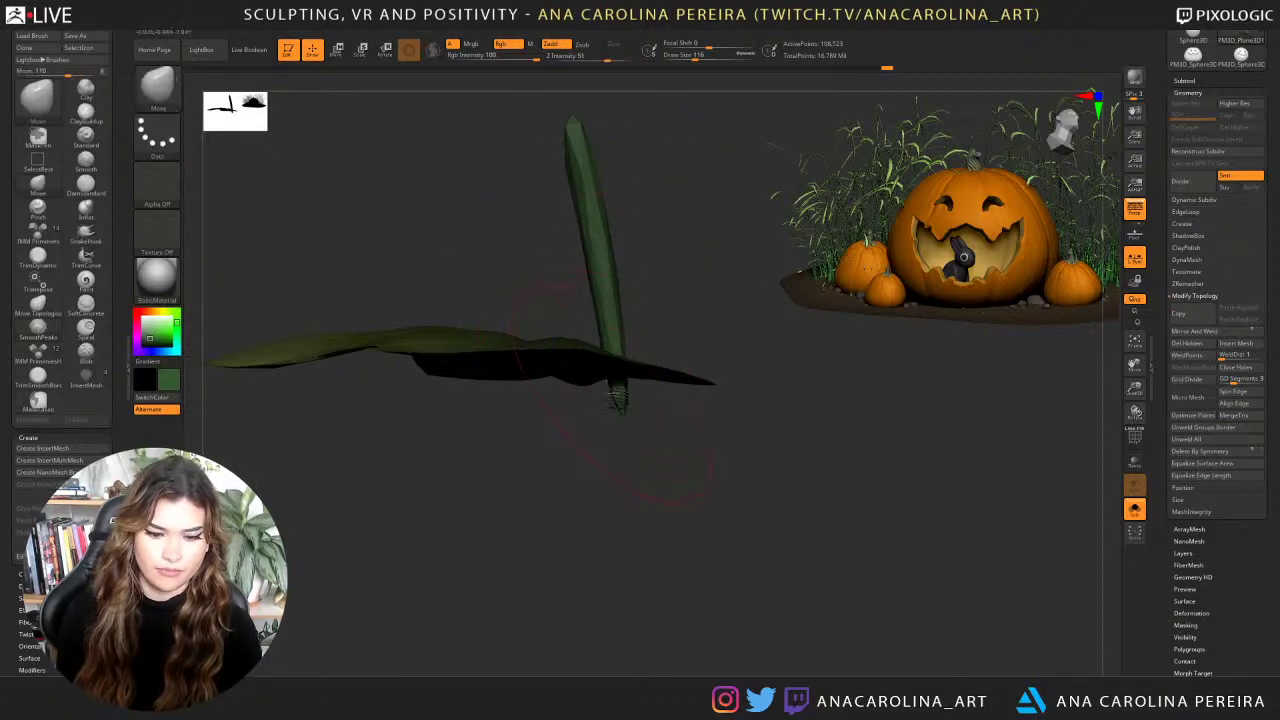
Select the Inflat brush at draw size 116 and thicken the slimmed stem.
key(b)
key(i)
key(n)
drag(625, 425, 640, 510)
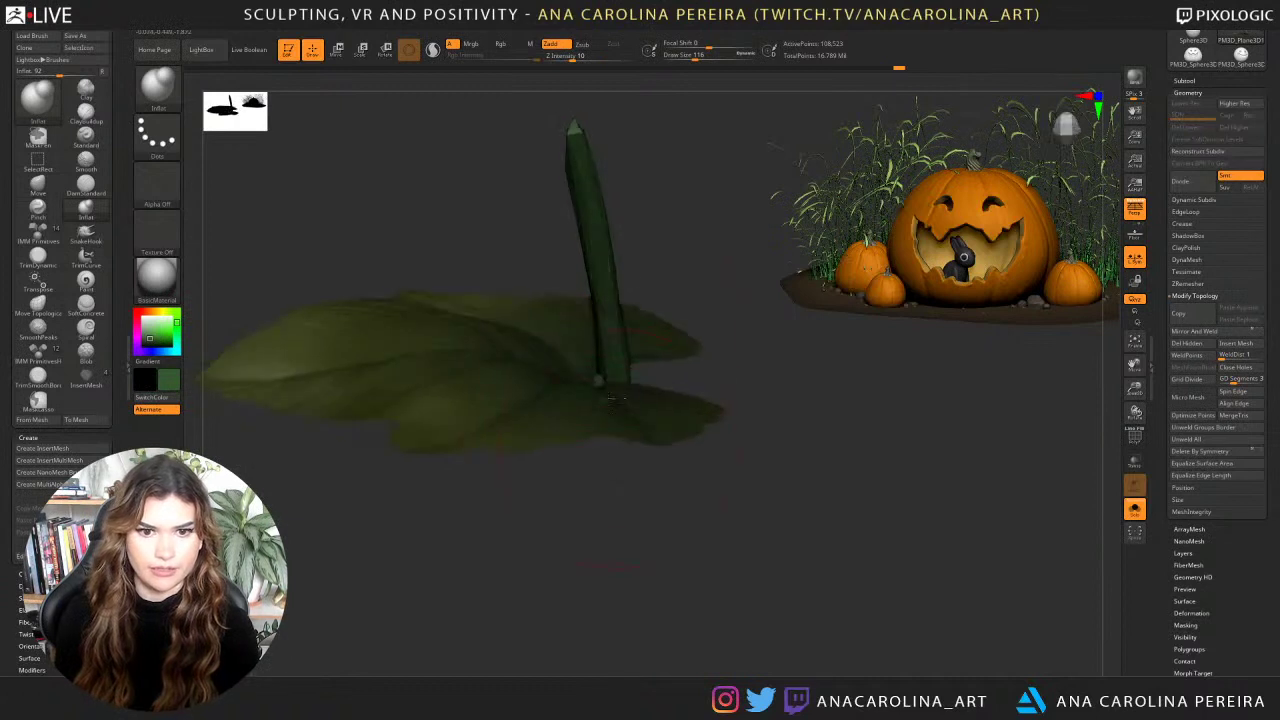
drag(662, 280, 651, 196)
Move and rotate the stem so it hangs at an angle from the underside of the leaf at its notch.
key(w)
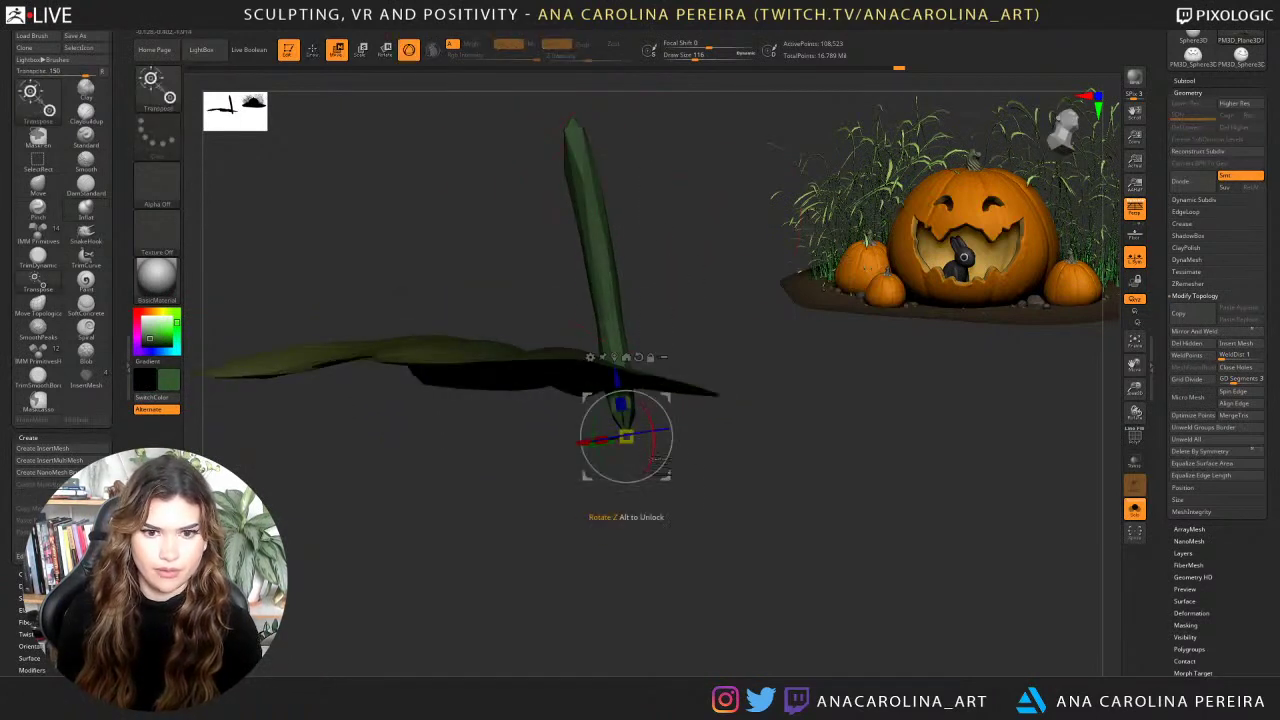
drag(670, 446, 668, 423)
drag(669, 477, 736, 594)
drag(778, 520, 797, 545)
drag(735, 591, 728, 597)
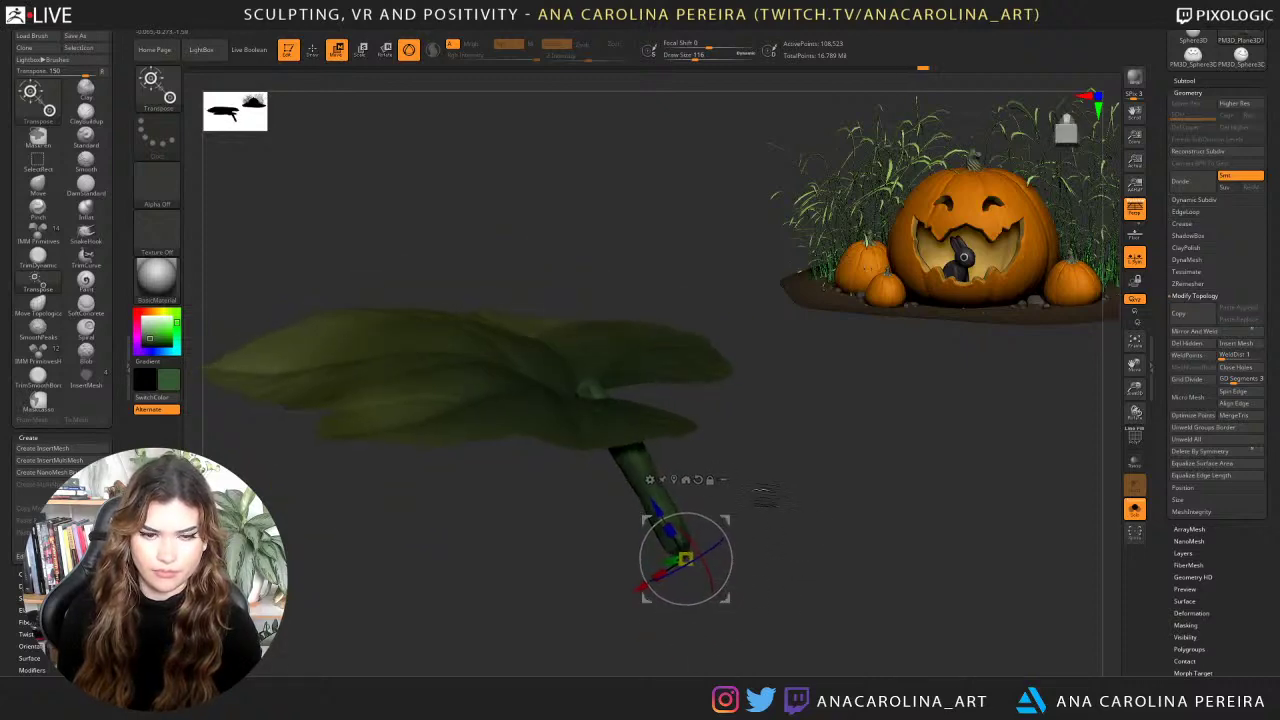
Bend the stem into a gentle curve below the leaf with the Move brush at draw size 116.
key(q)
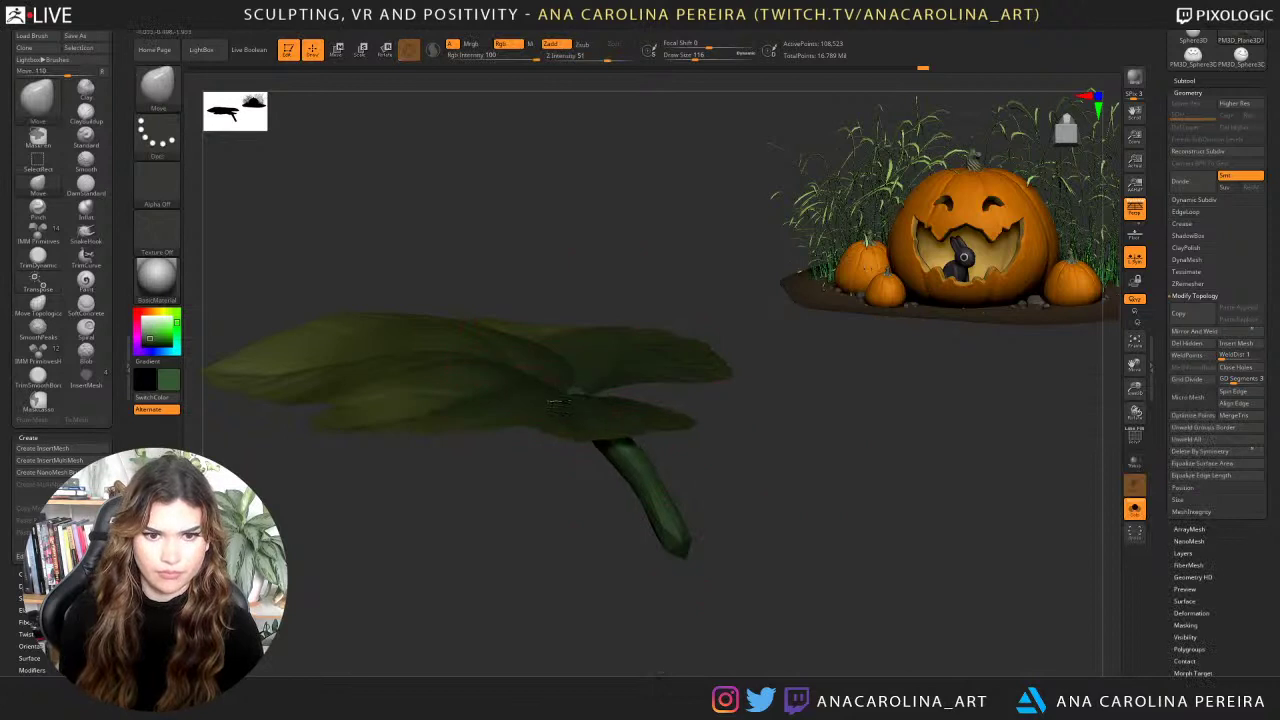
right_drag(560, 386, 575, 412)
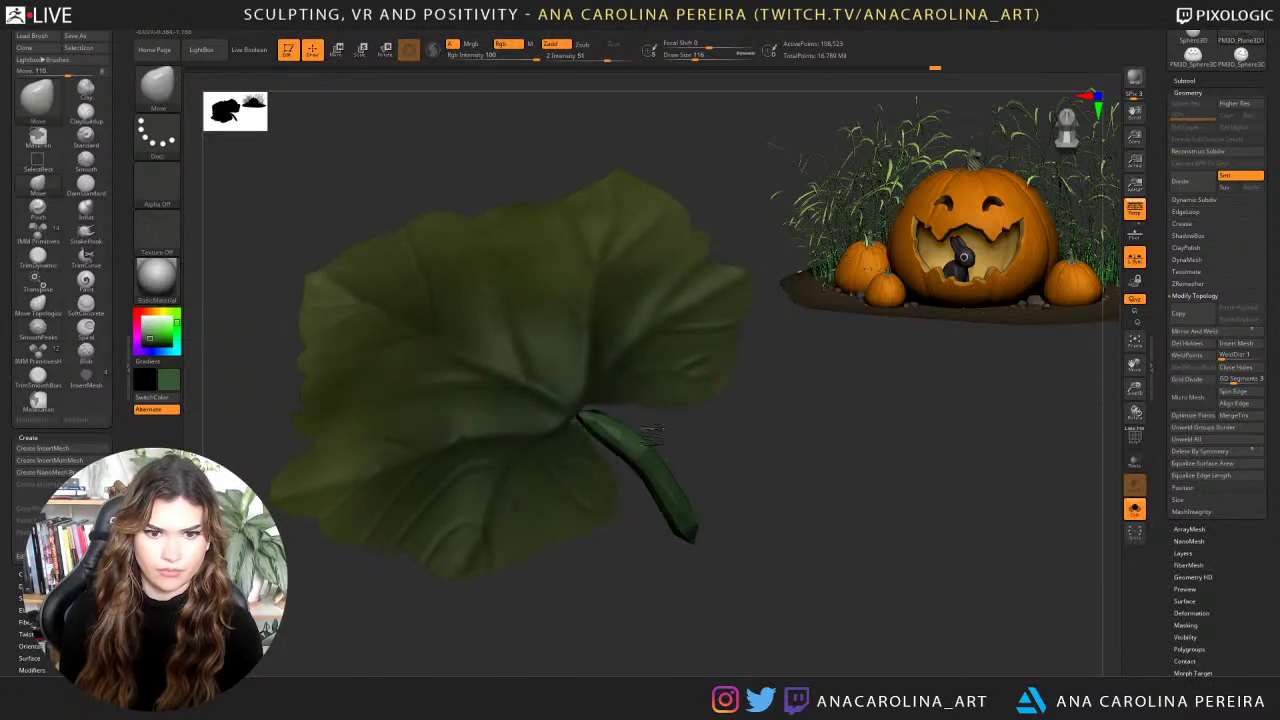
mouse_move(689, 449)
right_down()
mouse_move(661, 413)
mouse_move(585, 440)
mouse_move(568, 425)
right_up()
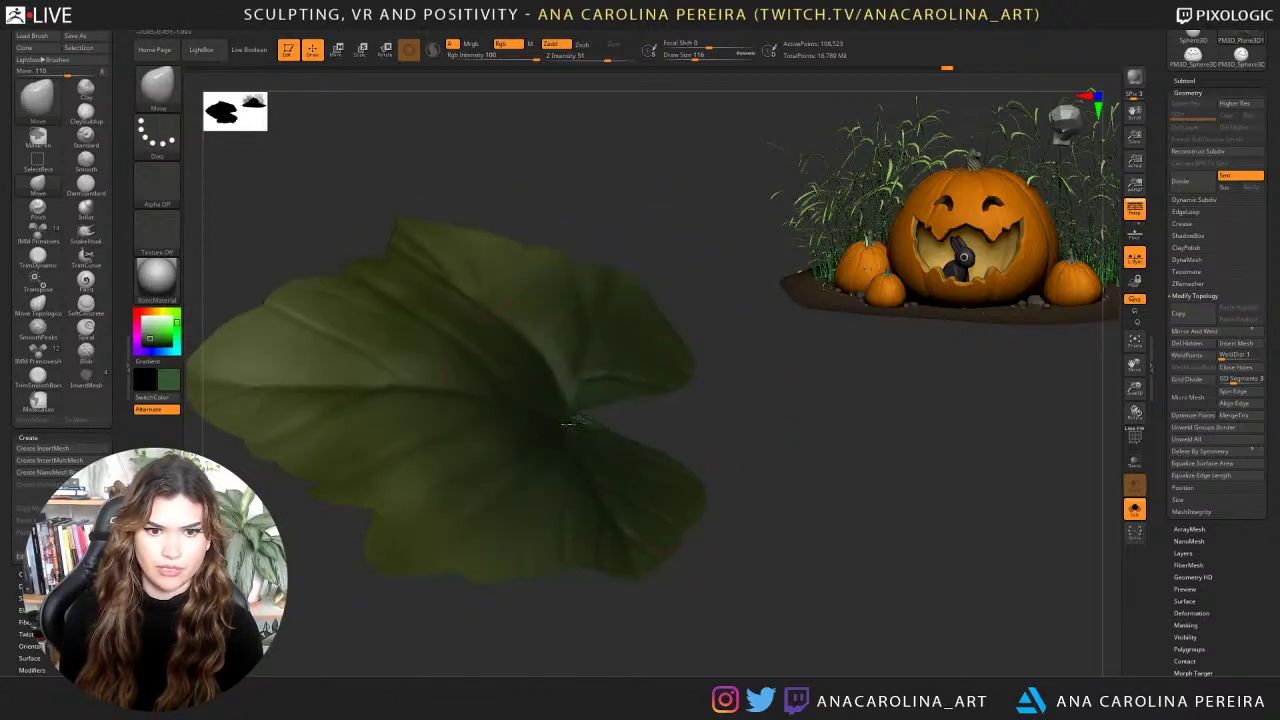
right_drag(685, 440, 673, 366)
drag(596, 490, 614, 486)
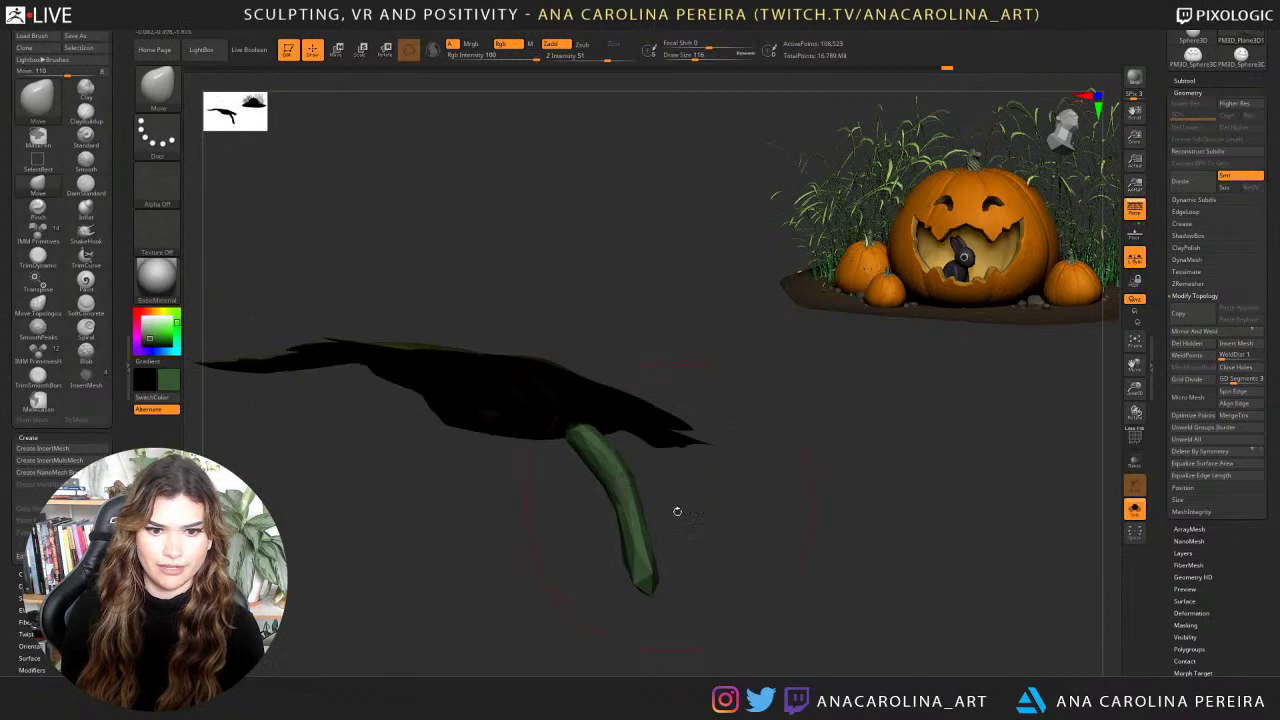
right_drag(677, 512, 682, 548)
Pull the stem's upper end with the Move brush so it joins the leaf at the base of the notch.
mouse_move(572, 420)
right_down()
mouse_move(666, 477)
mouse_move(680, 450)
mouse_move(671, 397)
mouse_move(565, 420)
right_up()
mouse_move(688, 413)
right_down()
mouse_move(706, 423)
mouse_move(683, 390)
mouse_move(620, 480)
mouse_move(790, 522)
mouse_move(774, 529)
mouse_move(771, 627)
right_up()
drag(568, 555, 566, 540)
right_drag(565, 541, 557, 586)
drag(557, 586, 570, 562)
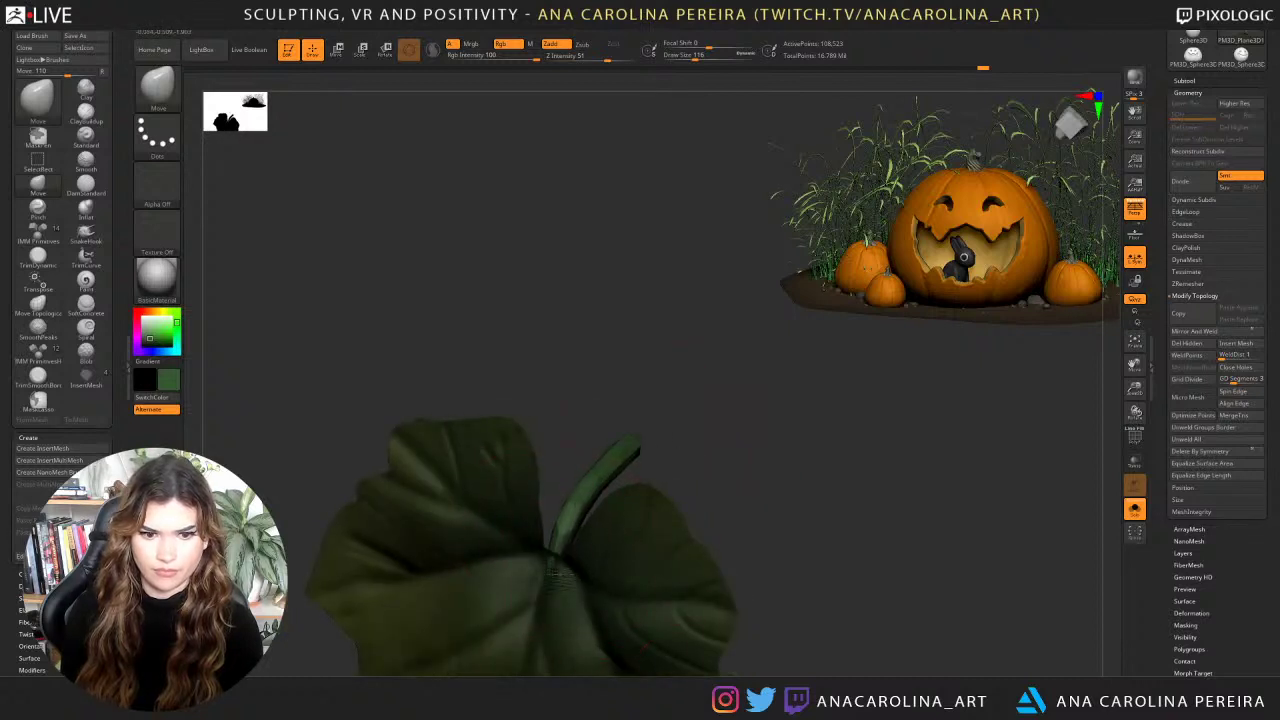
drag(743, 443, 700, 428)
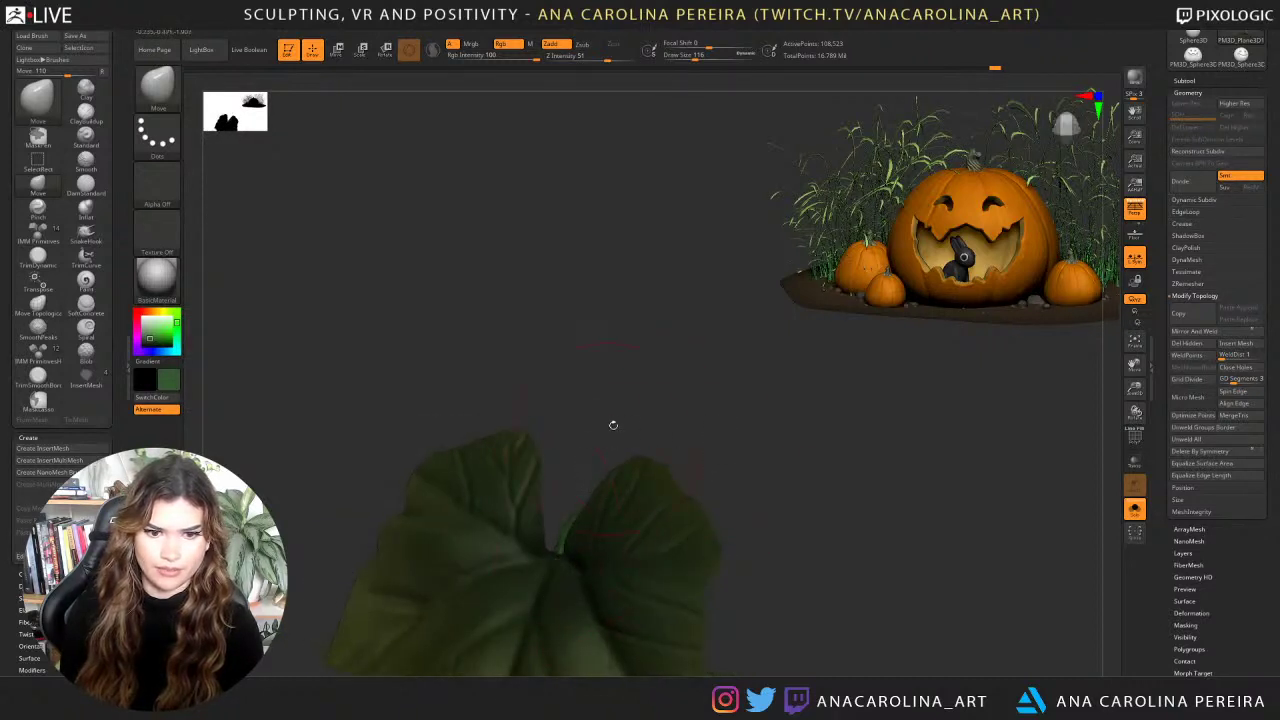
right_drag(613, 425, 646, 363)
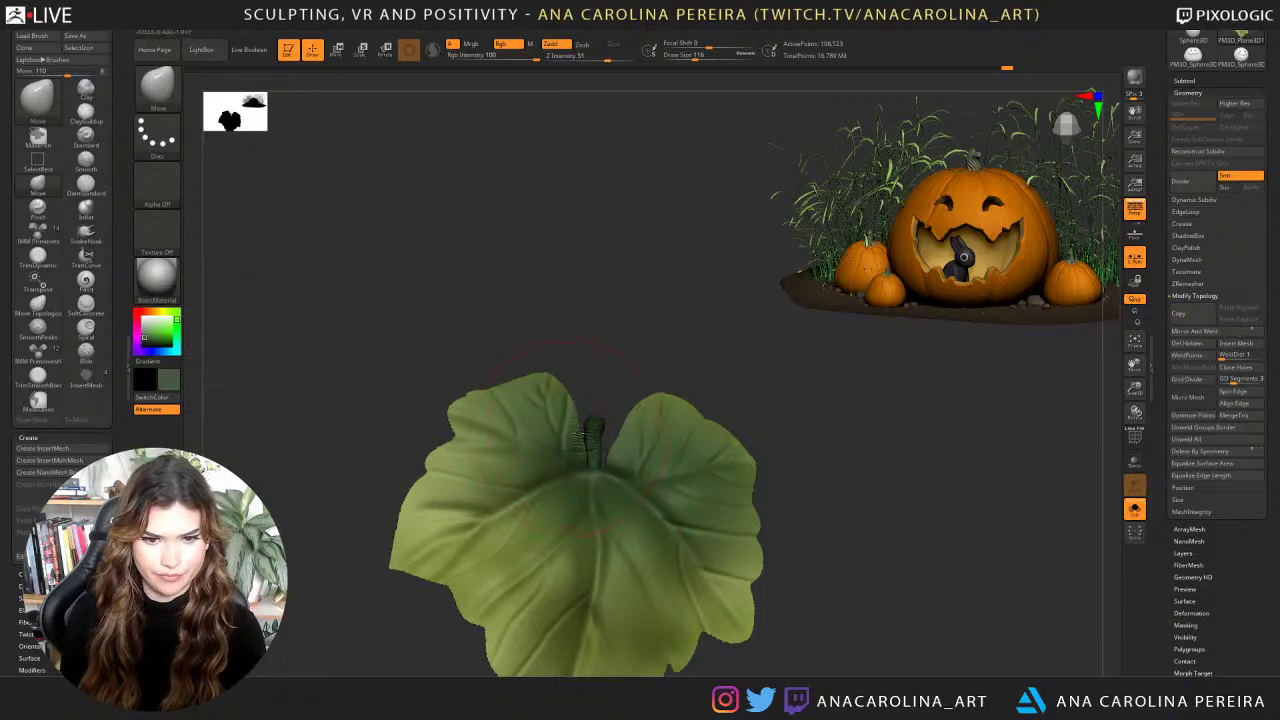
Isolate the stem, paint it dark grey-green with the Paint brush, and show the whole leaf again.
ctrl+shift+click(598, 437)
key(b)
key(p)
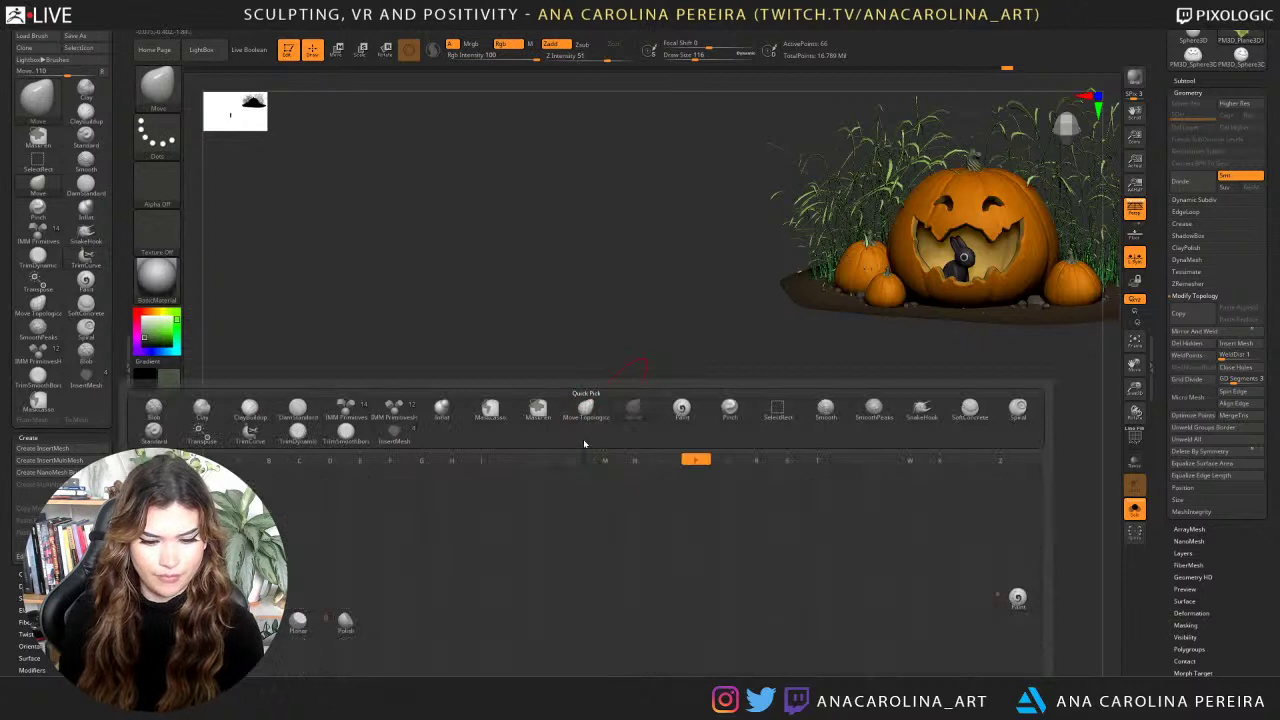
key(a)
drag(577, 480, 597, 444)
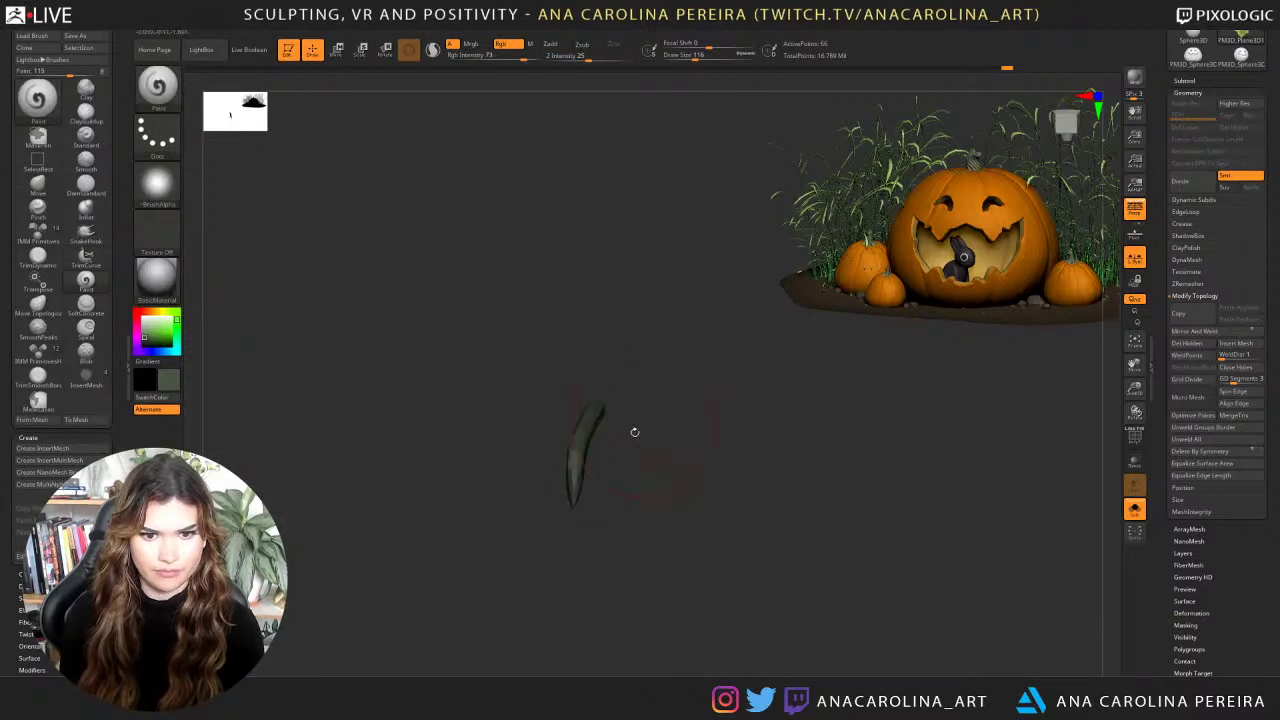
ctrl+shift+click(717, 434)
mouse_move(753, 441)
alt+mouse_down()
mouse_move(748, 349)
mouse_move(708, 360)
mouse_move(657, 426)
mouse_move(722, 454)
mouse_move(717, 434)
mouse_move(865, 453)
mouse_move(811, 426)
mouse_move(891, 509)
mouse_move(870, 447)
alt+mouse_up()
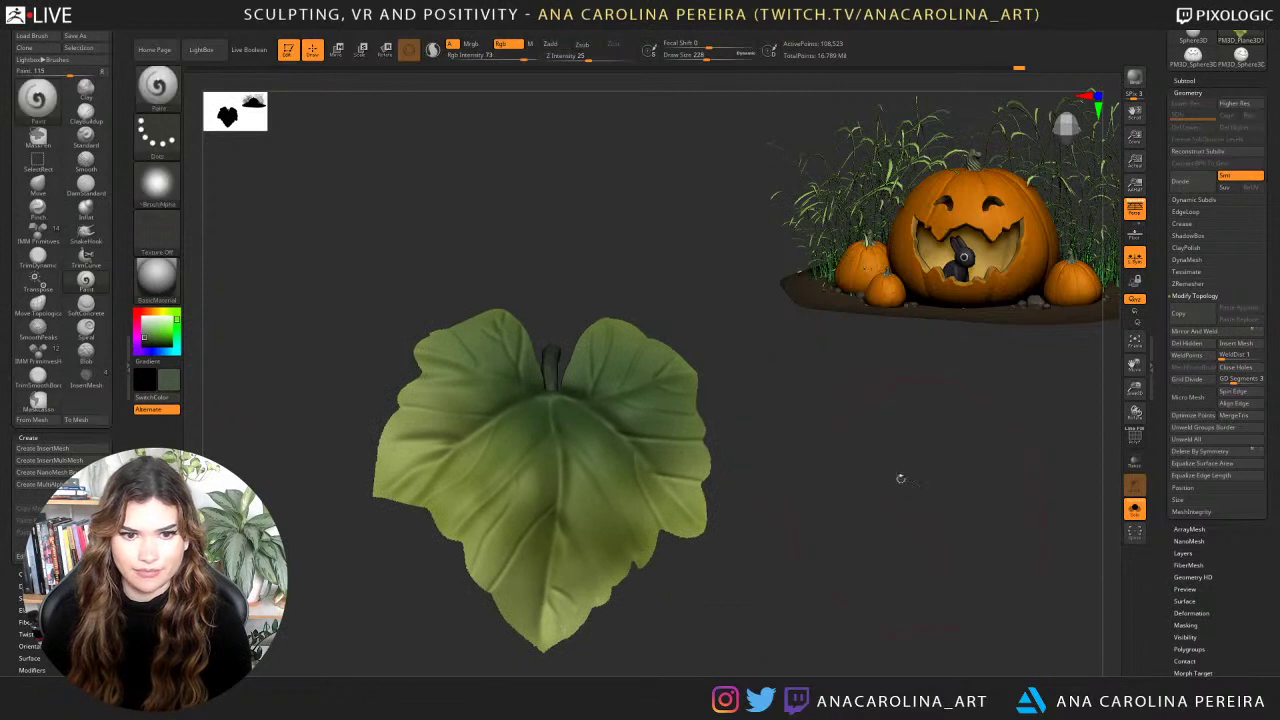
Pre-process the current leaf mesh in Decimation Master.
click(758, 32)
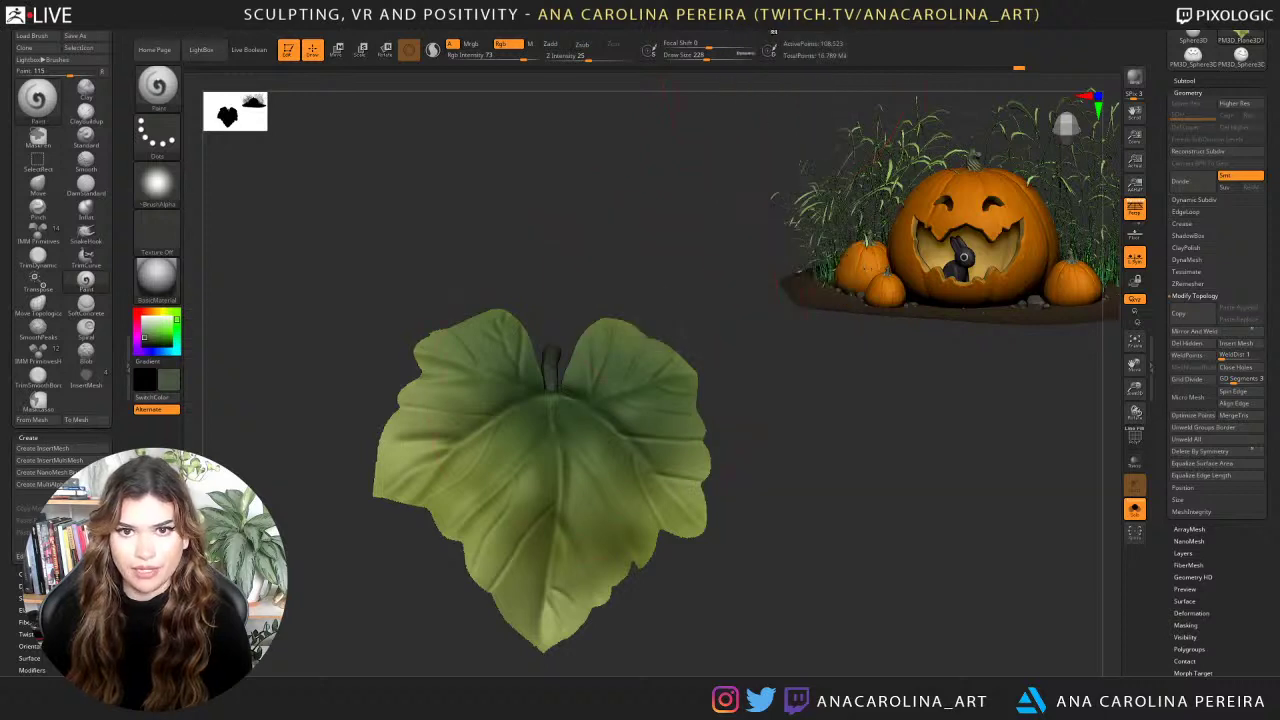
click(772, 32)
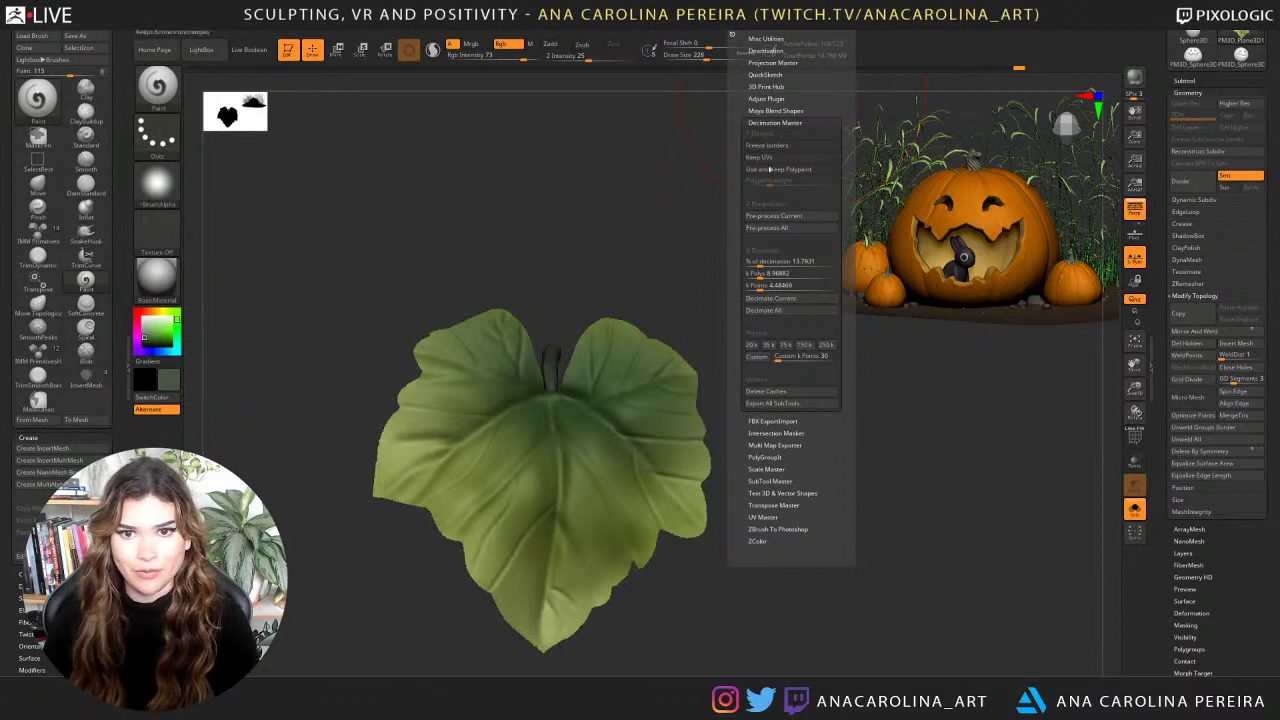
click(772, 216)
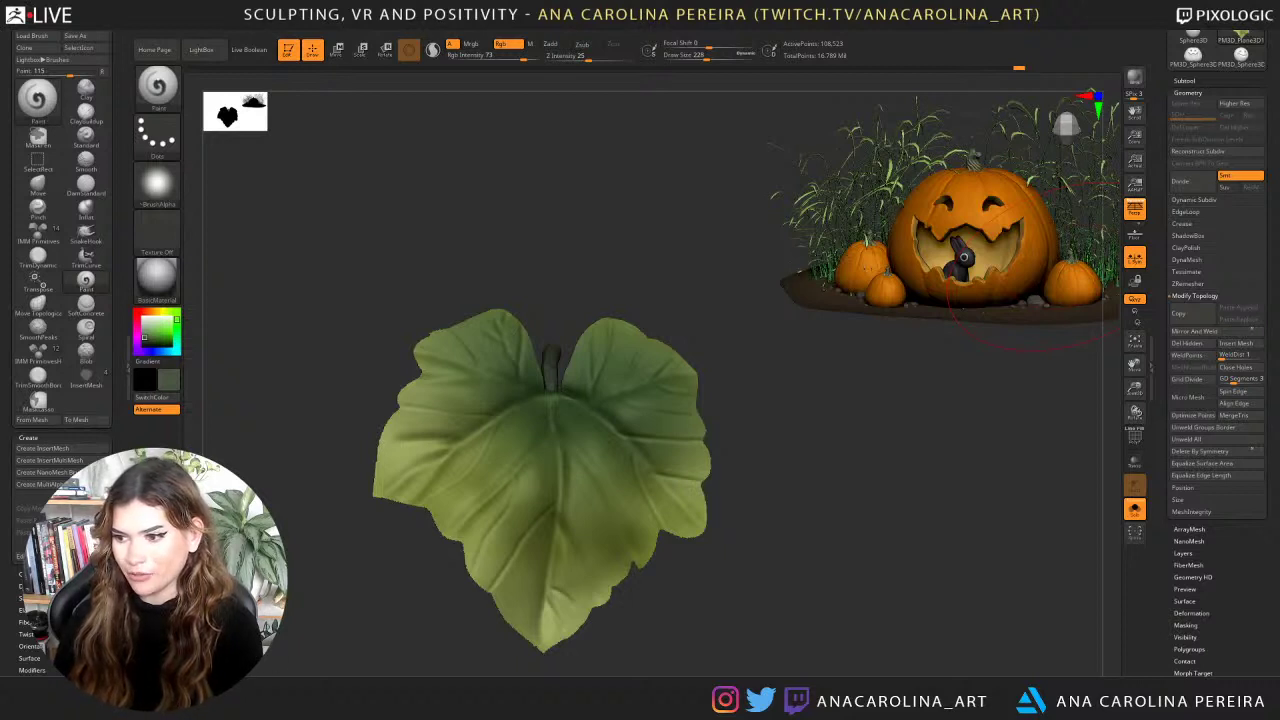
drag(986, 446, 920, 457)
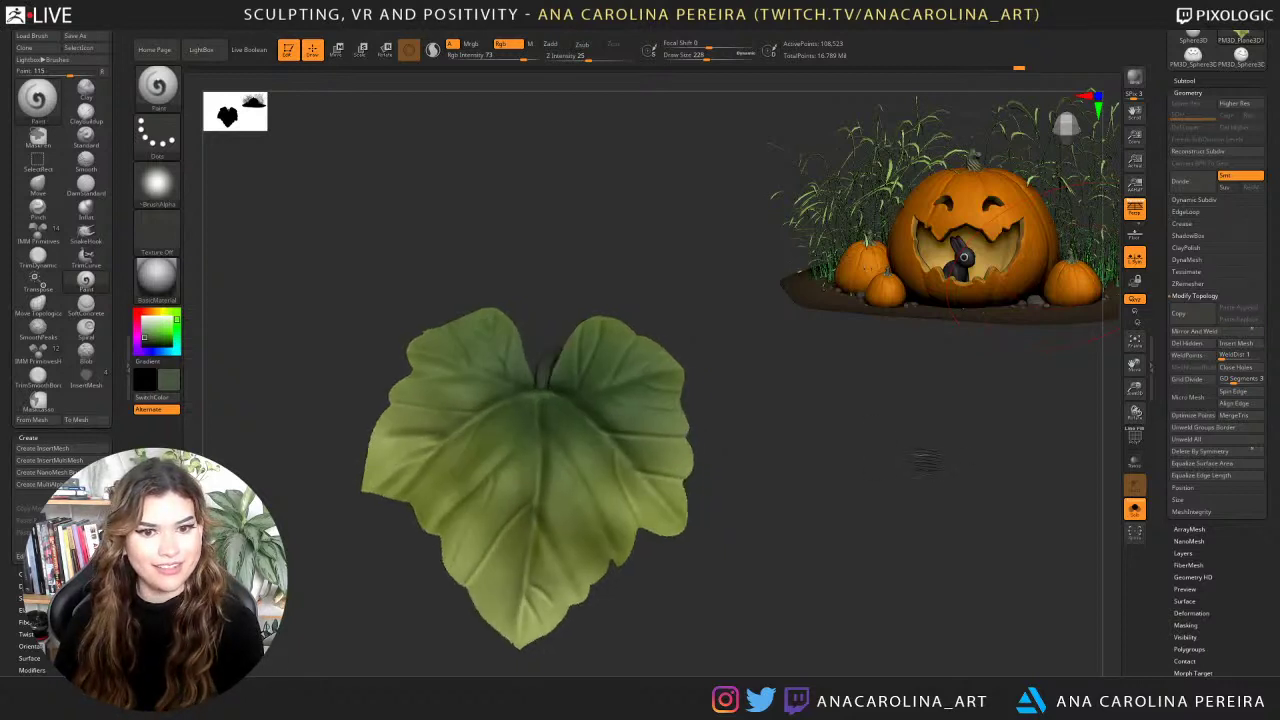
Try decimating the leaf to about 10.6 k points and check its subtool.
click(731, 34)
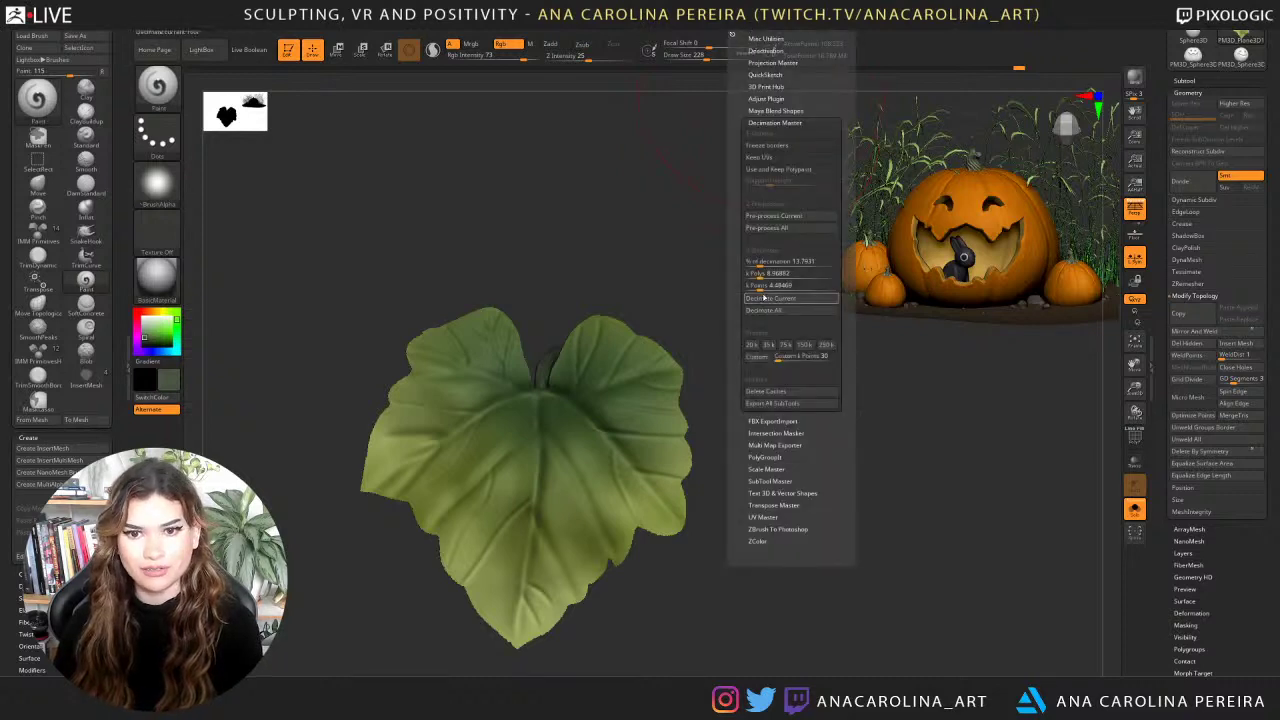
click(762, 263)
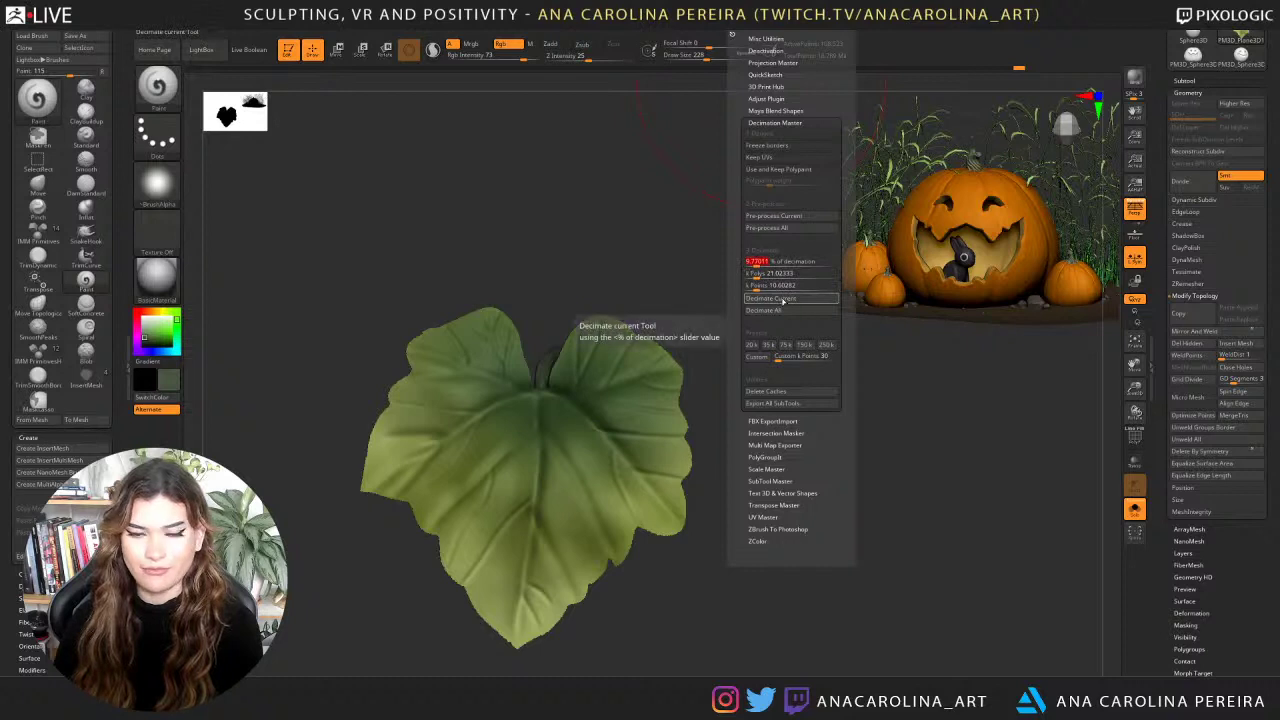
click(780, 299)
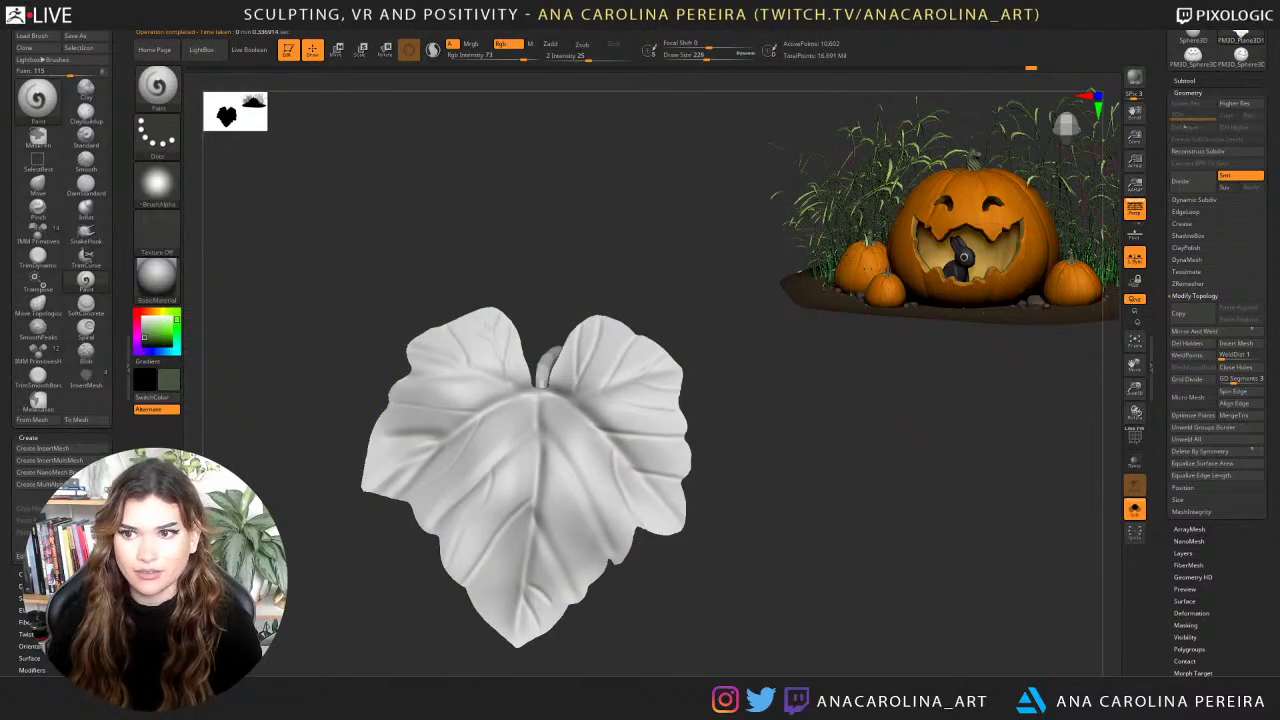
click(1185, 81)
mouse_move(1186, 158)
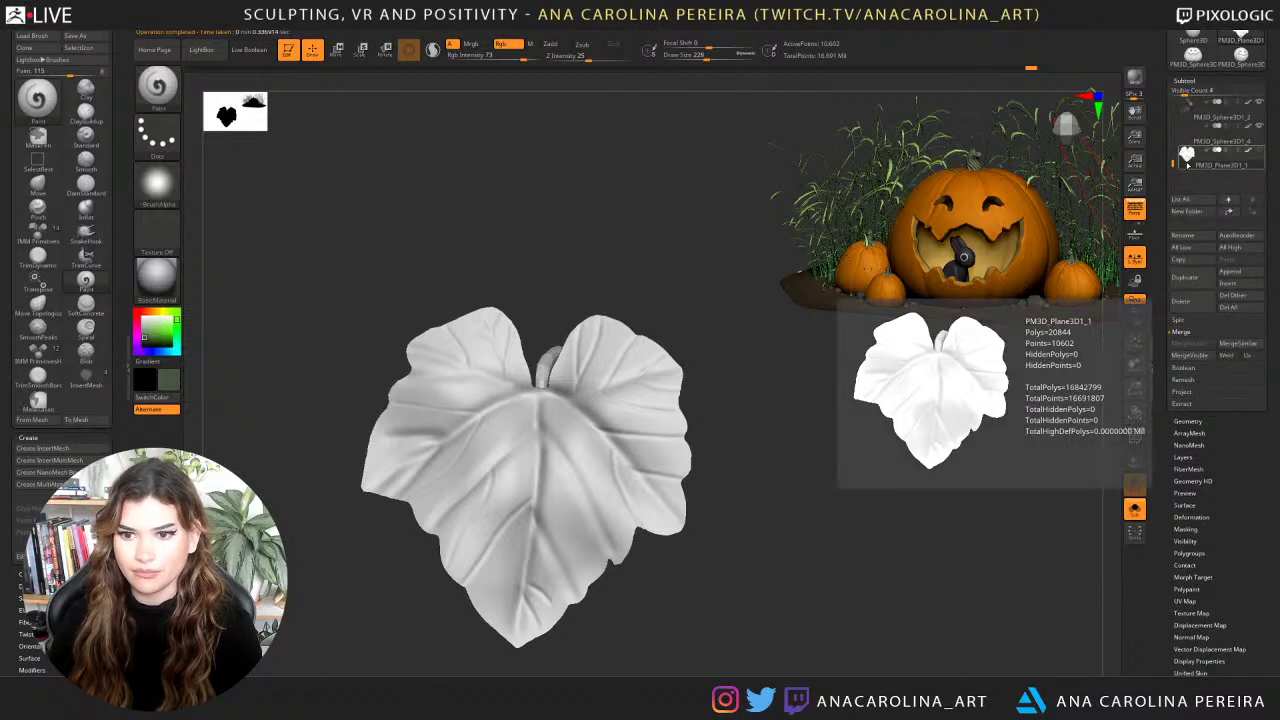
drag(757, 591, 760, 560)
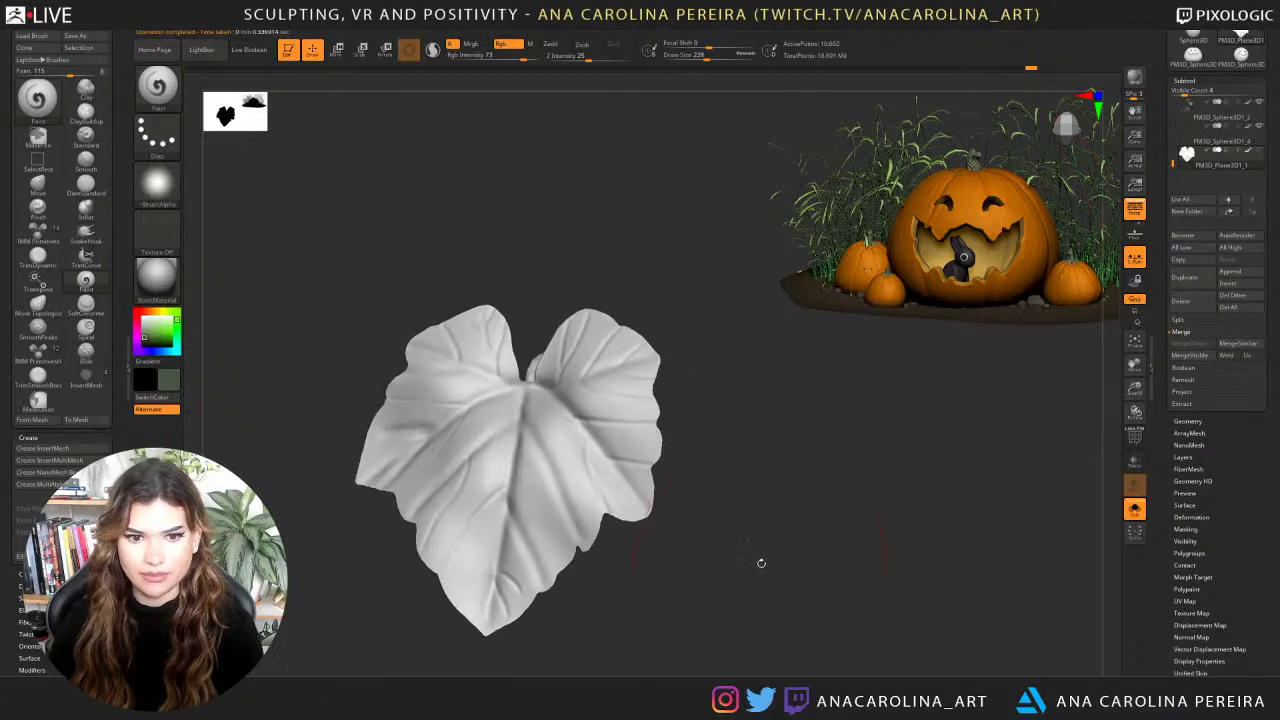
Inspect the leaf's decimated topology near the notch with the wireframe shown, and undo the decimation.
alt+drag(791, 405, 806, 486)
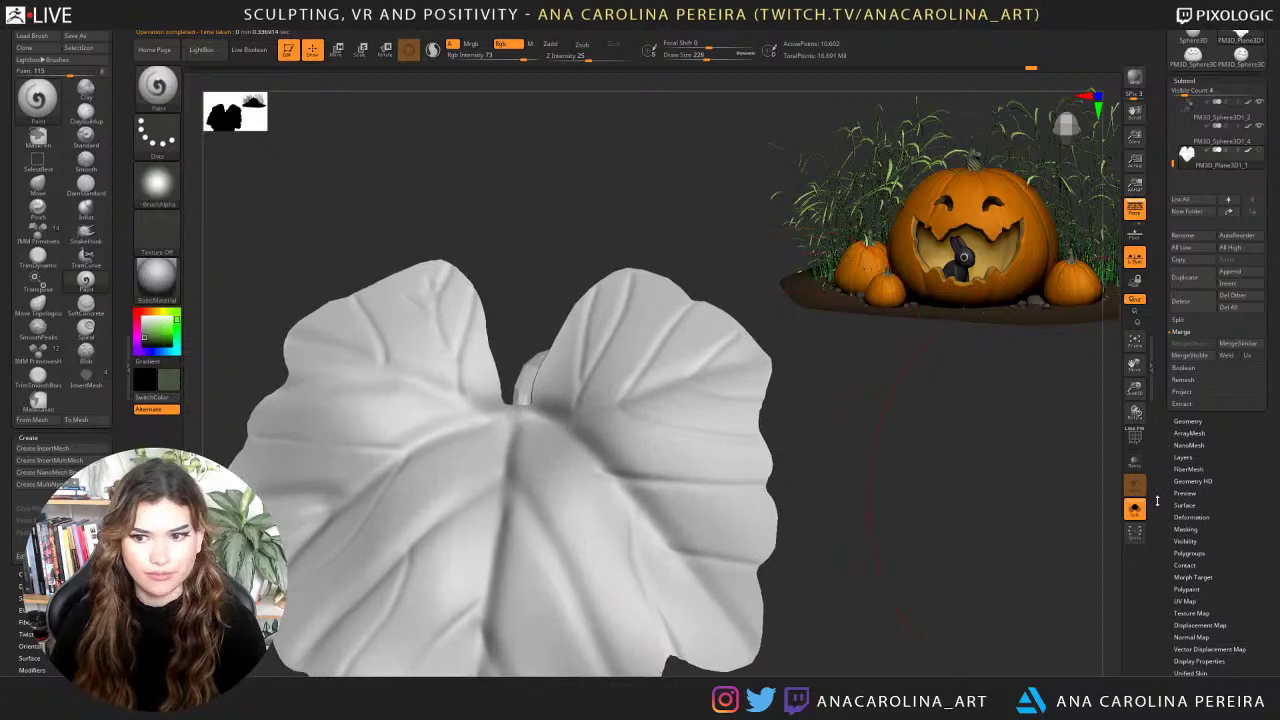
click(1134, 443)
key(space)
drag(923, 463, 905, 460)
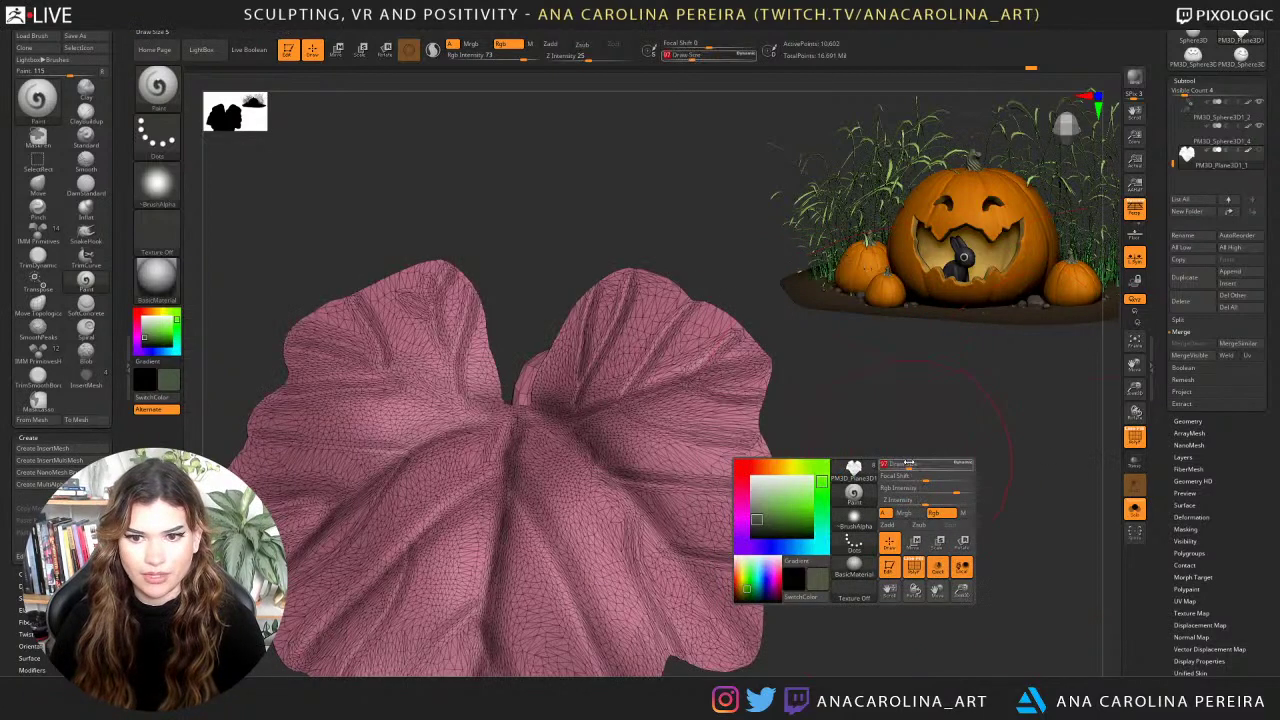
ctrl+drag(869, 349, 873, 455)
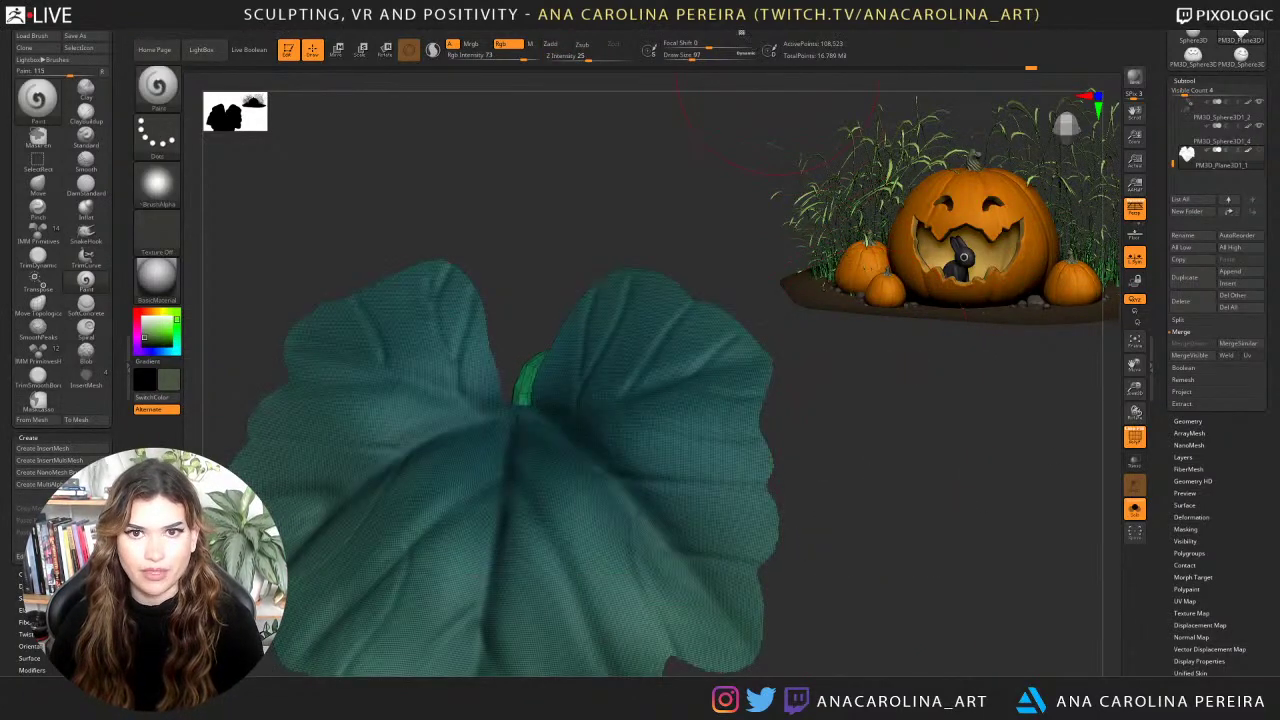
Try a stronger decimation of the leaf to about 3.1 k points, inspect the wireframe, and undo it.
click(737, 35)
click(760, 261)
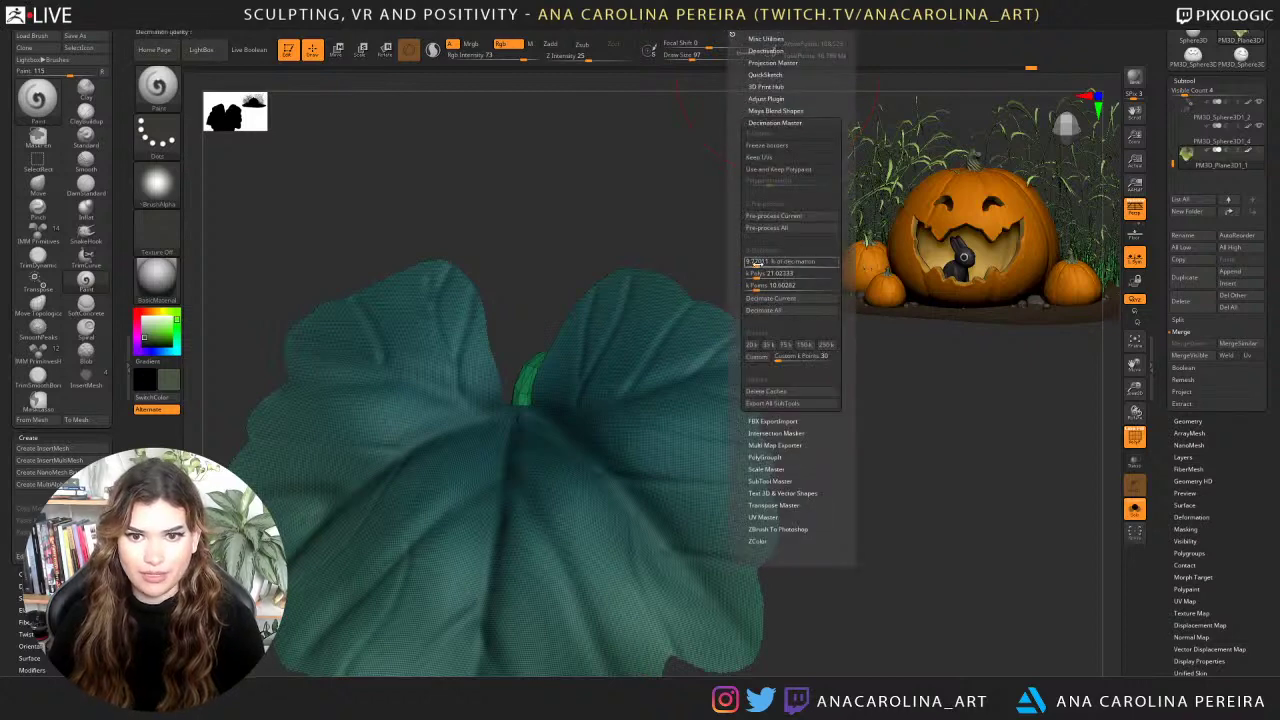
key(Return)
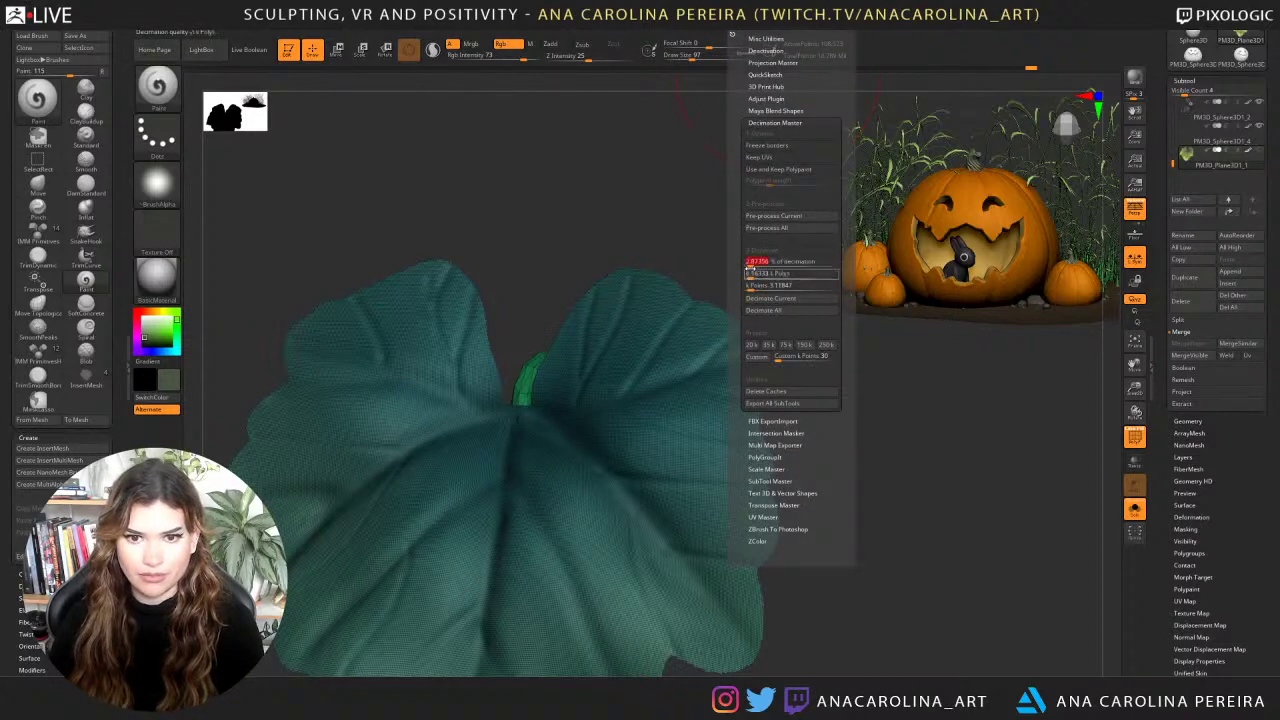
click(771, 298)
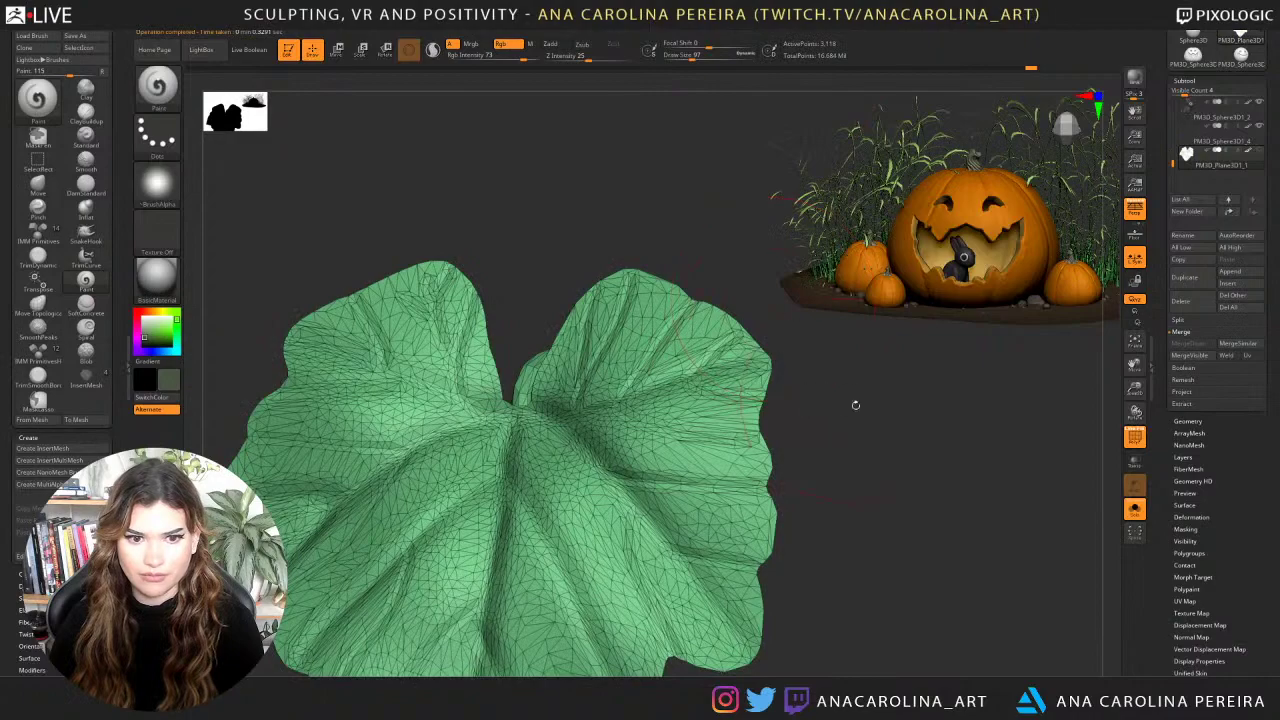
mouse_move(932, 449)
mouse_down()
mouse_move(957, 449)
mouse_move(922, 447)
mouse_up()
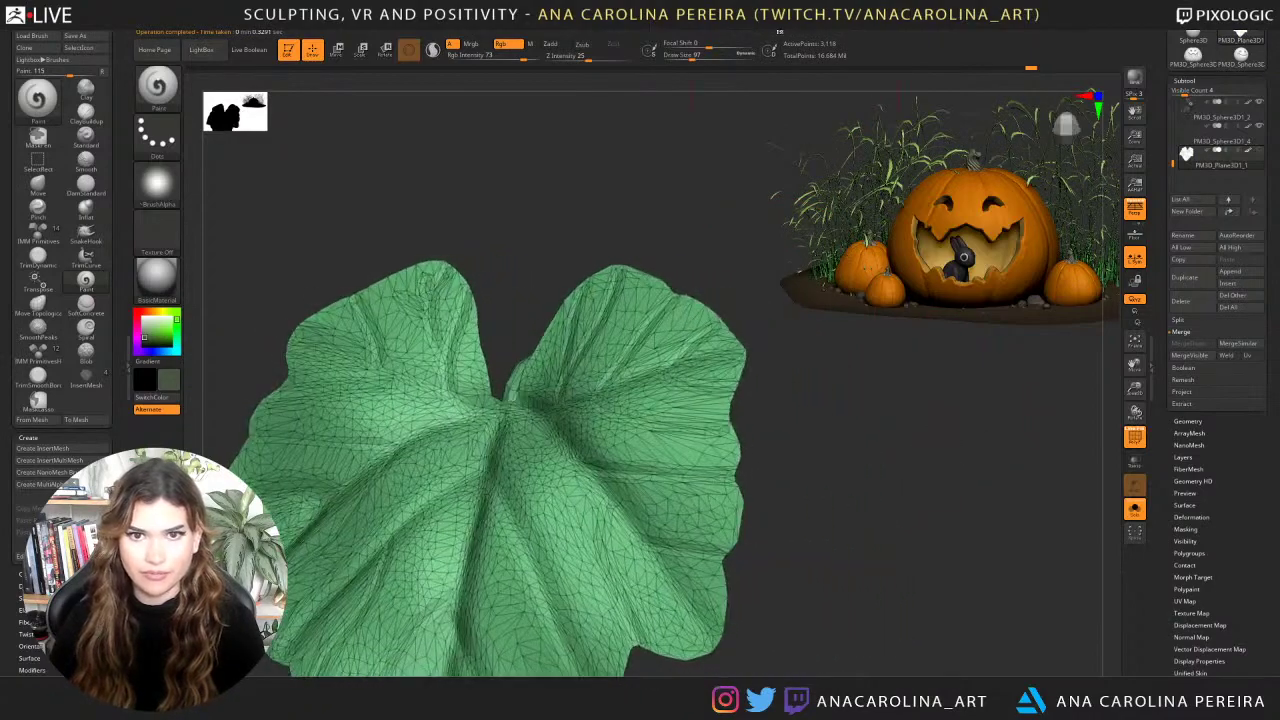
key(ctrl+z)
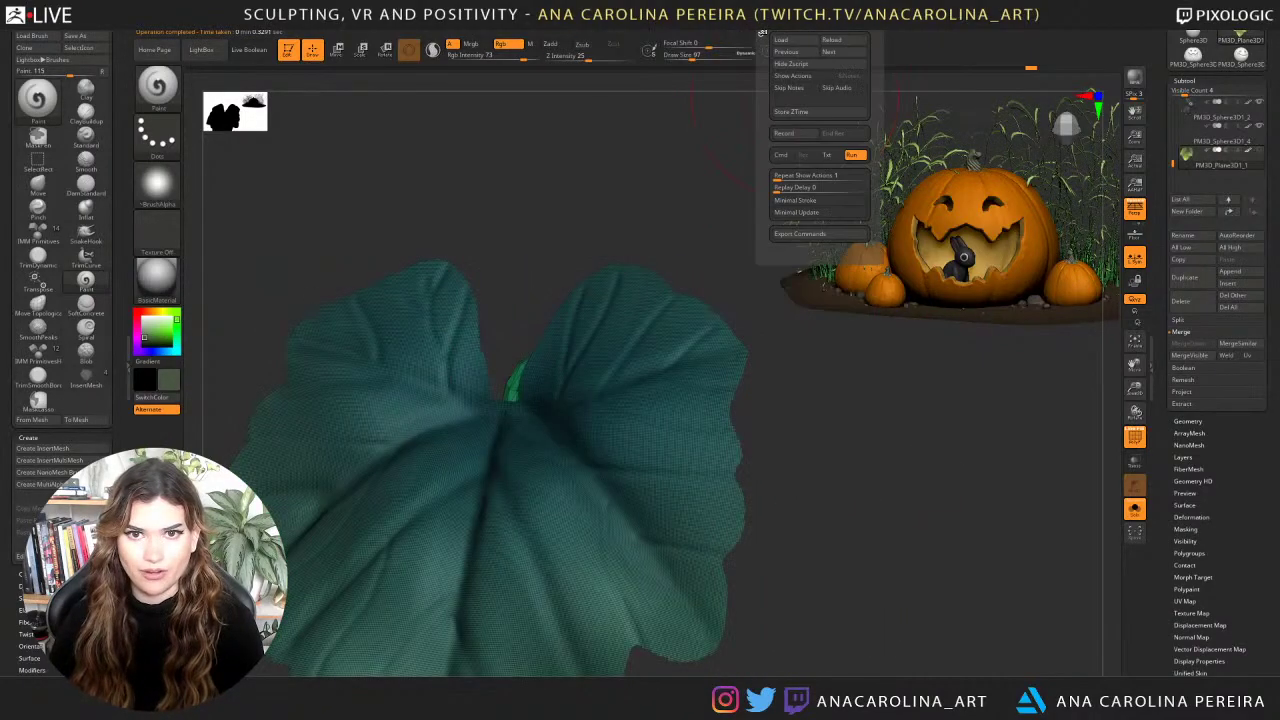
Decimate the leaf to 0.57471 % (about 0.62 k points) and hide the wireframe.
mouse_move(753, 28)
click(753, 262)
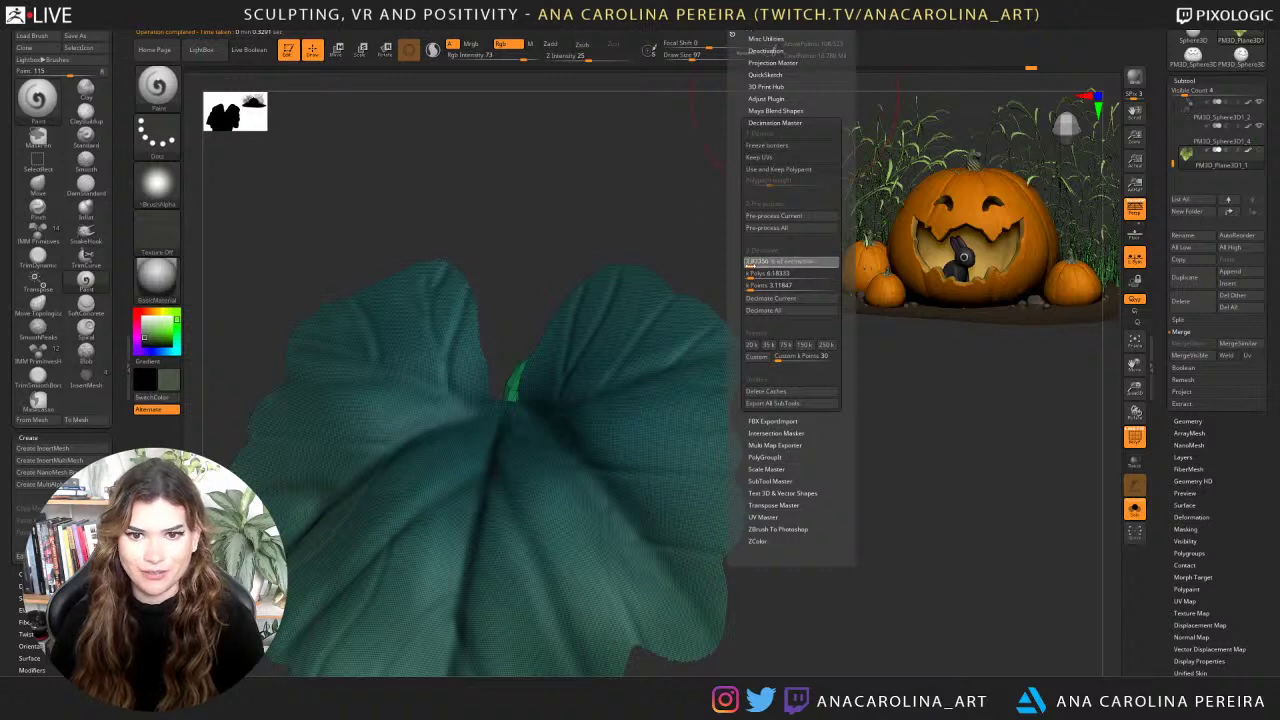
drag(748, 267, 749, 267)
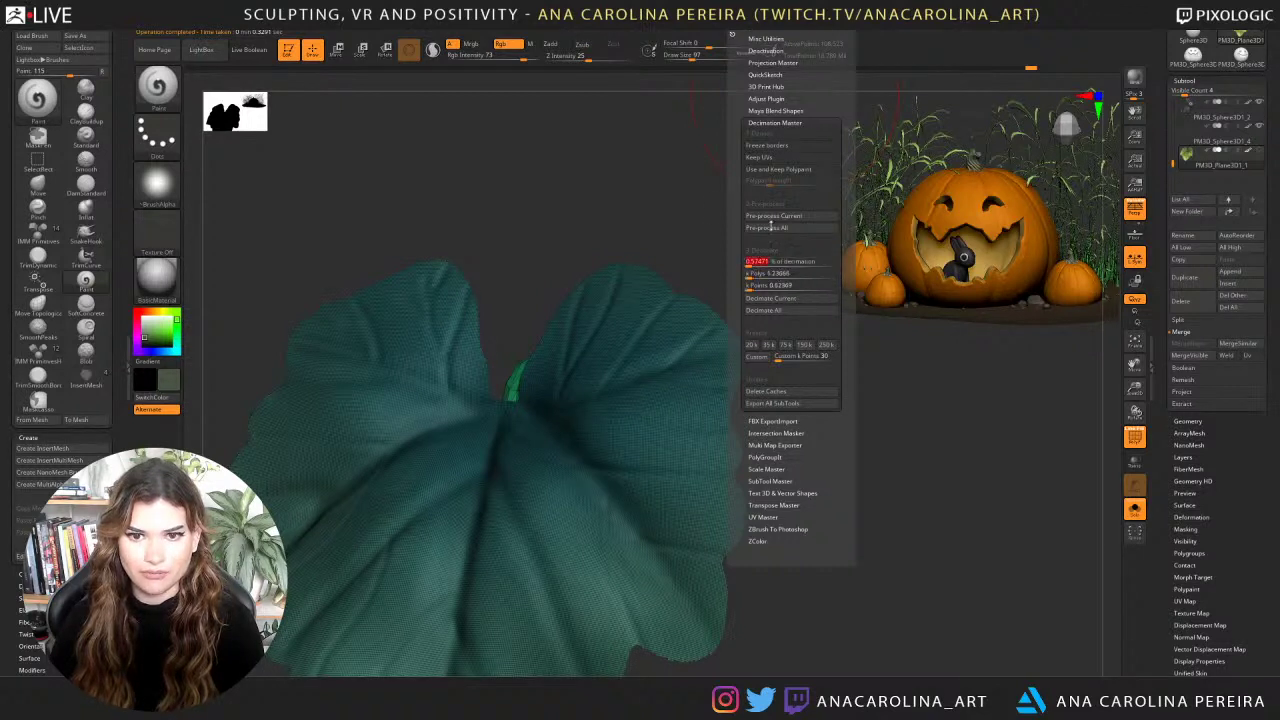
click(779, 300)
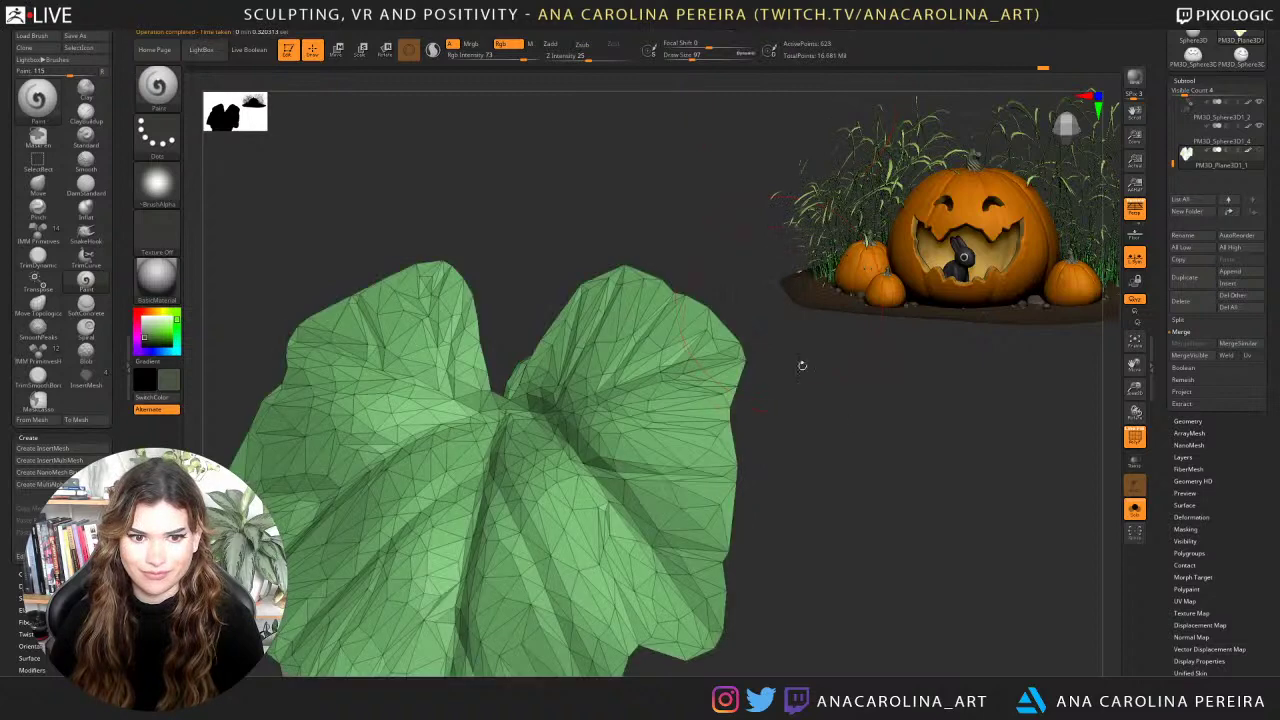
drag(903, 441, 840, 312)
click(1135, 441)
drag(737, 404, 669, 407)
alt+drag(751, 438, 660, 338)
key(f)
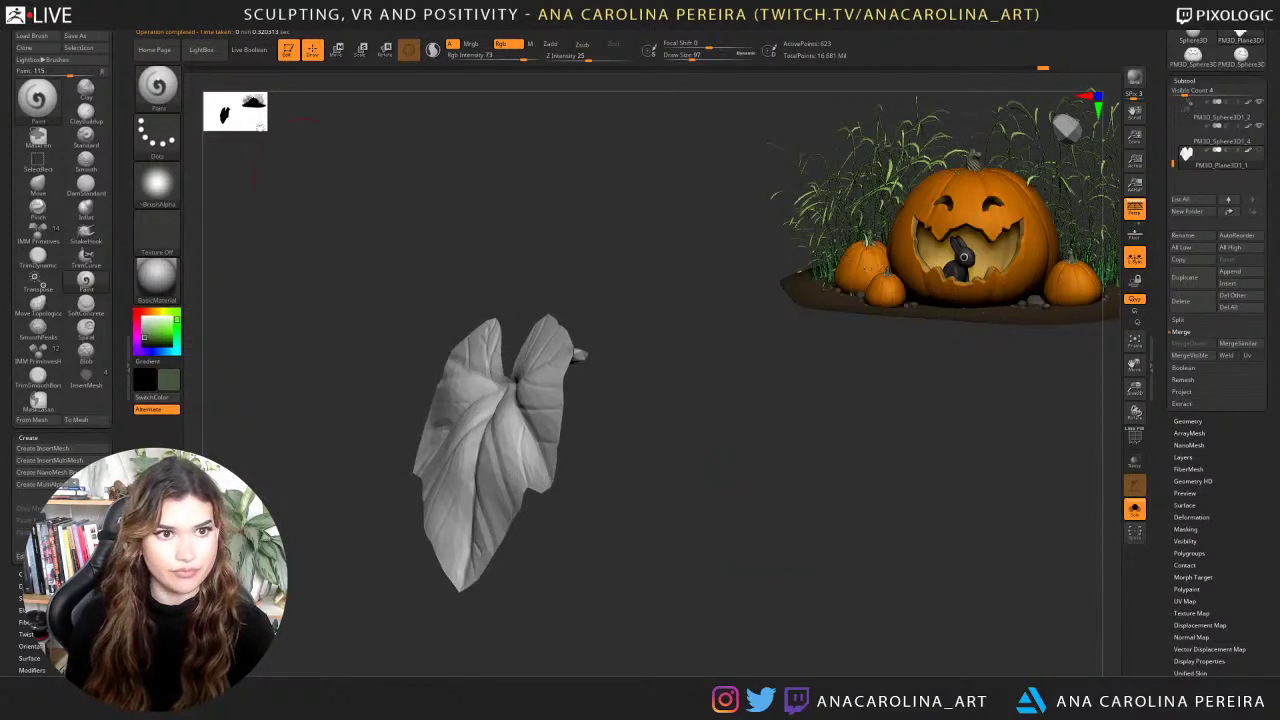
Fill the whole leaf and stem with the current dark grey-green color.
click(208, 26)
click(231, 234)
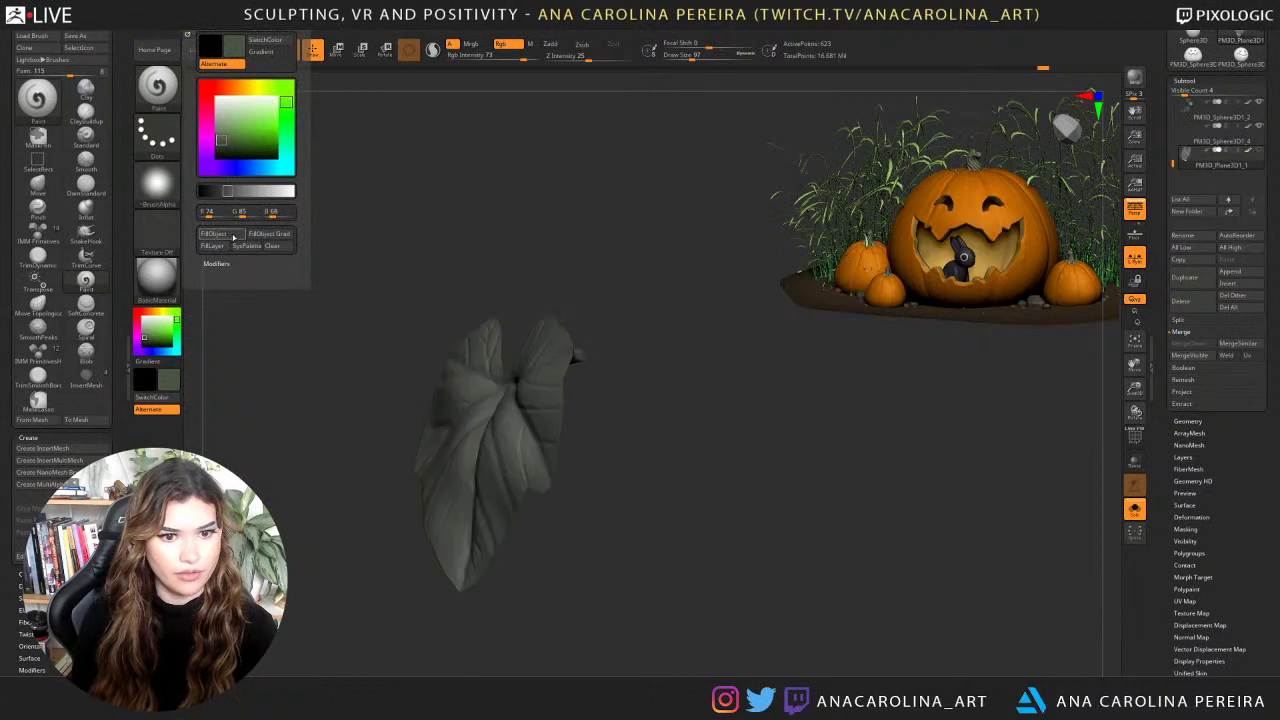
click(232, 235)
drag(335, 173, 343, 201)
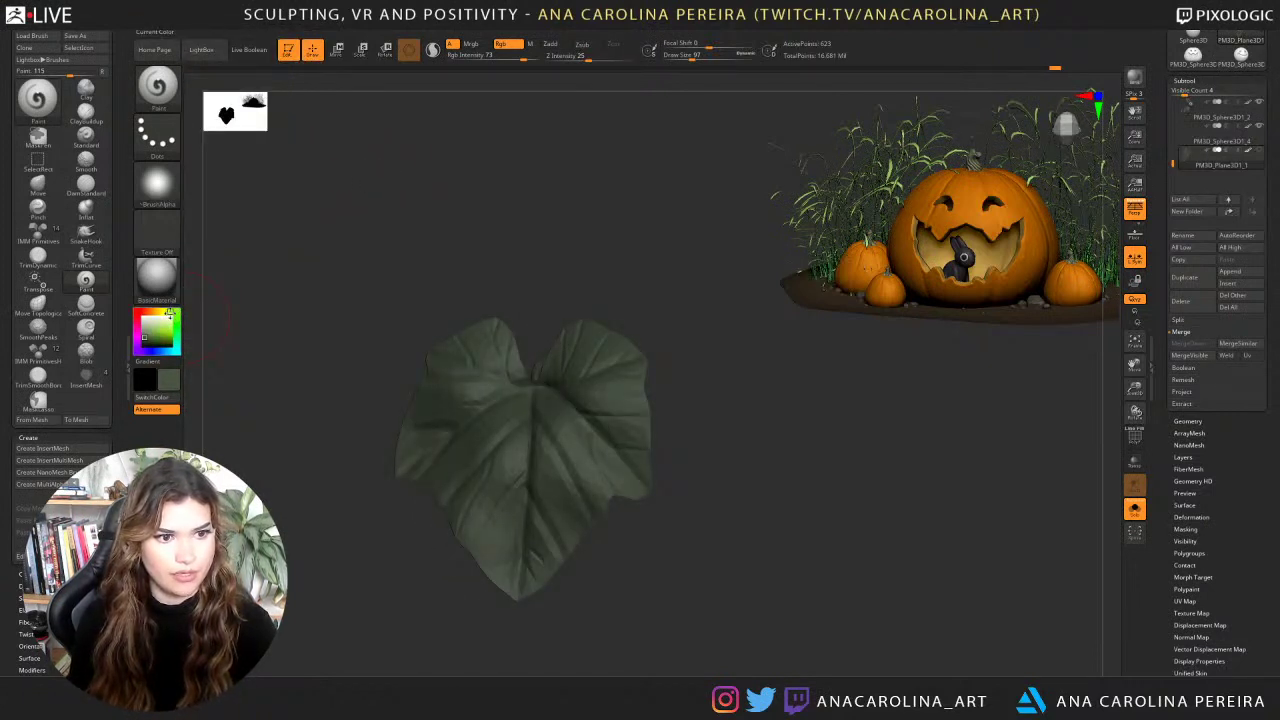
Choose a lighter olive green and paint it over the leaf's sides and lower part at draw size 262.
click(155, 335)
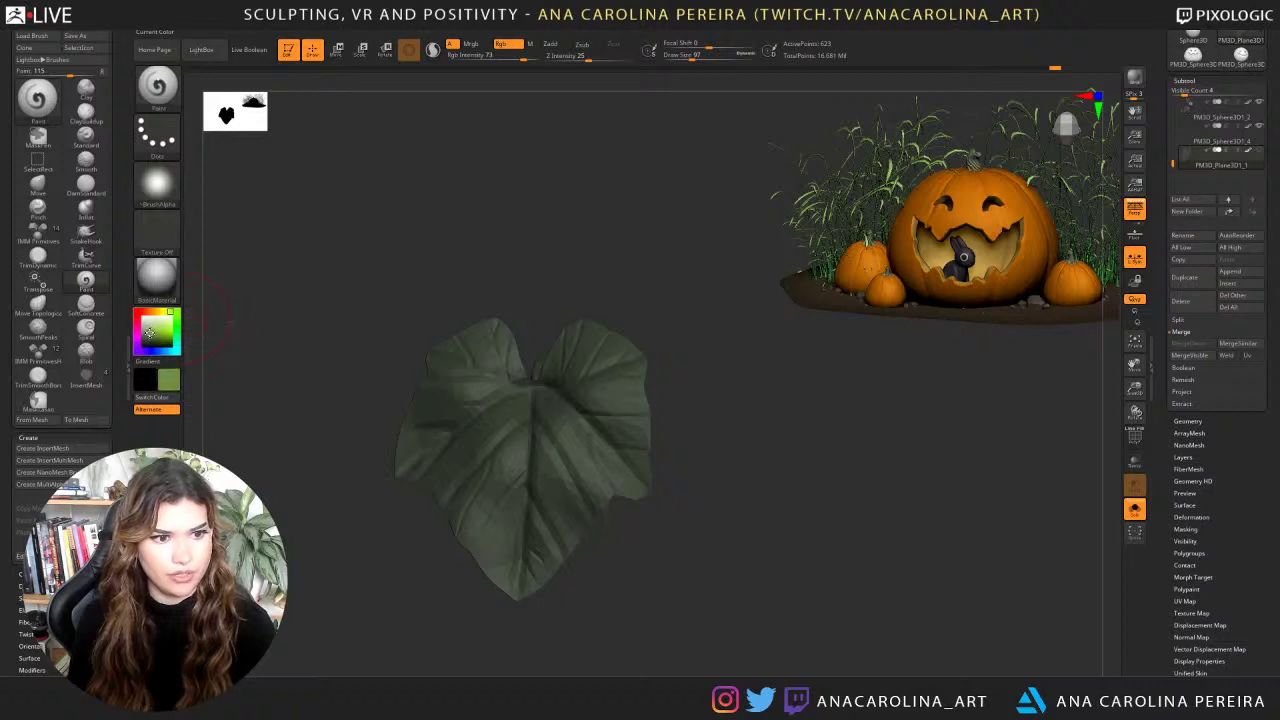
key(c)
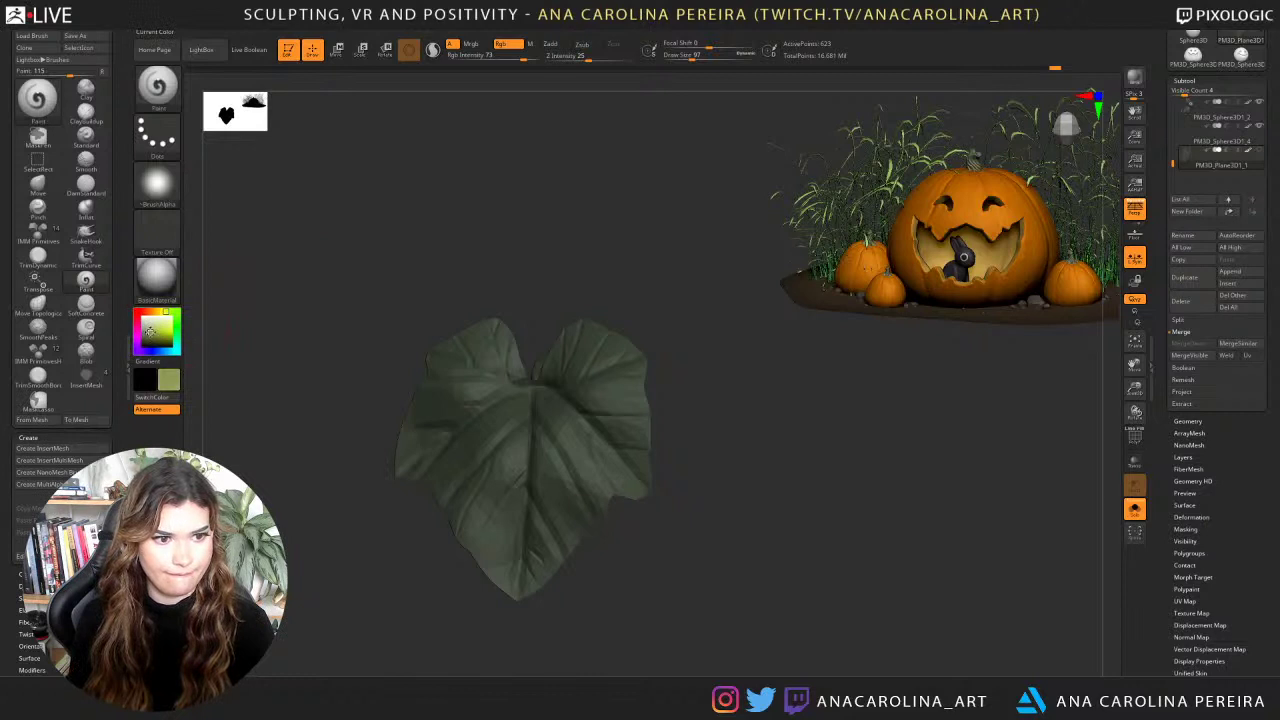
key(space)
drag(485, 434, 499, 434)
mouse_move(604, 433)
mouse_down()
mouse_move(422, 425)
mouse_move(408, 446)
mouse_up()
key(space)
drag(415, 402, 421, 402)
mouse_move(450, 390)
mouse_down()
mouse_move(540, 540)
mouse_move(588, 552)
mouse_up()
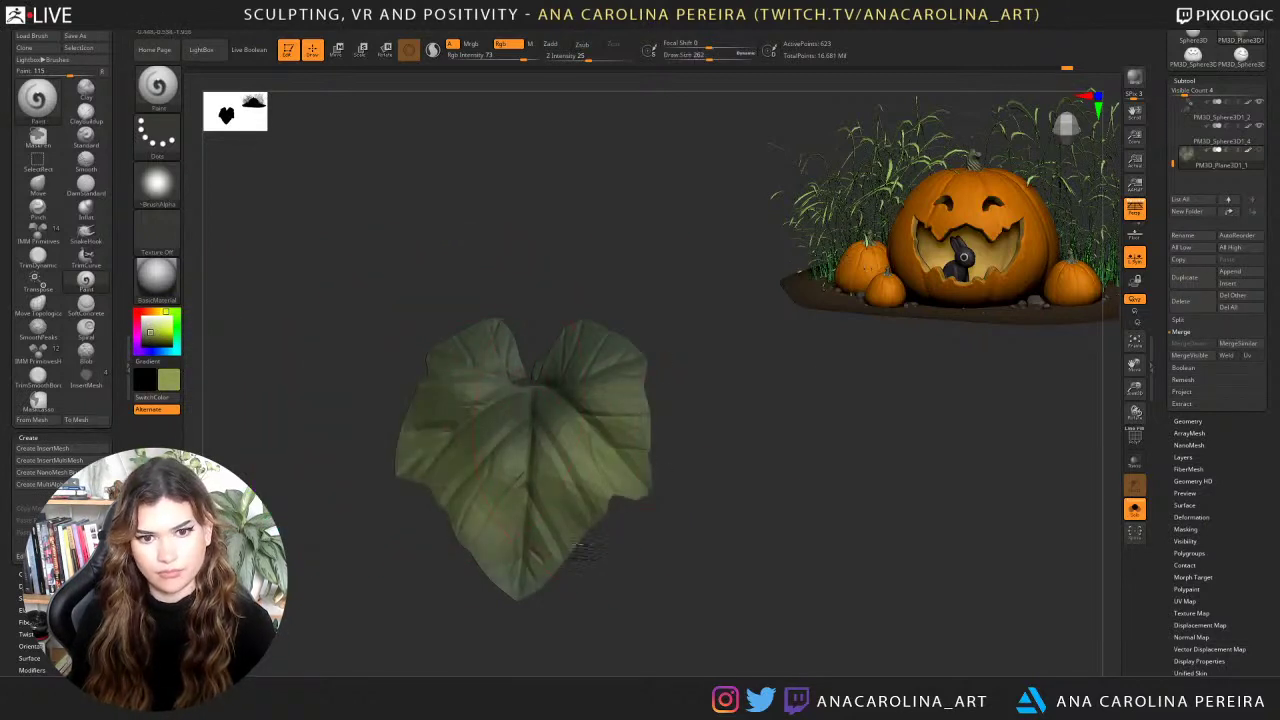
drag(478, 556, 433, 495)
drag(601, 486, 518, 430)
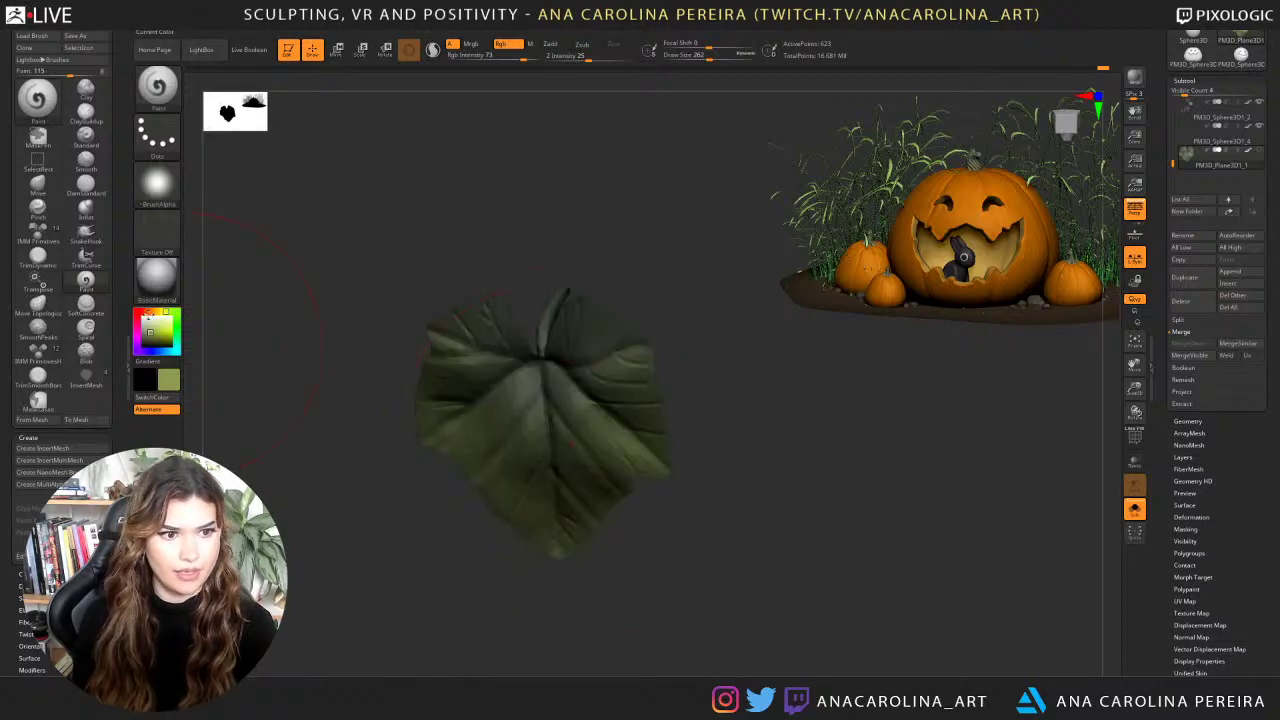
Choose a pale yellow-green and paint highlights on the leaf's tip and outer edge at draw size about 100.
drag(148, 336, 154, 328)
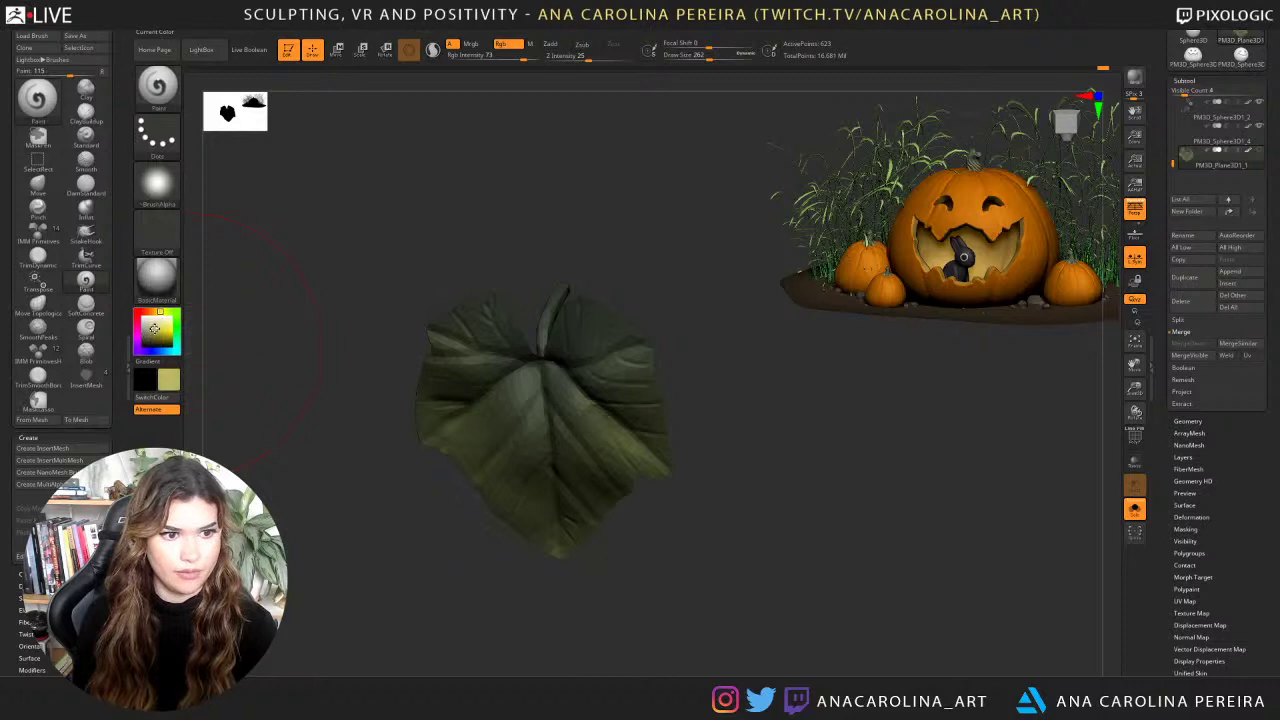
drag(690, 490, 650, 590)
key(space)
drag(650, 531, 640, 531)
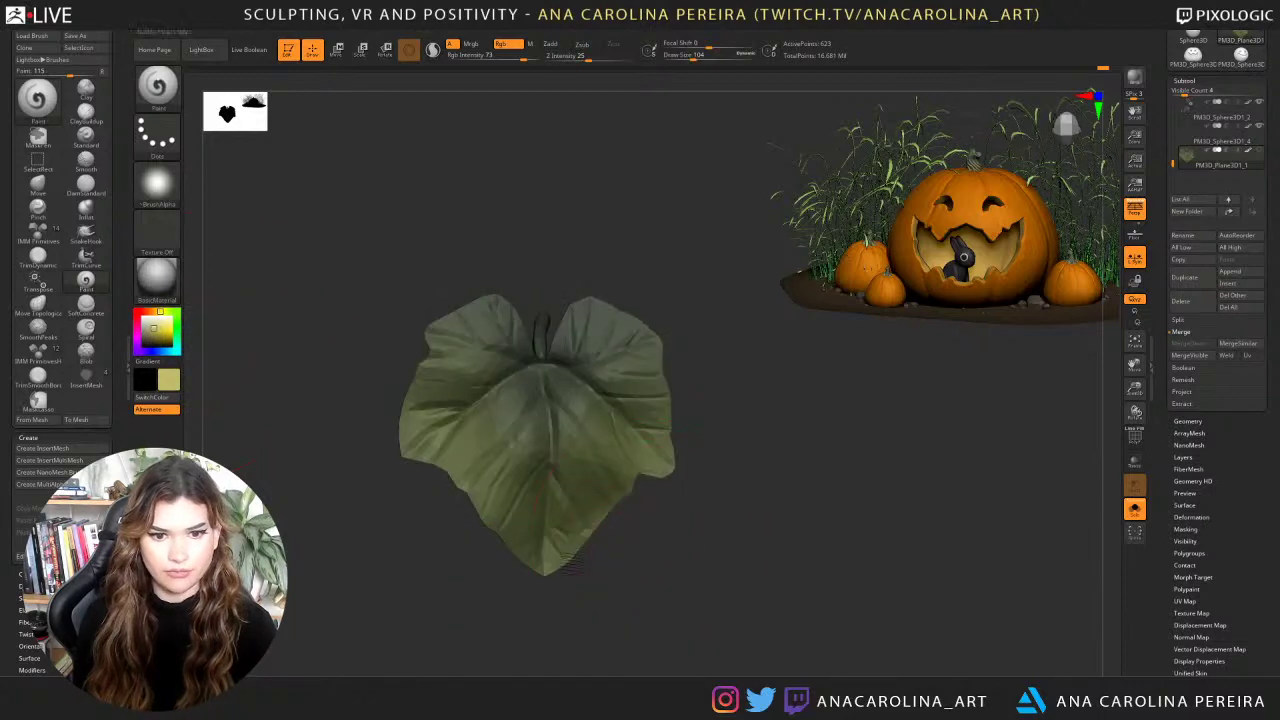
key(space)
mouse_move(548, 545)
mouse_down()
mouse_move(568, 537)
mouse_move(594, 552)
mouse_move(686, 458)
mouse_move(682, 440)
mouse_up()
key(space)
key(space)
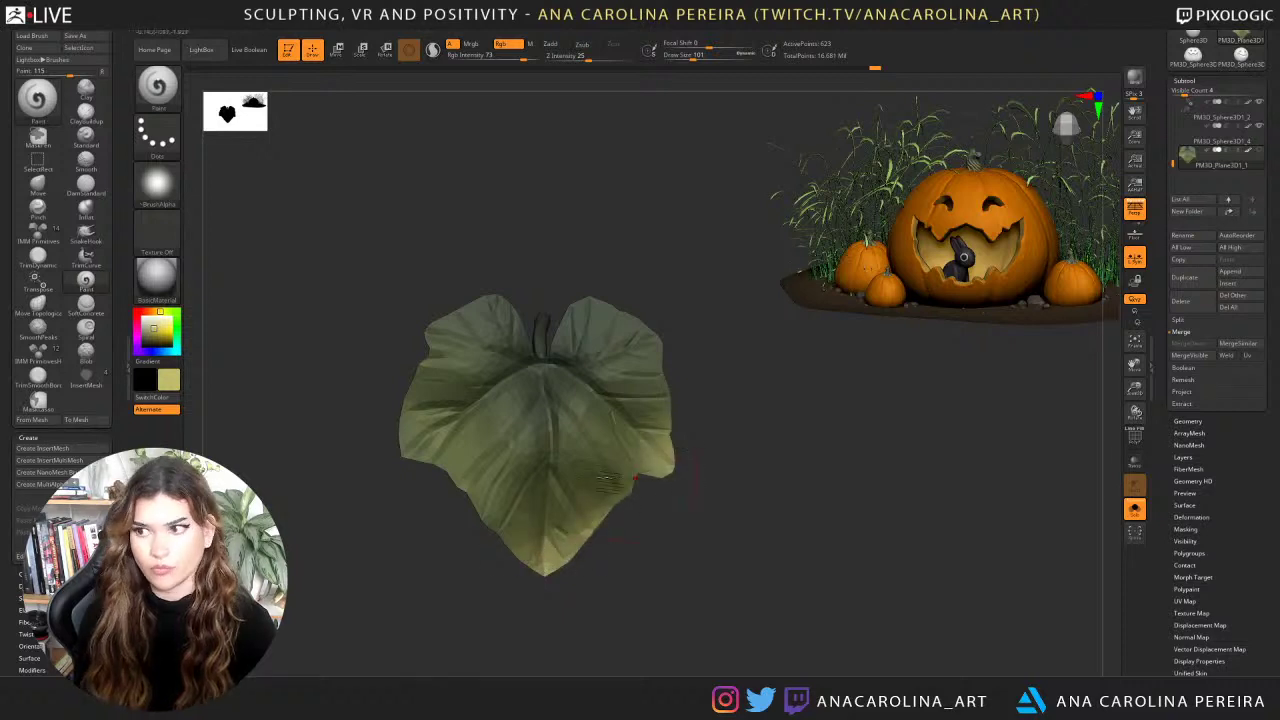
Undo the last paint strokes and repaint the leaf's side and tip with soft yellow-green at draw size 101.
drag(407, 469, 412, 458)
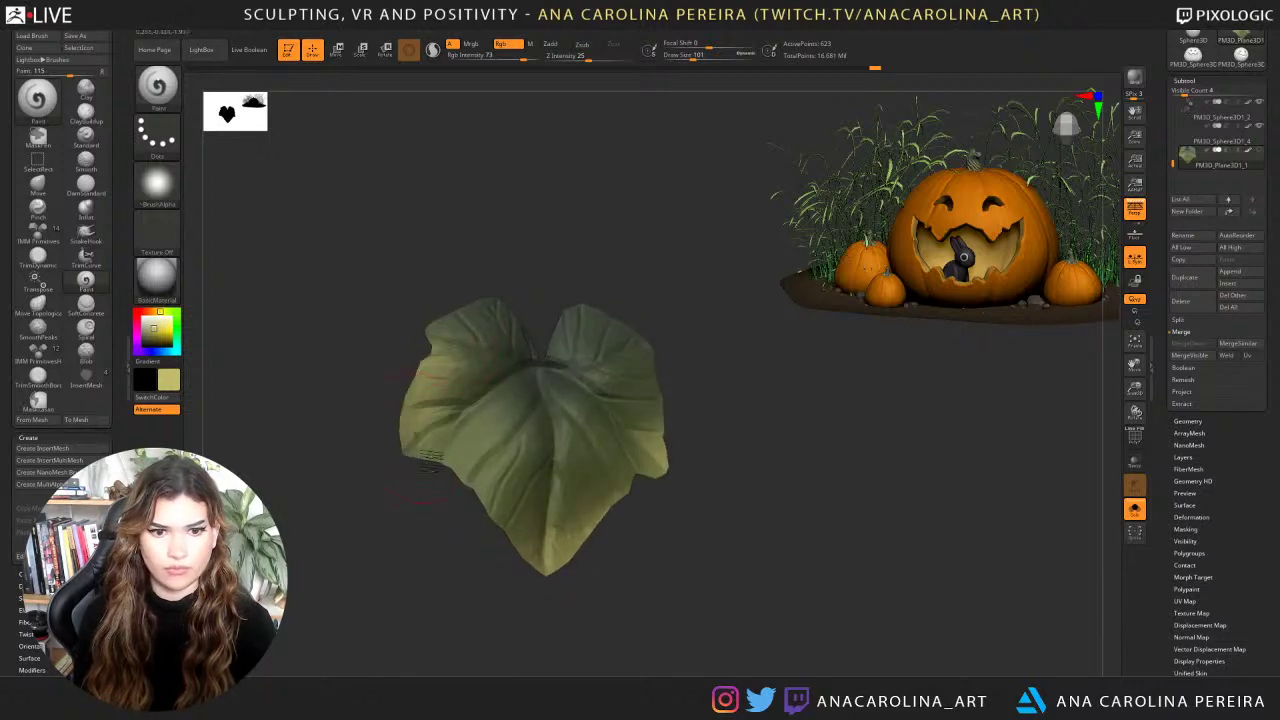
key(ctrl+z)
key(ctrl+z)
mouse_move(458, 315)
mouse_down()
mouse_move(409, 435)
mouse_move(479, 496)
mouse_up()
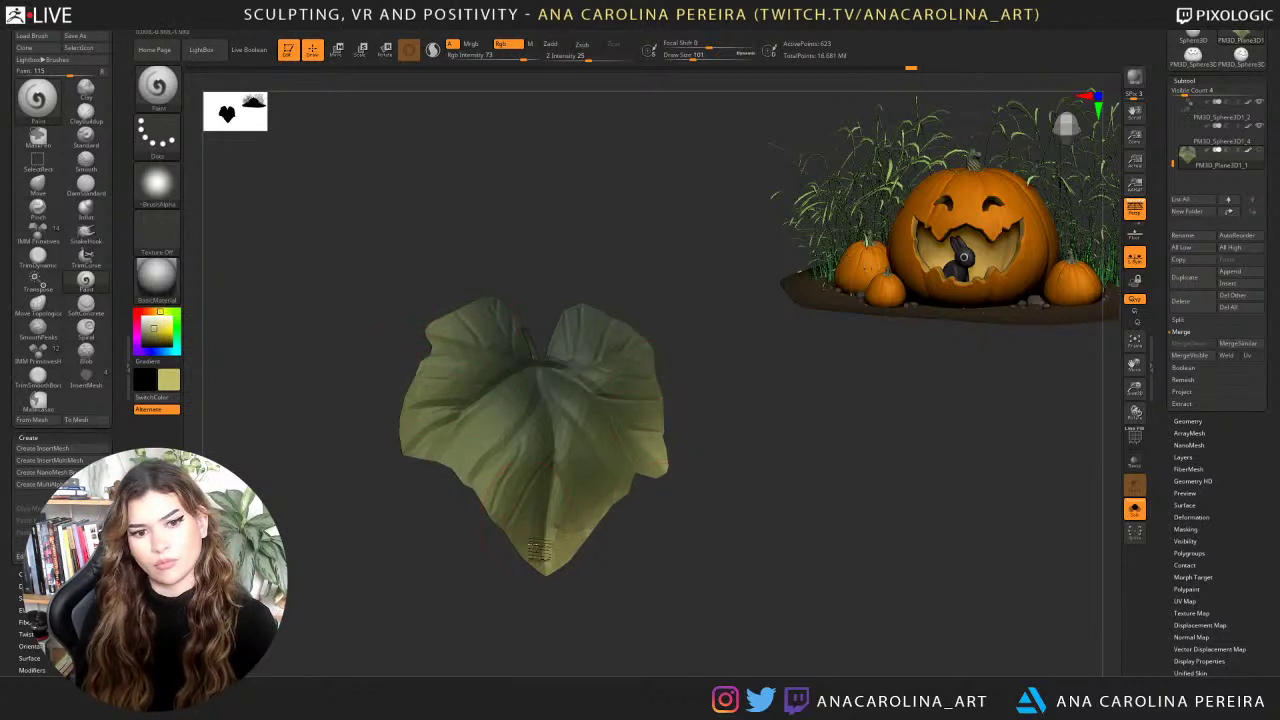
Turn off Solo mode to show the whole pumpkin scene with the leaf and frame it from the front.
drag(785, 528, 766, 510)
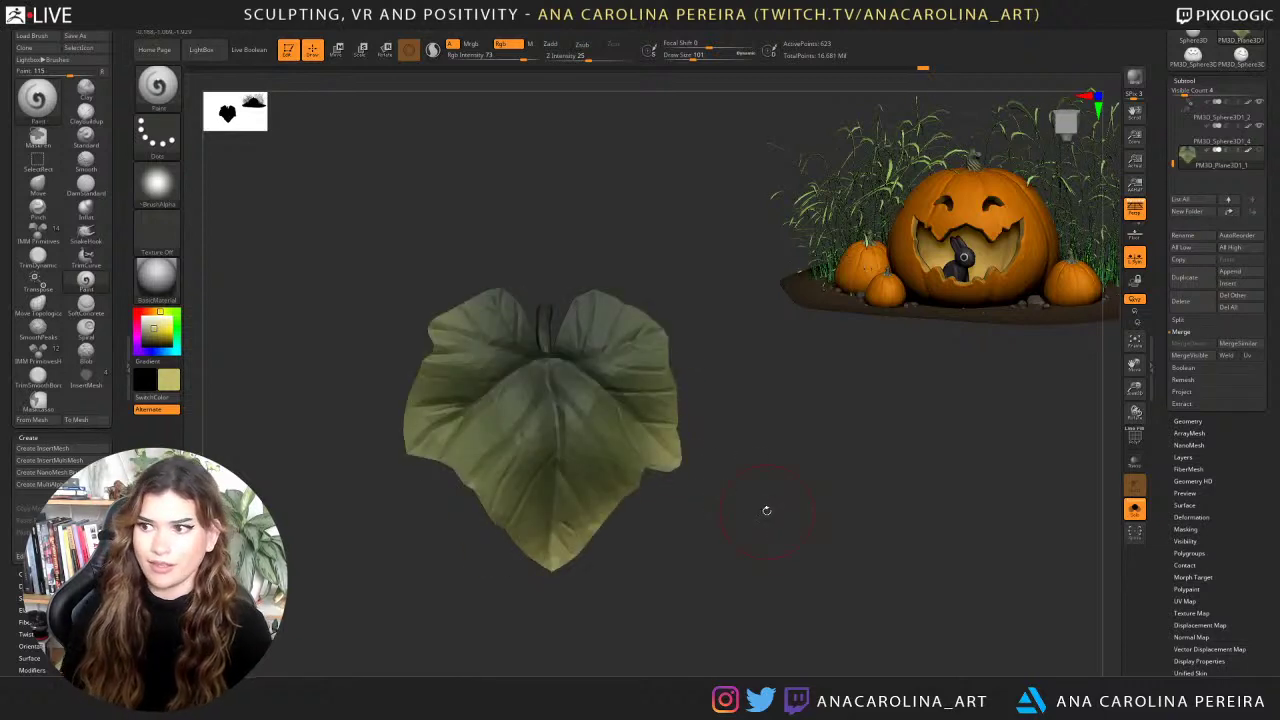
drag(806, 618, 745, 600)
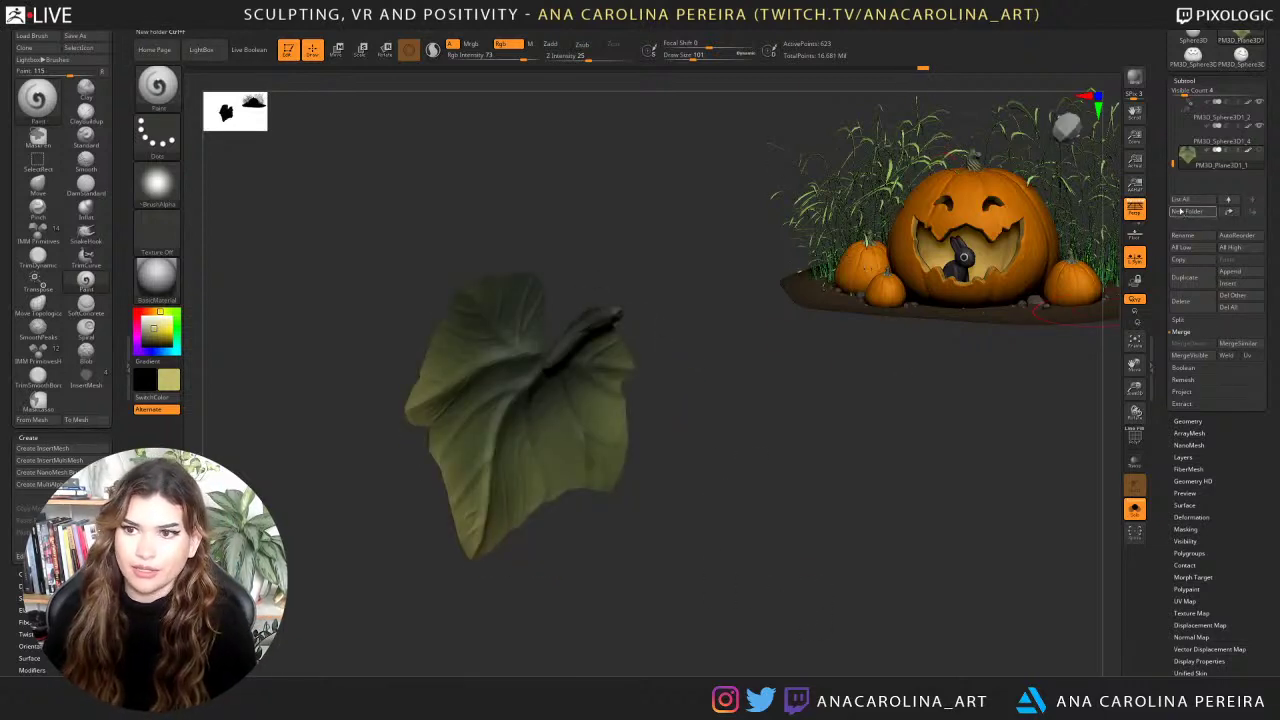
scroll(1185, 154, up, 3)
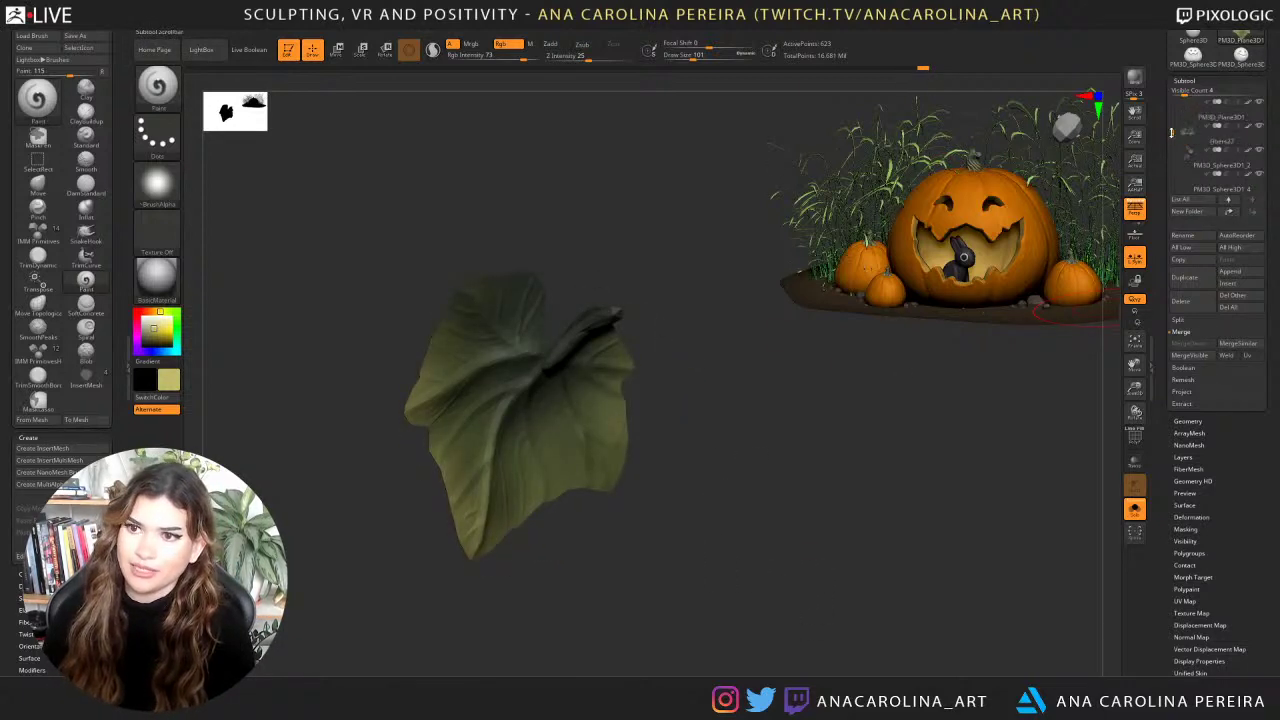
click(1135, 507)
mouse_move(338, 572)
mouse_down()
mouse_move(332, 541)
mouse_move(340, 555)
mouse_move(400, 540)
mouse_move(428, 366)
mouse_up()
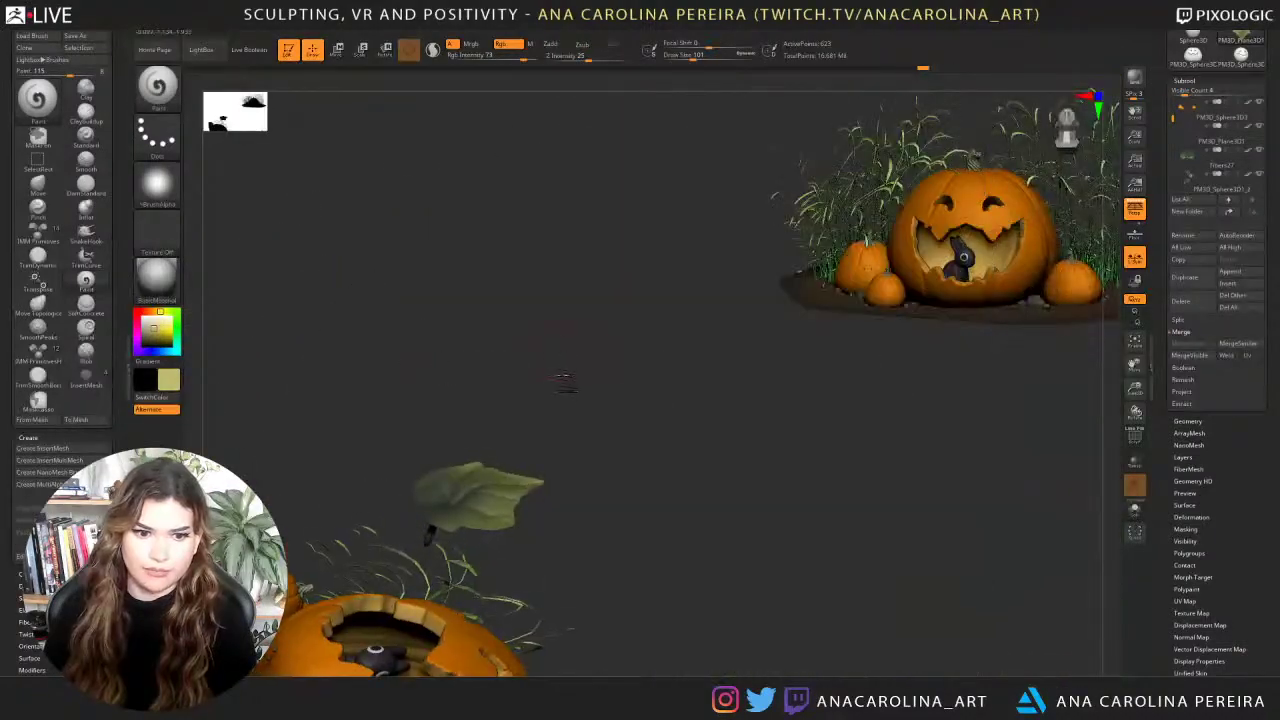
drag(800, 540, 812, 465)
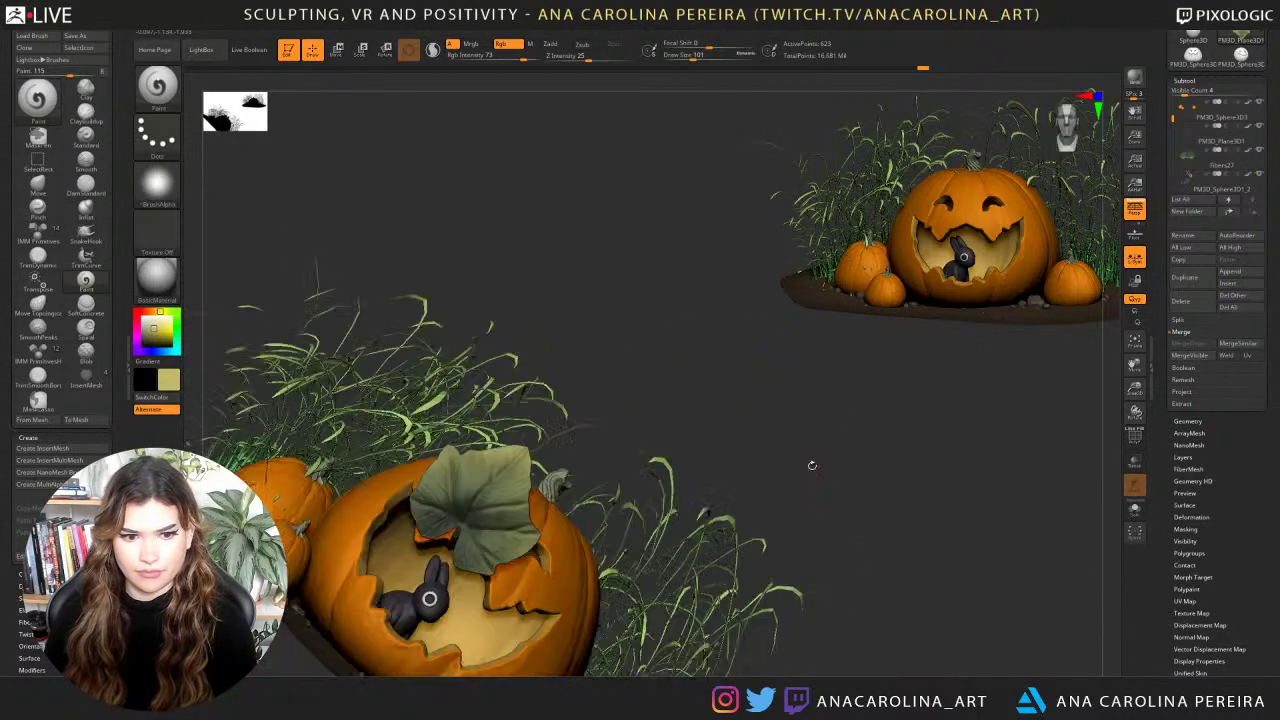
drag(874, 425, 893, 377)
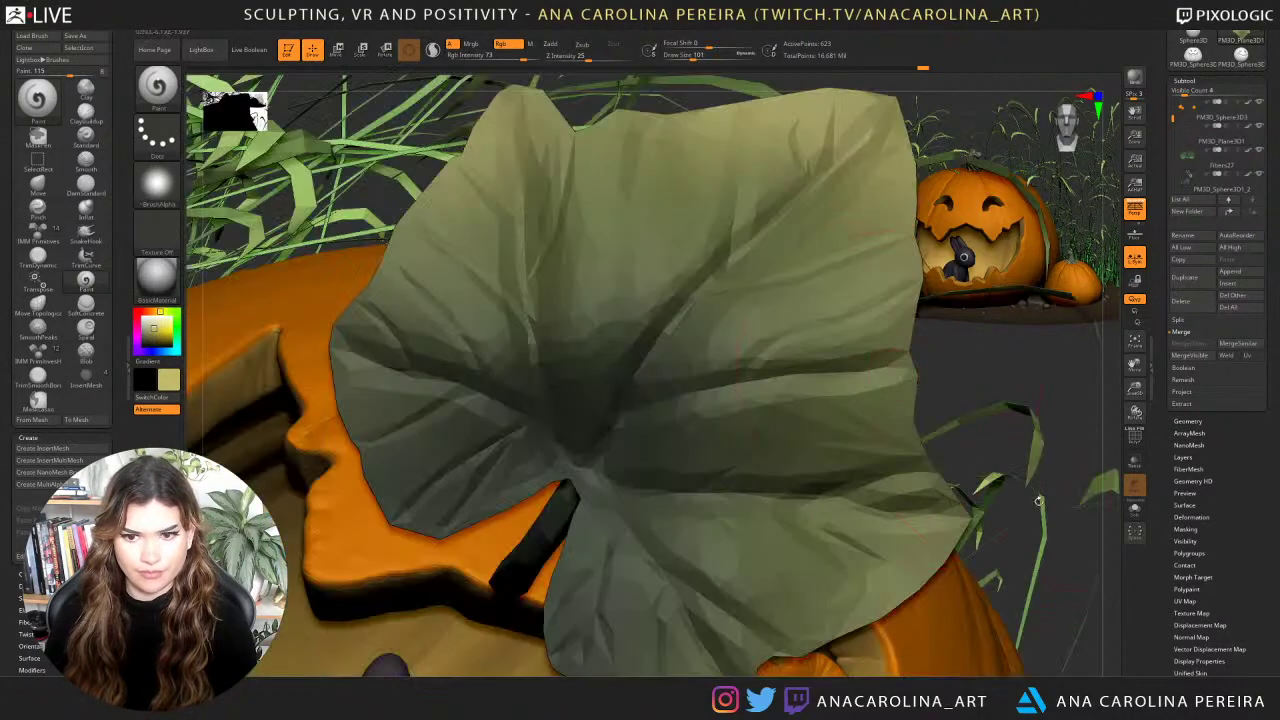
drag(1053, 458, 1010, 350)
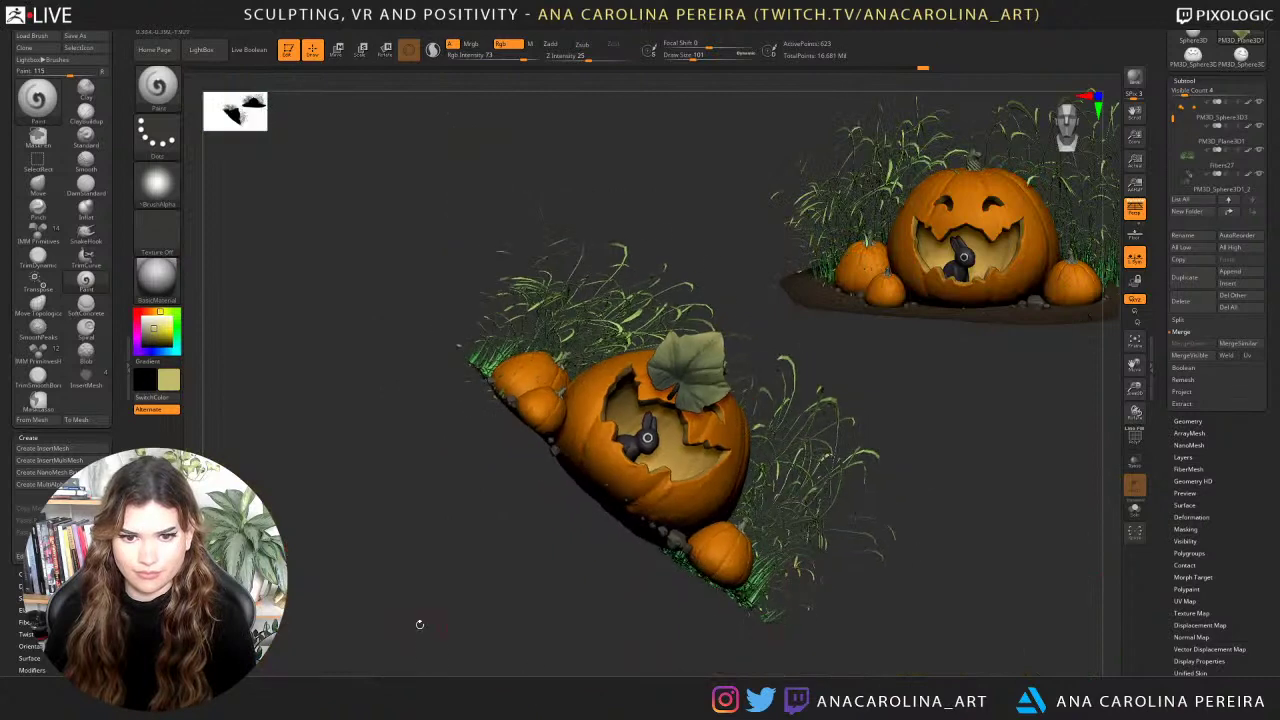
drag(419, 625, 783, 500)
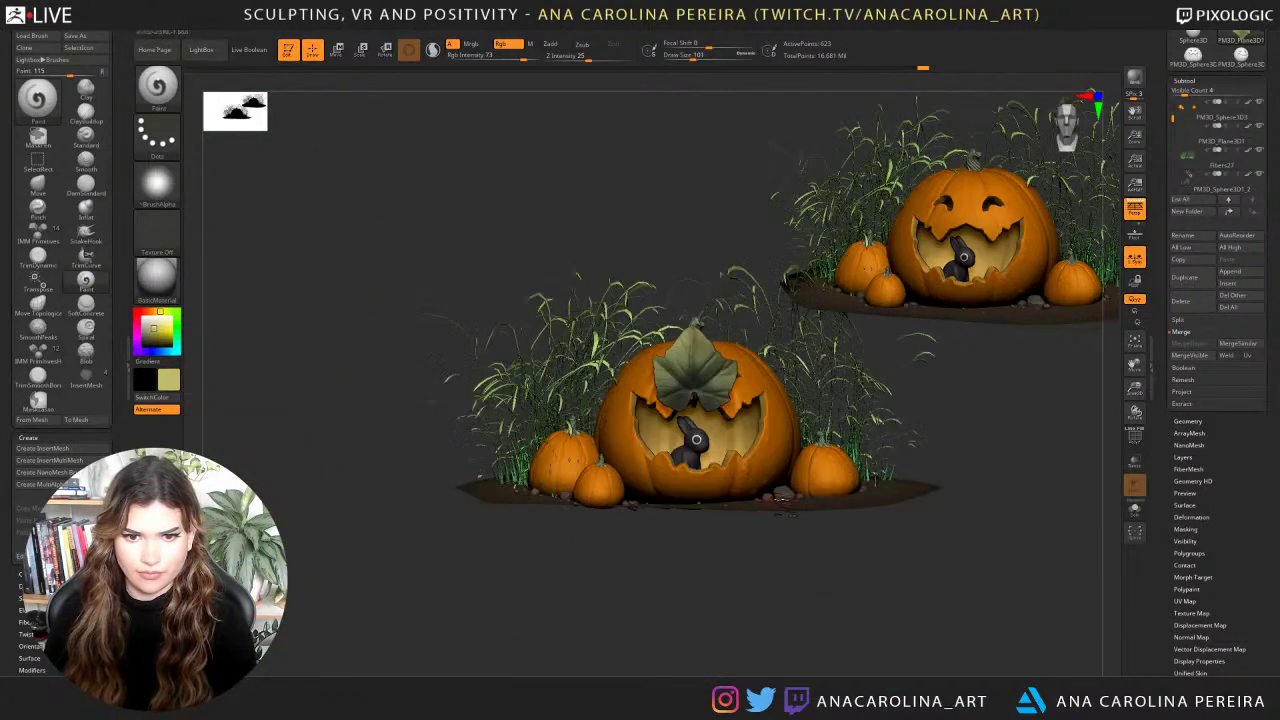
alt+drag(1035, 357, 967, 432)
alt+drag(967, 491, 957, 474)
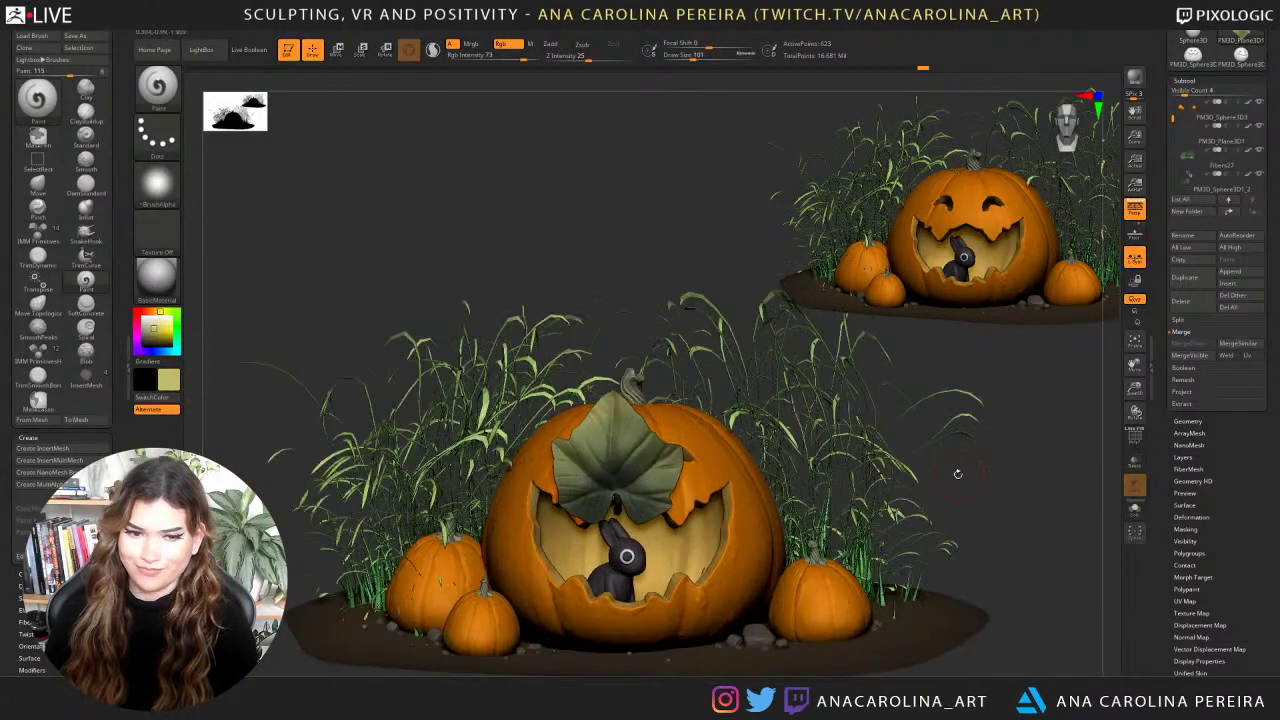
Move the leaf up off the pumpkin's face, rotate it flatter and scale it down beside the large pumpkin's top.
key(r)
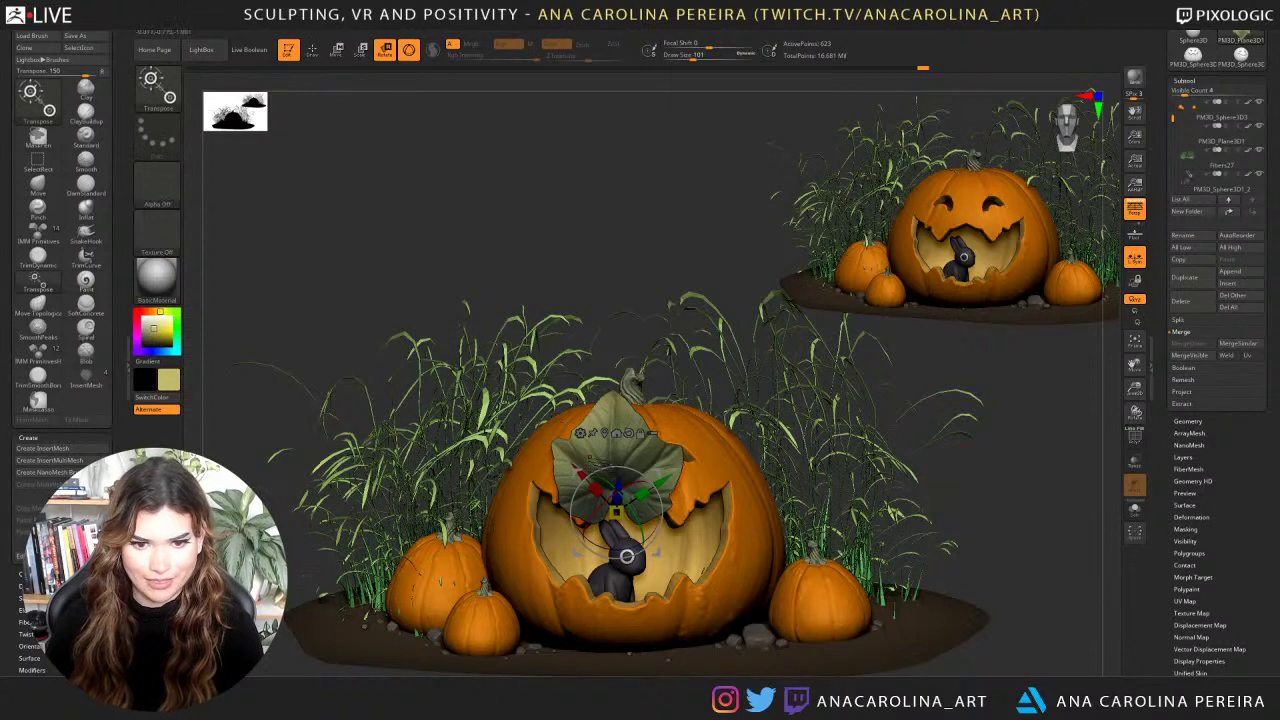
drag(617, 512, 604, 325)
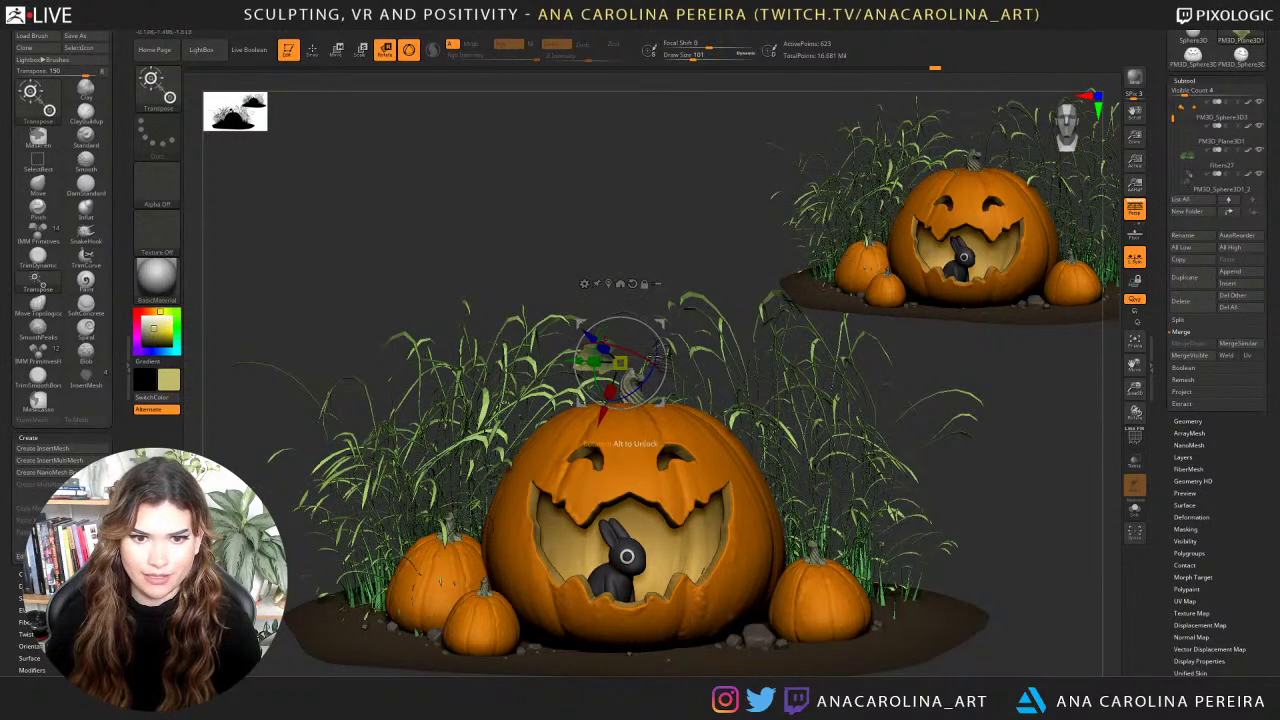
drag(655, 361, 657, 346)
drag(661, 403, 665, 423)
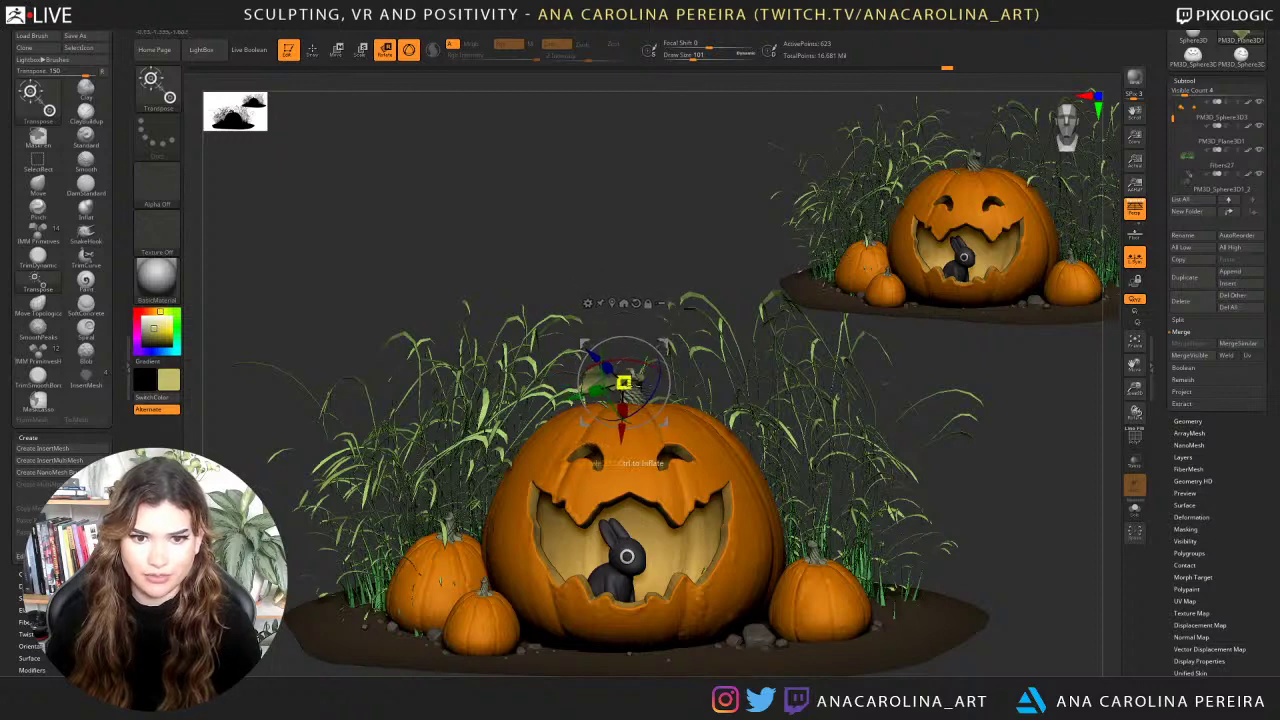
drag(624, 382, 626, 384)
alt+drag(685, 334, 655, 412)
drag(735, 255, 676, 244)
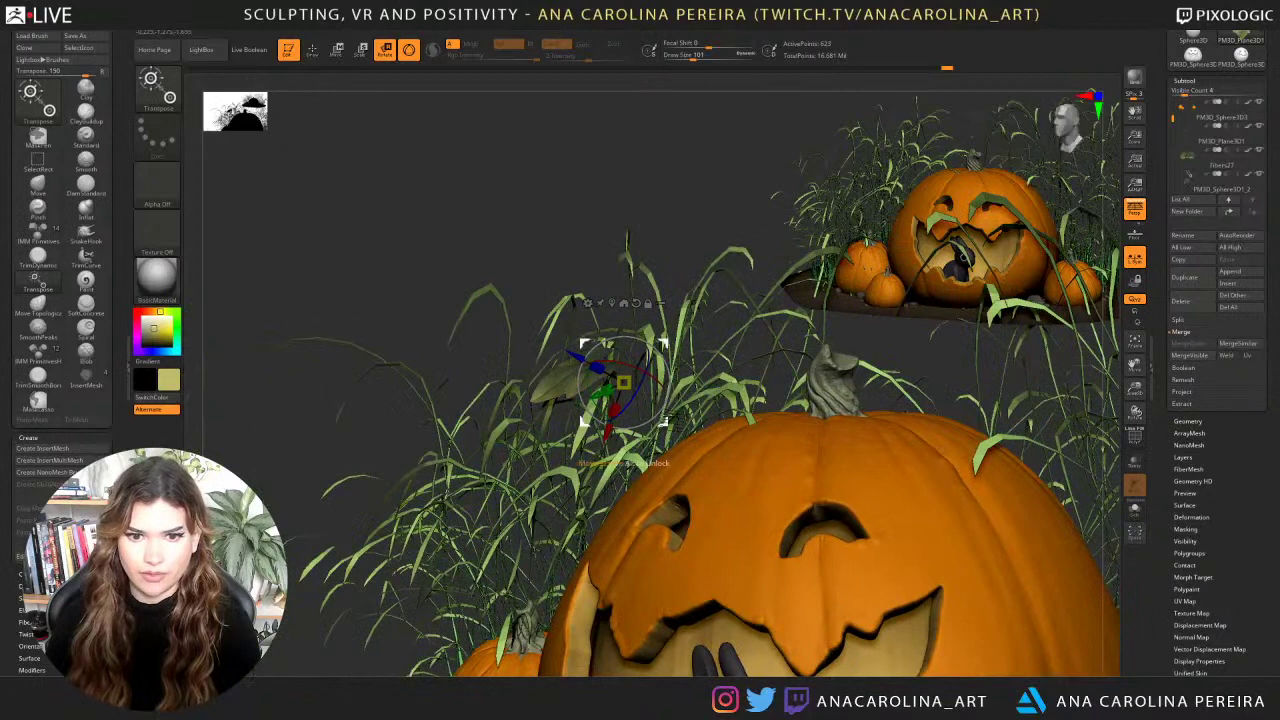
drag(606, 391, 656, 364)
drag(735, 368, 874, 358)
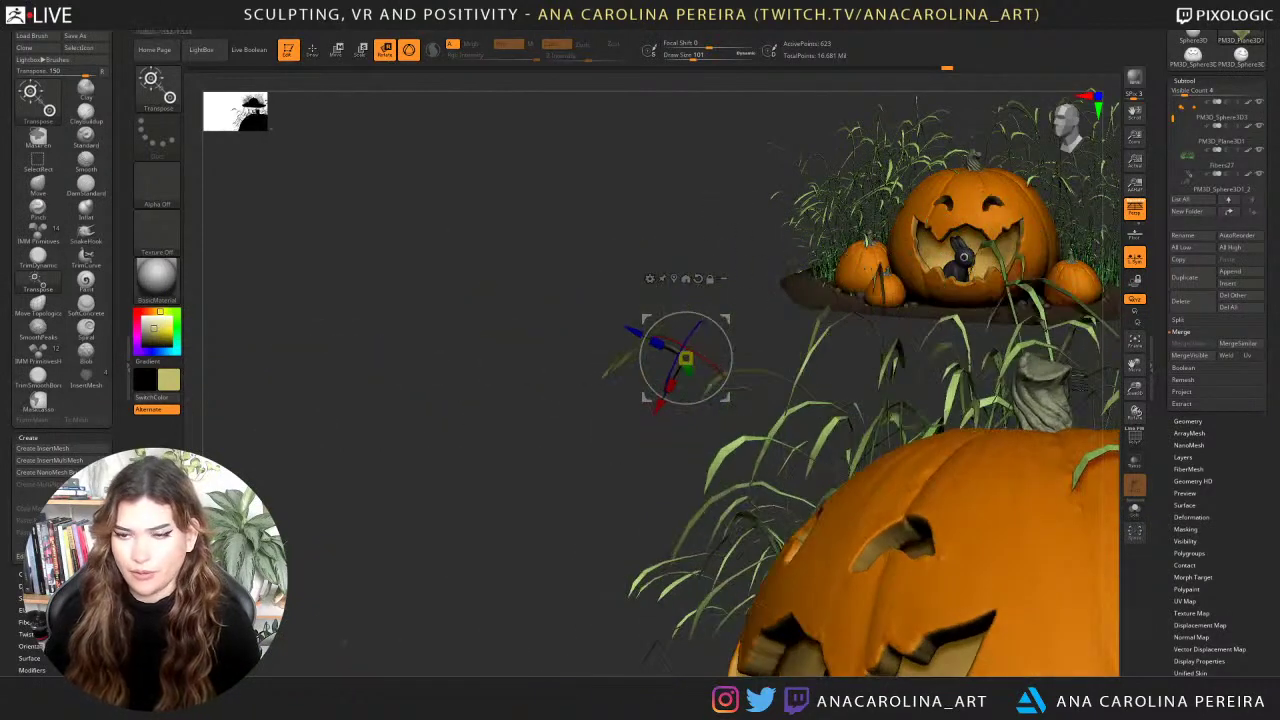
Hide the grass fibers, the rabbit and the small pumpkins, keeping the leaf, large pumpkin and ground displayed.
click(1217, 150)
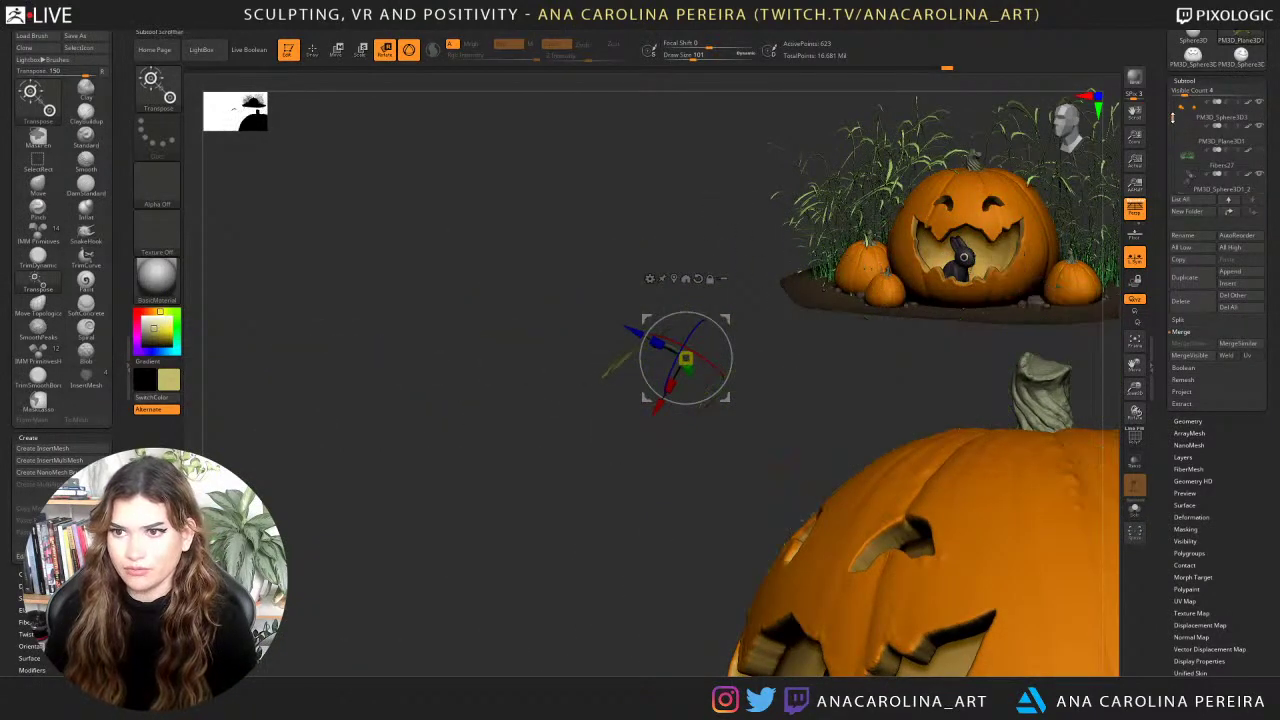
drag(1173, 116, 1173, 158)
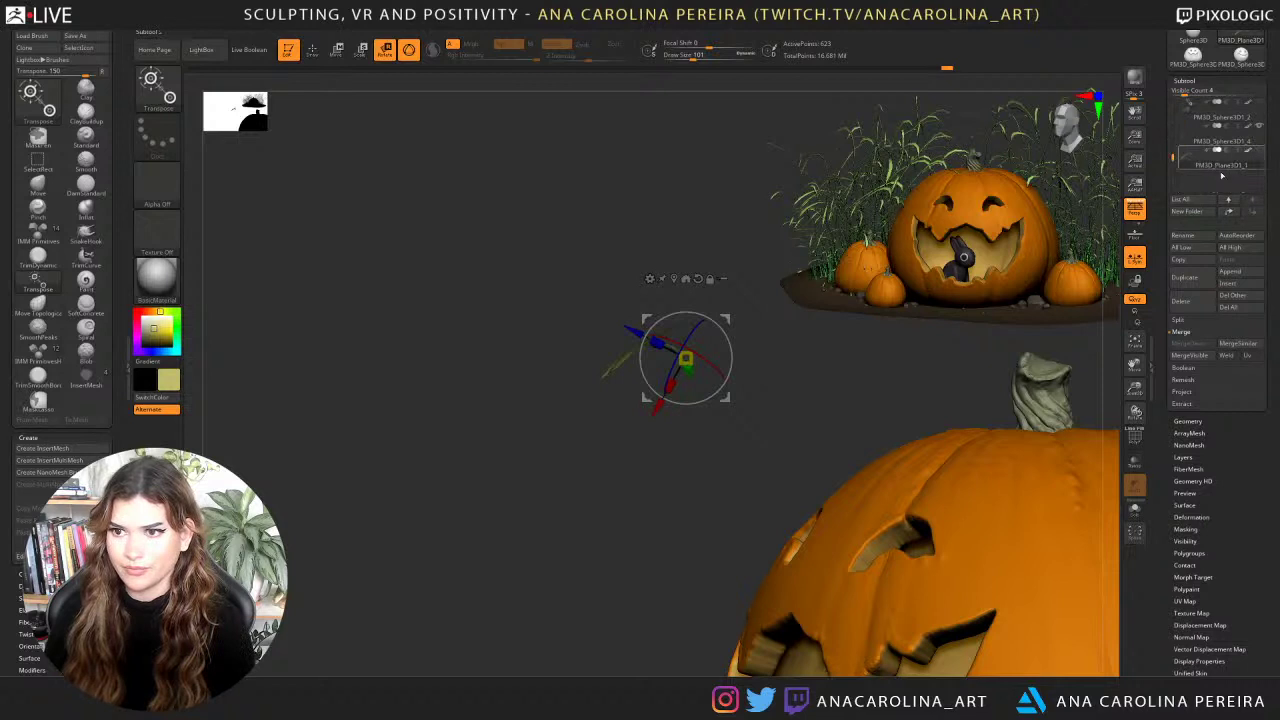
mouse_move(1260, 160)
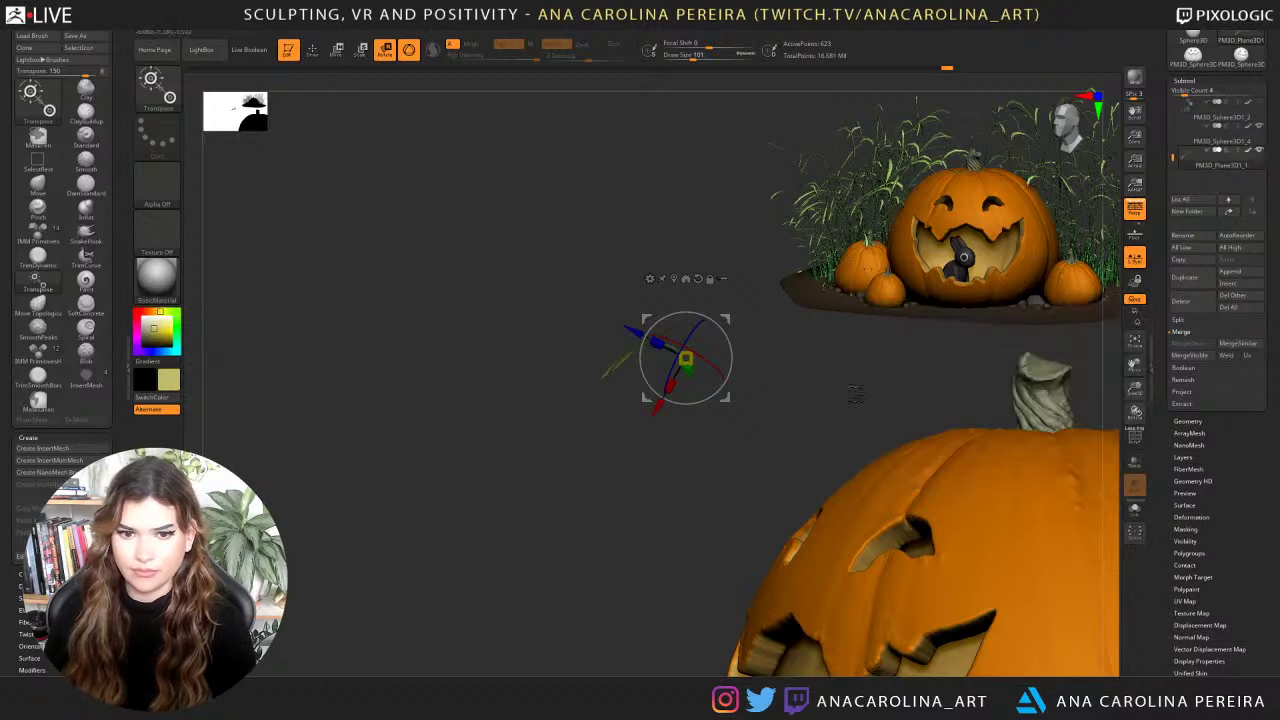
Move, rotate and scale the leaf so it rests on top of the large pumpkin against its stem.
drag(857, 397, 465, 293)
drag(389, 375, 594, 375)
drag(690, 331, 730, 343)
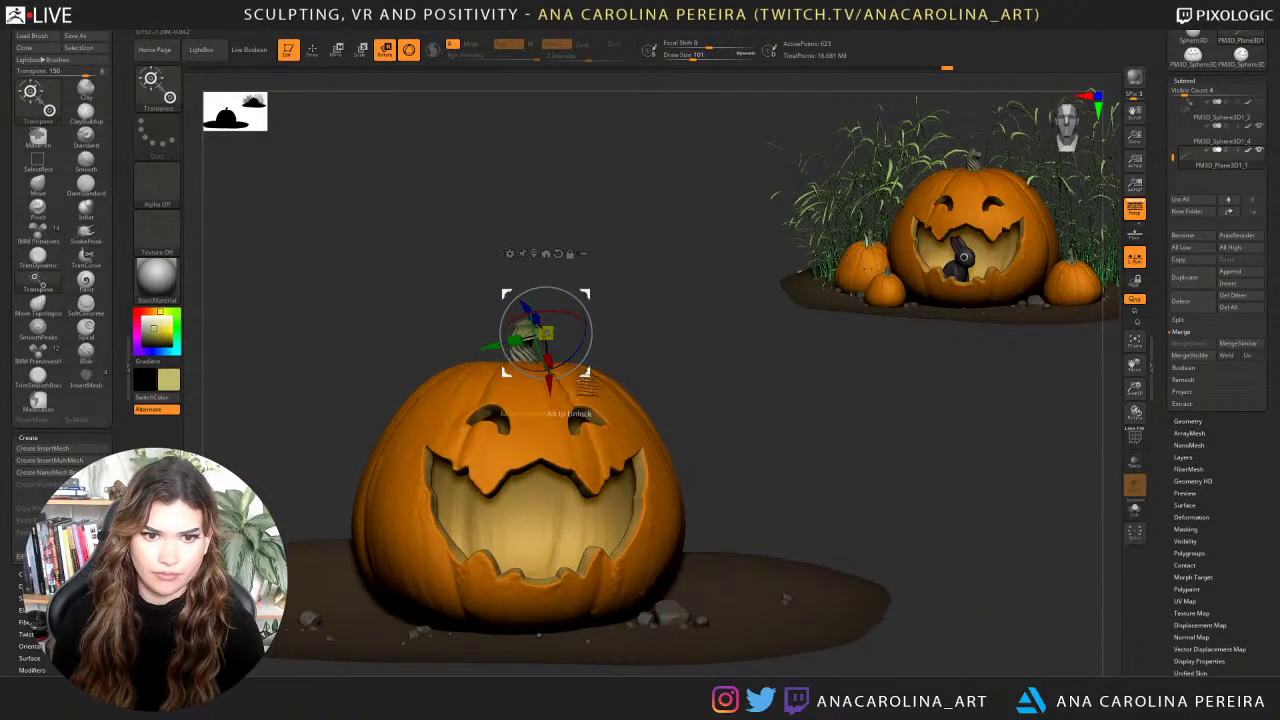
drag(588, 374, 558, 380)
drag(608, 342, 602, 452)
drag(557, 381, 548, 405)
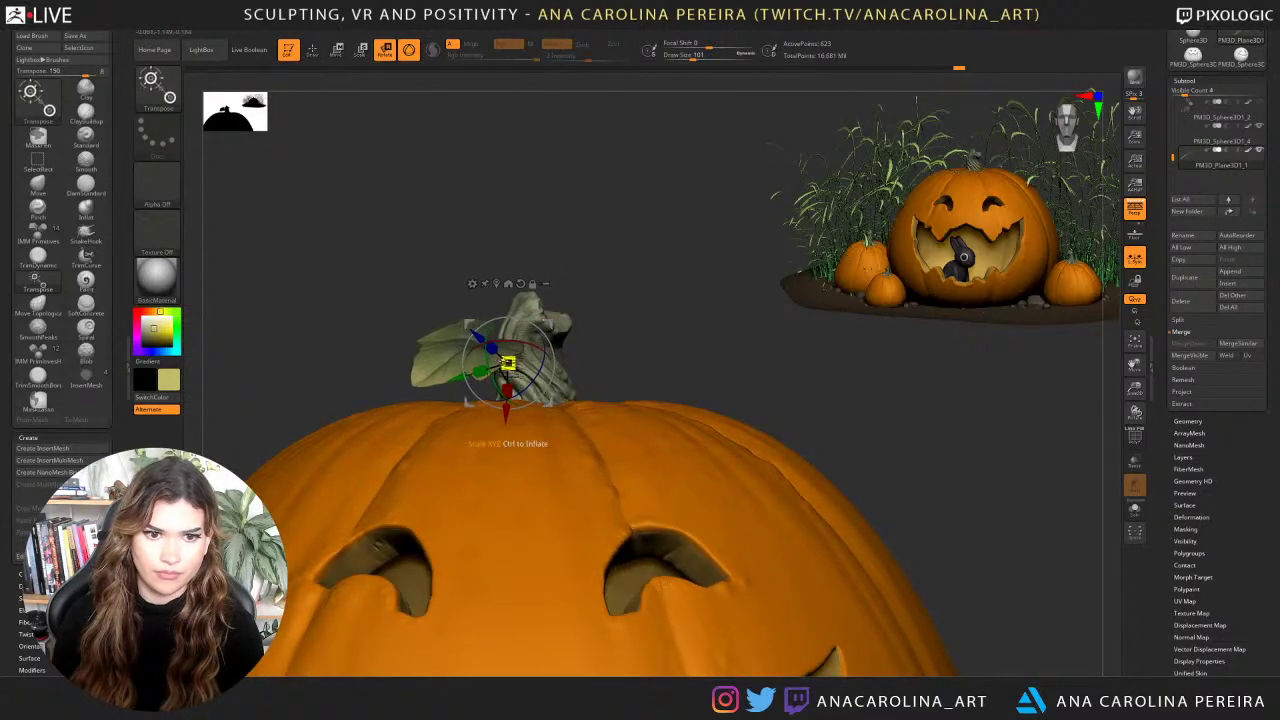
mouse_move(508, 363)
mouse_down()
mouse_move(558, 363)
mouse_move(506, 363)
mouse_up()
drag(645, 306, 795, 383)
Apply a Polypaint color adjustment to the leaf with HSV Saturation raised to about 0.13.
scroll(1212, 500, down, 3)
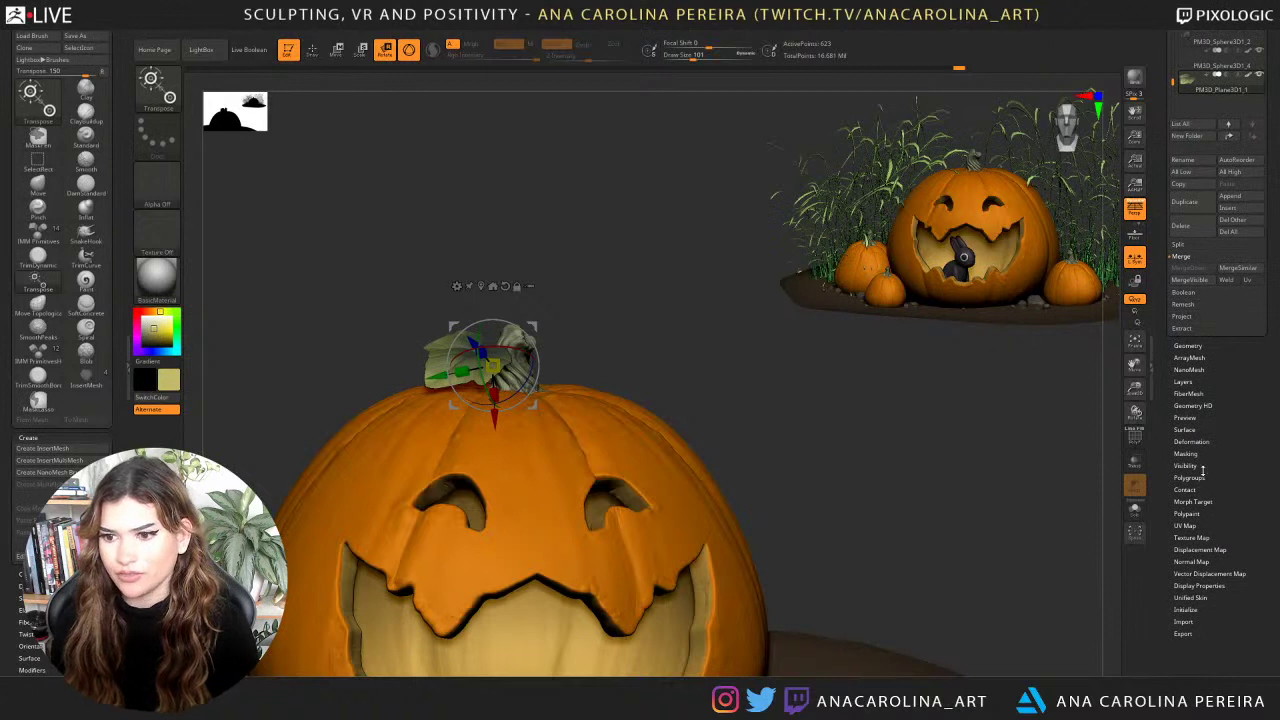
click(1186, 514)
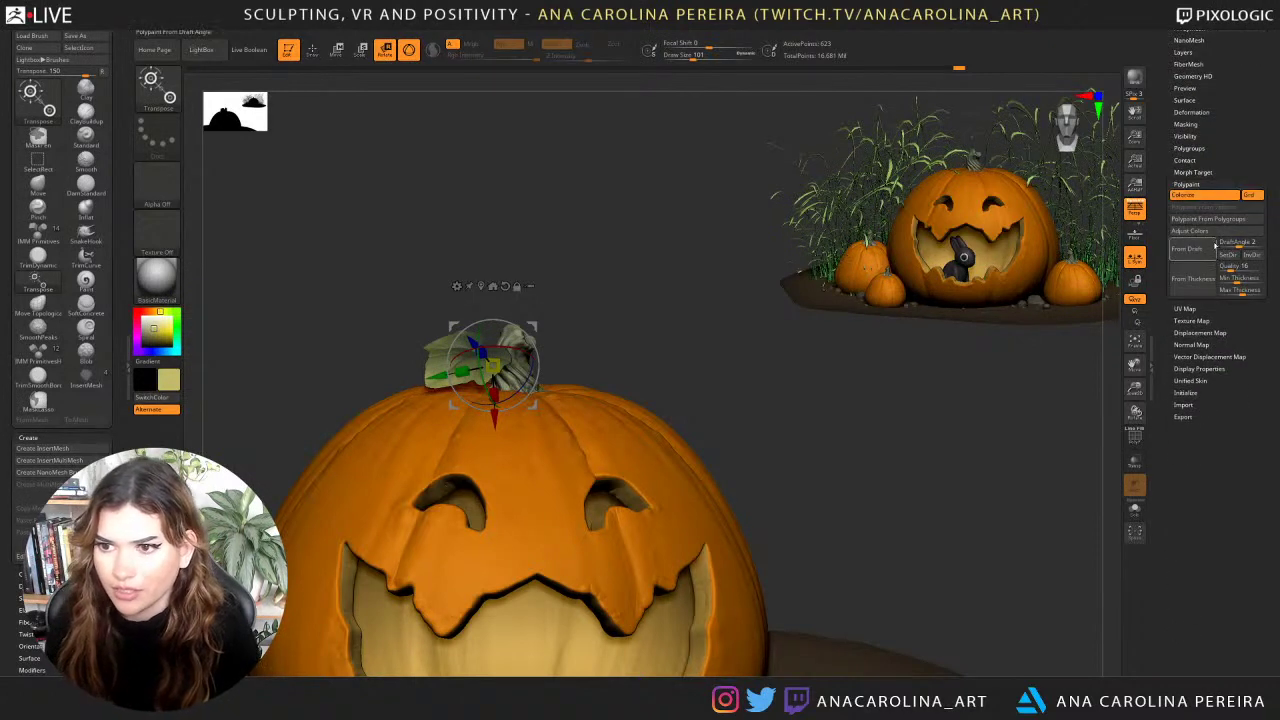
click(1190, 268)
alt+drag(1005, 433, 1034, 594)
alt+drag(974, 545, 978, 409)
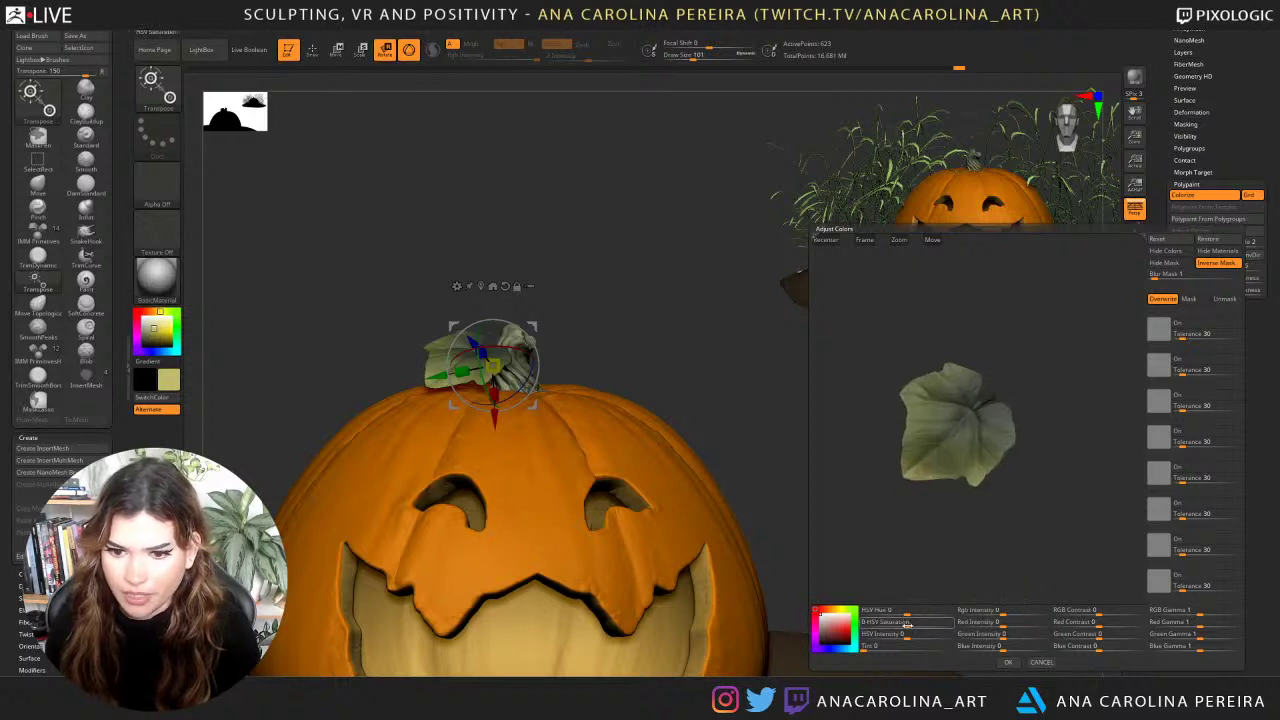
drag(907, 625, 922, 626)
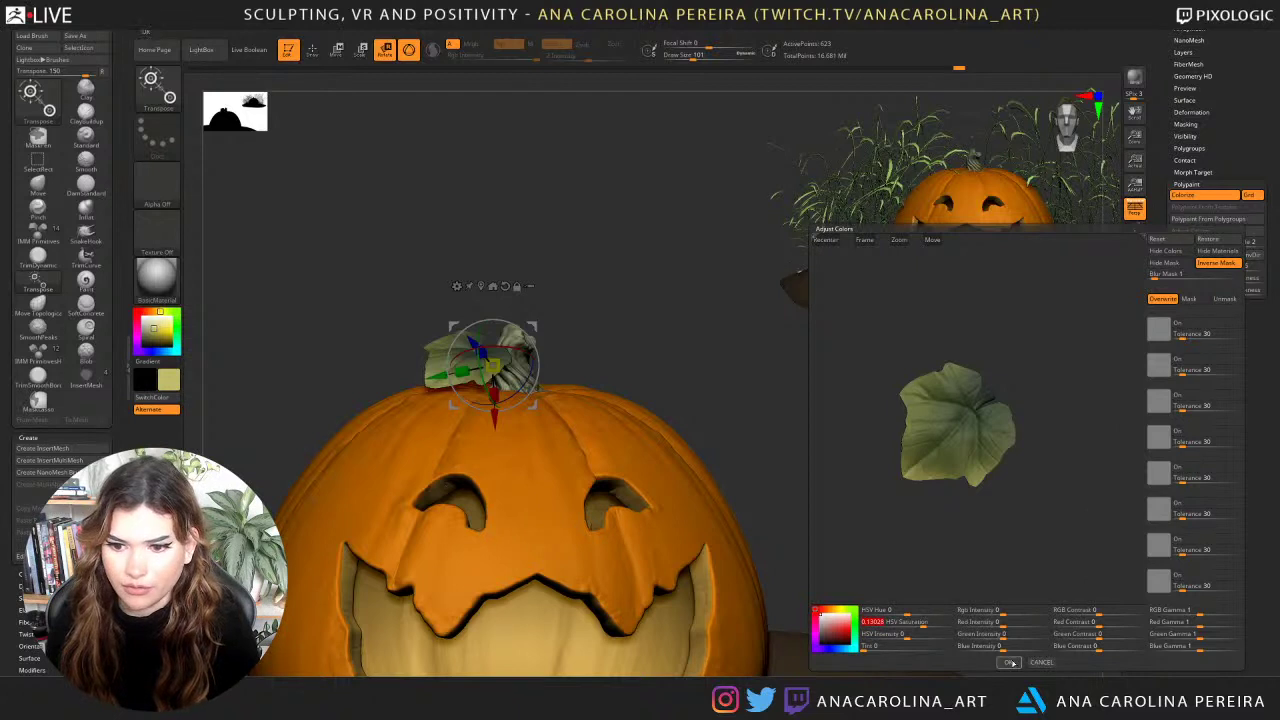
click(1010, 662)
Tilt the leaf slightly on the pumpkin and apply a second color adjustment with HSV Saturation at about 0.077.
drag(620, 372, 591, 413)
click(1210, 230)
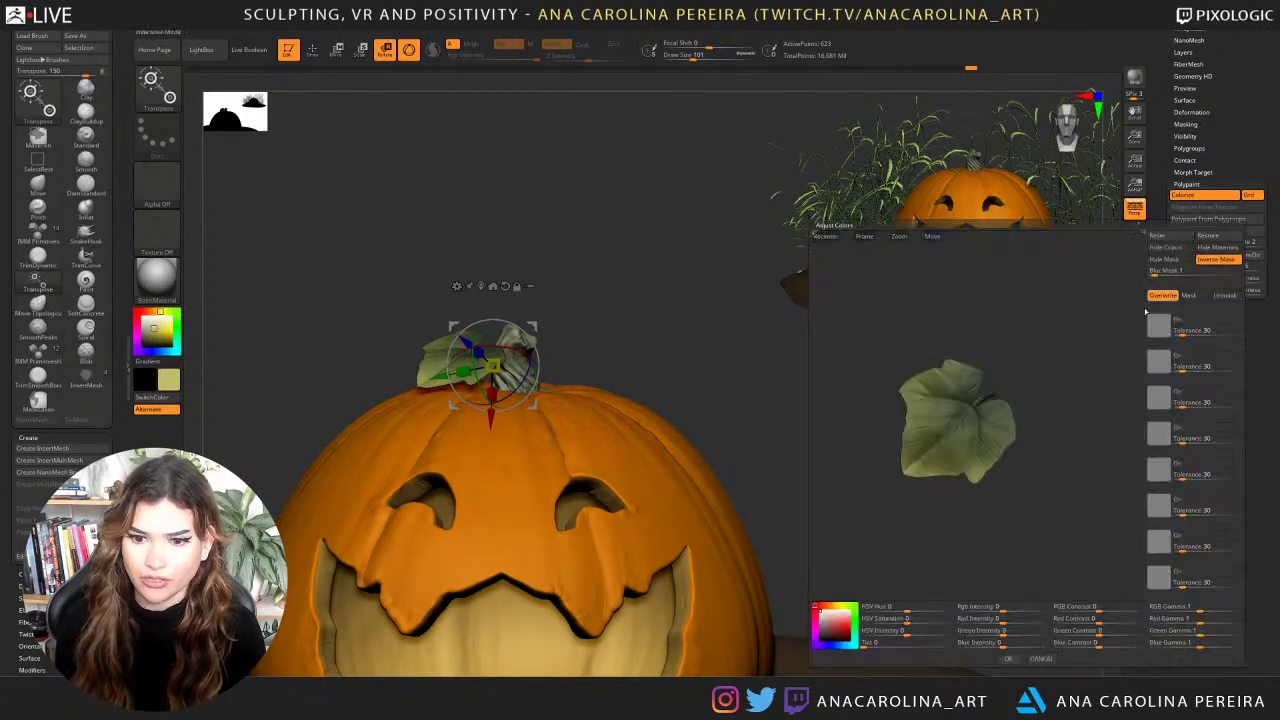
drag(924, 623, 919, 624)
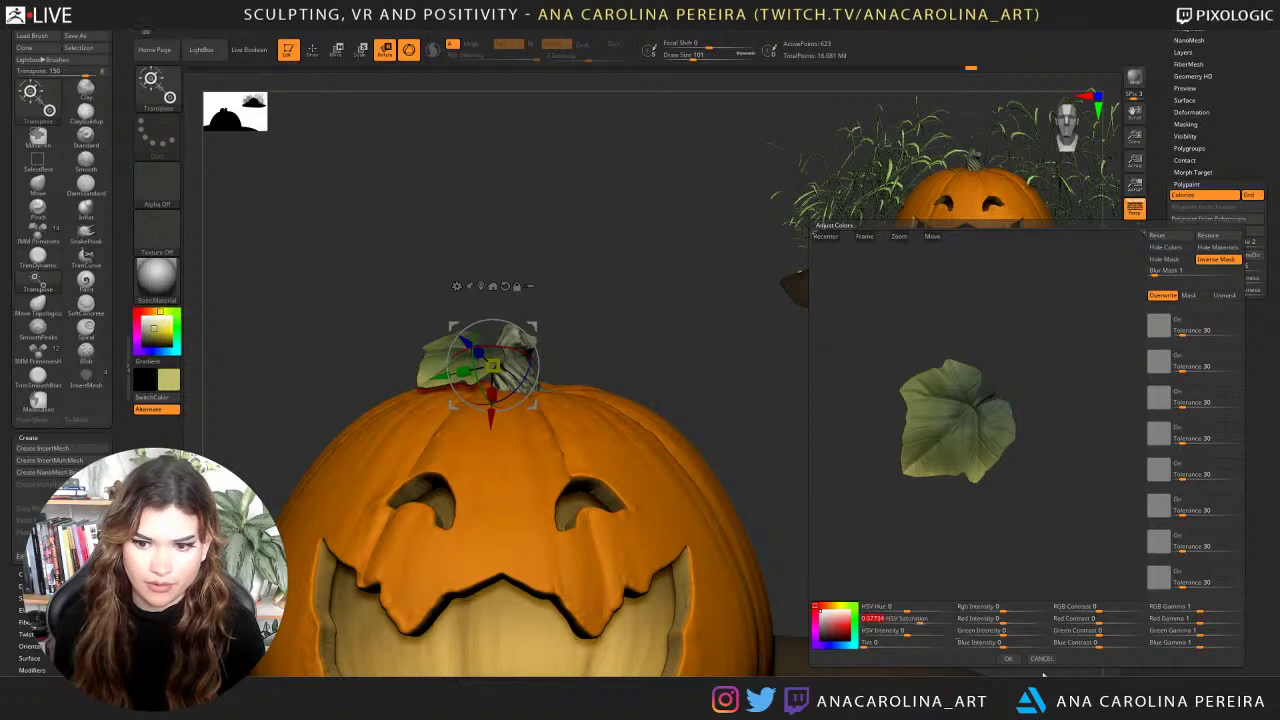
click(1009, 660)
Duplicate the leaf within its subtool and place the copy above the pumpkin's stem.
drag(858, 438, 750, 517)
drag(533, 404, 594, 300)
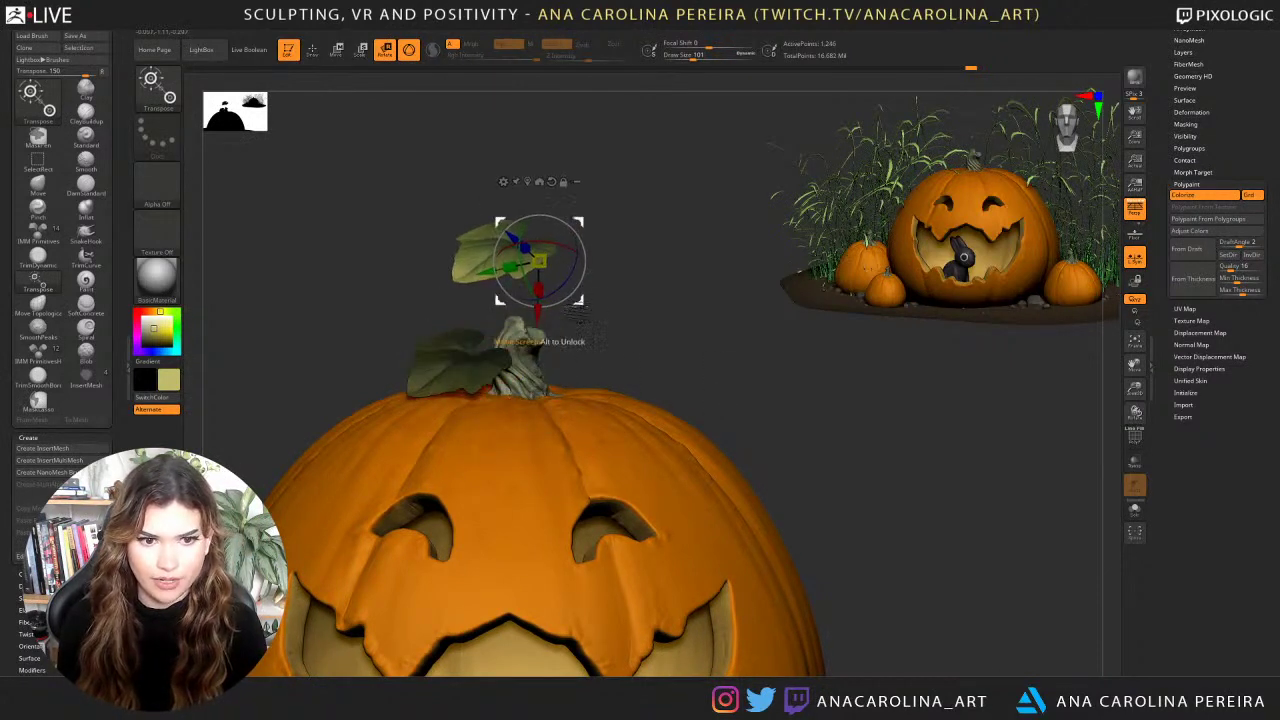
alt+drag(651, 340, 623, 286)
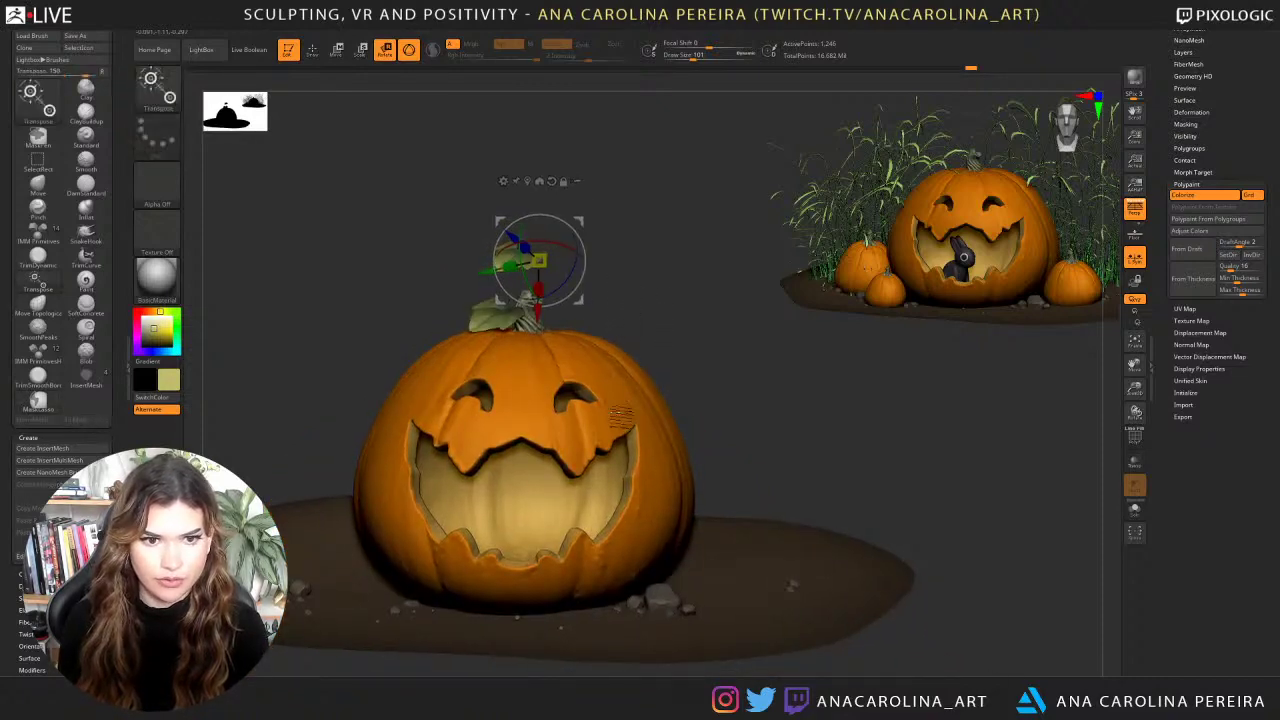
scroll(453, 375, up, 3)
Reshape the lower leaf beside the stem with the Move brush and set the draw size to 62.
key(q)
key(b)
key(m)
key(v)
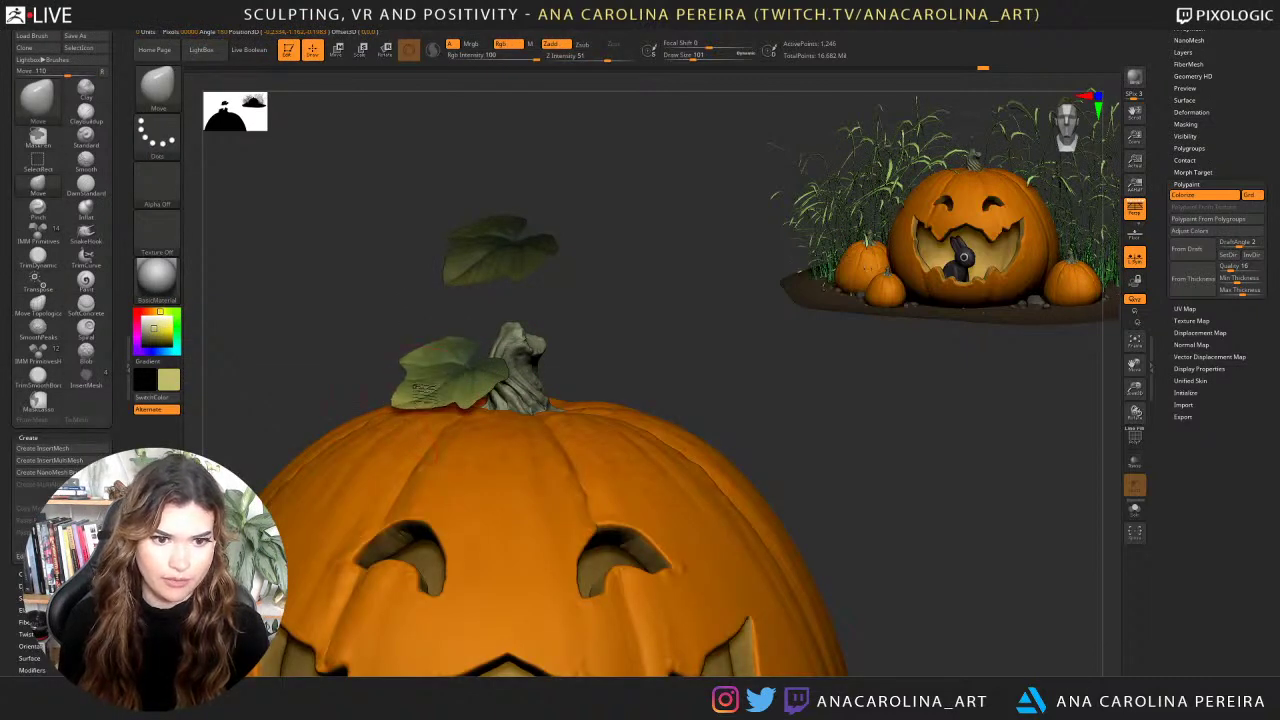
mouse_move(422, 387)
mouse_down()
mouse_move(464, 359)
mouse_move(421, 360)
mouse_move(455, 357)
mouse_up()
key(space)
key(space)
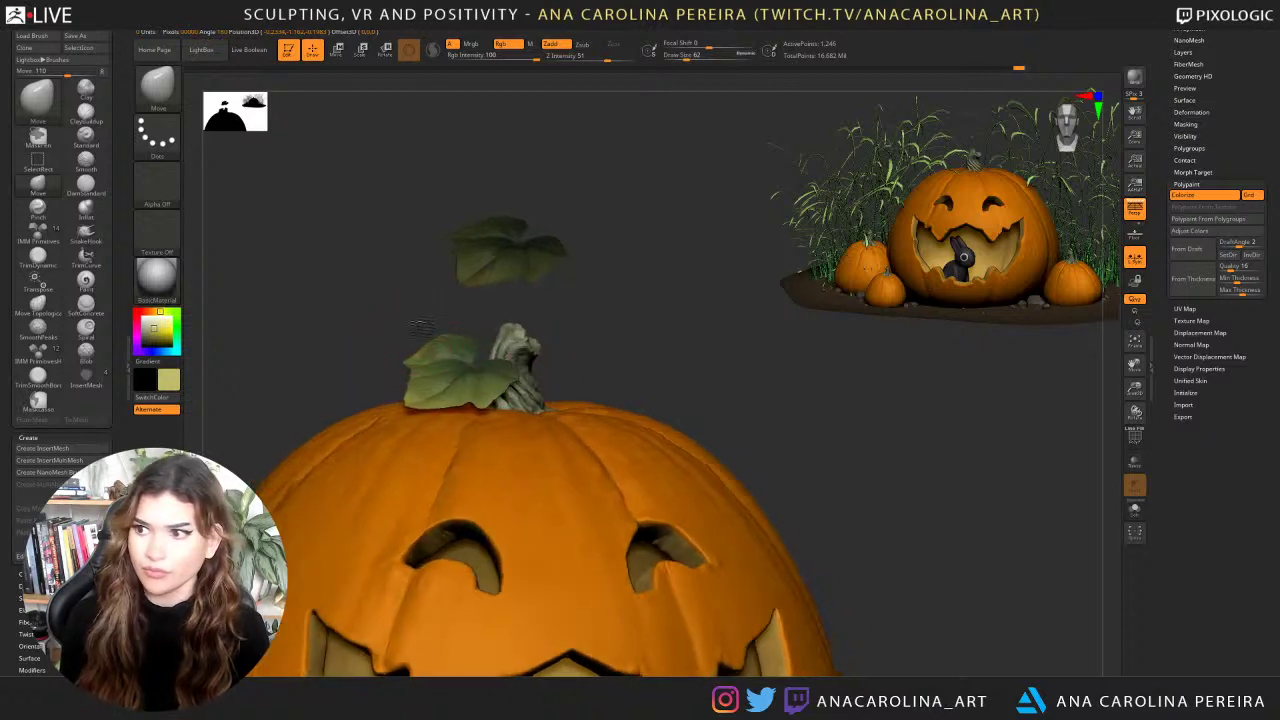
Display the small pumpkins again and make PM3D_Sphere3D3 the active subtool.
alt+drag(677, 374, 588, 228)
drag(1135, 340, 1160, 330)
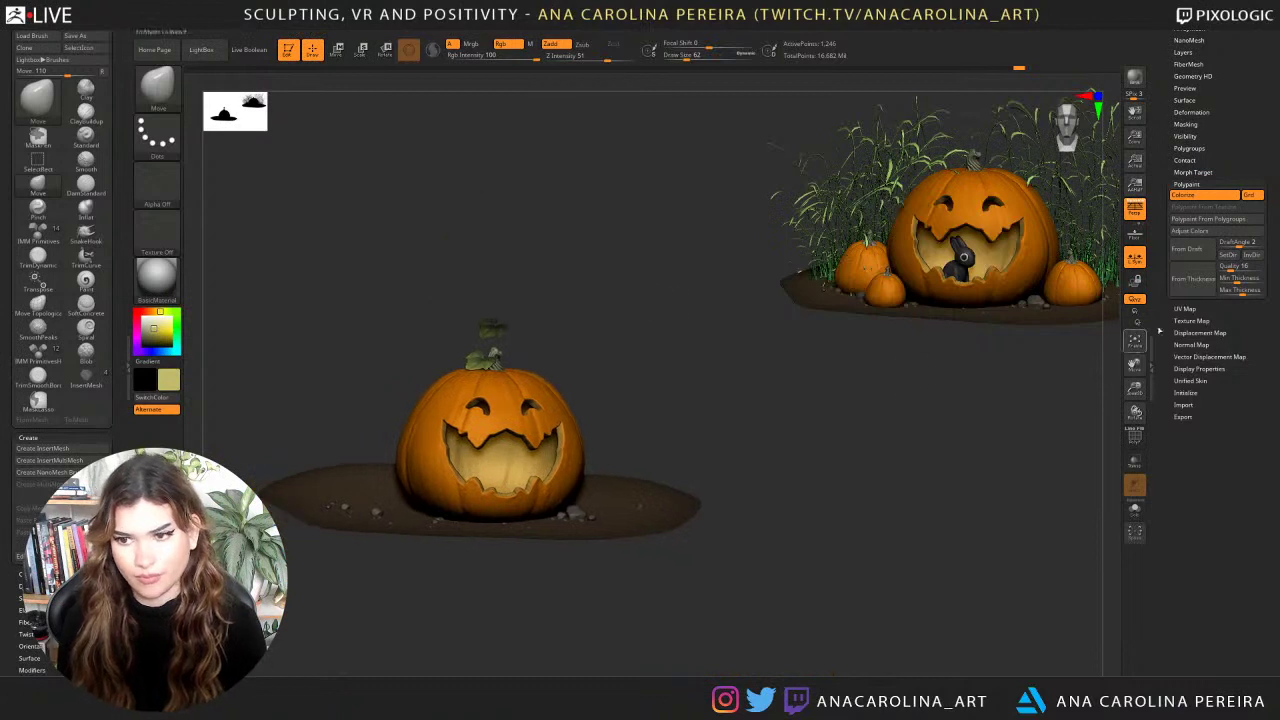
scroll(1185, 166, up, 5)
click(1190, 166)
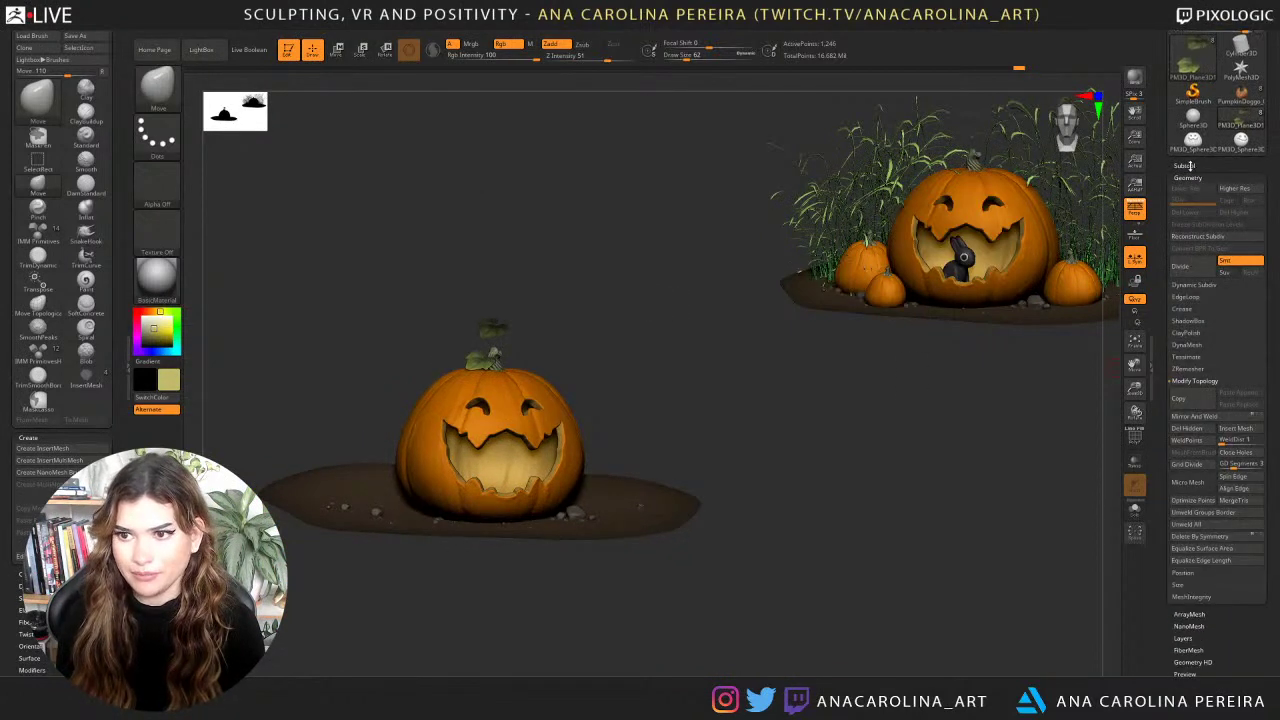
drag(1174, 238, 1176, 195)
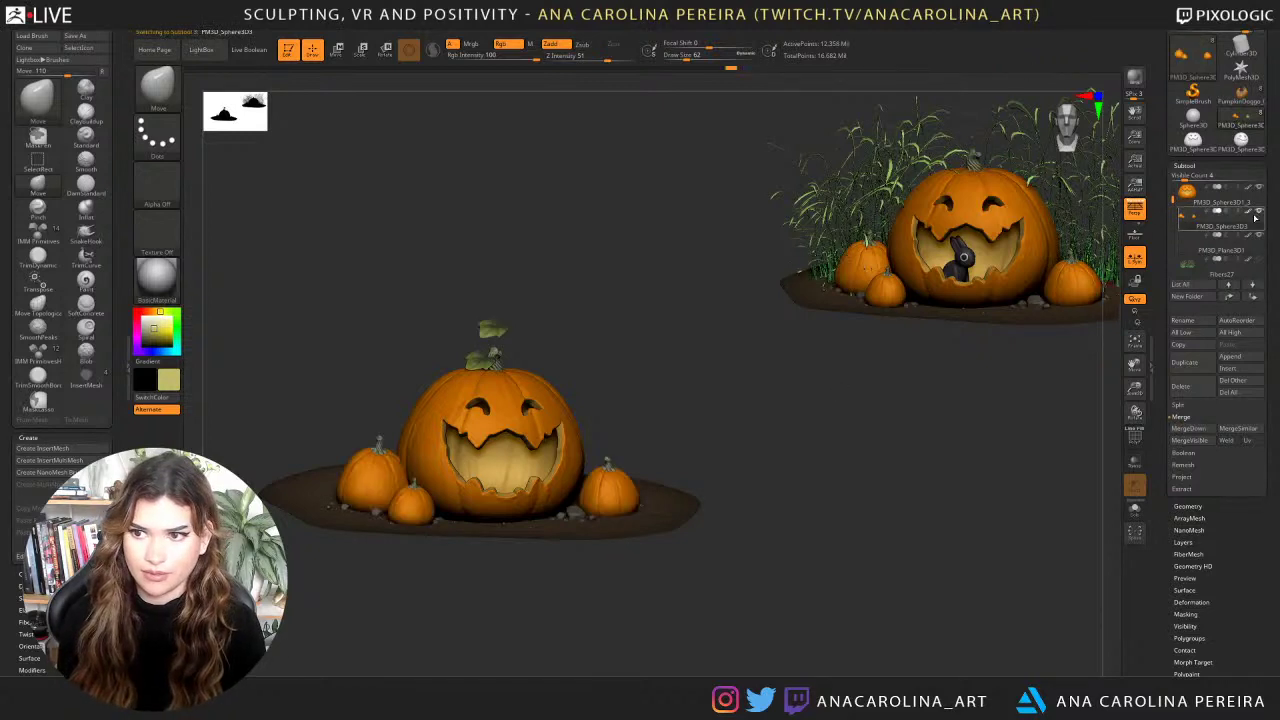
drag(798, 395, 814, 450)
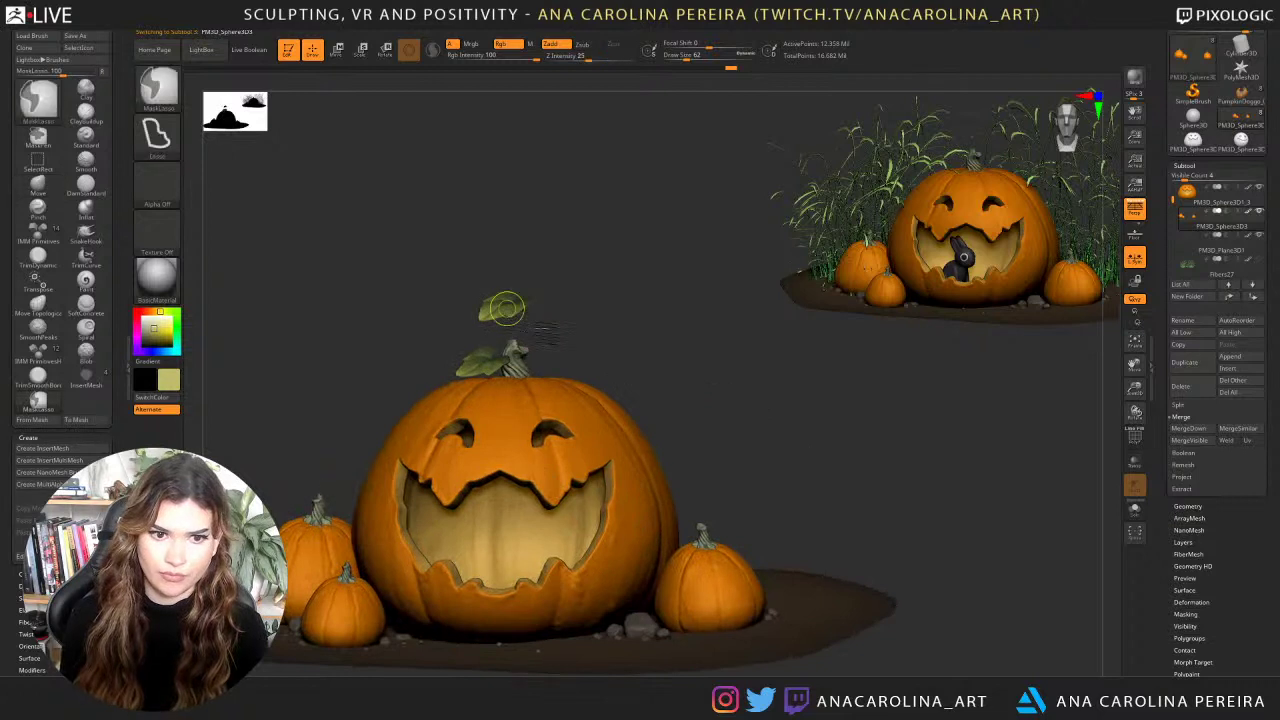
ctrl+click(714, 366)
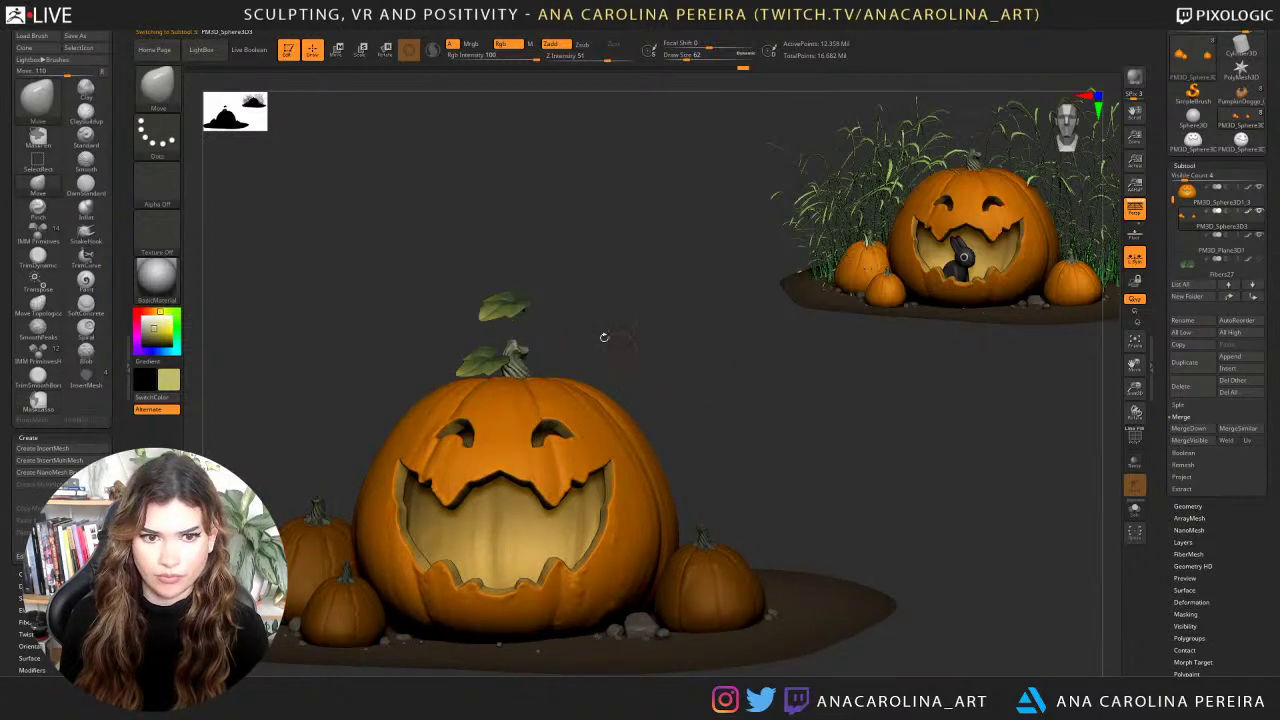
key(w)
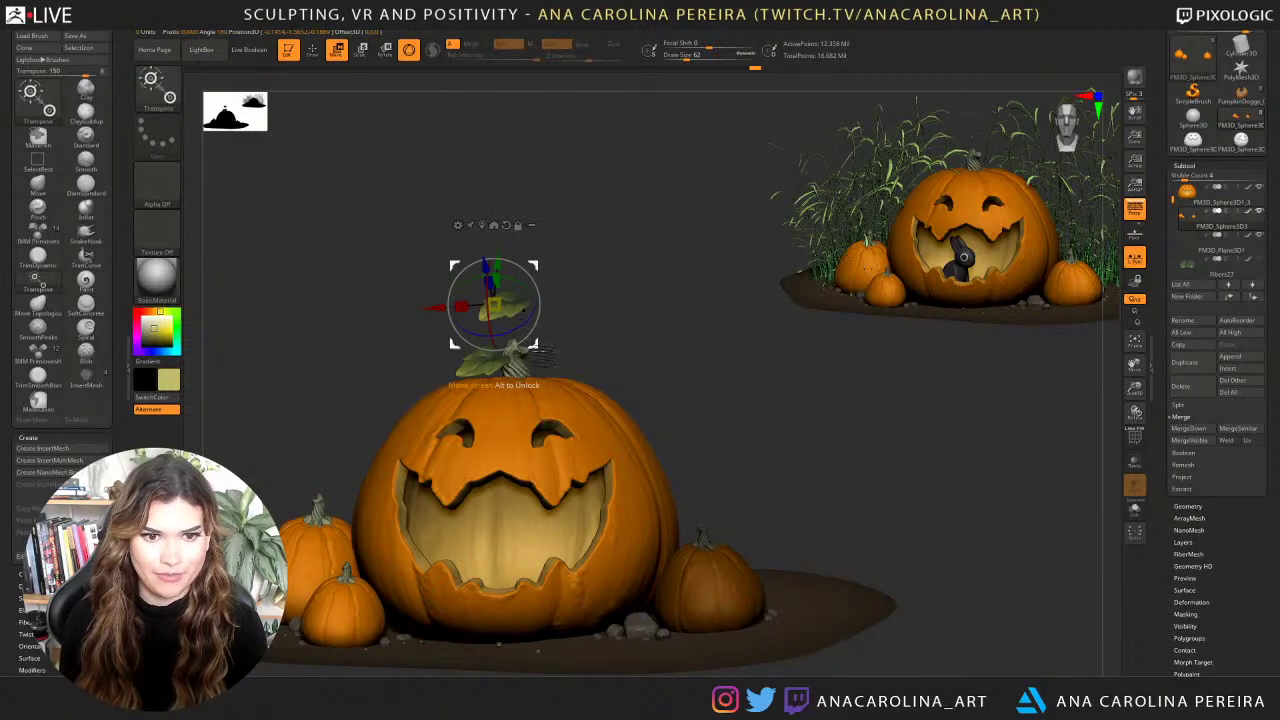
key(ctrl)
drag(582, 364, 592, 370)
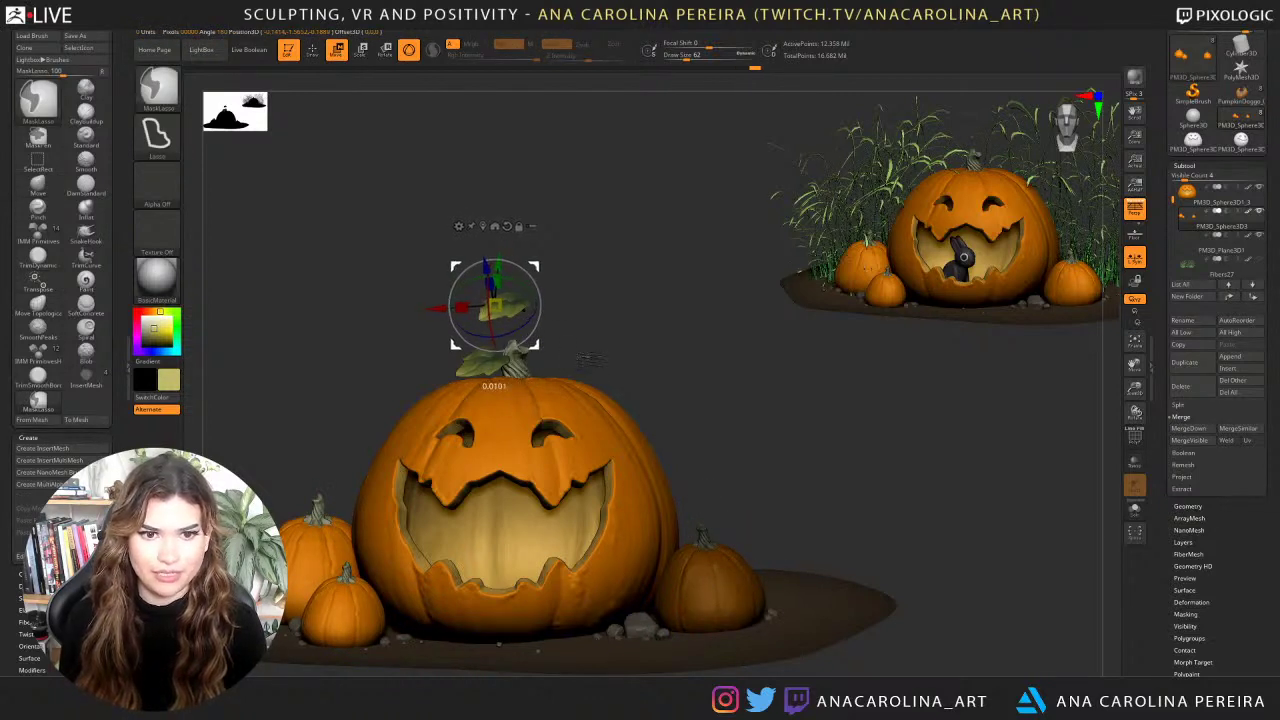
right_drag(520, 347, 567, 350)
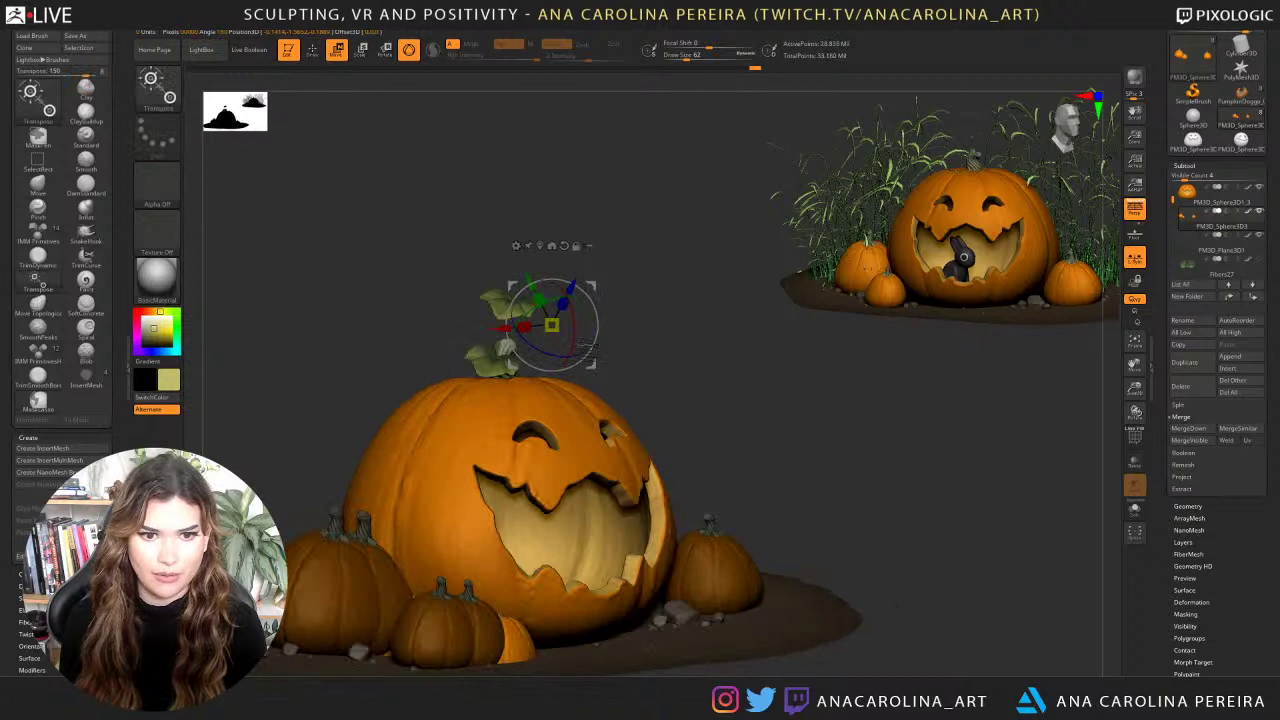
mouse_move(591, 364)
mouse_down()
mouse_move(650, 405)
mouse_move(622, 376)
mouse_up()
key(ctrl)
key(ctrl+z)
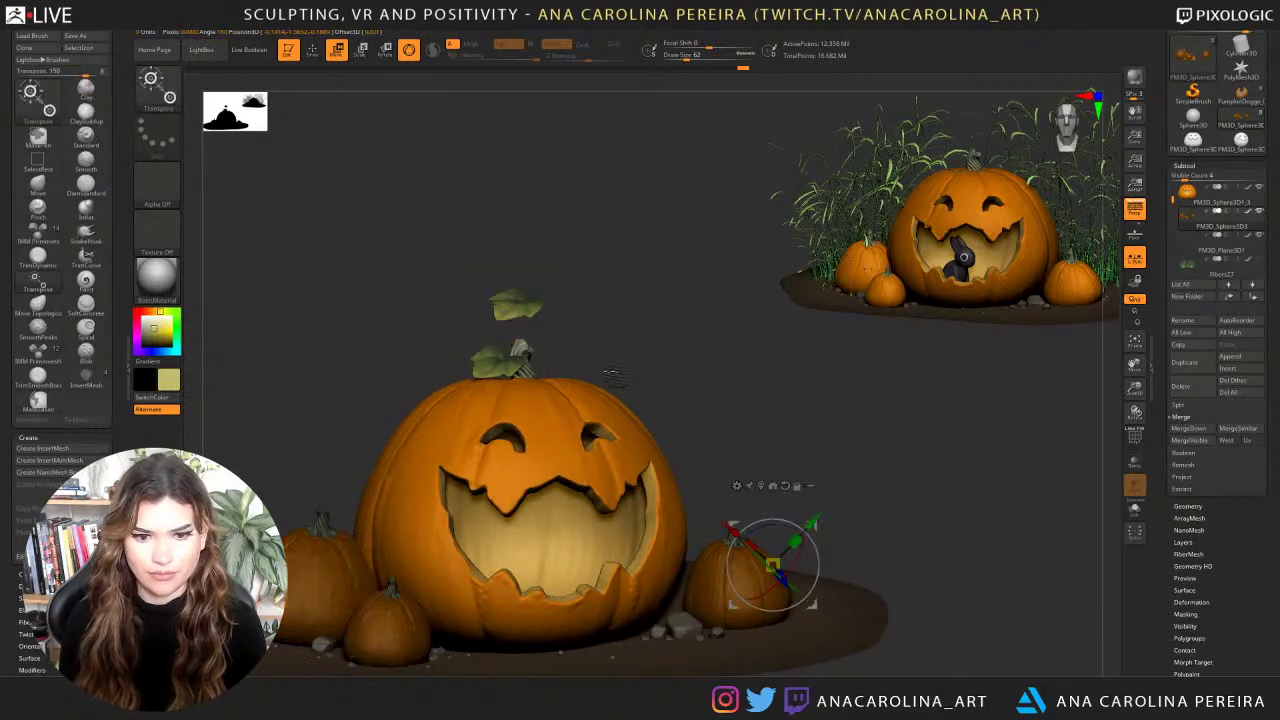
ctrl+click(520, 306)
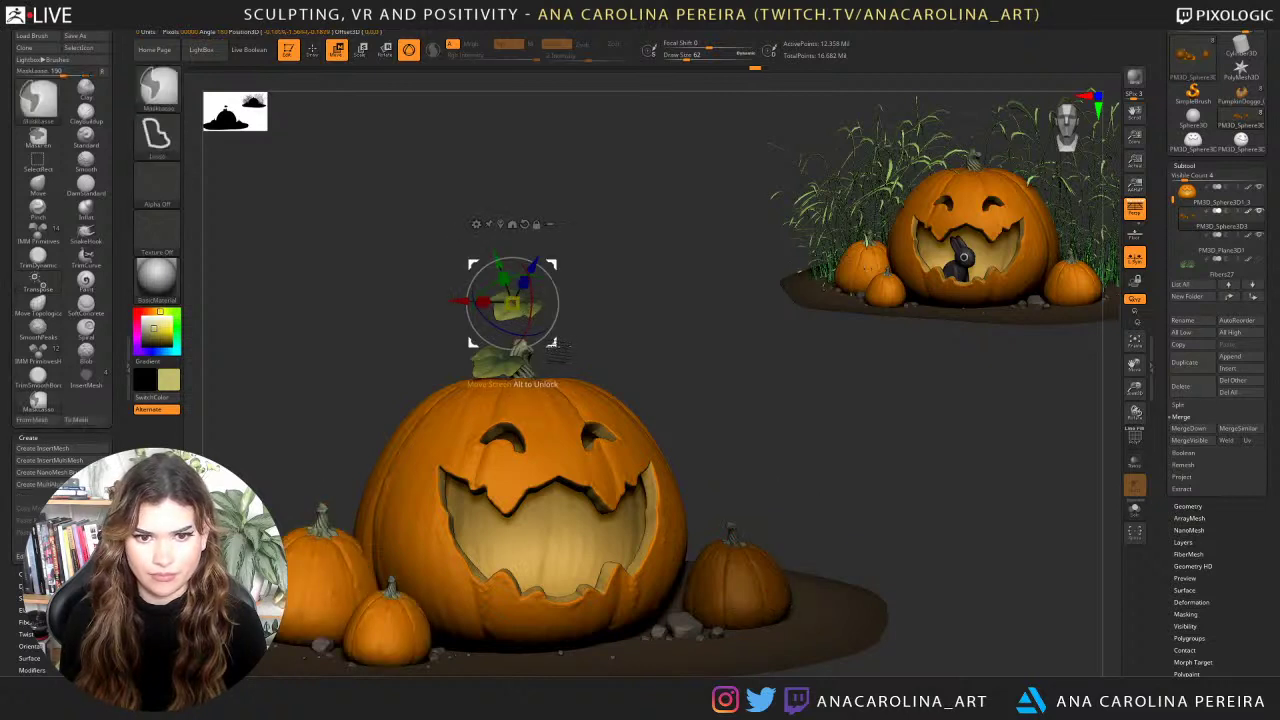
ctrl+drag(568, 347, 585, 347)
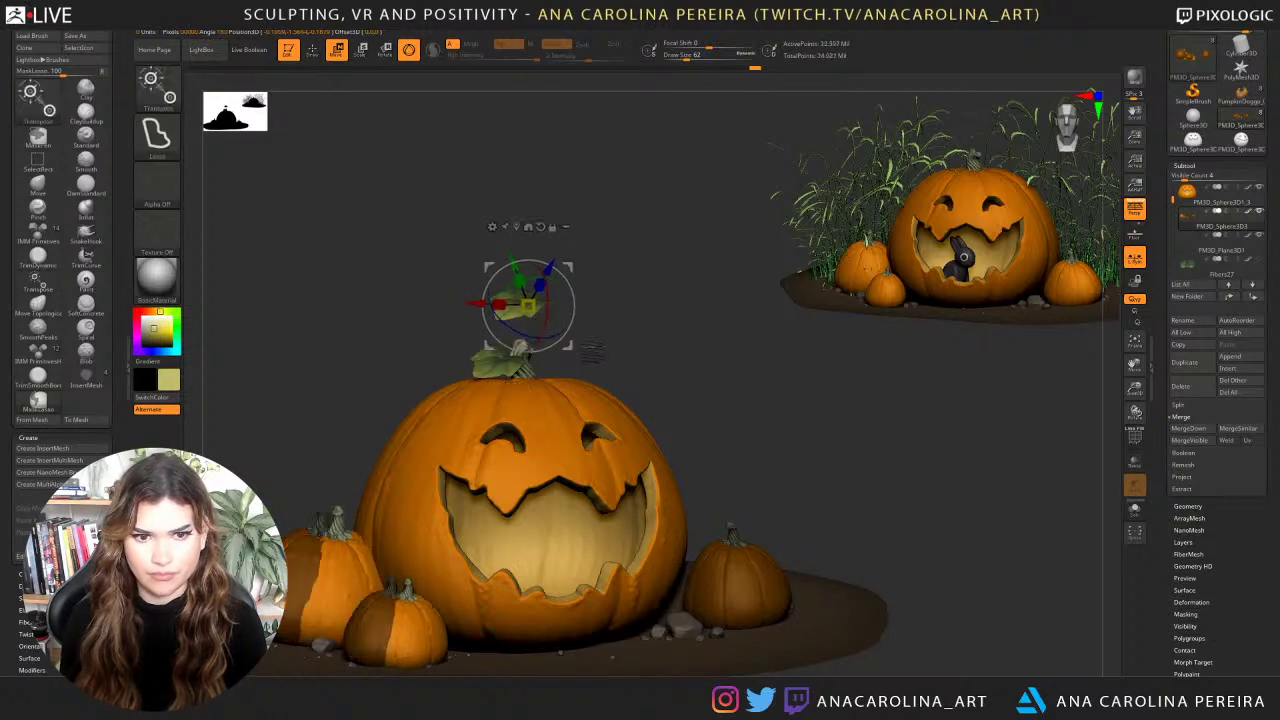
key(ctrl+z)
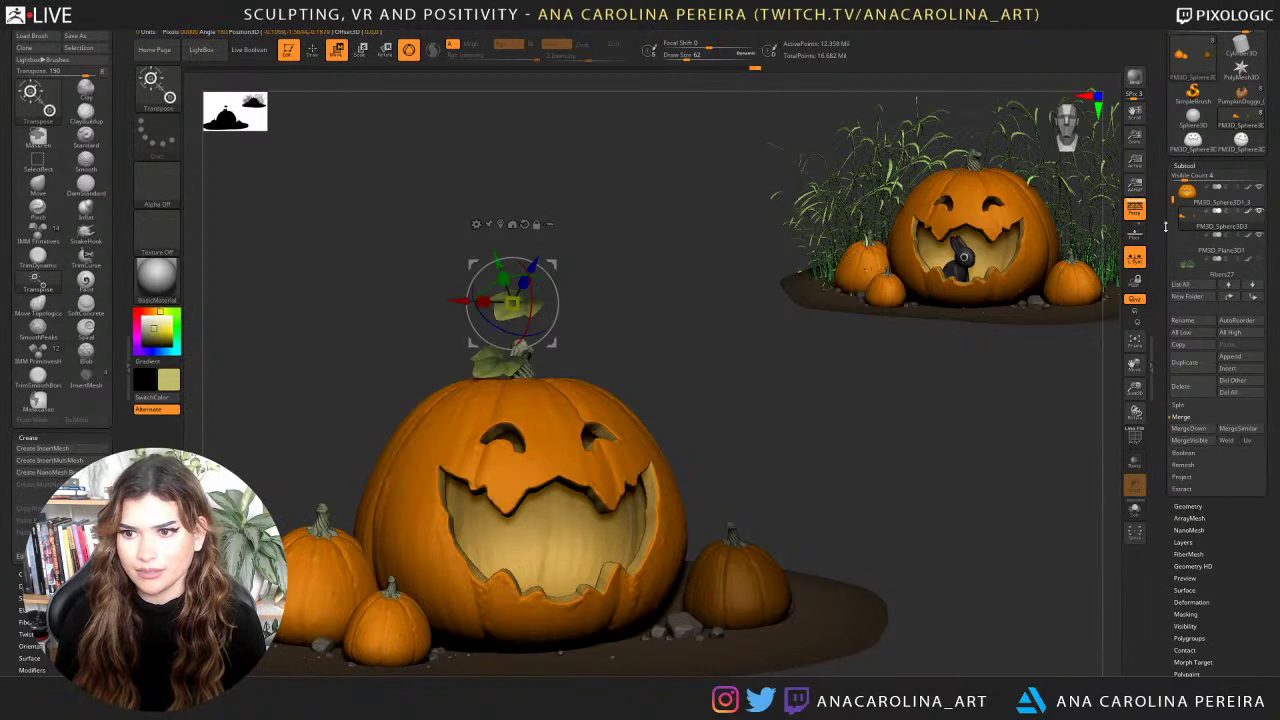
Make the leaf subtool PM3D_Plane3D1_1 the active subtool.
drag(1170, 202, 1174, 224)
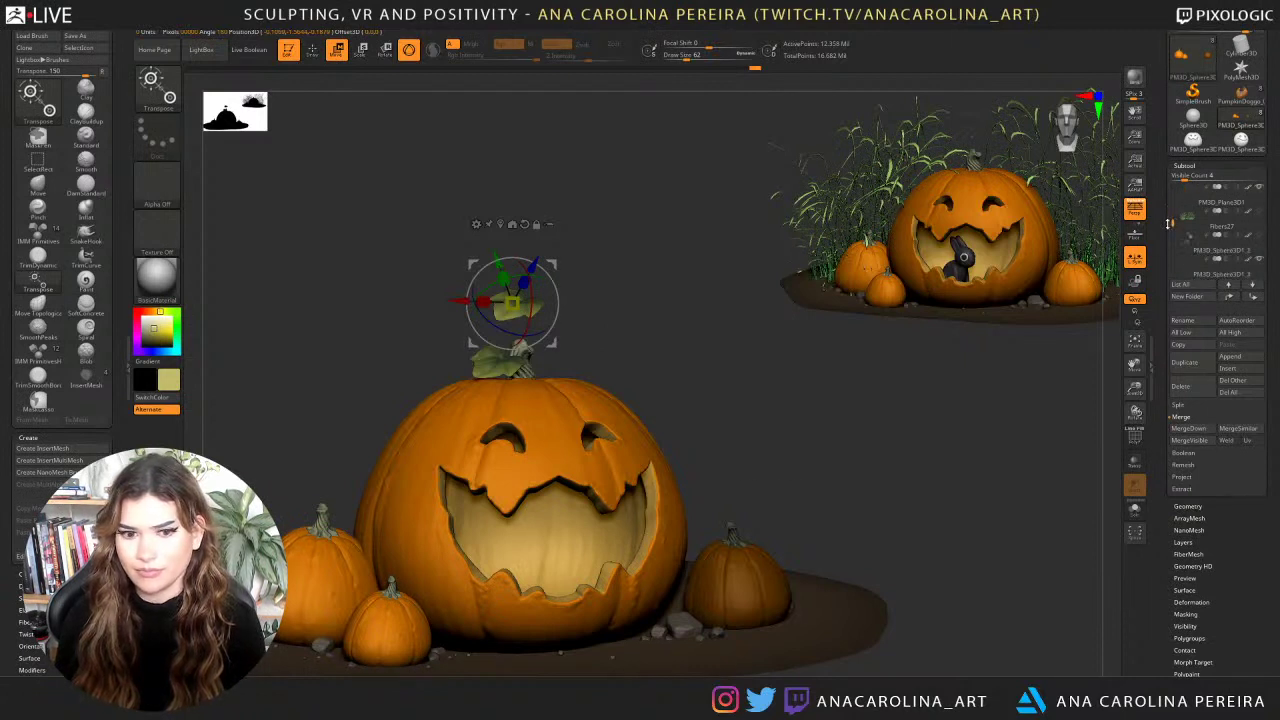
click(1188, 229)
drag(1172, 224, 1172, 246)
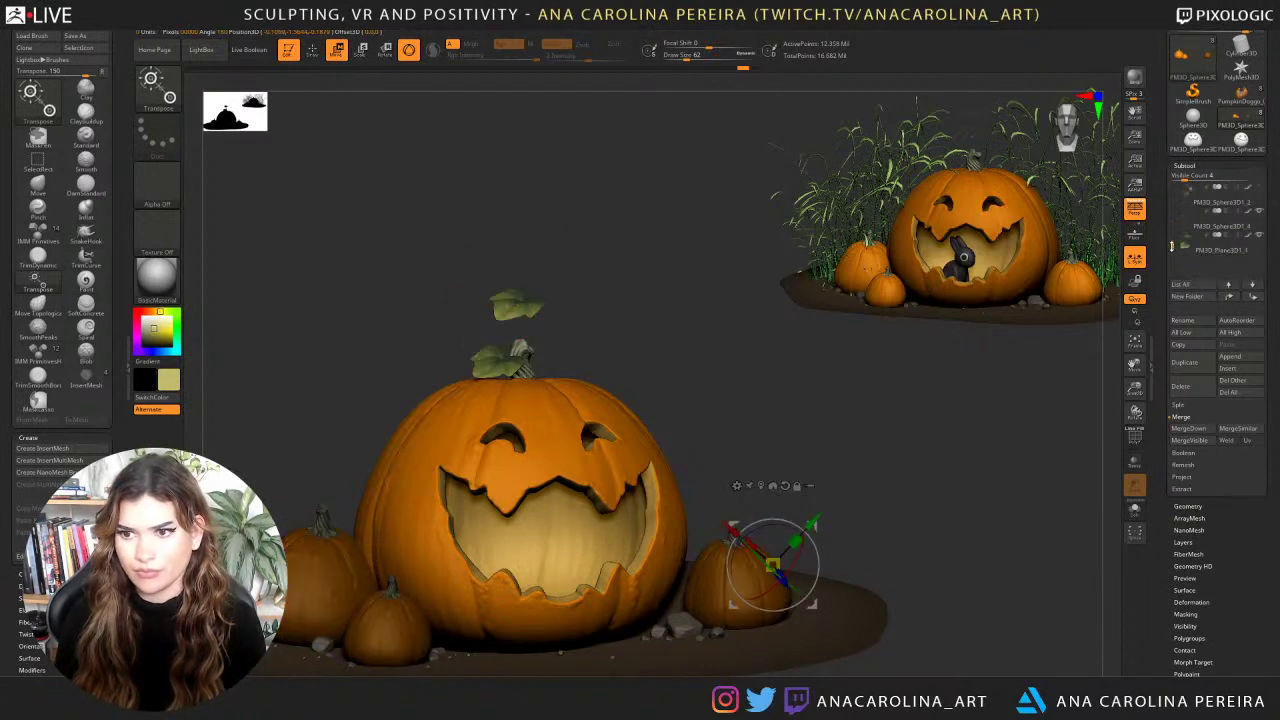
click(1188, 251)
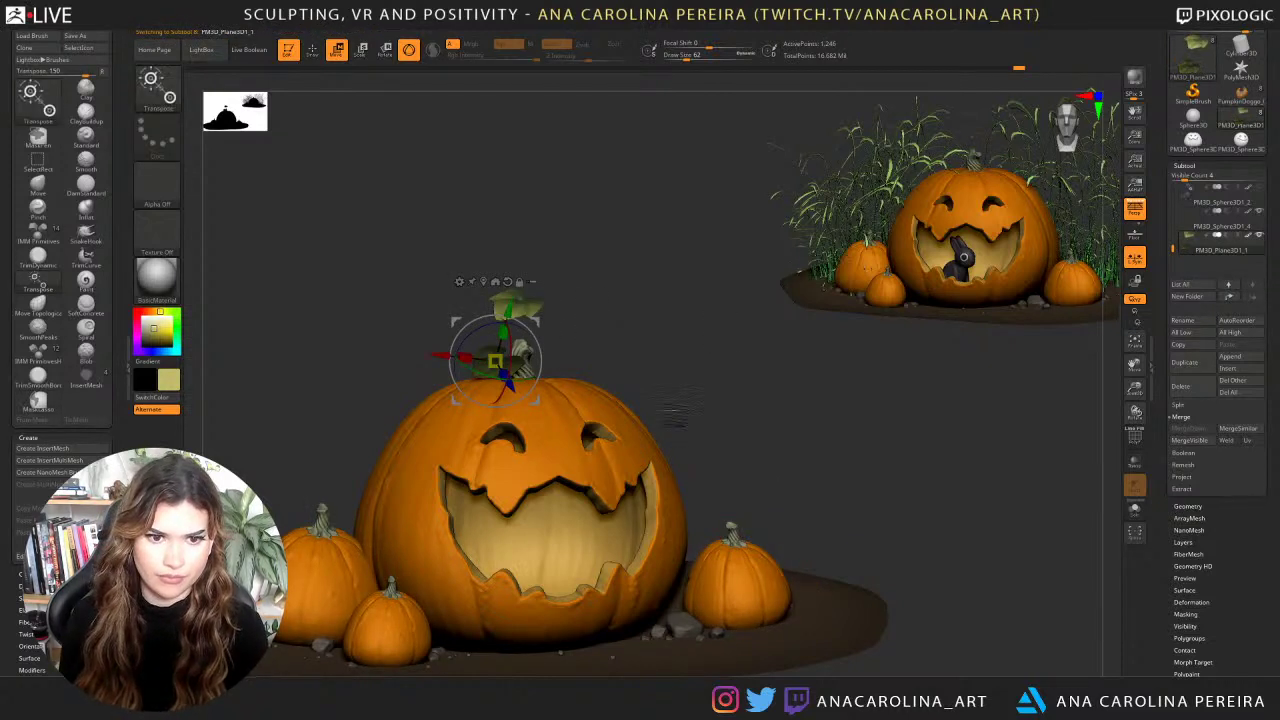
Move the upper leaf copy from above the large pumpkin's stem down to the small pumpkin on the right.
drag(676, 408, 656, 398)
drag(539, 404, 778, 543)
drag(708, 502, 762, 508)
right_drag(640, 486, 720, 498)
drag(735, 497, 767, 577)
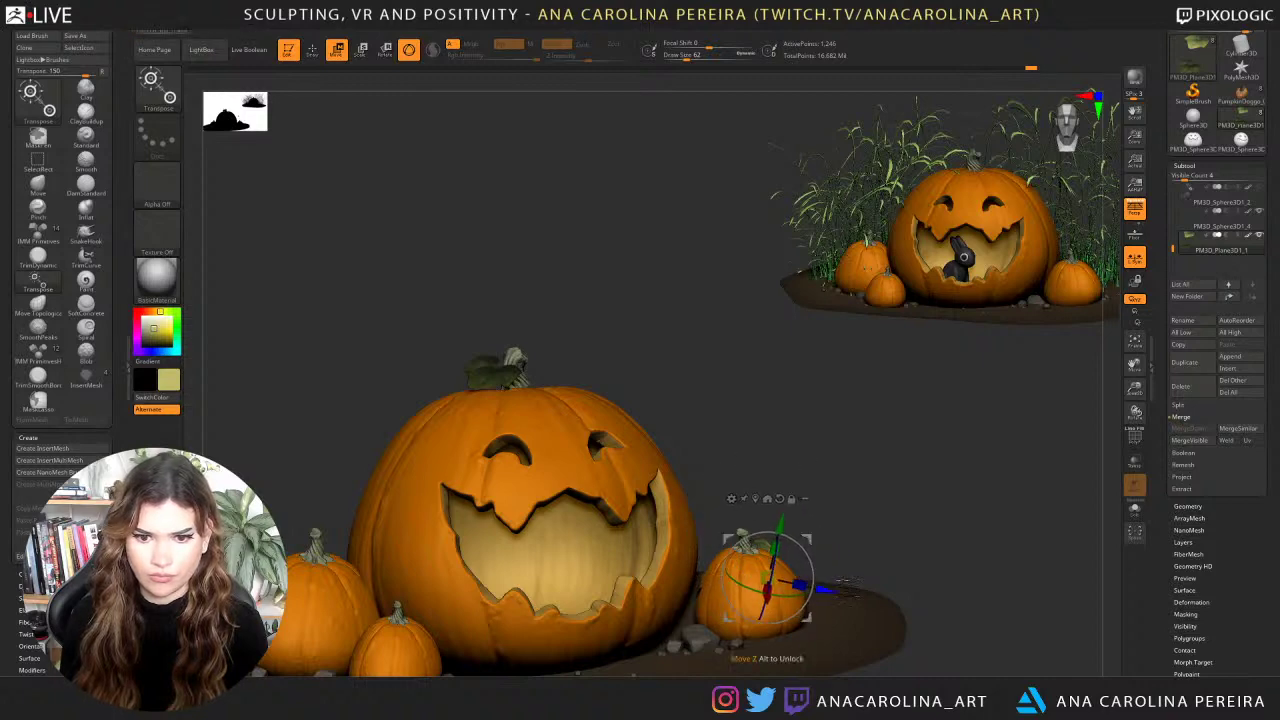
drag(845, 588, 830, 666)
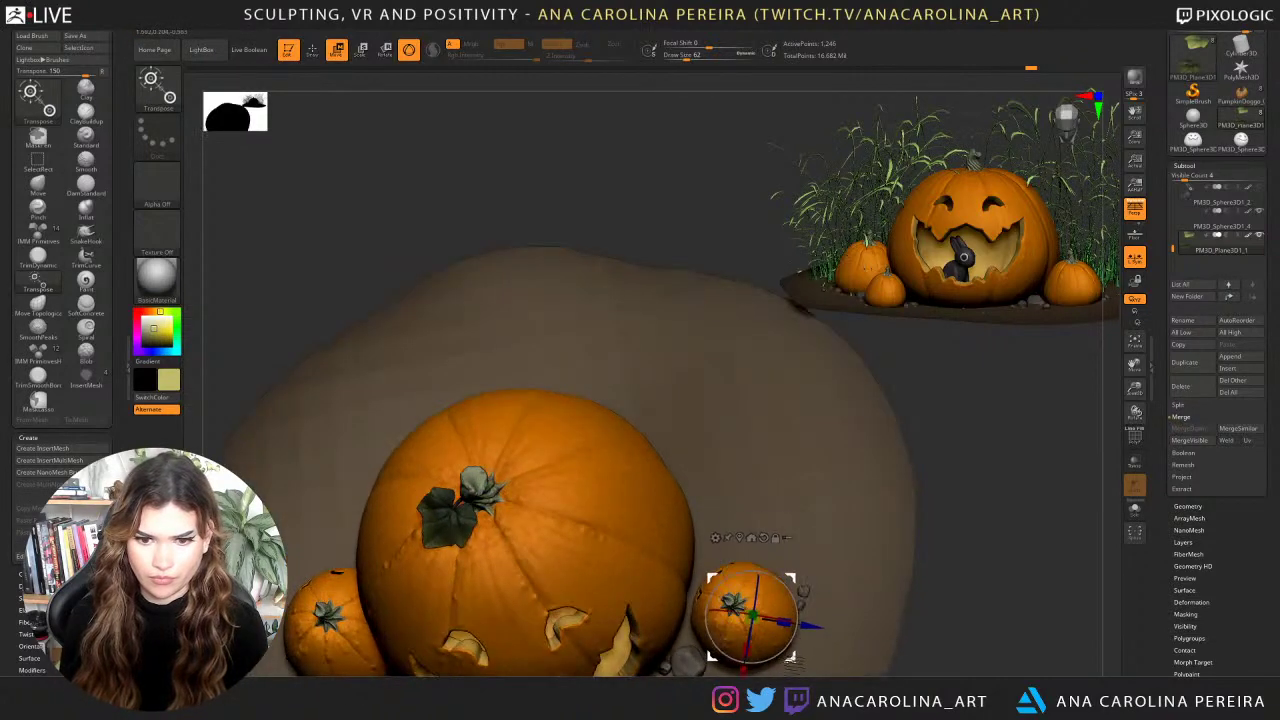
drag(930, 597, 810, 648)
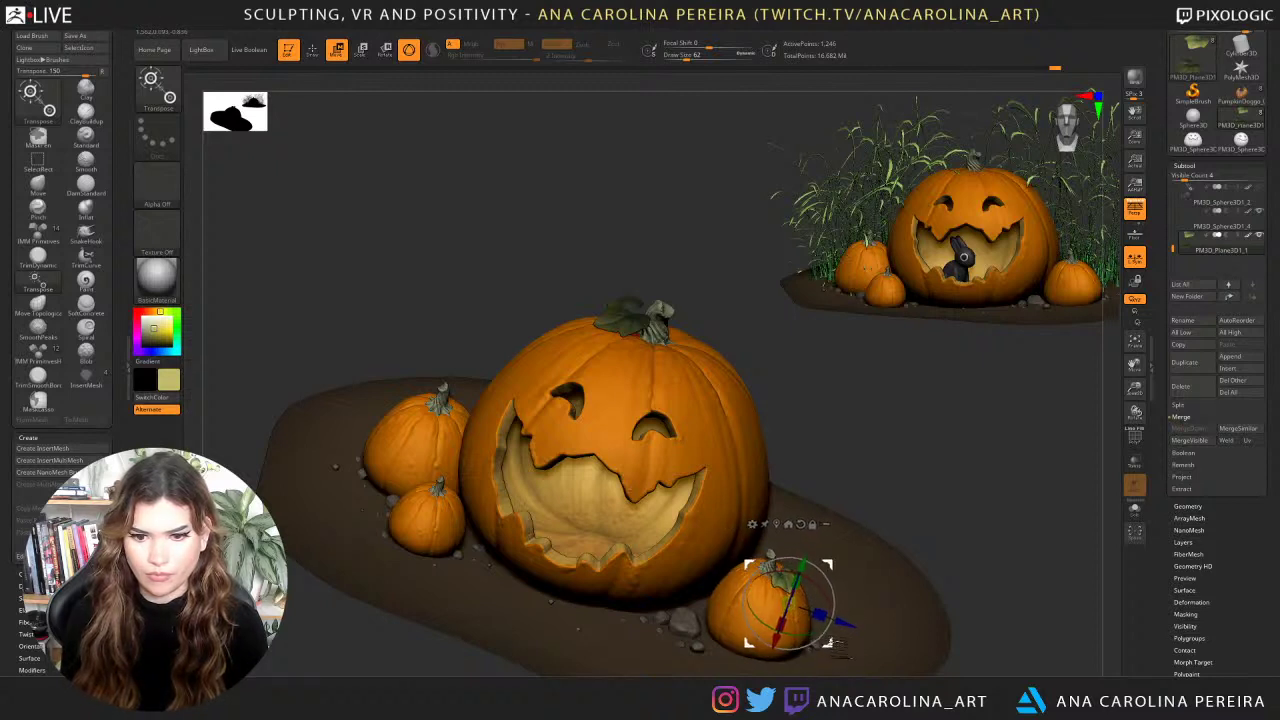
Raise the leaf copy to the right small pumpkin's stem and orient it from front and side views.
shift+drag(943, 477, 912, 518)
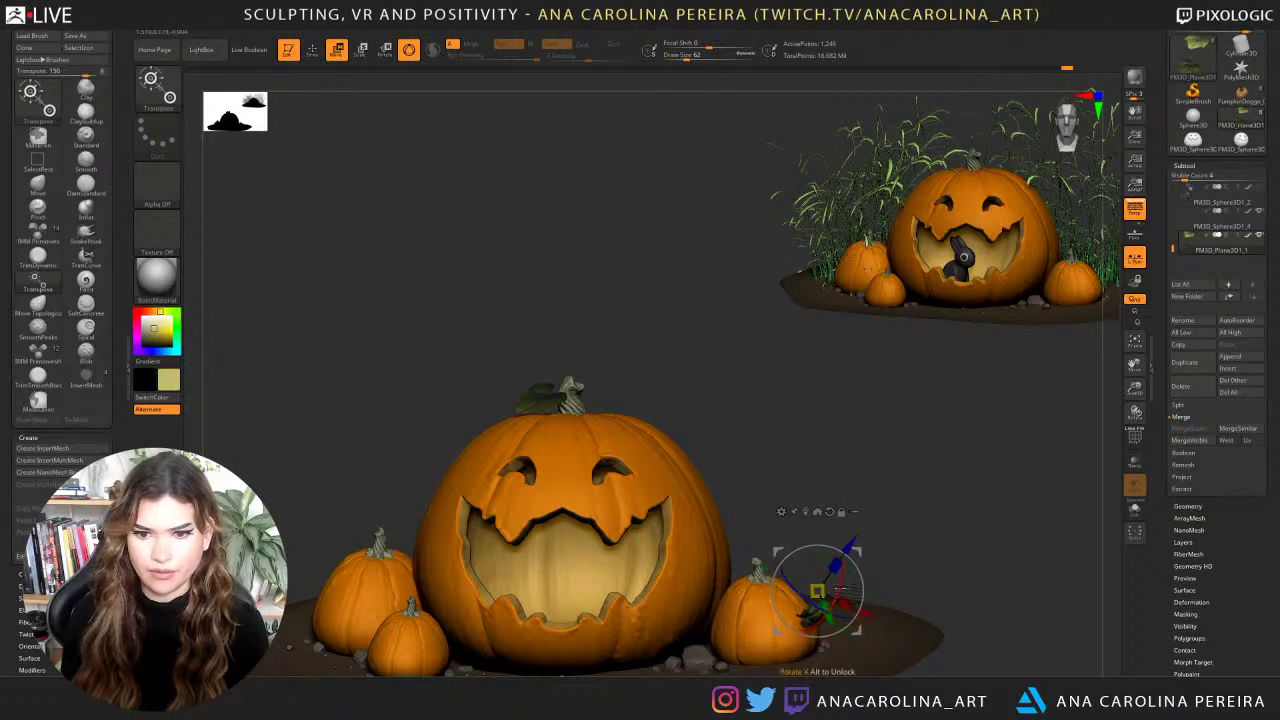
drag(858, 550, 816, 514)
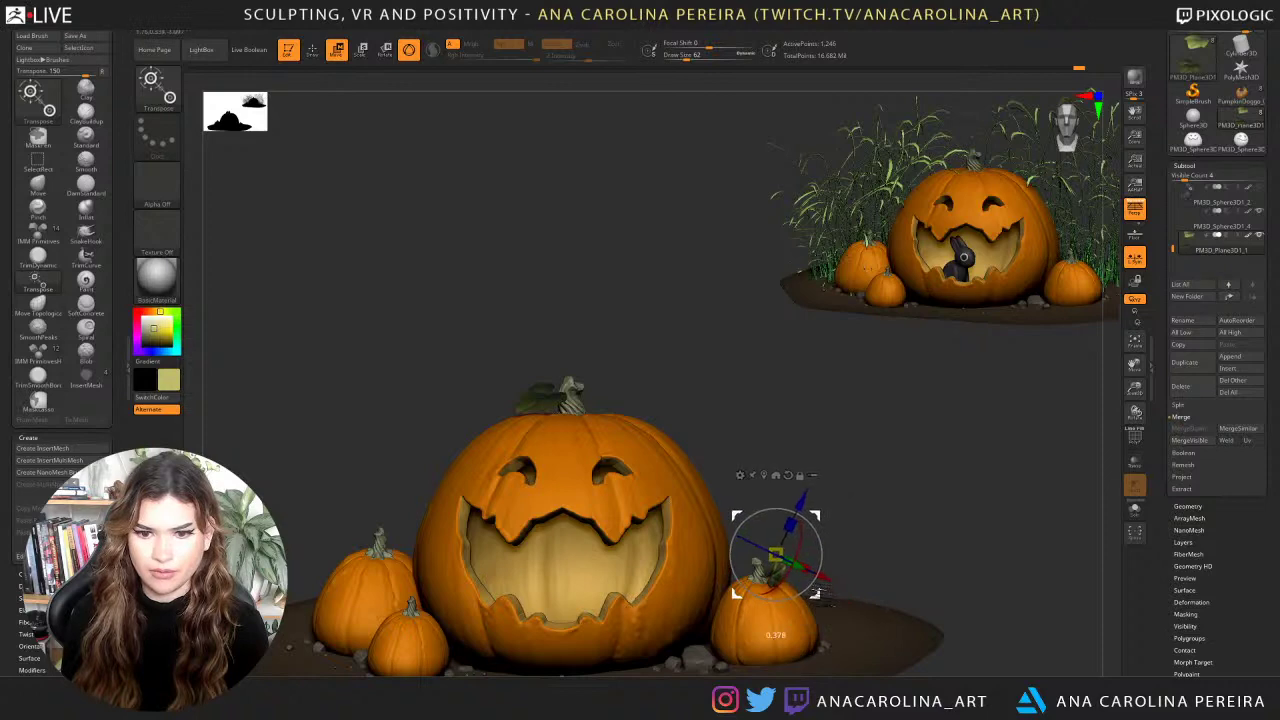
drag(980, 565, 887, 603)
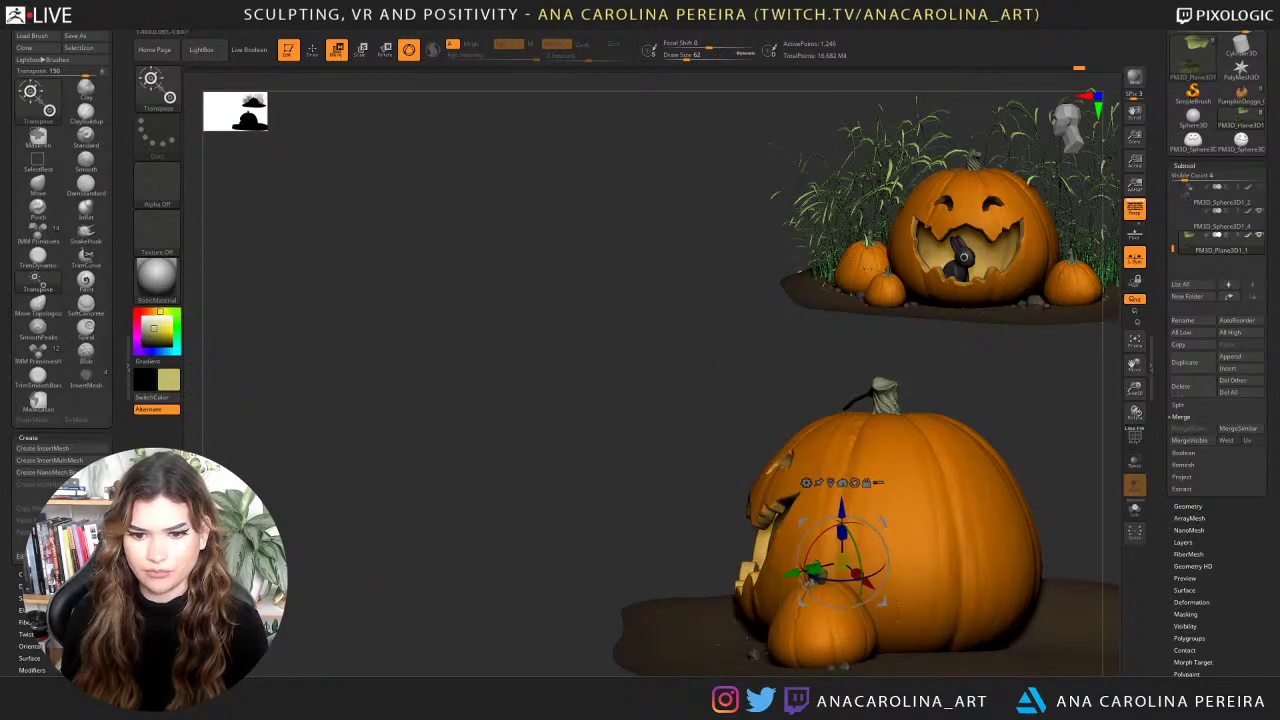
drag(815, 575, 883, 596)
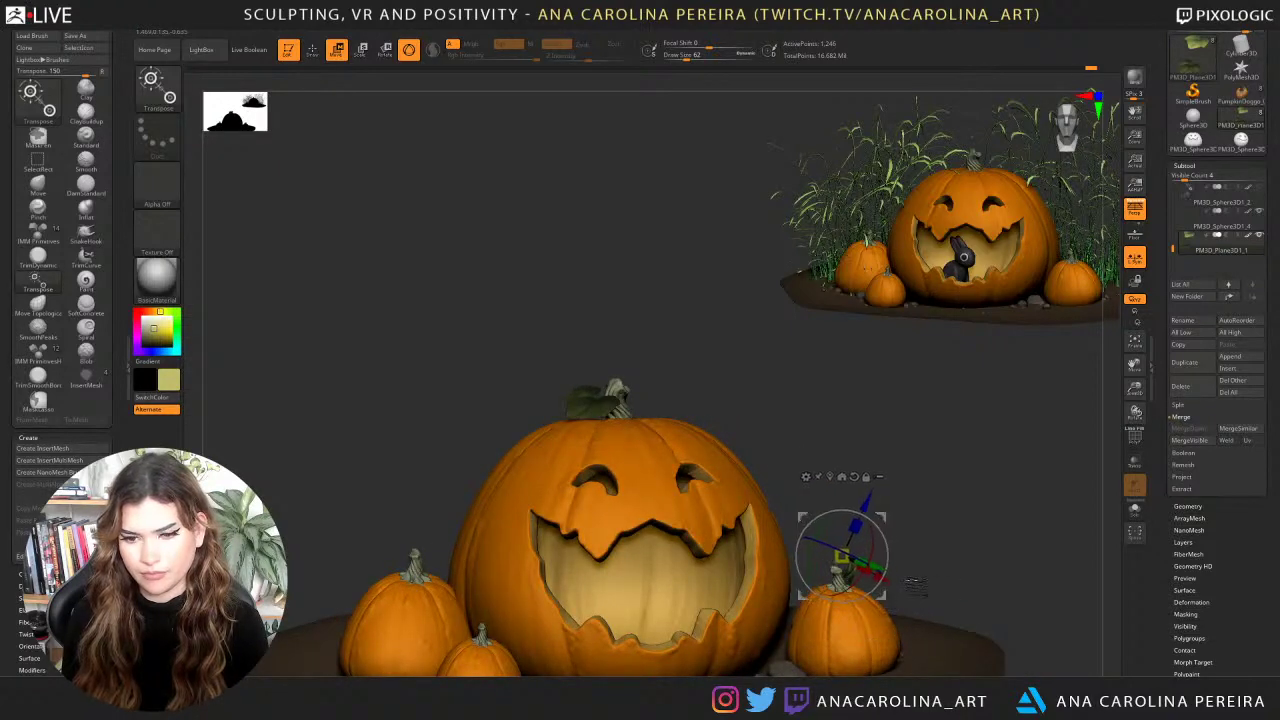
drag(980, 500, 690, 500)
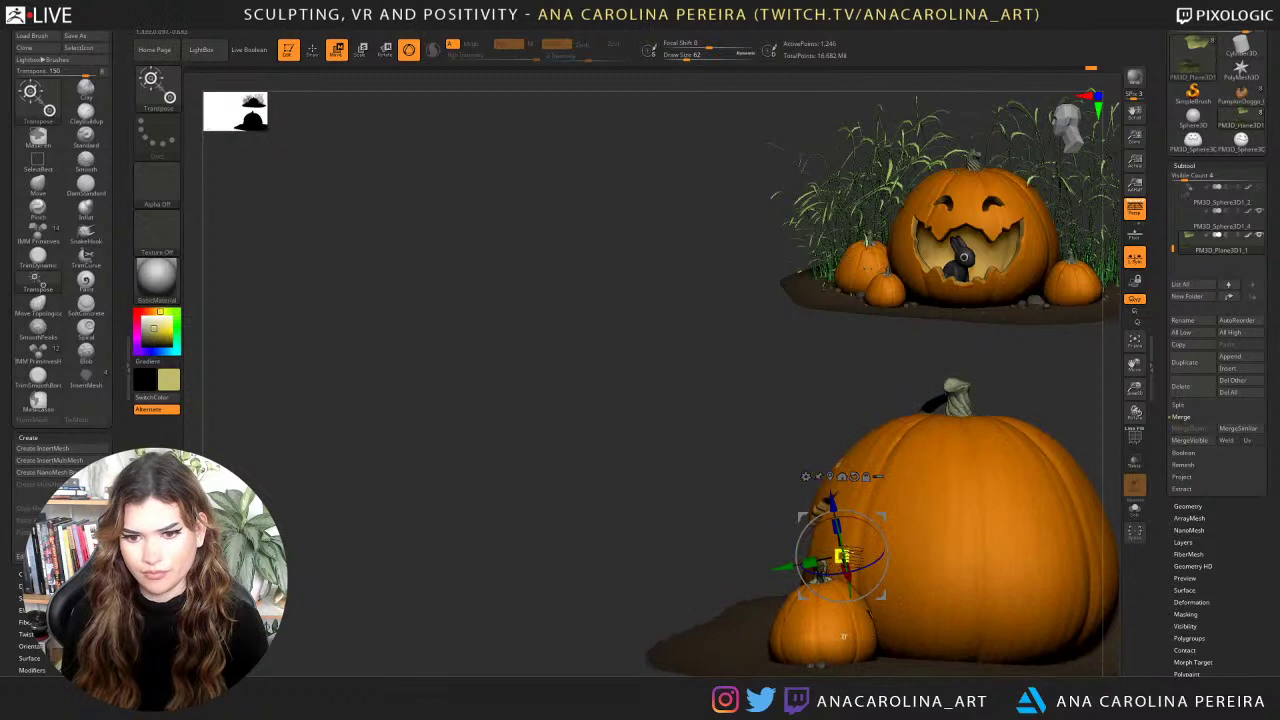
Fine-tune the leaf's position and rotation beside the right small pumpkin's stem and clear the leaf mask.
drag(884, 598, 883, 596)
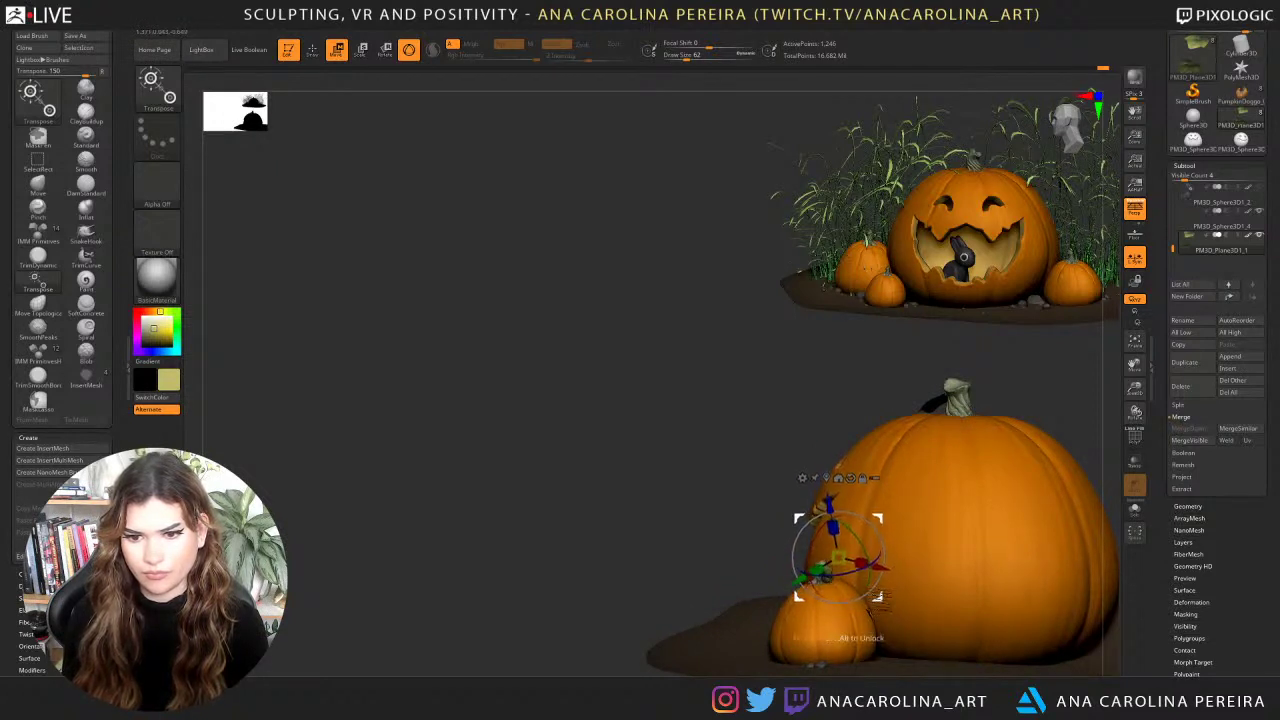
drag(694, 557, 717, 566)
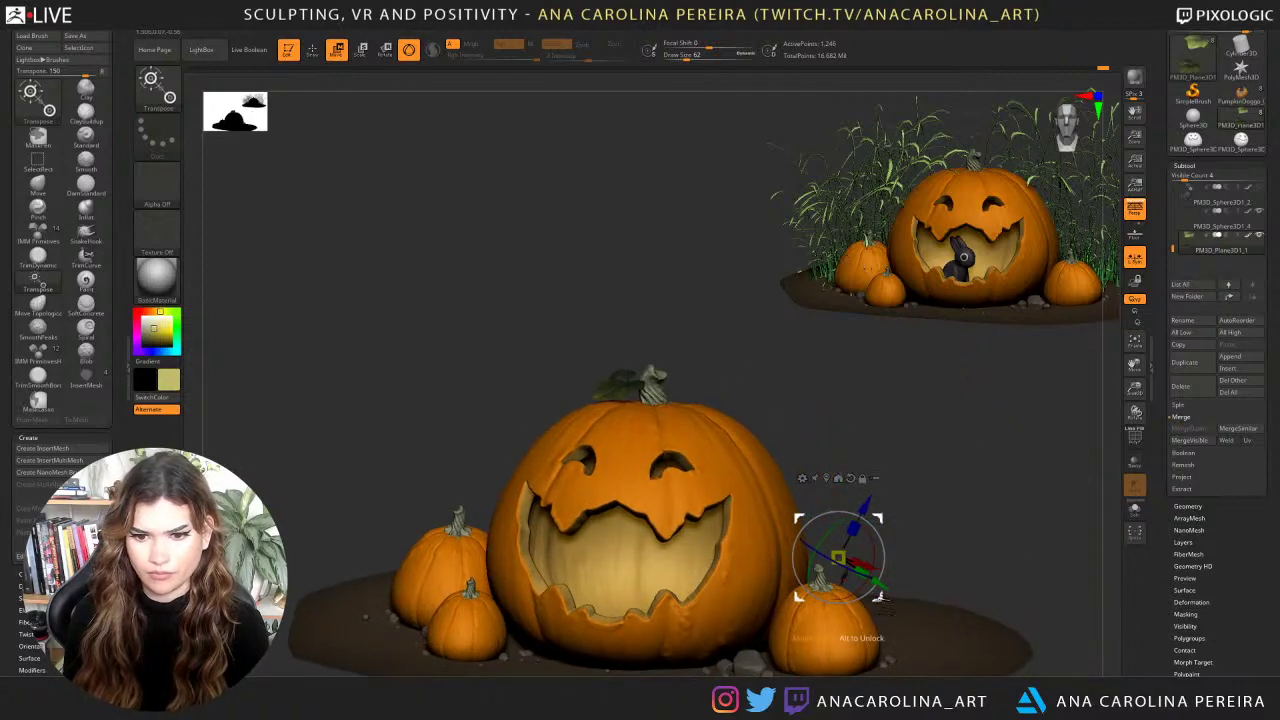
drag(883, 600, 871, 598)
drag(938, 558, 985, 550)
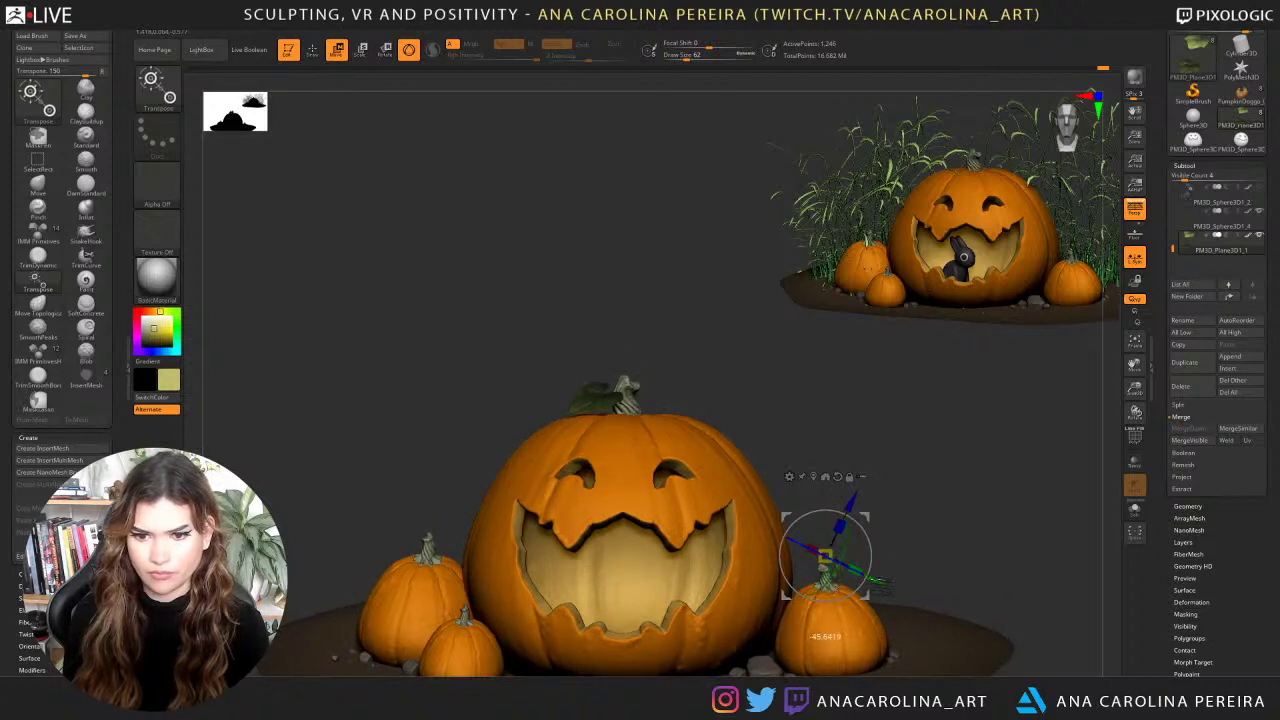
drag(876, 590, 872, 594)
mouse_move(945, 562)
ctrl+mouse_down()
mouse_move(960, 568)
mouse_move(975, 497)
ctrl+mouse_up()
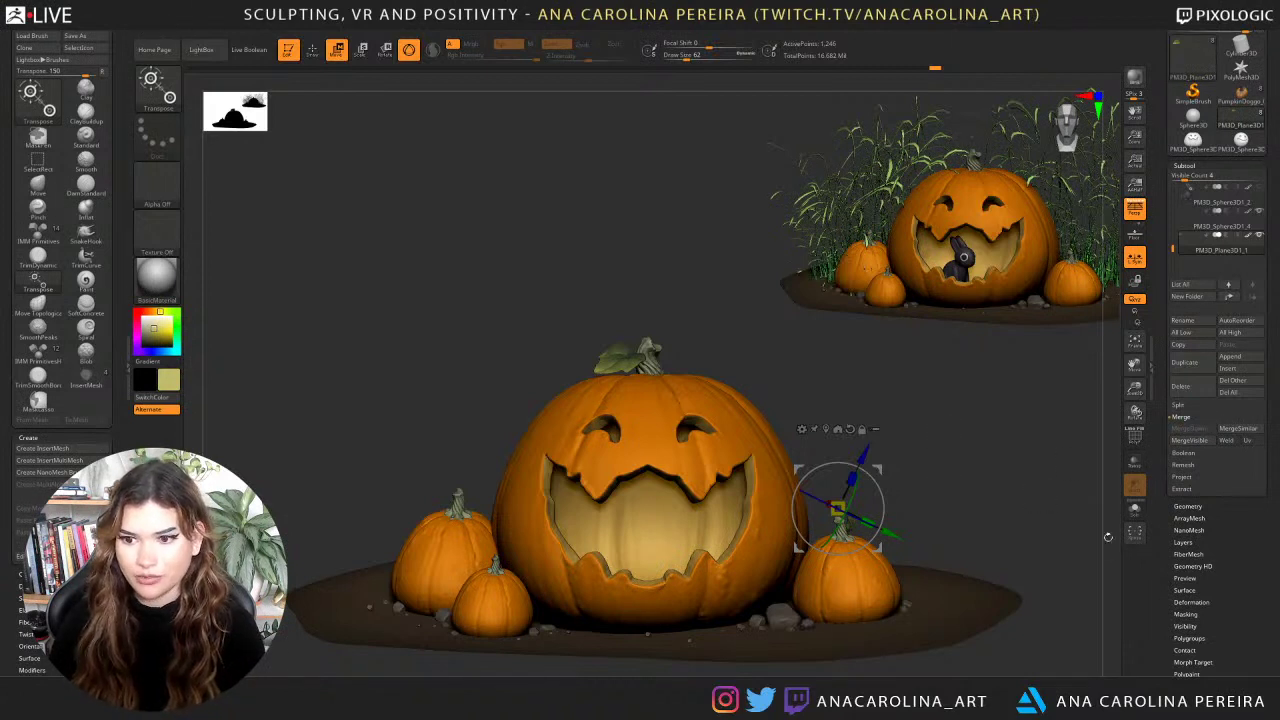
Isolate the small pumpkins' subtool PM3D_Sphere3D3 and pre-process it with Decimation Master.
click(1134, 510)
click(1134, 510)
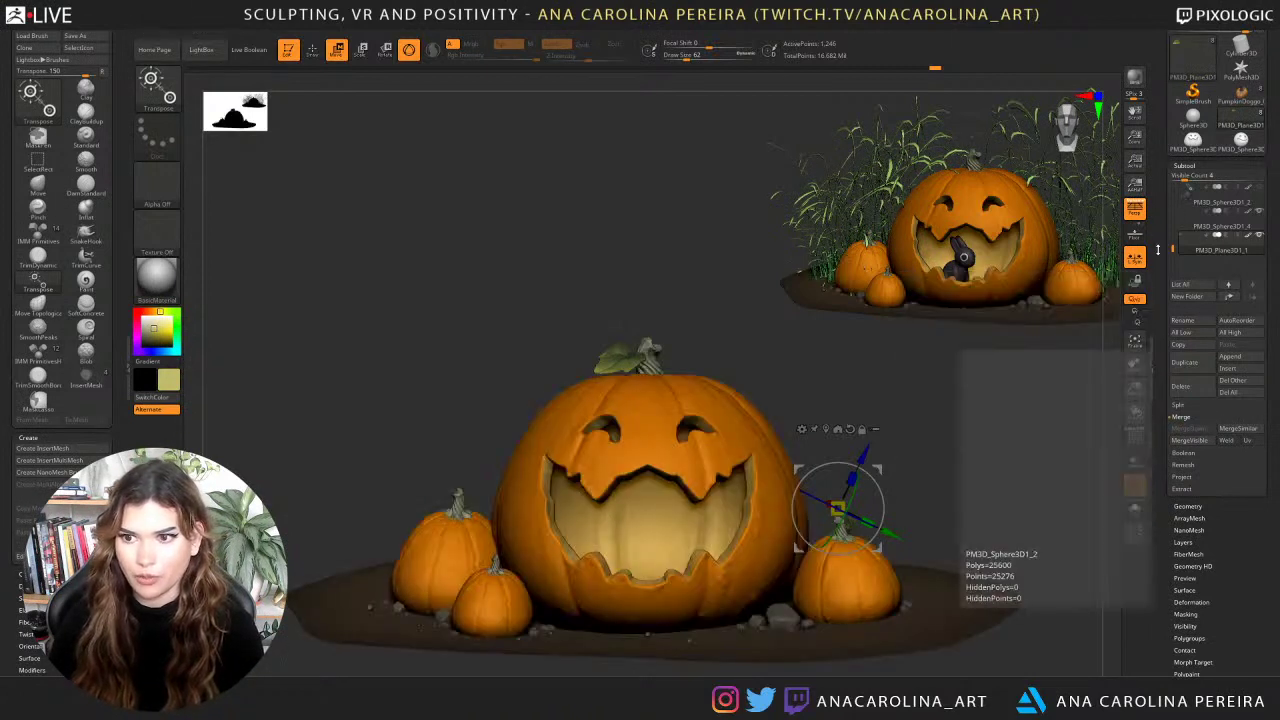
drag(1175, 237, 1175, 203)
click(1179, 203)
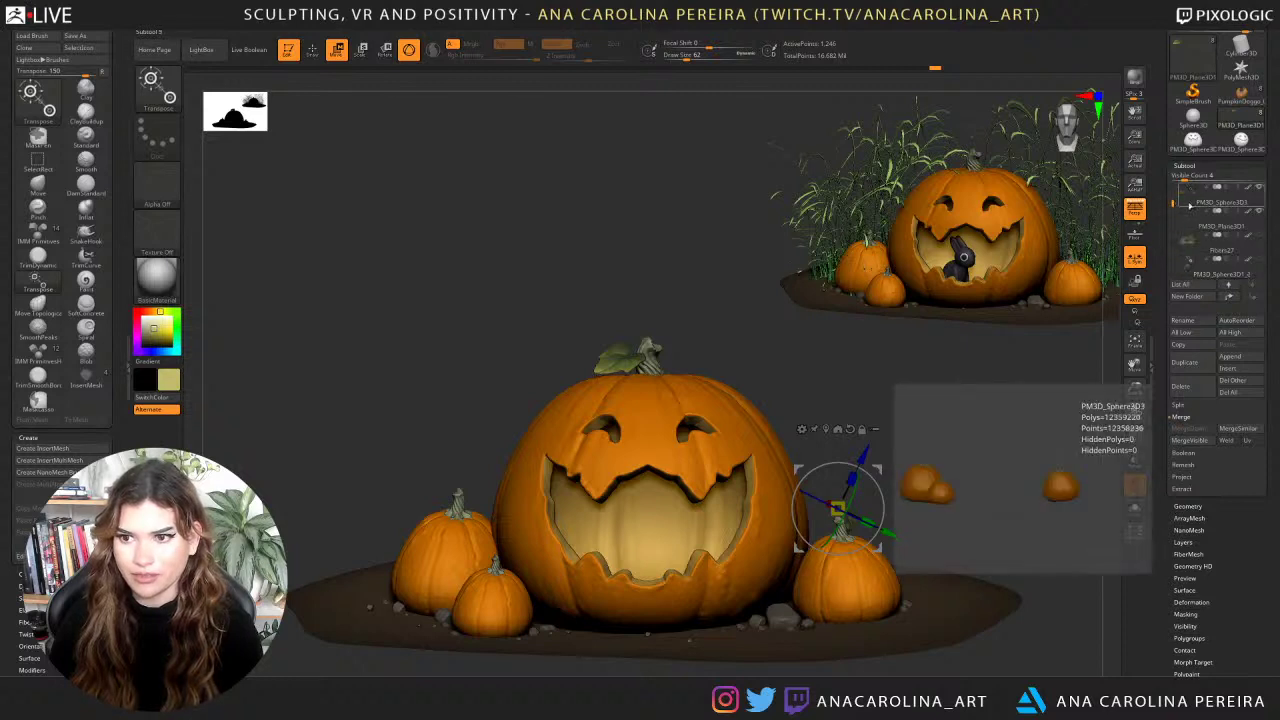
click(1134, 510)
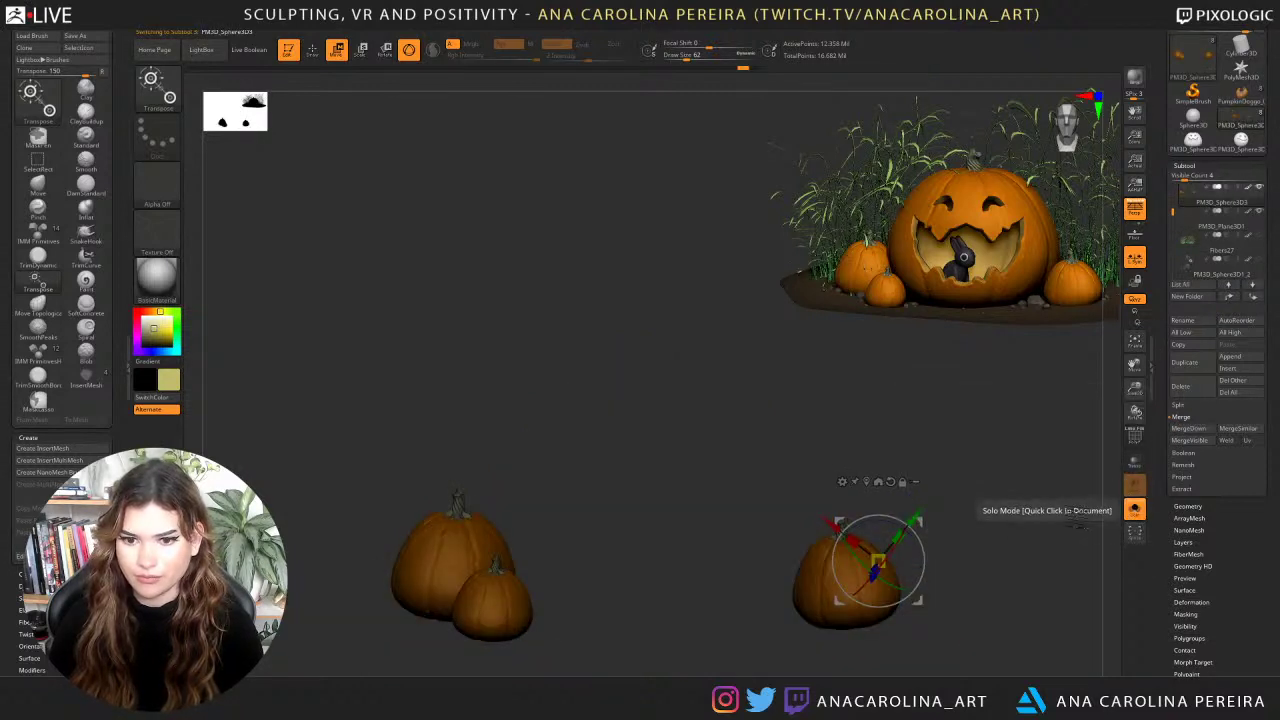
click(743, 33)
click(775, 216)
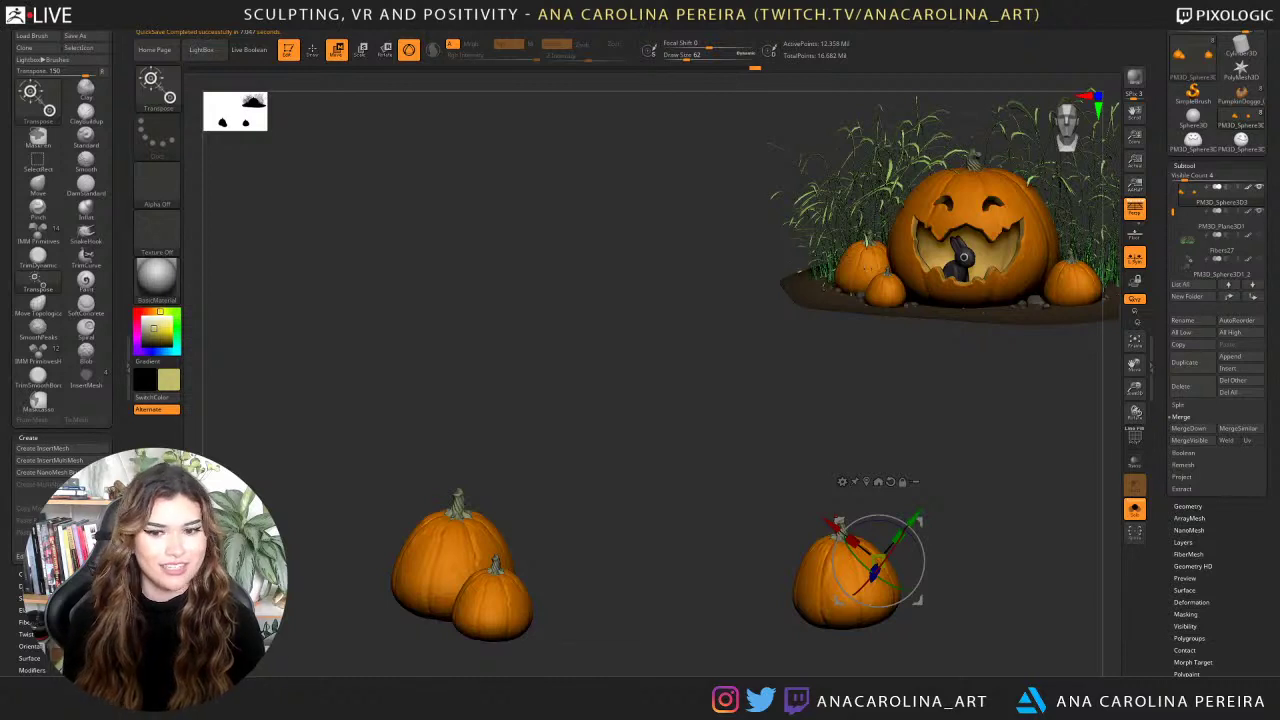
Decimate the small pumpkins' subtool with the percentage of decimation set to about 6.32.
key(ctrl+z)
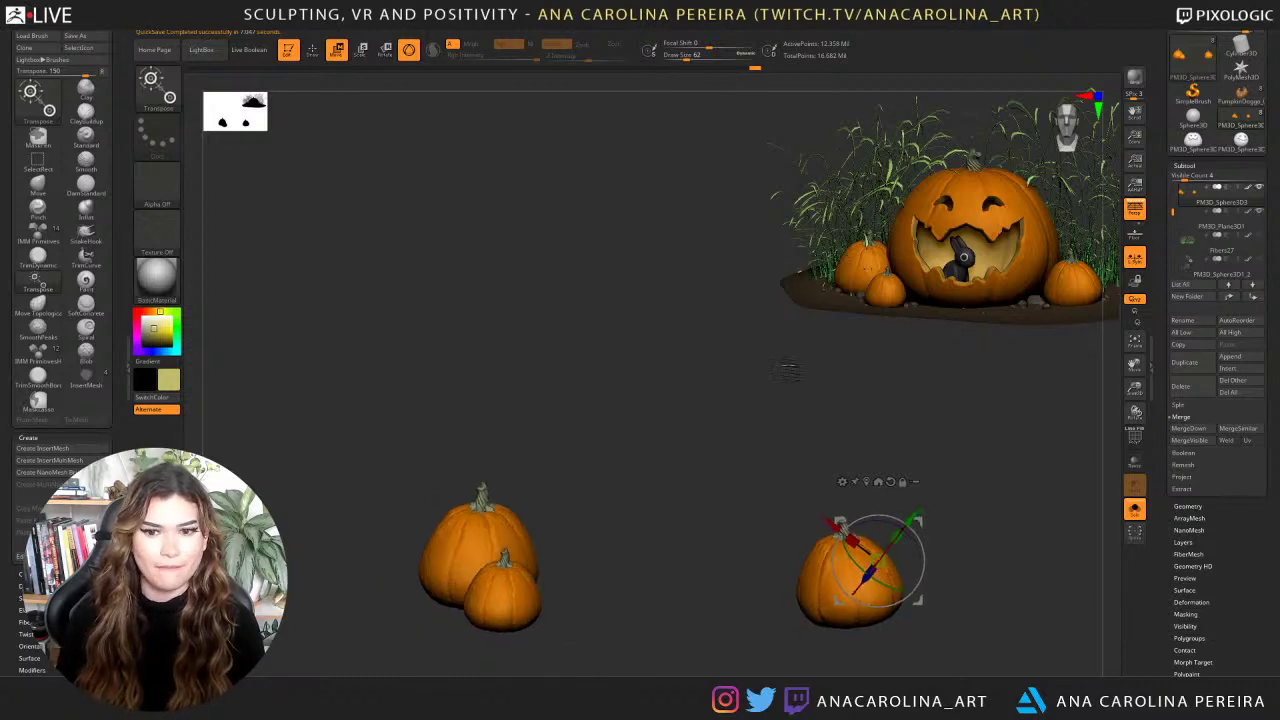
click(745, 33)
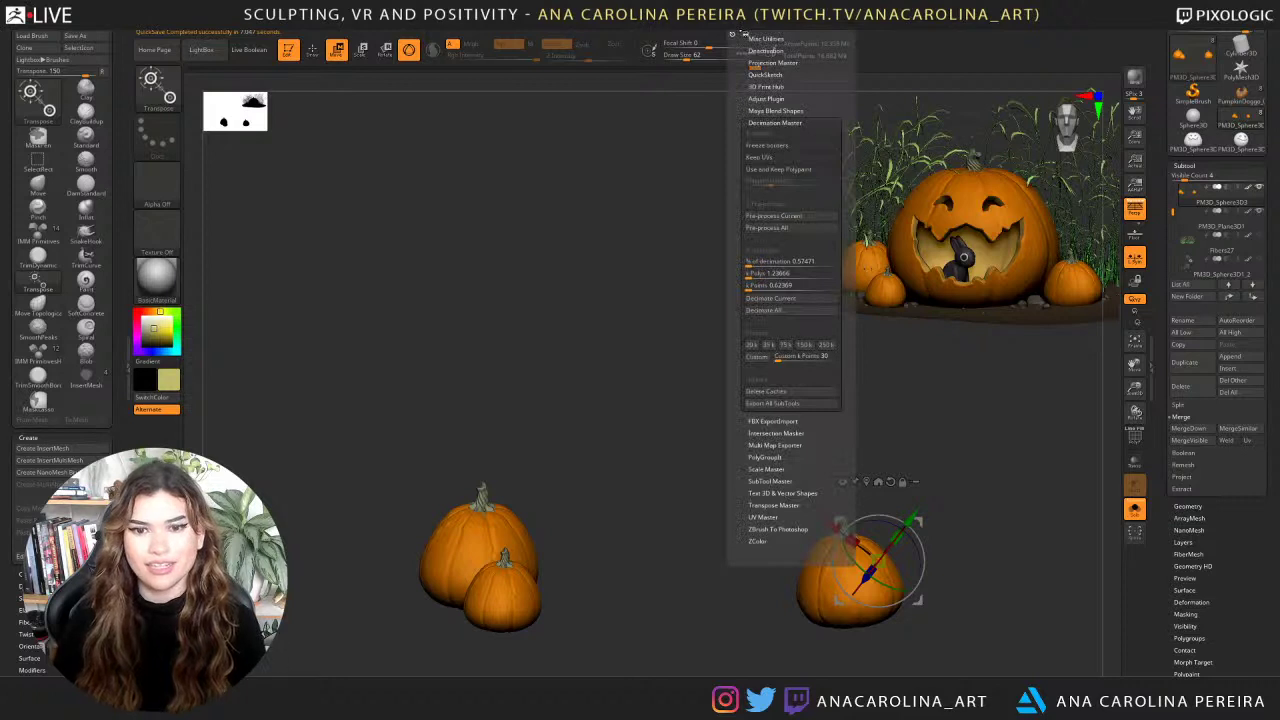
click(753, 262)
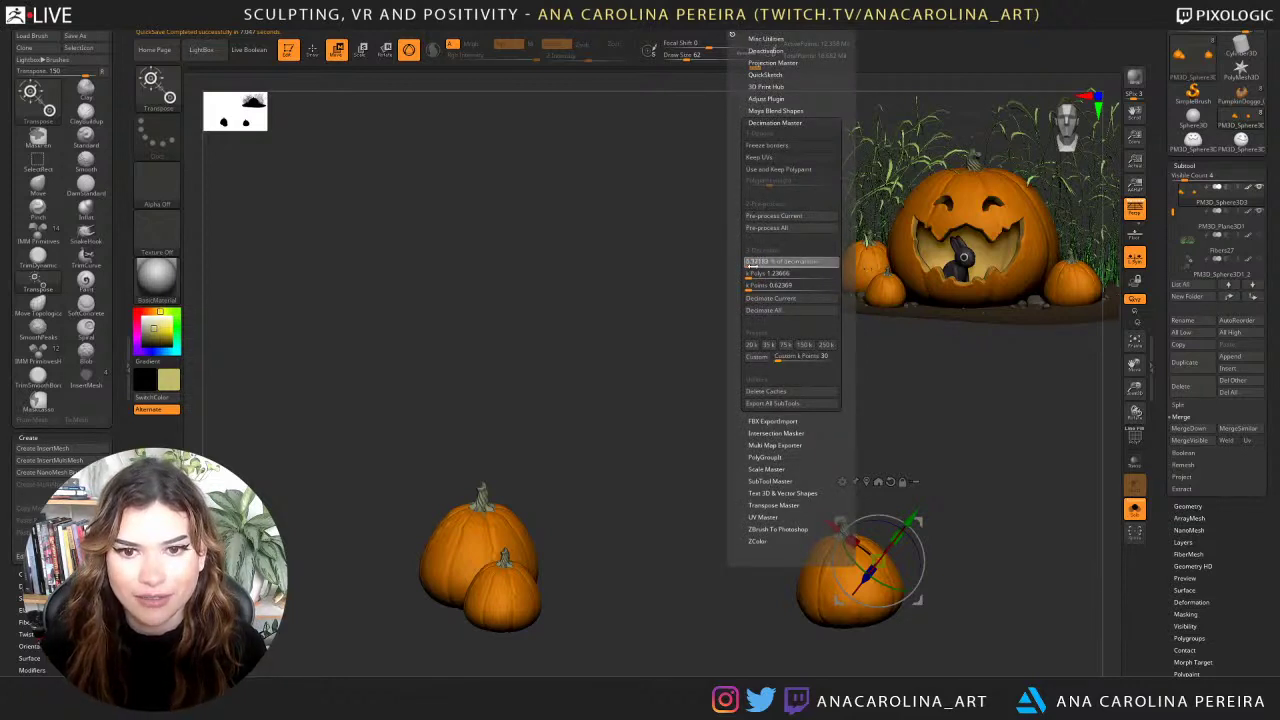
drag(754, 266, 753, 266)
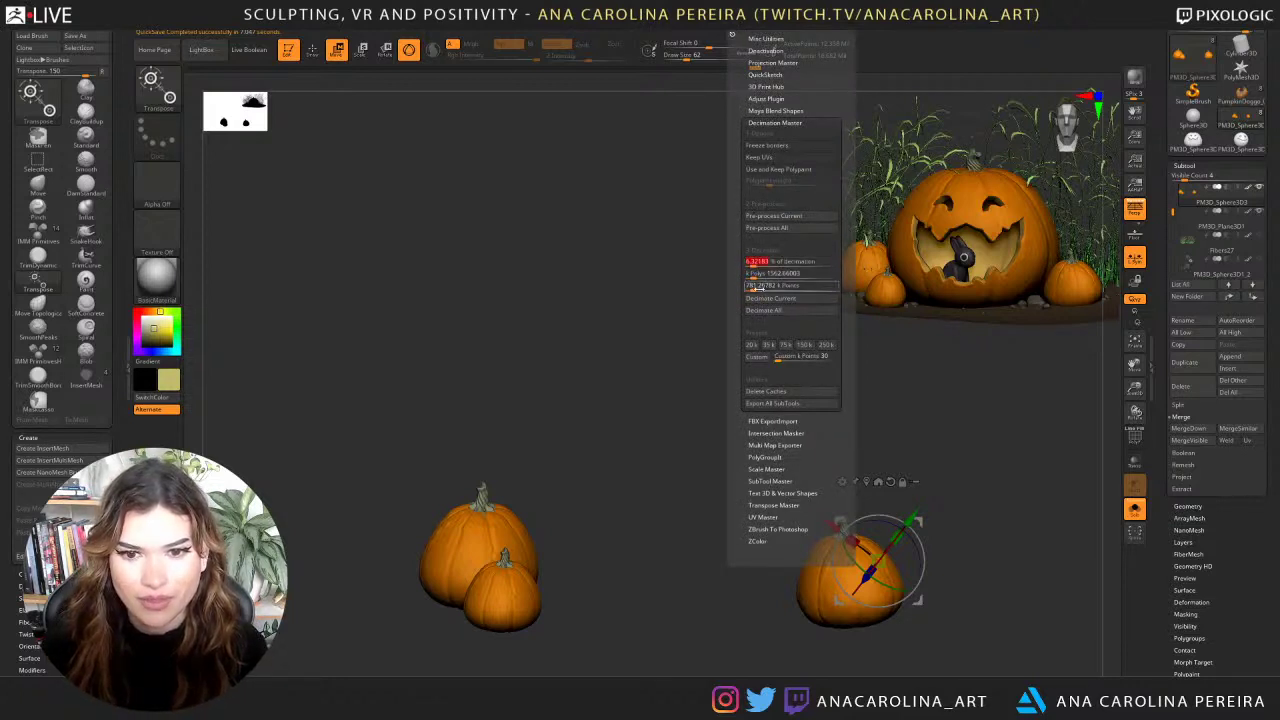
click(764, 300)
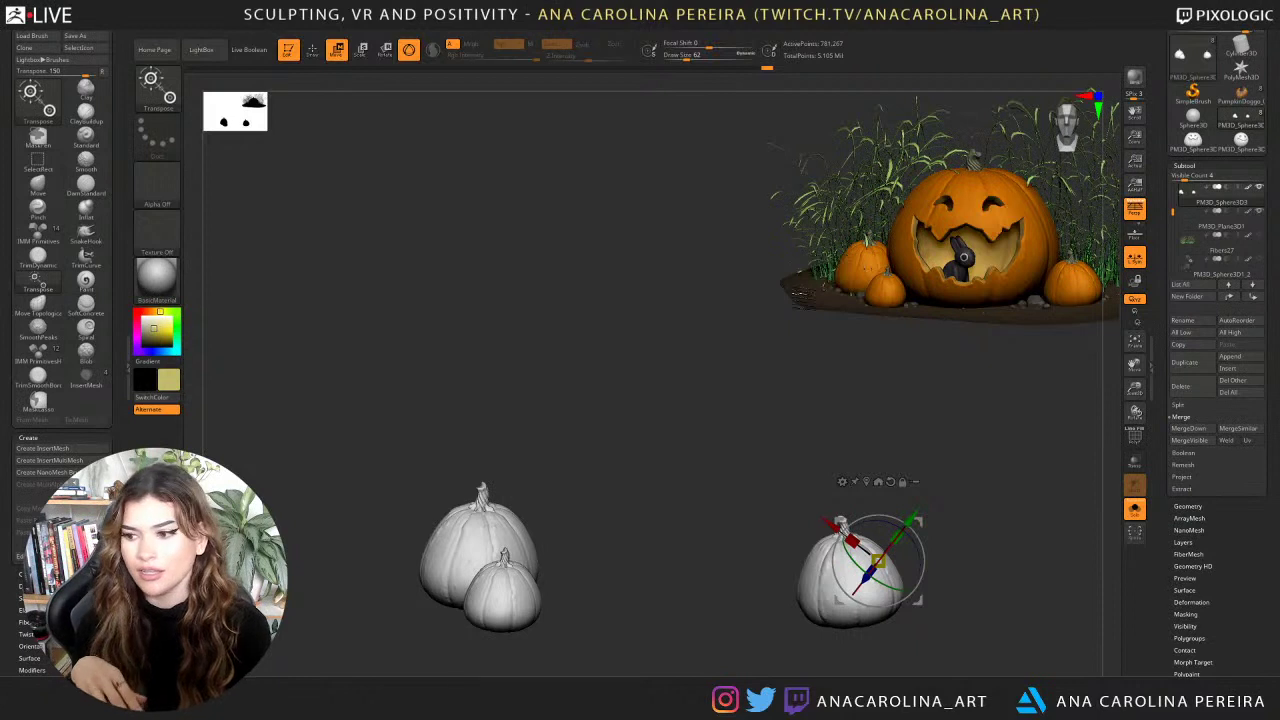
drag(770, 390, 837, 401)
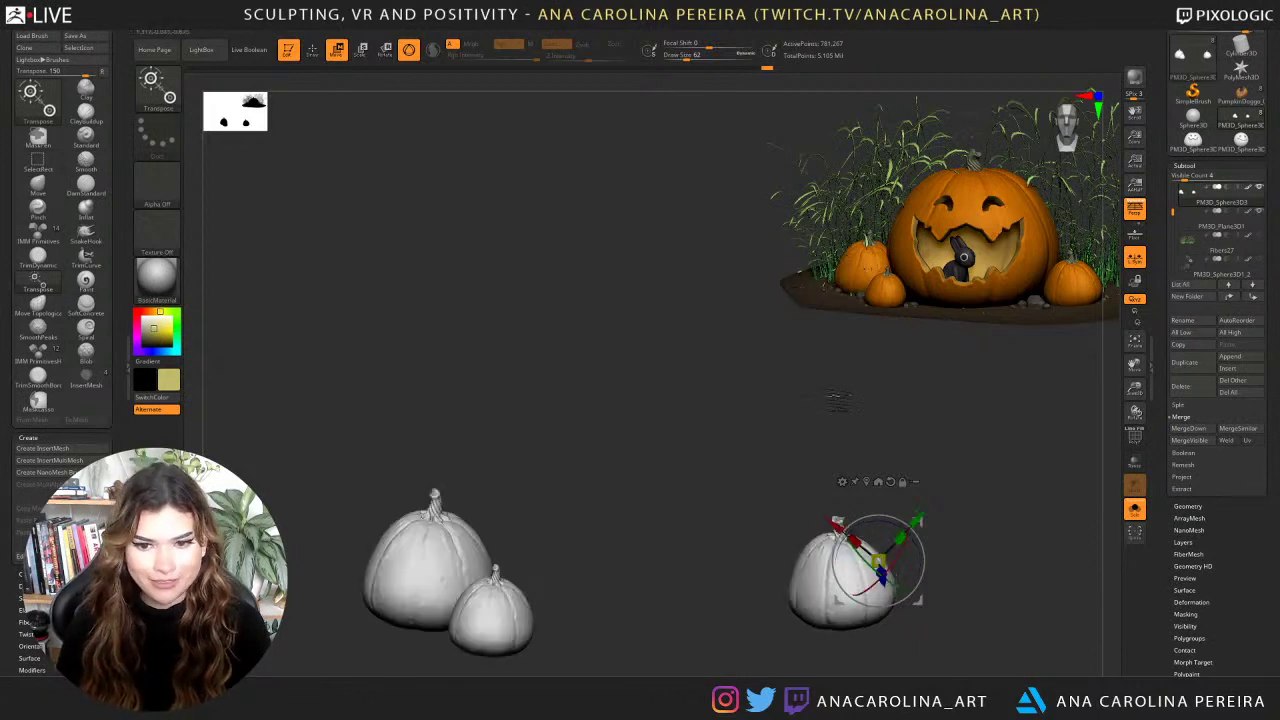
drag(970, 415, 1017, 416)
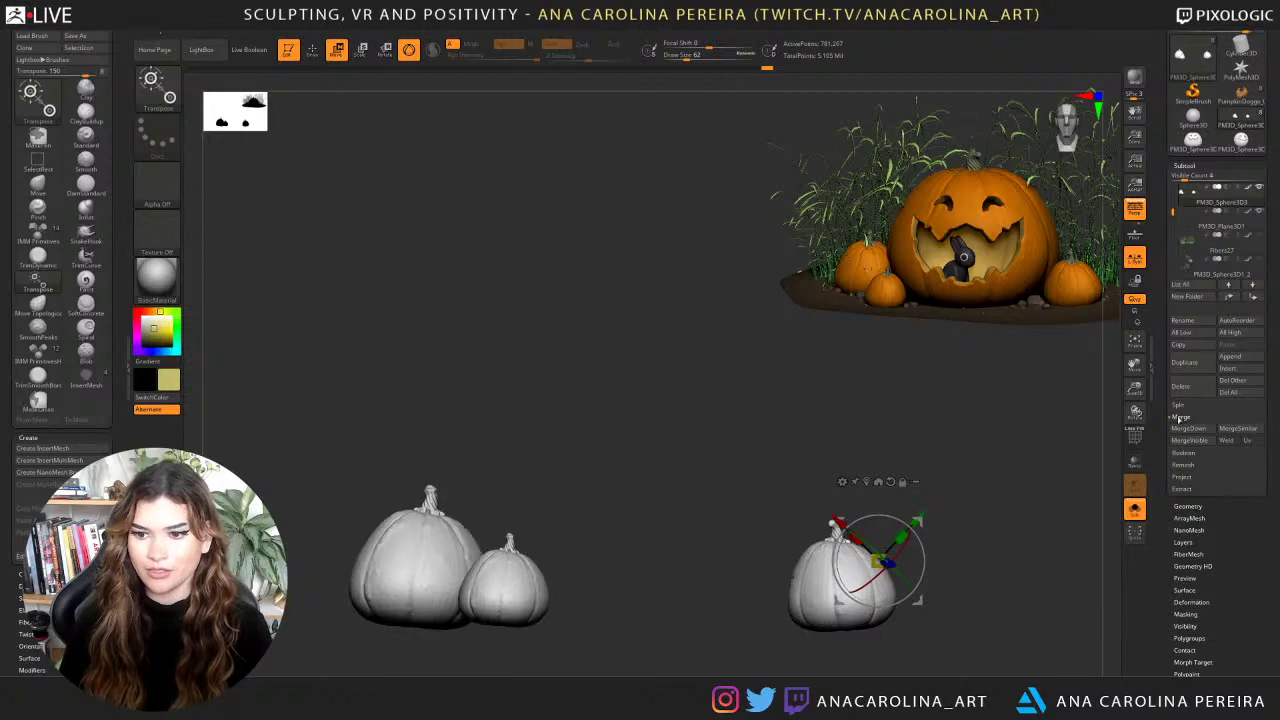
Show the whole scene again and fill the small pumpkins with the orange sampled from the large pumpkin's surface.
click(1138, 514)
drag(1050, 521, 1030, 542)
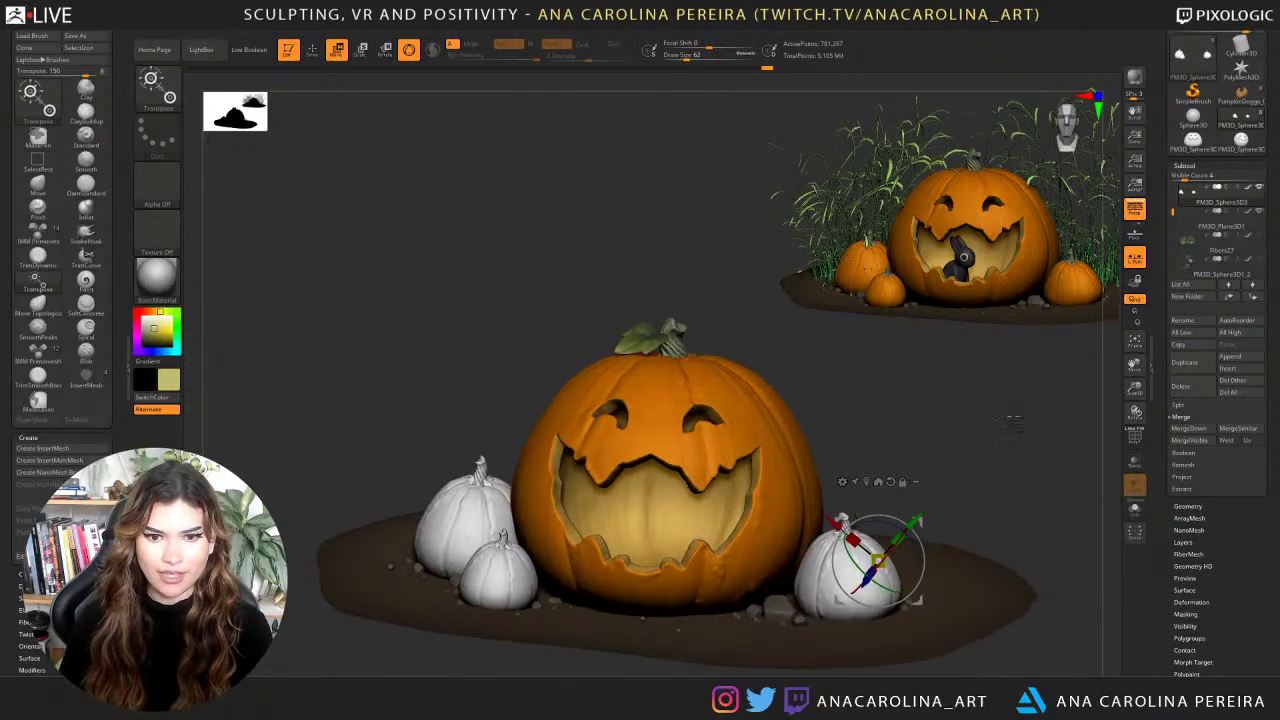
alt+drag(960, 424, 981, 388)
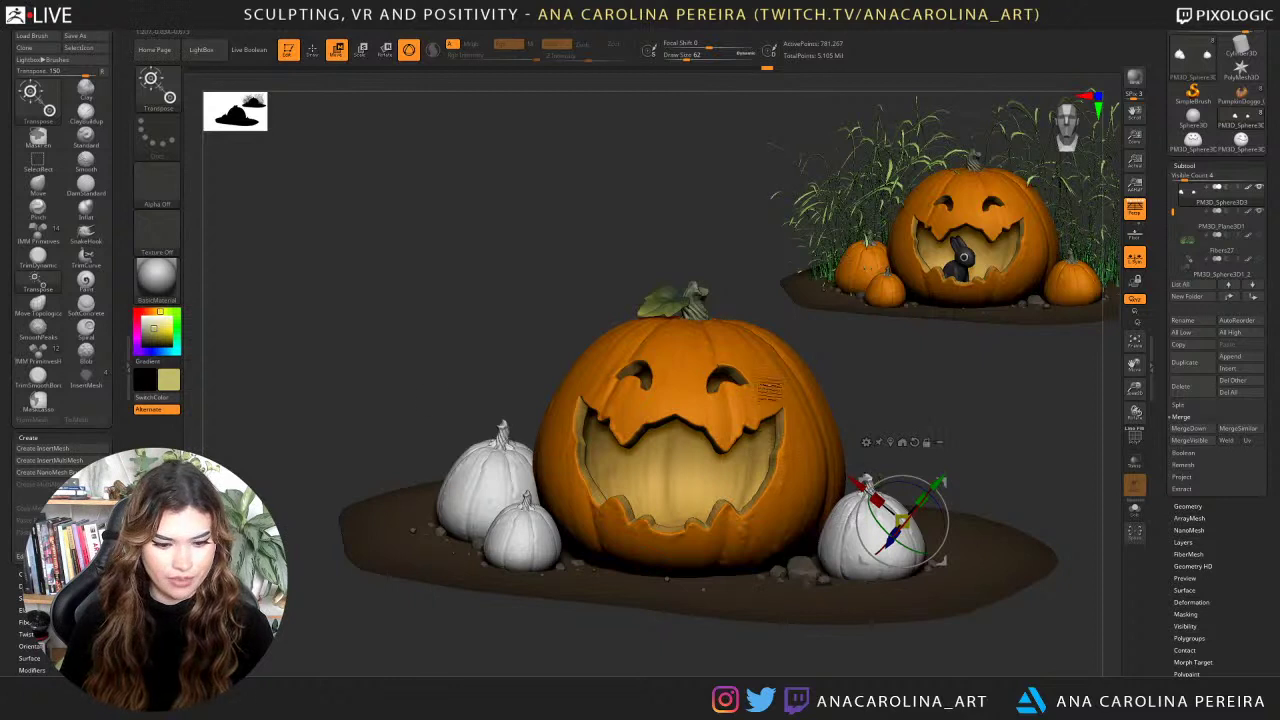
key(c)
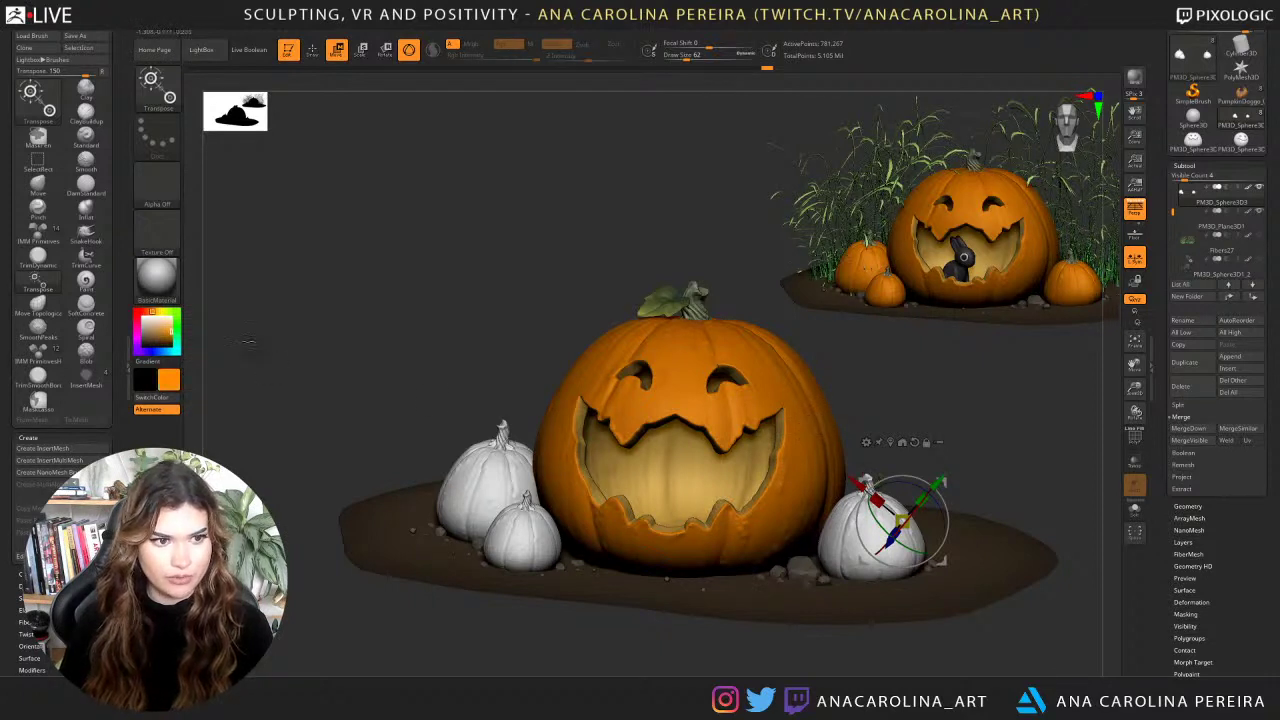
alt+click(522, 530)
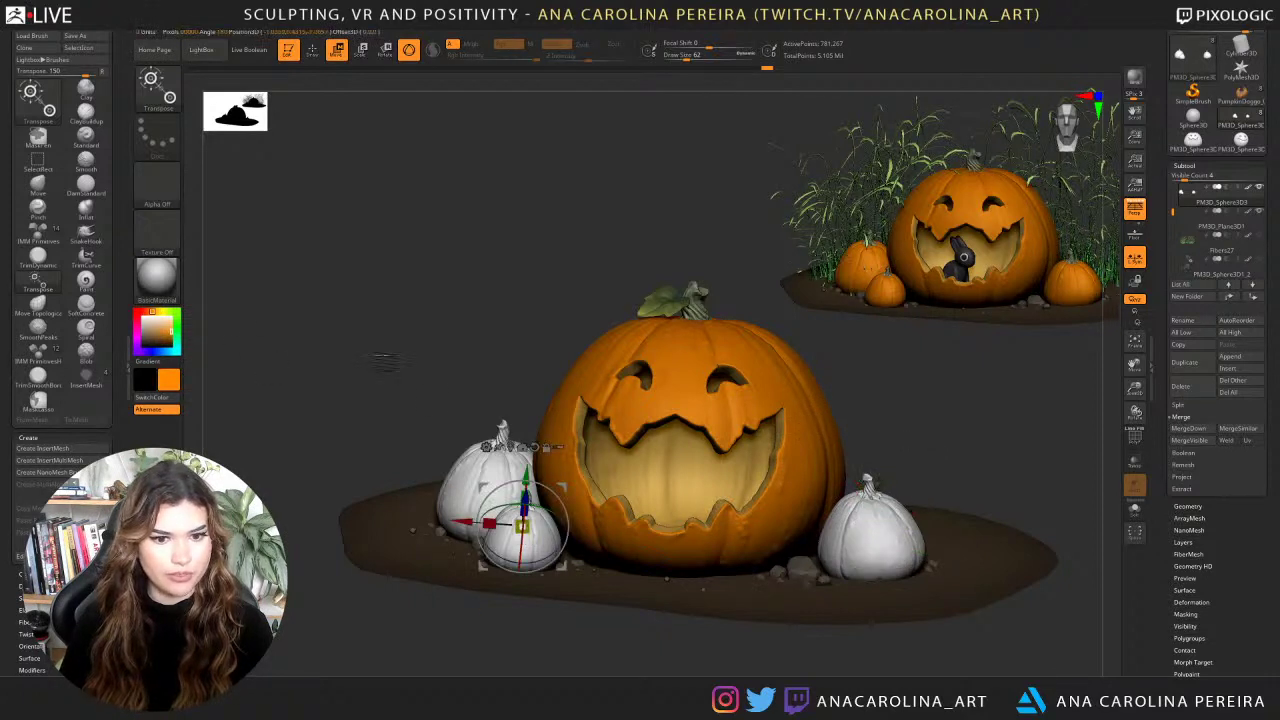
click(200, 32)
click(226, 241)
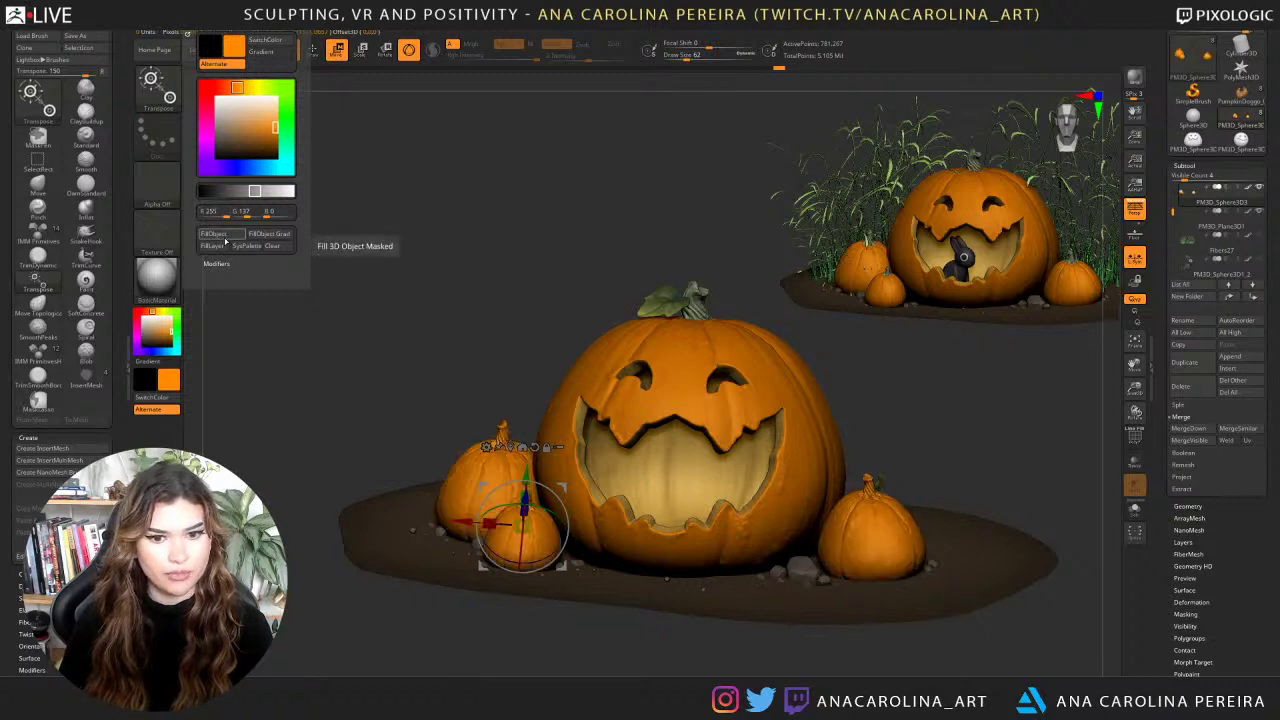
Refine the small pumpkins' fill through darker oranges to about RGB 226, 119, 6, and shift its hue slightly toward red.
drag(276, 118, 265, 133)
click(226, 236)
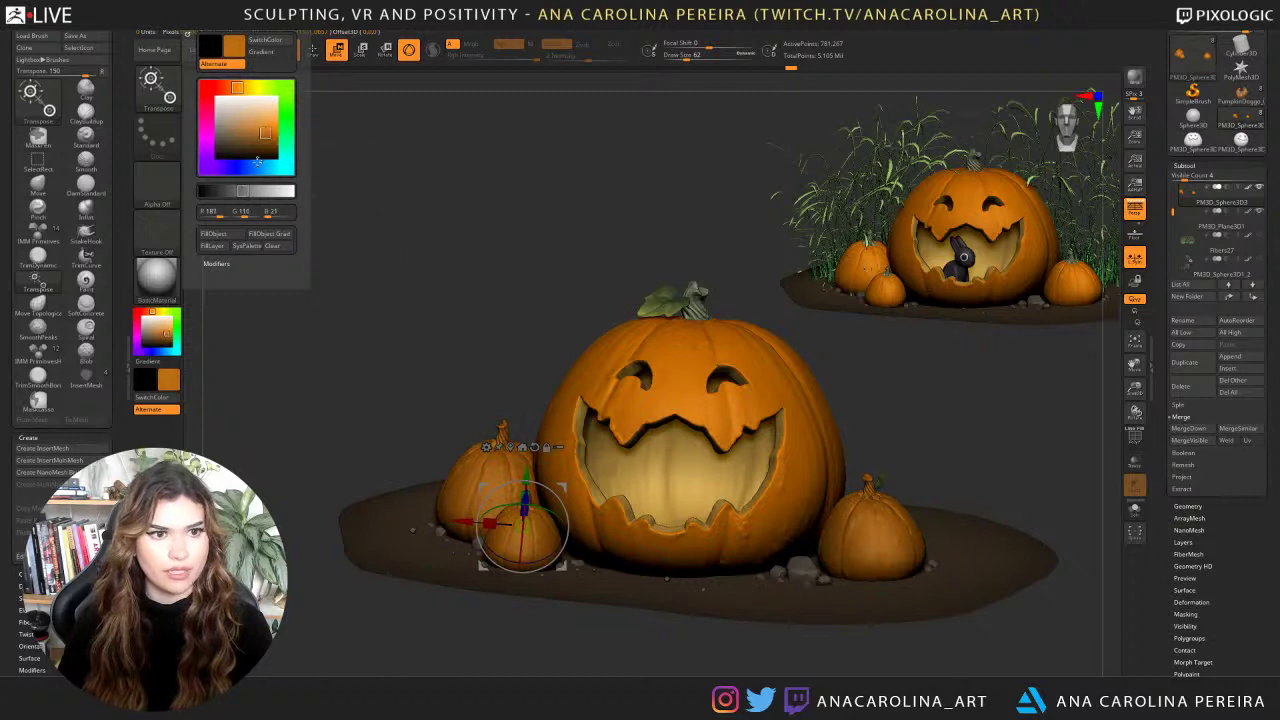
click(227, 239)
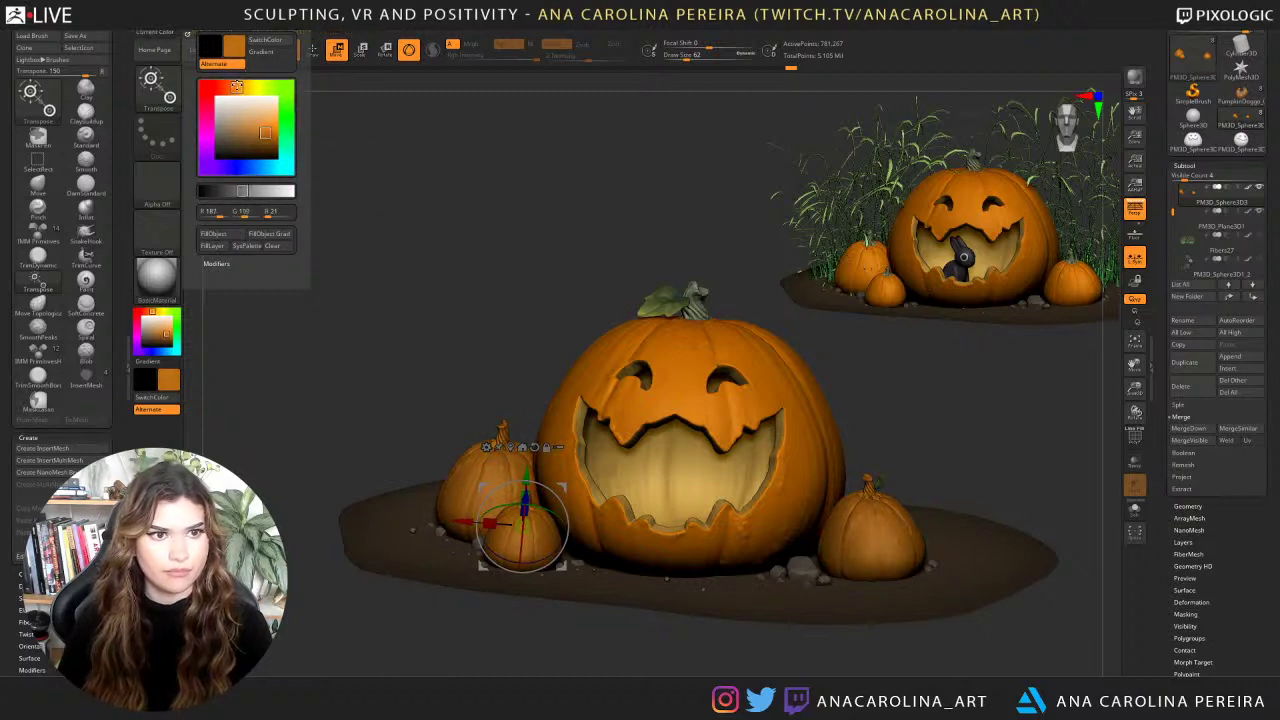
drag(264, 130, 270, 134)
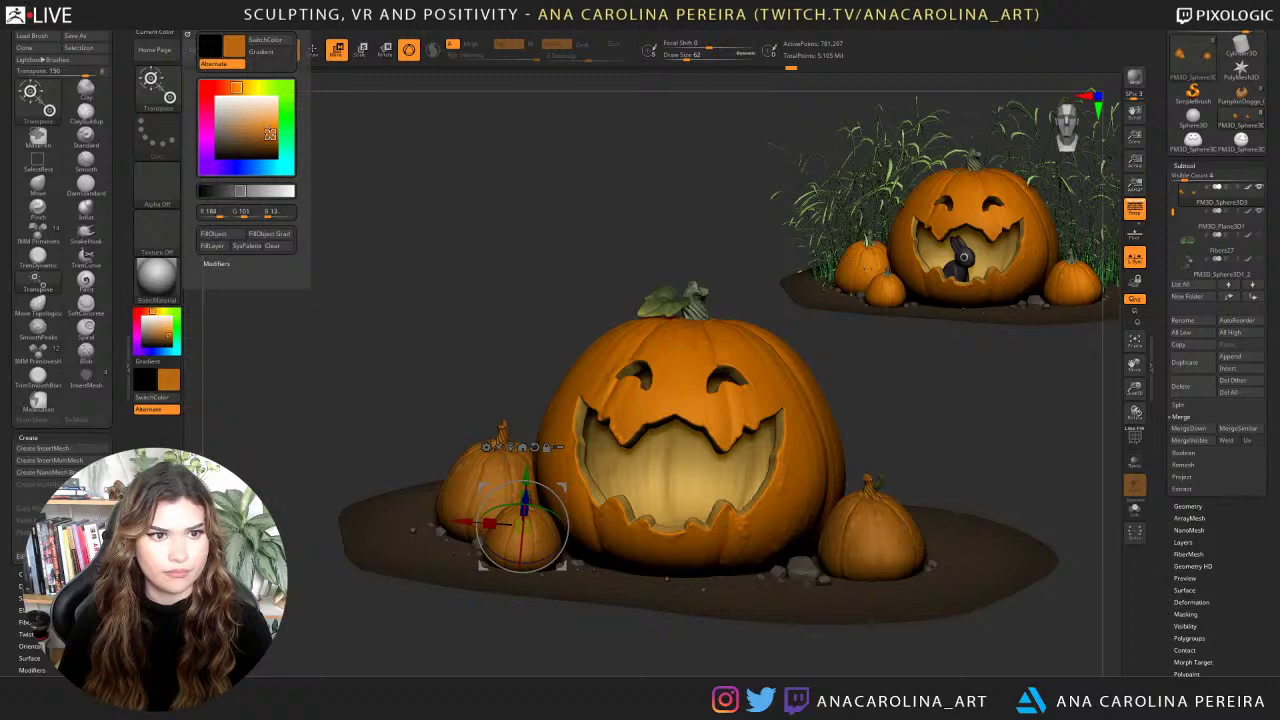
click(236, 235)
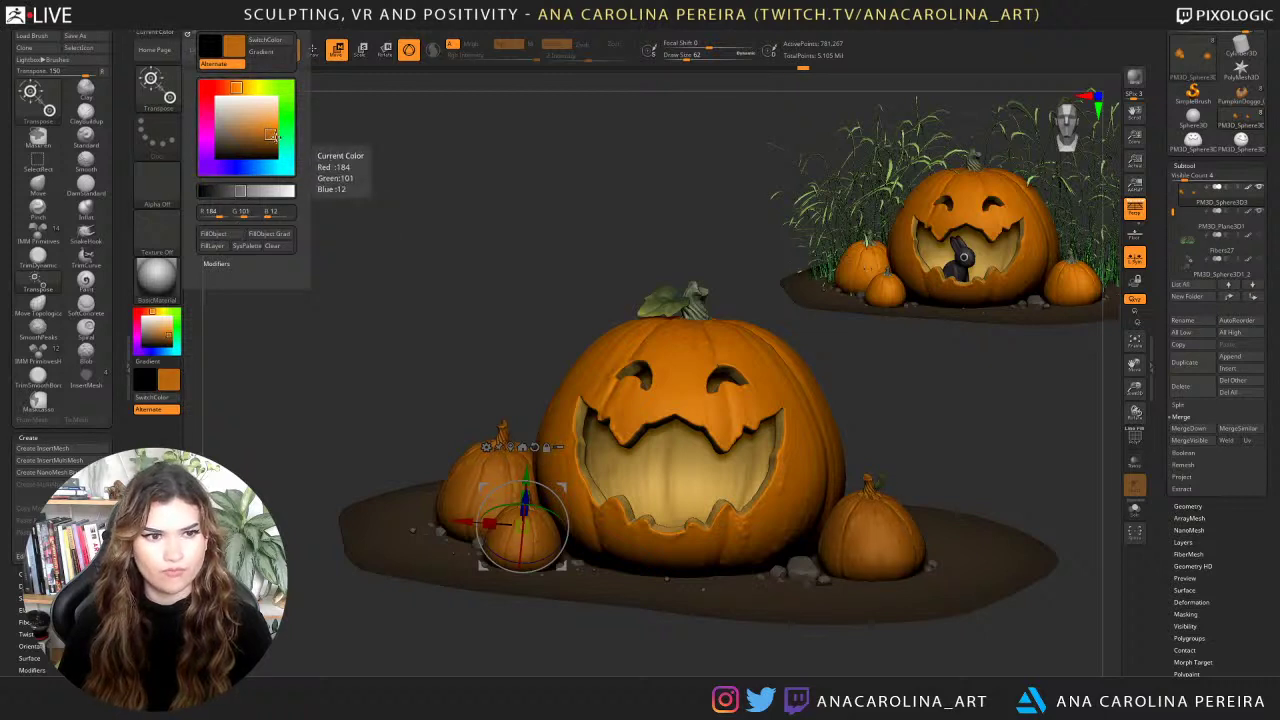
drag(273, 136, 273, 136)
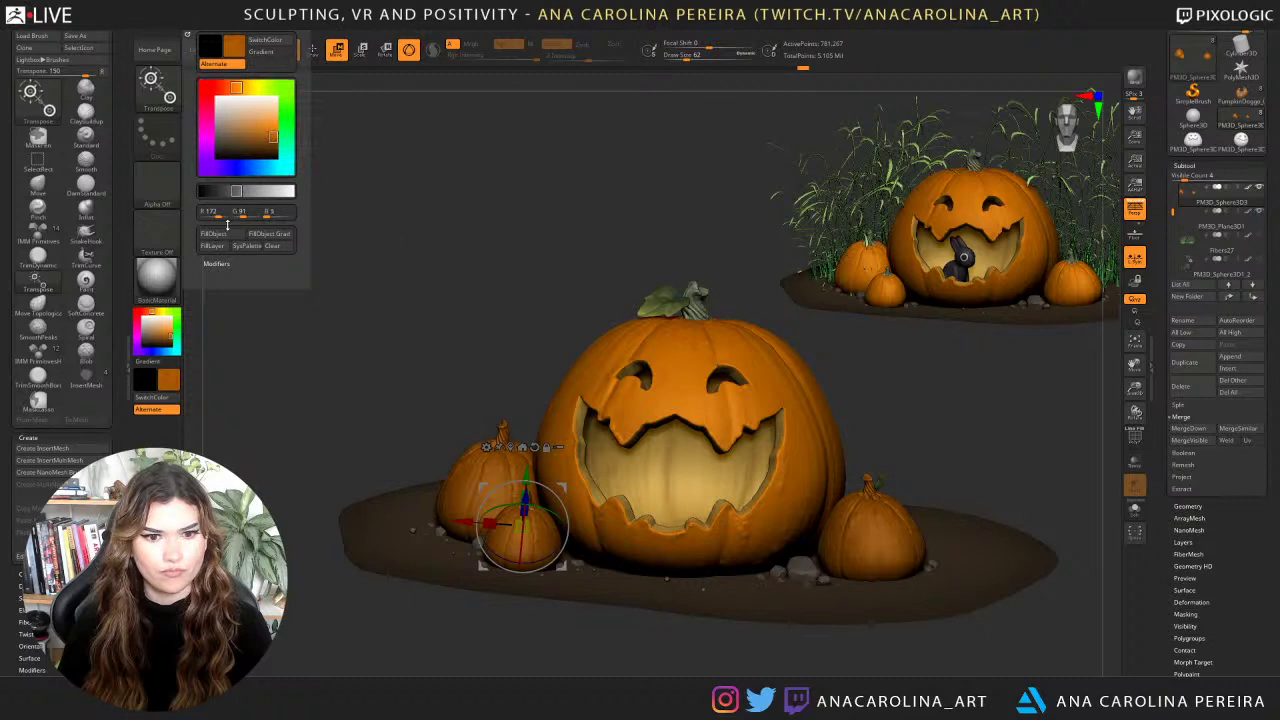
drag(273, 135, 273, 129)
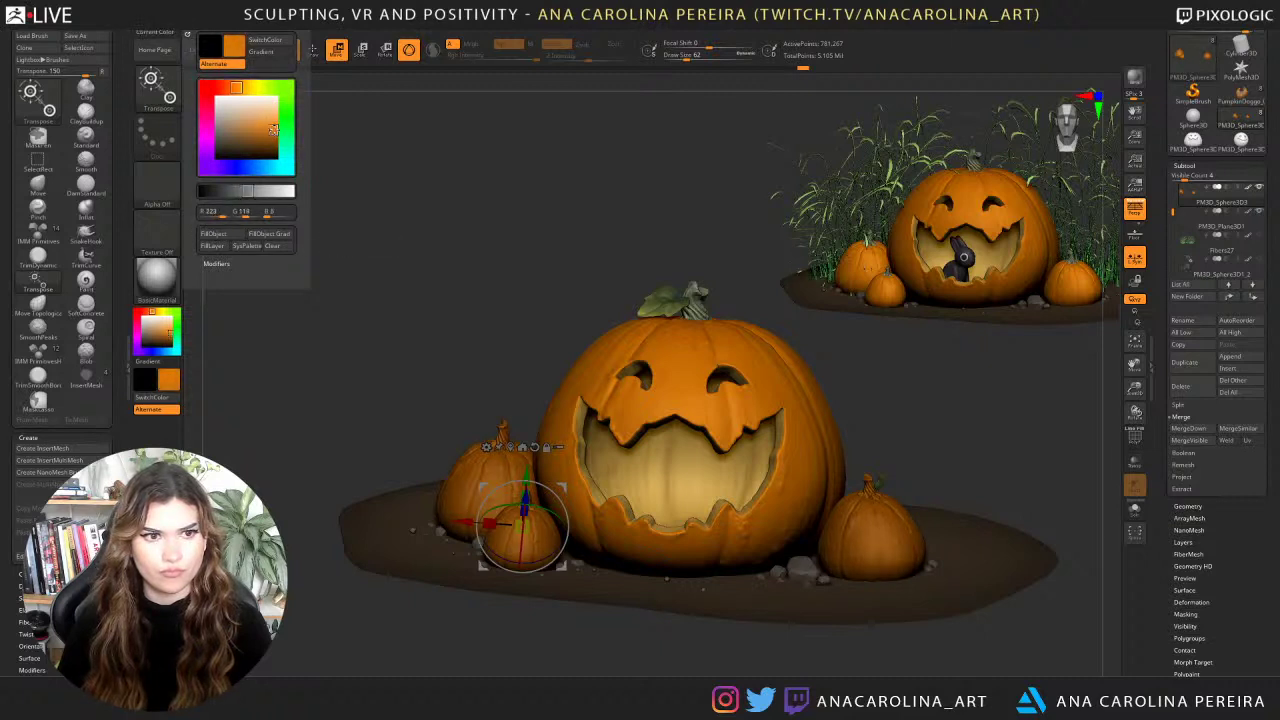
click(213, 233)
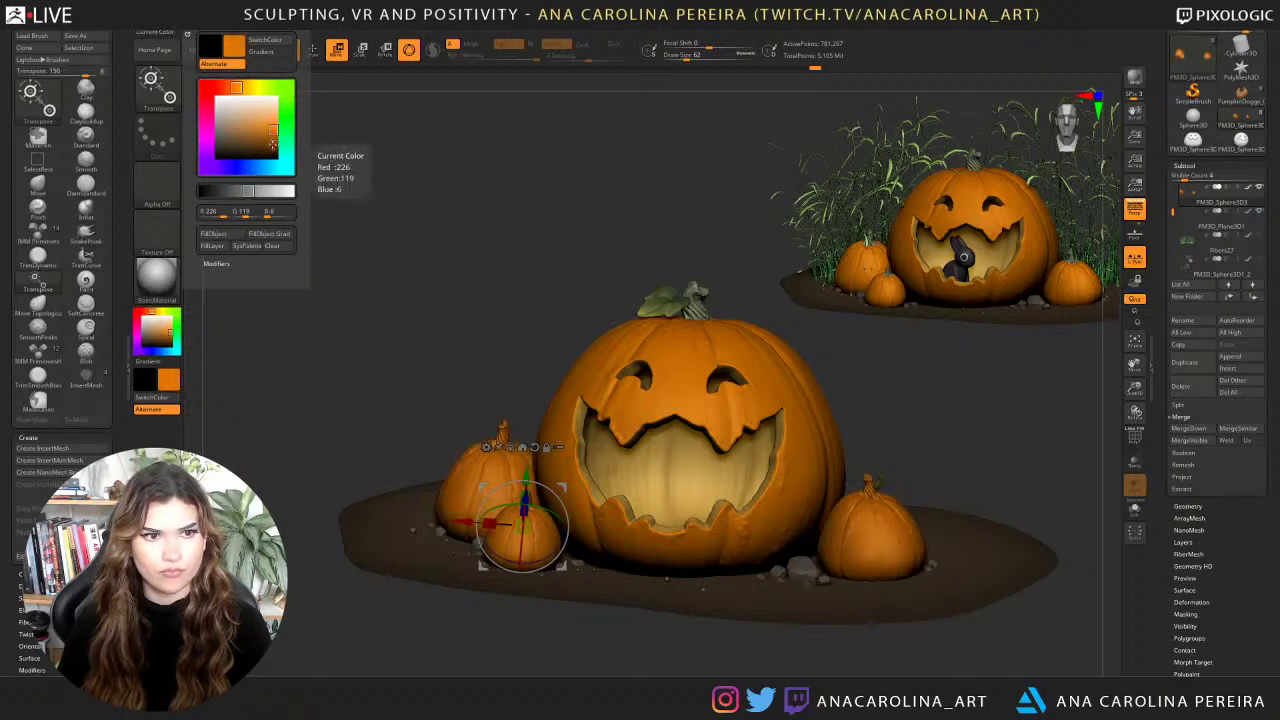
drag(237, 87, 235, 87)
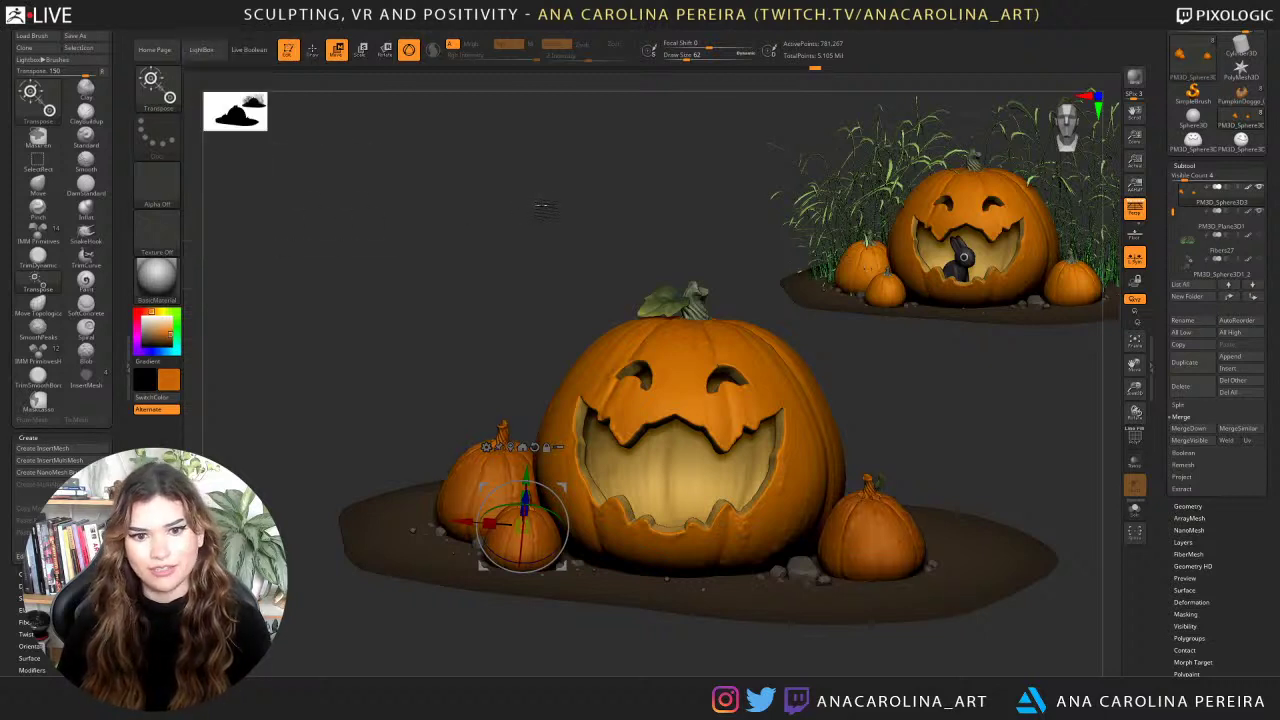
Paint the three small pumpkins' stems with the Paint brush in the greyish green sampled from the large pumpkin's stem.
drag(330, 240, 375, 222)
right_drag(524, 212, 517, 214)
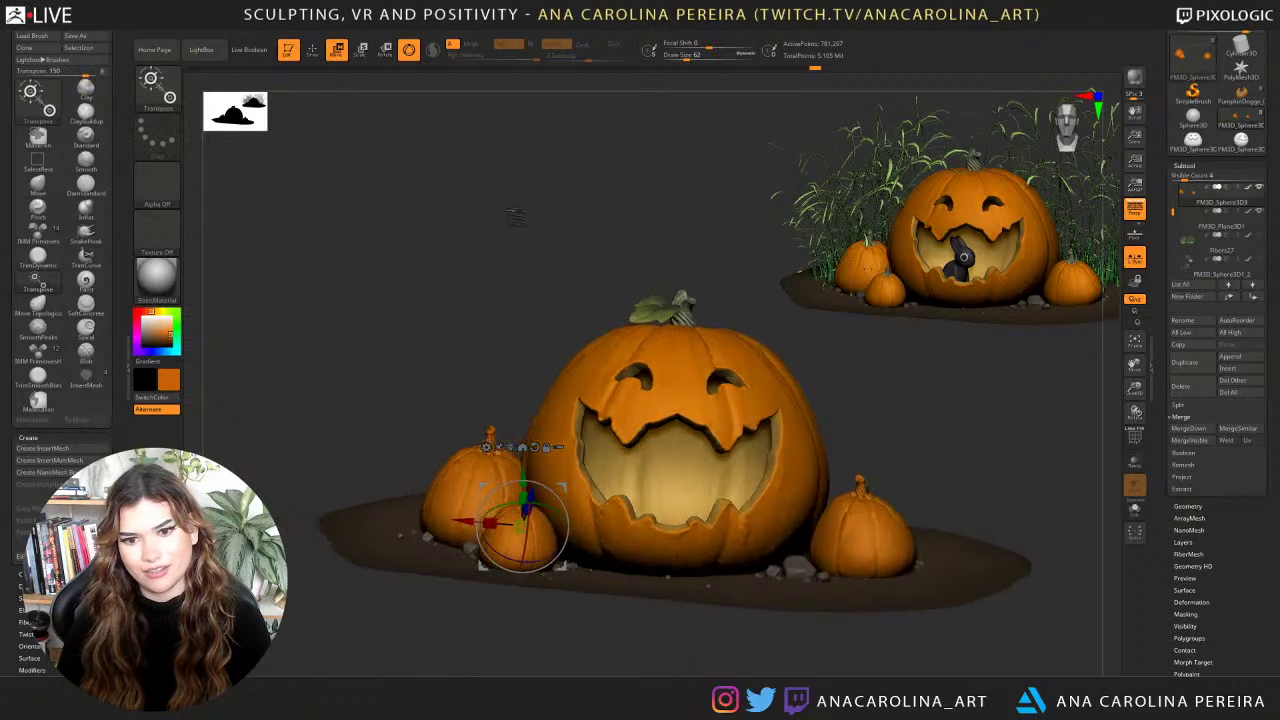
ctrl+right_drag(500, 274, 736, 291)
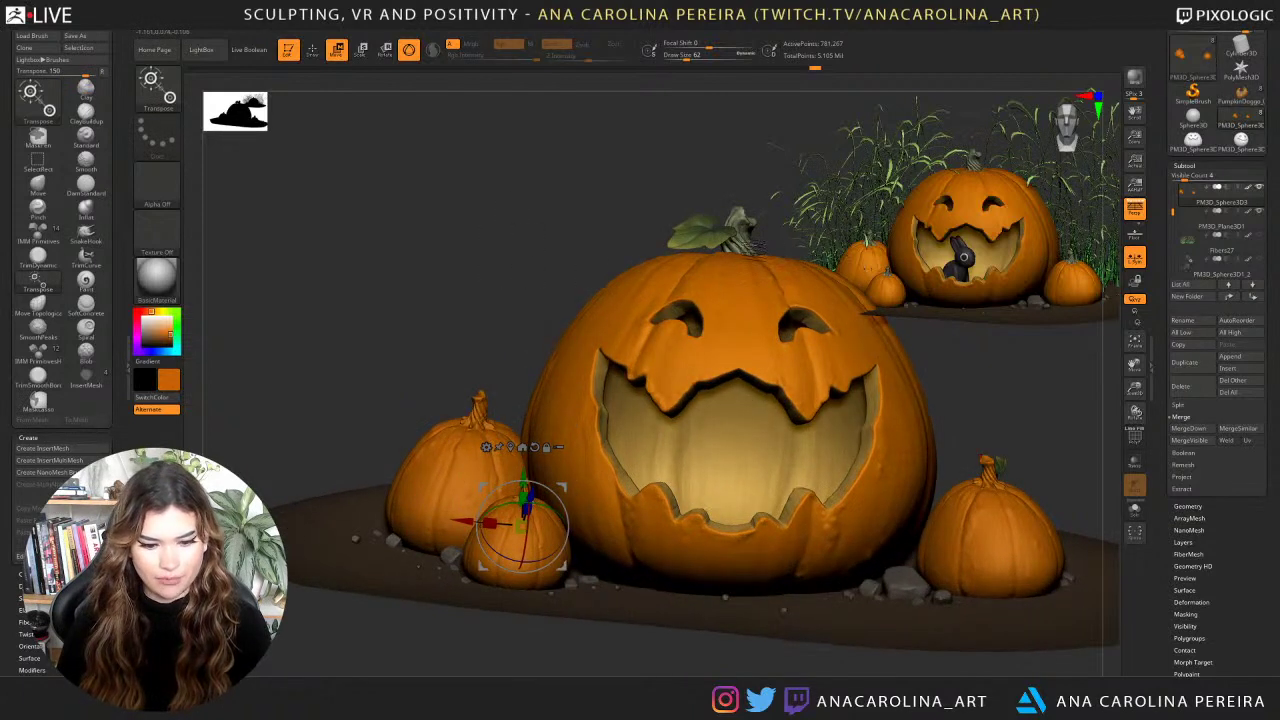
key(c)
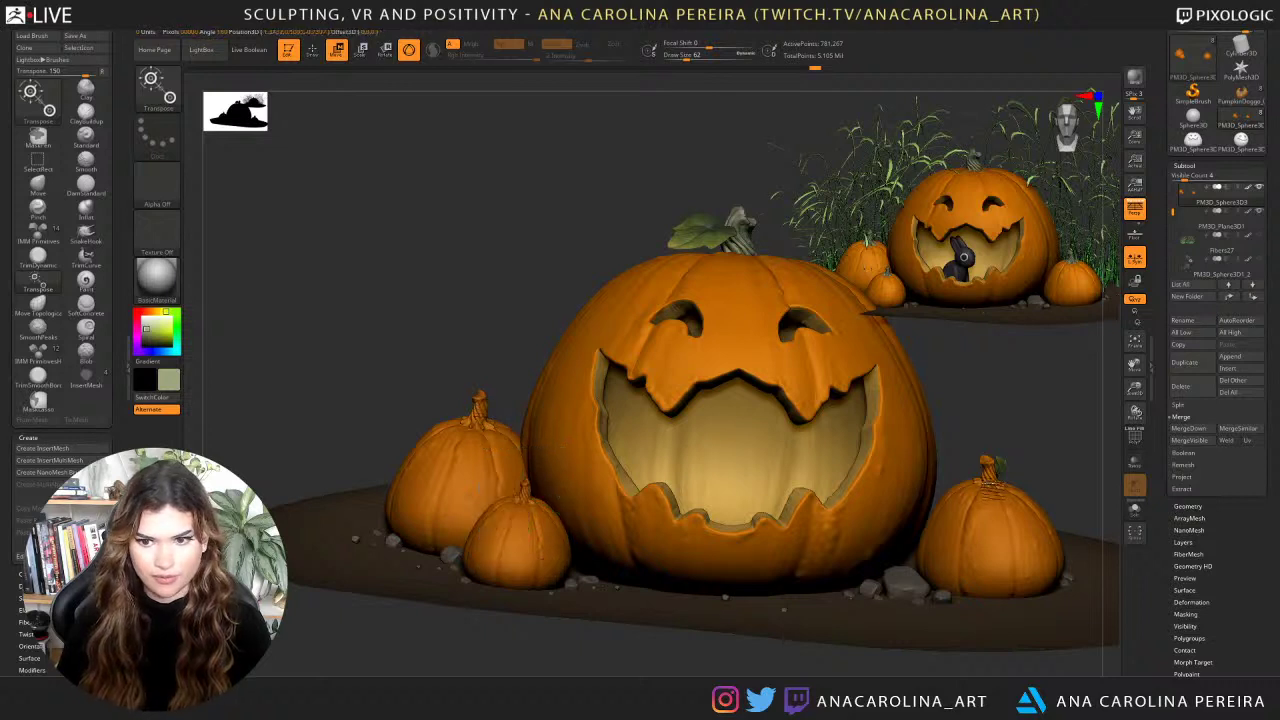
click(1135, 437)
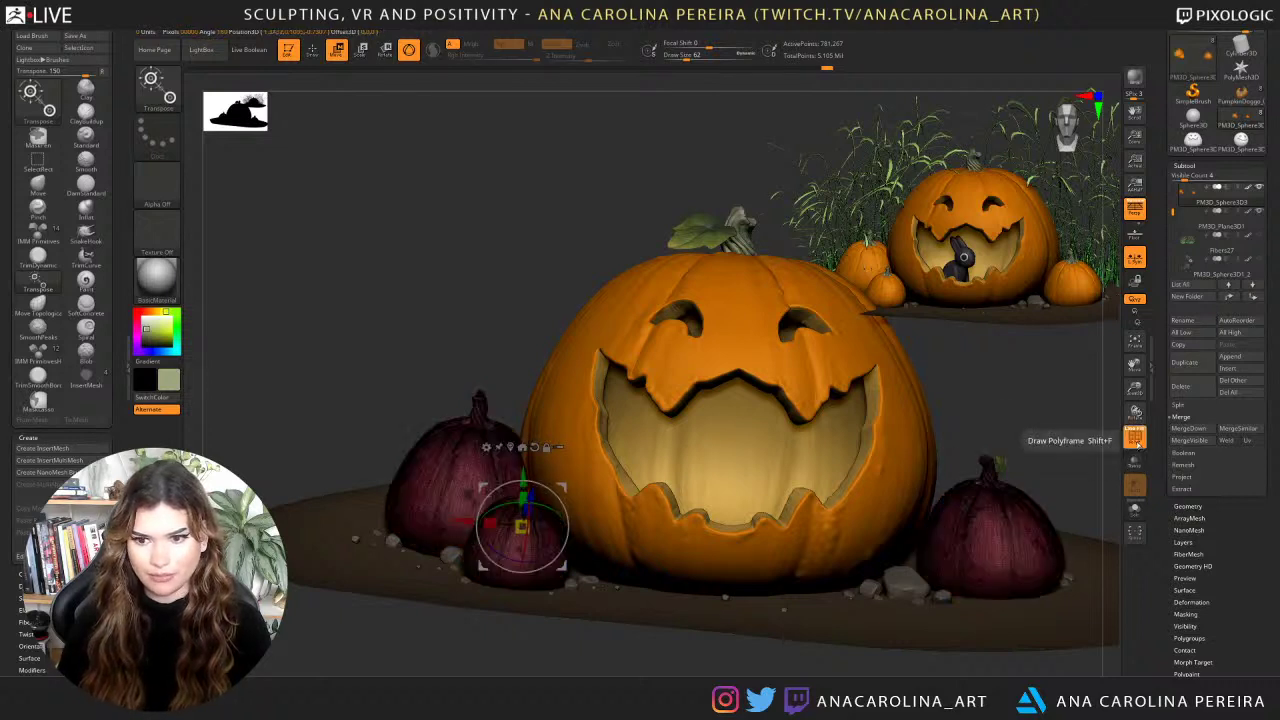
click(1135, 437)
alt+drag(1071, 403, 953, 413)
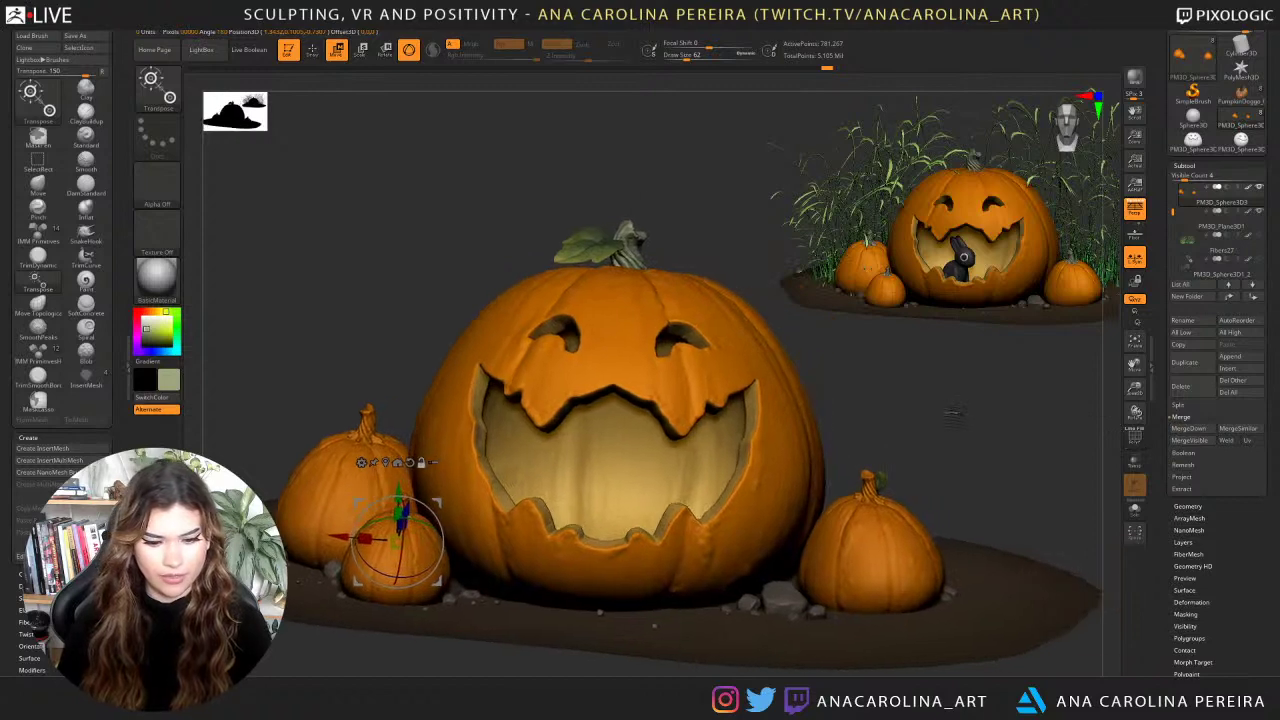
key(b)
key(p)
click(953, 412)
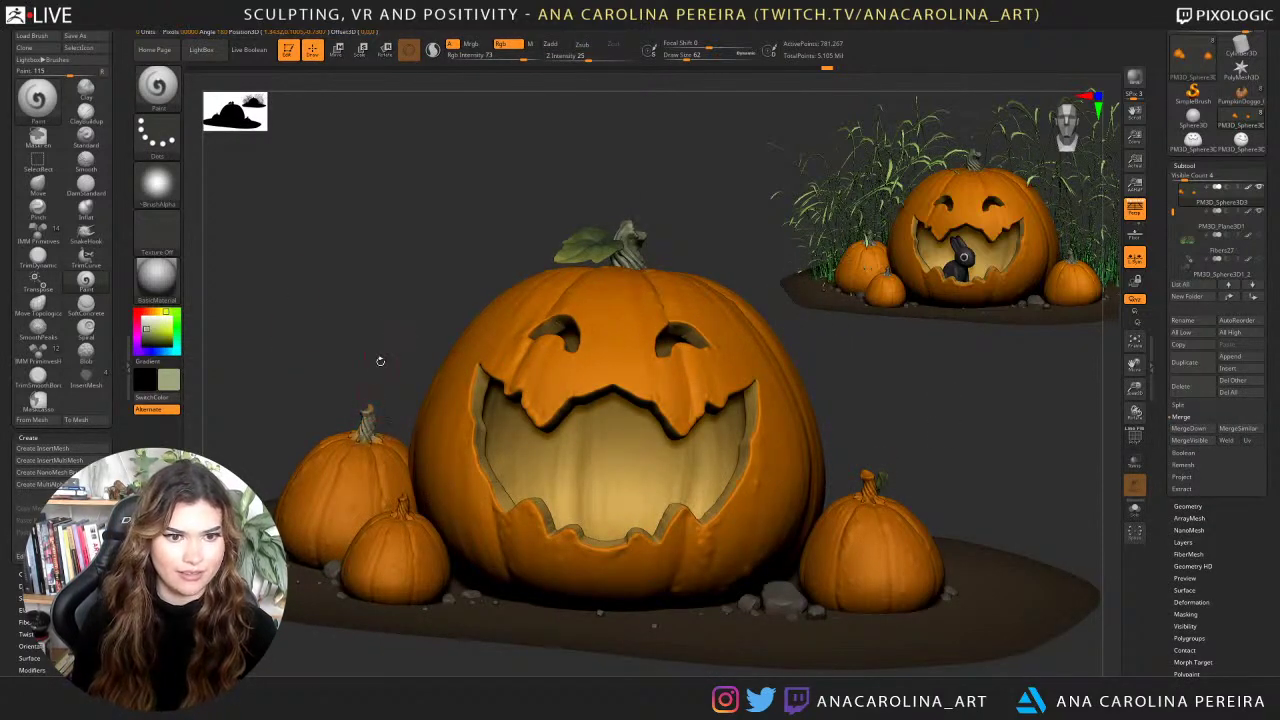
click(146, 331)
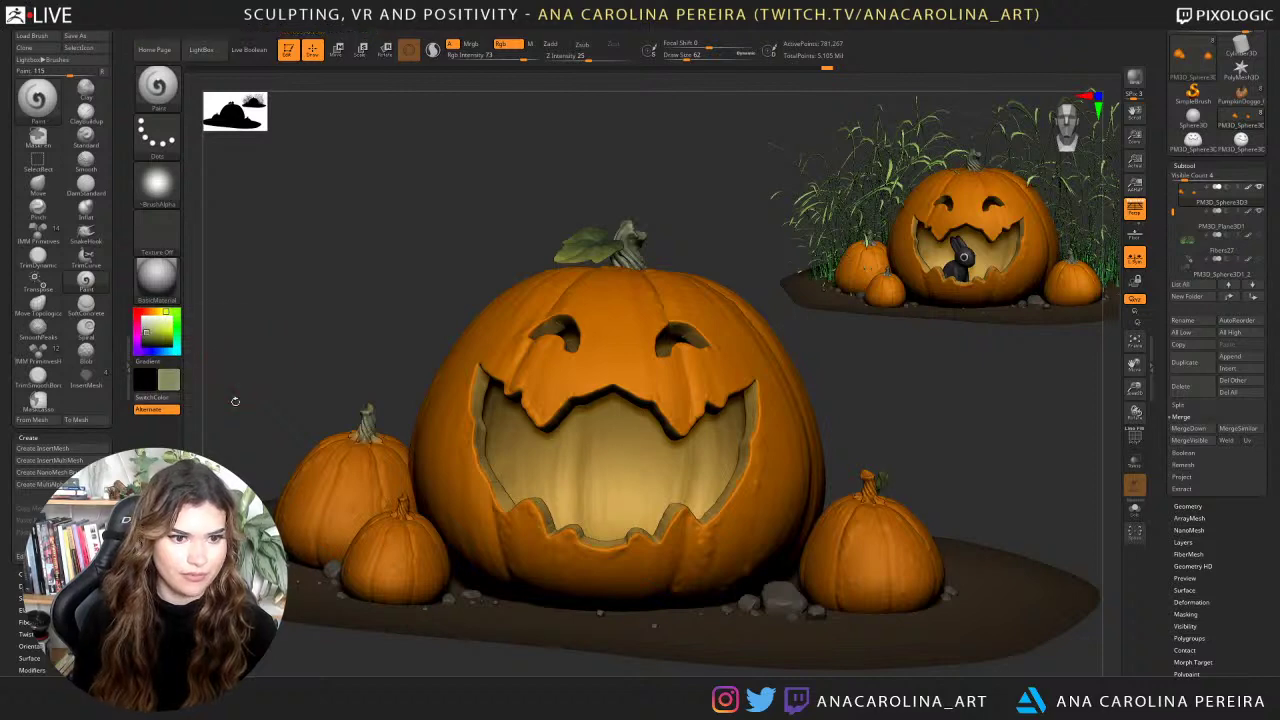
drag(234, 401, 388, 447)
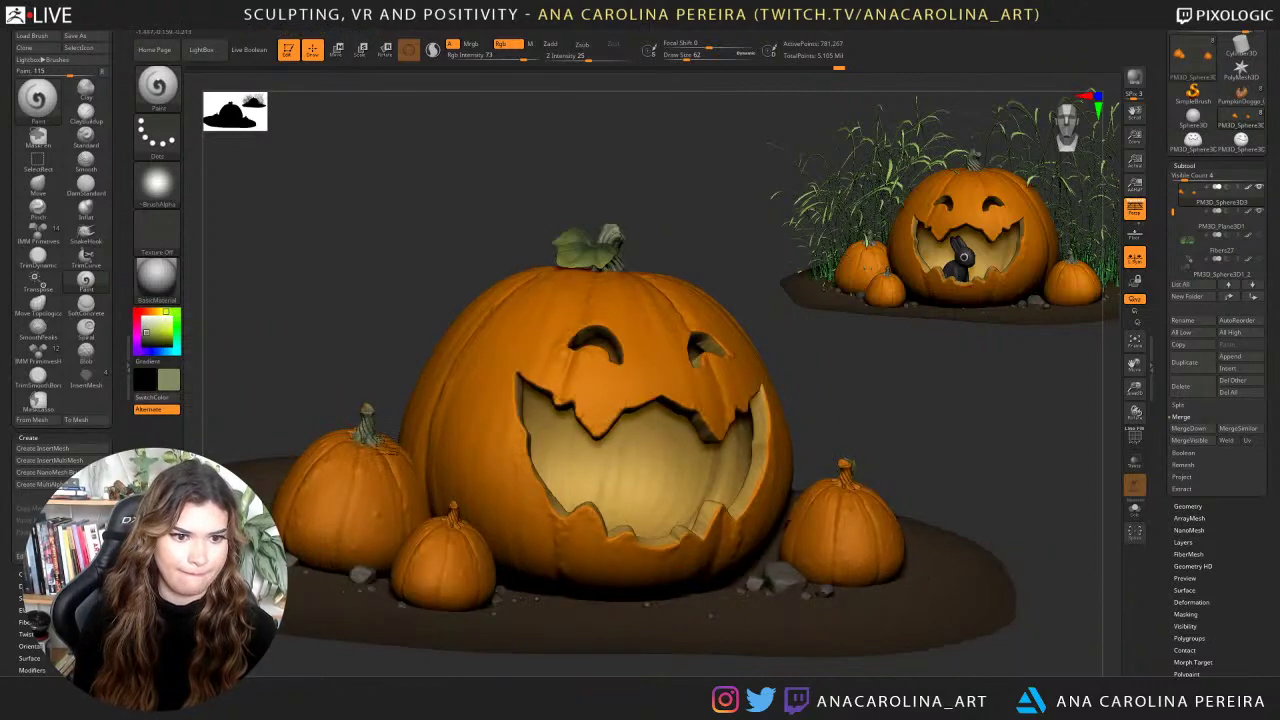
right_drag(440, 452, 372, 470)
mouse_move(388, 498)
mouse_down()
mouse_move(393, 518)
mouse_move(380, 518)
mouse_move(402, 520)
mouse_up()
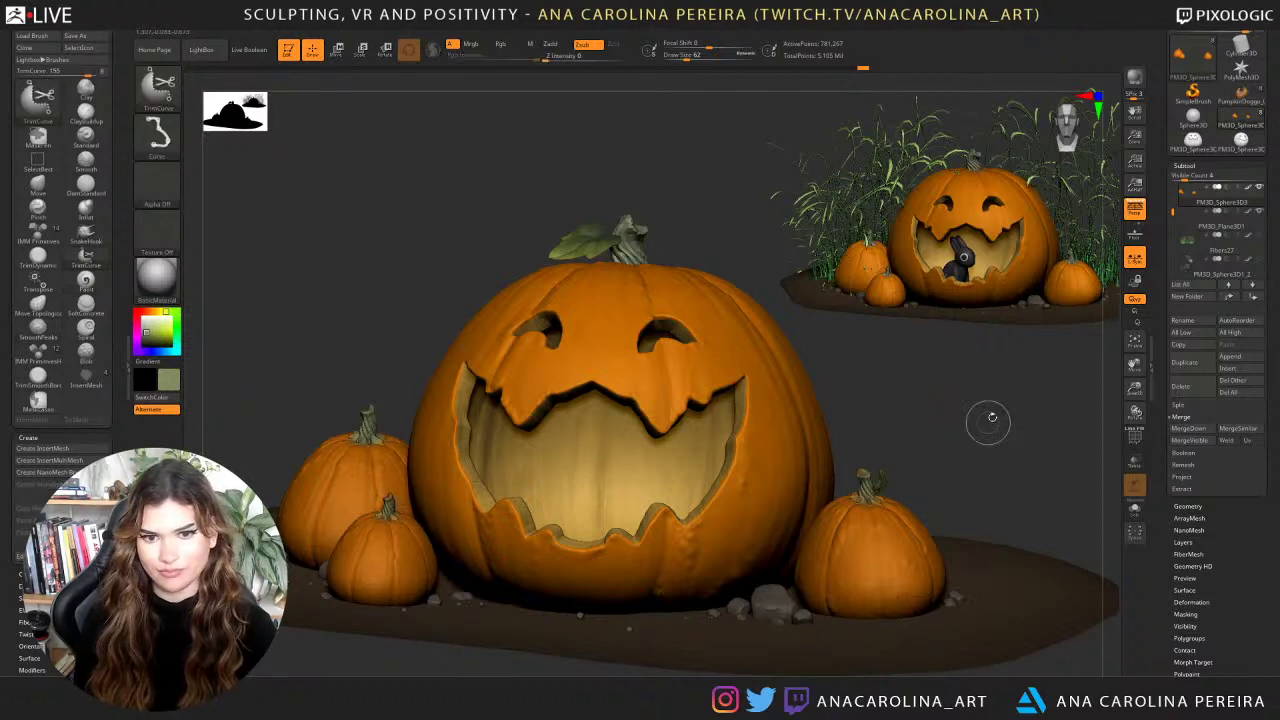
Show the grass and the black rabbit again and clear the leftover scene snapshot from the canvas.
click(1259, 239)
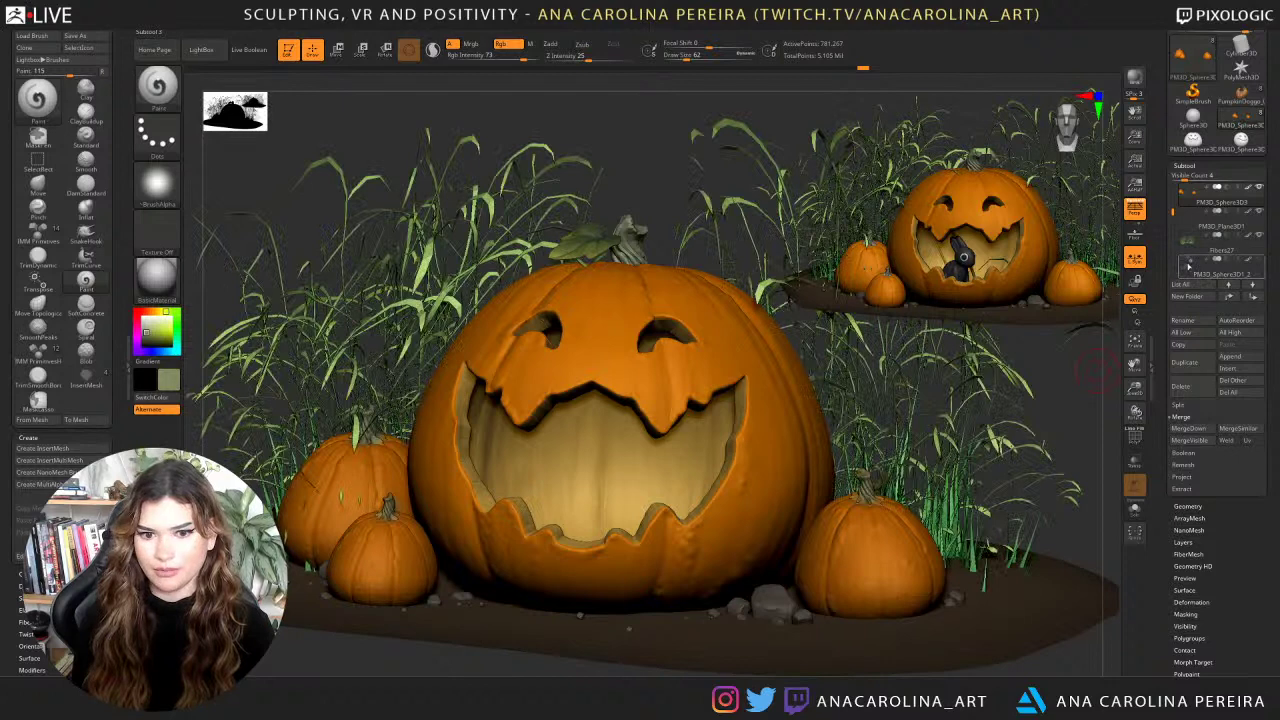
drag(1173, 212, 1174, 244)
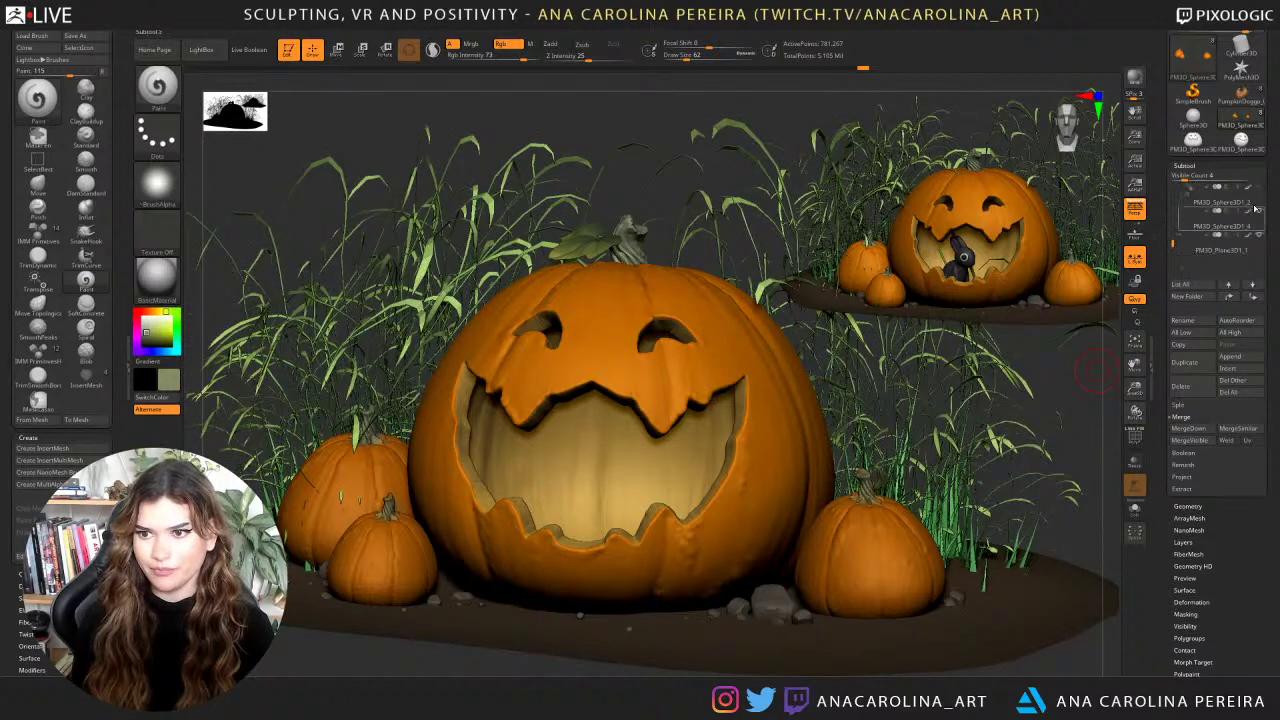
click(1260, 188)
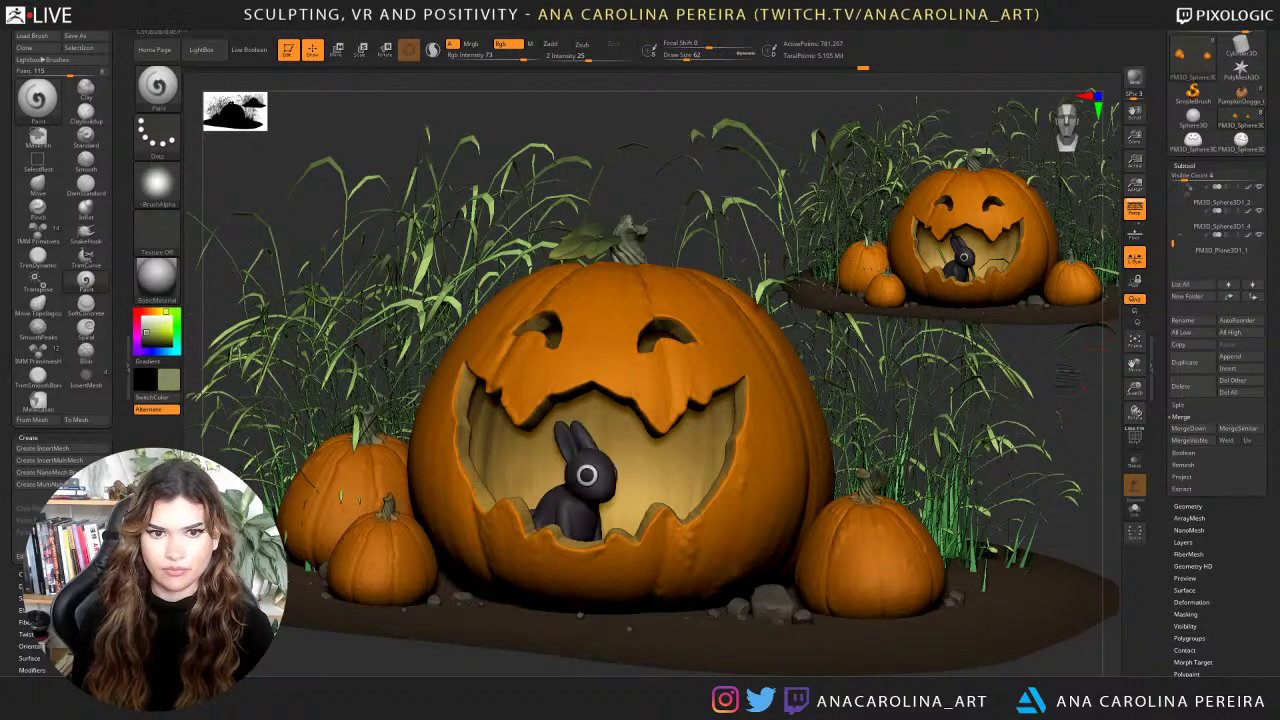
alt+drag(1072, 384, 1048, 436)
key(ctrl+n)
right_drag(1016, 409, 982, 586)
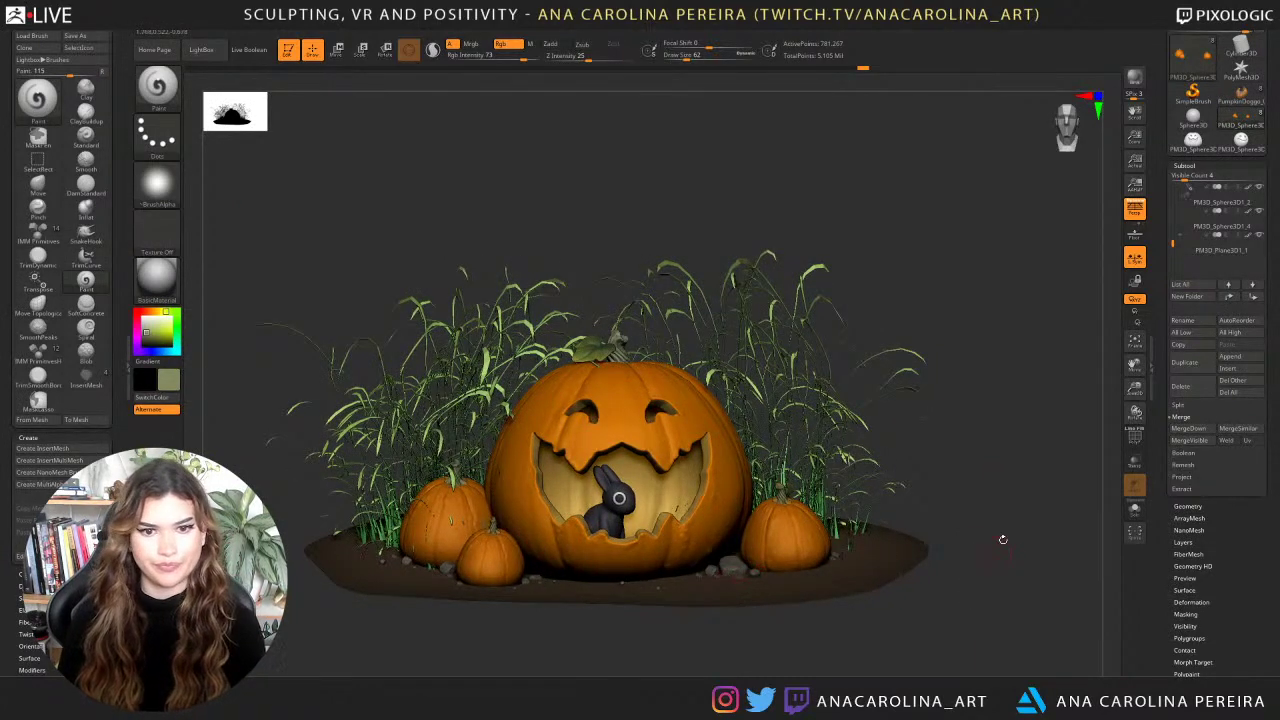
ctrl+right_drag(1006, 547, 1032, 528)
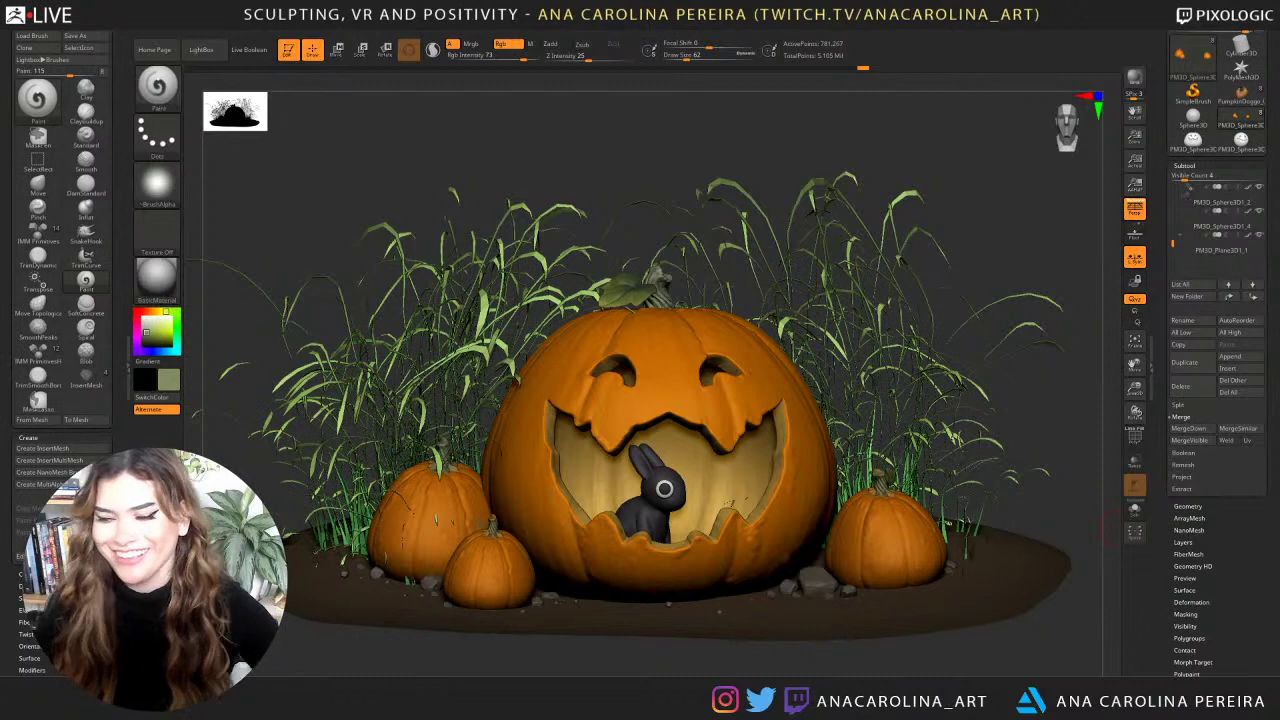
Select the ground plane and set up the ClayBuildup brush with a draw size of 158.
drag(729, 126, 843, 130)
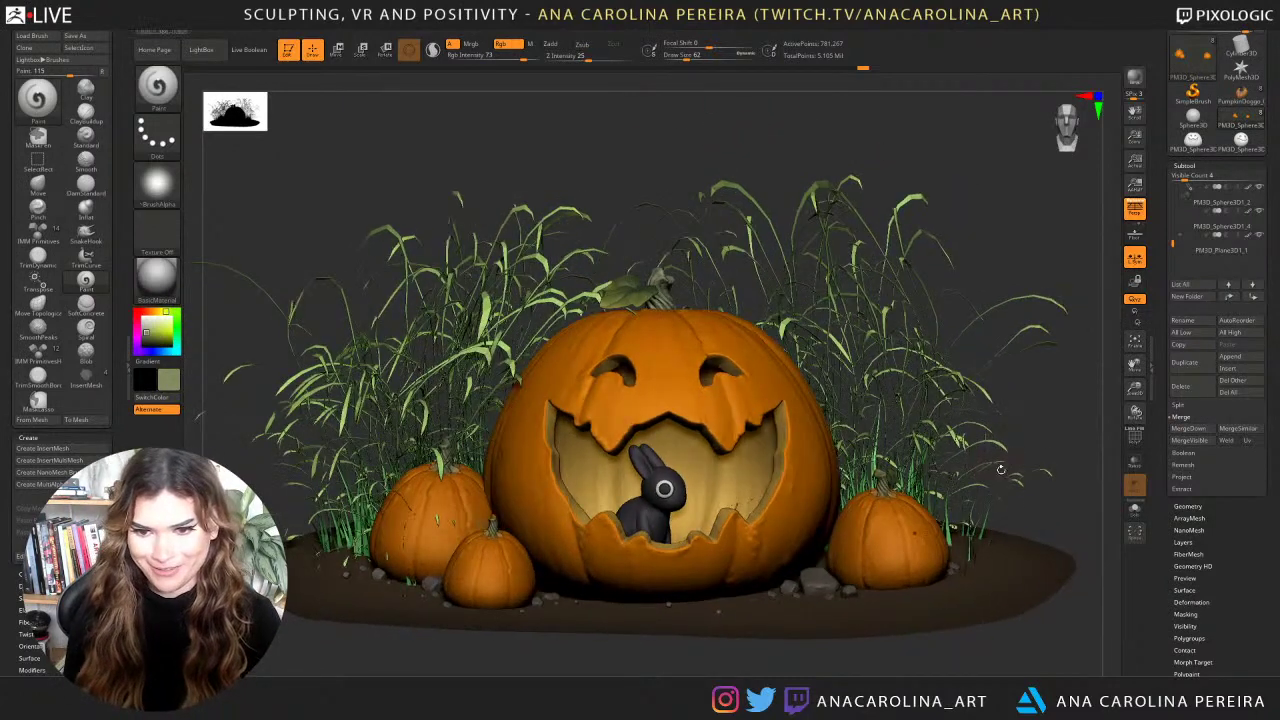
drag(1162, 343, 1155, 364)
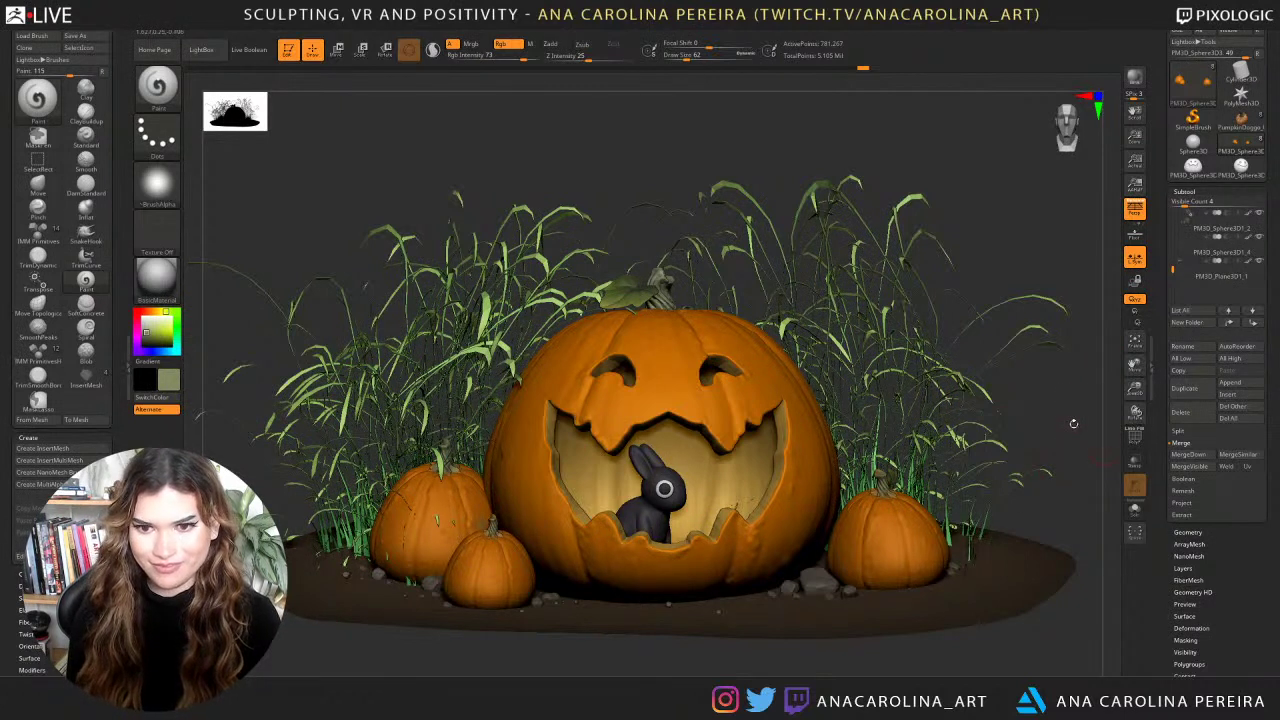
drag(1172, 262, 1172, 212)
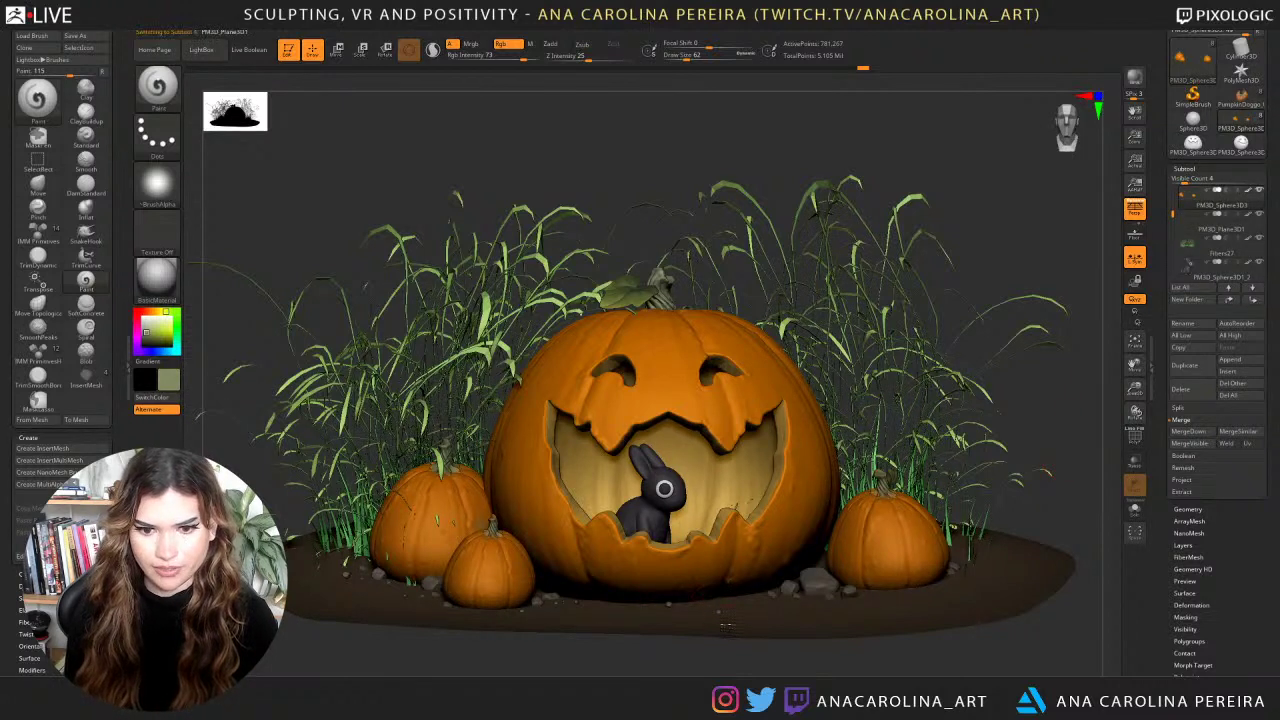
alt+click(730, 624)
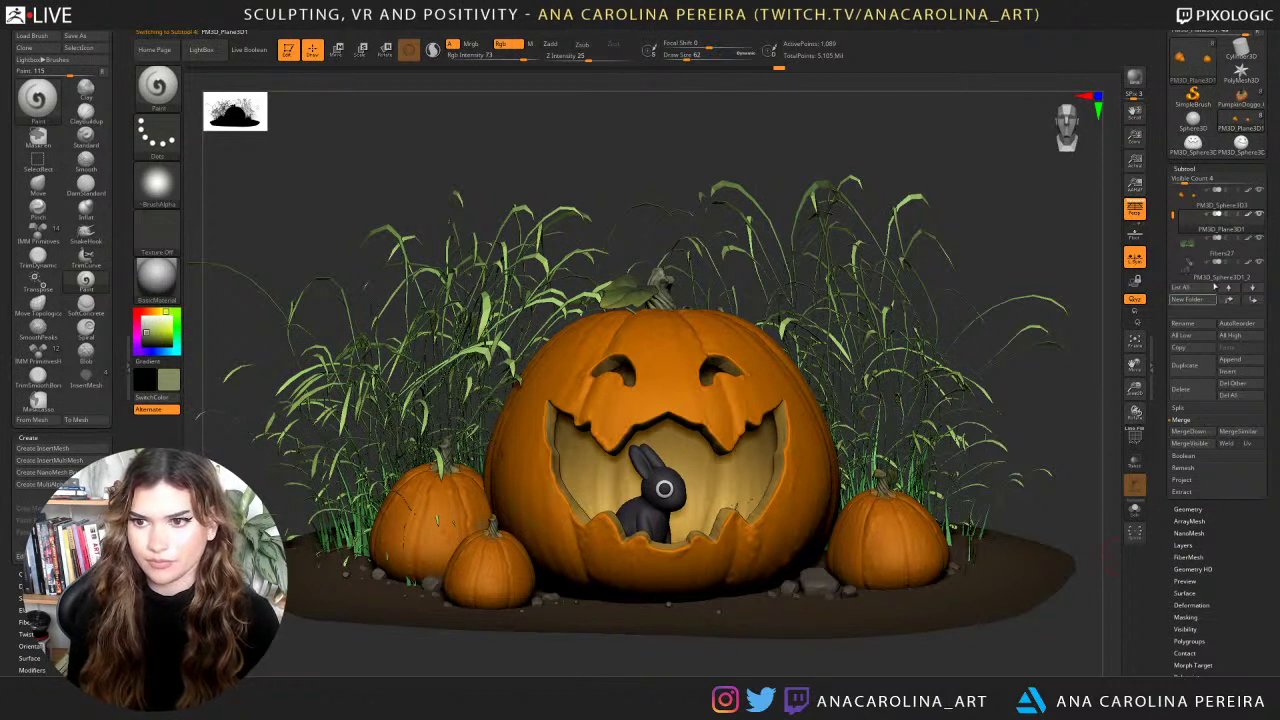
key(b)
key(c)
key(b)
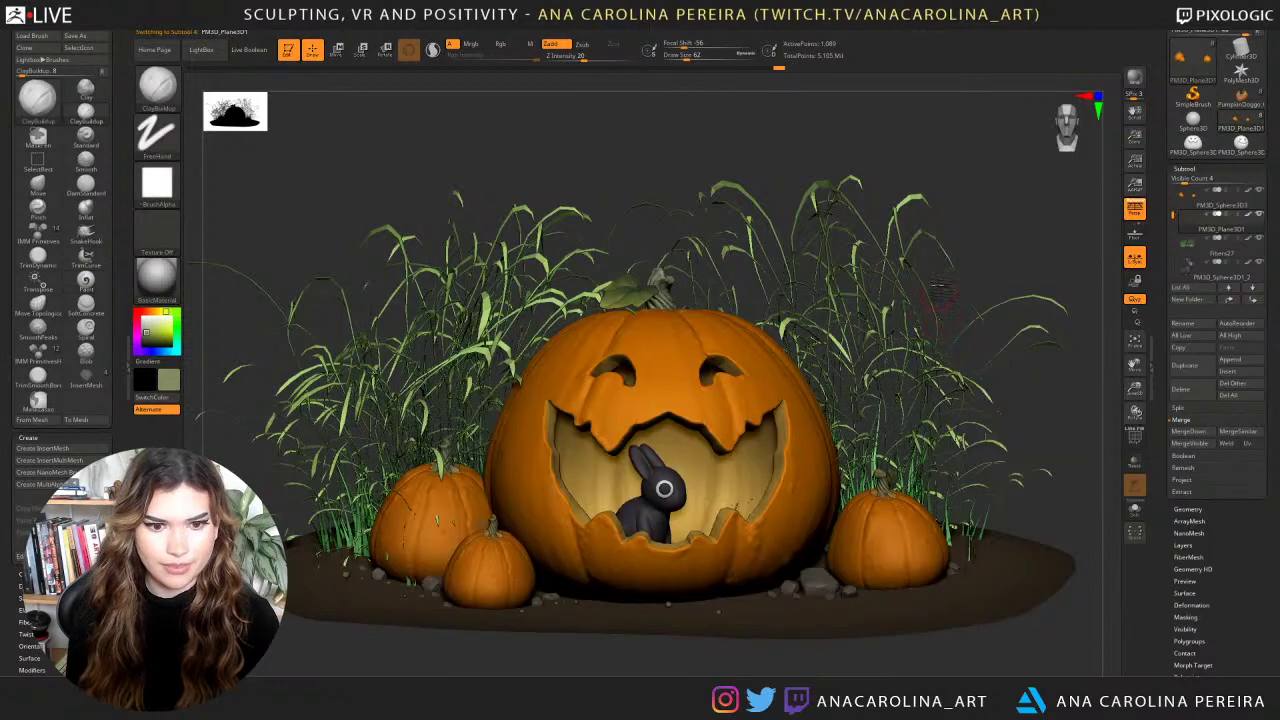
mouse_move(638, 154)
mouse_down()
mouse_move(650, 180)
mouse_move(638, 211)
mouse_up()
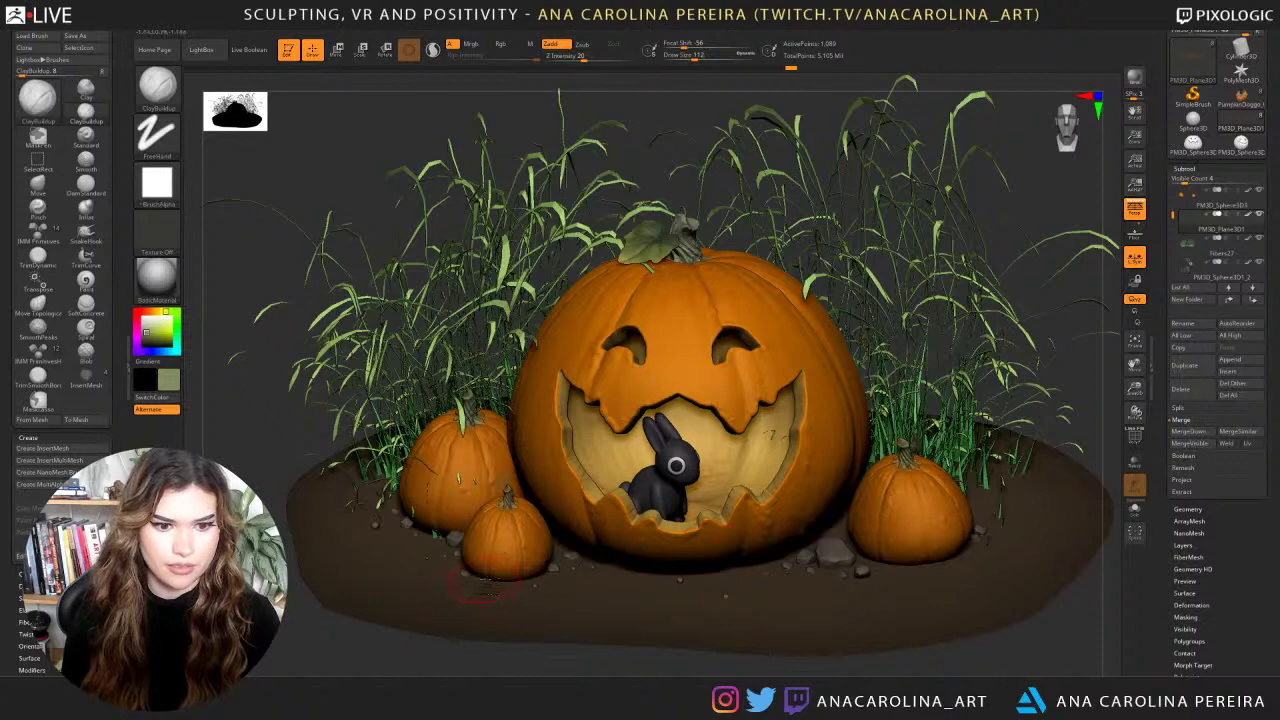
key(space)
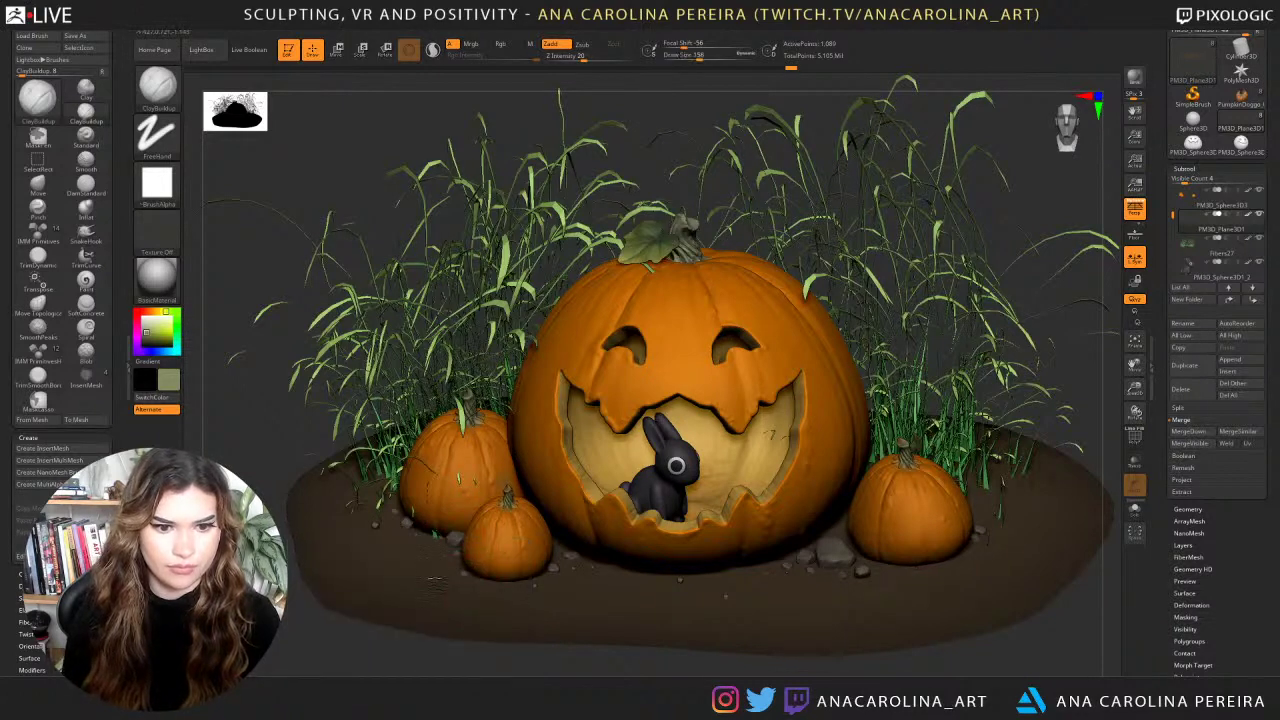
Divide the ground plane three times, up to subdivision level 4.
drag(504, 663, 540, 590)
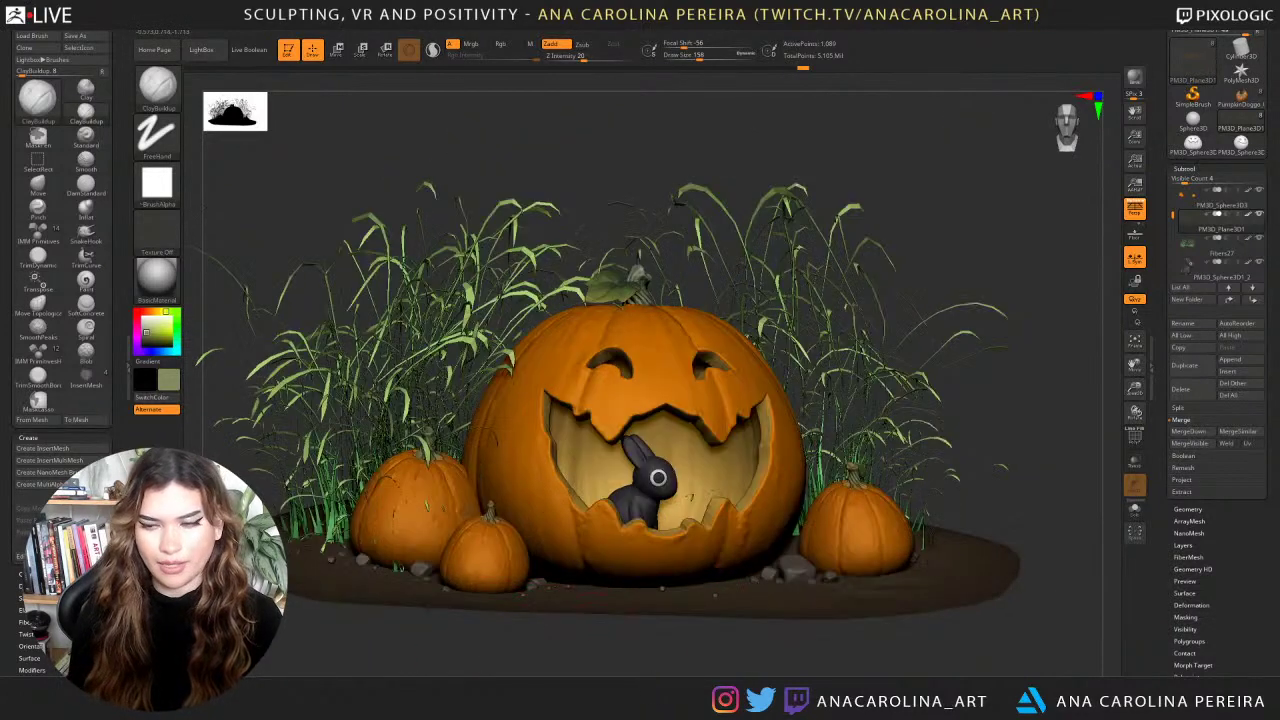
drag(637, 673, 705, 668)
click(1188, 509)
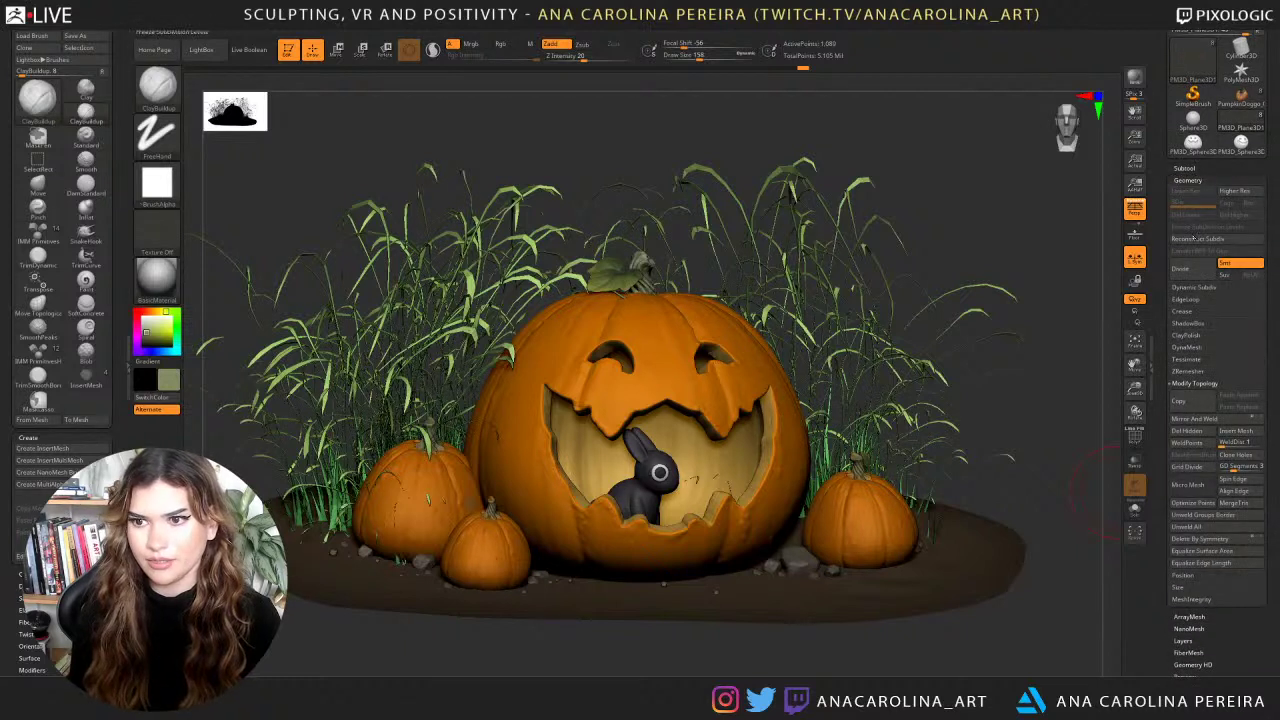
click(1183, 270)
click(1183, 270)
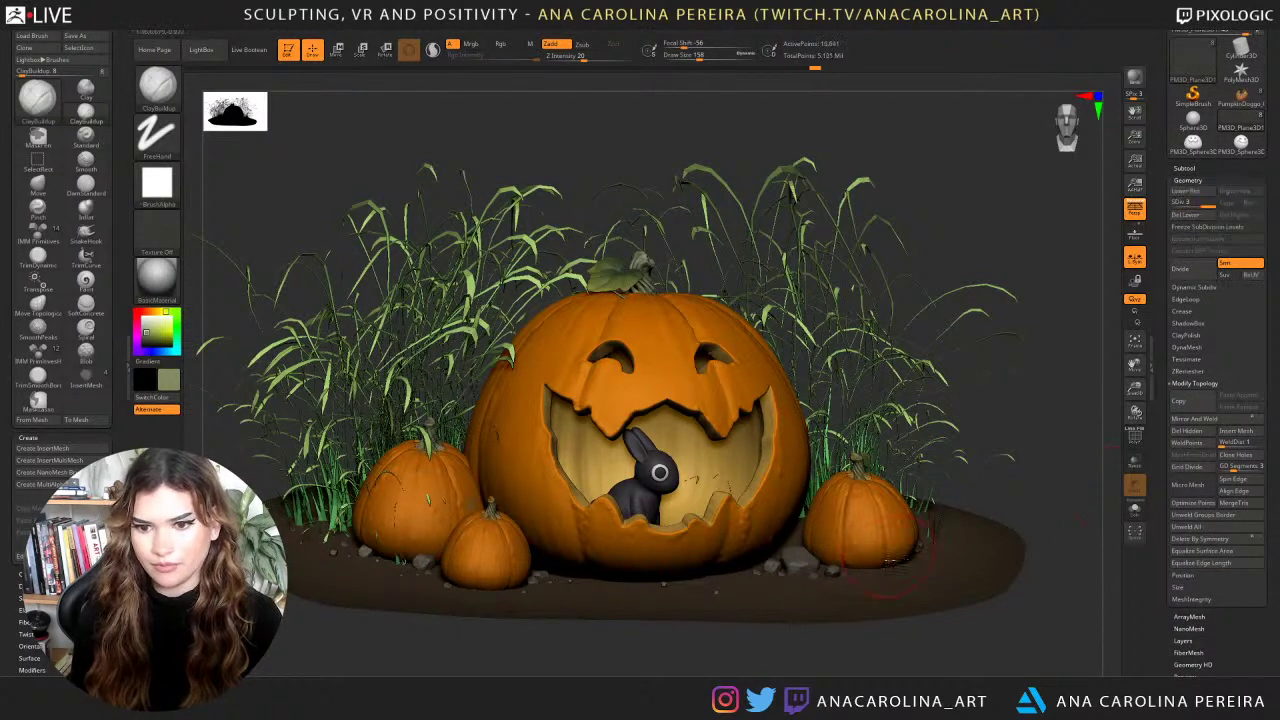
key(ctrl+d)
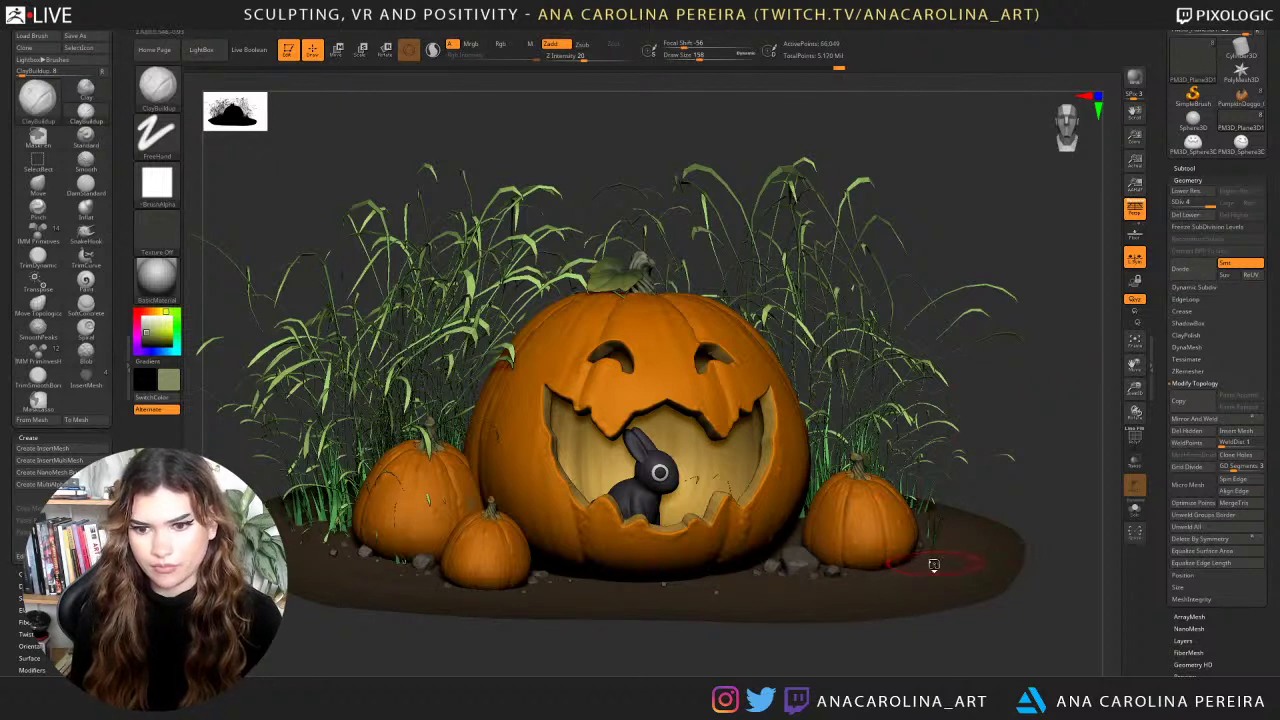
Sculpt uneven soil with ClayBuildup strokes in front of the small pumpkins and the large pumpkin.
key(space)
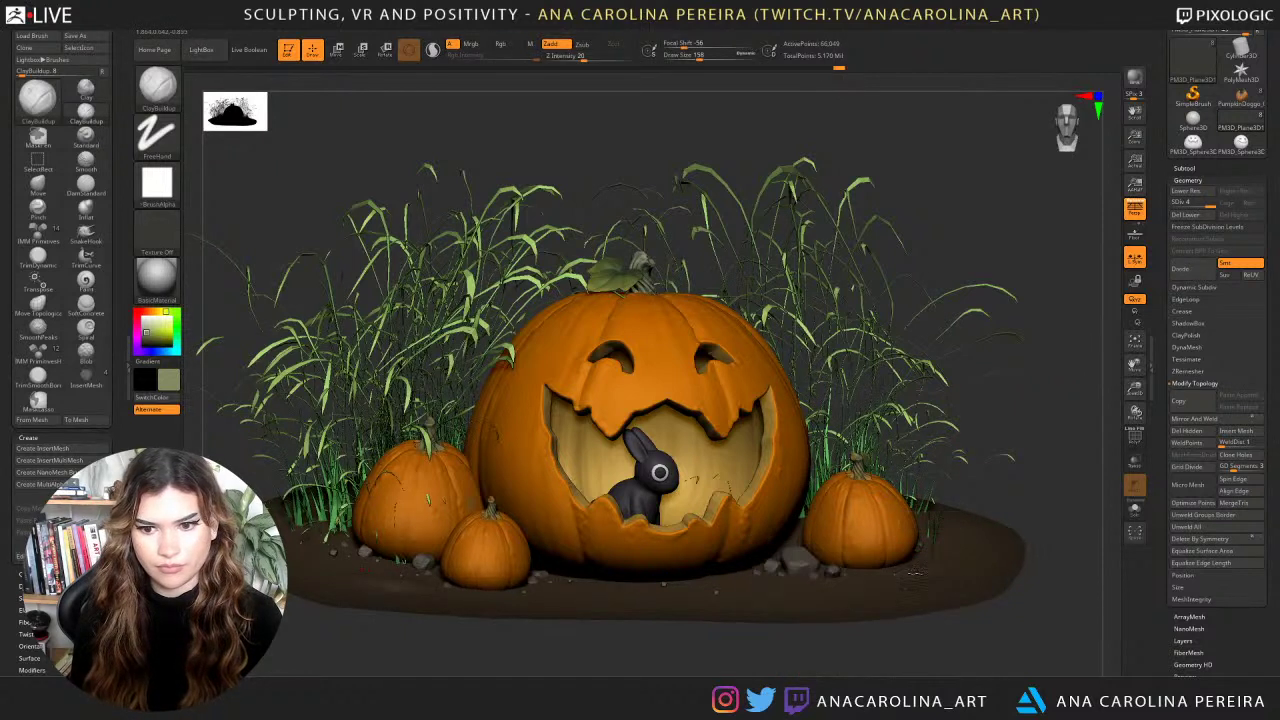
key(space)
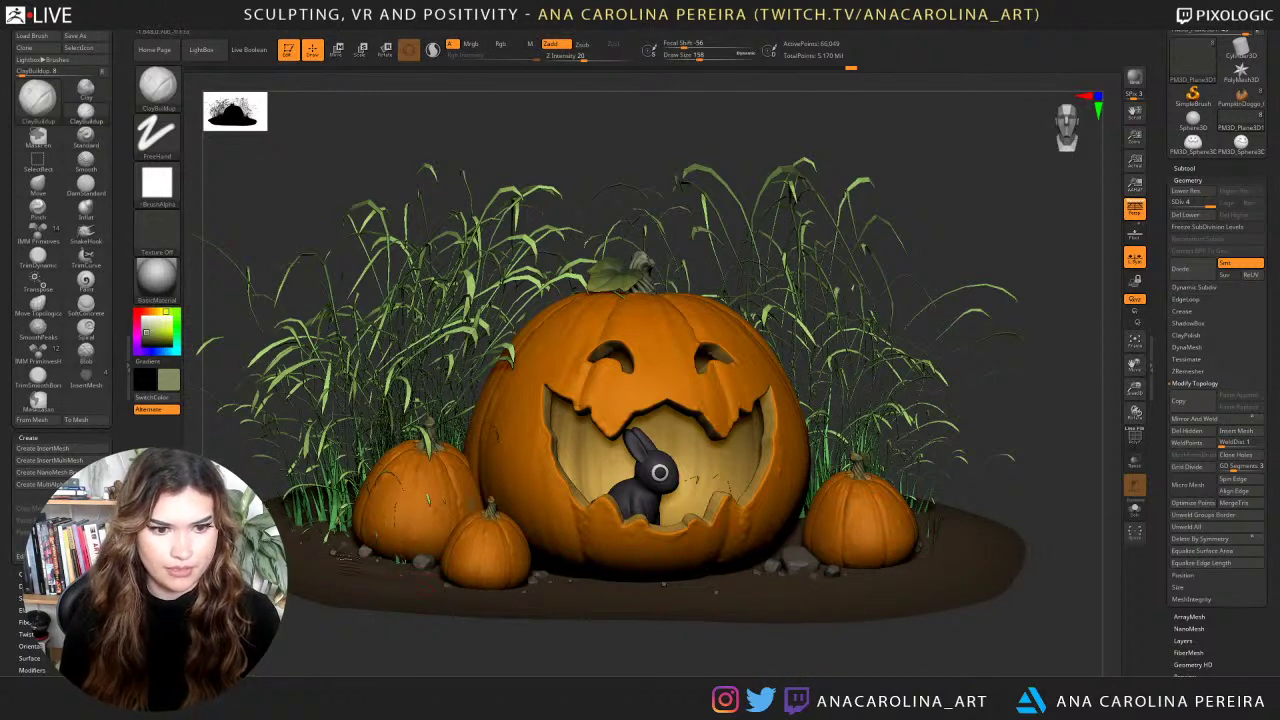
mouse_move(366, 577)
mouse_down()
mouse_move(314, 553)
mouse_move(404, 575)
mouse_move(372, 598)
mouse_up()
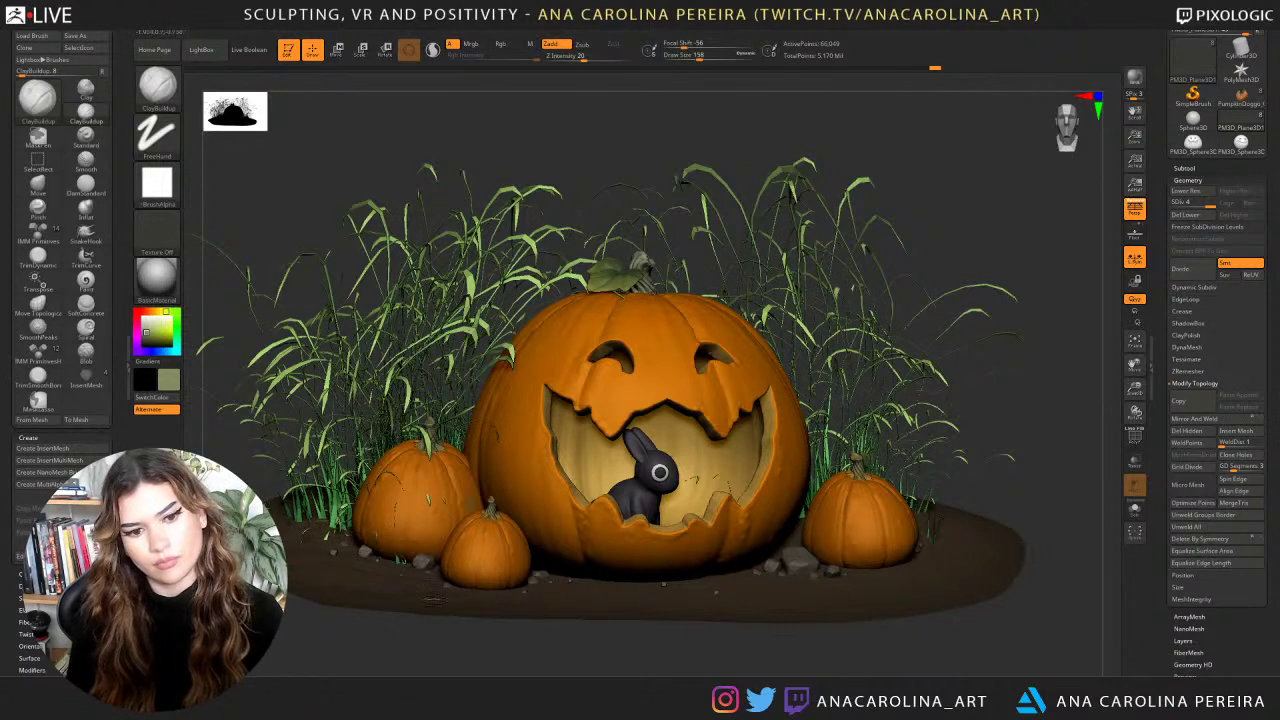
mouse_move(435, 599)
mouse_down()
mouse_move(406, 596)
mouse_move(568, 605)
mouse_up()
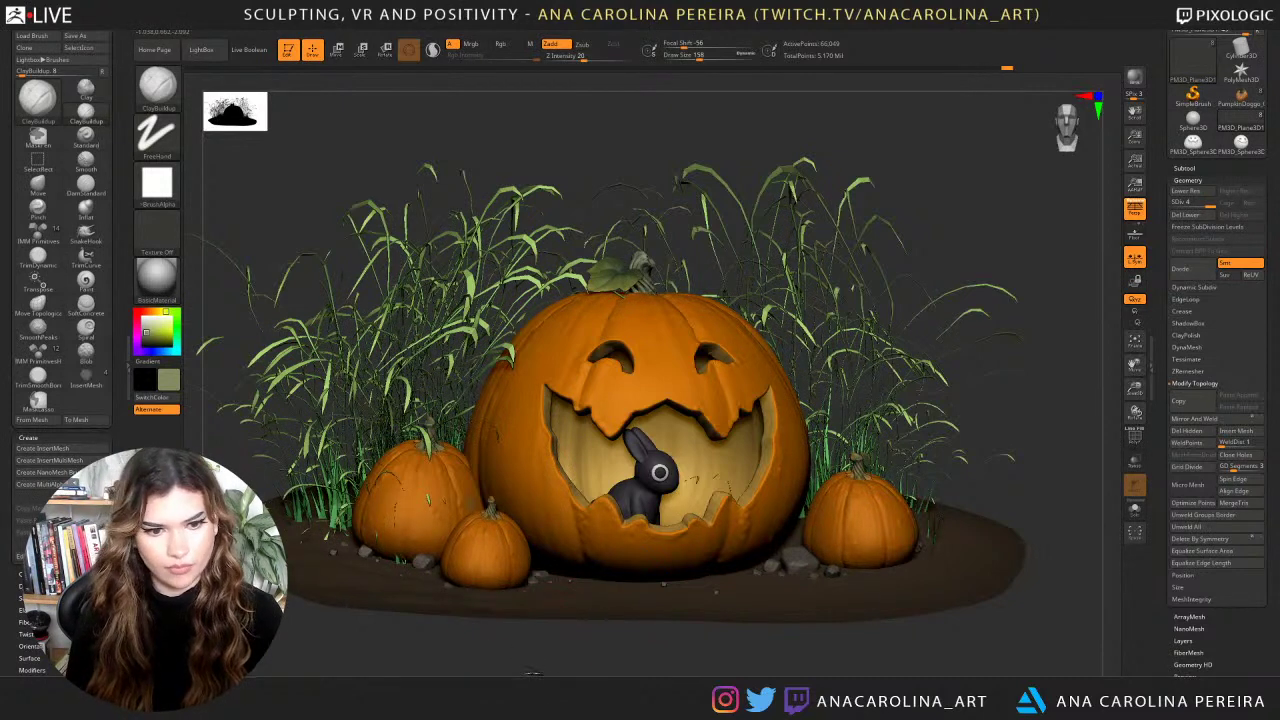
drag(540, 676, 538, 643)
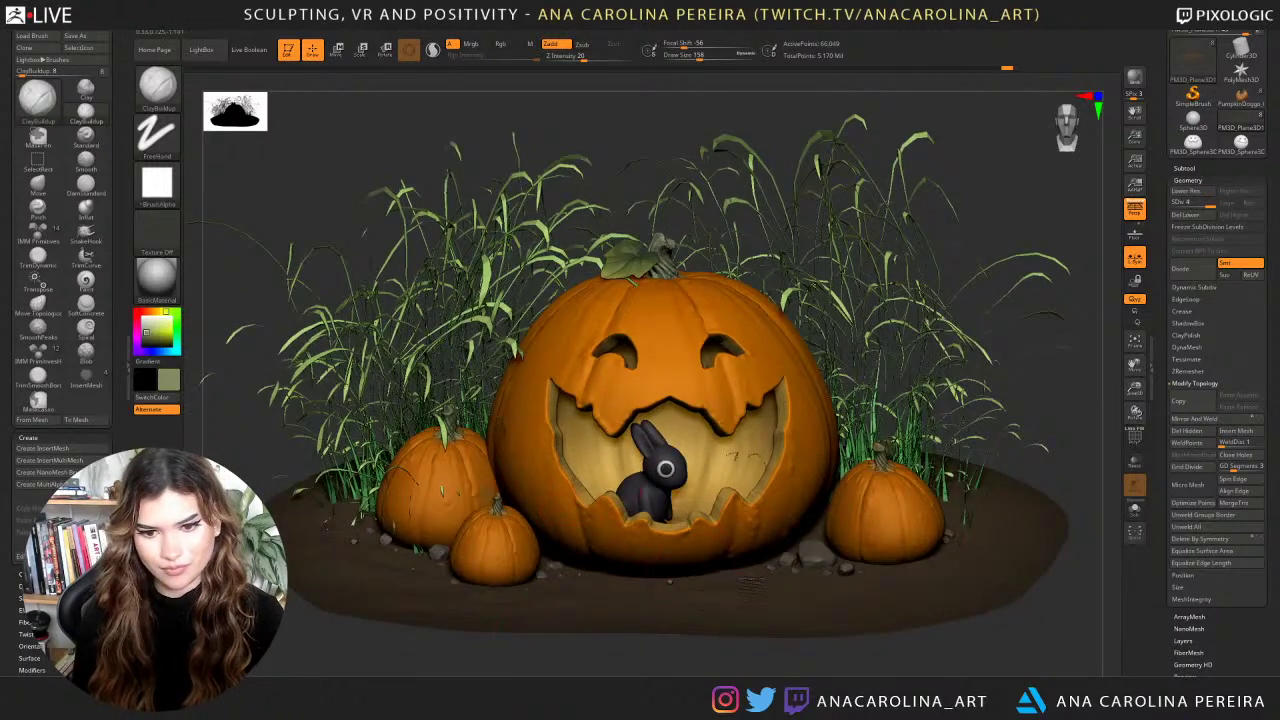
mouse_move(744, 601)
mouse_down()
mouse_move(758, 606)
mouse_move(676, 584)
mouse_move(772, 578)
mouse_move(801, 542)
mouse_move(836, 586)
mouse_up()
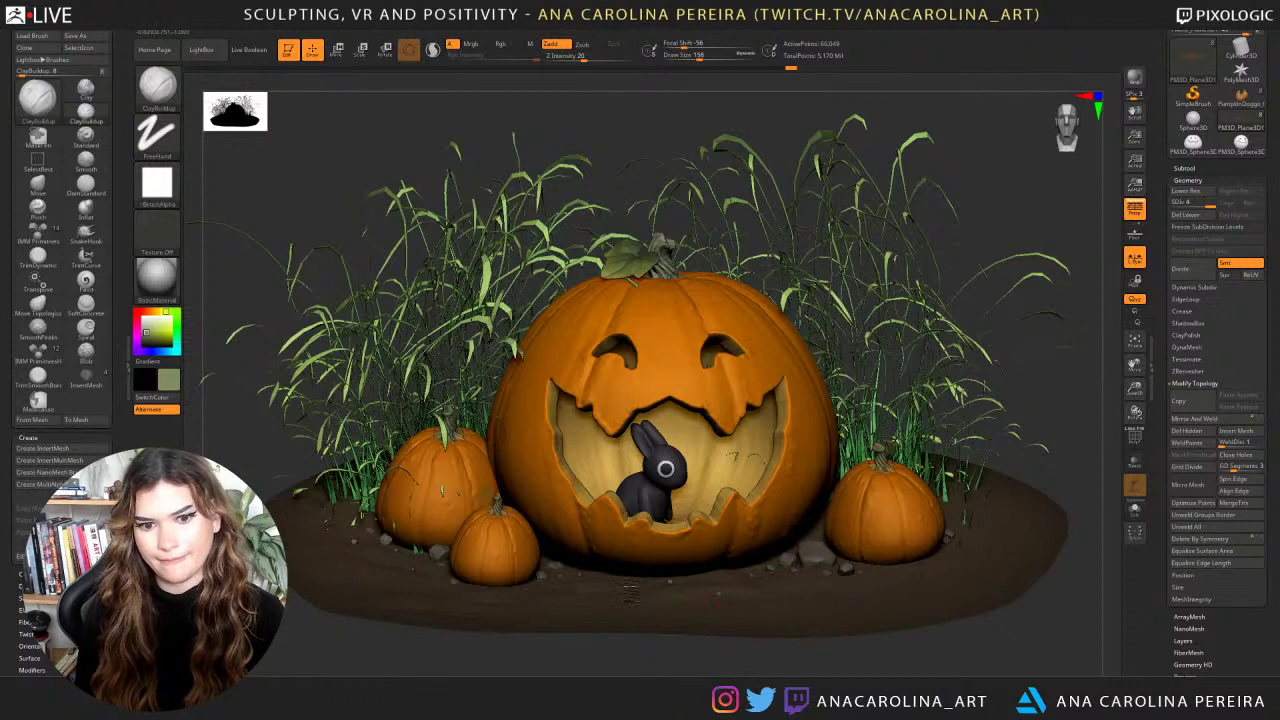
Enlarge the ClayBuildup brush to draw size 228 and build broader soil relief along the ground's front centre.
key(space)
click(625, 544)
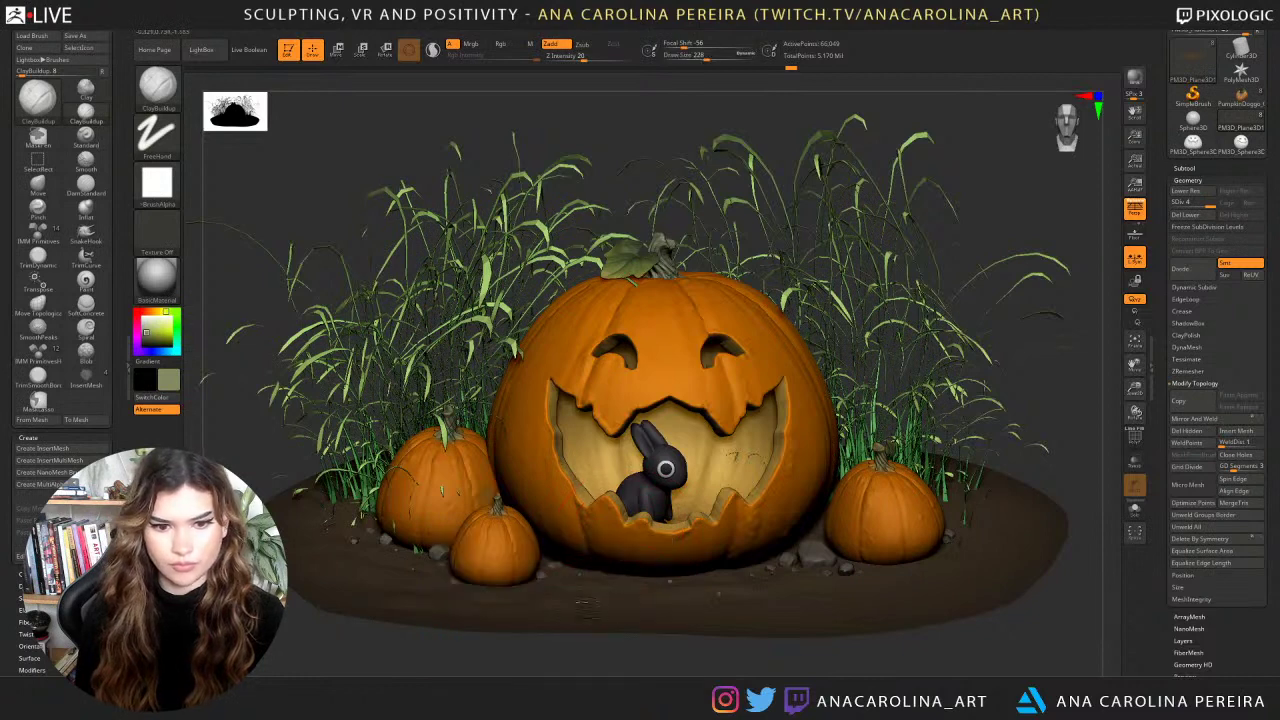
mouse_move(611, 573)
mouse_down()
mouse_move(607, 611)
mouse_move(588, 565)
mouse_move(620, 580)
mouse_move(559, 563)
mouse_move(718, 596)
mouse_up()
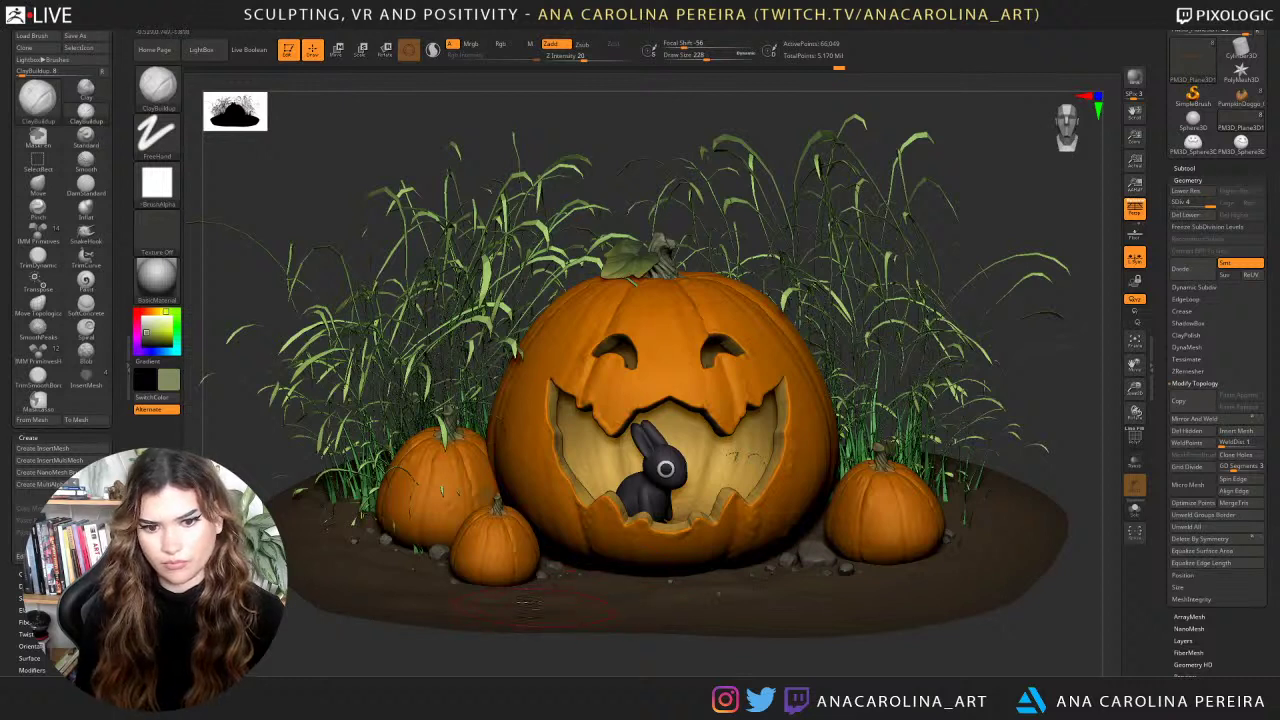
mouse_move(530, 605)
mouse_down()
mouse_move(598, 617)
mouse_move(651, 597)
mouse_move(682, 613)
mouse_up()
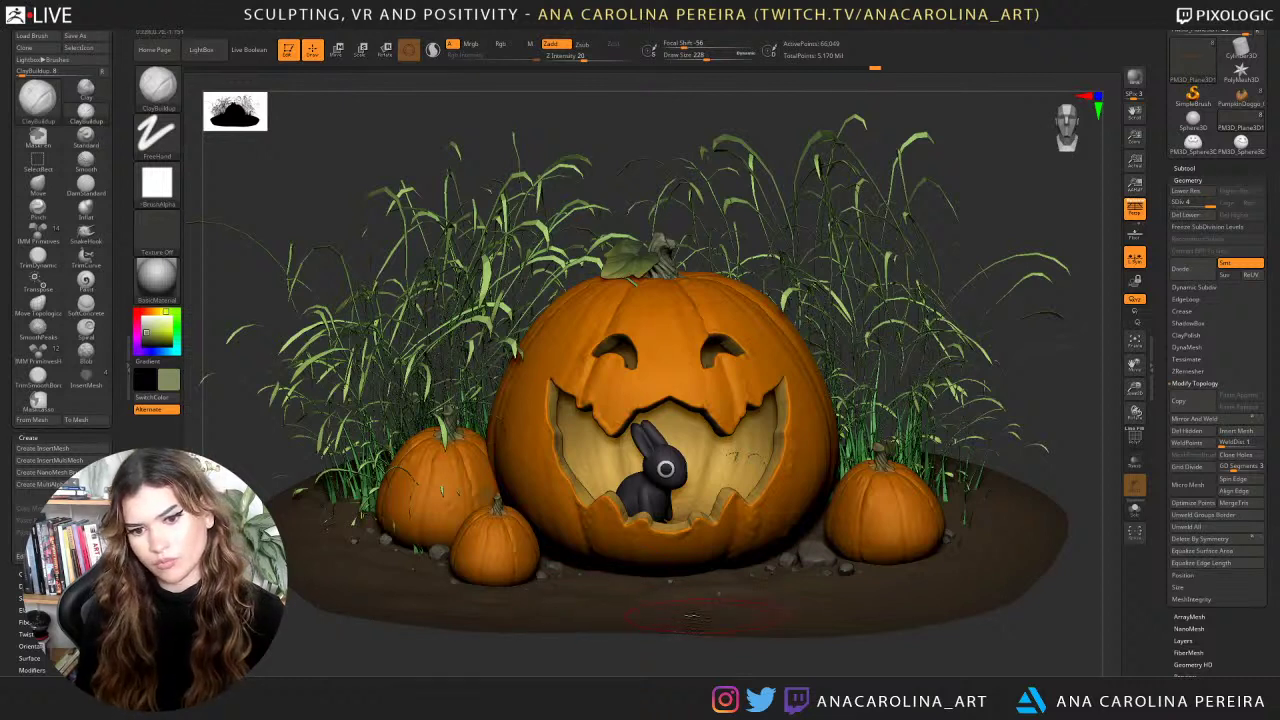
mouse_move(760, 608)
mouse_down()
mouse_move(800, 622)
mouse_move(772, 588)
mouse_up()
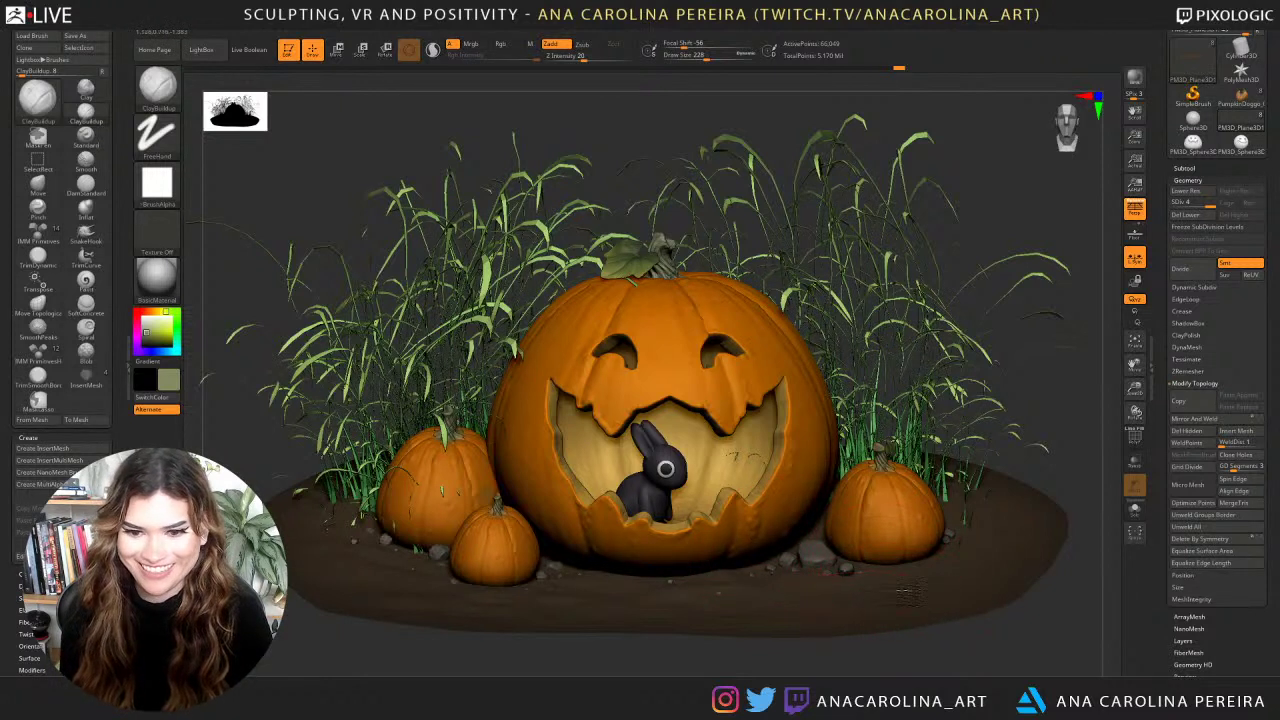
Extend the ClayBuildup soil relief around the right small pumpkin, behind the side pumpkins and along the ground's outer edges.
drag(905, 595, 813, 627)
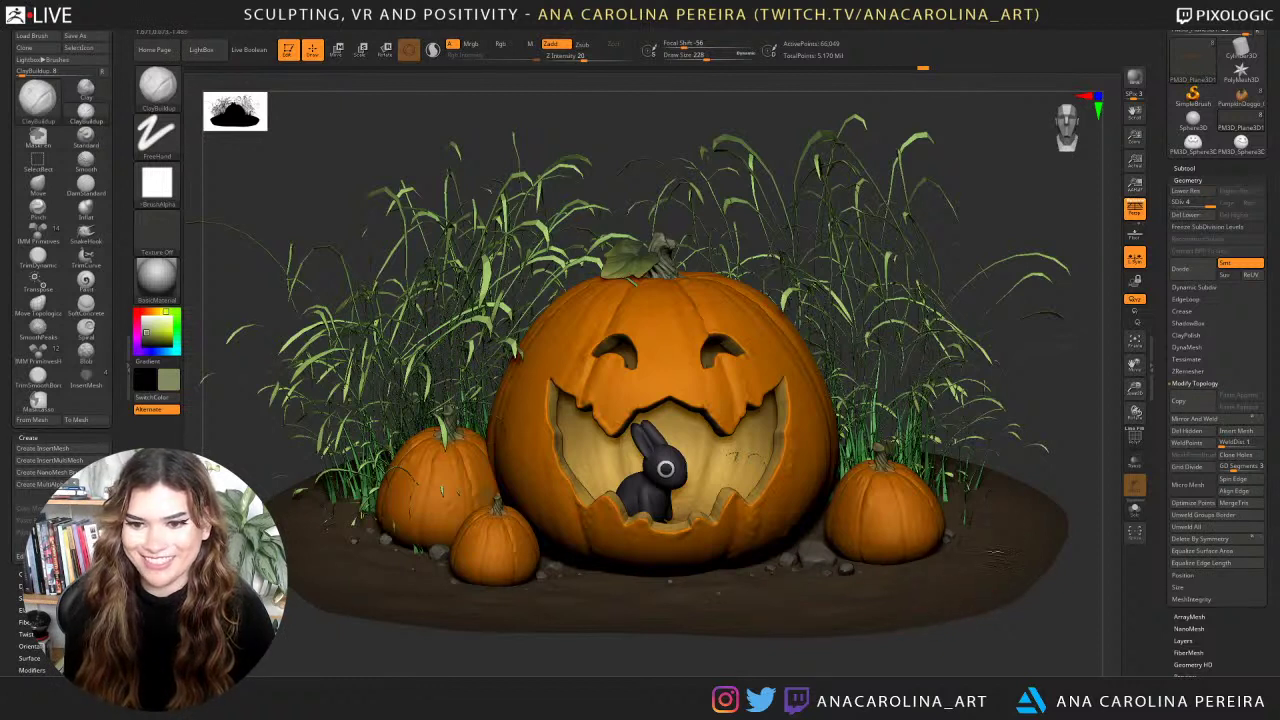
drag(1012, 567, 1005, 565)
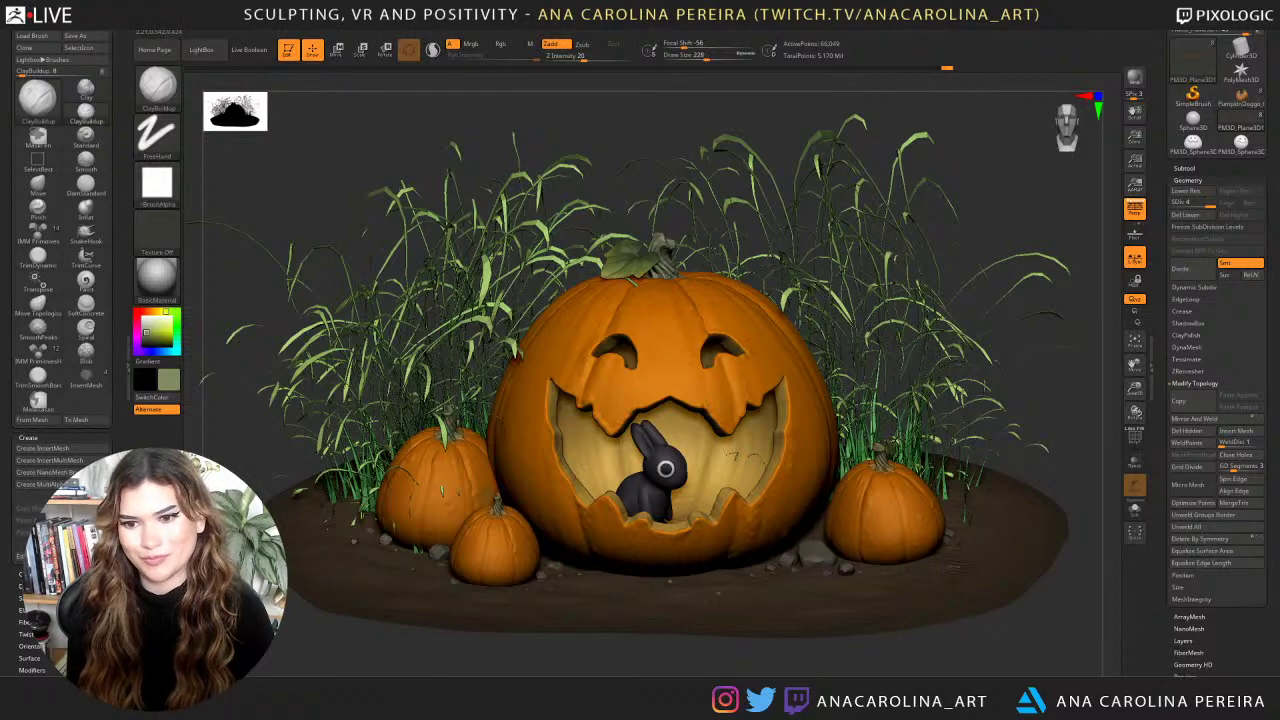
drag(998, 560, 982, 558)
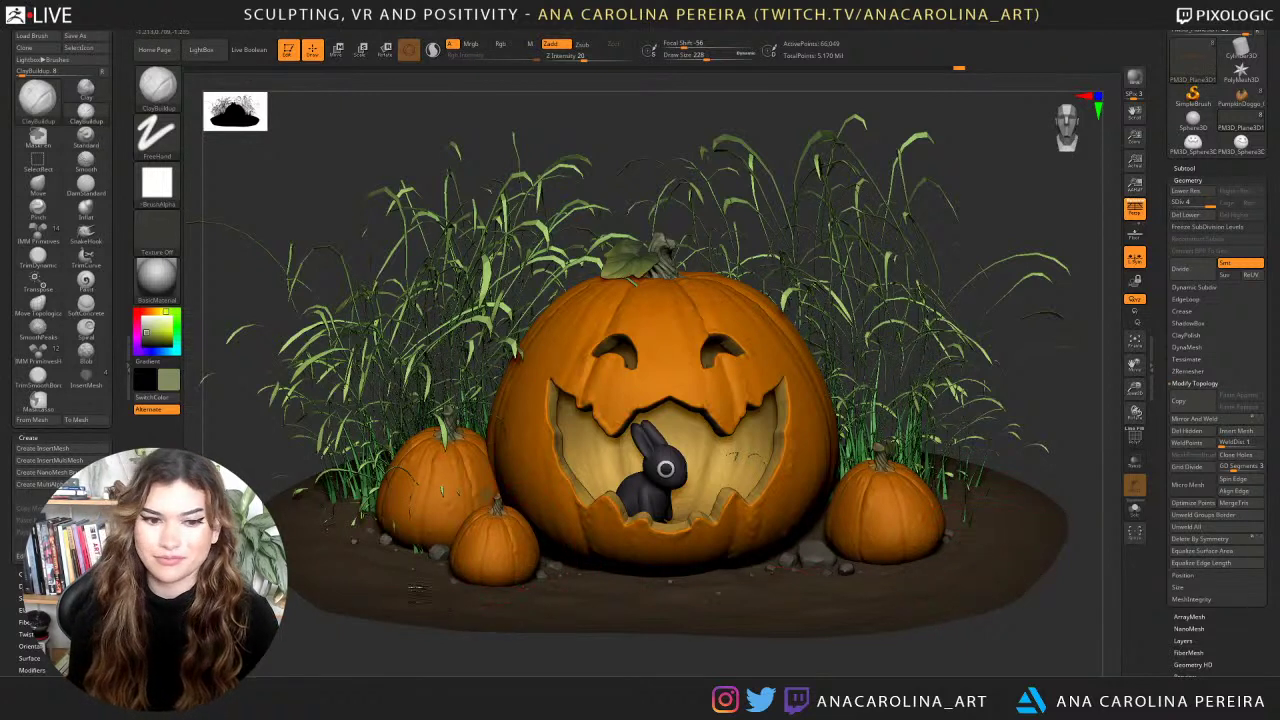
drag(916, 597, 926, 594)
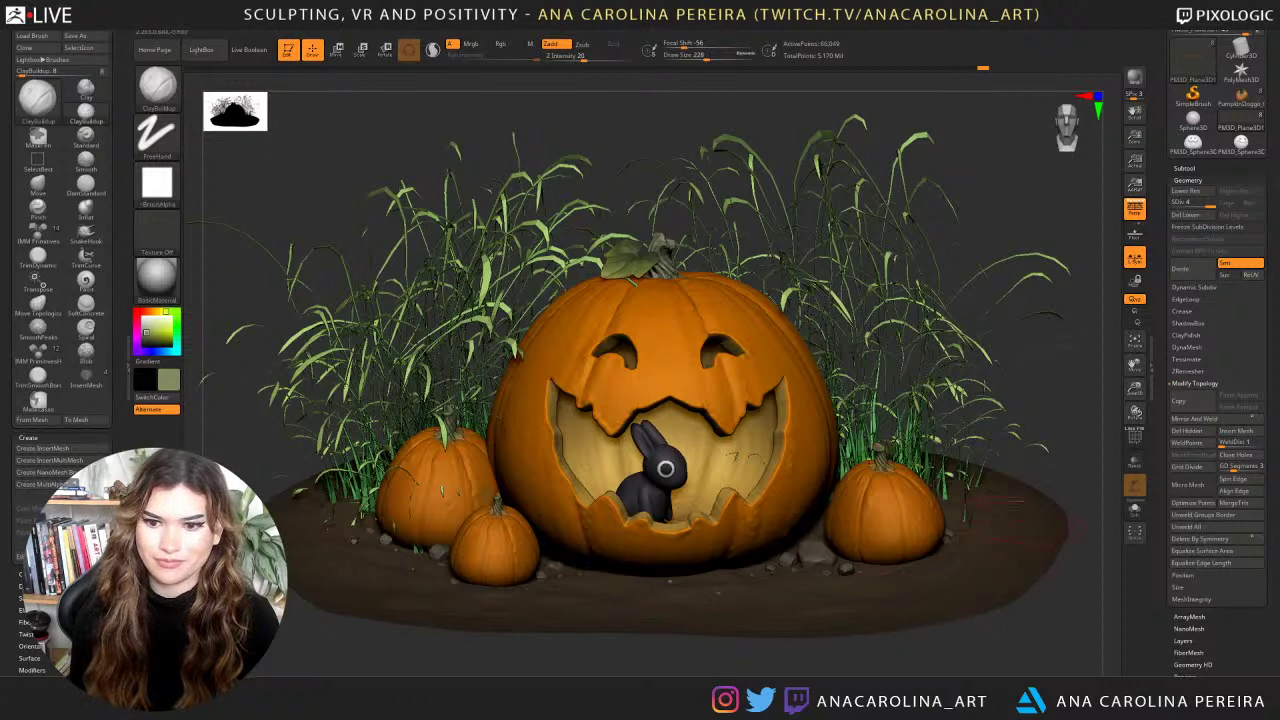
drag(930, 477, 928, 475)
drag(390, 470, 372, 465)
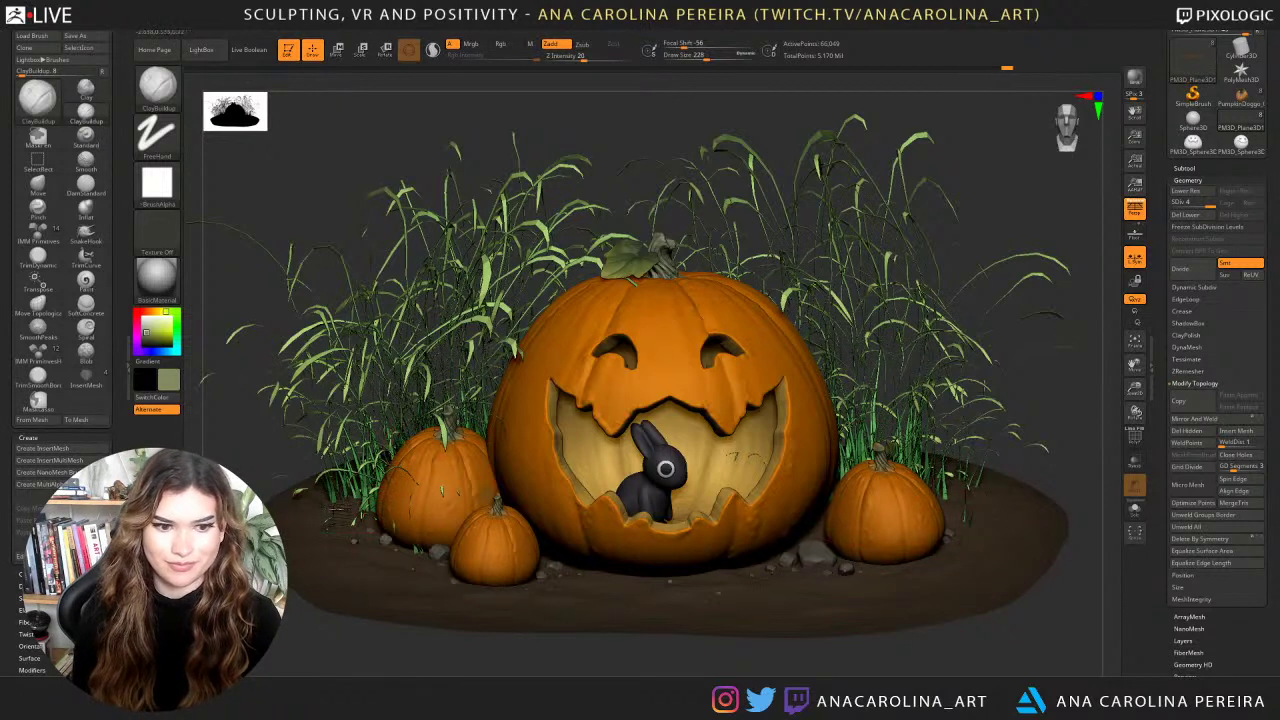
drag(334, 616, 510, 624)
drag(1018, 594, 1042, 588)
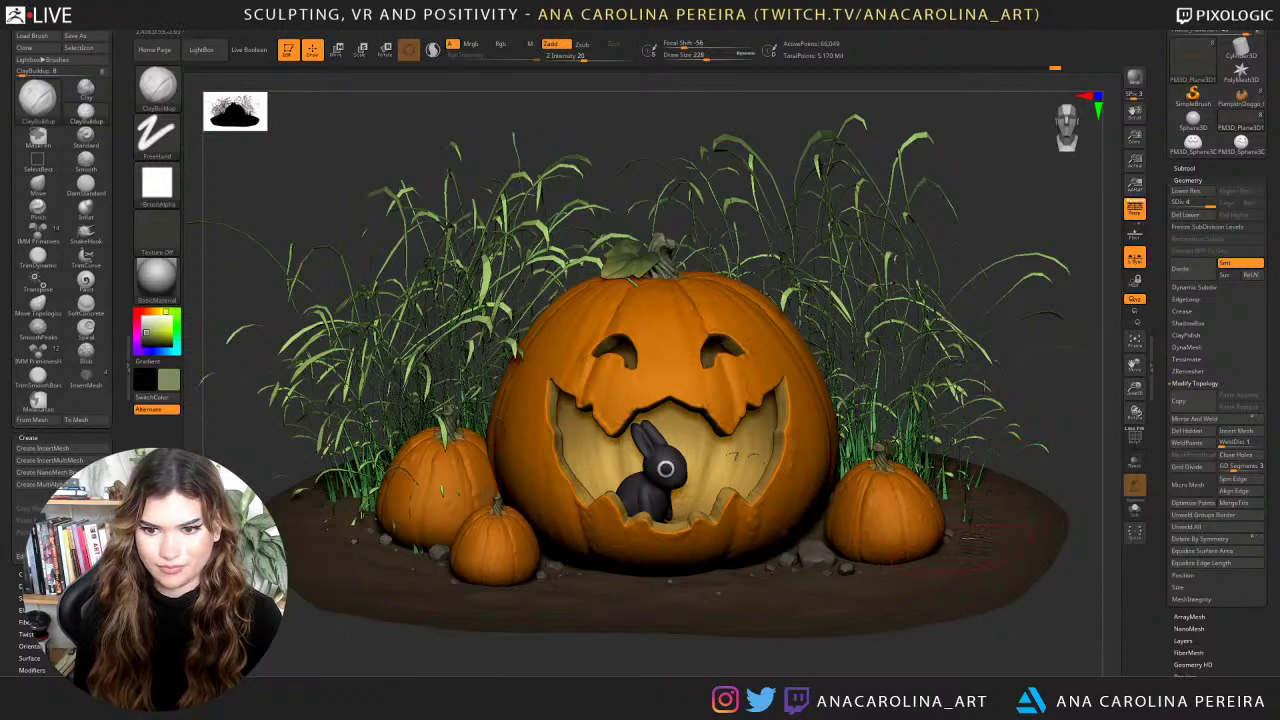
drag(1000, 545, 885, 604)
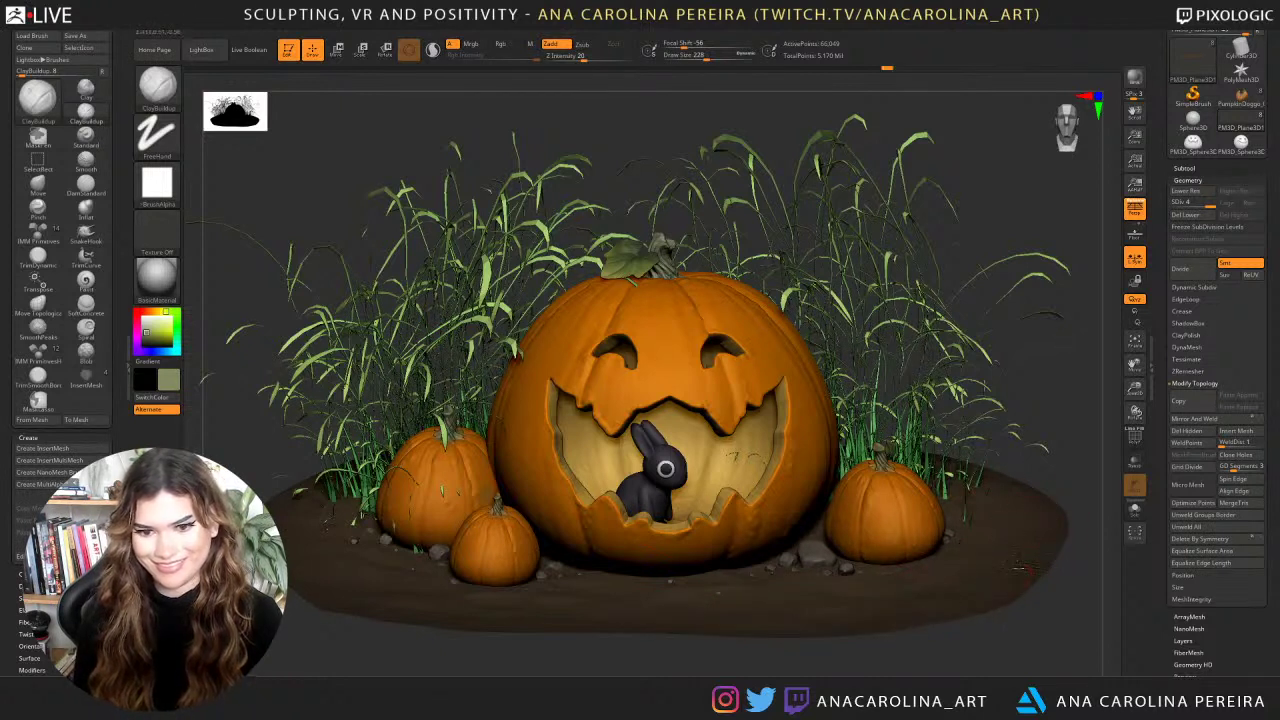
Select the grass fibers and set up the Clay brush with the Spray stroke and Alpha 01.
alt+click(908, 474)
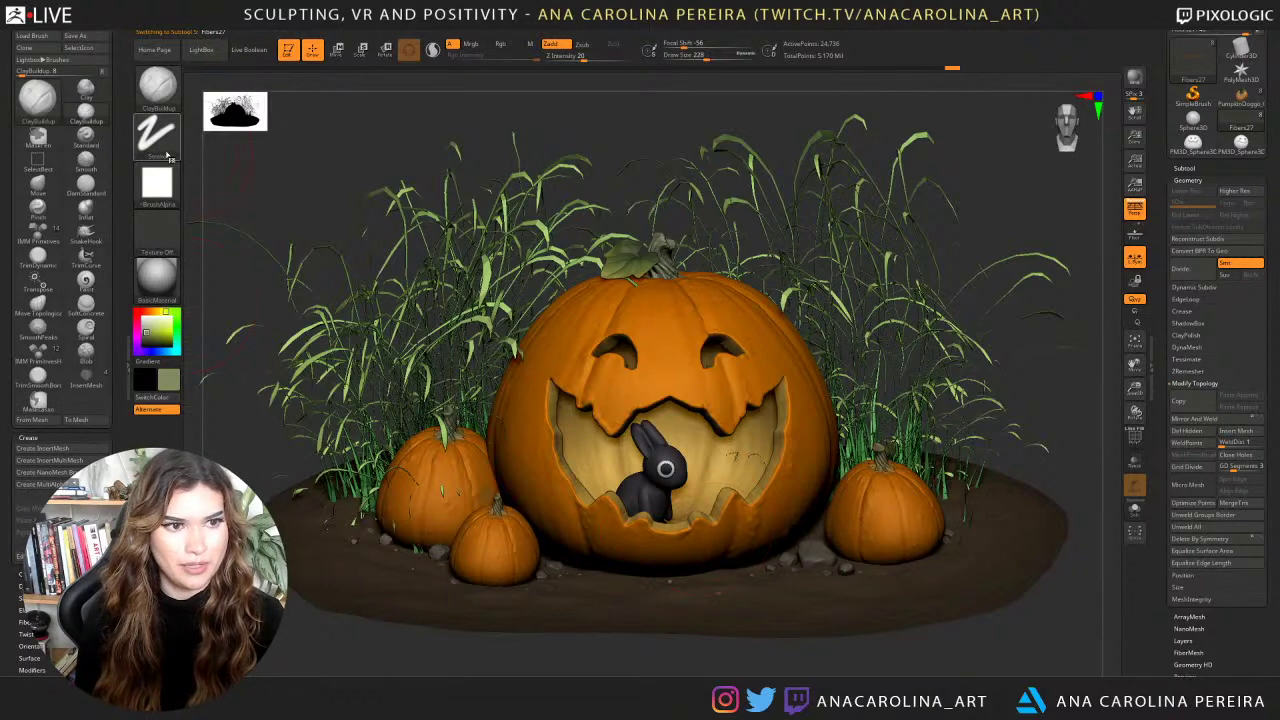
key(b)
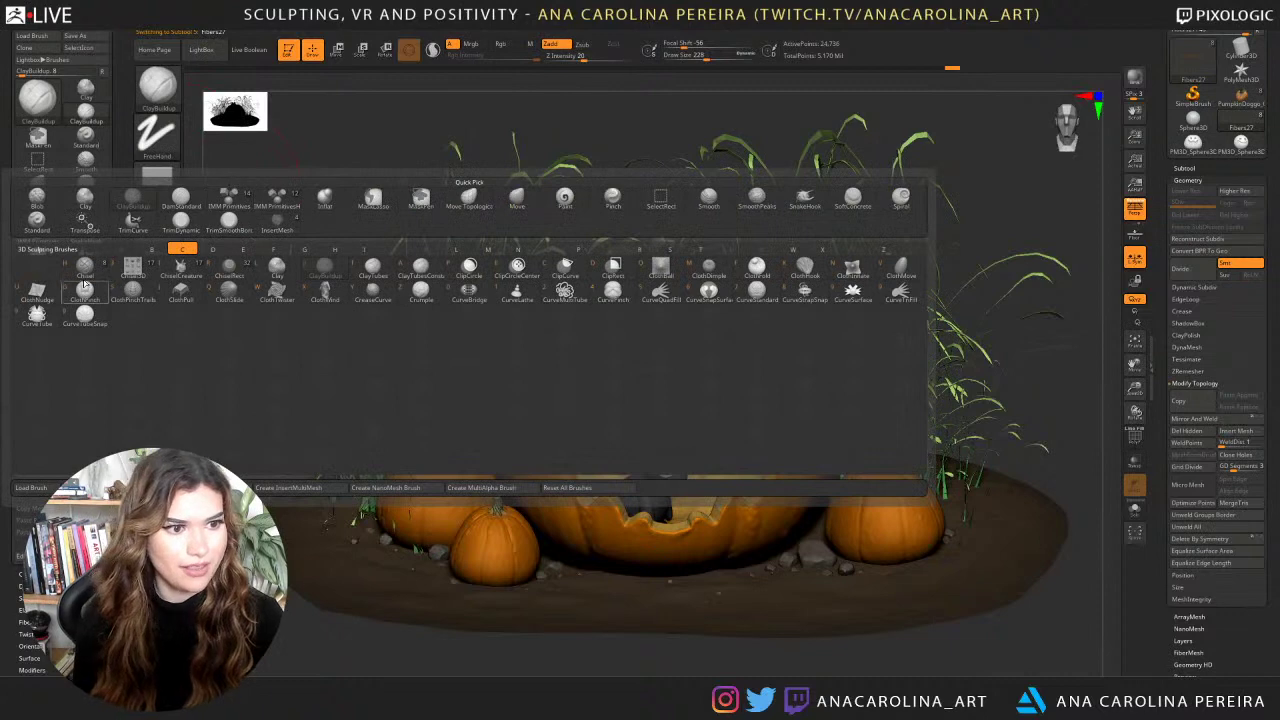
key(Escape)
key(b)
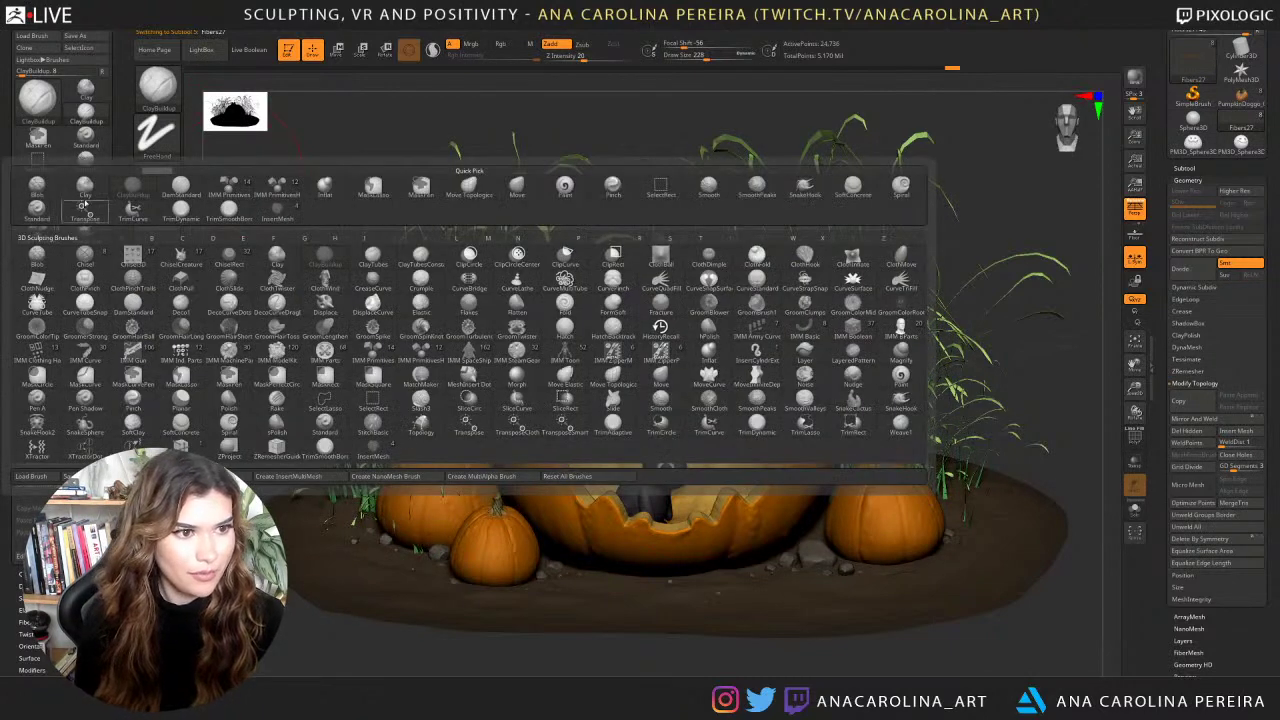
click(86, 189)
click(158, 138)
click(410, 143)
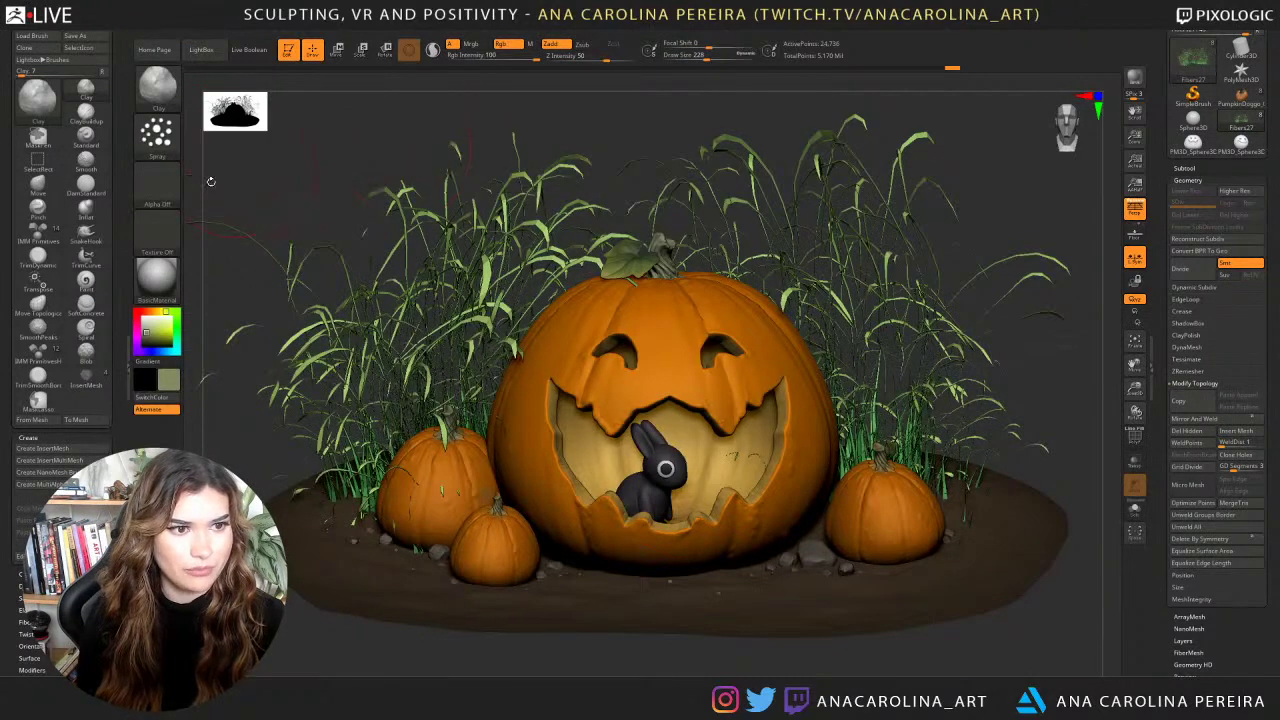
click(157, 180)
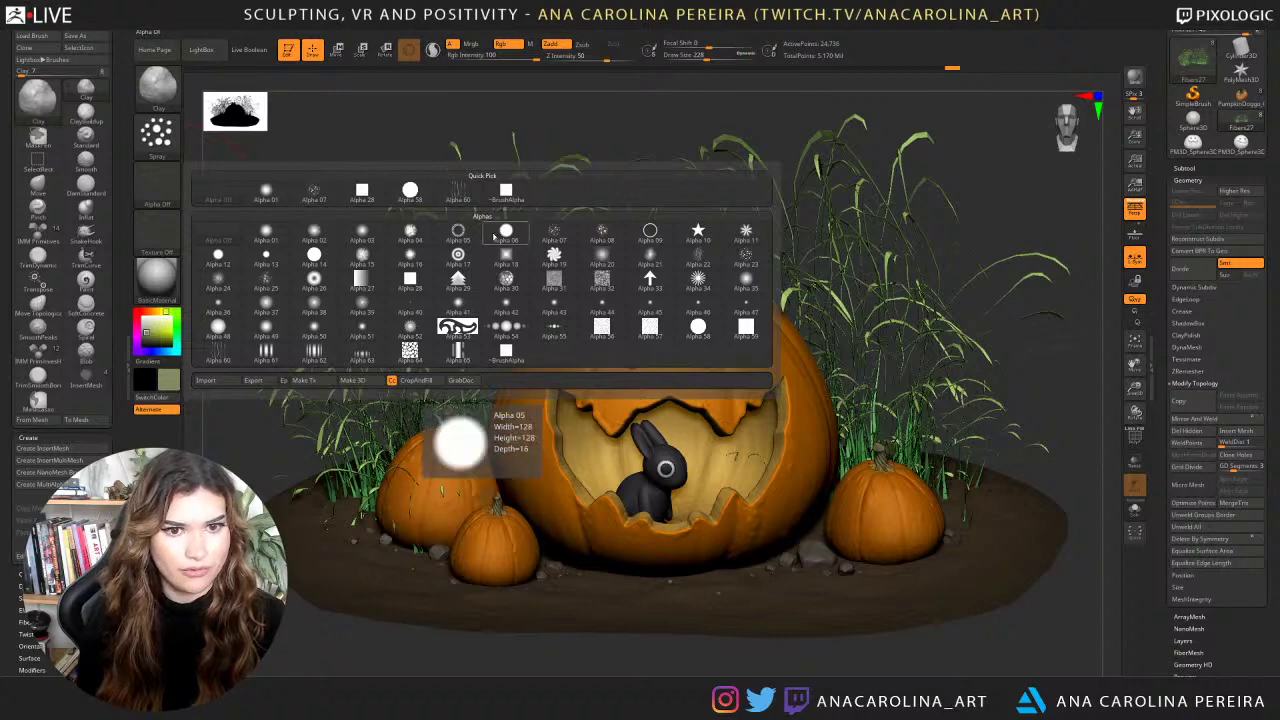
click(268, 198)
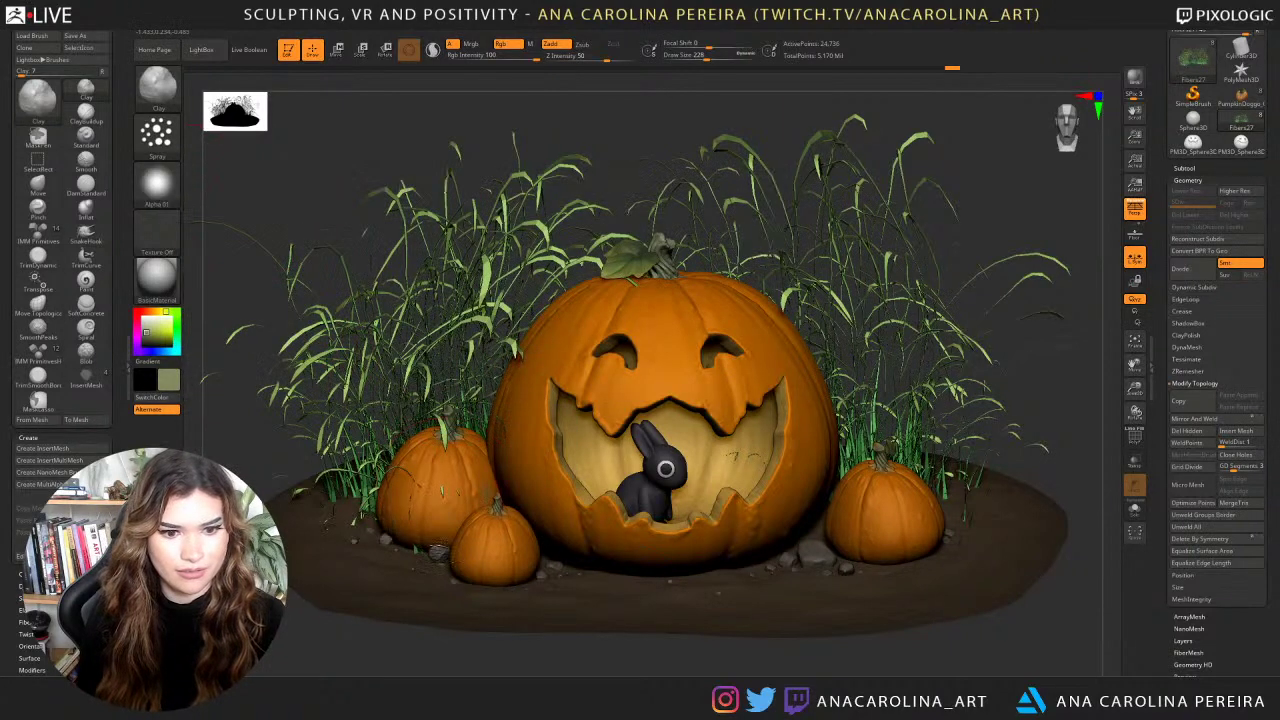
key(ctrl)
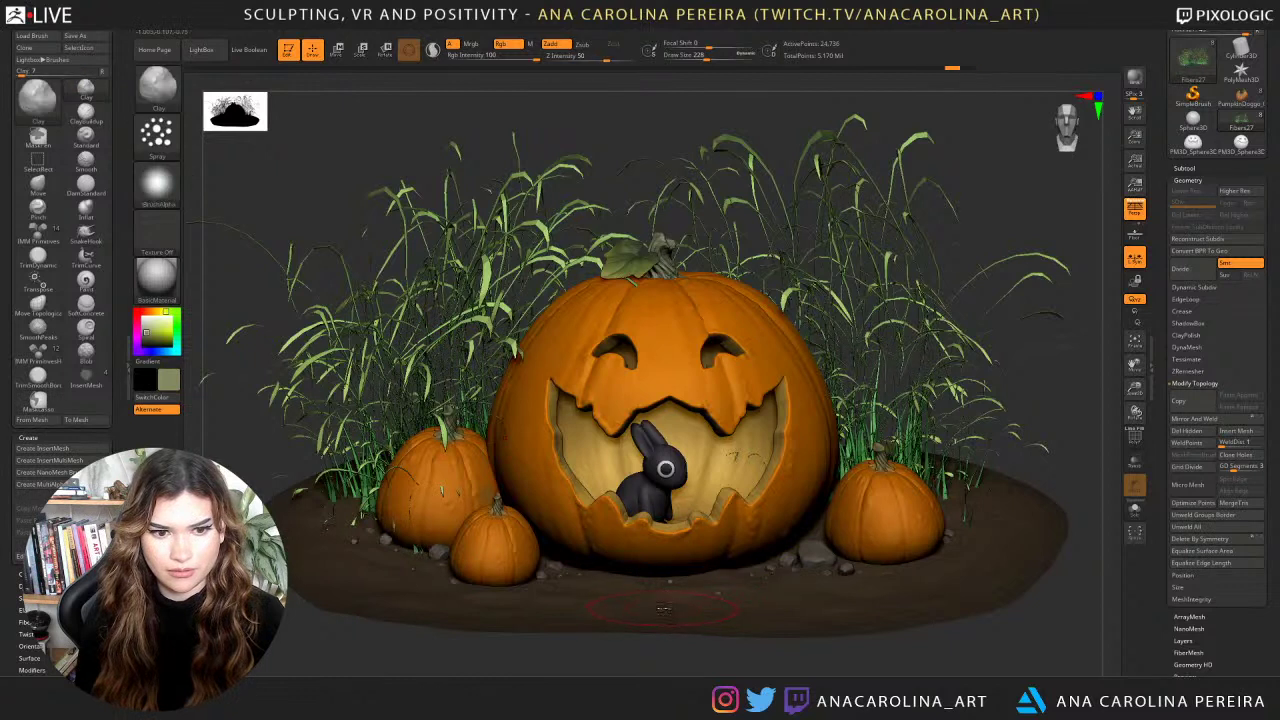
Select the ground plane and spray Clay brush texture across its soil at draw size 251 and Z intensity 8.
alt+click(680, 597)
key(ctrl+z)
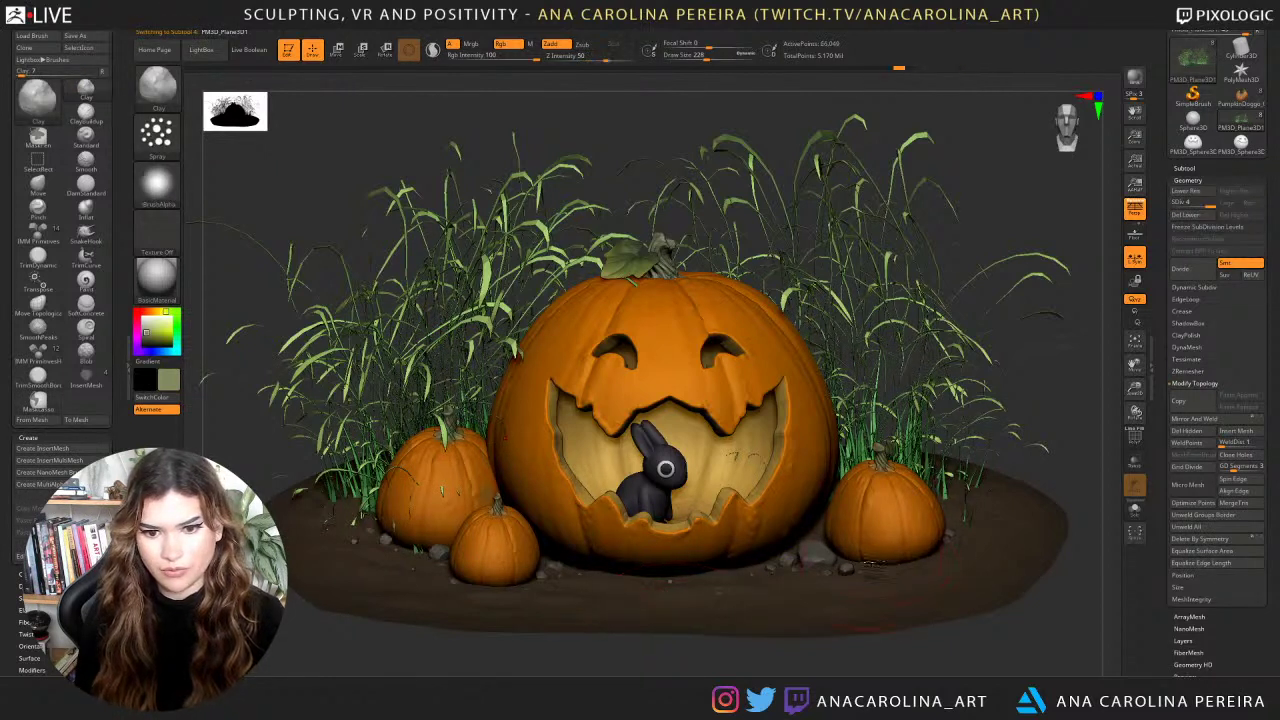
key(space)
click(850, 583)
key(space)
click(912, 545)
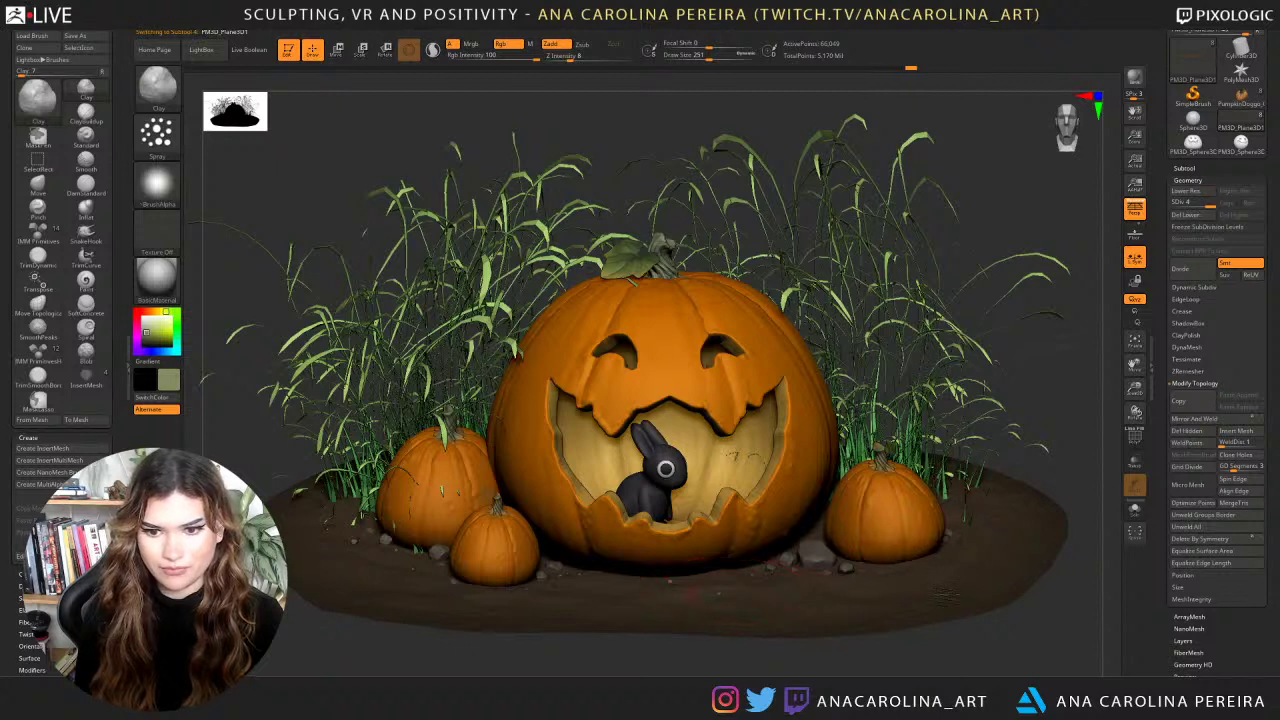
drag(628, 605, 567, 614)
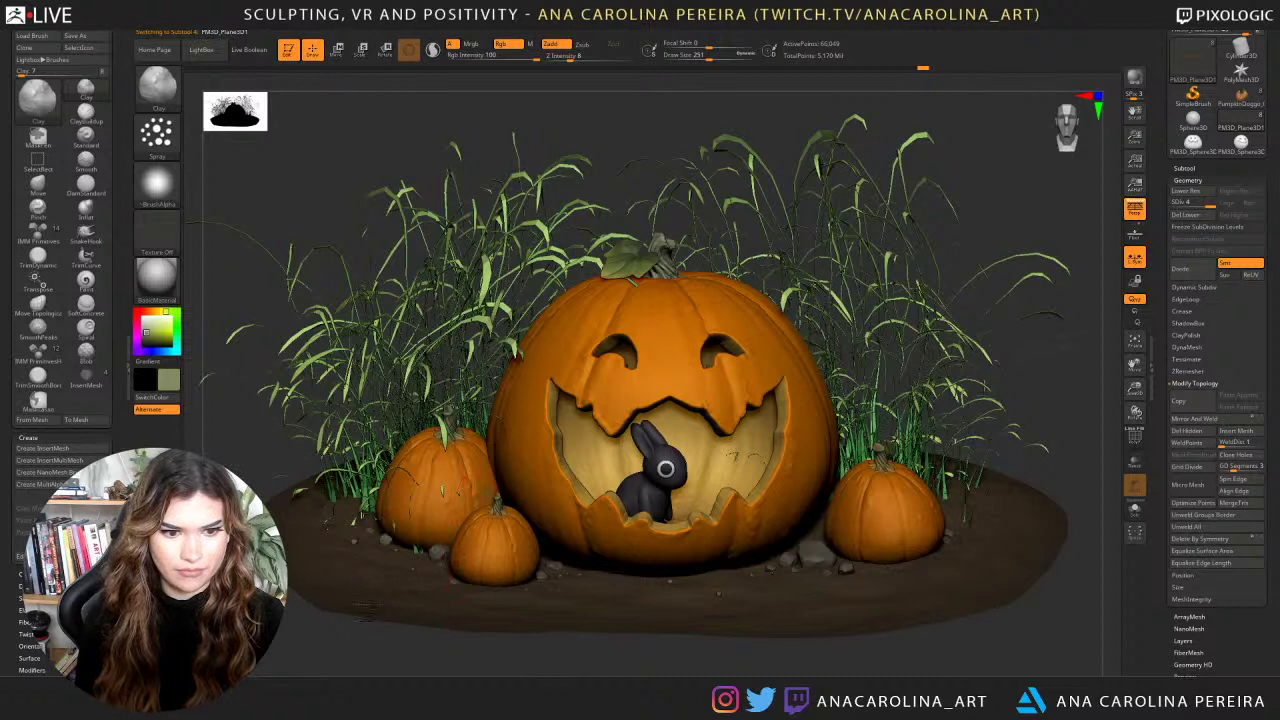
drag(320, 548, 400, 567)
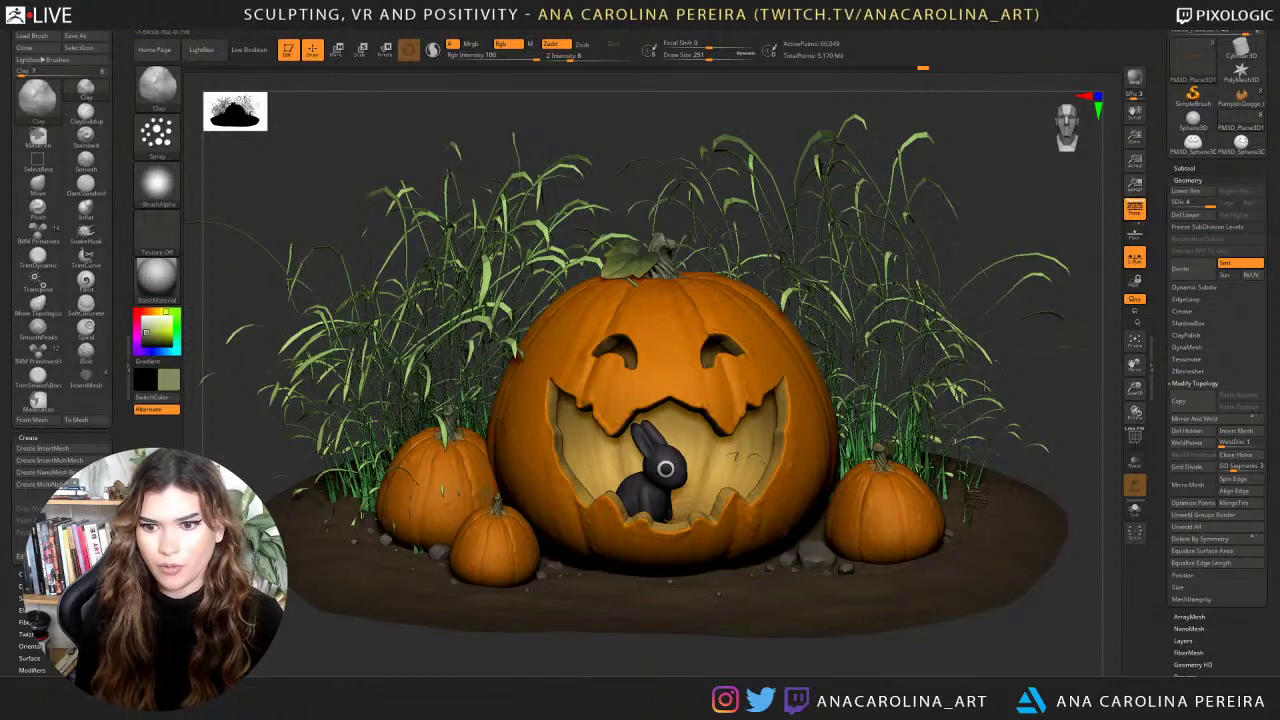
drag(1000, 534, 968, 574)
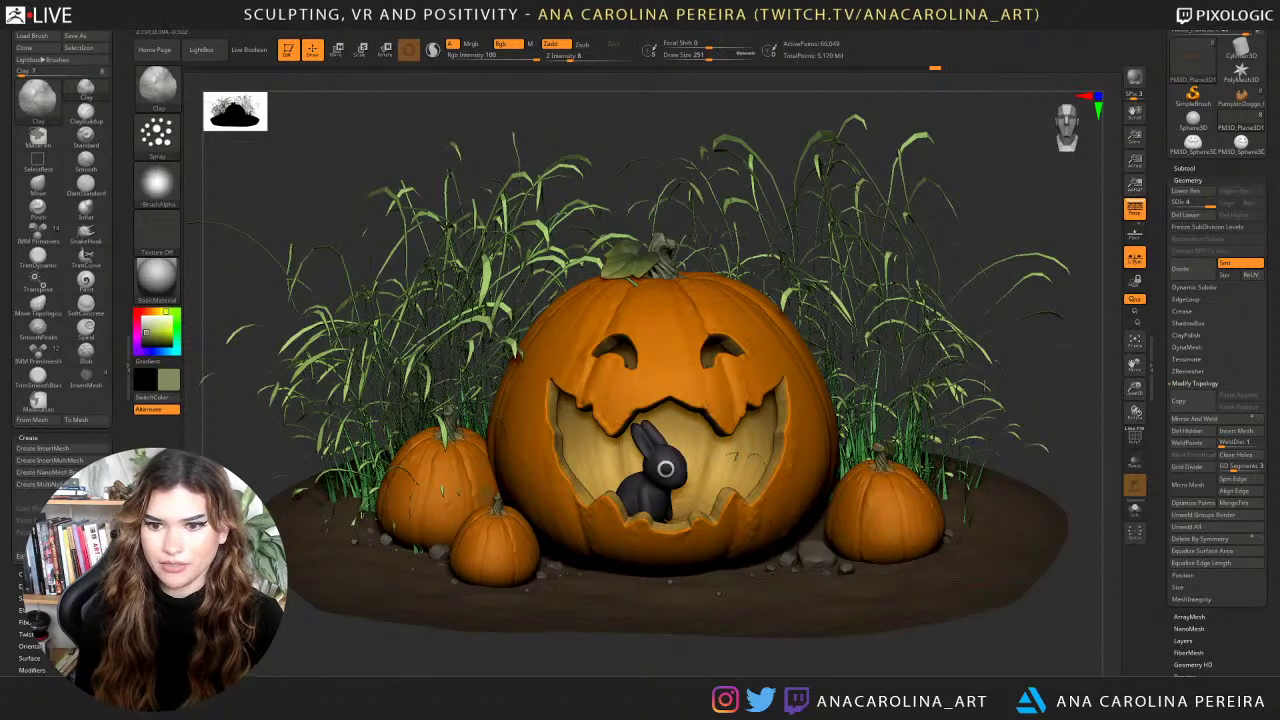
drag(1048, 448, 914, 500)
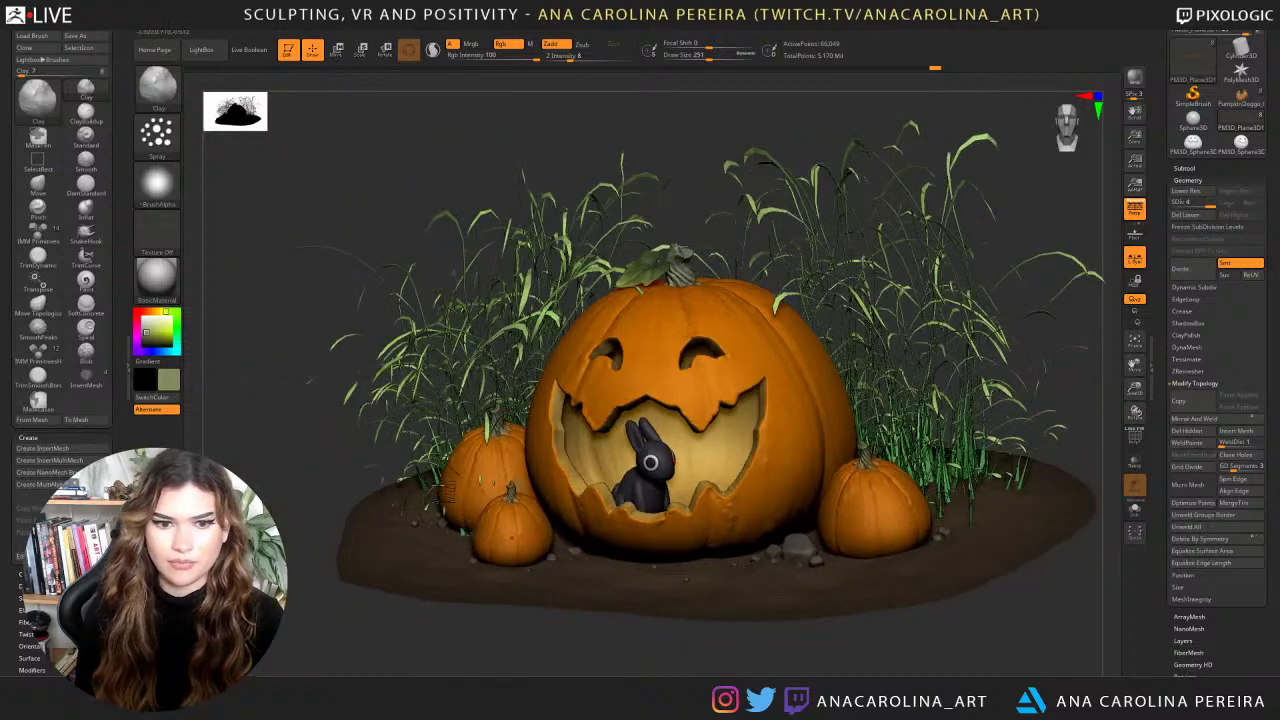
drag(378, 435, 580, 560)
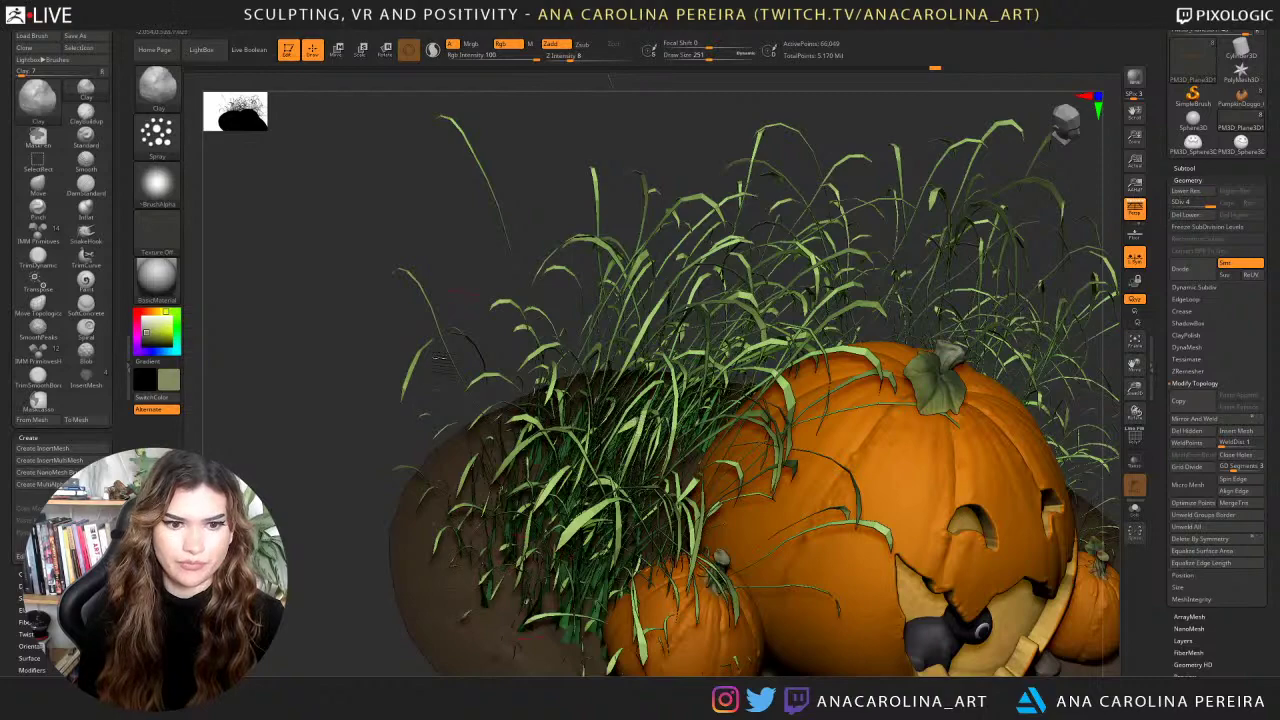
drag(475, 419, 565, 350)
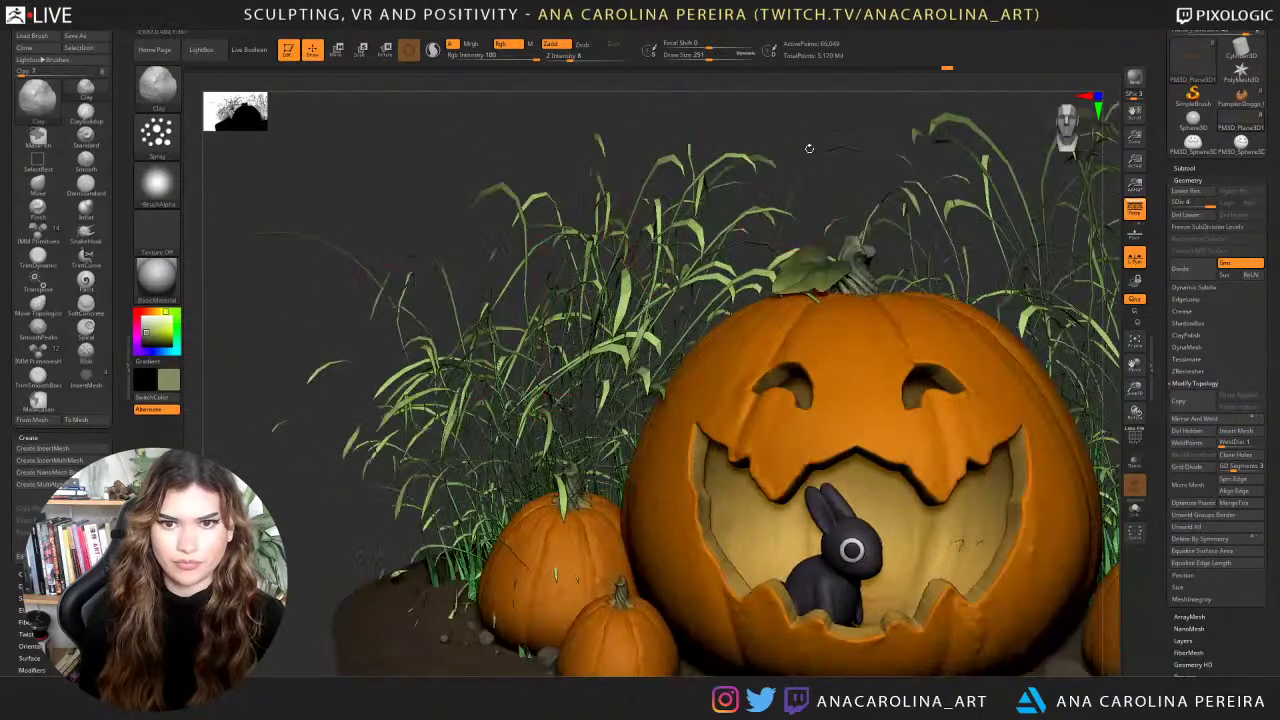
alt+drag(809, 149, 754, 130)
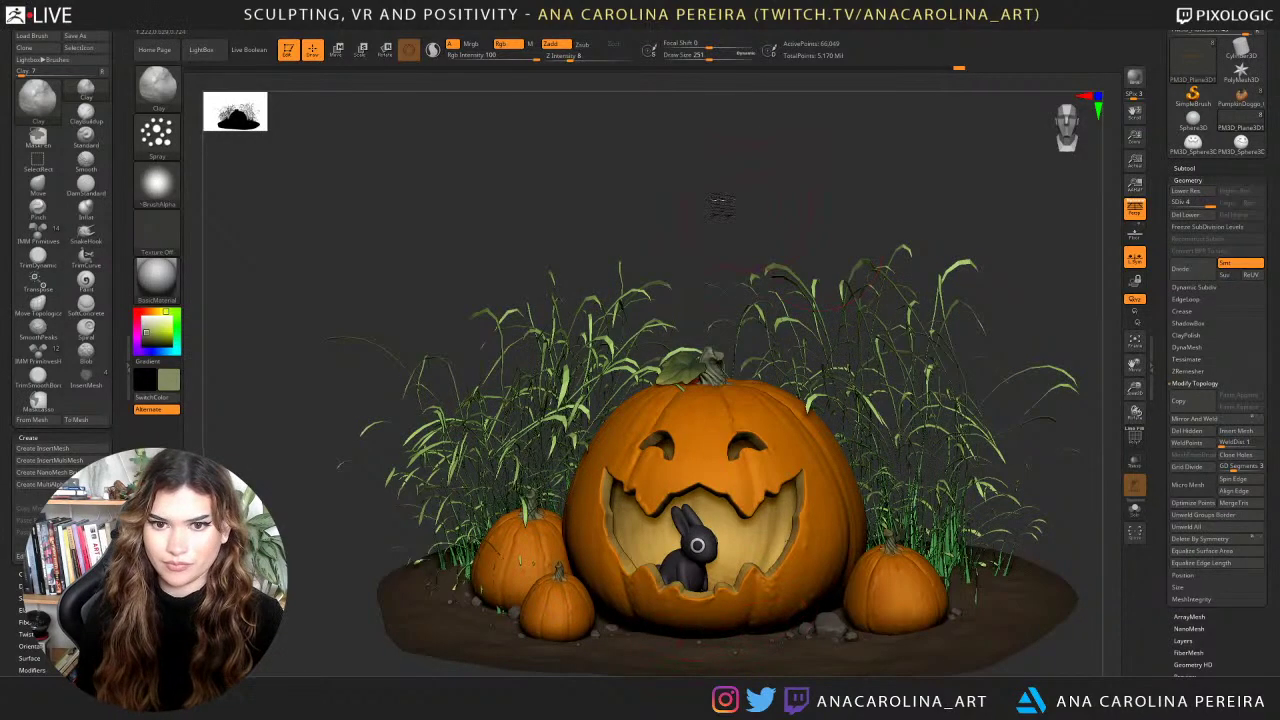
drag(721, 203, 729, 175)
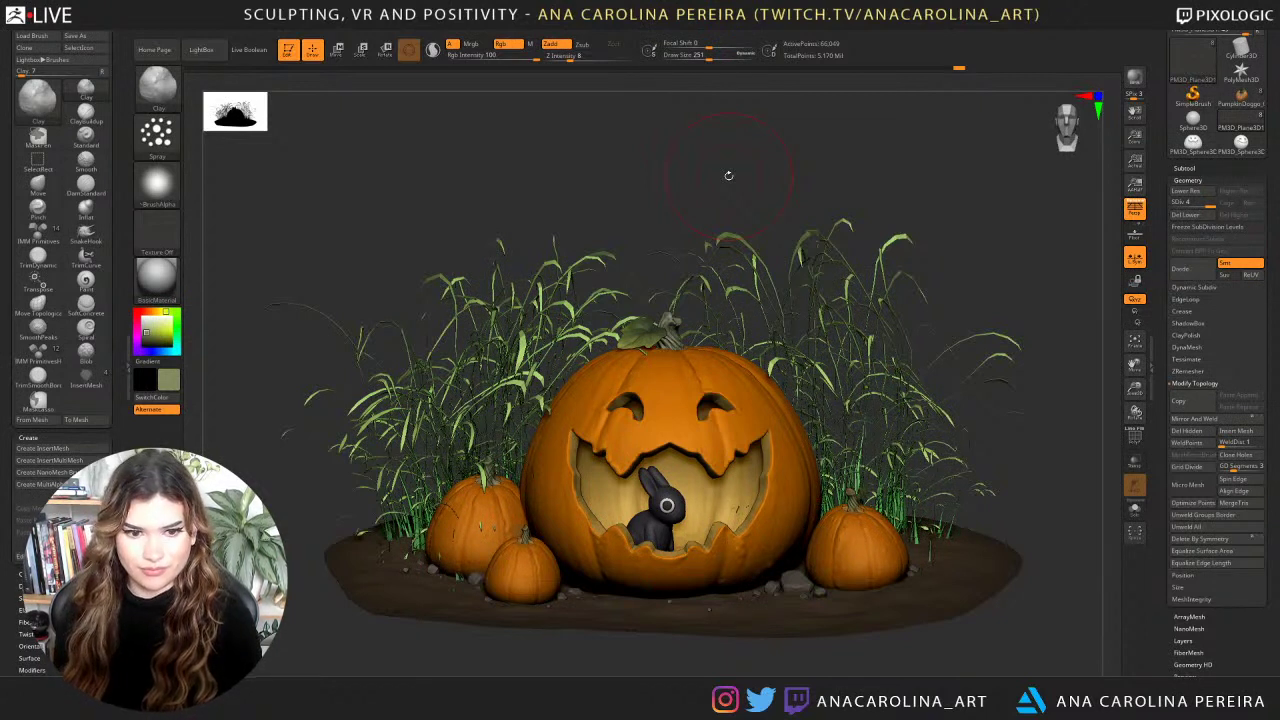
Select the small pumpkins and pull the top and side of the left ones into shape with the SnakeHook brush.
alt+click(487, 519)
key(b)
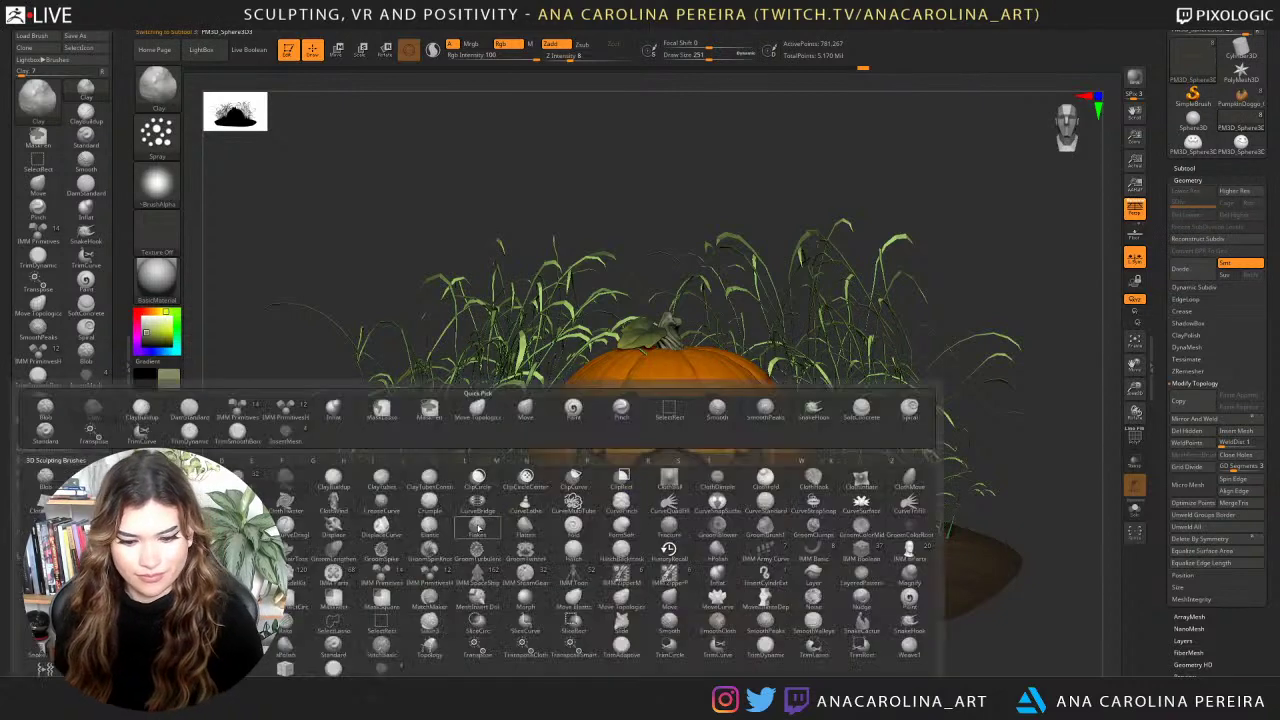
key(s)
key(h)
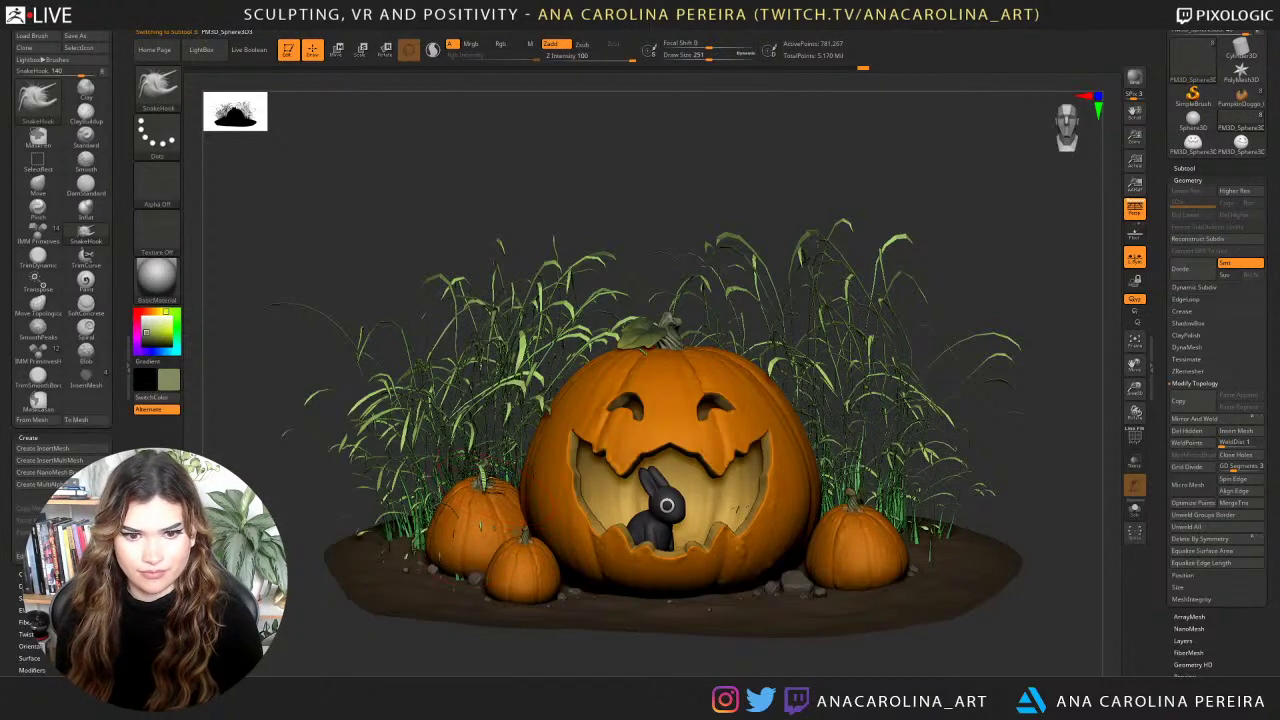
mouse_move(481, 492)
mouse_down()
mouse_move(481, 474)
mouse_move(509, 486)
mouse_up()
drag(452, 526, 438, 516)
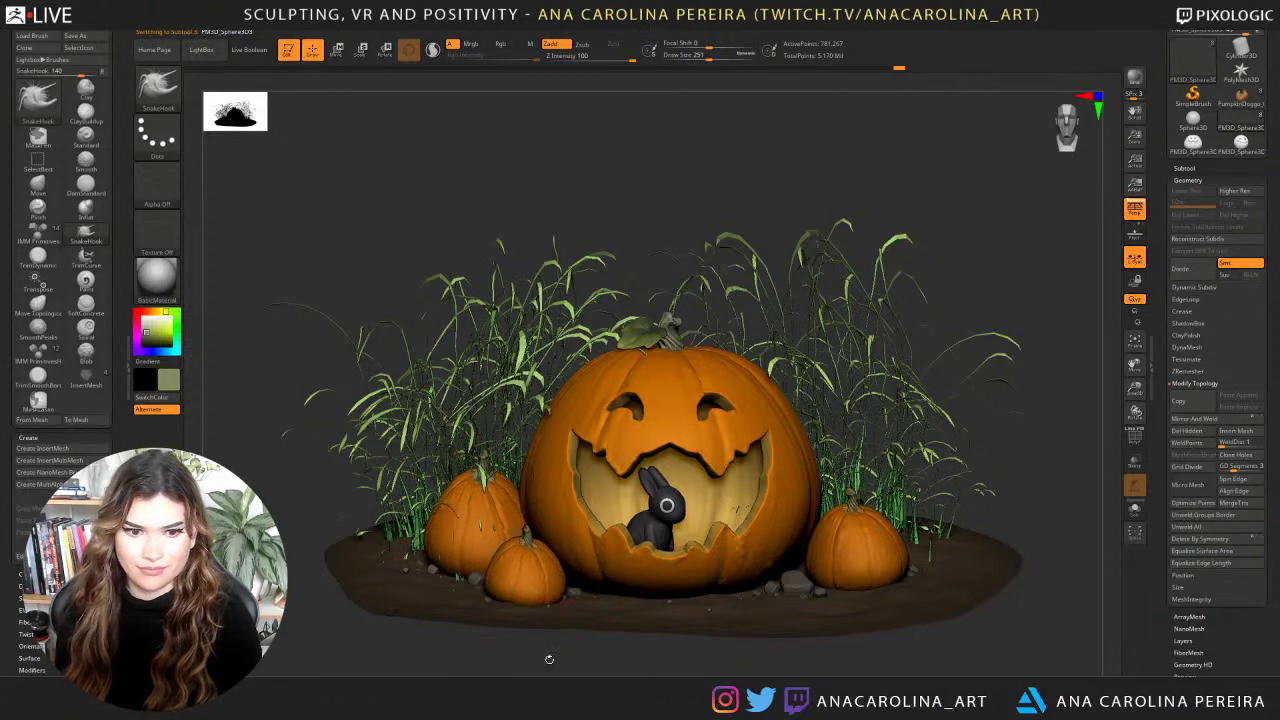
drag(549, 659, 552, 592)
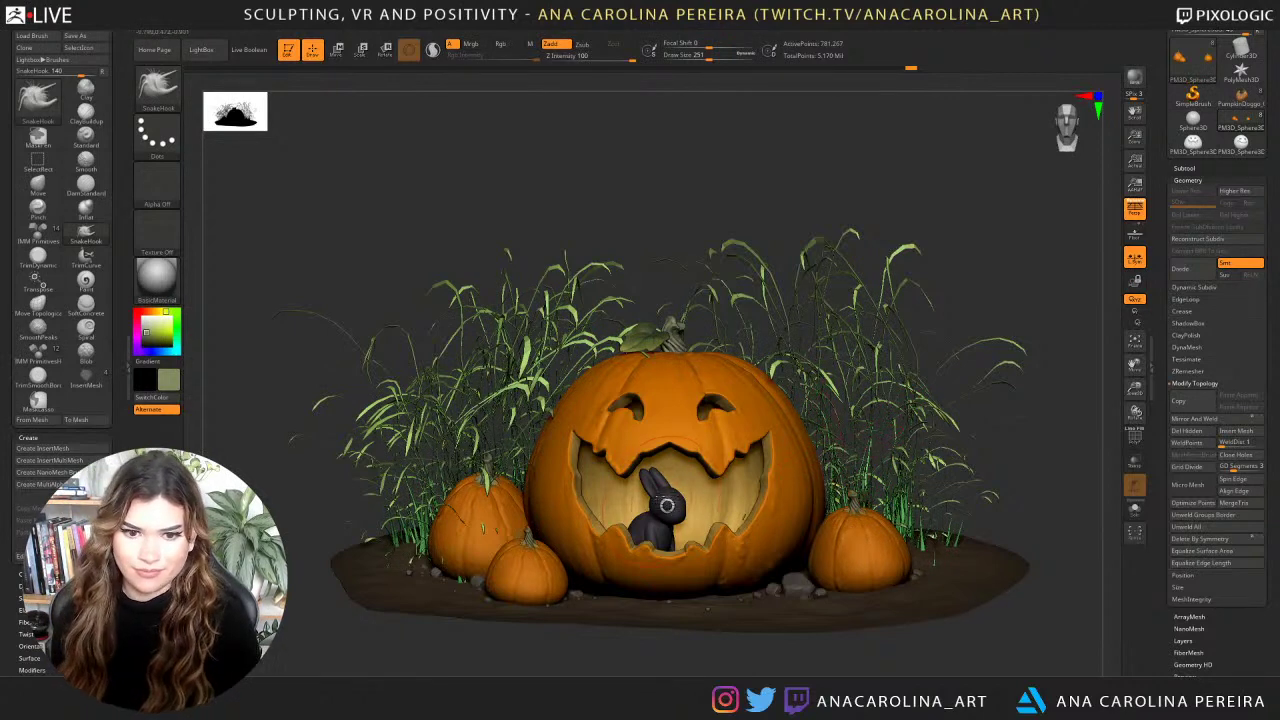
Select the bunny and nudge its ear with the SnakeHook brush at draw size 104.
key(space)
alt+click(667, 505)
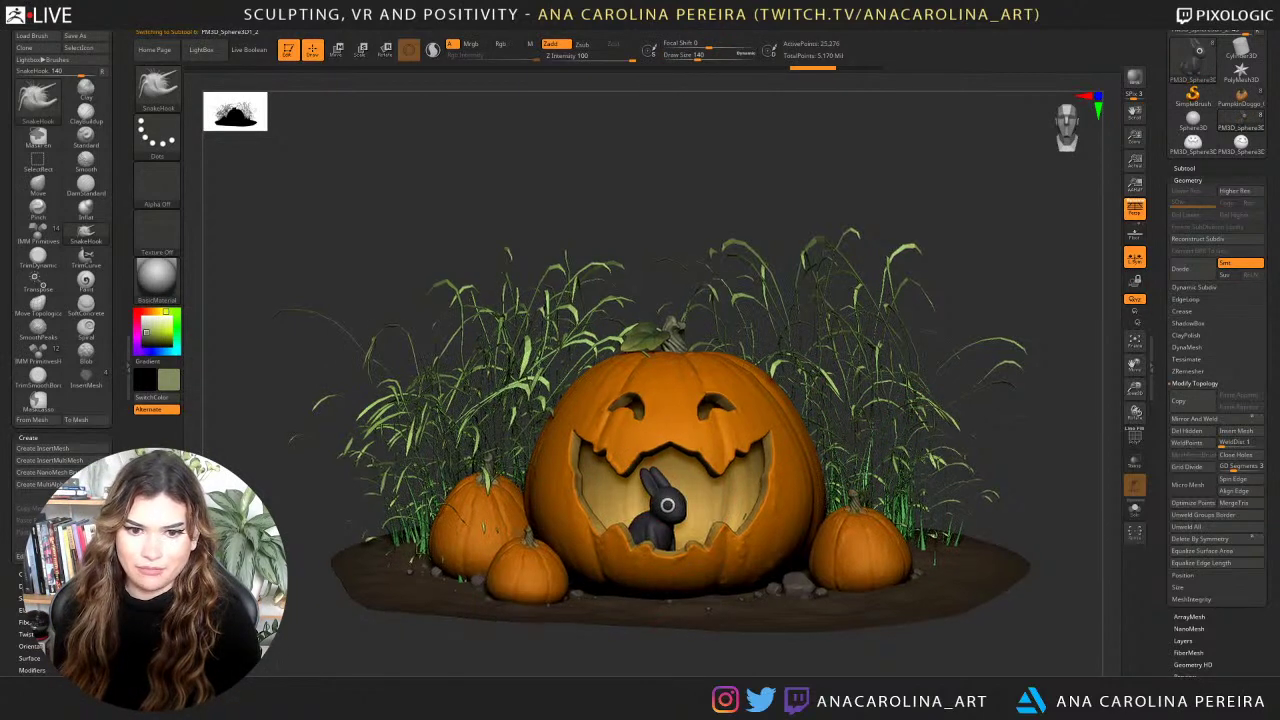
ctrl+right_drag(667, 505, 708, 465)
key(space)
drag(704, 445, 692, 444)
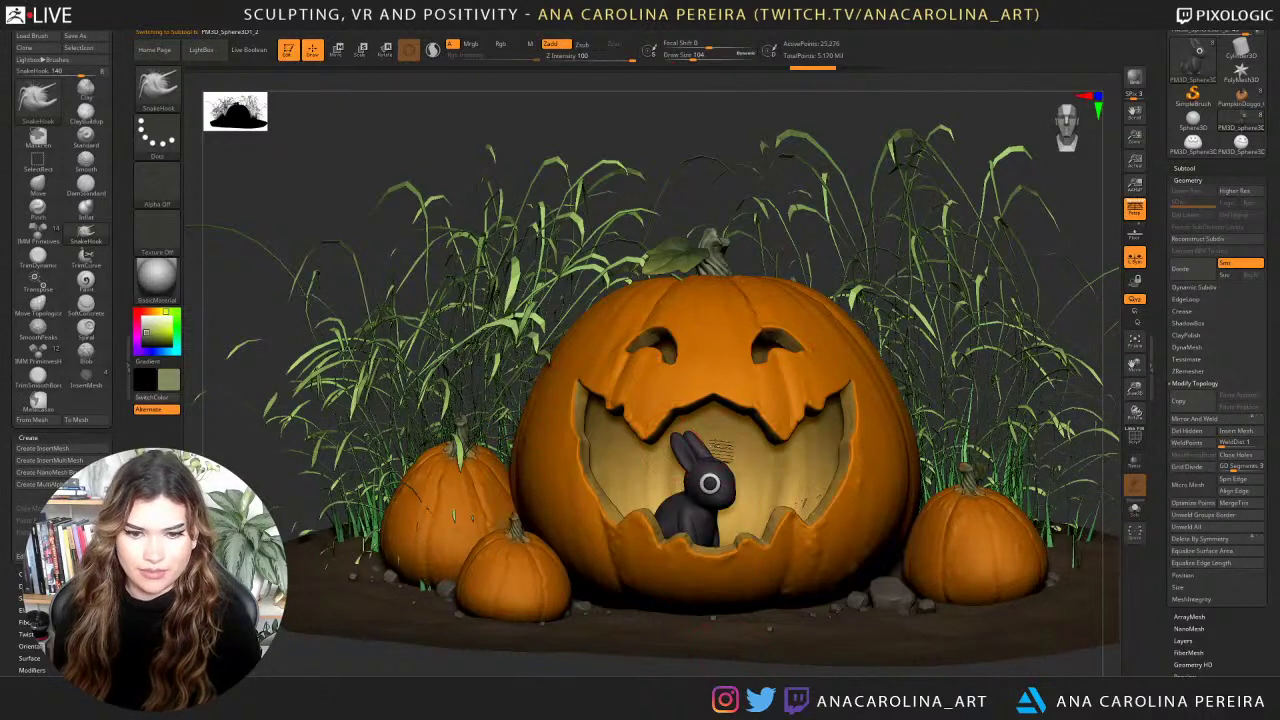
Show the bunny's polyframe and run Auto Groups to give each of its parts a separate polygroup.
key(w)
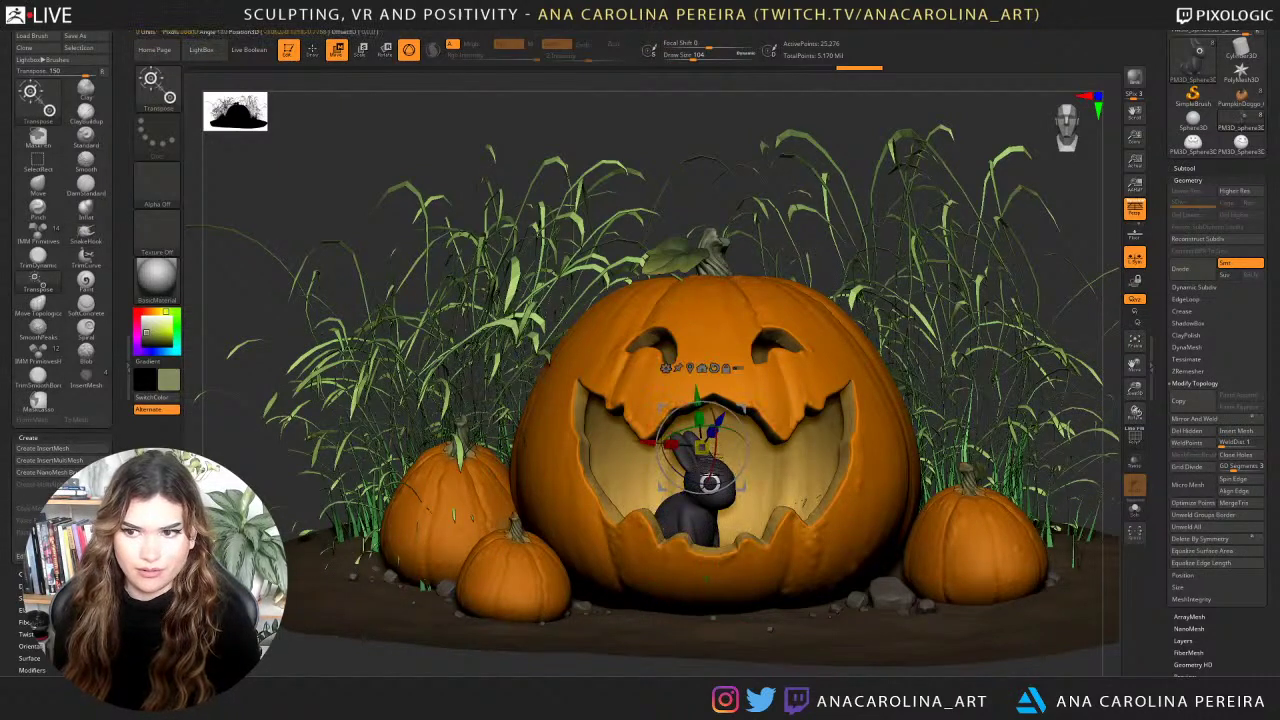
click(1186, 168)
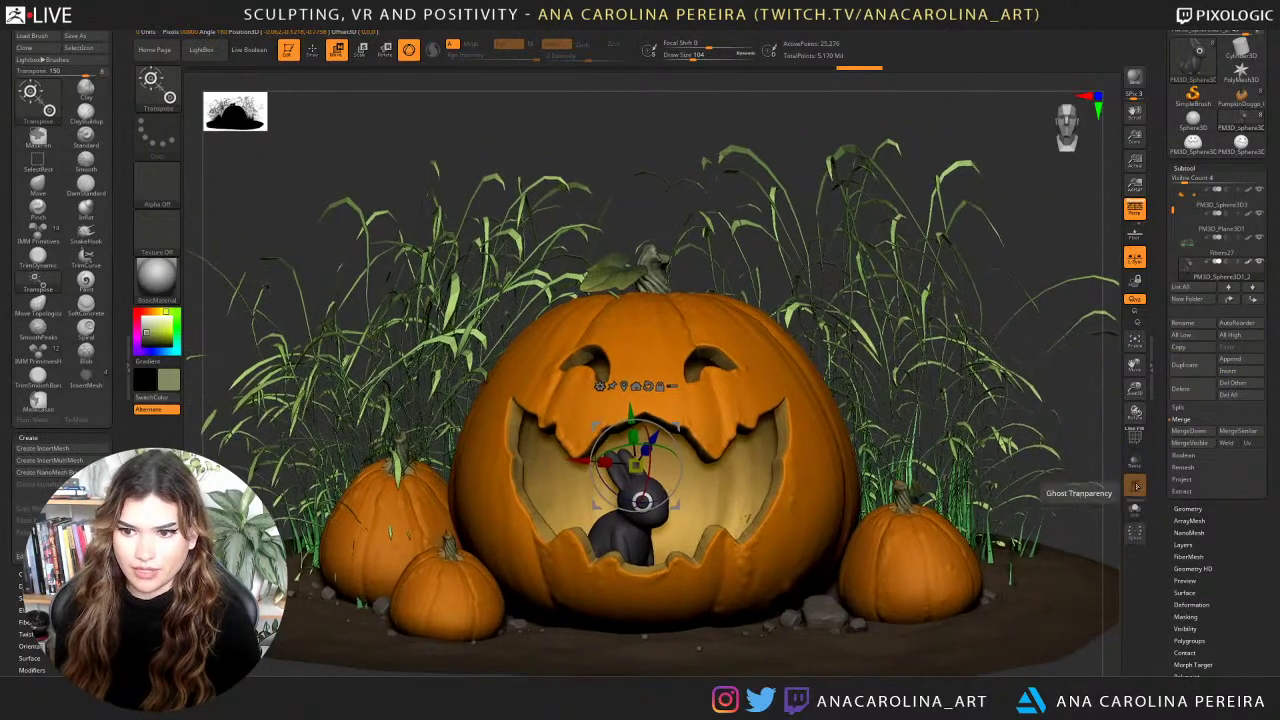
click(1135, 438)
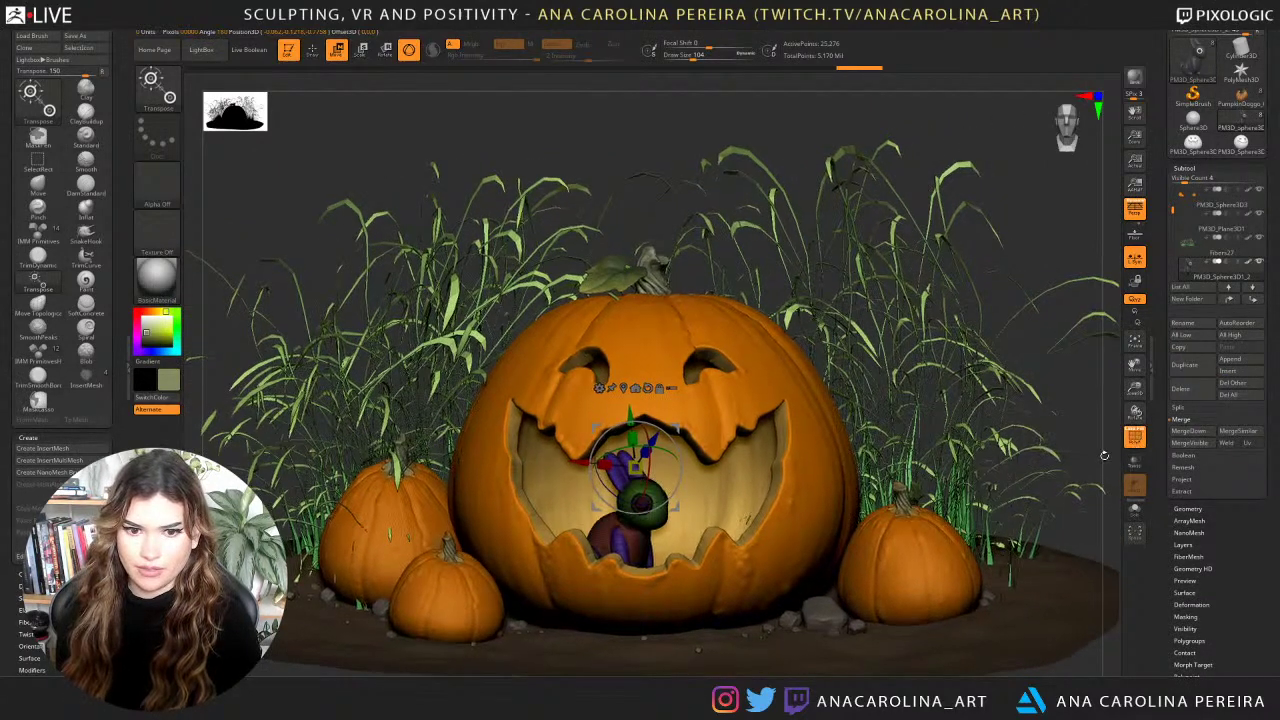
key(f)
ctrl+click(564, 443)
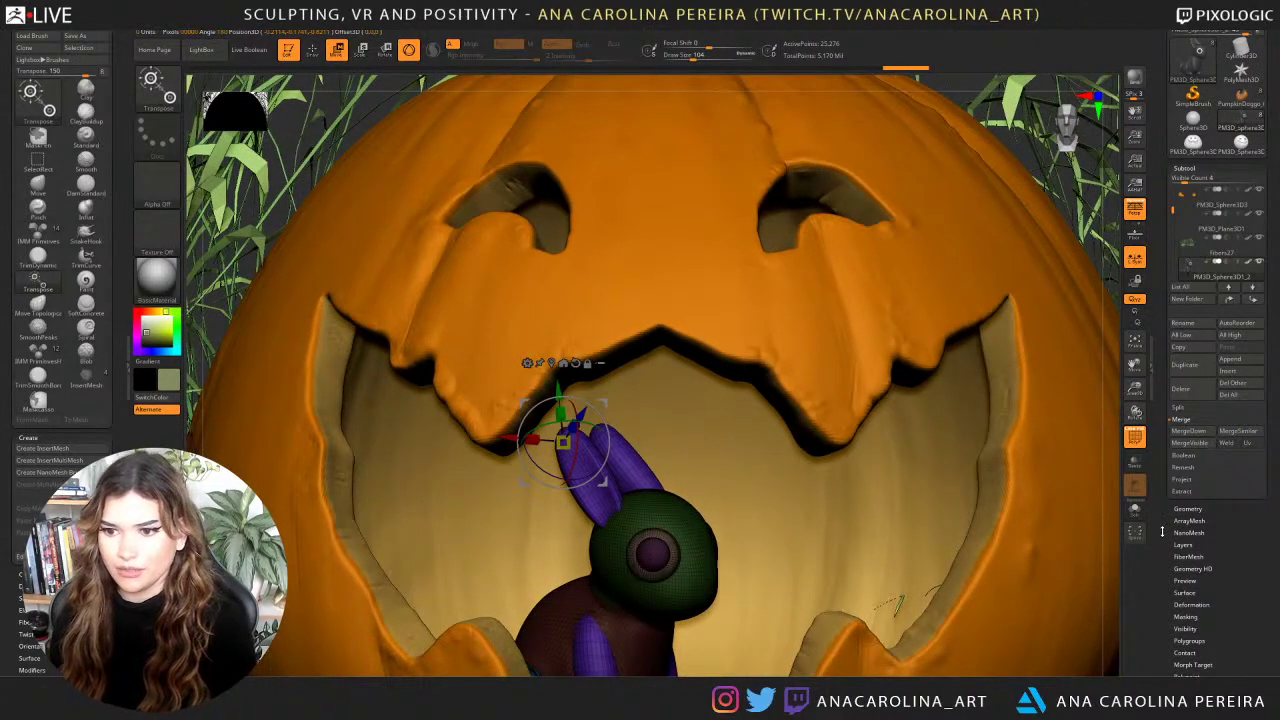
scroll(1176, 458, down, 3)
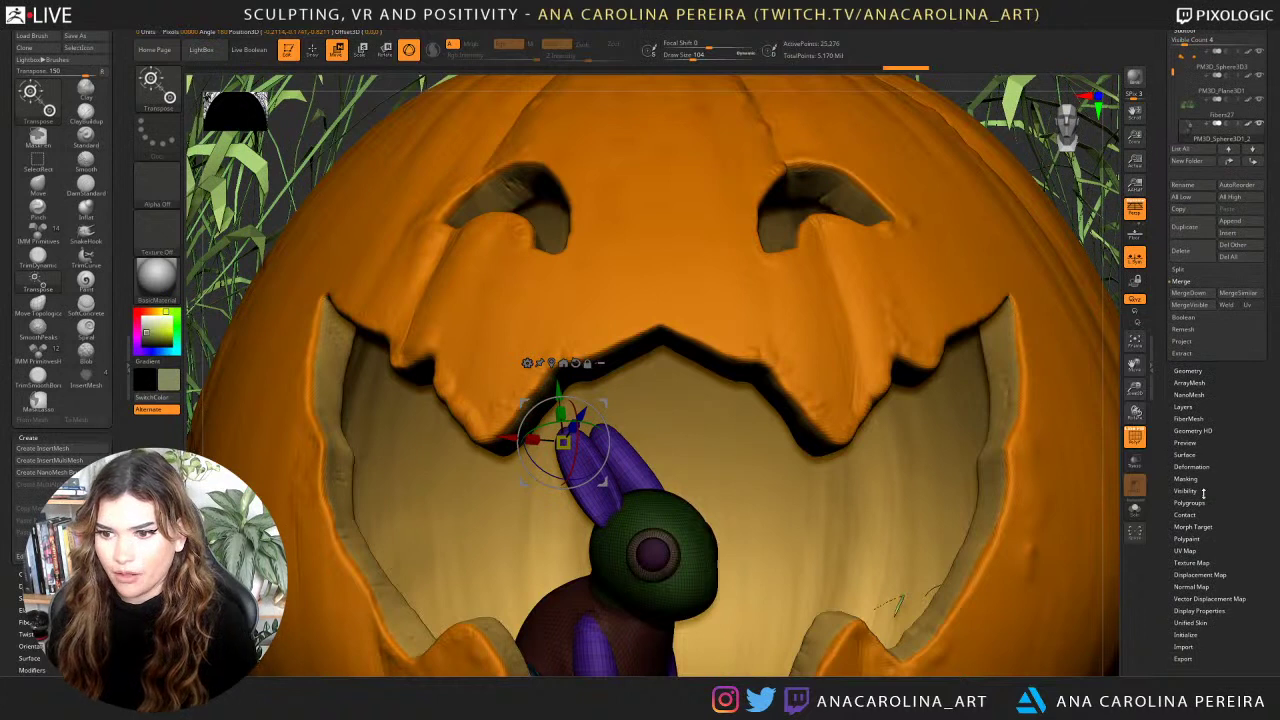
click(1203, 502)
click(1186, 187)
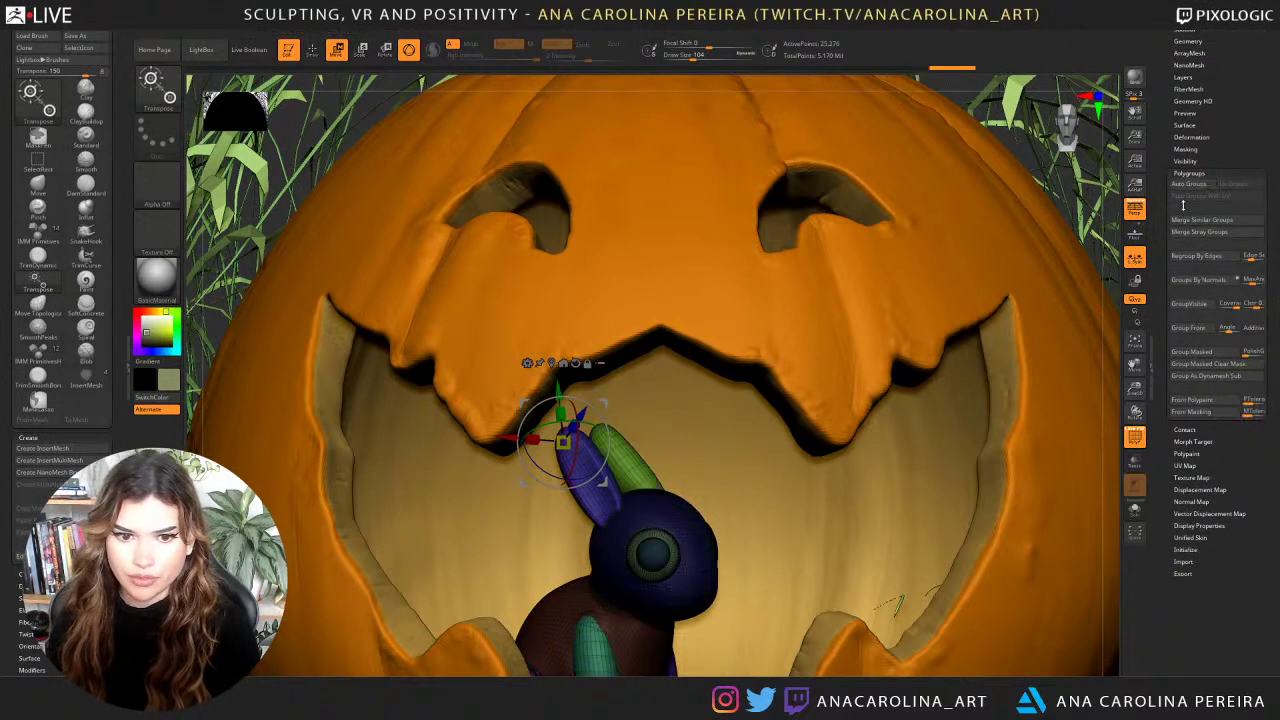
Mask everything except the bunny's front ear and rotate that ear more upright, away from the other one.
ctrl+click(636, 477)
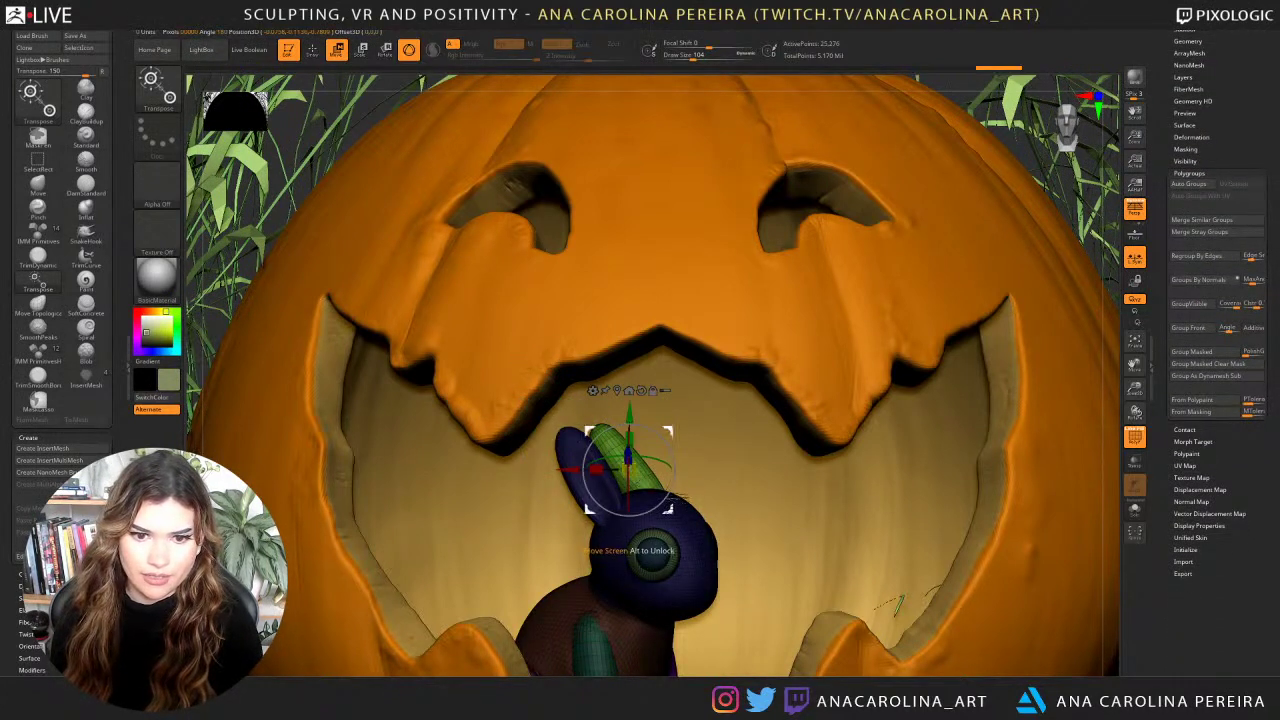
drag(668, 494, 689, 506)
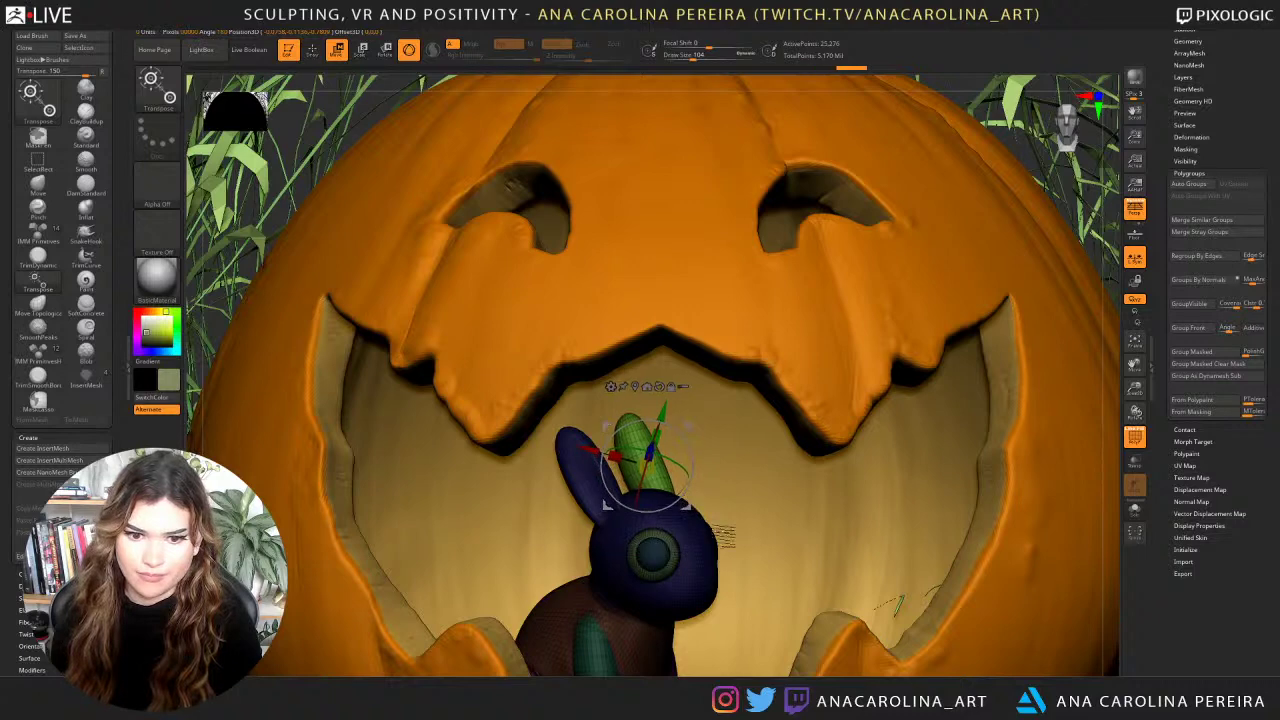
drag(1110, 313, 1066, 250)
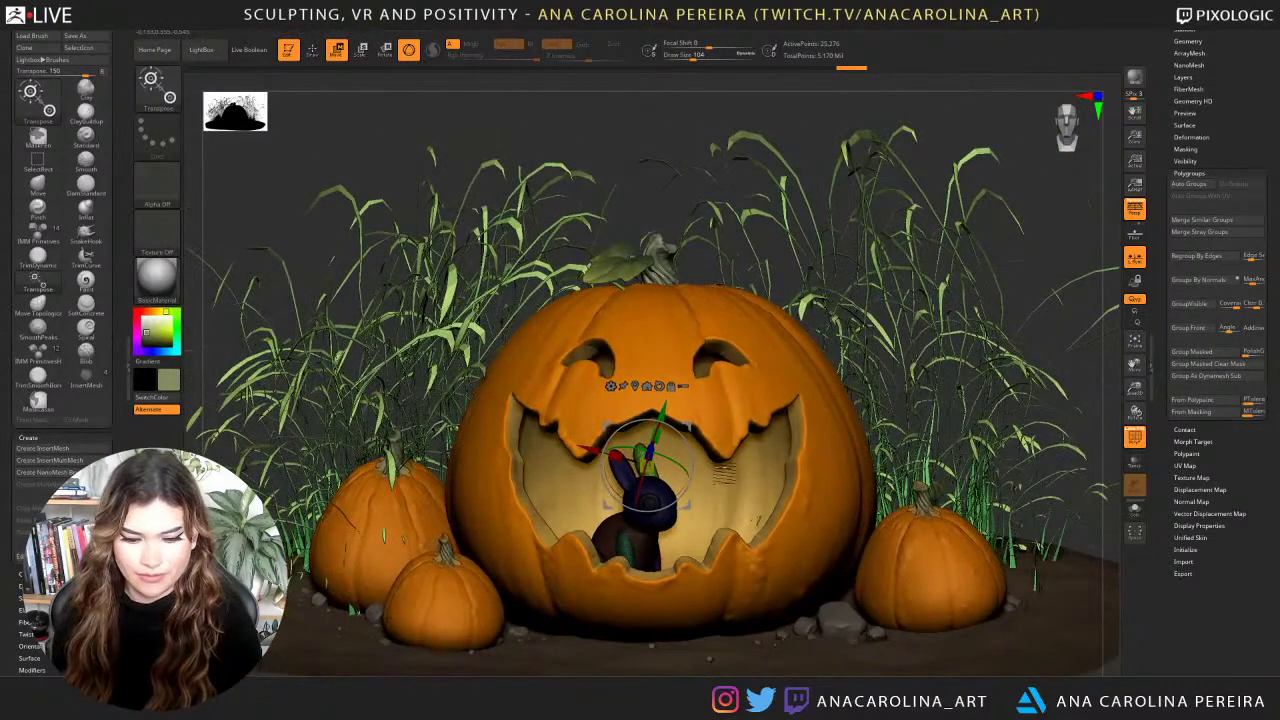
Activate the Move brush, clear the bunny's mask and turn off its polyframe display.
key(b)
key(p)
key(i)
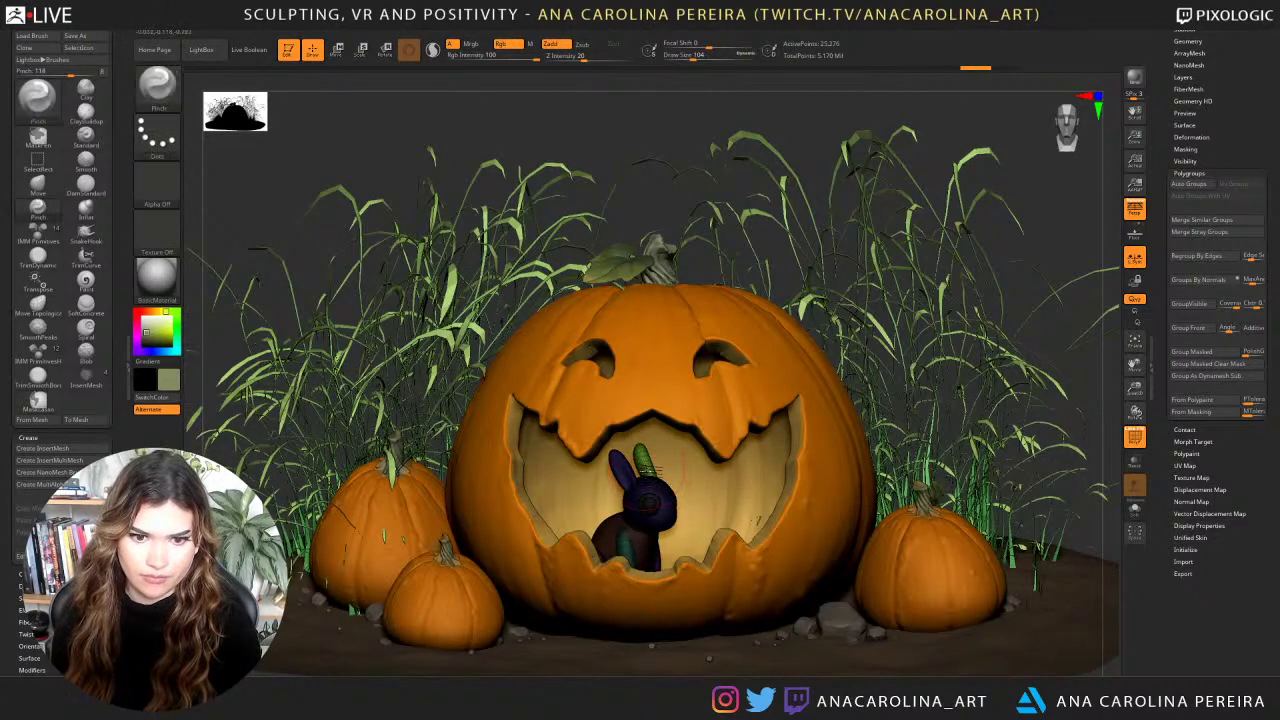
key(b)
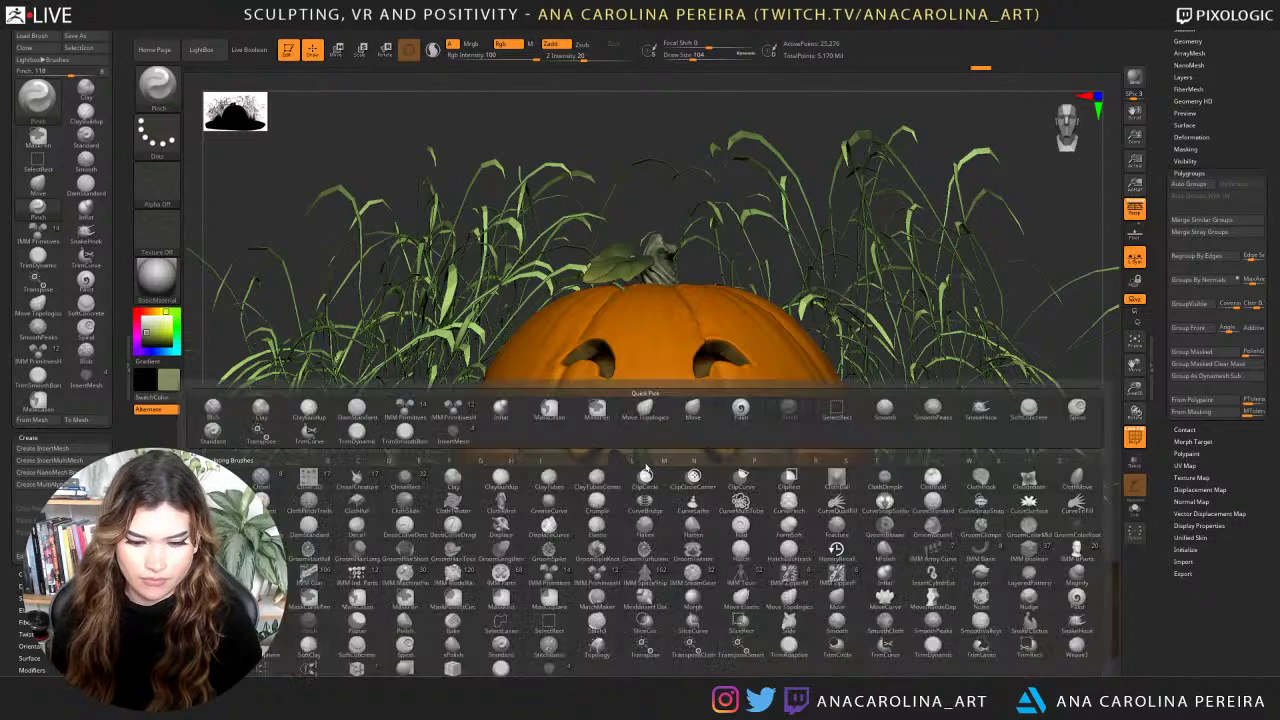
key(m)
key(v)
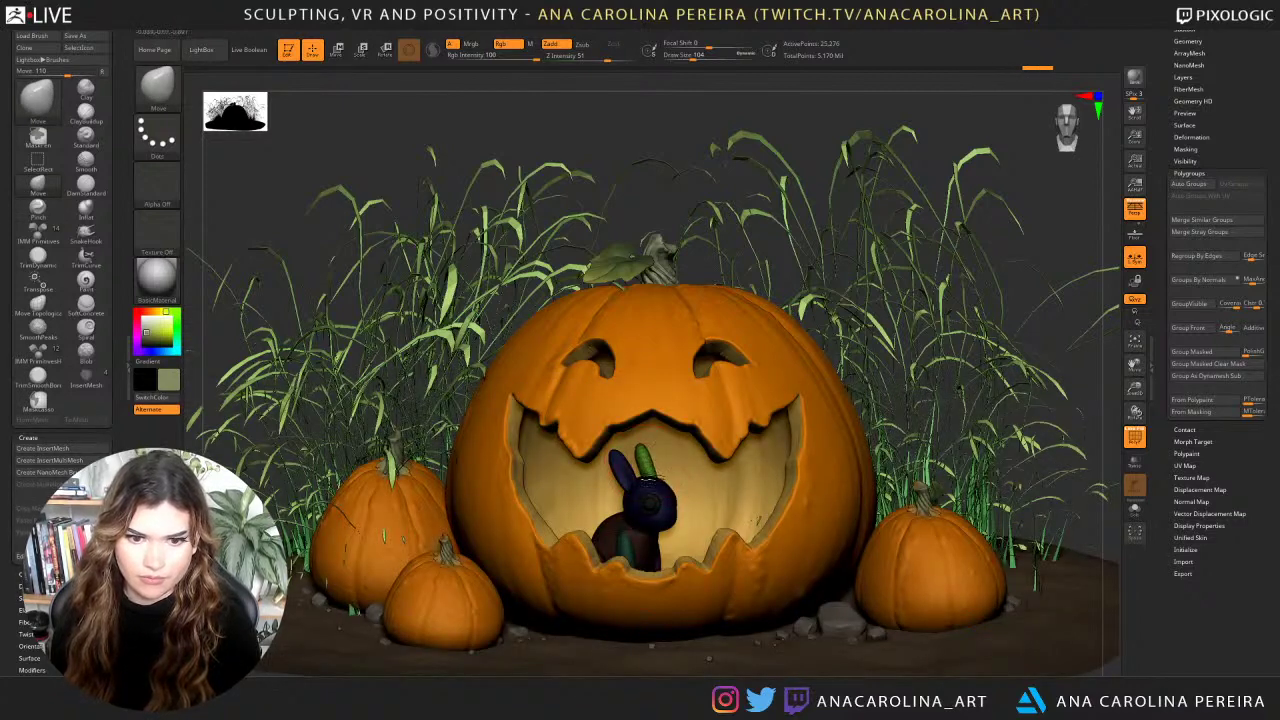
ctrl+drag(1048, 225, 1074, 250)
click(1135, 436)
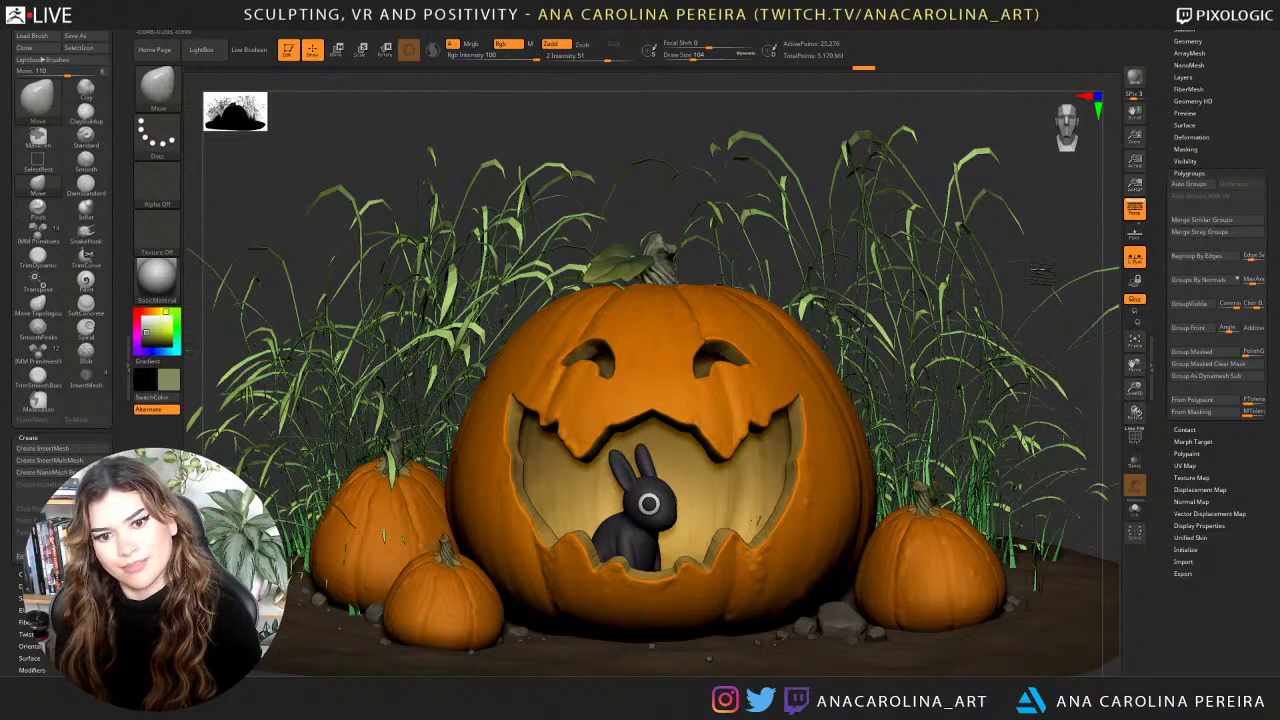
Adjust the shape of the bunny's ears with the Move Topological brush, reducing the draw size to 83.
key(b)
key(m)
key(t)
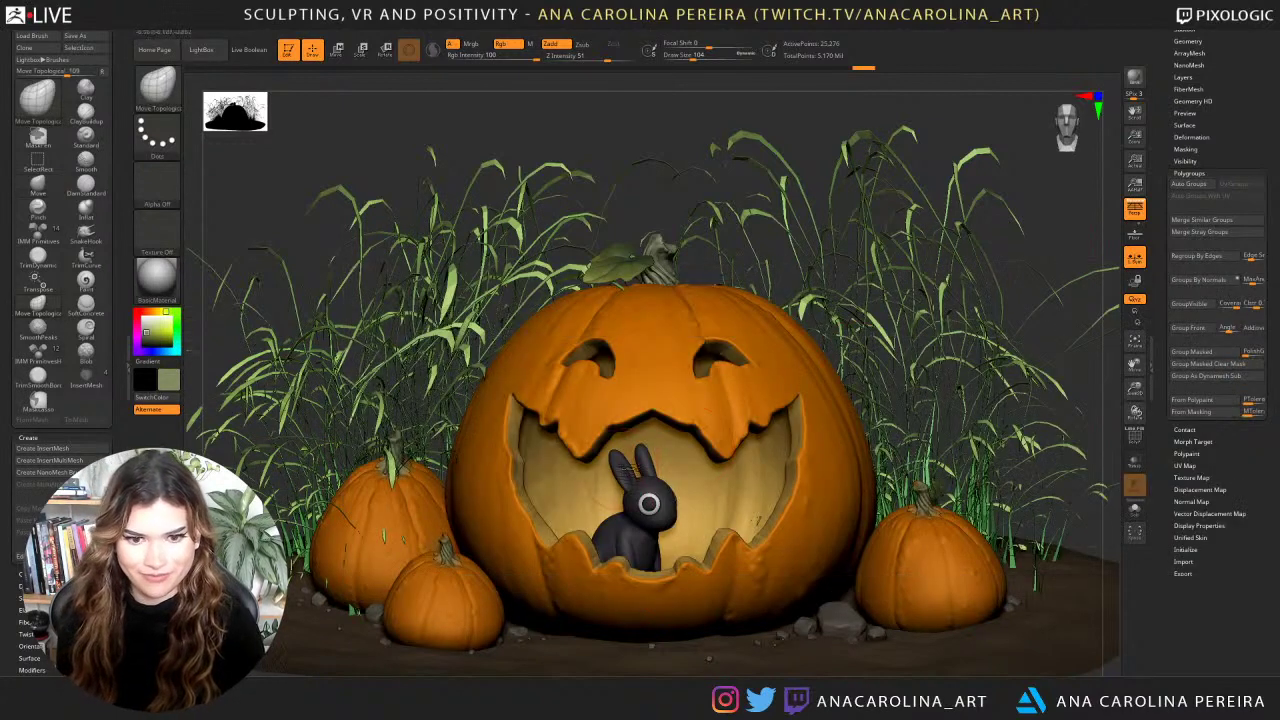
drag(628, 467, 650, 459)
key(space)
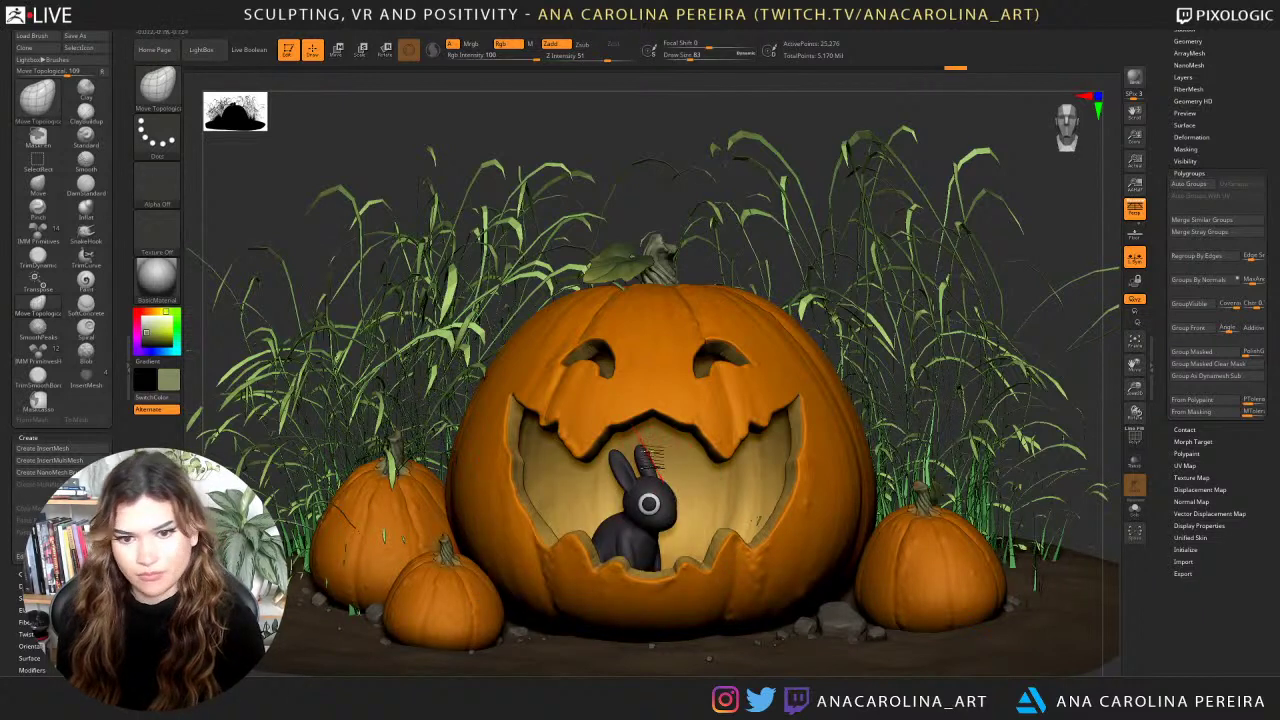
drag(1036, 166, 1008, 183)
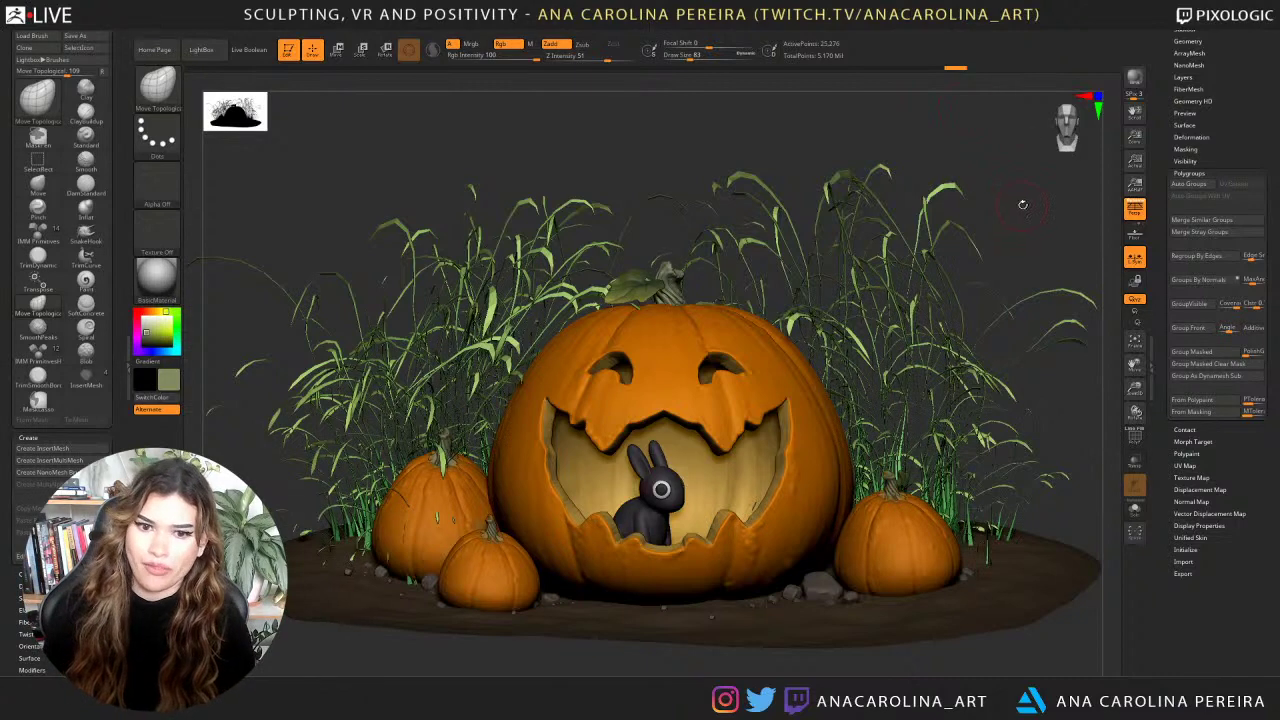
drag(1010, 203, 1002, 200)
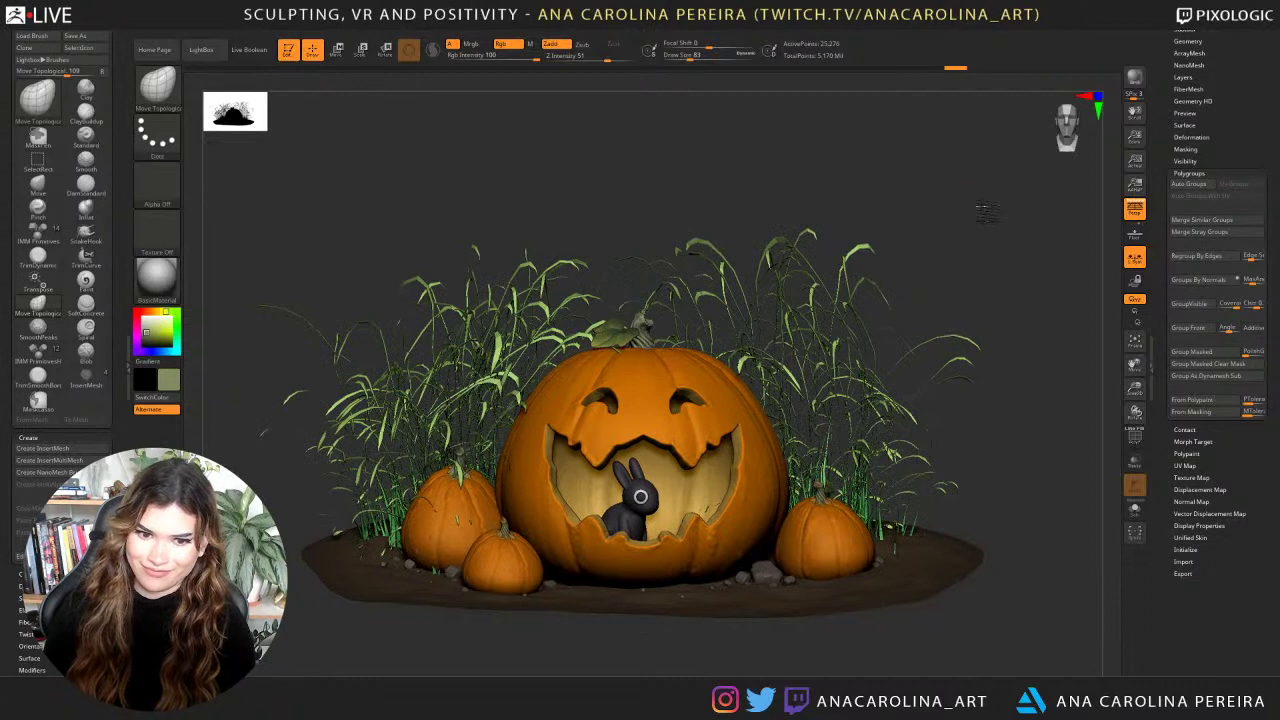
scroll(985, 219, up, 3)
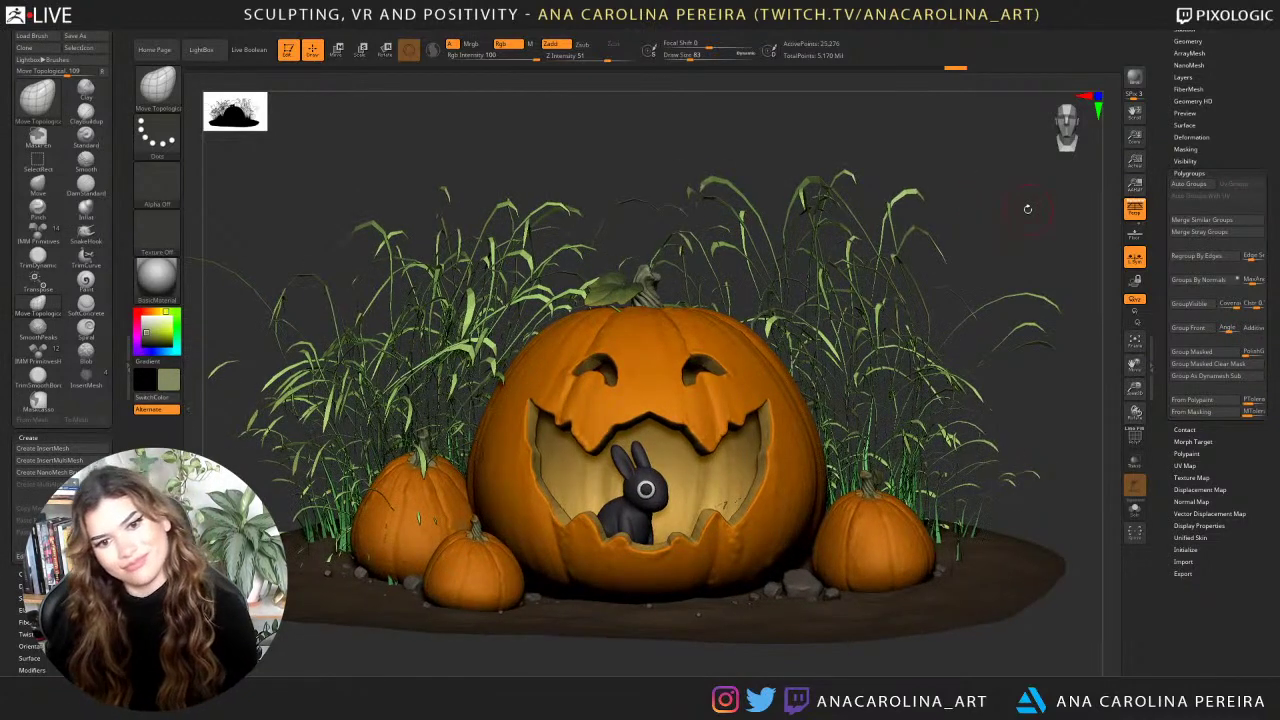
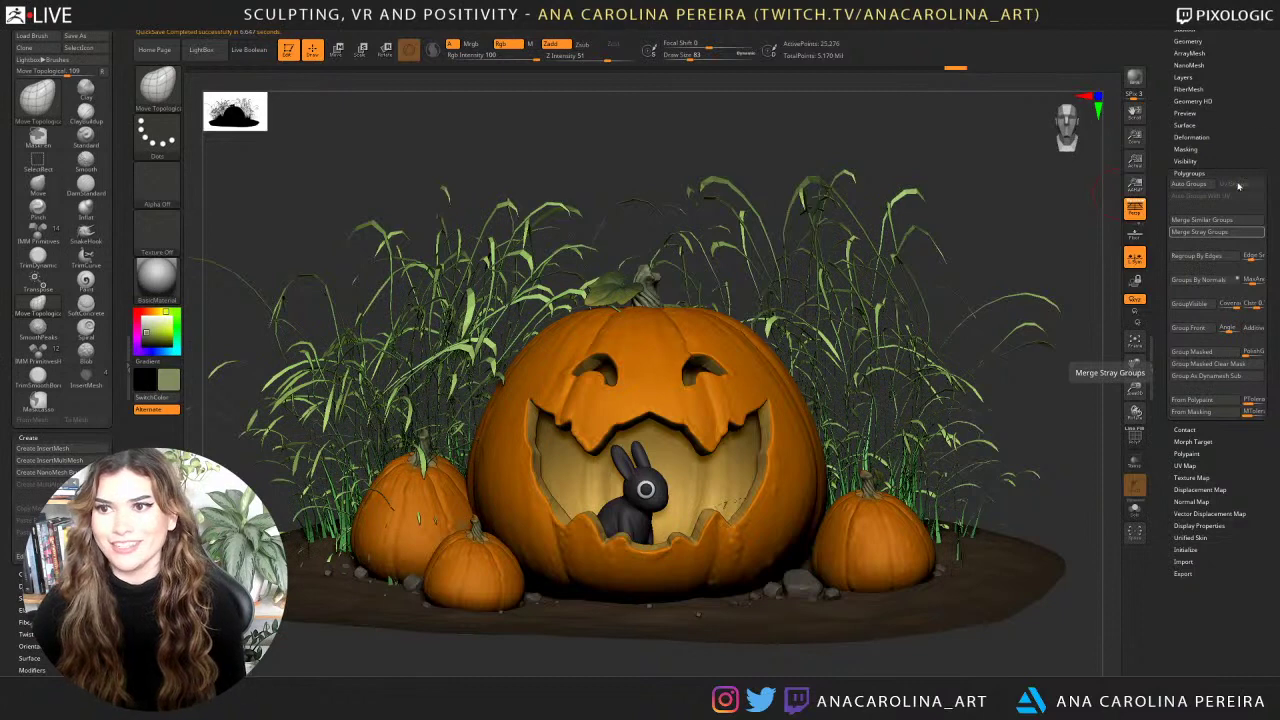
Hide the existing tall grass fibers in the subtool list, leaving the pumpkins, bunny and soil displayed.
drag(1238, 132, 1237, 175)
click(1181, 85)
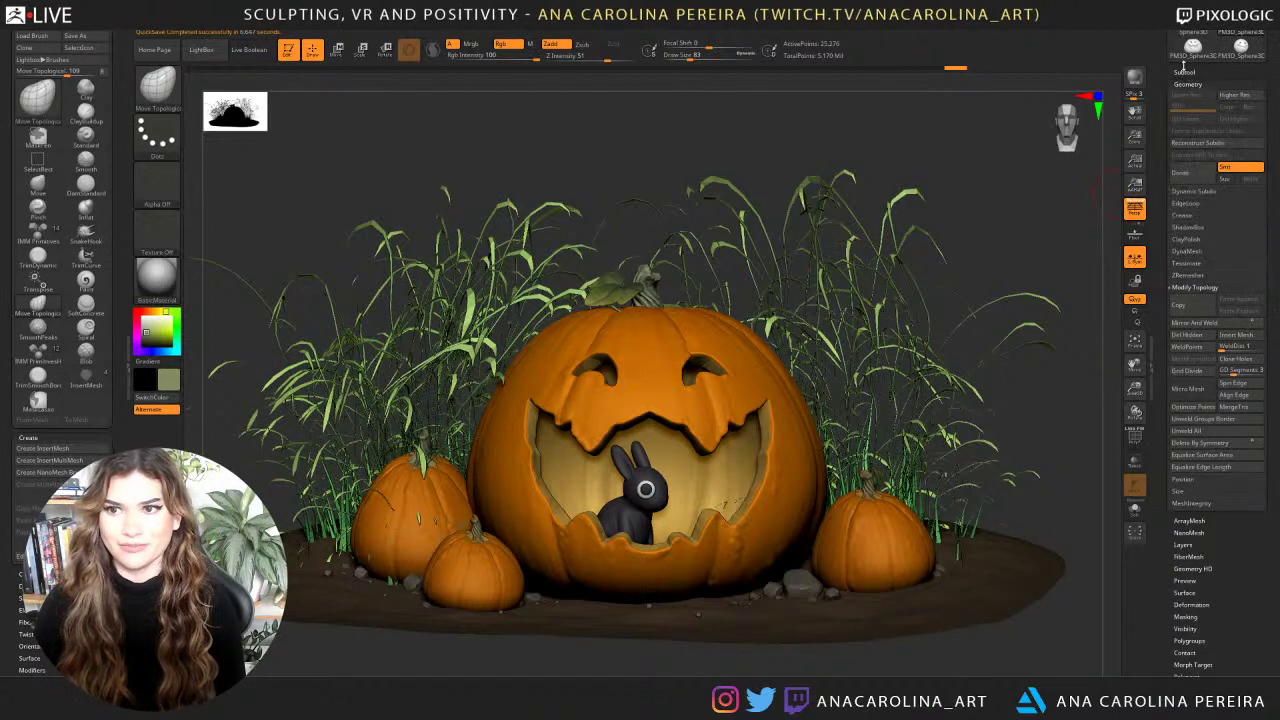
click(1184, 72)
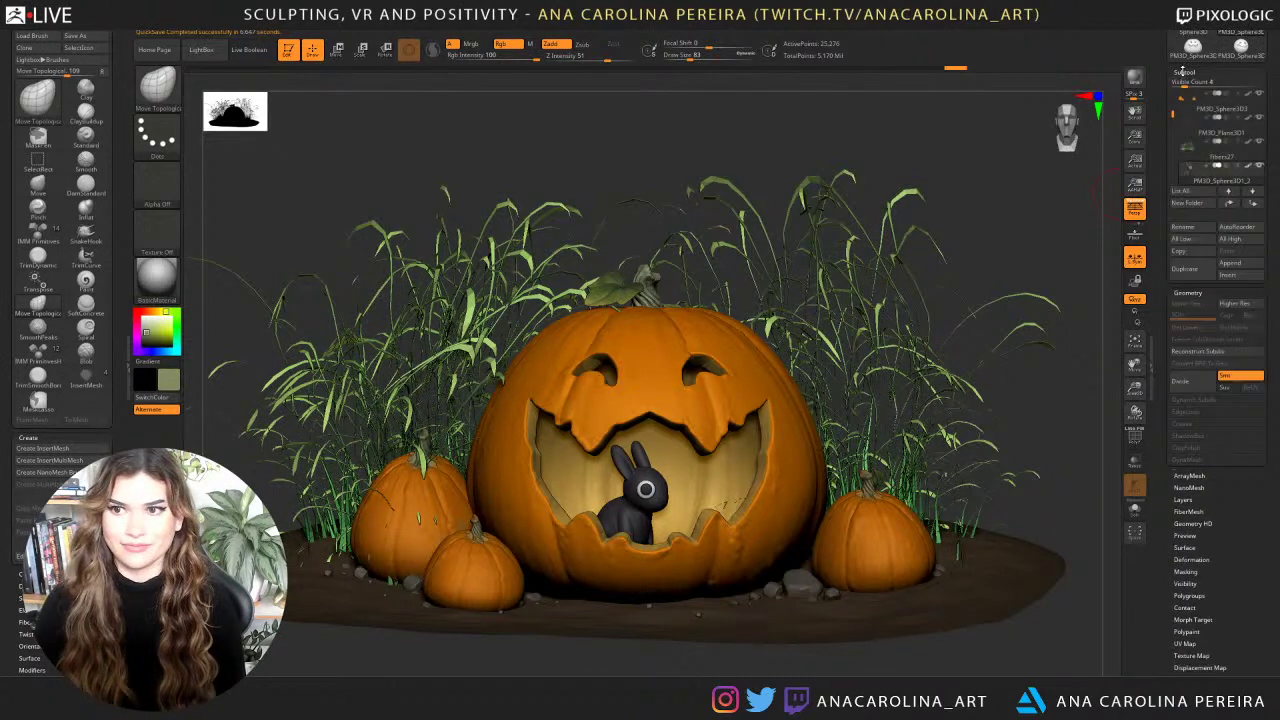
click(1259, 145)
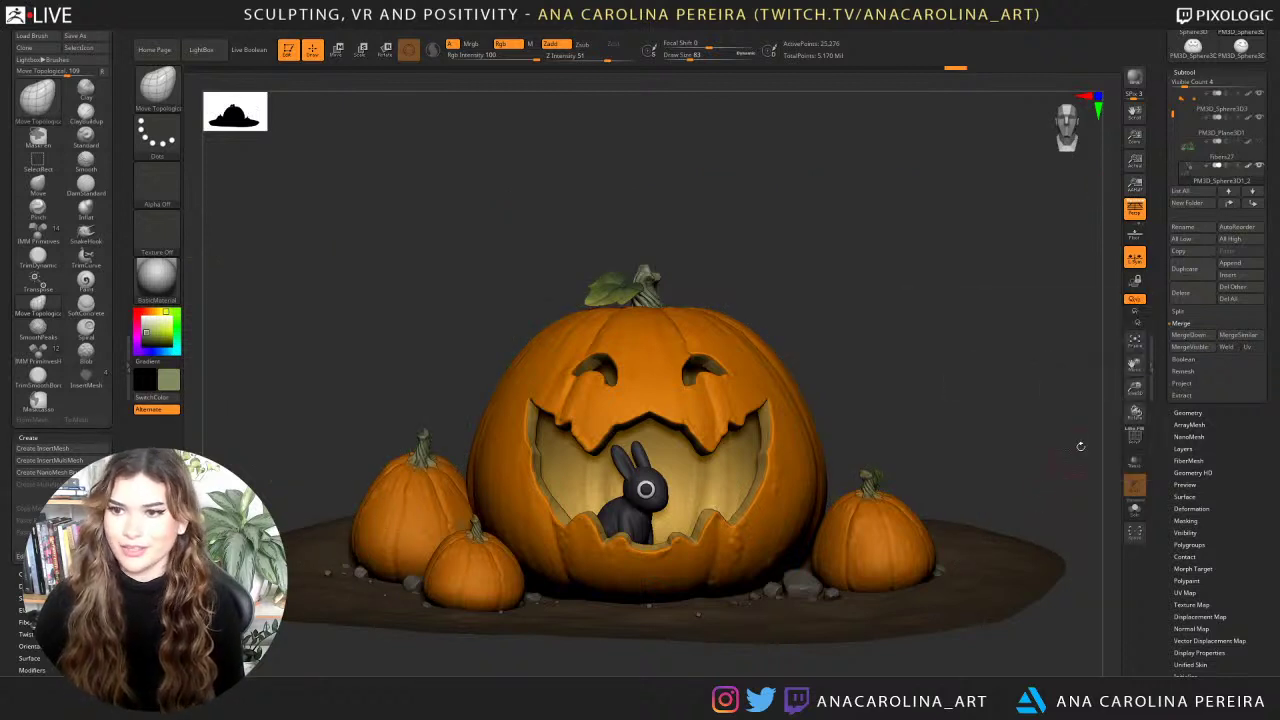
drag(1174, 116, 1173, 134)
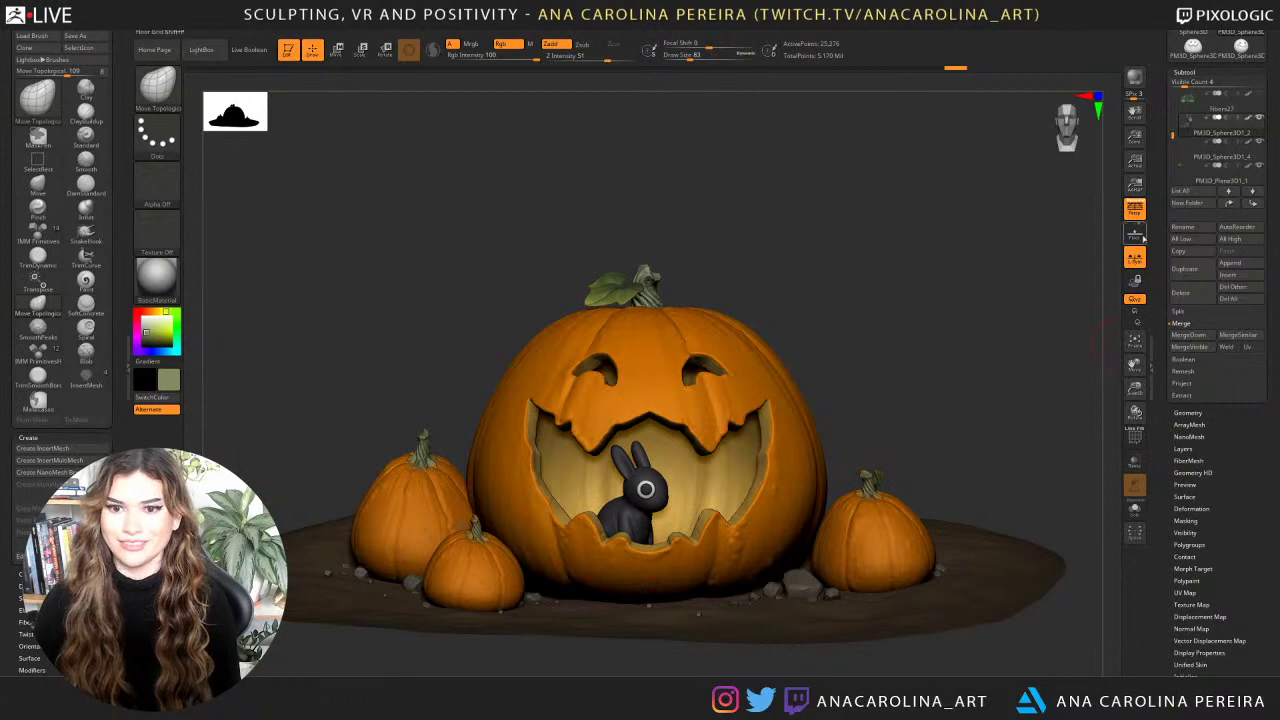
View the scene from above and make the soil plane the active subtool.
drag(851, 311, 938, 212)
key(space)
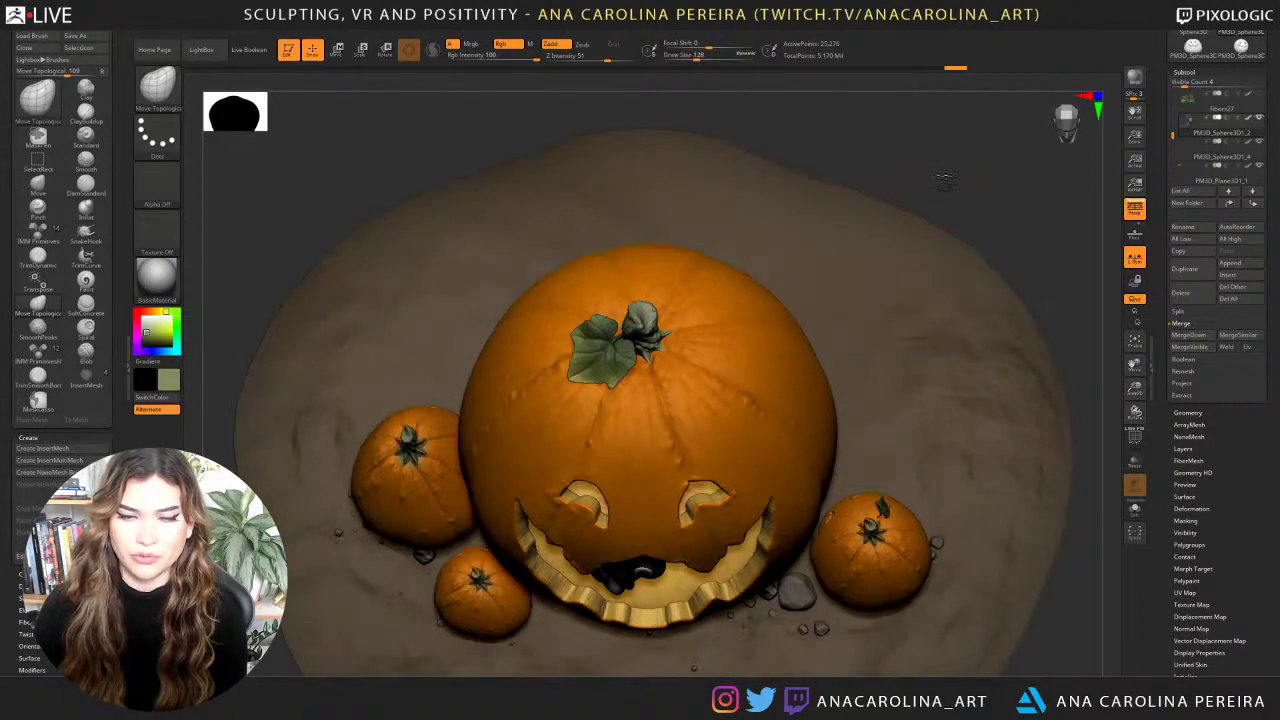
mouse_move(936, 156)
alt+mouse_down()
mouse_move(872, 189)
mouse_move(879, 221)
alt+mouse_up()
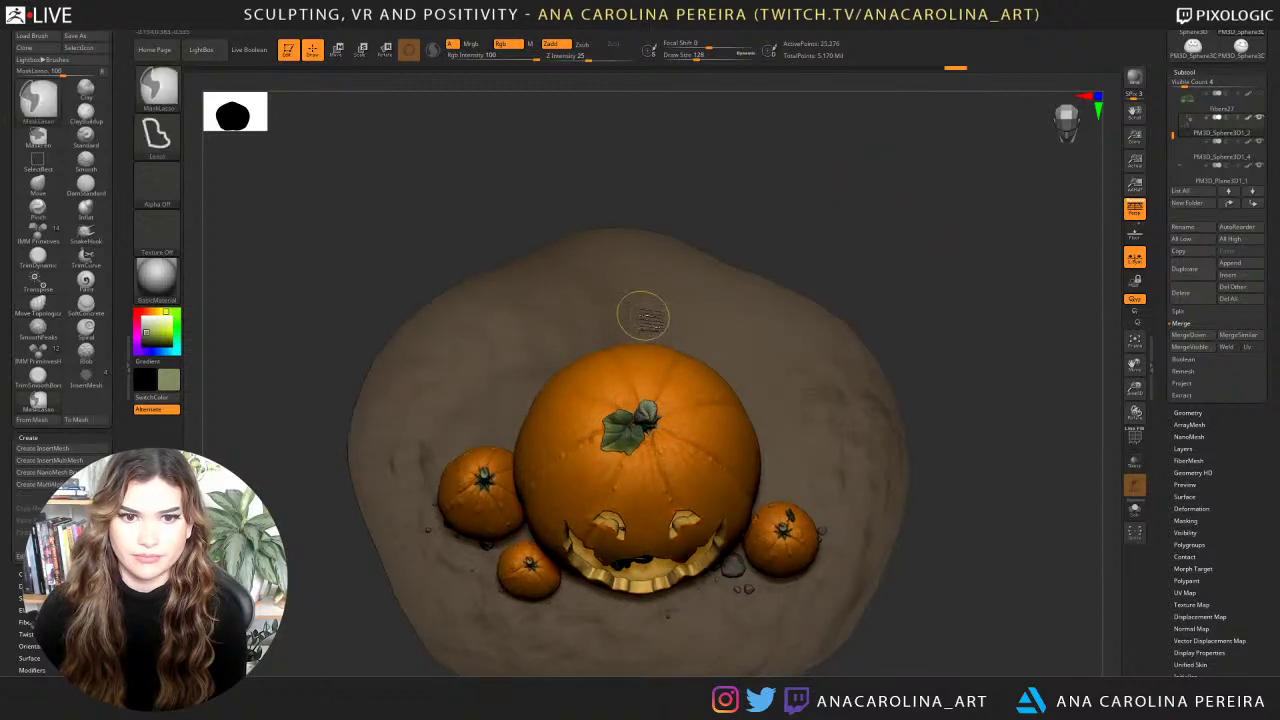
shift+drag(643, 317, 686, 328)
alt+click(720, 320)
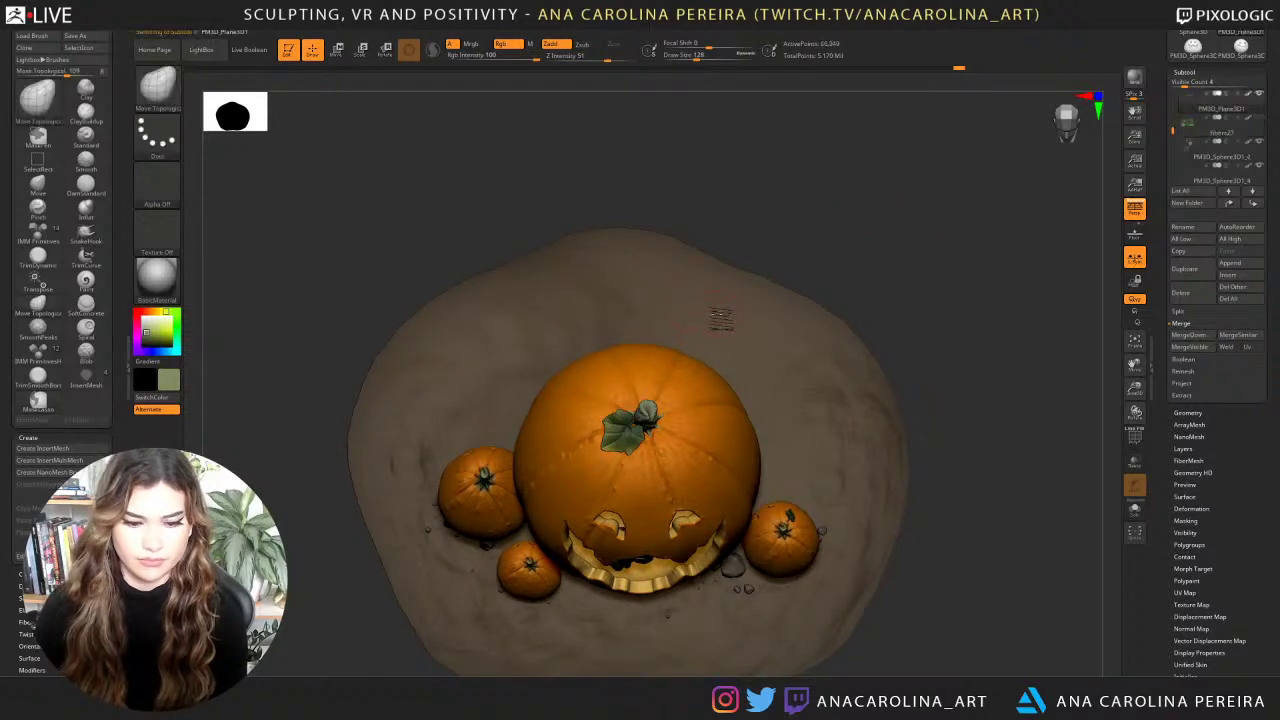
Paint a curved mask on the soil behind and beside the large pumpkin with the MaskPen at draw size 251.
key(b)
ctrl+click(476, 520)
key(space)
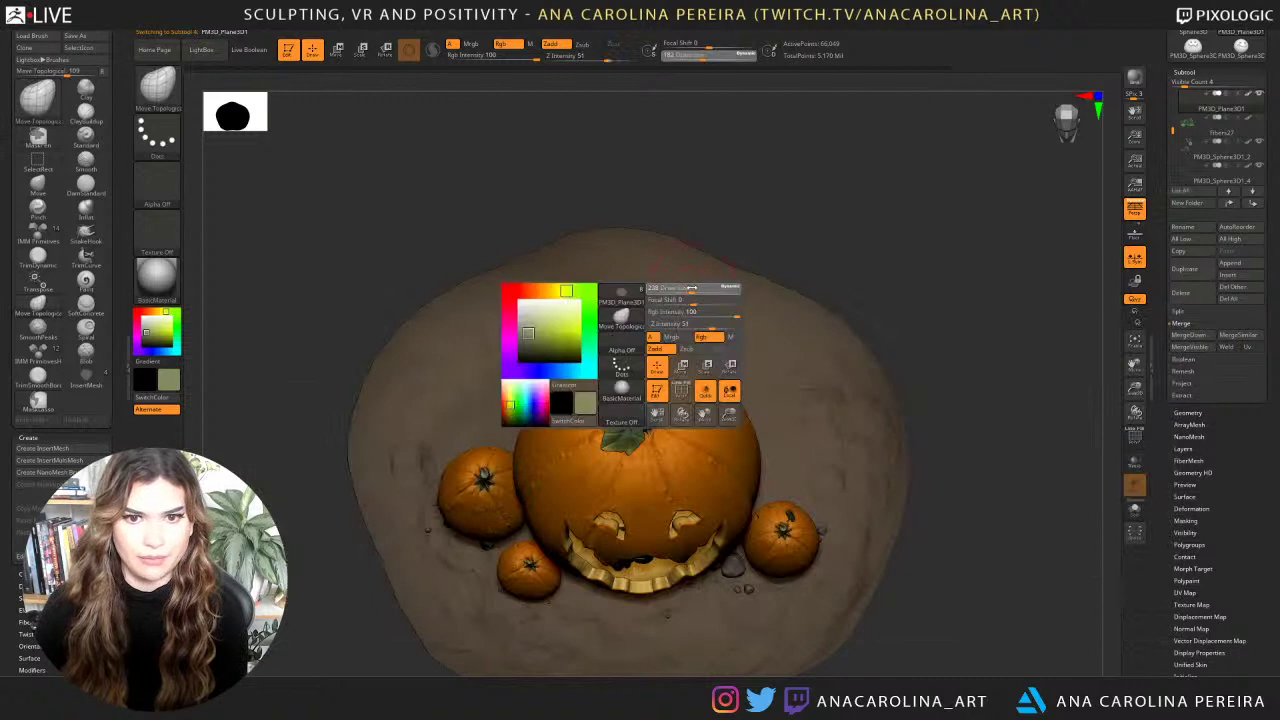
drag(684, 290, 695, 290)
mouse_move(620, 311)
ctrl+mouse_down()
mouse_move(657, 319)
mouse_move(530, 350)
ctrl+mouse_up()
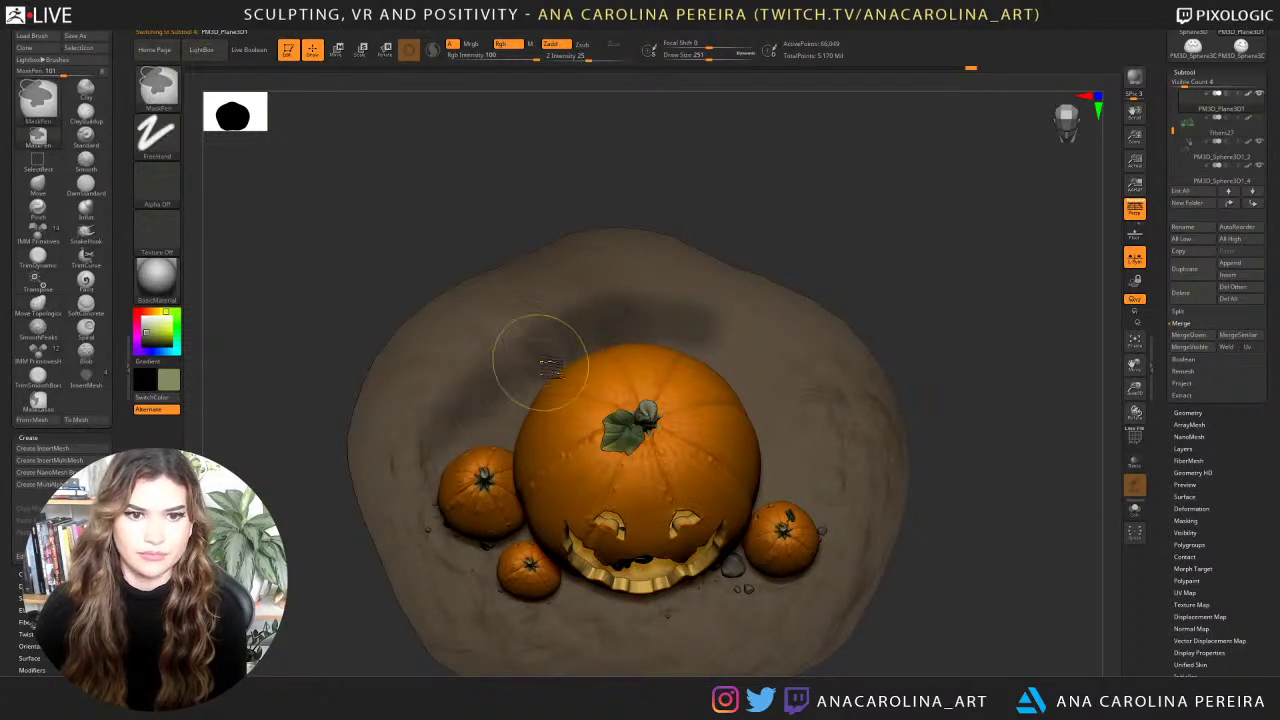
ctrl+click(851, 271)
ctrl+click(880, 283)
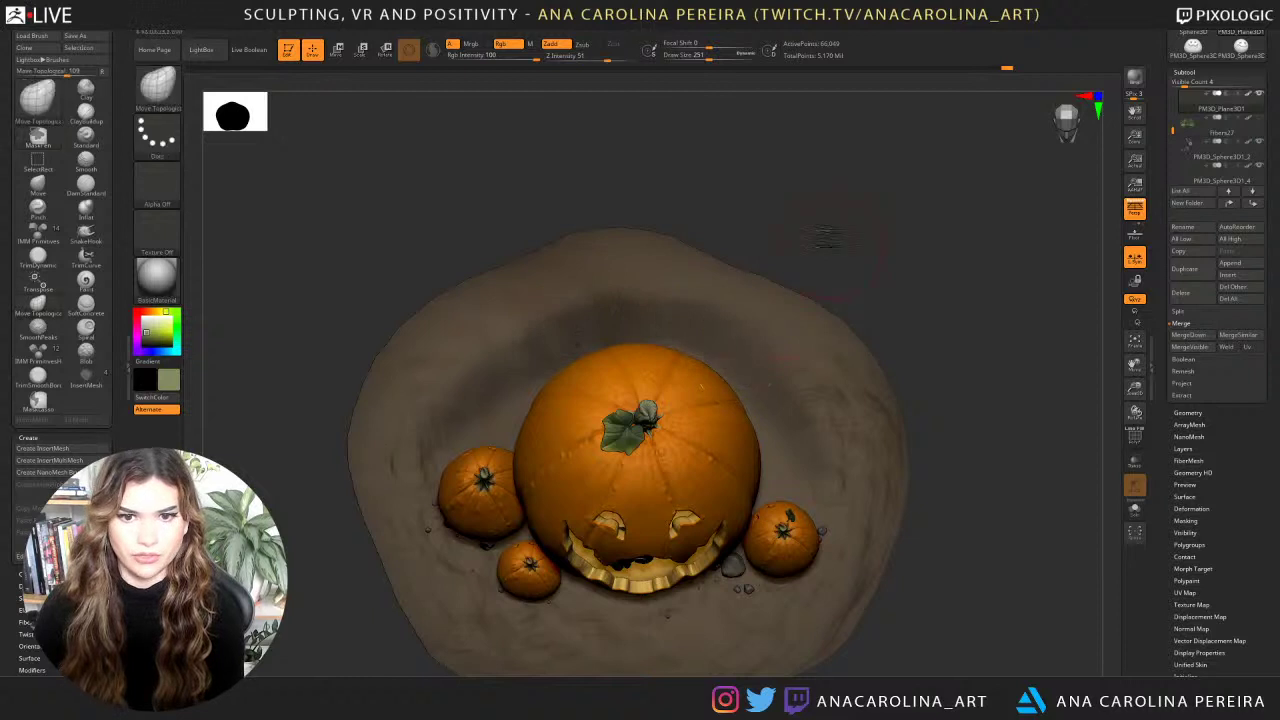
Apply the Tall_Weeds FiberMesh preset to the masked soil as a preview and close the preset browser.
mouse_move(909, 240)
mouse_down()
mouse_move(827, 163)
mouse_move(800, 208)
mouse_move(840, 263)
mouse_move(922, 314)
mouse_up()
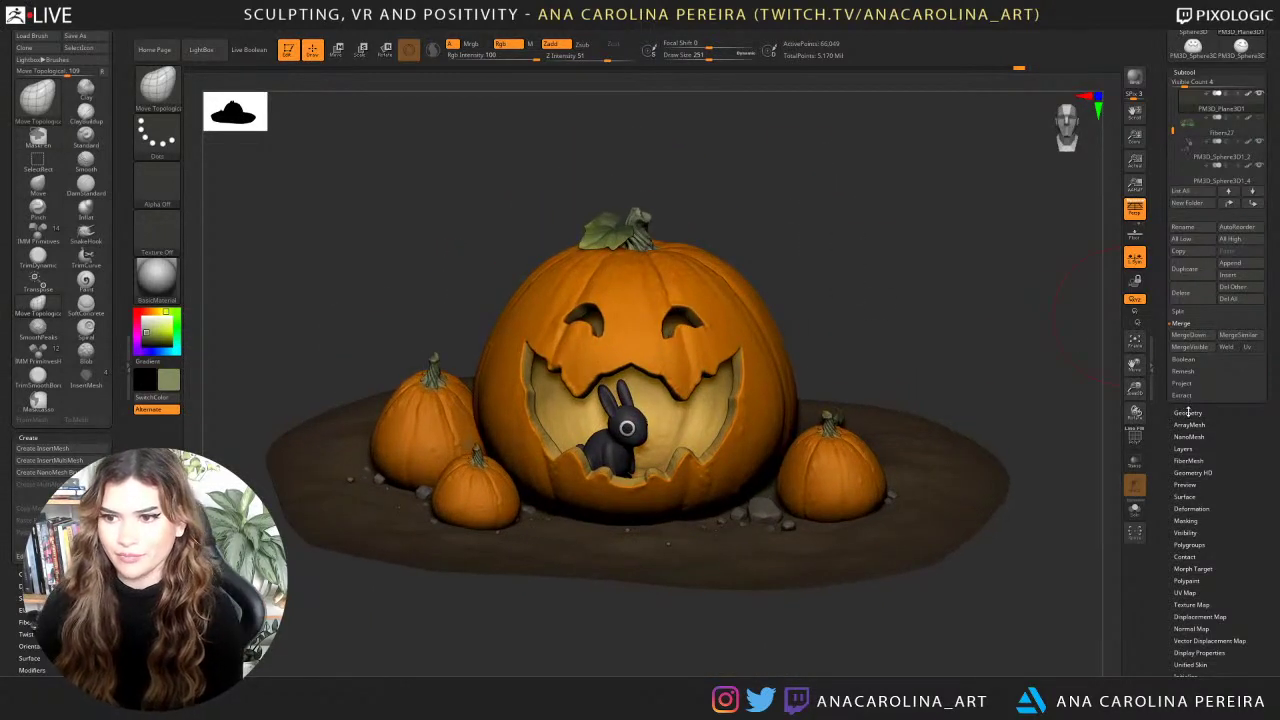
click(1188, 460)
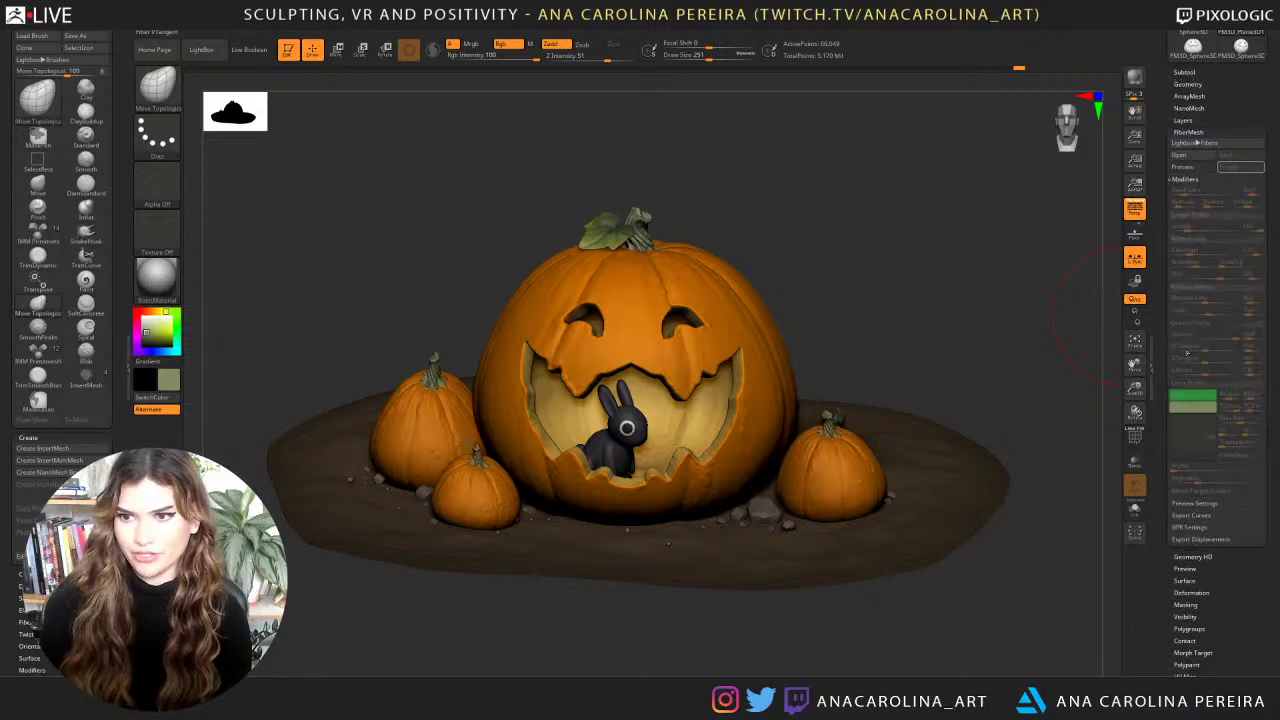
click(1195, 143)
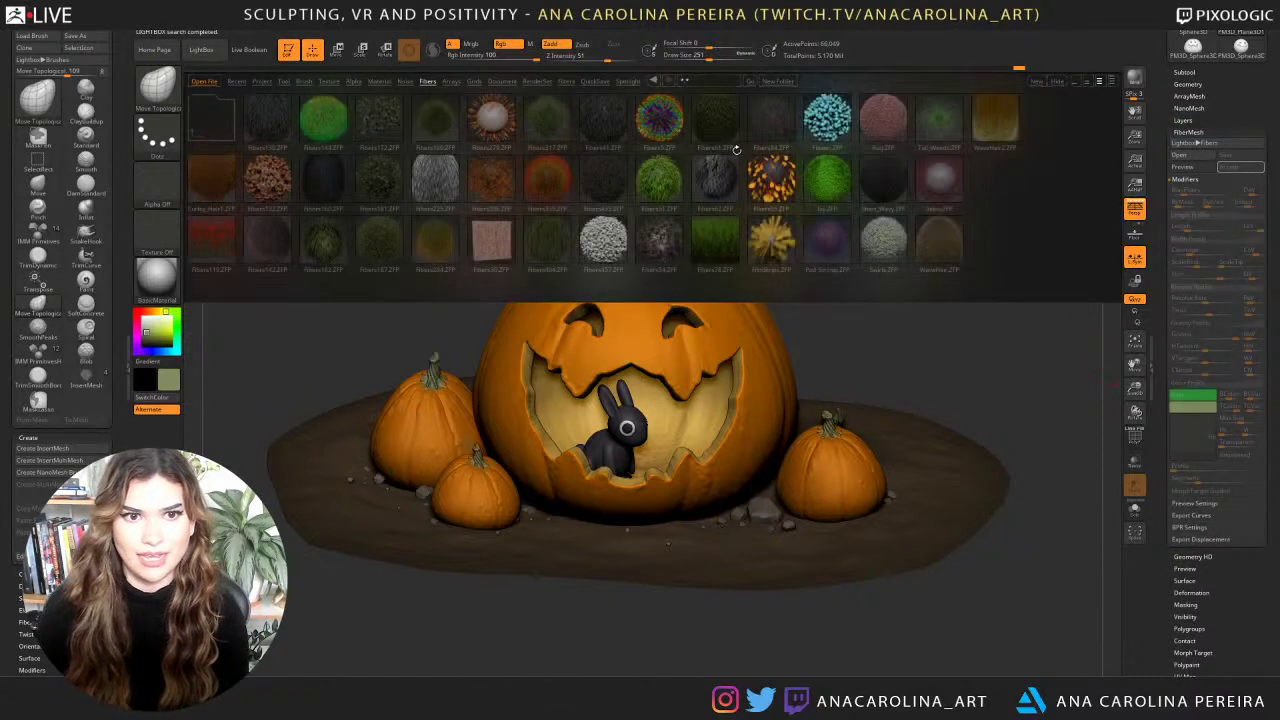
double_click(940, 118)
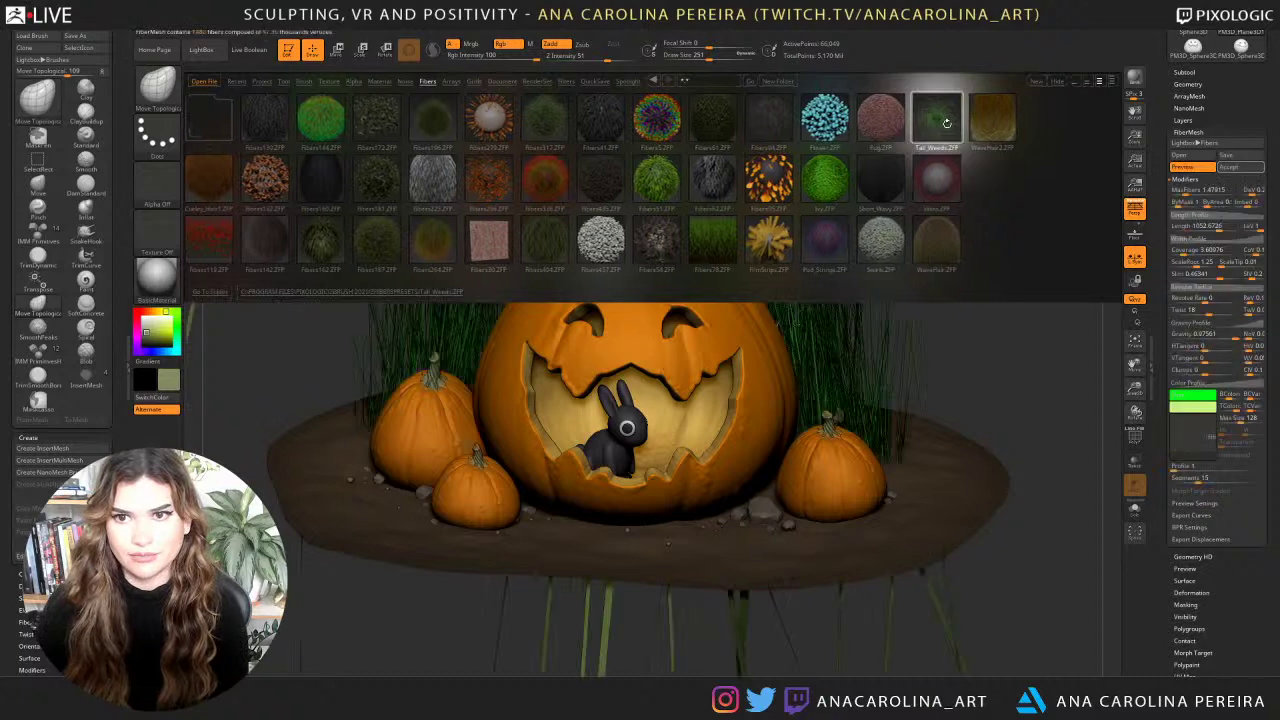
mouse_move(1027, 359)
mouse_down()
mouse_move(1040, 356)
mouse_move(1023, 354)
mouse_up()
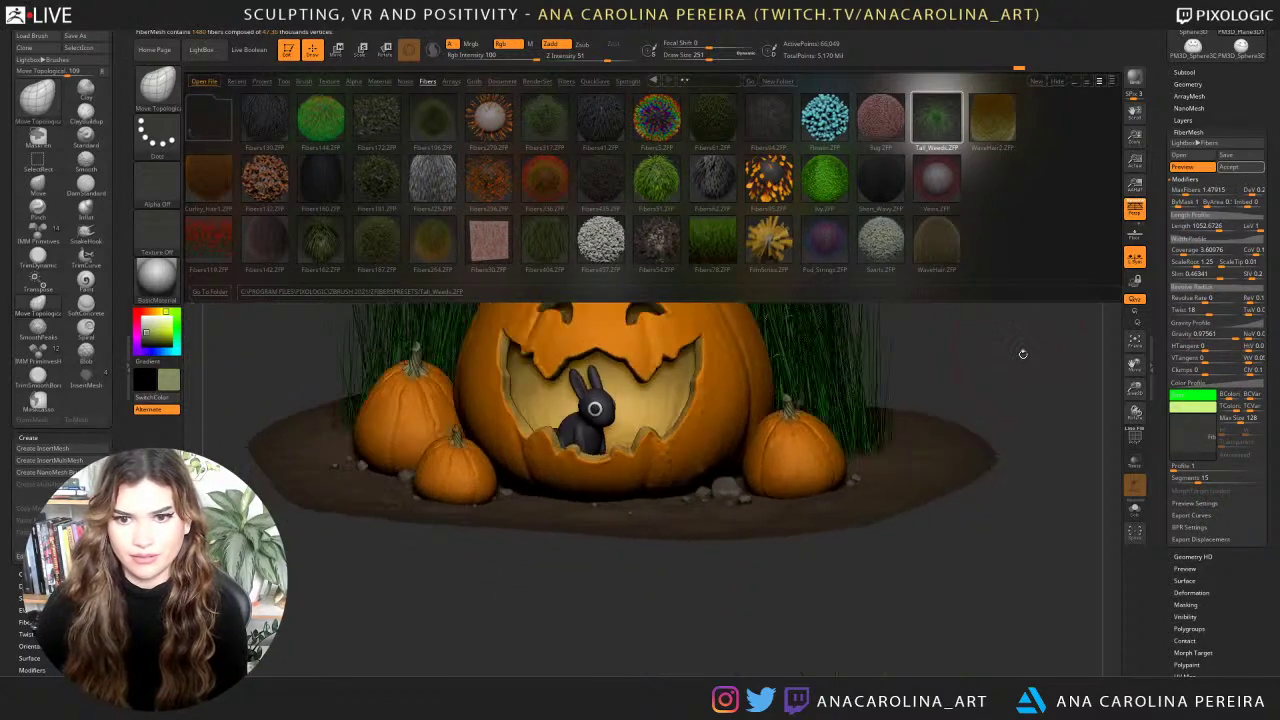
key(comma)
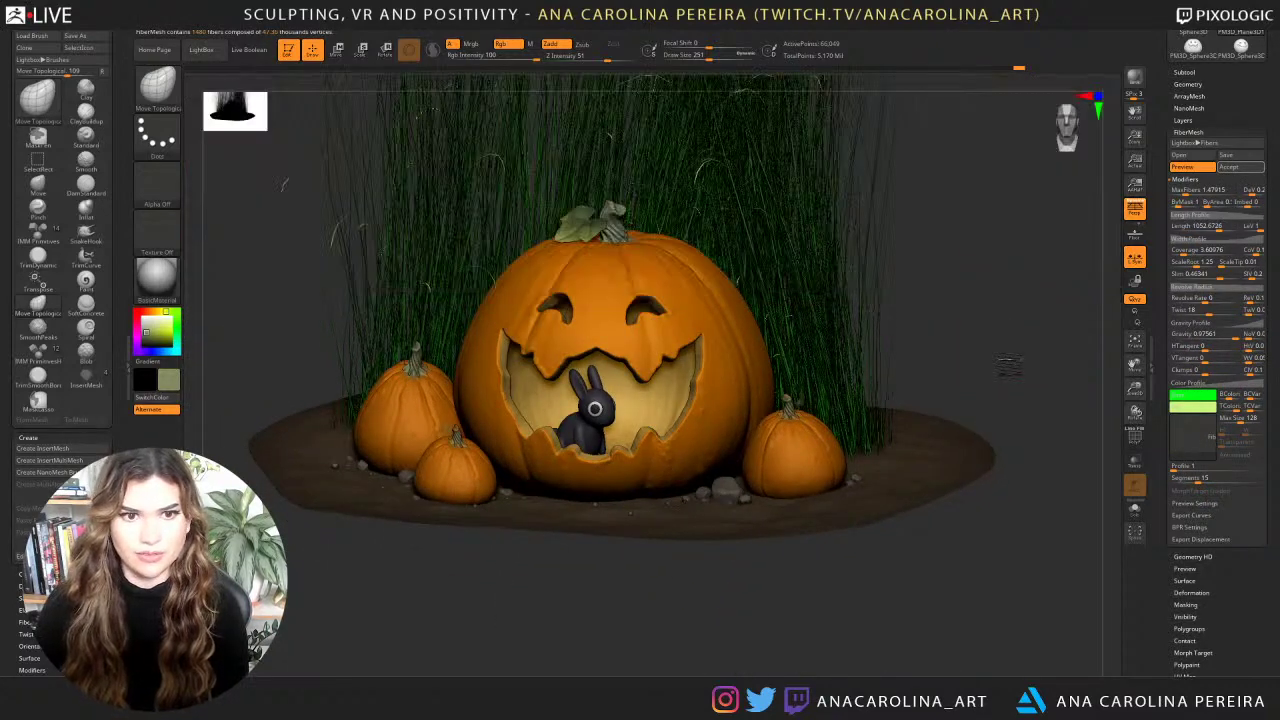
Reduce the previewed fibers' density by setting MaxFibers to 0.41749.
alt+drag(1003, 311, 980, 377)
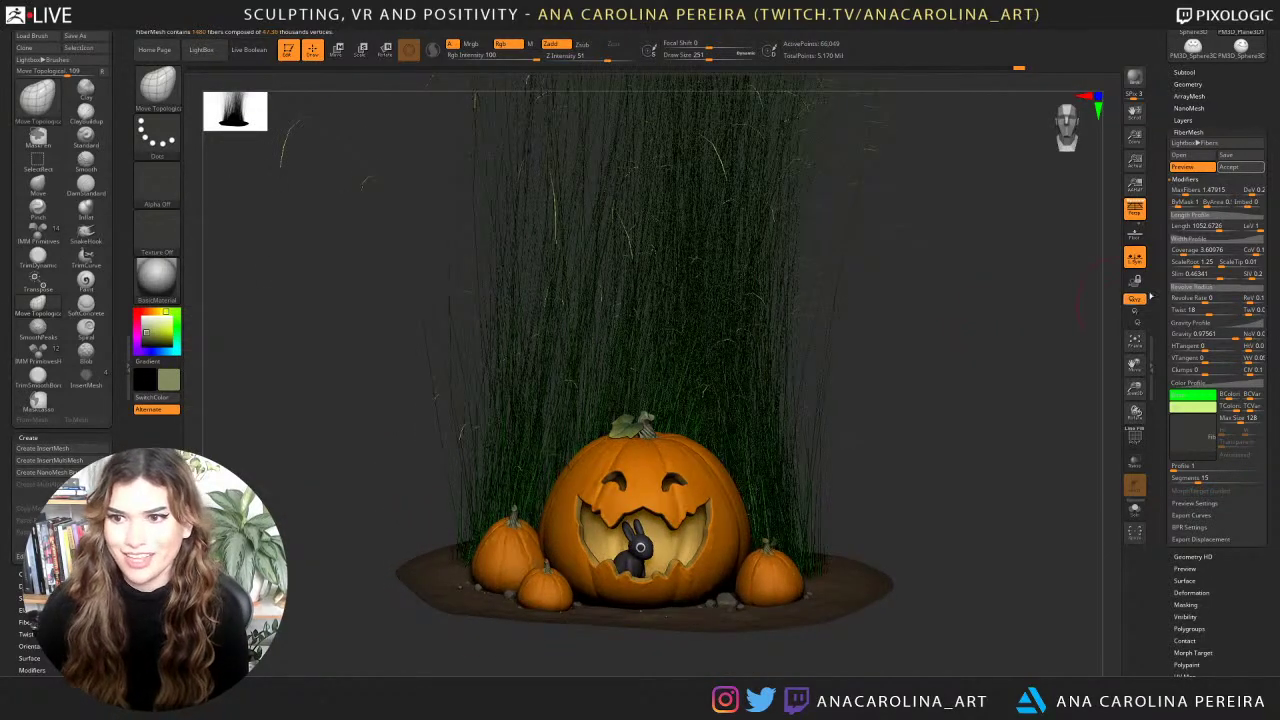
click(1183, 193)
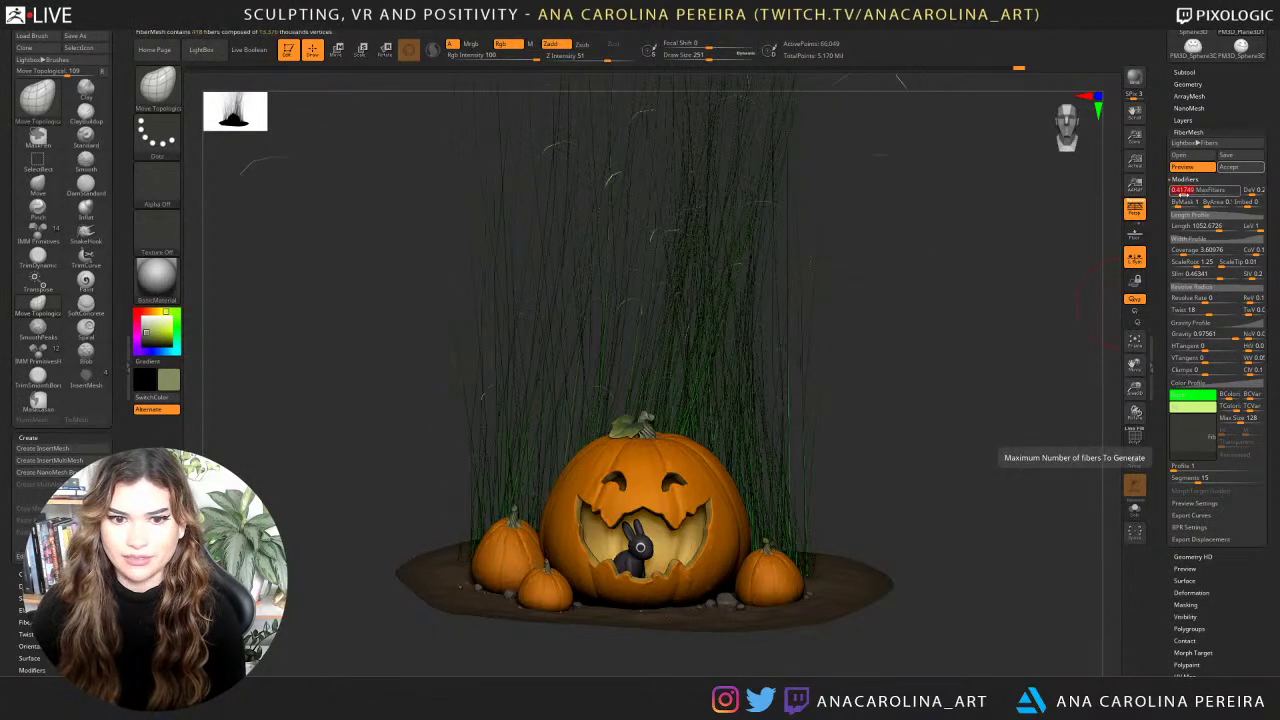
click(1187, 194)
click(1185, 194)
click(1183, 194)
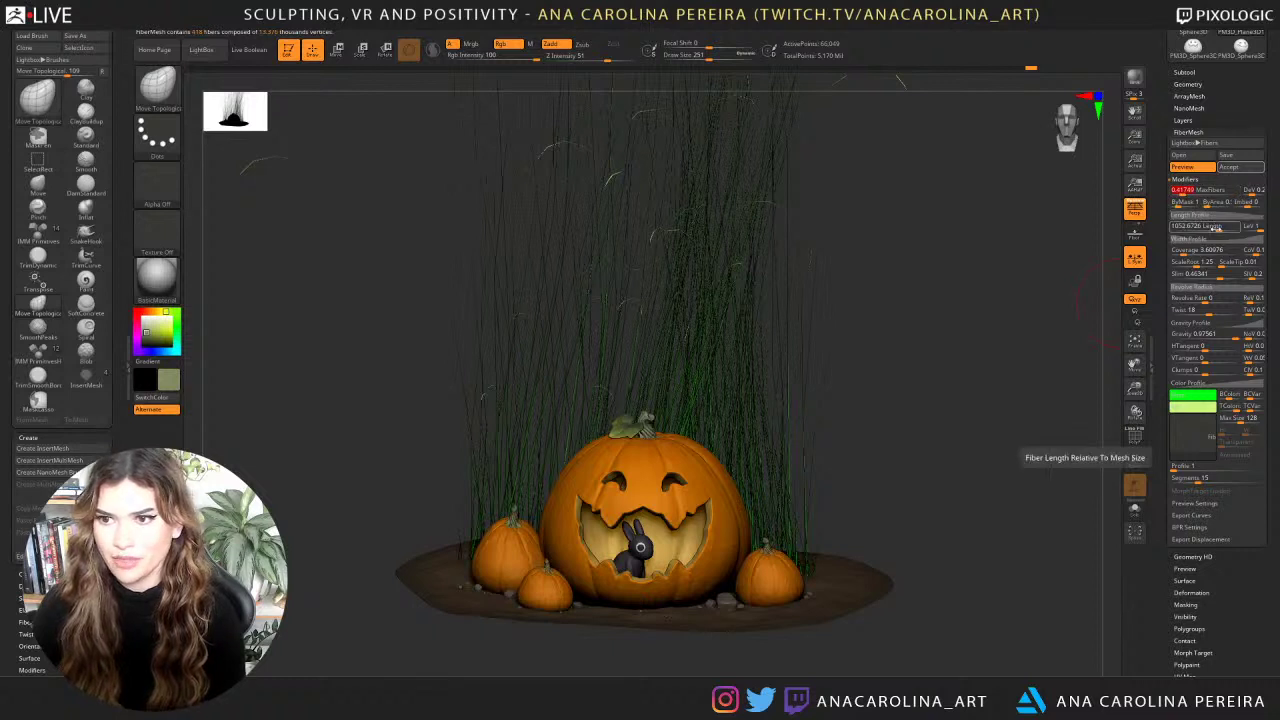
Set the fibers' Length to 91.83771, Coverage to 61.72938 and ScaleRoot to 0.293, and accept the FiberMesh.
drag(1215, 228, 1190, 261)
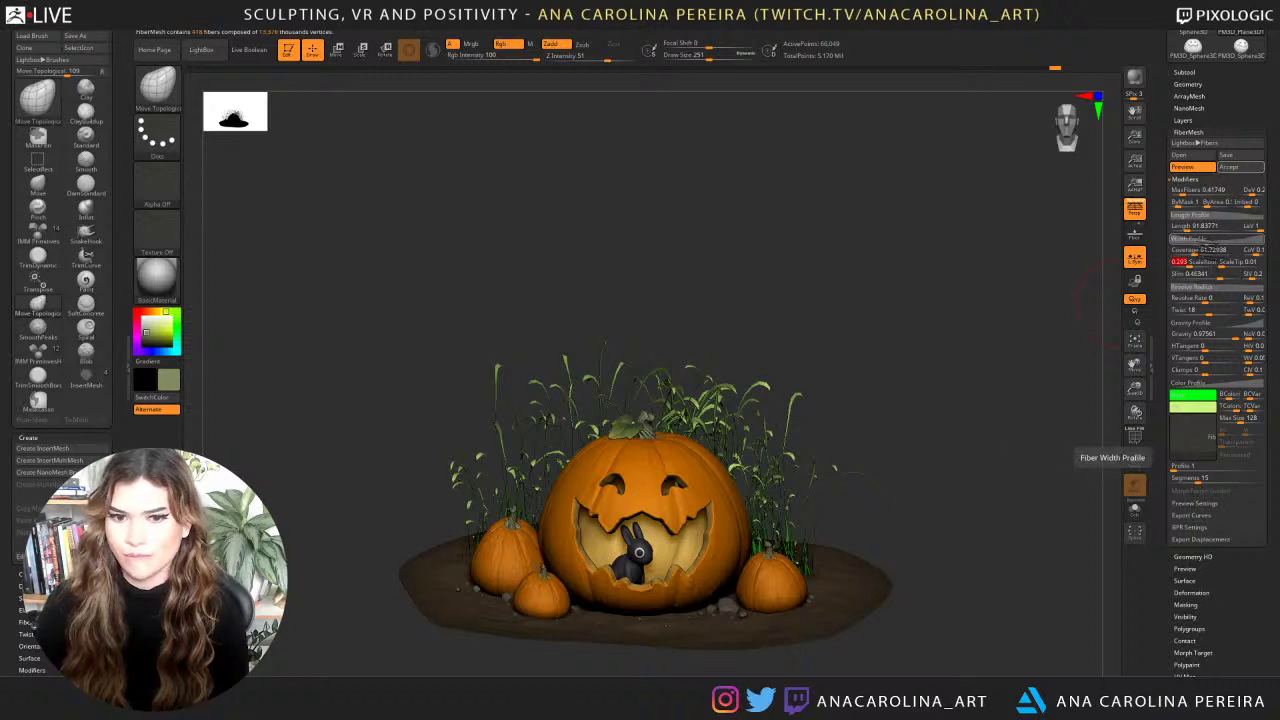
mouse_move(1023, 357)
mouse_down()
mouse_move(997, 368)
mouse_move(1006, 334)
mouse_move(1036, 348)
mouse_up()
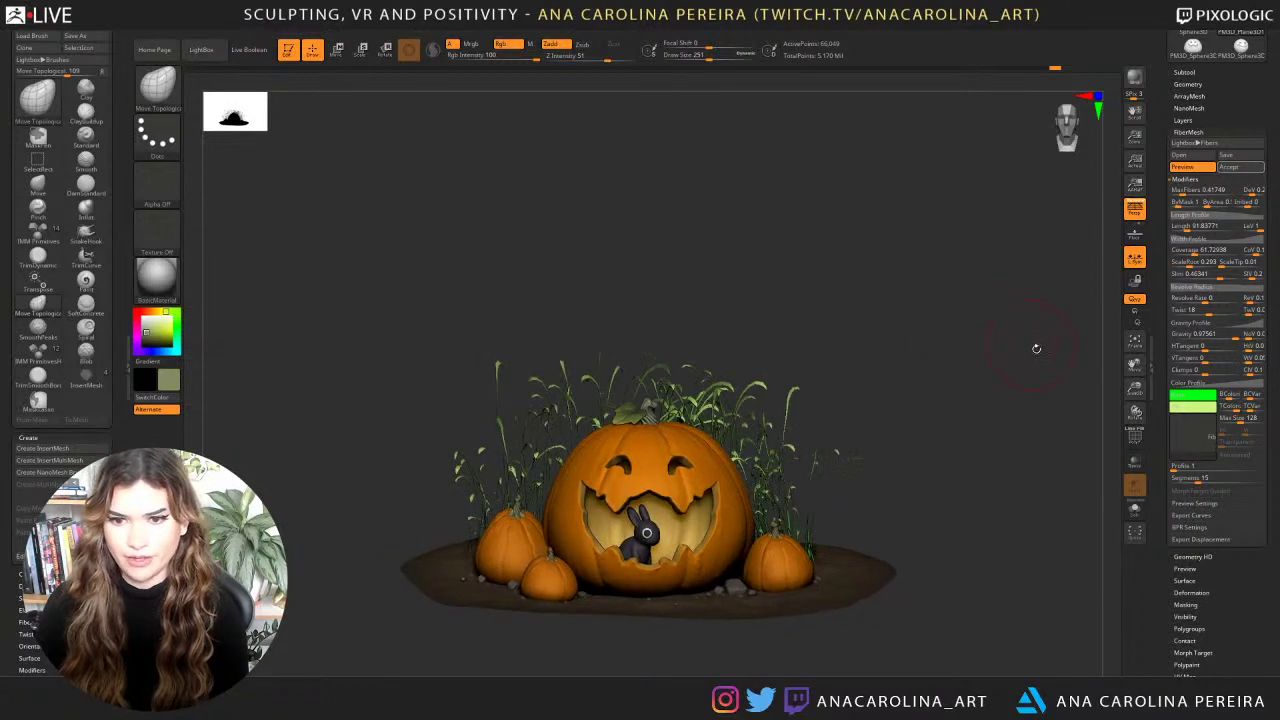
click(1221, 170)
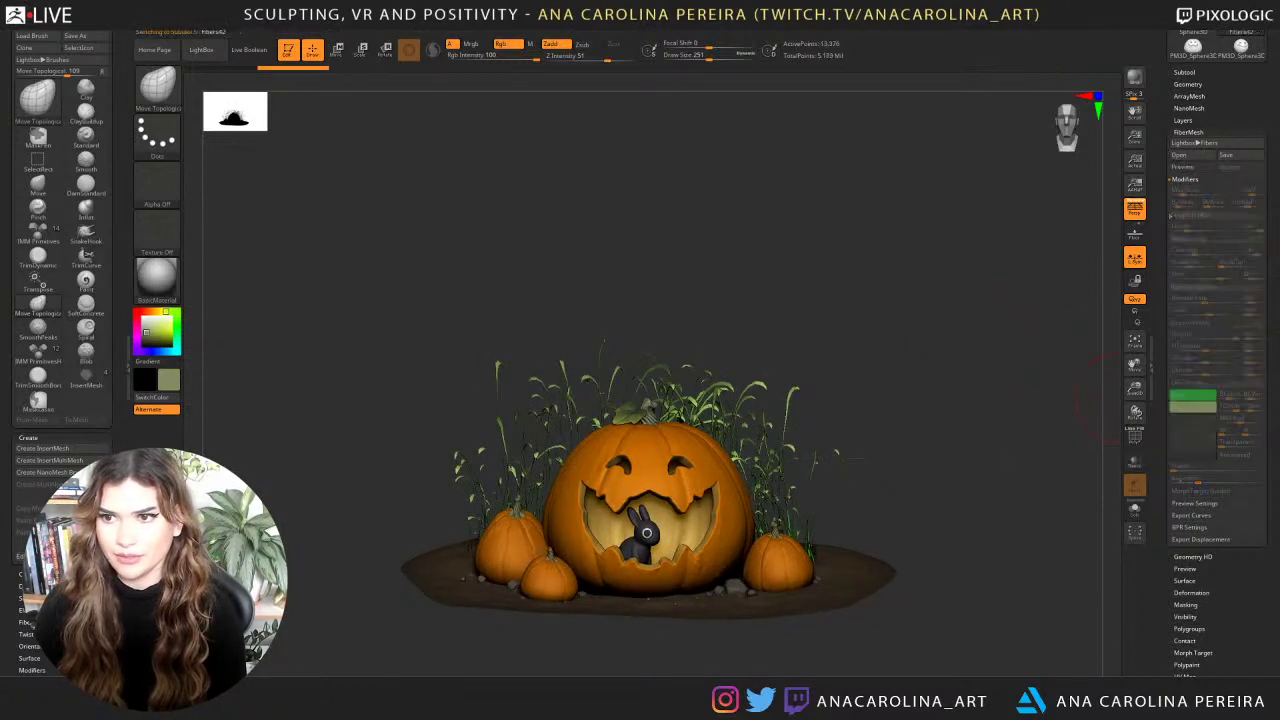
Activate the SnakeHook brush at draw size 704 and bend the new grass on the large pumpkin's right side outward.
key(b)
key(s)
key(h)
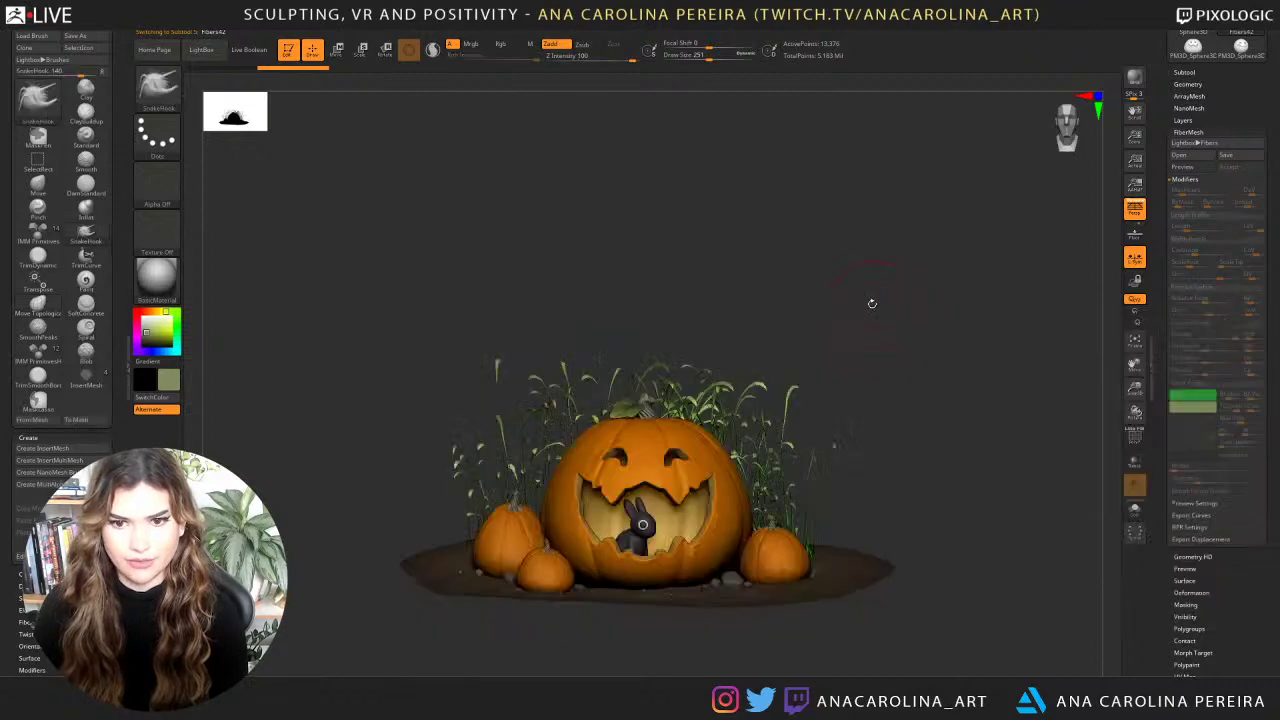
key(space)
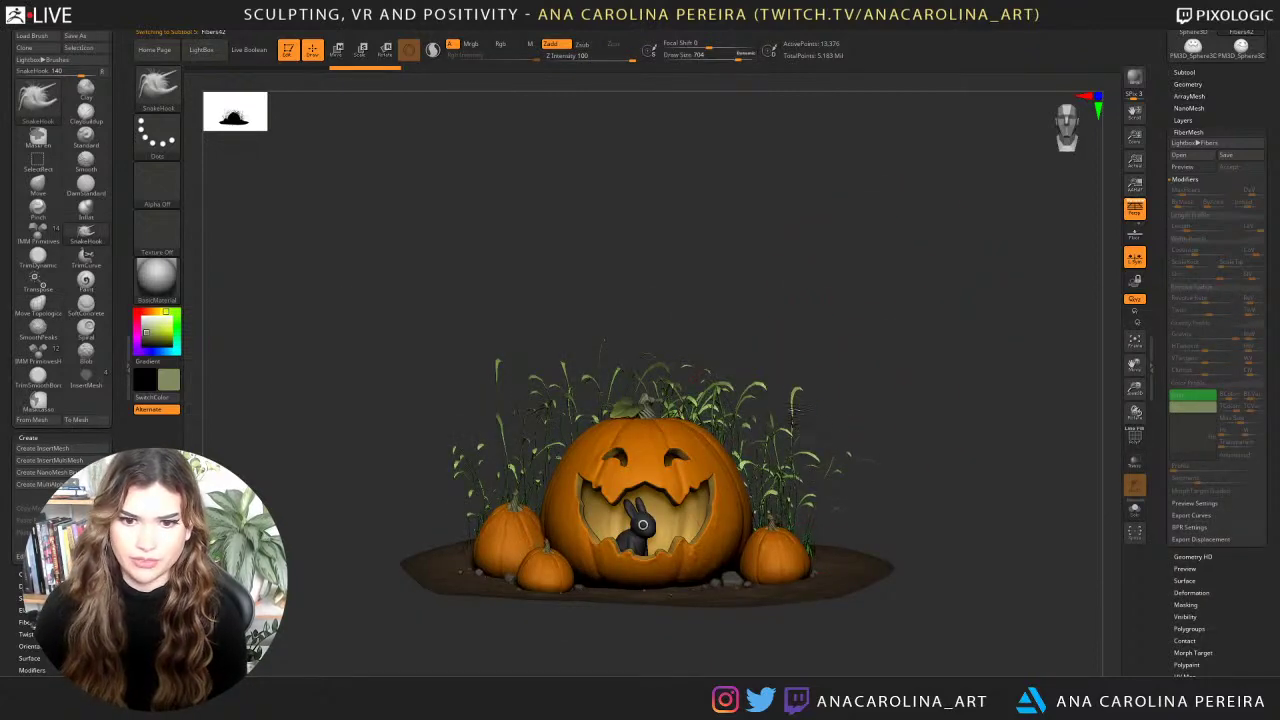
mouse_move(822, 425)
mouse_down()
mouse_move(840, 504)
mouse_move(888, 471)
mouse_move(818, 474)
mouse_up()
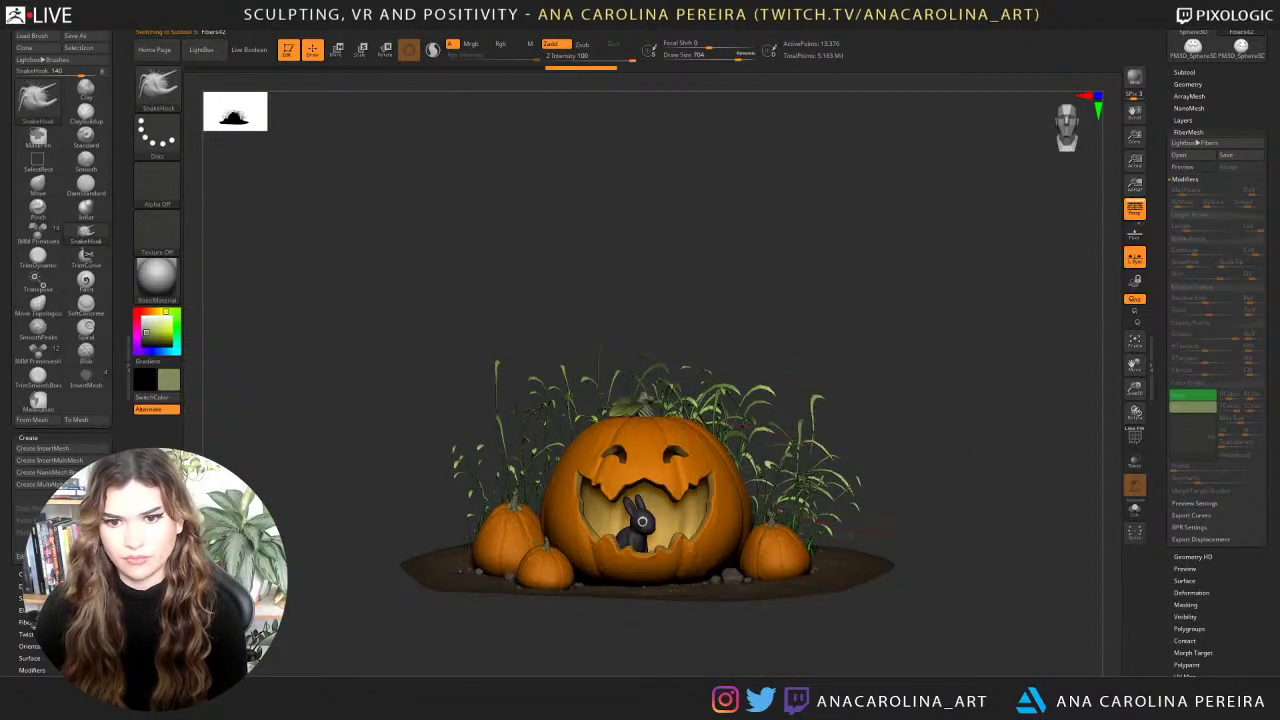
drag(737, 437, 756, 425)
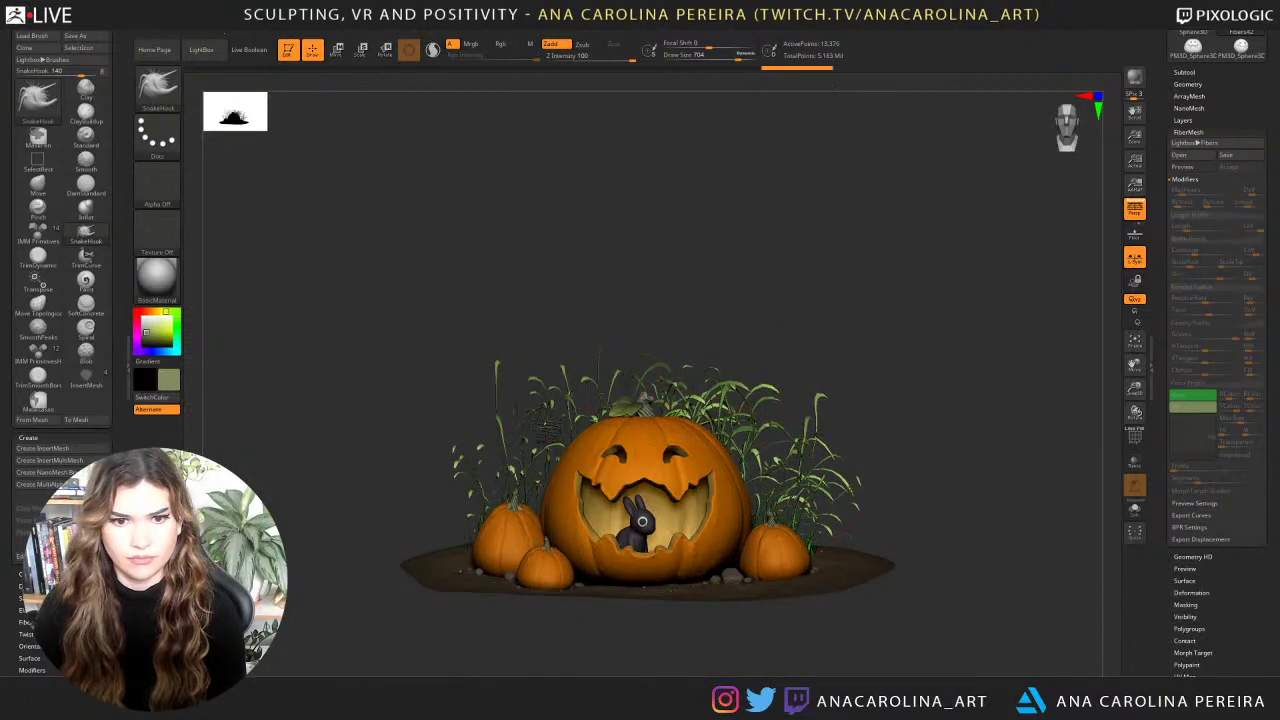
Pull the grass on the large pumpkin's left side outward and reshape the clump behind it from a side view.
mouse_move(536, 468)
mouse_down()
mouse_move(486, 492)
mouse_move(488, 464)
mouse_up()
mouse_move(536, 432)
mouse_down()
mouse_move(518, 412)
mouse_move(649, 398)
mouse_up()
drag(724, 320, 636, 345)
drag(756, 446, 772, 430)
mouse_move(750, 478)
mouse_down()
mouse_move(764, 466)
mouse_move(770, 480)
mouse_up()
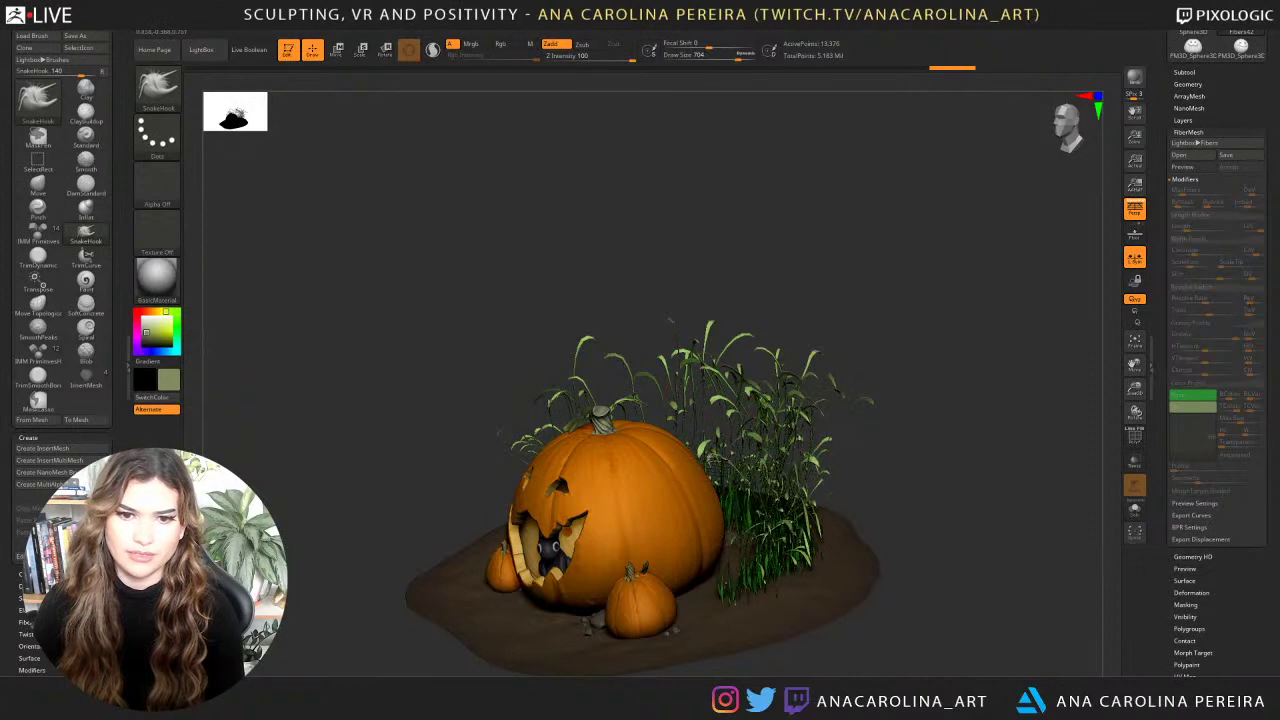
drag(766, 536, 786, 528)
mouse_move(748, 330)
mouse_down()
mouse_move(845, 343)
mouse_move(960, 321)
mouse_up()
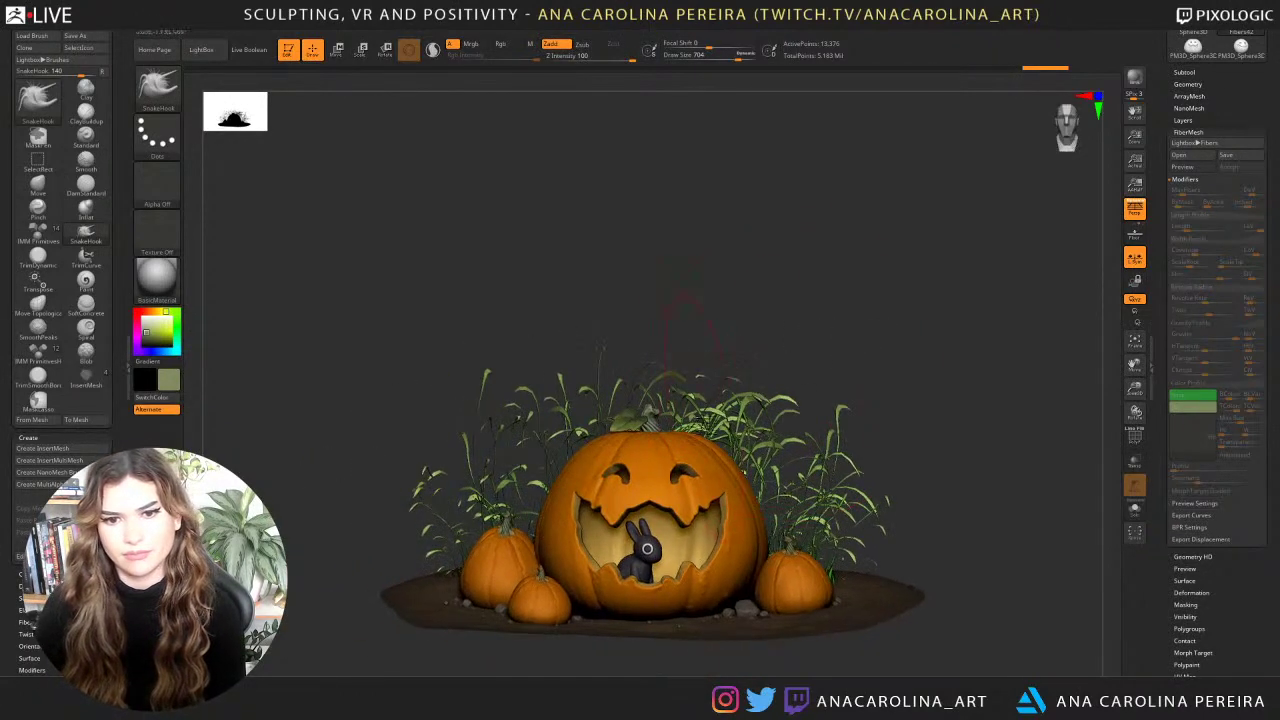
Lift the short grass blades behind the large pumpkin's top and spread those on its left from the front.
drag(716, 420, 704, 404)
drag(588, 414, 578, 398)
drag(564, 456, 574, 440)
mouse_move(556, 464)
mouse_down()
mouse_move(566, 456)
mouse_move(500, 478)
mouse_move(440, 476)
mouse_move(518, 468)
mouse_up()
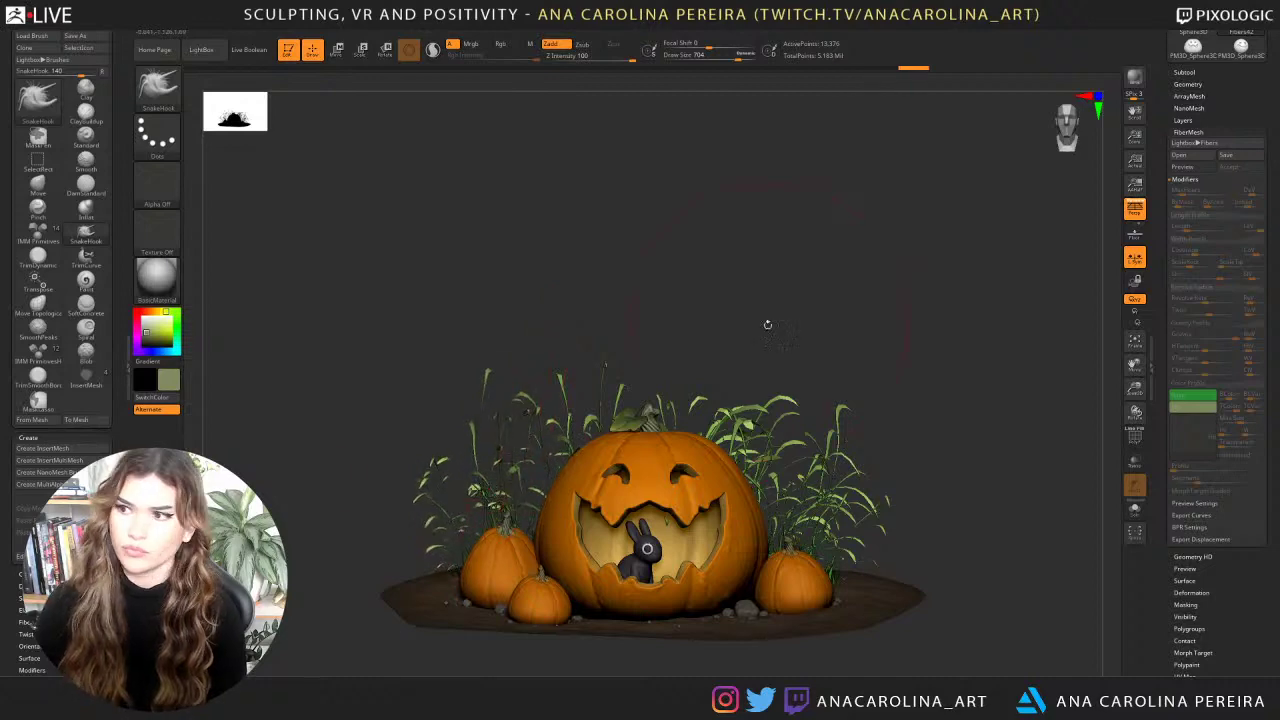
mouse_move(766, 323)
alt+mouse_down()
mouse_move(800, 268)
mouse_move(806, 289)
mouse_move(813, 267)
mouse_move(877, 248)
mouse_move(820, 229)
mouse_move(796, 238)
alt+mouse_up()
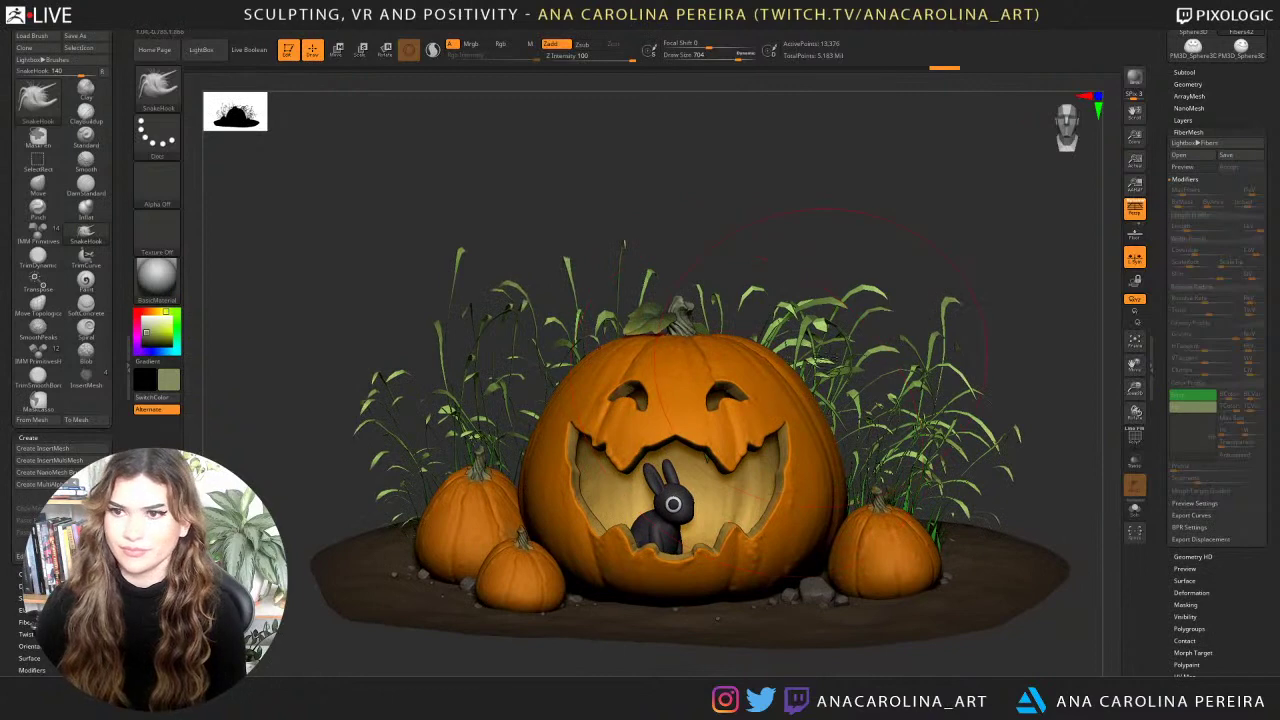
Show the original grass fibers again, make them the active subtool and reduce the SnakeHook draw size to 234.
click(1210, 85)
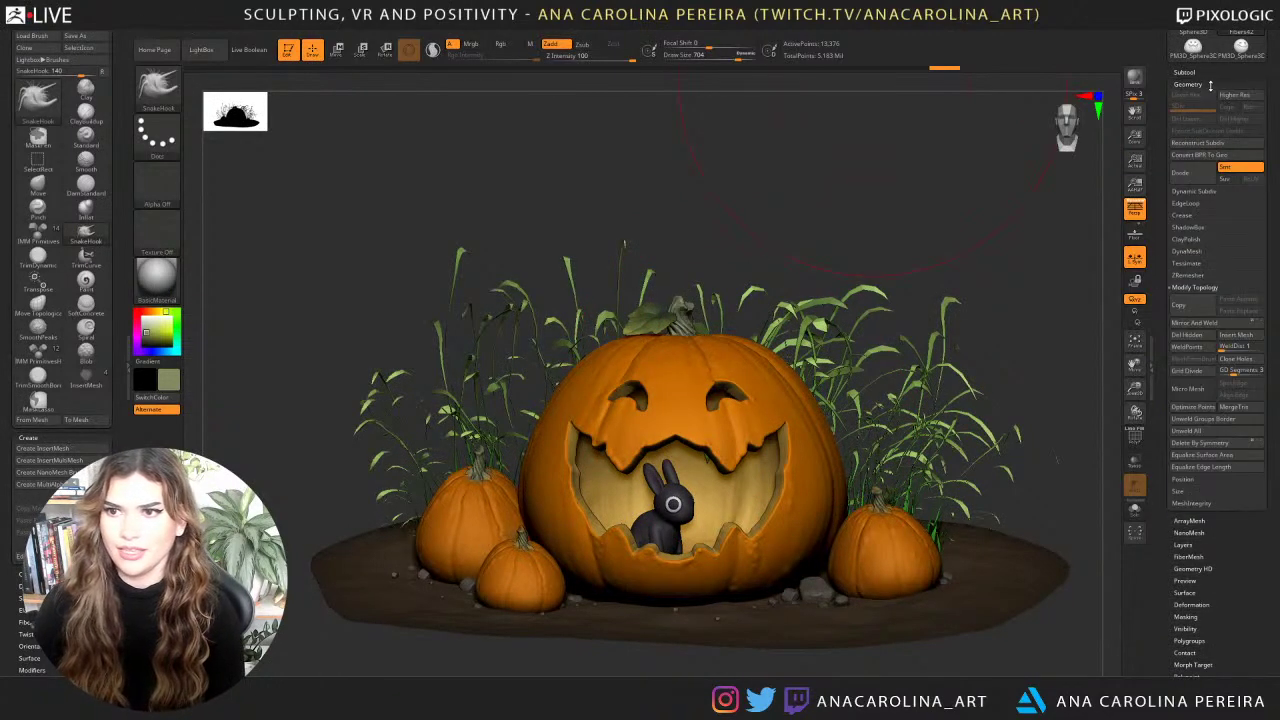
click(1185, 72)
click(1190, 150)
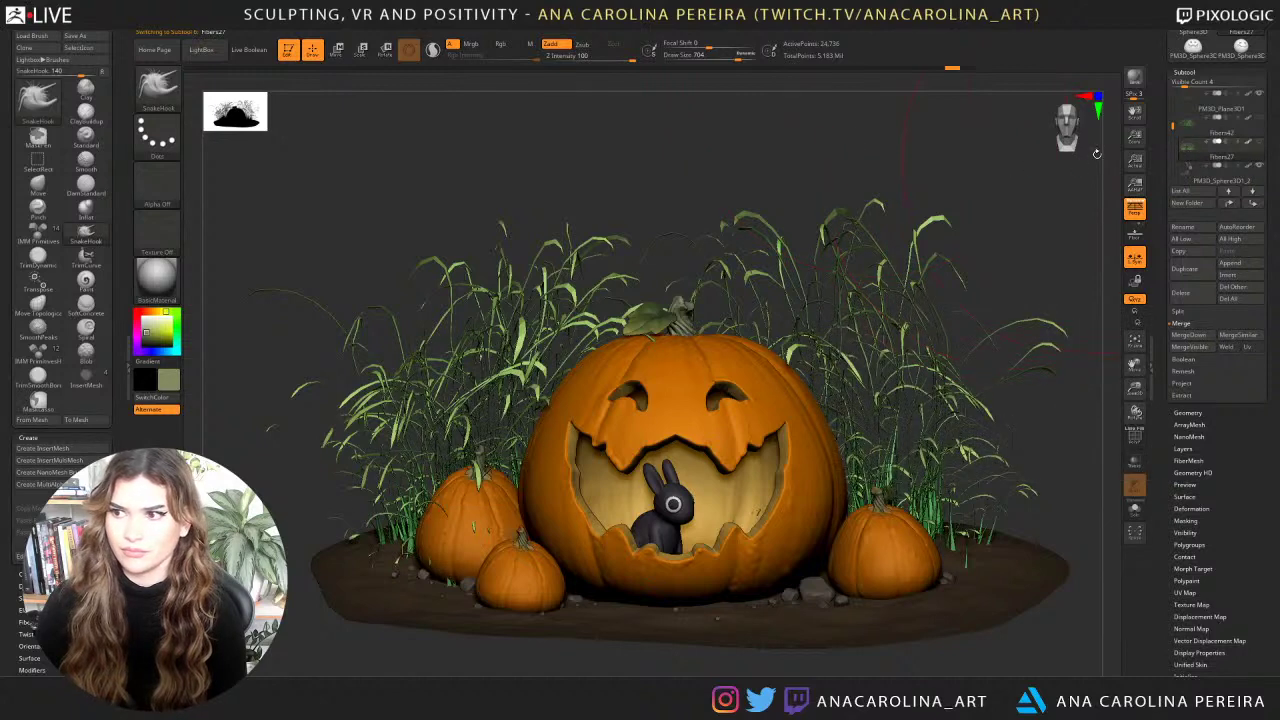
click(1188, 141)
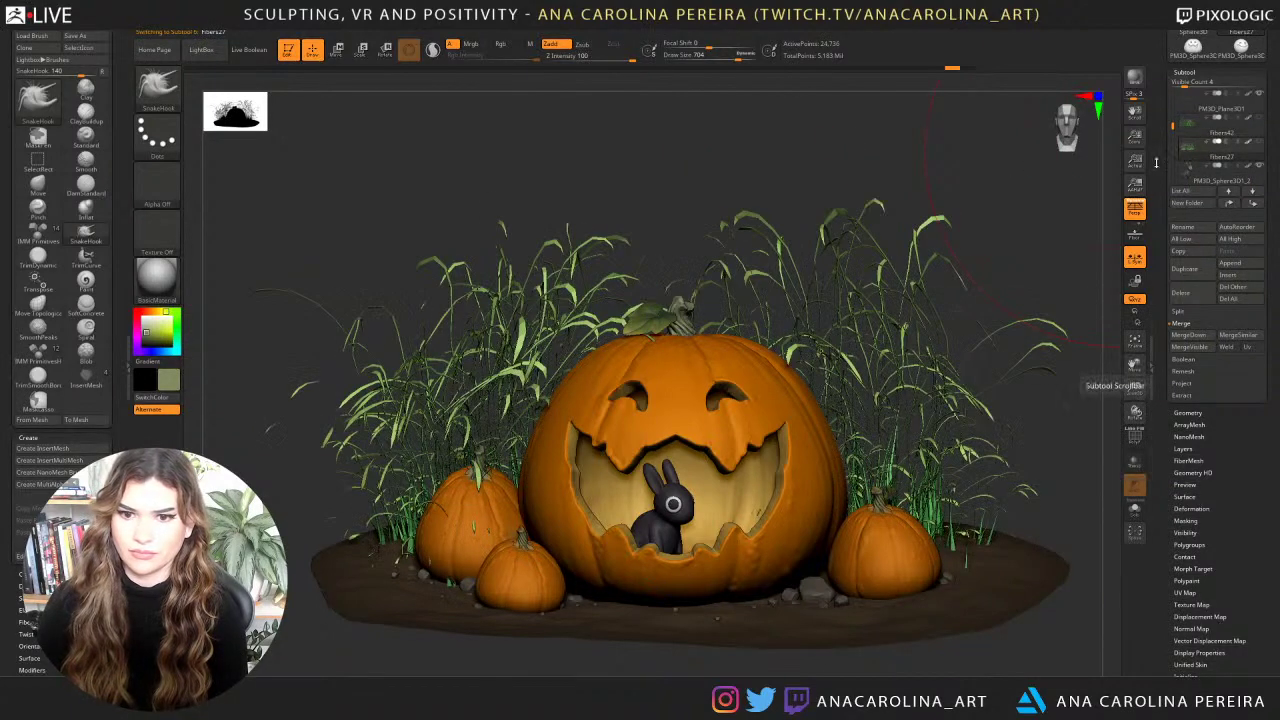
key(space)
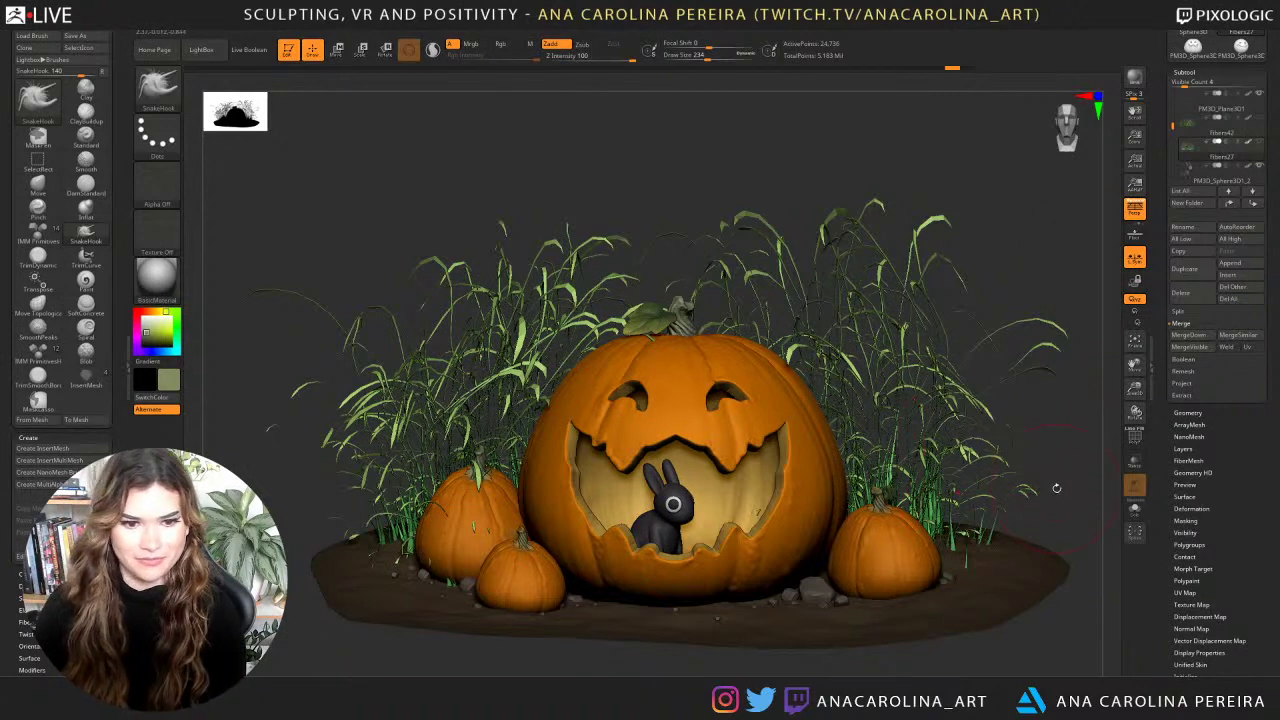
drag(400, 663, 480, 650)
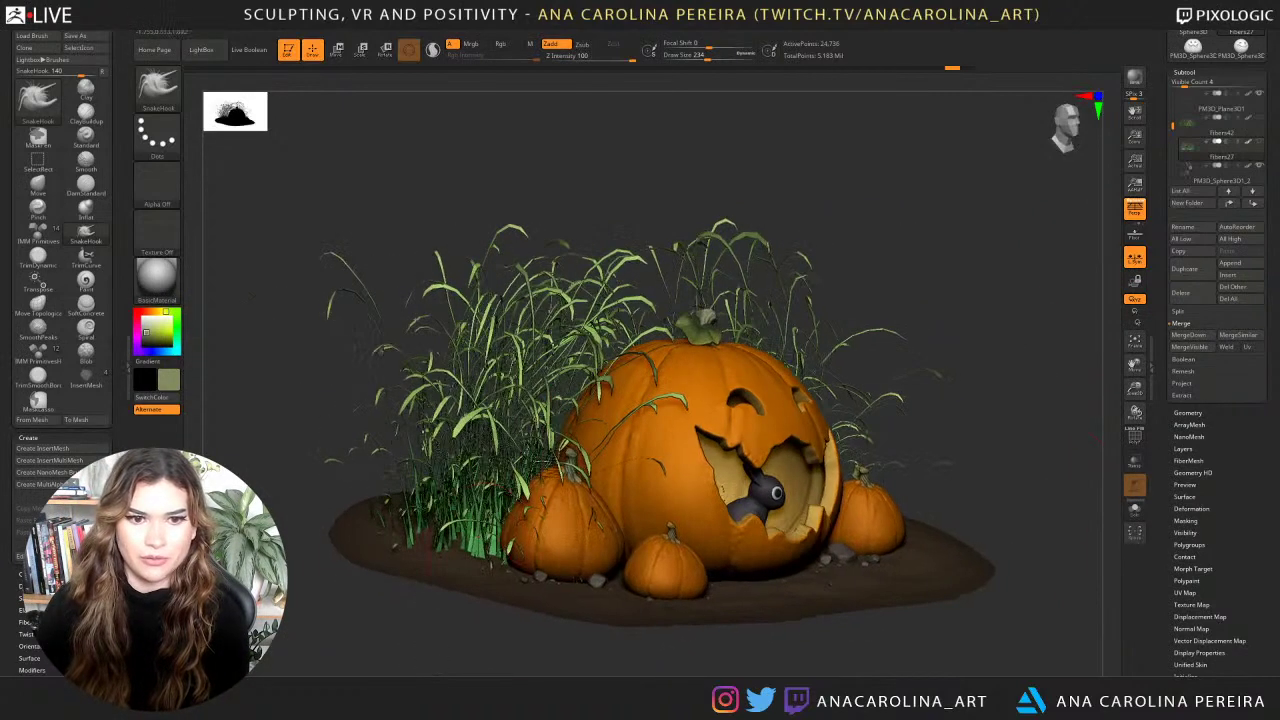
Nudge the grass behind the left small pumpkin with SnakeHook strokes and check the clumps from both sides and the front.
drag(568, 527, 542, 516)
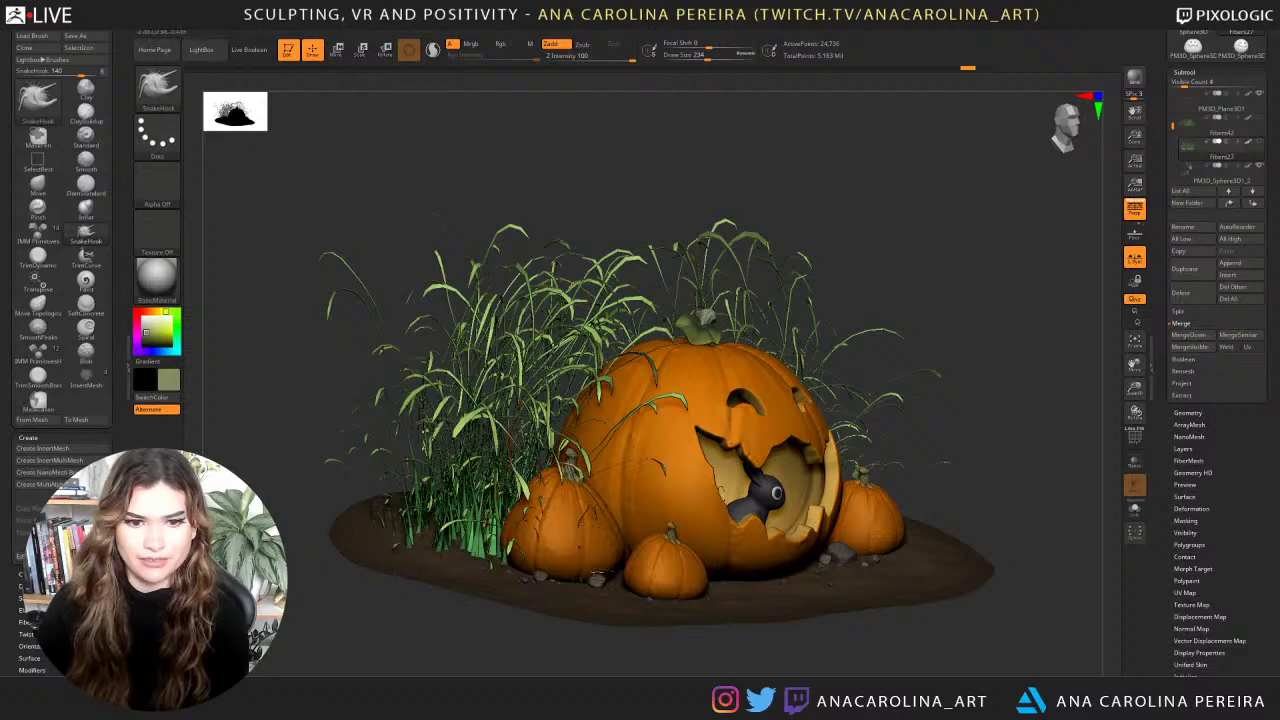
mouse_move(620, 650)
mouse_down()
mouse_move(572, 642)
mouse_move(560, 528)
mouse_move(600, 515)
mouse_up()
mouse_move(638, 370)
mouse_down()
mouse_move(685, 443)
mouse_move(590, 575)
mouse_up()
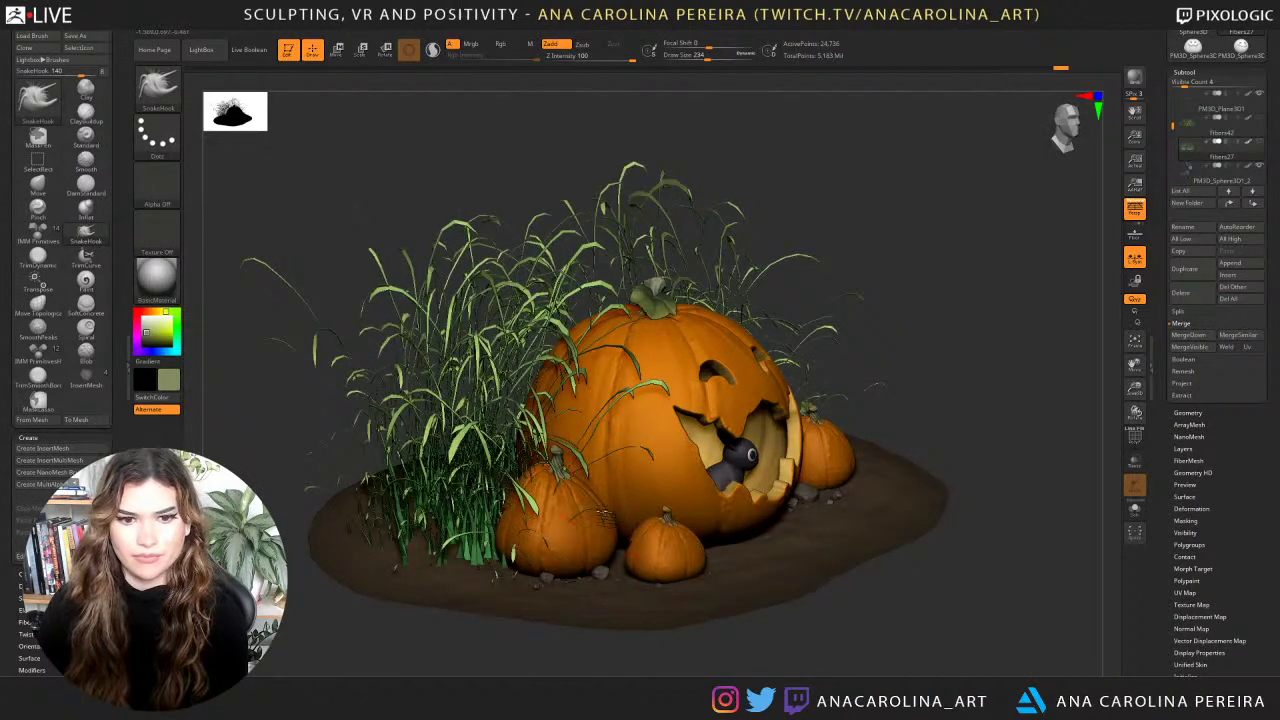
drag(676, 645, 664, 638)
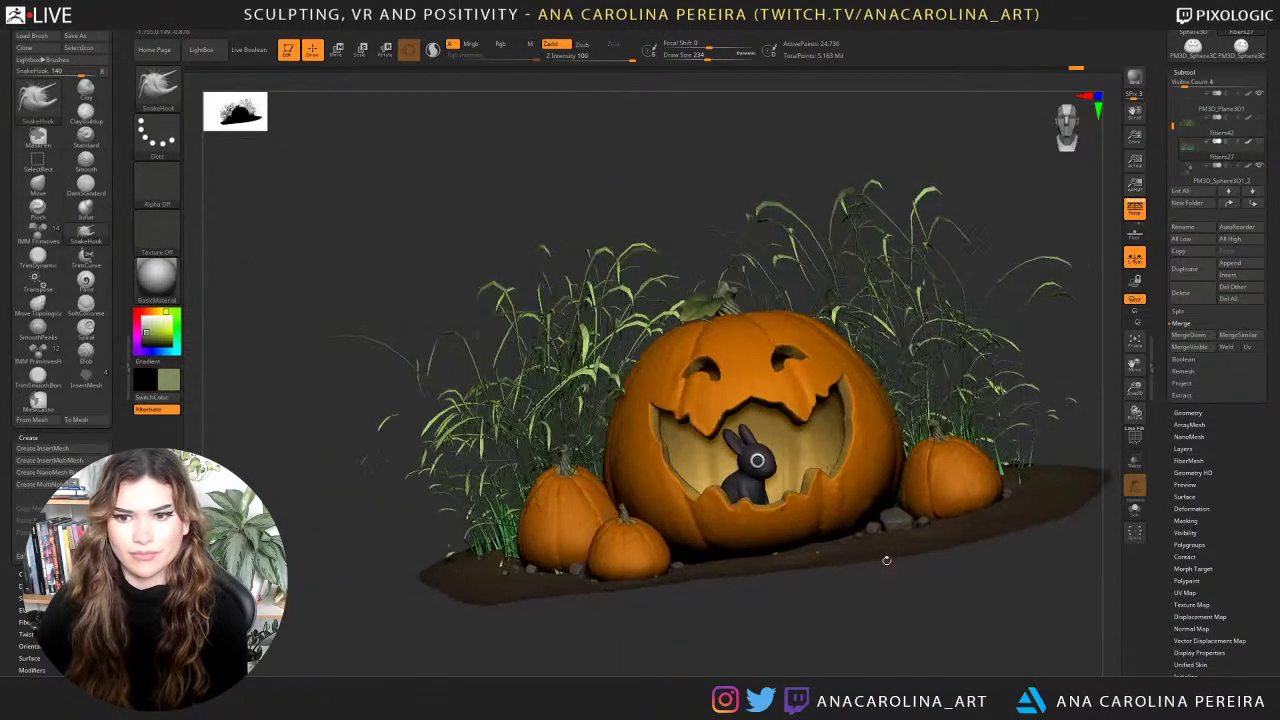
drag(1034, 590, 822, 520)
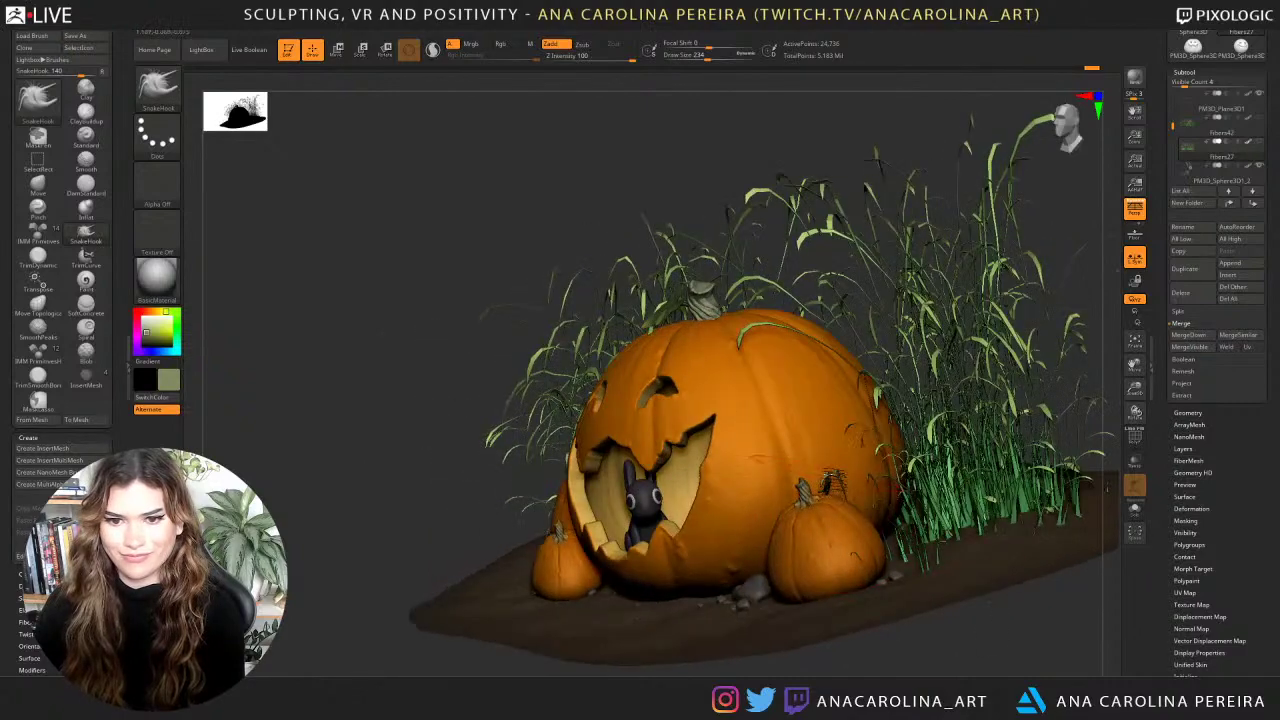
drag(905, 676, 917, 580)
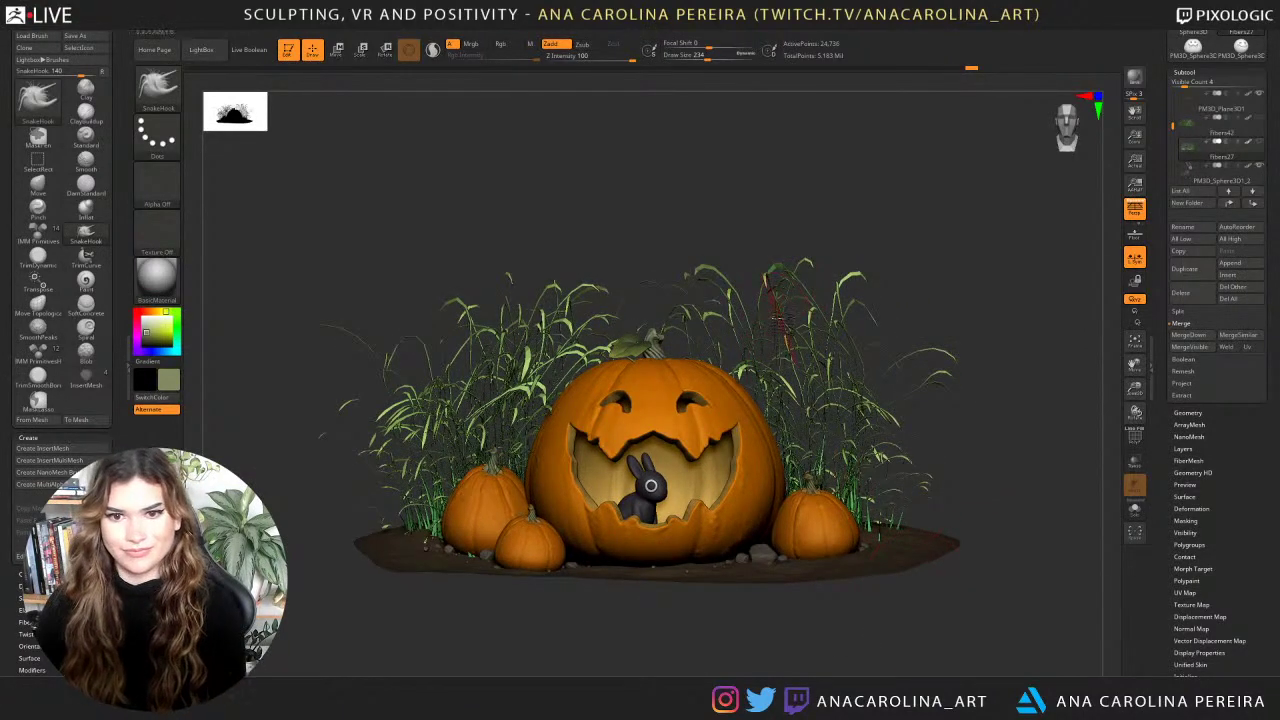
Enlarge the SnakeHook draw size to 714 and adjust the grass on both sides of the large pumpkin from the front.
key(space)
drag(775, 316, 800, 316)
drag(706, 320, 695, 380)
drag(676, 618, 664, 536)
key(space)
drag(693, 297, 704, 297)
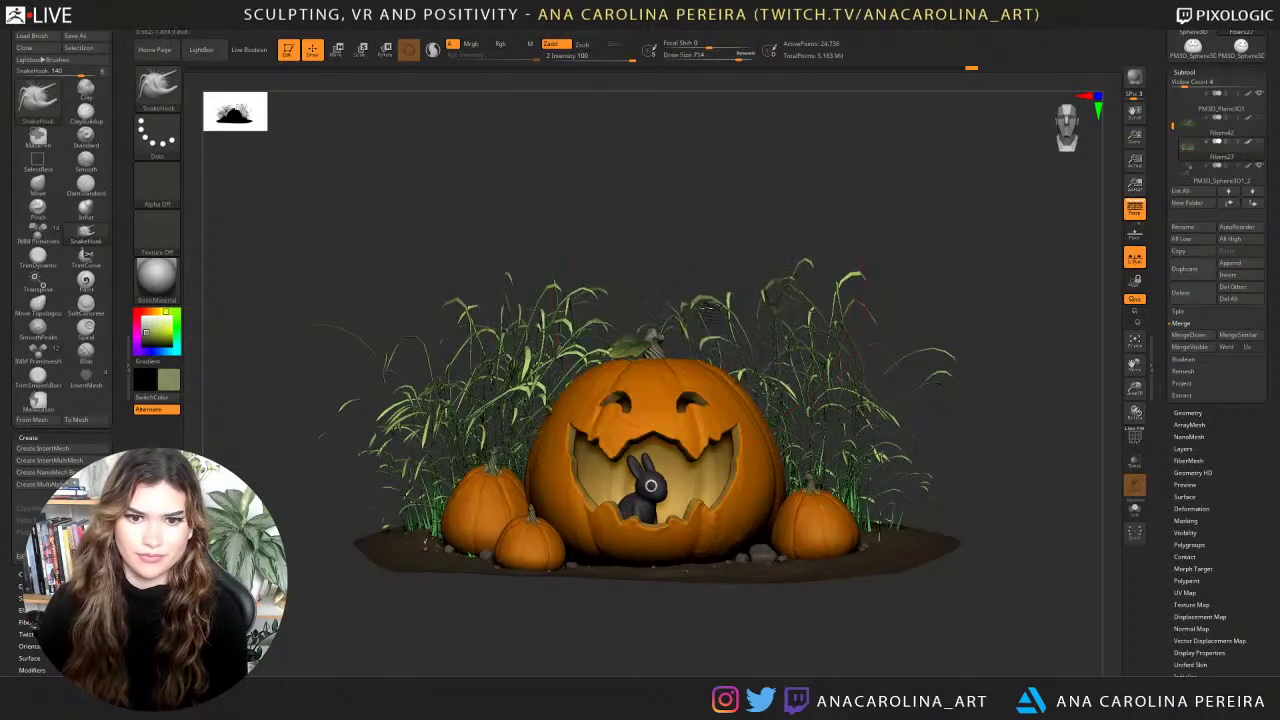
mouse_move(560, 358)
mouse_down()
mouse_move(542, 362)
mouse_move(554, 357)
mouse_up()
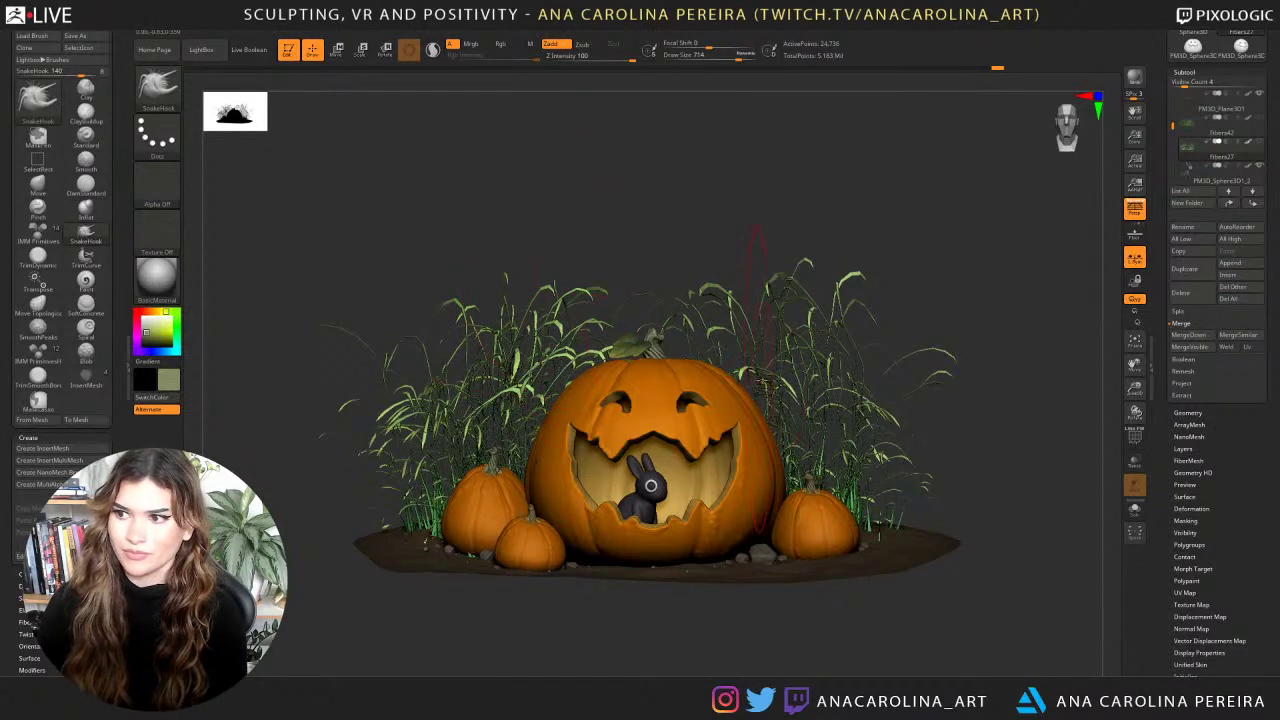
drag(763, 383, 764, 376)
Reduce the SnakeHook draw size to 212.
alt+drag(934, 264, 971, 272)
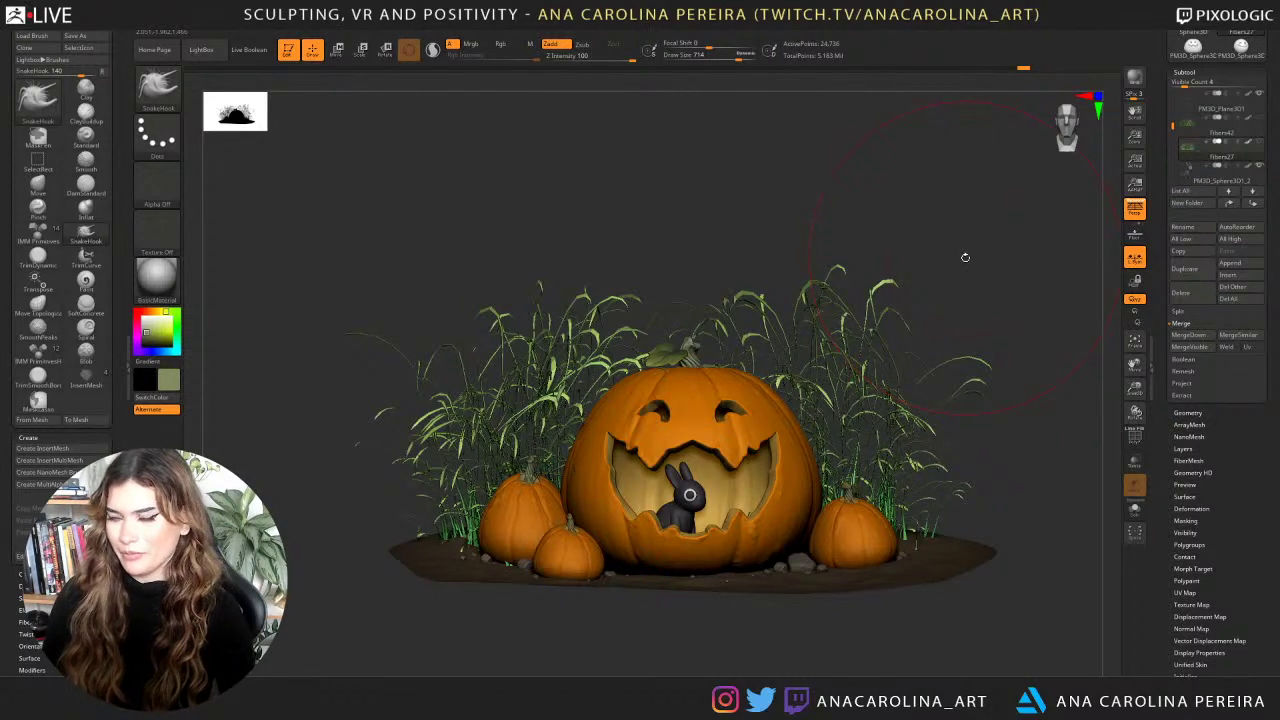
mouse_move(687, 153)
mouse_down()
mouse_move(690, 172)
mouse_move(884, 208)
mouse_up()
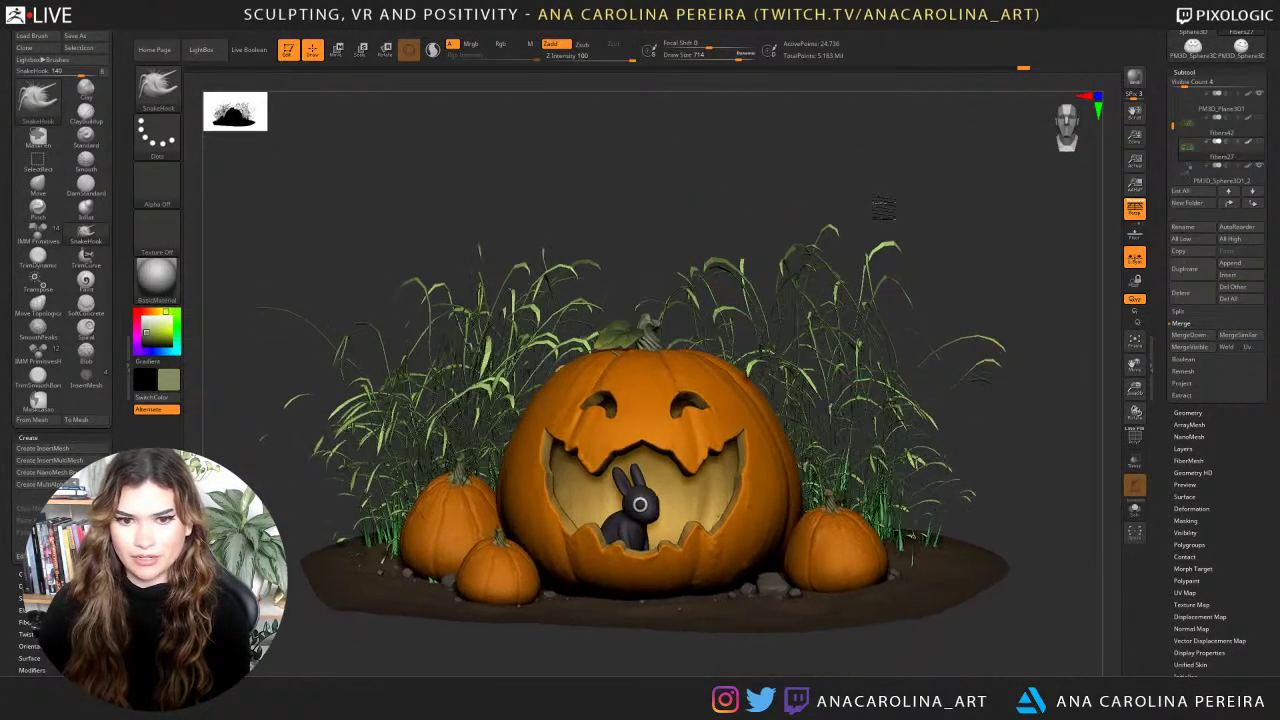
key(s)
mouse_move(967, 221)
mouse_down()
mouse_move(938, 221)
mouse_move(1044, 185)
mouse_up()
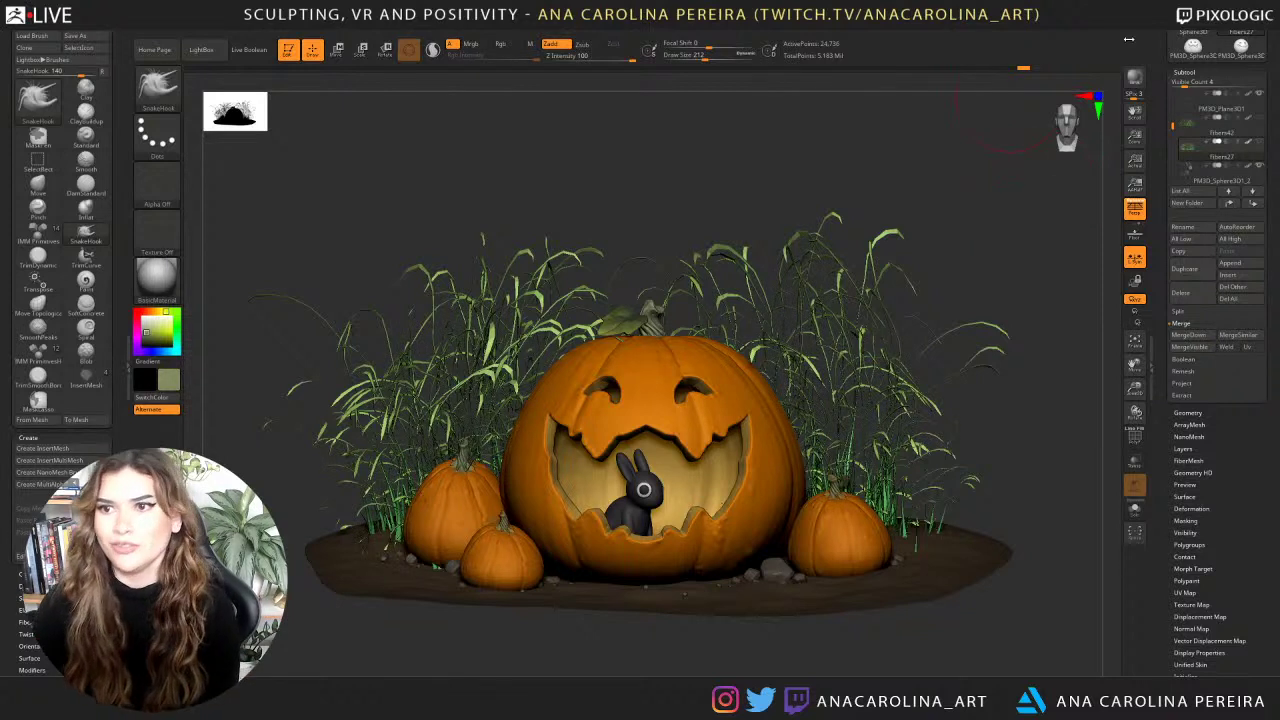
Look at the PumpkinDoggo tool, and return to the pumpkin scene through the Fibers27 tool.
drag(1155, 57, 1156, 243)
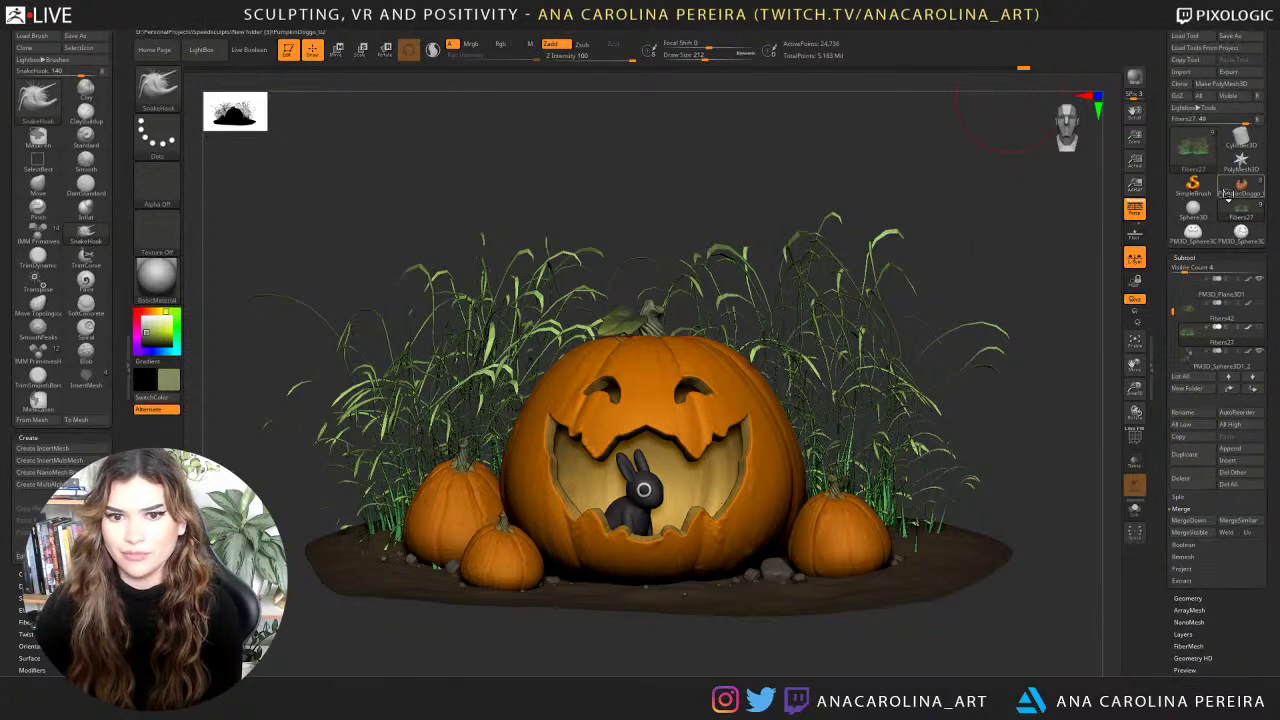
mouse_move(1026, 243)
mouse_down()
mouse_move(1052, 249)
mouse_move(991, 223)
mouse_move(1012, 262)
mouse_move(991, 257)
mouse_move(1043, 251)
mouse_move(971, 257)
mouse_up()
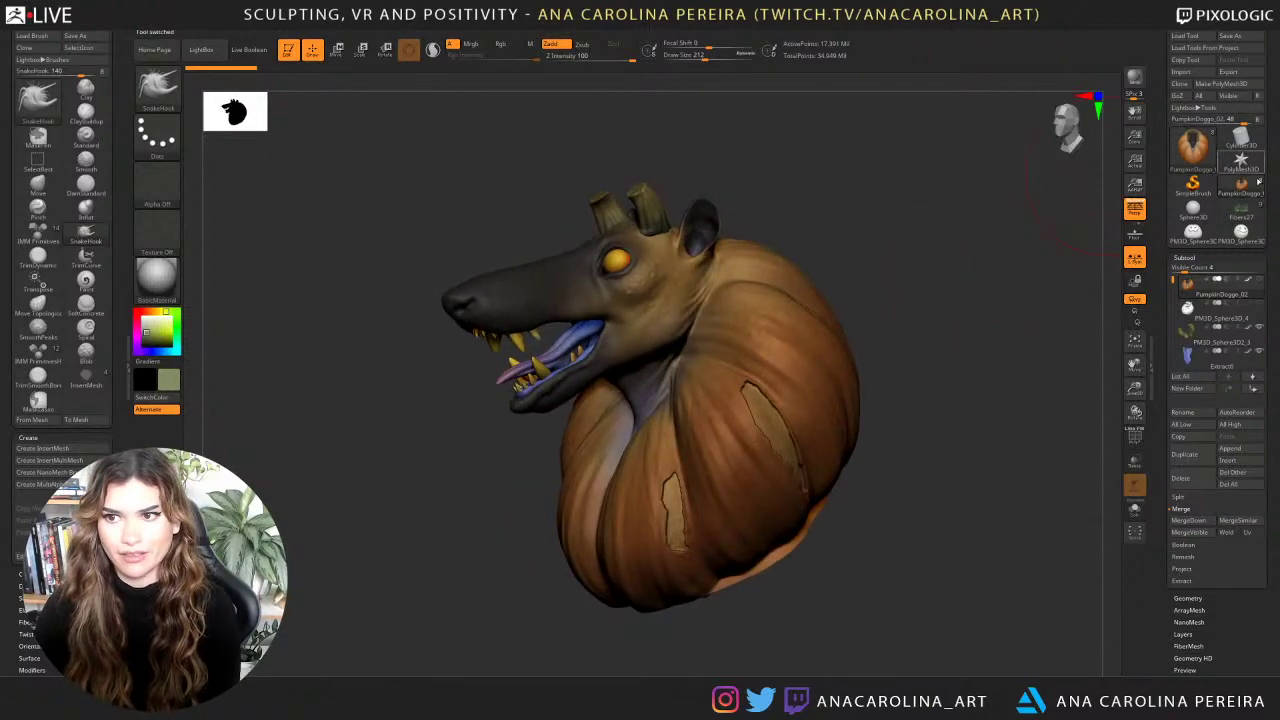
click(1240, 212)
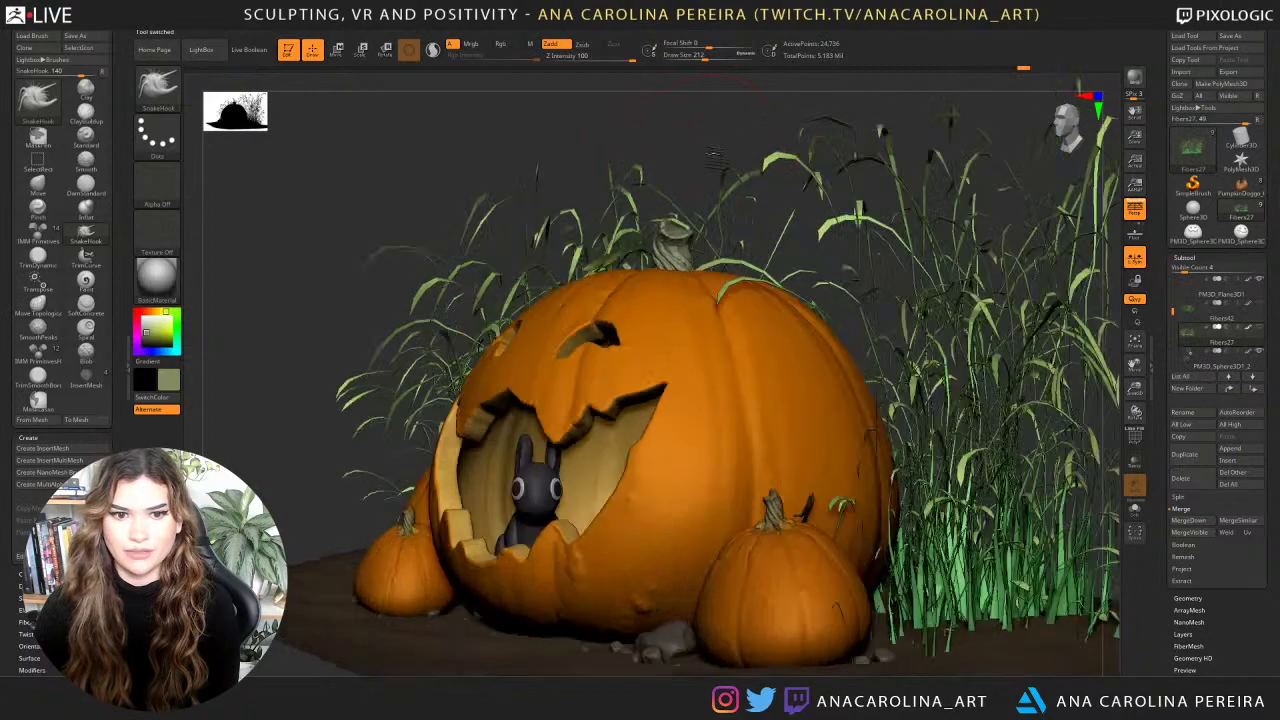
drag(722, 155, 1070, 218)
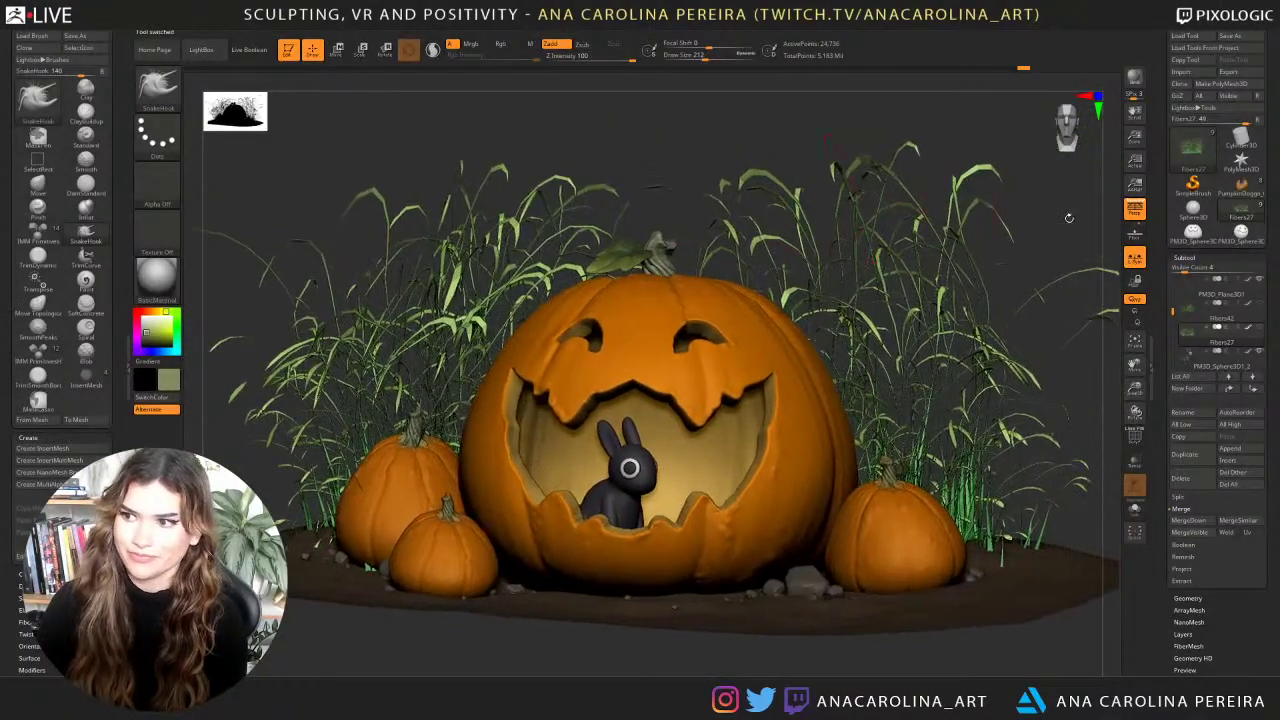
key(d)
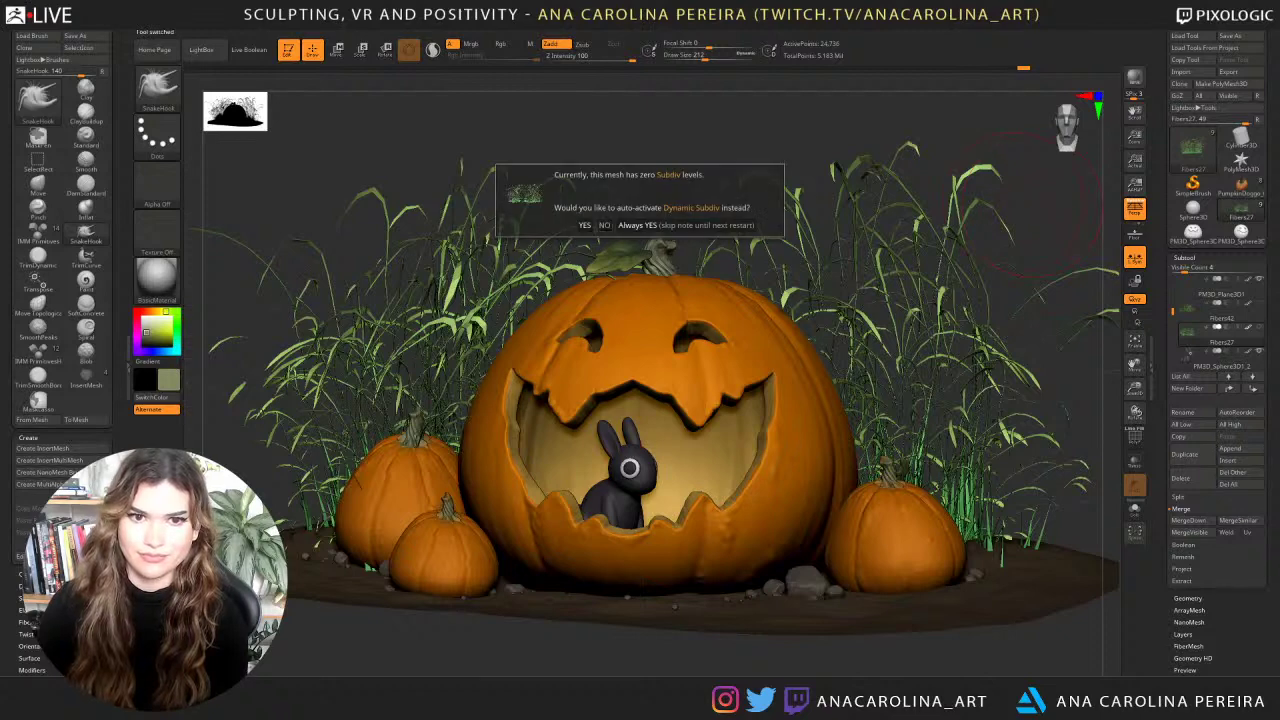
click(604, 225)
alt+drag(675, 158, 696, 212)
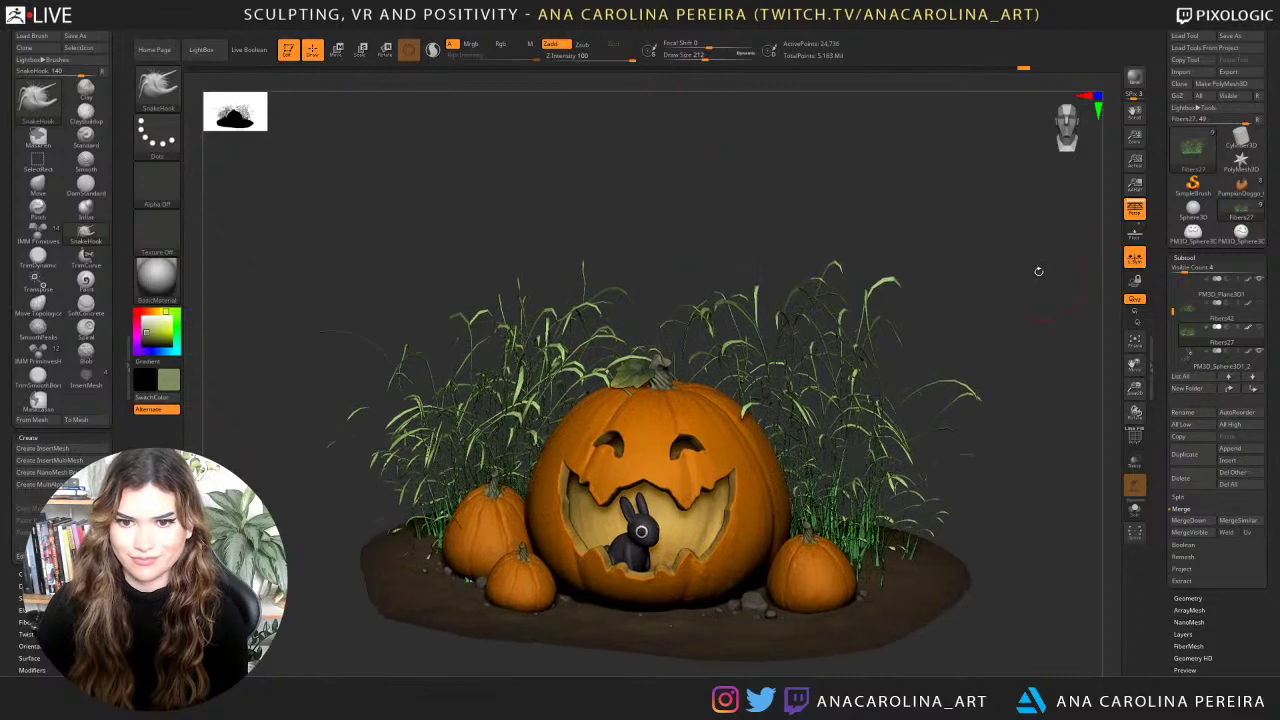
alt+drag(1038, 271, 1018, 242)
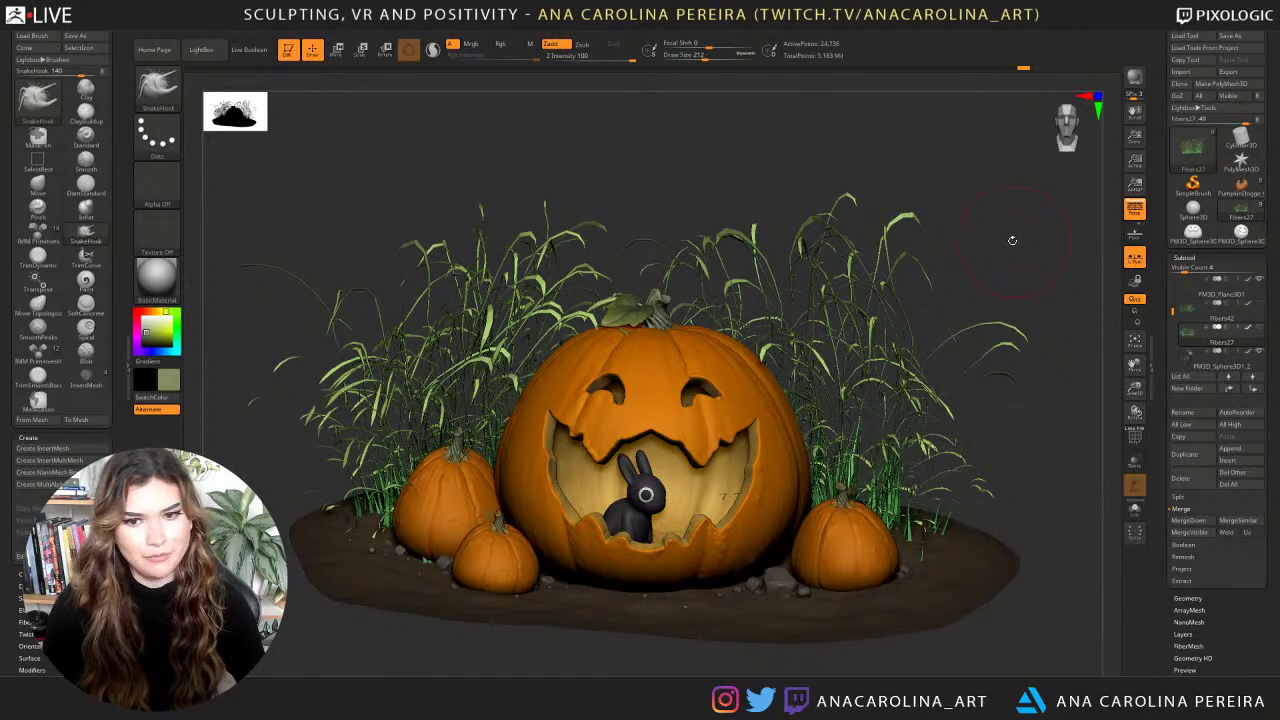
drag(1018, 230, 1024, 173)
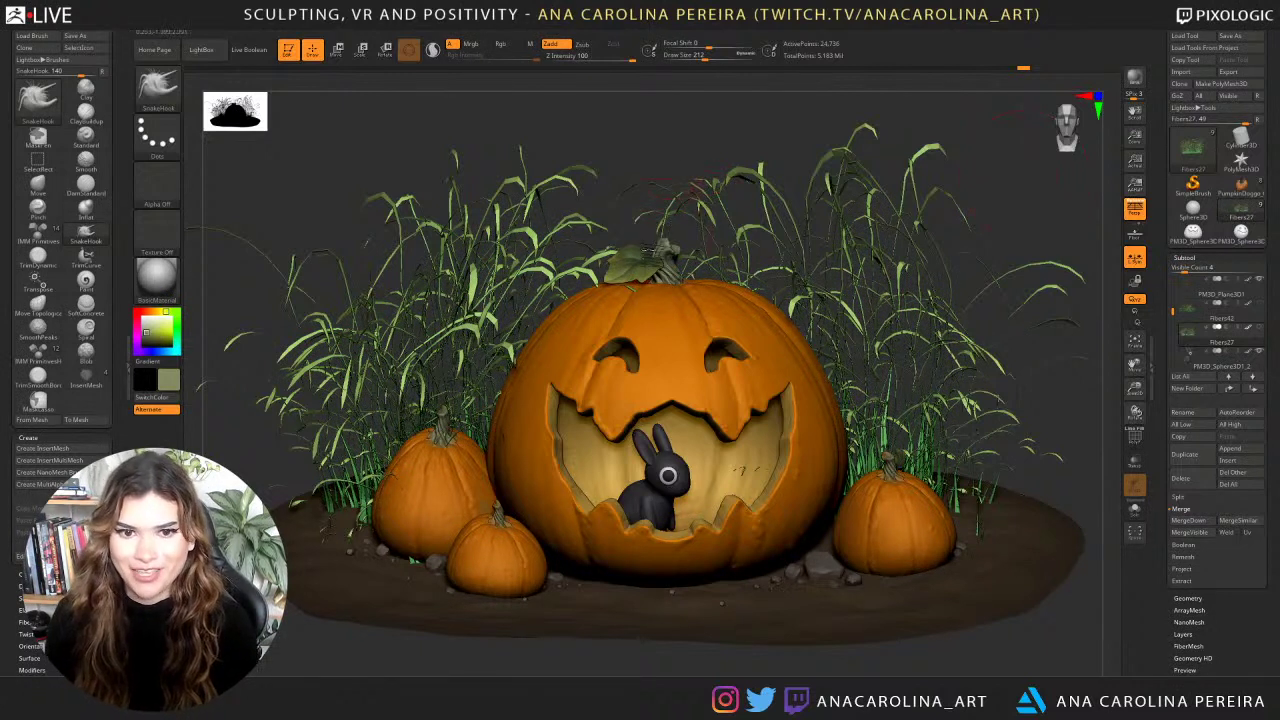
Make the leaf on the large pumpkin's stem the active subtool at draw size 120 and show the grass fibers again.
alt+click(636, 275)
key(space)
drag(684, 272, 673, 272)
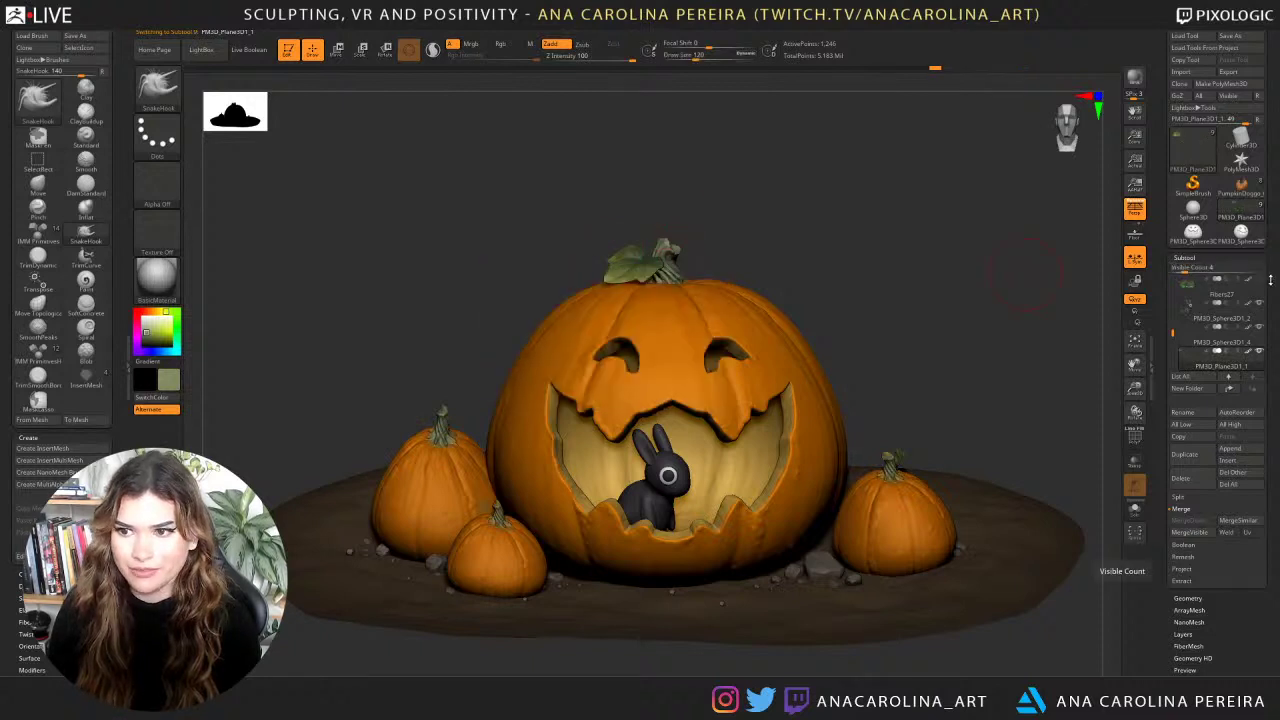
drag(1172, 334, 1172, 306)
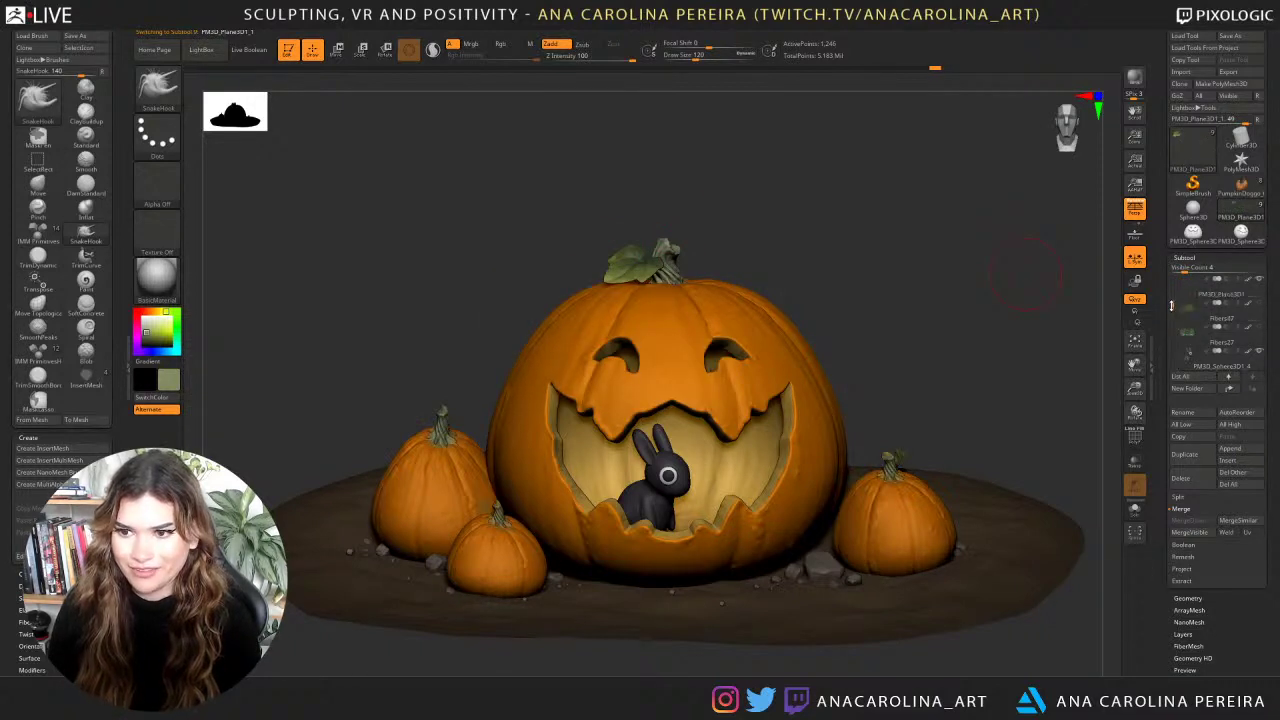
click(1261, 305)
click(1261, 306)
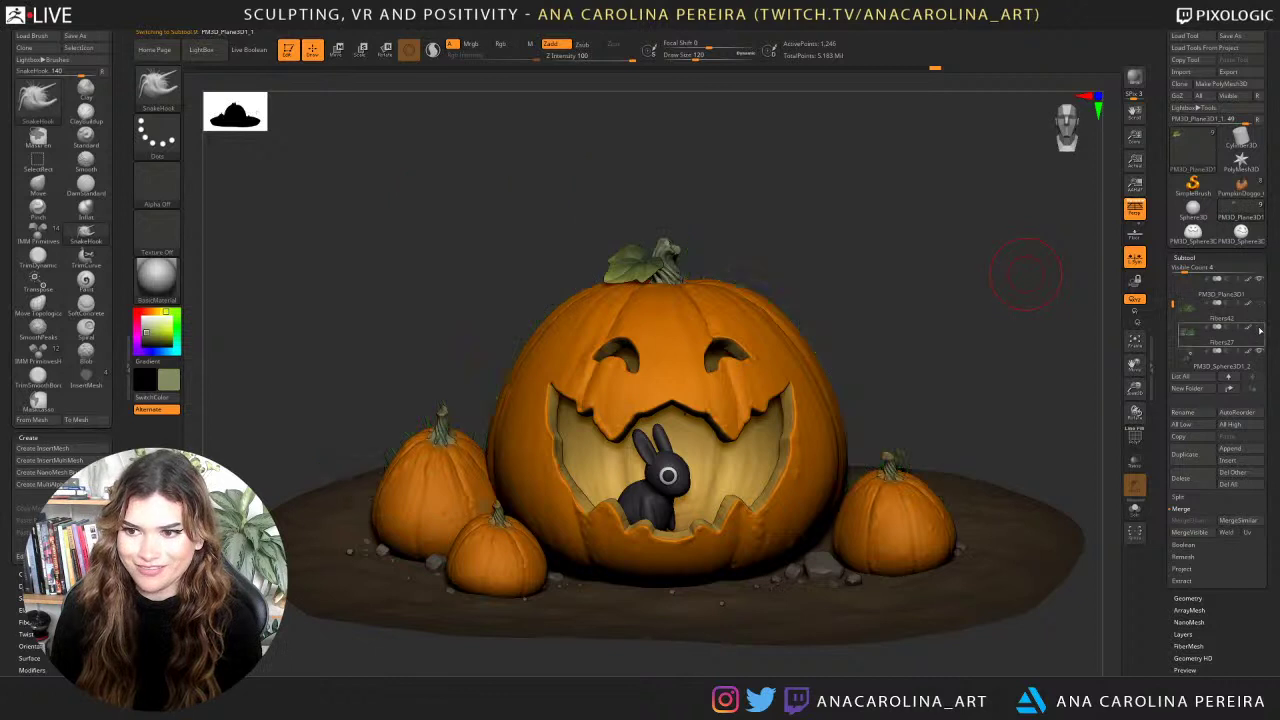
click(1260, 329)
drag(1171, 306, 1163, 347)
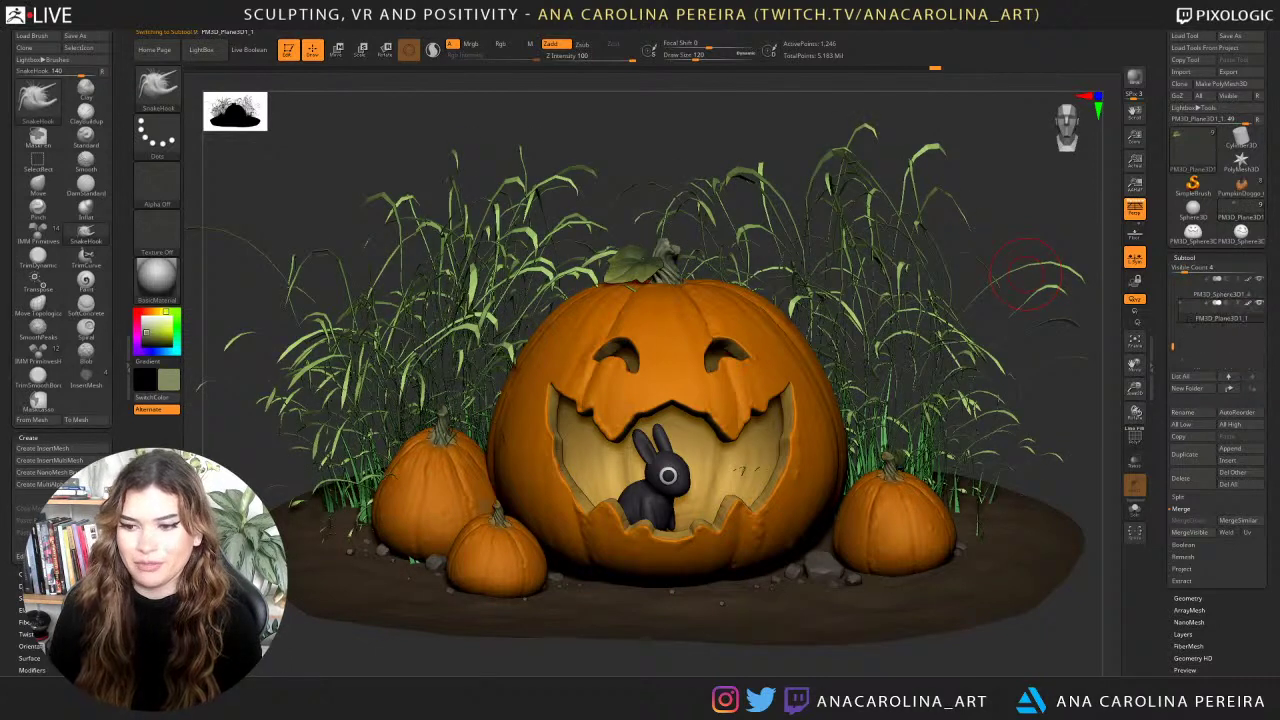
Brighten the leaf's polypaint by adjusting colors with HSV Saturation 0.37145, HSV Intensity 0.34316 and a higher RGB Gamma.
scroll(1228, 577, down, 5)
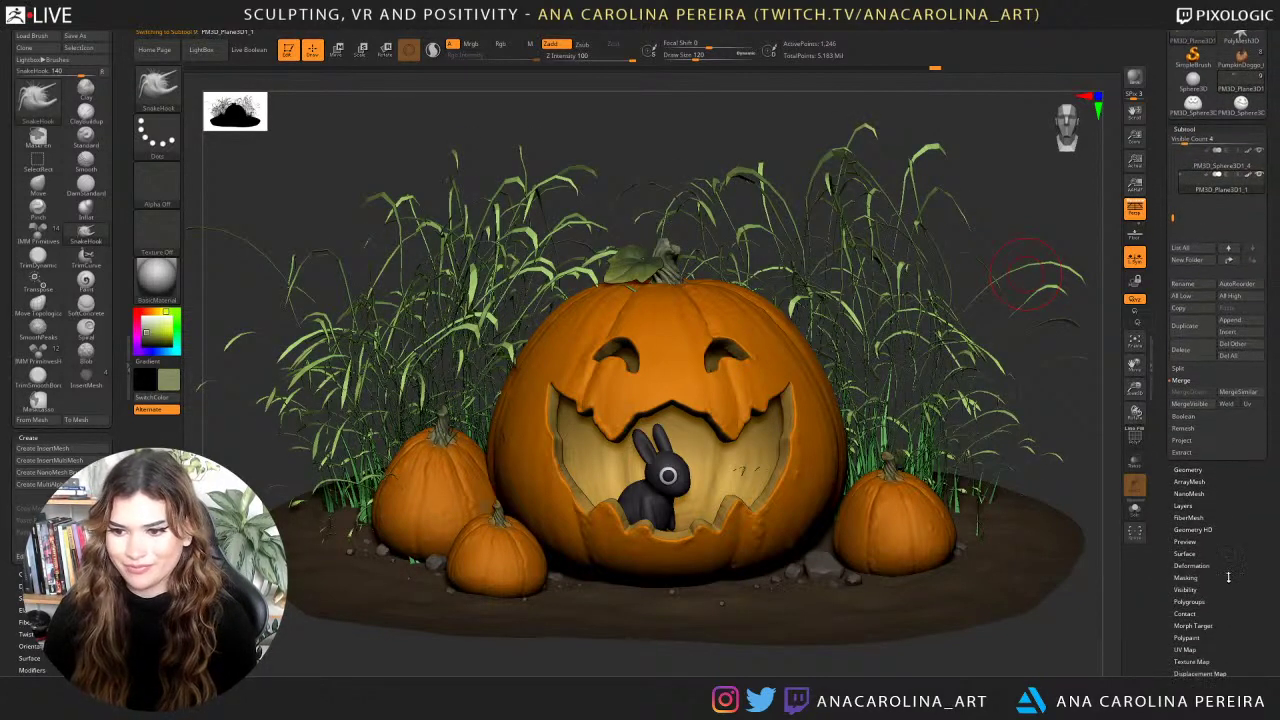
scroll(1215, 575, down, 2)
drag(1246, 542, 1241, 516)
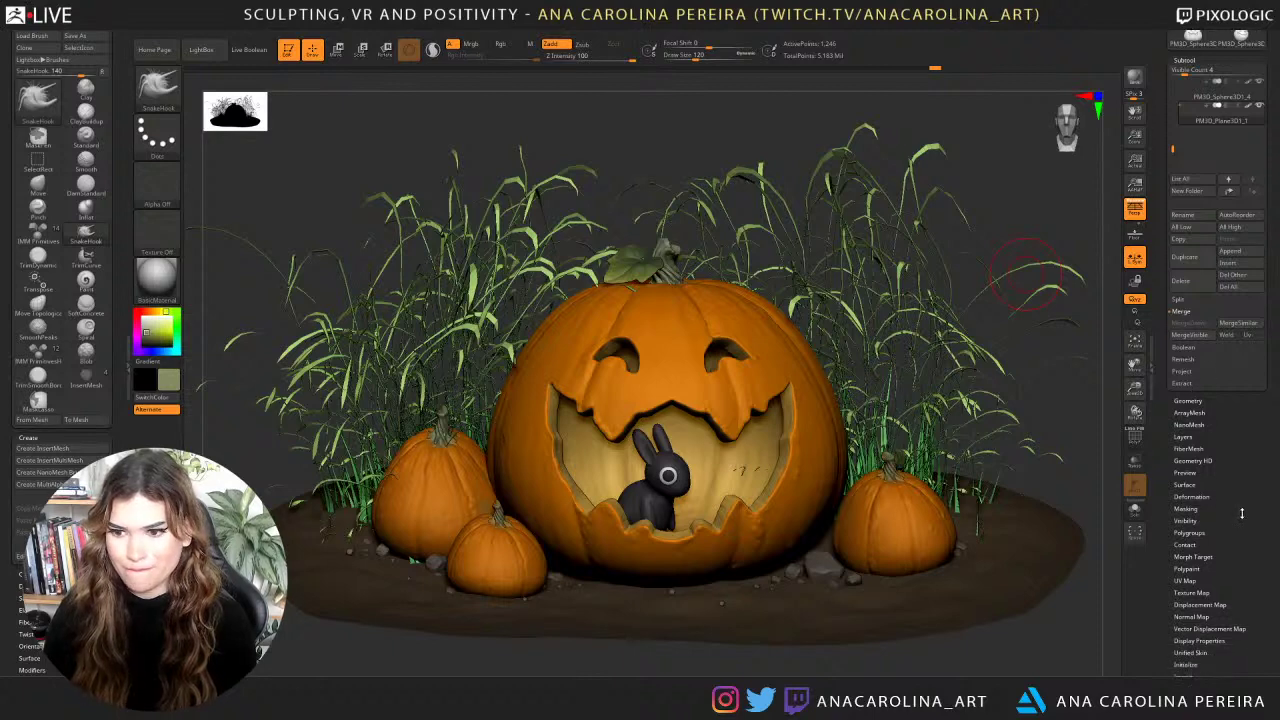
click(1193, 569)
click(1190, 287)
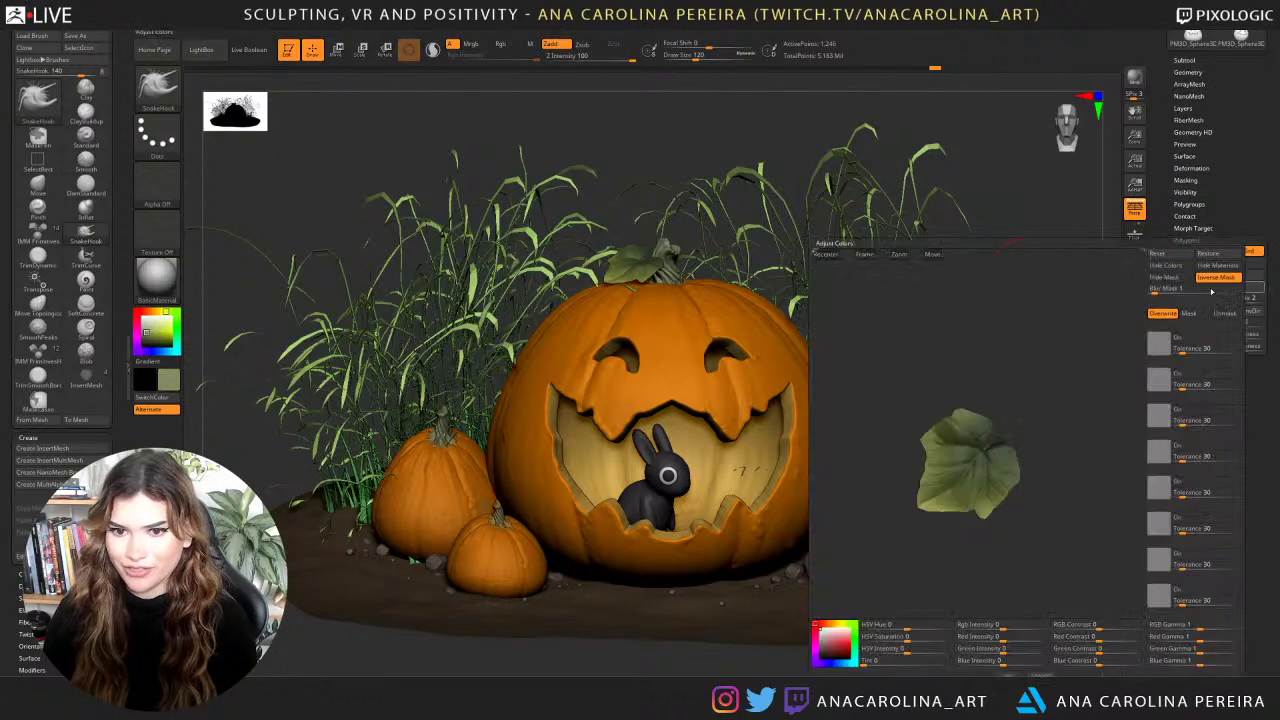
drag(909, 636, 934, 650)
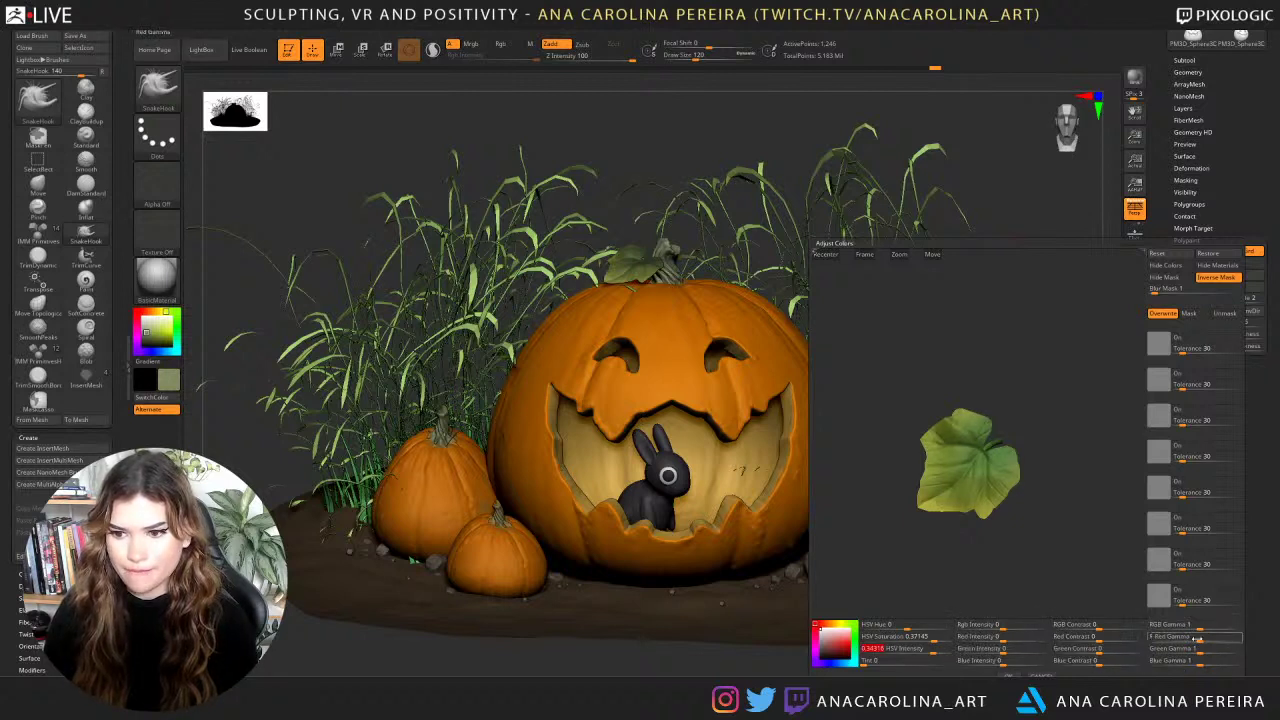
drag(1200, 626, 1207, 627)
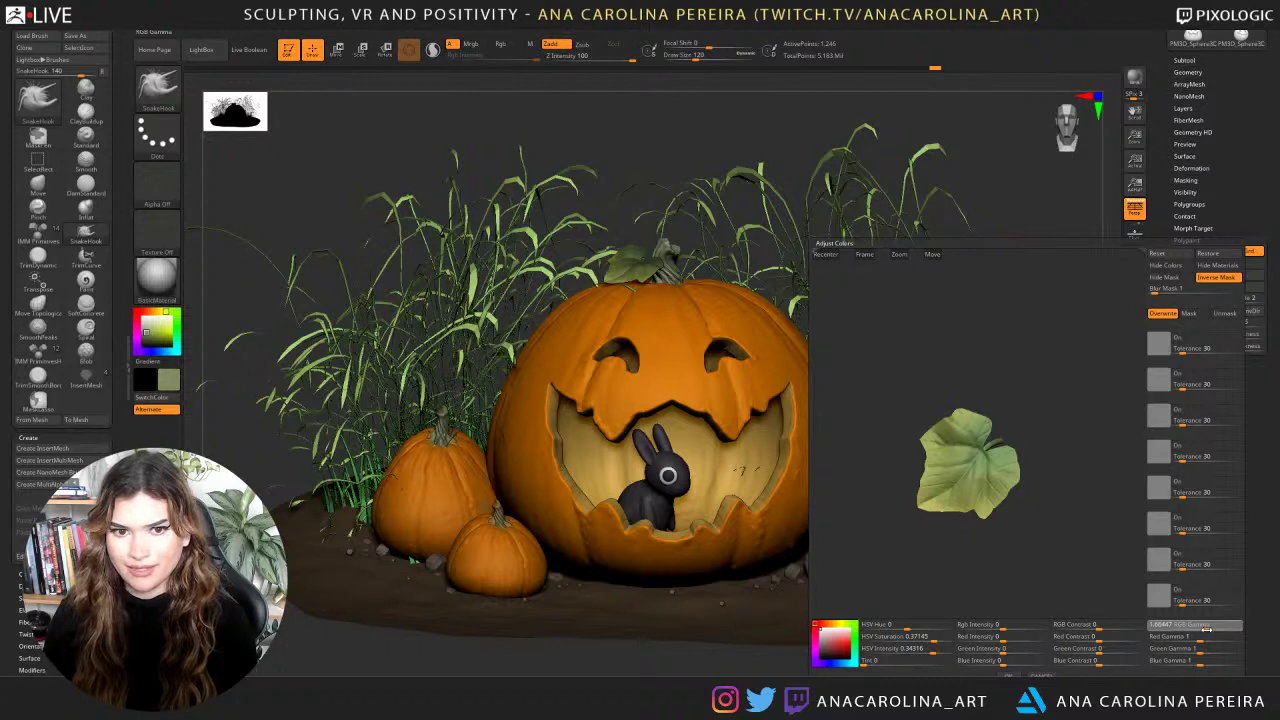
click(1005, 674)
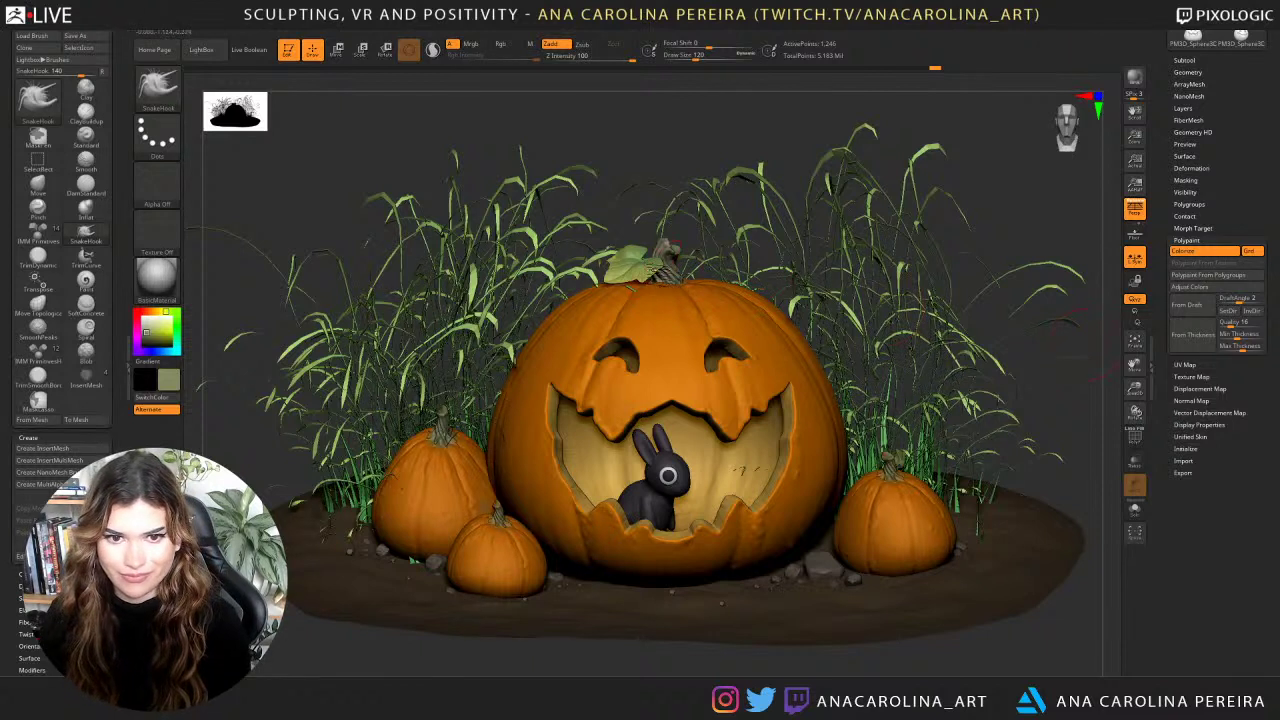
Scale down and reposition the leaf beside the large pumpkin's stem with the transform gizmo, and switch to the Move brush.
key(w)
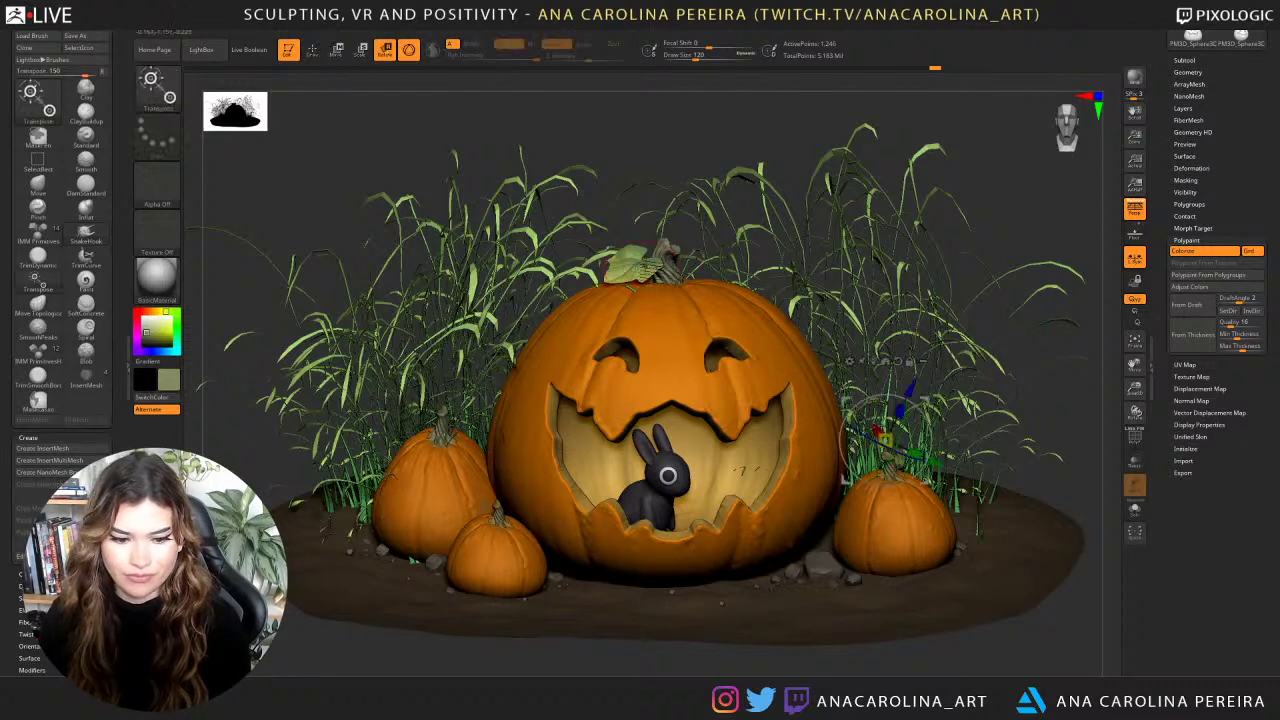
key(w)
click(638, 269)
drag(639, 269, 634, 272)
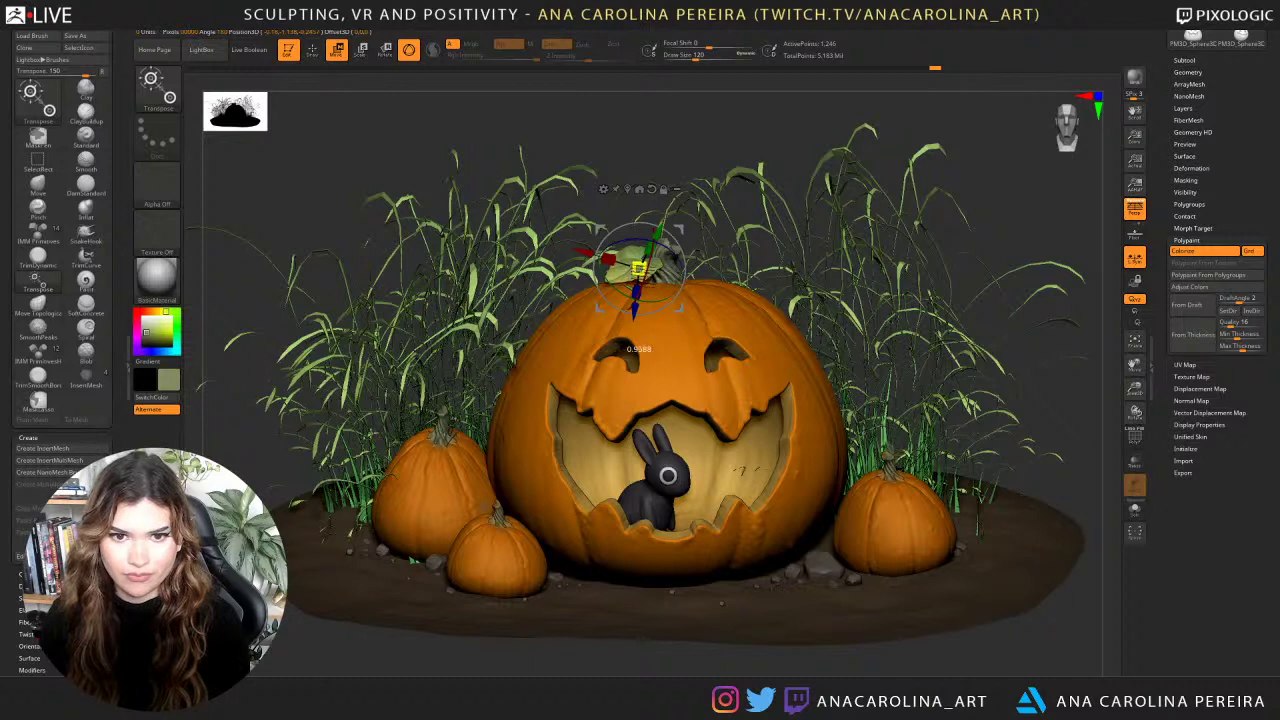
key(ctrl)
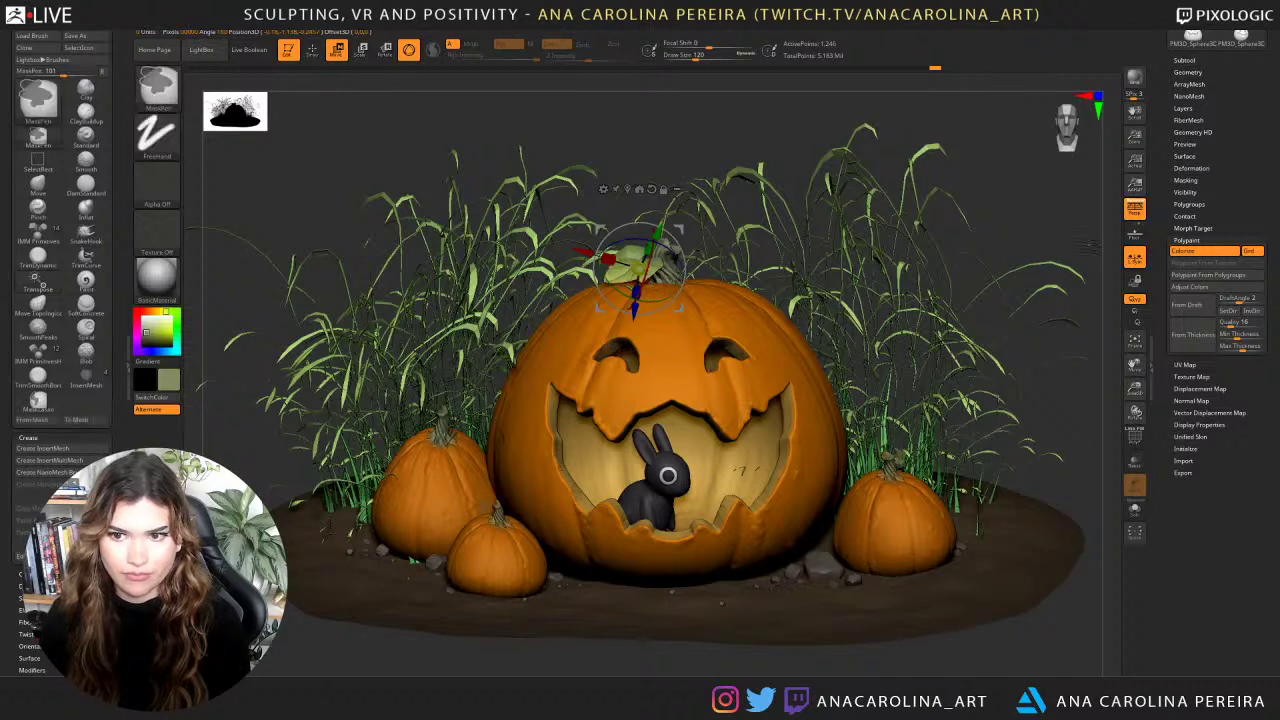
ctrl+drag(1082, 230, 867, 606)
drag(639, 269, 623, 277)
drag(680, 308, 680, 313)
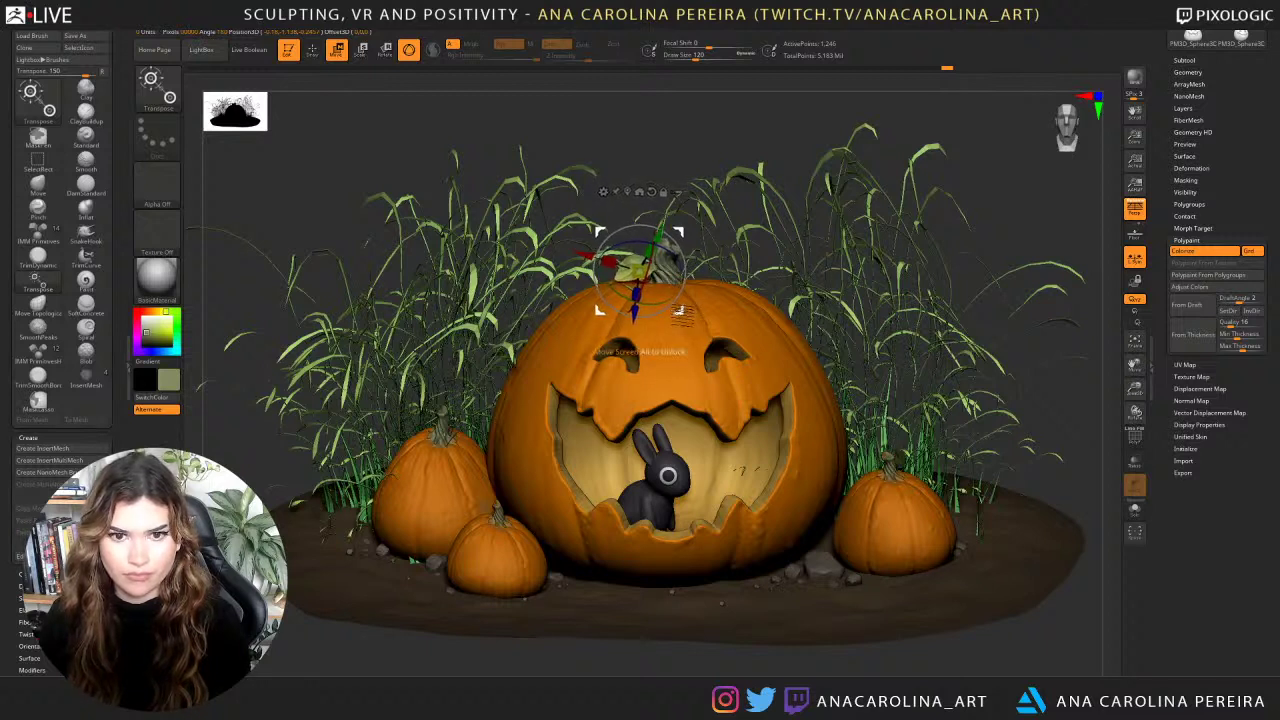
key(q)
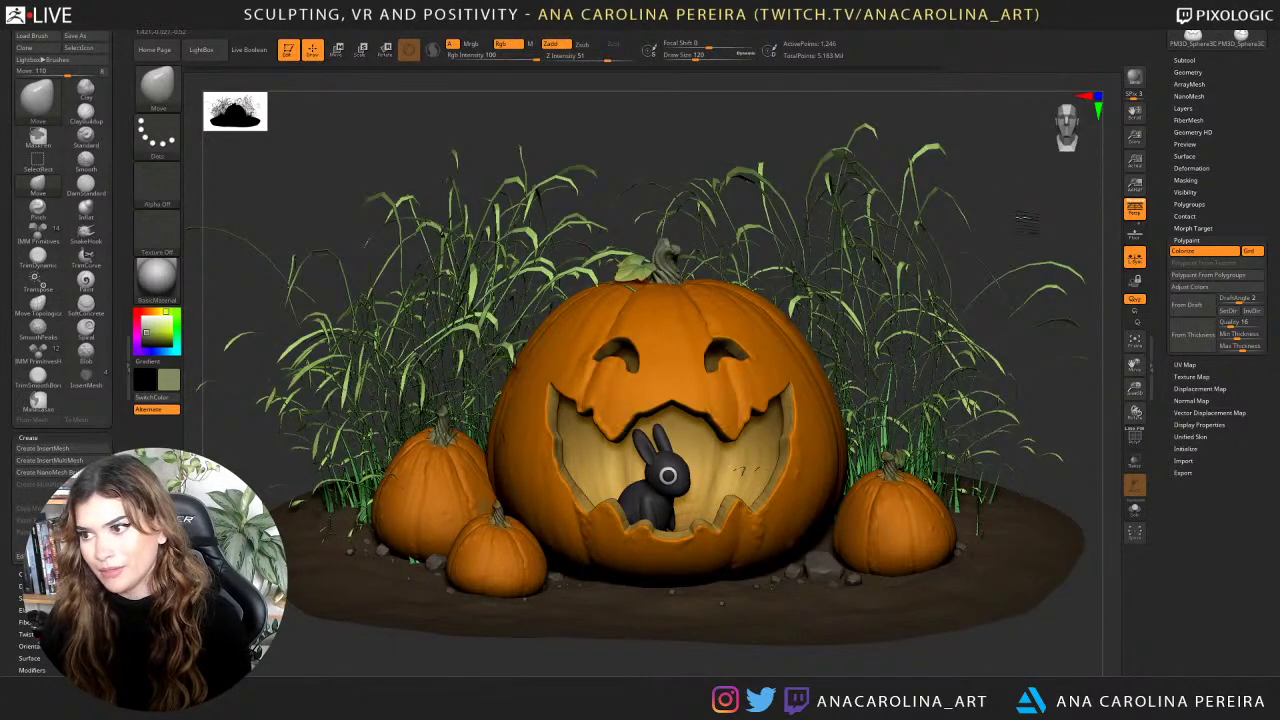
drag(1027, 222, 1010, 222)
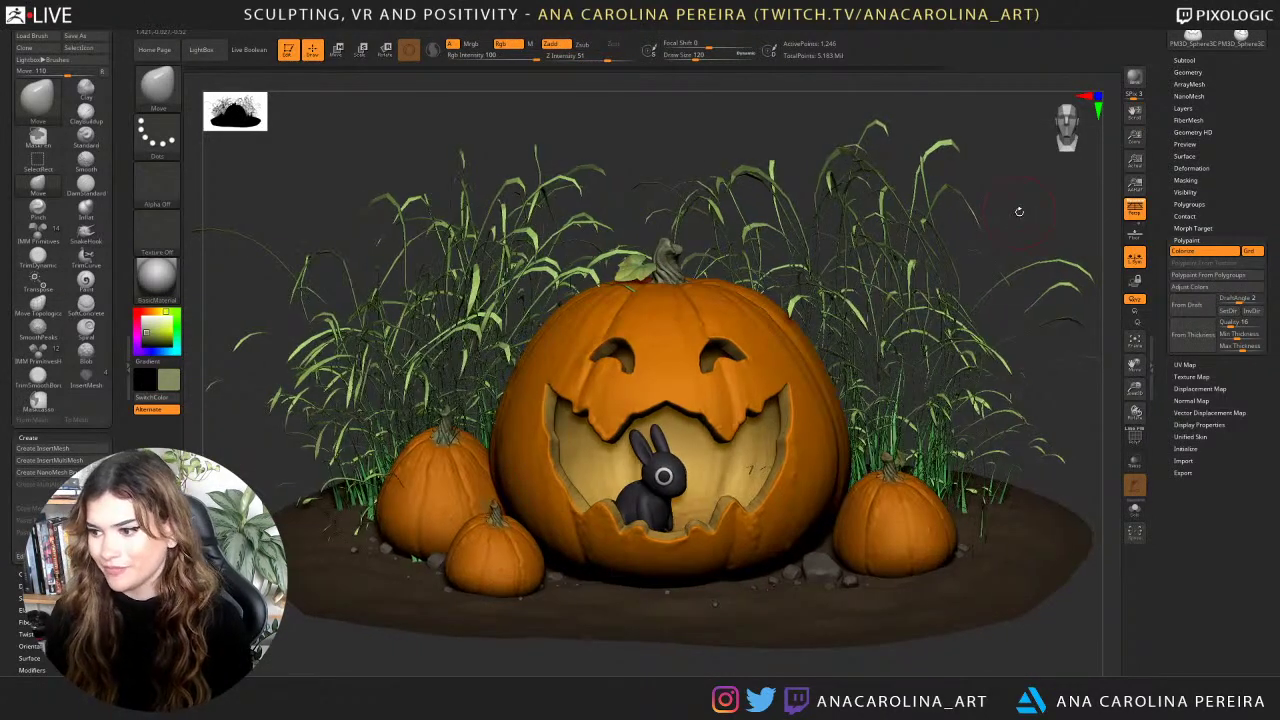